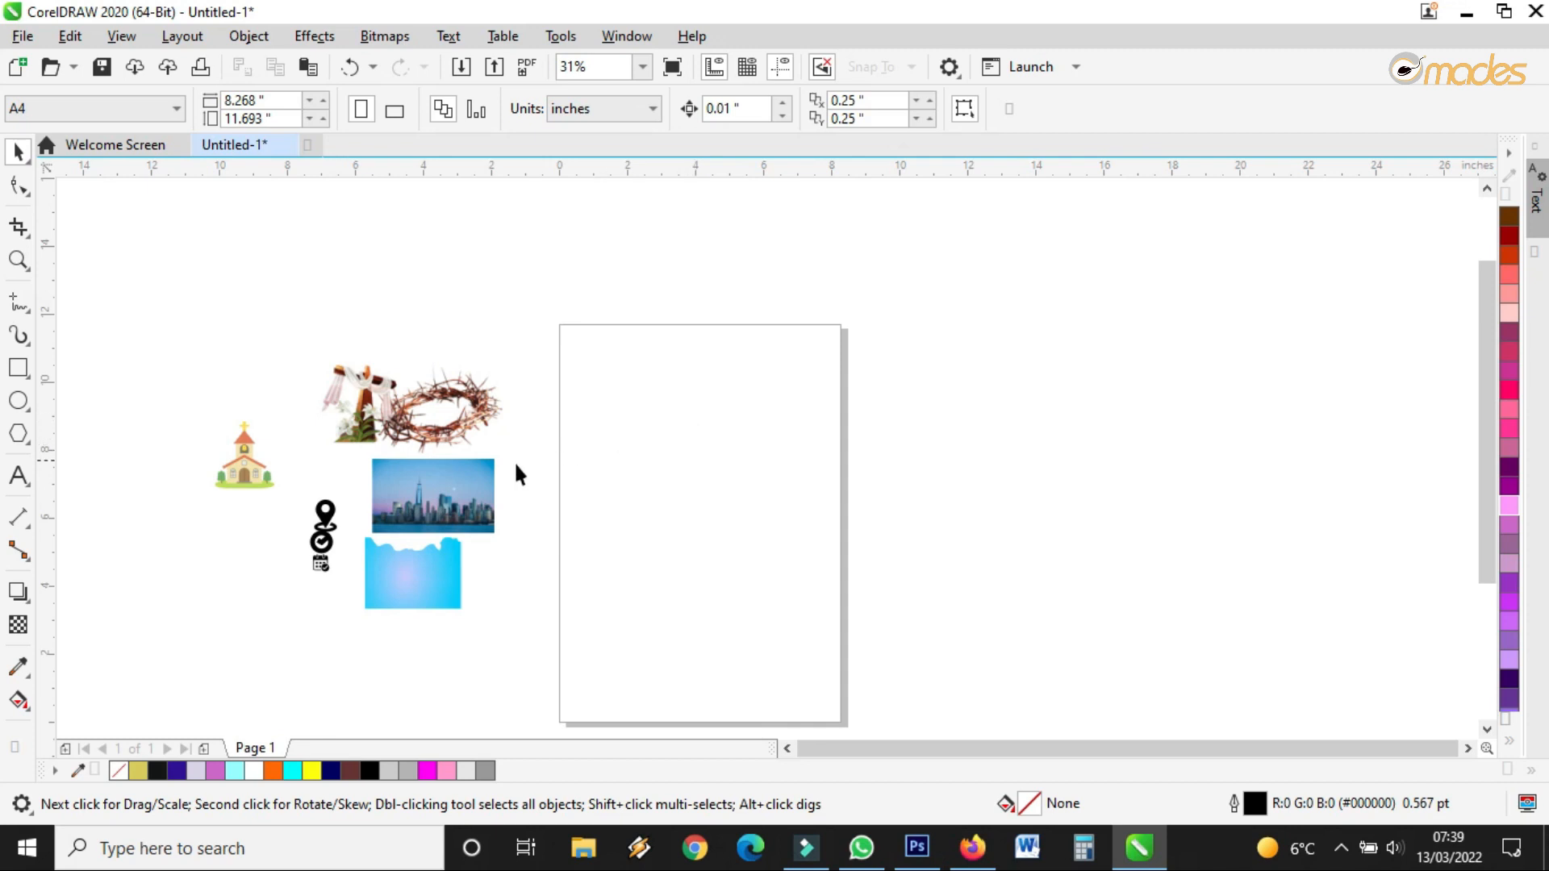
Look over the workspace and select the light blue wavy shape
{"action": "scroll", "coordinate": [410, 431], "scroll_direction": "up", "scroll_amount": 3}
{"action": "scroll", "coordinate": [468, 371], "scroll_direction": "down", "scroll_amount": 3}
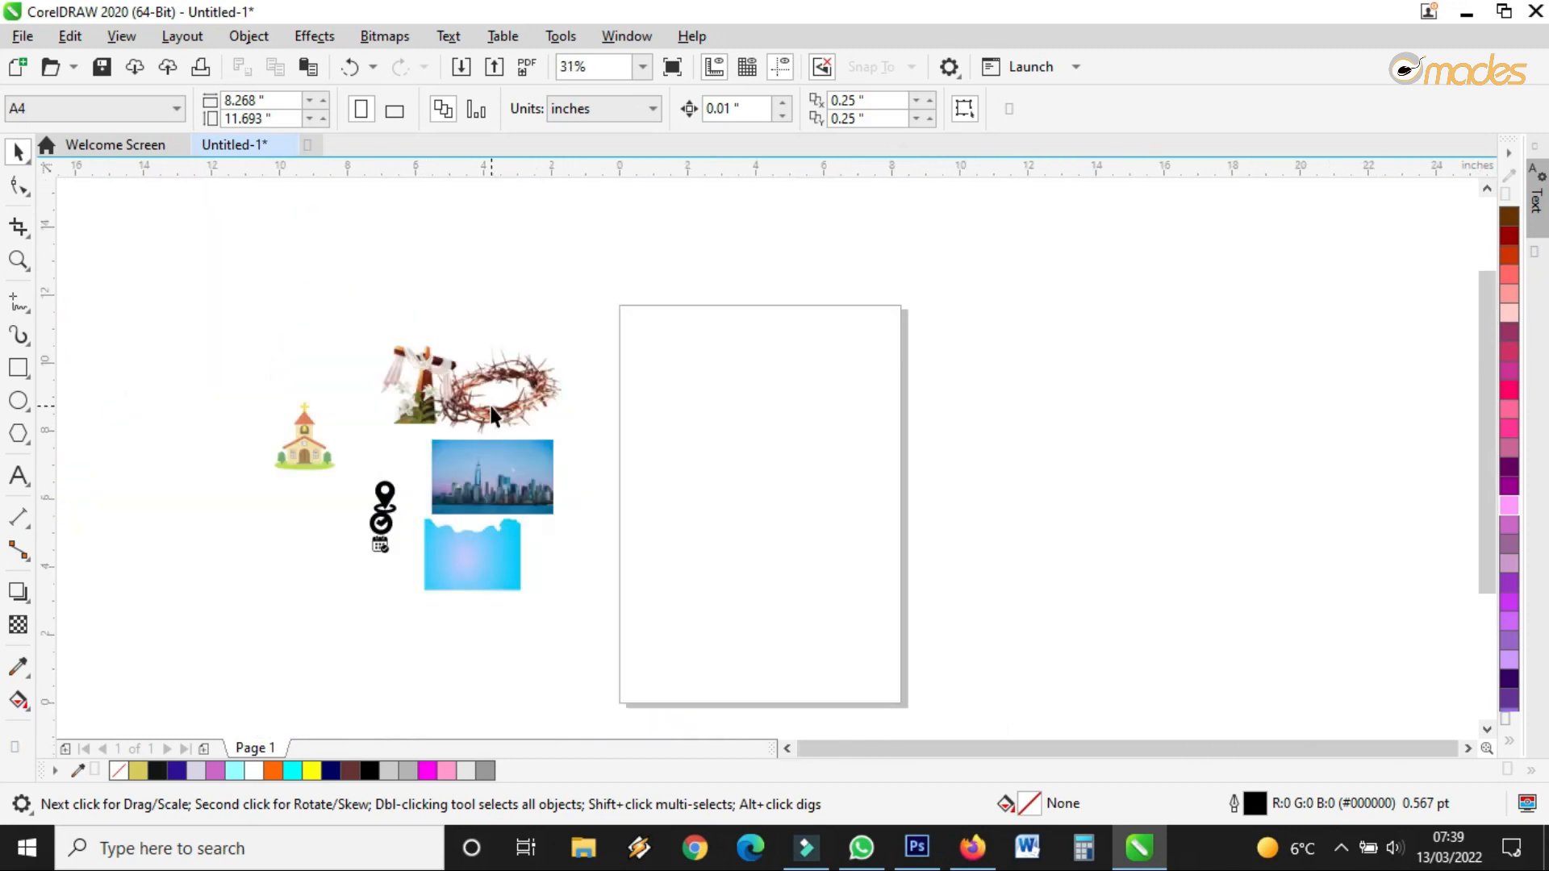
{"action": "scroll", "coordinate": [468, 371], "scroll_direction": "up", "scroll_amount": 3}
{"action": "scroll", "coordinate": [467, 389], "scroll_direction": "down", "scroll_amount": 1}
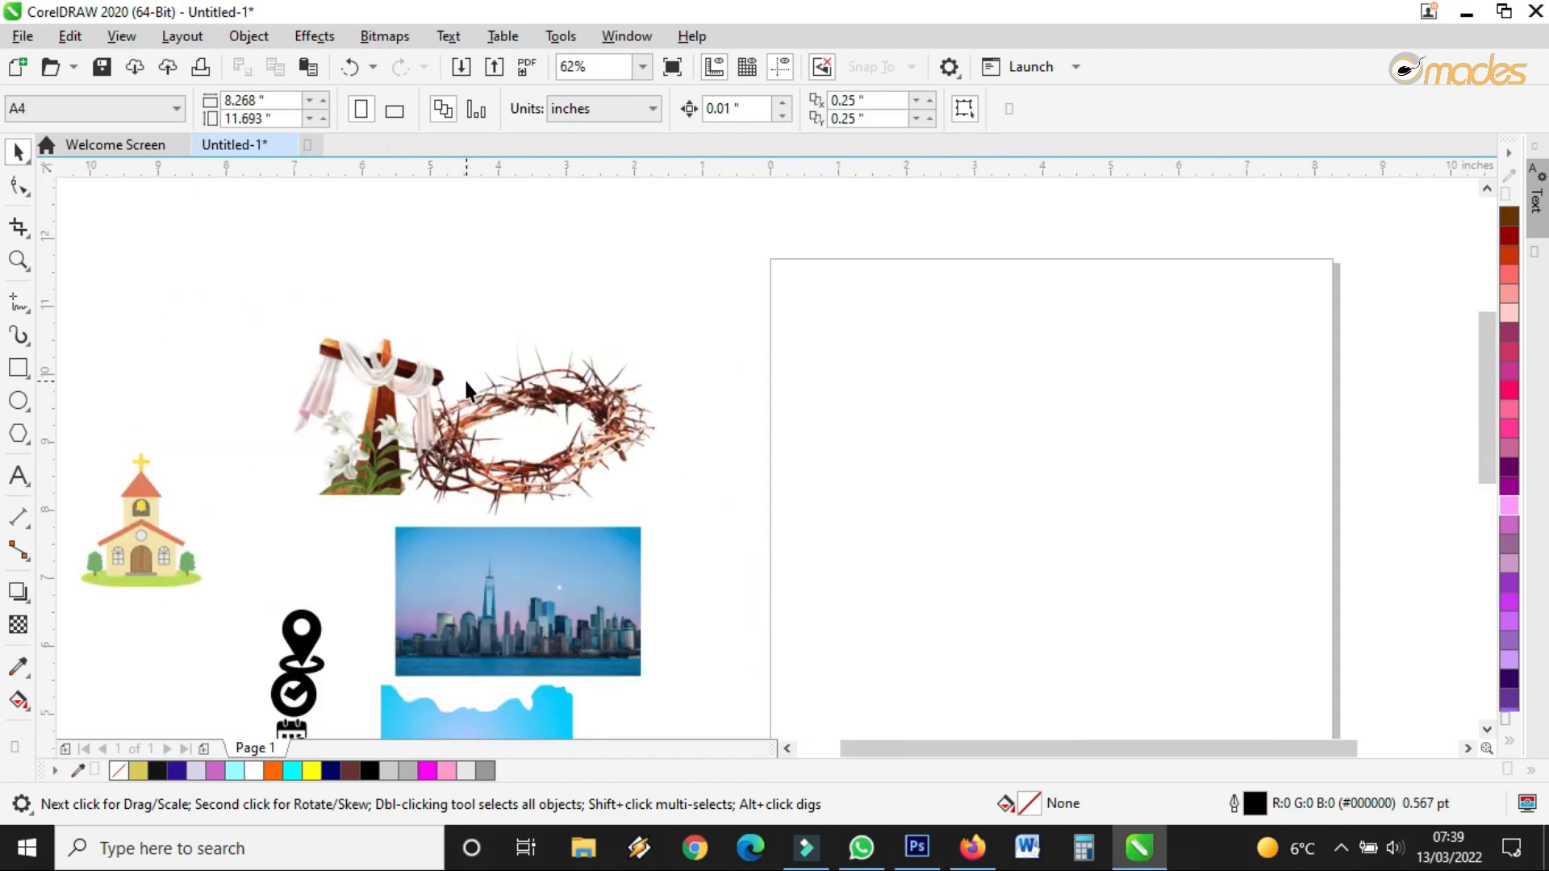
{"action": "scroll", "coordinate": [465, 382], "scroll_direction": "down", "scroll_amount": 1}
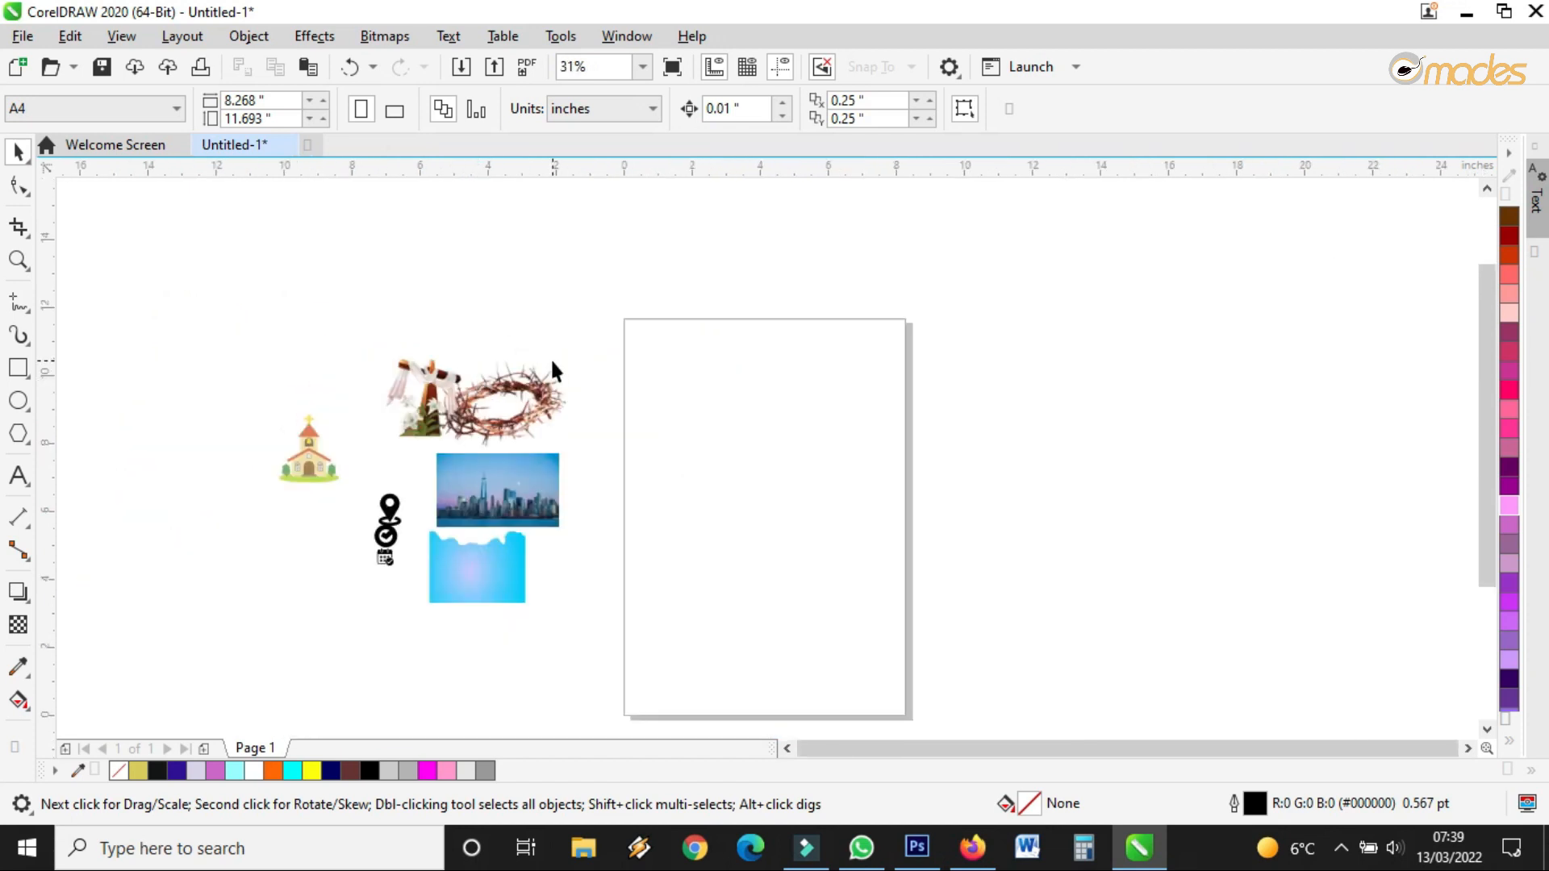
{"action": "scroll", "coordinate": [553, 372], "scroll_direction": "up", "scroll_amount": 1}
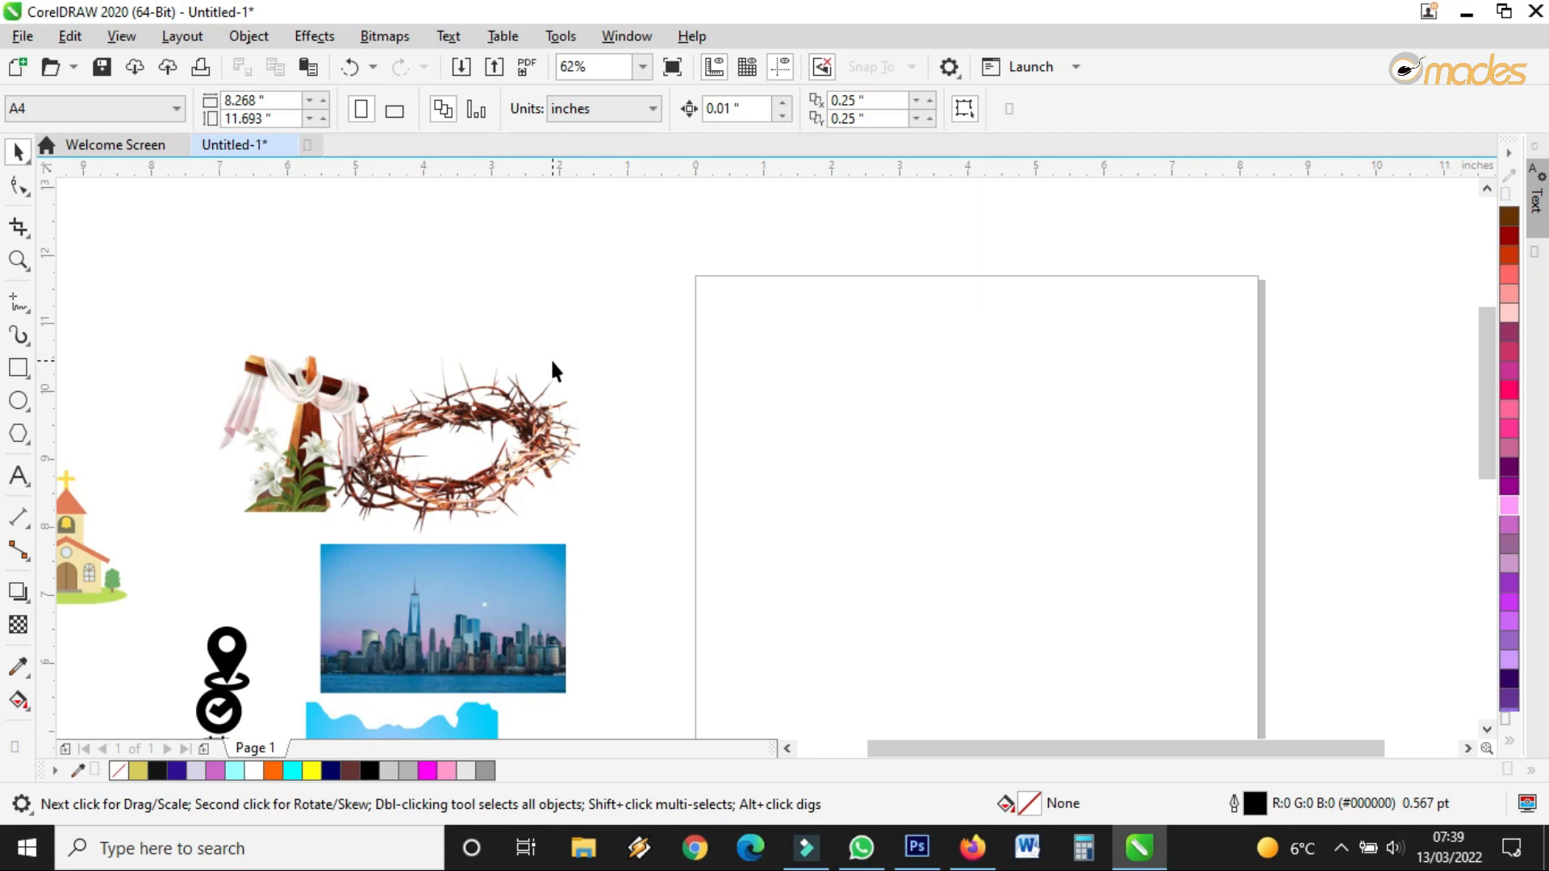
{"action": "scroll", "coordinate": [552, 371], "scroll_direction": "down", "scroll_amount": 2}
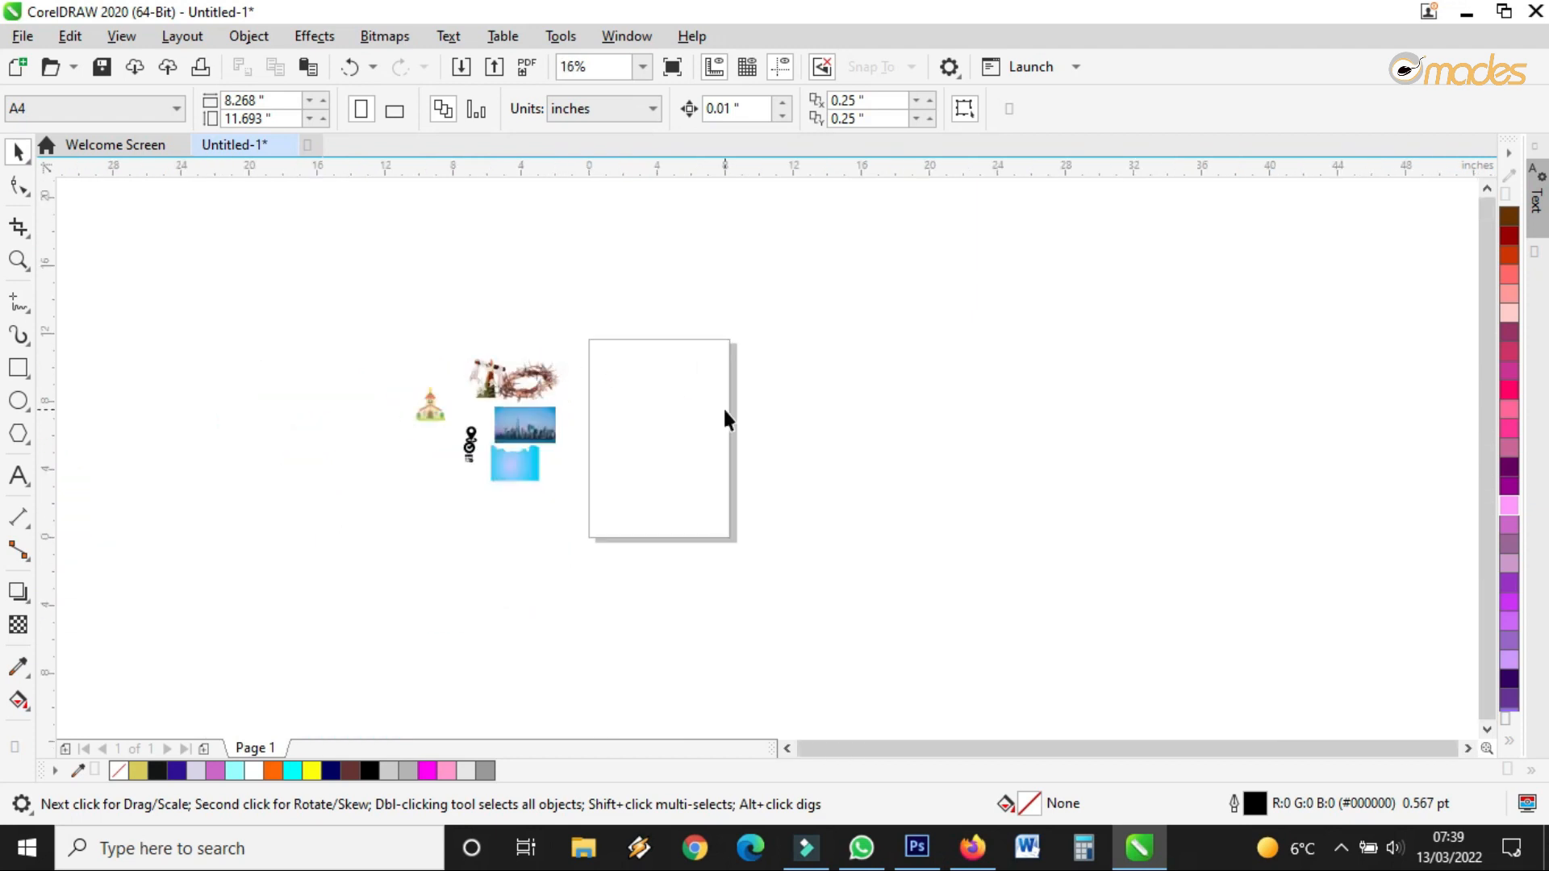
{"action": "scroll", "coordinate": [637, 409], "scroll_direction": "up", "scroll_amount": 1}
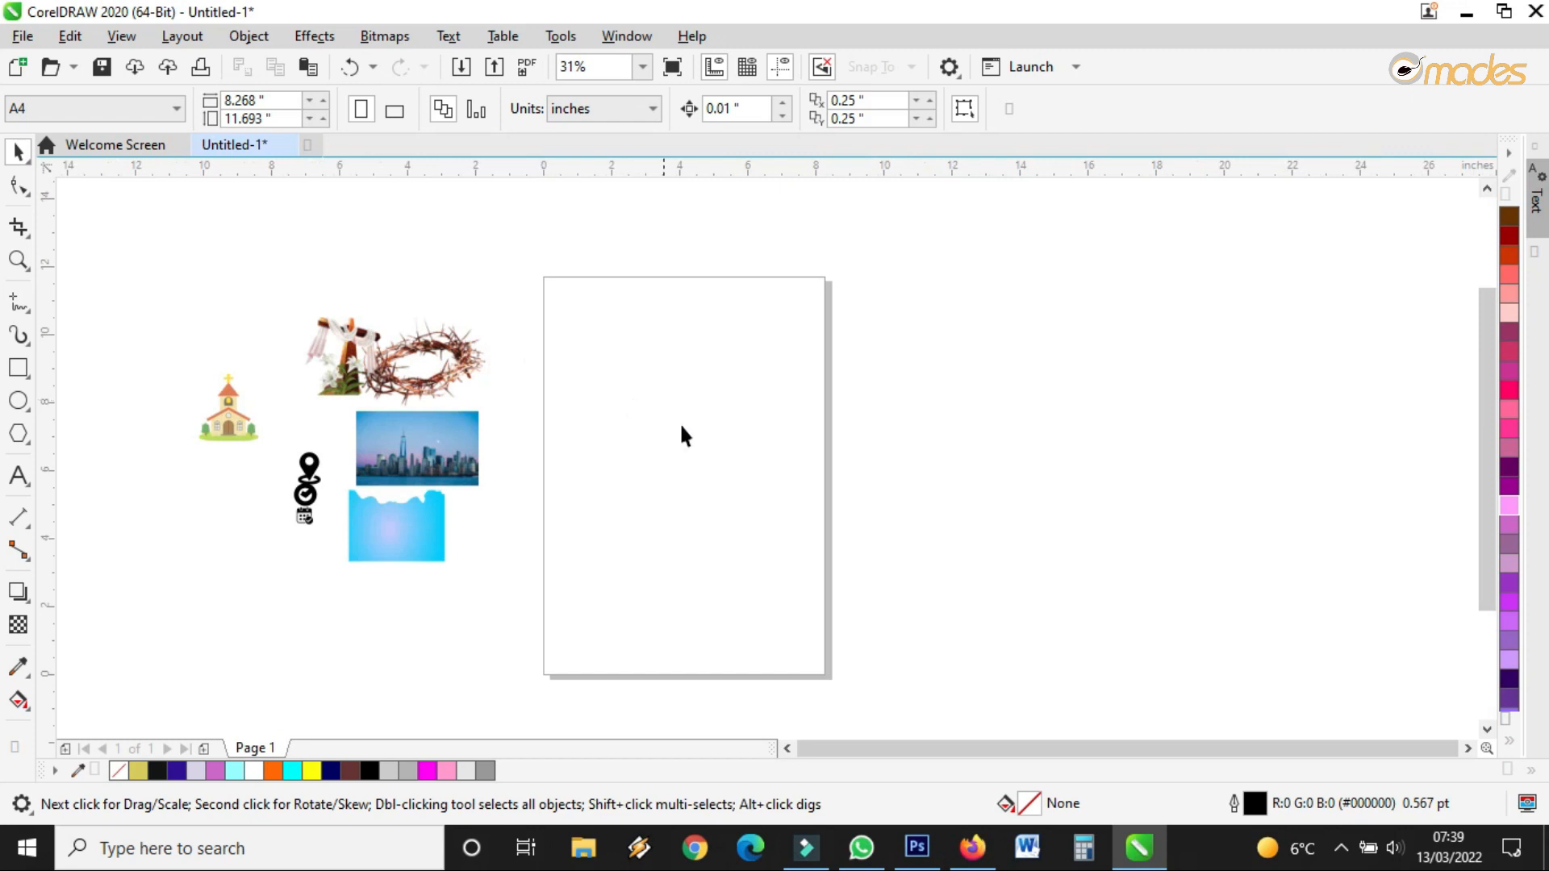
{"action": "left_click", "coordinate": [441, 533]}
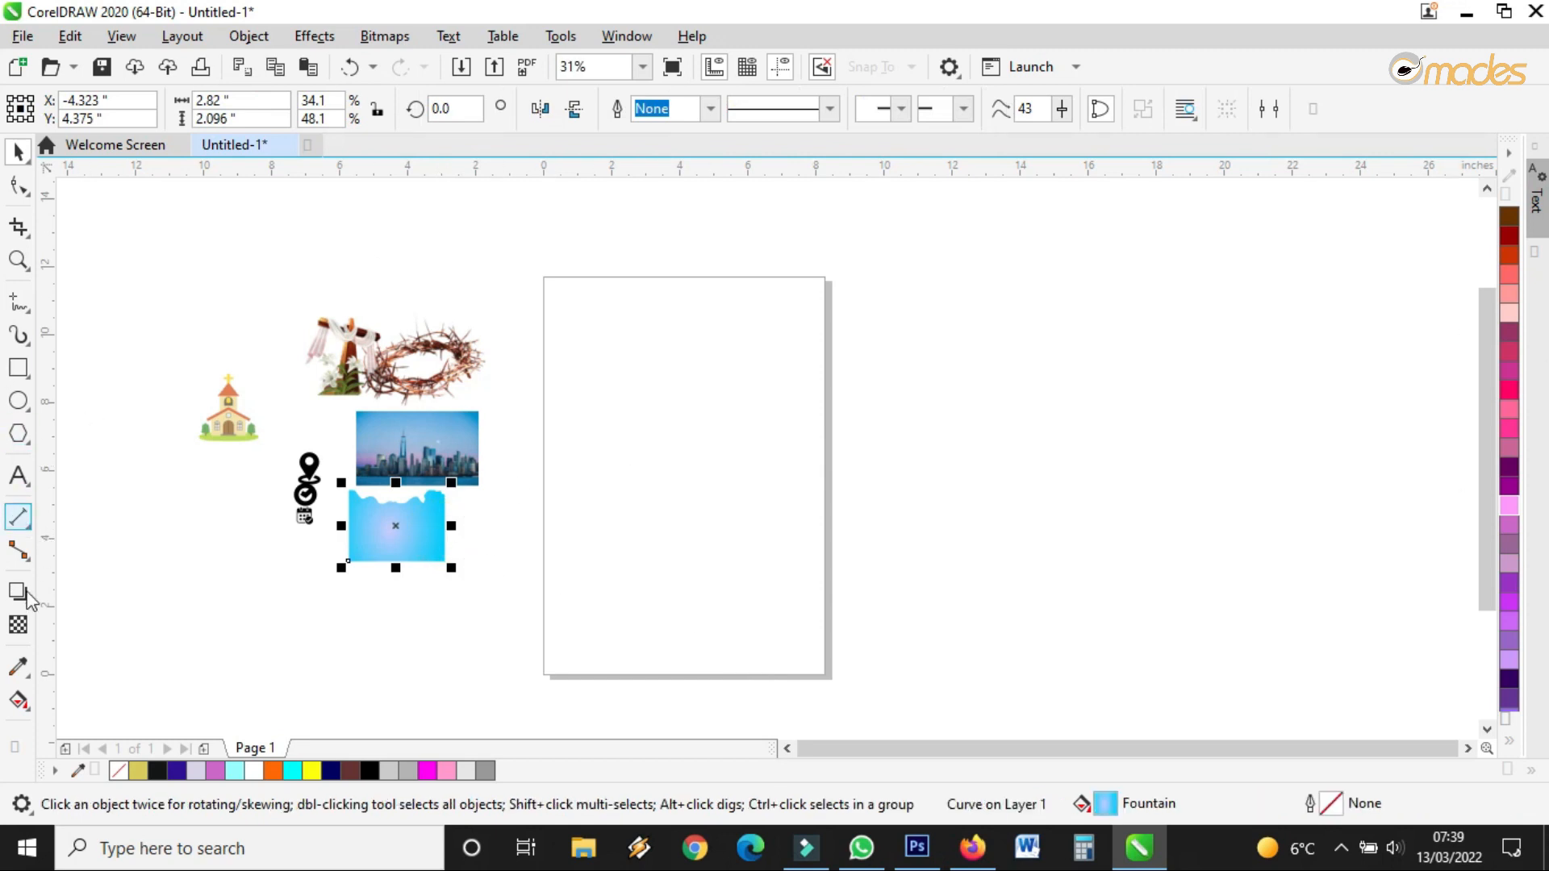
Add a page-sized rectangle, try a purple fill on it, then undo the fill
{"action": "double_click", "coordinate": [17, 370]}
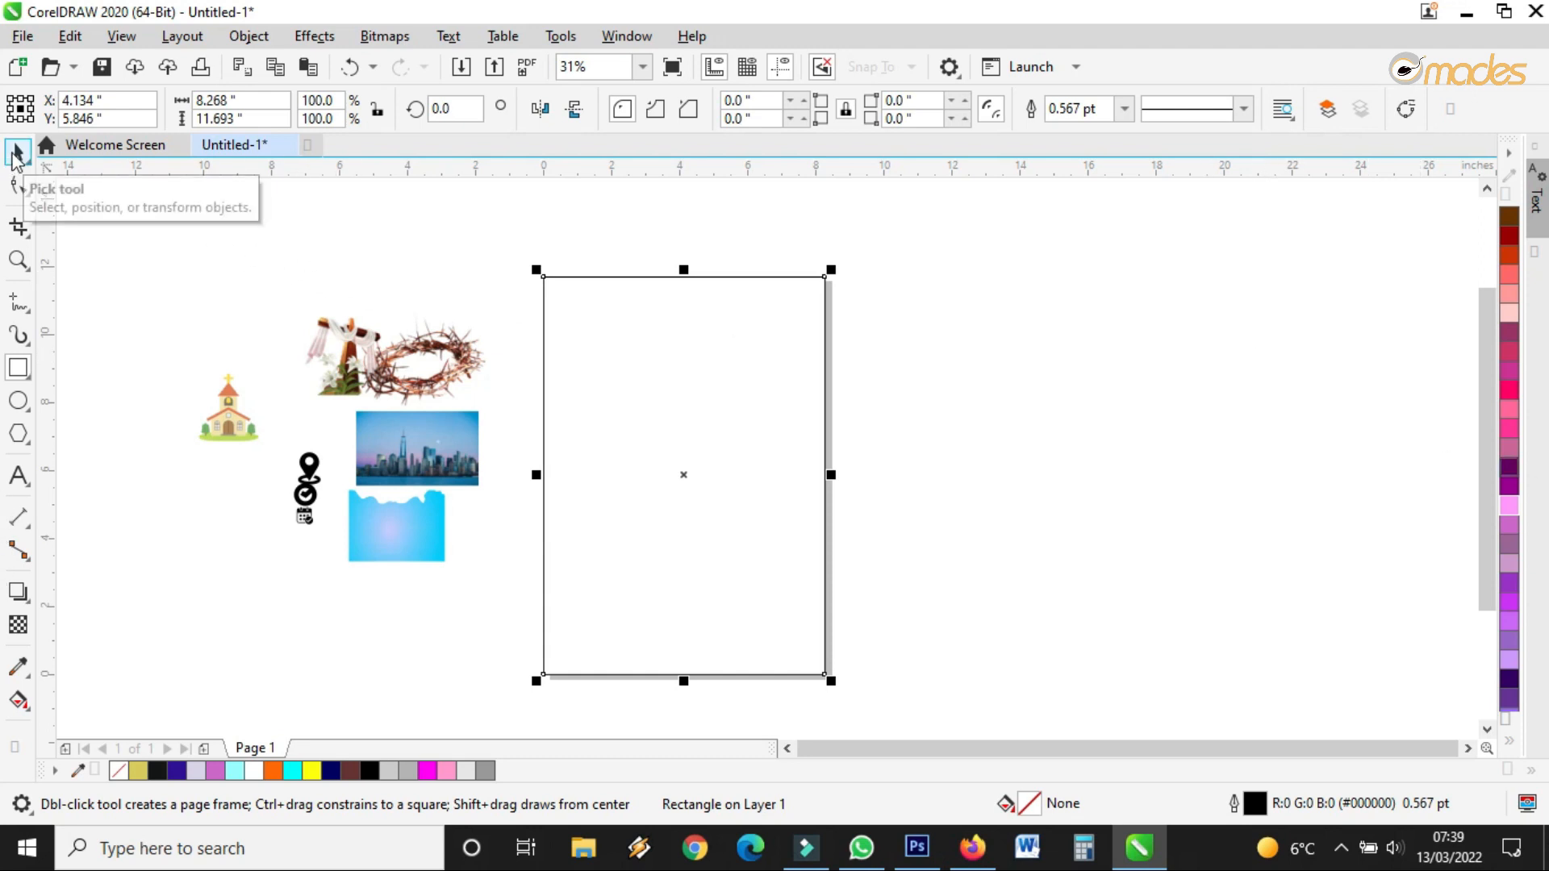
{"action": "scroll", "coordinate": [622, 252], "scroll_direction": "up", "scroll_amount": 1}
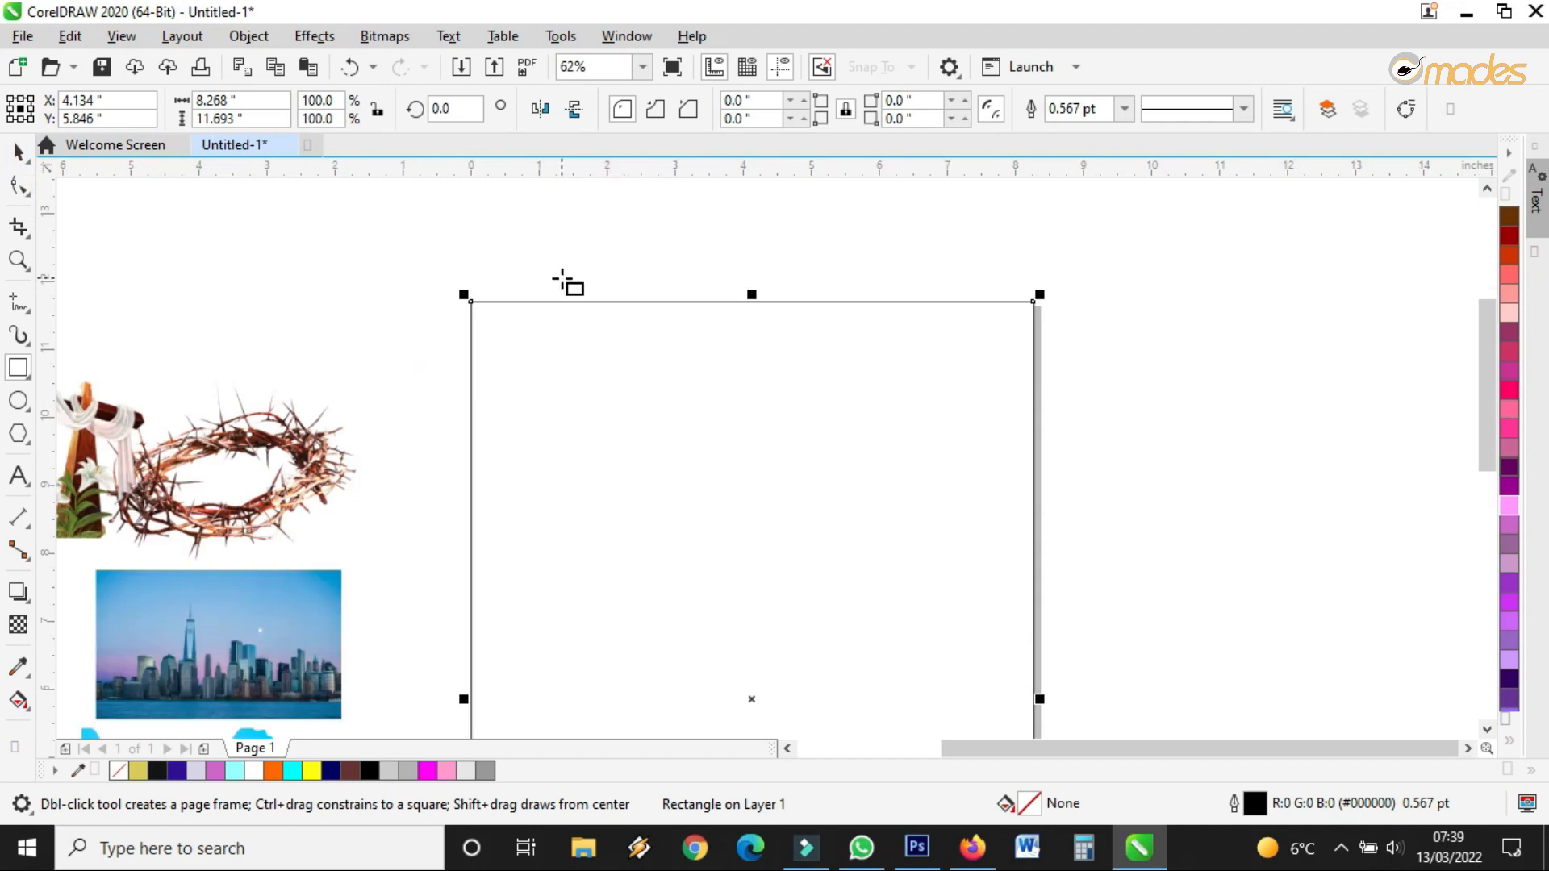
{"action": "left_click", "coordinate": [17, 151]}
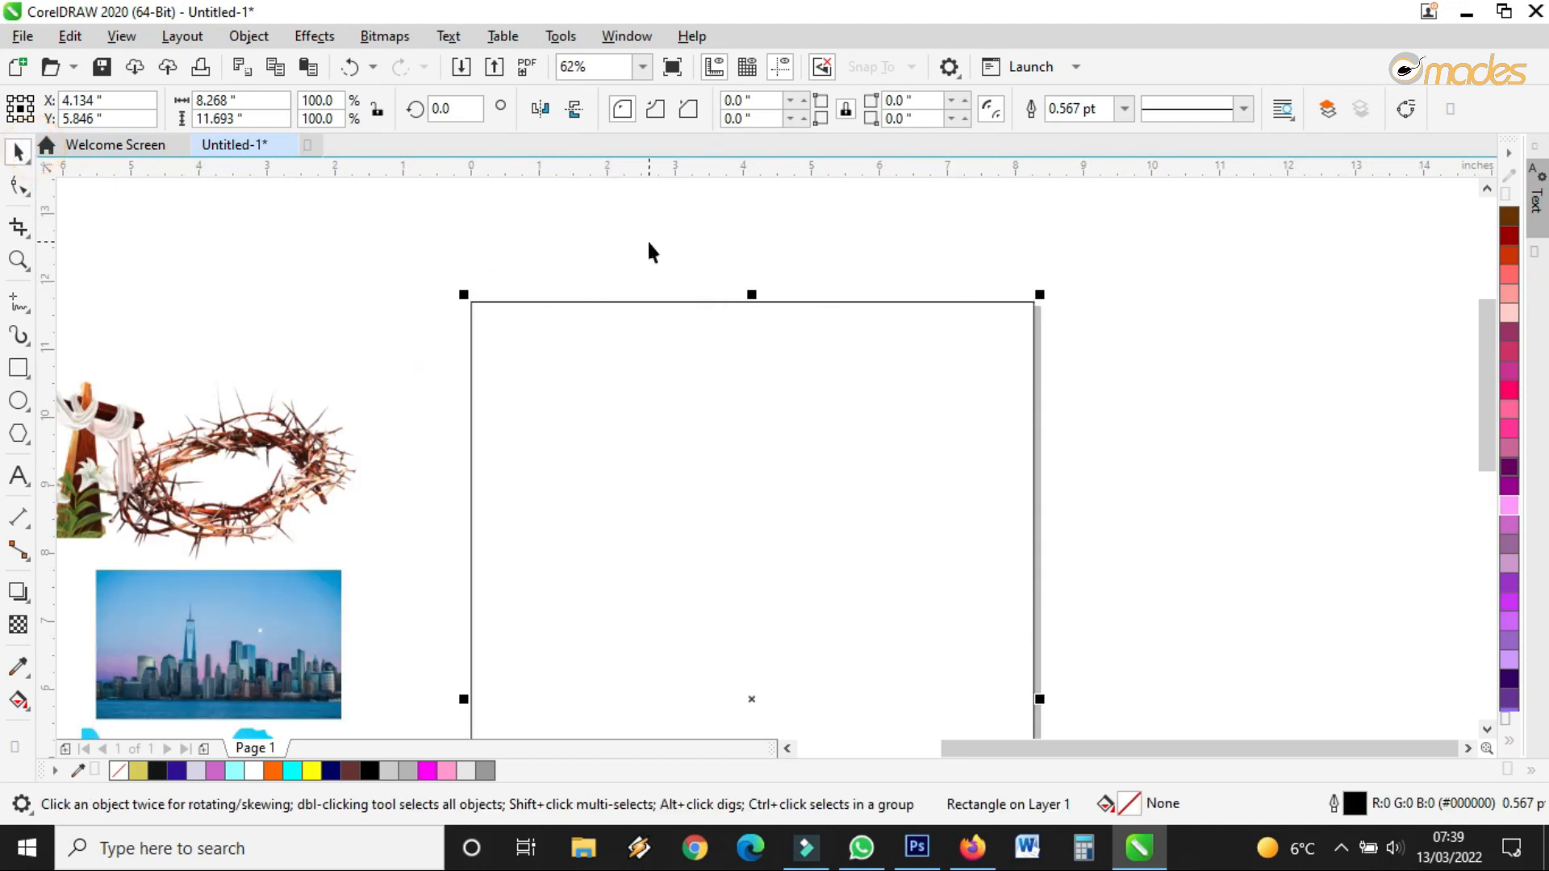
{"action": "left_click", "coordinate": [1509, 464]}
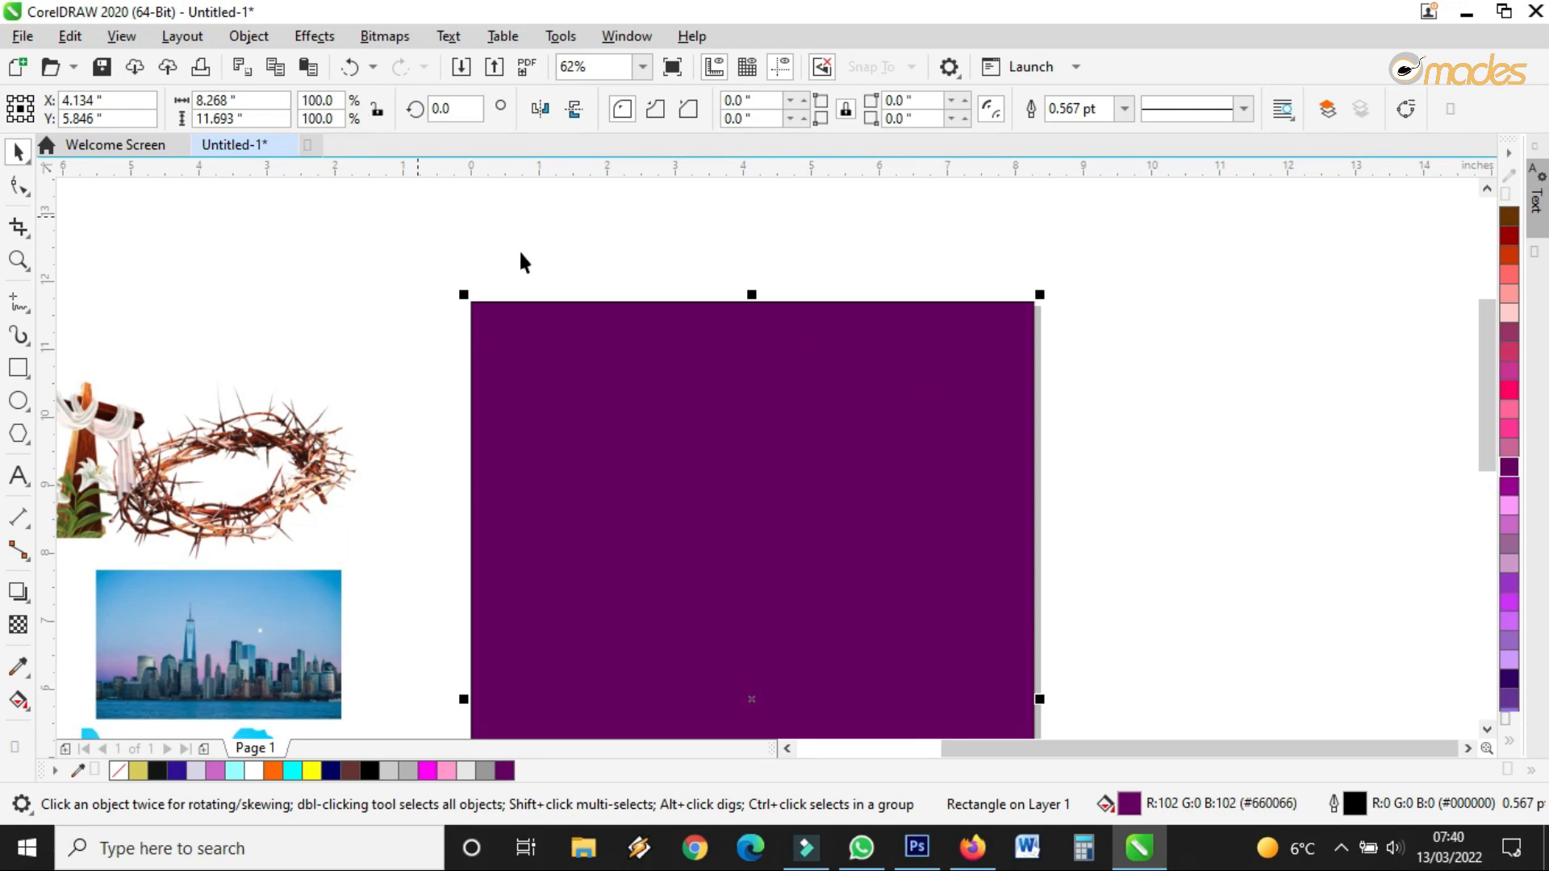
{"action": "left_click", "coordinate": [350, 67]}
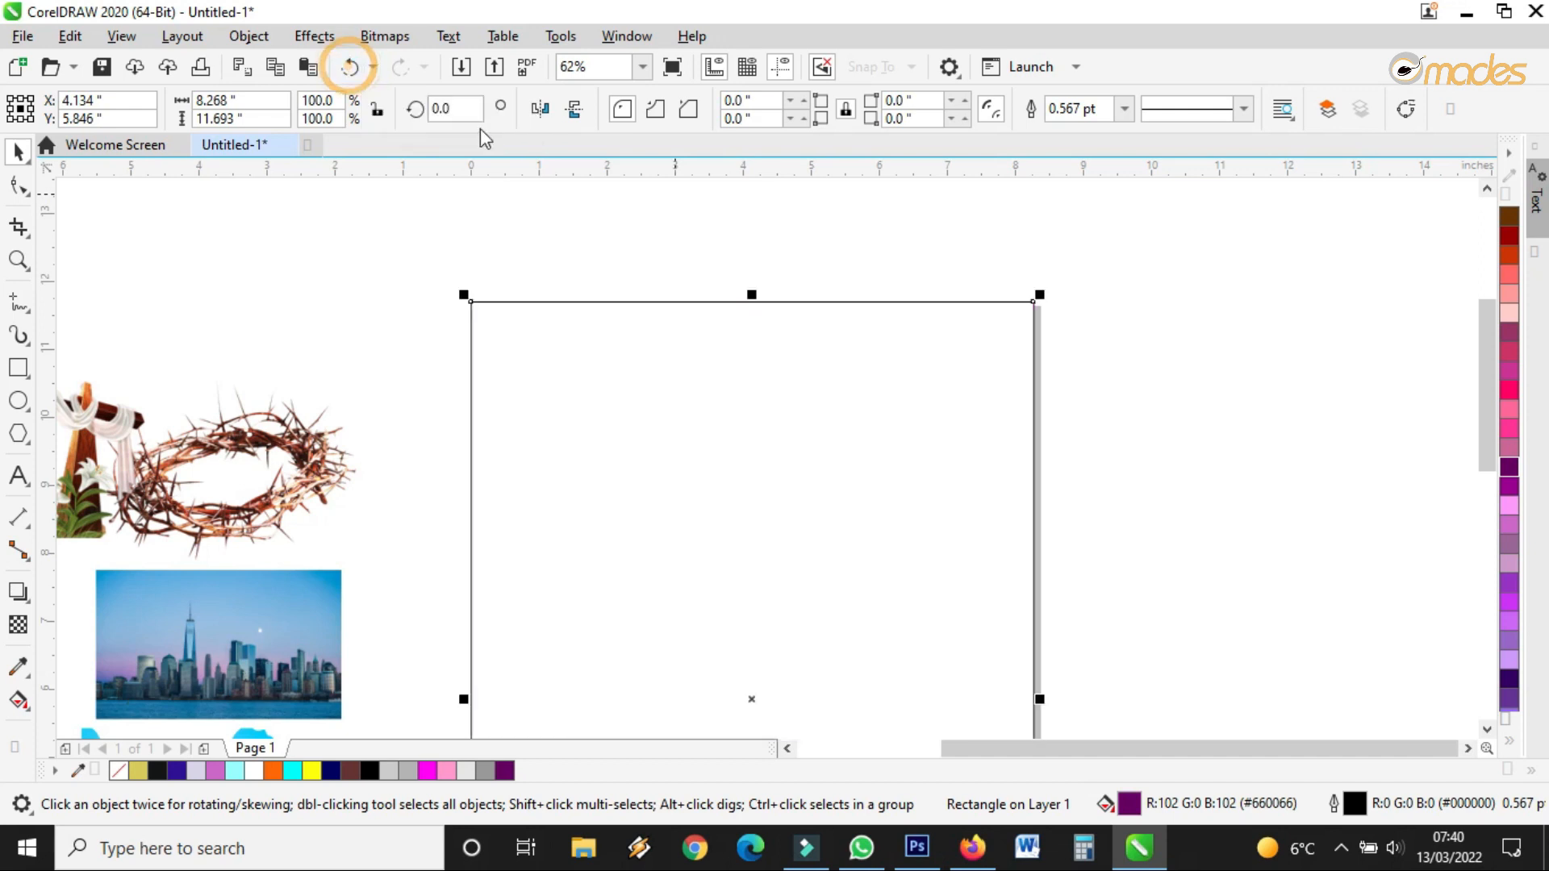
Shorten the page rectangle to 6.45 inches tall
{"action": "scroll", "coordinate": [572, 245], "scroll_direction": "down", "scroll_amount": 2}
{"action": "left_click_drag", "start_coordinate": [661, 678], "coordinate": [669, 488]}
{"action": "scroll", "coordinate": [664, 390], "scroll_direction": "up", "scroll_amount": 1}
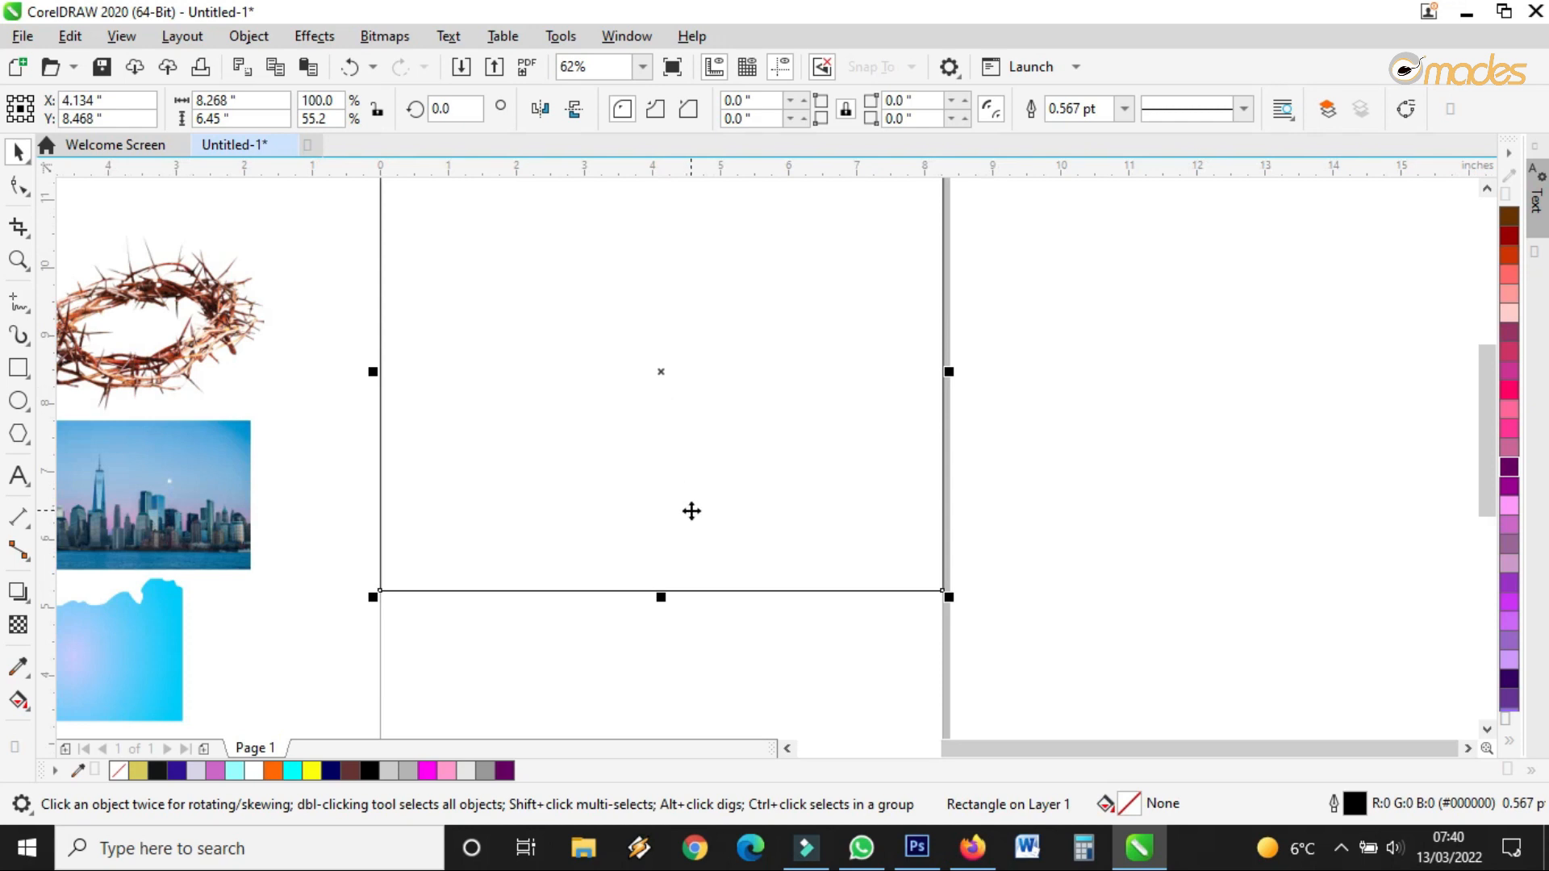
Lay a black-to-white fountain fill across the rectangle and make it elliptical
{"action": "left_click", "coordinate": [18, 700]}
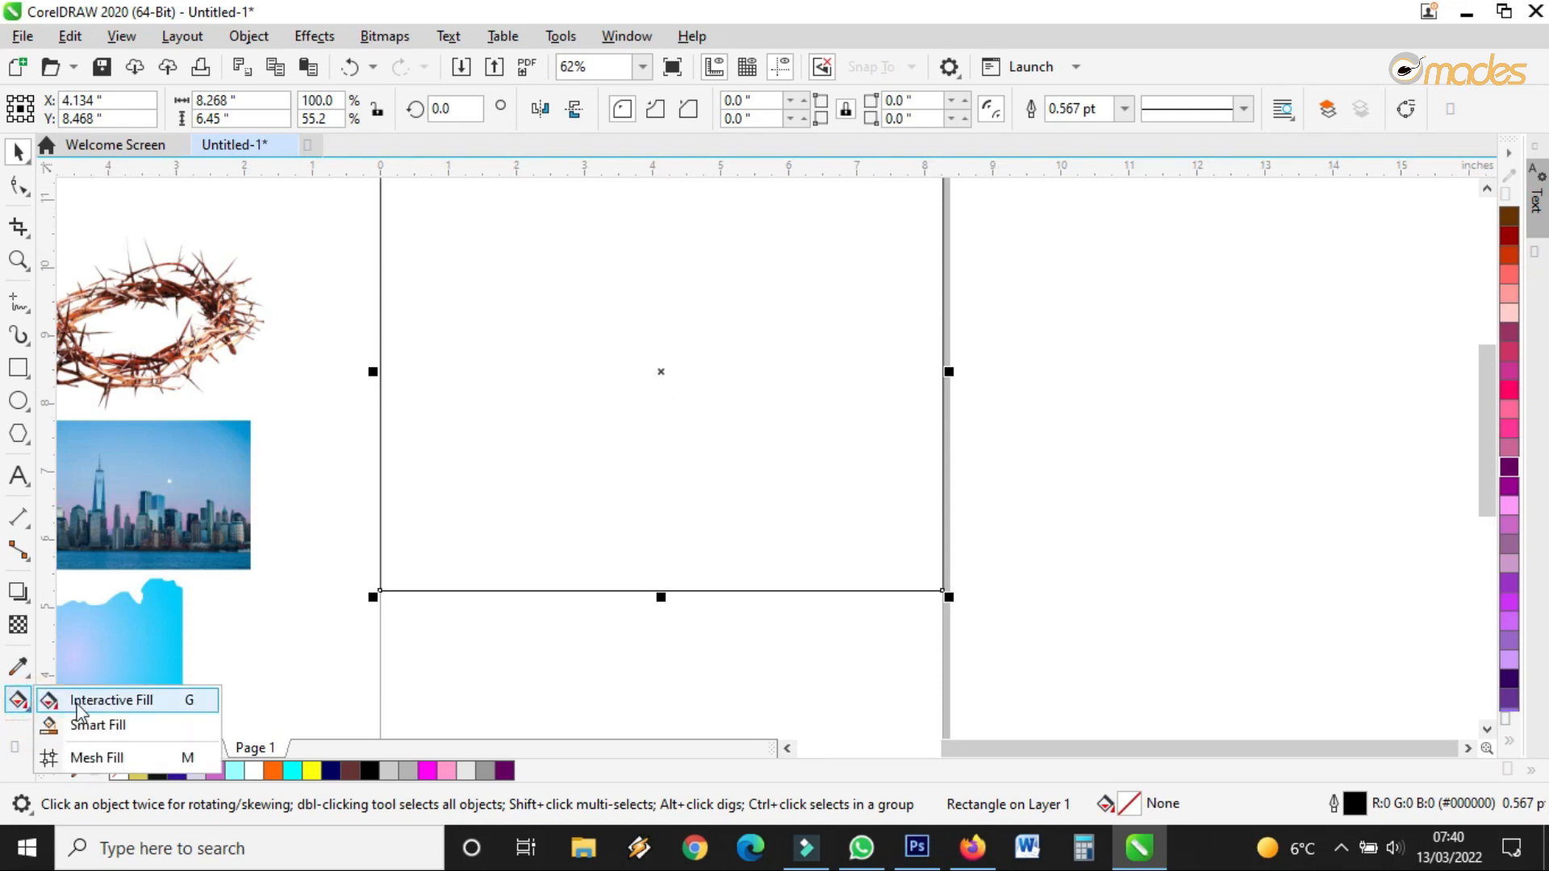
{"action": "left_click", "coordinate": [78, 708]}
{"action": "scroll", "coordinate": [484, 598], "scroll_direction": "down", "scroll_amount": 1}
{"action": "left_click_drag", "start_coordinate": [425, 506], "coordinate": [718, 520]}
{"action": "scroll", "coordinate": [552, 556], "scroll_direction": "up", "scroll_amount": 1}
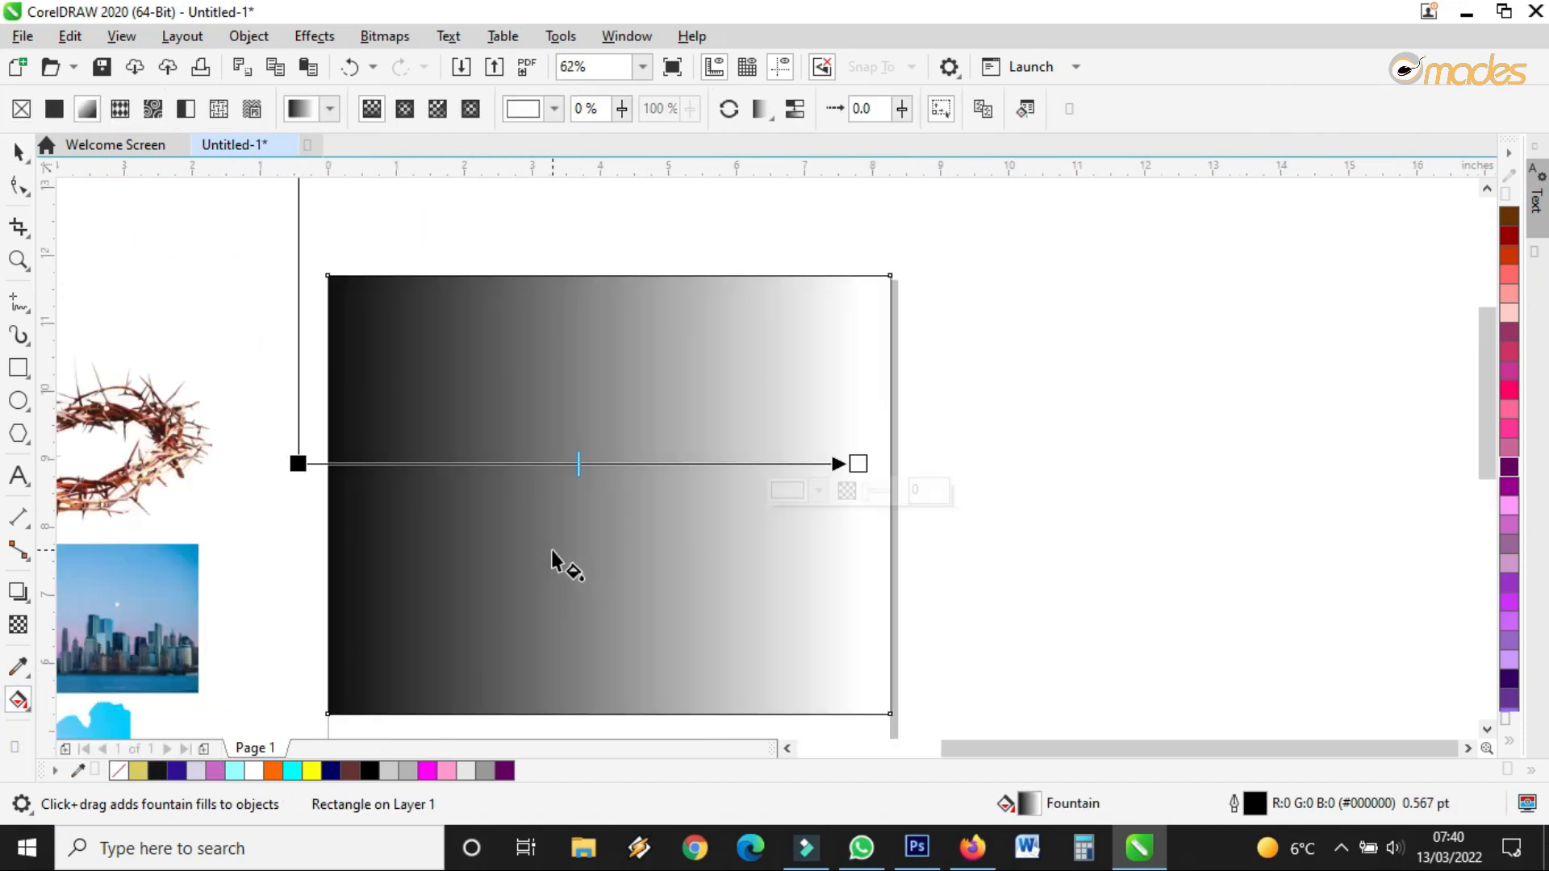
{"action": "left_click", "coordinate": [412, 115]}
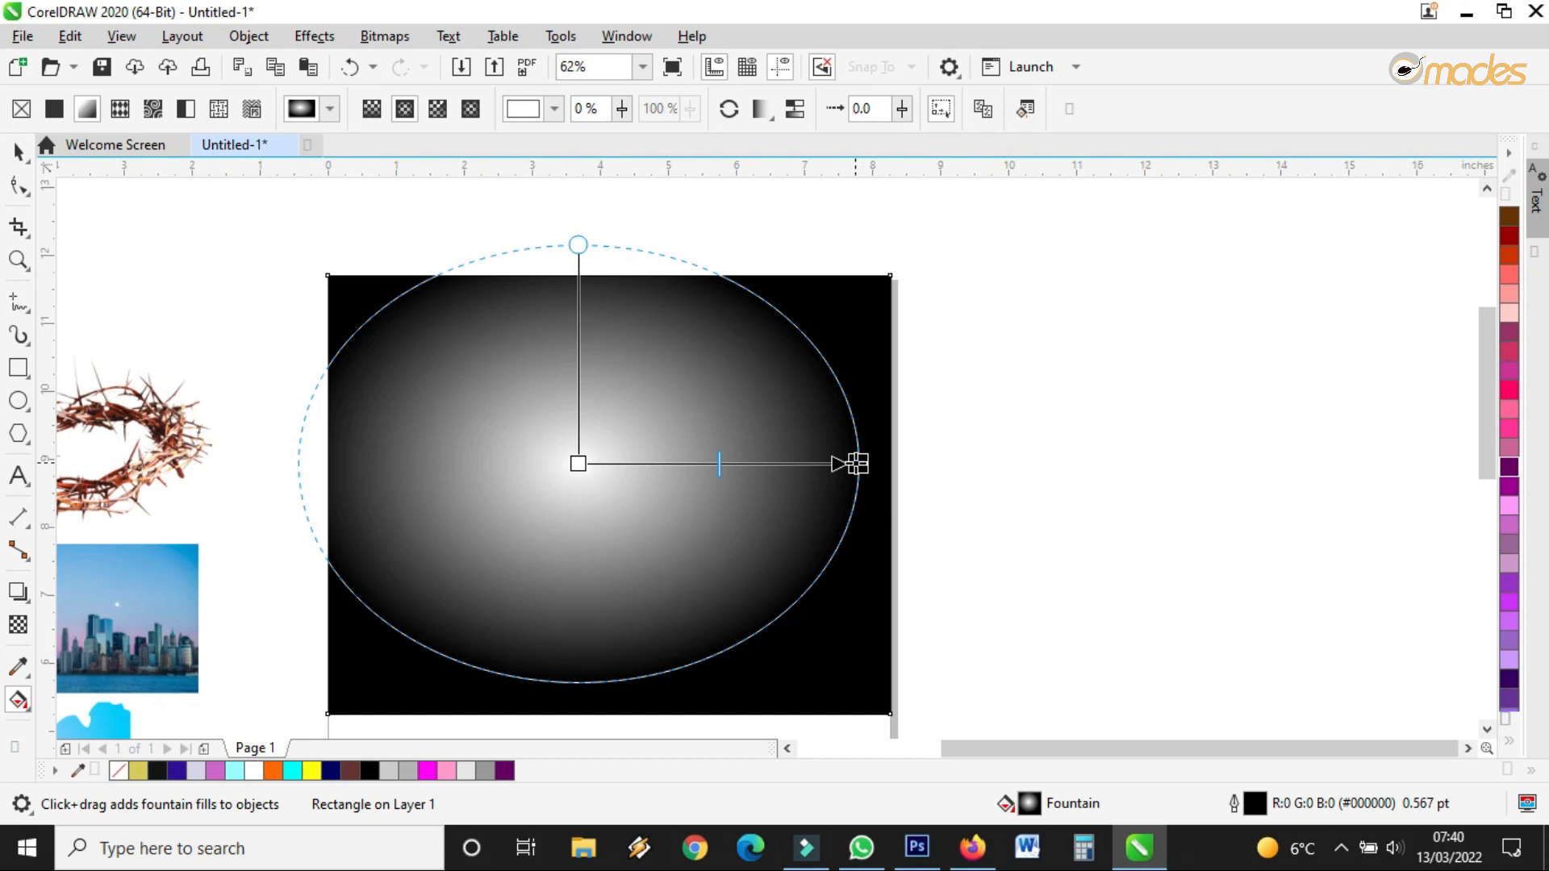
Try purple, then light pink, as the gradient's outer colour
{"action": "left_click", "coordinate": [858, 464]}
{"action": "left_click", "coordinate": [790, 490]}
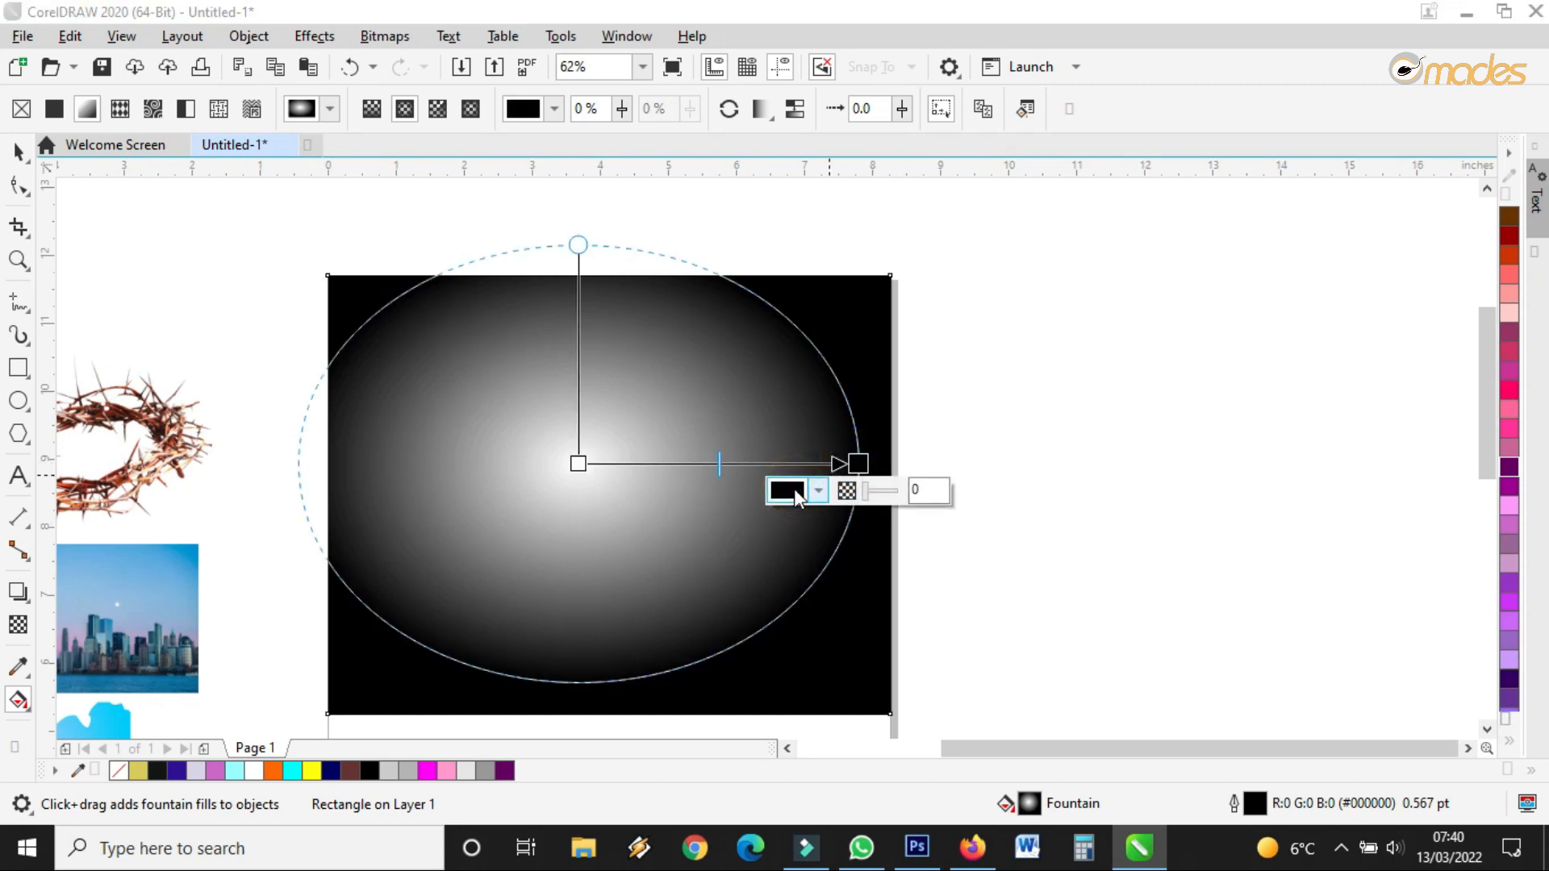
{"action": "left_click_drag", "start_coordinate": [908, 387], "coordinate": [897, 389]}
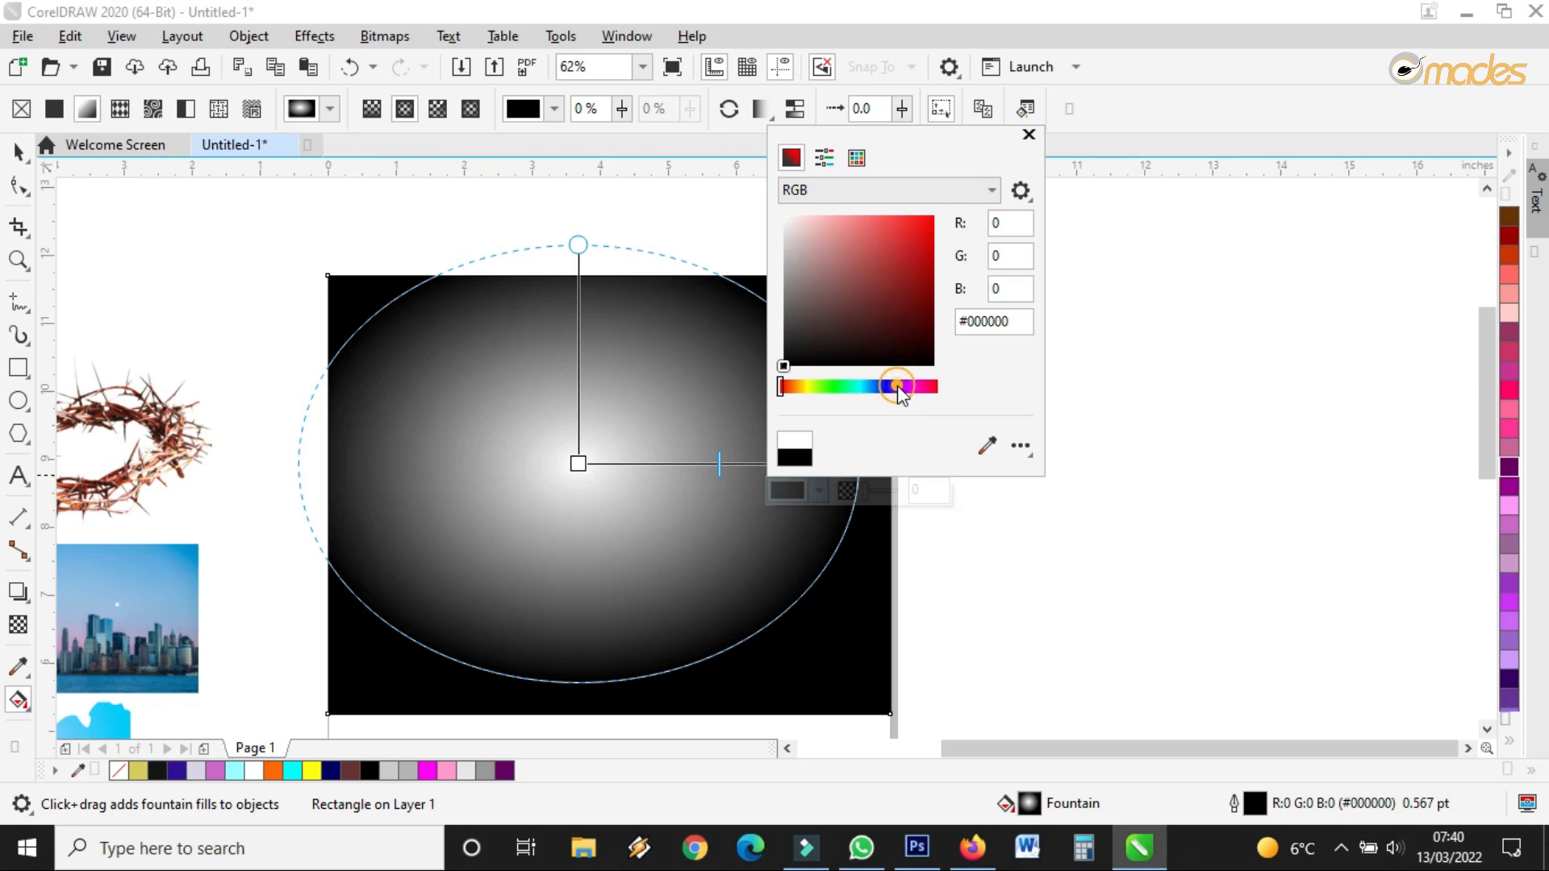
{"action": "mouse_move", "coordinate": [880, 301]}
{"action": "left_mouse_down"}
{"action": "mouse_move", "coordinate": [874, 283]}
{"action": "mouse_move", "coordinate": [878, 300]}
{"action": "left_mouse_up"}
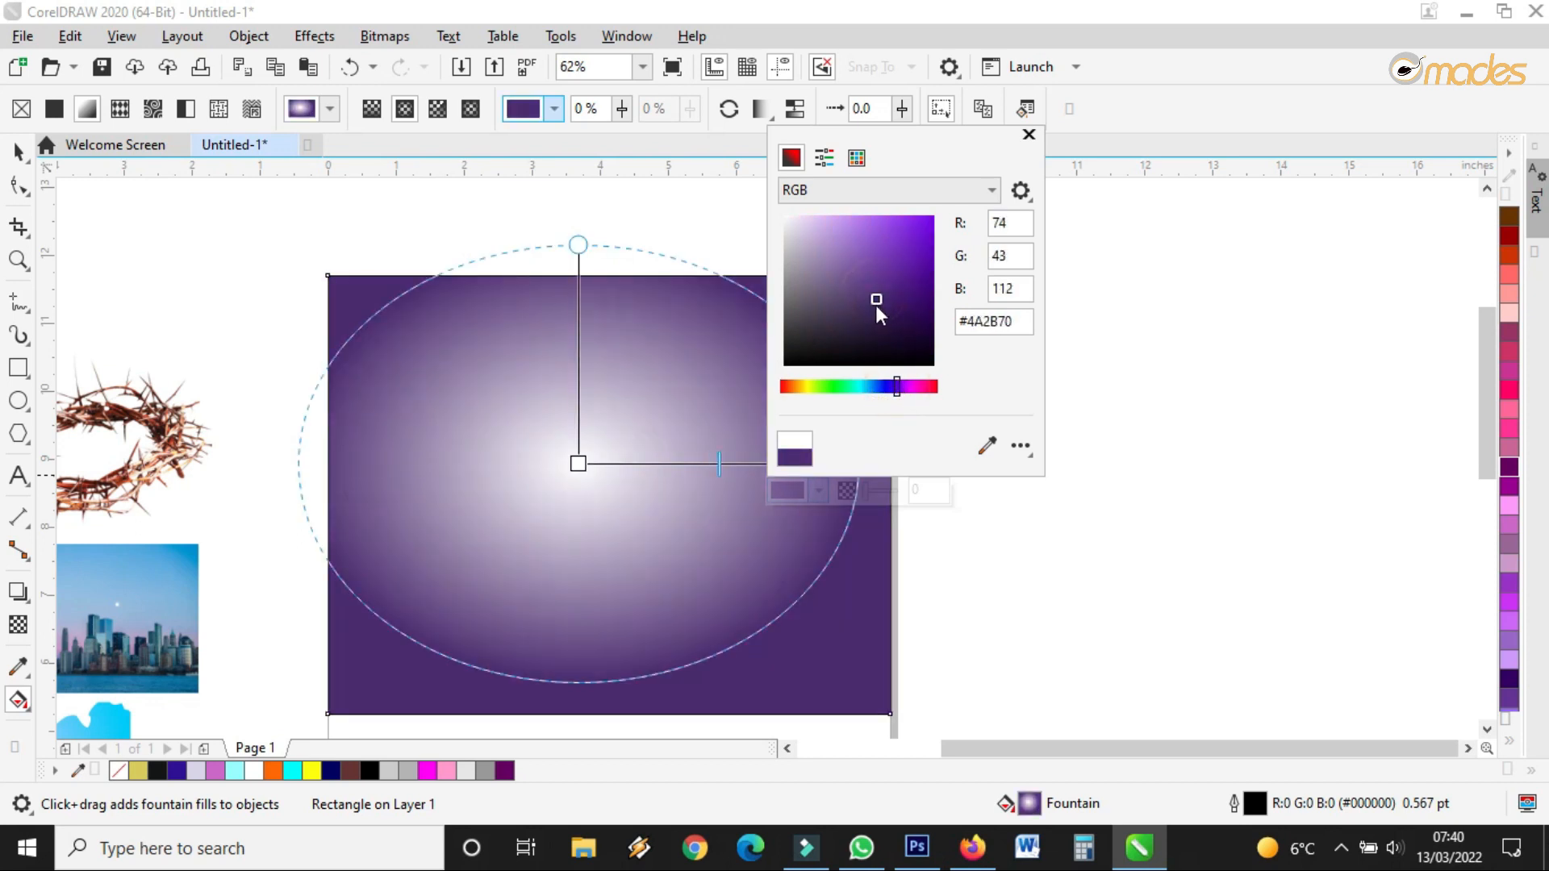
{"action": "left_click", "coordinate": [707, 471]}
{"action": "left_click", "coordinate": [841, 463]}
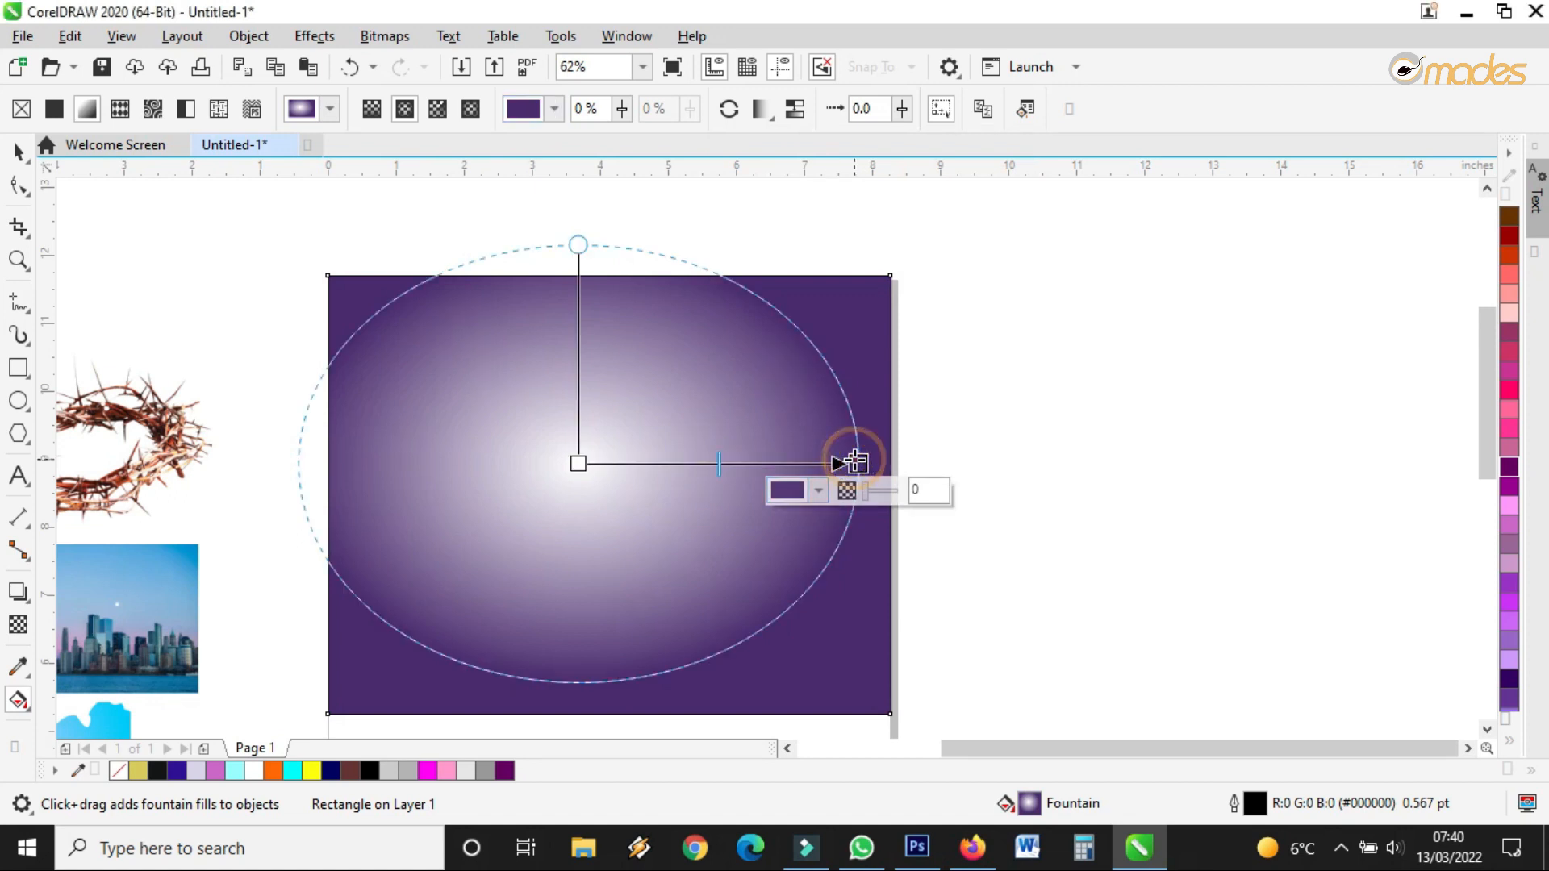
{"action": "left_click", "coordinate": [575, 464]}
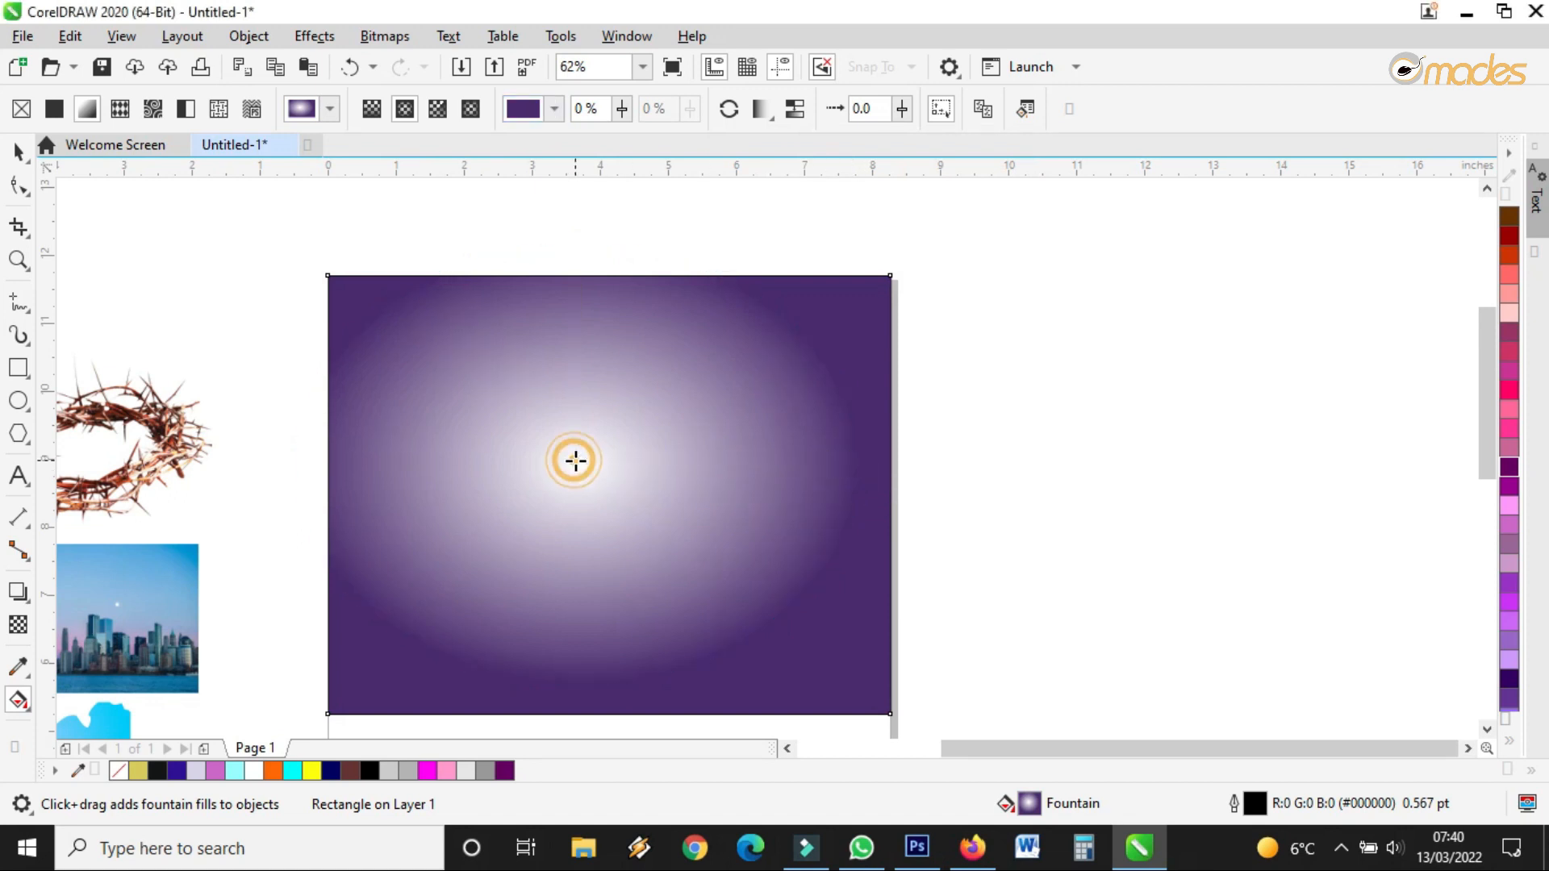
{"action": "left_click", "coordinate": [1507, 315]}
{"action": "left_click_drag", "start_coordinate": [1489, 321], "coordinate": [862, 462]}
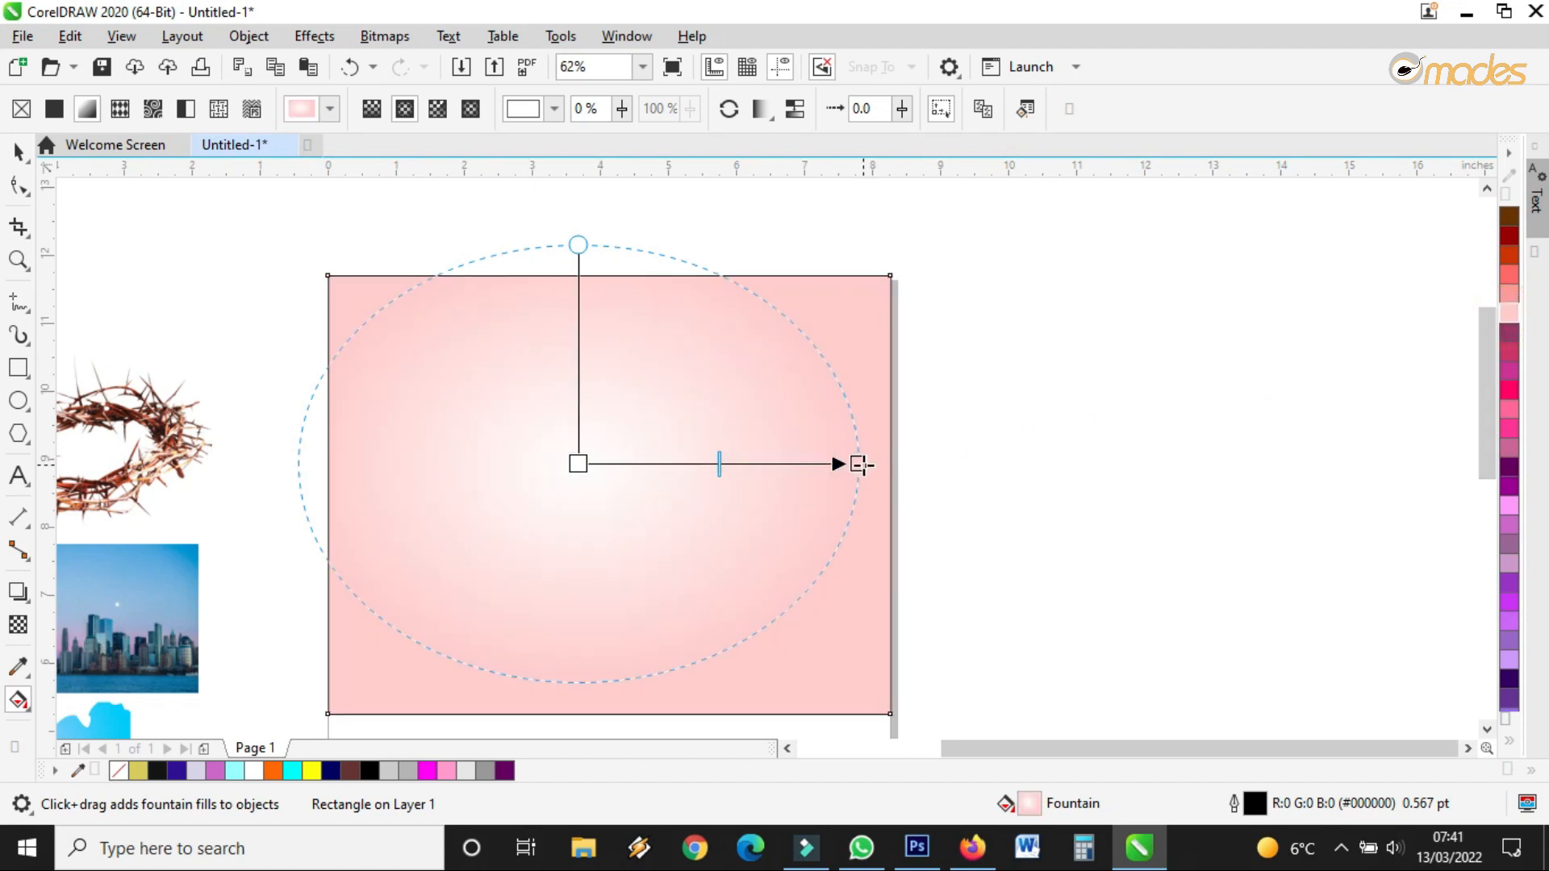
Set the gradient's outer colour to medium blue #2E54B3 in the RGB picker
{"action": "left_click", "coordinate": [860, 464]}
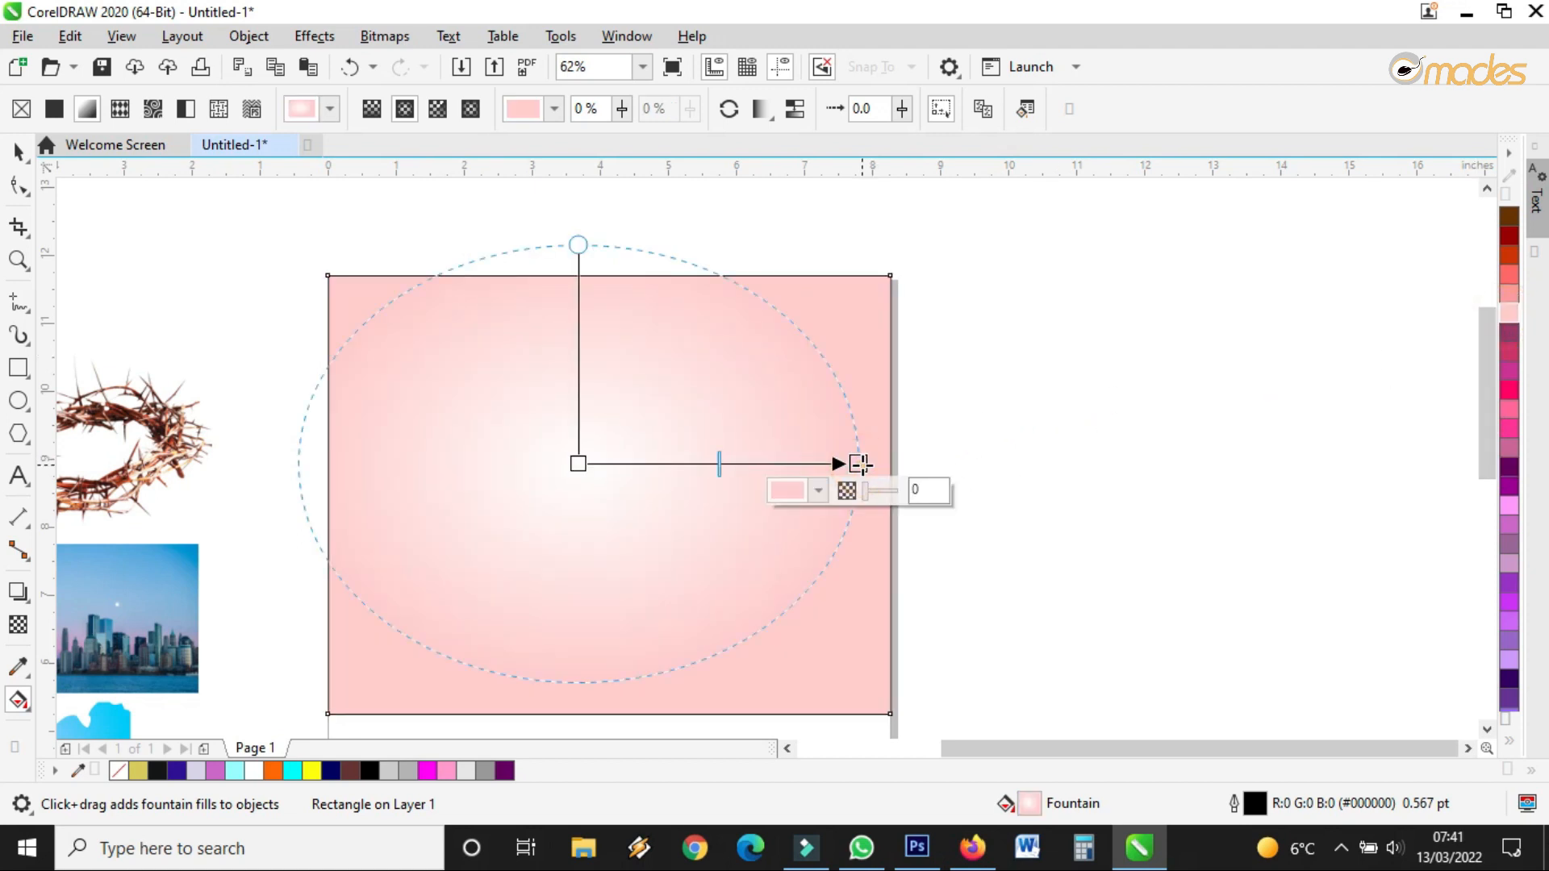
{"action": "left_click", "coordinate": [794, 491]}
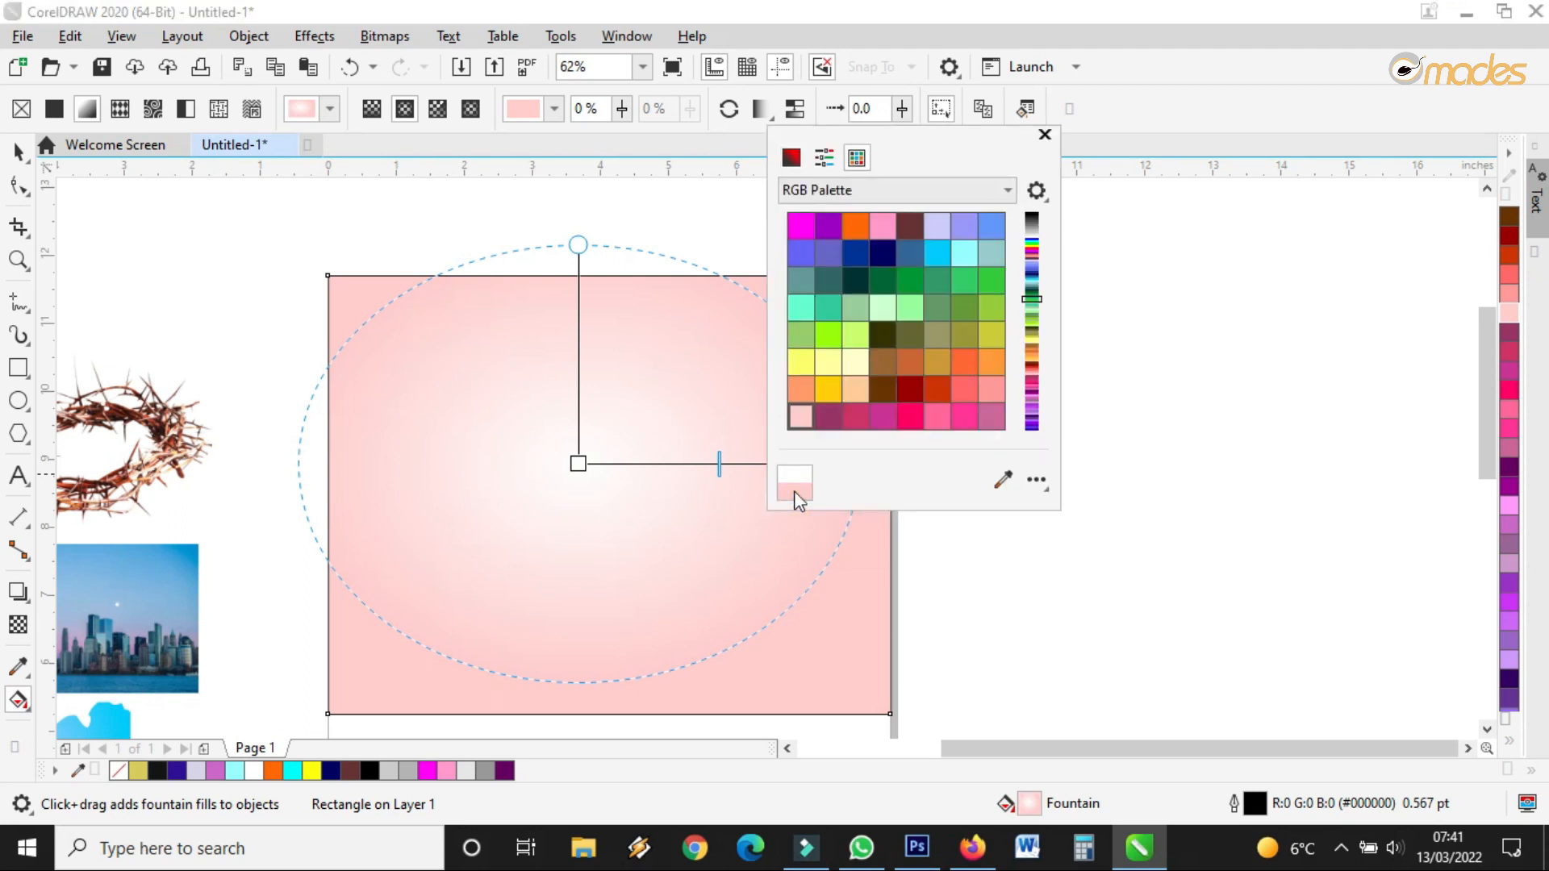
{"action": "left_click", "coordinate": [791, 157]}
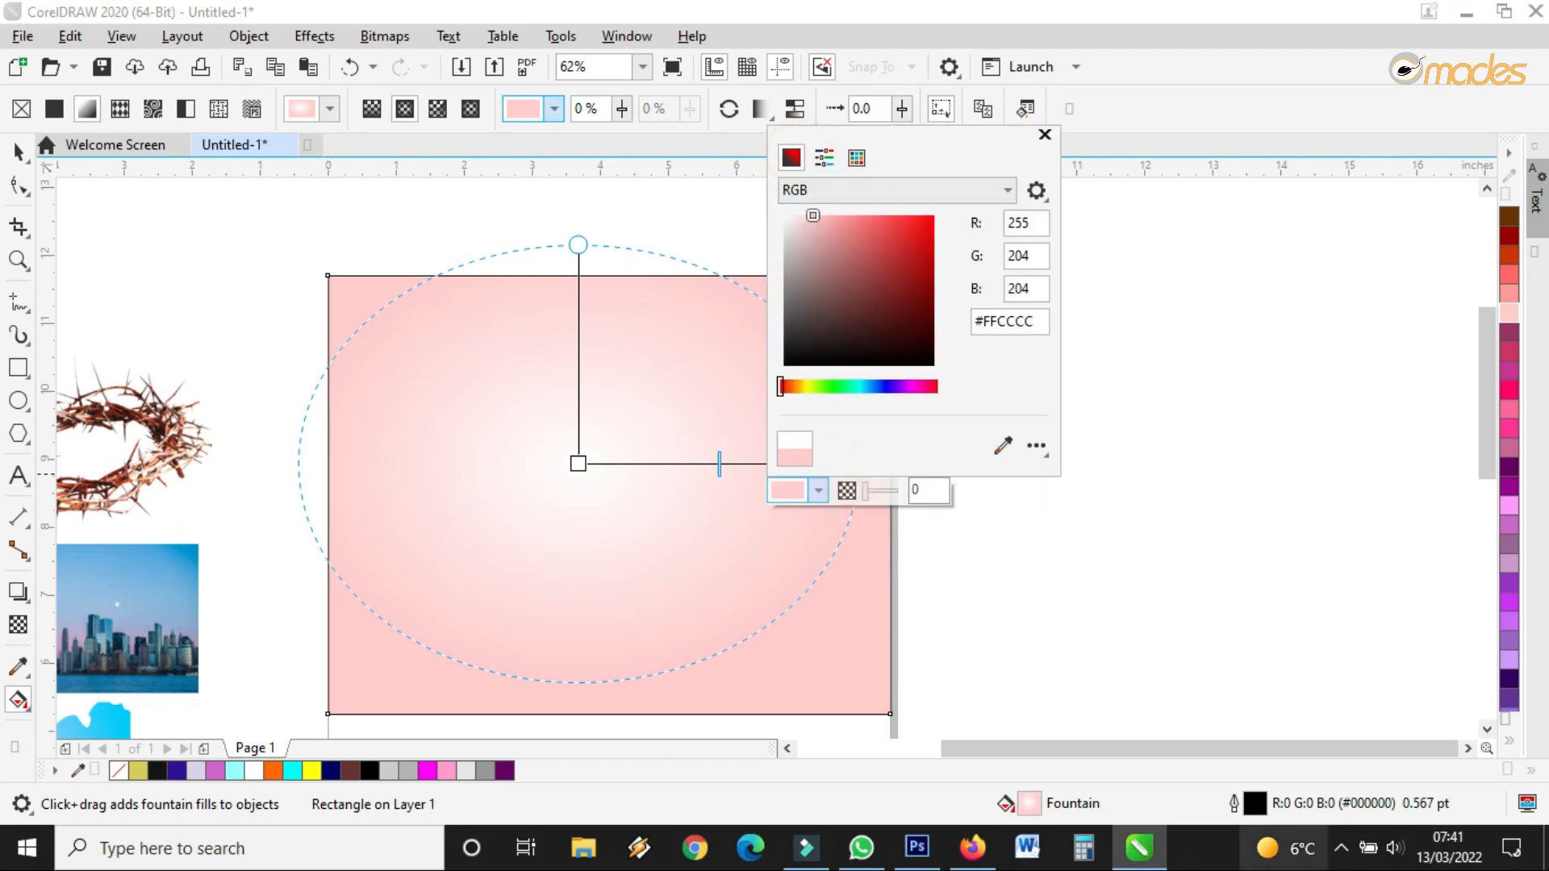
{"action": "left_click", "coordinate": [877, 387]}
{"action": "mouse_move", "coordinate": [902, 326]}
{"action": "left_mouse_down"}
{"action": "mouse_move", "coordinate": [921, 282]}
{"action": "mouse_move", "coordinate": [907, 280]}
{"action": "left_mouse_up"}
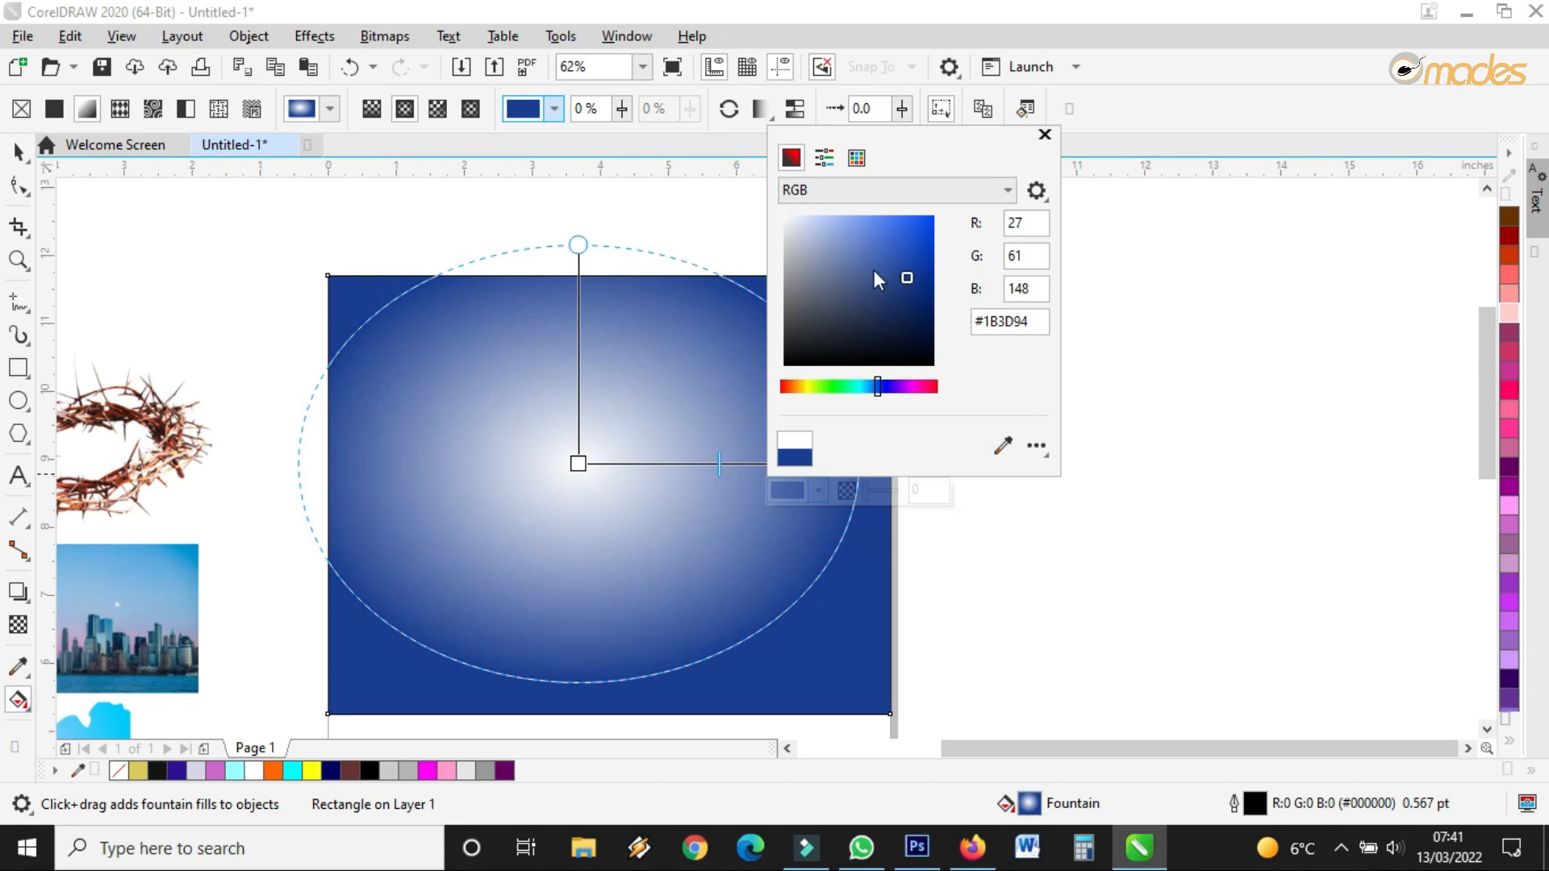
{"action": "mouse_move", "coordinate": [890, 264]}
{"action": "left_mouse_down"}
{"action": "mouse_move", "coordinate": [917, 270]}
{"action": "mouse_move", "coordinate": [897, 264]}
{"action": "left_mouse_up"}
Tint the gradient's centre colour pale sky blue #C9EAF7 and finish editing
{"action": "left_click", "coordinate": [564, 461]}
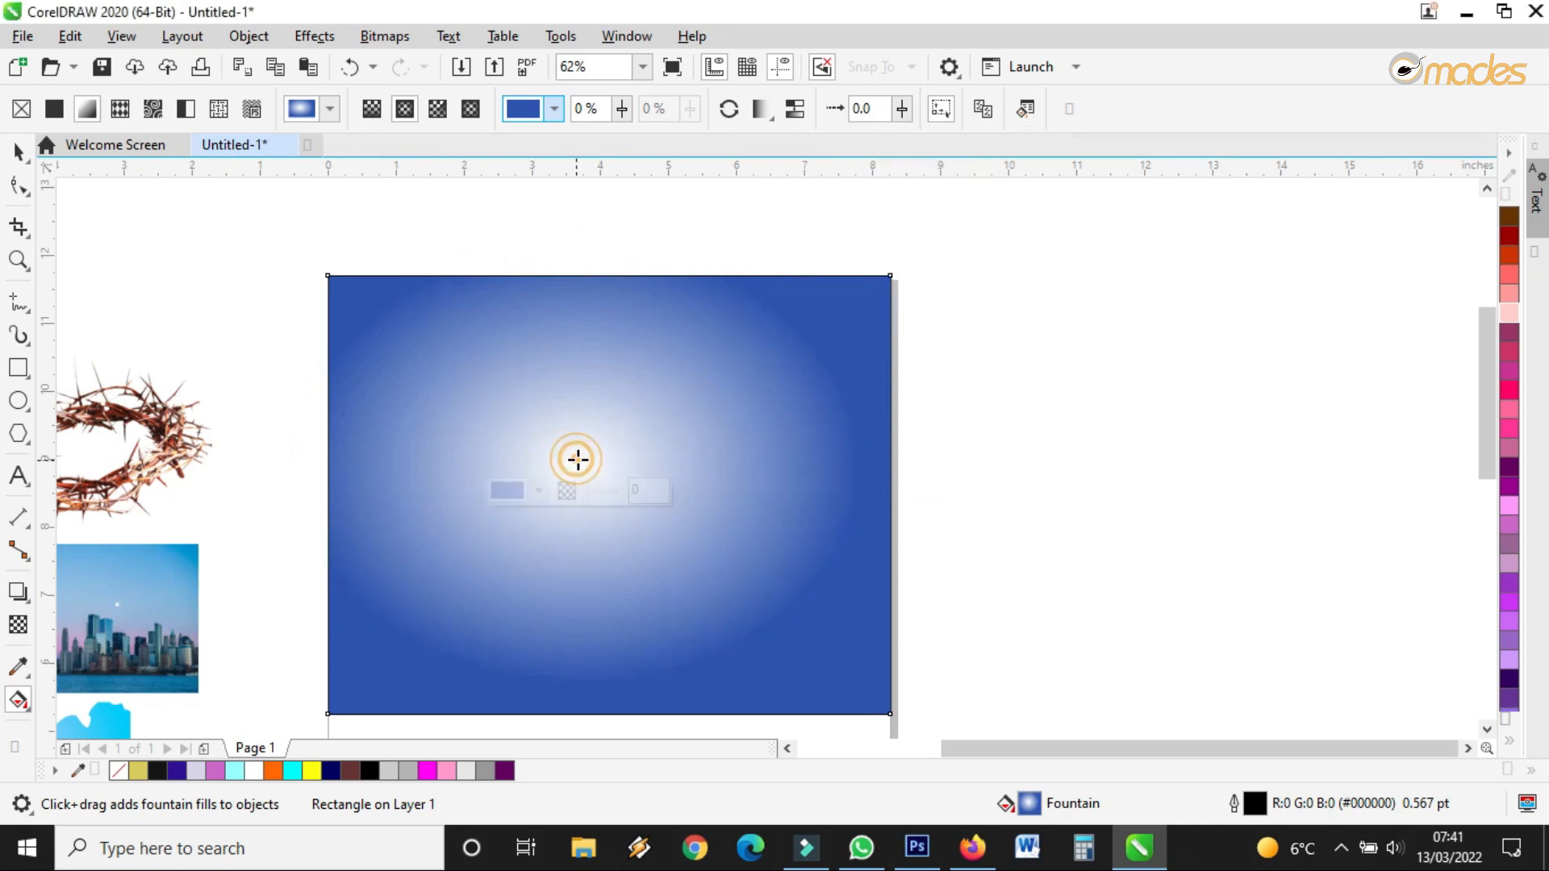
{"action": "left_click", "coordinate": [502, 494]}
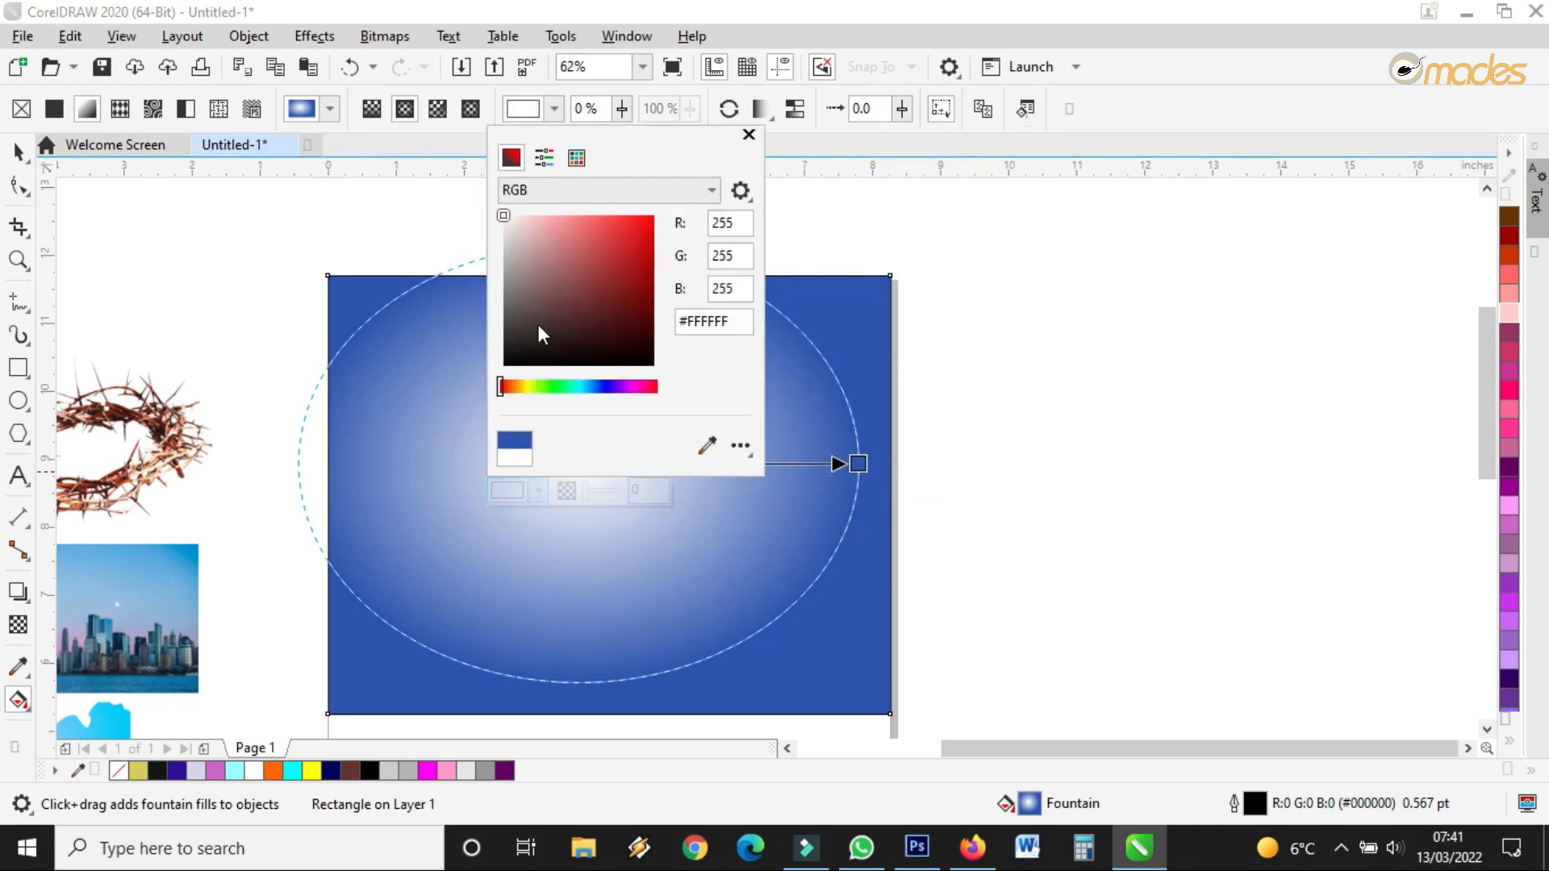
{"action": "left_click", "coordinate": [586, 388]}
{"action": "left_click", "coordinate": [568, 239]}
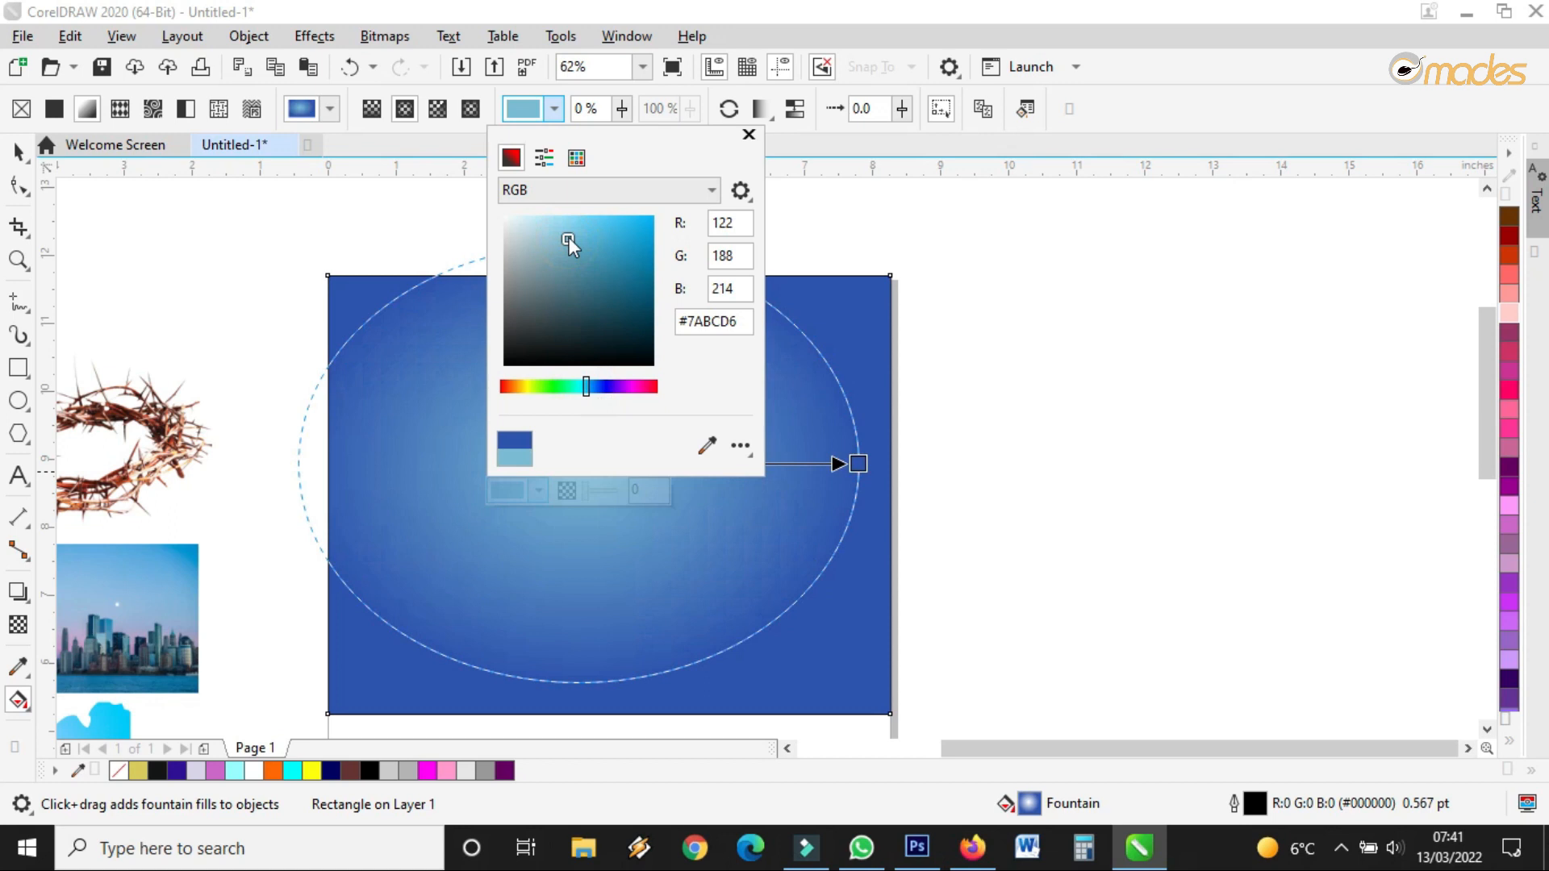
{"action": "left_click_drag", "start_coordinate": [642, 147], "coordinate": [1014, 150]}
{"action": "left_click", "coordinate": [922, 226]}
{"action": "left_click_drag", "start_coordinate": [920, 226], "coordinate": [905, 224]}
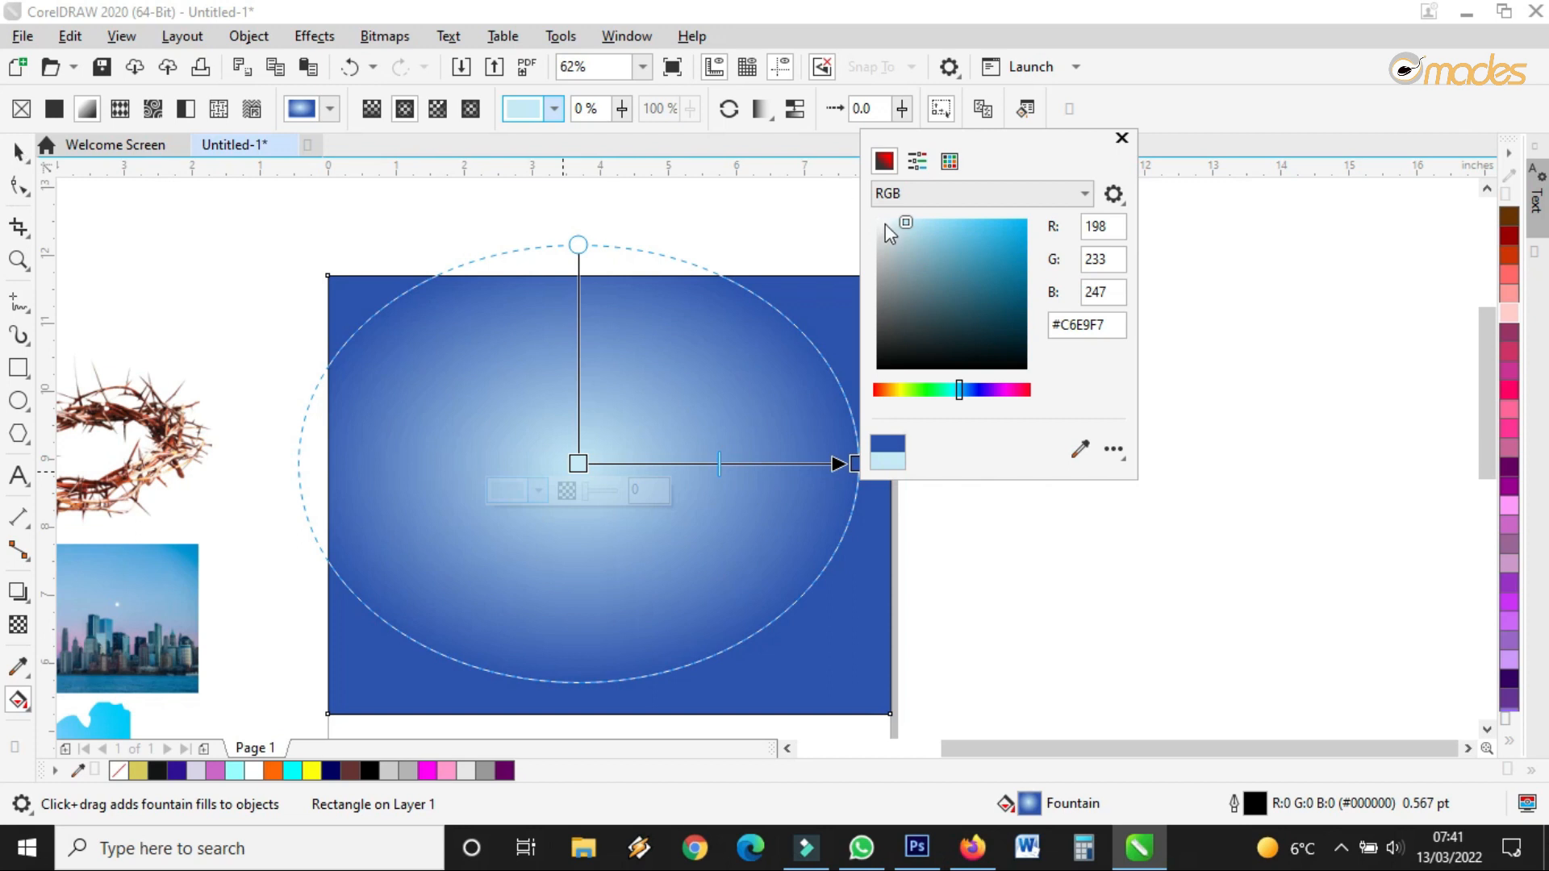
{"action": "left_click_drag", "start_coordinate": [901, 227], "coordinate": [899, 225]}
{"action": "left_click", "coordinate": [20, 152]}
{"action": "left_click", "coordinate": [20, 152]}
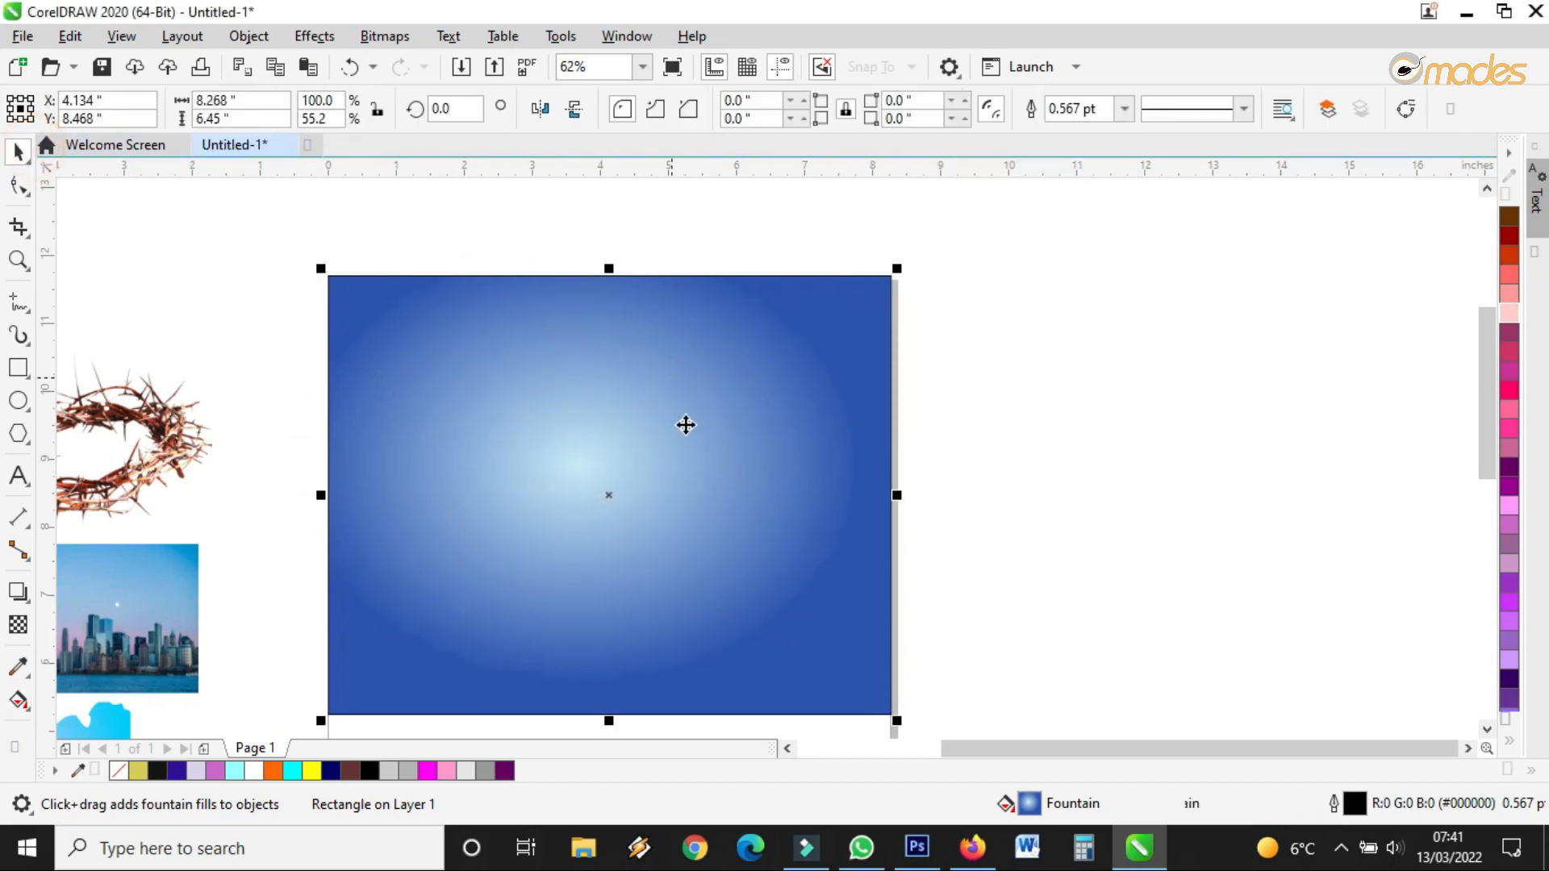
Try removing the rectangle's outline via outline width and palette, undoing each attempt
{"action": "scroll", "coordinate": [604, 471], "scroll_direction": "down", "scroll_amount": 1}
{"action": "scroll", "coordinate": [634, 401], "scroll_direction": "up", "scroll_amount": 1}
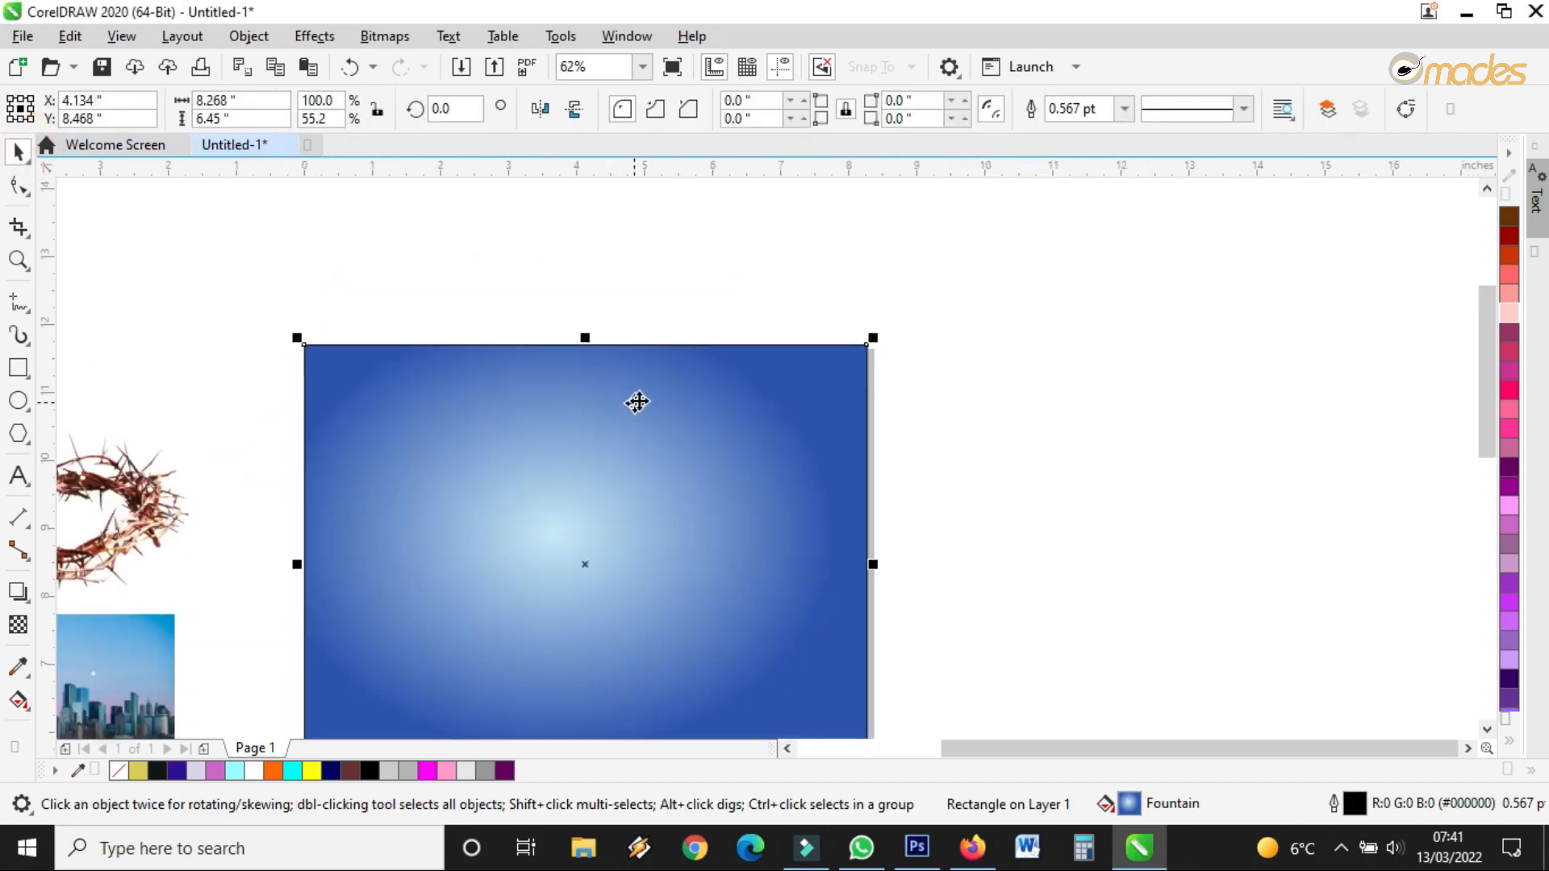
{"action": "scroll", "coordinate": [872, 335], "scroll_direction": "up", "scroll_amount": 5}
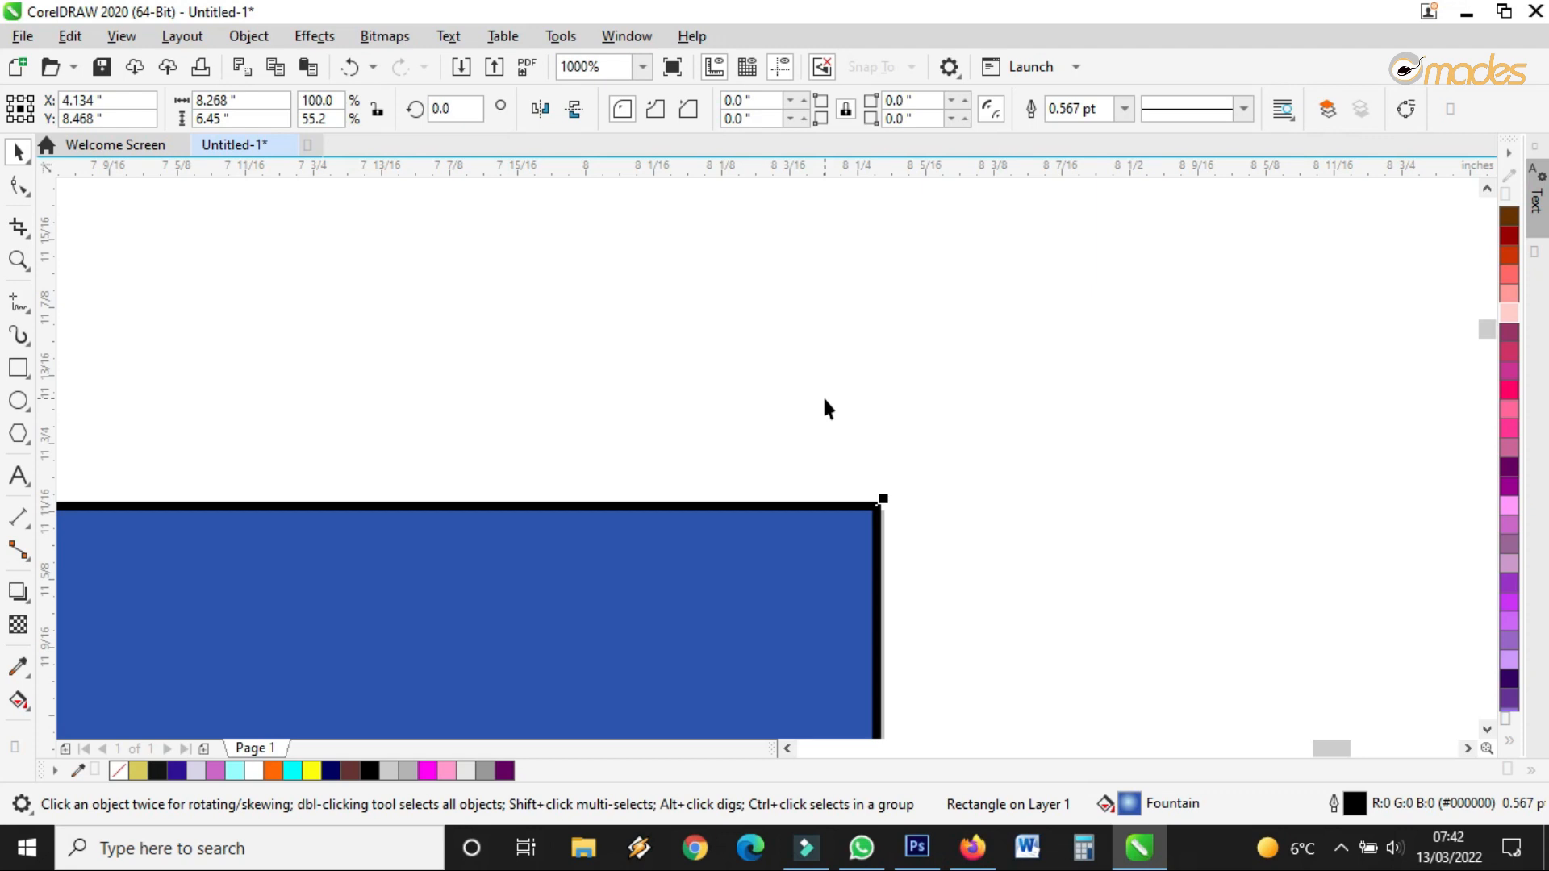
{"action": "scroll", "coordinate": [875, 525], "scroll_direction": "up", "scroll_amount": 3}
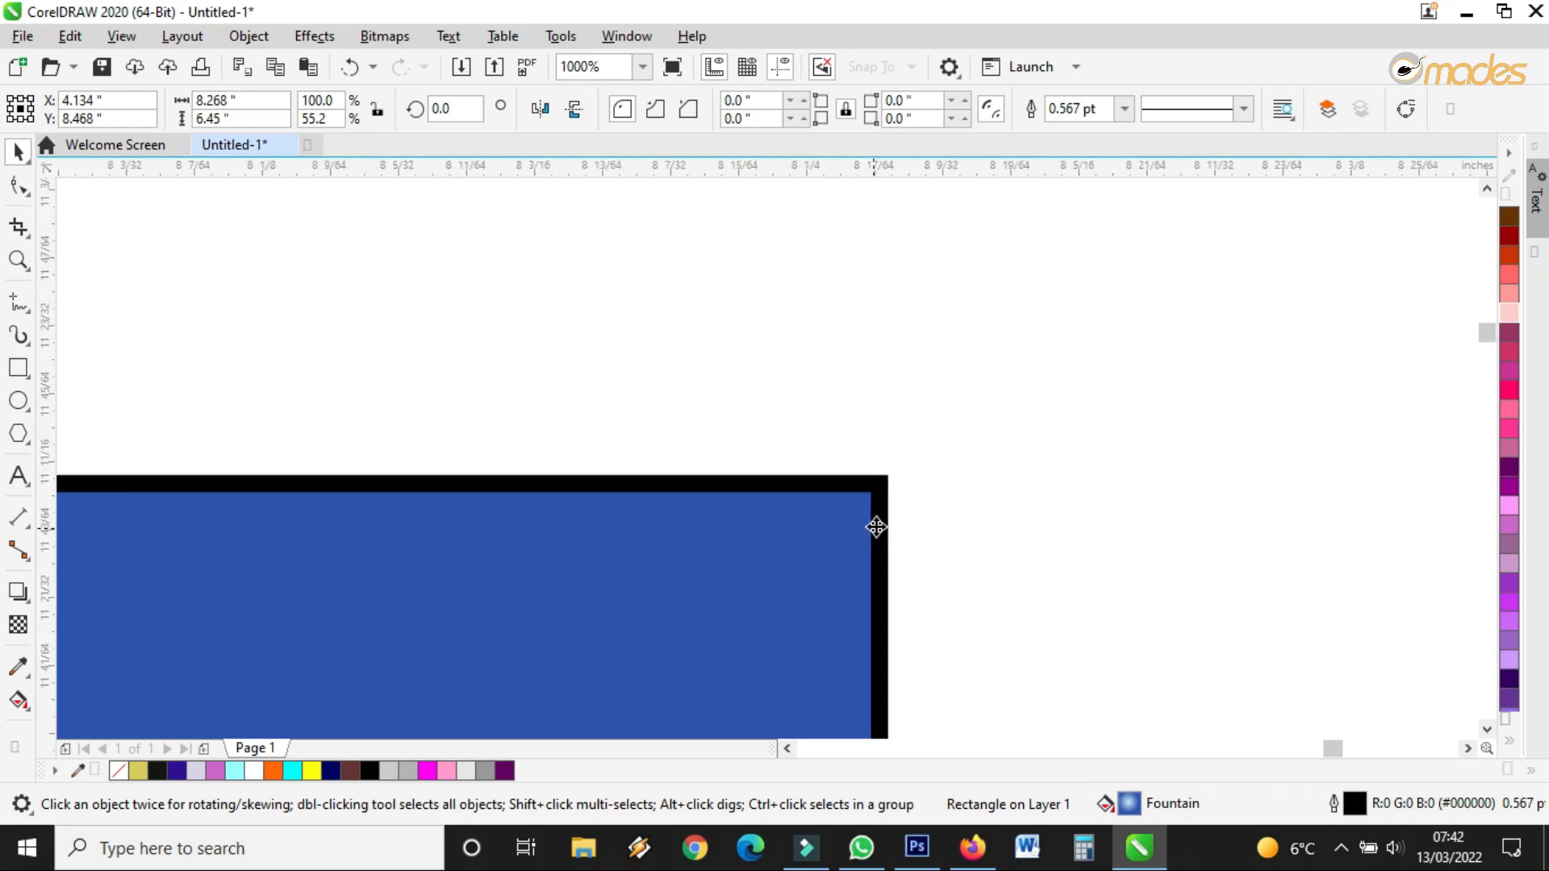
{"action": "scroll", "coordinate": [847, 339], "scroll_direction": "up", "scroll_amount": 1}
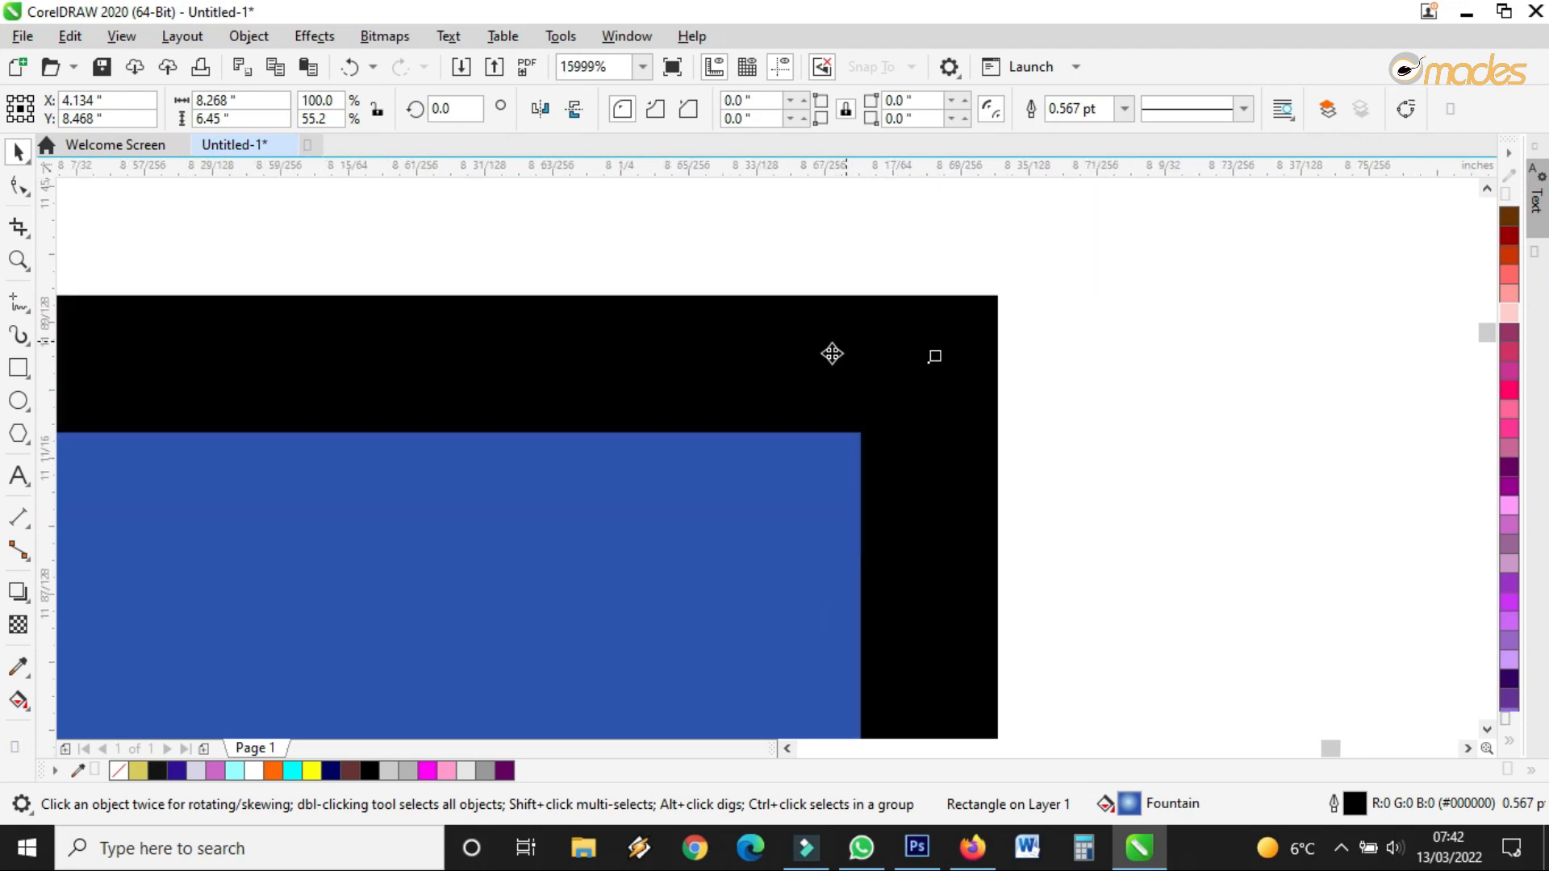
{"action": "left_click", "coordinate": [1125, 111]}
{"action": "left_click", "coordinate": [1100, 136]}
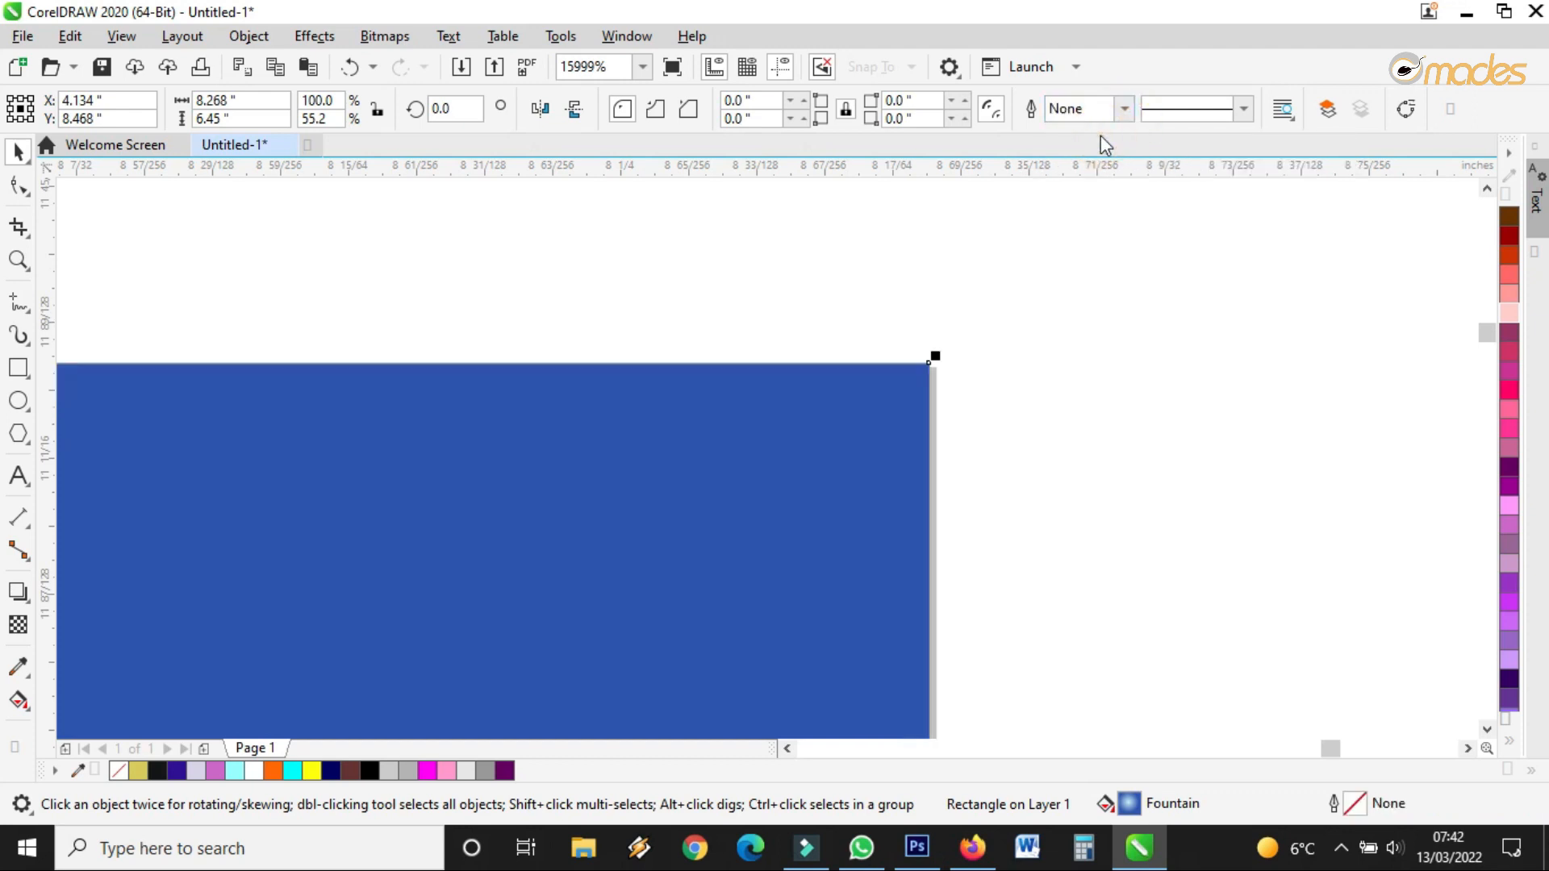
{"action": "left_click", "coordinate": [350, 67]}
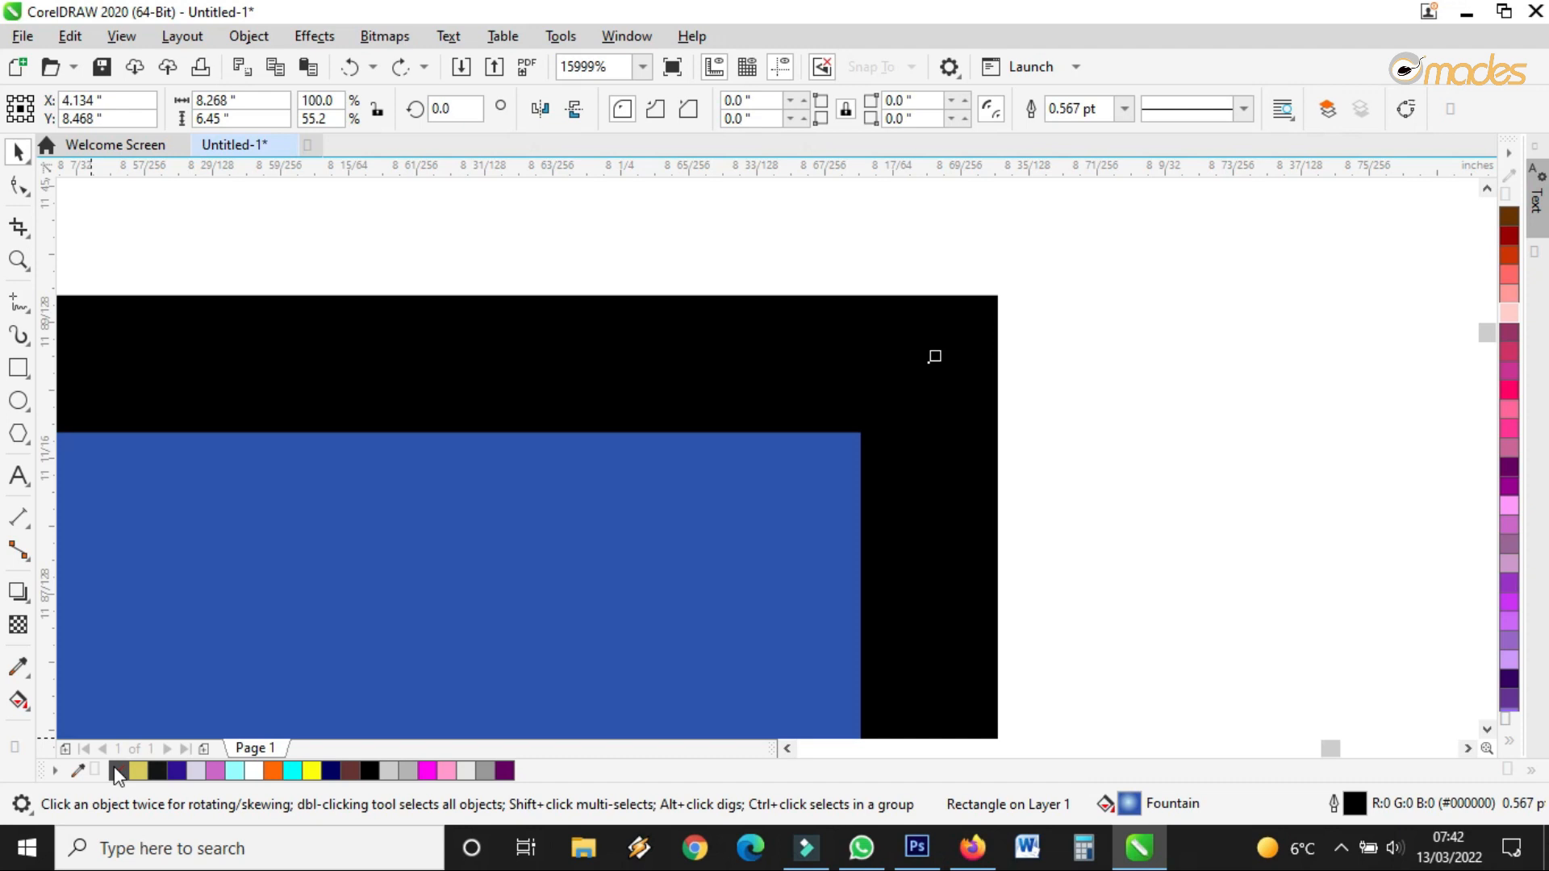
{"action": "right_click", "coordinate": [117, 773]}
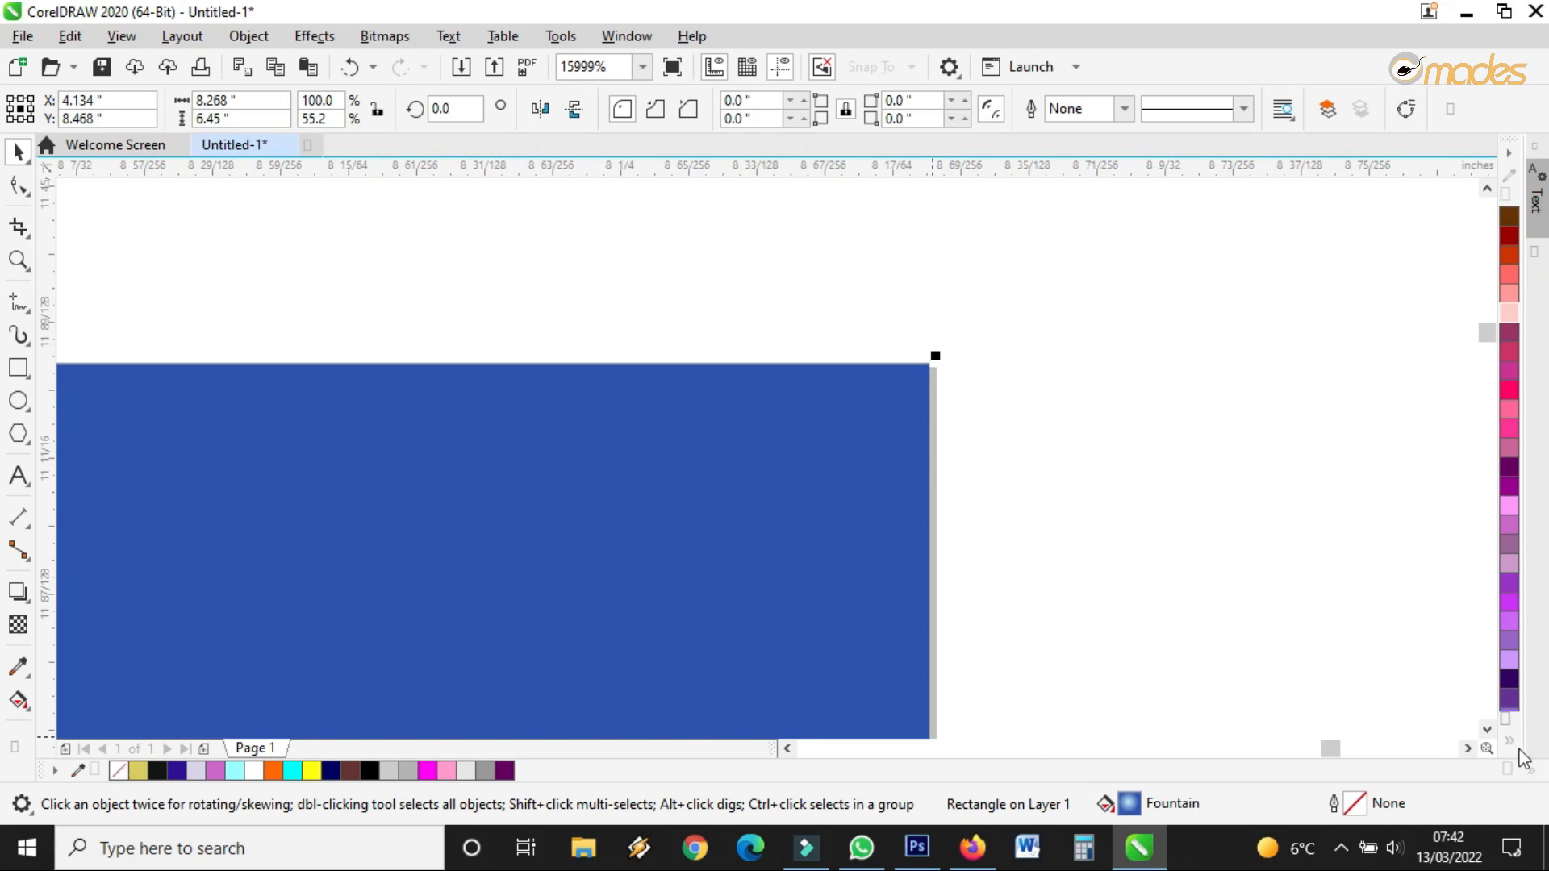
{"action": "left_click", "coordinate": [349, 66]}
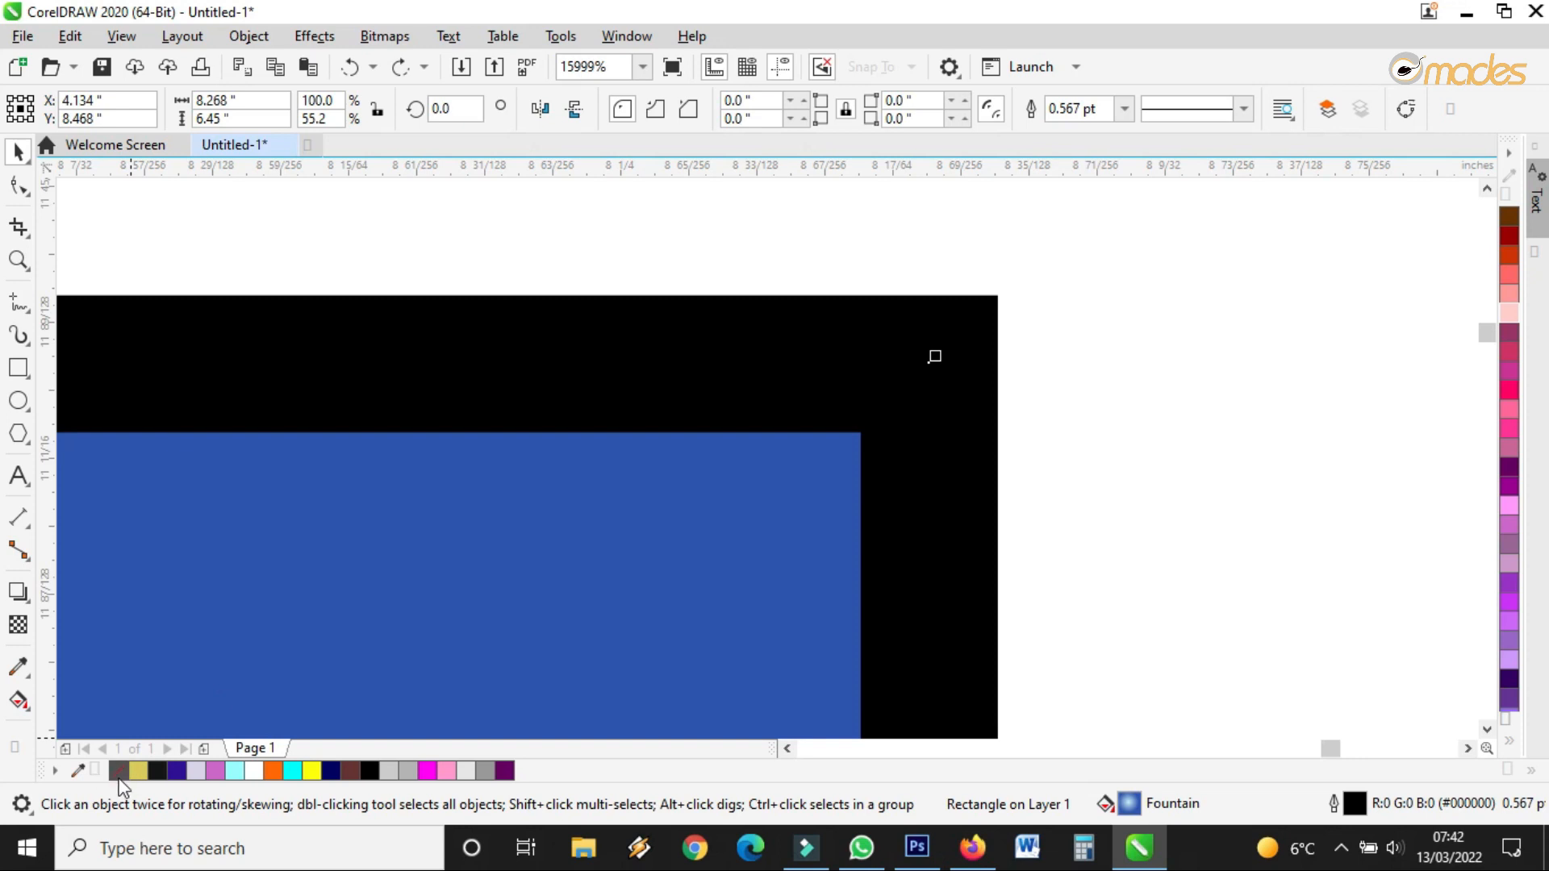
Set the rectangle's outline to no colour from the expanded palette
{"action": "left_click", "coordinate": [1507, 740]}
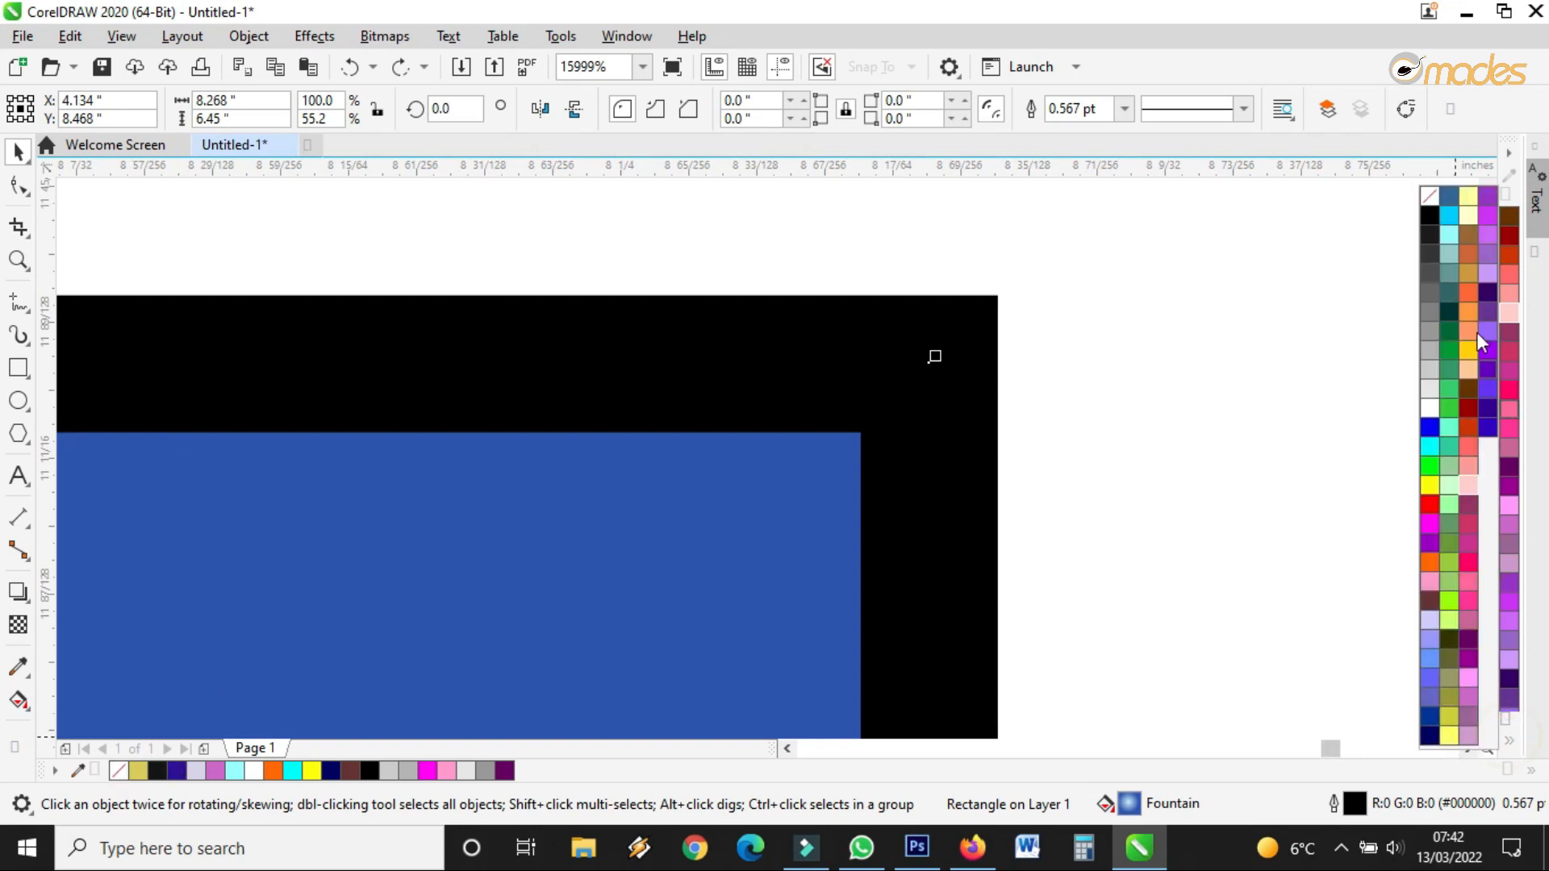
{"action": "right_click", "coordinate": [1431, 198]}
{"action": "scroll", "coordinate": [951, 444], "scroll_direction": "down", "scroll_amount": 5}
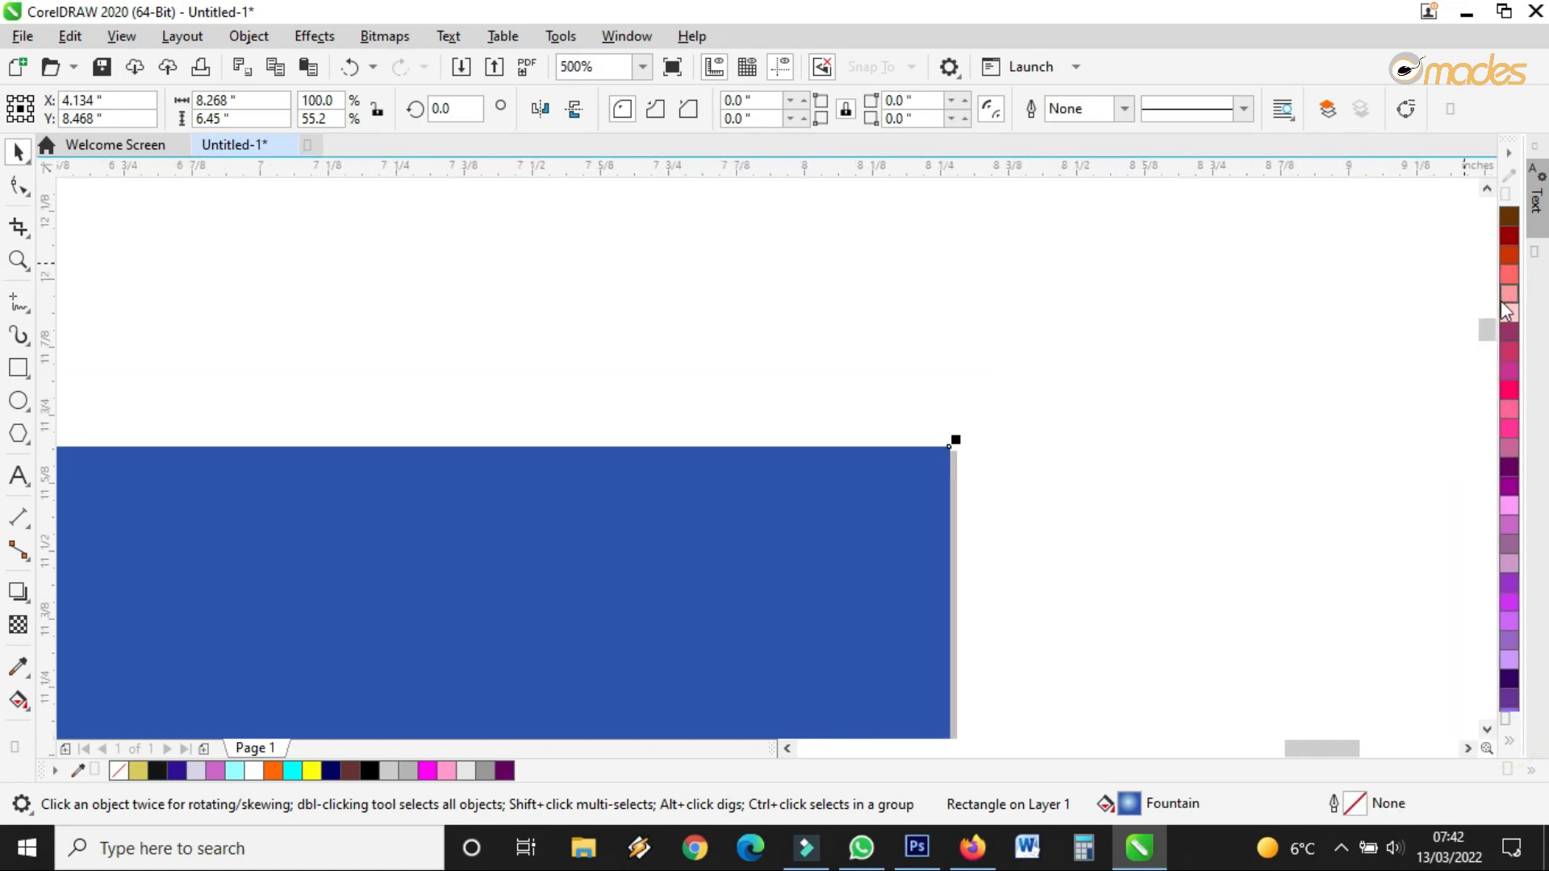
{"action": "scroll", "coordinate": [806, 452], "scroll_direction": "down", "scroll_amount": 8}
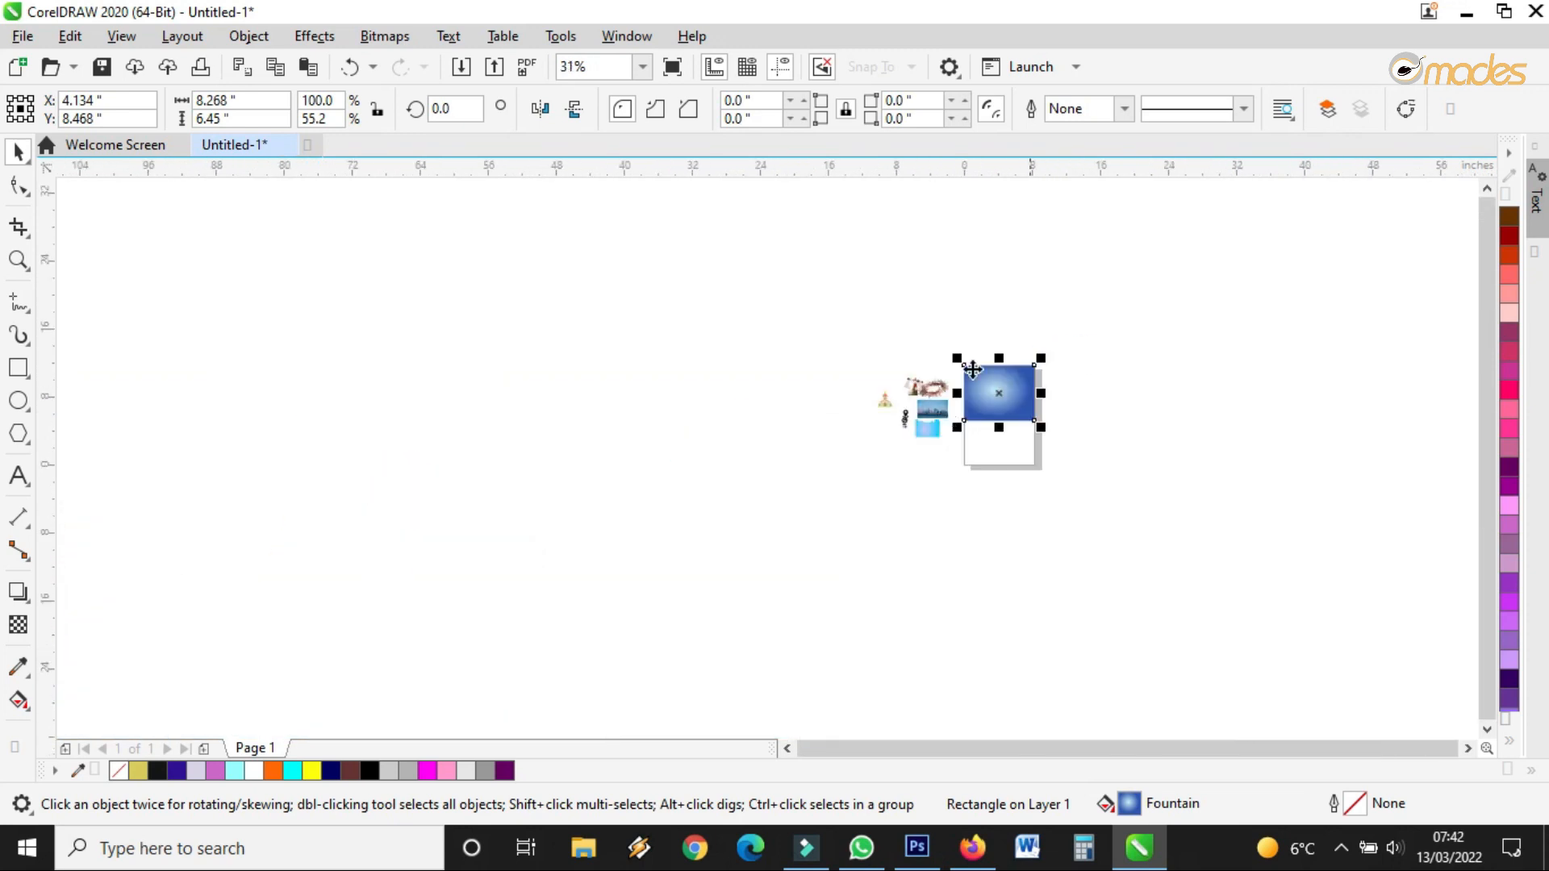
{"action": "scroll", "coordinate": [1089, 356], "scroll_direction": "up", "scroll_amount": 3}
Move the light-blue wavy shape onto the lower part of the page
{"action": "scroll", "coordinate": [771, 401], "scroll_direction": "down", "scroll_amount": 4}
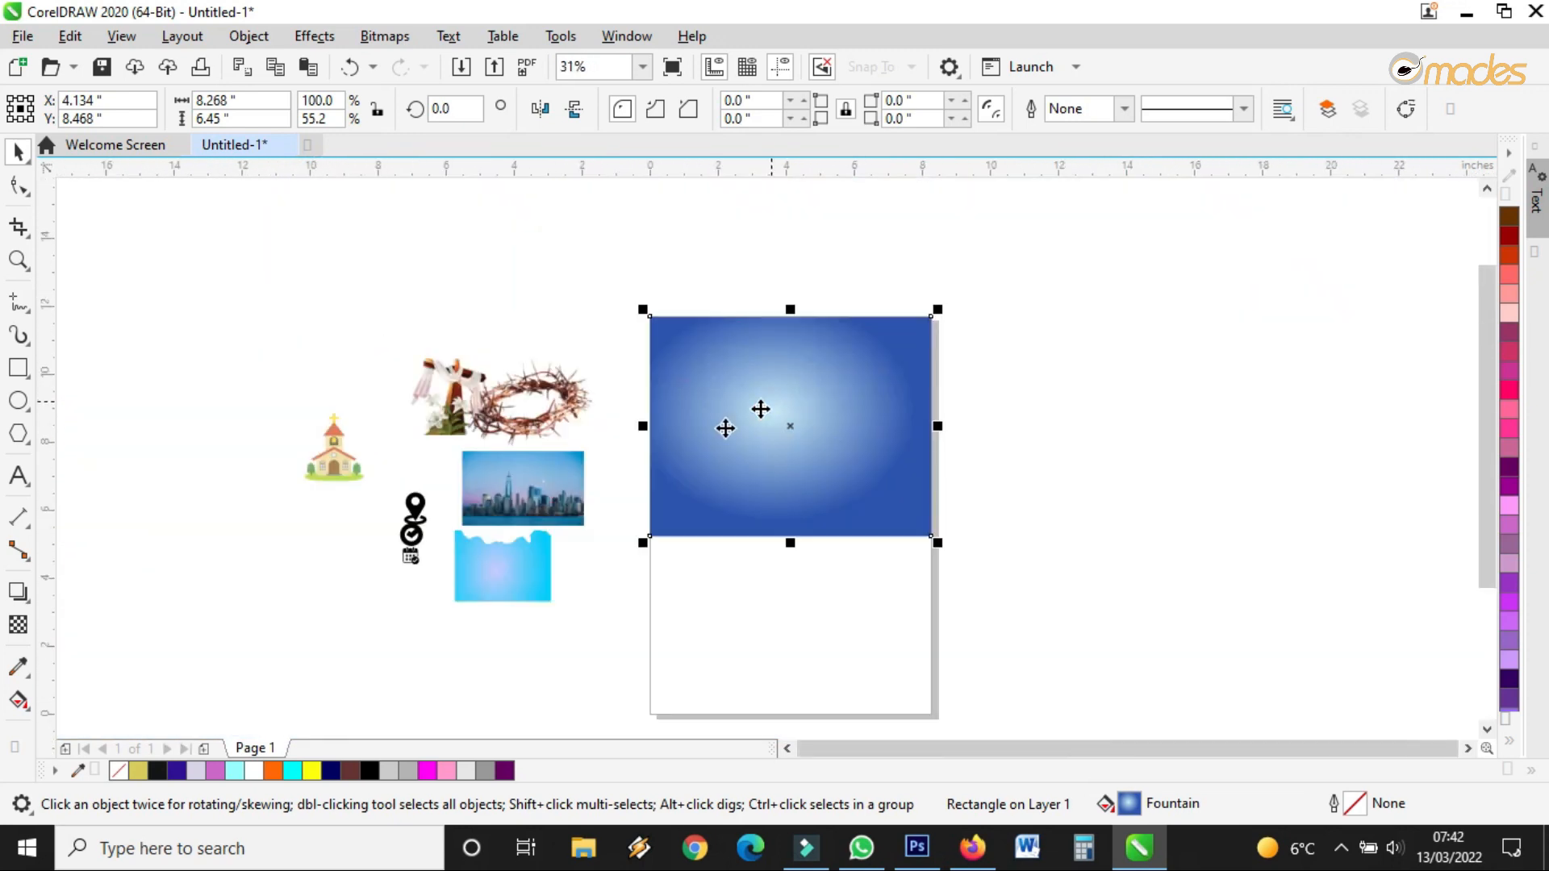
{"action": "mouse_move", "coordinate": [718, 592]}
{"action": "left_mouse_down"}
{"action": "mouse_move", "coordinate": [737, 643]}
{"action": "mouse_move", "coordinate": [726, 668]}
{"action": "mouse_move", "coordinate": [944, 508]}
{"action": "left_mouse_up"}
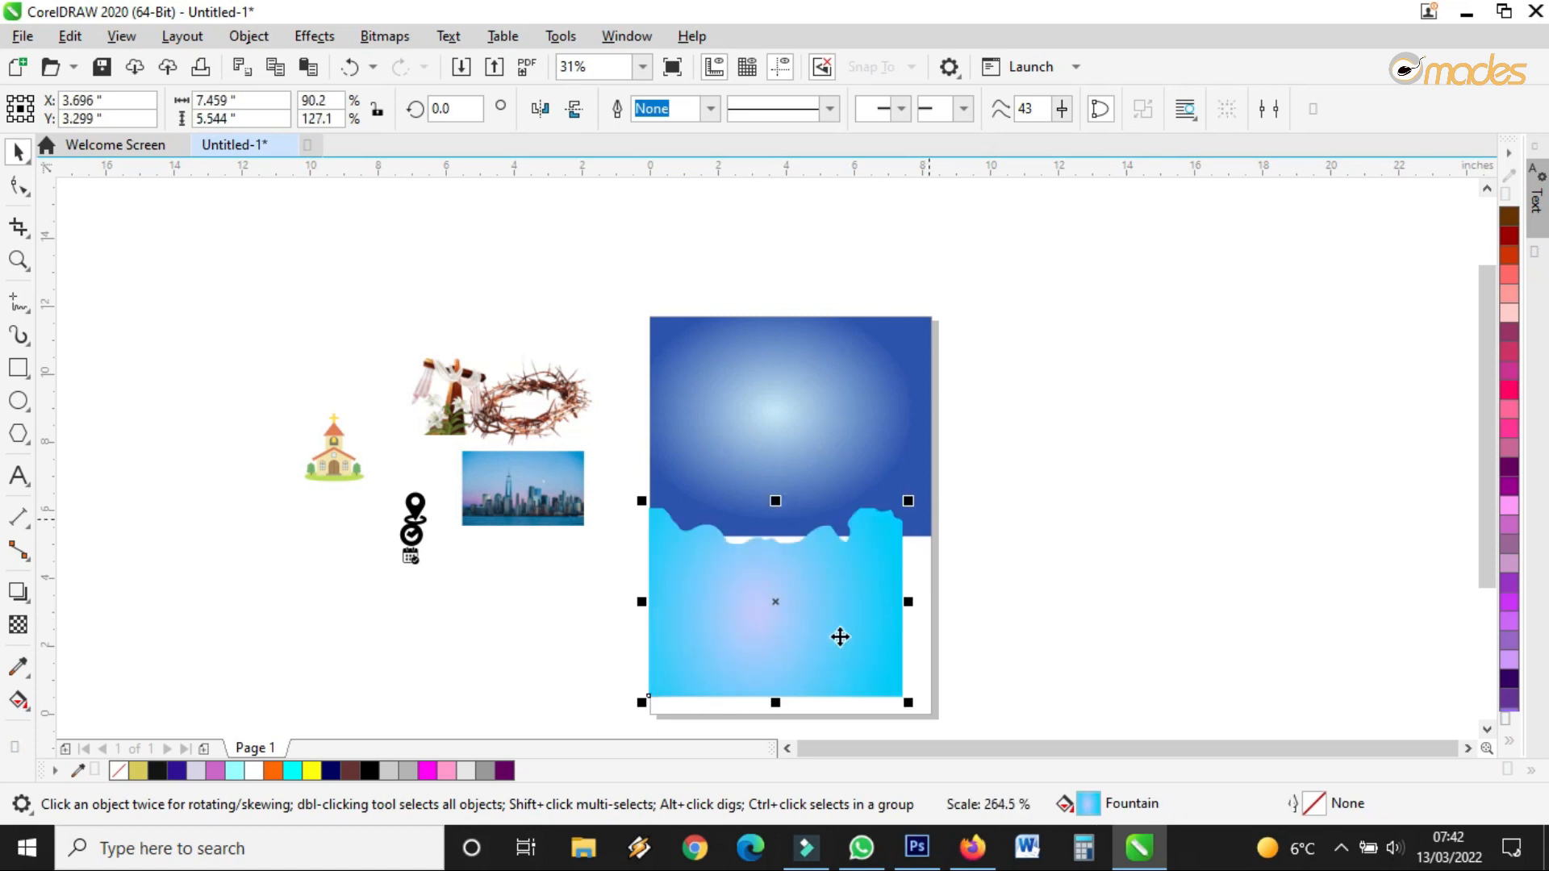
{"action": "scroll", "coordinate": [799, 682], "scroll_direction": "up", "scroll_amount": 2}
{"action": "scroll", "coordinate": [674, 554], "scroll_direction": "down", "scroll_amount": 2}
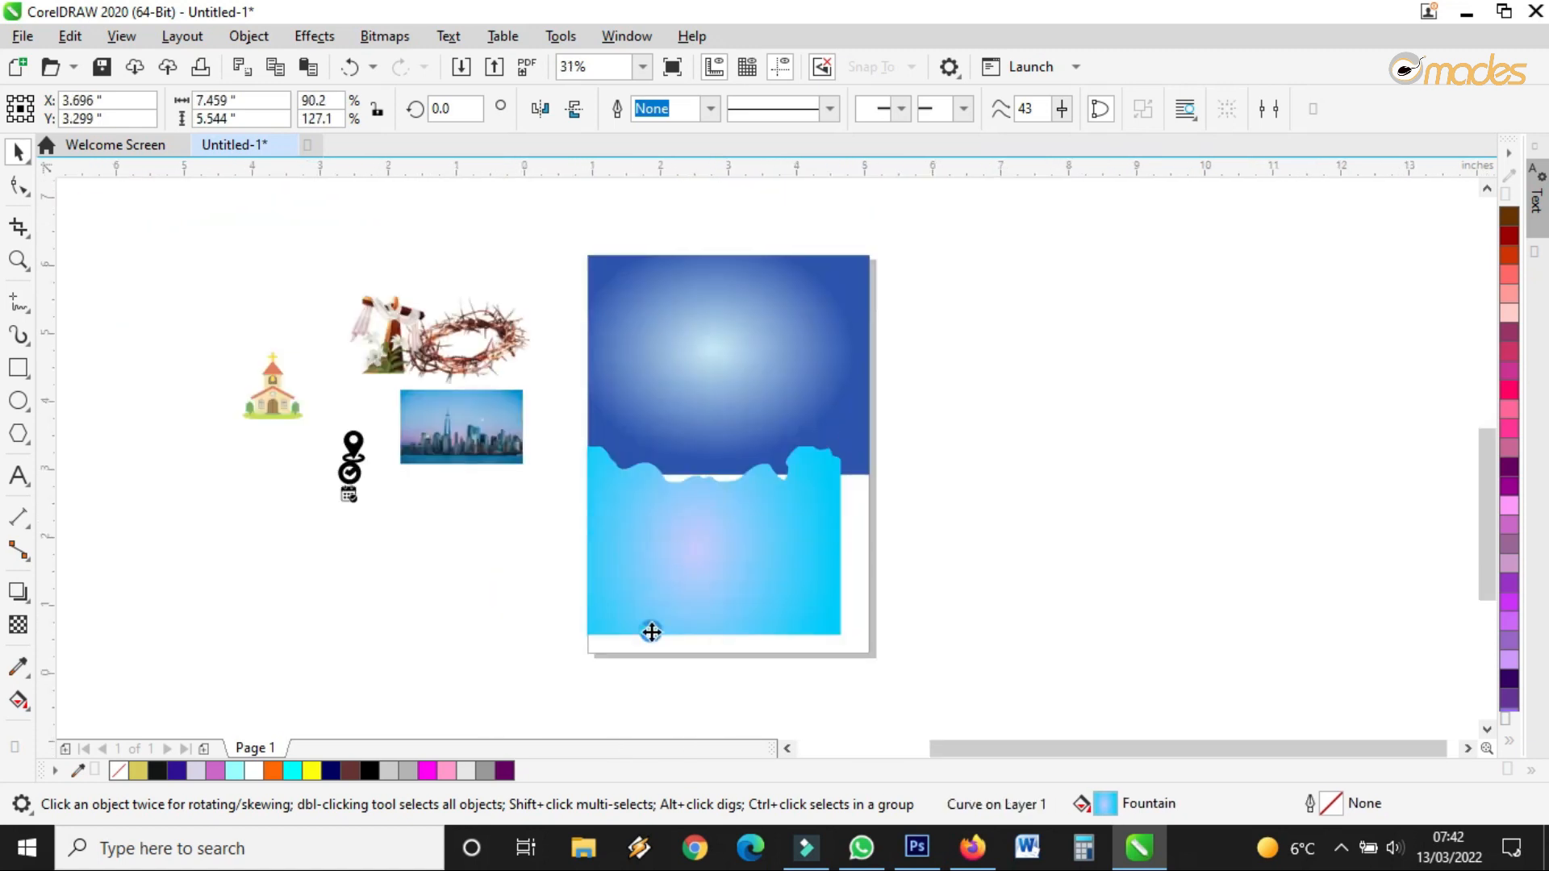
{"action": "scroll", "coordinate": [649, 633], "scroll_direction": "up", "scroll_amount": 4}
{"action": "left_click_drag", "start_coordinate": [622, 630], "coordinate": [623, 677]}
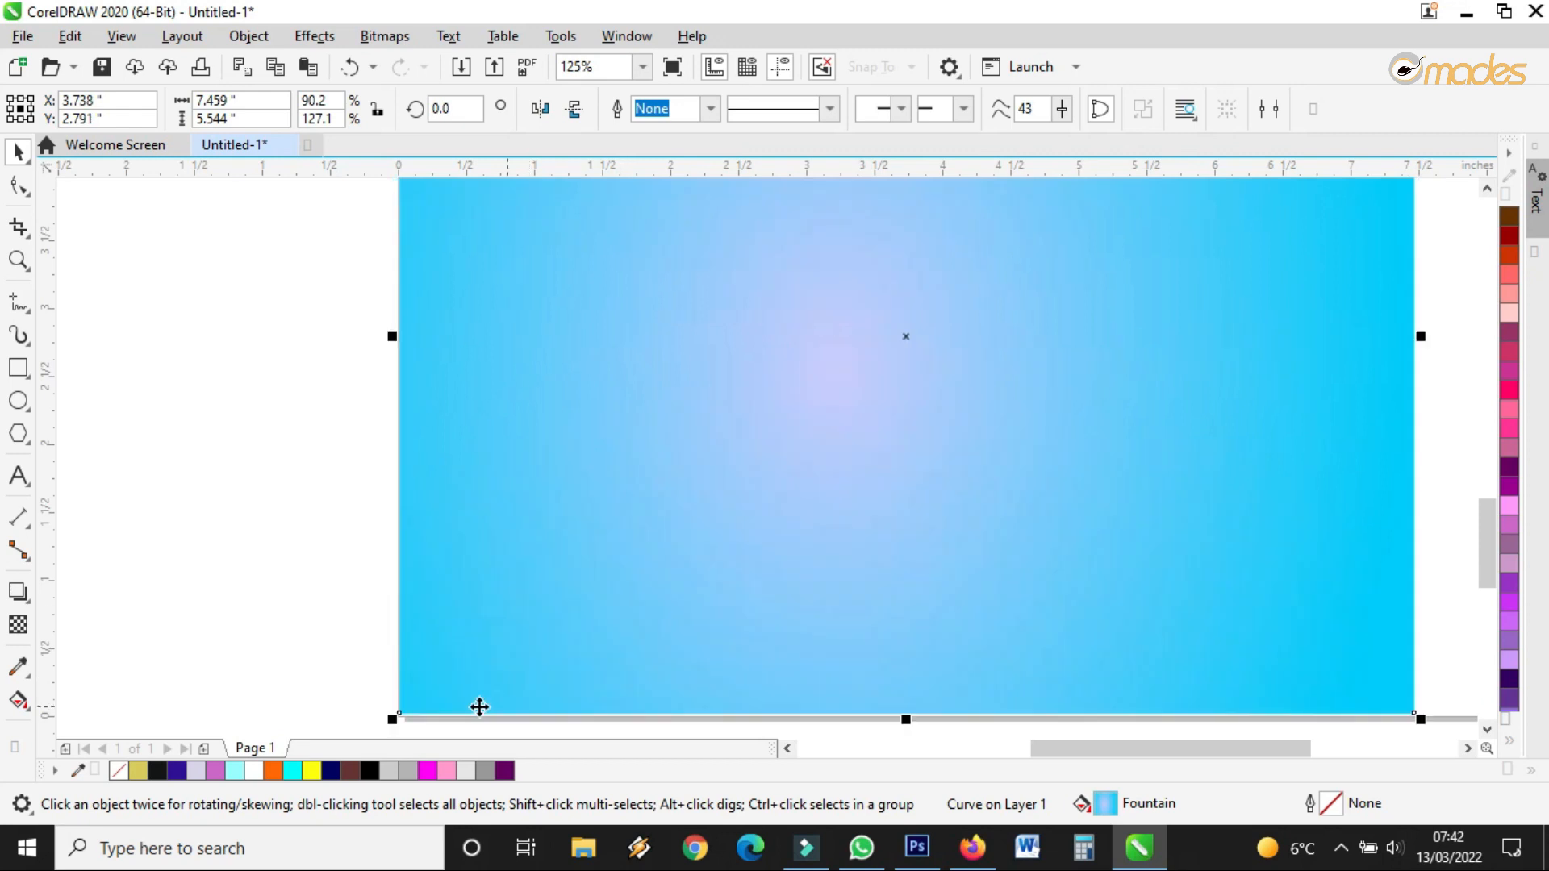
{"action": "scroll", "coordinate": [415, 709], "scroll_direction": "up", "scroll_amount": 4}
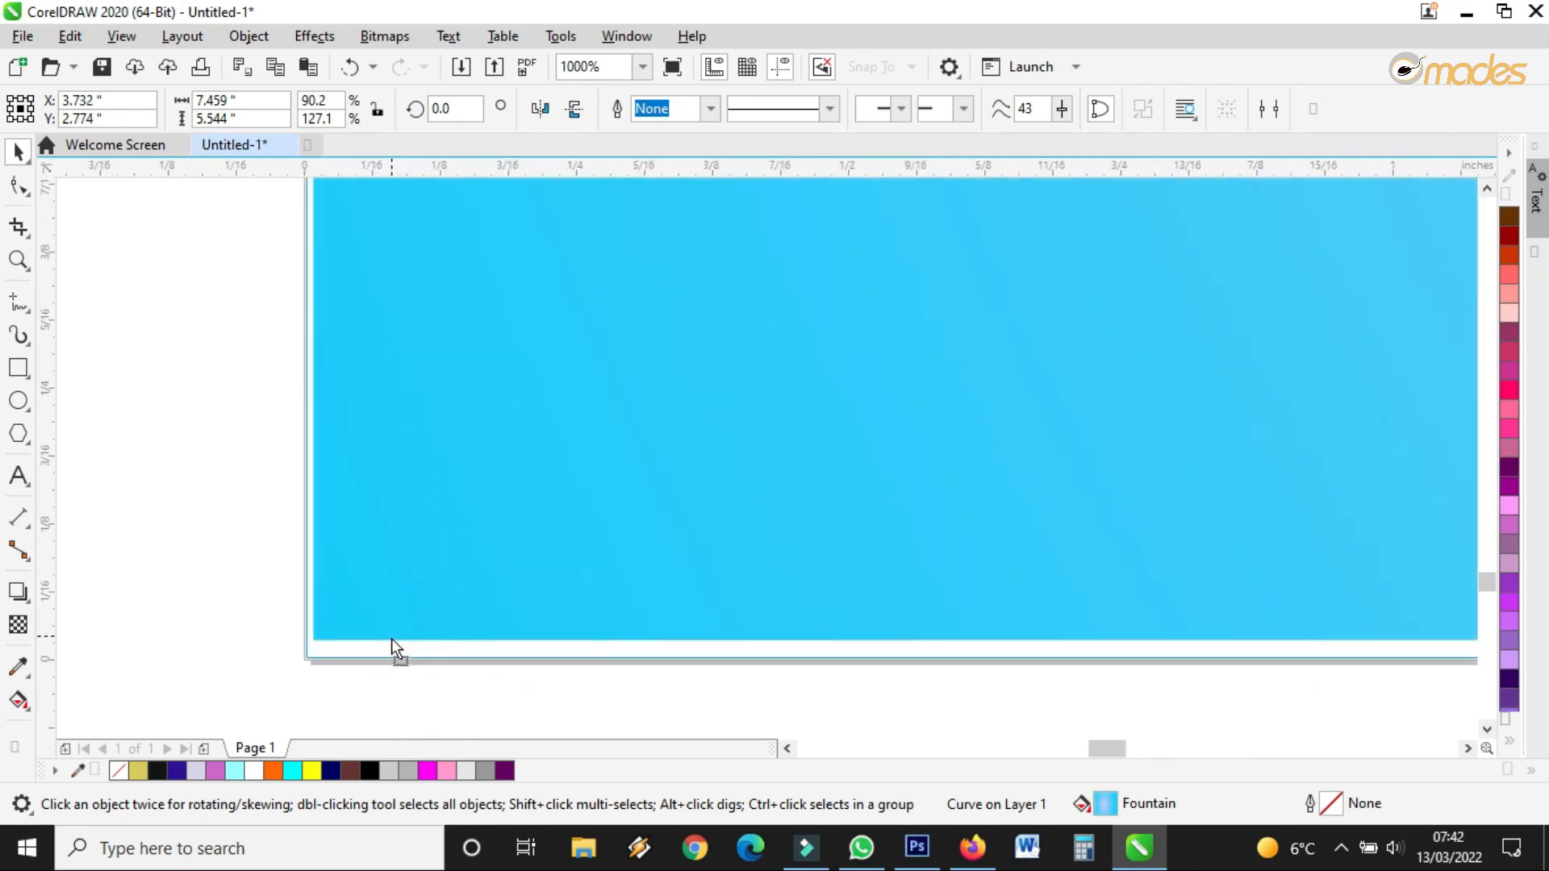
{"action": "left_click", "coordinate": [392, 639]}
{"action": "scroll", "coordinate": [393, 641], "scroll_direction": "down", "scroll_amount": 2}
{"action": "scroll", "coordinate": [1059, 477], "scroll_direction": "down", "scroll_amount": 3}
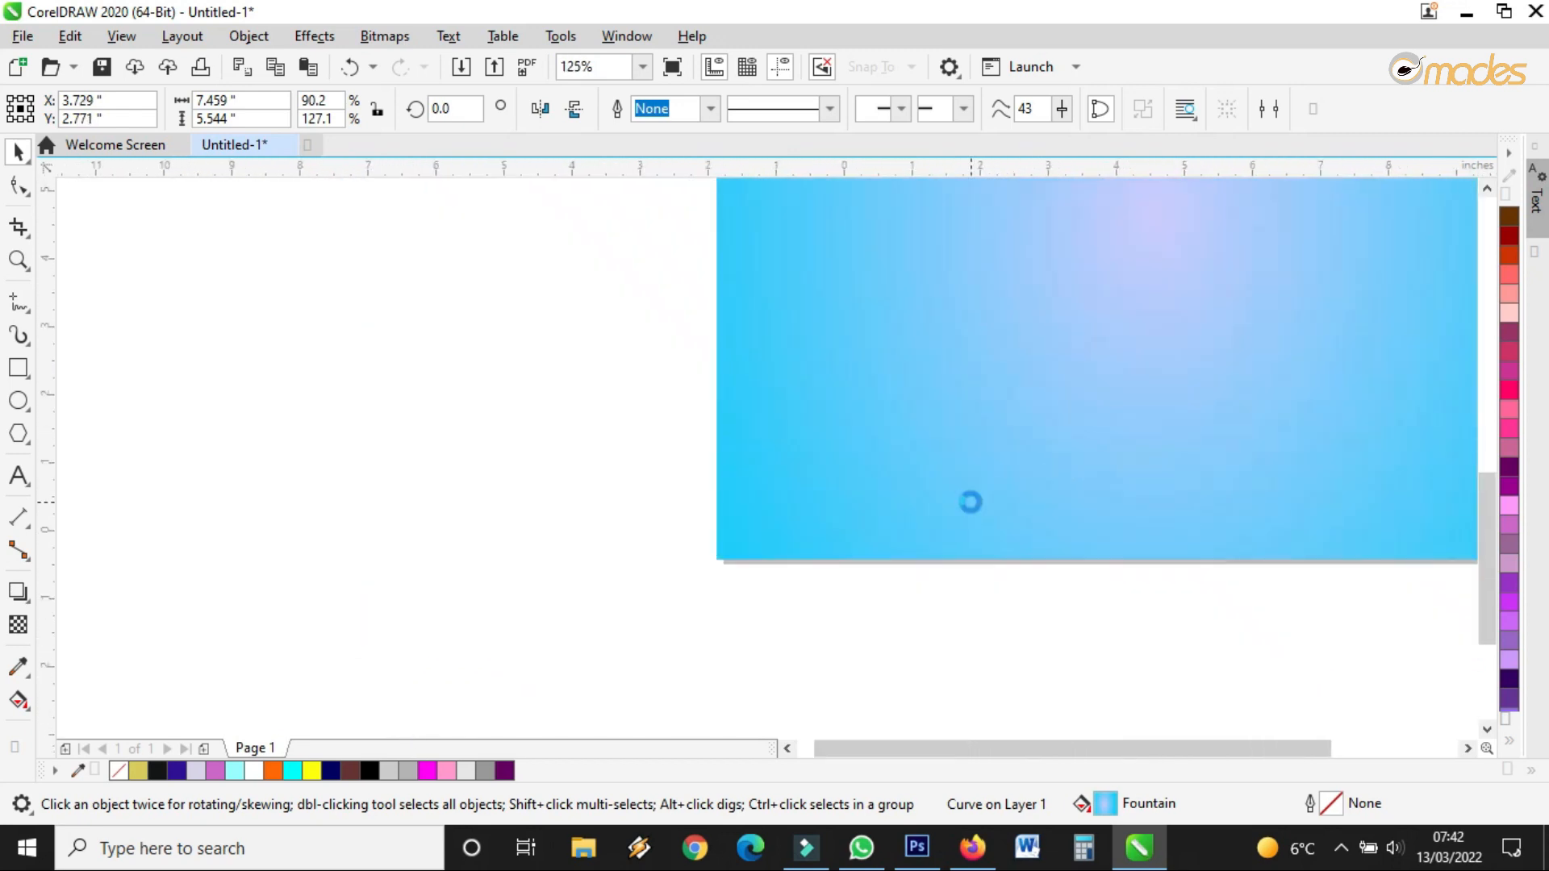
{"action": "scroll", "coordinate": [1157, 454], "scroll_direction": "up", "scroll_amount": 1}
Stretch the wave to the 8.269-inch page width and extend the blue rectangle down over it
{"action": "left_click_drag", "start_coordinate": [1172, 434], "coordinate": [1227, 452]}
{"action": "scroll", "coordinate": [1093, 474], "scroll_direction": "down", "scroll_amount": 1}
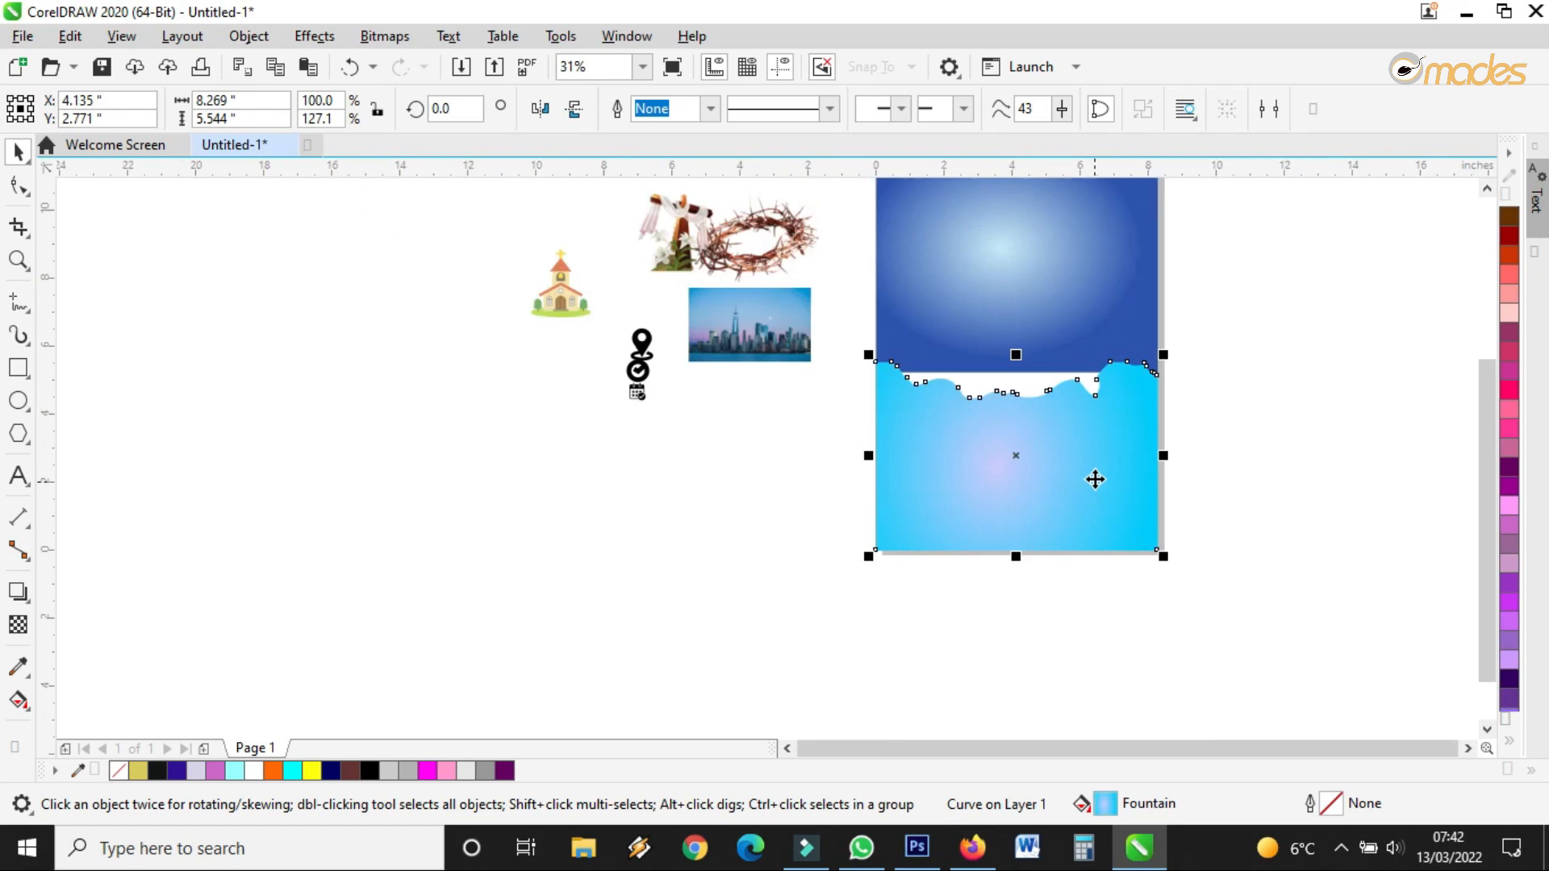
{"action": "scroll", "coordinate": [1099, 374], "scroll_direction": "up", "scroll_amount": 1}
{"action": "left_click", "coordinate": [1045, 321]}
{"action": "left_click_drag", "start_coordinate": [934, 363], "coordinate": [940, 250]}
{"action": "left_click", "coordinate": [954, 449]}
{"action": "scroll", "coordinate": [934, 363], "scroll_direction": "down", "scroll_amount": 3}
{"action": "scroll", "coordinate": [885, 348], "scroll_direction": "up", "scroll_amount": 1}
{"action": "scroll", "coordinate": [885, 349], "scroll_direction": "up", "scroll_amount": 2}
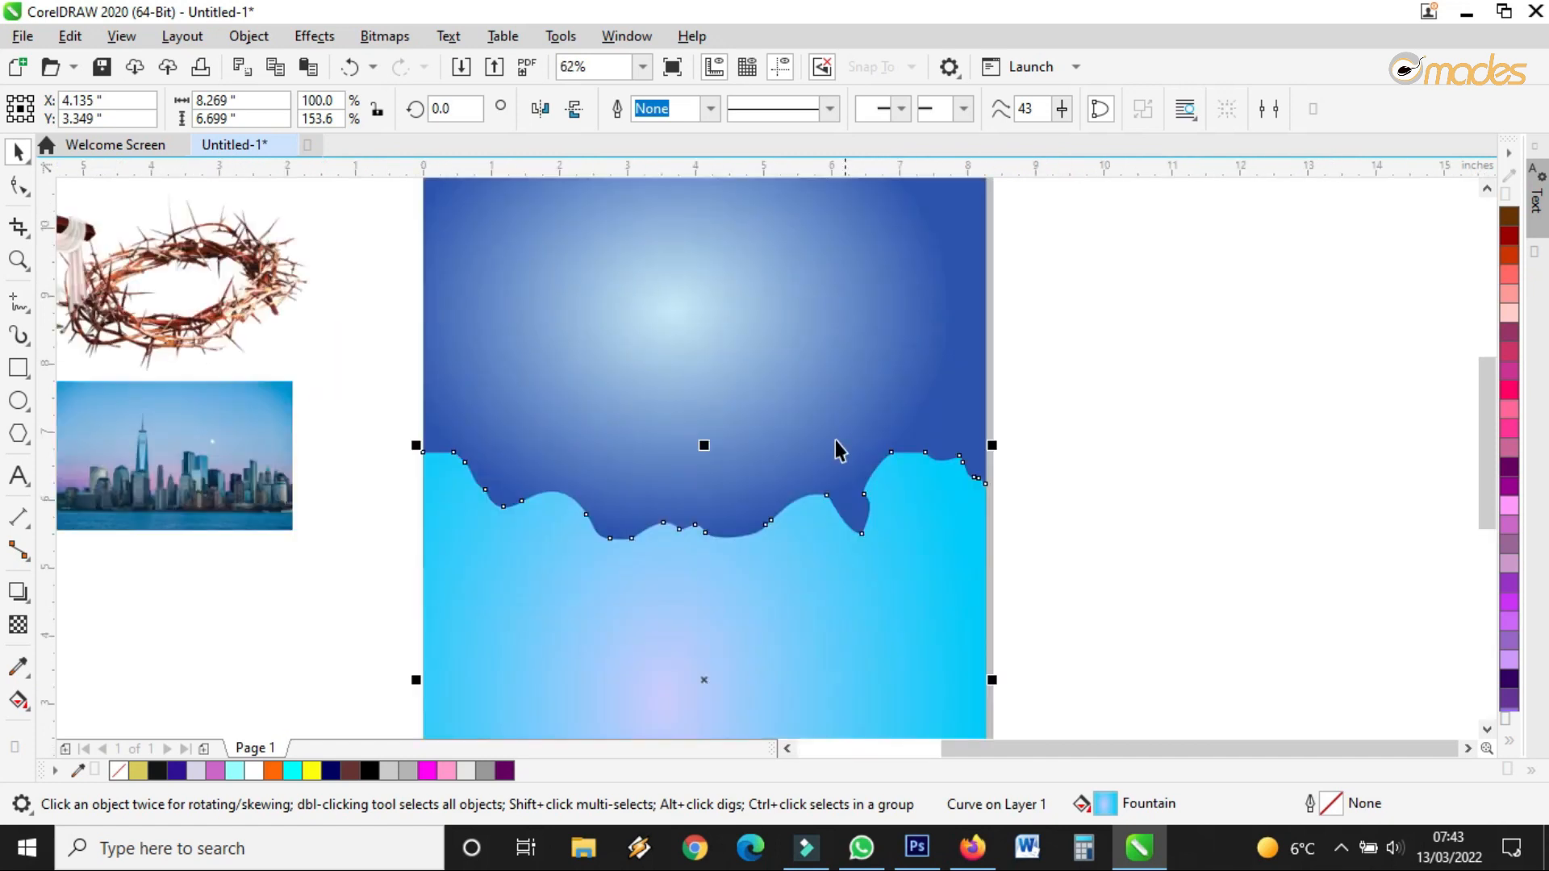
{"action": "scroll", "coordinate": [761, 605], "scroll_direction": "down", "scroll_amount": 1}
{"action": "scroll", "coordinate": [768, 570], "scroll_direction": "up", "scroll_amount": 1}
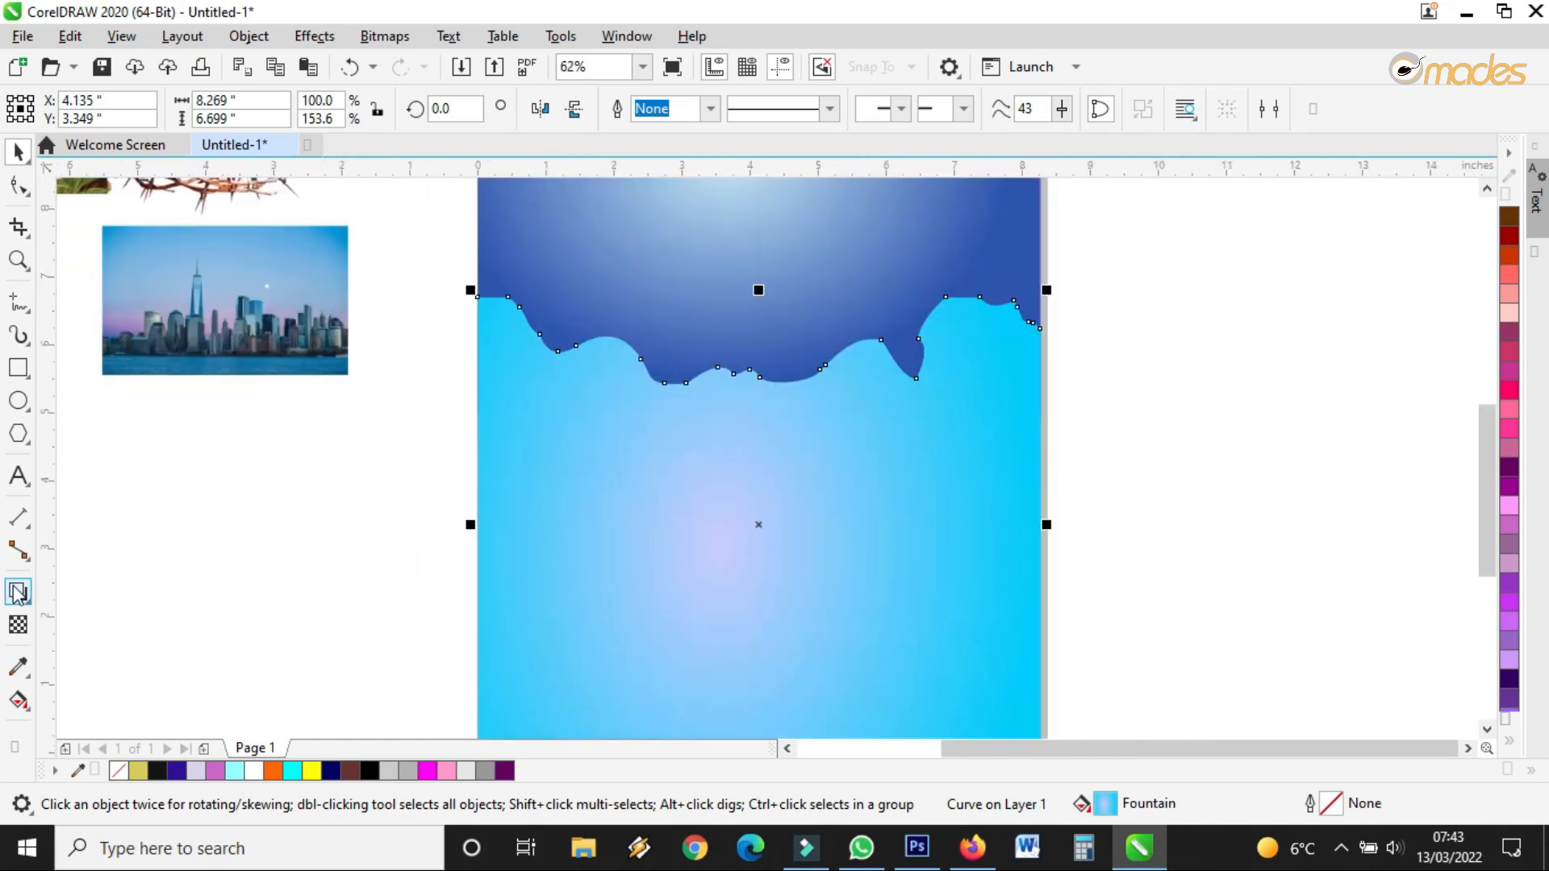
Give the wave a radial gradient with a white centre, trying white then lavender outside
{"action": "left_click", "coordinate": [20, 700]}
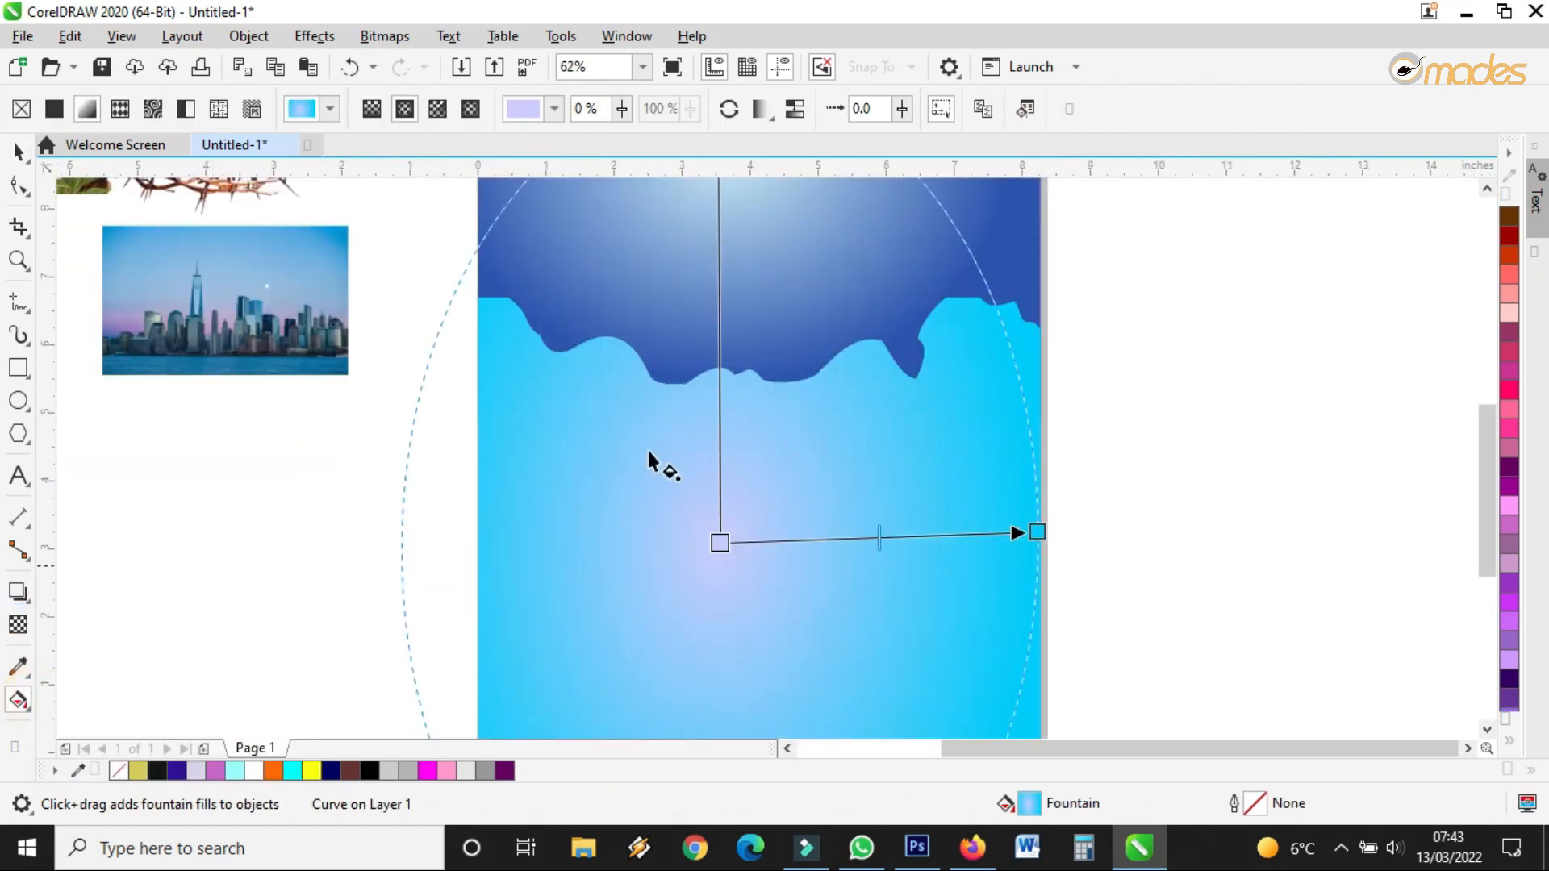
{"action": "scroll", "coordinate": [714, 445], "scroll_direction": "down", "scroll_amount": 1}
{"action": "left_click_drag", "start_coordinate": [721, 270], "coordinate": [706, 343]}
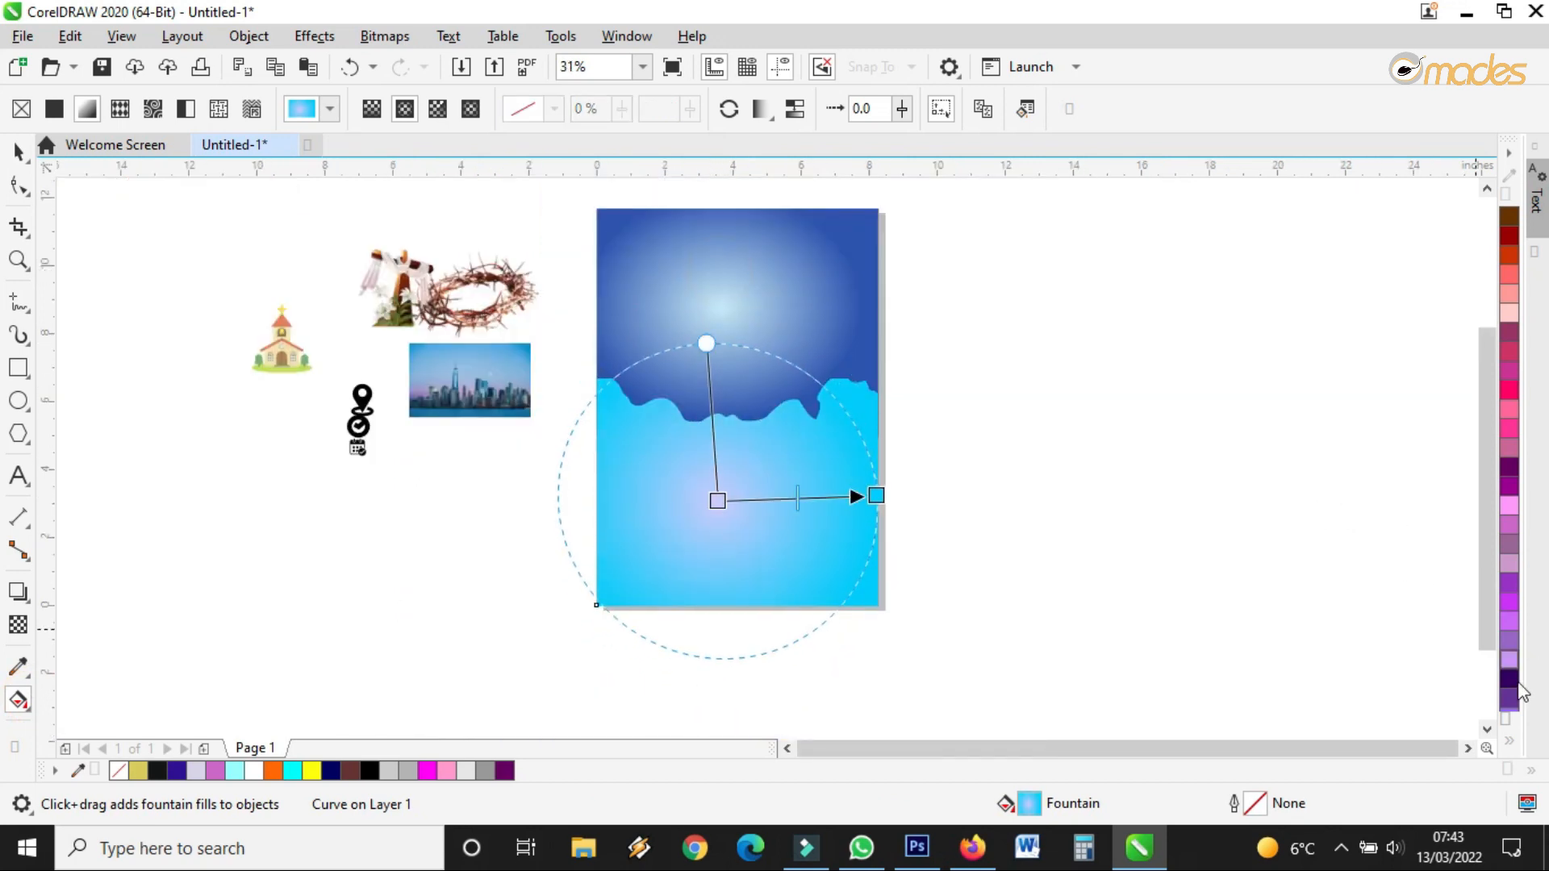
{"action": "left_click", "coordinate": [1508, 740]}
{"action": "left_click_drag", "start_coordinate": [1435, 404], "coordinate": [878, 495]}
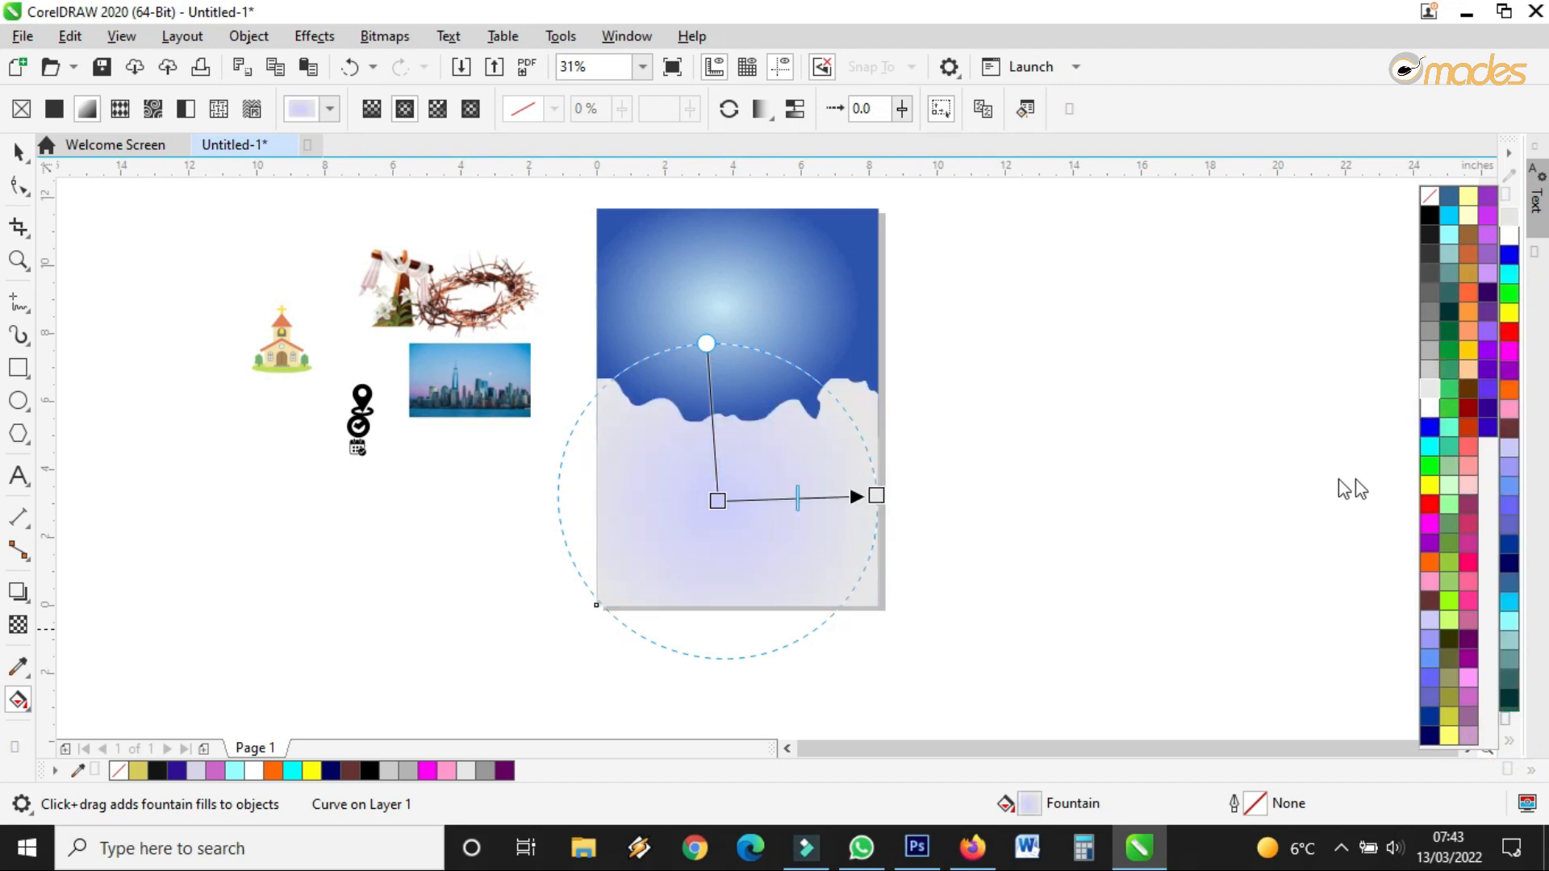
{"action": "left_click_drag", "start_coordinate": [1429, 410], "coordinate": [718, 501]}
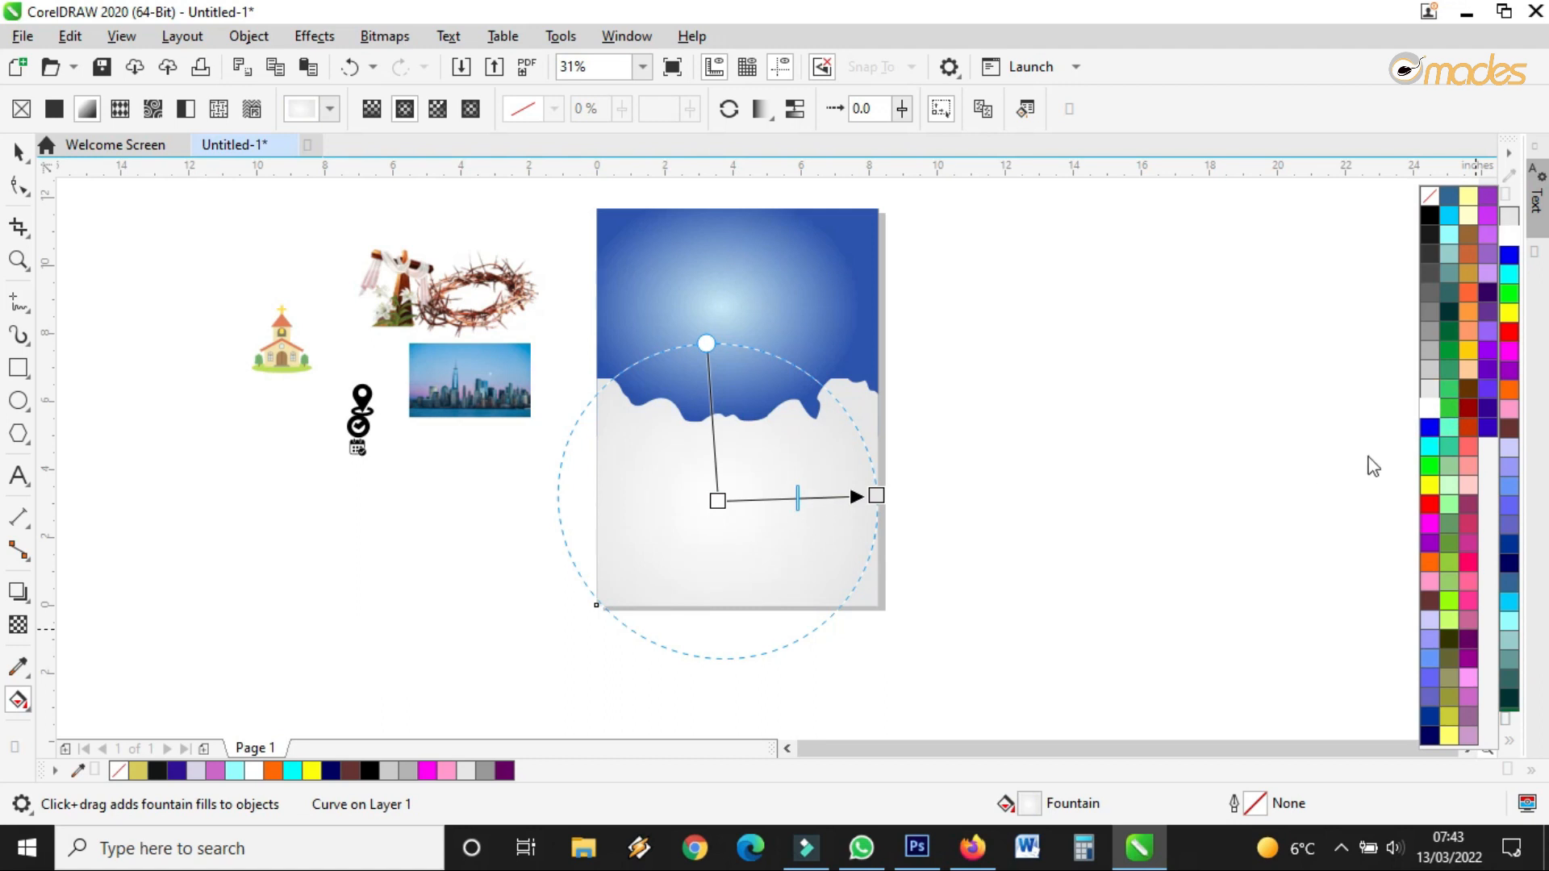
{"action": "left_click_drag", "start_coordinate": [1509, 448], "coordinate": [876, 495]}
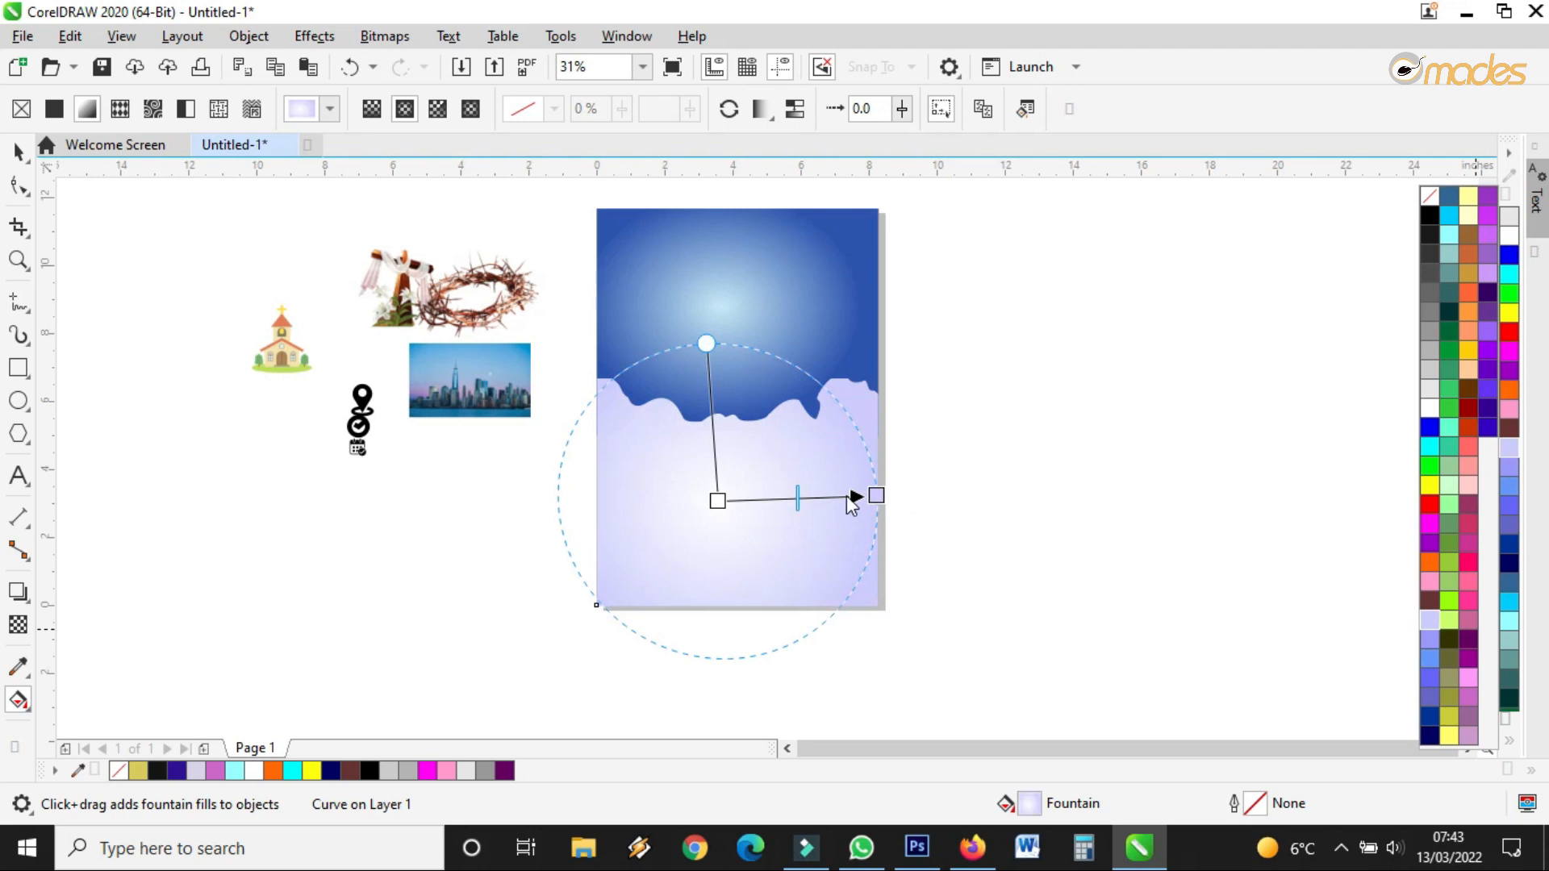
Flatten the radial gradient into a wide ellipse and make its outer colour cyan
{"action": "scroll", "coordinate": [761, 476], "scroll_direction": "up", "scroll_amount": 5}
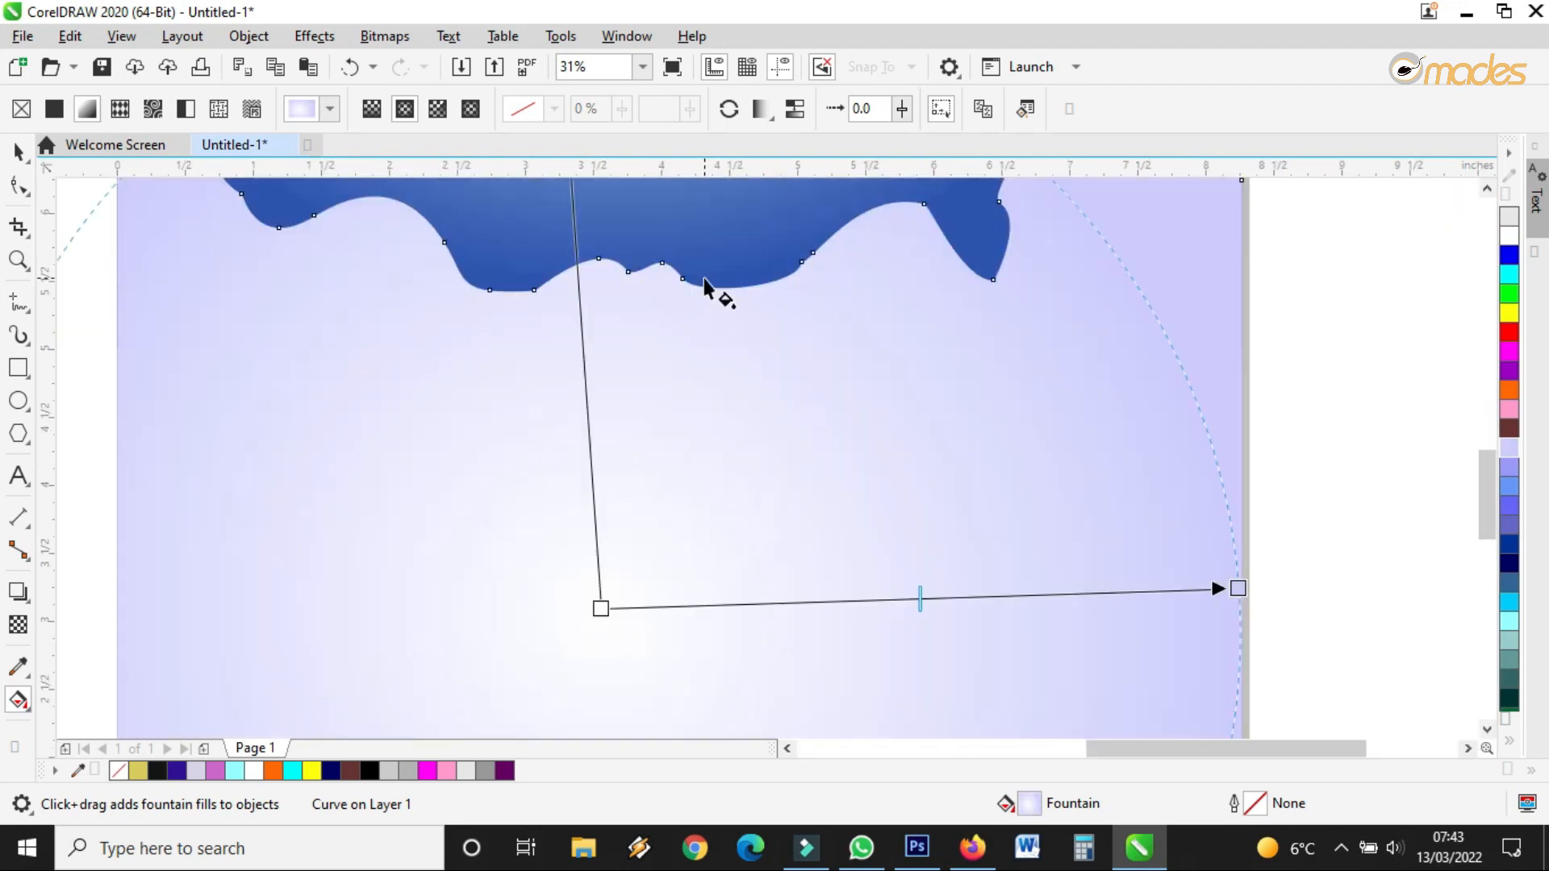
{"action": "scroll", "coordinate": [759, 363], "scroll_direction": "down", "scroll_amount": 5}
{"action": "mouse_move", "coordinate": [714, 284]}
{"action": "left_mouse_down"}
{"action": "mouse_move", "coordinate": [730, 315]}
{"action": "mouse_move", "coordinate": [717, 315]}
{"action": "left_mouse_up"}
{"action": "scroll", "coordinate": [775, 434], "scroll_direction": "up", "scroll_amount": 1}
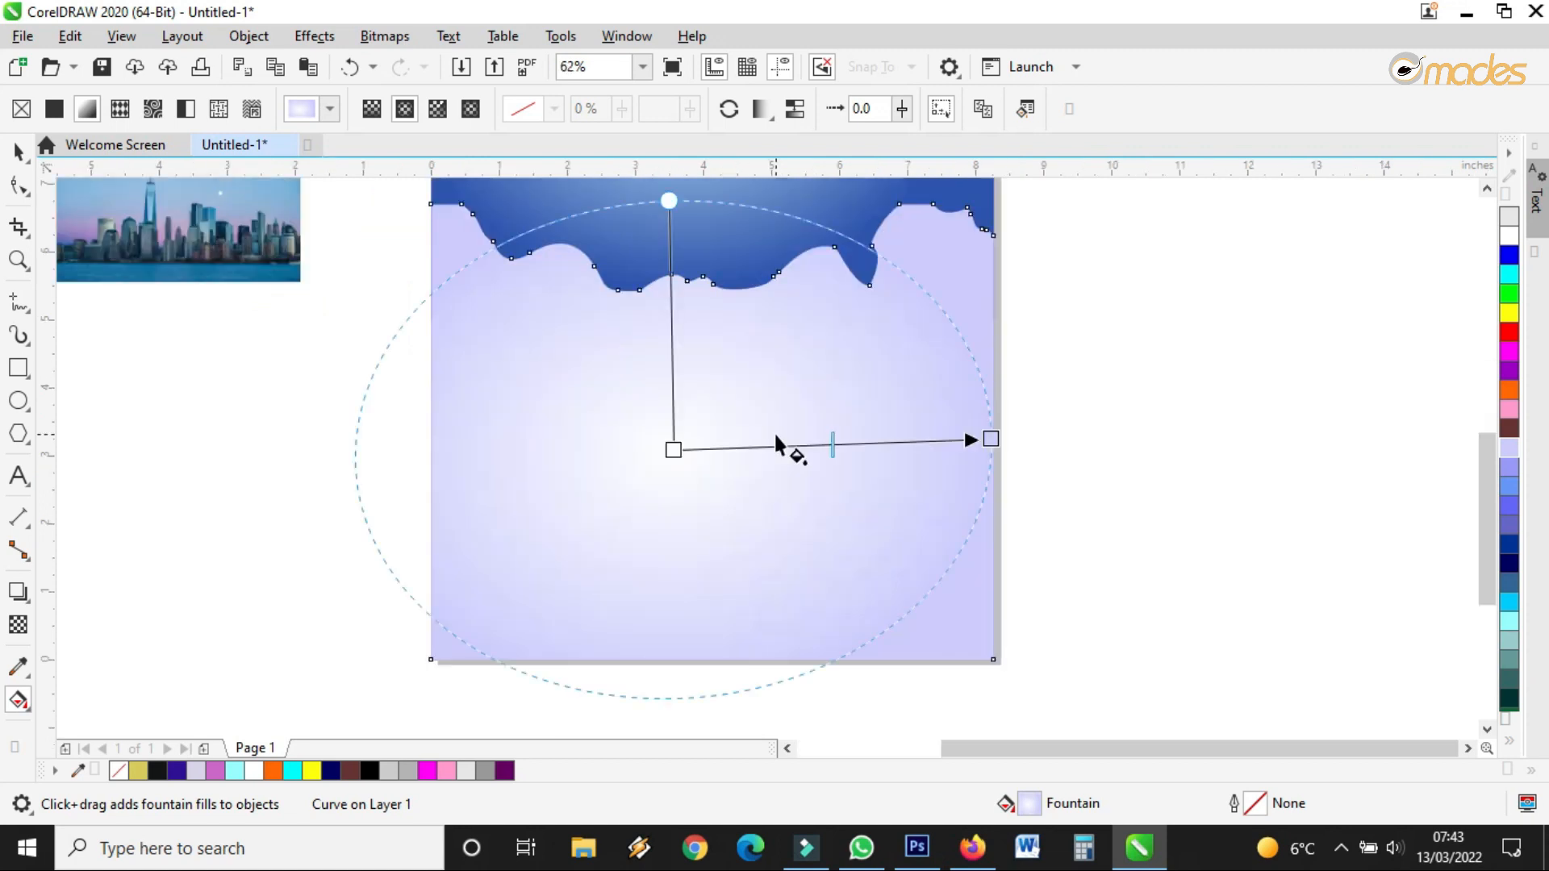
{"action": "left_click_drag", "start_coordinate": [1510, 607], "coordinate": [989, 436]}
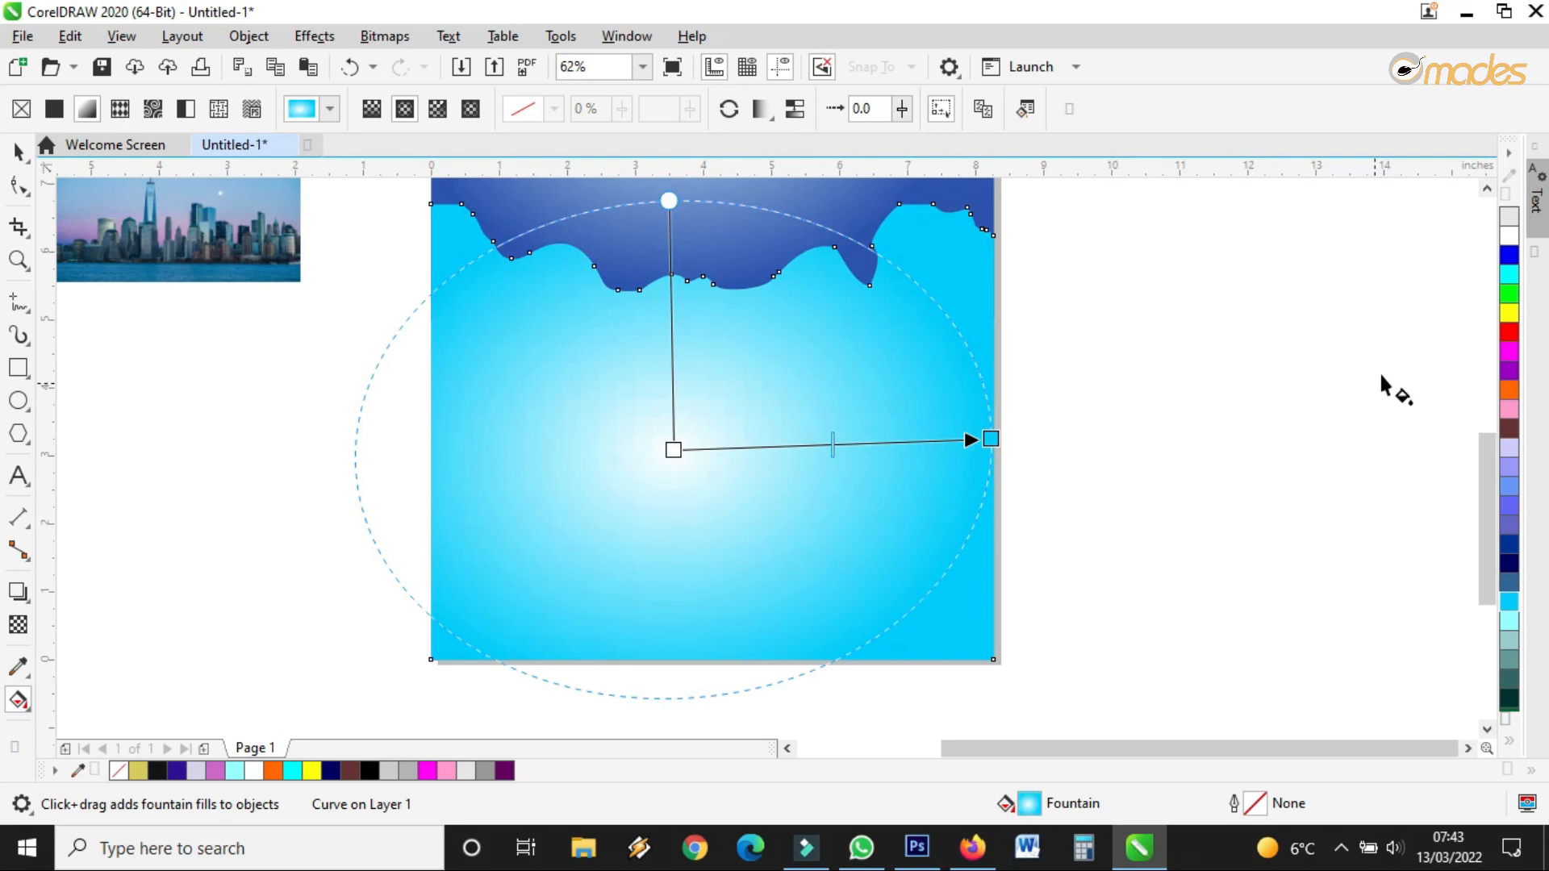
{"action": "left_click", "coordinate": [1510, 742]}
Change the wave gradient's outer colour to pale sky blue #AFDDF7 using RGB values
{"action": "left_click", "coordinate": [991, 439]}
{"action": "left_click", "coordinate": [931, 461]}
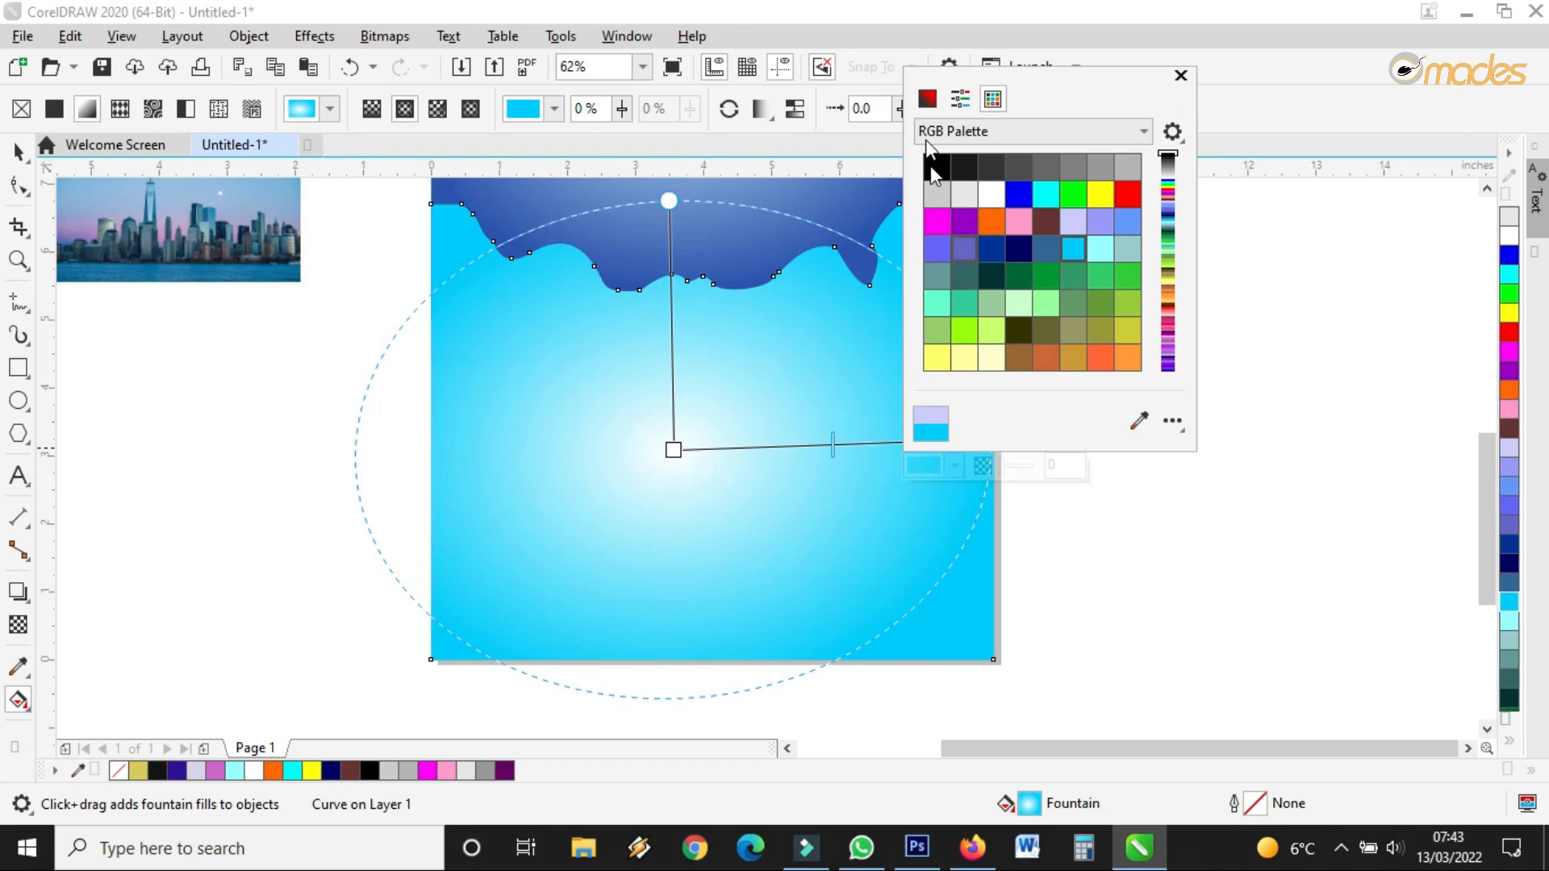
{"action": "left_click", "coordinate": [930, 100]}
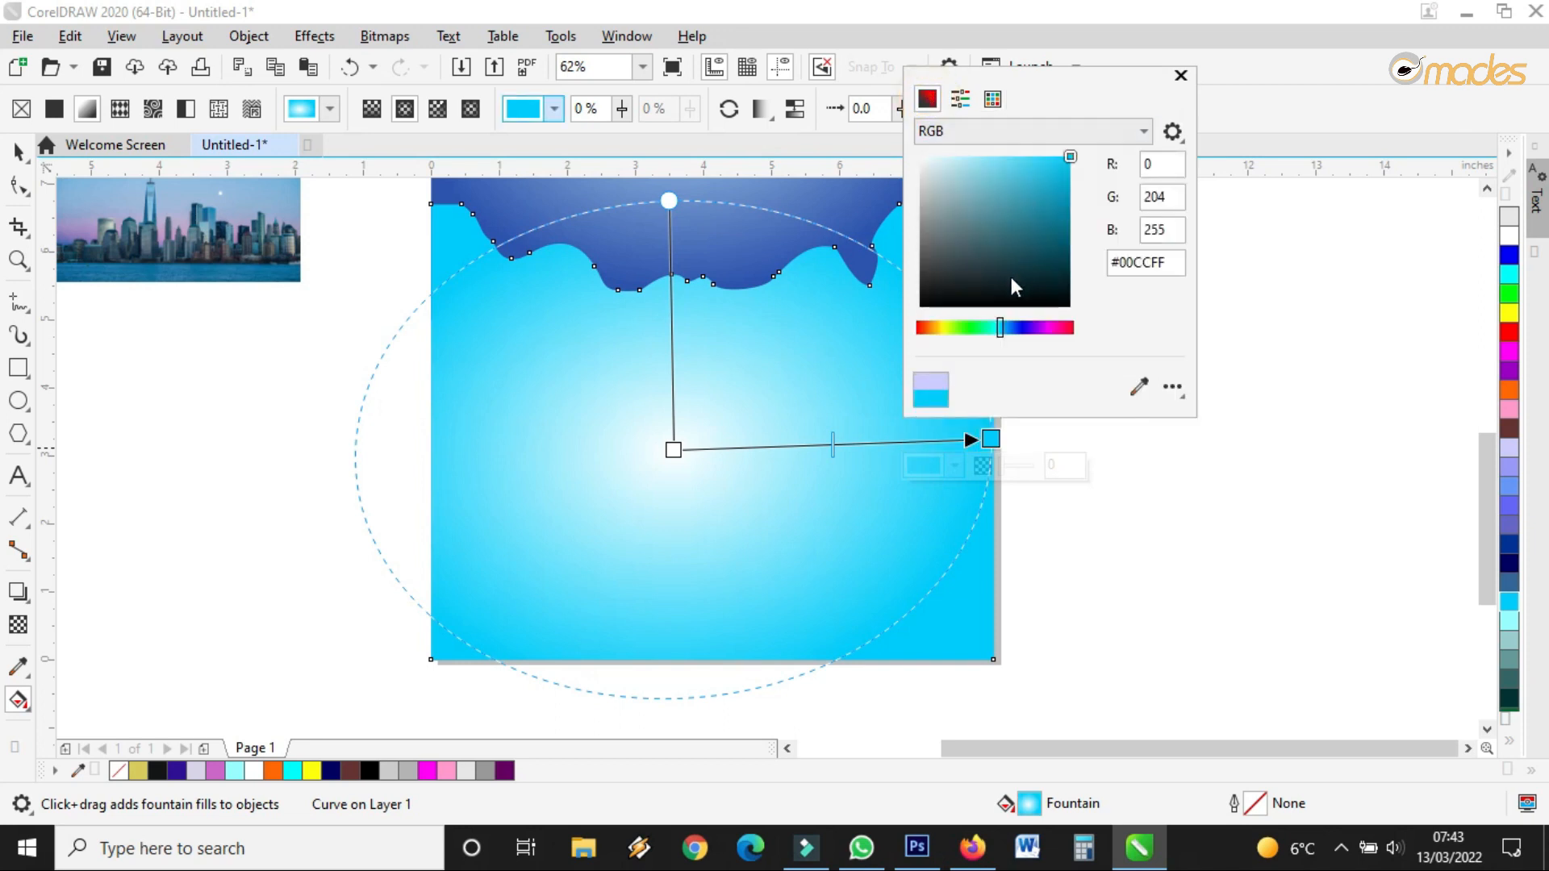
{"action": "left_click_drag", "start_coordinate": [1001, 323], "coordinate": [1000, 326]}
{"action": "left_click_drag", "start_coordinate": [1017, 192], "coordinate": [1004, 163]}
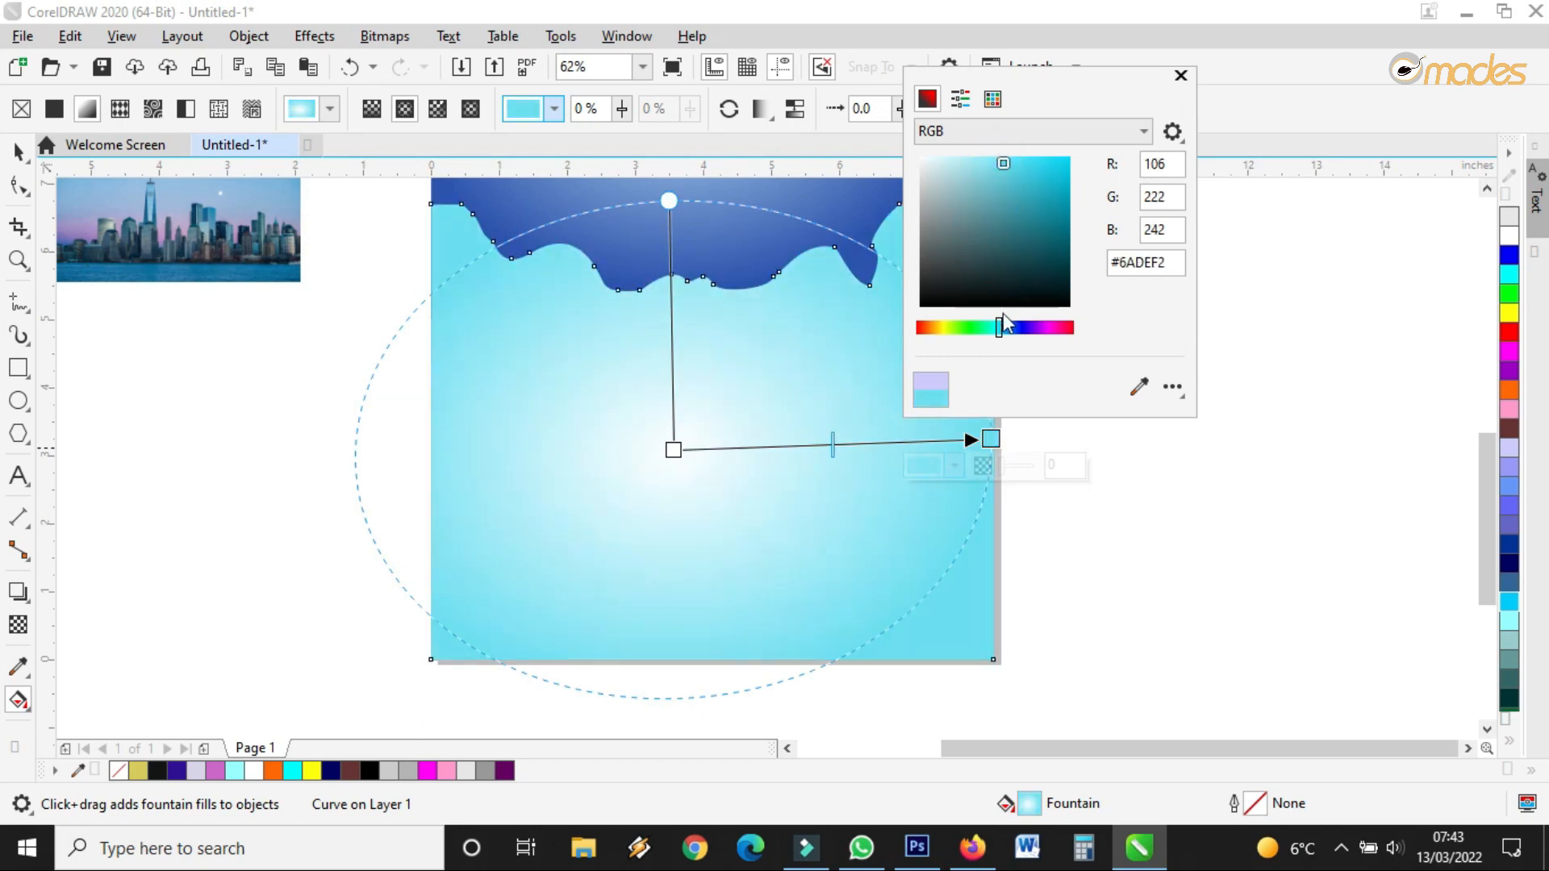
{"action": "left_click_drag", "start_coordinate": [1000, 325], "coordinate": [1007, 325]}
{"action": "left_click_drag", "start_coordinate": [969, 152], "coordinate": [957, 161]}
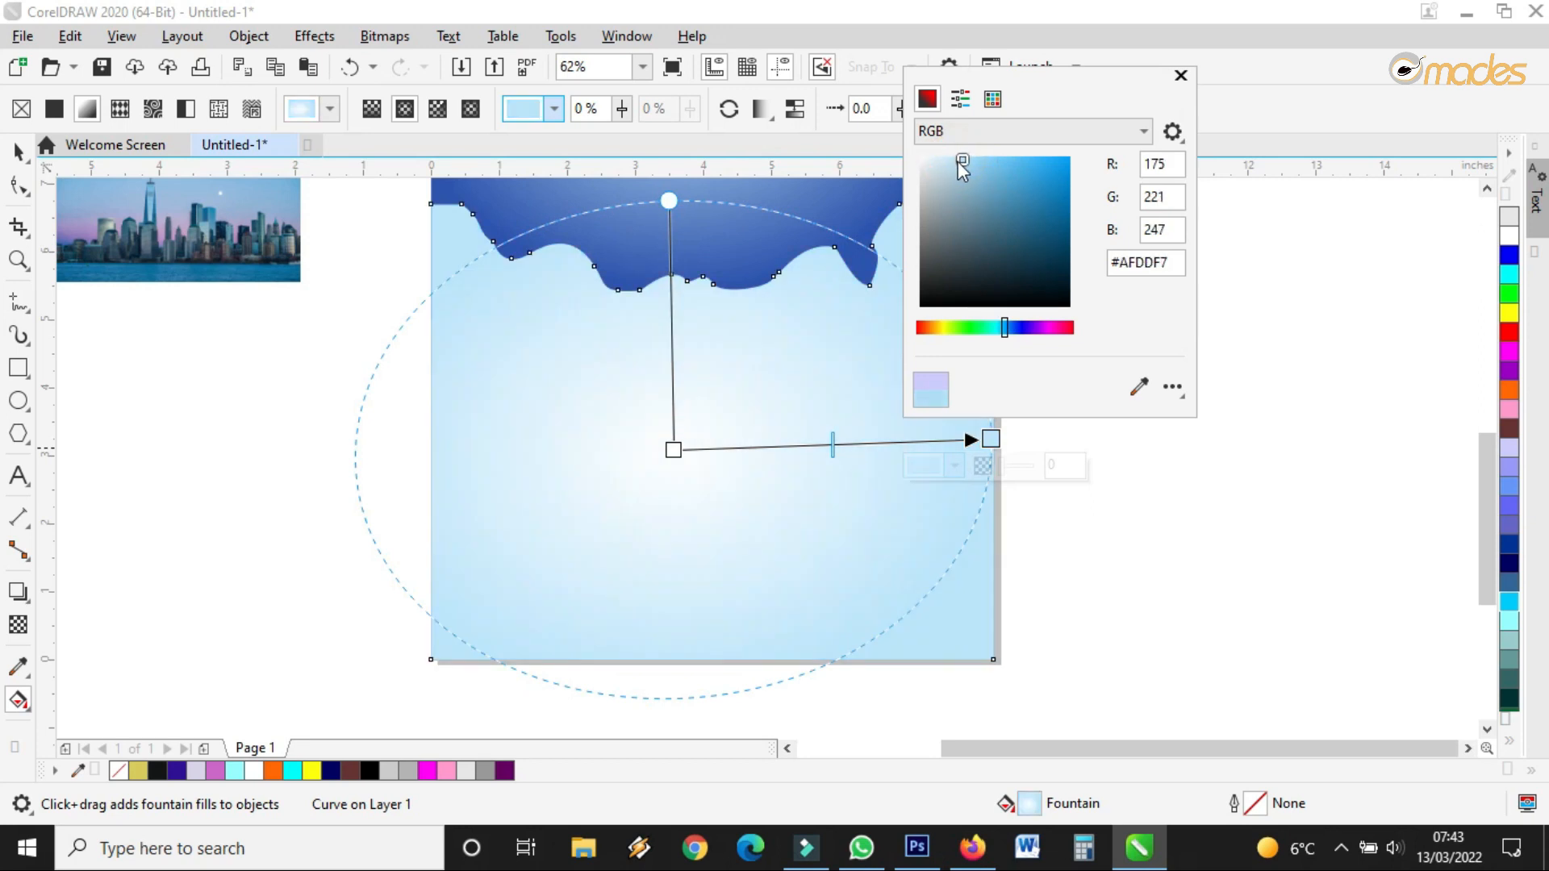
{"action": "left_click", "coordinate": [688, 407]}
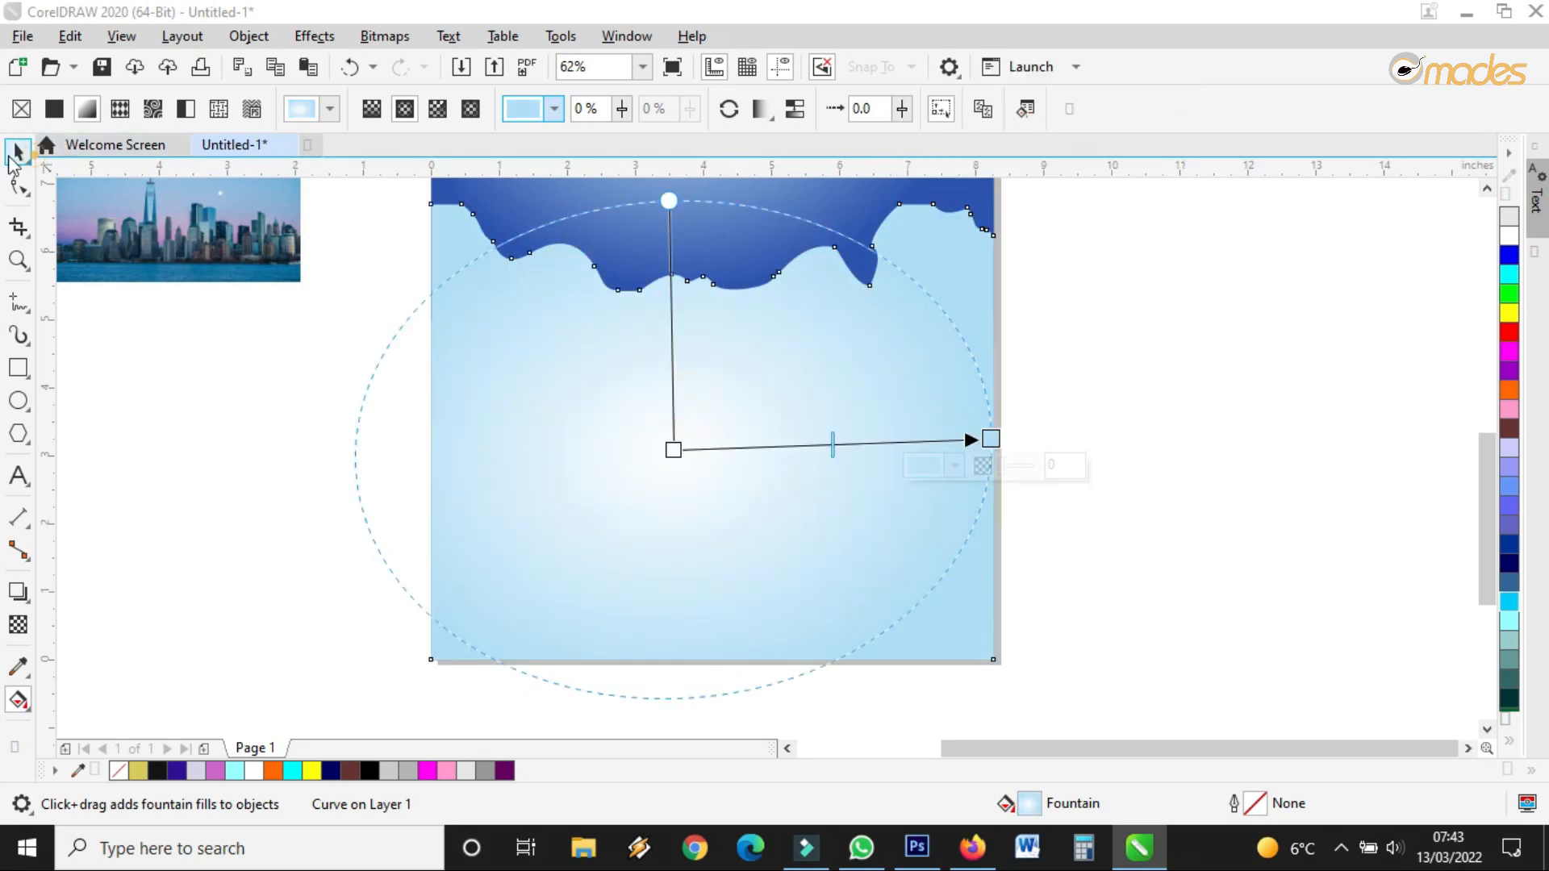
{"action": "left_click", "coordinate": [18, 152]}
Apply a Mesh Fill to the wave shape, overlaying a 2 × 2 grid
{"action": "scroll", "coordinate": [650, 368], "scroll_direction": "down", "scroll_amount": 2}
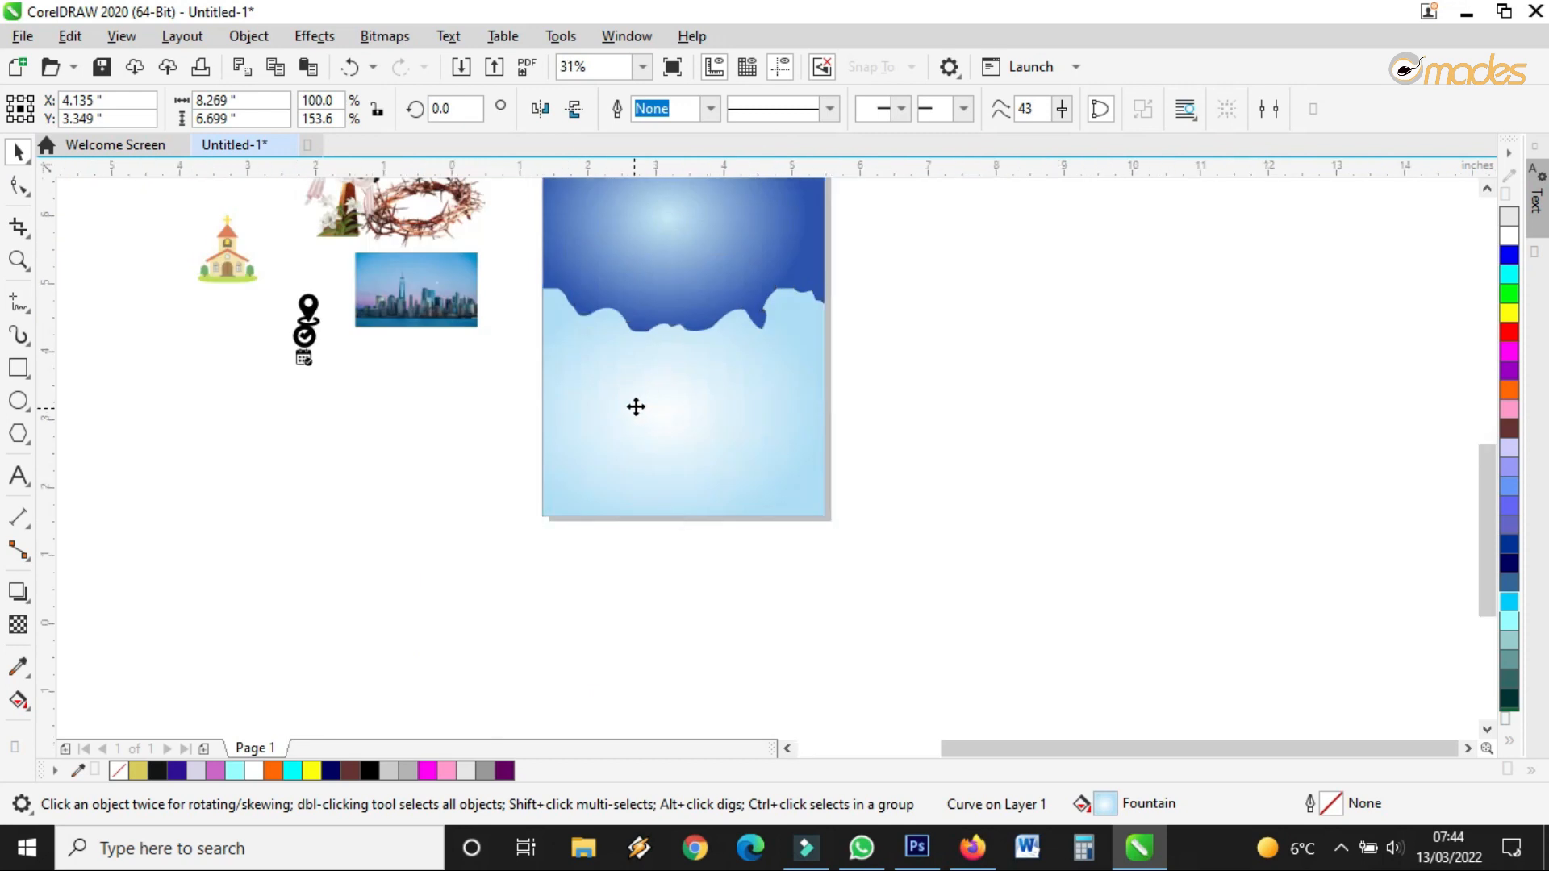
{"action": "scroll", "coordinate": [636, 407], "scroll_direction": "up", "scroll_amount": 3}
{"action": "scroll", "coordinate": [636, 407], "scroll_direction": "down", "scroll_amount": 2}
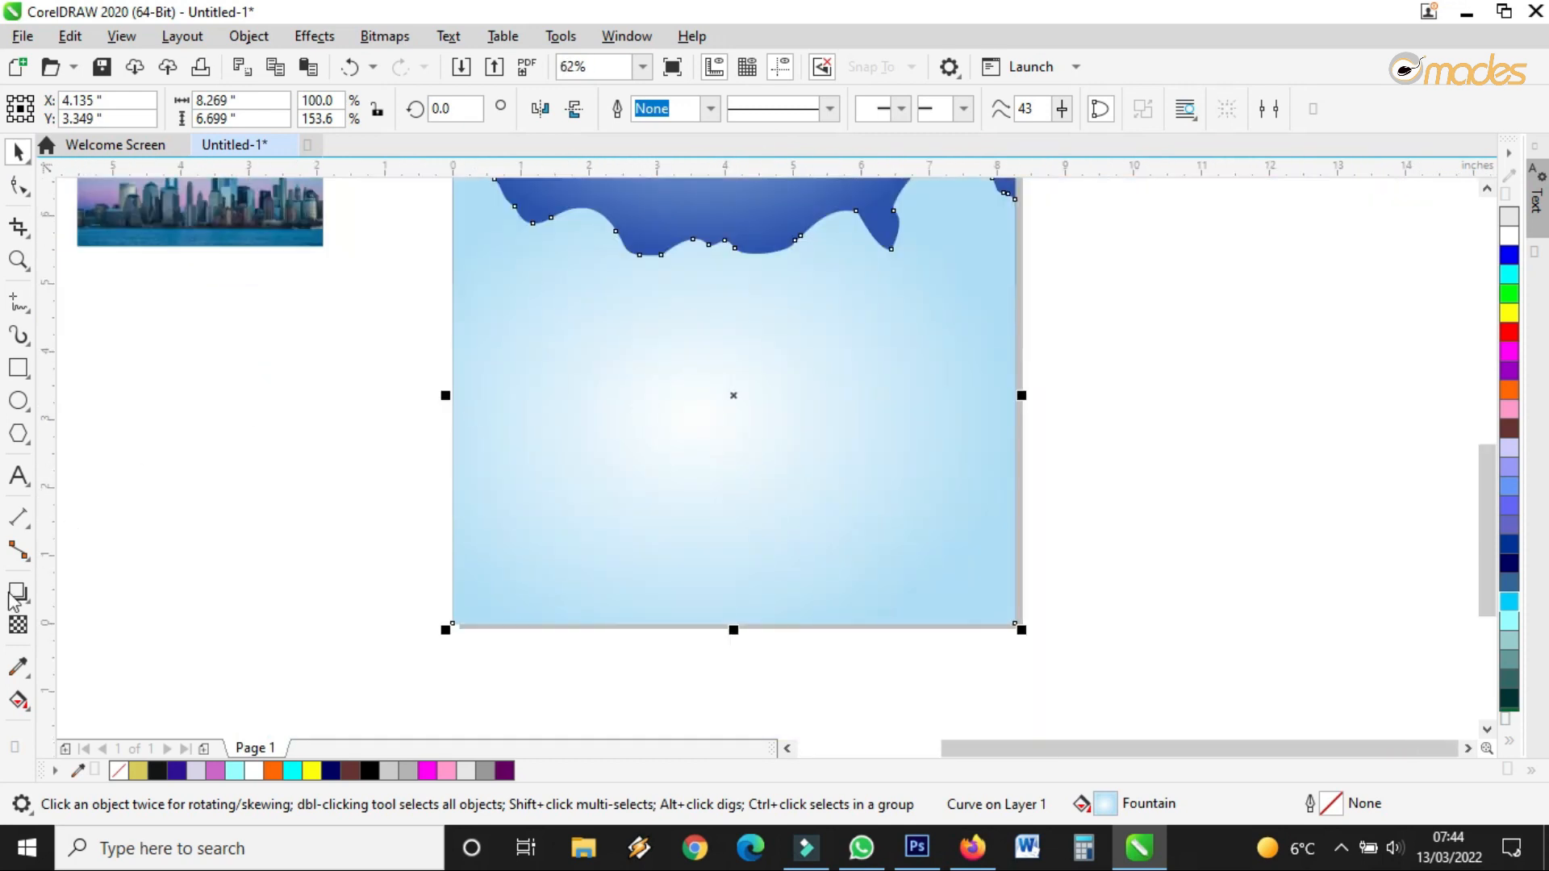
{"action": "left_click", "coordinate": [24, 704]}
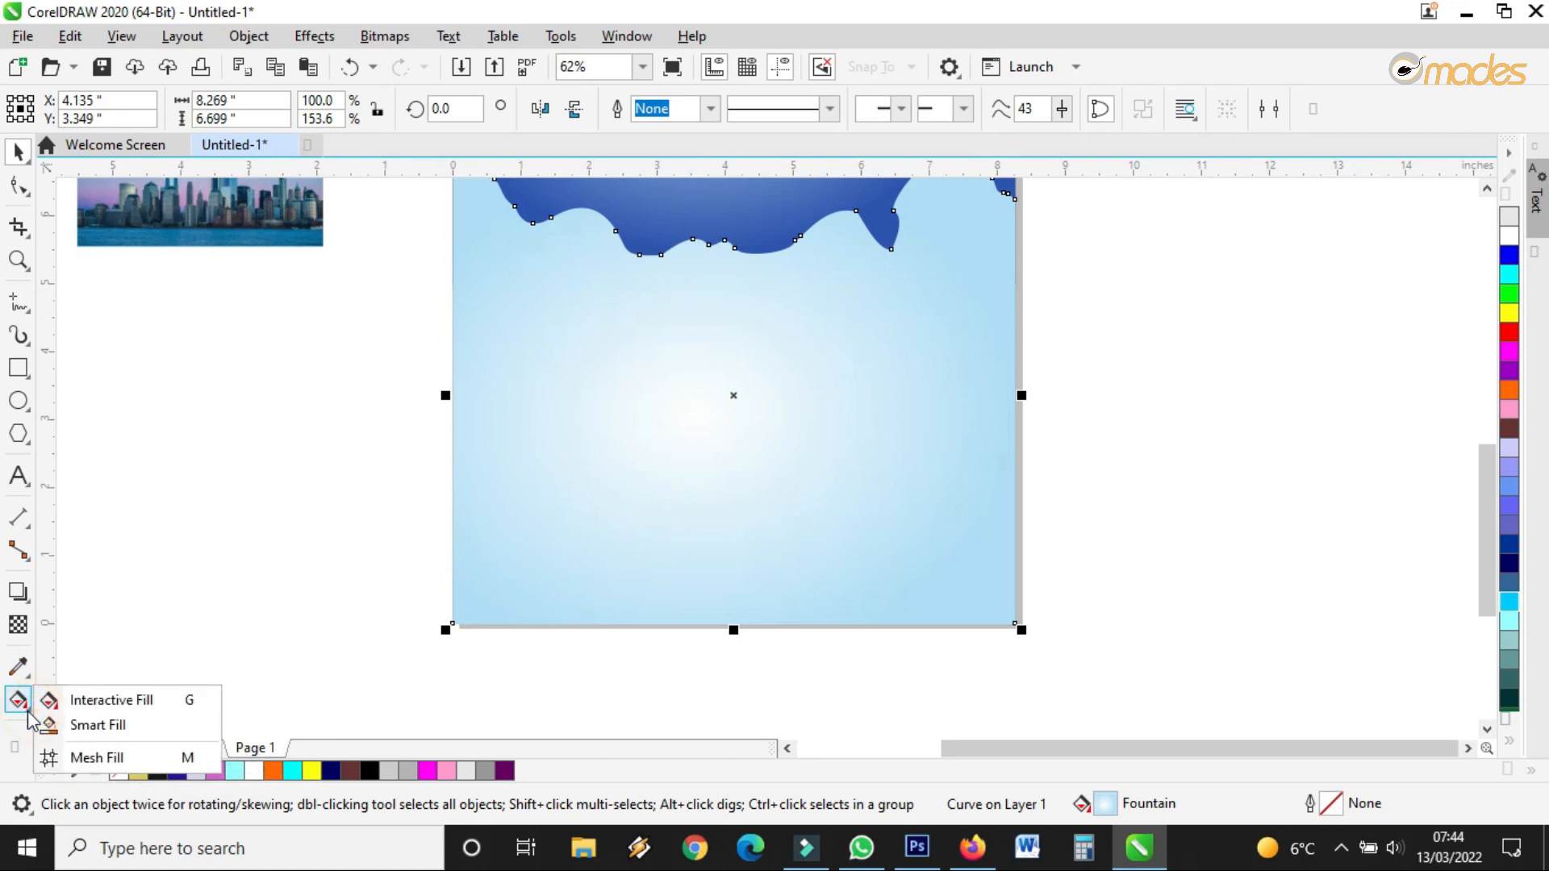
{"action": "left_click", "coordinate": [80, 758]}
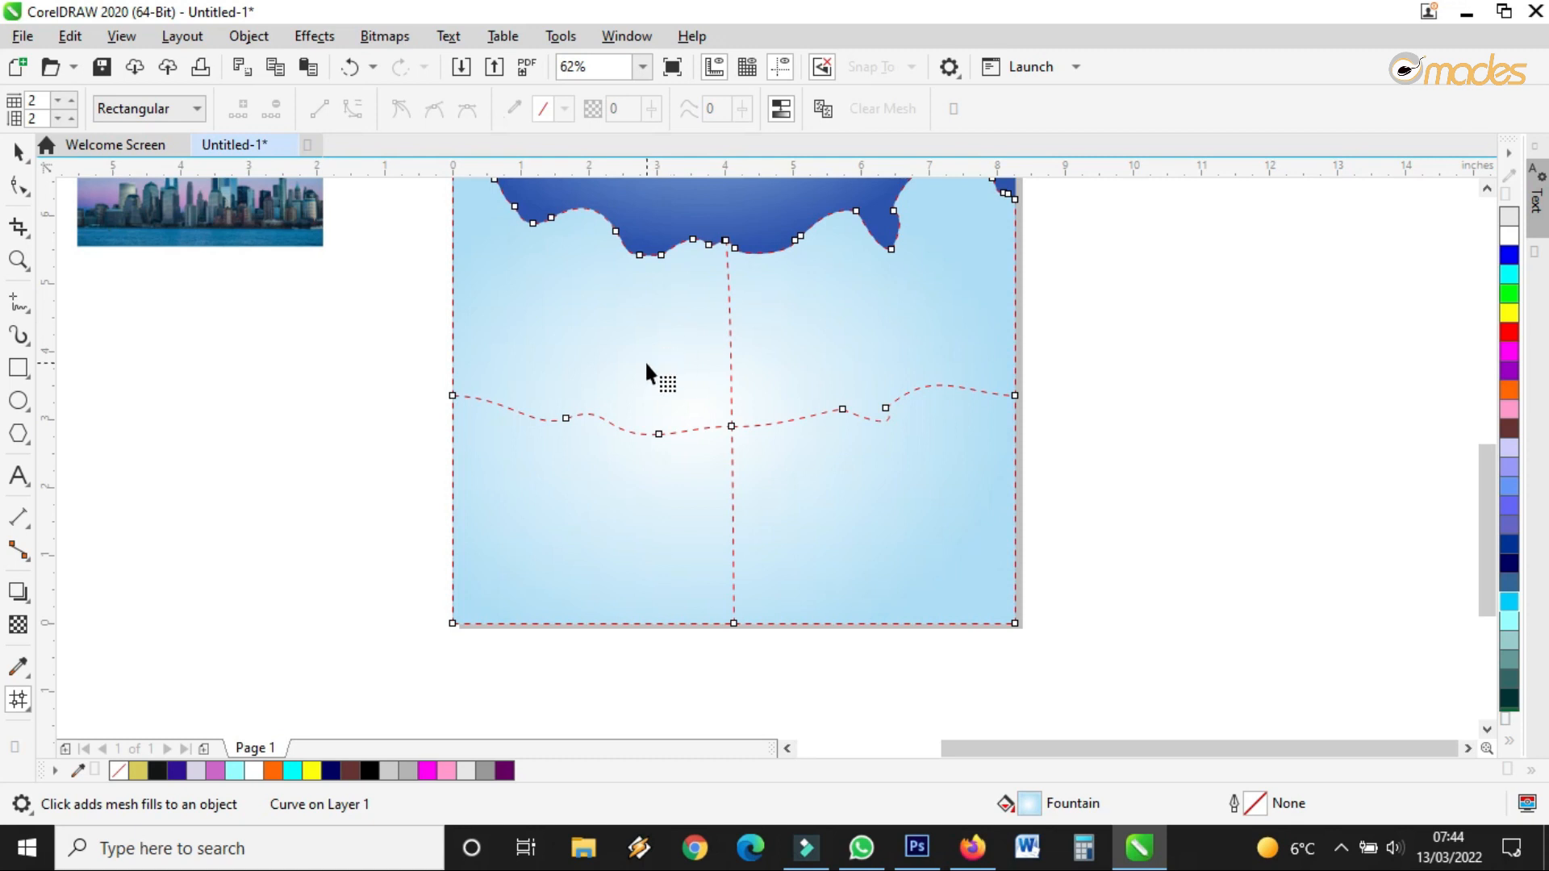
Add mesh nodes along the drips and tint patches powder blue, lavender and white
{"action": "double_click", "coordinate": [563, 303]}
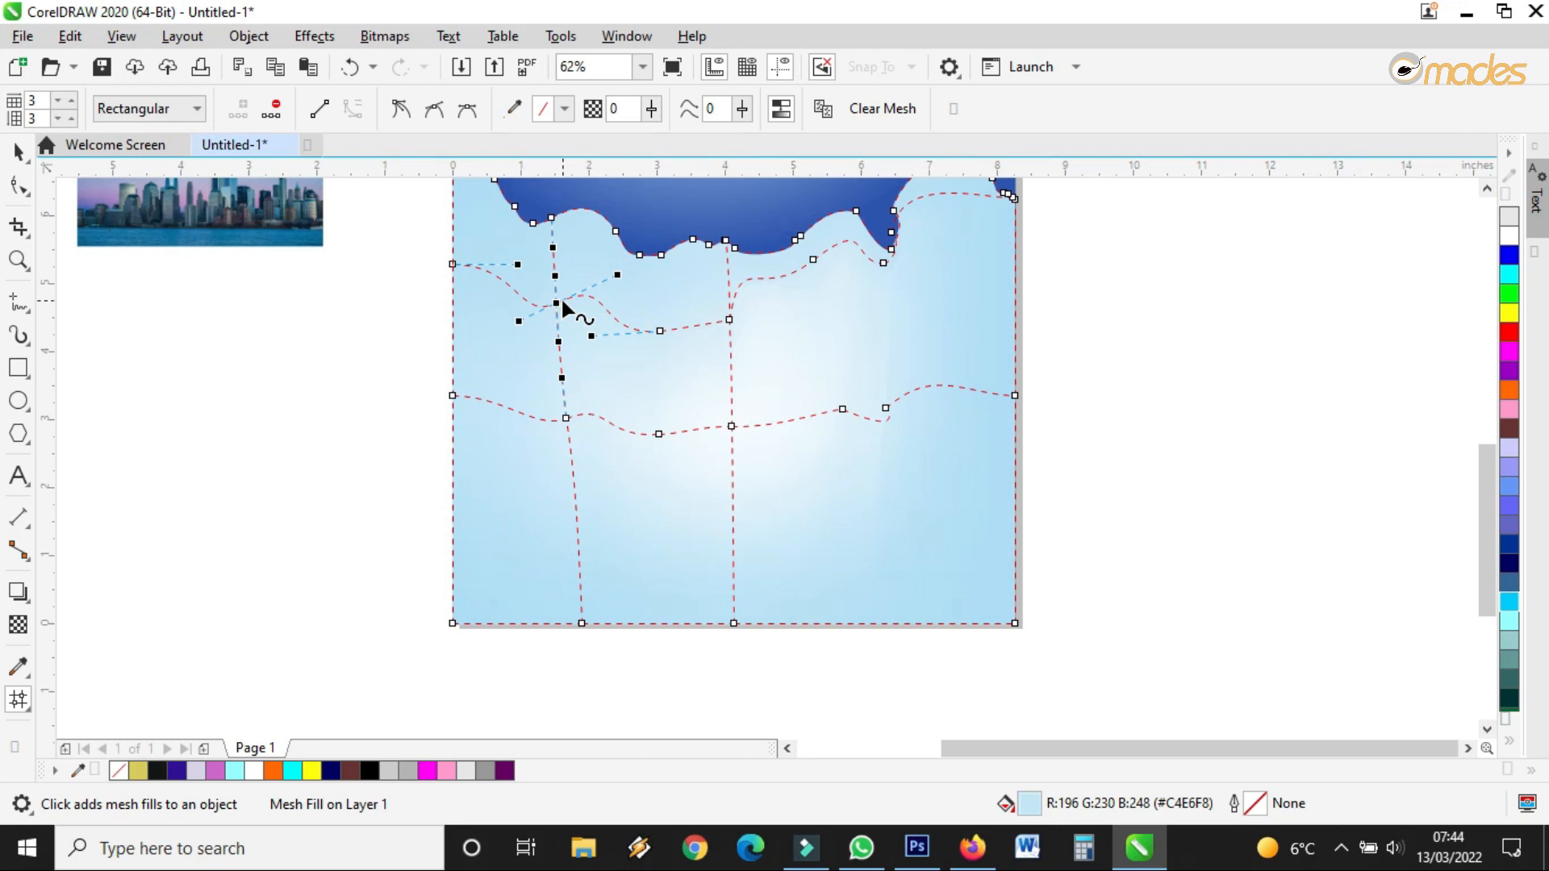
{"action": "left_click", "coordinate": [1509, 452]}
{"action": "double_click", "coordinate": [942, 343]}
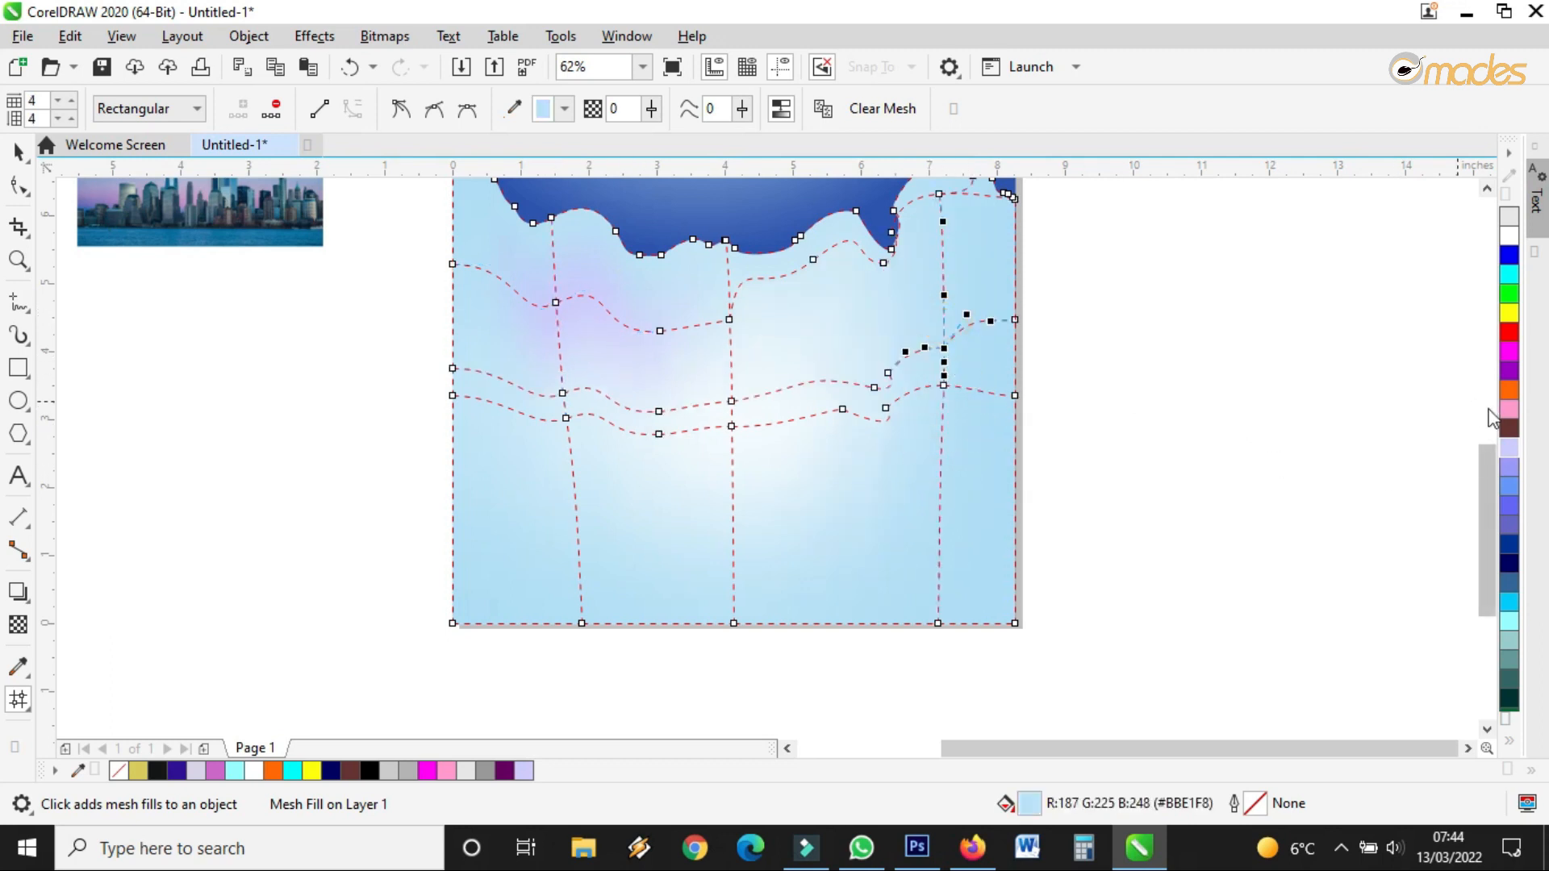
{"action": "left_click", "coordinate": [1509, 466]}
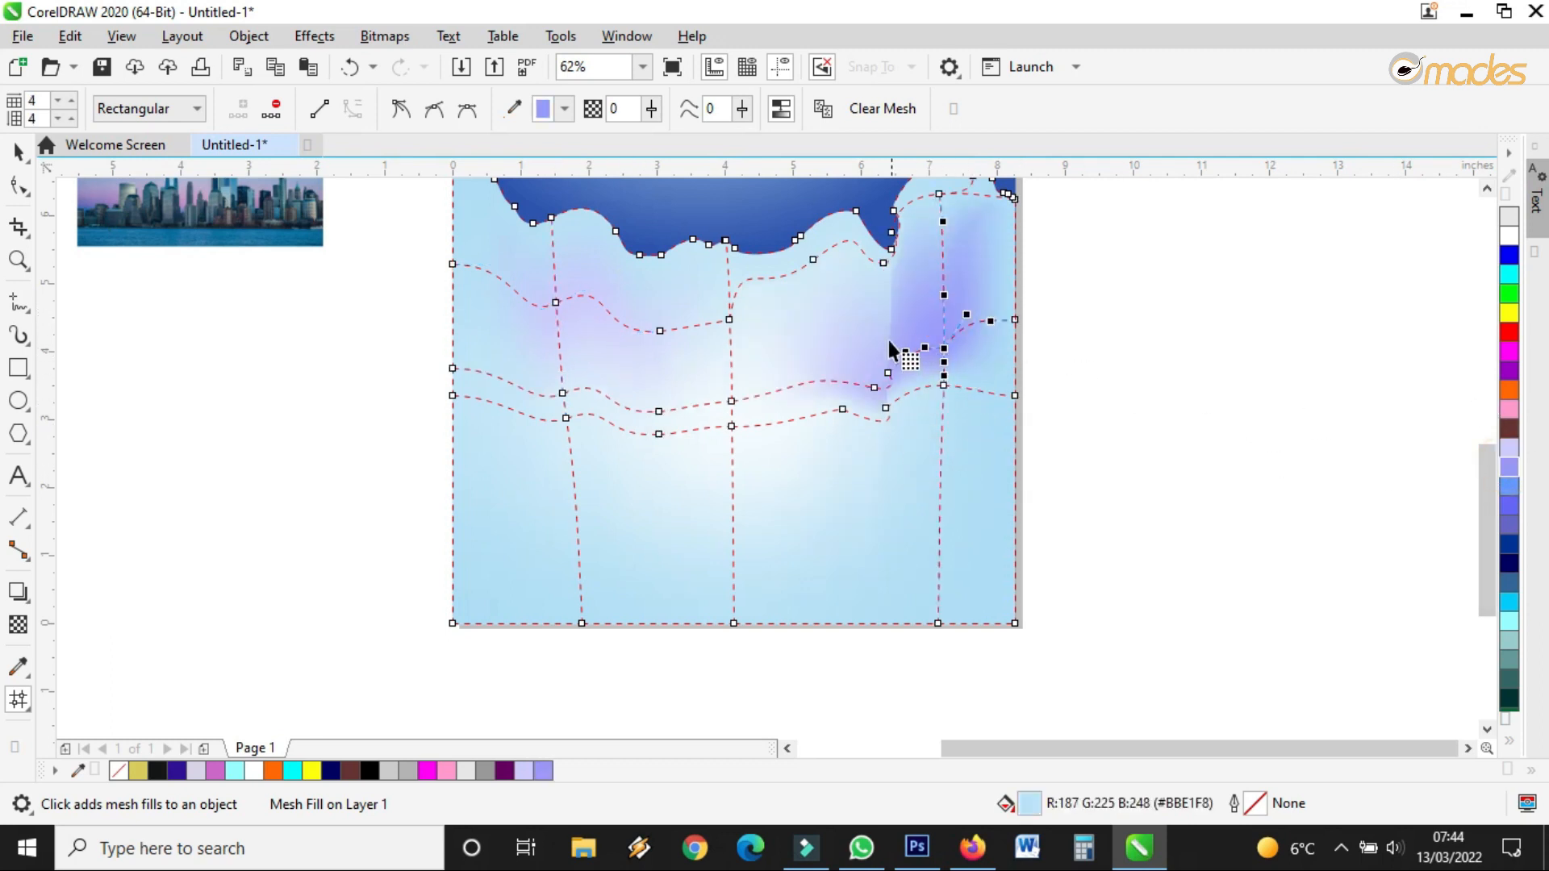
{"action": "double_click", "coordinate": [864, 239]}
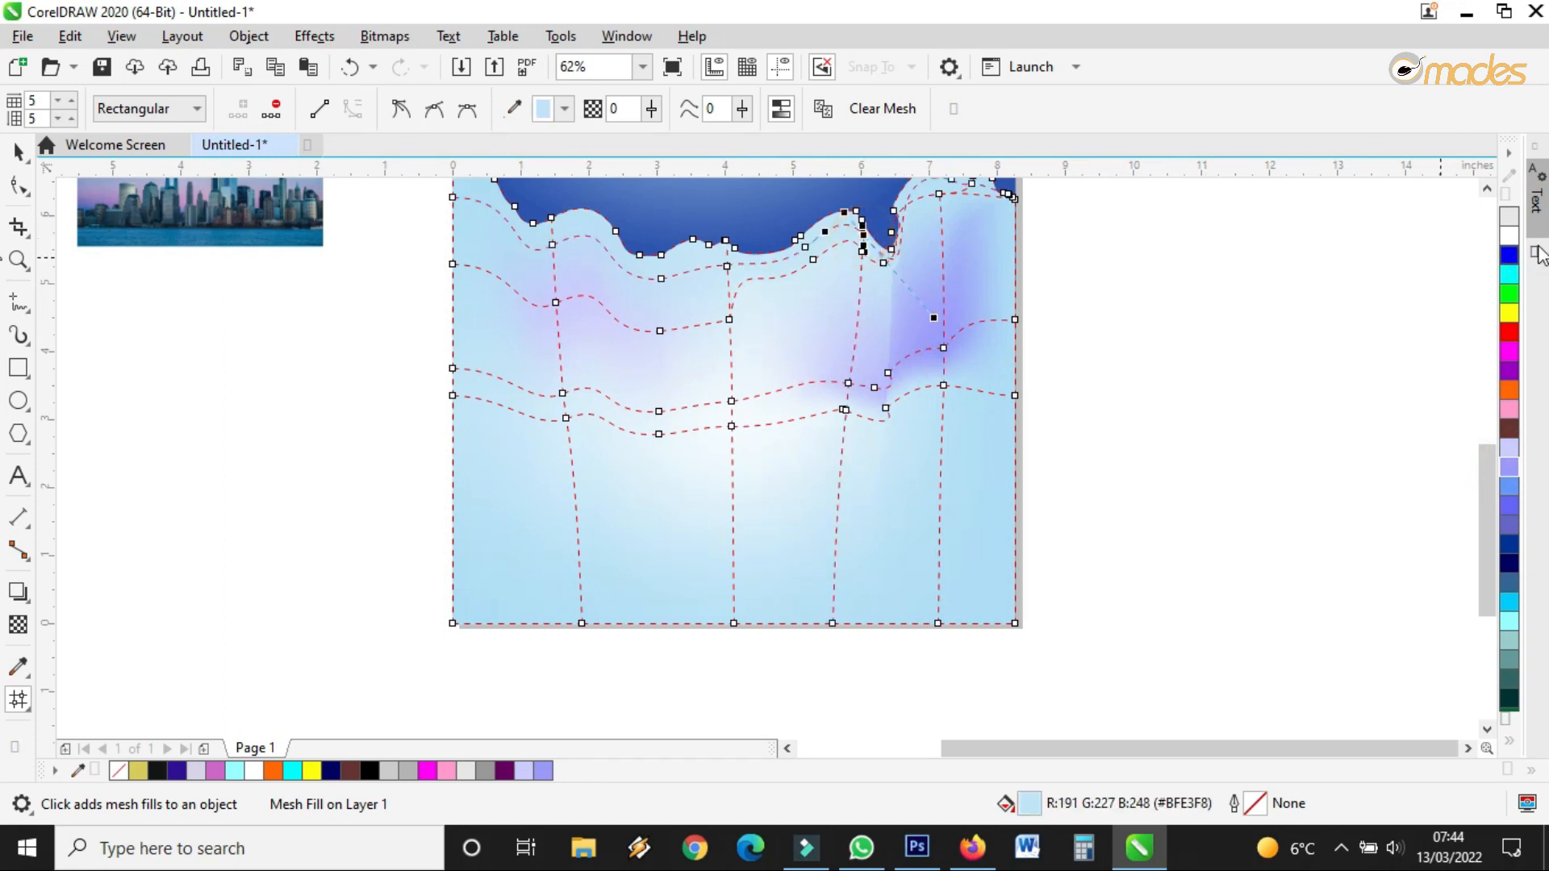
{"action": "left_click", "coordinate": [1510, 242]}
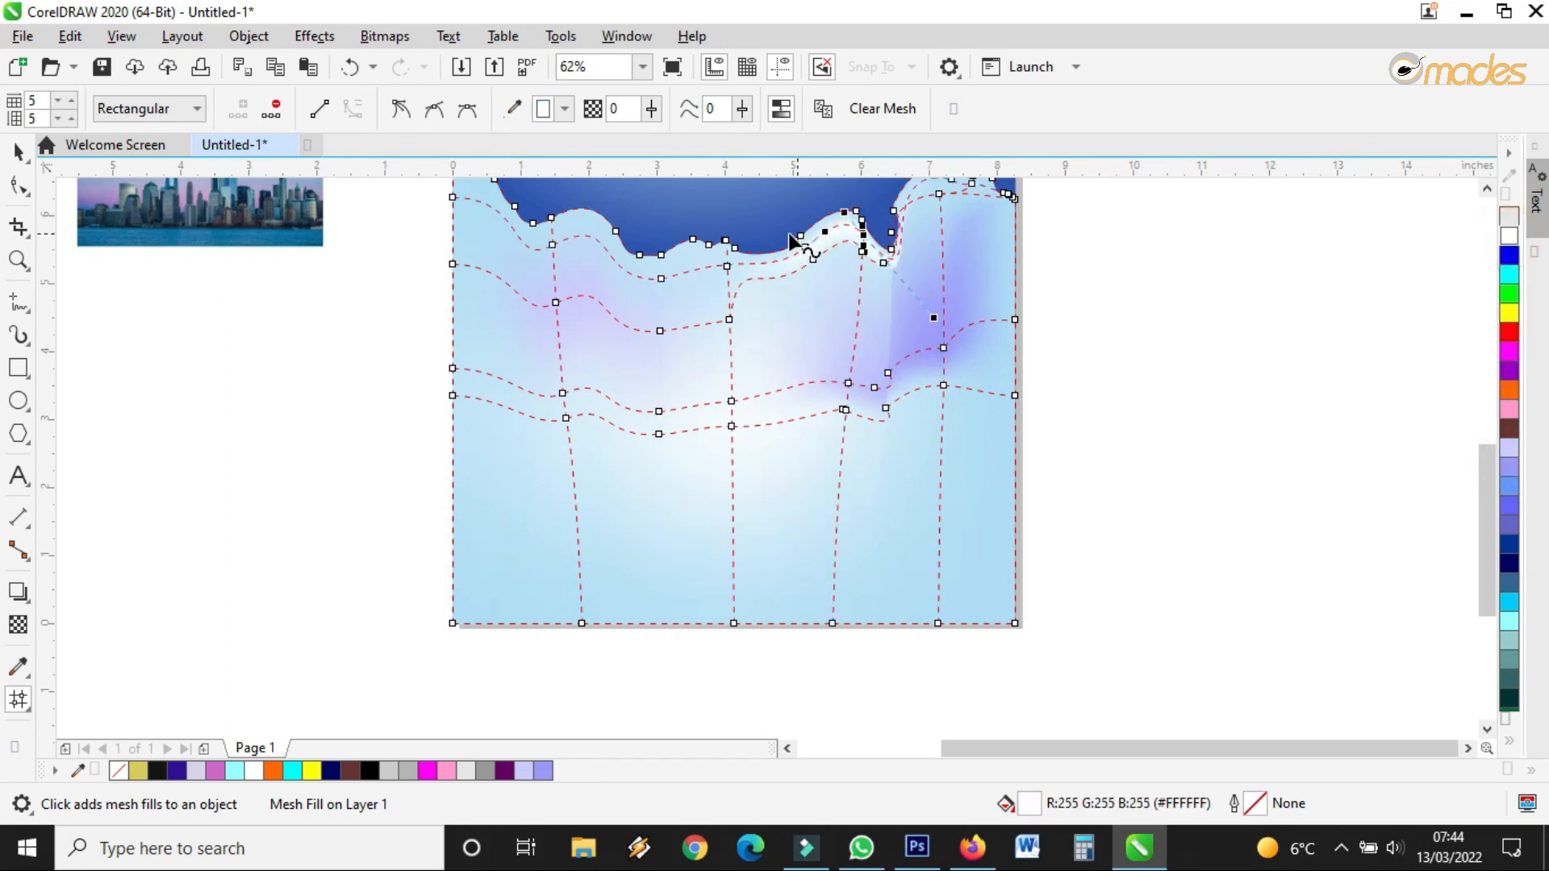
{"action": "double_click", "coordinate": [587, 226]}
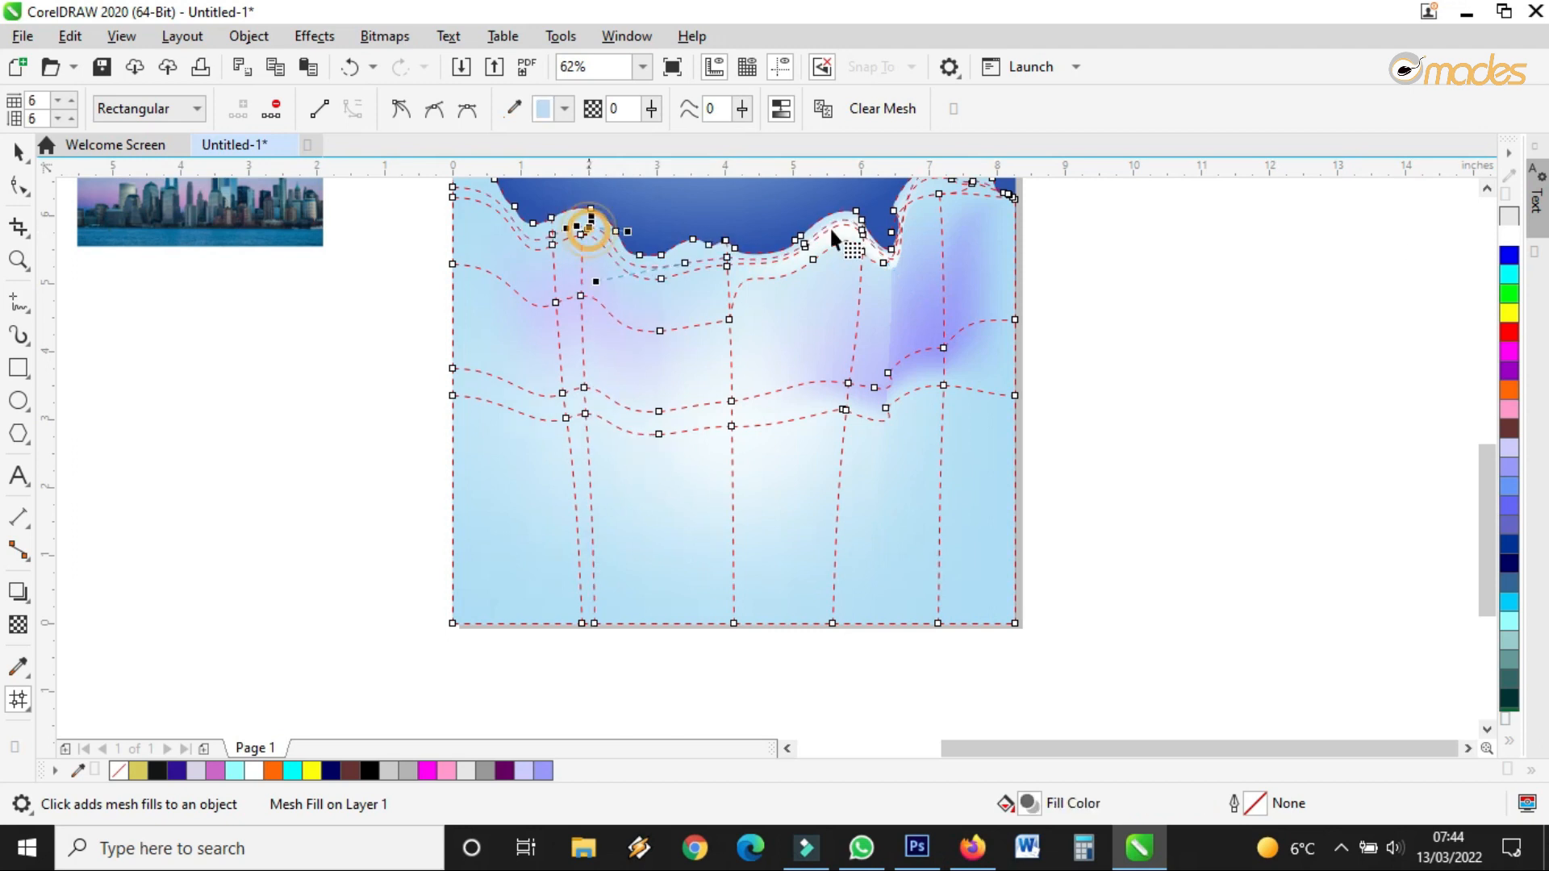
{"action": "double_click", "coordinate": [526, 260]}
Whiten the top-left, below-drip and centre-drip mesh patches, and tint the right-hand patch lavender
{"action": "left_click", "coordinate": [1510, 242]}
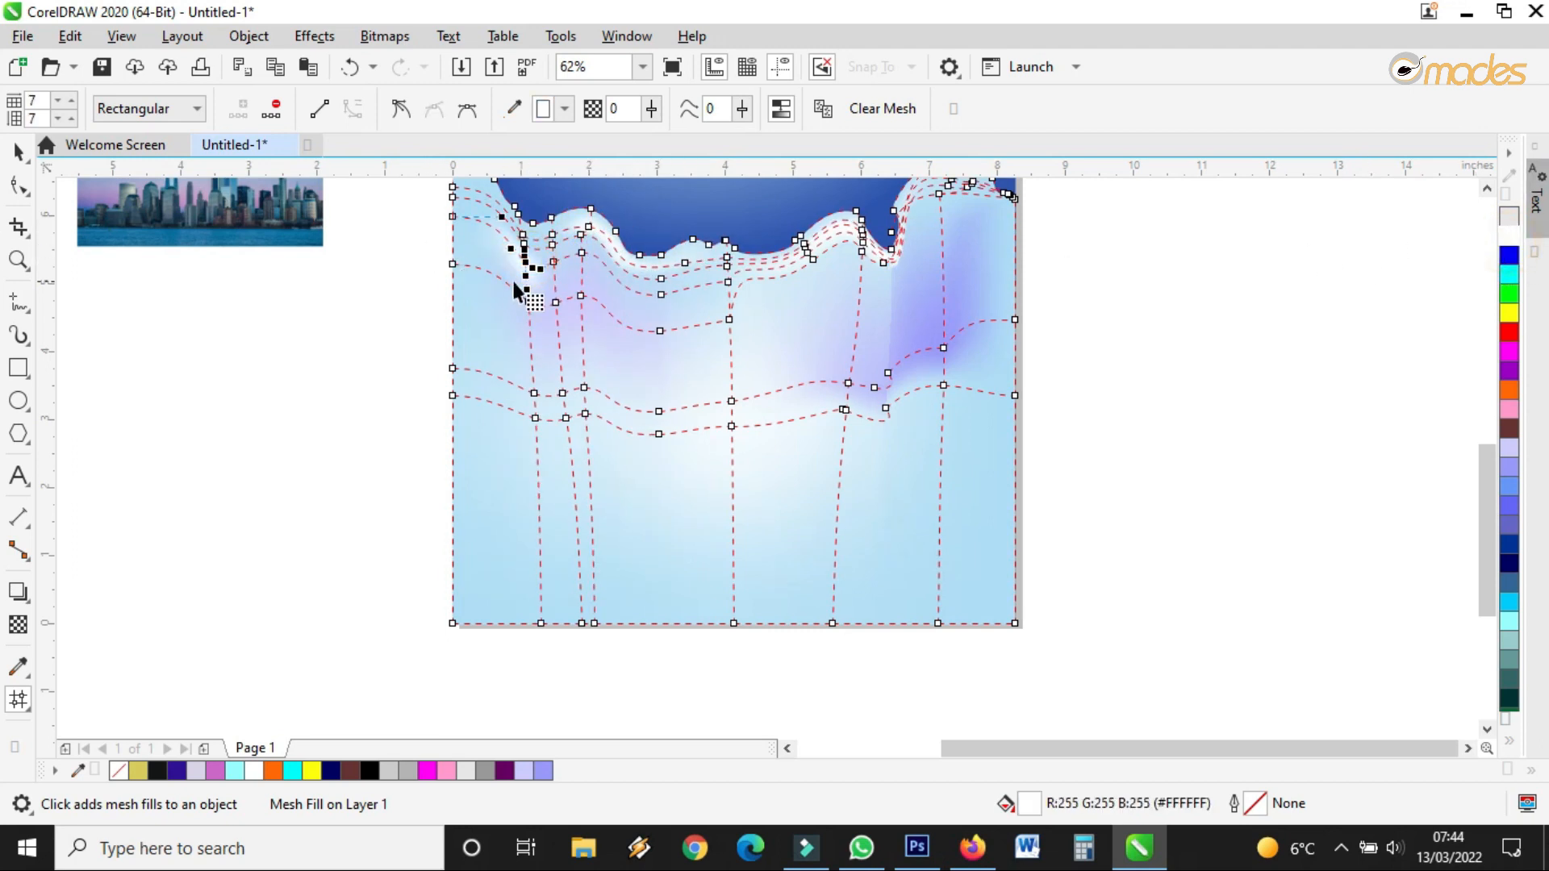
{"action": "left_click", "coordinate": [602, 277]}
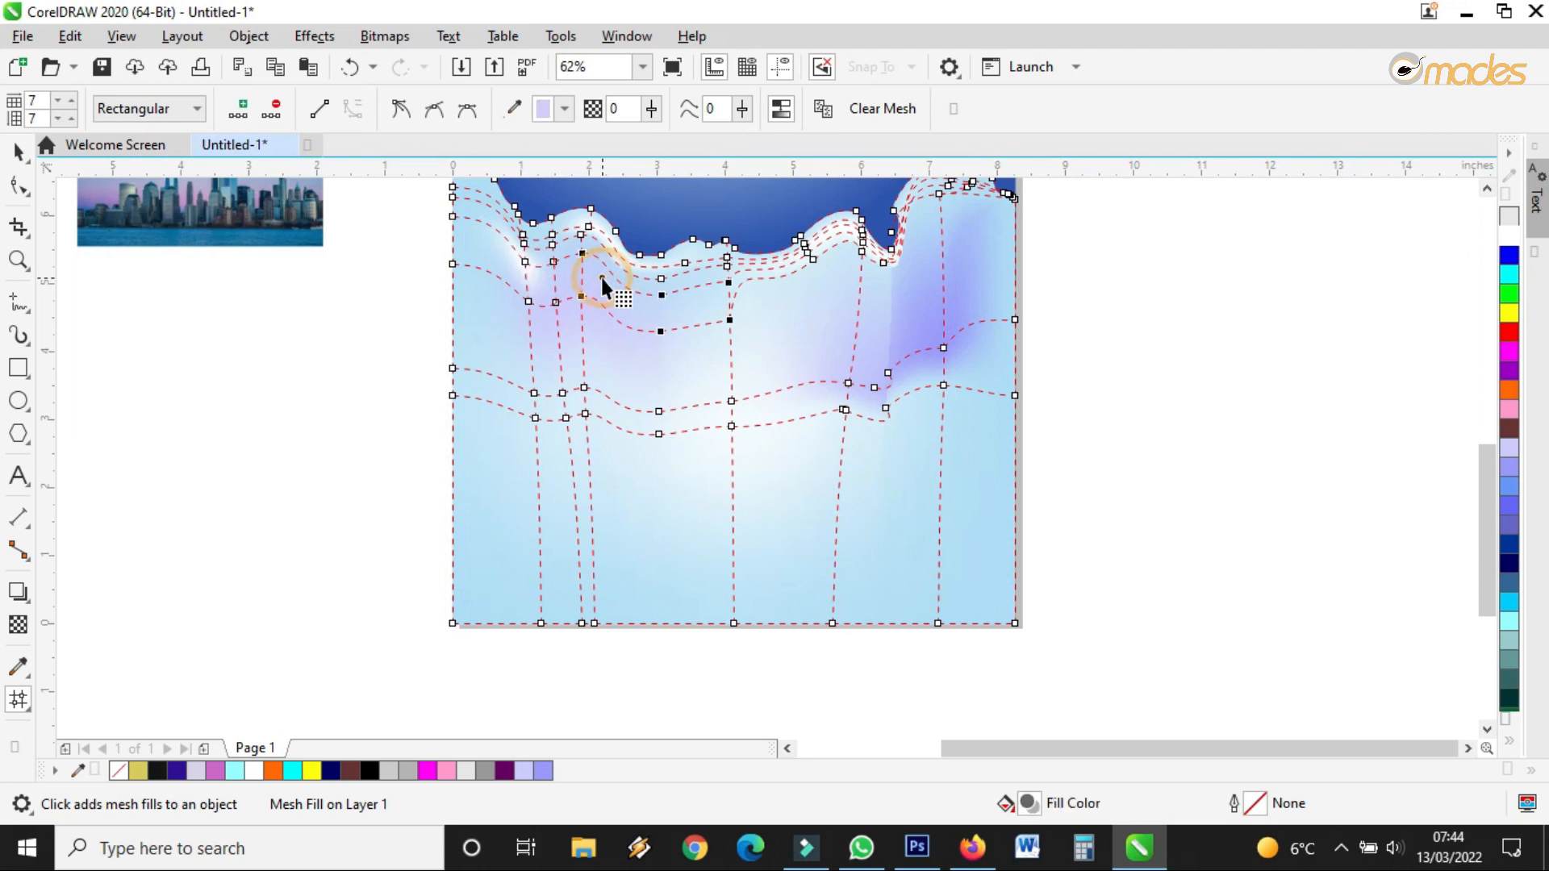
{"action": "left_click", "coordinate": [1508, 240]}
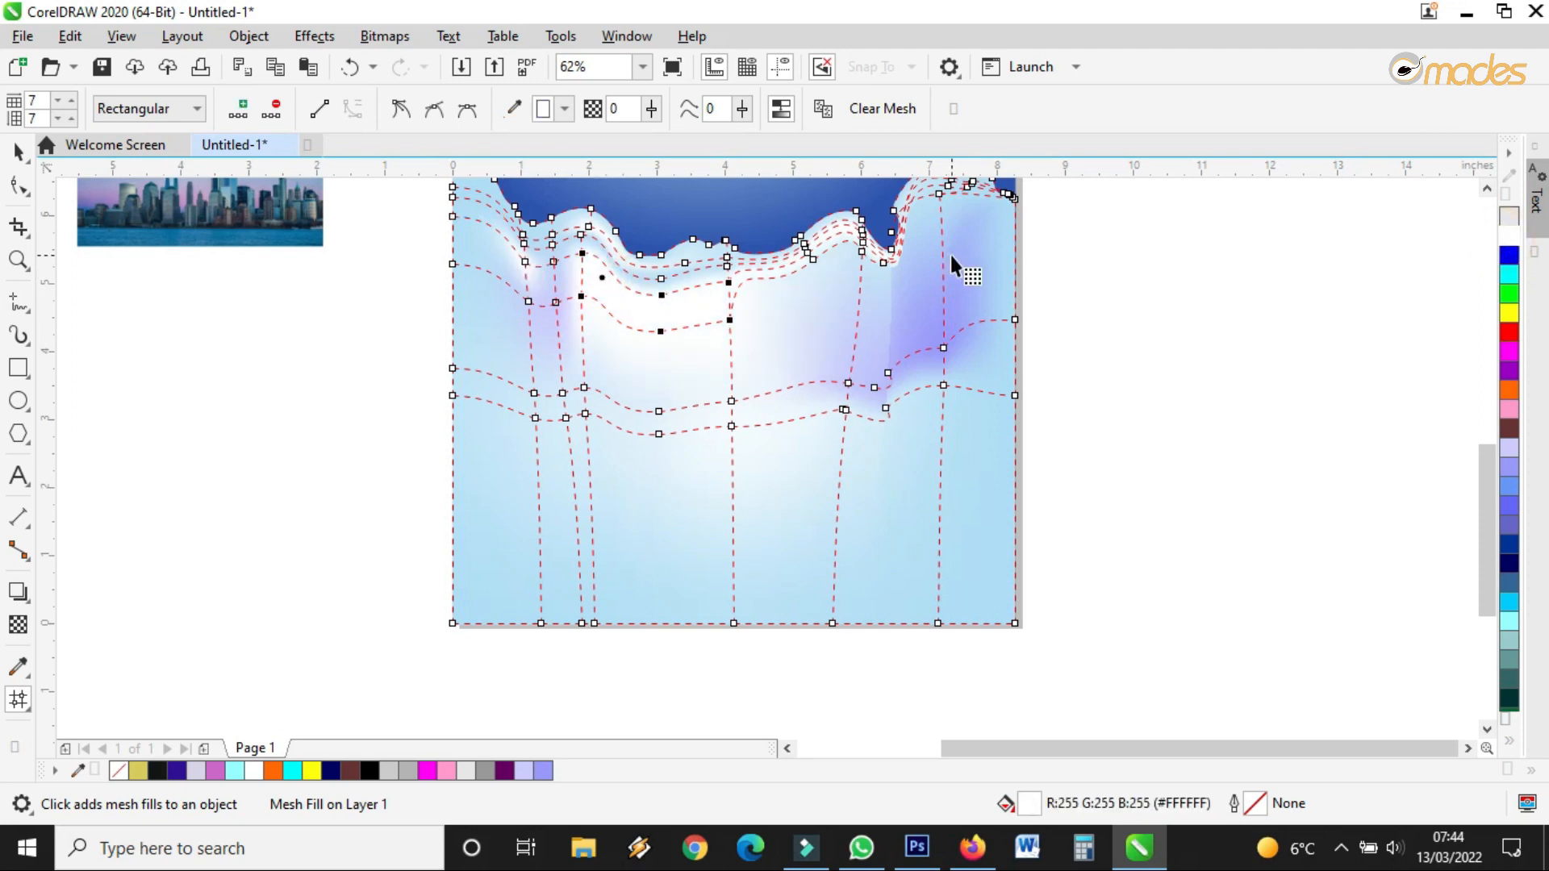
{"action": "left_click", "coordinate": [872, 298]}
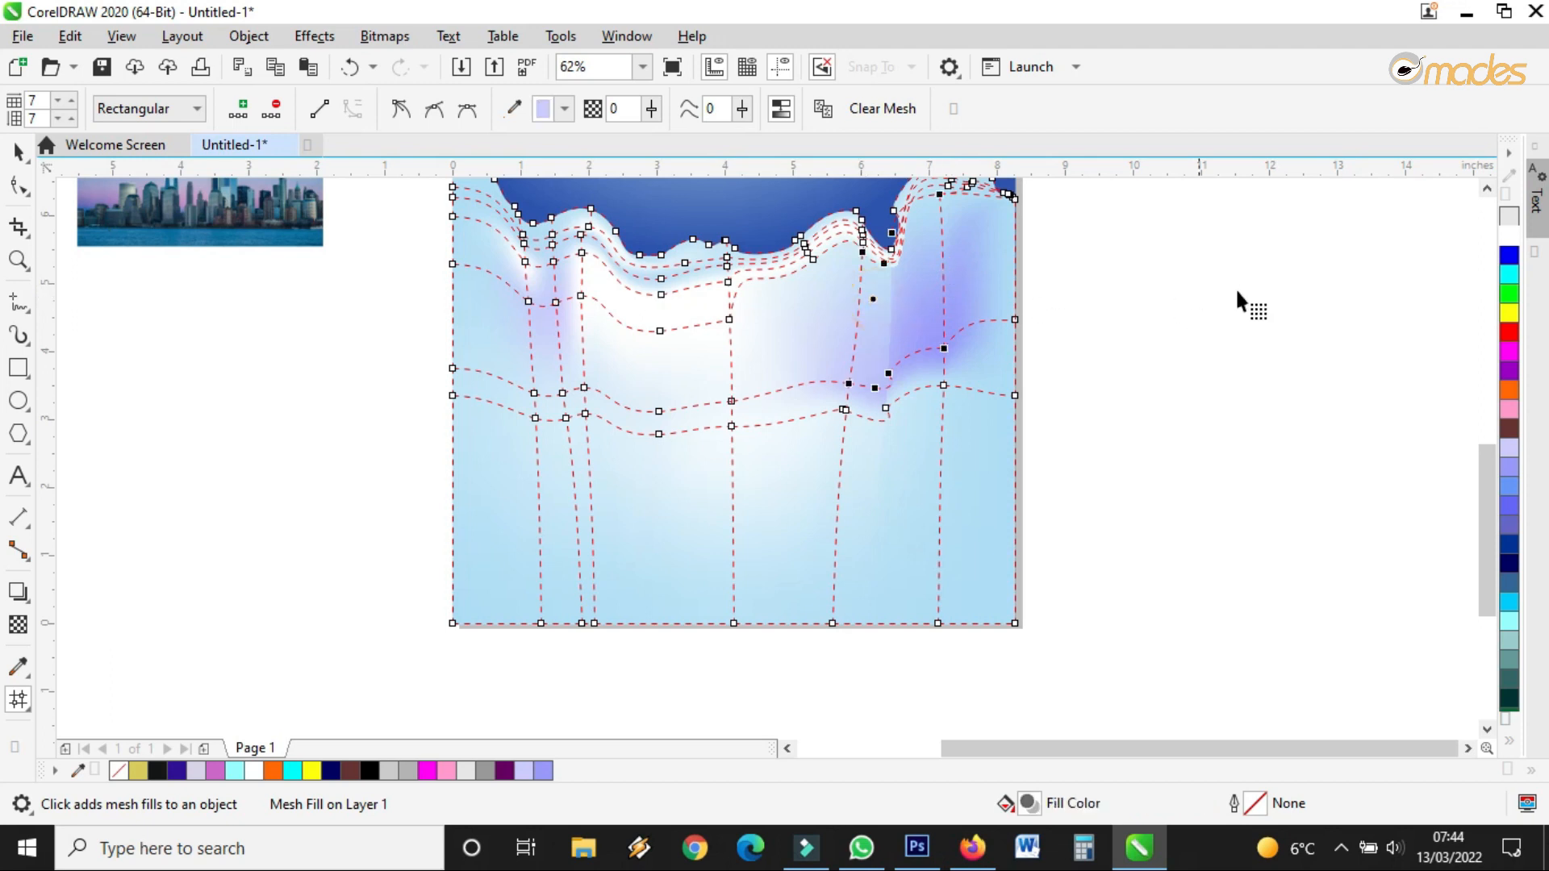
{"action": "left_click", "coordinate": [1509, 238]}
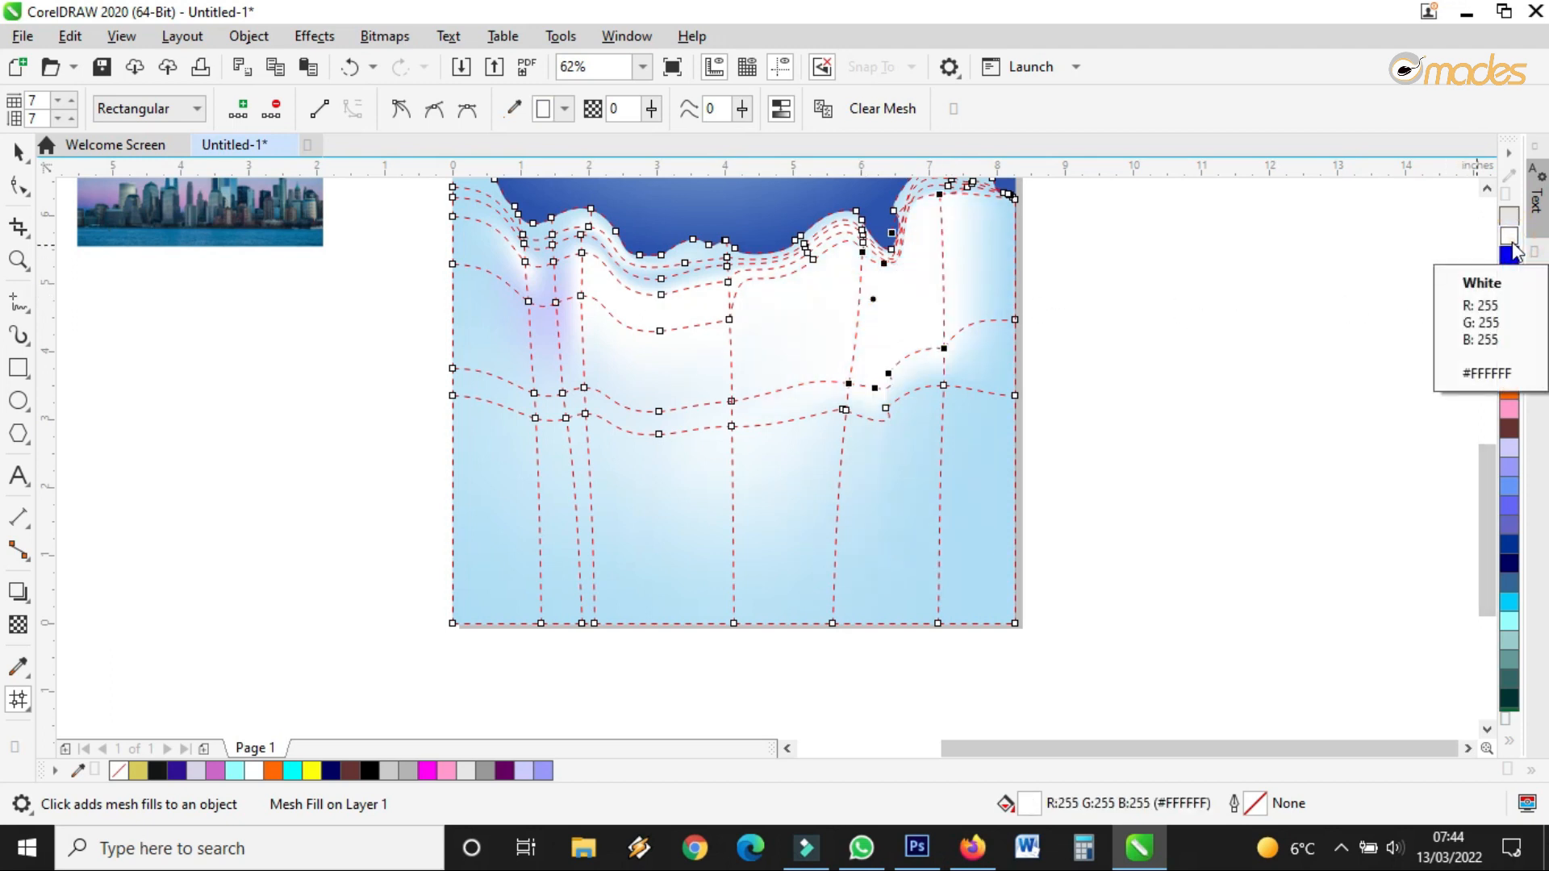
{"action": "left_click", "coordinate": [1508, 448]}
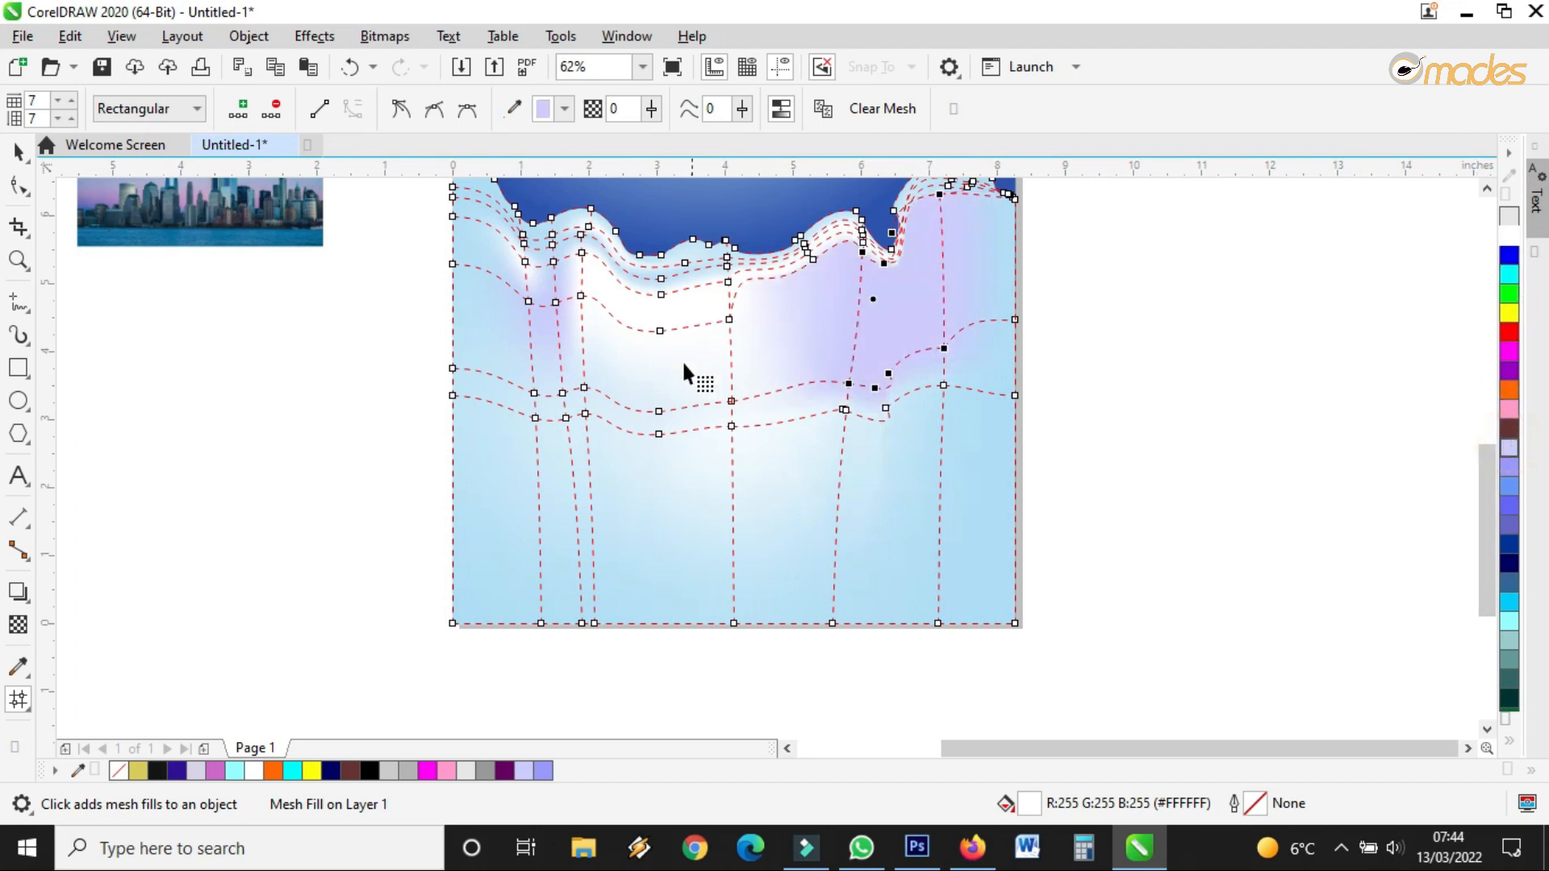
{"action": "left_click", "coordinate": [691, 248]}
{"action": "left_click", "coordinate": [1511, 236]}
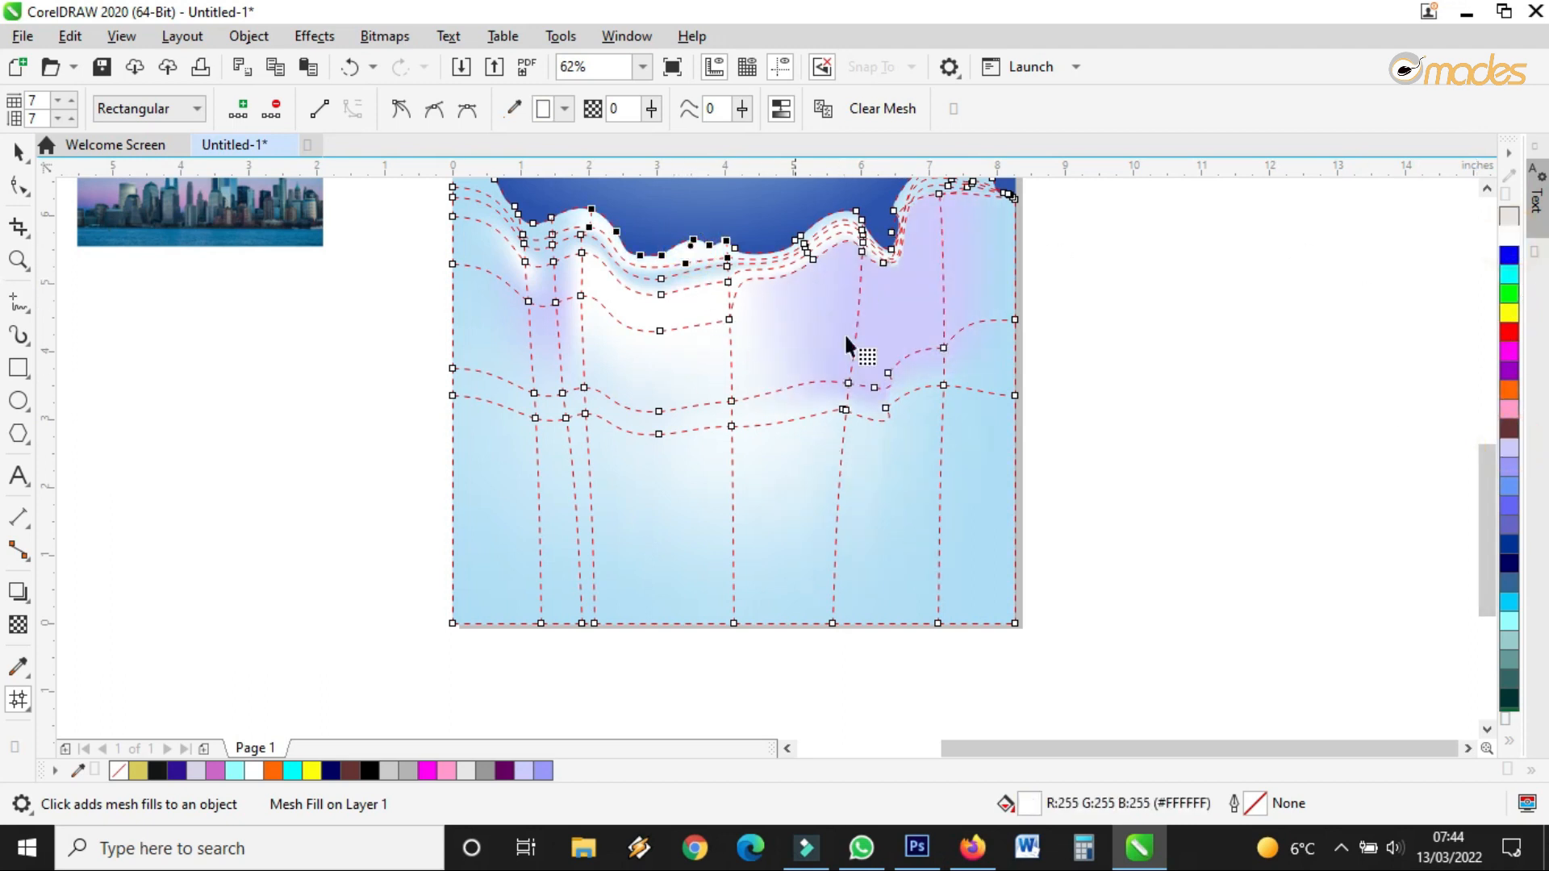
Fill the bottom-right patch purple-blue and try lavender, cyan and white on the bottom-left before choosing powder blue
{"action": "left_click", "coordinate": [900, 493]}
{"action": "left_click", "coordinate": [1510, 468]}
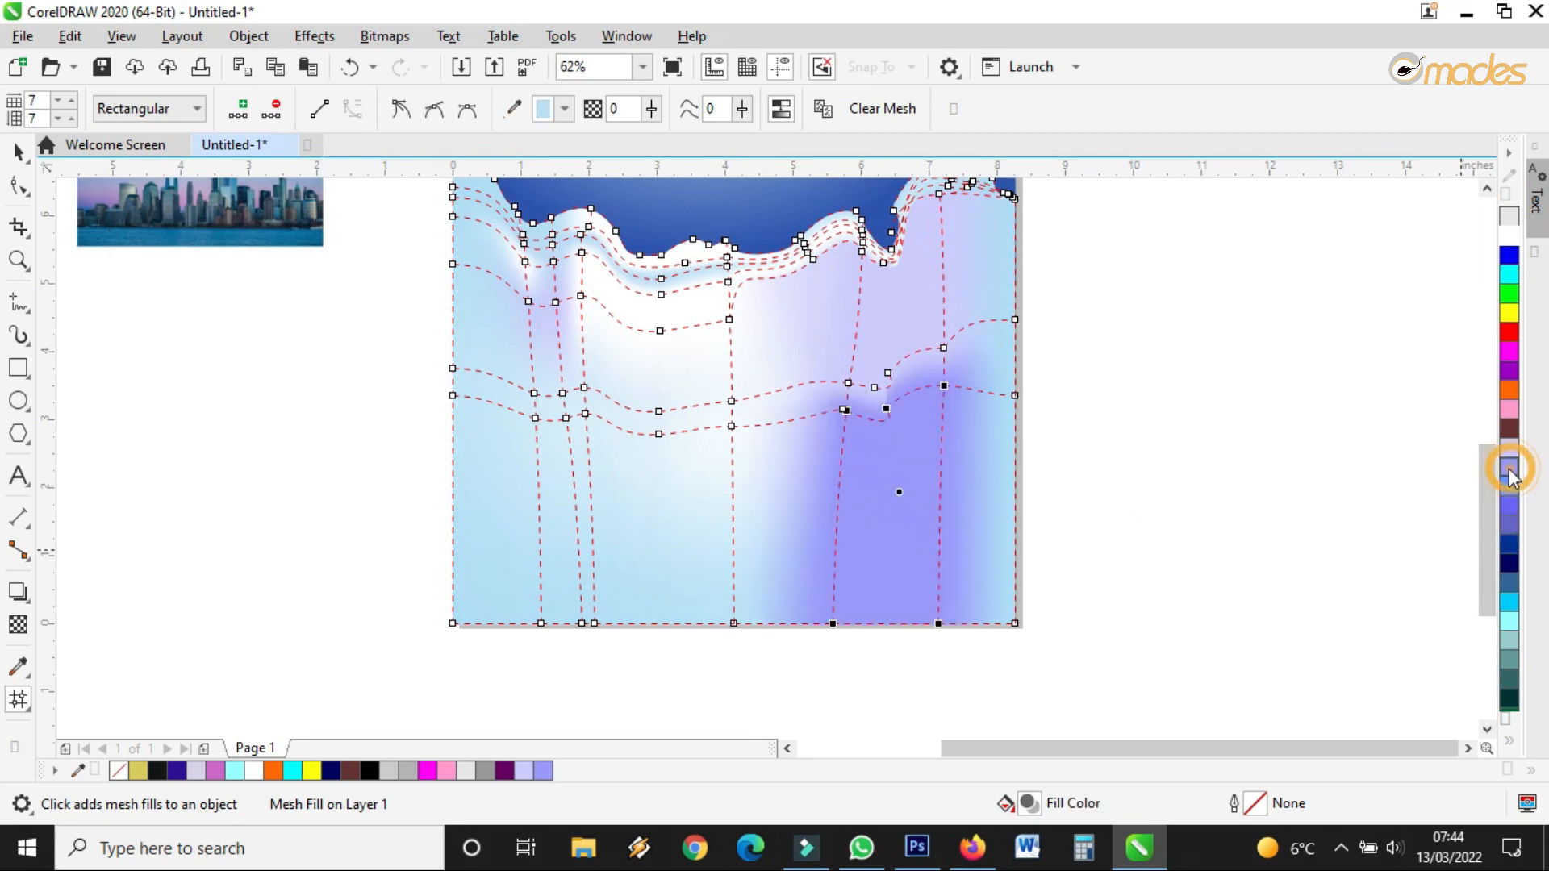
{"action": "left_click", "coordinate": [512, 484]}
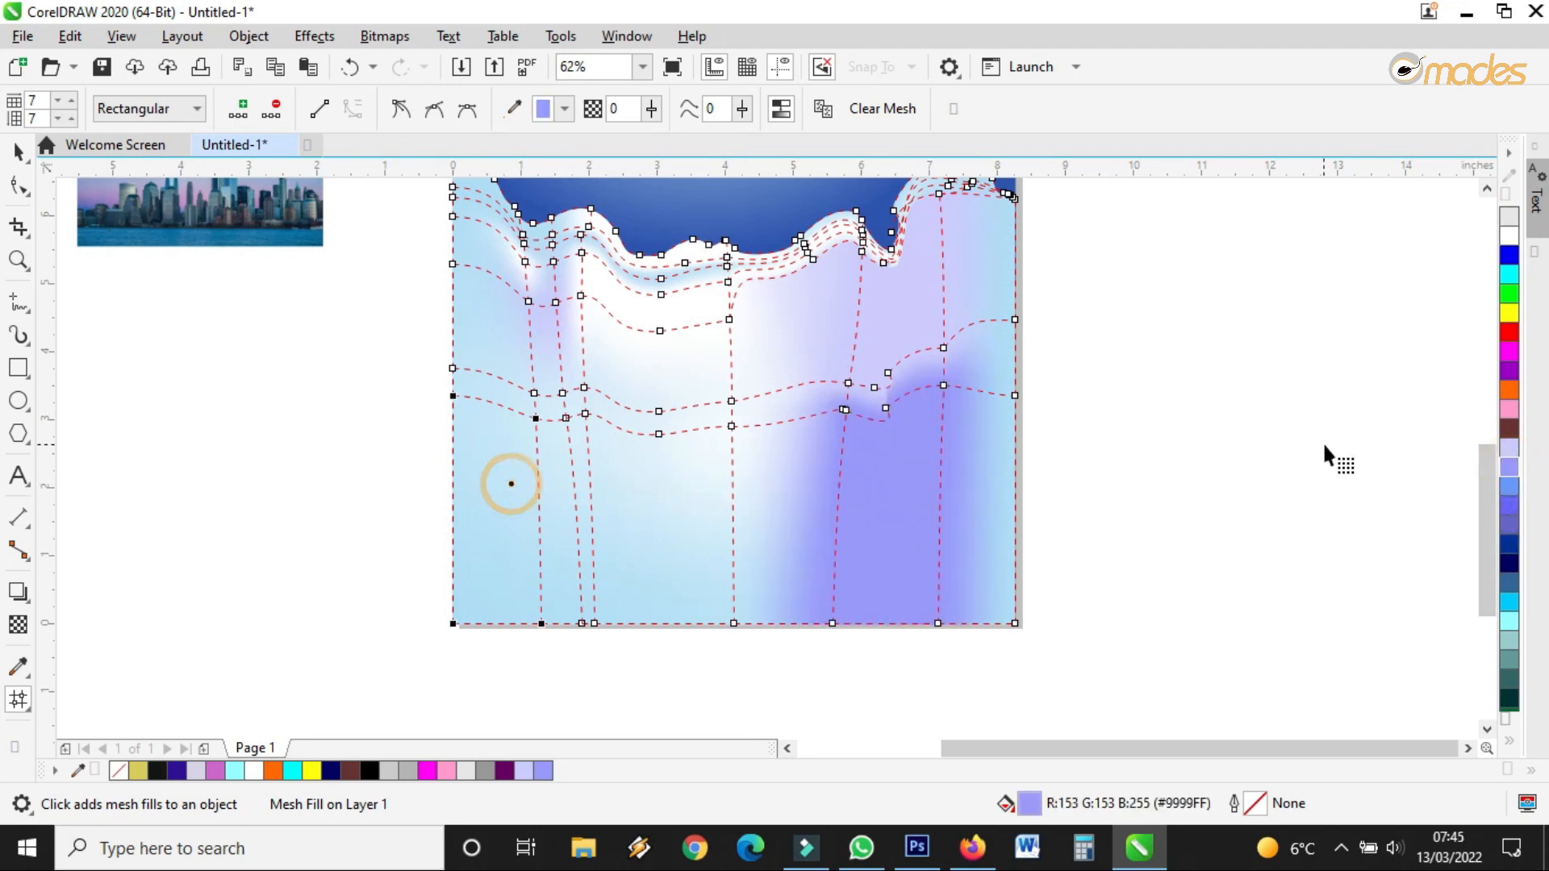
{"action": "left_click", "coordinate": [1504, 468]}
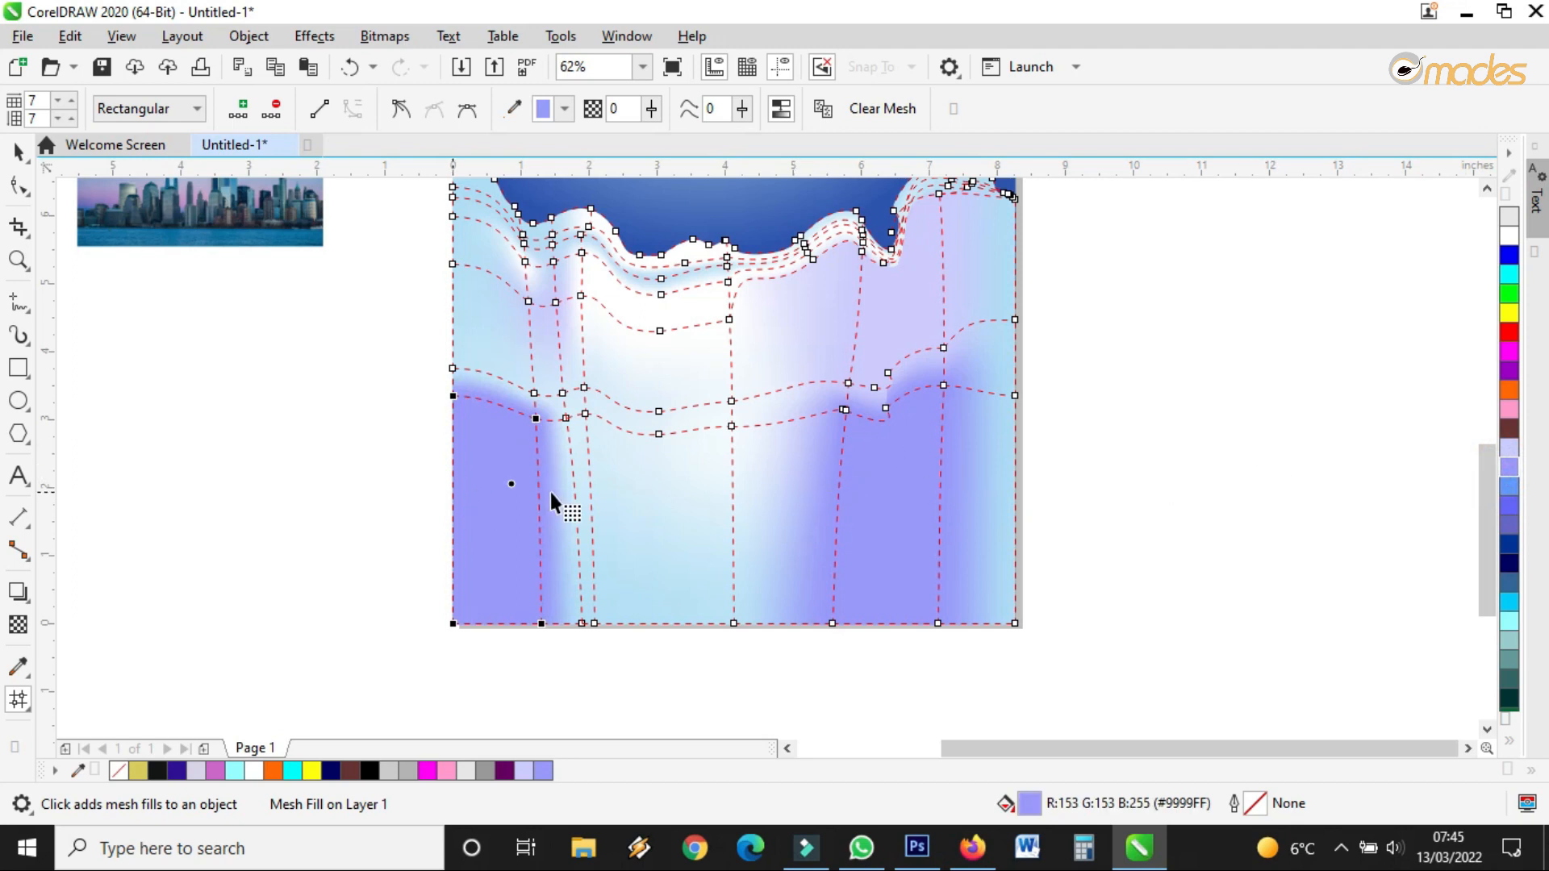
{"action": "left_click", "coordinate": [523, 490]}
{"action": "left_click", "coordinate": [1508, 597]}
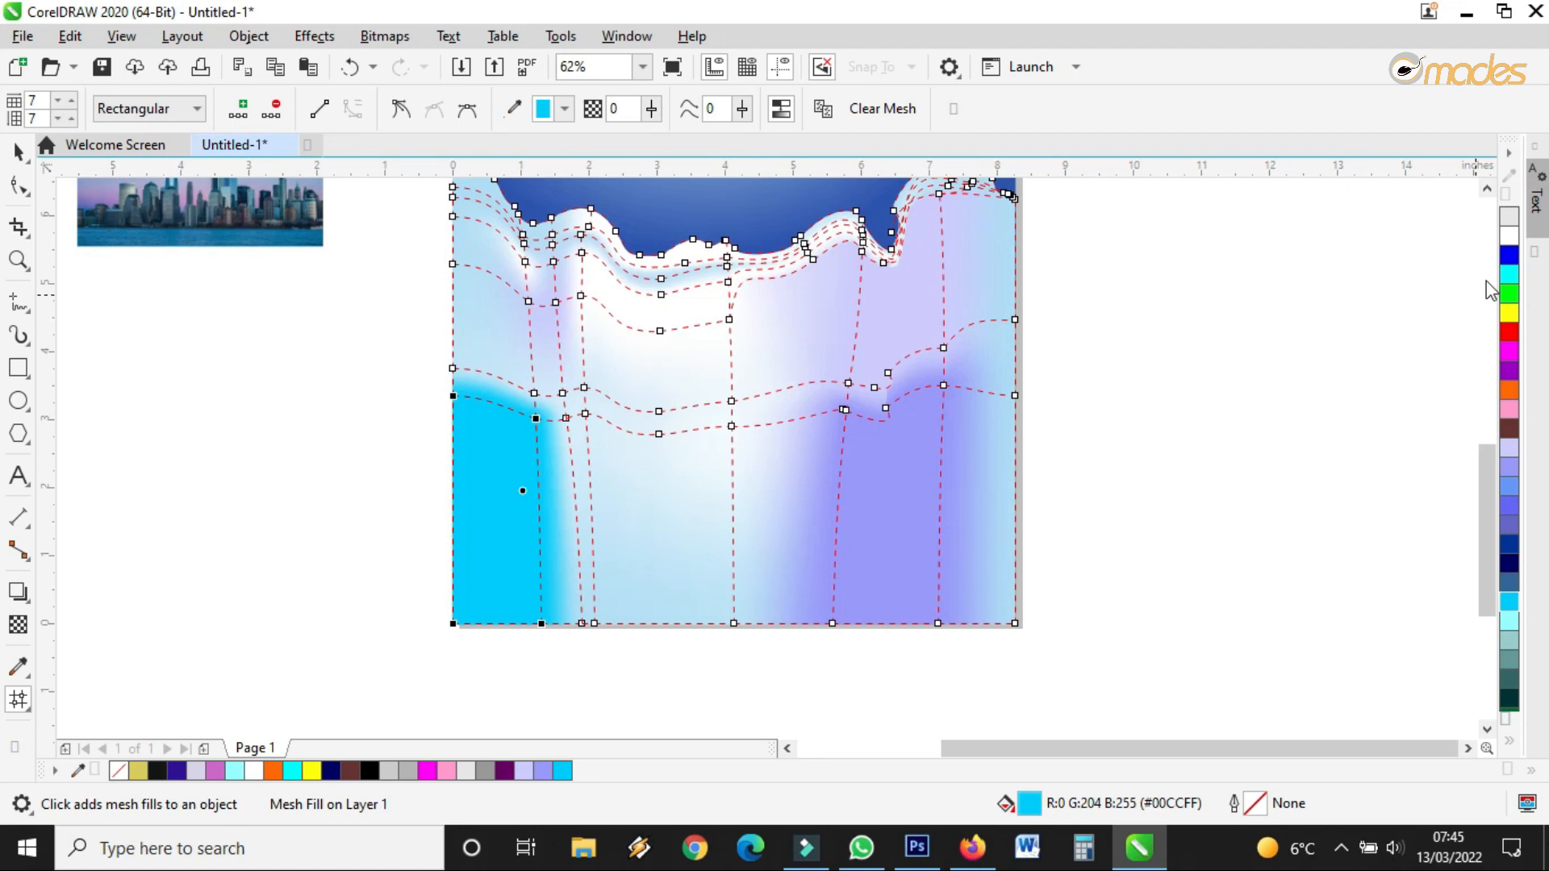
{"action": "left_click", "coordinate": [1508, 235]}
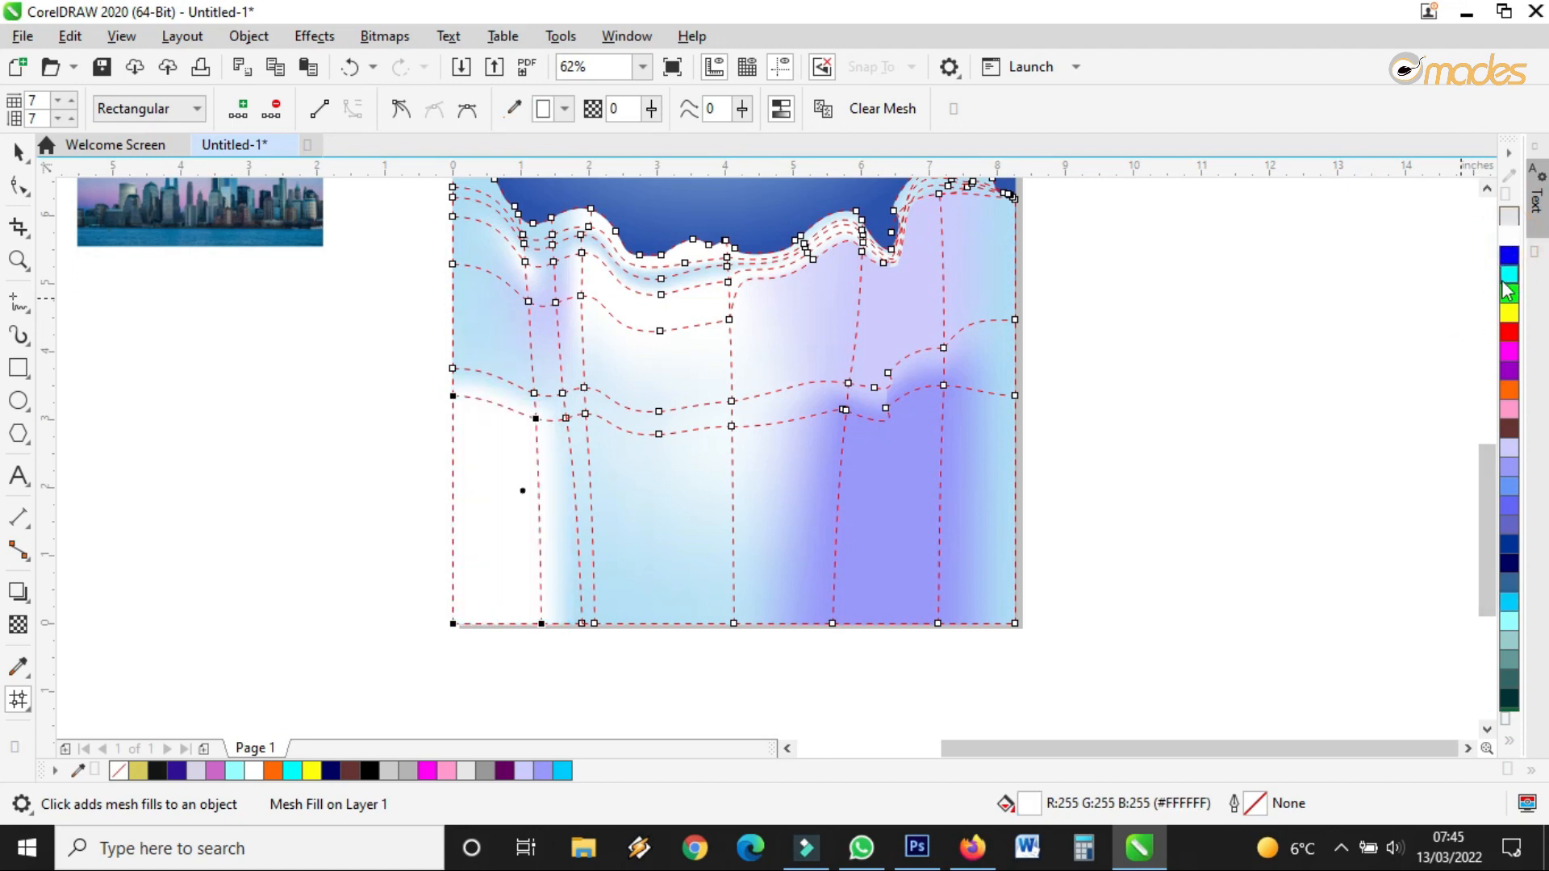
{"action": "left_click", "coordinate": [1509, 742]}
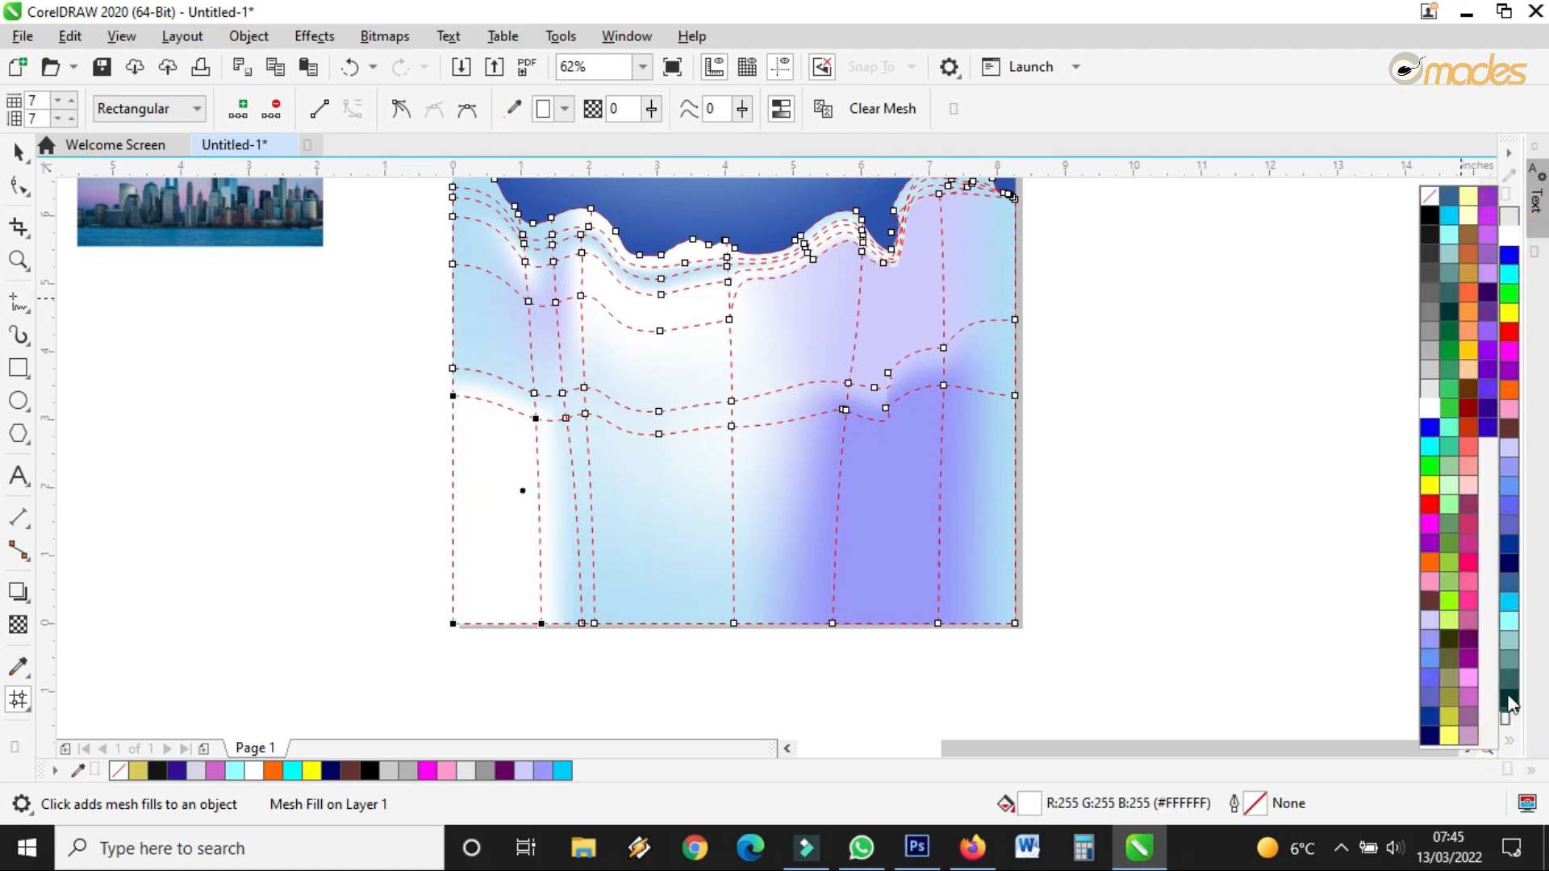
{"action": "left_click", "coordinate": [1510, 454]}
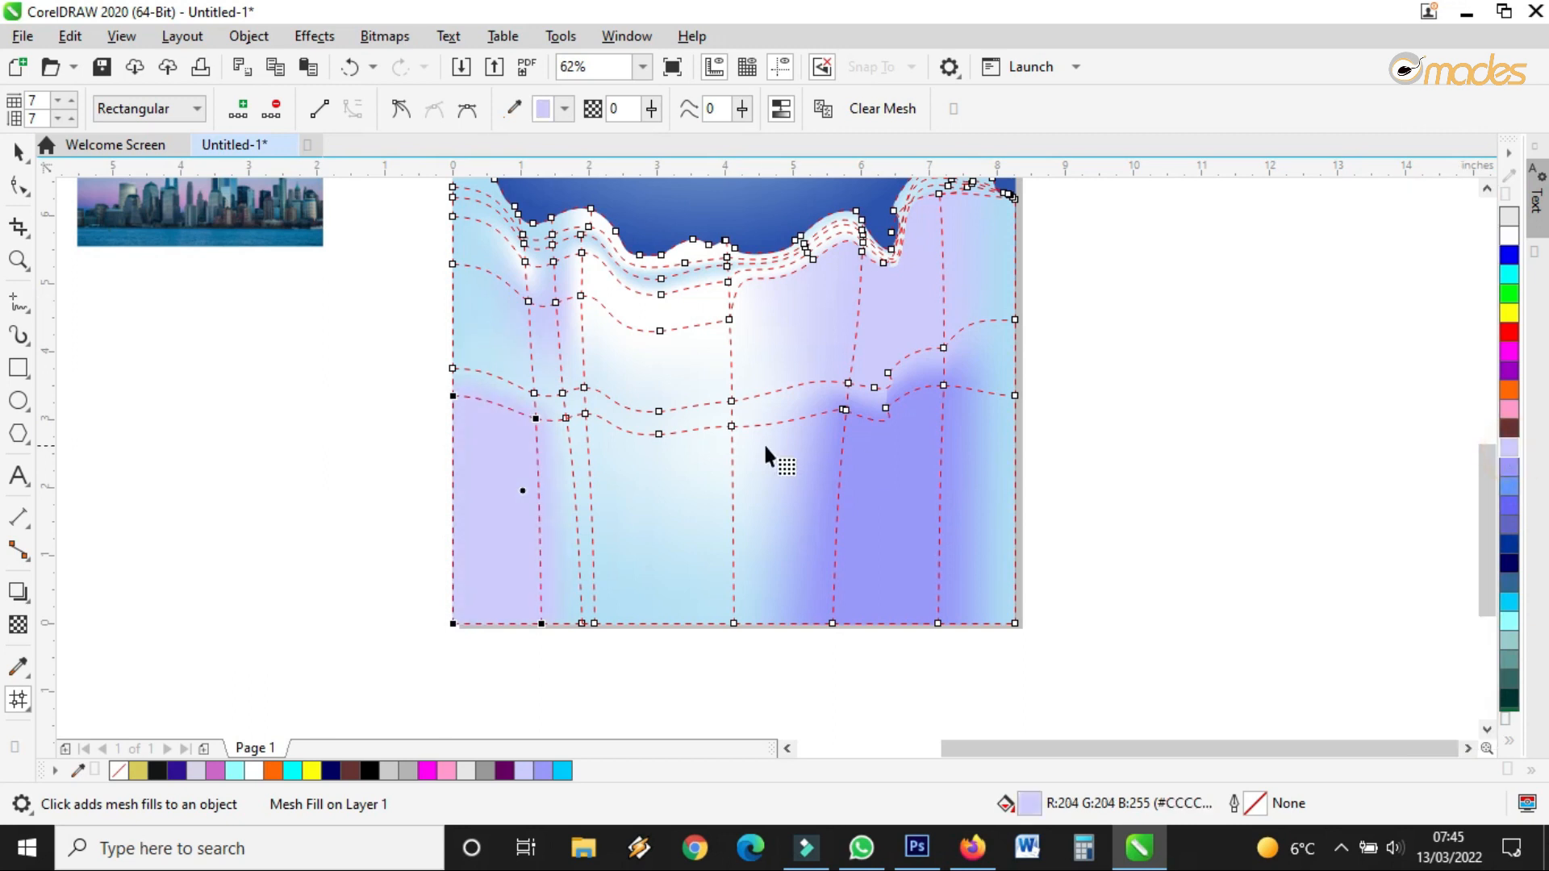
Try cyan, then white, on the bottom-right patch, and settle the bottom-left patch on light grey
{"action": "left_click", "coordinate": [887, 508]}
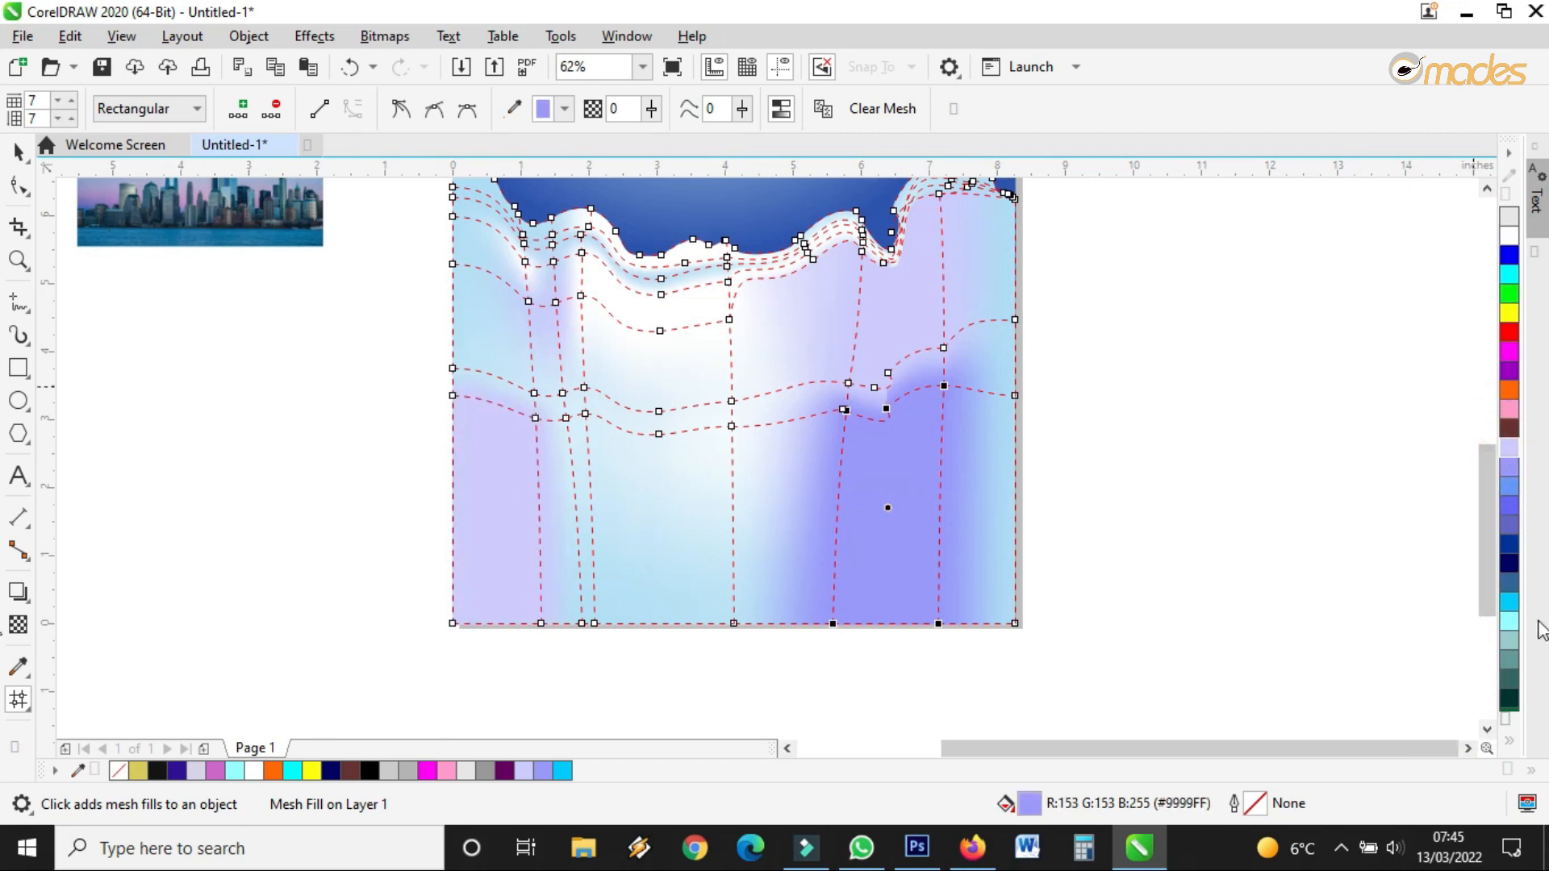
{"action": "left_click", "coordinate": [1507, 615]}
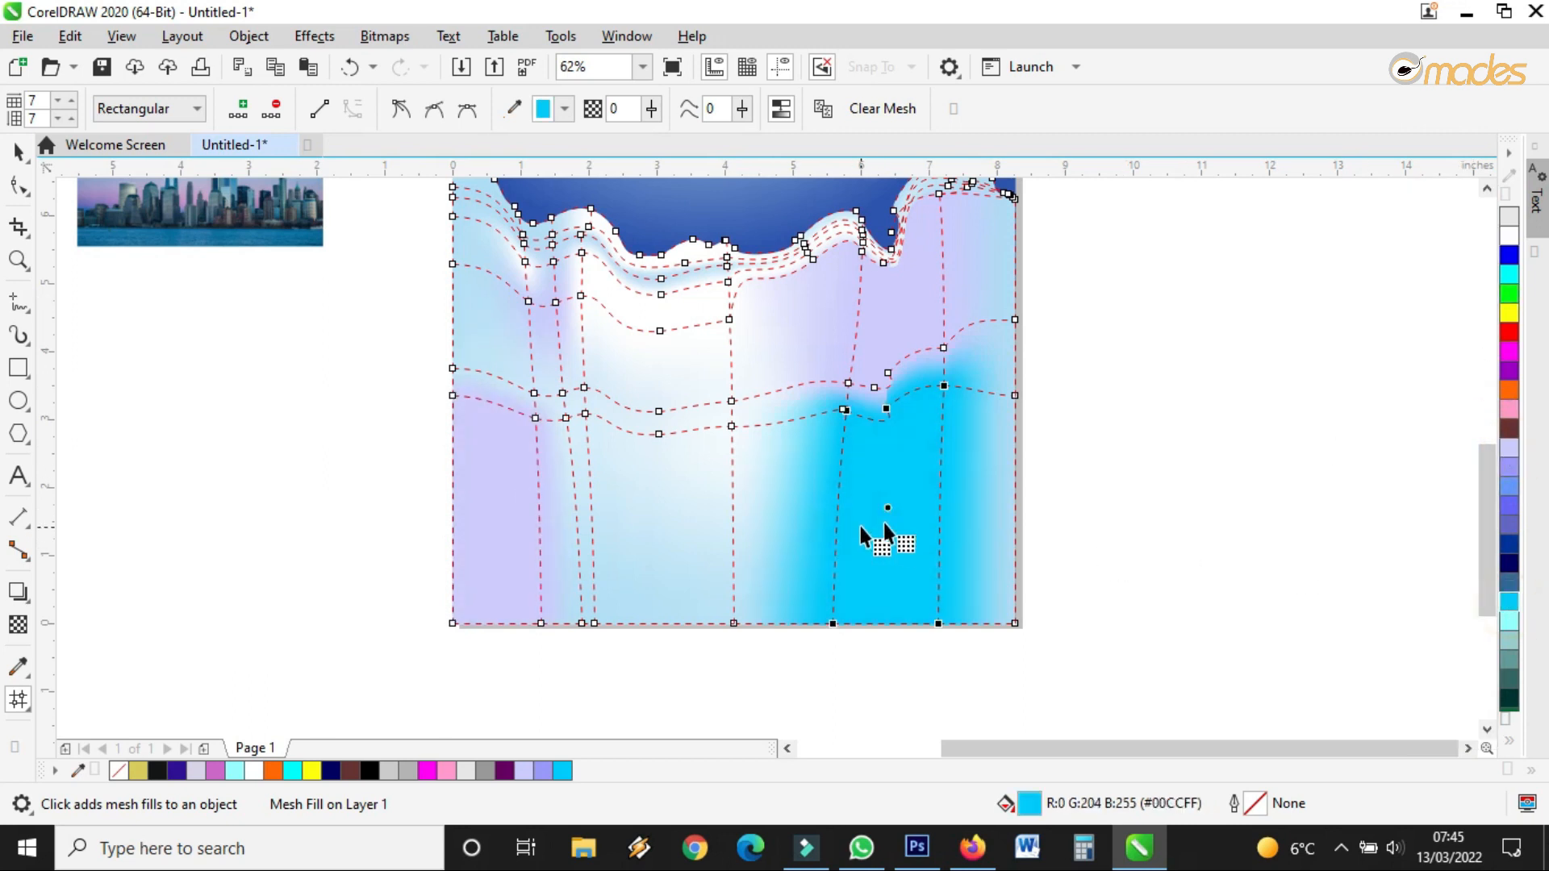
{"action": "left_click", "coordinate": [1509, 234]}
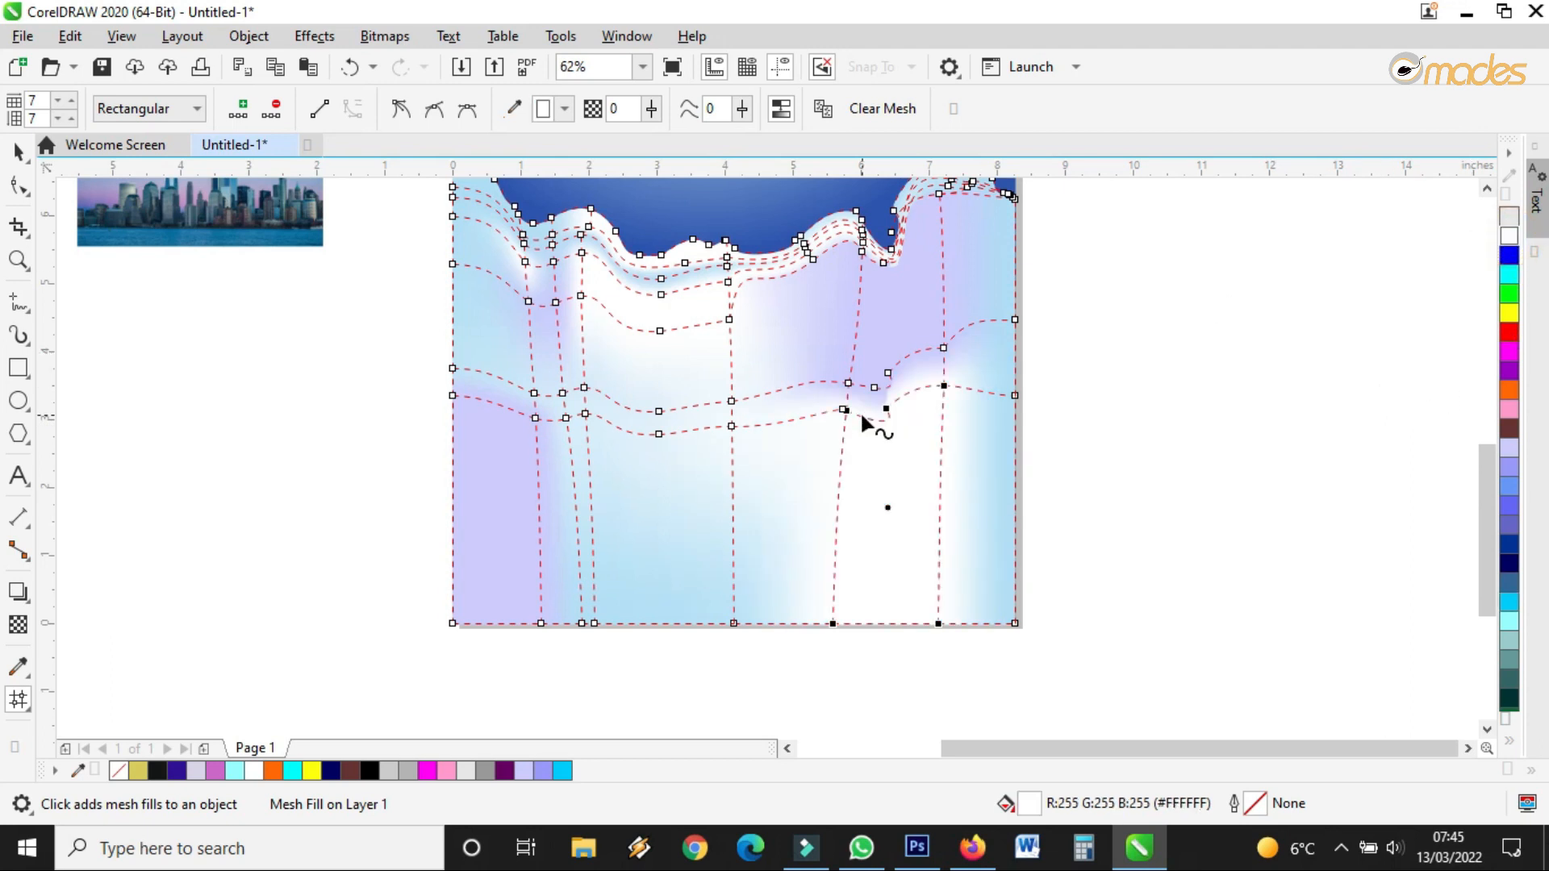
{"action": "left_click", "coordinate": [1509, 234]}
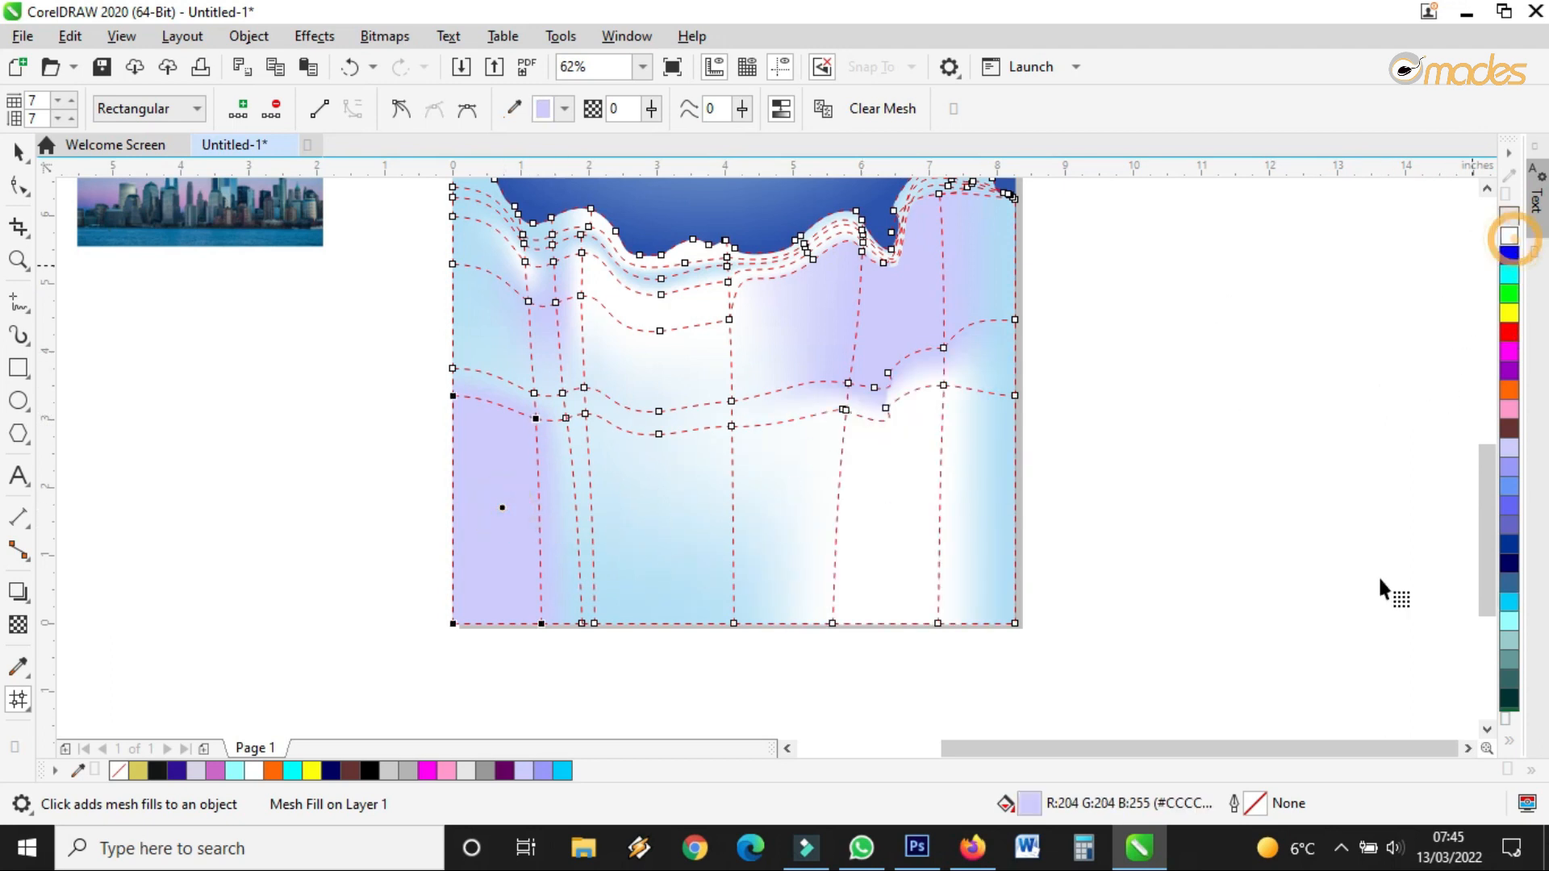
{"action": "left_click", "coordinate": [1510, 742]}
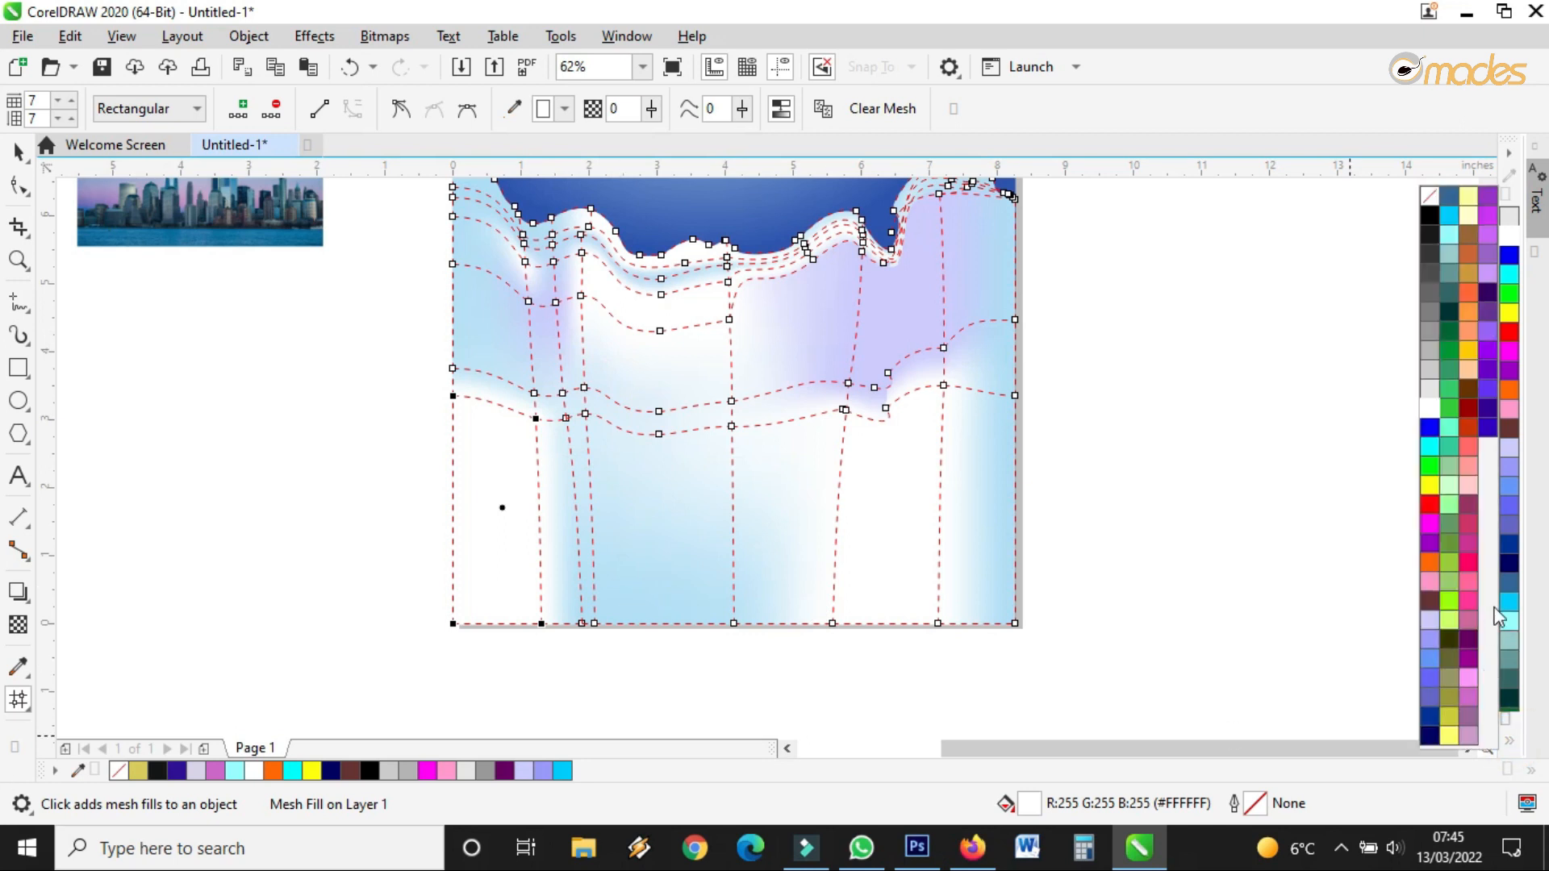
{"action": "left_click", "coordinate": [1510, 448]}
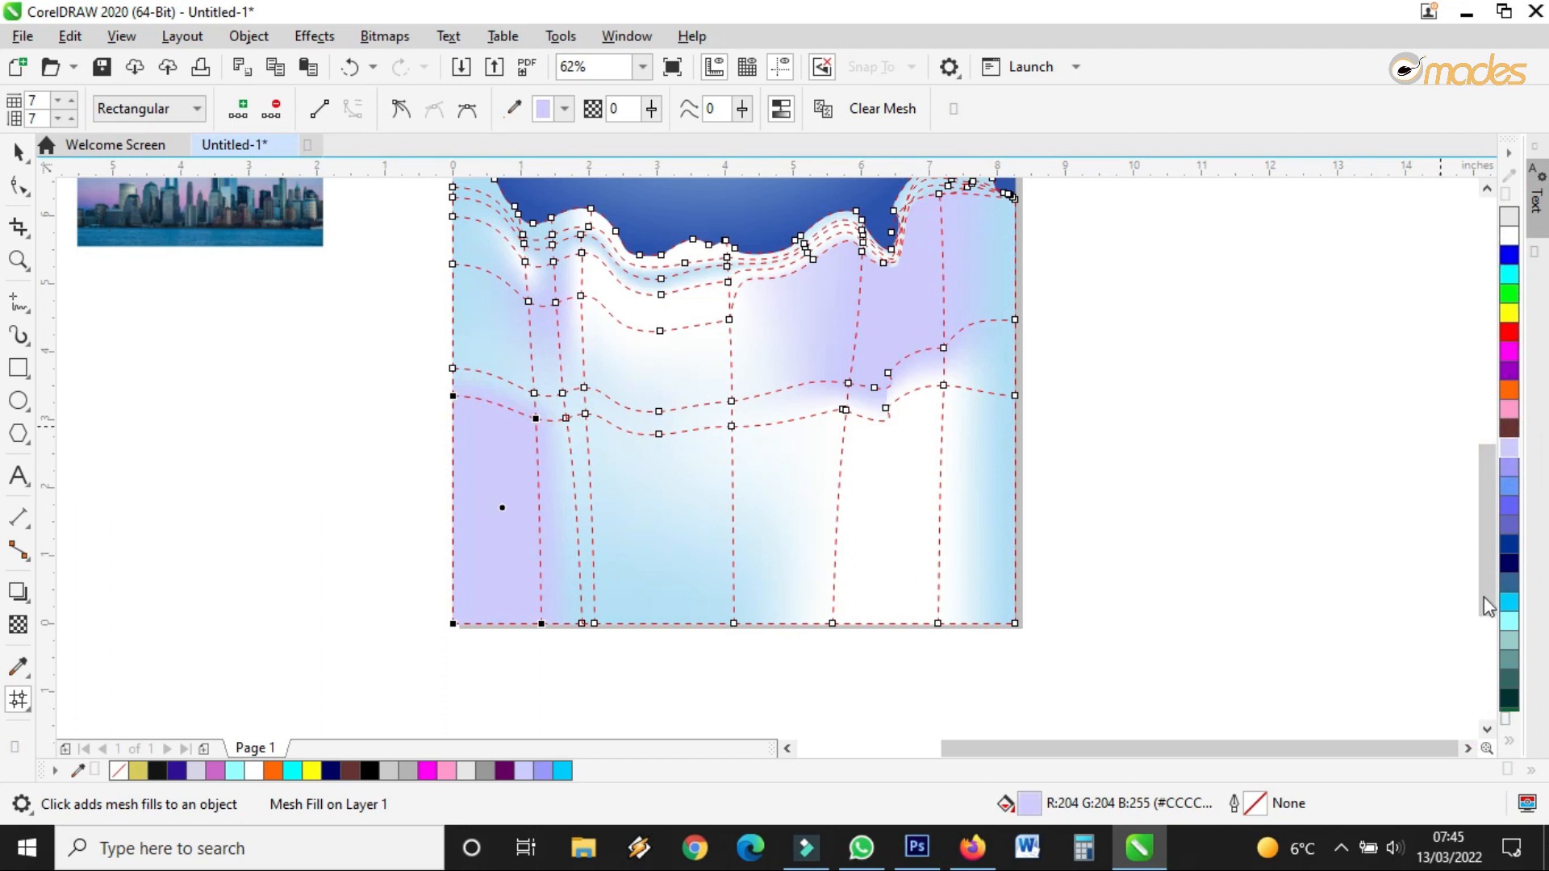
{"action": "left_click", "coordinate": [1509, 740]}
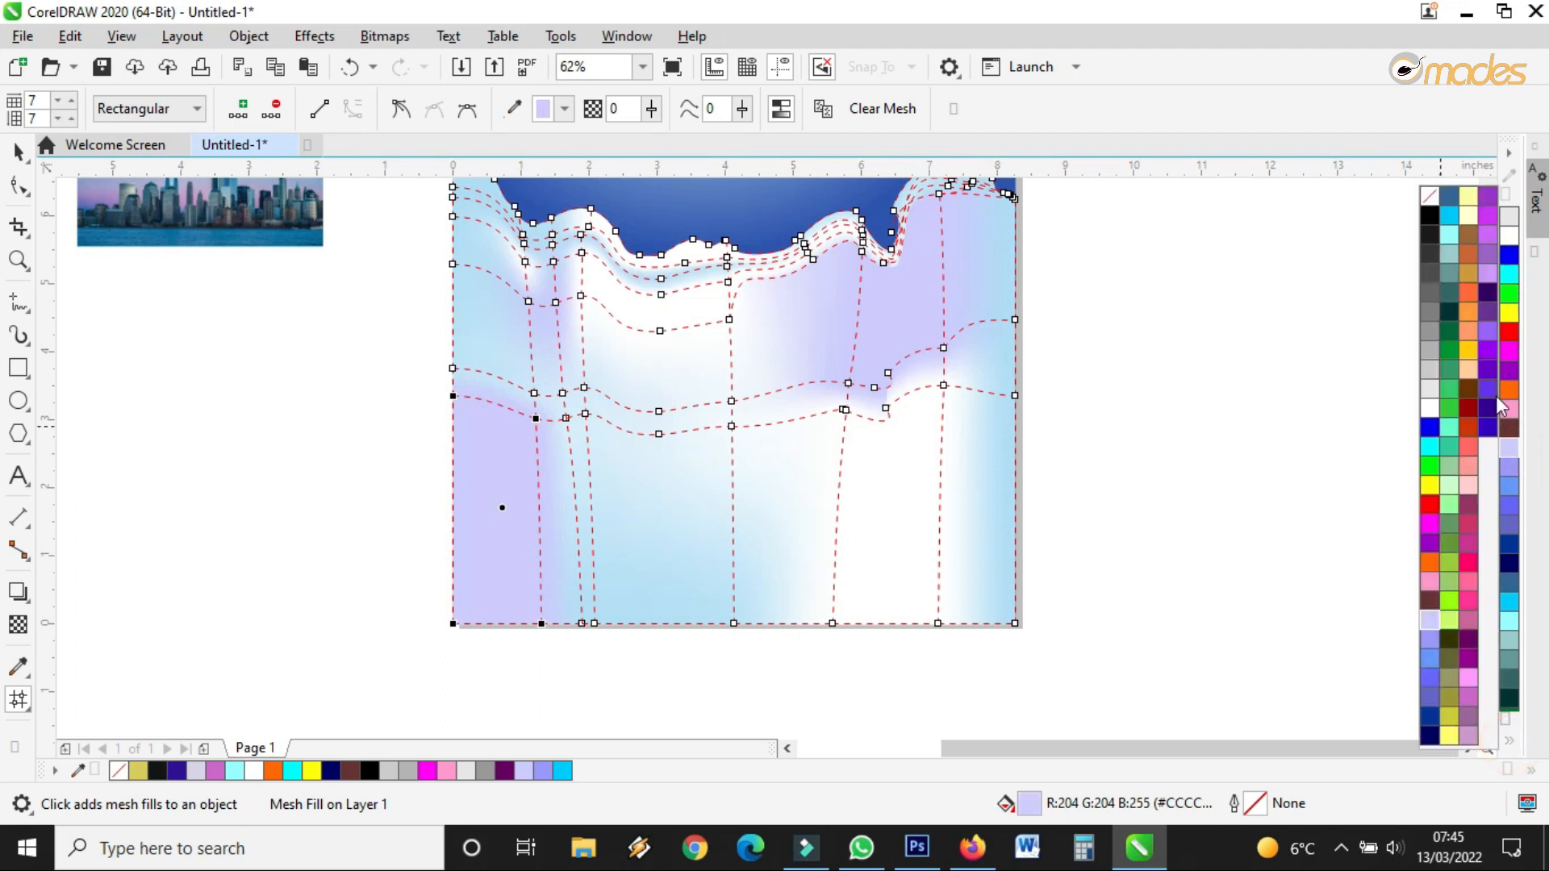
{"action": "left_click", "coordinate": [1510, 450]}
{"action": "left_click", "coordinate": [494, 487]}
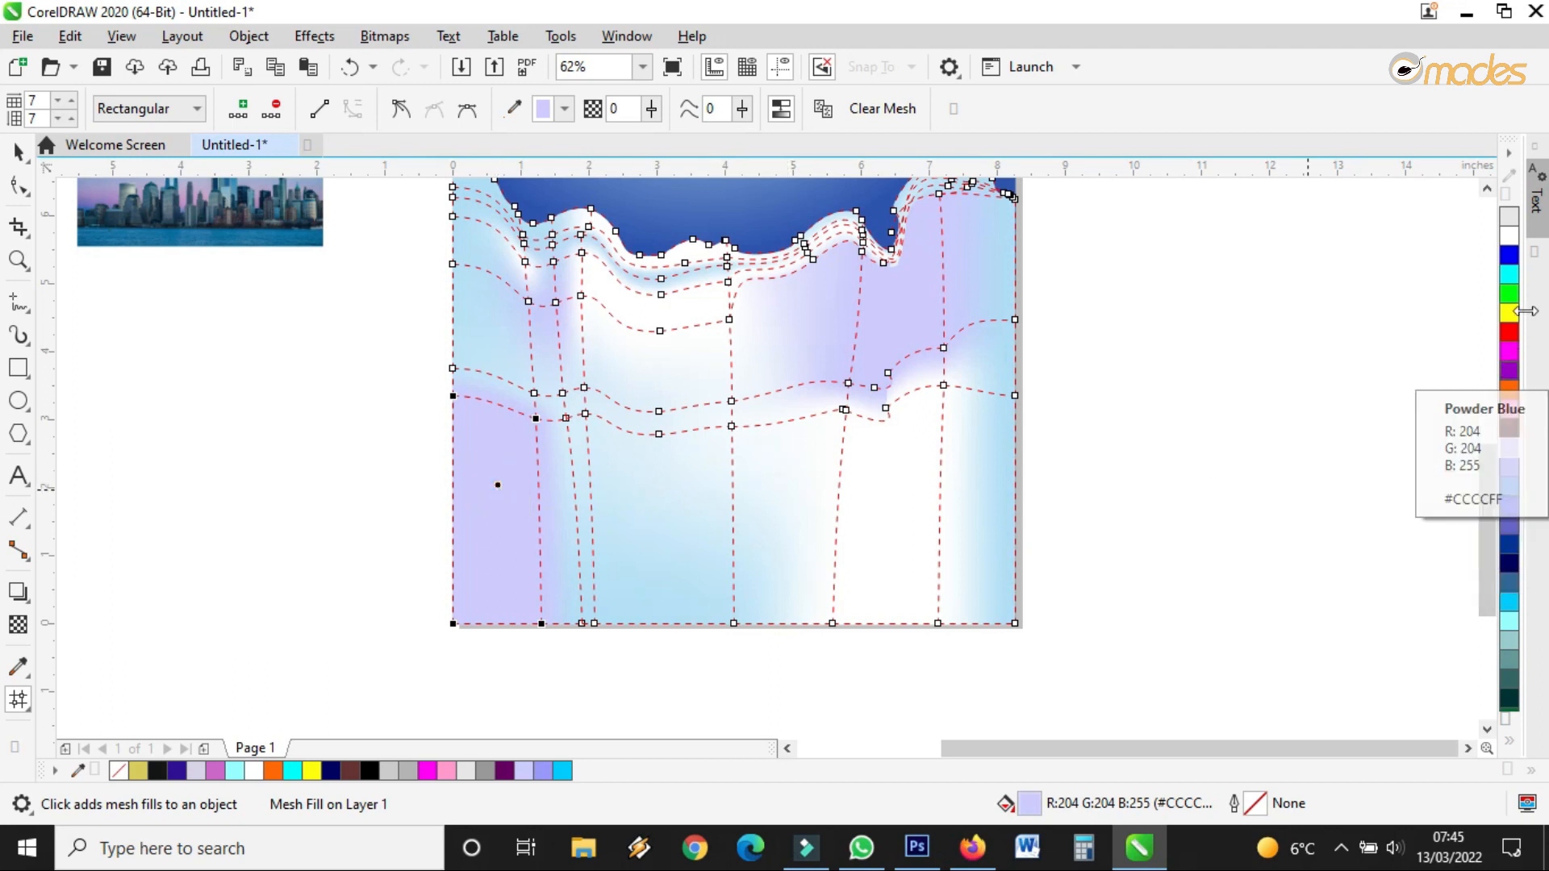
{"action": "left_click", "coordinate": [1508, 216]}
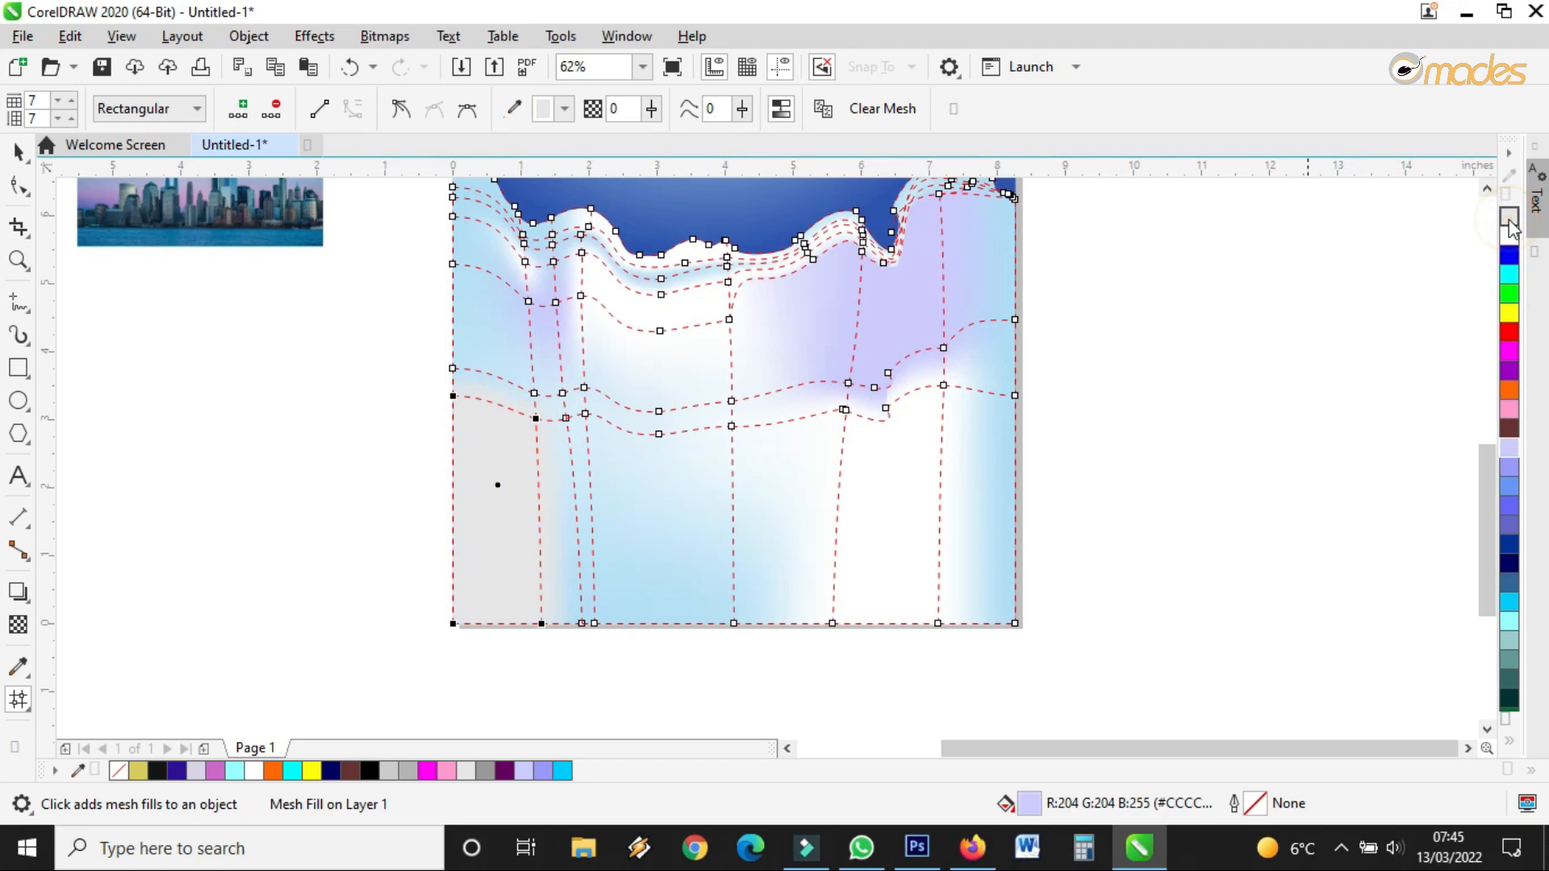
{"action": "scroll", "coordinate": [840, 518], "scroll_direction": "down", "scroll_amount": 1}
{"action": "scroll", "coordinate": [878, 389], "scroll_direction": "up", "scroll_amount": 1}
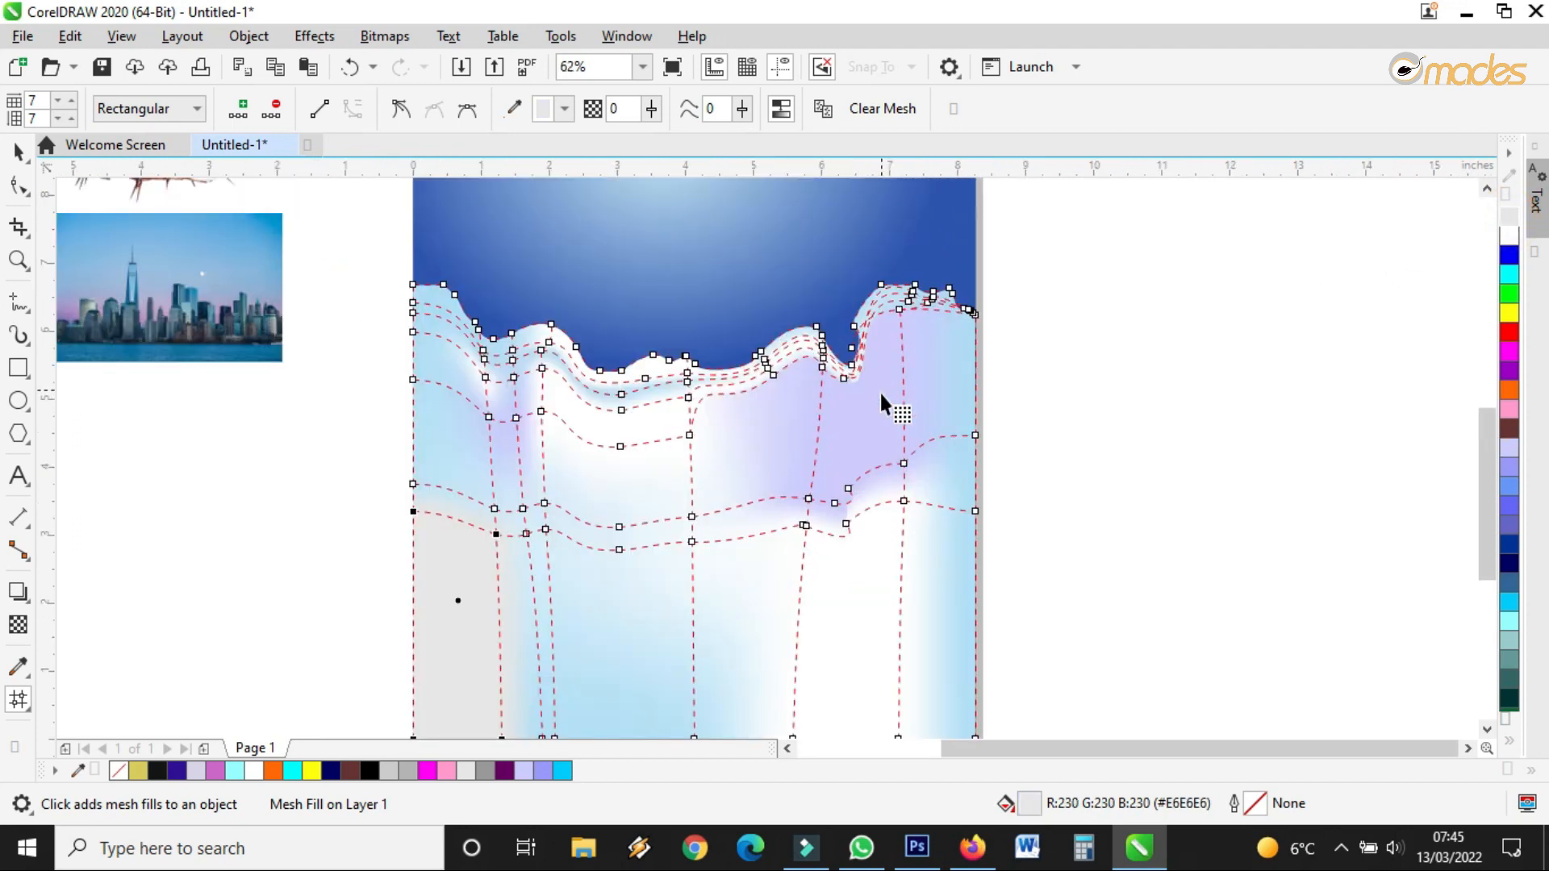
{"action": "left_click", "coordinate": [19, 151]}
Reopen the drape's mesh grid with the Mesh Fill tool and fill its left patch white
{"action": "scroll", "coordinate": [993, 447], "scroll_direction": "down", "scroll_amount": 2}
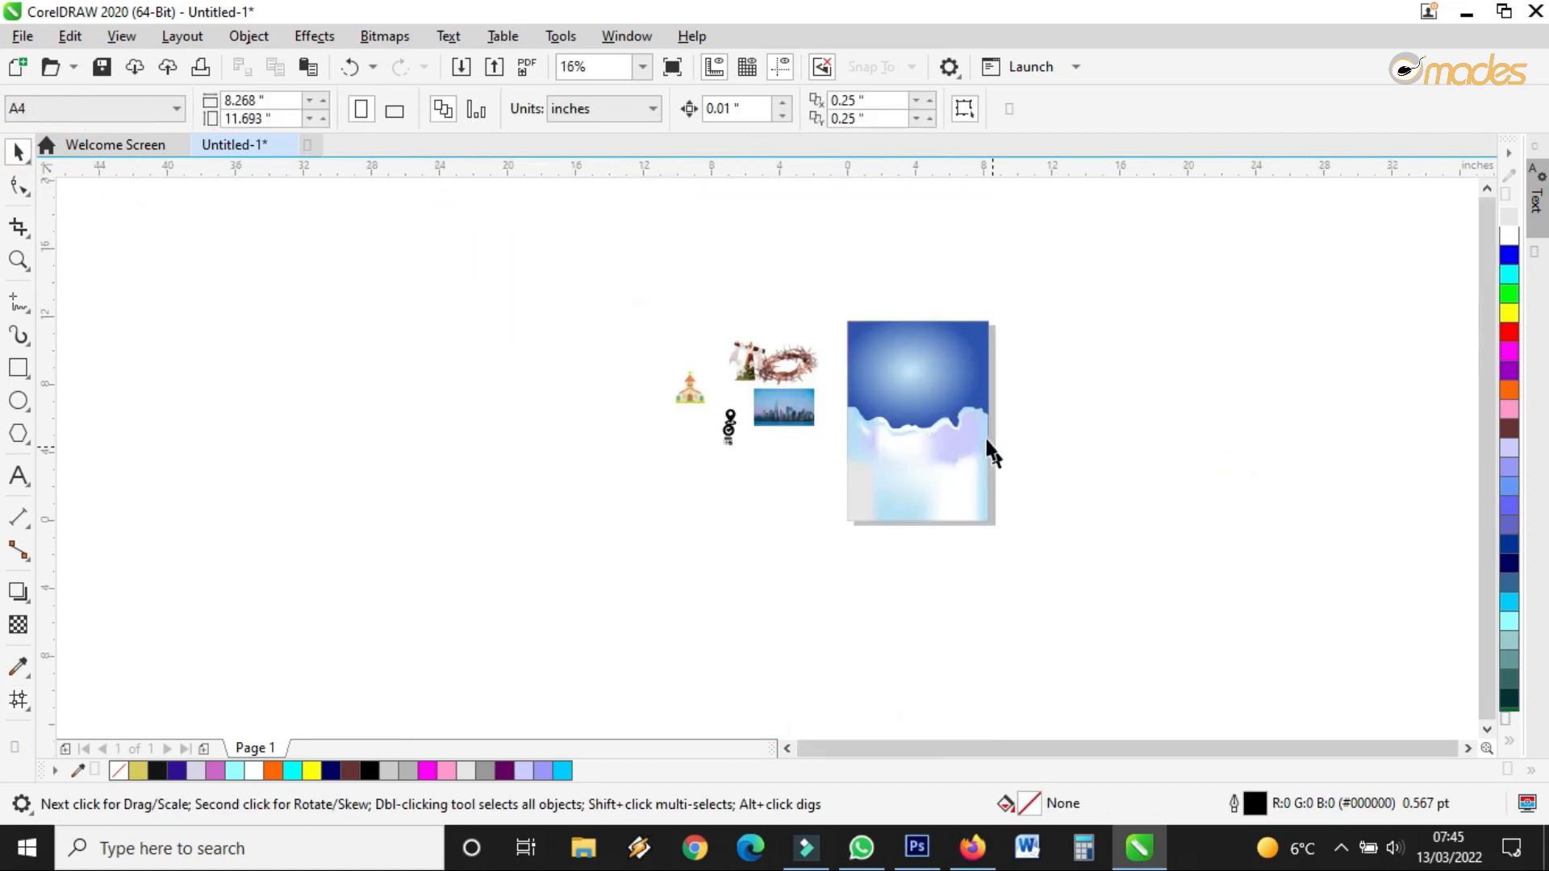
{"action": "scroll", "coordinate": [978, 435], "scroll_direction": "up", "scroll_amount": 2}
{"action": "scroll", "coordinate": [979, 445], "scroll_direction": "down", "scroll_amount": 1}
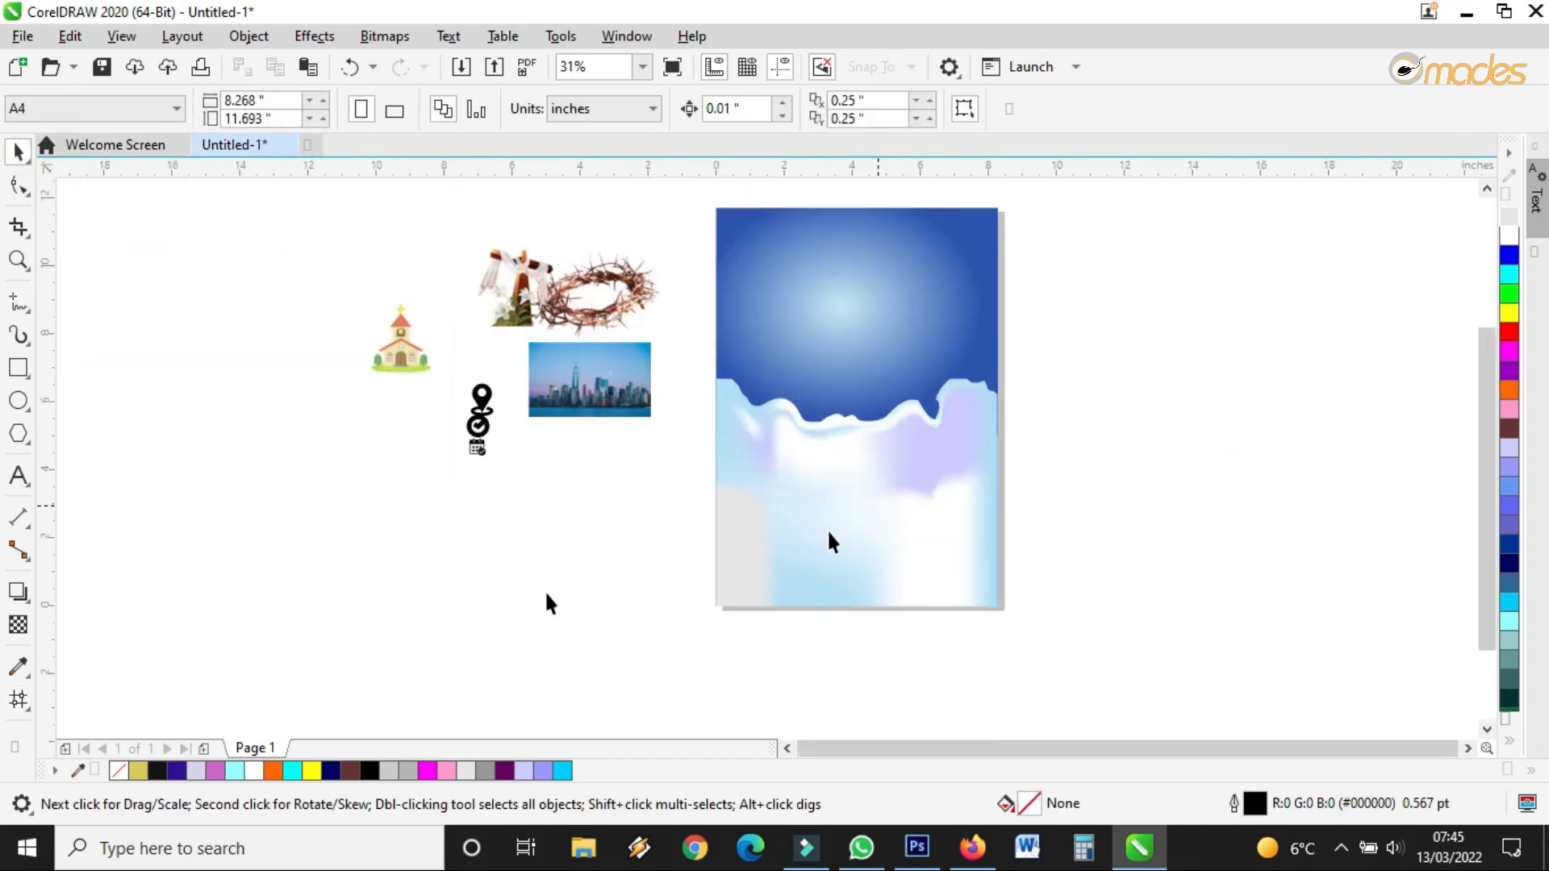
{"action": "left_click", "coordinate": [18, 700]}
{"action": "left_click", "coordinate": [784, 556]}
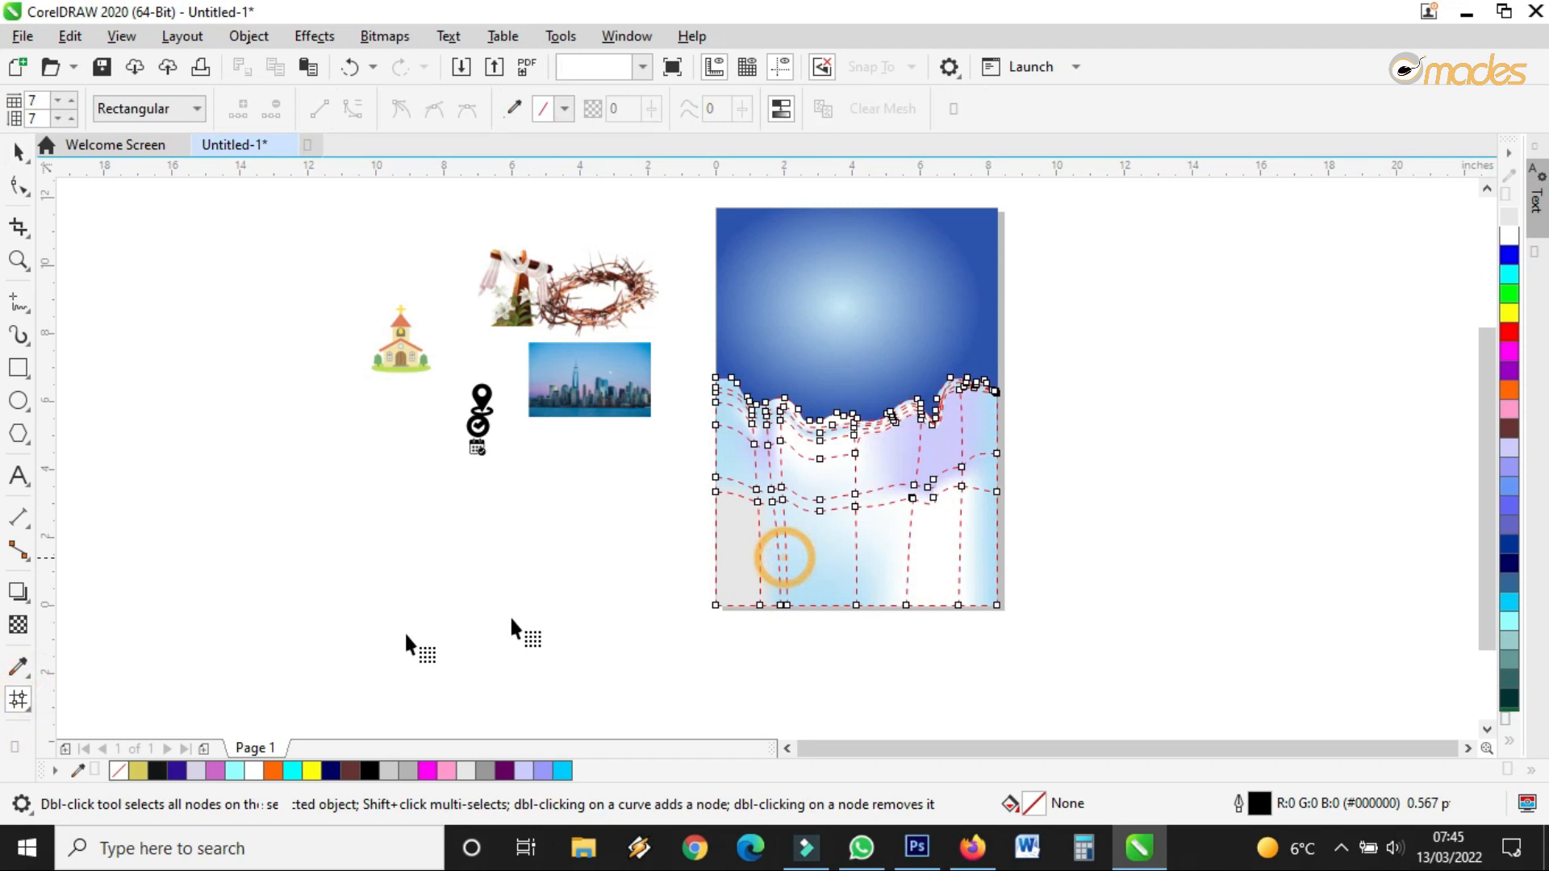
{"action": "scroll", "coordinate": [759, 558], "scroll_direction": "up", "scroll_amount": 1}
{"action": "left_click", "coordinate": [744, 433]}
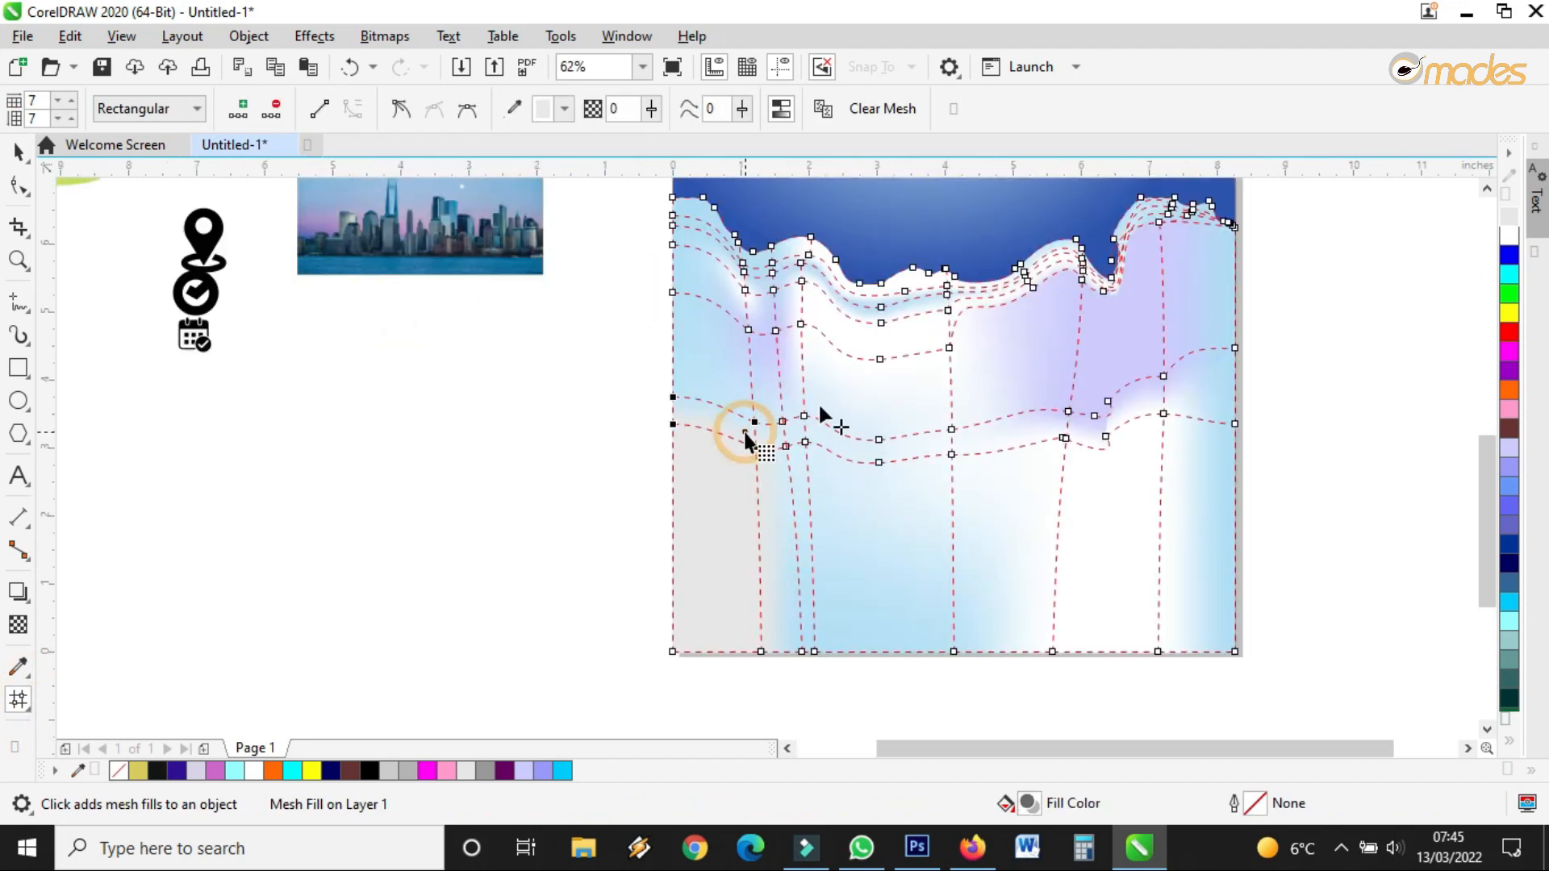
{"action": "left_click", "coordinate": [1509, 236]}
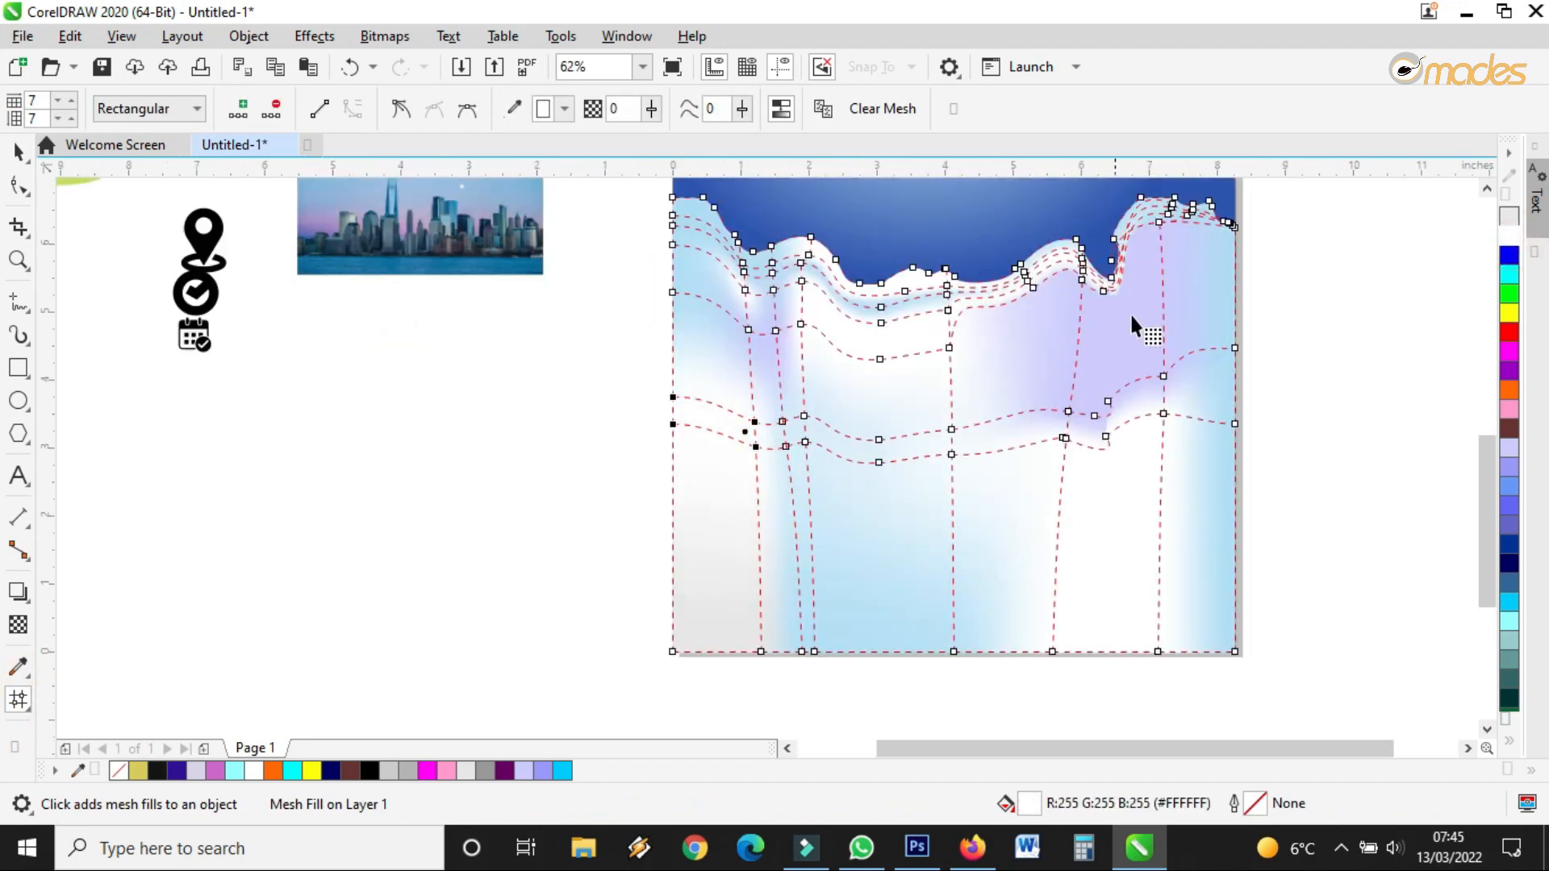
Whiten the upper-right patch, curve its vertical mesh line, add light grey, and fill a neighbouring patch cyan
{"action": "left_click", "coordinate": [1174, 274]}
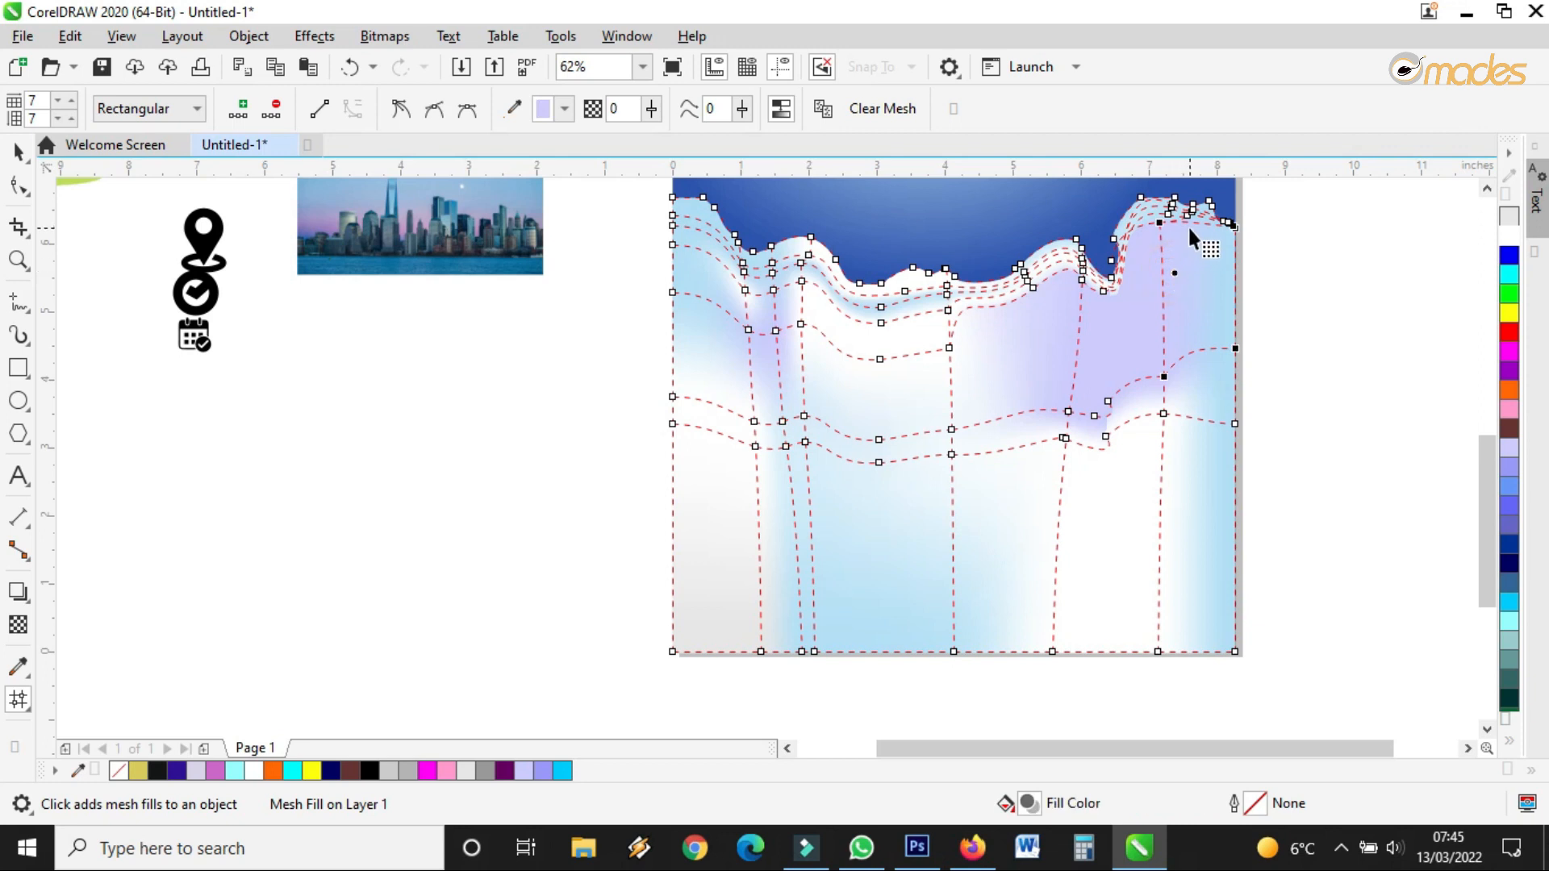
{"action": "left_click", "coordinate": [1508, 236]}
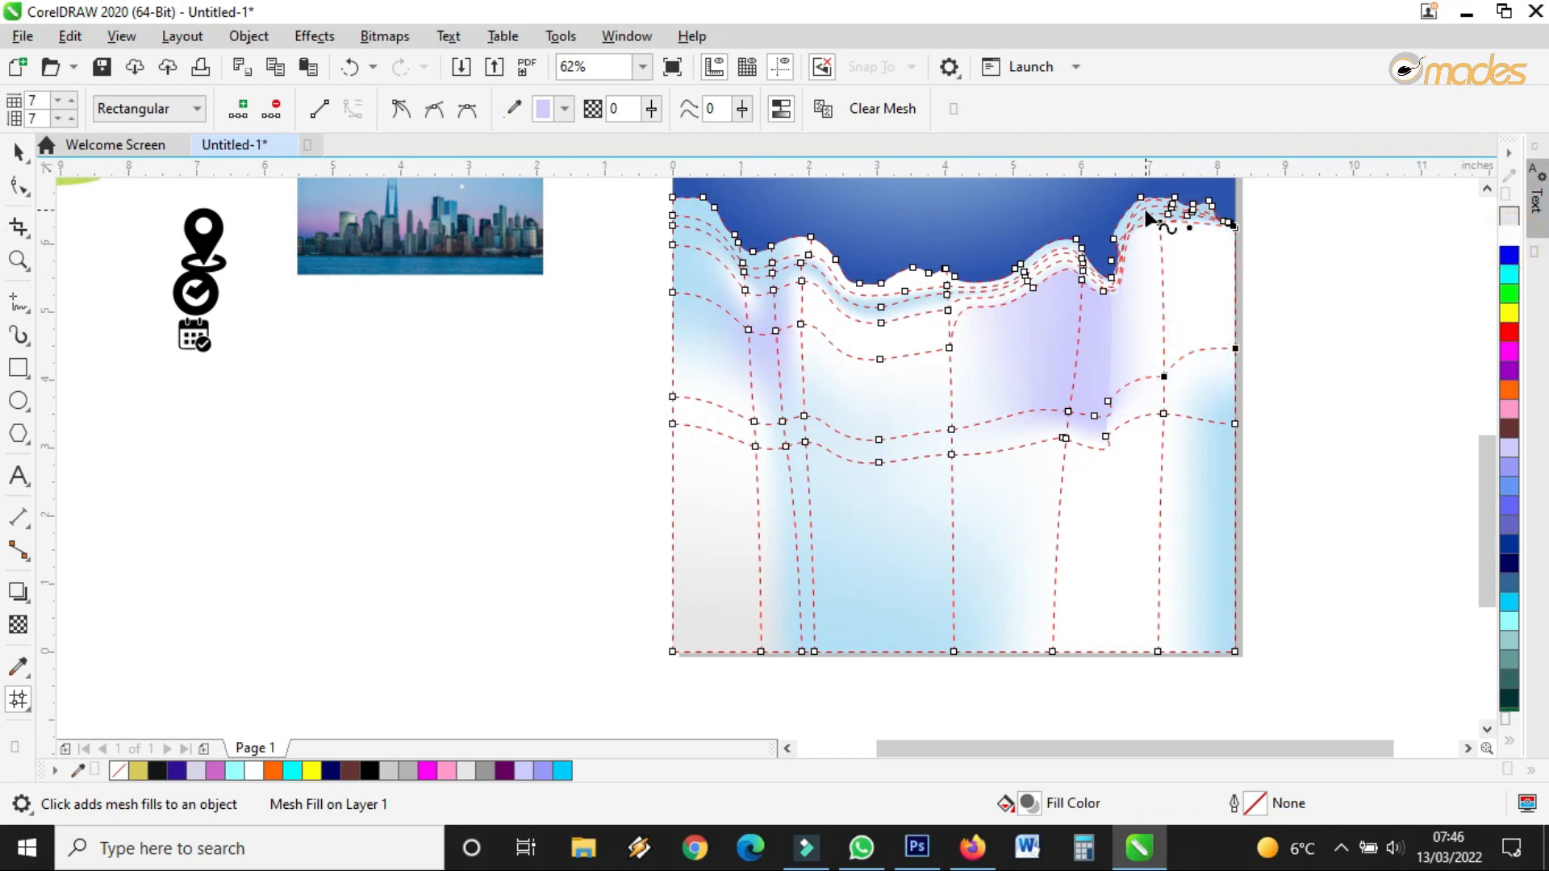
{"action": "left_click_drag", "start_coordinate": [1168, 305], "coordinate": [1181, 310]}
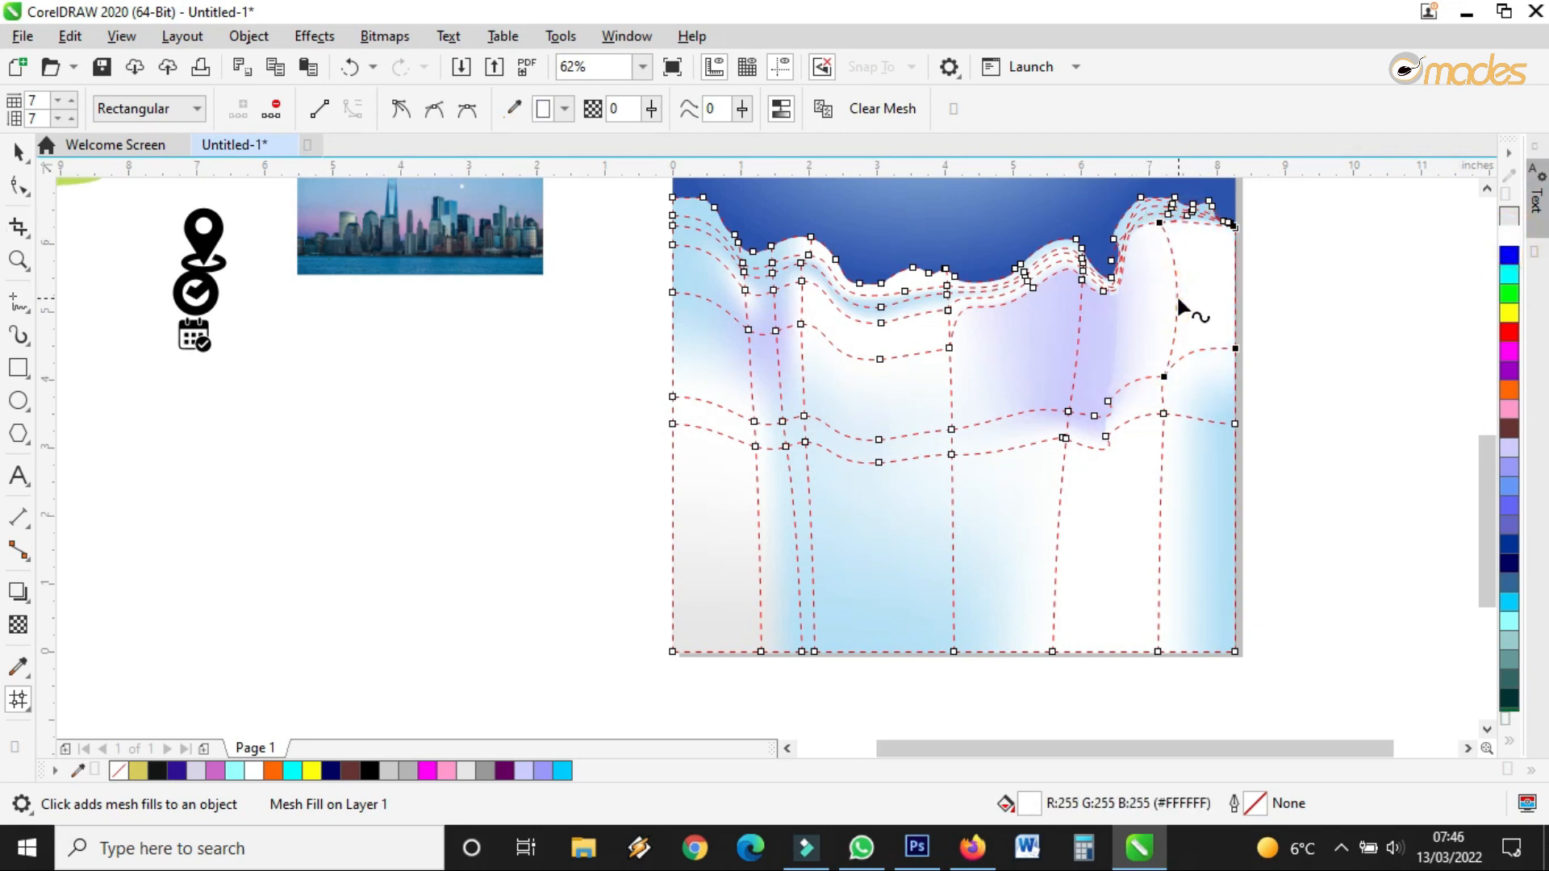
{"action": "left_click", "coordinate": [1509, 218]}
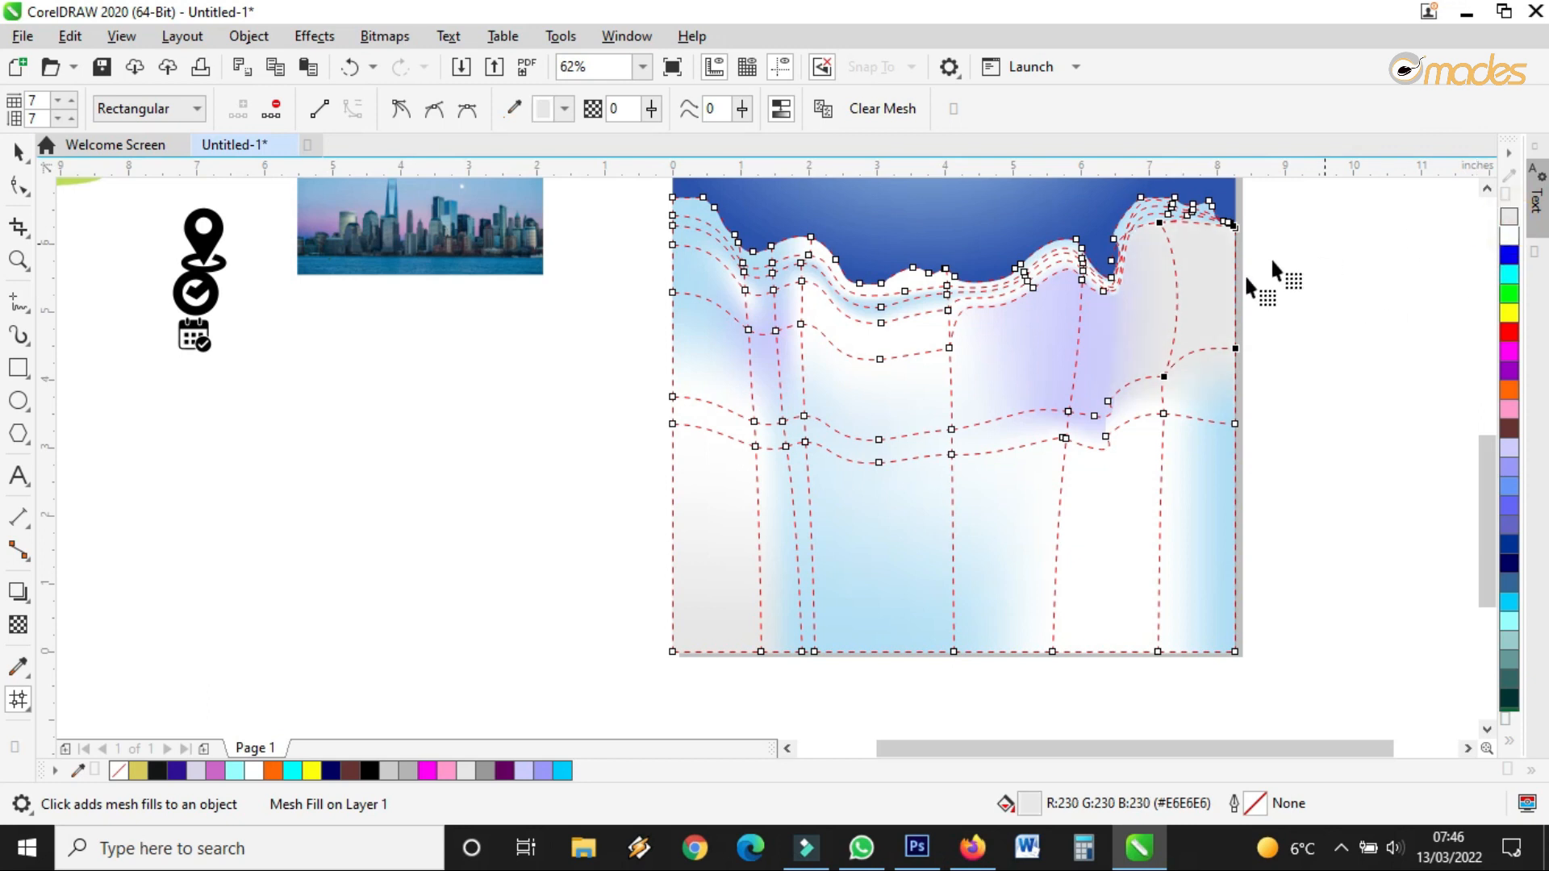
{"action": "left_click", "coordinate": [1124, 311]}
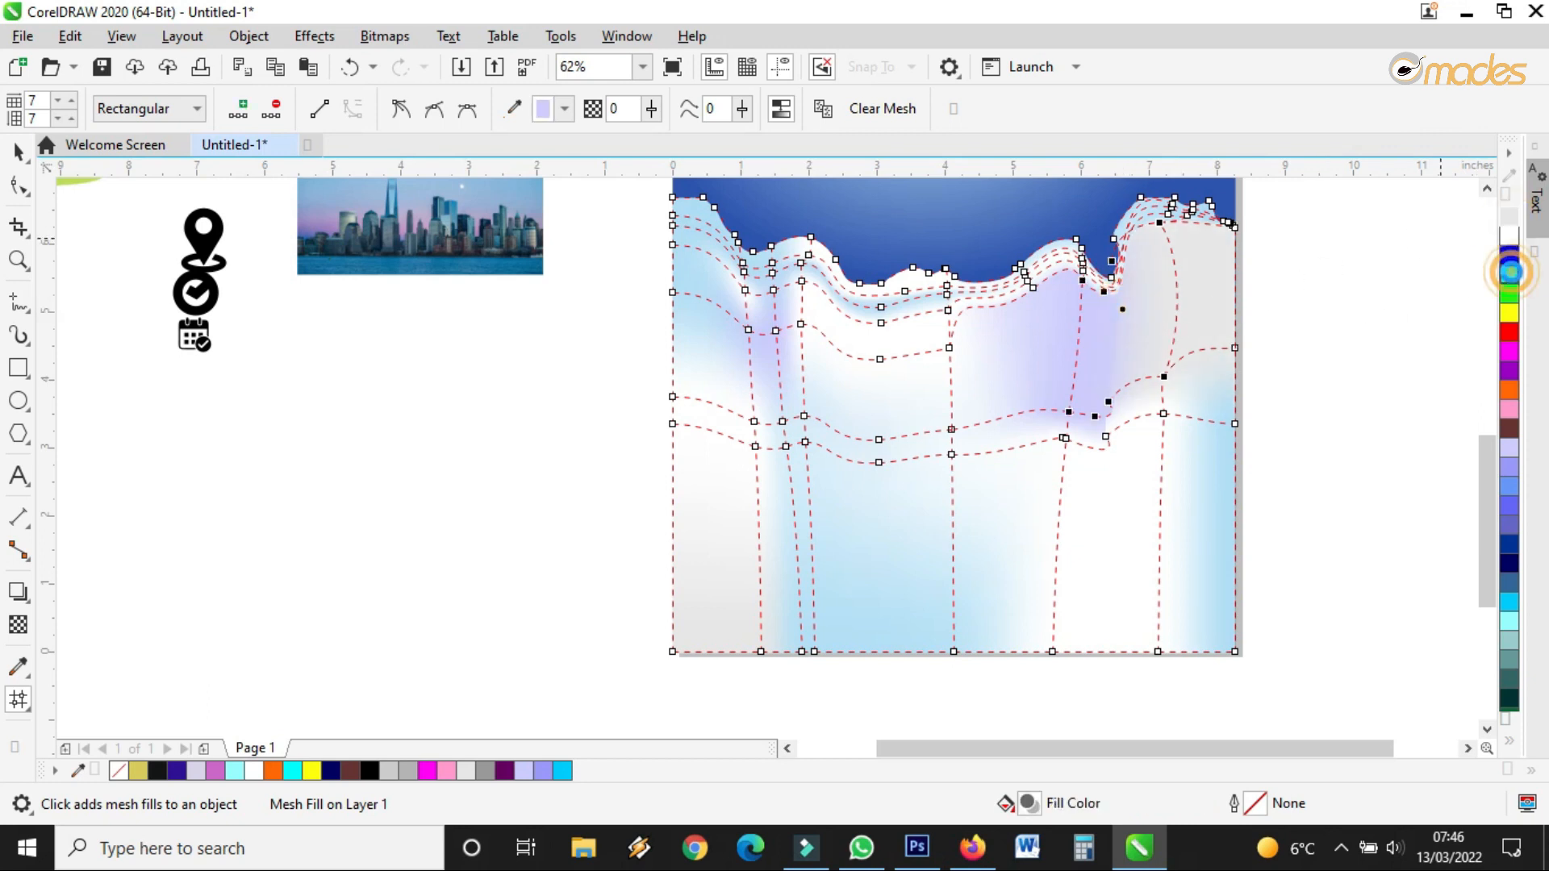
{"action": "left_click", "coordinate": [1509, 275]}
Return to the Pick tool to stop editing the mesh fill
{"action": "scroll", "coordinate": [789, 415], "scroll_direction": "down", "scroll_amount": 2}
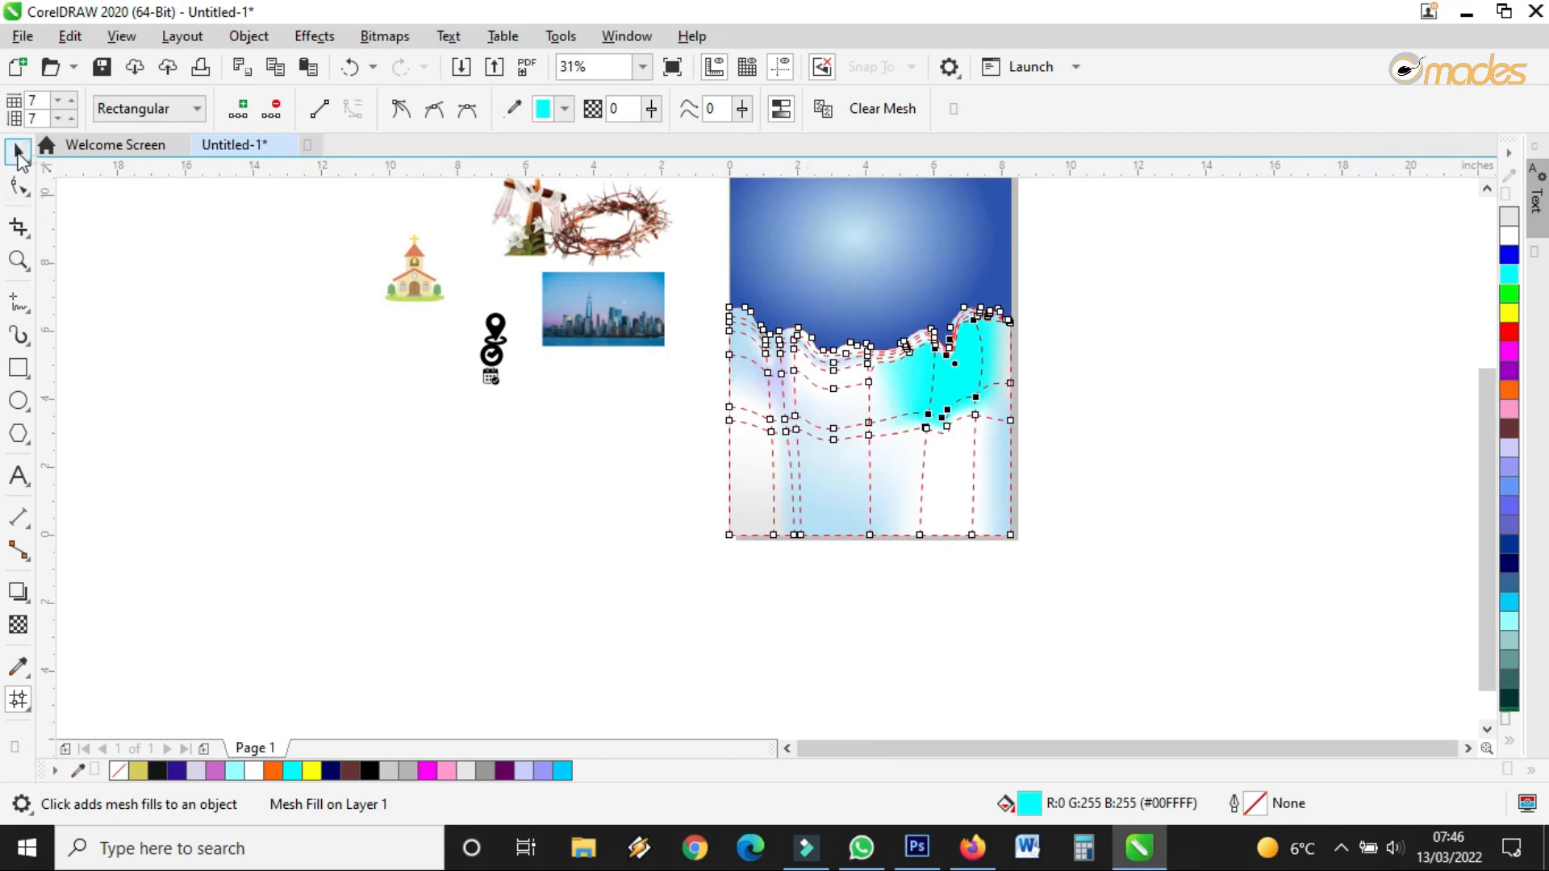
{"action": "left_click", "coordinate": [17, 151]}
{"action": "left_click", "coordinate": [449, 465]}
{"action": "scroll", "coordinate": [474, 501], "scroll_direction": "down", "scroll_amount": 2}
{"action": "scroll", "coordinate": [627, 449], "scroll_direction": "up", "scroll_amount": 2}
{"action": "scroll", "coordinate": [465, 550], "scroll_direction": "up", "scroll_amount": 1}
{"action": "scroll", "coordinate": [669, 468], "scroll_direction": "down", "scroll_amount": 4}
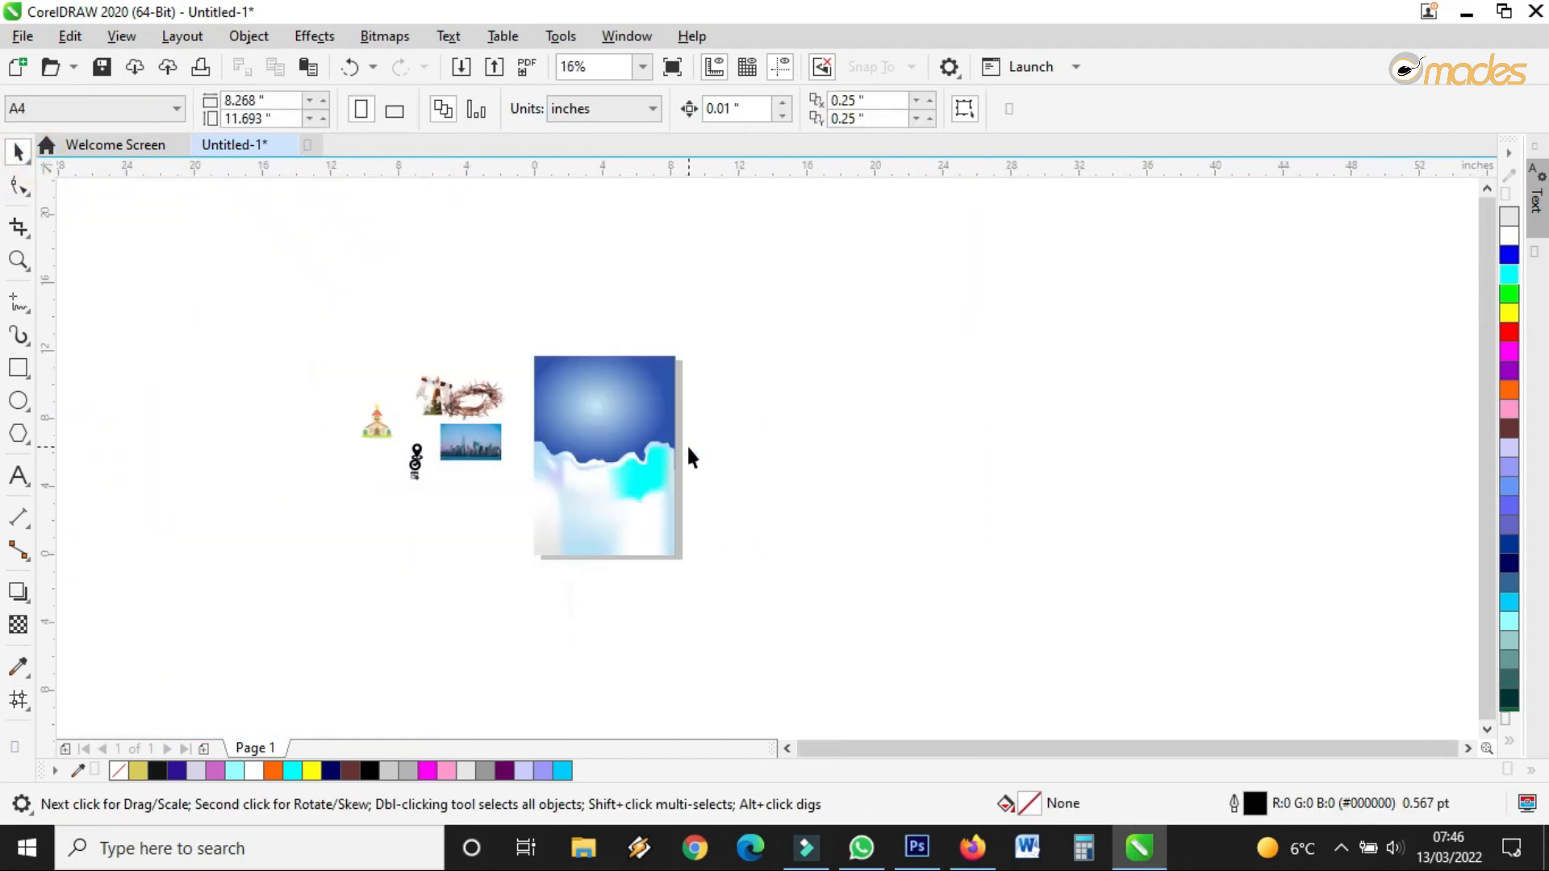
{"action": "left_click", "coordinate": [18, 259]}
{"action": "left_click_drag", "start_coordinate": [536, 412], "coordinate": [692, 568]}
{"action": "left_click", "coordinate": [956, 331]}
{"action": "left_click", "coordinate": [957, 331]}
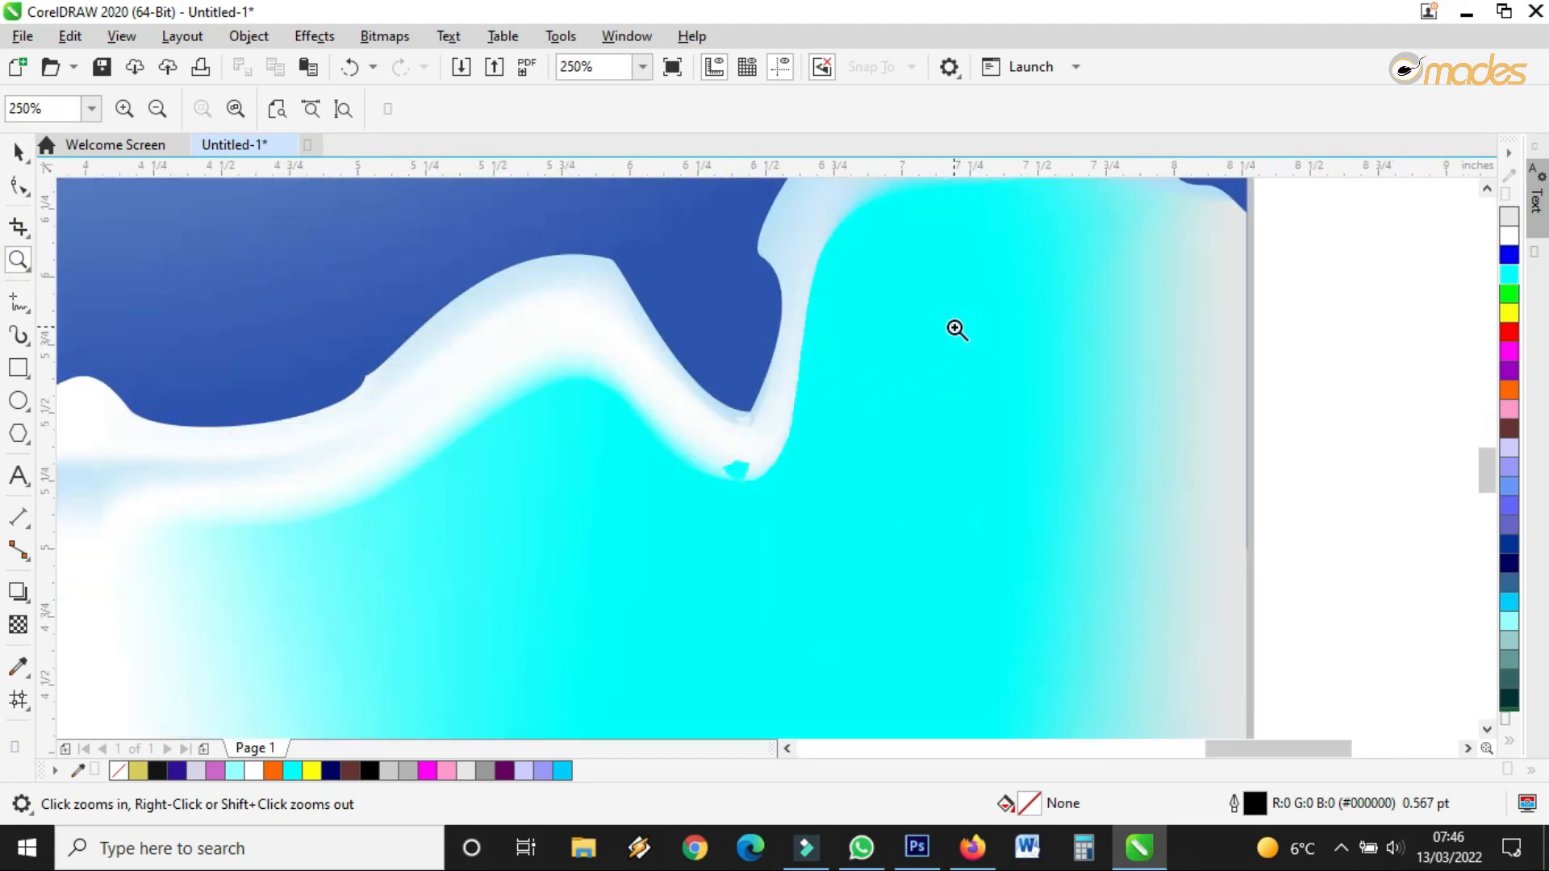
{"action": "right_click", "coordinate": [957, 331]}
{"action": "right_click", "coordinate": [960, 408]}
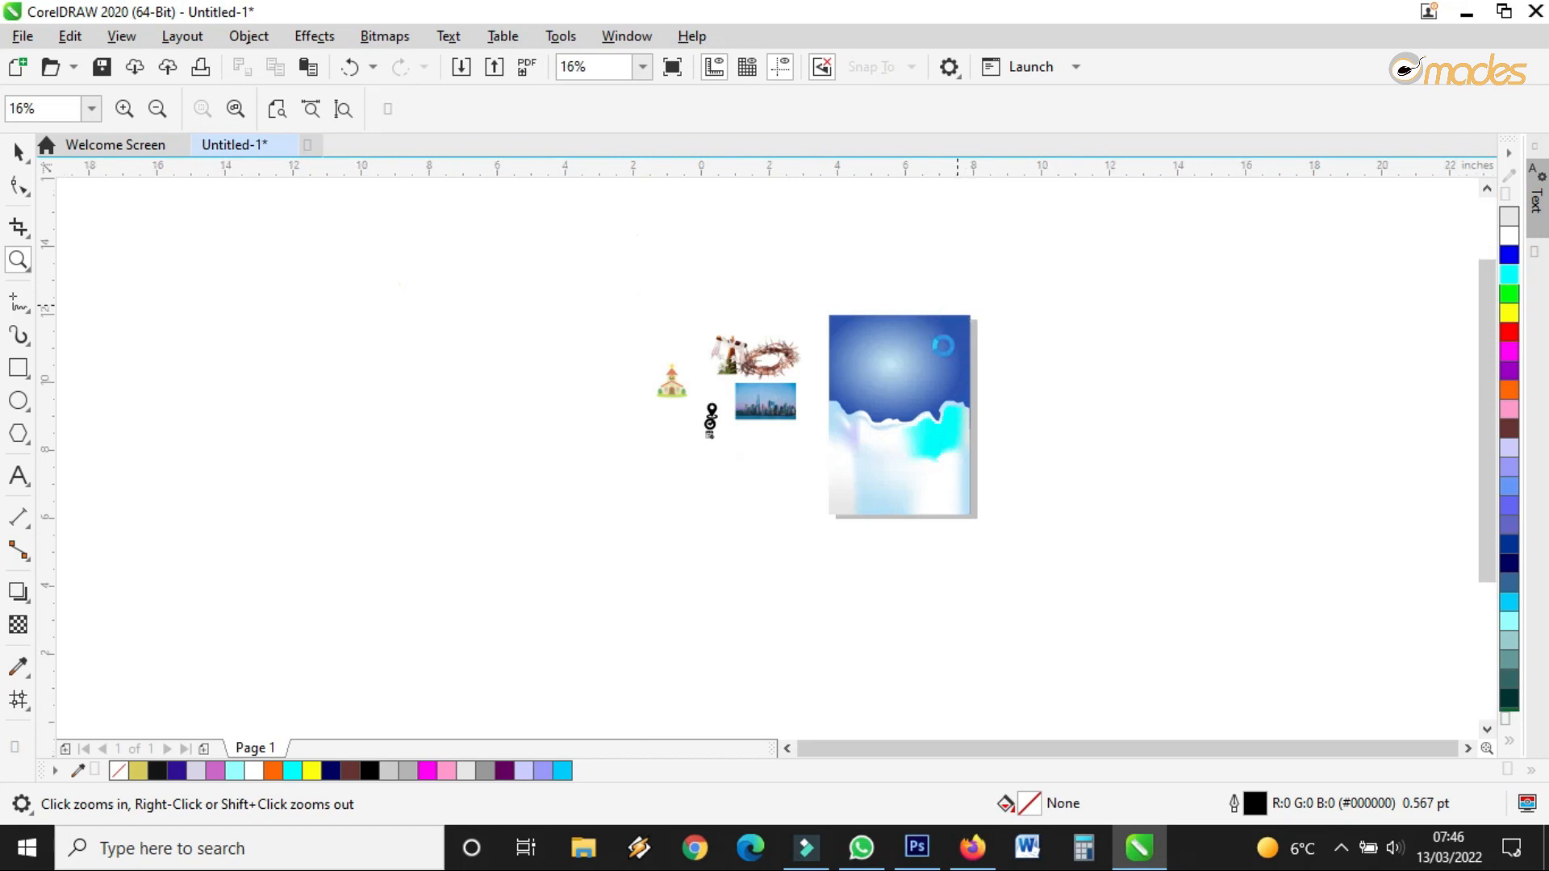
{"action": "left_click", "coordinate": [942, 388]}
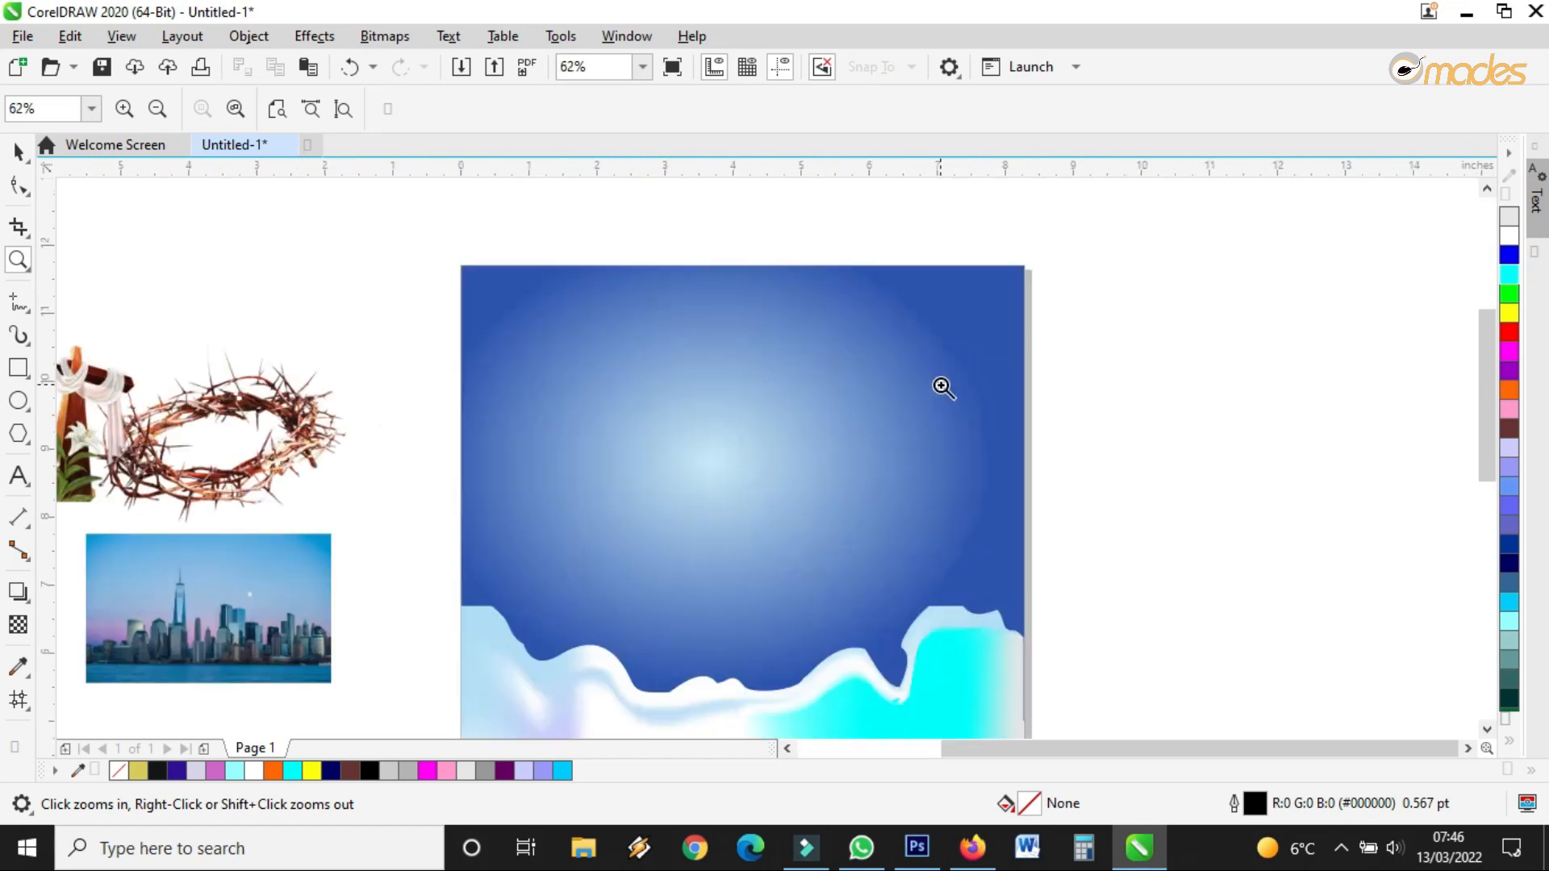
{"action": "left_click", "coordinate": [18, 151]}
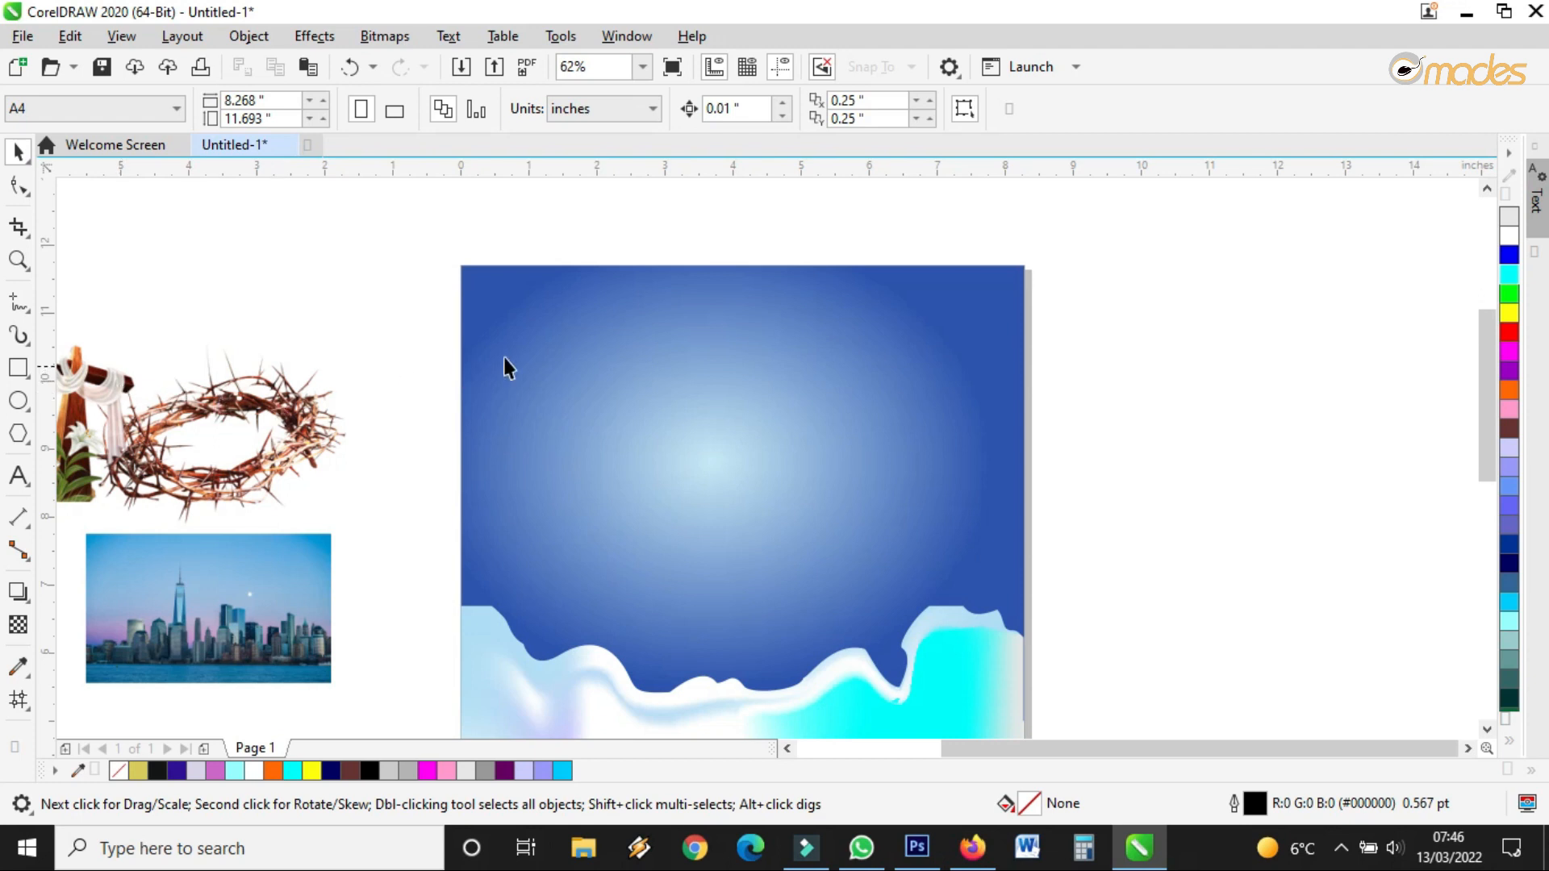
{"action": "left_click", "coordinate": [287, 591]}
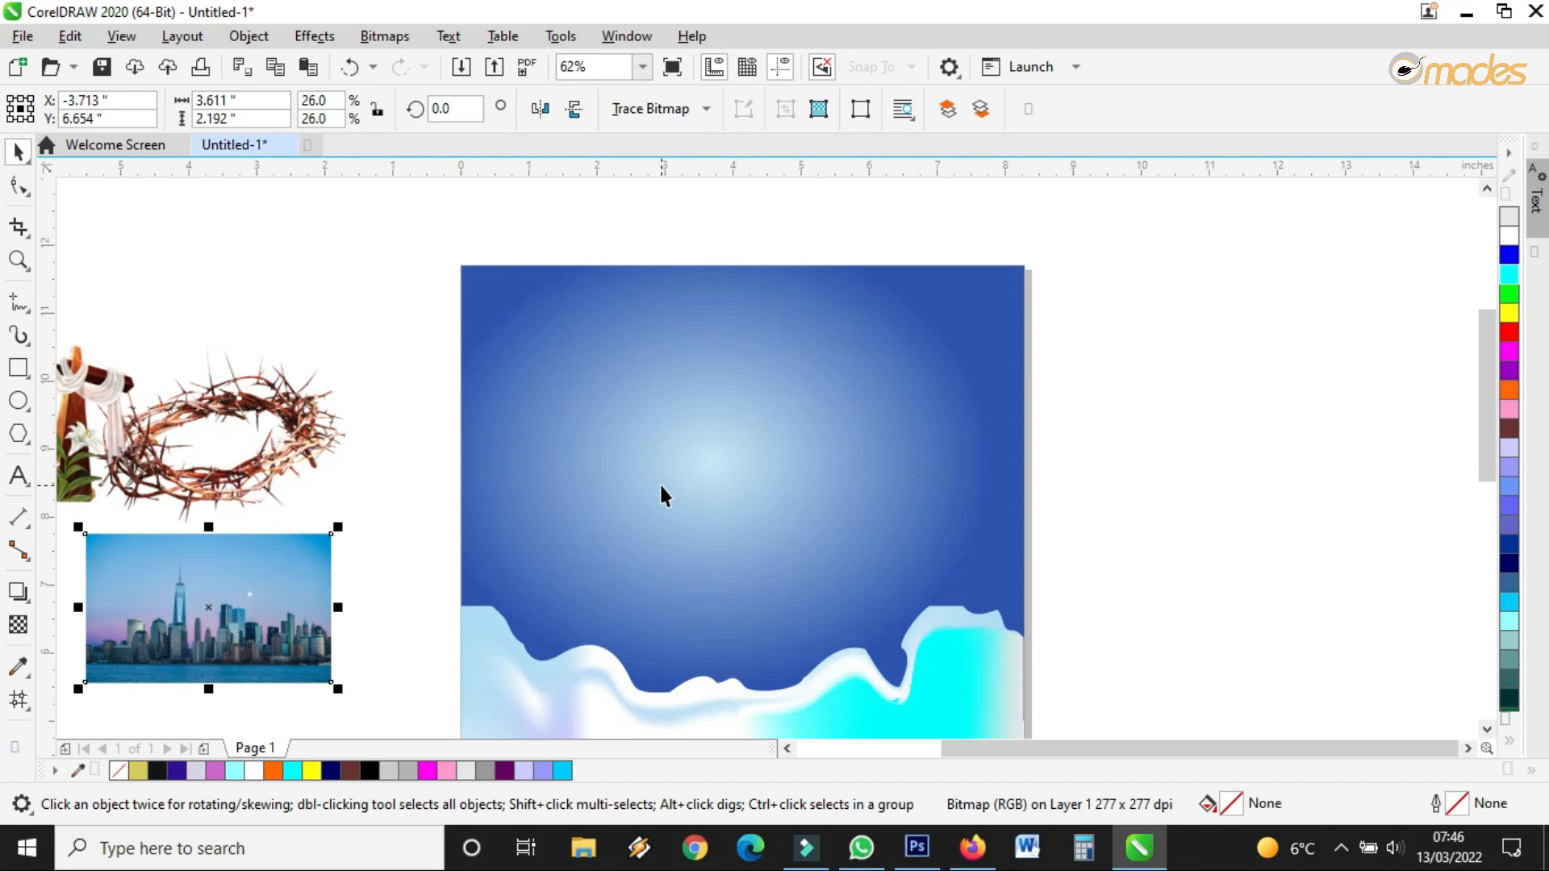
Move the city skyline photo onto the page and scale it to 8.278 × 5.025 inches above the wave
{"action": "left_click_drag", "start_coordinate": [213, 611], "coordinate": [454, 600]}
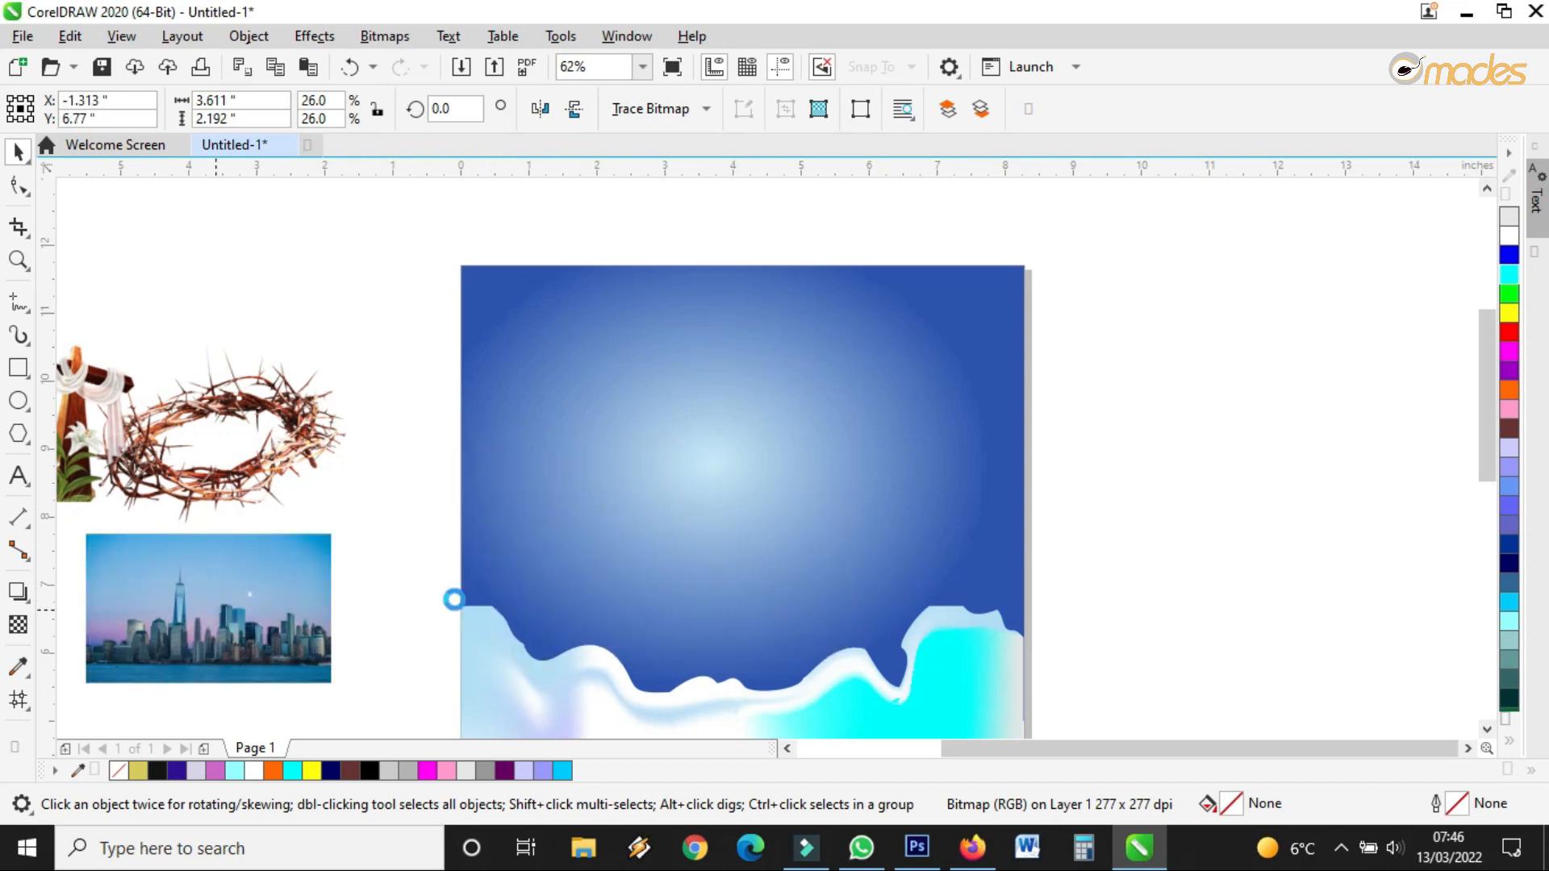
{"action": "left_click_drag", "start_coordinate": [360, 581], "coordinate": [581, 581]}
{"action": "left_click_drag", "start_coordinate": [723, 523], "coordinate": [1030, 255]}
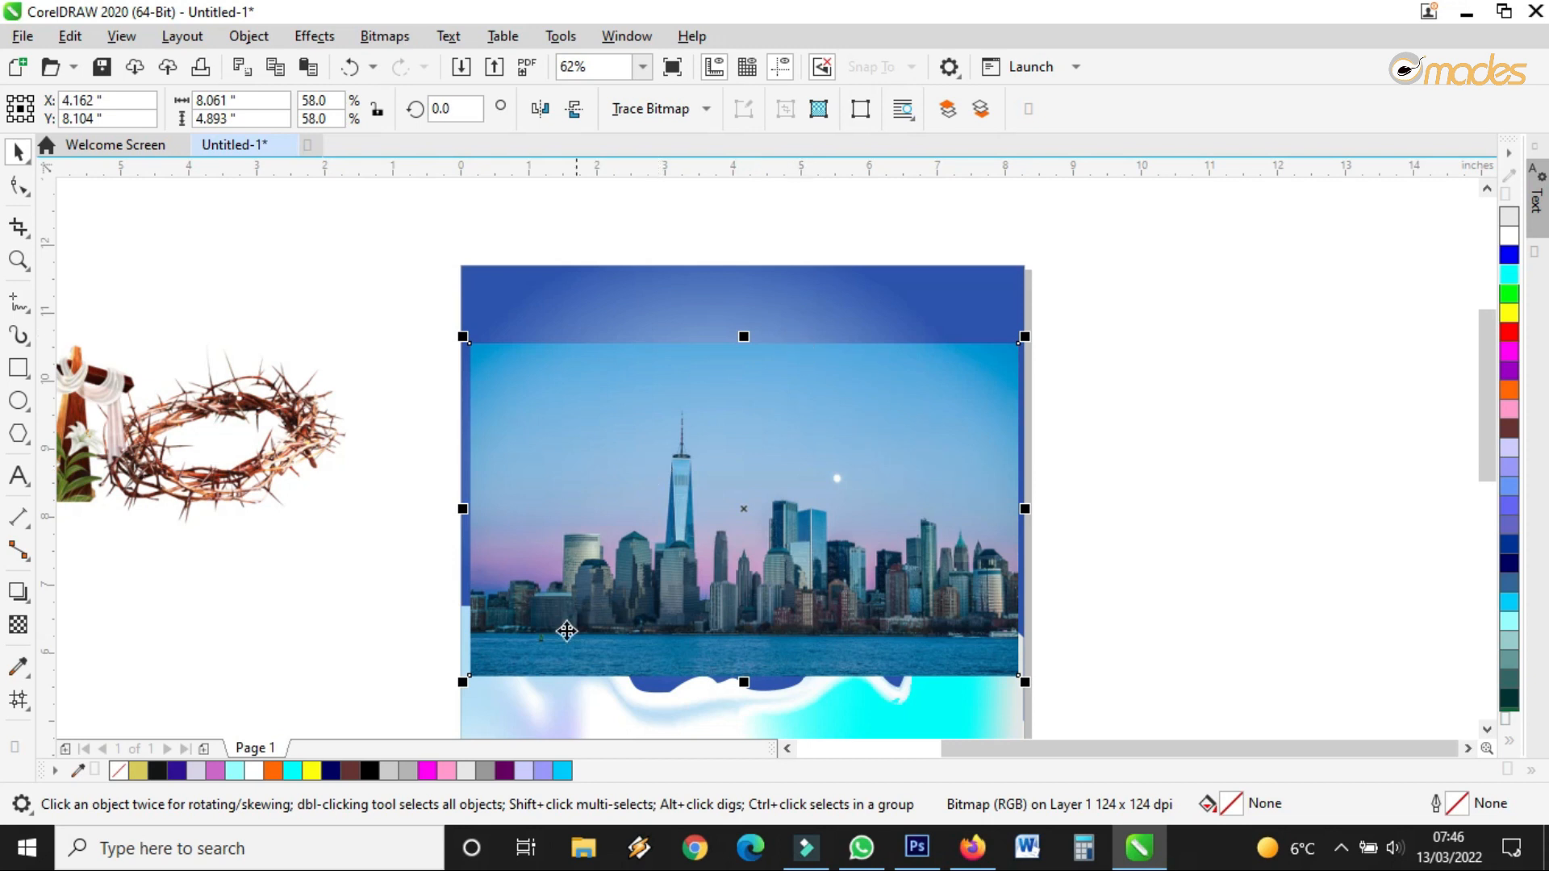
{"action": "left_click_drag", "start_coordinate": [533, 653], "coordinate": [522, 633]}
{"action": "left_click_drag", "start_coordinate": [1016, 317], "coordinate": [1034, 303]}
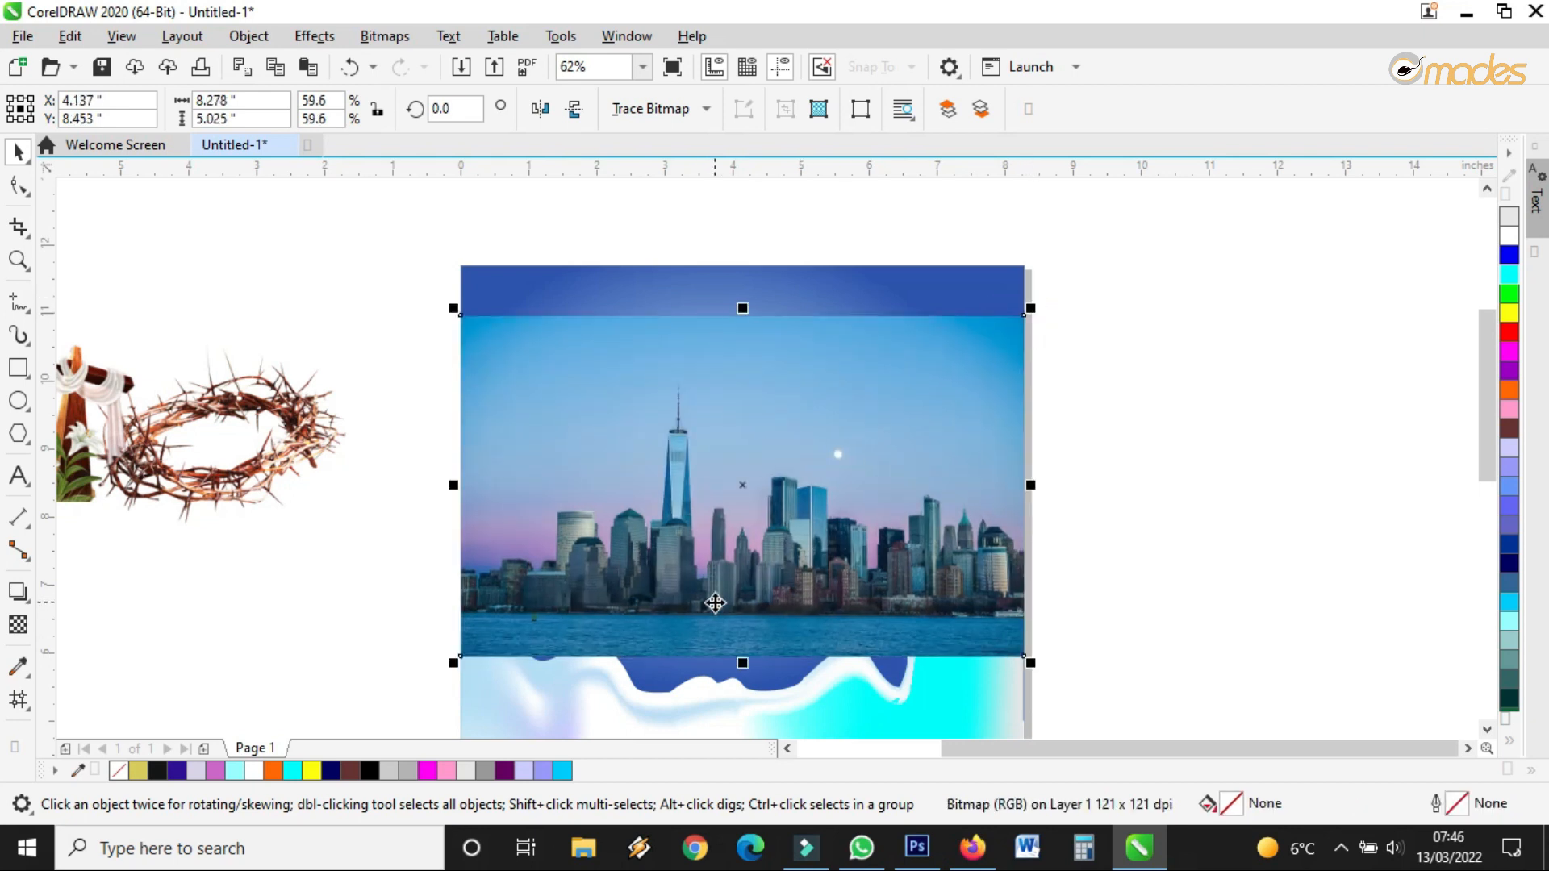
Apply a vertical linear transparency to the skyline photo so its top fades out, then adjust its nodes
{"action": "left_click", "coordinate": [19, 626]}
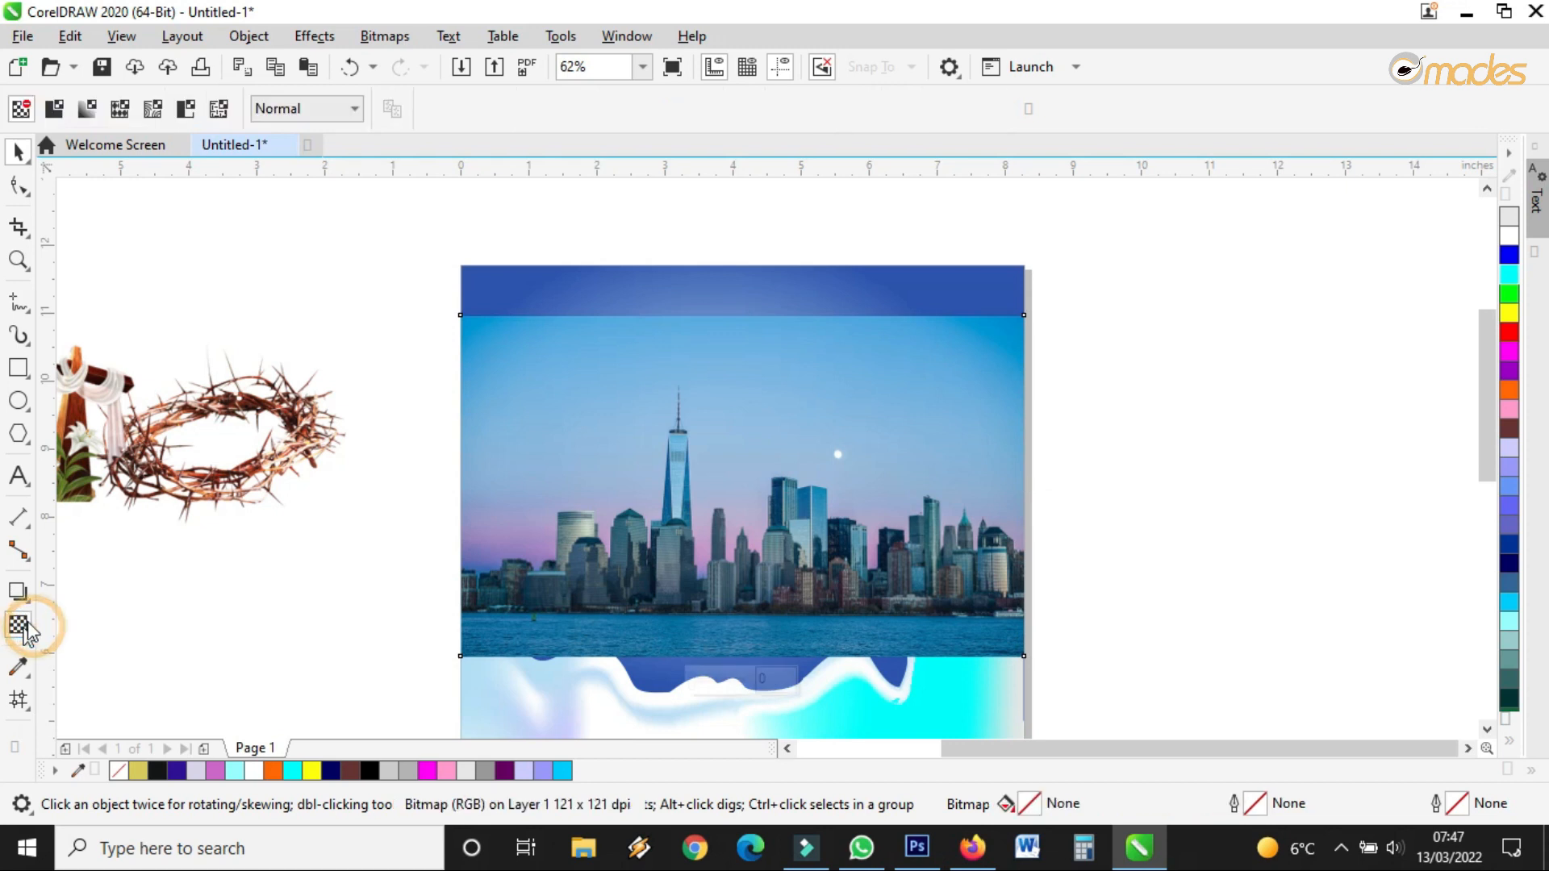
{"action": "left_click_drag", "start_coordinate": [765, 549], "coordinate": [759, 360]}
{"action": "left_click_drag", "start_coordinate": [762, 564], "coordinate": [761, 574]}
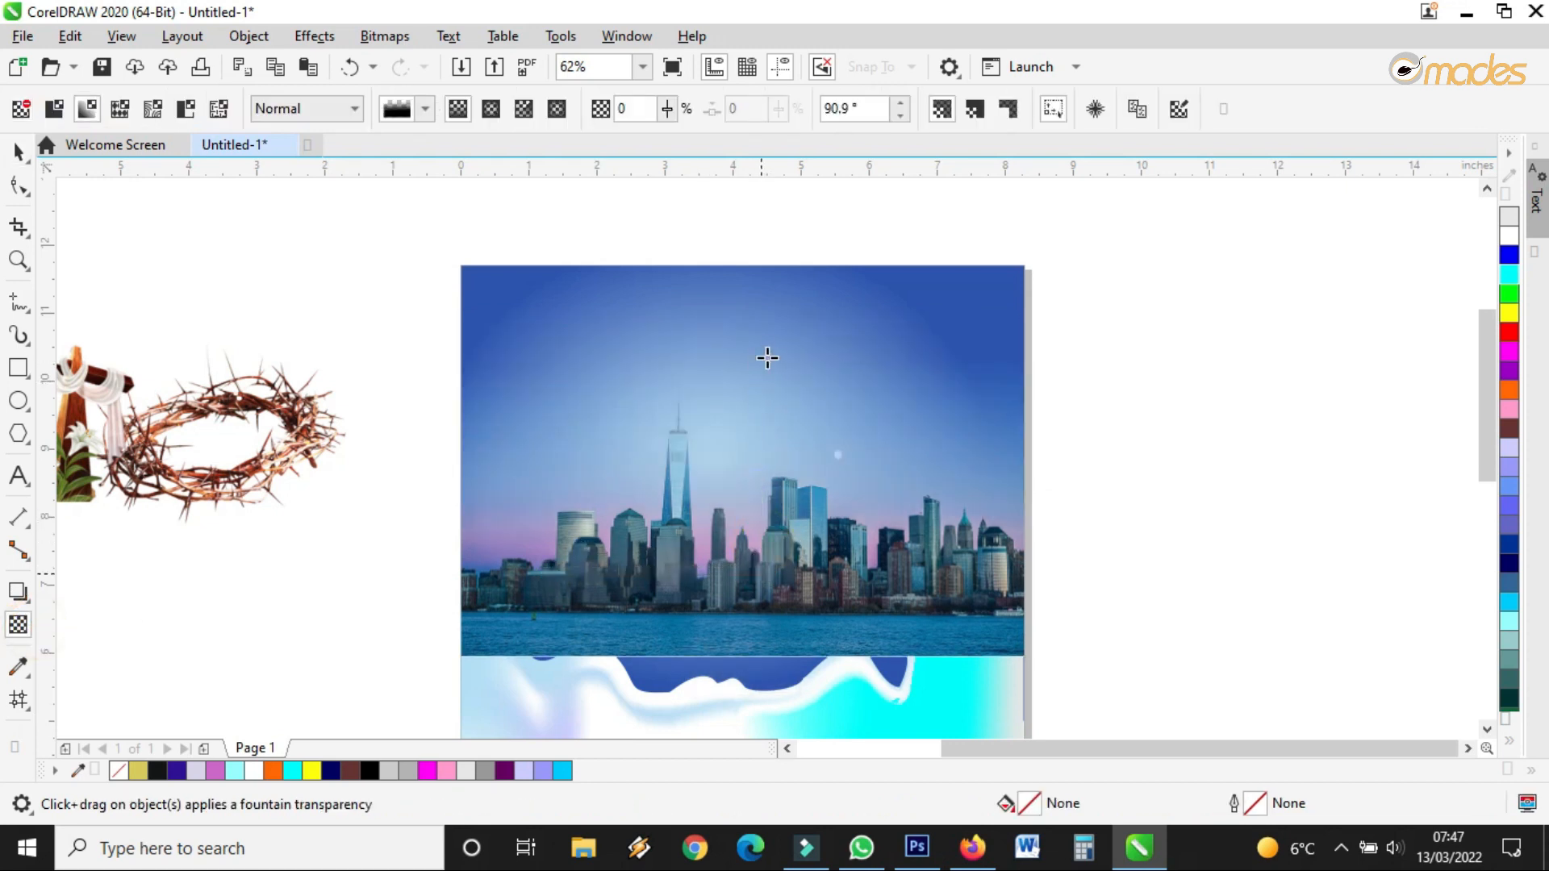
{"action": "left_click_drag", "start_coordinate": [759, 360], "coordinate": [758, 390]}
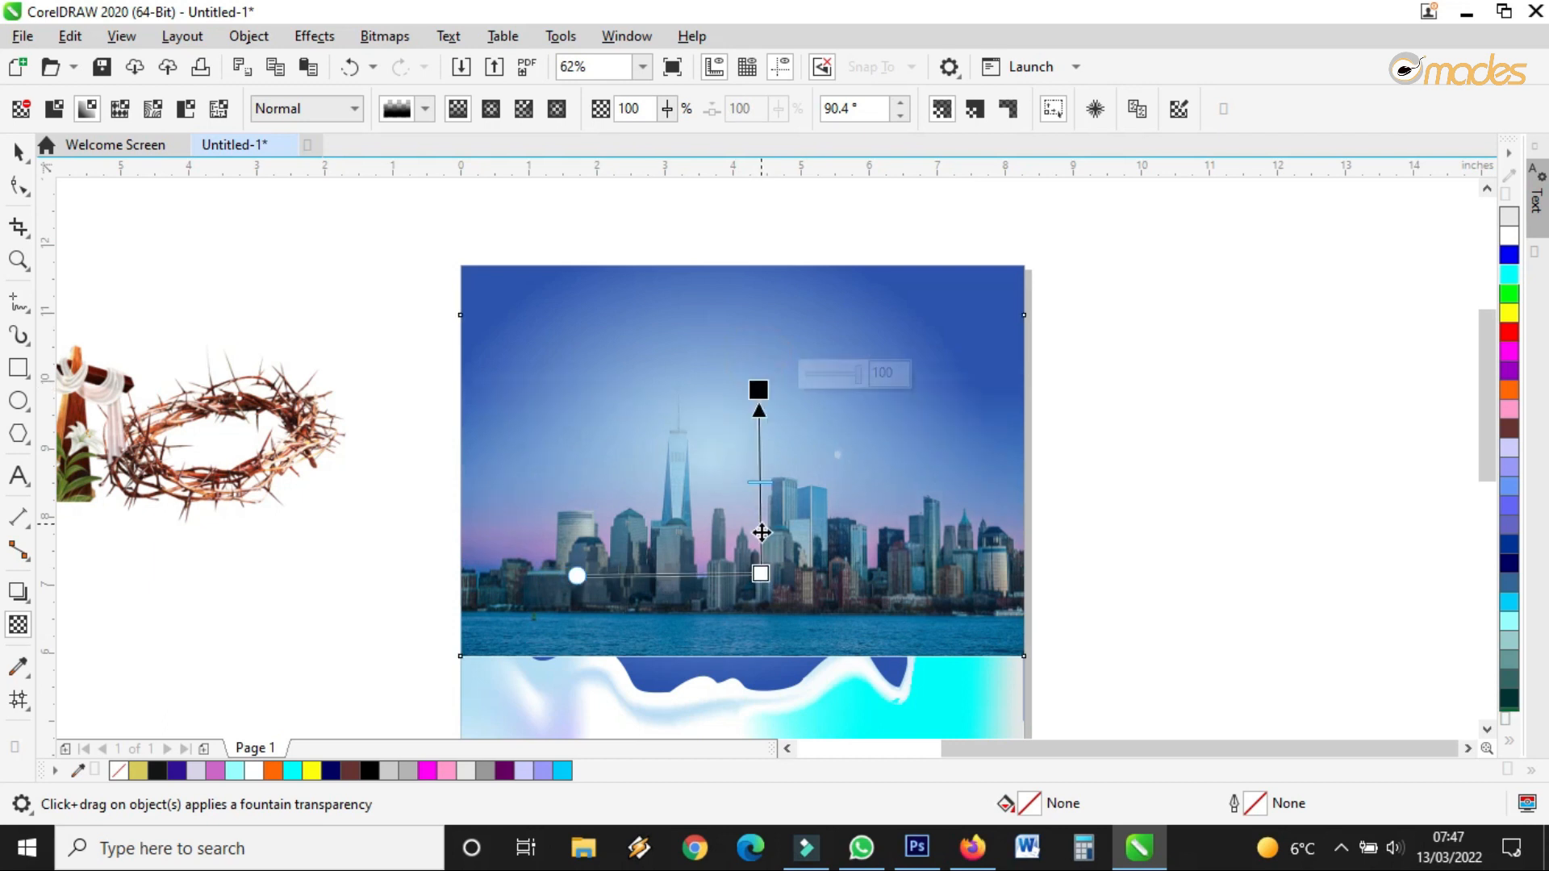
{"action": "left_click_drag", "start_coordinate": [761, 574], "coordinate": [760, 615]}
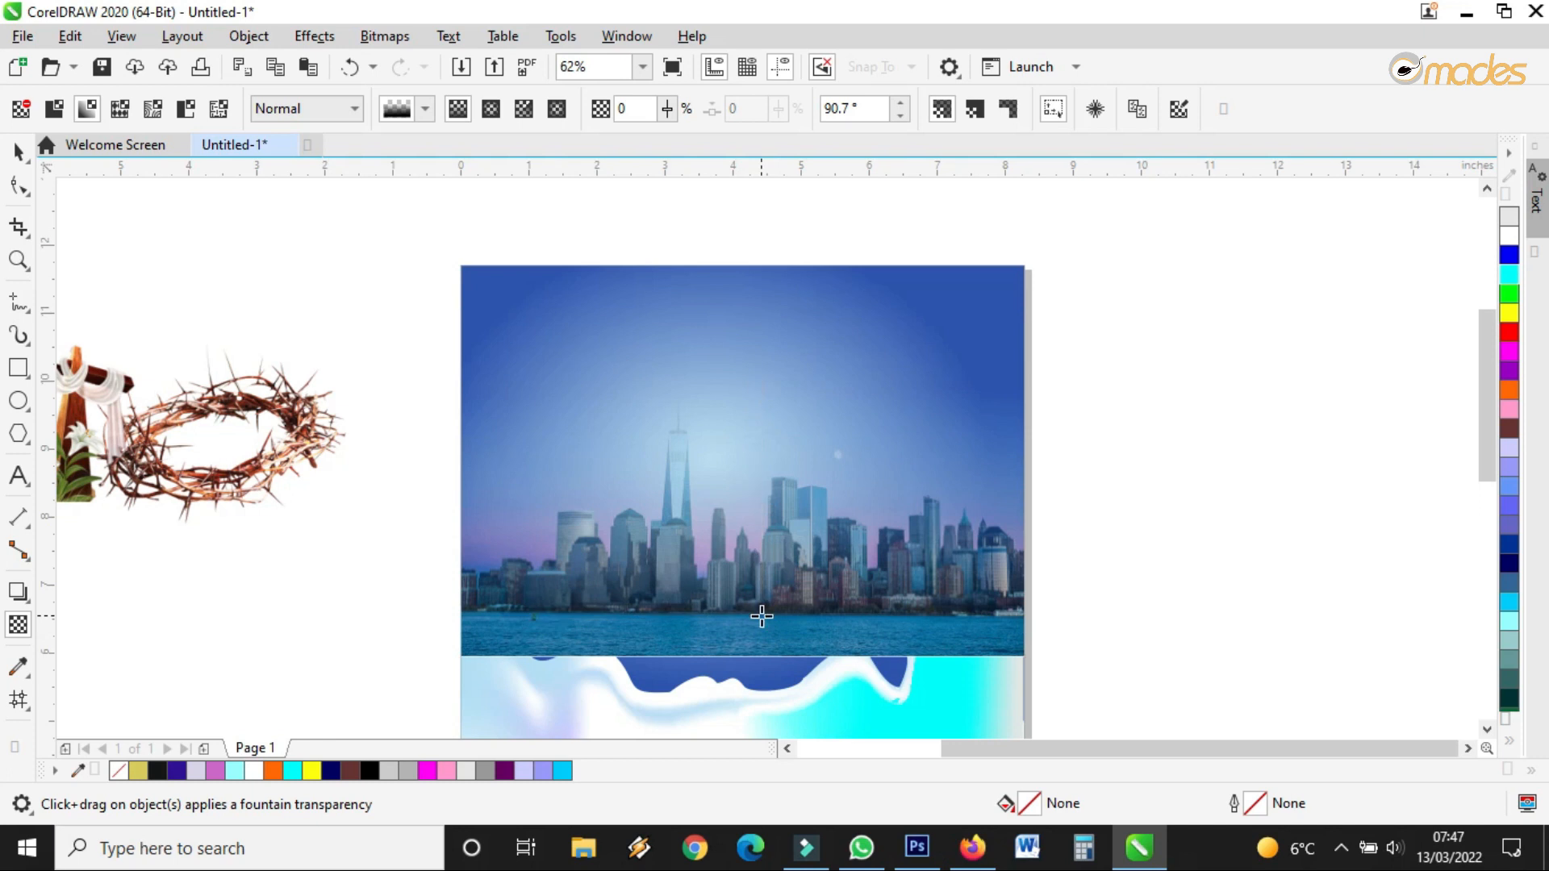
{"action": "left_click", "coordinate": [17, 151]}
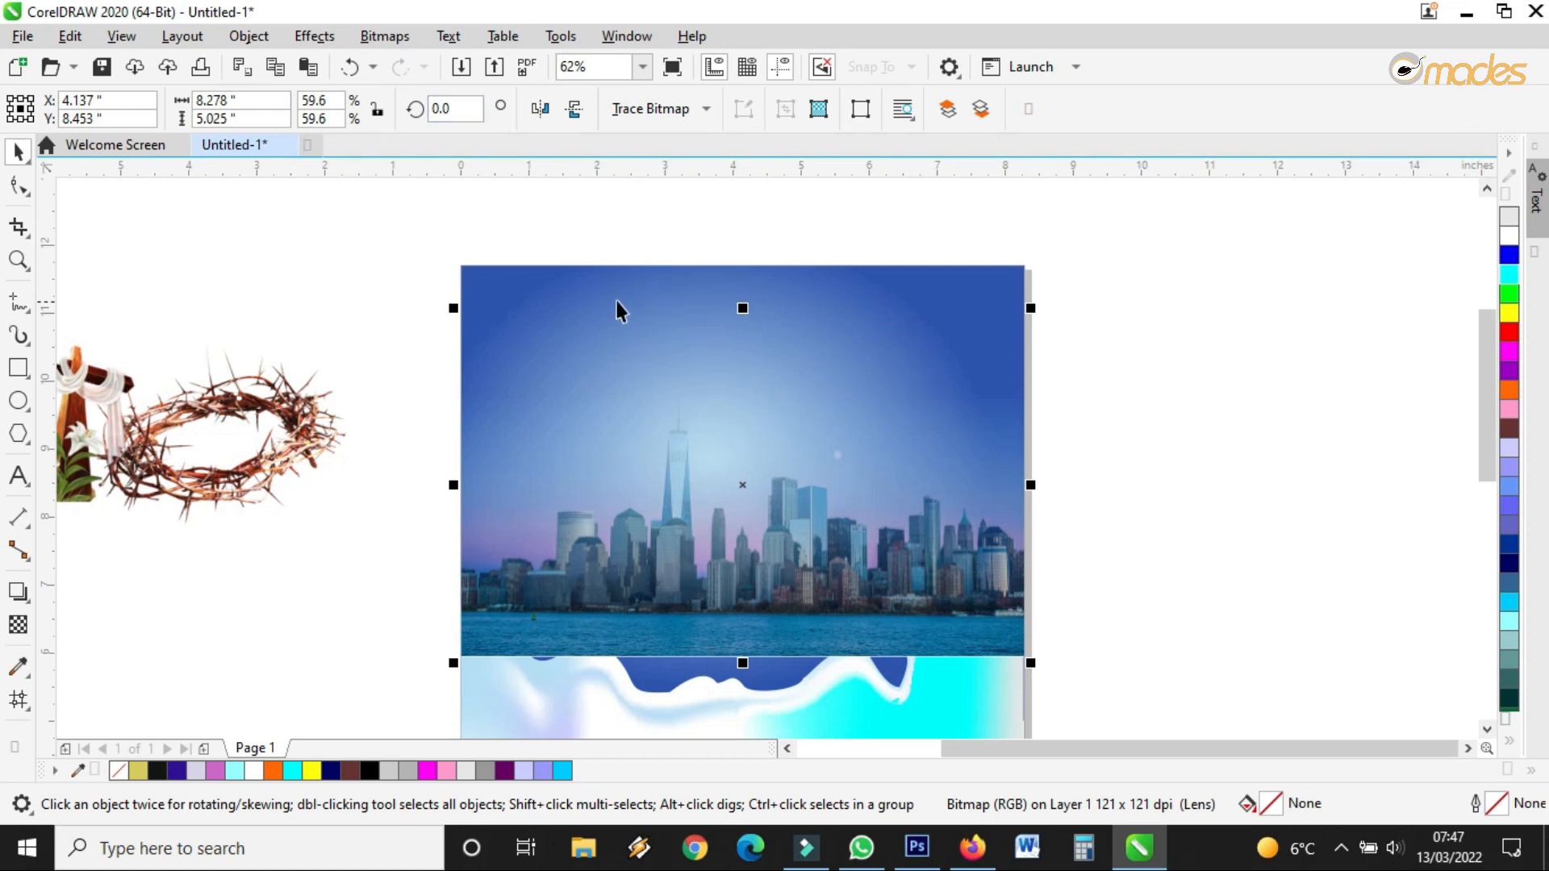
Try reversing the fade toward the photo's bottom edge, then undo it
{"action": "left_click", "coordinate": [19, 625]}
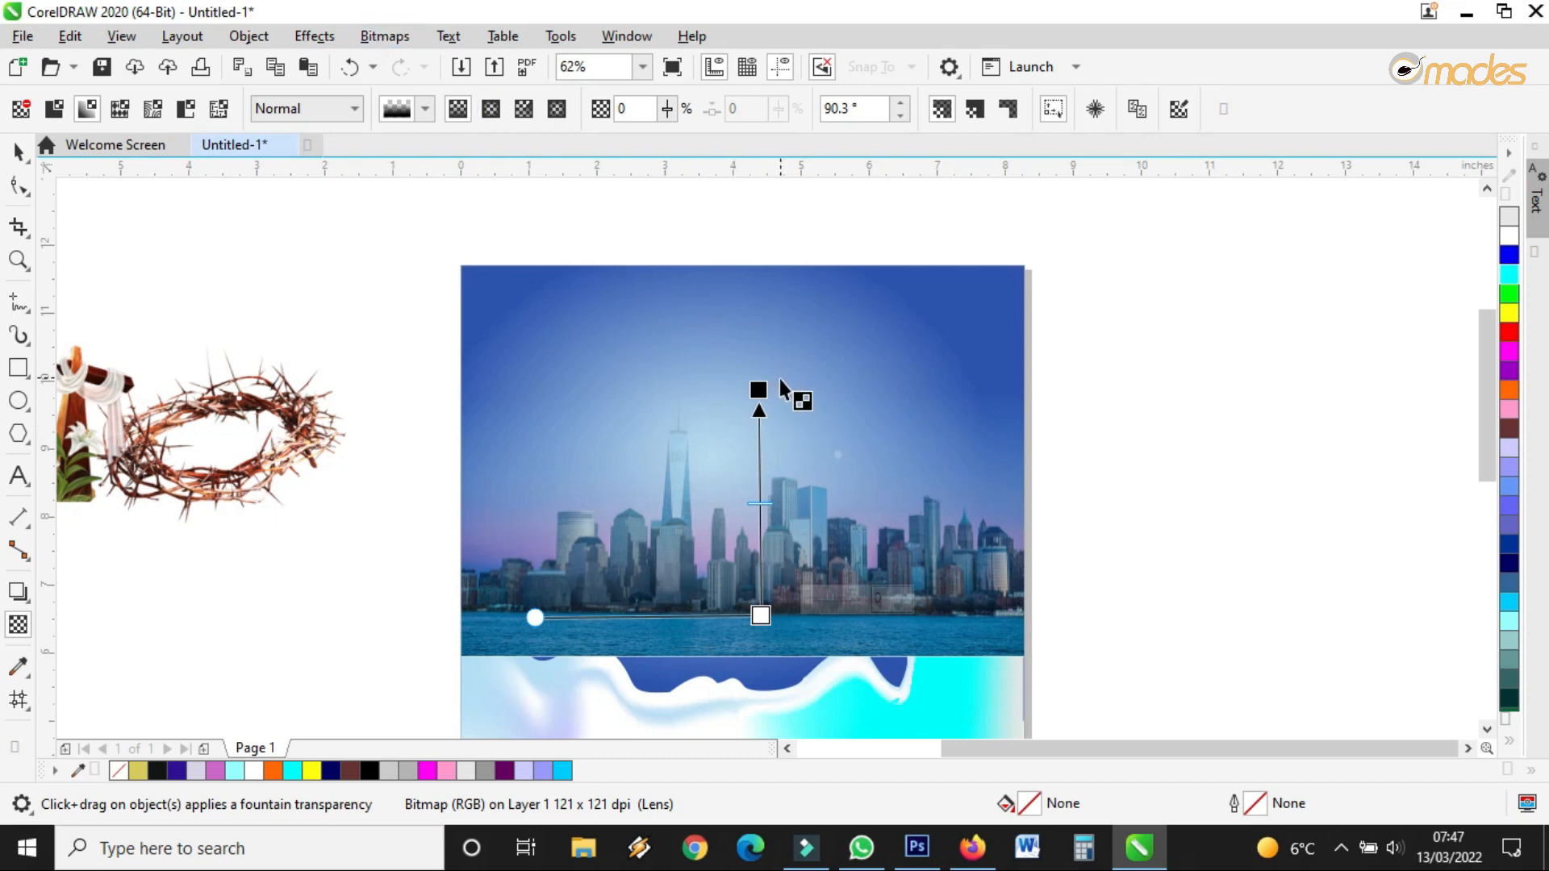
{"action": "left_click_drag", "start_coordinate": [759, 386], "coordinate": [768, 733]}
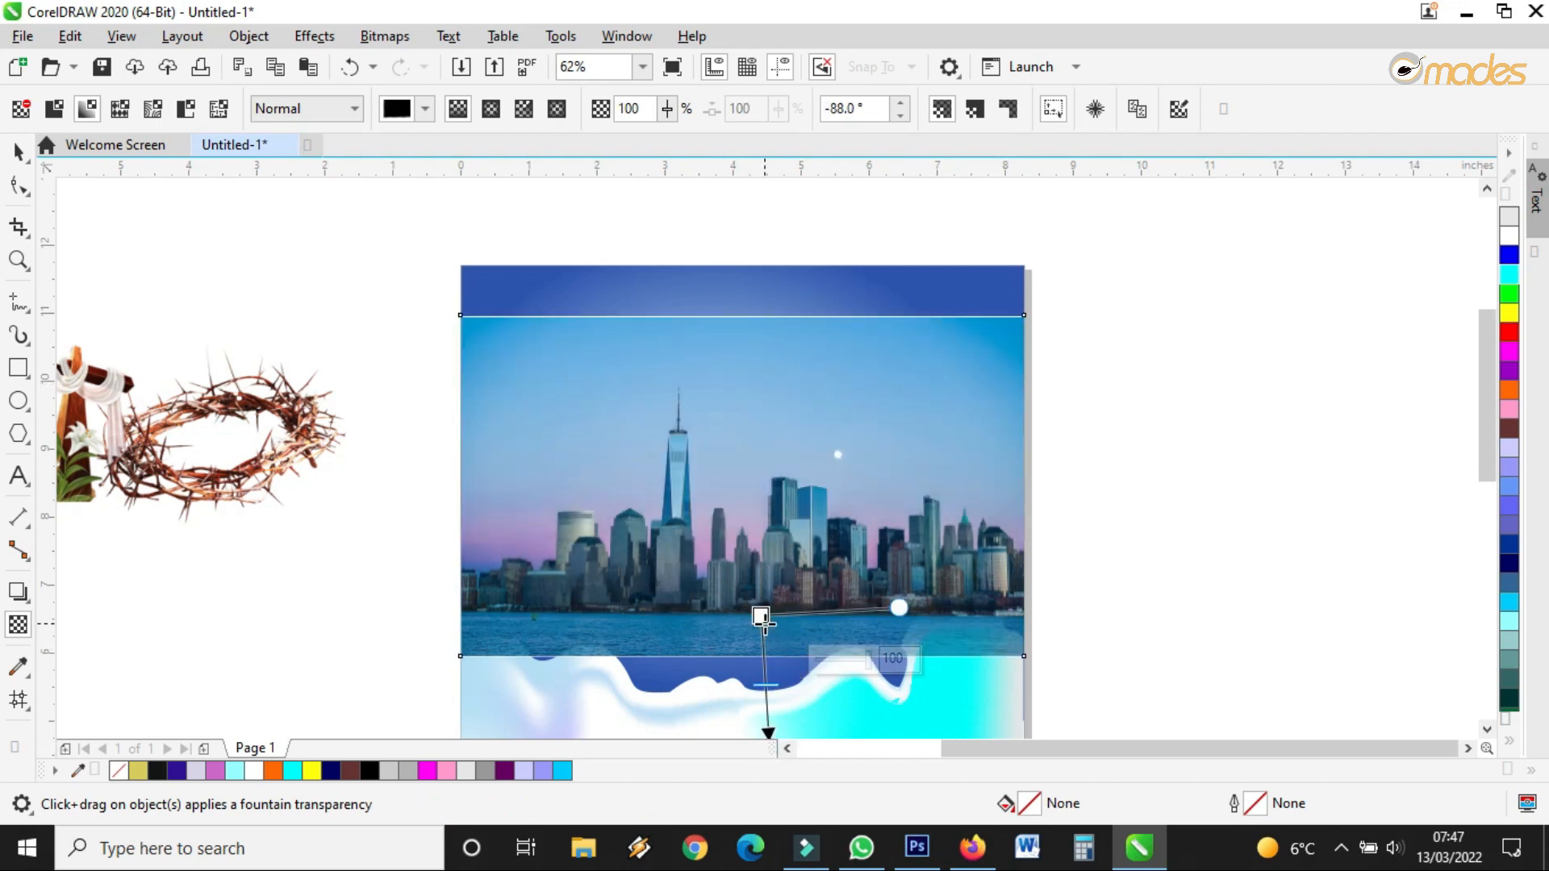
{"action": "left_click", "coordinate": [350, 66]}
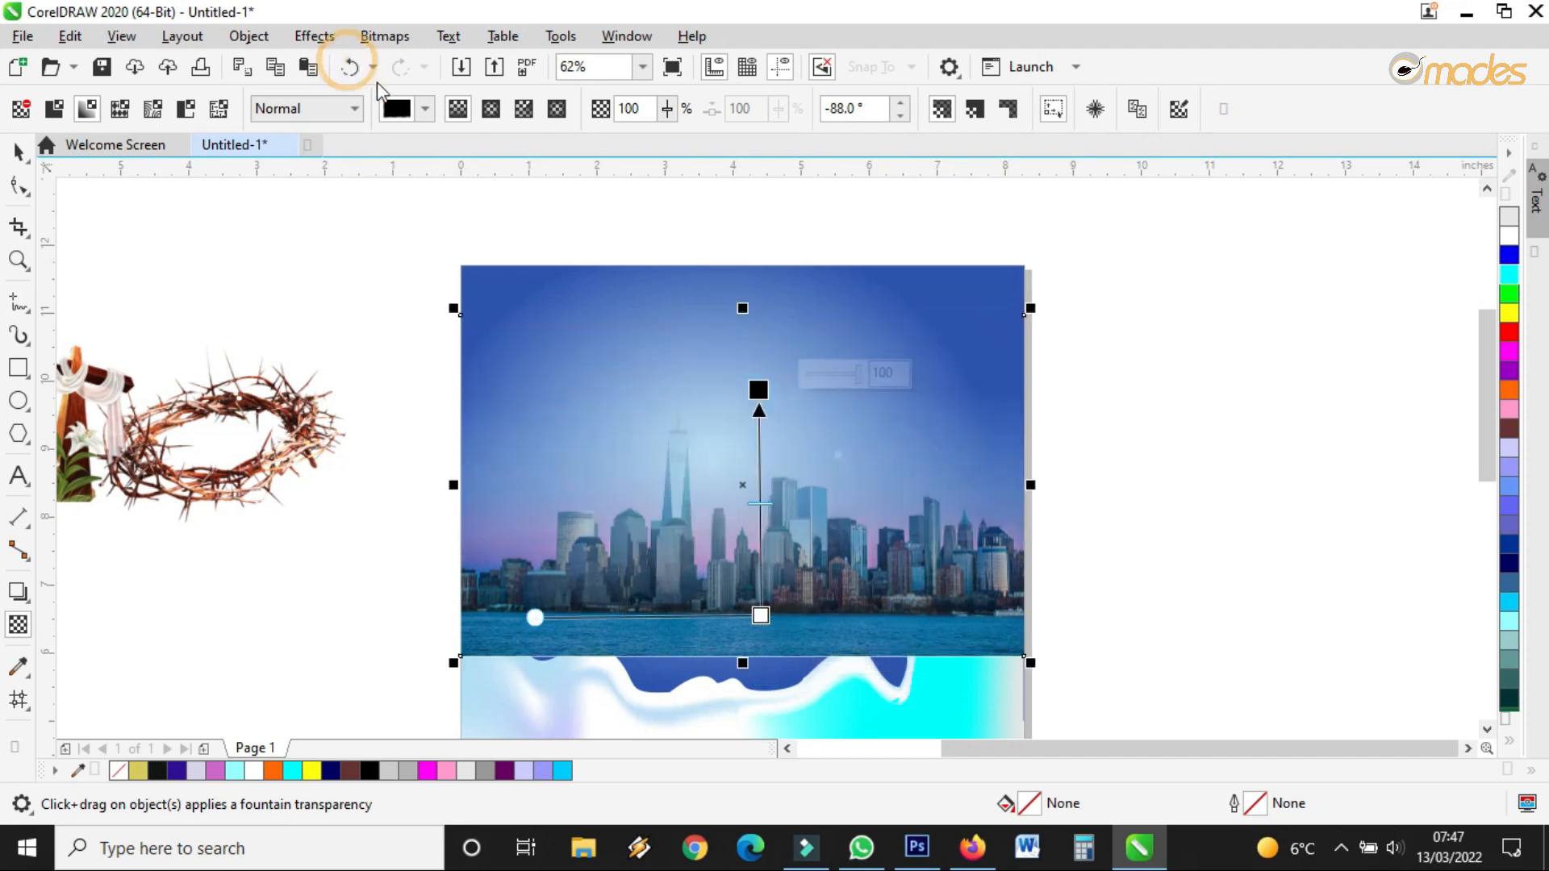
{"action": "left_click", "coordinate": [392, 36]}
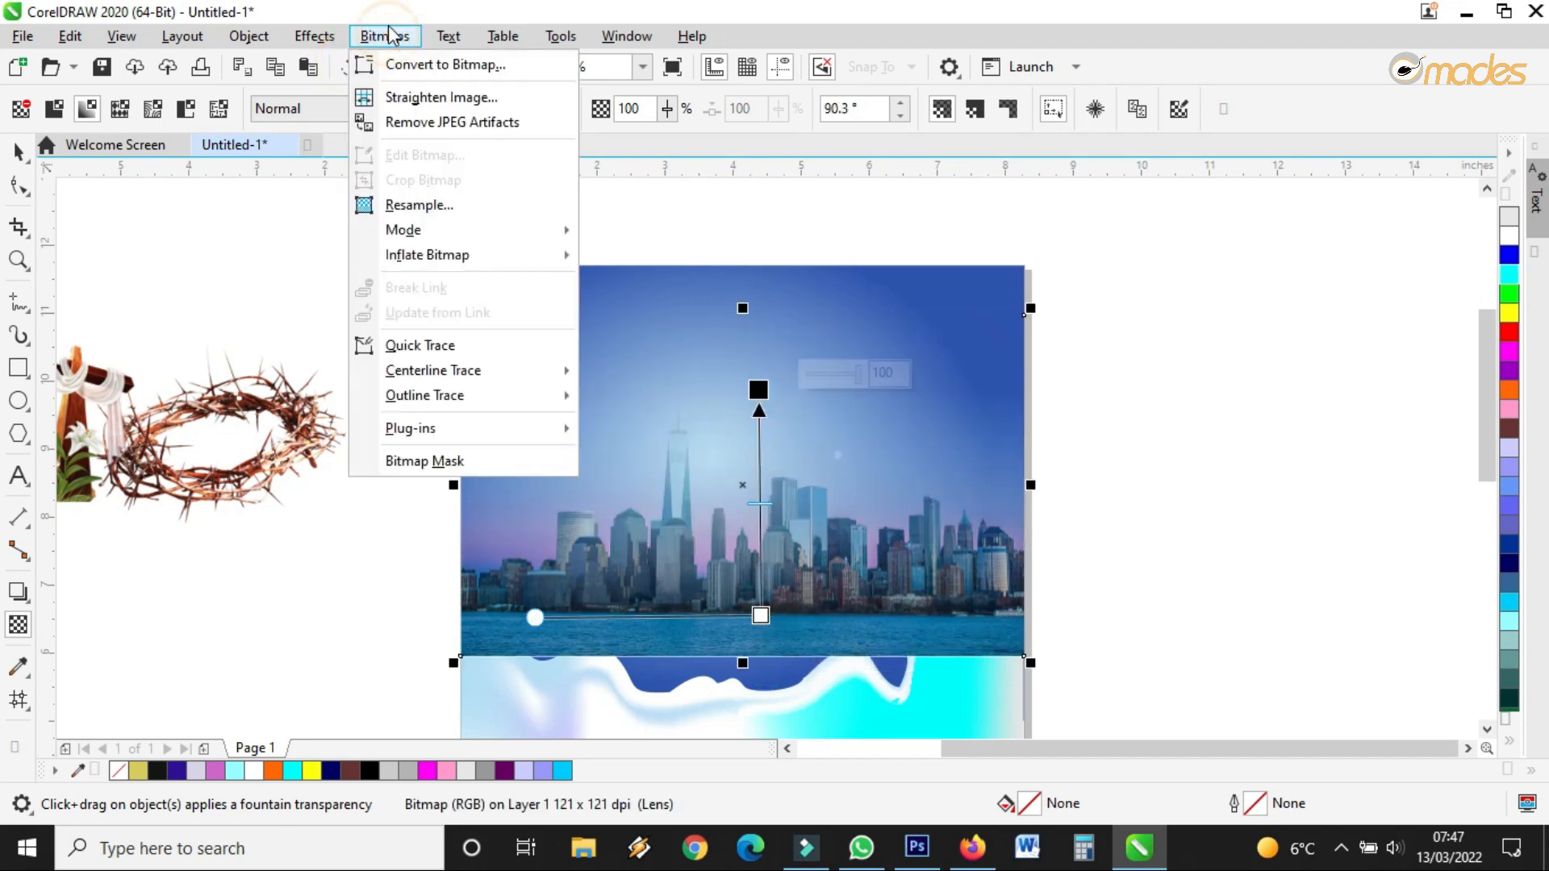
Convert the skyline photo to a bitmap at 300 dpi resolution
{"action": "left_click", "coordinate": [412, 65]}
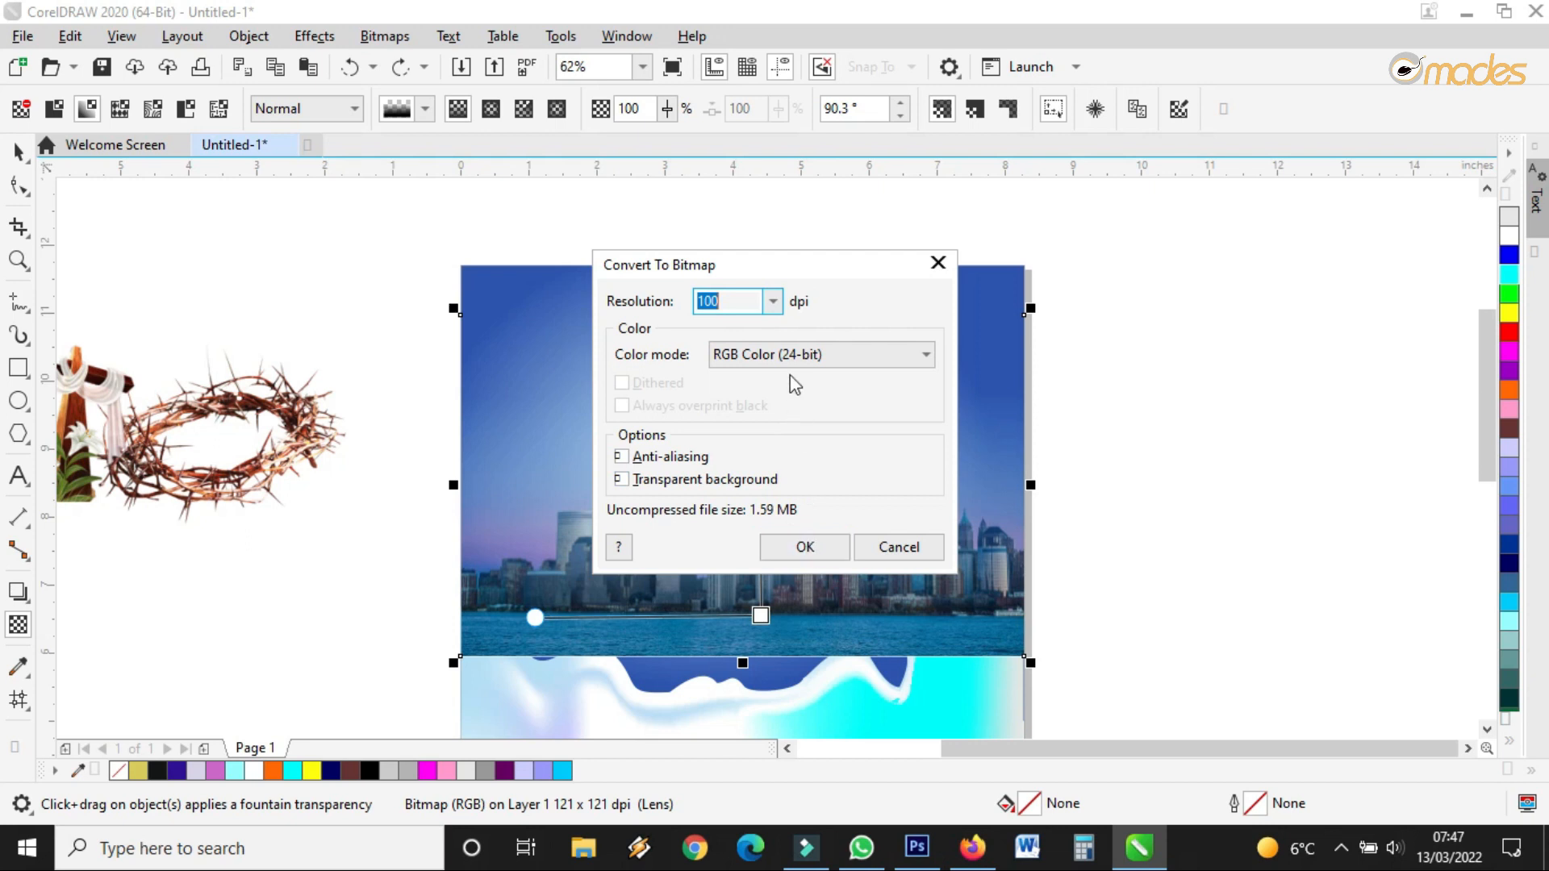
{"action": "left_click", "coordinate": [772, 301]}
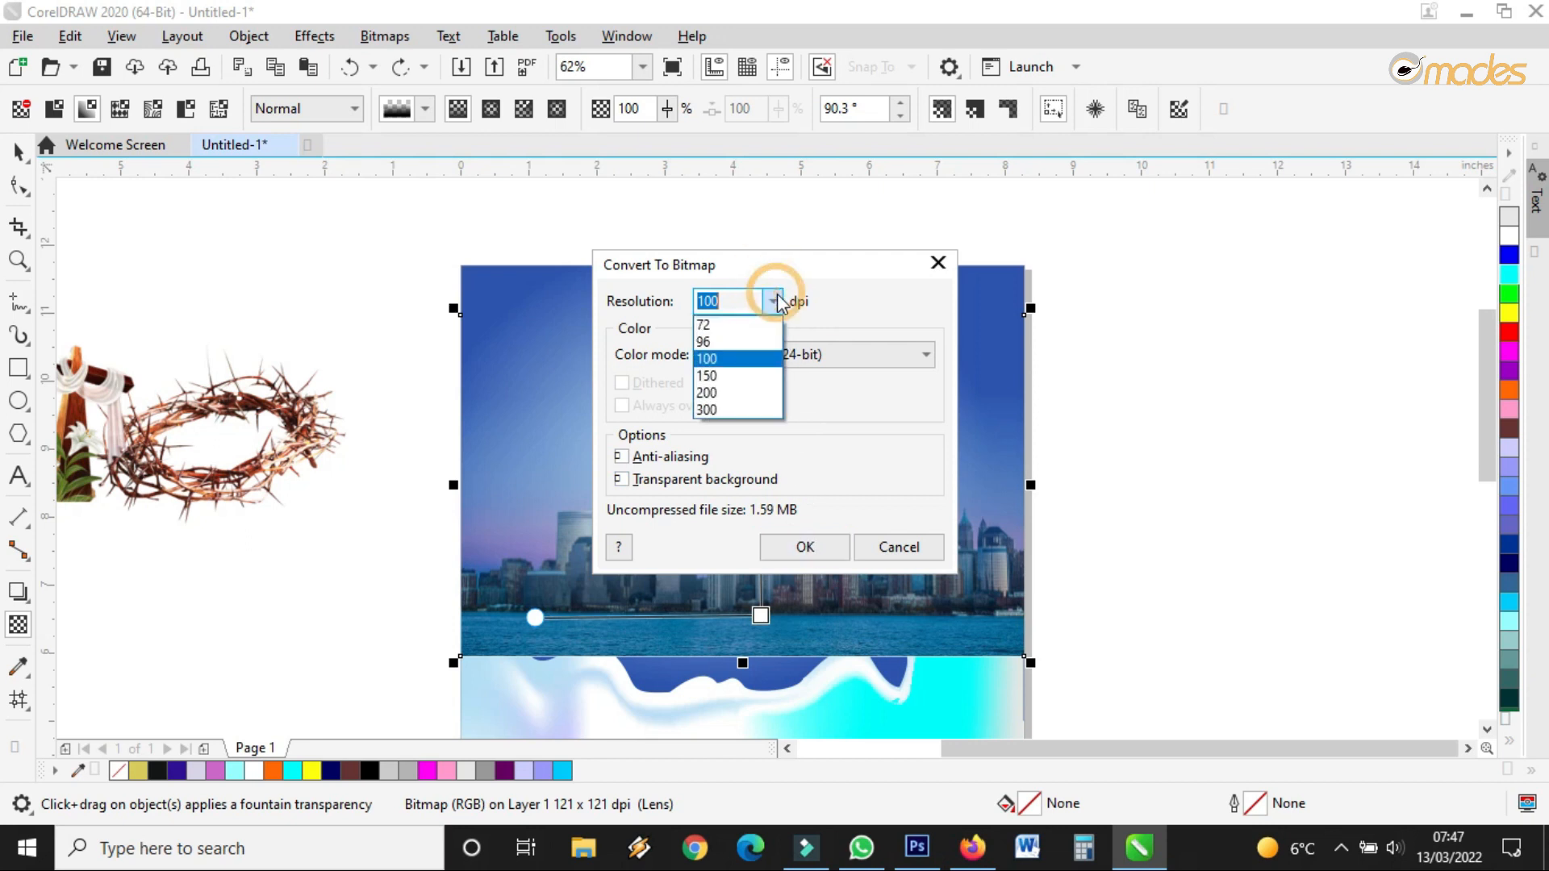
{"action": "left_click", "coordinate": [730, 410]}
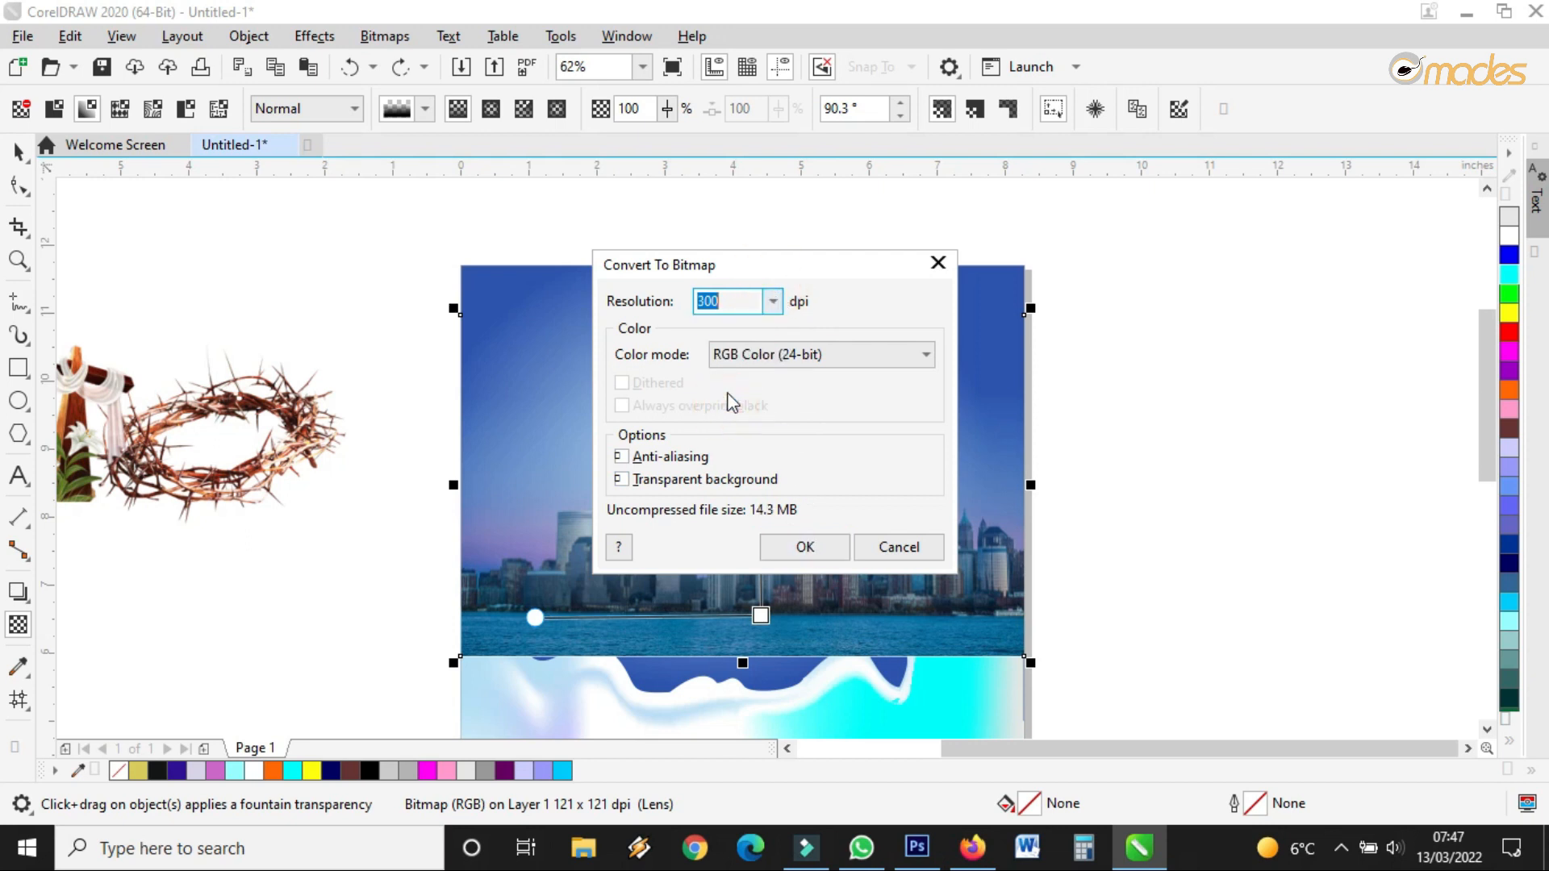
{"action": "left_click", "coordinate": [803, 546]}
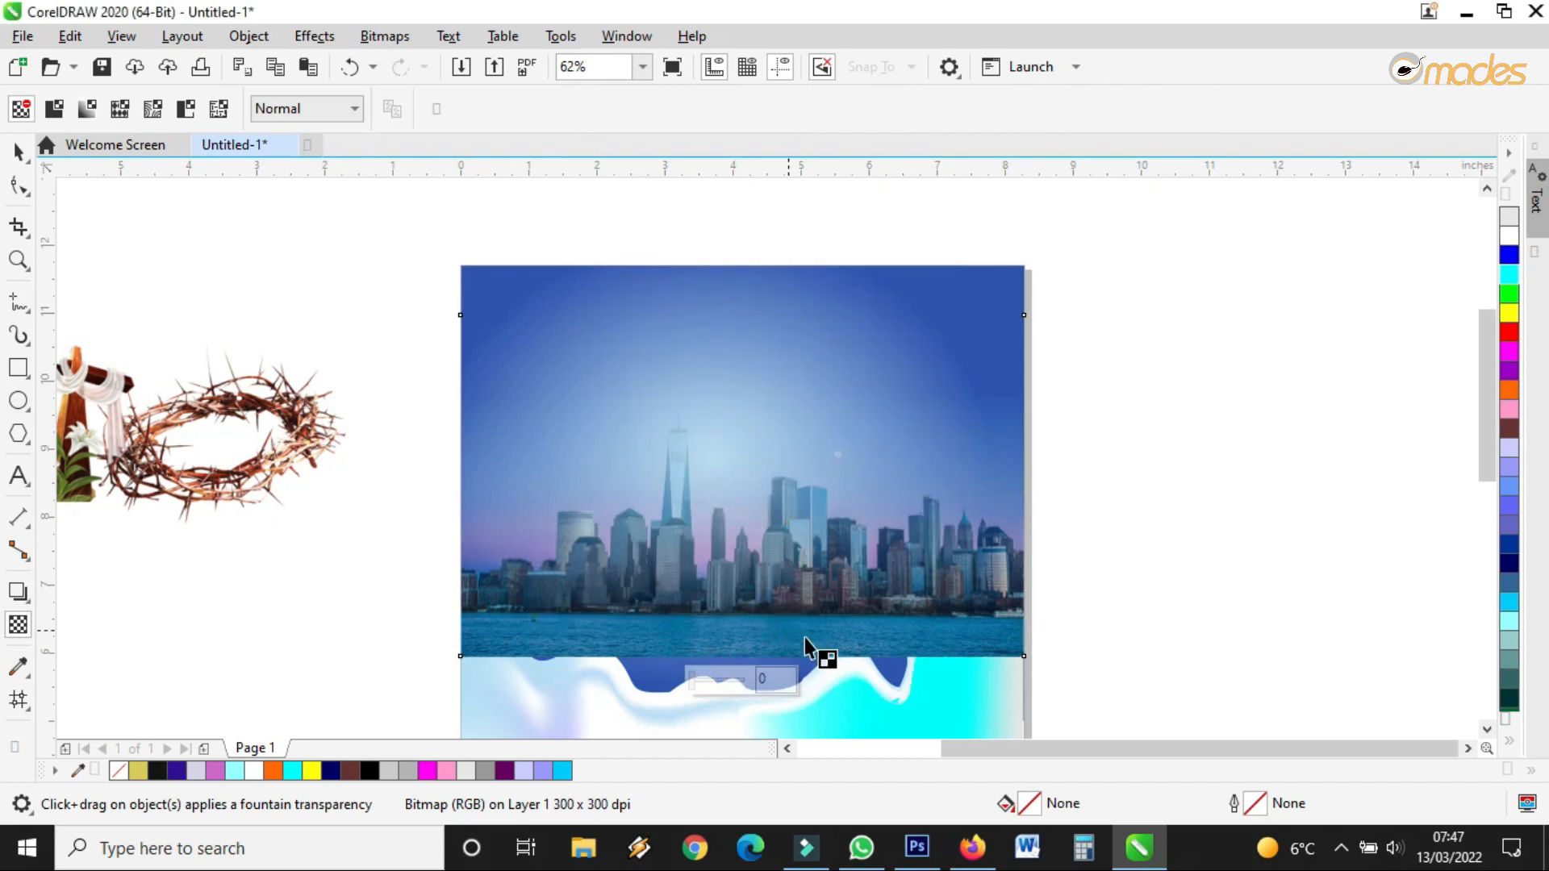
Give the skyline a vertical fountain transparency fade and convert it to a bitmap again
{"action": "left_click_drag", "start_coordinate": [750, 549], "coordinate": [748, 648]}
{"action": "left_click_drag", "start_coordinate": [751, 524], "coordinate": [748, 430]}
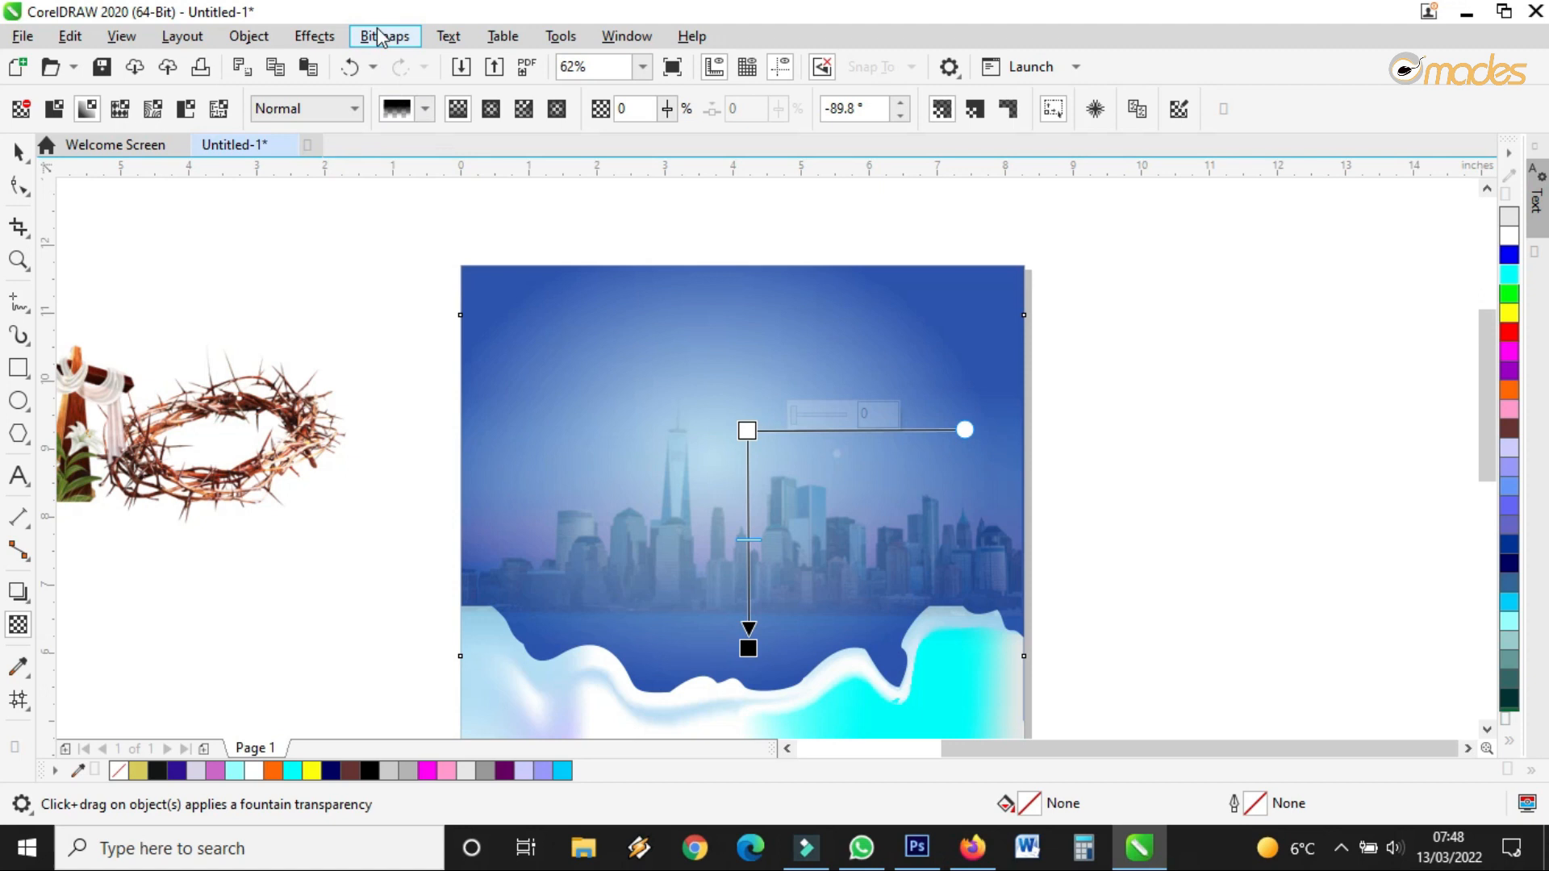
{"action": "left_click", "coordinate": [384, 35]}
{"action": "left_click", "coordinate": [417, 63]}
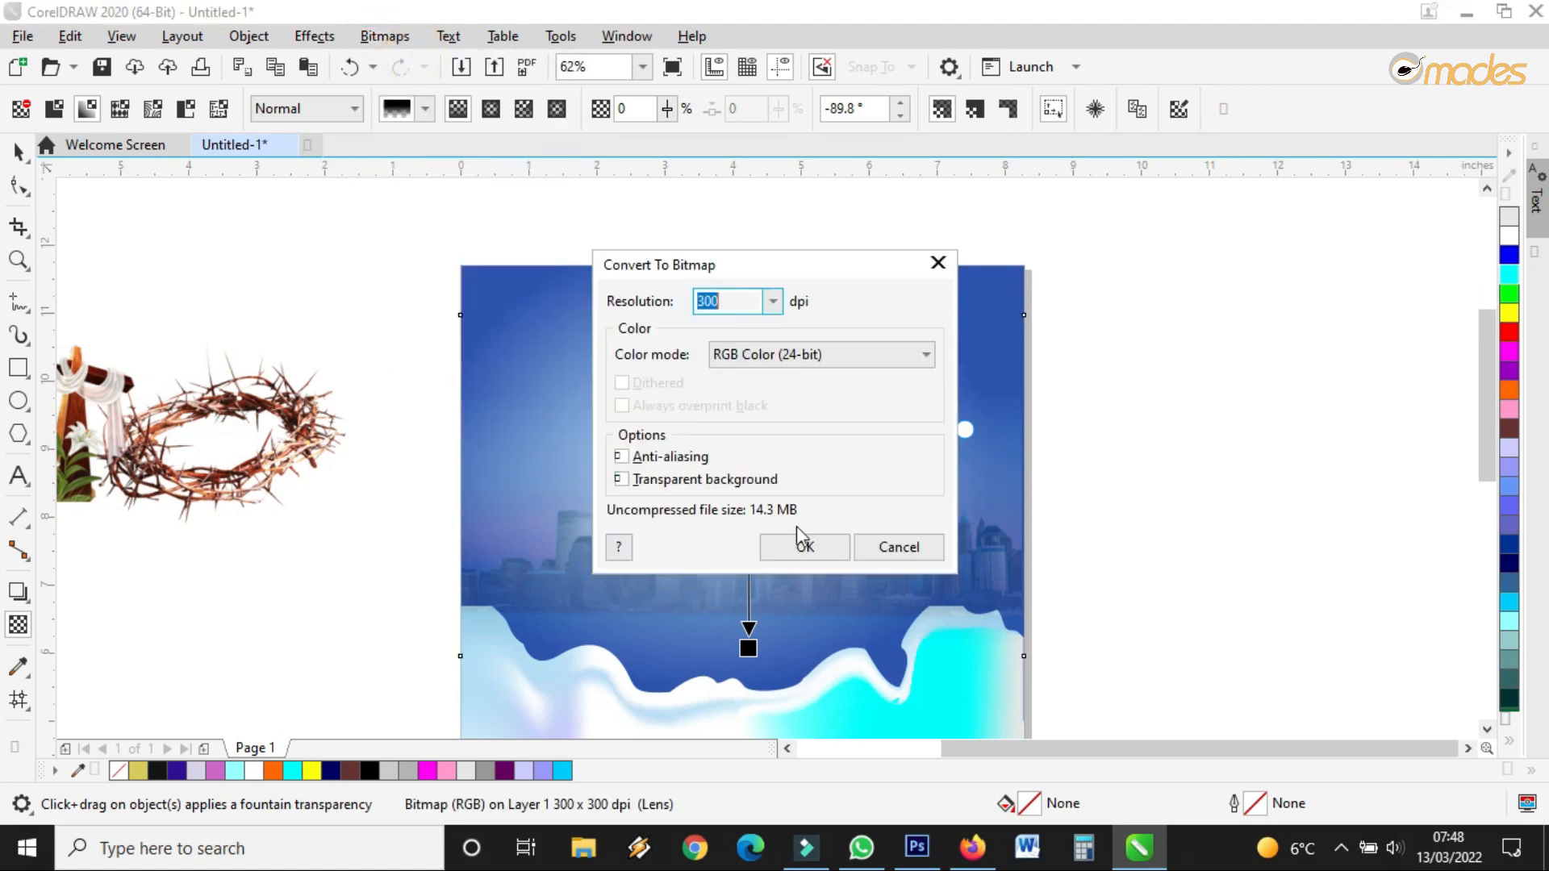
{"action": "left_click", "coordinate": [799, 542]}
Reselect the skyline bitmap with the Pick tool and undo an accidental move of it
{"action": "left_click", "coordinate": [19, 151]}
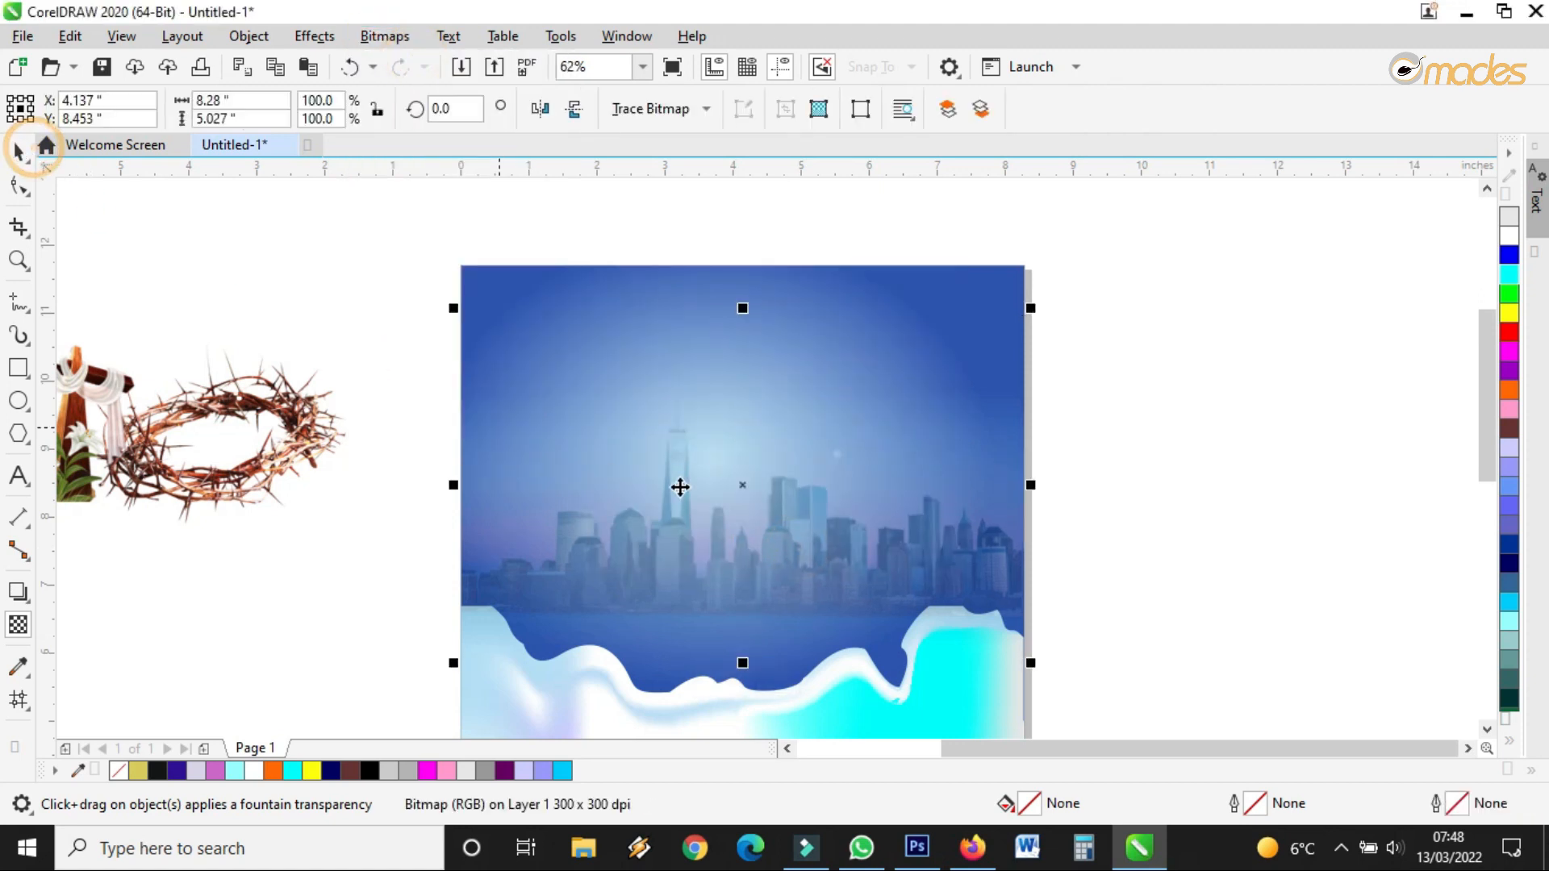
{"action": "left_click", "coordinate": [920, 514]}
{"action": "left_click", "coordinate": [1154, 526]}
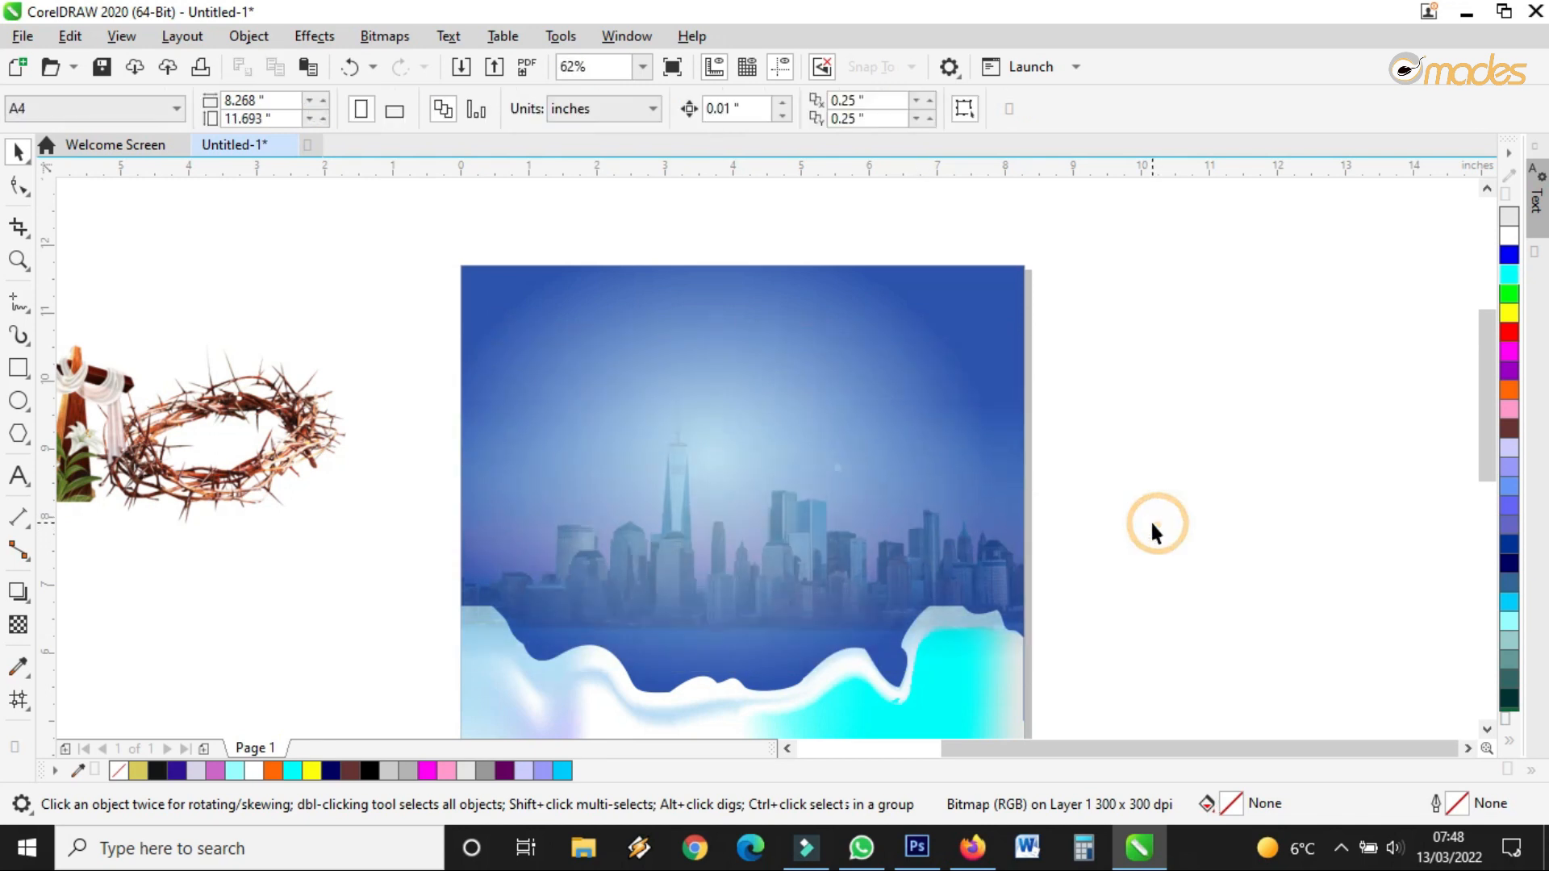
{"action": "scroll", "coordinate": [809, 564], "scroll_direction": "down", "scroll_amount": 1}
{"action": "scroll", "coordinate": [835, 666], "scroll_direction": "up", "scroll_amount": 2}
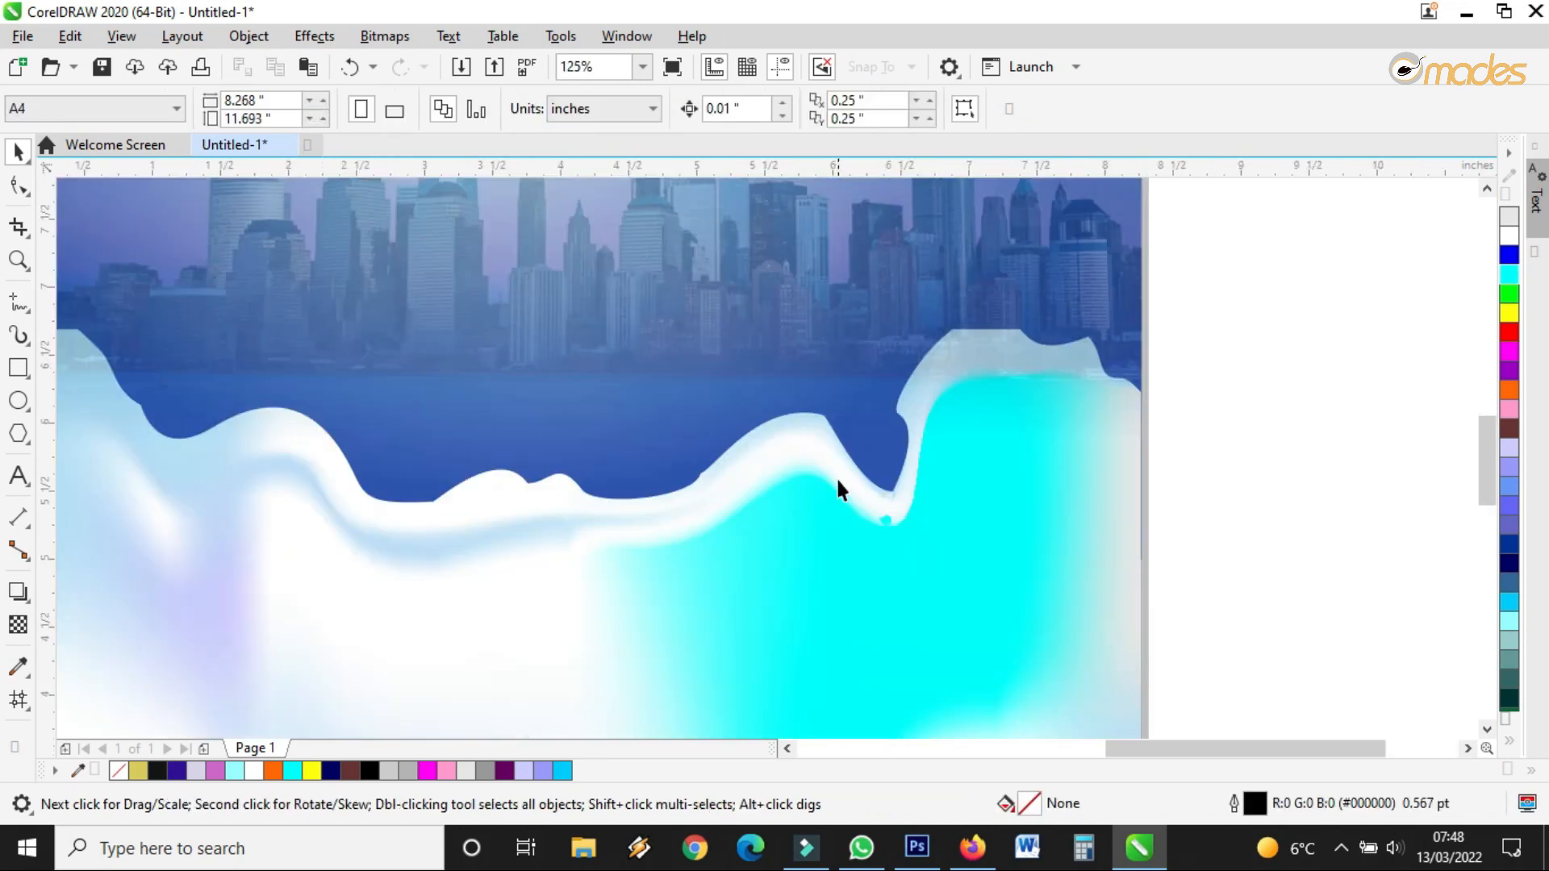
{"action": "left_click", "coordinate": [826, 530]}
{"action": "scroll", "coordinate": [824, 524], "scroll_direction": "down", "scroll_amount": 2}
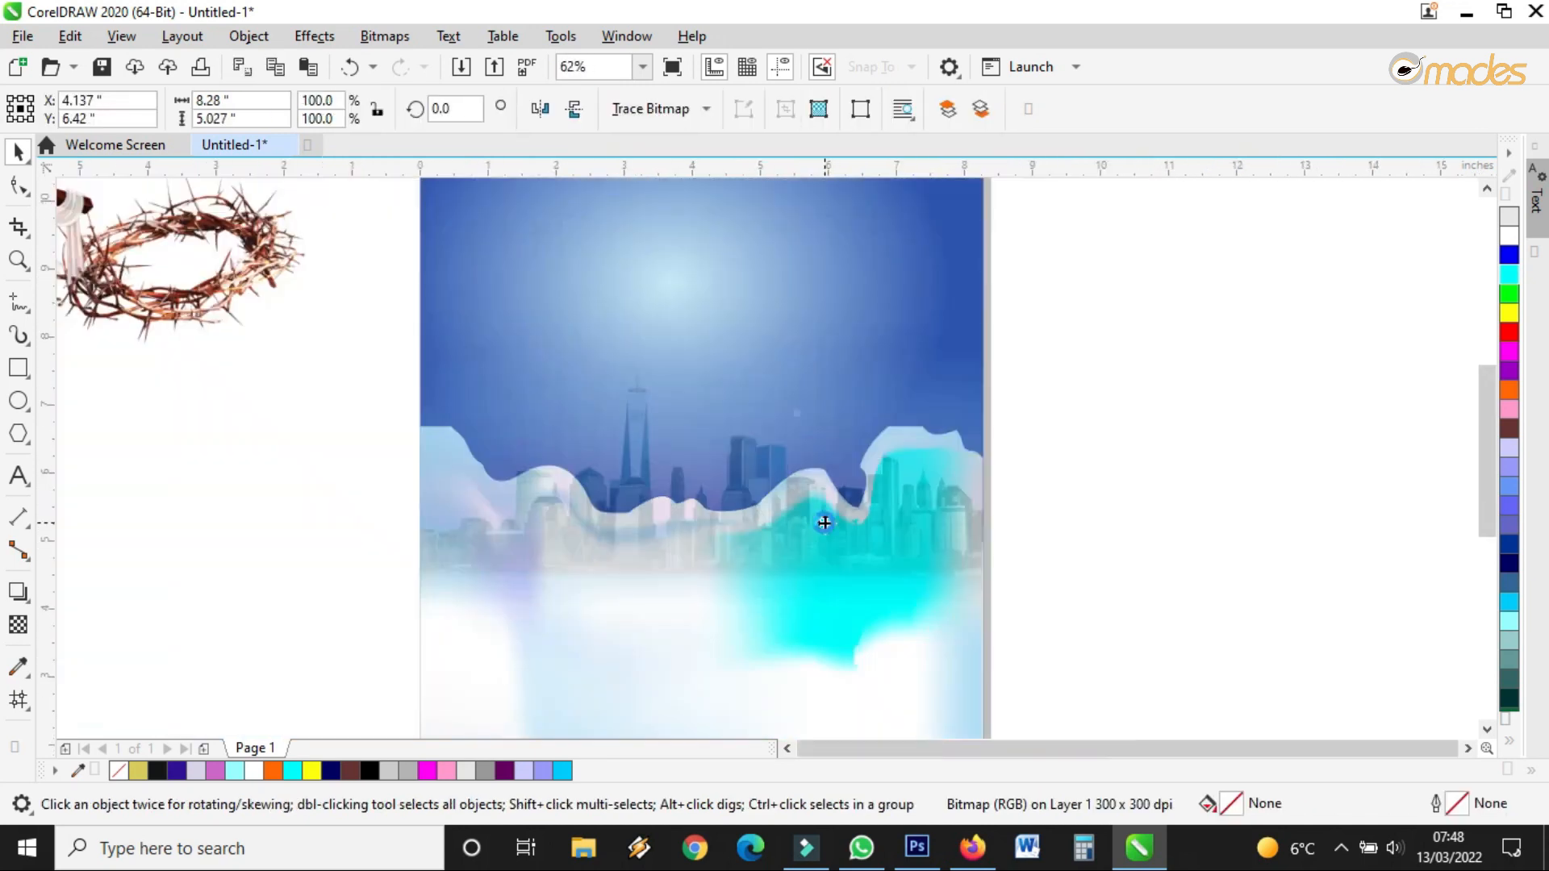
{"action": "left_click", "coordinate": [349, 67]}
{"action": "scroll", "coordinate": [802, 525], "scroll_direction": "up", "scroll_amount": 2}
{"action": "key", "text": "m"}
{"action": "scroll", "coordinate": [827, 545], "scroll_direction": "down", "scroll_amount": 2}
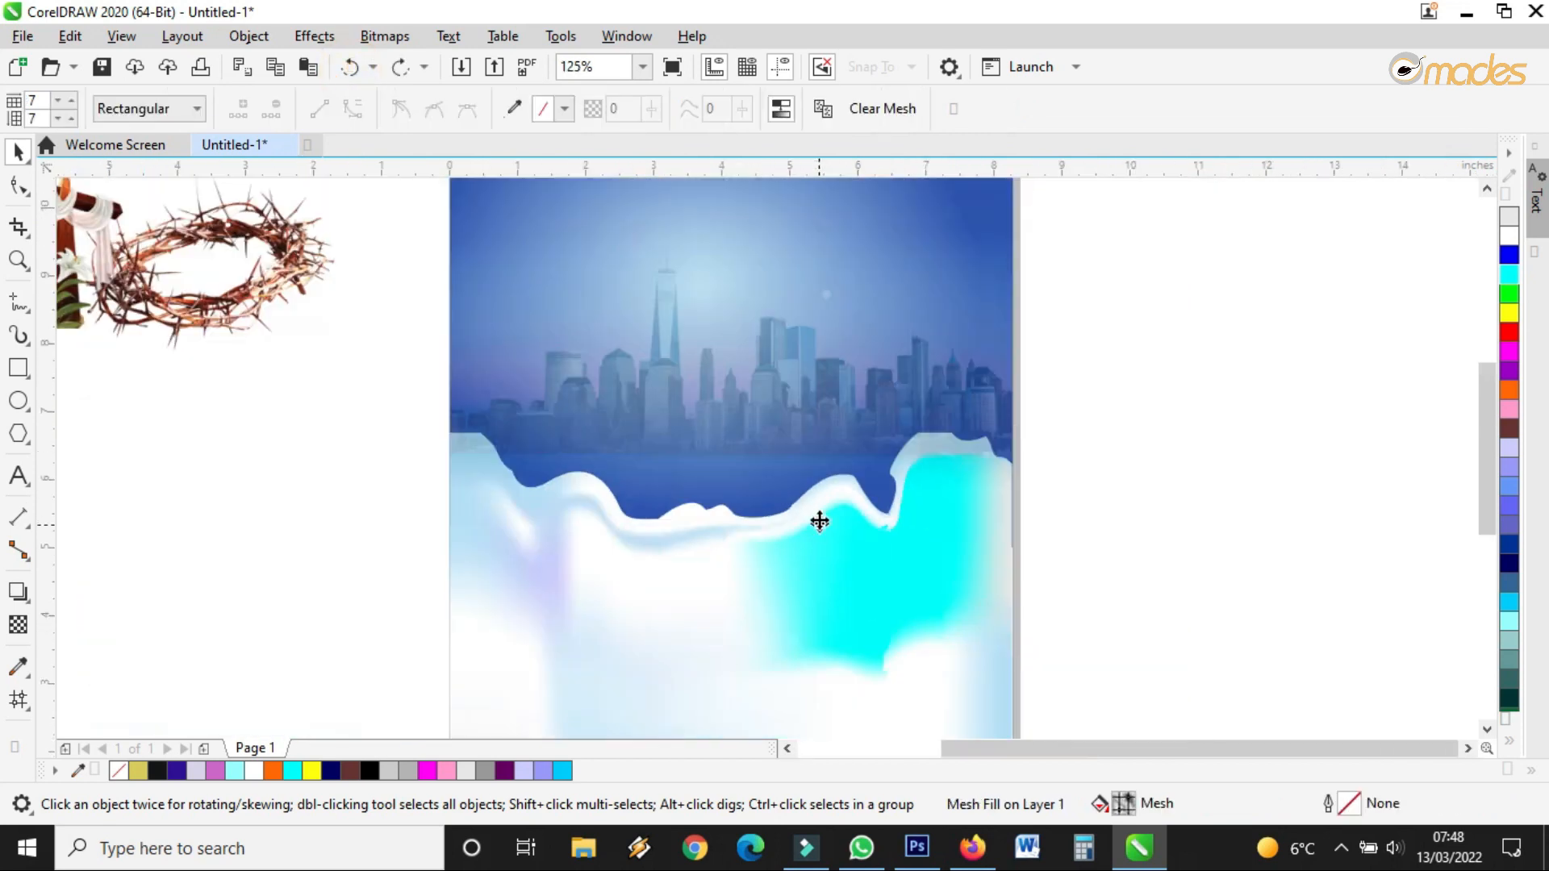
Bring the white-and-cyan wave to the front via Object > Order, then undo that change
{"action": "scroll", "coordinate": [863, 553], "scroll_direction": "up", "scroll_amount": 1}
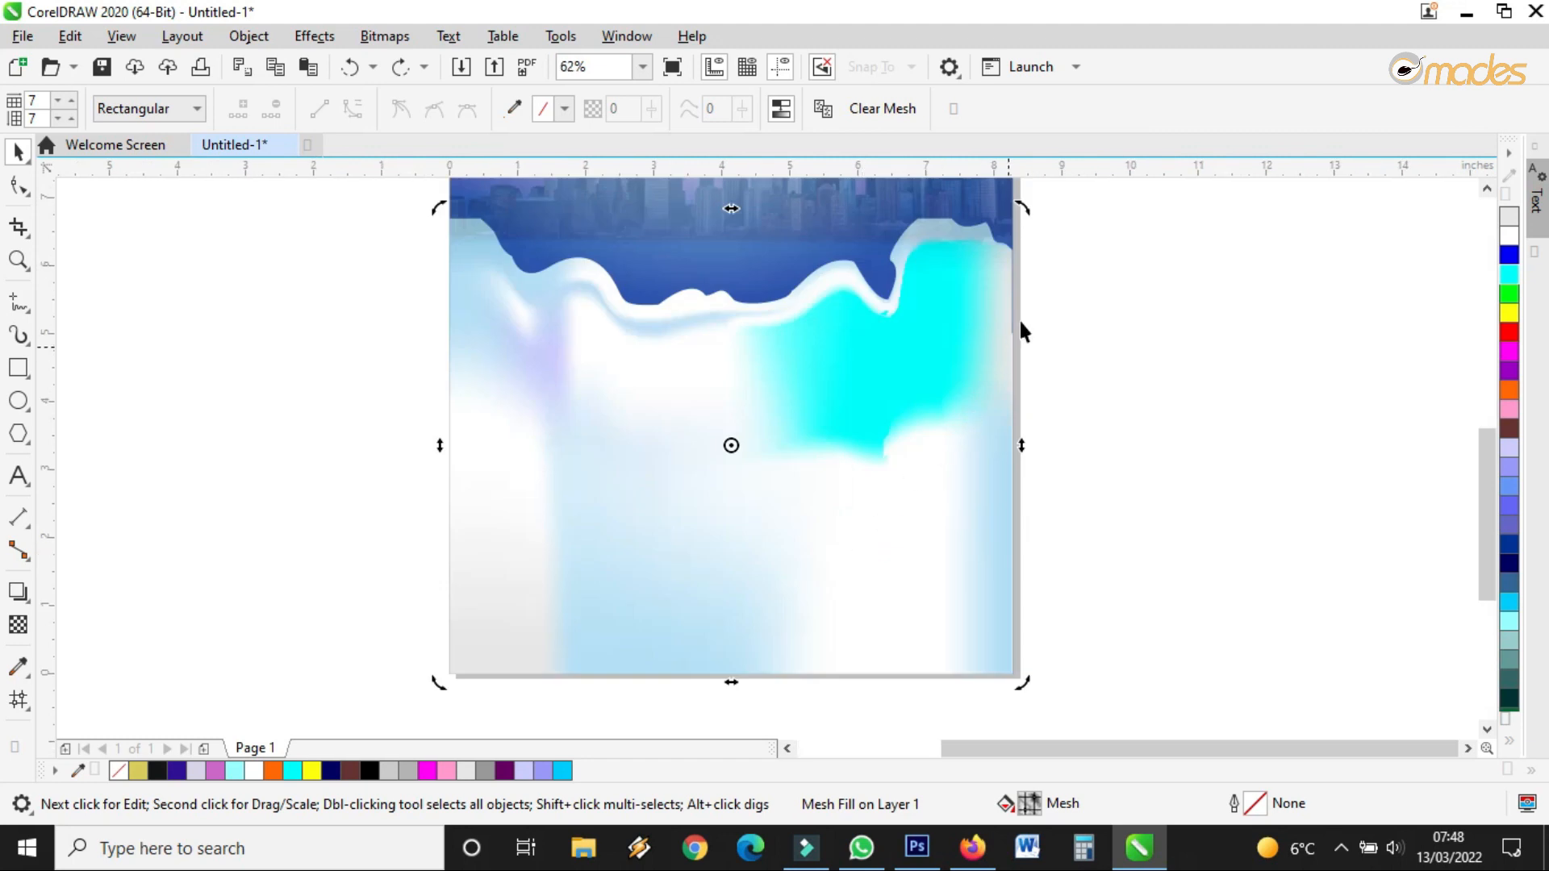
{"action": "left_click", "coordinate": [897, 413]}
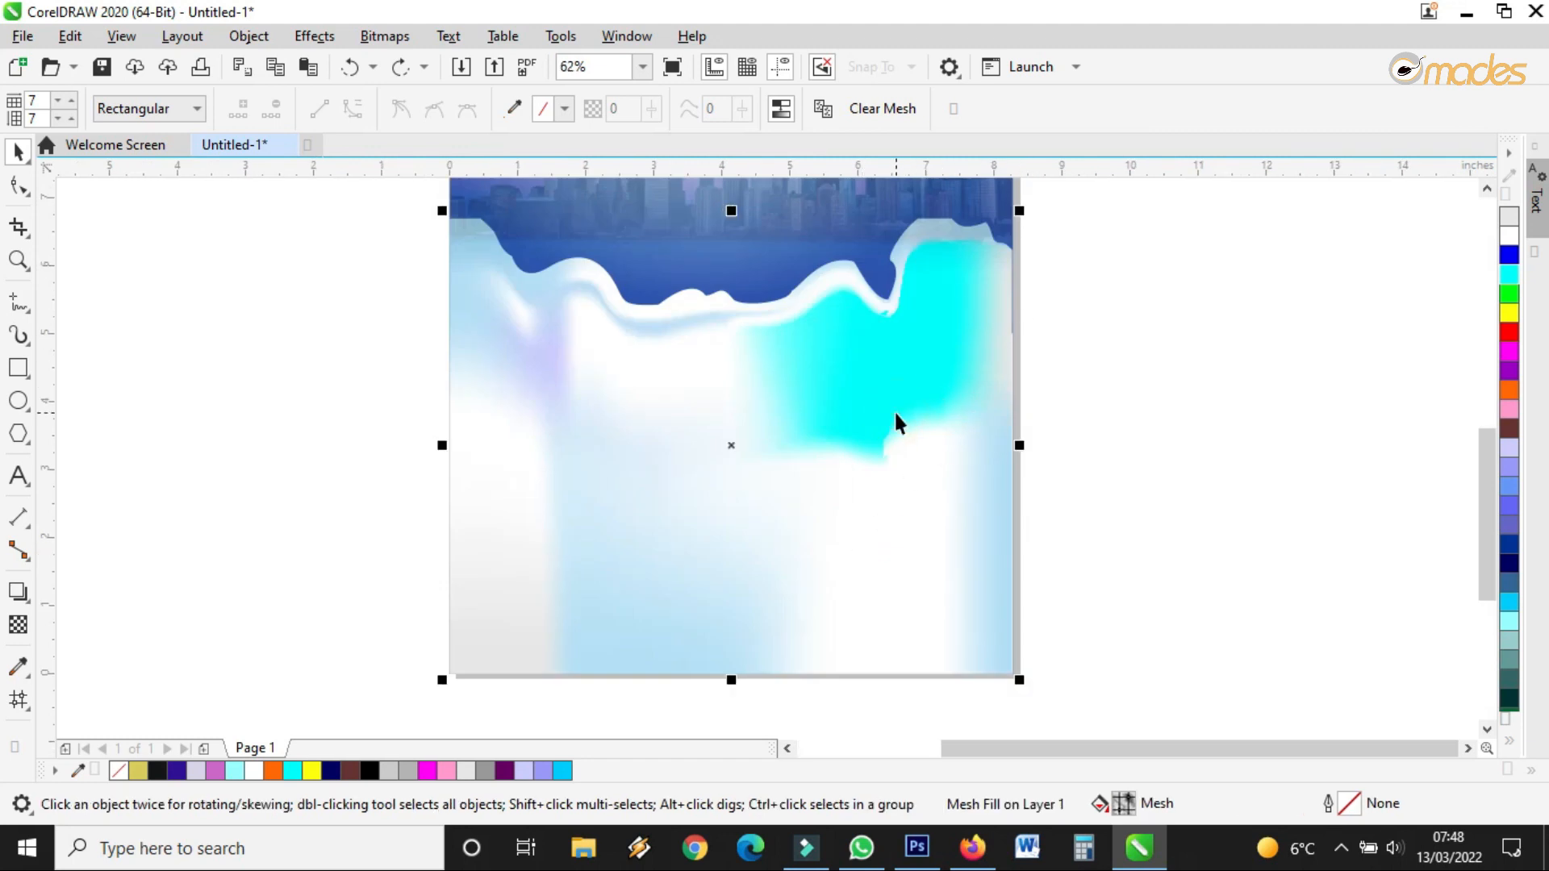
{"action": "left_click", "coordinate": [864, 415]}
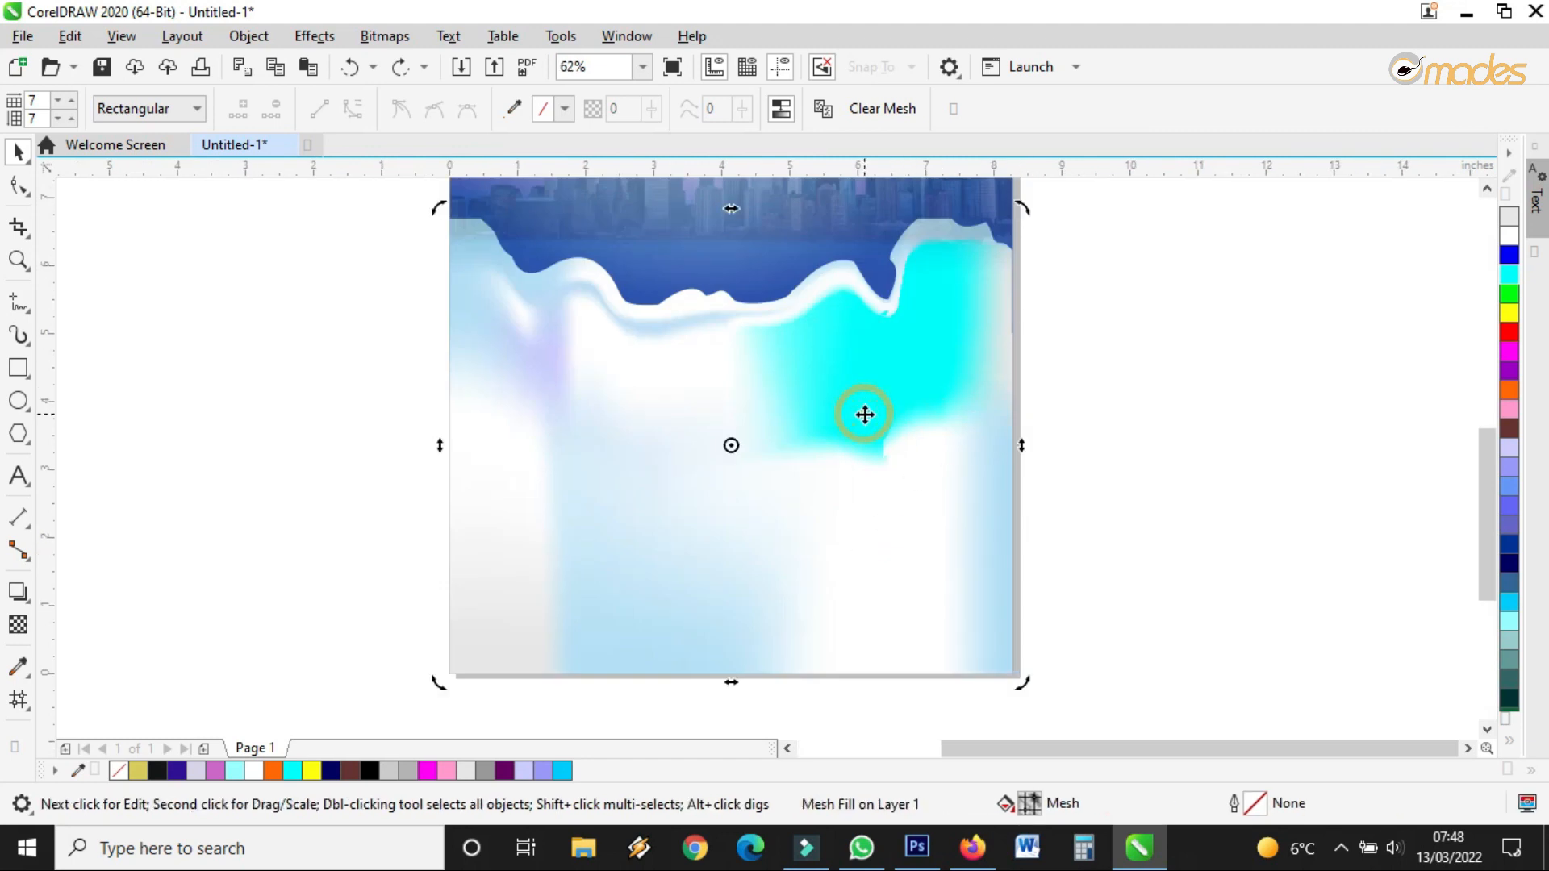
{"action": "left_click", "coordinate": [237, 46]}
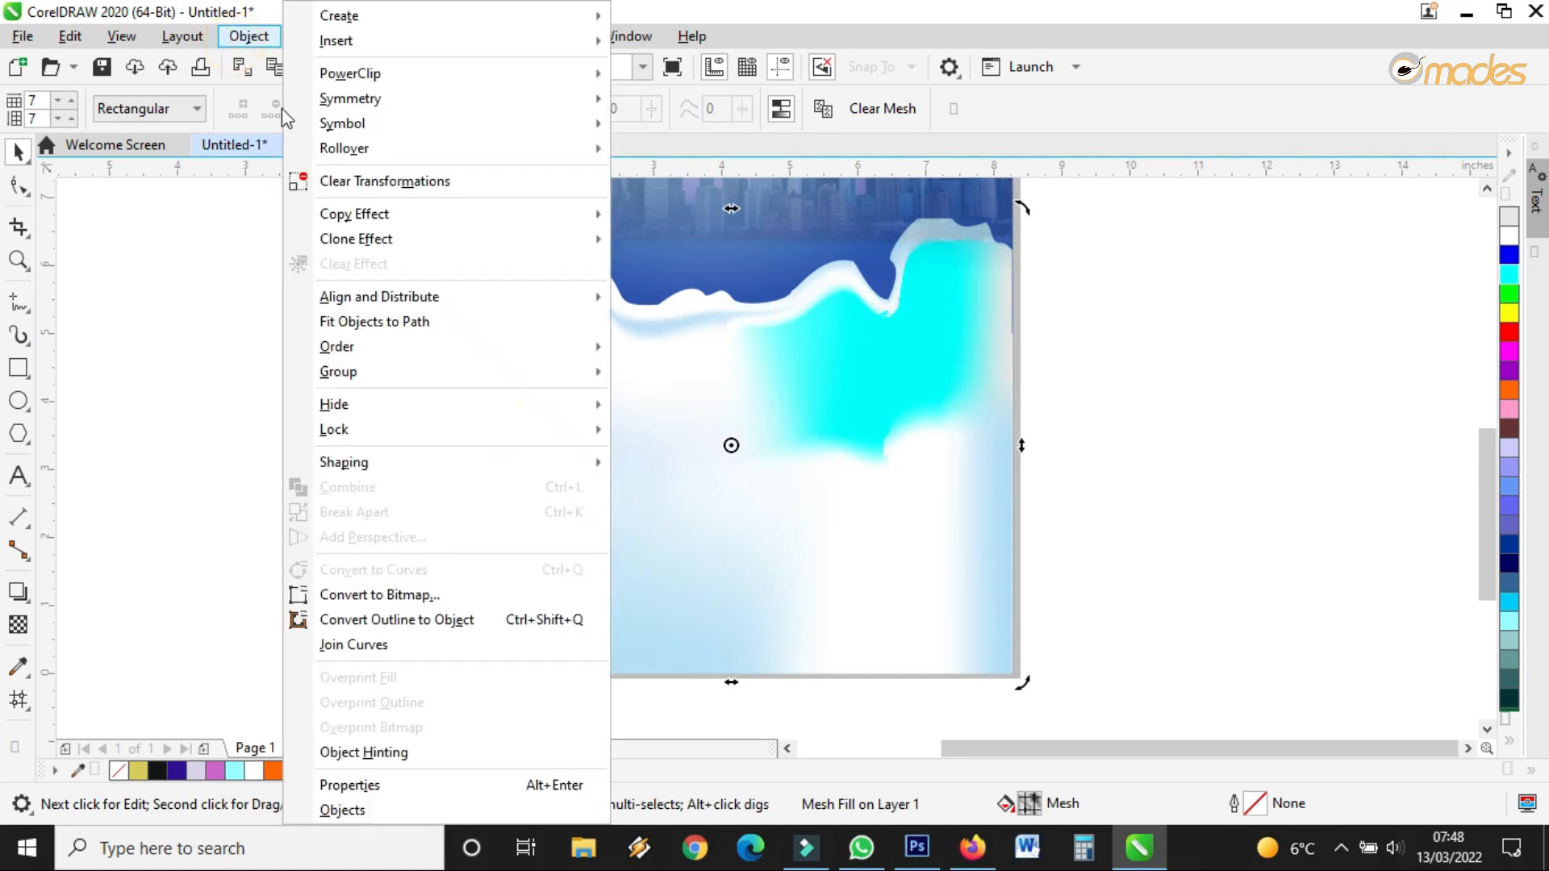
{"action": "mouse_move", "coordinate": [540, 361]}
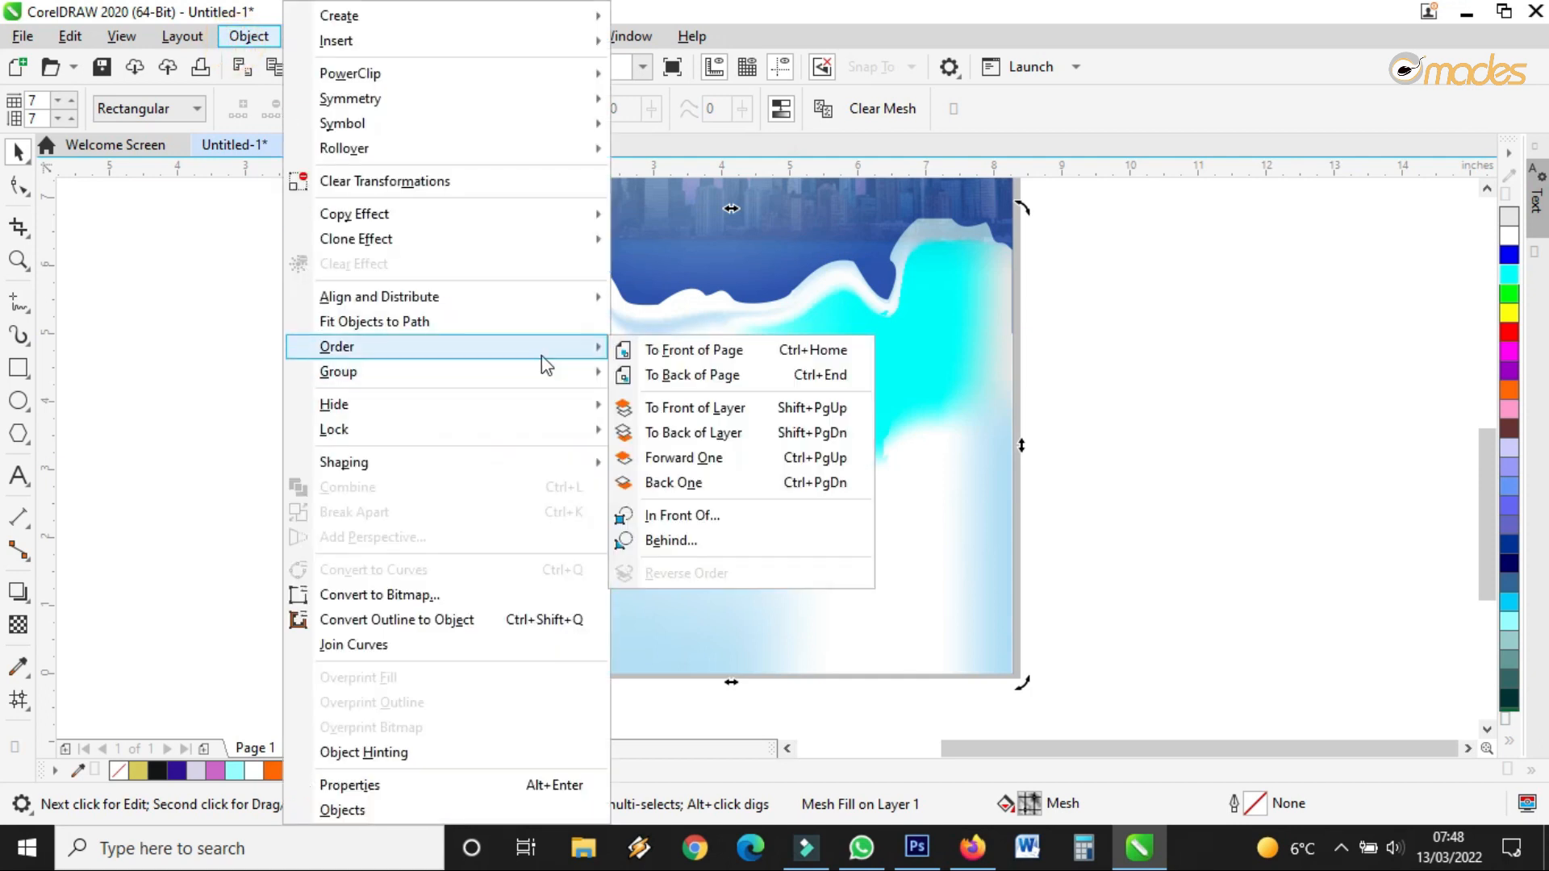
{"action": "left_click", "coordinate": [696, 351]}
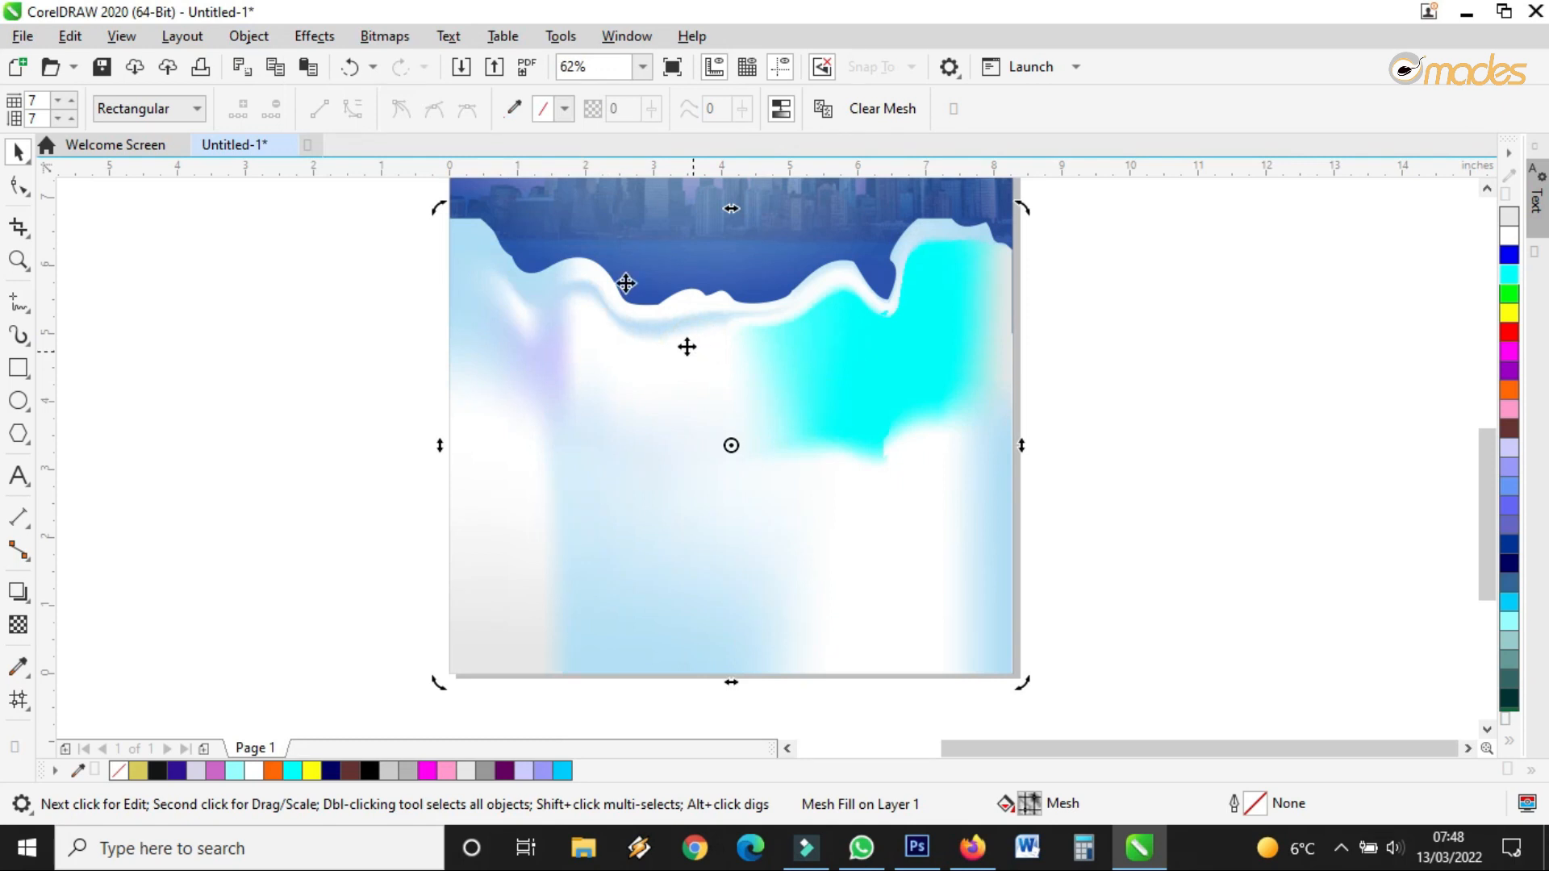
{"action": "left_click", "coordinate": [349, 66]}
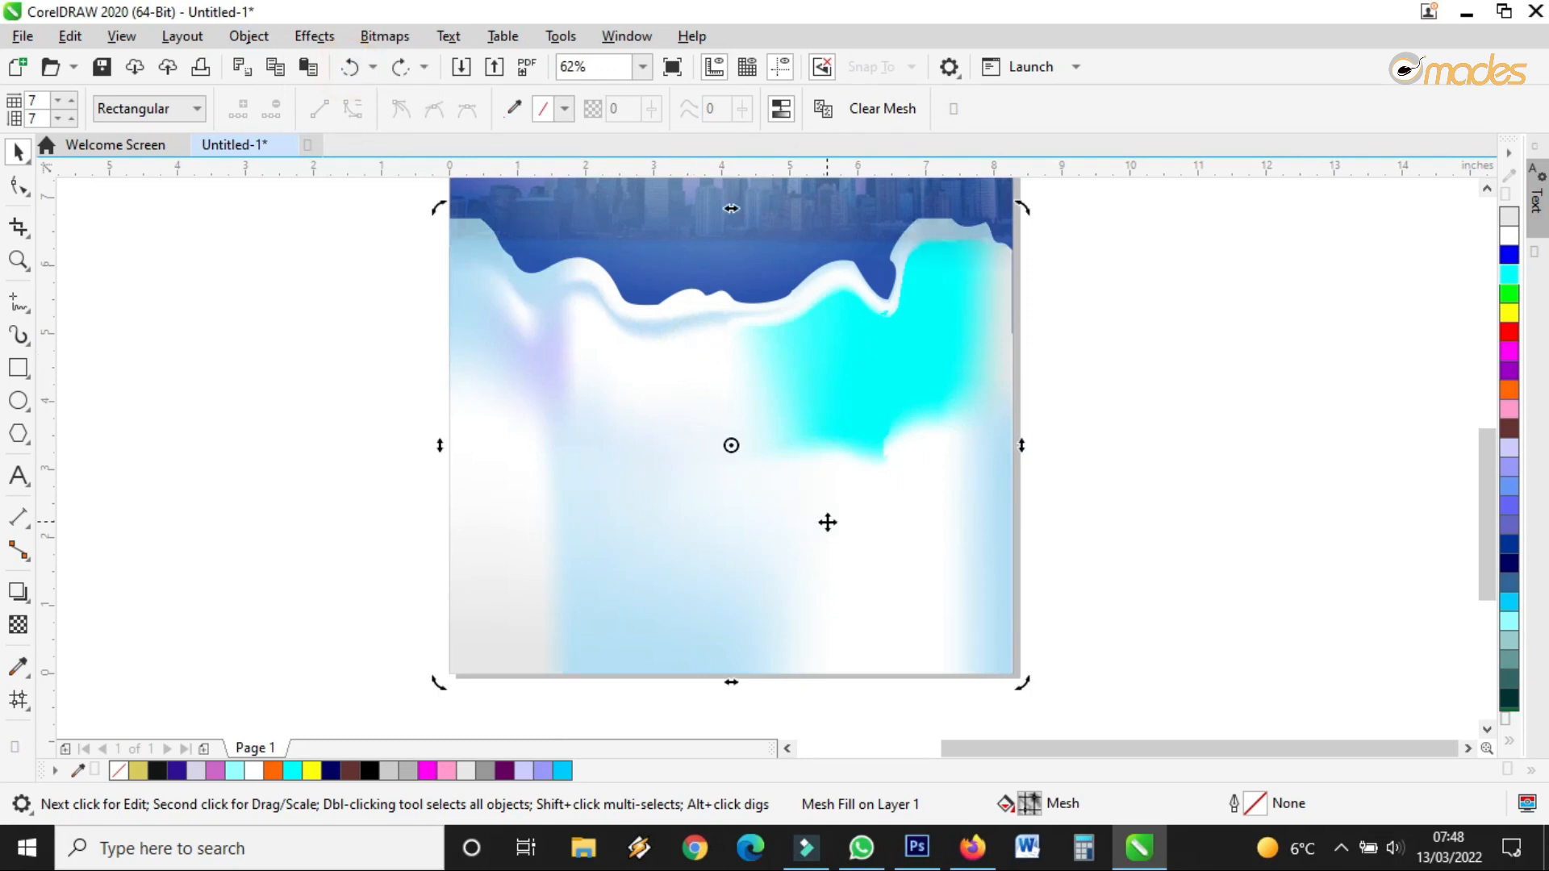
Move the wave shape to the front of the page through its right-click Order menu
{"action": "right_click", "coordinate": [804, 428]}
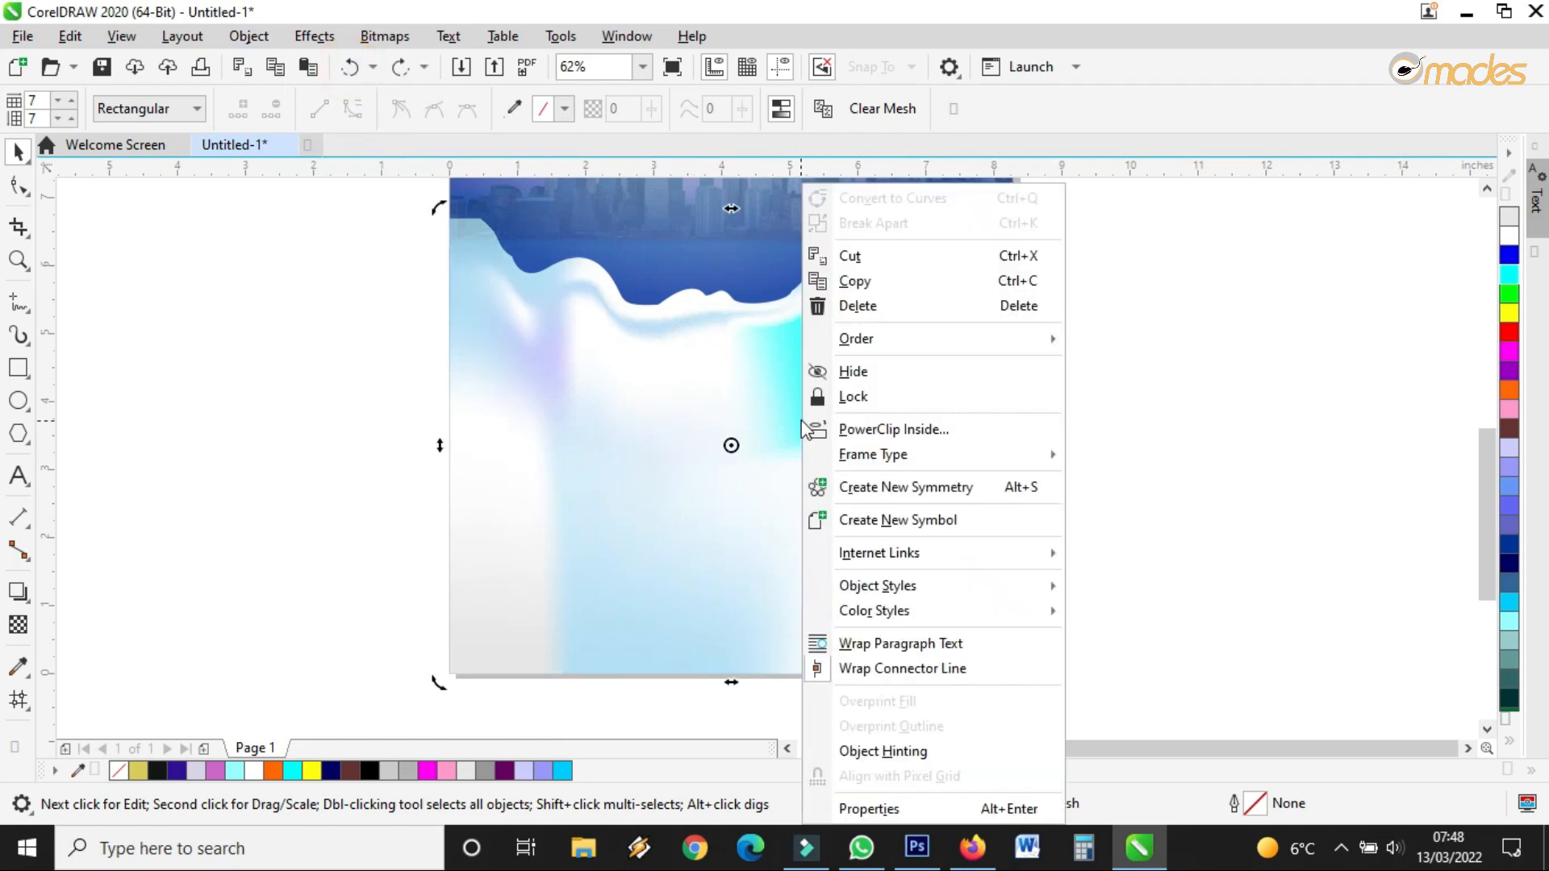
{"action": "mouse_move", "coordinate": [910, 339]}
{"action": "left_click", "coordinate": [1082, 342]}
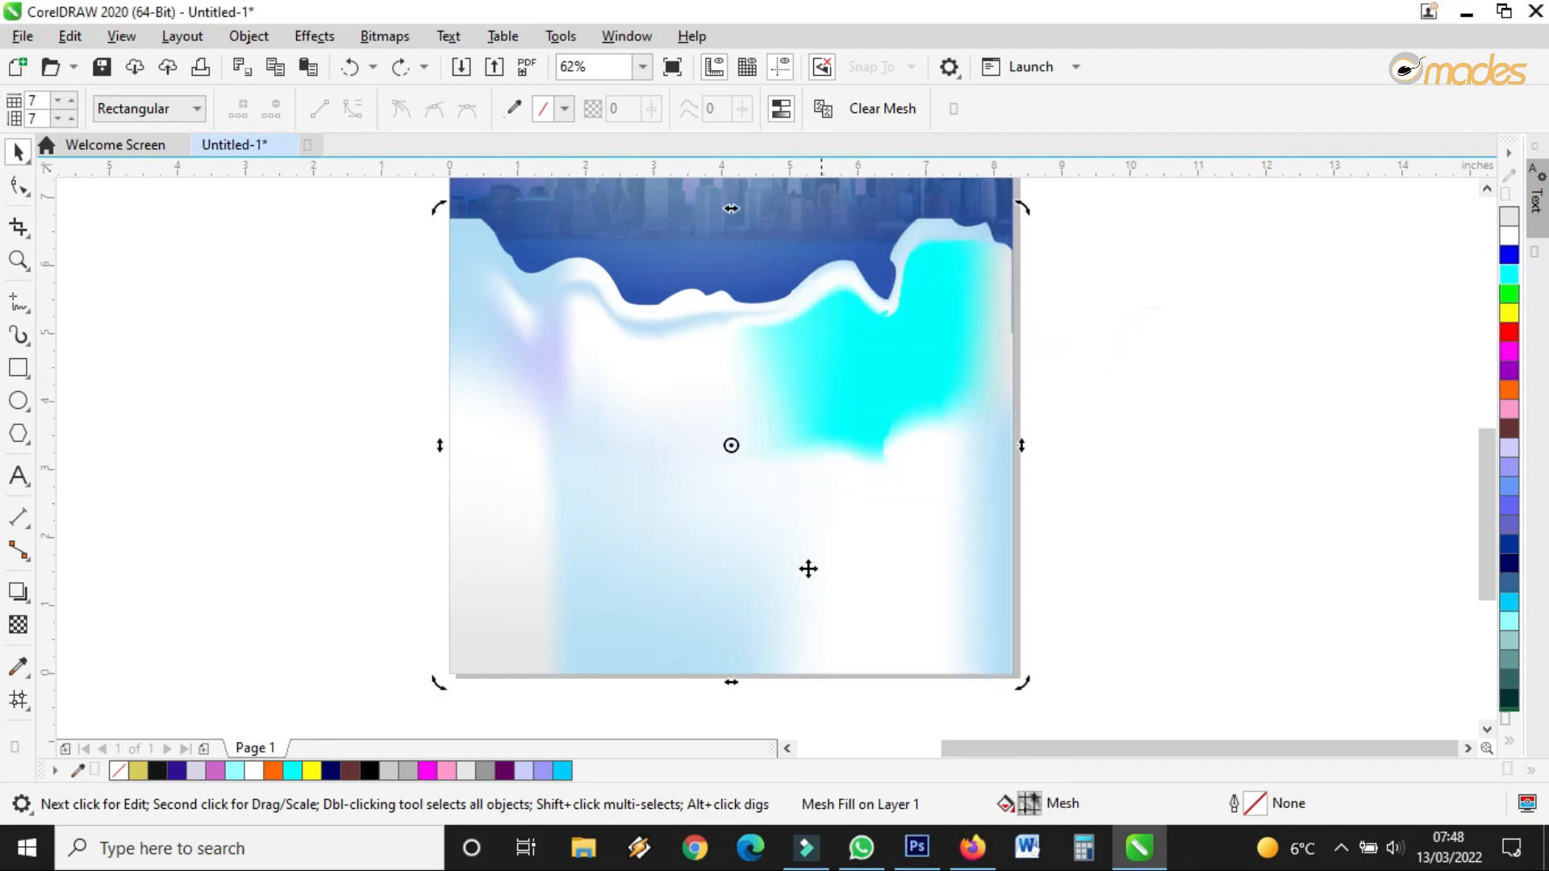
{"action": "scroll", "coordinate": [808, 569], "scroll_direction": "down", "scroll_amount": 2}
{"action": "left_click", "coordinate": [997, 445]}
{"action": "scroll", "coordinate": [814, 456], "scroll_direction": "up", "scroll_amount": 2}
Drag the wave's top edge lower and stretch the blue background rectangle further down the page
{"action": "left_click", "coordinate": [837, 434]}
{"action": "scroll", "coordinate": [831, 435], "scroll_direction": "down", "scroll_amount": 1}
{"action": "left_click", "coordinate": [799, 601]}
{"action": "left_click_drag", "start_coordinate": [772, 487], "coordinate": [786, 526]}
{"action": "scroll", "coordinate": [785, 526], "scroll_direction": "up", "scroll_amount": 1}
{"action": "left_click", "coordinate": [773, 551]}
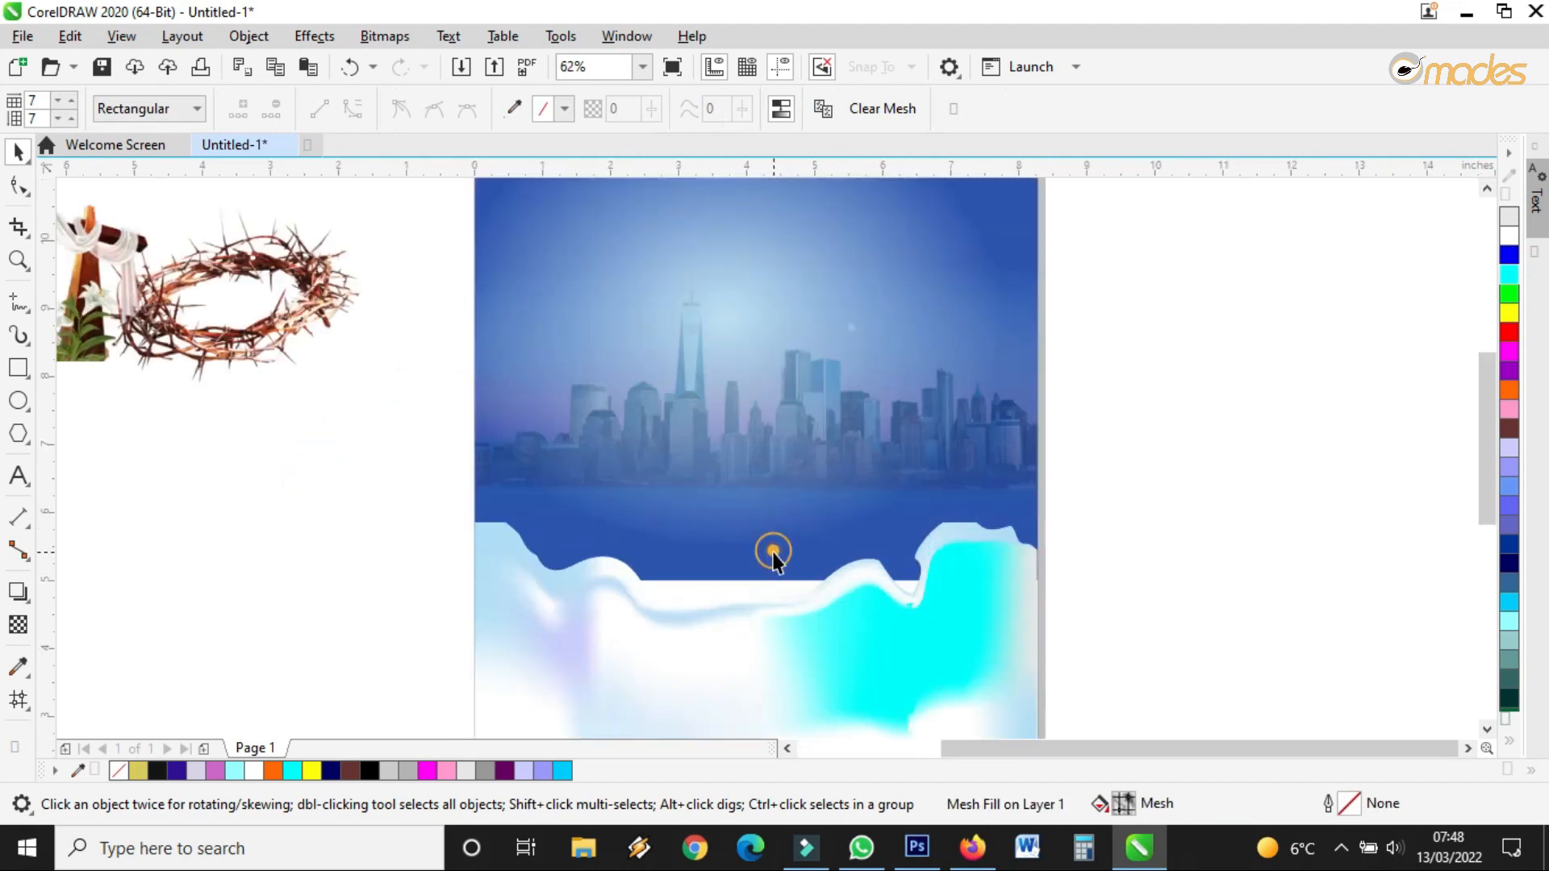
{"action": "left_click_drag", "start_coordinate": [756, 587], "coordinate": [755, 676]}
{"action": "left_click", "coordinate": [803, 419]}
Lower the skyline slightly, then place the cross with lilies and enlarge it to 6.192 × 6.457 inches
{"action": "left_click_drag", "start_coordinate": [794, 418], "coordinate": [792, 444]}
{"action": "scroll", "coordinate": [794, 444], "scroll_direction": "down", "scroll_amount": 1}
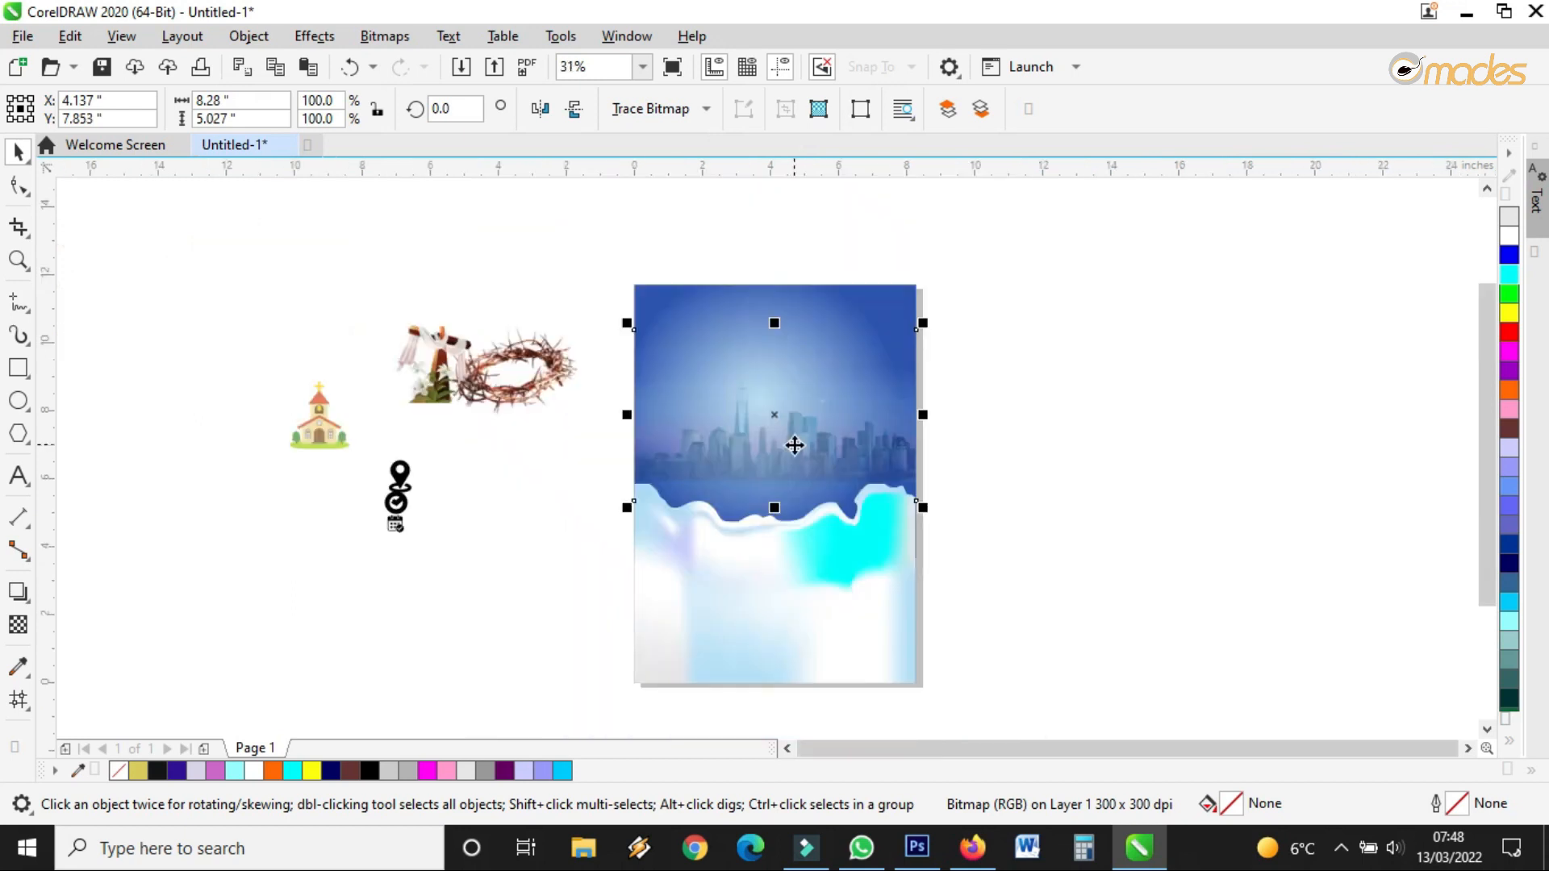
{"action": "left_click_drag", "start_coordinate": [433, 349], "coordinate": [928, 303]}
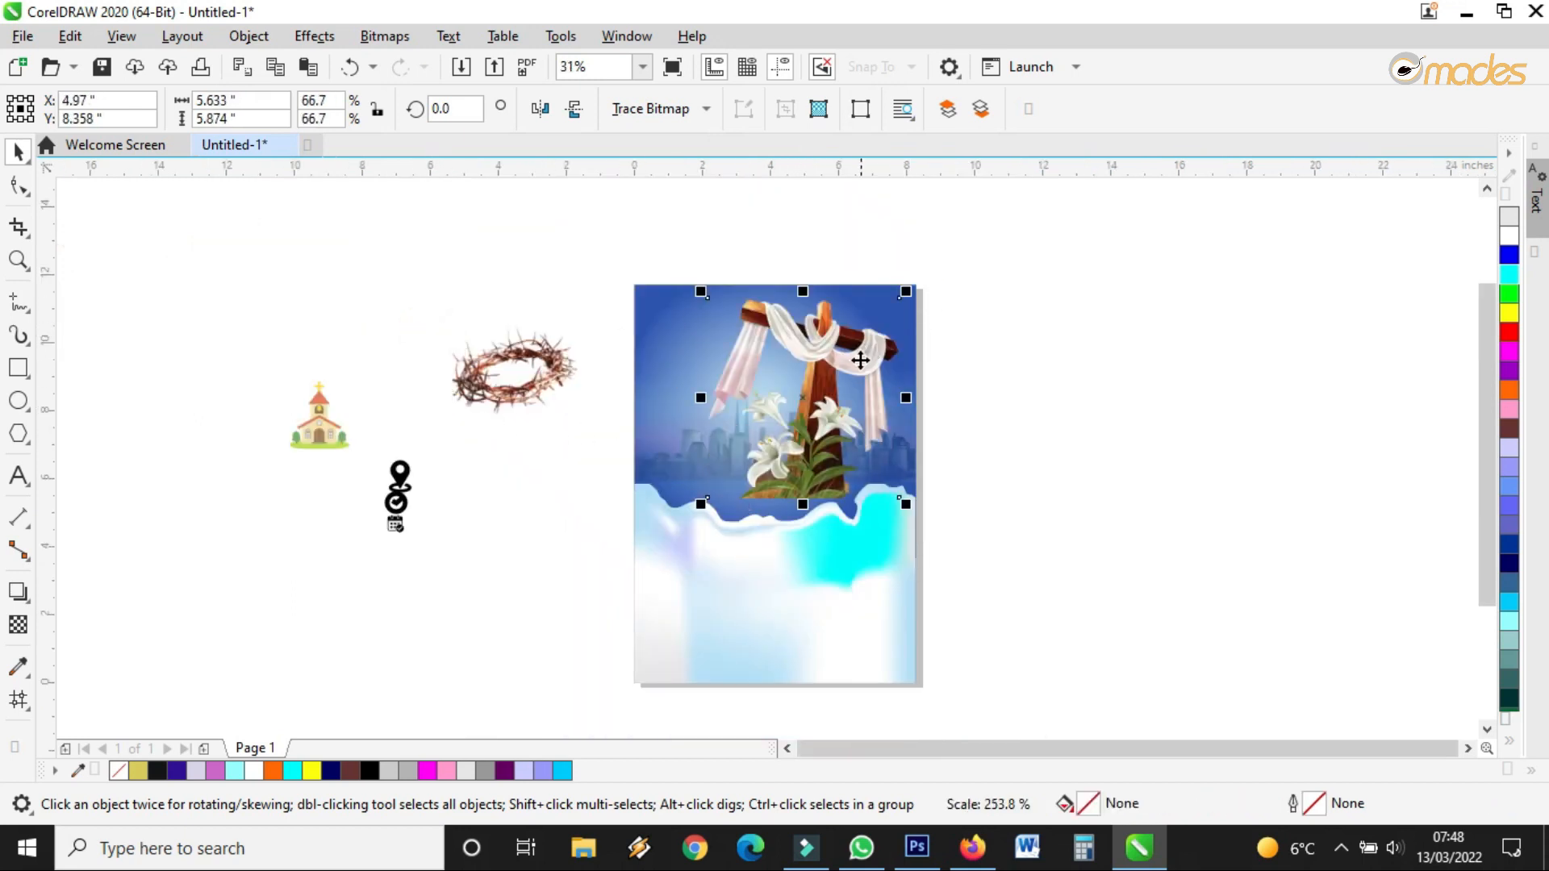
{"action": "scroll", "coordinate": [874, 368], "scroll_direction": "up", "scroll_amount": 1}
{"action": "left_click_drag", "start_coordinate": [752, 386], "coordinate": [681, 456]}
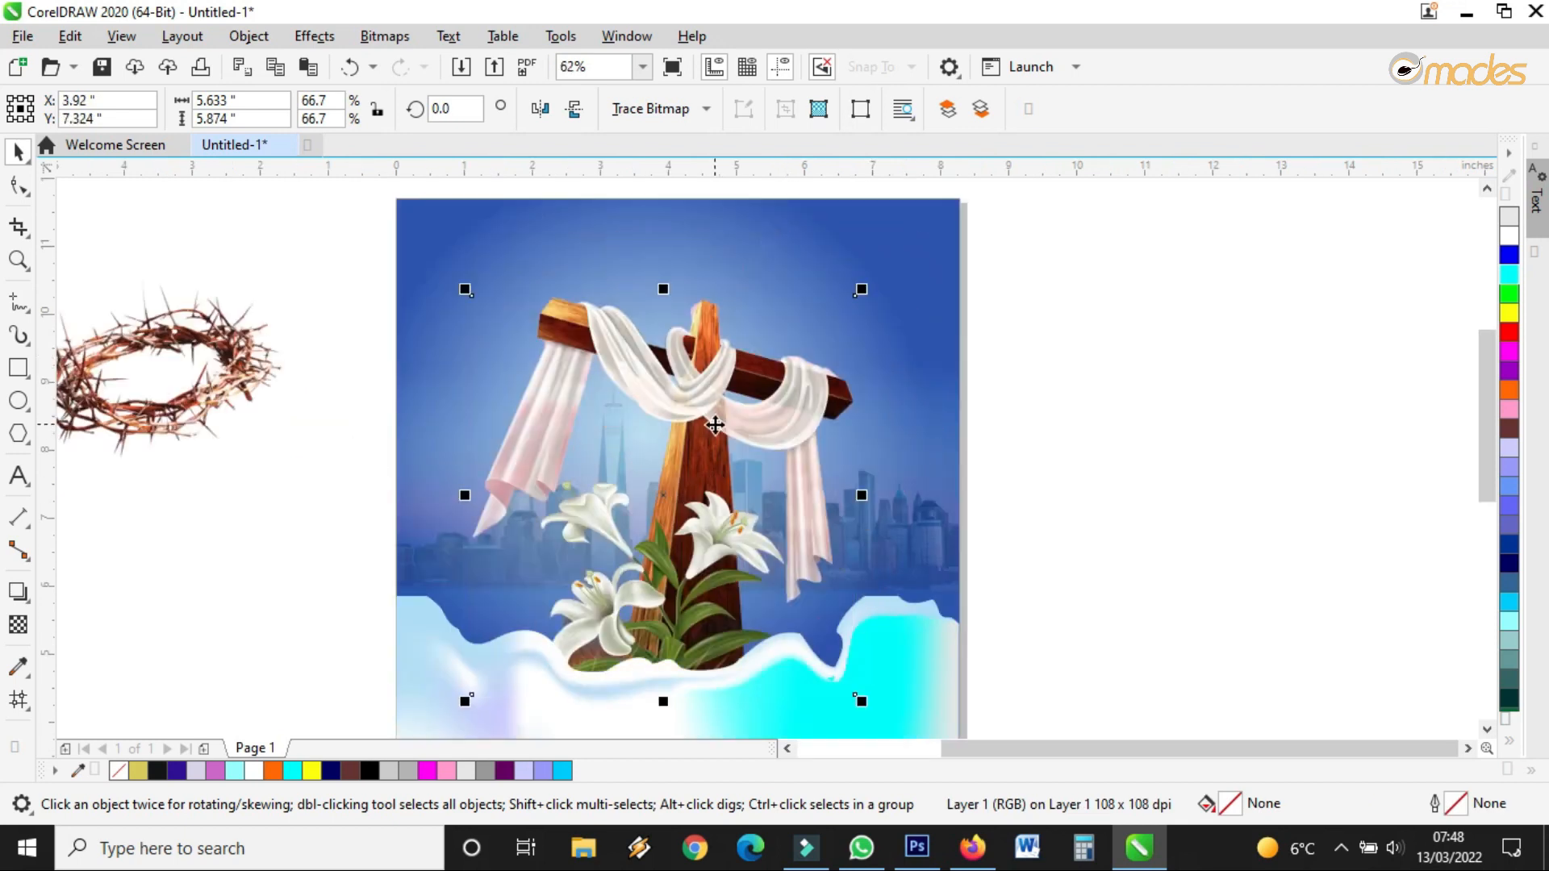
{"action": "scroll", "coordinate": [716, 425], "scroll_direction": "down", "scroll_amount": 1}
{"action": "left_click_drag", "start_coordinate": [791, 355], "coordinate": [812, 333]}
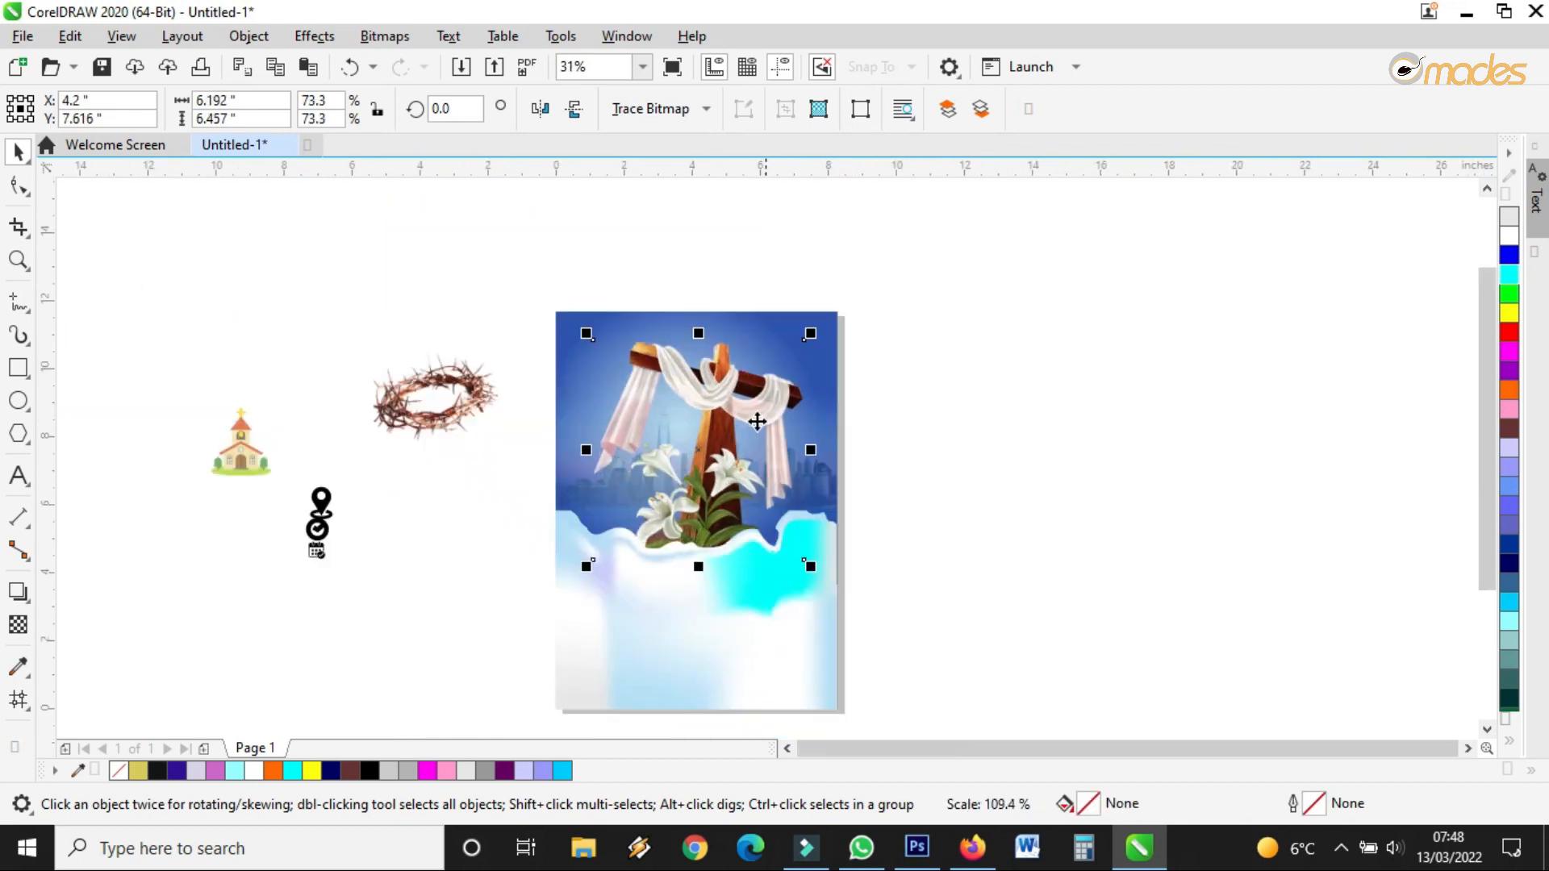
{"action": "scroll", "coordinate": [721, 448], "scroll_direction": "up", "scroll_amount": 1}
{"action": "left_click_drag", "start_coordinate": [730, 389], "coordinate": [718, 401]}
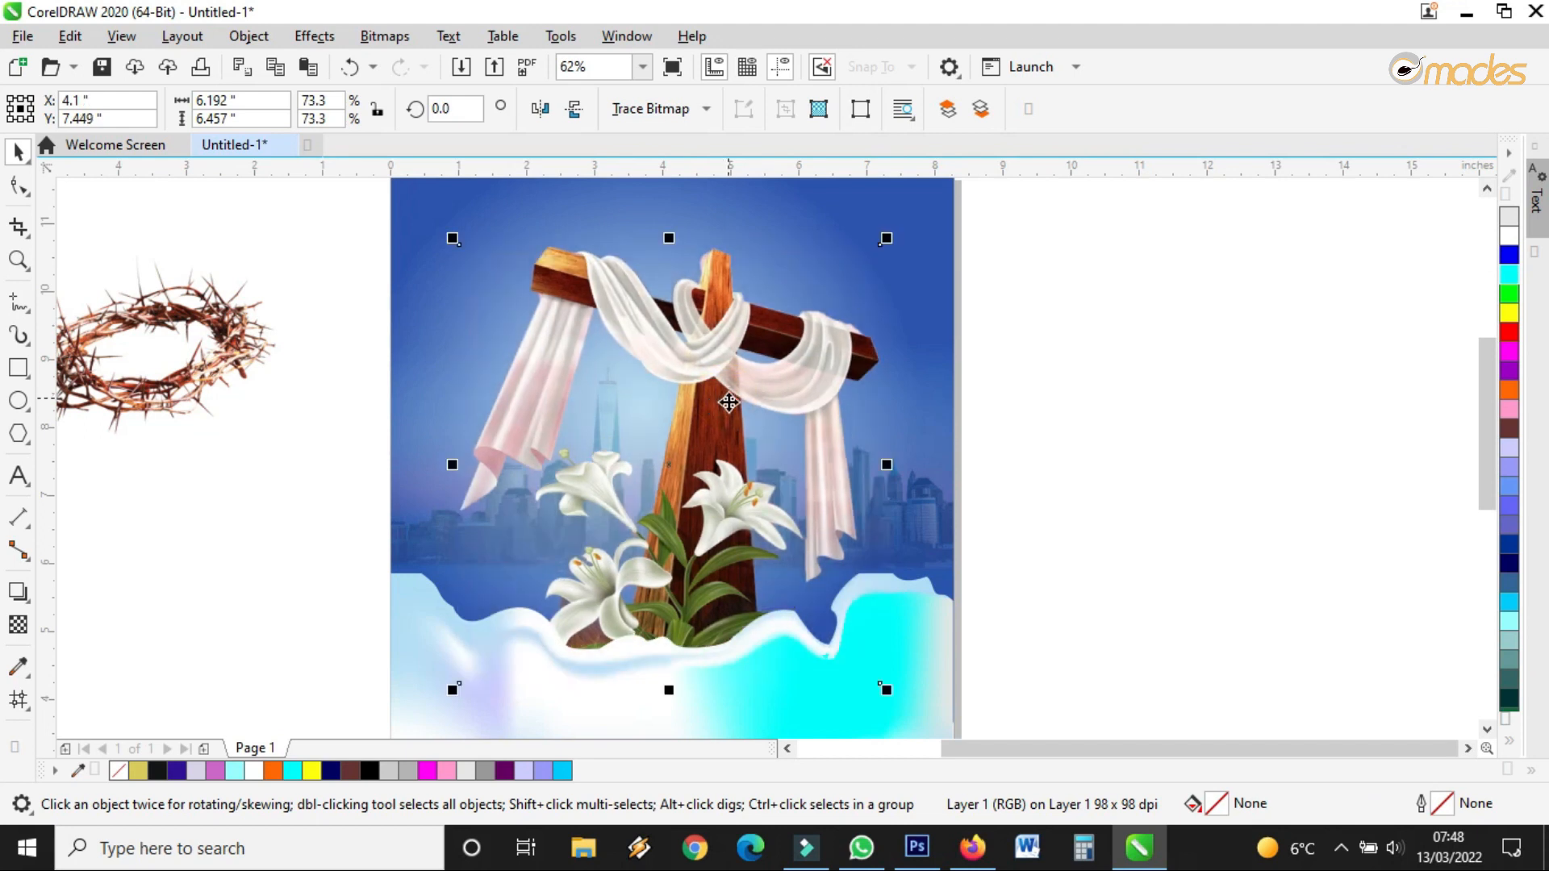
{"action": "scroll", "coordinate": [855, 472], "scroll_direction": "down", "scroll_amount": 1}
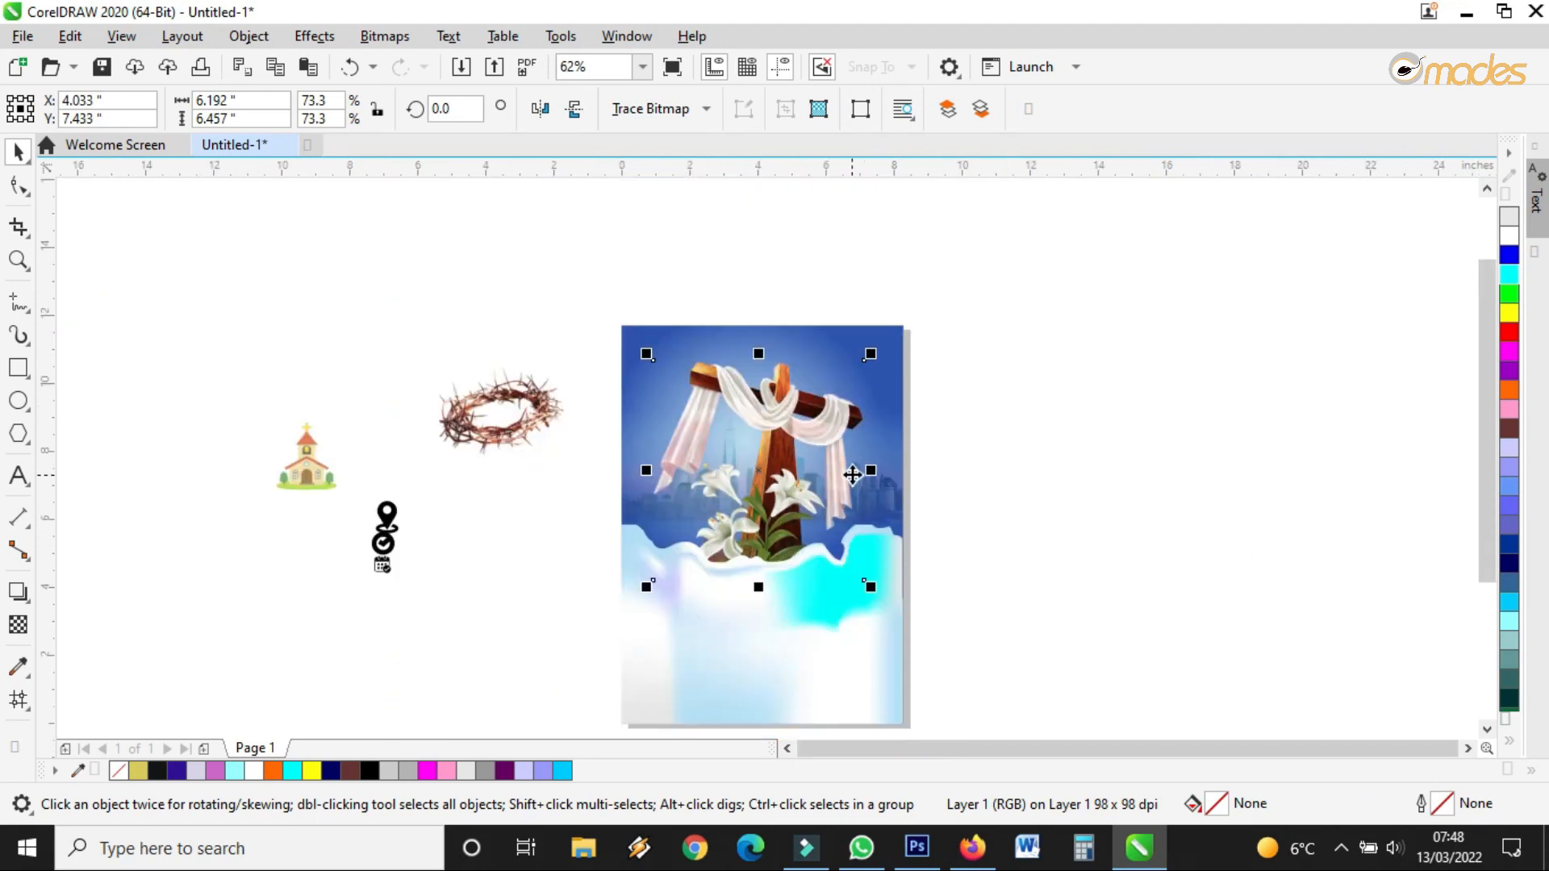
{"action": "scroll", "coordinate": [852, 450], "scroll_direction": "up", "scroll_amount": 1}
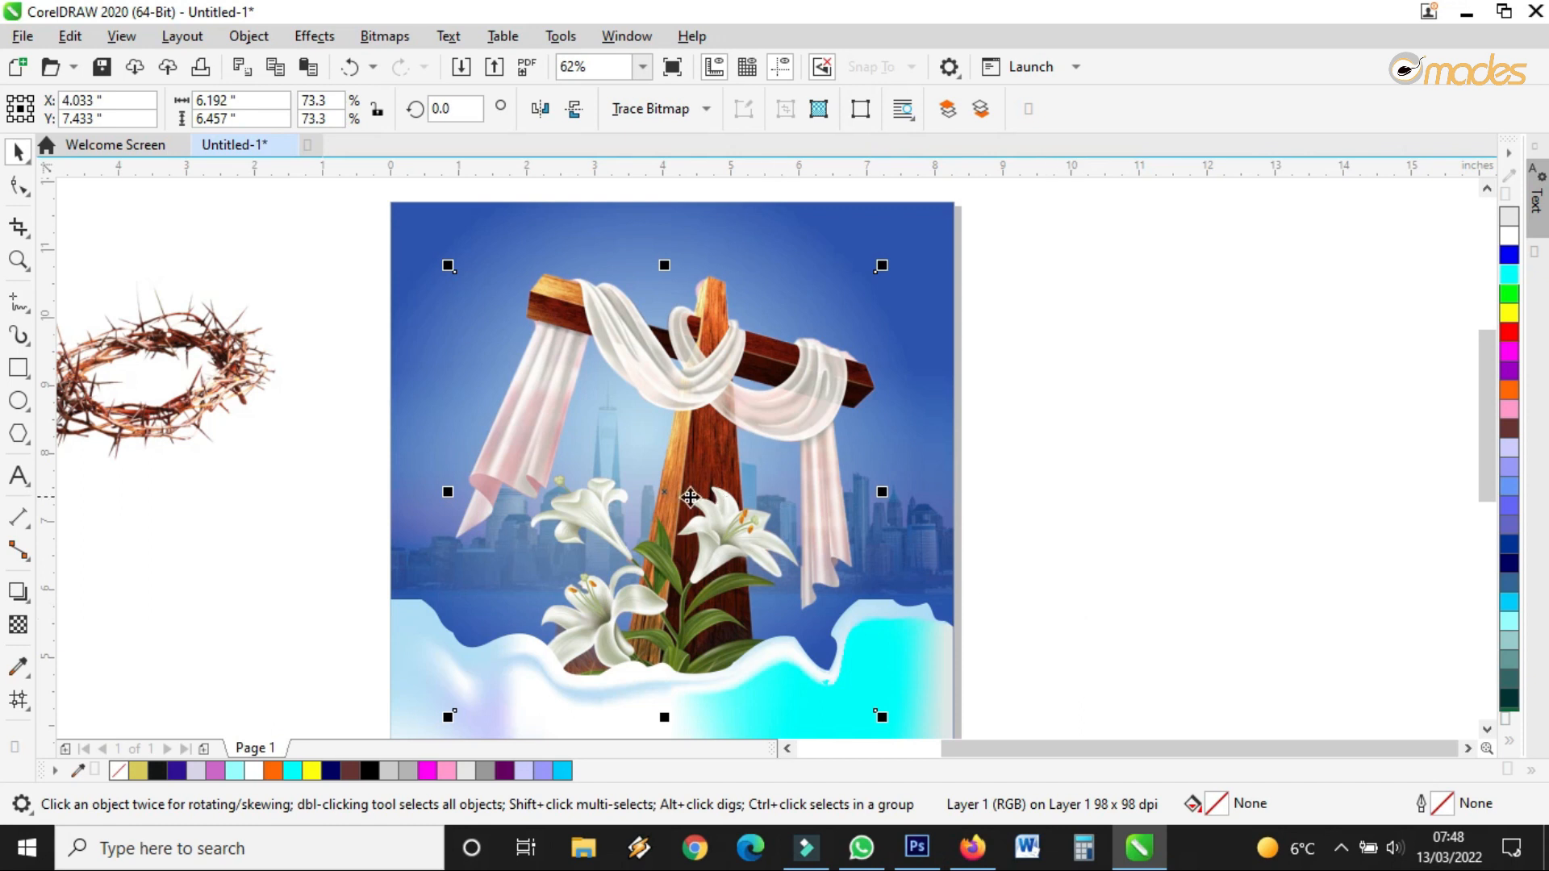
Preview Subtract, Texturize, Logical OR and Hard Light transparency merge modes on the cross image
{"action": "left_click", "coordinate": [19, 626]}
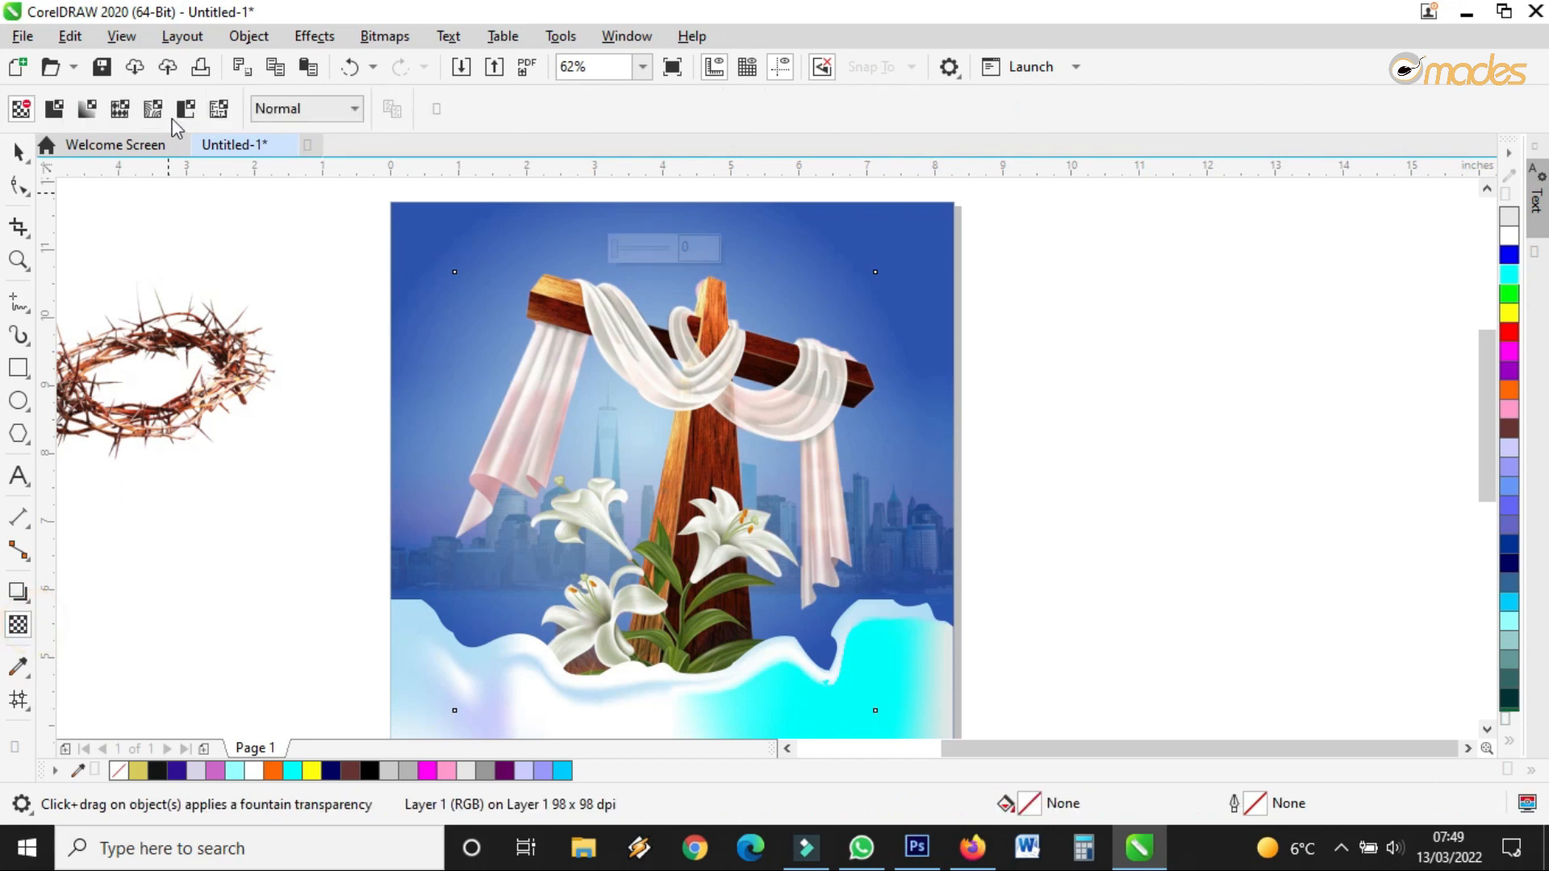
{"action": "left_click", "coordinate": [277, 108]}
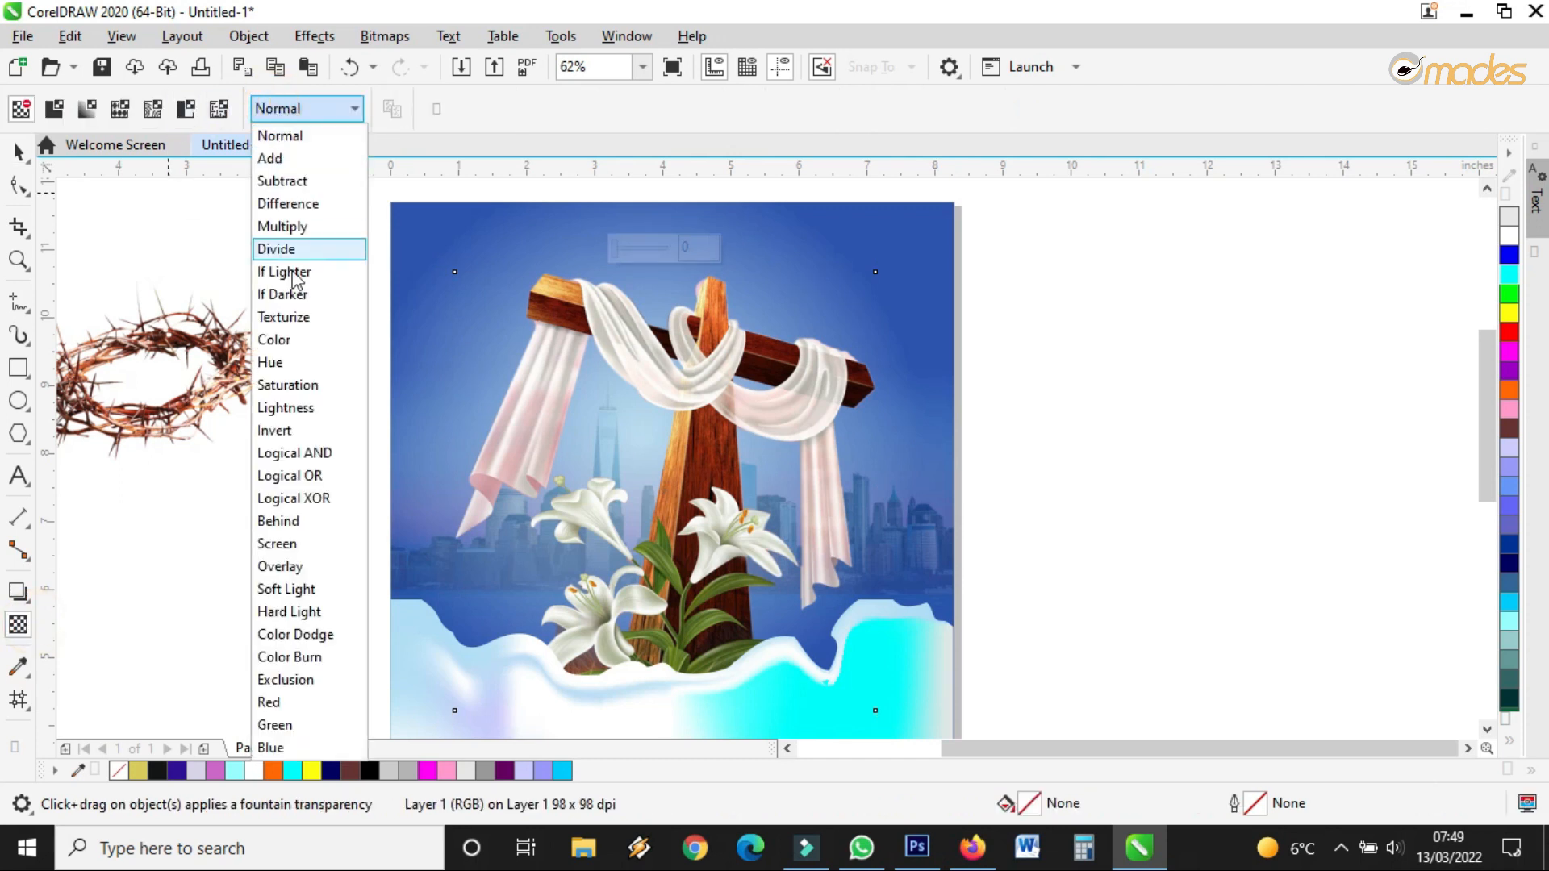
{"action": "left_click", "coordinate": [289, 183]}
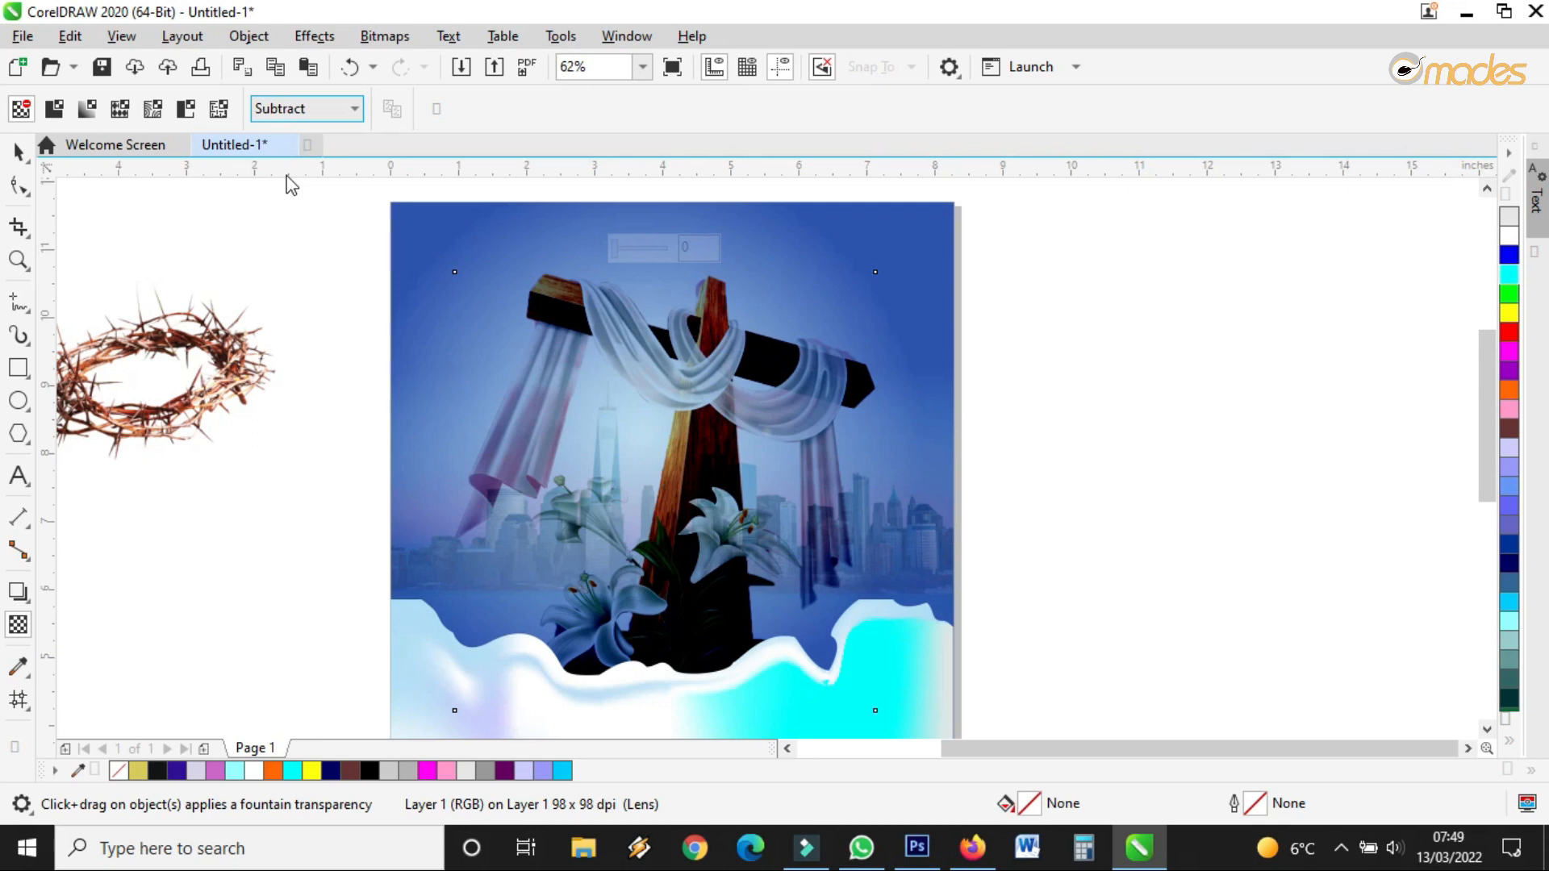
{"action": "left_click", "coordinate": [296, 105]}
{"action": "left_click", "coordinate": [301, 315]}
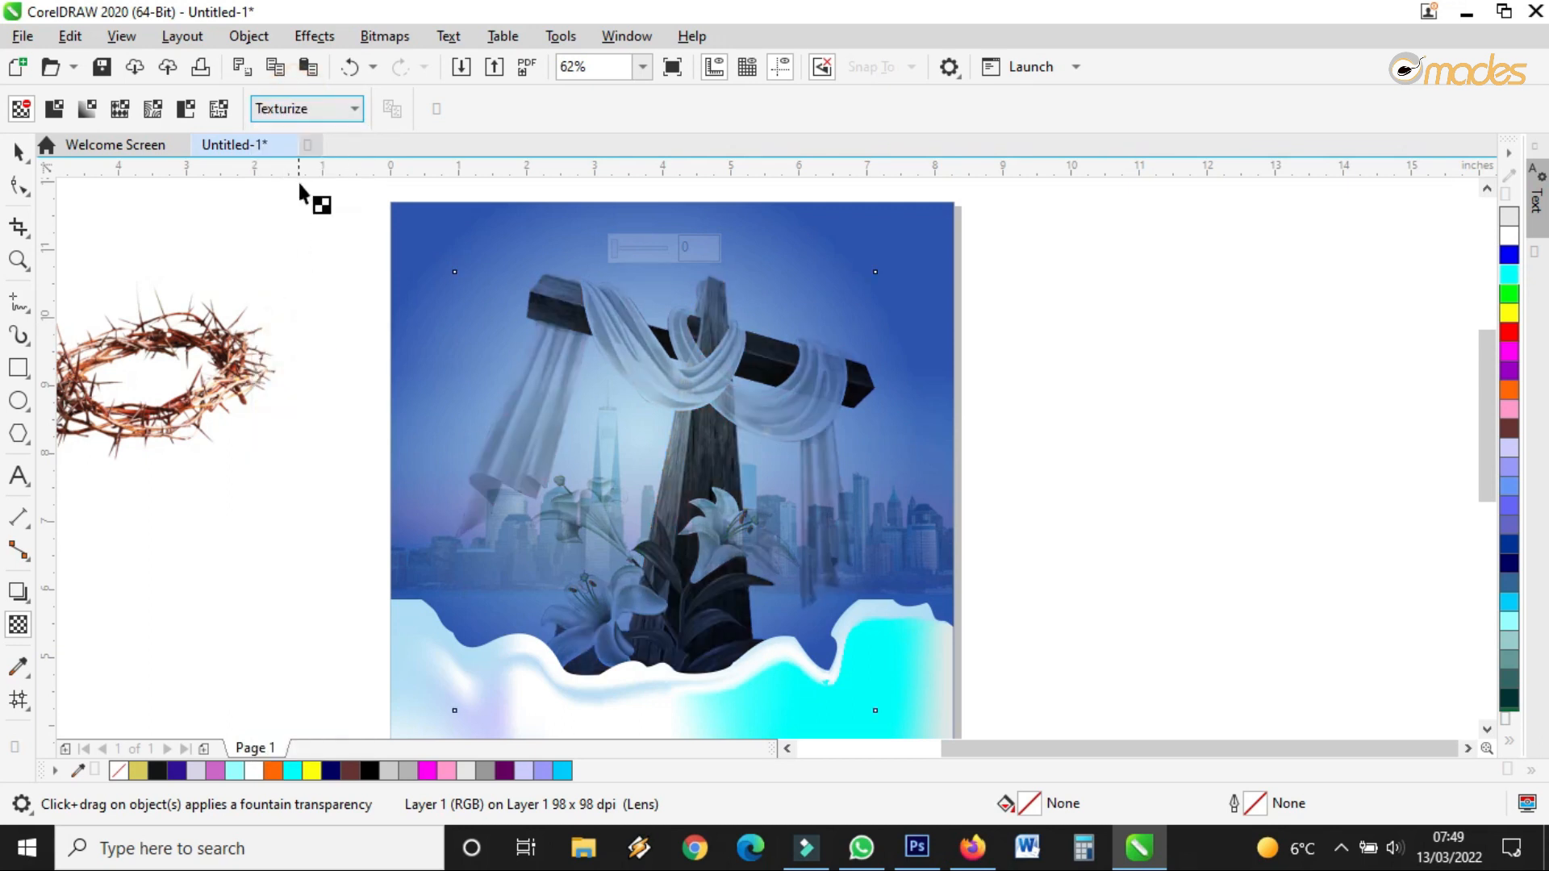
{"action": "left_click", "coordinate": [306, 110]}
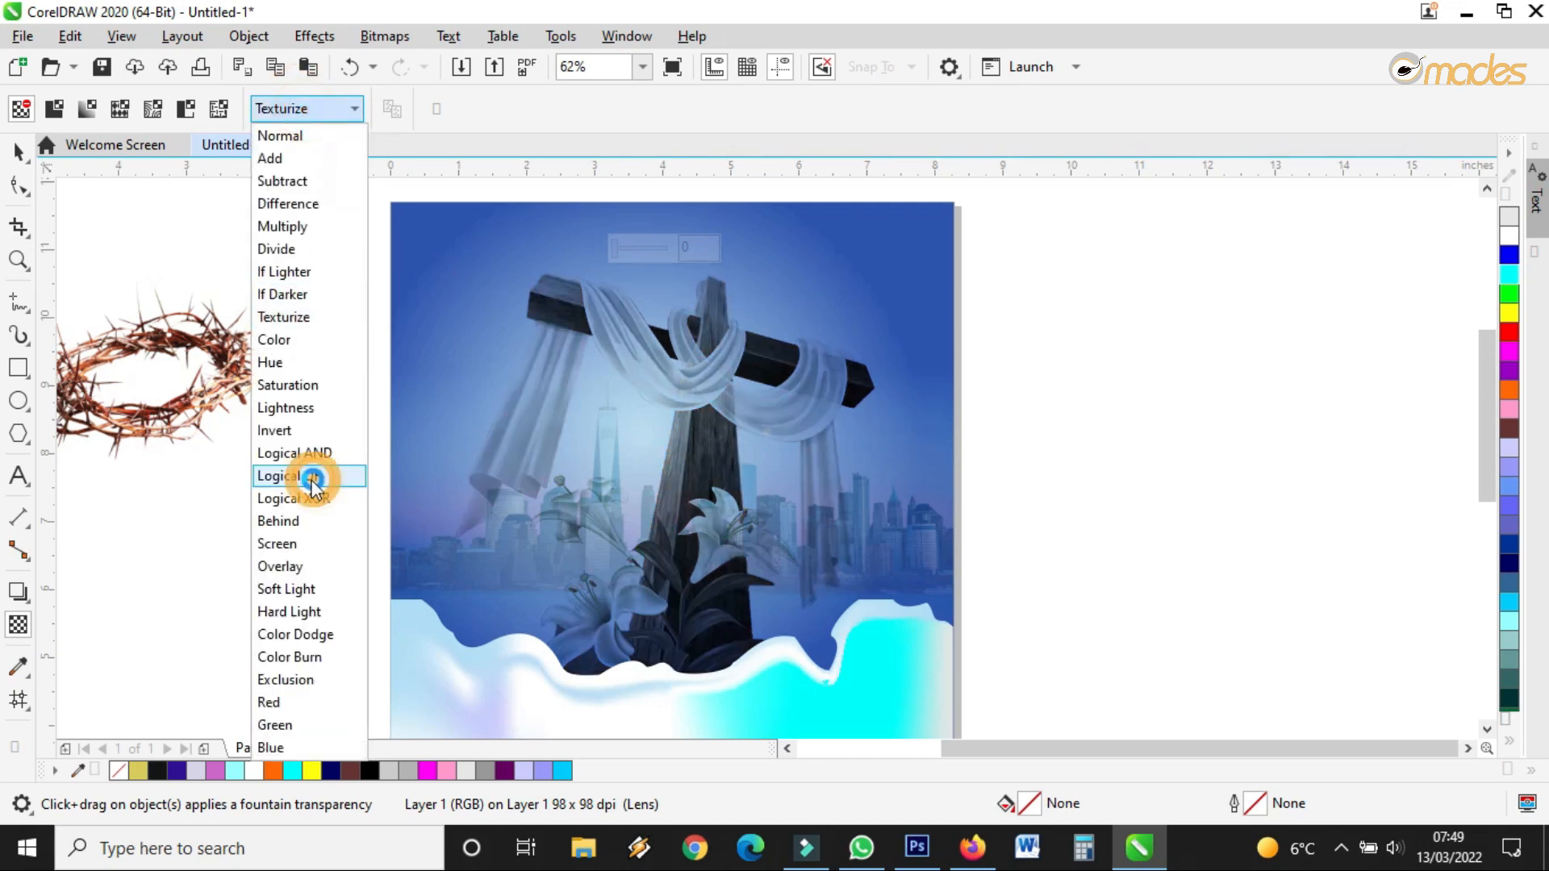
{"action": "left_click", "coordinate": [310, 478]}
{"action": "left_click", "coordinate": [305, 113]}
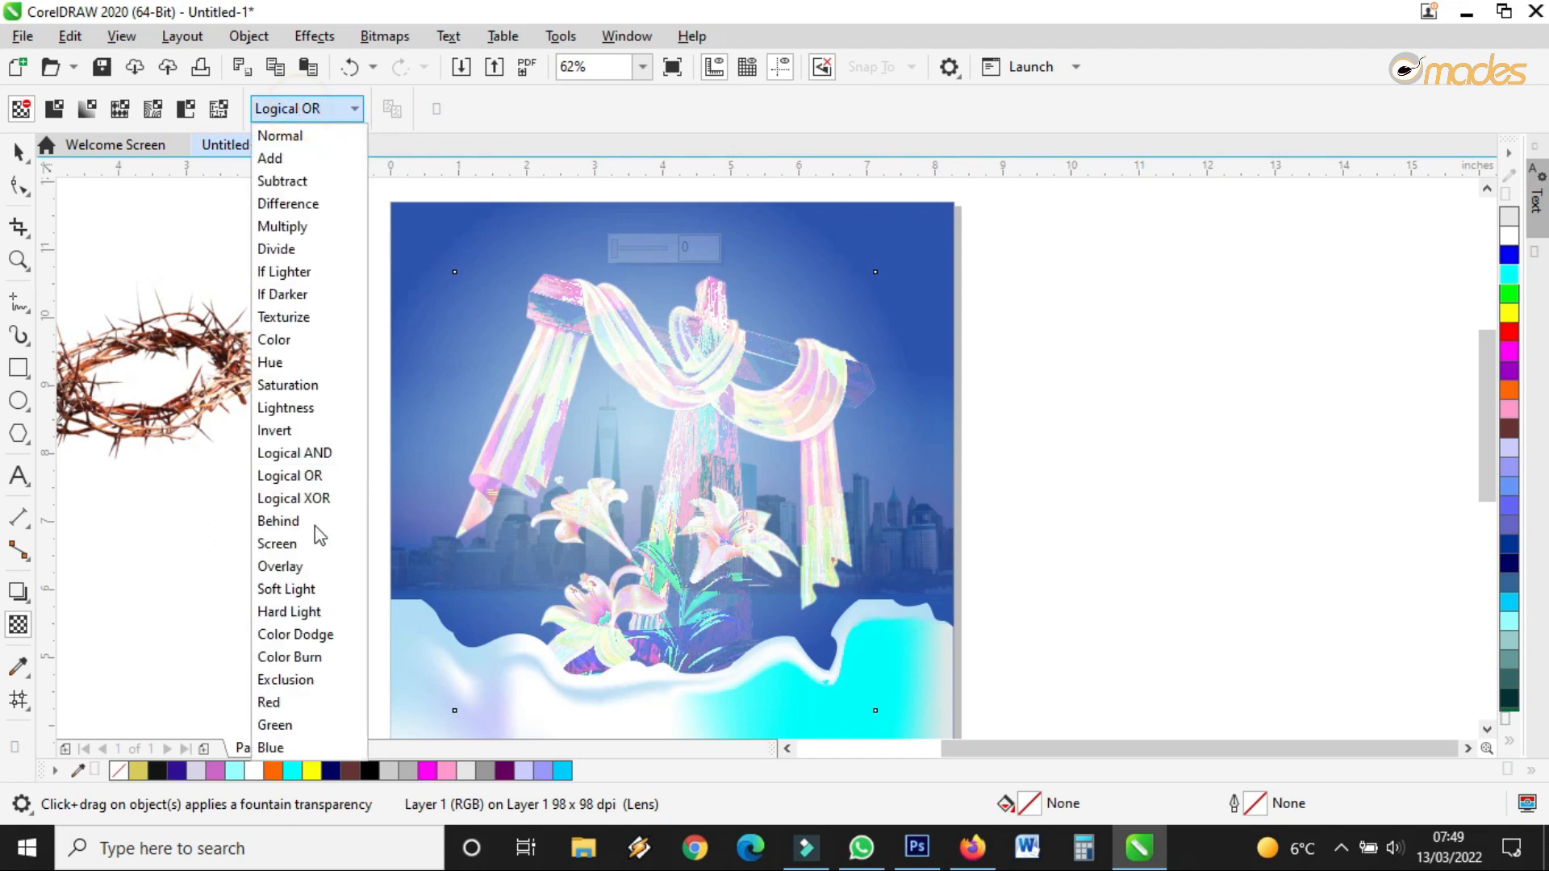
{"action": "left_click", "coordinate": [303, 610]}
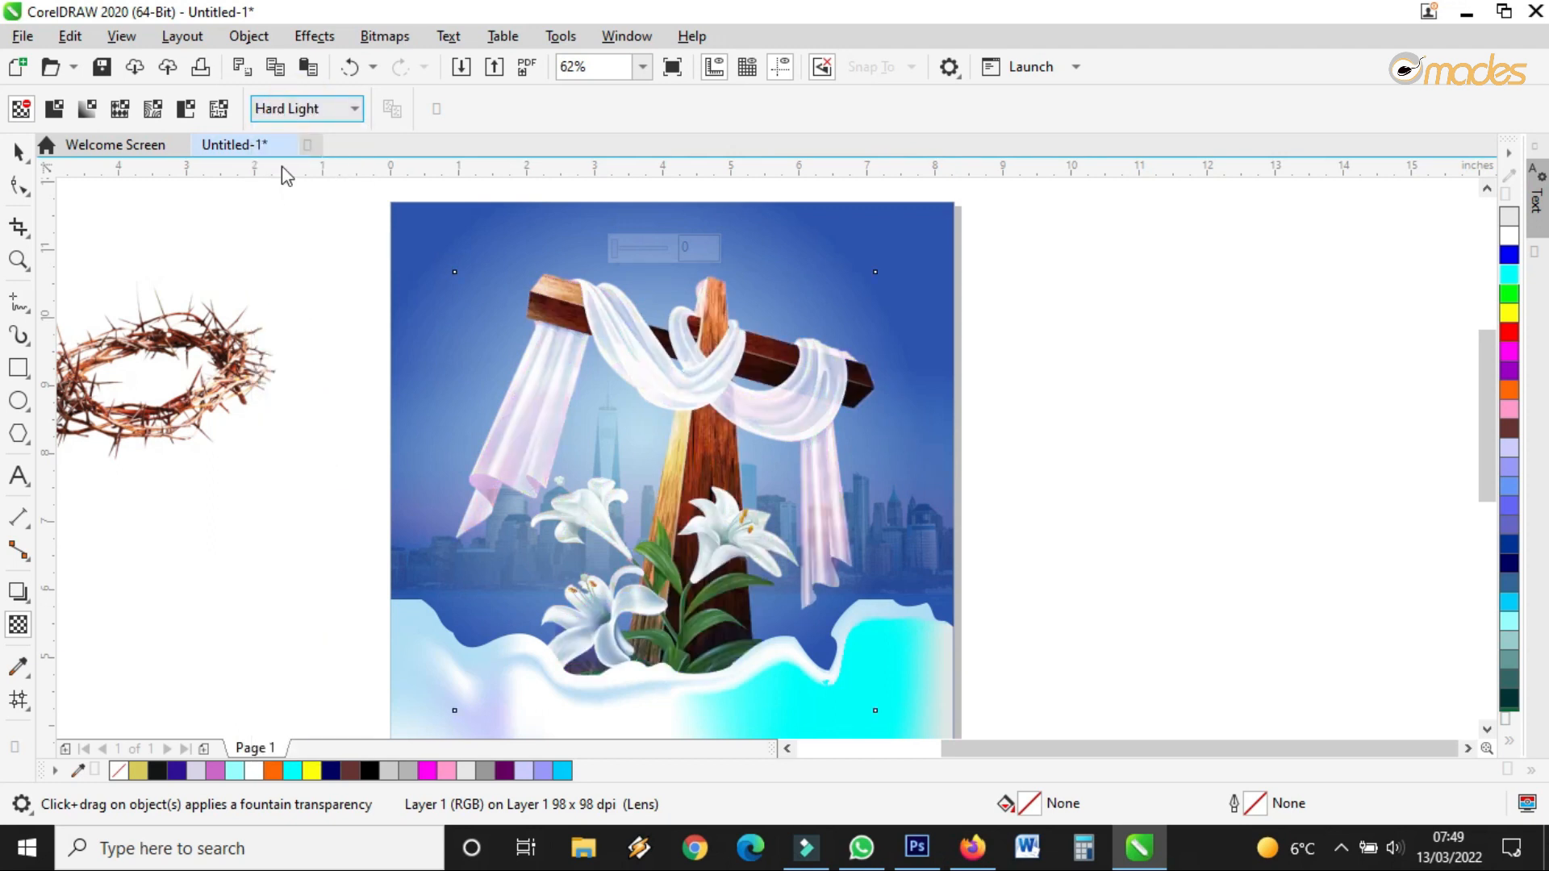
Preview Soft Light, Color Dodge, Color Burn, Exclusion and Blue modes, then set the merge mode back to Normal
{"action": "left_click", "coordinate": [307, 110]}
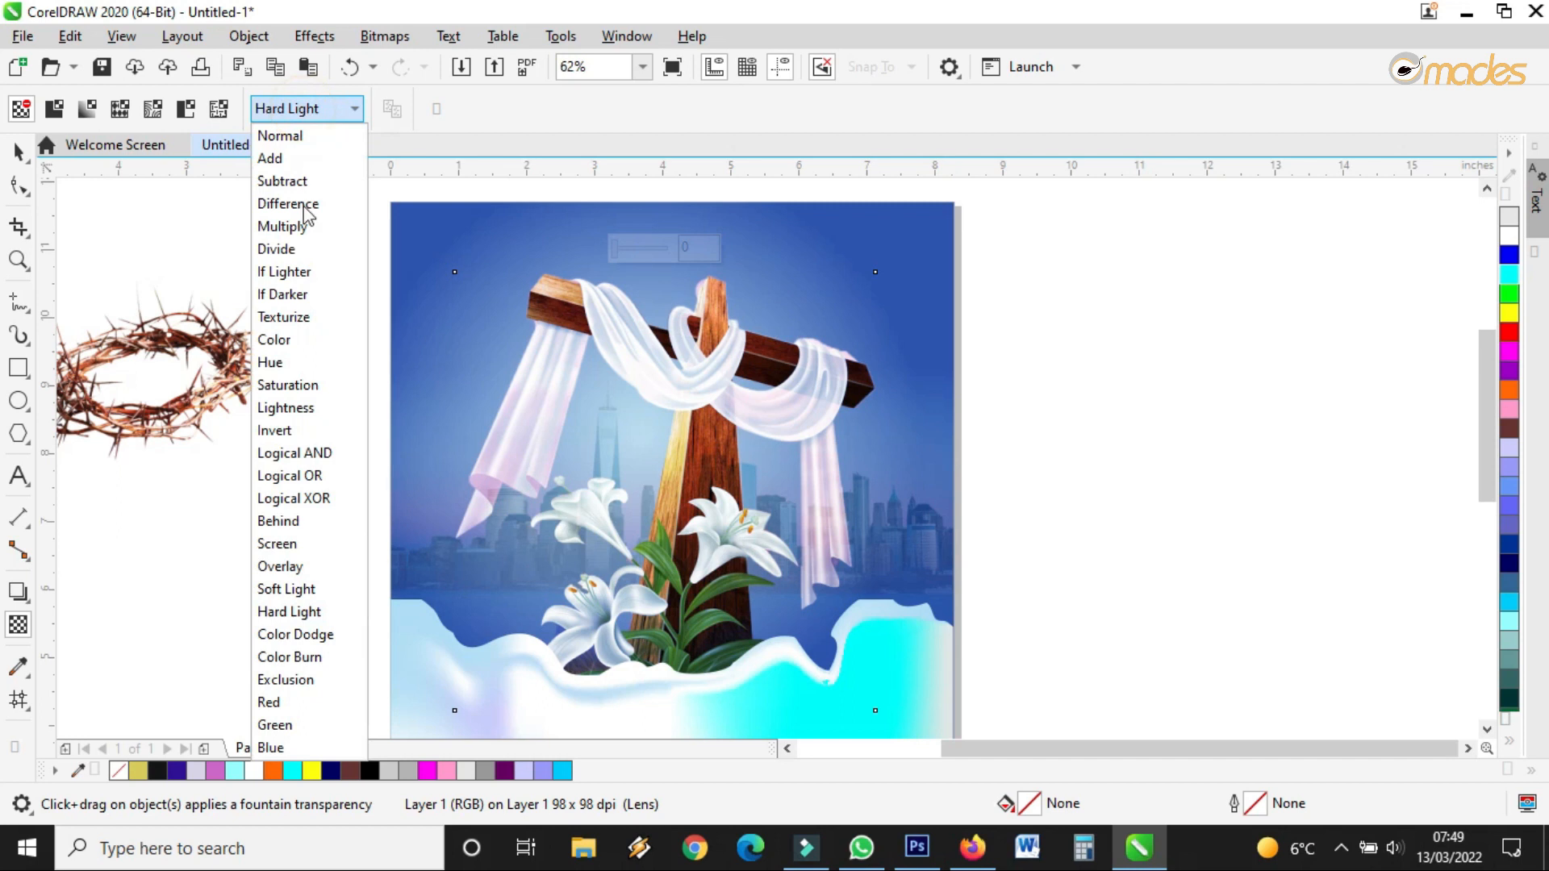
{"action": "left_click", "coordinate": [298, 589]}
{"action": "left_click", "coordinate": [298, 111]}
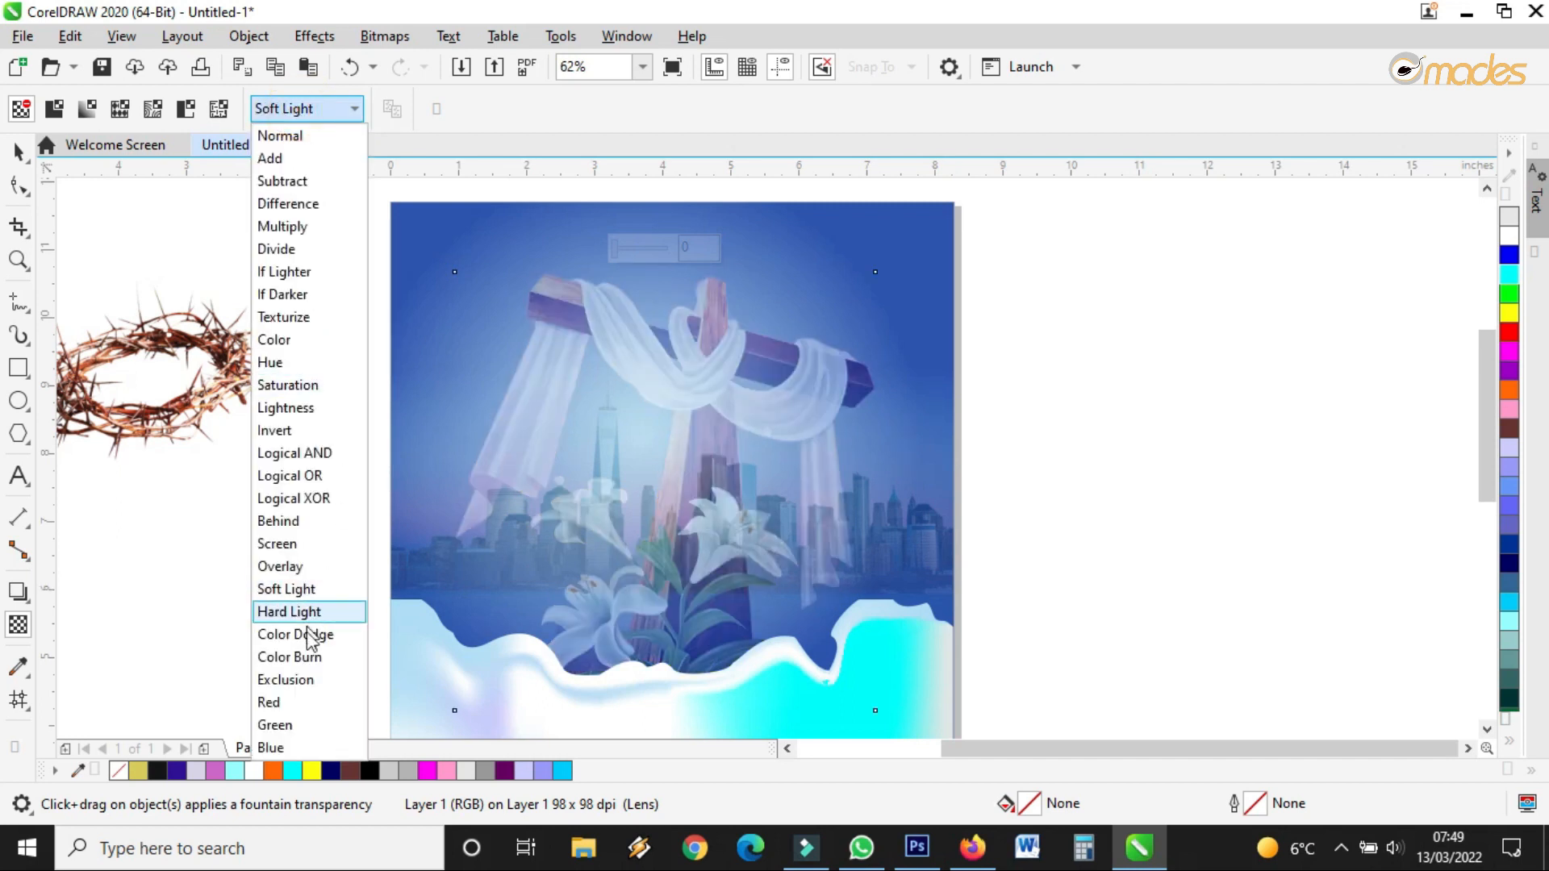
{"action": "left_click", "coordinate": [302, 636]}
{"action": "left_click", "coordinate": [268, 107]}
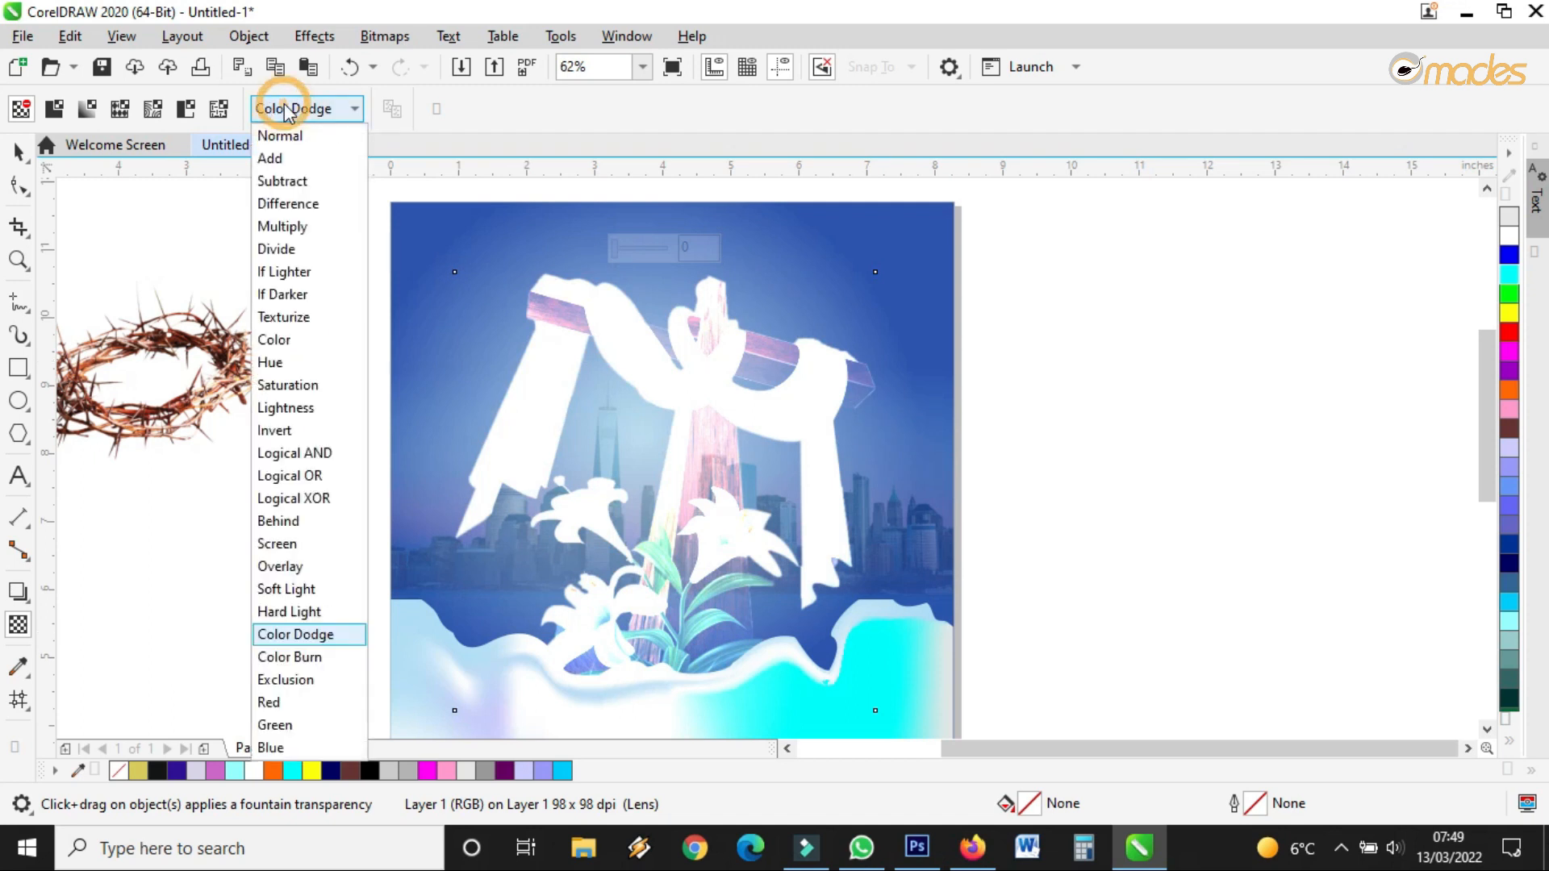
{"action": "left_click", "coordinate": [293, 633]}
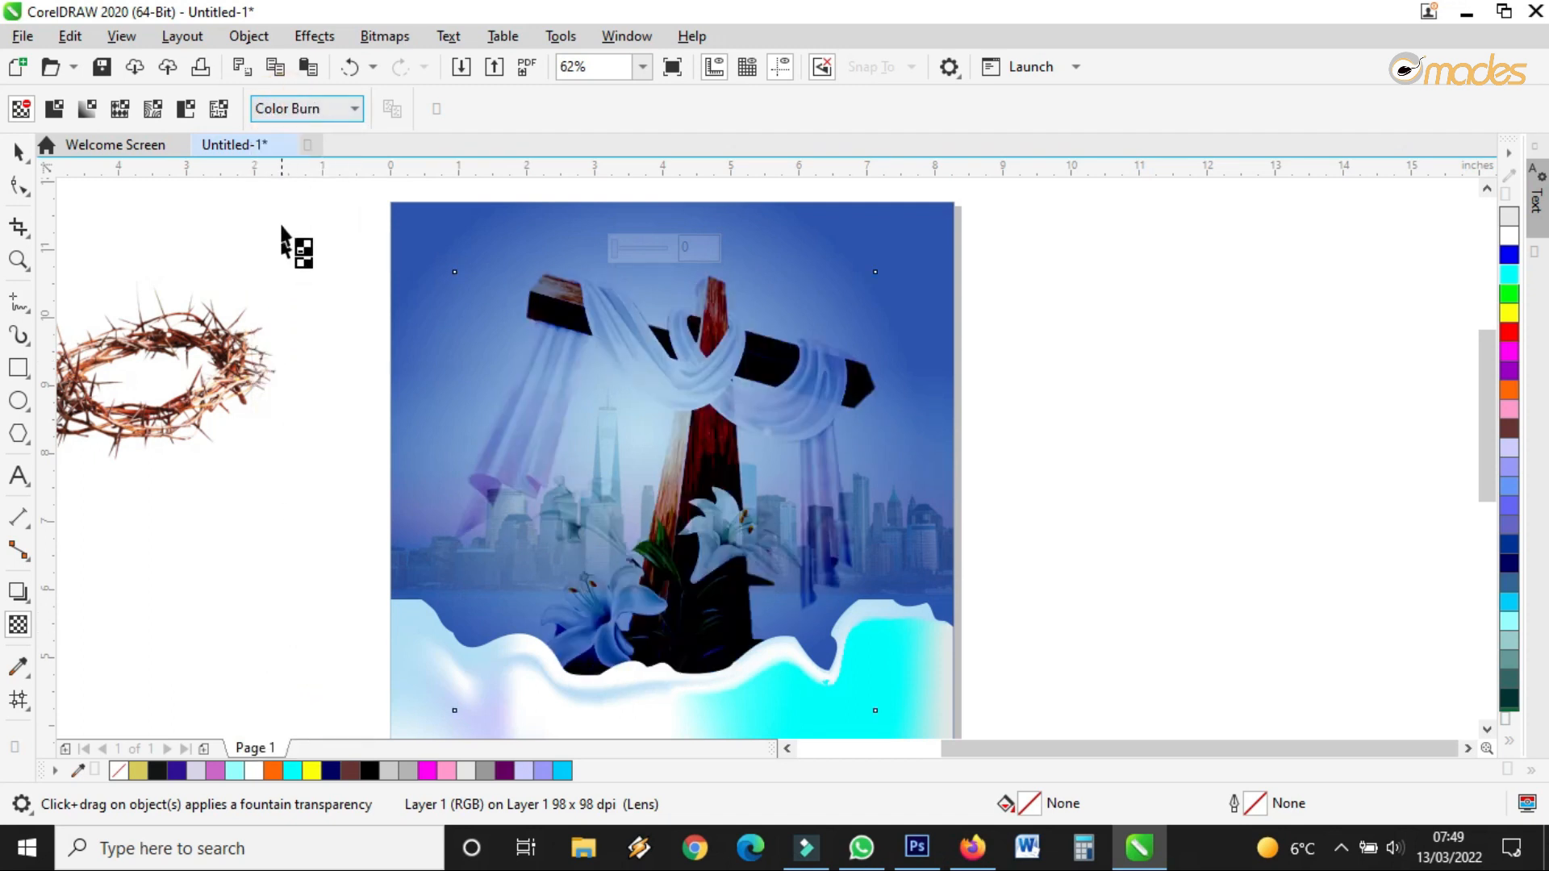
{"action": "left_click", "coordinate": [298, 112]}
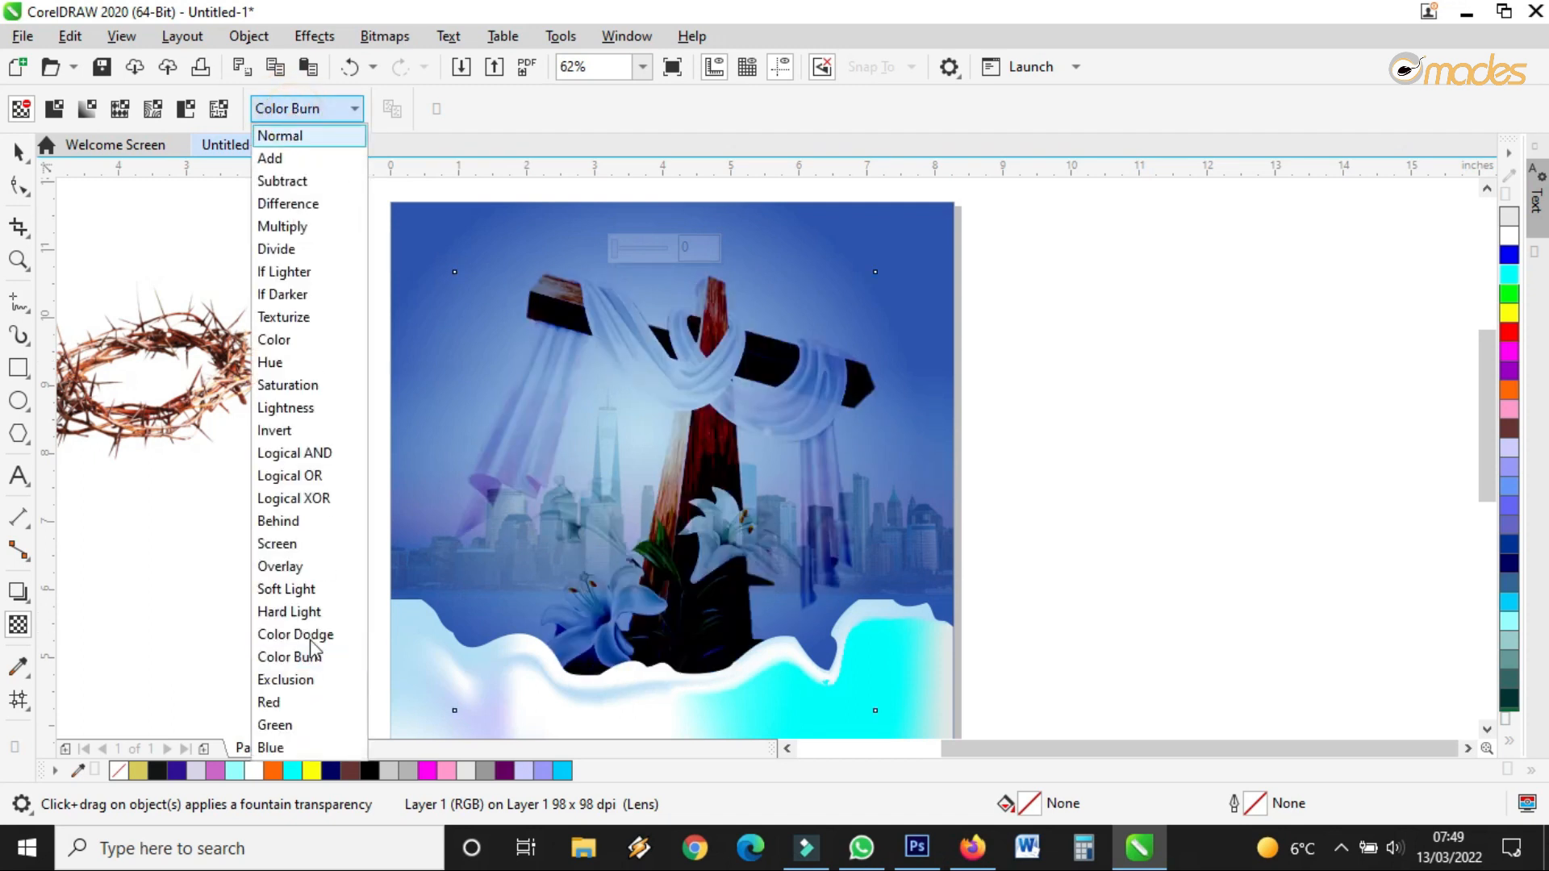
{"action": "left_click", "coordinate": [301, 680]}
{"action": "left_click", "coordinate": [305, 107]}
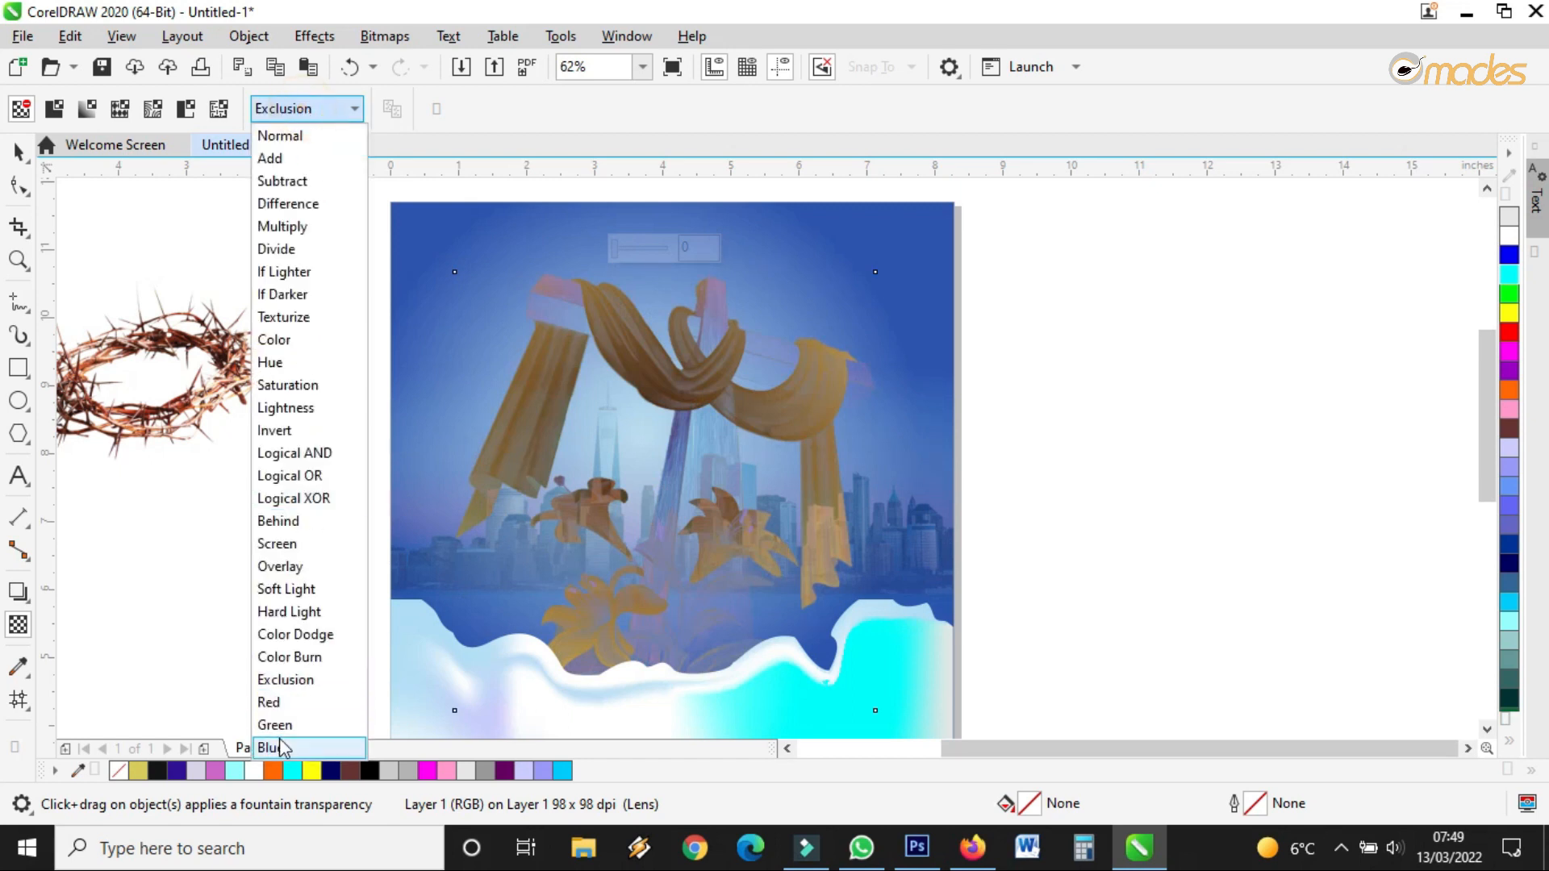
{"action": "left_click", "coordinate": [275, 747]}
{"action": "left_click", "coordinate": [323, 114]}
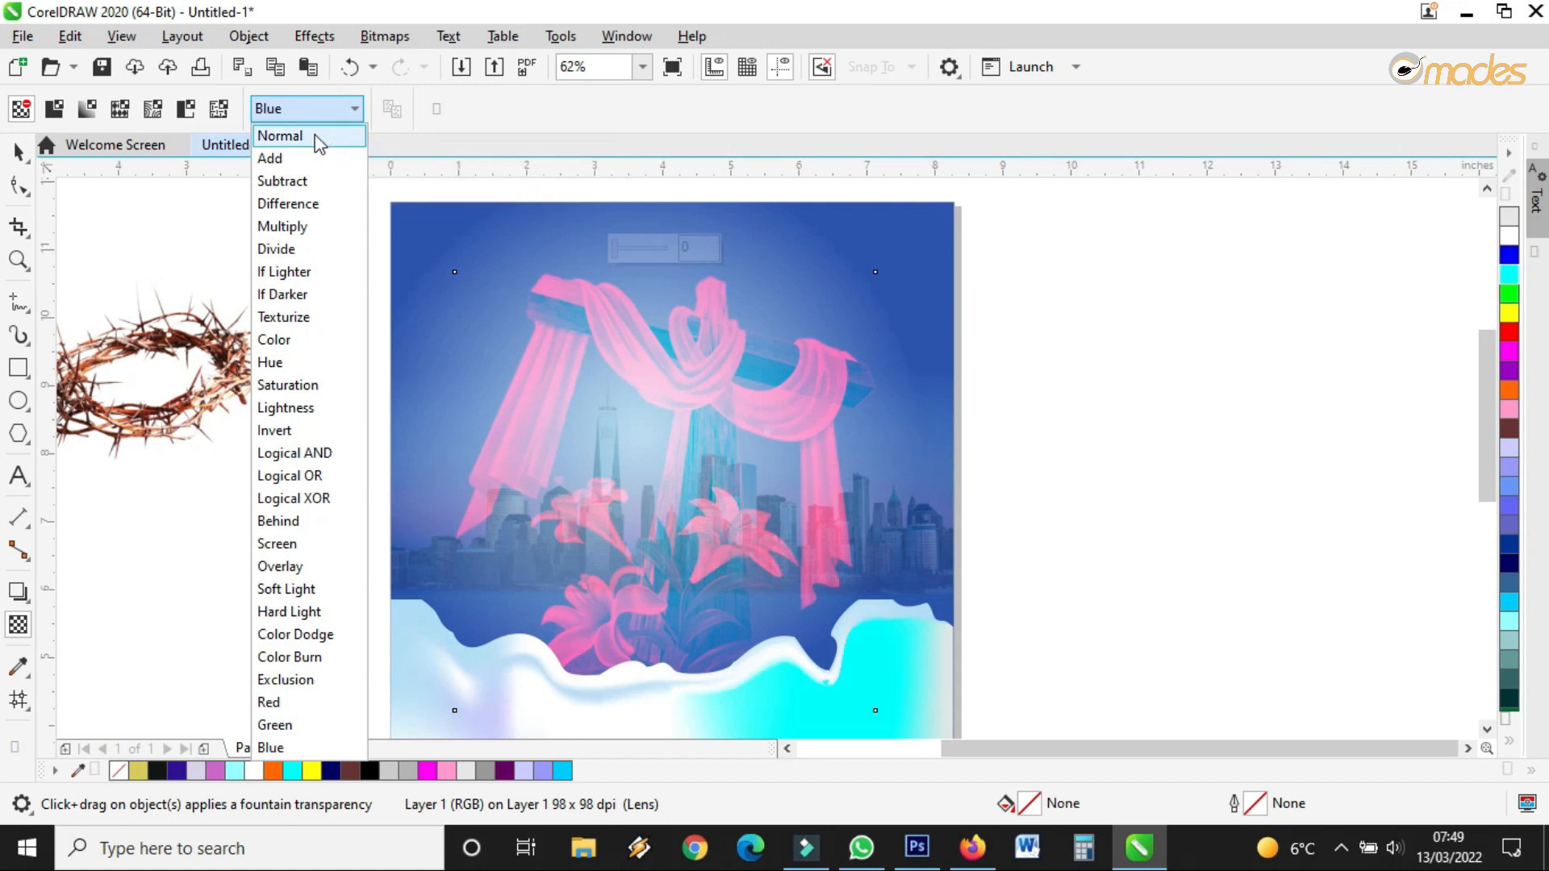
{"action": "left_click", "coordinate": [317, 137]}
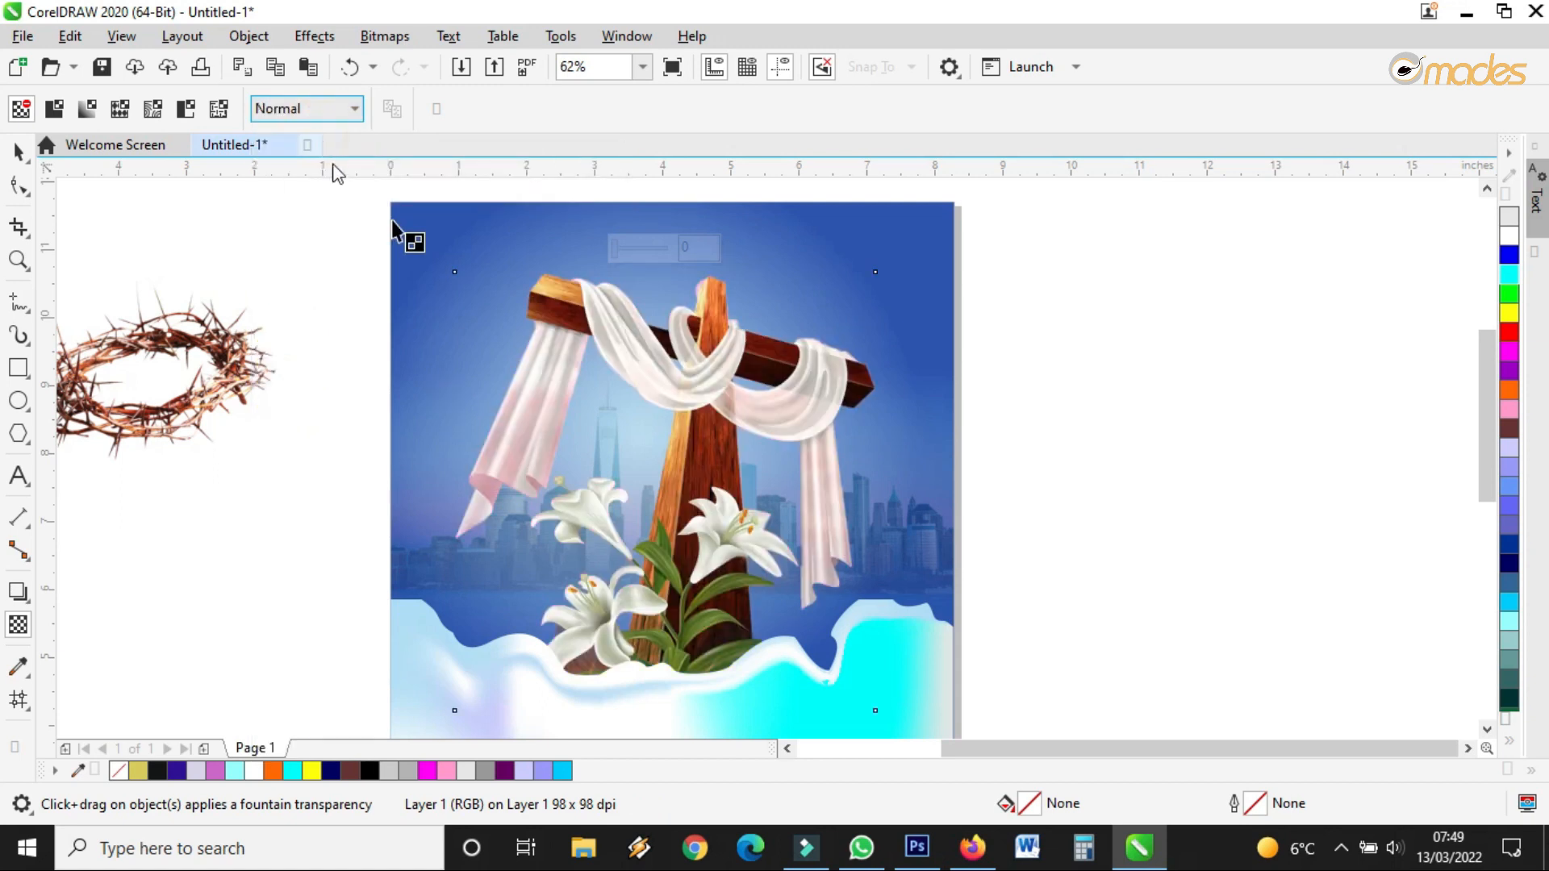
{"action": "left_click", "coordinate": [19, 150]}
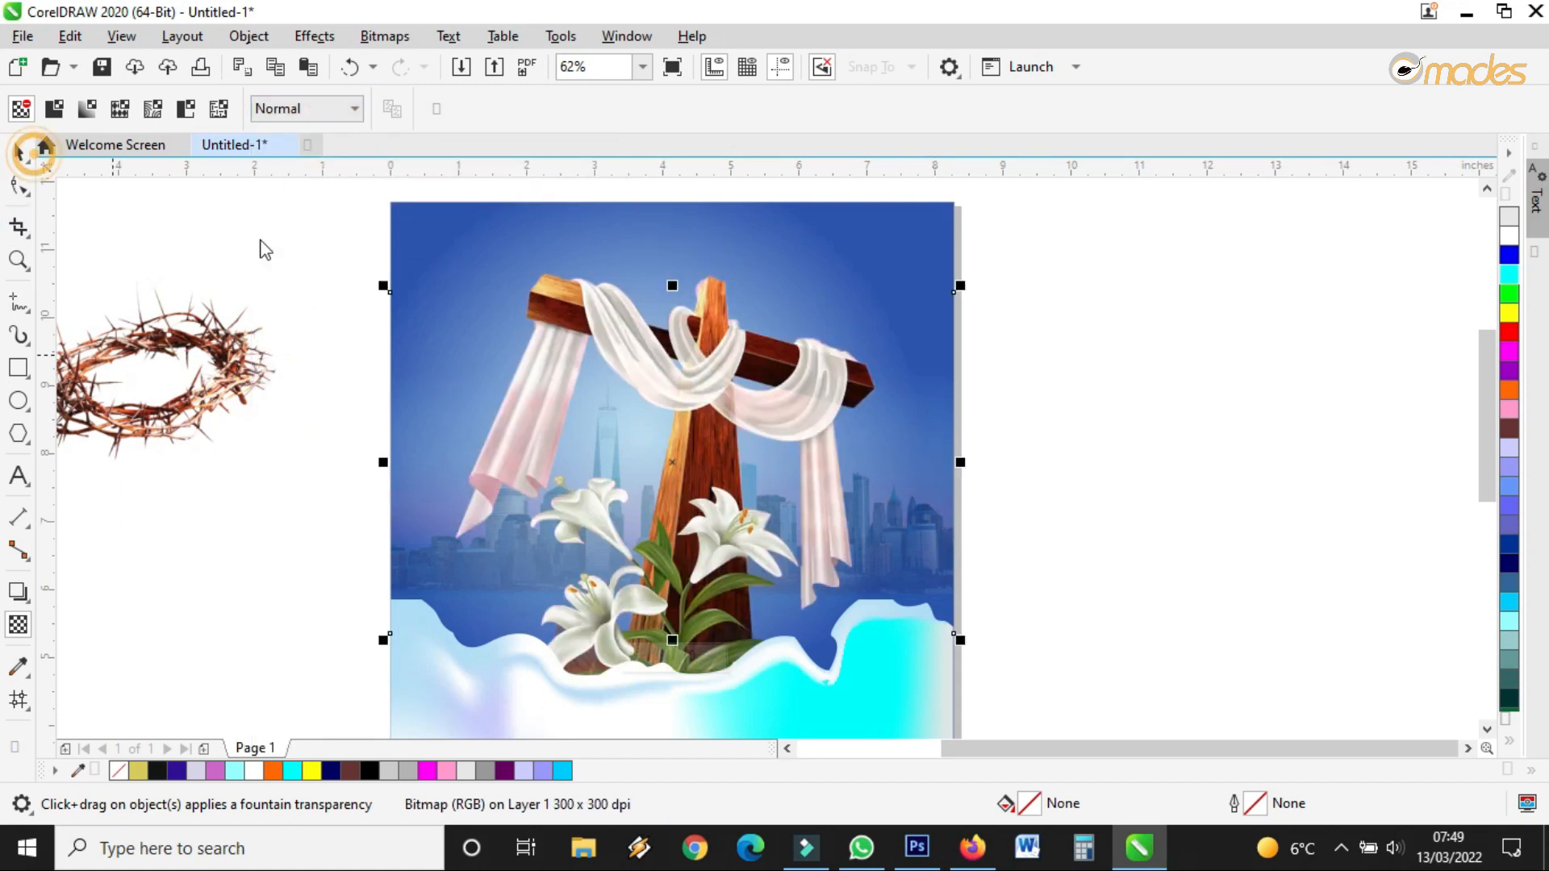
Set the skyline bitmap's transparency merge mode to Color Burn after trying Exclusion and Red
{"action": "left_click", "coordinate": [976, 413]}
{"action": "left_click", "coordinate": [940, 529]}
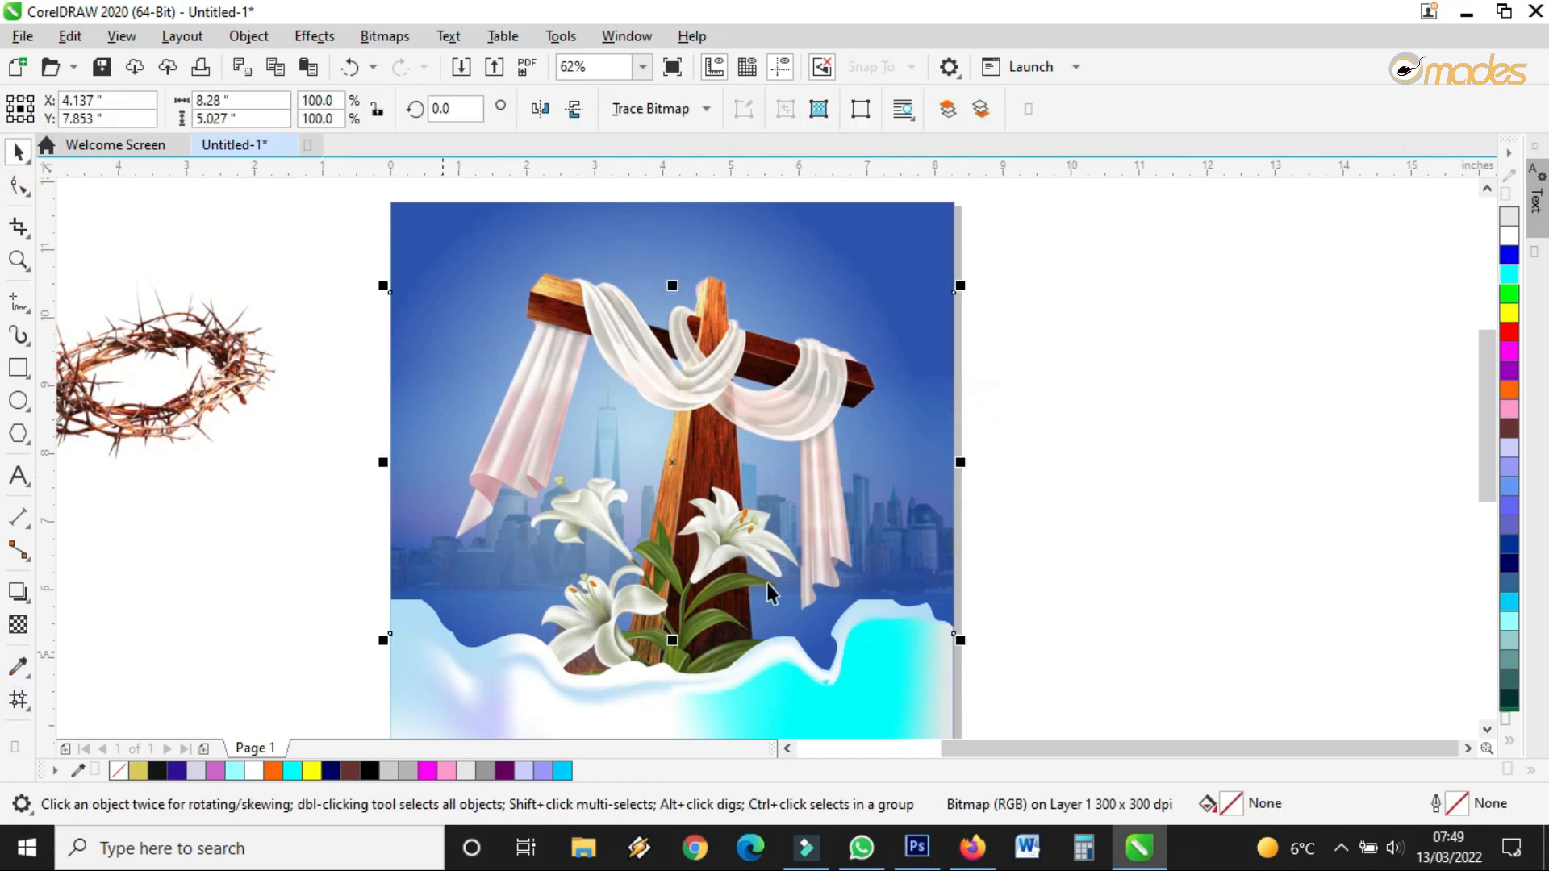
{"action": "left_click", "coordinate": [18, 624]}
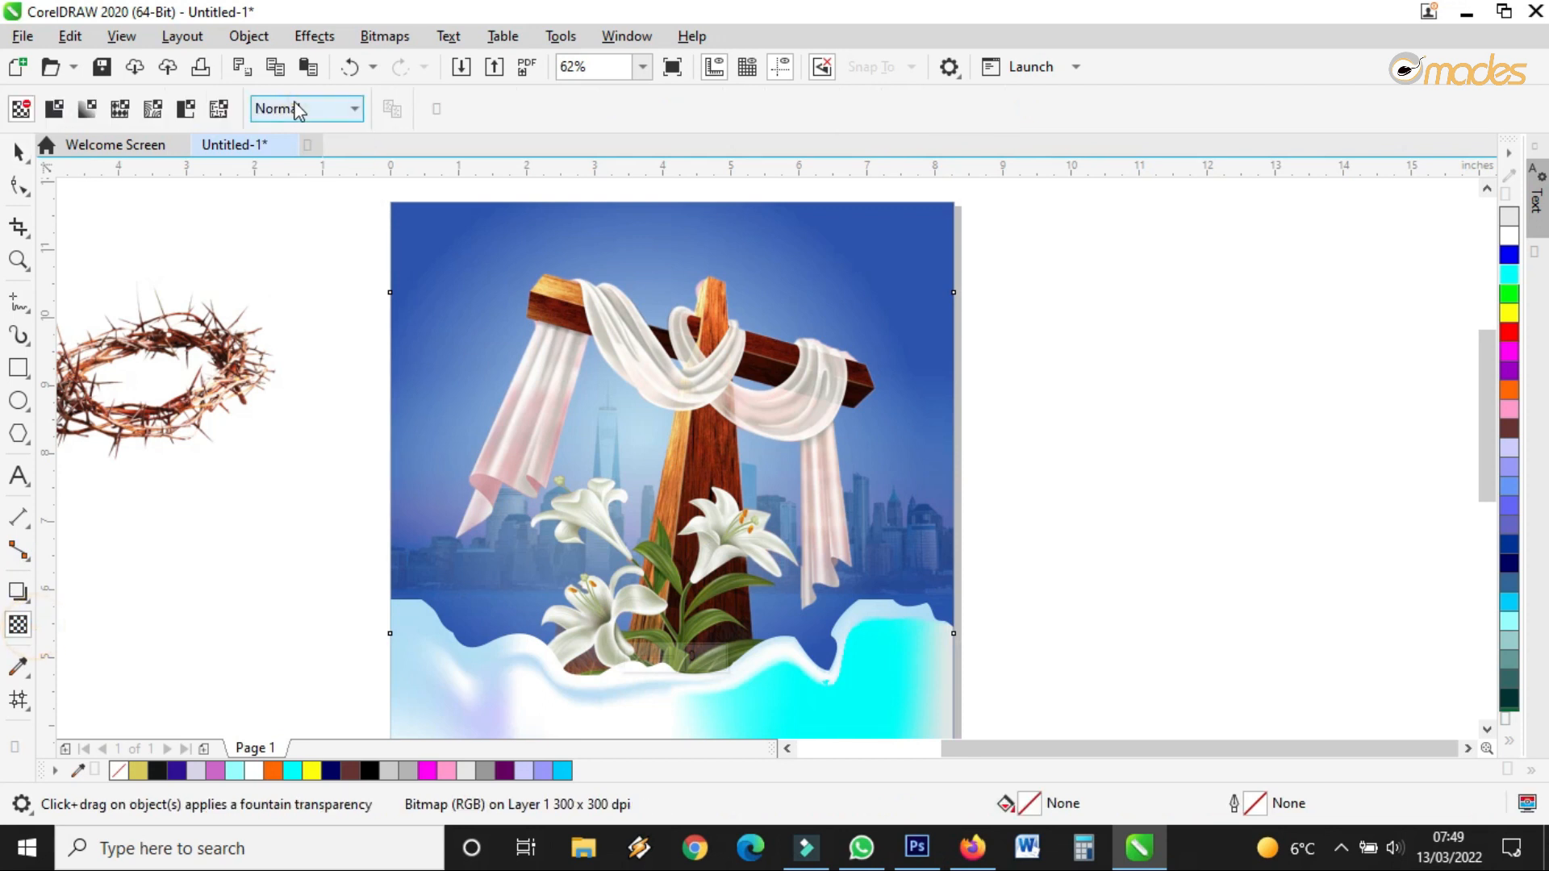
{"action": "left_click", "coordinate": [297, 110]}
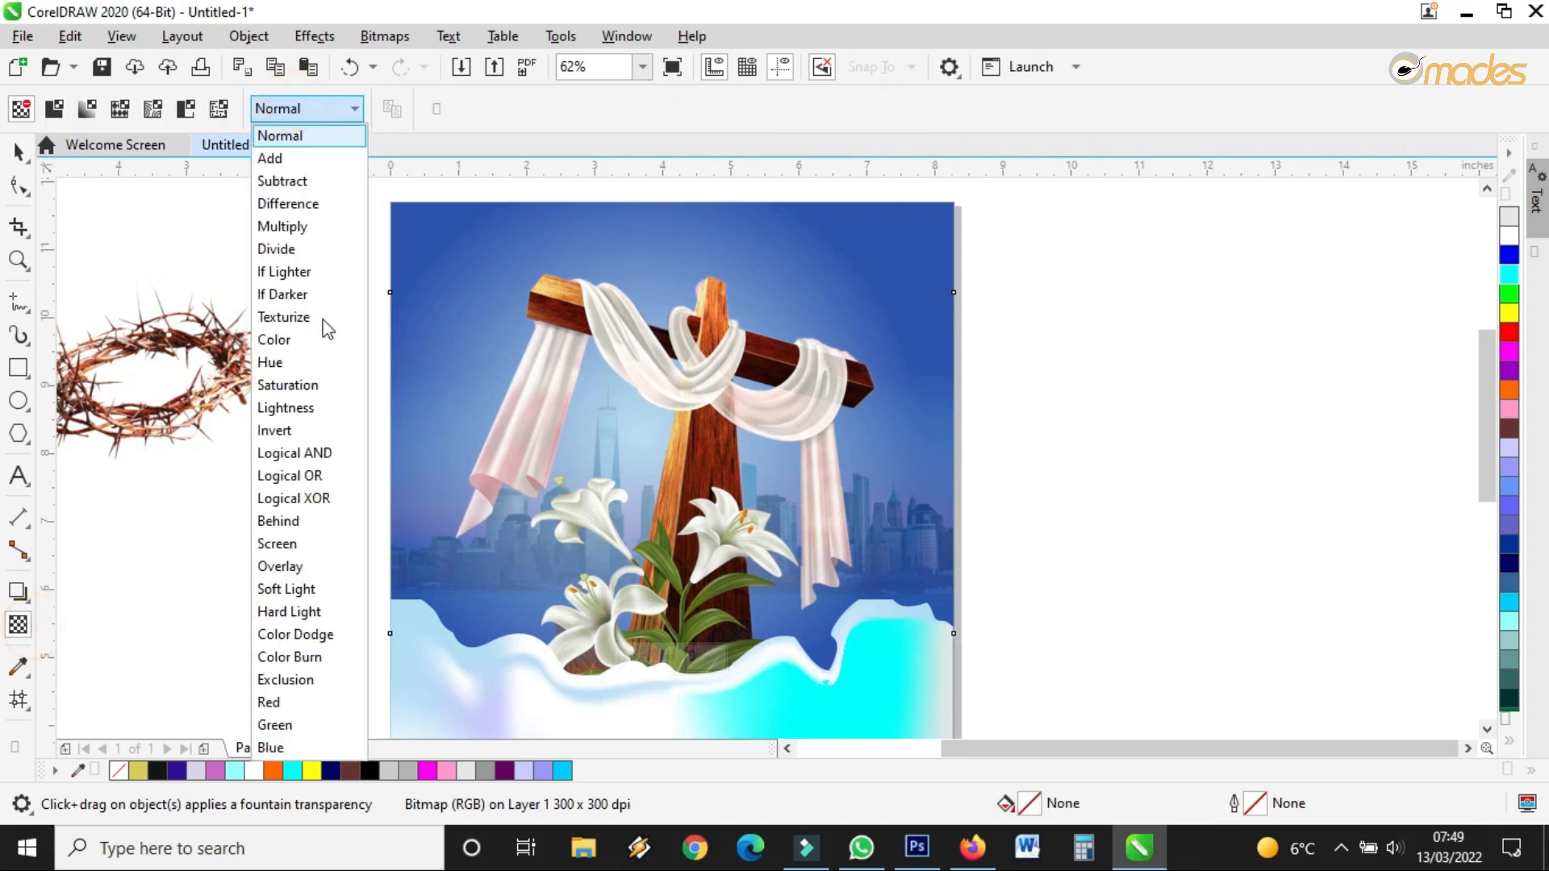
{"action": "left_click", "coordinate": [303, 682]}
{"action": "left_click", "coordinate": [317, 107]}
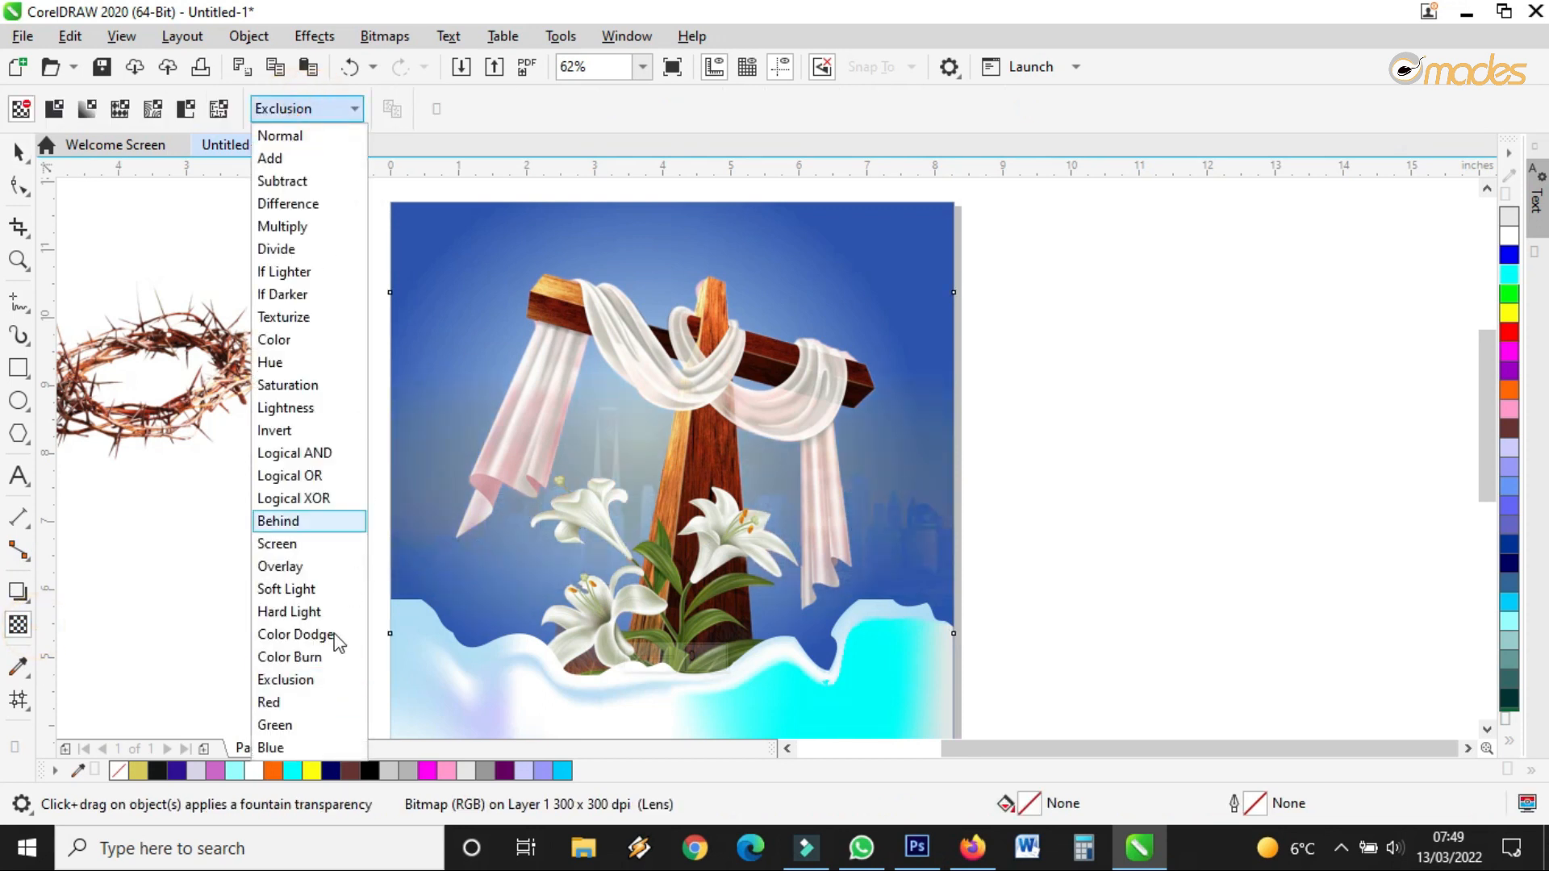
{"action": "left_click", "coordinate": [287, 703]}
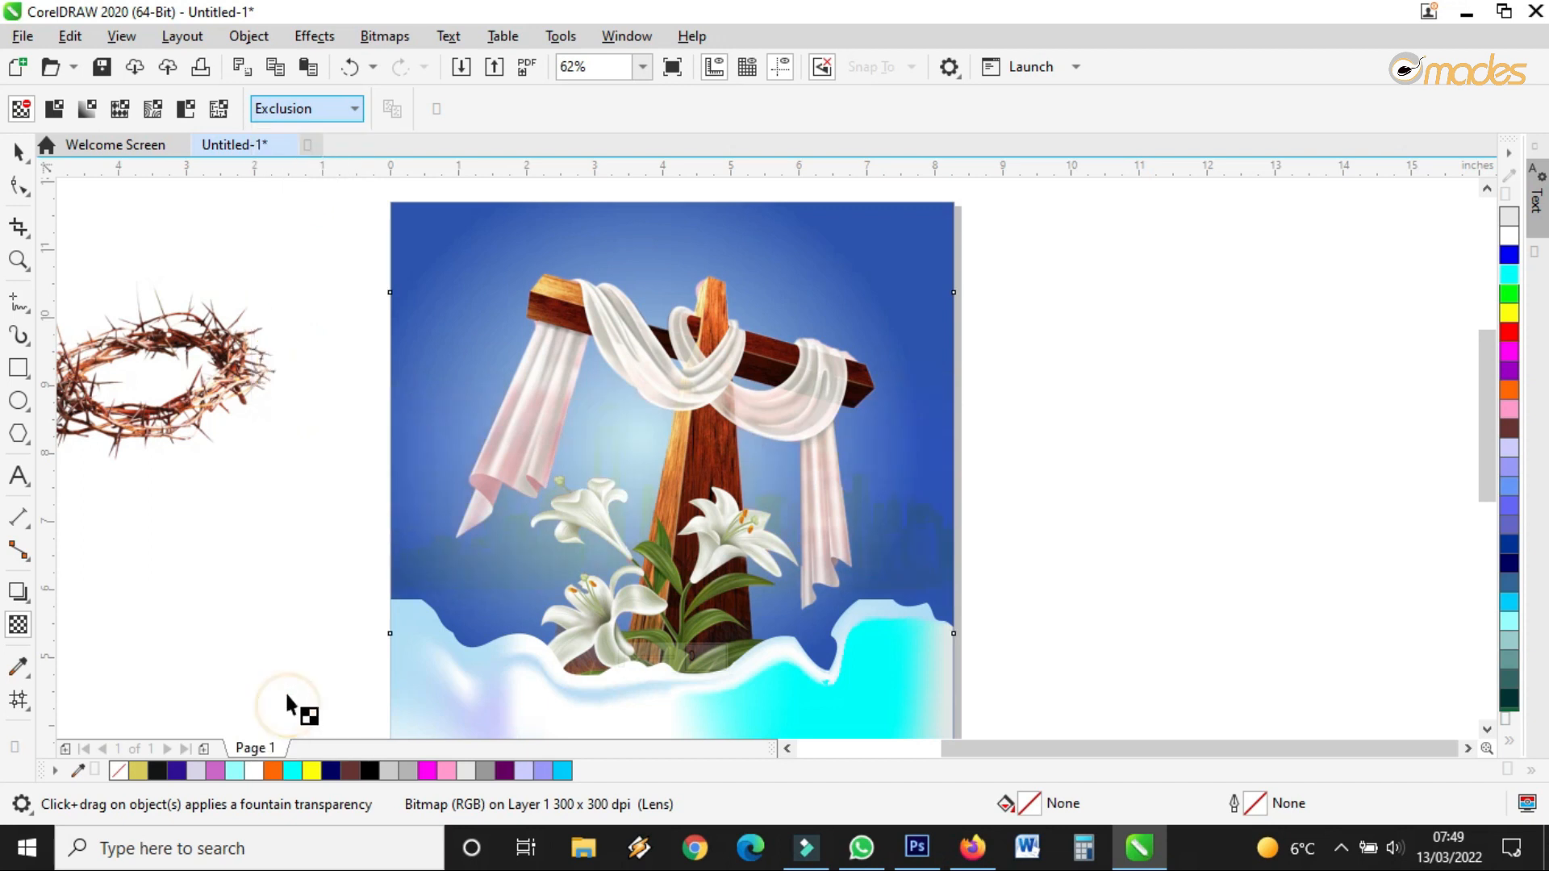
{"action": "left_click", "coordinate": [283, 110]}
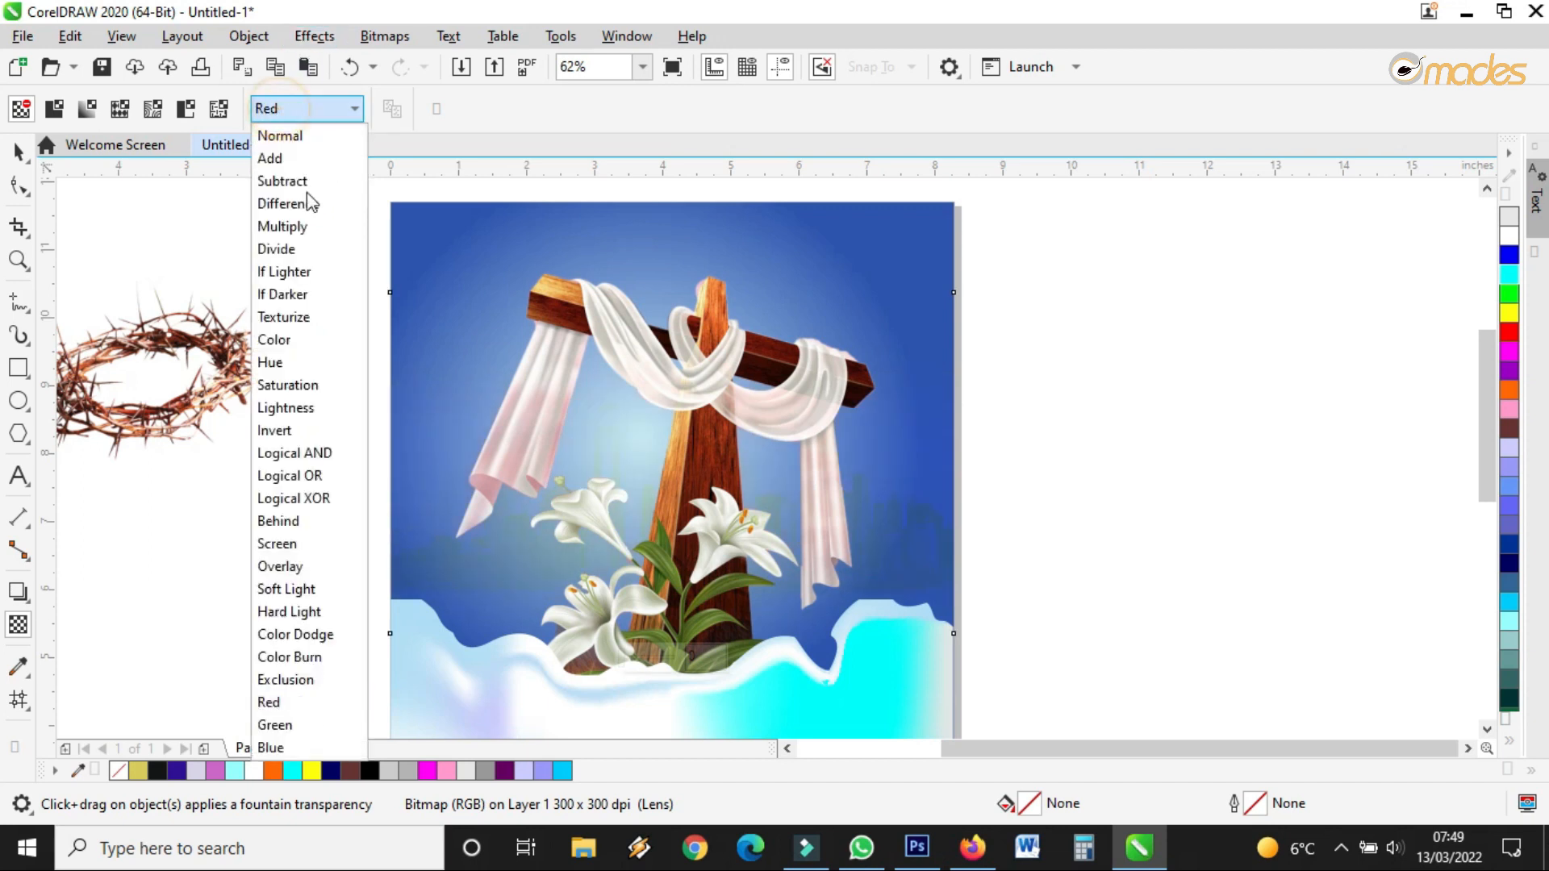
{"action": "left_click", "coordinate": [319, 659]}
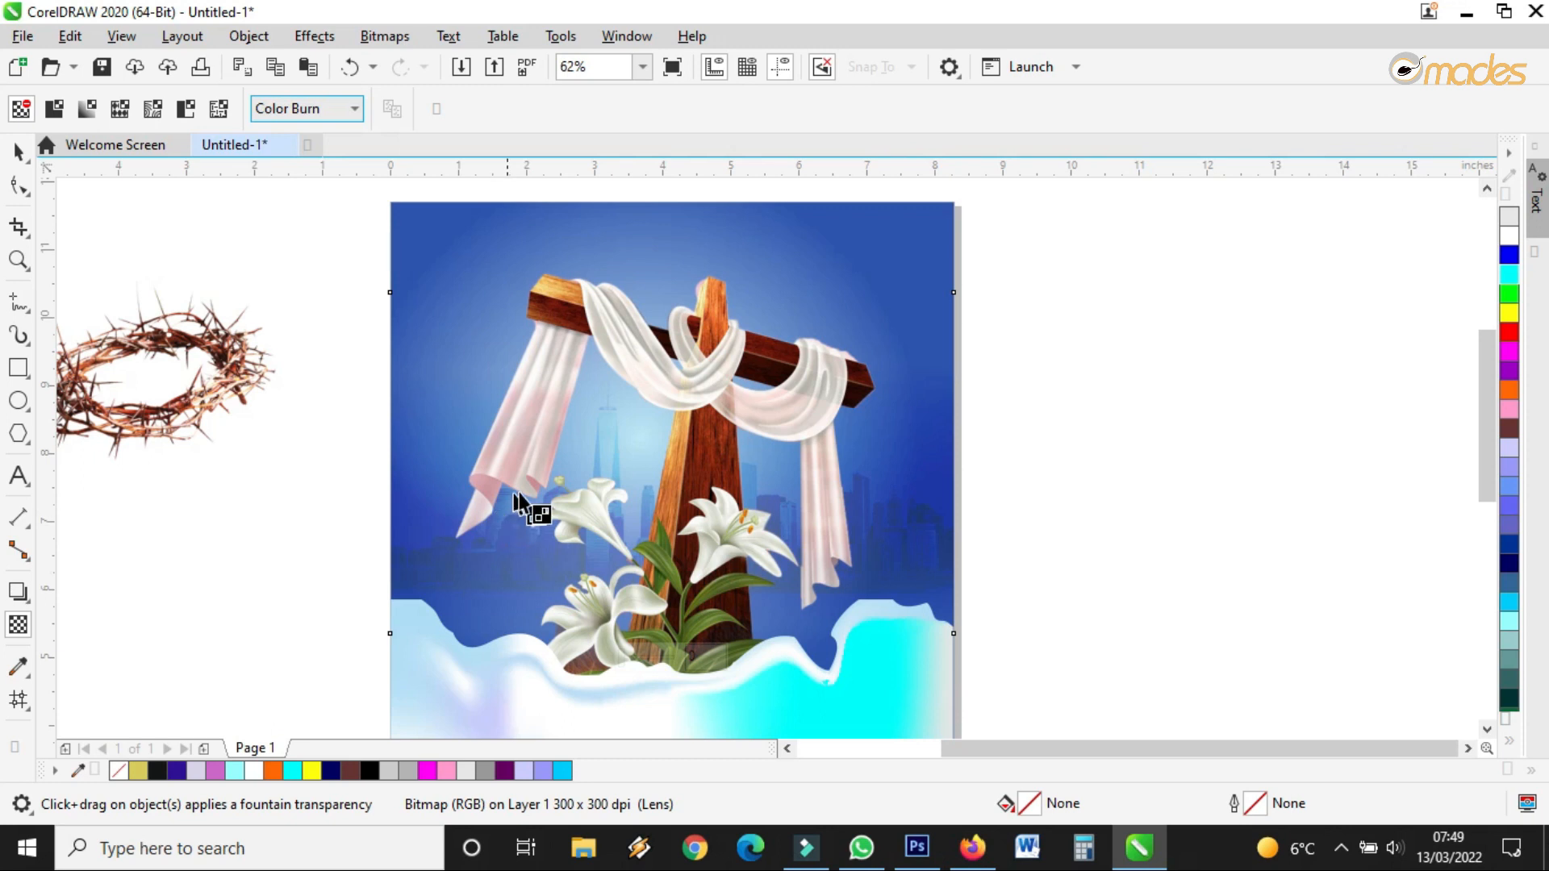
{"action": "left_click", "coordinate": [18, 151]}
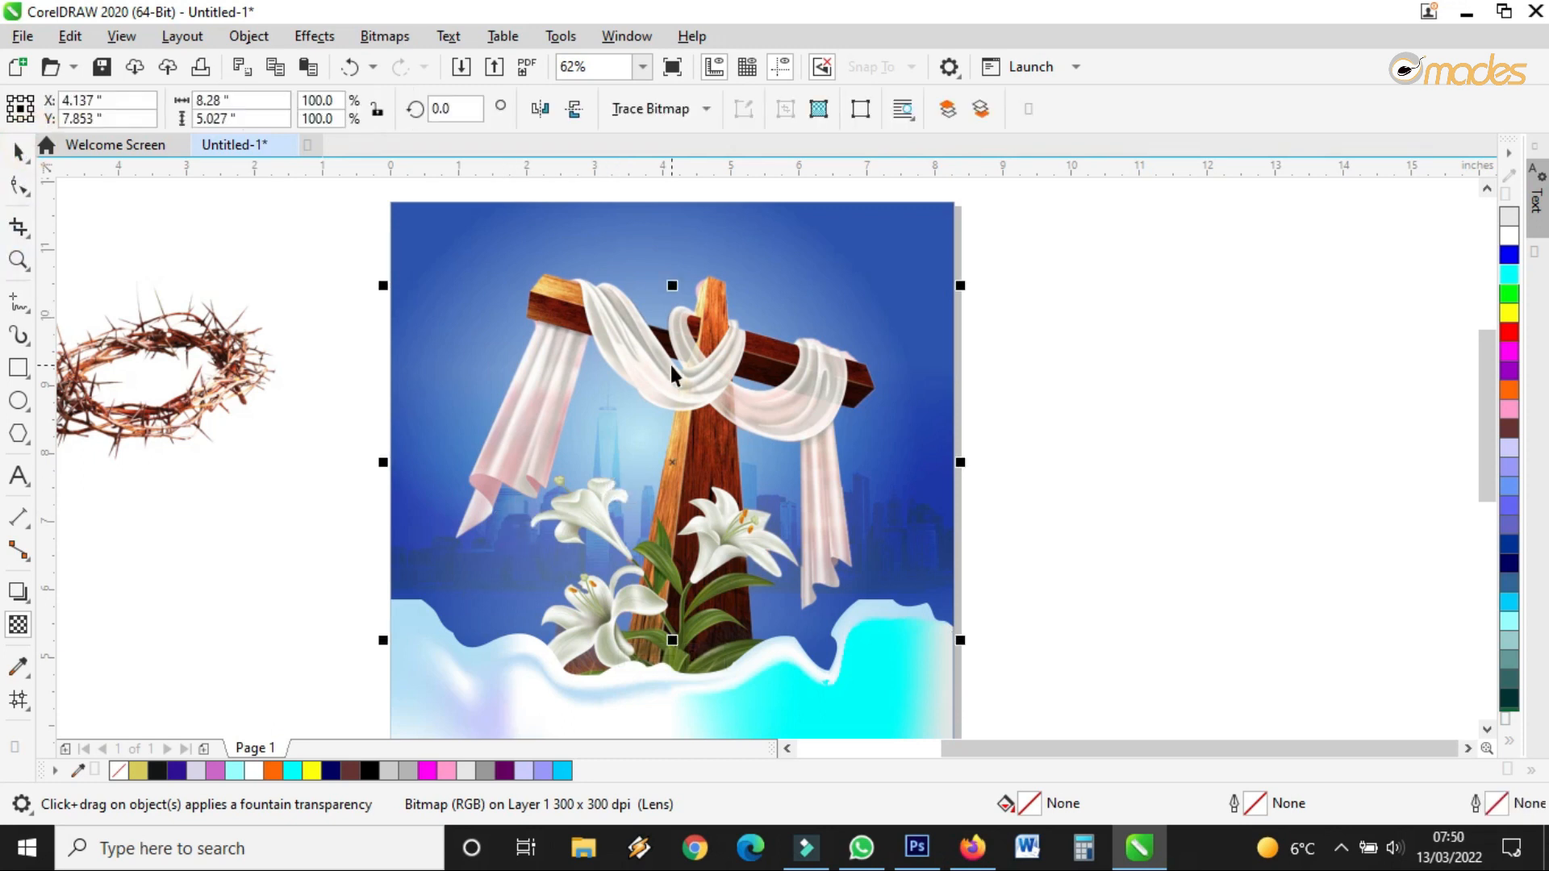
{"action": "left_click", "coordinate": [671, 367]}
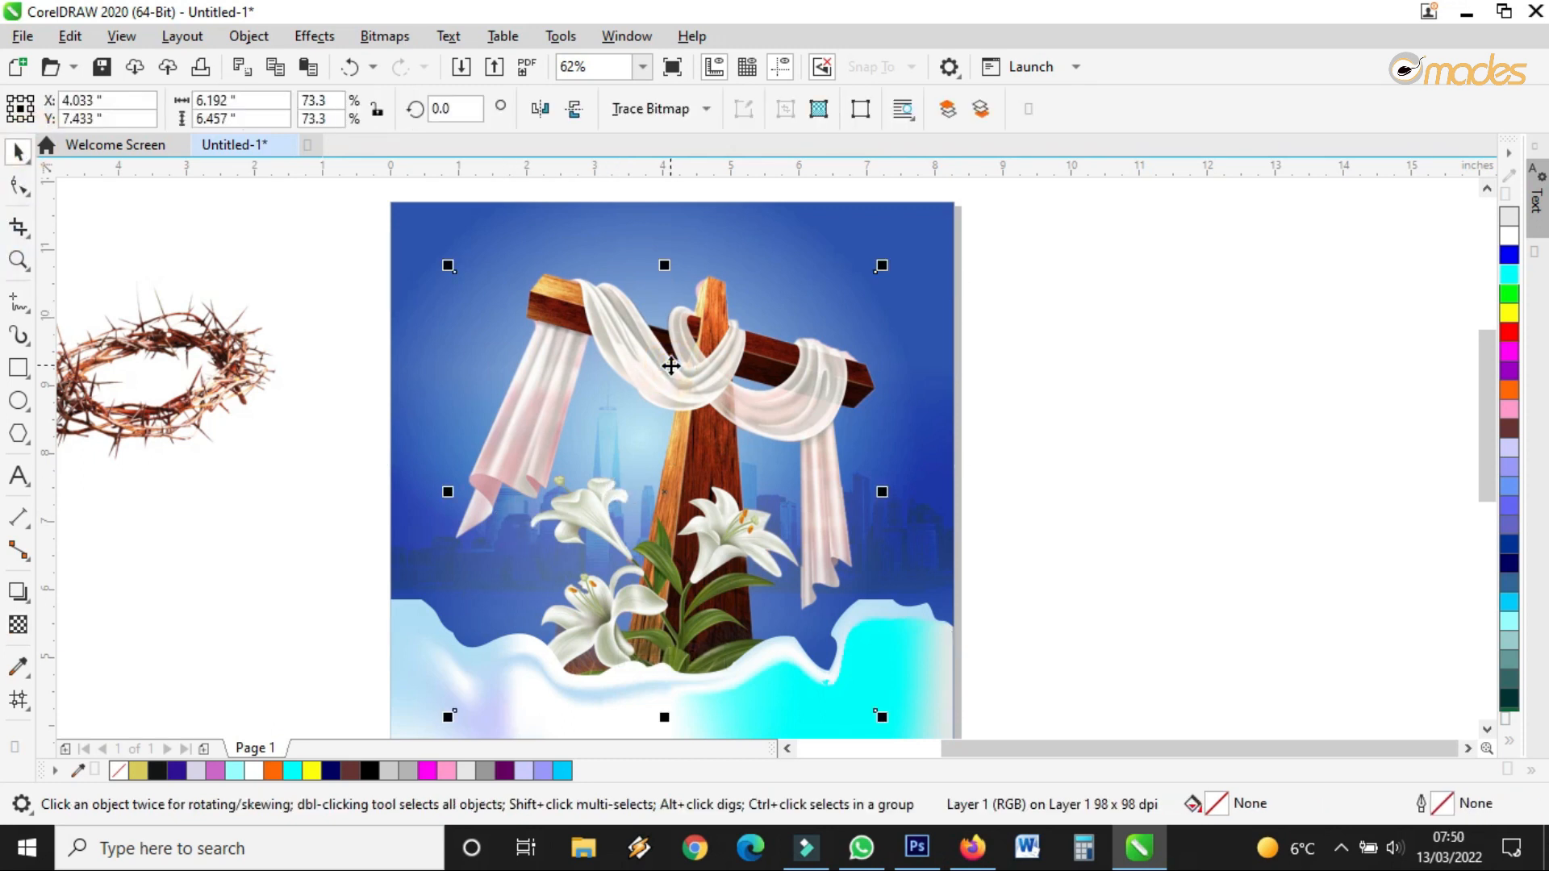
Nudge the cross-and-lilies image down the page
{"action": "left_click_drag", "start_coordinate": [684, 352], "coordinate": [679, 358]}
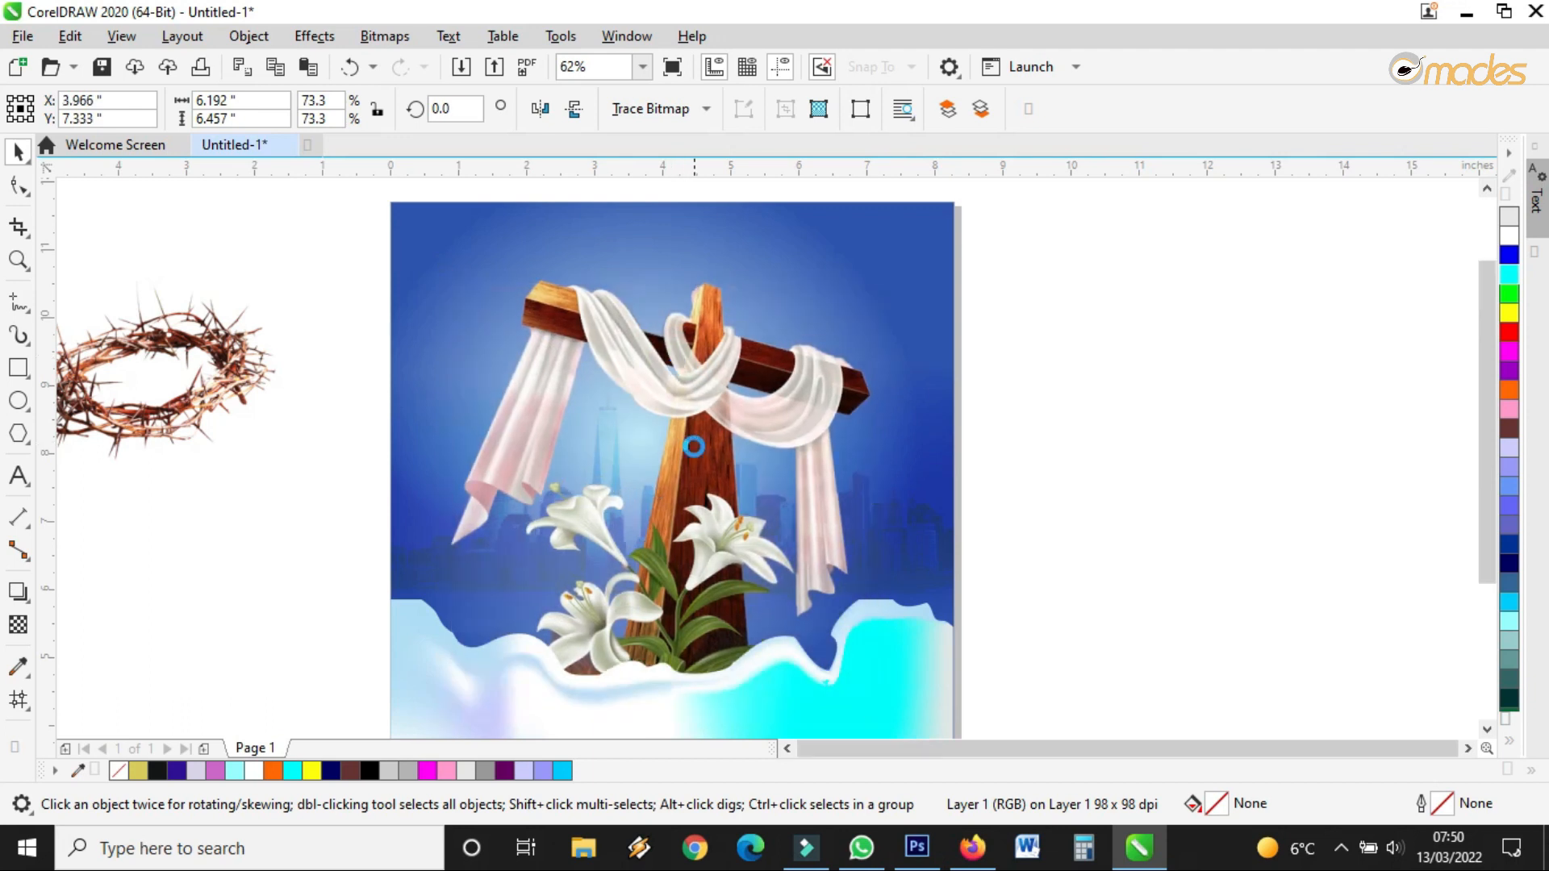
{"action": "scroll", "coordinate": [696, 343], "scroll_direction": "down", "scroll_amount": 2}
{"action": "scroll", "coordinate": [704, 329], "scroll_direction": "up", "scroll_amount": 2}
{"action": "left_click_drag", "start_coordinate": [692, 450], "coordinate": [693, 481]}
{"action": "scroll", "coordinate": [701, 431], "scroll_direction": "down", "scroll_amount": 2}
{"action": "scroll", "coordinate": [702, 643], "scroll_direction": "up", "scroll_amount": 2}
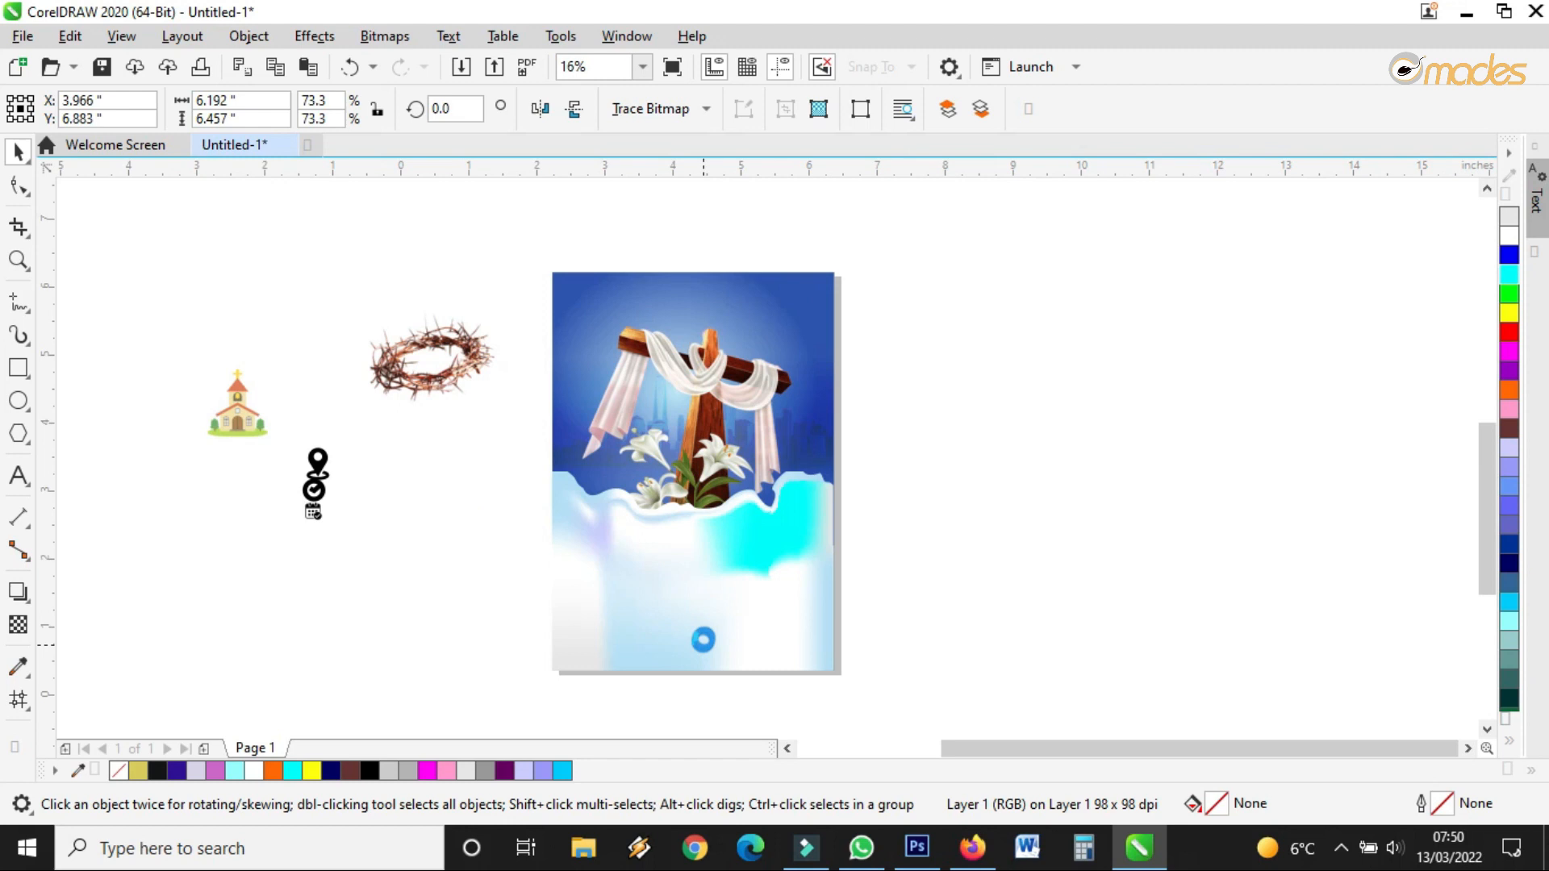
Shorten the white wavy shape from its top edge and sink the cross image further
{"action": "left_click", "coordinate": [706, 626]}
{"action": "left_click_drag", "start_coordinate": [682, 289], "coordinate": [682, 328]}
{"action": "left_click_drag", "start_coordinate": [702, 245], "coordinate": [702, 260]}
{"action": "scroll", "coordinate": [583, 602], "scroll_direction": "down", "scroll_amount": 2}
{"action": "scroll", "coordinate": [592, 452], "scroll_direction": "up", "scroll_amount": 2}
{"action": "scroll", "coordinate": [593, 452], "scroll_direction": "up", "scroll_amount": 1}
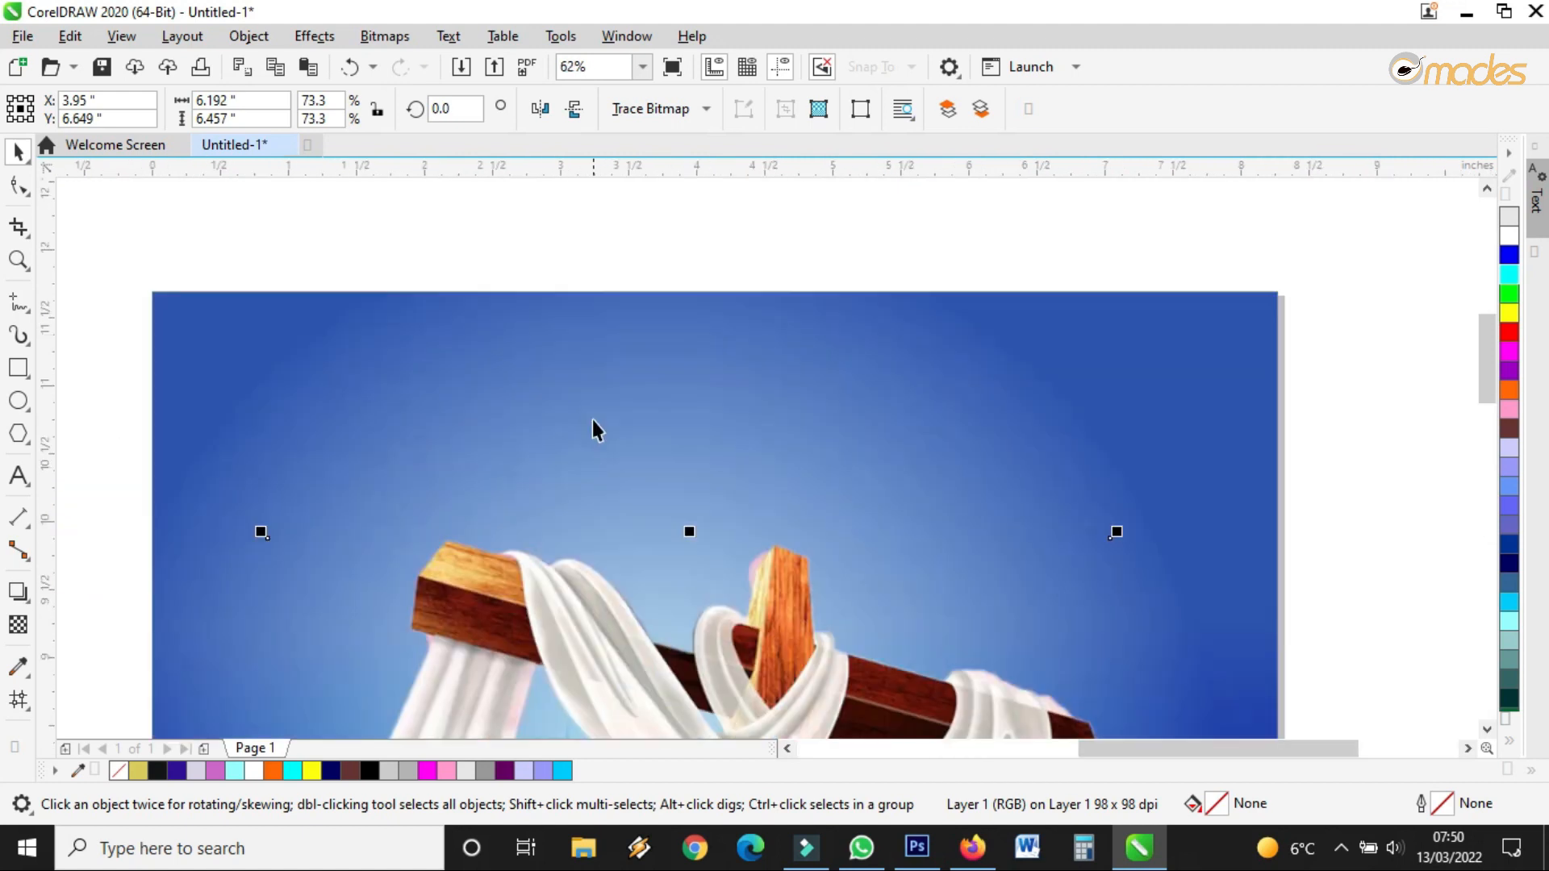
Add a text line reading 'NAME OF THE CHURCH' above the cross
{"action": "left_click", "coordinate": [18, 476]}
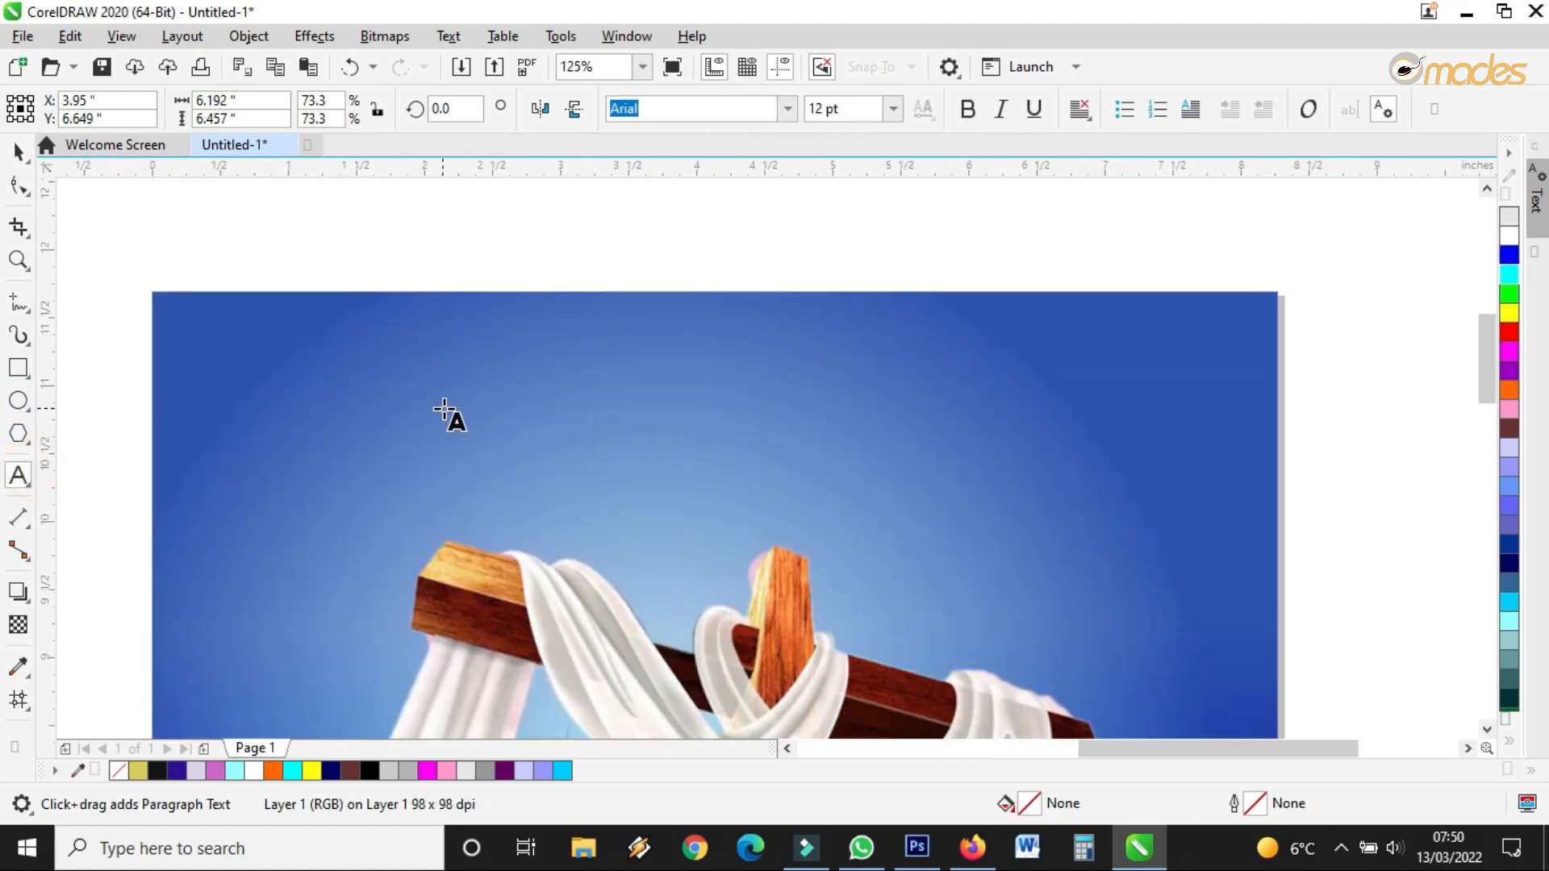
{"action": "left_click", "coordinate": [574, 395]}
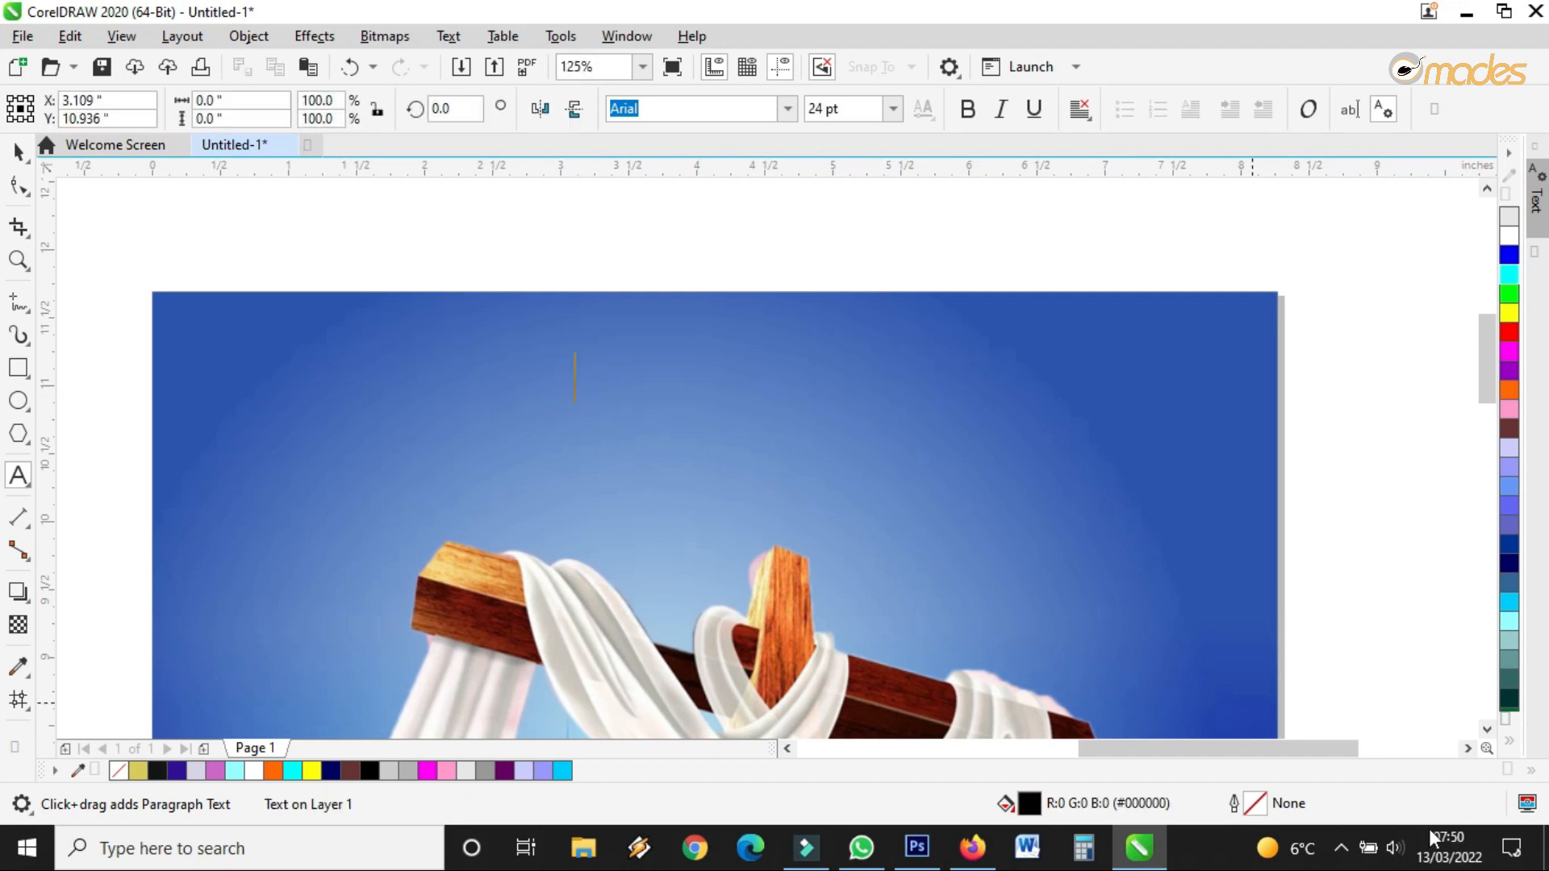
{"action": "type", "text": "name"}
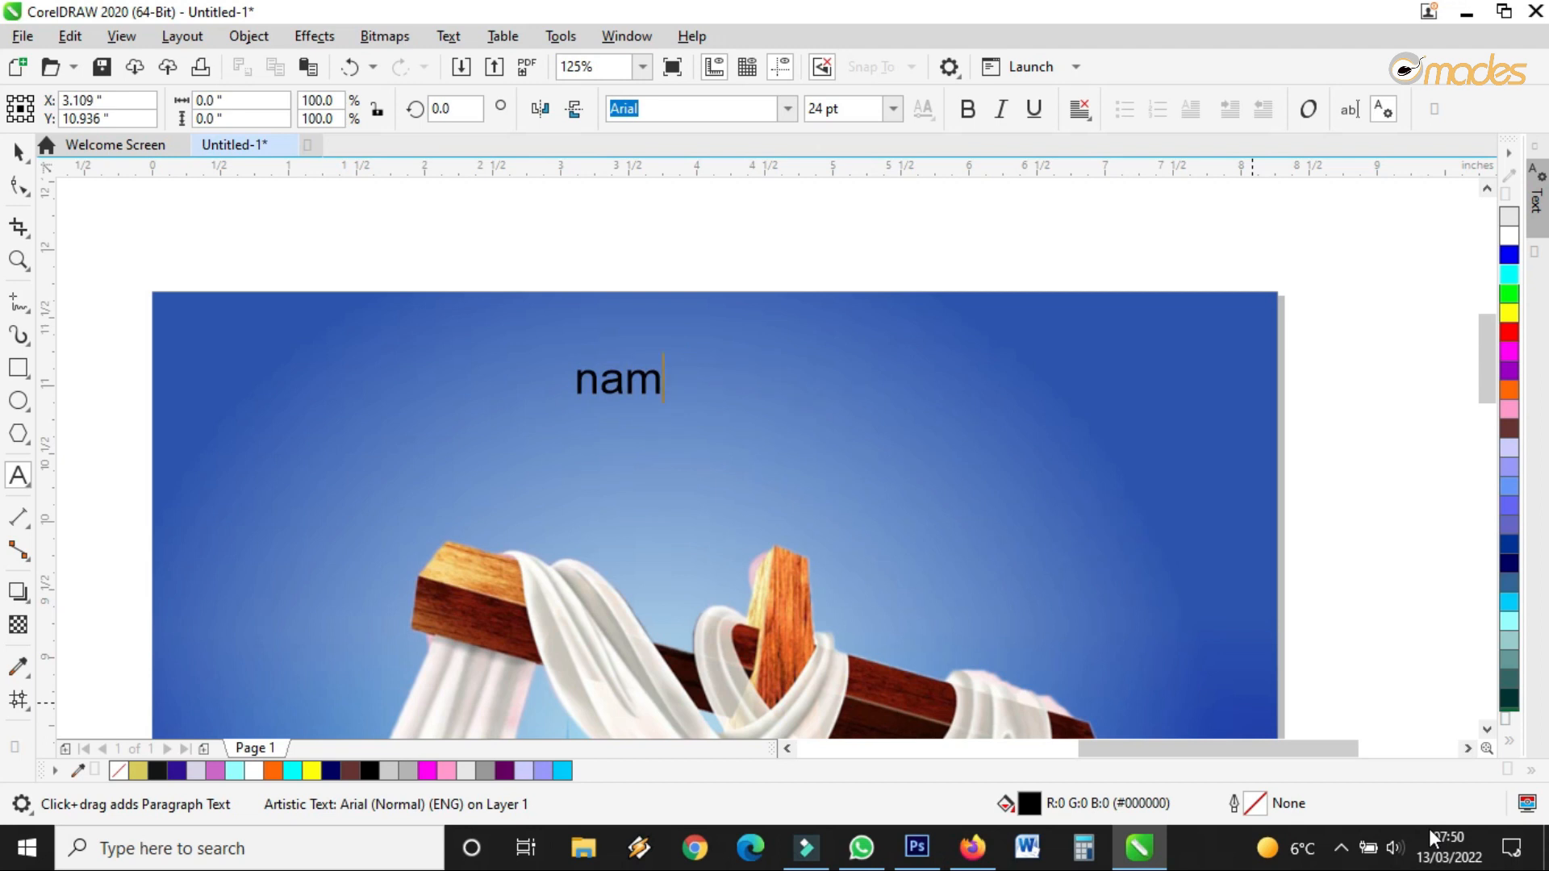
{"action": "key", "text": "BackSpace"}
{"action": "key", "text": "BackSpace"}
{"action": "key", "text": "BackSpace"}
{"action": "type", "text": "NAME"}
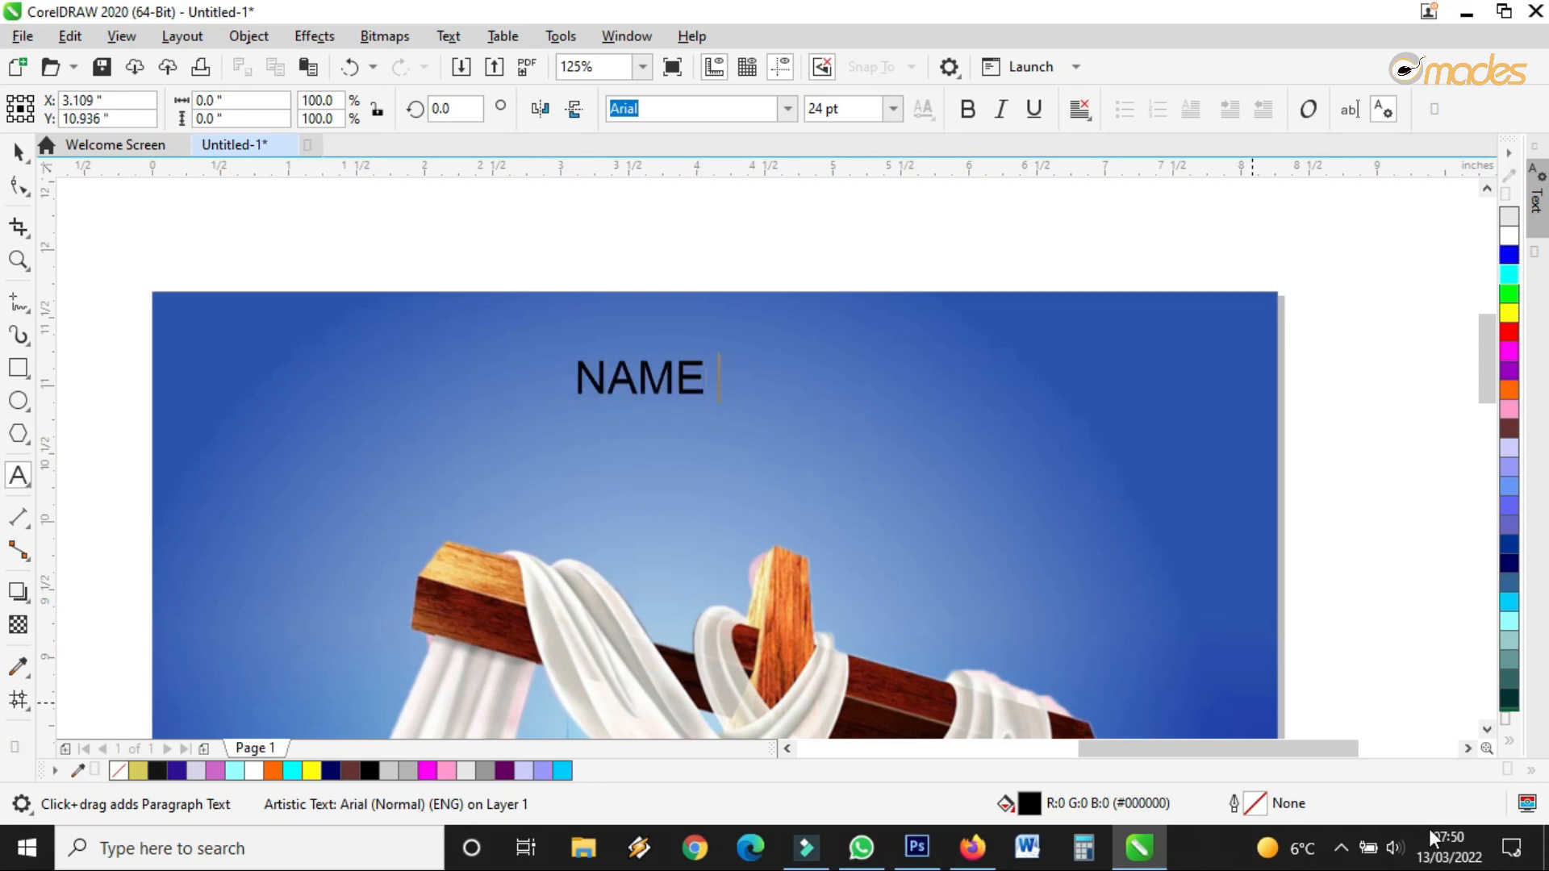
{"action": "type", "text": " OF THE CH"}
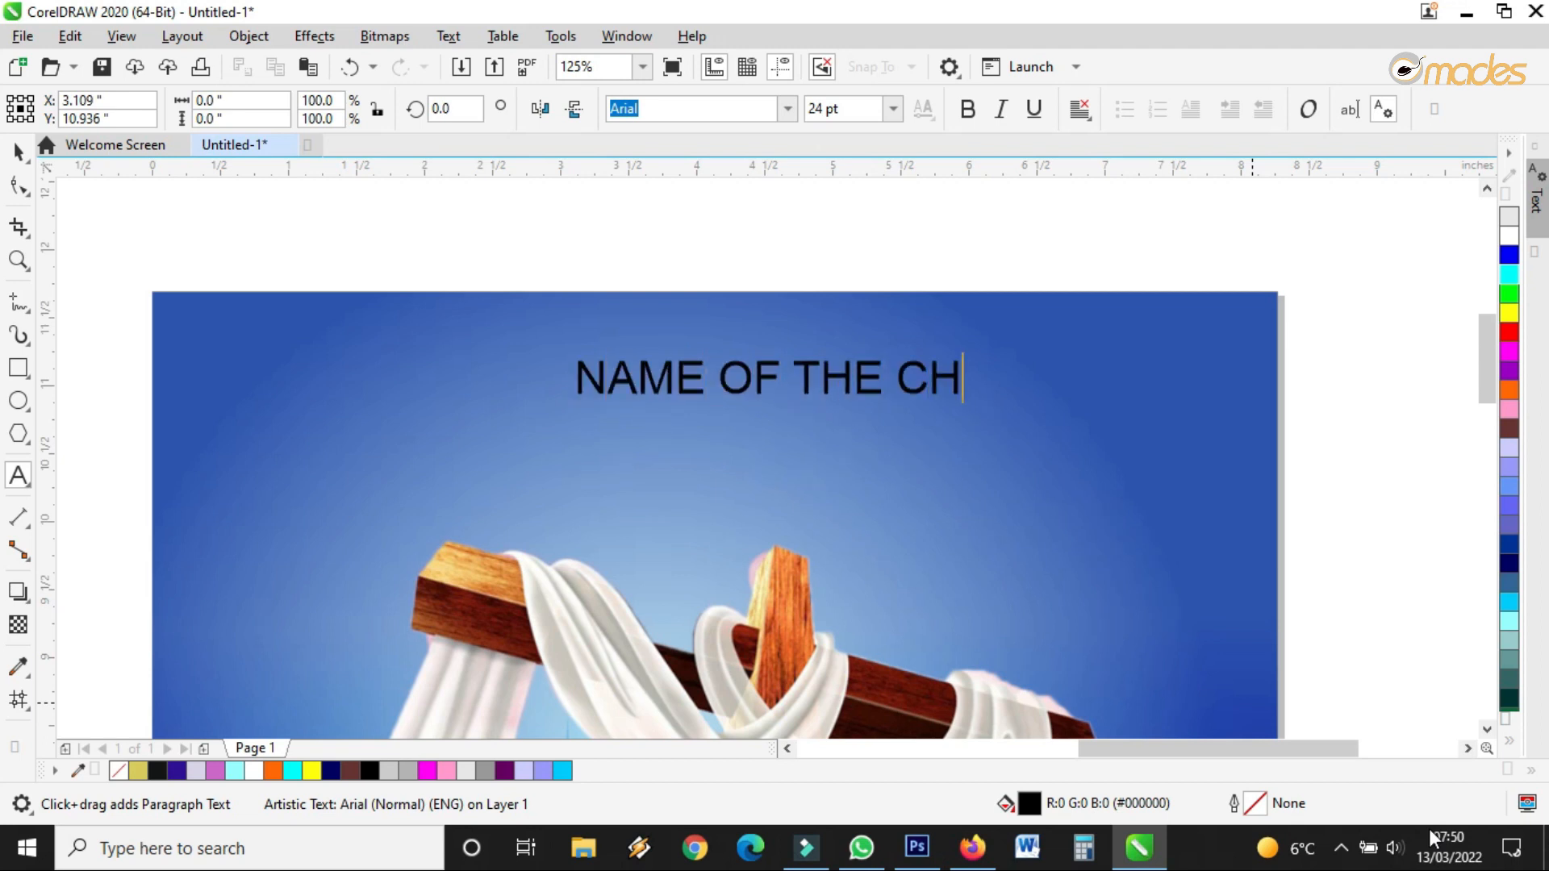
{"action": "type", "text": "URCH"}
{"action": "key", "text": "Escape"}
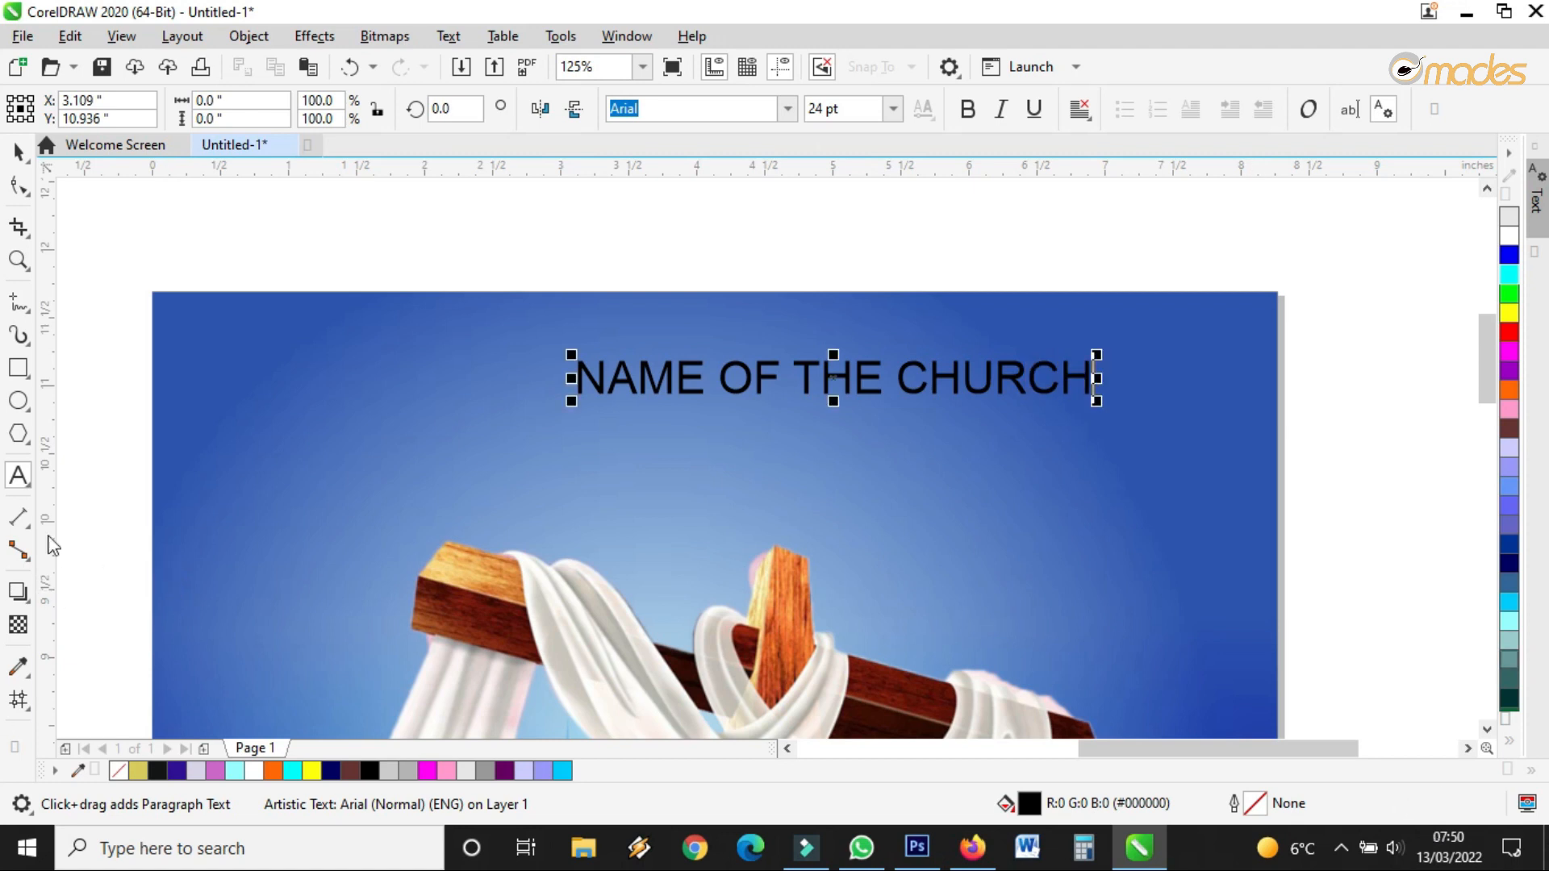
Make the church name bold and adjust its letter spacing, size and position
{"action": "left_click", "coordinate": [13, 185]}
{"action": "left_click_drag", "start_coordinate": [1095, 403], "coordinate": [1024, 401]}
{"action": "left_click", "coordinate": [18, 151]}
{"action": "left_click_drag", "start_coordinate": [811, 379], "coordinate": [723, 379]}
{"action": "left_click_drag", "start_coordinate": [964, 401], "coordinate": [876, 385]}
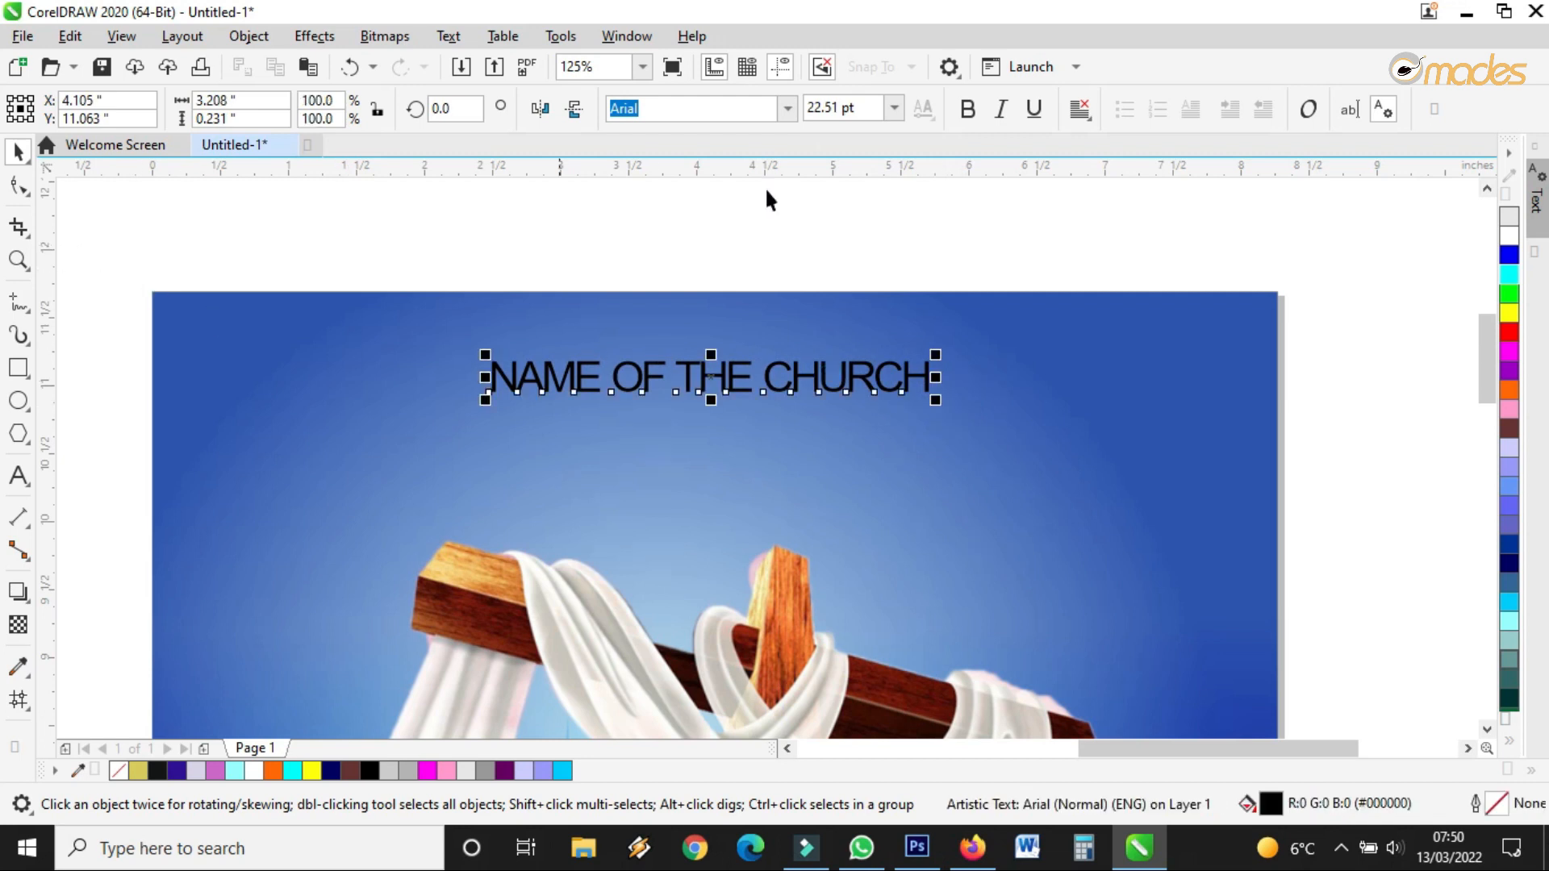
{"action": "left_click", "coordinate": [968, 108]}
{"action": "left_click", "coordinate": [17, 186]}
{"action": "left_click_drag", "start_coordinate": [938, 404], "coordinate": [1018, 404]}
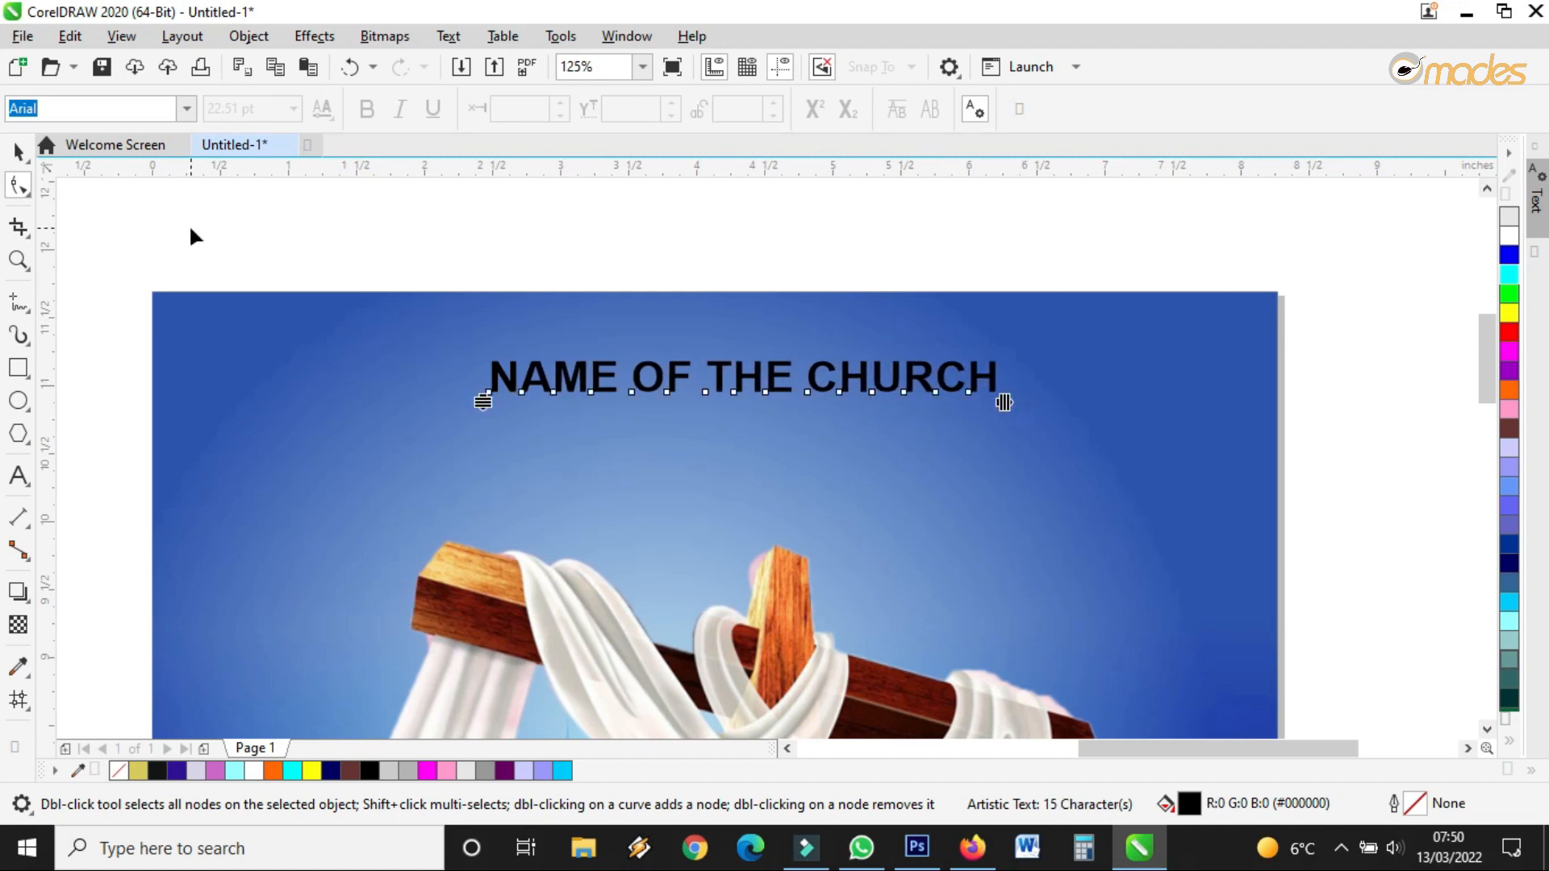
{"action": "left_click", "coordinate": [15, 152]}
{"action": "left_click_drag", "start_coordinate": [1004, 405], "coordinate": [973, 411]}
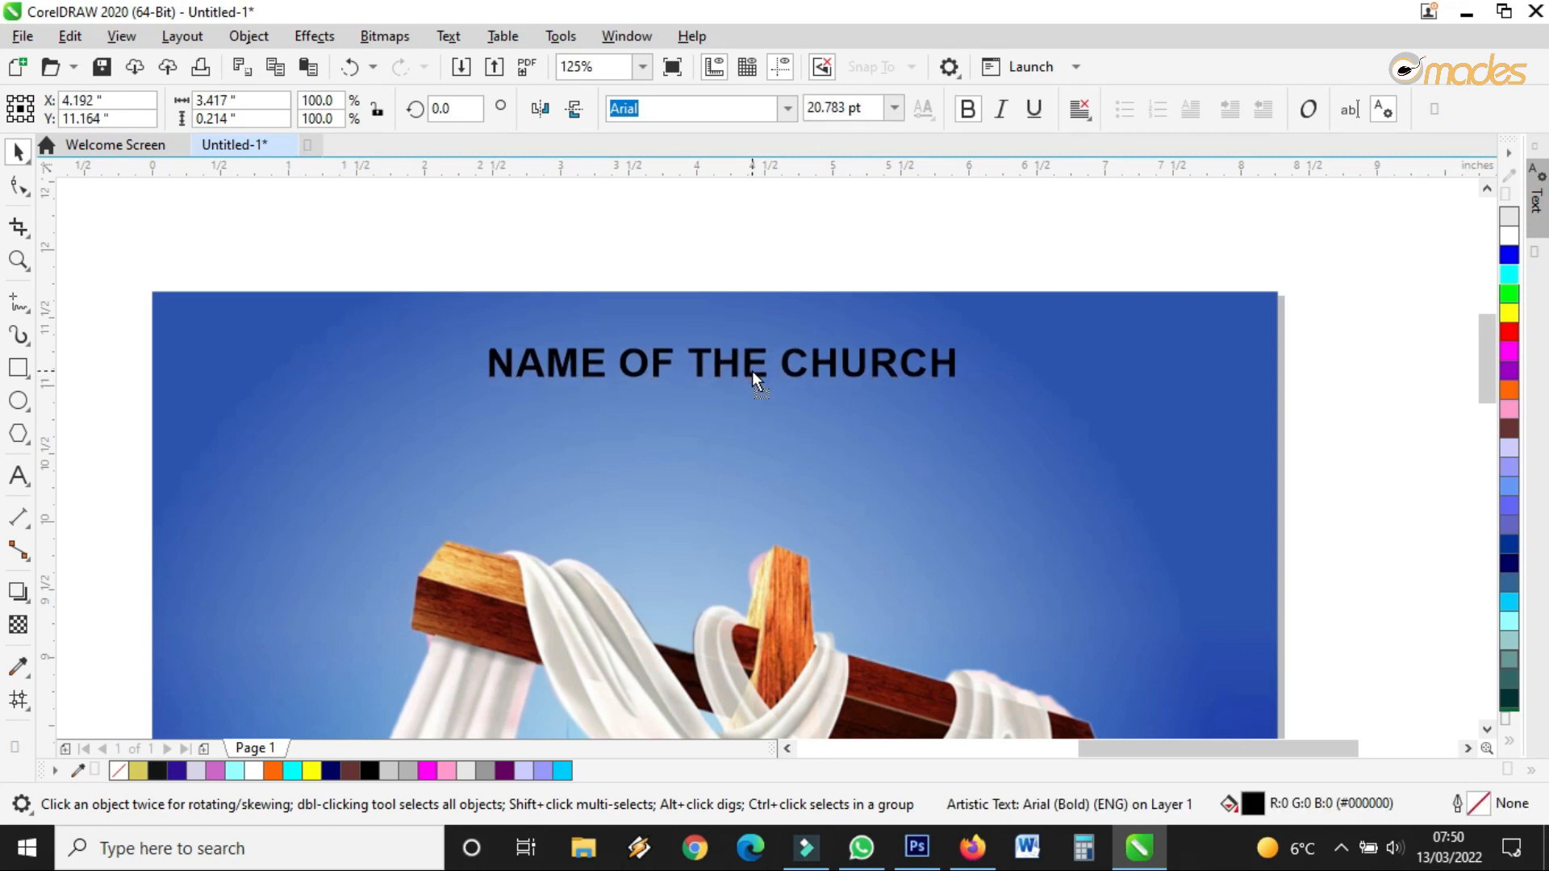
Fill the title white, delete the stray duplicate, and lower the title slightly
{"action": "left_click", "coordinate": [1508, 235]}
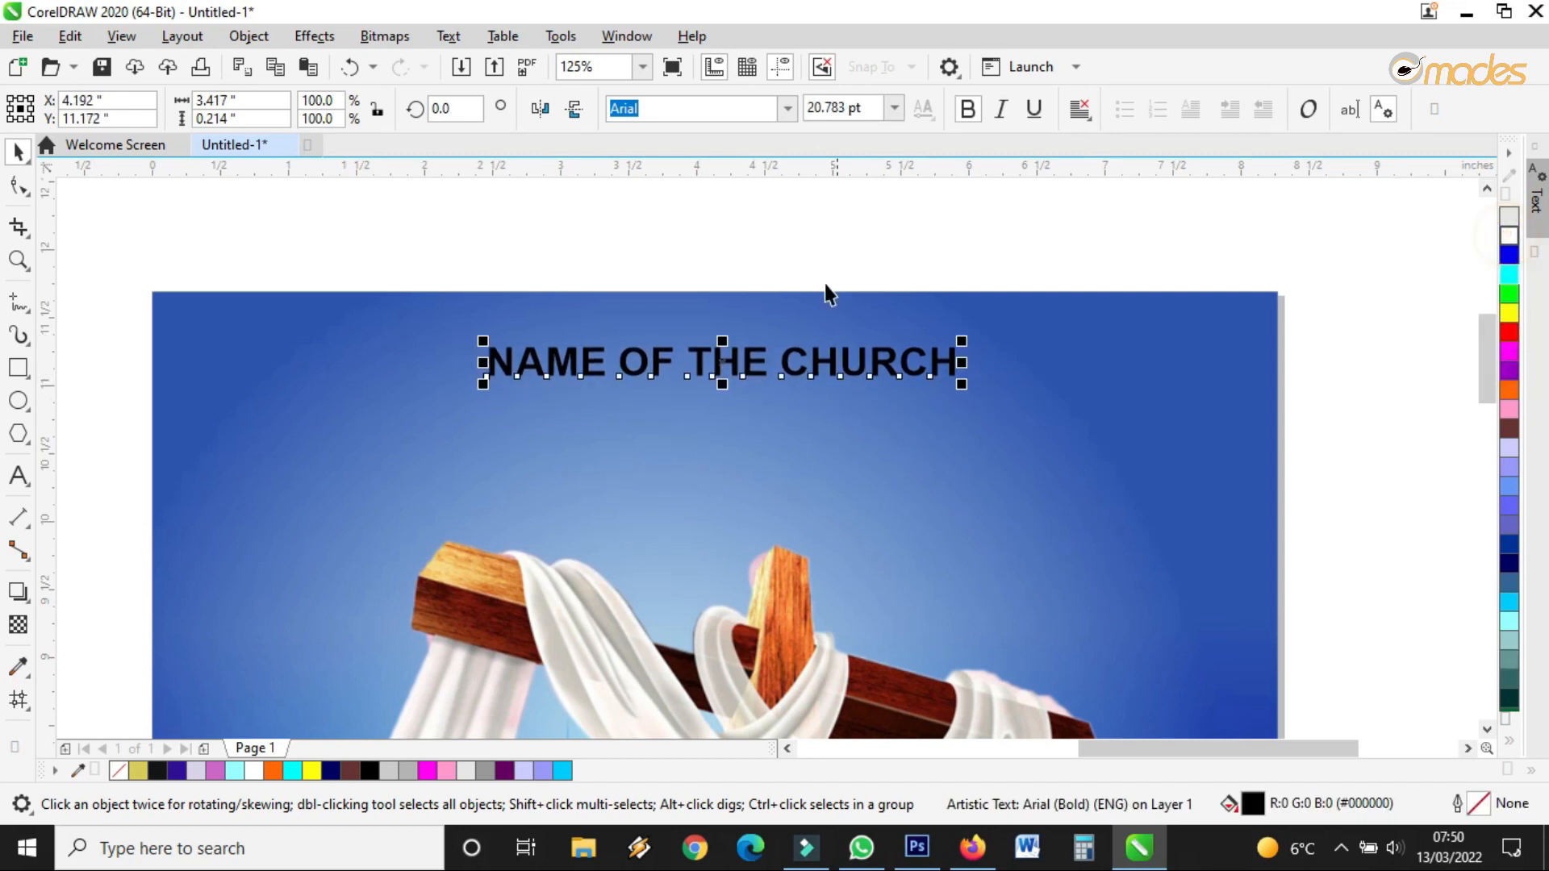
{"action": "left_click_drag", "start_coordinate": [707, 352], "coordinate": [708, 425]}
{"action": "key", "text": "Delete"}
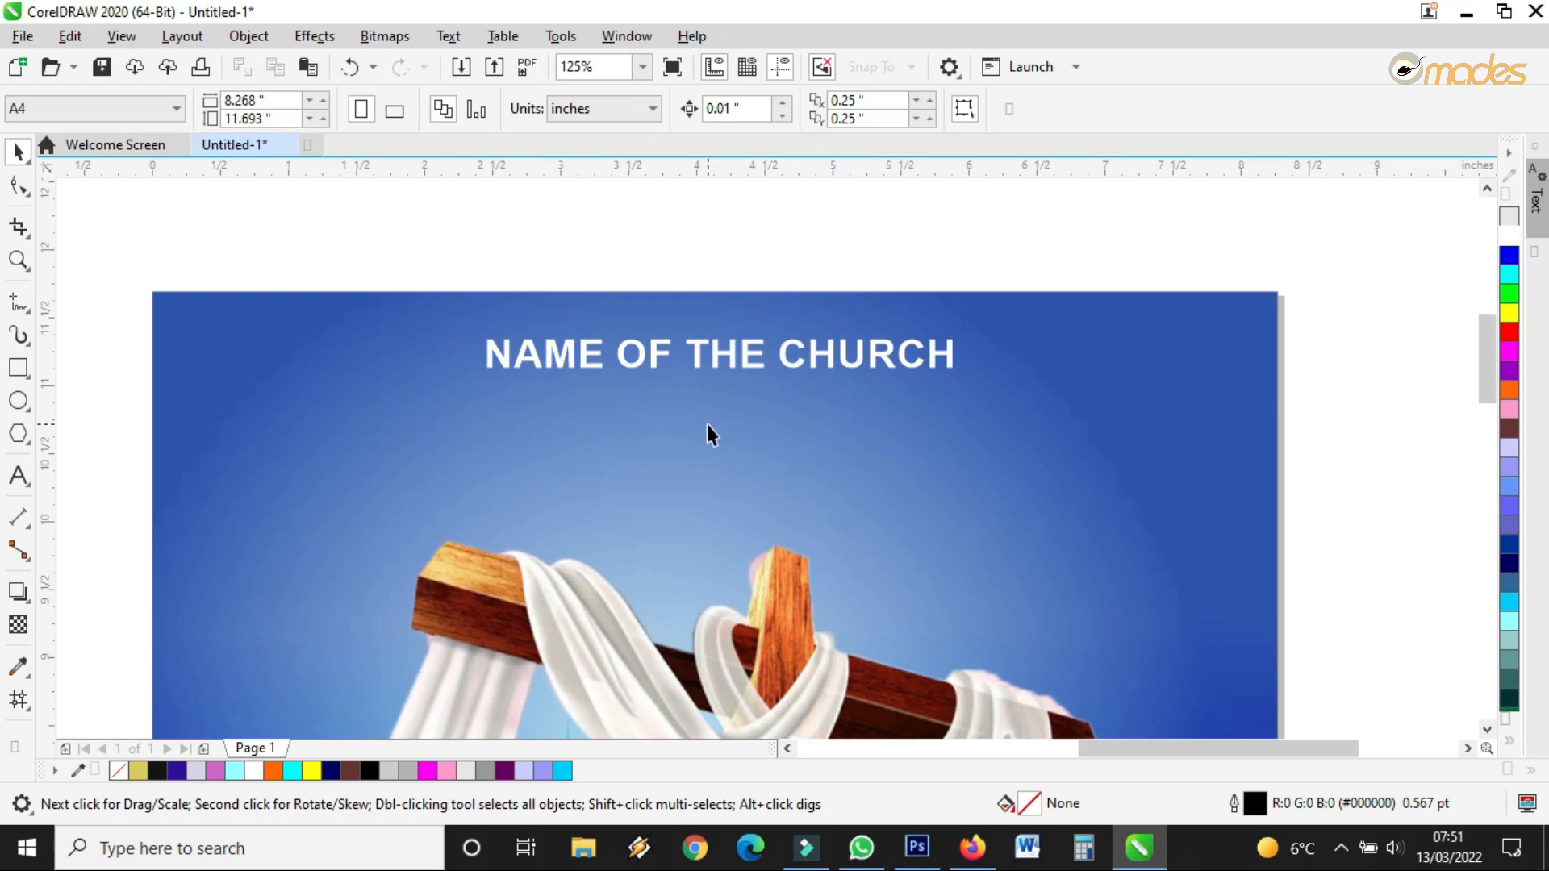
{"action": "left_click", "coordinate": [747, 353]}
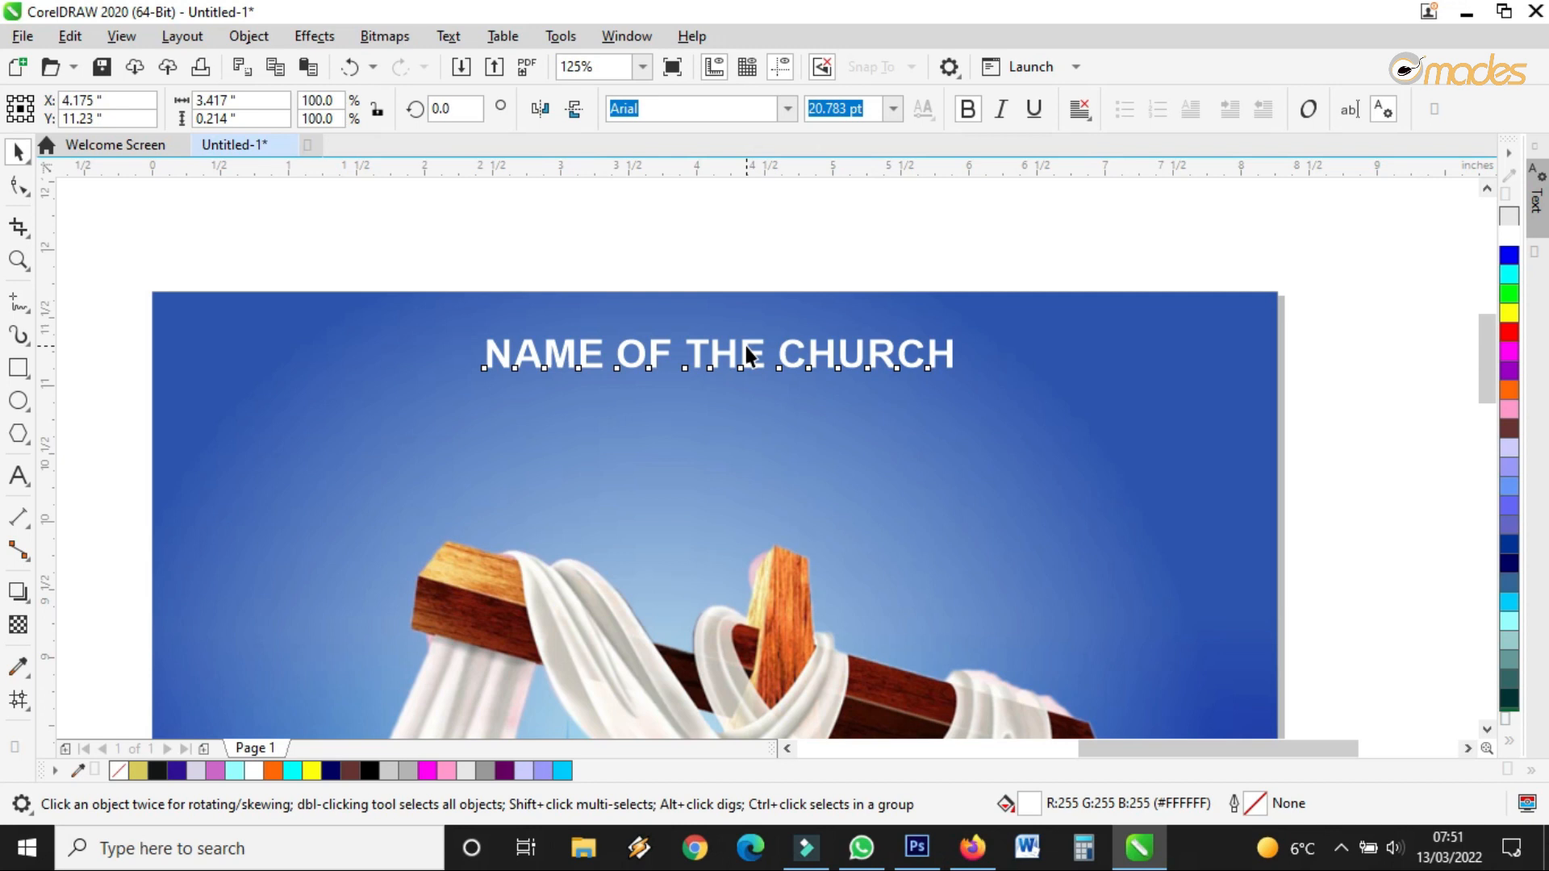
{"action": "left_click_drag", "start_coordinate": [747, 355], "coordinate": [747, 383]}
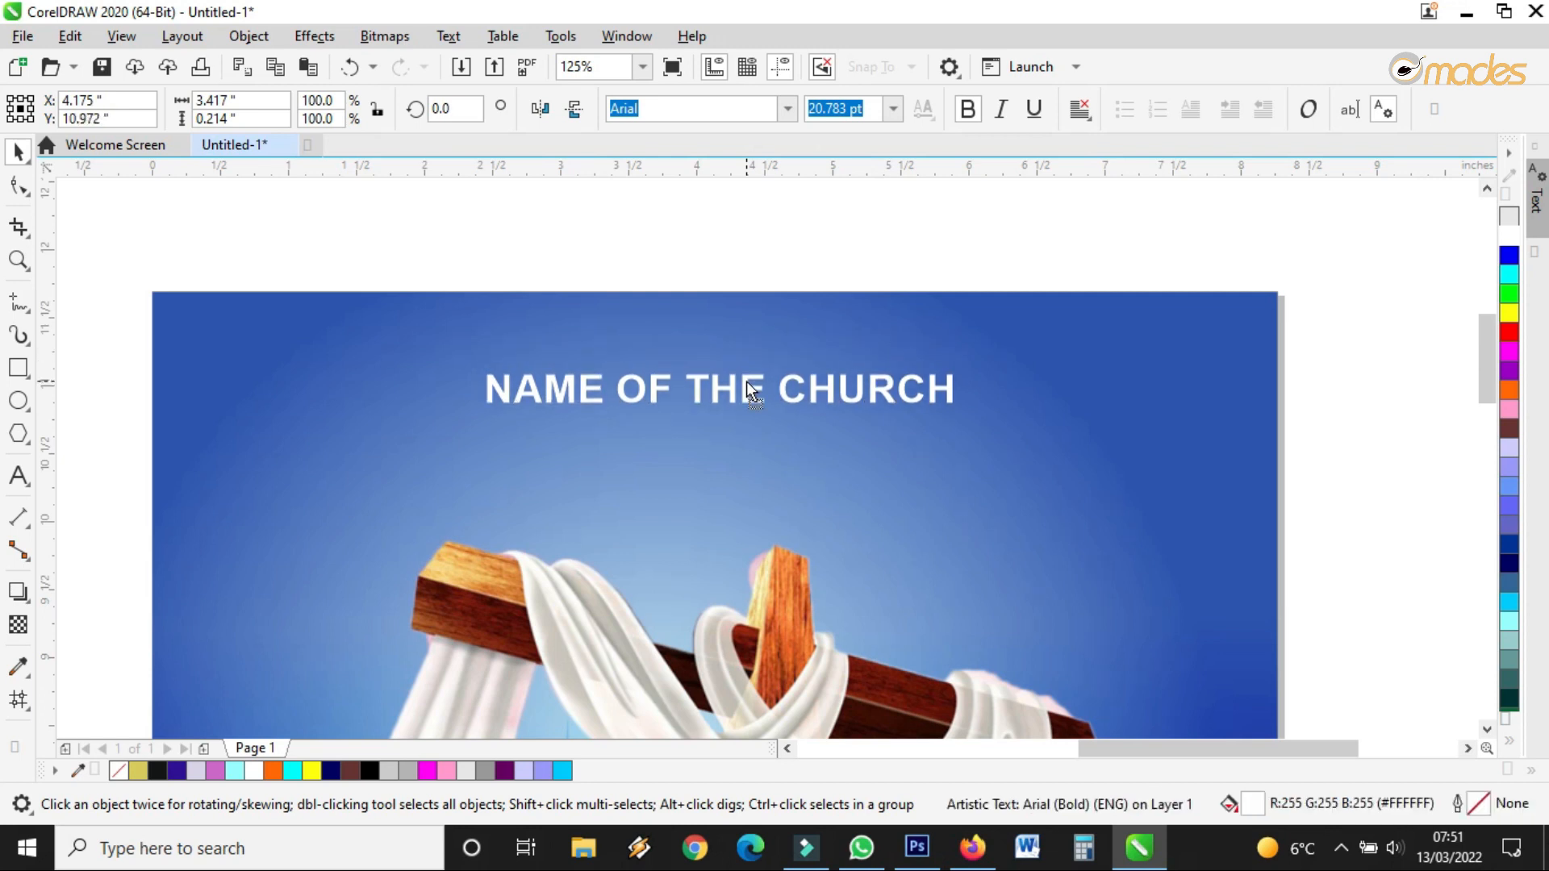
{"action": "right_click", "coordinate": [747, 382]}
Place a copy of the title directly beneath it and retype it as 'SHOULD BE HERE'
{"action": "left_click_drag", "start_coordinate": [747, 381], "coordinate": [907, 470]}
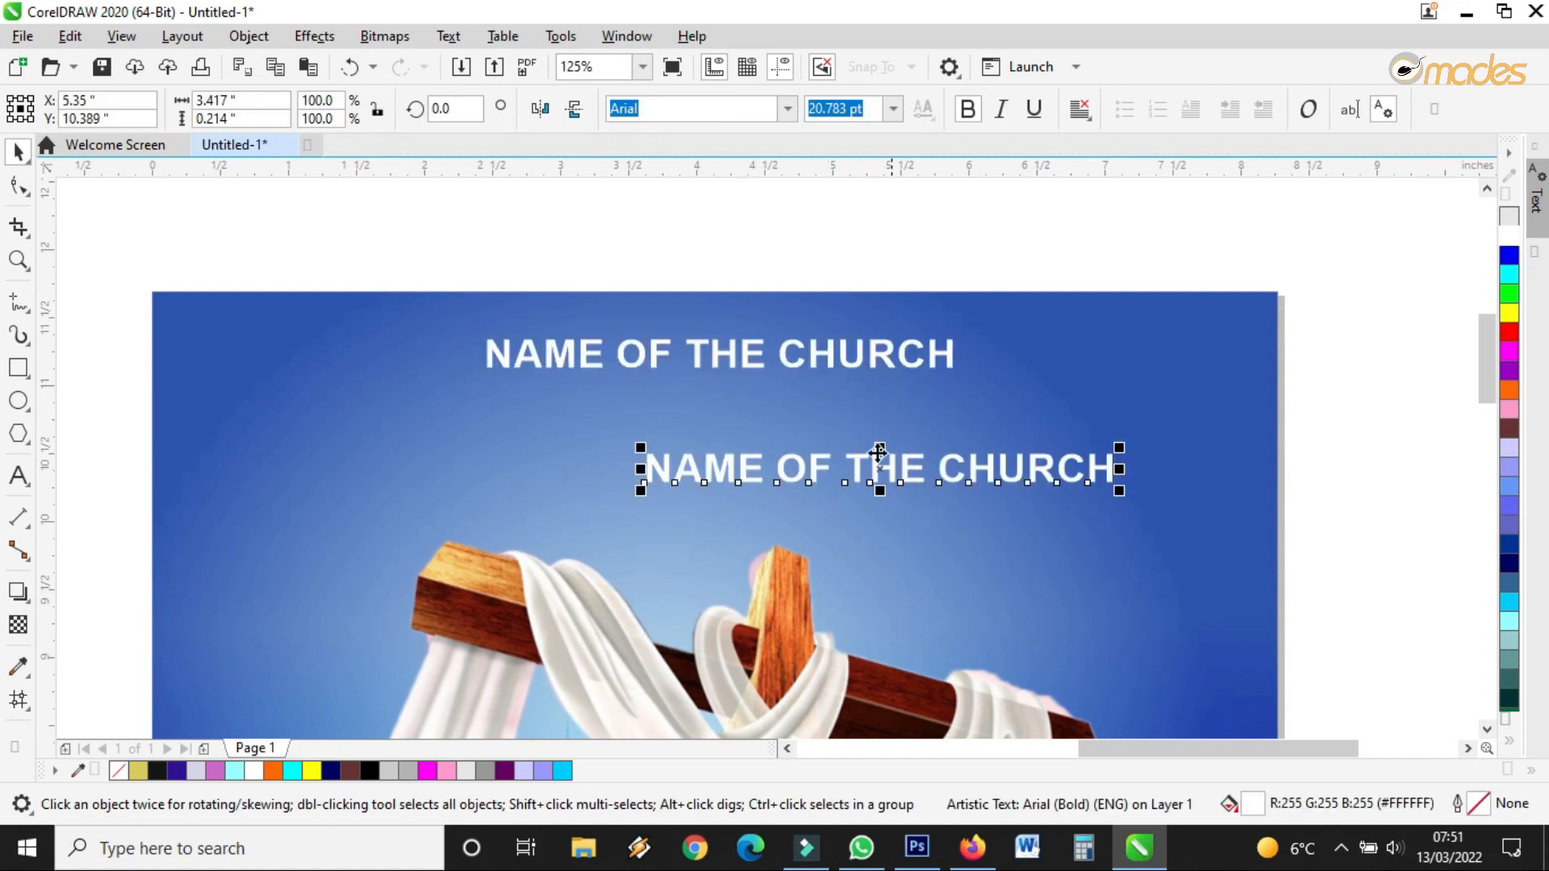
{"action": "key", "text": "Delete"}
{"action": "left_click", "coordinate": [813, 348]}
{"action": "left_click_drag", "start_coordinate": [813, 347], "coordinate": [850, 423]}
{"action": "right_click", "coordinate": [849, 423]}
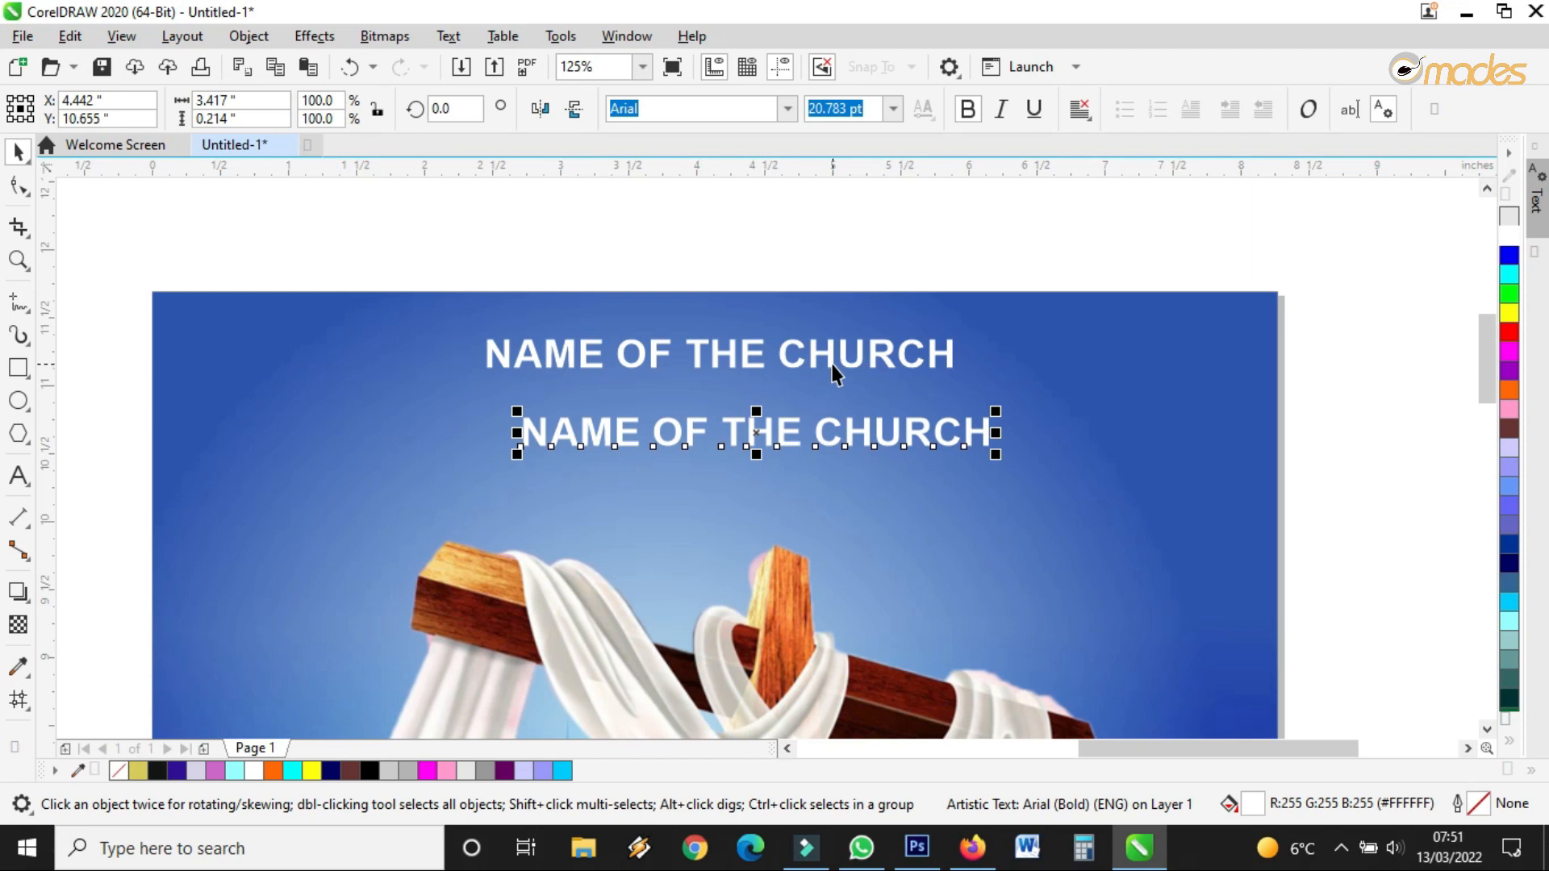
{"action": "left_click_drag", "start_coordinate": [780, 434], "coordinate": [743, 397]}
{"action": "double_click", "coordinate": [744, 397]}
{"action": "triple_click", "coordinate": [746, 400]}
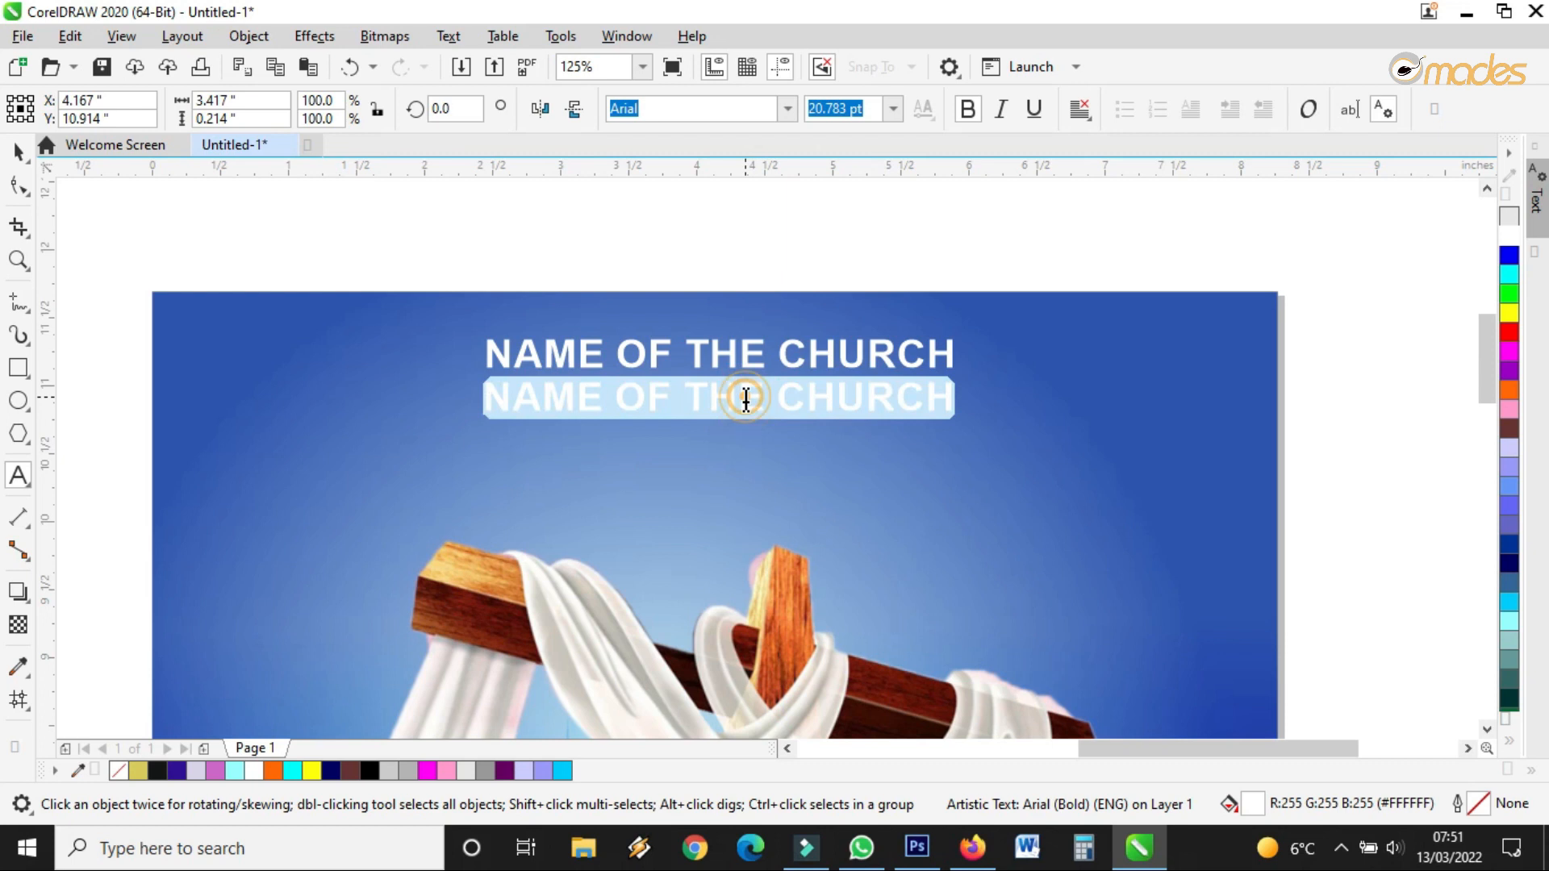
{"action": "type", "text": "S"}
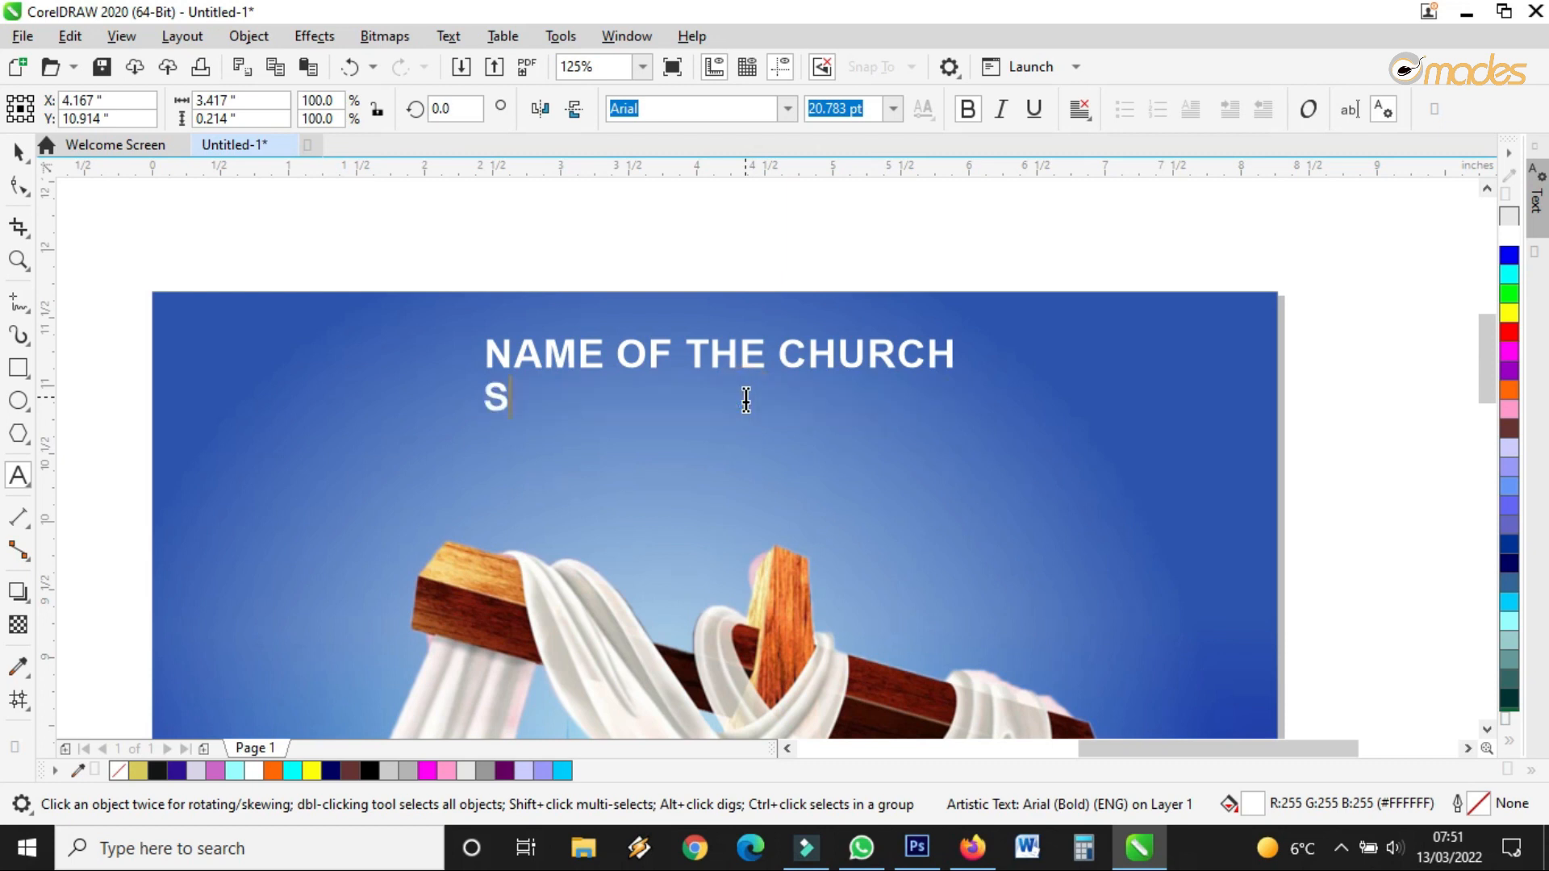
{"action": "type", "text": "HOULD BE HERE"}
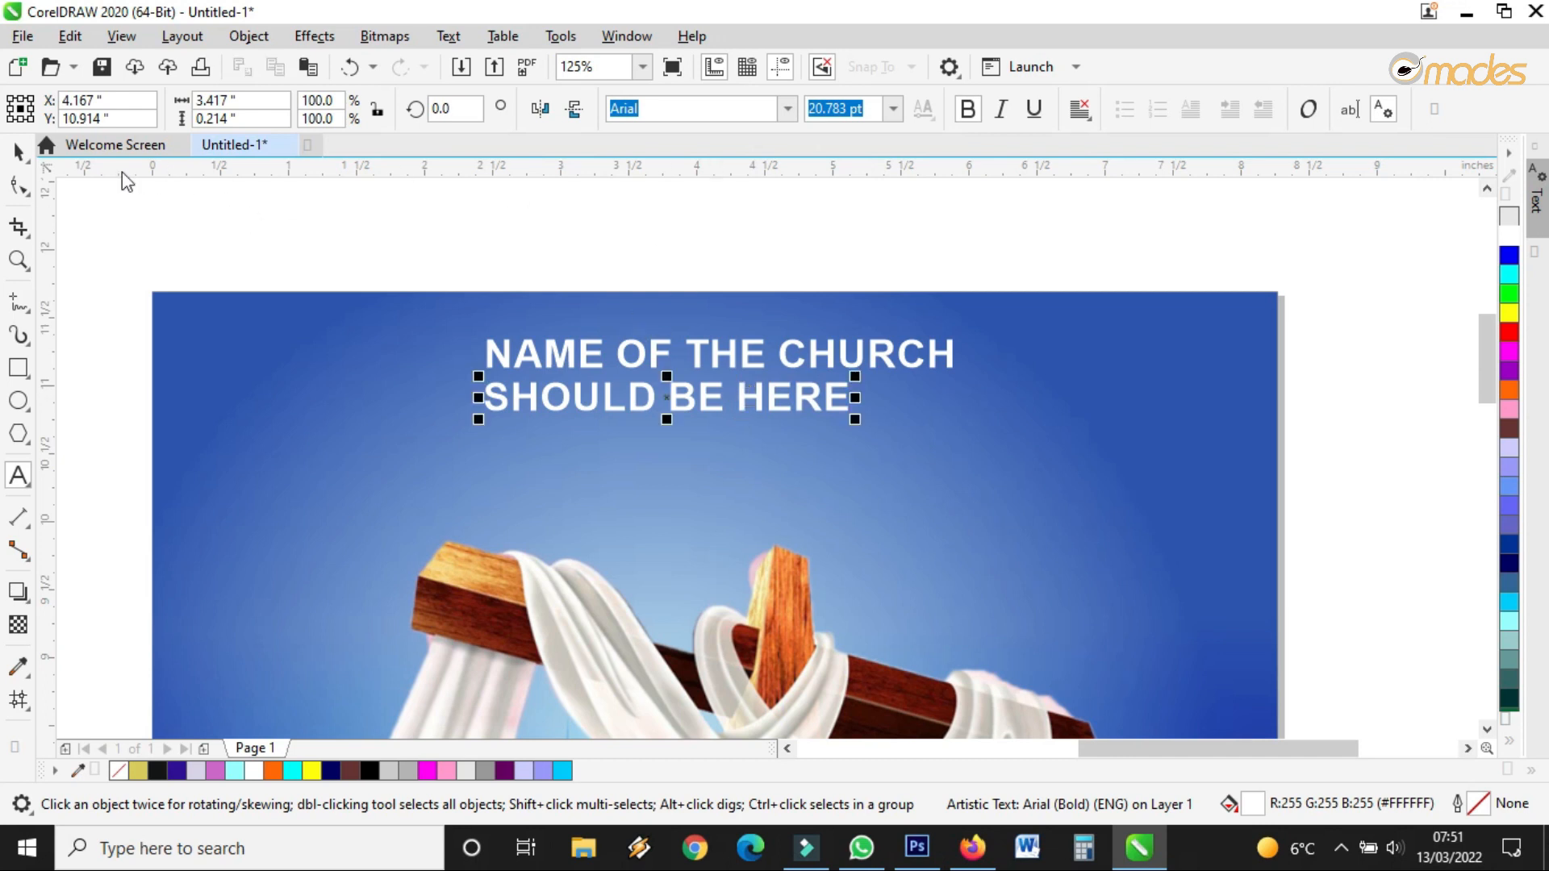
Spread the subtitle's letters wide, enlarge it, and centre it under the title
{"action": "left_click", "coordinate": [19, 184]}
{"action": "left_click_drag", "start_coordinate": [855, 419], "coordinate": [699, 432]}
{"action": "left_click", "coordinate": [18, 151]}
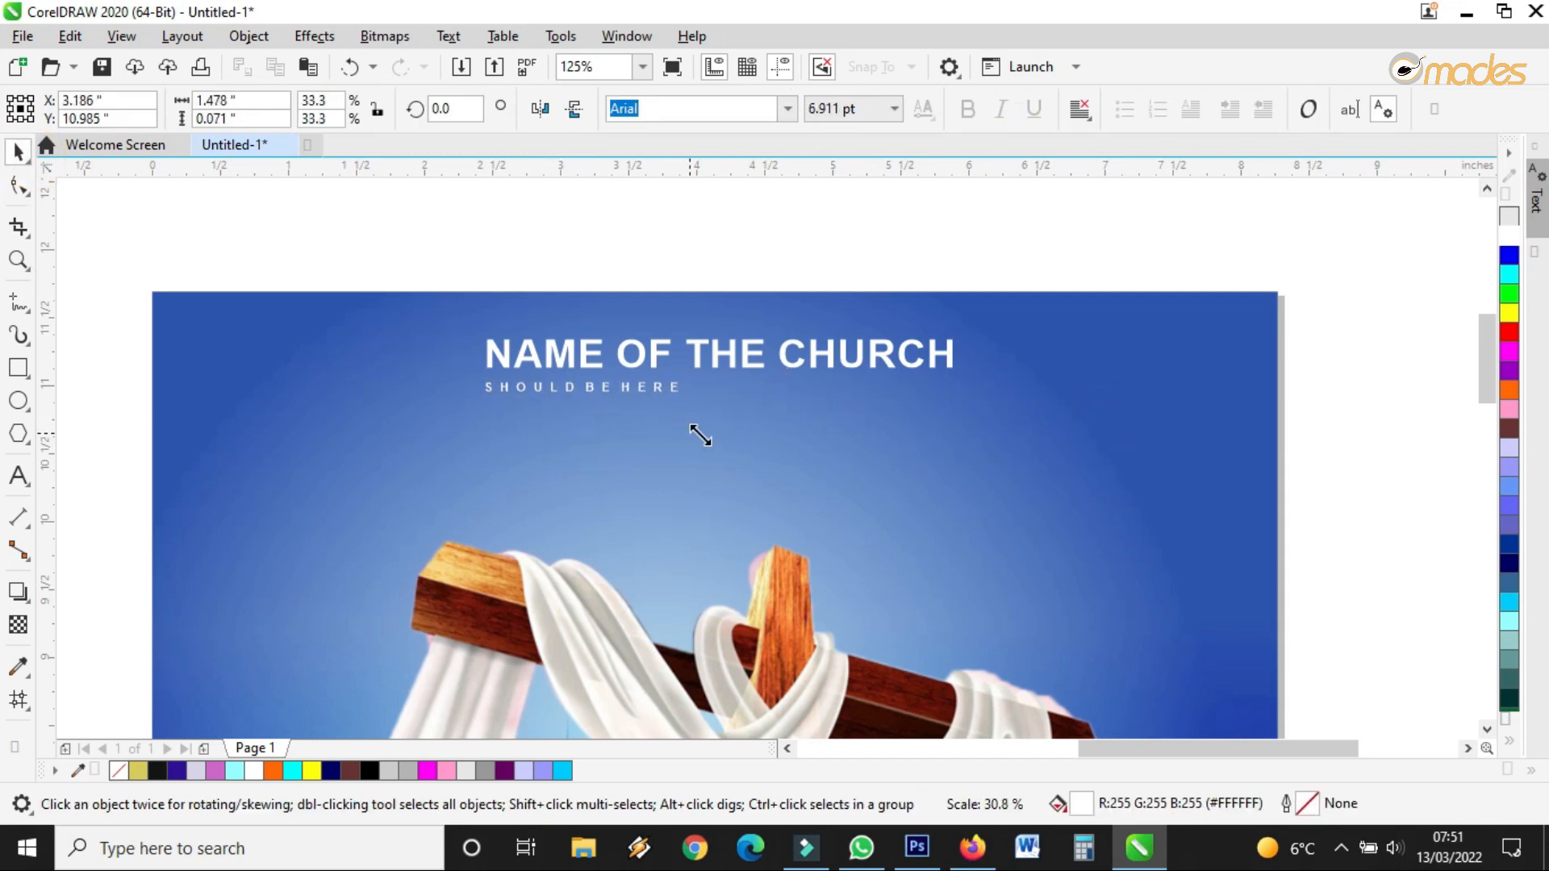
{"action": "left_click_drag", "start_coordinate": [610, 388], "coordinate": [706, 389]}
{"action": "left_click_drag", "start_coordinate": [797, 397], "coordinate": [924, 408]}
{"action": "left_click_drag", "start_coordinate": [768, 391], "coordinate": [734, 394]}
{"action": "scroll", "coordinate": [666, 346], "scroll_direction": "down", "scroll_amount": 2}
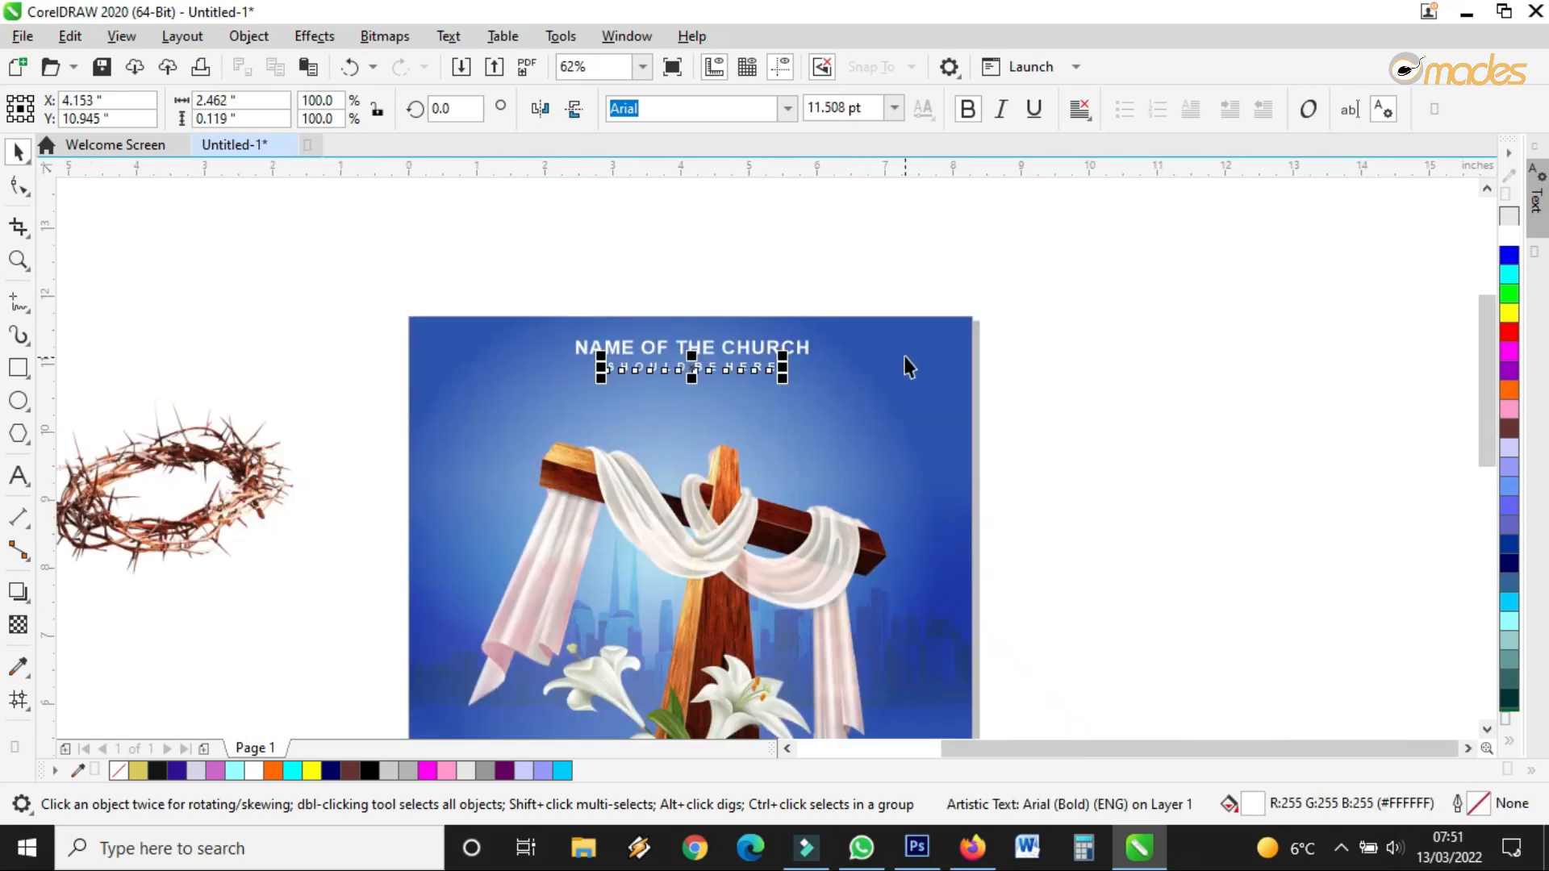
{"action": "scroll", "coordinate": [906, 350], "scroll_direction": "up", "scroll_amount": 2}
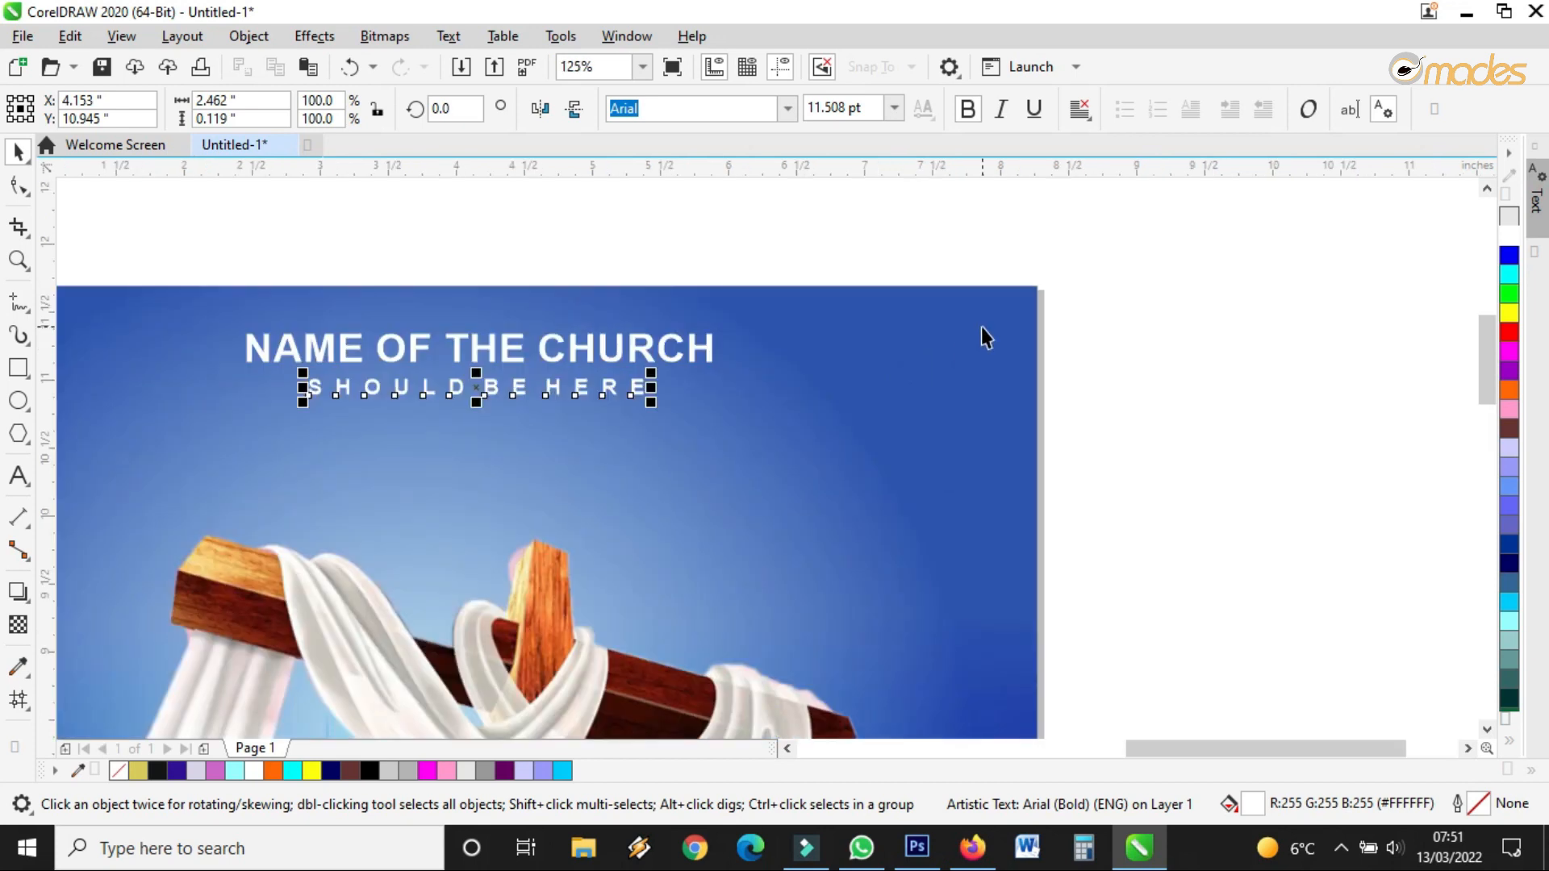
Draw a circle right of the title and place an overlapping copy to its left
{"action": "left_click", "coordinate": [19, 434]}
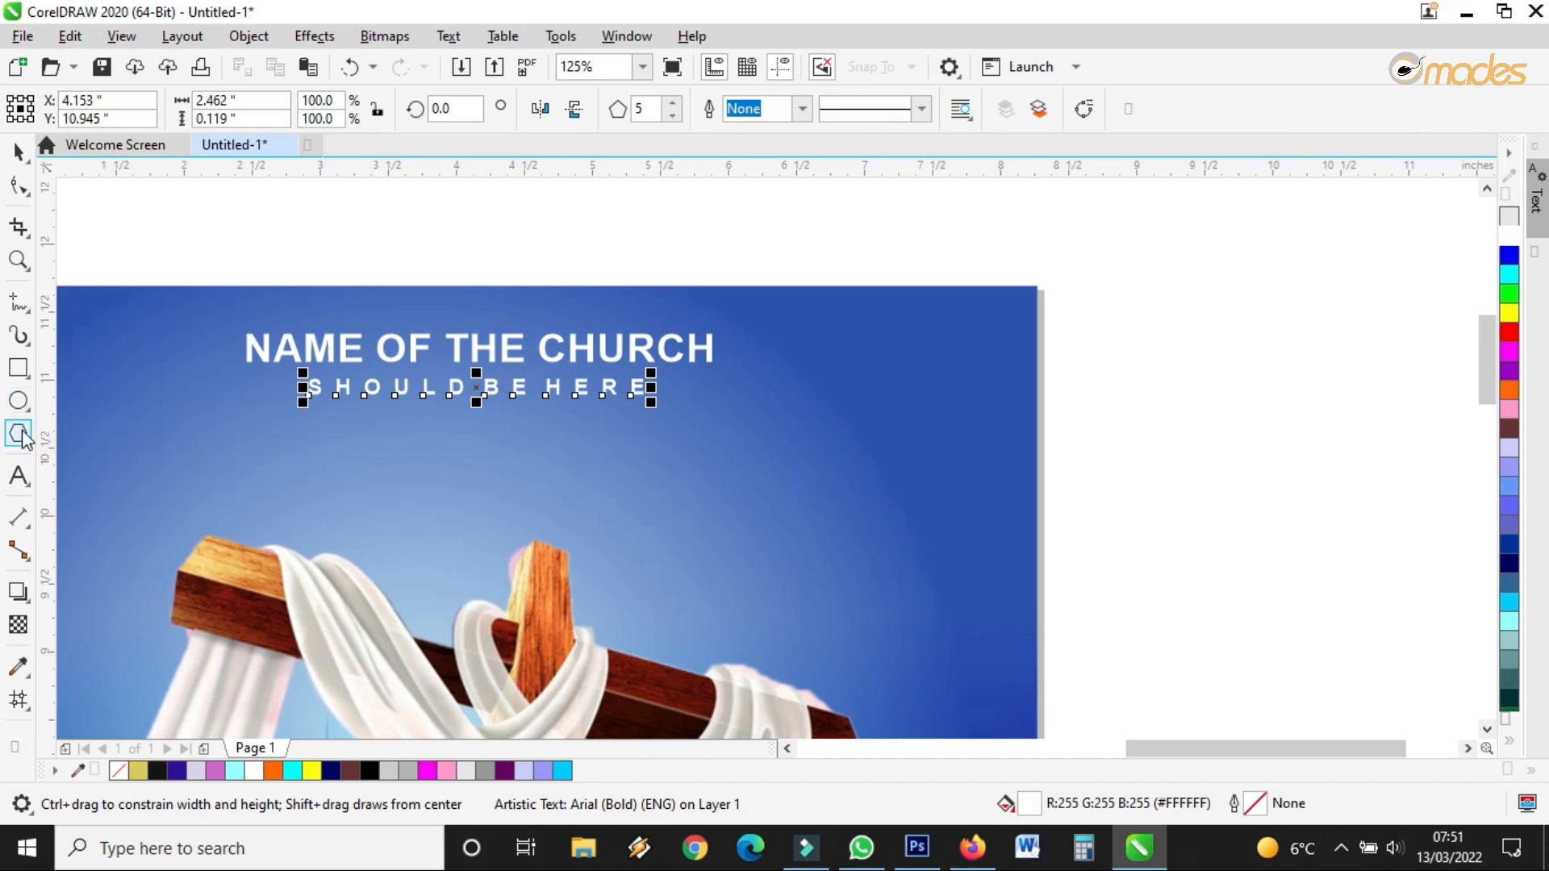
{"action": "left_click", "coordinate": [19, 400]}
{"action": "left_click_drag", "start_coordinate": [794, 348], "coordinate": [965, 522]}
{"action": "scroll", "coordinate": [932, 507], "scroll_direction": "up", "scroll_amount": 2}
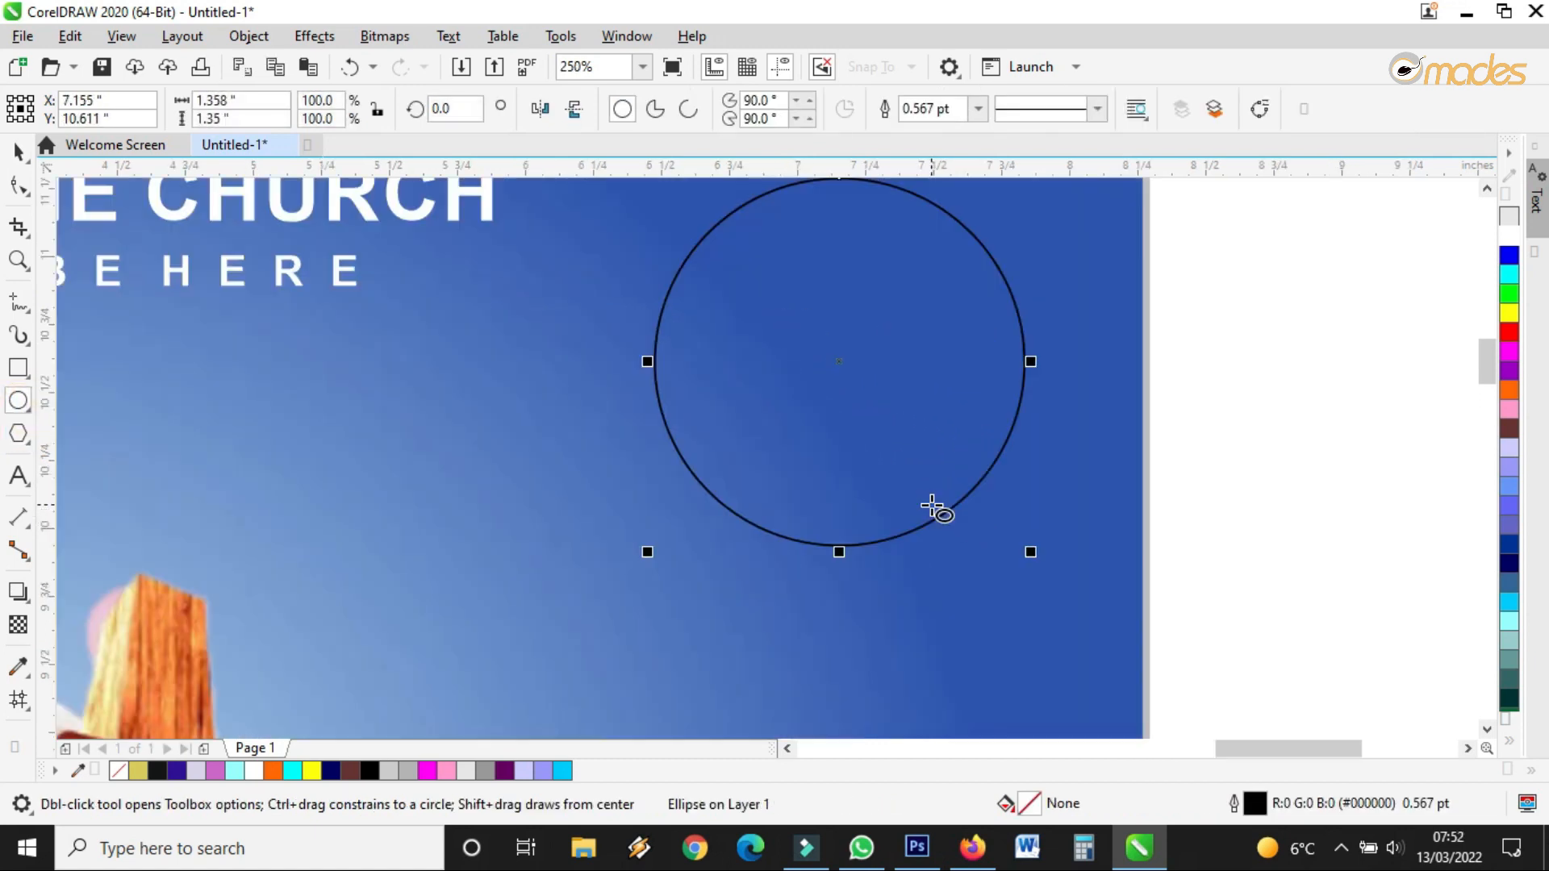
{"action": "left_click", "coordinate": [18, 151]}
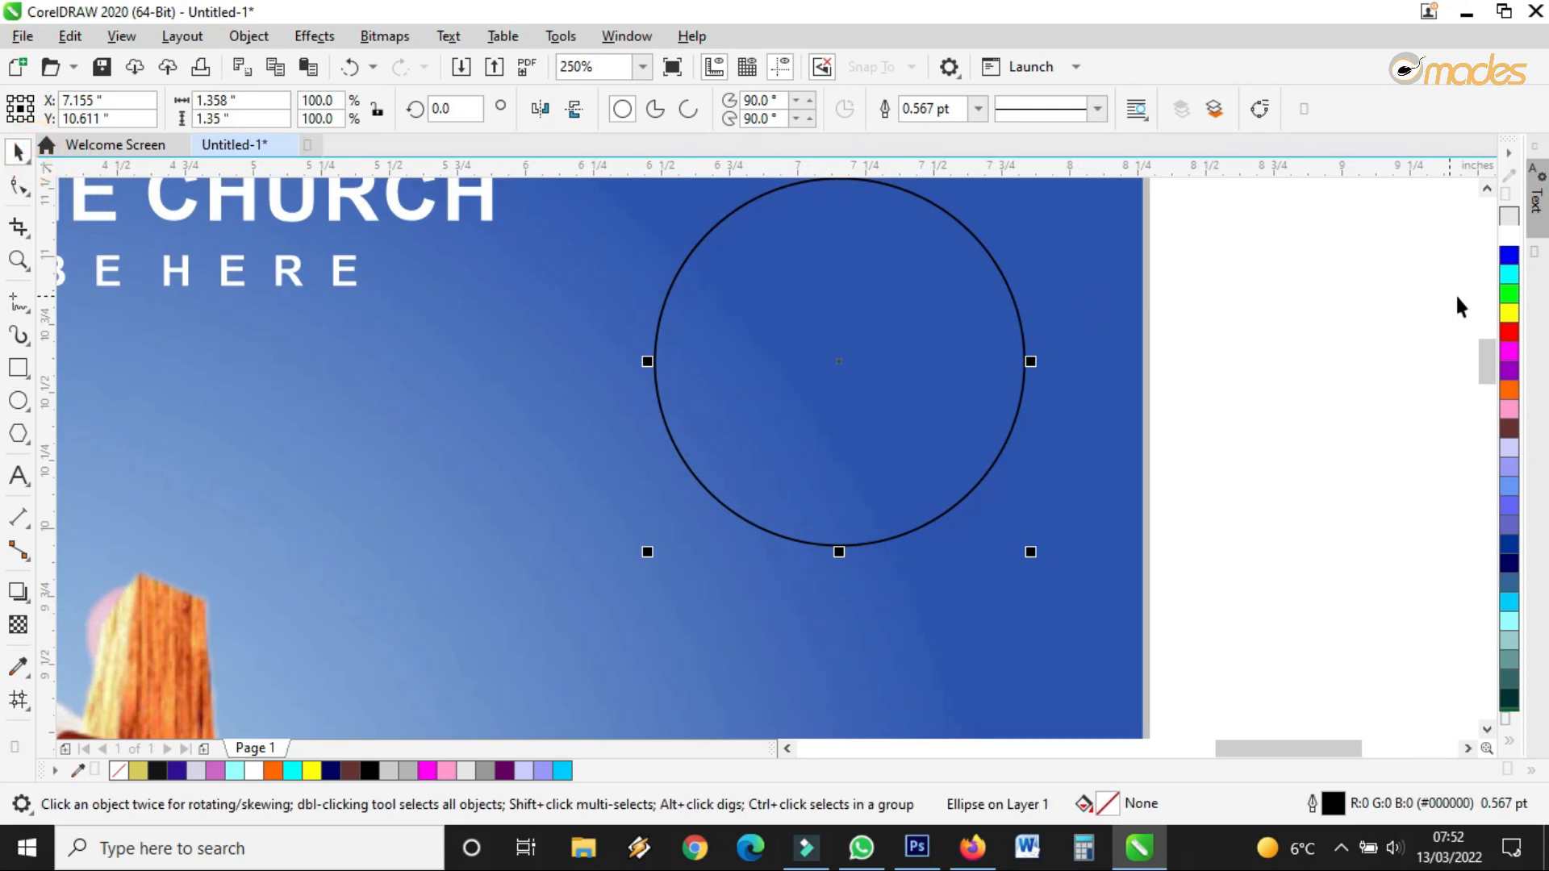
{"action": "left_click_drag", "start_coordinate": [994, 311], "coordinate": [938, 318]}
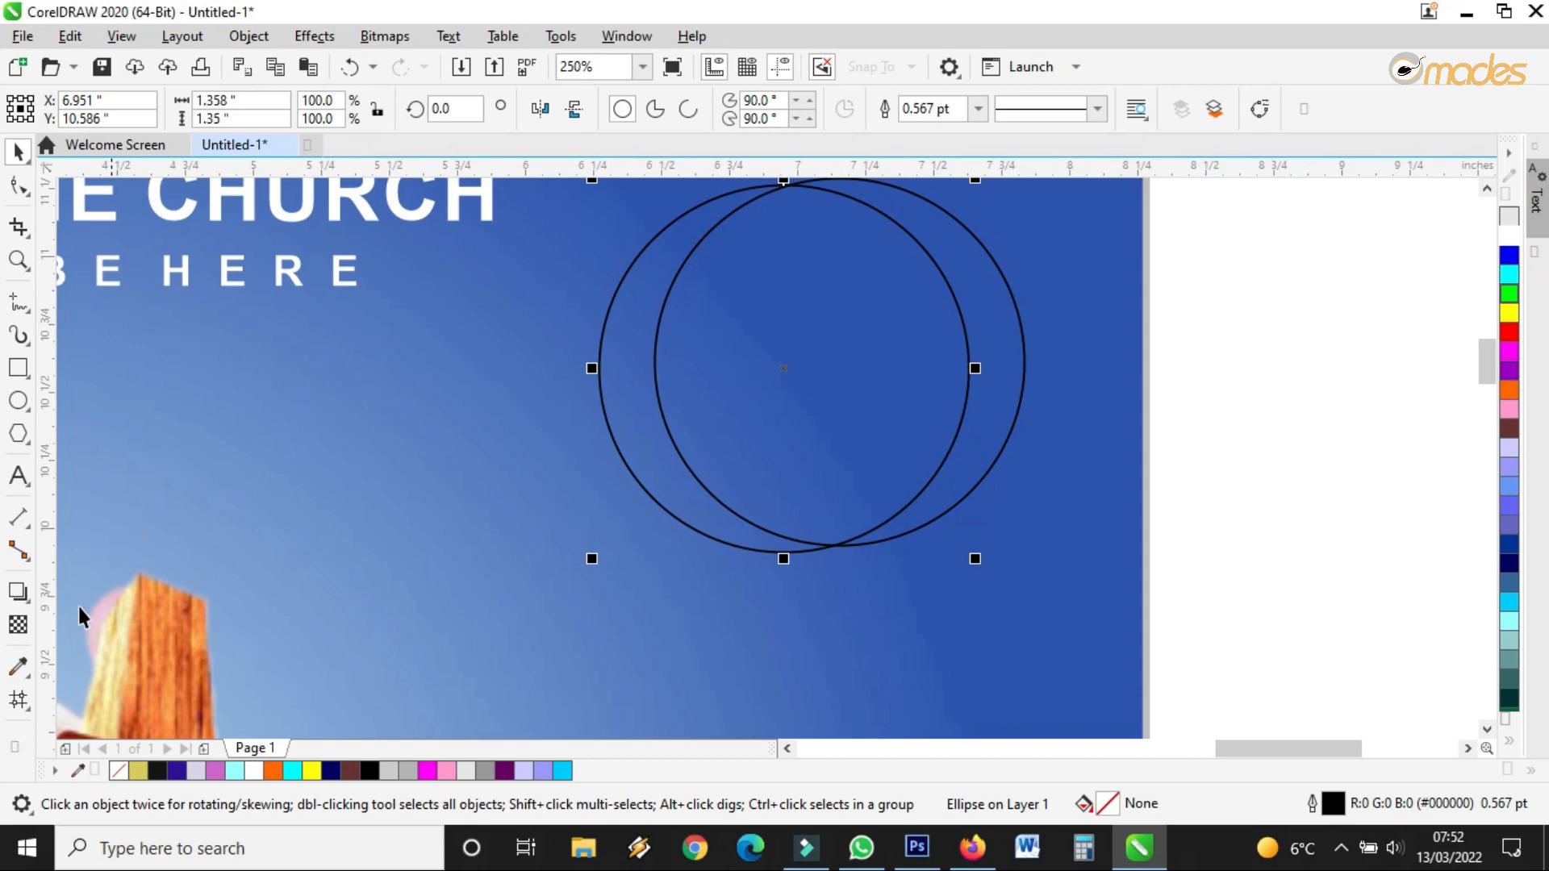
Smart Fill the enclosed regions between the circles with yellow (C14 M8 Y75 K8)
{"action": "left_click", "coordinate": [25, 714]}
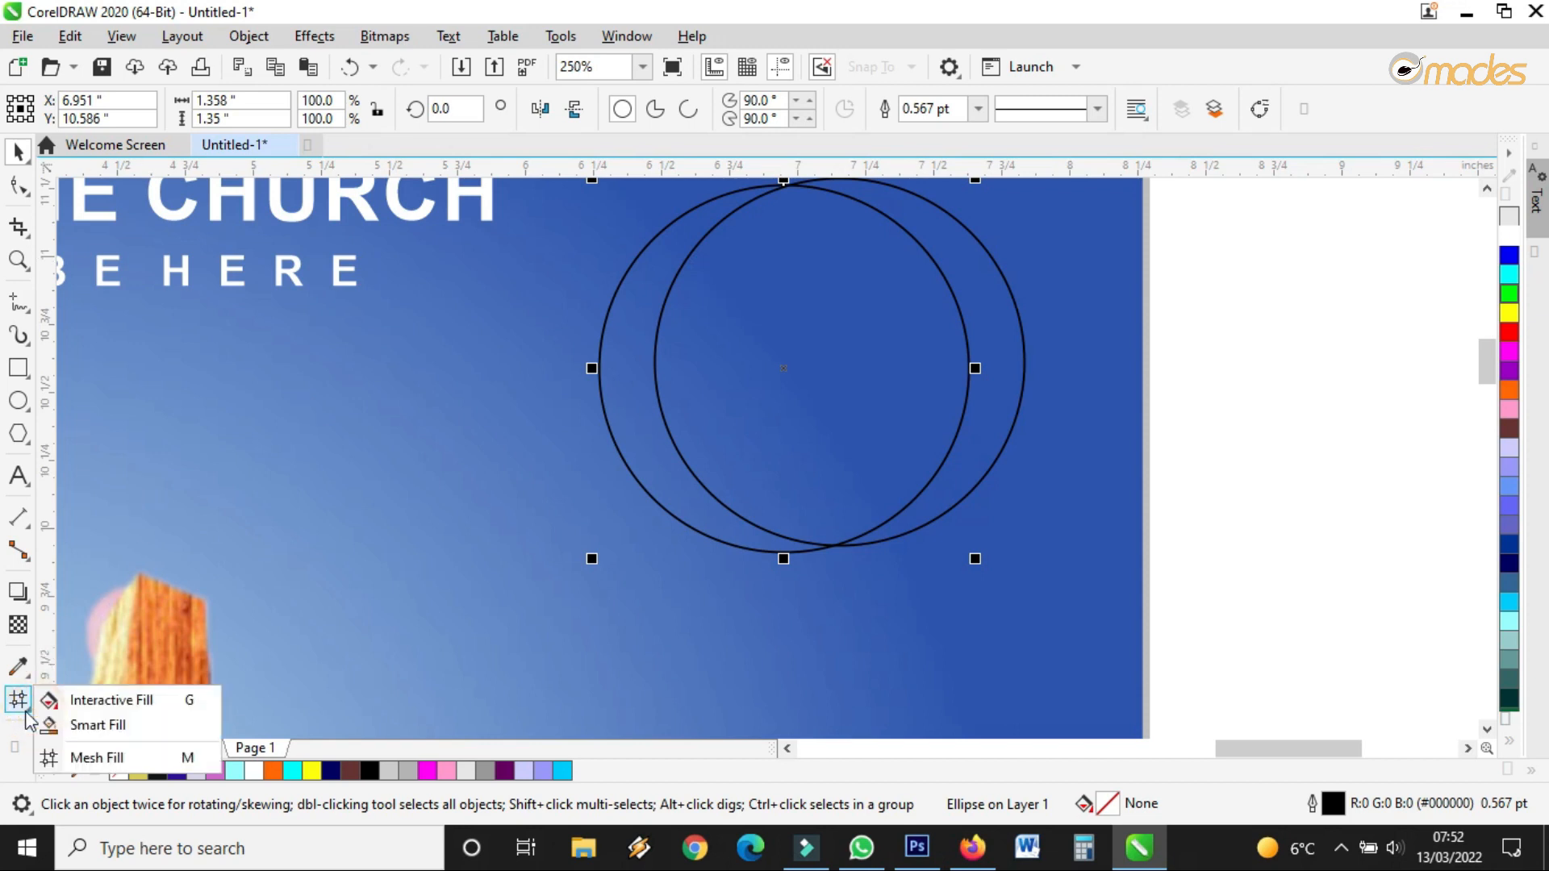
{"action": "left_click", "coordinate": [49, 726]}
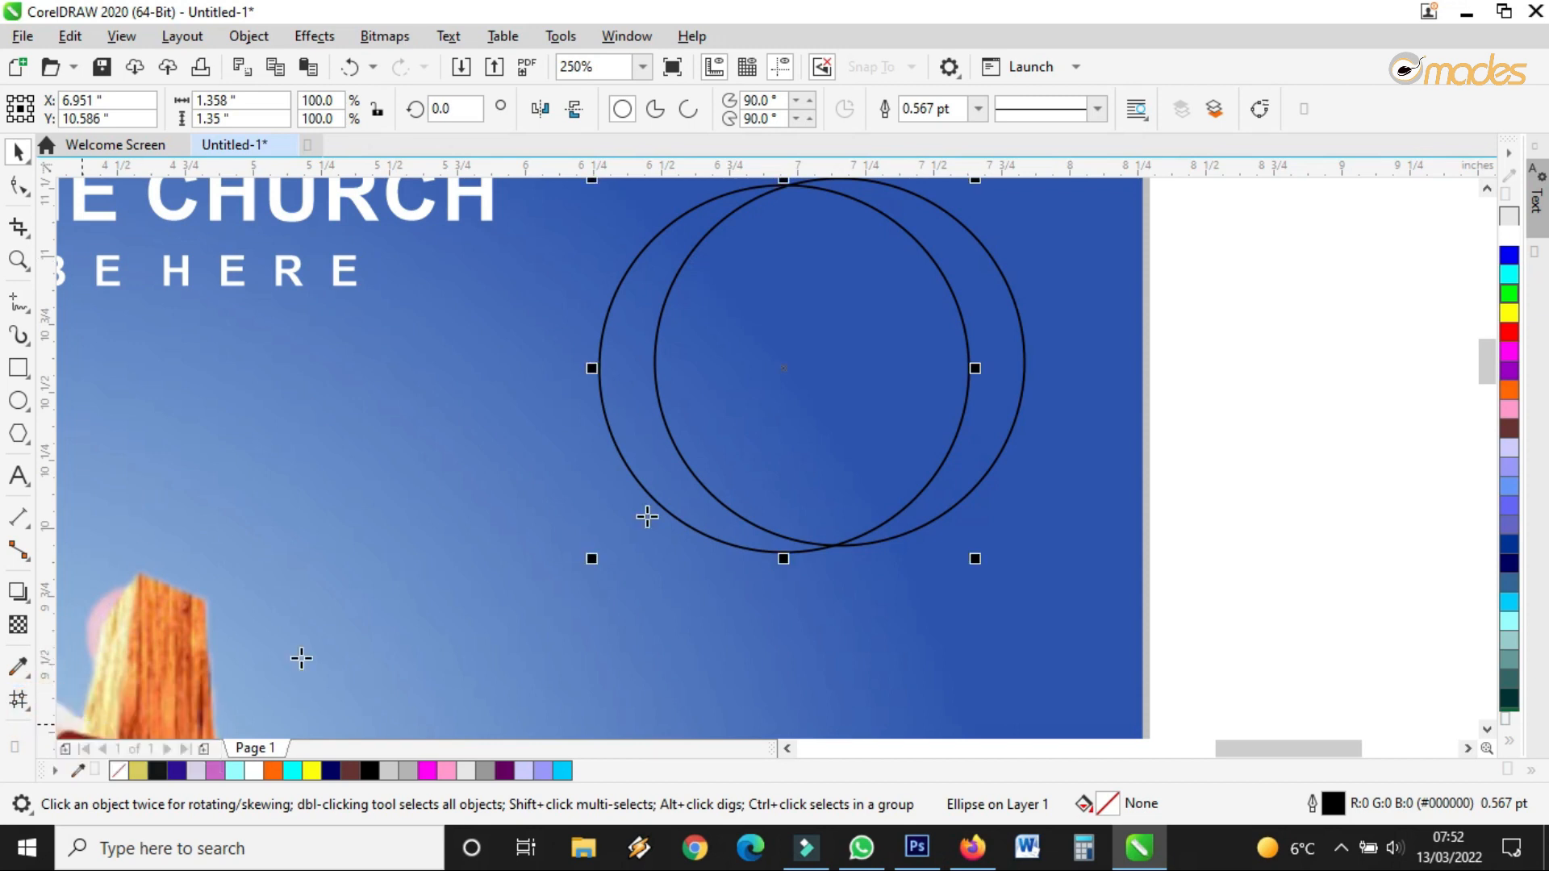
{"action": "left_click", "coordinate": [984, 286]}
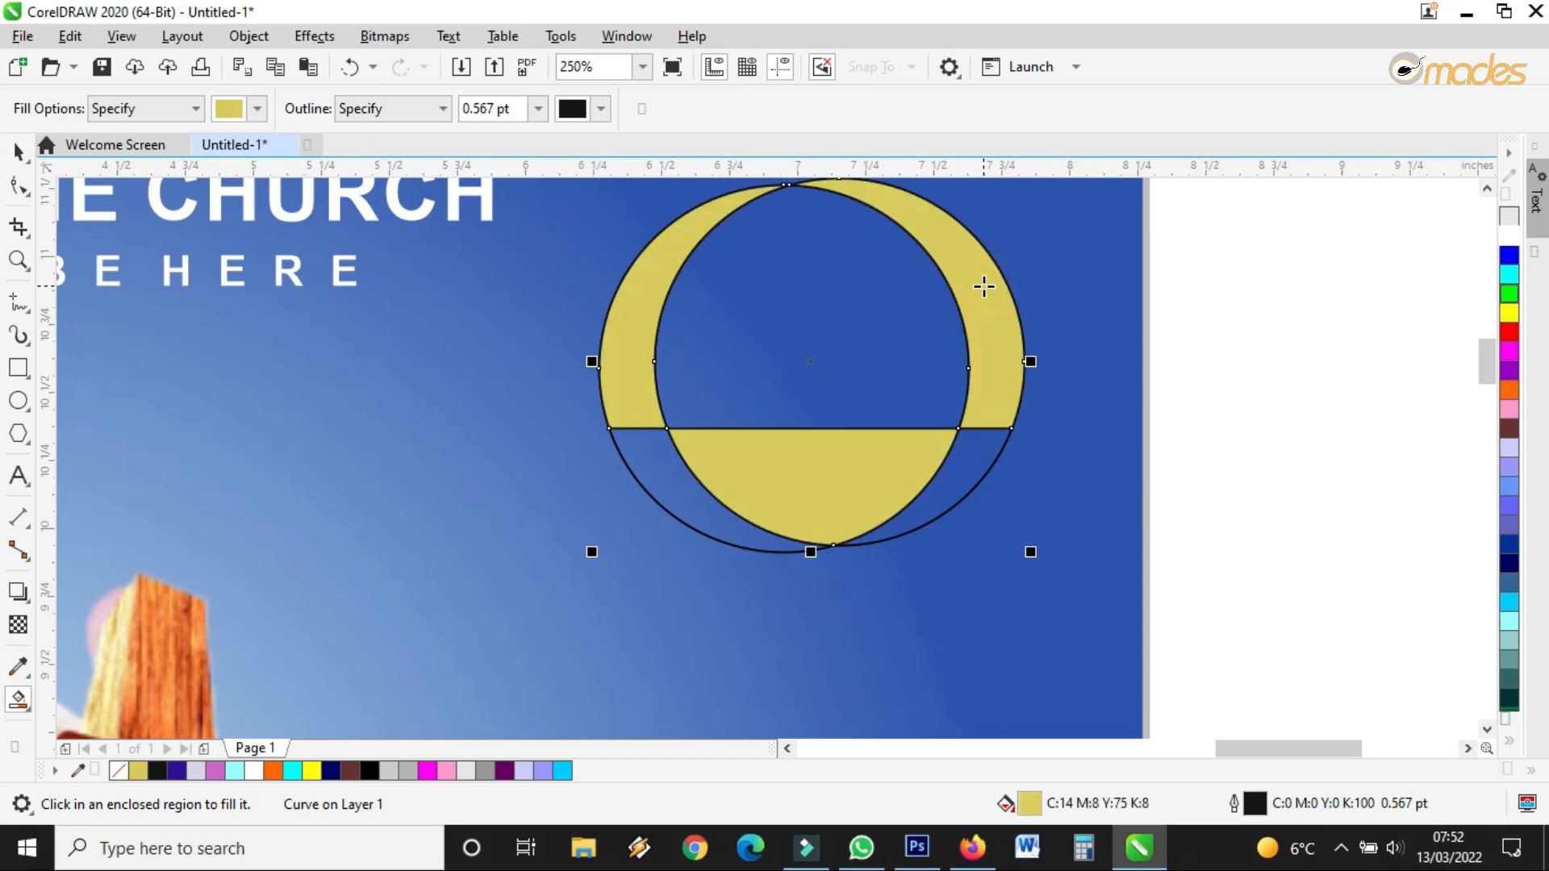
{"action": "left_click", "coordinate": [18, 151]}
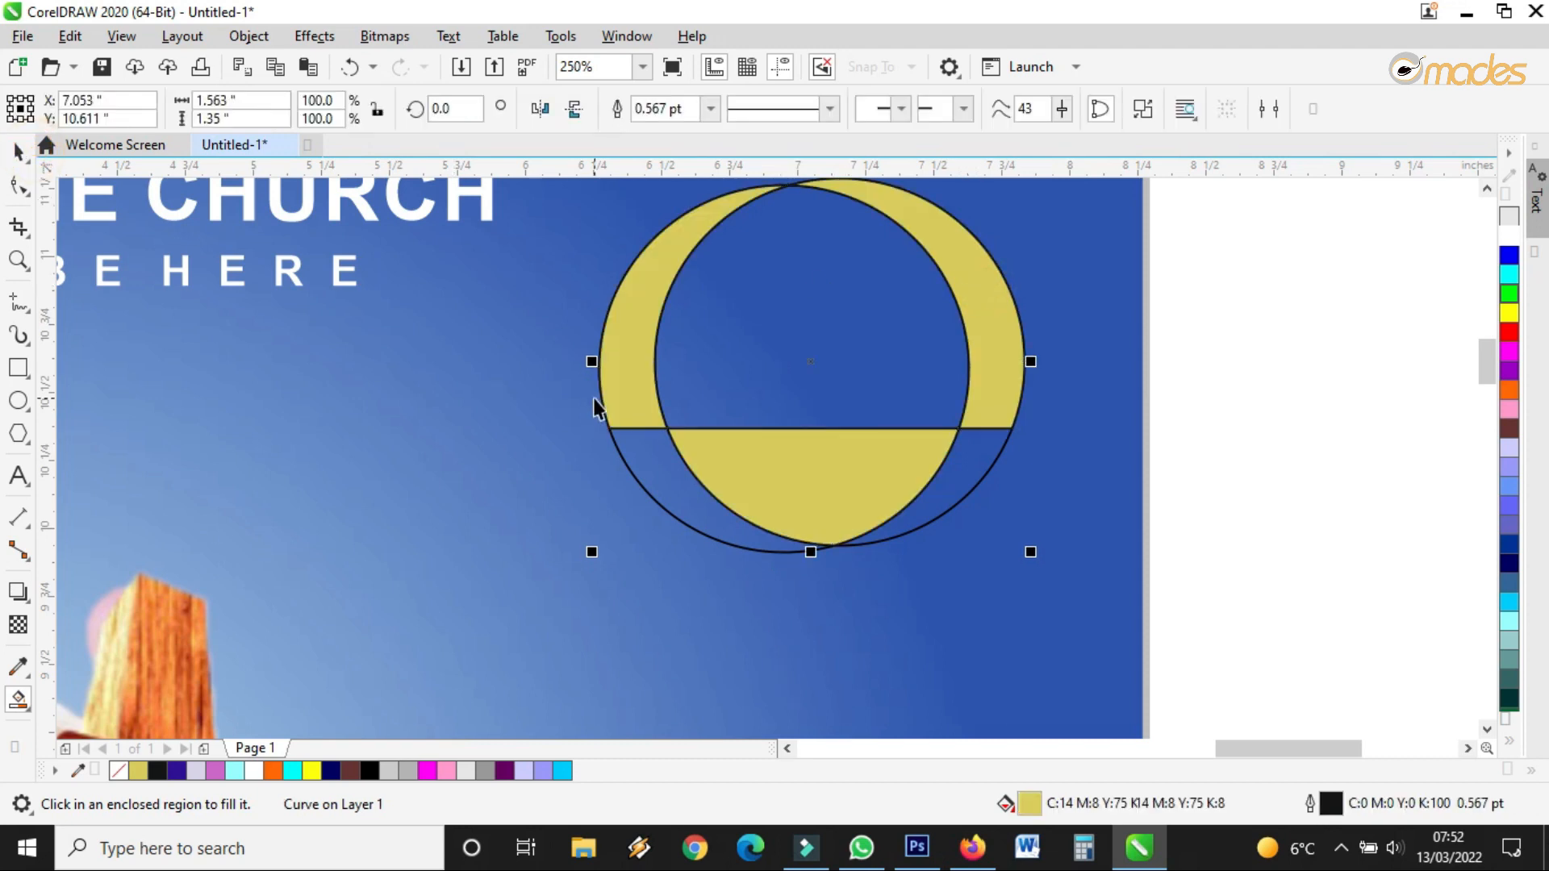
{"action": "scroll", "coordinate": [597, 416], "scroll_direction": "down", "scroll_amount": 1}
{"action": "left_click", "coordinate": [1028, 342]}
{"action": "scroll", "coordinate": [740, 403], "scroll_direction": "up", "scroll_amount": 1}
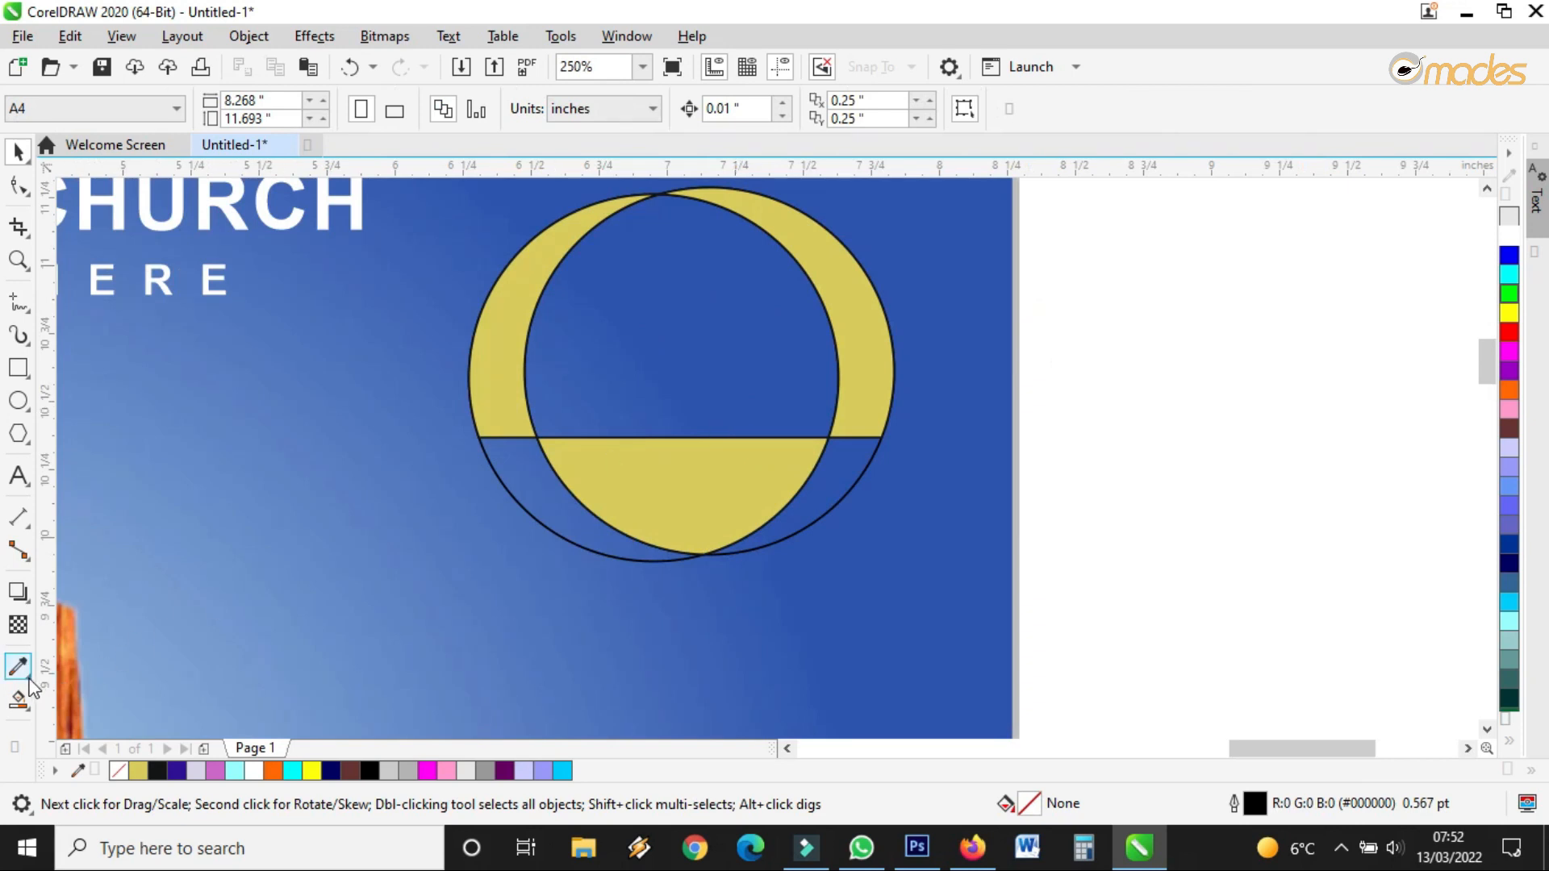
{"action": "scroll", "coordinate": [505, 589], "scroll_direction": "down", "scroll_amount": 1}
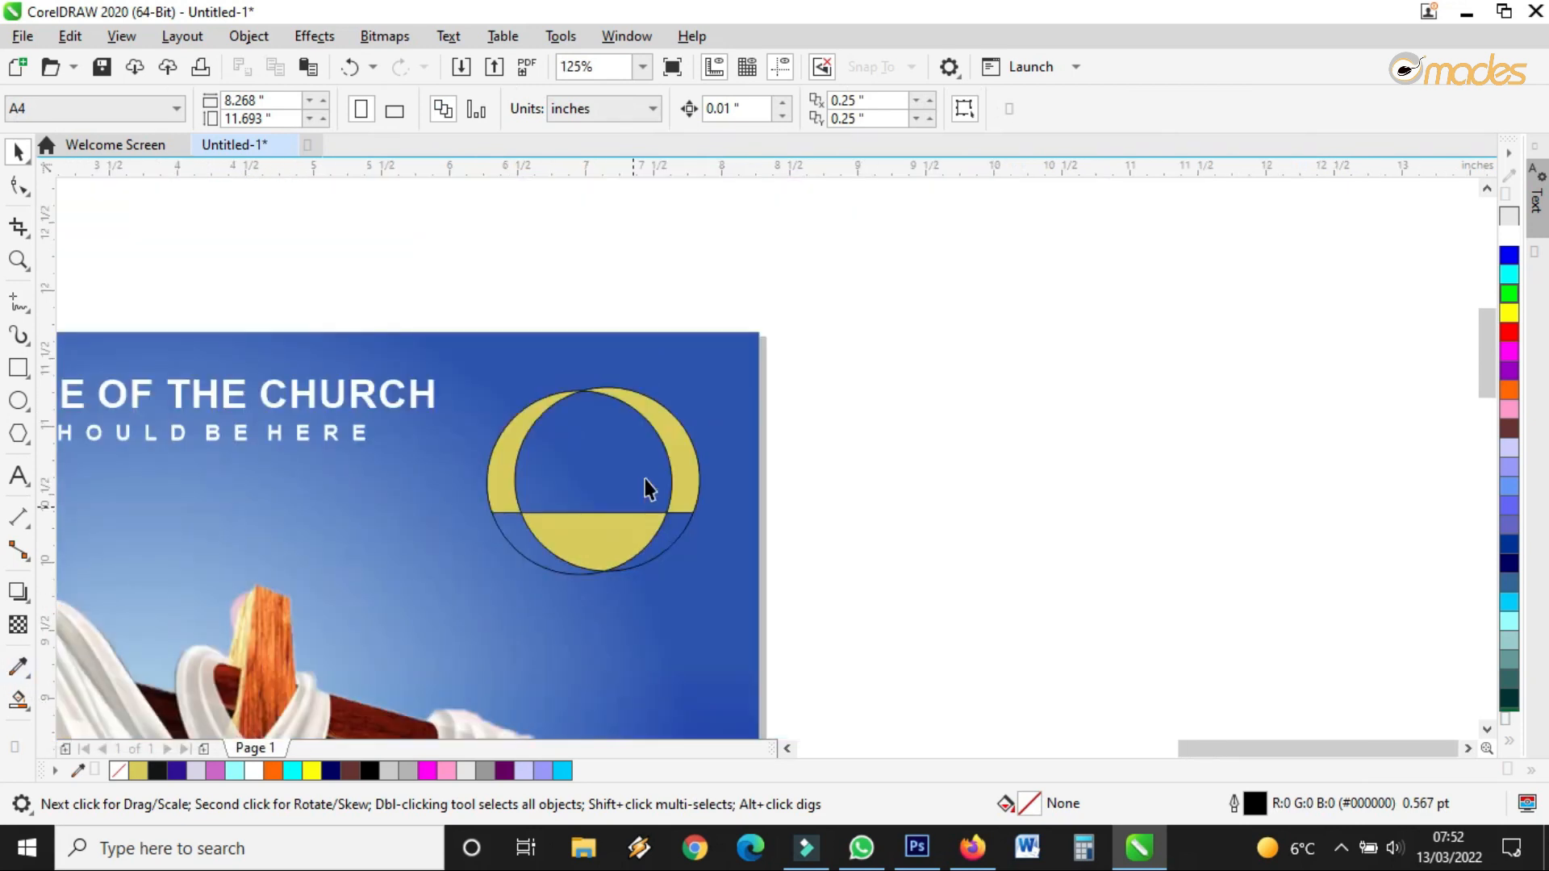
Move the yellow shape aside, delete both helper circles, and bring it back
{"action": "scroll", "coordinate": [676, 448], "scroll_direction": "up", "scroll_amount": 1}
{"action": "left_click_drag", "start_coordinate": [677, 461], "coordinate": [842, 355]}
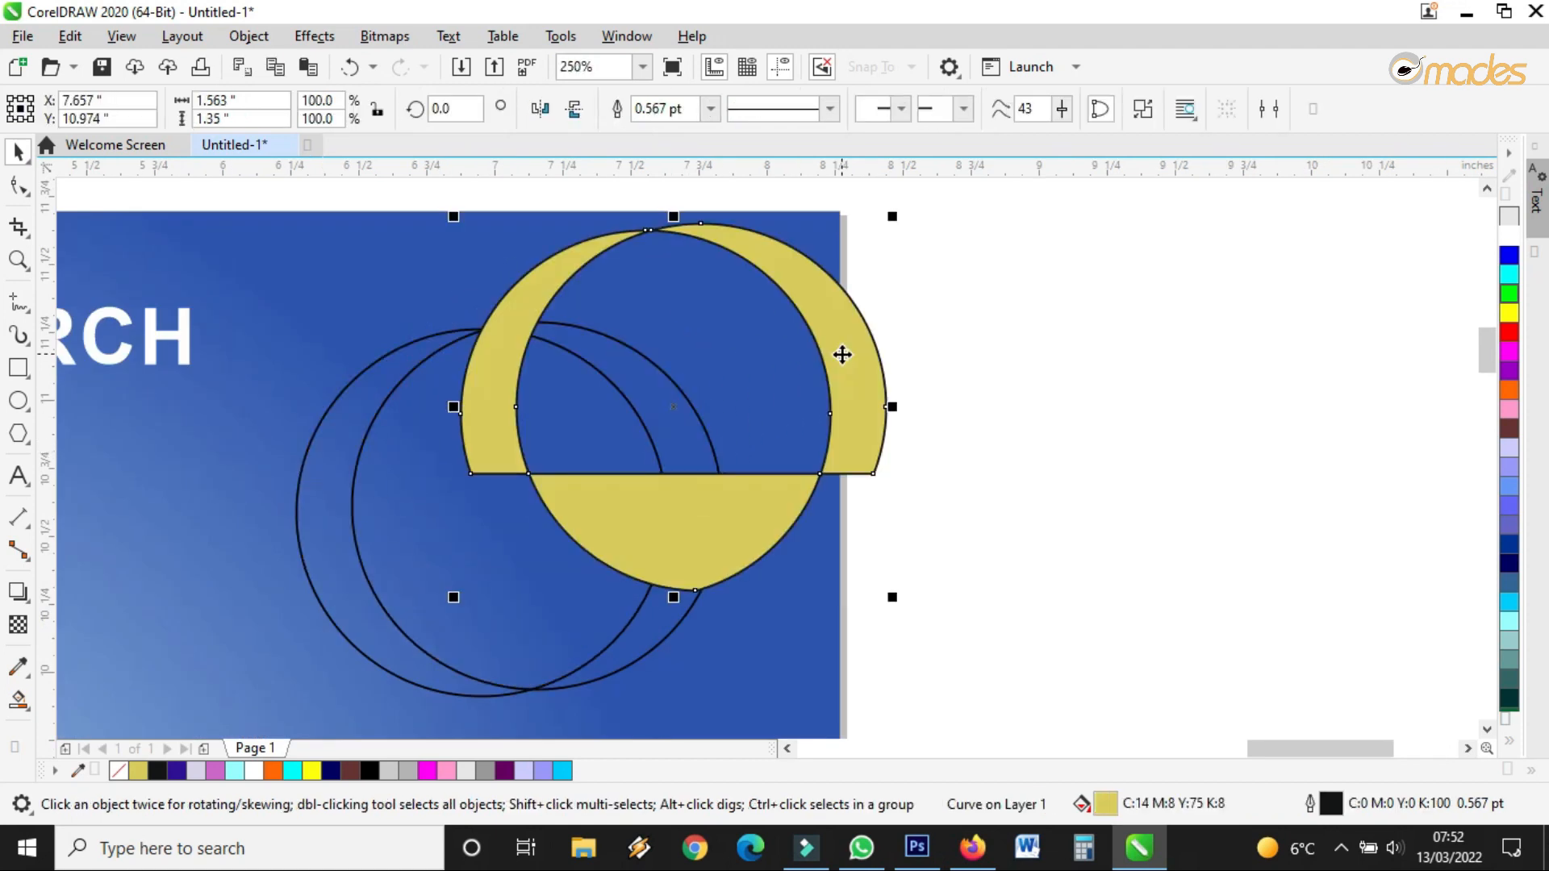
{"action": "left_click_drag", "start_coordinate": [496, 372], "coordinate": [791, 393]}
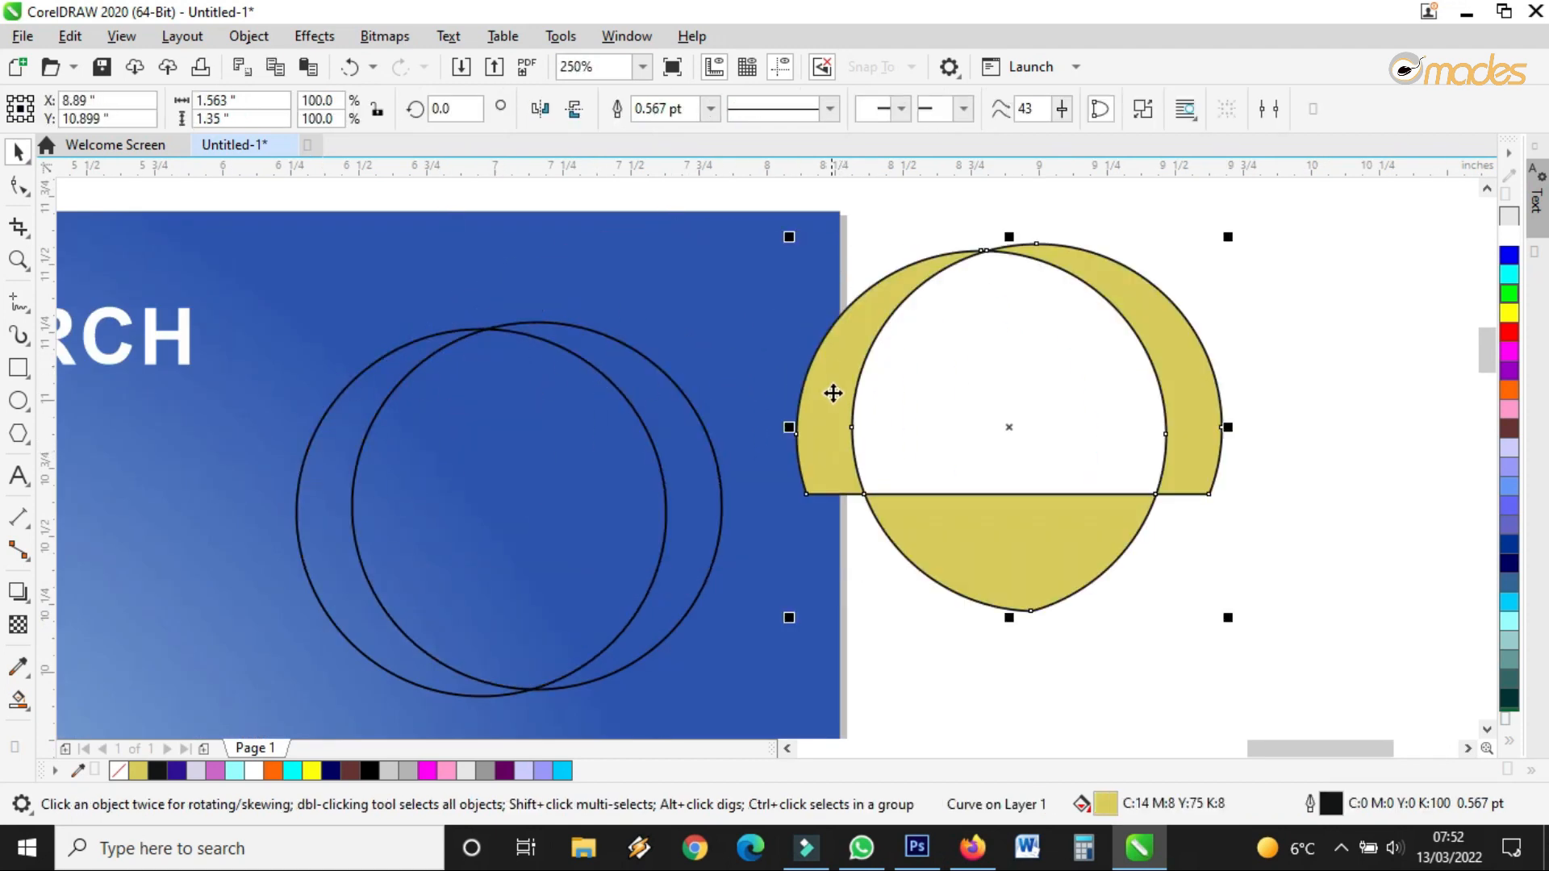
{"action": "scroll", "coordinate": [792, 397], "scroll_direction": "down", "scroll_amount": 1}
{"action": "left_click_drag", "start_coordinate": [484, 249], "coordinate": [841, 627]}
{"action": "key", "text": "Delete"}
{"action": "left_click_drag", "start_coordinate": [949, 488], "coordinate": [715, 487]}
{"action": "scroll", "coordinate": [719, 476], "scroll_direction": "up", "scroll_amount": 2}
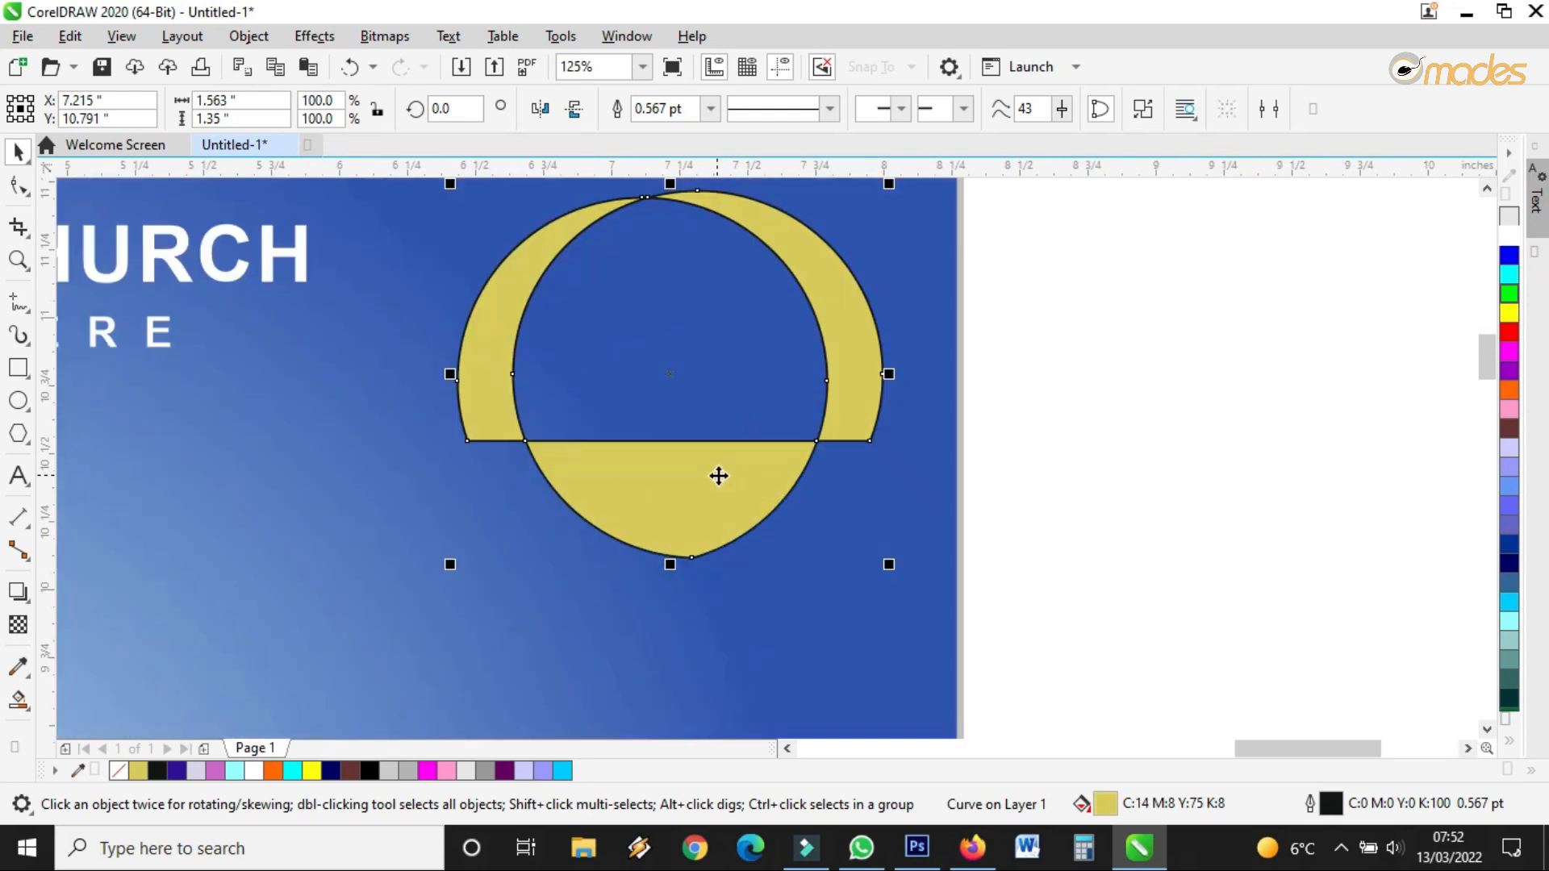
Remove the yellow outline, nest a lowered 56.2% copy inside, and draw a surrounding 1.875-inch circle
{"action": "left_click", "coordinate": [717, 112]}
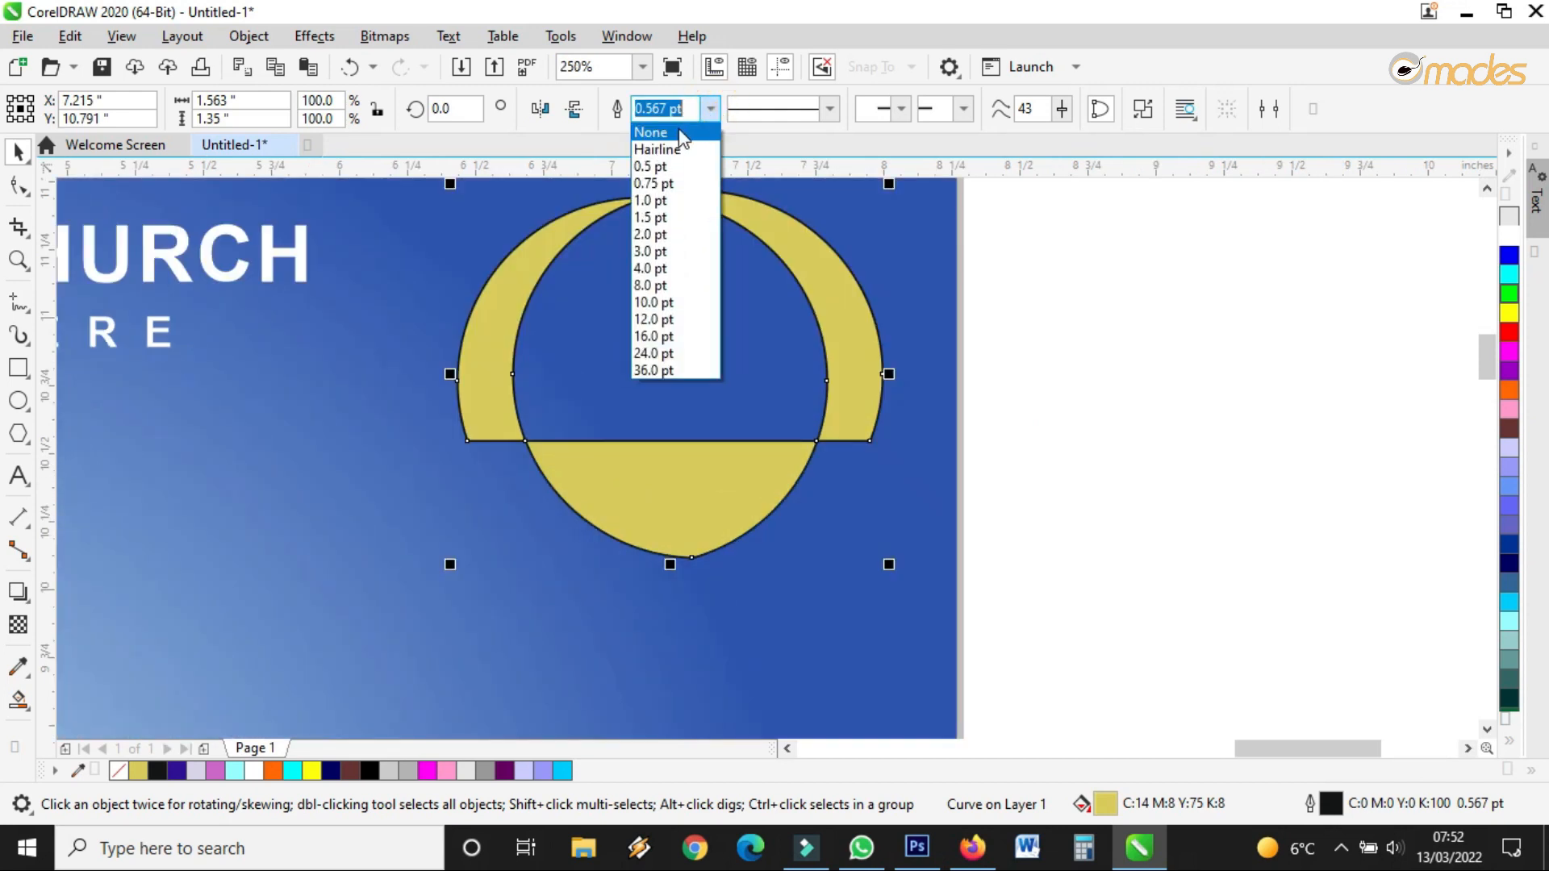
{"action": "left_click", "coordinate": [680, 131]}
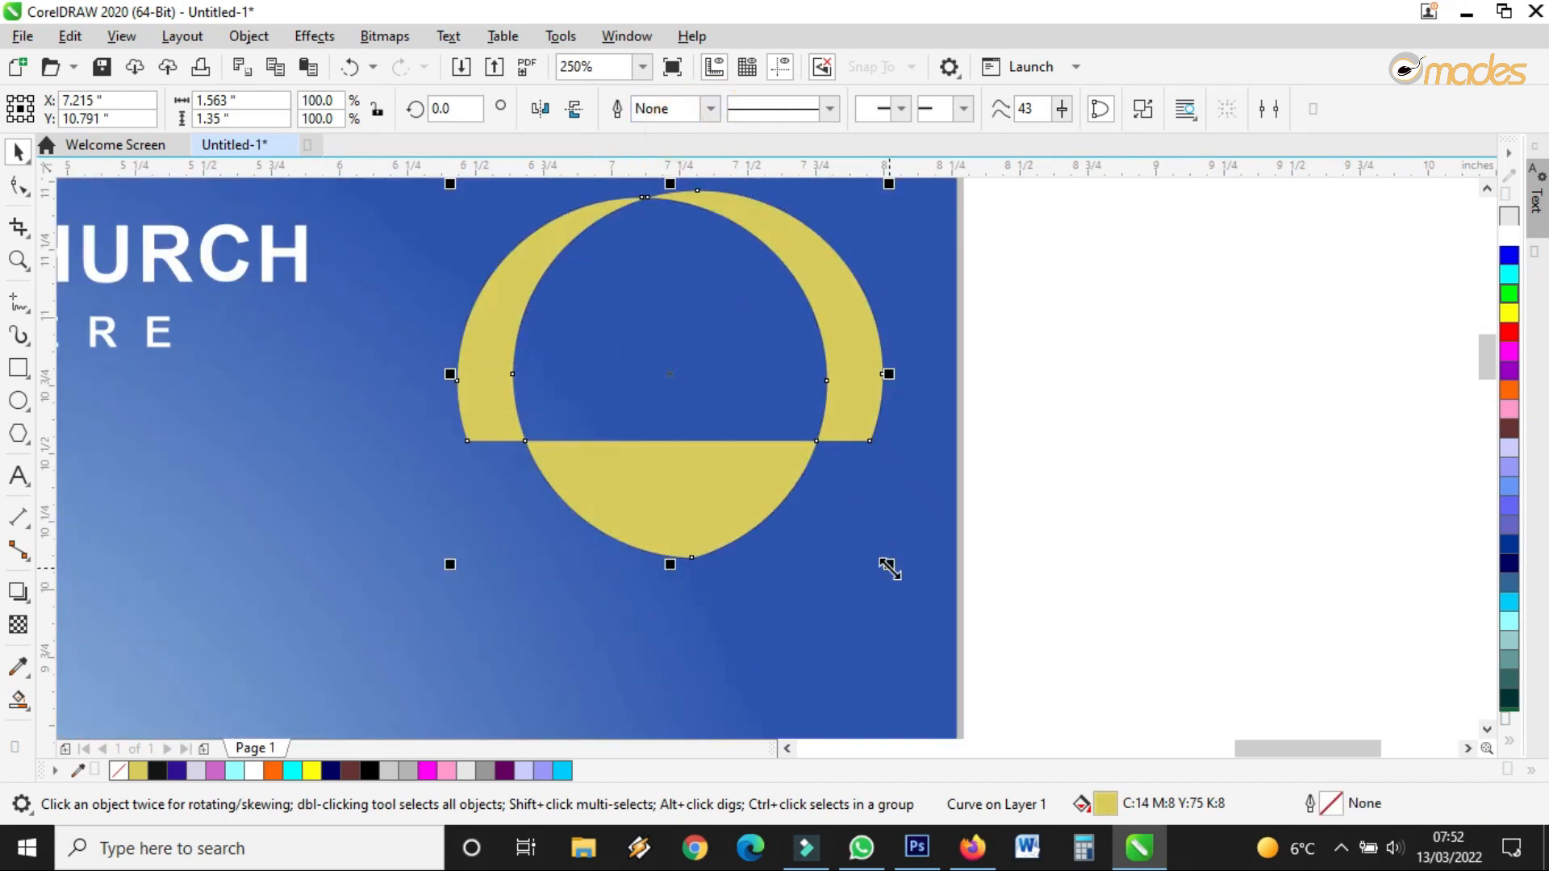
{"action": "left_click_drag", "start_coordinate": [888, 565], "coordinate": [794, 483]}
{"action": "left_click_drag", "start_coordinate": [675, 374], "coordinate": [672, 389]}
{"action": "scroll", "coordinate": [740, 457], "scroll_direction": "down", "scroll_amount": 2}
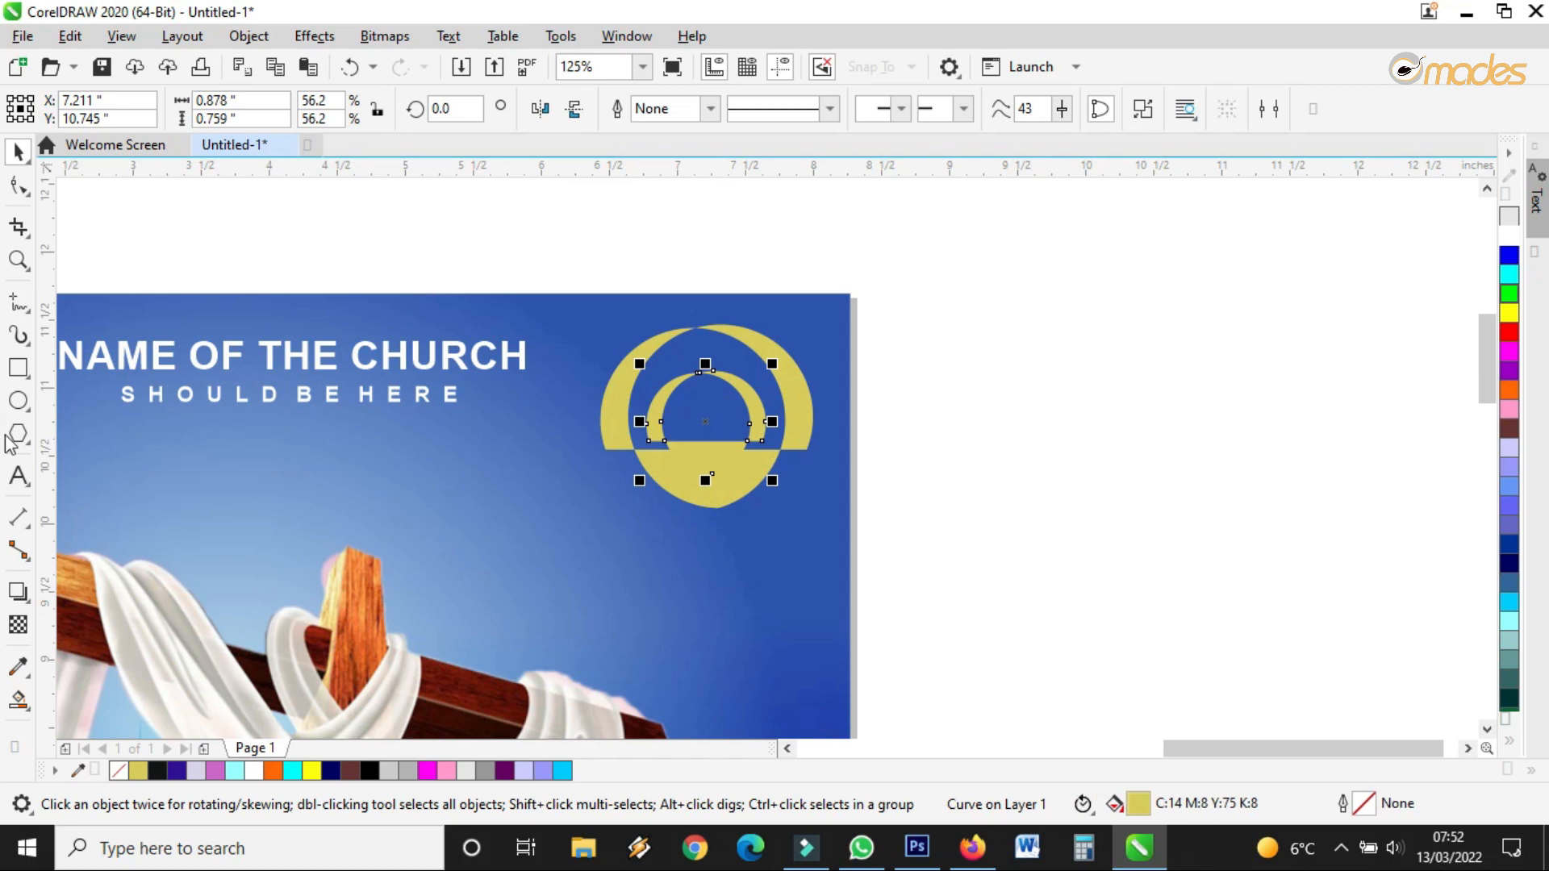
{"action": "left_click", "coordinate": [18, 399]}
{"action": "left_click_drag", "start_coordinate": [578, 304], "coordinate": [810, 562]}
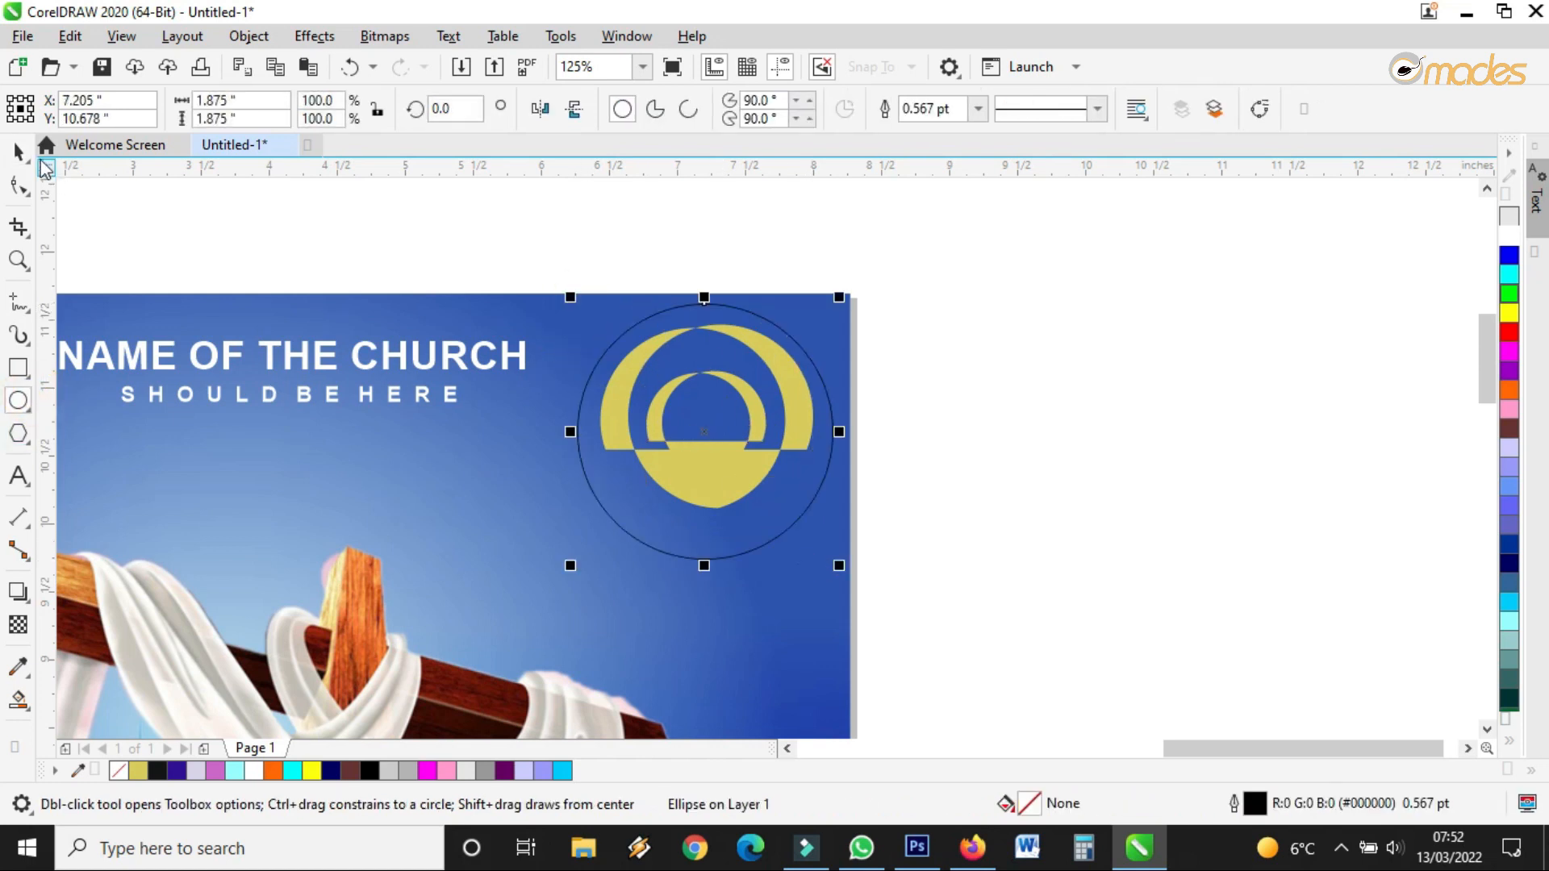
Fill the circle navy and bring the yellow shapes To Front of Page onto it
{"action": "key", "text": "space"}
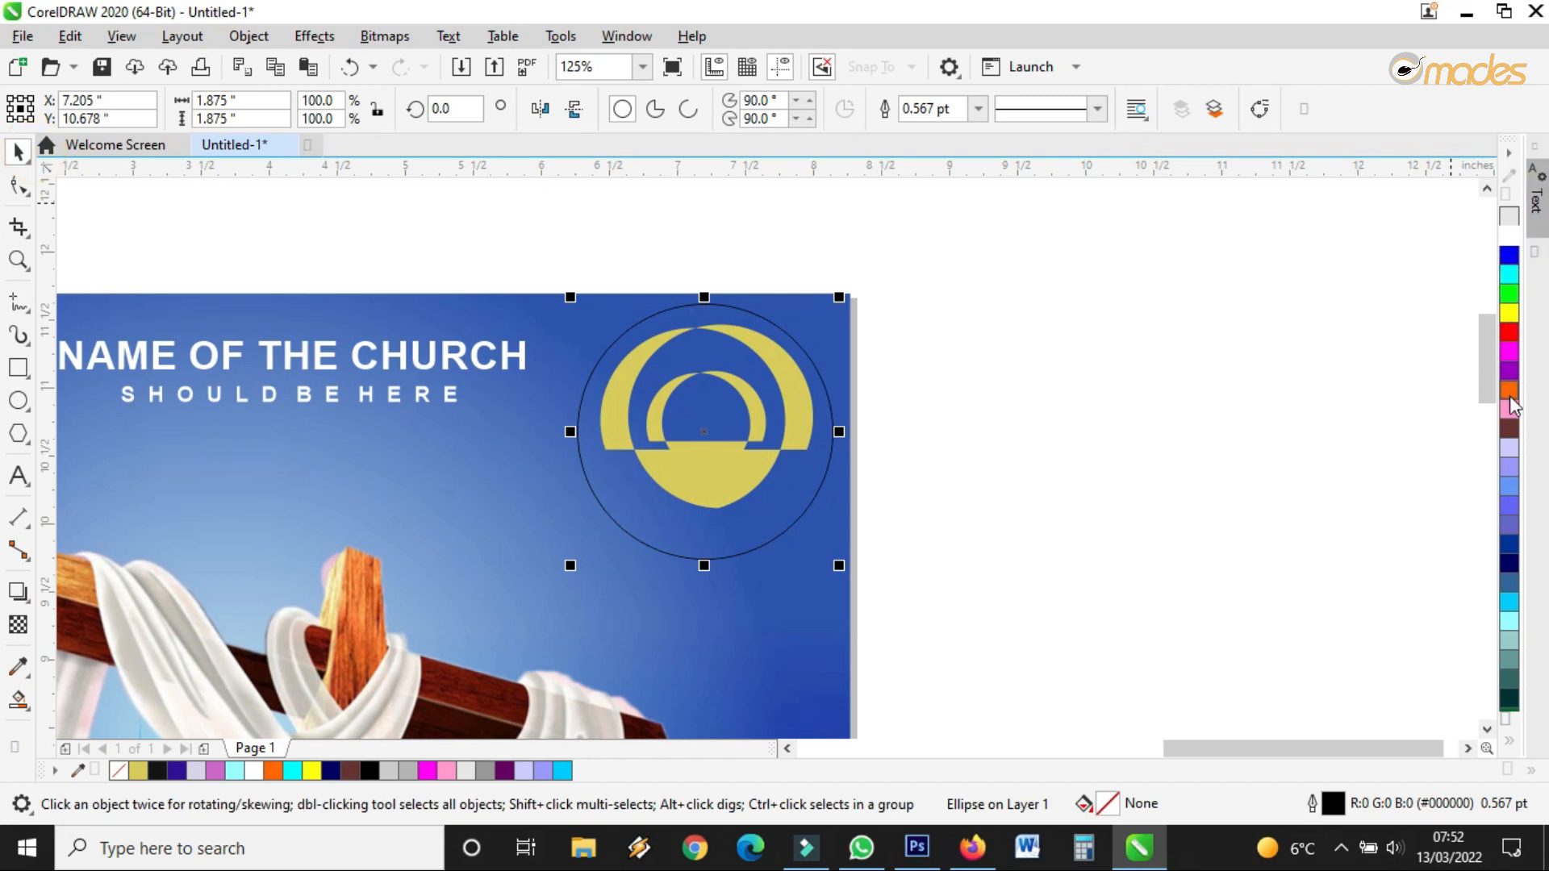
{"action": "left_click", "coordinate": [1502, 562]}
{"action": "left_click_drag", "start_coordinate": [1063, 246], "coordinate": [529, 533]}
{"action": "left_click_drag", "start_coordinate": [1040, 242], "coordinate": [493, 544]}
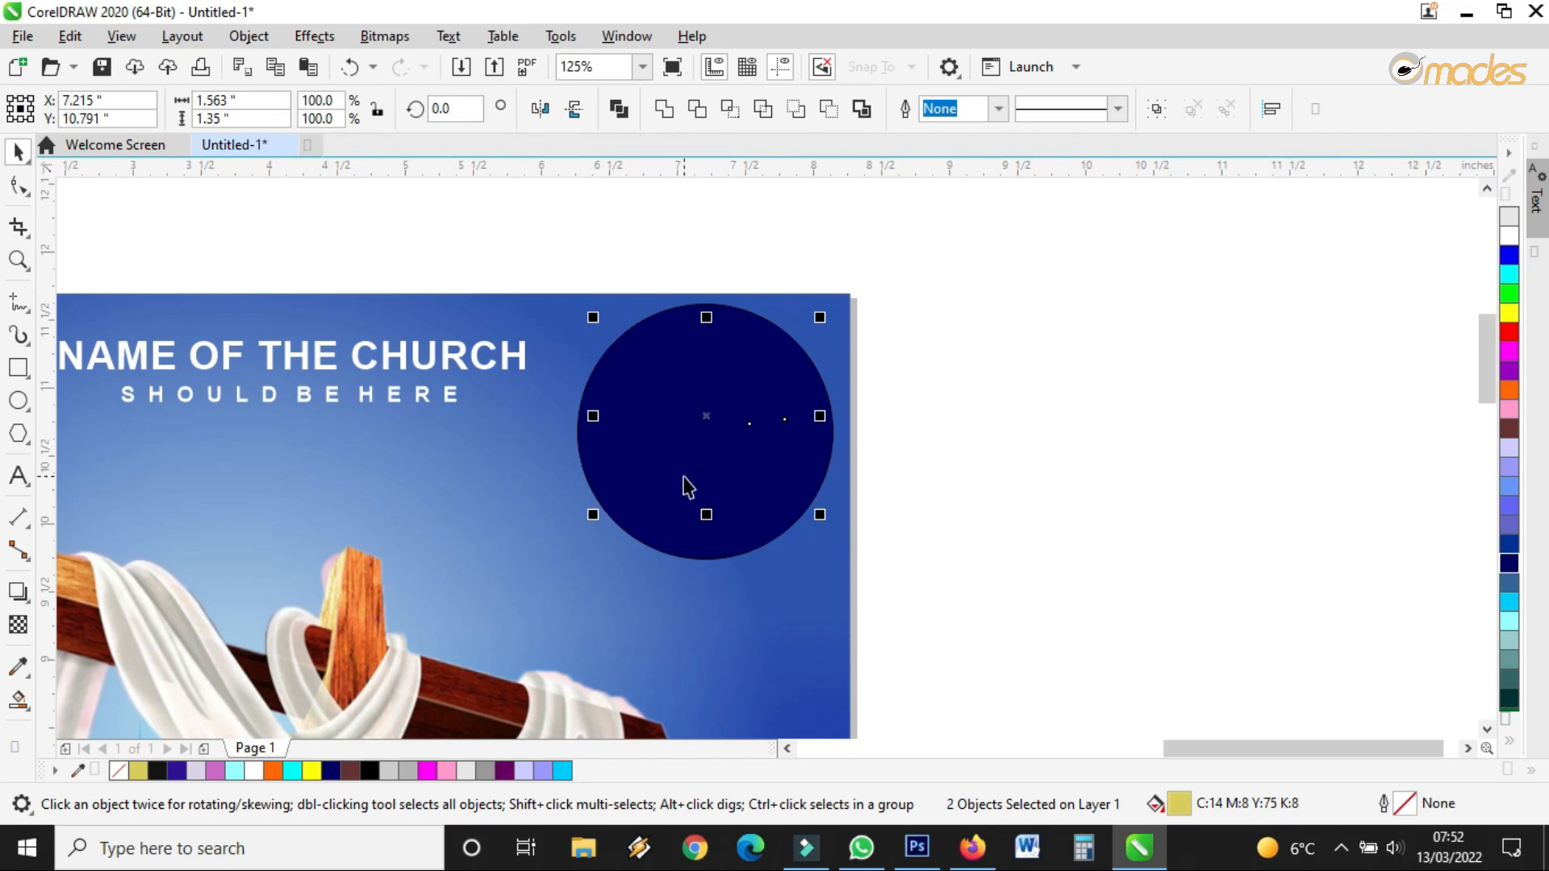
{"action": "left_click_drag", "start_coordinate": [710, 414], "coordinate": [777, 375]}
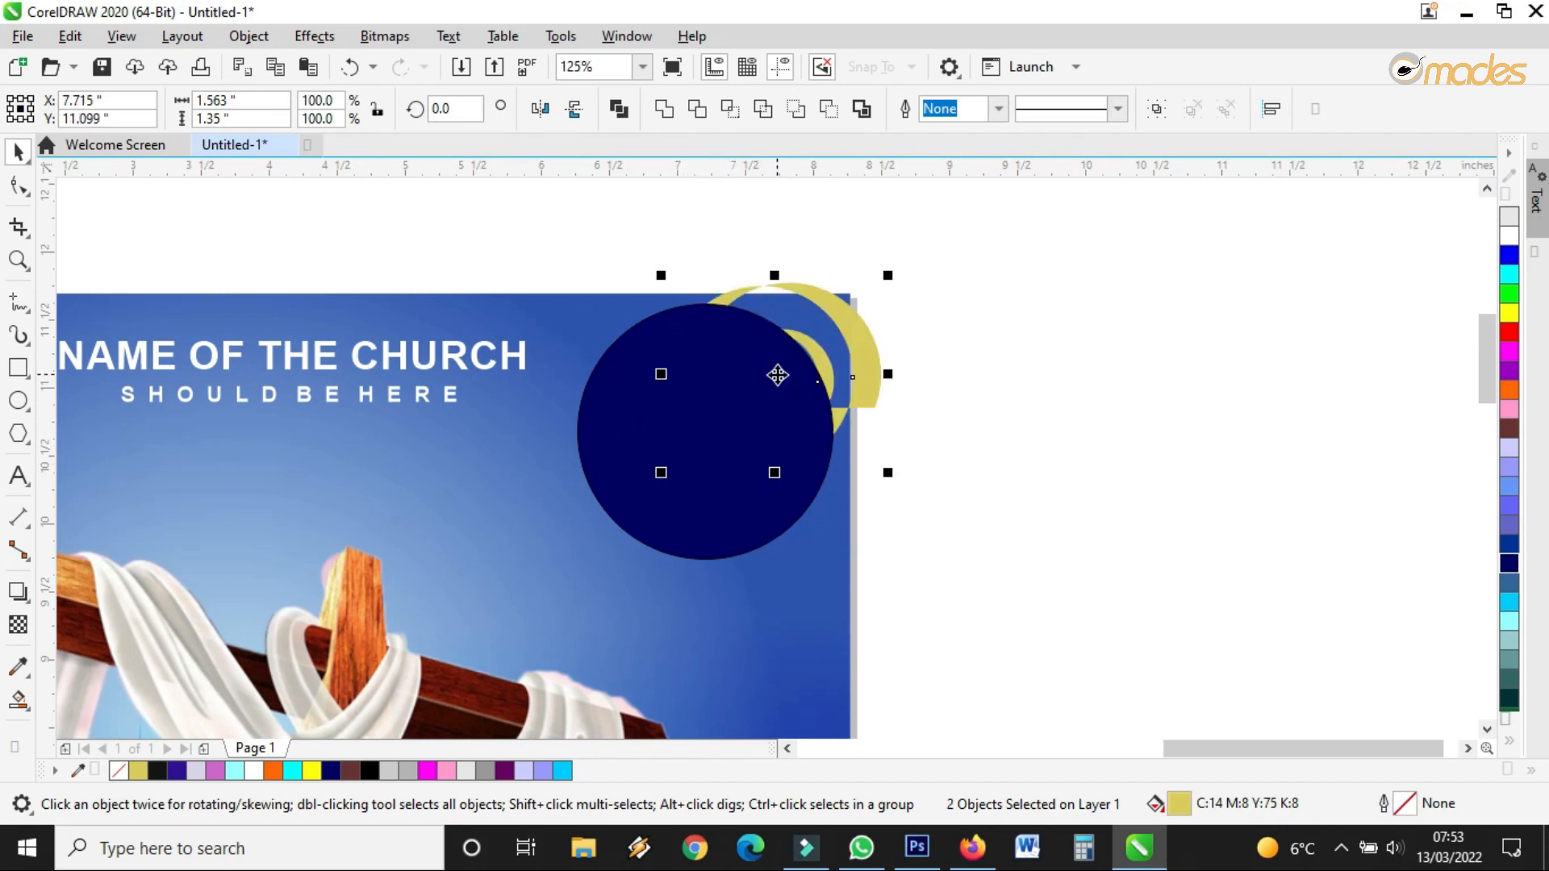
{"action": "right_click", "coordinate": [852, 320]}
{"action": "mouse_move", "coordinate": [952, 406]}
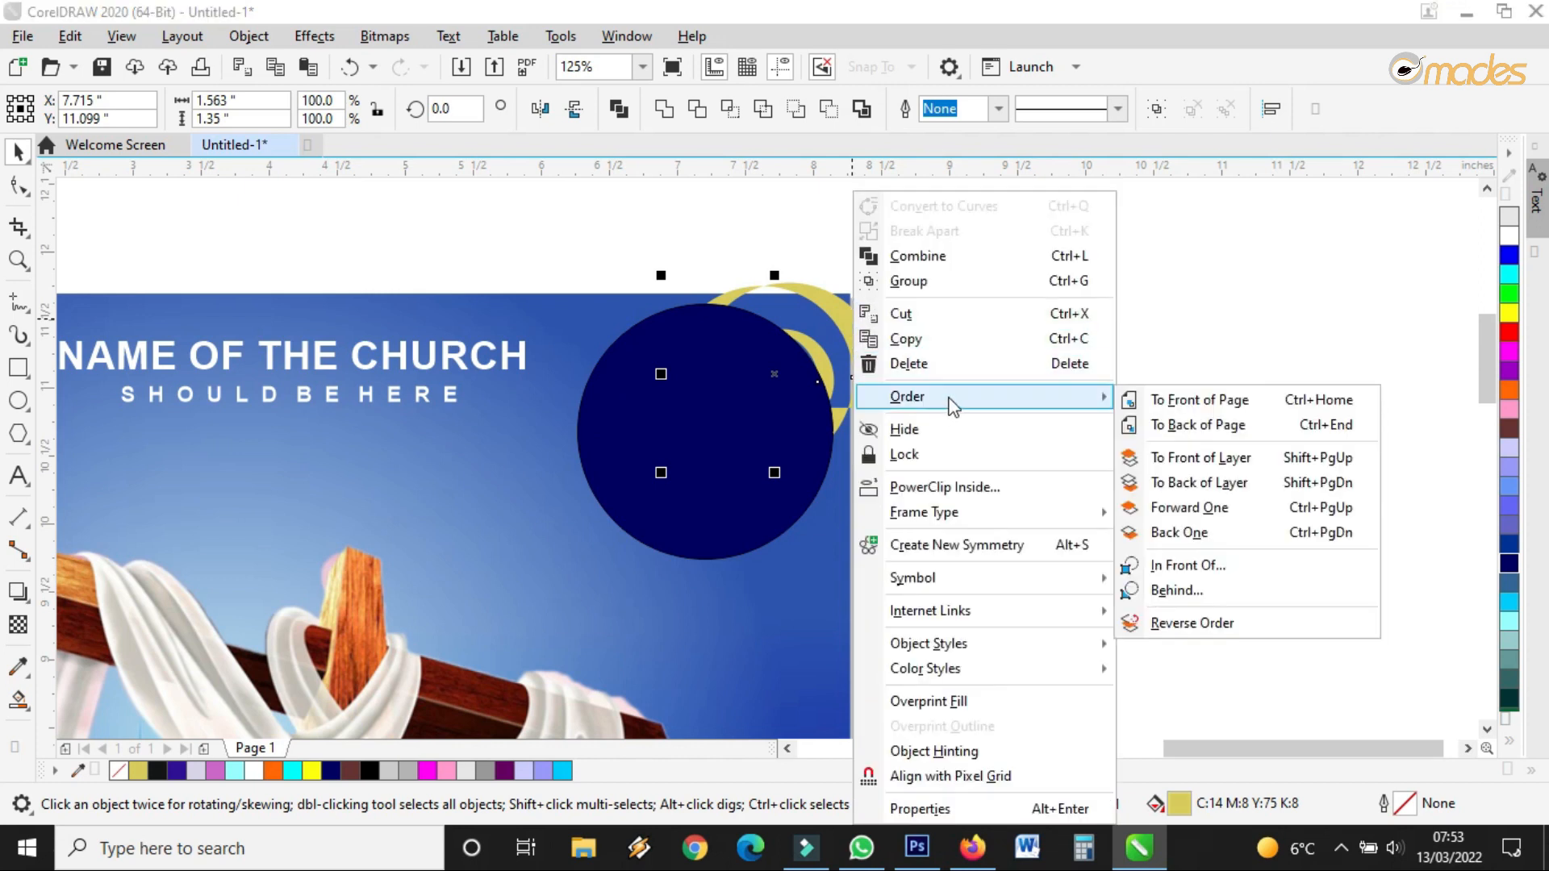
{"action": "left_click", "coordinate": [1232, 401]}
{"action": "left_click_drag", "start_coordinate": [777, 373], "coordinate": [711, 430]}
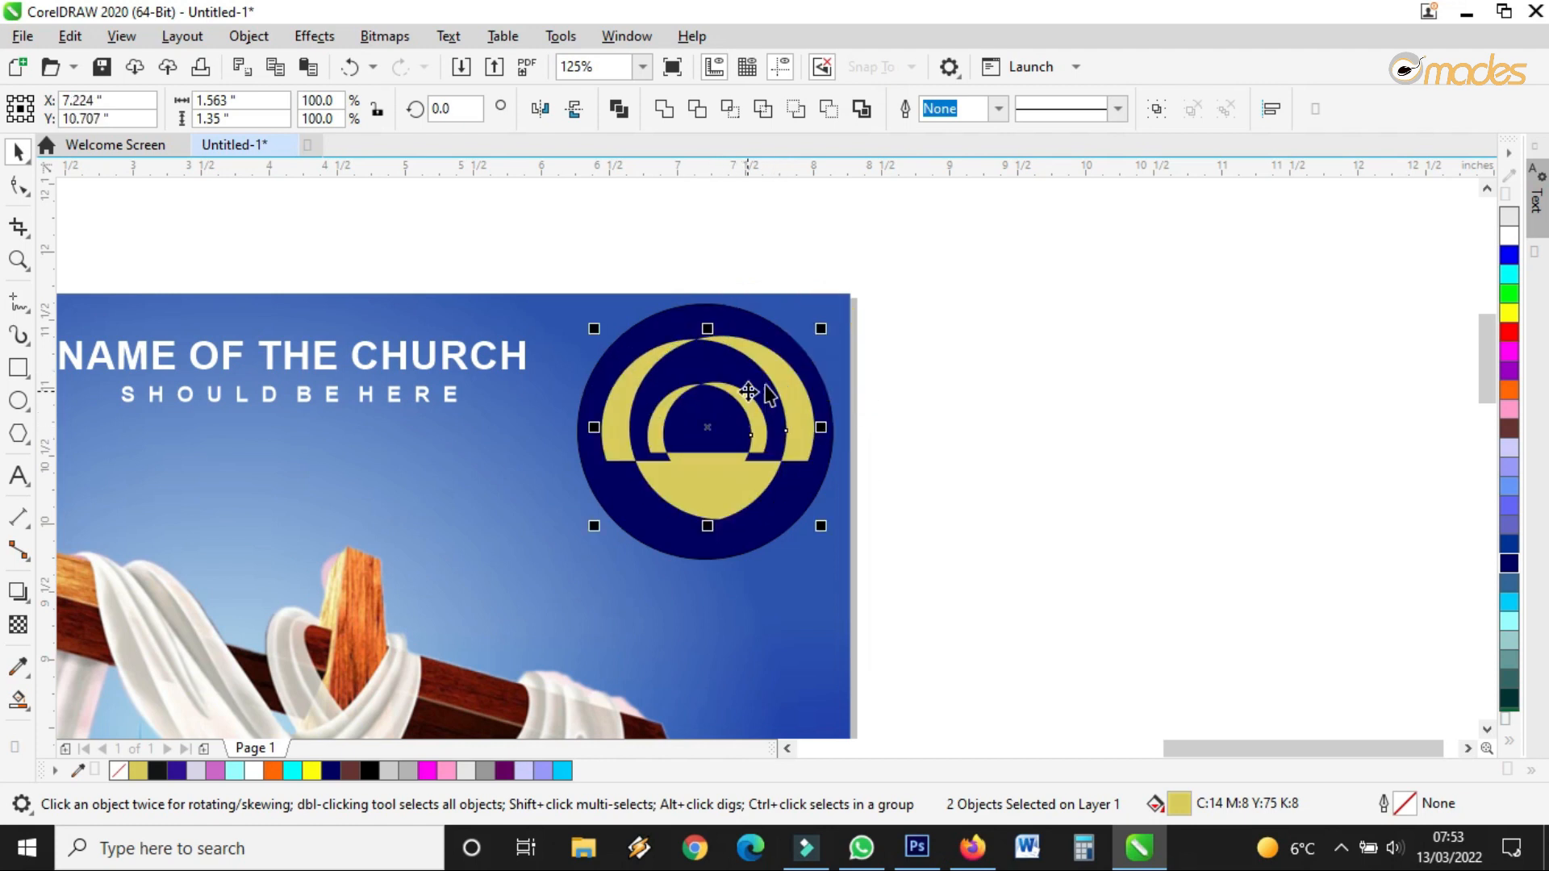
Remove the circle's outline, keep its navy (#000066) fill, and select all three logo parts
{"action": "left_click", "coordinate": [808, 361]}
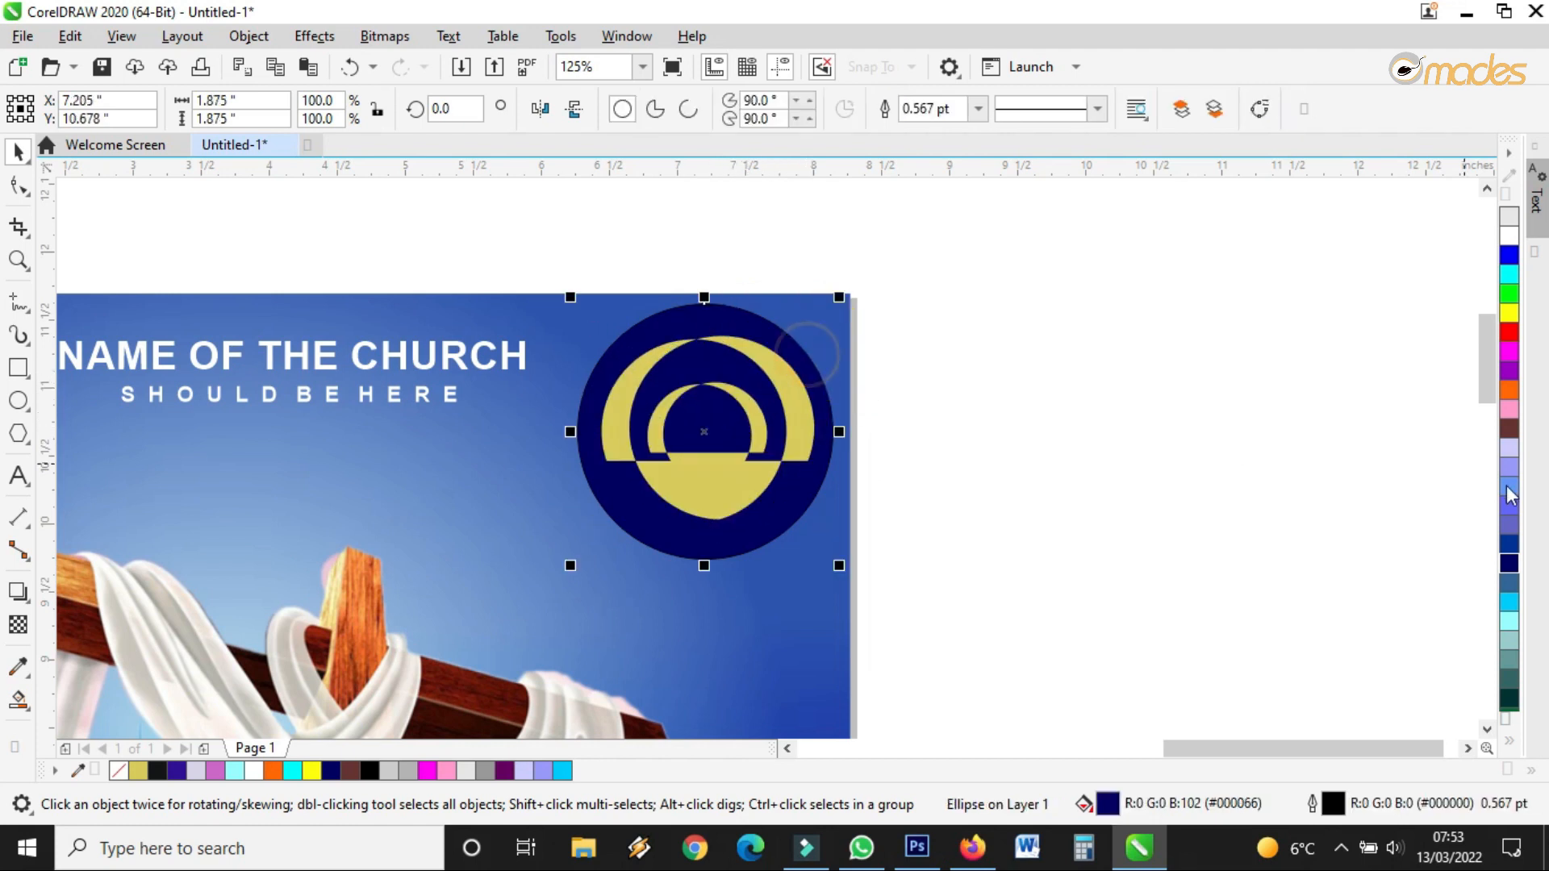
{"action": "left_click", "coordinate": [1509, 545]}
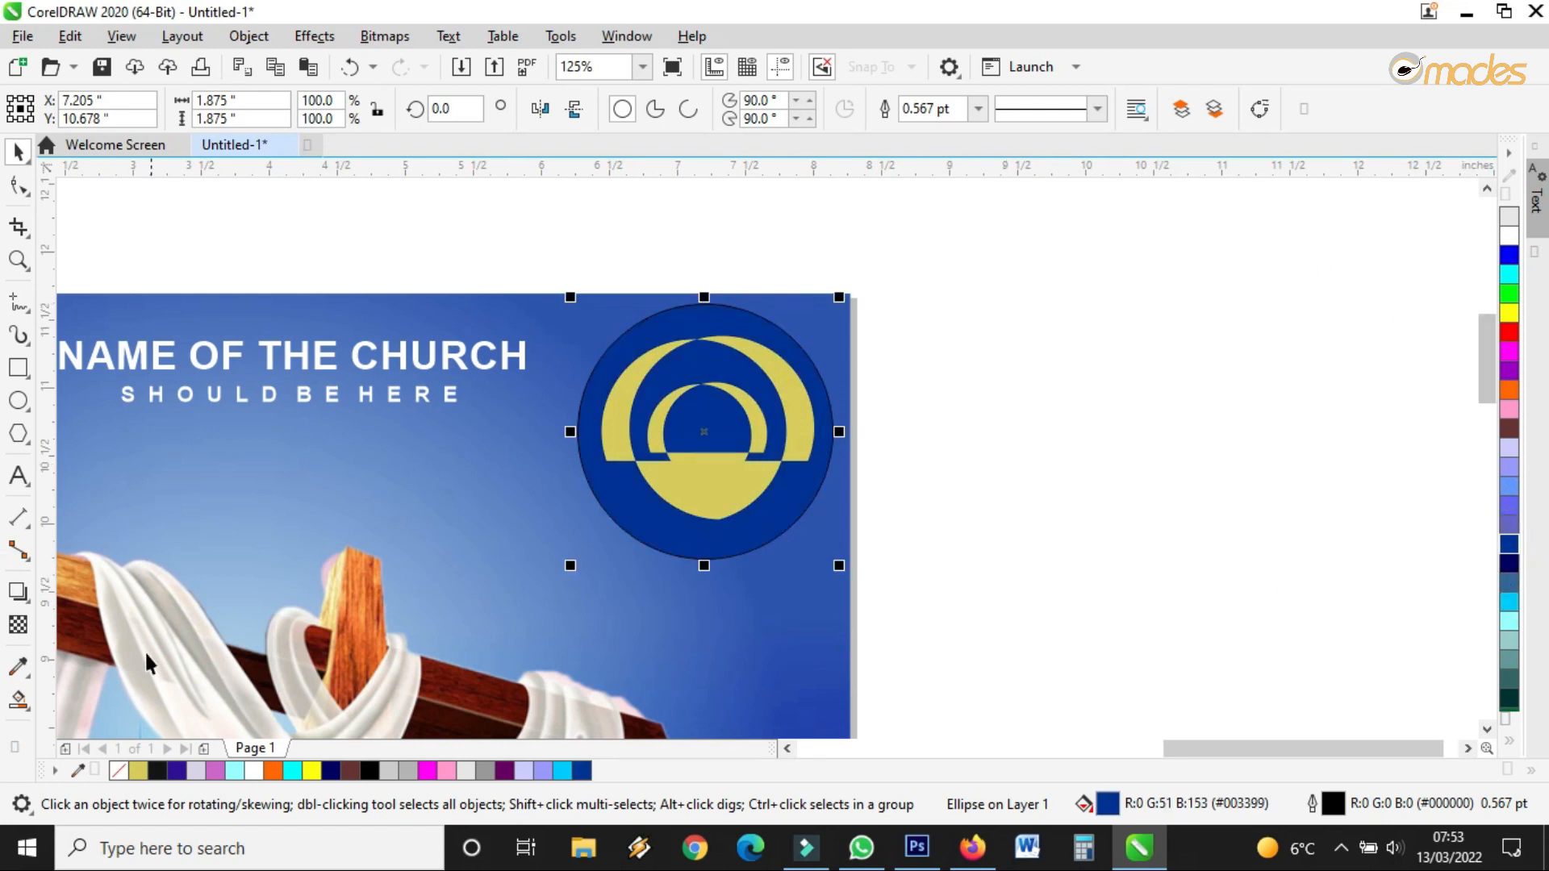
{"action": "scroll", "coordinate": [757, 313], "scroll_direction": "up", "scroll_amount": 5}
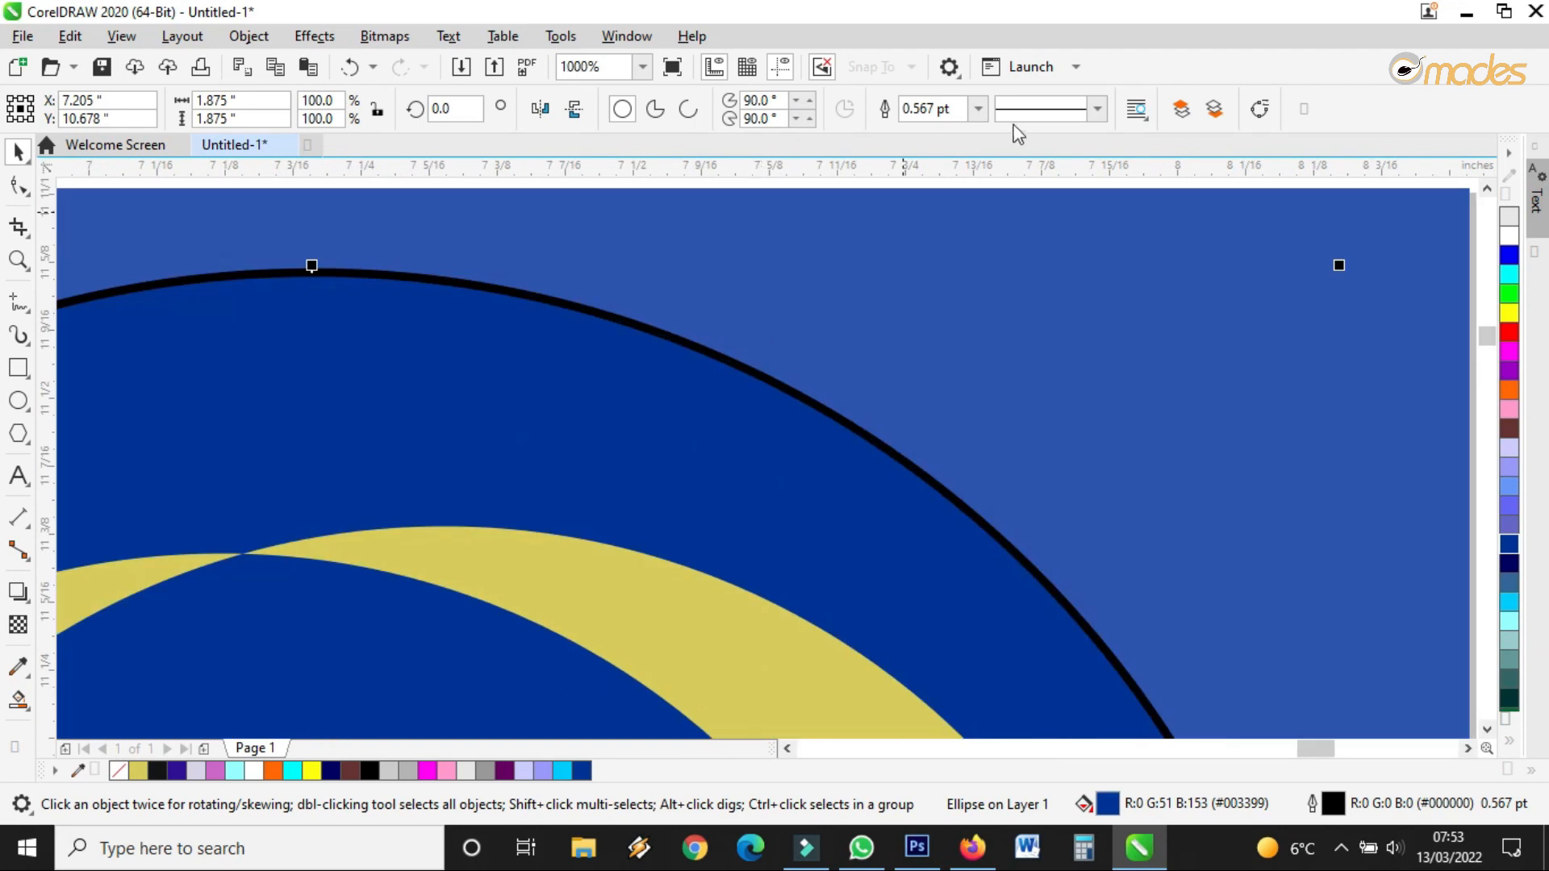
{"action": "left_click", "coordinate": [978, 108]}
{"action": "left_click", "coordinate": [920, 132]}
{"action": "scroll", "coordinate": [800, 369], "scroll_direction": "down", "scroll_amount": 5}
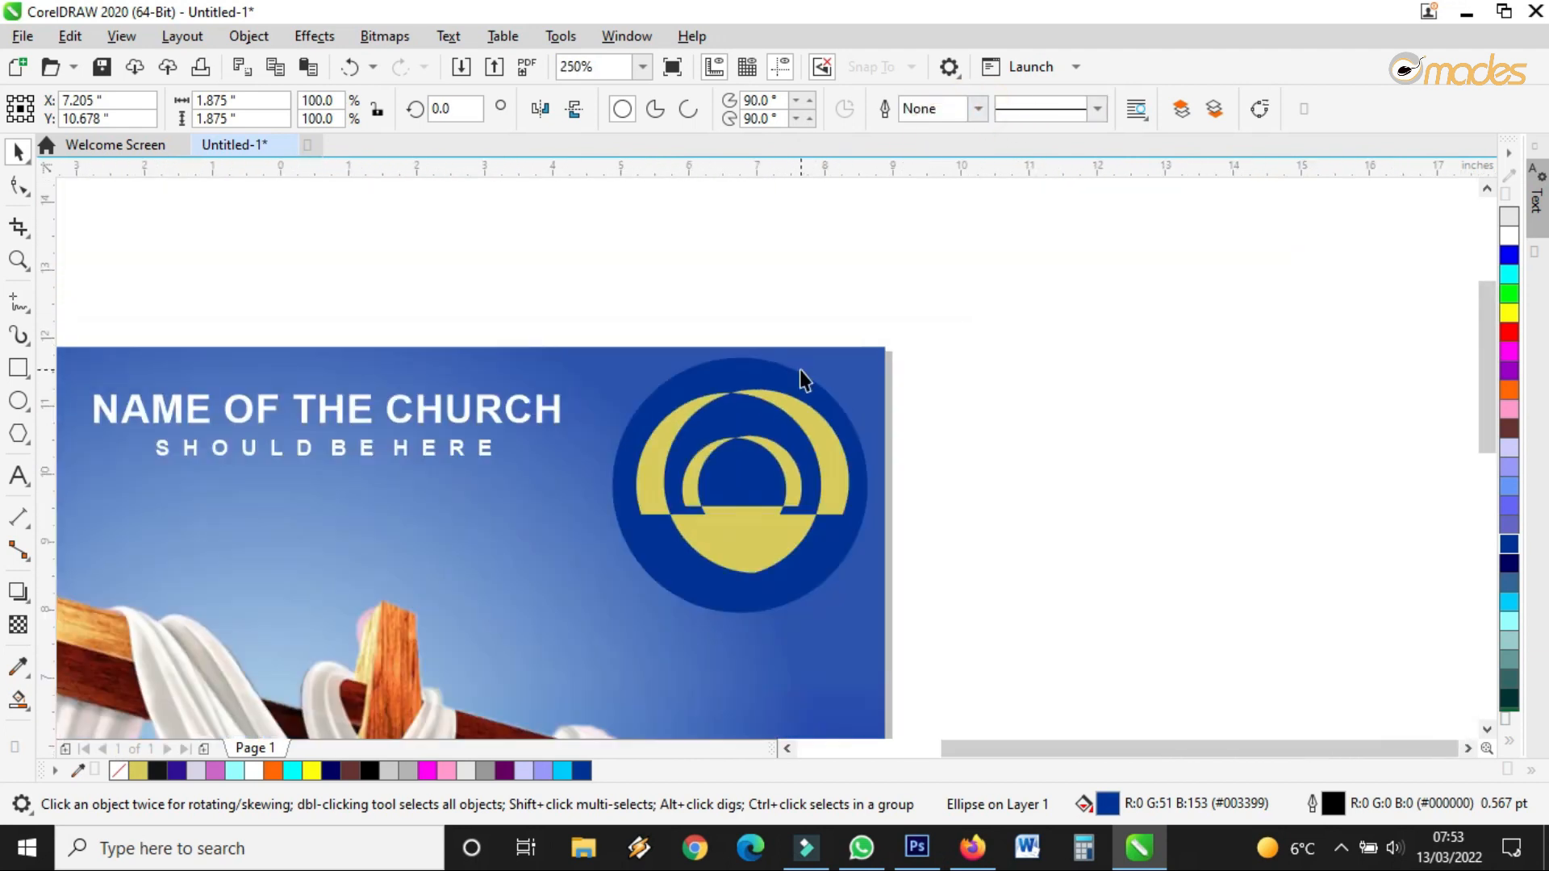
{"action": "left_click", "coordinate": [924, 334]}
{"action": "scroll", "coordinate": [922, 315], "scroll_direction": "up", "scroll_amount": 2}
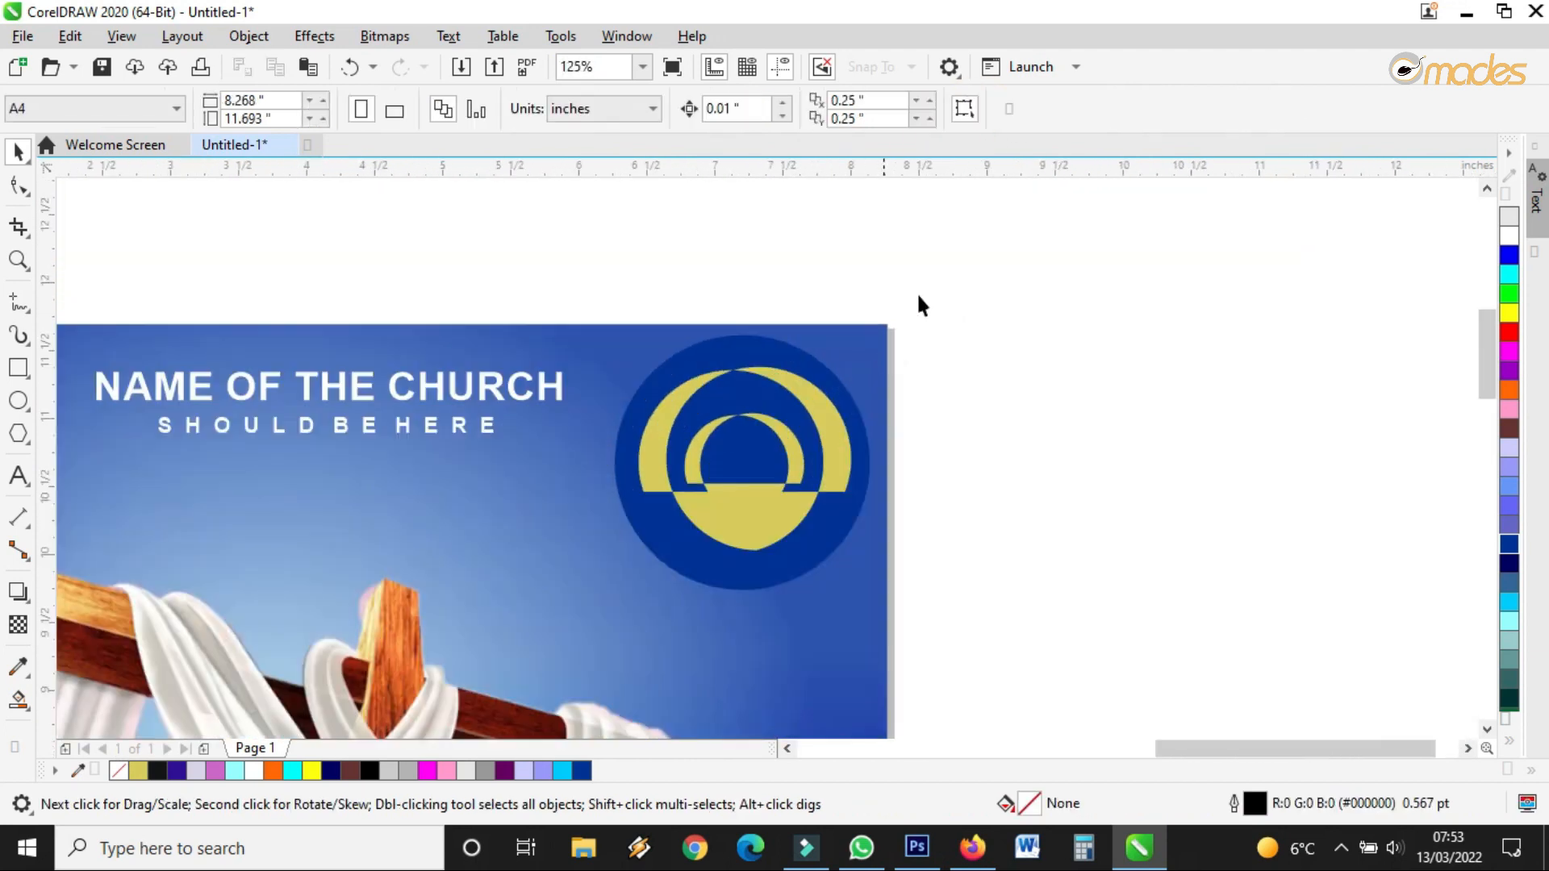
{"action": "left_click", "coordinate": [832, 379]}
{"action": "left_click", "coordinate": [1505, 562]}
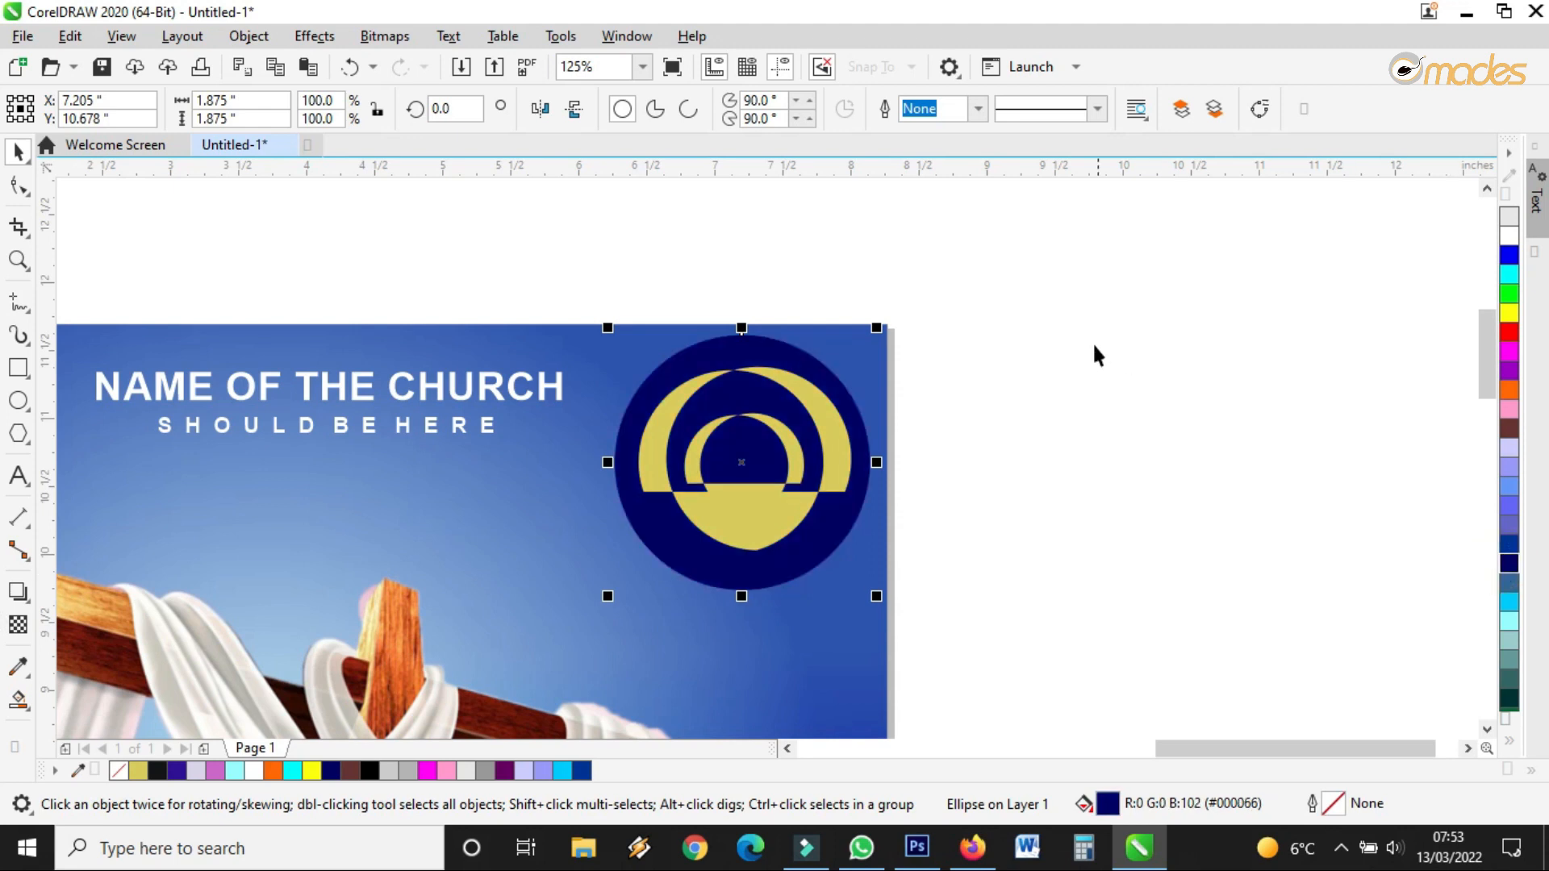
{"action": "left_click", "coordinate": [1071, 306]}
{"action": "left_click_drag", "start_coordinate": [1082, 242], "coordinate": [615, 627]}
Shrink the logo and move it to the left of the title
{"action": "left_click_drag", "start_coordinate": [874, 595], "coordinate": [826, 548]}
{"action": "left_click_drag", "start_coordinate": [784, 477], "coordinate": [768, 458]}
{"action": "left_click_drag", "start_coordinate": [818, 356], "coordinate": [796, 378]}
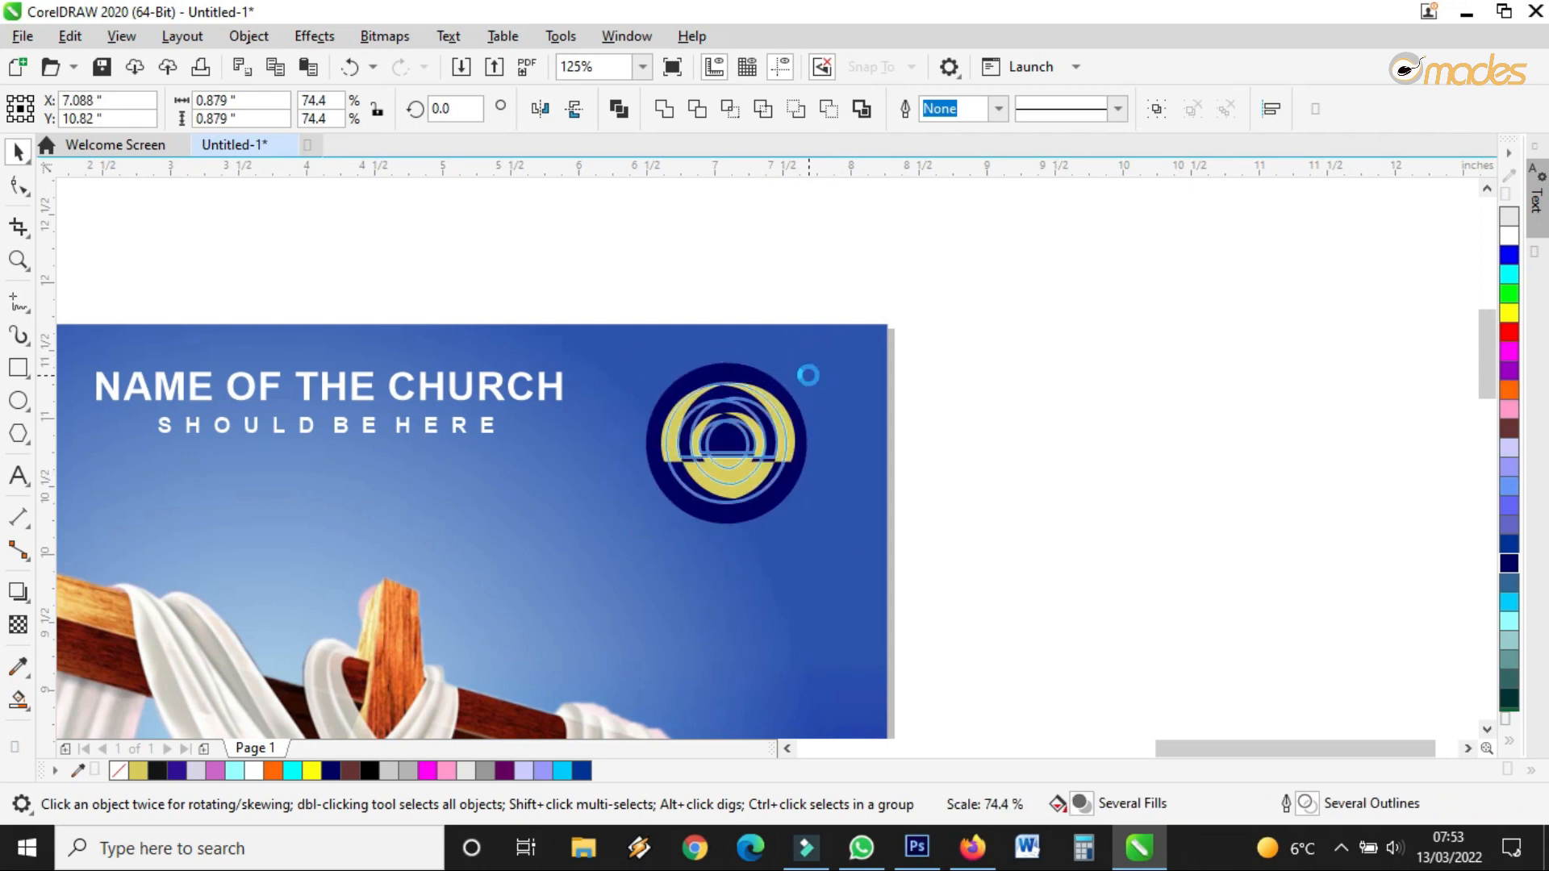
{"action": "left_click_drag", "start_coordinate": [768, 443], "coordinate": [396, 424]}
{"action": "scroll", "coordinate": [796, 423], "scroll_direction": "down", "scroll_amount": 2}
{"action": "scroll", "coordinate": [384, 439], "scroll_direction": "up", "scroll_amount": 2}
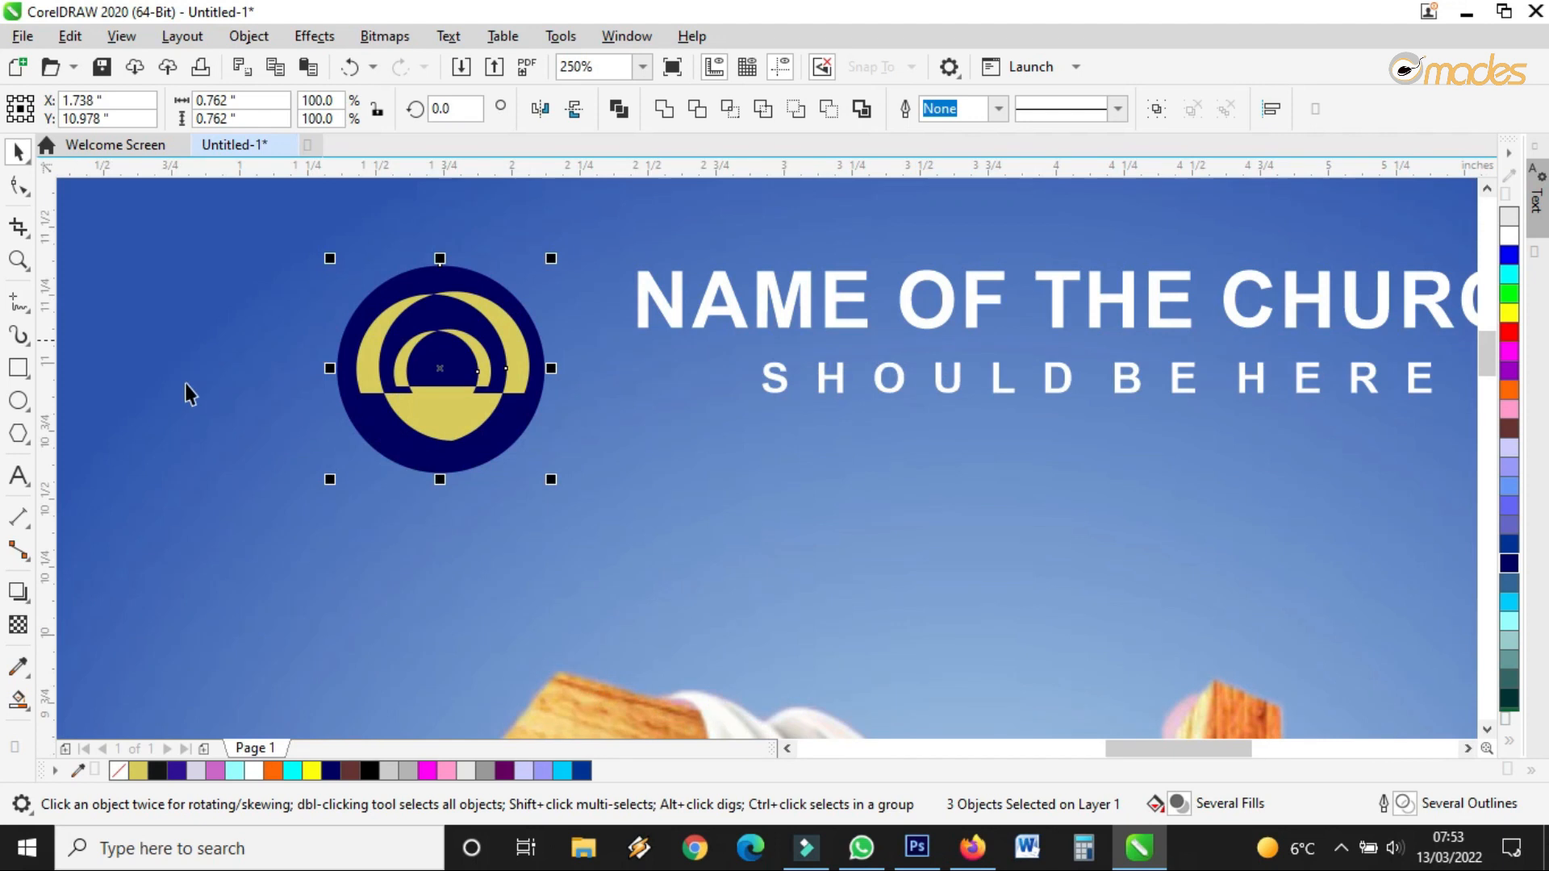
Give the logo's circle an elliptical fountain fill extending beyond its edge
{"action": "left_click", "coordinate": [481, 446]}
{"action": "left_click", "coordinate": [477, 446]}
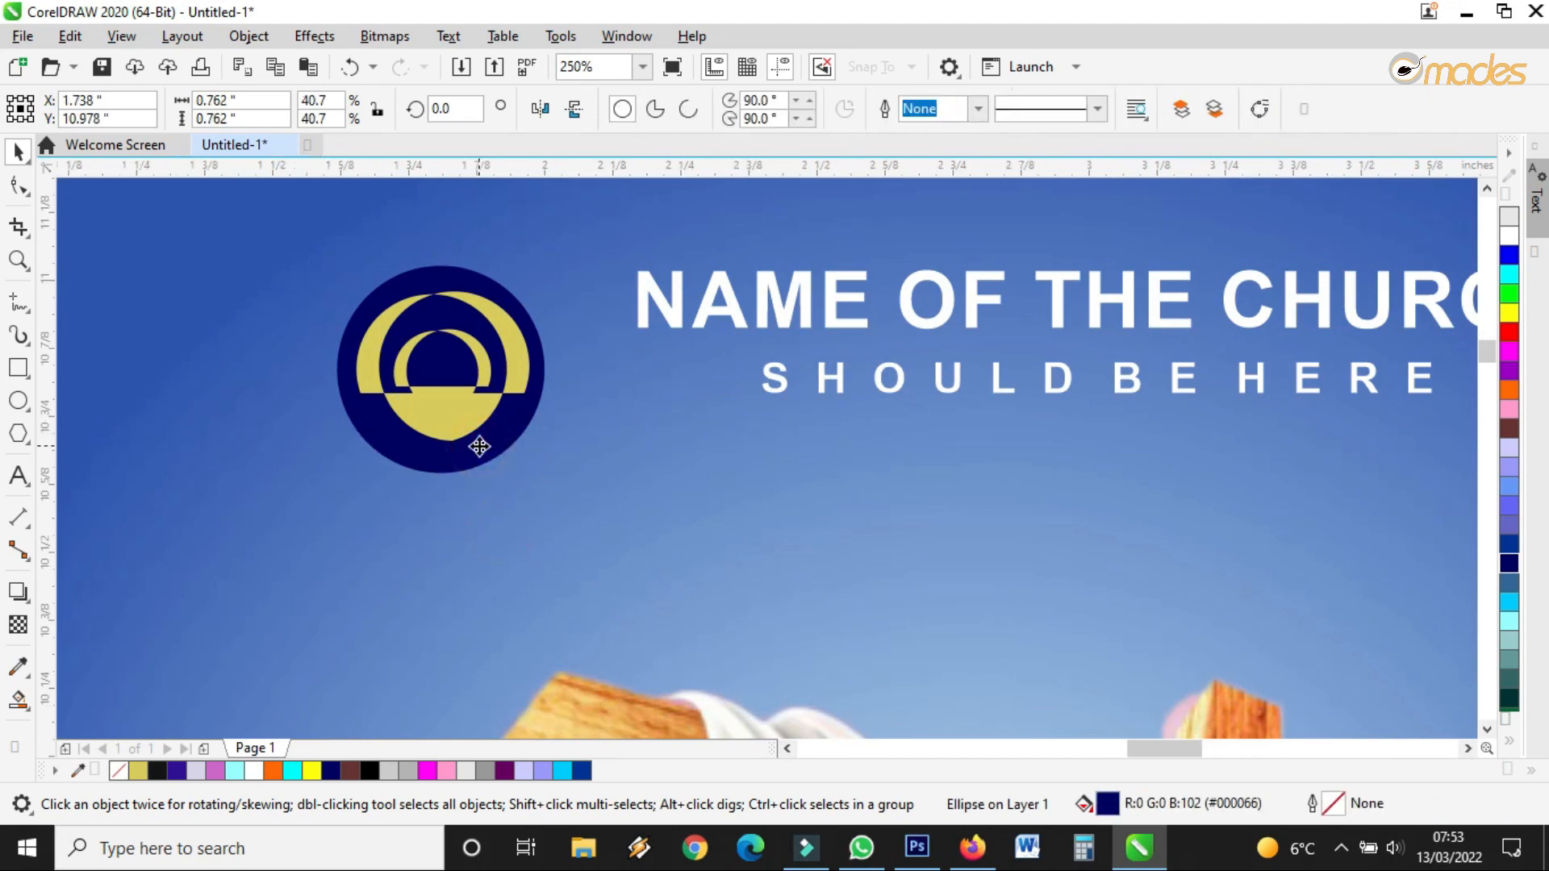
{"action": "scroll", "coordinate": [477, 446], "scroll_direction": "up", "scroll_amount": 2}
{"action": "left_click", "coordinate": [34, 721]}
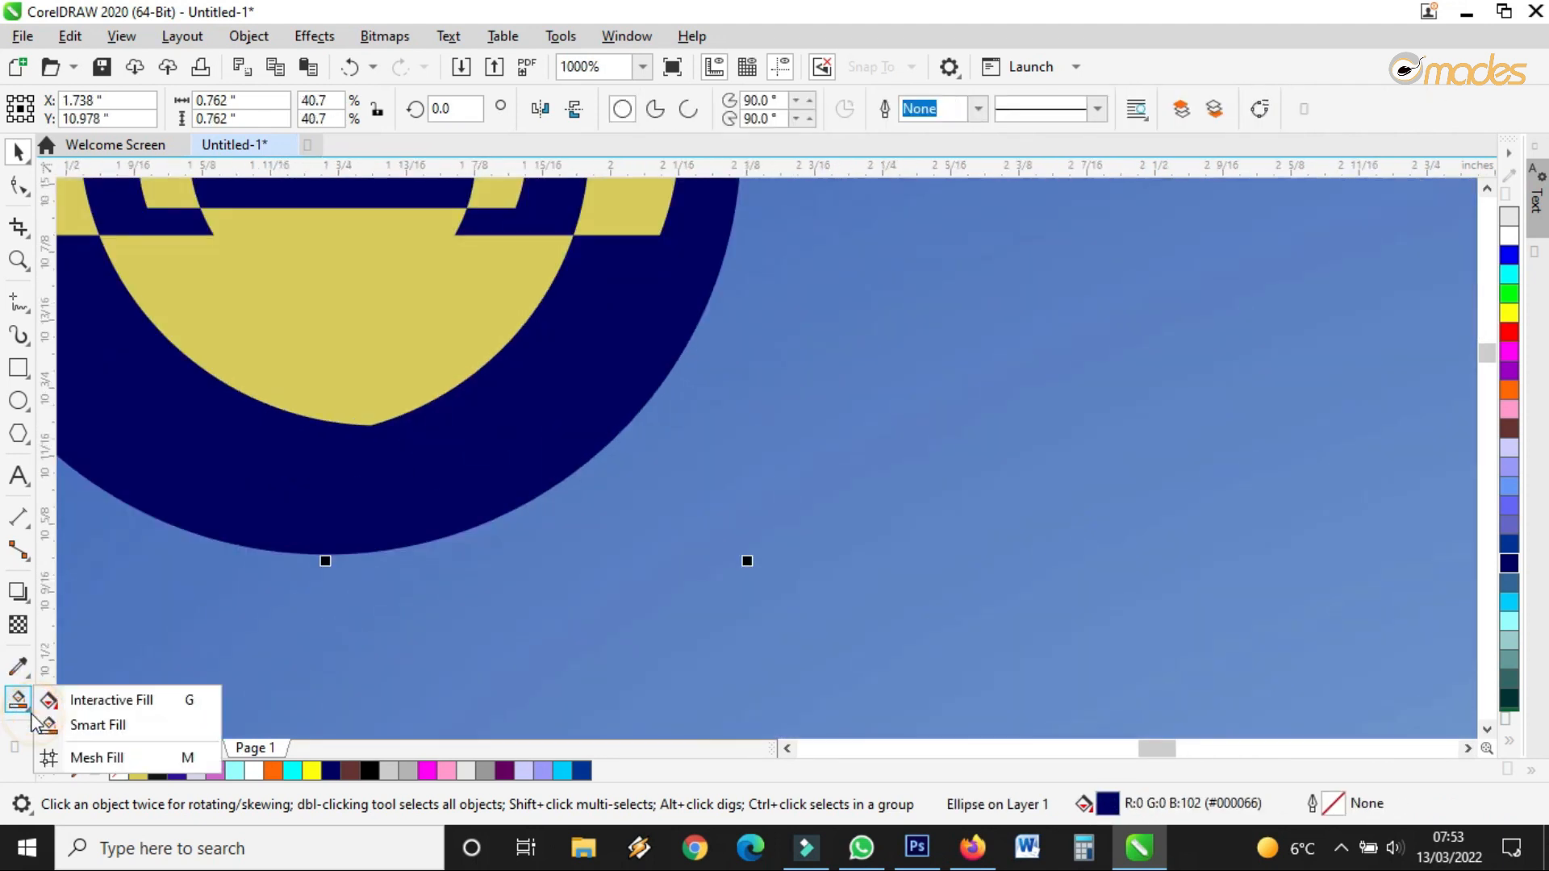
{"action": "left_click", "coordinate": [49, 698]}
{"action": "scroll", "coordinate": [497, 445], "scroll_direction": "down", "scroll_amount": 1}
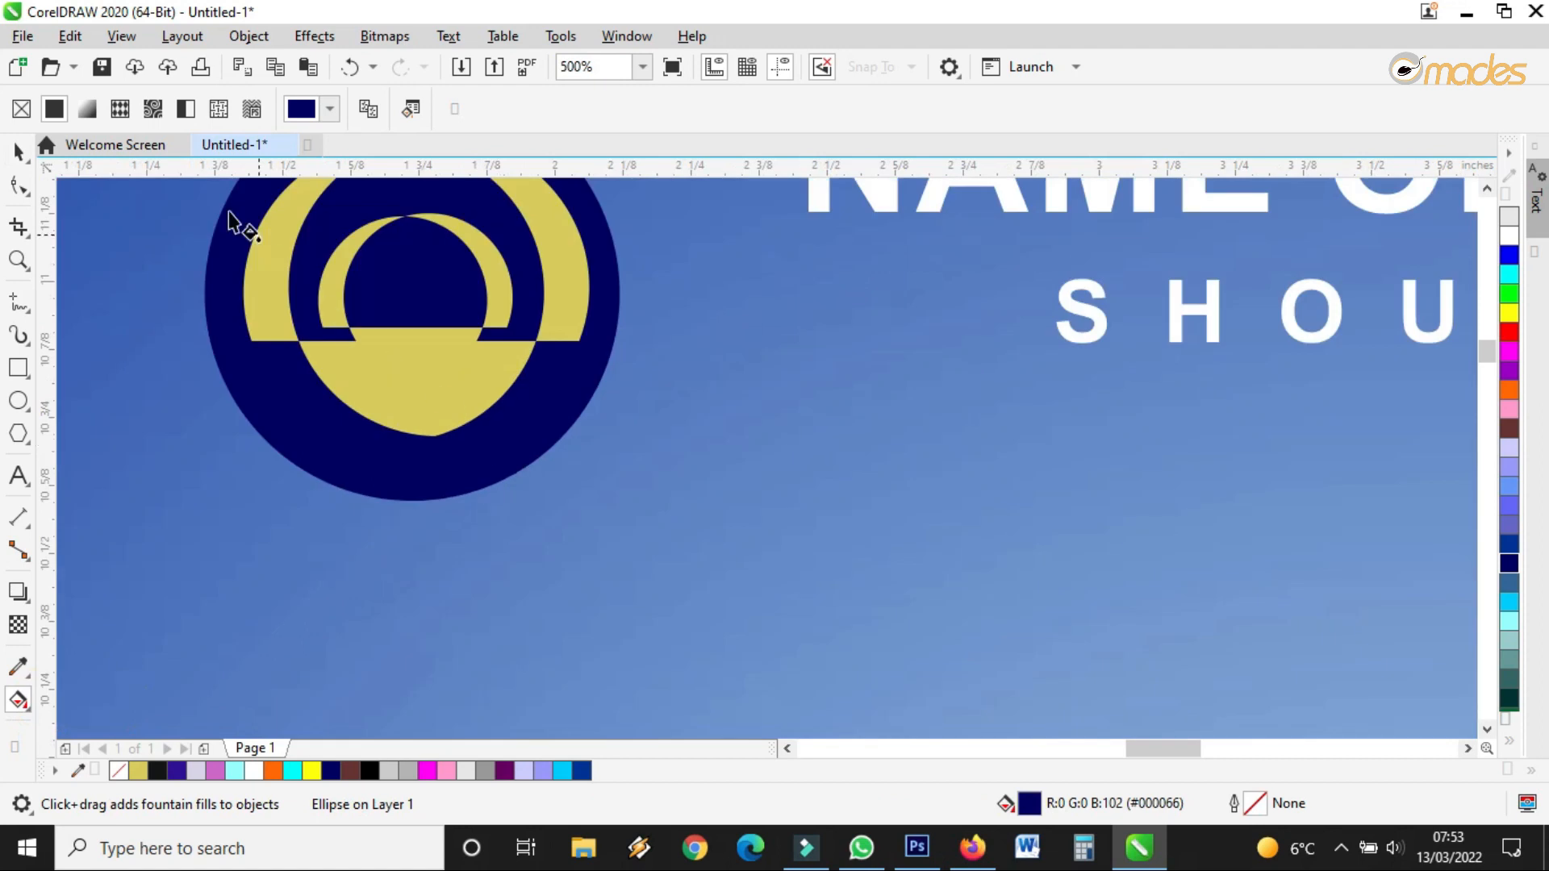
{"action": "left_click", "coordinate": [87, 109]}
{"action": "left_click", "coordinate": [405, 109]}
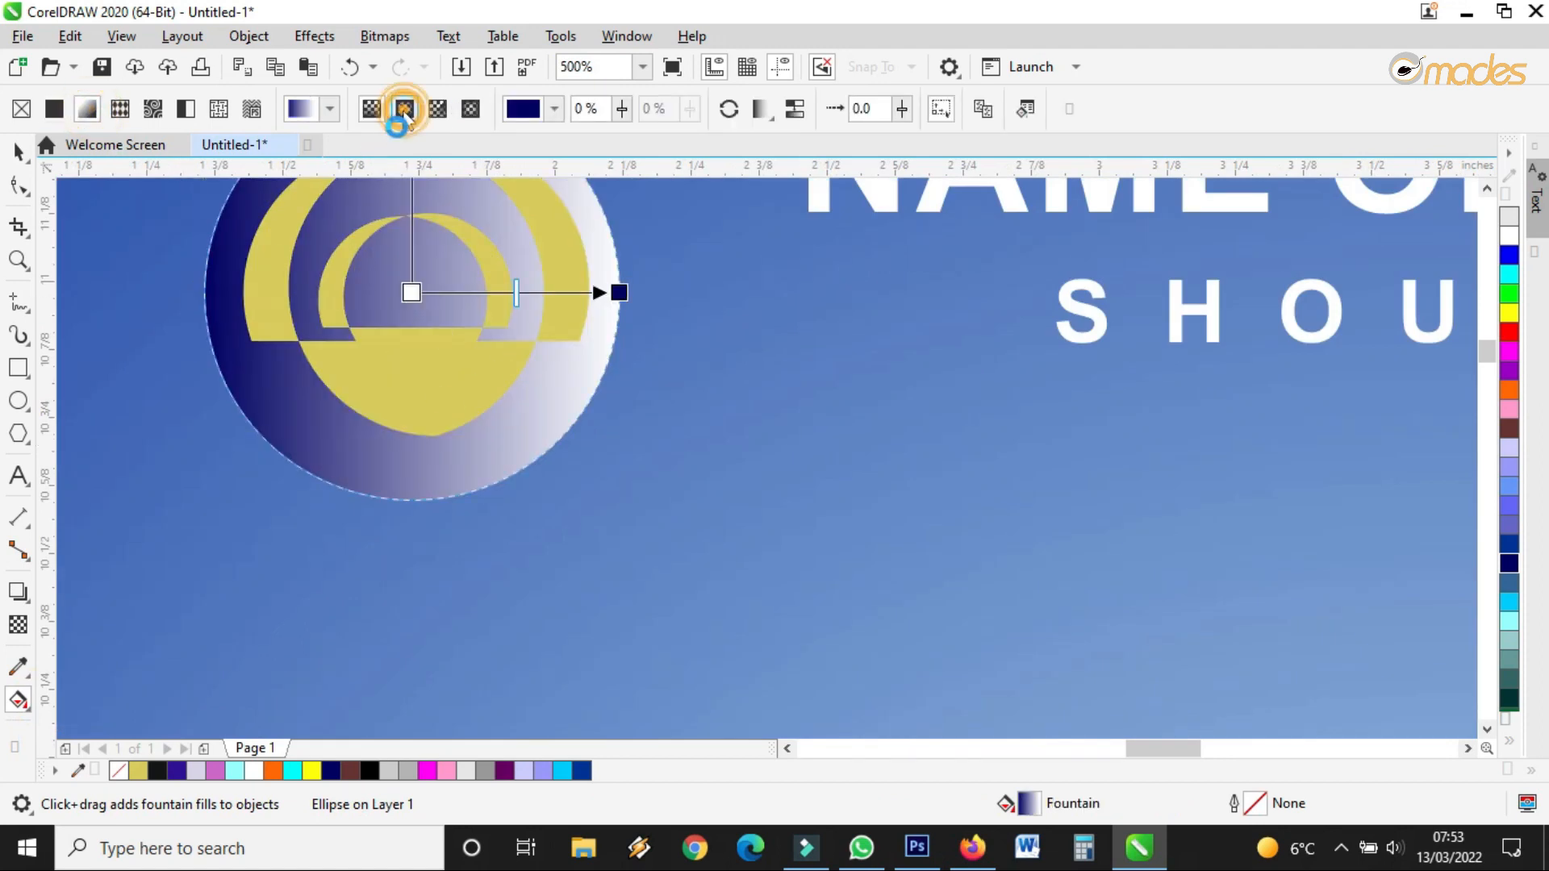
{"action": "scroll", "coordinate": [516, 339], "scroll_direction": "down", "scroll_amount": 2}
{"action": "scroll", "coordinate": [682, 431], "scroll_direction": "up", "scroll_amount": 1}
{"action": "left_click_drag", "start_coordinate": [670, 413], "coordinate": [706, 422]}
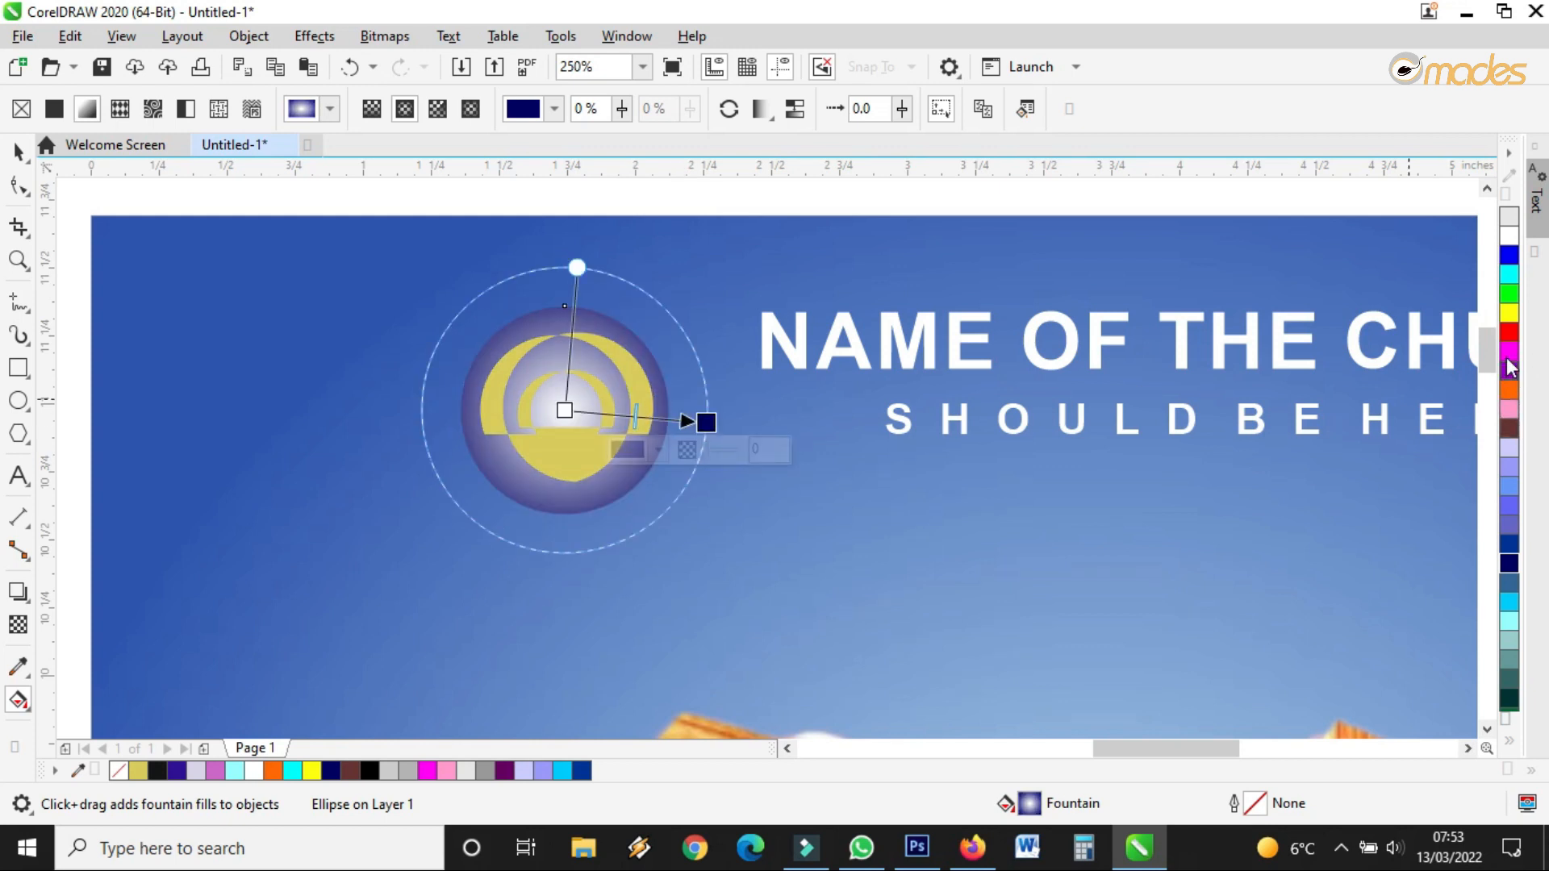
Colour the gradient deep navy at the edges and violet-blue at the centre
{"action": "left_click_drag", "start_coordinate": [1513, 546], "coordinate": [565, 409]}
{"action": "left_click_drag", "start_coordinate": [1509, 509], "coordinate": [566, 410]}
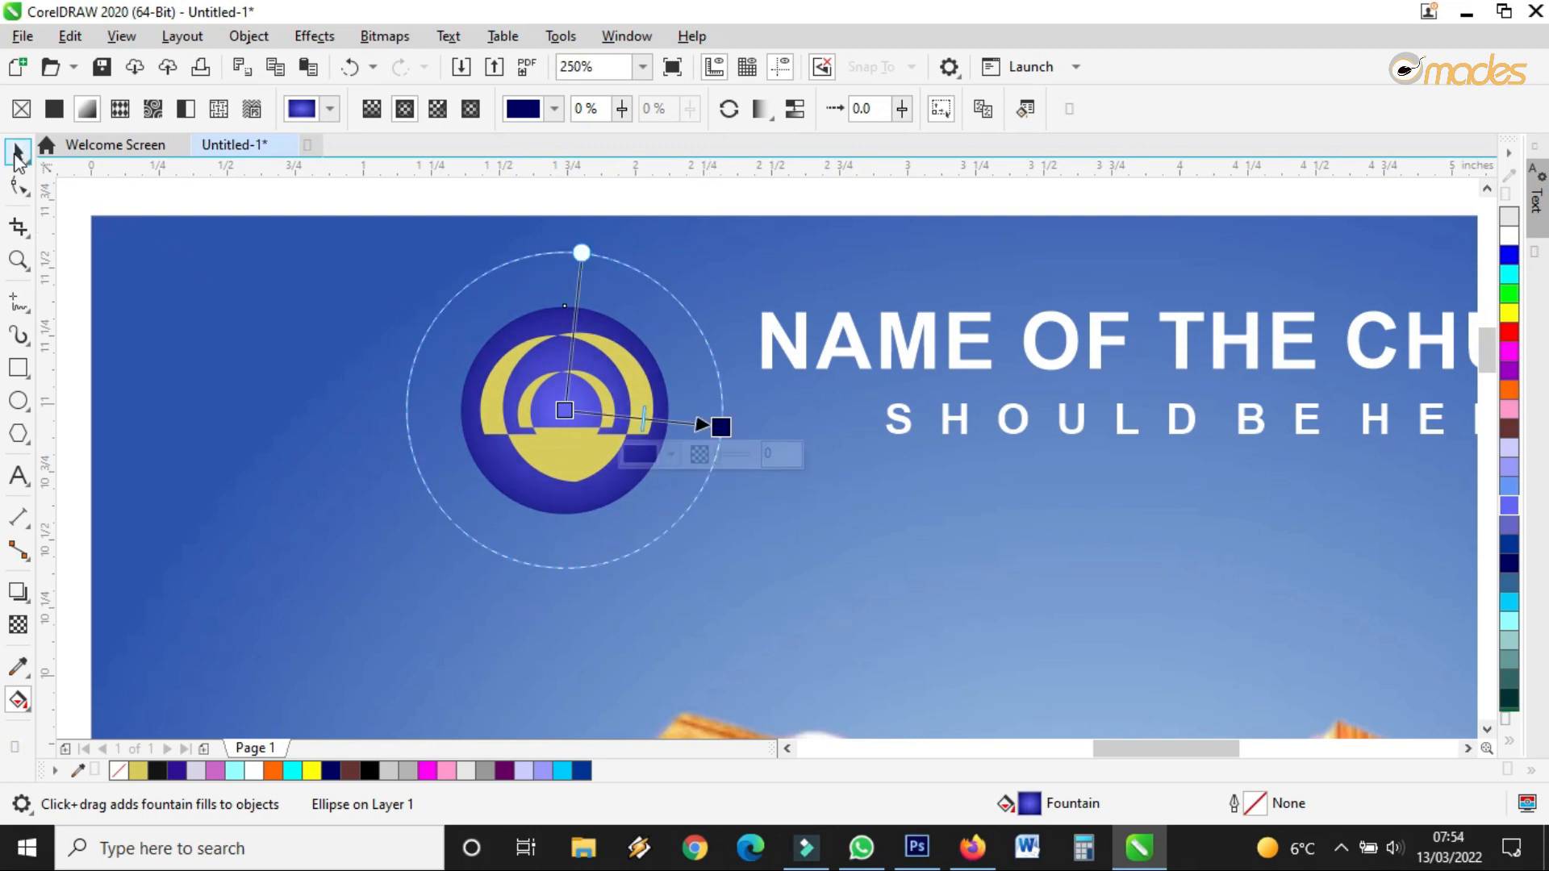
{"action": "left_click", "coordinate": [19, 152]}
{"action": "scroll", "coordinate": [758, 461], "scroll_direction": "down", "scroll_amount": 1}
{"action": "left_click", "coordinate": [732, 280]}
{"action": "scroll", "coordinate": [726, 454], "scroll_direction": "up", "scroll_amount": 2}
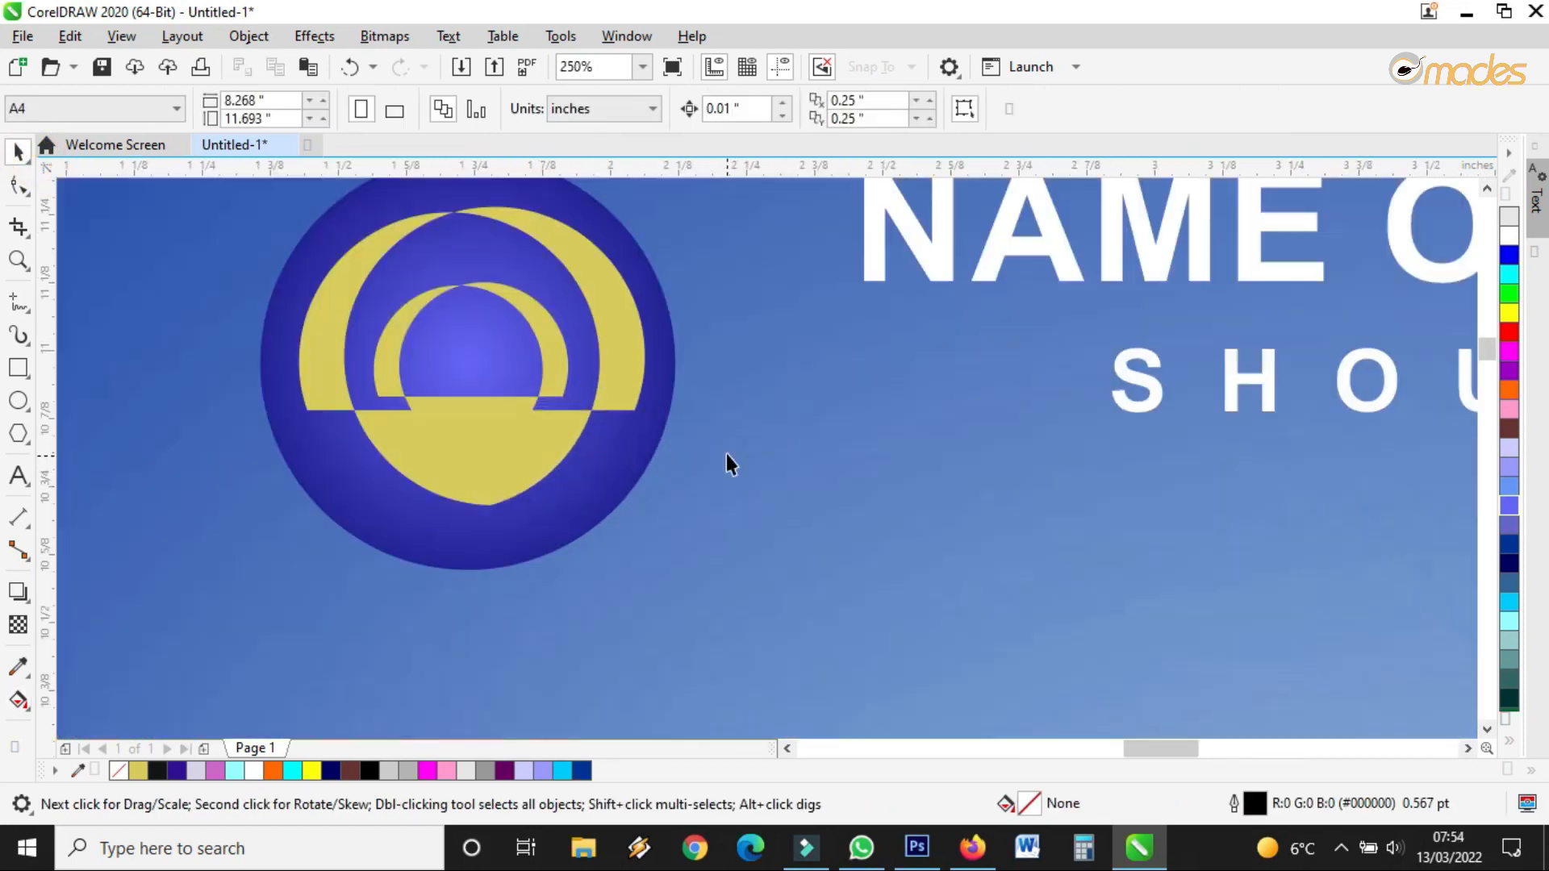
{"action": "left_click", "coordinate": [657, 315]}
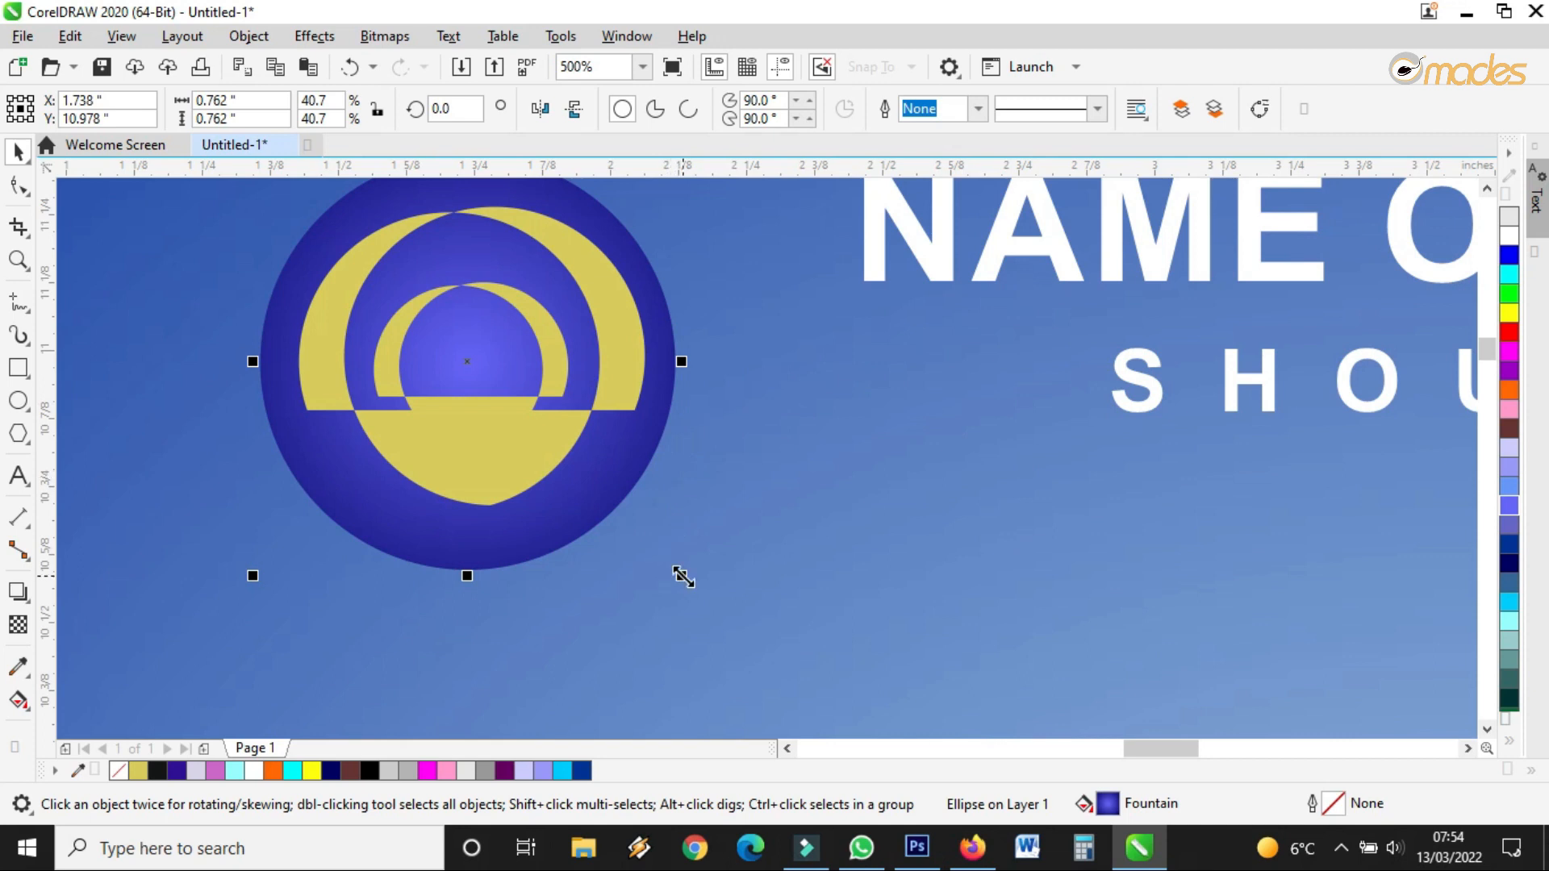
Make an enlarged copy of the circle and fill it light purple
{"action": "left_click_drag", "start_coordinate": [683, 577], "coordinate": [707, 612]}
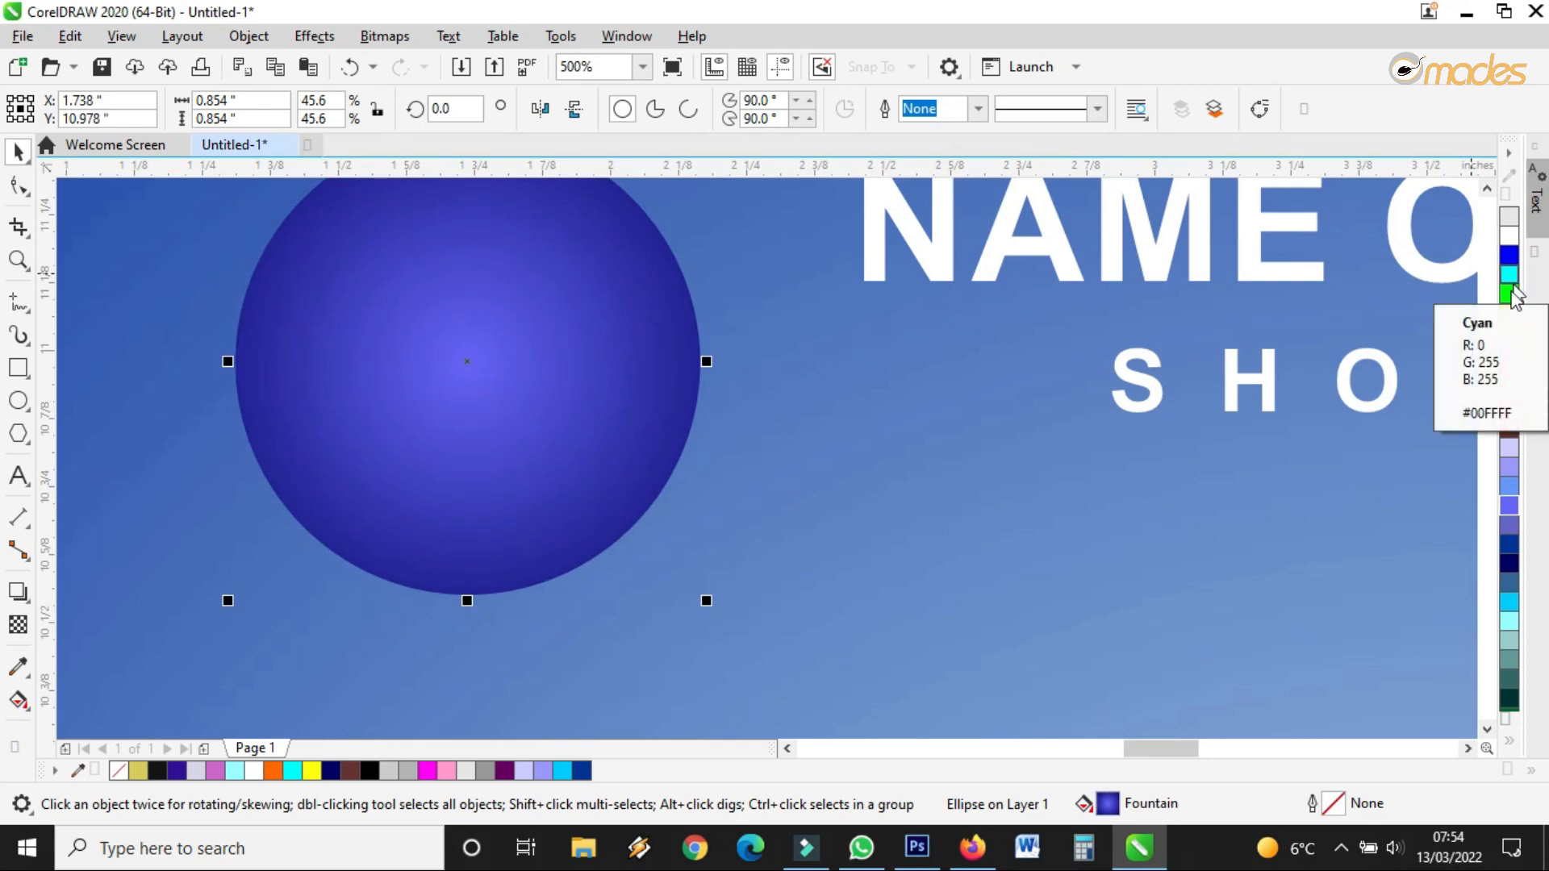
{"action": "left_click", "coordinate": [1510, 471]}
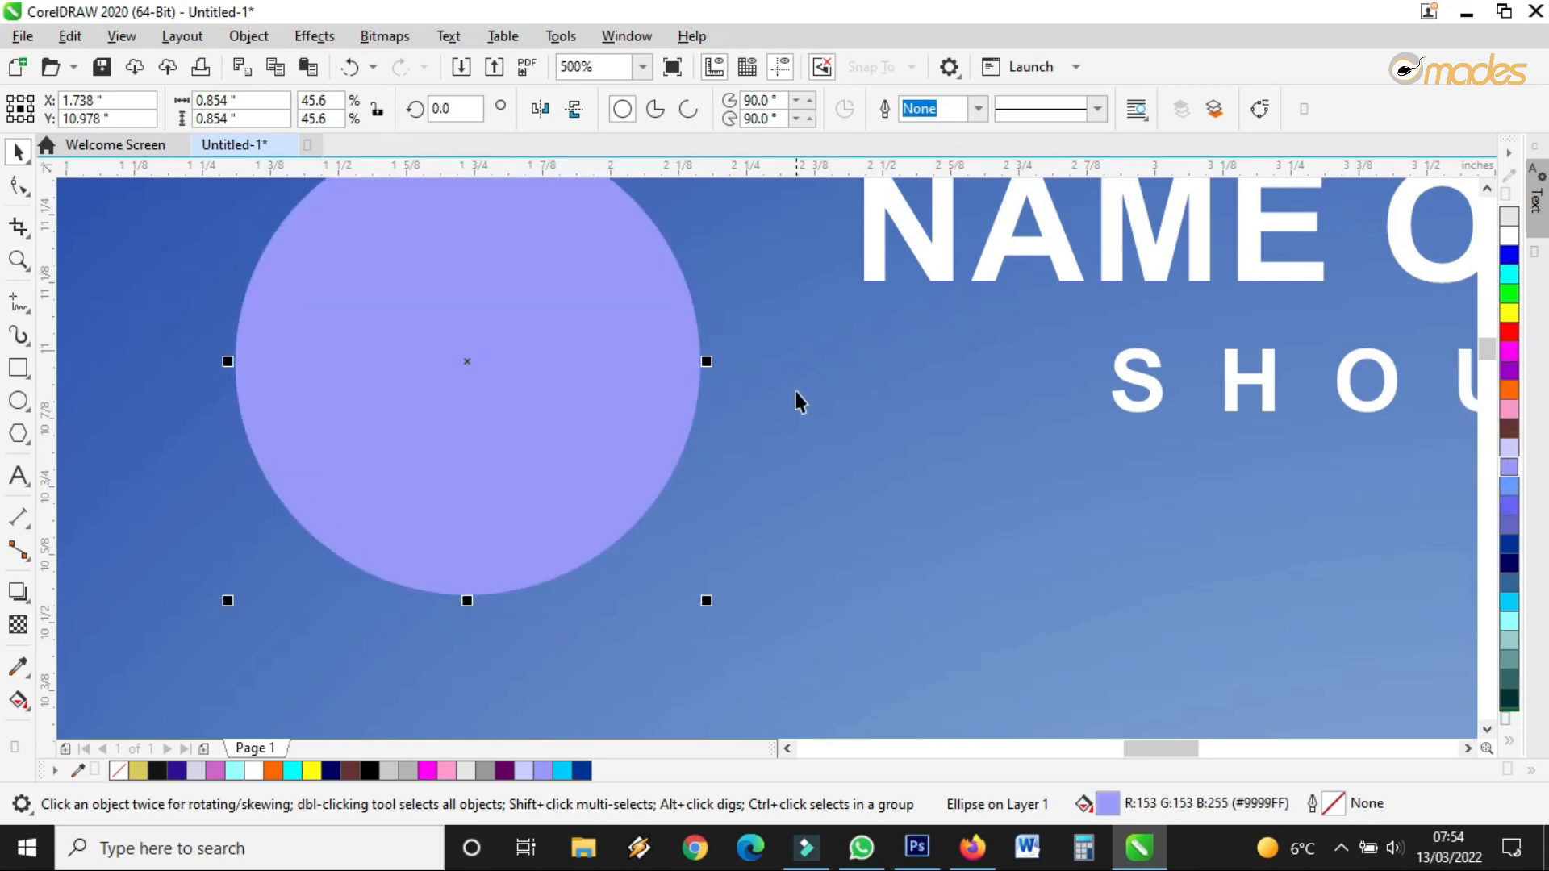
{"action": "scroll", "coordinate": [796, 390], "scroll_direction": "down", "scroll_amount": 2}
Move the three original logo parts beside the purple circle and bring them to the front
{"action": "left_click_drag", "start_coordinate": [118, 247], "coordinate": [806, 482]}
{"action": "left_click_drag", "start_coordinate": [637, 375], "coordinate": [566, 367]}
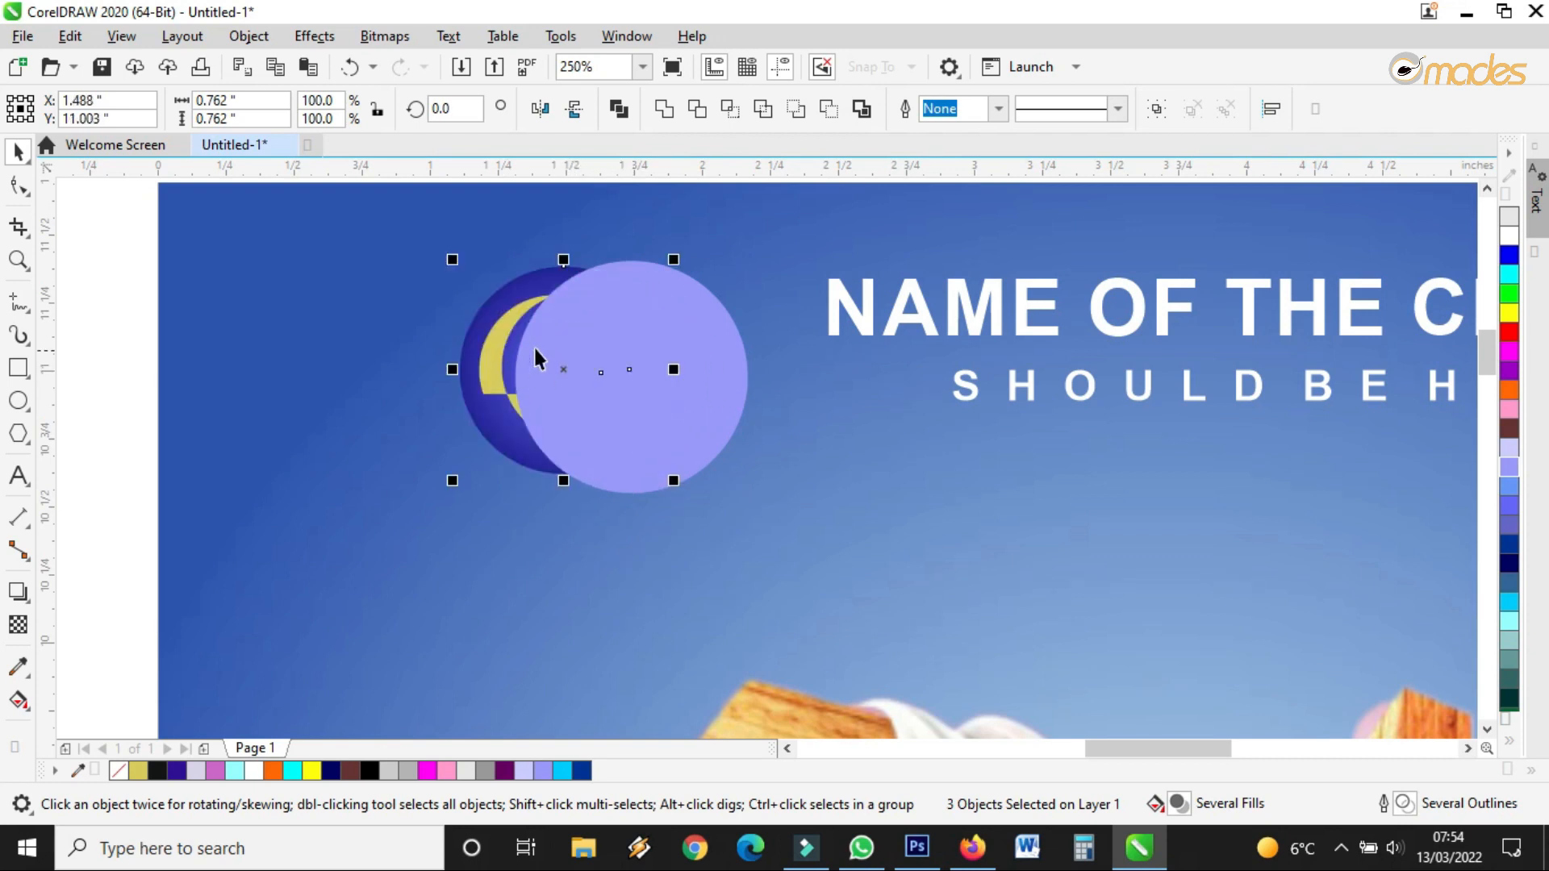
{"action": "right_click", "coordinate": [490, 344]}
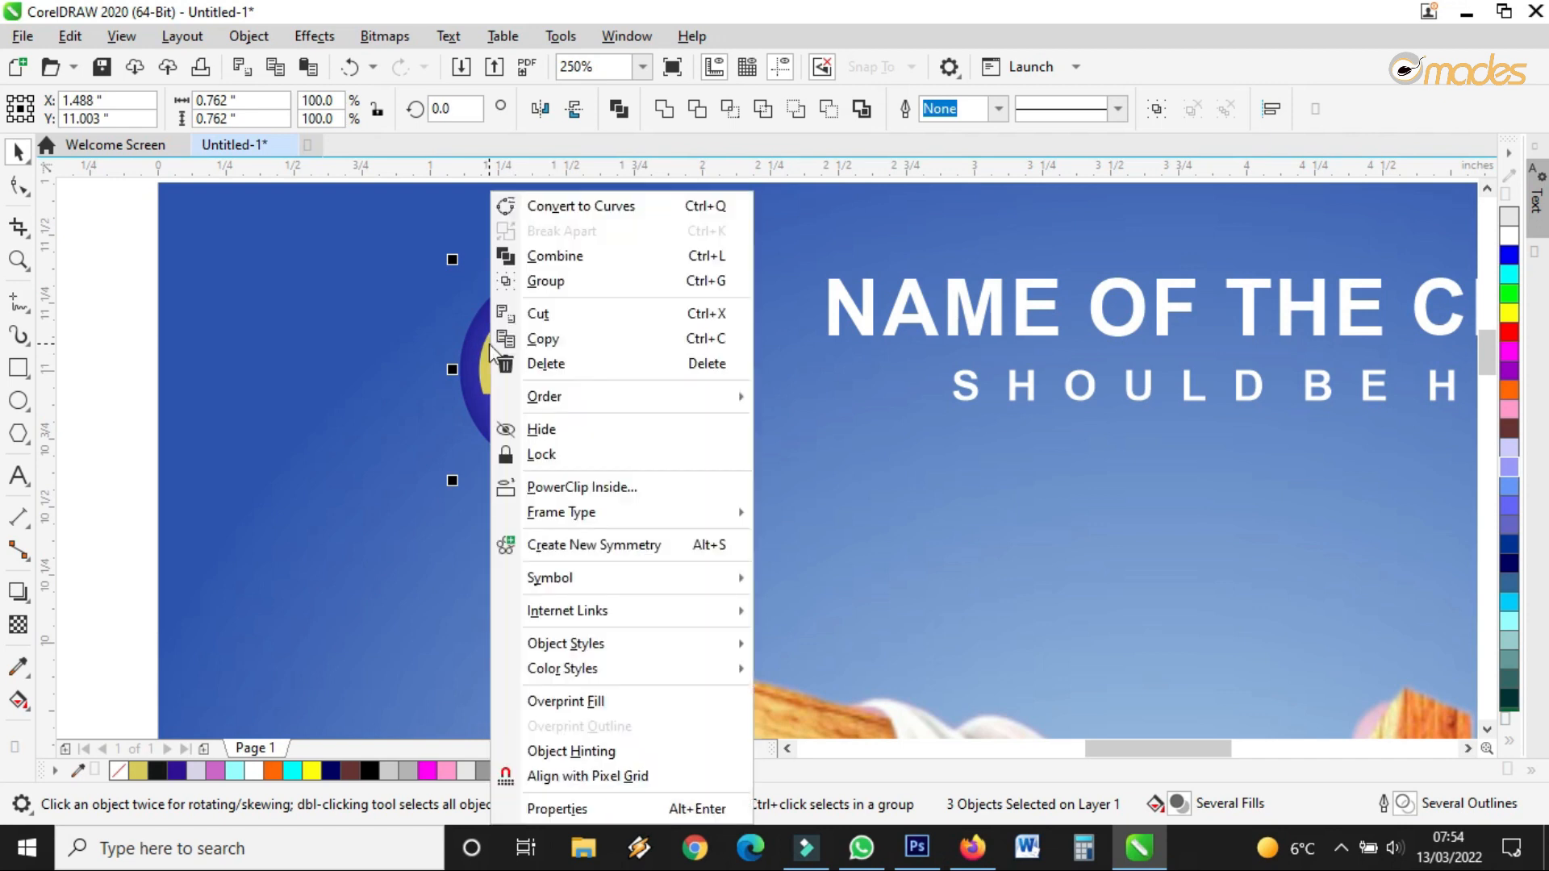
{"action": "mouse_move", "coordinate": [632, 405]}
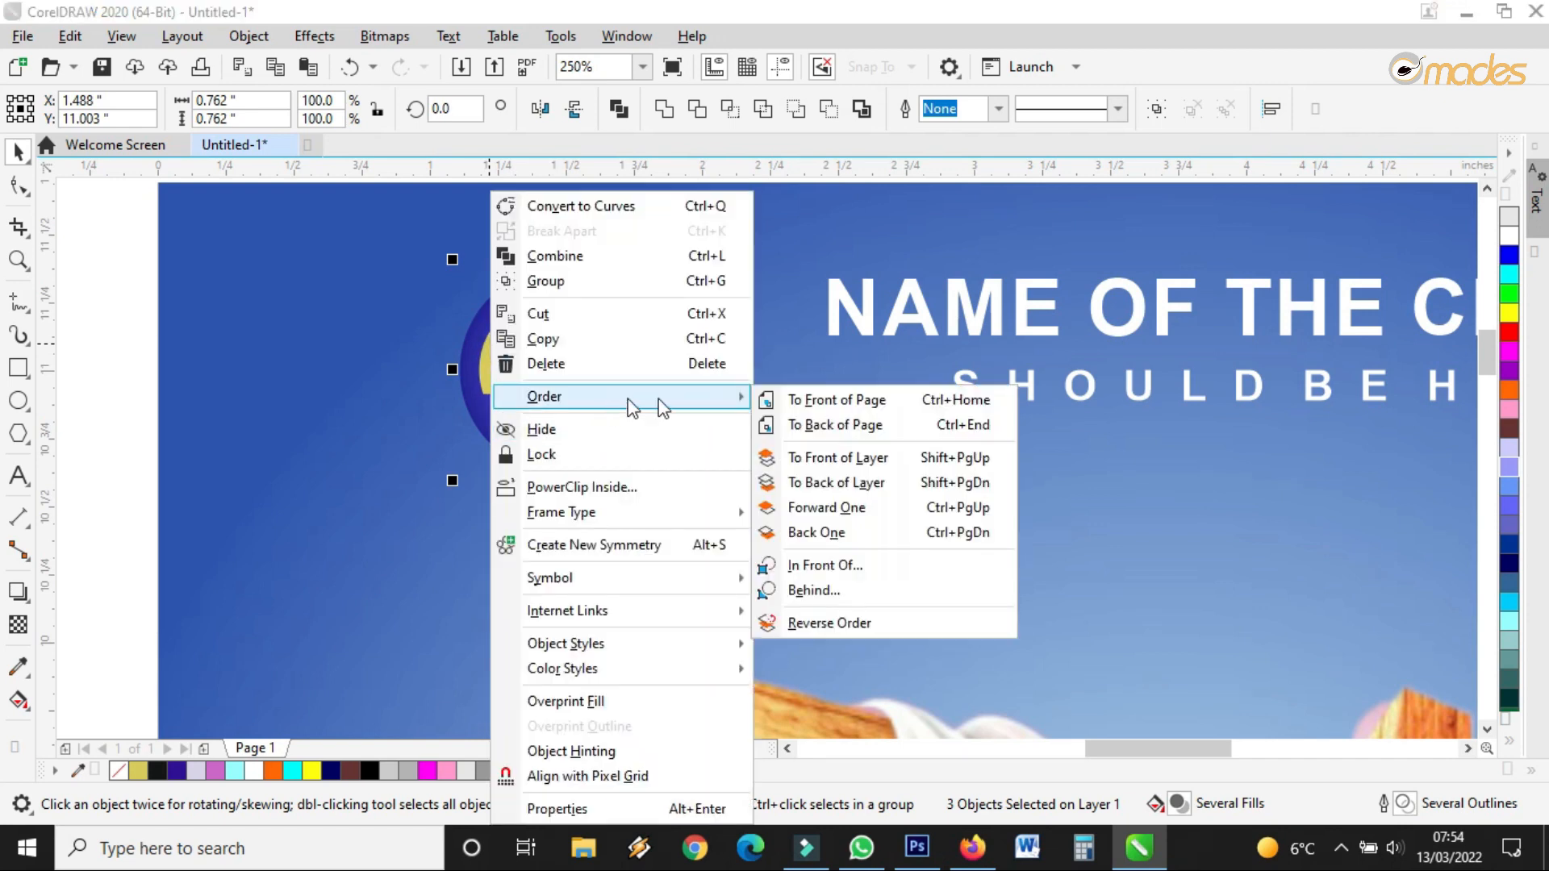
{"action": "left_click", "coordinate": [802, 399]}
{"action": "scroll", "coordinate": [754, 459], "scroll_direction": "down", "scroll_amount": 2}
{"action": "scroll", "coordinate": [710, 389], "scroll_direction": "up", "scroll_amount": 2}
Group the logo parts, then centre and slightly shrink the group inside the purple ring
{"action": "left_click_drag", "start_coordinate": [138, 308], "coordinate": [746, 564]}
{"action": "left_click", "coordinate": [1156, 109]}
{"action": "left_click_drag", "start_coordinate": [632, 421], "coordinate": [713, 430]}
{"action": "left_click_drag", "start_coordinate": [786, 335], "coordinate": [778, 344]}
{"action": "left_click_drag", "start_coordinate": [714, 419], "coordinate": [715, 416]}
{"action": "scroll", "coordinate": [687, 438], "scroll_direction": "up", "scroll_amount": 3}
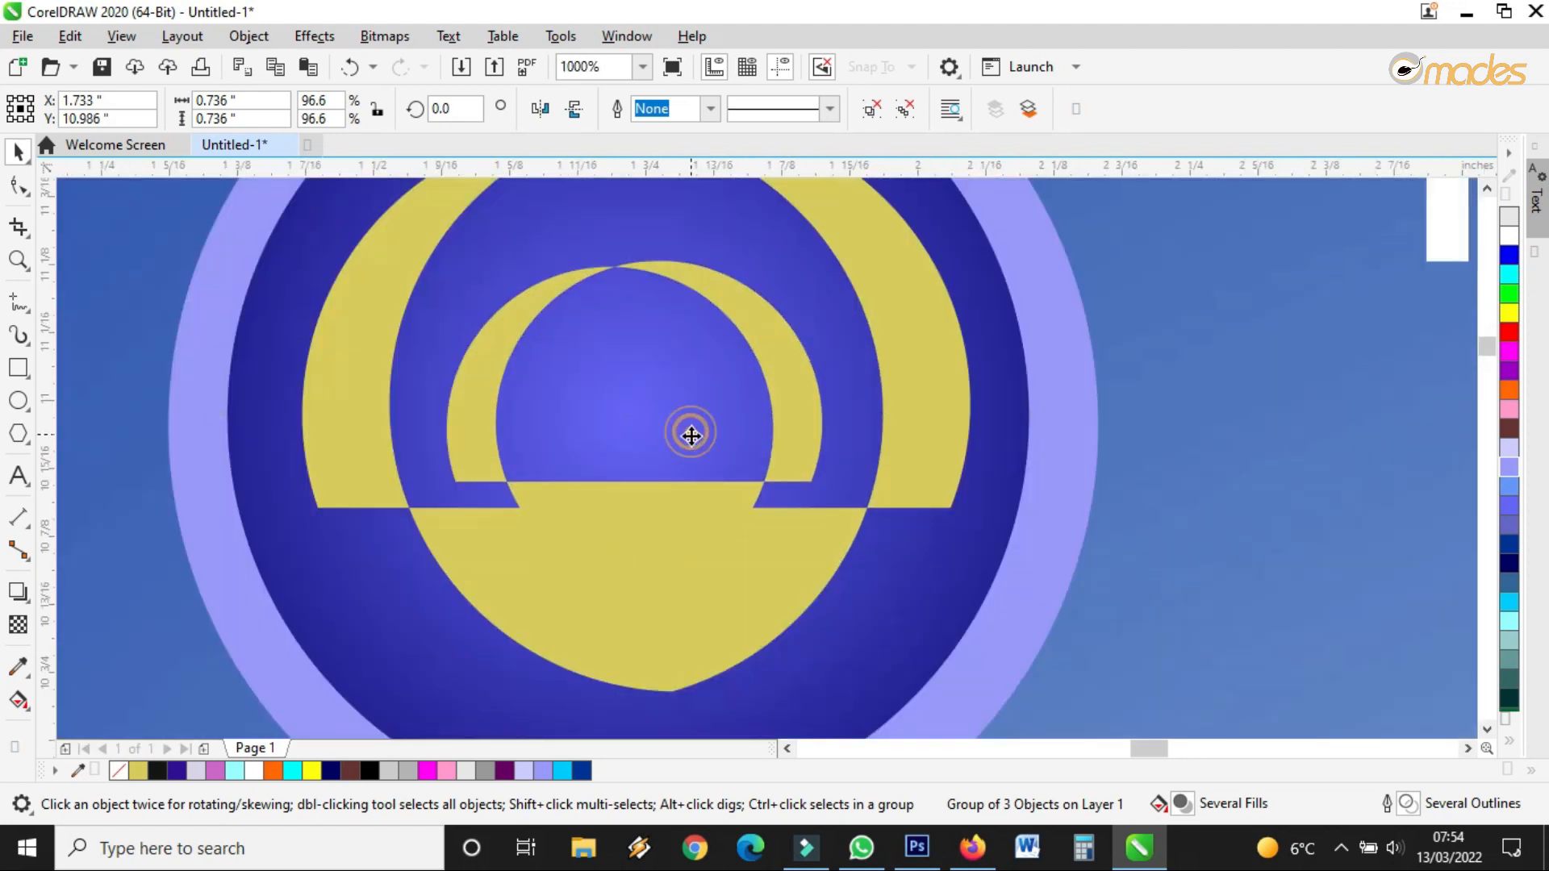
{"action": "scroll", "coordinate": [688, 437], "scroll_direction": "down", "scroll_amount": 3}
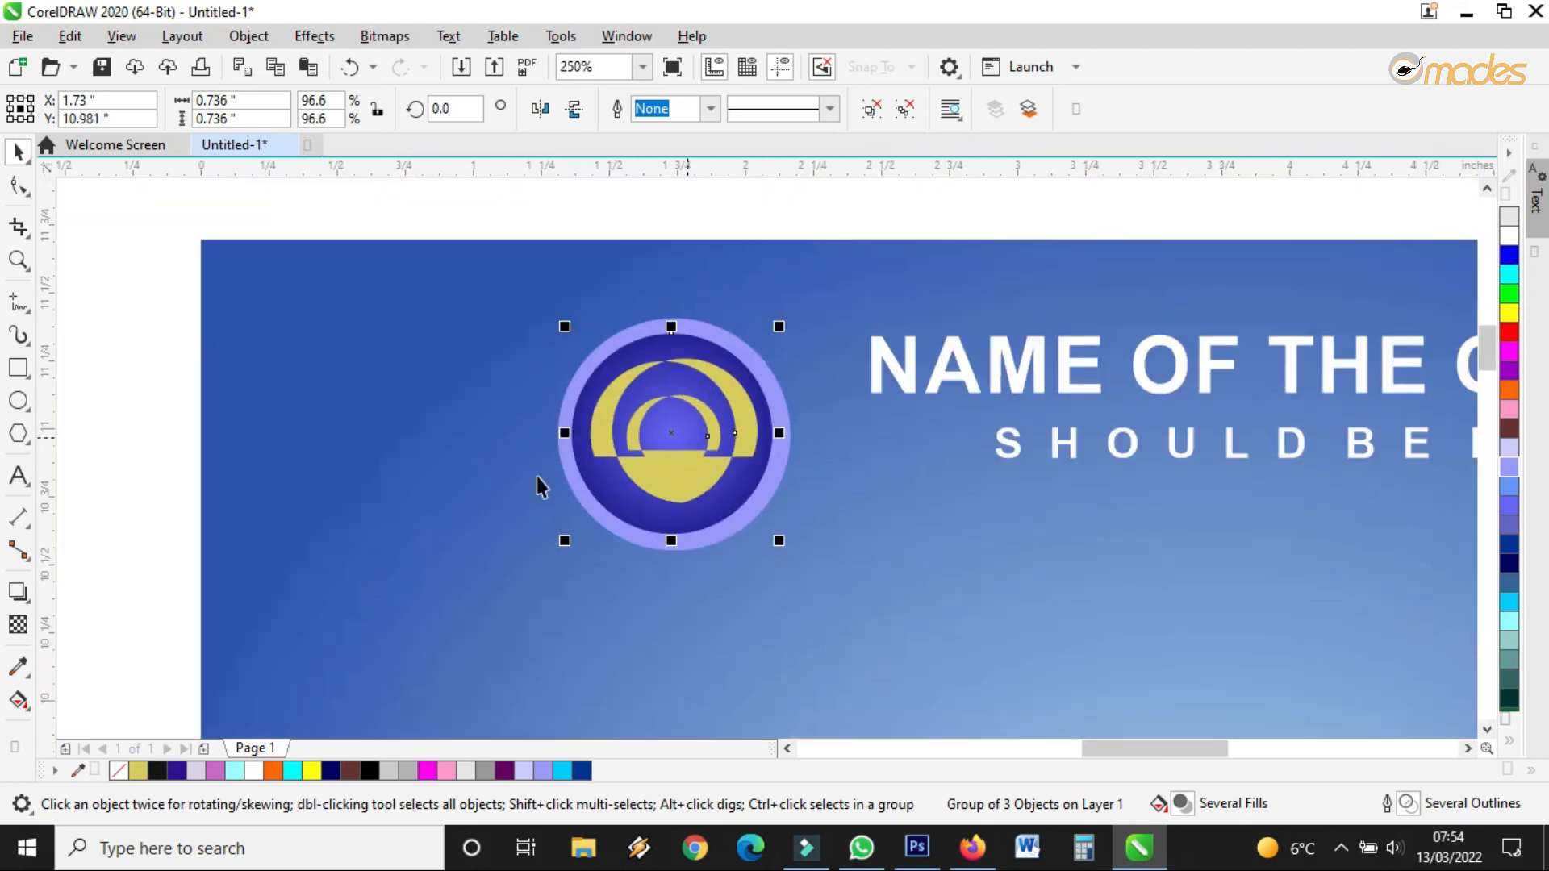
{"action": "left_click", "coordinate": [153, 499]}
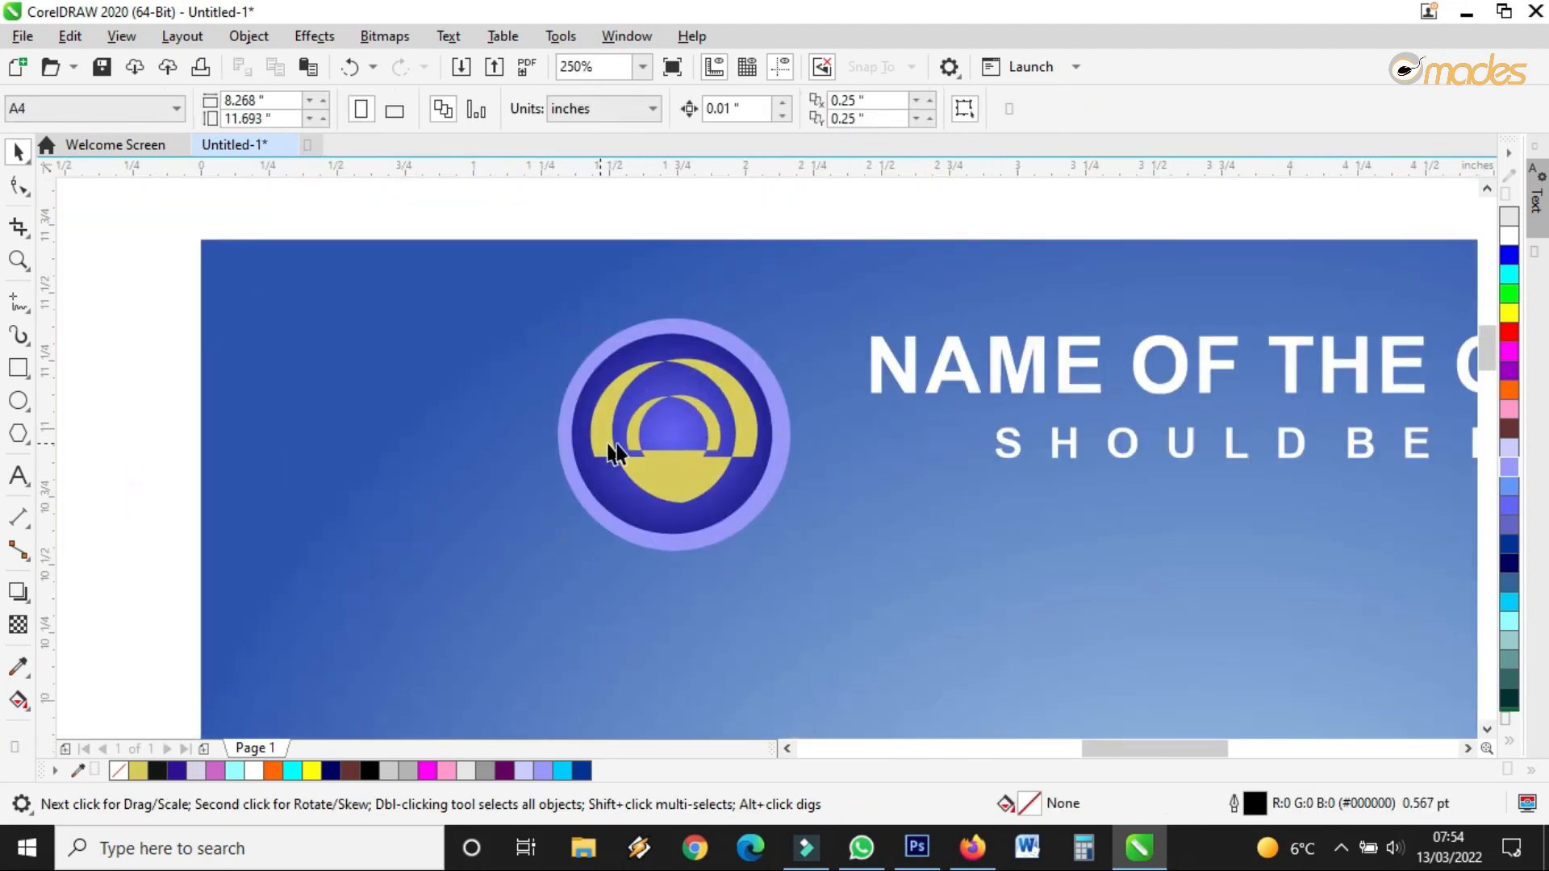
{"action": "left_click", "coordinate": [780, 404]}
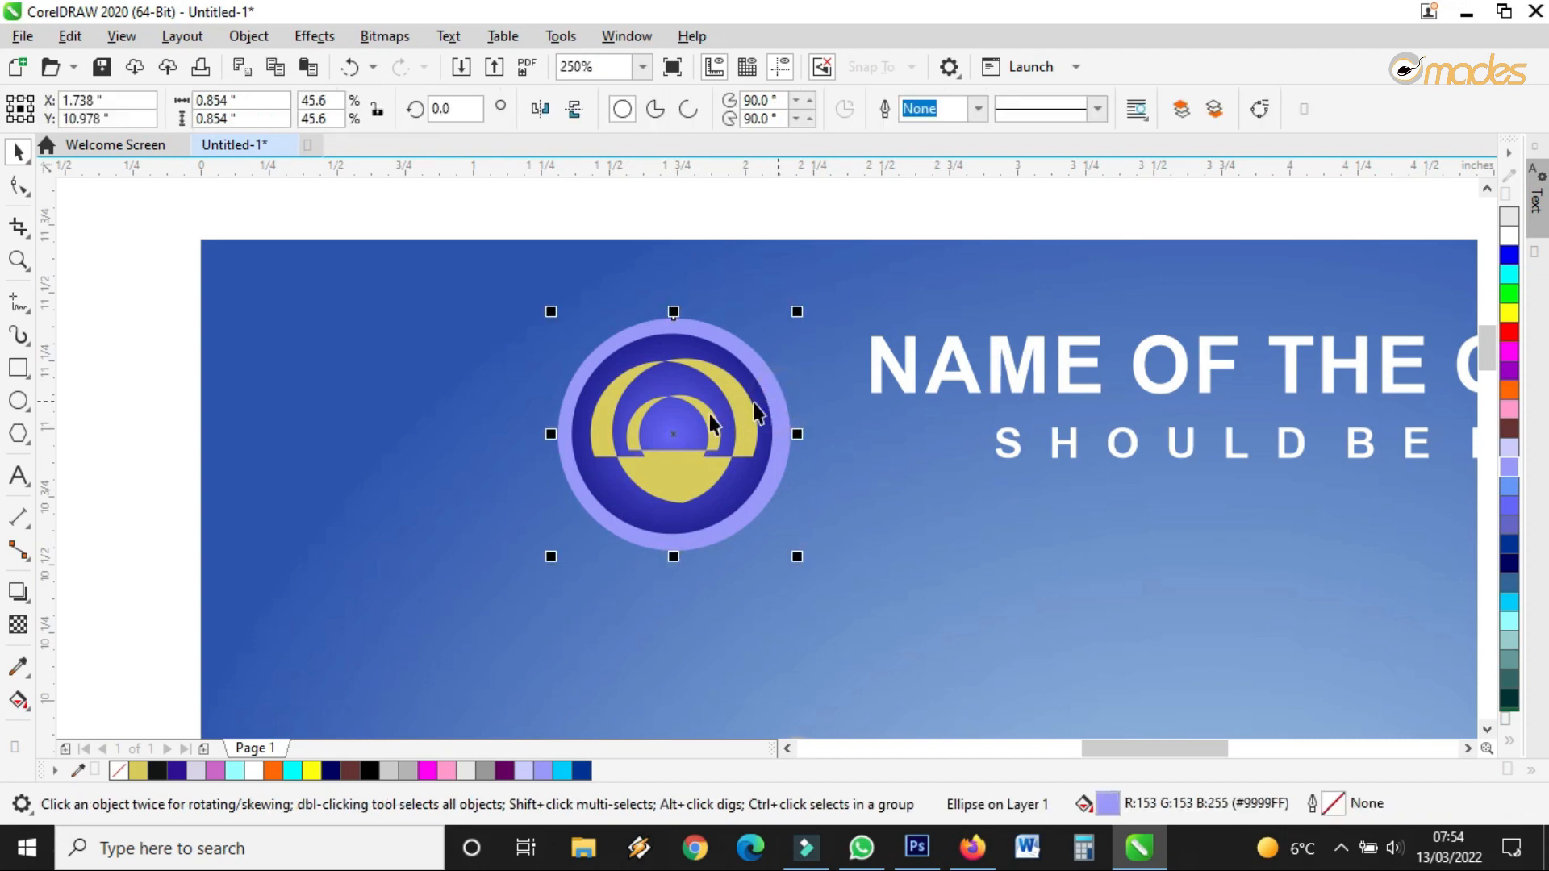
Drag a fountain transparency across the lavender ring and reposition its start and end nodes
{"action": "left_click", "coordinate": [24, 625]}
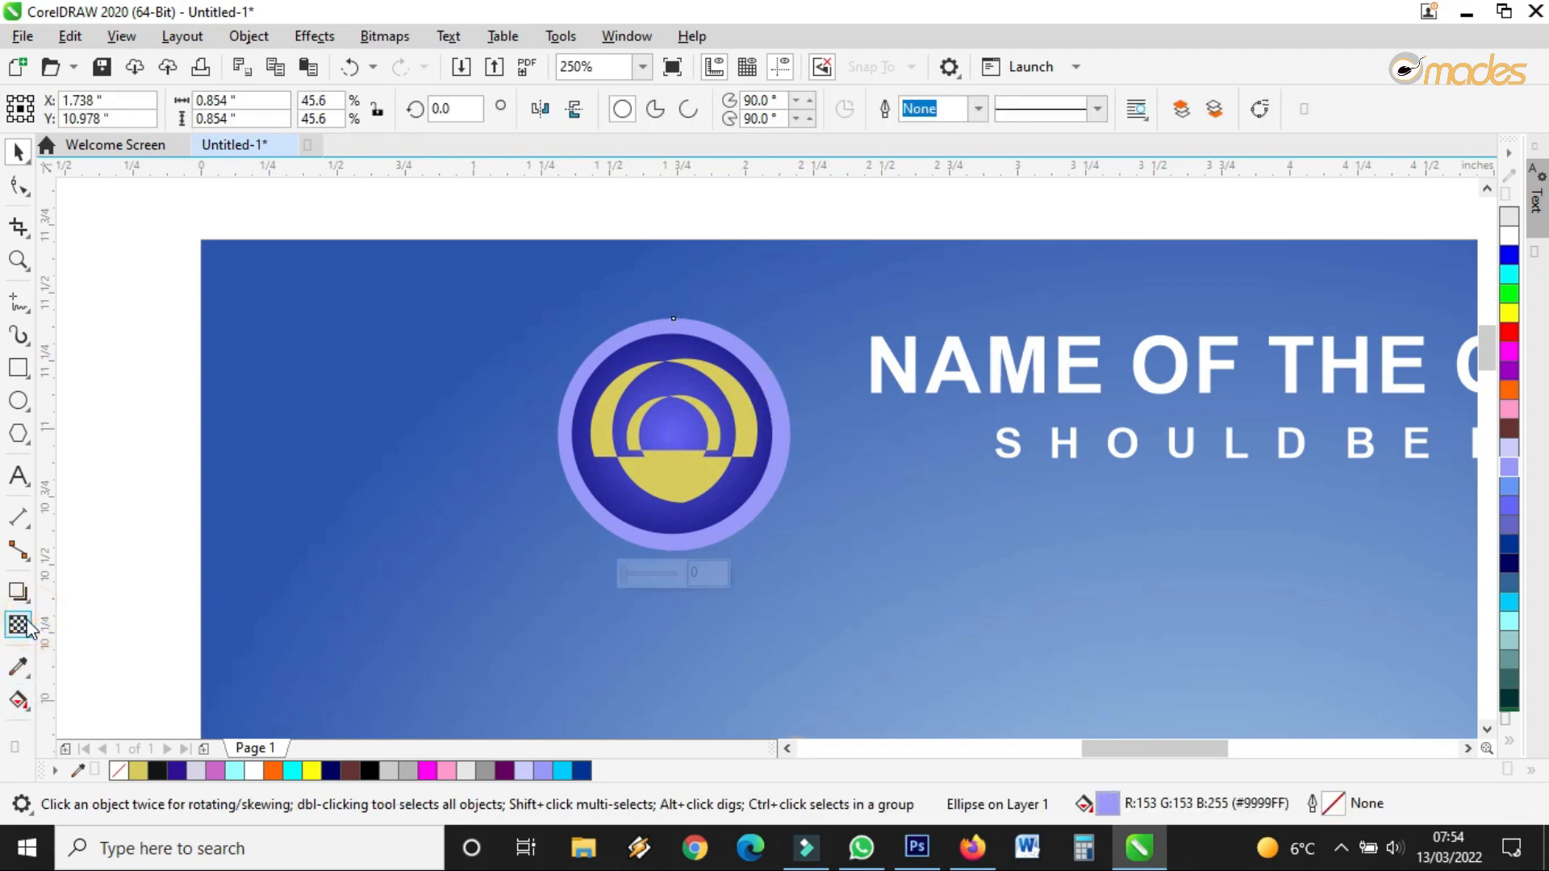
{"action": "left_click_drag", "start_coordinate": [527, 447], "coordinate": [787, 357]}
{"action": "left_click_drag", "start_coordinate": [528, 446], "coordinate": [558, 459]}
{"action": "left_click_drag", "start_coordinate": [785, 357], "coordinate": [773, 370]}
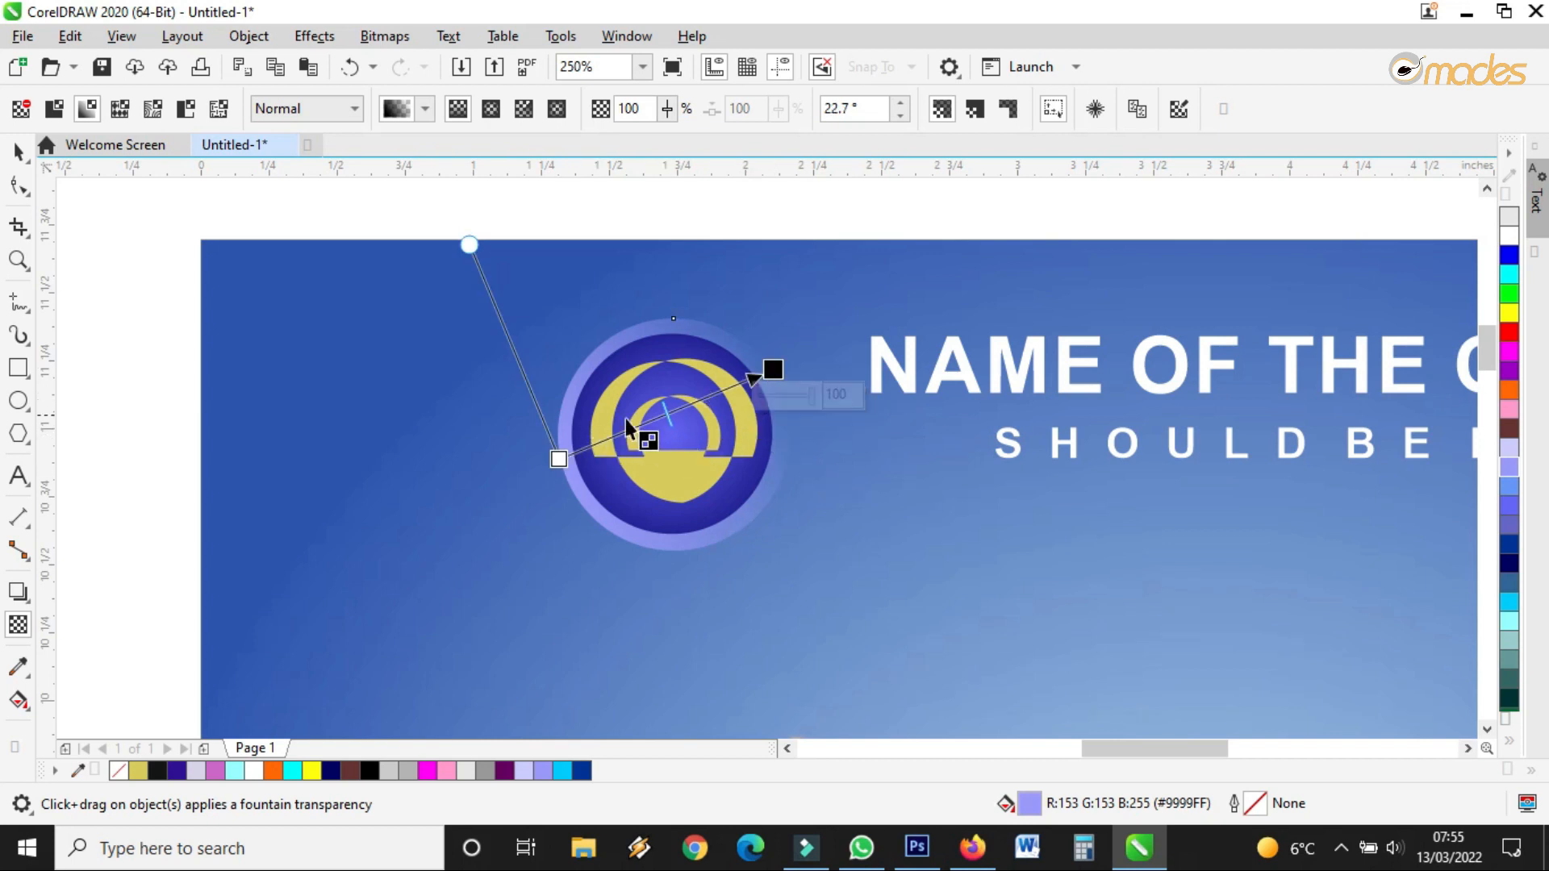
{"action": "left_click", "coordinate": [560, 459]}
{"action": "left_click_drag", "start_coordinate": [558, 459], "coordinate": [647, 414]}
{"action": "left_click_drag", "start_coordinate": [769, 369], "coordinate": [791, 401]}
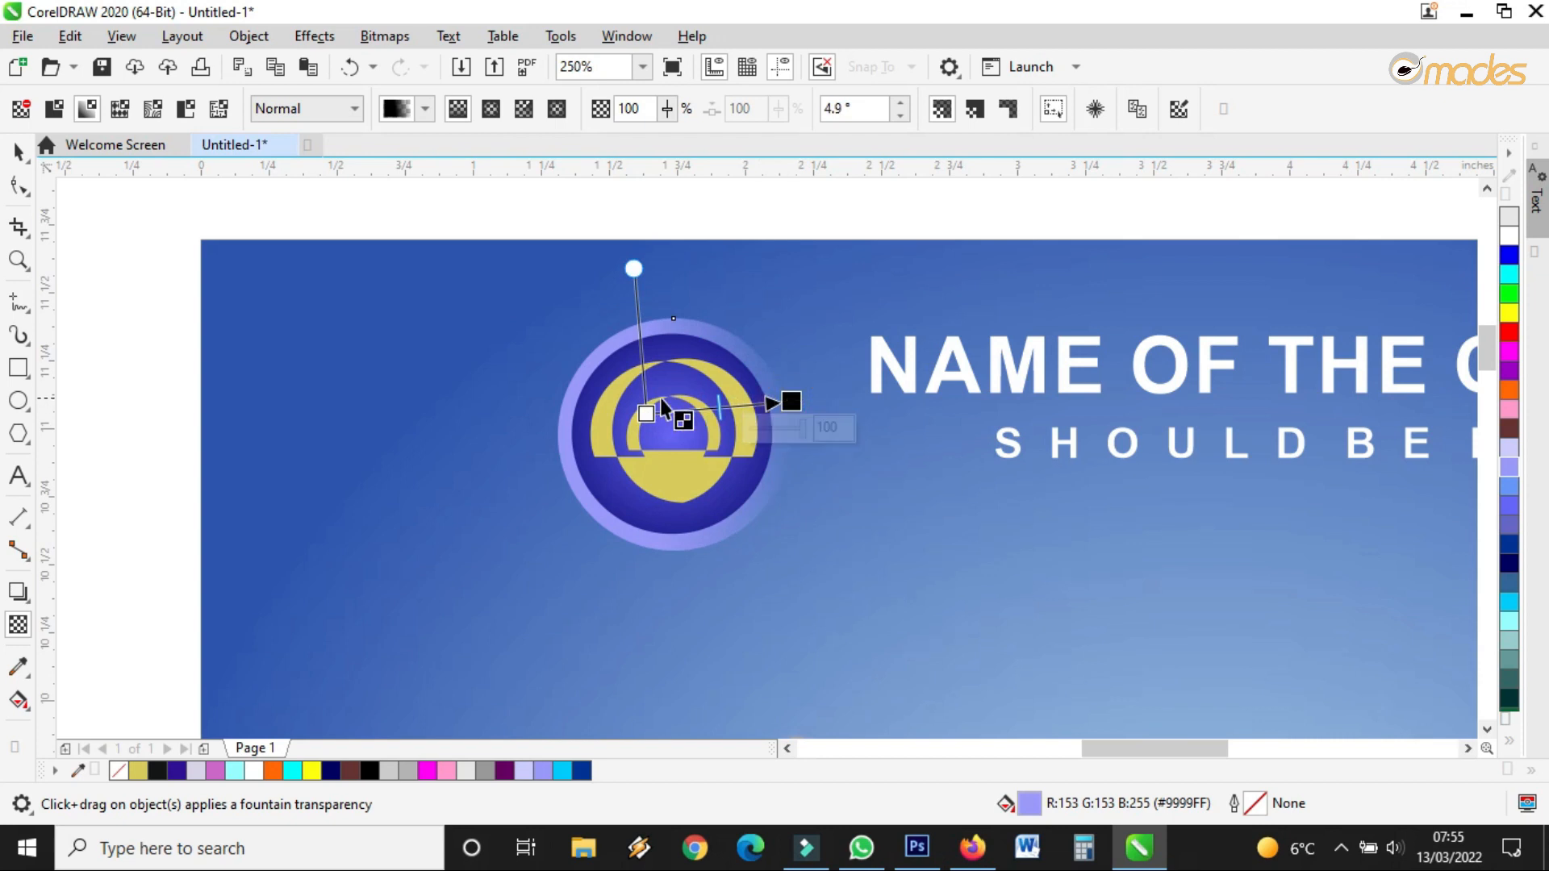
{"action": "left_click_drag", "start_coordinate": [643, 410], "coordinate": [634, 406]}
{"action": "left_click", "coordinate": [18, 151]}
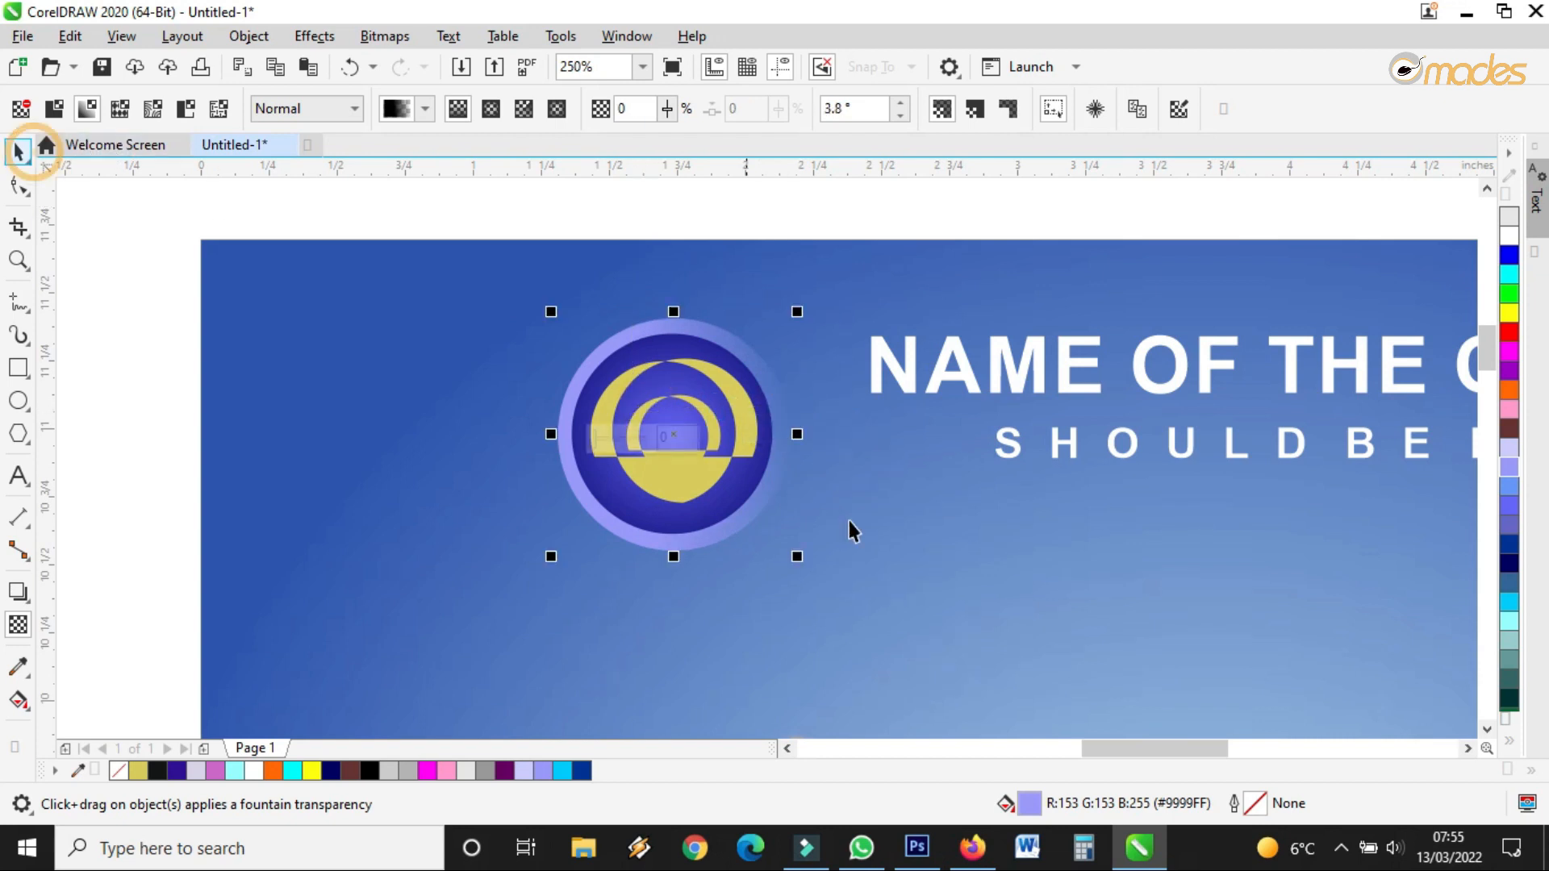
{"action": "scroll", "coordinate": [849, 520], "scroll_direction": "down", "scroll_amount": 2}
Group the two logo parts, scale the badge to 92.4%, and nudge it up and right
{"action": "left_click_drag", "start_coordinate": [885, 375], "coordinate": [655, 550]}
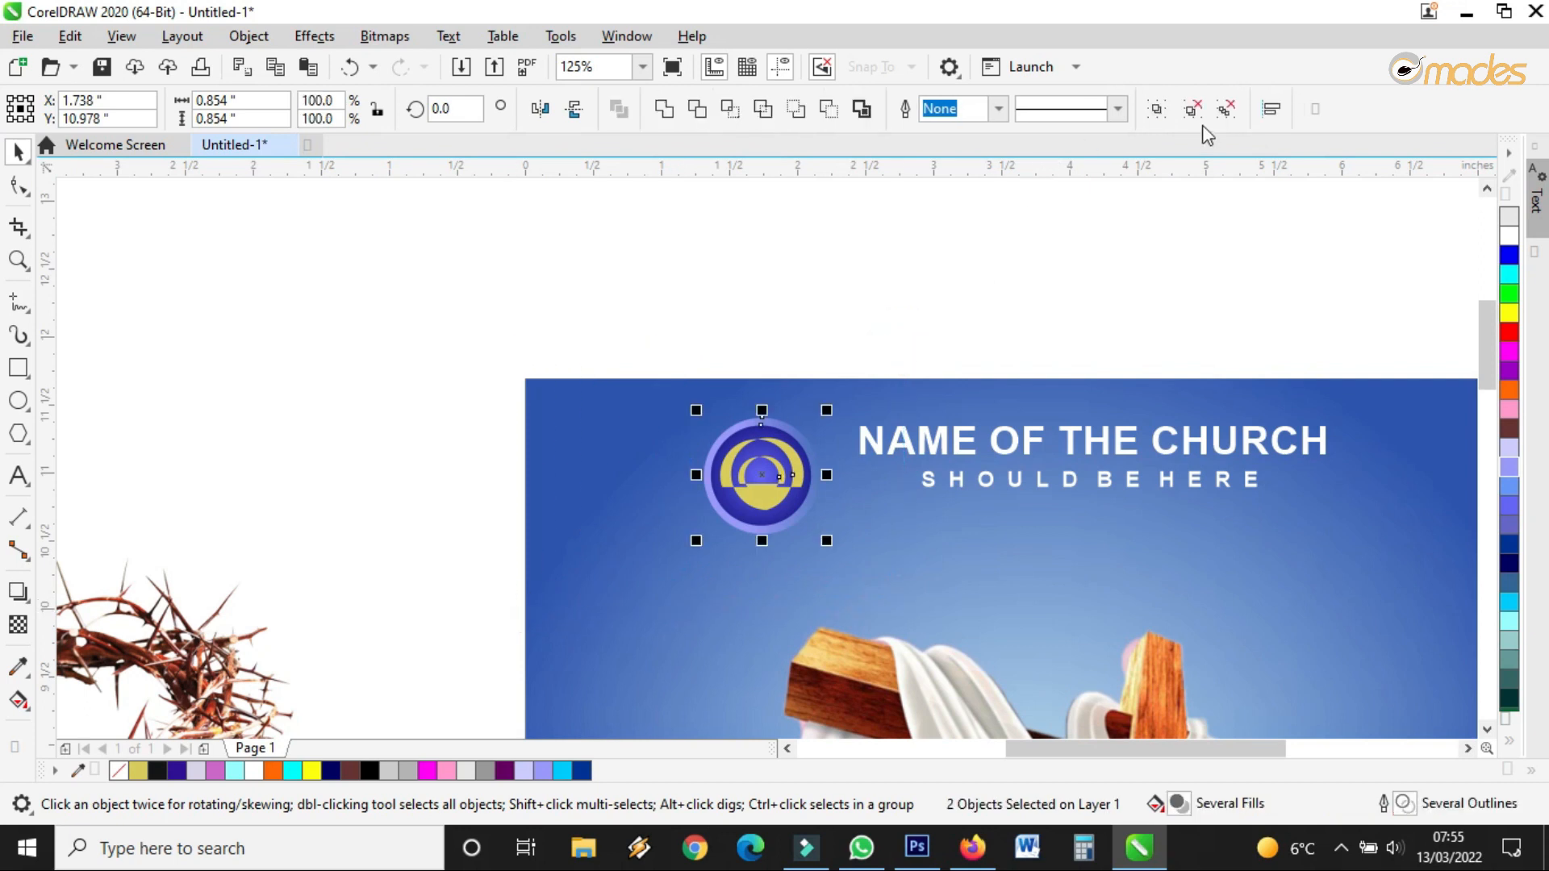
{"action": "key", "text": "ctrl+g"}
{"action": "left_click_drag", "start_coordinate": [826, 410], "coordinate": [817, 419]}
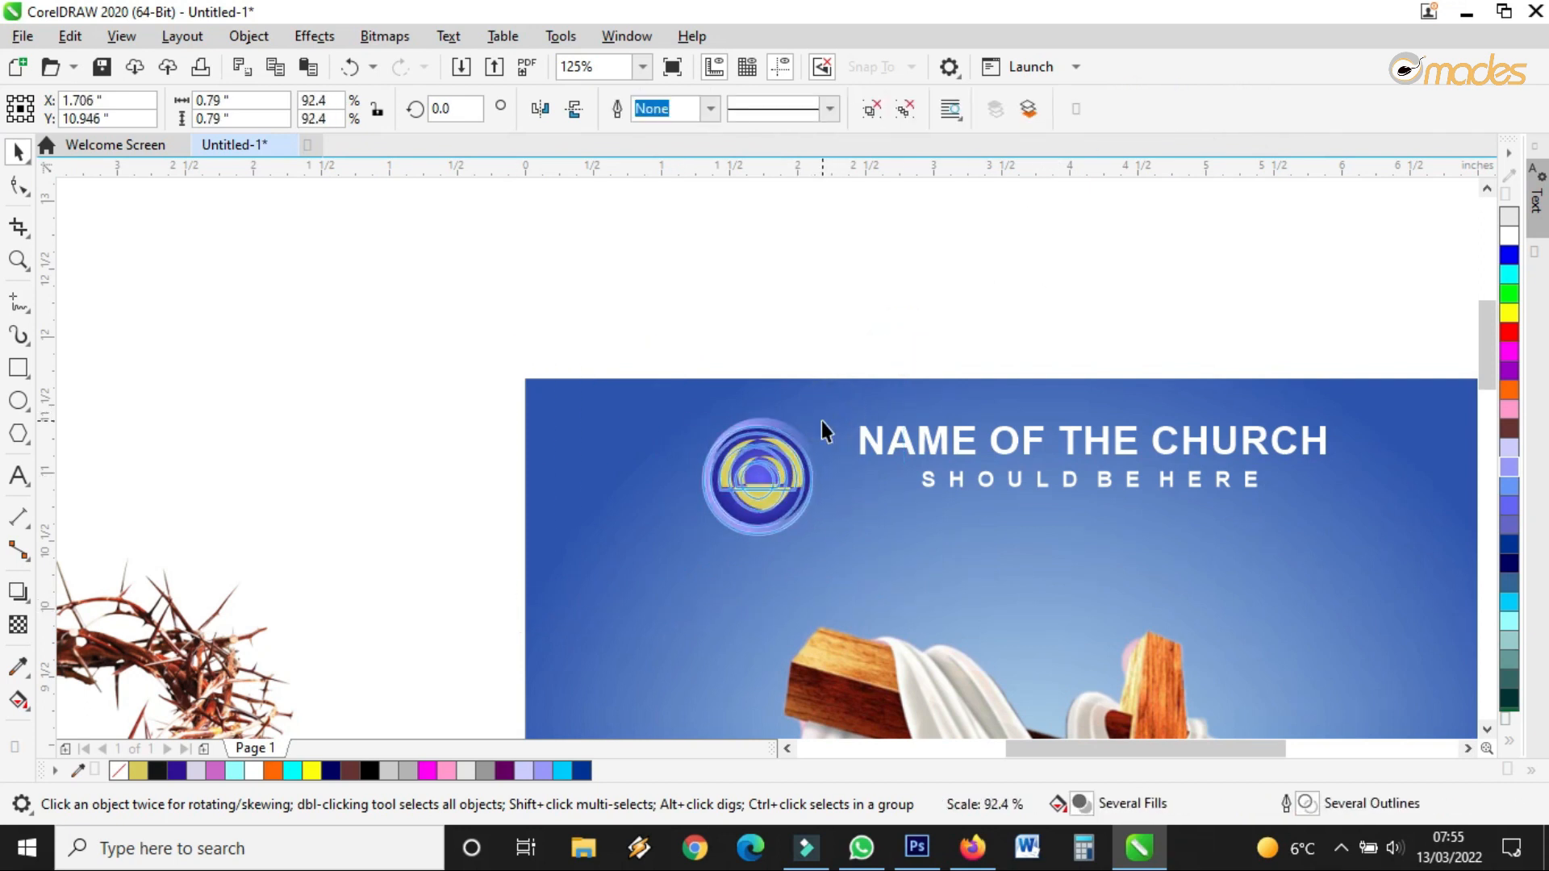
{"action": "left_click_drag", "start_coordinate": [771, 477], "coordinate": [782, 471]}
{"action": "scroll", "coordinate": [747, 443], "scroll_direction": "down", "scroll_amount": 2}
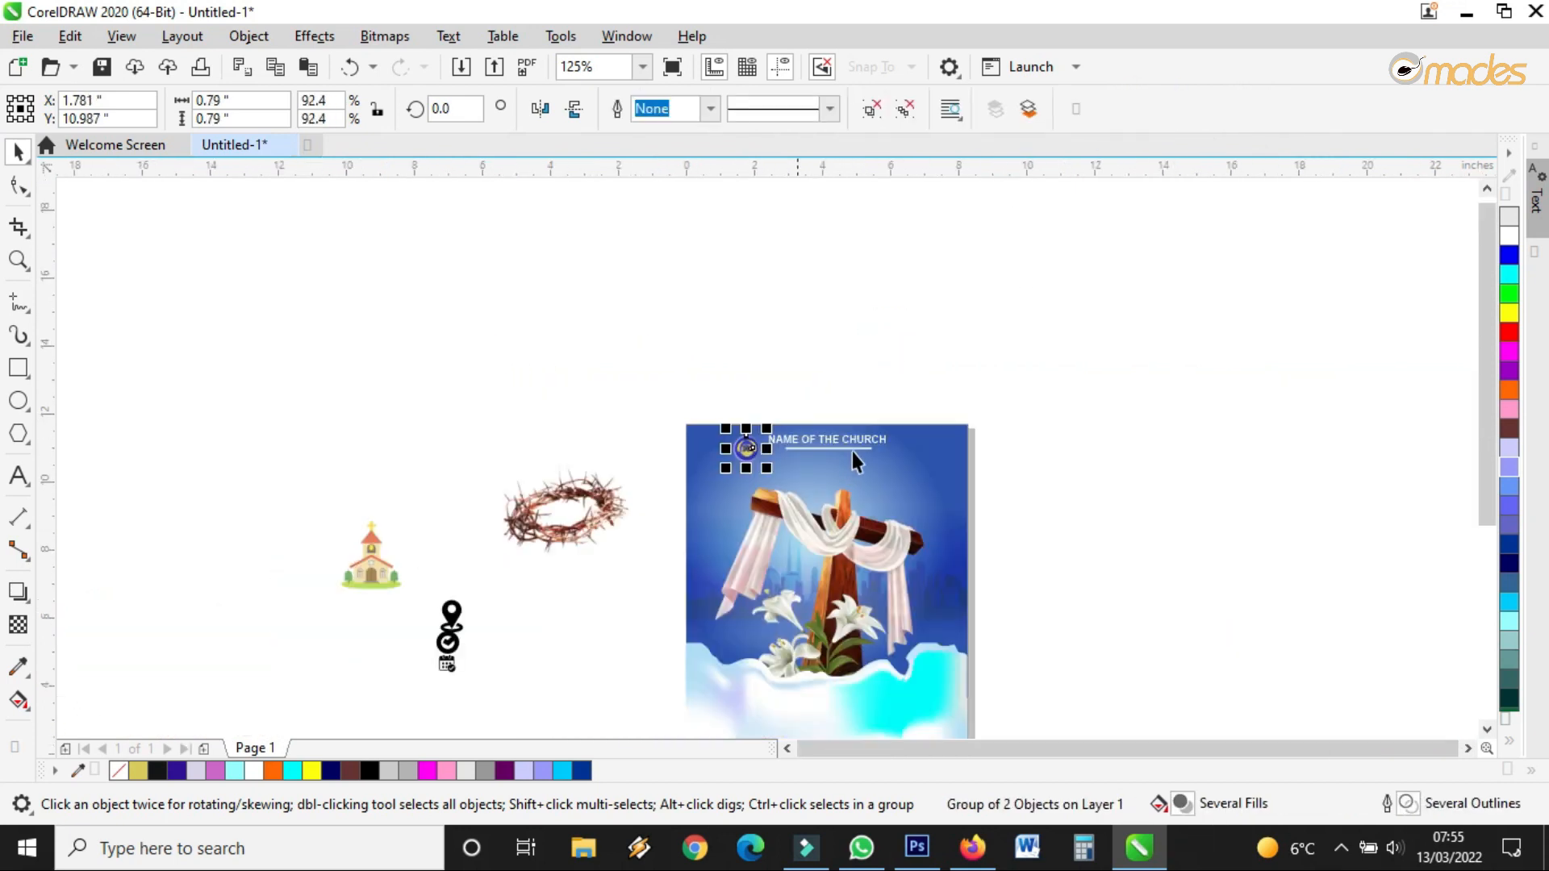
{"action": "scroll", "coordinate": [837, 457], "scroll_direction": "up", "scroll_amount": 1}
{"action": "scroll", "coordinate": [667, 439], "scroll_direction": "up", "scroll_amount": 3}
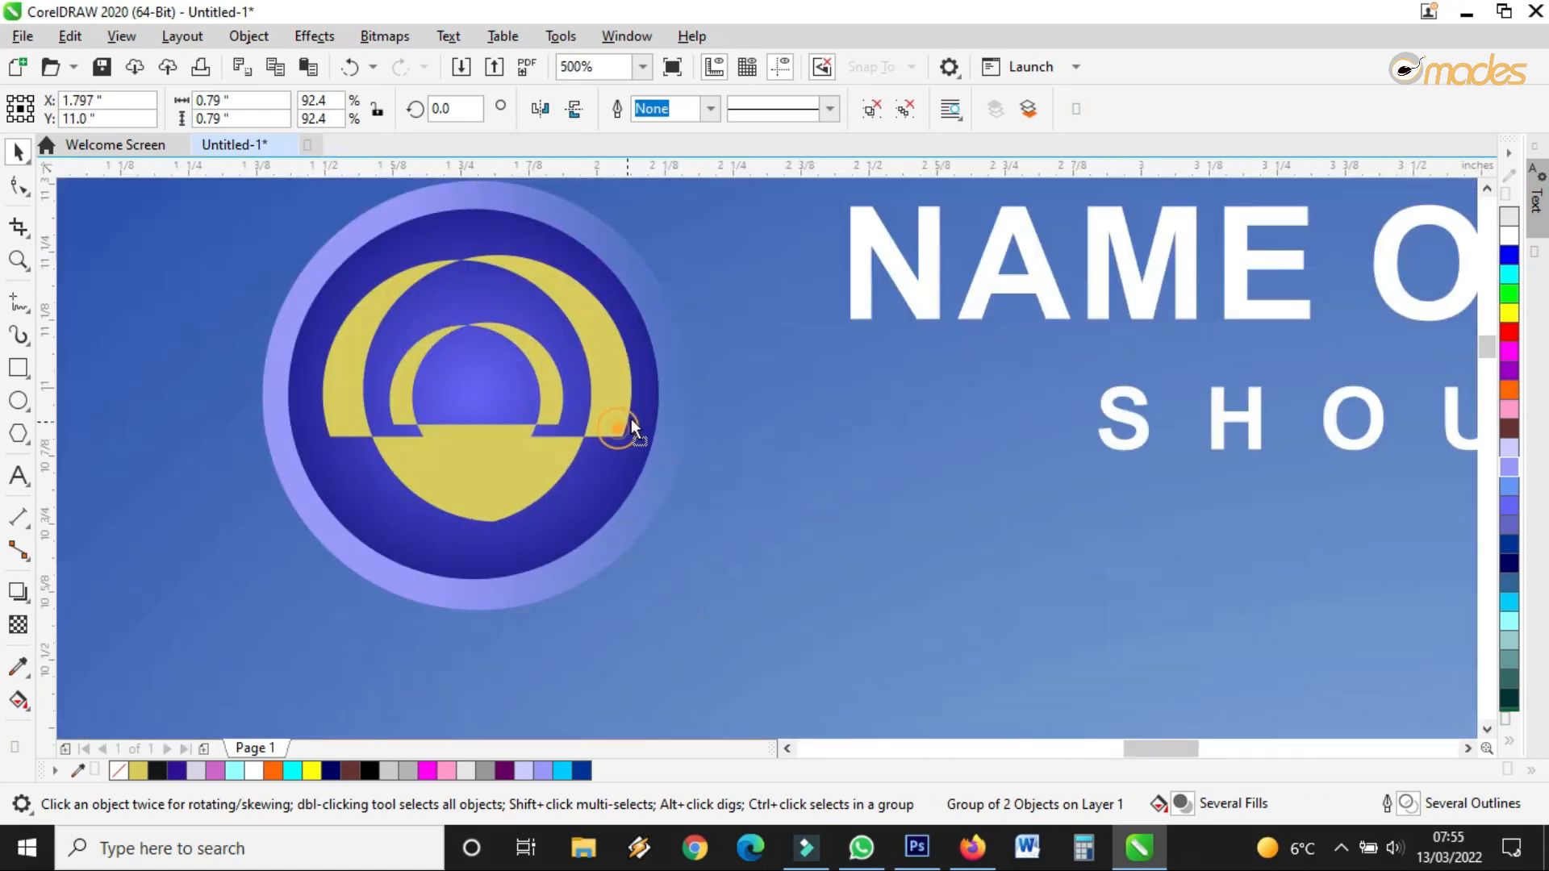
{"action": "scroll", "coordinate": [709, 405], "scroll_direction": "down", "scroll_amount": 2}
{"action": "scroll", "coordinate": [708, 405], "scroll_direction": "up", "scroll_amount": 1}
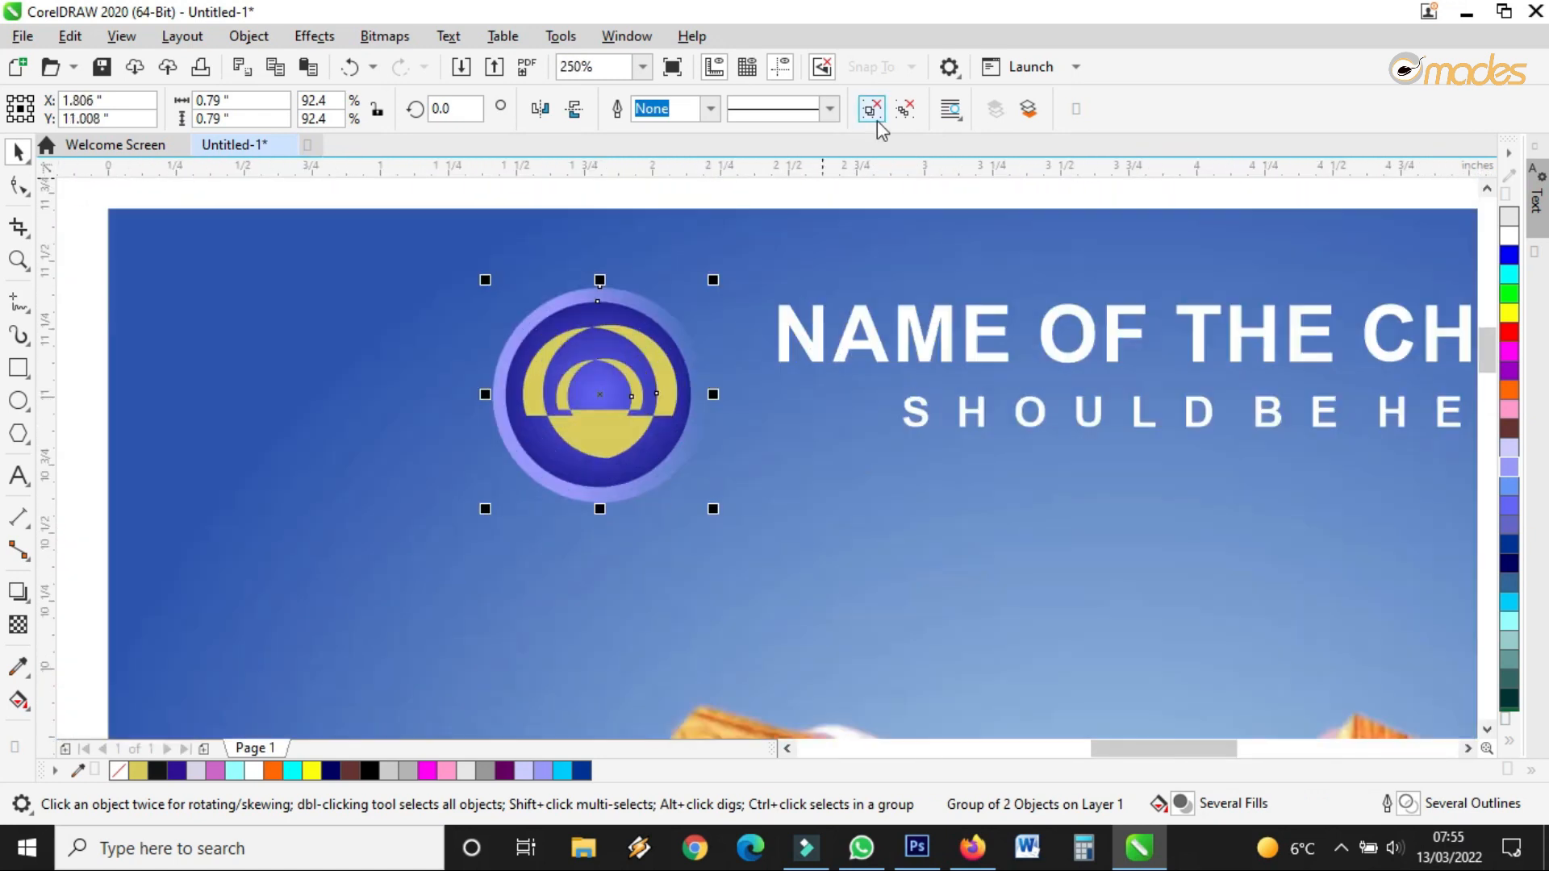
{"action": "key", "text": "Escape"}
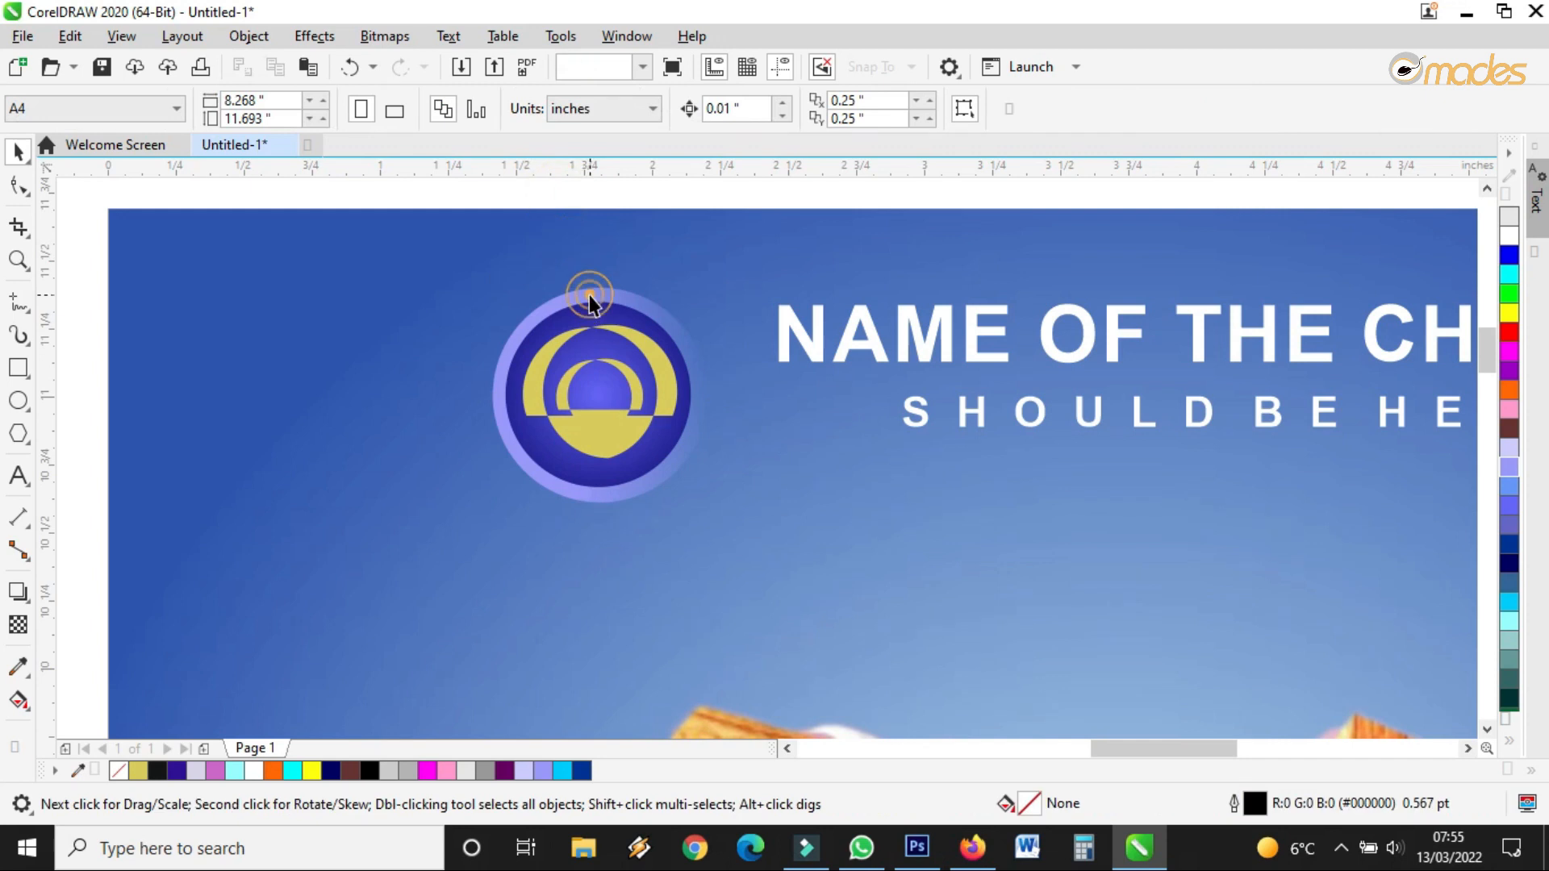
Recolour the logo's outer lens ring with a lighter palette swatch
{"action": "left_click", "coordinate": [590, 304]}
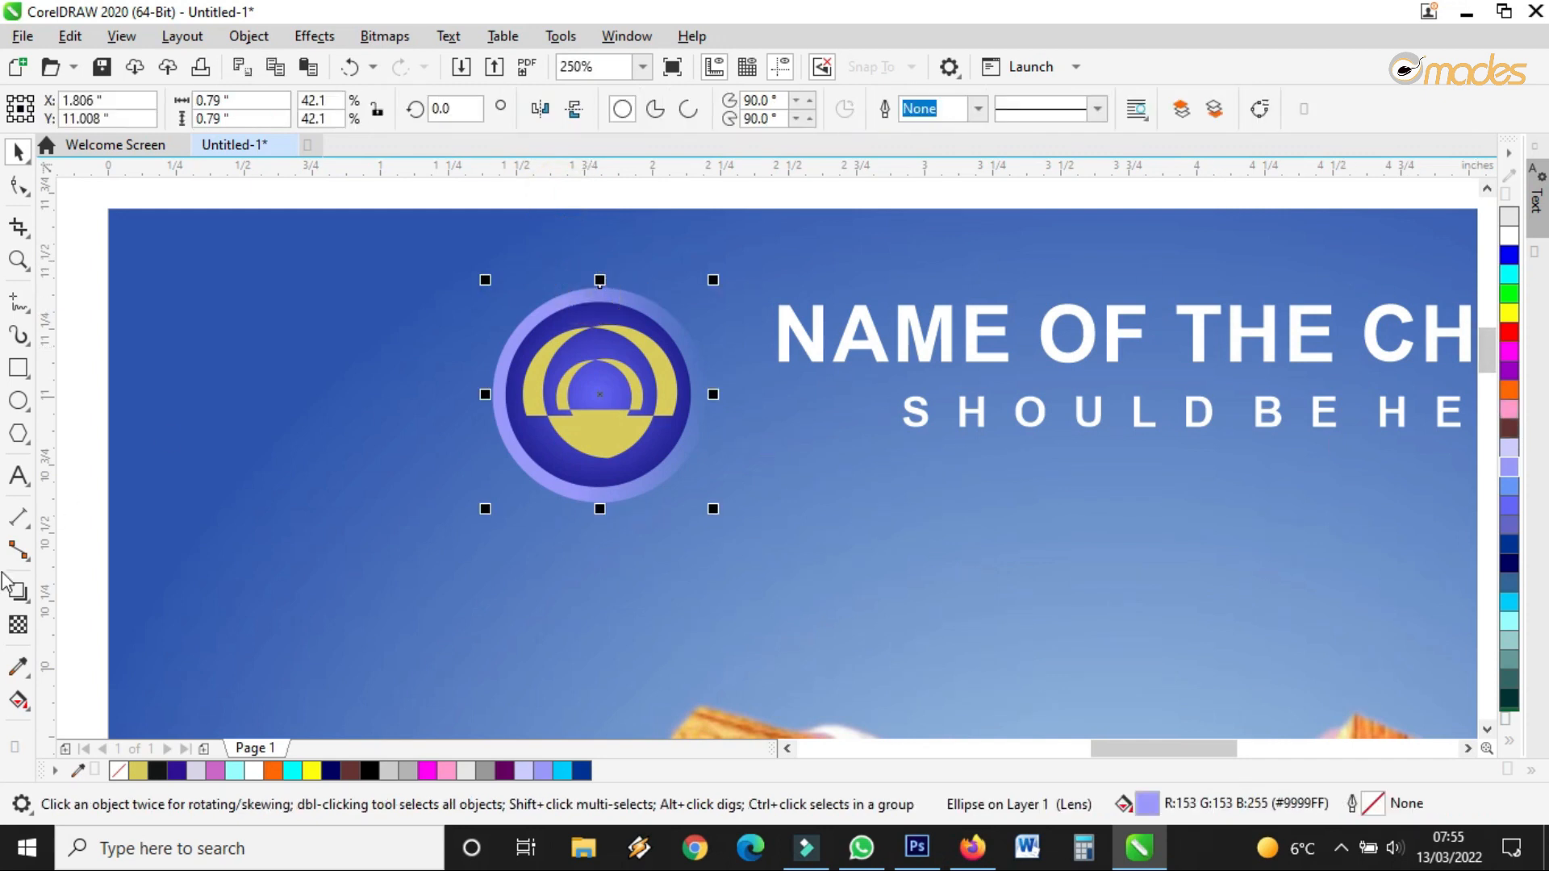
{"action": "left_click", "coordinate": [1508, 452]}
{"action": "scroll", "coordinate": [550, 434], "scroll_direction": "down", "scroll_amount": 2}
{"action": "left_click", "coordinate": [647, 307]}
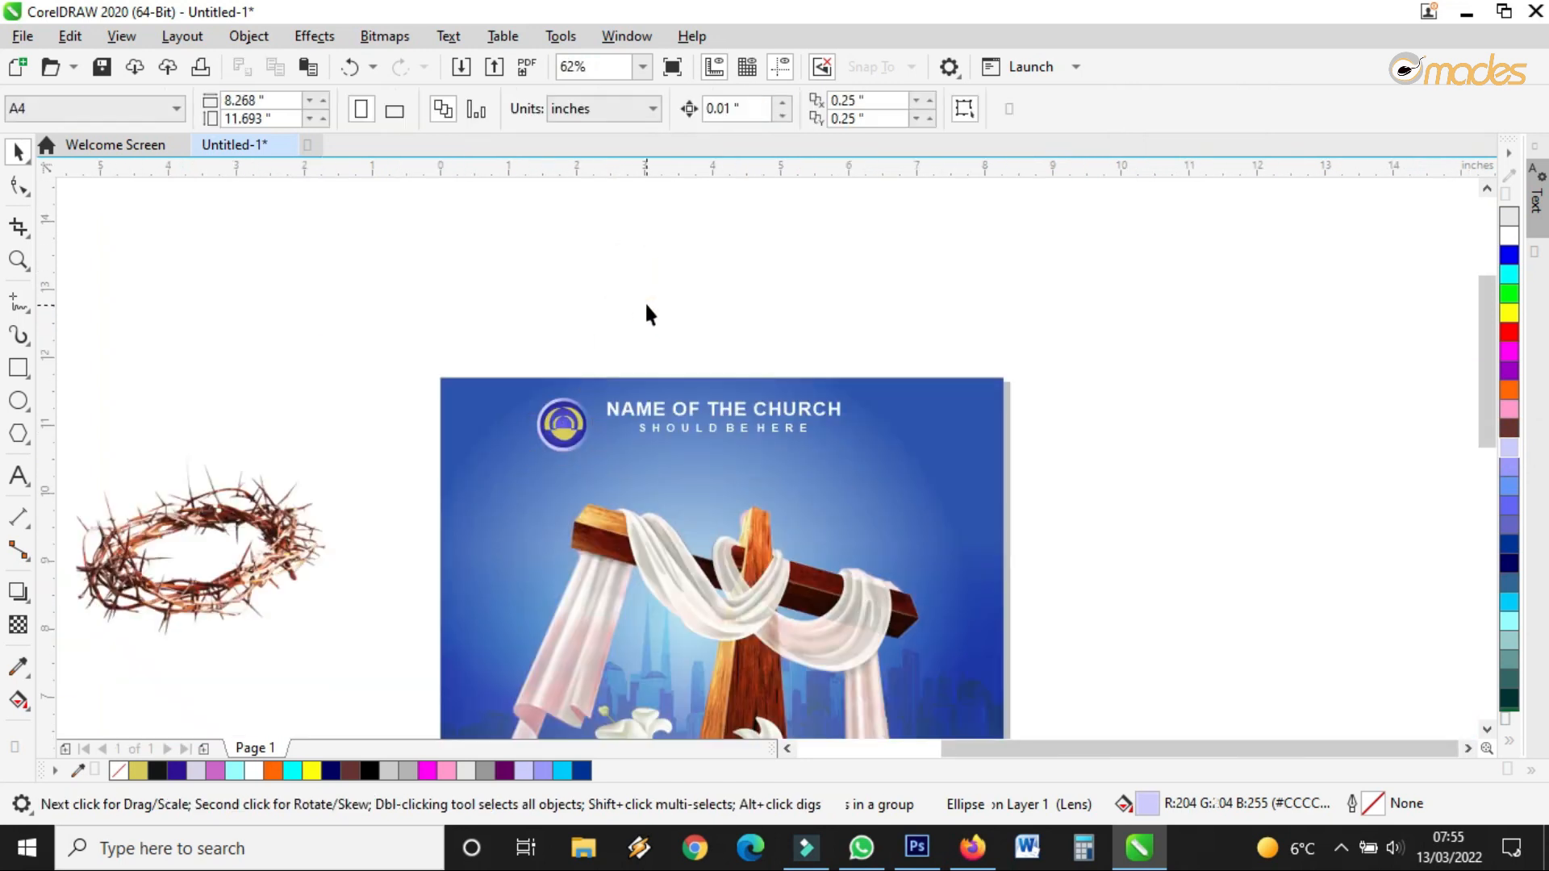
Regroup both logo parts and nudge the group slightly up and right
{"action": "left_click_drag", "start_coordinate": [645, 311], "coordinate": [411, 543]}
{"action": "scroll", "coordinate": [542, 407], "scroll_direction": "up", "scroll_amount": 2}
{"action": "left_click", "coordinate": [1155, 101]}
{"action": "left_click_drag", "start_coordinate": [661, 468], "coordinate": [681, 462]}
{"action": "scroll", "coordinate": [729, 350], "scroll_direction": "down", "scroll_amount": 2}
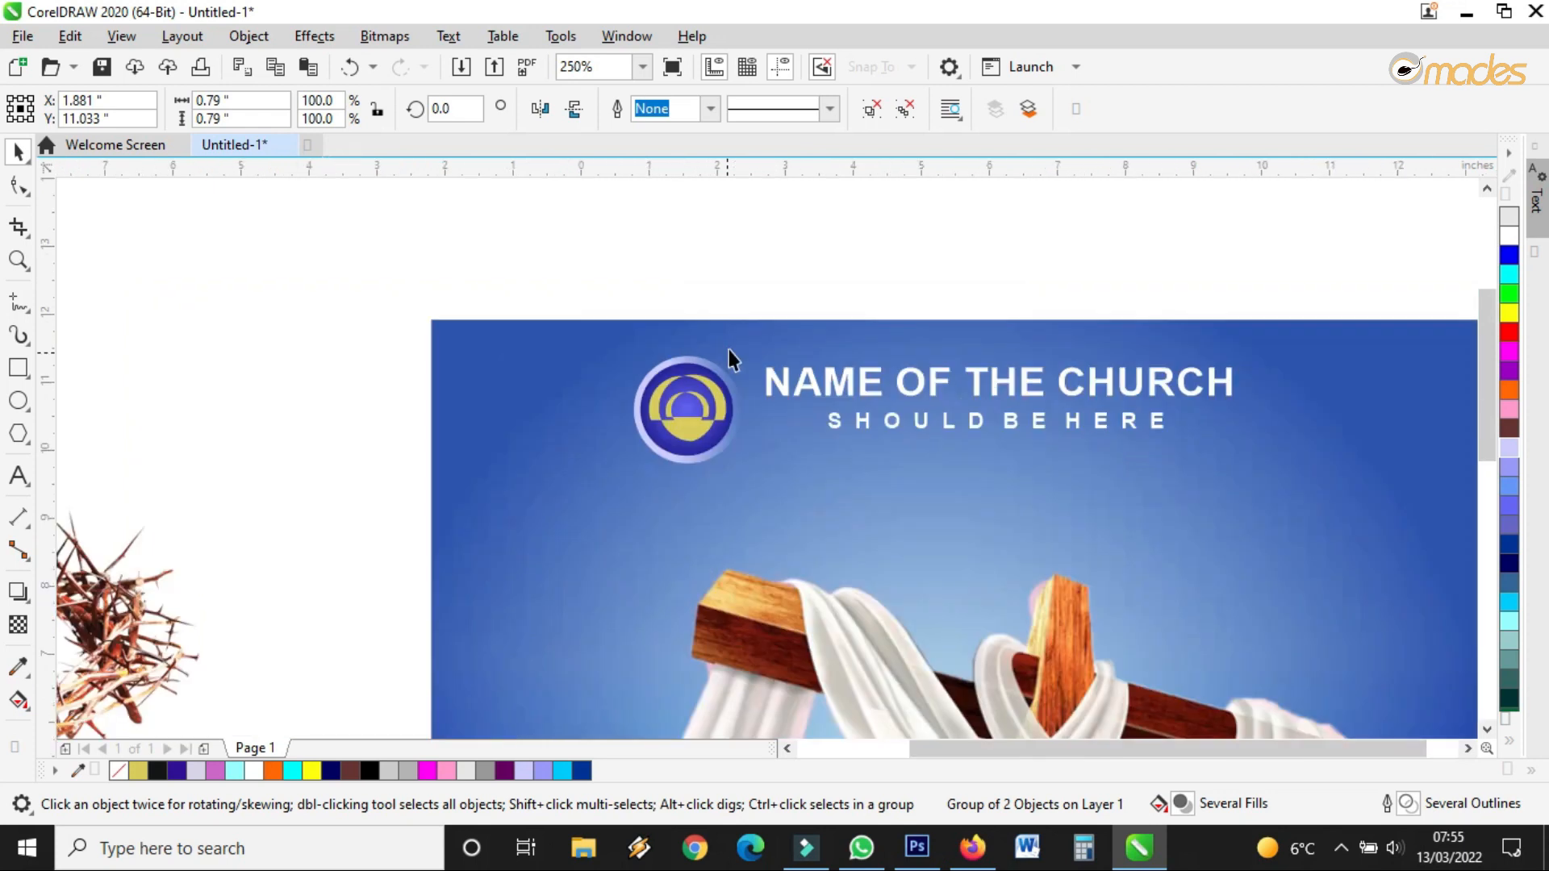
Move the logo, title and subtitle together slightly down and right
{"action": "left_click", "coordinate": [1223, 345]}
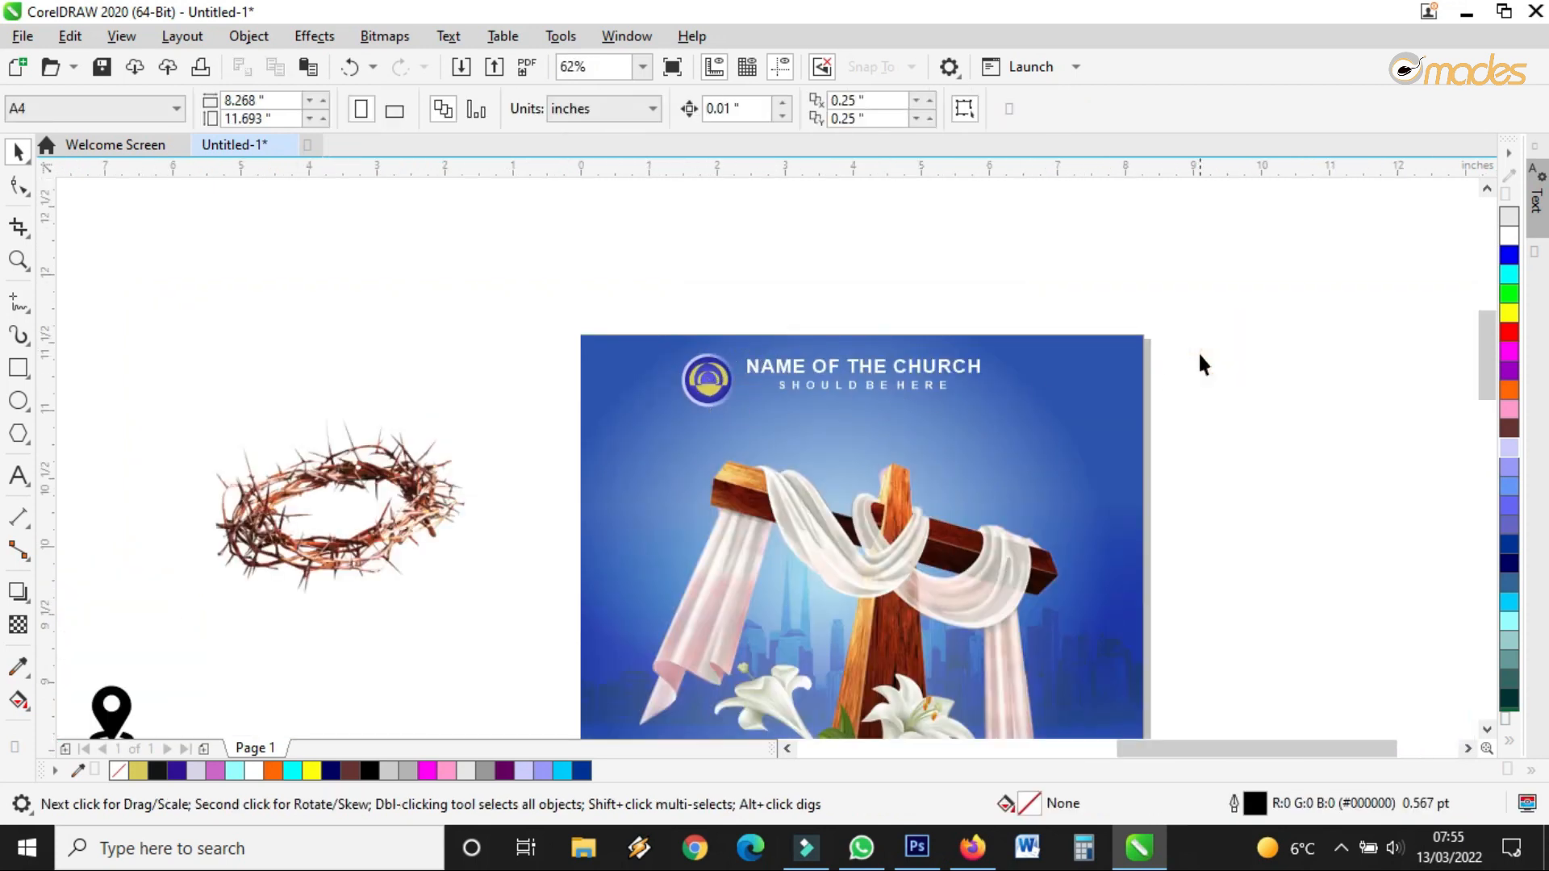
{"action": "scroll", "coordinate": [1200, 361], "scroll_direction": "up", "scroll_amount": 1}
{"action": "scroll", "coordinate": [1200, 361], "scroll_direction": "down", "scroll_amount": 1}
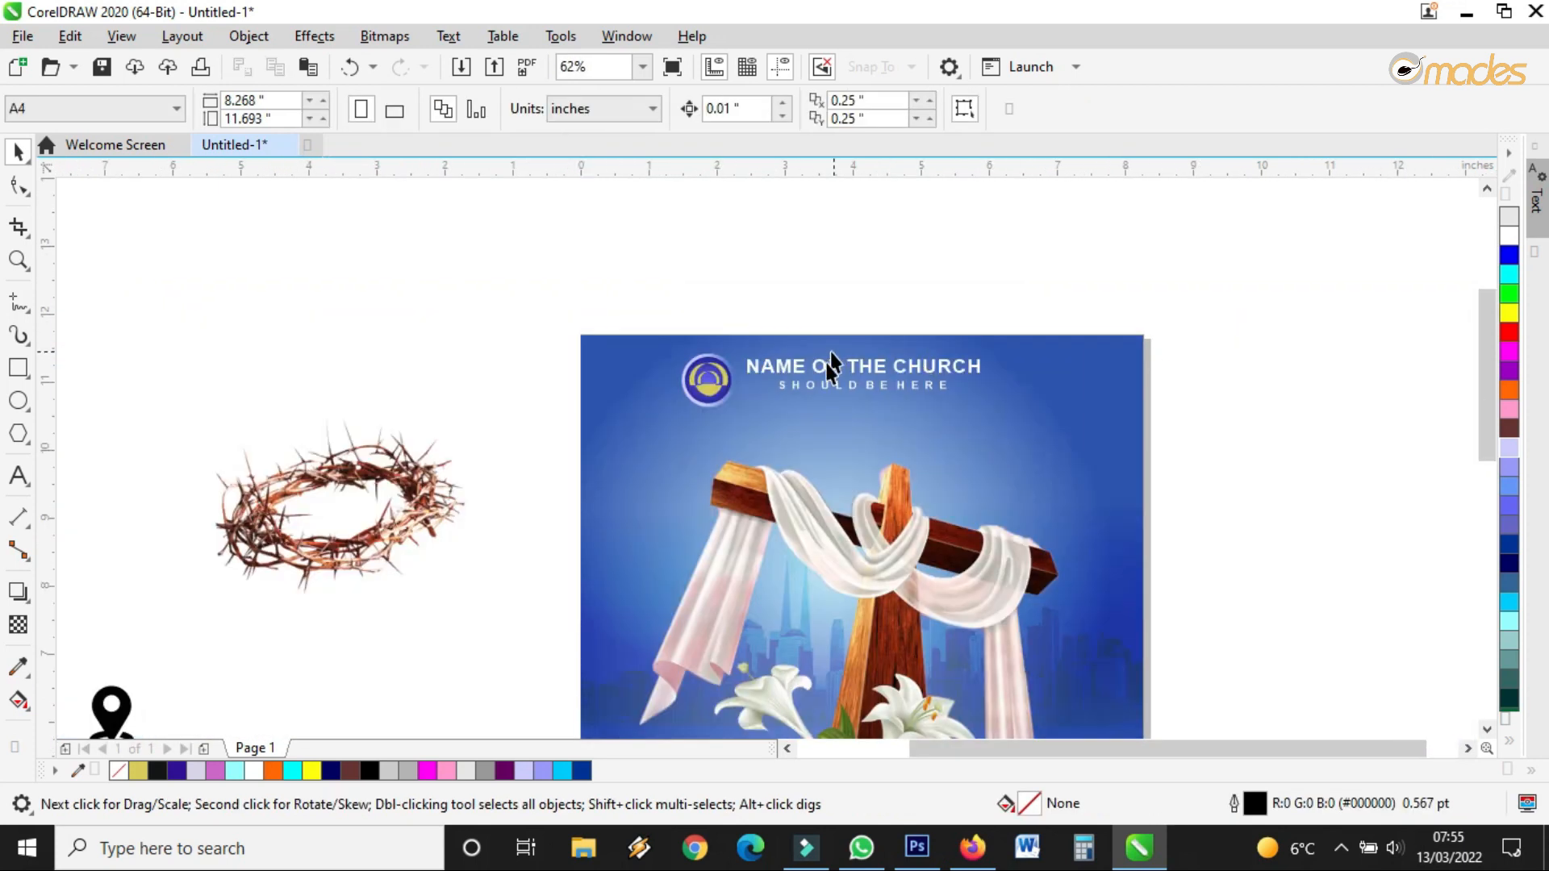
{"action": "left_click_drag", "start_coordinate": [1175, 269], "coordinate": [637, 452]}
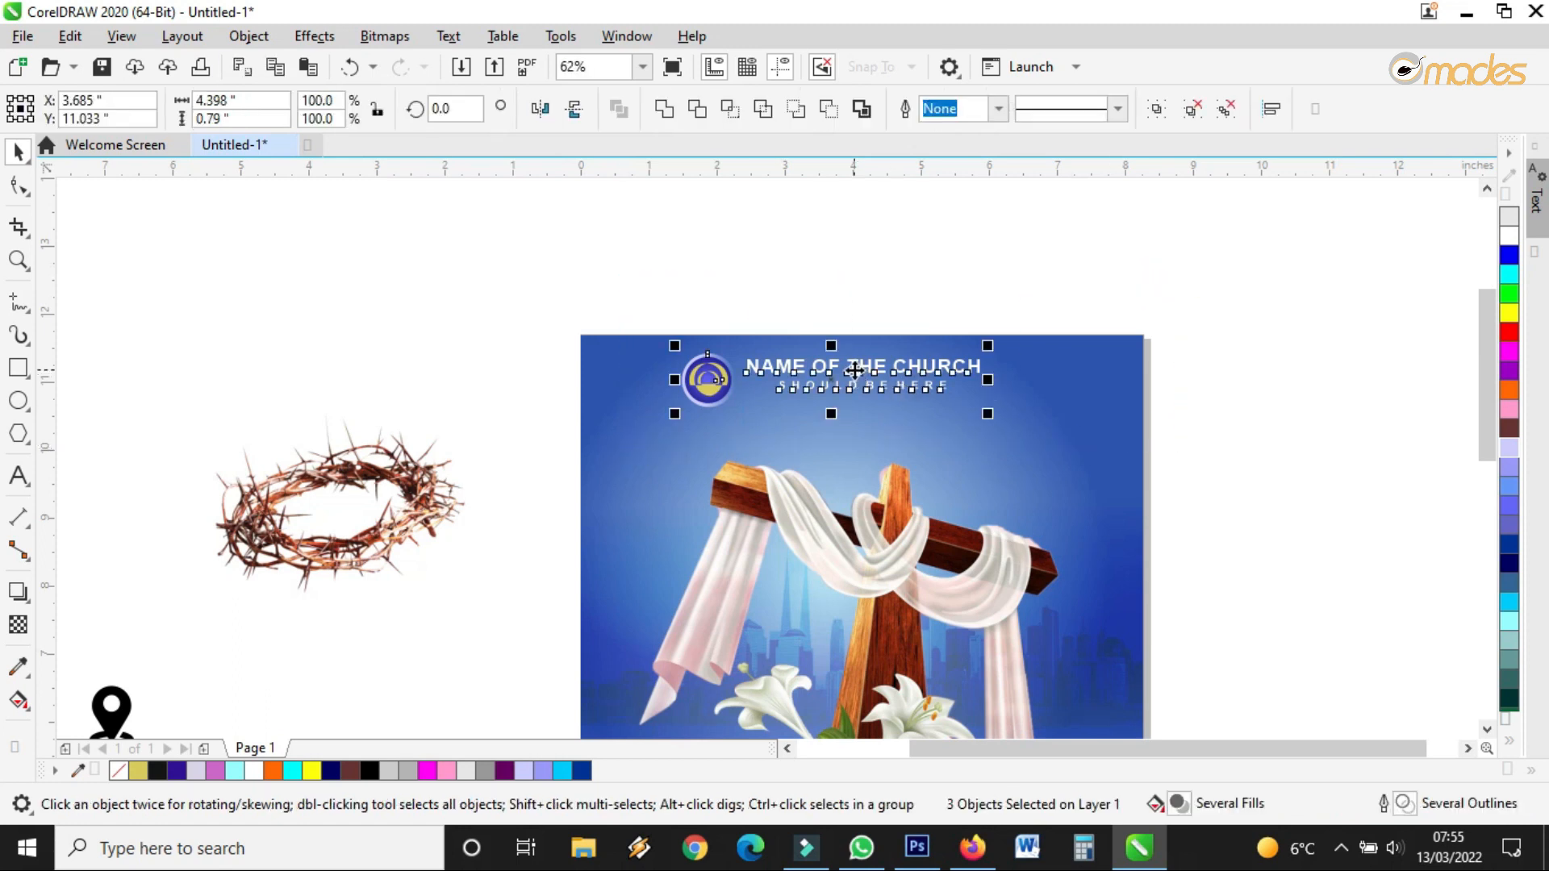
{"action": "left_click_drag", "start_coordinate": [836, 373], "coordinate": [844, 377]}
{"action": "left_click", "coordinate": [897, 323]}
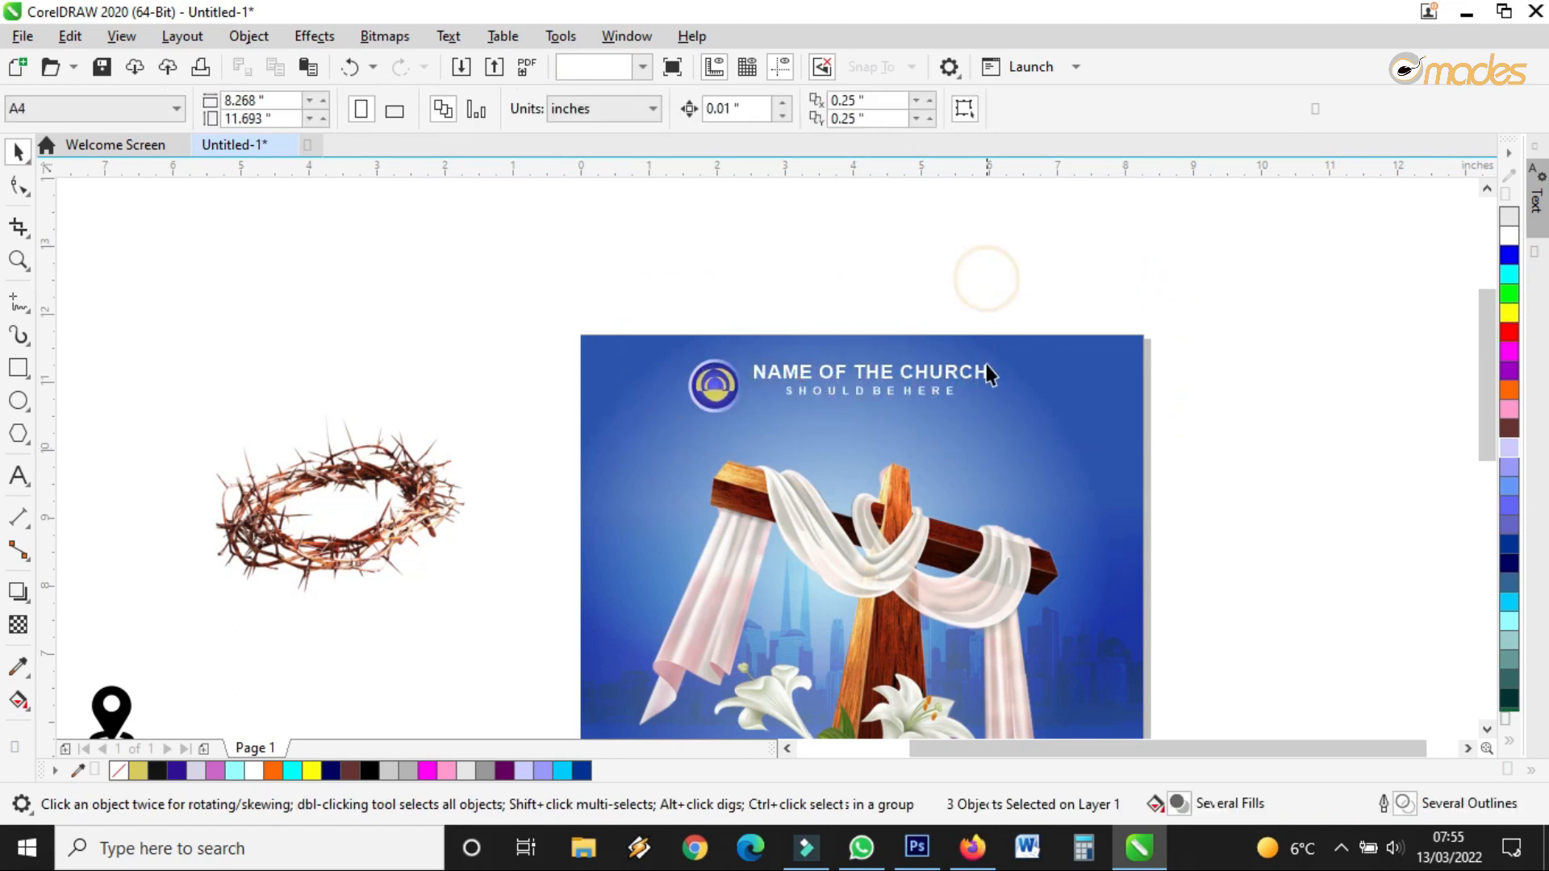
Raise the cross image slightly and lift the background lens image about 0.25 inch
{"action": "scroll", "coordinate": [986, 391], "scroll_direction": "down", "scroll_amount": 1}
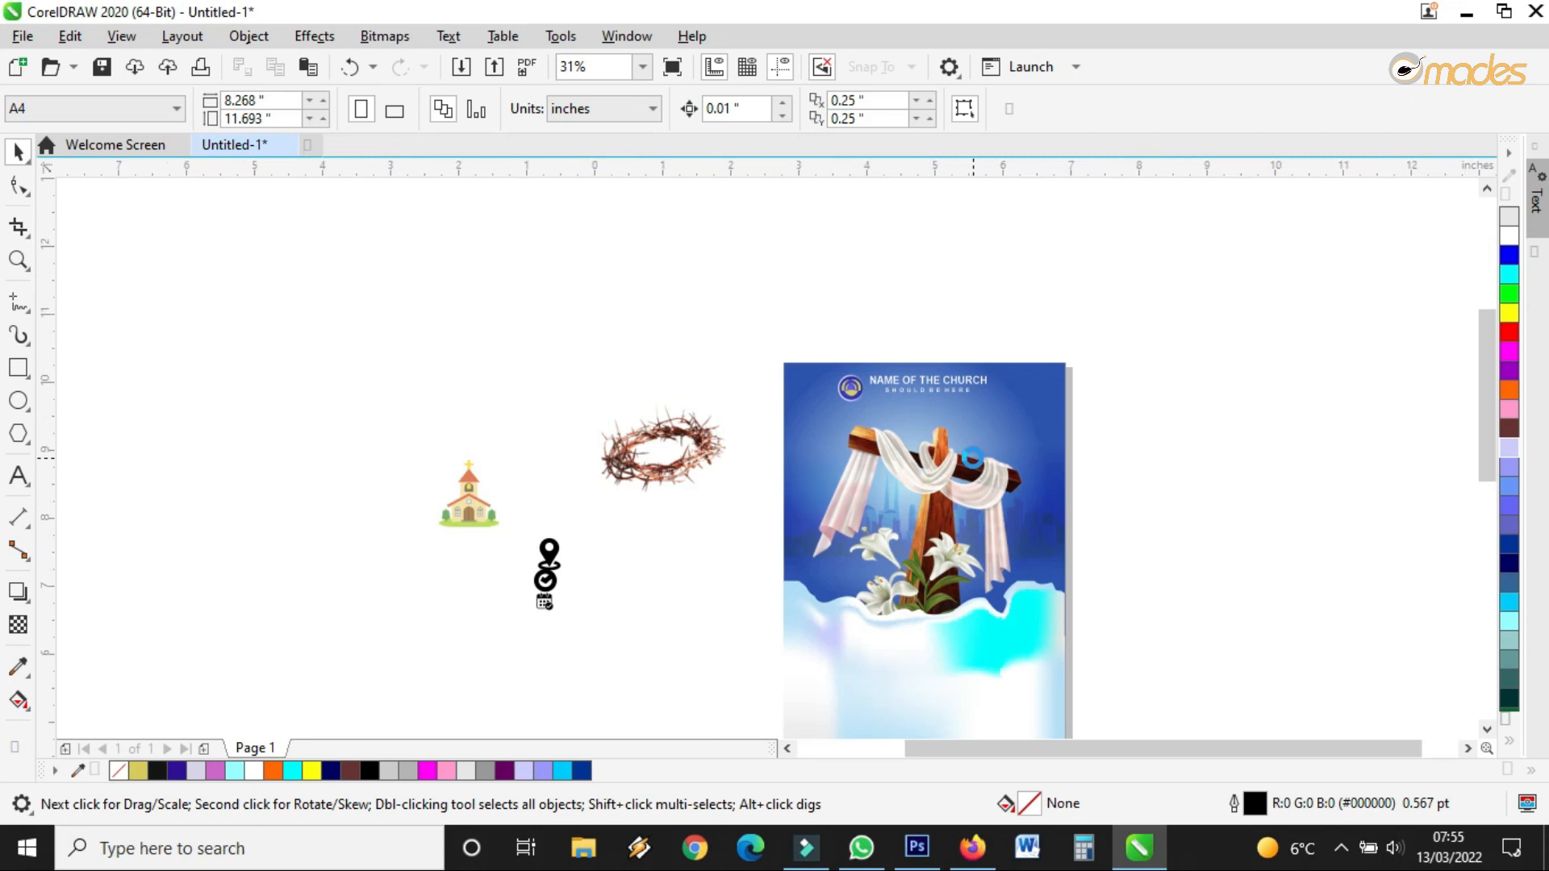
{"action": "scroll", "coordinate": [920, 480], "scroll_direction": "up", "scroll_amount": 2}
{"action": "left_click", "coordinate": [920, 480]}
{"action": "left_click_drag", "start_coordinate": [862, 496], "coordinate": [863, 482]}
{"action": "left_click", "coordinate": [1069, 645]}
{"action": "left_click_drag", "start_coordinate": [1070, 659], "coordinate": [1069, 641]}
{"action": "scroll", "coordinate": [925, 489], "scroll_direction": "down", "scroll_amount": 1}
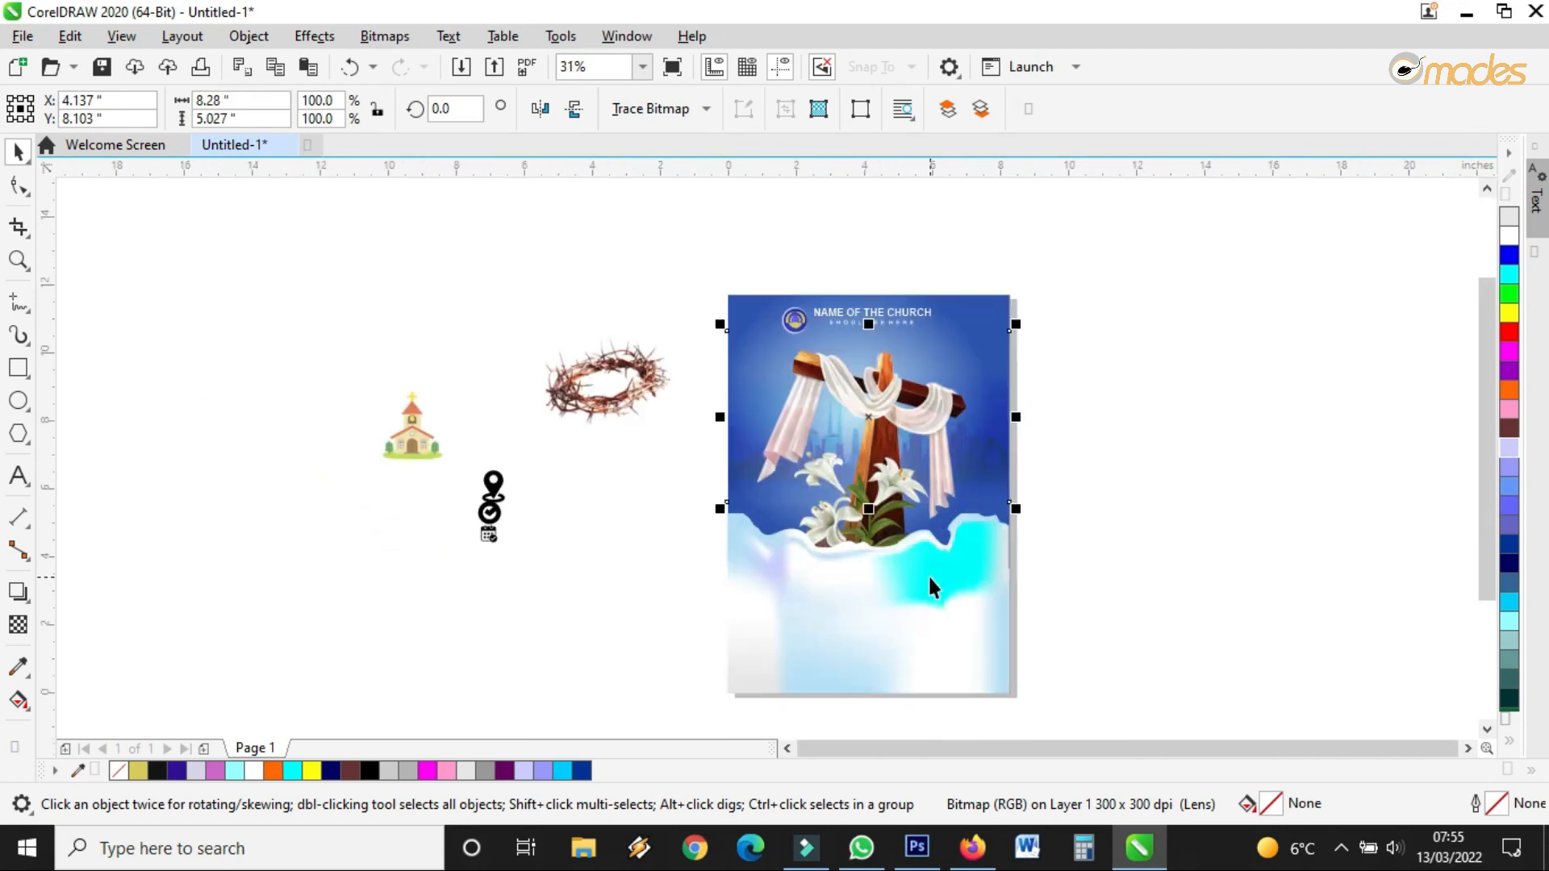
Nudge the lower cloud shape's top edge and raise the cross image a little more
{"action": "key", "text": "m"}
{"action": "left_click", "coordinate": [867, 517]}
{"action": "left_click_drag", "start_coordinate": [868, 506], "coordinate": [868, 505]}
{"action": "scroll", "coordinate": [910, 408], "scroll_direction": "up", "scroll_amount": 1}
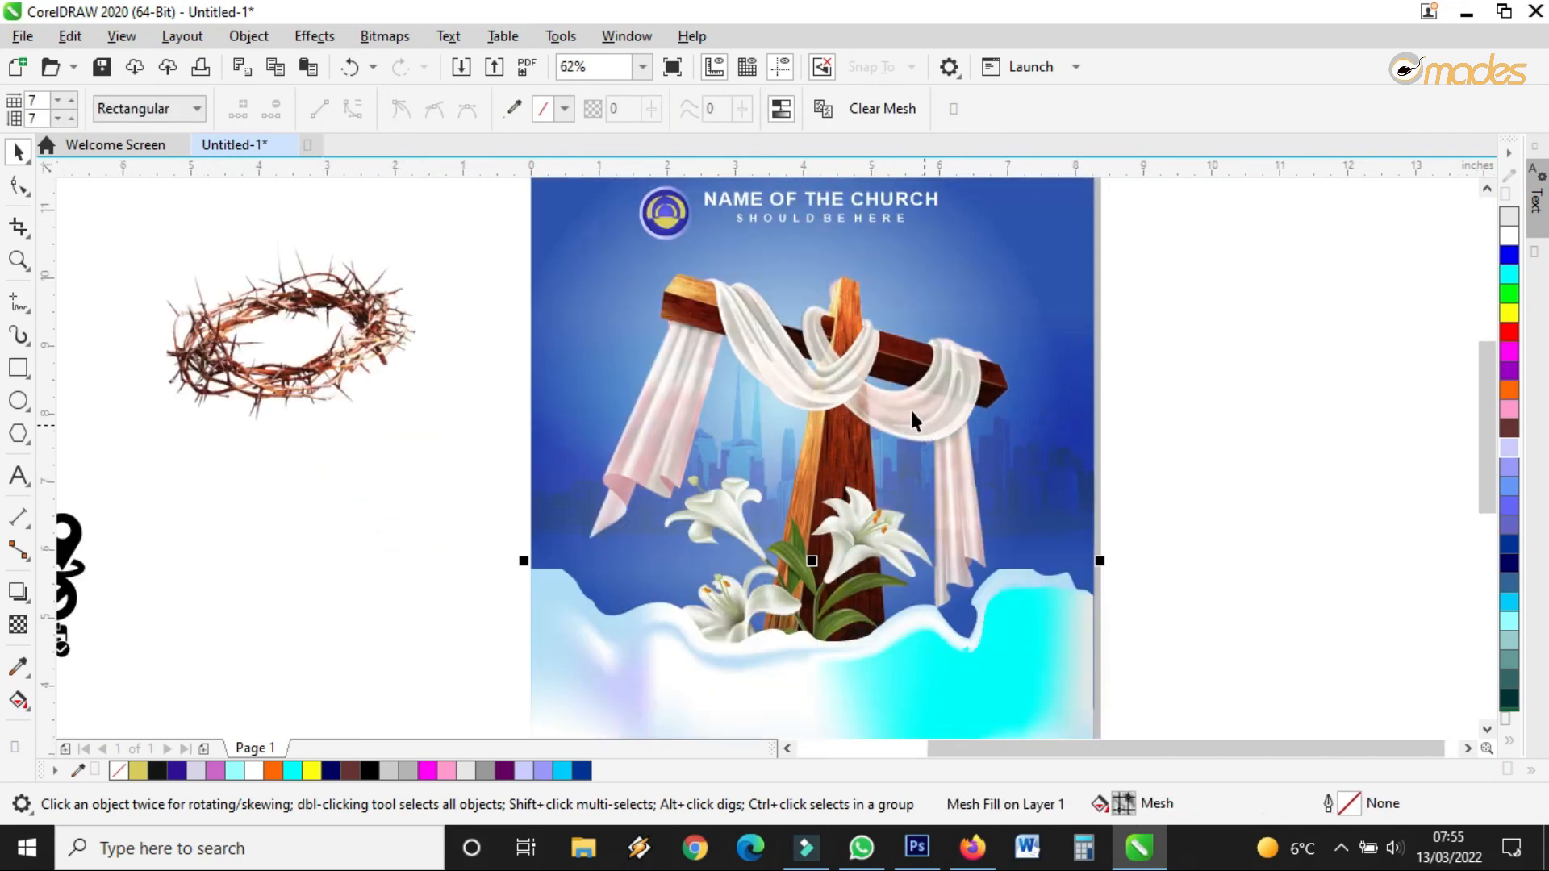
{"action": "left_click", "coordinate": [894, 386]}
{"action": "left_click_drag", "start_coordinate": [859, 391], "coordinate": [858, 376]}
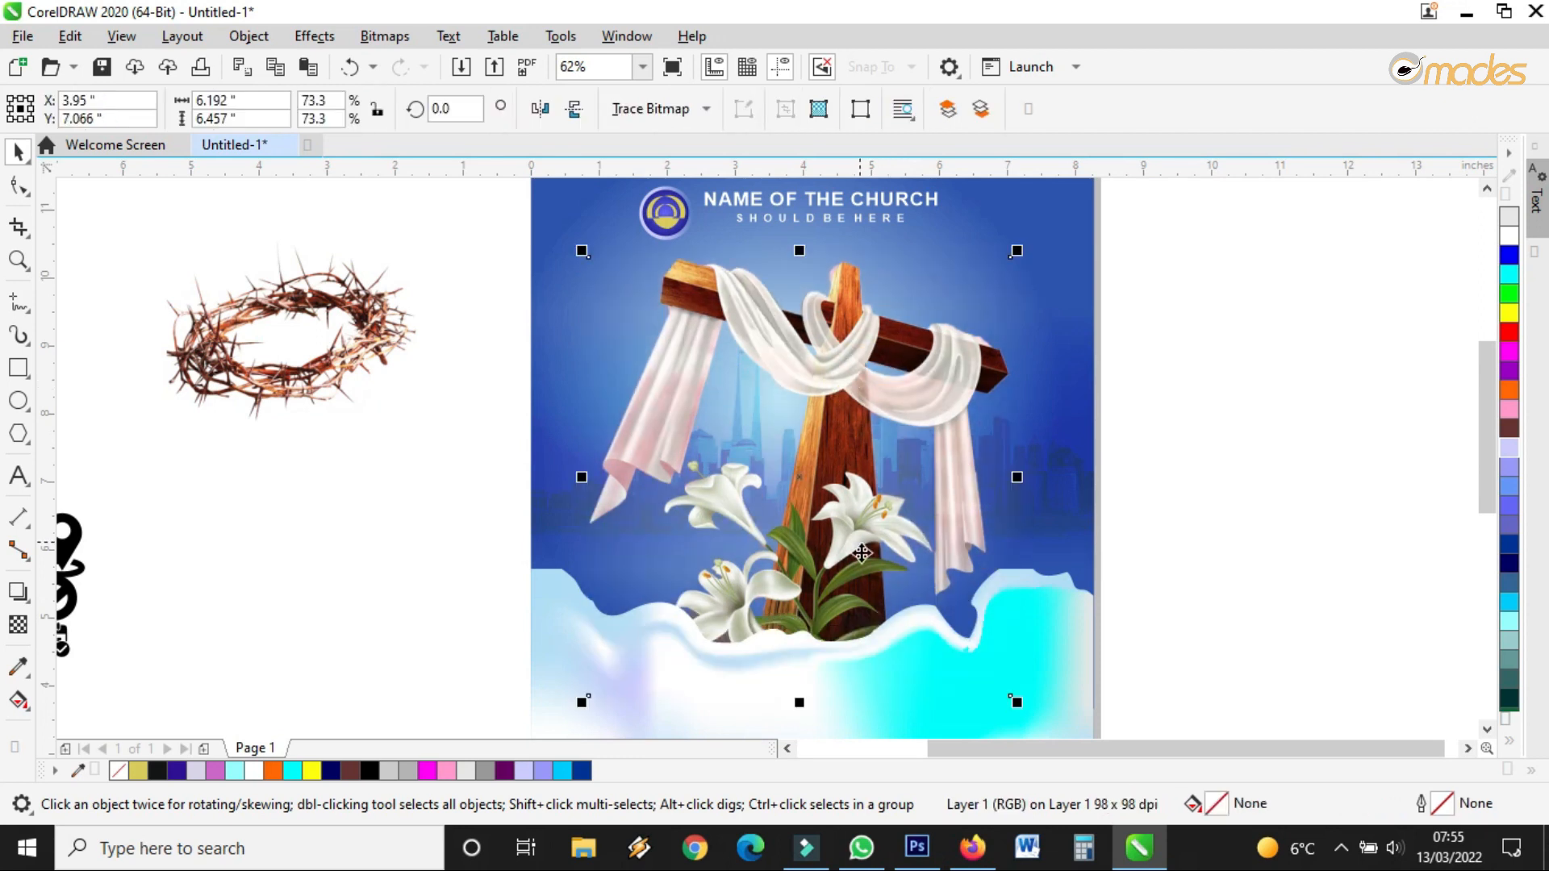
{"action": "left_click", "coordinate": [871, 650]}
{"action": "scroll", "coordinate": [965, 484], "scroll_direction": "down", "scroll_amount": 2}
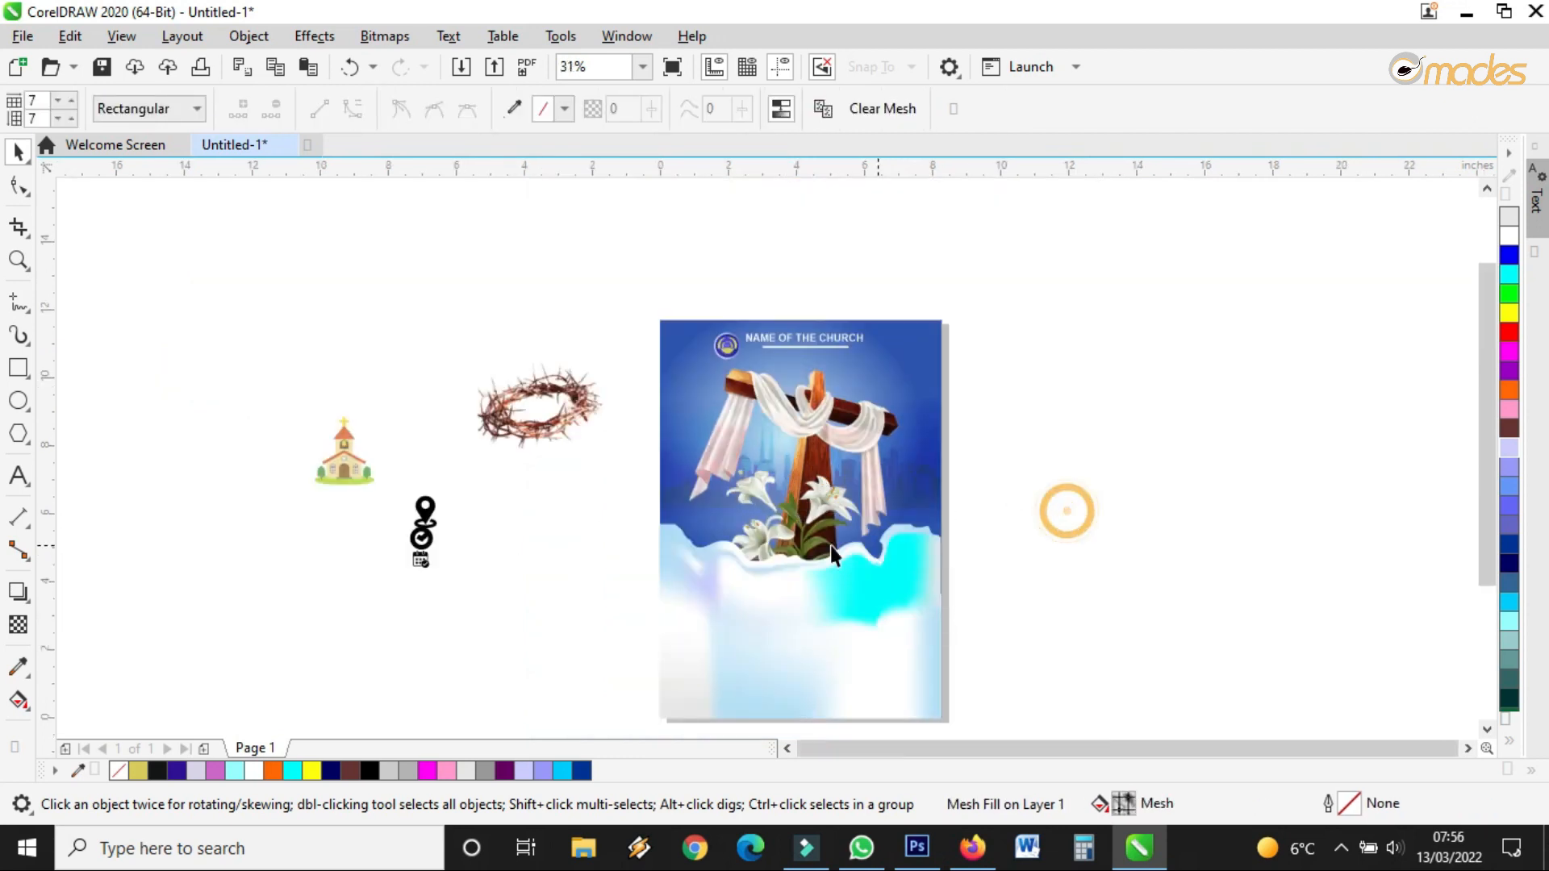
{"action": "key", "text": "Escape"}
{"action": "scroll", "coordinate": [644, 428], "scroll_direction": "up", "scroll_amount": 1}
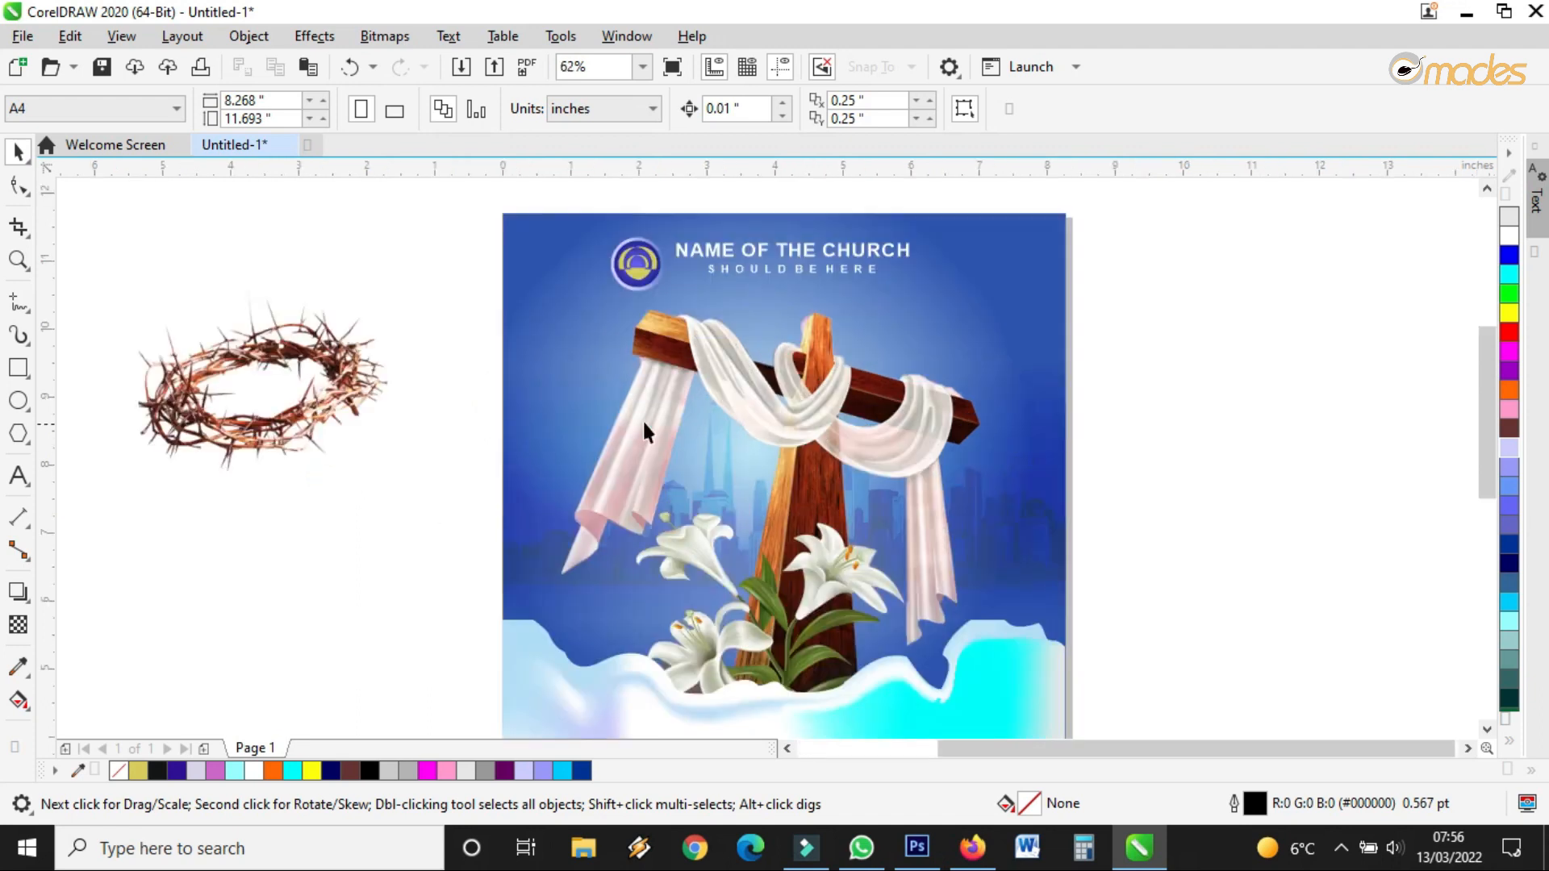
Place the crown of thorns at the page's upper right, scaled to about 39.6% (3.005 × 2.234 in)
{"action": "left_click_drag", "start_coordinate": [348, 401], "coordinate": [1019, 318]}
{"action": "scroll", "coordinate": [1018, 319], "scroll_direction": "up", "scroll_amount": 1}
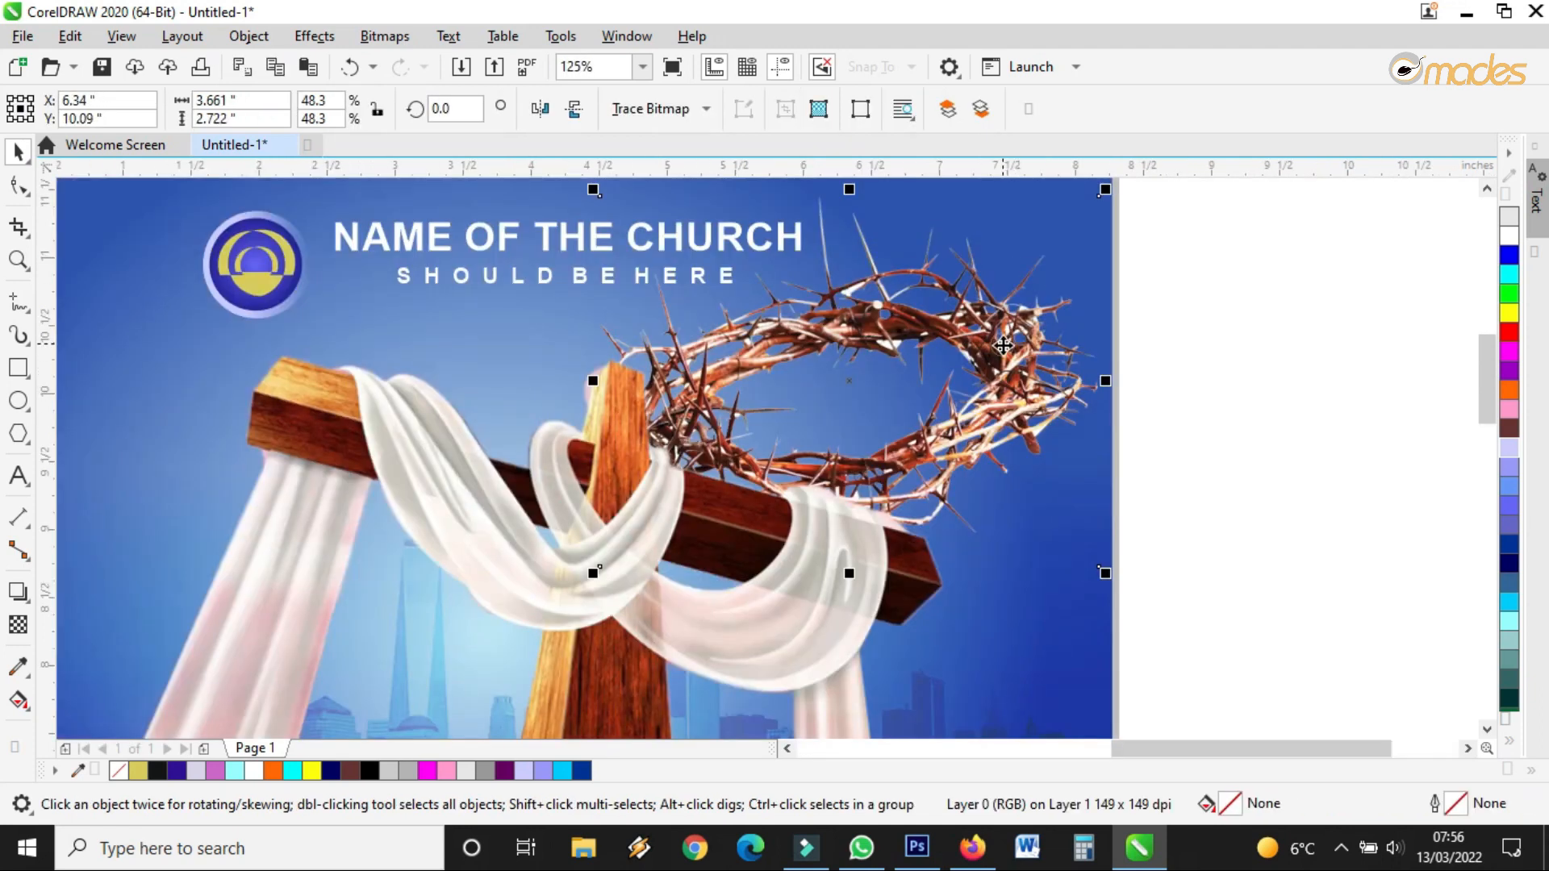
{"action": "left_click_drag", "start_coordinate": [610, 559], "coordinate": [661, 521]}
{"action": "scroll", "coordinate": [696, 484], "scroll_direction": "down", "scroll_amount": 2}
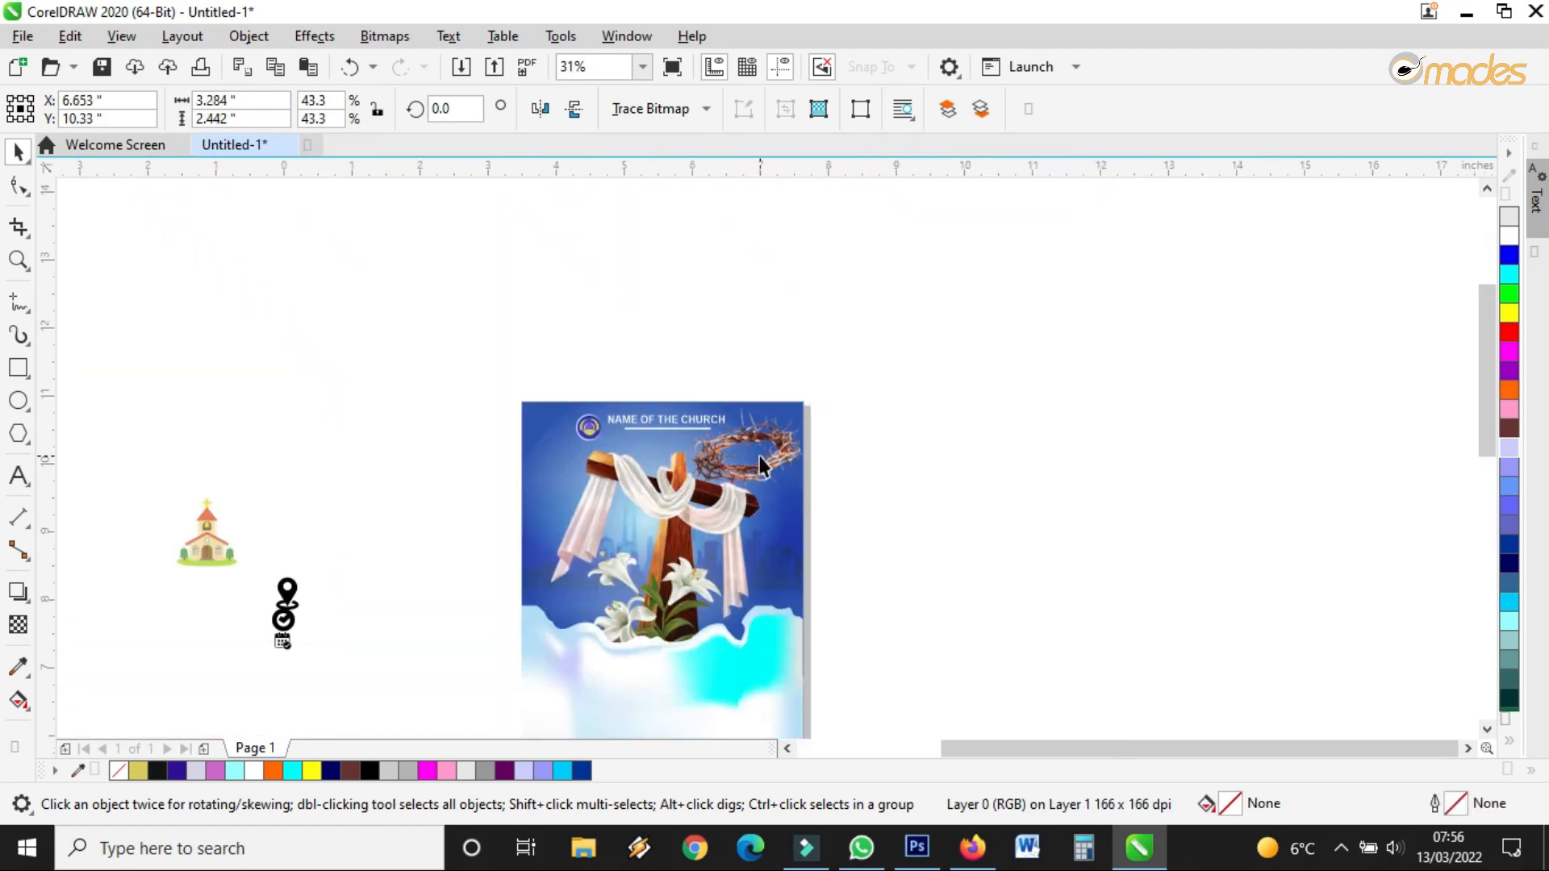
{"action": "scroll", "coordinate": [761, 465], "scroll_direction": "up", "scroll_amount": 1}
{"action": "left_click_drag", "start_coordinate": [779, 463], "coordinate": [777, 453]}
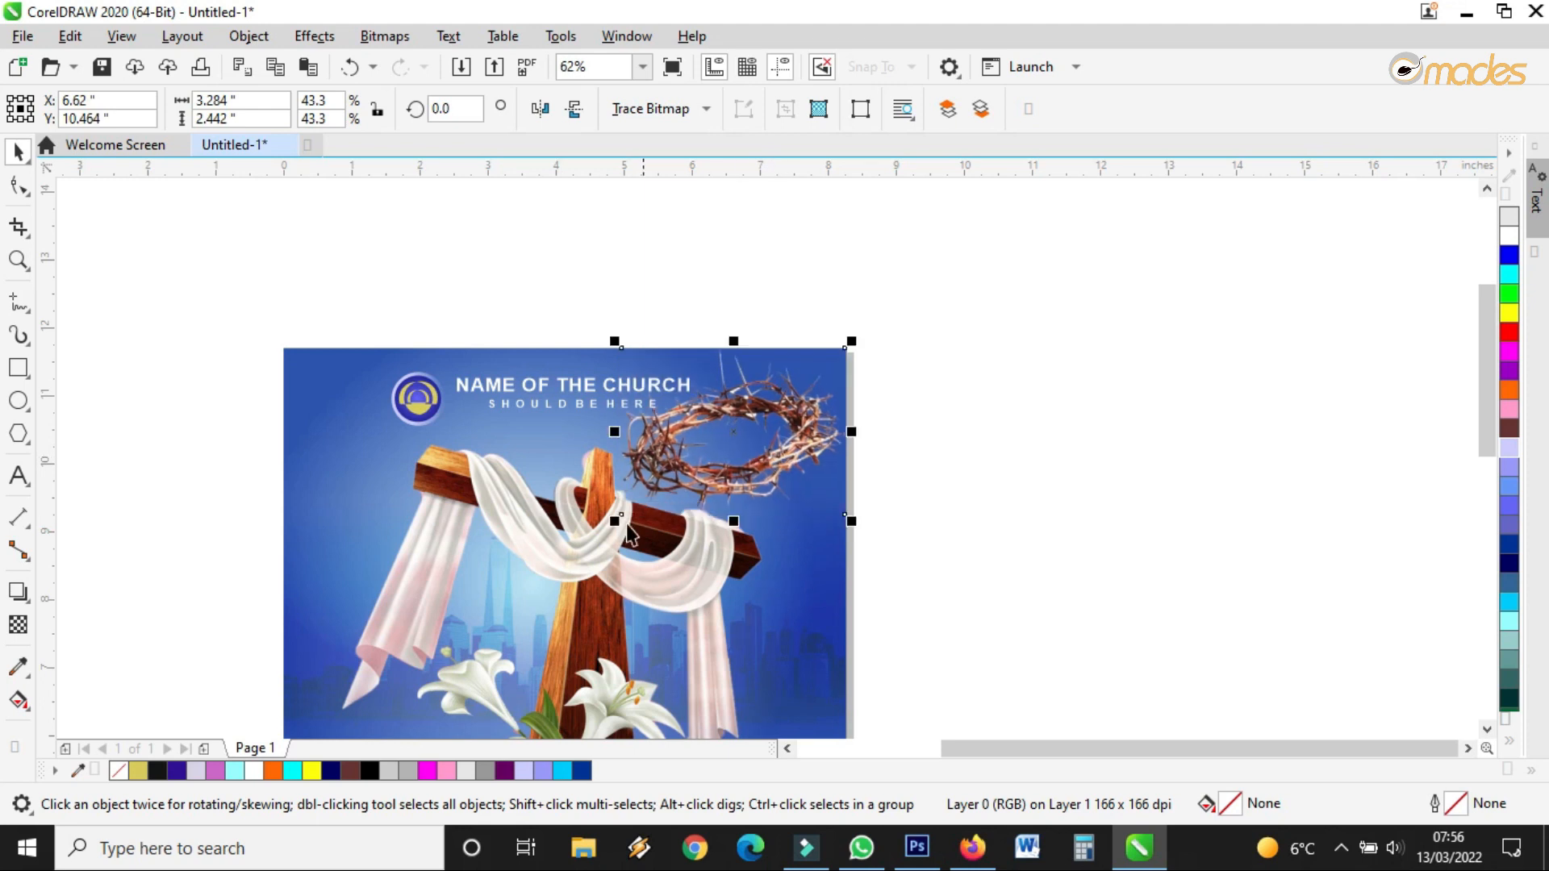
{"action": "left_click_drag", "start_coordinate": [615, 521], "coordinate": [633, 507]}
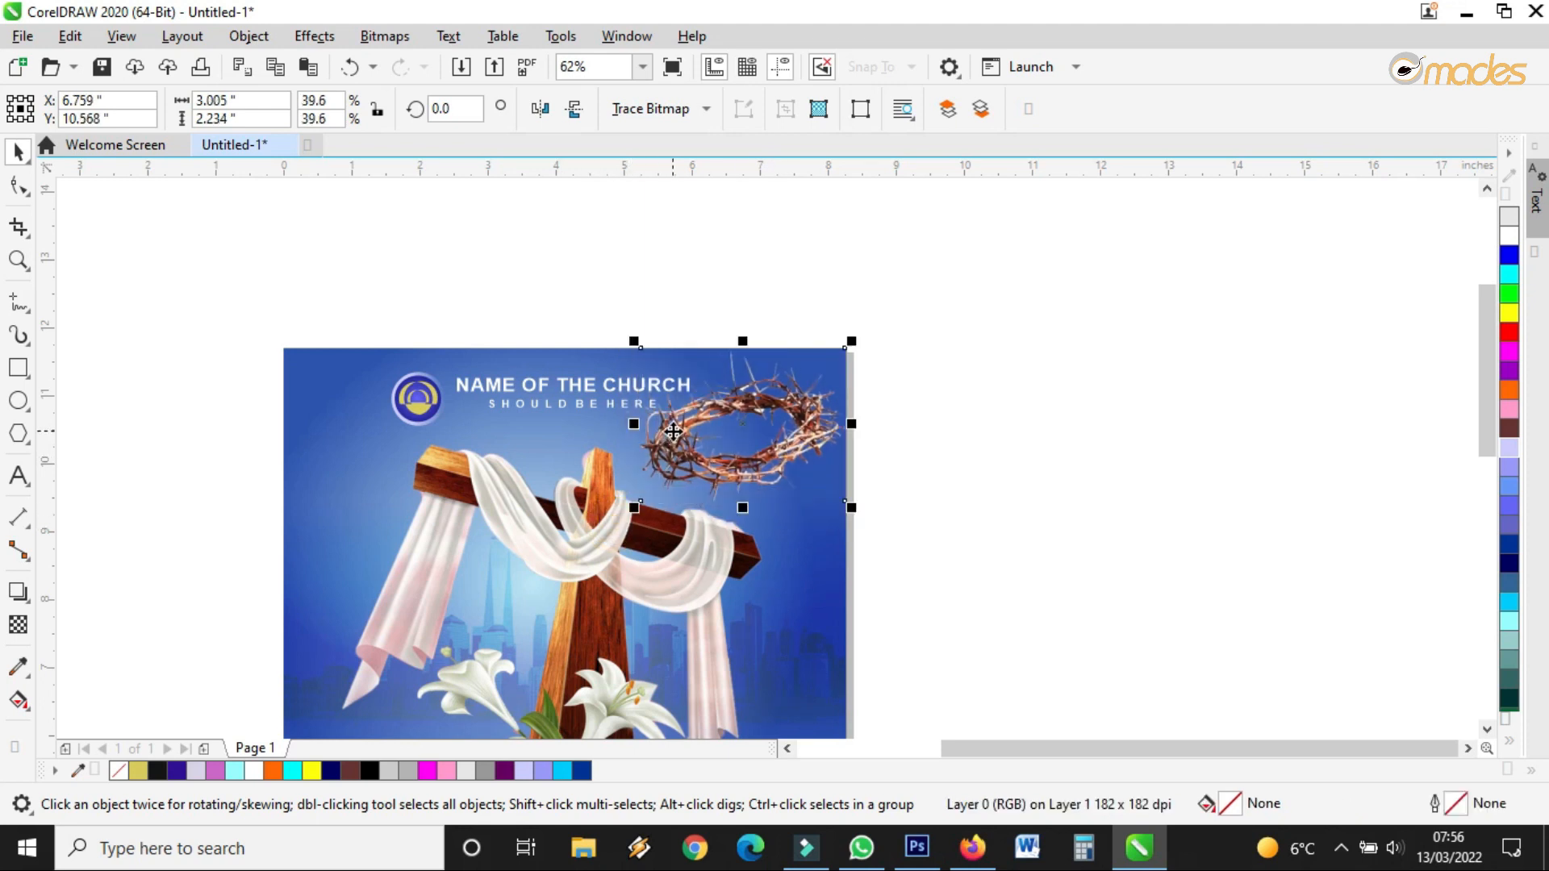
{"action": "scroll", "coordinate": [683, 446], "scroll_direction": "up", "scroll_amount": 1}
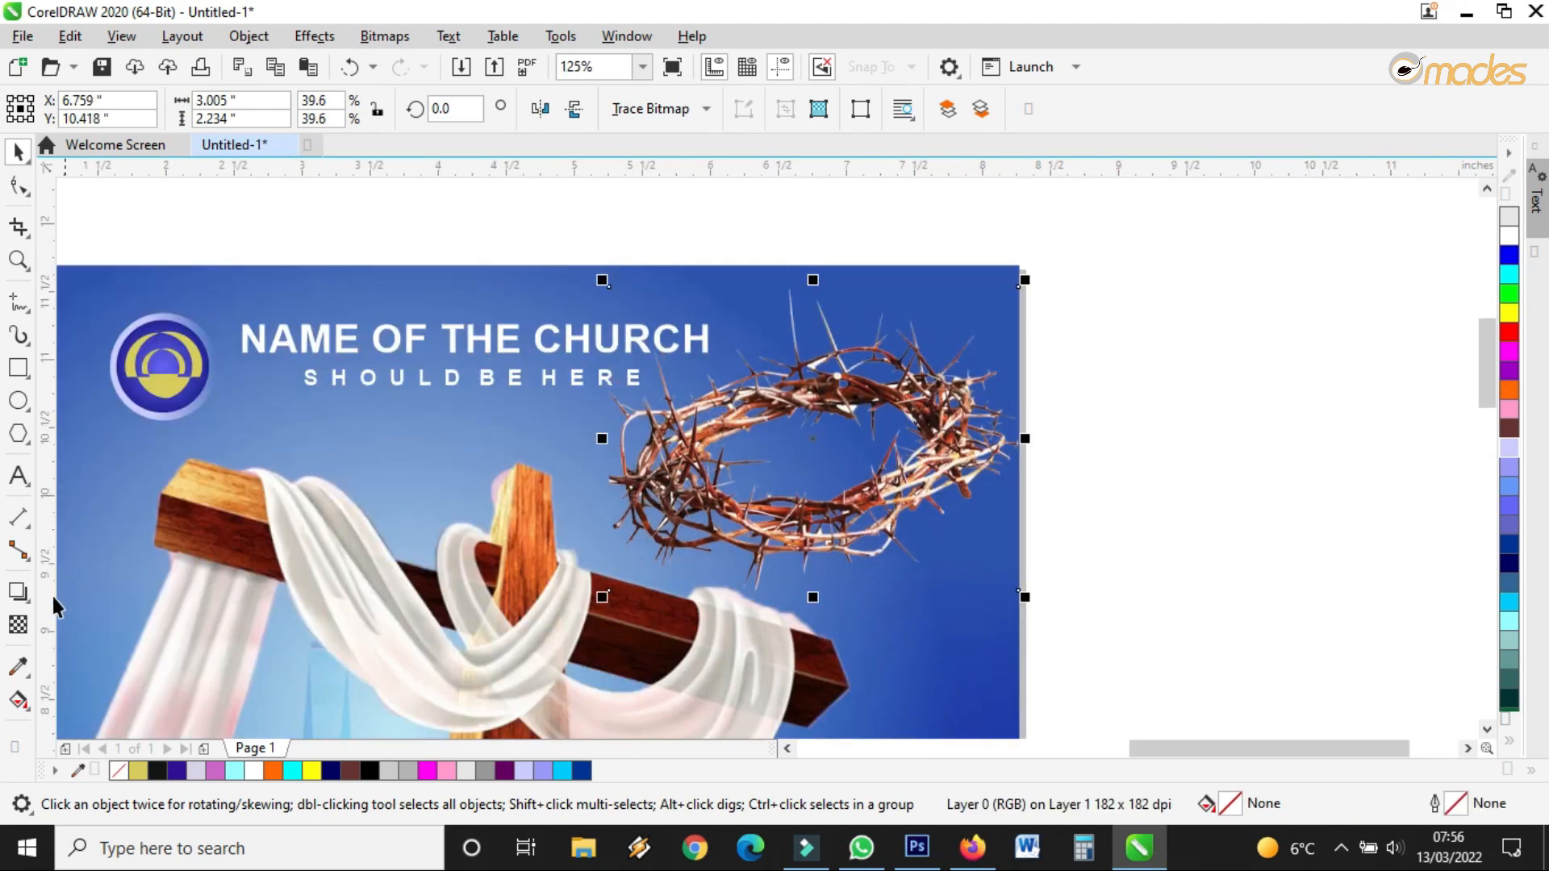
Test a semi-transparent fade on the crown of thorns, then remove it to keep it fully opaque
{"action": "left_click", "coordinate": [20, 626]}
{"action": "left_click", "coordinate": [757, 607]}
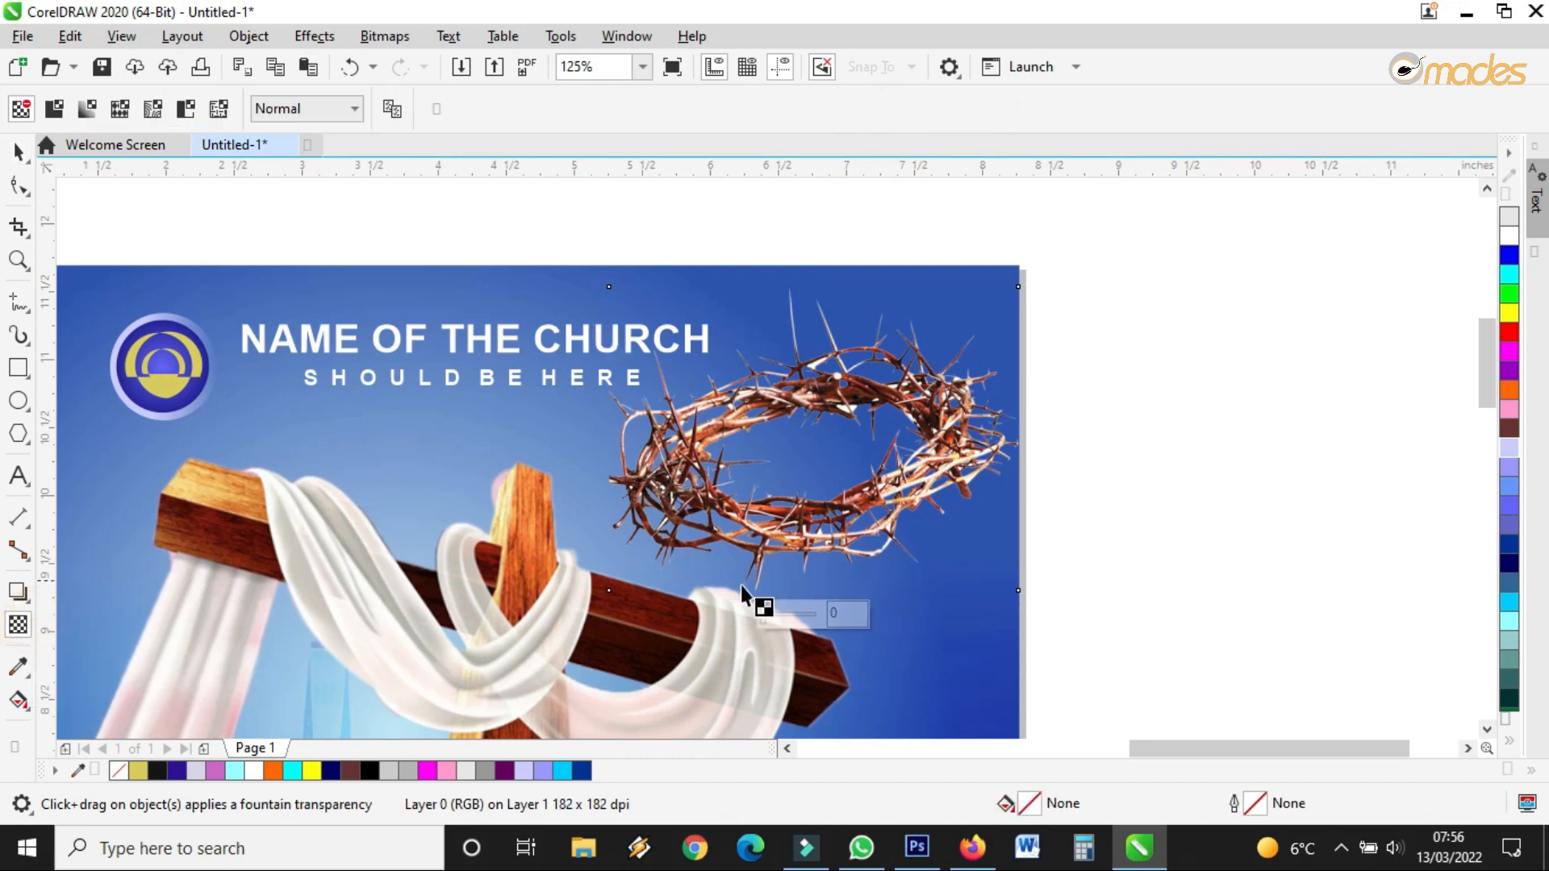
{"action": "left_click_drag", "start_coordinate": [777, 612], "coordinate": [815, 619]}
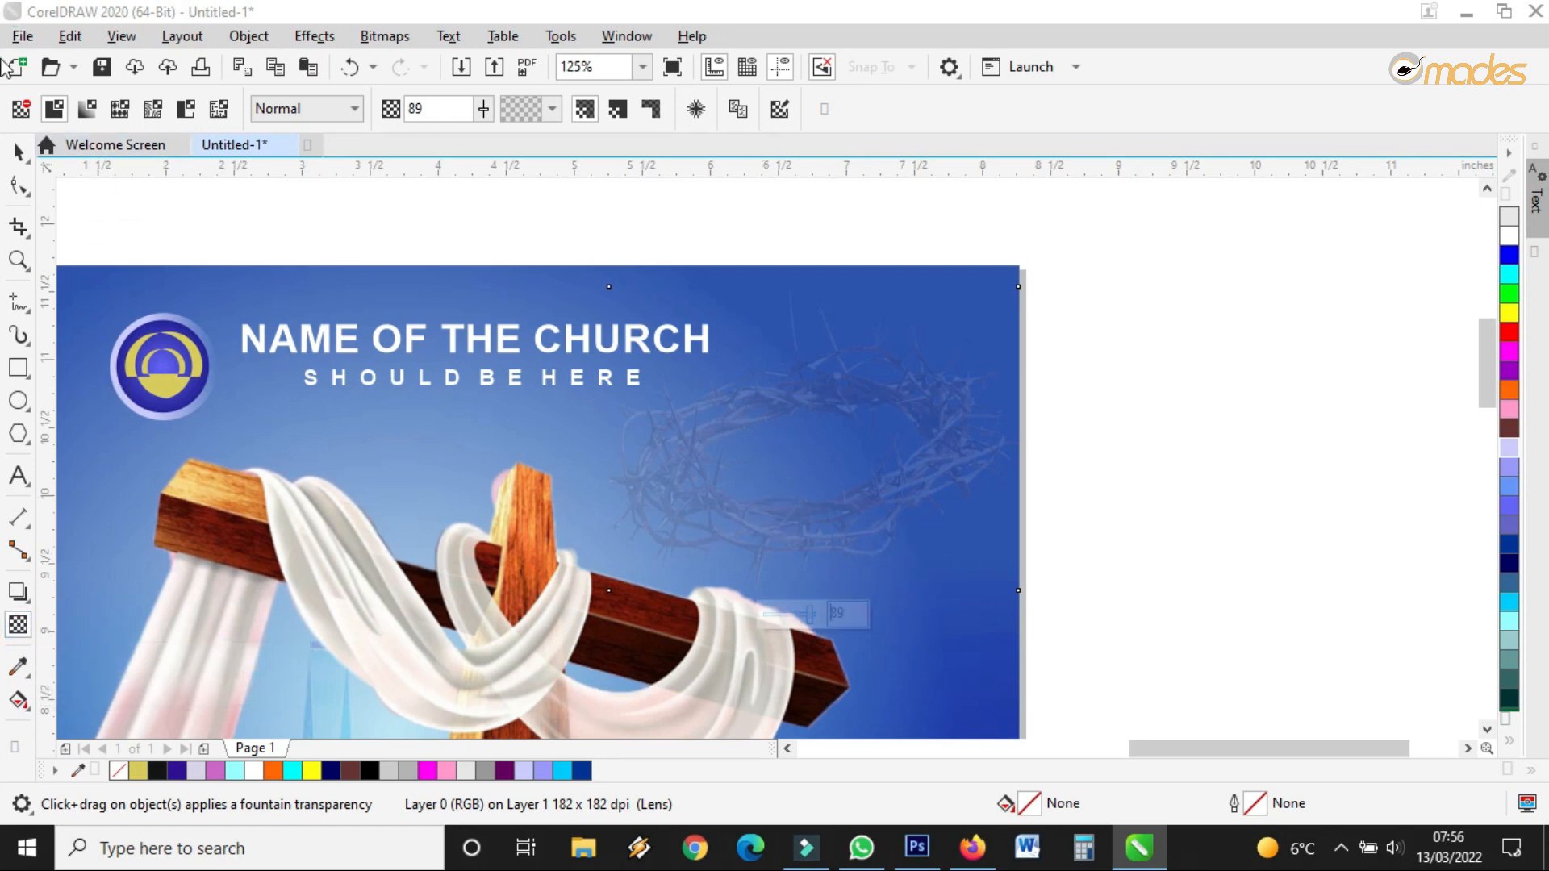
{"action": "left_click", "coordinate": [22, 110]}
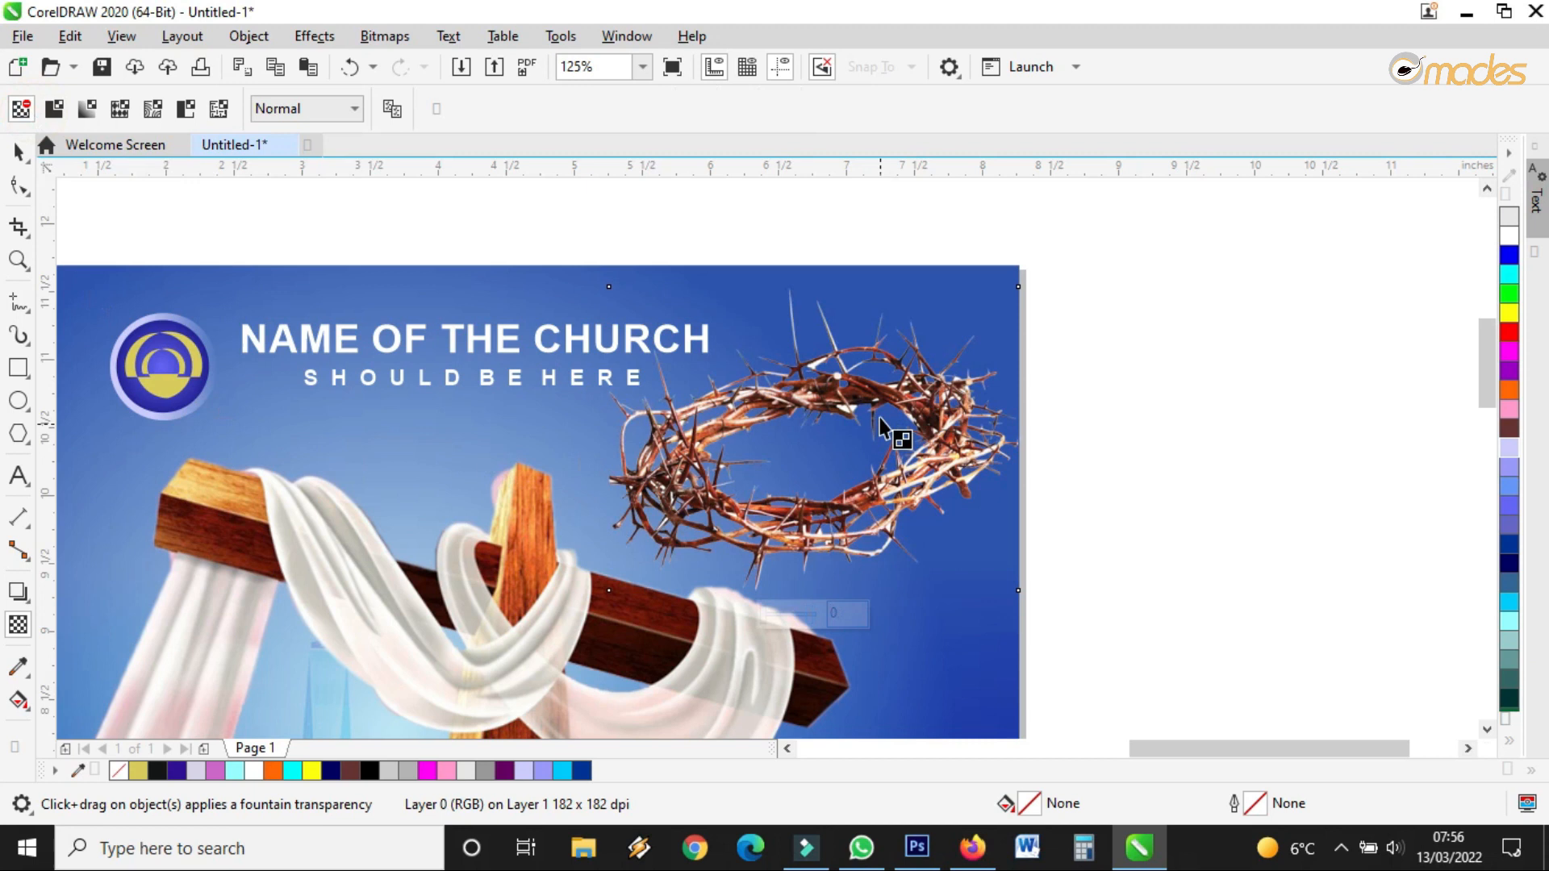
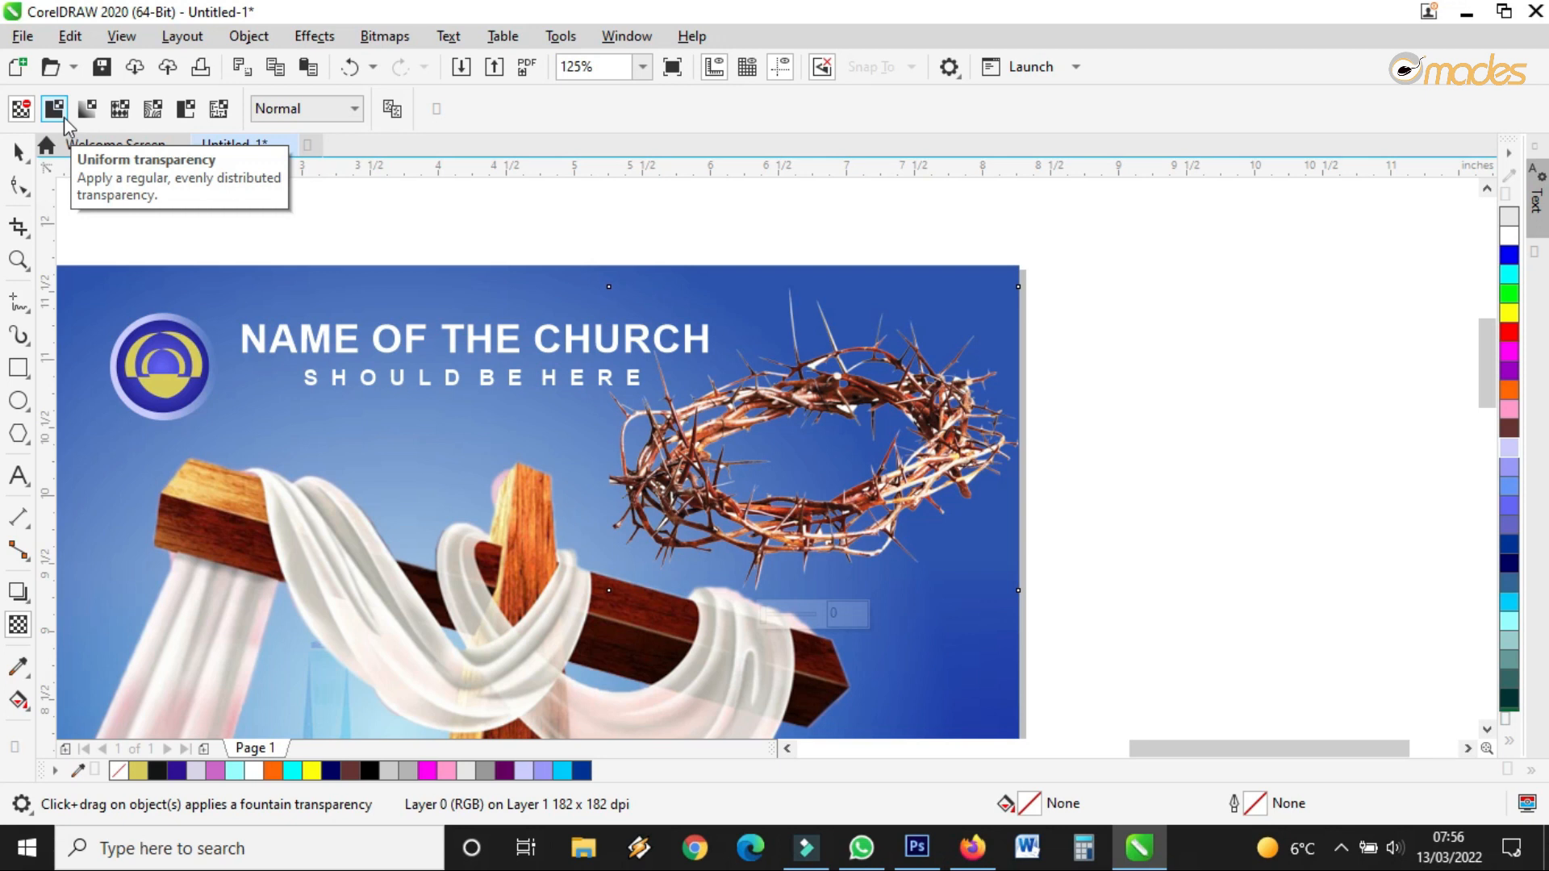
Give the crown of thorns a uniform transparency of about 83
{"action": "left_click", "coordinate": [63, 116]}
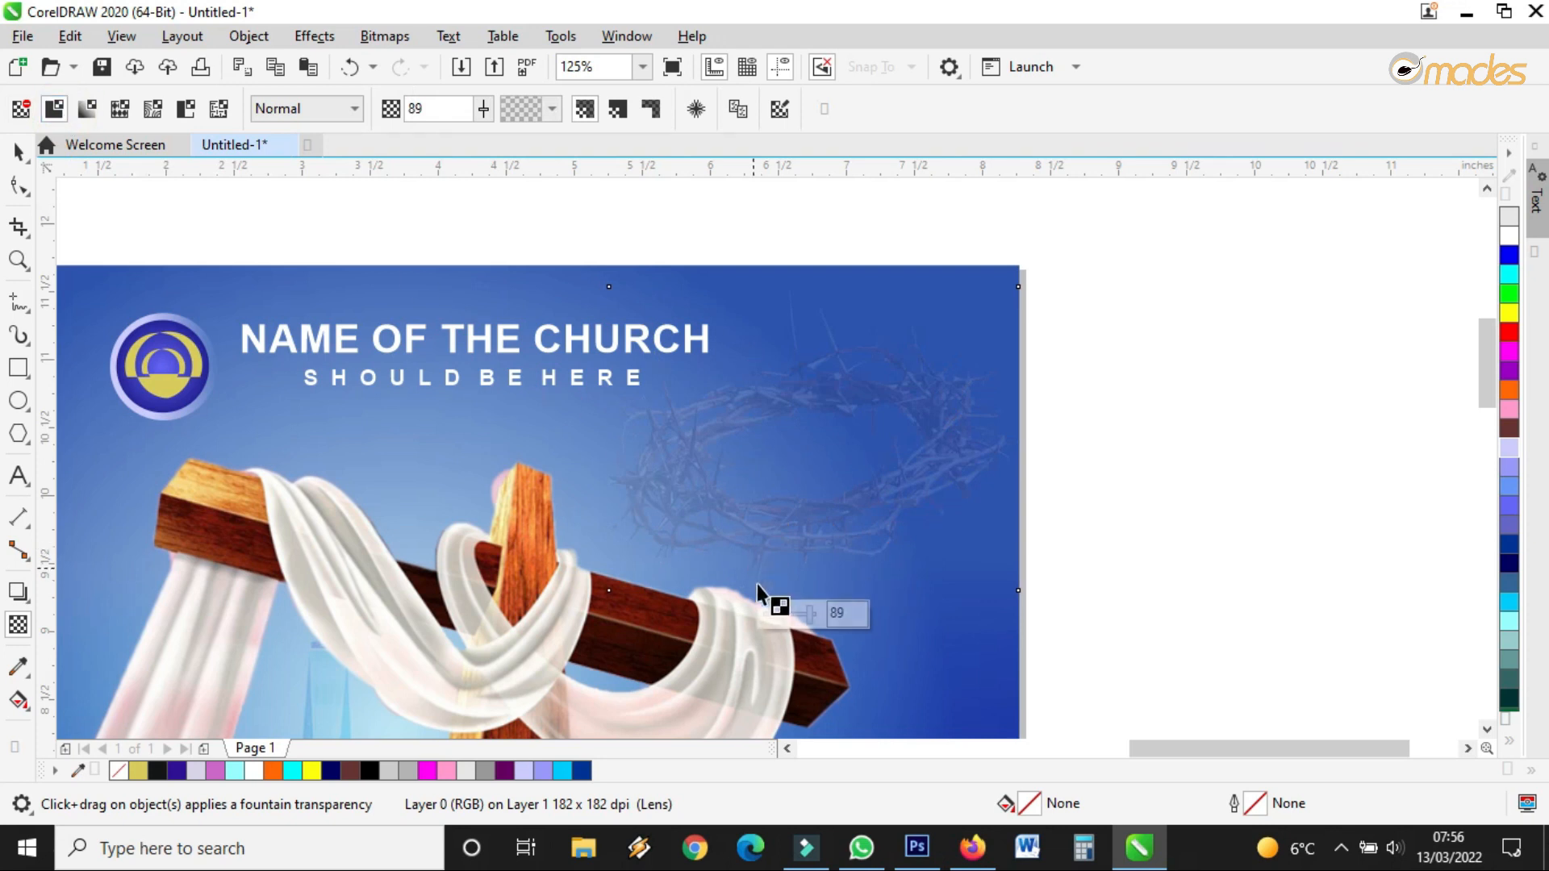
{"action": "mouse_move", "coordinate": [810, 621]}
{"action": "left_mouse_down"}
{"action": "mouse_move", "coordinate": [789, 618]}
{"action": "mouse_move", "coordinate": [813, 621]}
{"action": "left_mouse_up"}
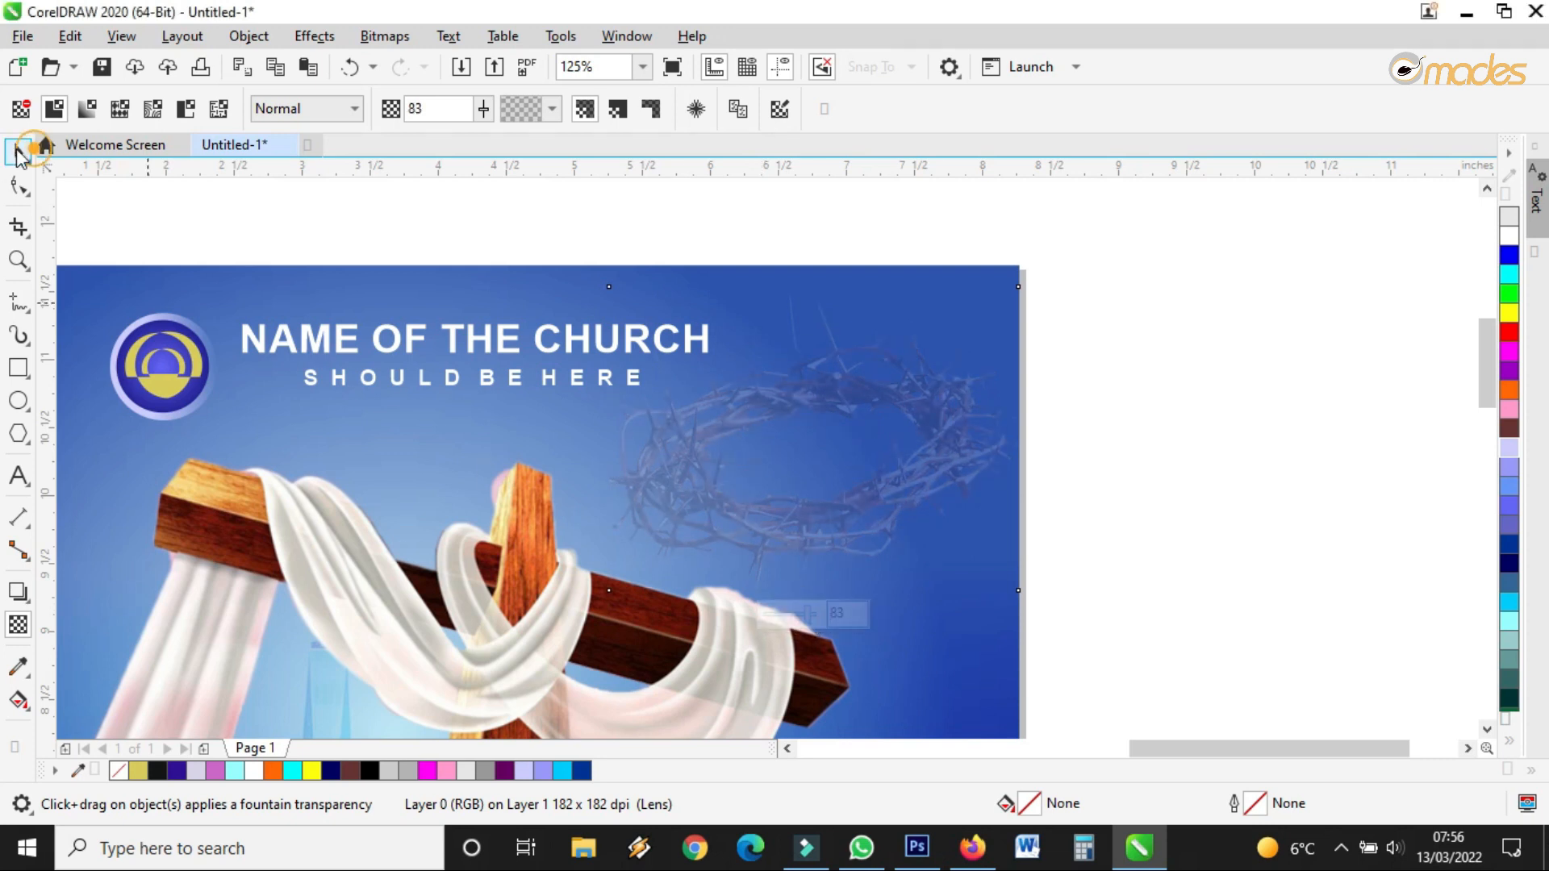
{"action": "left_click", "coordinate": [18, 150]}
Scale the crown of thorns to 39.2% and place it beside the church name
{"action": "scroll", "coordinate": [844, 394], "scroll_direction": "down", "scroll_amount": 1}
{"action": "left_click_drag", "start_coordinate": [721, 497], "coordinate": [435, 632]}
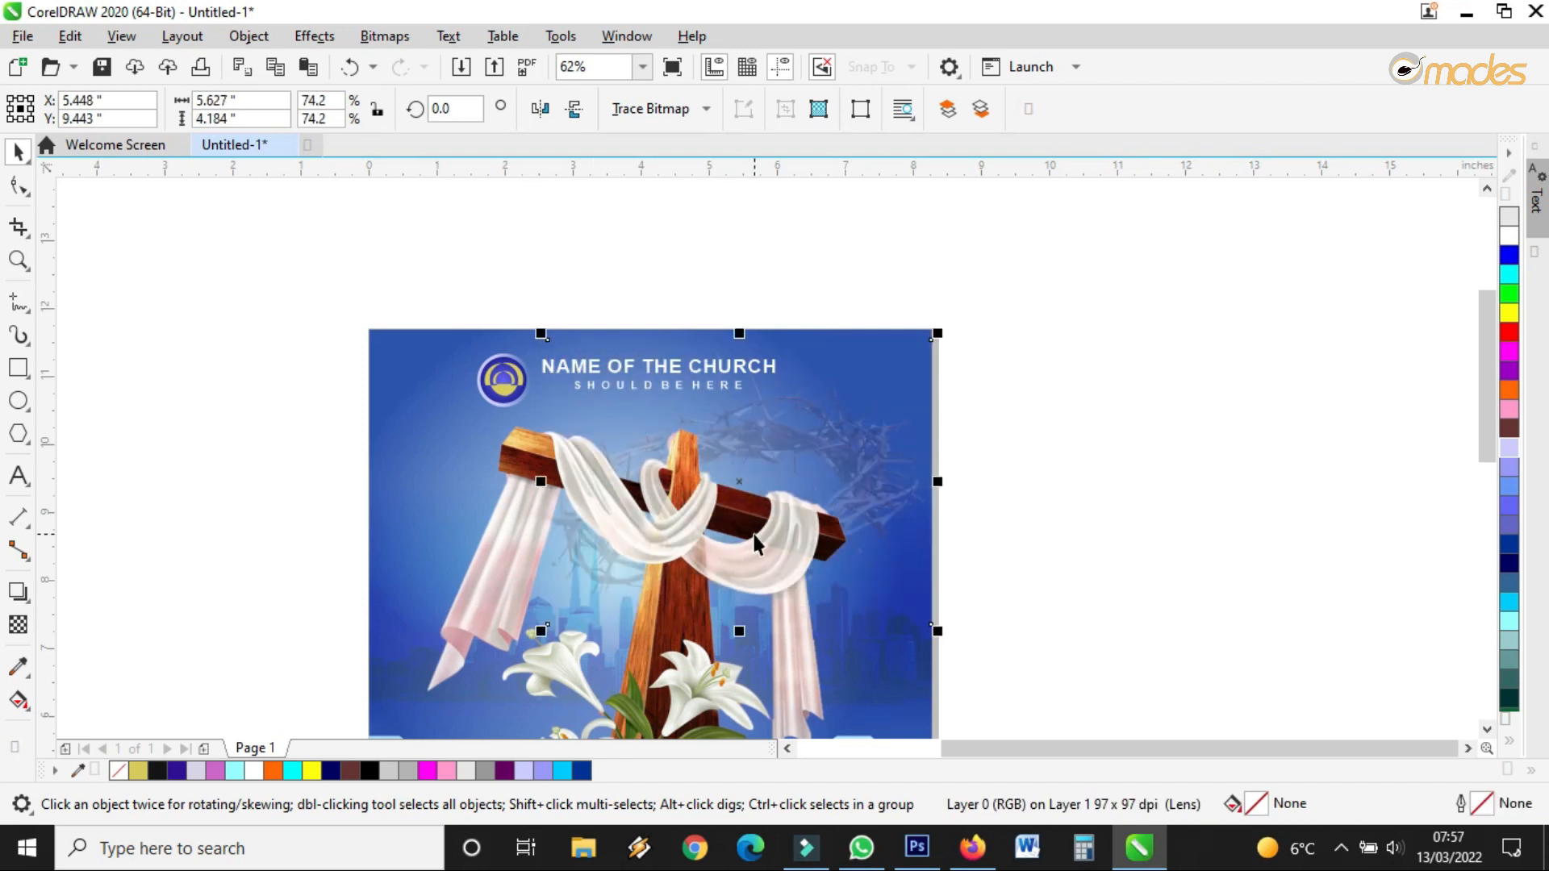
{"action": "scroll", "coordinate": [755, 536], "scroll_direction": "up", "scroll_amount": 1}
{"action": "left_click_drag", "start_coordinate": [727, 429], "coordinate": [603, 431]}
{"action": "scroll", "coordinate": [847, 438], "scroll_direction": "down", "scroll_amount": 2}
{"action": "scroll", "coordinate": [852, 429], "scroll_direction": "up", "scroll_amount": 1}
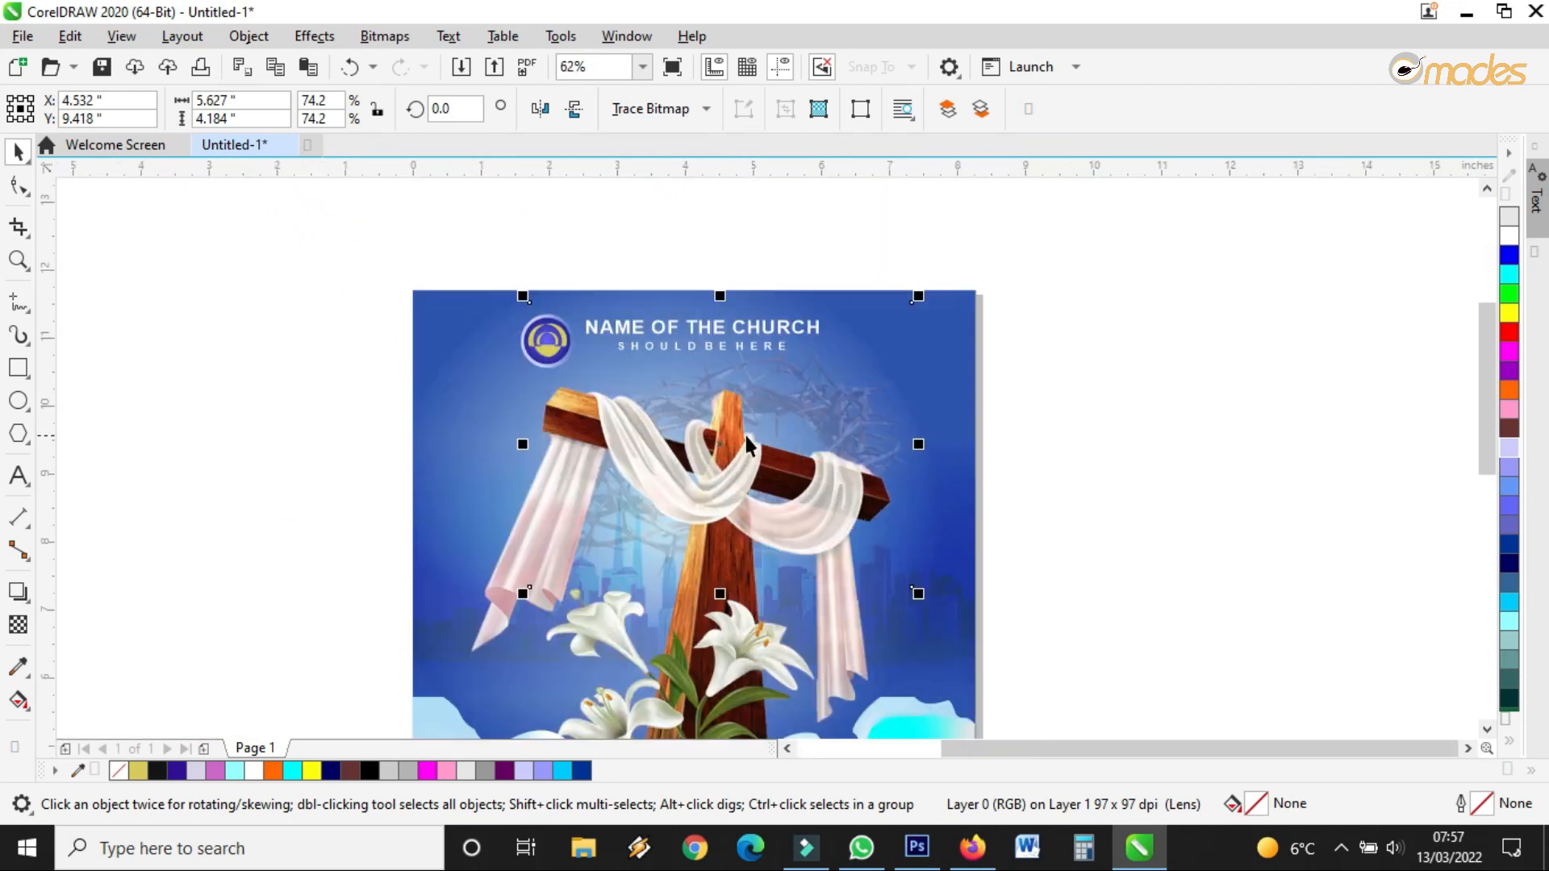
{"action": "left_click_drag", "start_coordinate": [729, 447], "coordinate": [782, 432]}
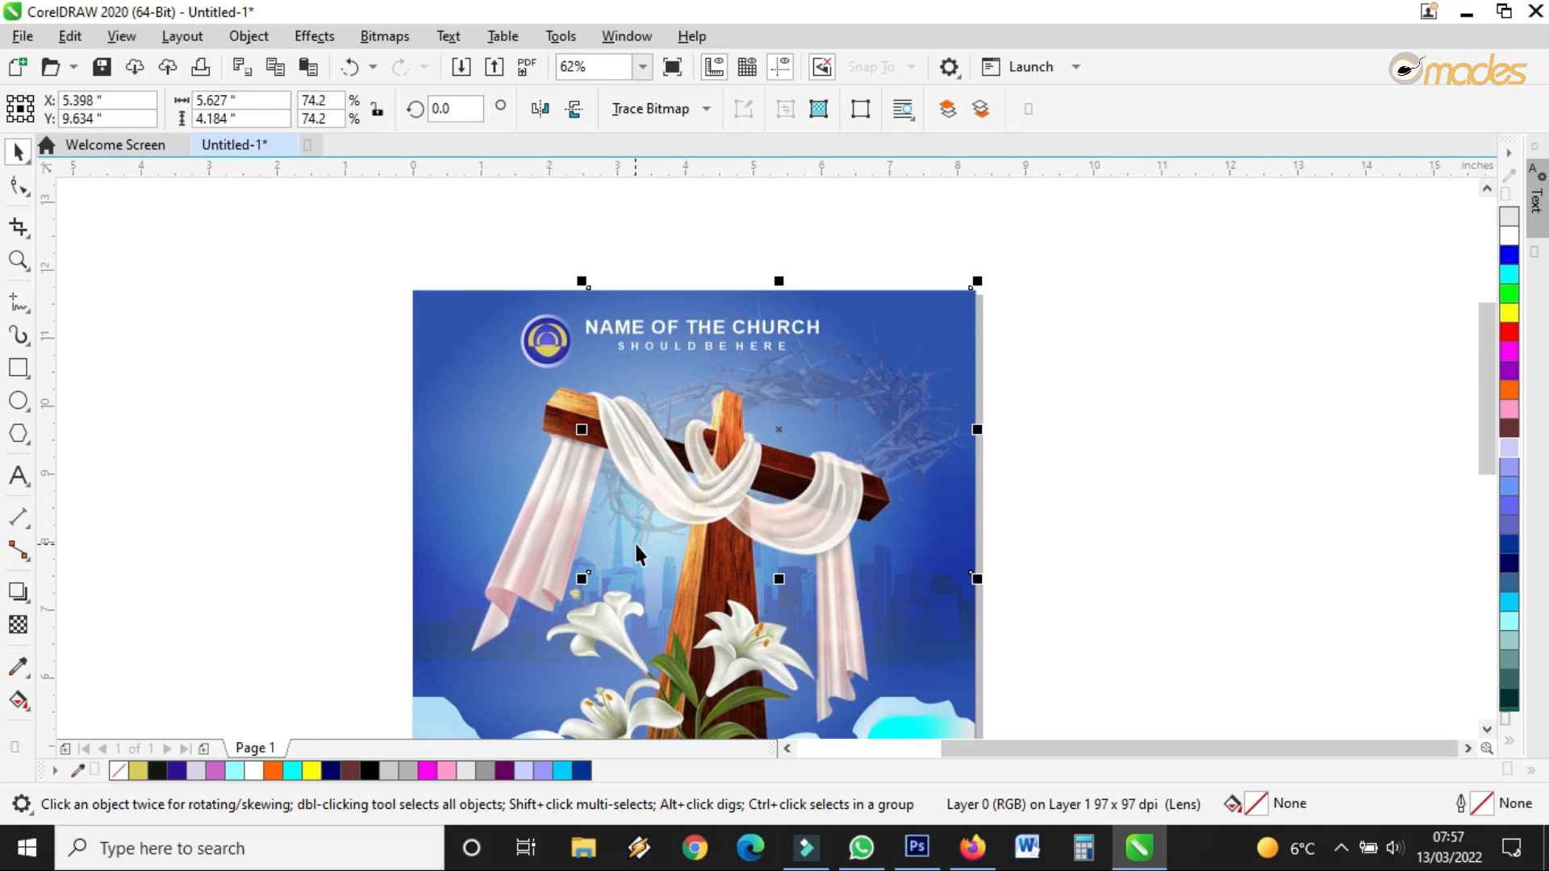
{"action": "left_click_drag", "start_coordinate": [583, 580], "coordinate": [765, 482]}
{"action": "scroll", "coordinate": [885, 349], "scroll_direction": "up", "scroll_amount": 2}
{"action": "left_click_drag", "start_coordinate": [953, 312], "coordinate": [954, 316]}
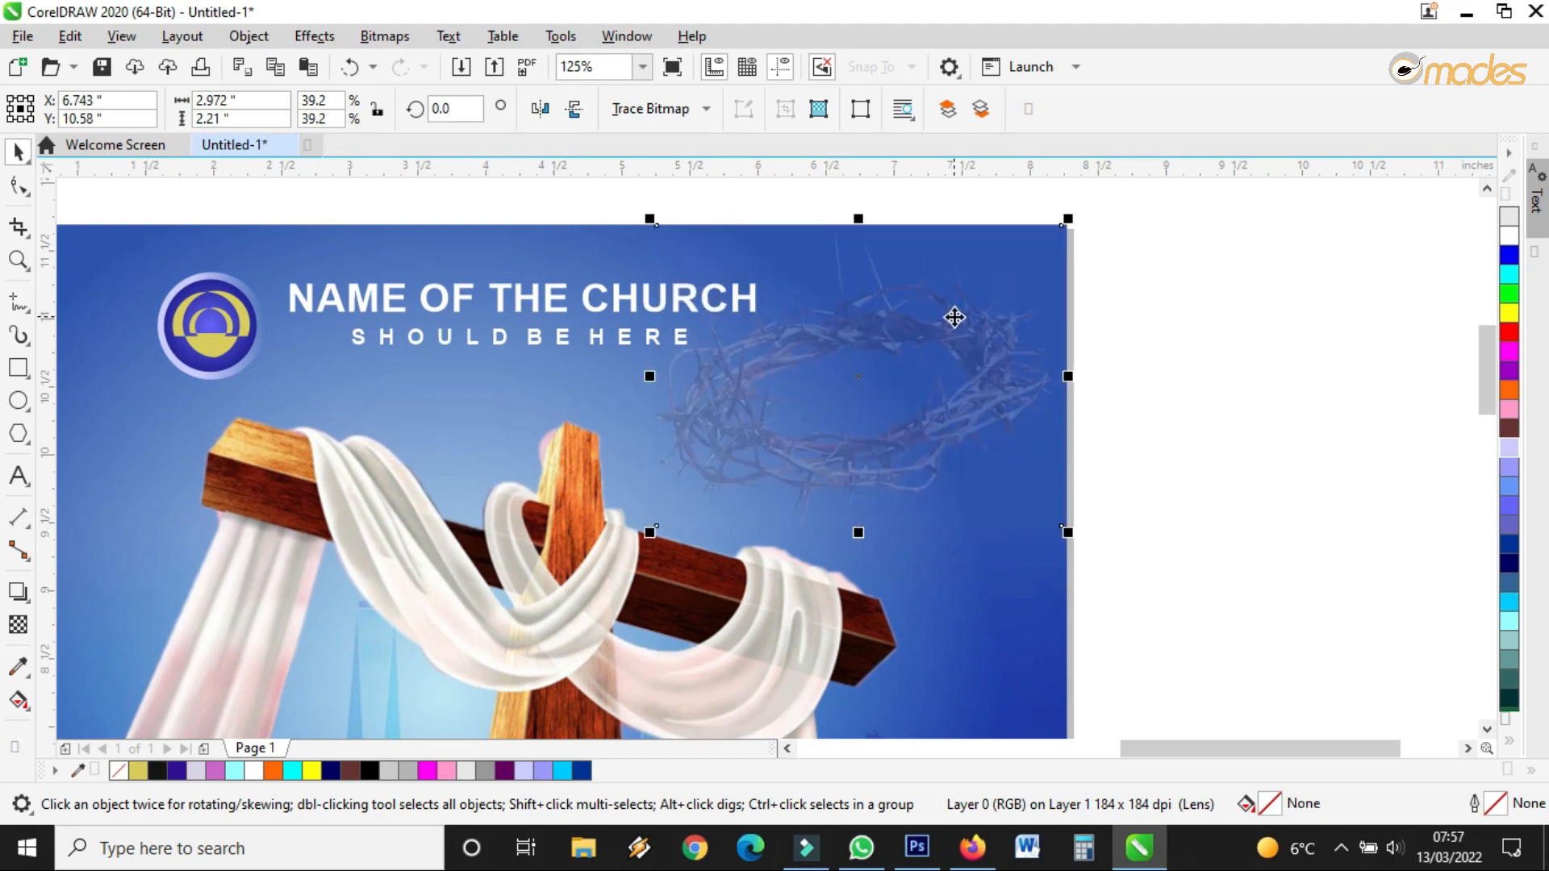
Crop the crown image's top and right edges, then move it up-right and enlarge it to 50%
{"action": "left_click", "coordinate": [18, 185]}
{"action": "left_click_drag", "start_coordinate": [1061, 226], "coordinate": [1062, 264]}
{"action": "left_click_drag", "start_coordinate": [1107, 218], "coordinate": [1055, 506]}
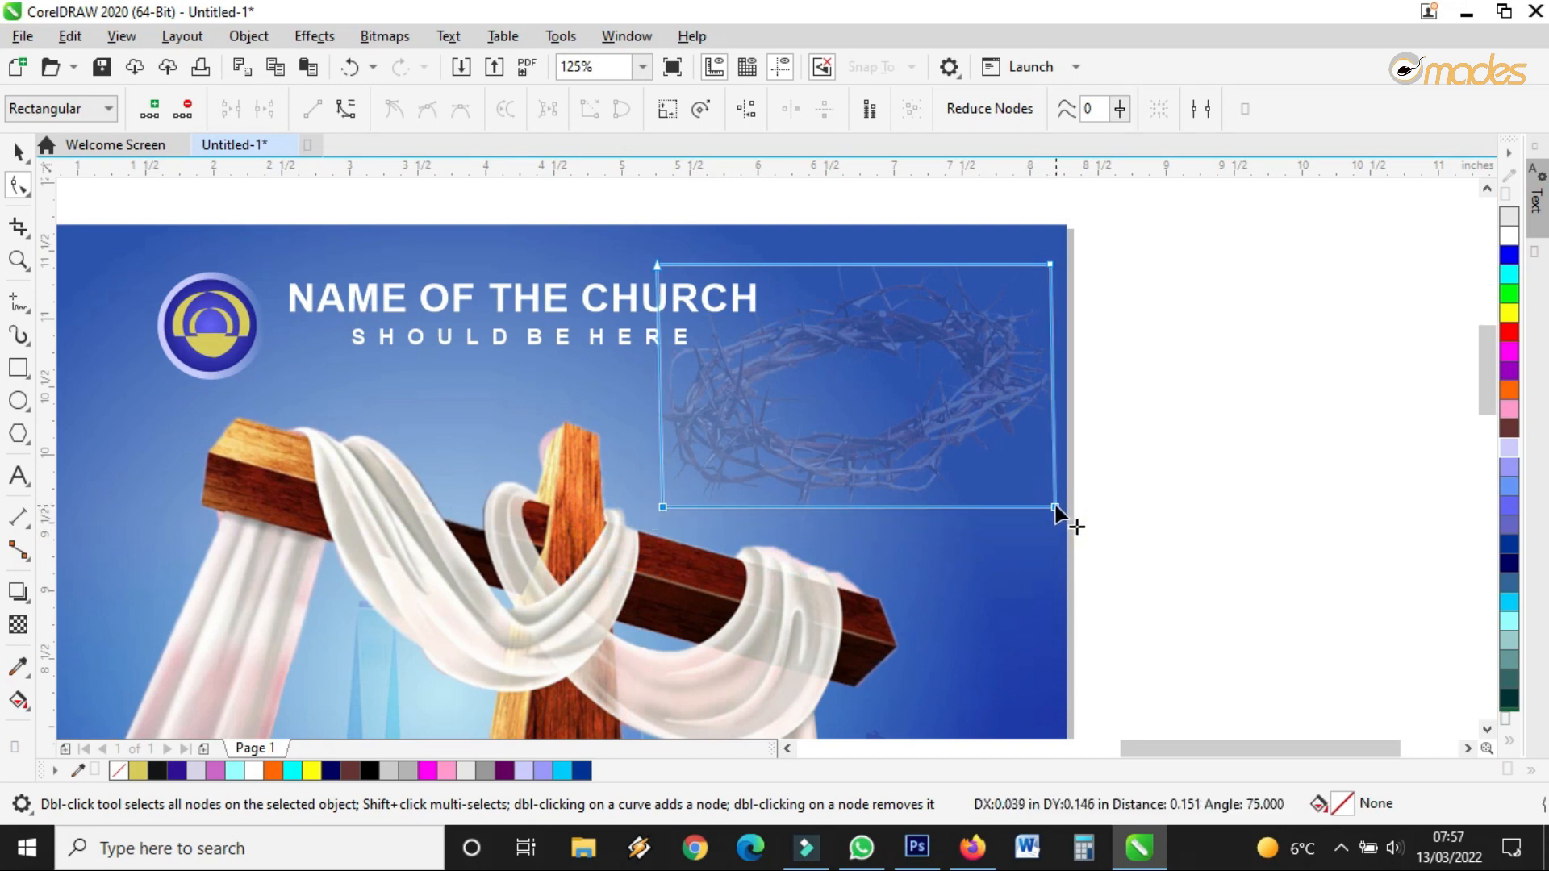
{"action": "left_click", "coordinate": [18, 151]}
{"action": "left_click_drag", "start_coordinate": [923, 307], "coordinate": [941, 269]}
{"action": "left_click_drag", "start_coordinate": [665, 476], "coordinate": [556, 541]}
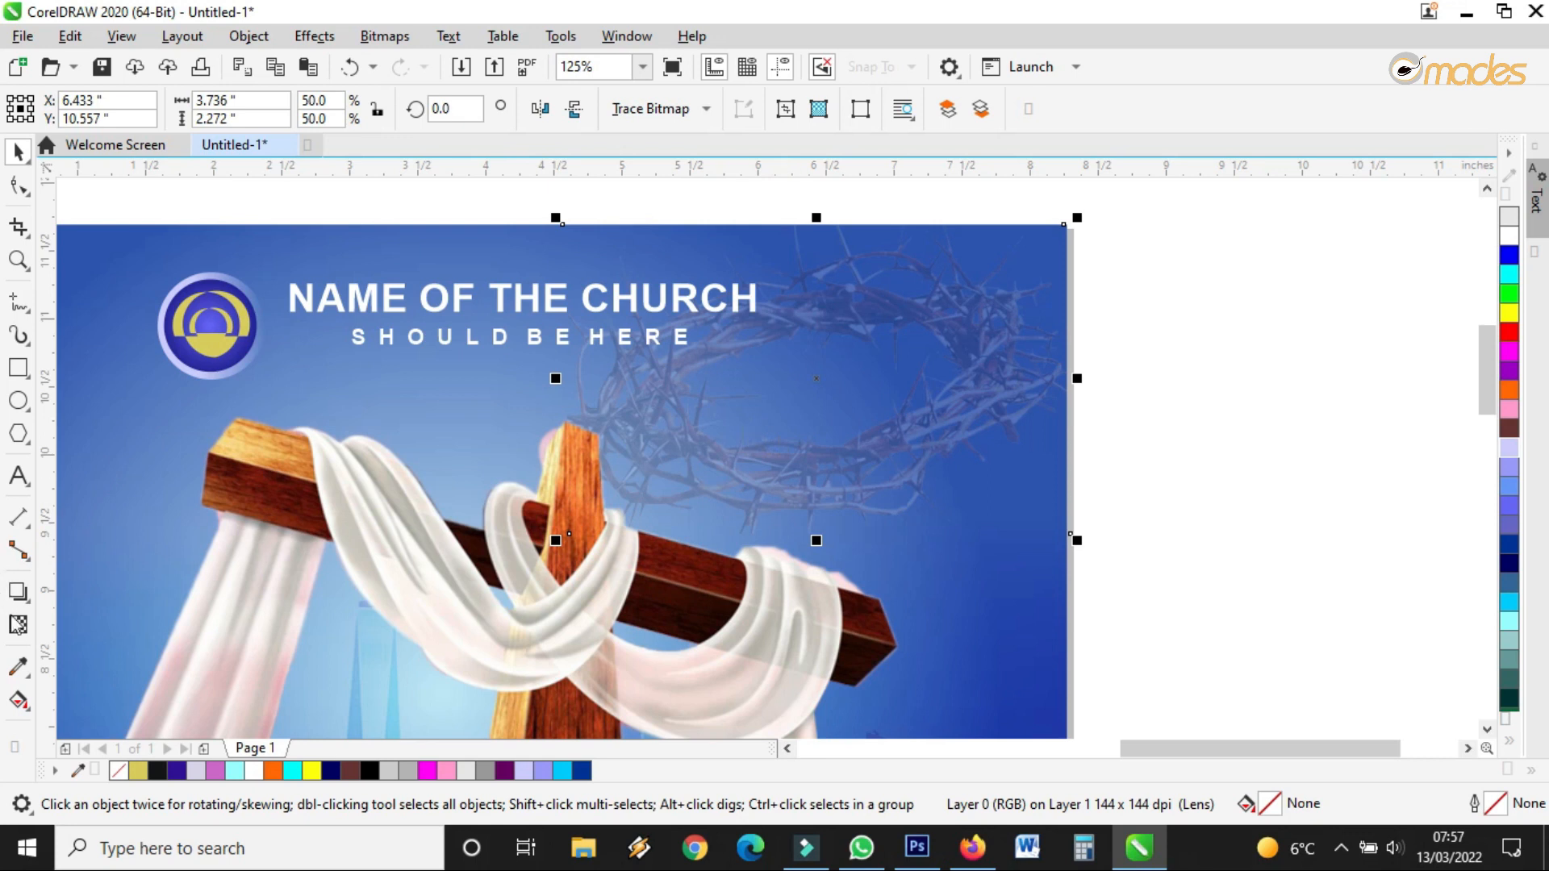
Raise the crown of thorns' transparency to 89
{"action": "left_click", "coordinate": [18, 625]}
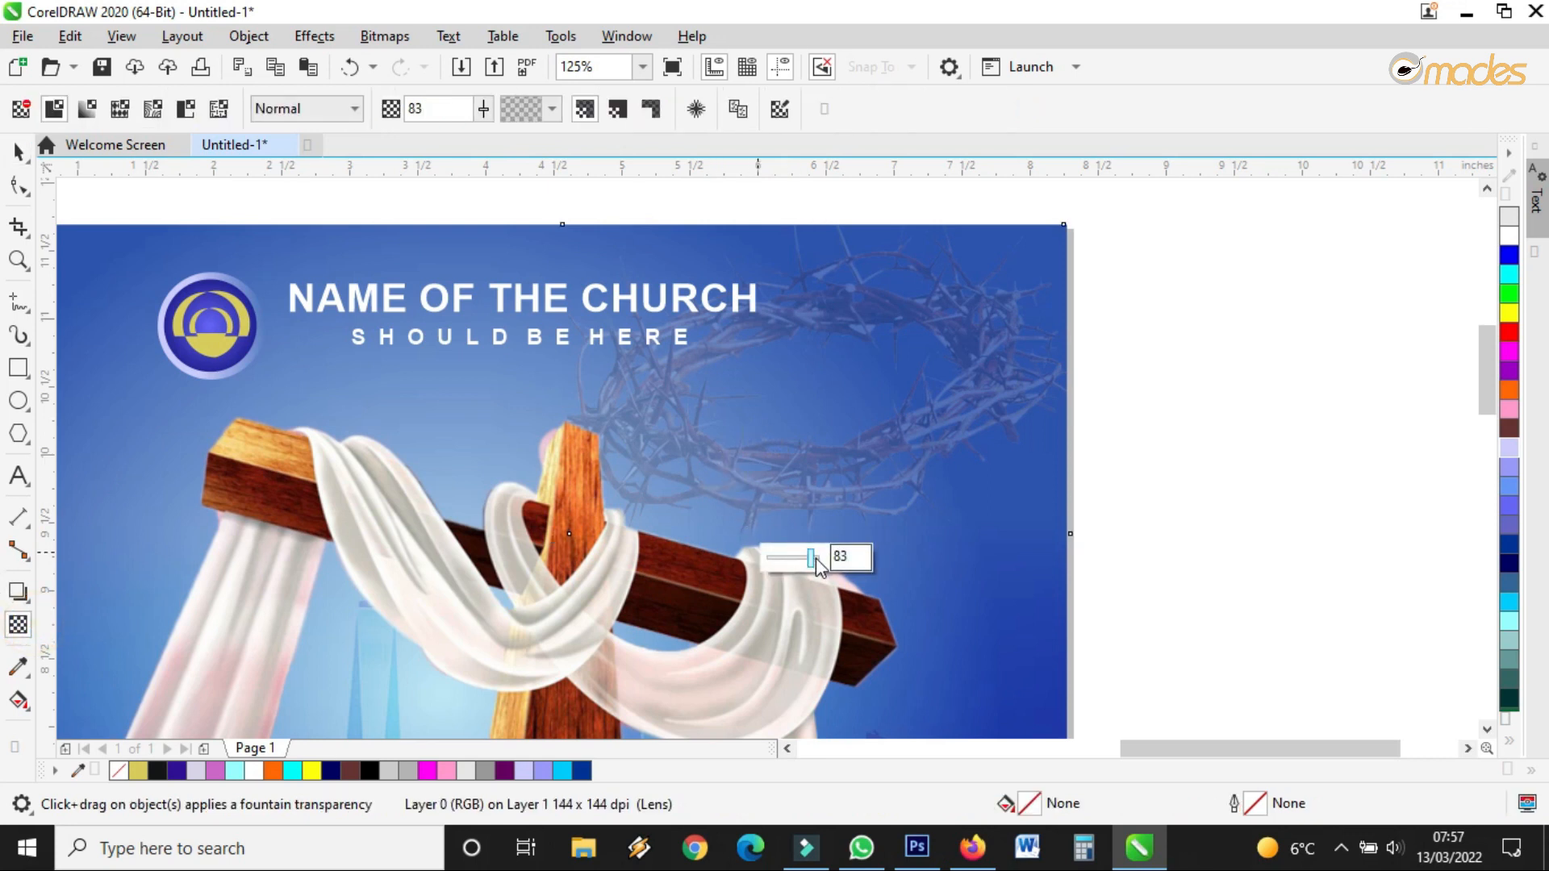
{"action": "left_click_drag", "start_coordinate": [816, 558], "coordinate": [814, 564]}
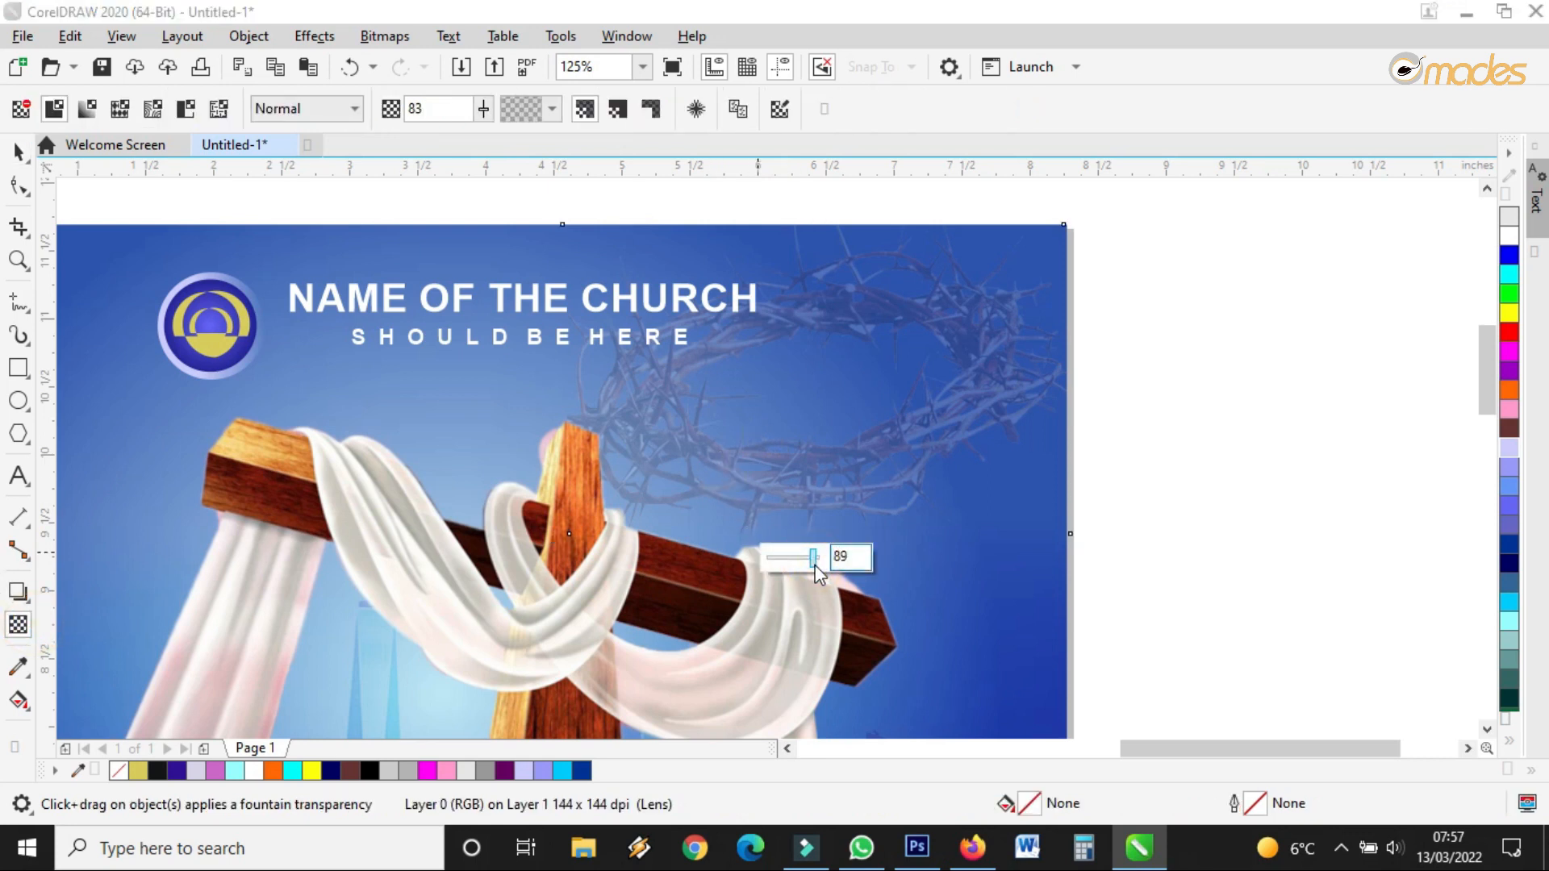
{"action": "left_click", "coordinate": [18, 151]}
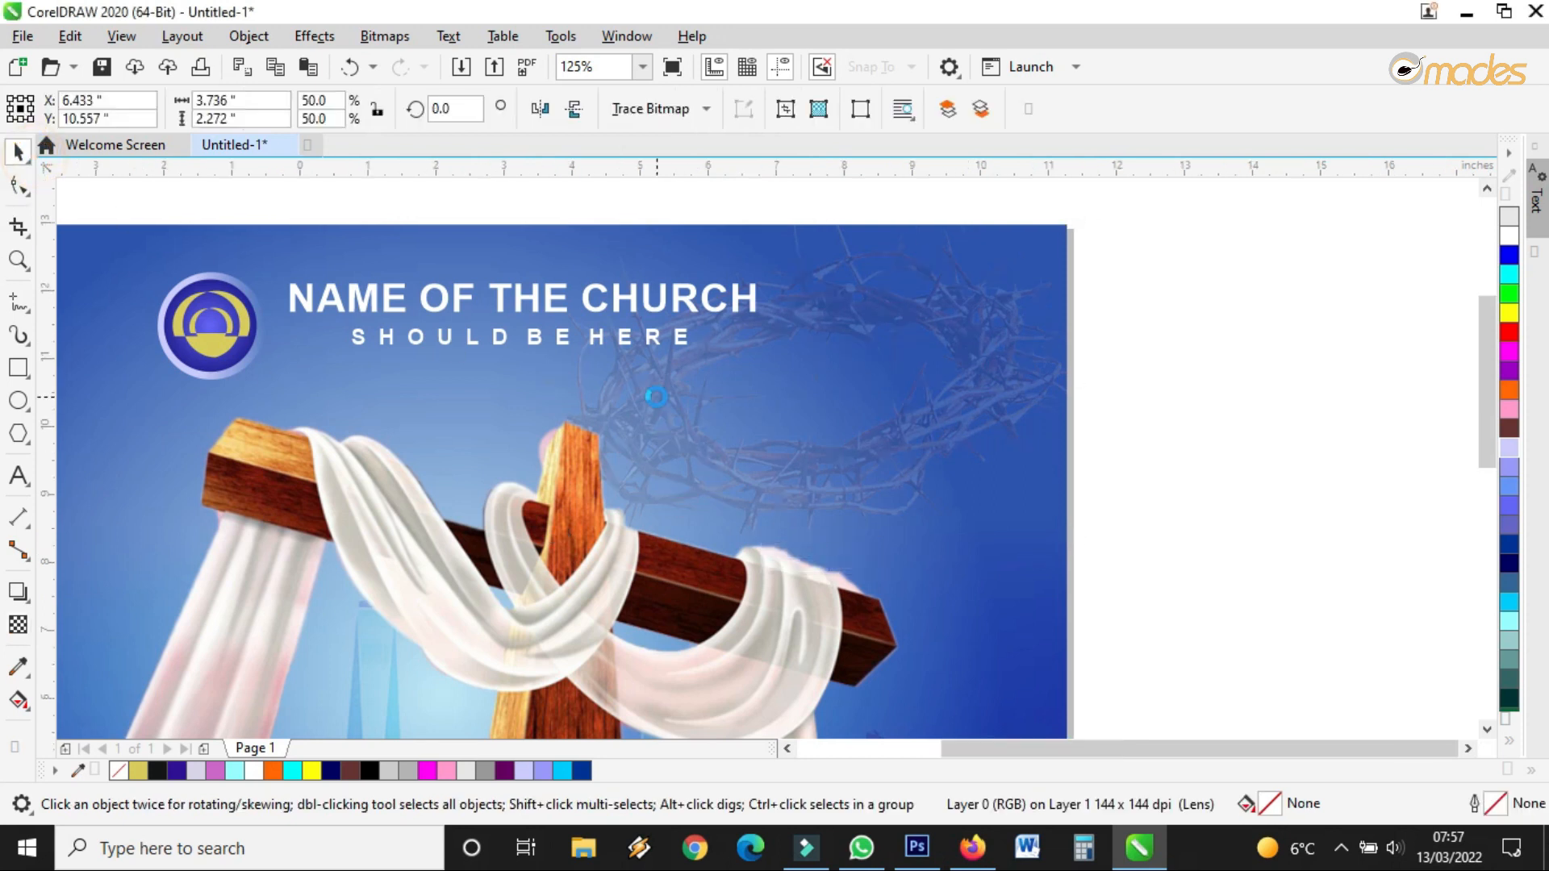
Move the crown past the page corner and crop its top edge down to the page edge
{"action": "scroll", "coordinate": [656, 396], "scroll_direction": "down", "scroll_amount": 3}
{"action": "scroll", "coordinate": [807, 316], "scroll_direction": "up", "scroll_amount": 2}
{"action": "left_click_drag", "start_coordinate": [731, 383], "coordinate": [776, 364]}
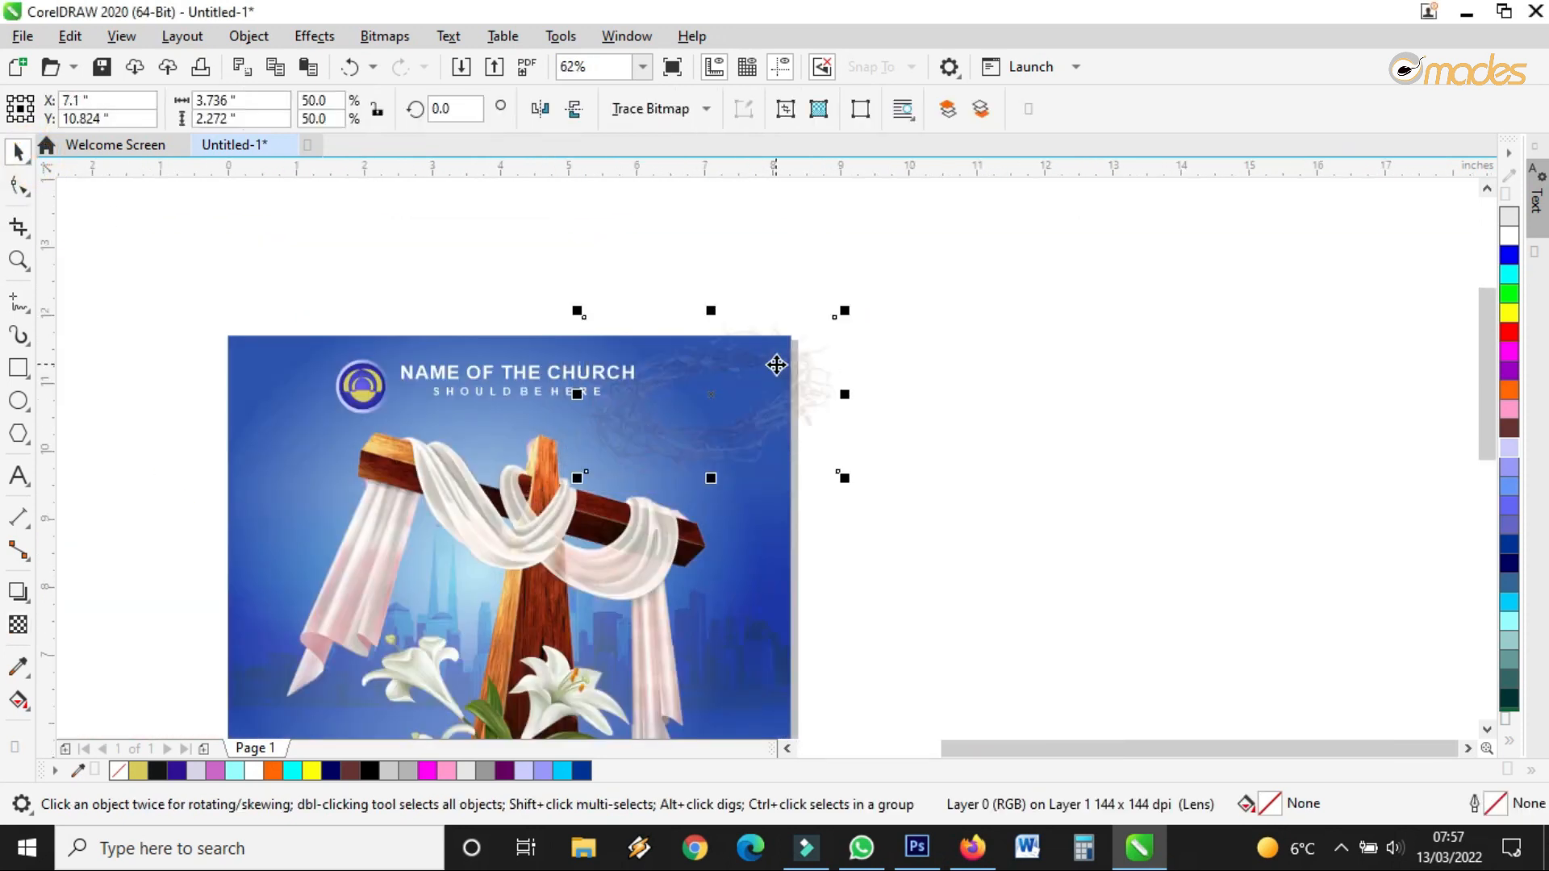
{"action": "scroll", "coordinate": [776, 365], "scroll_direction": "up", "scroll_amount": 2}
{"action": "key", "text": "F10"}
{"action": "left_click_drag", "start_coordinate": [690, 180], "coordinate": [807, 578]}
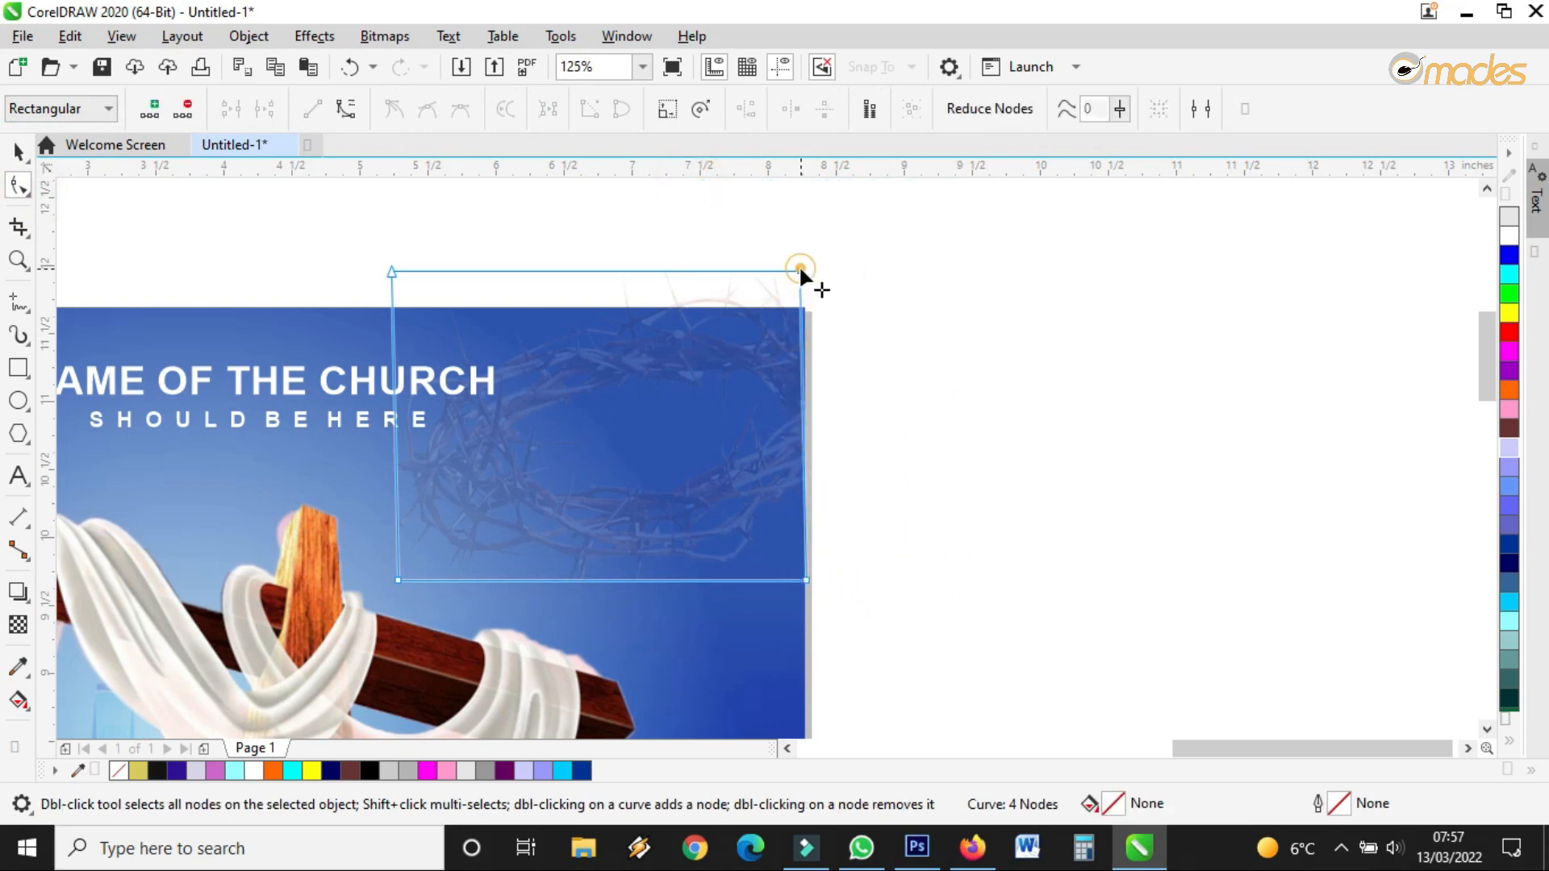
{"action": "left_click", "coordinate": [800, 269]}
{"action": "left_click_drag", "start_coordinate": [242, 226], "coordinate": [805, 307]}
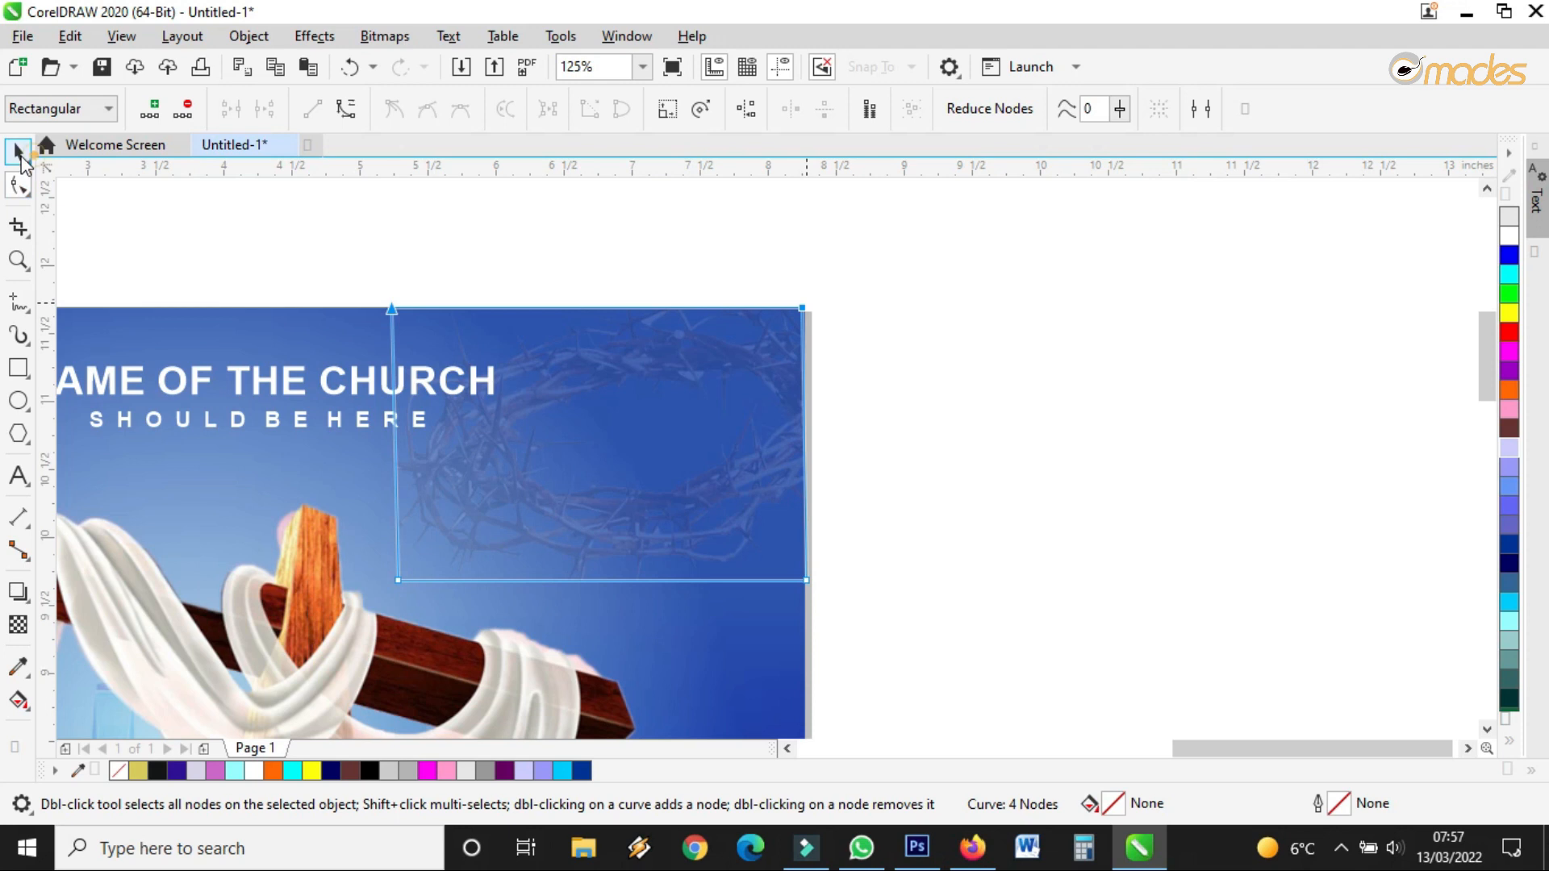
{"action": "left_click", "coordinate": [19, 155]}
Select the logo and both church-name lines
{"action": "scroll", "coordinate": [719, 228], "scroll_direction": "down", "scroll_amount": 2}
{"action": "scroll", "coordinate": [568, 313], "scroll_direction": "up", "scroll_amount": 2}
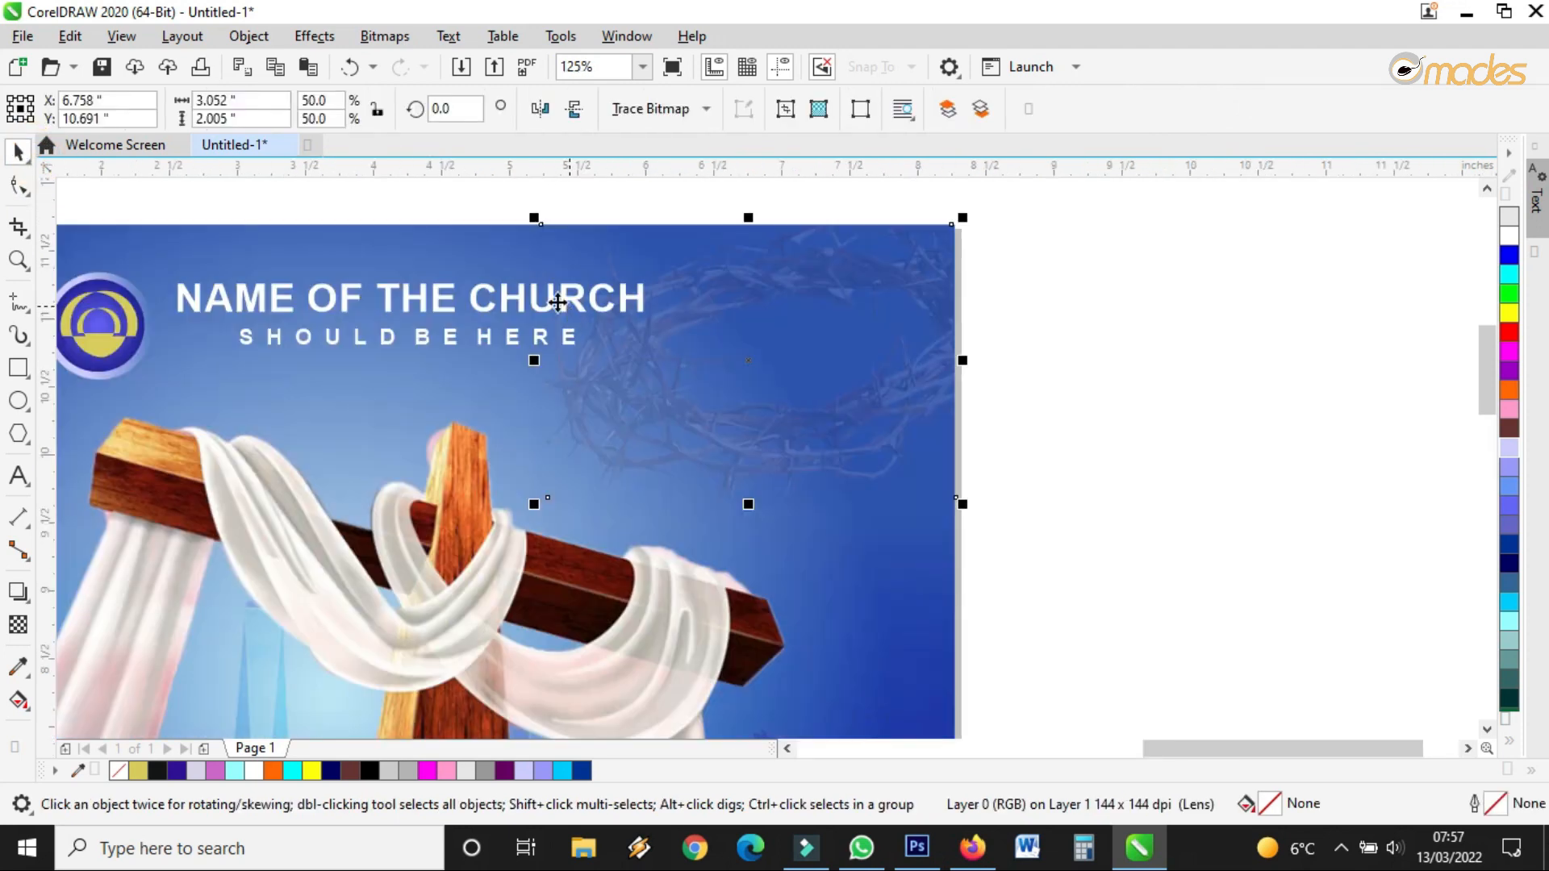
{"action": "scroll", "coordinate": [837, 426], "scroll_direction": "down", "scroll_amount": 2}
{"action": "left_click_drag", "start_coordinate": [346, 276], "coordinate": [797, 428]}
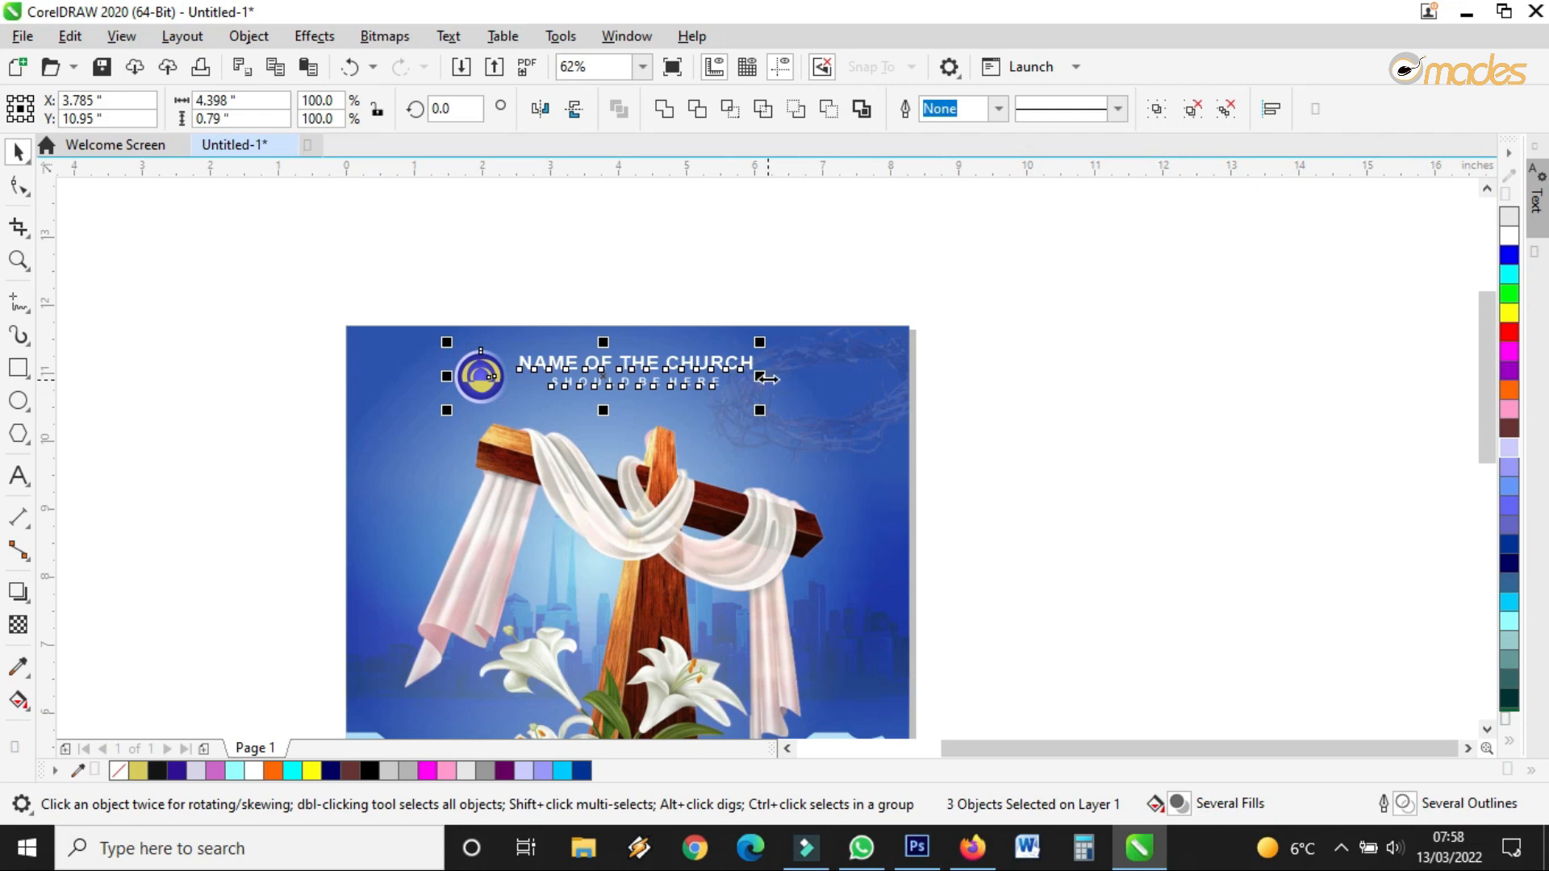
Shift the logo and church name slightly to the right
{"action": "scroll", "coordinate": [602, 350], "scroll_direction": "up", "scroll_amount": 2}
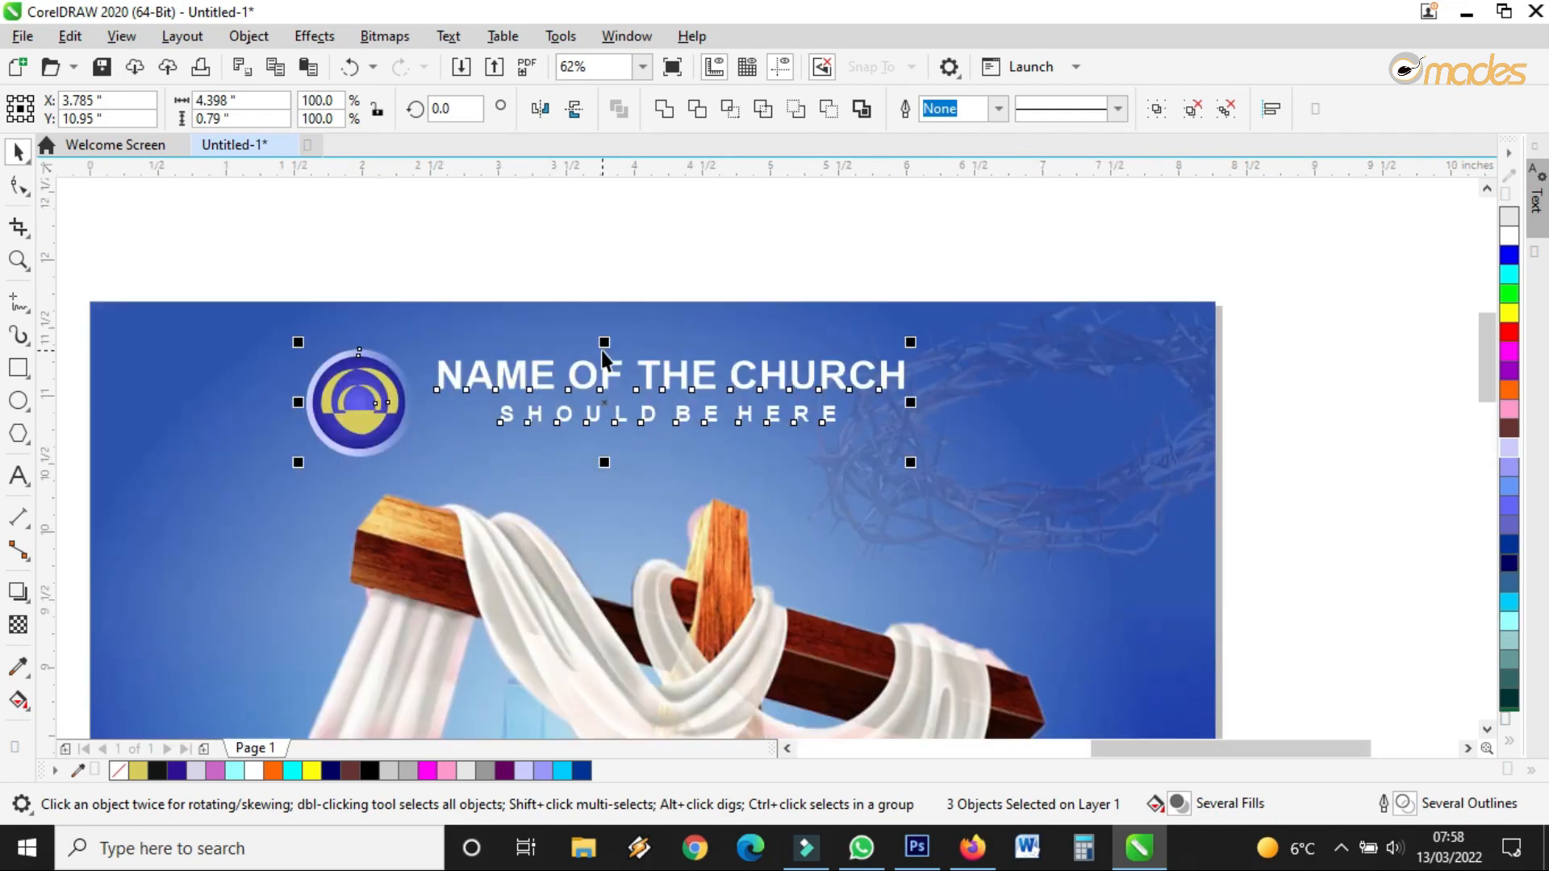
{"action": "left_click_drag", "start_coordinate": [611, 402], "coordinate": [622, 401]}
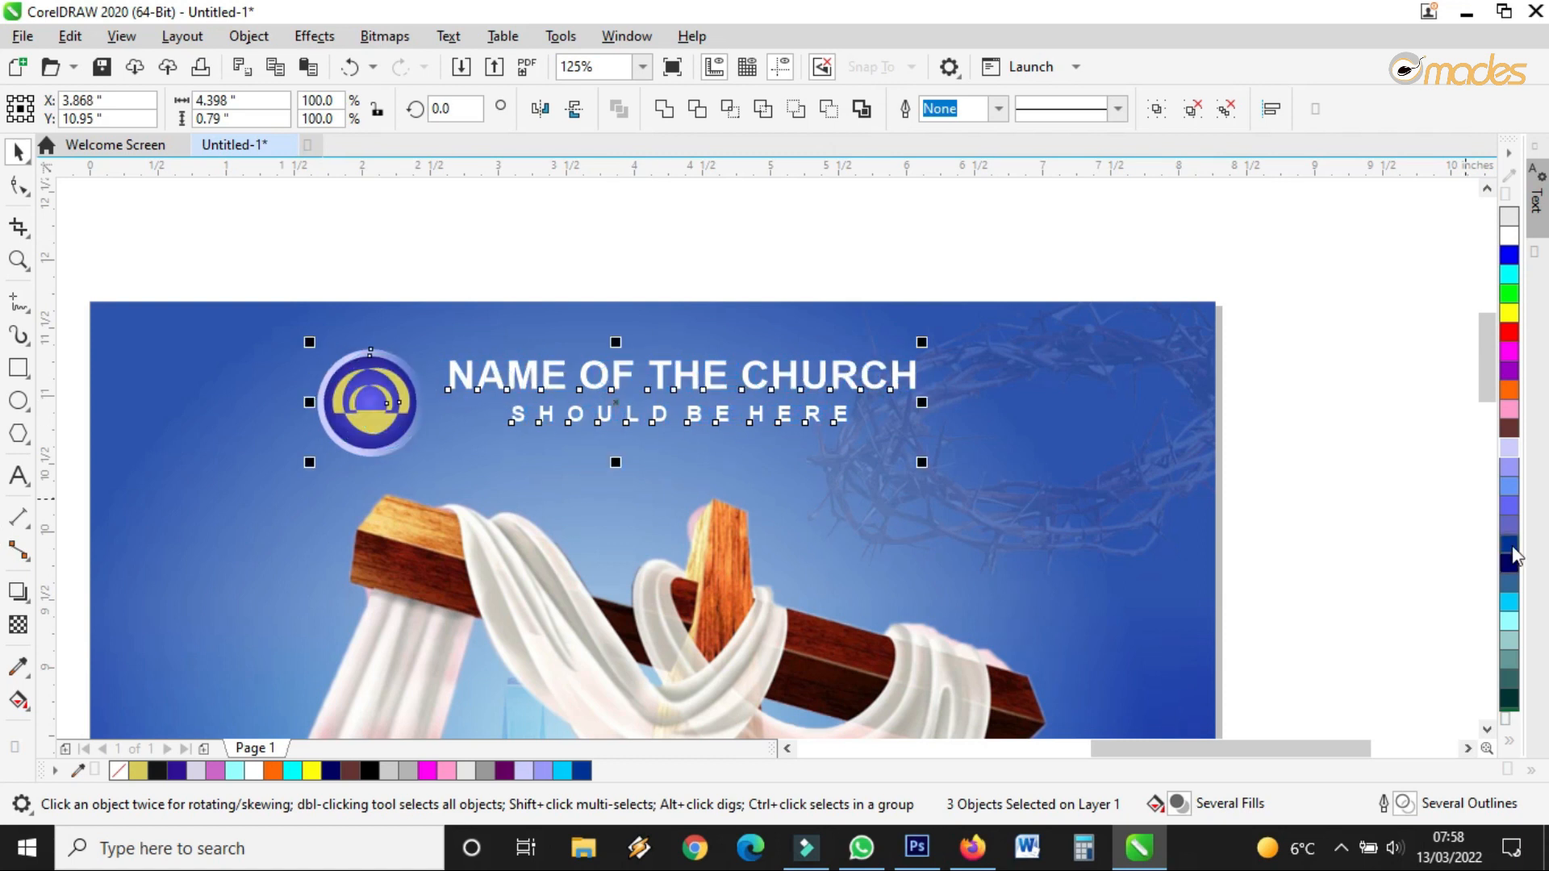
{"action": "scroll", "coordinate": [1114, 556], "scroll_direction": "down", "scroll_amount": 2}
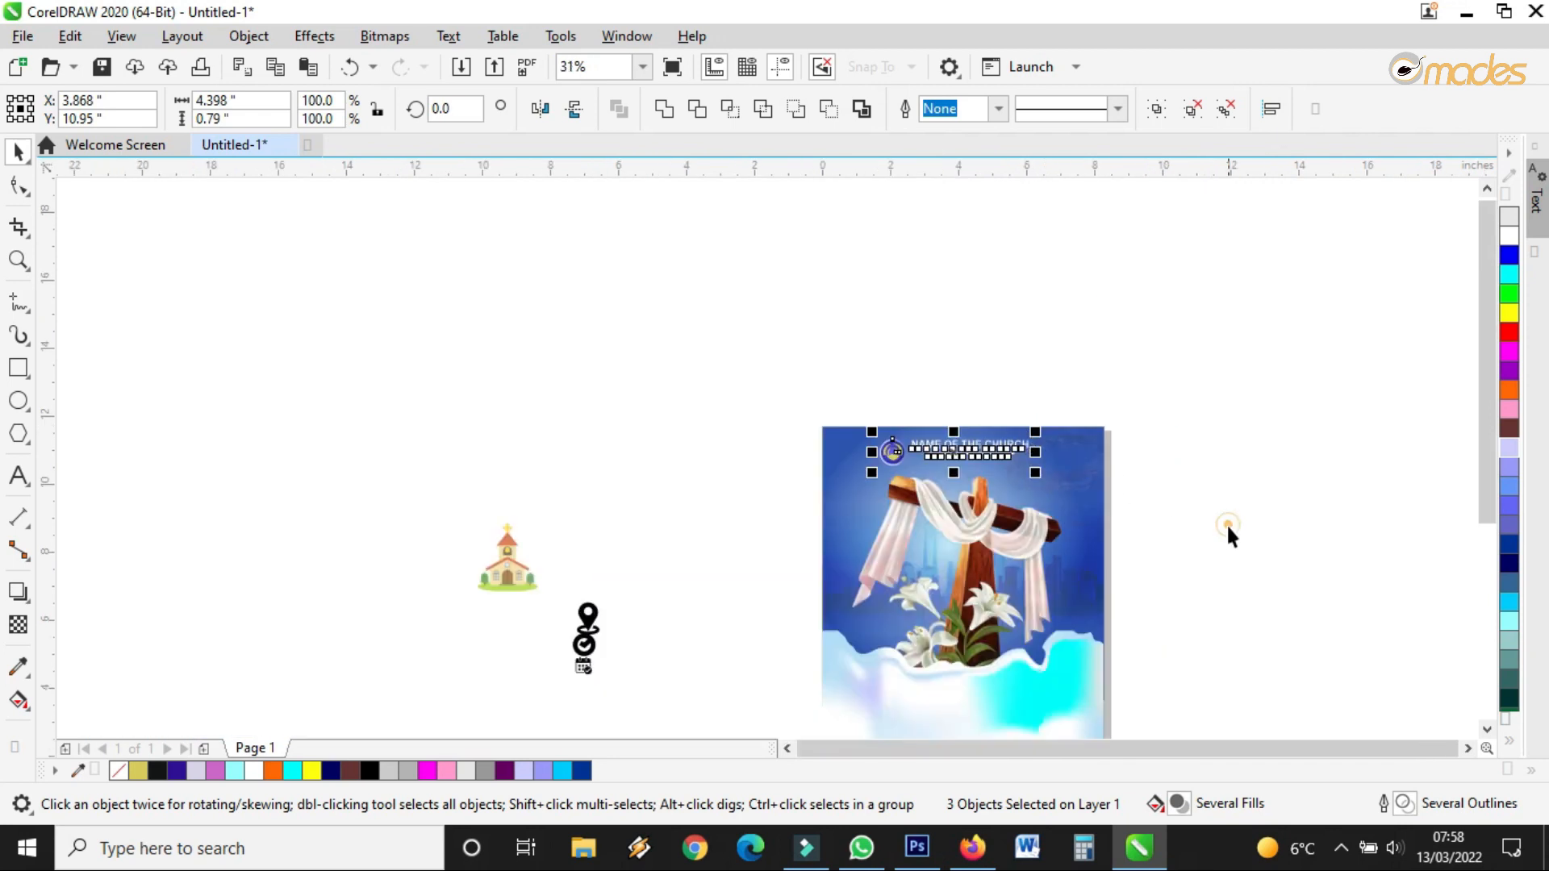
{"action": "left_click", "coordinate": [1226, 523]}
Move NAME OF THE CHURCH into the lower white area and colour it dark brown
{"action": "scroll", "coordinate": [960, 626], "scroll_direction": "up", "scroll_amount": 1}
{"action": "scroll", "coordinate": [607, 446], "scroll_direction": "down", "scroll_amount": 1}
{"action": "scroll", "coordinate": [843, 523], "scroll_direction": "up", "scroll_amount": 1}
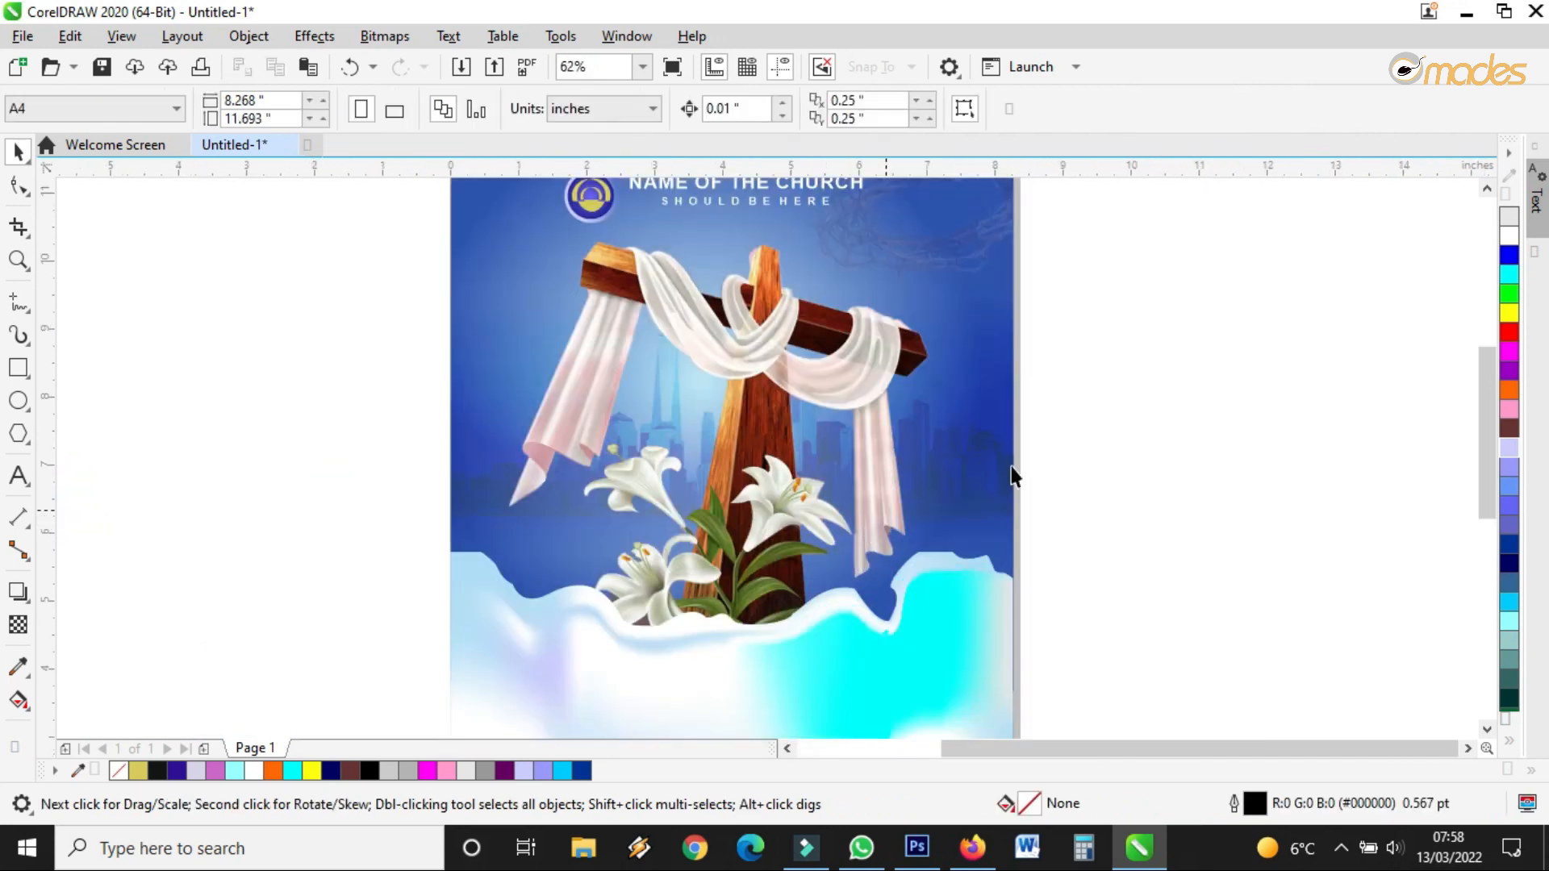
{"action": "scroll", "coordinate": [901, 357], "scroll_direction": "down", "scroll_amount": 1}
{"action": "left_click_drag", "start_coordinate": [806, 270], "coordinate": [782, 528]}
{"action": "scroll", "coordinate": [847, 519], "scroll_direction": "up", "scroll_amount": 2}
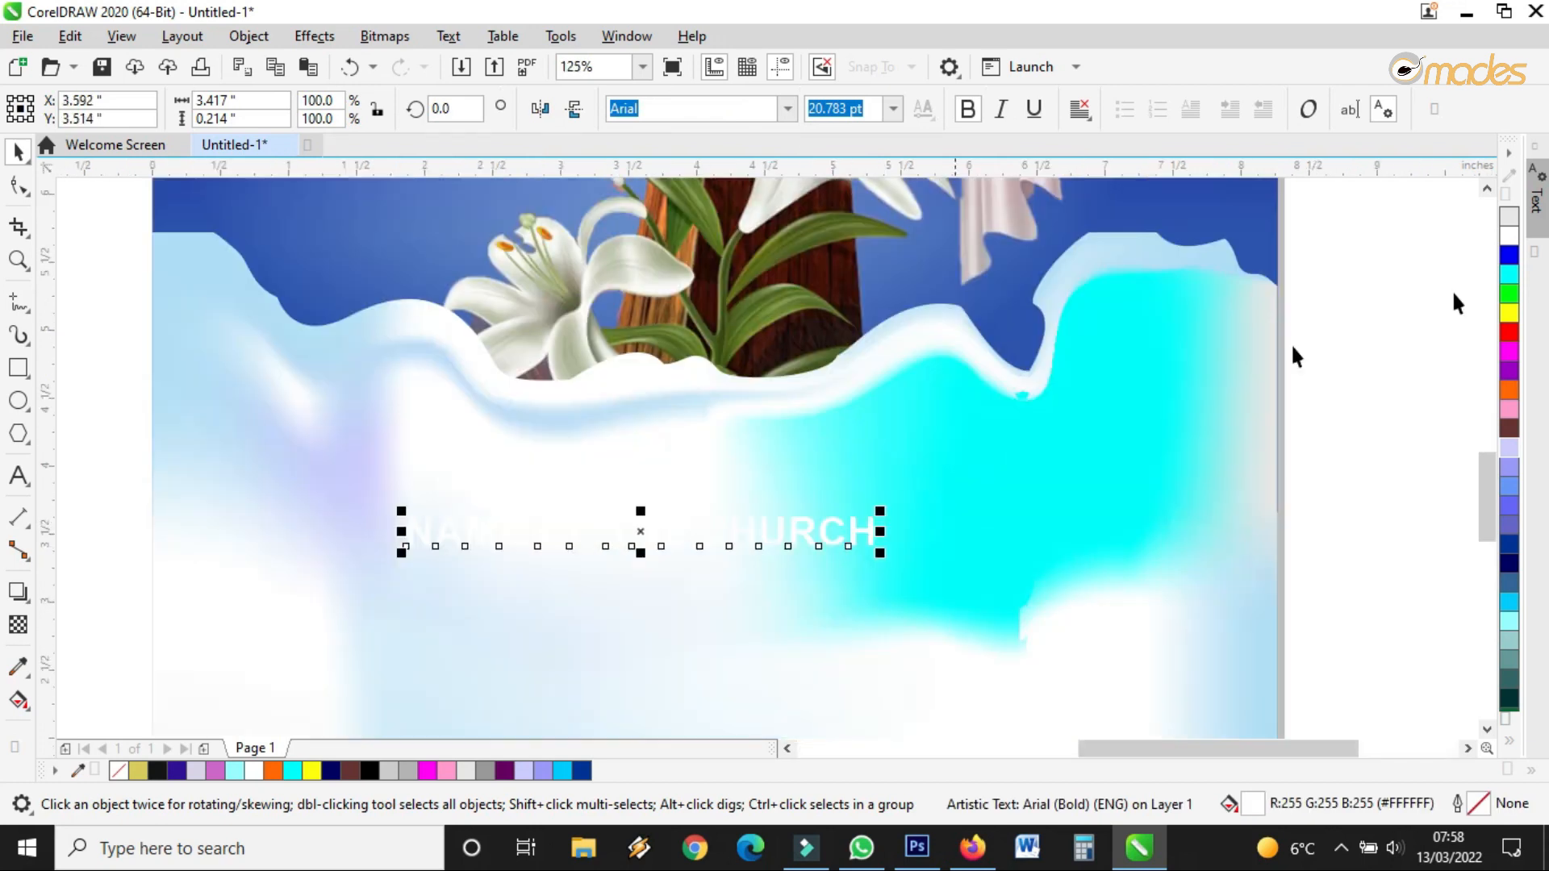
{"action": "left_click", "coordinate": [1508, 428]}
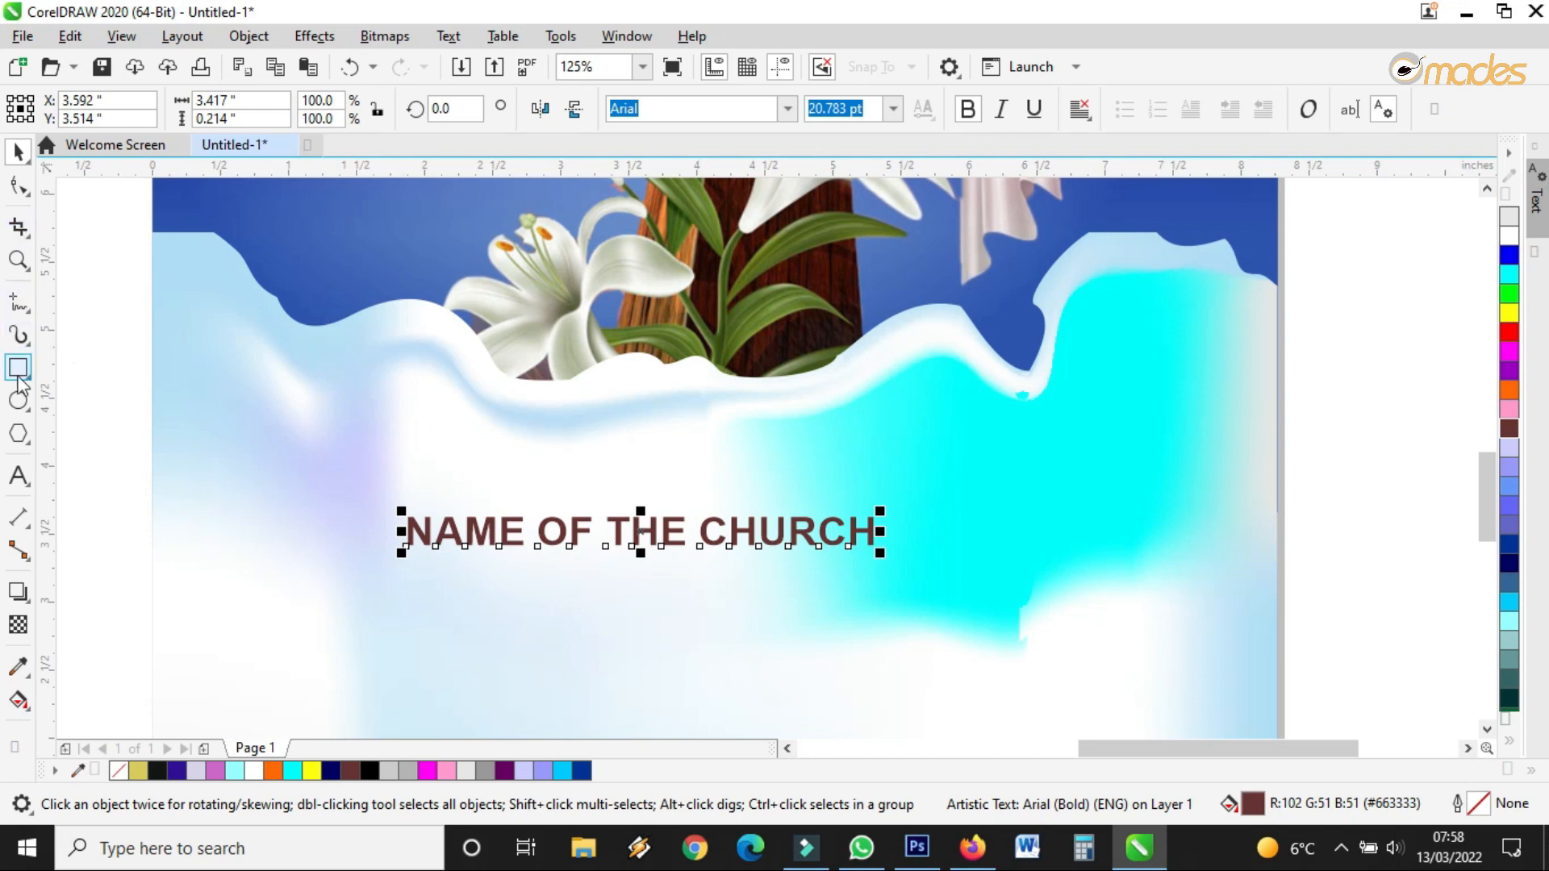
{"action": "left_click", "coordinate": [18, 476]}
Replace the heading's text with 'Easter Convention'
{"action": "triple_click", "coordinate": [537, 531]}
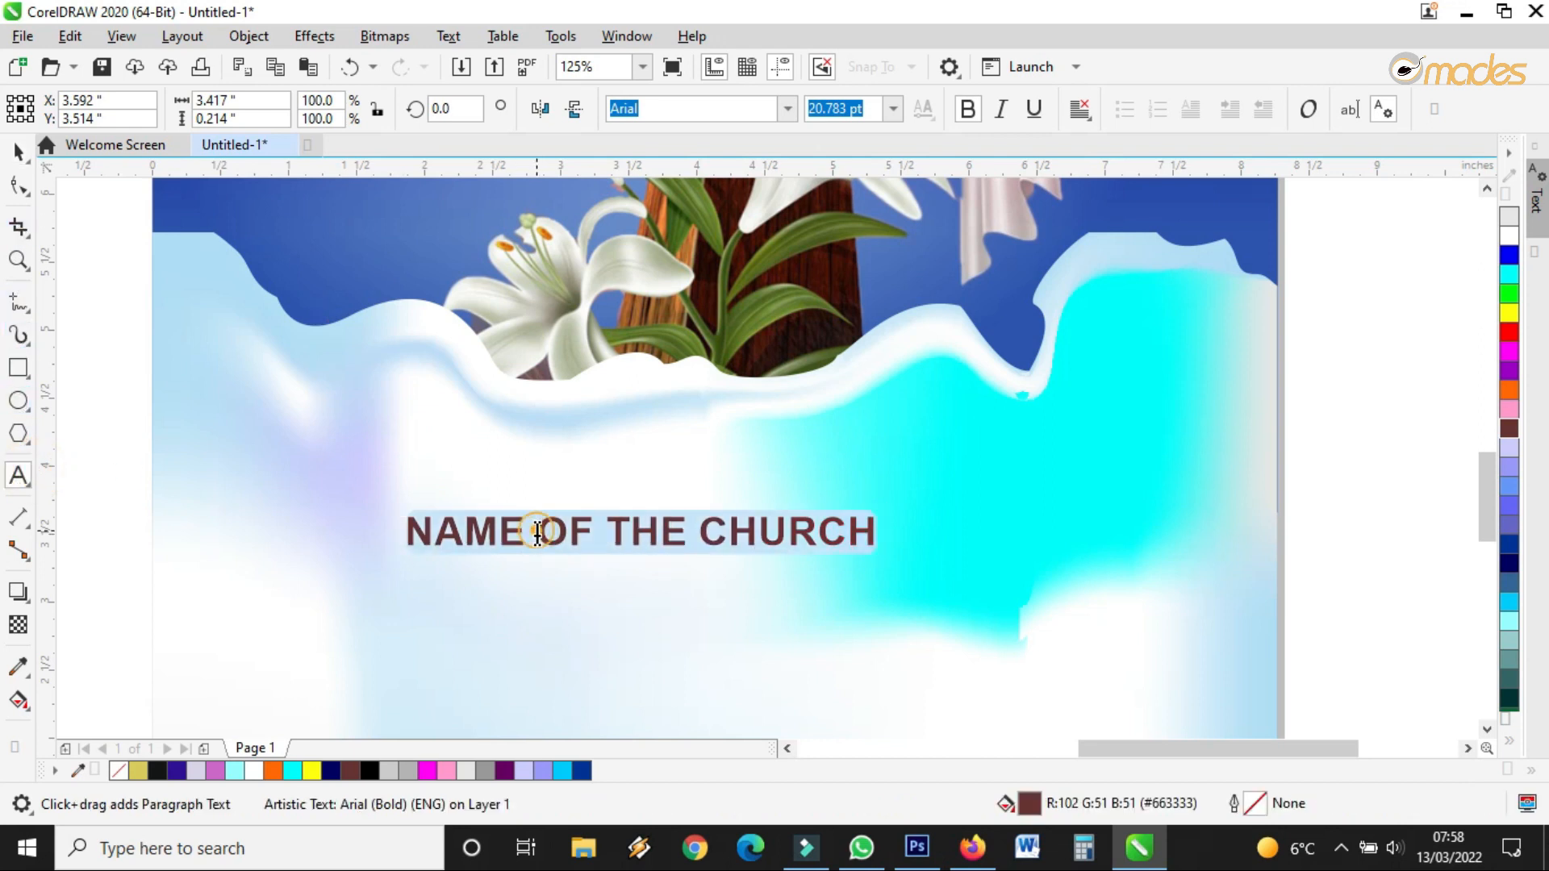
{"action": "type", "text": "East"}
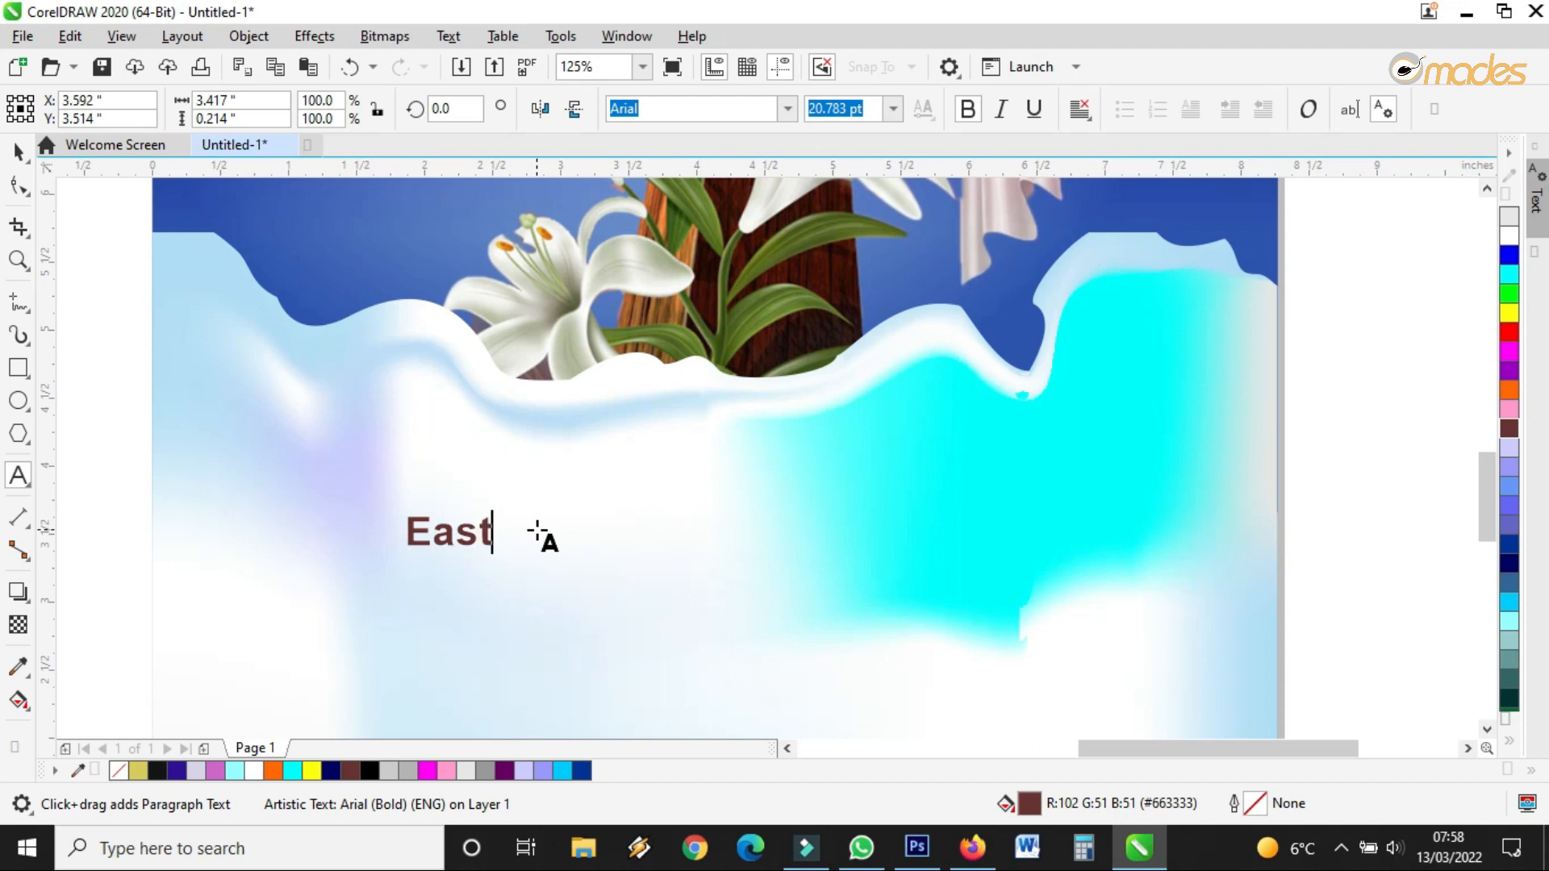
{"action": "type", "text": "er"}
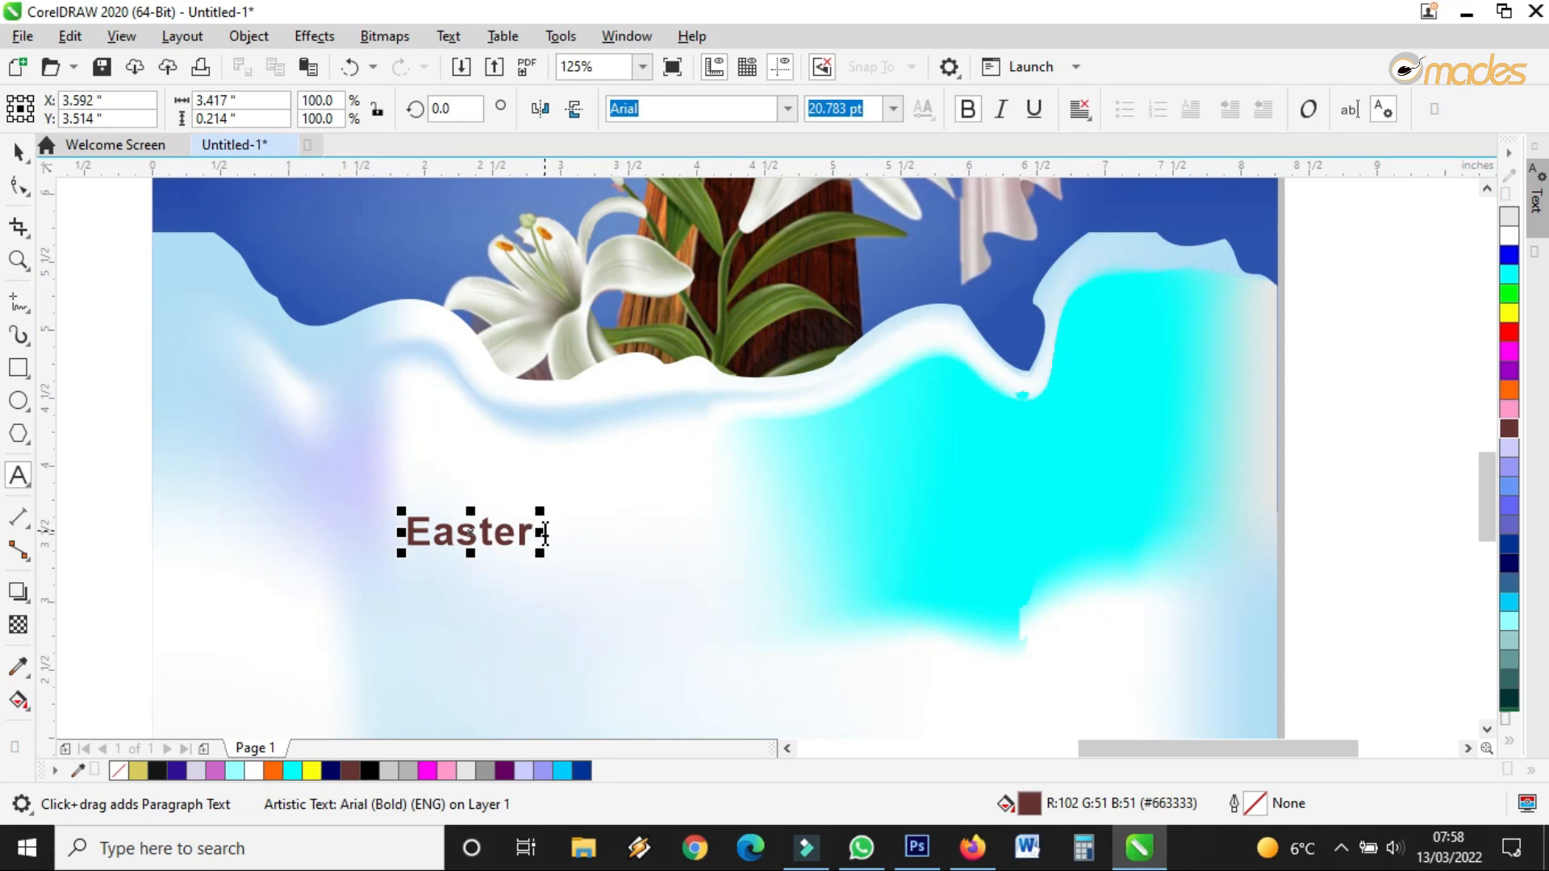
{"action": "type", "text": "C"}
{"action": "key", "text": "BackSpace"}
{"action": "type", "text": "Convention"}
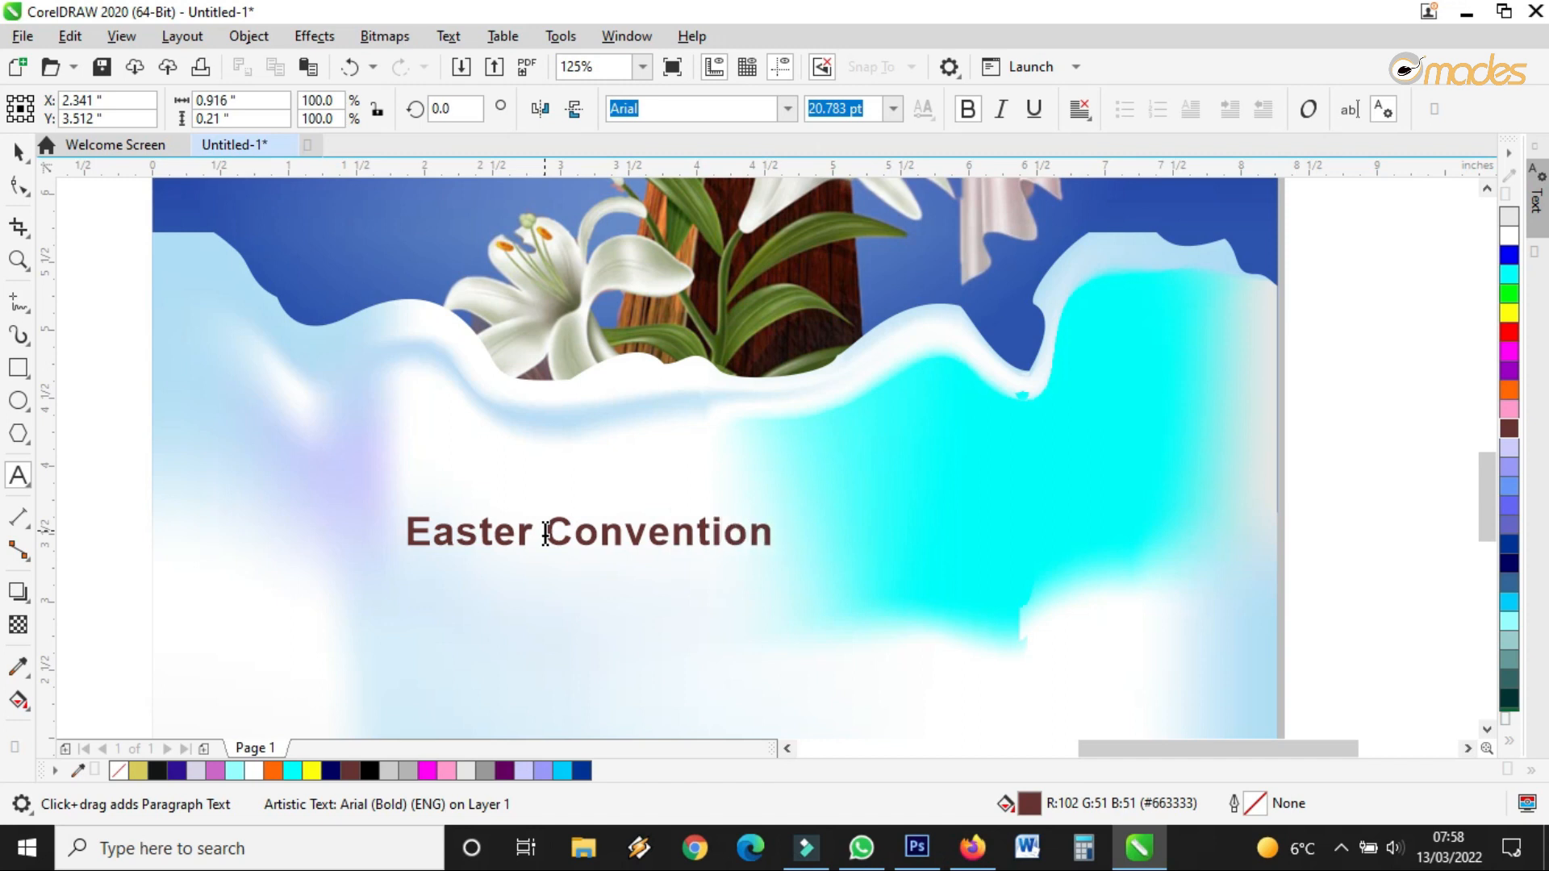
Reposition the Easter Convention heading within the white area
{"action": "left_click", "coordinate": [17, 151]}
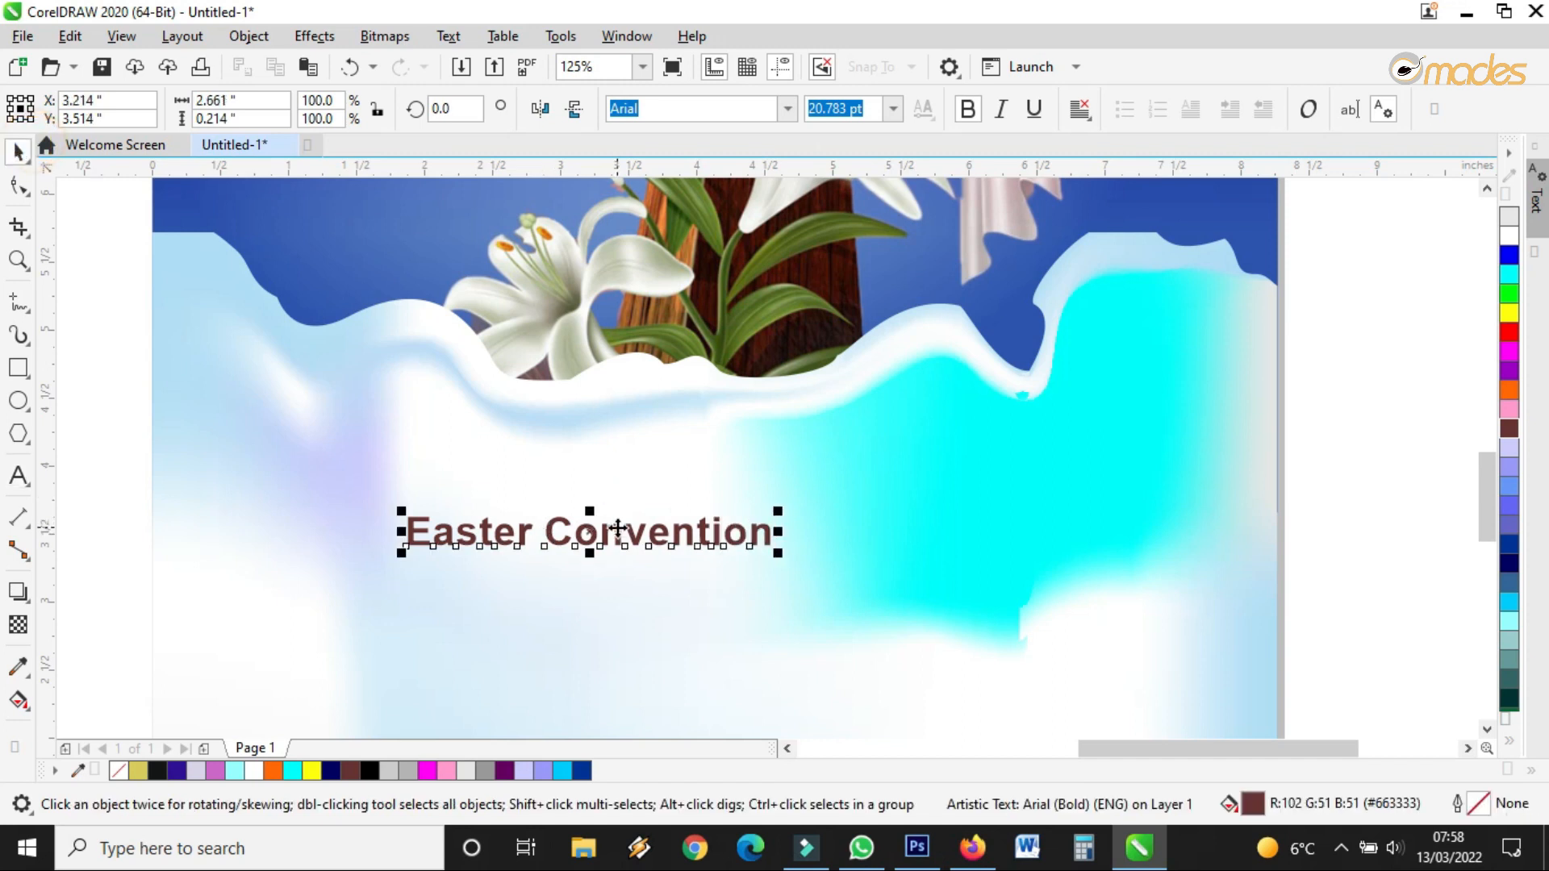
{"action": "left_click_drag", "start_coordinate": [621, 533], "coordinate": [694, 456]}
{"action": "scroll", "coordinate": [671, 454], "scroll_direction": "up", "scroll_amount": 2}
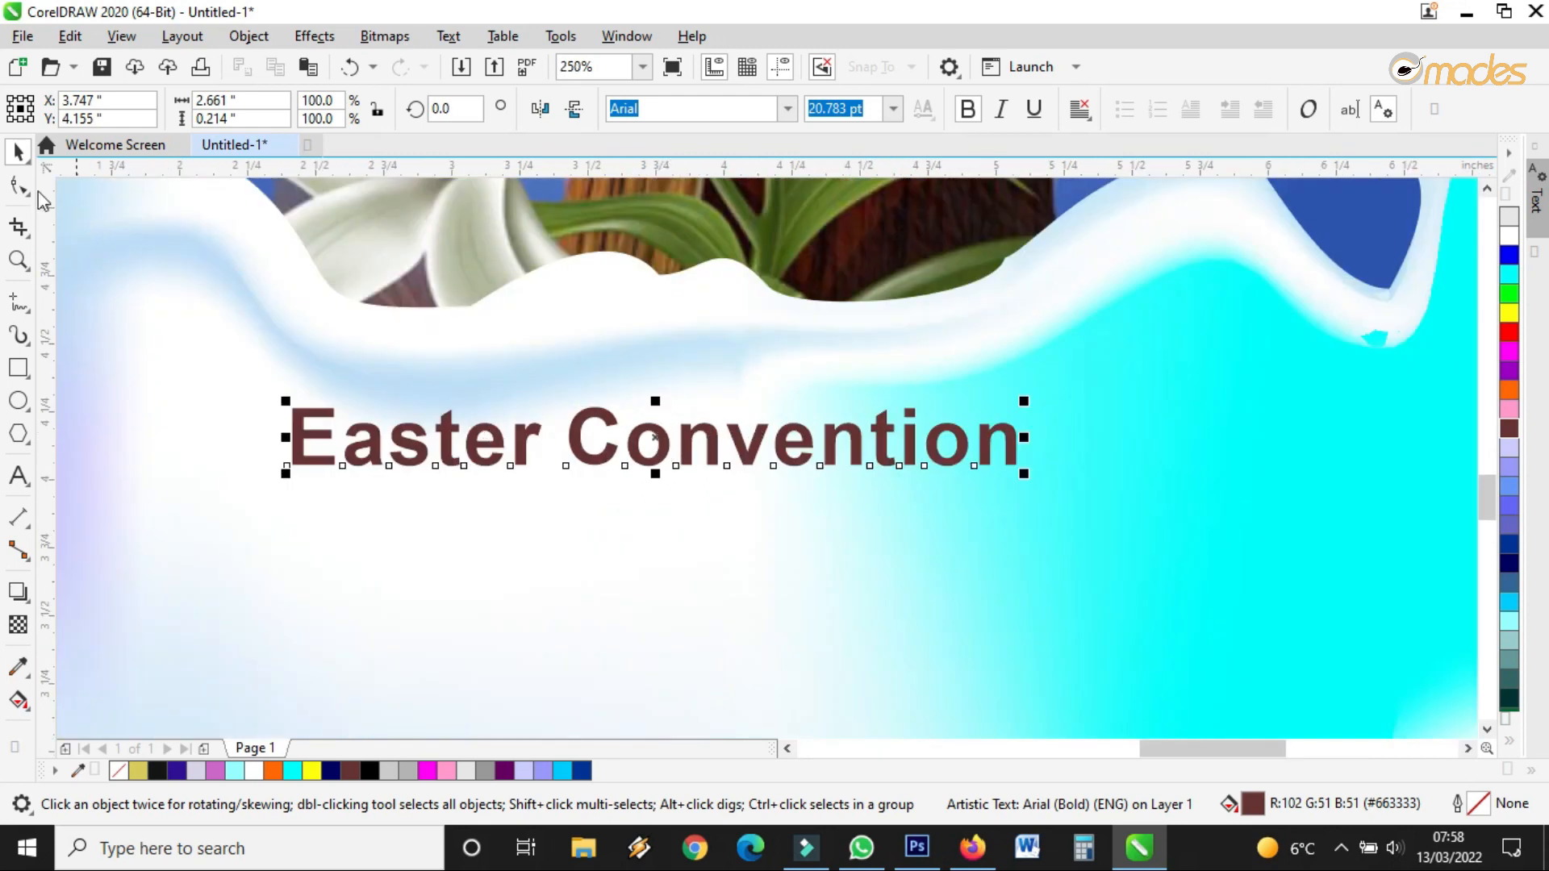
{"action": "left_click", "coordinate": [18, 186]}
{"action": "left_click", "coordinate": [15, 148]}
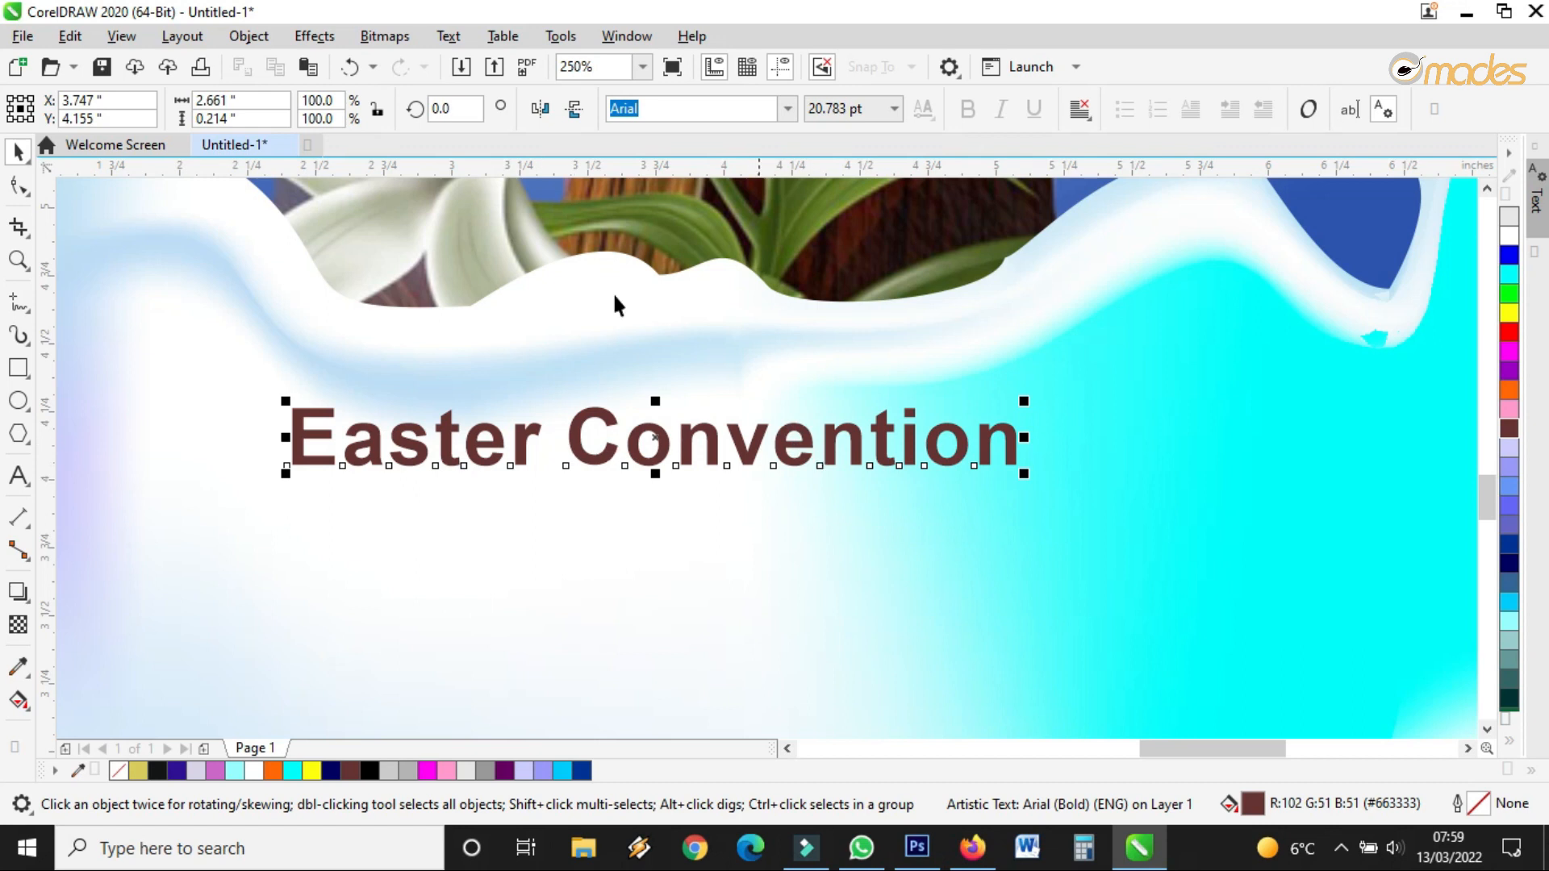
{"action": "left_click", "coordinate": [248, 35]}
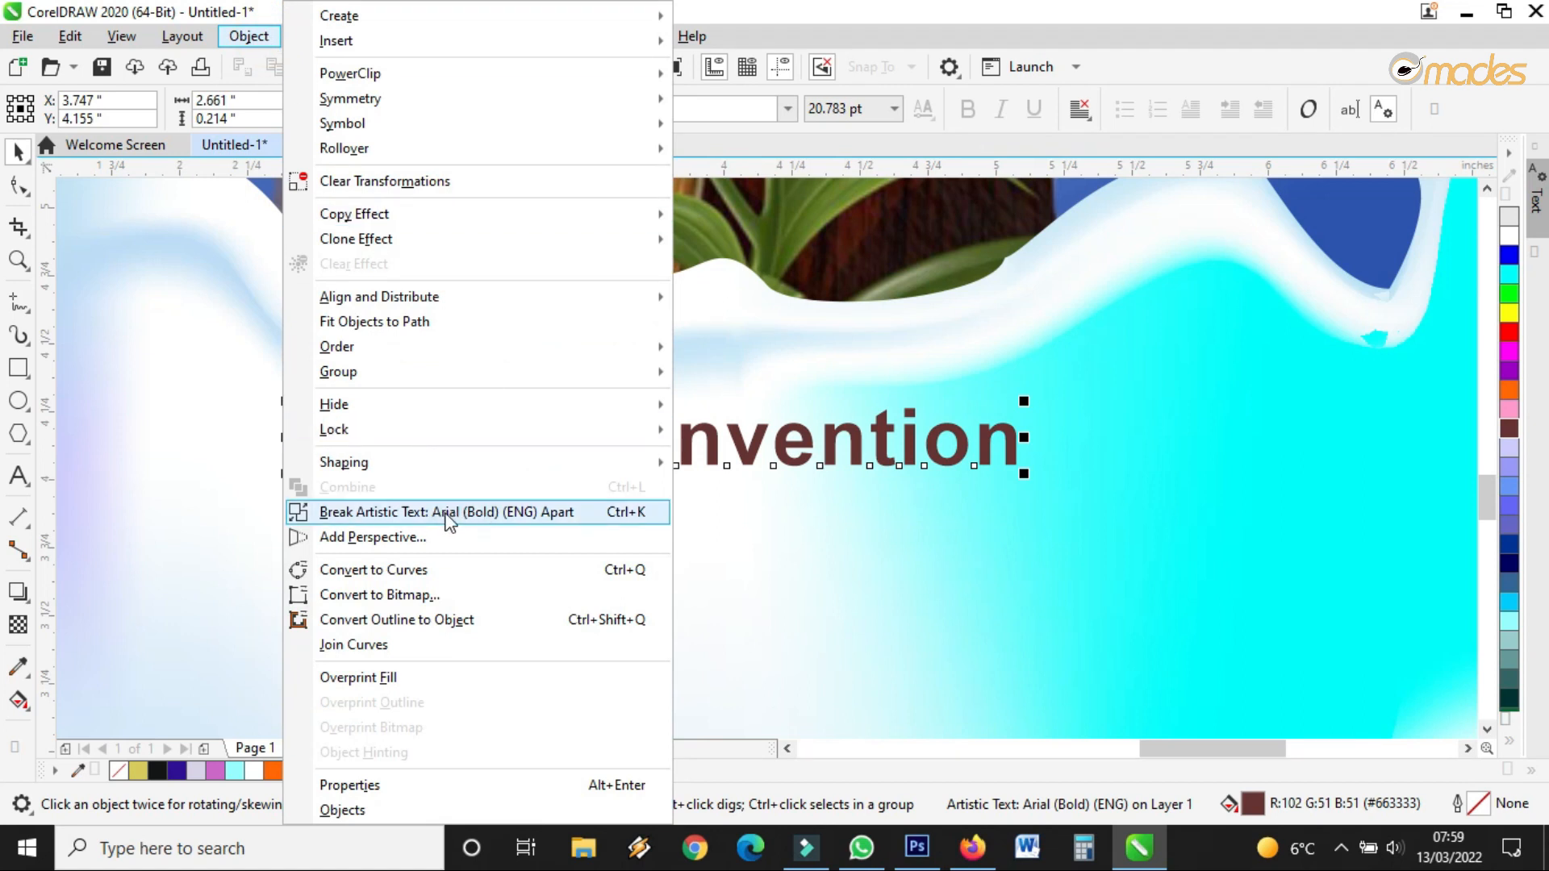
Break the title apart and move 'Convention' below 'Easter'
{"action": "left_click", "coordinate": [564, 516]}
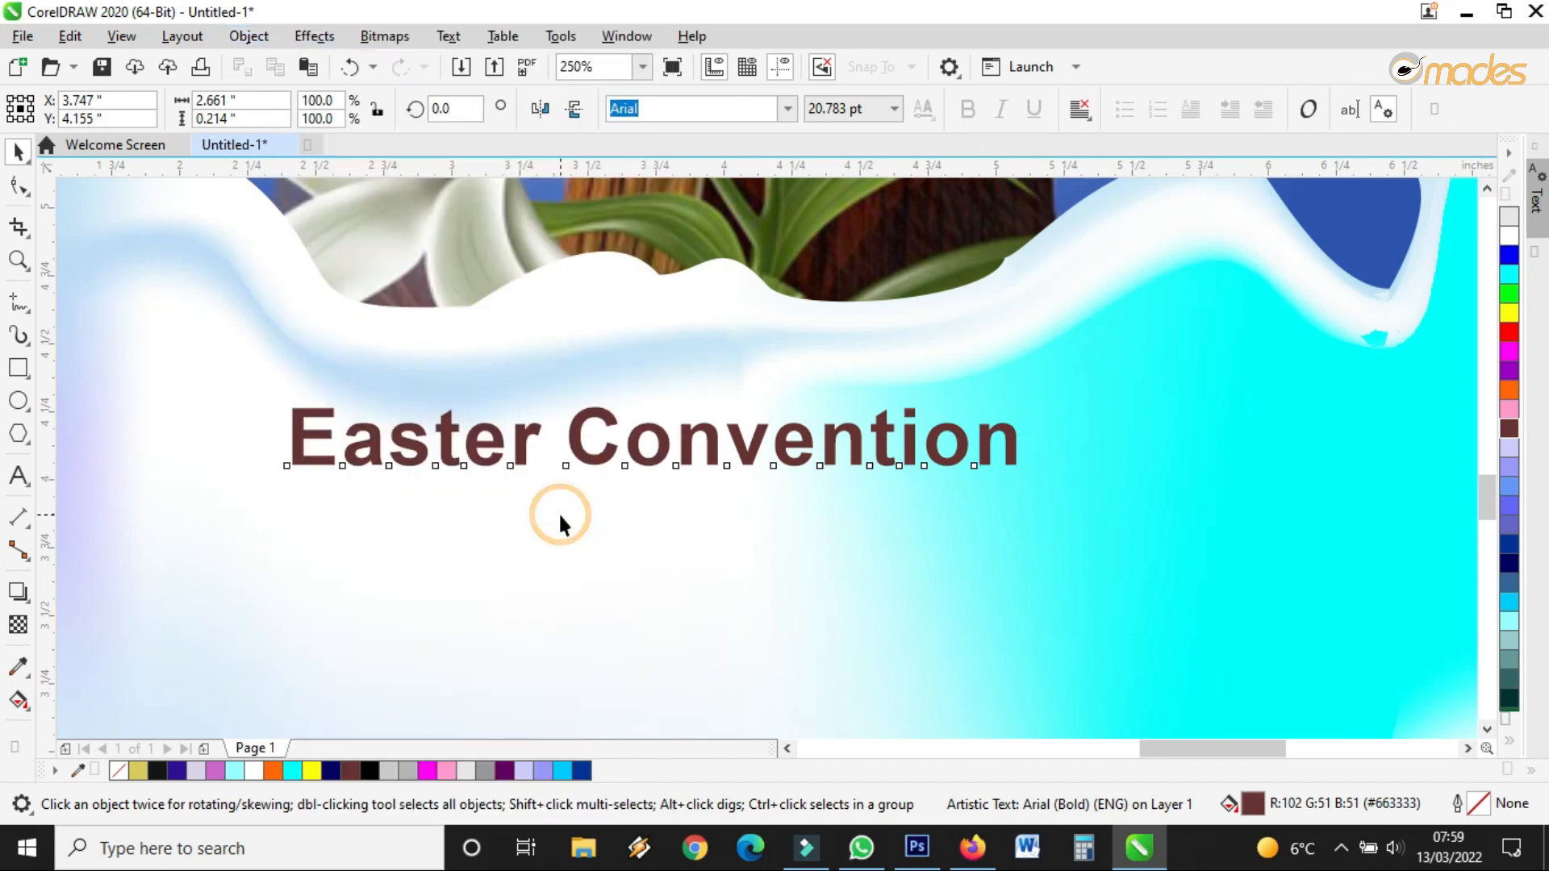
{"action": "left_click_drag", "start_coordinate": [581, 443], "coordinate": [380, 637]}
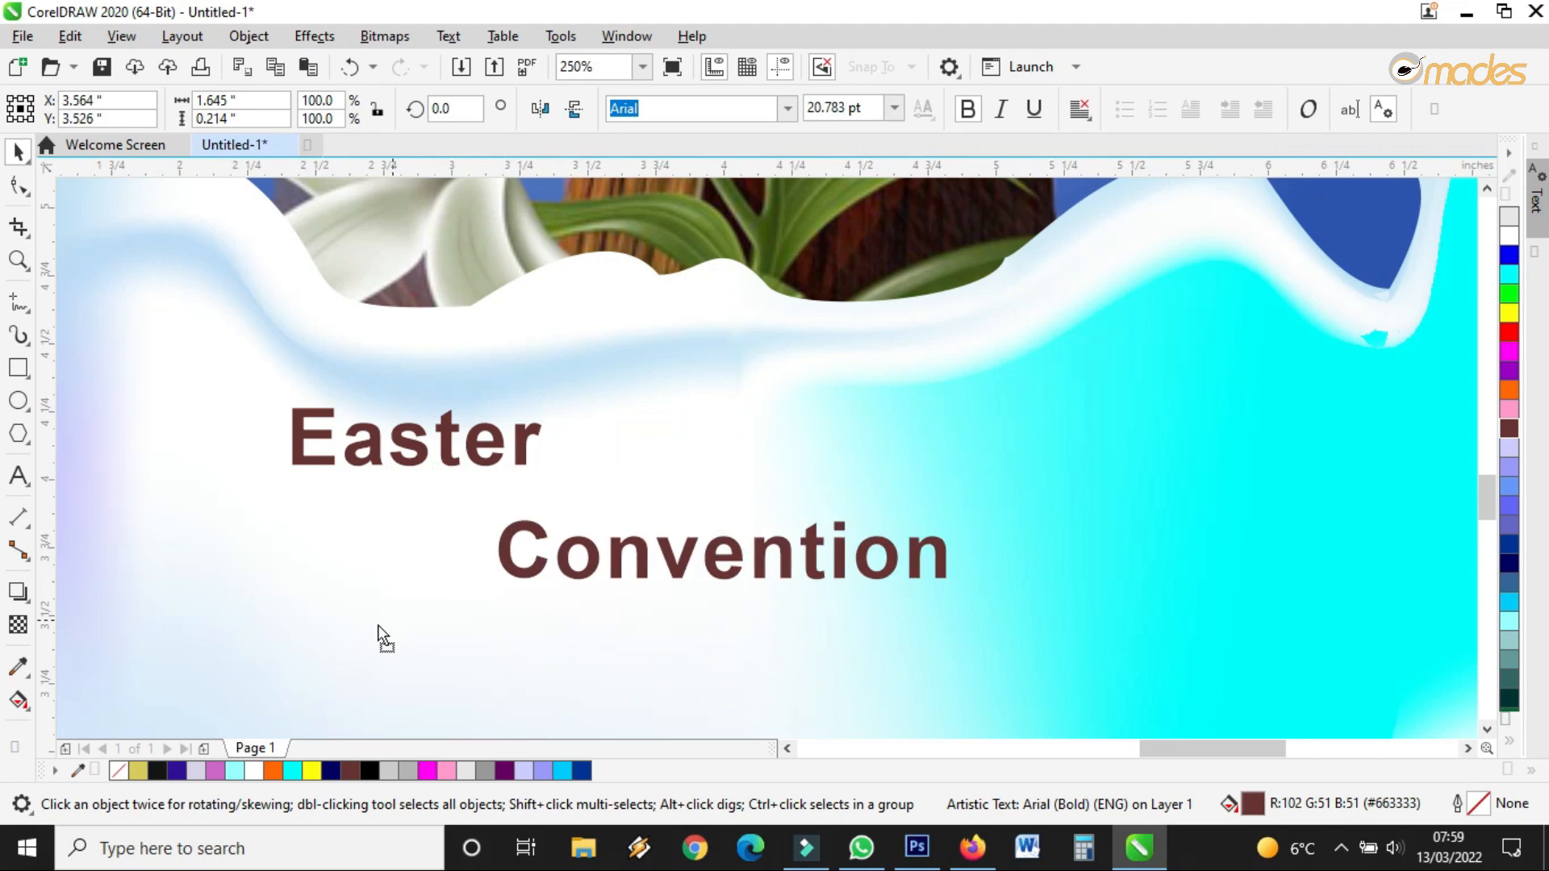
{"action": "left_click", "coordinate": [449, 443]}
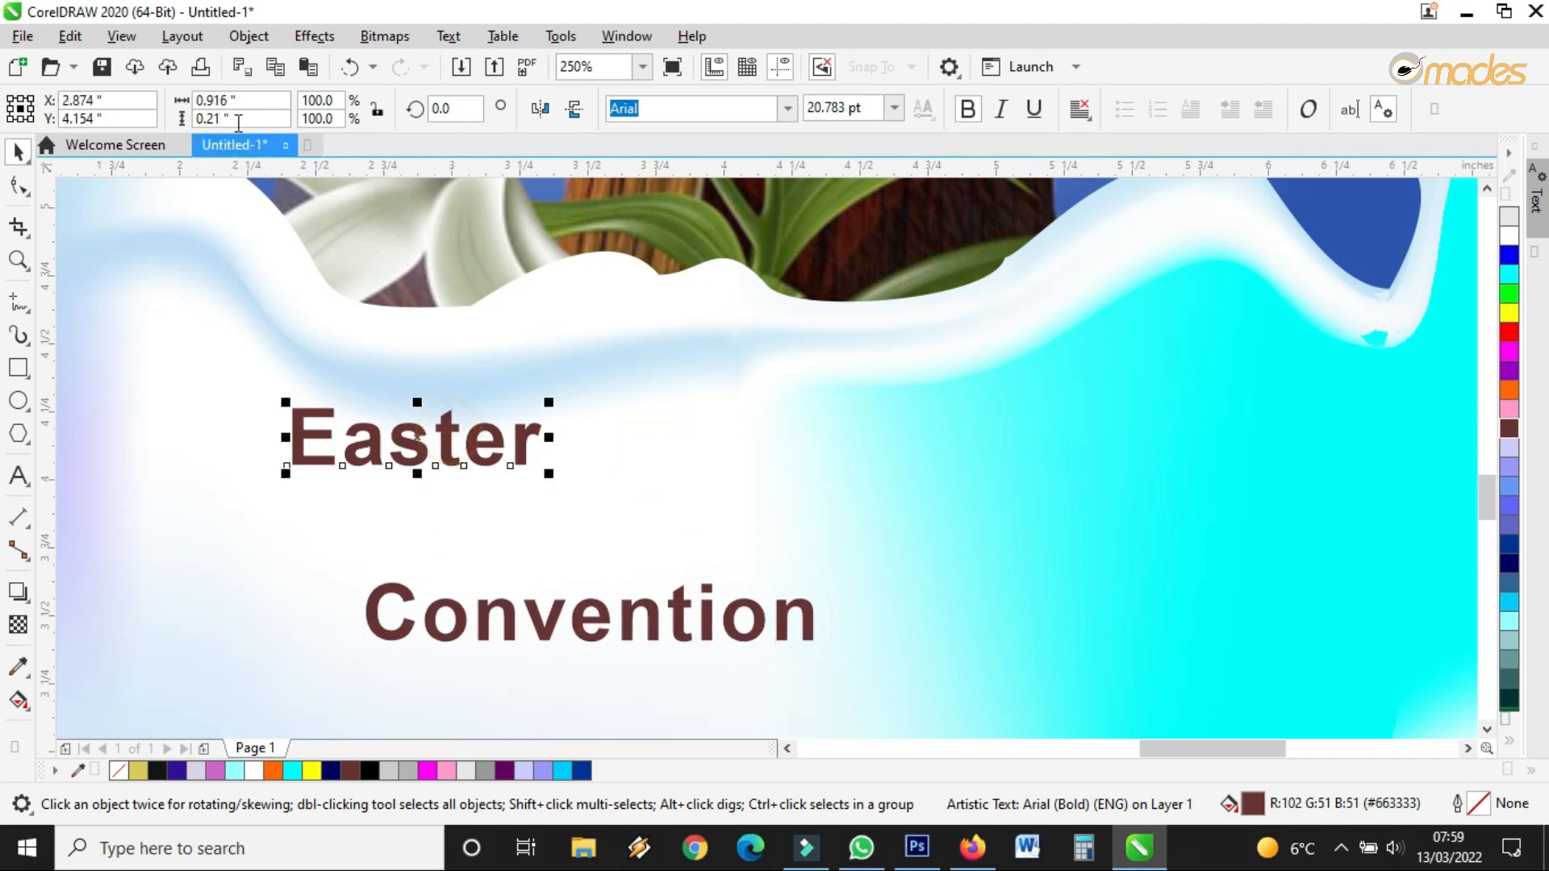
Try splitting Easter into individual letters, then undo back to the whole word
{"action": "left_click", "coordinate": [248, 35]}
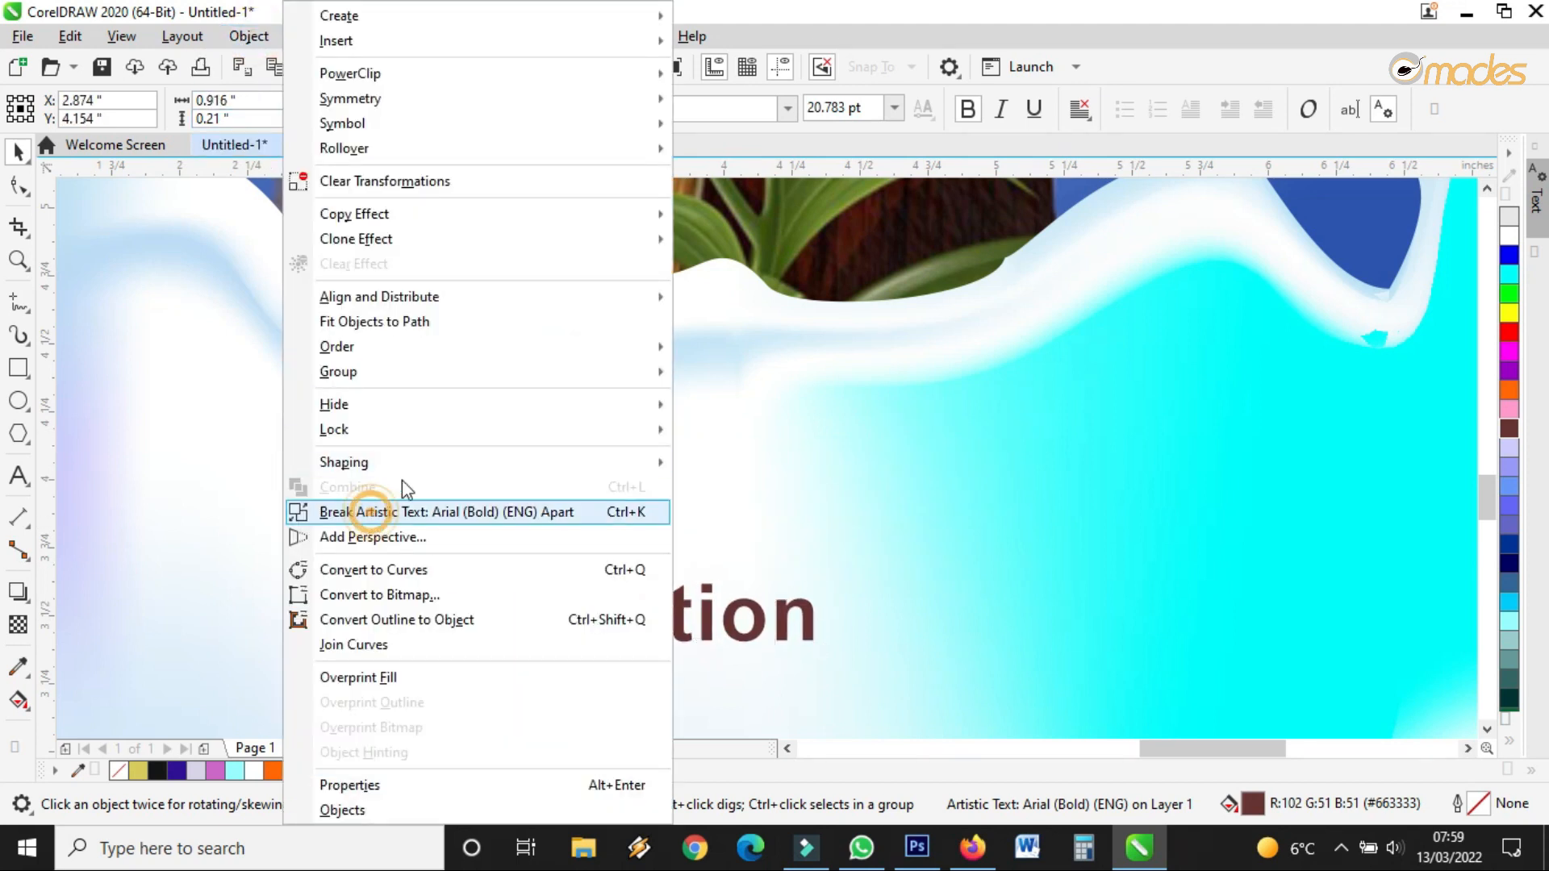
{"action": "left_click", "coordinate": [371, 511]}
{"action": "left_click_drag", "start_coordinate": [324, 433], "coordinate": [388, 448]}
{"action": "left_click", "coordinate": [345, 455]}
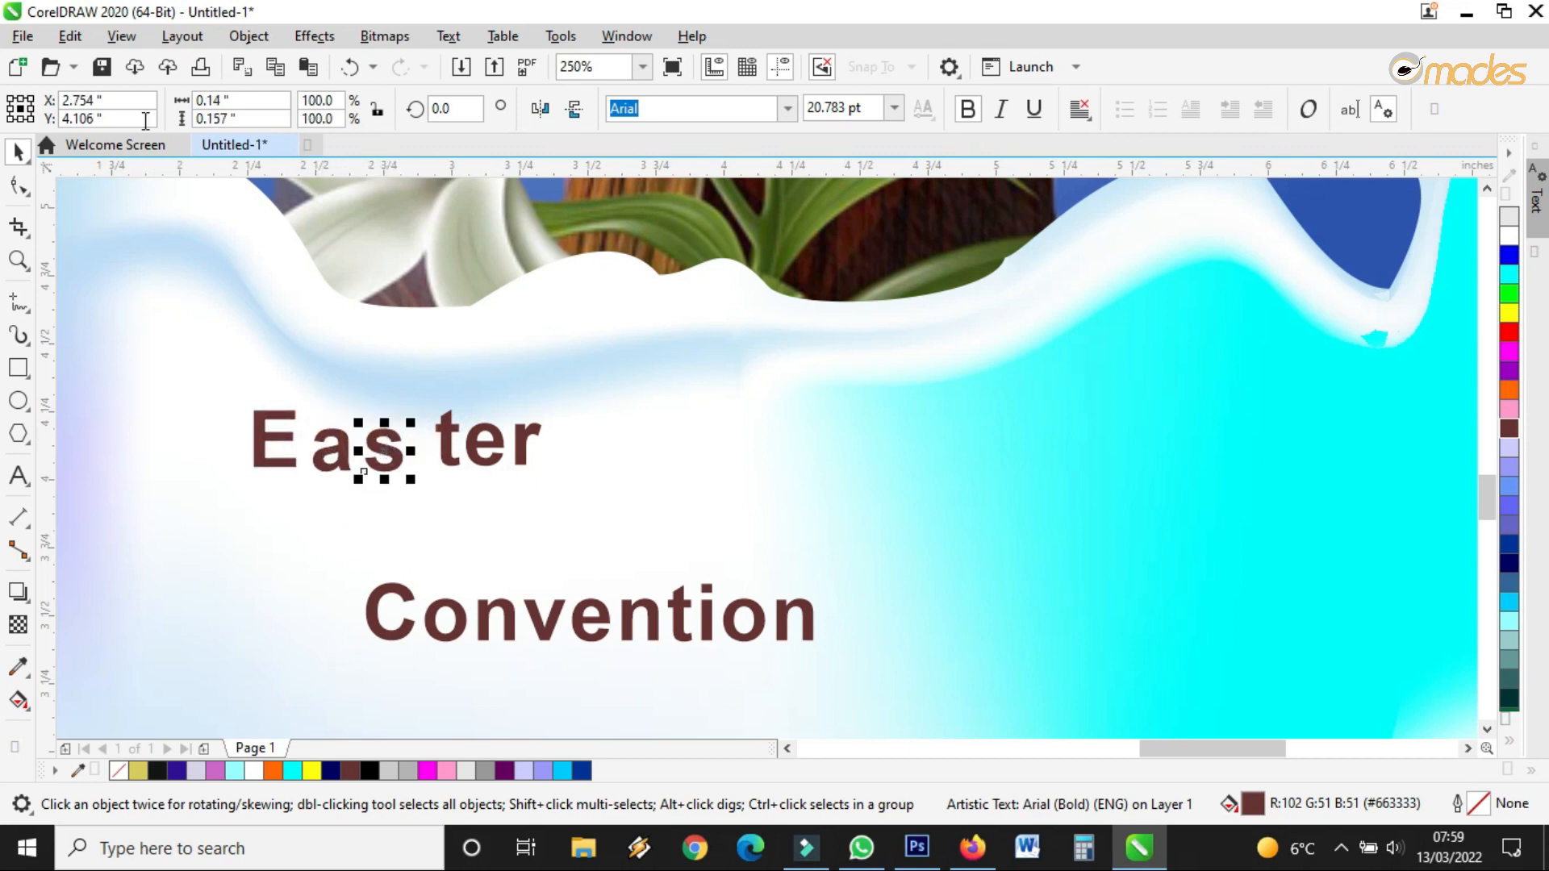
{"action": "left_click", "coordinate": [348, 67]}
{"action": "left_click", "coordinate": [349, 67]}
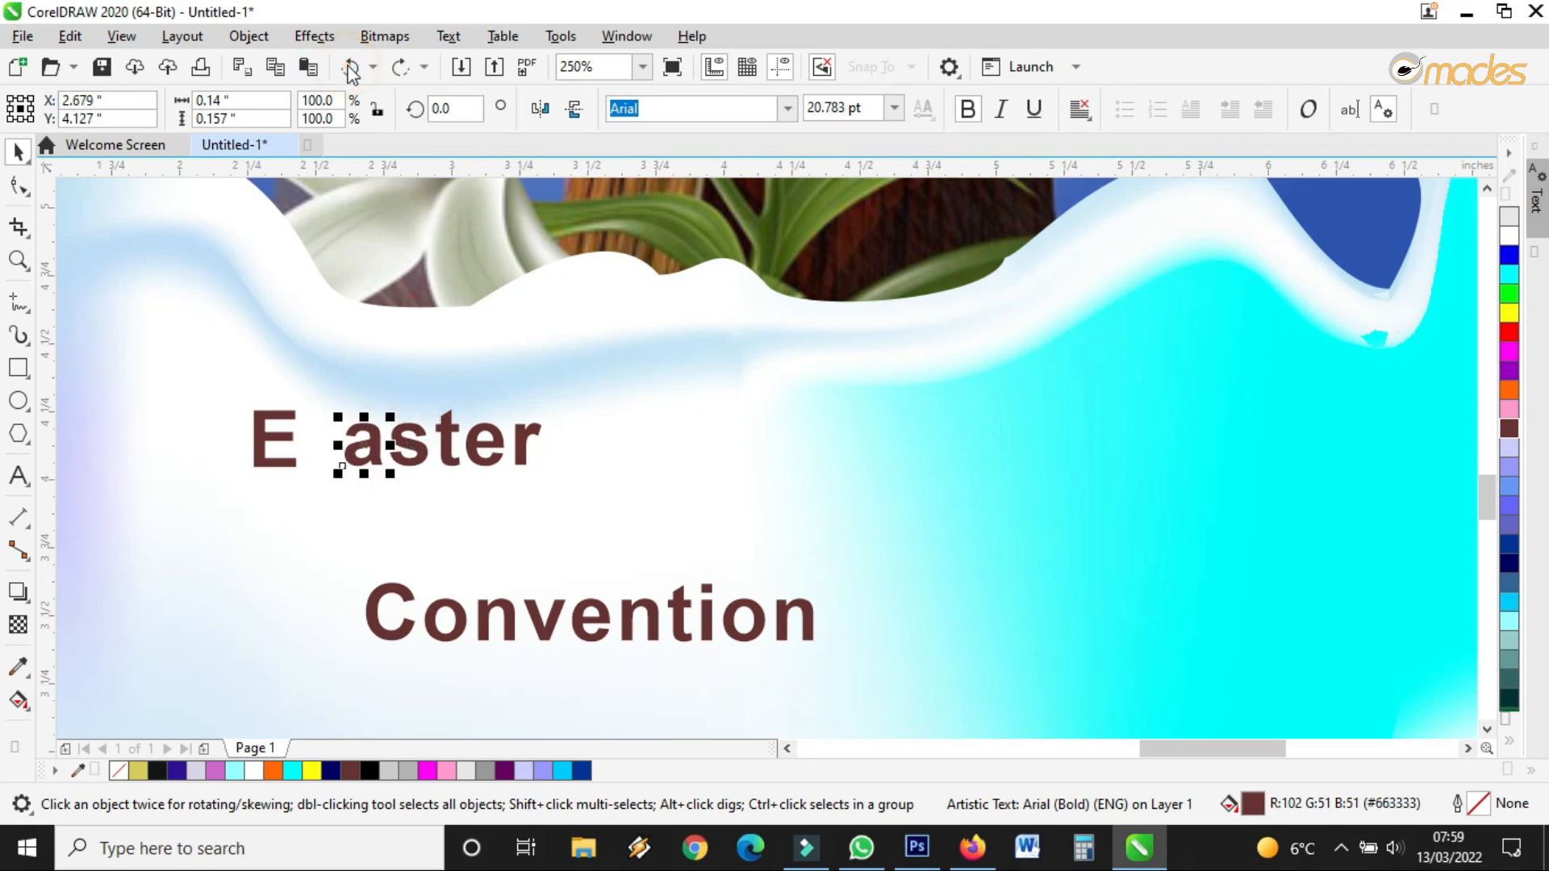
{"action": "left_click", "coordinate": [349, 67]}
{"action": "left_click", "coordinate": [349, 67]}
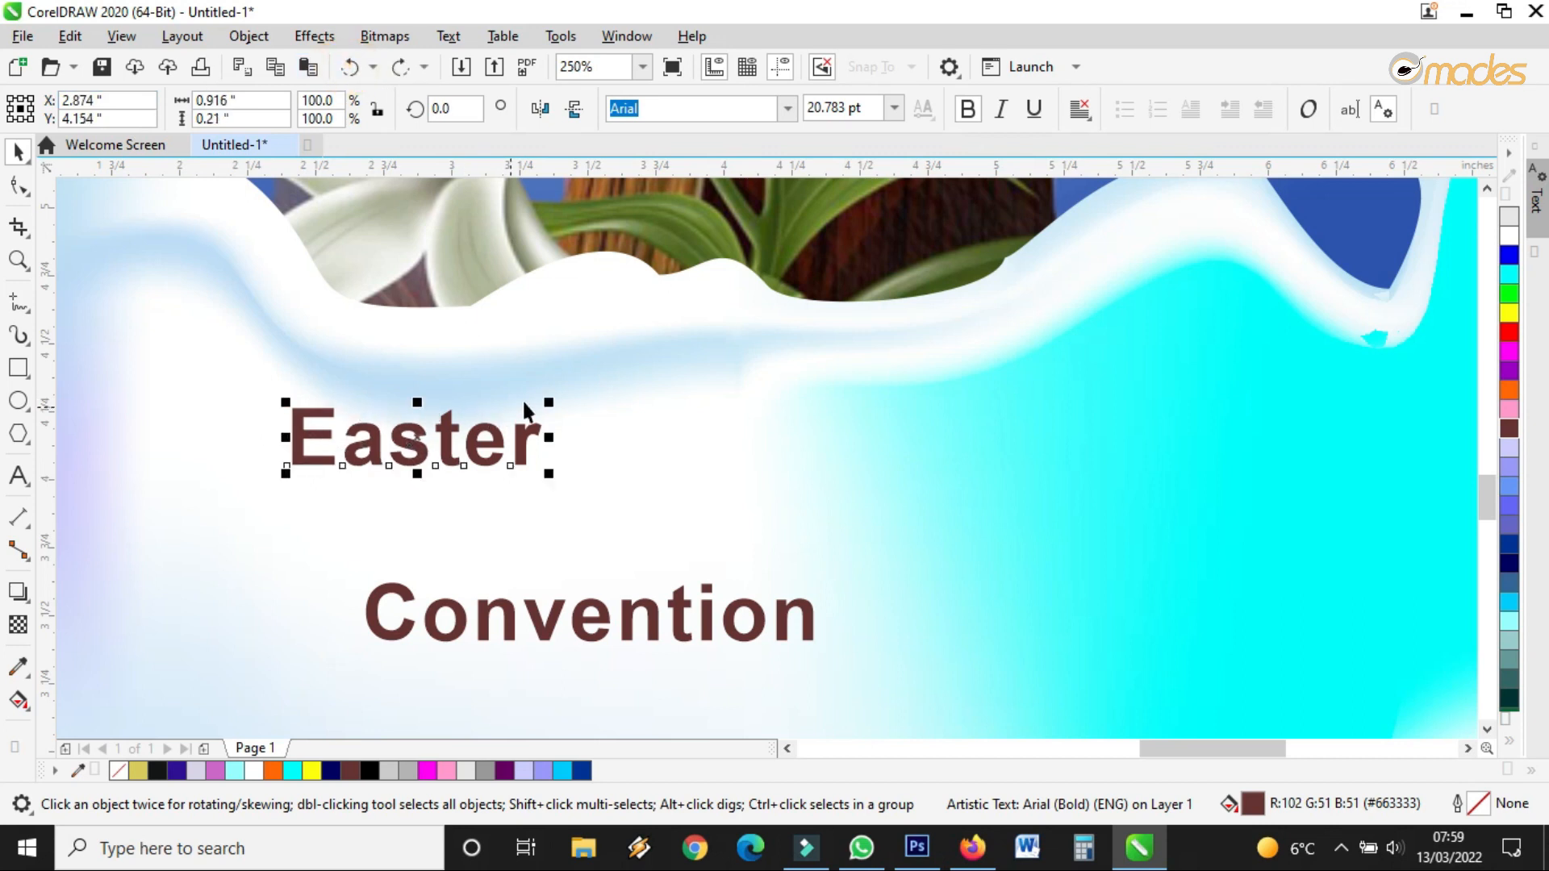
Tighten Easter's letter spacing, enlarge it to about 80.5 pt, and set it above Convention
{"action": "left_click", "coordinate": [23, 187]}
{"action": "left_click_drag", "start_coordinate": [554, 477], "coordinate": [513, 473]}
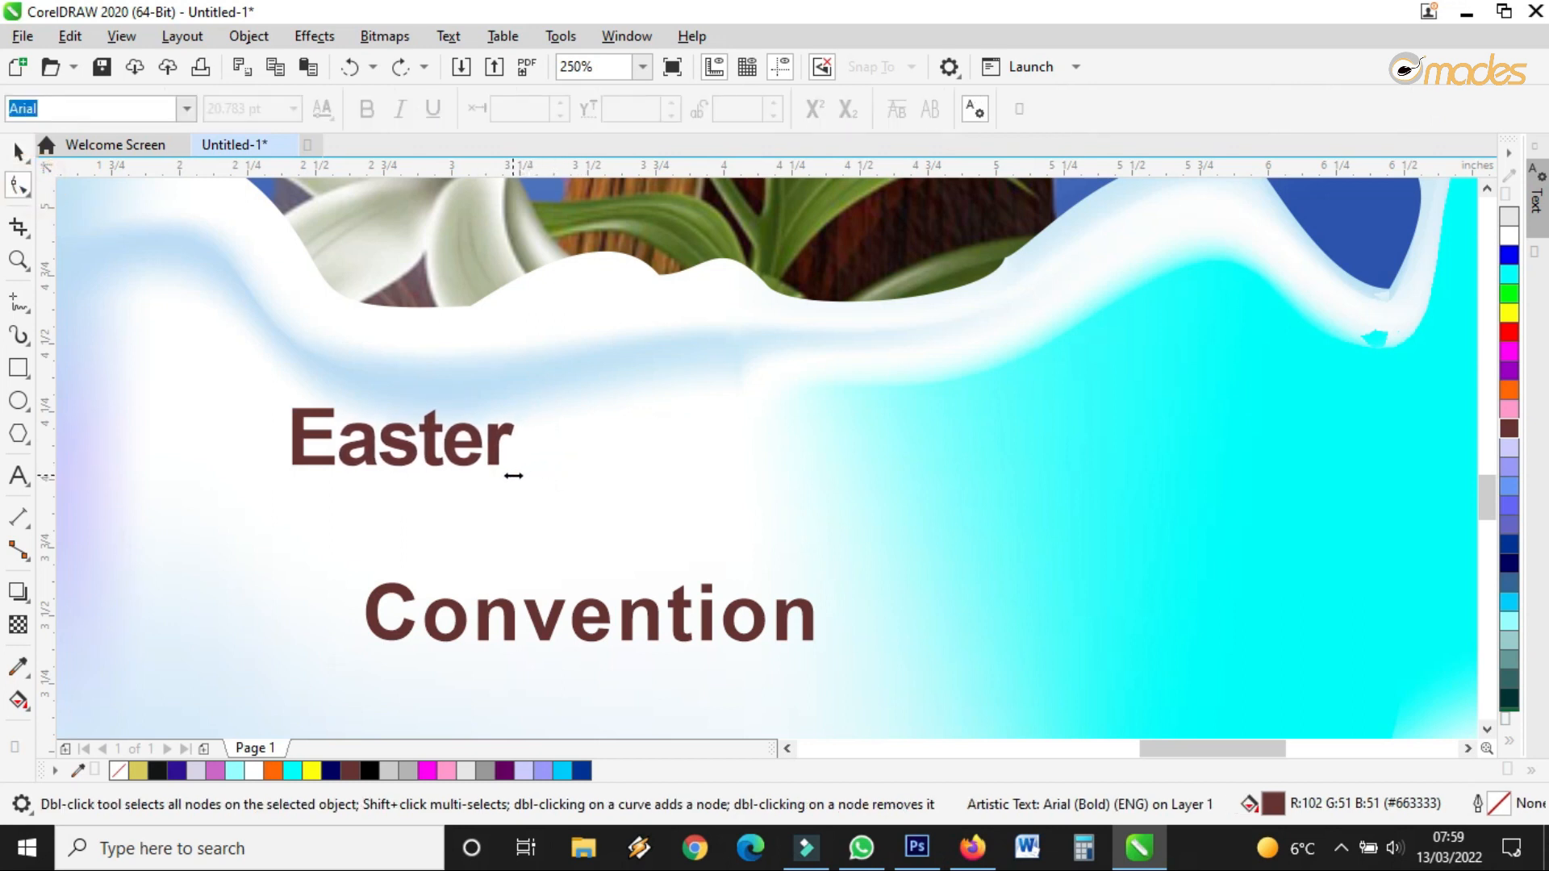
{"action": "key", "text": "space"}
{"action": "left_click_drag", "start_coordinate": [522, 402], "coordinate": [1283, 242]}
{"action": "left_click_drag", "start_coordinate": [844, 355], "coordinate": [738, 442]}
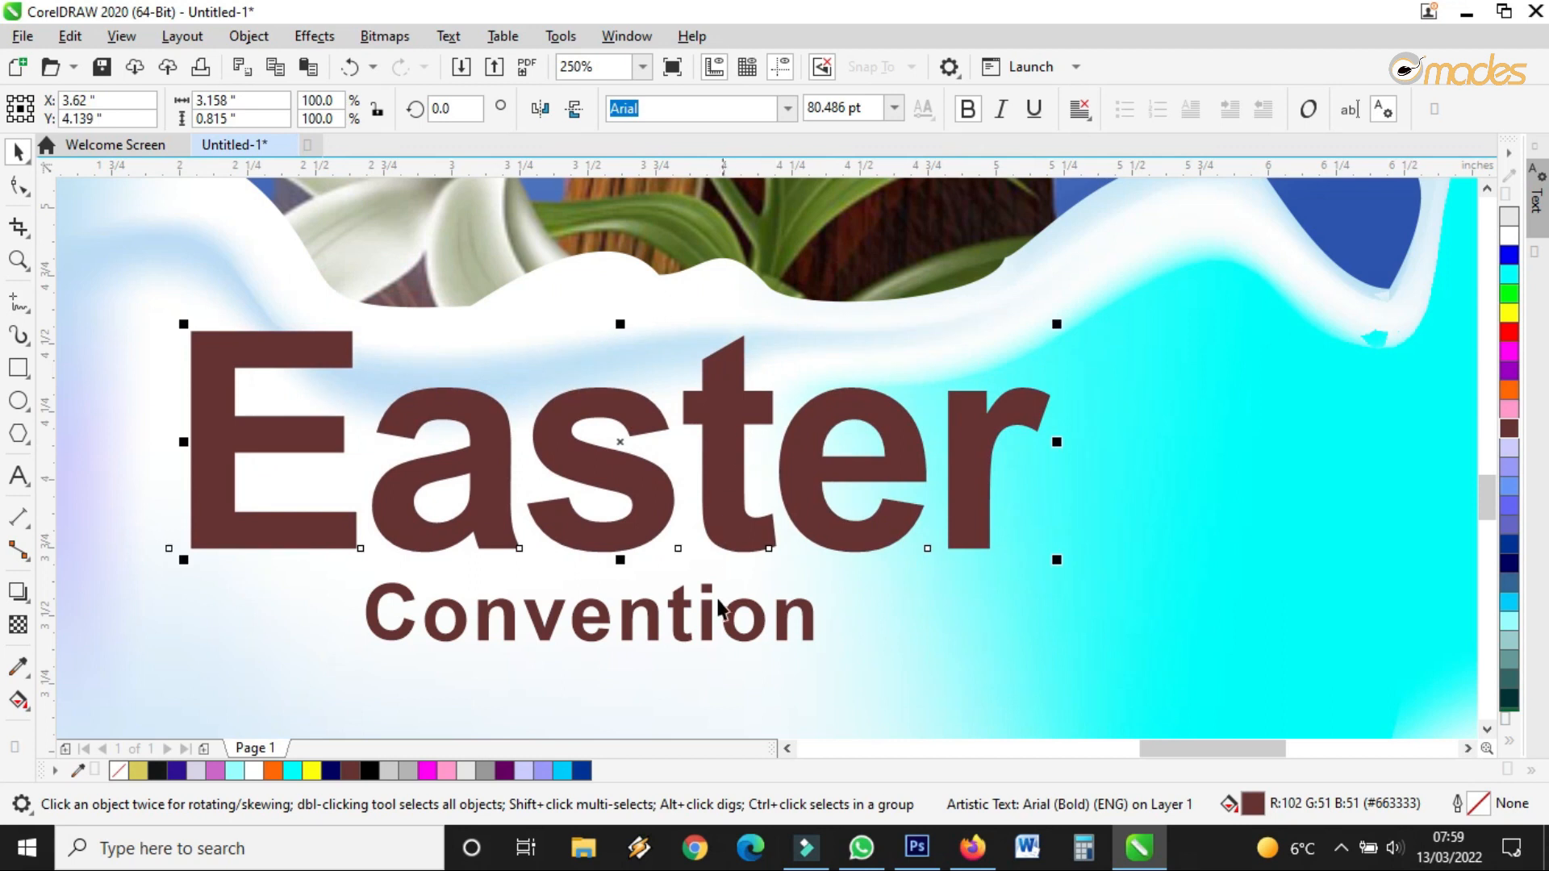
{"action": "left_click_drag", "start_coordinate": [706, 625], "coordinate": [677, 684]}
Delete the letter t from Easter
{"action": "double_click", "coordinate": [729, 450]}
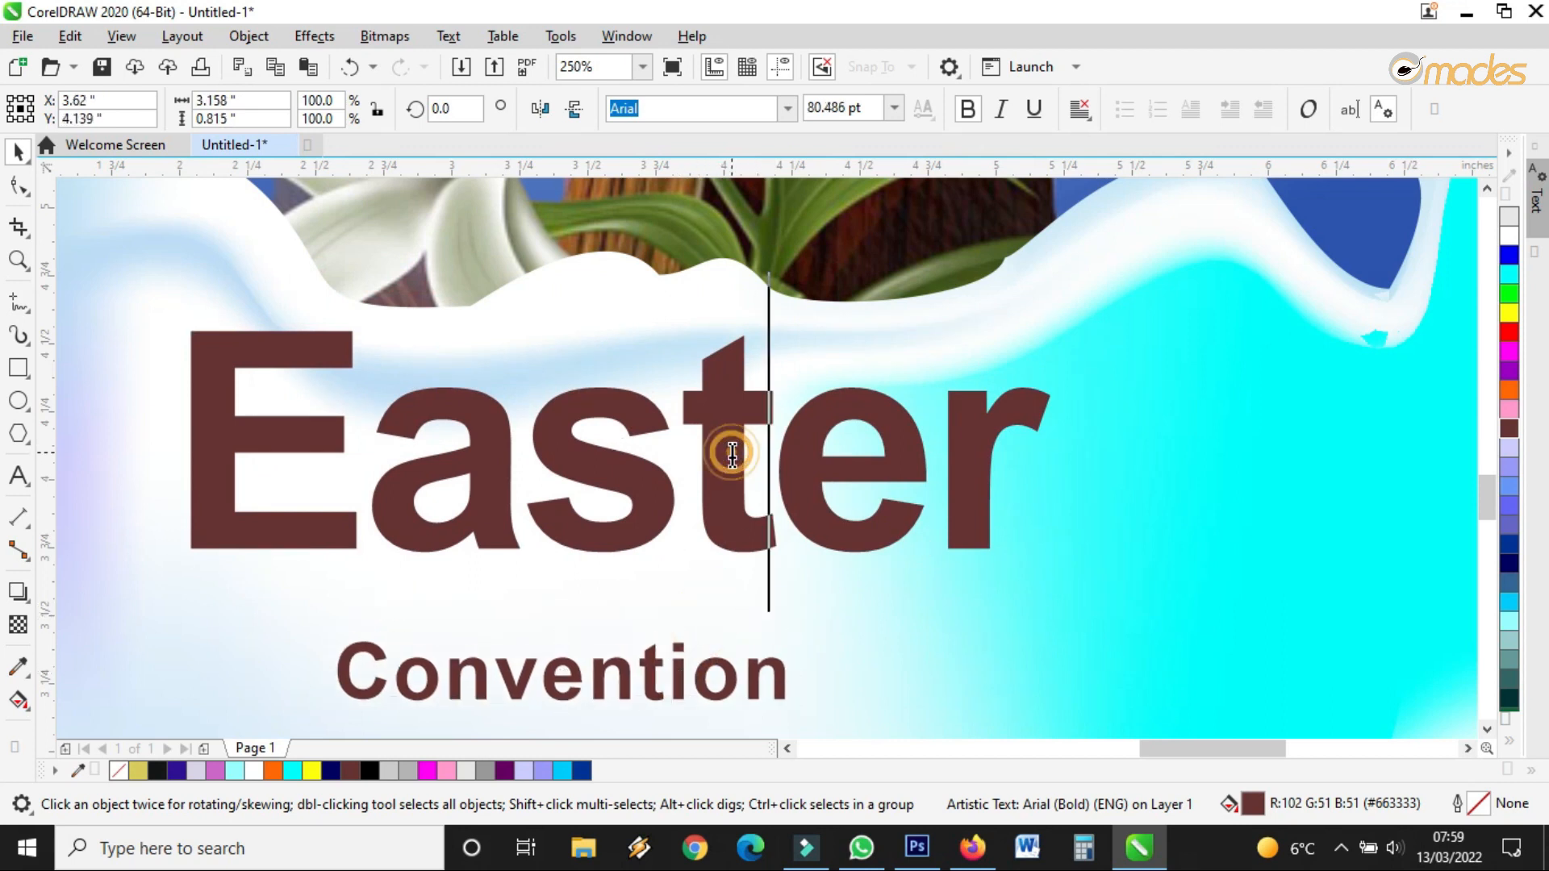
{"action": "left_click_drag", "start_coordinate": [699, 440], "coordinate": [743, 439]}
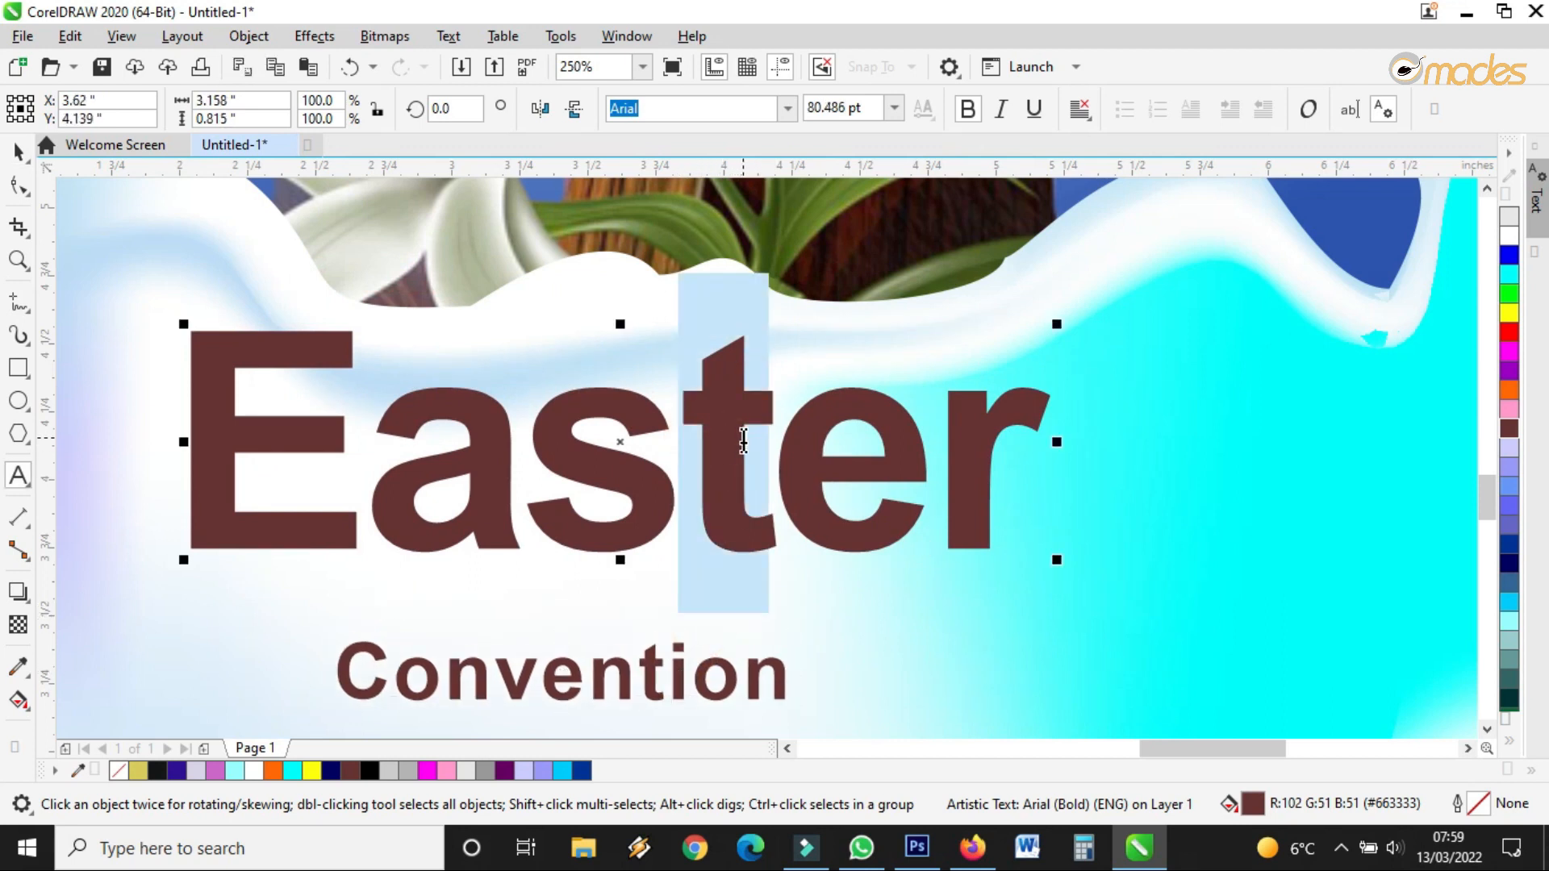
{"action": "key", "text": "Delete"}
Draw a closed narrow triangle with the Freehand tool in the gap between s and er
{"action": "left_click", "coordinate": [19, 186]}
{"action": "left_click", "coordinate": [18, 303]}
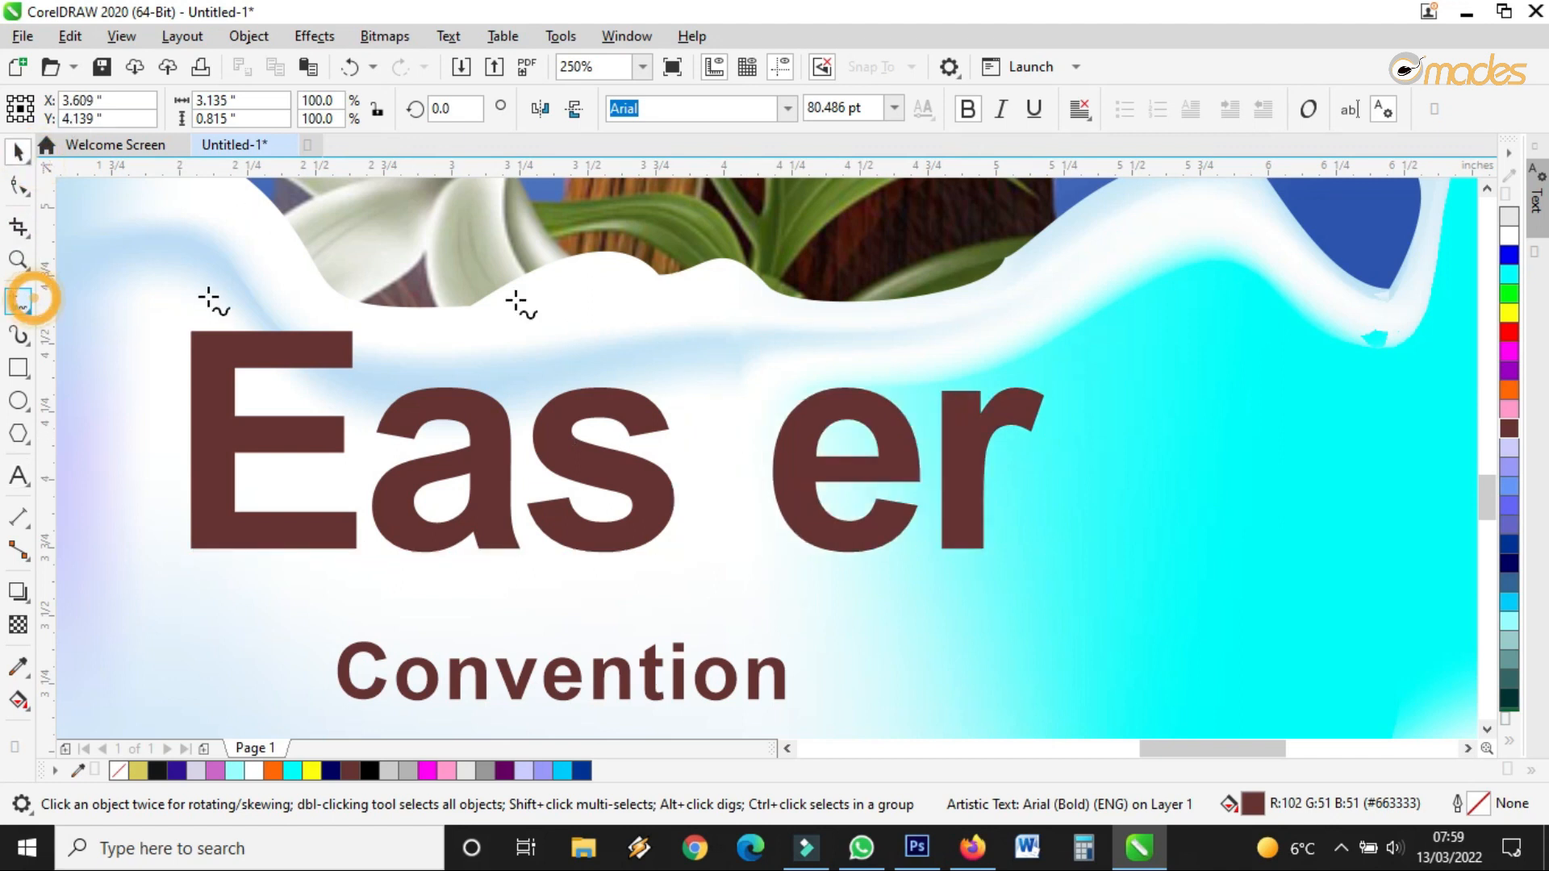
{"action": "left_click", "coordinate": [694, 355]}
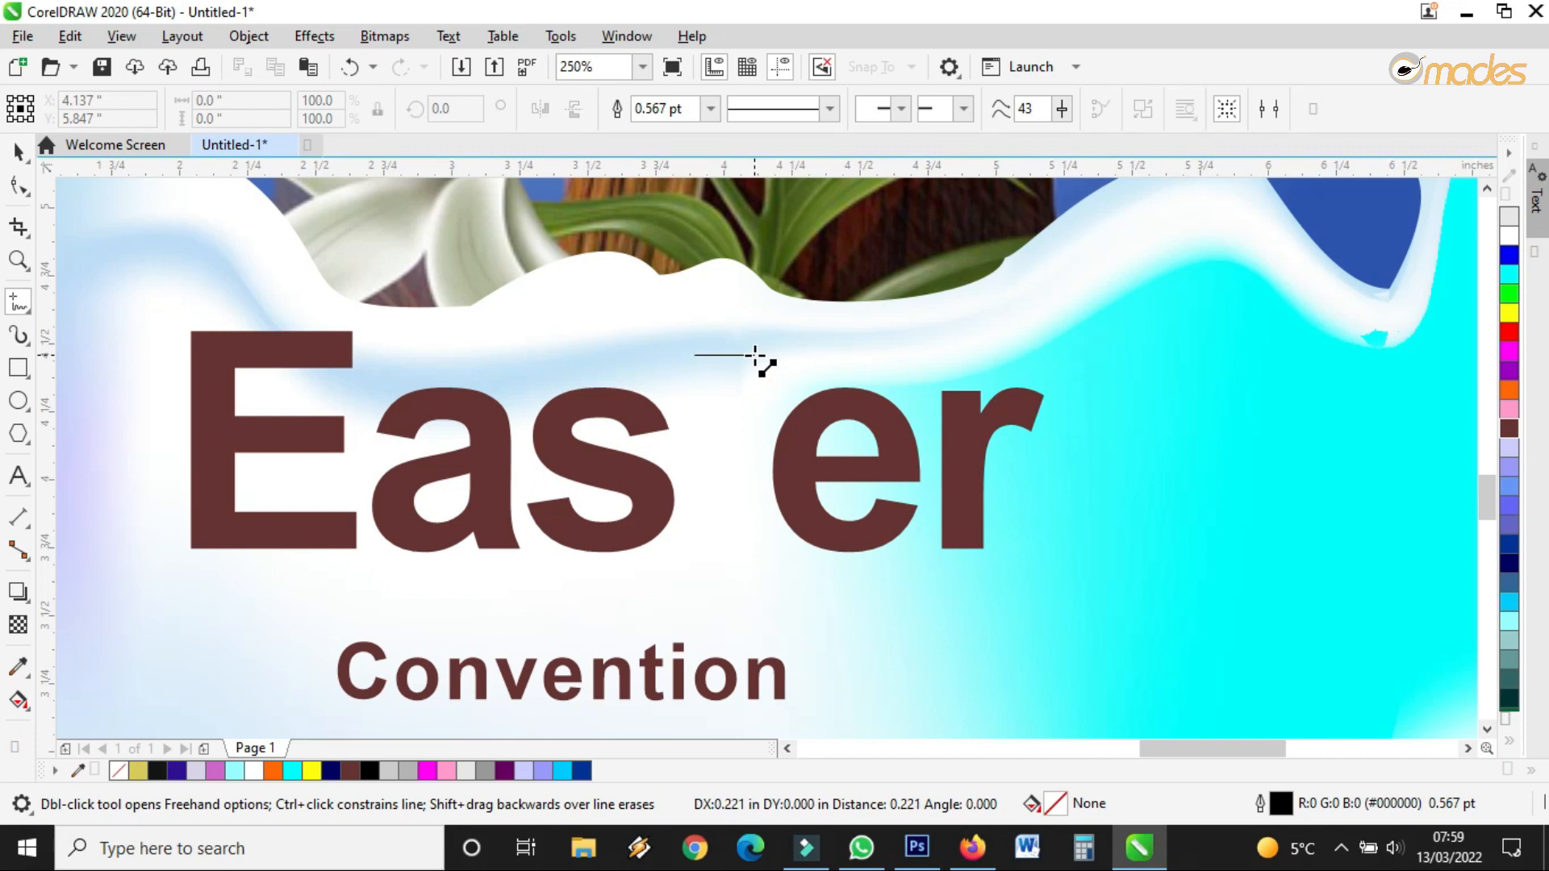
{"action": "left_click", "coordinate": [754, 355]}
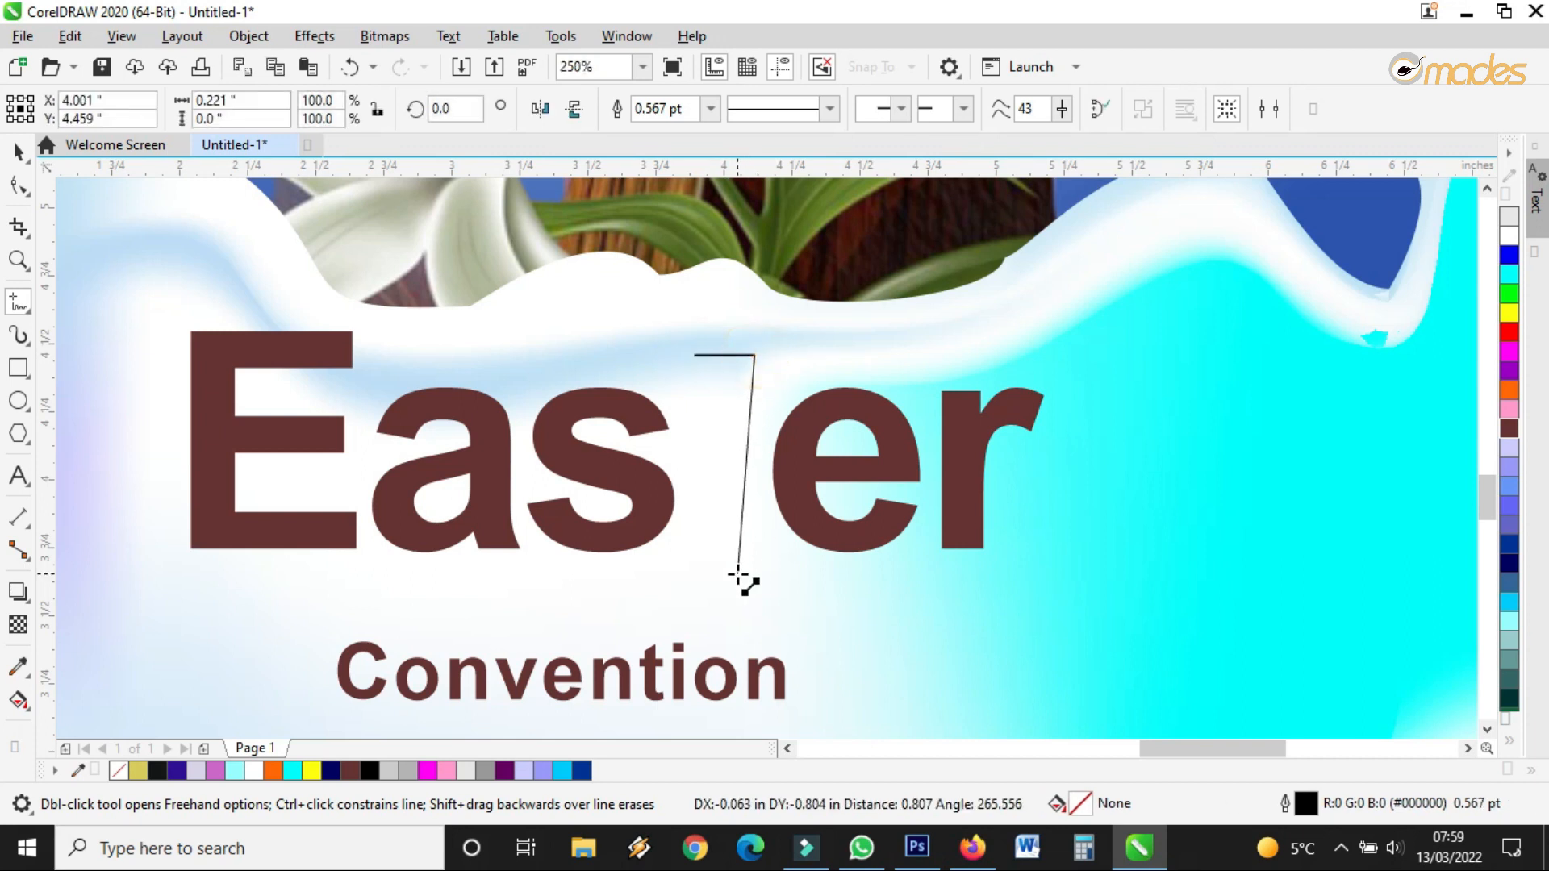
{"action": "left_click", "coordinate": [744, 563]}
{"action": "left_click", "coordinate": [693, 356]}
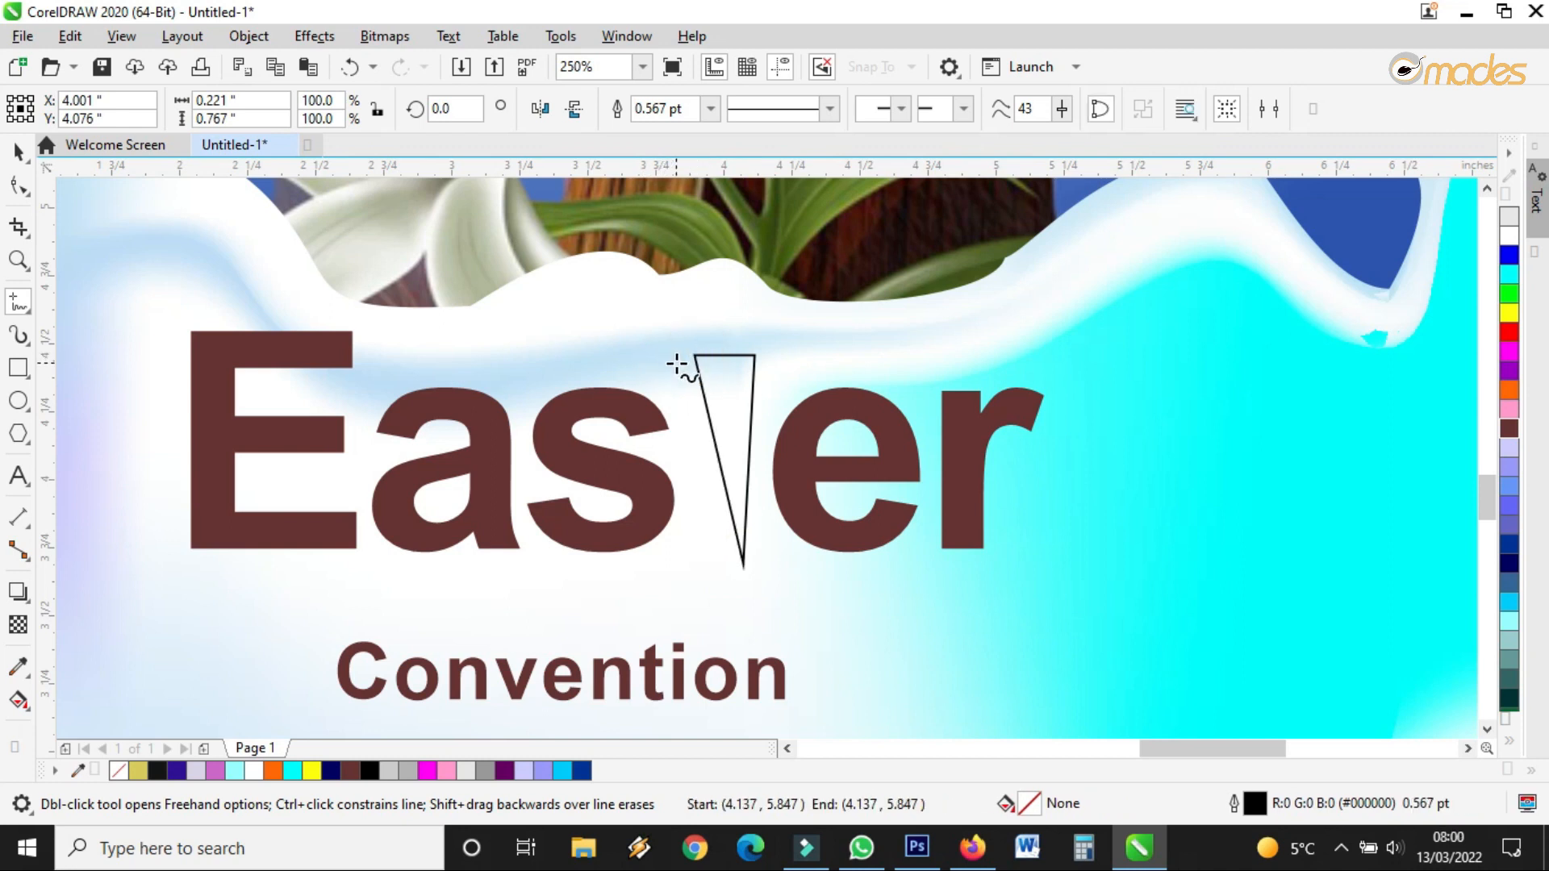
Fill the triangle dark brown, mirror it horizontally and vertically, and move it up into the word
{"action": "left_click", "coordinate": [18, 152]}
{"action": "left_click", "coordinate": [19, 186]}
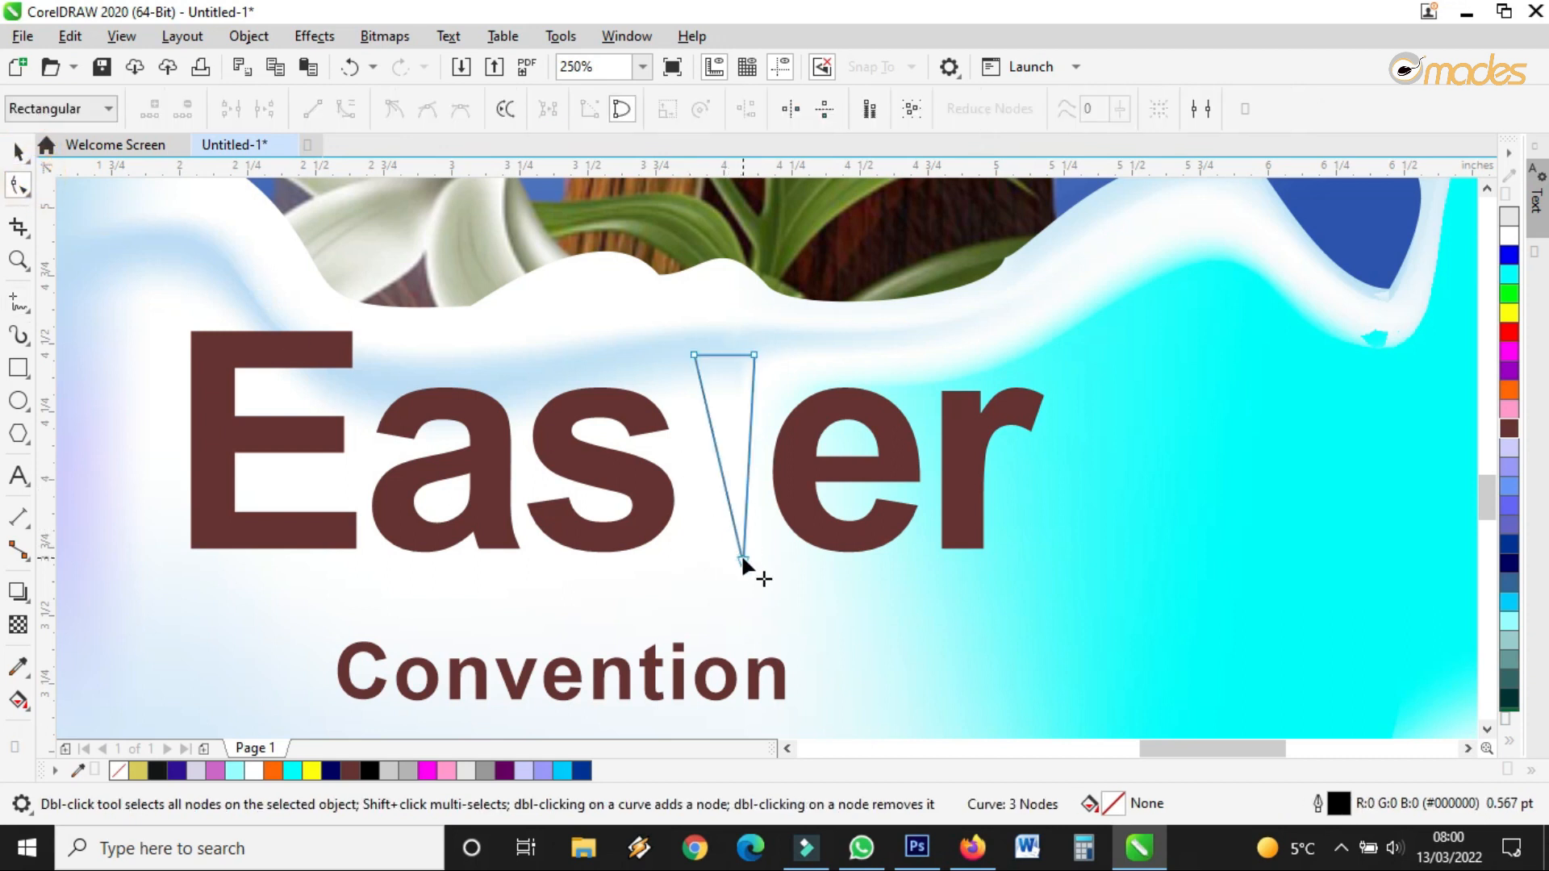
{"action": "left_click", "coordinate": [19, 151]}
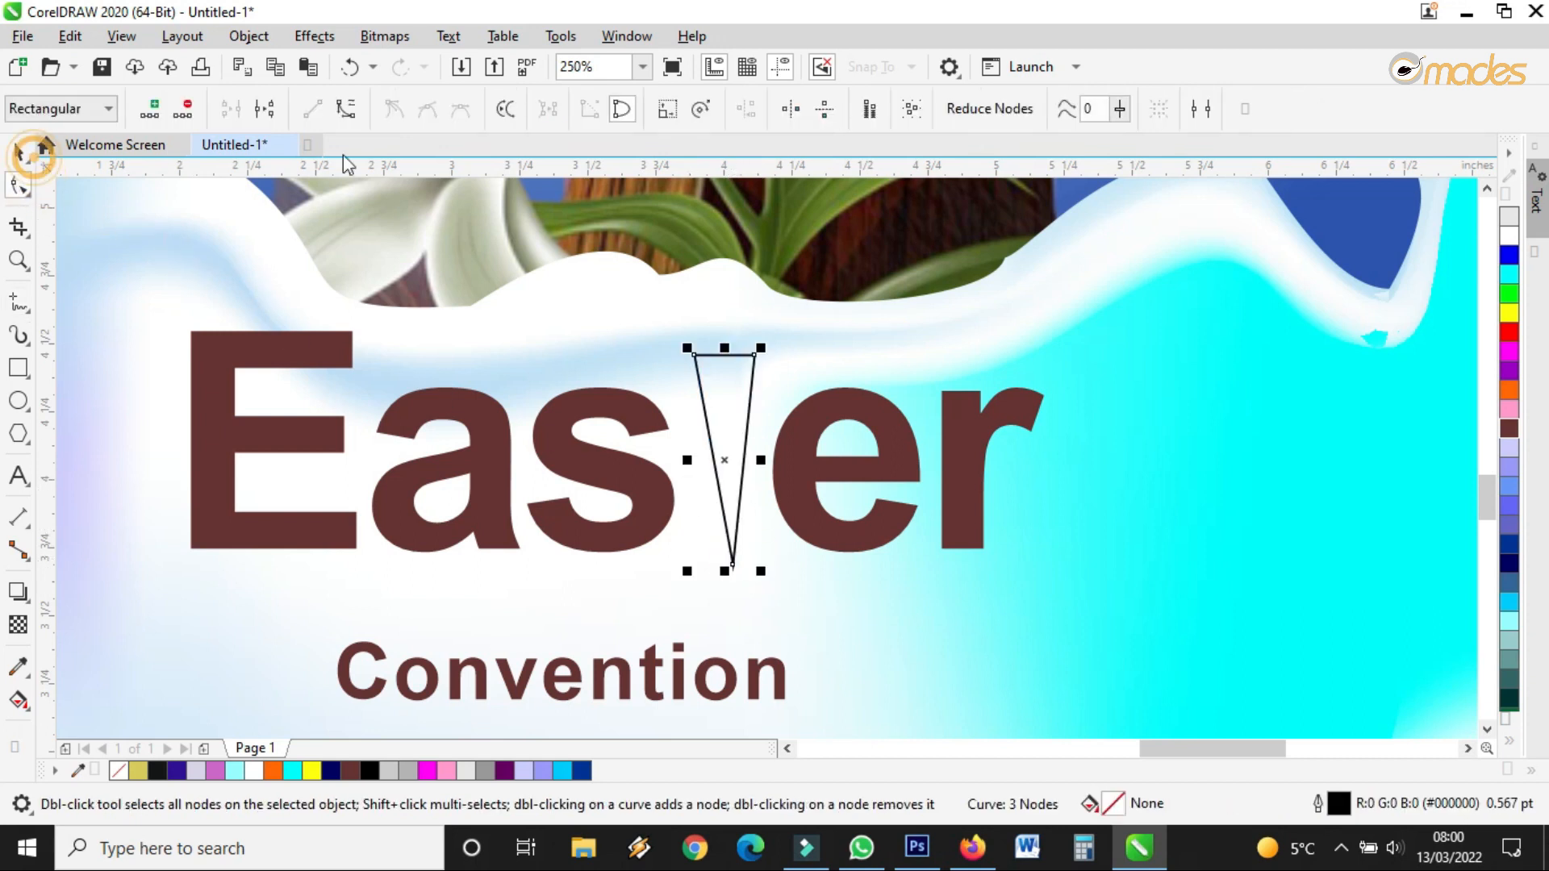
{"action": "left_click", "coordinate": [1509, 427]}
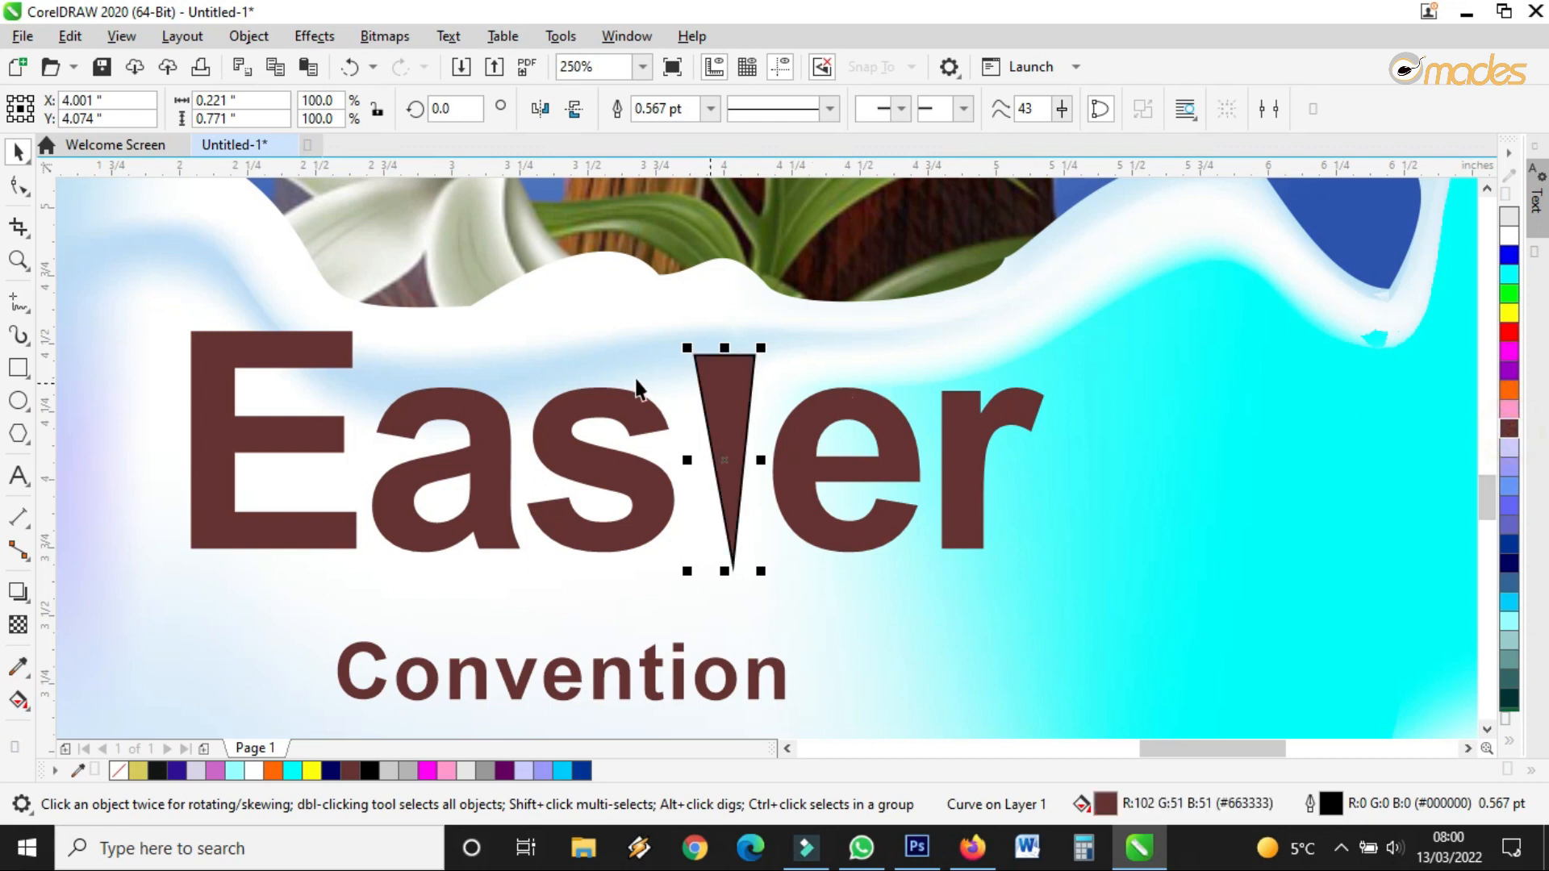
{"action": "left_click", "coordinate": [542, 113]}
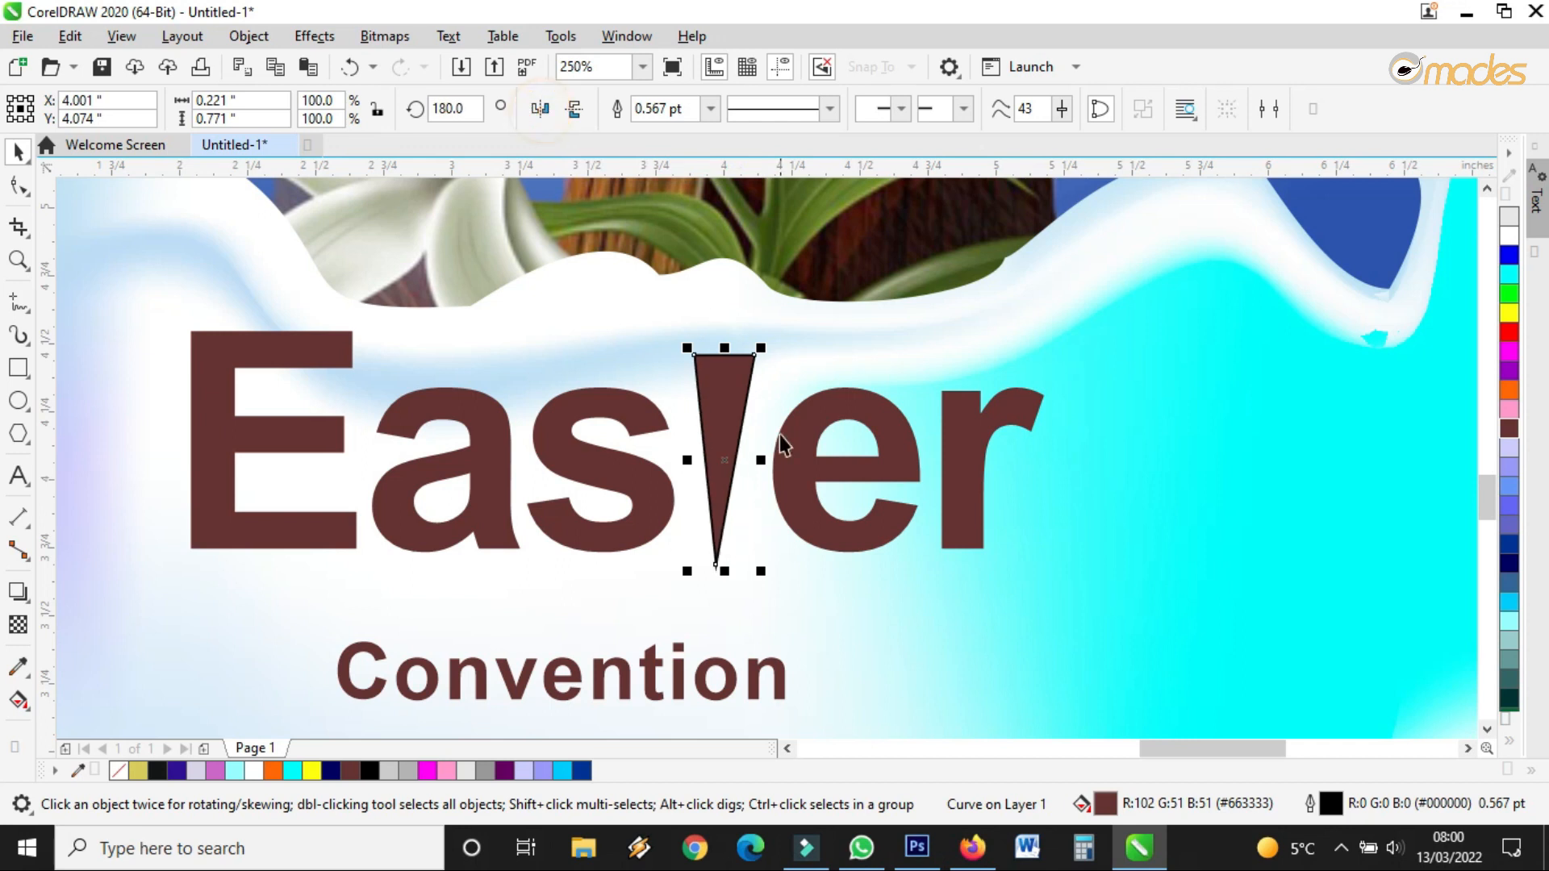
{"action": "left_click", "coordinate": [575, 119]}
{"action": "left_click_drag", "start_coordinate": [722, 509], "coordinate": [721, 489]}
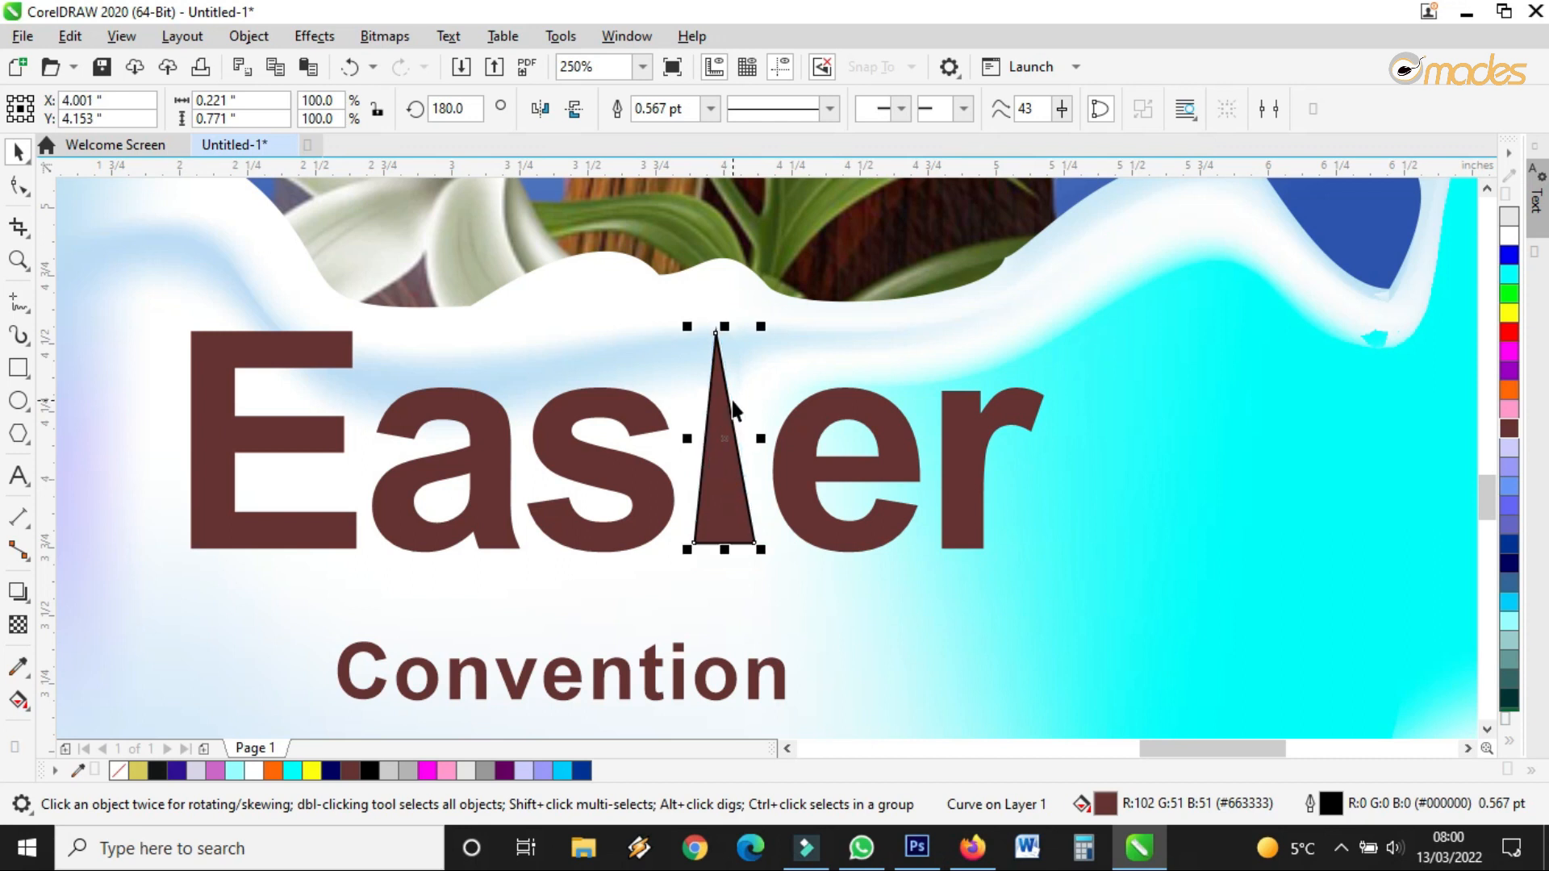
Duplicate the triangle, rotate the copy 90° sideways, and shrink it into a crossbar
{"action": "scroll", "coordinate": [702, 401], "scroll_direction": "up", "scroll_amount": 2}
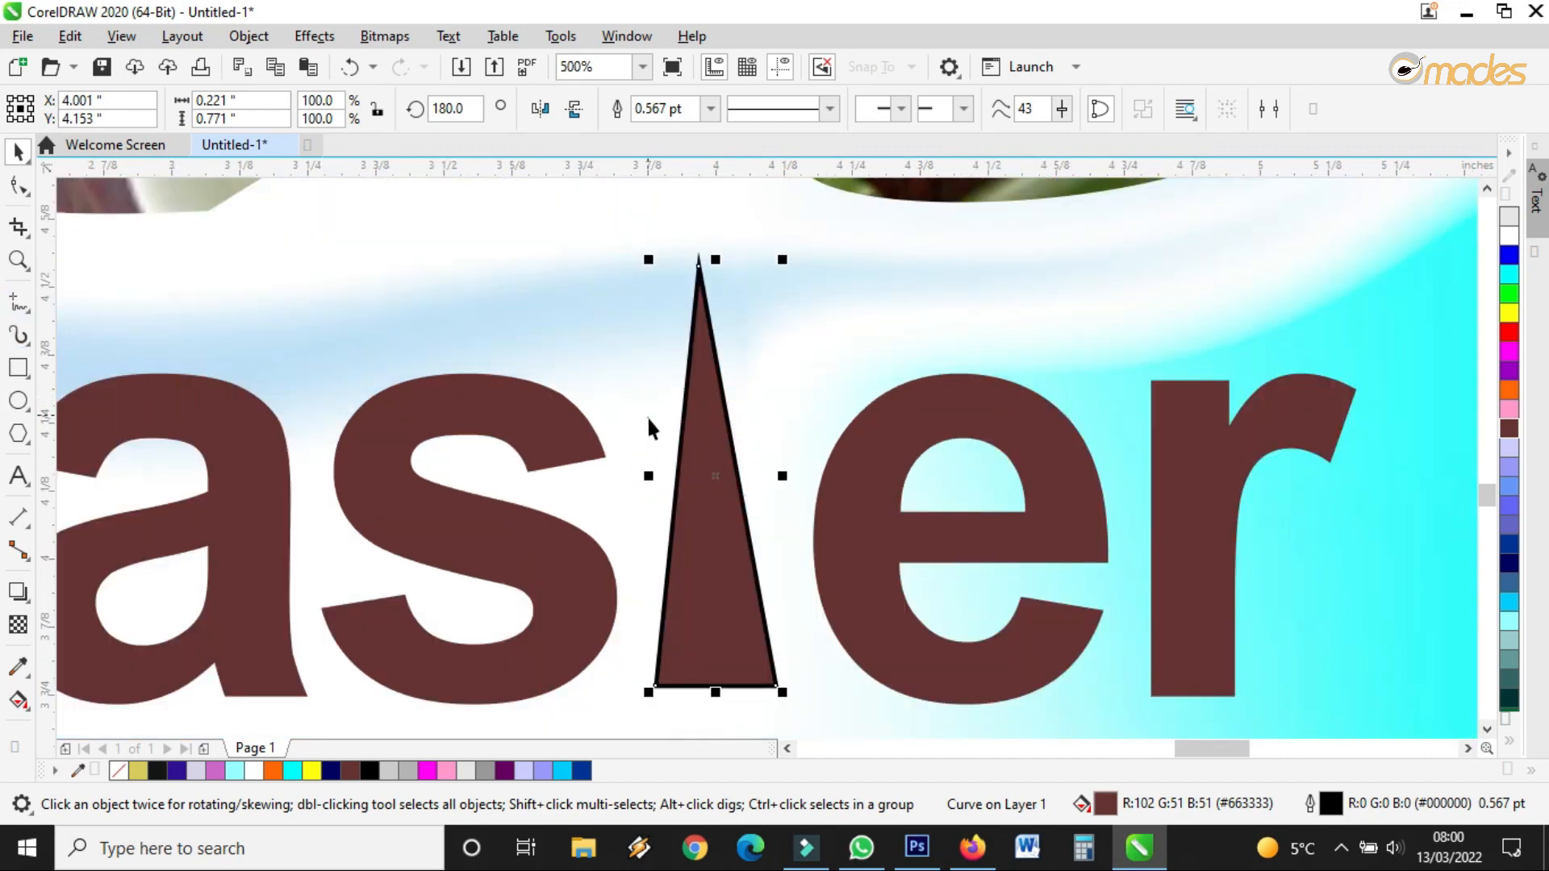
{"action": "left_click_drag", "start_coordinate": [699, 432], "coordinate": [636, 330]}
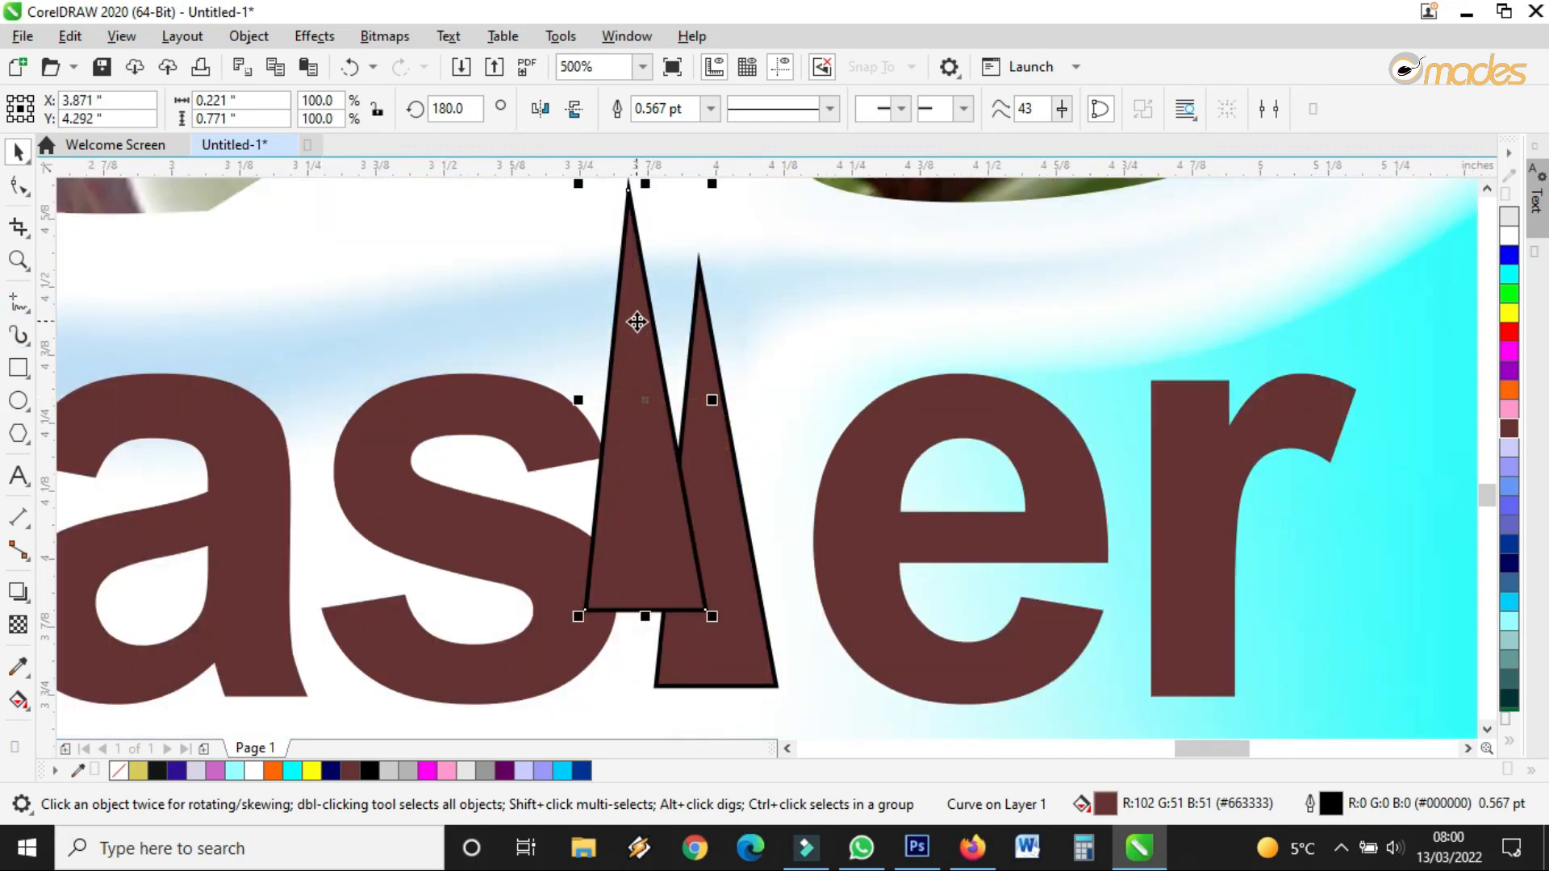
{"action": "left_click", "coordinate": [637, 322]}
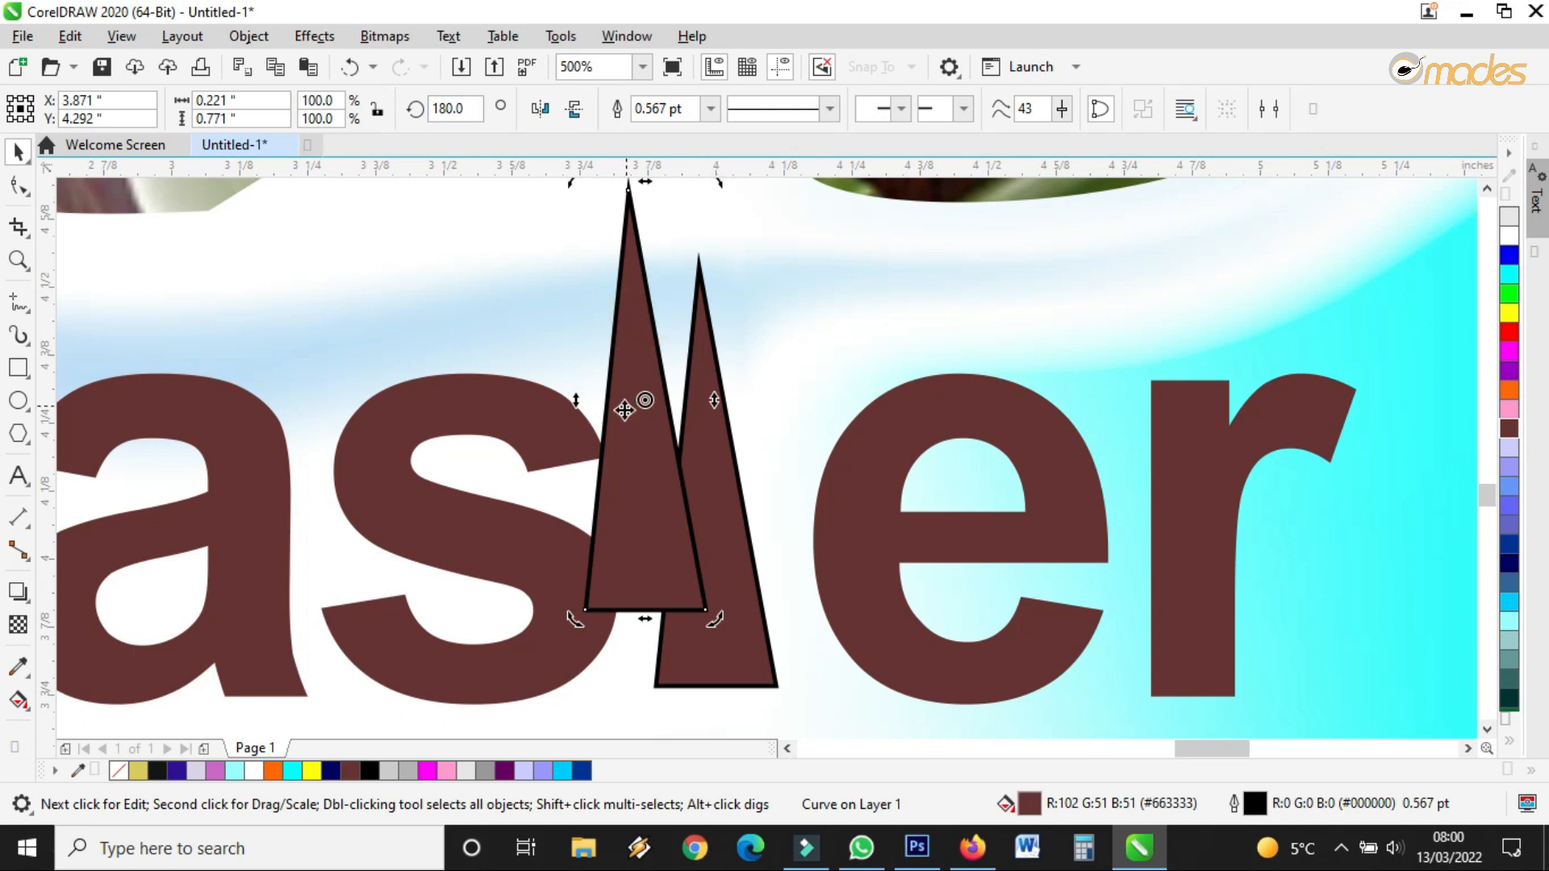
{"action": "scroll", "coordinate": [625, 410], "scroll_direction": "down", "scroll_amount": 2}
{"action": "scroll", "coordinate": [625, 367], "scroll_direction": "up", "scroll_amount": 2}
{"action": "left_click", "coordinate": [626, 363]}
{"action": "left_click", "coordinate": [637, 316]}
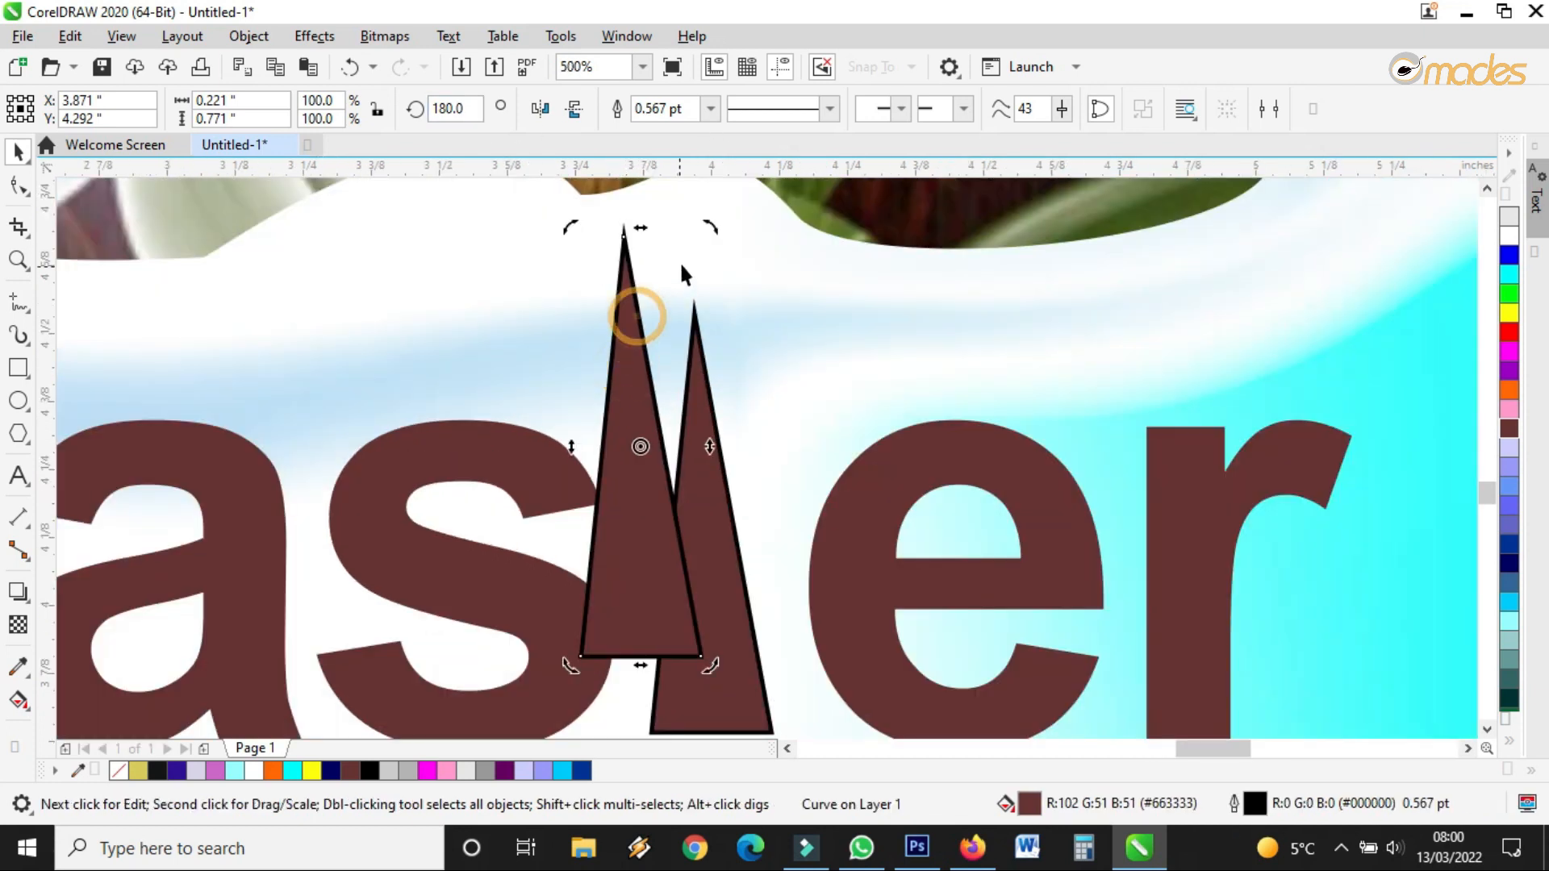
{"action": "left_click_drag", "start_coordinate": [710, 228], "coordinate": [794, 518]}
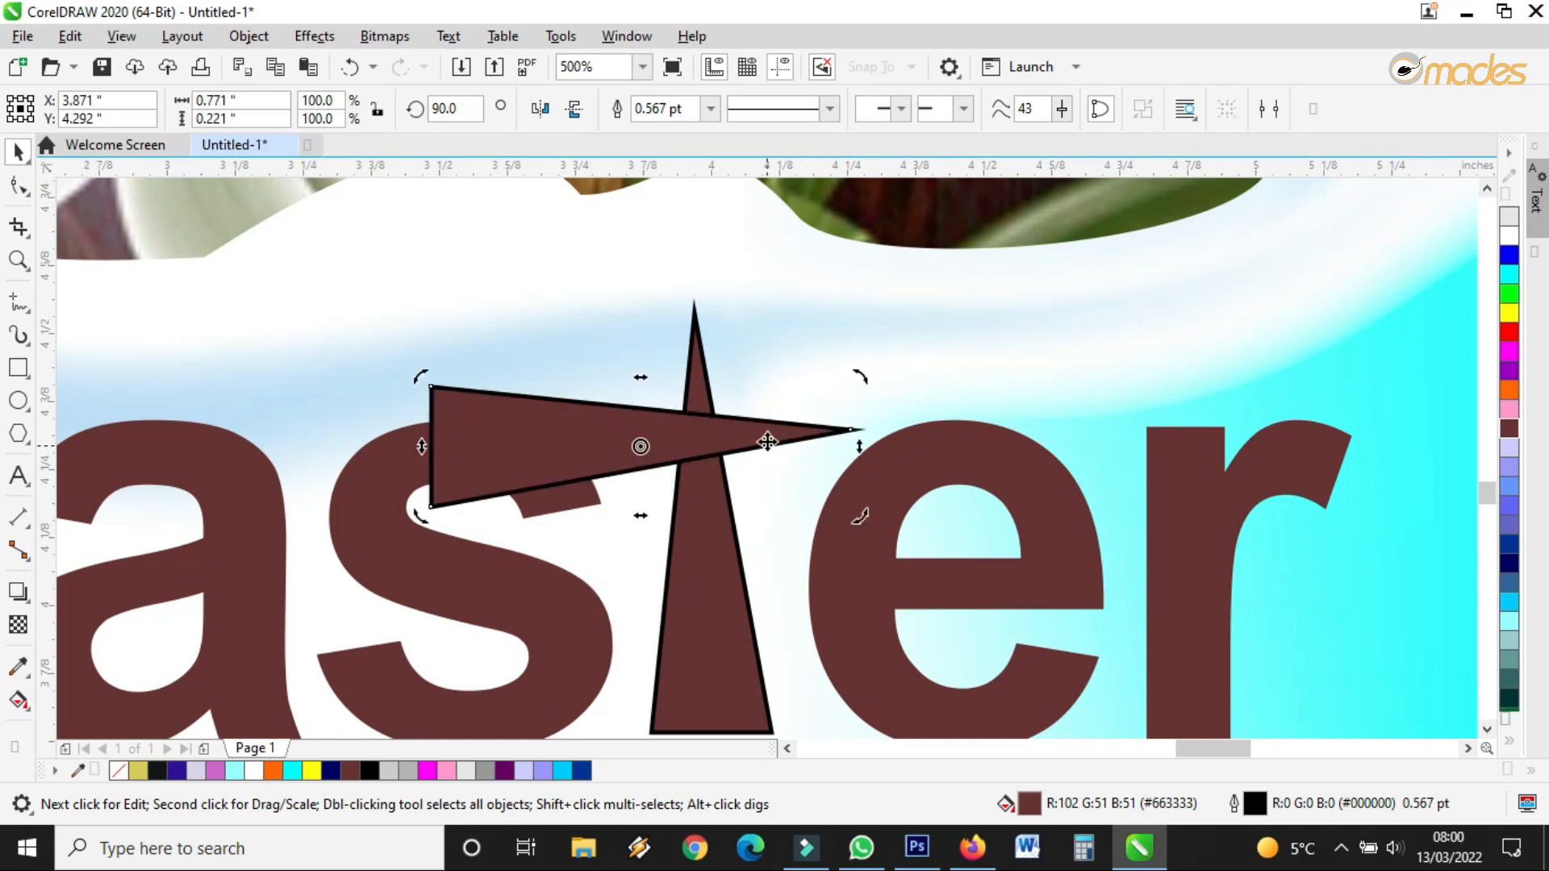
{"action": "left_click", "coordinate": [767, 439]}
{"action": "left_click_drag", "start_coordinate": [858, 379], "coordinate": [816, 392]}
{"action": "left_click_drag", "start_coordinate": [714, 436], "coordinate": [732, 458]}
Shrink the crossbar further and fine-tune its position on the upright triangle
{"action": "left_click", "coordinate": [778, 450]}
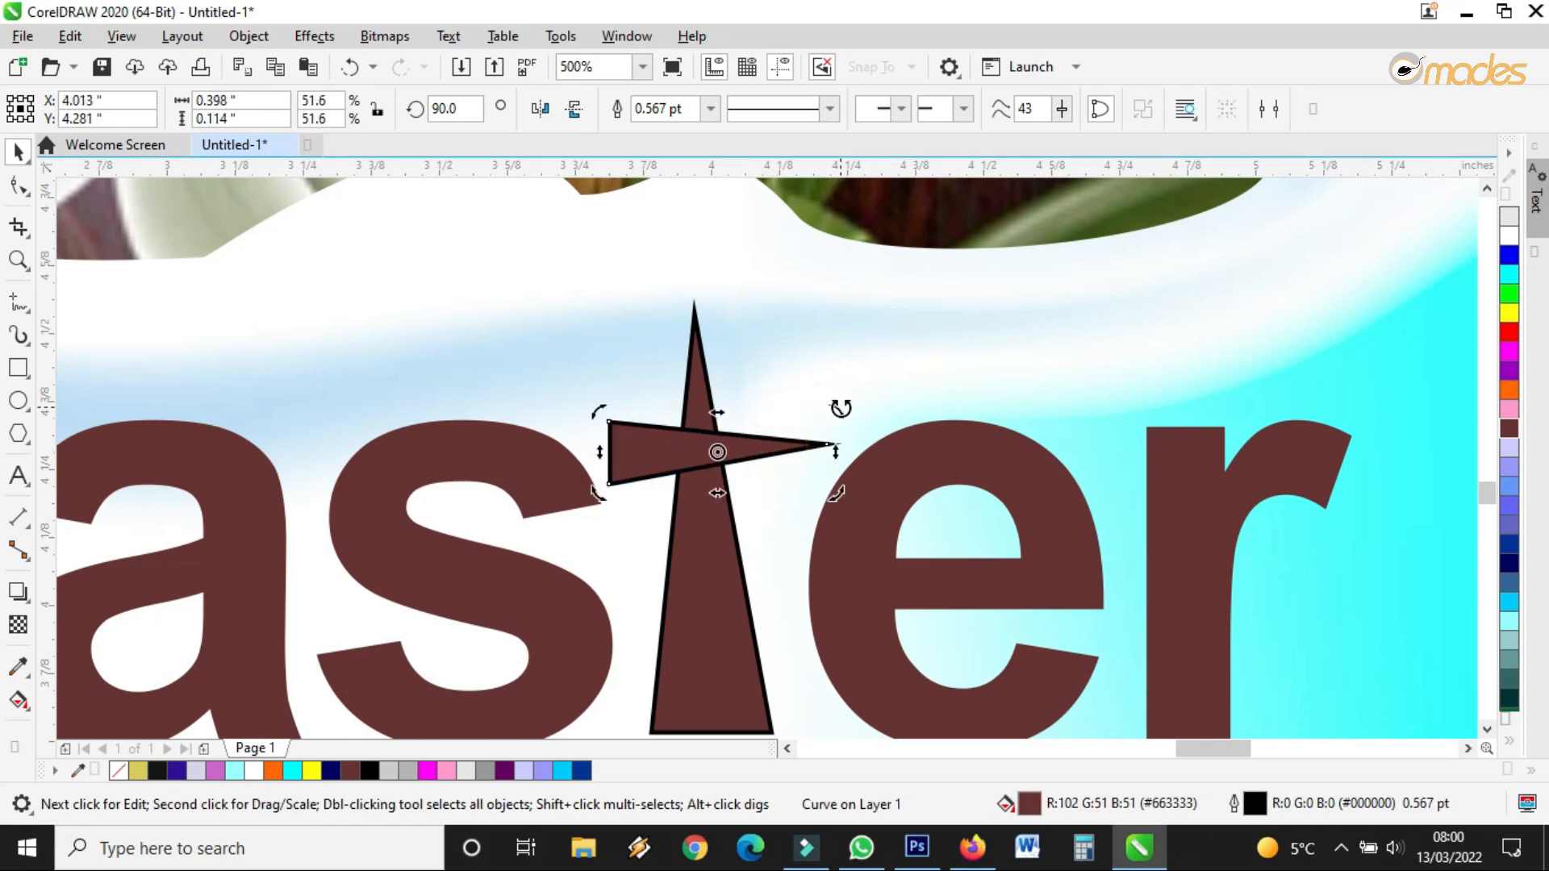
{"action": "left_click", "coordinate": [778, 450]}
{"action": "left_click_drag", "start_coordinate": [830, 415], "coordinate": [801, 423]}
{"action": "left_click_drag", "start_coordinate": [699, 465], "coordinate": [715, 434]}
Weld the crossbar and the upright triangle into one cross
{"action": "scroll", "coordinate": [702, 462], "scroll_direction": "down", "scroll_amount": 2}
{"action": "scroll", "coordinate": [700, 473], "scroll_direction": "up", "scroll_amount": 2}
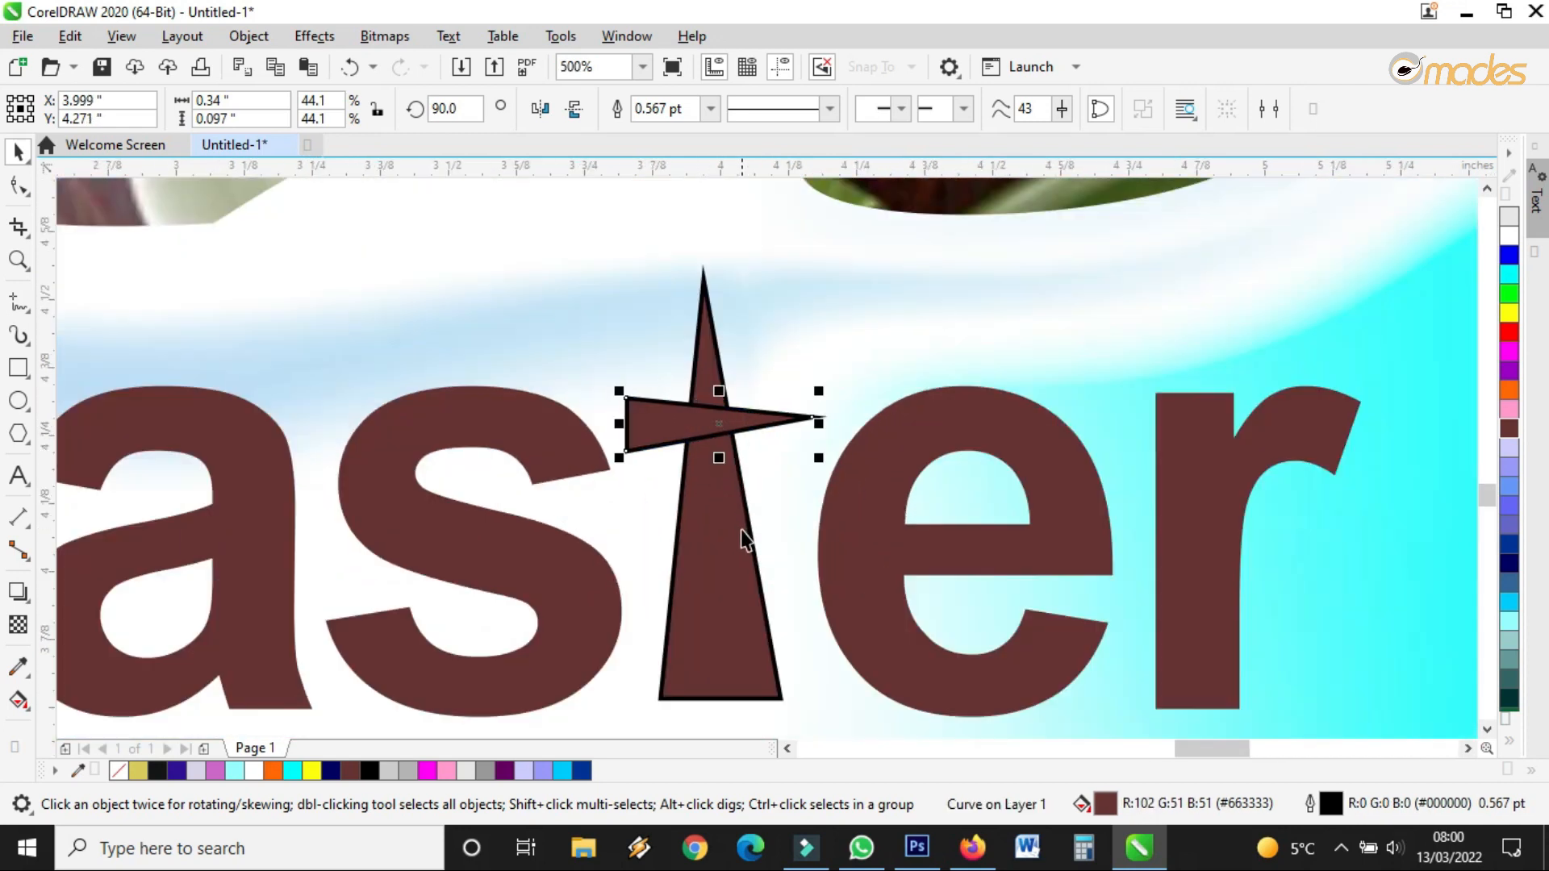
{"action": "left_click", "coordinate": [734, 536], "text": "shift"}
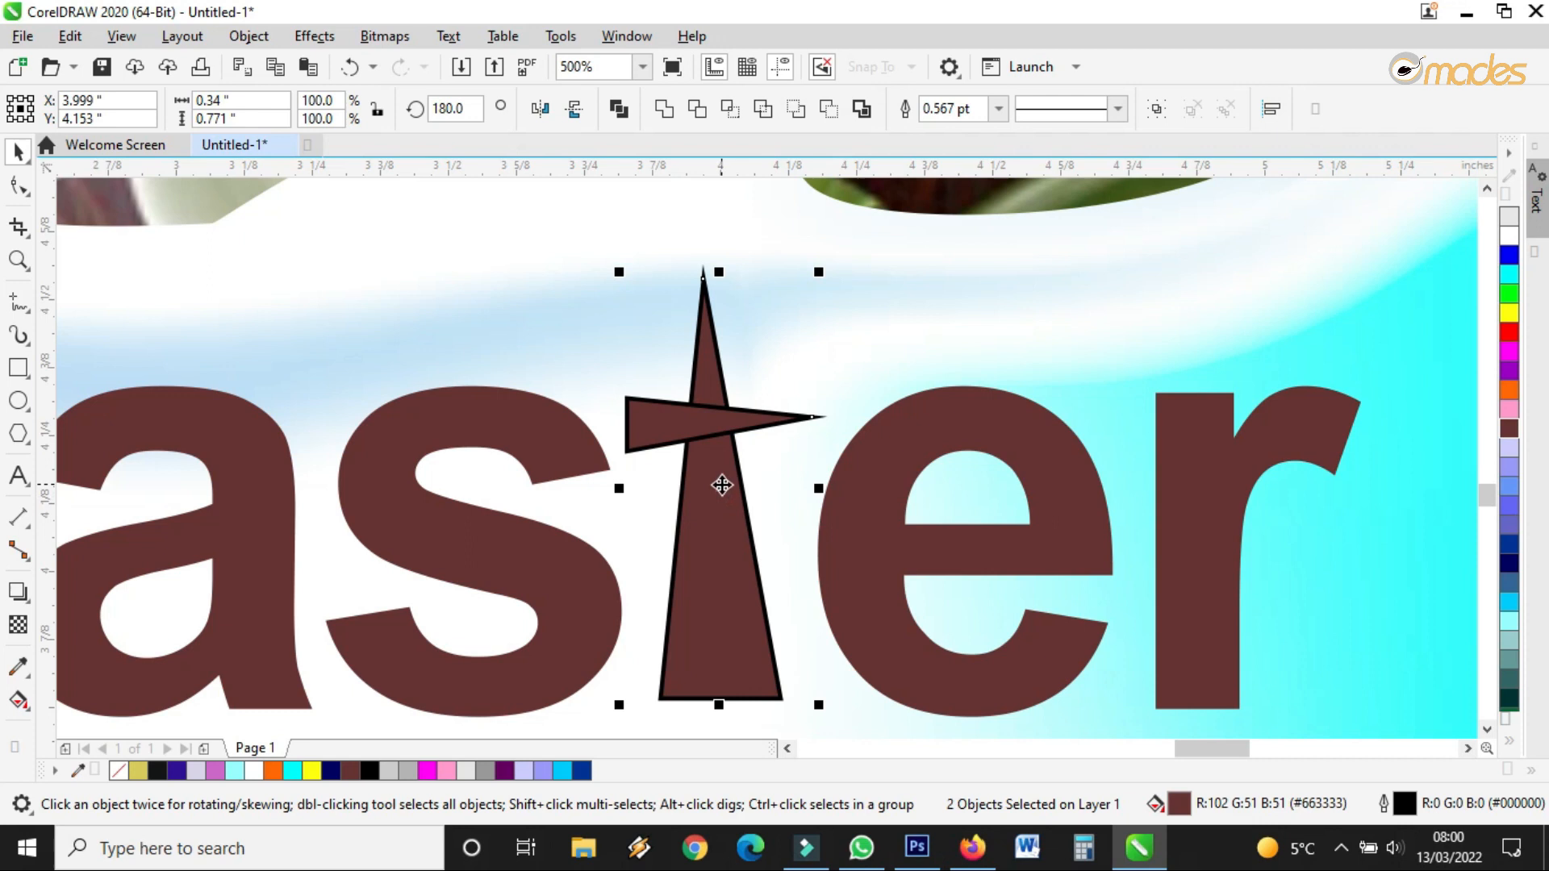
{"action": "left_click", "coordinate": [670, 113]}
{"action": "scroll", "coordinate": [734, 469], "scroll_direction": "down", "scroll_amount": 2}
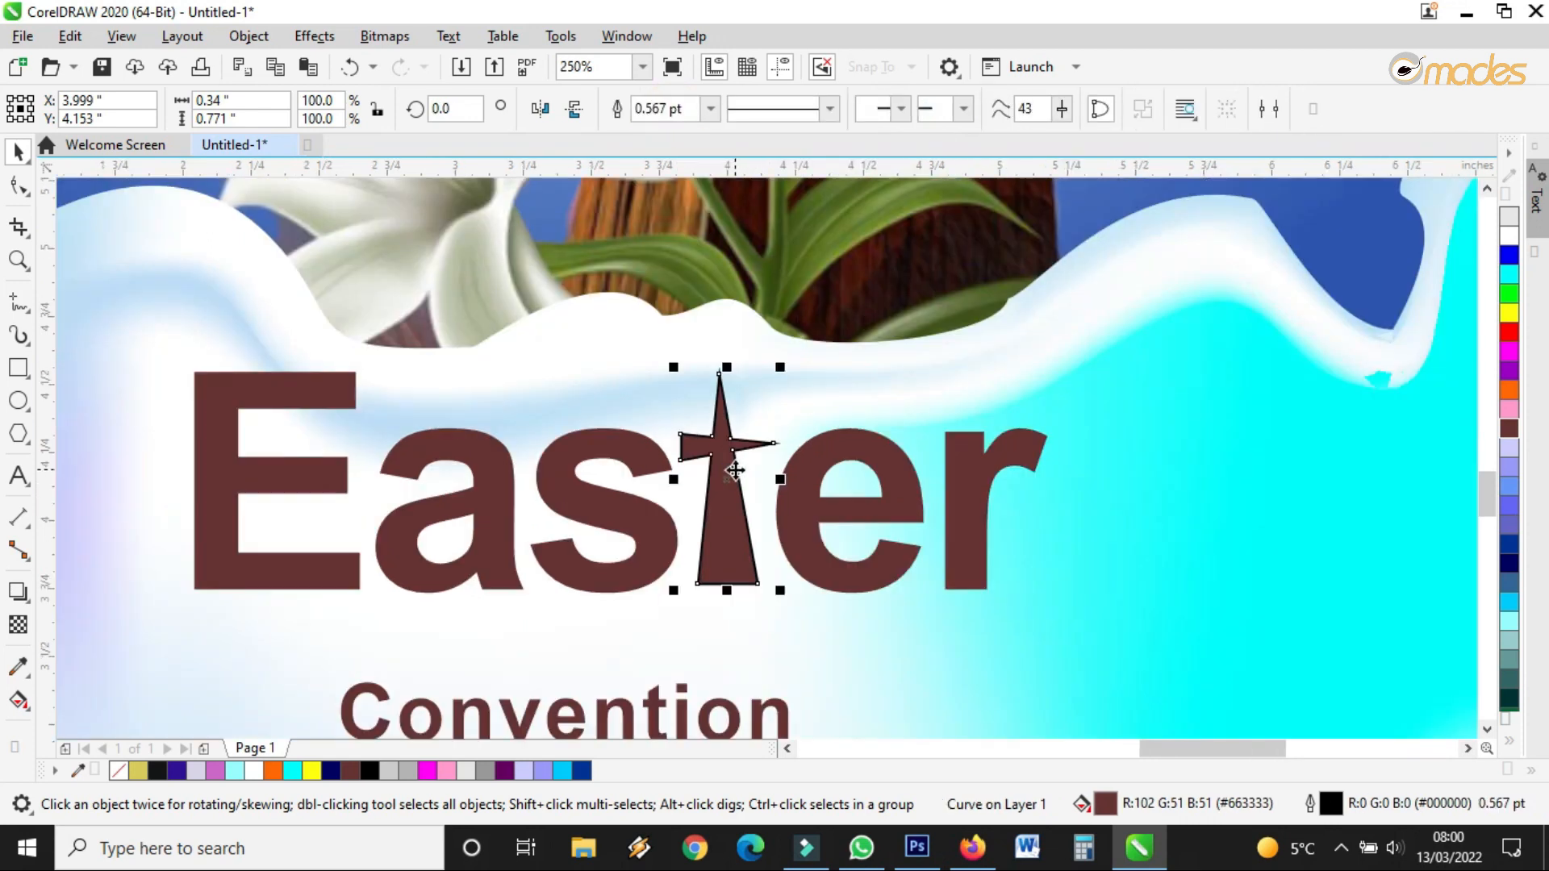
Tighten the letter spacing of Easter with the Shape tool
{"action": "left_click_drag", "start_coordinate": [734, 469], "coordinate": [730, 545]}
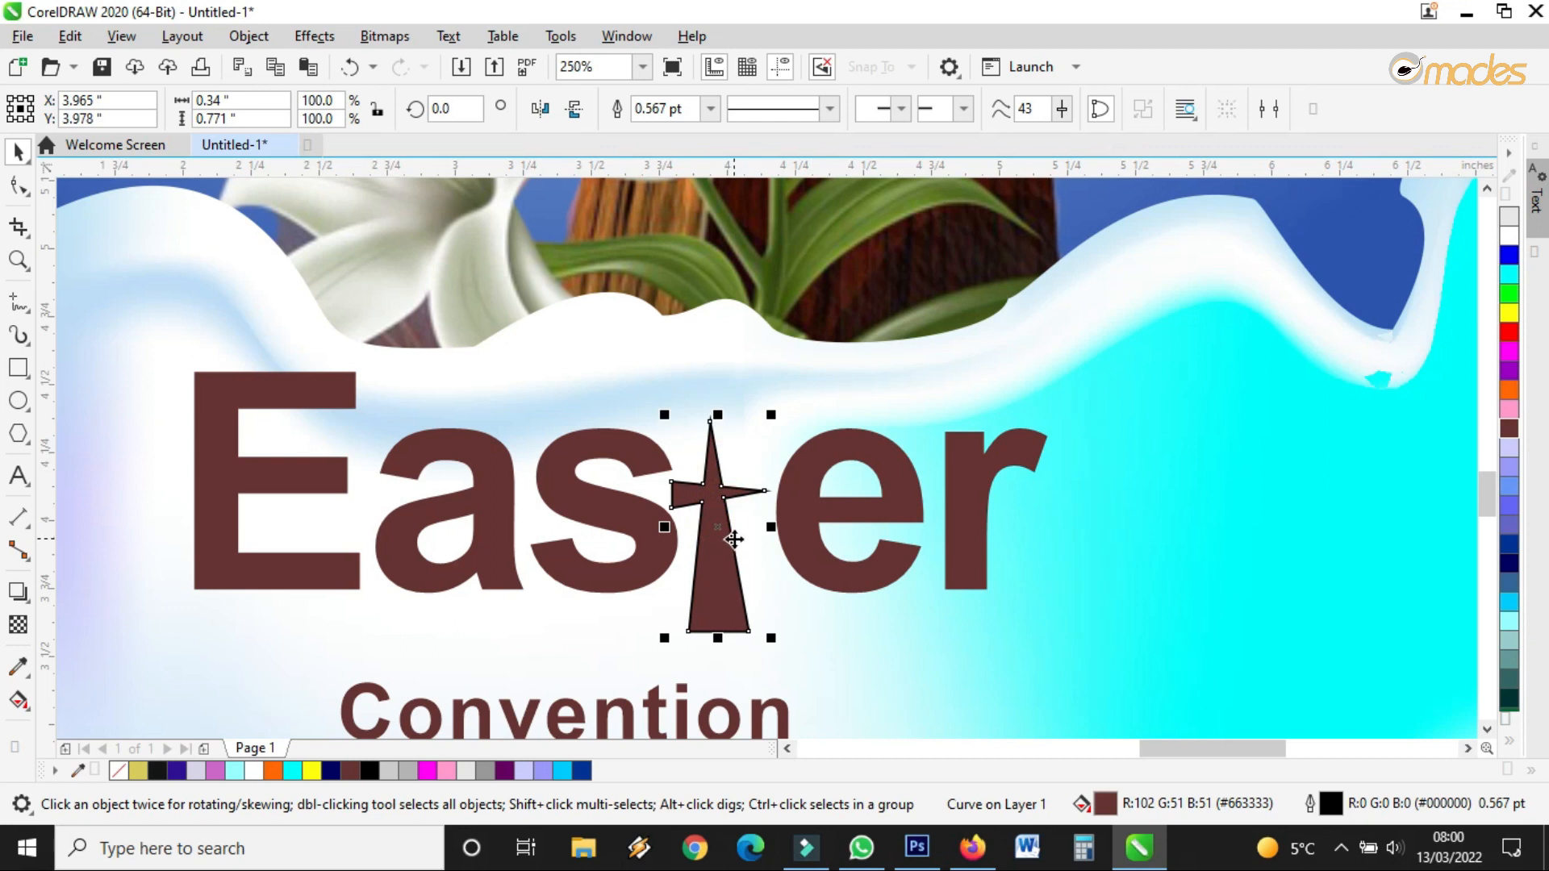
{"action": "key", "text": "ctrl+z"}
{"action": "scroll", "coordinate": [734, 537], "scroll_direction": "down", "scroll_amount": 2}
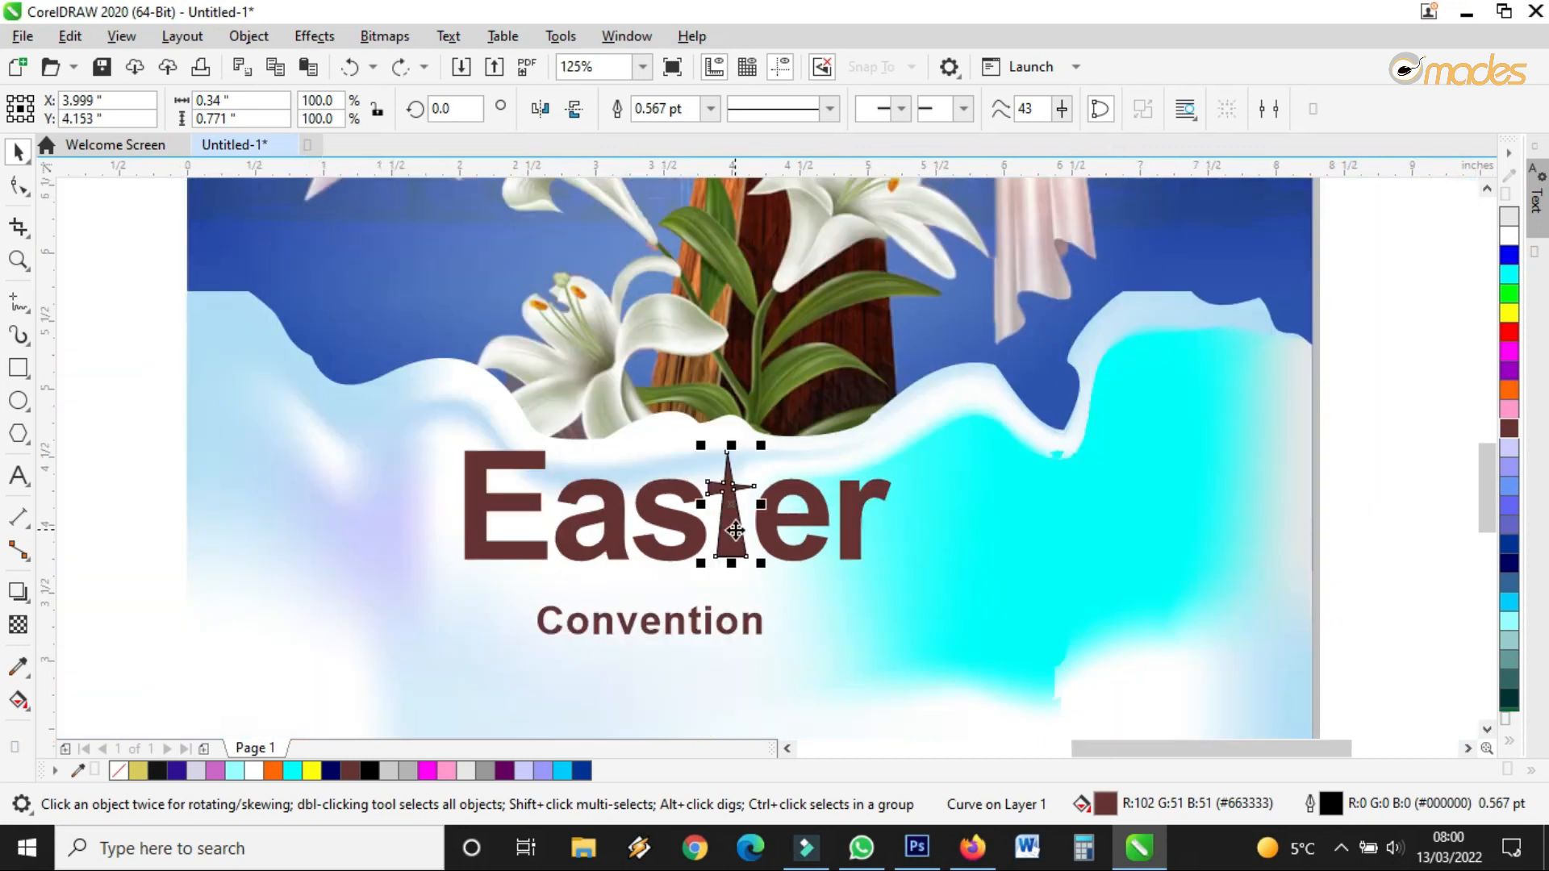
{"action": "left_click", "coordinate": [811, 515]}
{"action": "scroll", "coordinate": [770, 528], "scroll_direction": "up", "scroll_amount": 2}
{"action": "key", "text": "F10"}
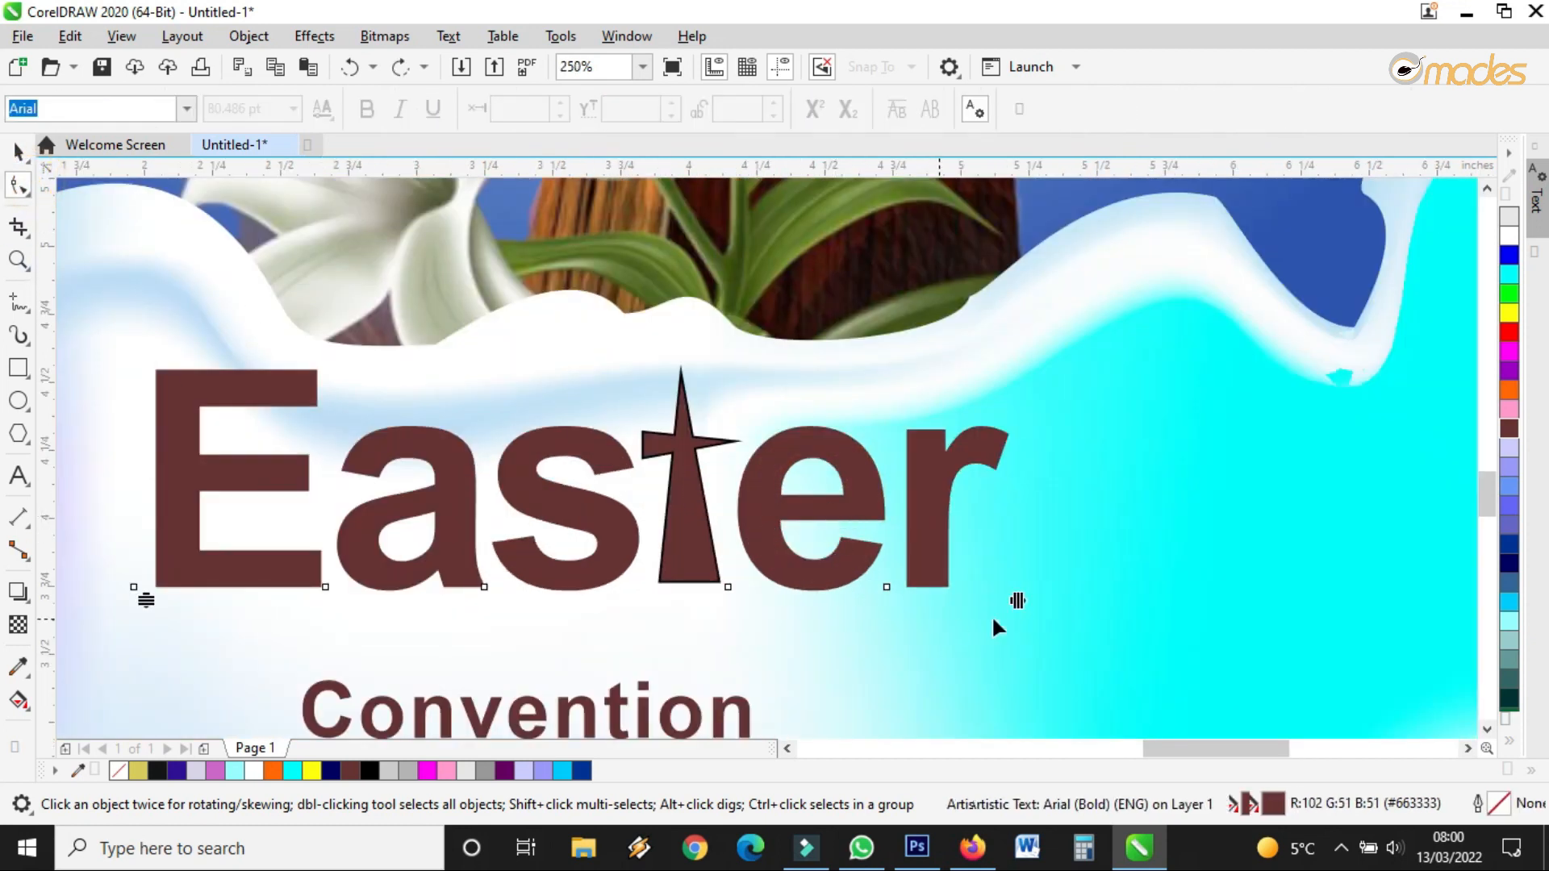
{"action": "left_click_drag", "start_coordinate": [1016, 601], "coordinate": [938, 607]}
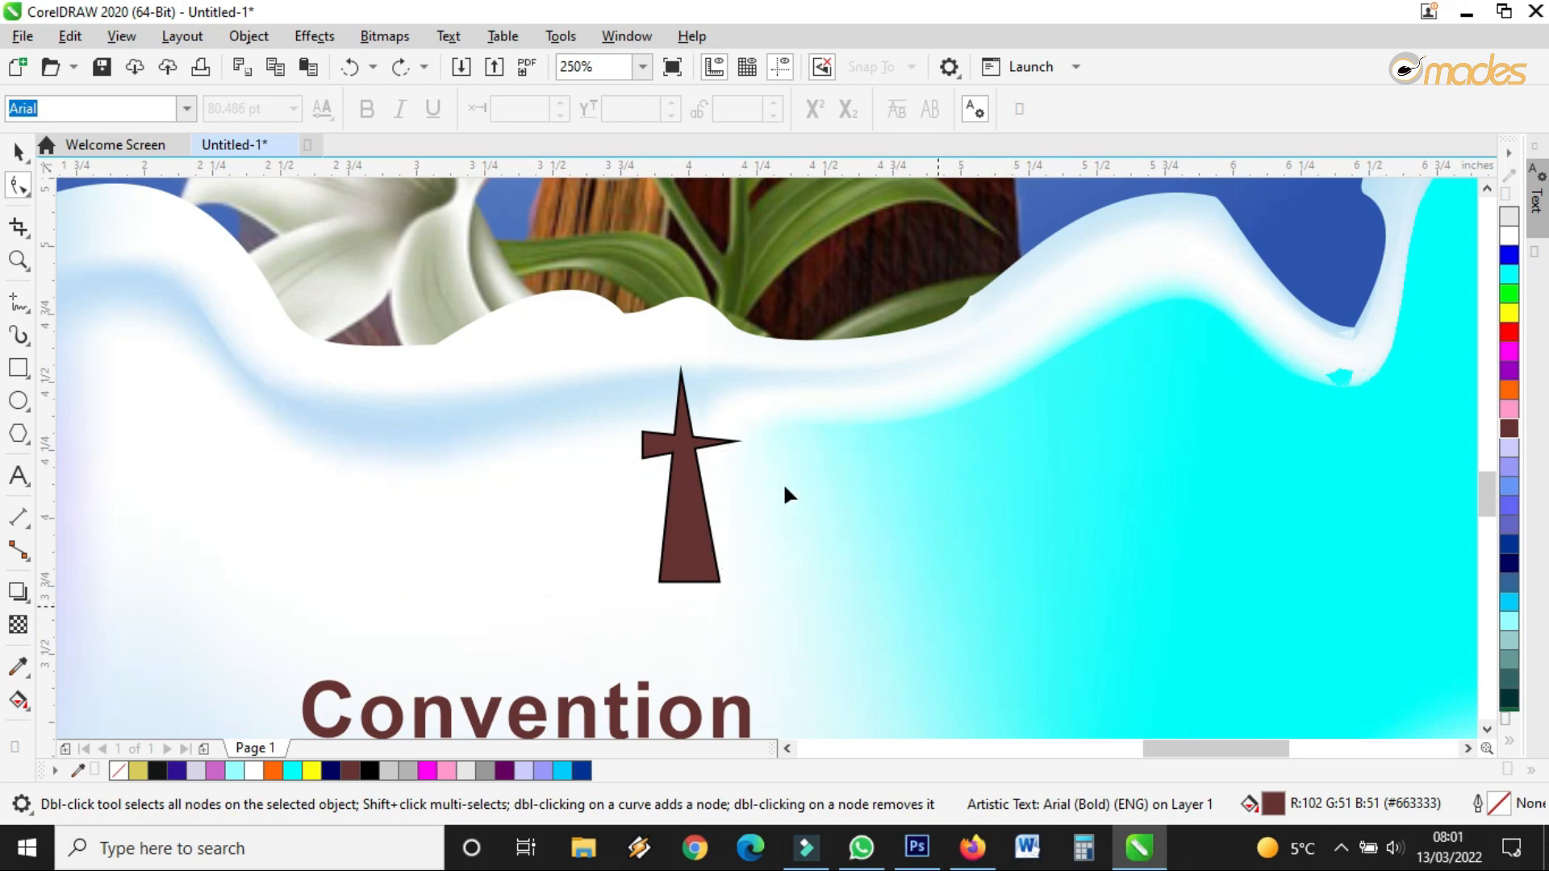
{"action": "left_click", "coordinate": [18, 155]}
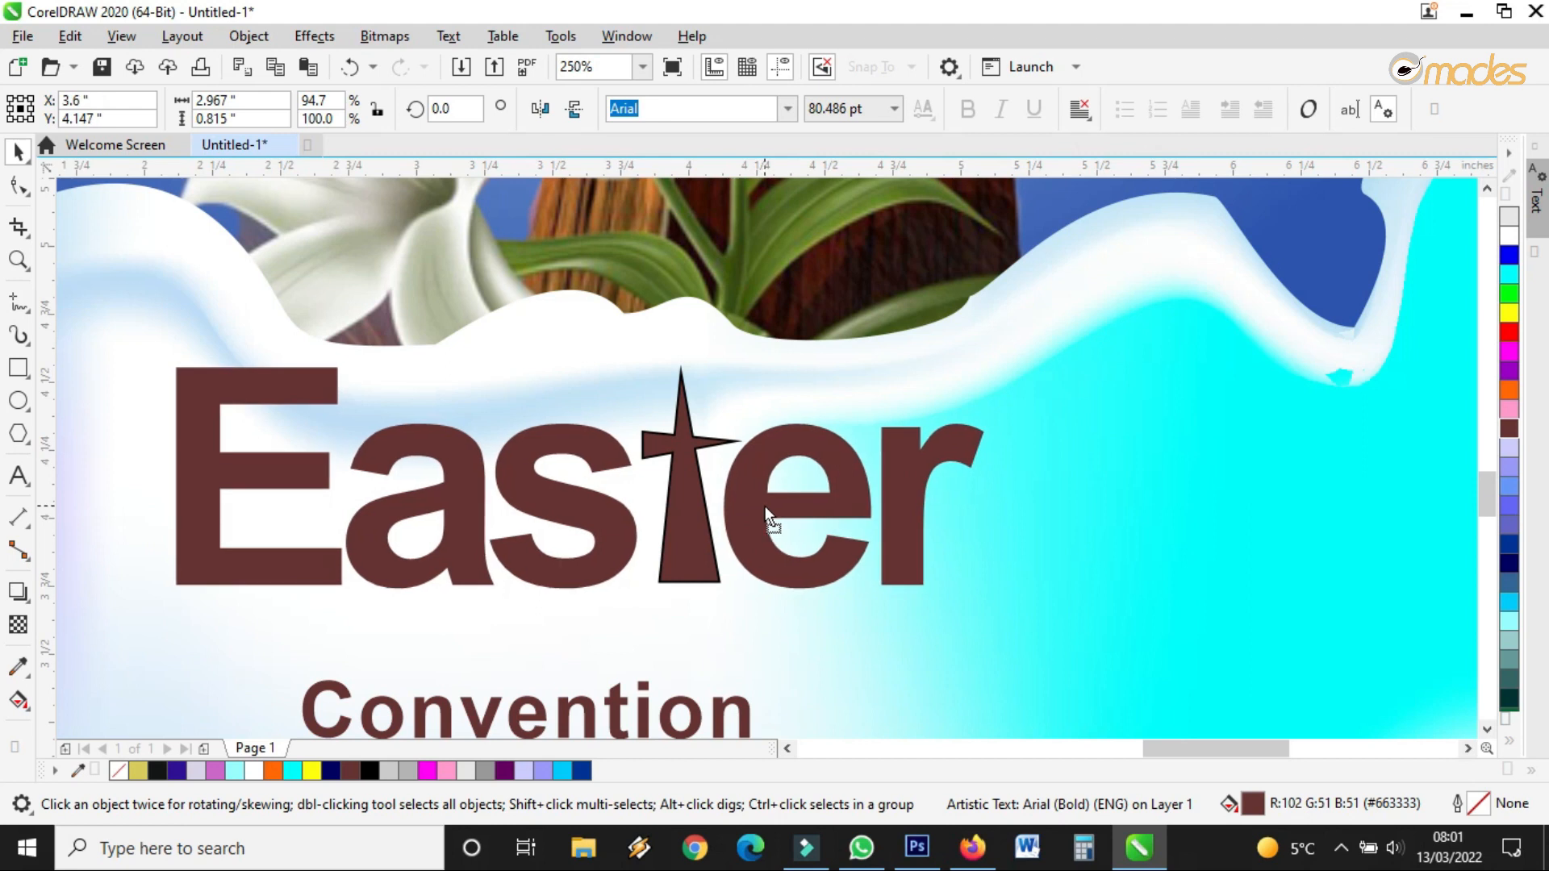
Remove the outline from Easter and the cross, then weld them into one shape
{"action": "scroll", "coordinate": [765, 506], "scroll_direction": "down", "scroll_amount": 2}
{"action": "left_click_drag", "start_coordinate": [1412, 379], "coordinate": [307, 608]}
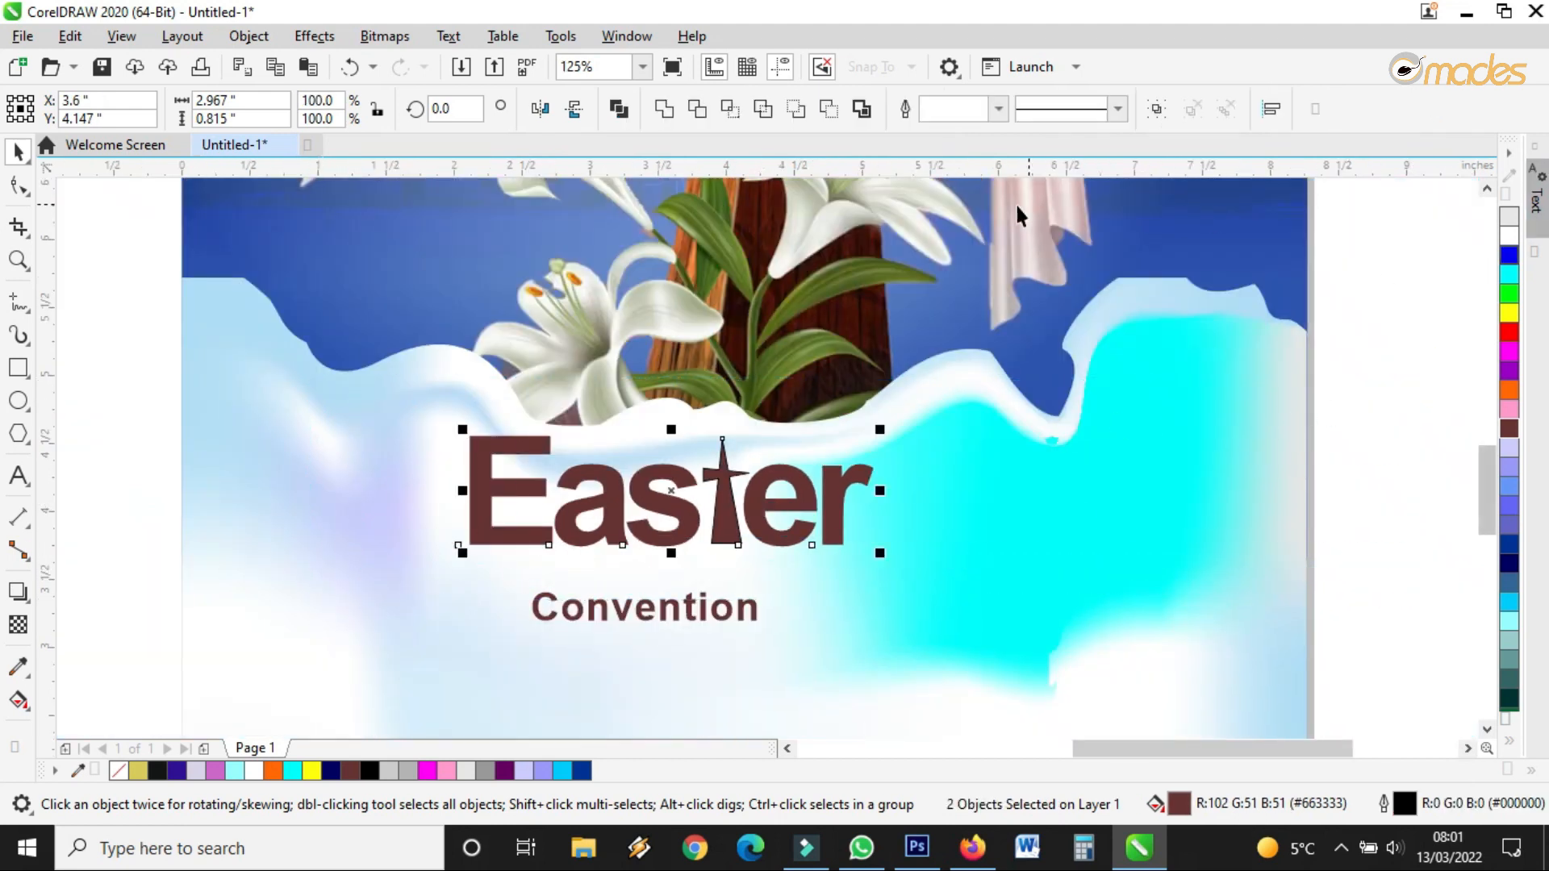
{"action": "left_click", "coordinate": [998, 108]}
{"action": "left_click", "coordinate": [942, 127]}
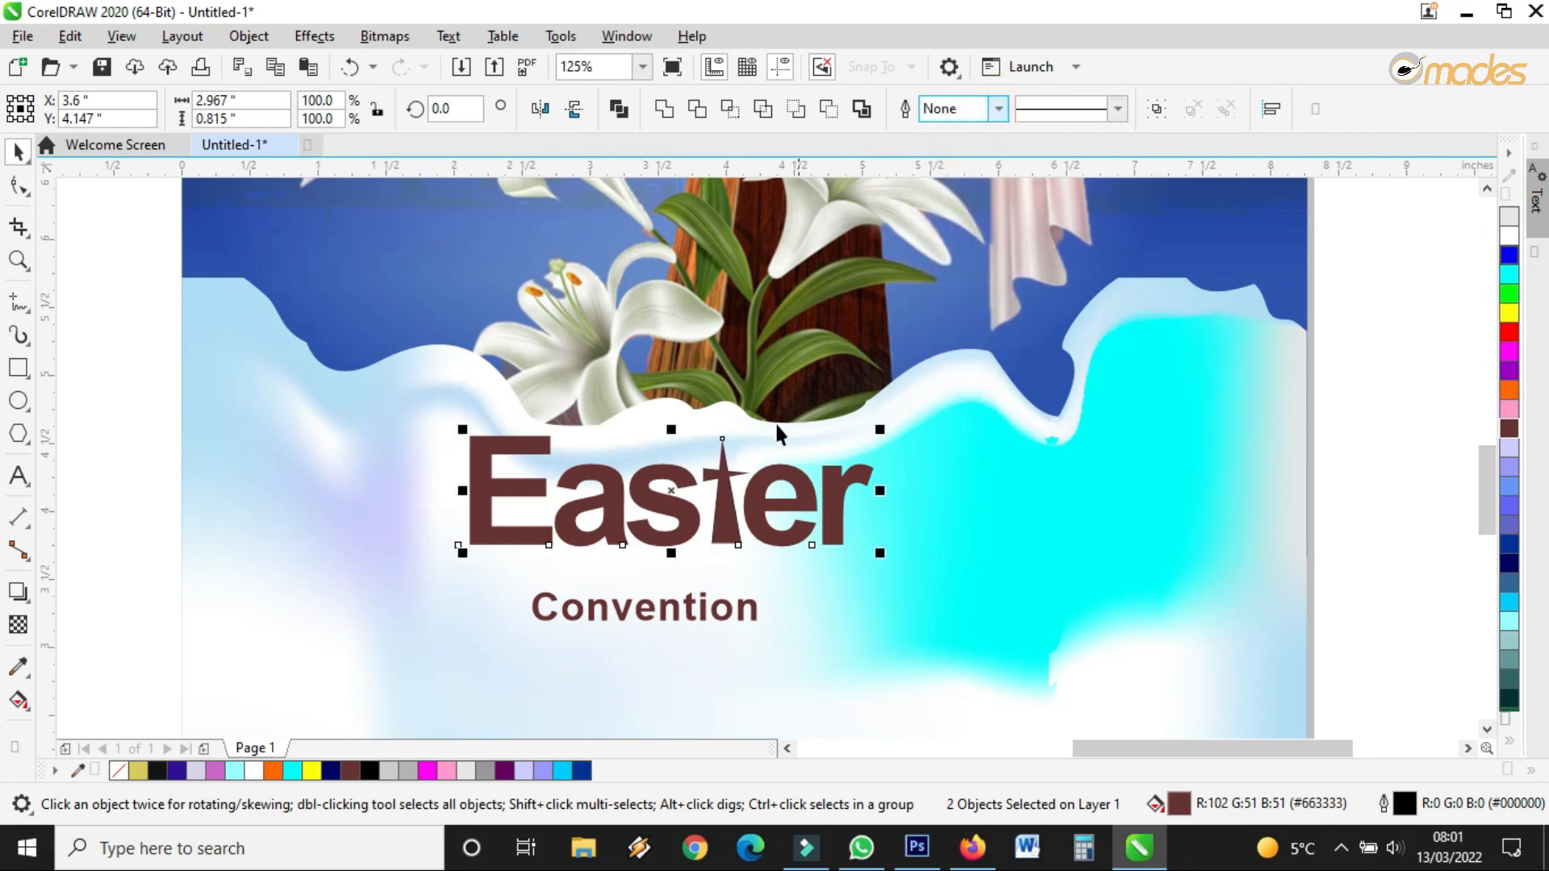
{"action": "scroll", "coordinate": [748, 491], "scroll_direction": "up", "scroll_amount": 2}
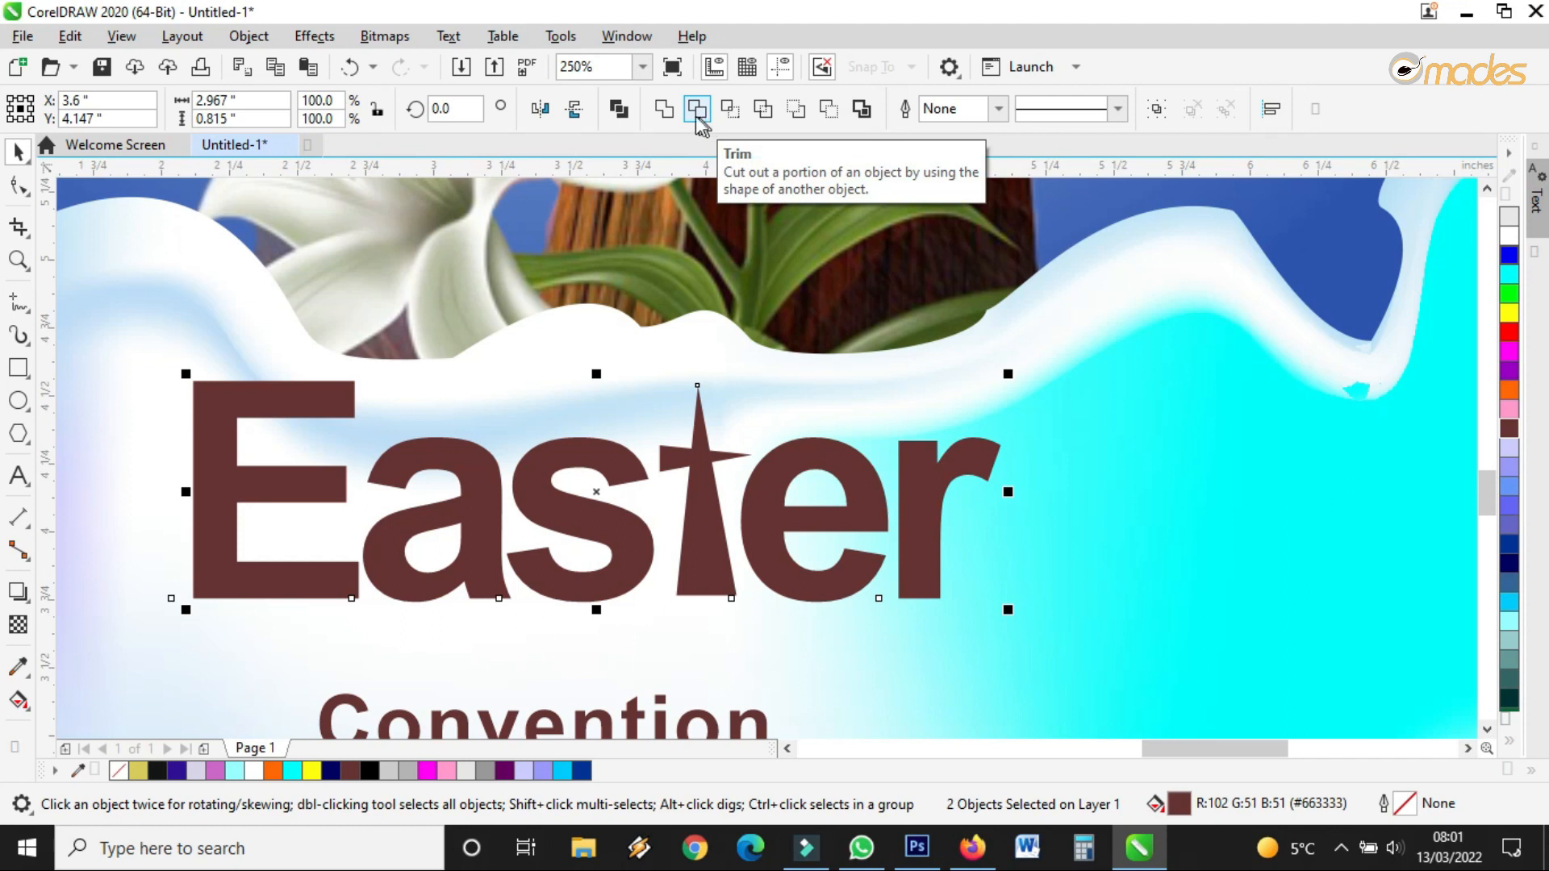
{"action": "left_click", "coordinate": [668, 113]}
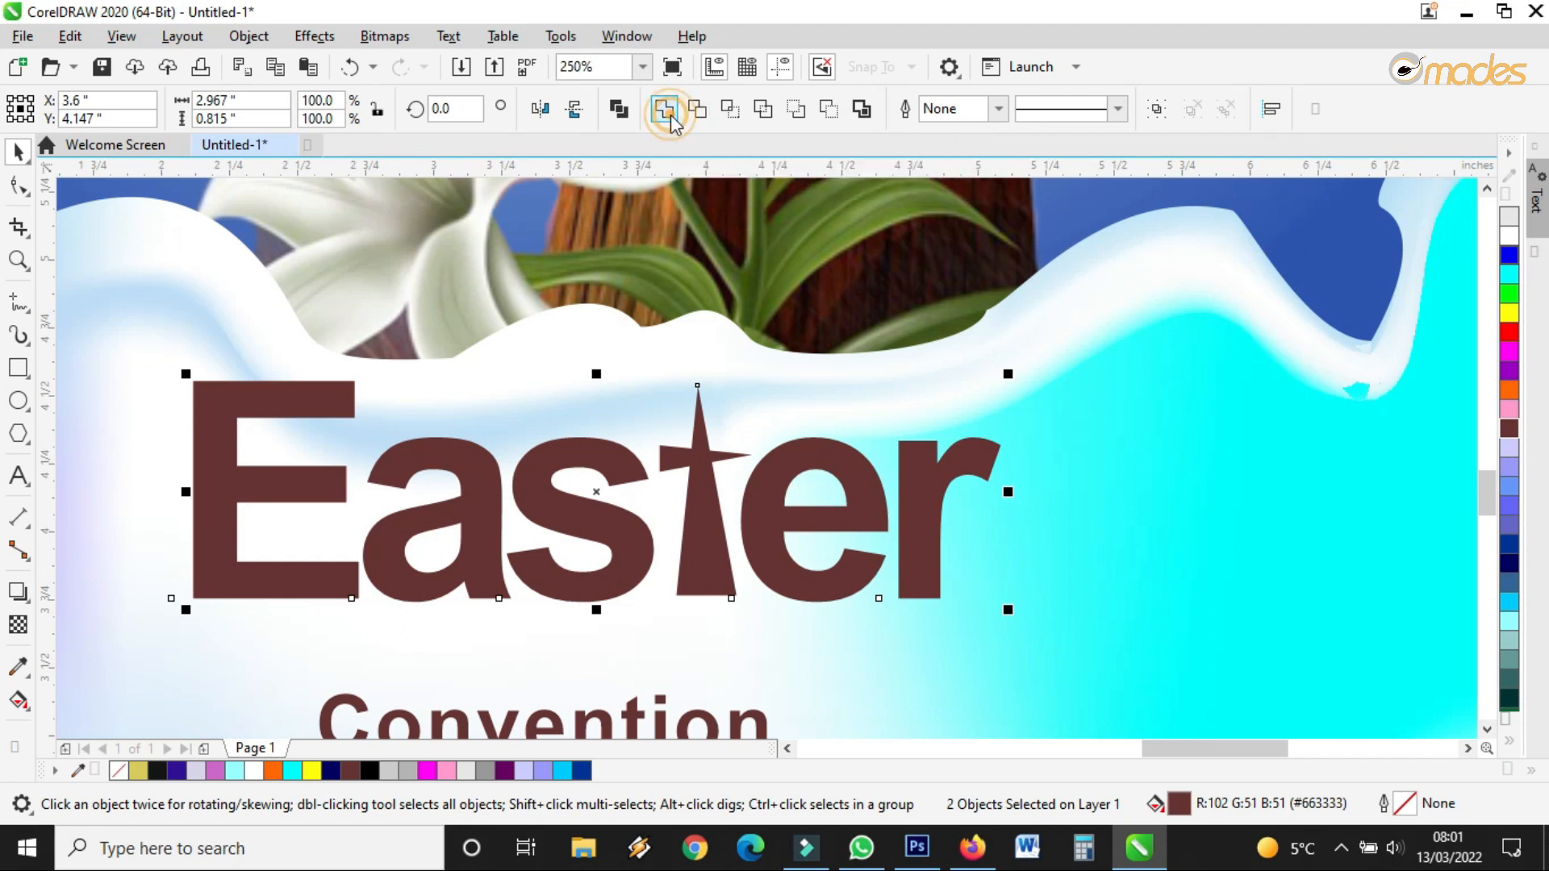
Enlarge the welded Easter shape to about 159.8% and place it above Convention
{"action": "mouse_move", "coordinate": [694, 510]}
{"action": "left_mouse_down"}
{"action": "mouse_move", "coordinate": [943, 535]}
{"action": "mouse_move", "coordinate": [684, 505]}
{"action": "left_mouse_up"}
{"action": "scroll", "coordinate": [765, 457], "scroll_direction": "down", "scroll_amount": 2}
{"action": "left_click_drag", "start_coordinate": [884, 418], "coordinate": [1131, 346]}
{"action": "left_click_drag", "start_coordinate": [892, 460], "coordinate": [764, 505]}
{"action": "left_click", "coordinate": [690, 599]}
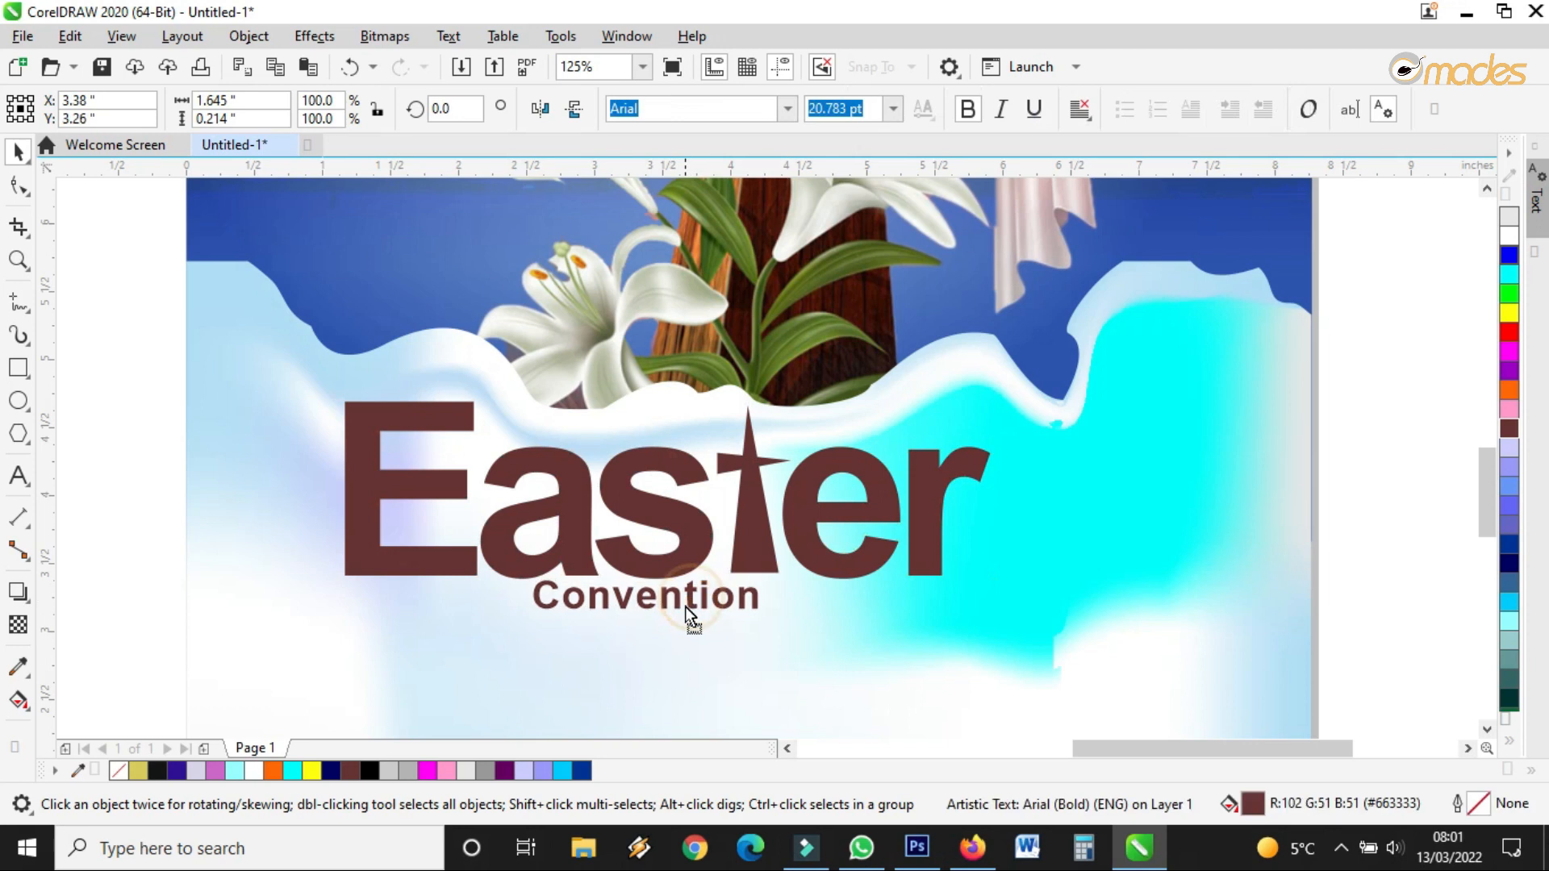
Edit the subtitle text so it reads 'Convention 2022'
{"action": "left_click_drag", "start_coordinate": [685, 606], "coordinate": [681, 611]}
{"action": "left_click", "coordinate": [18, 188]}
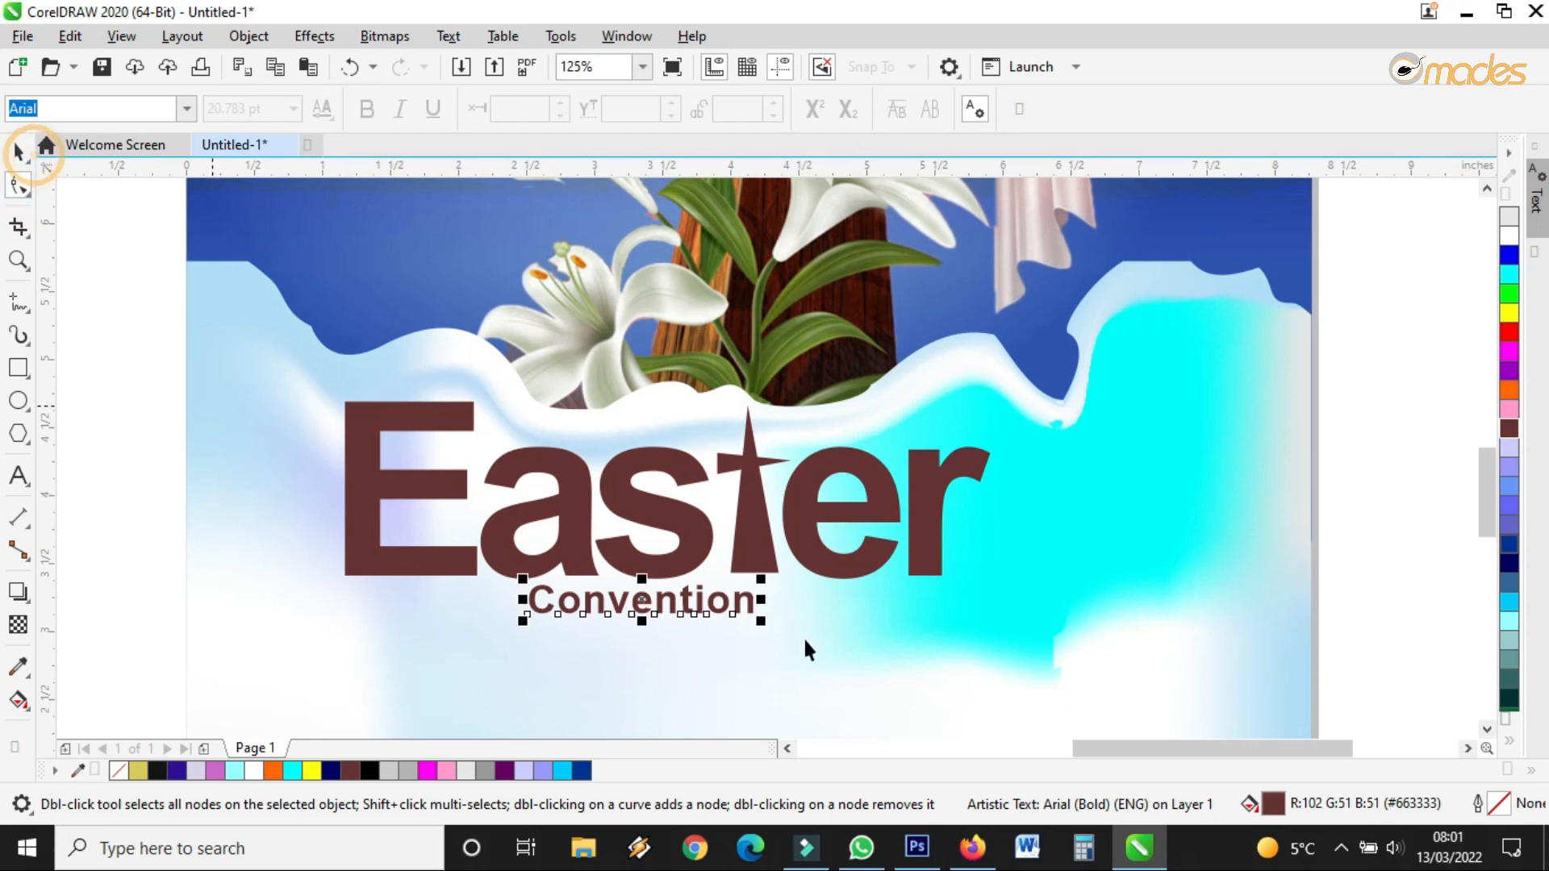
{"action": "key", "text": "F8"}
{"action": "type", "text": "2022"}
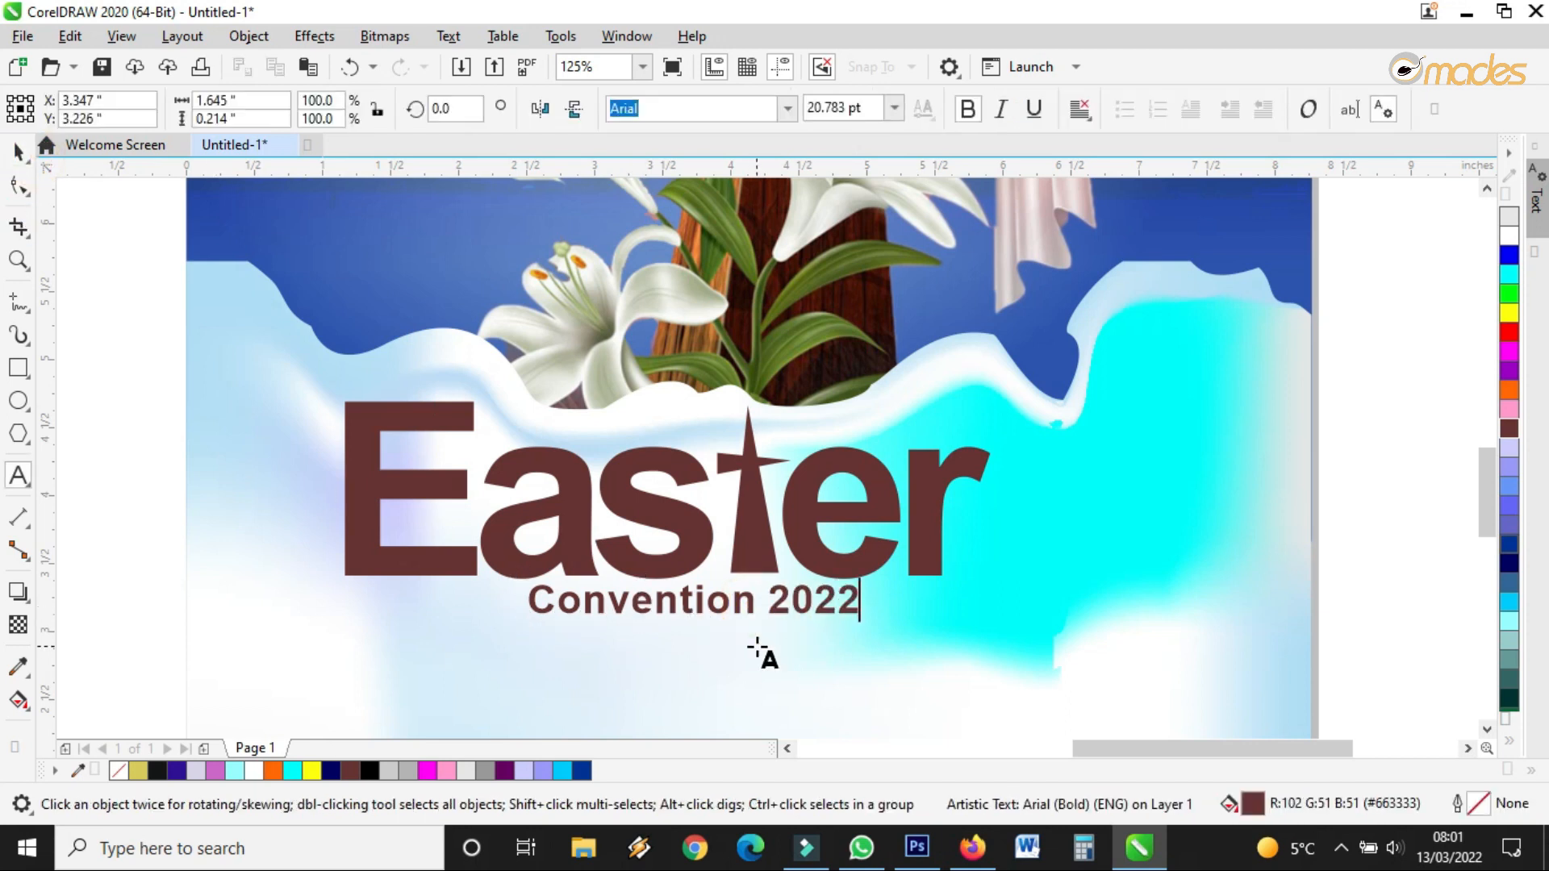
{"action": "key", "text": "Escape"}
Widen the letter spacing of 'Convention 2022' using the spacing handle
{"action": "left_click", "coordinate": [20, 187]}
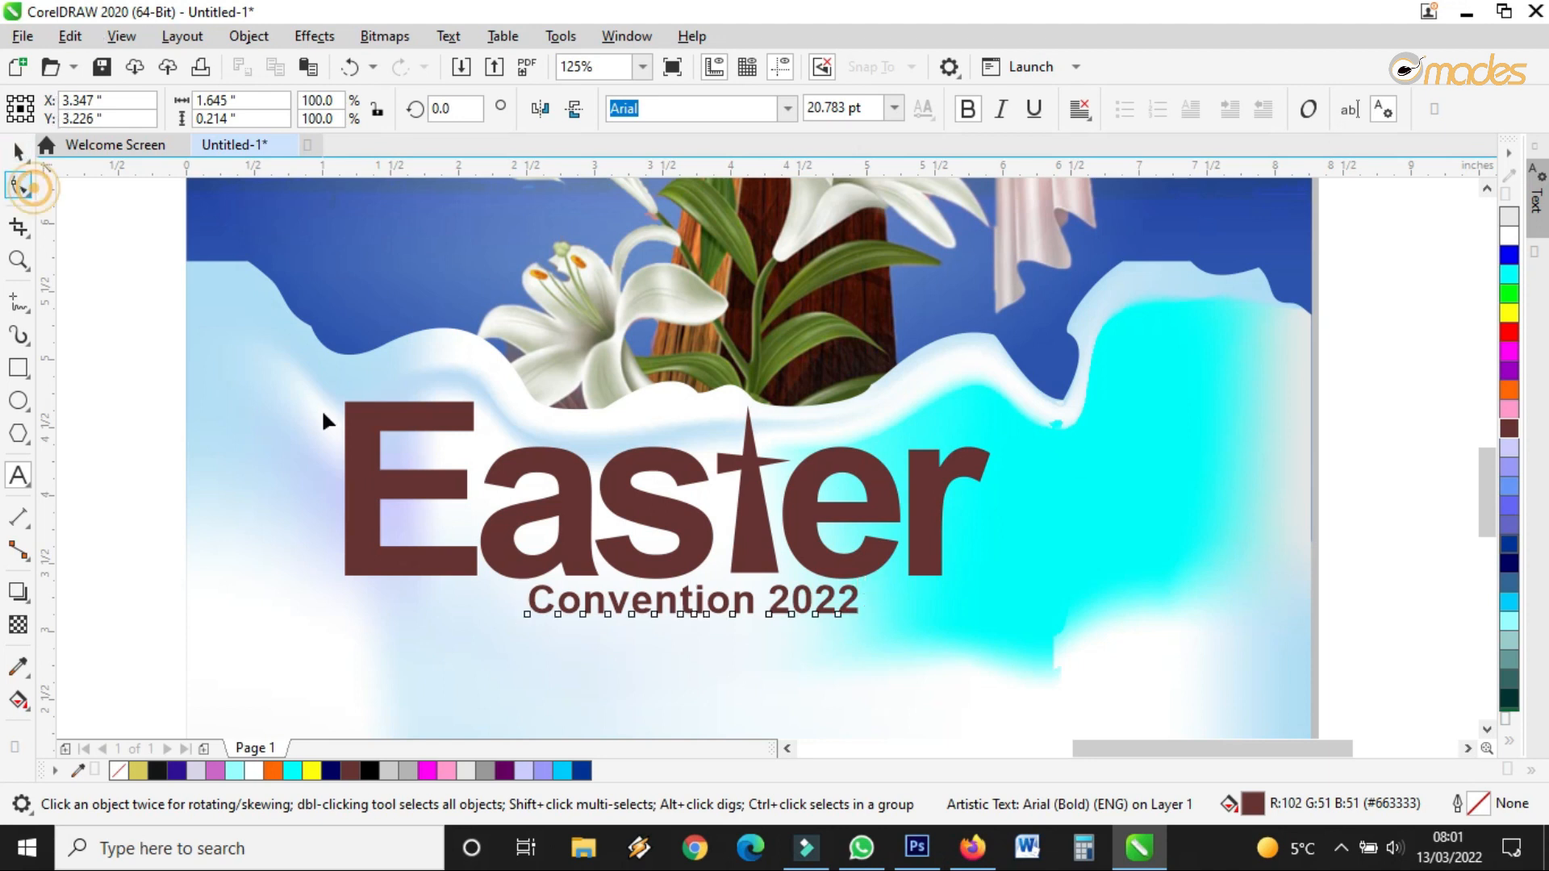
{"action": "left_click_drag", "start_coordinate": [869, 627], "coordinate": [1062, 629]}
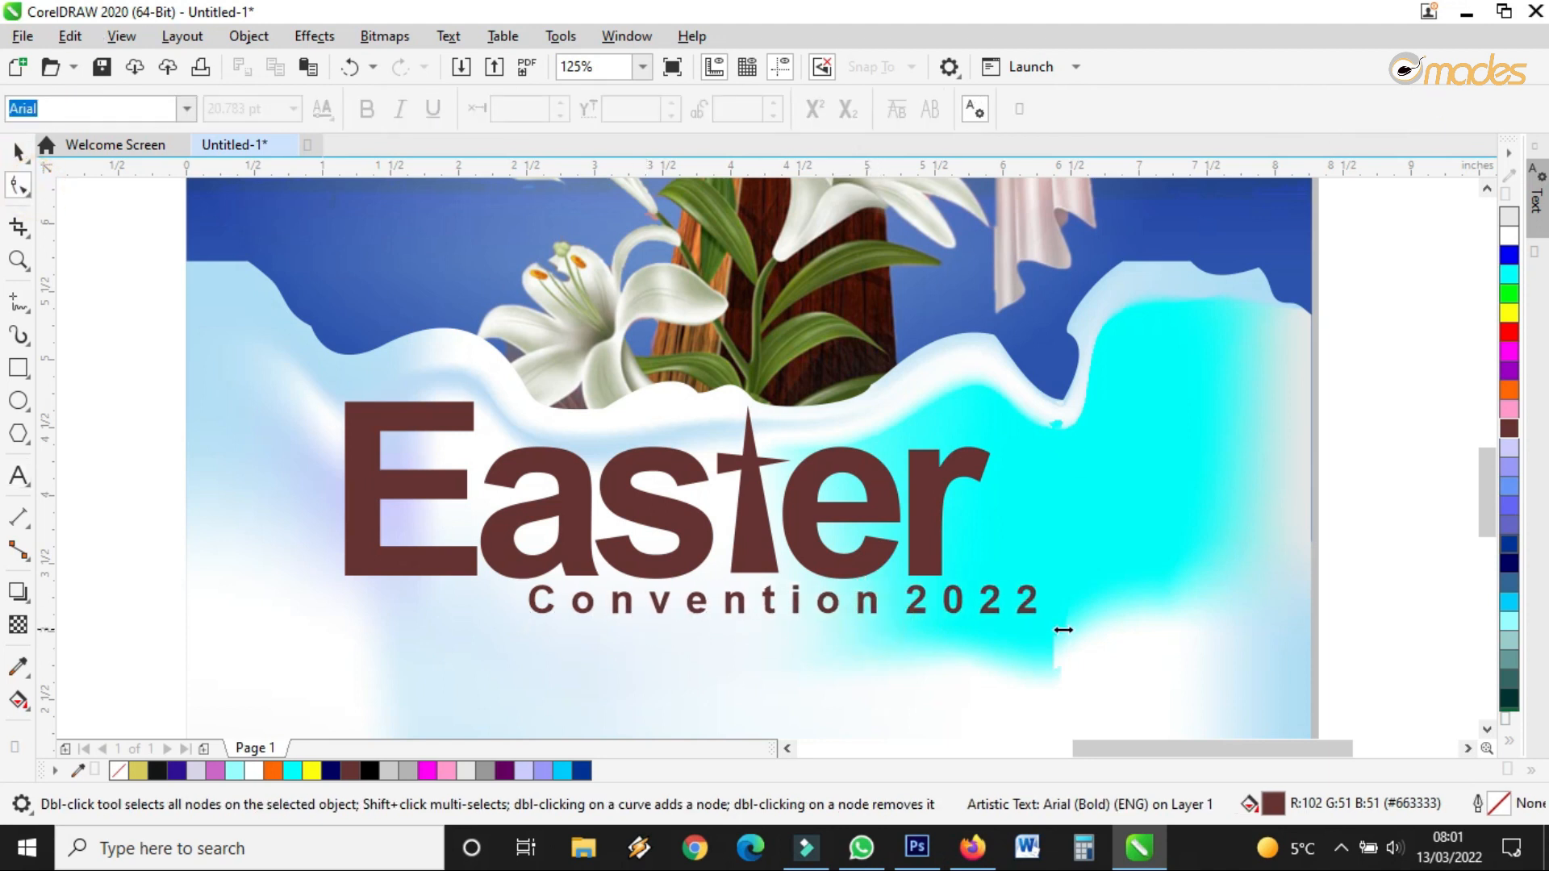
{"action": "key", "text": "space"}
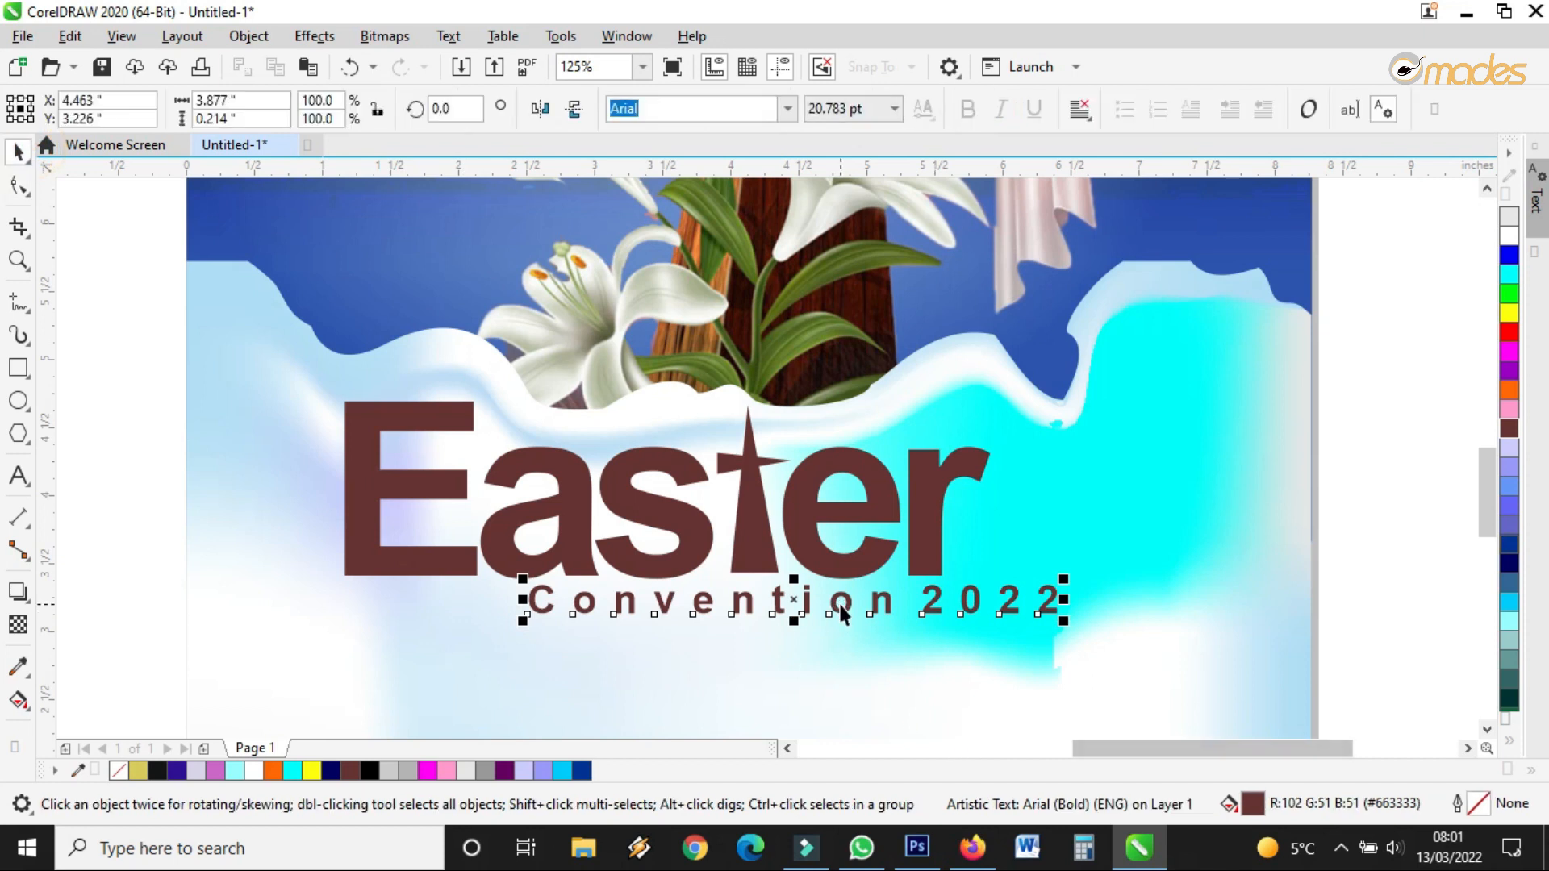
{"action": "double_click", "coordinate": [839, 609]}
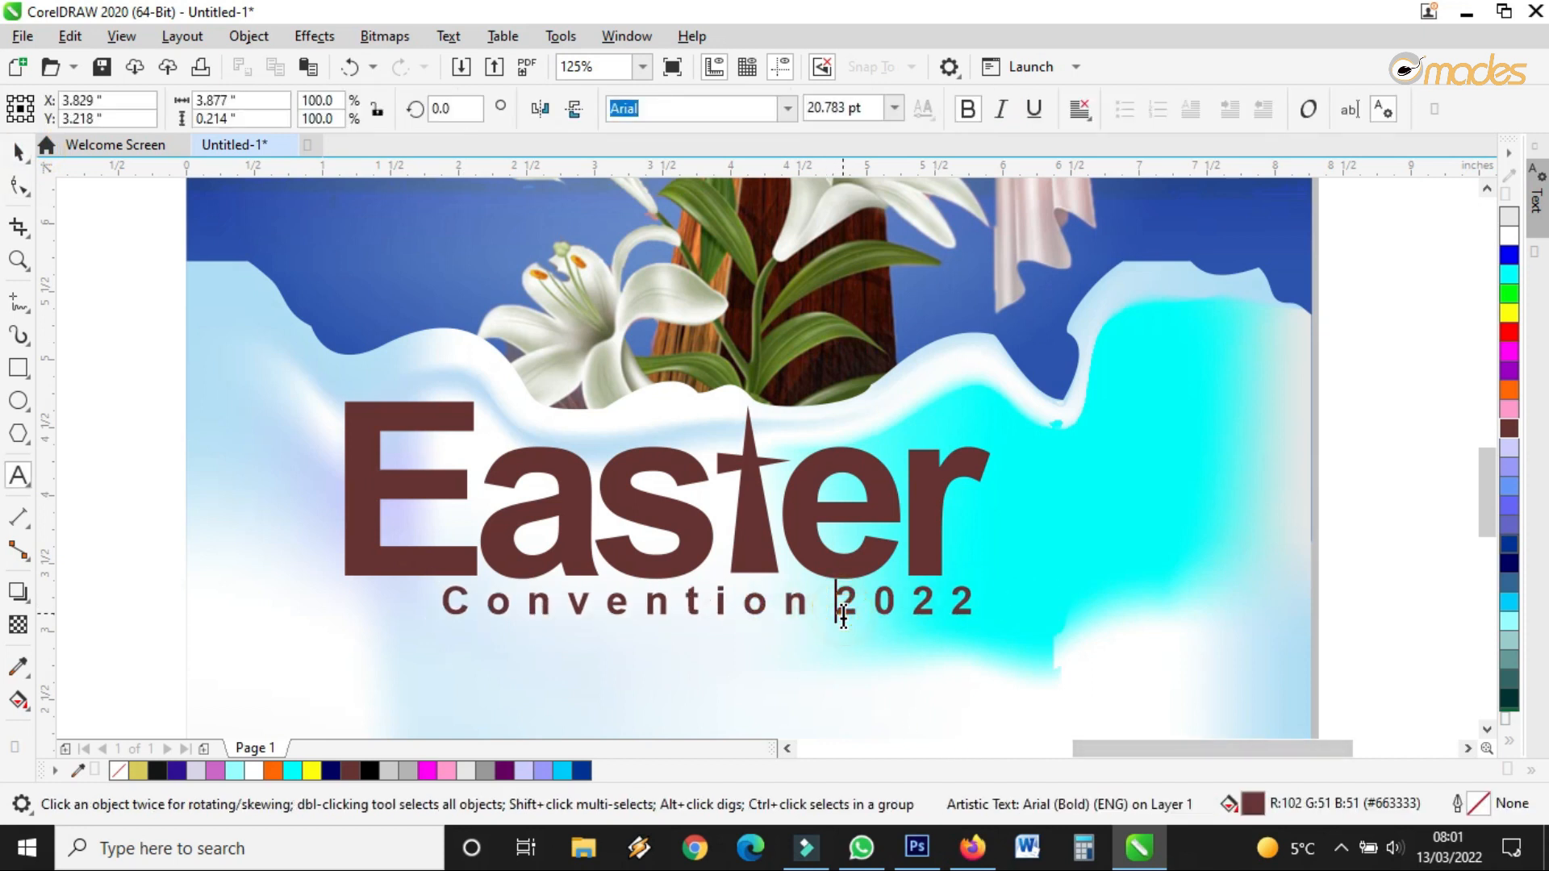
{"action": "left_click", "coordinate": [23, 150]}
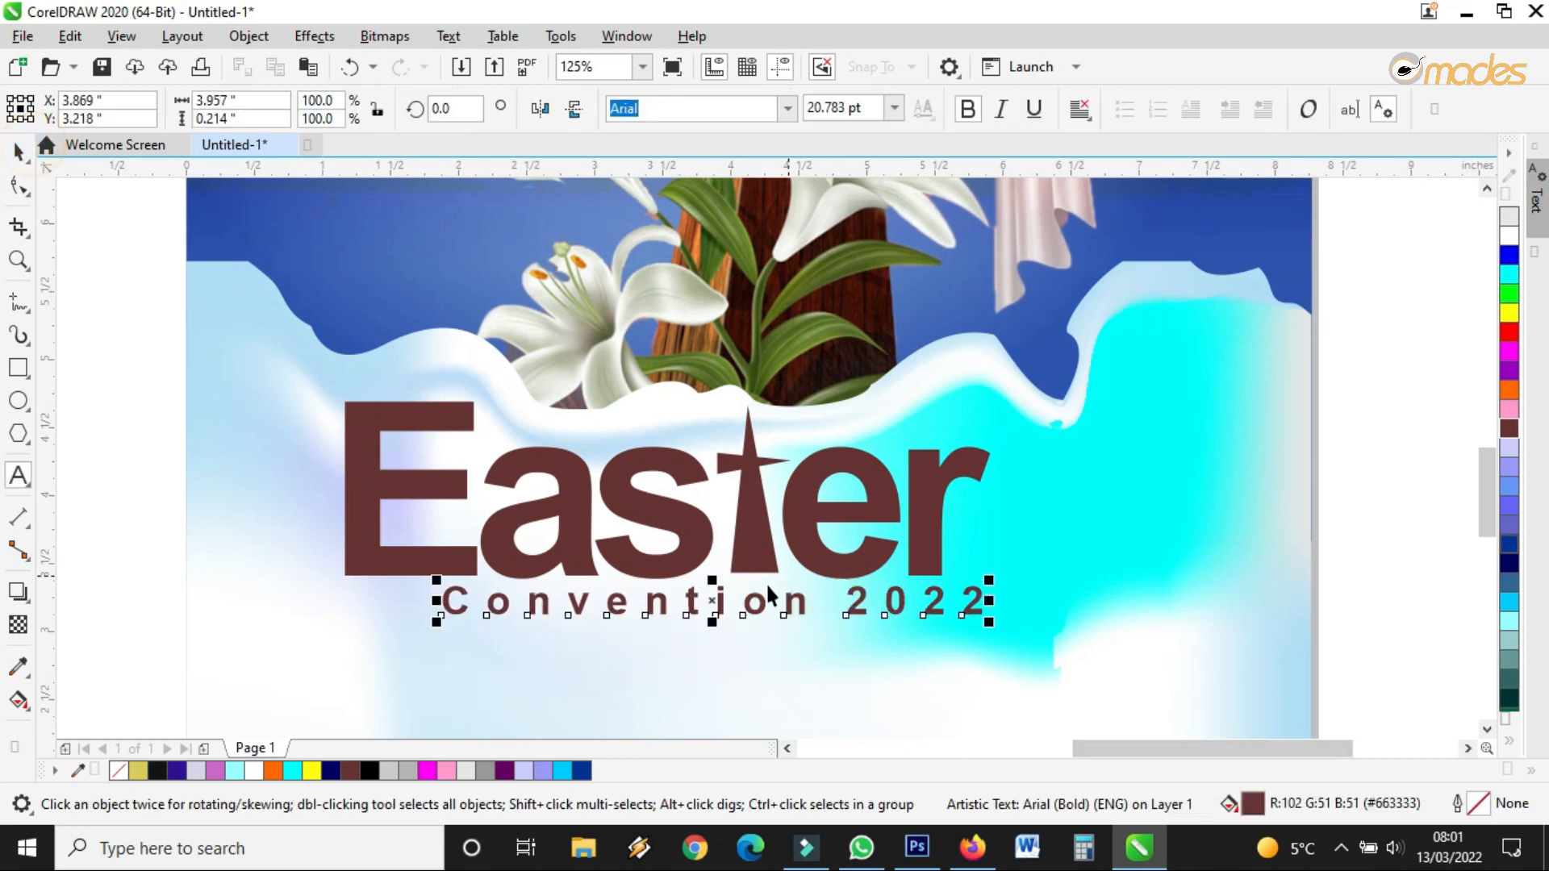
Move 'Convention 2022' left under Easter and enlarge it to about 23.8 pt
{"action": "left_click_drag", "start_coordinate": [718, 602], "coordinate": [623, 608]}
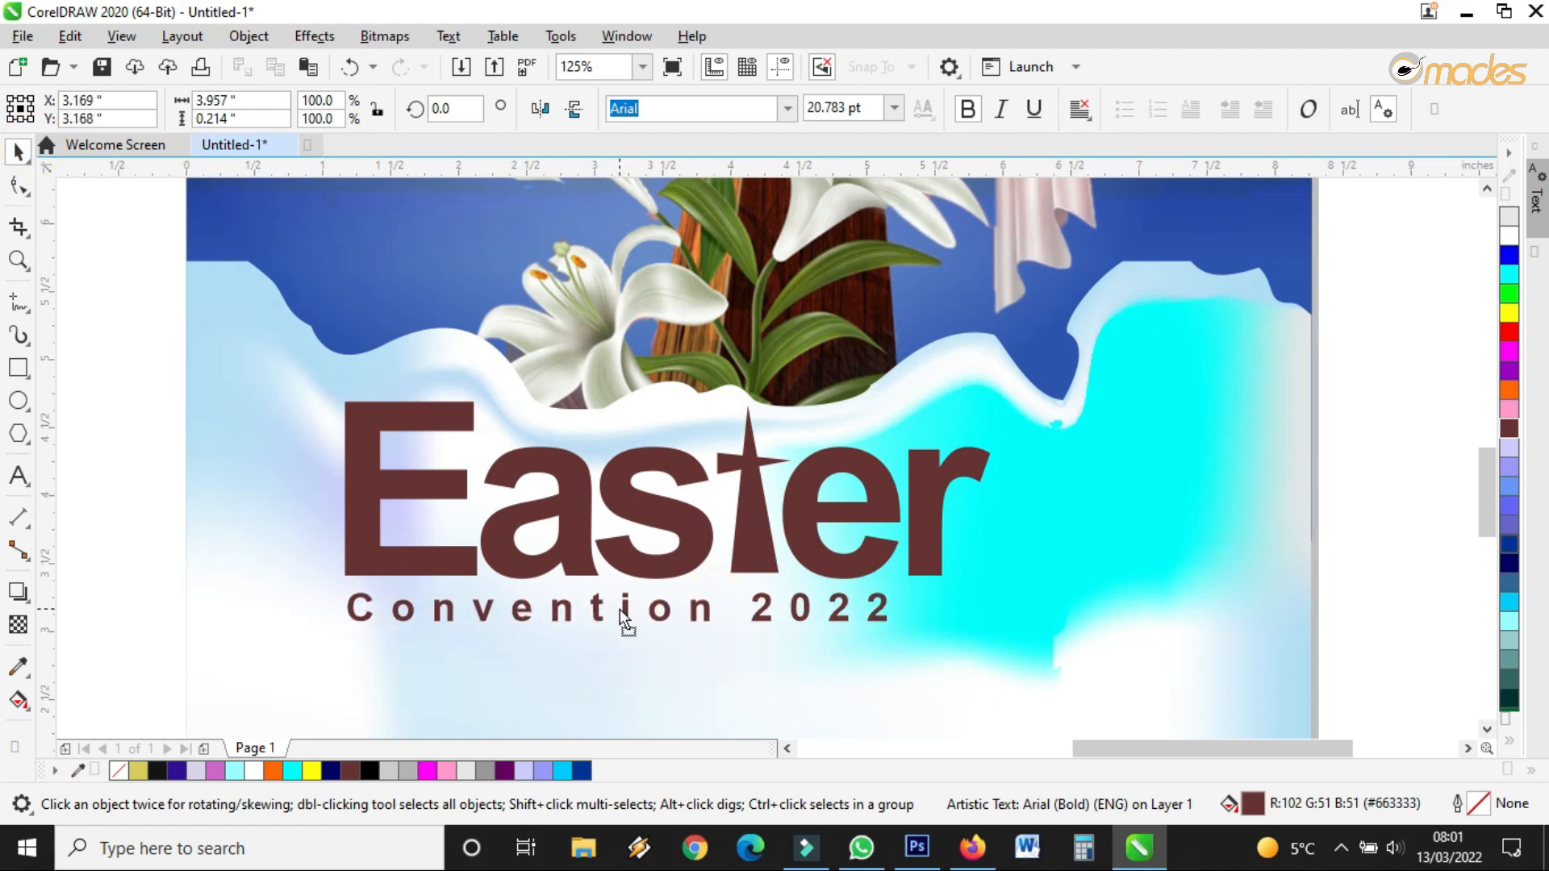
{"action": "left_click_drag", "start_coordinate": [894, 630], "coordinate": [971, 681]}
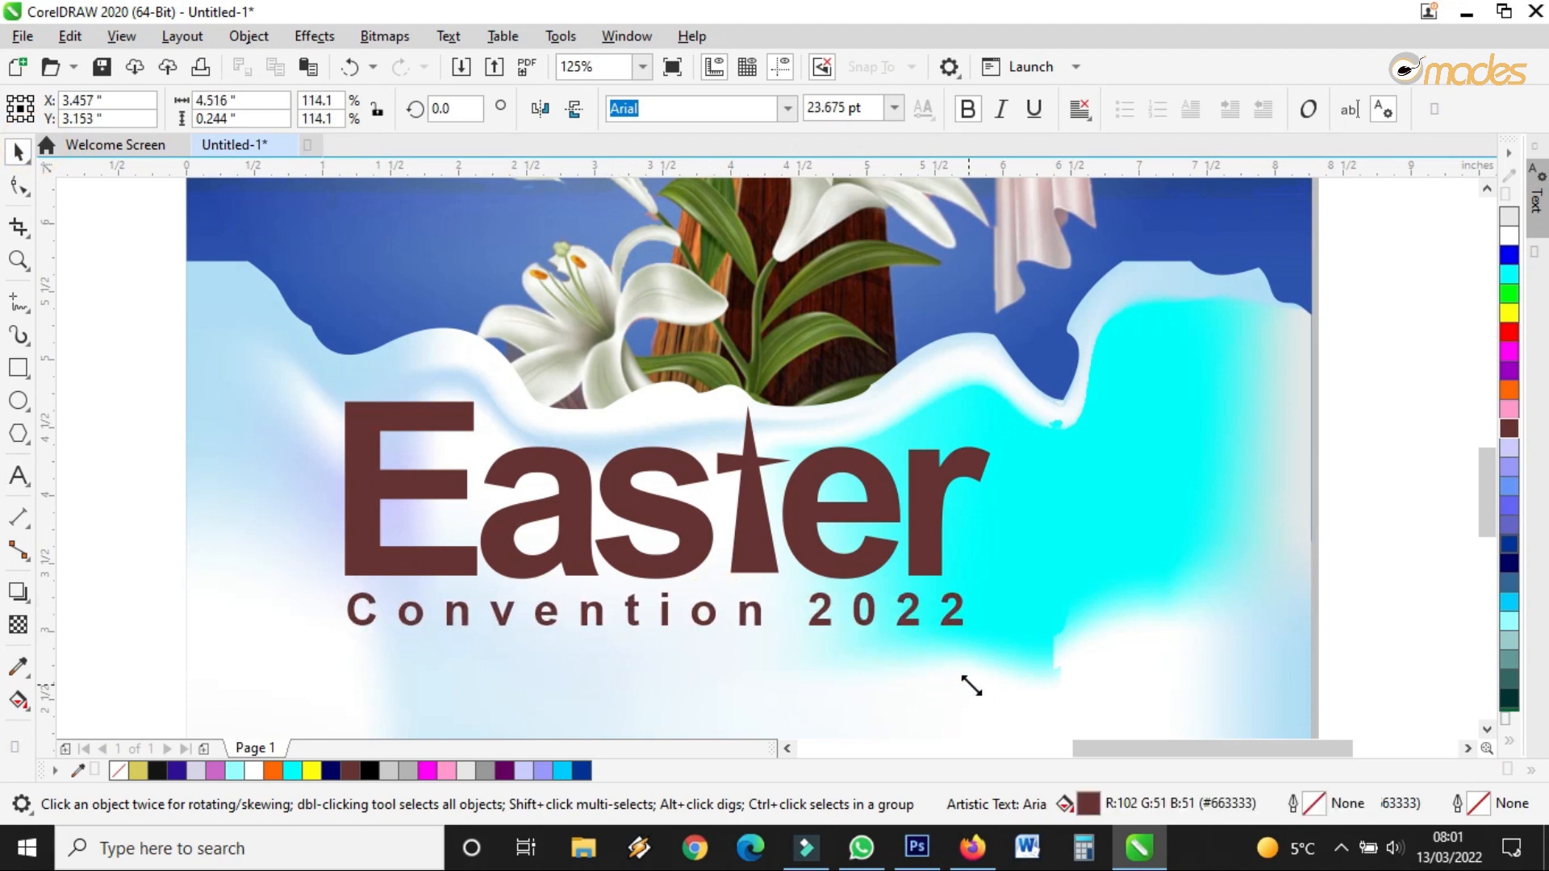
{"action": "left_click", "coordinate": [864, 613]}
{"action": "double_click", "coordinate": [863, 559]}
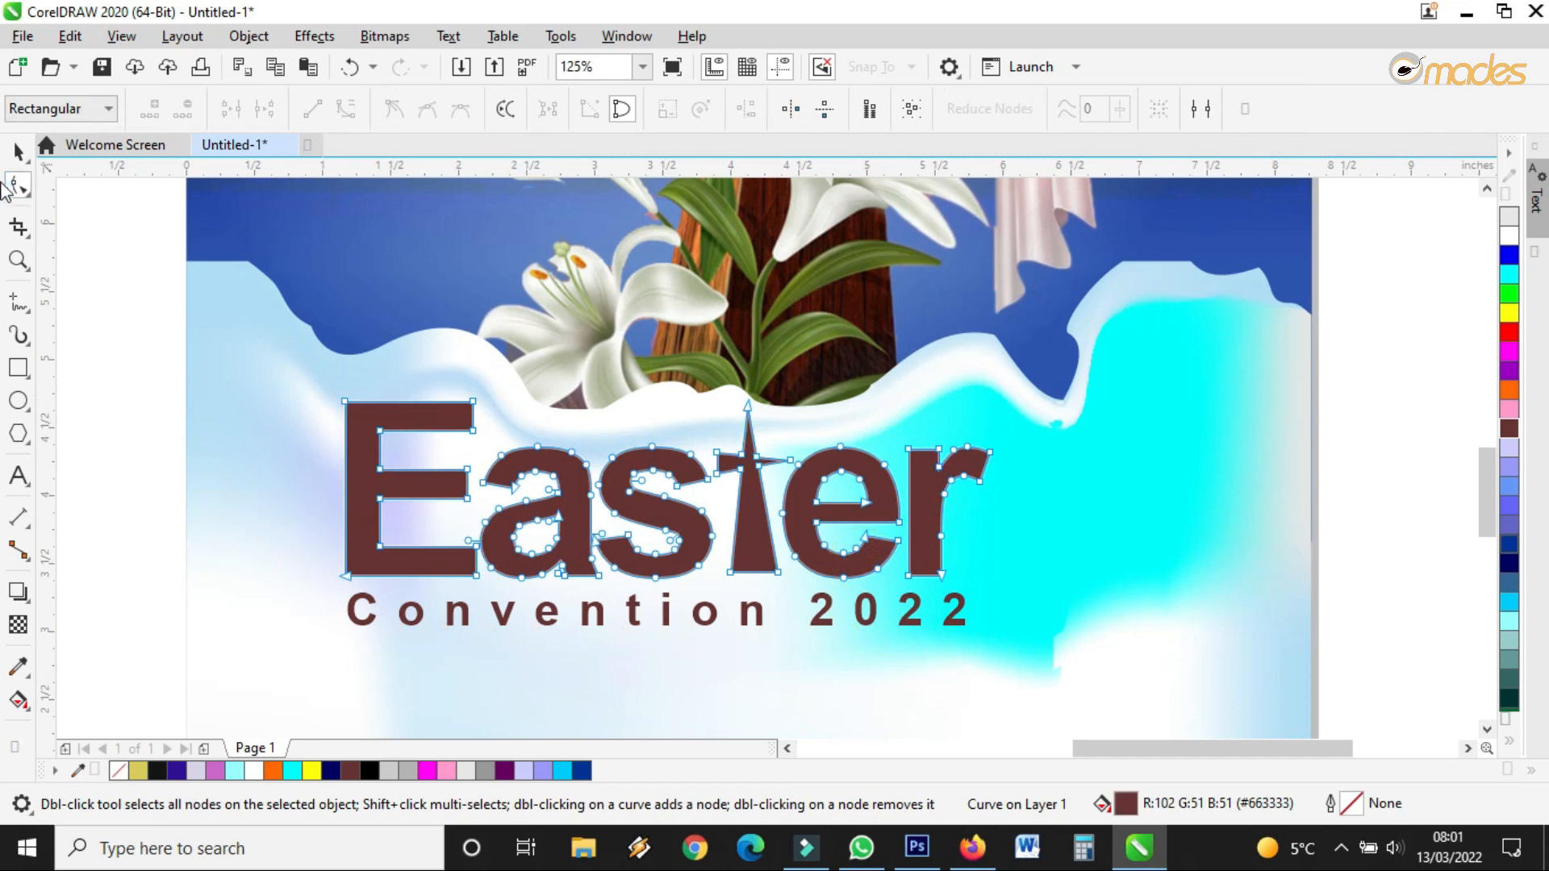
Nudge 'Convention 2022' and Easter down, and enlarge the Easter title to 191.3% from its corner
{"action": "left_click", "coordinate": [18, 151]}
{"action": "mouse_move", "coordinate": [713, 615]}
{"action": "left_mouse_down"}
{"action": "mouse_move", "coordinate": [714, 635]}
{"action": "mouse_move", "coordinate": [720, 615]}
{"action": "left_mouse_up"}
{"action": "left_click_drag", "start_coordinate": [758, 526], "coordinate": [760, 538]}
{"action": "left_click_drag", "start_coordinate": [999, 406], "coordinate": [1125, 371]}
{"action": "scroll", "coordinate": [849, 489], "scroll_direction": "down", "scroll_amount": 2}
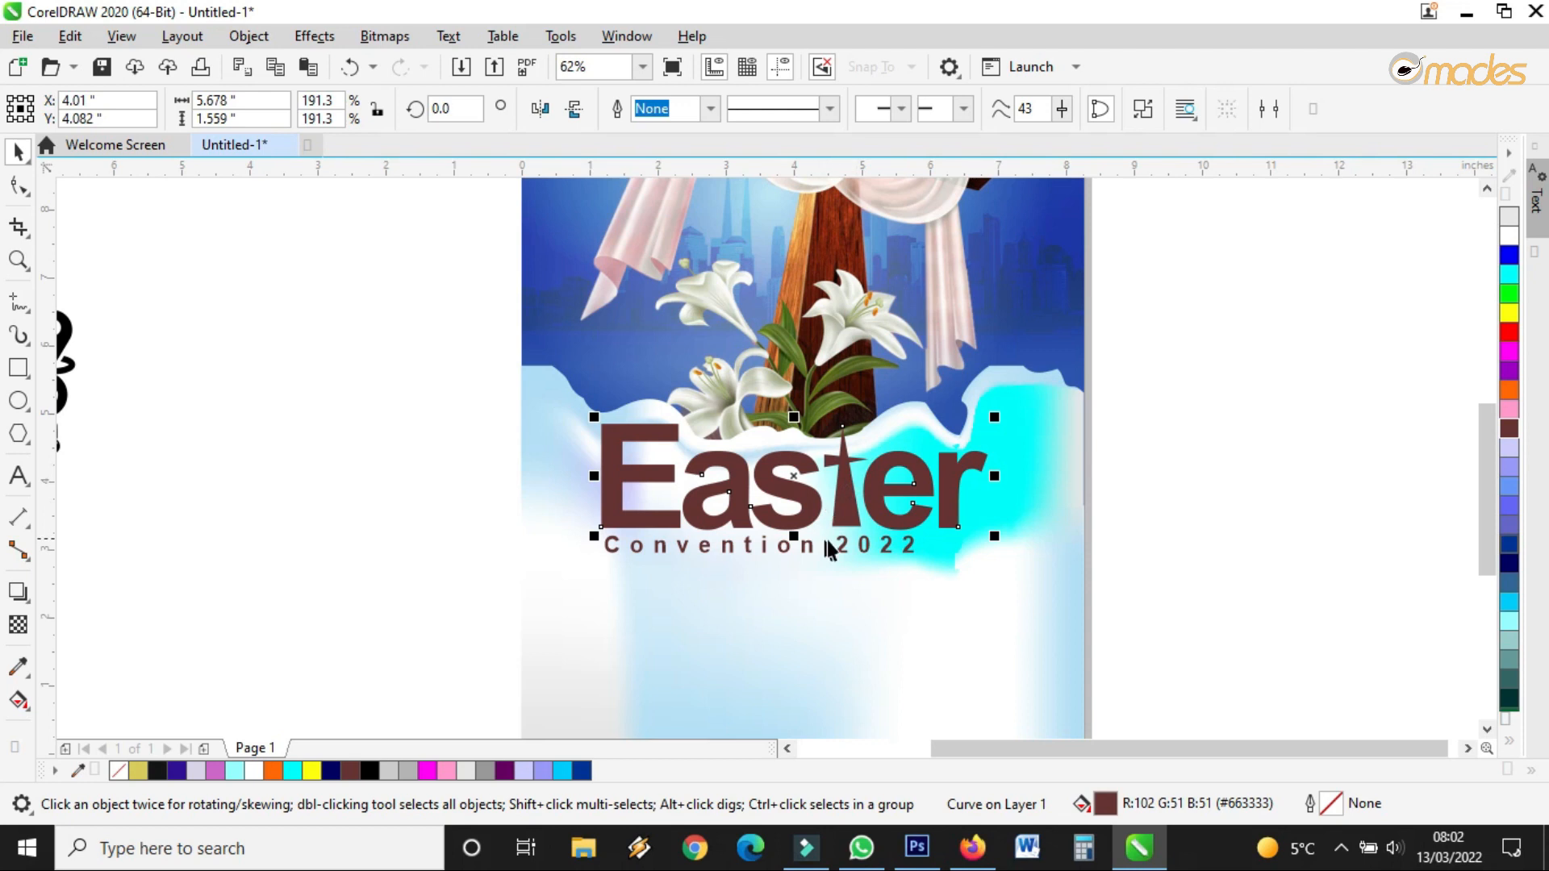
{"action": "left_click_drag", "start_coordinate": [839, 540], "coordinate": [837, 501]}
{"action": "left_click", "coordinate": [844, 495]}
{"action": "scroll", "coordinate": [835, 508], "scroll_direction": "up", "scroll_amount": 2}
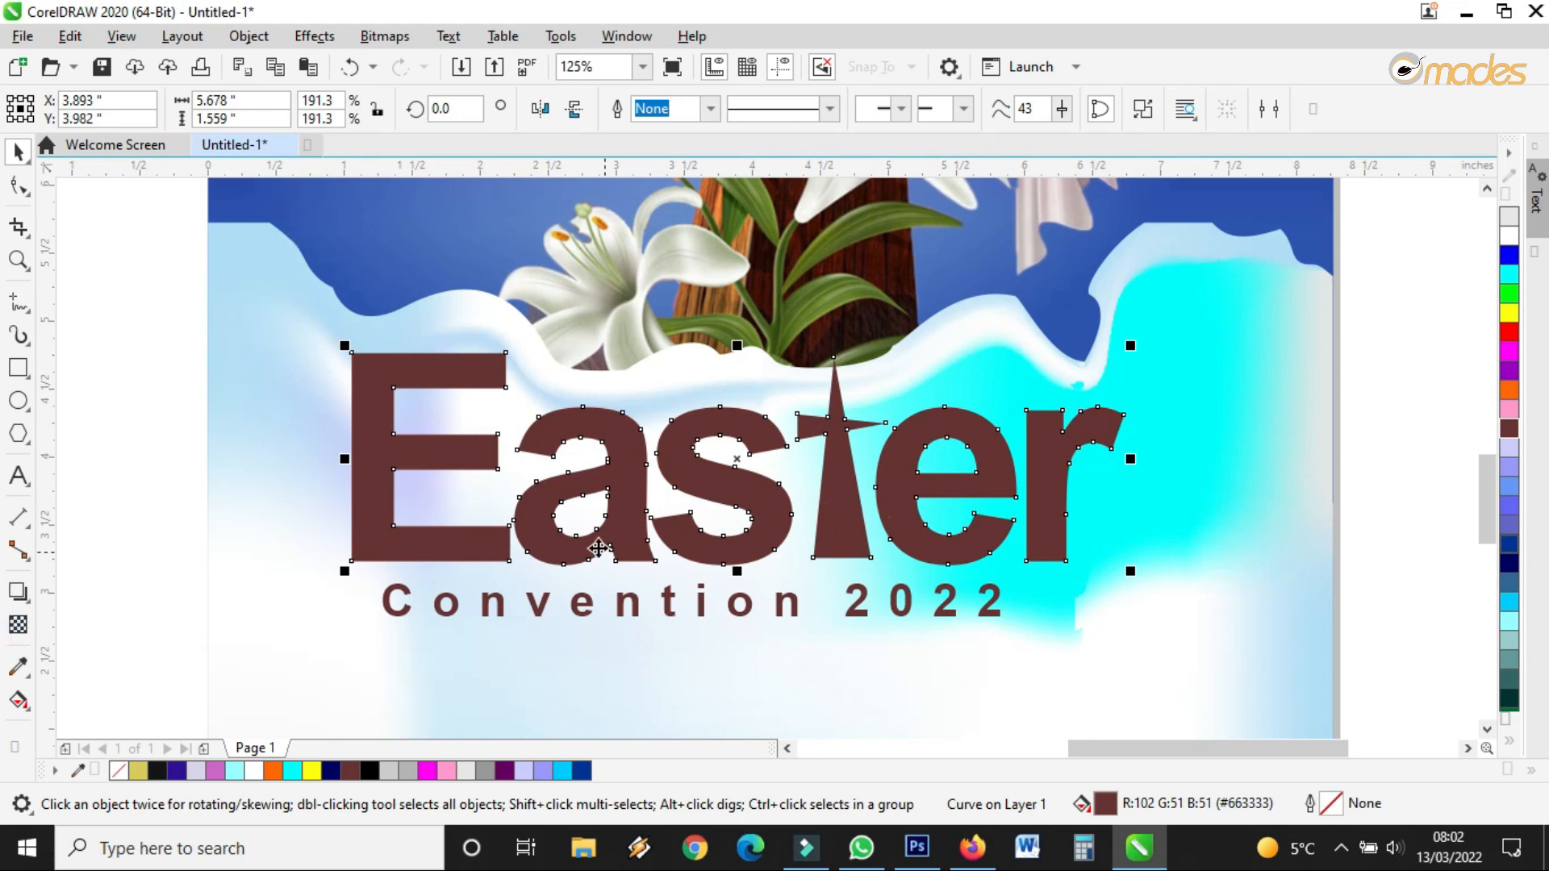
Give the Easter title a linear gradient fill ending in dark navy
{"action": "left_click", "coordinate": [31, 713]}
{"action": "left_click", "coordinate": [97, 700]}
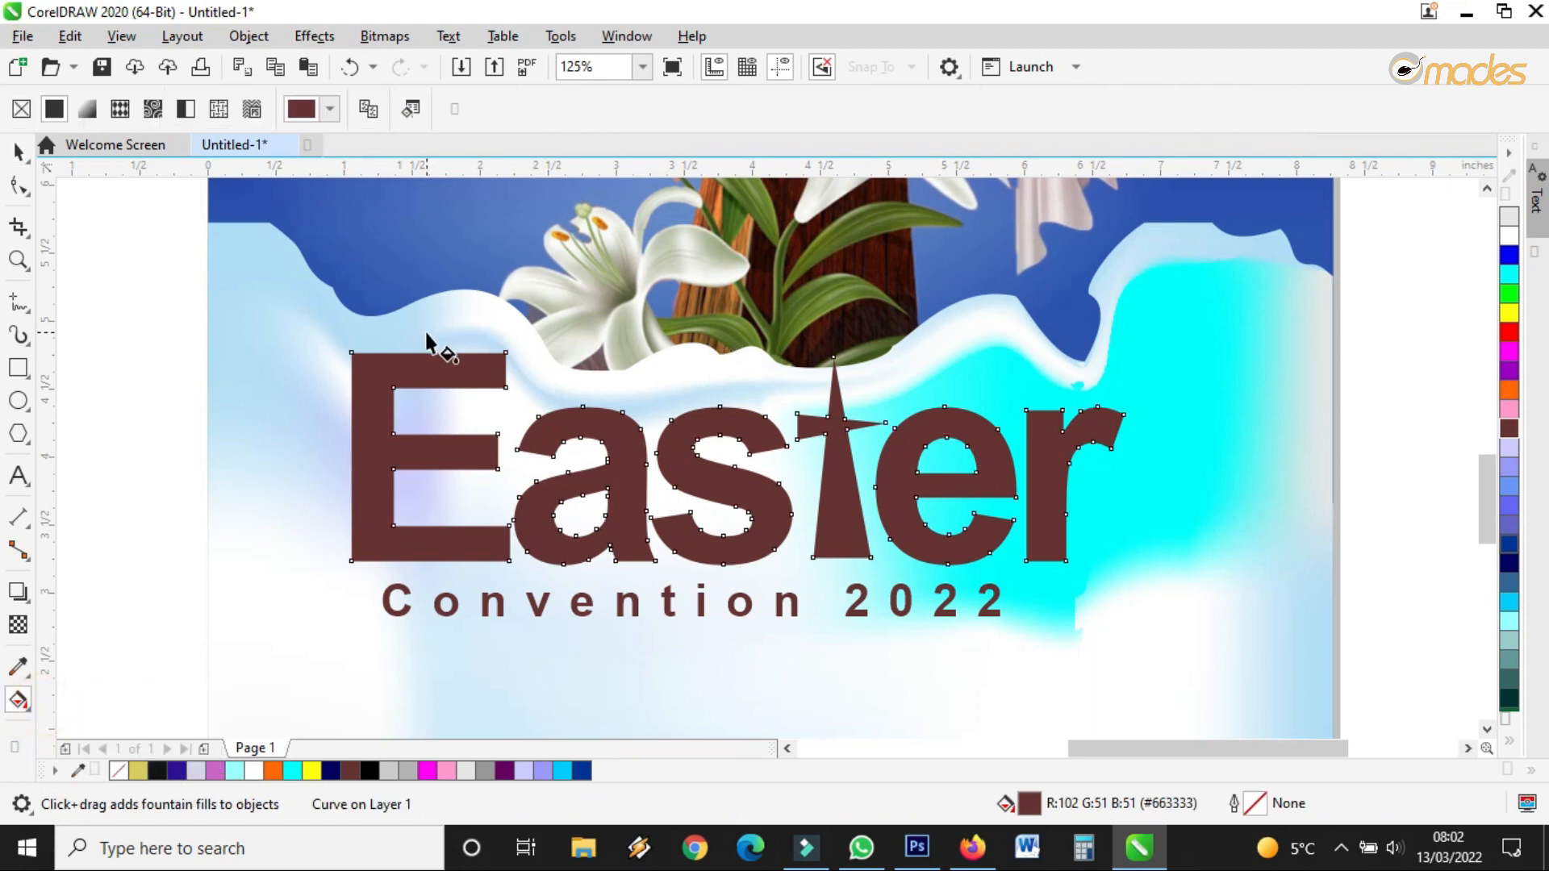
{"action": "left_click", "coordinate": [87, 109]}
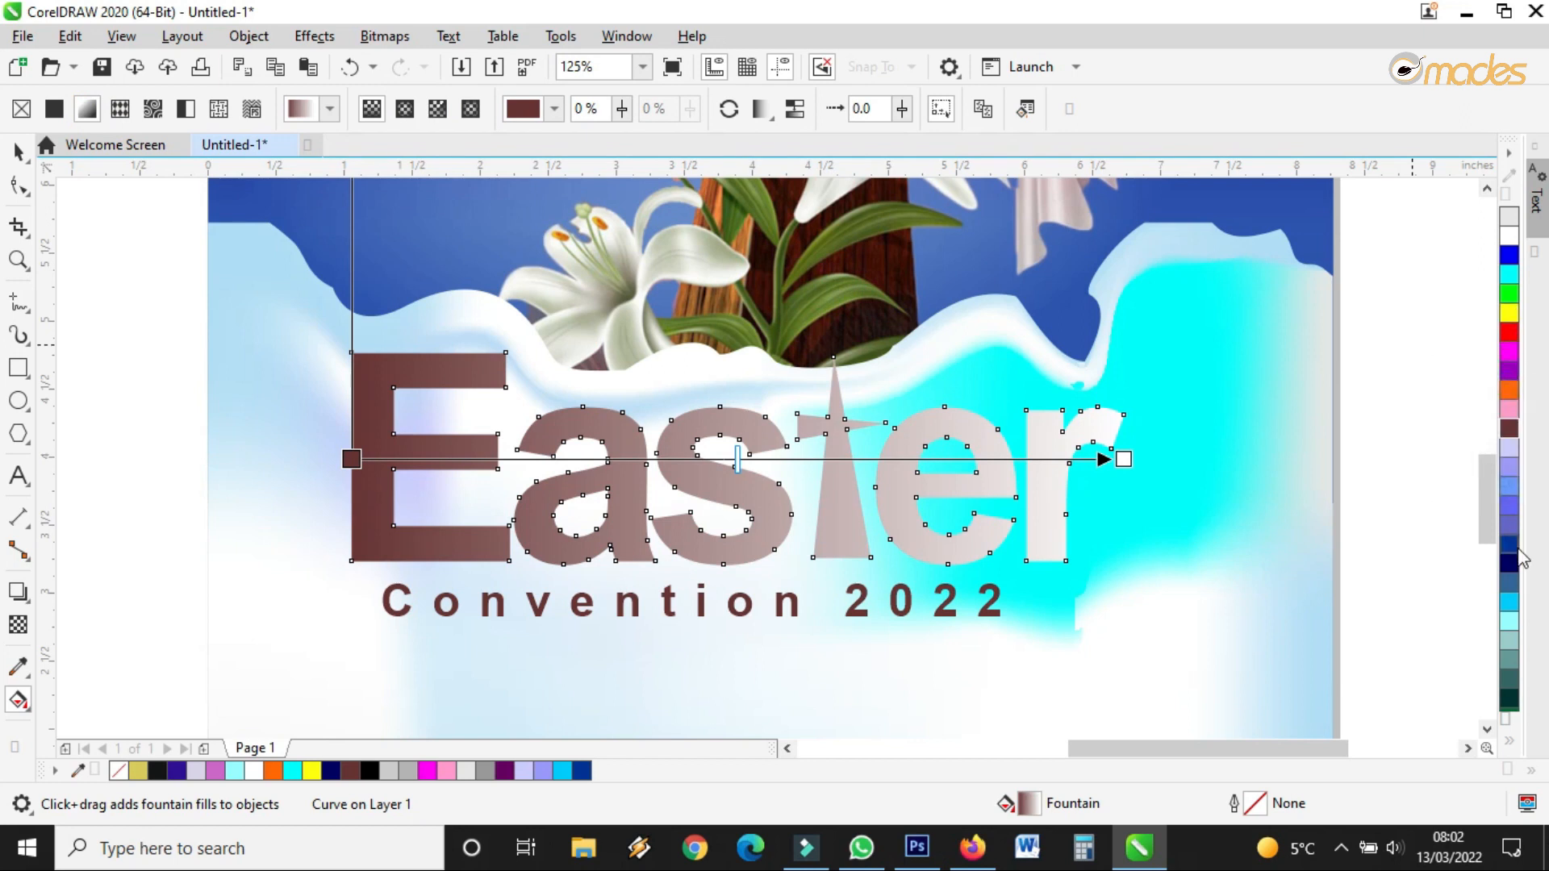
{"action": "scroll", "coordinate": [1072, 501], "scroll_direction": "down", "scroll_amount": 1}
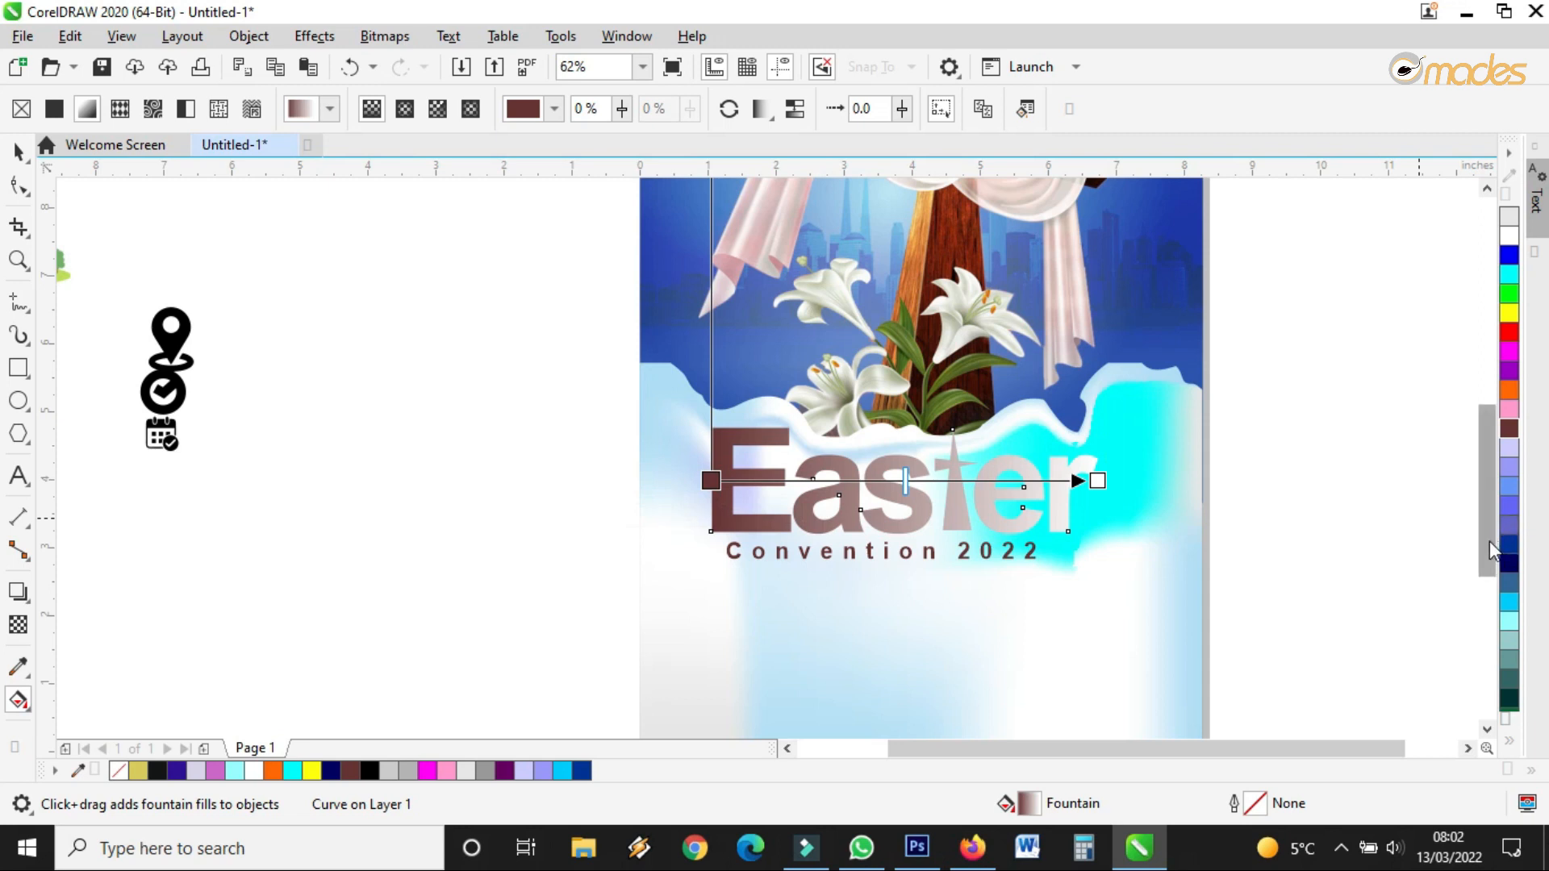
{"action": "left_click_drag", "start_coordinate": [1507, 561], "coordinate": [1099, 481]}
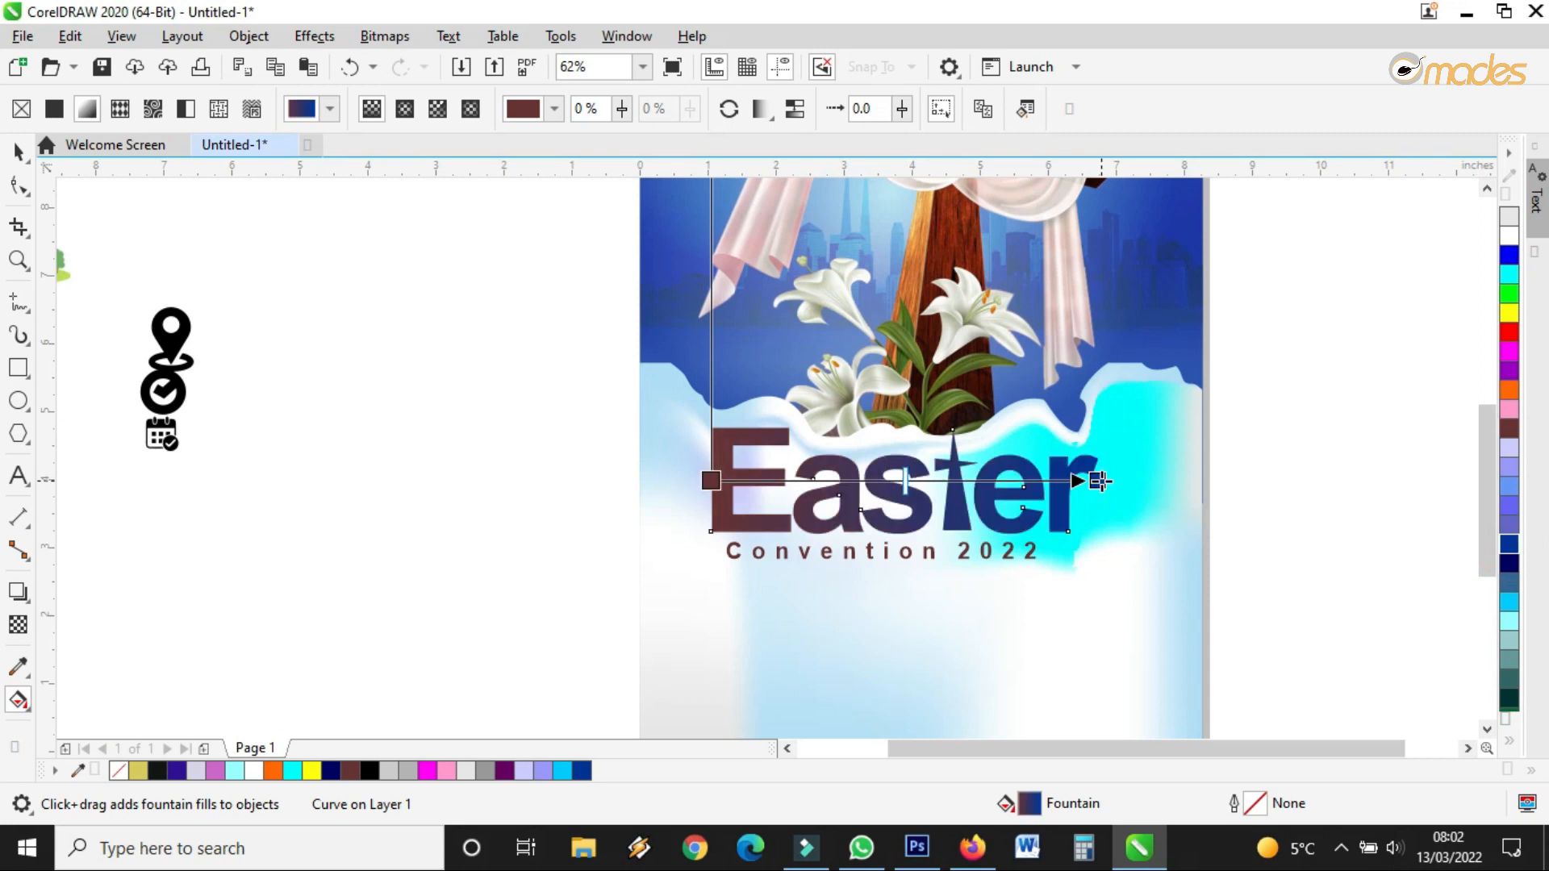
{"action": "scroll", "coordinate": [1093, 482], "scroll_direction": "up", "scroll_amount": 2}
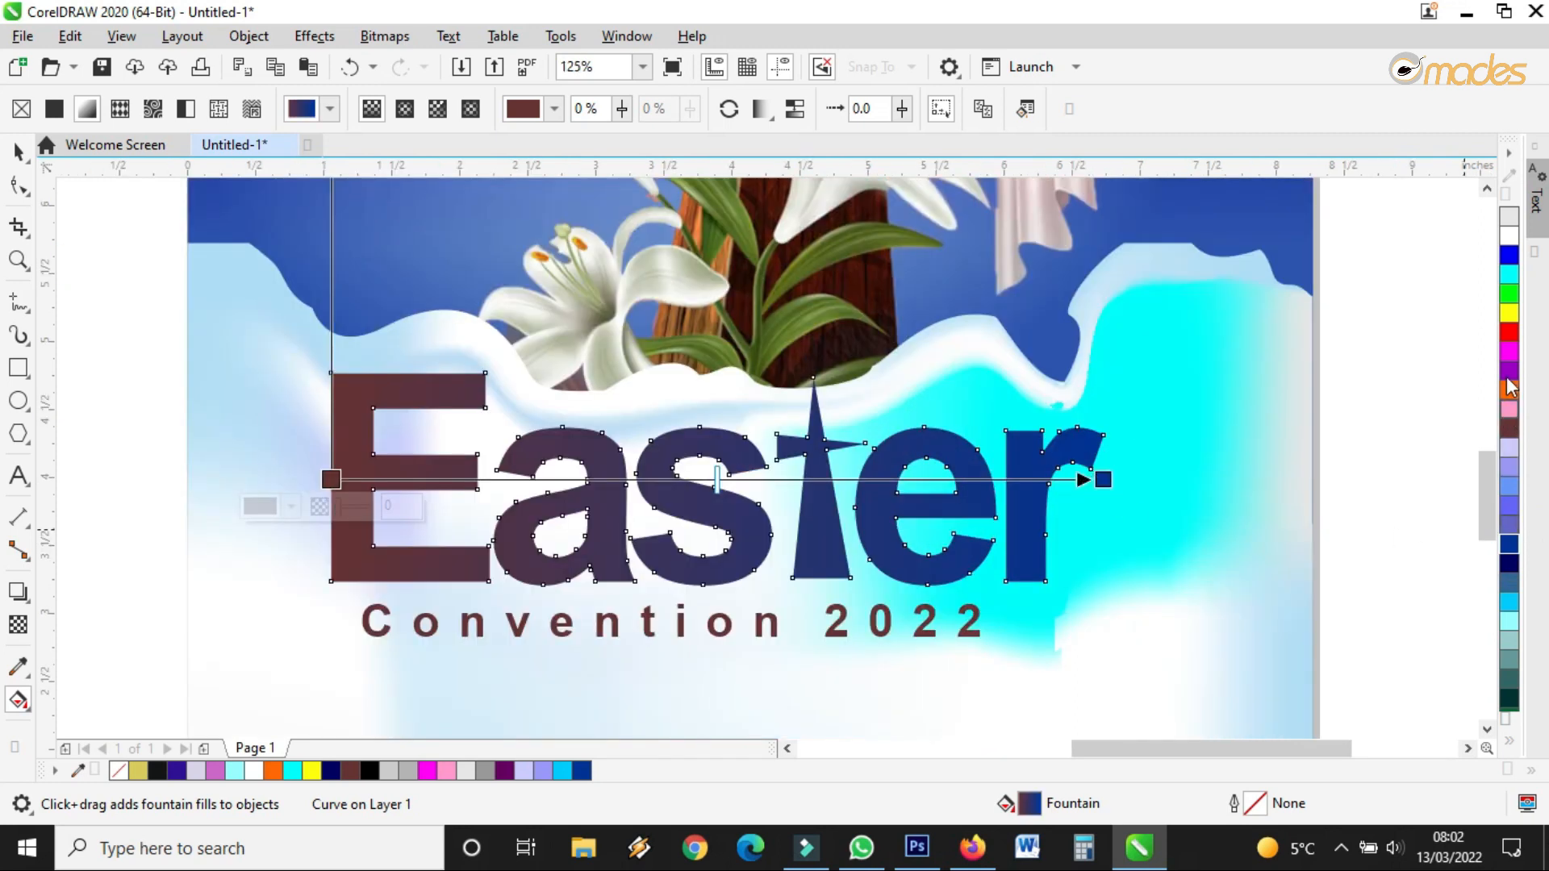
Refill Easter red and redraw the gradient across it, ending in a brighter blue
{"action": "left_click_drag", "start_coordinate": [1511, 343], "coordinate": [337, 470]}
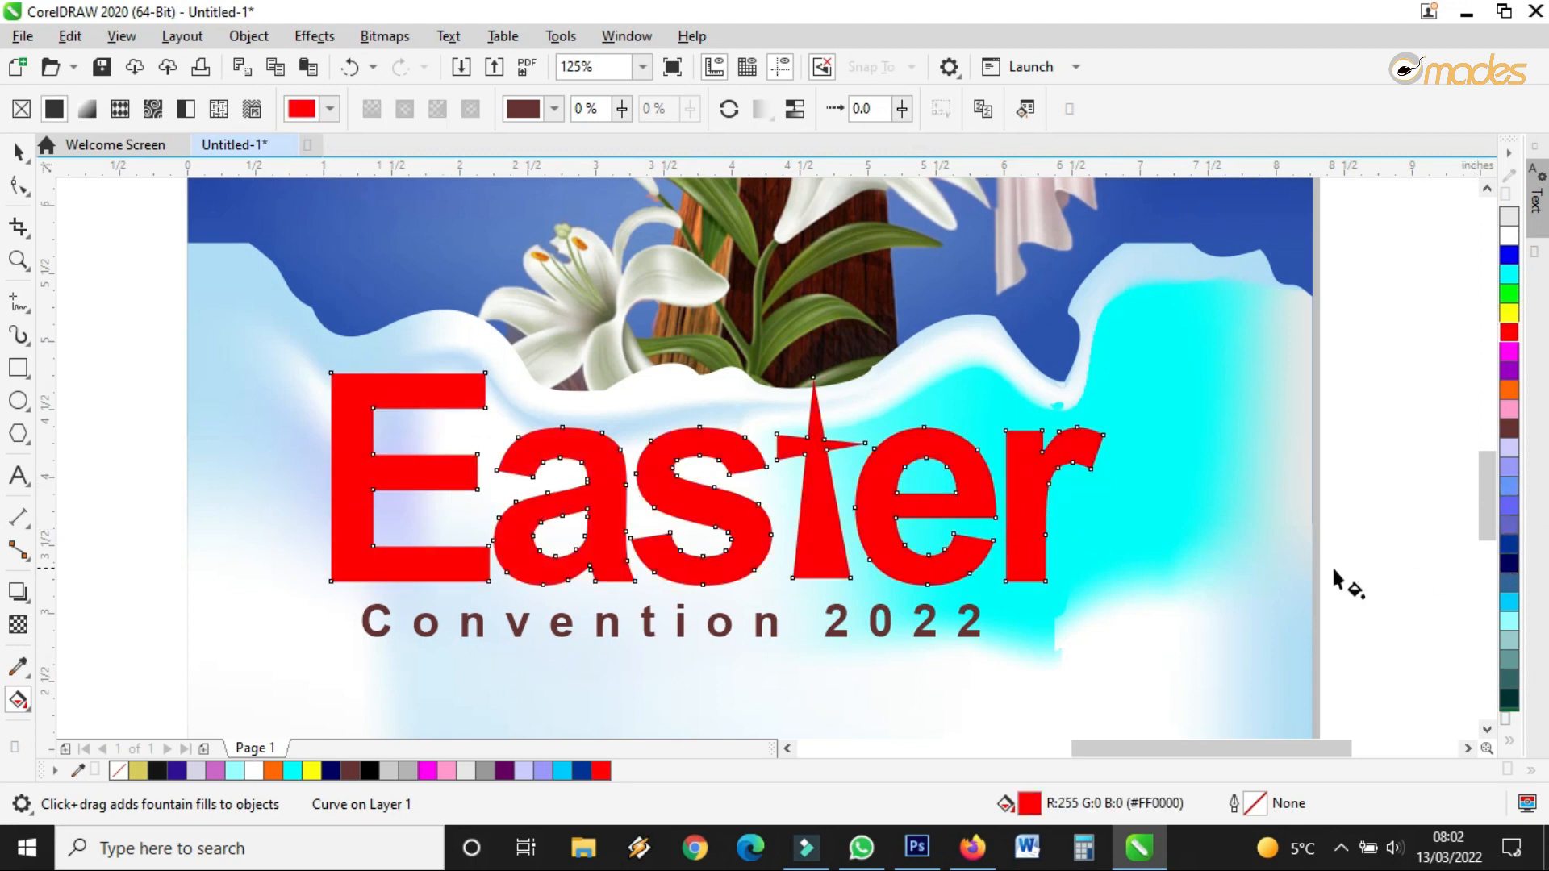
{"action": "left_click_drag", "start_coordinate": [367, 477], "coordinate": [847, 483]}
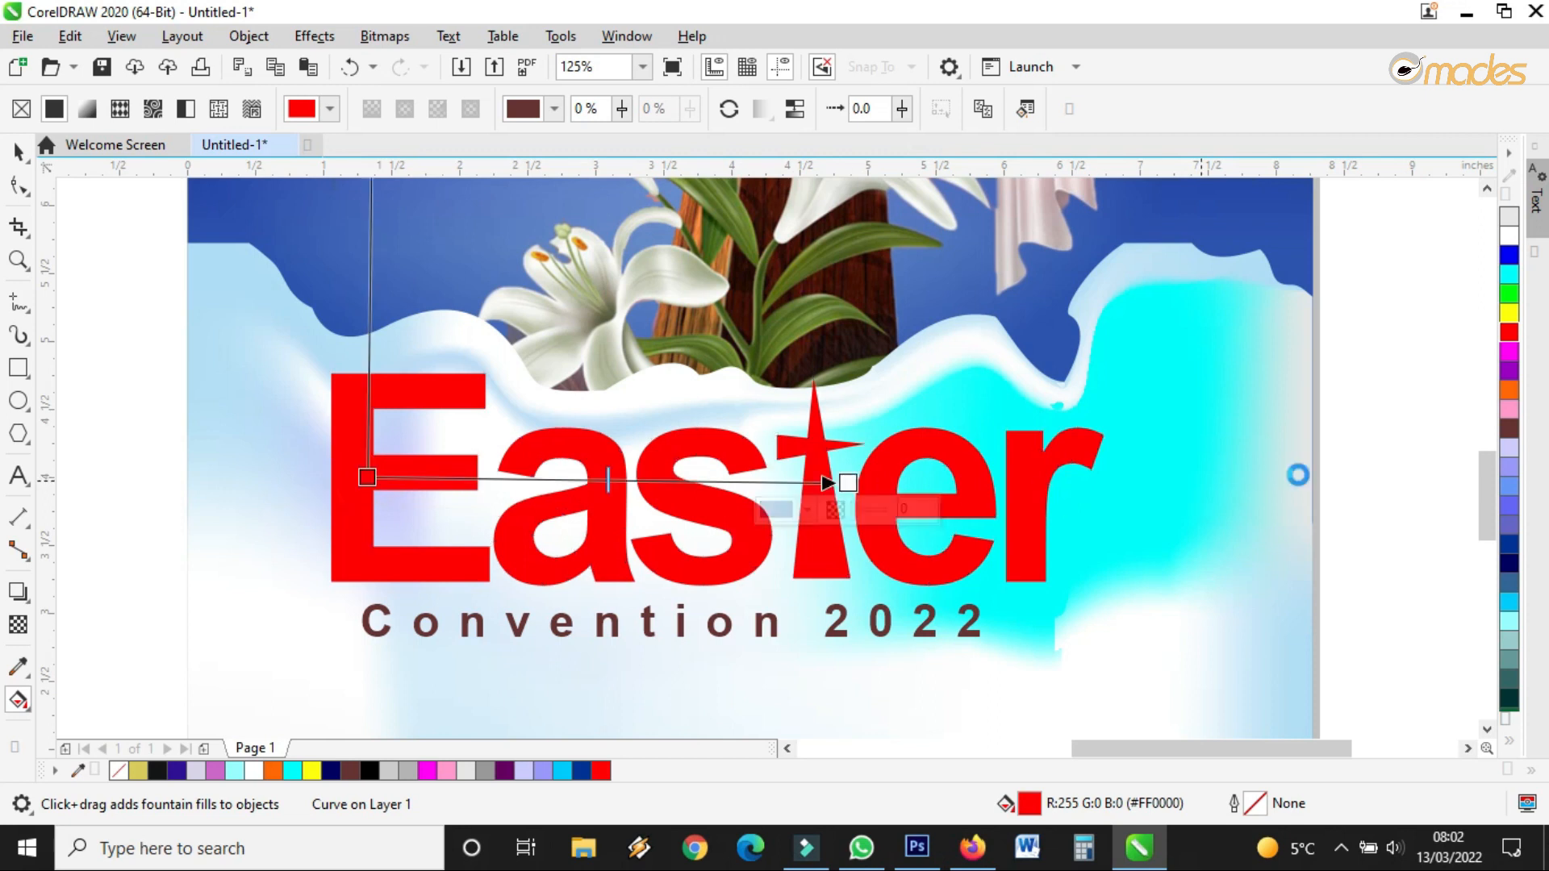
{"action": "left_click_drag", "start_coordinate": [1510, 564], "coordinate": [960, 483]}
{"action": "scroll", "coordinate": [849, 483], "scroll_direction": "down", "scroll_amount": 1}
{"action": "scroll", "coordinate": [849, 484], "scroll_direction": "up", "scroll_amount": 1}
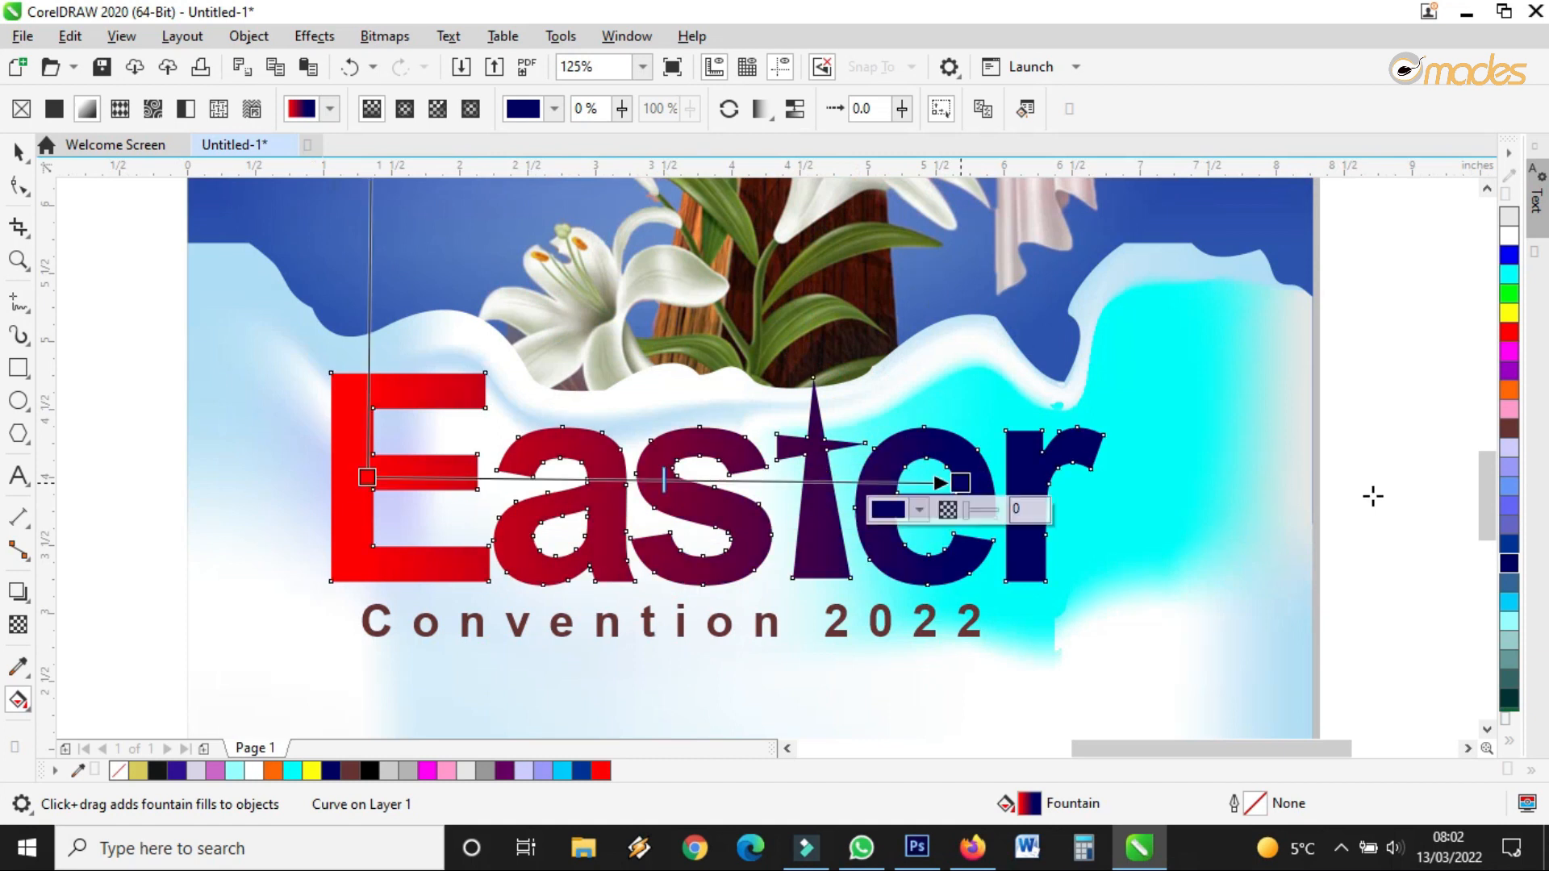
{"action": "left_click_drag", "start_coordinate": [1510, 548], "coordinate": [961, 483]}
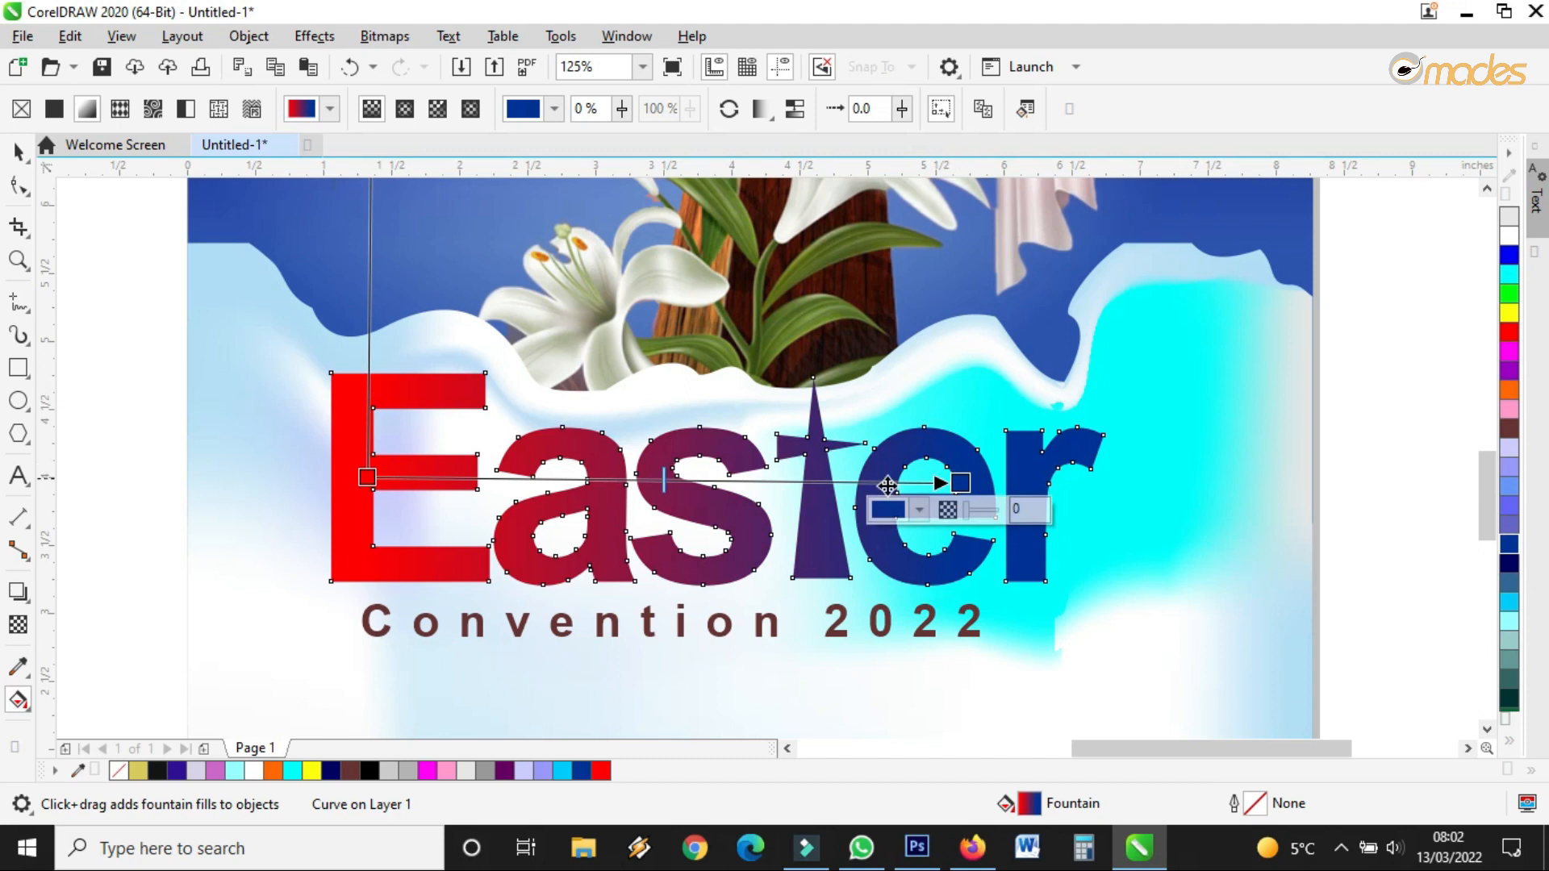
Make the gradient elliptical with a navy end and light purple stop, stretched across the word
{"action": "left_click", "coordinate": [405, 109]}
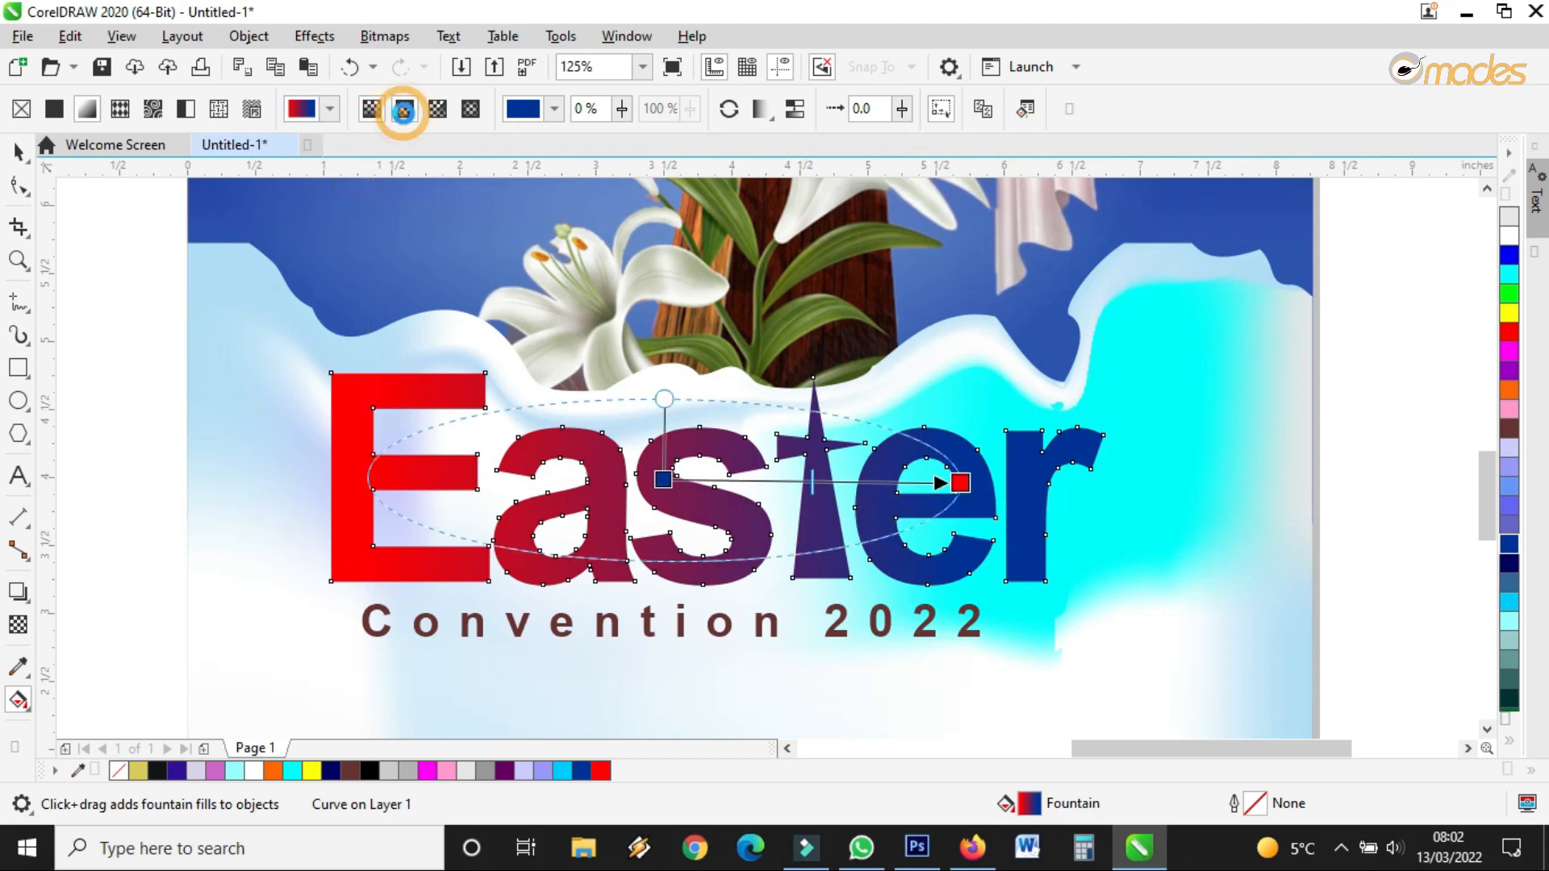
{"action": "left_click_drag", "start_coordinate": [1516, 562], "coordinate": [958, 481]}
{"action": "left_click_drag", "start_coordinate": [1511, 472], "coordinate": [674, 483]}
{"action": "left_click_drag", "start_coordinate": [664, 398], "coordinate": [661, 321]}
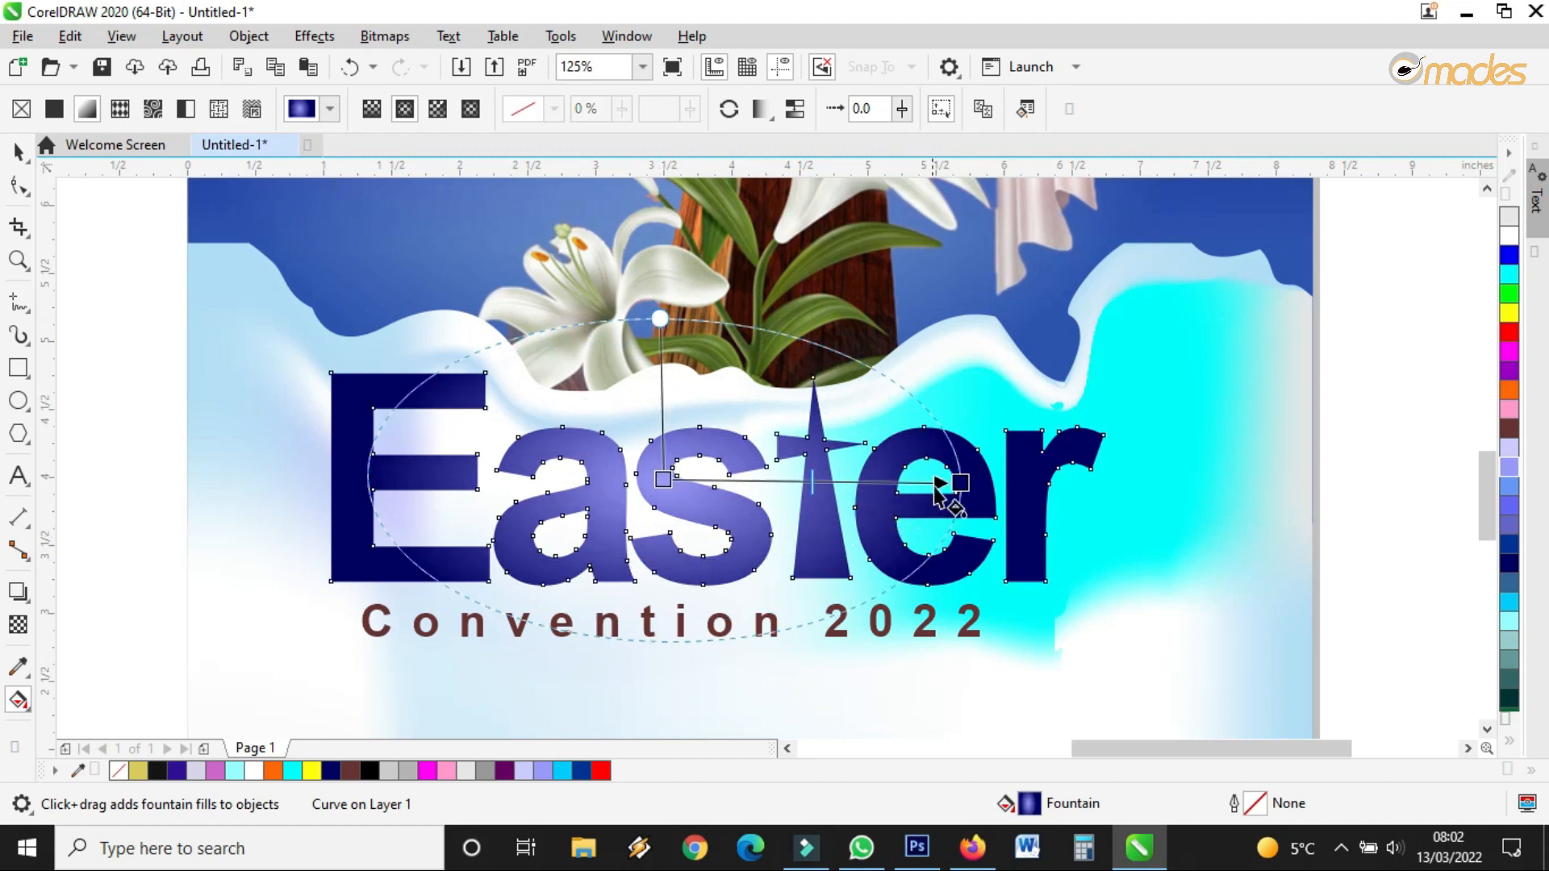
{"action": "left_click_drag", "start_coordinate": [962, 484], "coordinate": [1046, 485]}
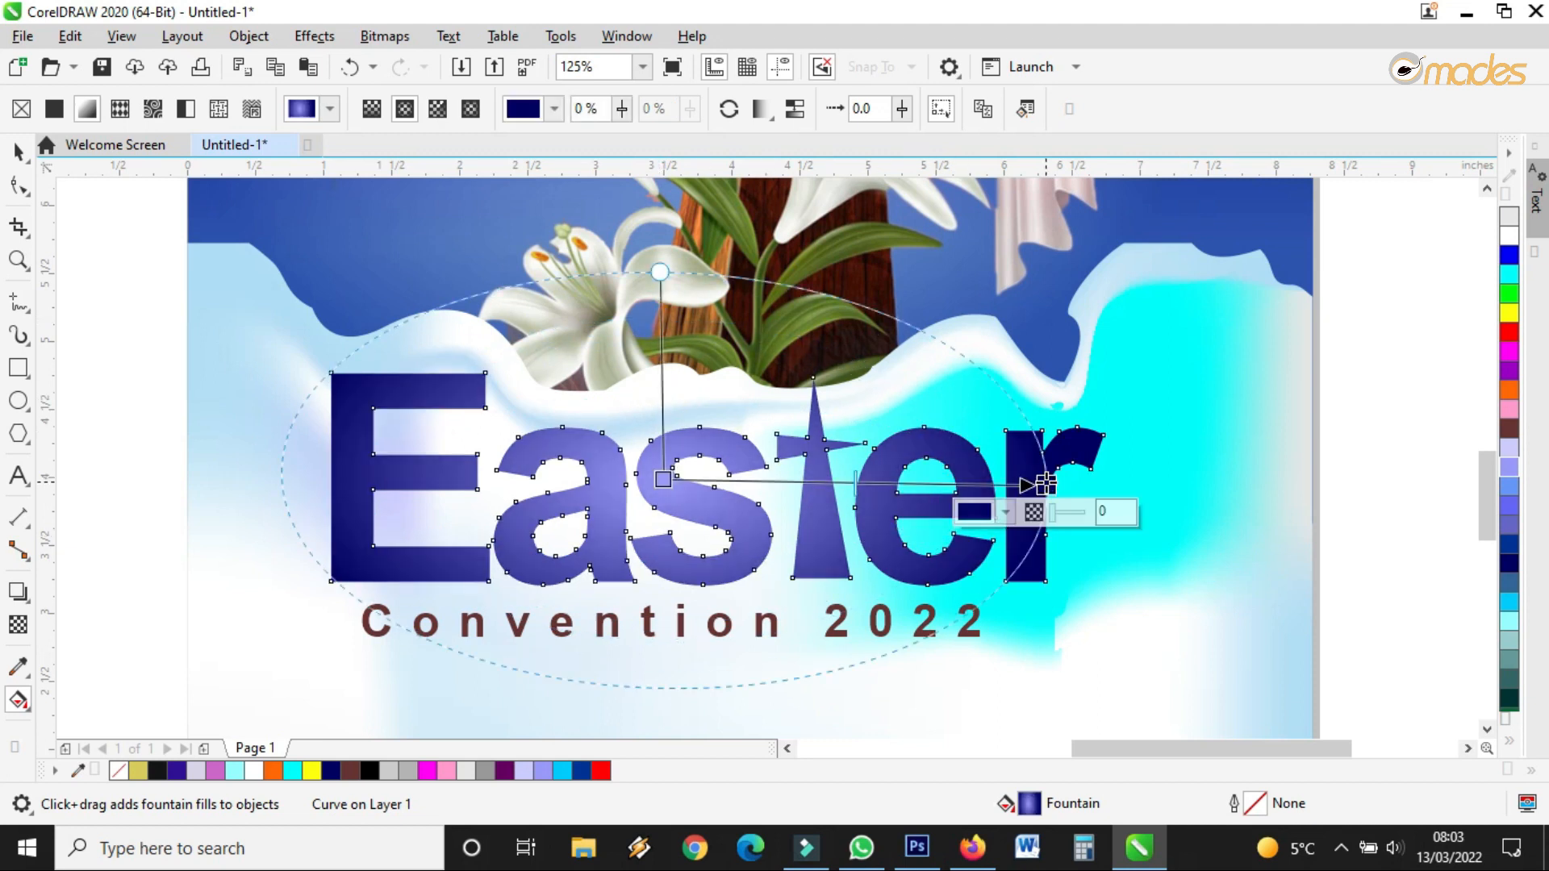
{"action": "left_click", "coordinate": [18, 151]}
{"action": "scroll", "coordinate": [855, 554], "scroll_direction": "down", "scroll_amount": 1}
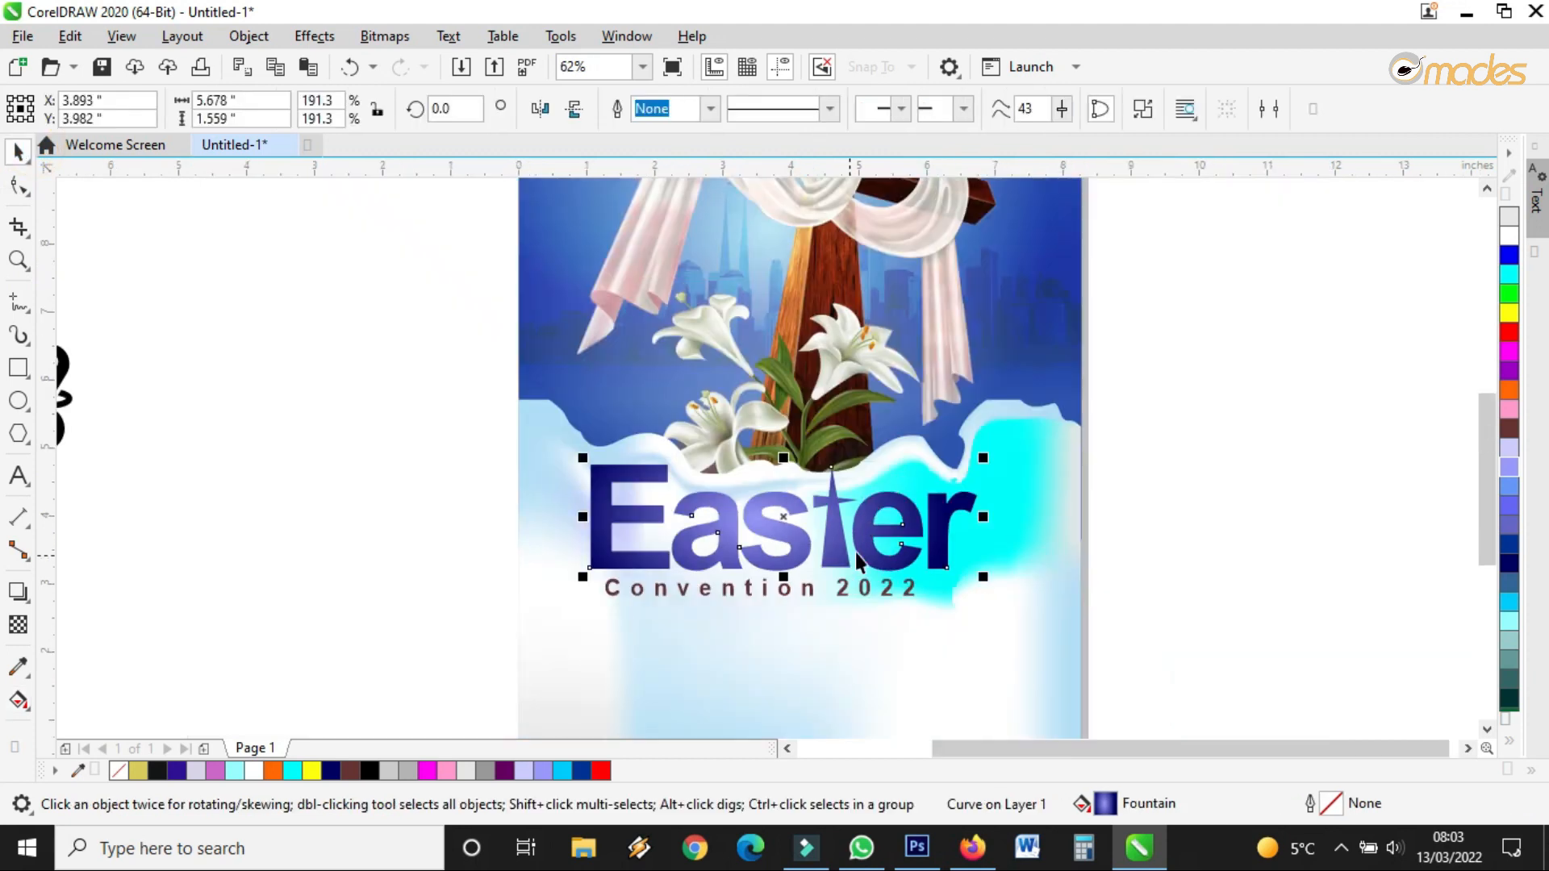
{"action": "scroll", "coordinate": [839, 590], "scroll_direction": "up", "scroll_amount": 1}
{"action": "left_click", "coordinate": [836, 601]}
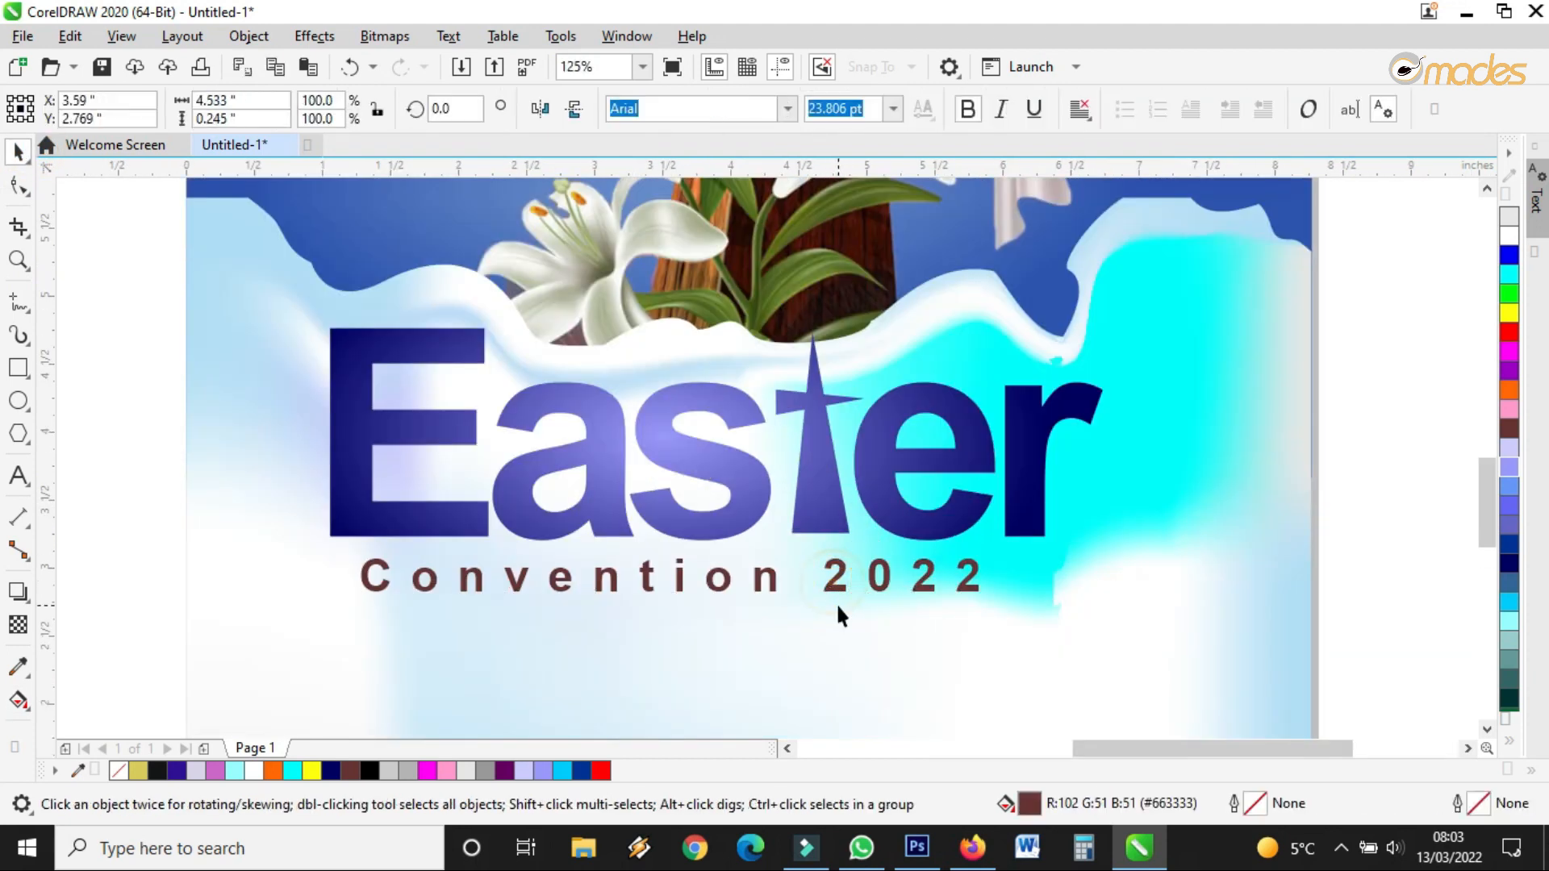
Apply a two-step contour to the Easter title
{"action": "left_click", "coordinate": [819, 484]}
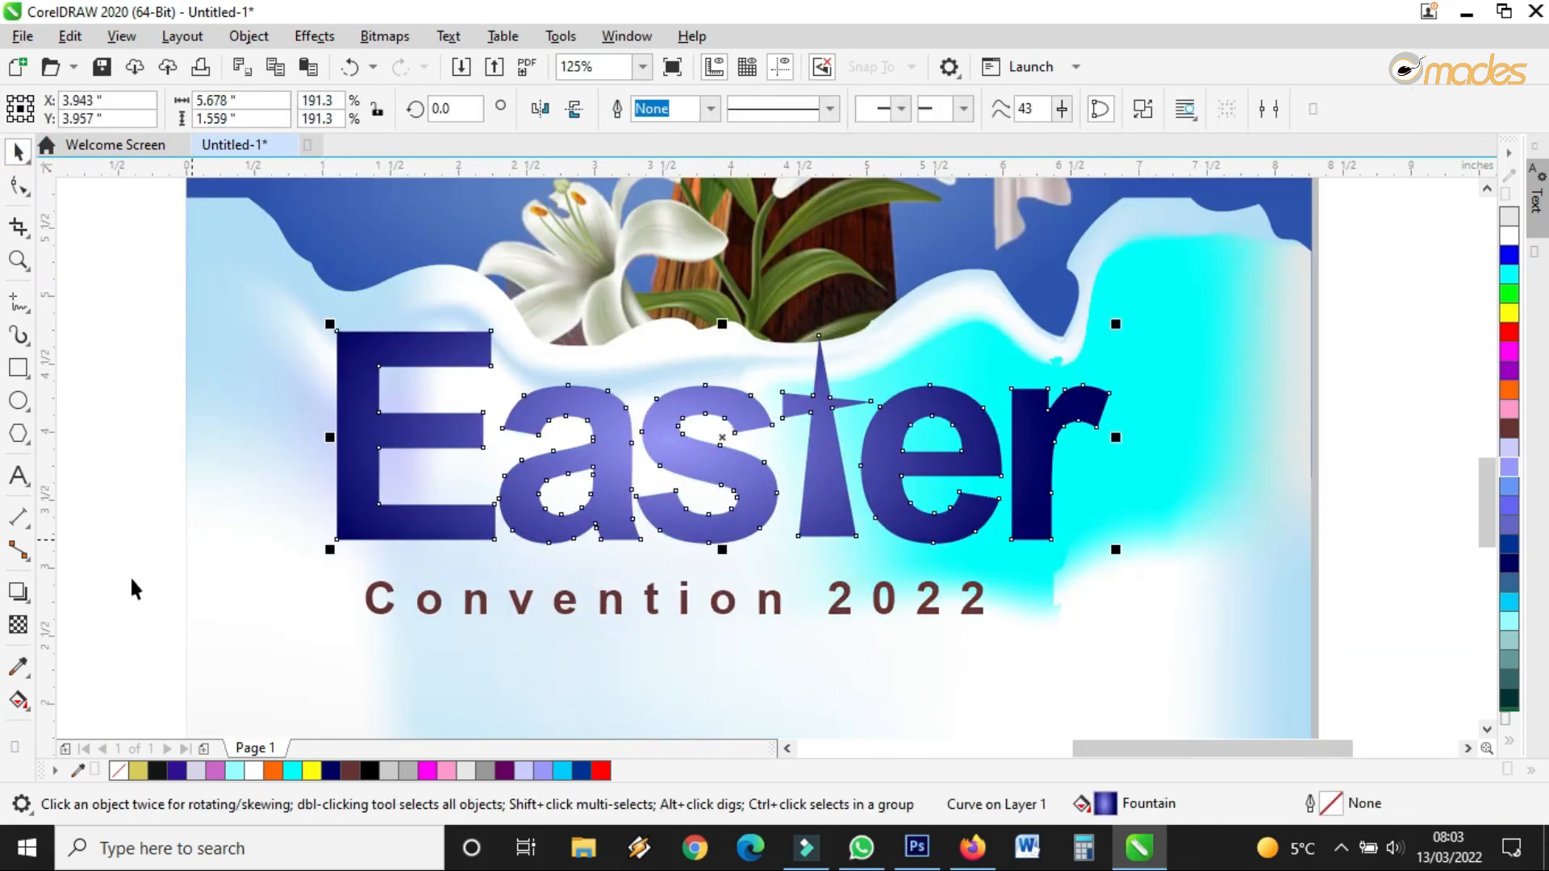
{"action": "left_click", "coordinate": [29, 607]}
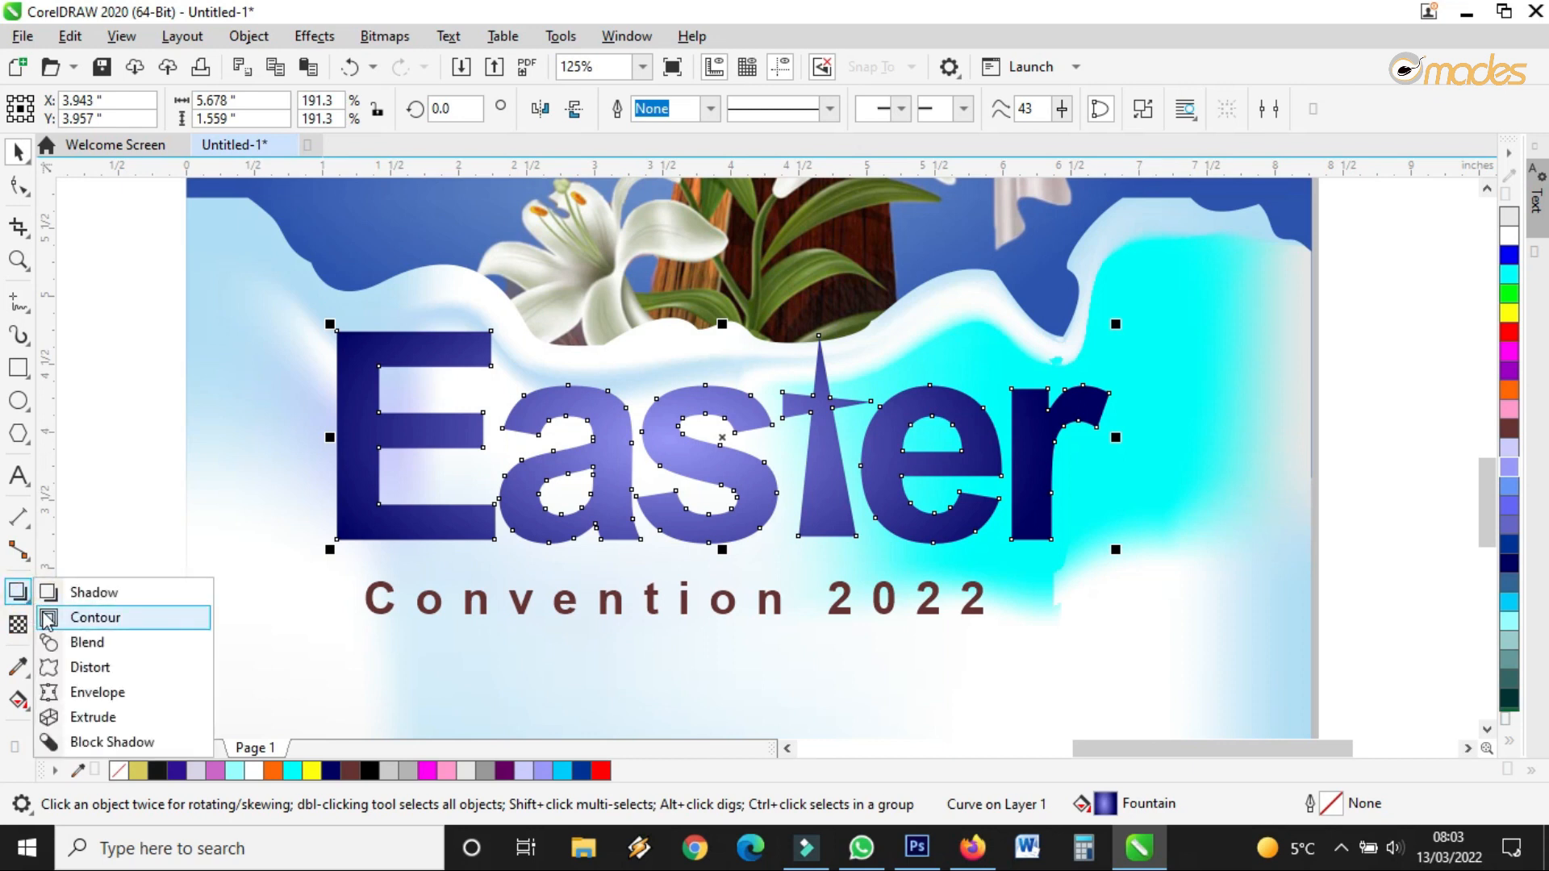
{"action": "left_click", "coordinate": [94, 617]}
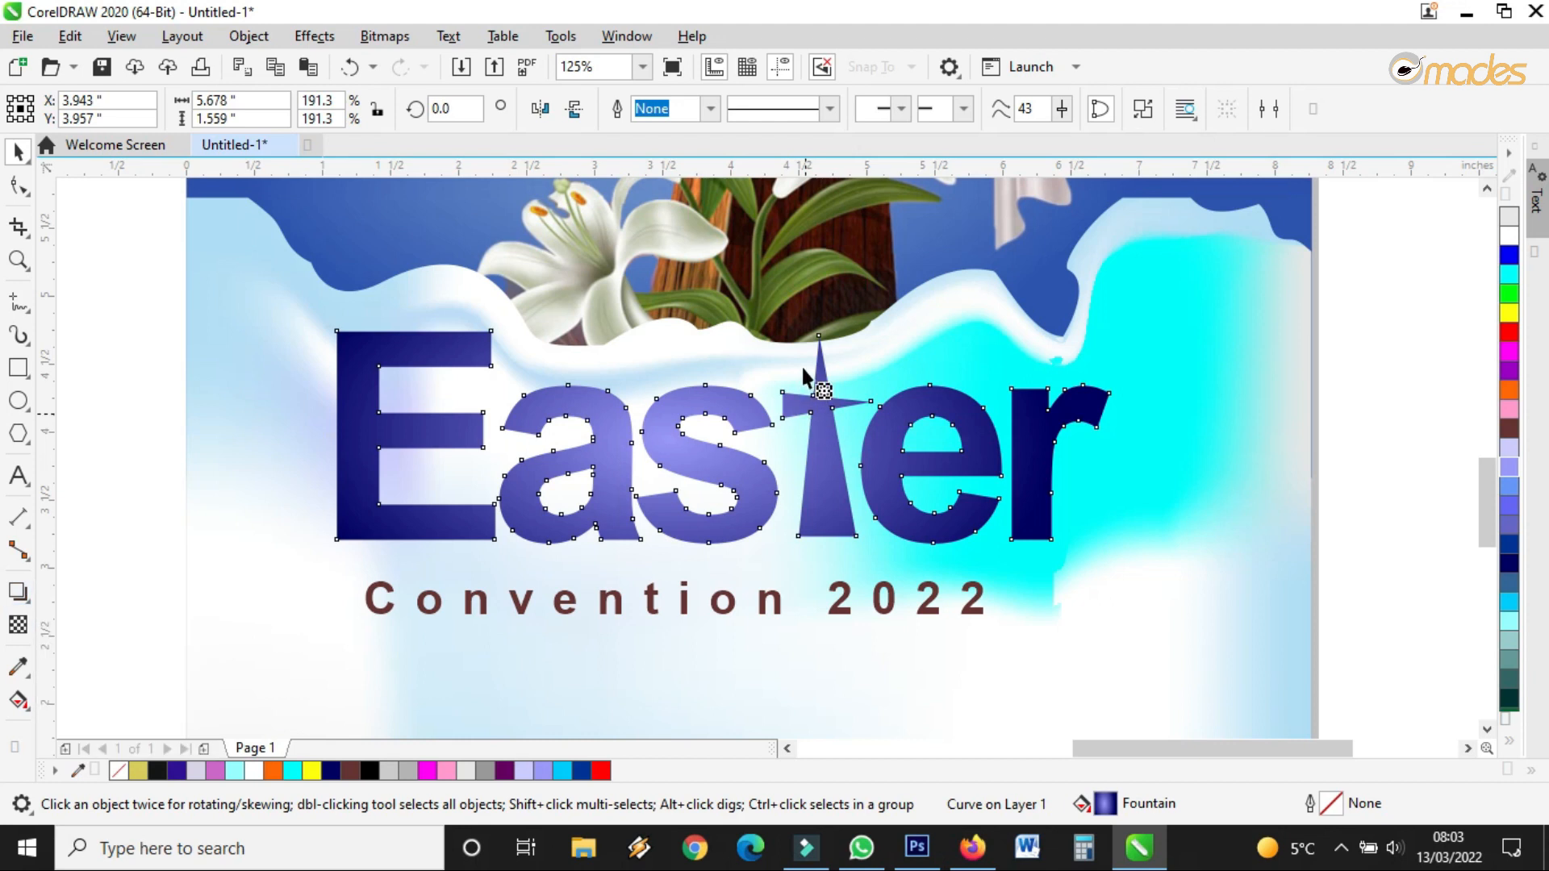
{"action": "left_click", "coordinate": [689, 103]}
{"action": "key", "text": "Return"}
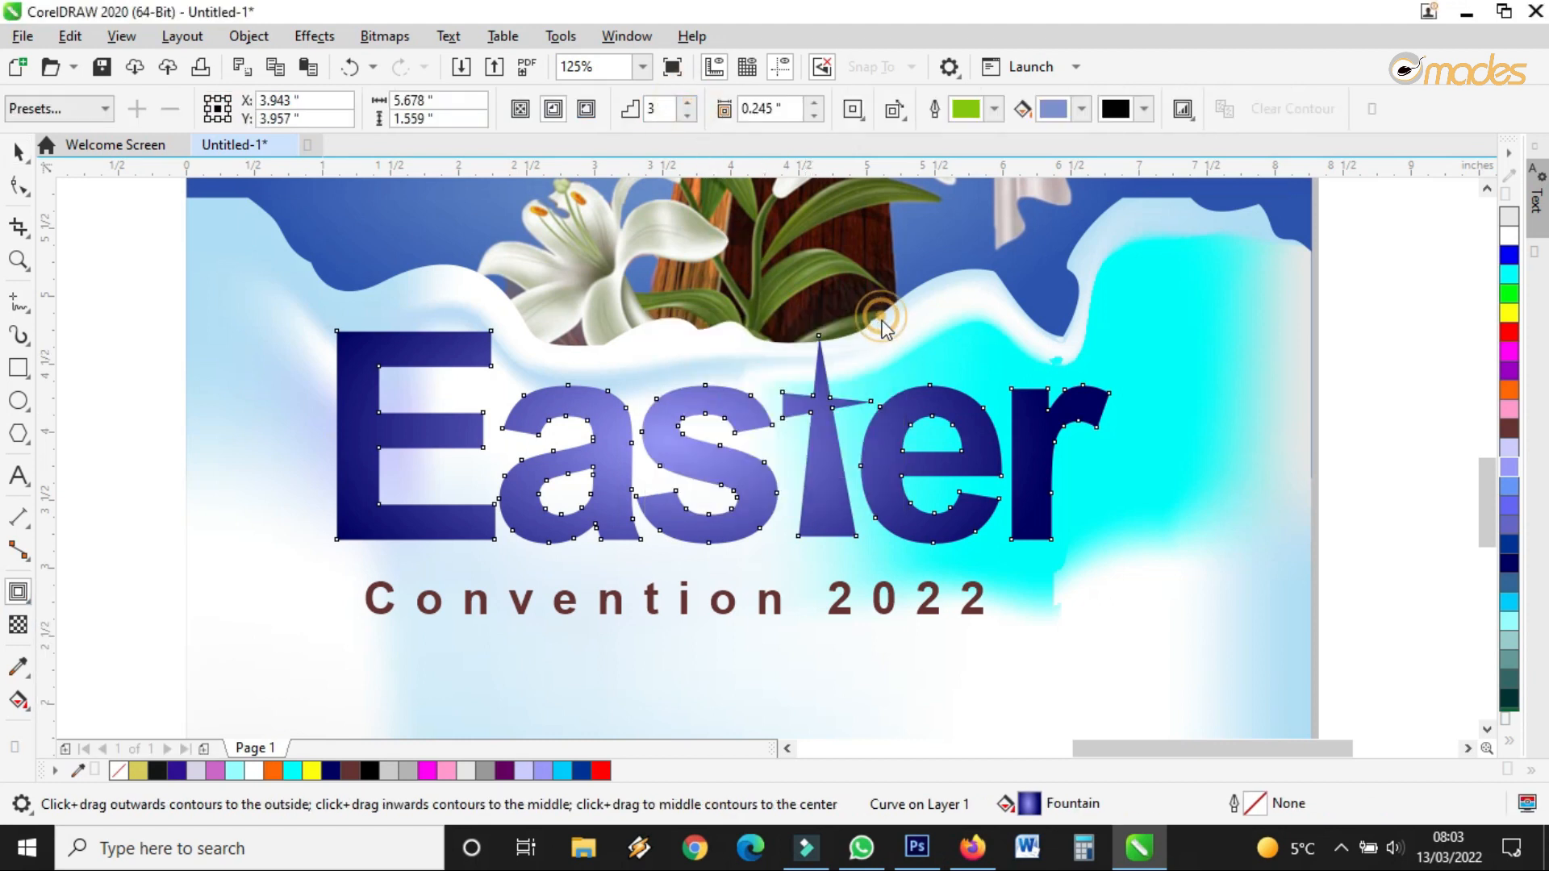
{"action": "left_click_drag", "start_coordinate": [819, 345], "coordinate": [821, 347]}
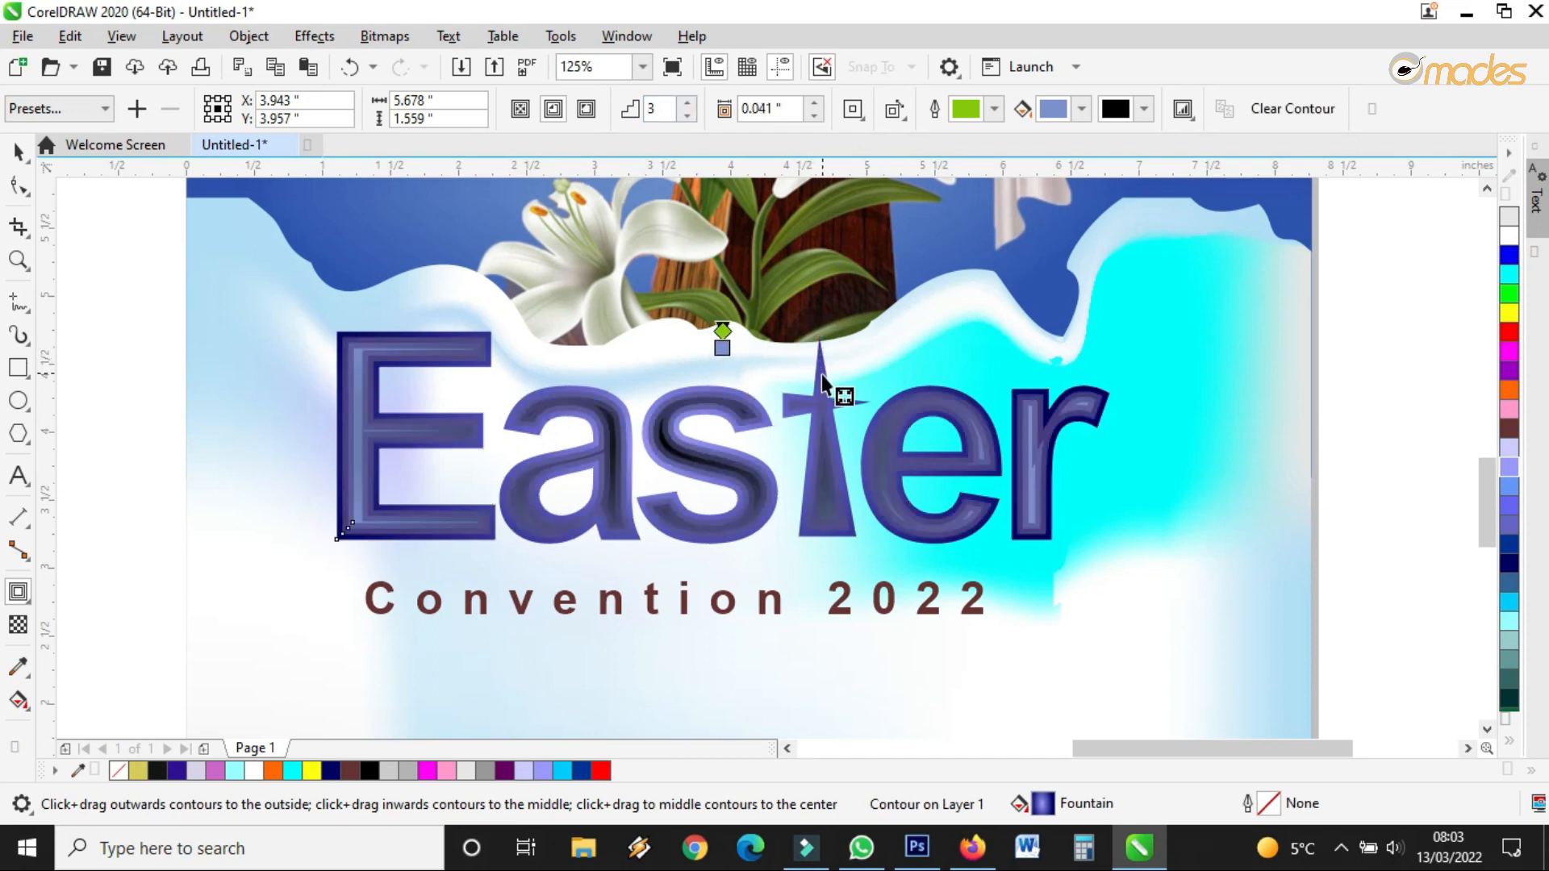
{"action": "left_click", "coordinate": [687, 115]}
{"action": "left_click_drag", "start_coordinate": [727, 346], "coordinate": [750, 378]}
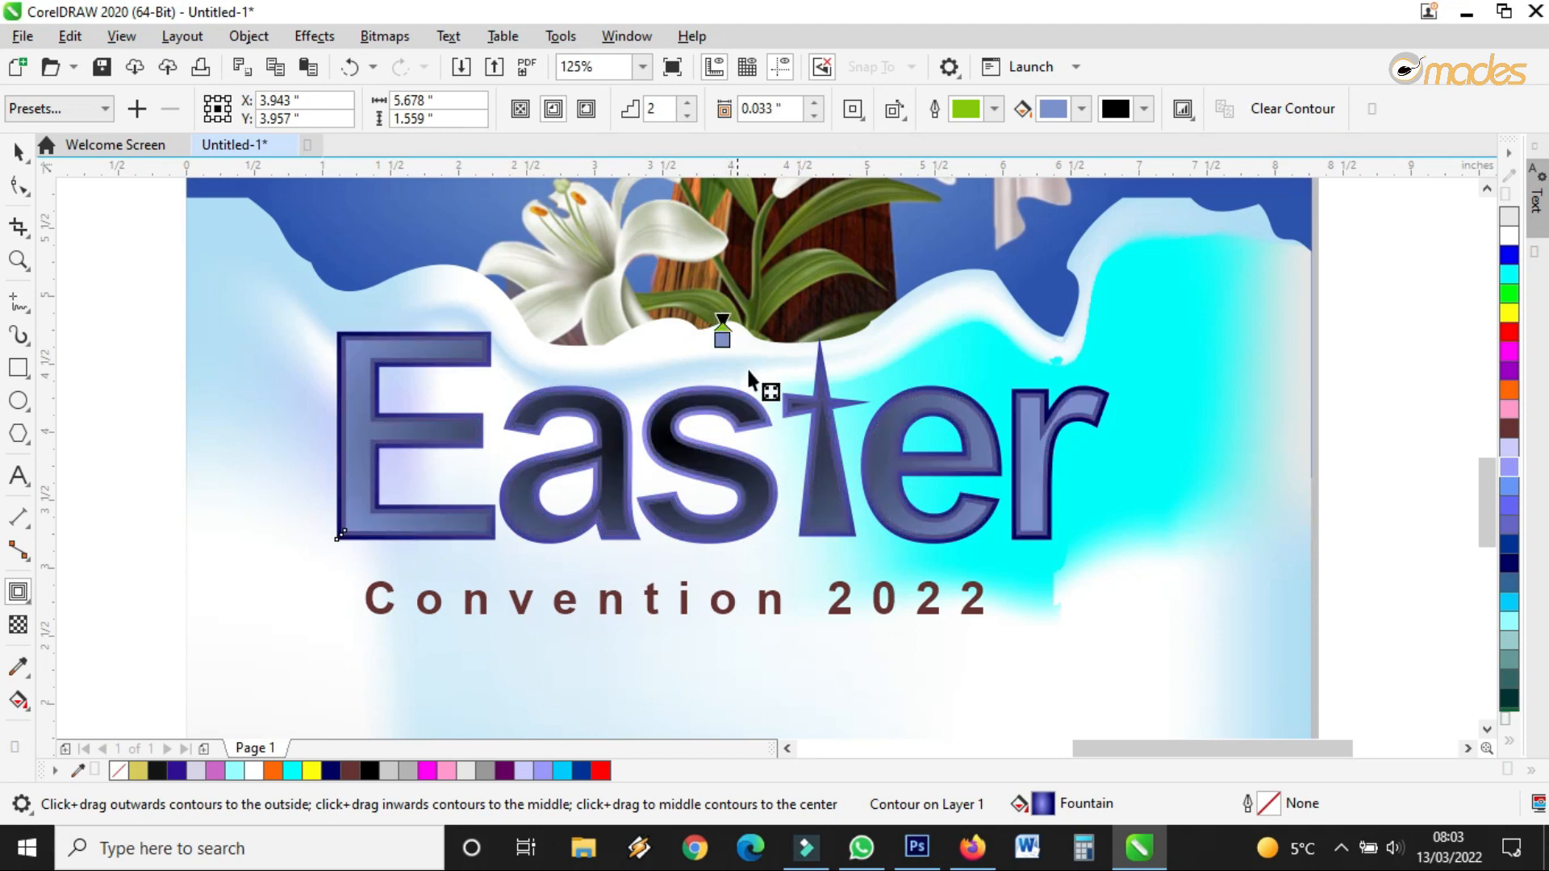
Set the contour to grow outside and thicken it to about a 0.057-inch offset
{"action": "scroll", "coordinate": [873, 411], "scroll_direction": "up", "scroll_amount": 2}
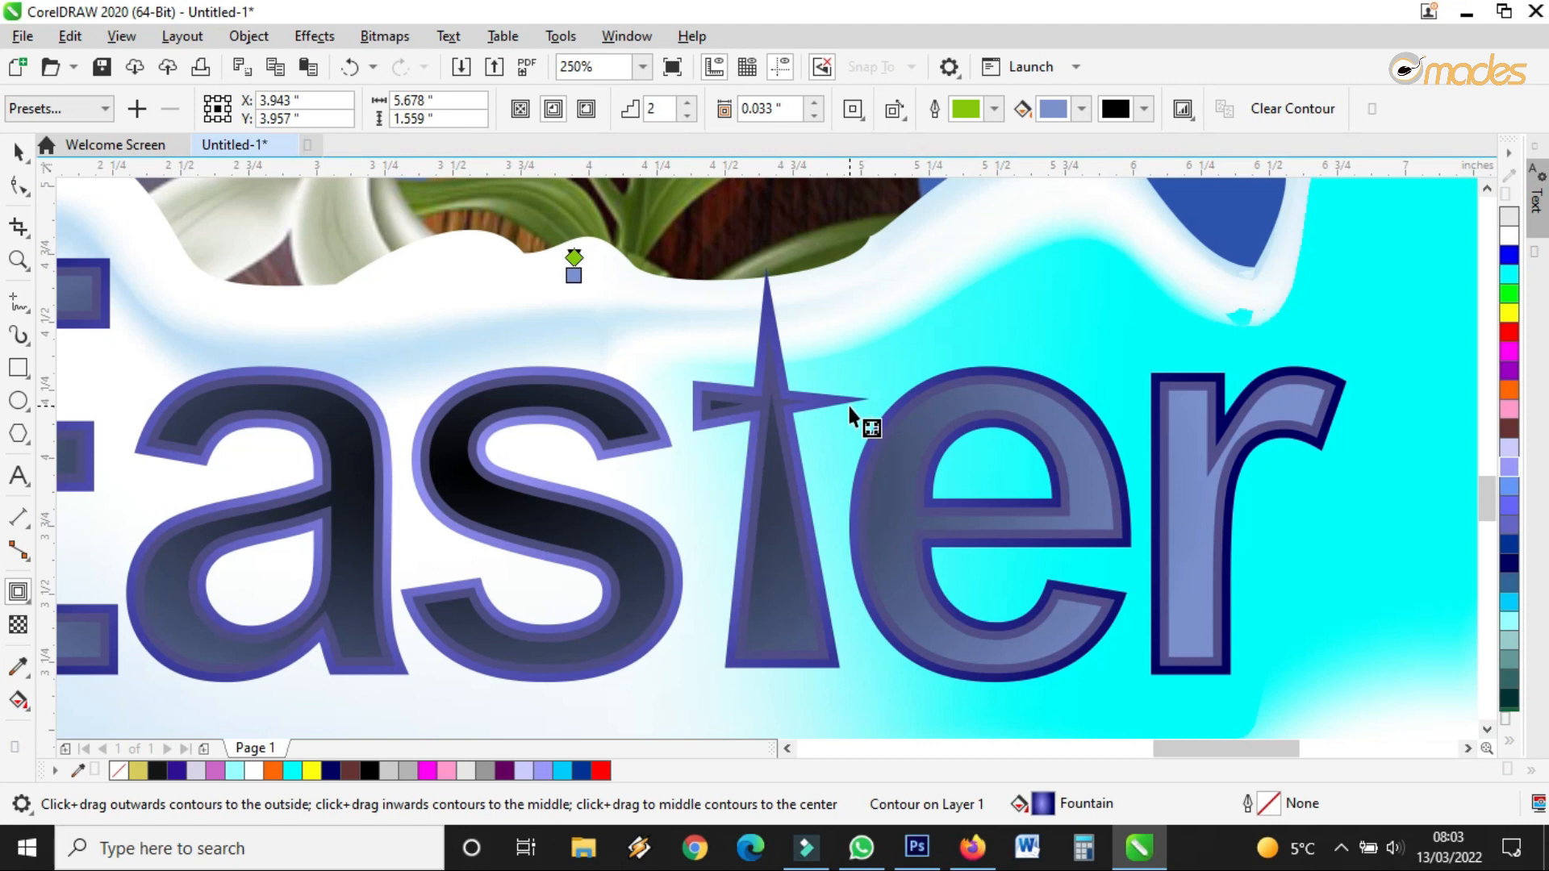
{"action": "scroll", "coordinate": [855, 413], "scroll_direction": "down", "scroll_amount": 2}
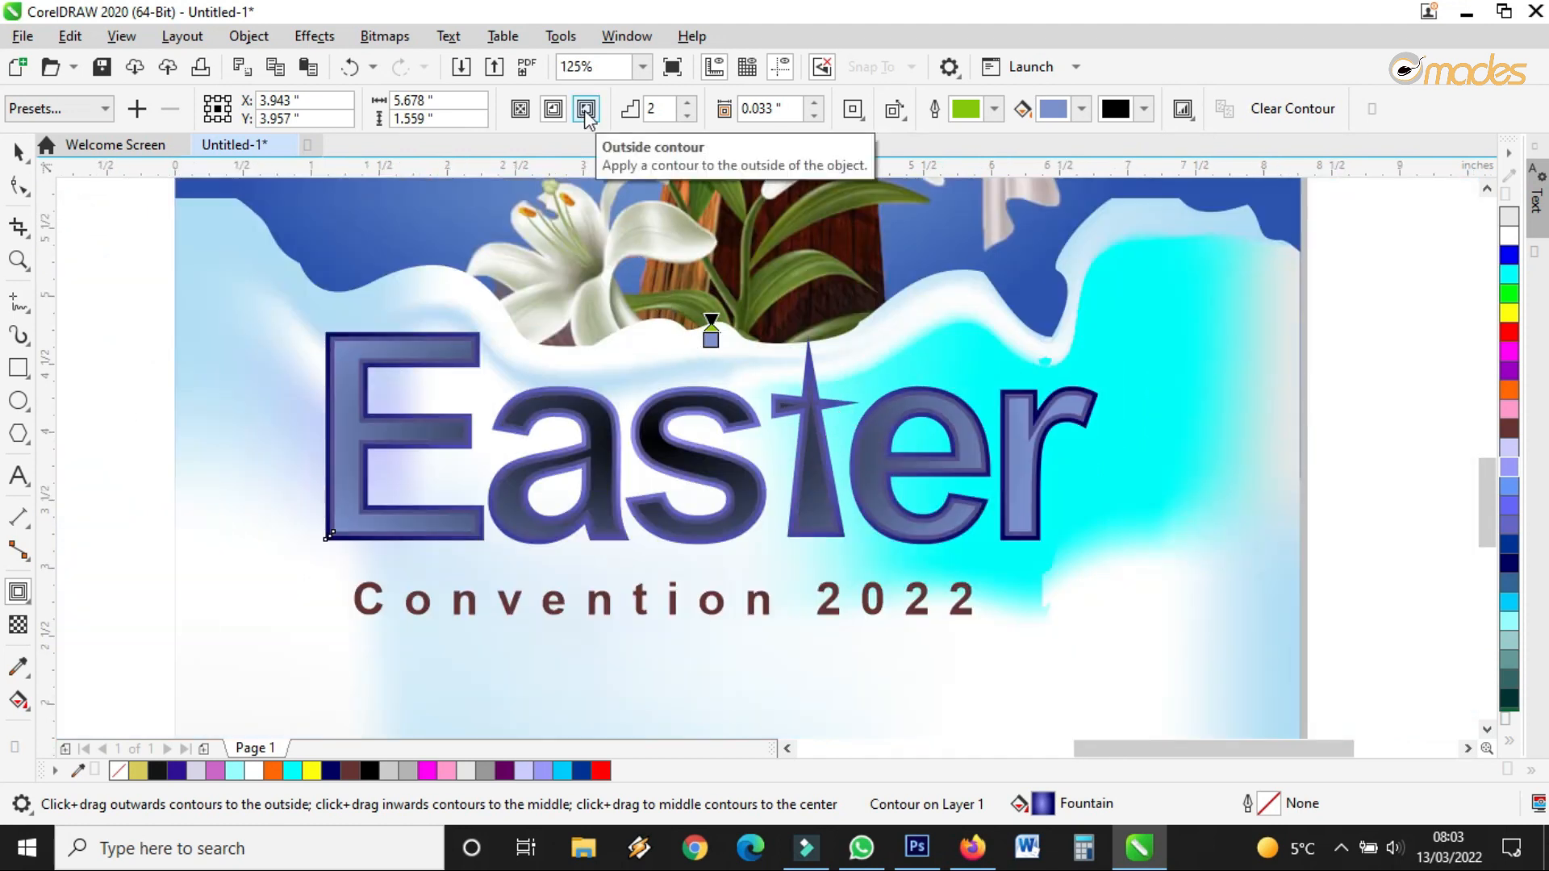
{"action": "scroll", "coordinate": [835, 461], "scroll_direction": "up", "scroll_amount": 5}
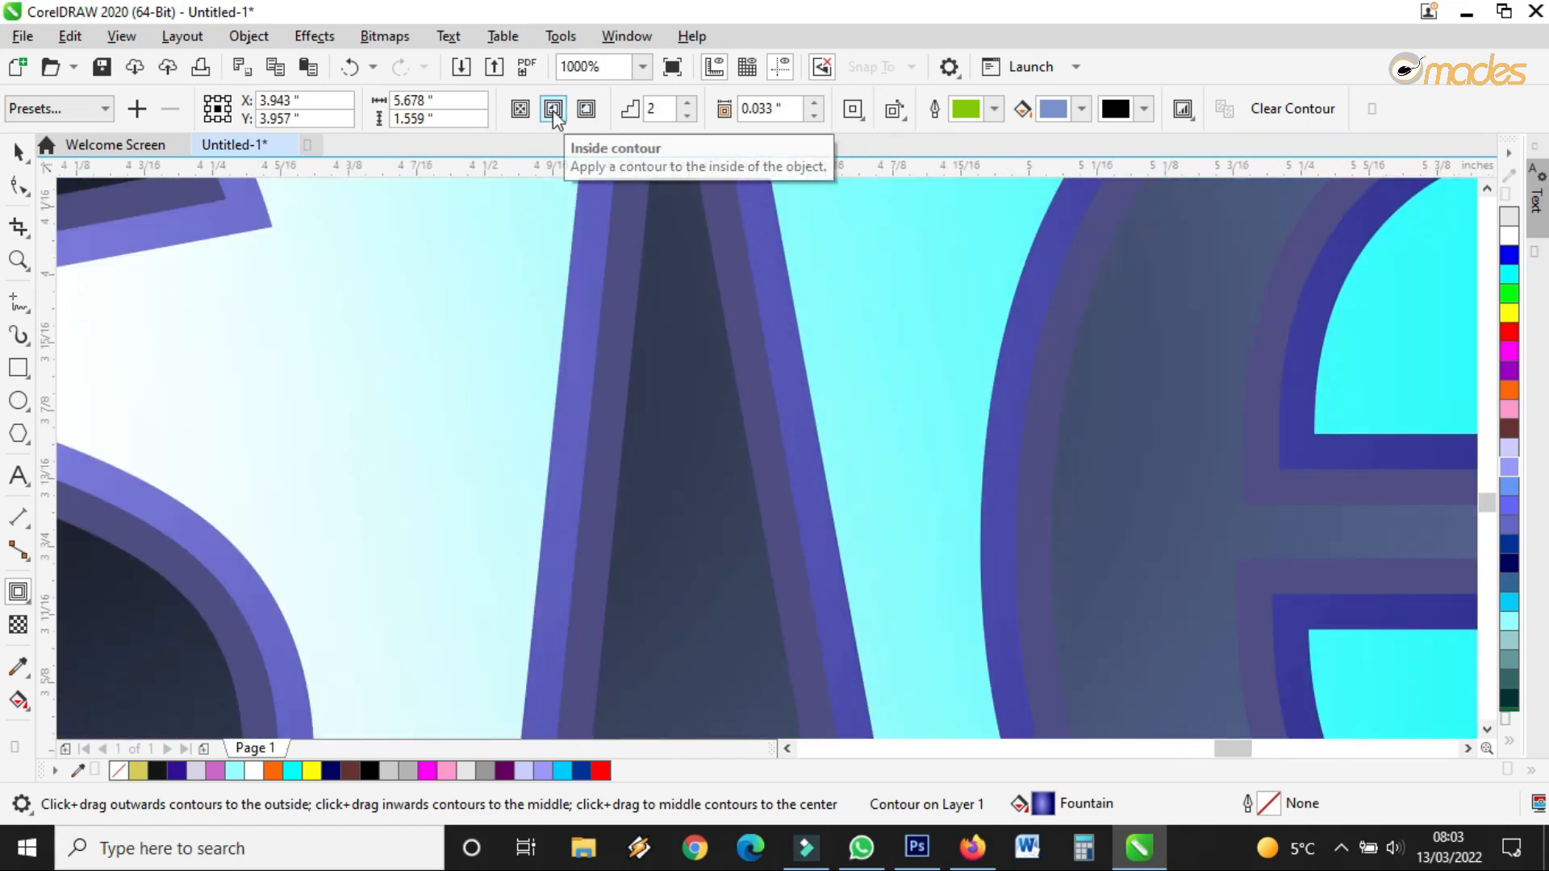
{"action": "left_click", "coordinate": [588, 111]}
{"action": "scroll", "coordinate": [827, 528], "scroll_direction": "down", "scroll_amount": 3}
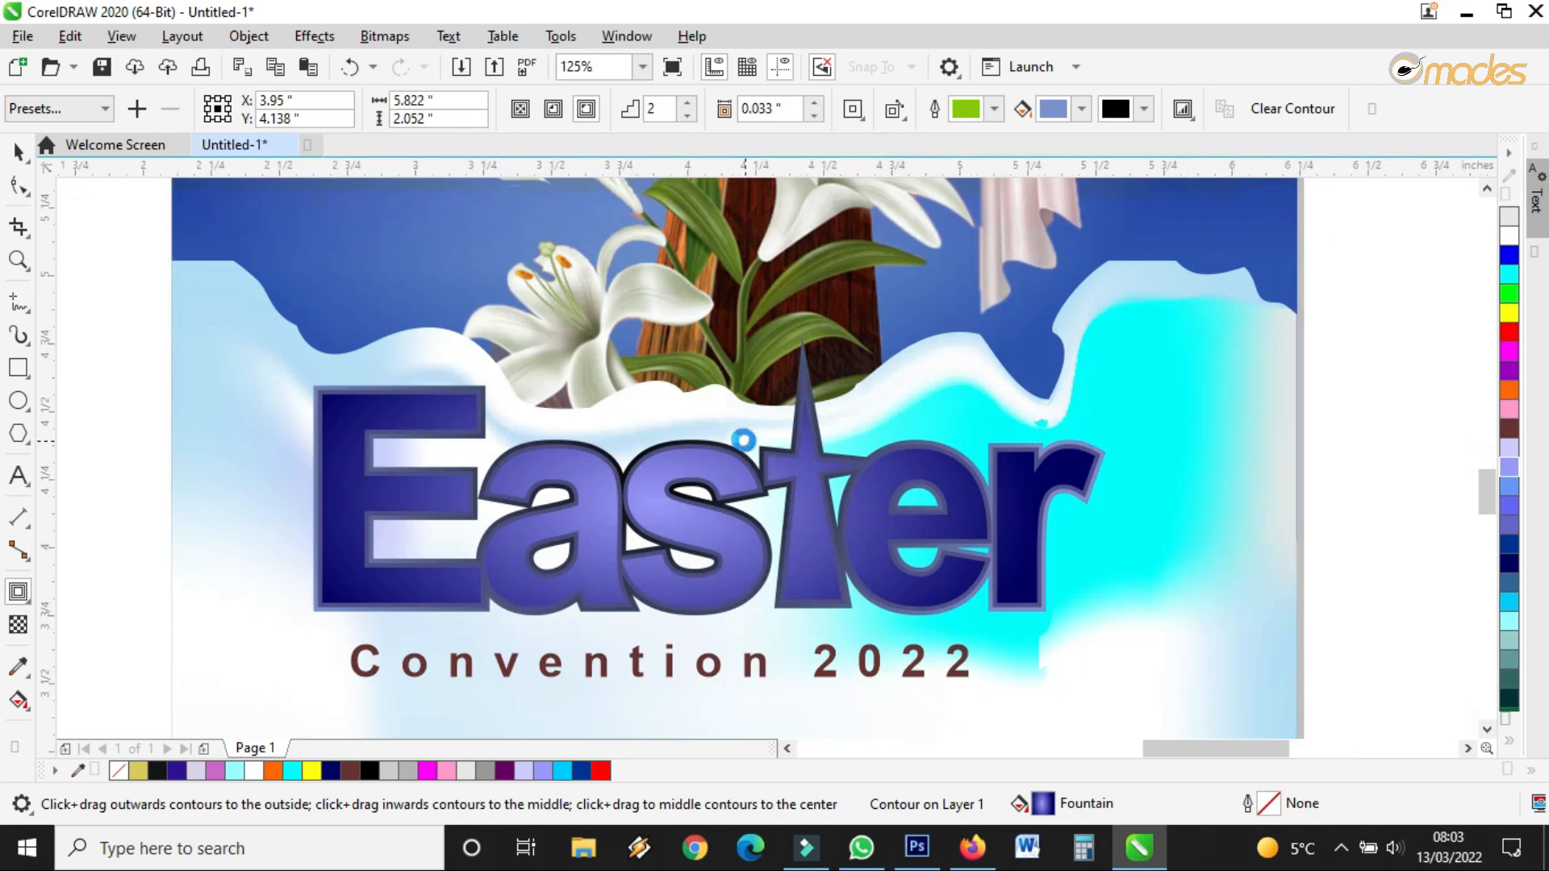
{"action": "scroll", "coordinate": [768, 491], "scroll_direction": "up", "scroll_amount": 1}
{"action": "mouse_move", "coordinate": [672, 329]}
{"action": "left_mouse_down"}
{"action": "mouse_move", "coordinate": [680, 339]}
{"action": "mouse_move", "coordinate": [671, 316]}
{"action": "left_mouse_up"}
{"action": "scroll", "coordinate": [771, 370], "scroll_direction": "down", "scroll_amount": 1}
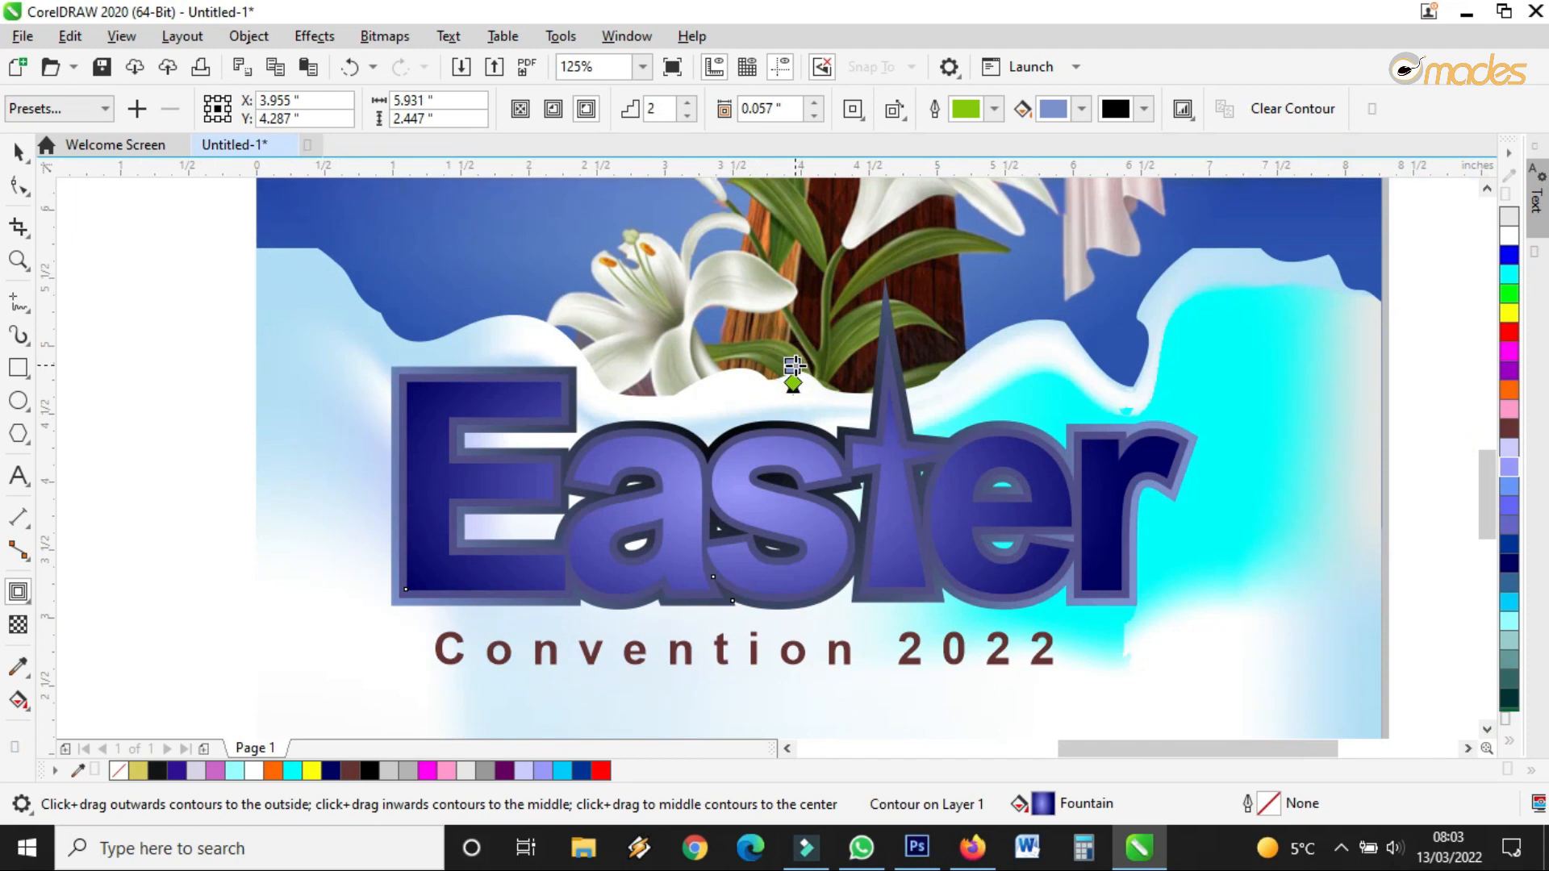
Shrink the contoured Easter title slightly and break its contour apart from the letters
{"action": "left_click", "coordinate": [16, 152]}
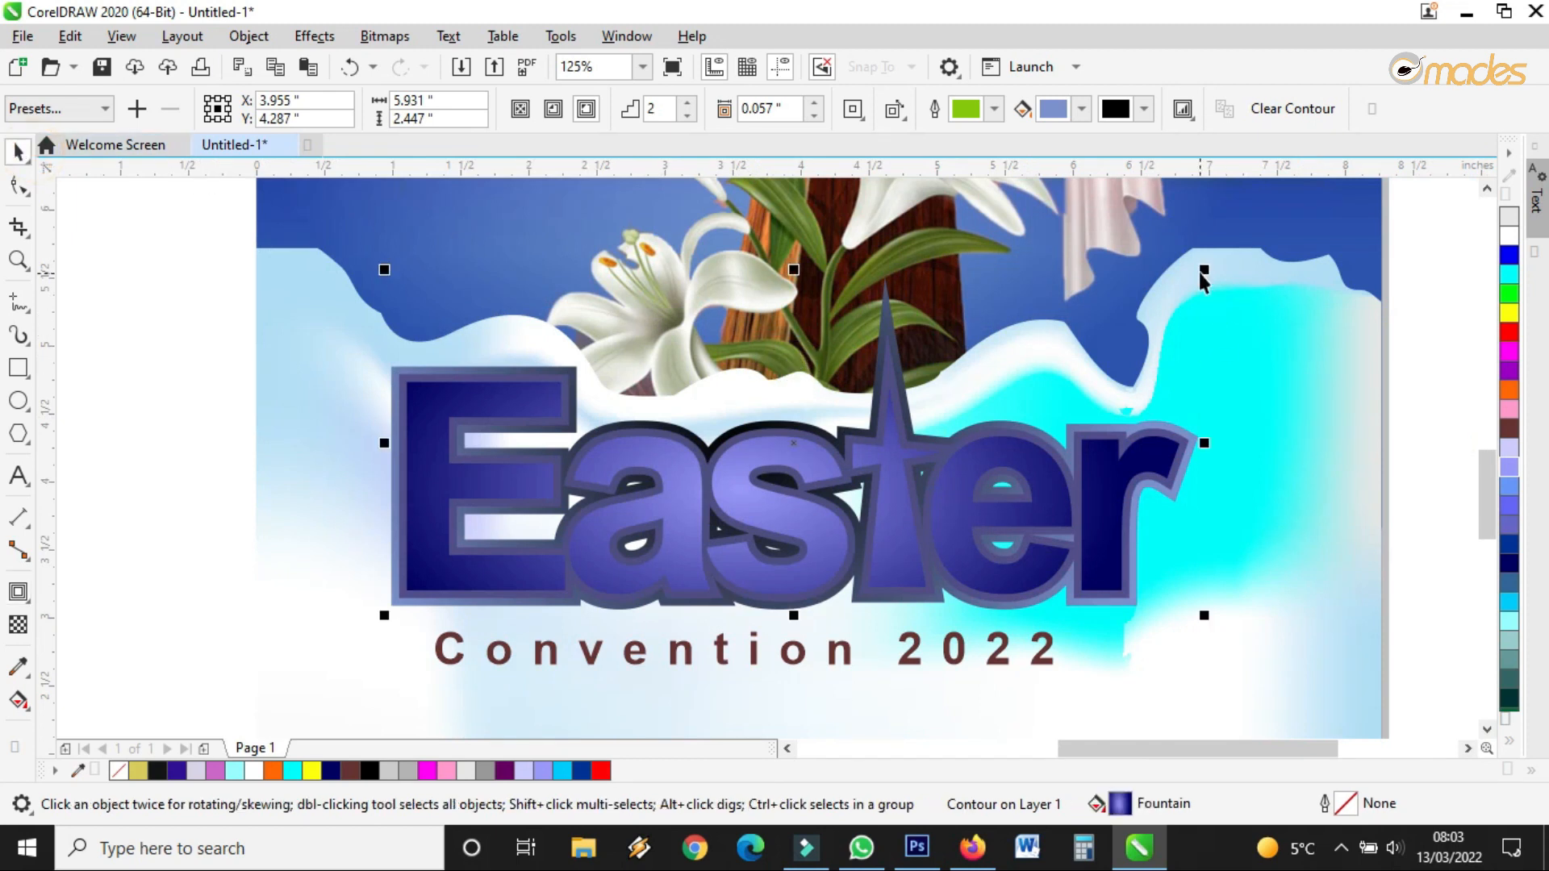
{"action": "left_click_drag", "start_coordinate": [1202, 267], "coordinate": [1180, 293]}
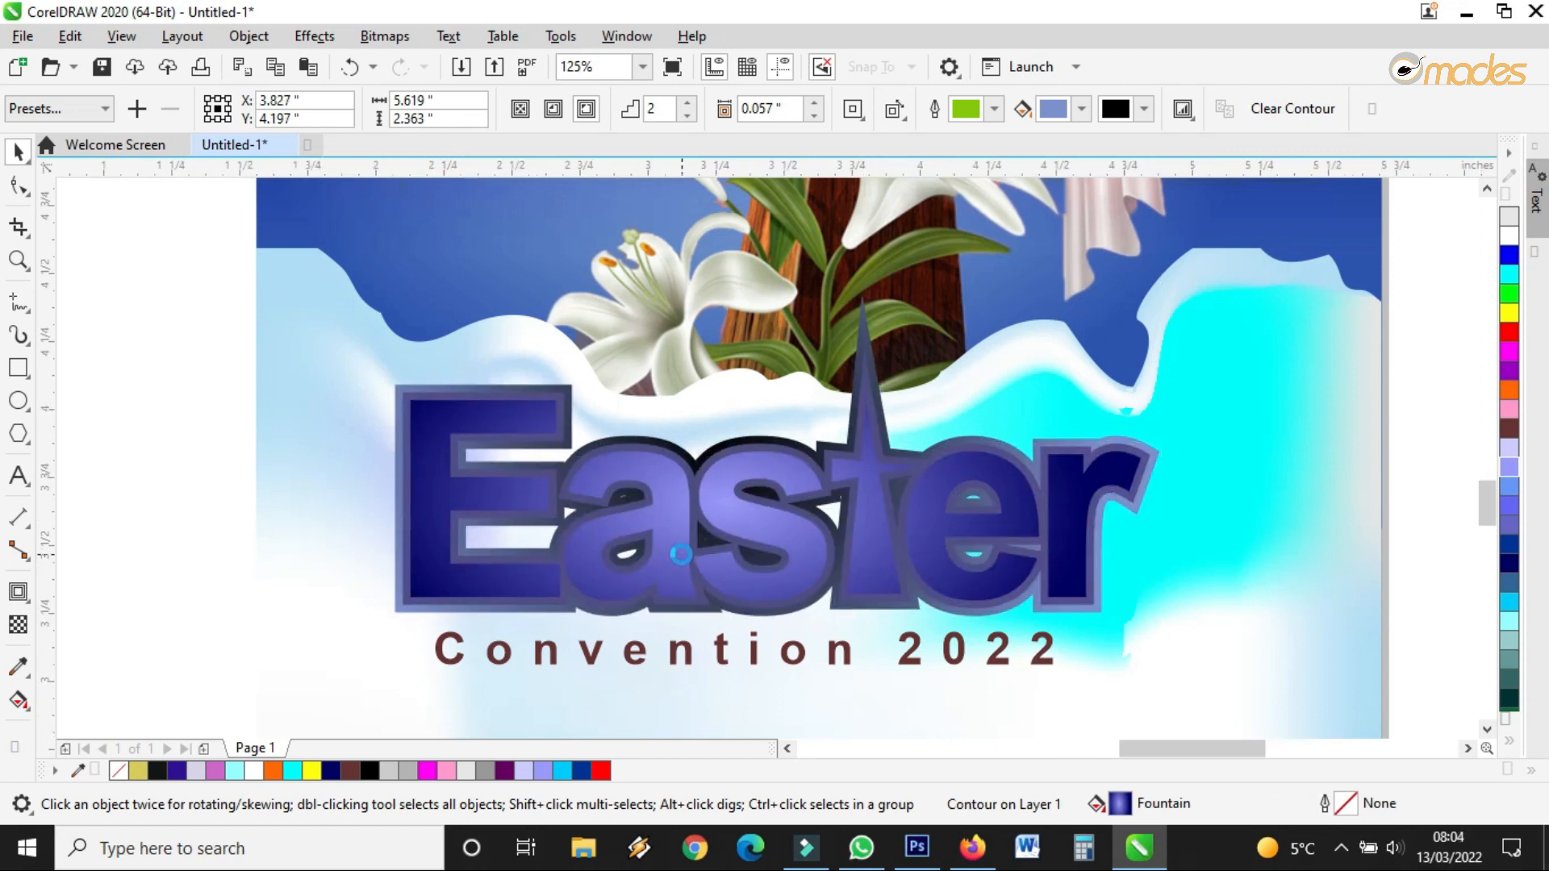
{"action": "scroll", "coordinate": [688, 577], "scroll_direction": "up", "scroll_amount": 3}
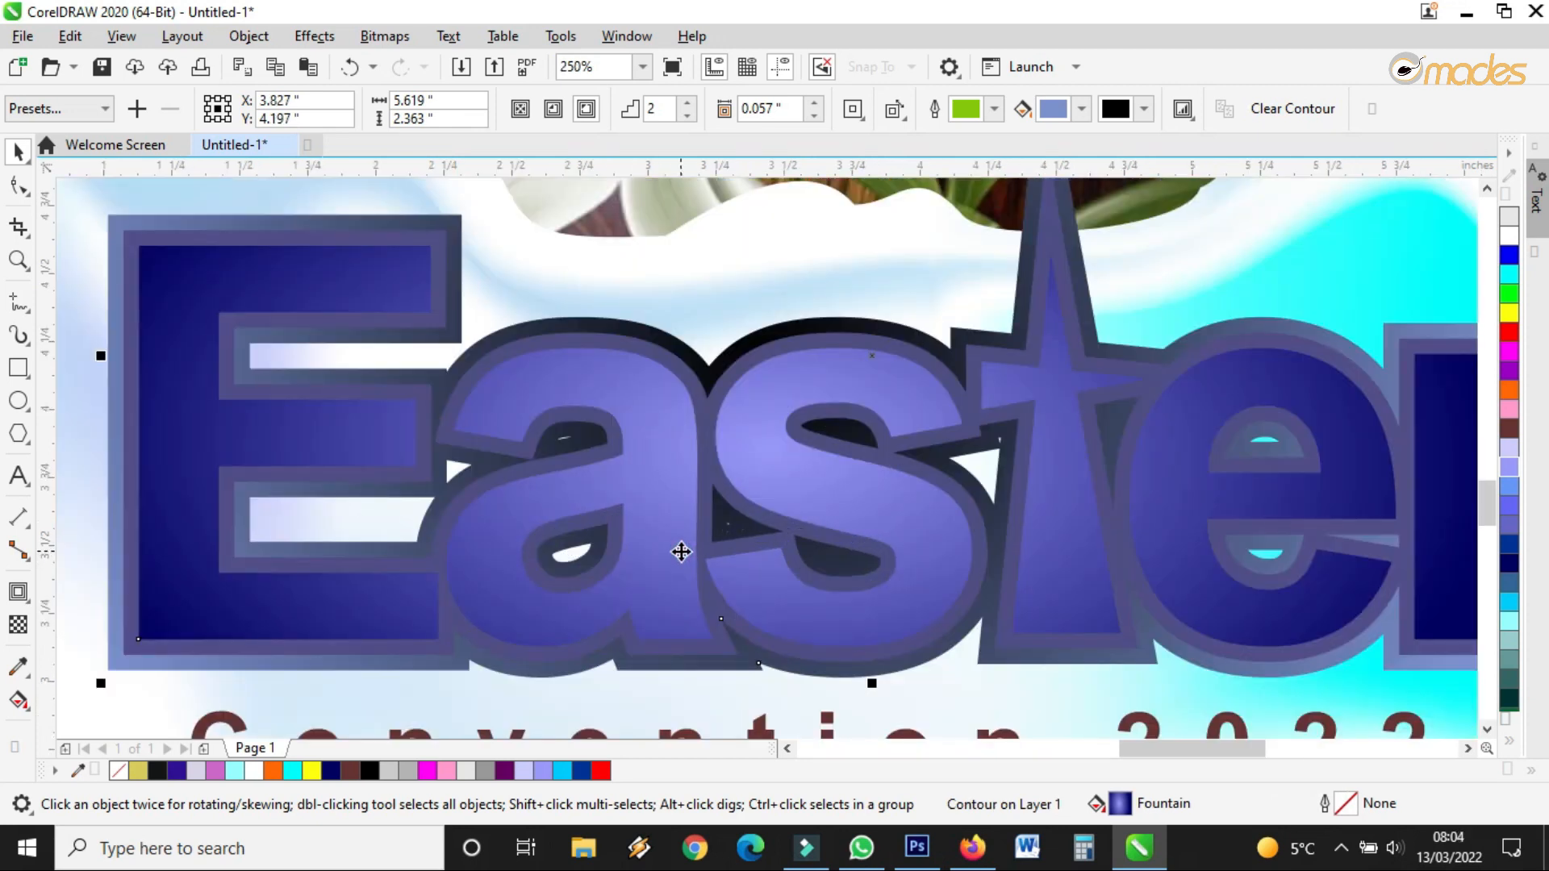
{"action": "scroll", "coordinate": [682, 552], "scroll_direction": "down", "scroll_amount": 3}
{"action": "scroll", "coordinate": [953, 504], "scroll_direction": "up", "scroll_amount": 3}
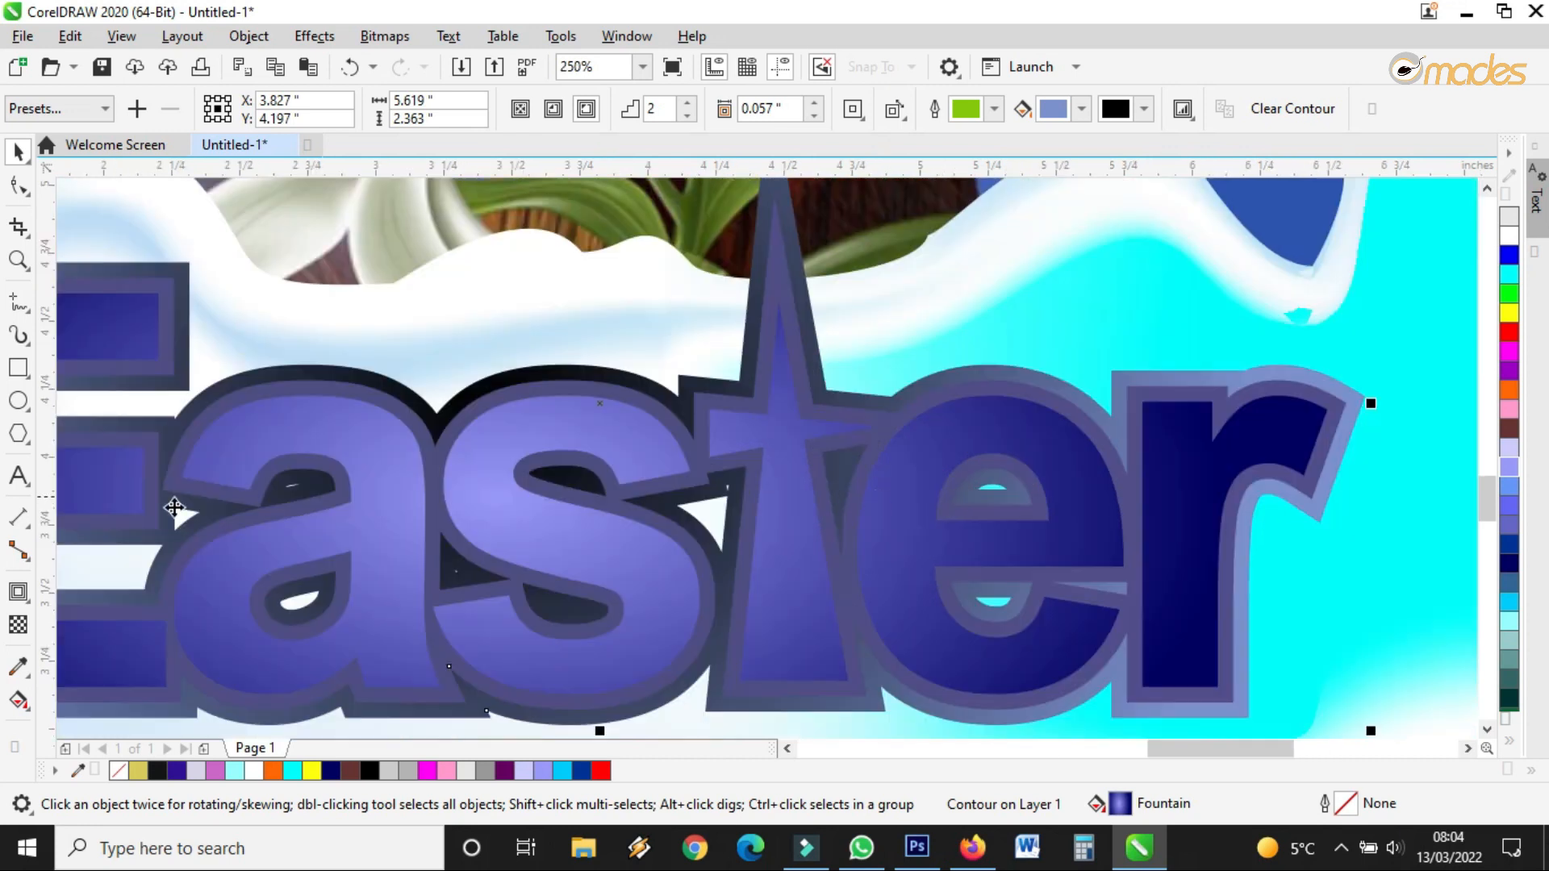
{"action": "left_click", "coordinate": [20, 596]}
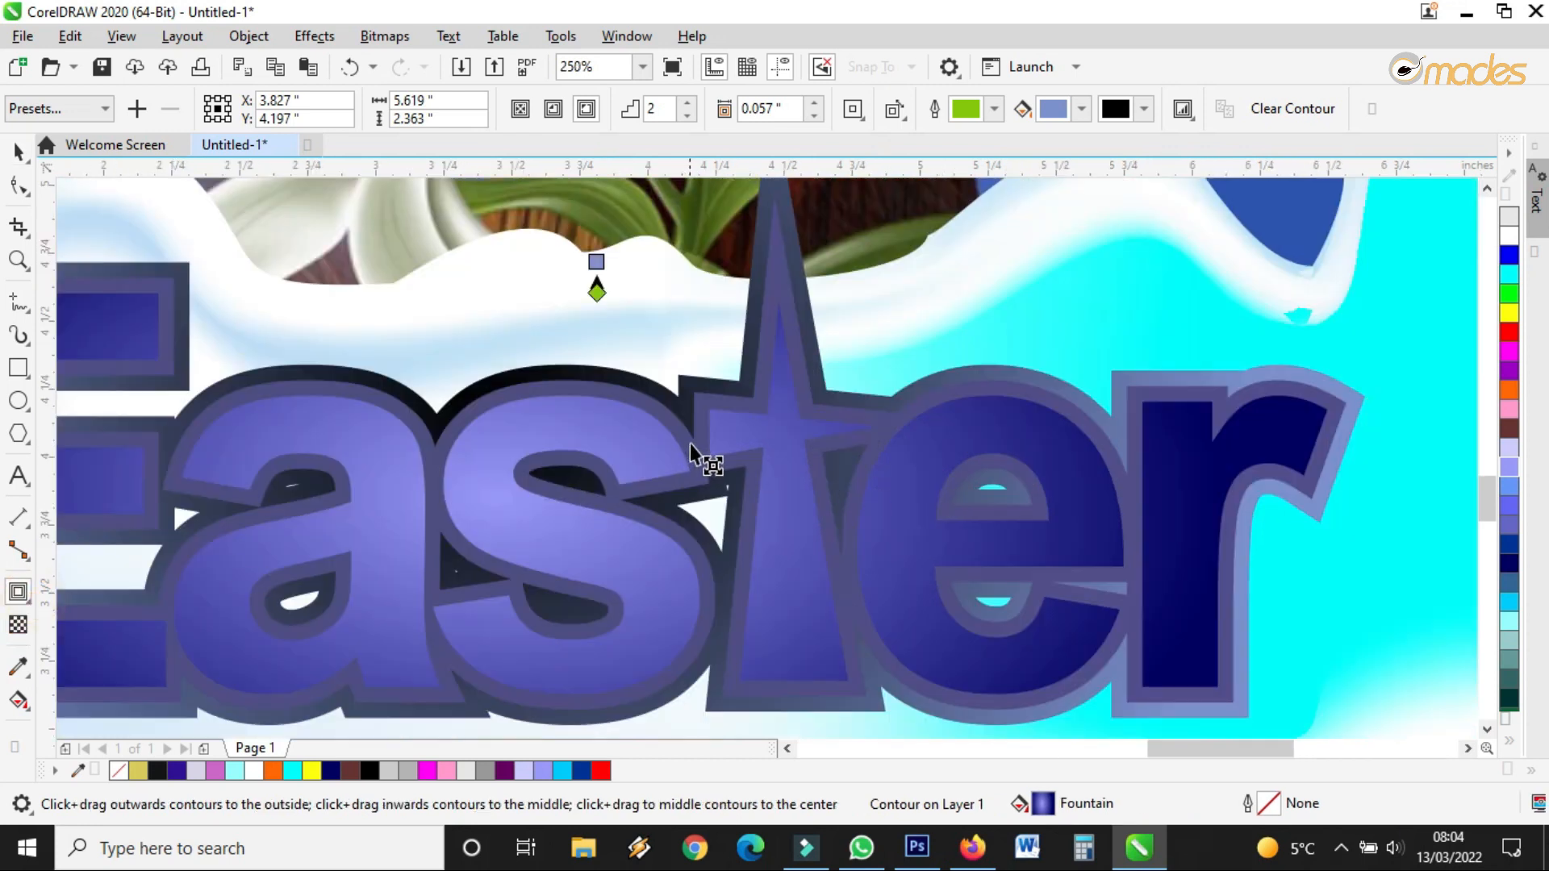
{"action": "right_click", "coordinate": [768, 413]}
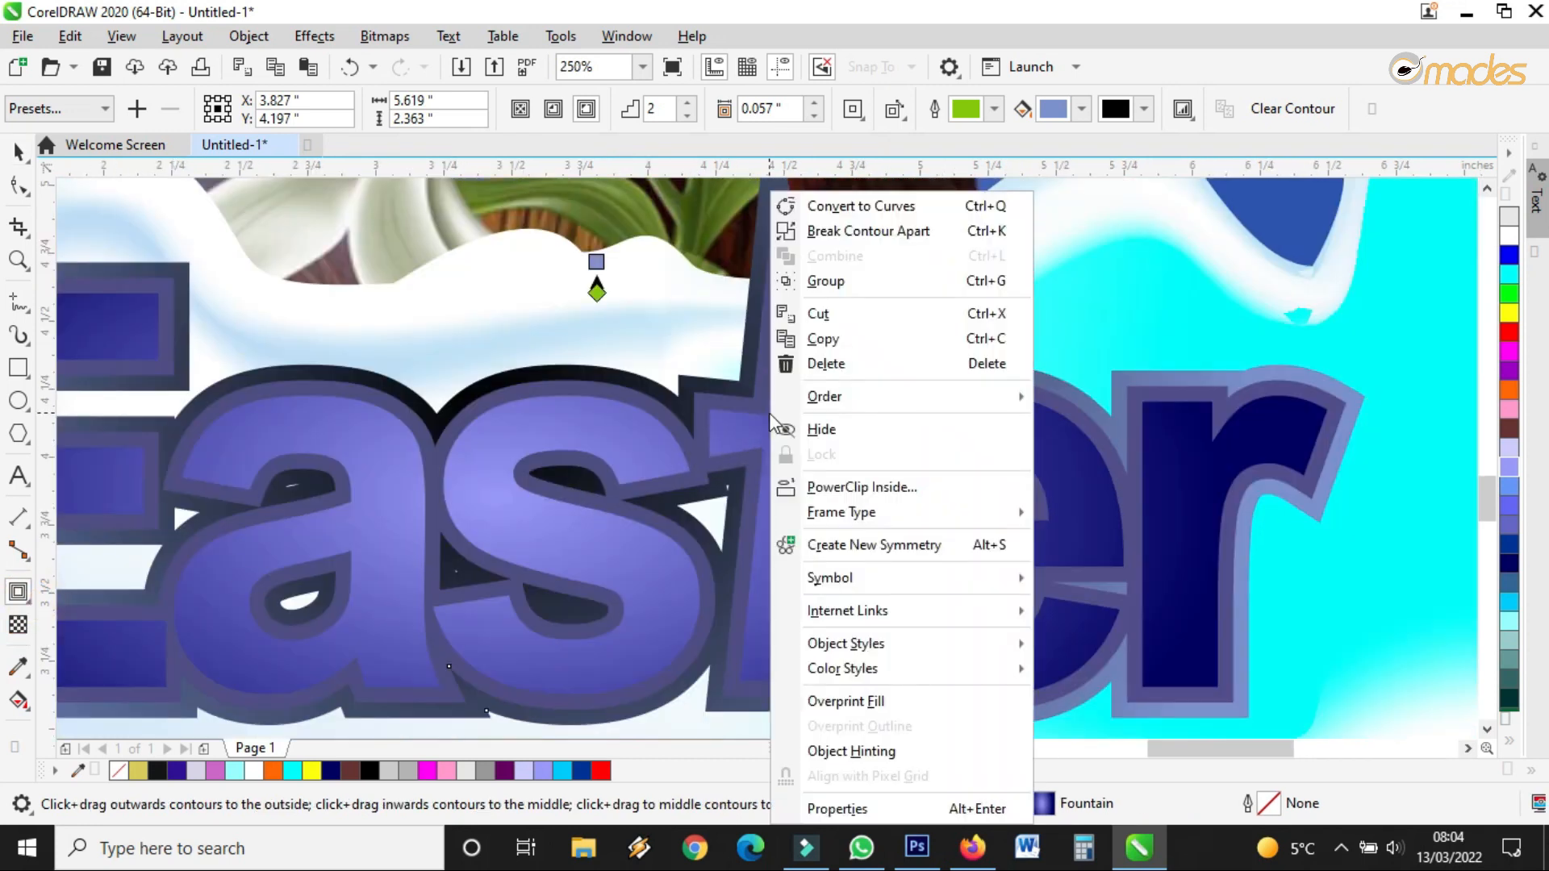
{"action": "left_click", "coordinate": [847, 234]}
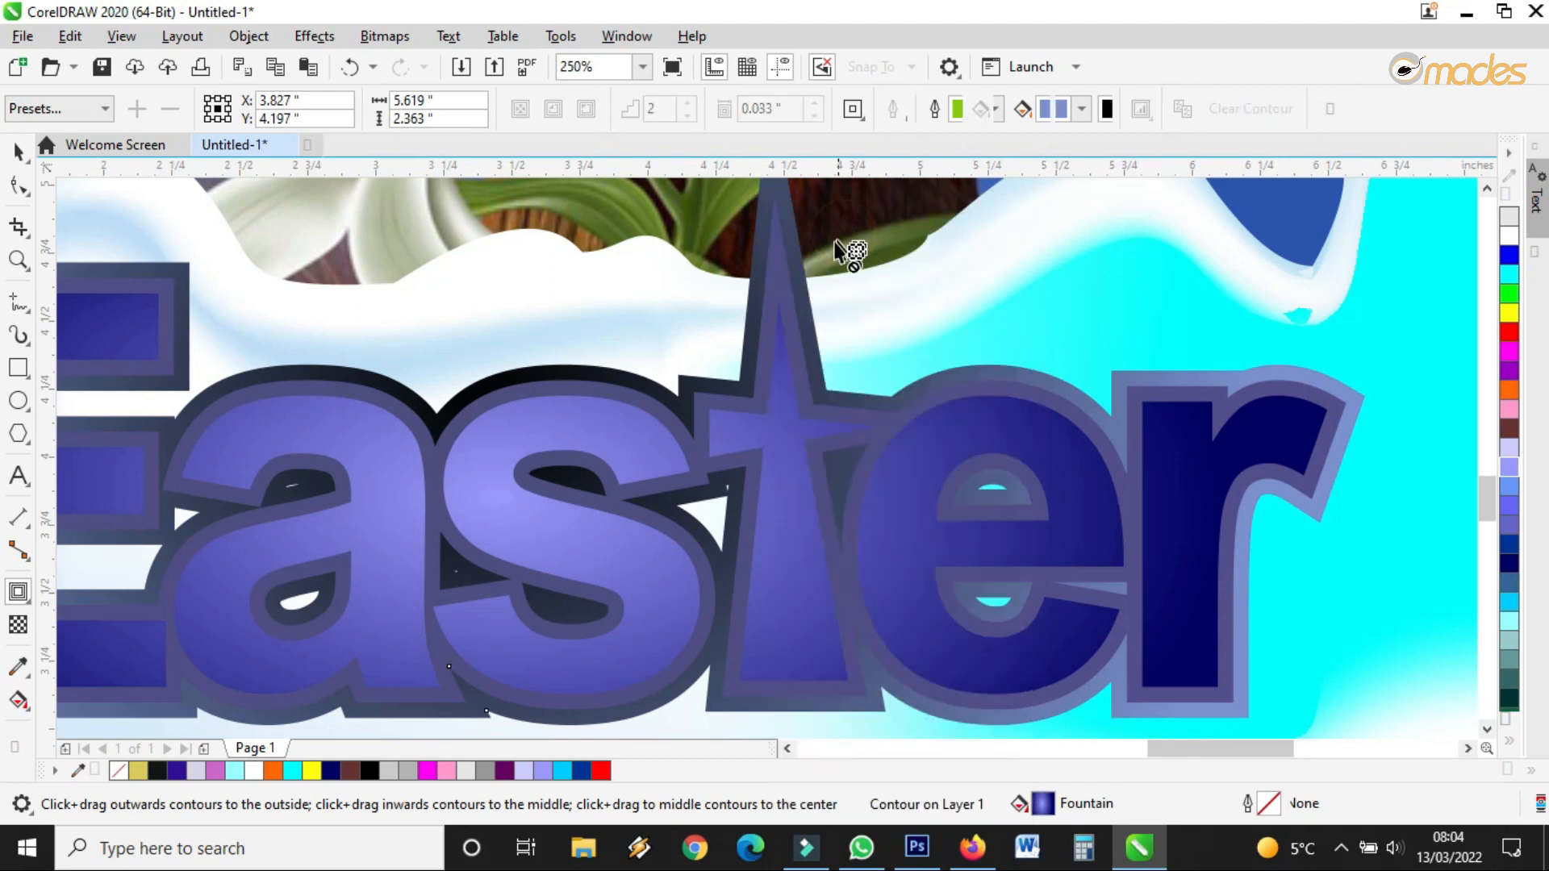
Test-move the separated letters and contour piece, then undo both moves
{"action": "left_click", "coordinate": [18, 152]}
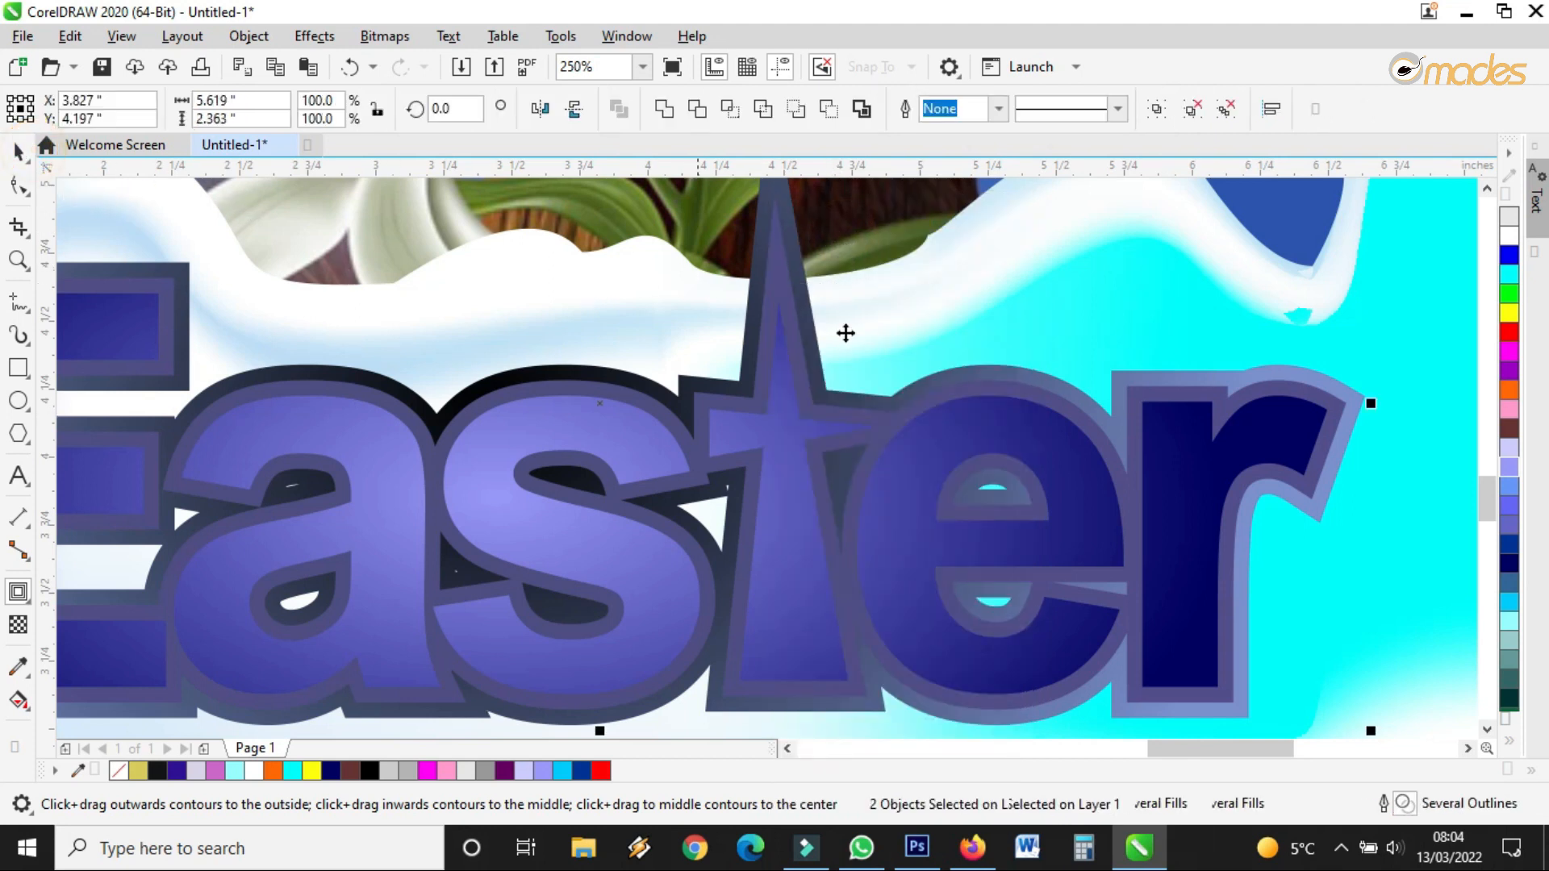
{"action": "scroll", "coordinate": [936, 377], "scroll_direction": "down", "scroll_amount": 2}
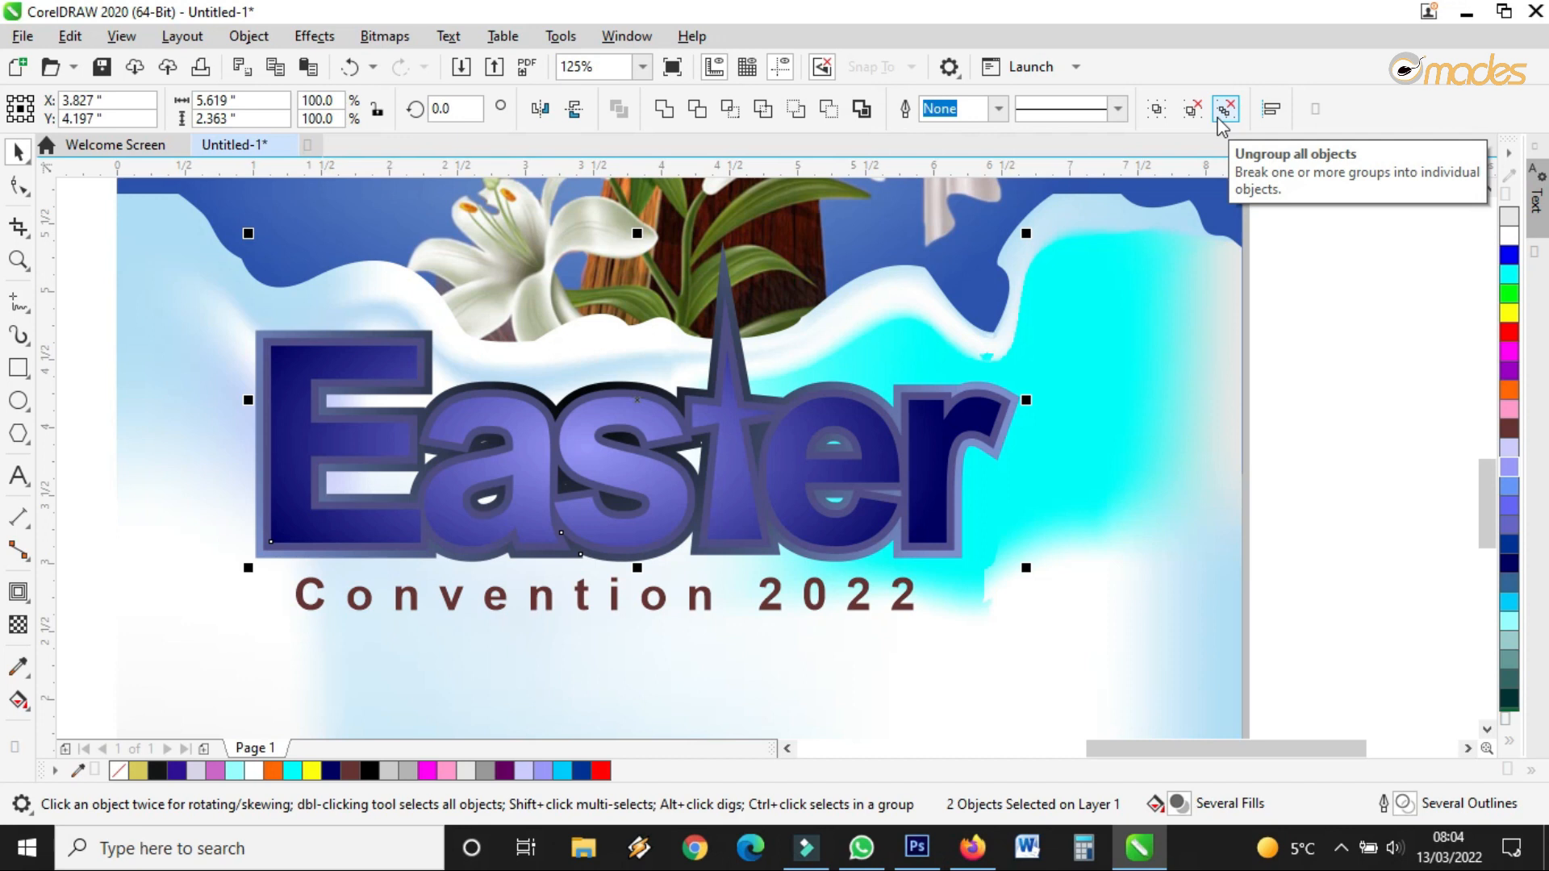
{"action": "left_click", "coordinate": [1335, 382]}
{"action": "left_click_drag", "start_coordinate": [962, 432], "coordinate": [786, 508]}
{"action": "left_click_drag", "start_coordinate": [930, 433], "coordinate": [903, 494]}
{"action": "left_click", "coordinate": [350, 67]}
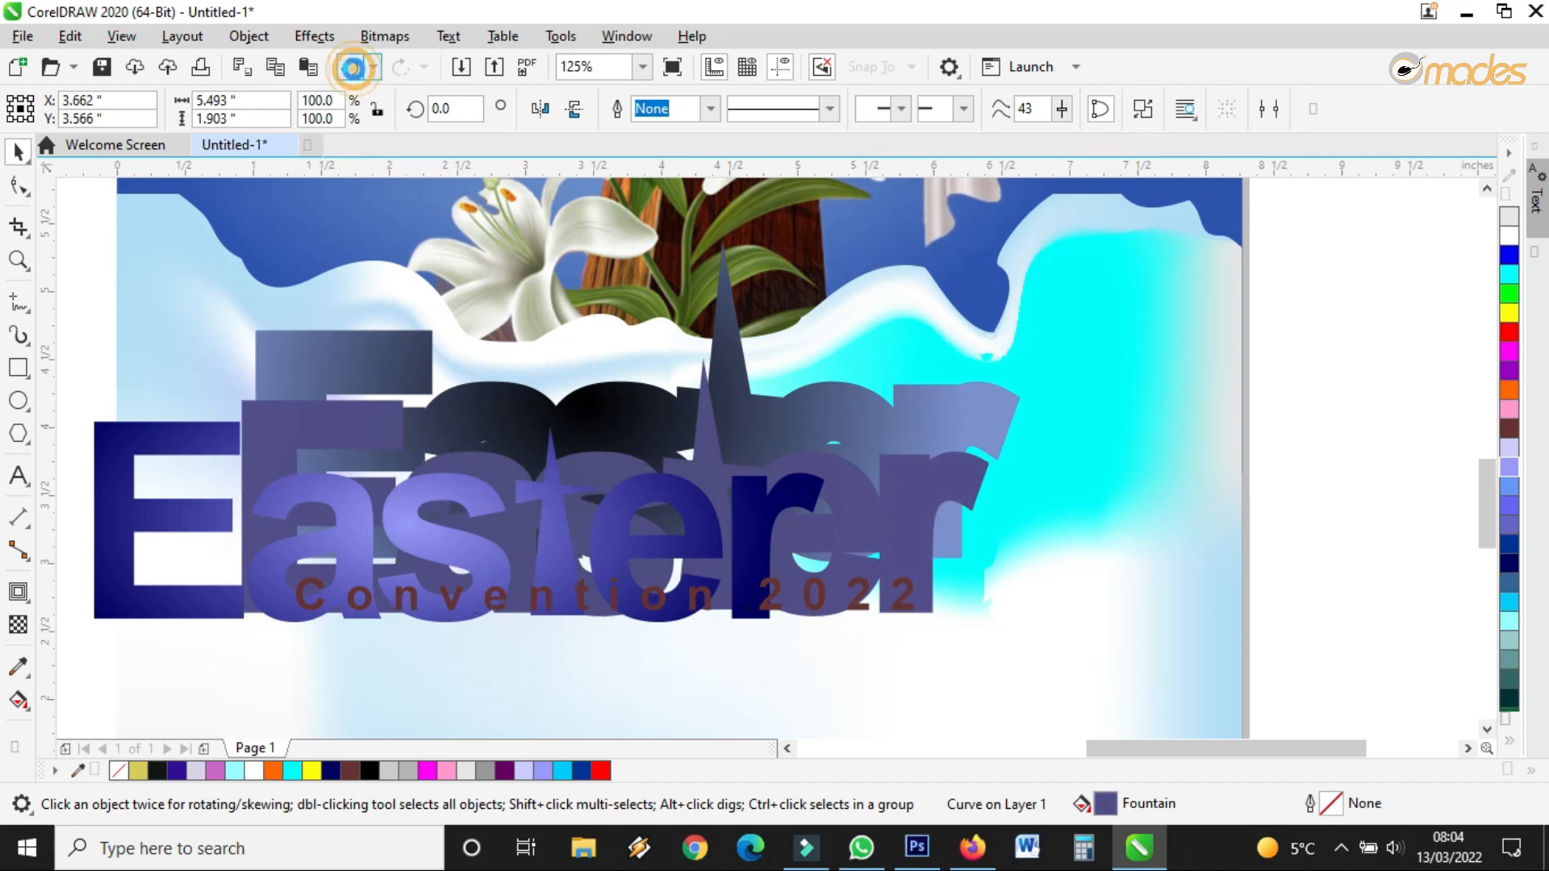
{"action": "left_click", "coordinate": [349, 67]}
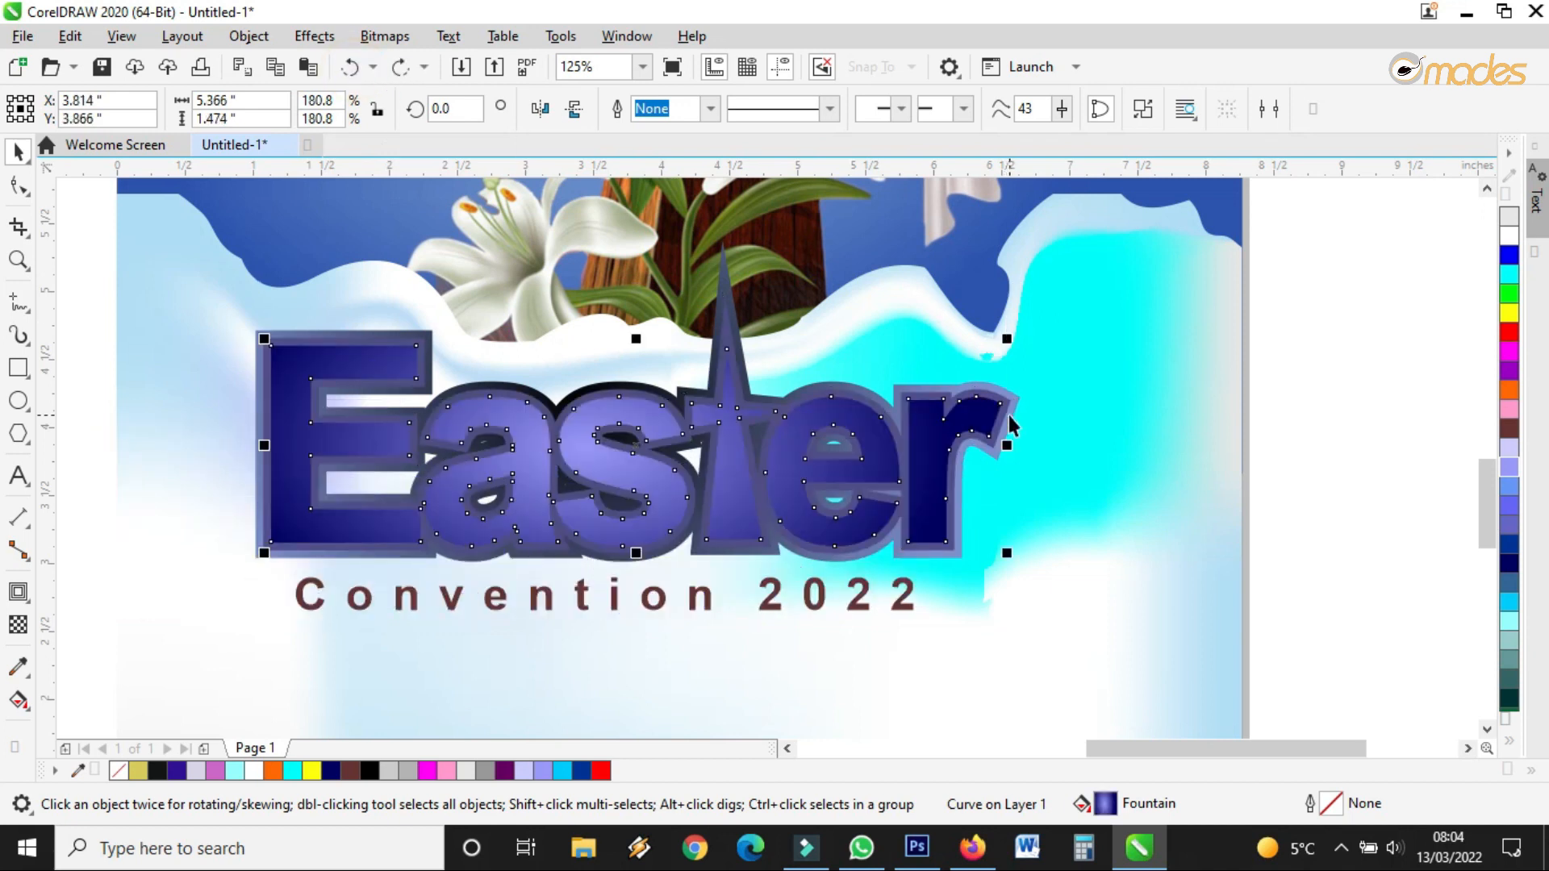
{"action": "scroll", "coordinate": [937, 419], "scroll_direction": "up", "scroll_amount": 2}
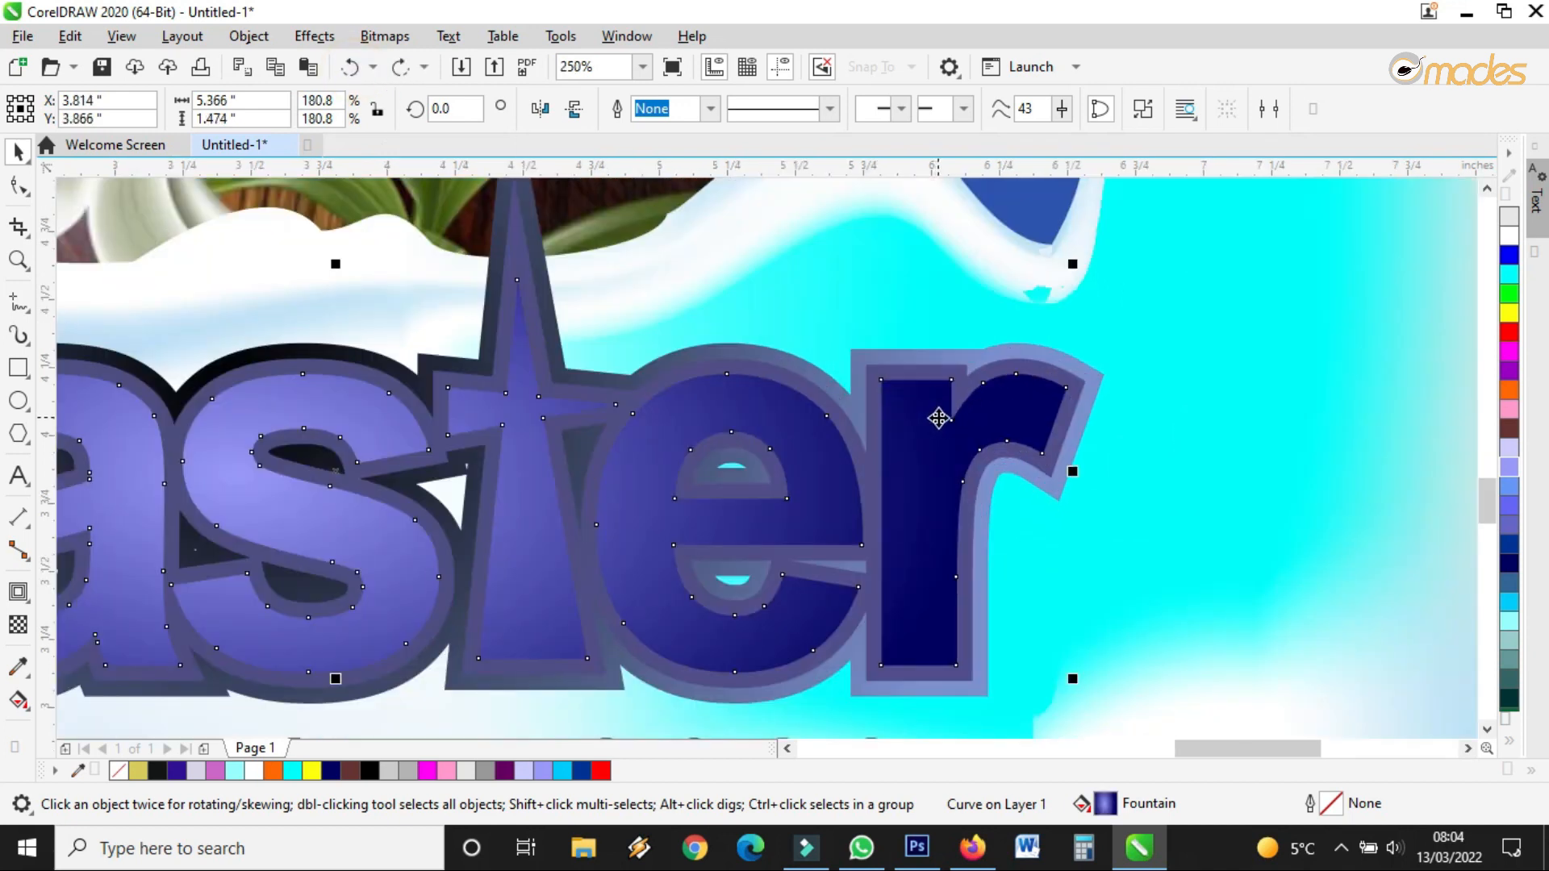
Colour the Easter letters' outline band brown from the palette
{"action": "left_click", "coordinate": [18, 700]}
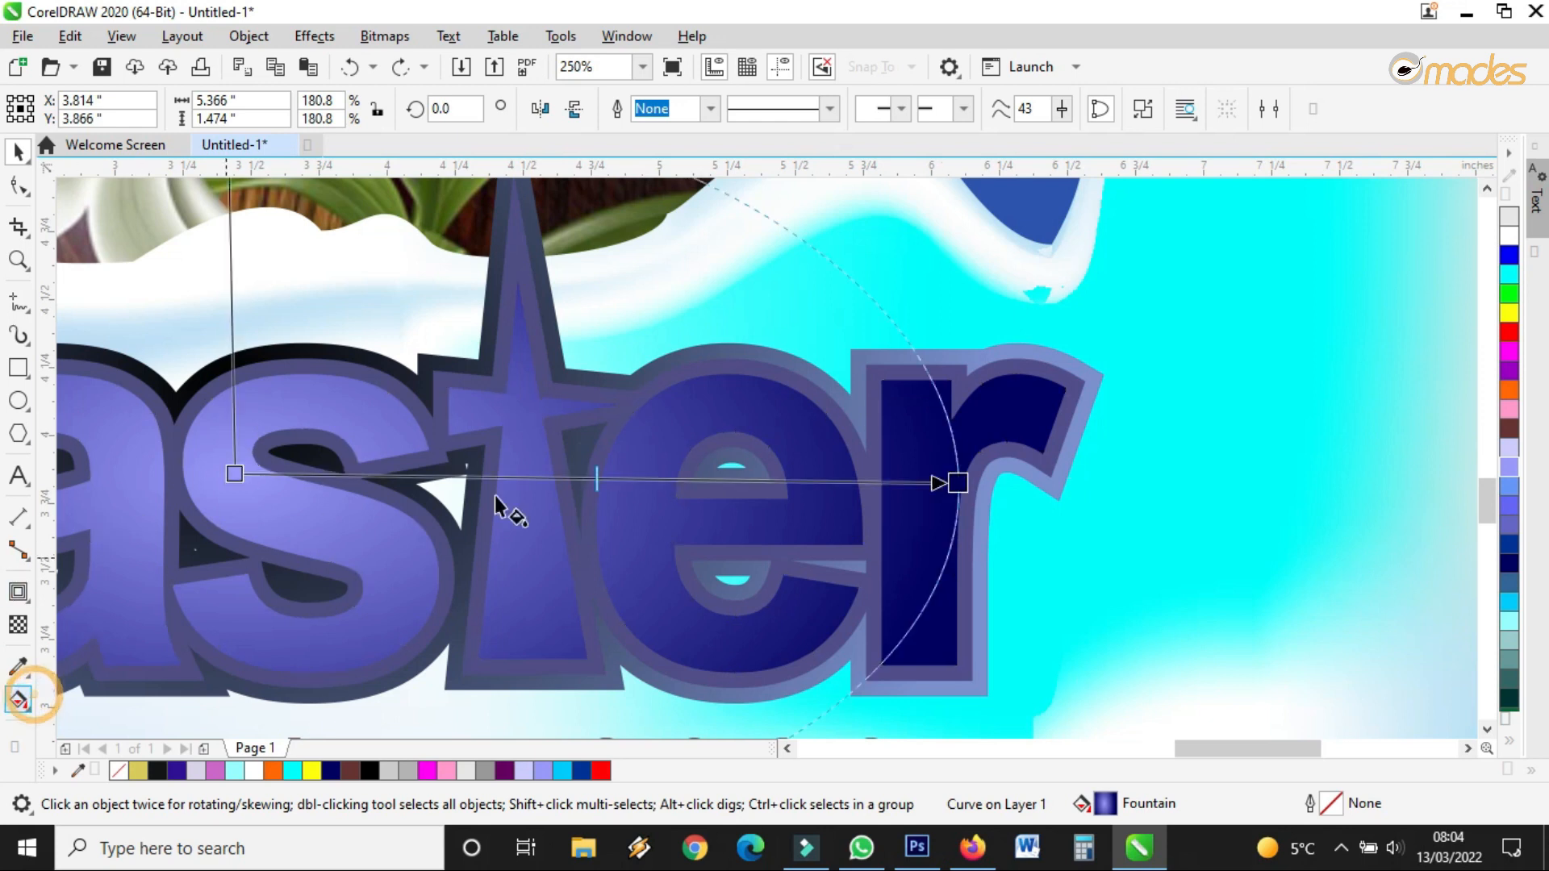
{"action": "scroll", "coordinate": [754, 468], "scroll_direction": "down", "scroll_amount": 2}
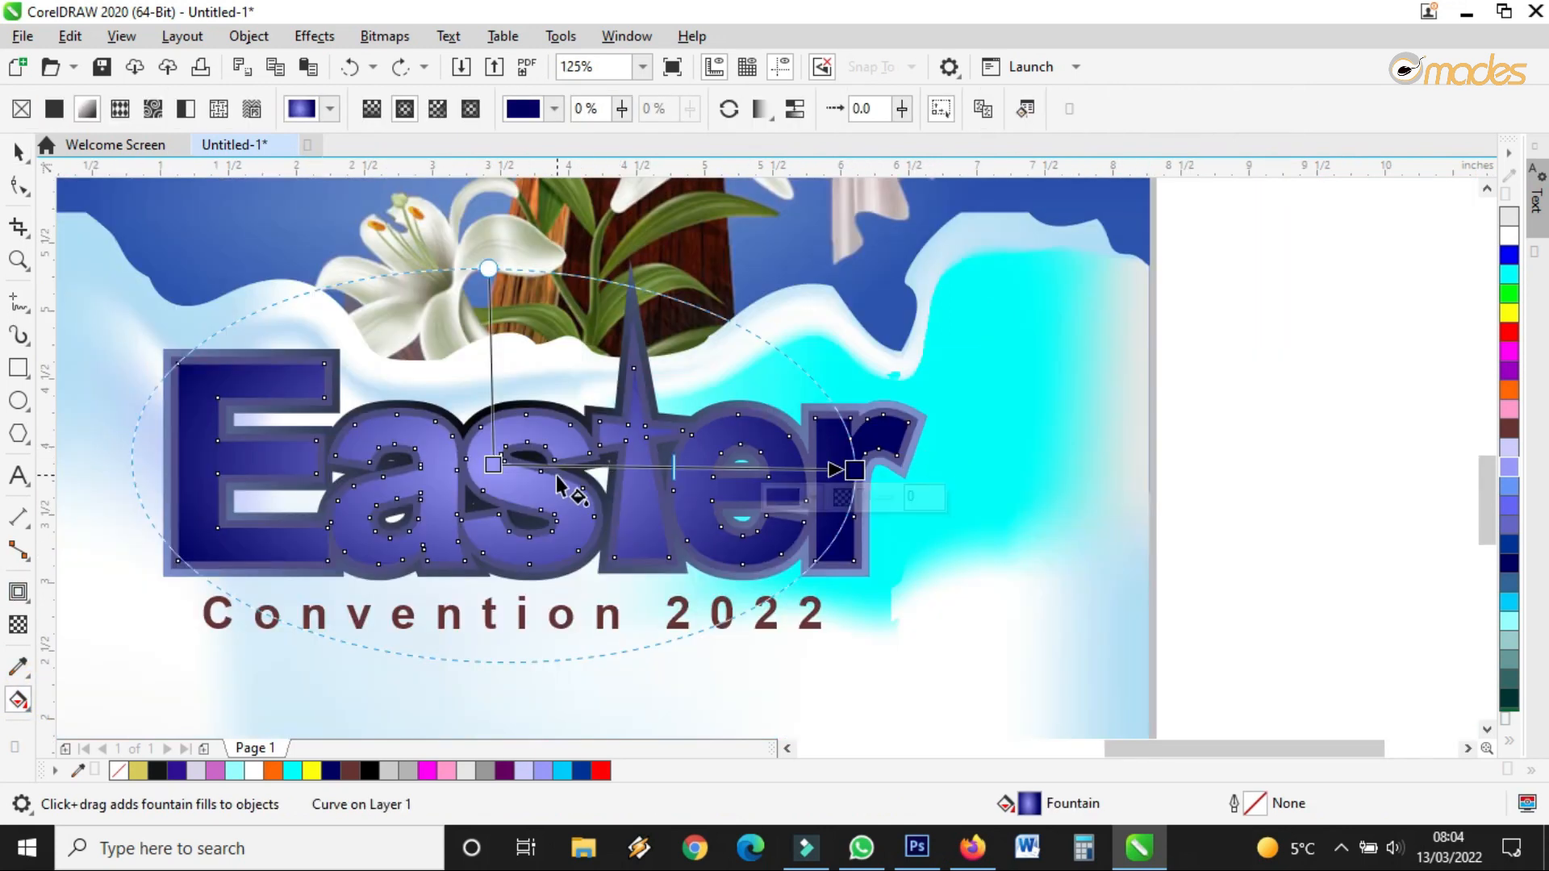
{"action": "scroll", "coordinate": [593, 462], "scroll_direction": "up", "scroll_amount": 2}
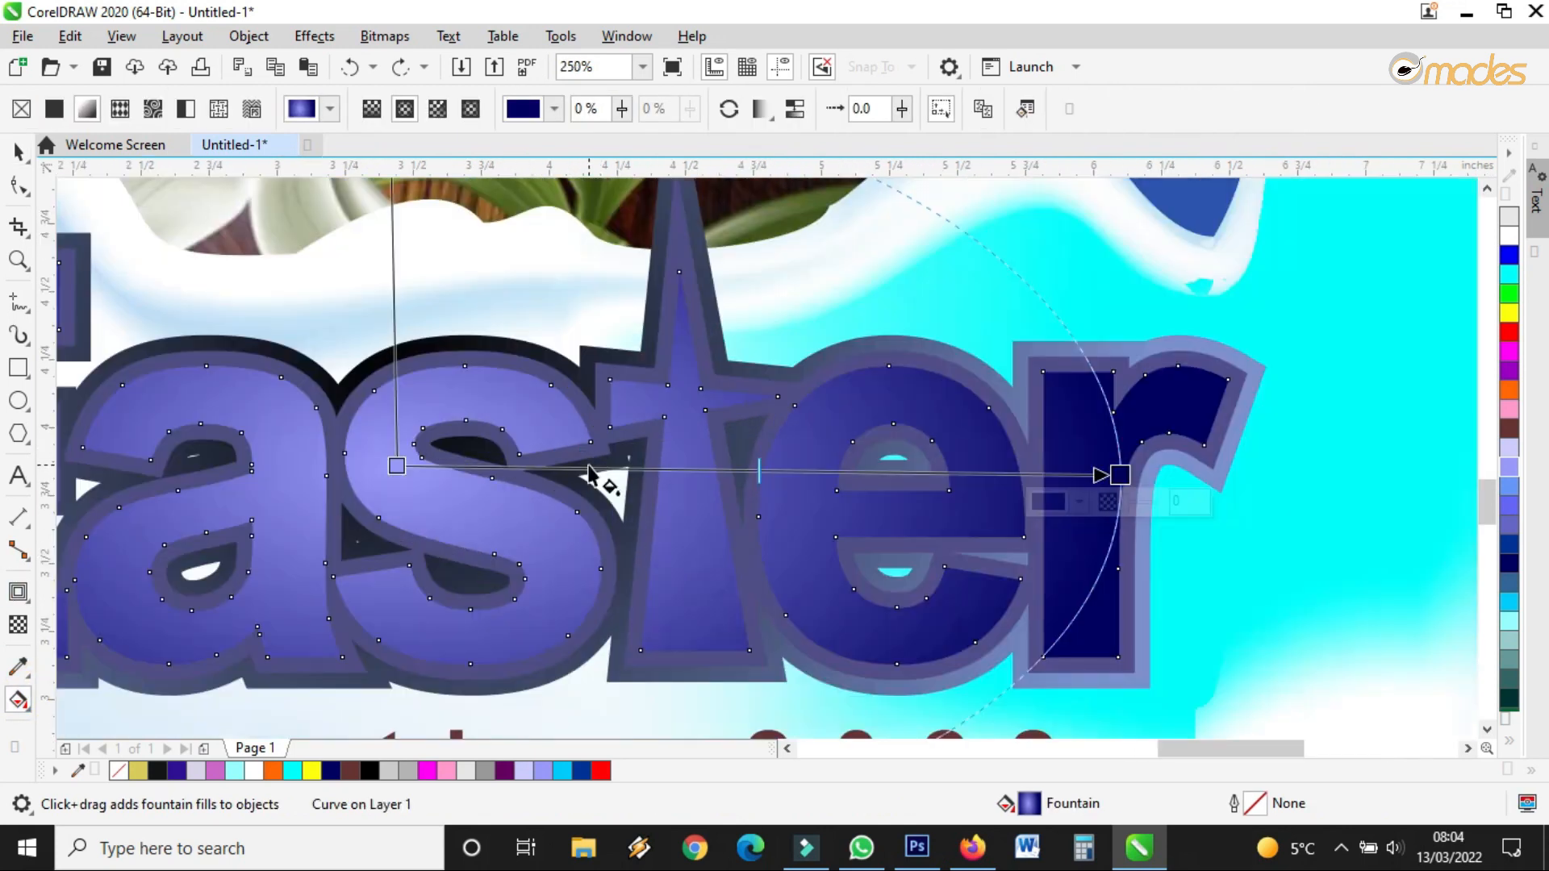
{"action": "left_click", "coordinate": [18, 151]}
{"action": "left_click_drag", "start_coordinate": [1508, 428], "coordinate": [1257, 376]}
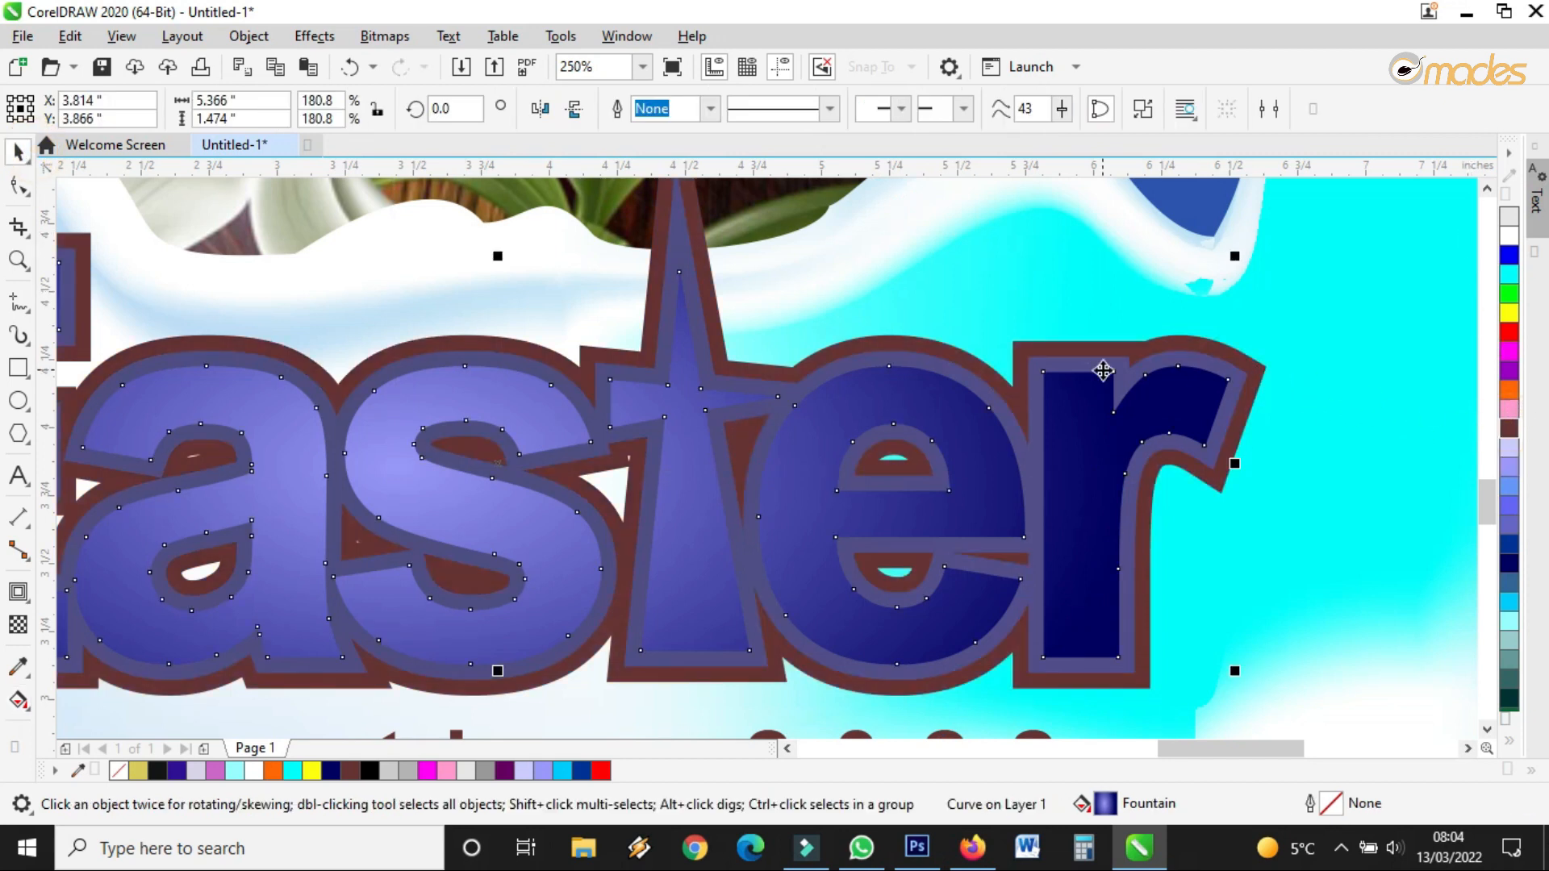
{"action": "scroll", "coordinate": [1105, 369], "scroll_direction": "down", "scroll_amount": 3}
{"action": "scroll", "coordinate": [1129, 373], "scroll_direction": "up", "scroll_amount": 3}
Fill the outer contour shape yellow, then recolour the yellow inner outline white
{"action": "left_click", "coordinate": [1220, 356]}
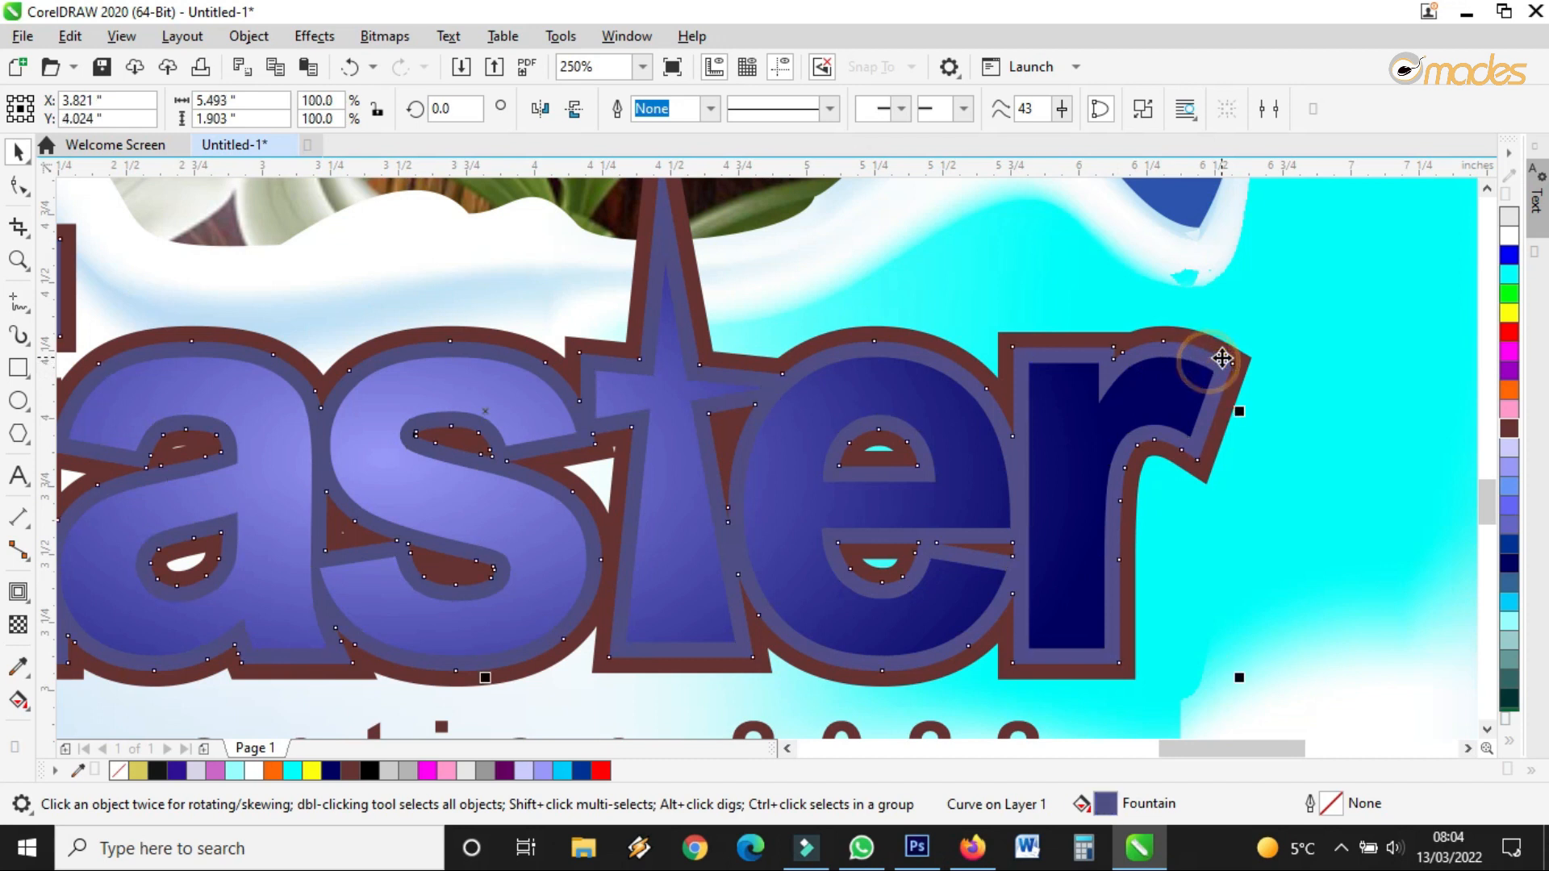
{"action": "left_click_drag", "start_coordinate": [1509, 314], "coordinate": [1232, 384]}
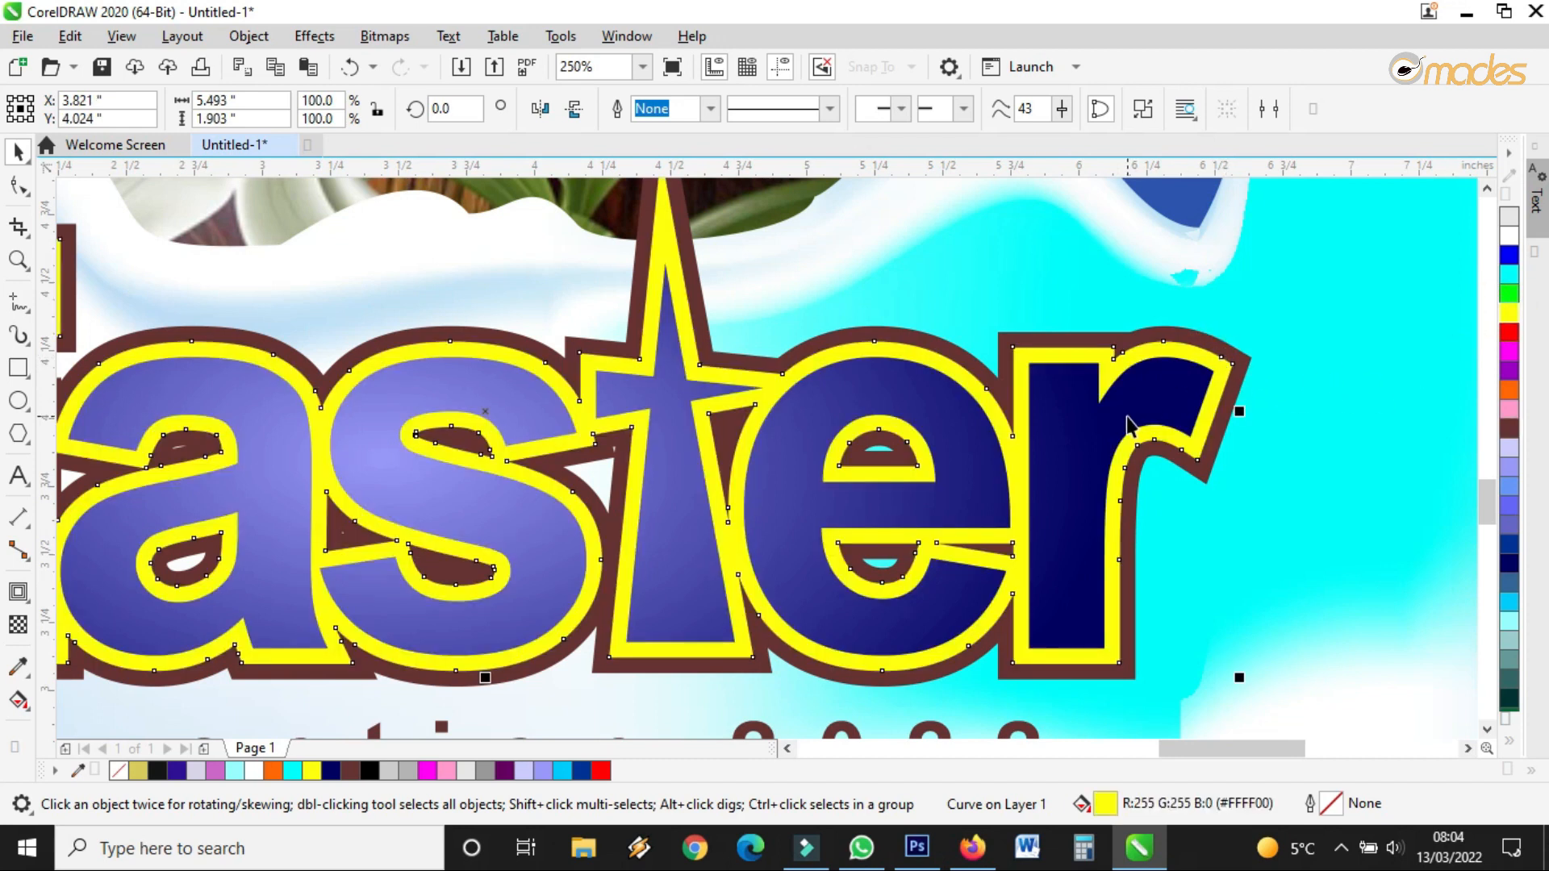
{"action": "scroll", "coordinate": [1128, 423], "scroll_direction": "down", "scroll_amount": 3}
{"action": "scroll", "coordinate": [1129, 423], "scroll_direction": "up", "scroll_amount": 3}
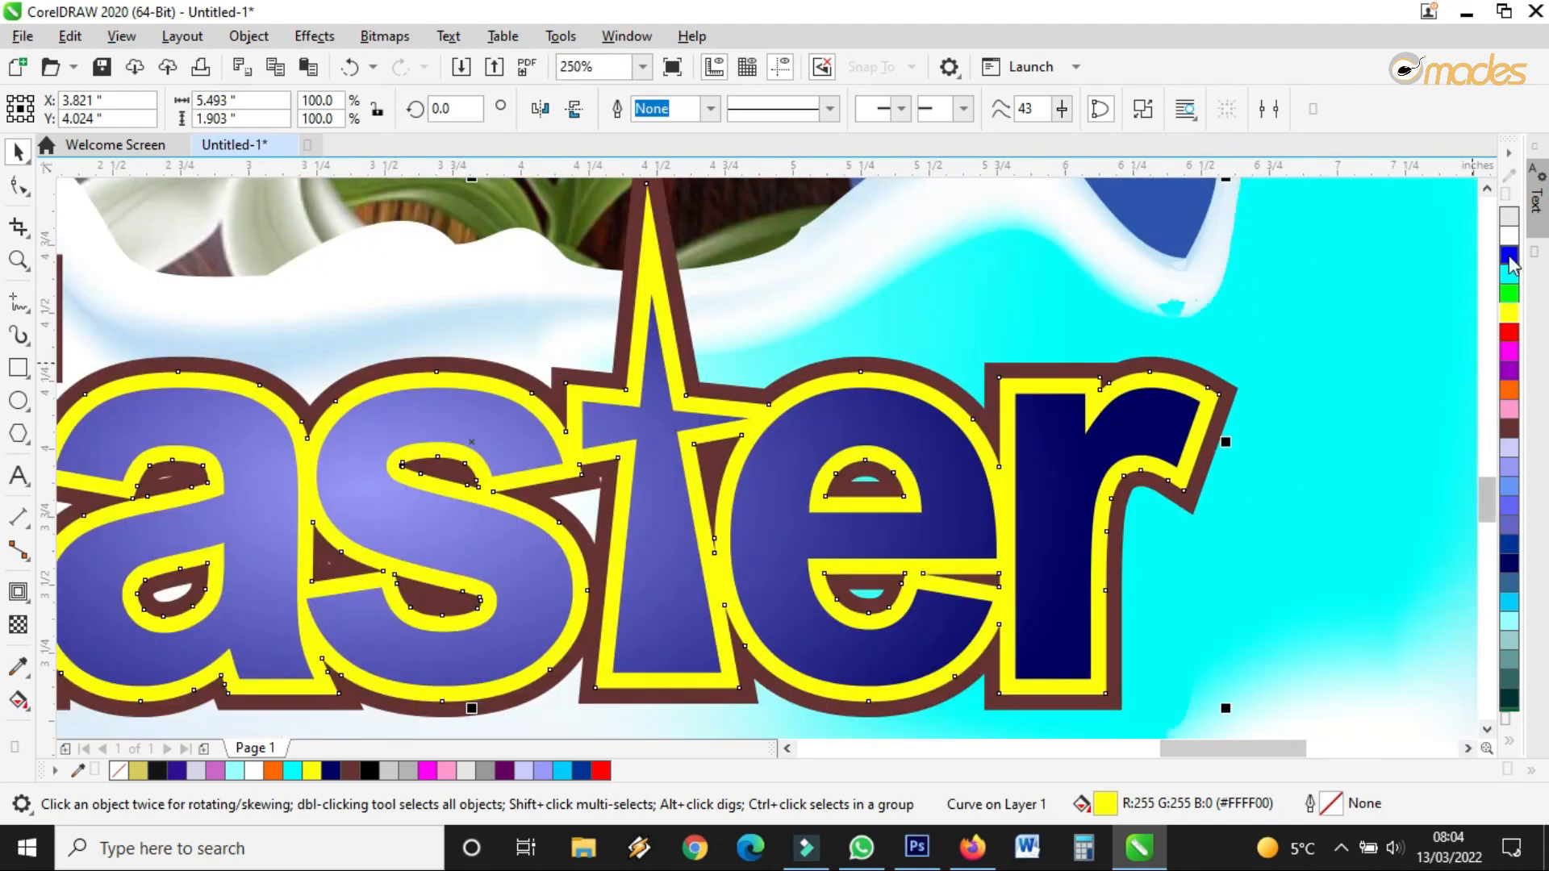
{"action": "left_click_drag", "start_coordinate": [1510, 238], "coordinate": [1213, 404]}
Fill the brown outer outline with a linear gradient from navy blue to pale lavender
{"action": "left_click", "coordinate": [1067, 456]}
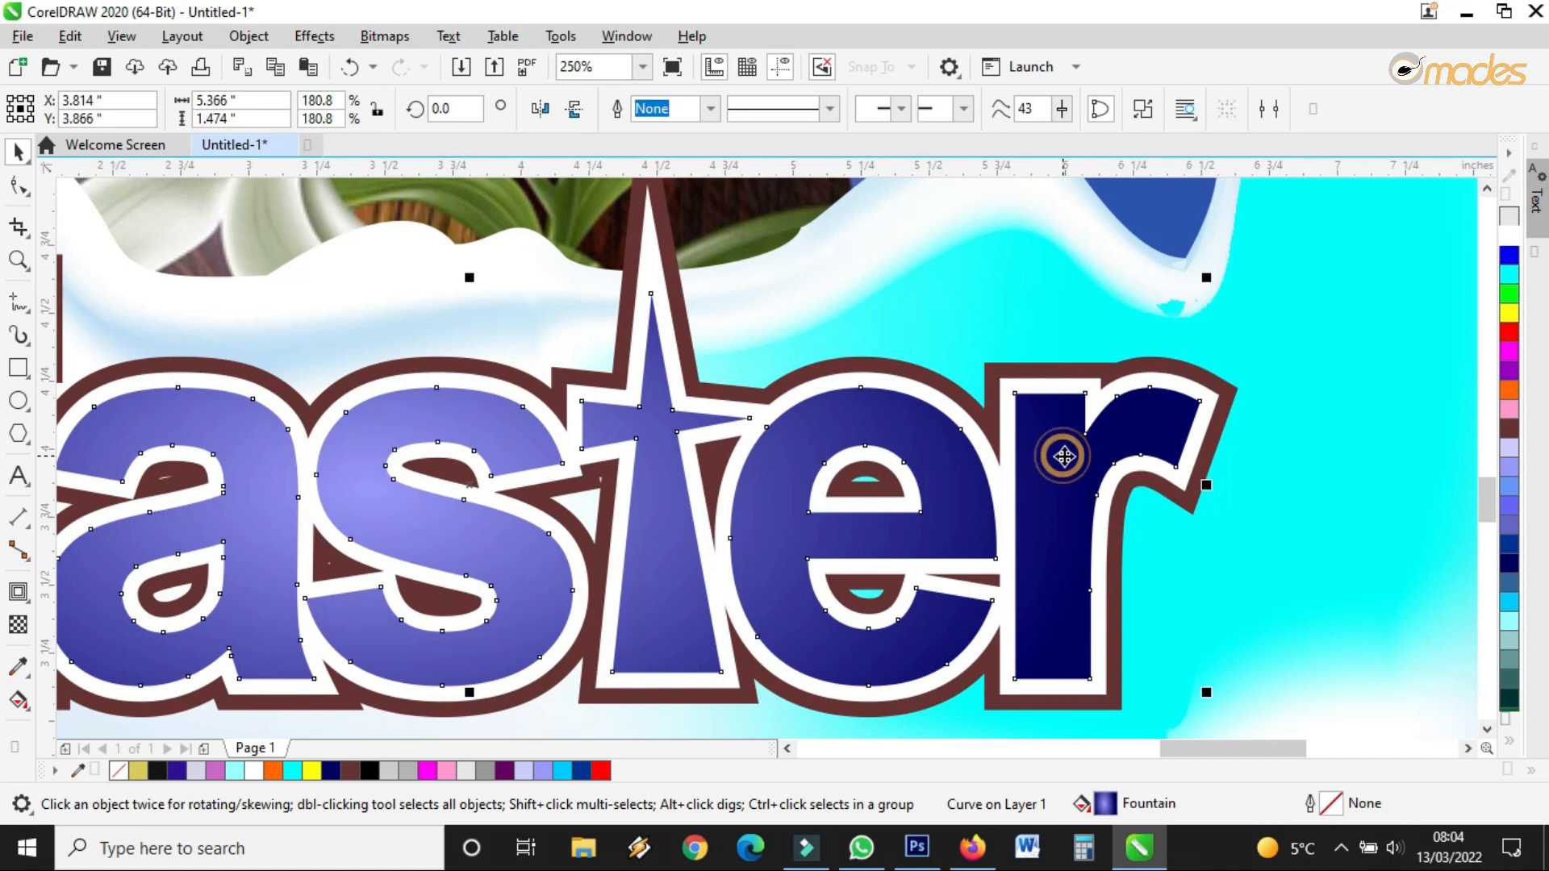
{"action": "scroll", "coordinate": [1067, 460], "scroll_direction": "down", "scroll_amount": 2}
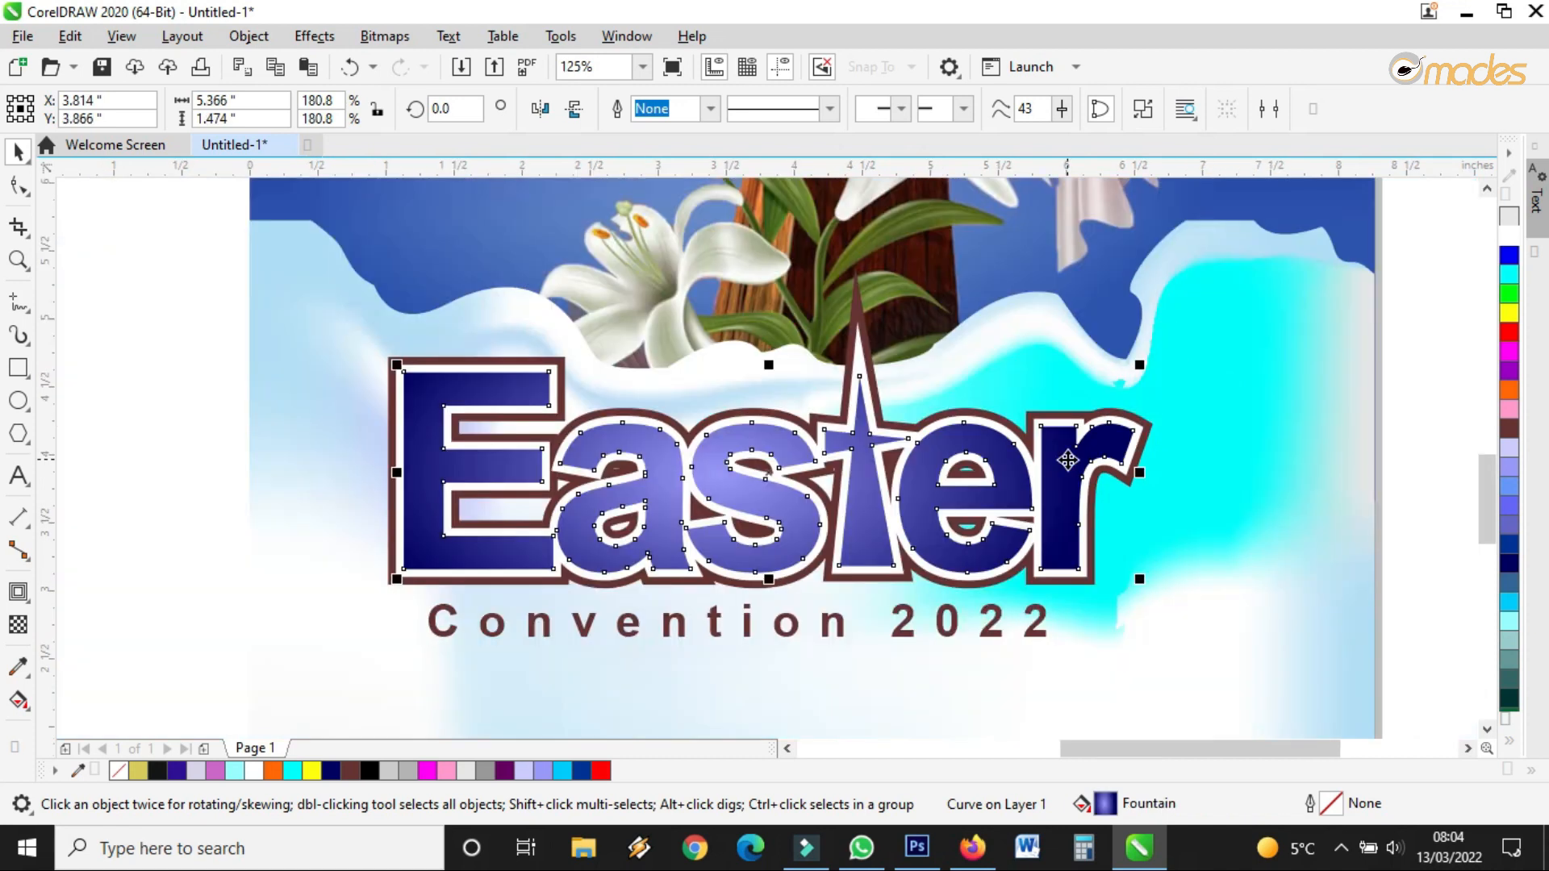
{"action": "left_click", "coordinate": [1149, 425]}
{"action": "left_click", "coordinate": [18, 701]}
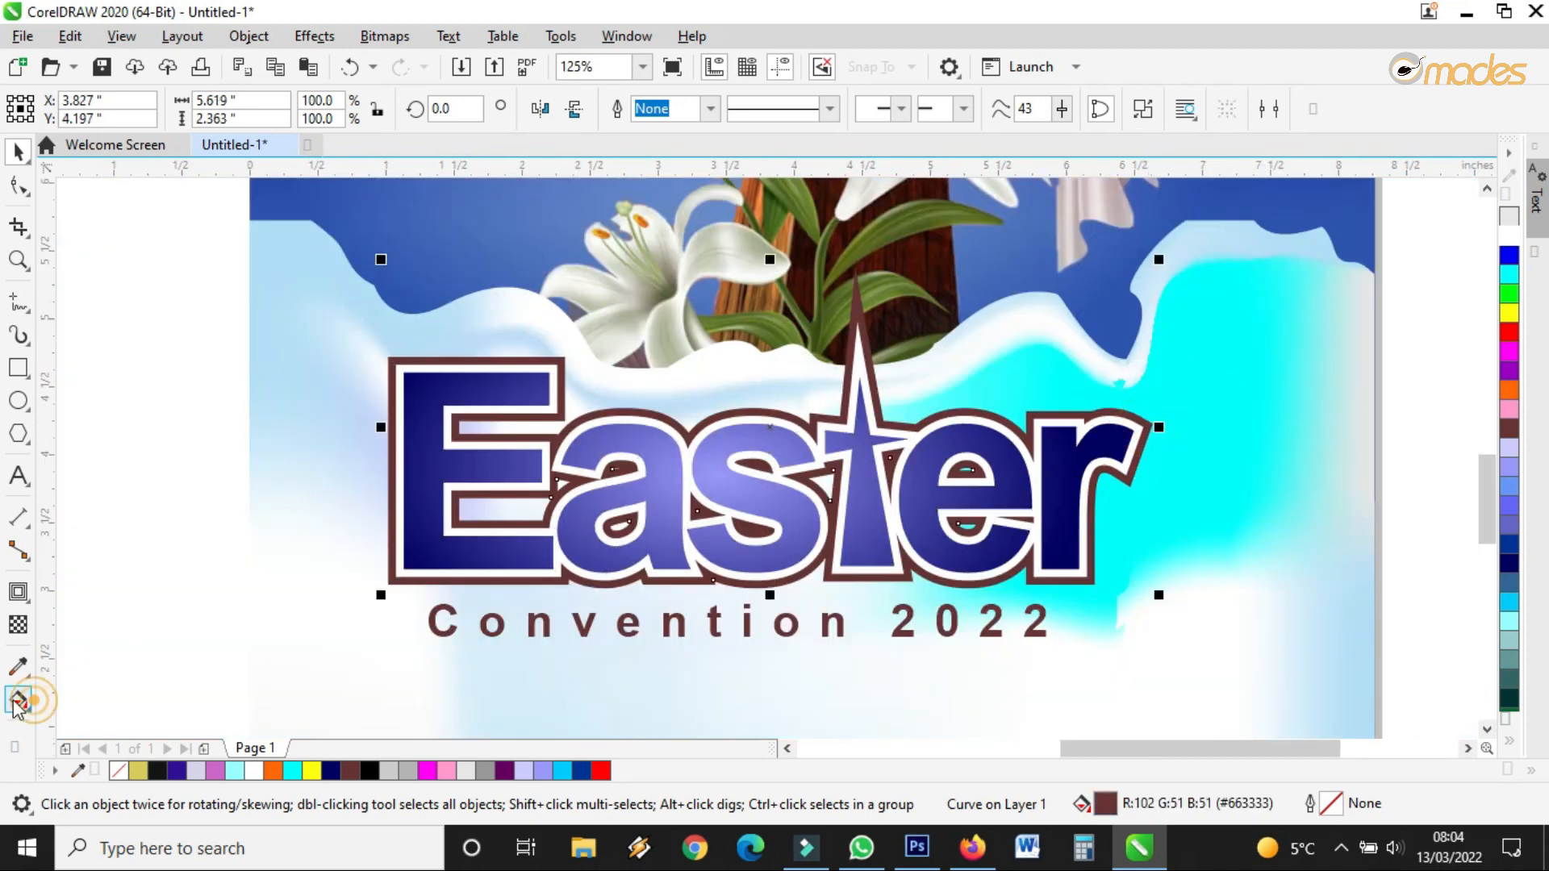
{"action": "left_click_drag", "start_coordinate": [396, 445], "coordinate": [1080, 452]}
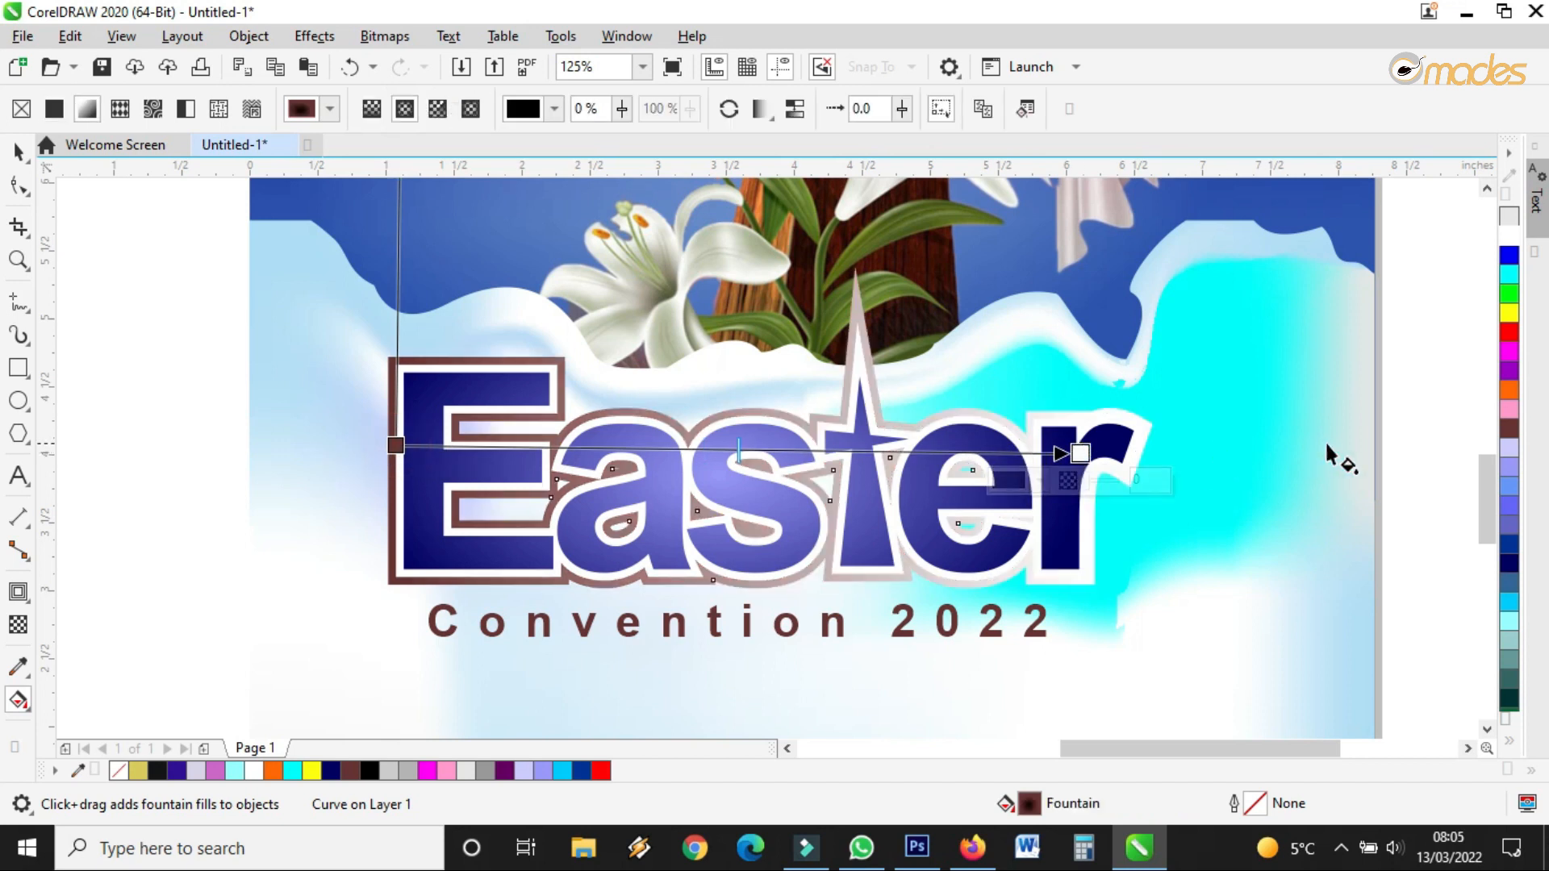
{"action": "left_click_drag", "start_coordinate": [1511, 532], "coordinate": [1081, 453]}
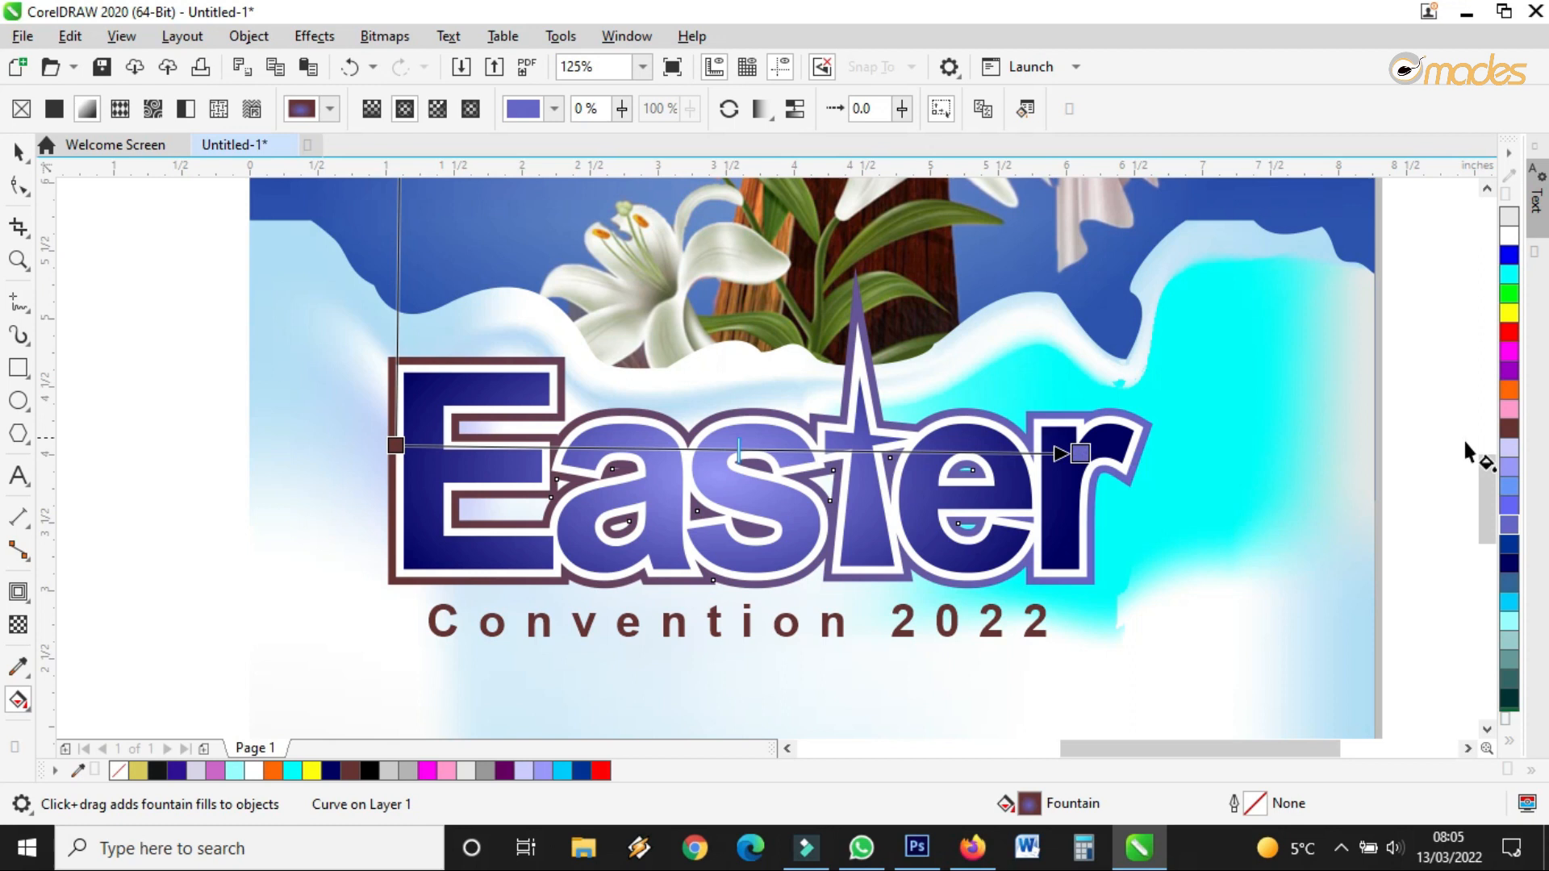
{"action": "left_click_drag", "start_coordinate": [1510, 457], "coordinate": [1085, 452]}
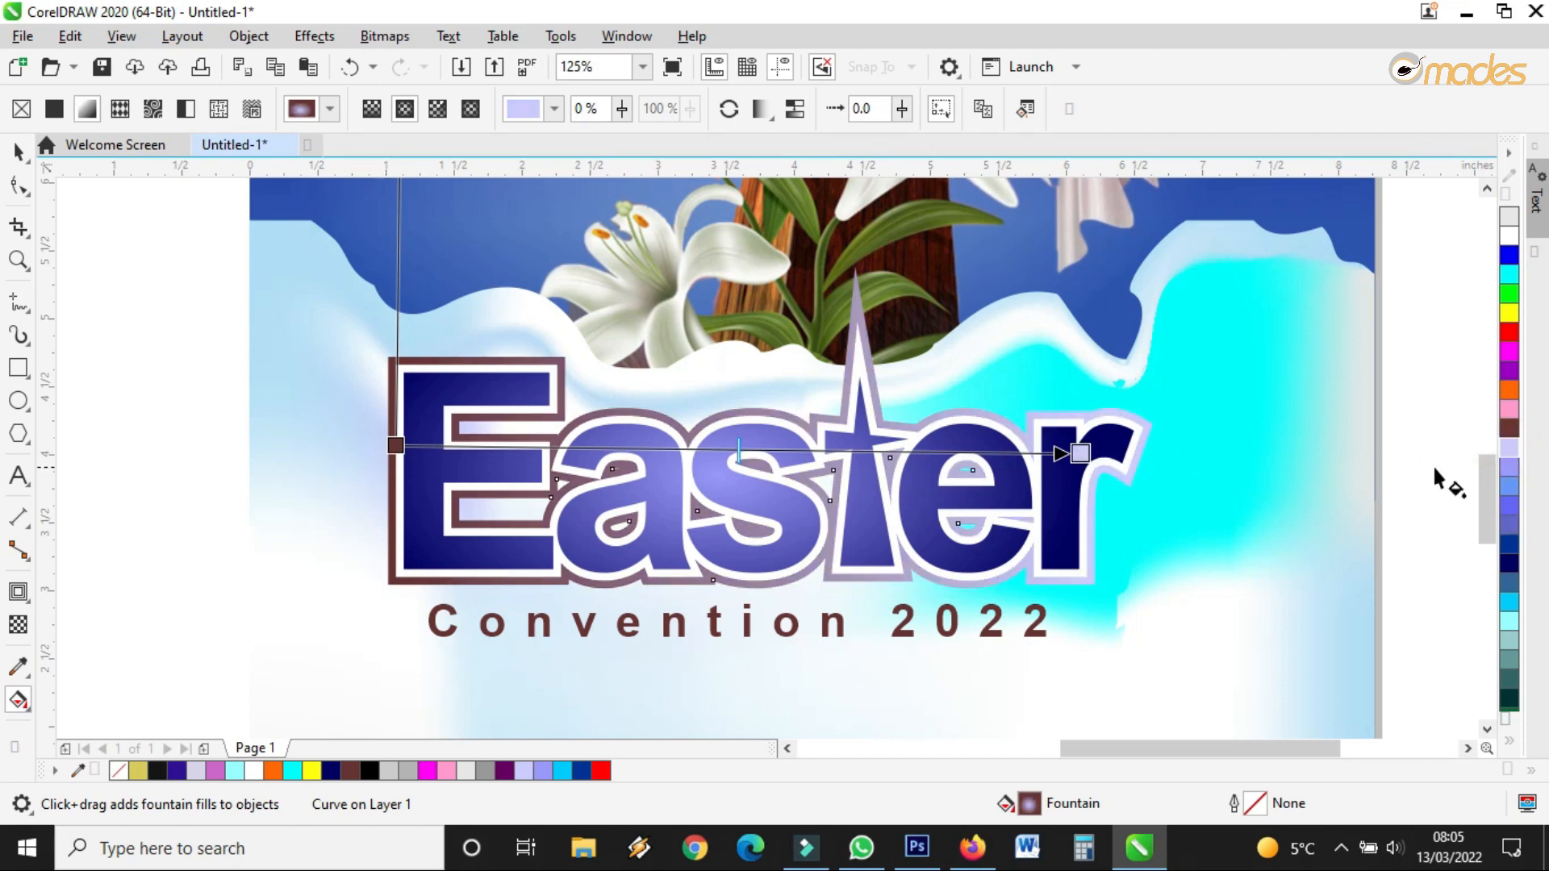
{"action": "left_click_drag", "start_coordinate": [1509, 562], "coordinate": [239, 474]}
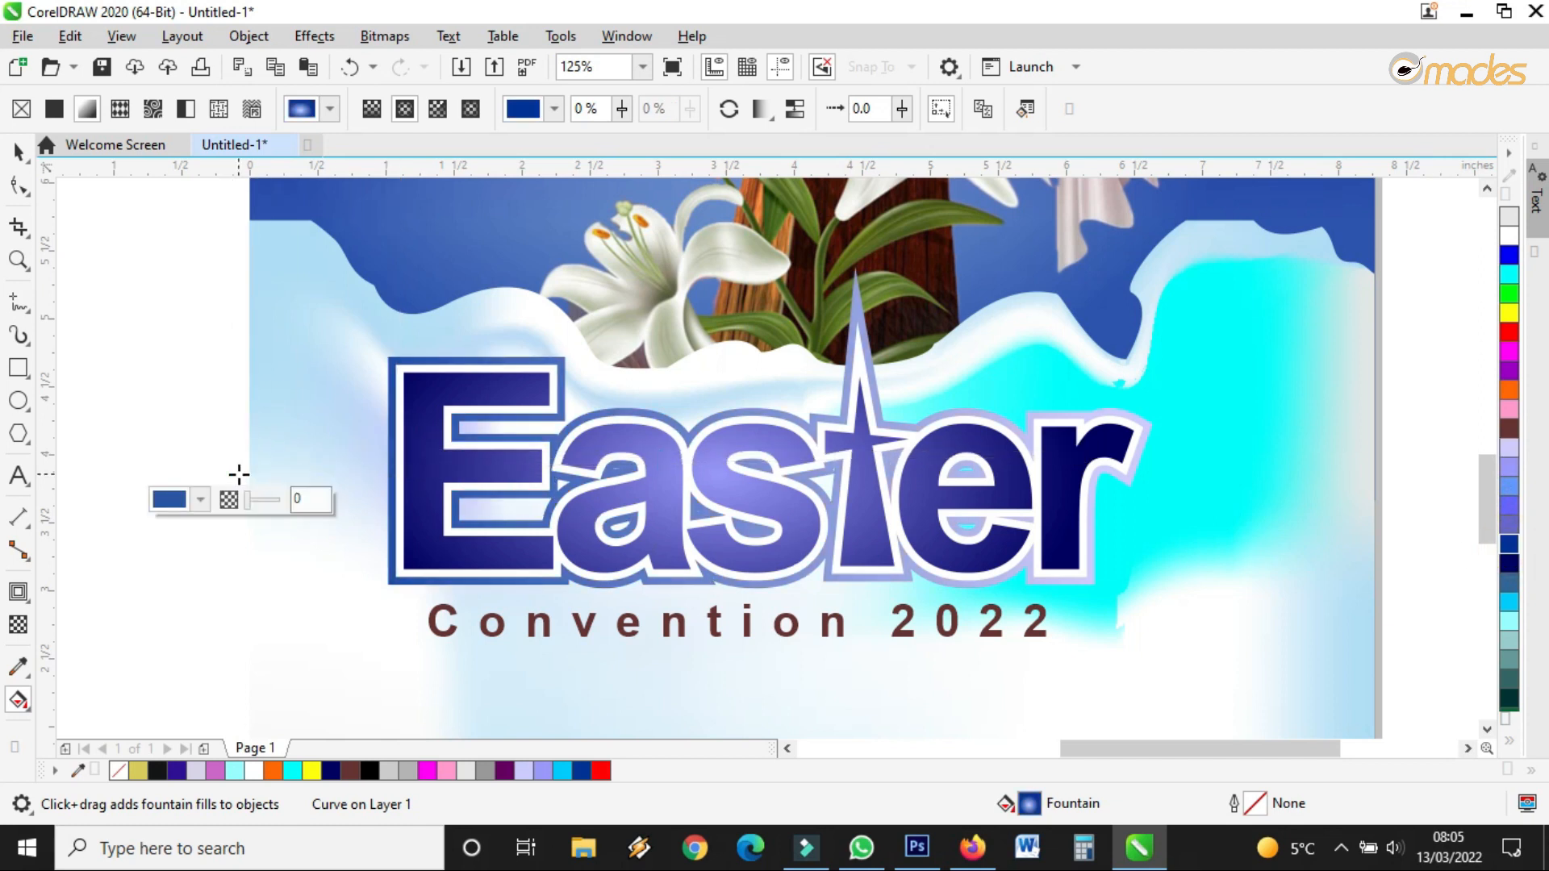
Switch the outline gradient to elliptical, resize its ellipse, and end it in light purple-blue
{"action": "left_click", "coordinate": [371, 109]}
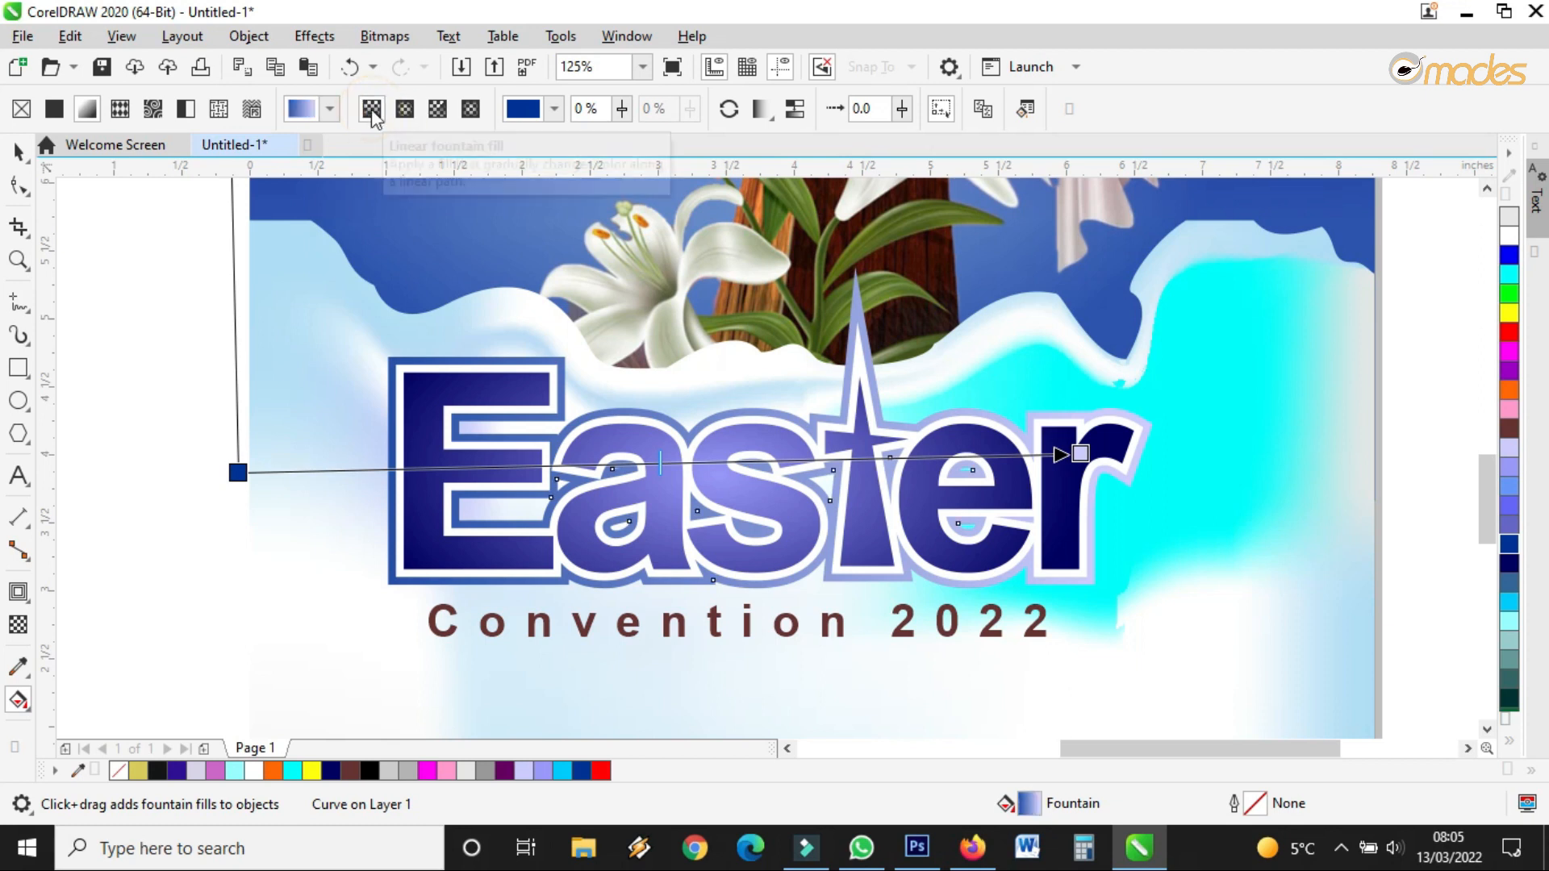
{"action": "left_click", "coordinate": [405, 110]}
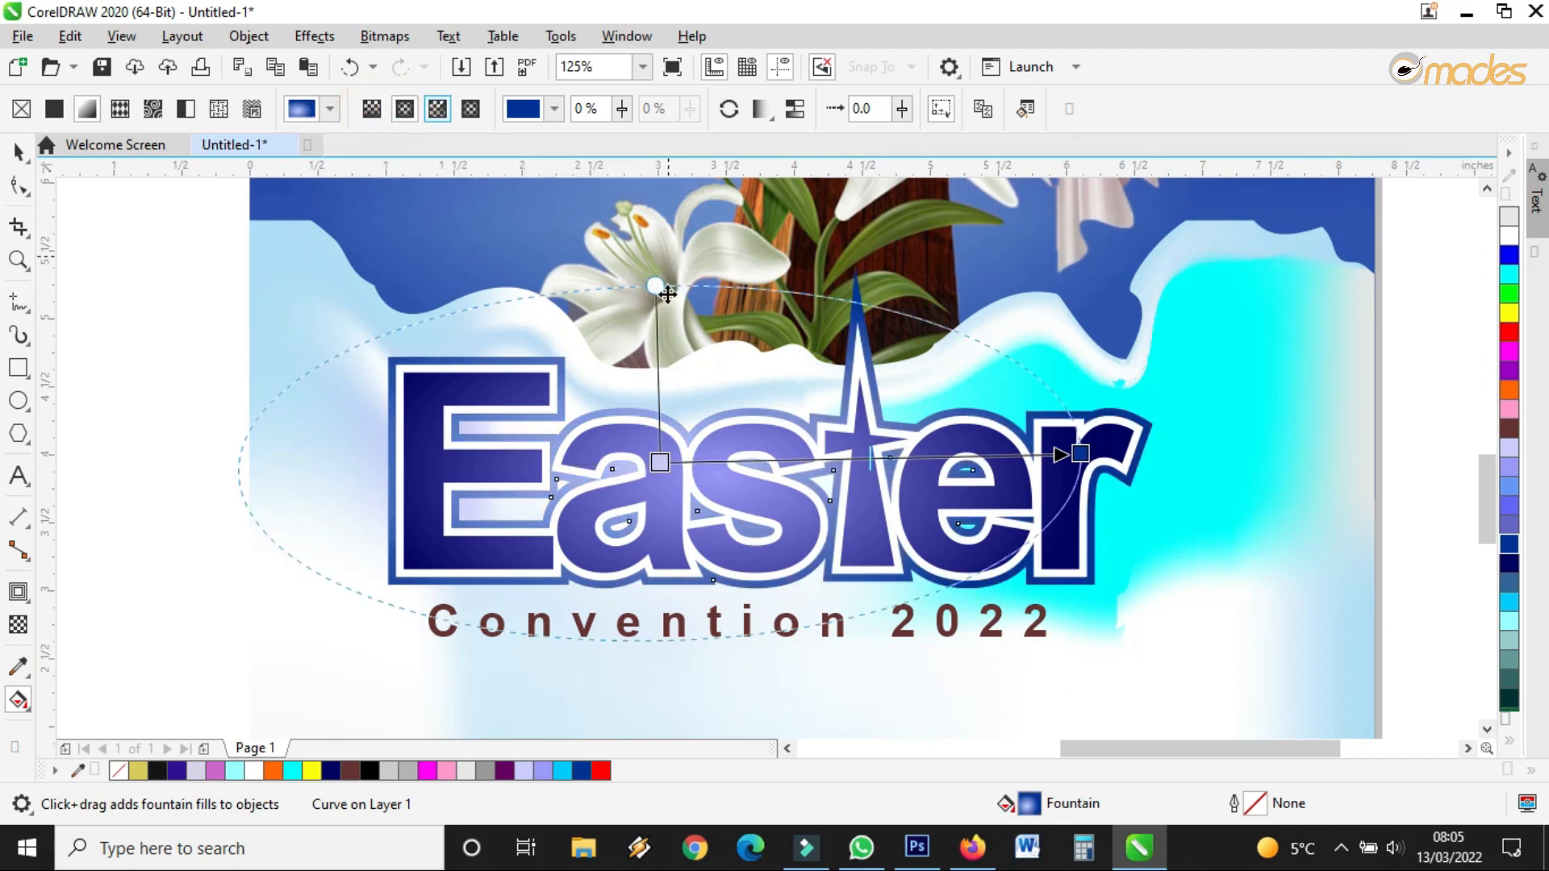
{"action": "left_click_drag", "start_coordinate": [659, 462], "coordinate": [653, 494]}
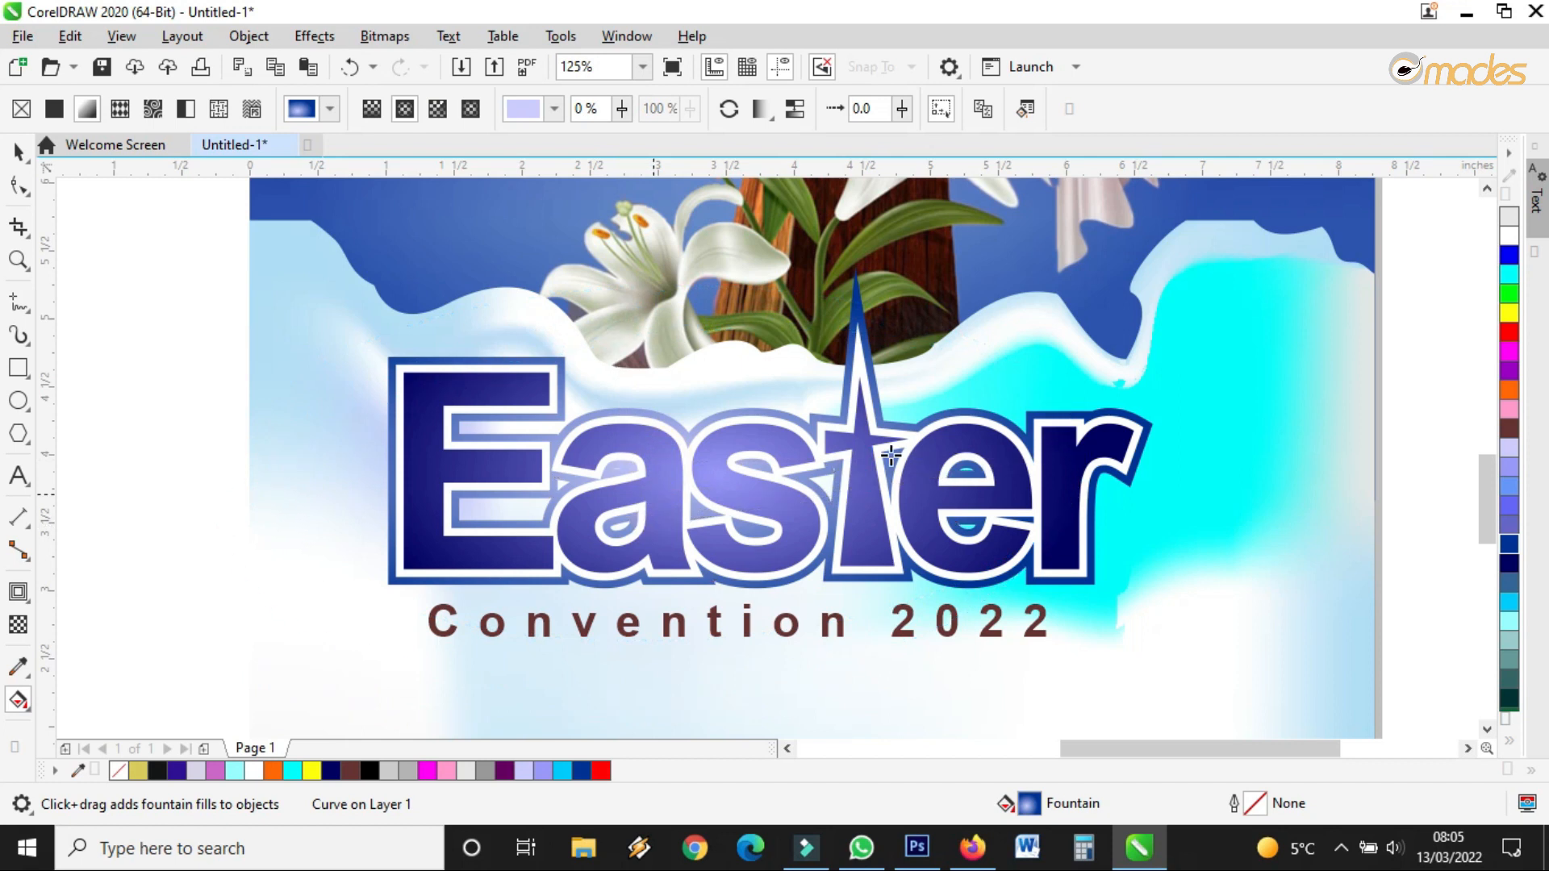
{"action": "left_click_drag", "start_coordinate": [1077, 452], "coordinate": [1222, 492]}
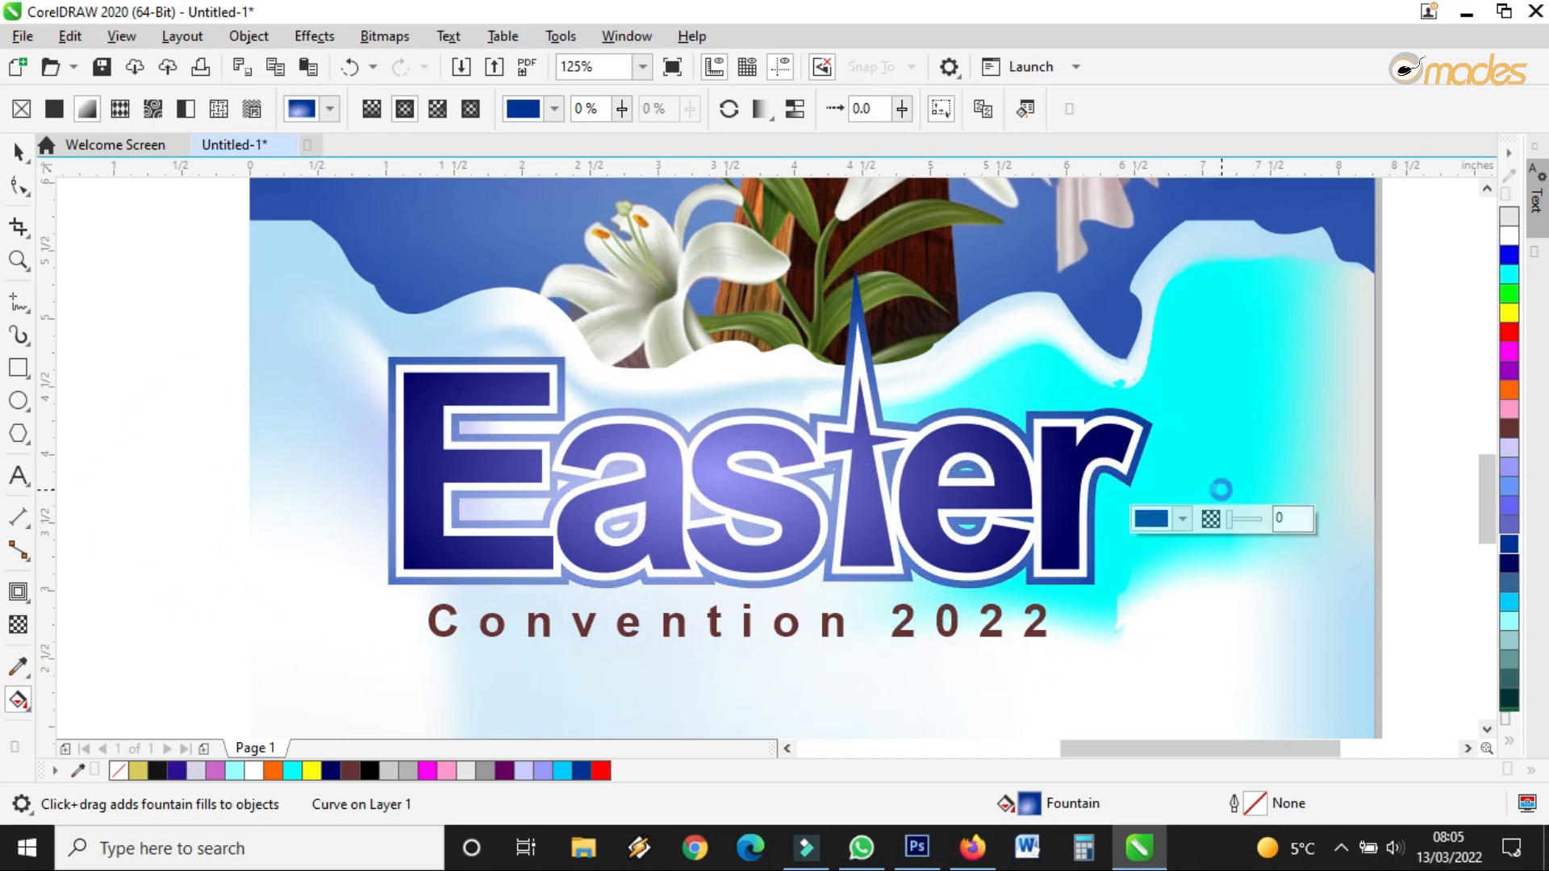
{"action": "left_click_drag", "start_coordinate": [646, 252], "coordinate": [643, 187]}
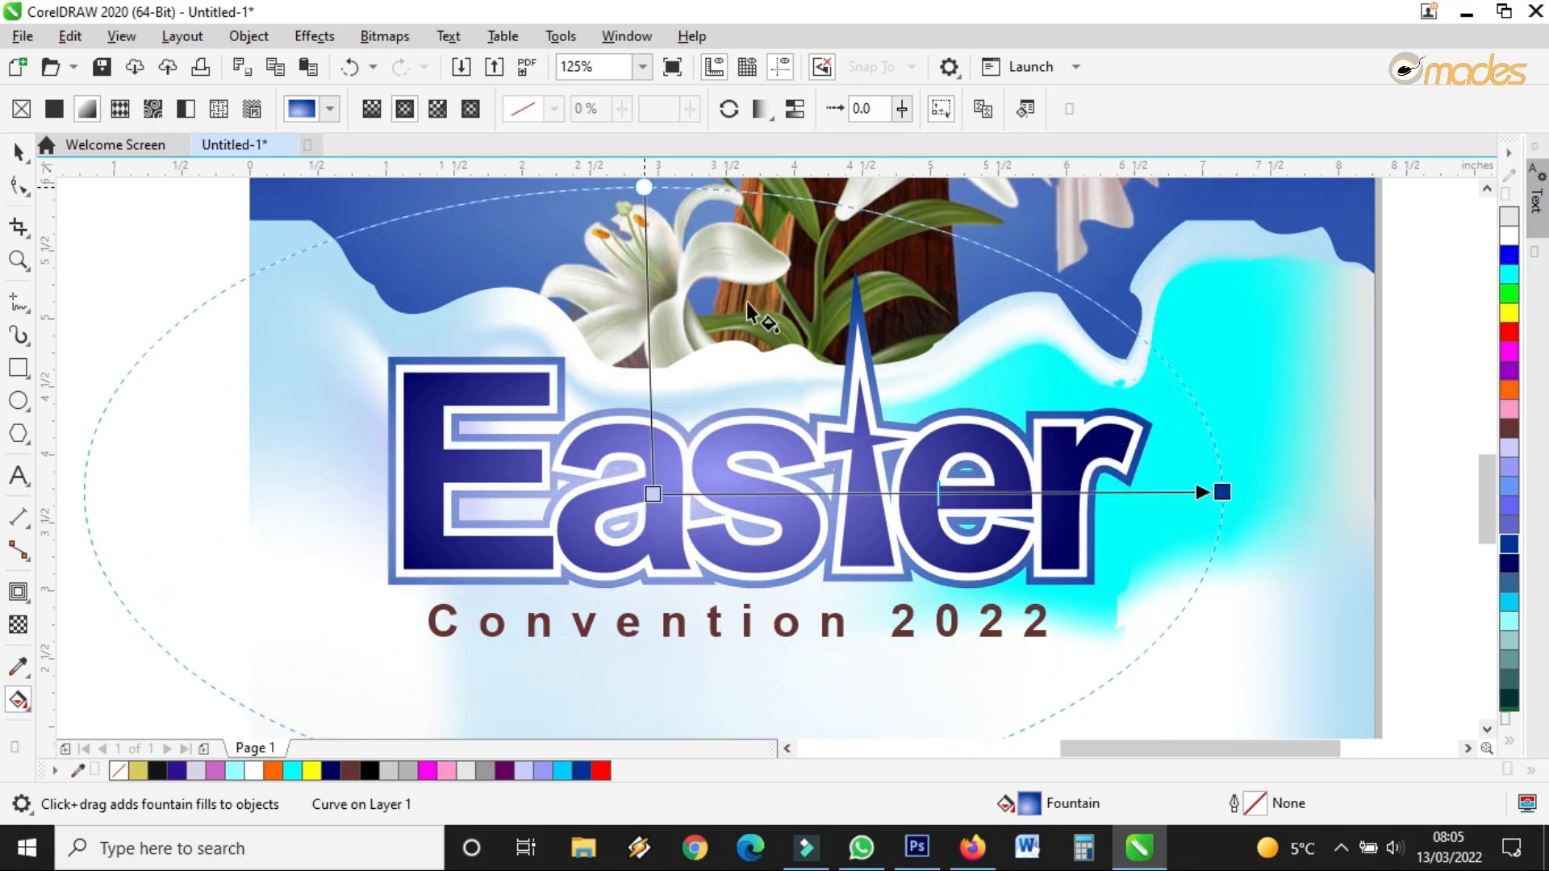
{"action": "left_click_drag", "start_coordinate": [1224, 492], "coordinate": [1026, 500]}
{"action": "left_click_drag", "start_coordinate": [652, 299], "coordinate": [646, 259]}
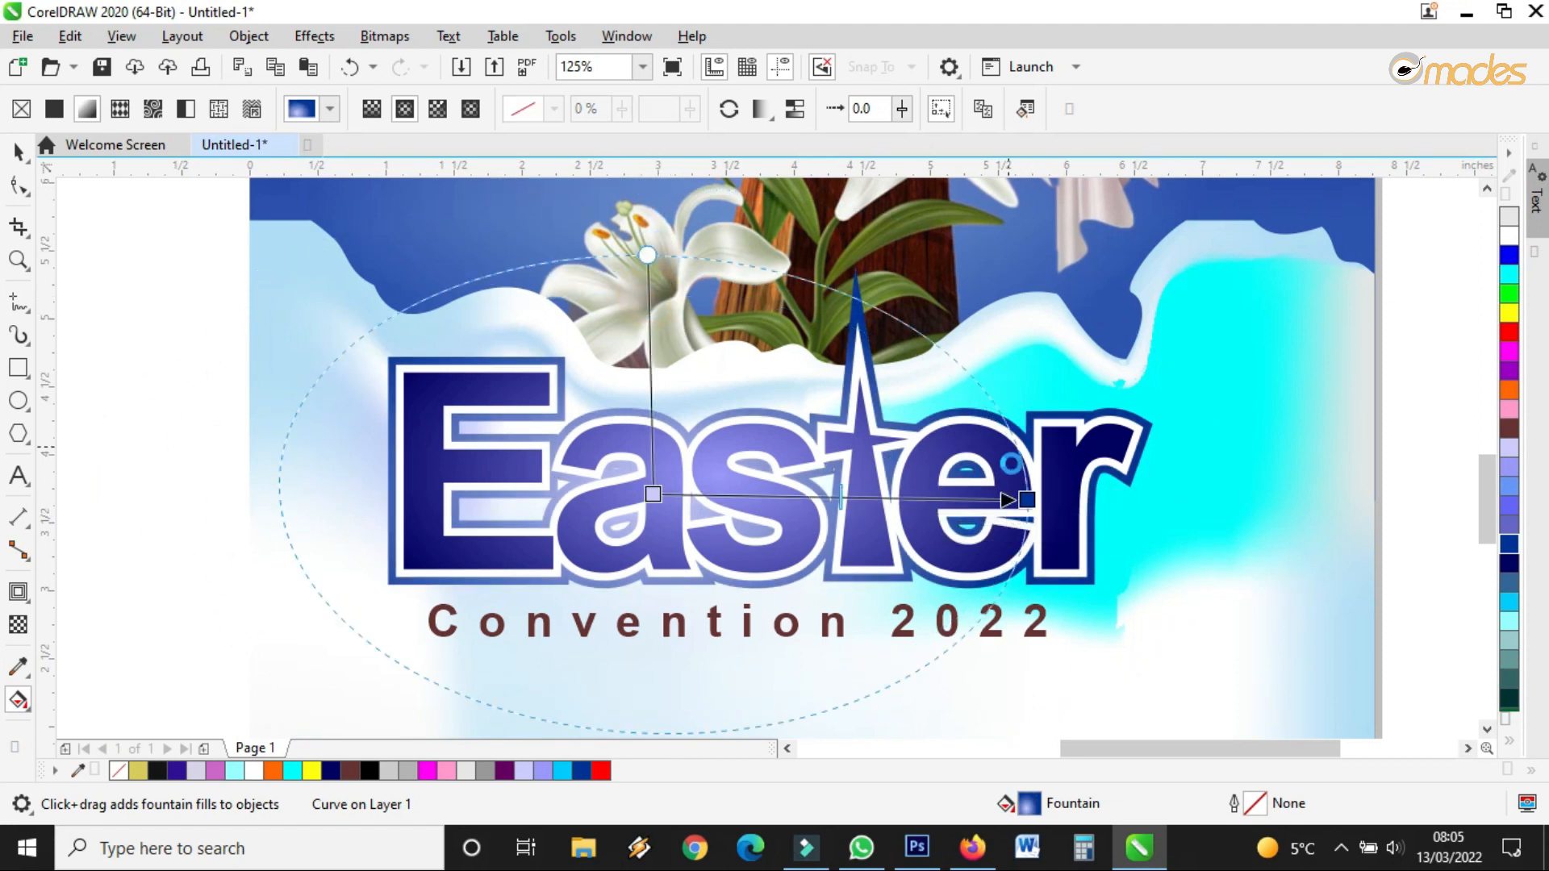
{"action": "left_click_drag", "start_coordinate": [1025, 500], "coordinate": [1193, 517]}
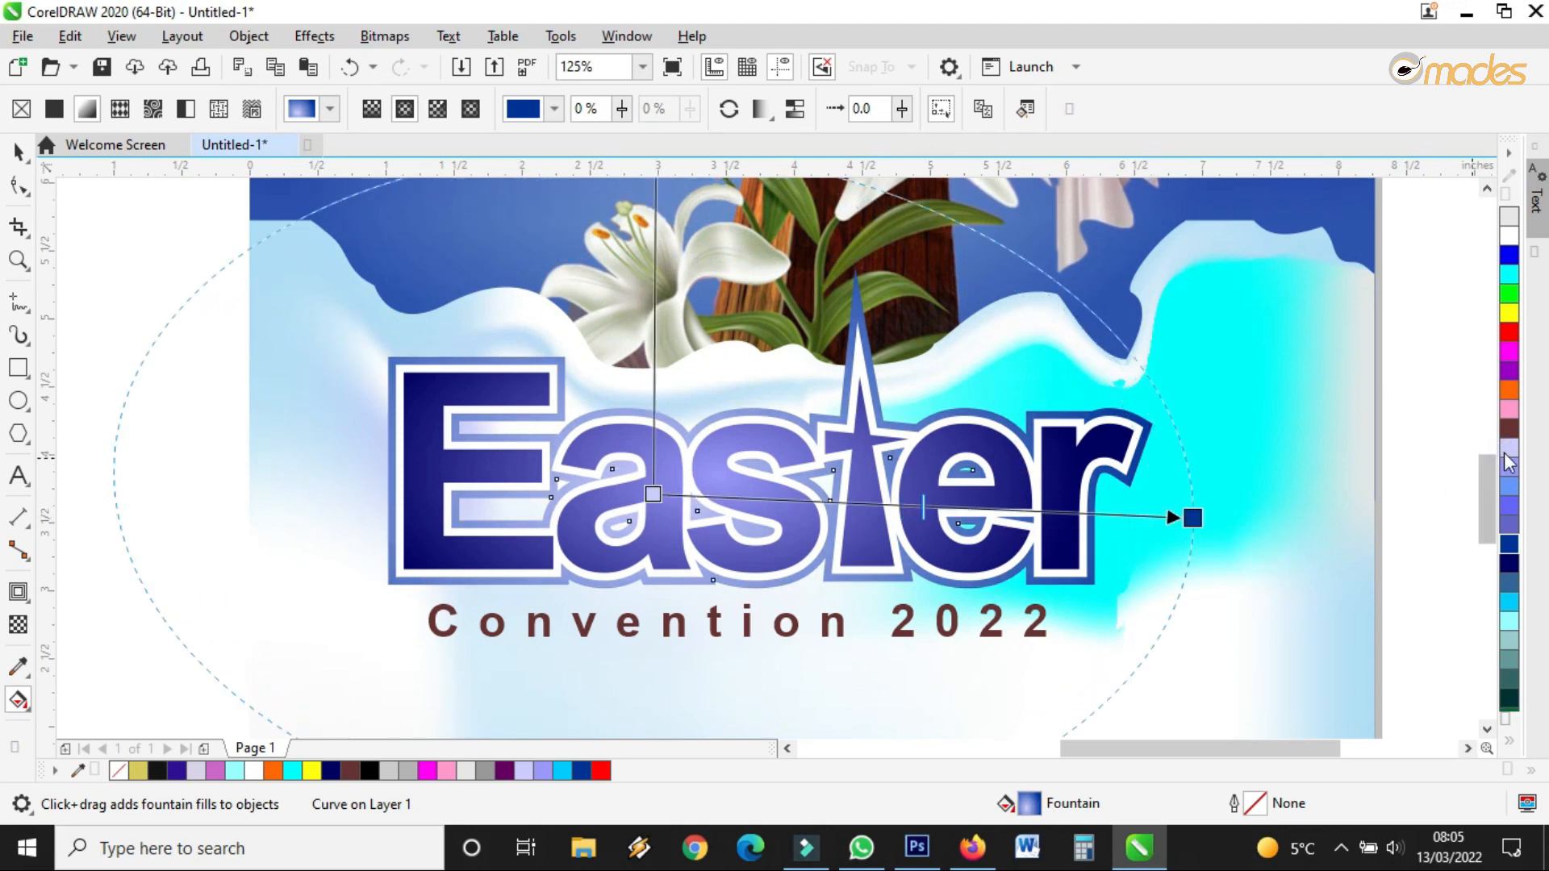
{"action": "left_click_drag", "start_coordinate": [1485, 516], "coordinate": [1195, 518]}
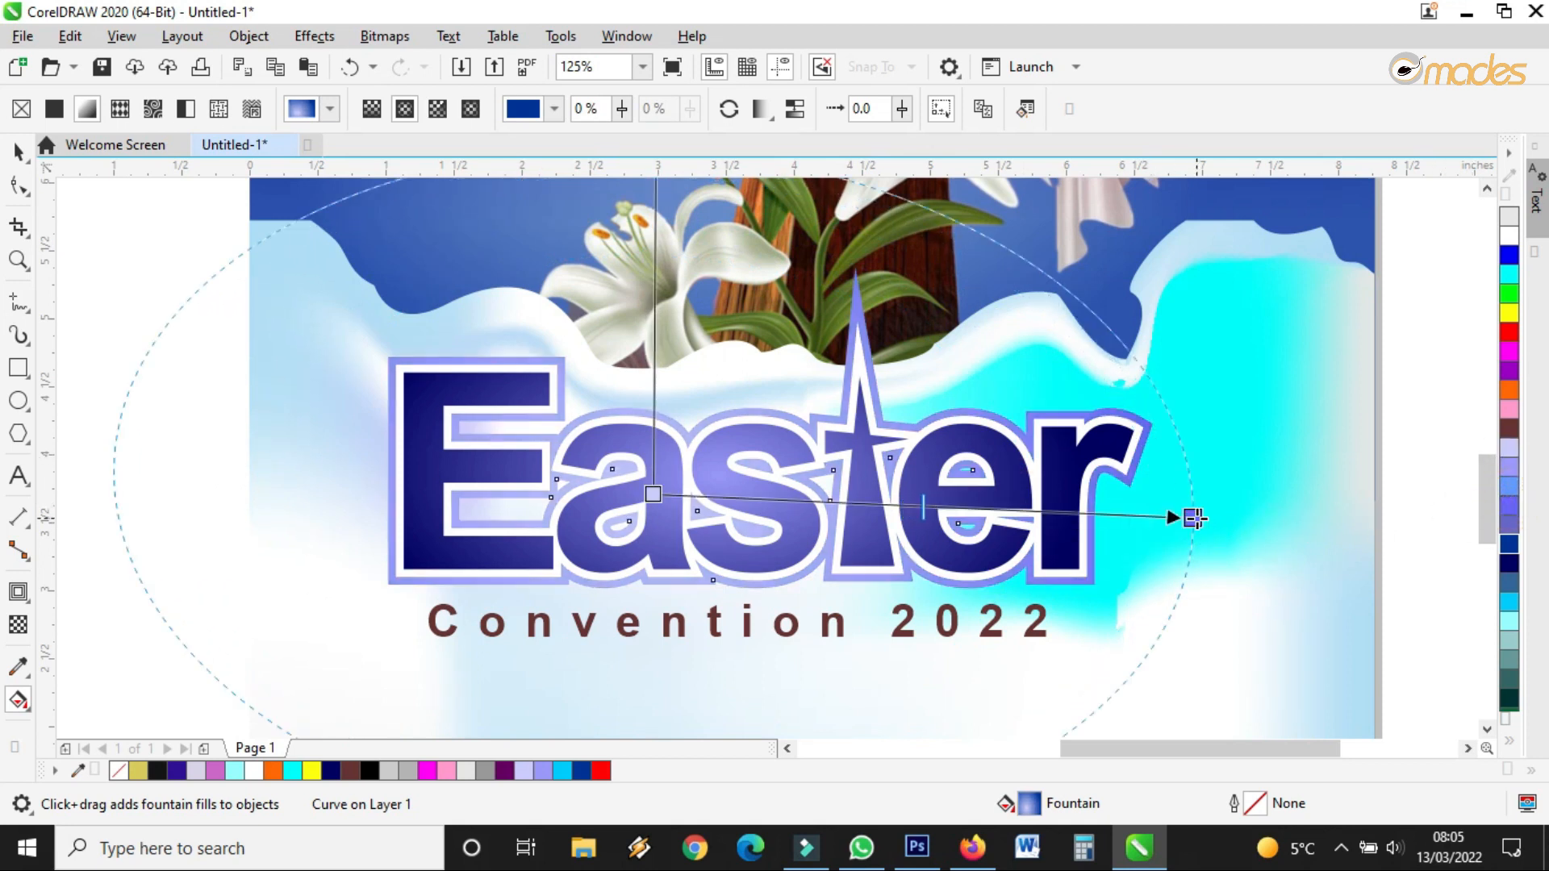
{"action": "left_click", "coordinate": [16, 151]}
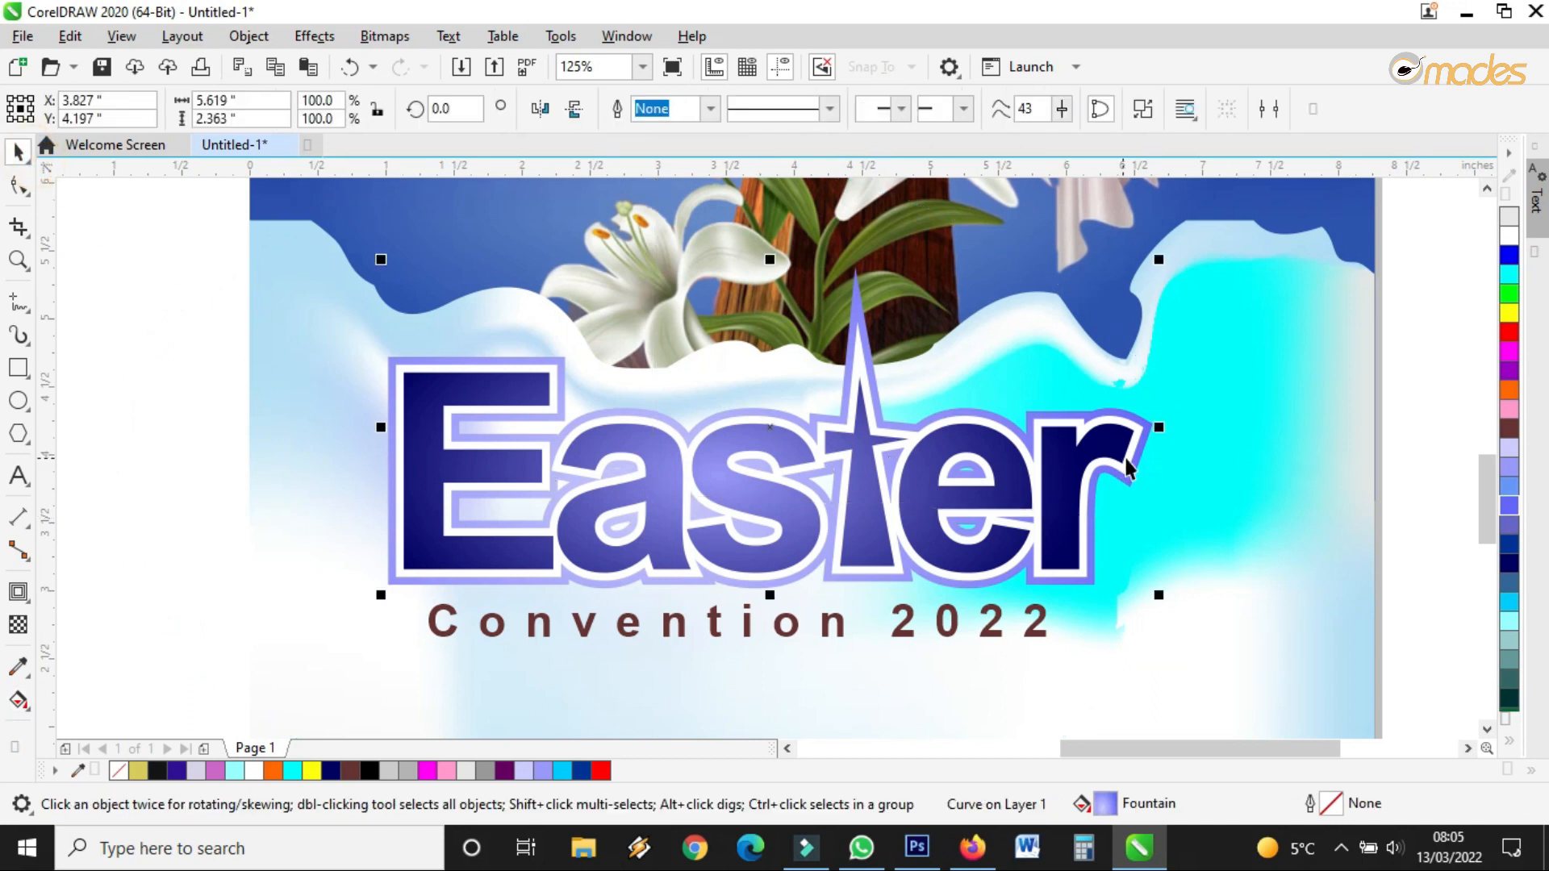
Set the Easter lettering gradient's end colour to dark violet
{"action": "left_click", "coordinate": [1017, 476]}
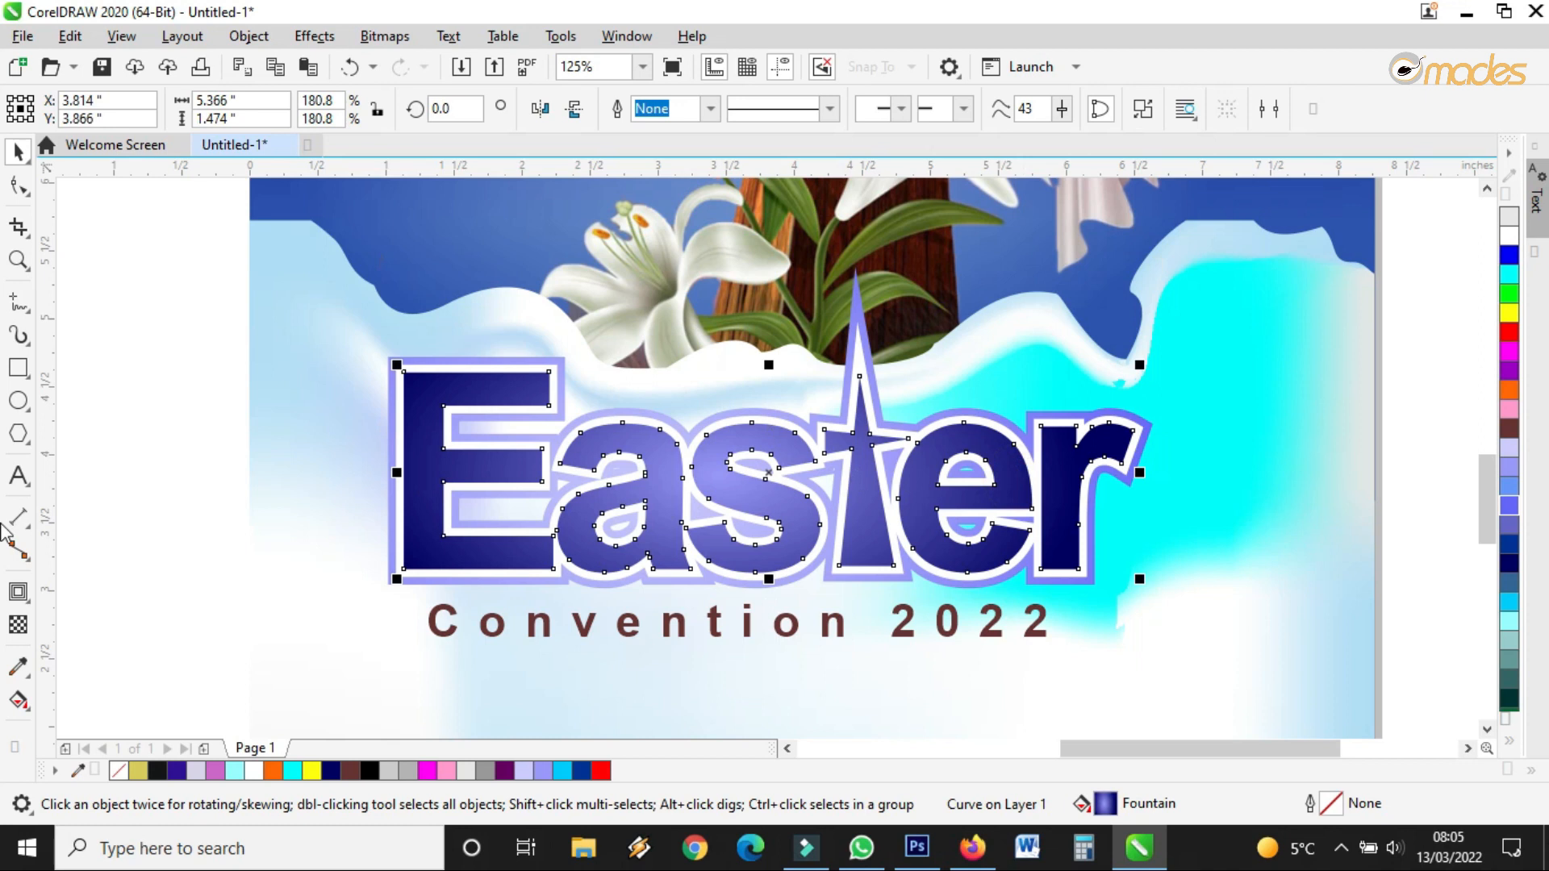
{"action": "left_click", "coordinate": [18, 701]}
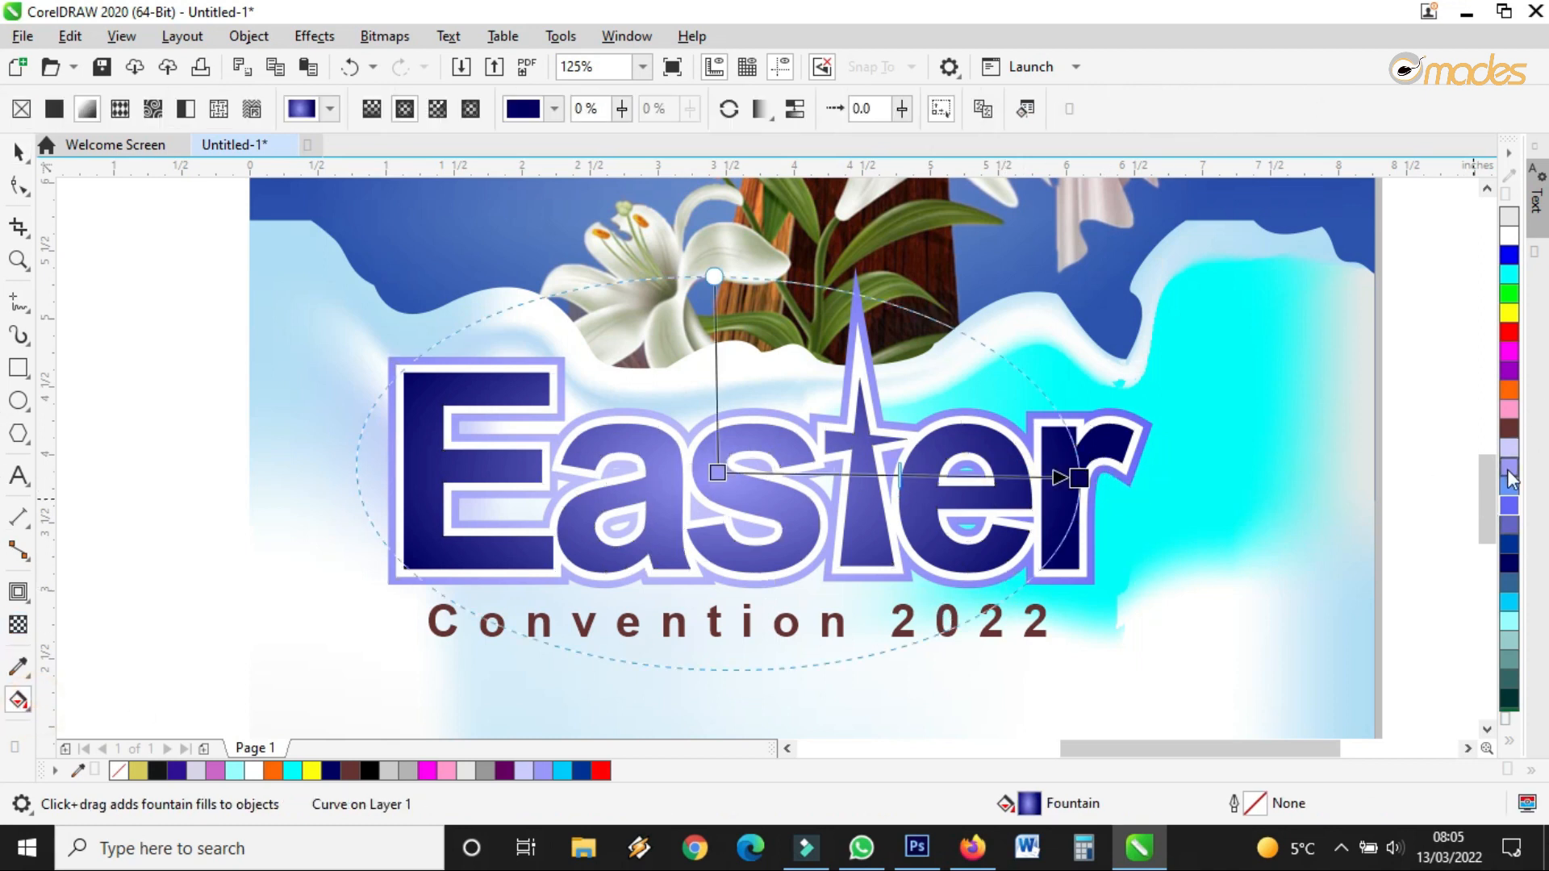
{"action": "left_click", "coordinate": [1512, 739]}
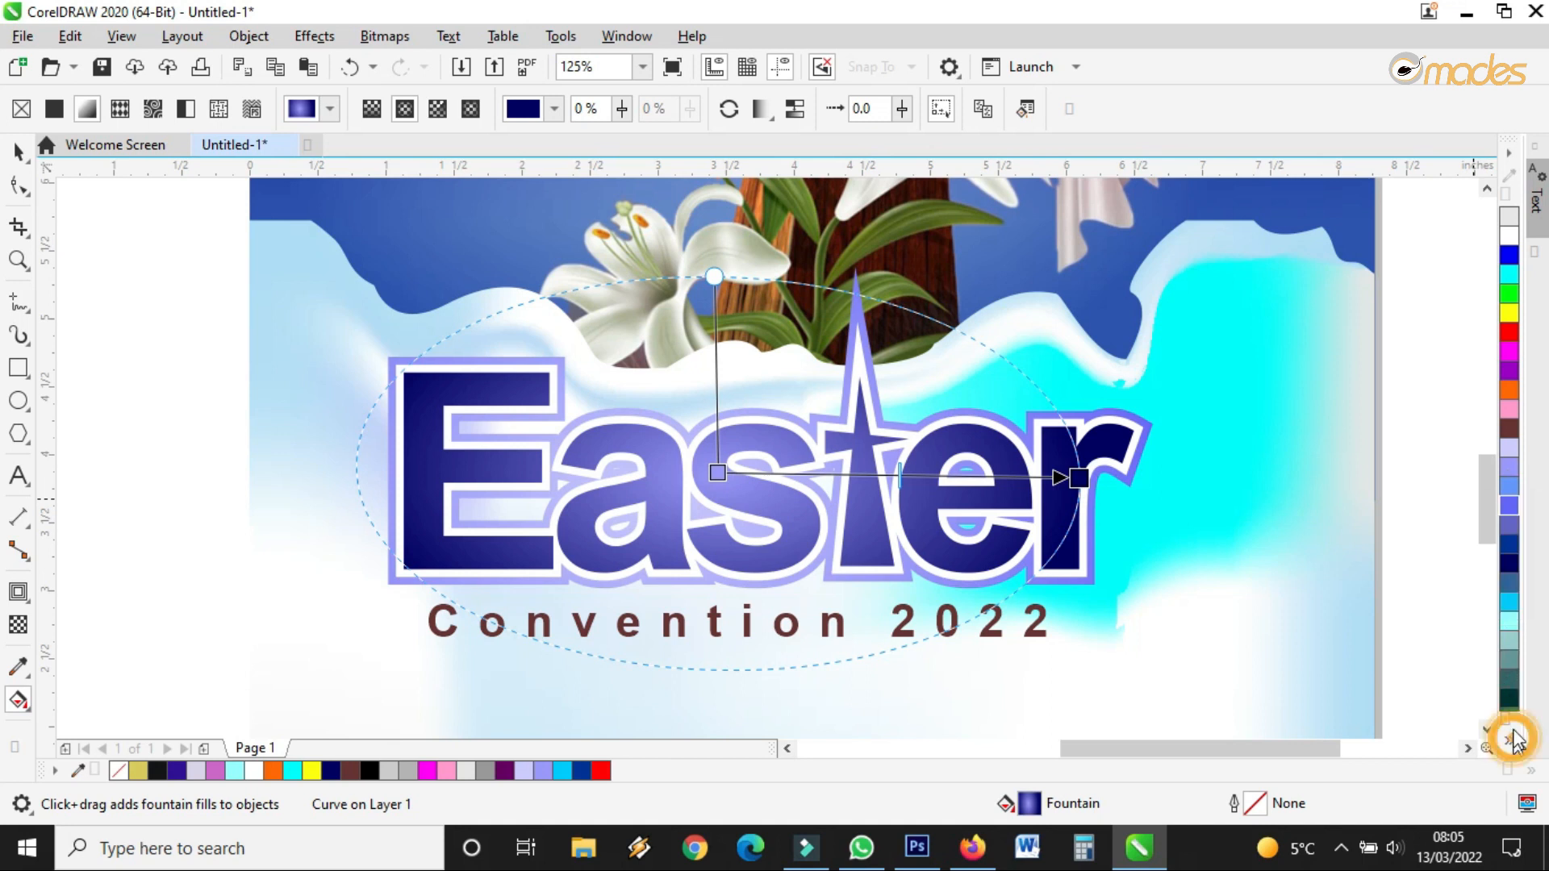
{"action": "left_click_drag", "start_coordinate": [1489, 432], "coordinate": [1085, 482]}
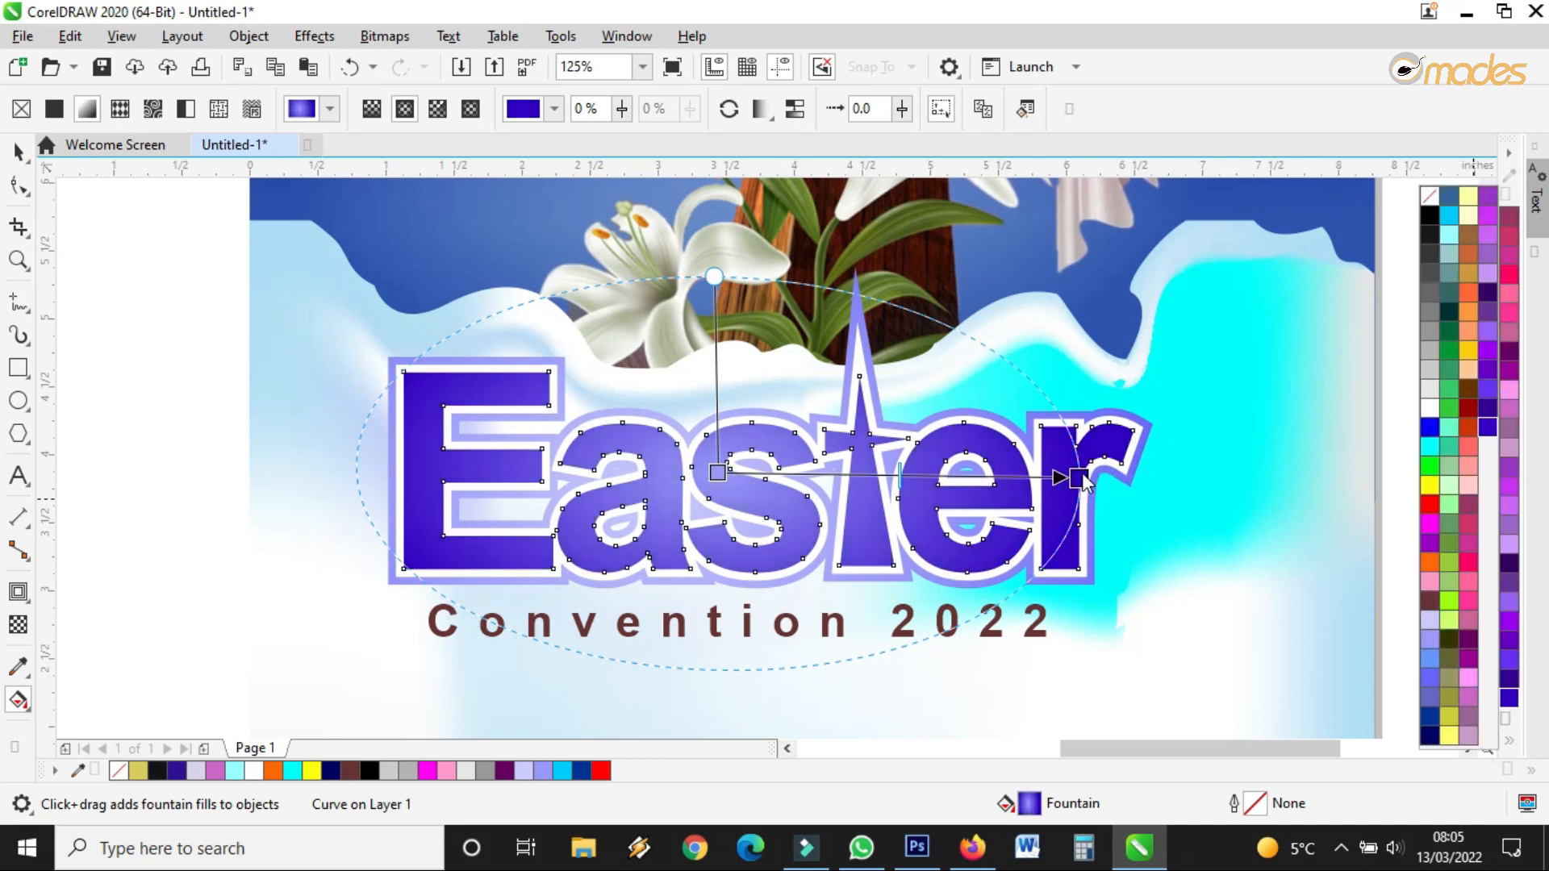
{"action": "left_click_drag", "start_coordinate": [1492, 409], "coordinate": [1079, 478]}
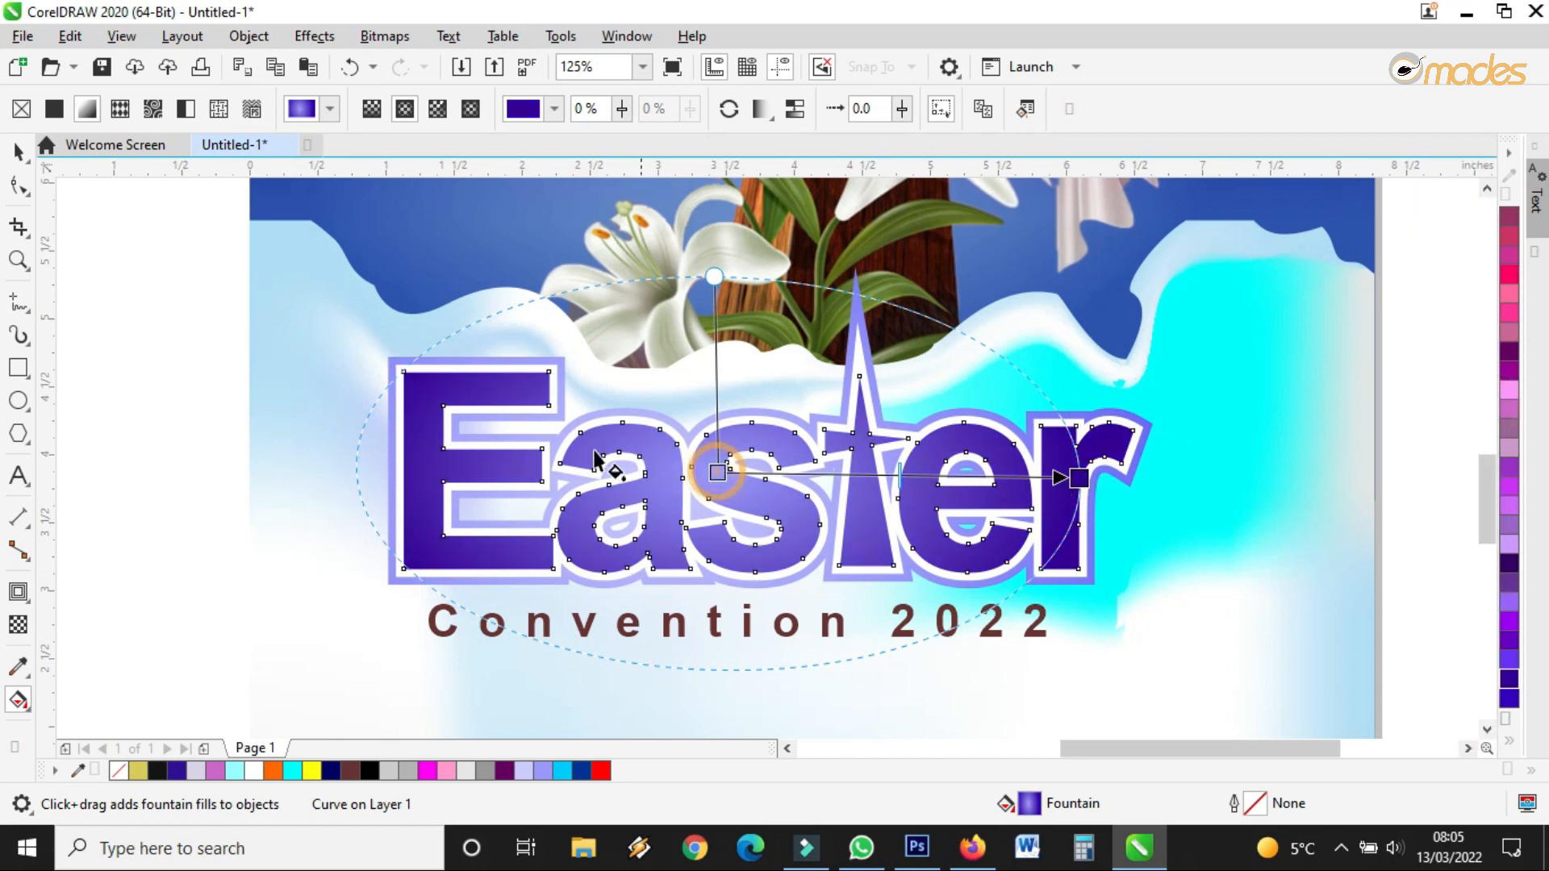
Recentre the lettering gradient on the cross and stretch it wider across the word
{"action": "left_click_drag", "start_coordinate": [717, 473], "coordinate": [834, 443]}
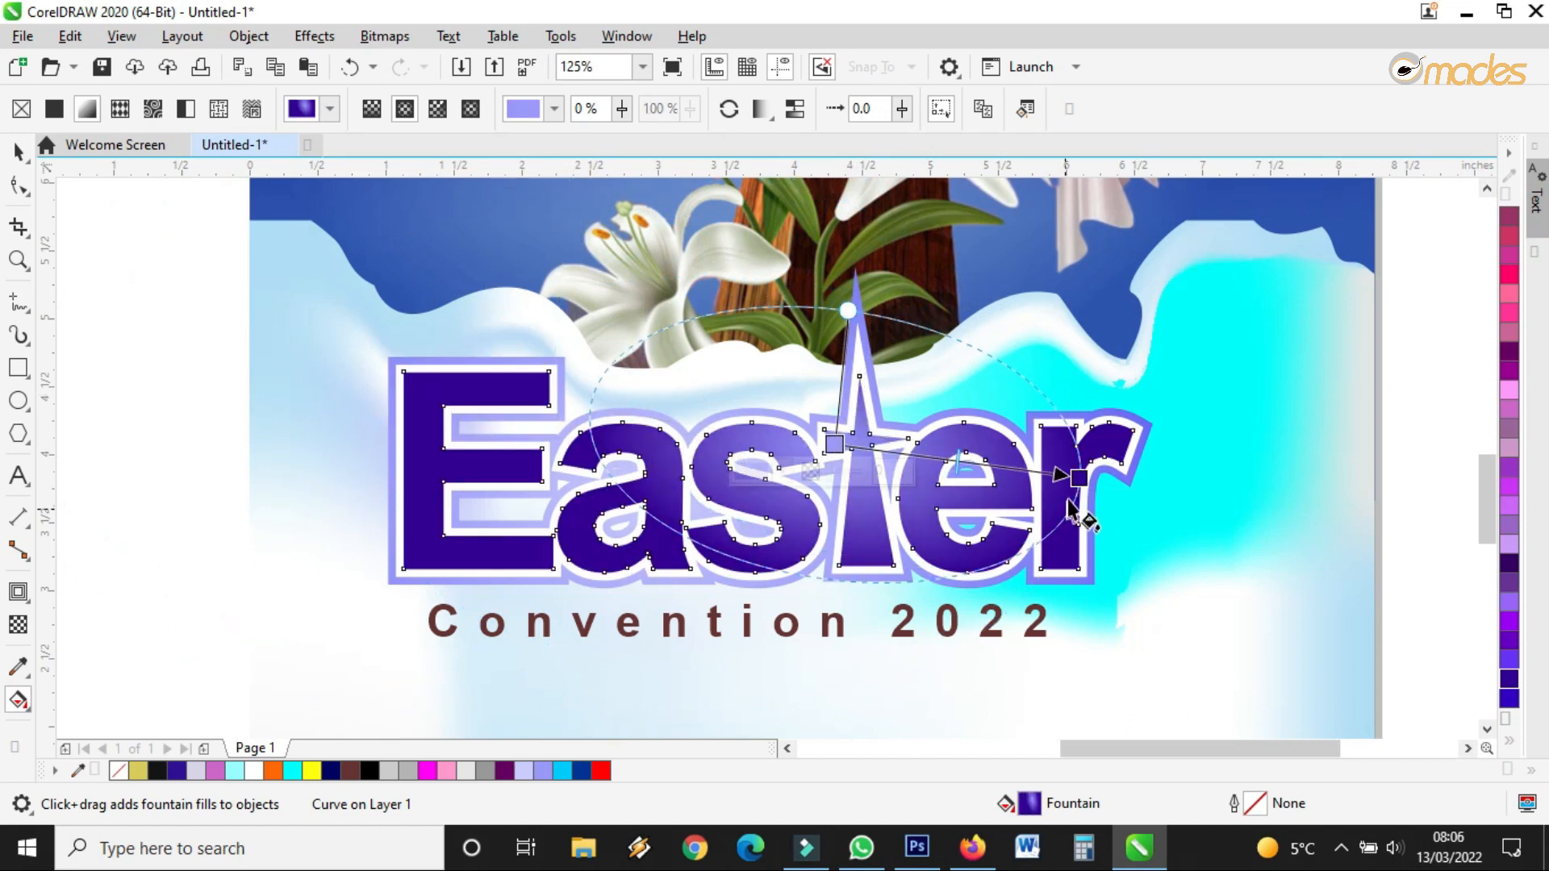
{"action": "left_click_drag", "start_coordinate": [1081, 482], "coordinate": [1201, 506]}
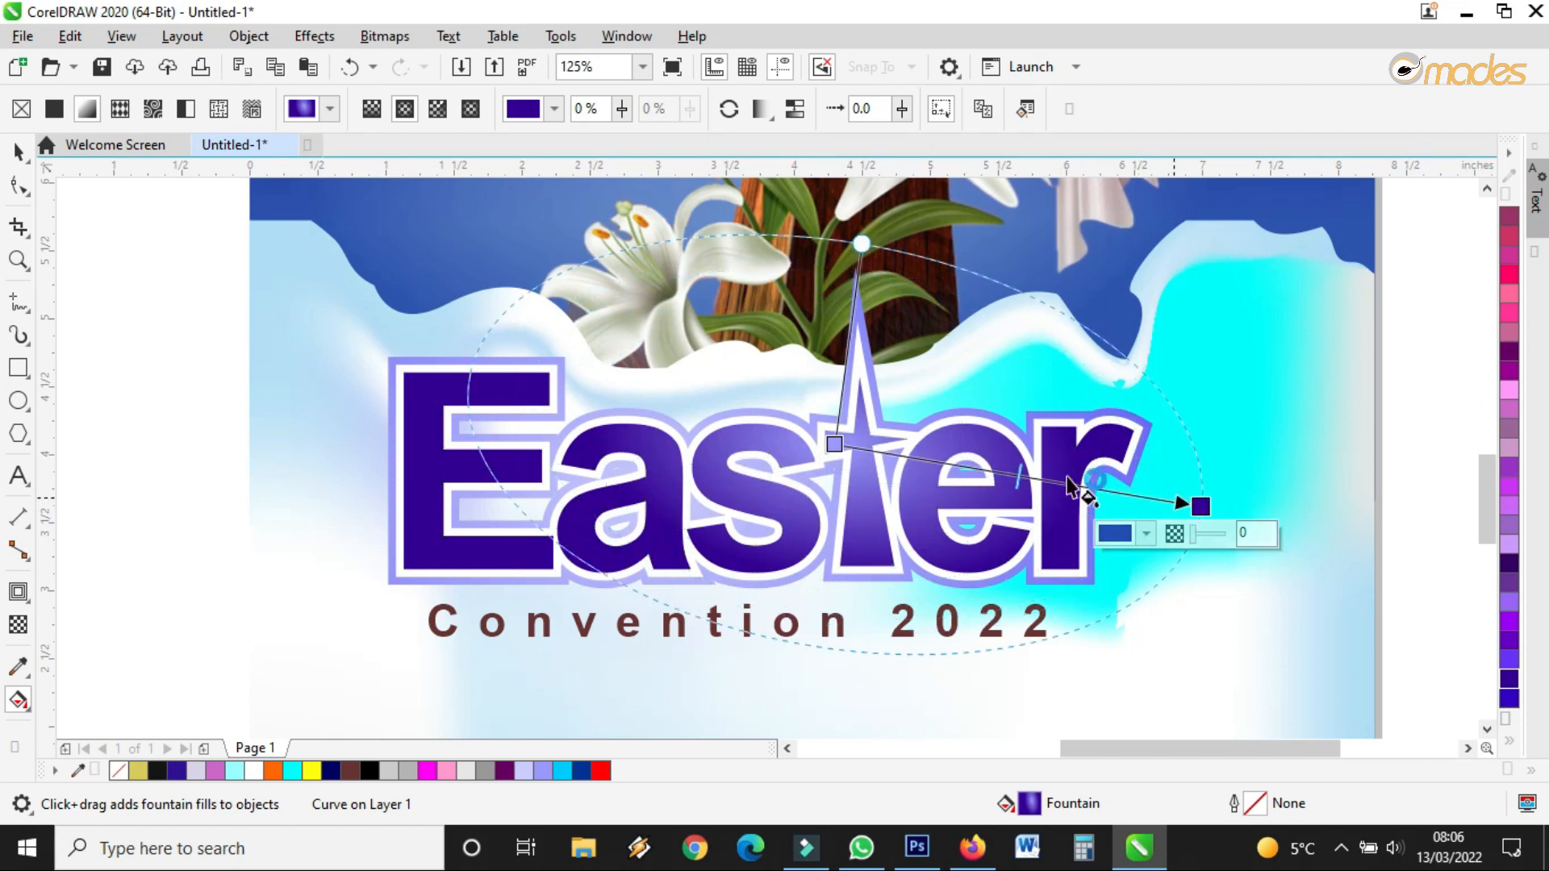
{"action": "left_click_drag", "start_coordinate": [836, 443], "coordinate": [864, 470]}
{"action": "scroll", "coordinate": [865, 470], "scroll_direction": "down", "scroll_amount": 3}
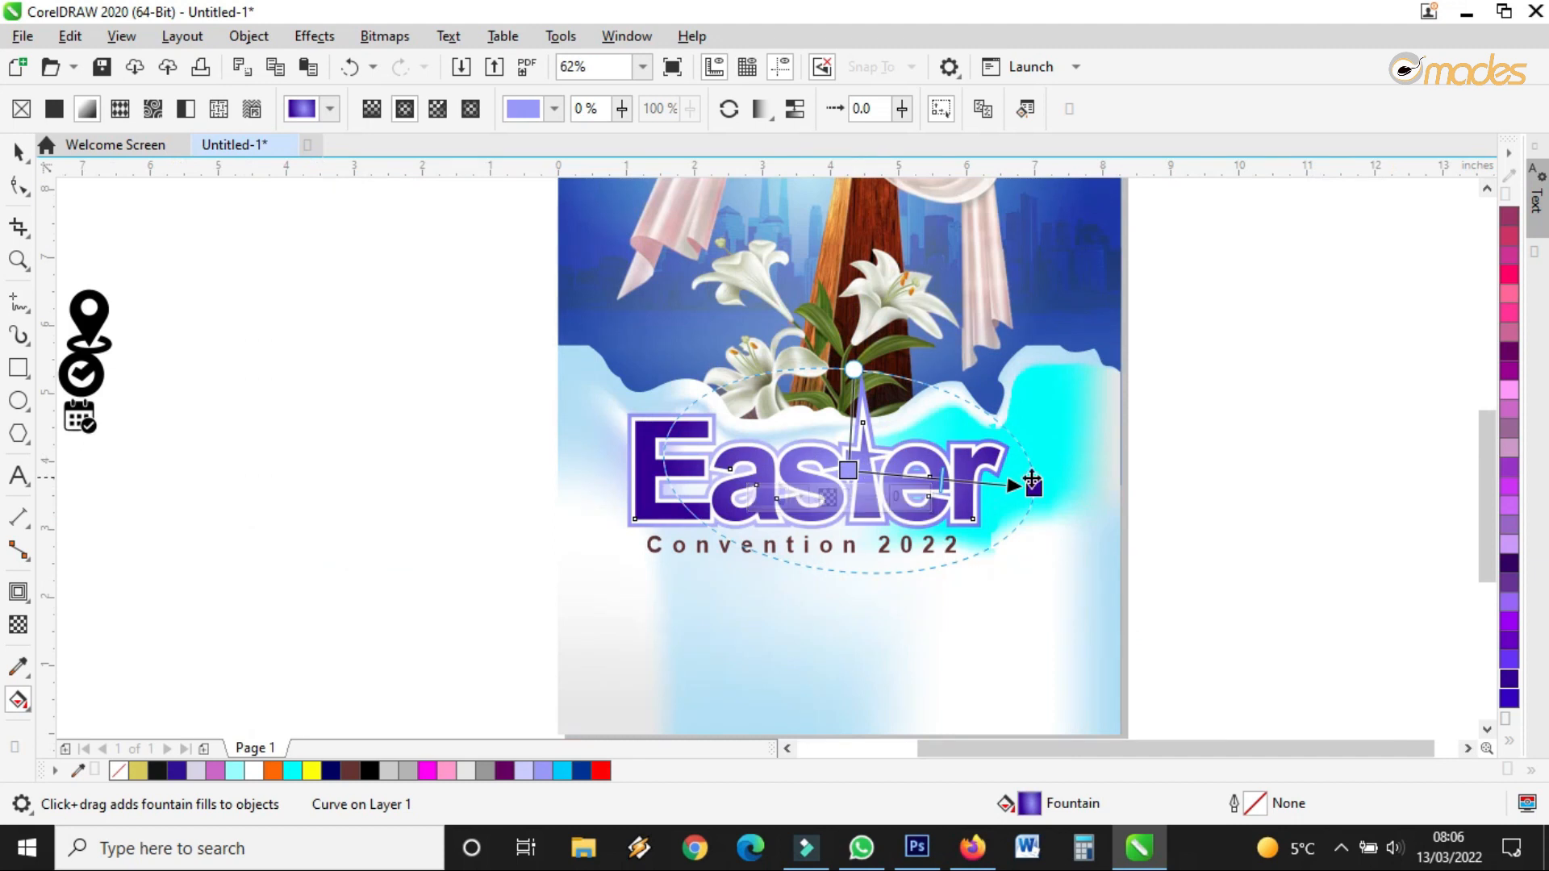
{"action": "left_click_drag", "start_coordinate": [1032, 486], "coordinate": [1023, 486]}
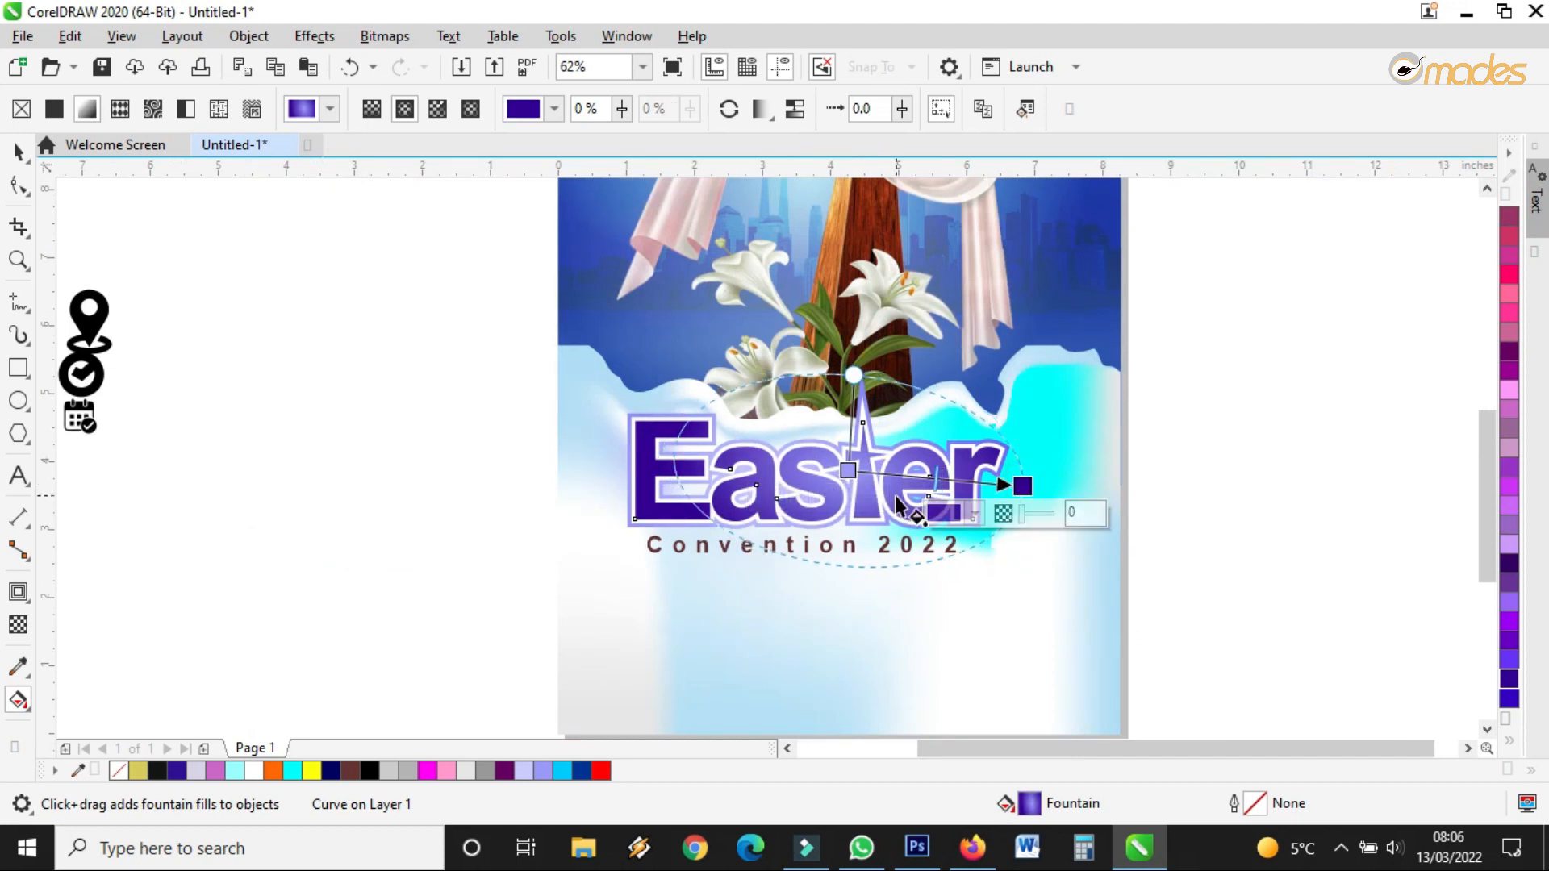
{"action": "scroll", "coordinate": [851, 479], "scroll_direction": "up", "scroll_amount": 1}
Shorten the outline's radial gradient and recolour it from purple to white
{"action": "left_click", "coordinate": [729, 405]}
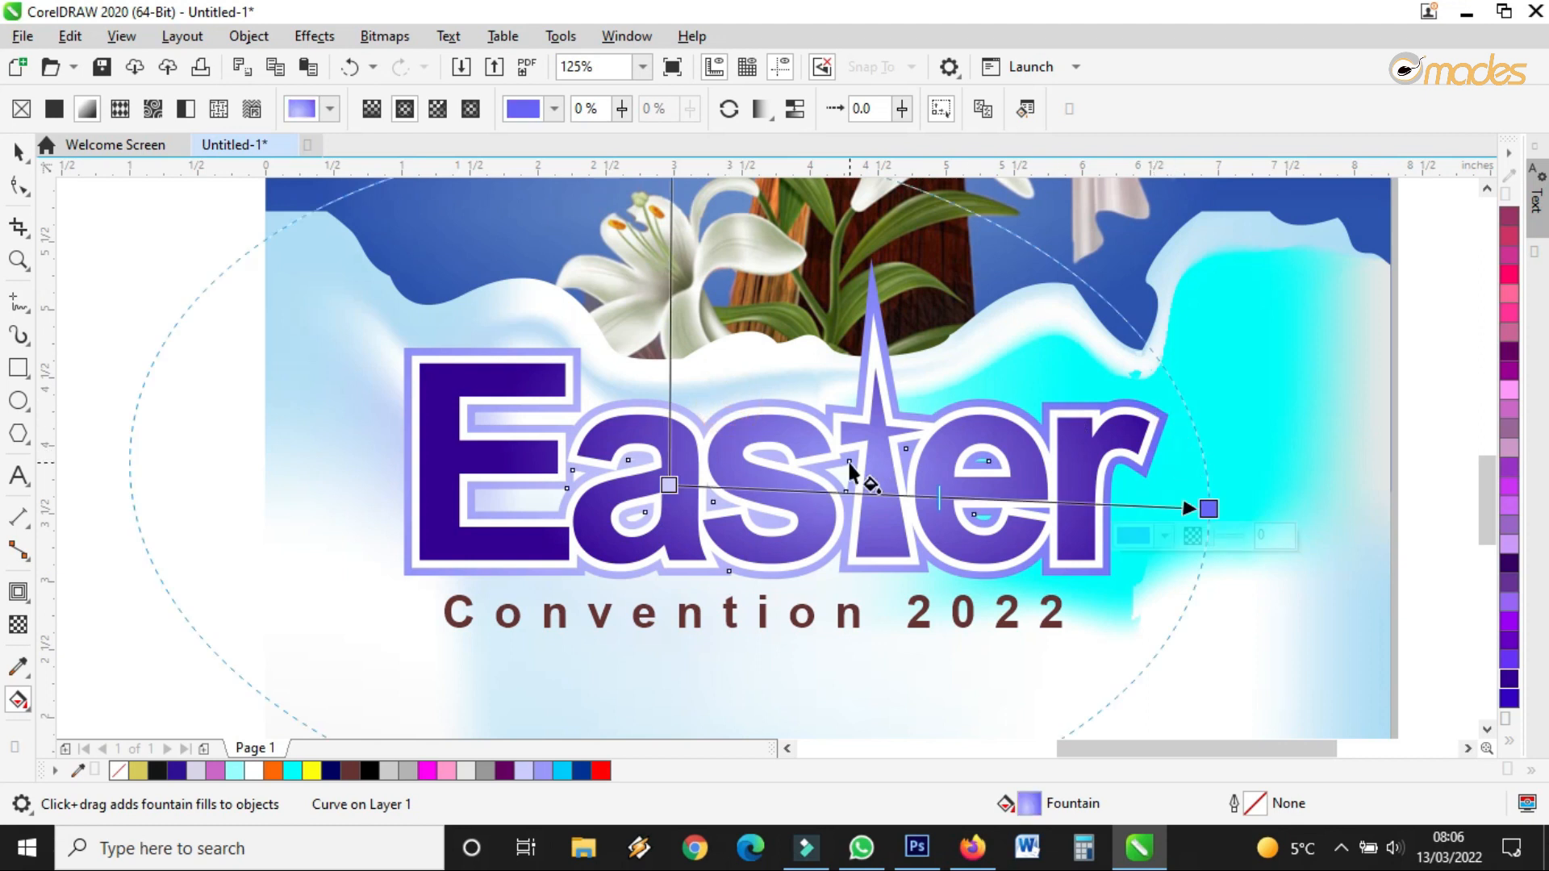
{"action": "left_click", "coordinate": [1203, 507]}
{"action": "left_click_drag", "start_coordinate": [1203, 507], "coordinate": [1147, 504]}
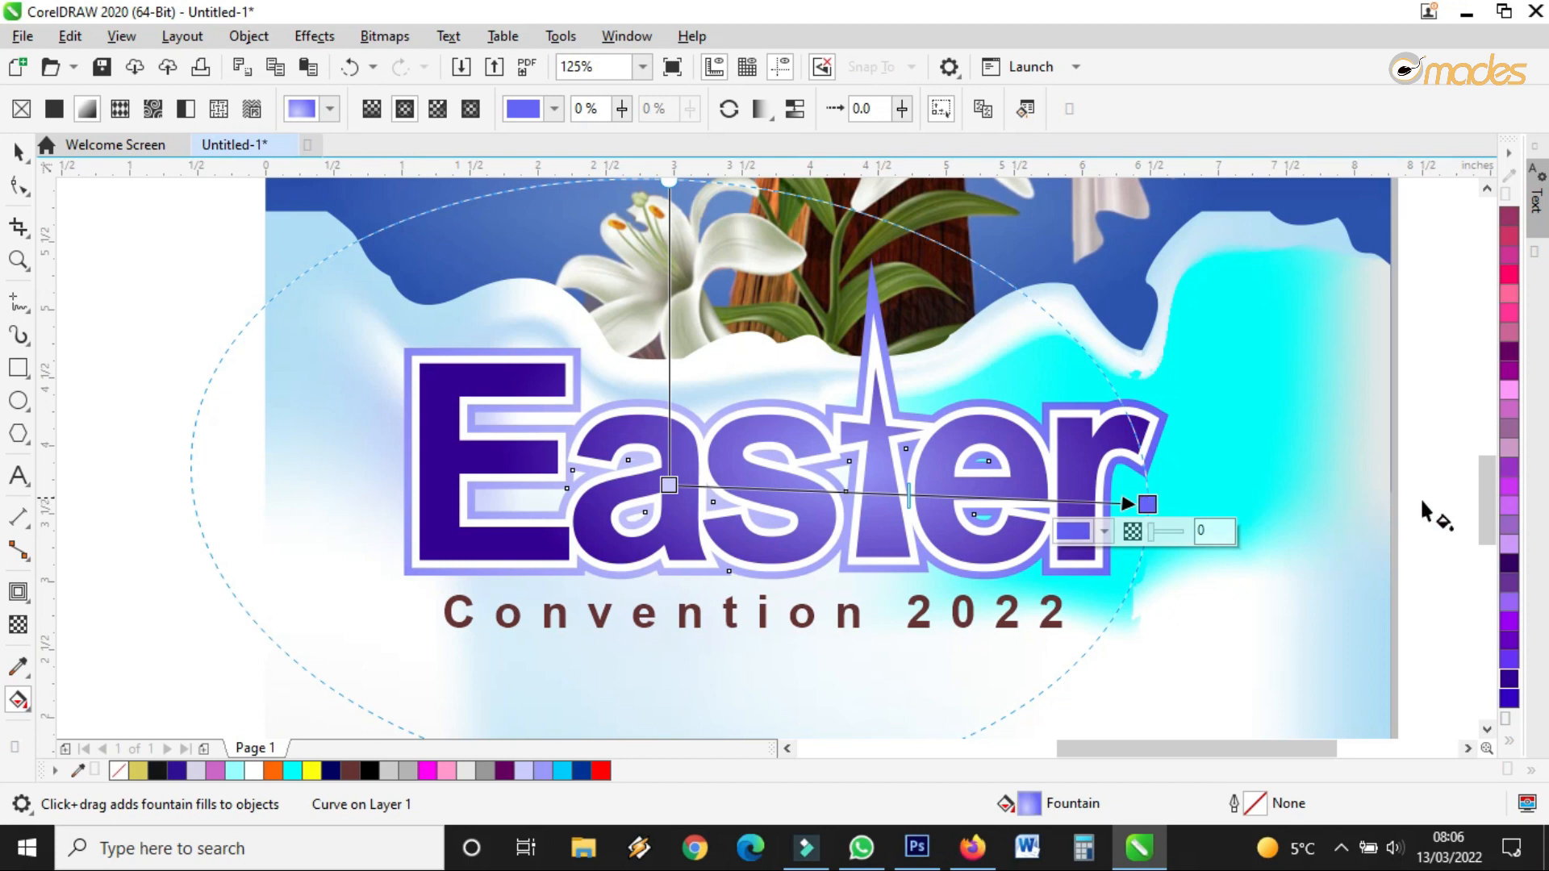
{"action": "left_click_drag", "start_coordinate": [1509, 466], "coordinate": [669, 485]}
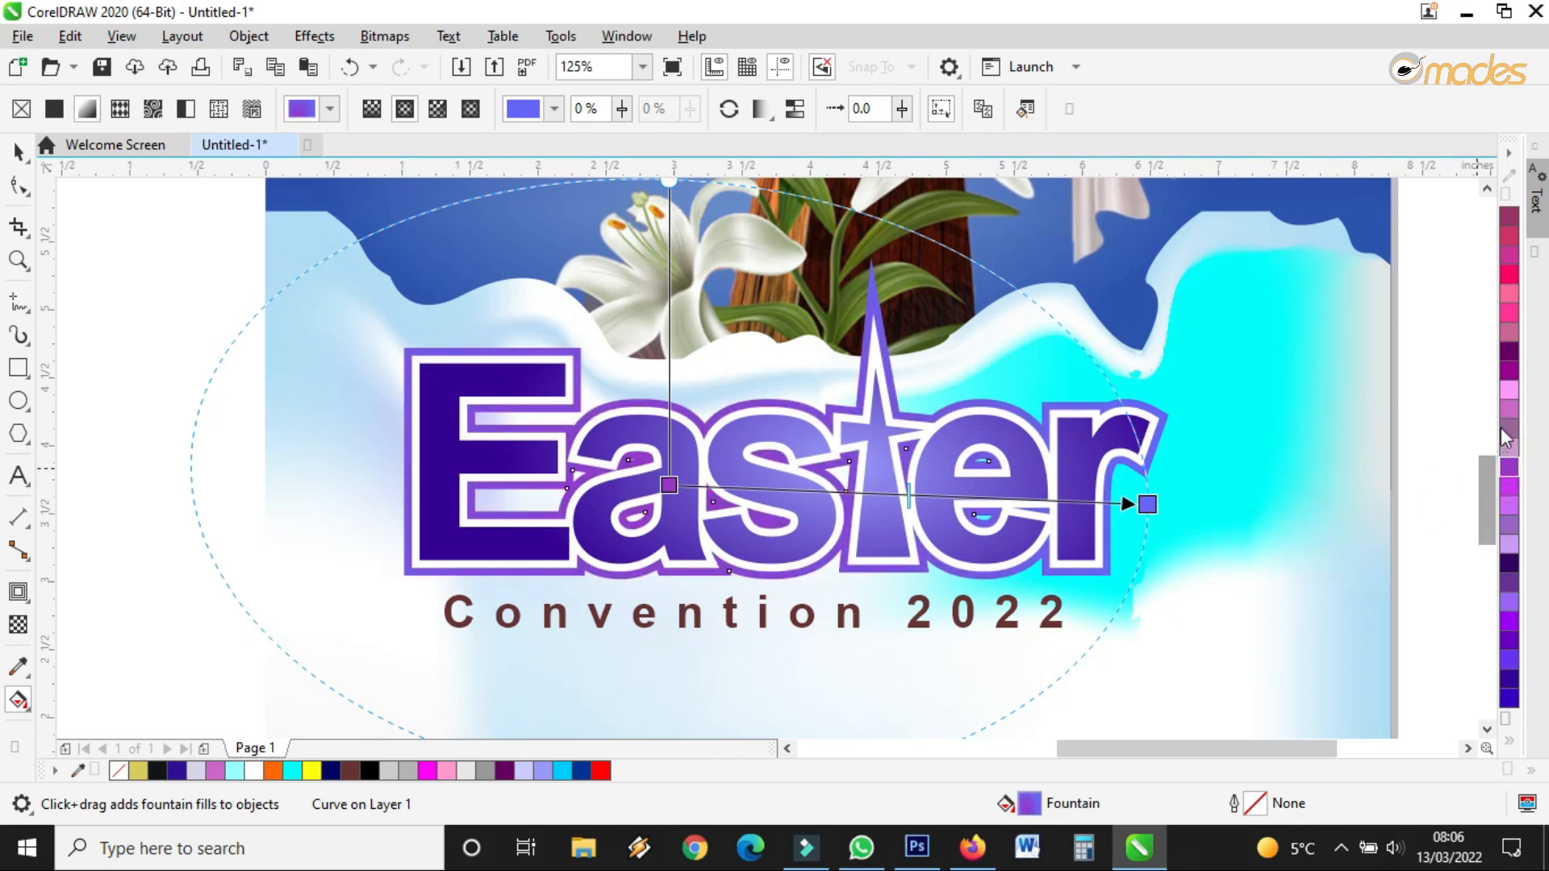
{"action": "left_click", "coordinate": [1507, 740]}
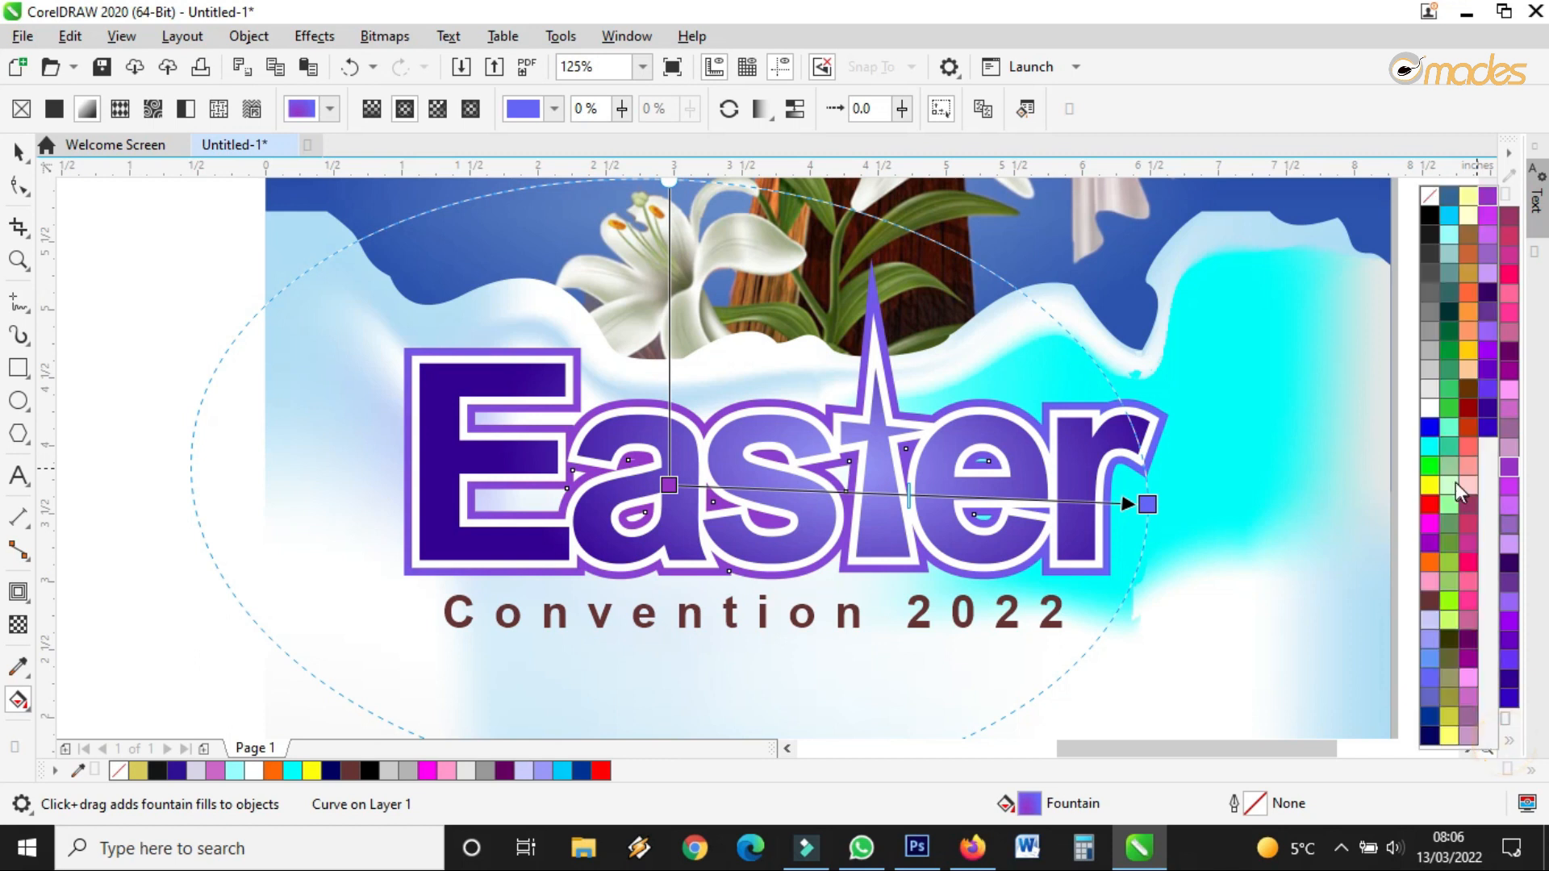
{"action": "left_click_drag", "start_coordinate": [1434, 406], "coordinate": [1145, 500]}
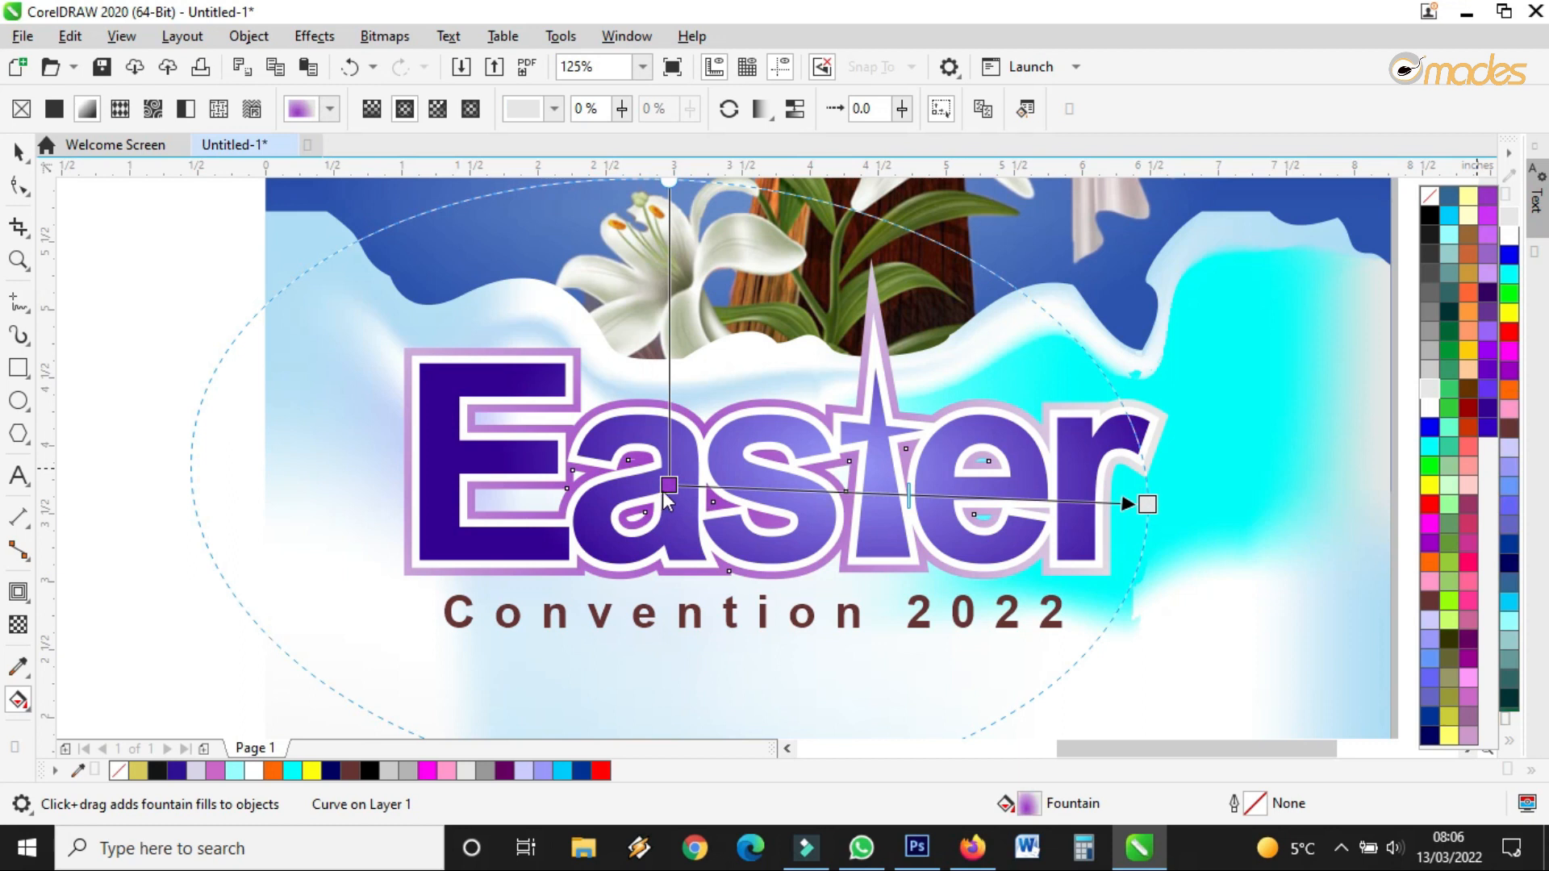
{"action": "left_click", "coordinate": [668, 487]}
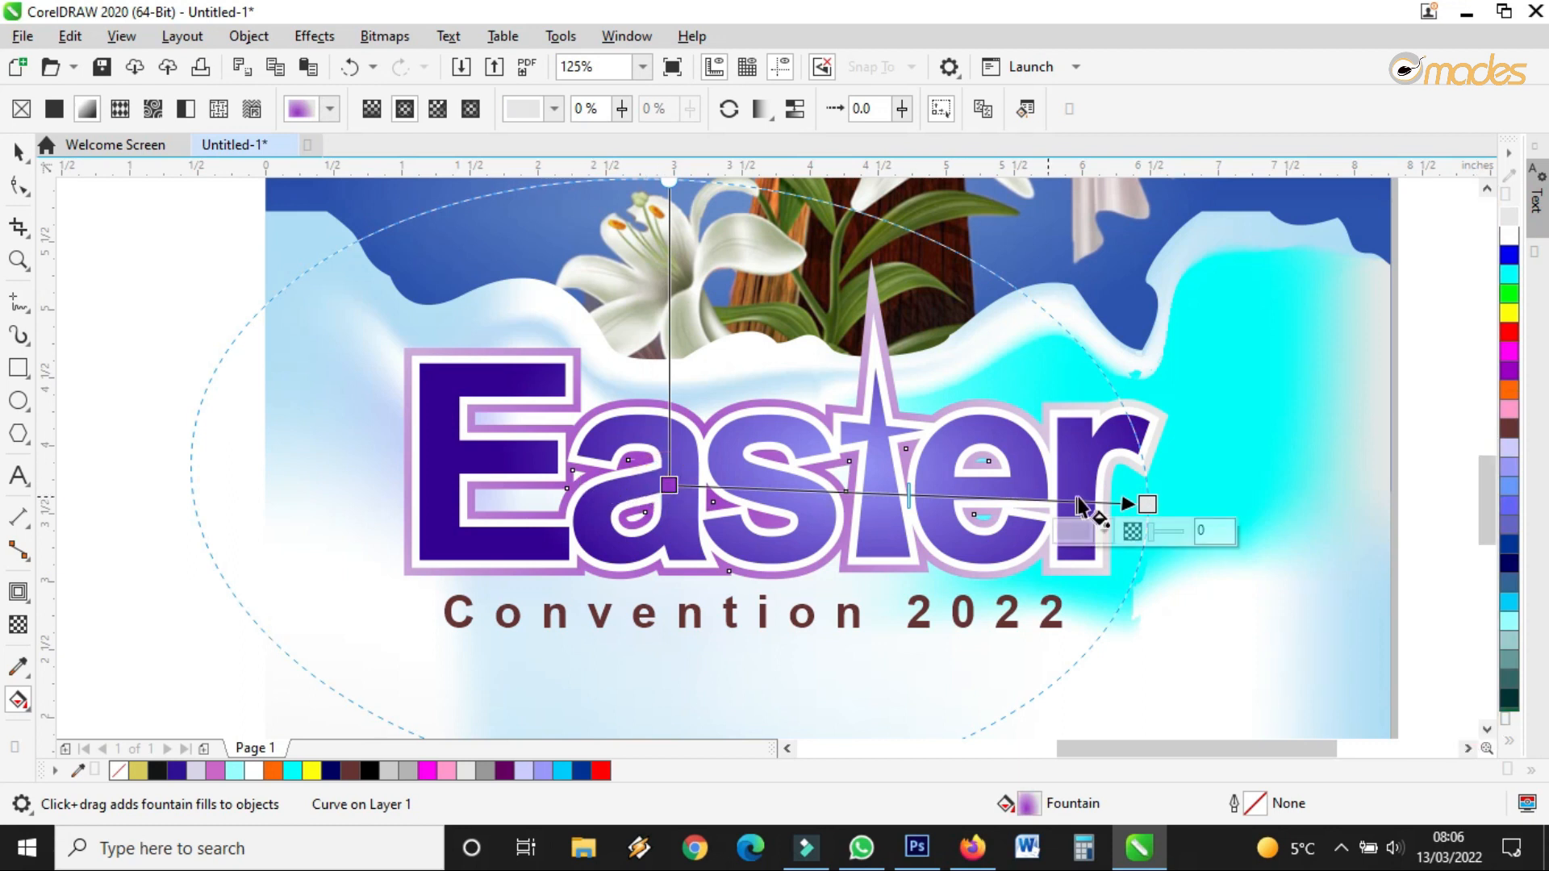
{"action": "left_click_drag", "start_coordinate": [1145, 502], "coordinate": [988, 514]}
Shift the Easter title and its parts slightly to the right
{"action": "left_click", "coordinate": [27, 156]}
{"action": "scroll", "coordinate": [757, 317], "scroll_direction": "down", "scroll_amount": 1}
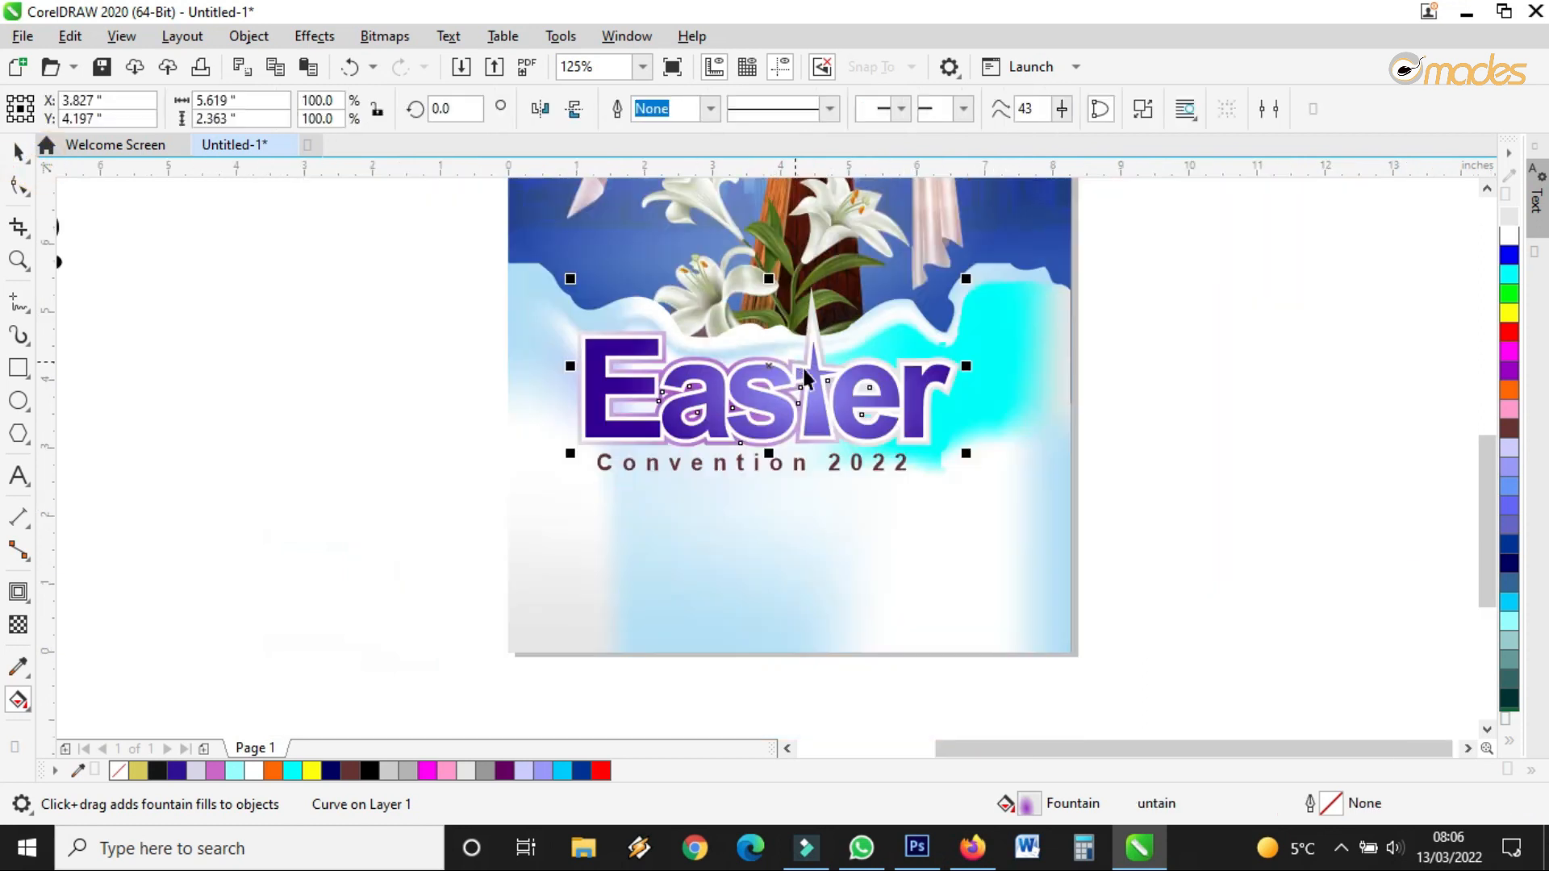
{"action": "scroll", "coordinate": [758, 381], "scroll_direction": "up", "scroll_amount": 1}
{"action": "scroll", "coordinate": [1140, 403], "scroll_direction": "down", "scroll_amount": 1}
{"action": "left_click_drag", "start_coordinate": [1345, 280], "coordinate": [684, 503]}
{"action": "left_click_drag", "start_coordinate": [956, 398], "coordinate": [977, 398]}
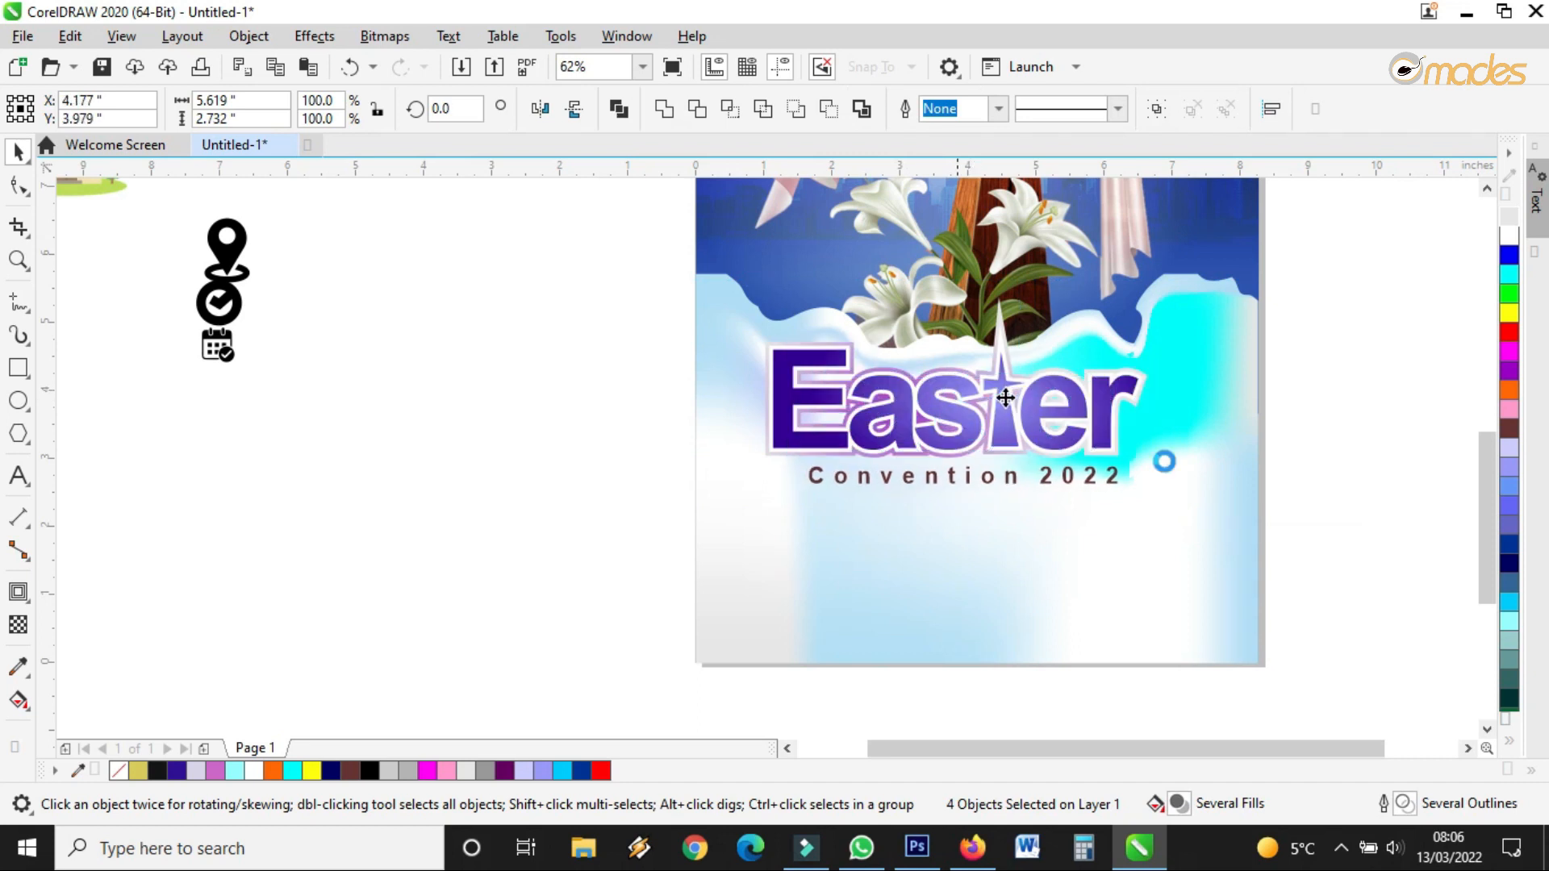
{"action": "left_click", "coordinate": [1358, 473]}
Tighten the letter spacing of Convention 2022 with the Shape tool
{"action": "scroll", "coordinate": [999, 481], "scroll_direction": "up", "scroll_amount": 1}
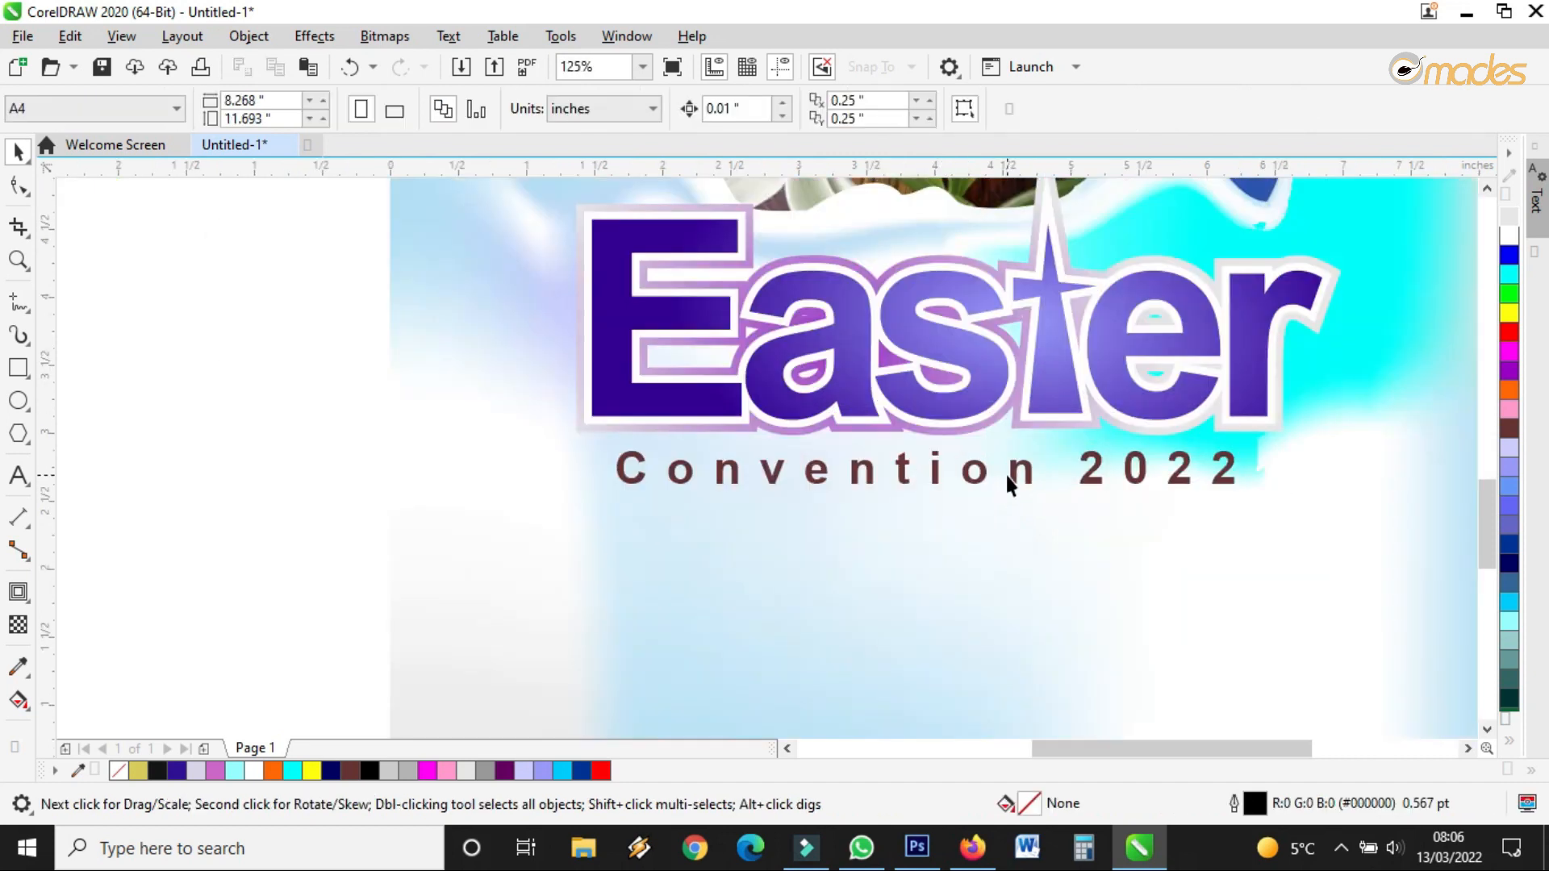
{"action": "left_click", "coordinate": [1008, 481]}
{"action": "left_click", "coordinate": [19, 186]}
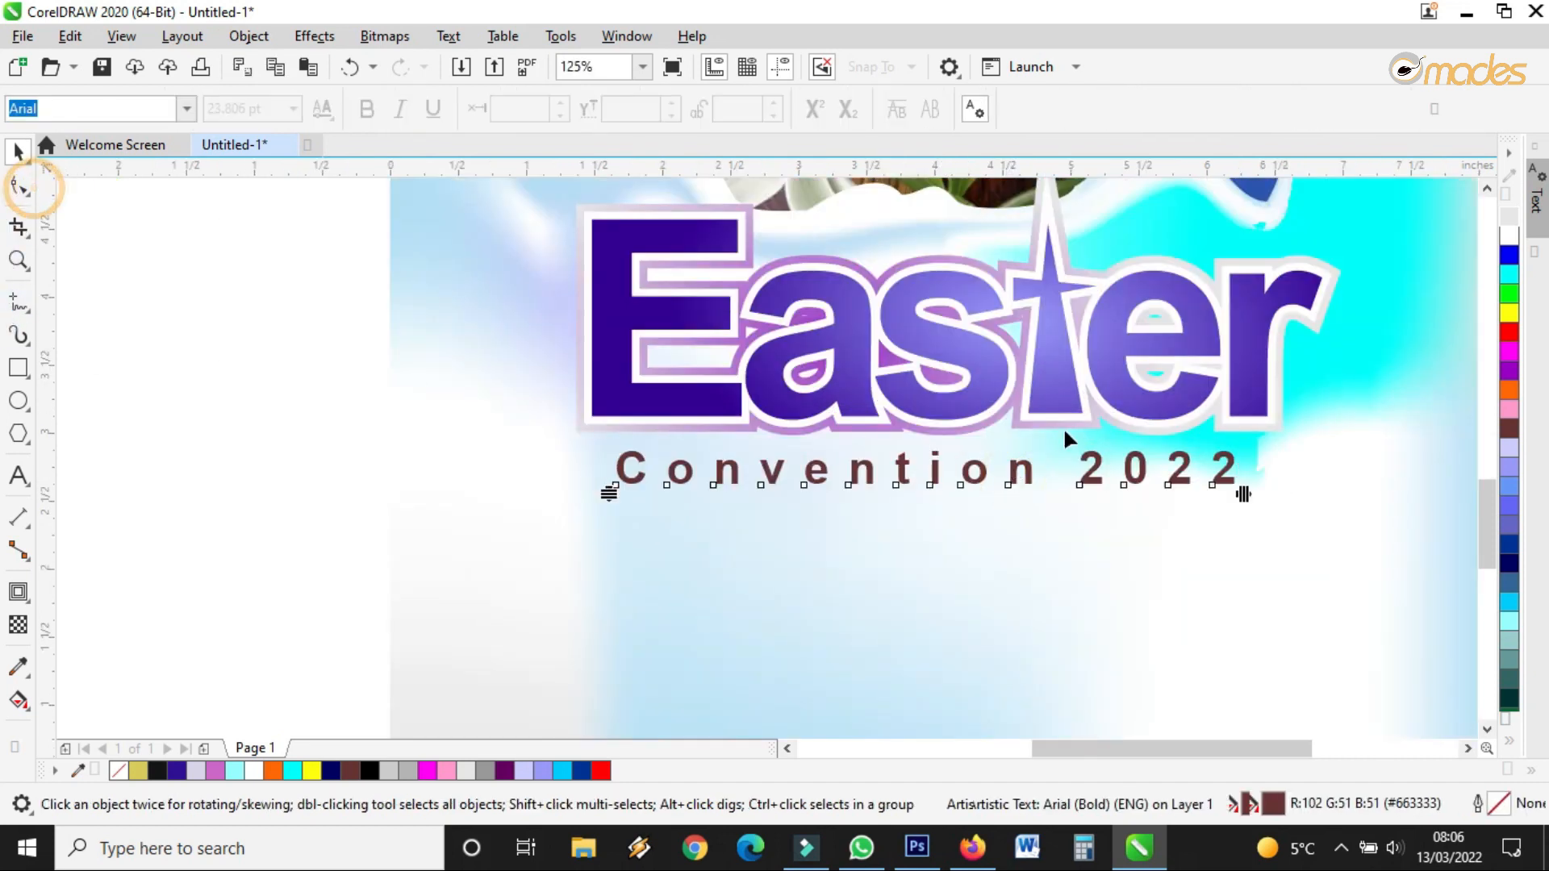
{"action": "left_click_drag", "start_coordinate": [1243, 494], "coordinate": [1084, 494]}
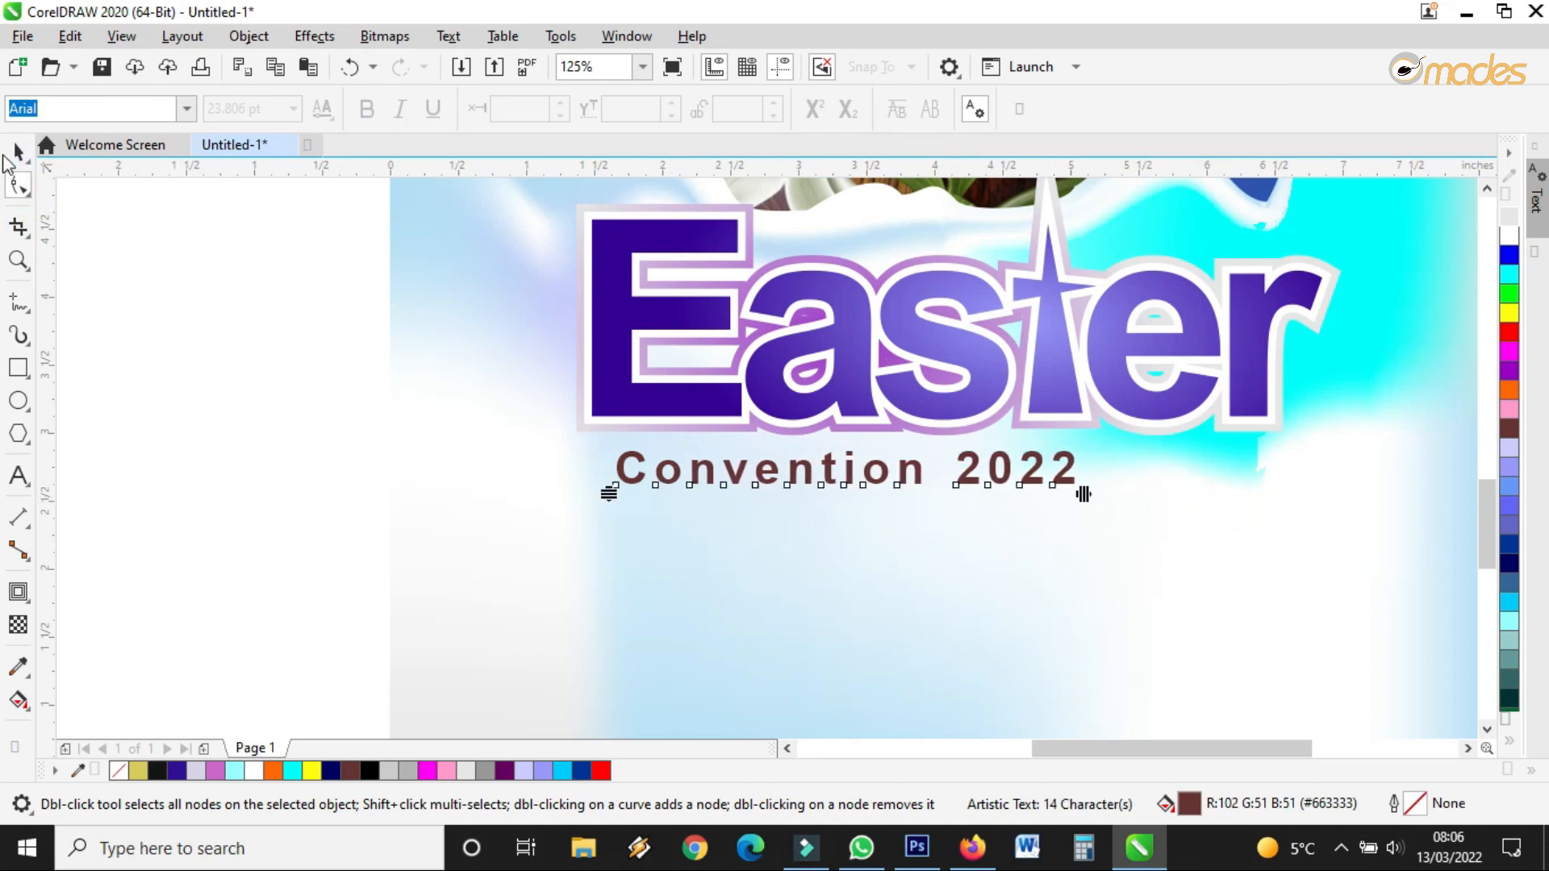
{"action": "left_click", "coordinate": [18, 151]}
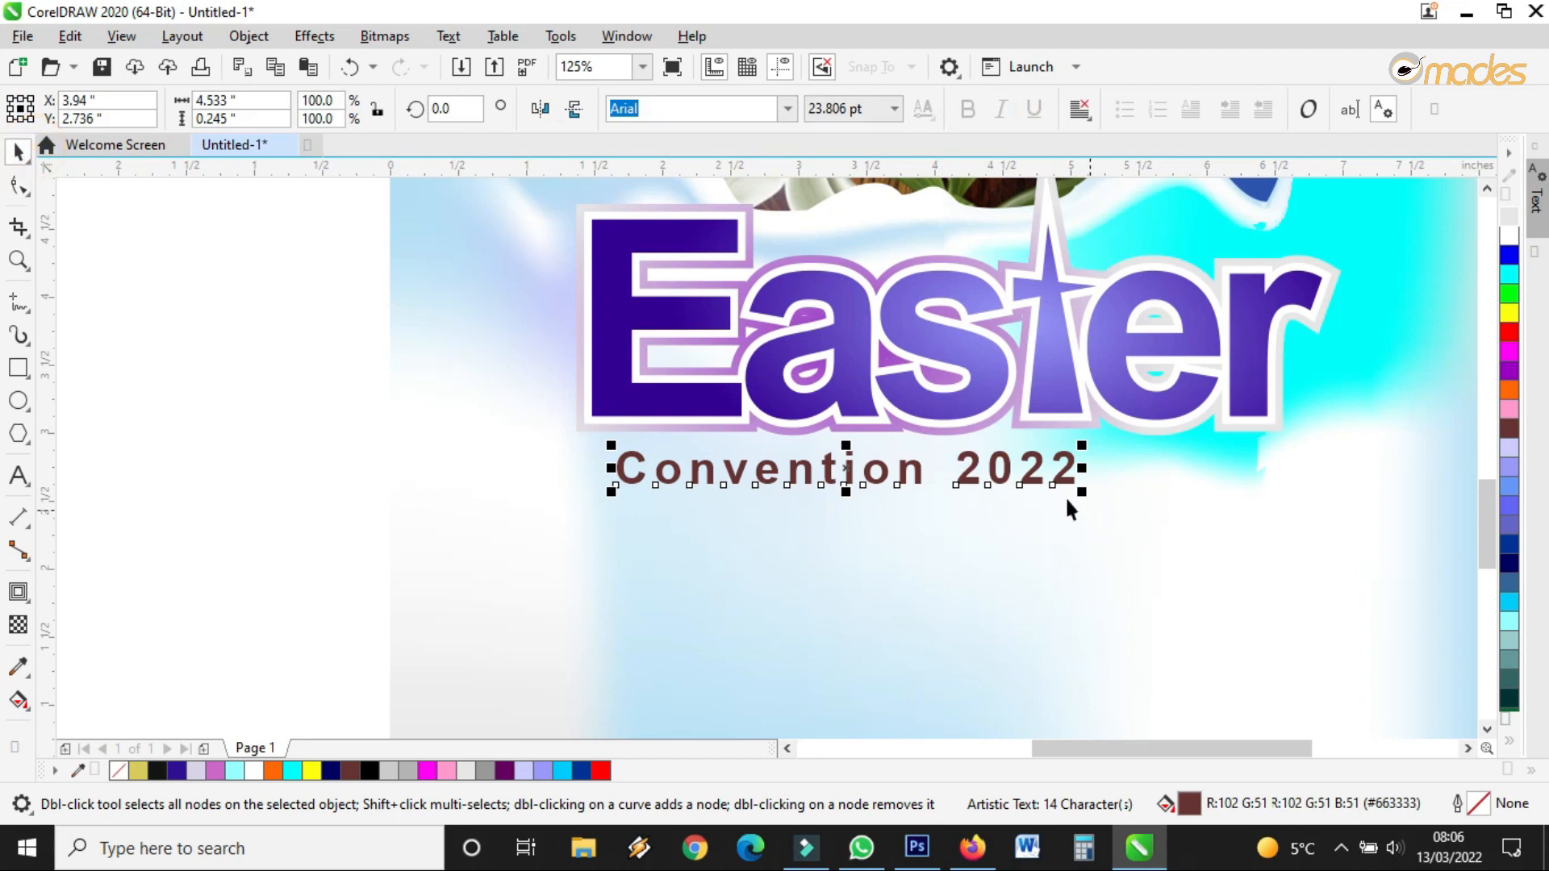
Enlarge Convention 2022 to about 34.6 pt, nudge it left, and colour it navy
{"action": "left_click_drag", "start_coordinate": [1086, 498], "coordinate": [1286, 602]}
{"action": "left_click_drag", "start_coordinate": [977, 481], "coordinate": [968, 476]}
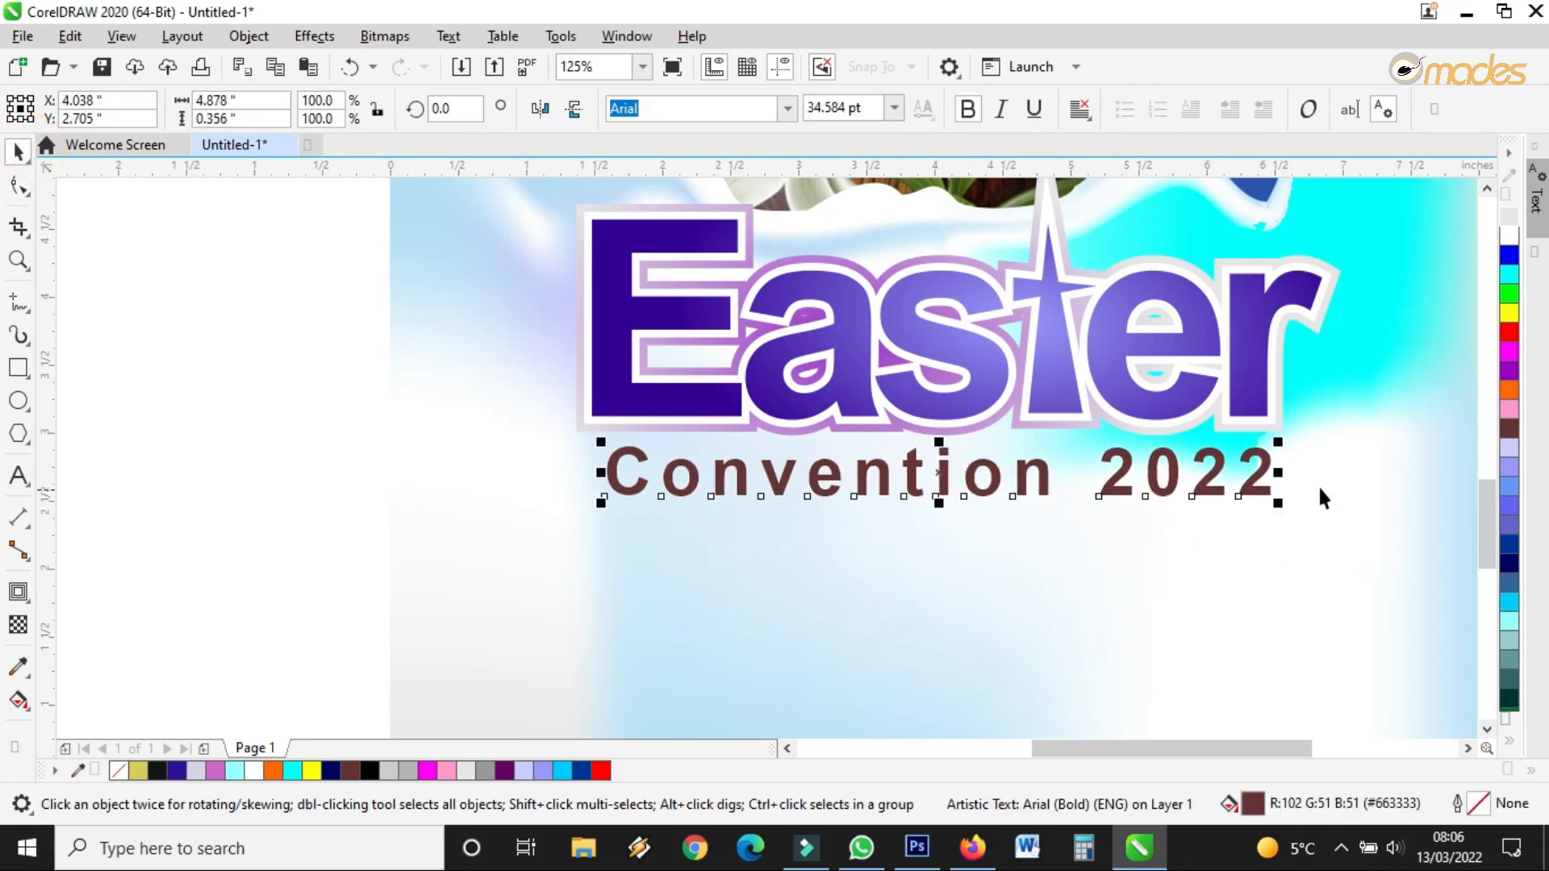
{"action": "left_click", "coordinate": [1510, 562]}
{"action": "scroll", "coordinate": [825, 511], "scroll_direction": "down", "scroll_amount": 3}
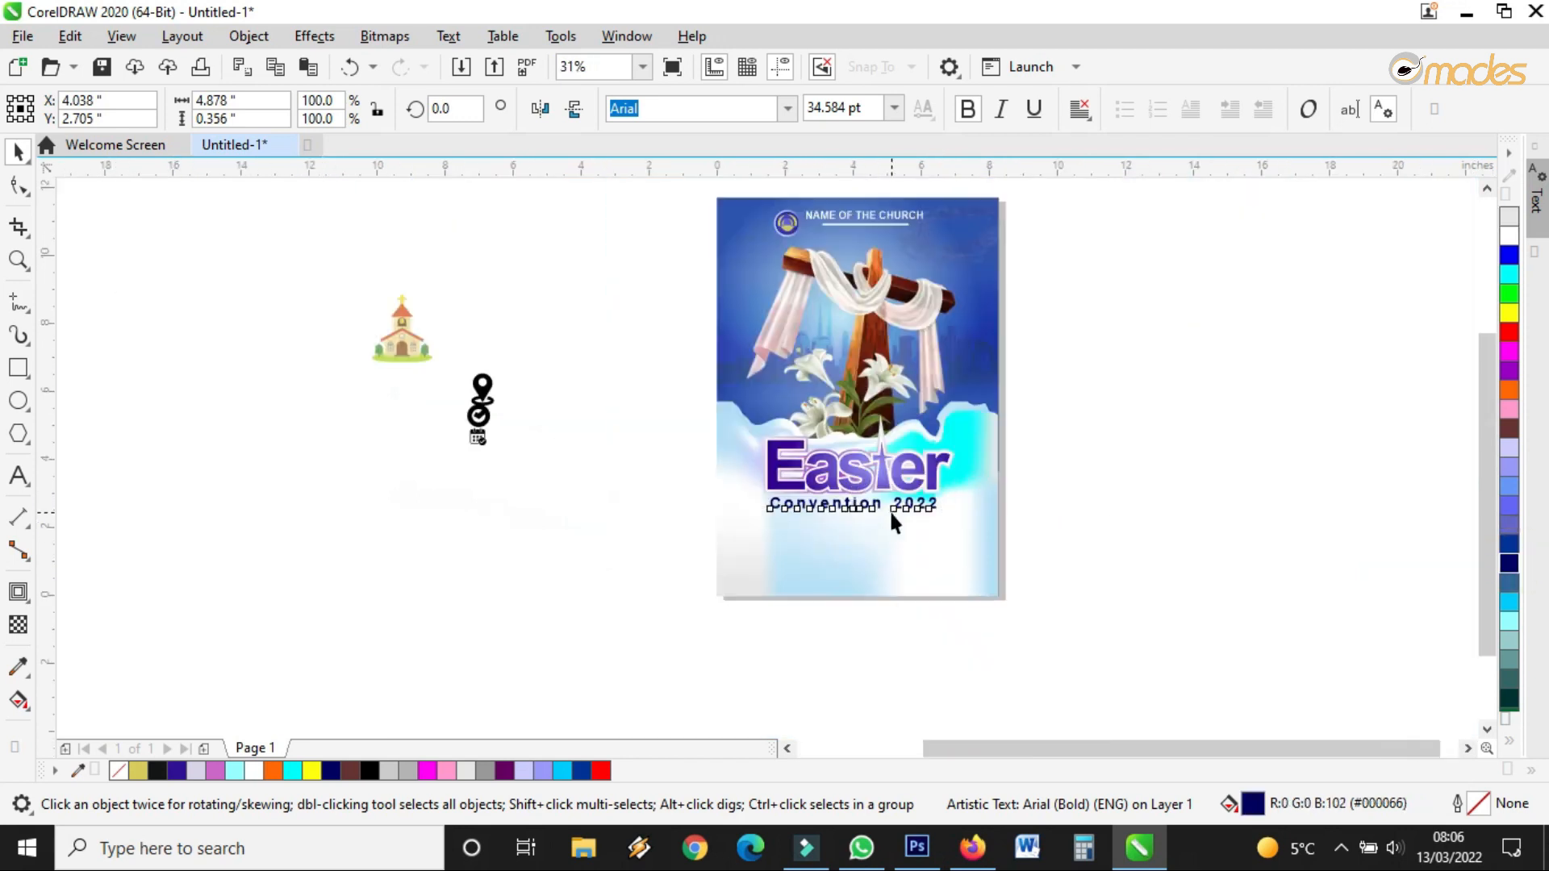
{"action": "scroll", "coordinate": [889, 510], "scroll_direction": "up", "scroll_amount": 3}
{"action": "left_click_drag", "start_coordinate": [806, 485], "coordinate": [791, 486]}
Enlarge Convention 2022 to about 36.5 pt and tighten its letter spacing further
{"action": "left_click_drag", "start_coordinate": [1071, 508], "coordinate": [1103, 525]}
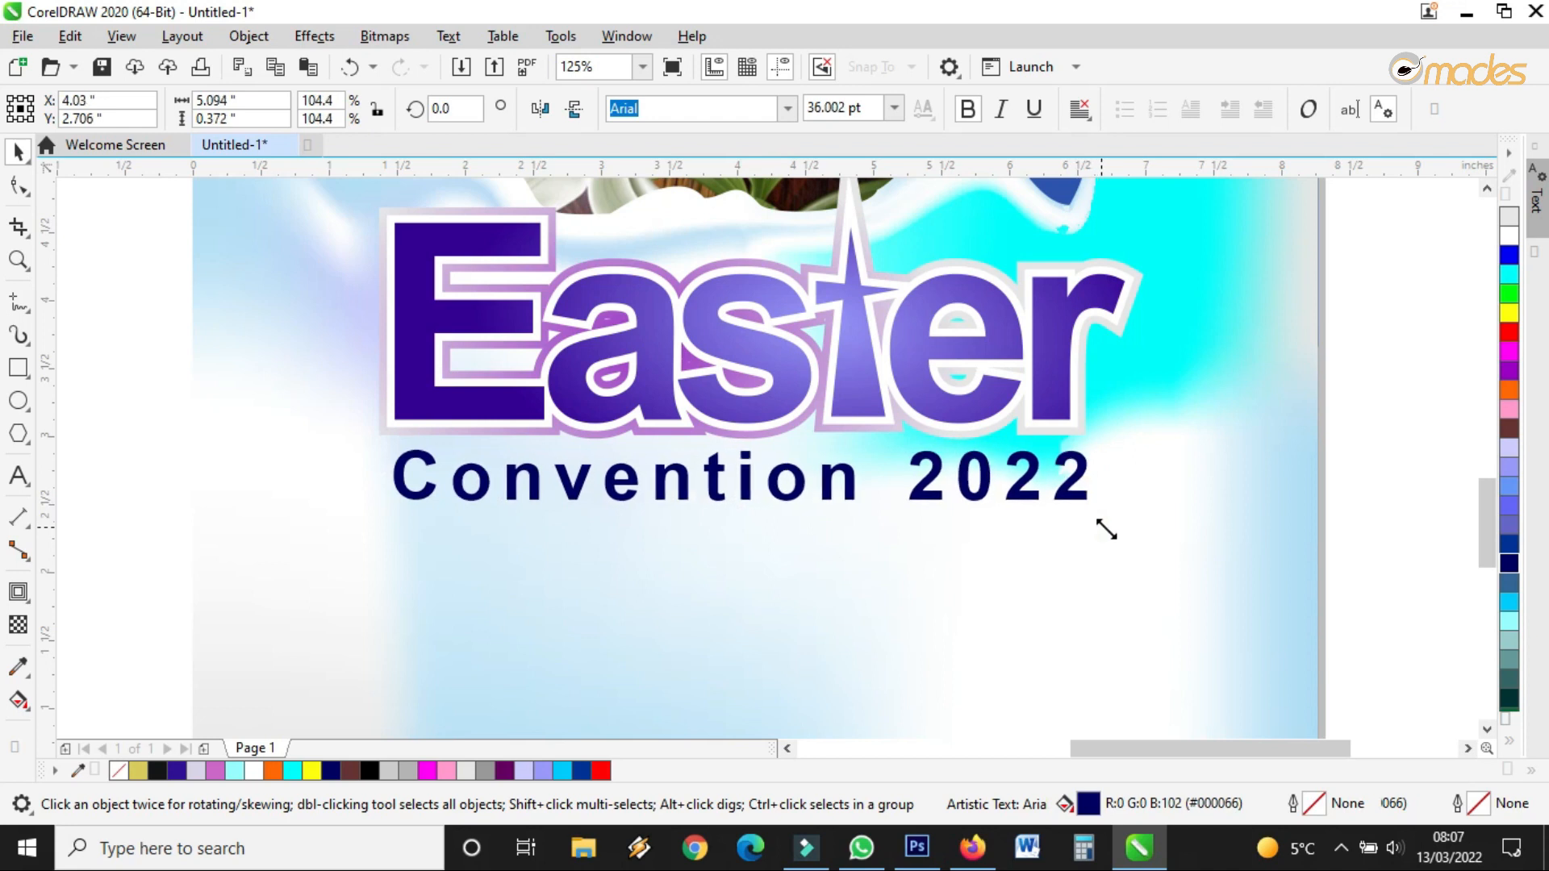
{"action": "scroll", "coordinate": [747, 463], "scroll_direction": "down", "scroll_amount": 2}
{"action": "scroll", "coordinate": [747, 463], "scroll_direction": "up", "scroll_amount": 2}
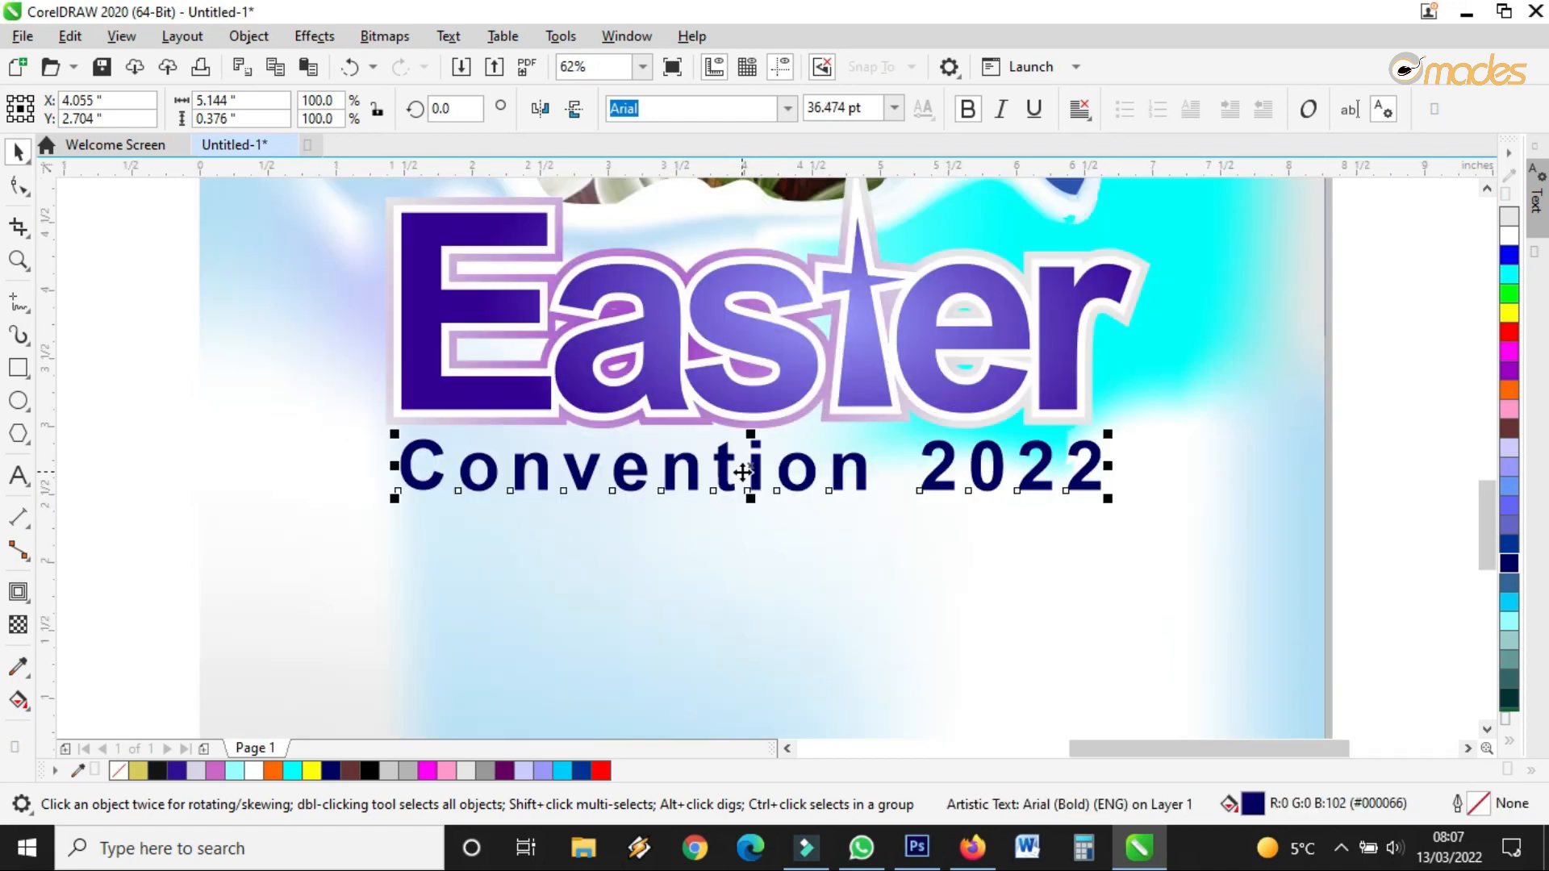
{"action": "left_click", "coordinate": [19, 185]}
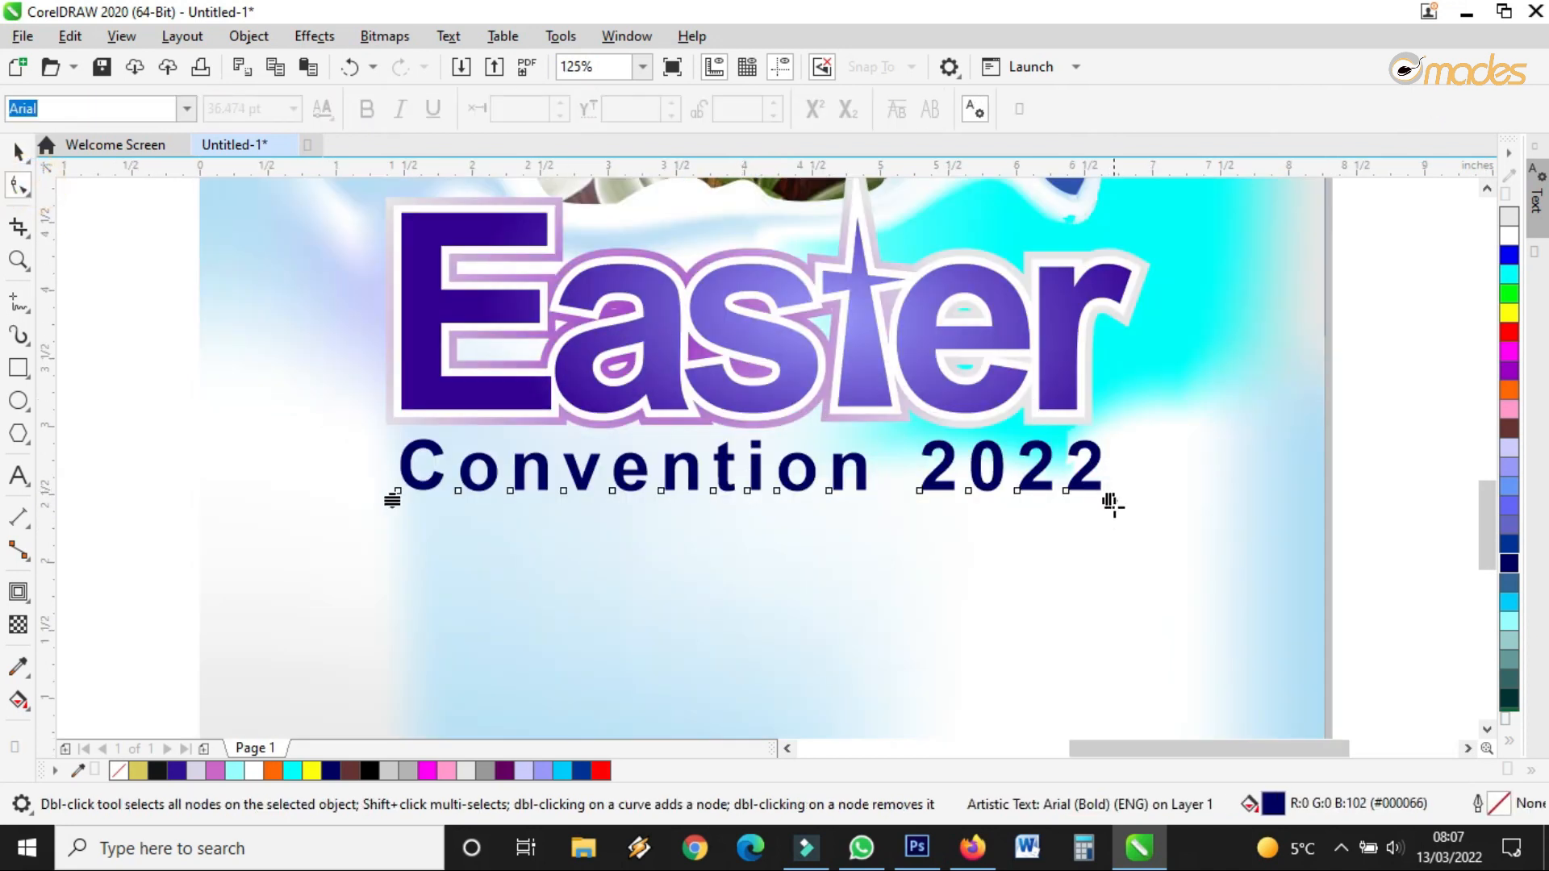
{"action": "left_click_drag", "start_coordinate": [1113, 504], "coordinate": [1039, 504]}
{"action": "left_click", "coordinate": [19, 150]}
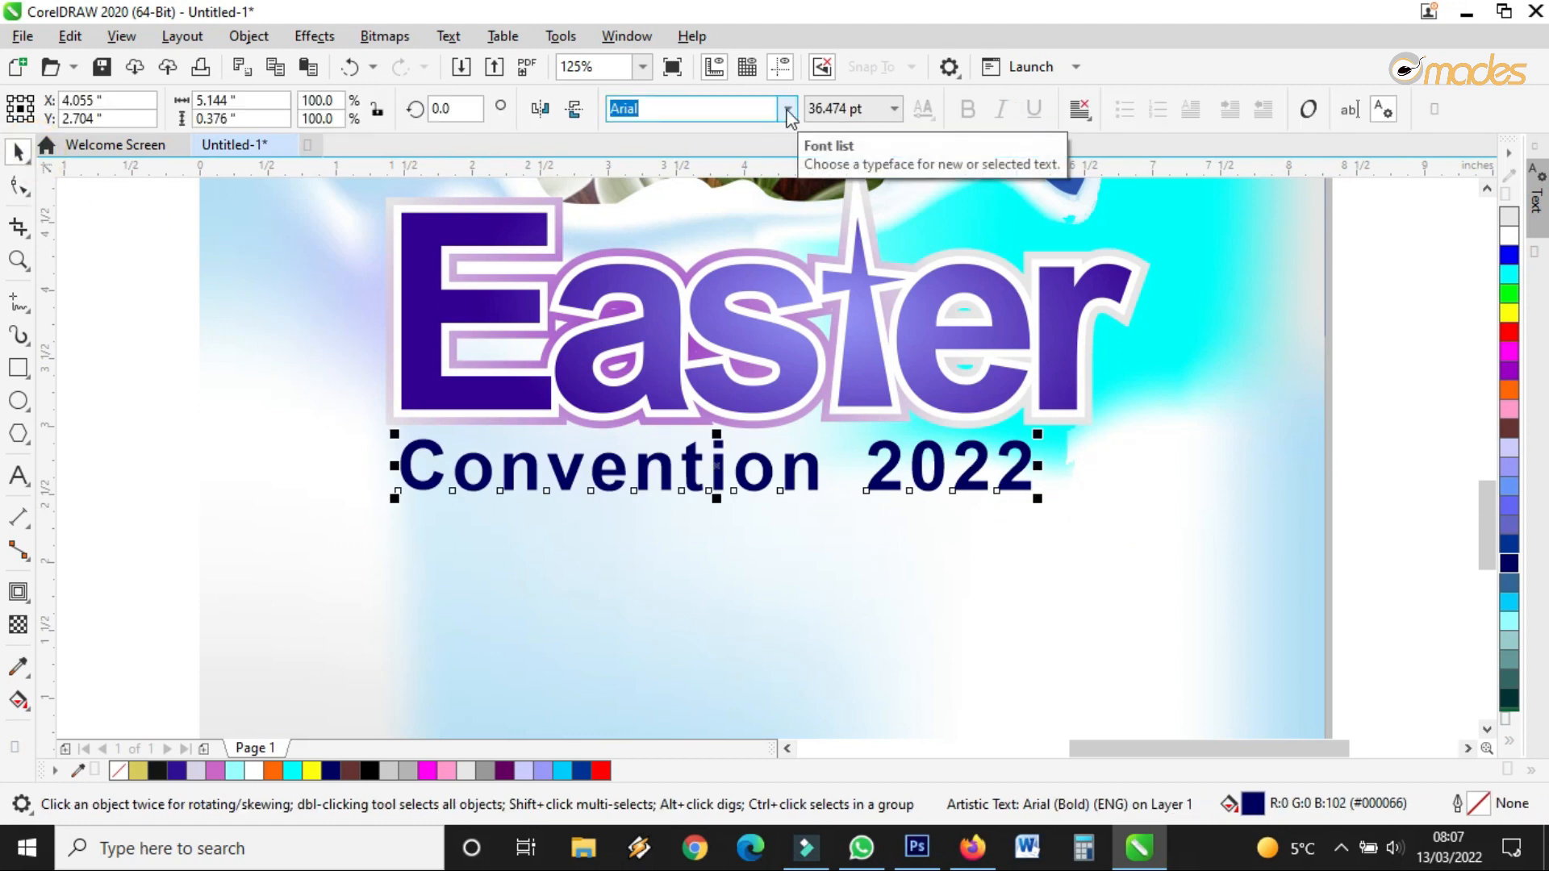
Try Blue Highway, then set Convention 2022 in Cooper and stretch it to about 41.4 pt
{"action": "left_click", "coordinate": [787, 110]}
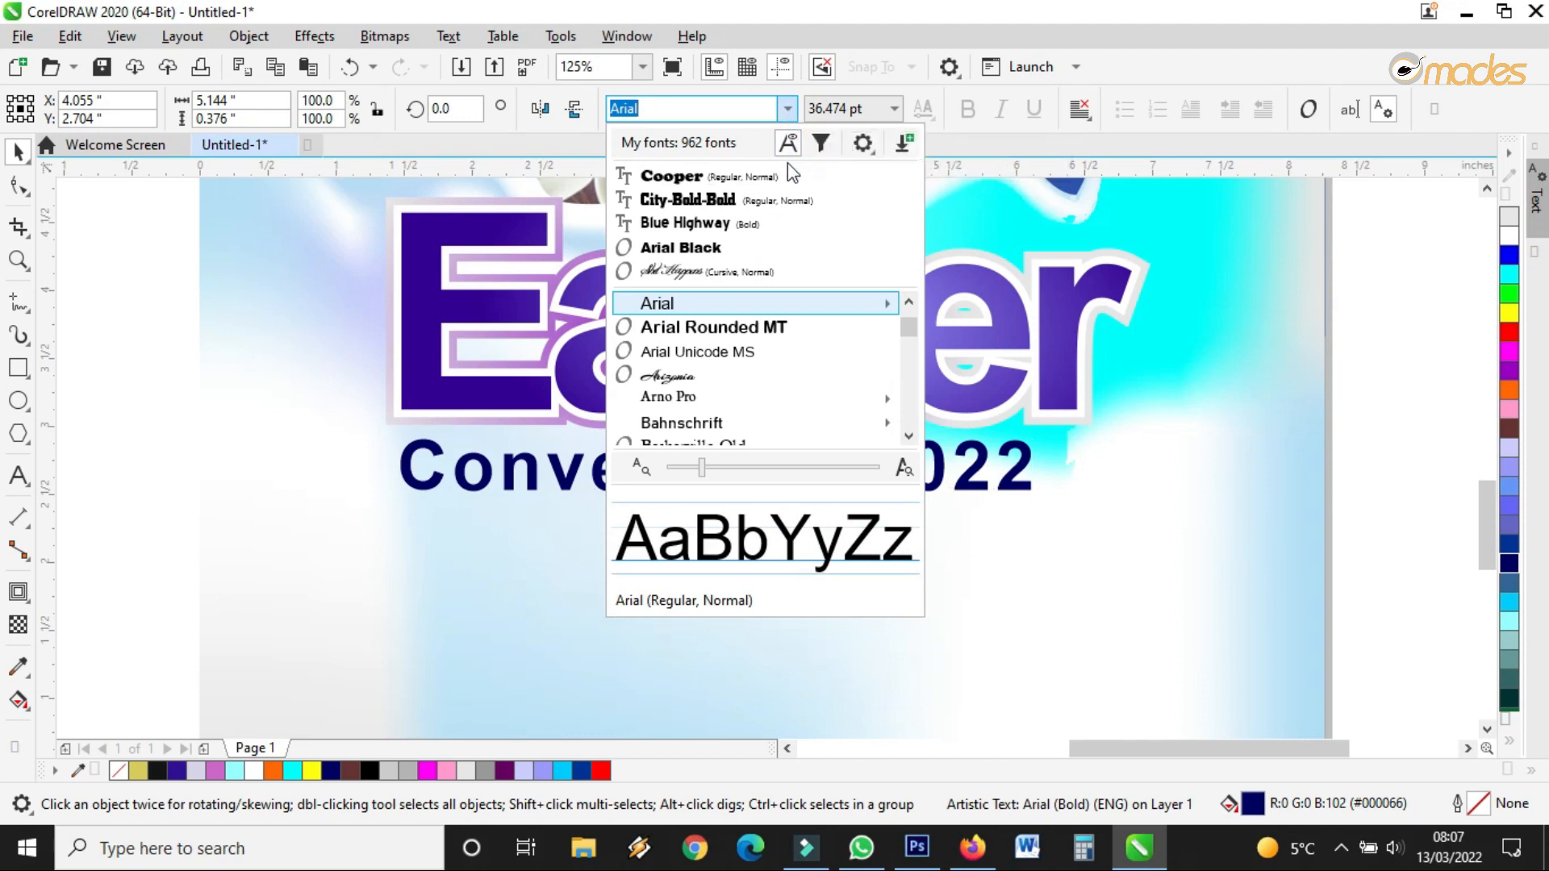
{"action": "left_click", "coordinate": [730, 226]}
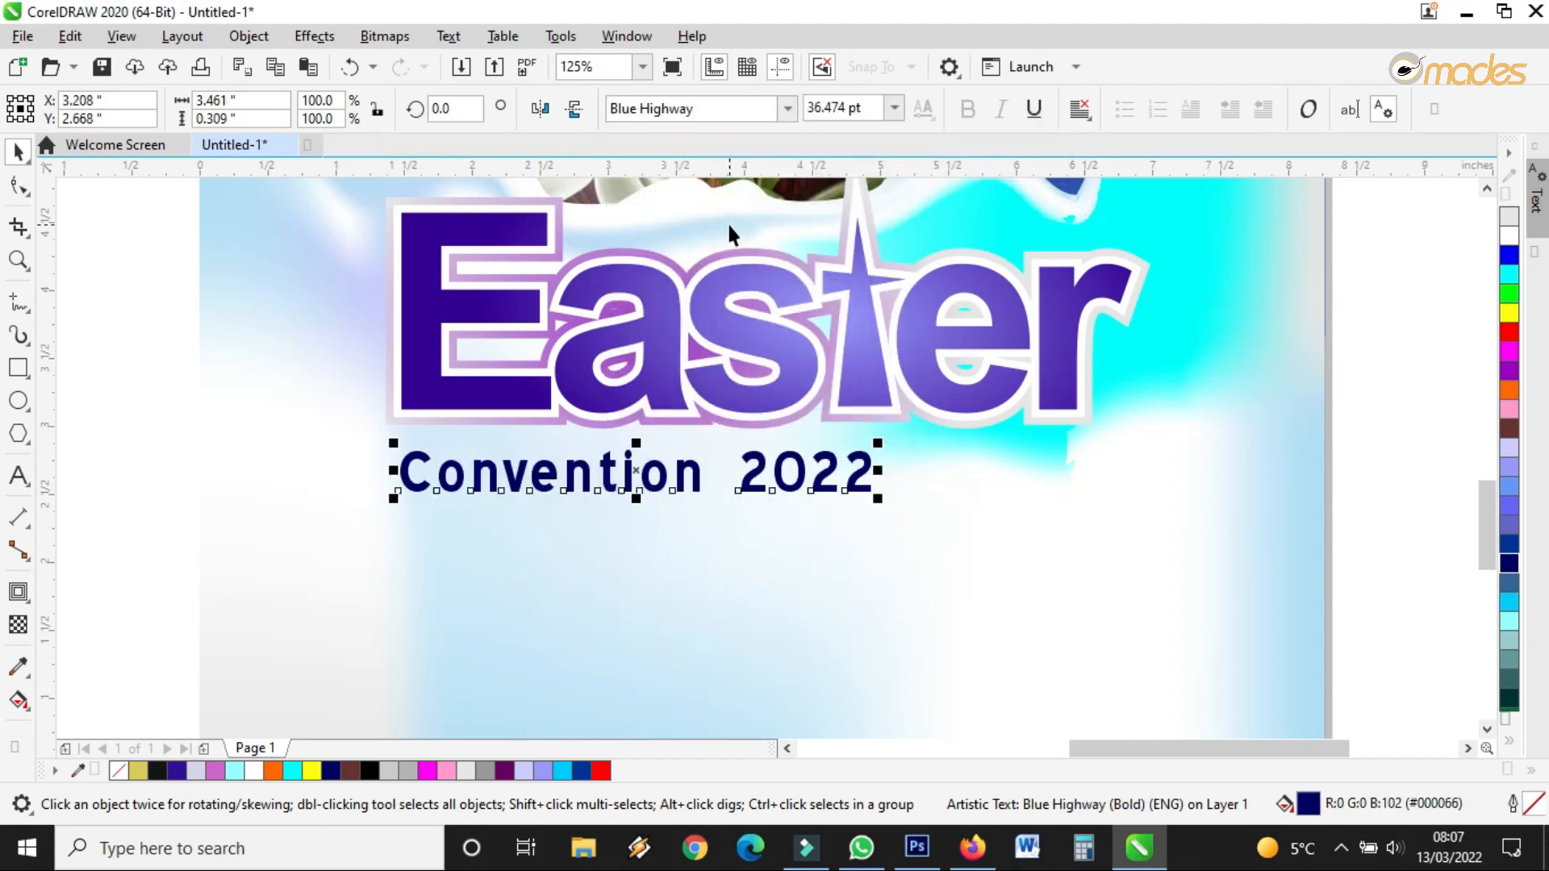
{"action": "left_click", "coordinate": [787, 109]}
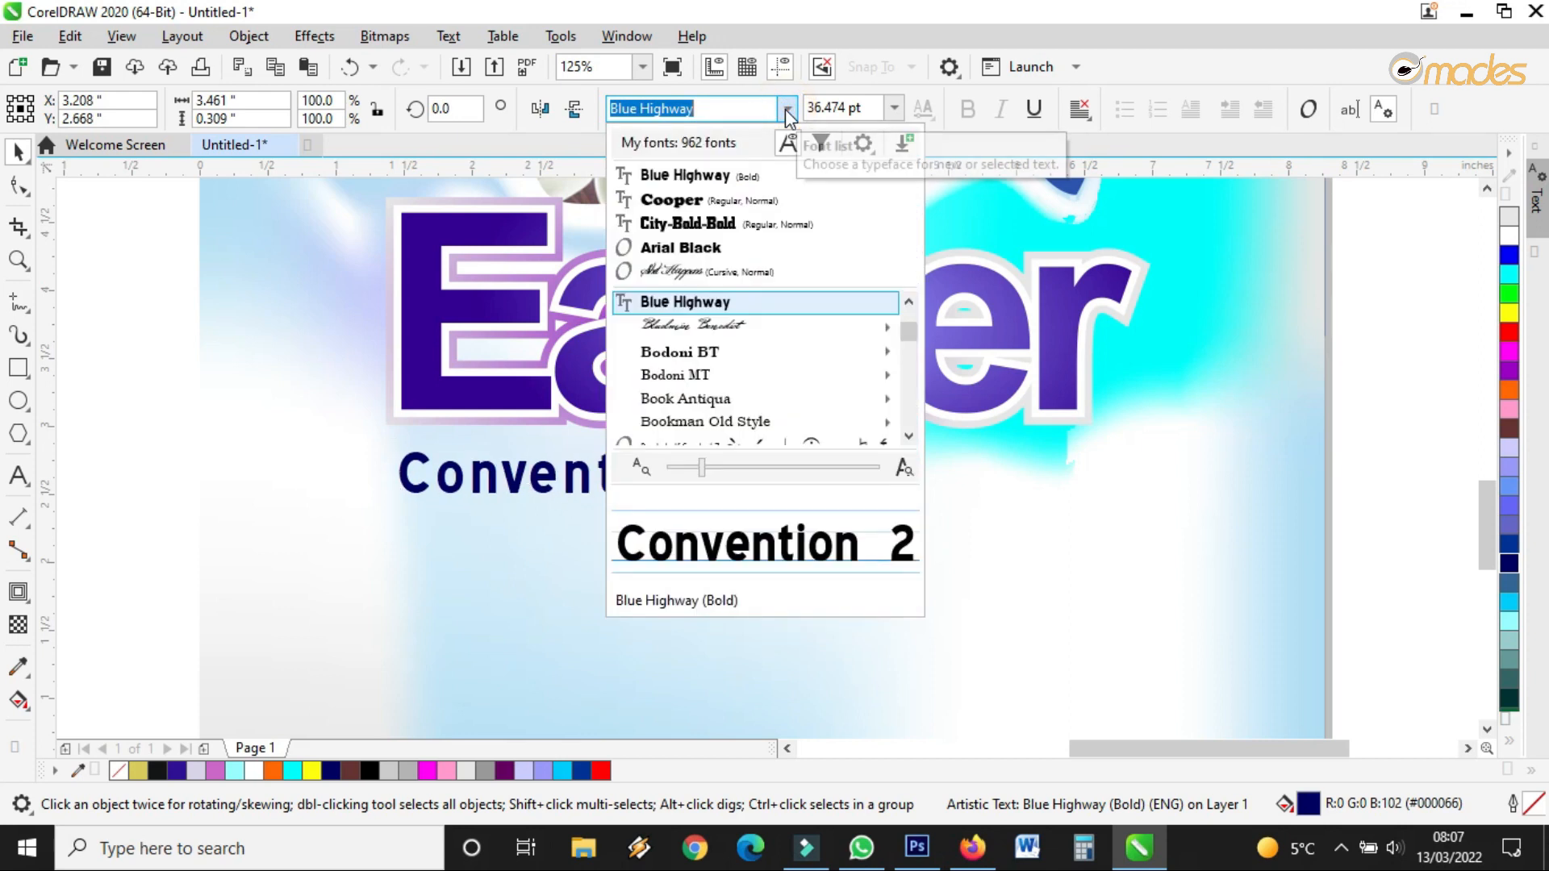
{"action": "left_click", "coordinate": [741, 202]}
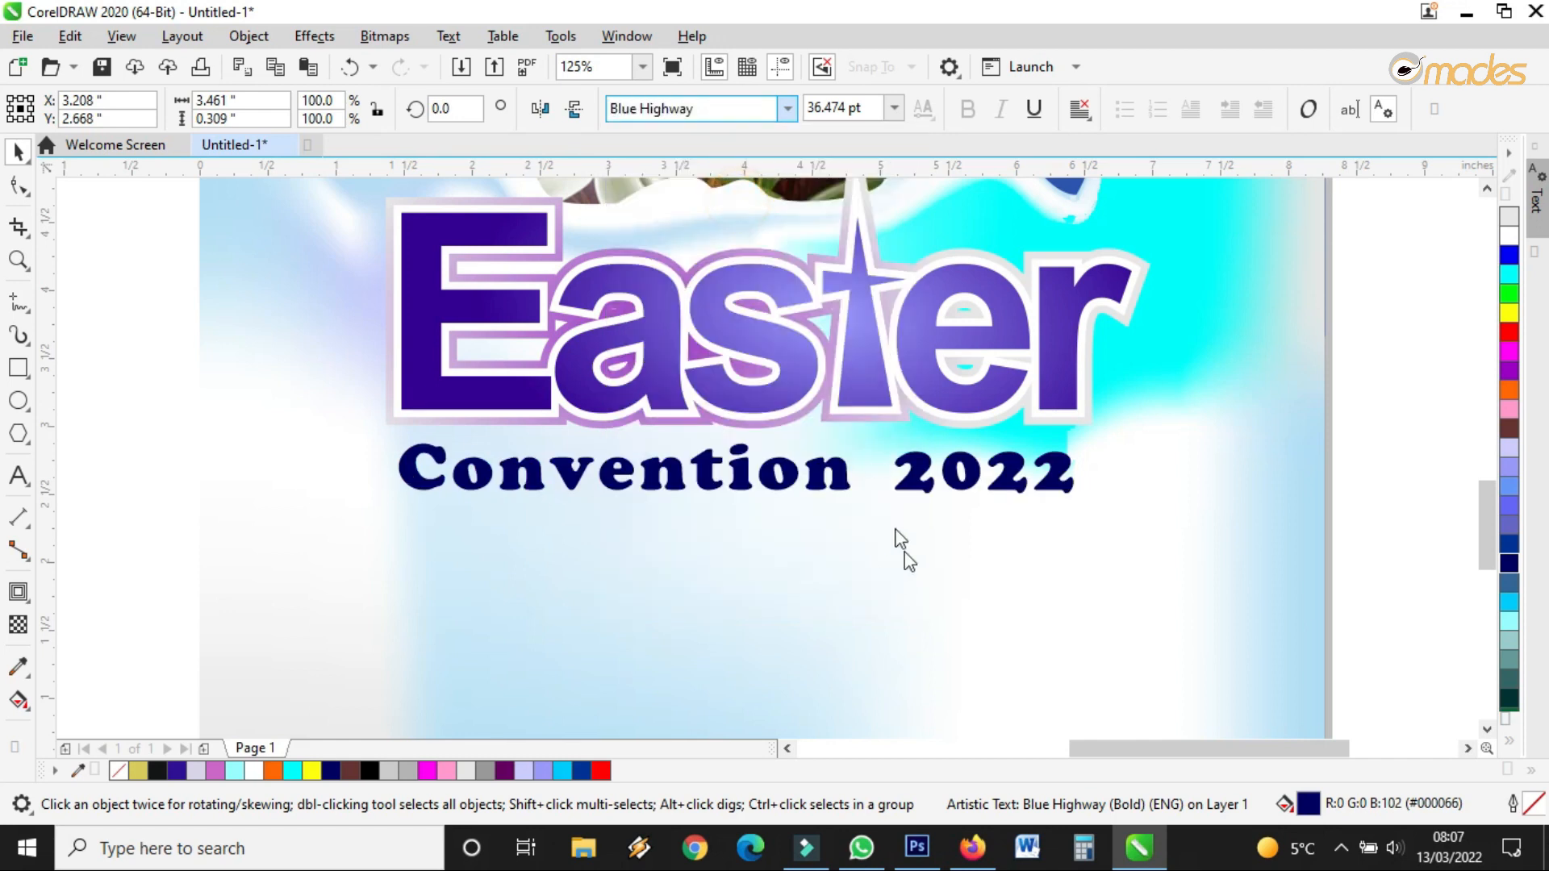
{"action": "left_click_drag", "start_coordinate": [735, 498], "coordinate": [925, 483]}
Move Convention 2022 up slightly and scale it a little larger
{"action": "left_click", "coordinate": [926, 490]}
{"action": "left_click_drag", "start_coordinate": [1081, 497], "coordinate": [1110, 519]}
{"action": "scroll", "coordinate": [859, 409], "scroll_direction": "down", "scroll_amount": 1}
{"action": "left_click", "coordinate": [1244, 507]}
{"action": "scroll", "coordinate": [902, 500], "scroll_direction": "down", "scroll_amount": 1}
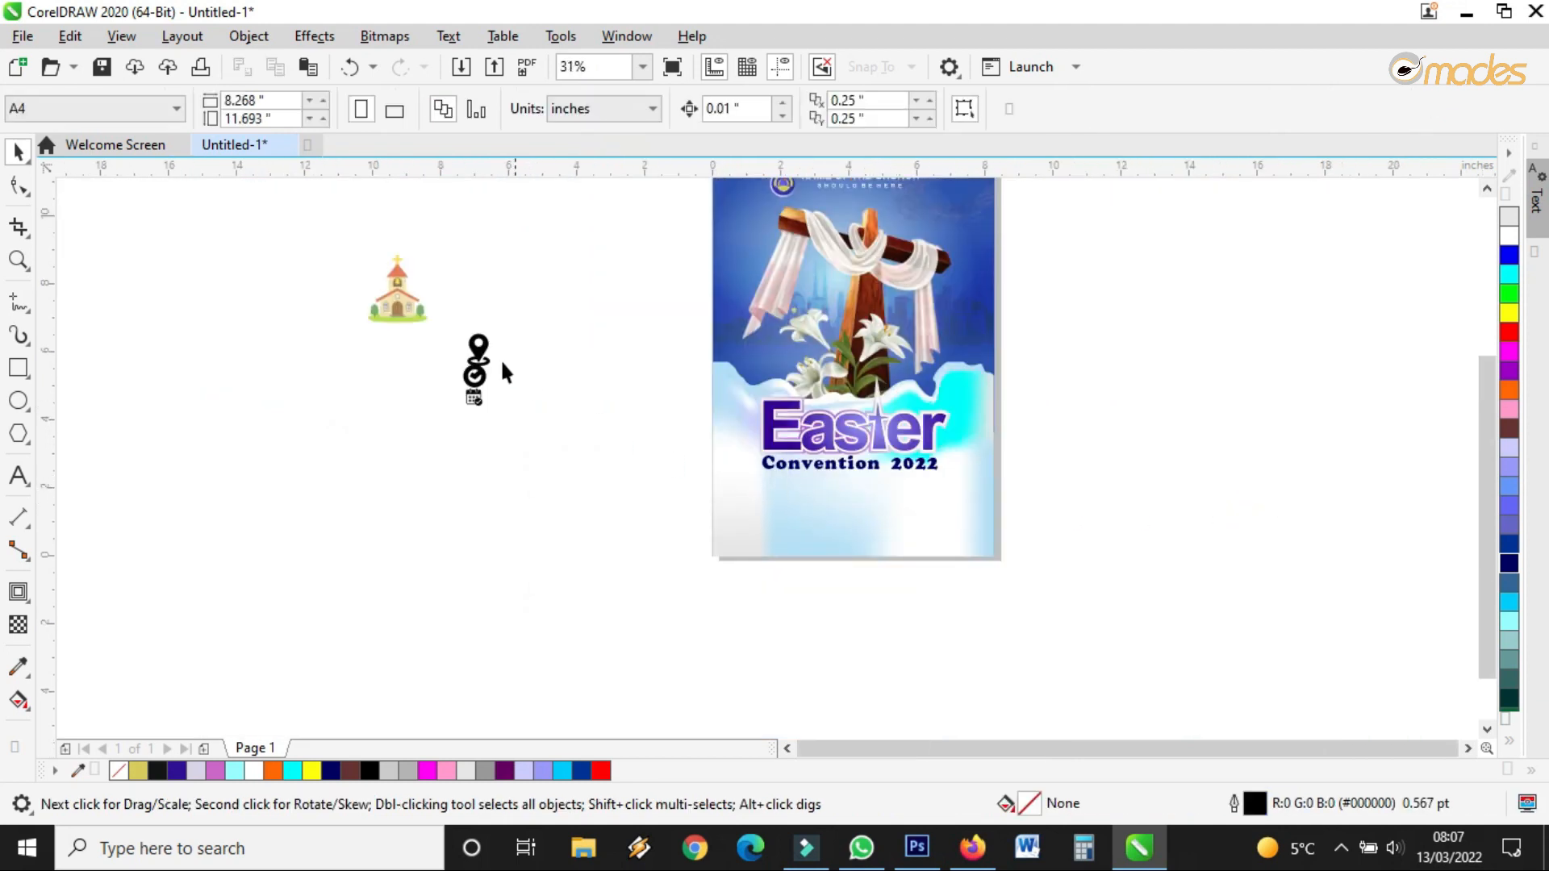
Pull the location pin icon away from the stack of three icons
{"action": "left_click_drag", "start_coordinate": [436, 309], "coordinate": [624, 486]}
{"action": "scroll", "coordinate": [772, 508], "scroll_direction": "up", "scroll_amount": 1}
{"action": "left_click", "coordinate": [574, 511]}
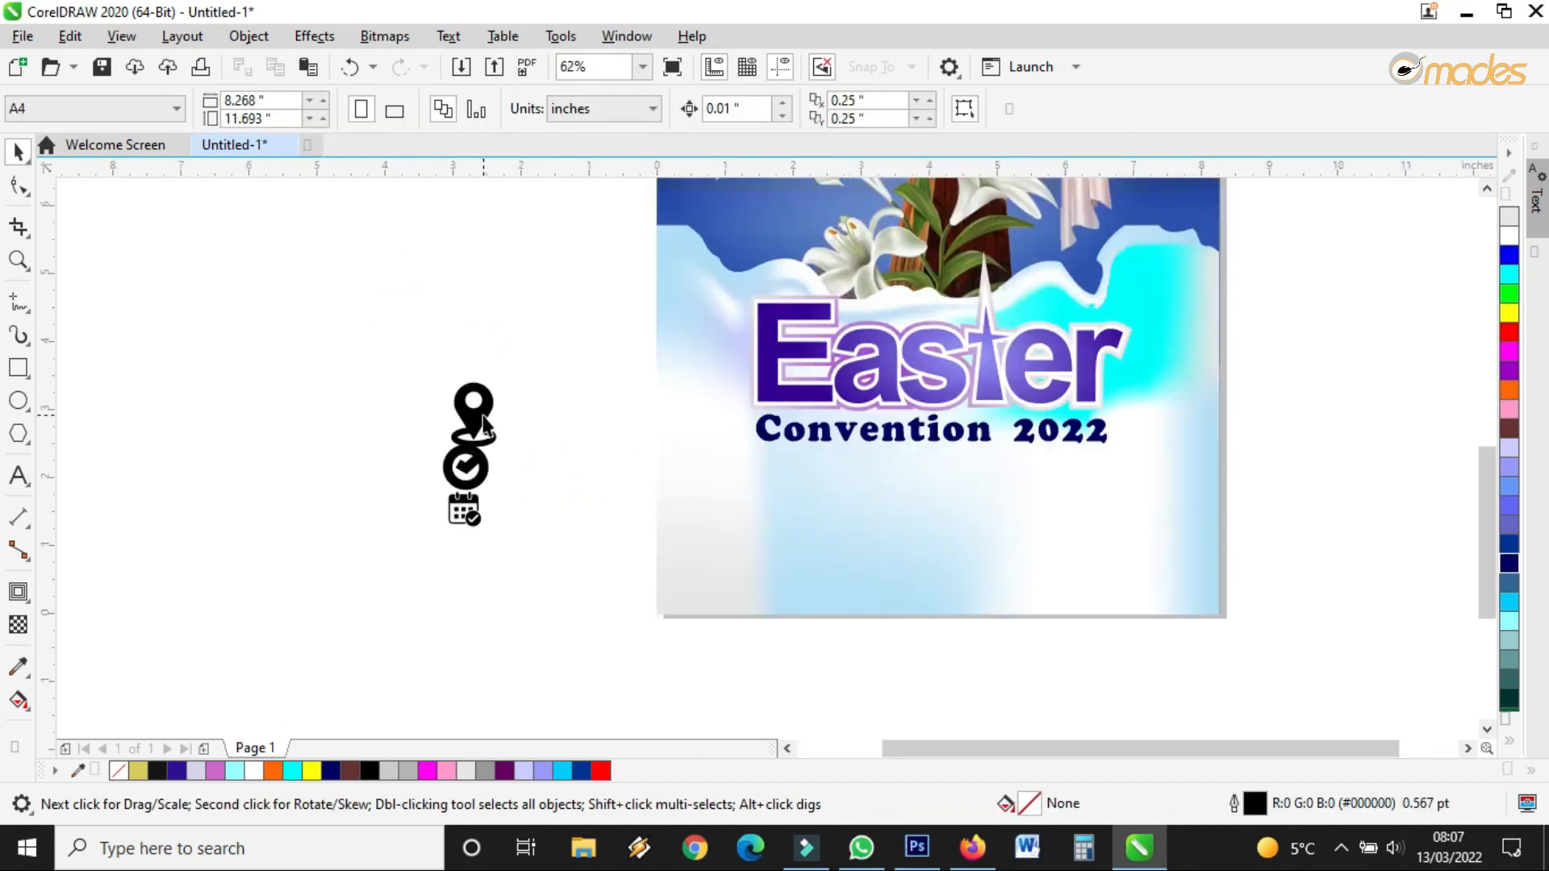
{"action": "left_click", "coordinate": [482, 414]}
{"action": "left_click_drag", "start_coordinate": [482, 414], "coordinate": [527, 388]}
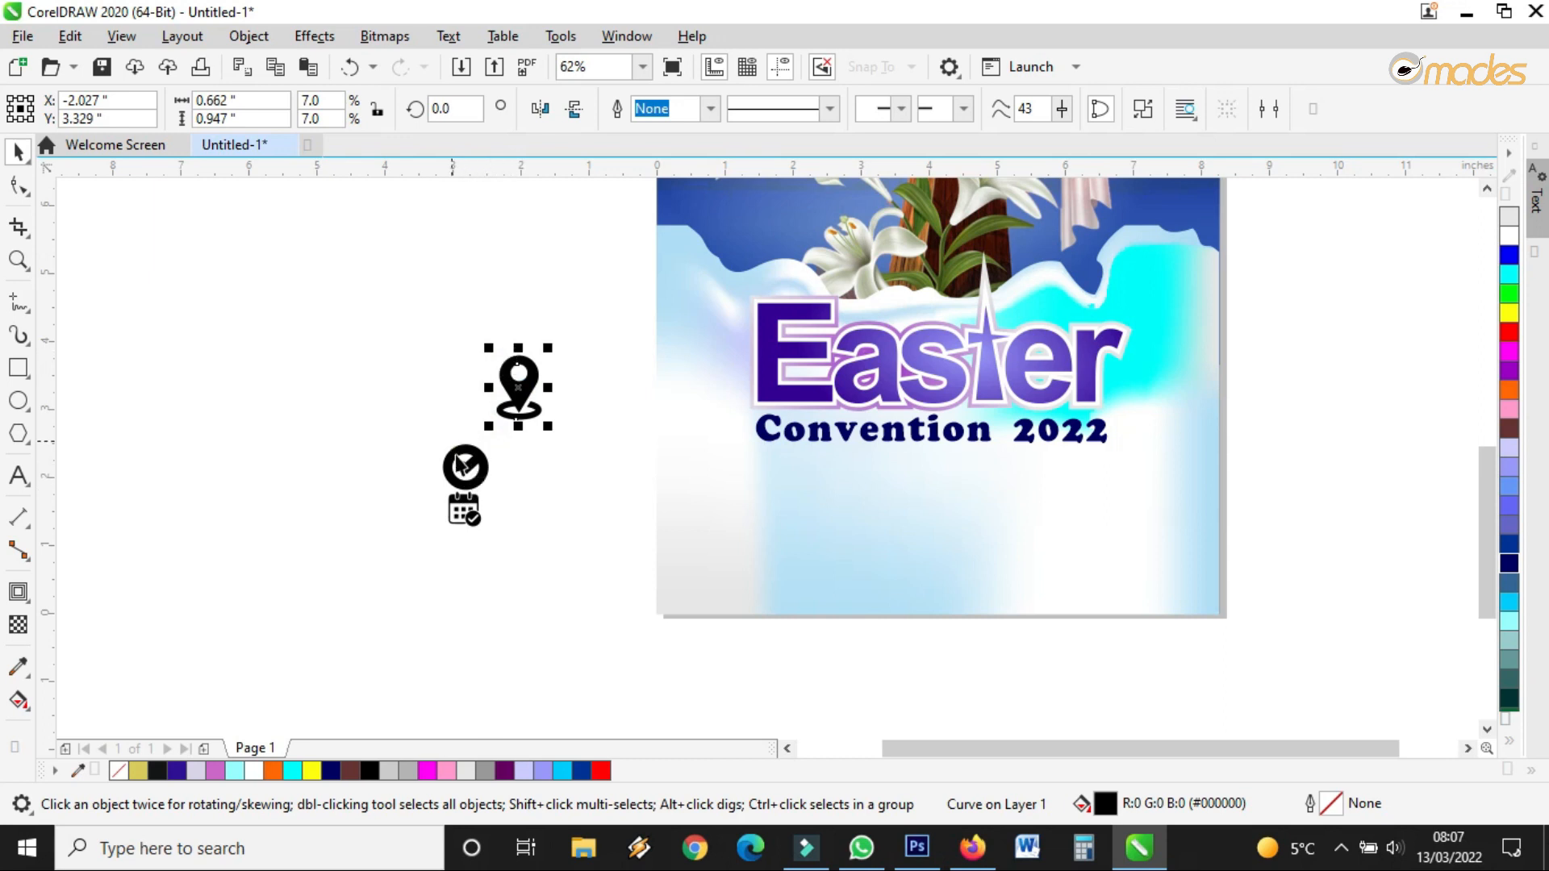
Place the clock icon near the page's left edge, in front of the background, resized
{"action": "left_click", "coordinate": [462, 466]}
{"action": "left_click_drag", "start_coordinate": [489, 442], "coordinate": [556, 377]}
{"action": "left_click_drag", "start_coordinate": [546, 431], "coordinate": [766, 511]}
{"action": "scroll", "coordinate": [782, 446], "scroll_direction": "up", "scroll_amount": 2}
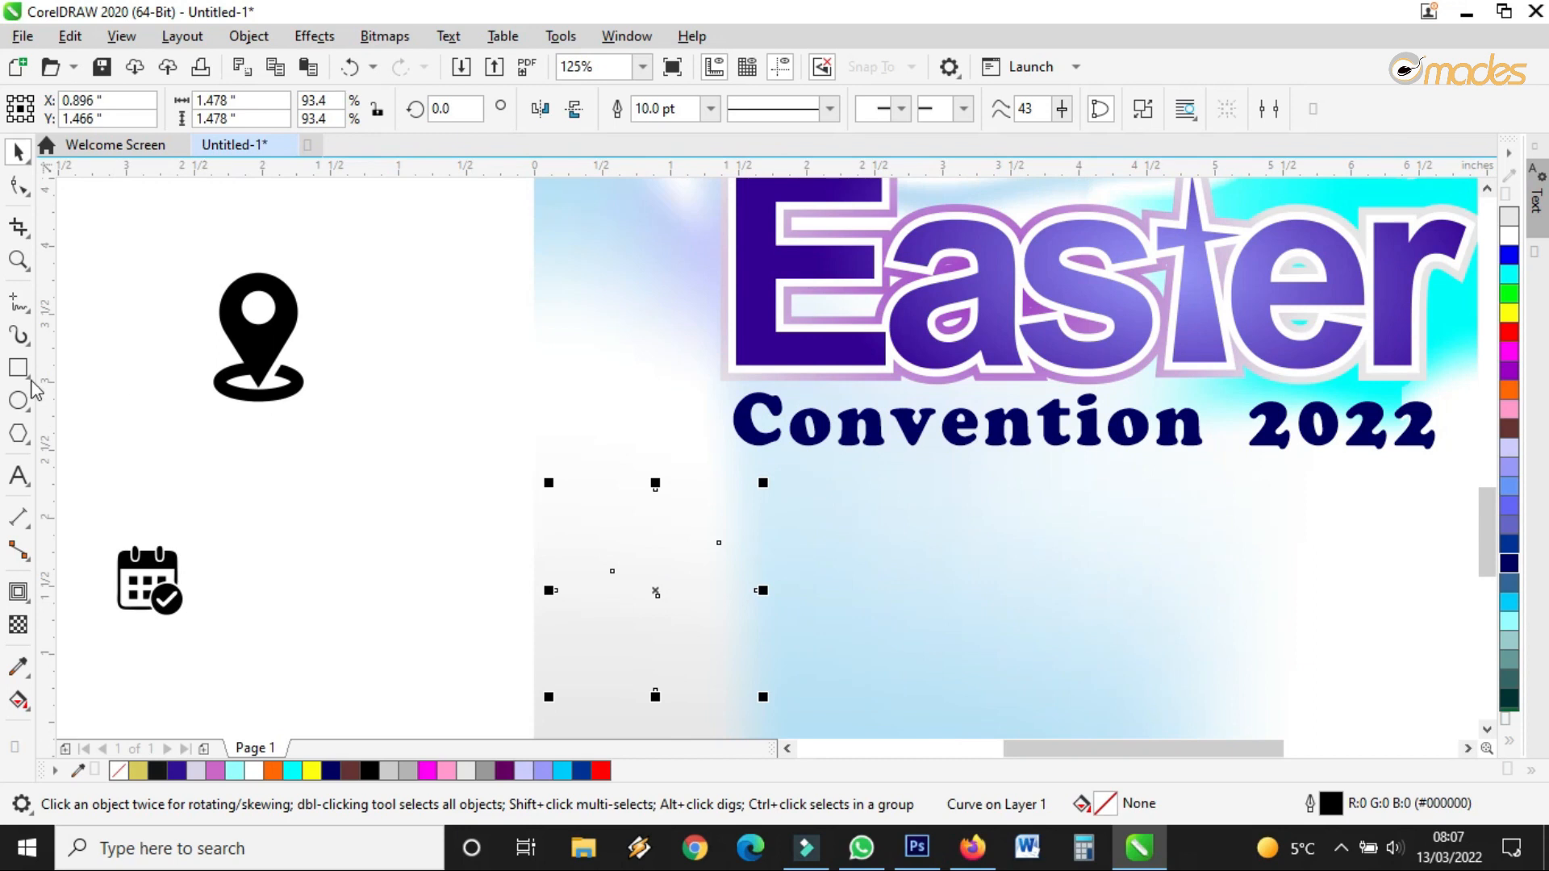
{"action": "left_click_drag", "start_coordinate": [655, 591], "coordinate": [541, 572]}
{"action": "right_click", "coordinate": [486, 501]}
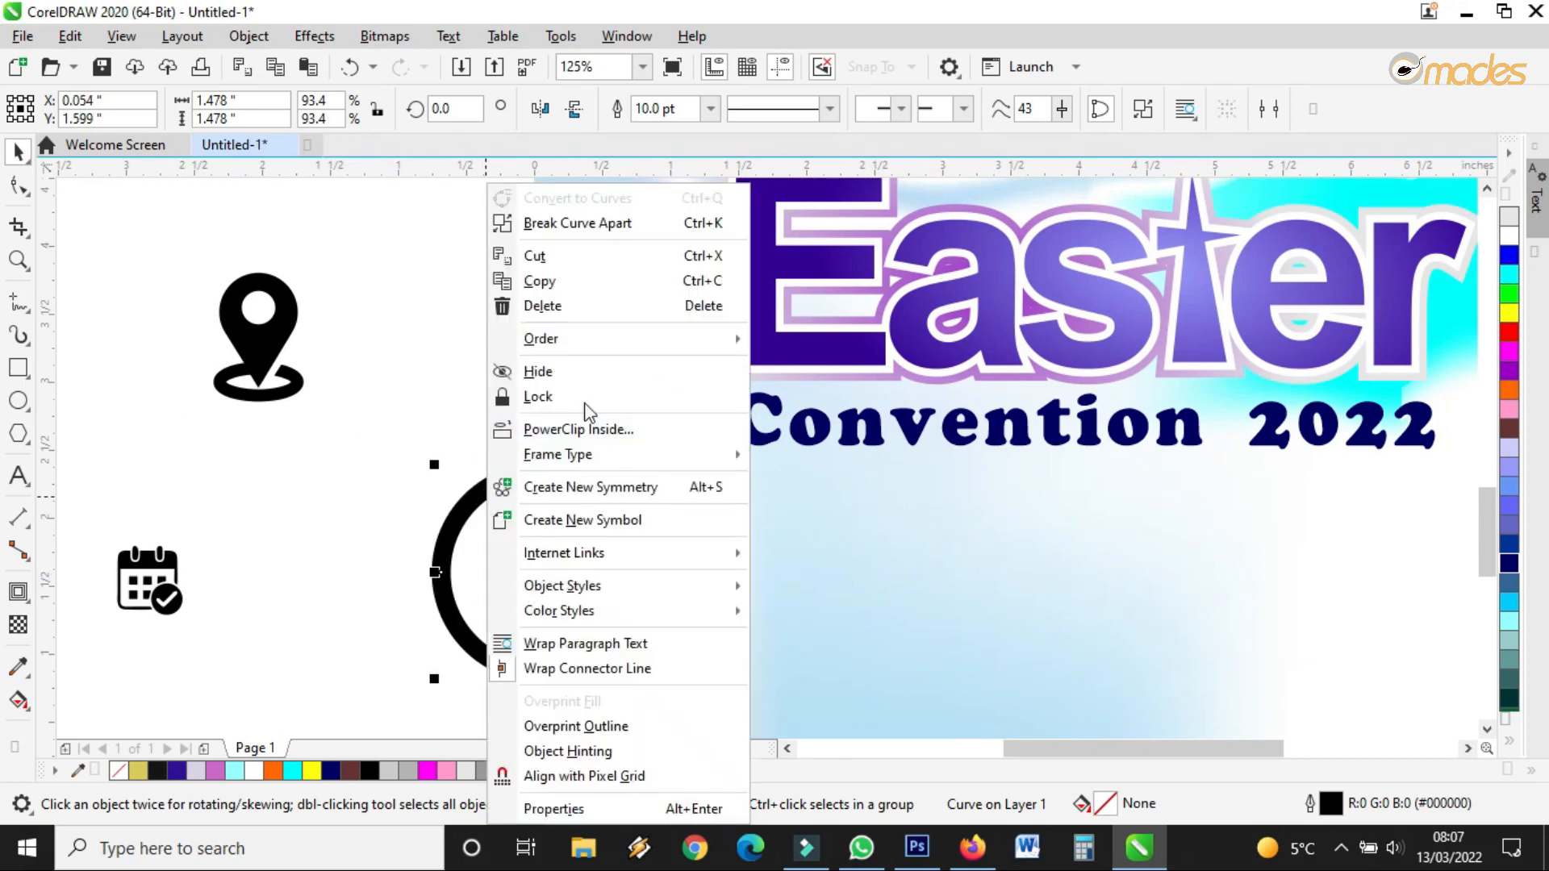
{"action": "mouse_move", "coordinate": [611, 349]}
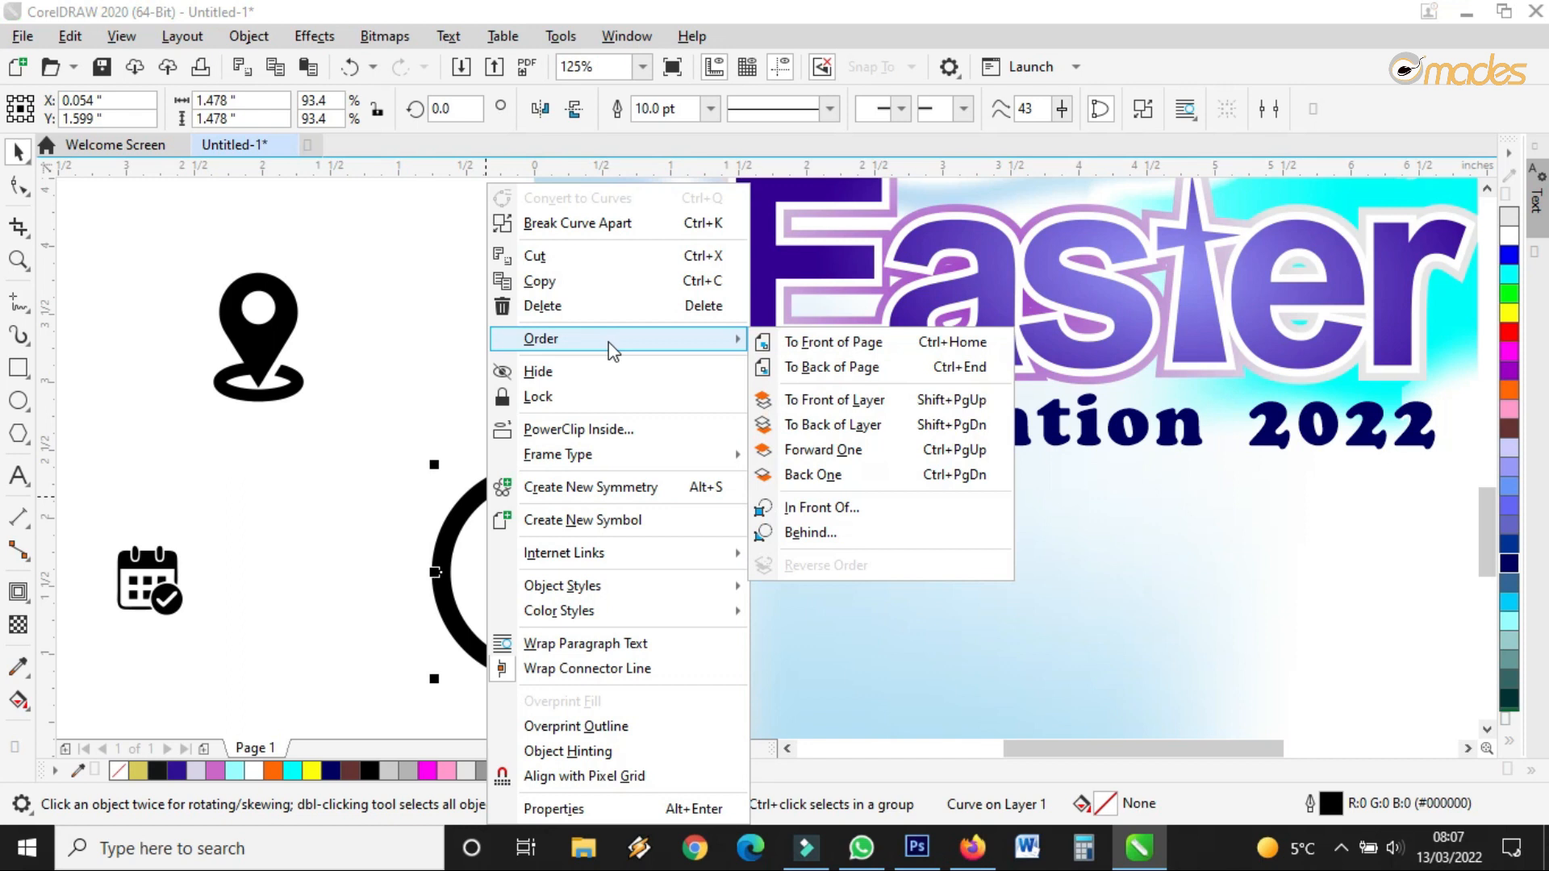
{"action": "left_click", "coordinate": [818, 343]}
{"action": "left_click_drag", "start_coordinate": [653, 465], "coordinate": [534, 525]}
Position the location pin above the clock and bring it in front of the background
{"action": "left_click", "coordinate": [289, 339]}
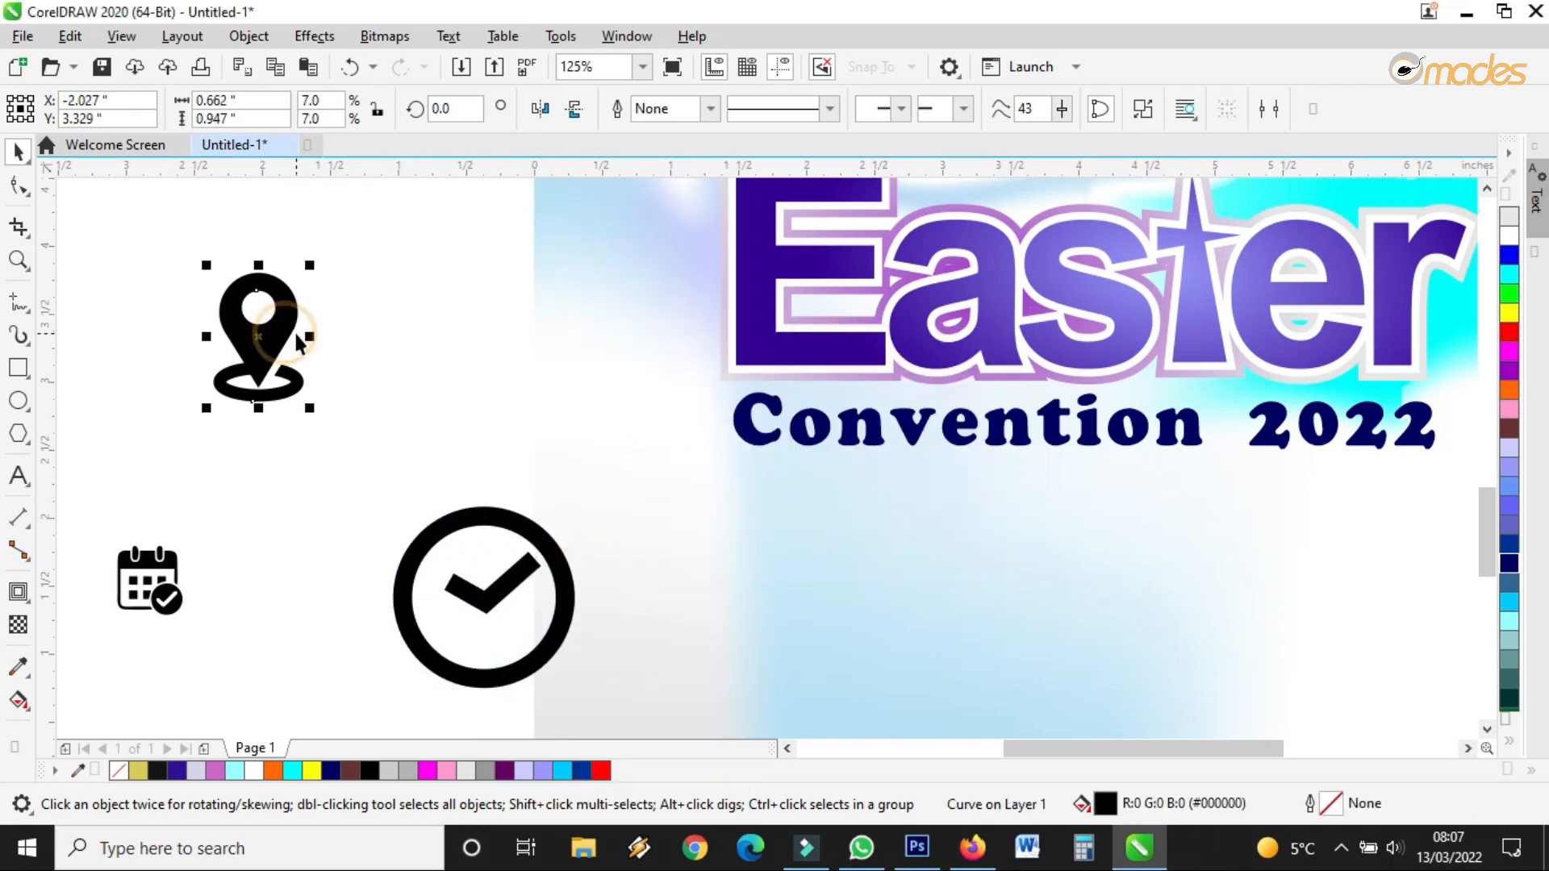
{"action": "left_click_drag", "start_coordinate": [271, 328], "coordinate": [504, 429]}
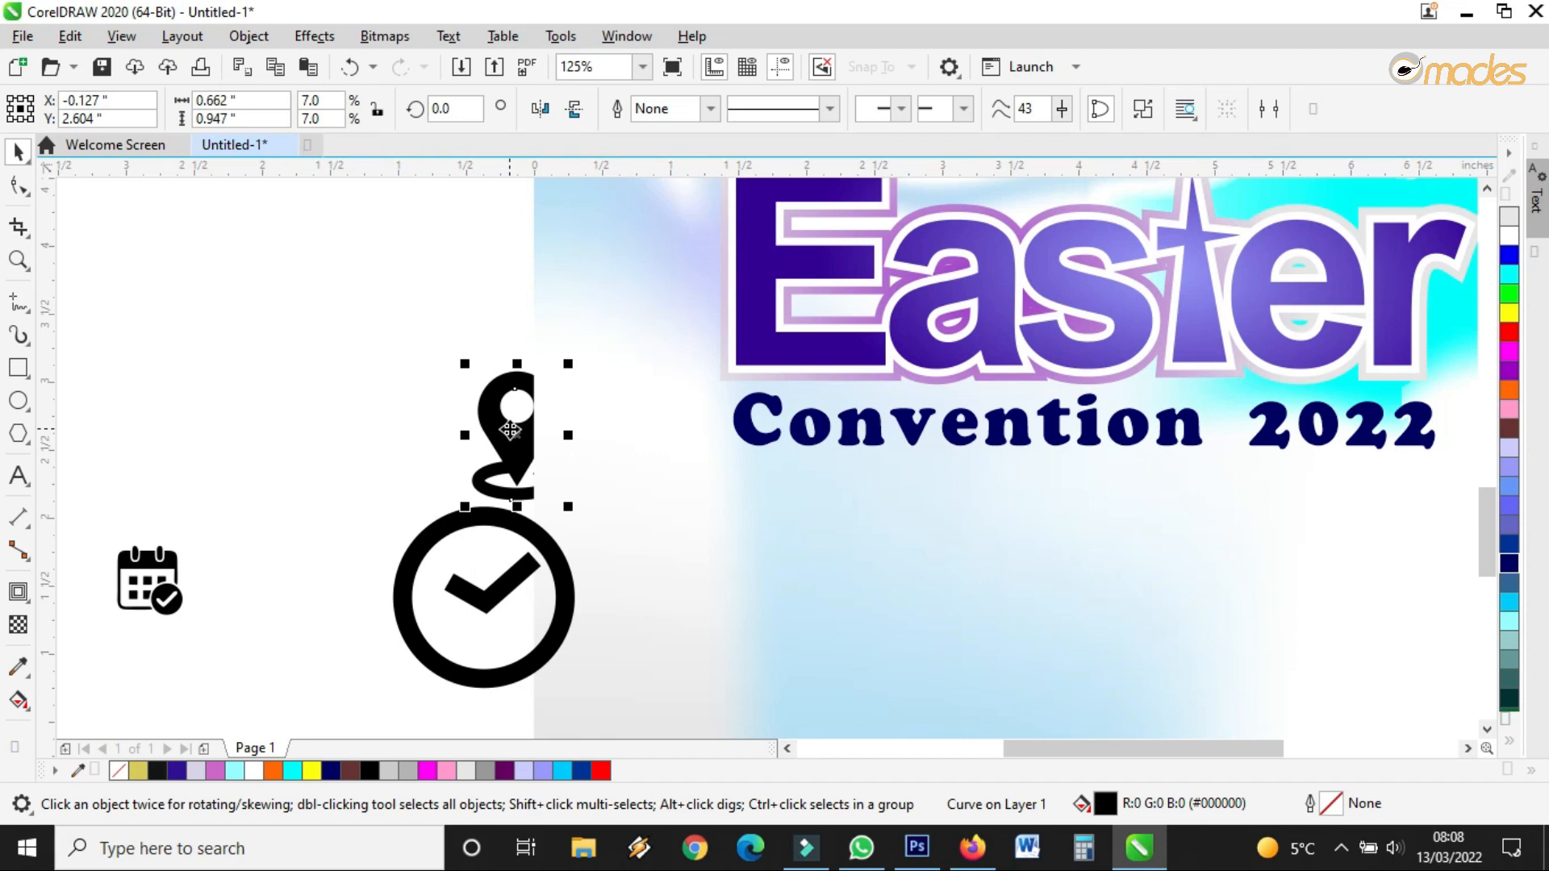
{"action": "right_click", "coordinate": [510, 430]}
{"action": "mouse_move", "coordinate": [602, 349]}
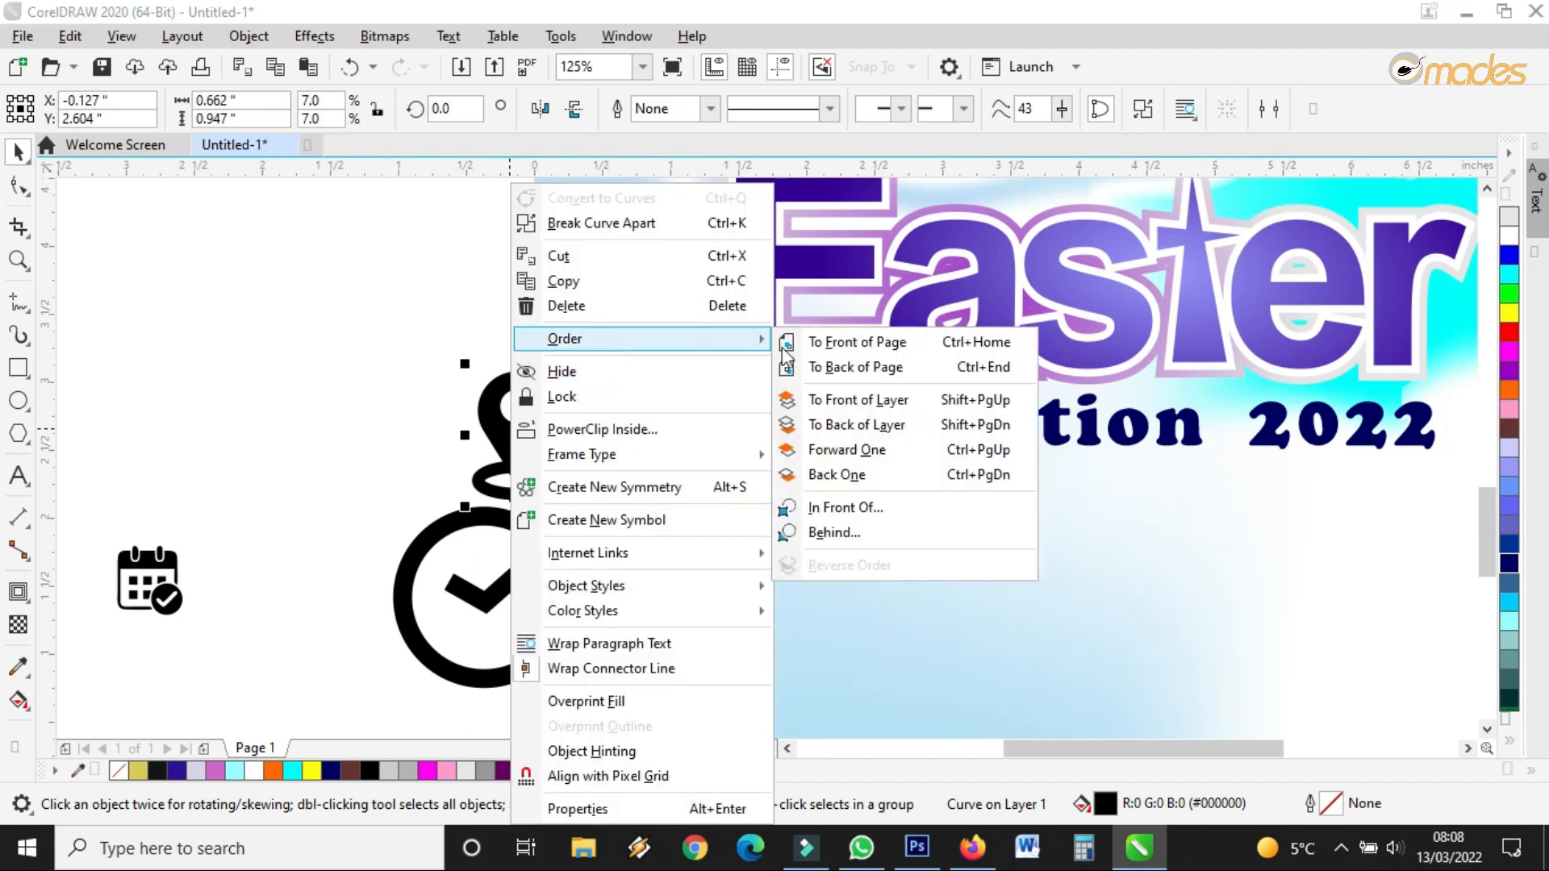
{"action": "left_click", "coordinate": [792, 345]}
{"action": "left_click_drag", "start_coordinate": [162, 587], "coordinate": [572, 690]}
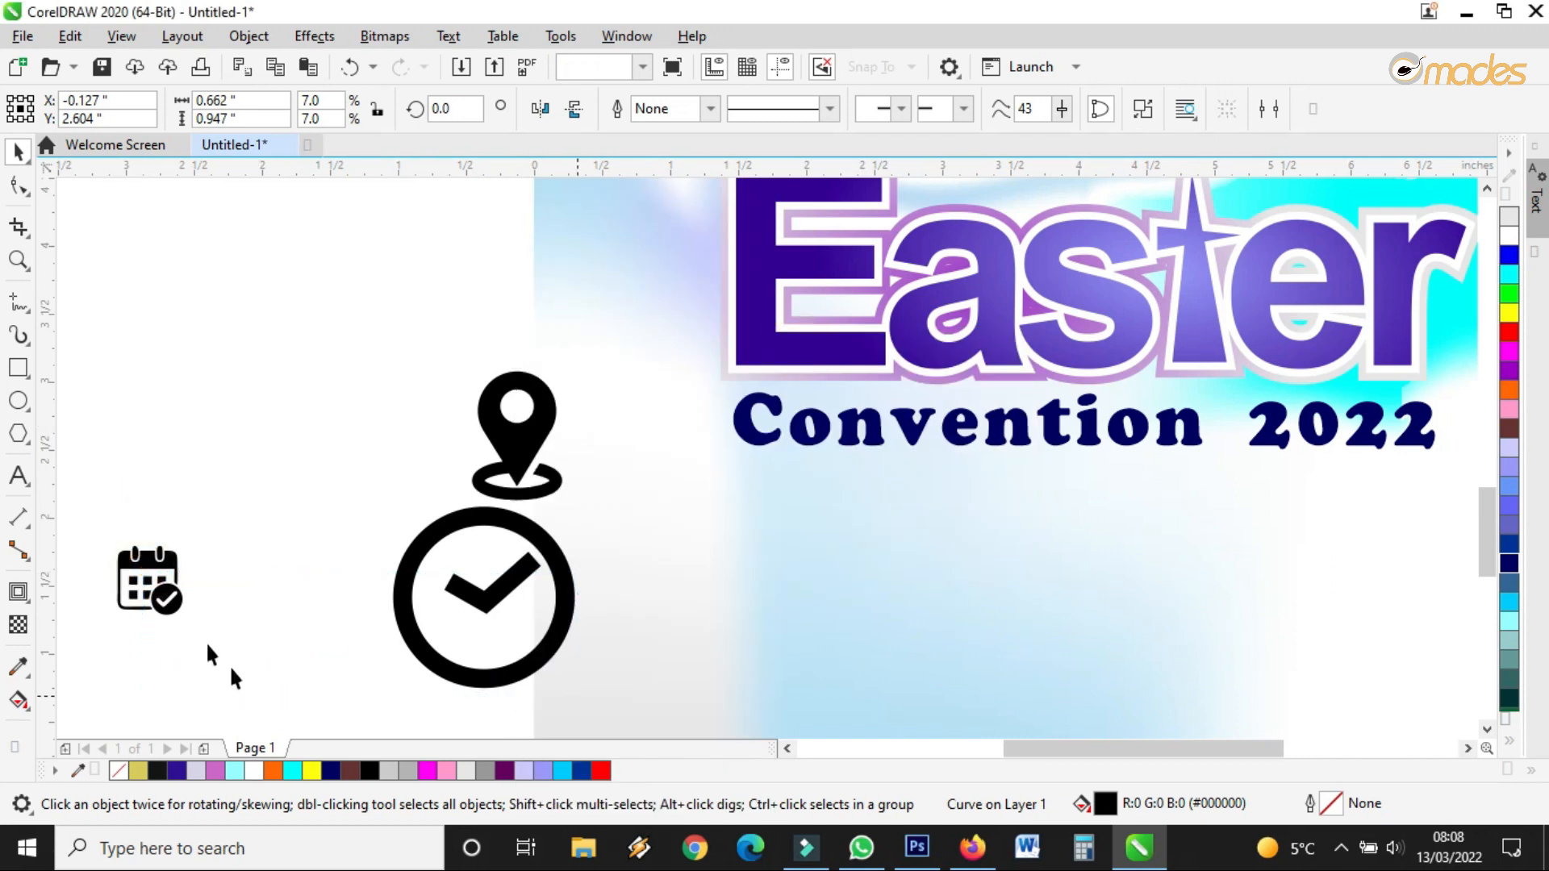
Place the calendar icon below the clock, bring it to front, and check the page
{"action": "left_click_drag", "start_coordinate": [517, 735], "coordinate": [536, 708]}
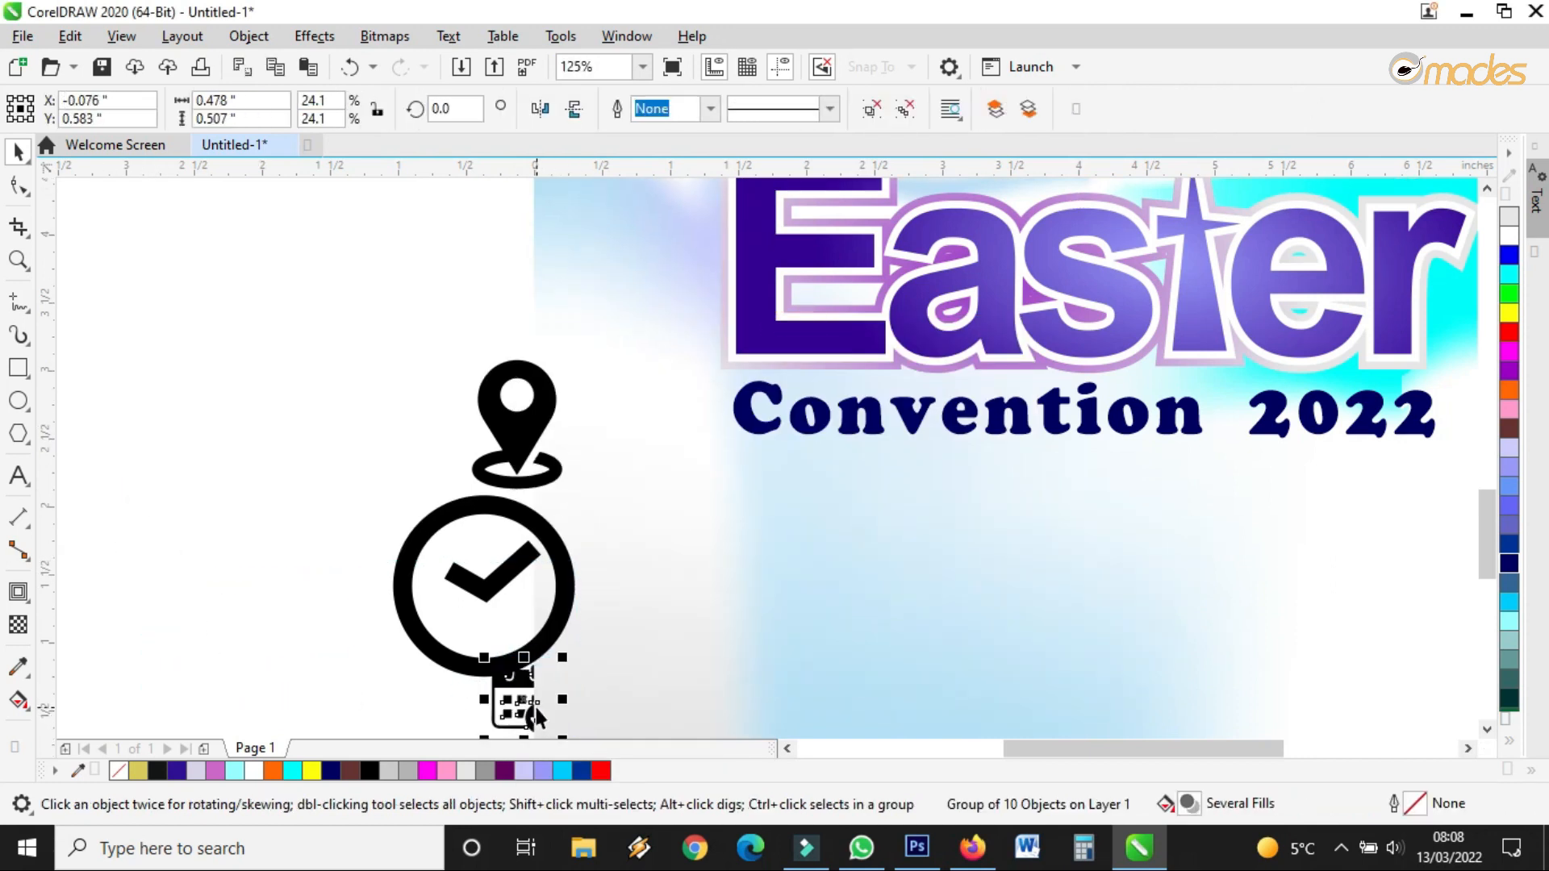
{"action": "right_click", "coordinate": [536, 709]}
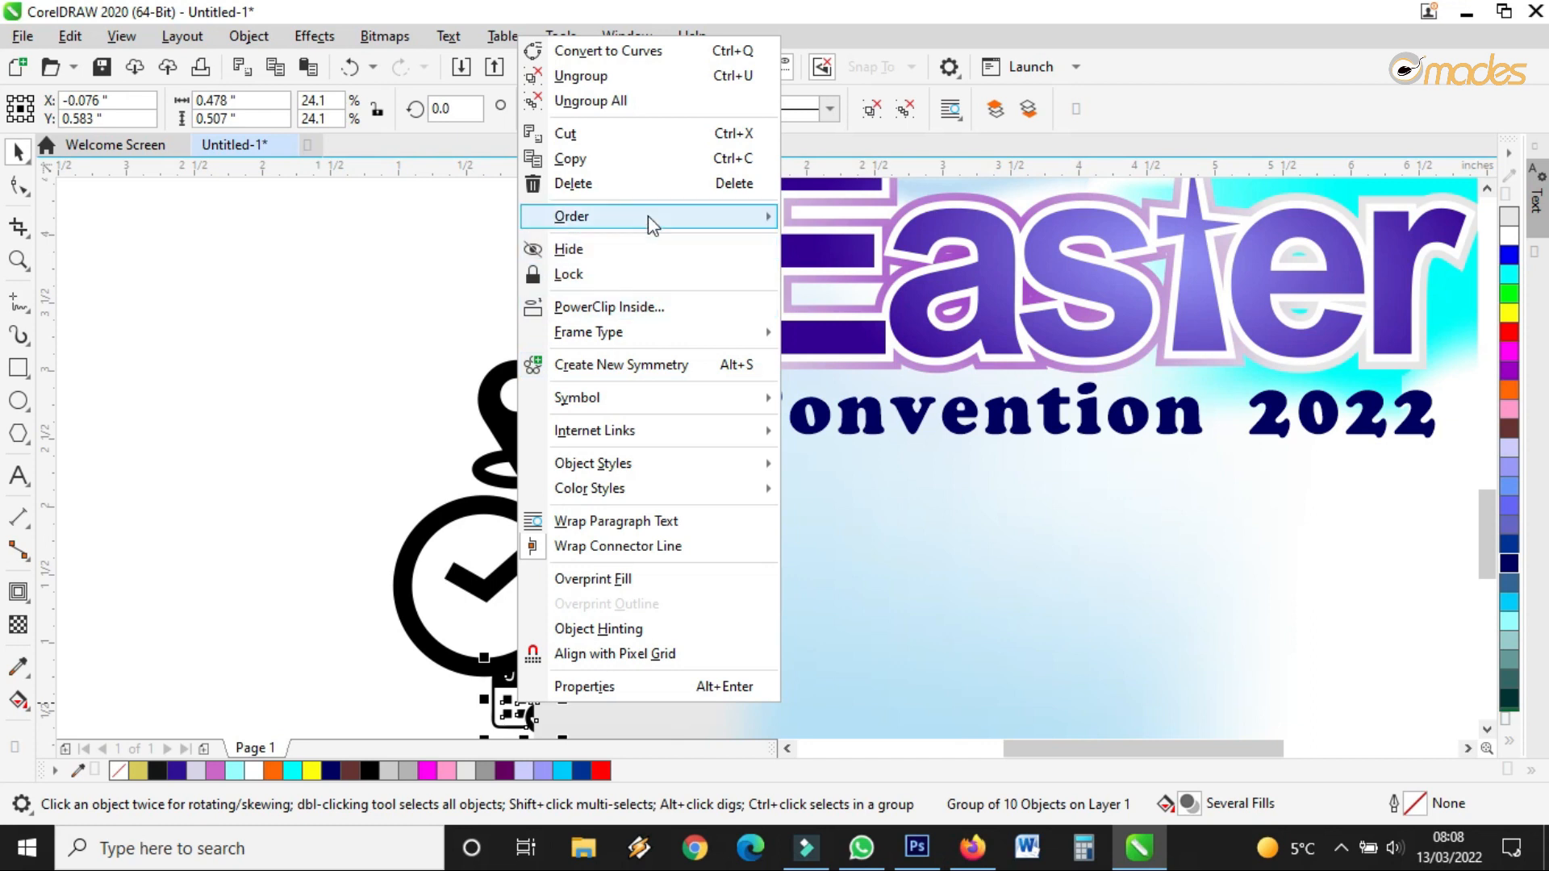
{"action": "mouse_move", "coordinate": [647, 216]}
{"action": "left_click", "coordinate": [839, 219]}
{"action": "scroll", "coordinate": [555, 477], "scroll_direction": "down", "scroll_amount": 3}
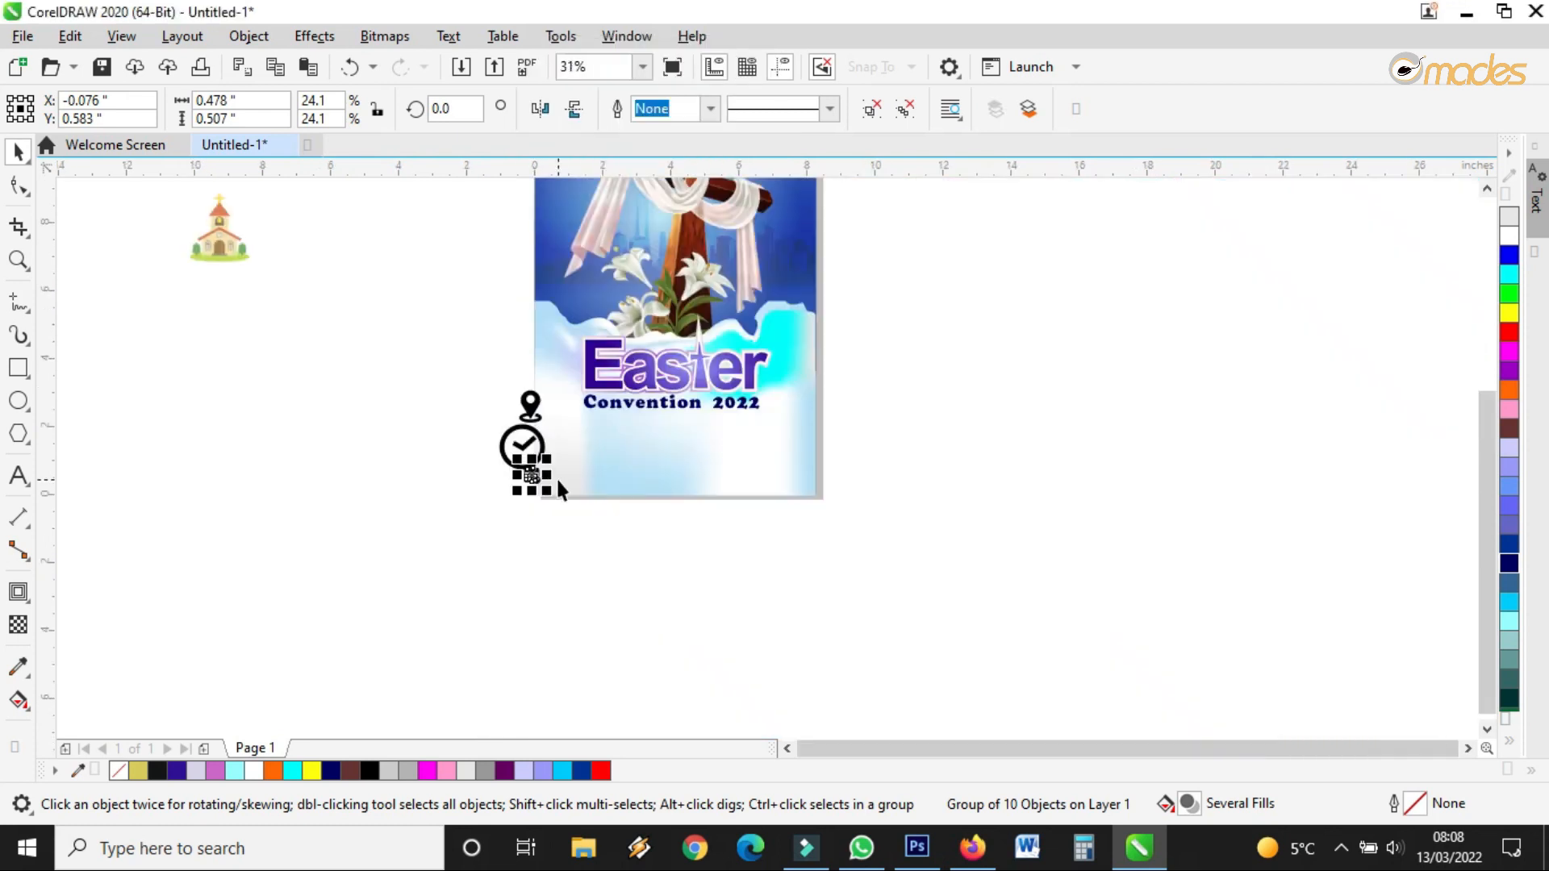
{"action": "scroll", "coordinate": [520, 444], "scroll_direction": "up", "scroll_amount": 2}
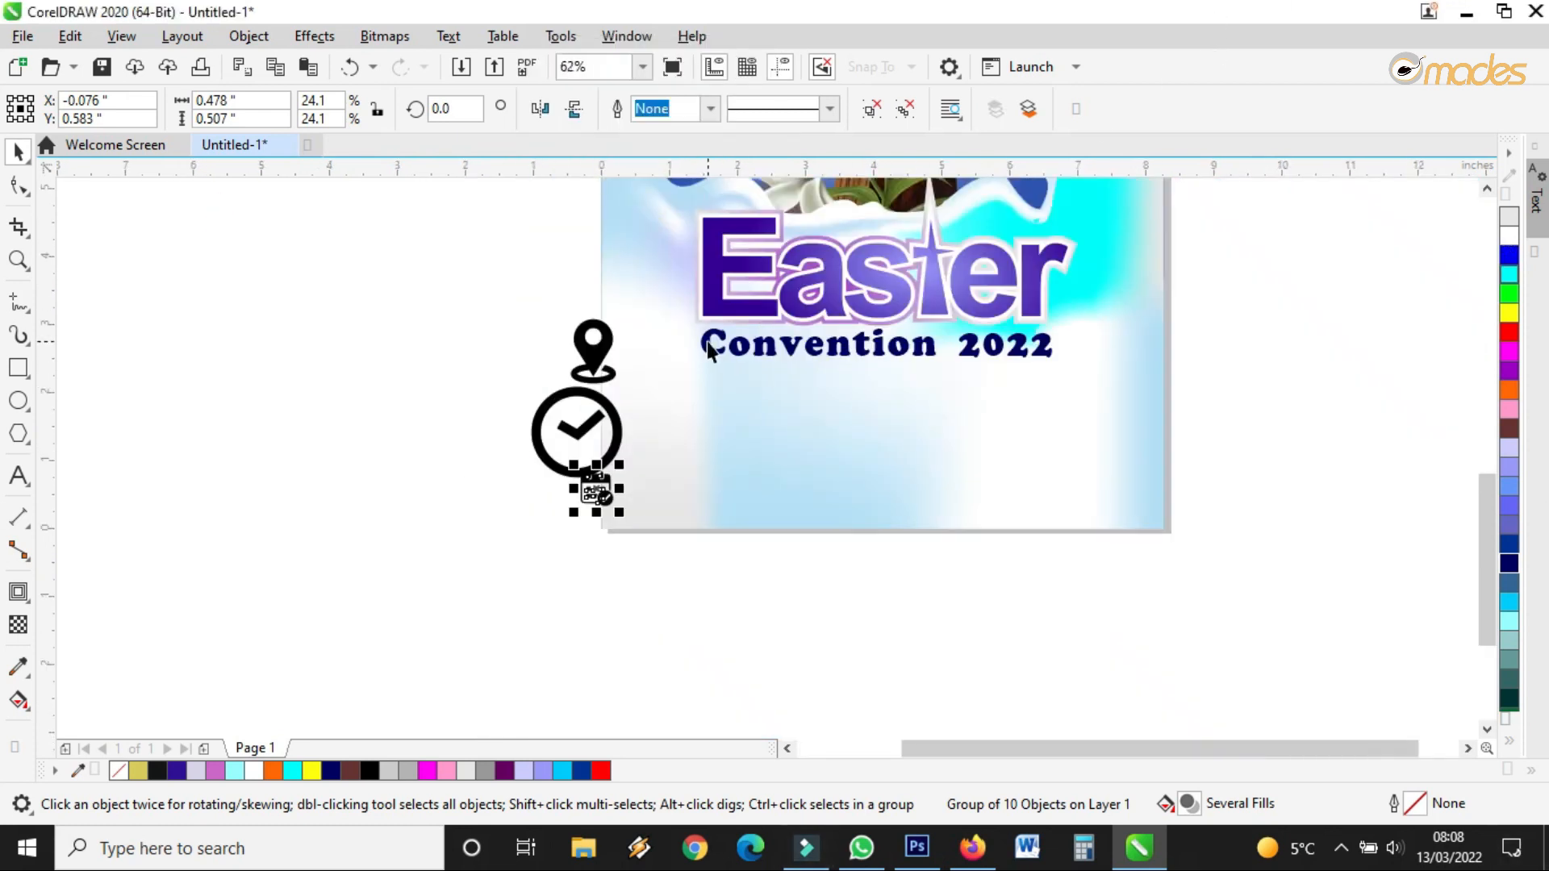
{"action": "scroll", "coordinate": [694, 359], "scroll_direction": "up", "scroll_amount": 2}
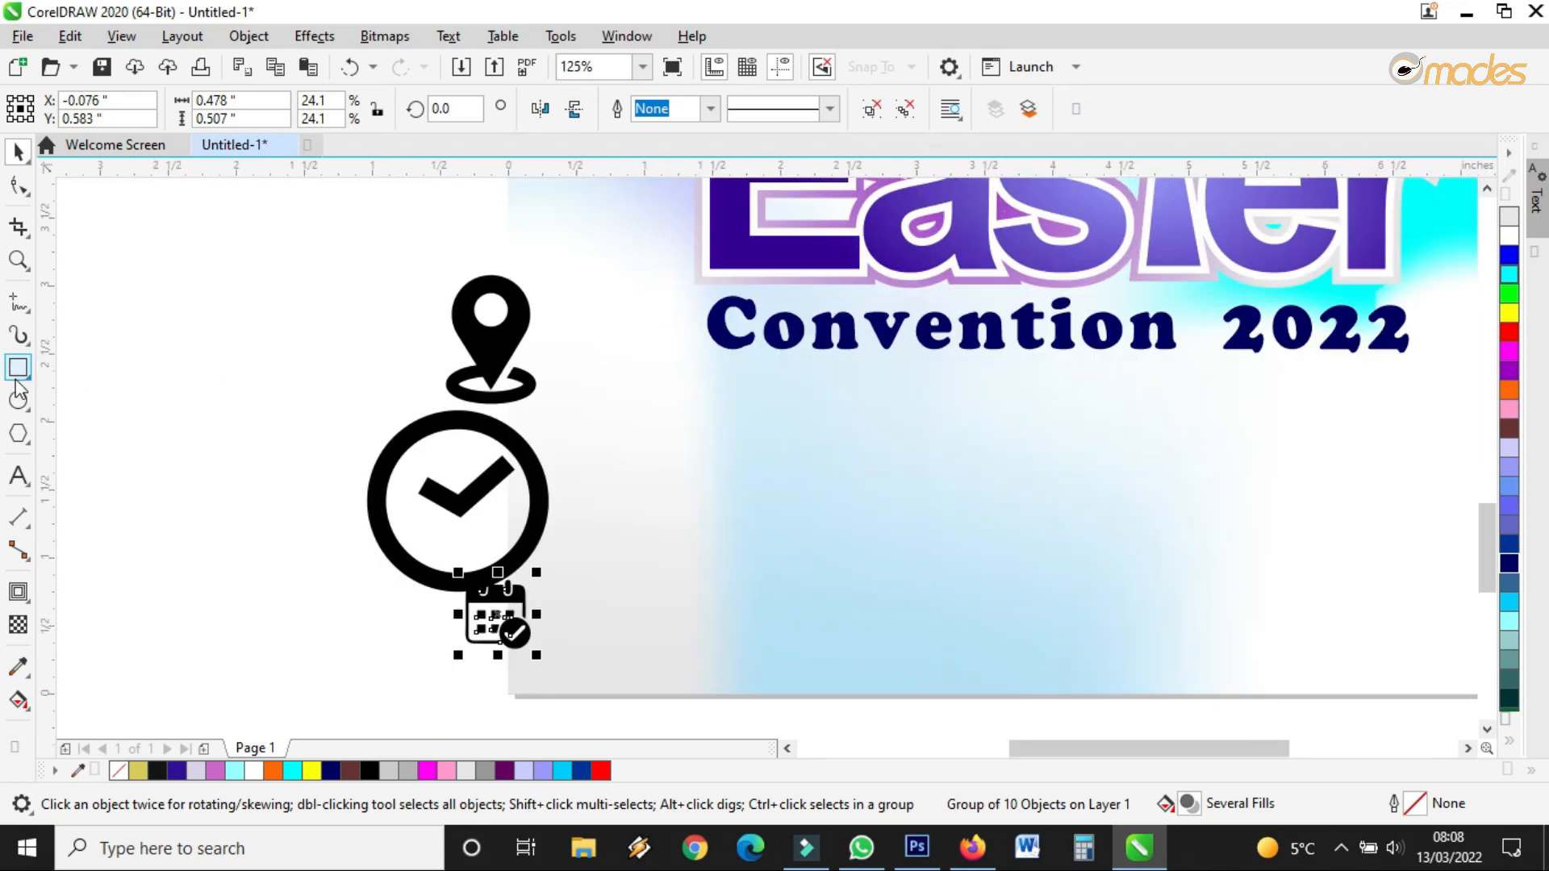
{"action": "scroll", "coordinate": [615, 483], "scroll_direction": "down", "scroll_amount": 6}
{"action": "scroll", "coordinate": [729, 234], "scroll_direction": "up", "scroll_amount": 2}
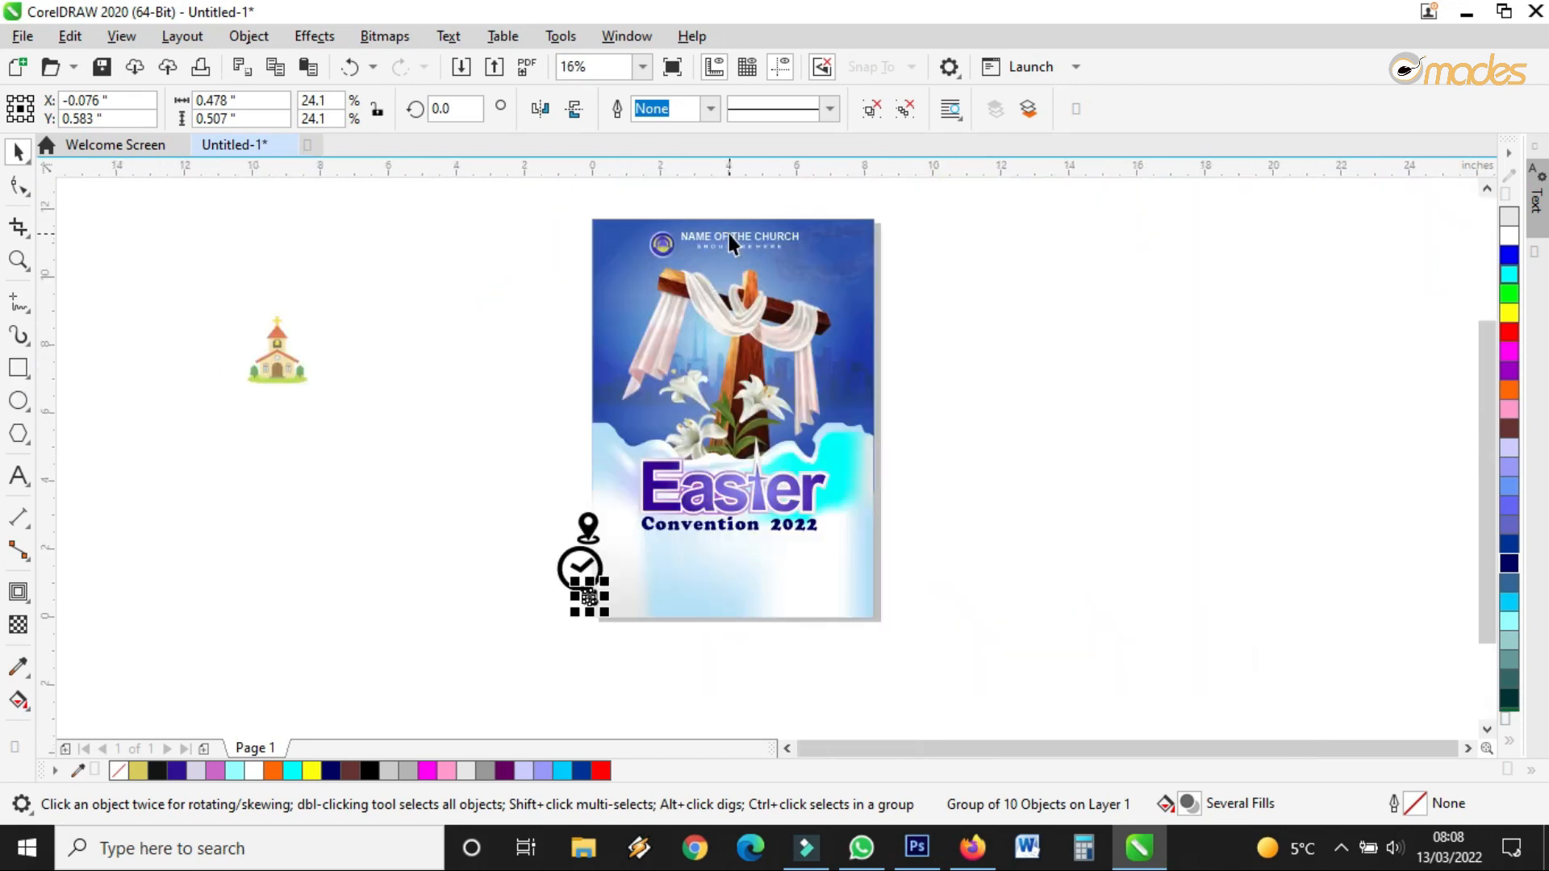
Move NAME OF THE CHURCH below Convention 2022, colour it navy, and select its text
{"action": "left_click_drag", "start_coordinate": [764, 239], "coordinate": [705, 571]}
{"action": "scroll", "coordinate": [689, 564], "scroll_direction": "up", "scroll_amount": 4}
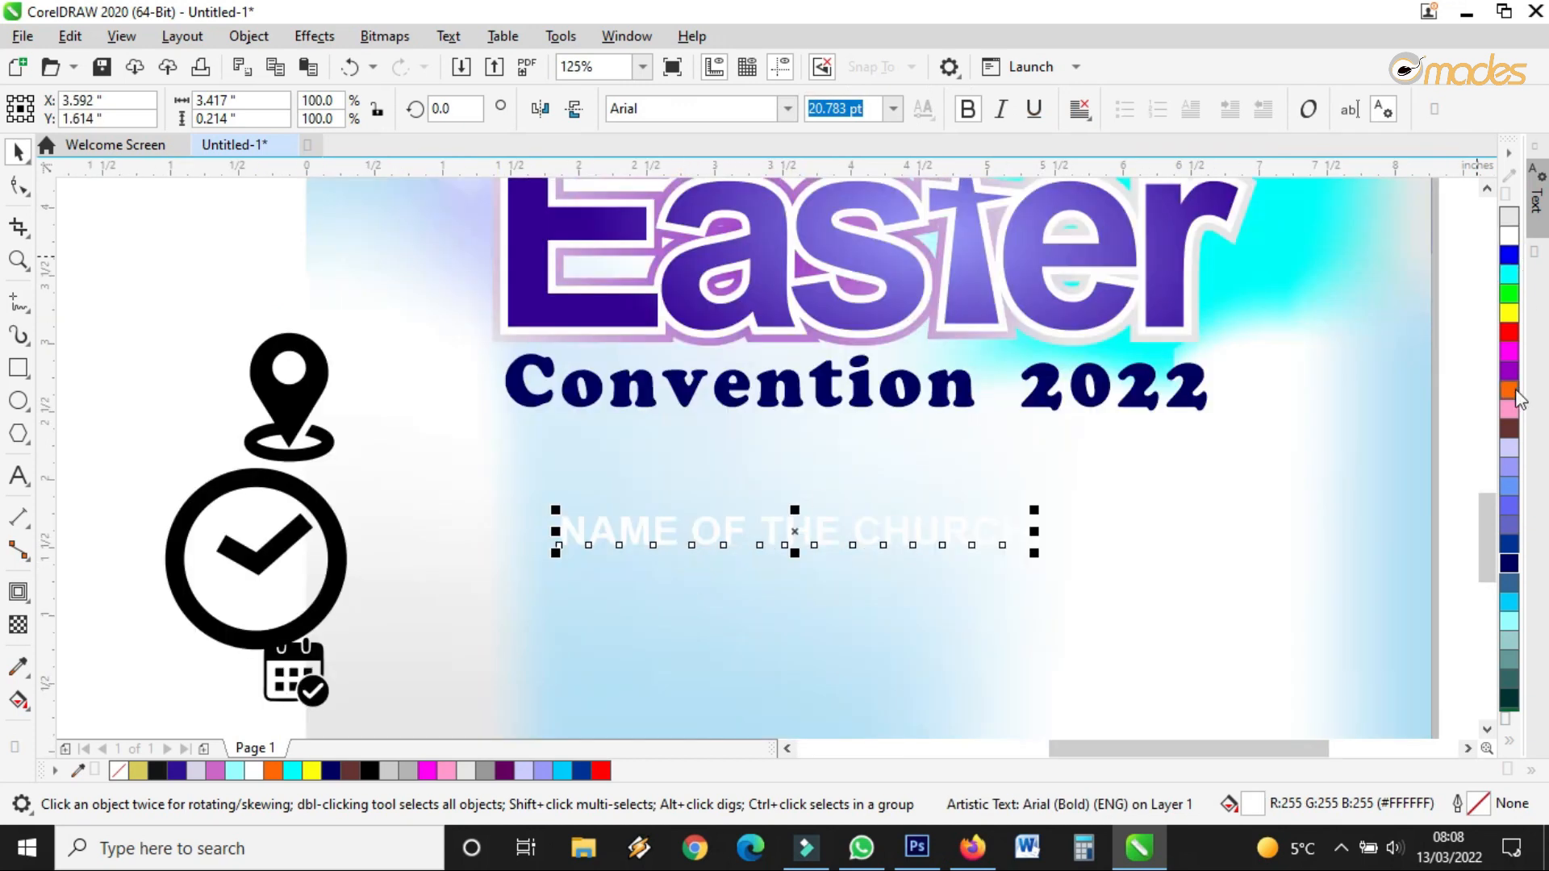
{"action": "left_click", "coordinate": [1508, 561]}
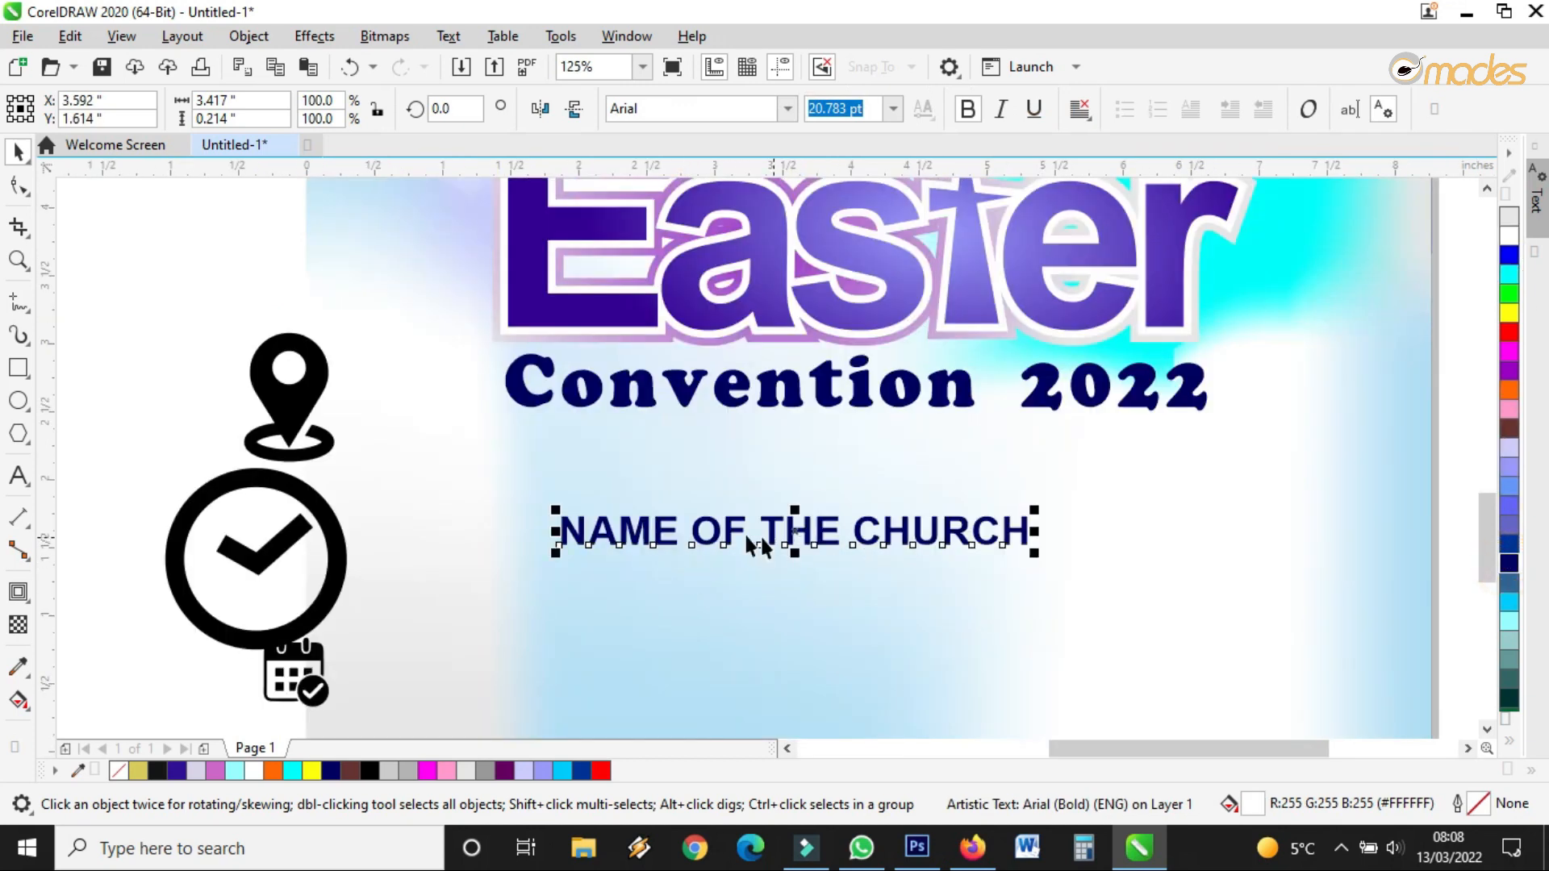
{"action": "double_click", "coordinate": [727, 534]}
{"action": "key", "text": "ctrl+a"}
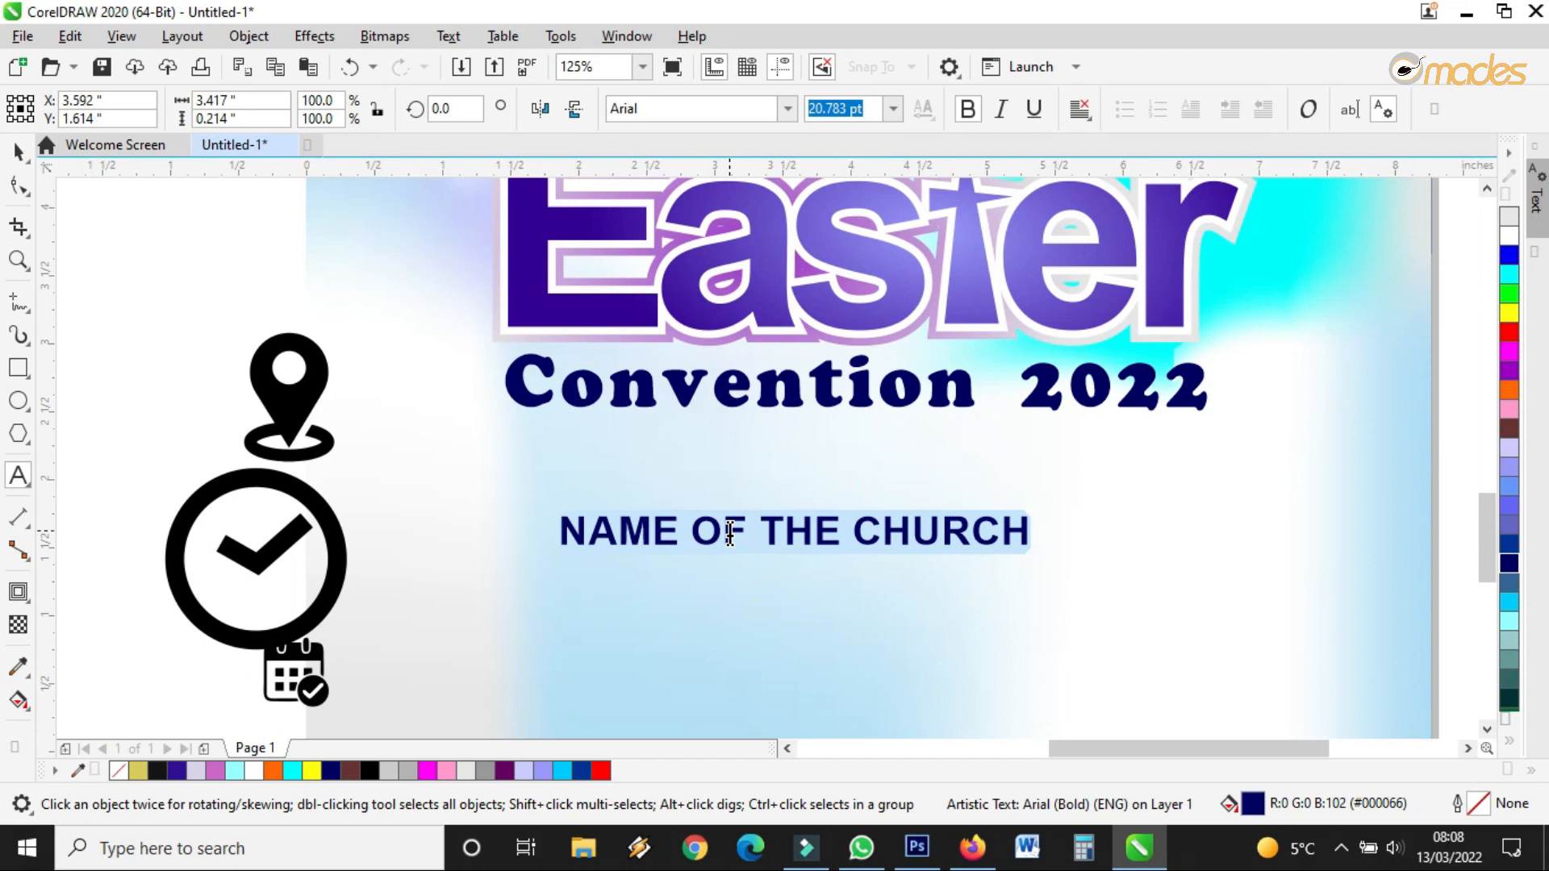
{"action": "left_click", "coordinate": [809, 508]}
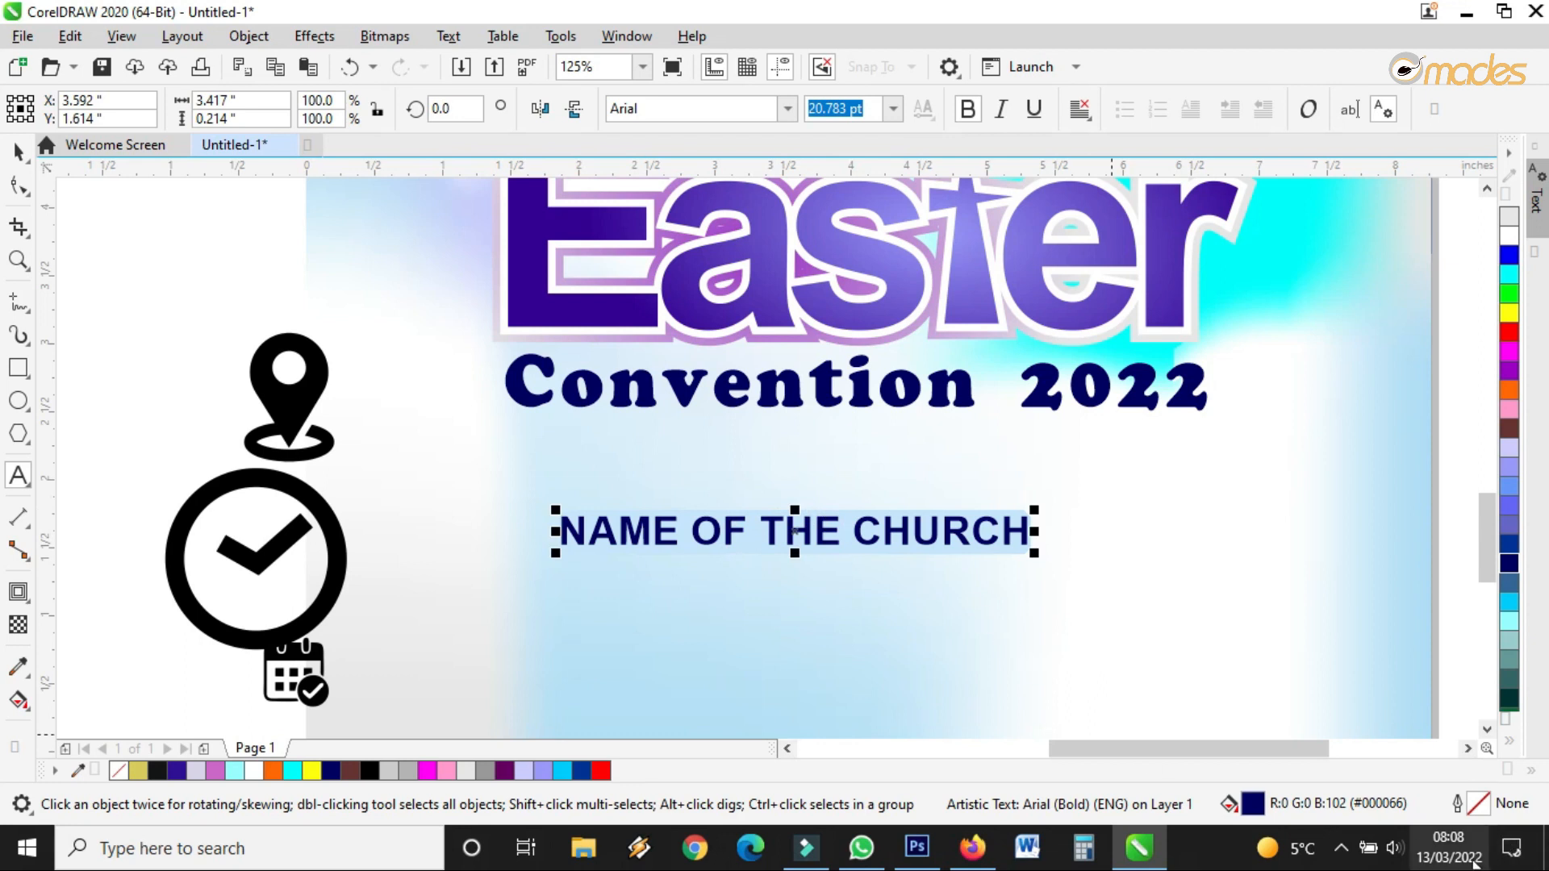
{"action": "left_click", "coordinate": [1475, 862]}
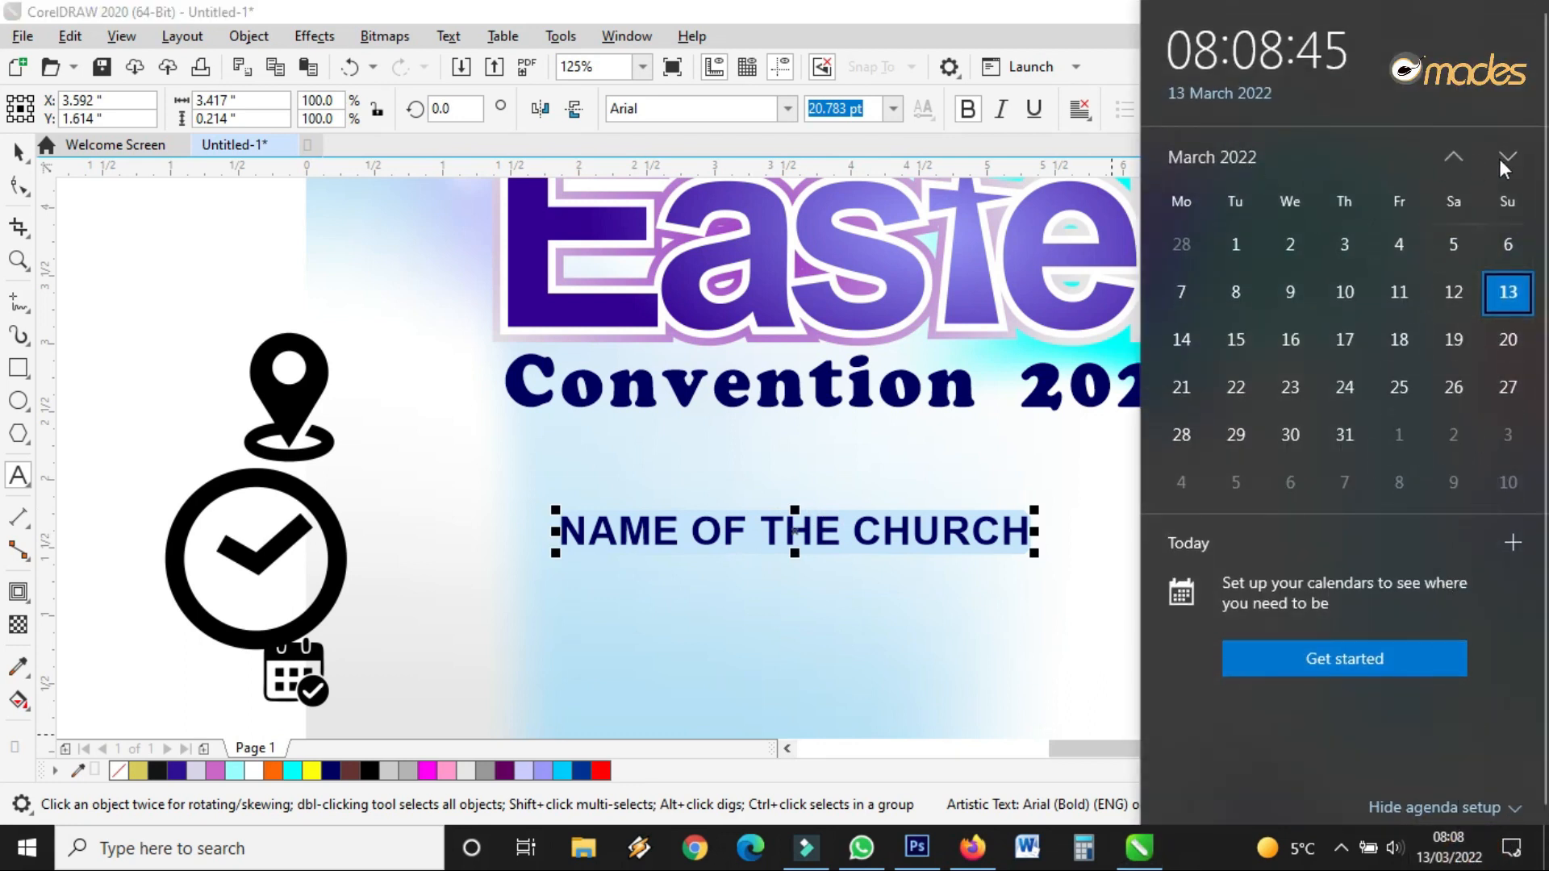
{"action": "left_click", "coordinate": [1464, 157]}
{"action": "left_click", "coordinate": [1458, 155]}
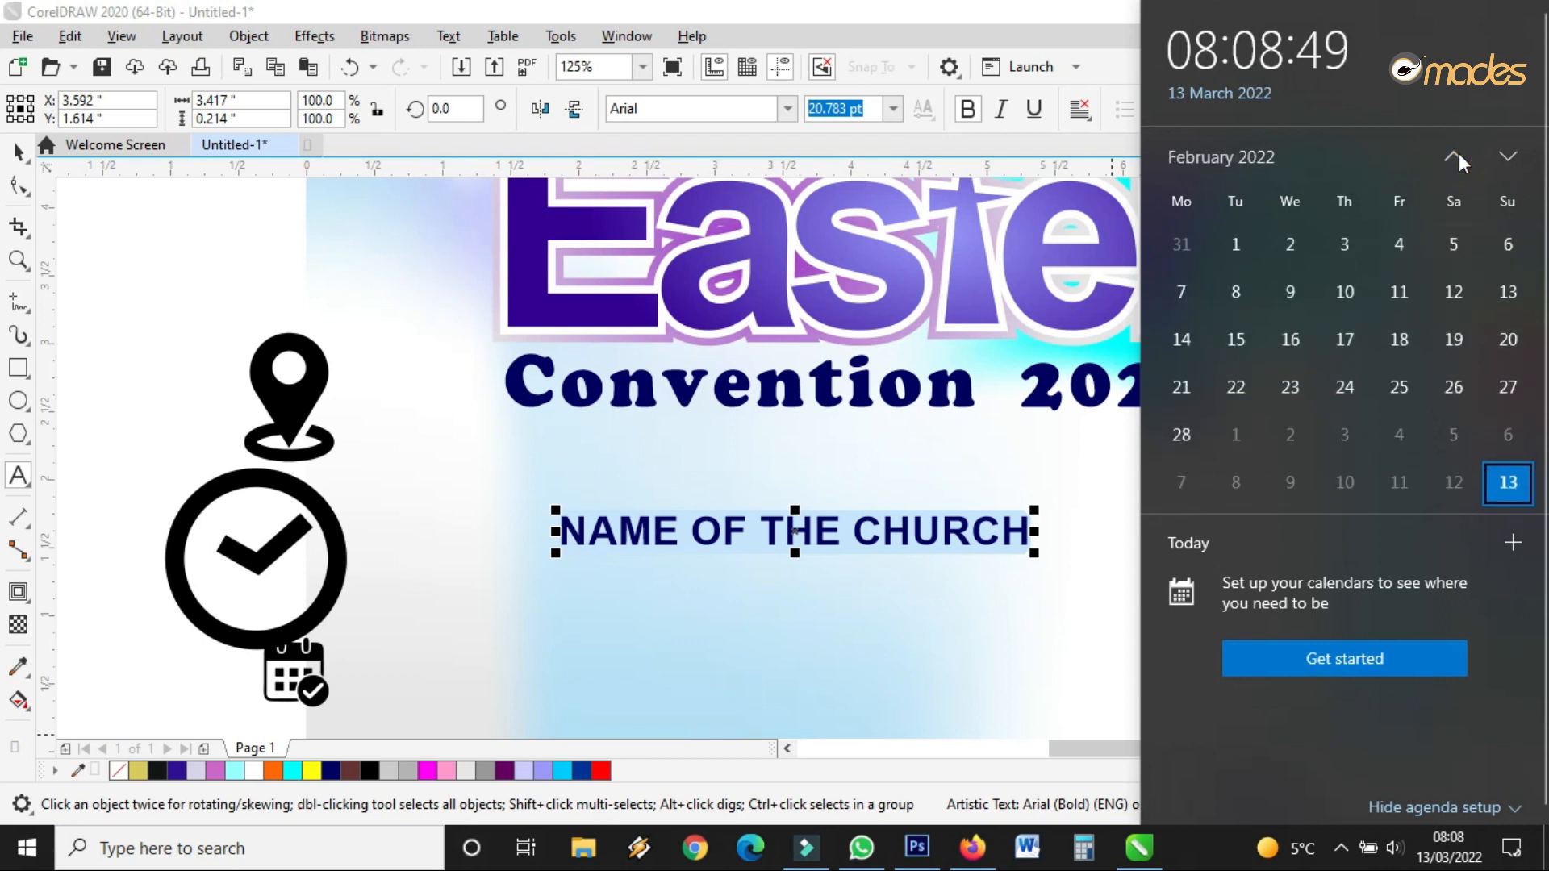
{"action": "left_click", "coordinate": [1507, 156]}
{"action": "left_click", "coordinate": [1507, 159]}
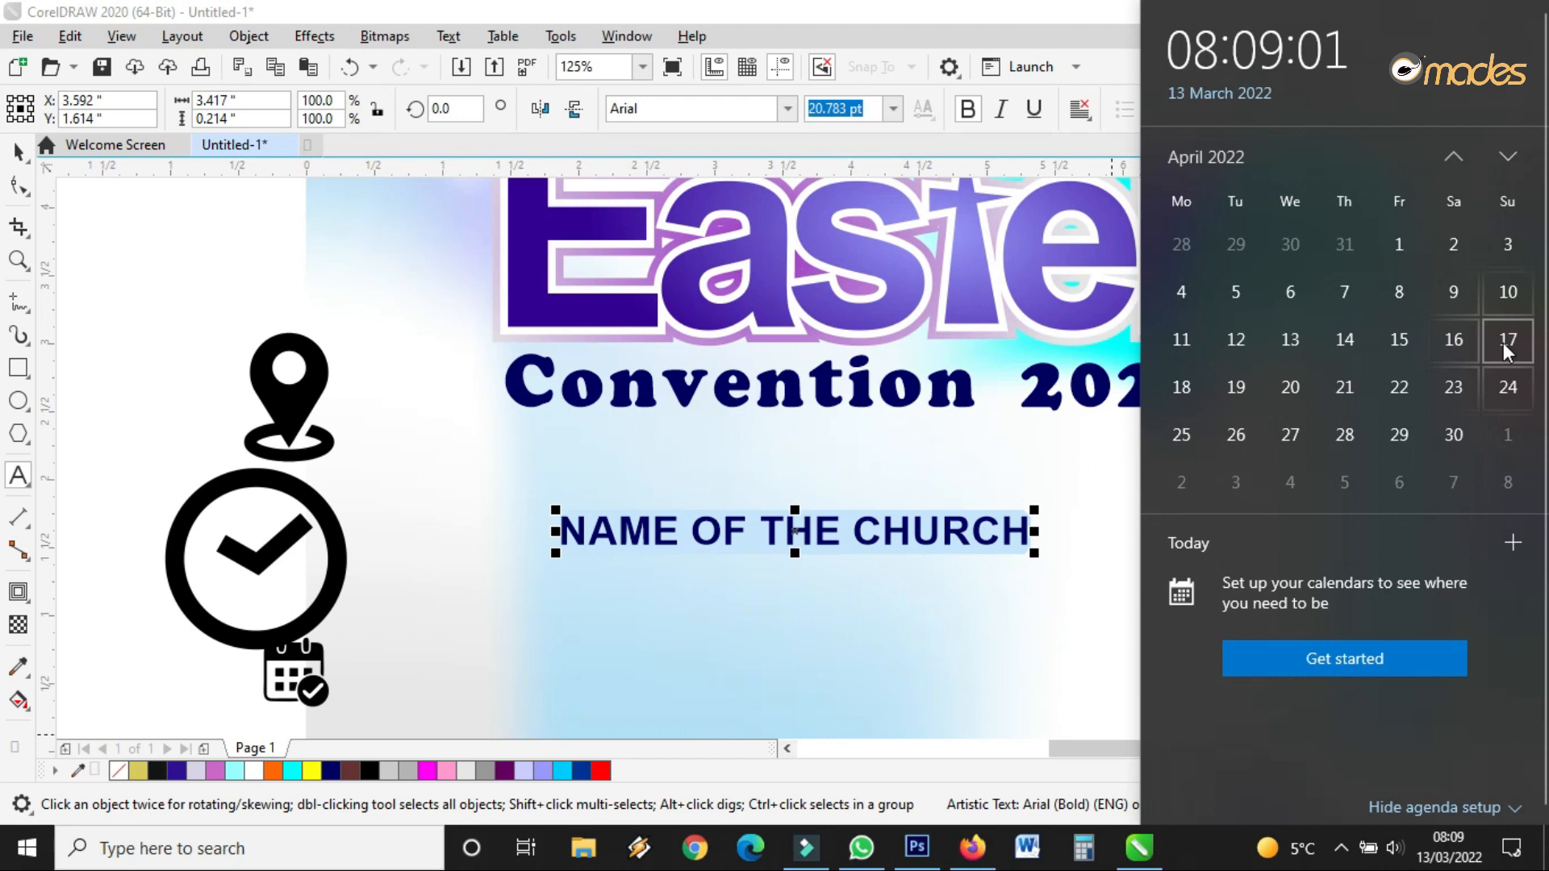
{"action": "left_click", "coordinate": [817, 489]}
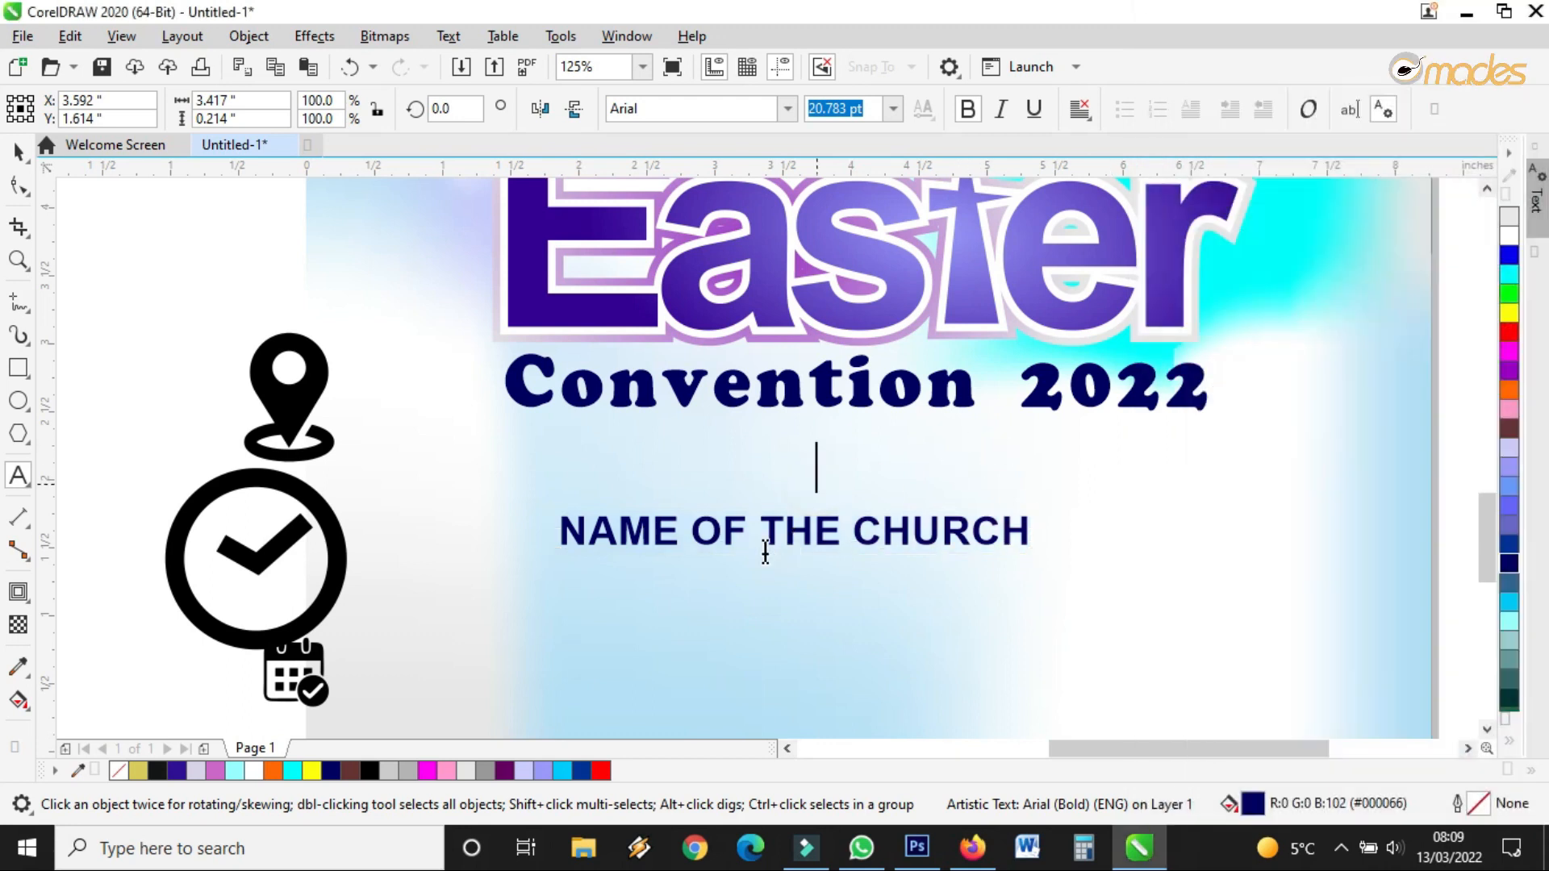
Replace the placeholder with 'SUNDAY 17TH APRIL, 2022' and start a new line
{"action": "triple_click", "coordinate": [764, 525]}
{"action": "triple_click", "coordinate": [689, 525]}
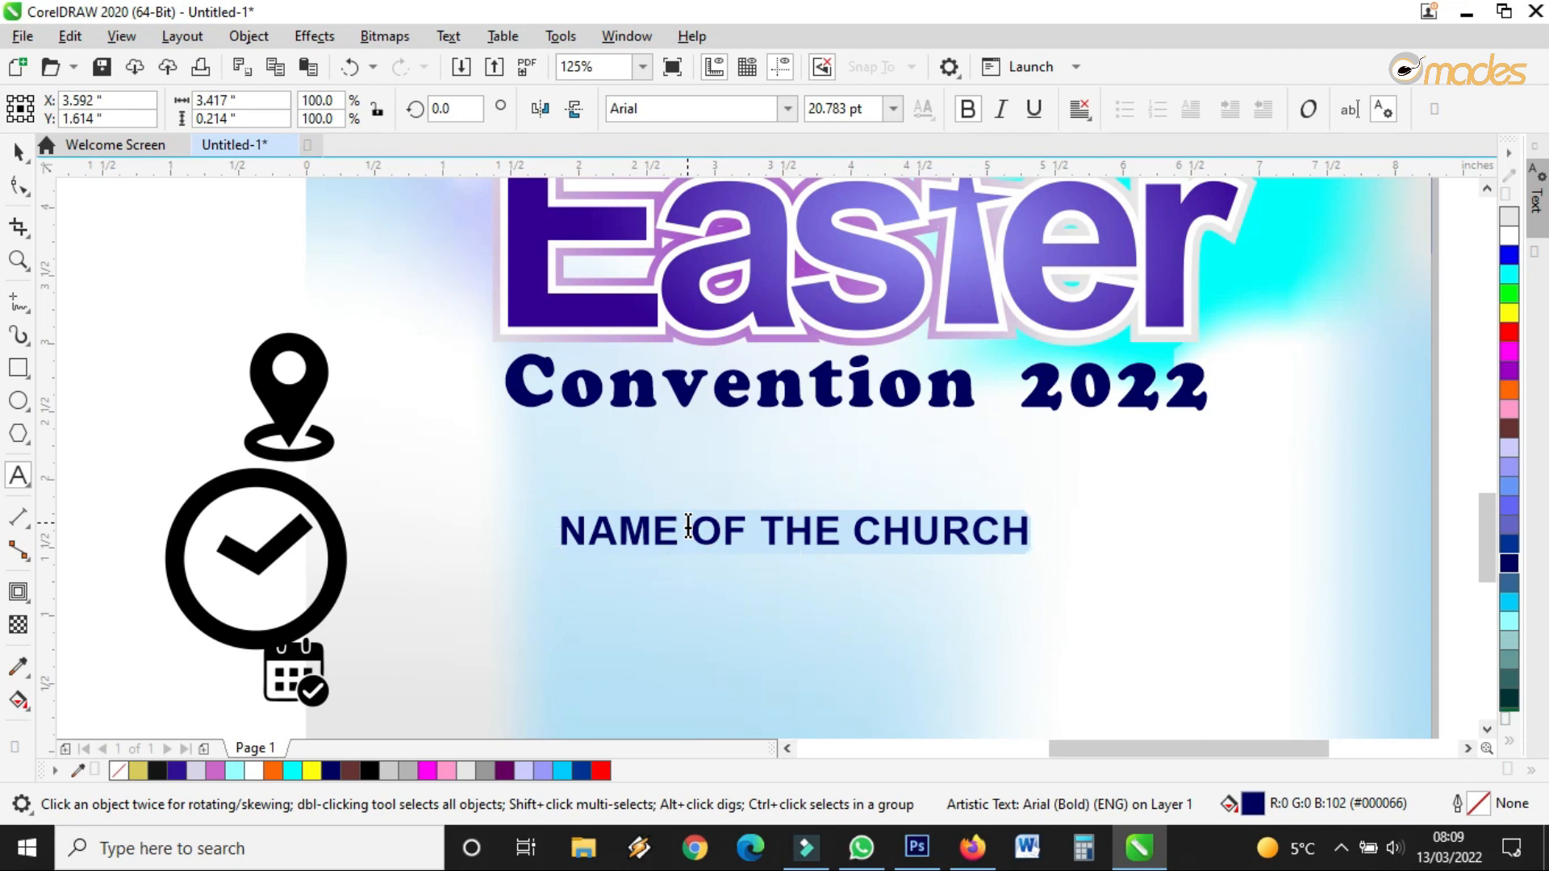
{"action": "type", "text": "UNDAY"}
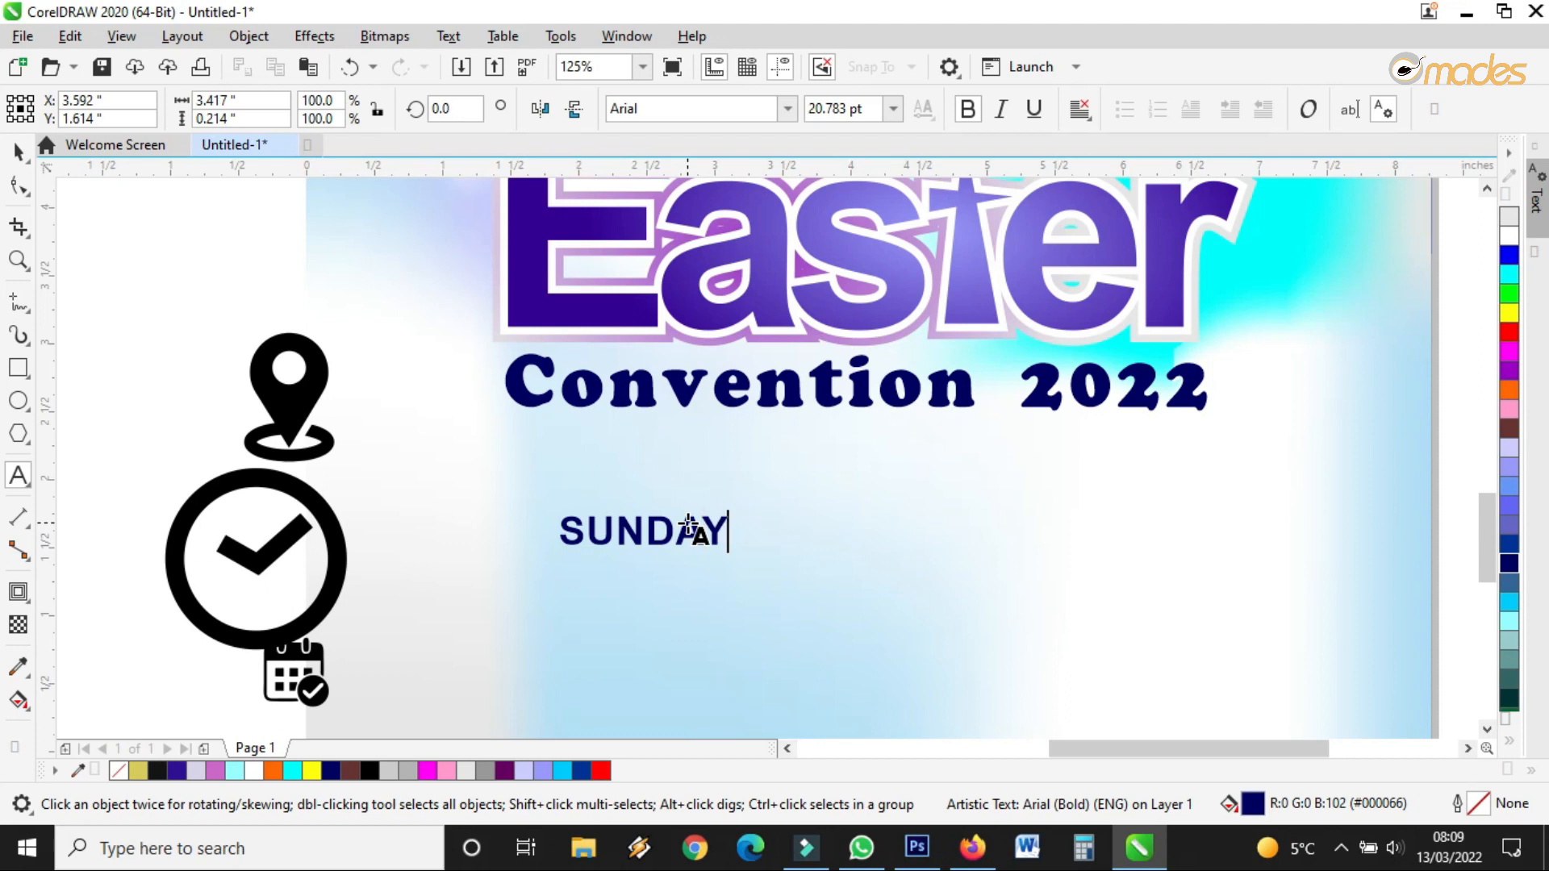
{"action": "type", "text": " 17TH "}
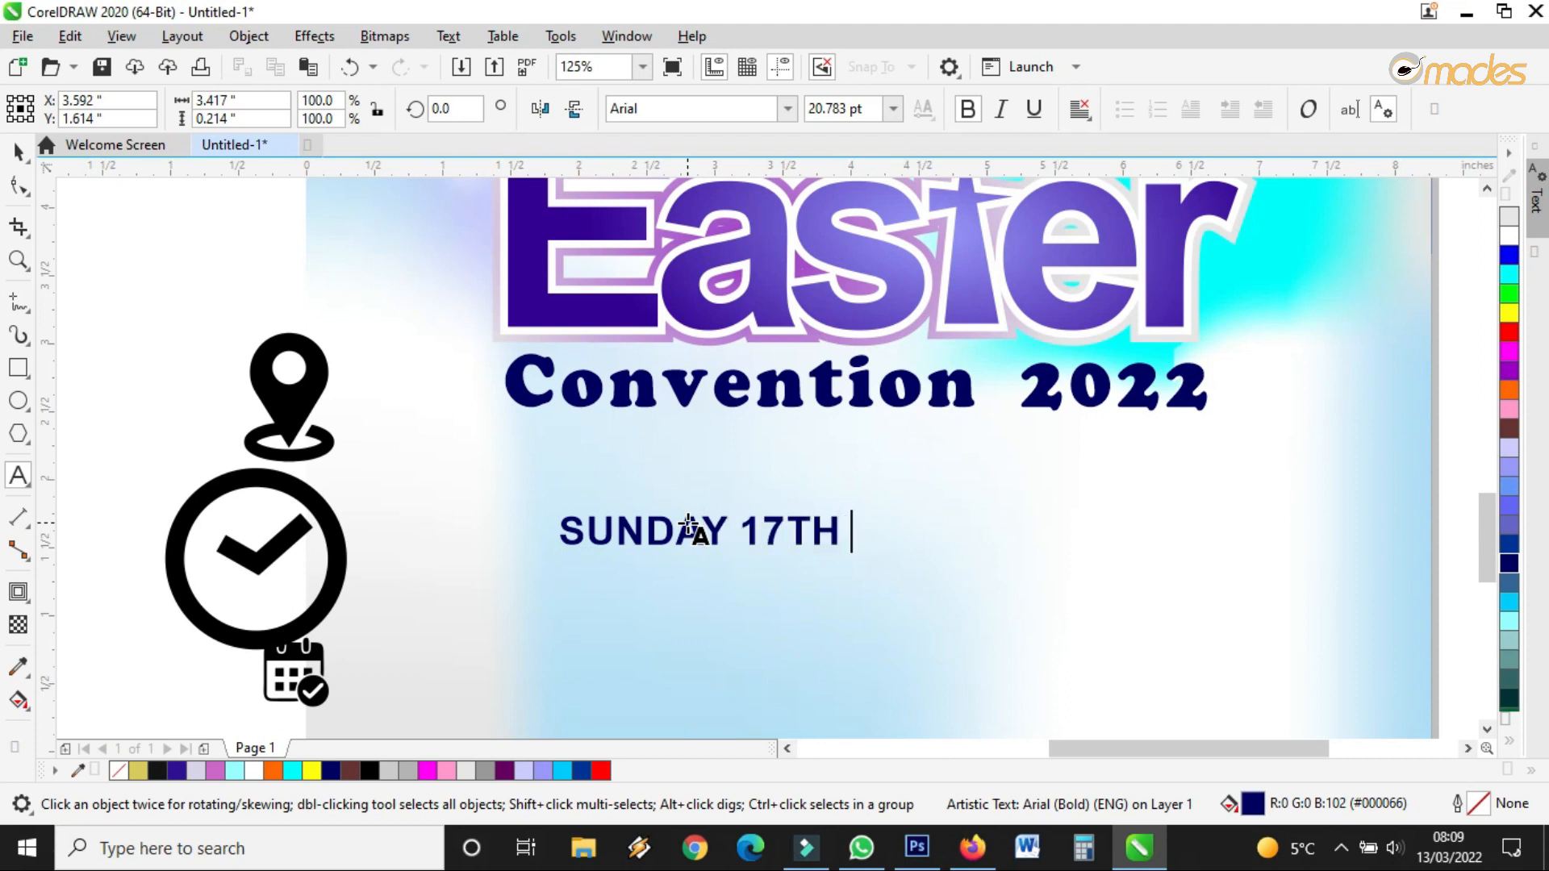
{"action": "type", "text": "APRIL"}
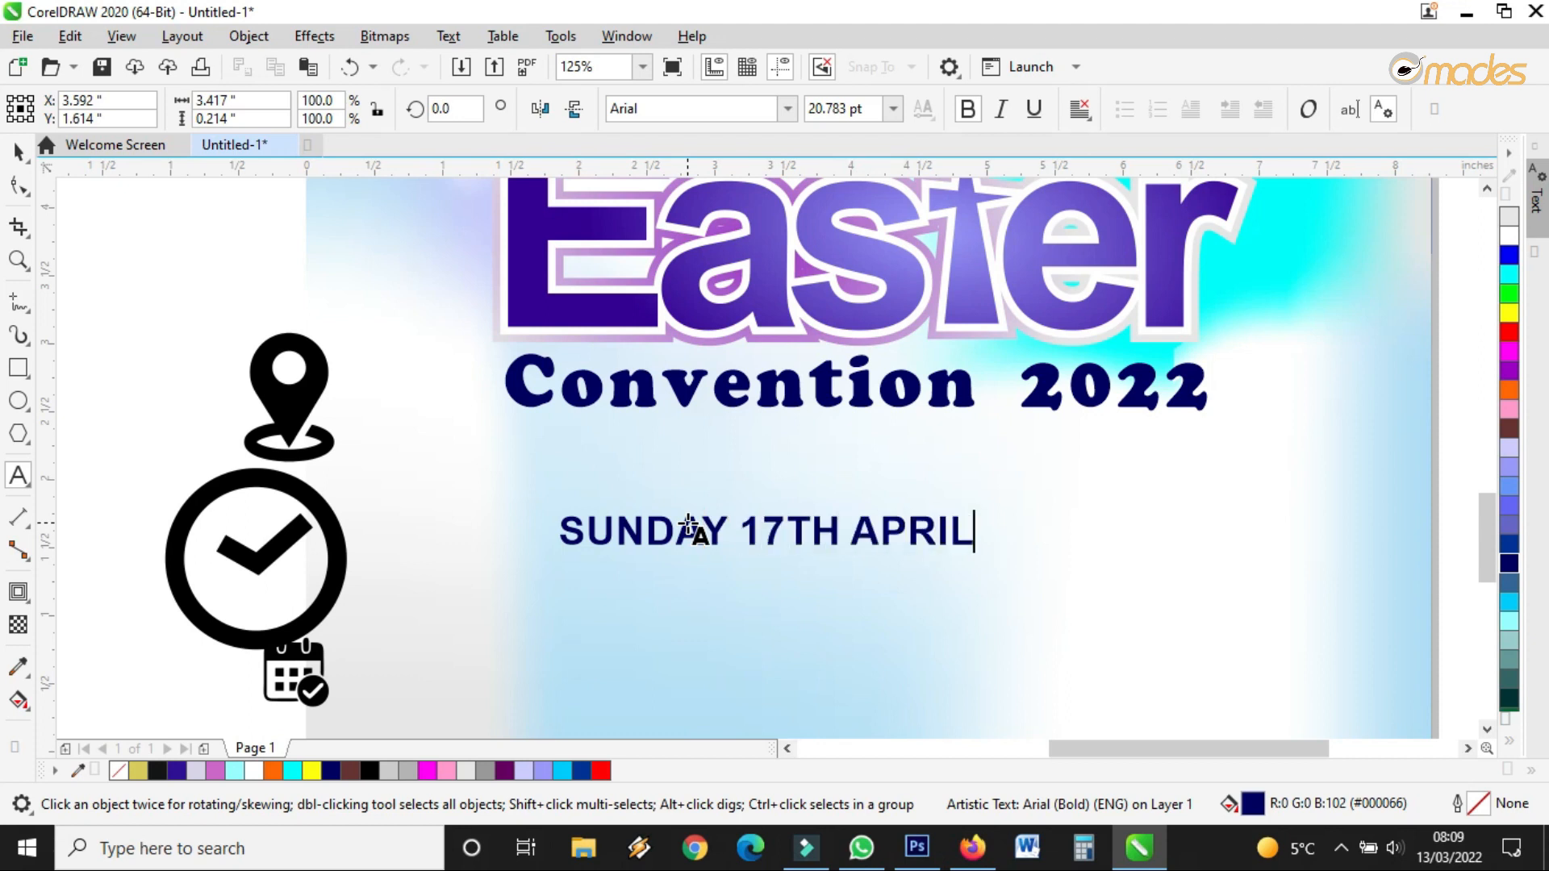
{"action": "type", "text": ", 2022"}
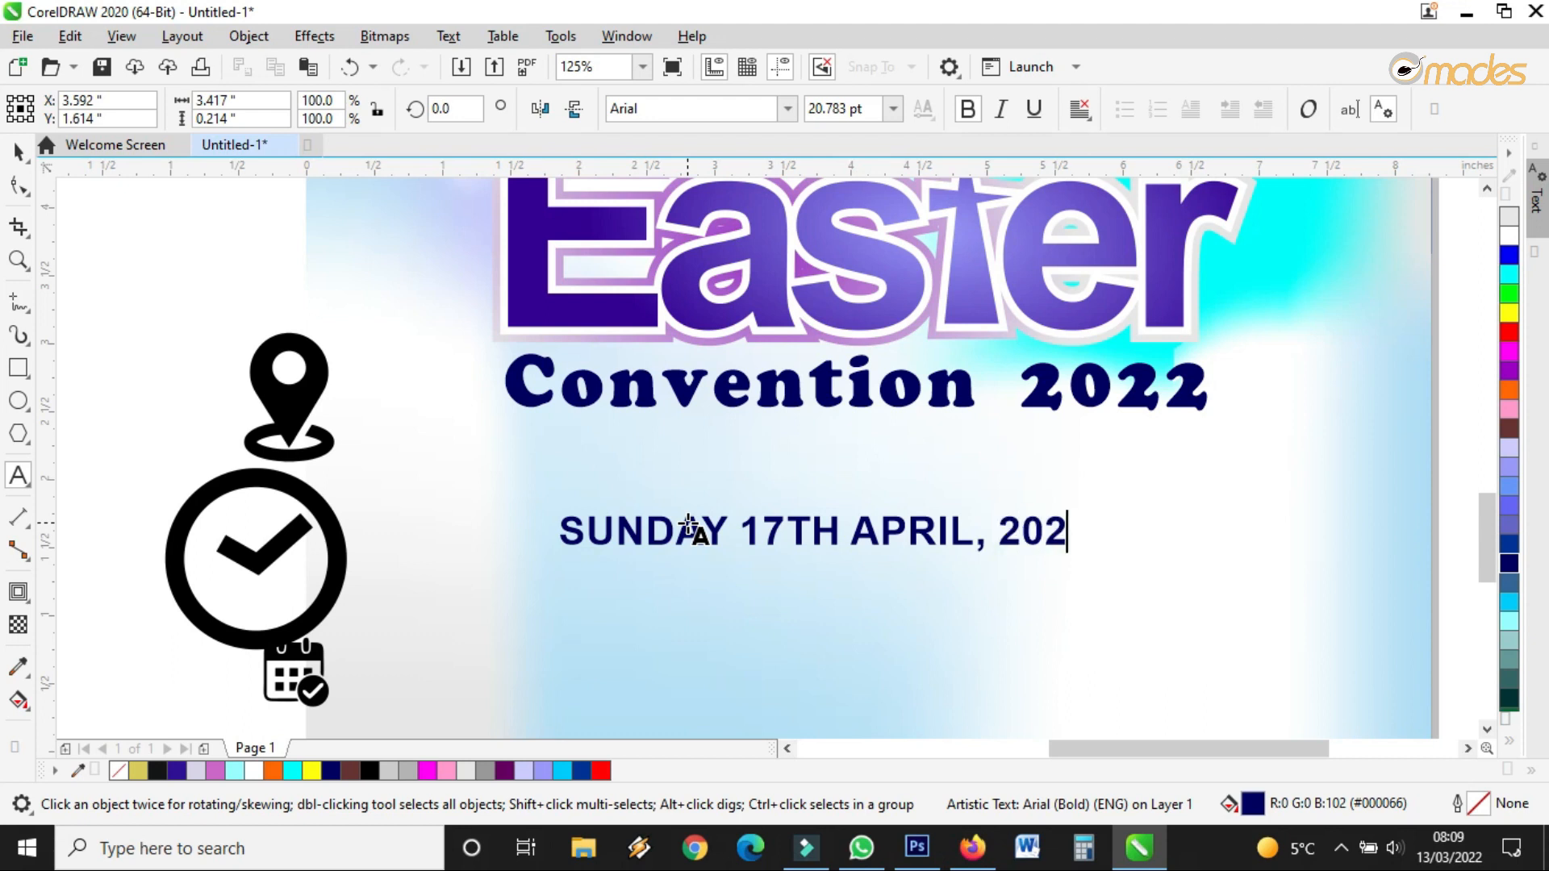
{"action": "key", "text": "Return"}
{"action": "key", "text": "BackSpace"}
{"action": "type", "text": "TH"}
{"action": "key", "text": "BackSpace"}
{"action": "key", "text": "BackSpace"}
{"action": "key", "text": "Return"}
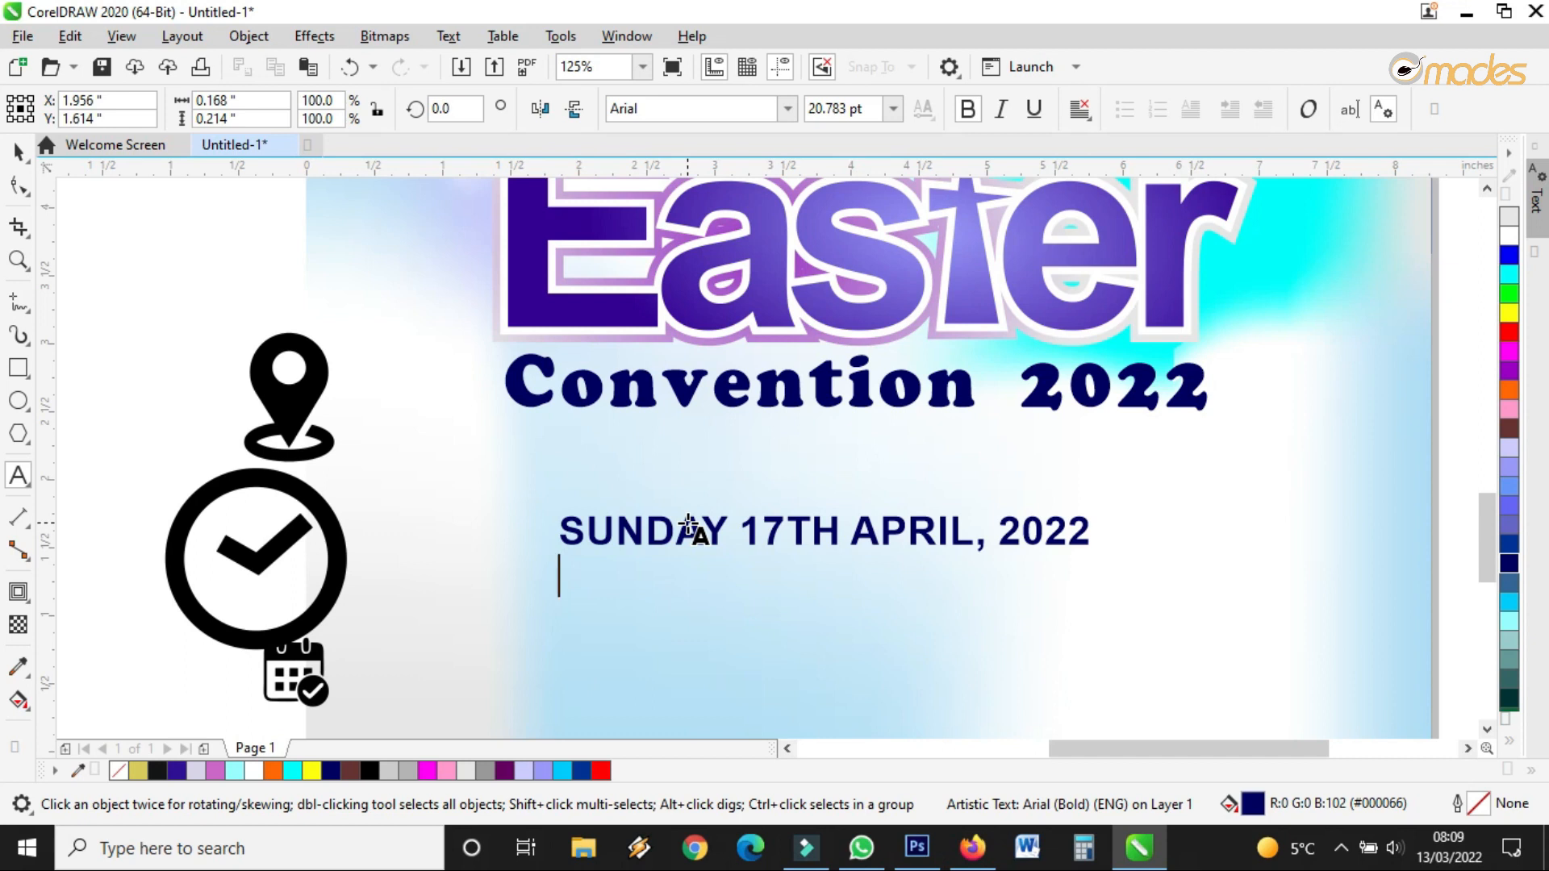
Add lines 'THE SAINT CATHEDRAL CHURCH' and 'FROM 8:AM - 1PM', then tighten letter spacing
{"action": "type", "text": "THE"}
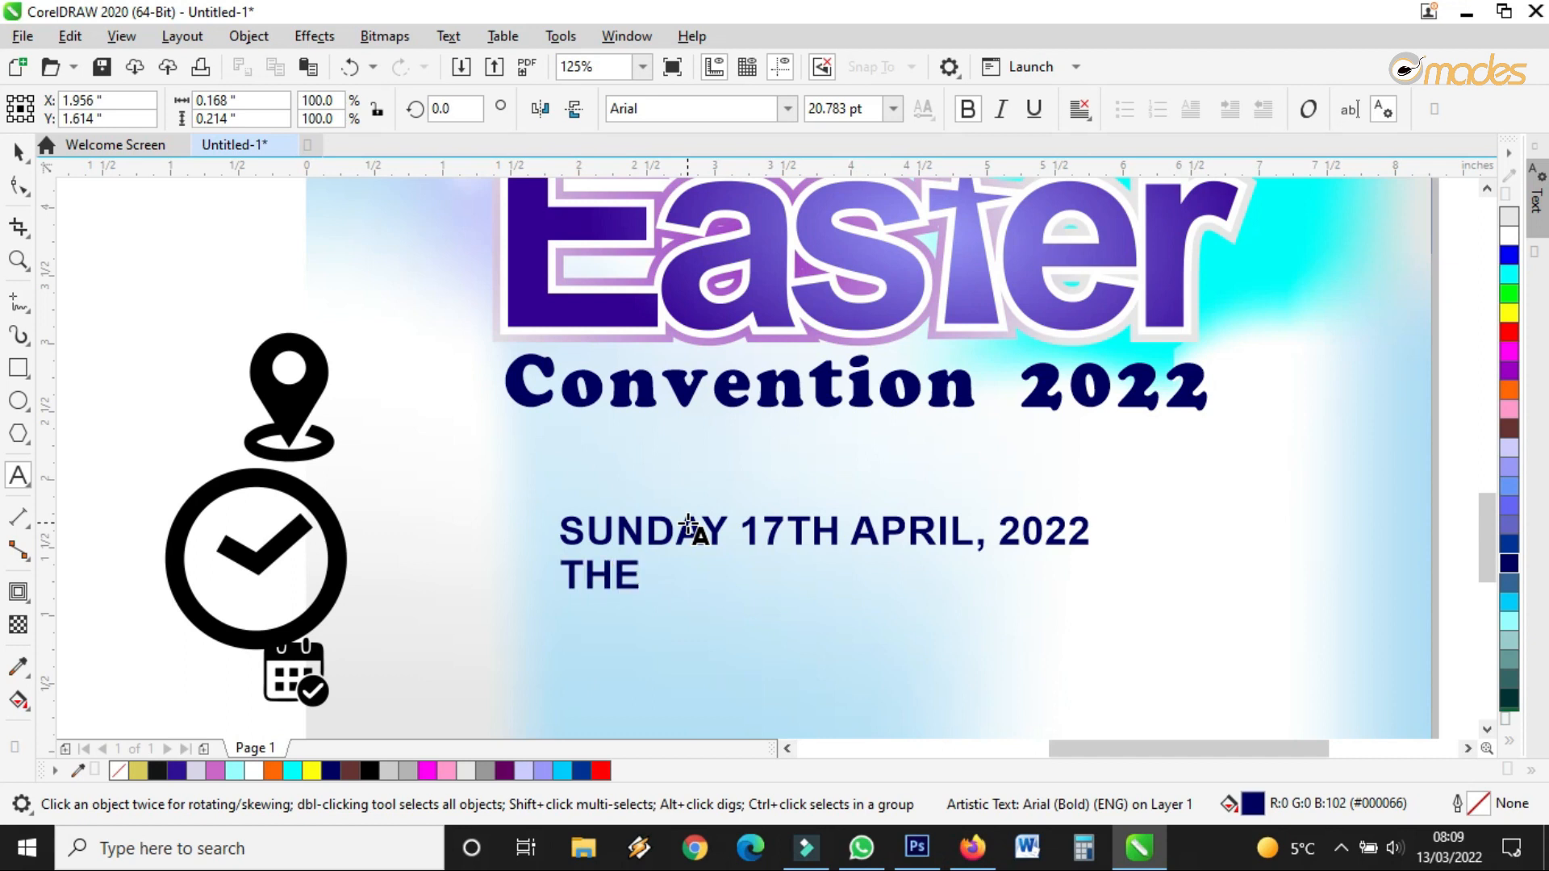
{"action": "type", "text": " SAINT"}
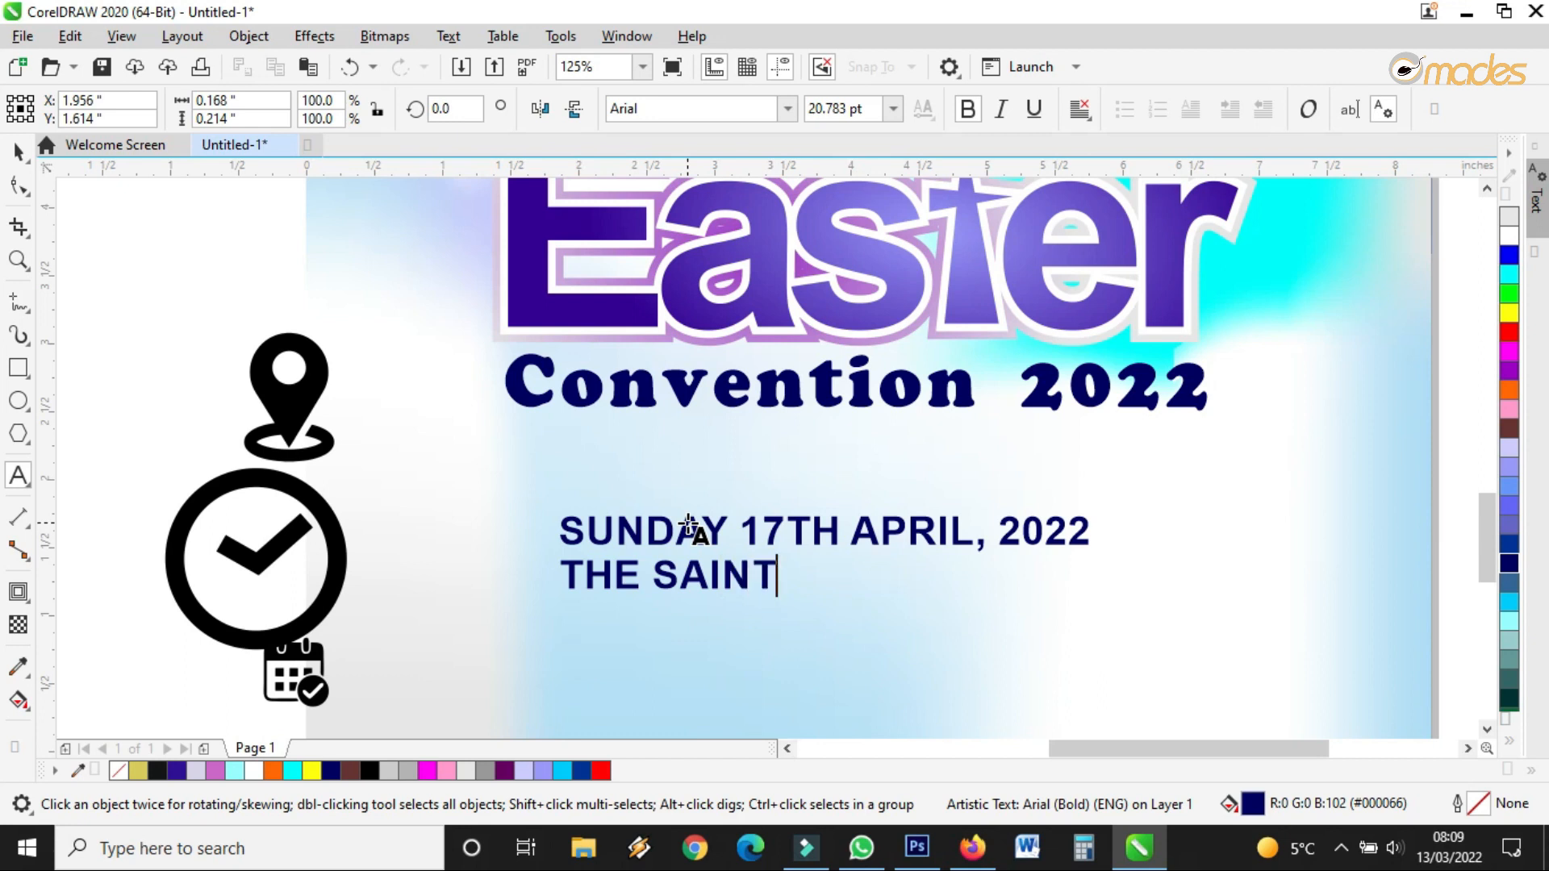
{"action": "type", "text": " CATHER"}
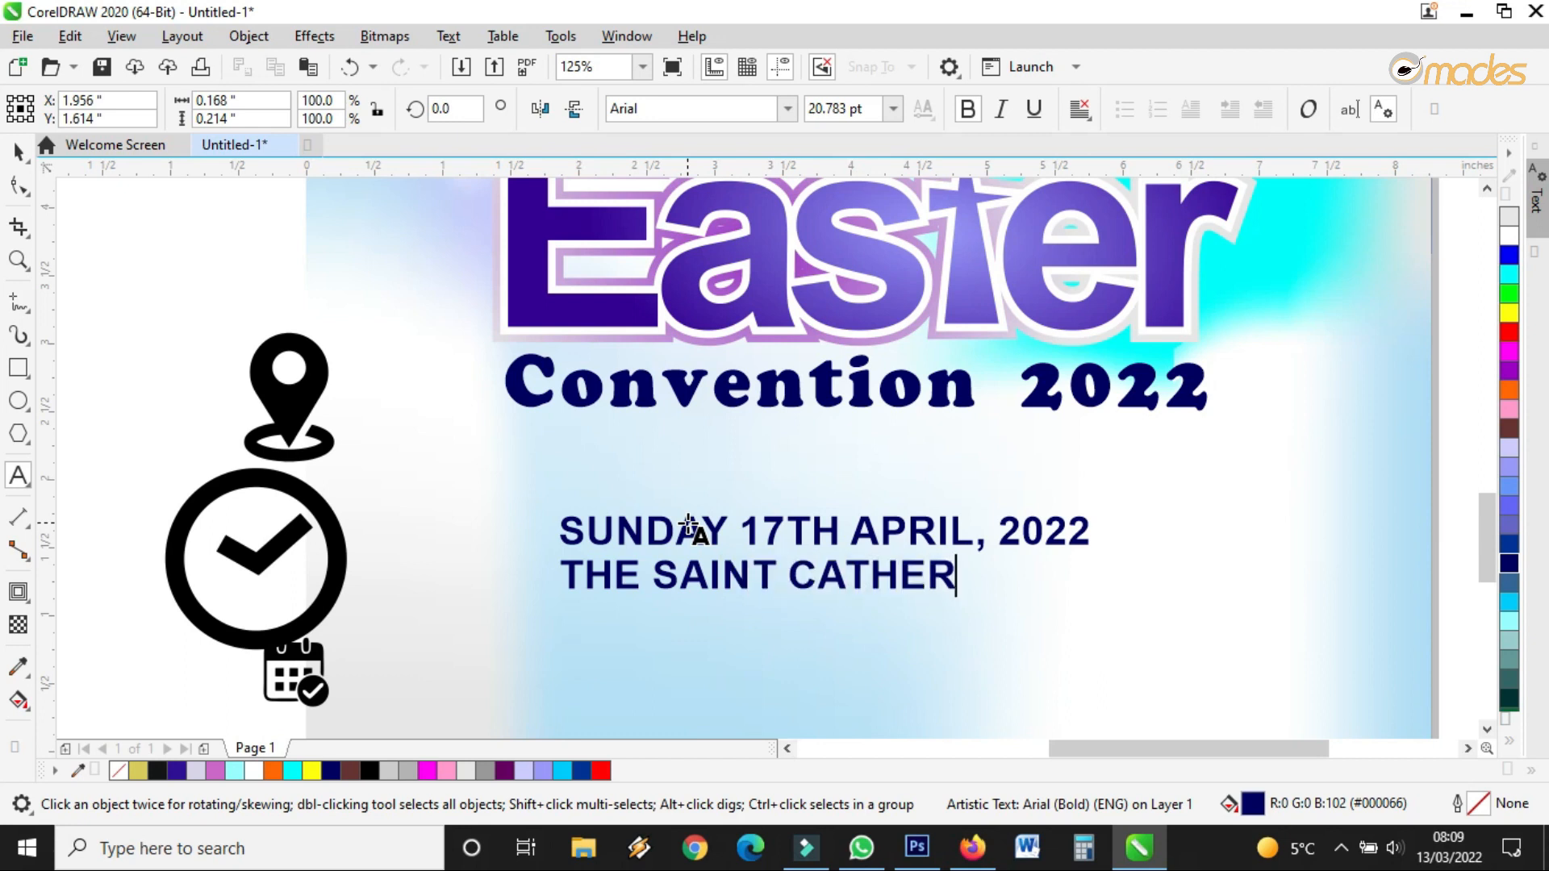
{"action": "key", "text": "BackSpace"}
{"action": "type", "text": "DRAL"}
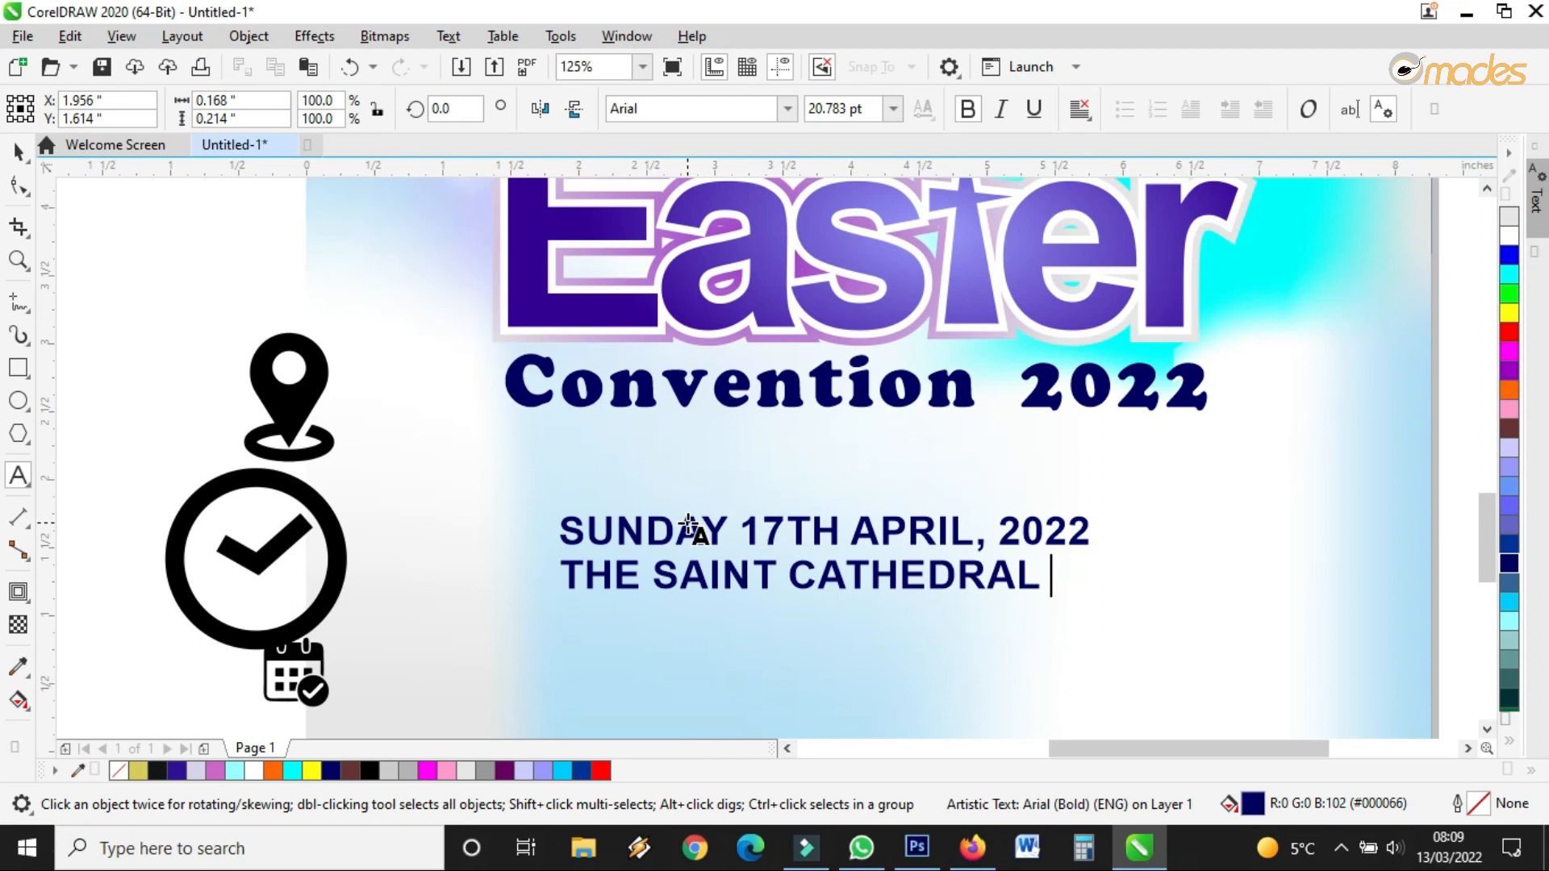
{"action": "type", "text": "CHURCH"}
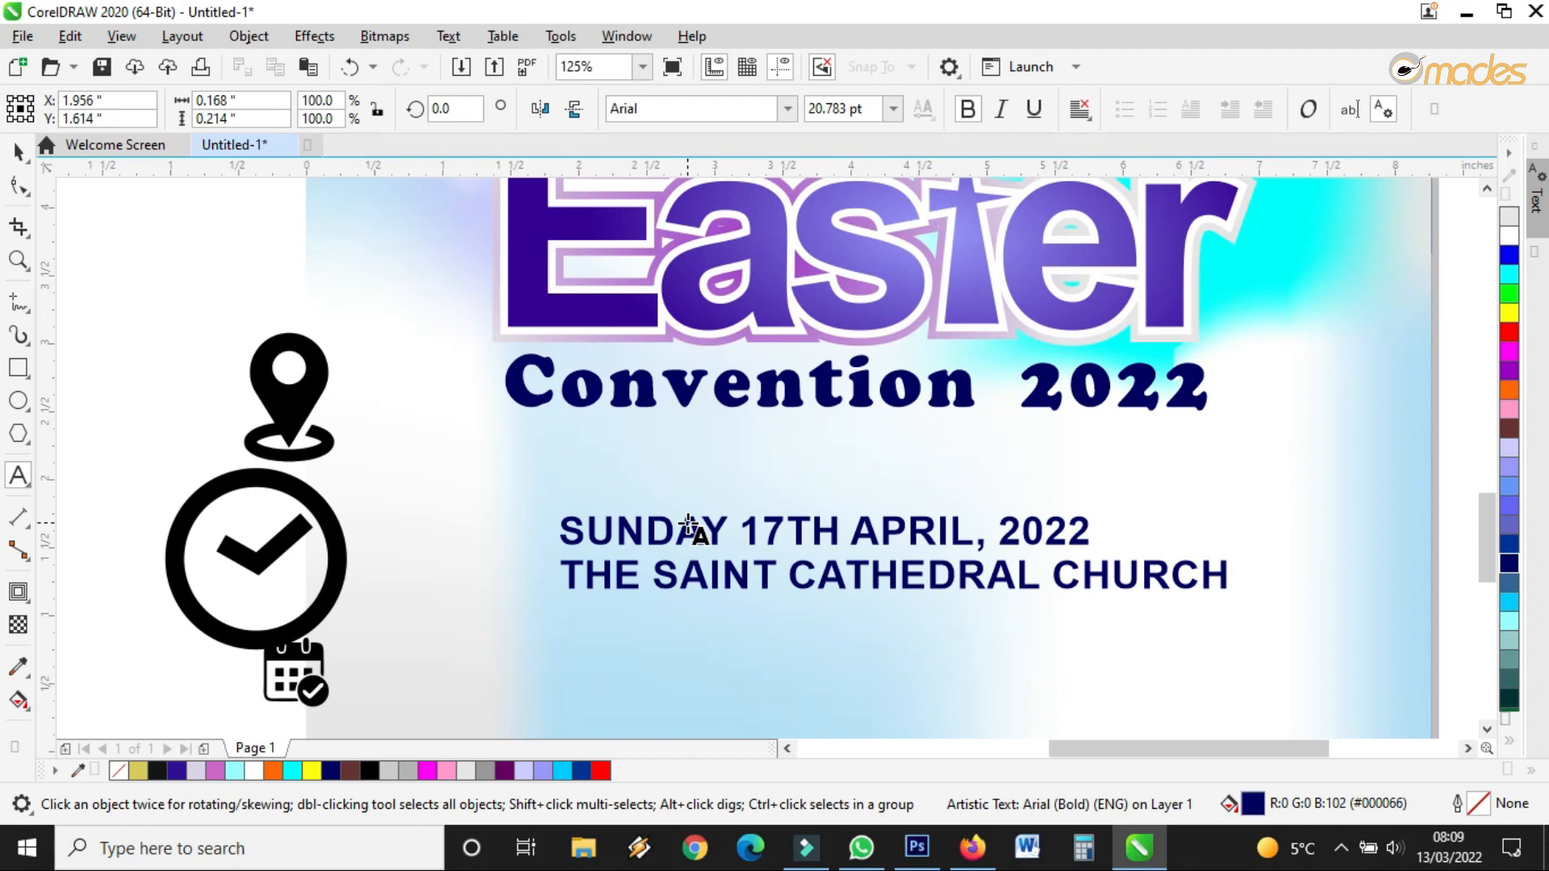
{"action": "key", "text": "Return"}
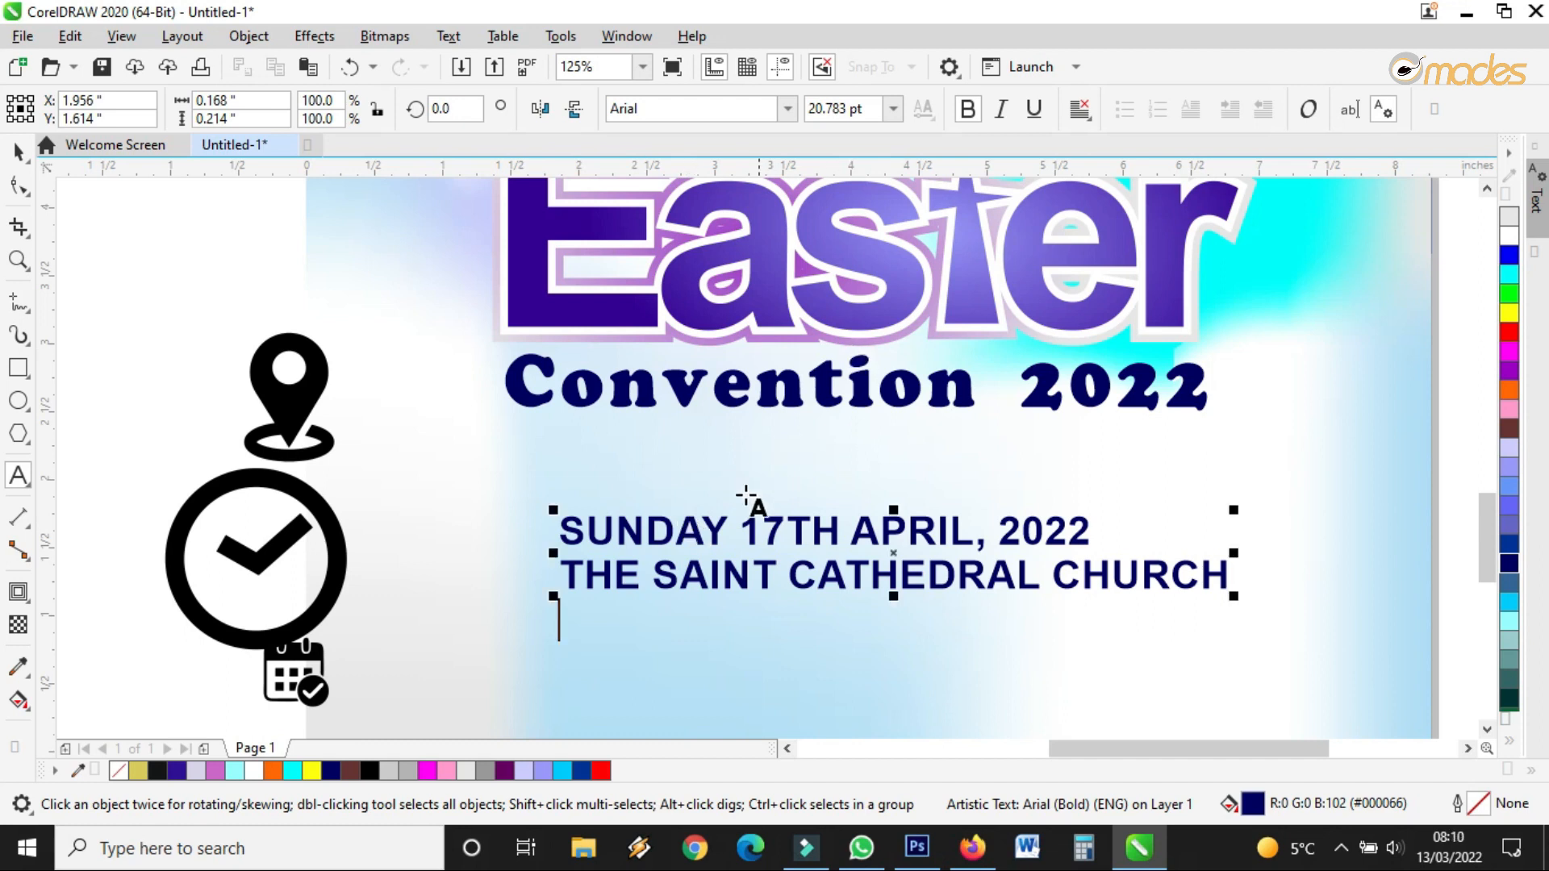
{"action": "scroll", "coordinate": [692, 531], "scroll_direction": "down", "scroll_amount": 2}
{"action": "scroll", "coordinate": [717, 571], "scroll_direction": "up", "scroll_amount": 2}
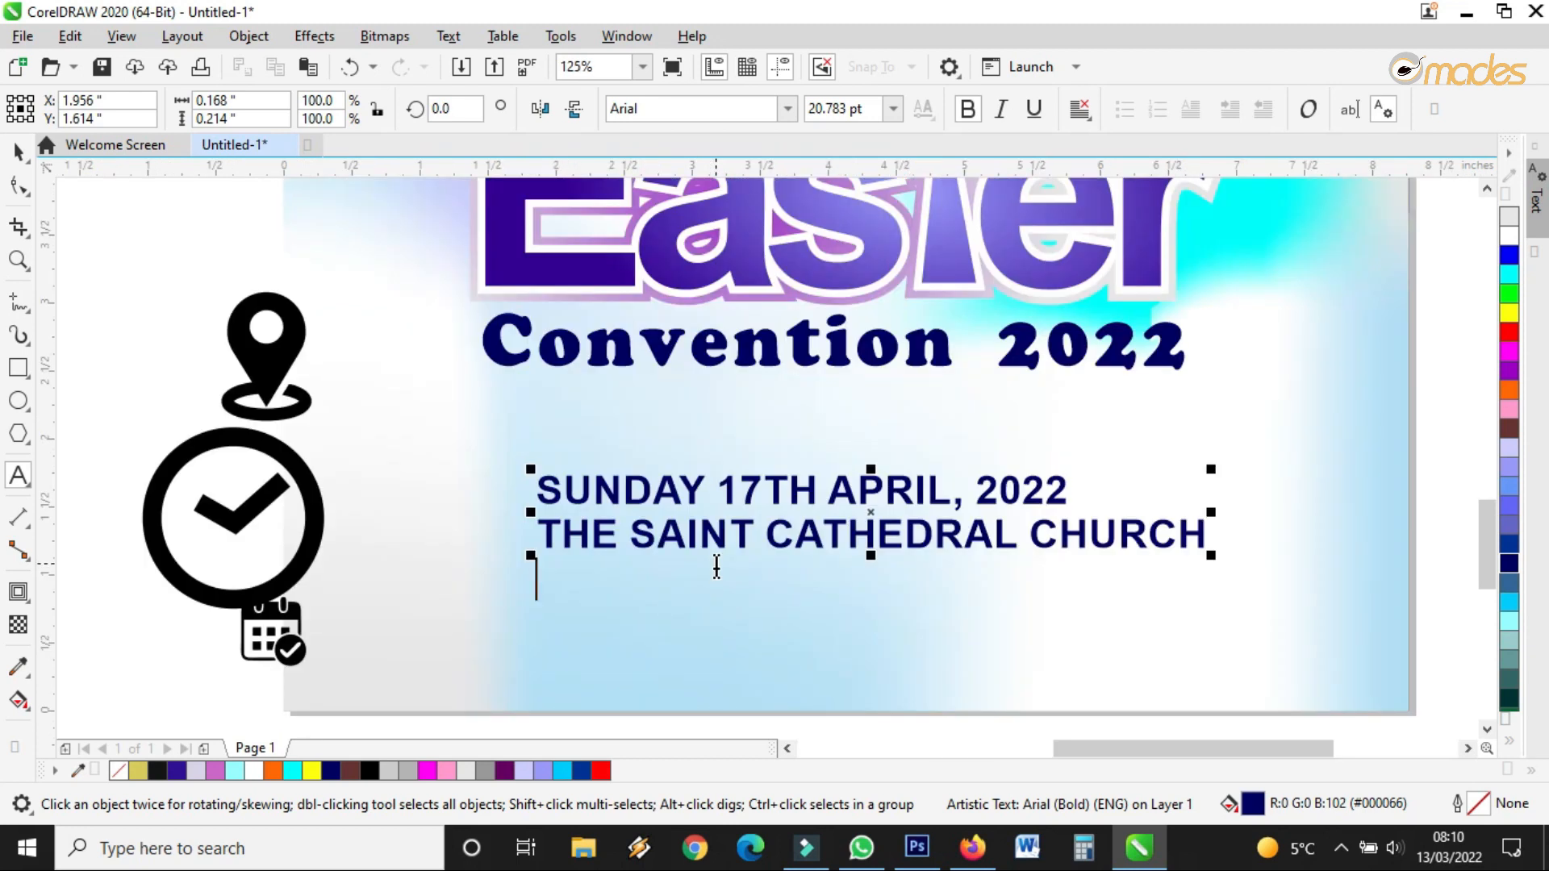
{"action": "type", "text": "FROM "}
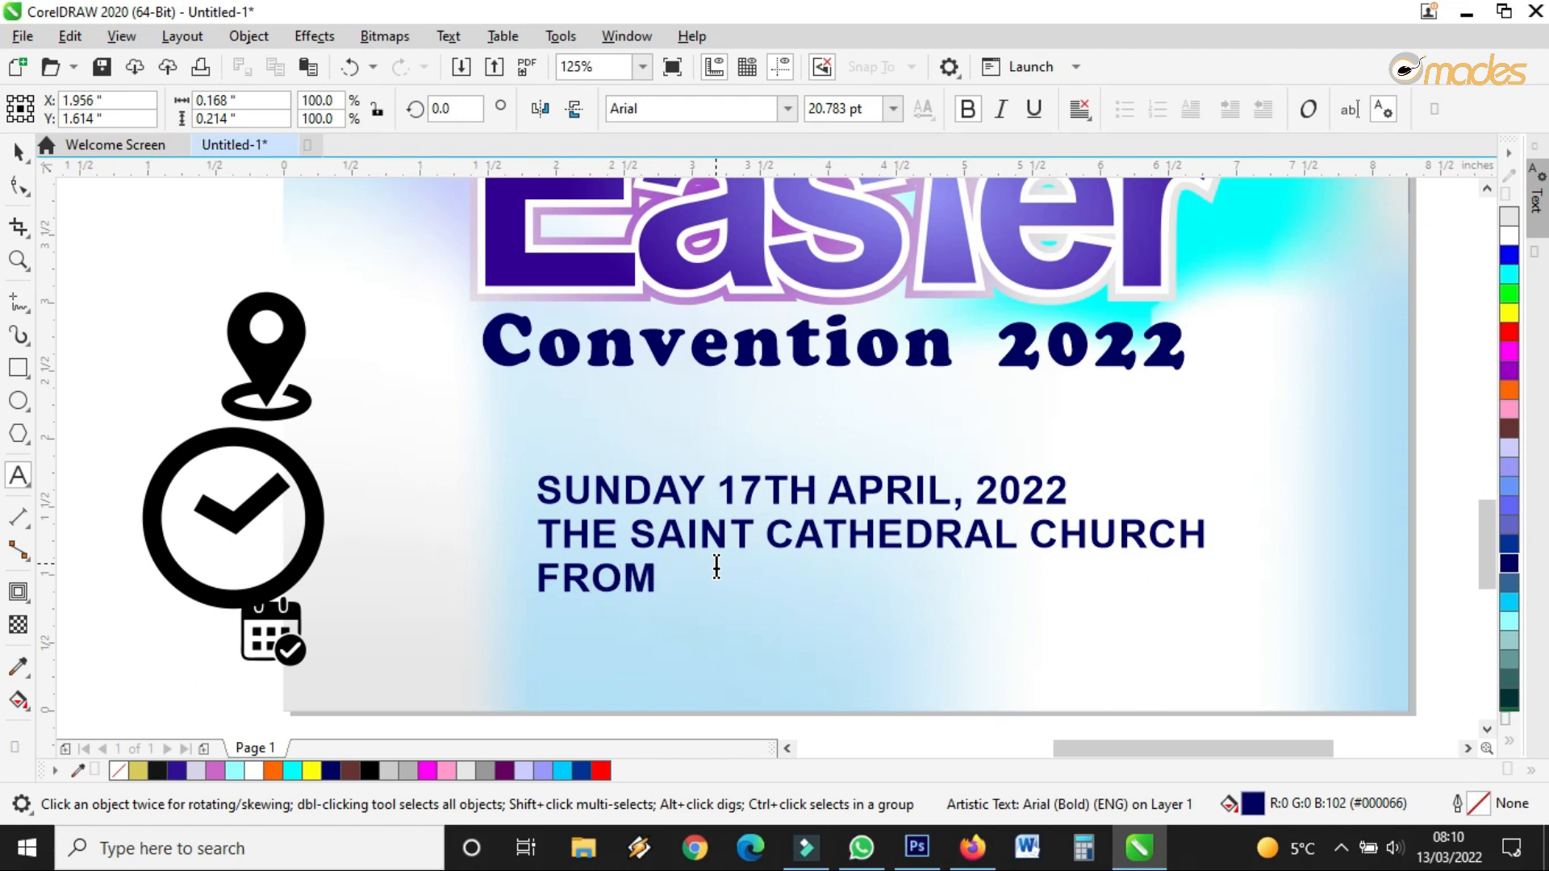
{"action": "type", "text": "8:"}
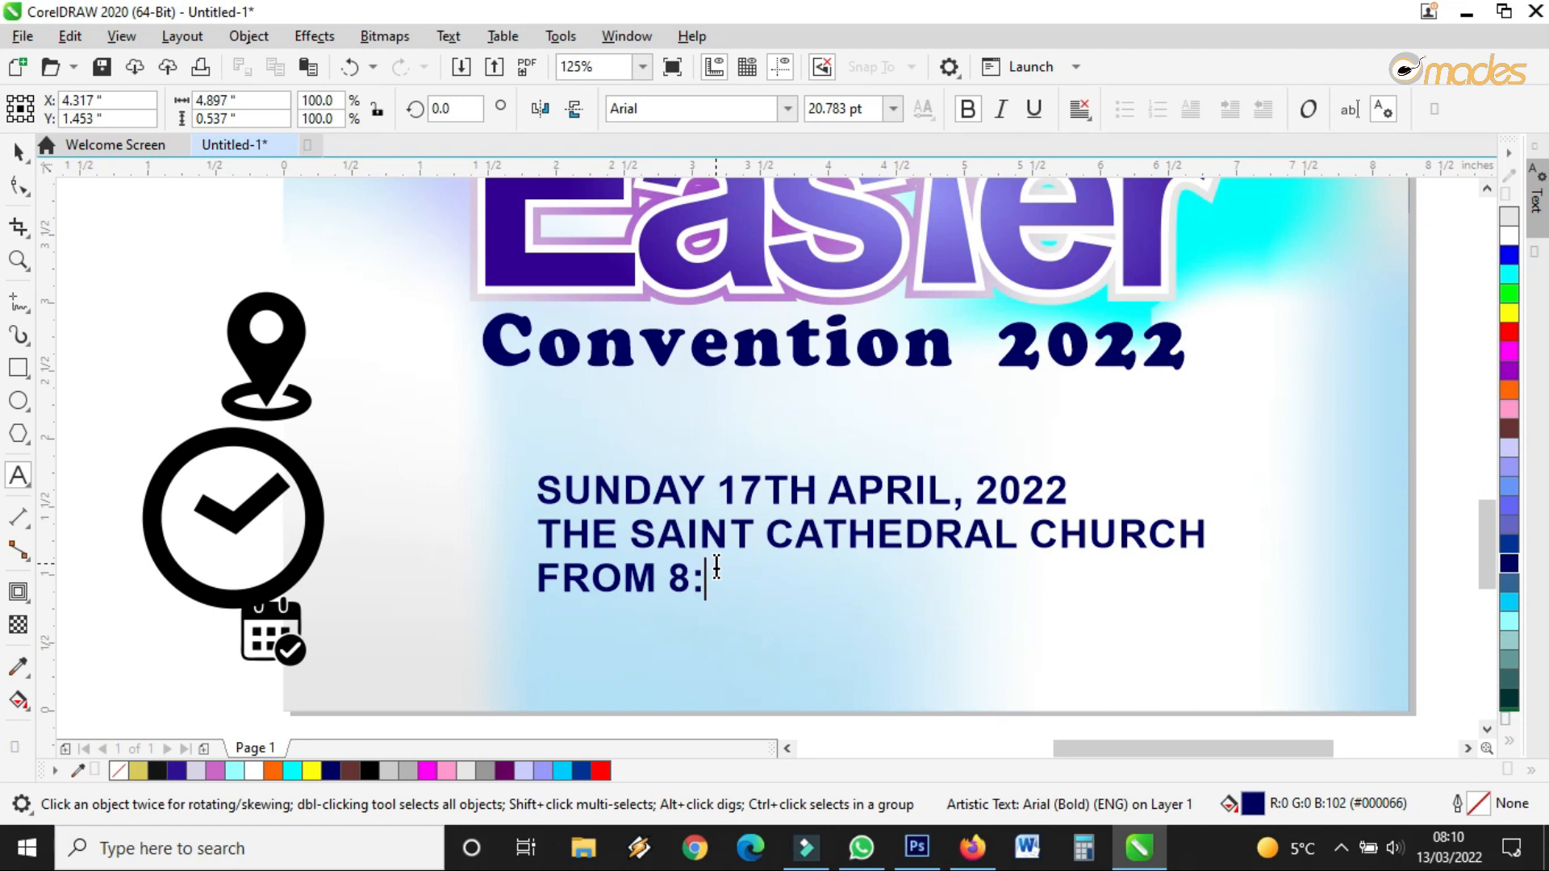
{"action": "type", "text": "AM"}
{"action": "type", "text": "- 1PM"}
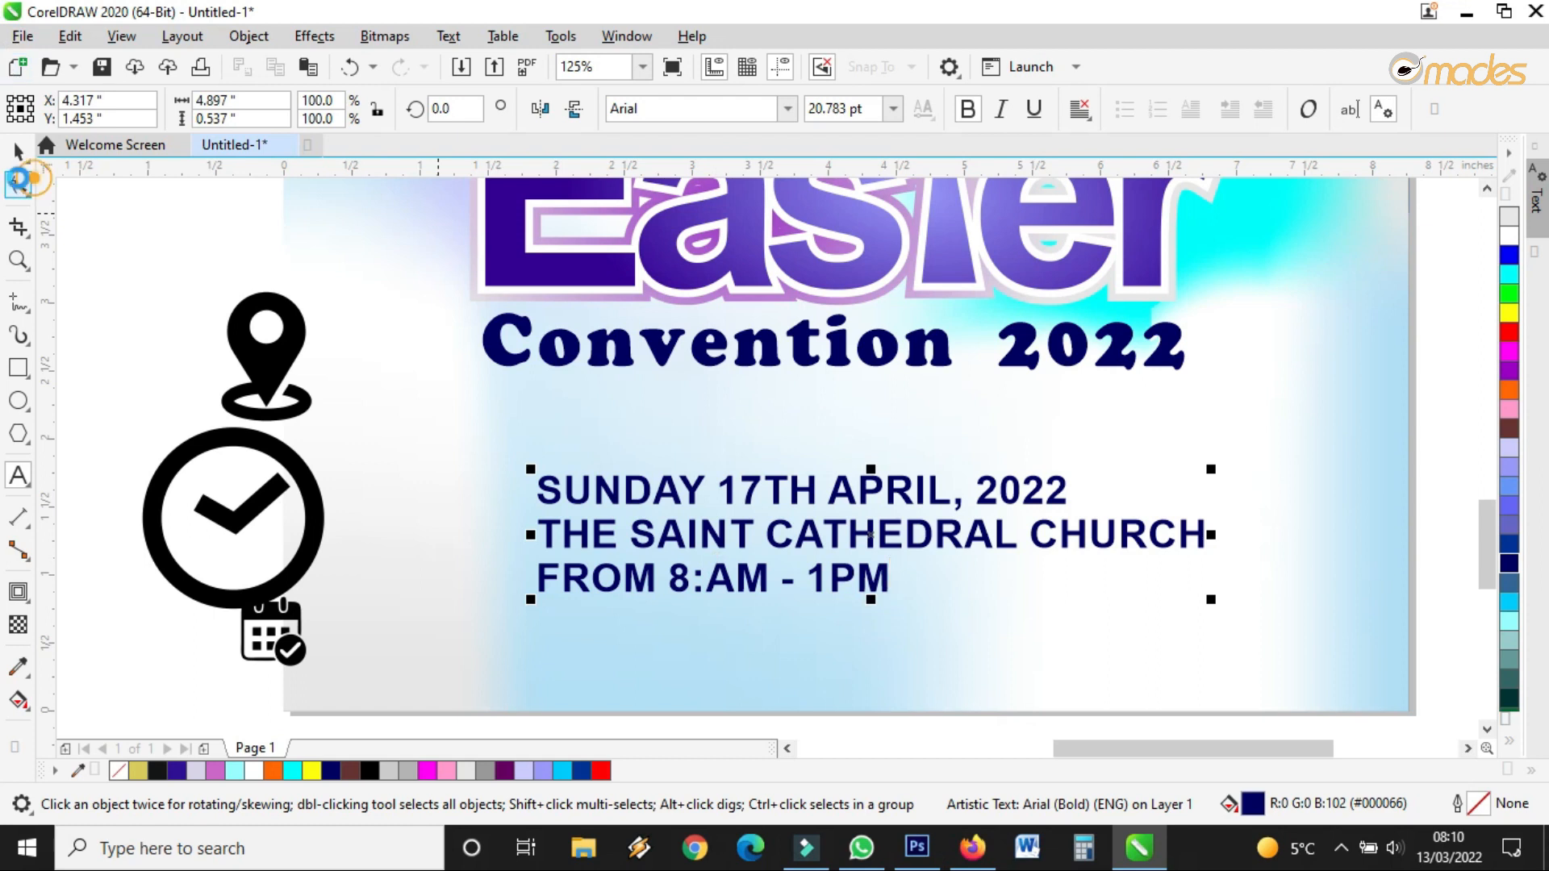
{"action": "left_click", "coordinate": [18, 185]}
{"action": "left_click_drag", "start_coordinate": [1211, 600], "coordinate": [1159, 602]}
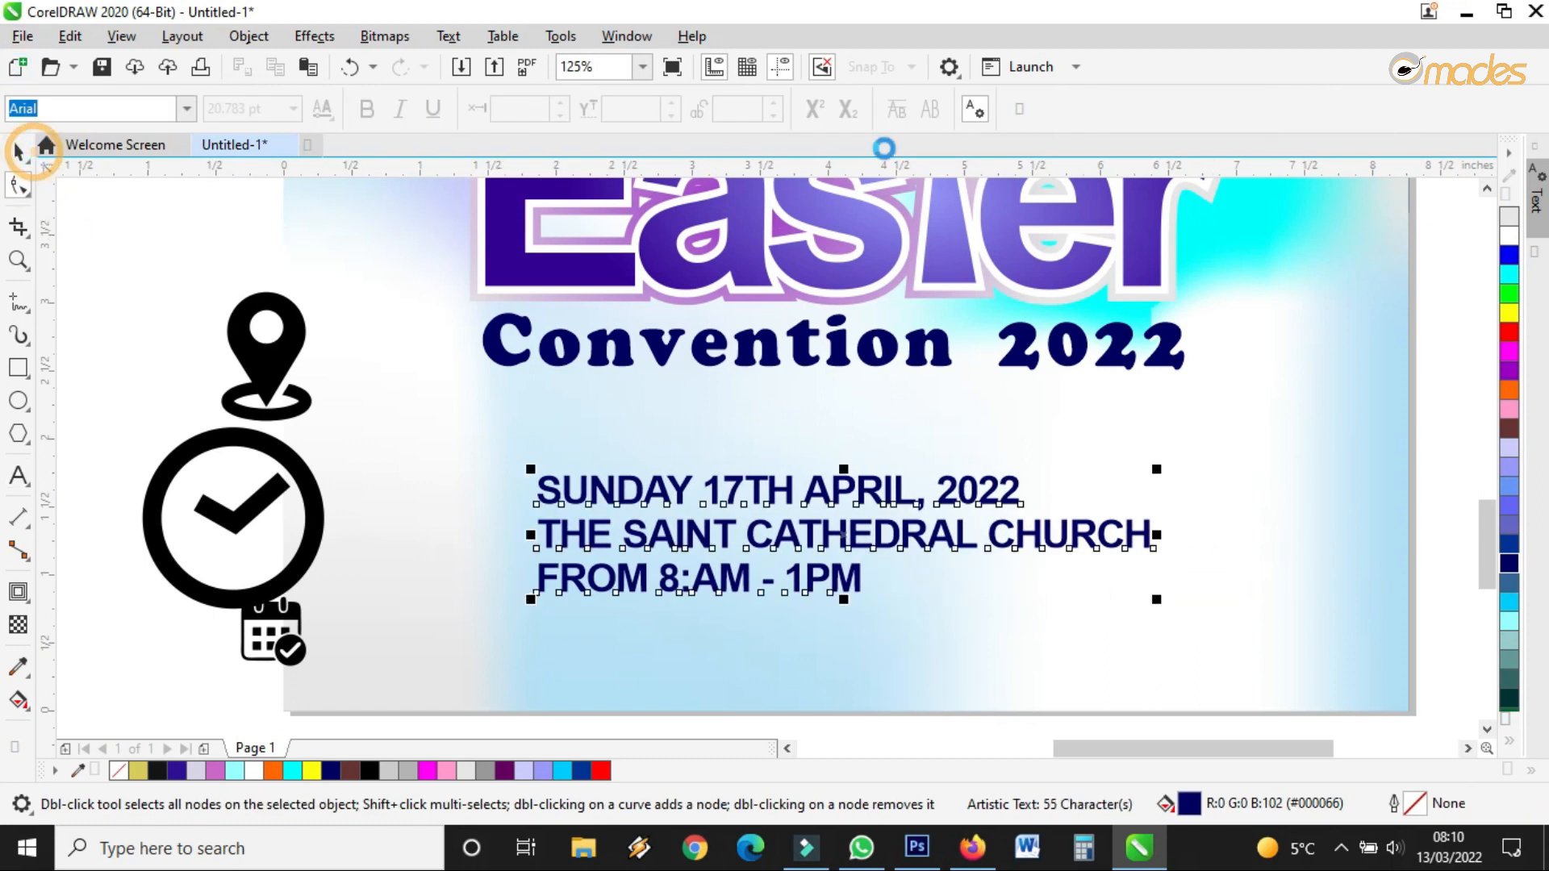
Set the date, venue and time lines in Clarendon BT Bold
{"action": "left_click", "coordinate": [18, 151]}
{"action": "left_click", "coordinate": [786, 109]}
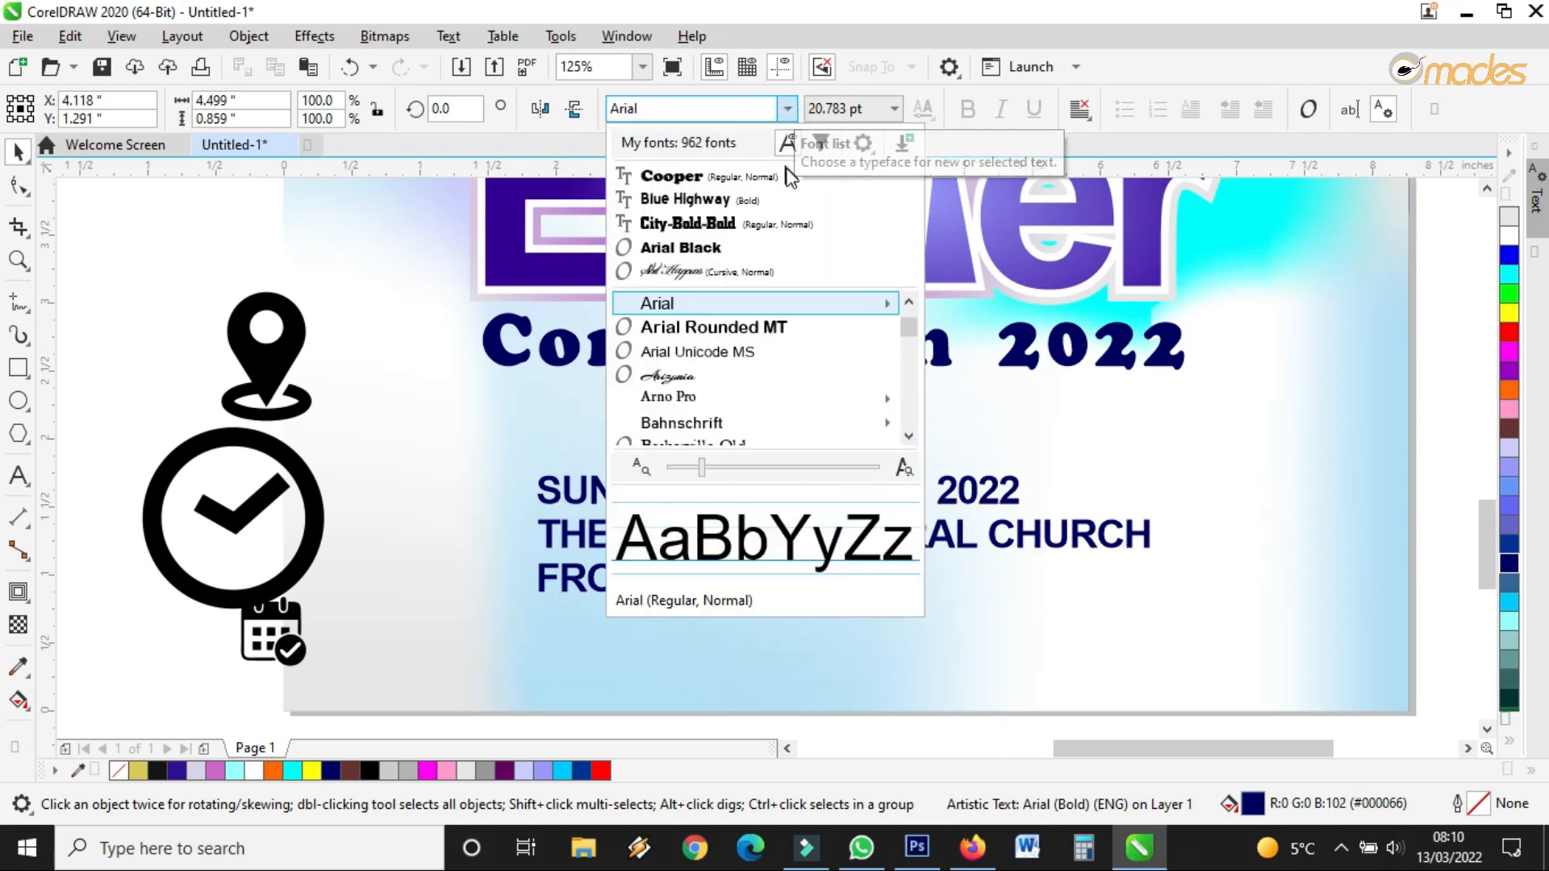
{"action": "left_click", "coordinate": [910, 437]}
{"action": "left_click", "coordinate": [911, 437]}
{"action": "left_click", "coordinate": [910, 437]}
{"action": "left_click", "coordinate": [910, 437]}
{"action": "left_click", "coordinate": [910, 437]}
{"action": "left_click", "coordinate": [910, 437]}
{"action": "left_click", "coordinate": [910, 437]}
{"action": "left_click", "coordinate": [910, 438]}
{"action": "left_click", "coordinate": [910, 437]}
{"action": "left_click", "coordinate": [910, 436]}
{"action": "left_click", "coordinate": [909, 436]}
{"action": "left_click", "coordinate": [909, 436]}
{"action": "left_click", "coordinate": [910, 436]}
{"action": "left_click", "coordinate": [911, 438]}
{"action": "left_click", "coordinate": [912, 438]}
{"action": "left_click", "coordinate": [912, 438]}
{"action": "left_click", "coordinate": [911, 438]}
{"action": "left_click", "coordinate": [910, 437]}
{"action": "left_click", "coordinate": [910, 437]}
{"action": "left_click", "coordinate": [909, 437]}
{"action": "left_click", "coordinate": [909, 437]}
{"action": "left_click", "coordinate": [909, 437]}
{"action": "left_click", "coordinate": [909, 437]}
{"action": "left_click", "coordinate": [910, 437]}
{"action": "left_click", "coordinate": [911, 302]}
{"action": "left_click", "coordinate": [911, 302]}
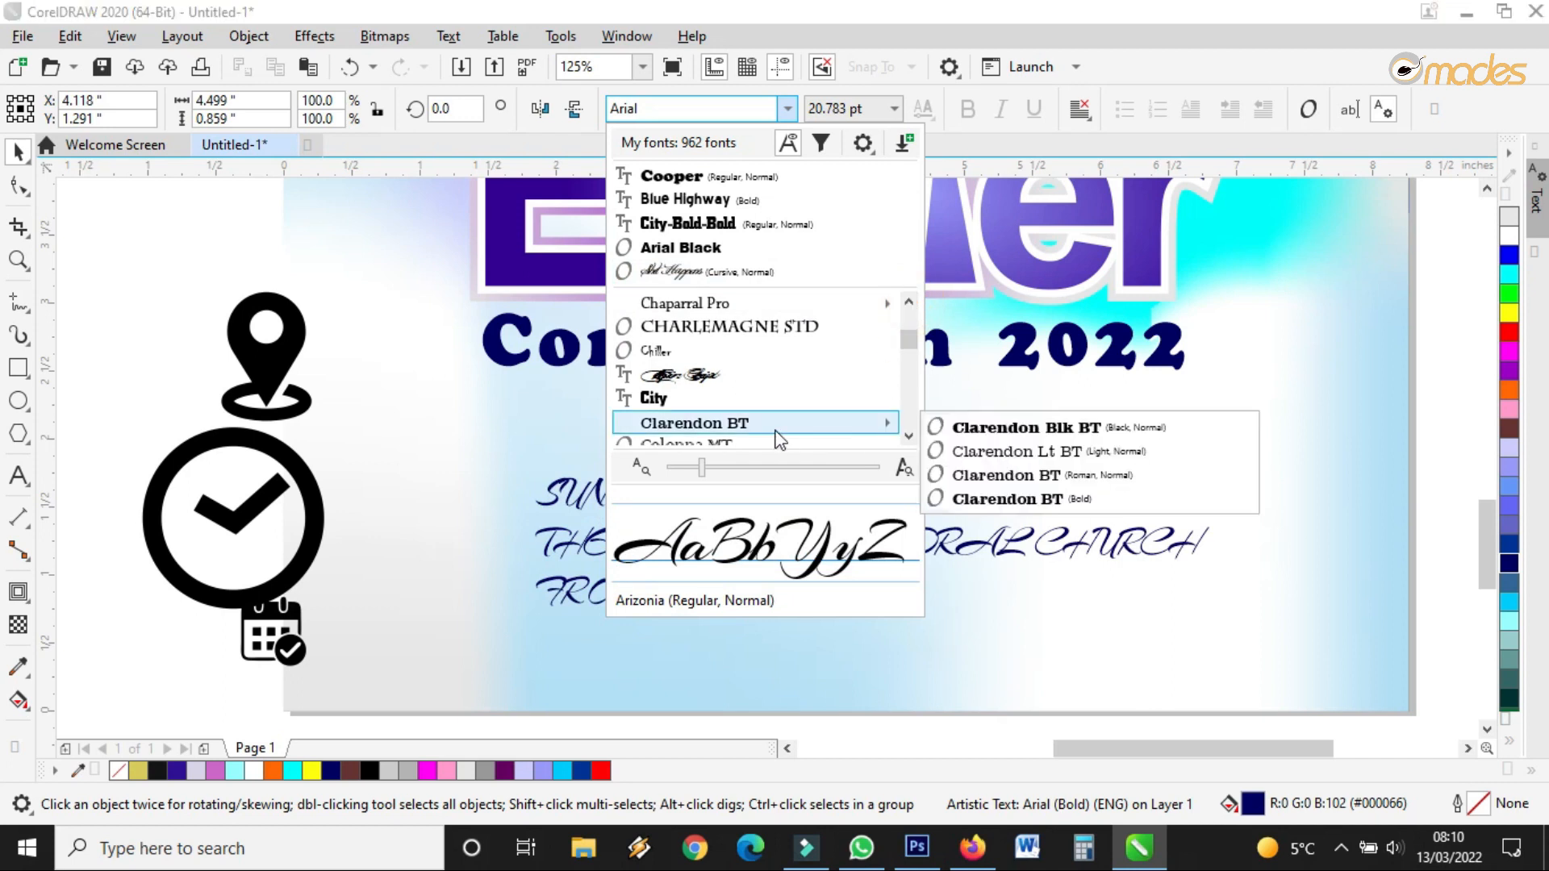
{"action": "left_click", "coordinate": [741, 422]}
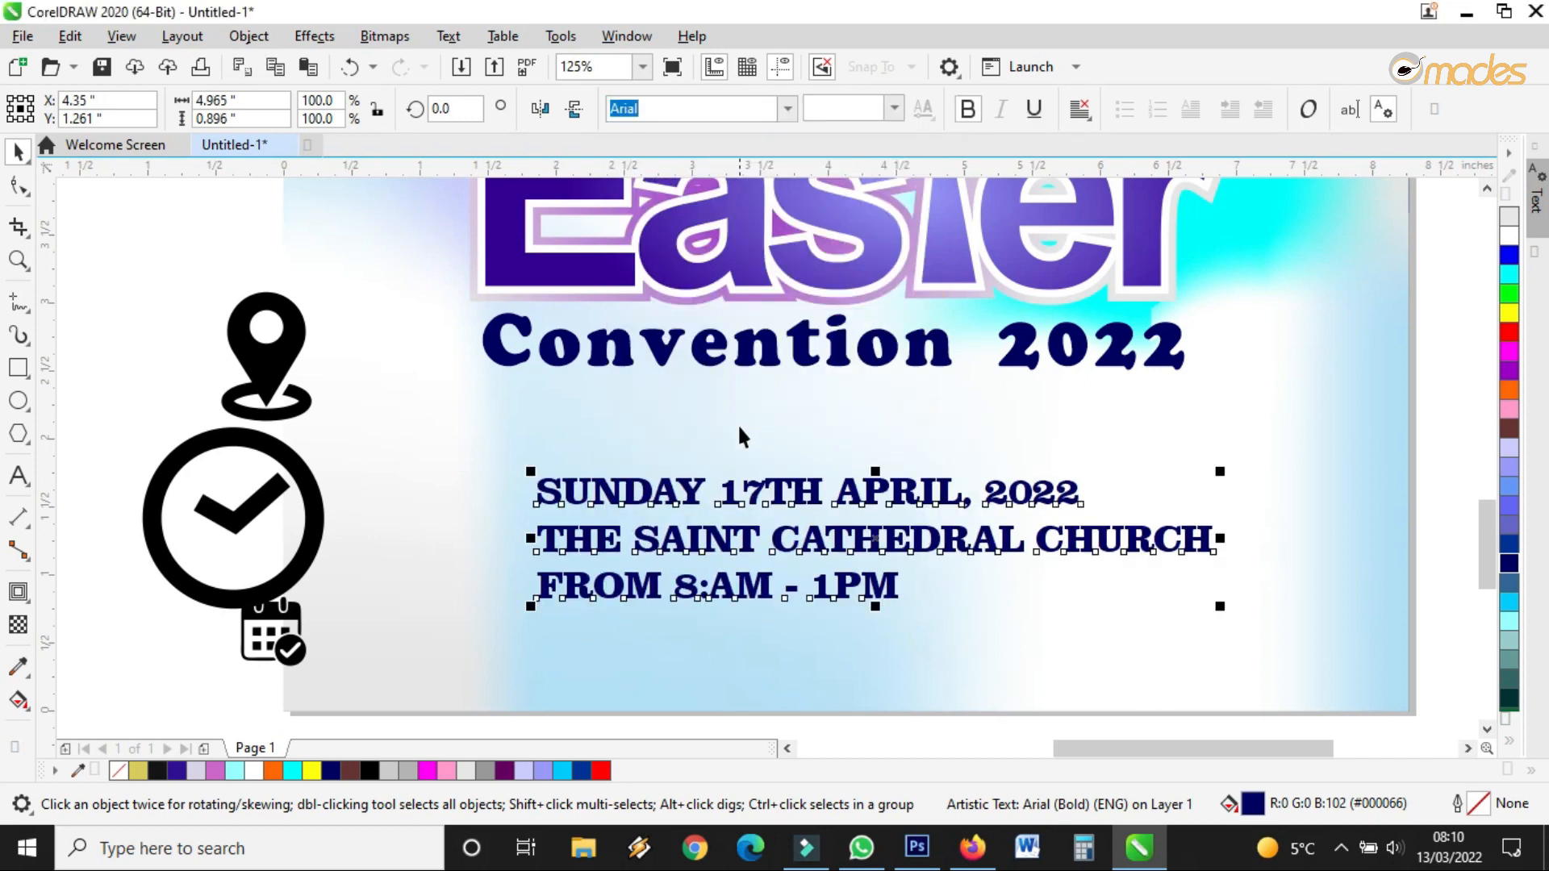
{"action": "scroll", "coordinate": [814, 455], "scroll_direction": "down", "scroll_amount": 2}
{"action": "scroll", "coordinate": [785, 526], "scroll_direction": "up", "scroll_amount": 2}
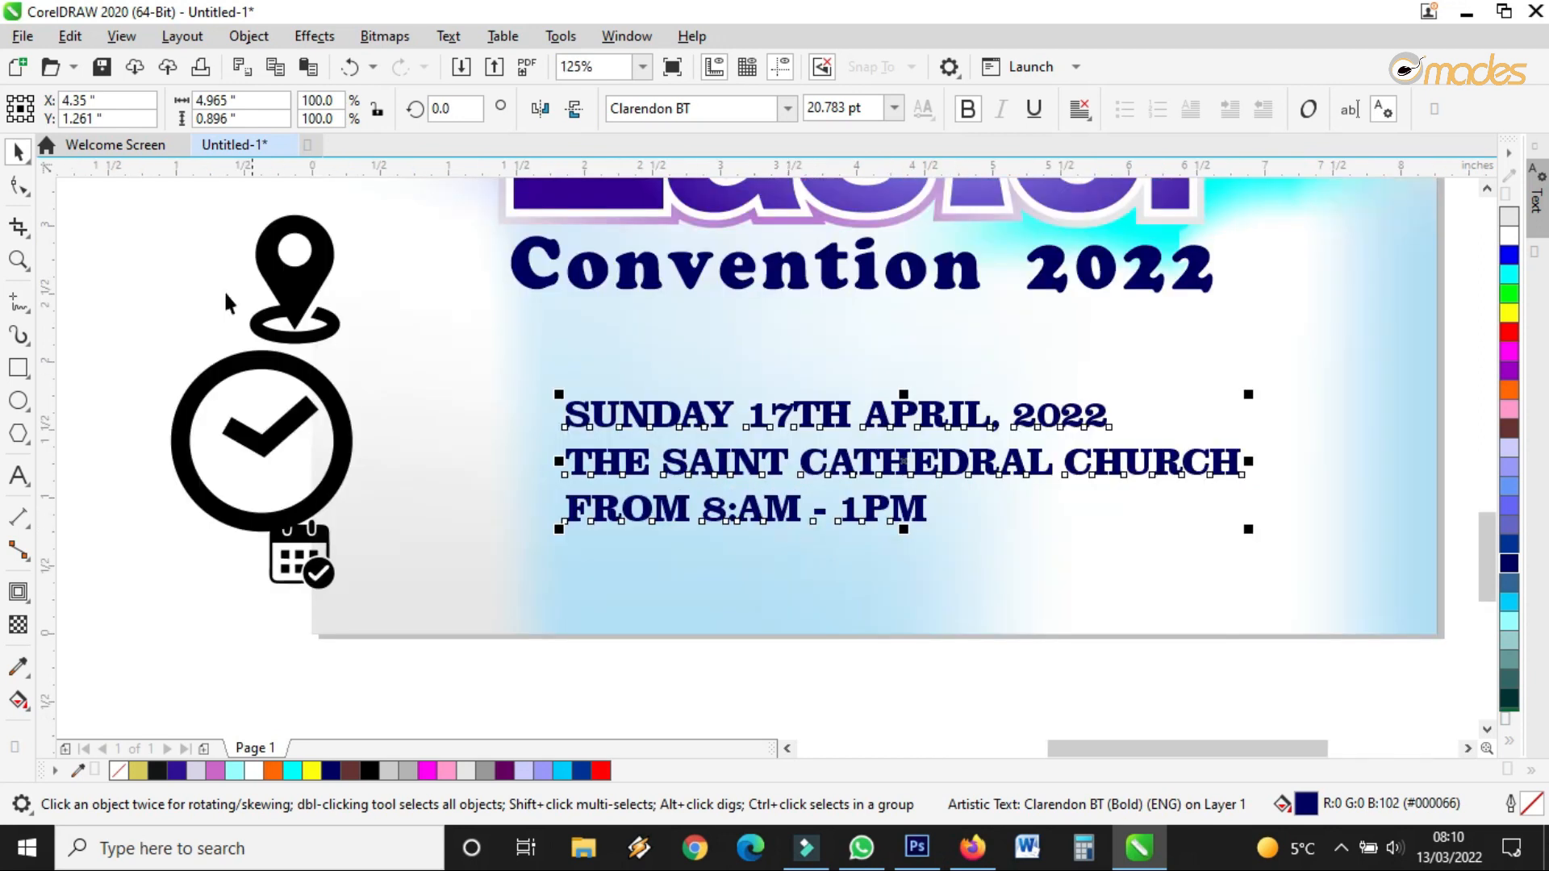
Widen the letter spacing of the event lines and move them up under the title
{"action": "left_click", "coordinate": [17, 184]}
{"action": "left_click_drag", "start_coordinate": [1249, 529], "coordinate": [1290, 533]}
{"action": "left_click", "coordinate": [16, 152]}
{"action": "scroll", "coordinate": [912, 462], "scroll_direction": "down", "scroll_amount": 2}
{"action": "scroll", "coordinate": [912, 463], "scroll_direction": "up", "scroll_amount": 2}
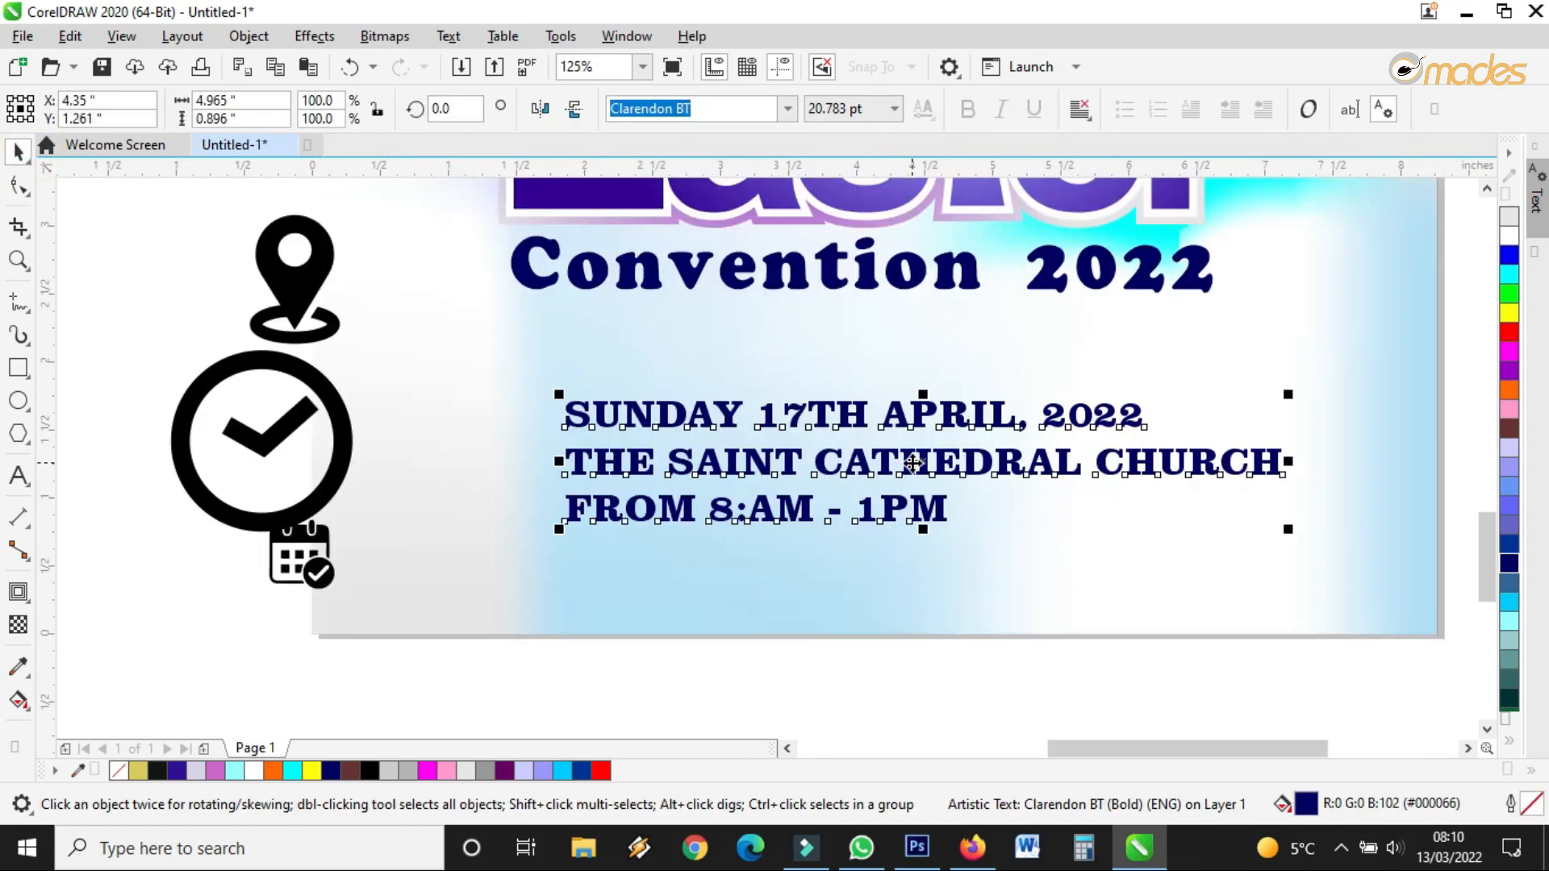
{"action": "left_click_drag", "start_coordinate": [912, 462], "coordinate": [852, 431]}
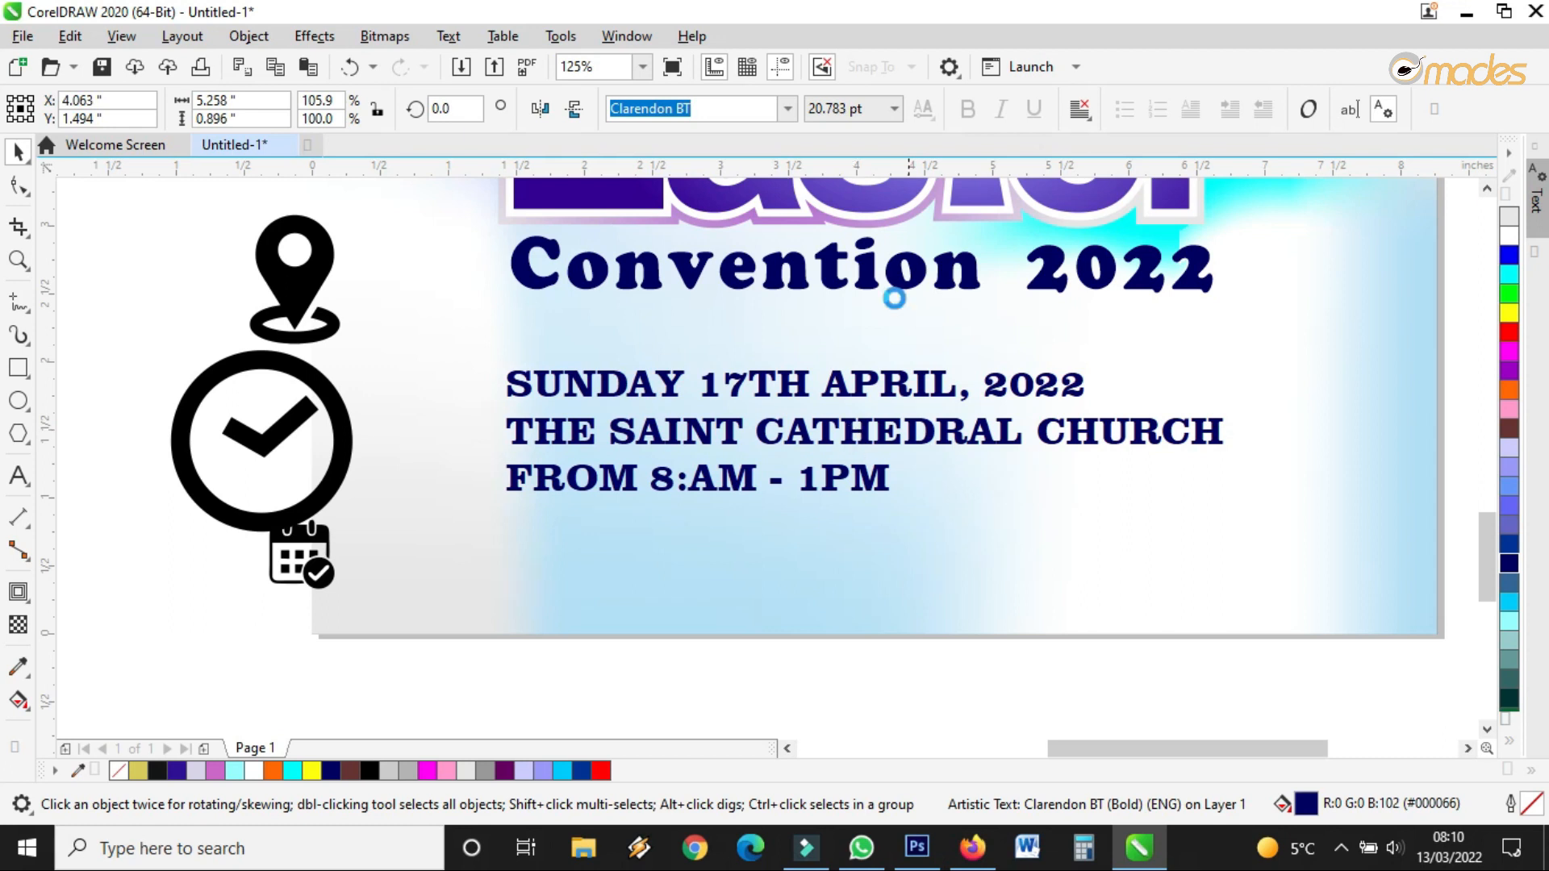
Change the date, venue and time lines to the EfromBlack font
{"action": "left_click", "coordinate": [788, 109]}
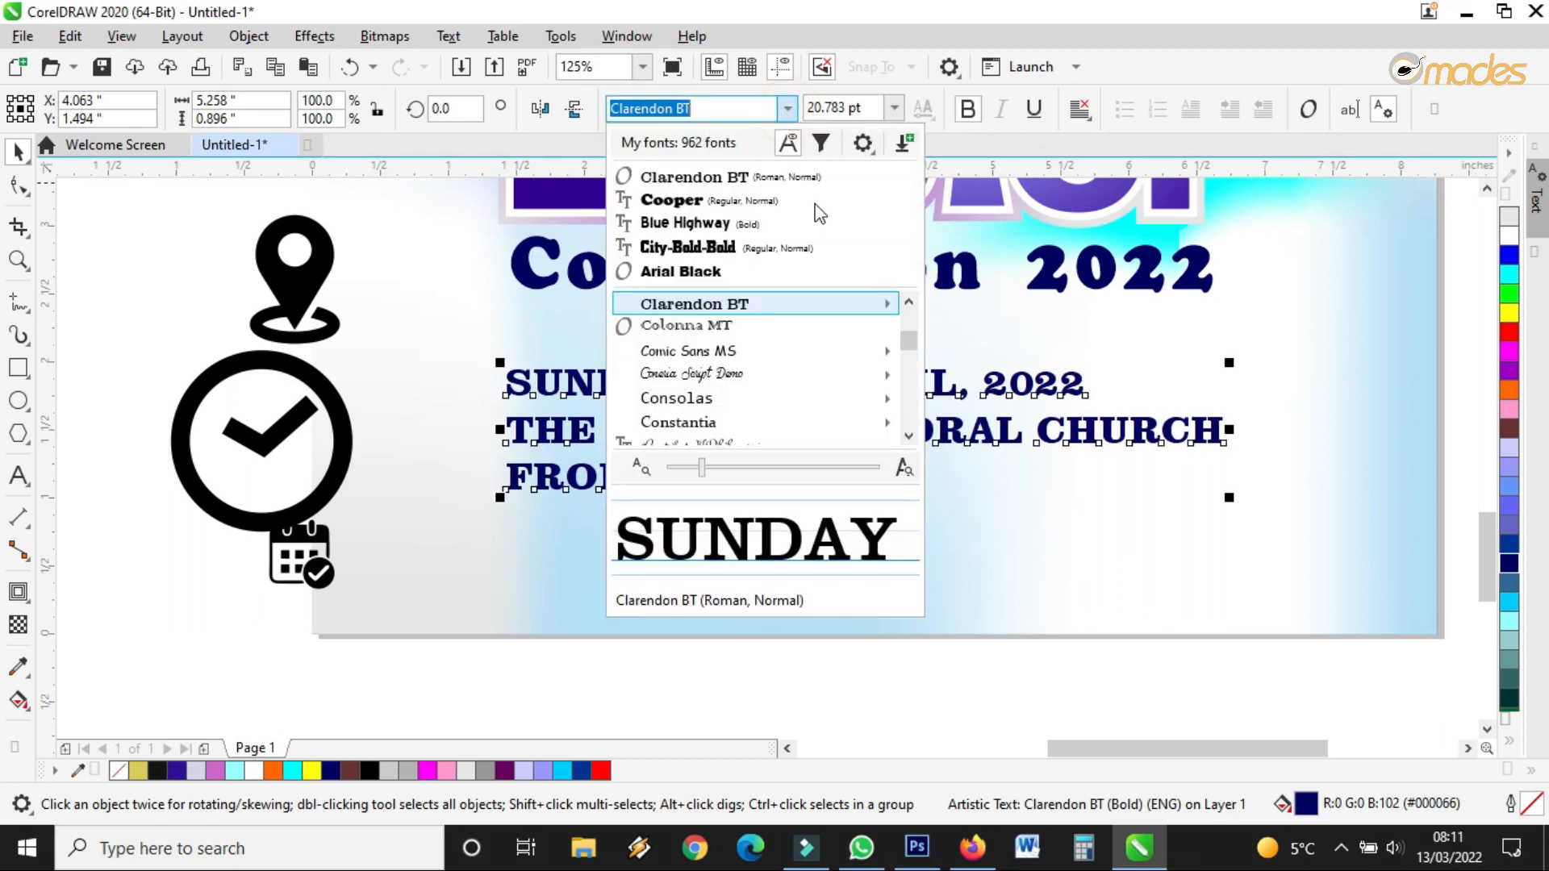
{"action": "left_click", "coordinate": [909, 439]}
{"action": "left_click", "coordinate": [909, 438]}
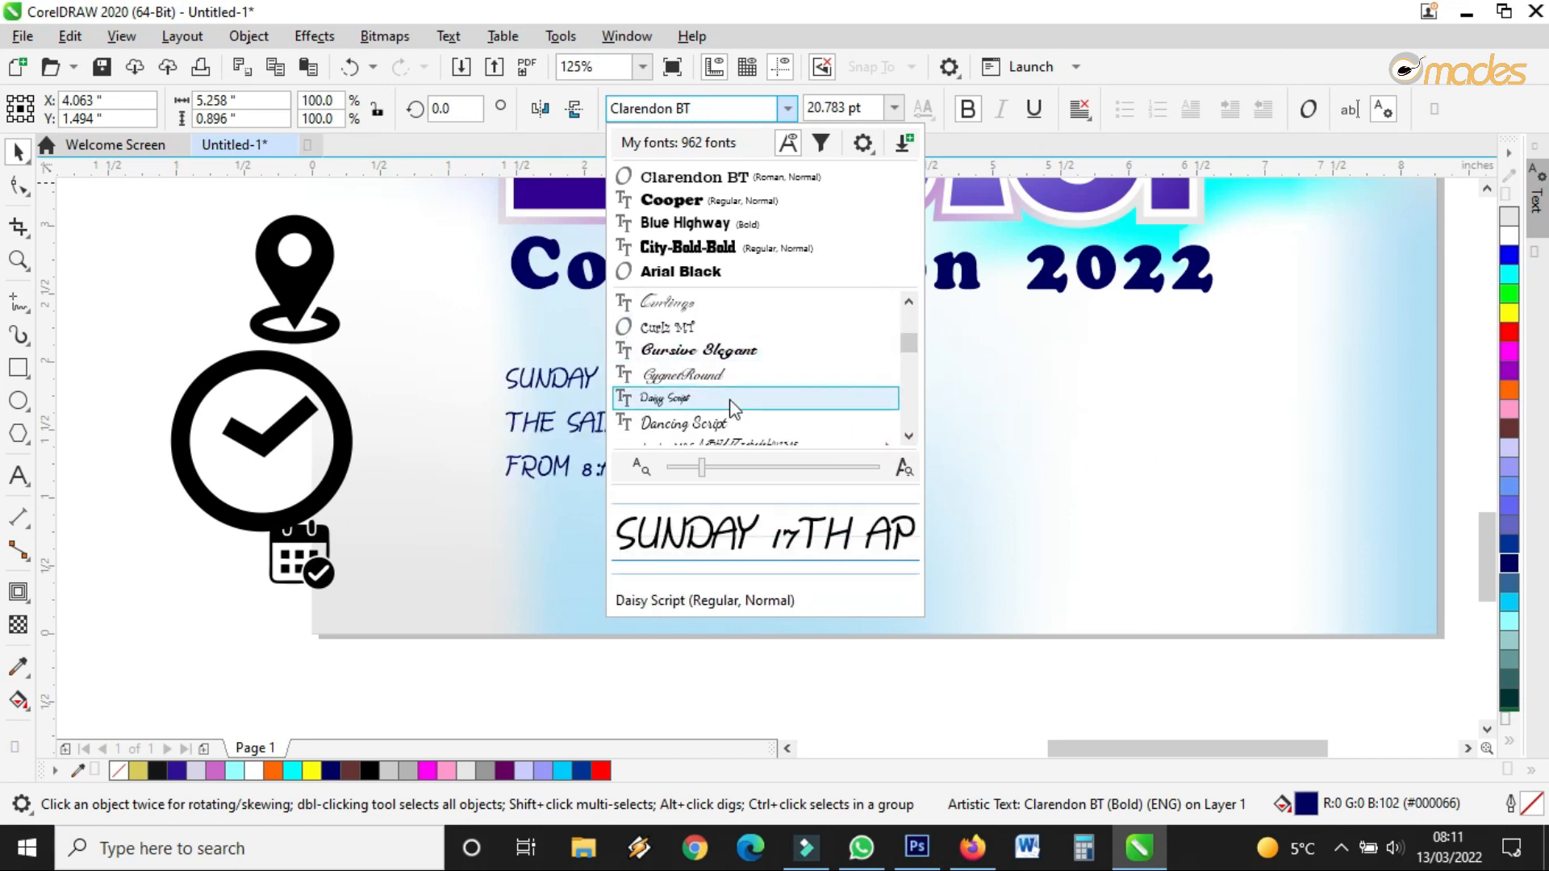
{"action": "scroll", "coordinate": [733, 402], "scroll_direction": "down", "scroll_amount": 5}
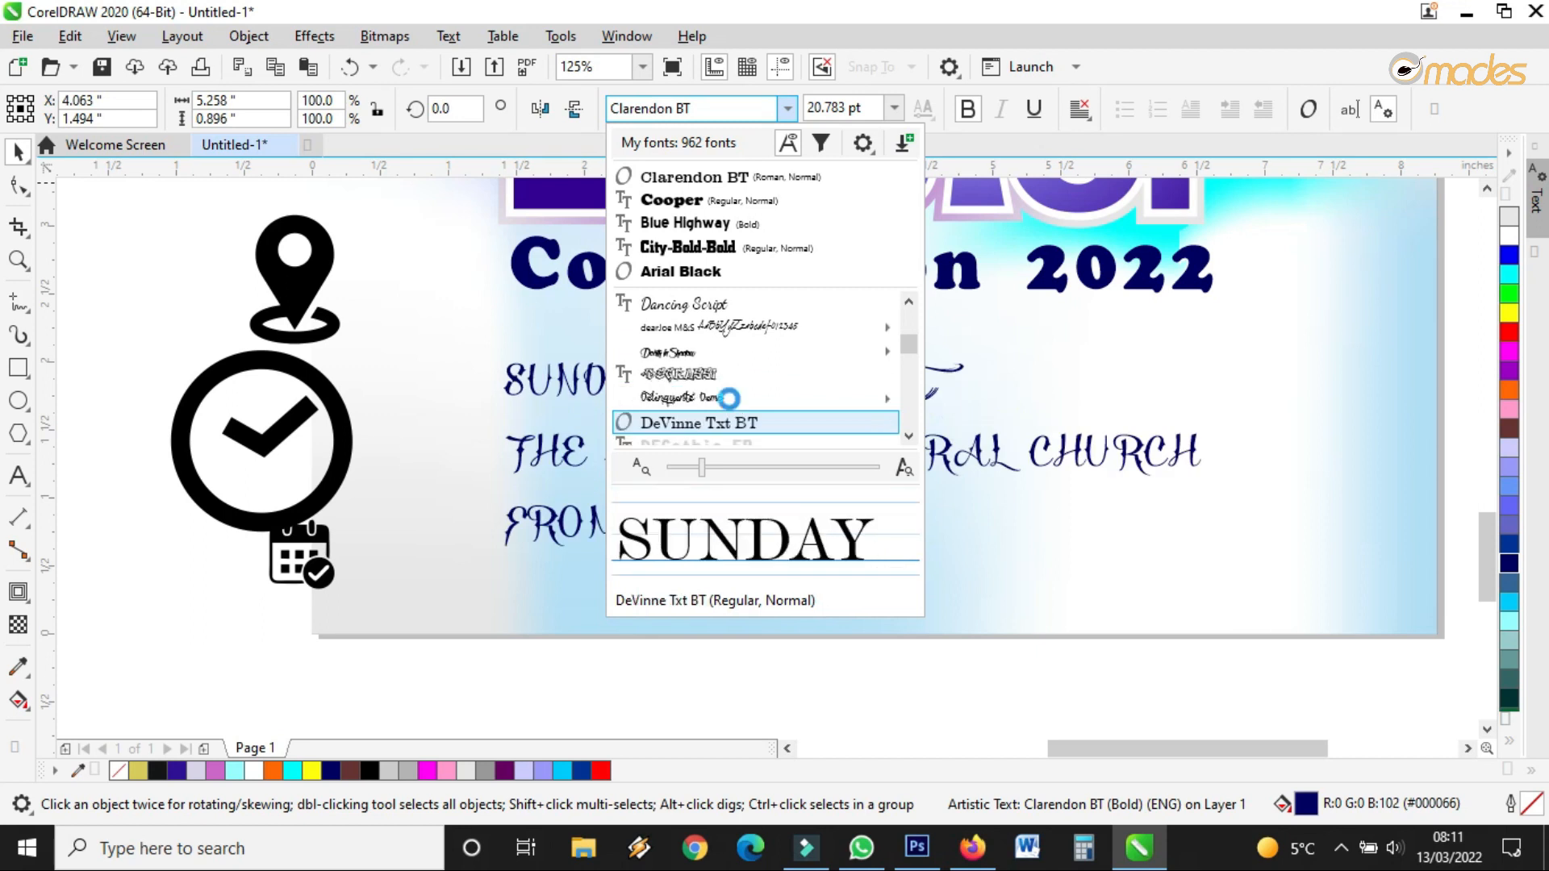
{"action": "scroll", "coordinate": [733, 403], "scroll_direction": "down", "scroll_amount": 2}
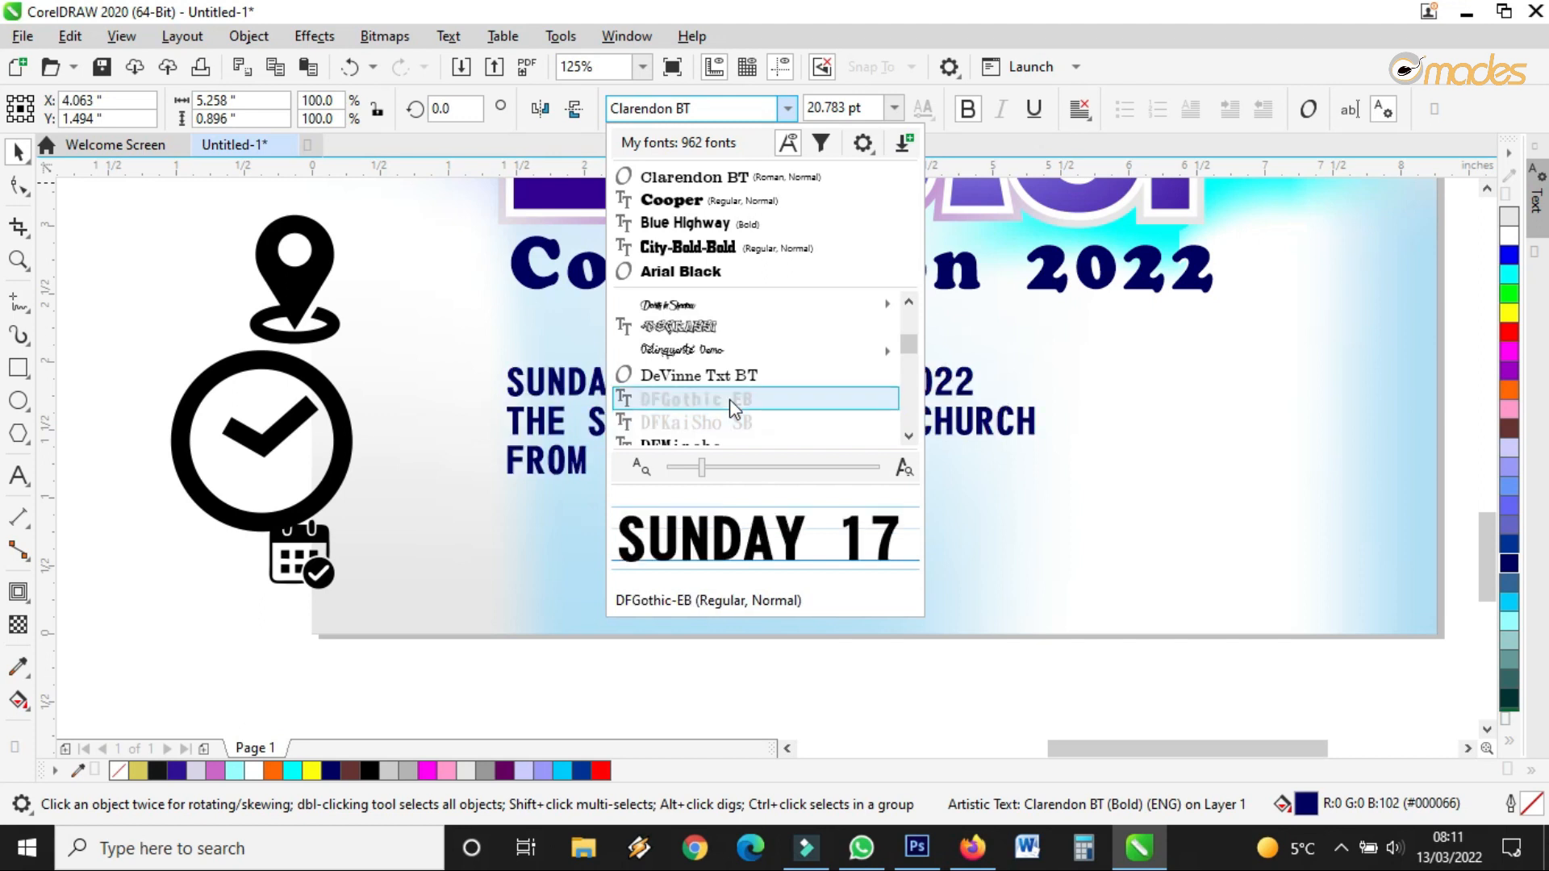
{"action": "scroll", "coordinate": [732, 404], "scroll_direction": "down", "scroll_amount": 6}
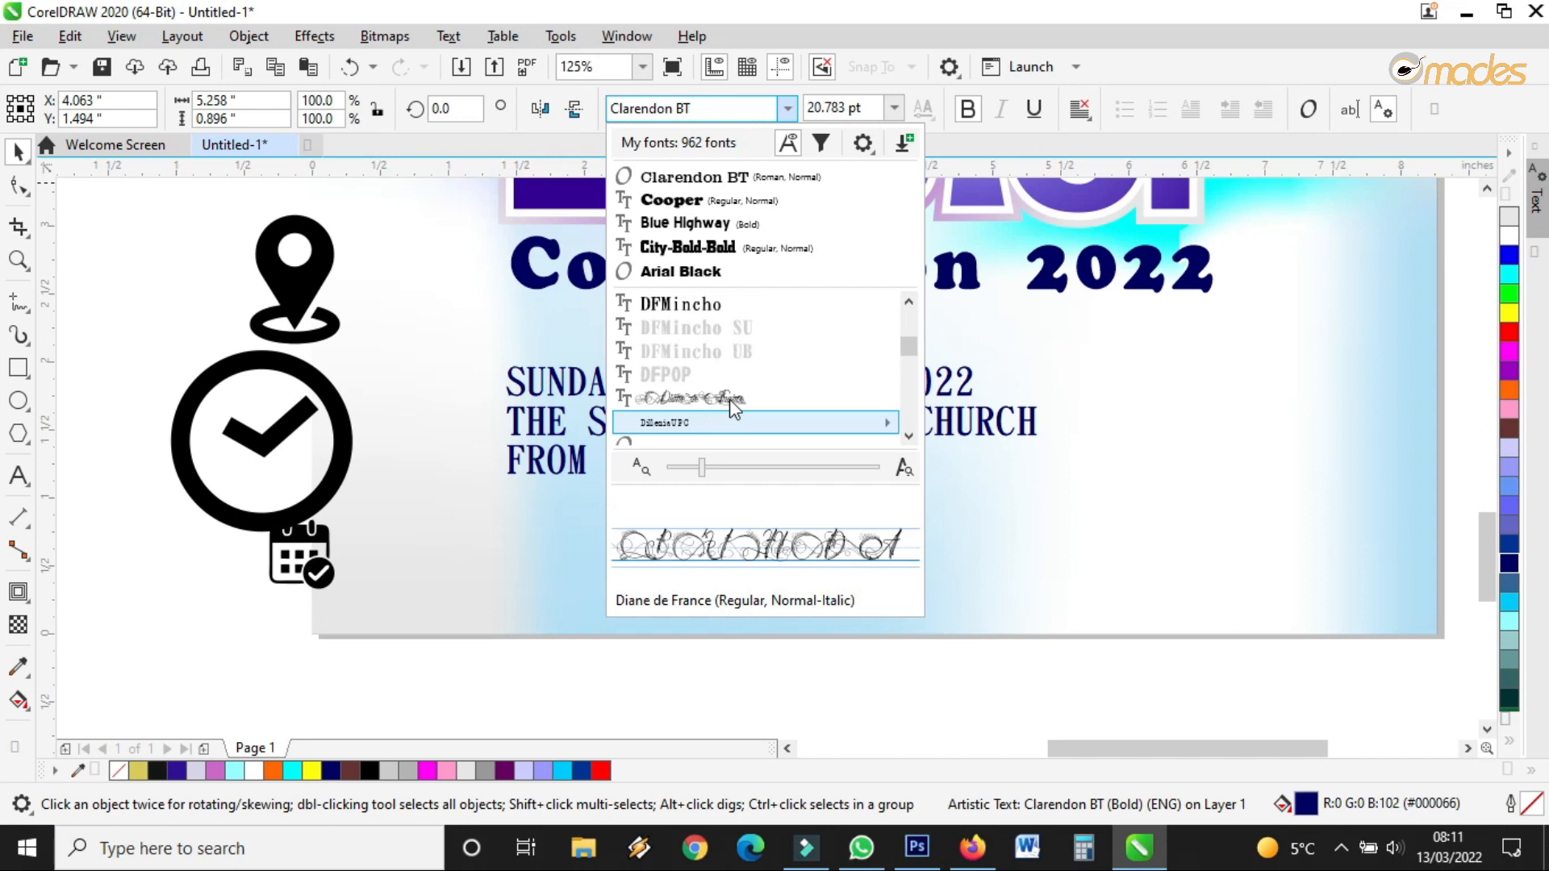
{"action": "scroll", "coordinate": [731, 404], "scroll_direction": "down", "scroll_amount": 2}
{"action": "scroll", "coordinate": [730, 401], "scroll_direction": "down", "scroll_amount": 3}
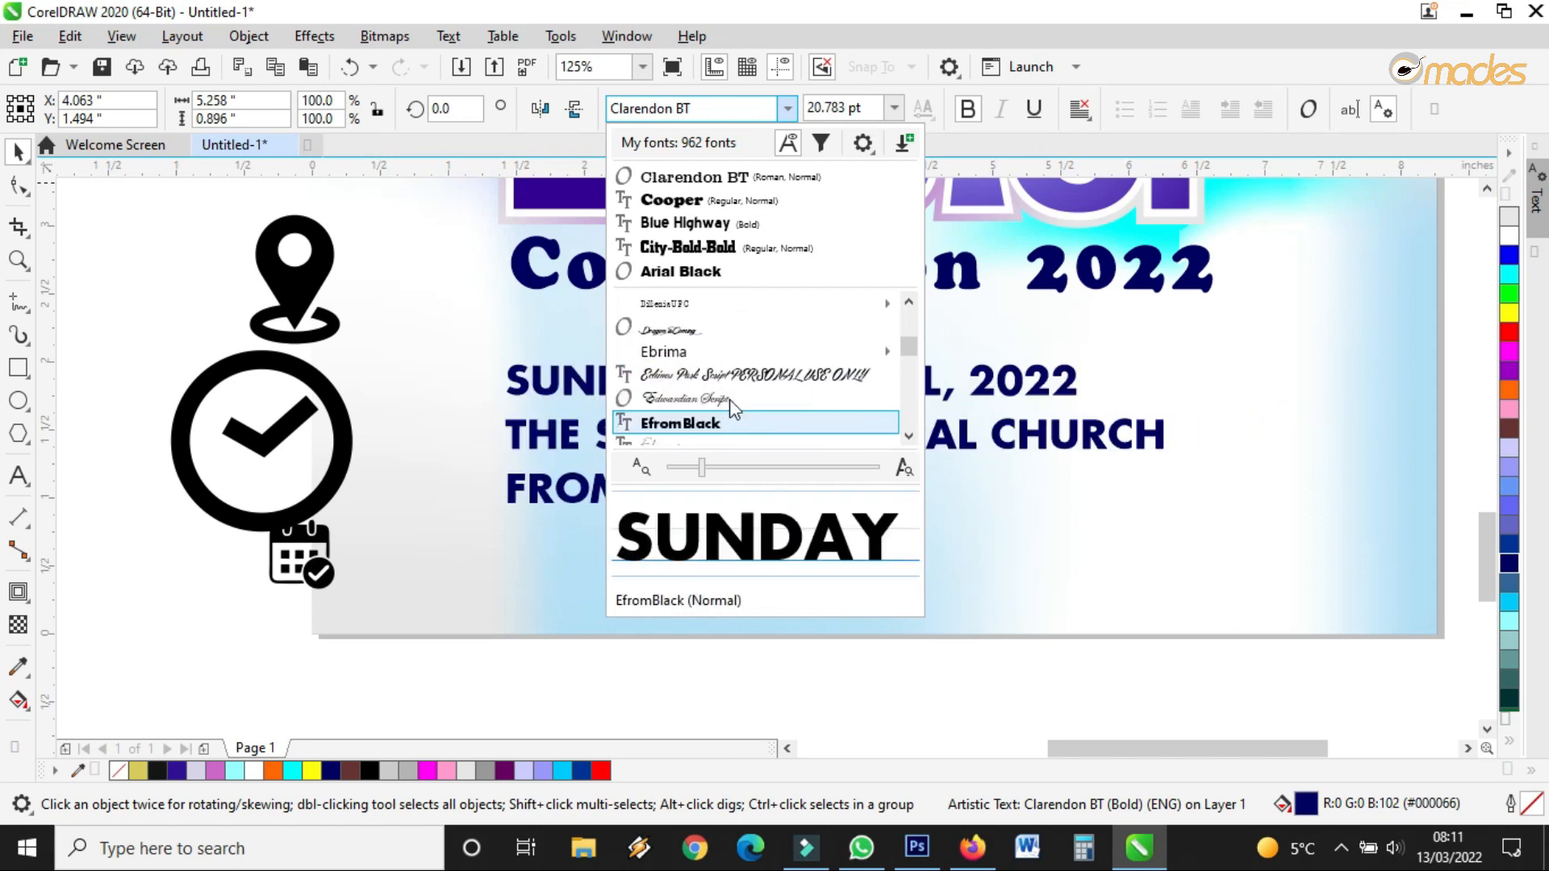
{"action": "left_click", "coordinate": [715, 424]}
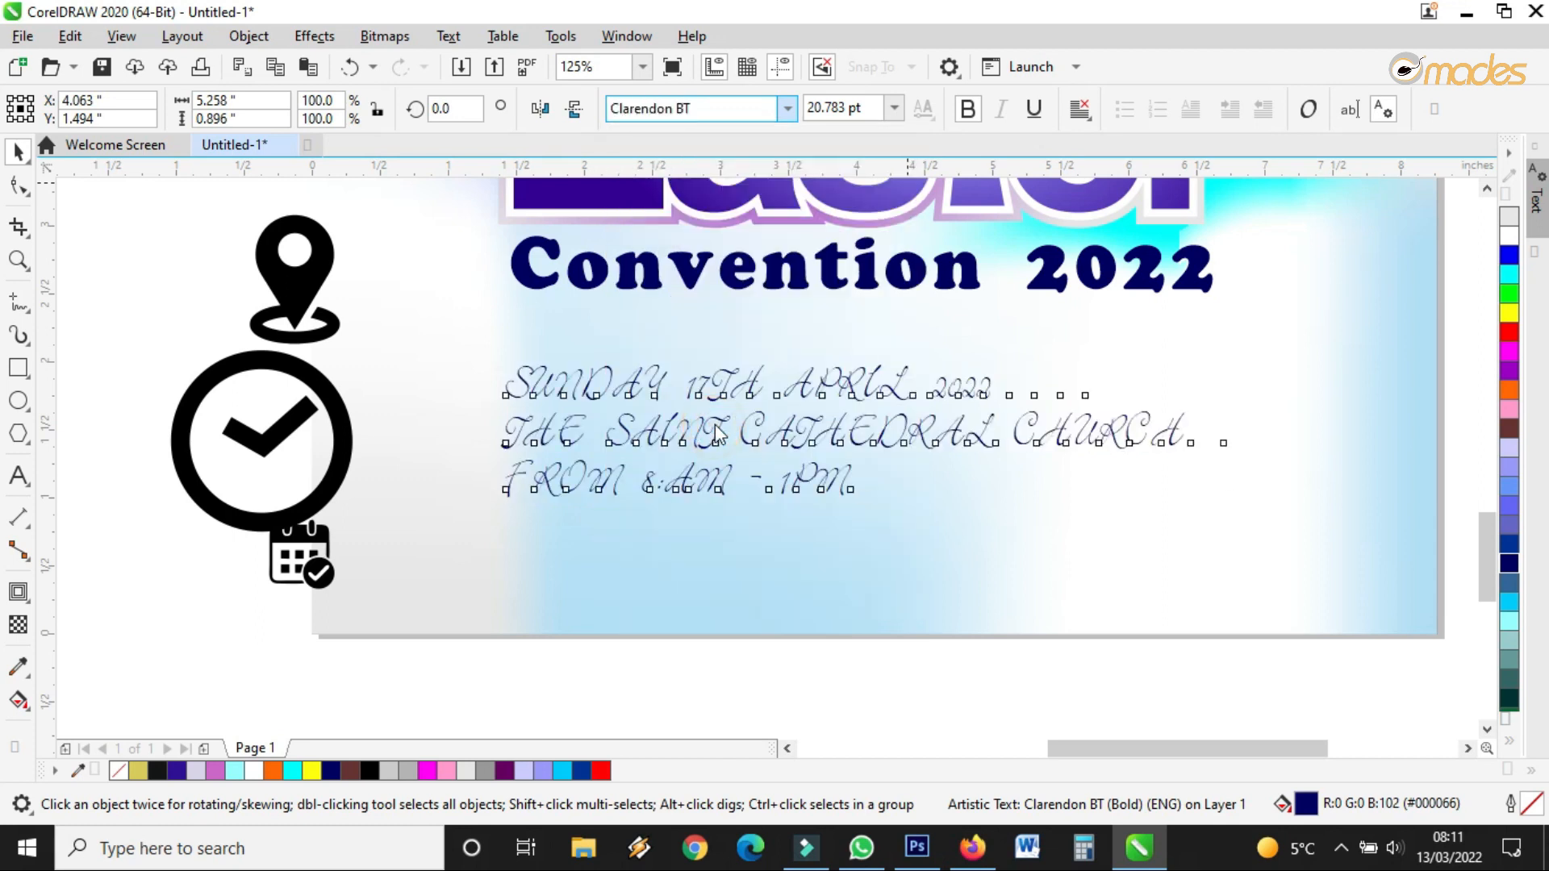
Tighten the letter spacing slightly and spread the three lines further apart
{"action": "left_click", "coordinate": [18, 186]}
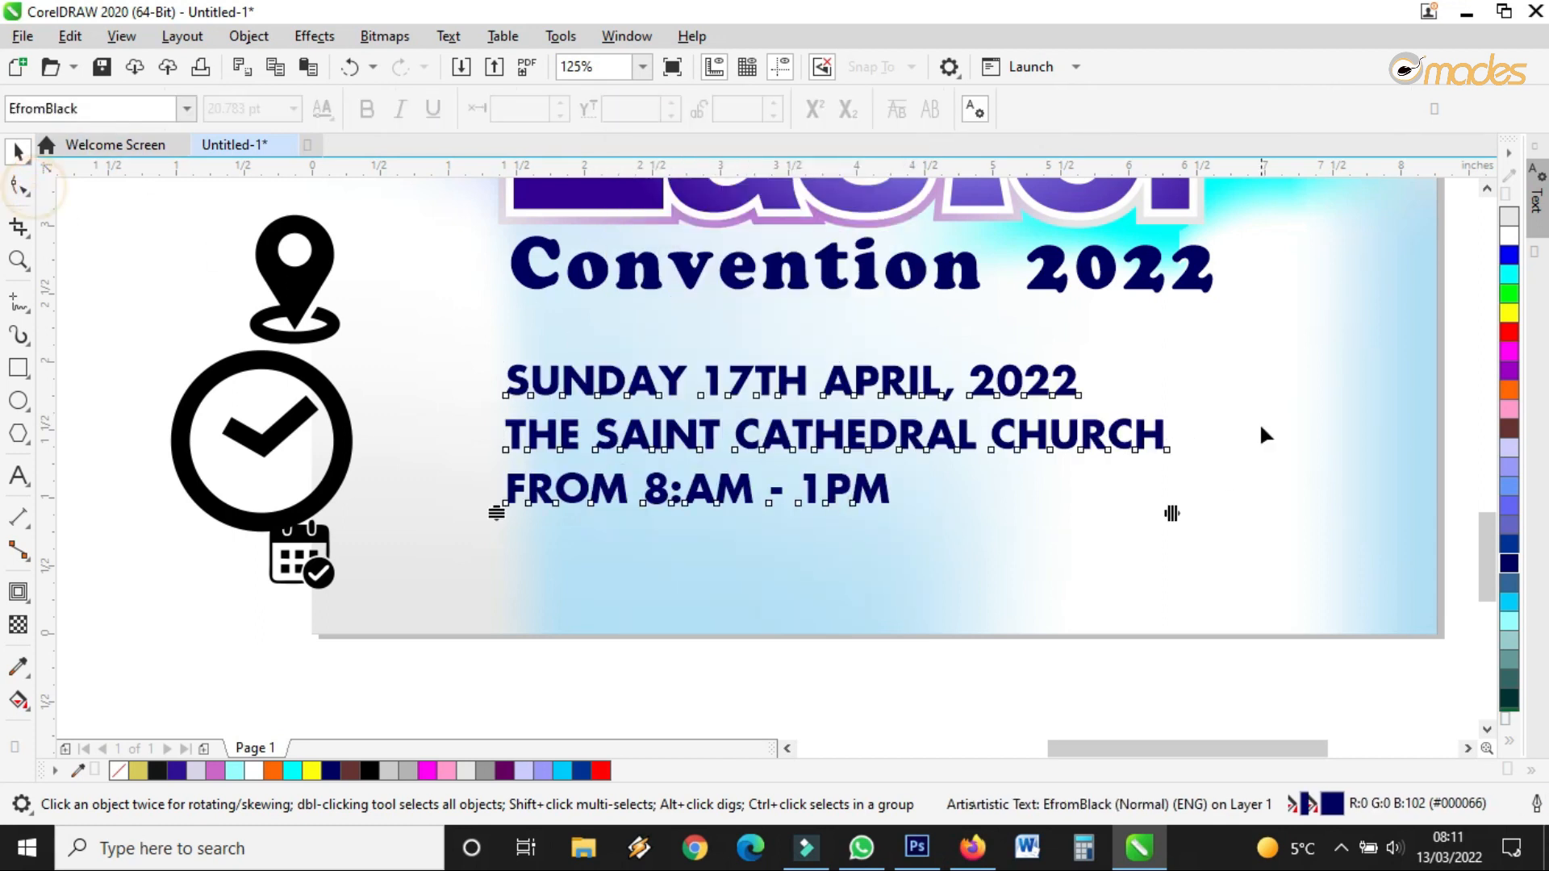
{"action": "left_click_drag", "start_coordinate": [1172, 514], "coordinate": [1163, 514]}
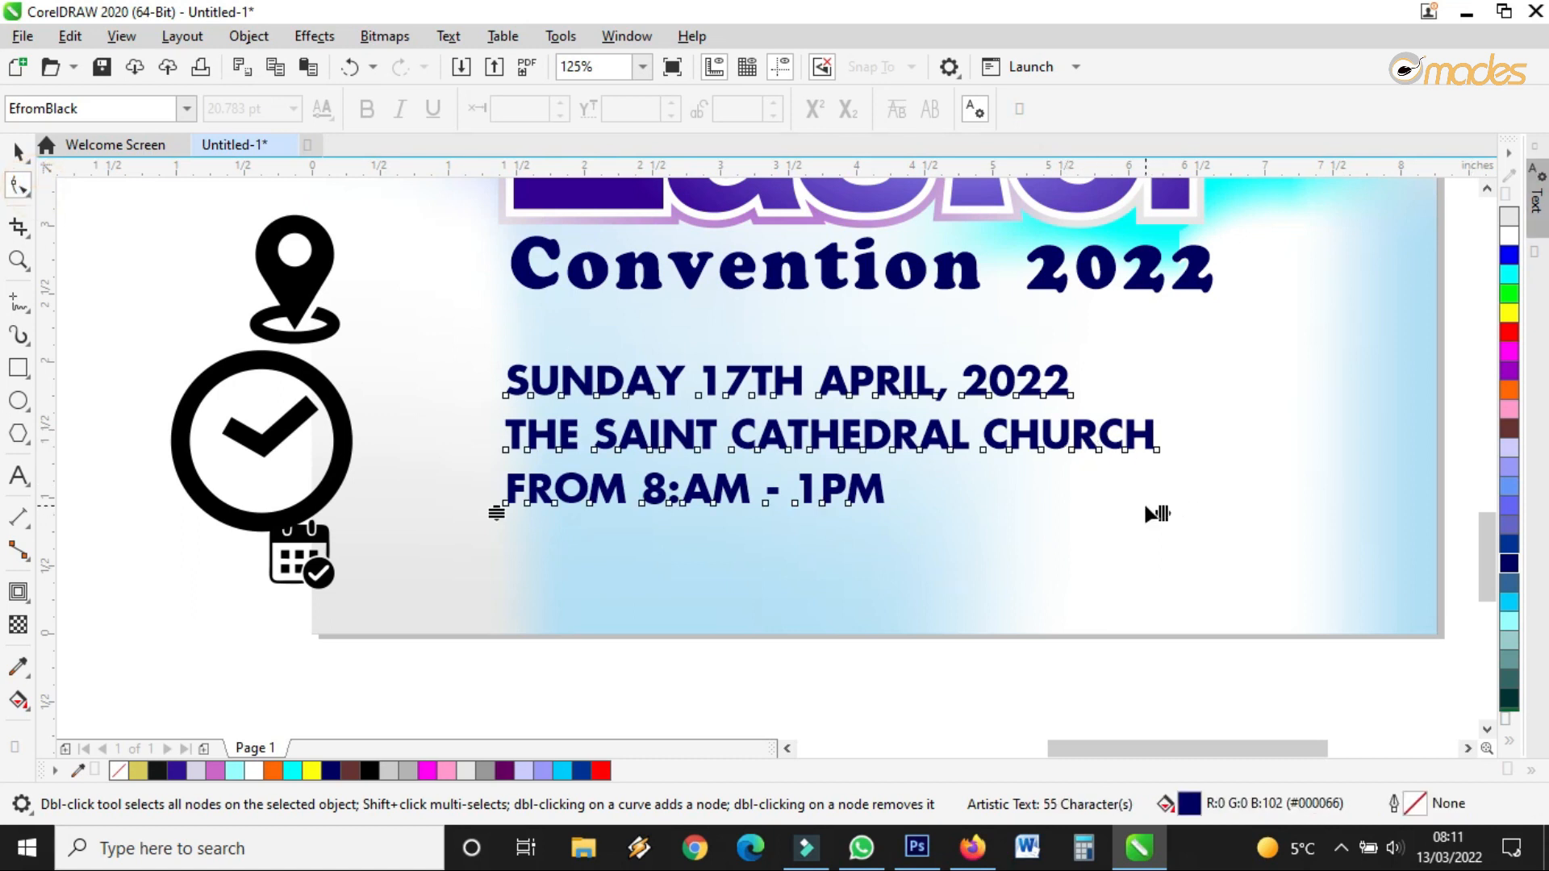
{"action": "mouse_move", "coordinate": [496, 513]}
{"action": "left_mouse_down"}
{"action": "mouse_move", "coordinate": [487, 555]}
{"action": "mouse_move", "coordinate": [497, 531]}
{"action": "left_mouse_up"}
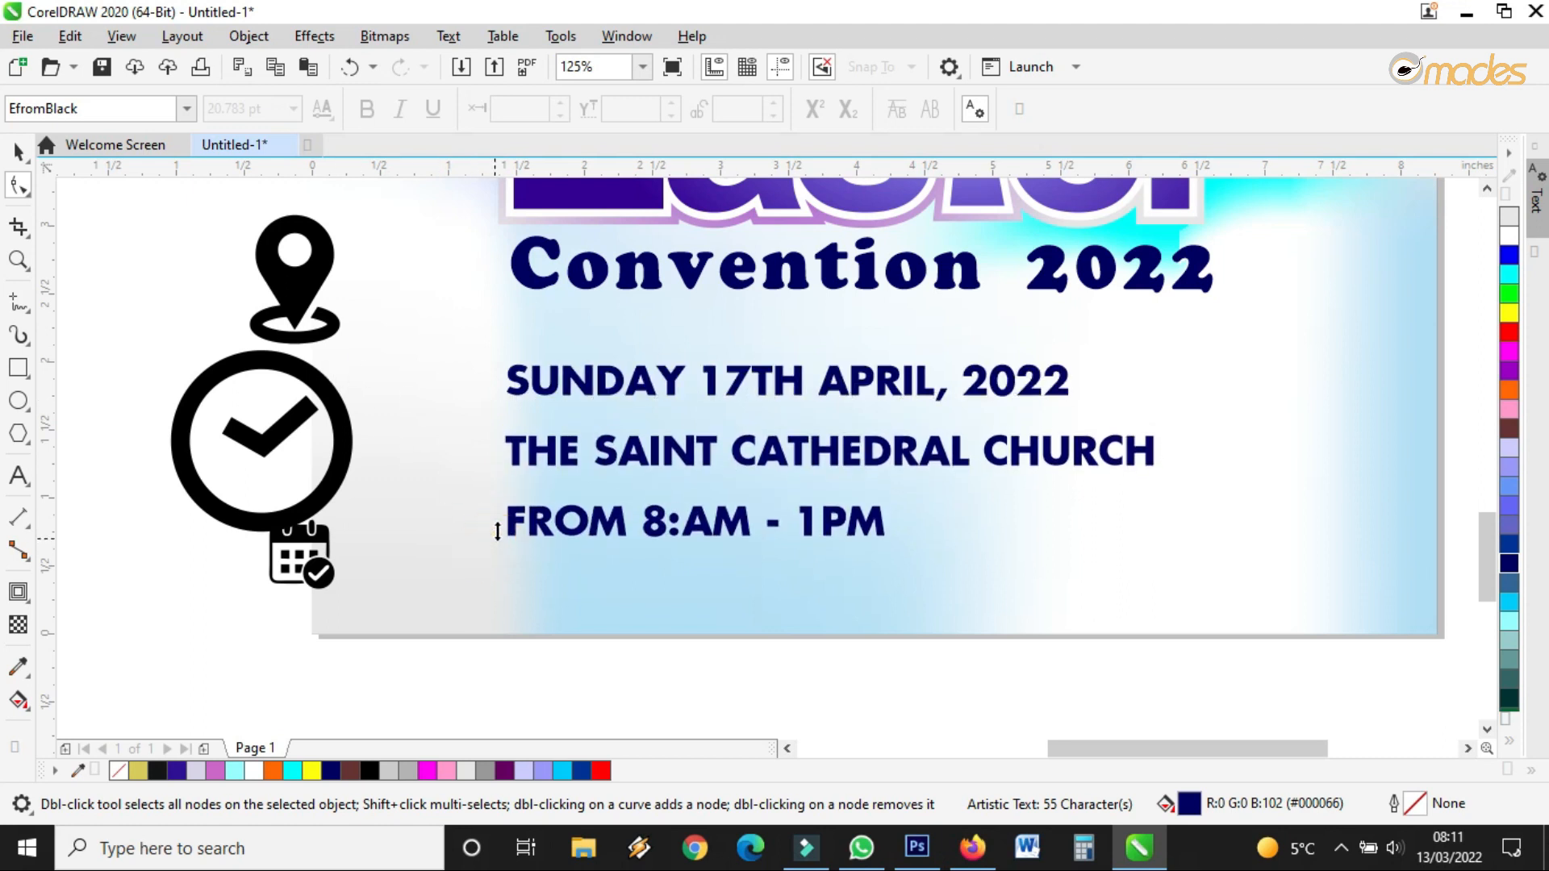
Draw a horizontal Freehand line just below the date line and select it
{"action": "left_click", "coordinate": [18, 150]}
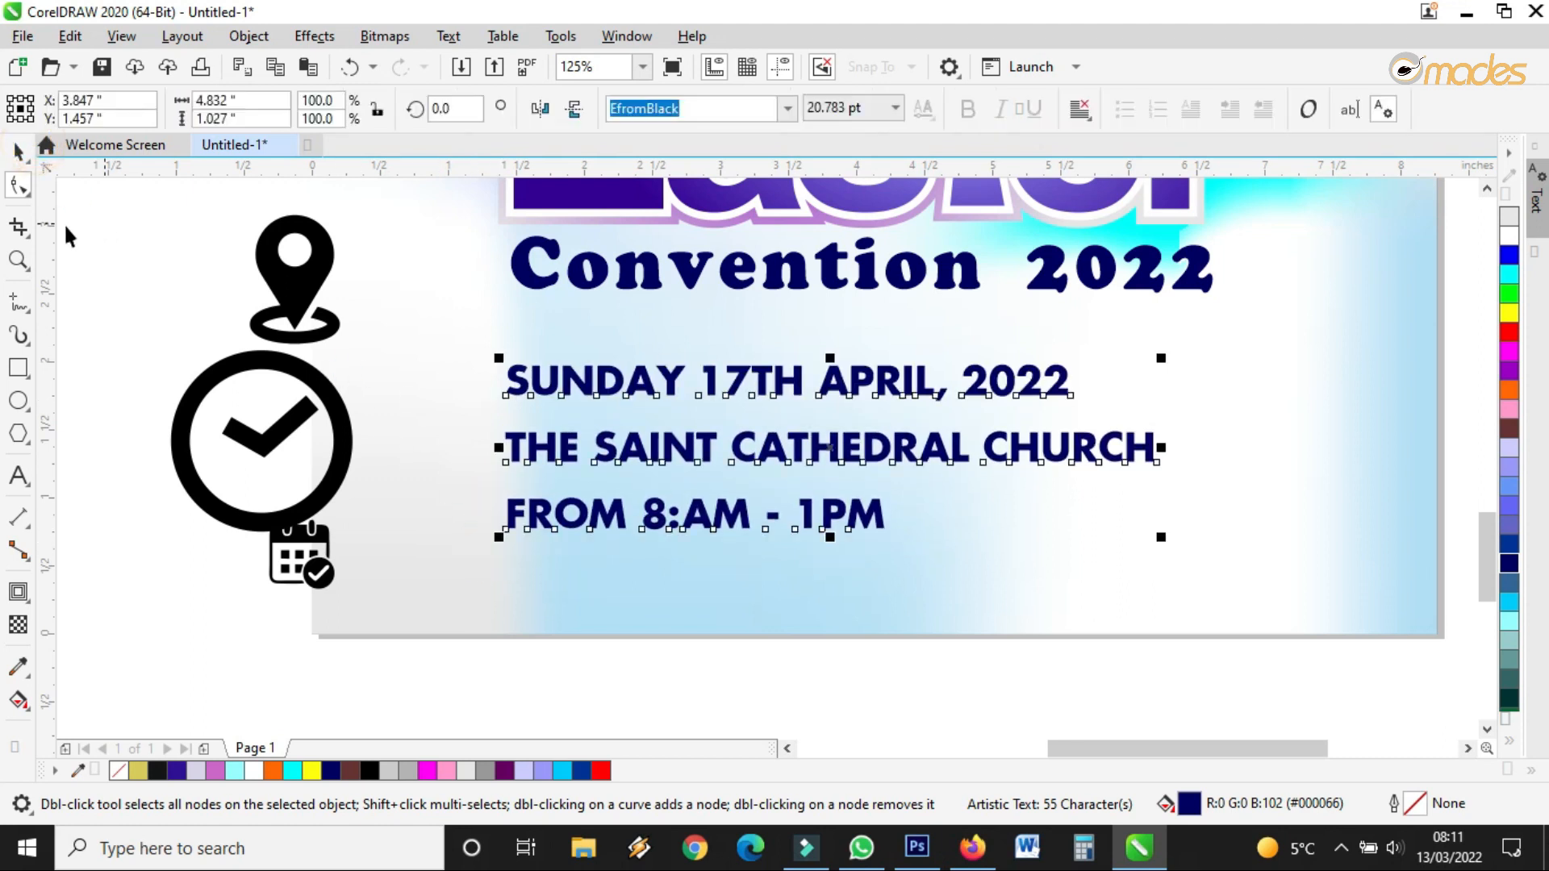
{"action": "left_click", "coordinate": [20, 302]}
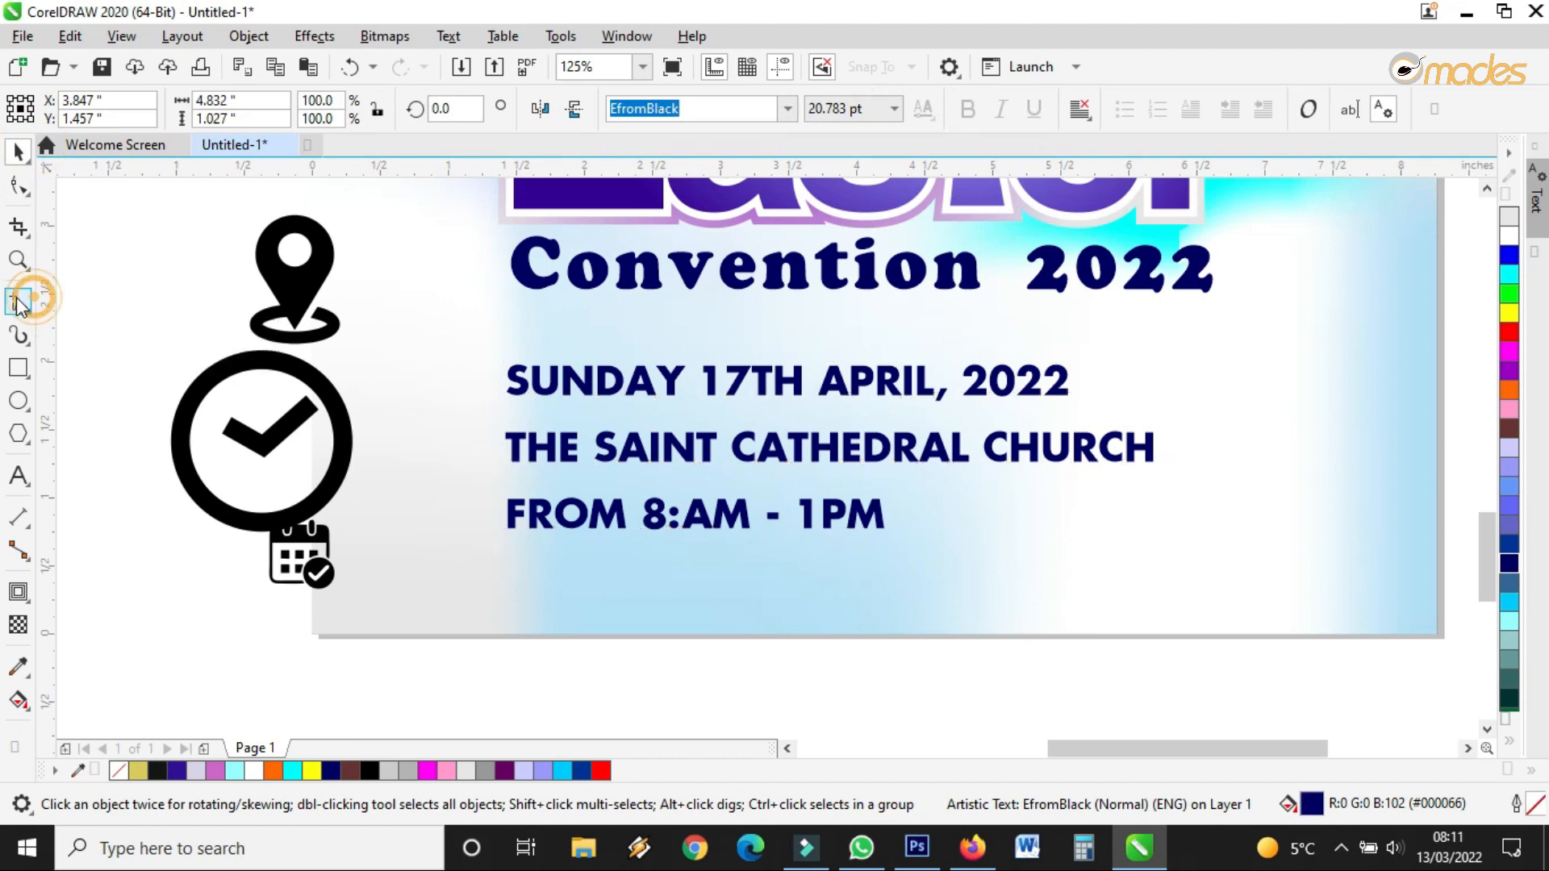
{"action": "left_click", "coordinate": [484, 410]}
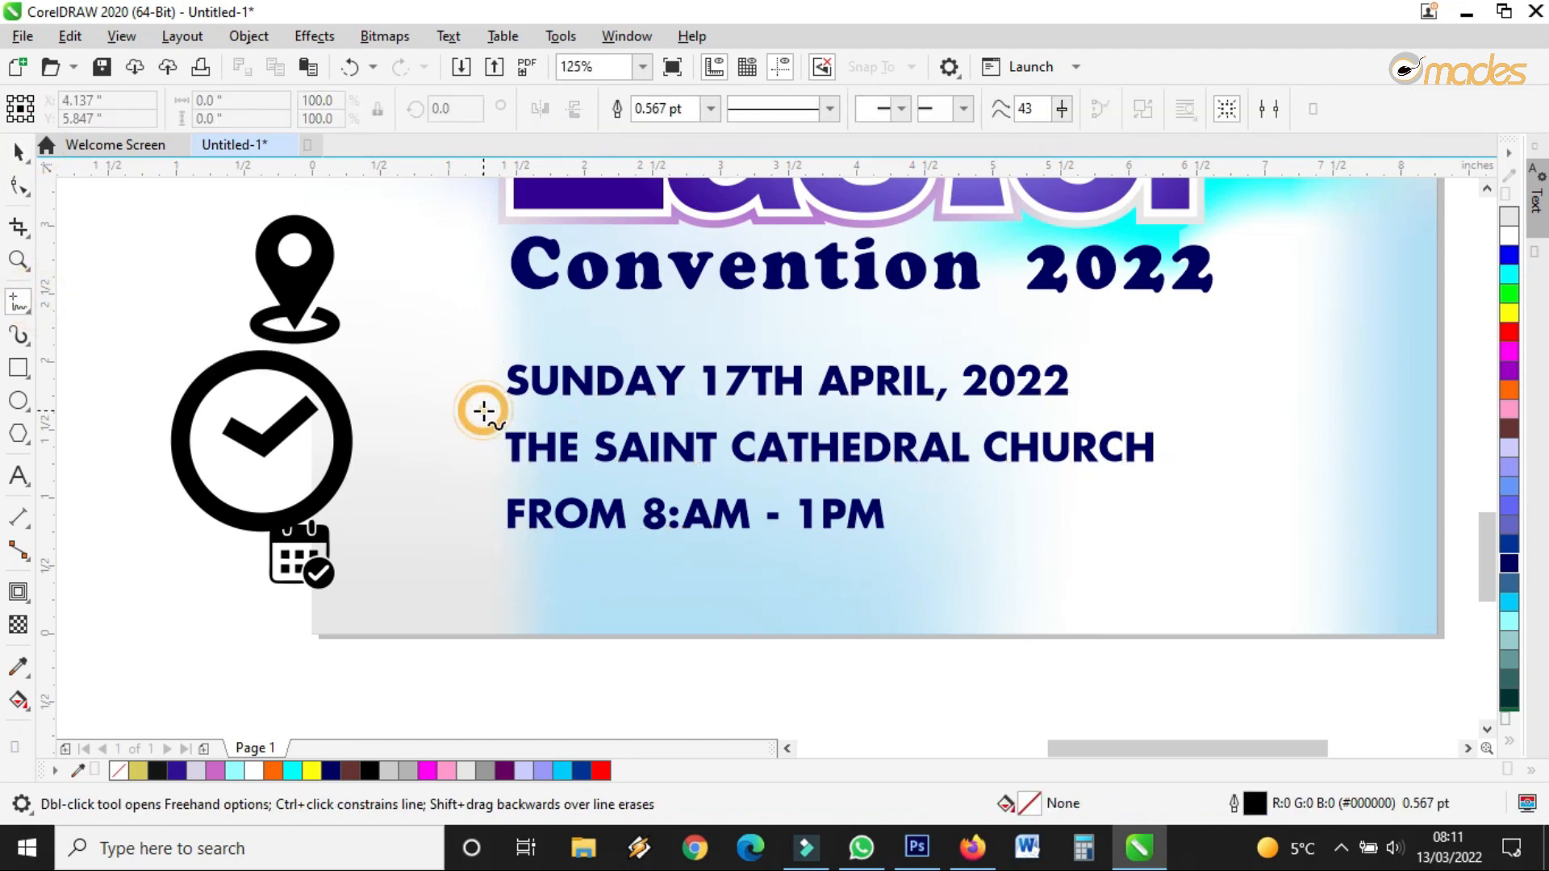
{"action": "left_click", "coordinate": [1240, 410]}
{"action": "left_click", "coordinate": [18, 151]}
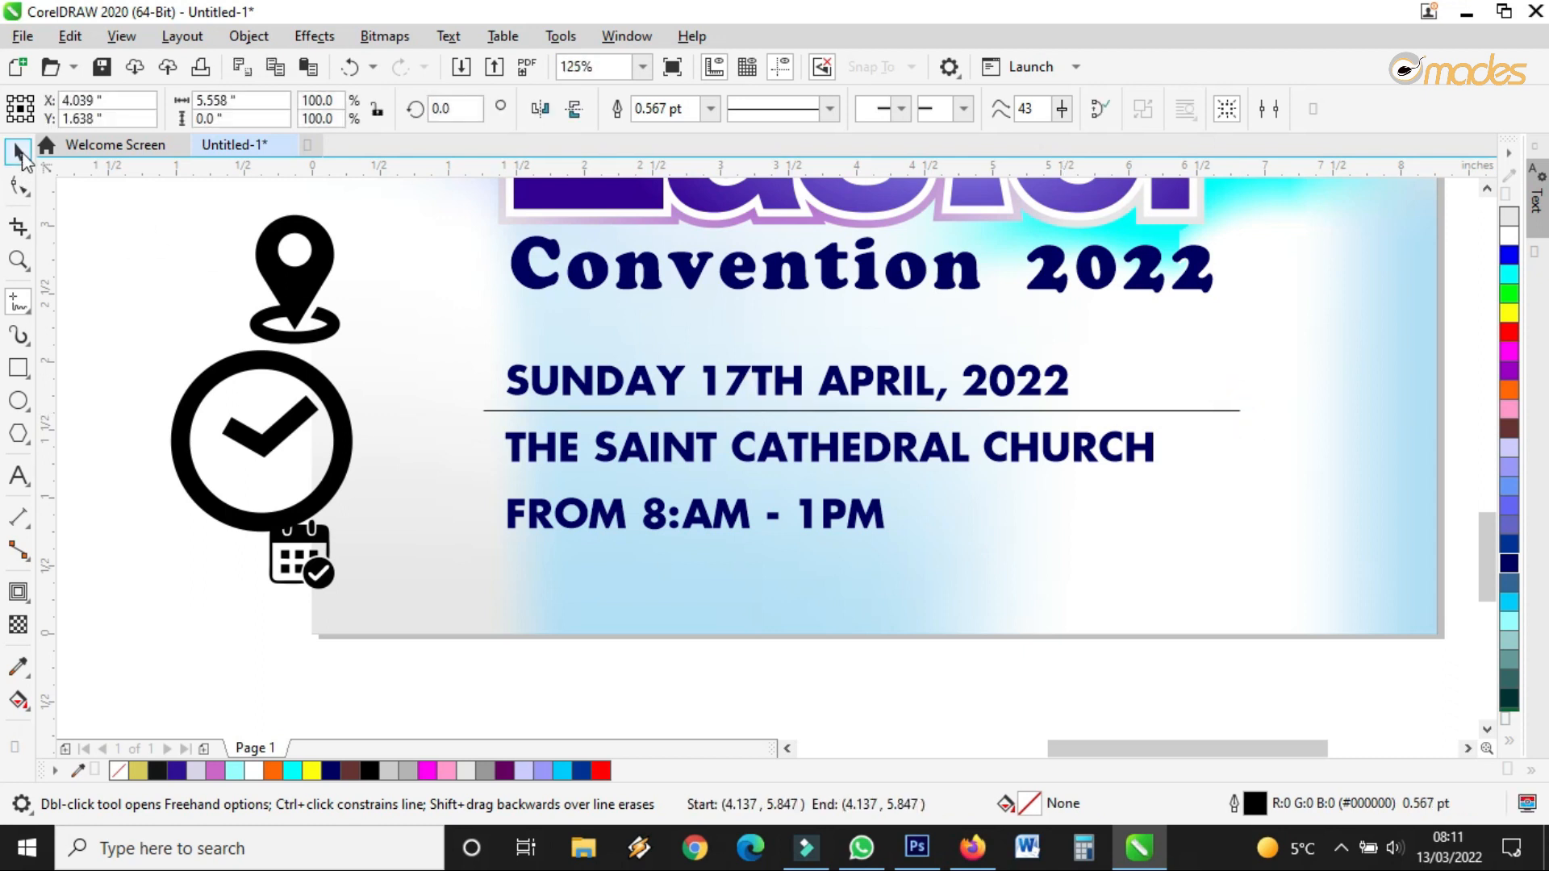
Give the divider line a 0.75 pt outline width
{"action": "left_click", "coordinate": [830, 108]}
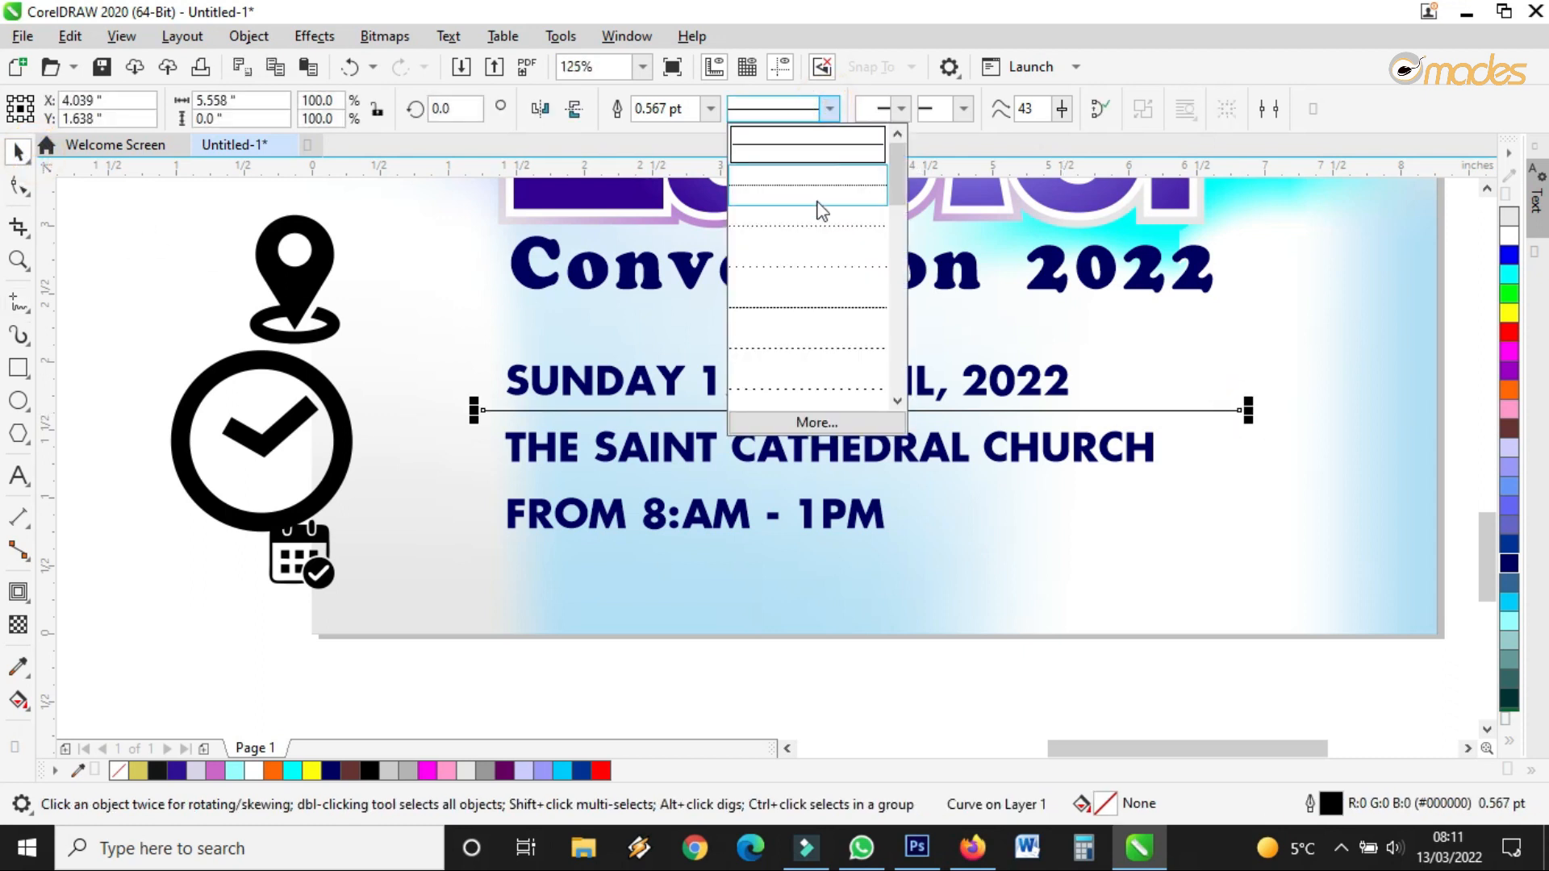
{"action": "left_click", "coordinate": [821, 200]}
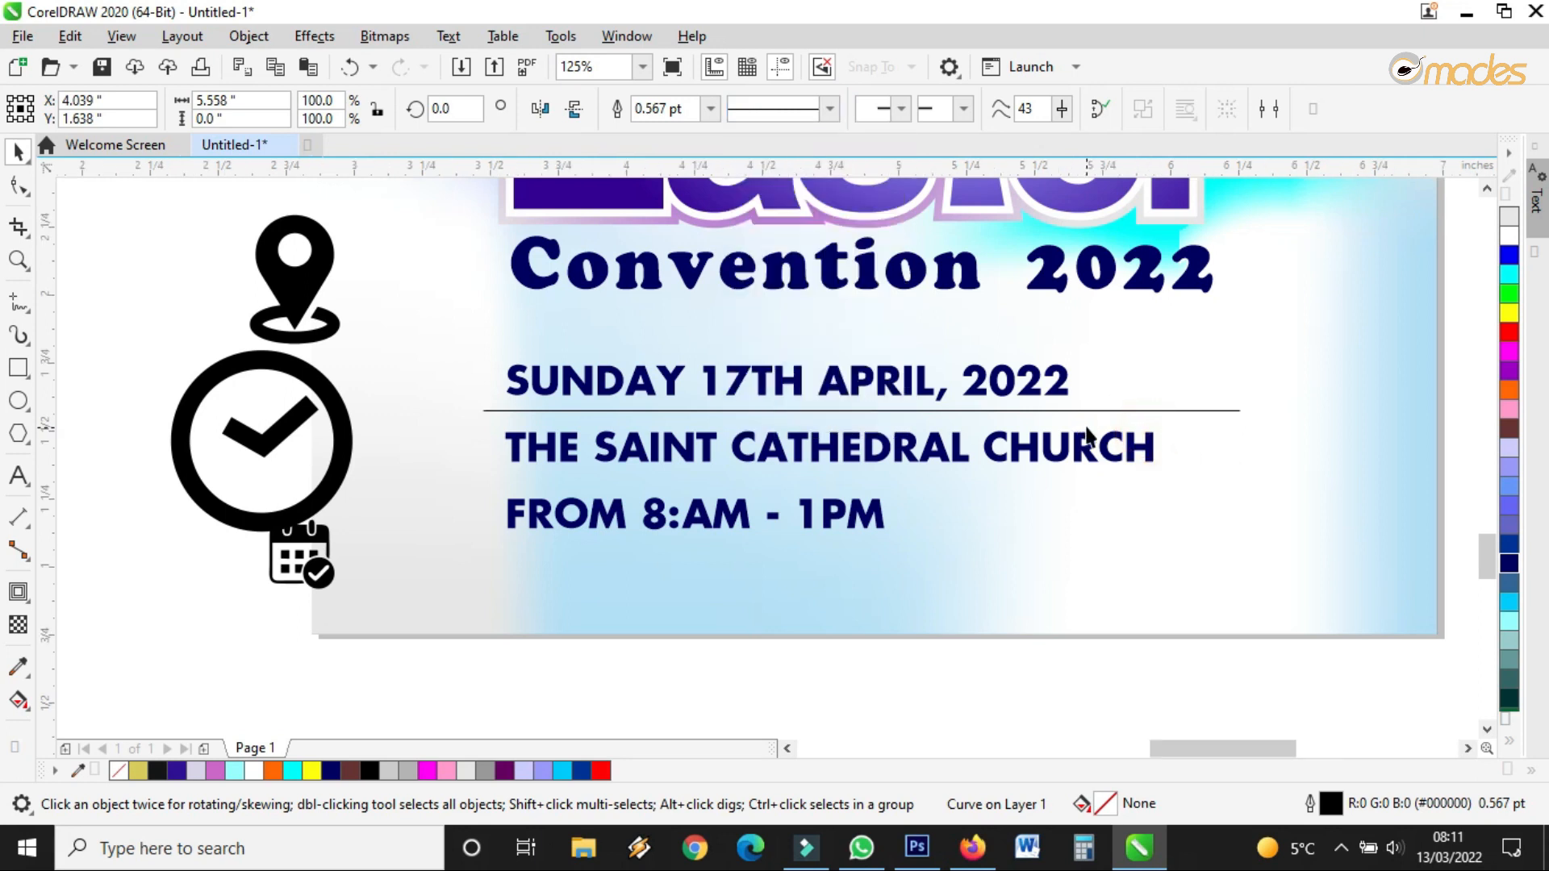
{"action": "scroll", "coordinate": [1055, 384], "scroll_direction": "up", "scroll_amount": 4}
{"action": "left_click", "coordinate": [711, 108]}
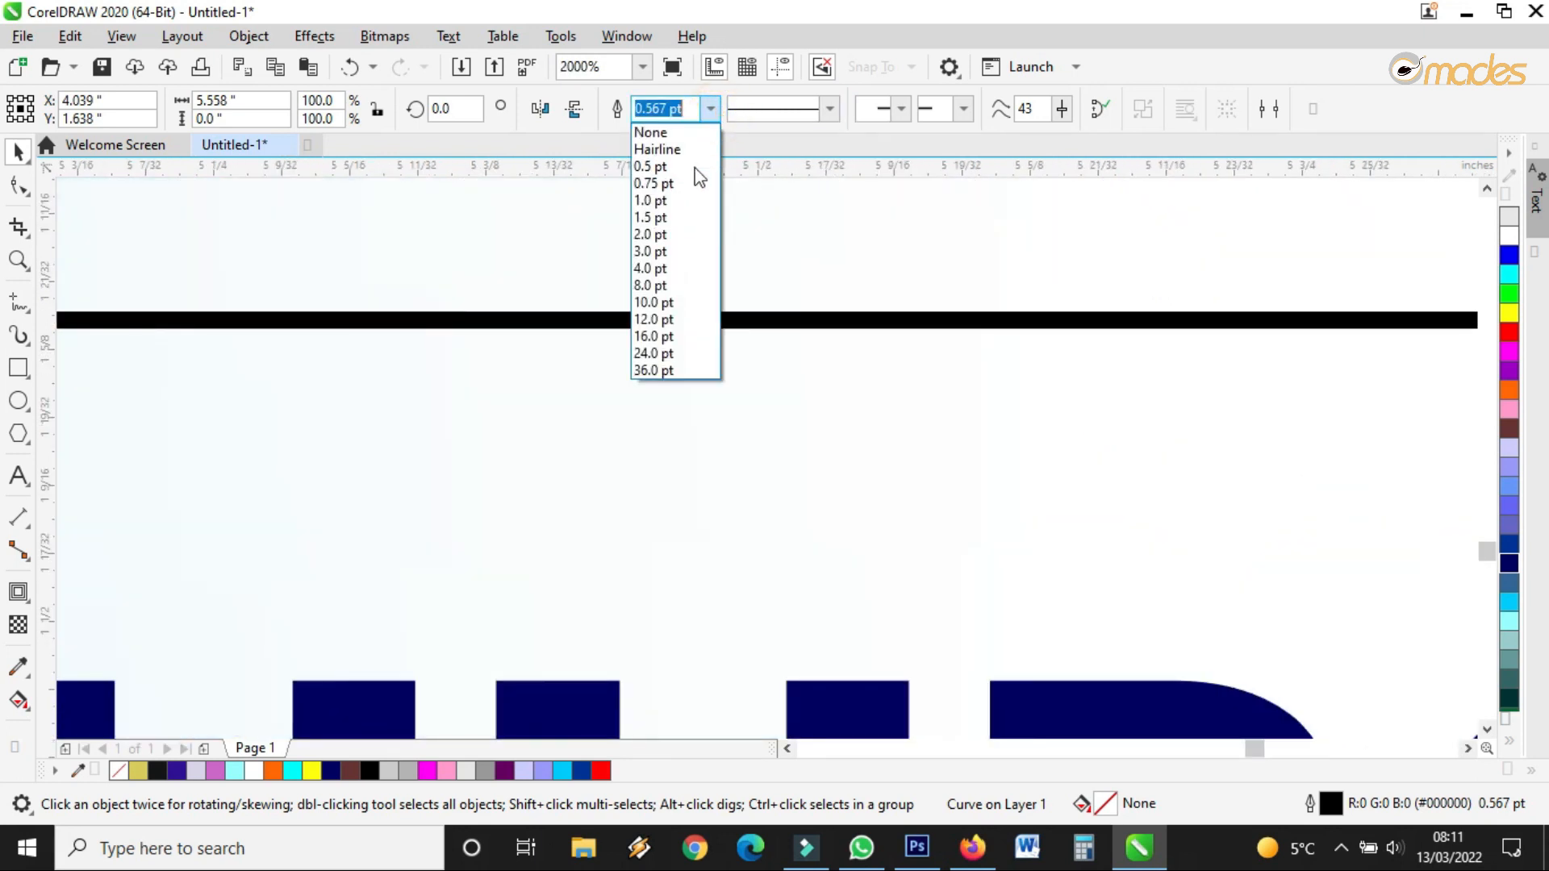
{"action": "left_click", "coordinate": [677, 185]}
Try dotted, dashed and square-dotted styles, settling on a fine dotted line style
{"action": "left_click", "coordinate": [829, 110]}
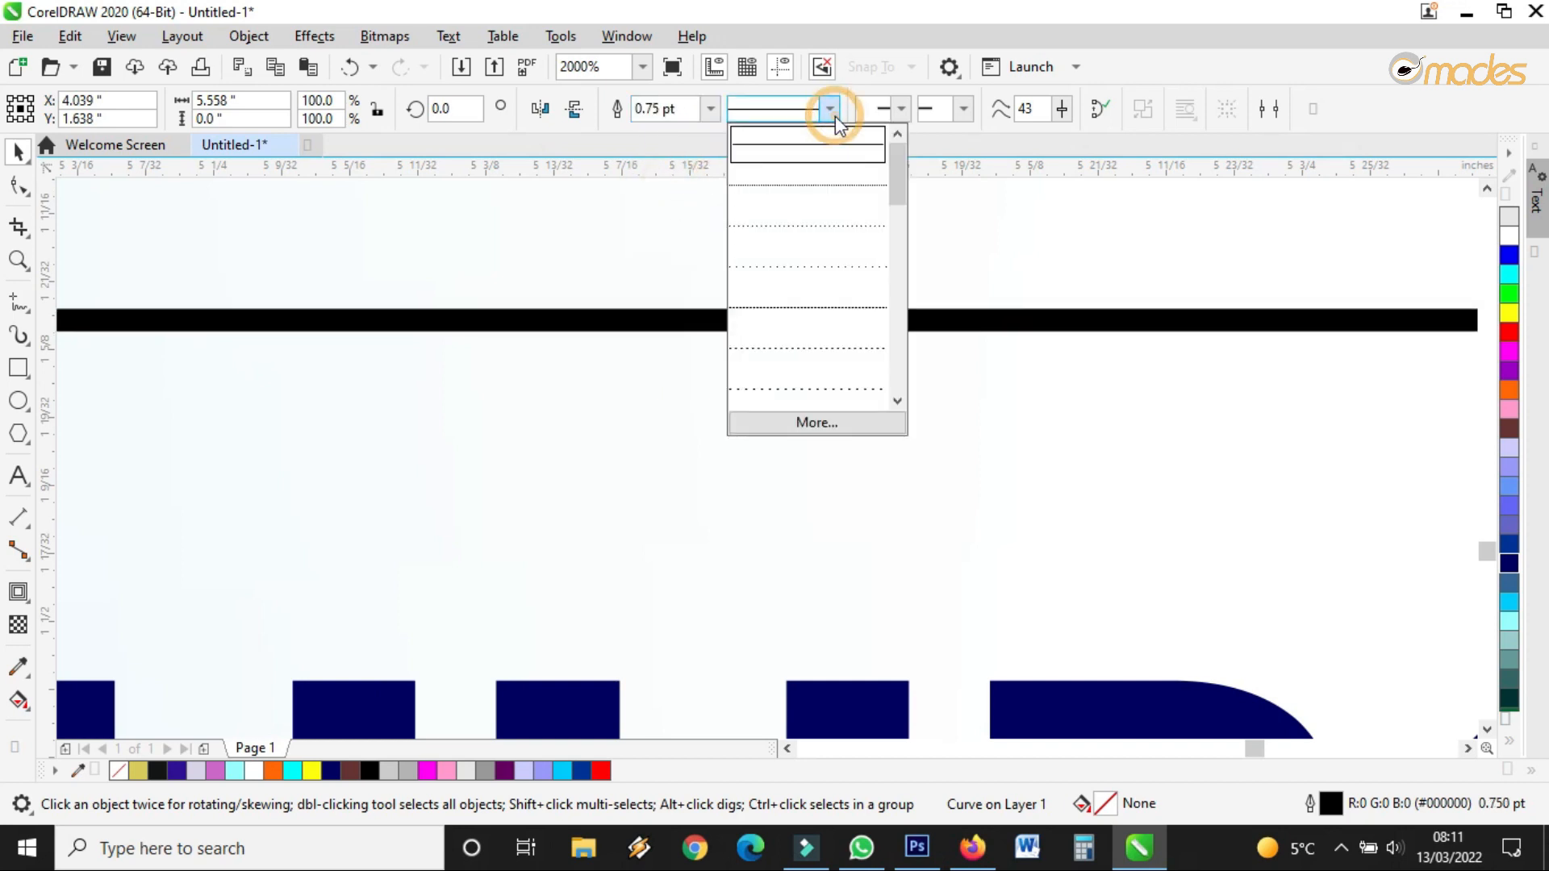
{"action": "left_click", "coordinate": [799, 198]}
{"action": "left_click", "coordinate": [830, 108]}
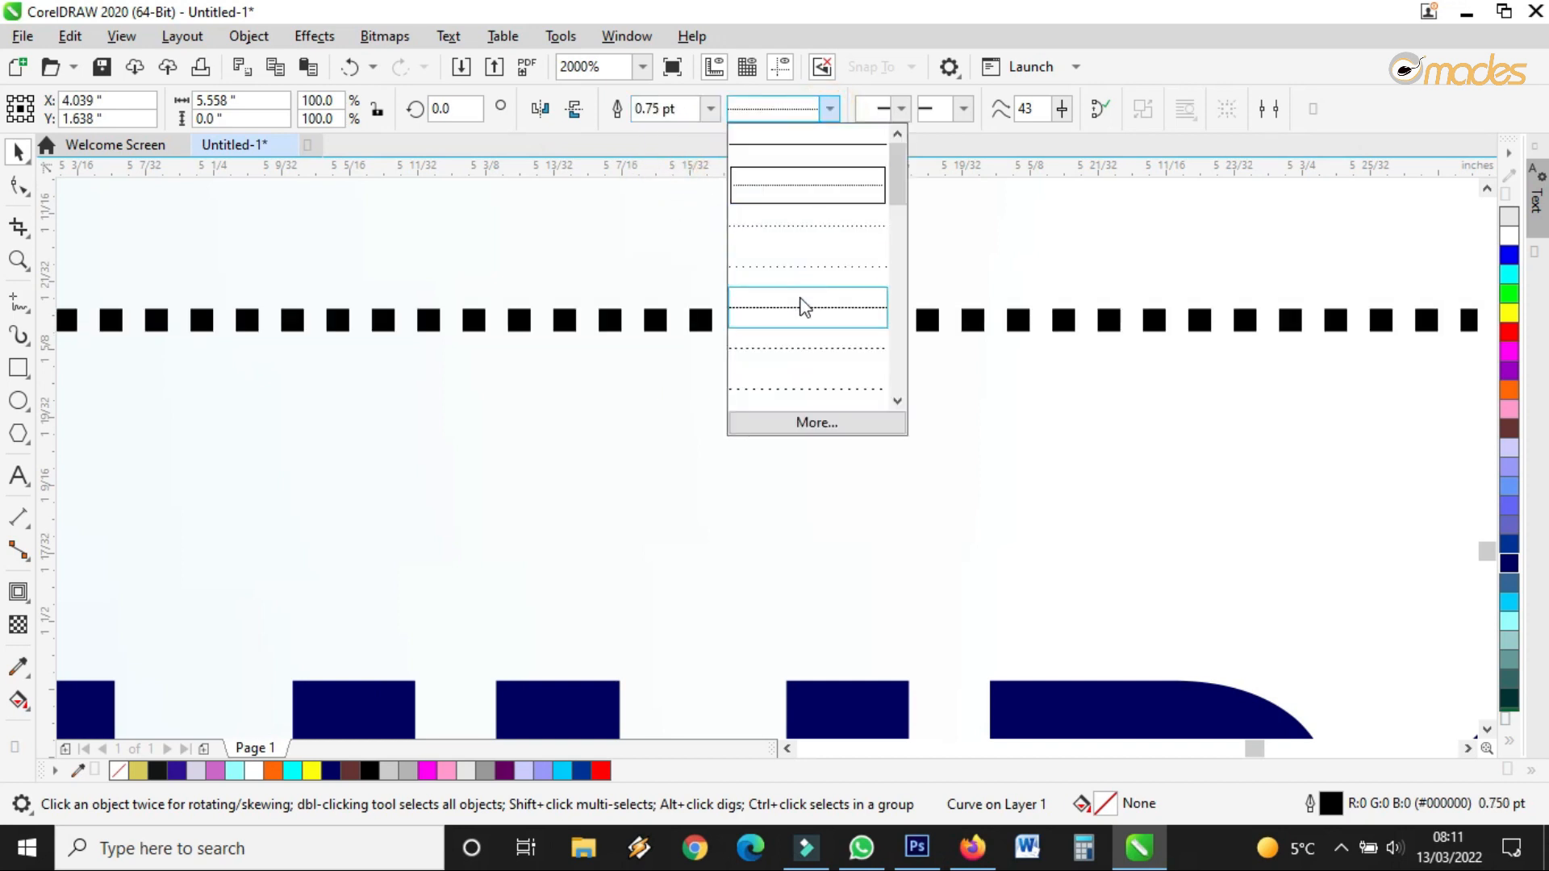
{"action": "left_click", "coordinate": [803, 311]}
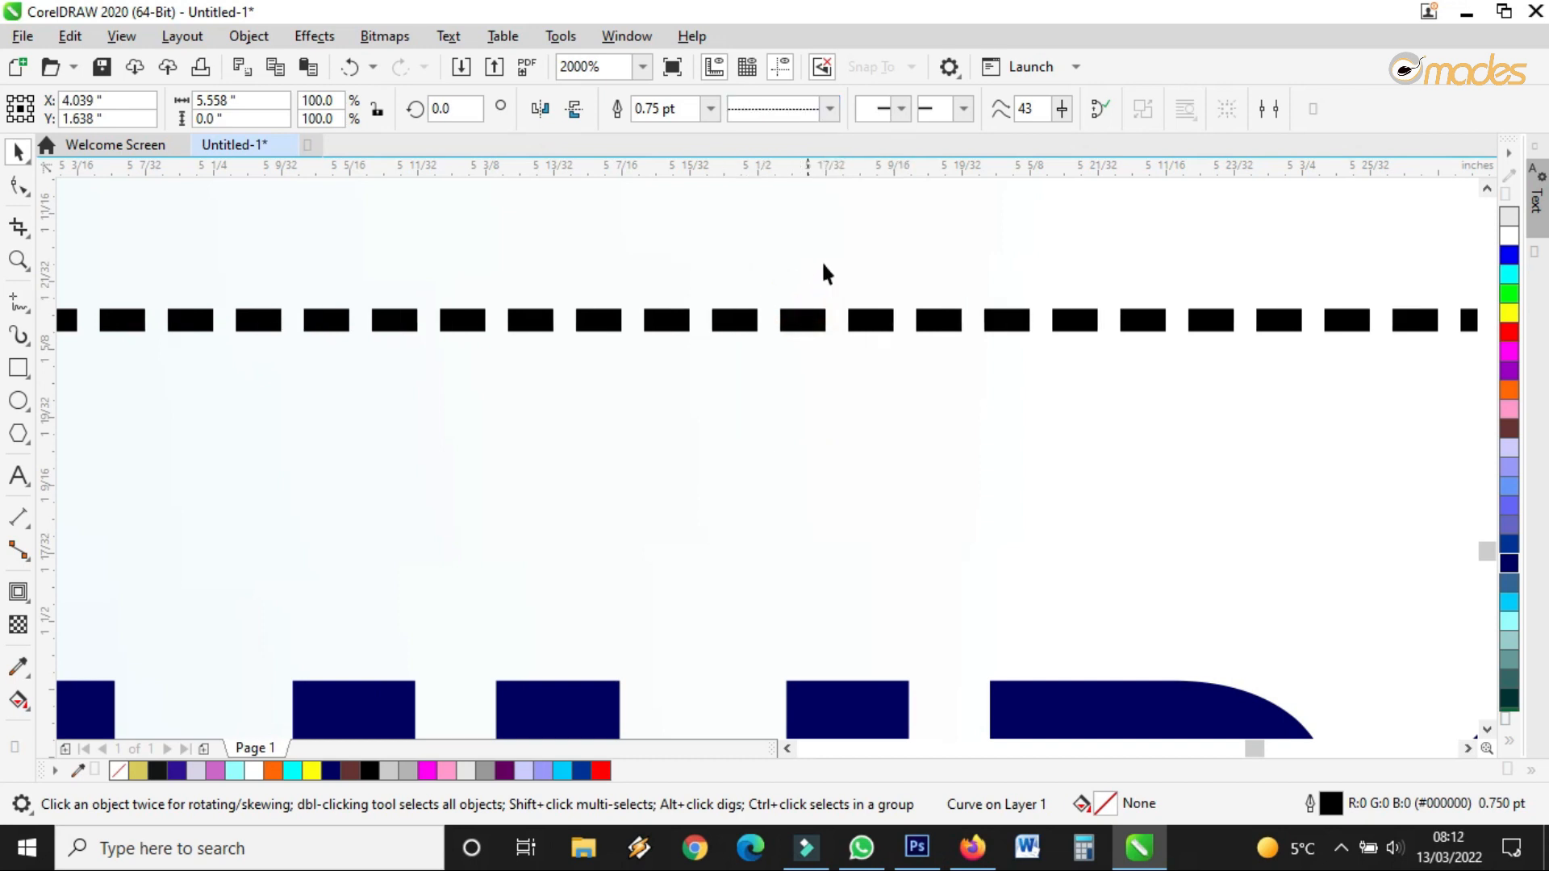
{"action": "left_click", "coordinate": [828, 110]}
{"action": "left_click", "coordinate": [822, 228]}
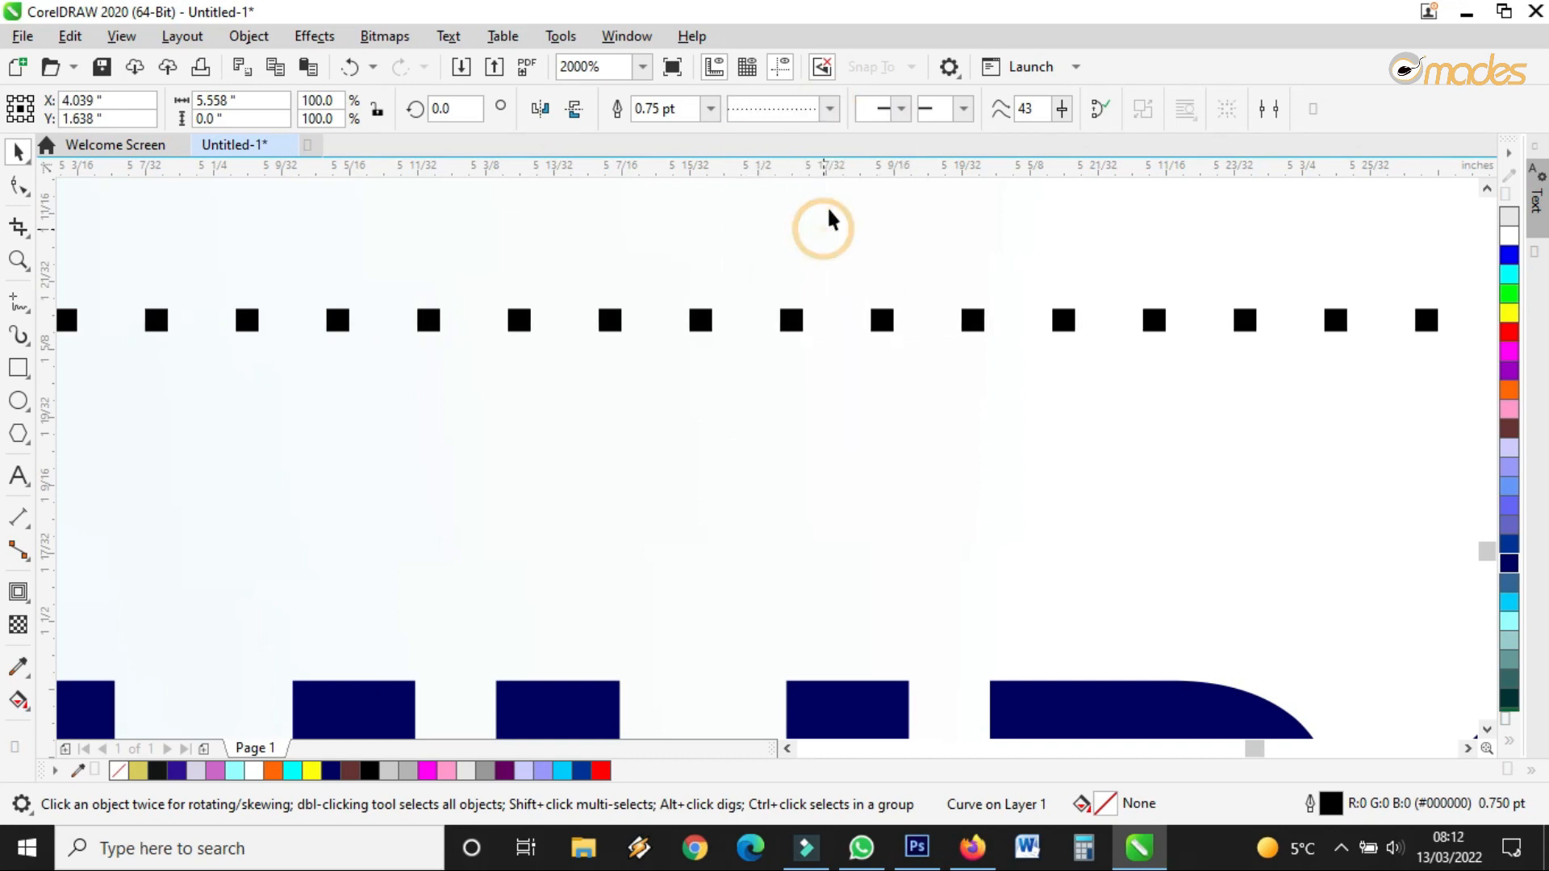
{"action": "left_click", "coordinate": [829, 112]}
{"action": "left_click", "coordinate": [835, 194]}
{"action": "scroll", "coordinate": [844, 356], "scroll_direction": "down", "scroll_amount": 5}
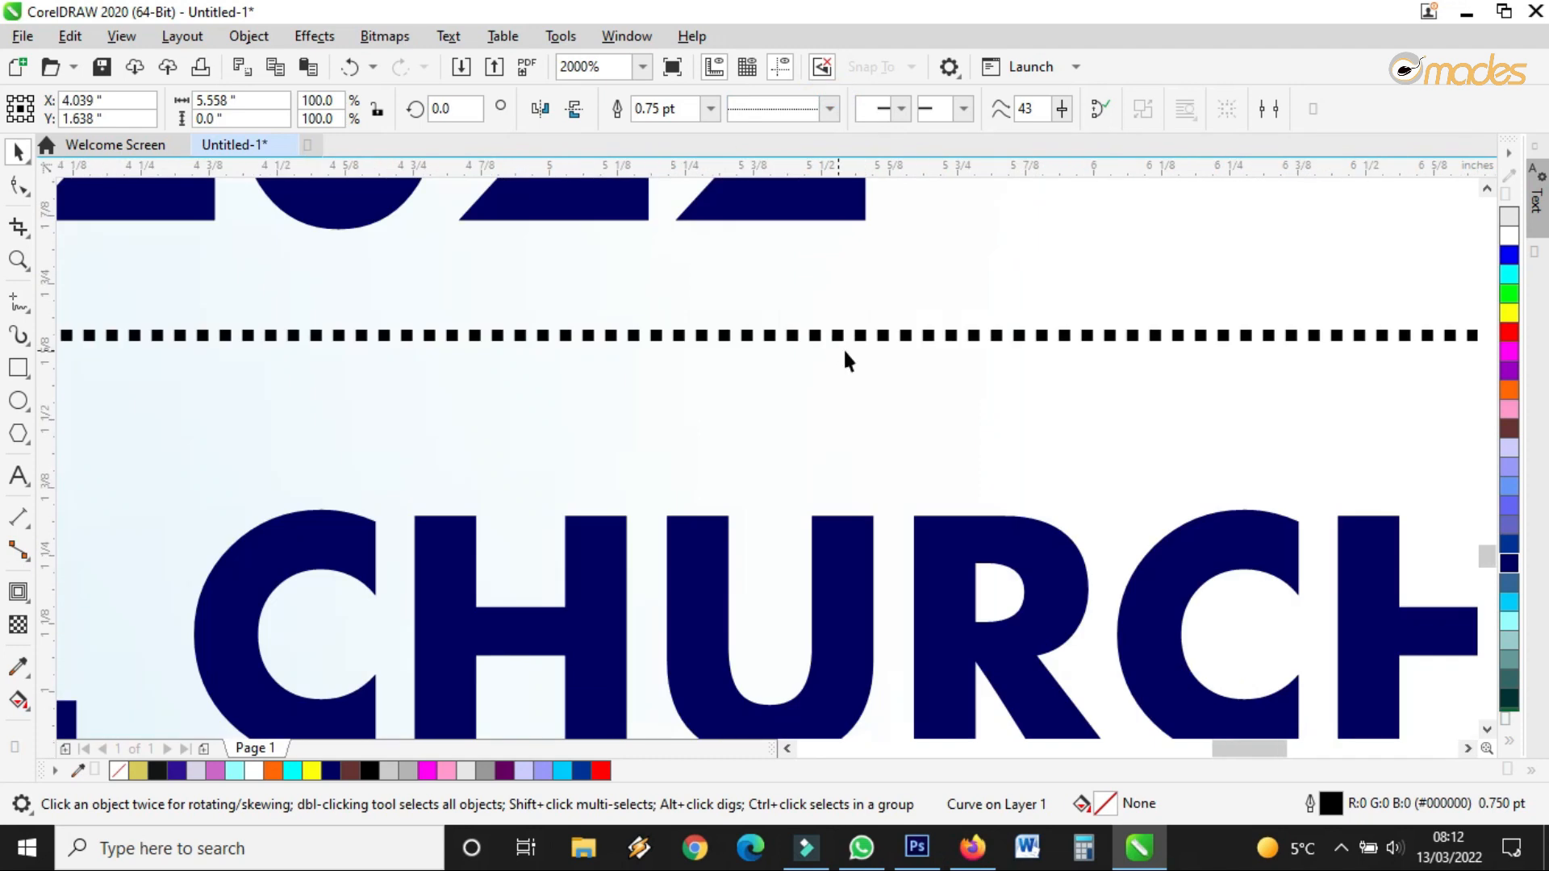
{"action": "scroll", "coordinate": [769, 339], "scroll_direction": "up", "scroll_amount": 2}
{"action": "scroll", "coordinate": [999, 401], "scroll_direction": "up", "scroll_amount": 4}
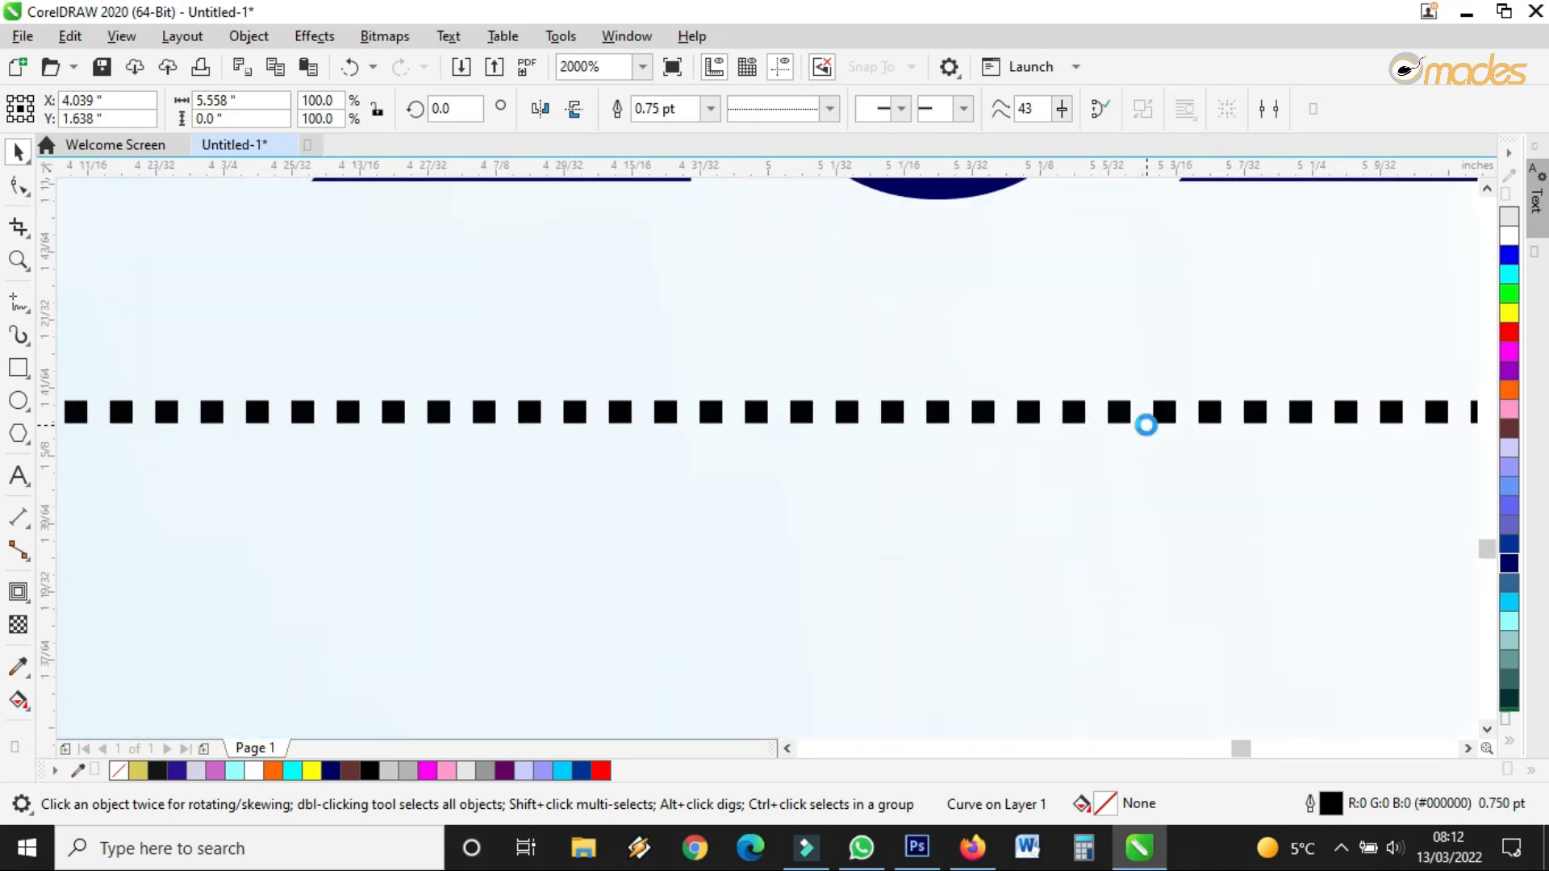
{"action": "scroll", "coordinate": [1144, 422], "scroll_direction": "up", "scroll_amount": 2}
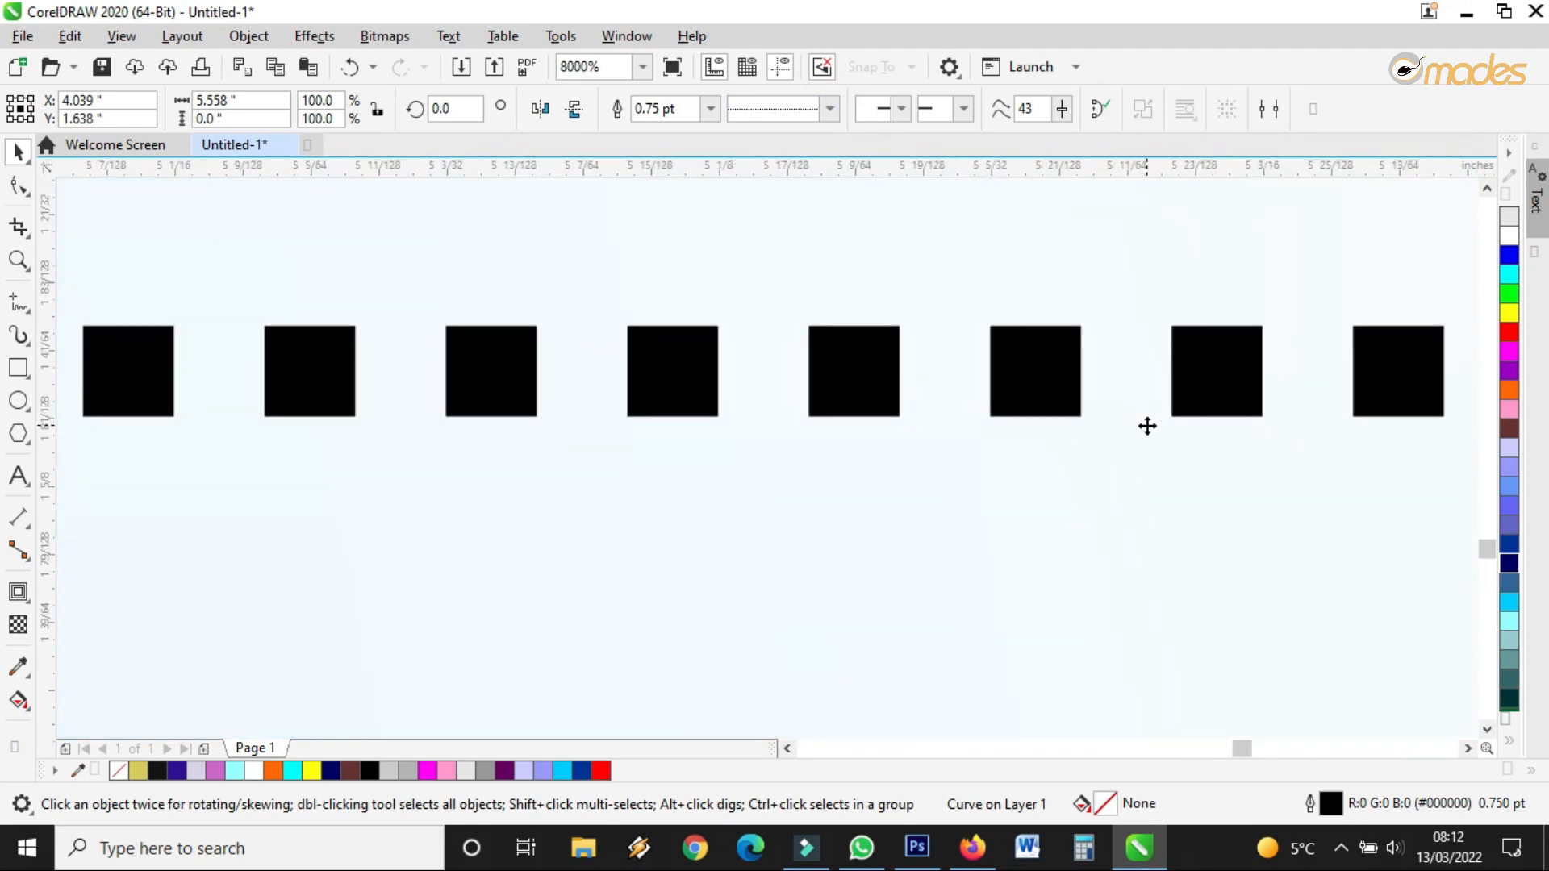
Colour the dotted divider's outline navy blue after trying orange and light blue
{"action": "right_click", "coordinate": [1507, 563]}
{"action": "right_click", "coordinate": [1506, 389]}
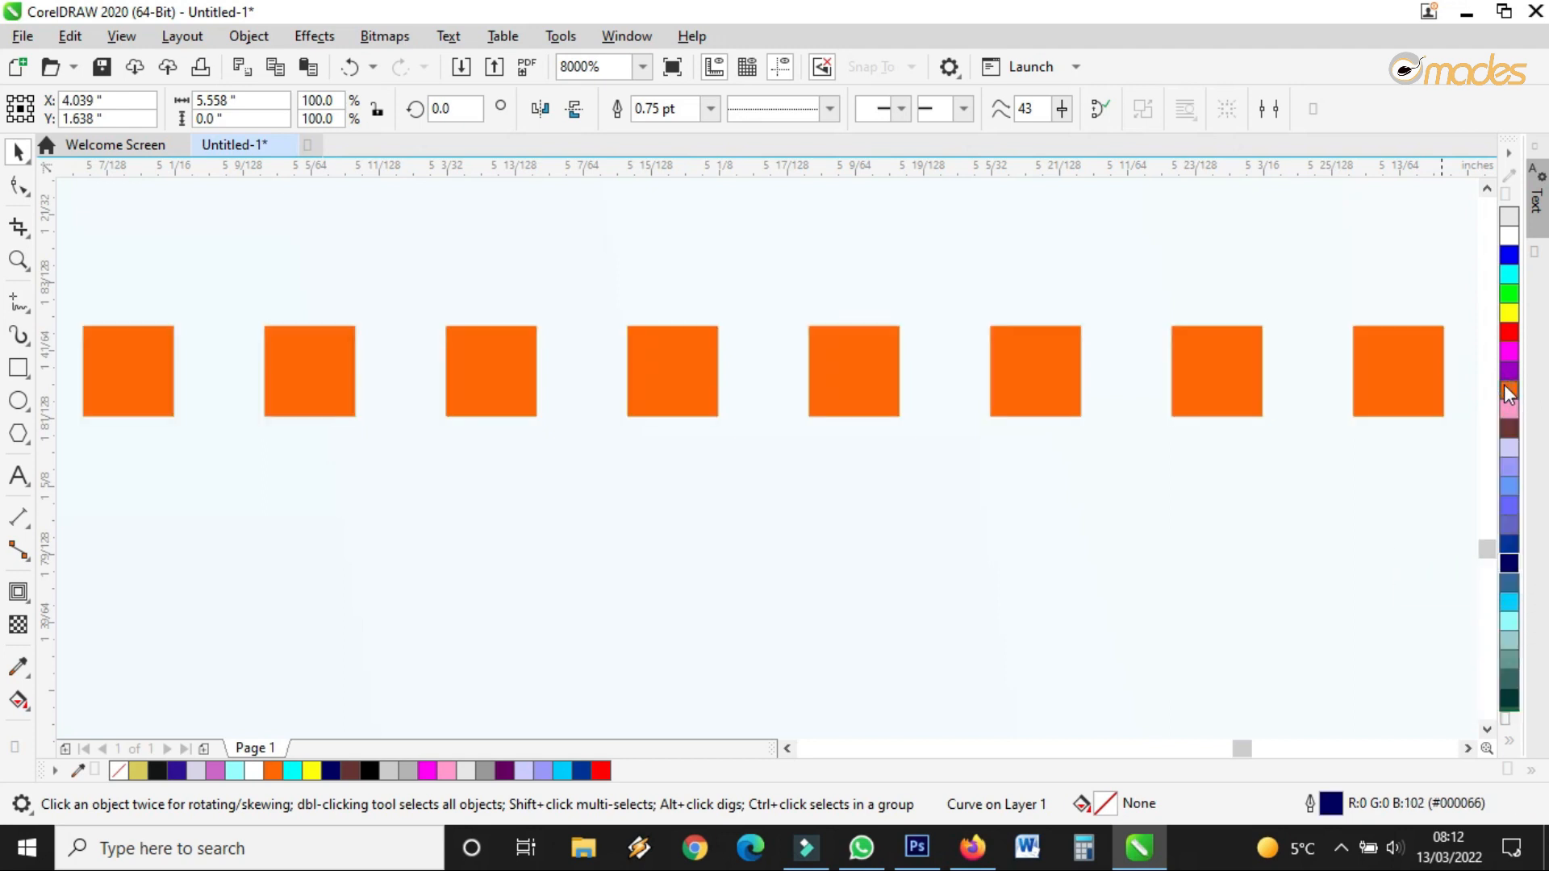
{"action": "right_click", "coordinate": [1508, 483]}
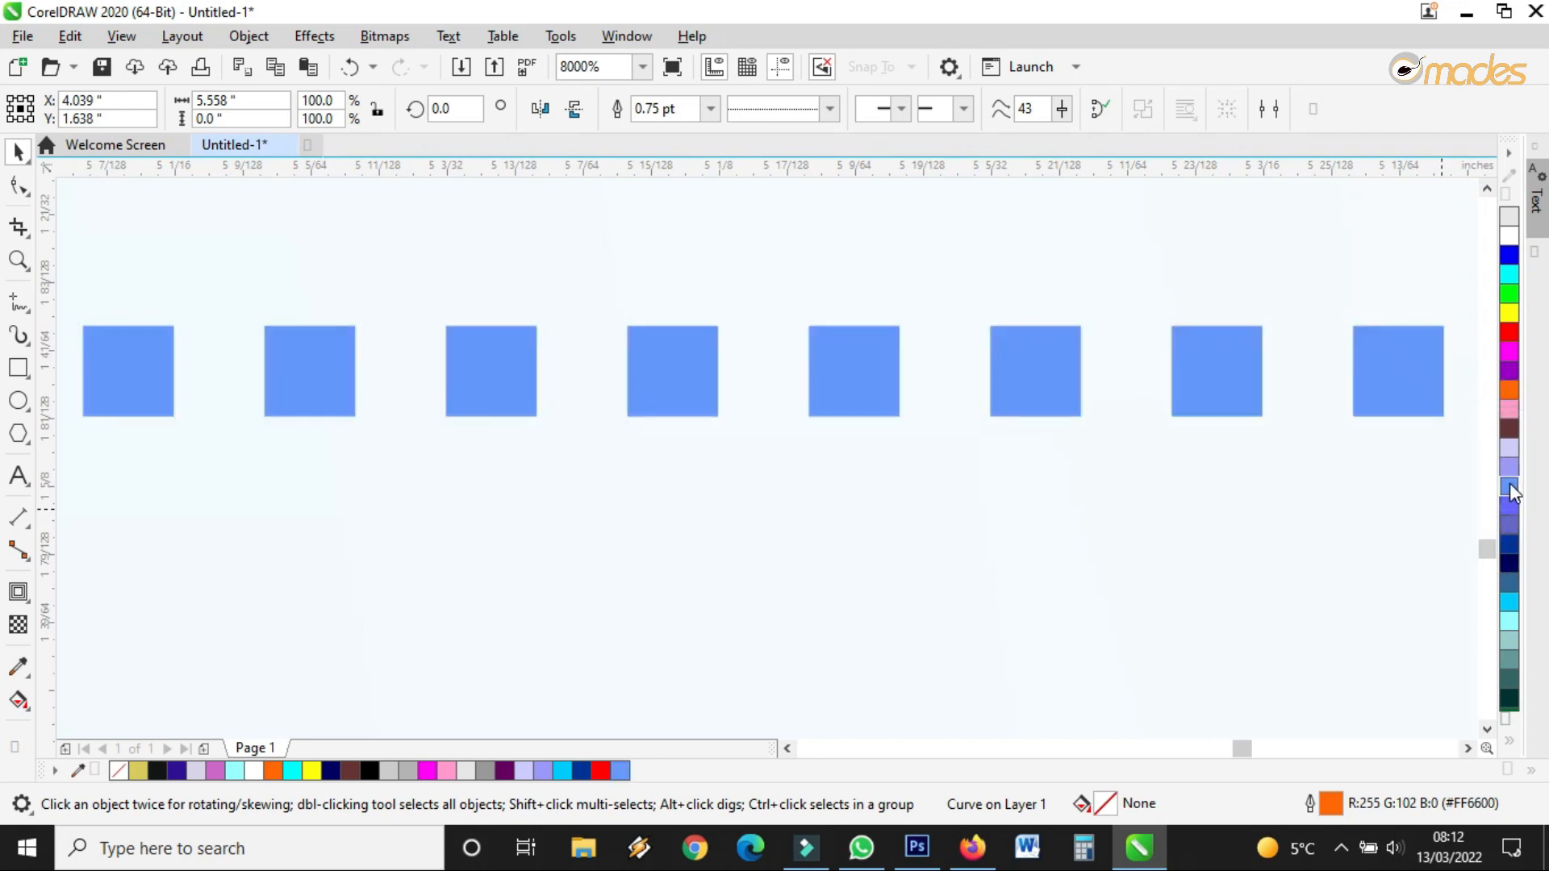
{"action": "right_click", "coordinate": [1512, 550]}
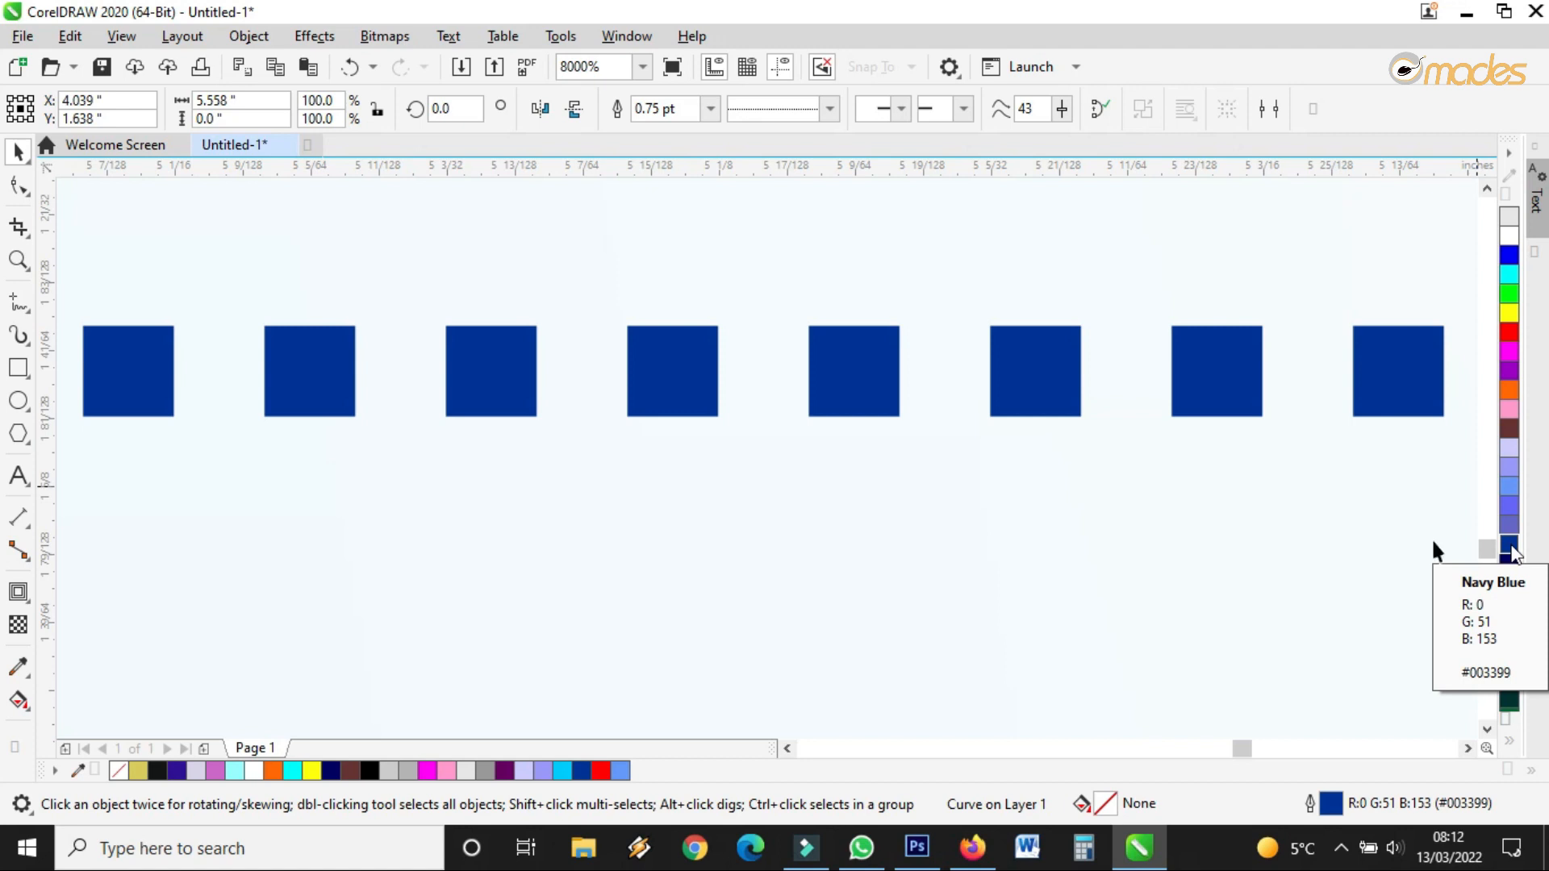
Try orange, red and light blue fills and purple and yellow outlines on the APRIL, 2022 date text
{"action": "scroll", "coordinate": [1027, 533], "scroll_direction": "down", "scroll_amount": 1}
{"action": "key", "text": "m"}
{"action": "scroll", "coordinate": [992, 520], "scroll_direction": "down", "scroll_amount": 2}
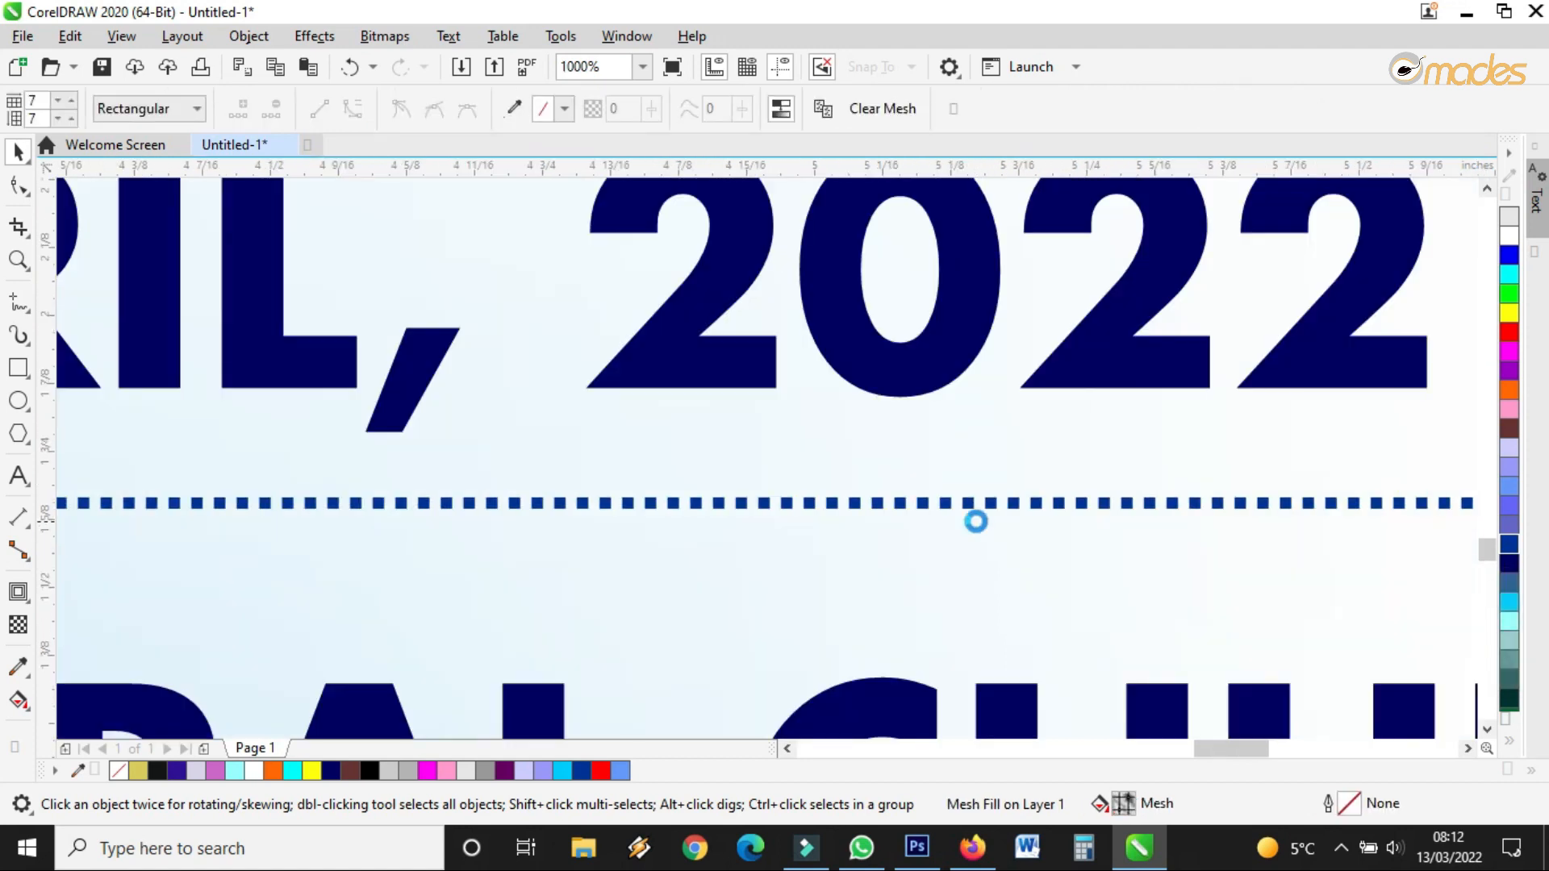
{"action": "scroll", "coordinate": [975, 522], "scroll_direction": "down", "scroll_amount": 1}
{"action": "left_click", "coordinate": [1065, 443]}
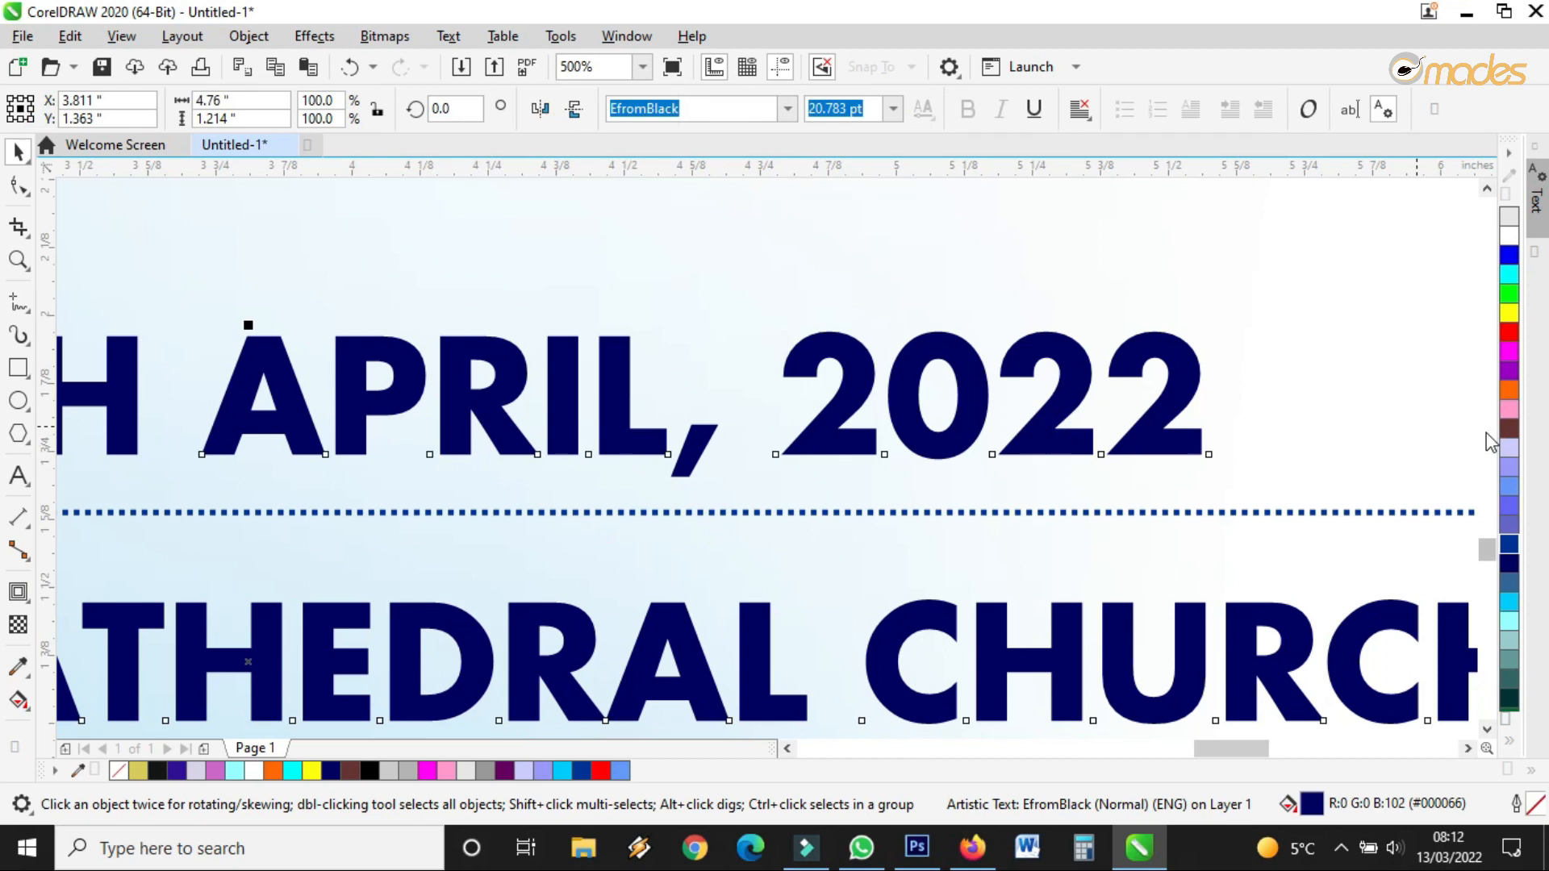
{"action": "scroll", "coordinate": [1219, 449], "scroll_direction": "up", "scroll_amount": 2}
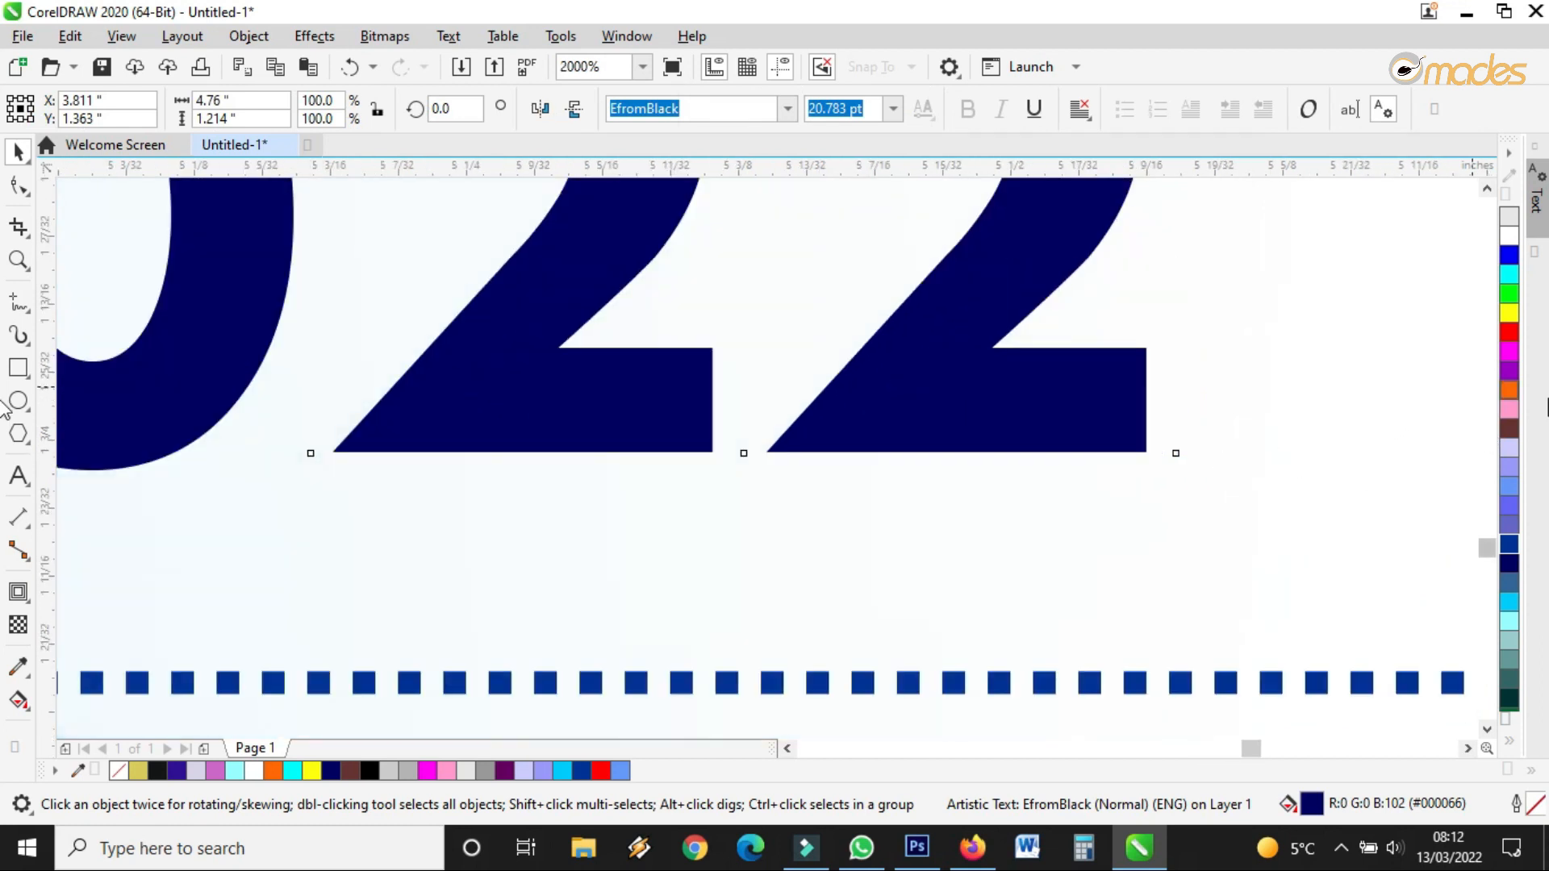
{"action": "left_click", "coordinate": [1510, 392]}
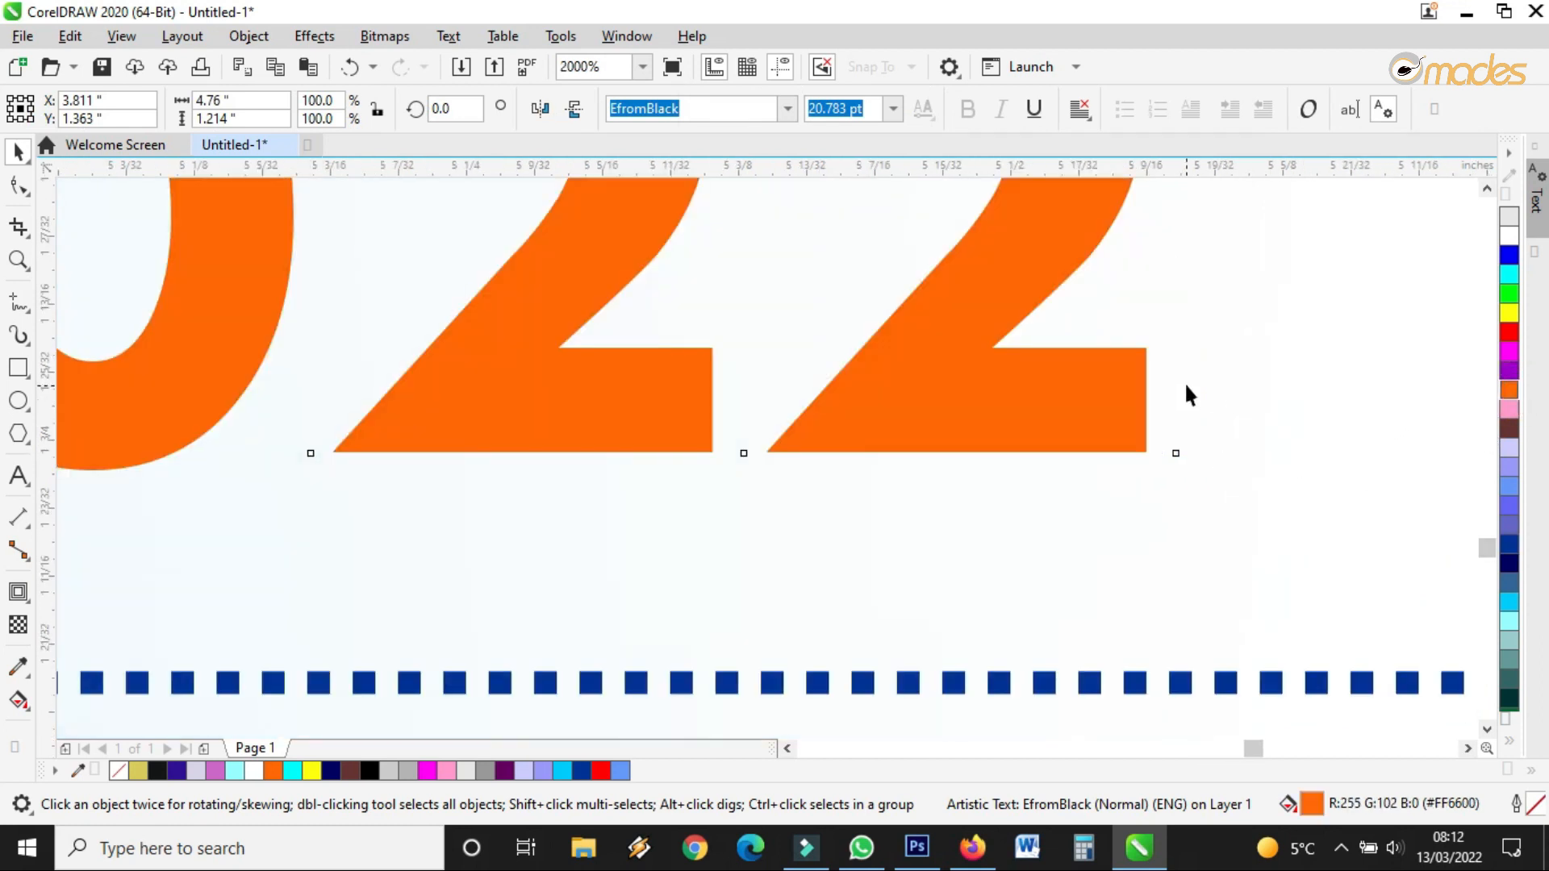
{"action": "scroll", "coordinate": [1186, 392], "scroll_direction": "up", "scroll_amount": 2}
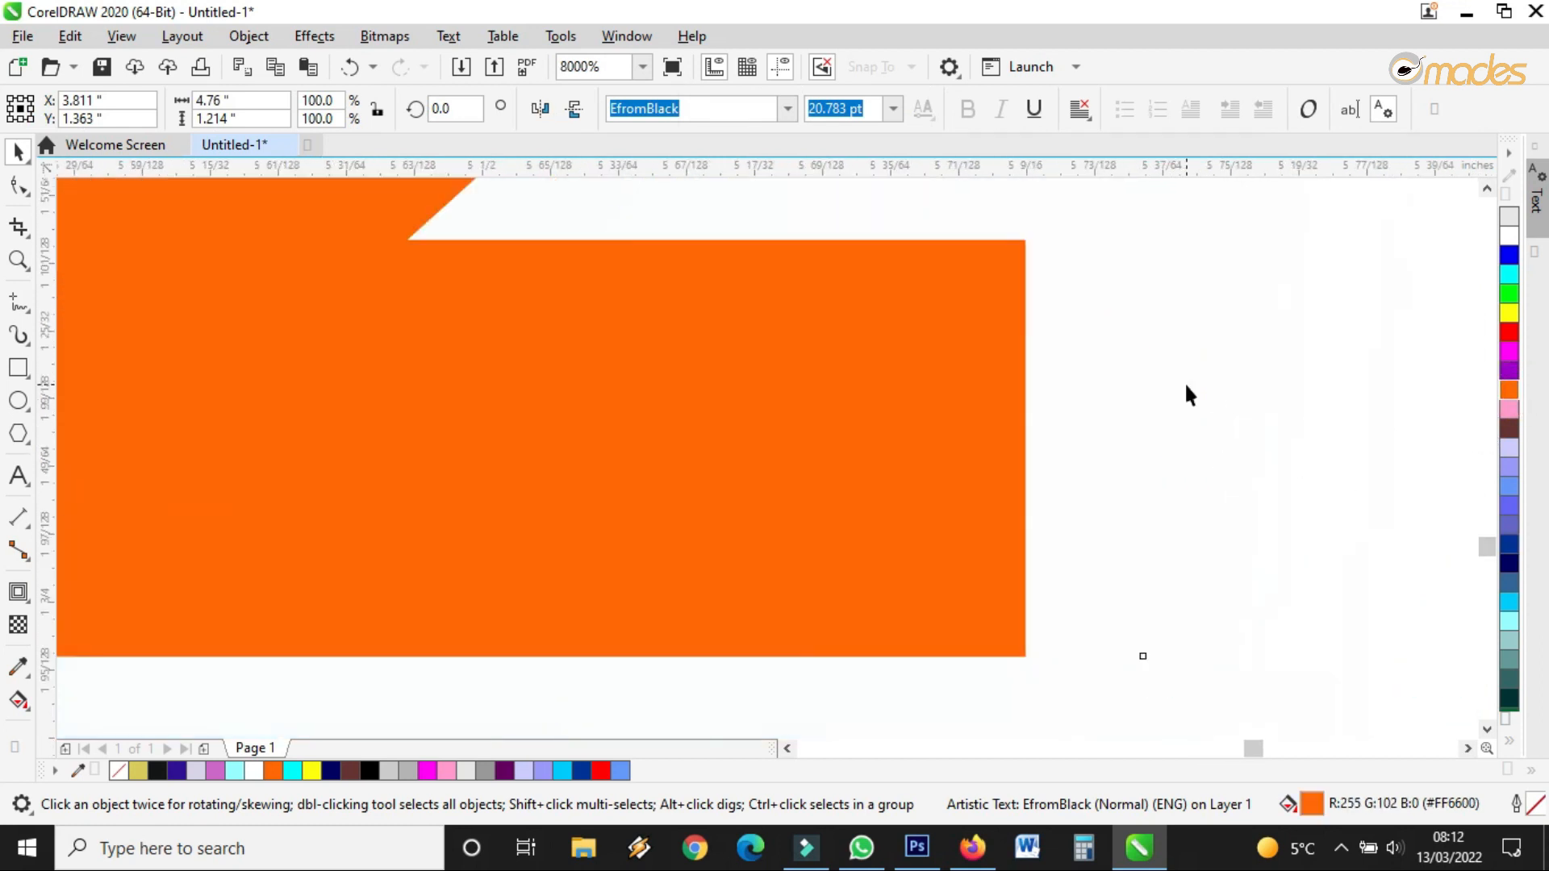
{"action": "right_click", "coordinate": [1509, 371]}
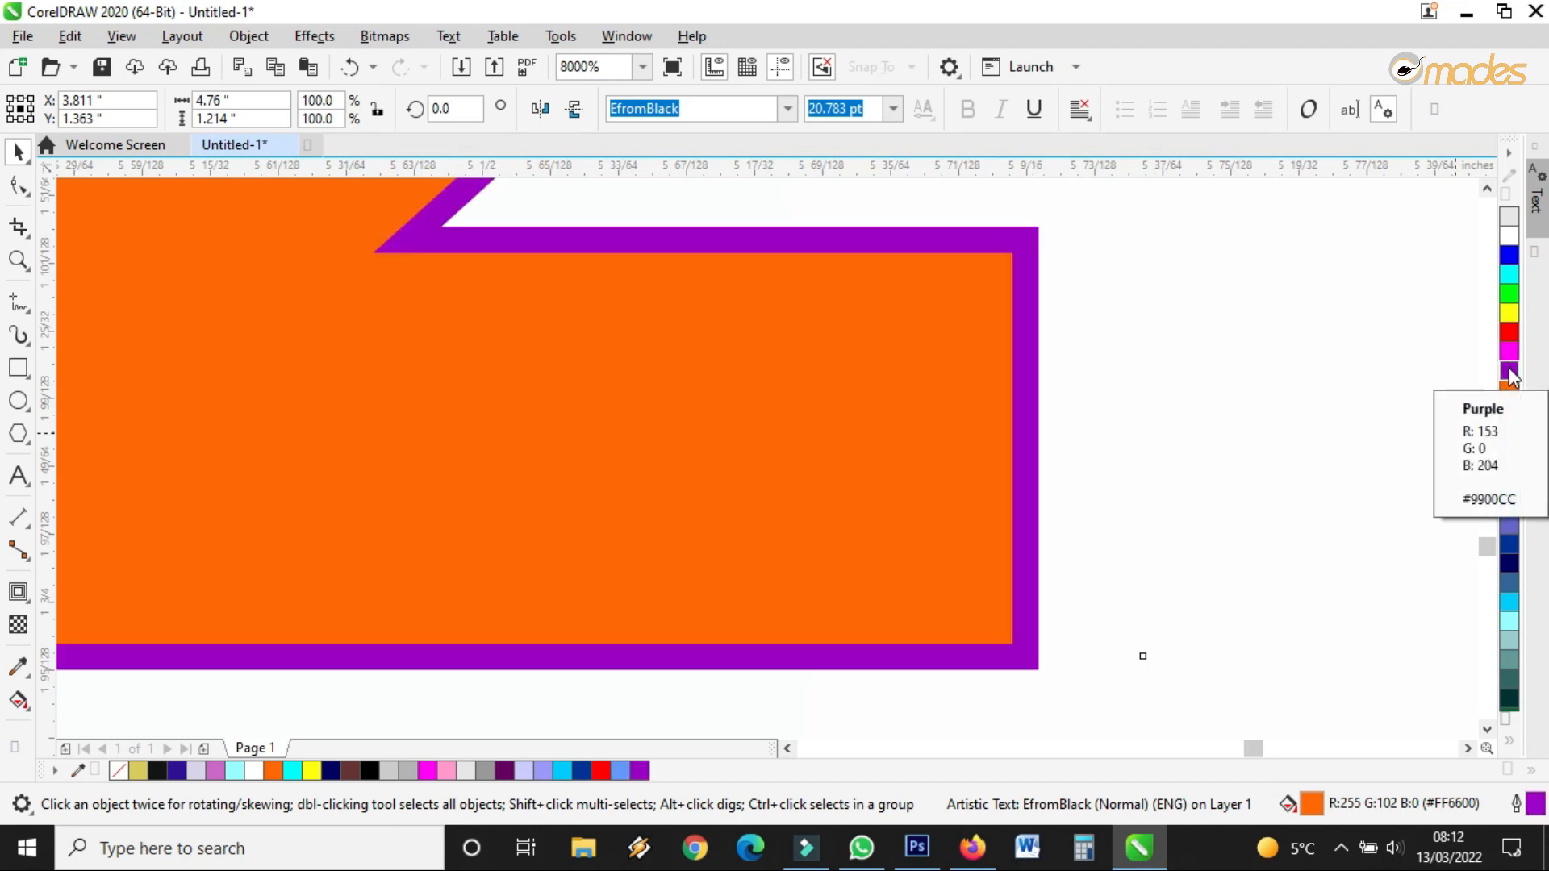
{"action": "left_click", "coordinate": [1509, 331]}
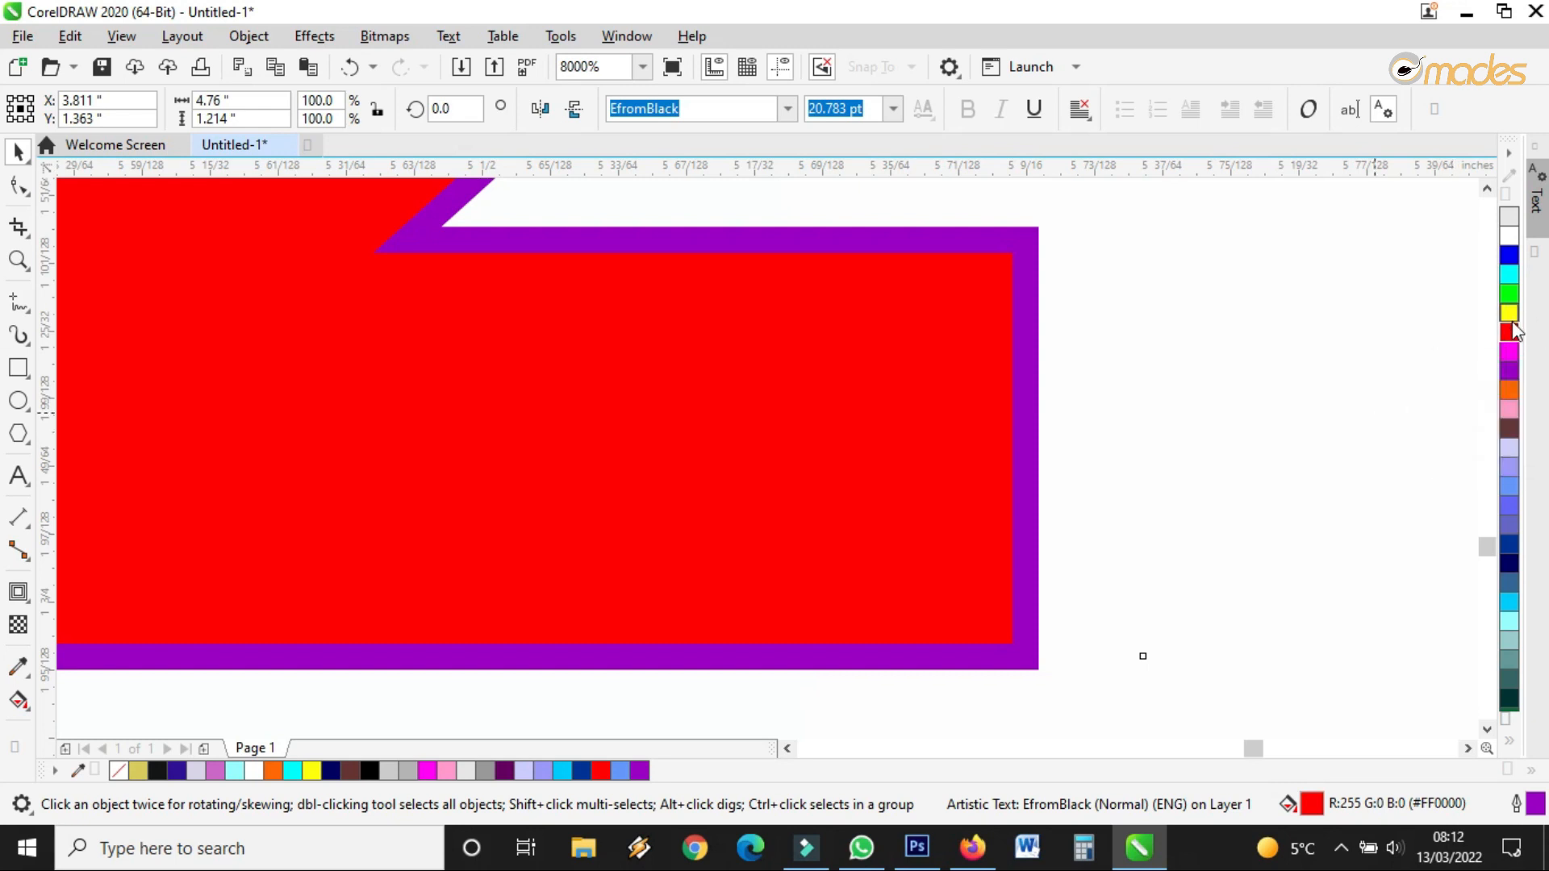
{"action": "right_click", "coordinate": [1510, 316]}
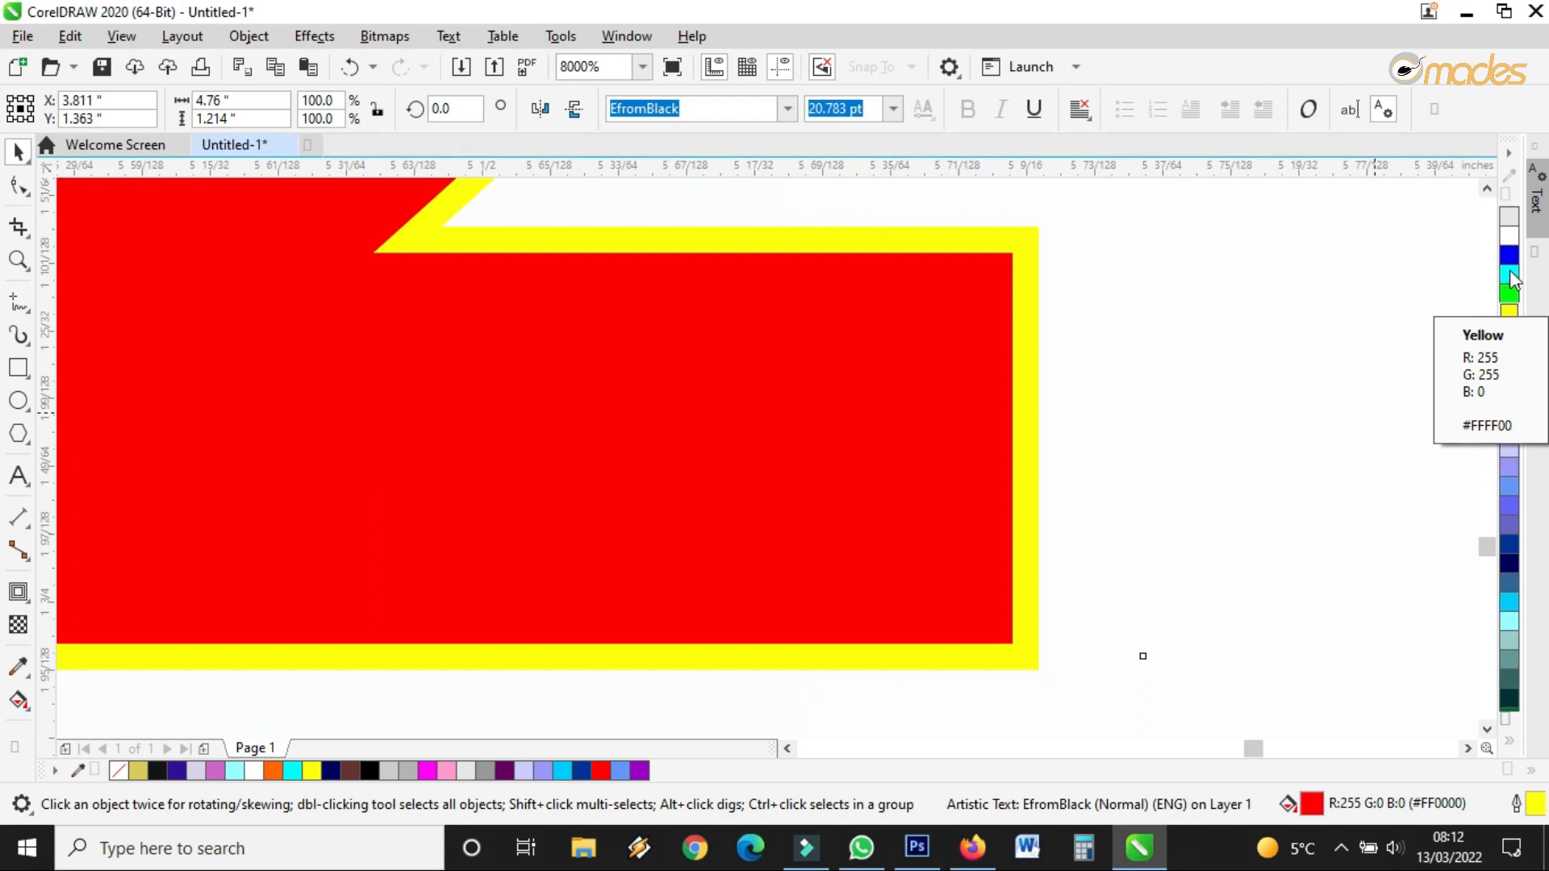
{"action": "left_click", "coordinate": [1510, 486]}
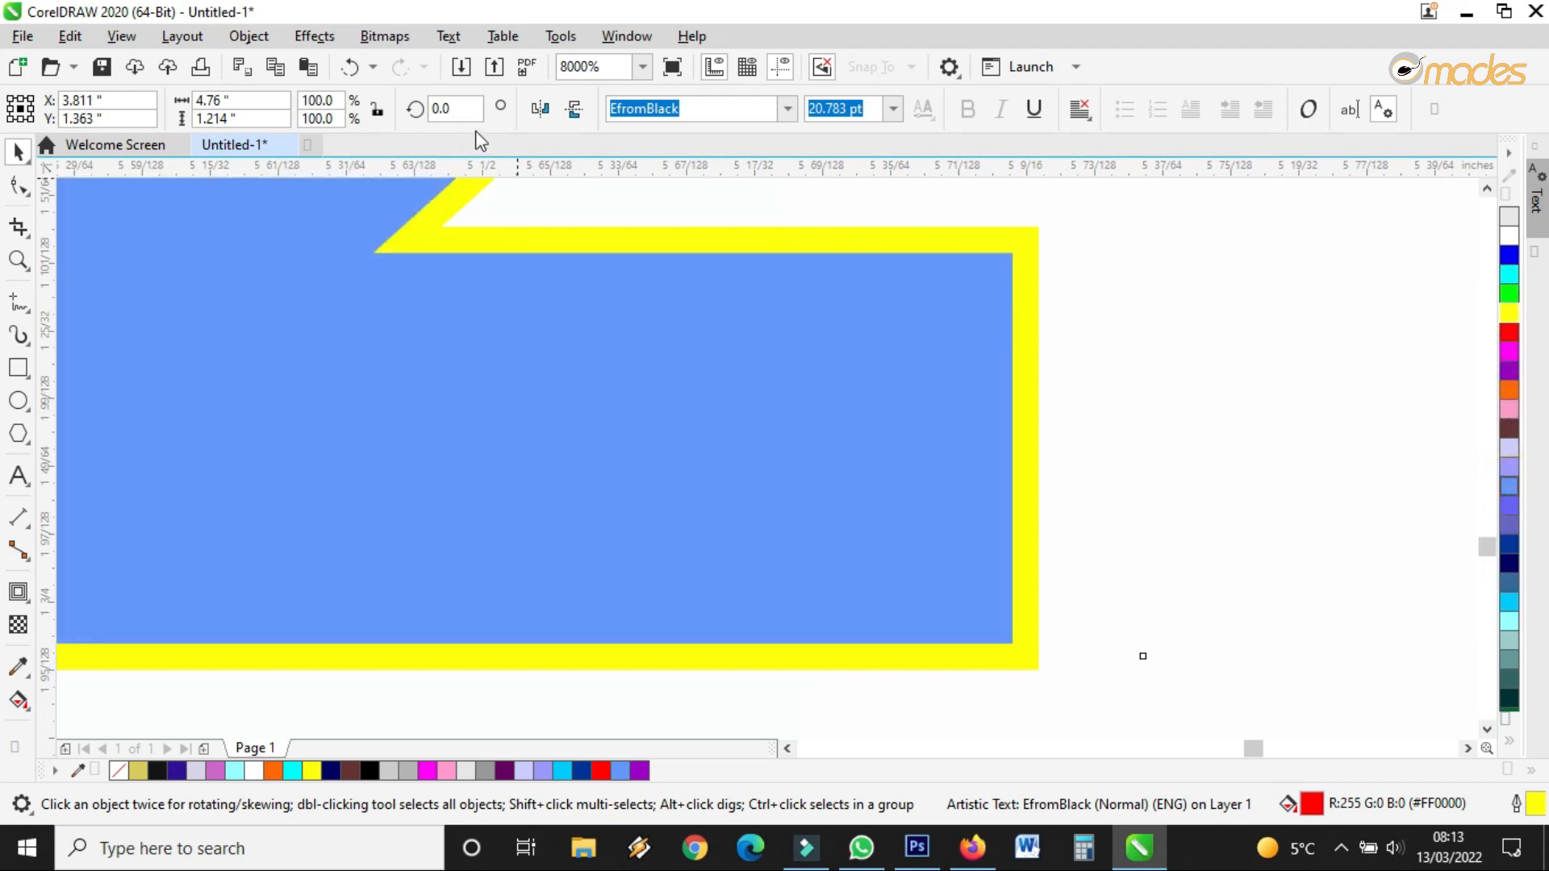
Undo the colour trials, restoring the date text's original navy fill with no outline
{"action": "left_click", "coordinate": [350, 67]}
{"action": "left_click", "coordinate": [350, 67]}
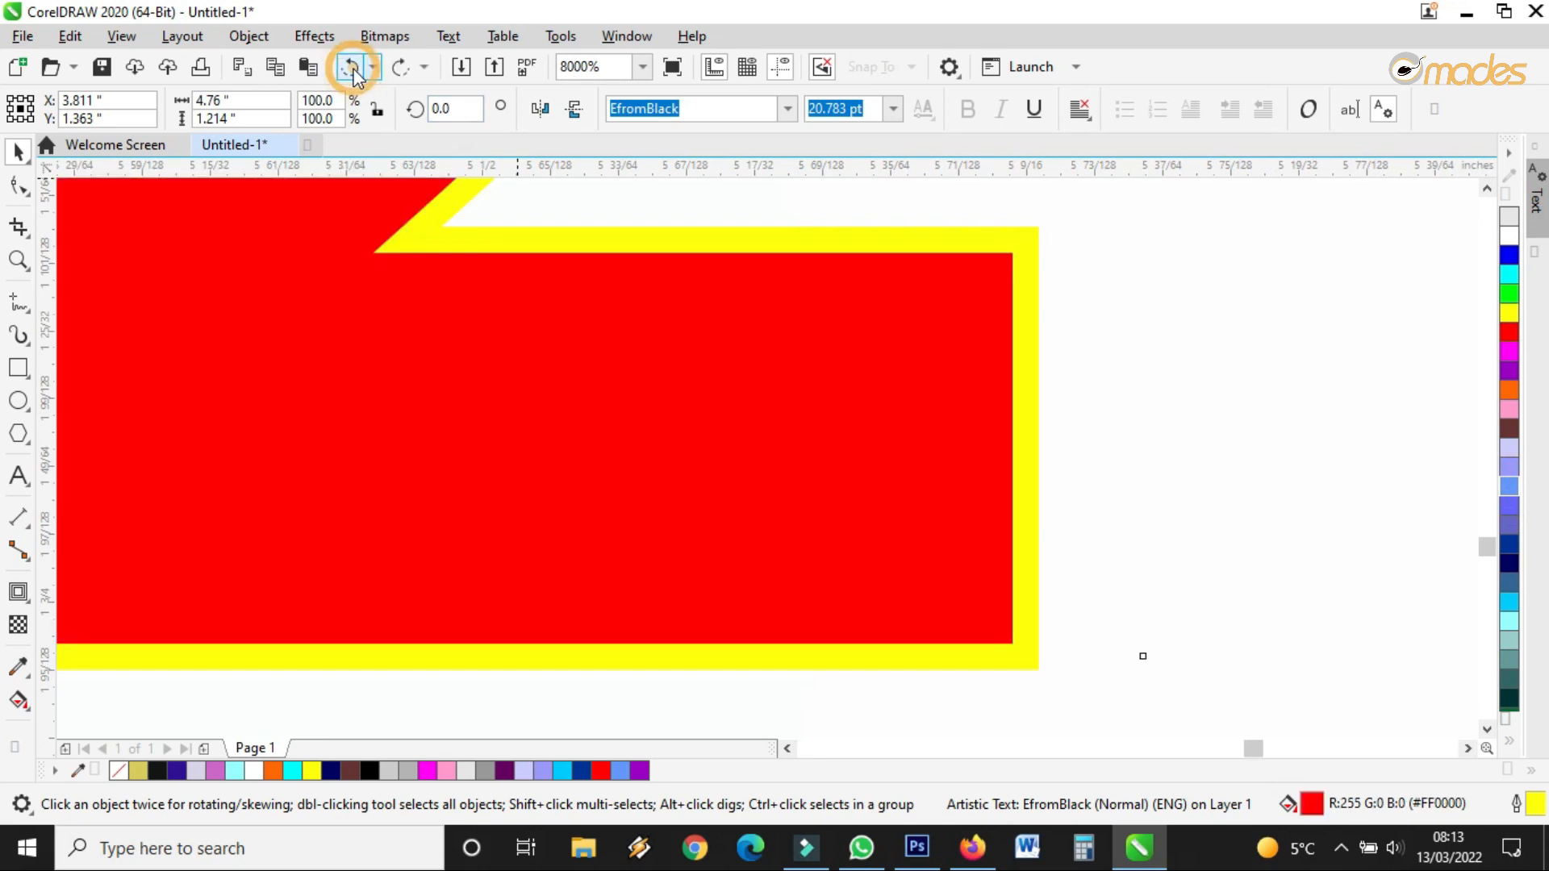
{"action": "left_click", "coordinate": [350, 68]}
{"action": "left_click", "coordinate": [351, 68]}
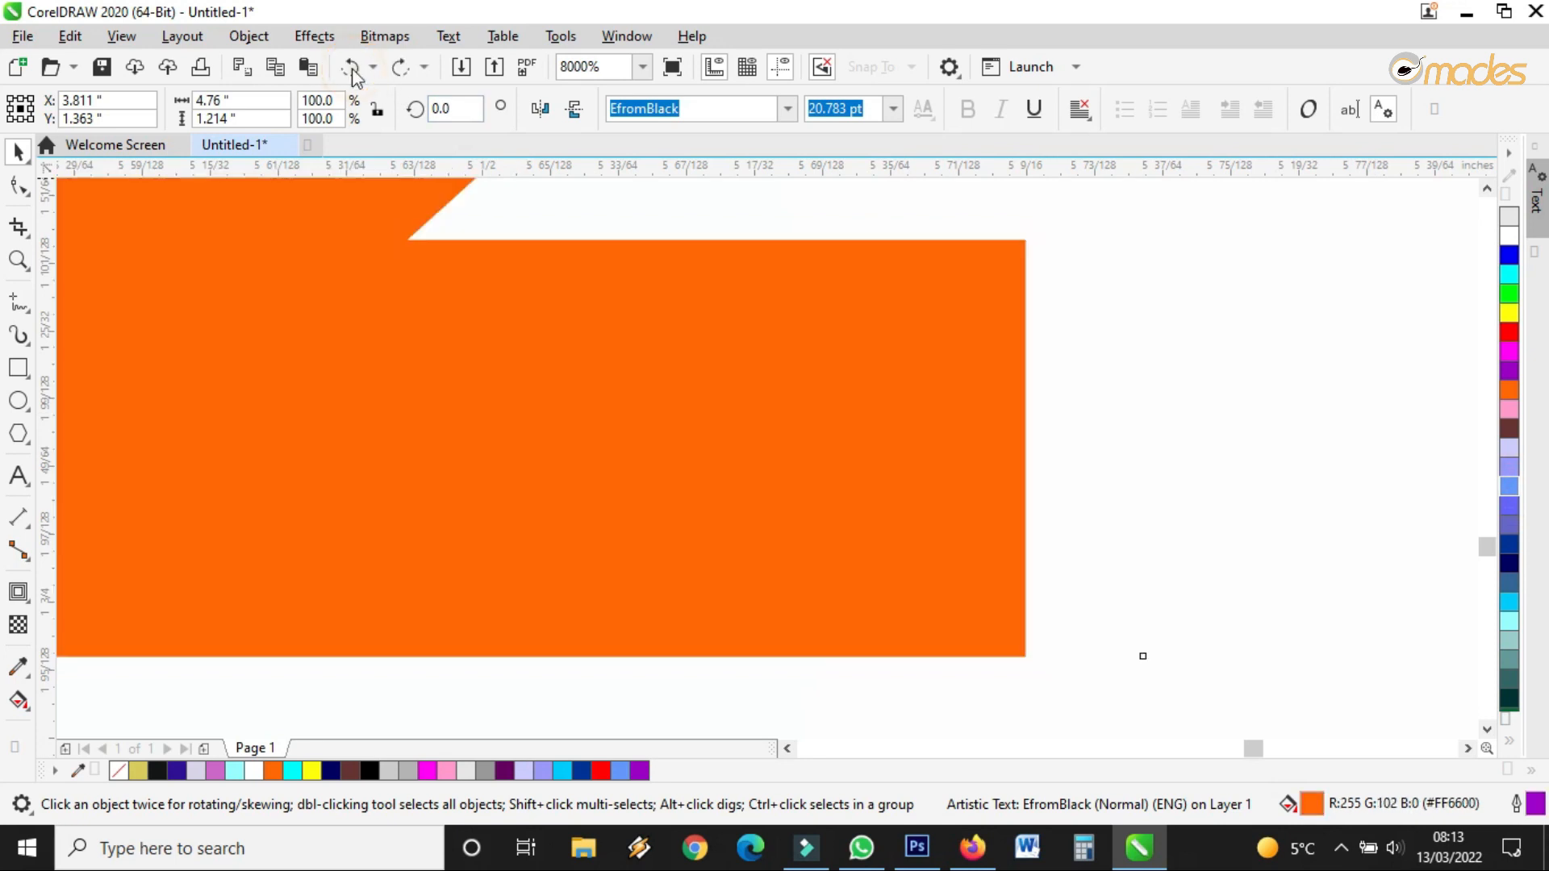
{"action": "left_click", "coordinate": [350, 67]}
{"action": "scroll", "coordinate": [1044, 408], "scroll_direction": "down", "scroll_amount": 10}
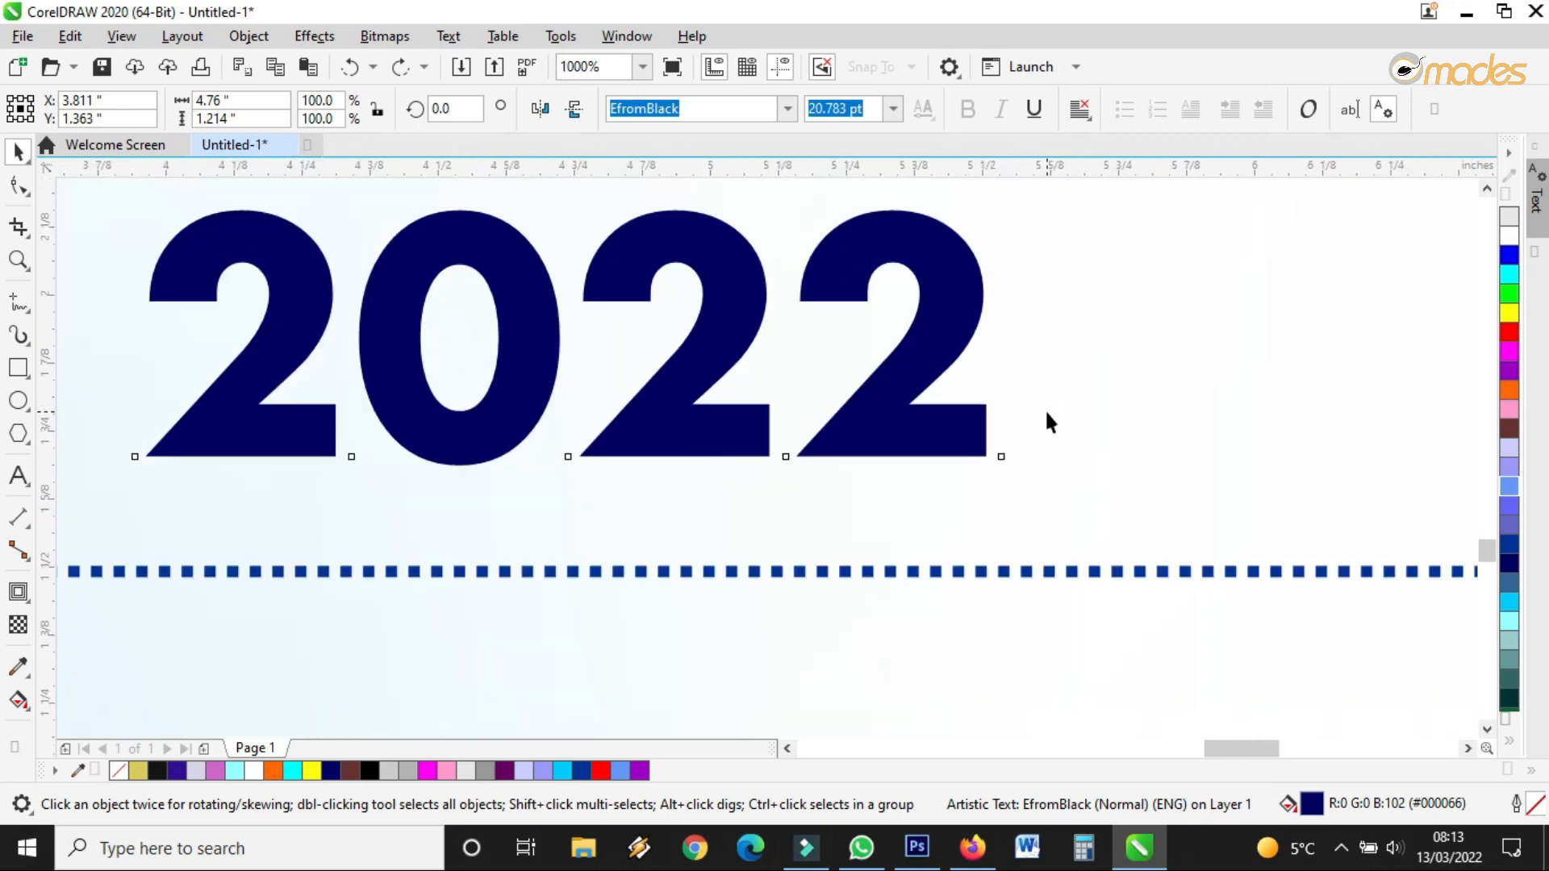
{"action": "scroll", "coordinate": [750, 547], "scroll_direction": "up", "scroll_amount": 2}
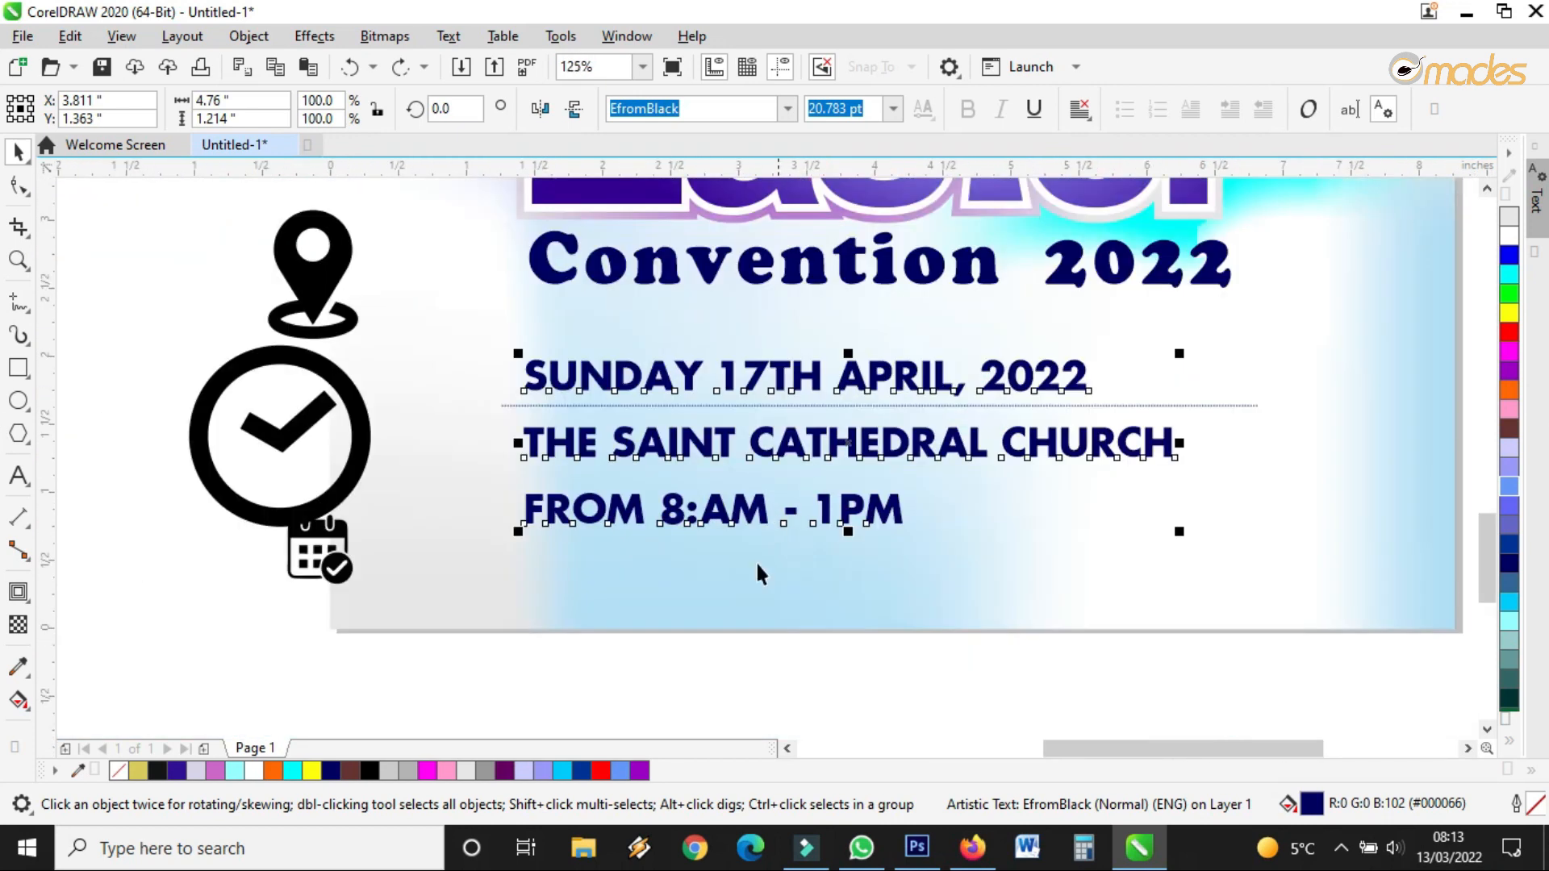
Move the calendar icon beside SUNDAY 17TH APRIL, 2022, shrink it and colour it navy
{"action": "left_click", "coordinate": [706, 687]}
{"action": "left_click", "coordinate": [345, 448]}
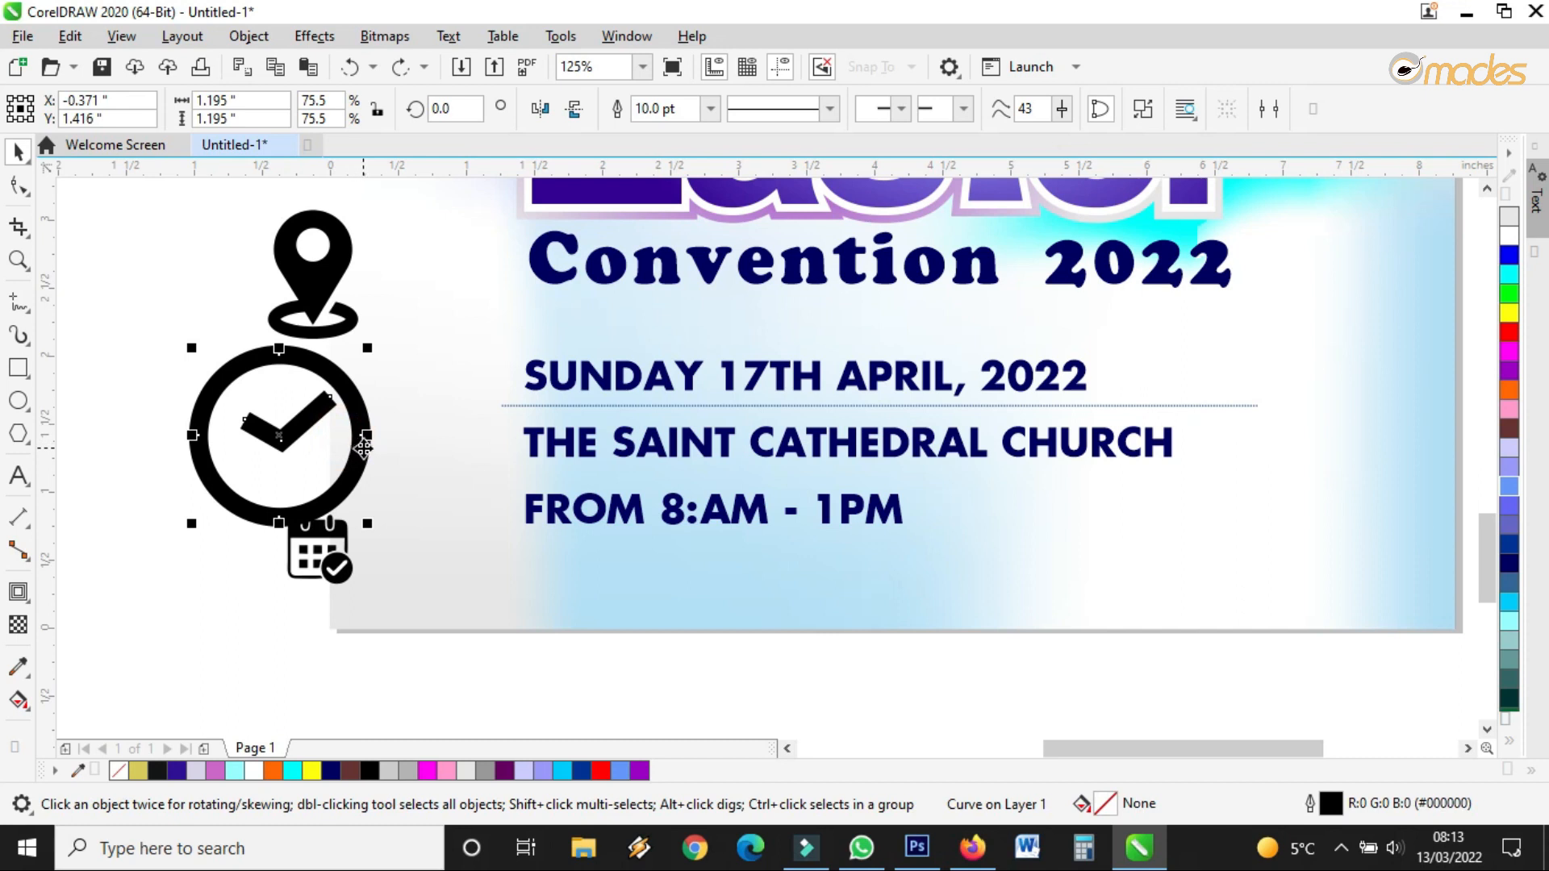
{"action": "left_click", "coordinate": [337, 566]}
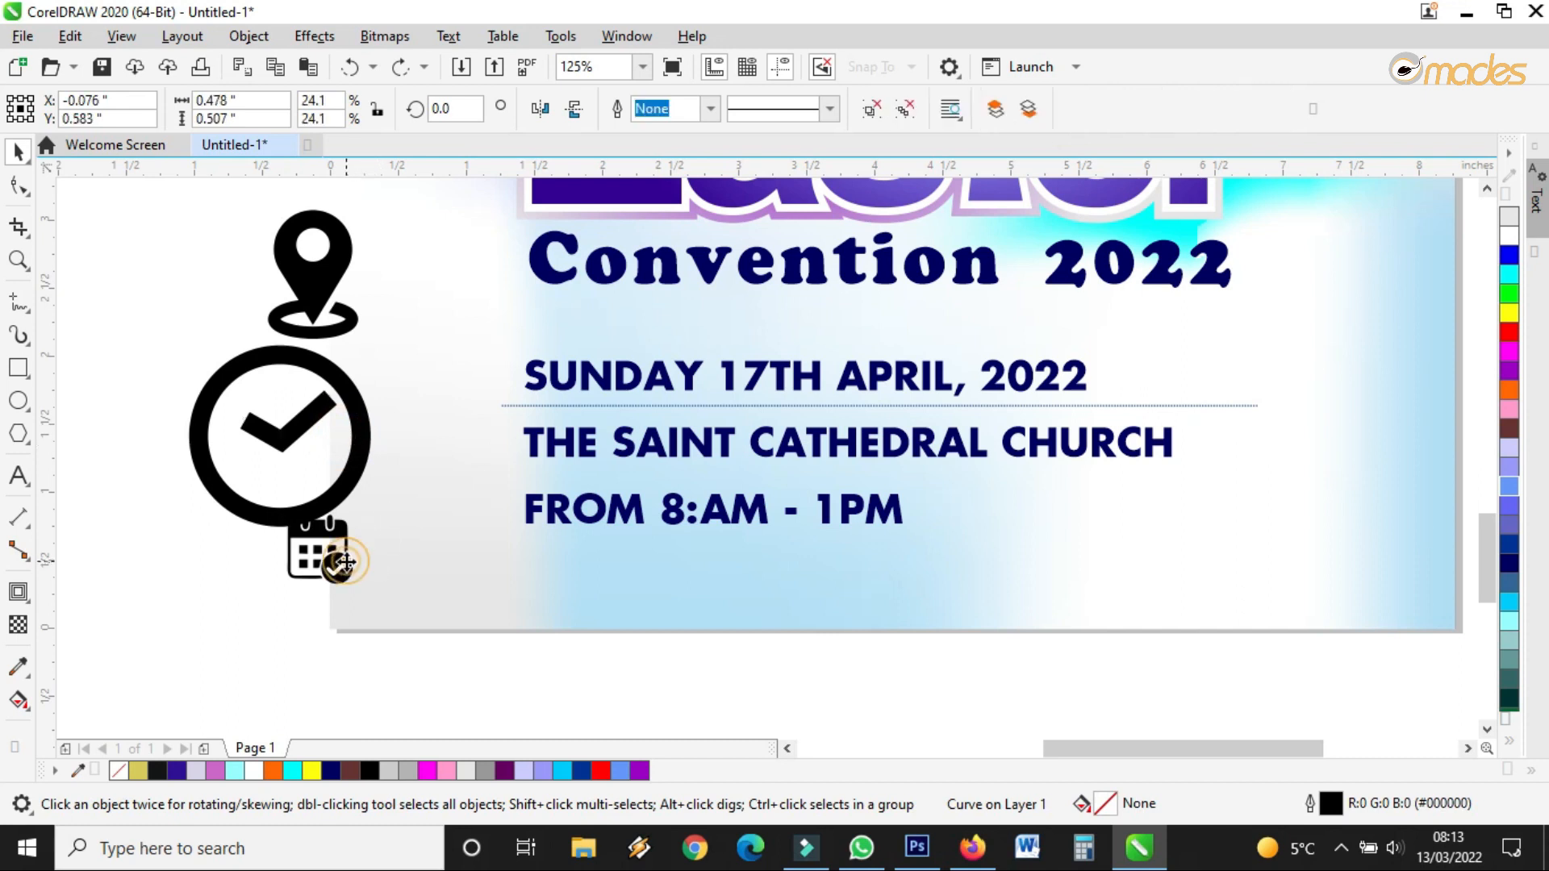
{"action": "left_click_drag", "start_coordinate": [345, 555], "coordinate": [491, 341]}
{"action": "left_click", "coordinate": [468, 374]}
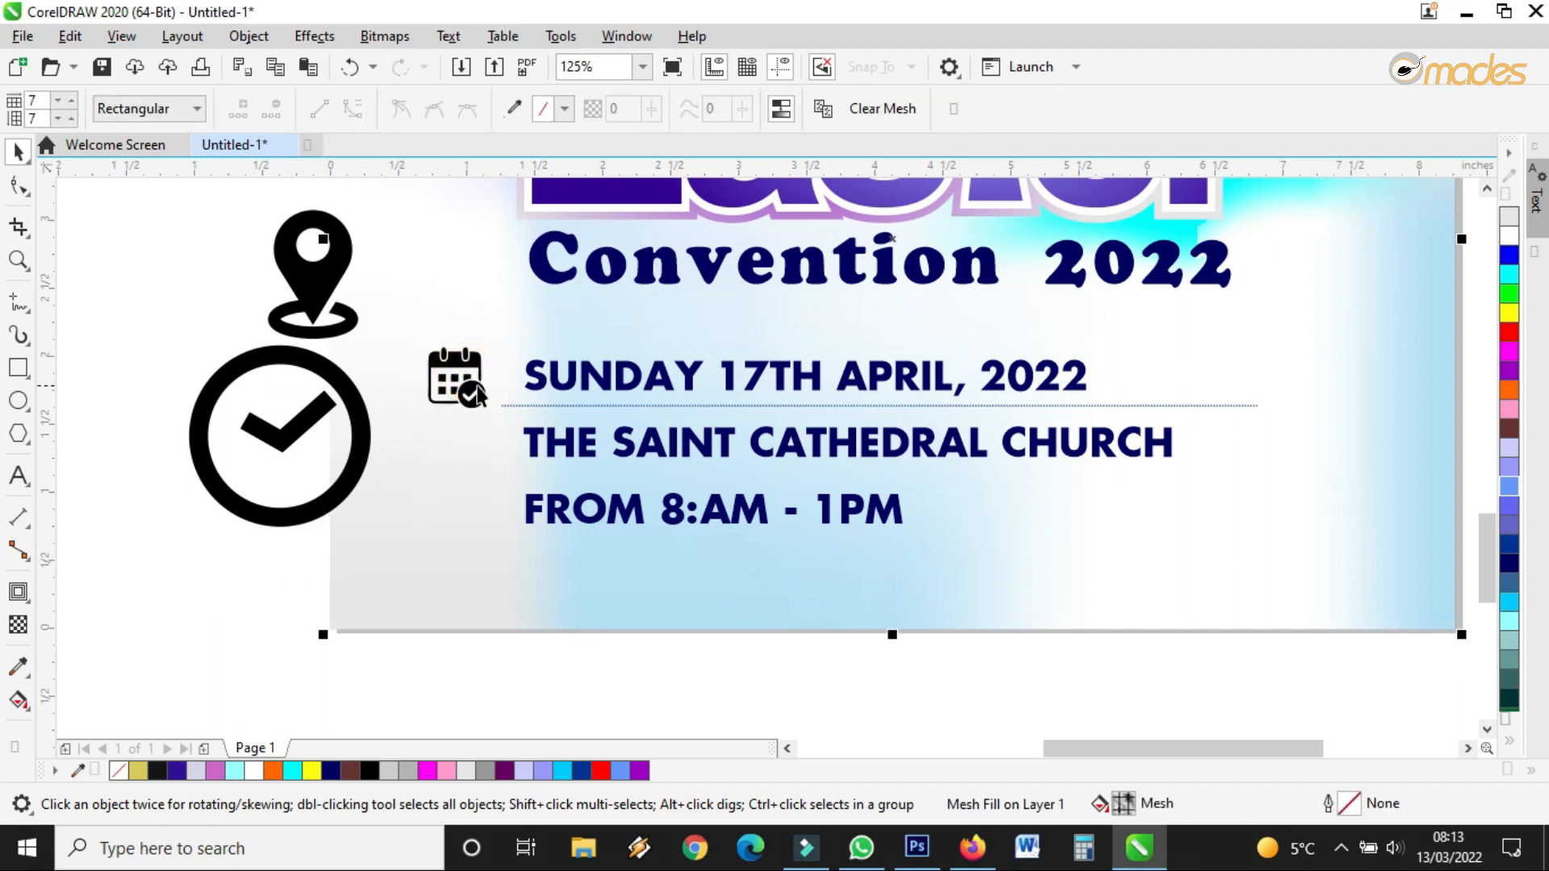
{"action": "left_click", "coordinate": [473, 391]}
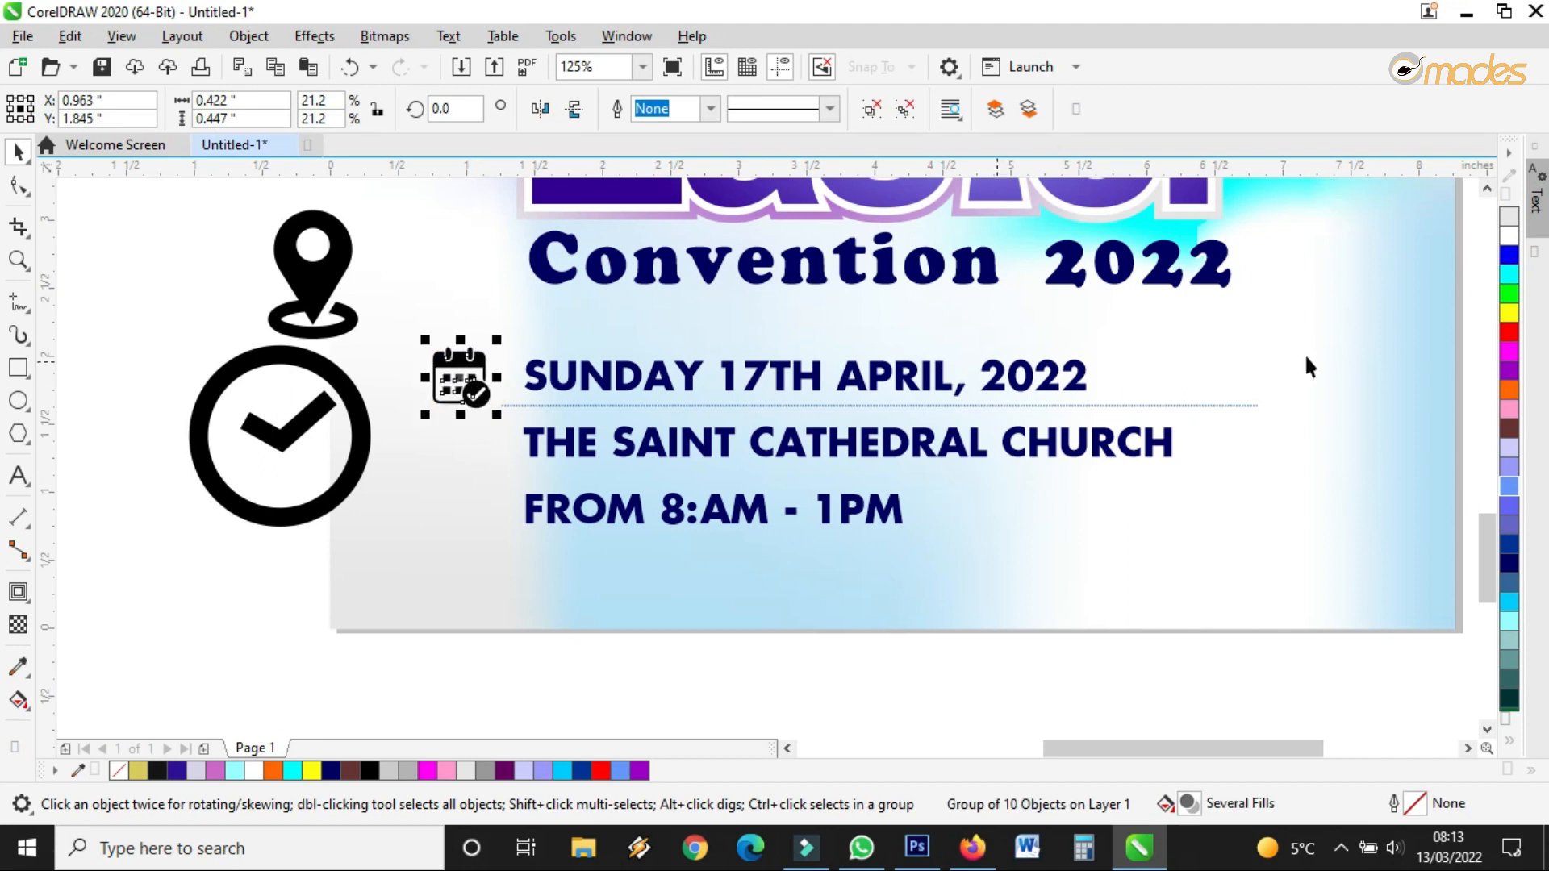
{"action": "left_click", "coordinate": [1505, 551]}
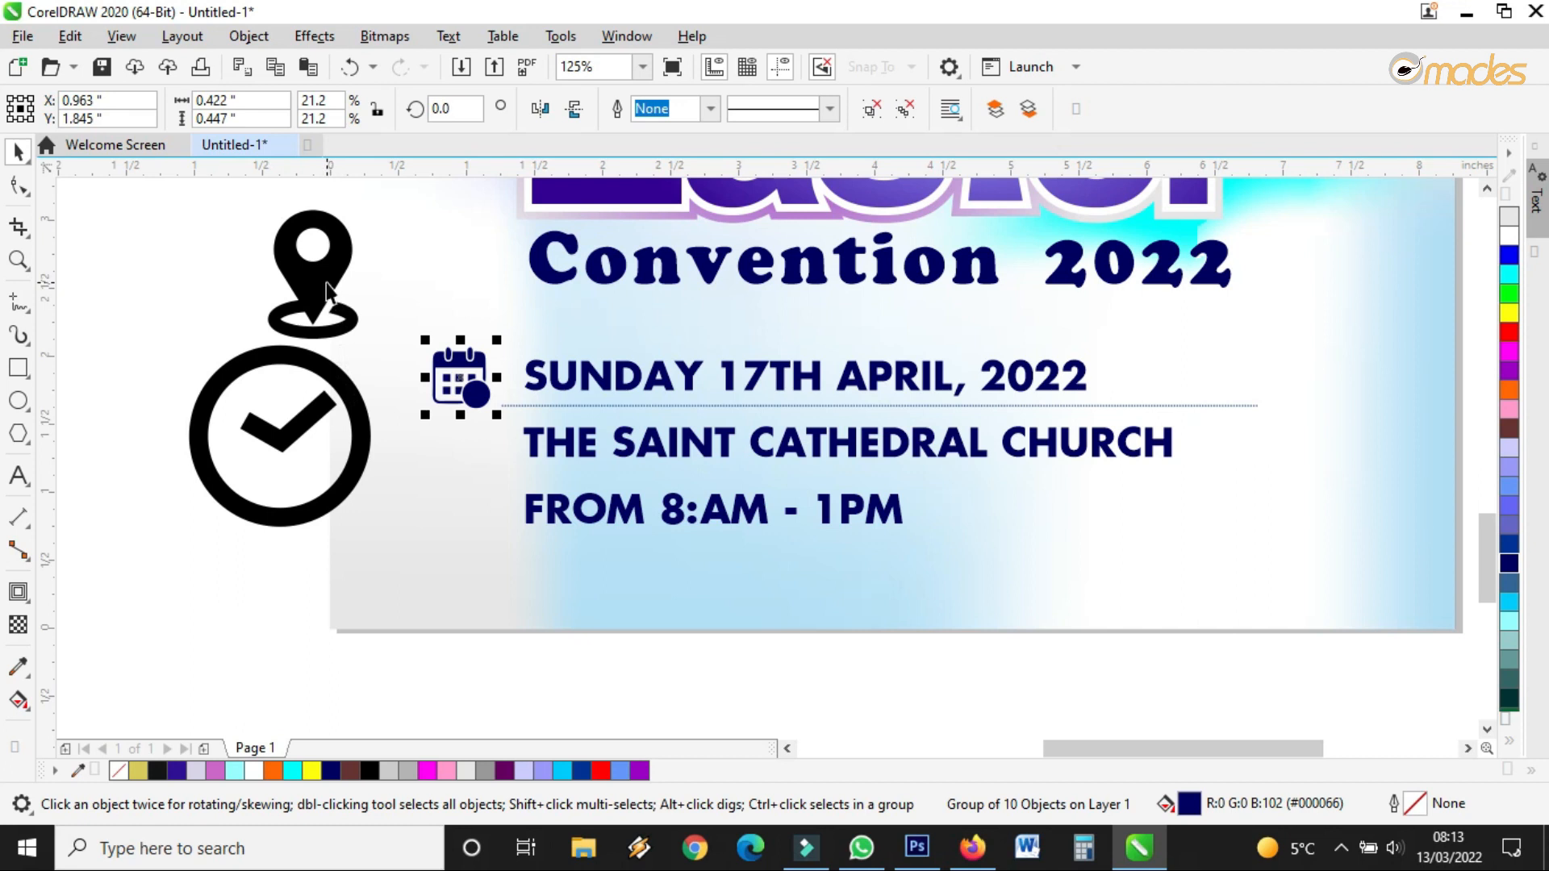
Shrink the location pin and align it under the calendar, beside the church name line
{"action": "left_click", "coordinate": [339, 266]}
{"action": "left_click_drag", "start_coordinate": [360, 206], "coordinate": [469, 443]}
{"action": "scroll", "coordinate": [470, 440], "scroll_direction": "up", "scroll_amount": 2}
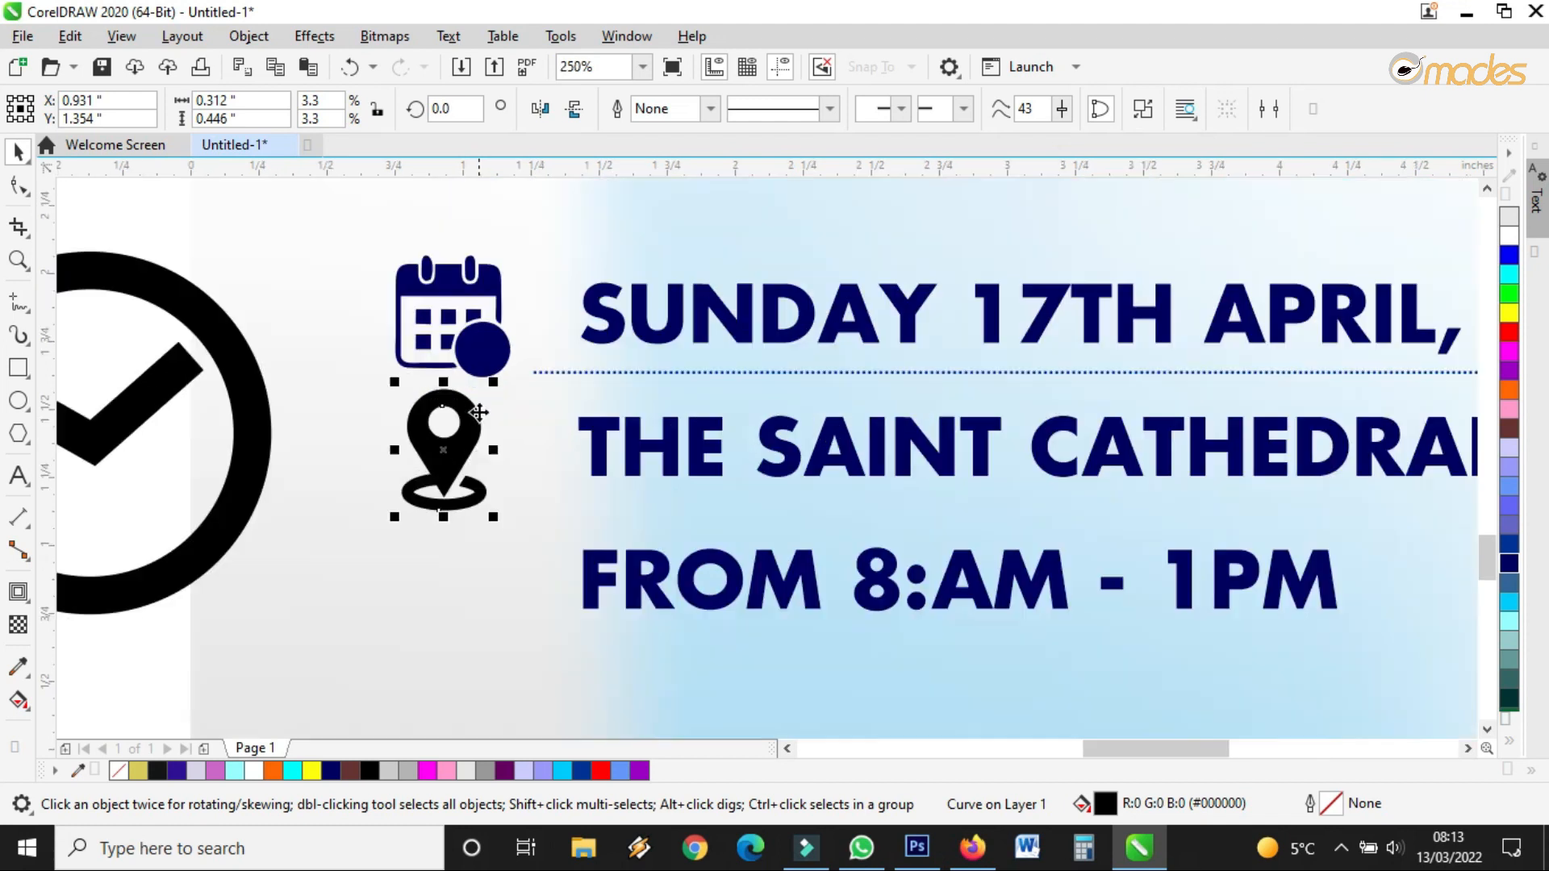
{"action": "left_click_drag", "start_coordinate": [495, 377], "coordinate": [492, 435]}
{"action": "left_click", "coordinate": [494, 349]}
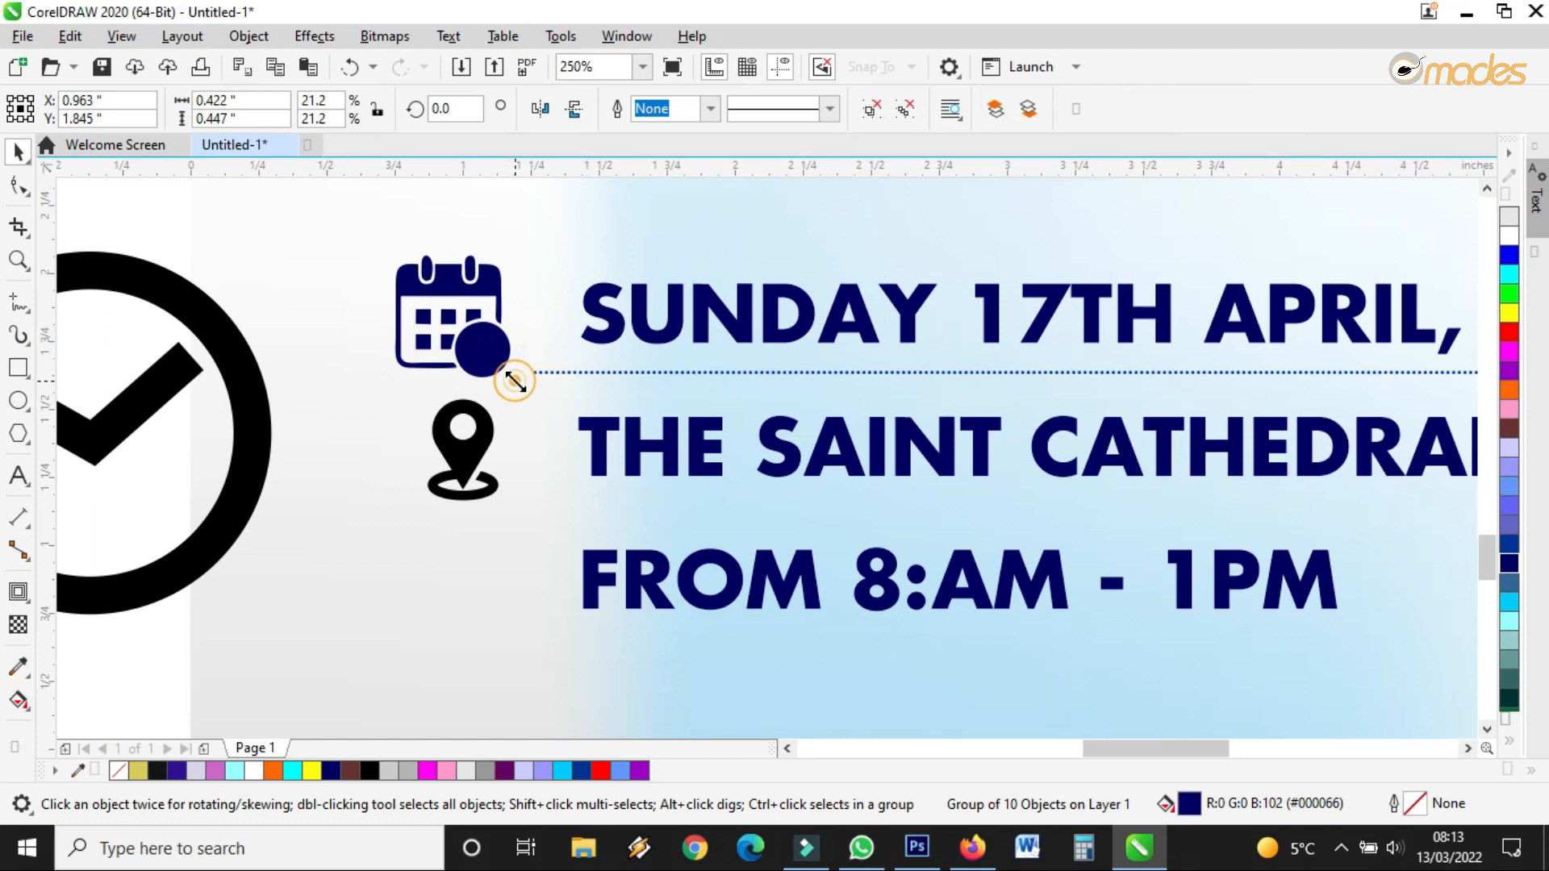
{"action": "left_click_drag", "start_coordinate": [497, 347], "coordinate": [506, 344]}
{"action": "left_click_drag", "start_coordinate": [493, 446], "coordinate": [509, 356]}
{"action": "left_click", "coordinate": [487, 342]}
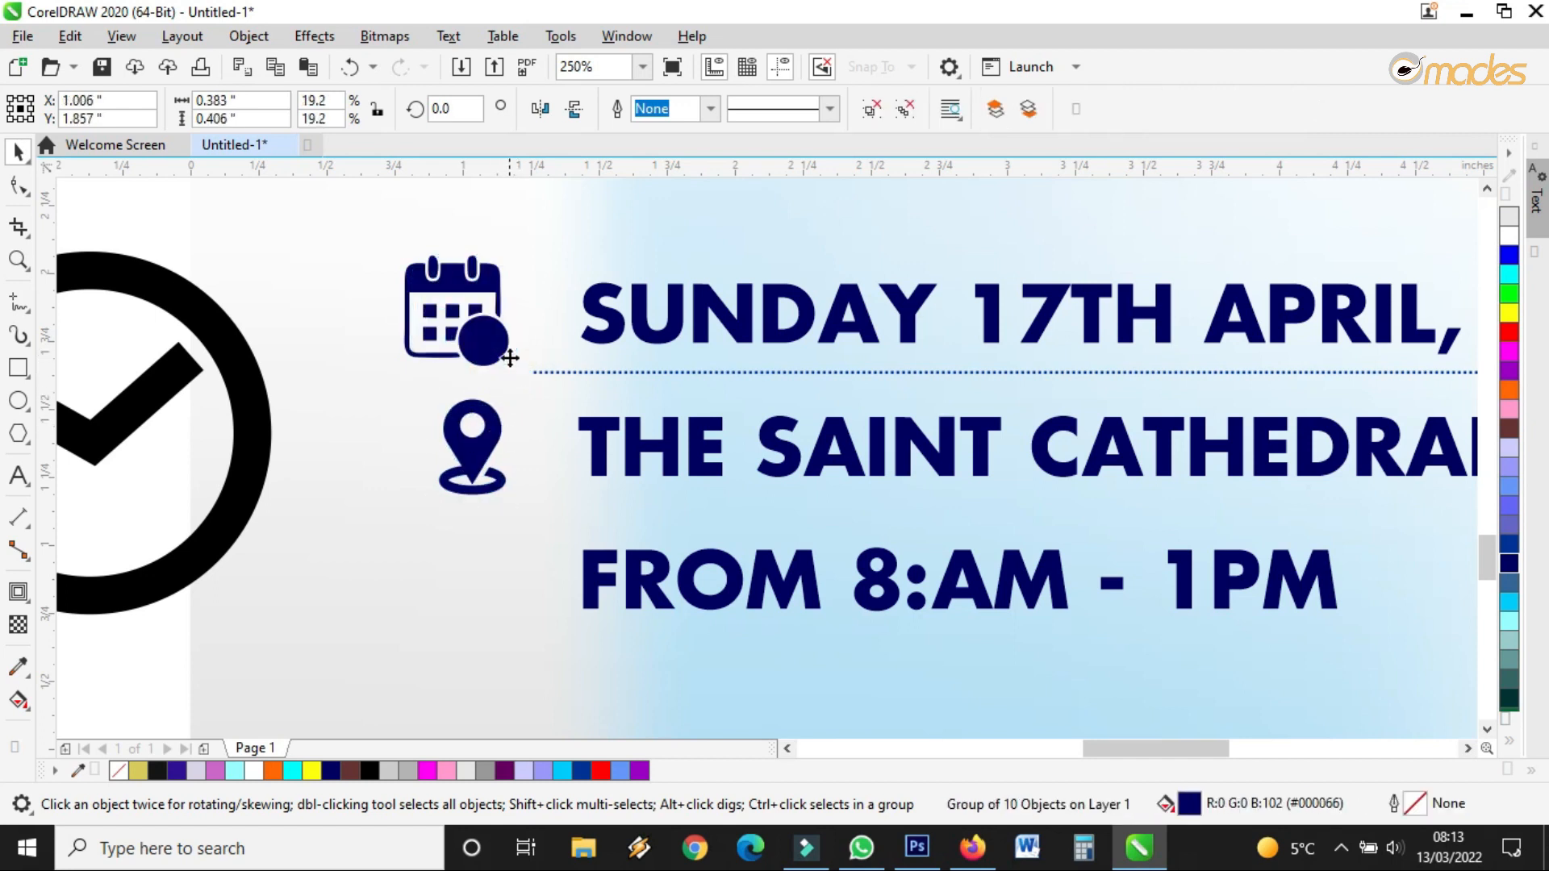
{"action": "scroll", "coordinate": [600, 329], "scroll_direction": "down", "scroll_amount": 3}
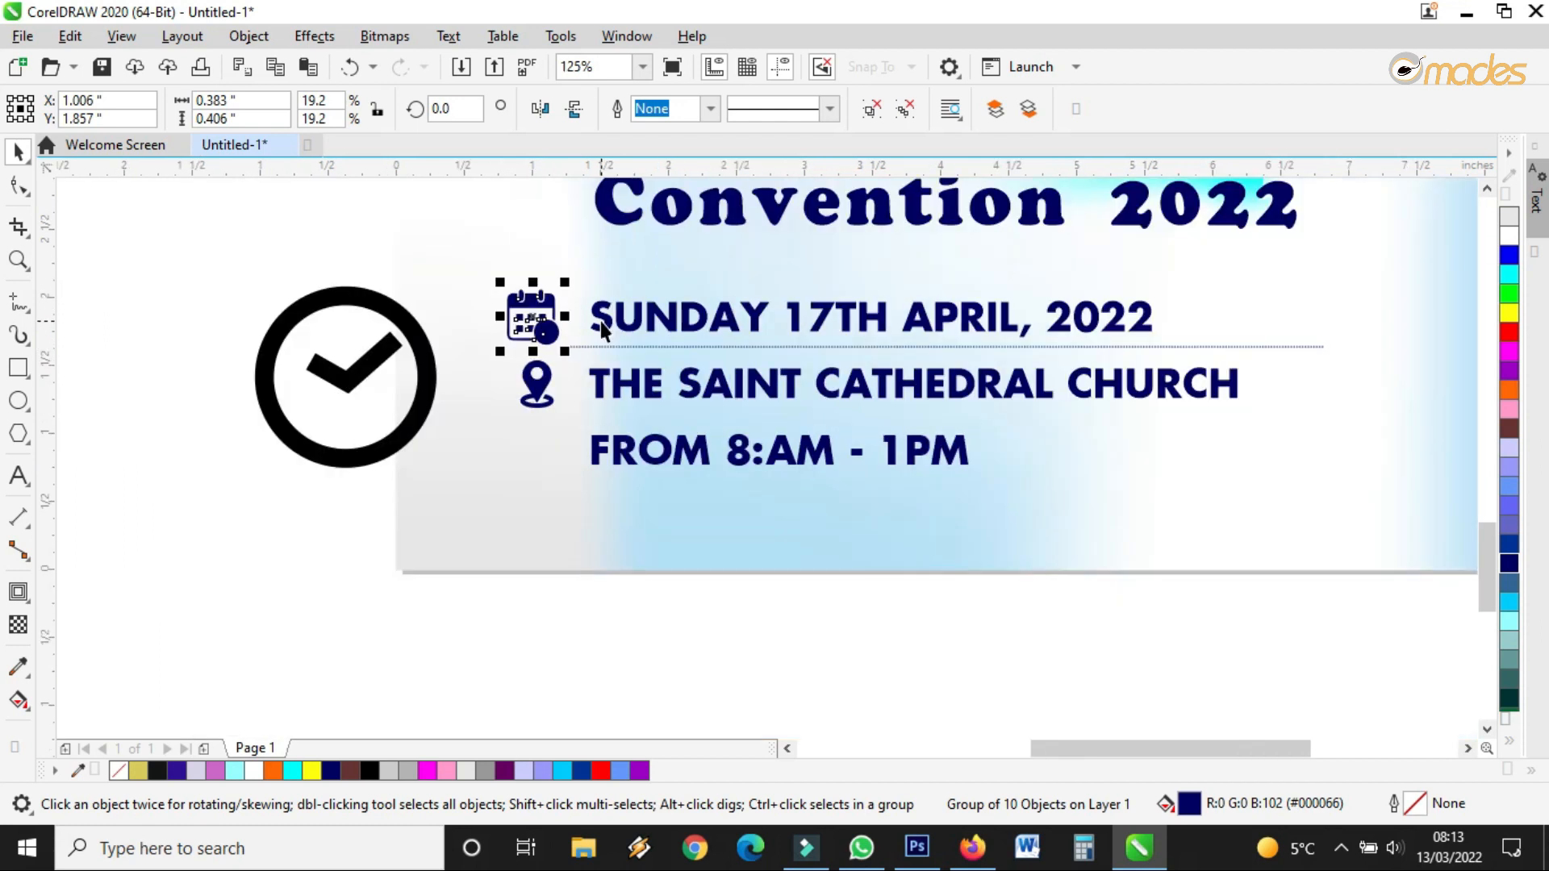
Shrink the clock icon beside FROM 8:AM - 1PM and give it a navy 3.0 pt outline
{"action": "left_click", "coordinate": [432, 370]}
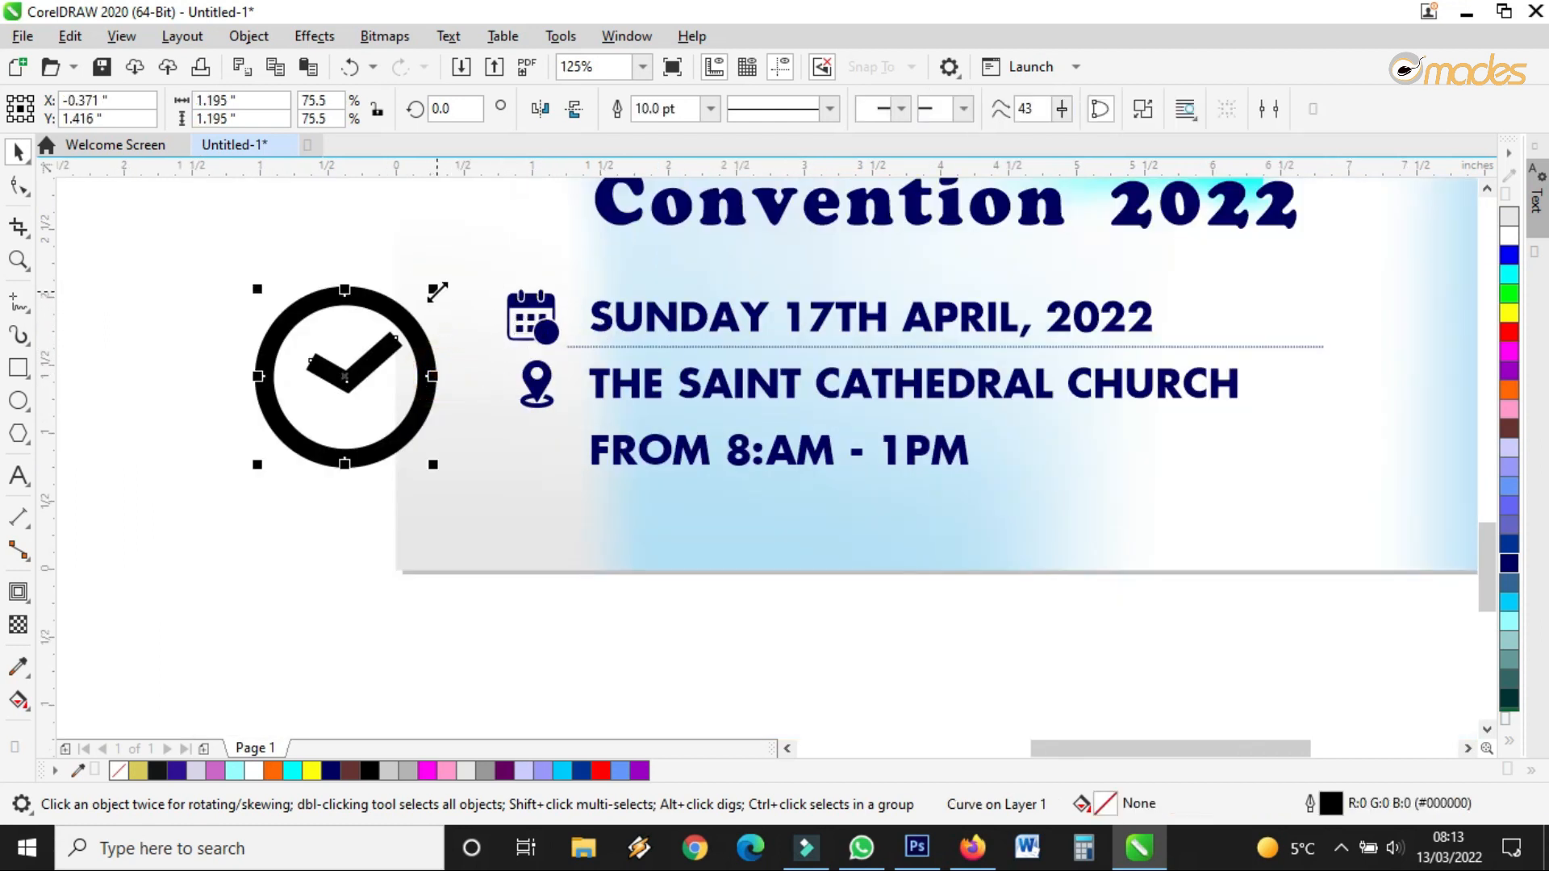
{"action": "left_click_drag", "start_coordinate": [436, 292], "coordinate": [496, 268]}
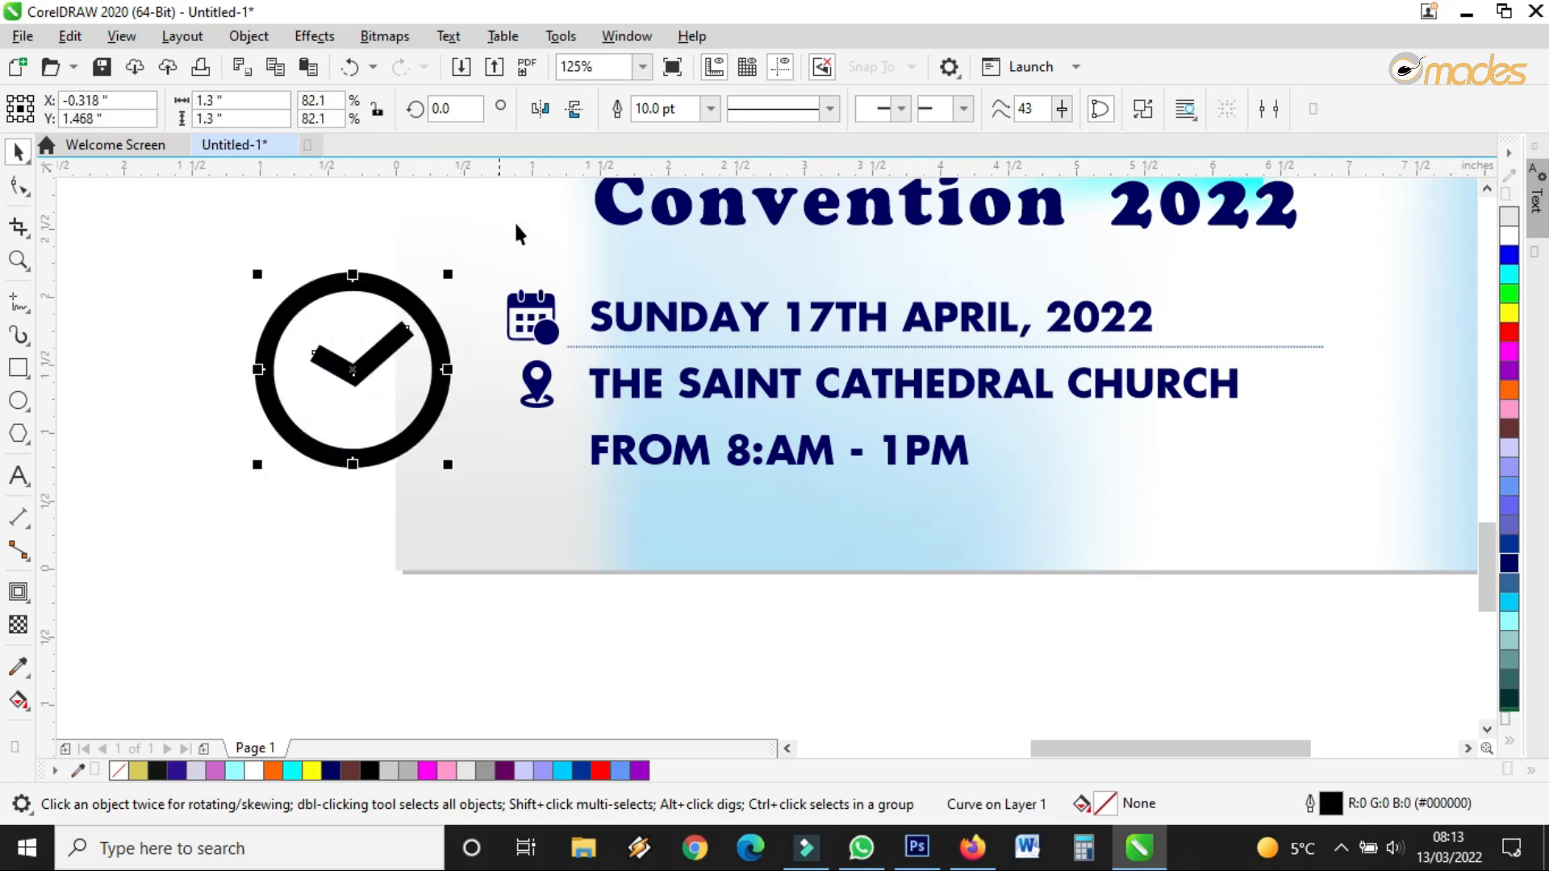
{"action": "left_click_drag", "start_coordinate": [451, 277], "coordinate": [573, 422]}
{"action": "scroll", "coordinate": [561, 463], "scroll_direction": "up", "scroll_amount": 2}
{"action": "left_click", "coordinate": [710, 108]}
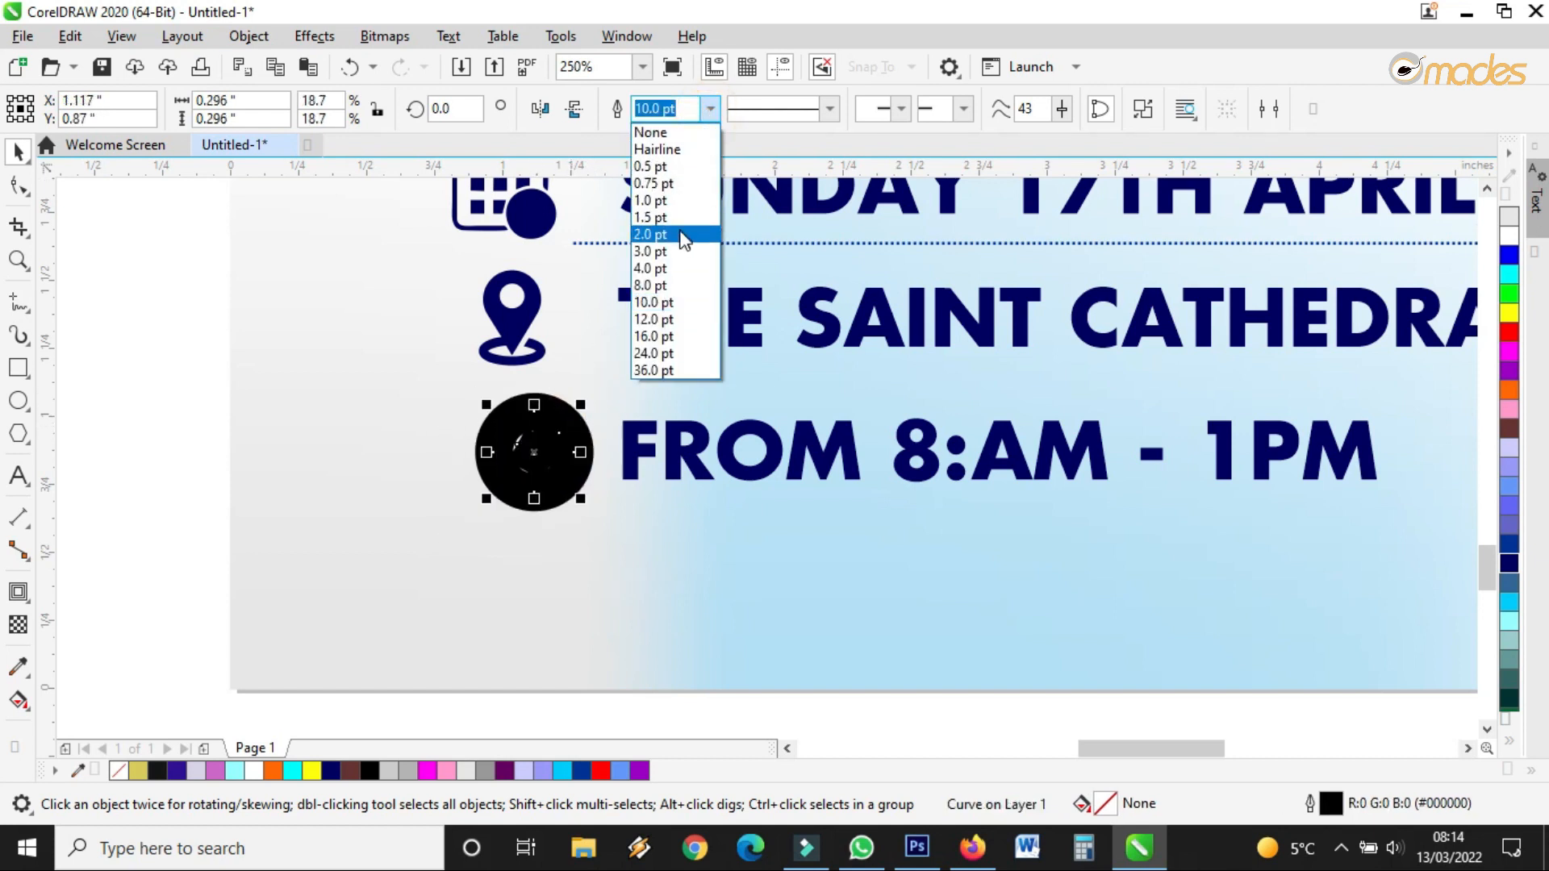
{"action": "left_click", "coordinate": [677, 251]}
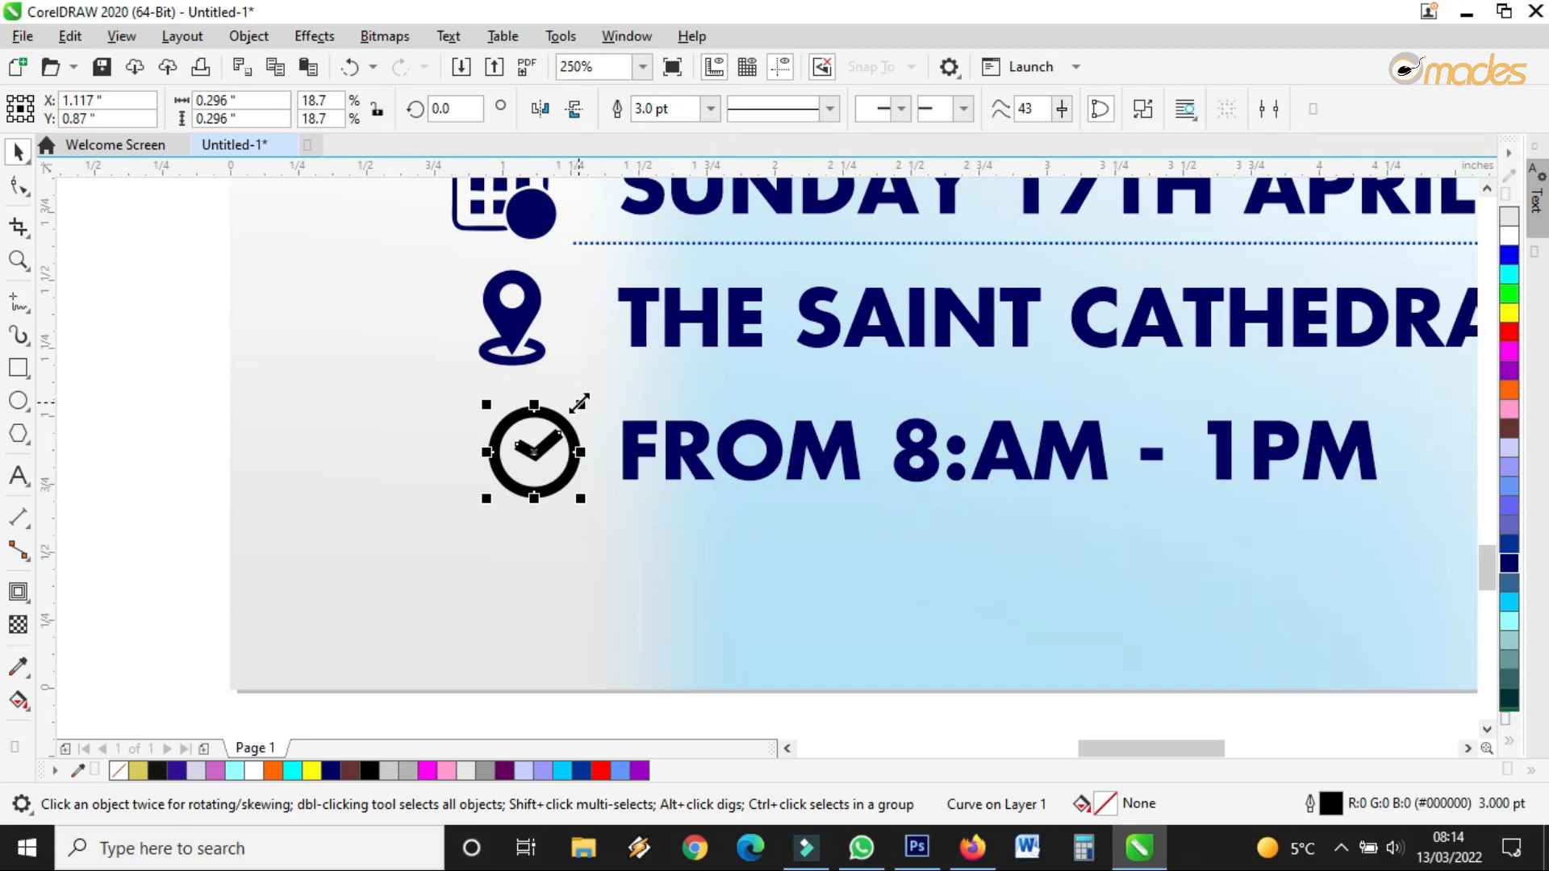
{"action": "right_click", "coordinate": [1512, 567]}
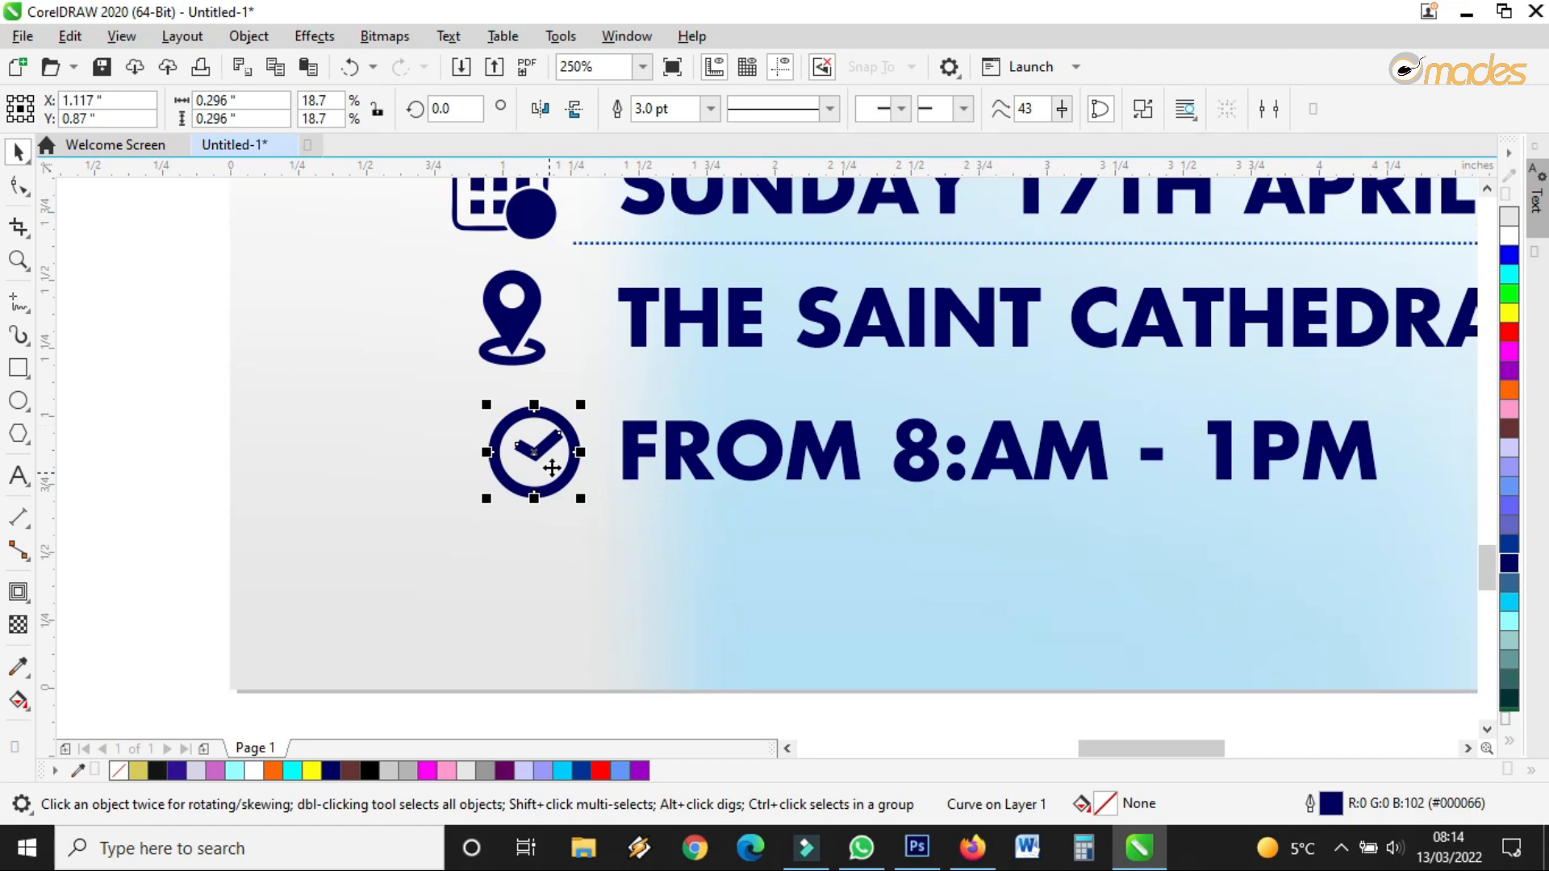
{"action": "left_click_drag", "start_coordinate": [581, 410], "coordinate": [572, 409]}
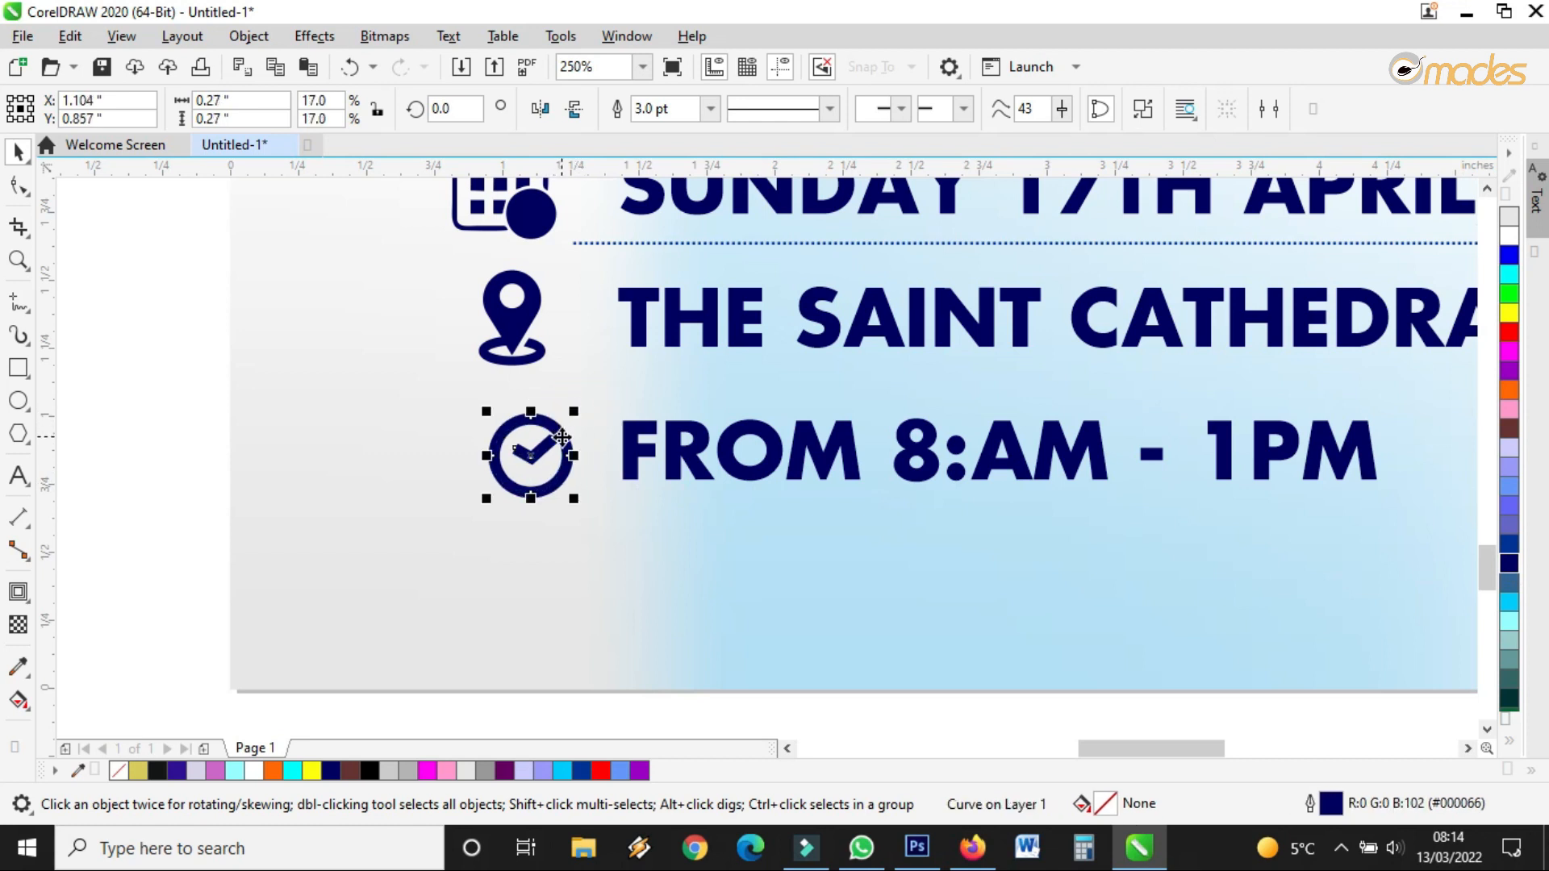
{"action": "scroll", "coordinate": [550, 432], "scroll_direction": "down", "scroll_amount": 3}
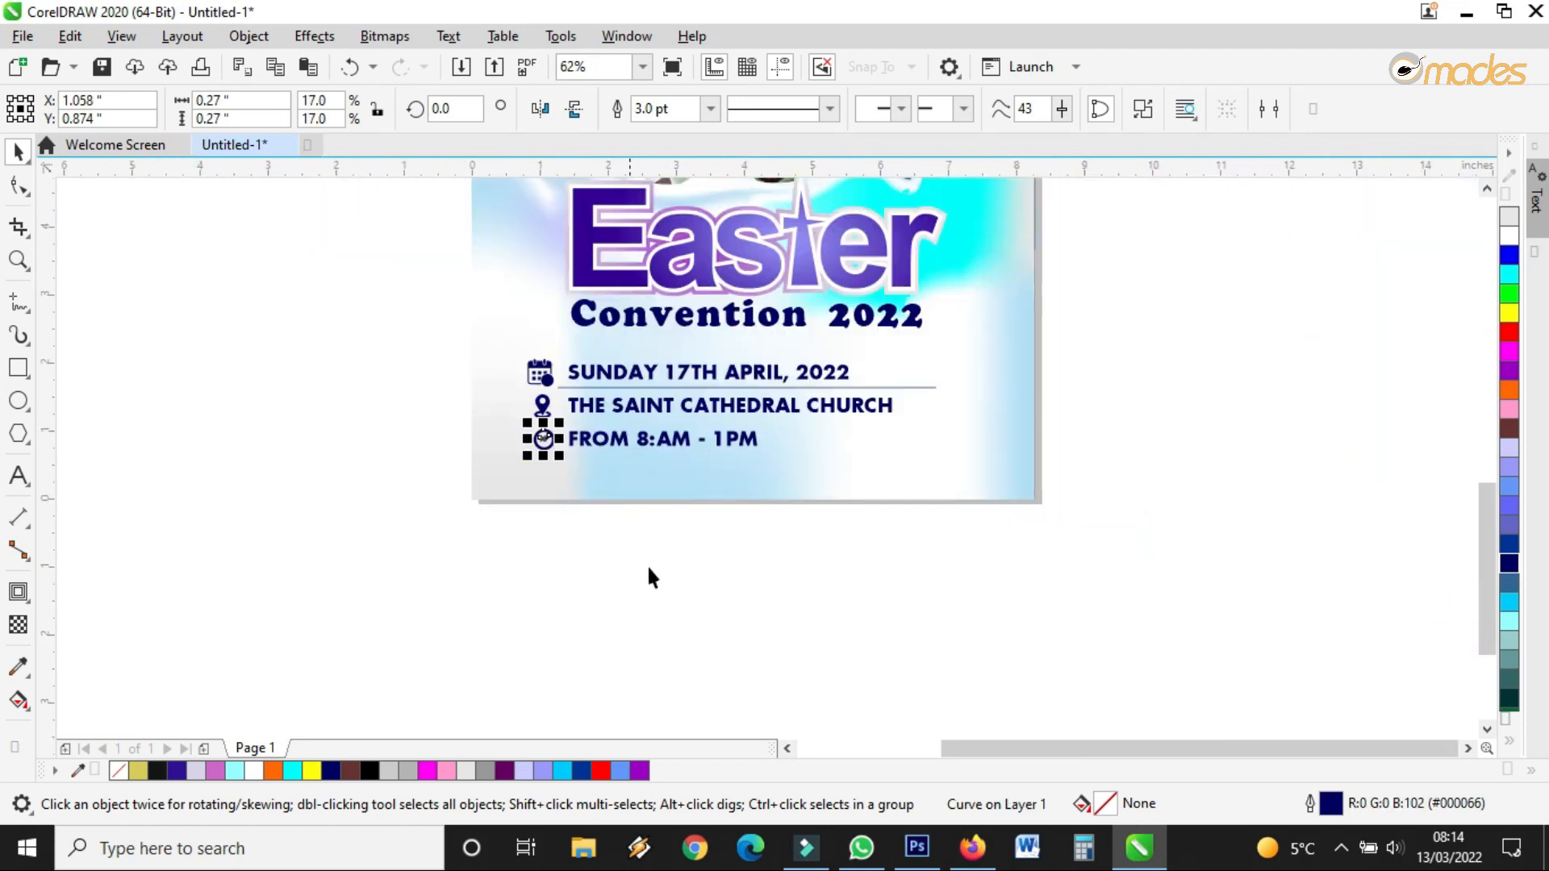
Place copies of the dotted divider under THE SAINT CATHEDRAL CHURCH and FROM 8:AM - 1PM lines
{"action": "scroll", "coordinate": [591, 391], "scroll_direction": "up", "scroll_amount": 3}
{"action": "left_click", "coordinate": [591, 398]}
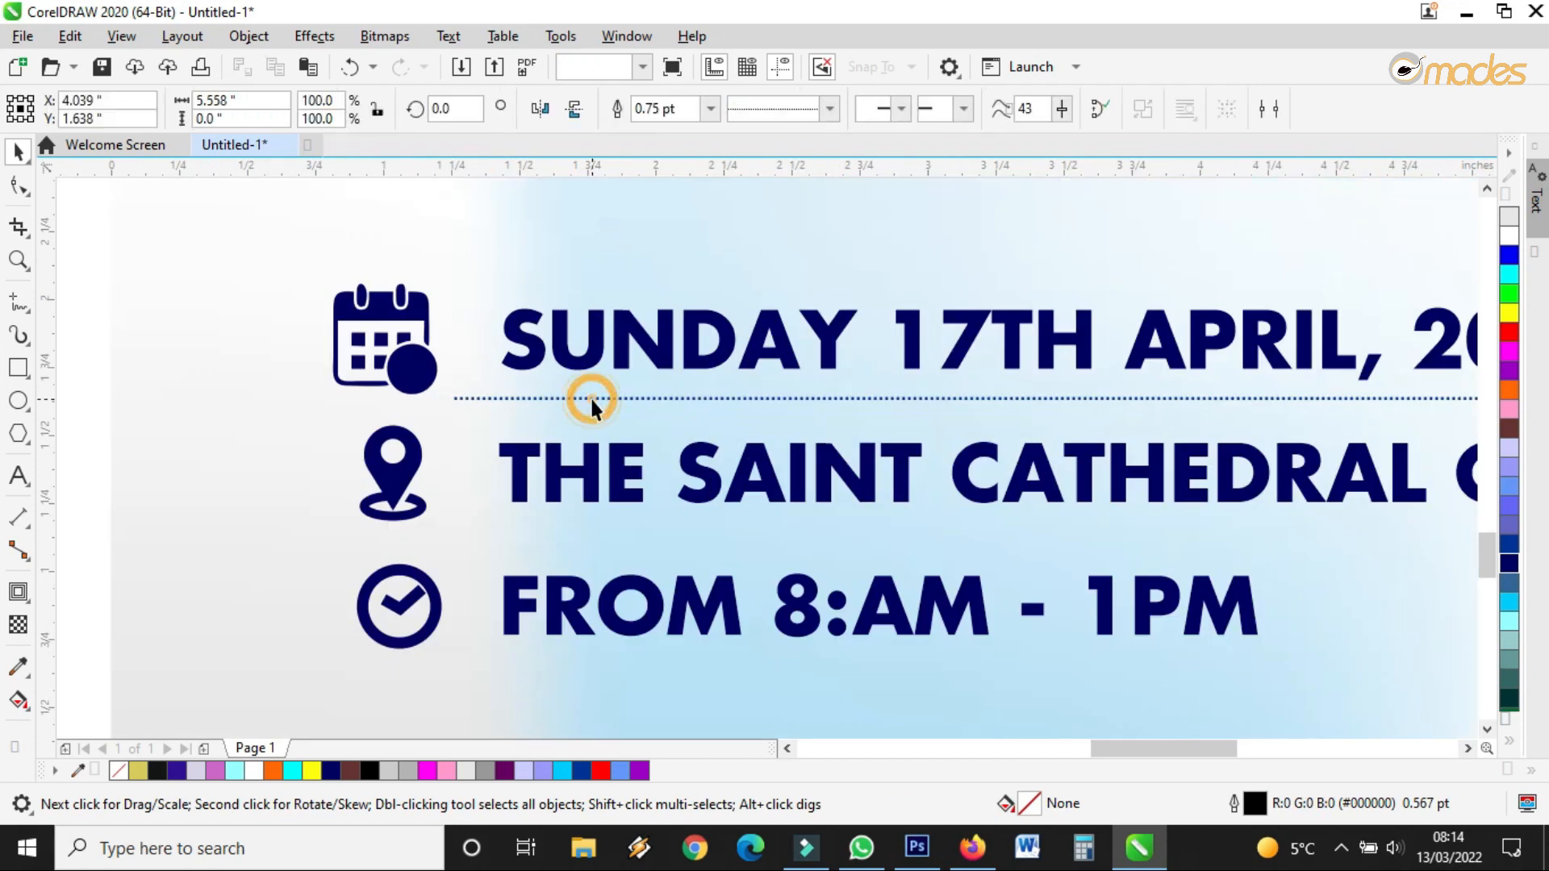
{"action": "left_click_drag", "start_coordinate": [592, 484], "coordinate": [661, 552]}
{"action": "scroll", "coordinate": [589, 542], "scroll_direction": "down", "scroll_amount": 3}
{"action": "right_click", "coordinate": [661, 541]}
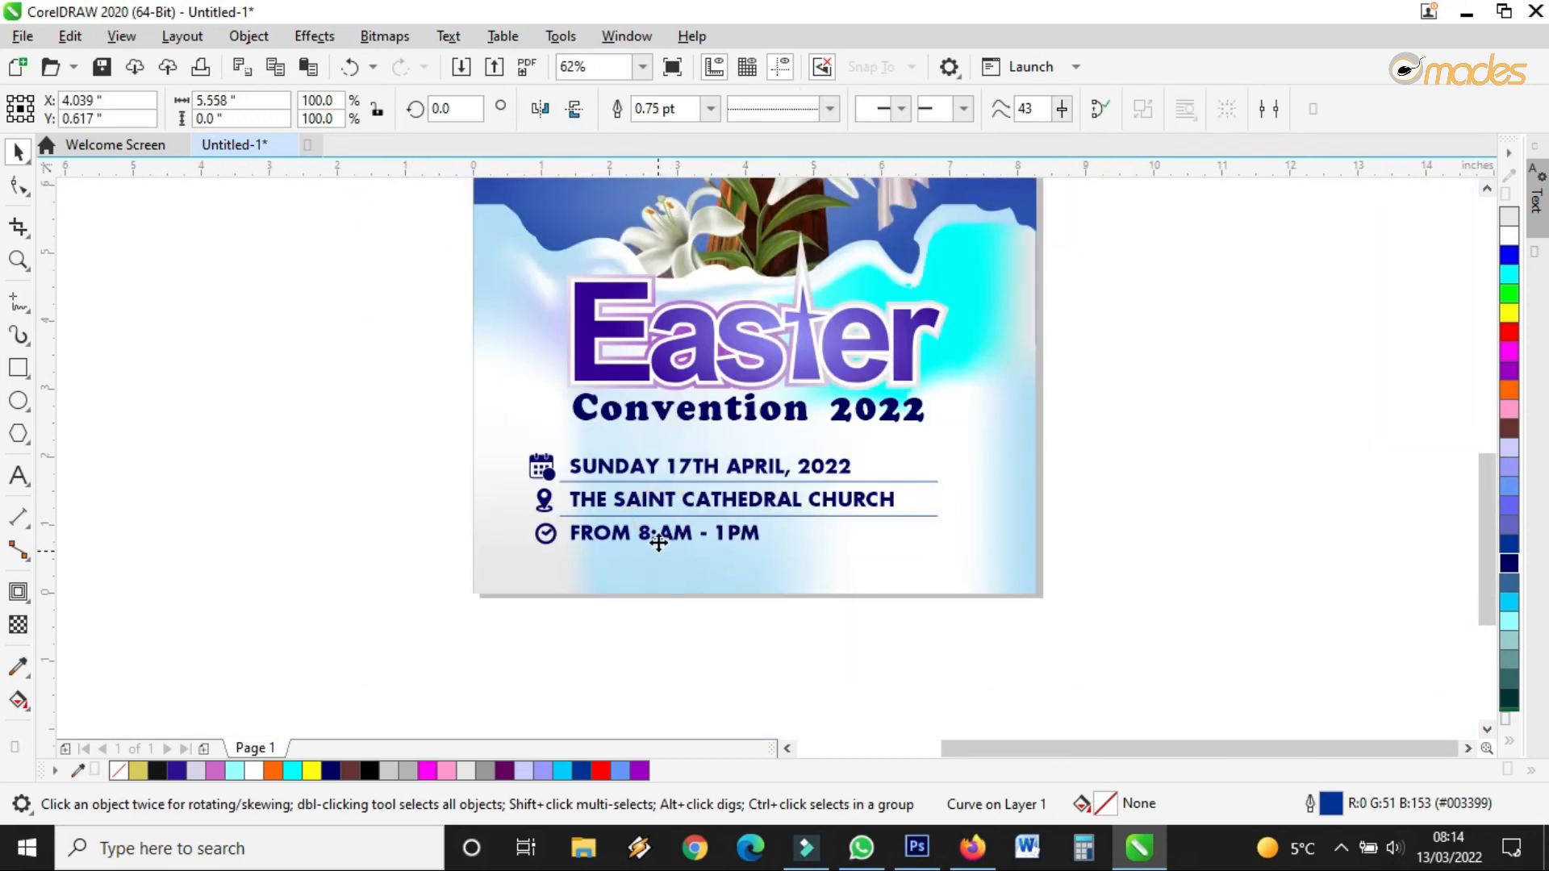
{"action": "scroll", "coordinate": [743, 517], "scroll_direction": "up", "scroll_amount": 1}
{"action": "scroll", "coordinate": [743, 525], "scroll_direction": "up", "scroll_amount": 1}
{"action": "scroll", "coordinate": [789, 504], "scroll_direction": "down", "scroll_amount": 1}
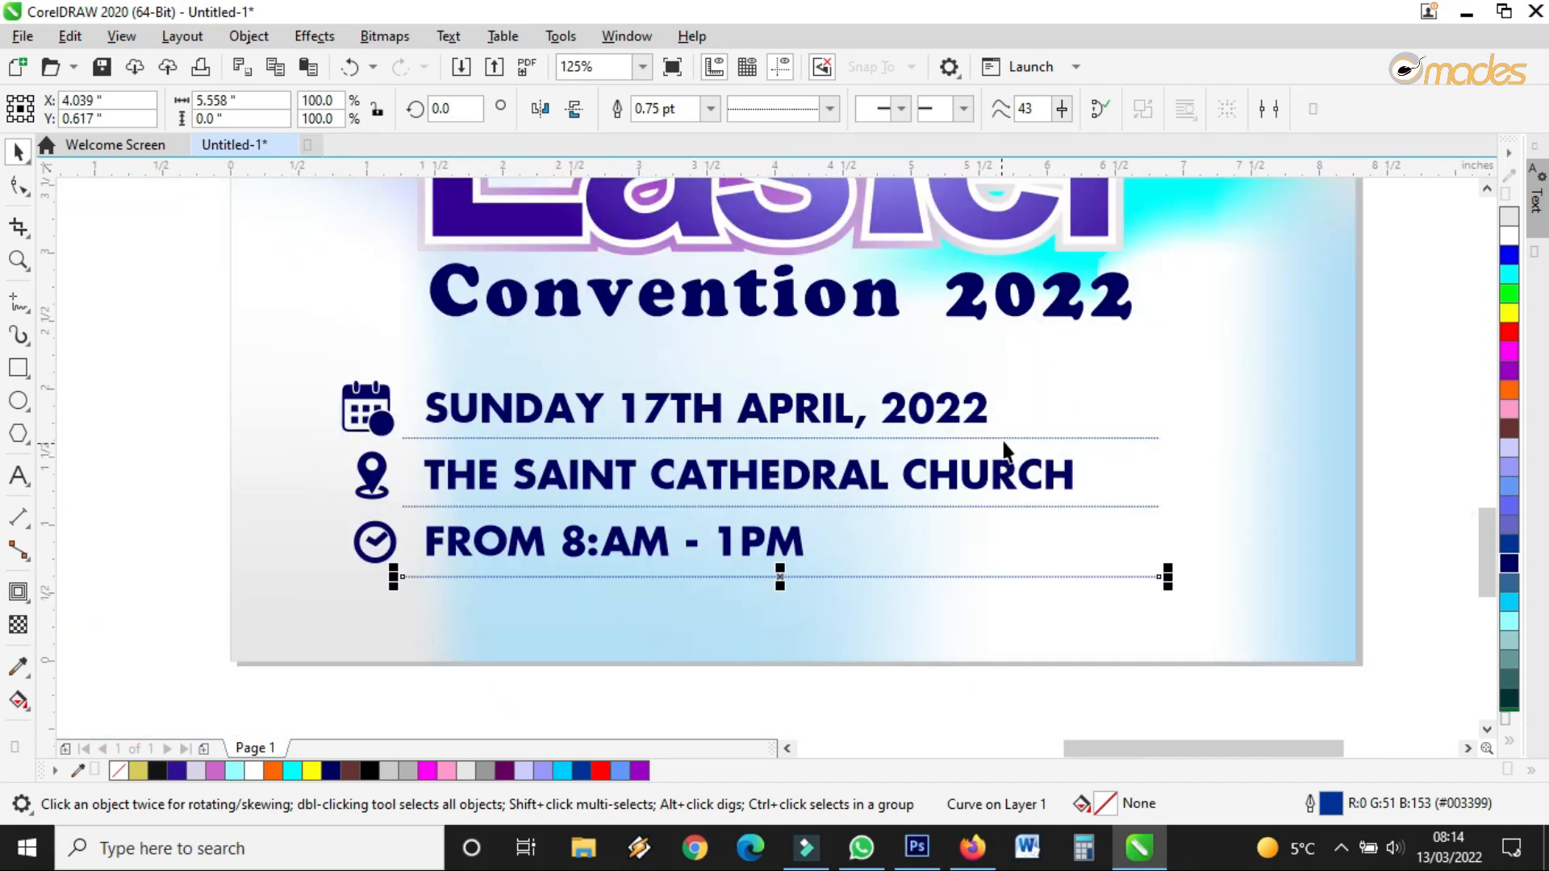
Apply a linear transparency to all three dividers so they fade out toward the right
{"action": "left_click", "coordinate": [1073, 438]}
{"action": "left_click", "coordinate": [1148, 438]}
{"action": "scroll", "coordinate": [1152, 490], "scroll_direction": "up", "scroll_amount": 1}
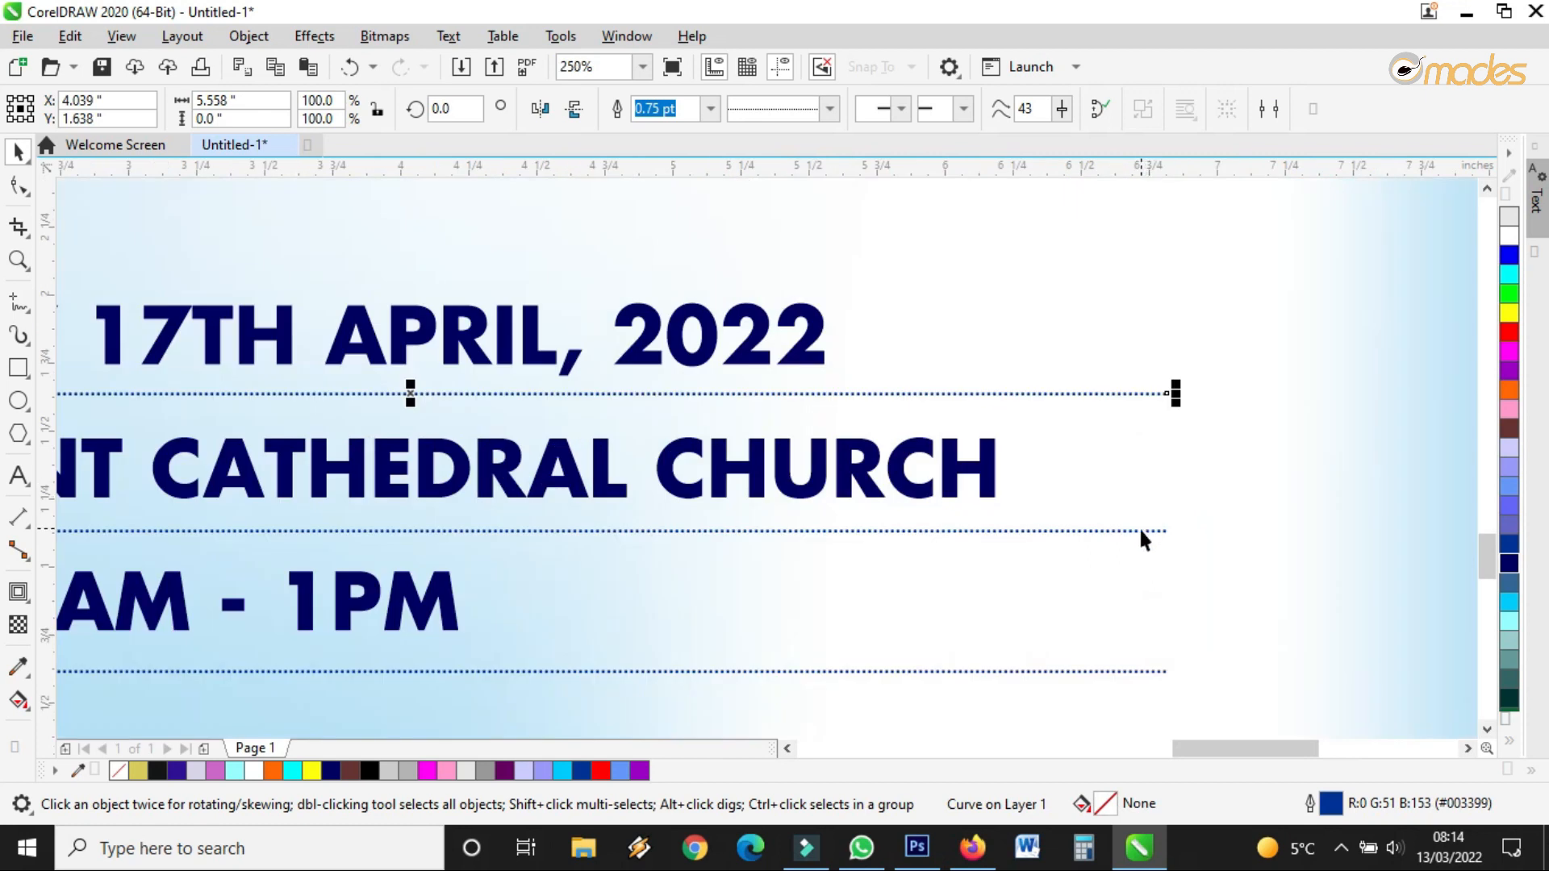
{"action": "left_click", "coordinate": [1140, 531], "text": "shift"}
{"action": "left_click", "coordinate": [1100, 669], "text": "shift"}
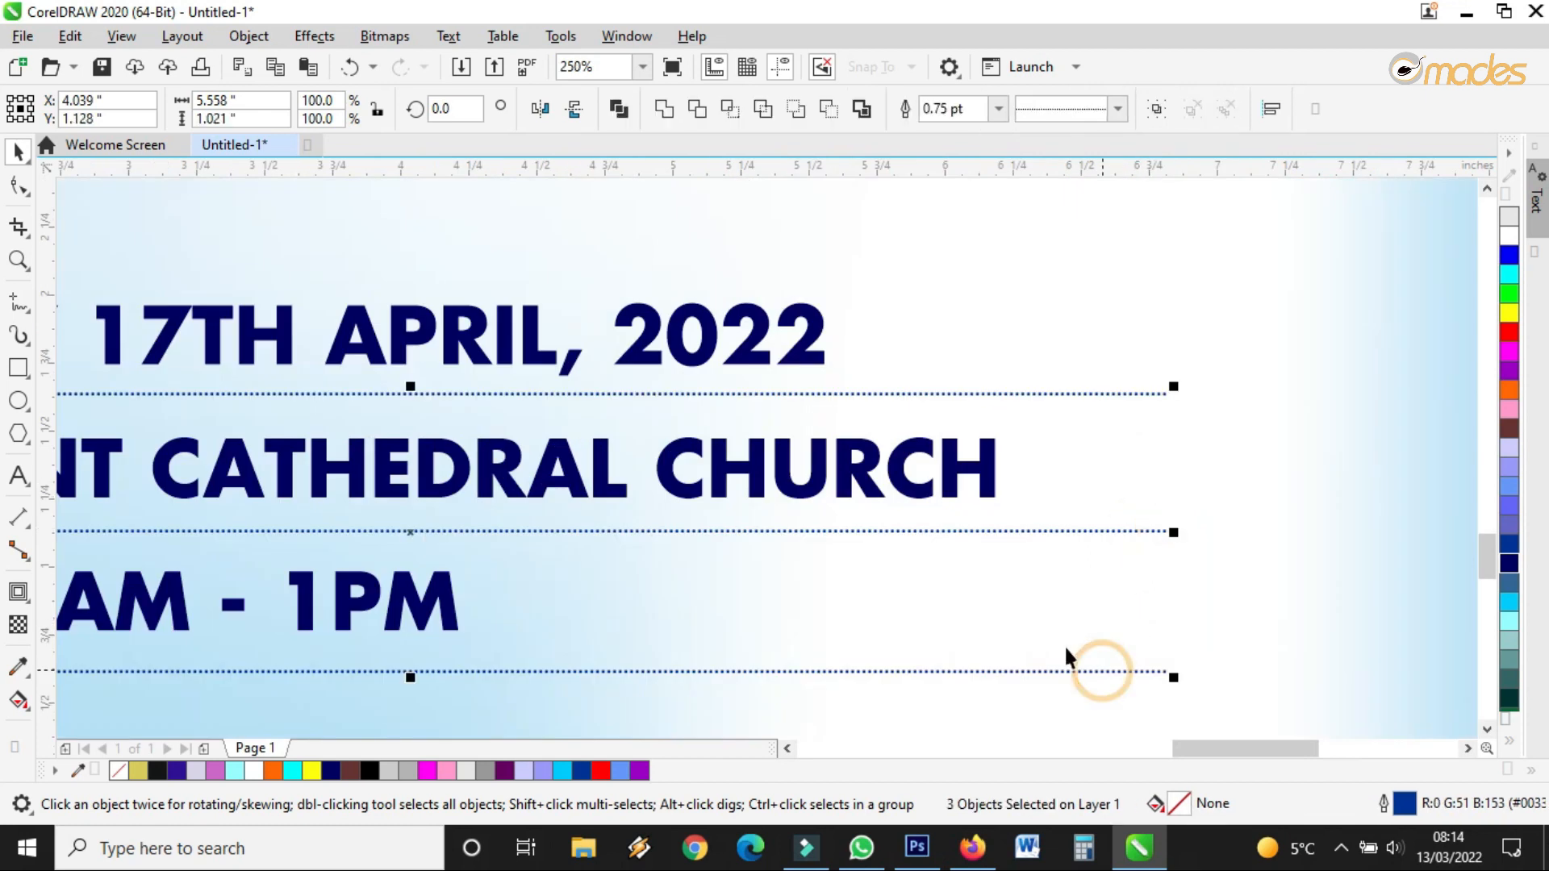
{"action": "left_click", "coordinate": [20, 625]}
{"action": "left_click_drag", "start_coordinate": [435, 516], "coordinate": [1049, 528]}
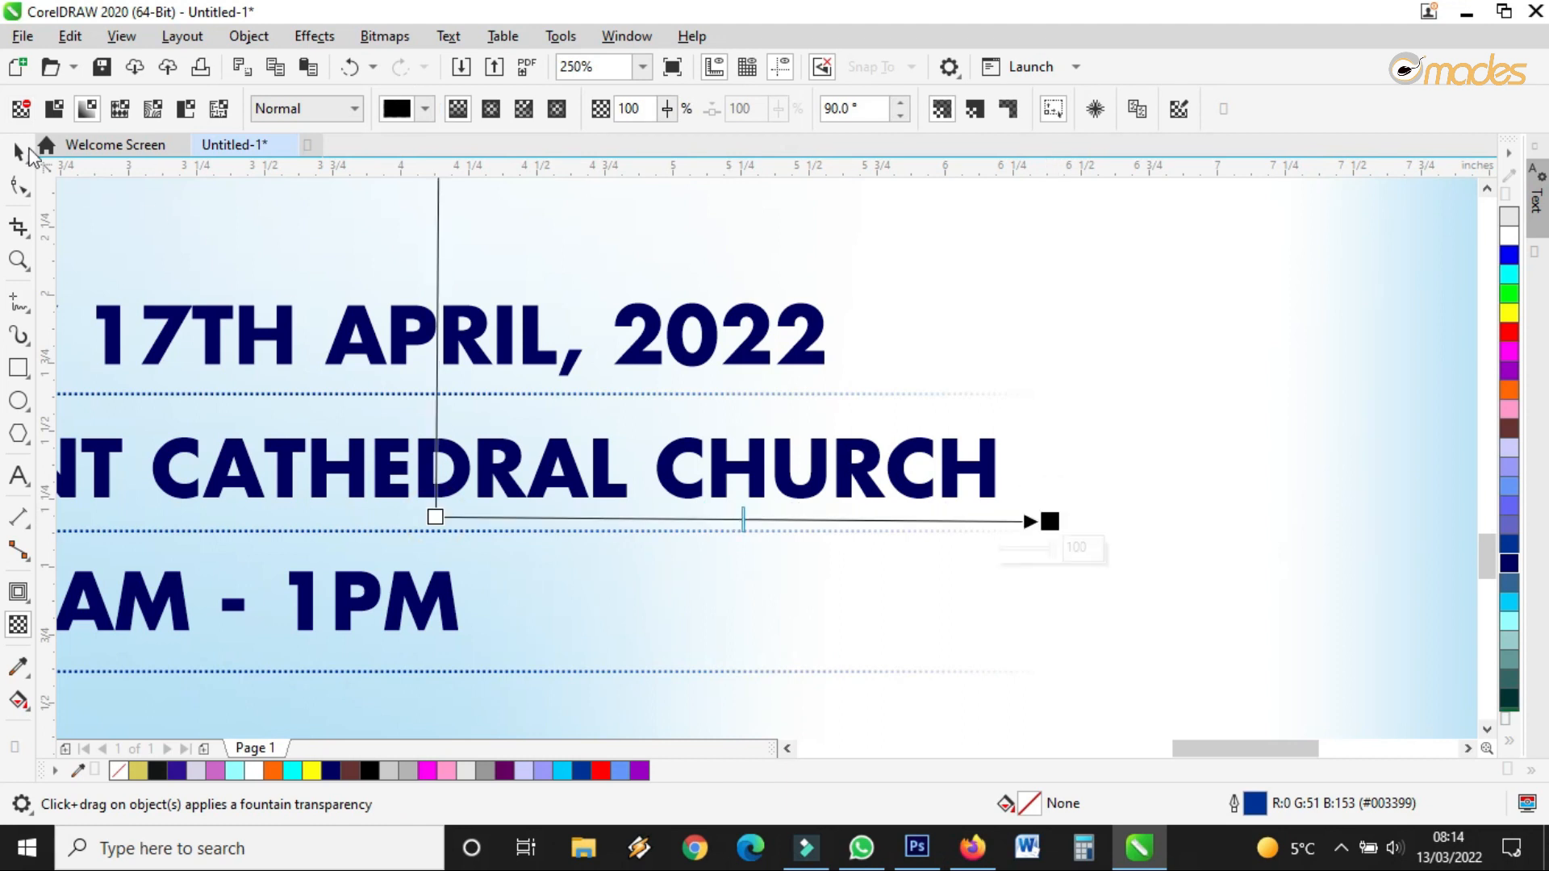
{"action": "left_click", "coordinate": [18, 150]}
{"action": "scroll", "coordinate": [621, 347], "scroll_direction": "down", "scroll_amount": 4}
{"action": "left_click", "coordinate": [1257, 432]}
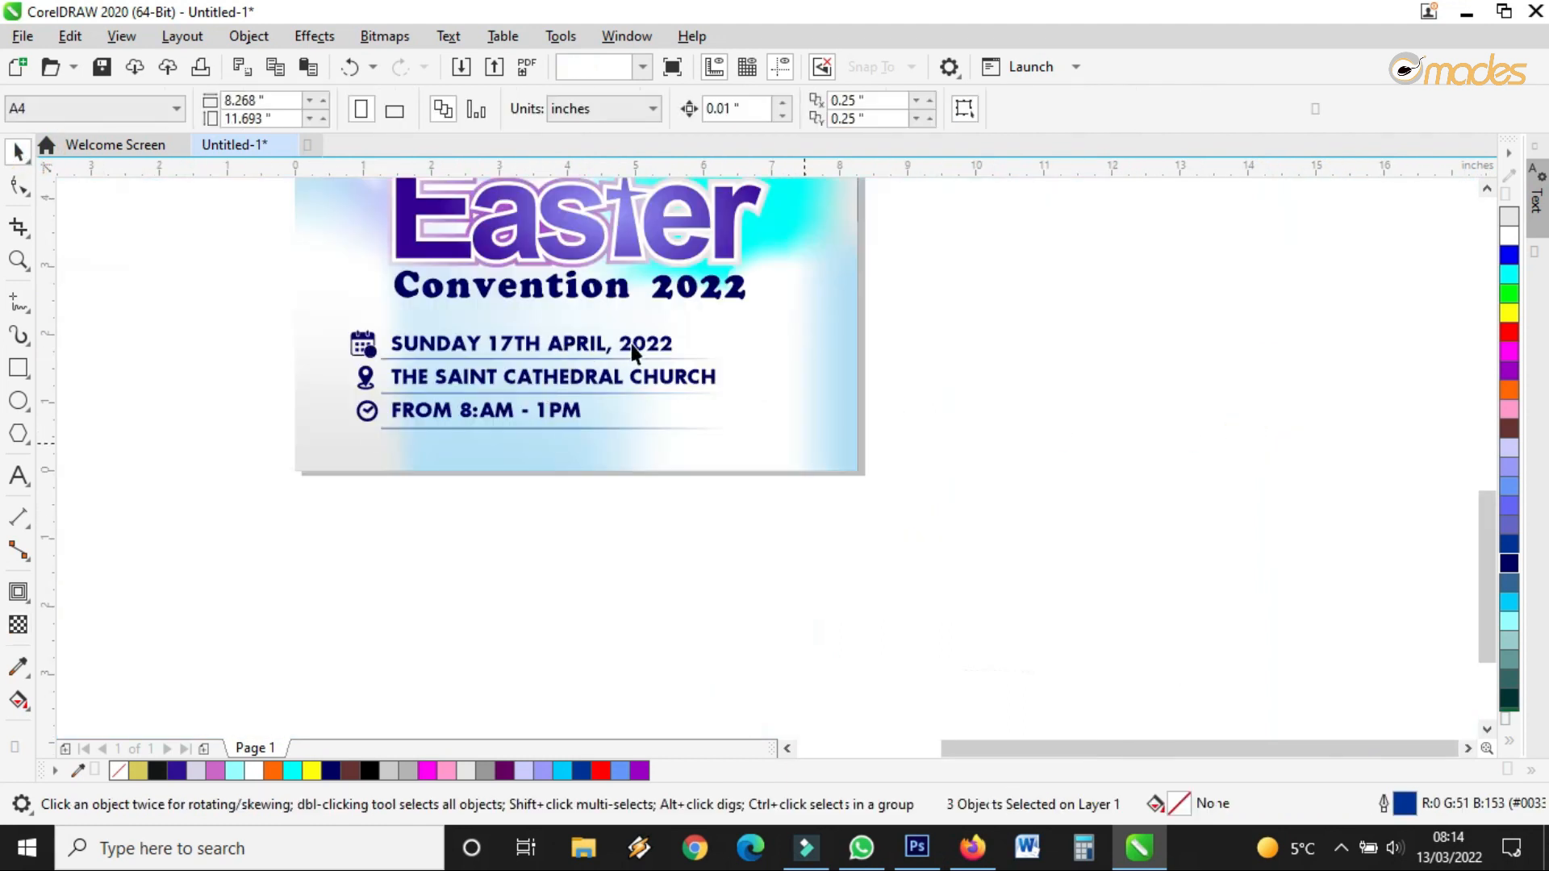
Shrink the event-detail lines and icons slightly and nudge the block a little right
{"action": "left_click_drag", "start_coordinate": [985, 298], "coordinate": [321, 451]}
{"action": "left_click_drag", "start_coordinate": [764, 435], "coordinate": [729, 444]}
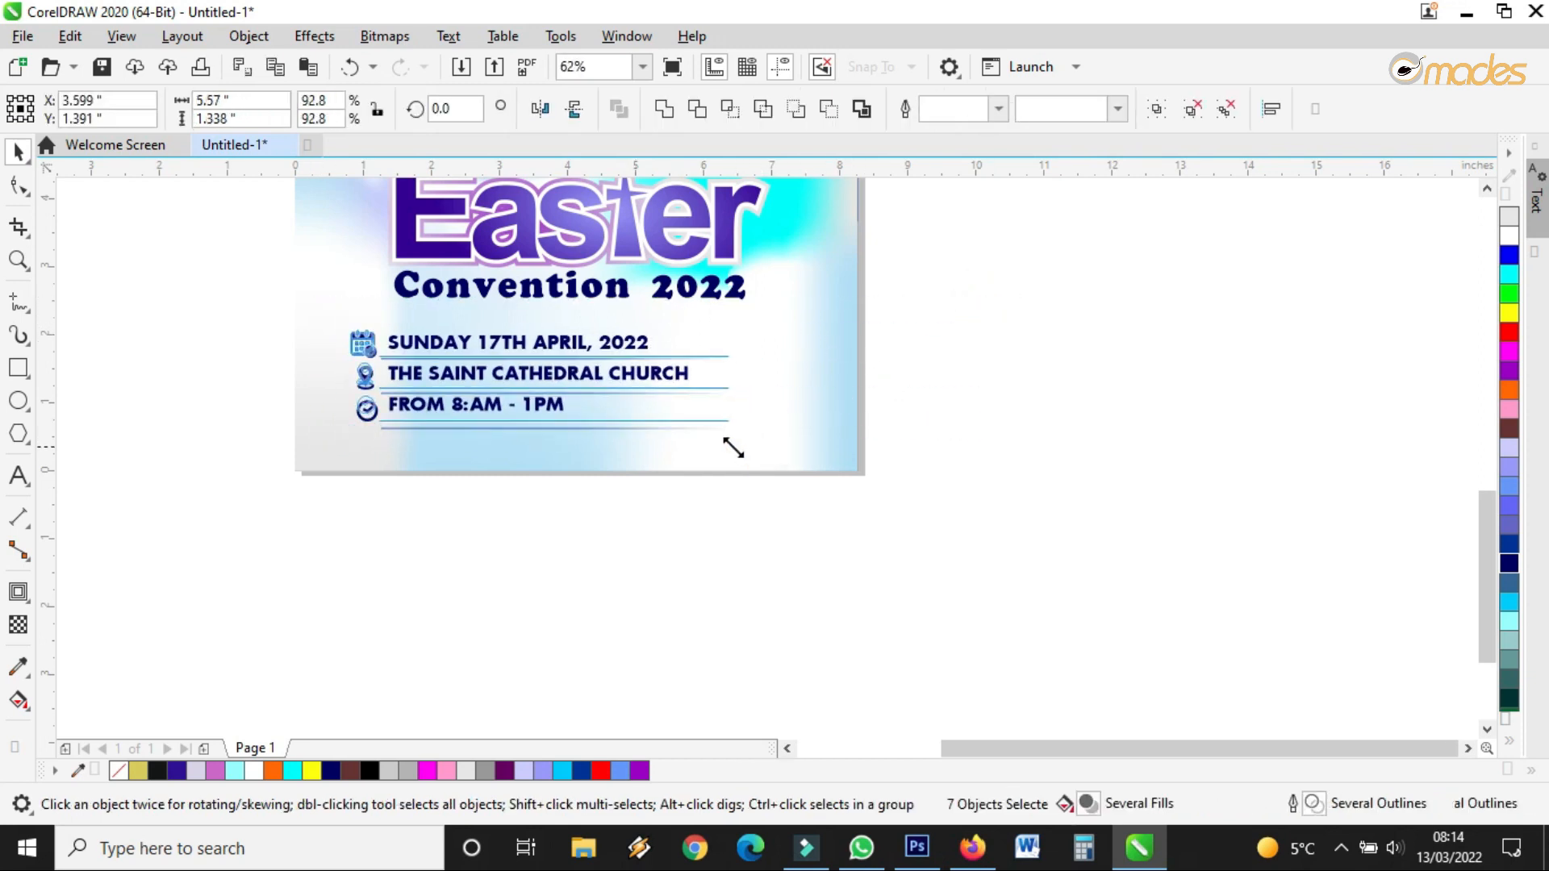
{"action": "left_click_drag", "start_coordinate": [529, 375], "coordinate": [534, 375]}
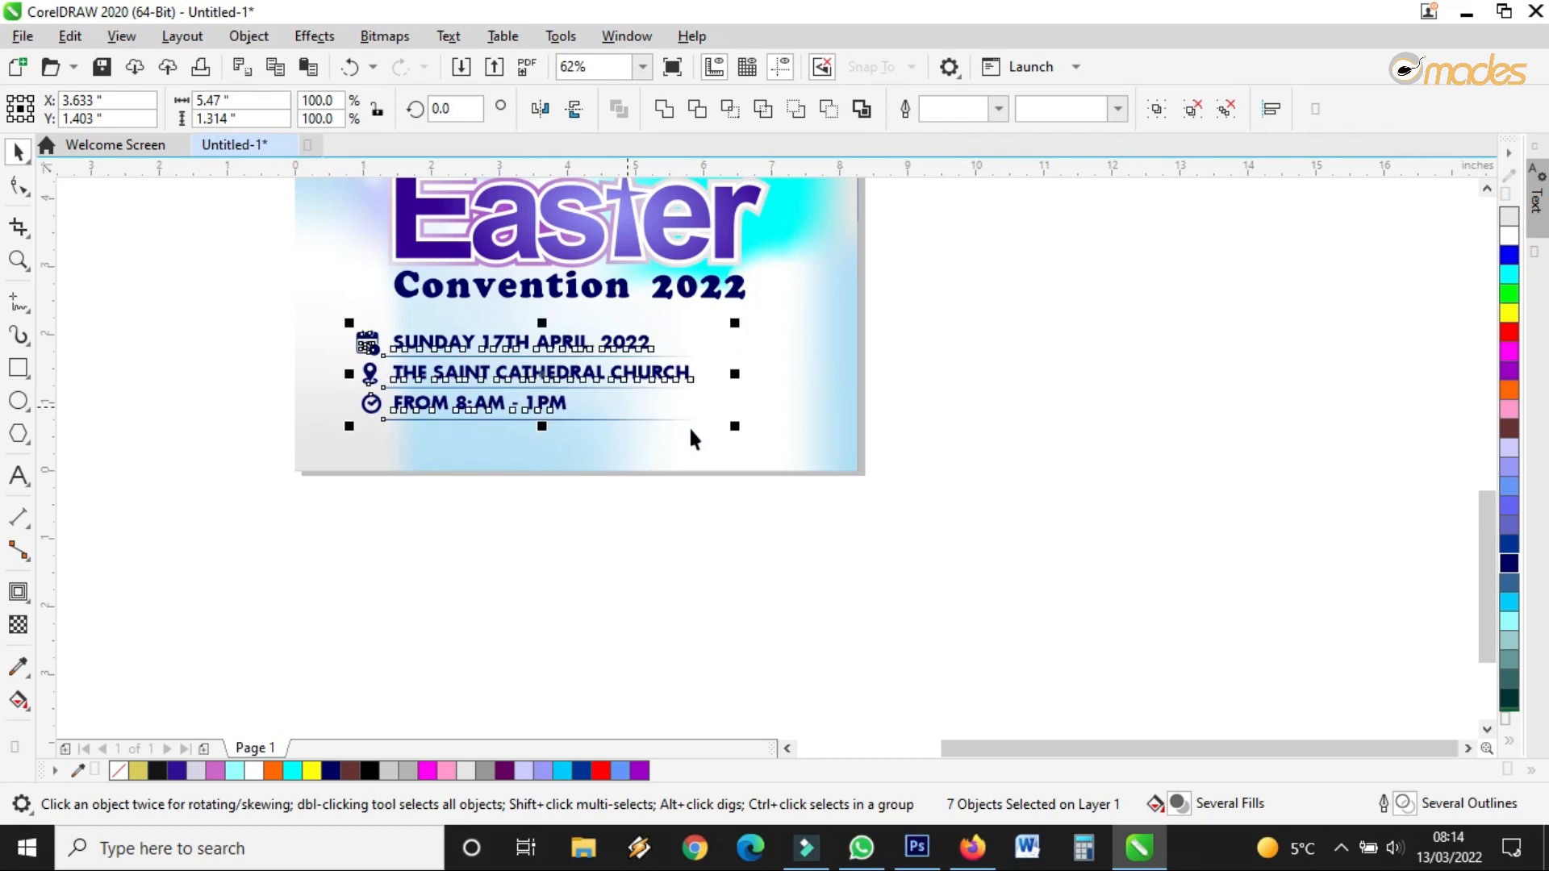
{"action": "mouse_move", "coordinate": [733, 430]}
{"action": "left_mouse_down"}
{"action": "mouse_move", "coordinate": [709, 433]}
{"action": "mouse_move", "coordinate": [713, 420]}
{"action": "left_mouse_up"}
{"action": "scroll", "coordinate": [374, 355], "scroll_direction": "up", "scroll_amount": 4}
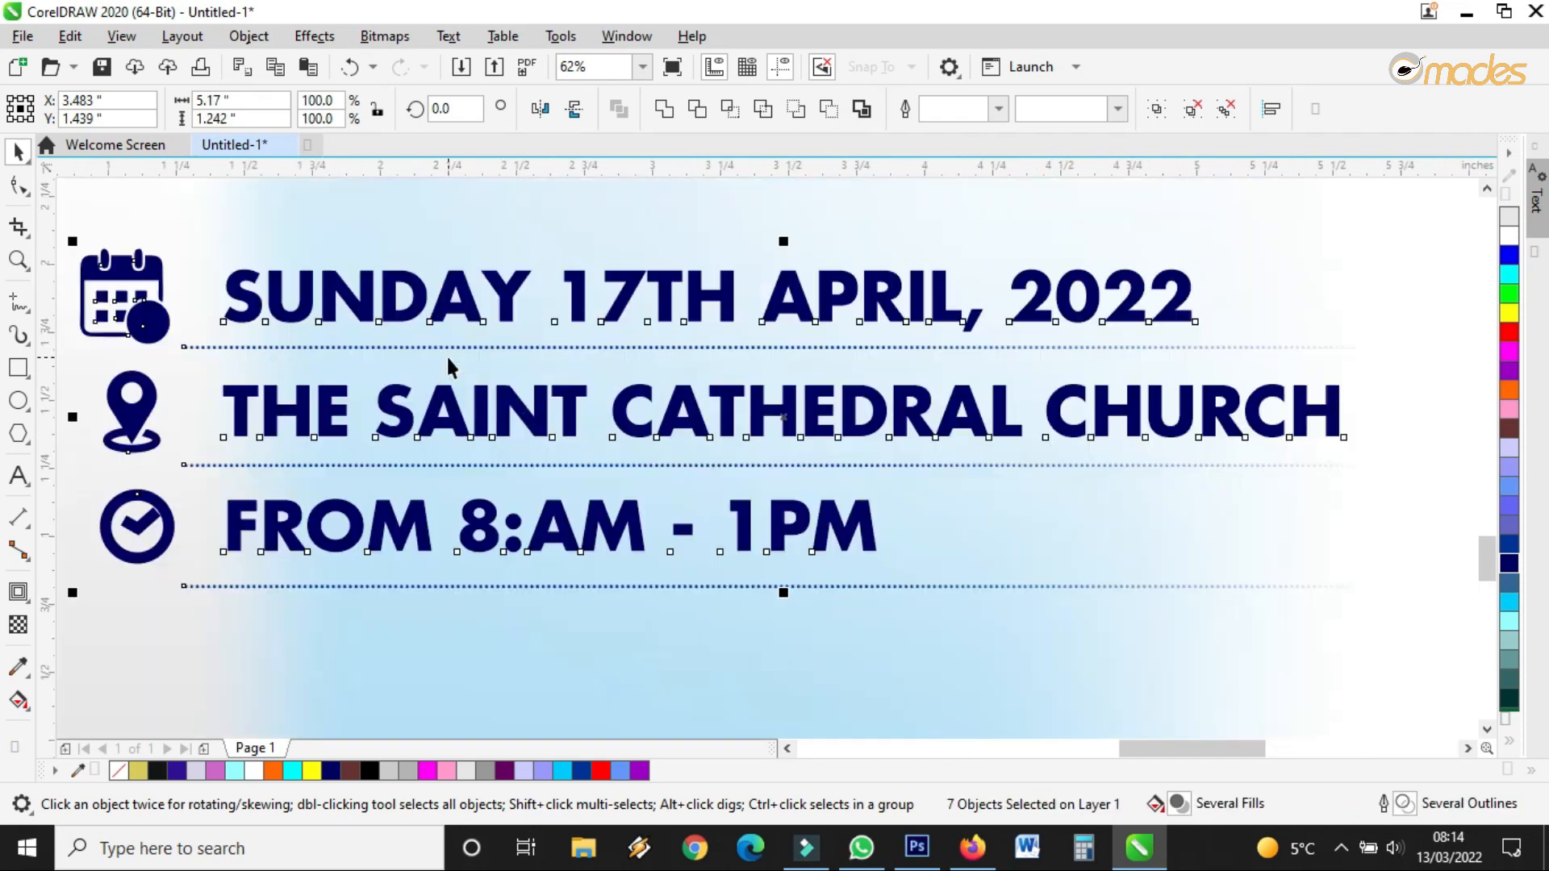
{"action": "scroll", "coordinate": [598, 419], "scroll_direction": "down", "scroll_amount": 4}
{"action": "scroll", "coordinate": [599, 419], "scroll_direction": "up", "scroll_amount": 2}
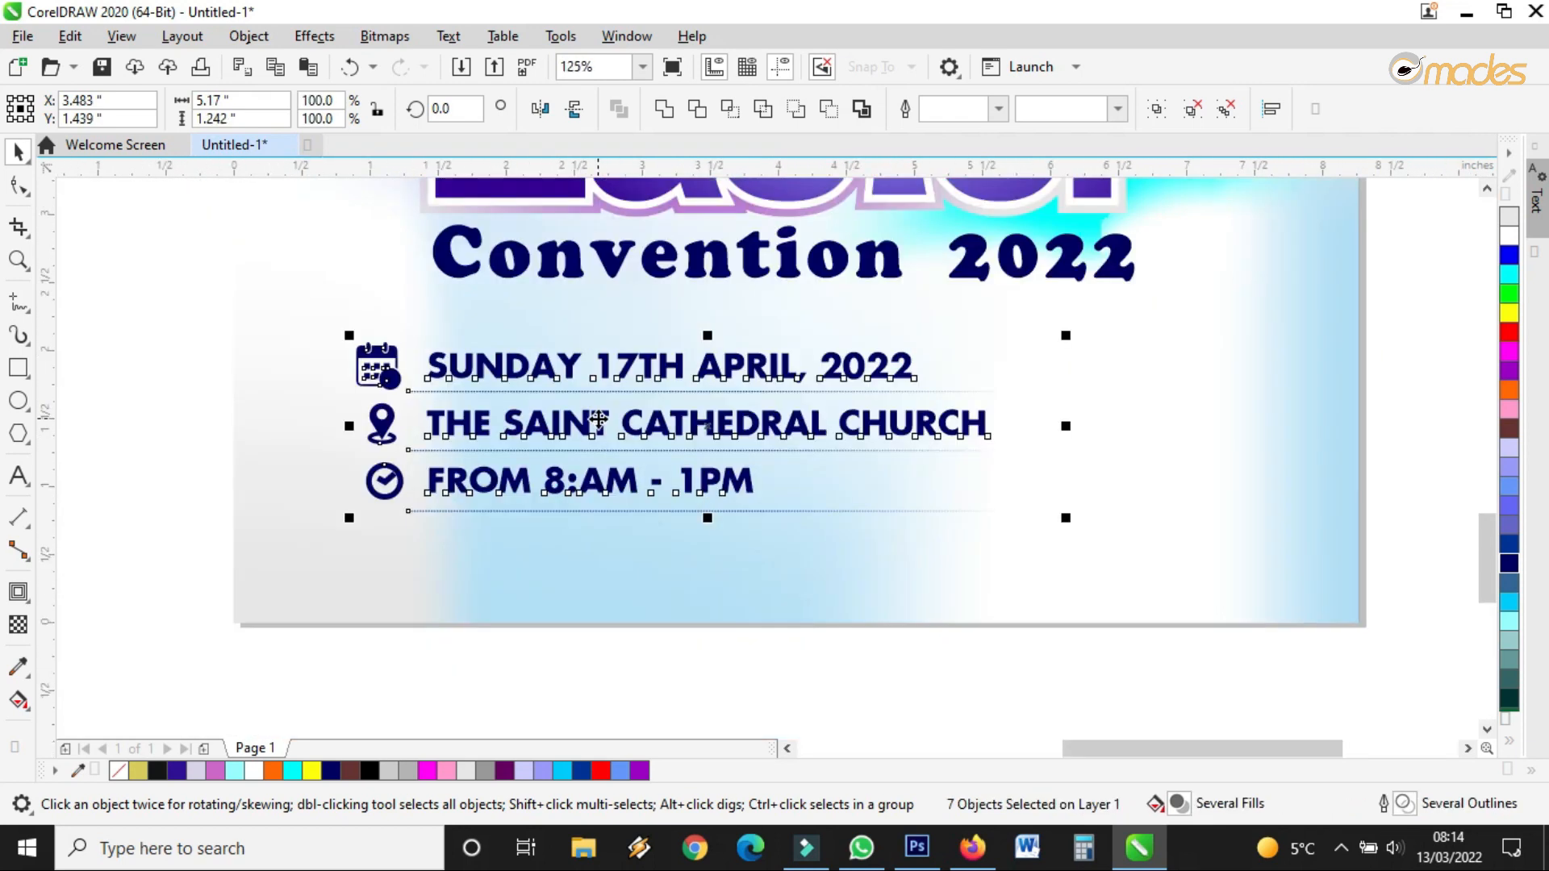
{"action": "left_click", "coordinate": [782, 645]}
Recolour the event-detail text steel blue after trying orange
{"action": "left_click", "coordinate": [768, 425]}
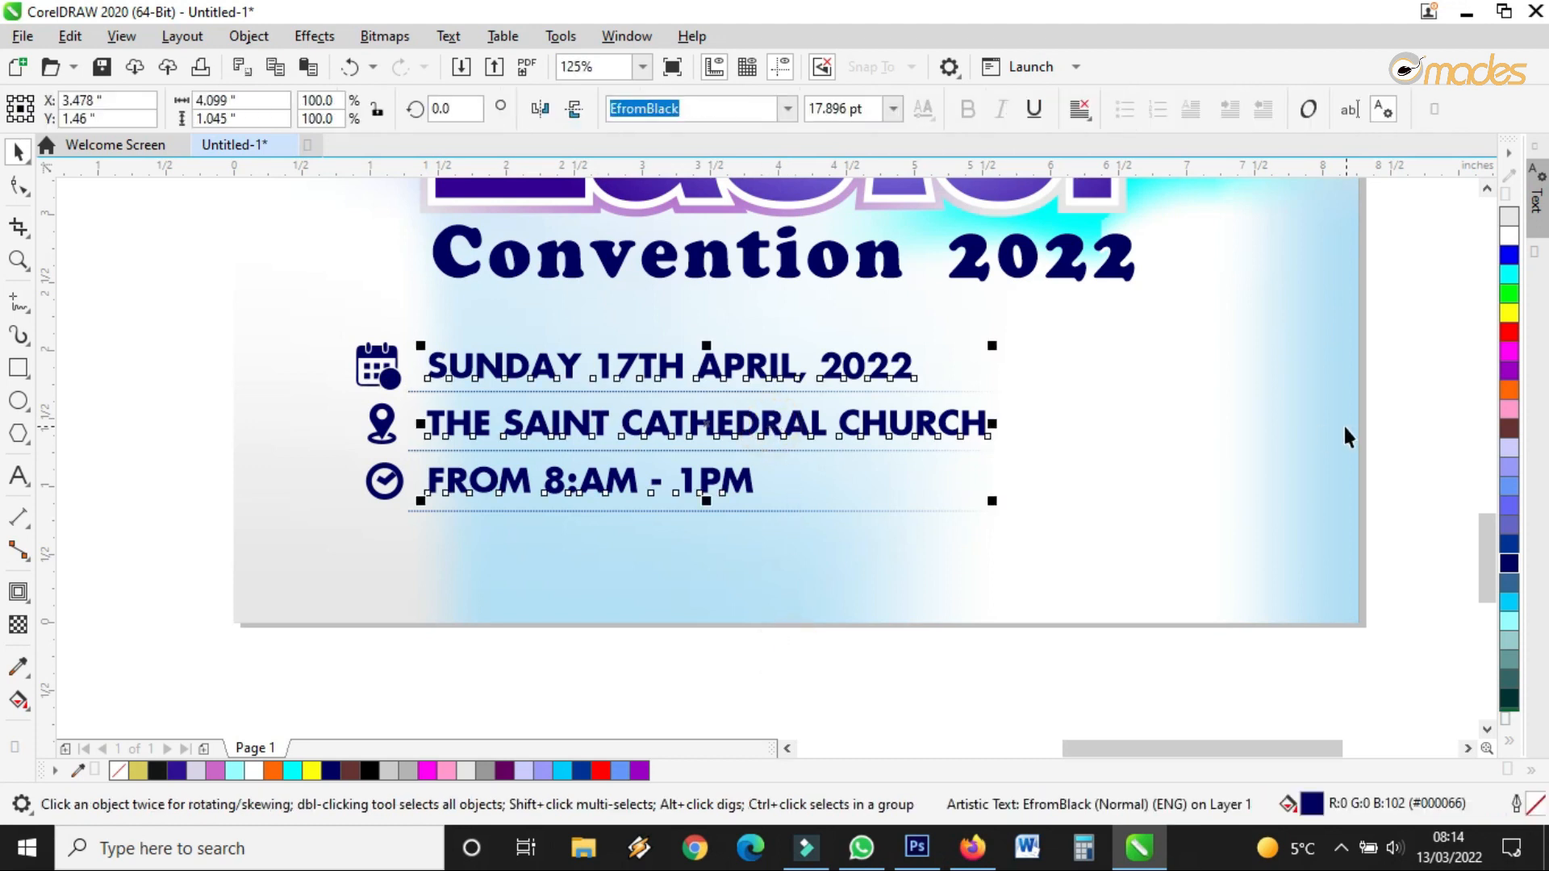
{"action": "left_click", "coordinate": [1508, 393]}
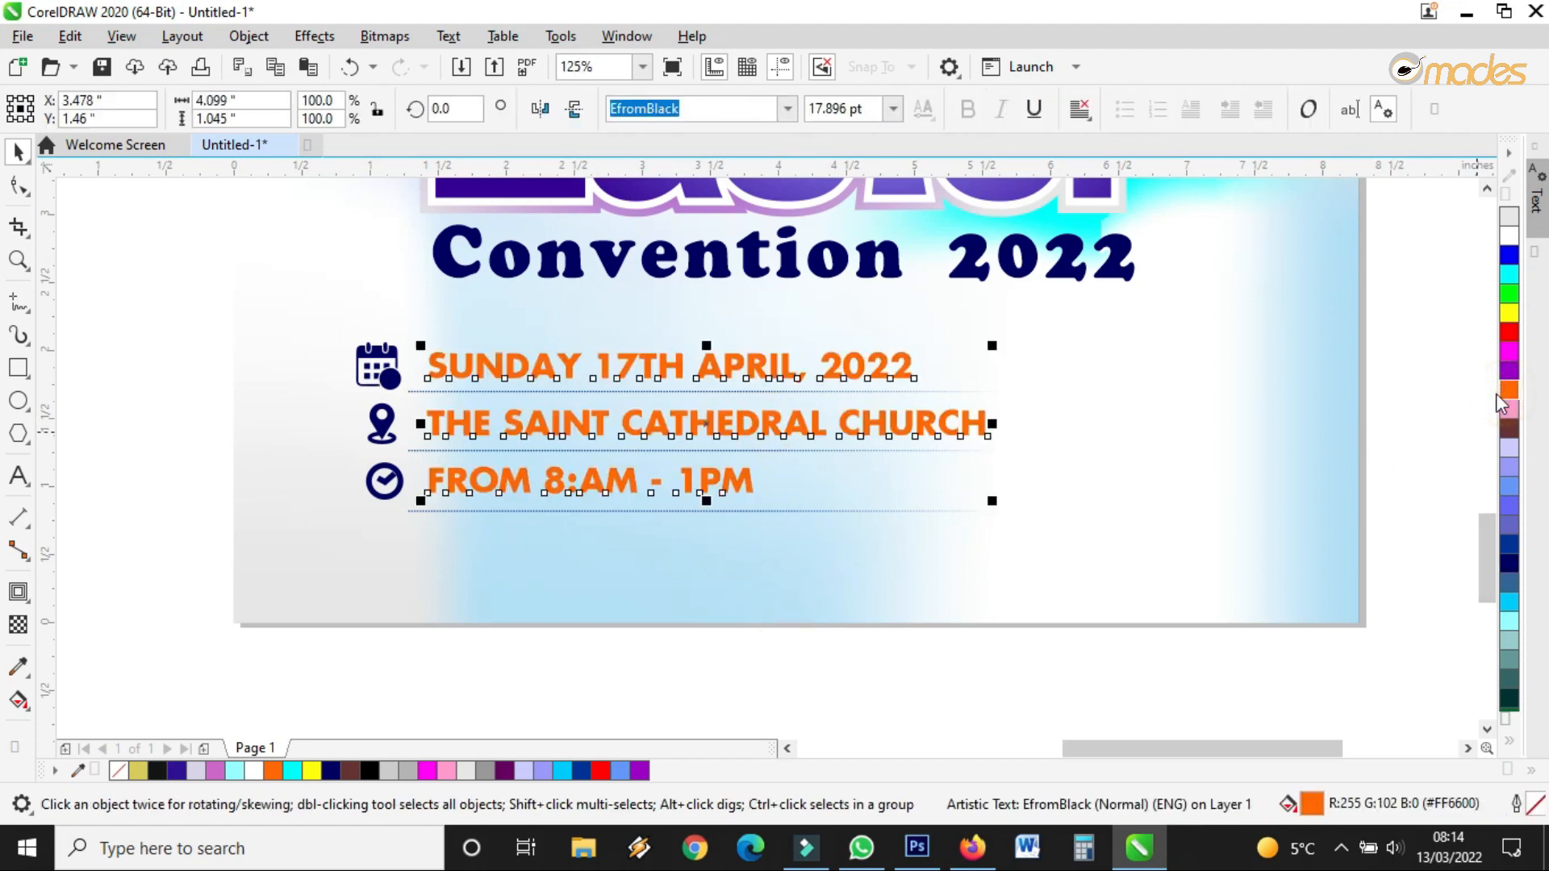
{"action": "scroll", "coordinate": [942, 432], "scroll_direction": "down", "scroll_amount": 2}
{"action": "scroll", "coordinate": [1483, 434], "scroll_direction": "up", "scroll_amount": 2}
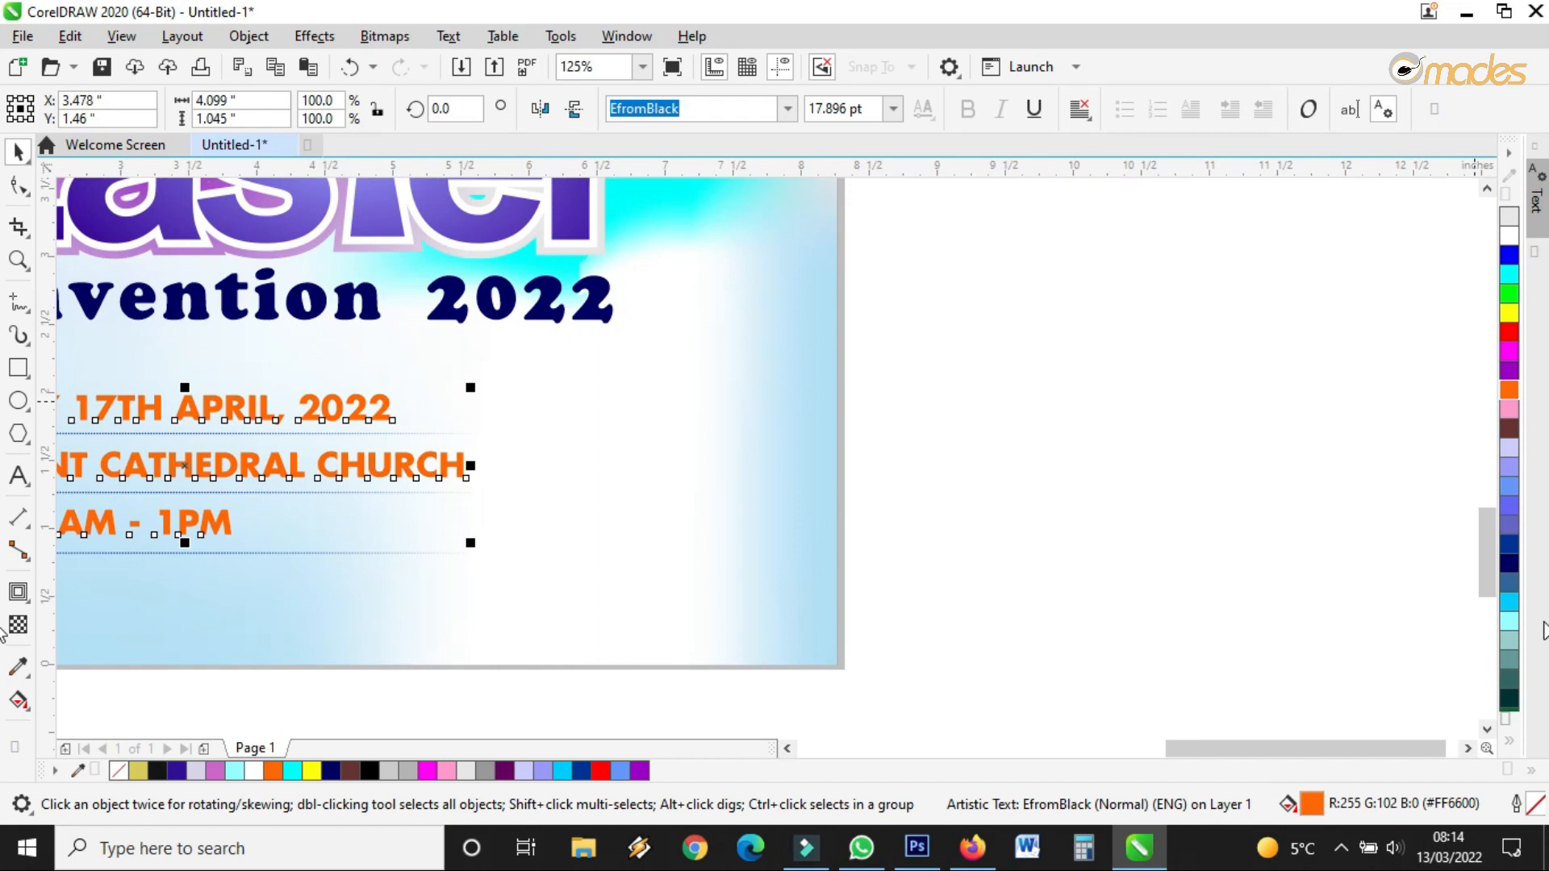
{"action": "left_click", "coordinate": [1511, 594]}
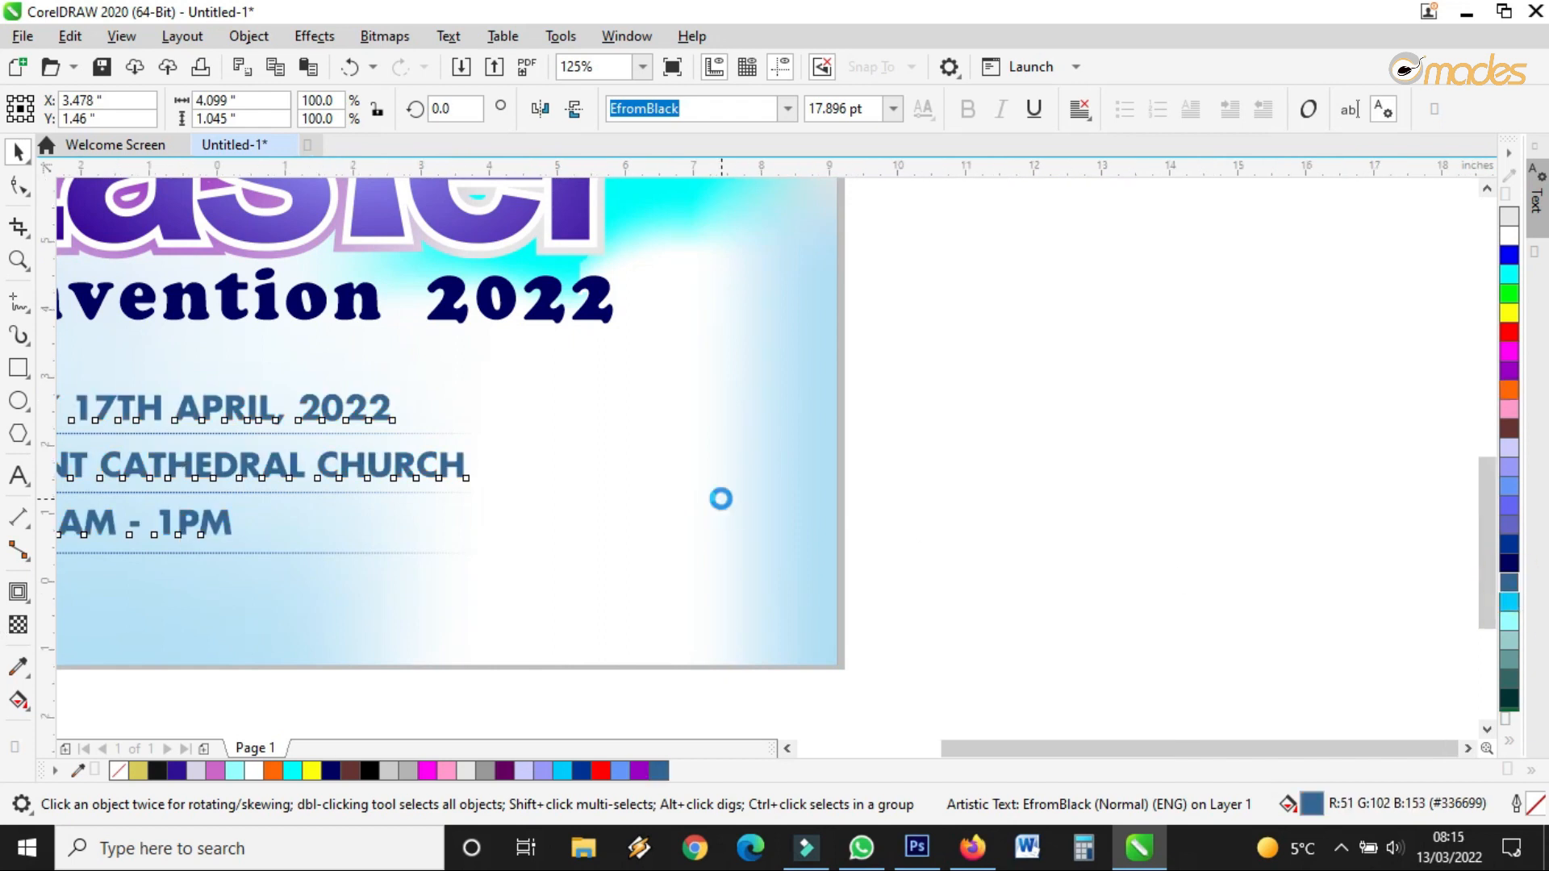
{"action": "scroll", "coordinate": [719, 498], "scroll_direction": "down", "scroll_amount": 2}
{"action": "left_click", "coordinate": [923, 494]}
{"action": "scroll", "coordinate": [460, 489], "scroll_direction": "up", "scroll_amount": 3}
{"action": "scroll", "coordinate": [753, 453], "scroll_direction": "down", "scroll_amount": 3}
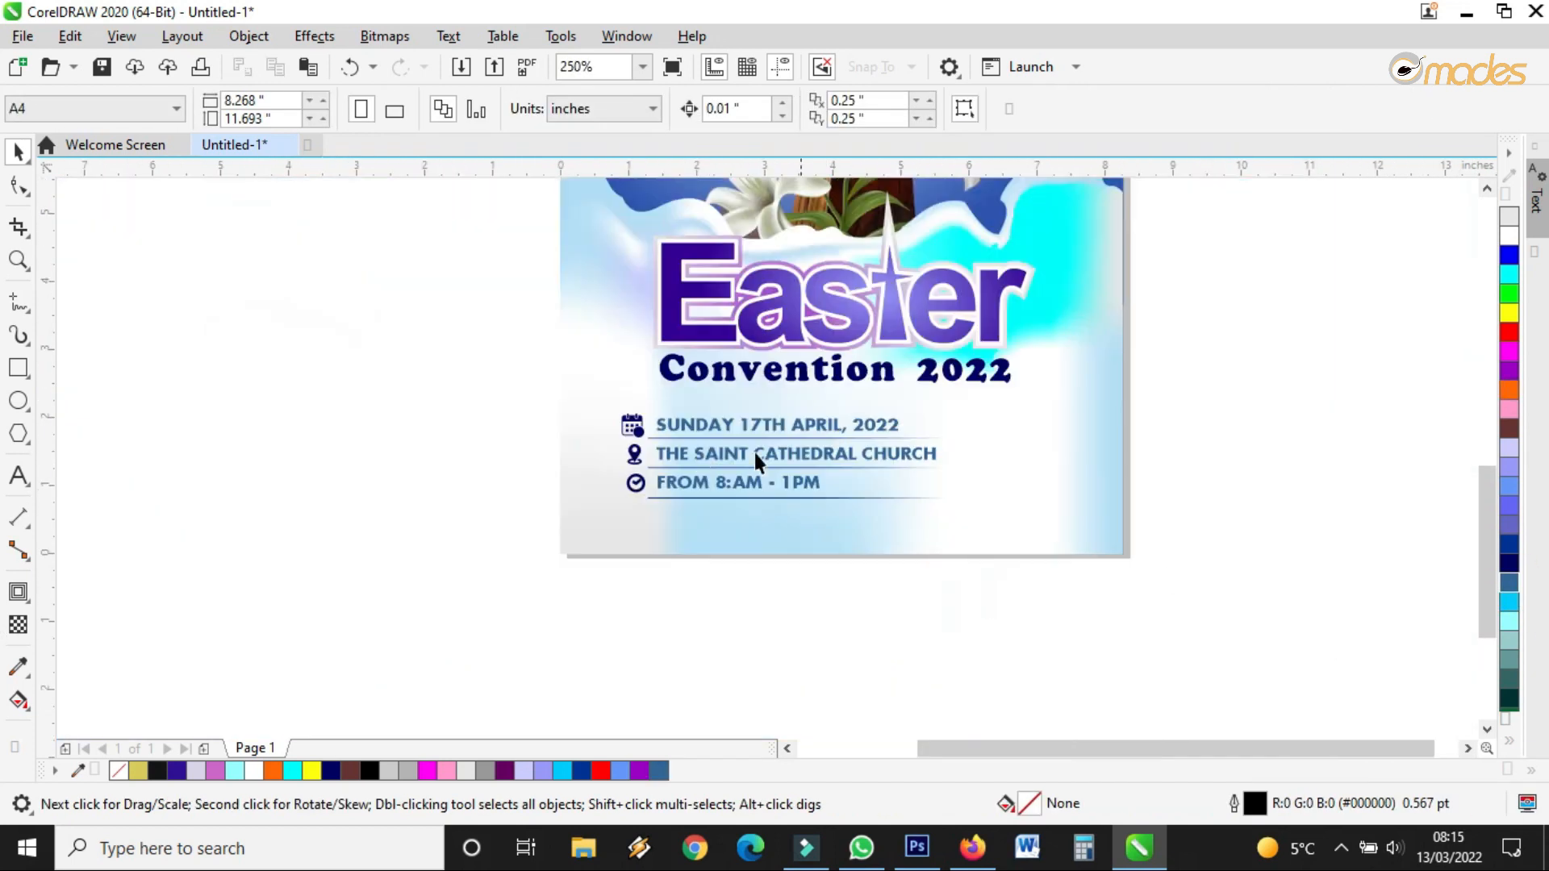
{"action": "scroll", "coordinate": [698, 455], "scroll_direction": "up", "scroll_amount": 4}
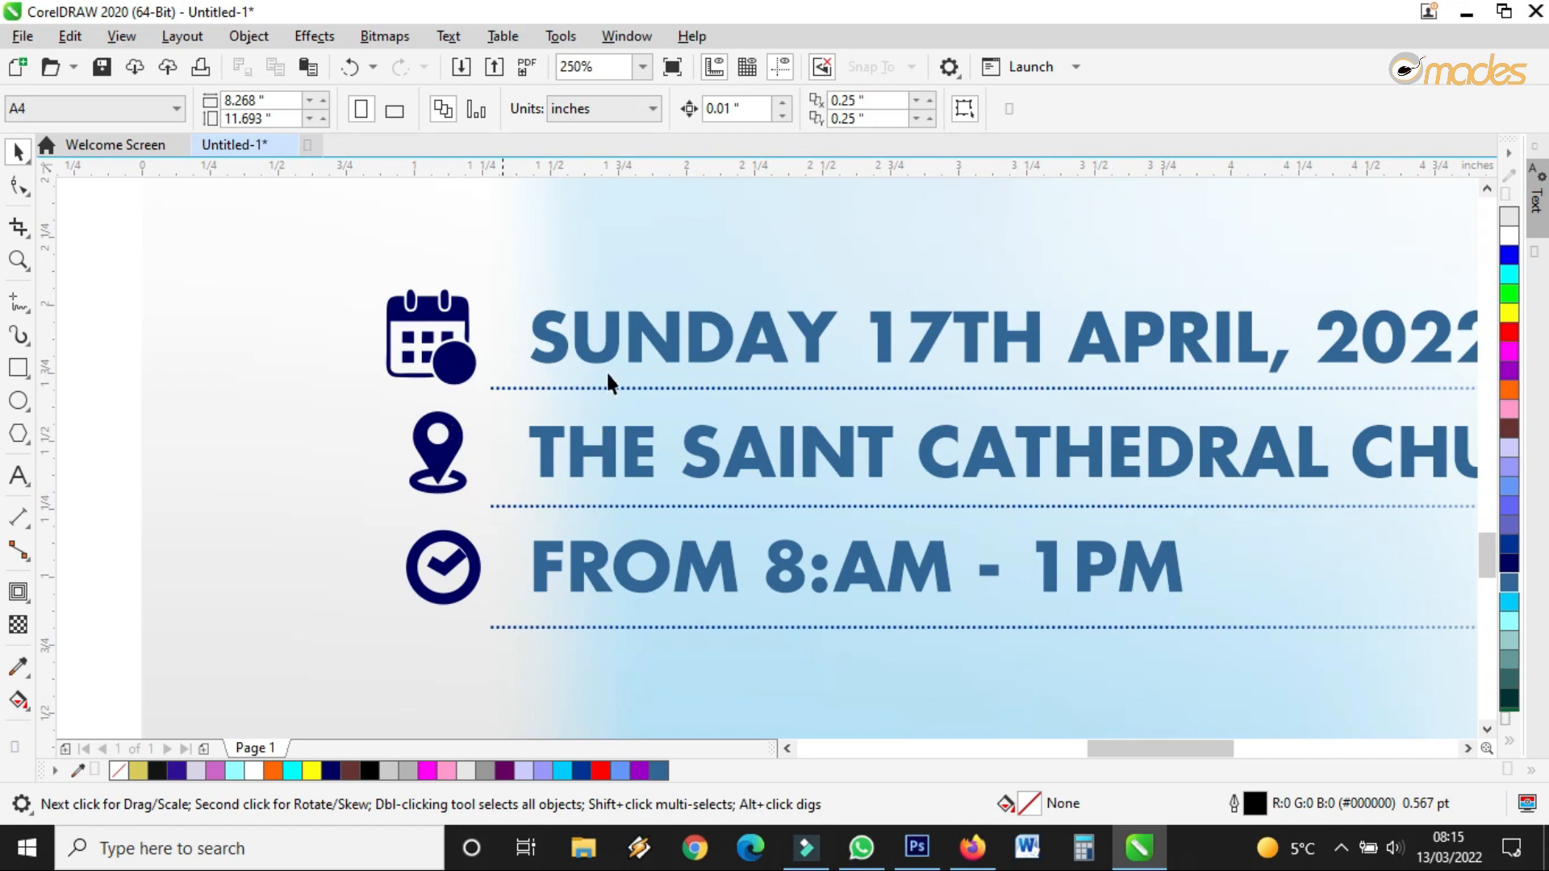
Give the three divider lines a steel blue outline
{"action": "left_click", "coordinate": [657, 387]}
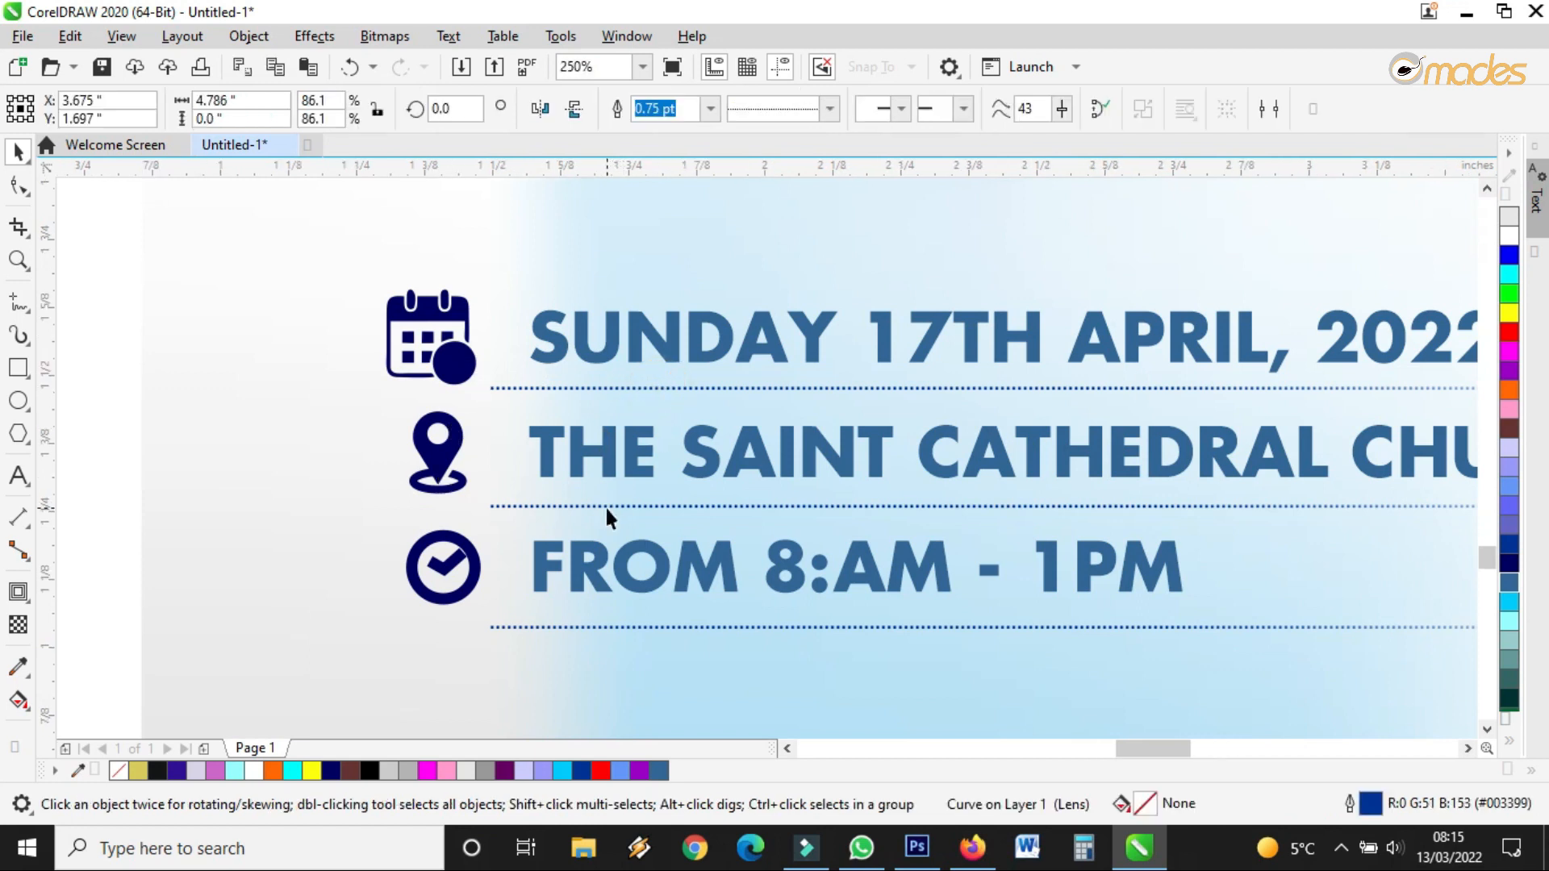
{"action": "scroll", "coordinate": [604, 505], "scroll_direction": "up", "scroll_amount": 2}
{"action": "left_click", "coordinate": [611, 504], "text": "shift"}
{"action": "scroll", "coordinate": [611, 504], "scroll_direction": "down", "scroll_amount": 2}
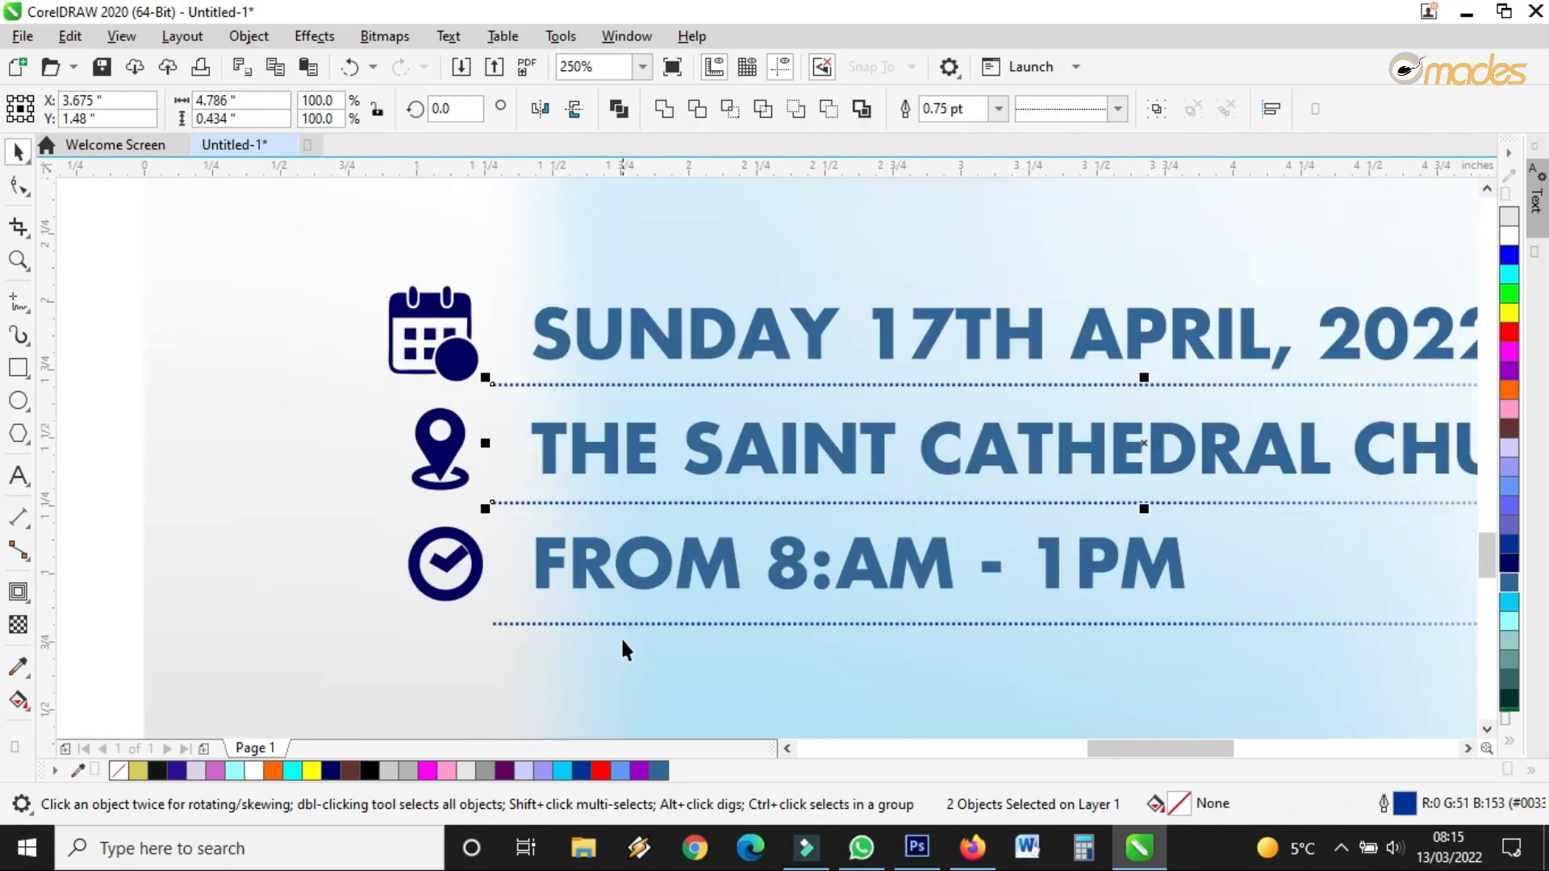
{"action": "scroll", "coordinate": [635, 614], "scroll_direction": "up", "scroll_amount": 4}
{"action": "left_click", "coordinate": [641, 593], "text": "shift"}
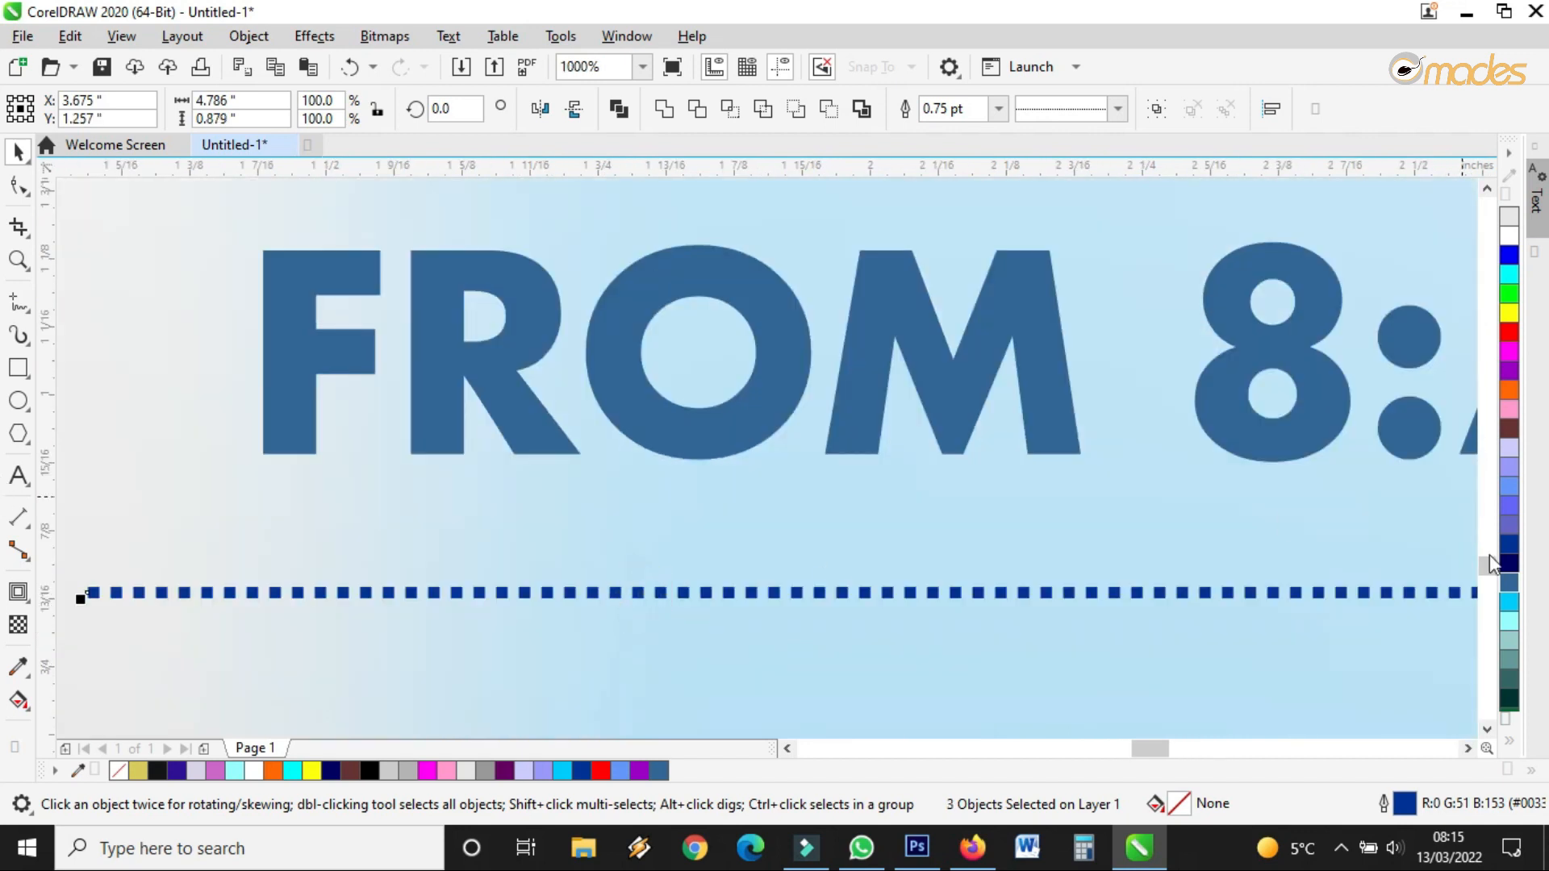
{"action": "right_click", "coordinate": [1503, 579]}
{"action": "scroll", "coordinate": [792, 487], "scroll_direction": "down", "scroll_amount": 12}
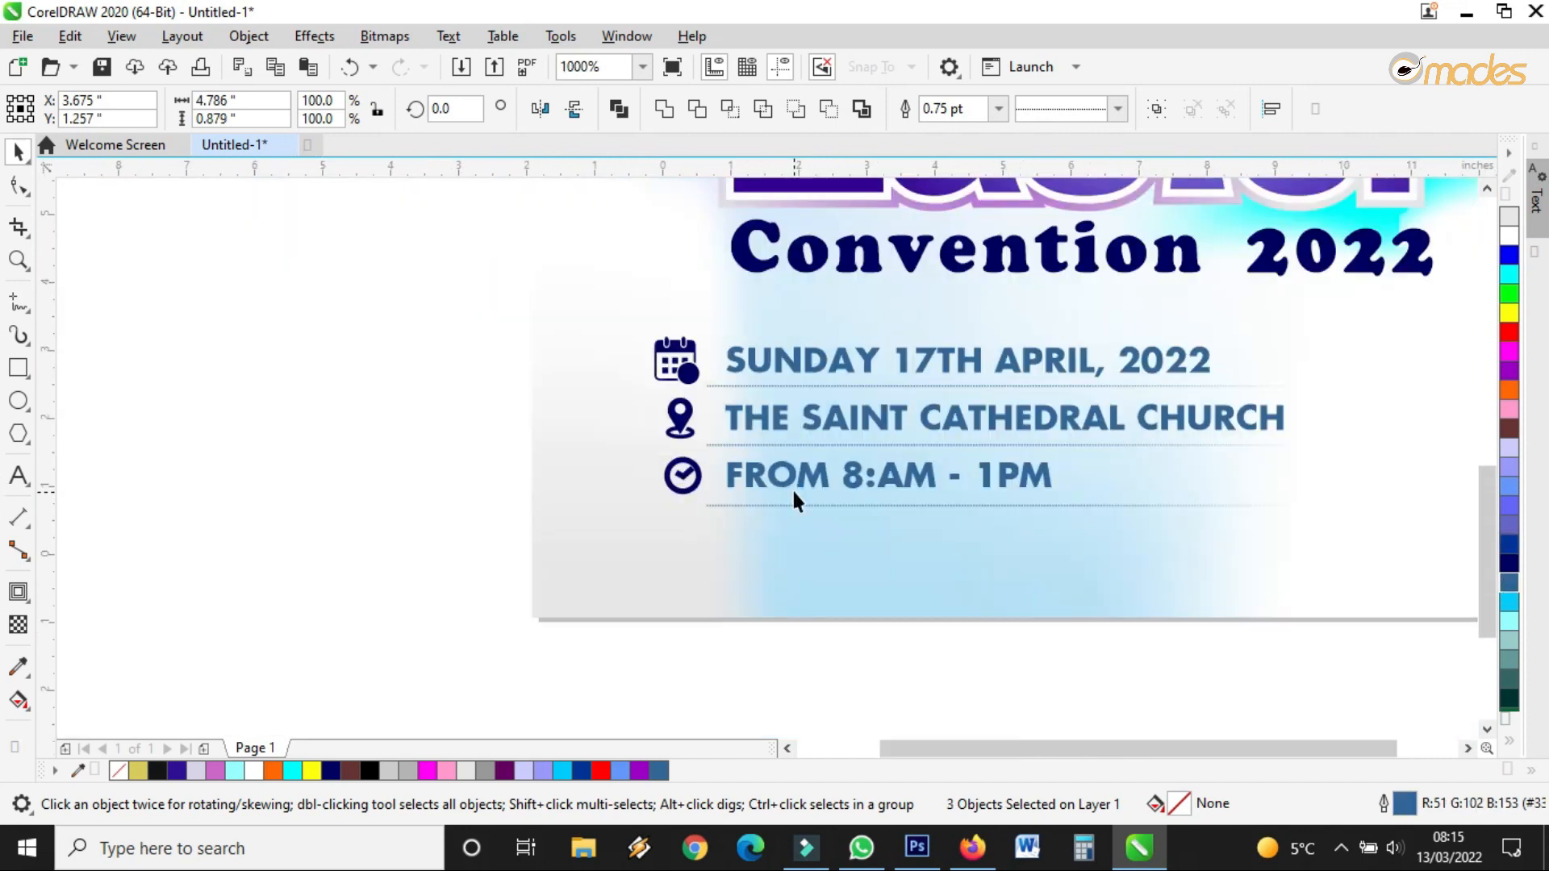
{"action": "scroll", "coordinate": [925, 488], "scroll_direction": "up", "scroll_amount": 6}
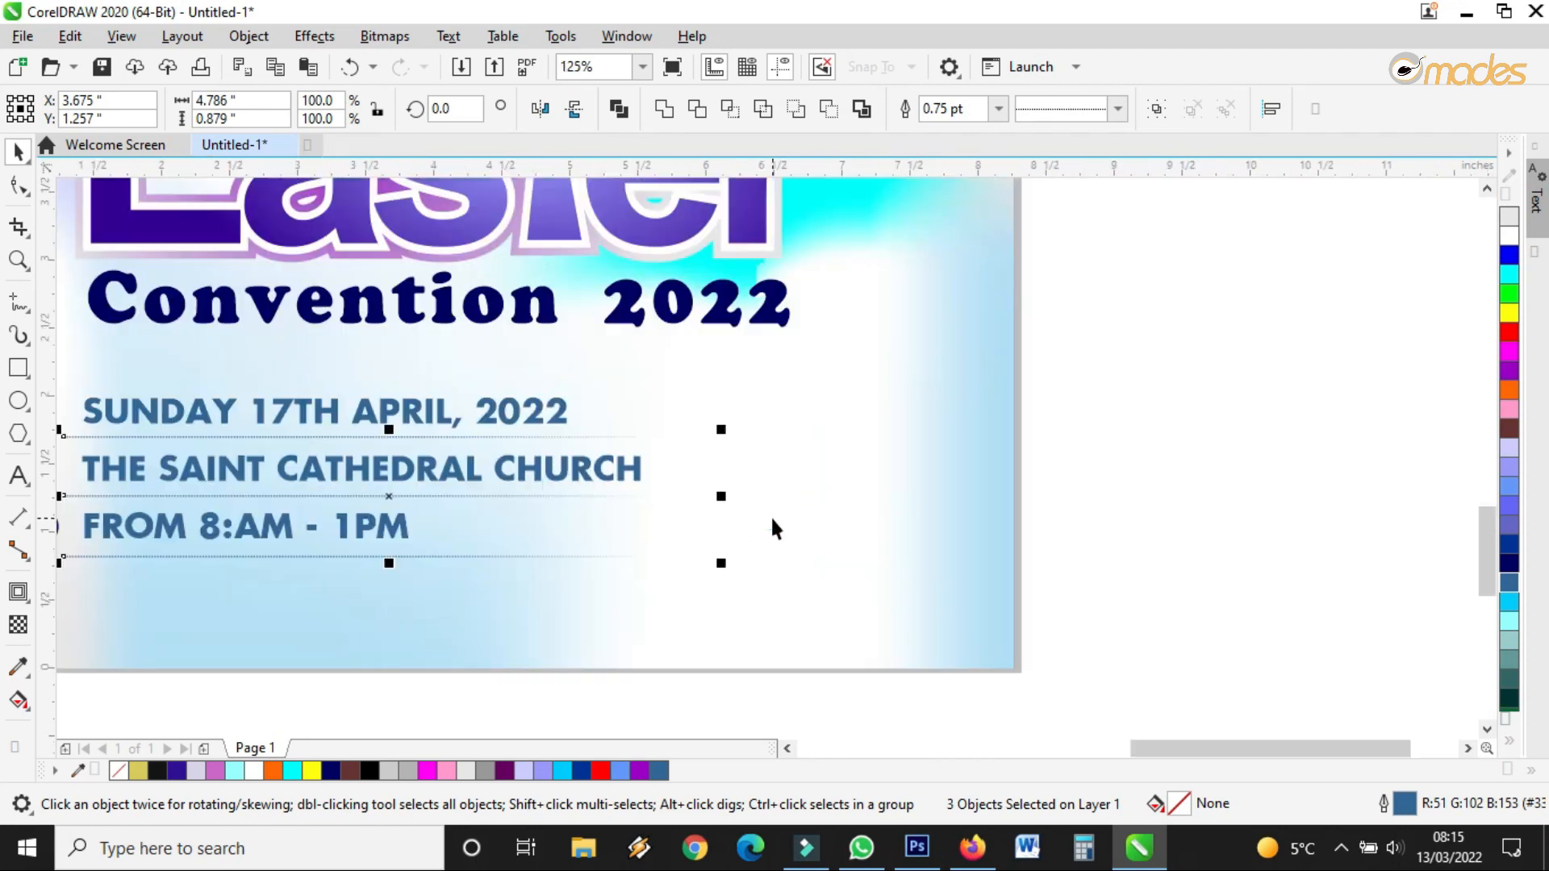
Draw a circle to the right of the event details
{"action": "left_click", "coordinate": [18, 401]}
{"action": "left_click_drag", "start_coordinate": [663, 378], "coordinate": [925, 641]}
{"action": "left_click", "coordinate": [18, 151]}
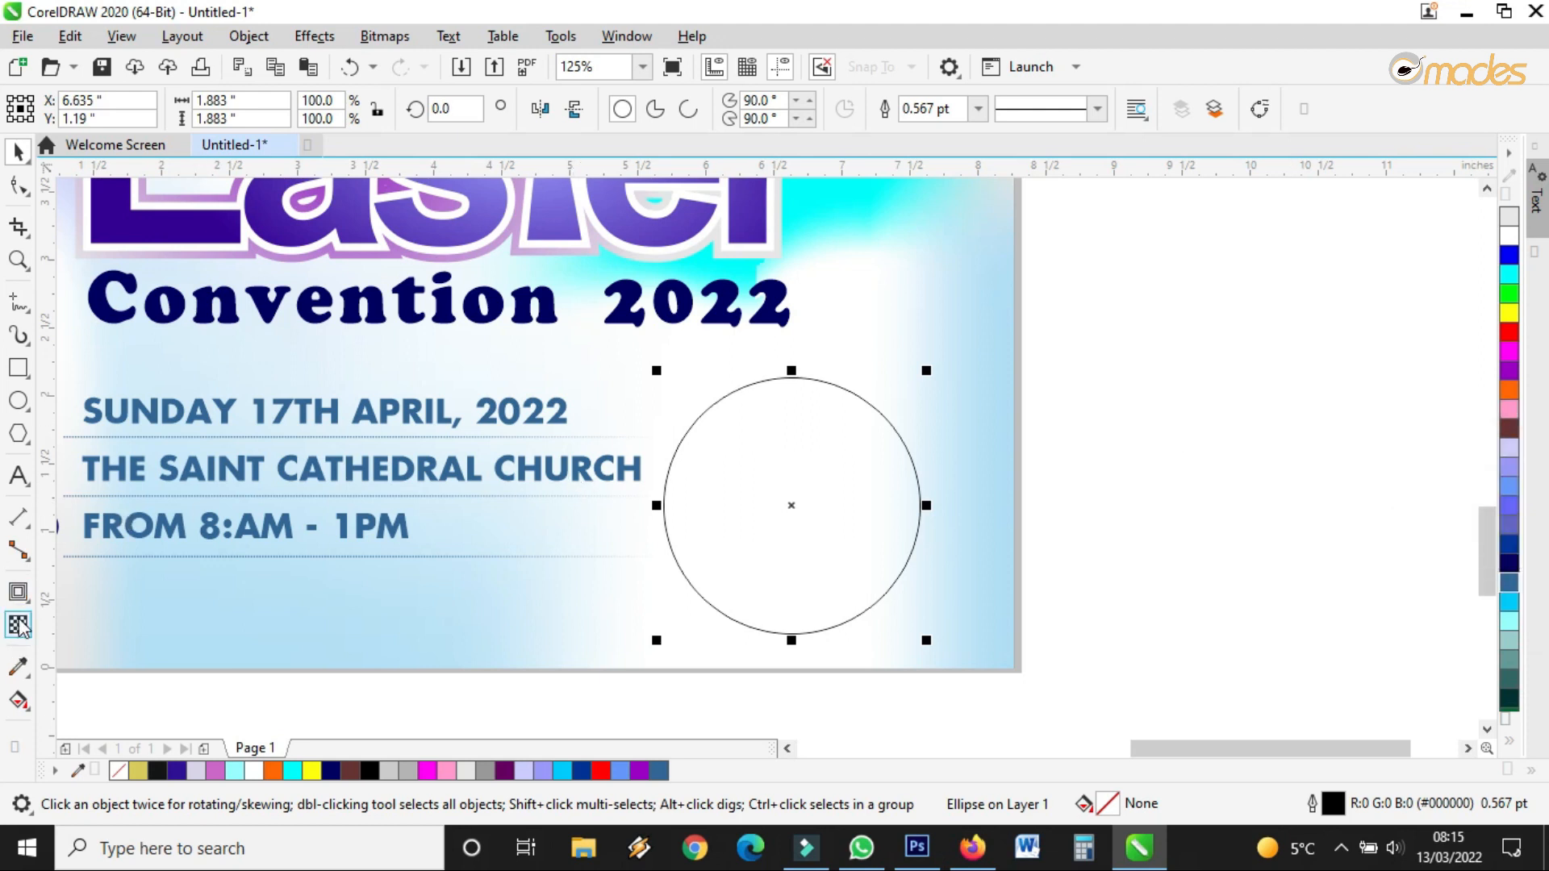
Fill the circle with a dark-blue-to-red linear gradient, stretched wider with the midpoint shifted toward red
{"action": "left_click", "coordinate": [18, 701]}
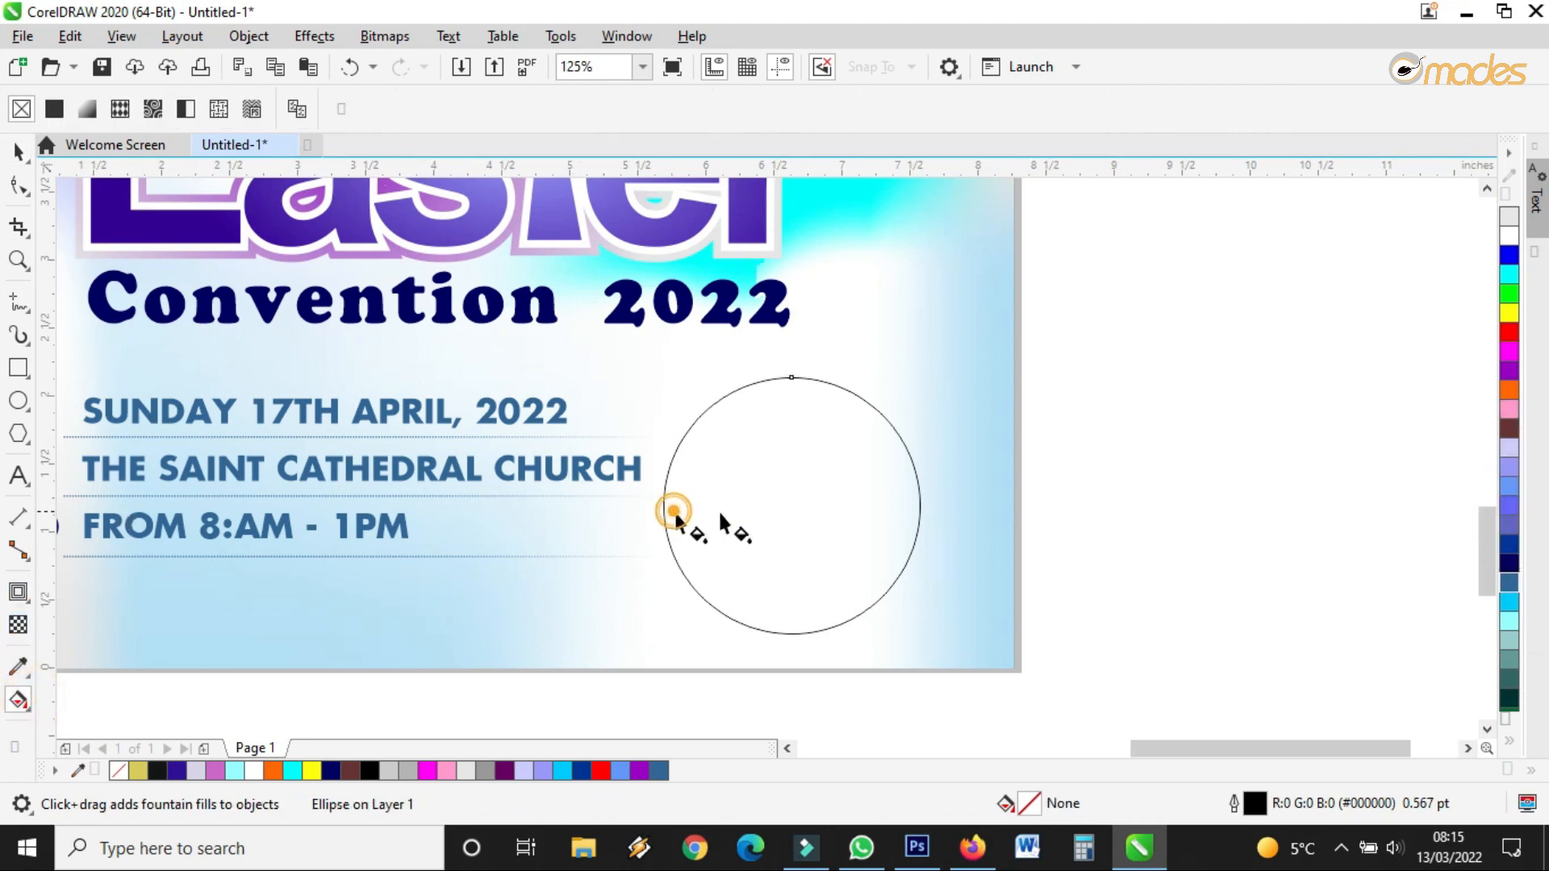
{"action": "left_click_drag", "start_coordinate": [674, 511], "coordinate": [821, 512]}
{"action": "left_click_drag", "start_coordinate": [1509, 544], "coordinate": [675, 511]}
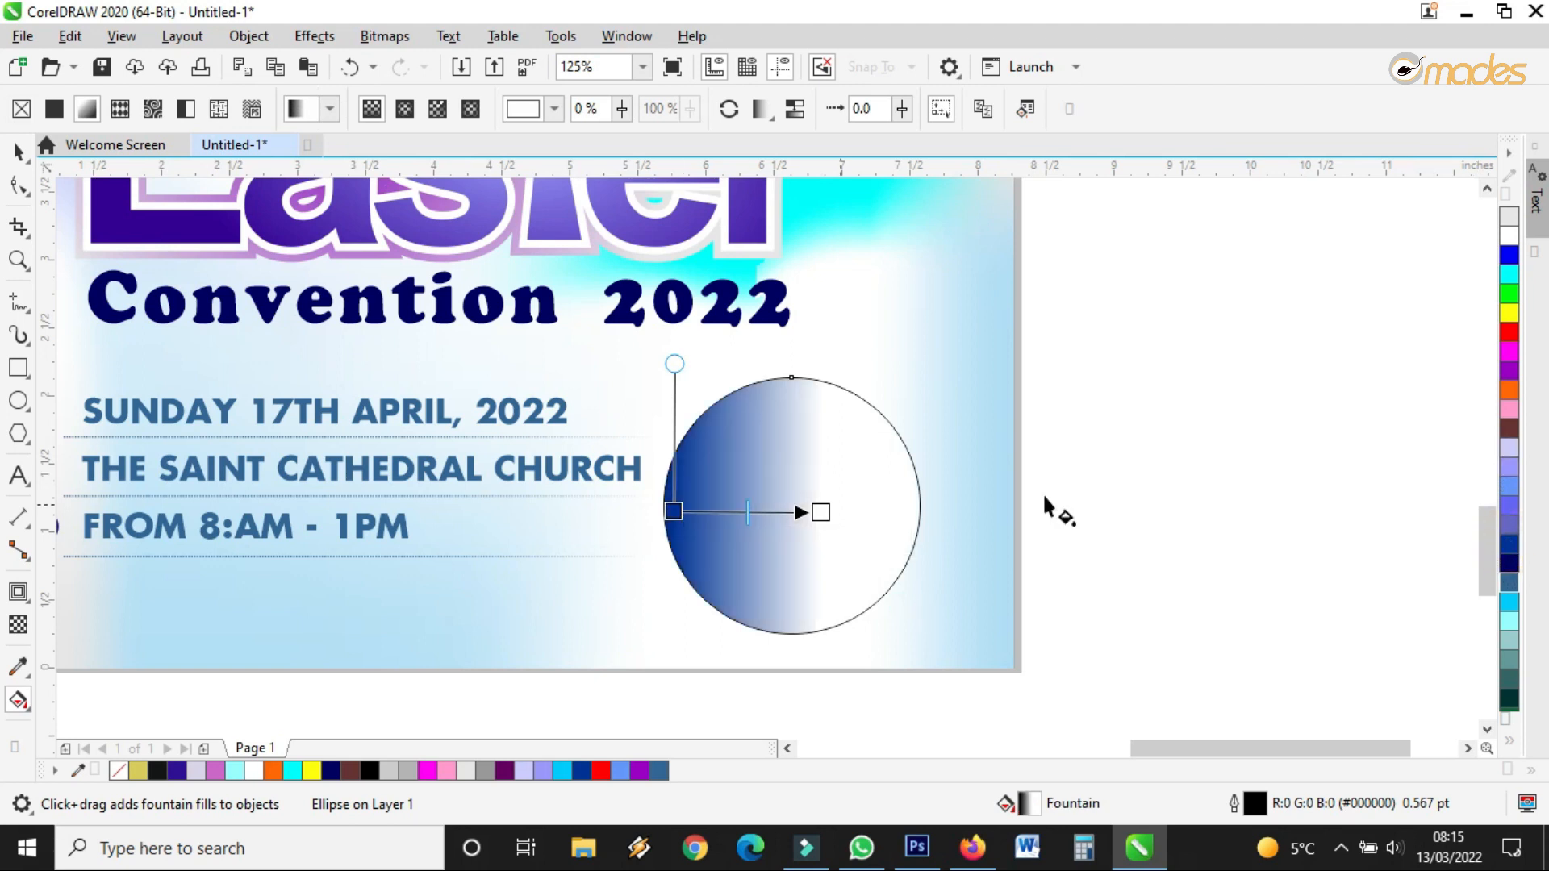
{"action": "left_click_drag", "start_coordinate": [1517, 339], "coordinate": [941, 494]}
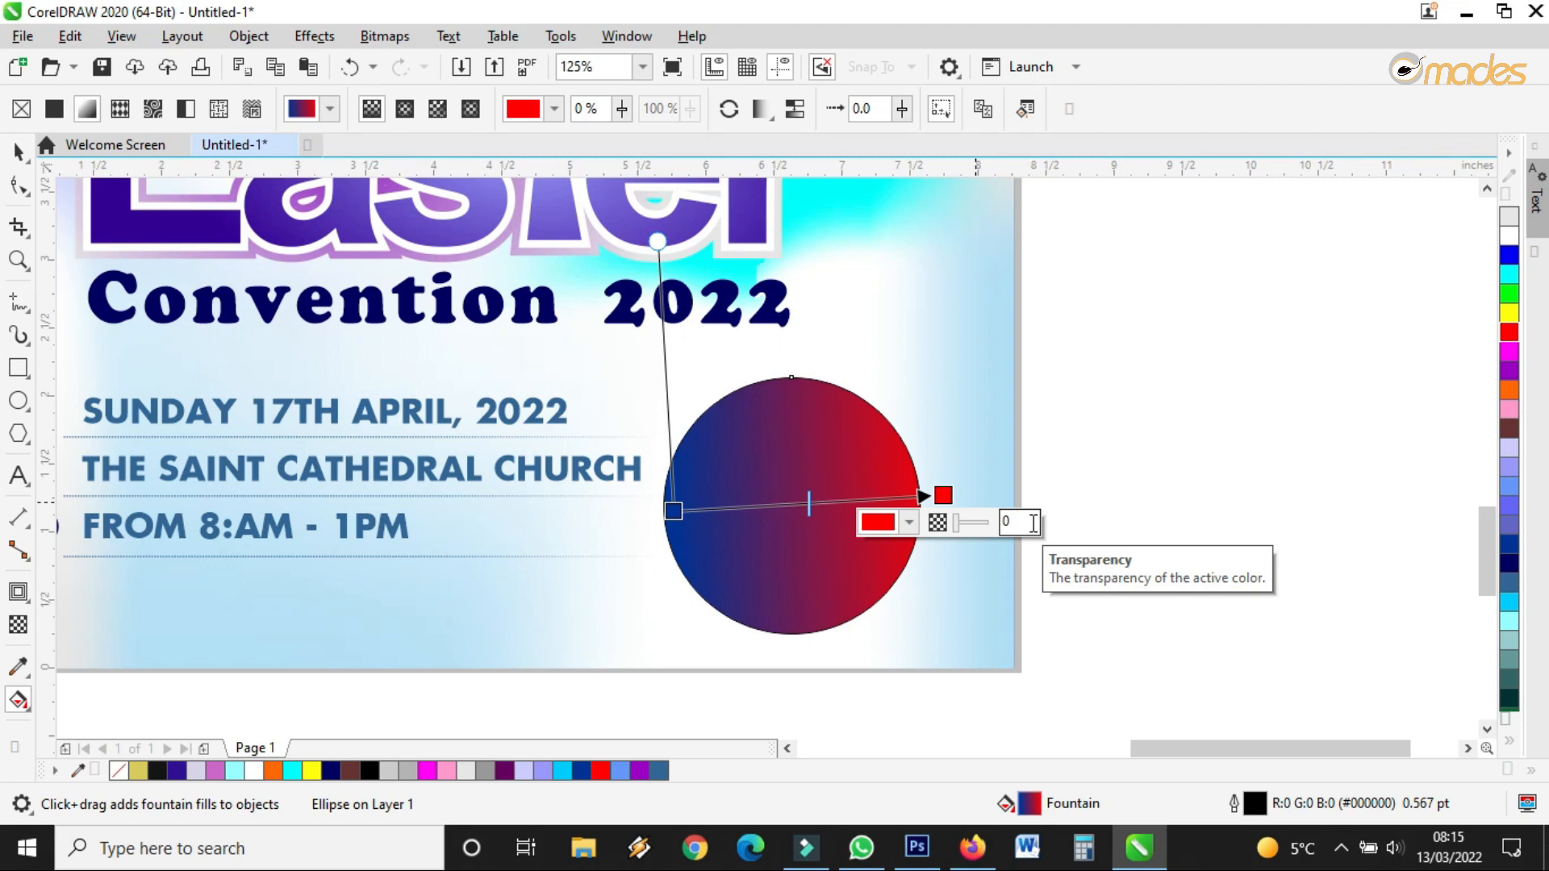
{"action": "left_click", "coordinate": [836, 467]}
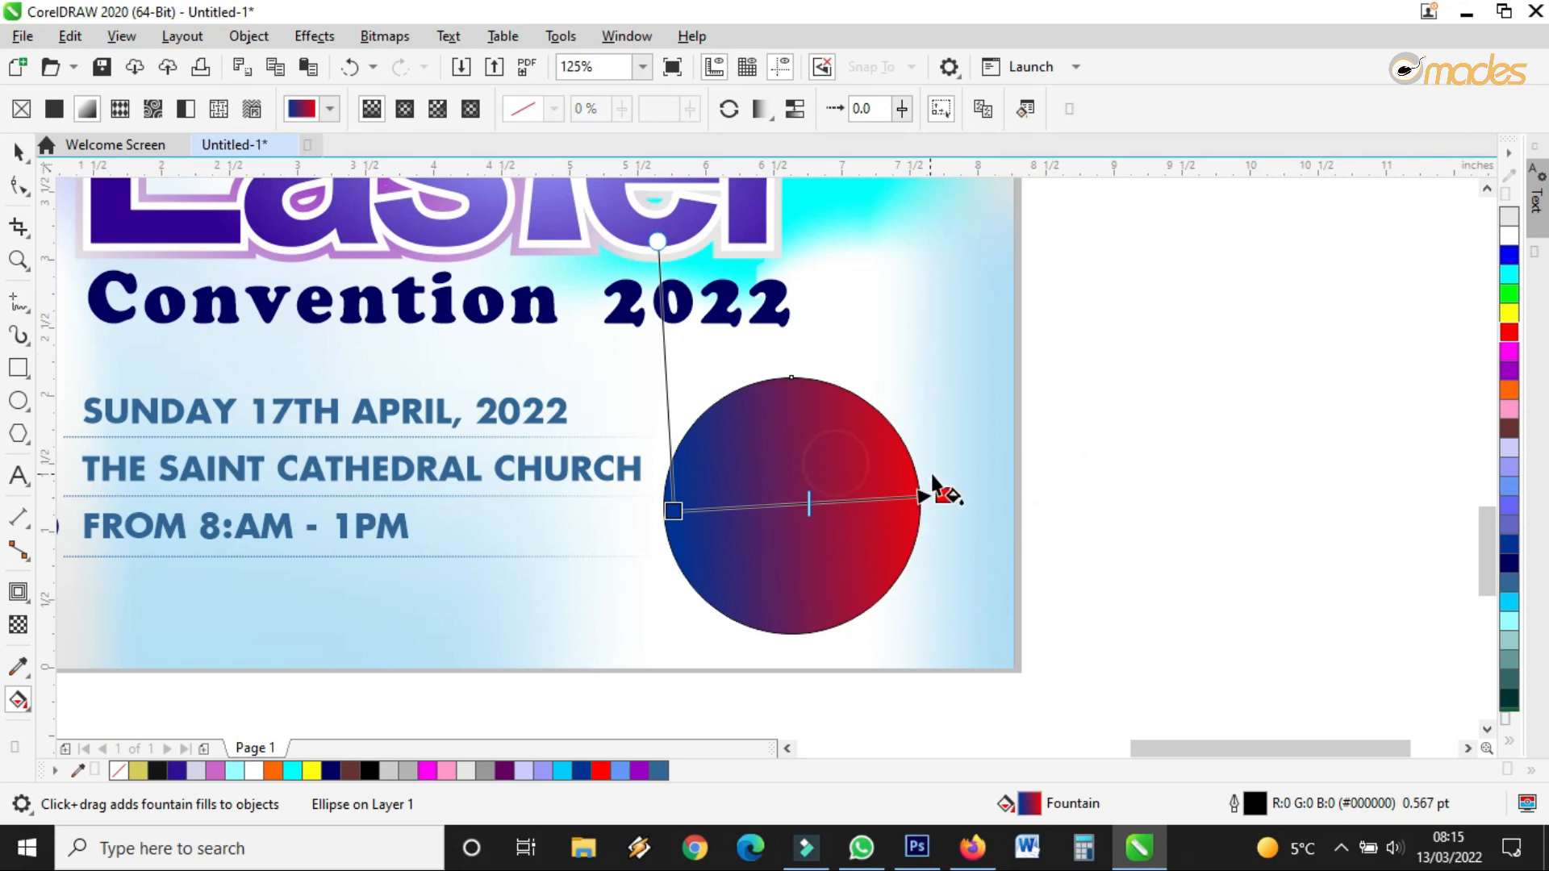
{"action": "left_click_drag", "start_coordinate": [943, 495], "coordinate": [974, 494]}
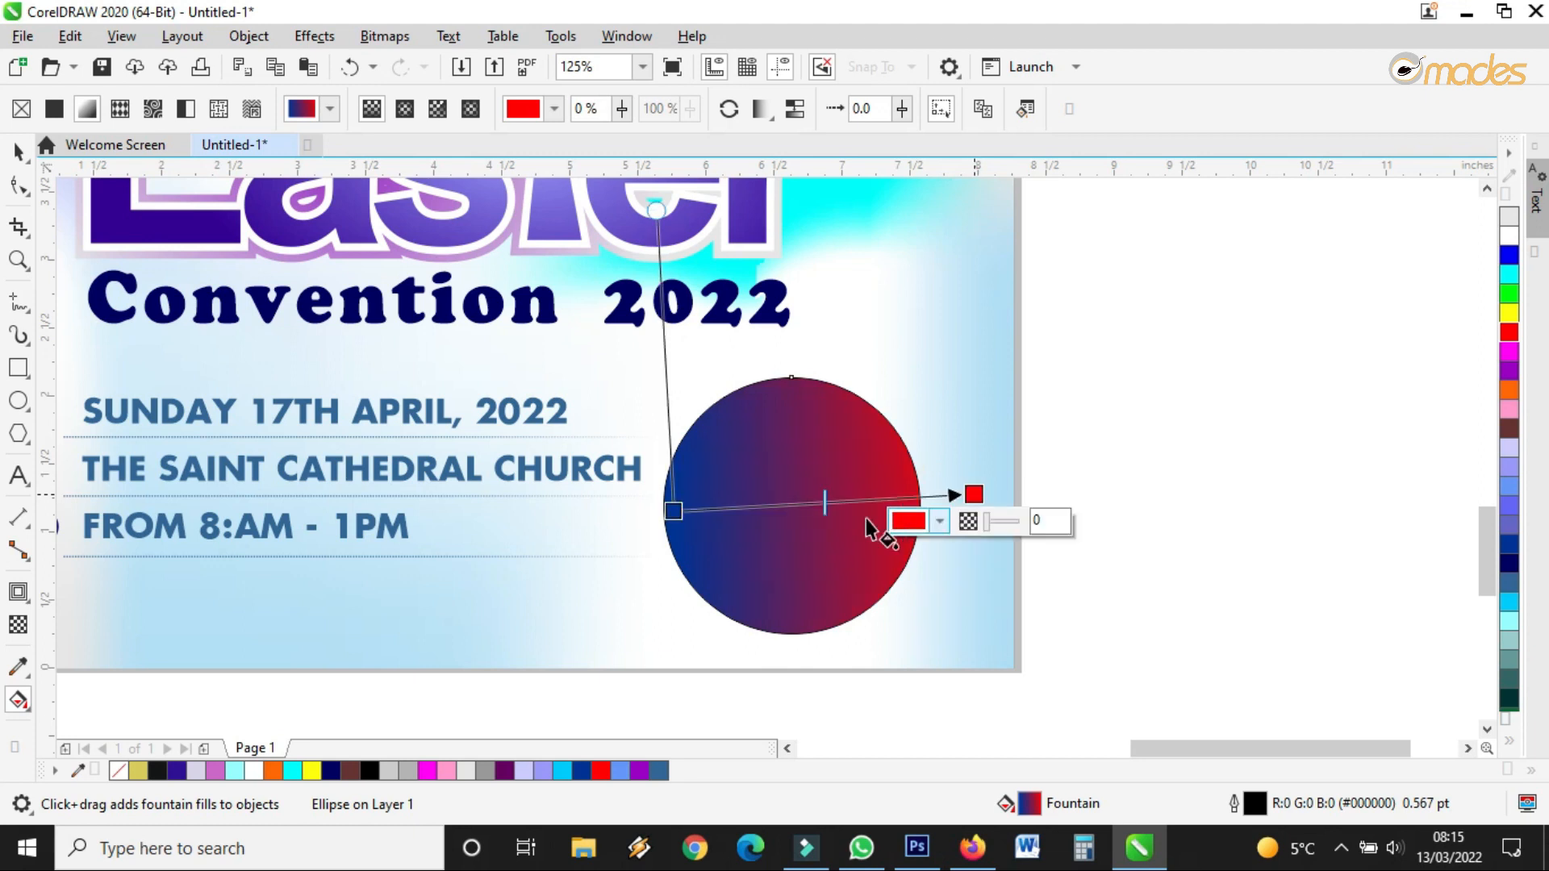
{"action": "left_click_drag", "start_coordinate": [672, 511], "coordinate": [601, 514]}
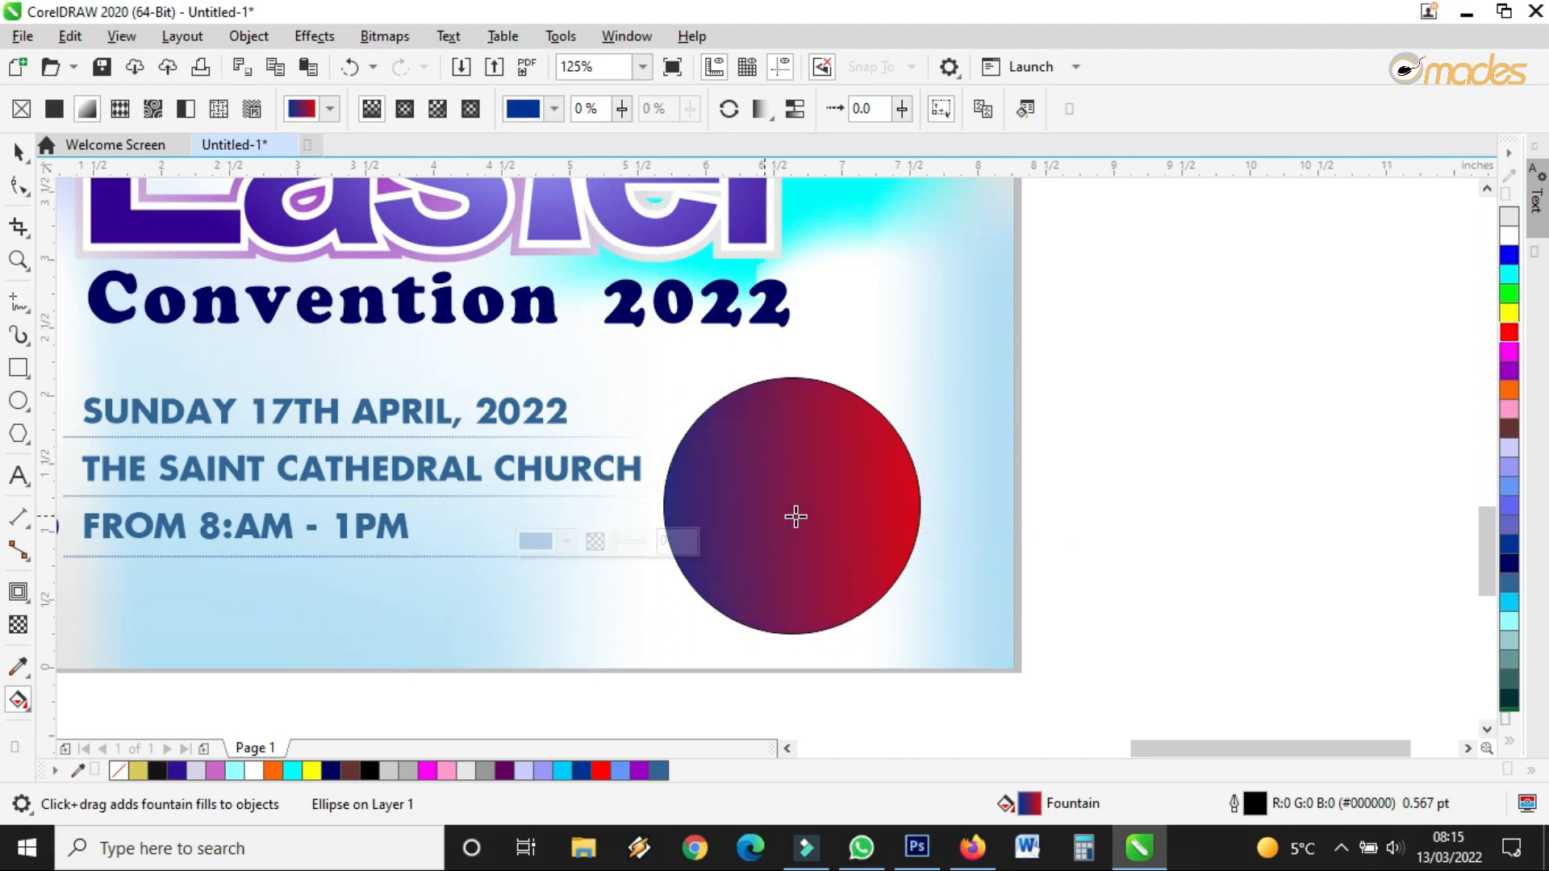
{"action": "left_click_drag", "start_coordinate": [790, 506], "coordinate": [811, 503]}
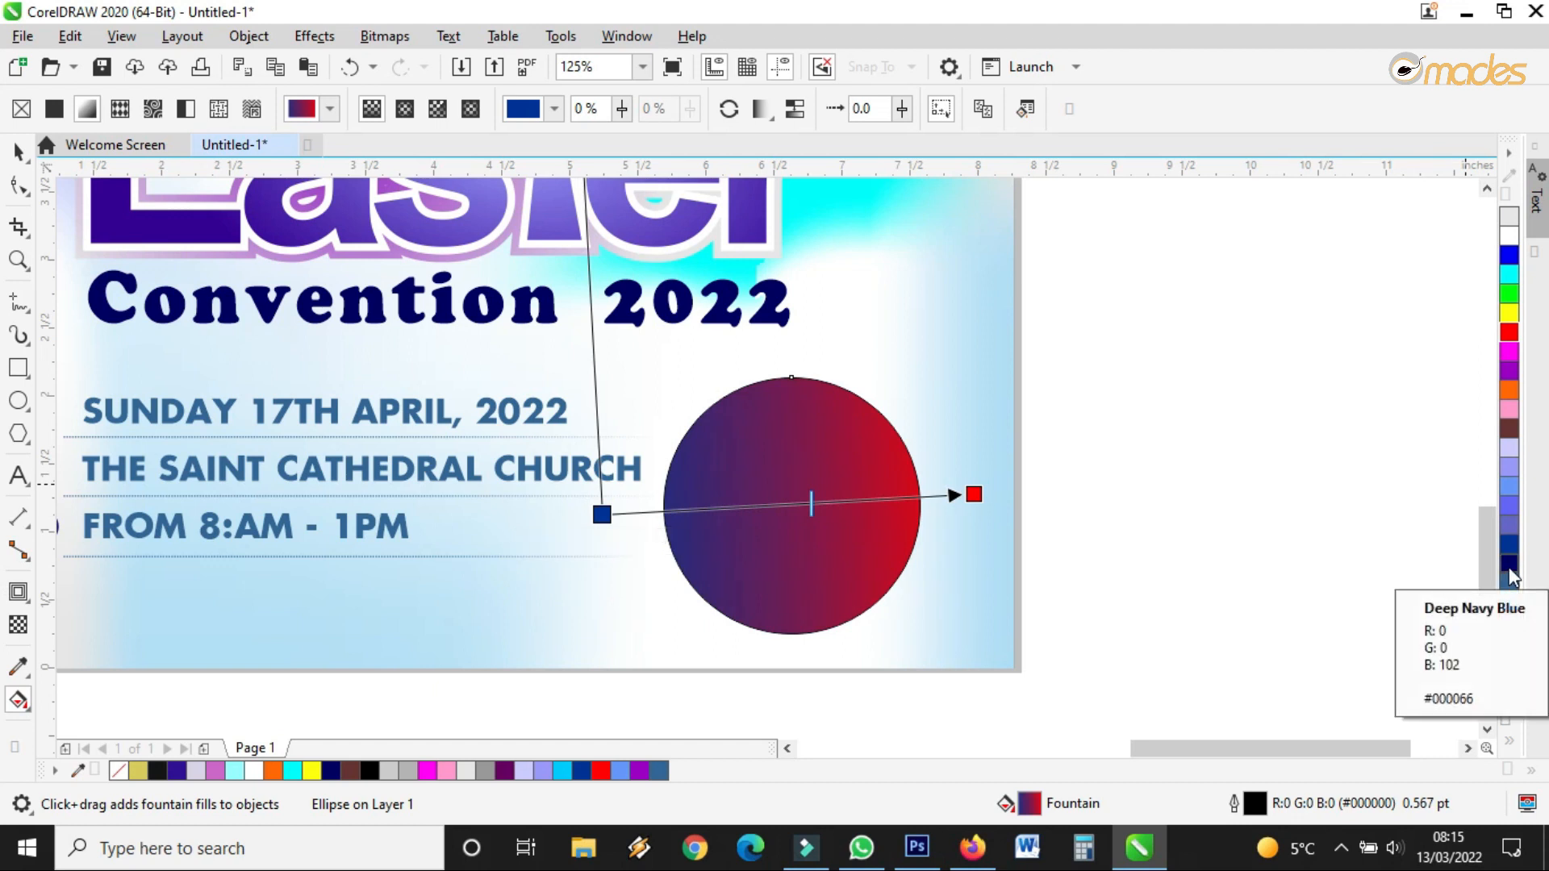
Try a radial gradient on the circle with a lavender centre and purple-blue, then dark blue, outer colour
{"action": "left_click", "coordinate": [406, 108]}
{"action": "left_click_drag", "start_coordinate": [971, 495], "coordinate": [1040, 492]}
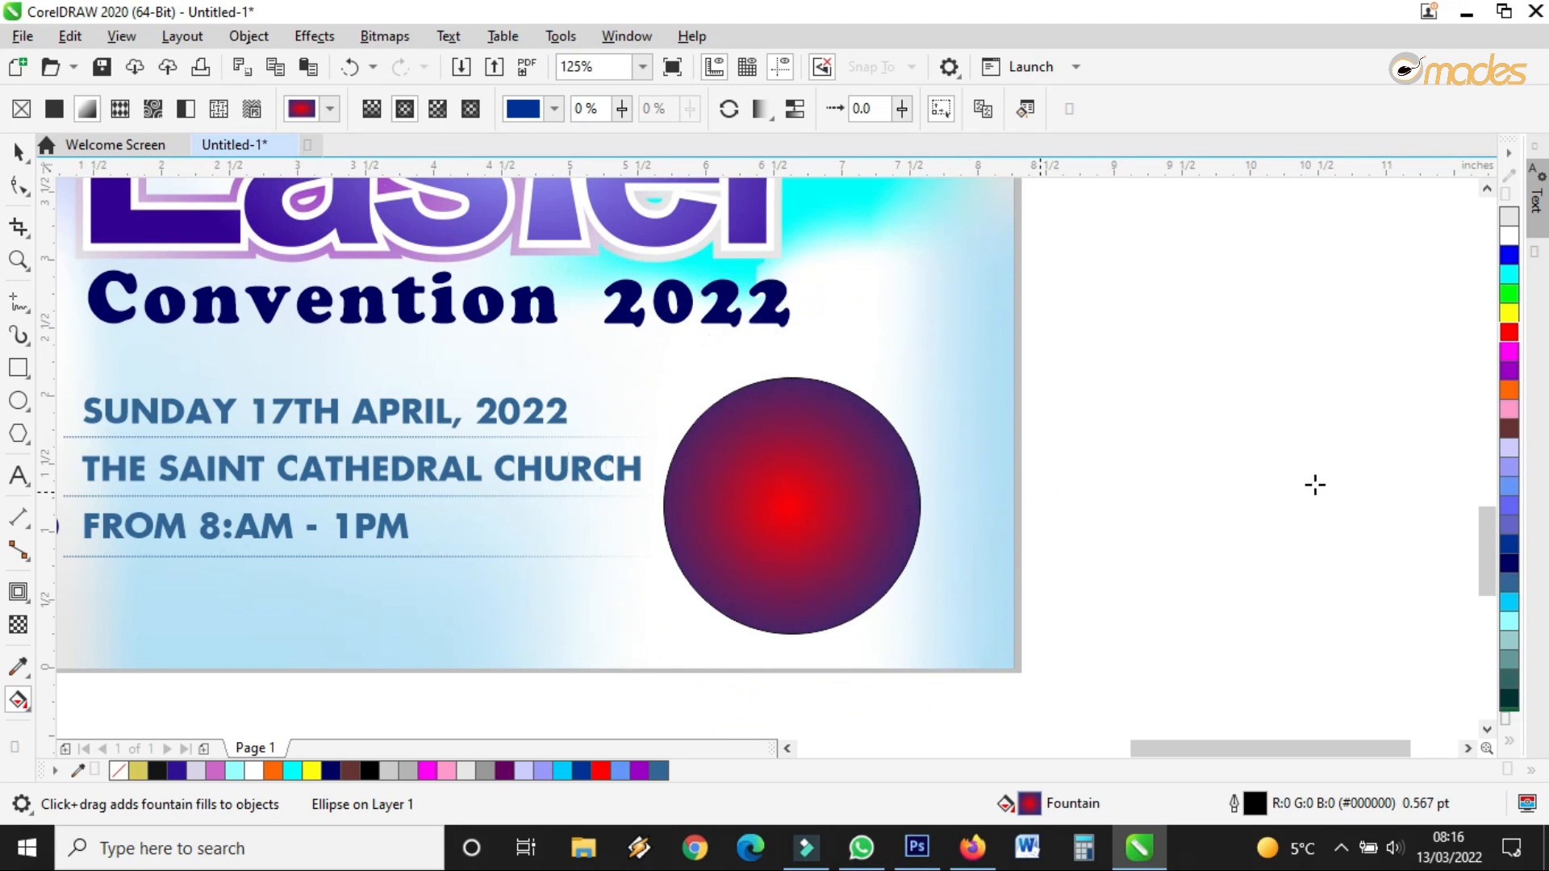
{"action": "left_click_drag", "start_coordinate": [1509, 528], "coordinate": [1041, 490]}
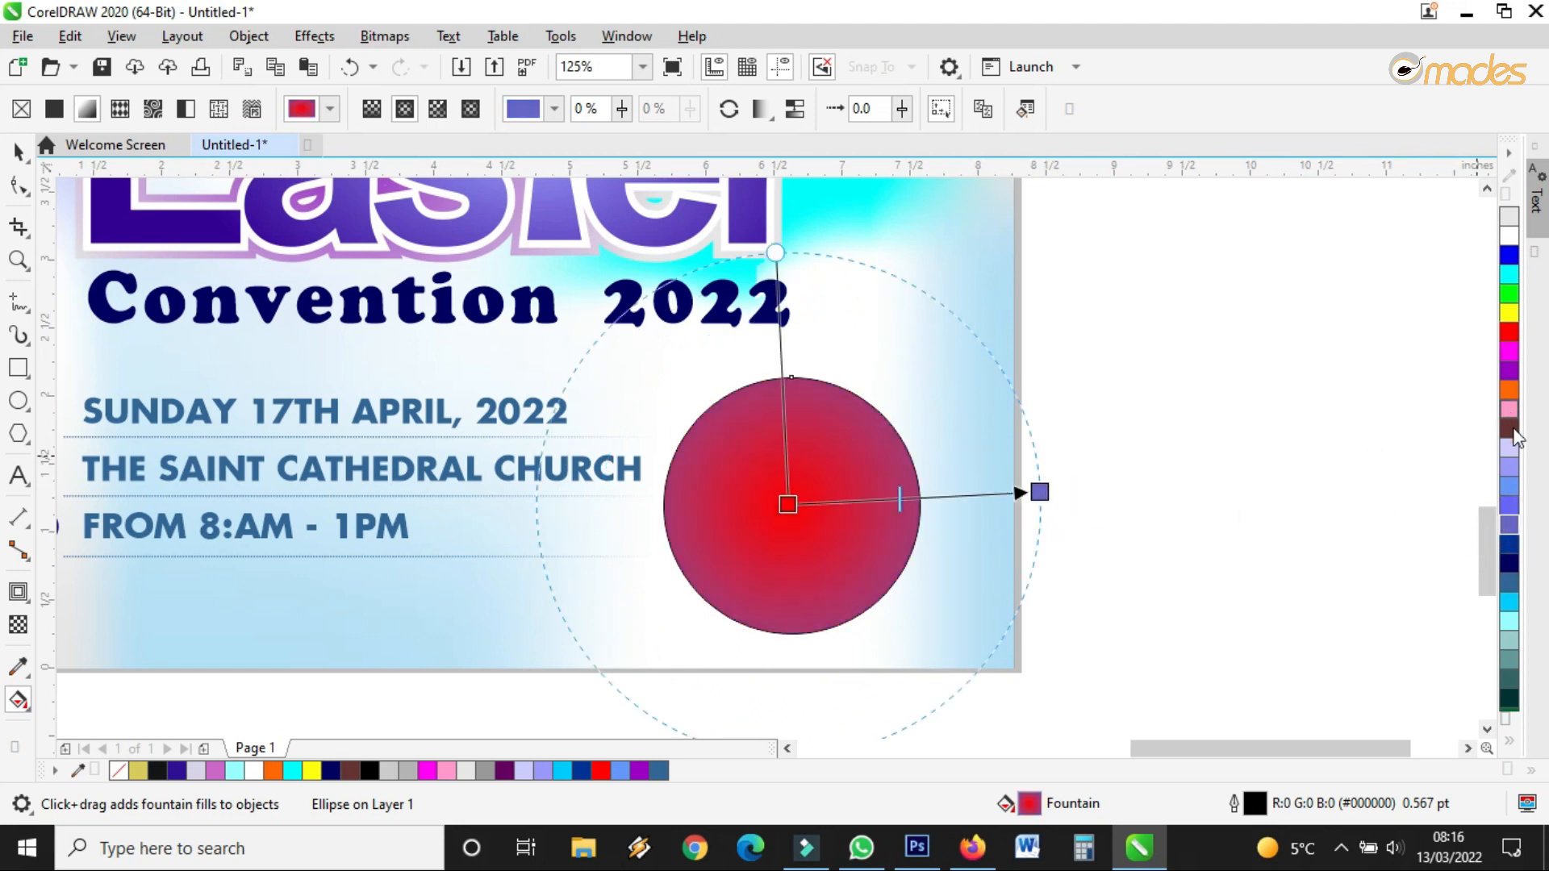
{"action": "left_click_drag", "start_coordinate": [1509, 450], "coordinate": [788, 505]}
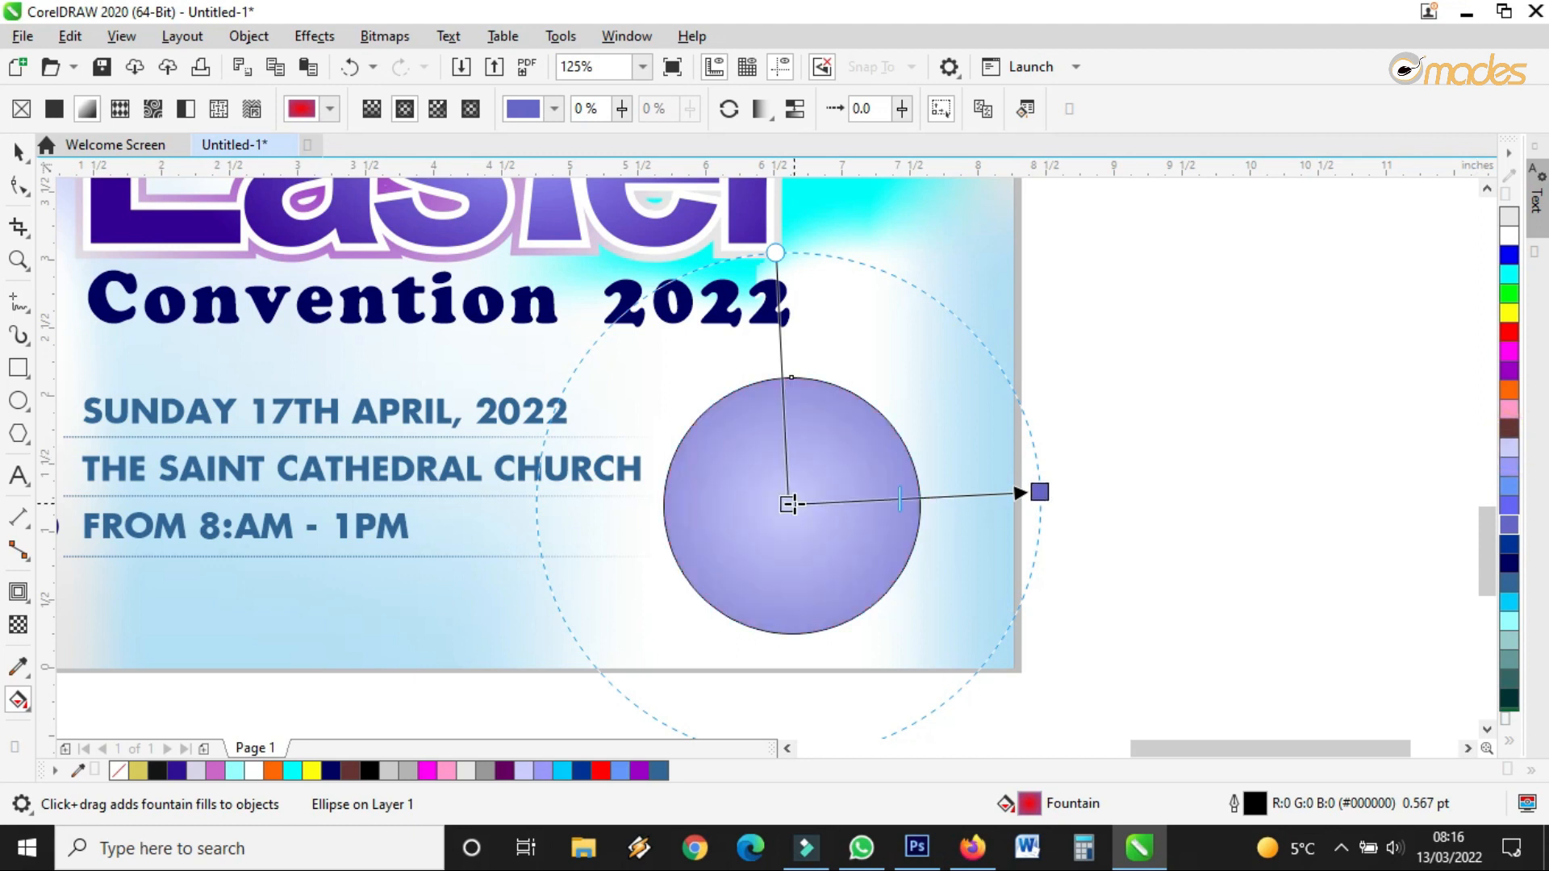
{"action": "left_click_drag", "start_coordinate": [1523, 541], "coordinate": [1039, 492]}
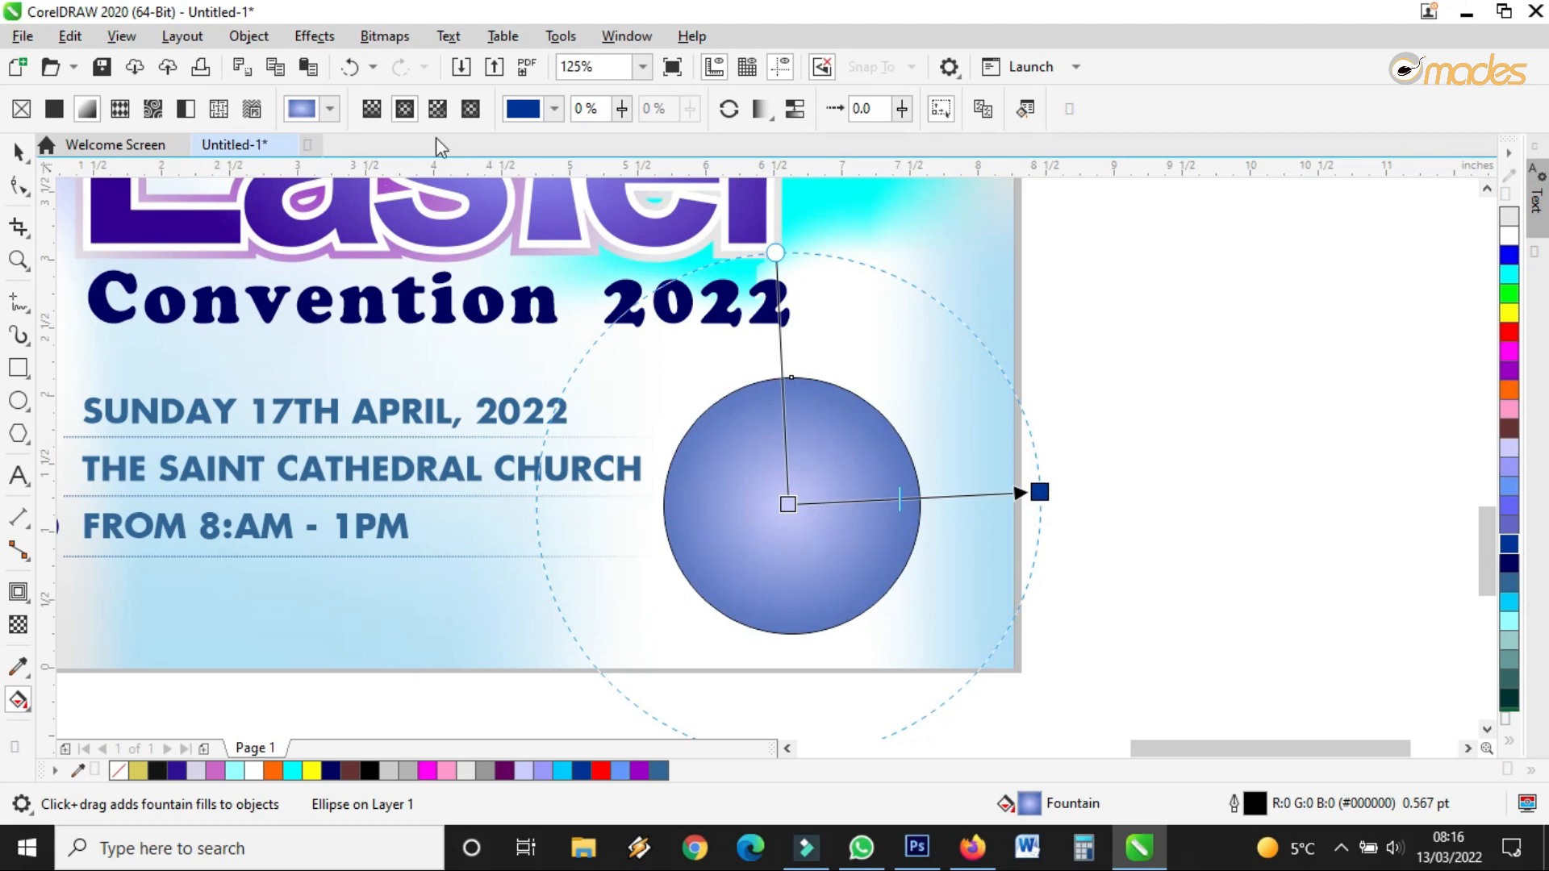
Switch back to a linear purple-blue to dark navy gradient and remove the circle's black outline
{"action": "left_click", "coordinate": [374, 112]}
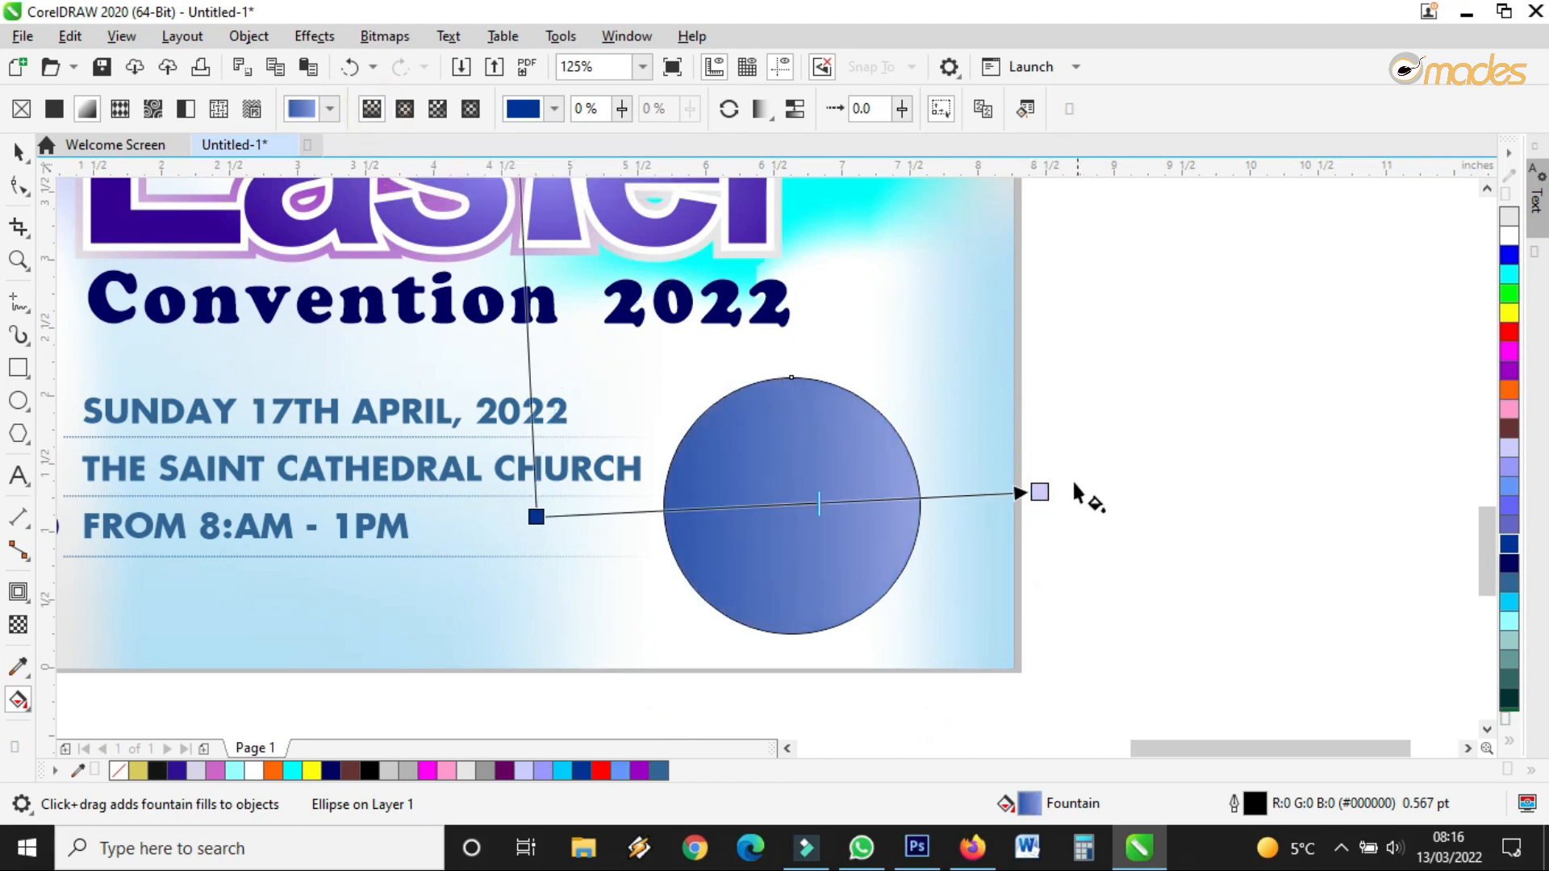
{"action": "left_click_drag", "start_coordinate": [1040, 491], "coordinate": [934, 498]}
{"action": "left_click_drag", "start_coordinate": [1509, 561], "coordinate": [934, 497]}
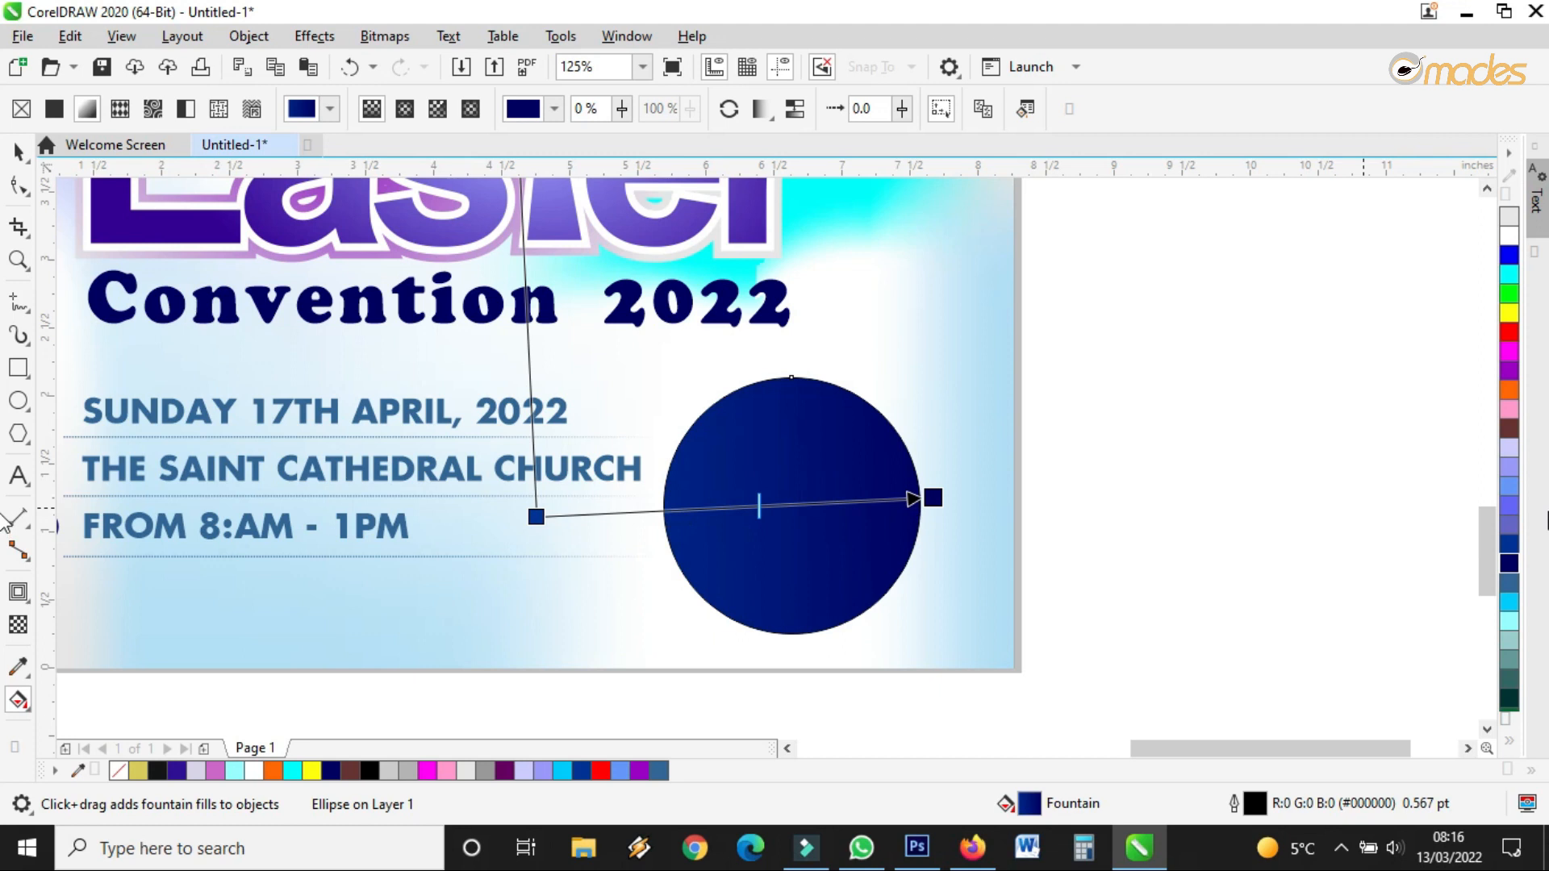
{"action": "left_click_drag", "start_coordinate": [1509, 524], "coordinate": [730, 495]}
{"action": "left_click_drag", "start_coordinate": [933, 496], "coordinate": [1010, 491]}
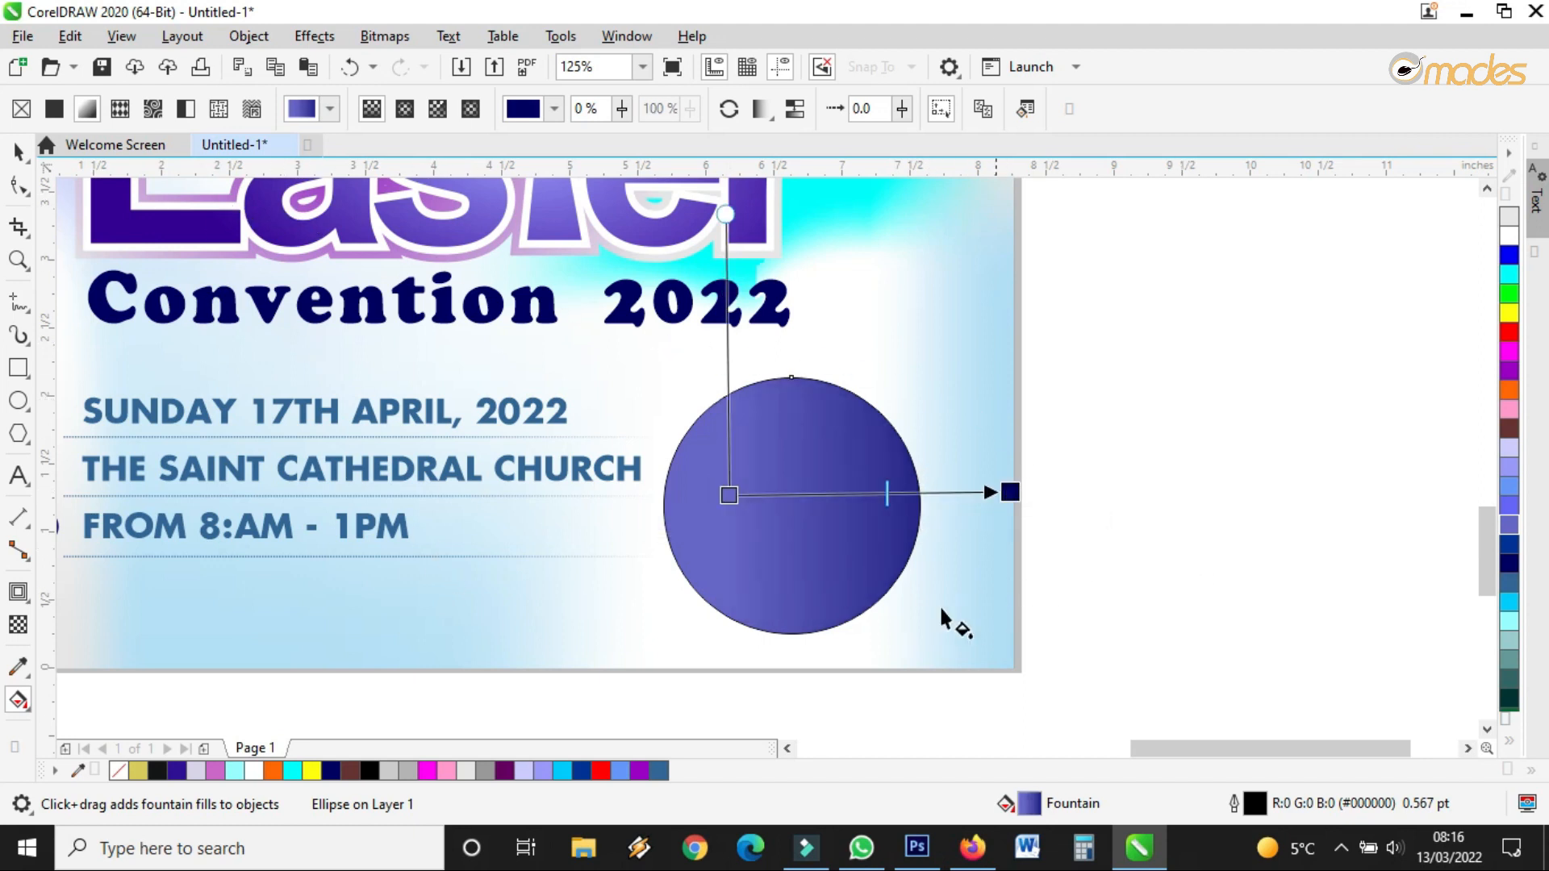
{"action": "scroll", "coordinate": [920, 431], "scroll_direction": "up", "scroll_amount": 2}
{"action": "right_click", "coordinate": [119, 772]}
Make a smaller concentric copy of the circle, keeping the full-size circle as the outer ring
{"action": "left_click", "coordinate": [18, 151]}
{"action": "scroll", "coordinate": [866, 349], "scroll_direction": "down", "scroll_amount": 2}
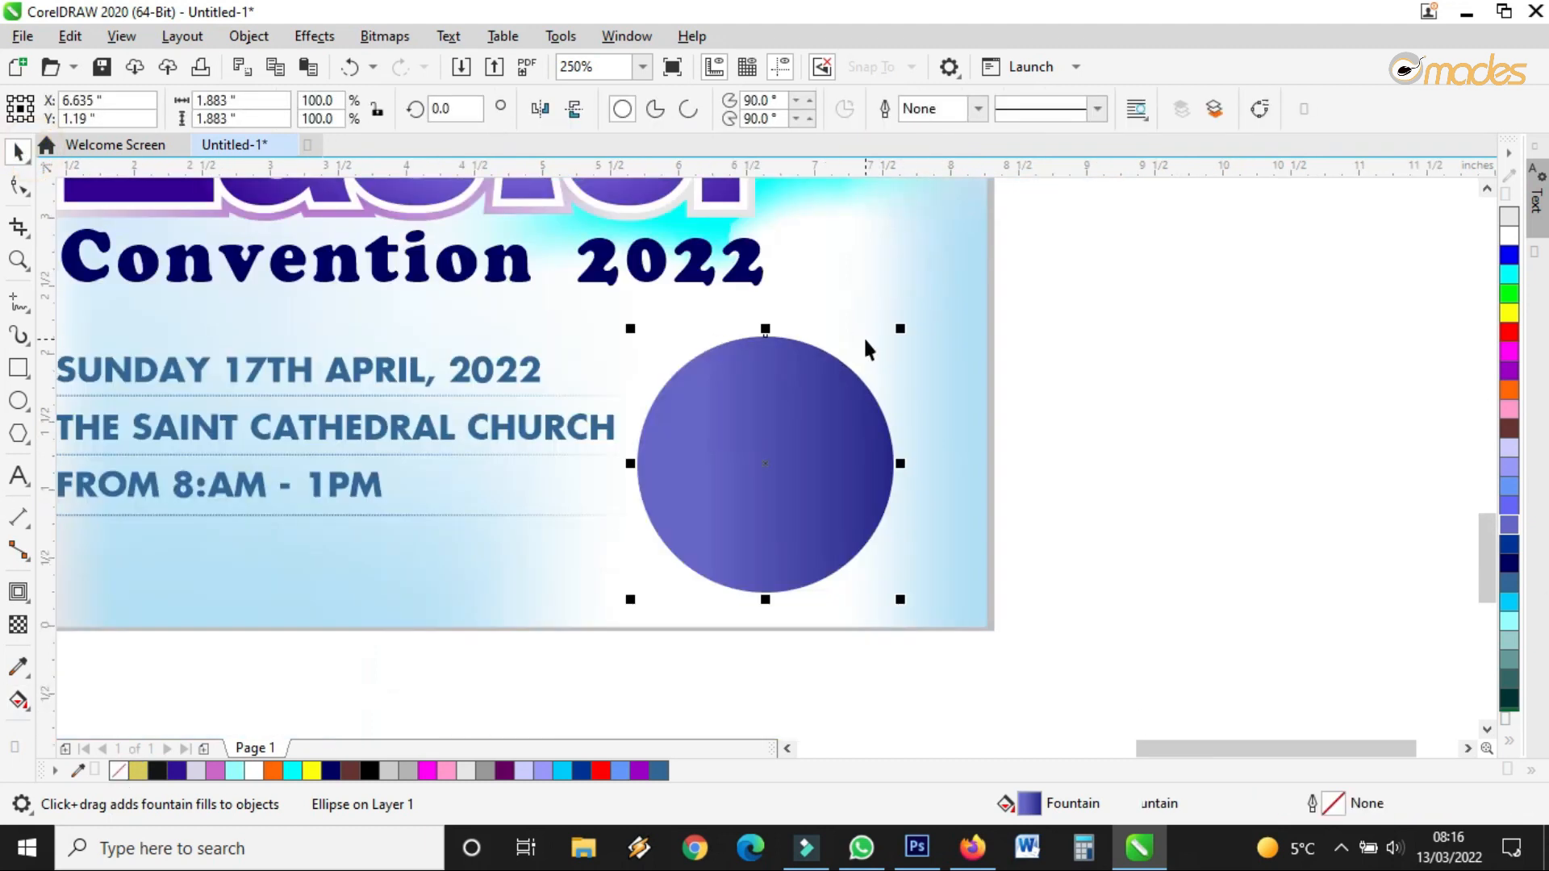
{"action": "left_click_drag", "start_coordinate": [900, 328], "coordinate": [858, 391]}
{"action": "scroll", "coordinate": [856, 393], "scroll_direction": "up", "scroll_amount": 2}
{"action": "key", "text": "ctrl+z"}
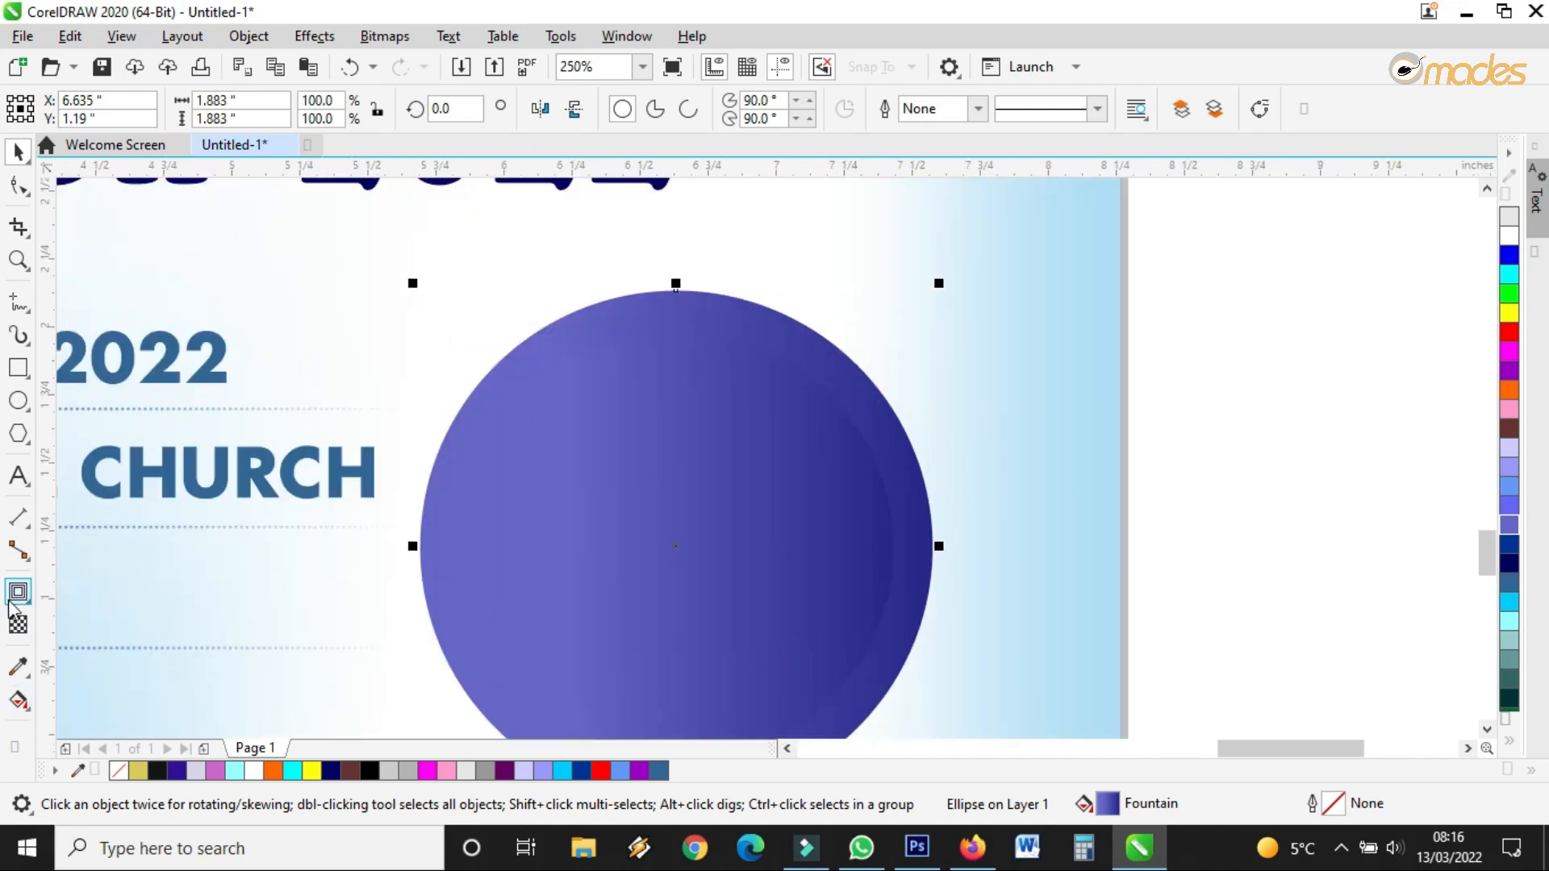
Give the outer circle a gradient transparency fading diagonally, with a slightly see-through start
{"action": "left_click", "coordinate": [18, 624]}
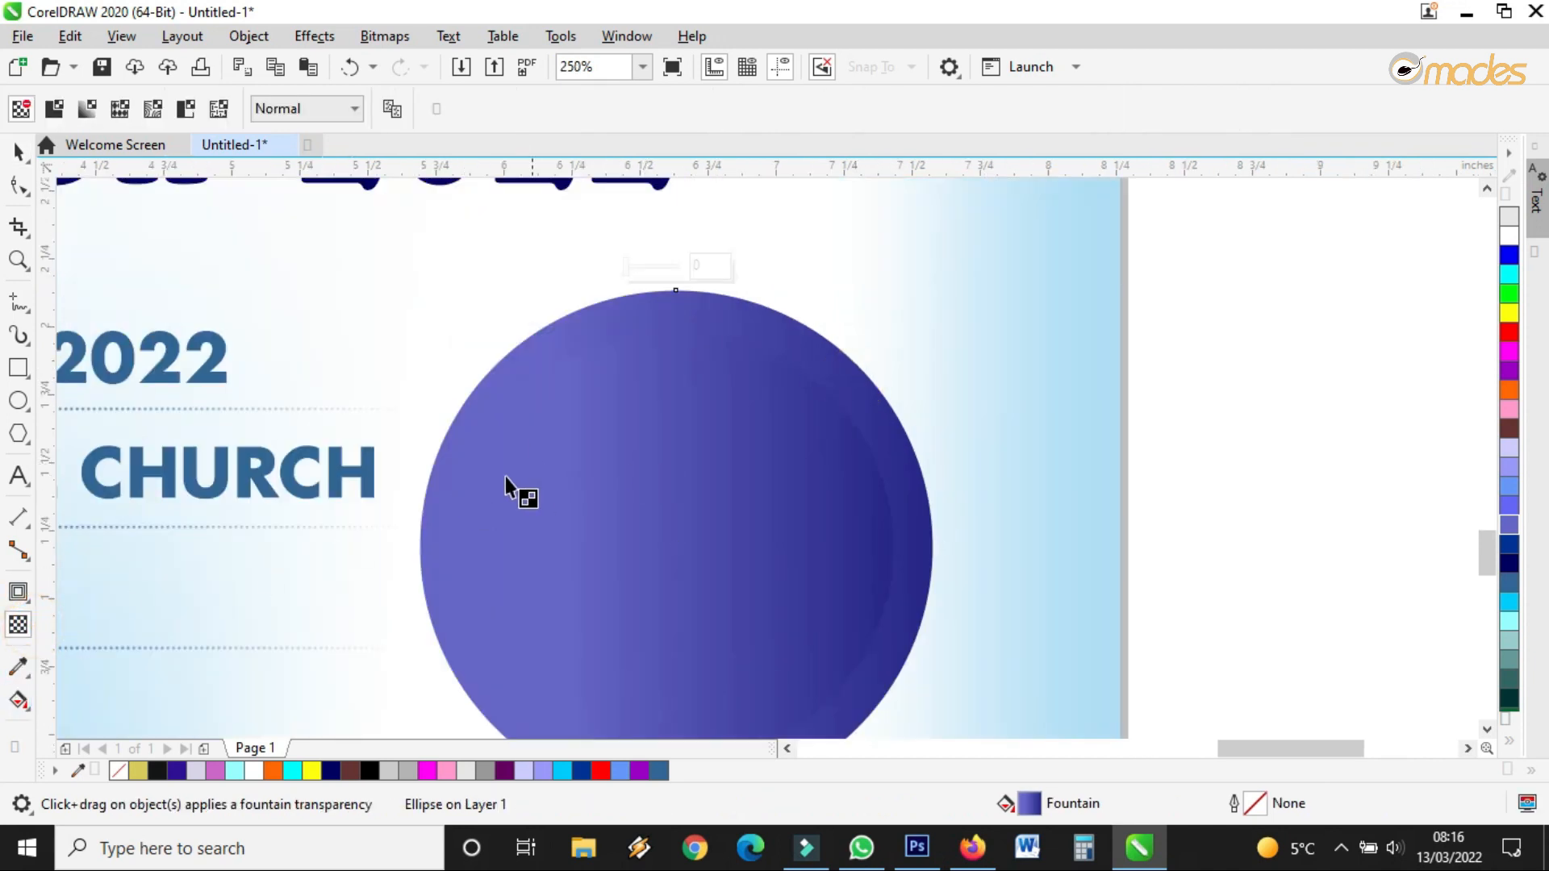
{"action": "left_click_drag", "start_coordinate": [393, 564], "coordinate": [912, 424]}
{"action": "scroll", "coordinate": [956, 412], "scroll_direction": "down", "scroll_amount": 2}
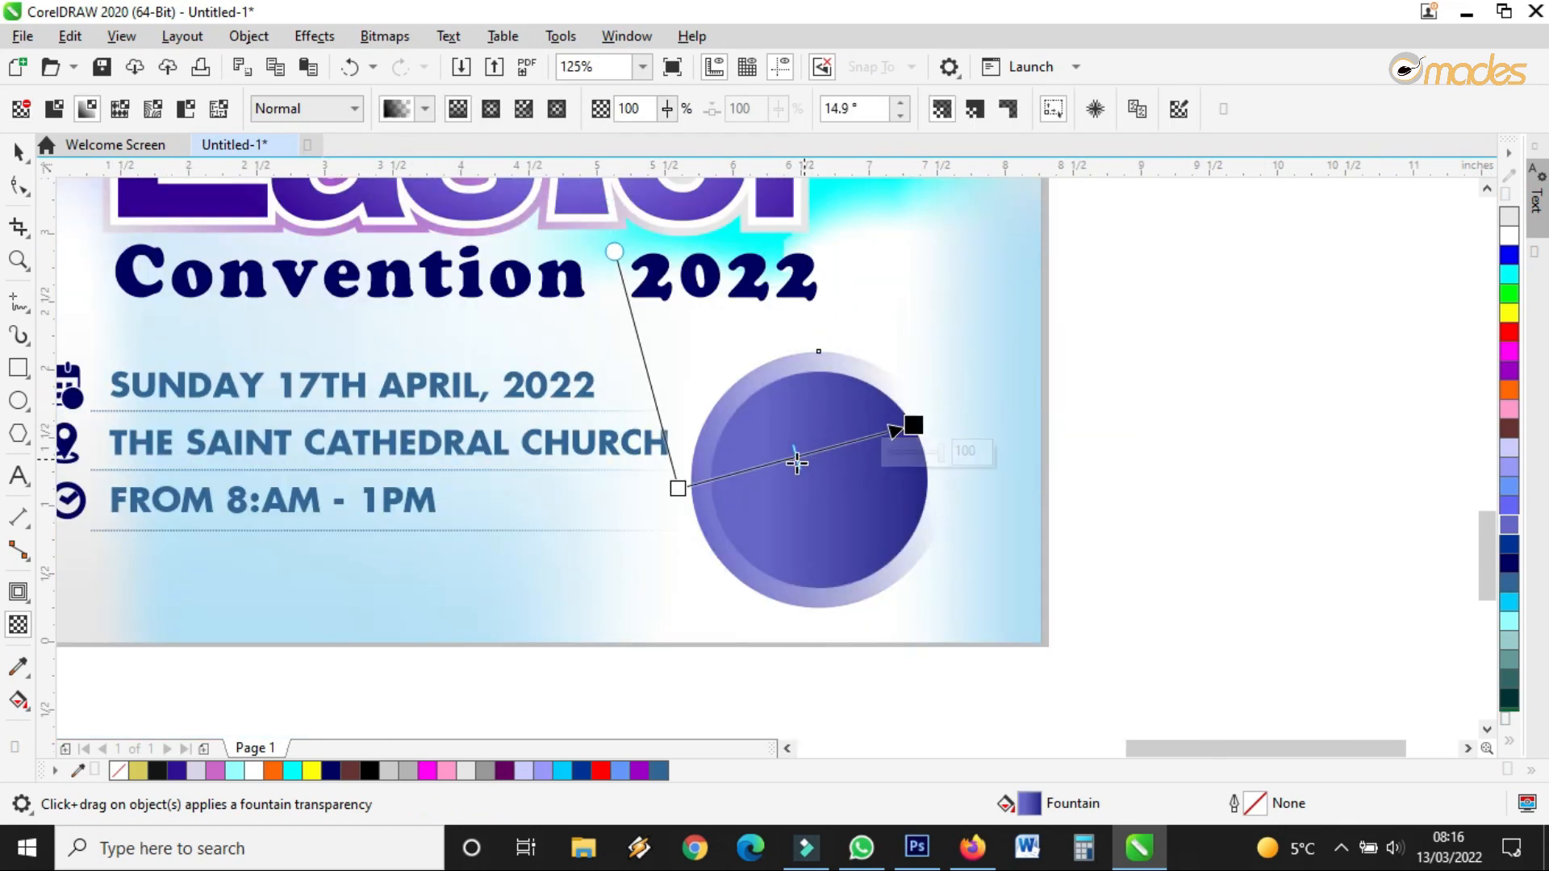
{"action": "left_click_drag", "start_coordinate": [678, 487], "coordinate": [664, 520]}
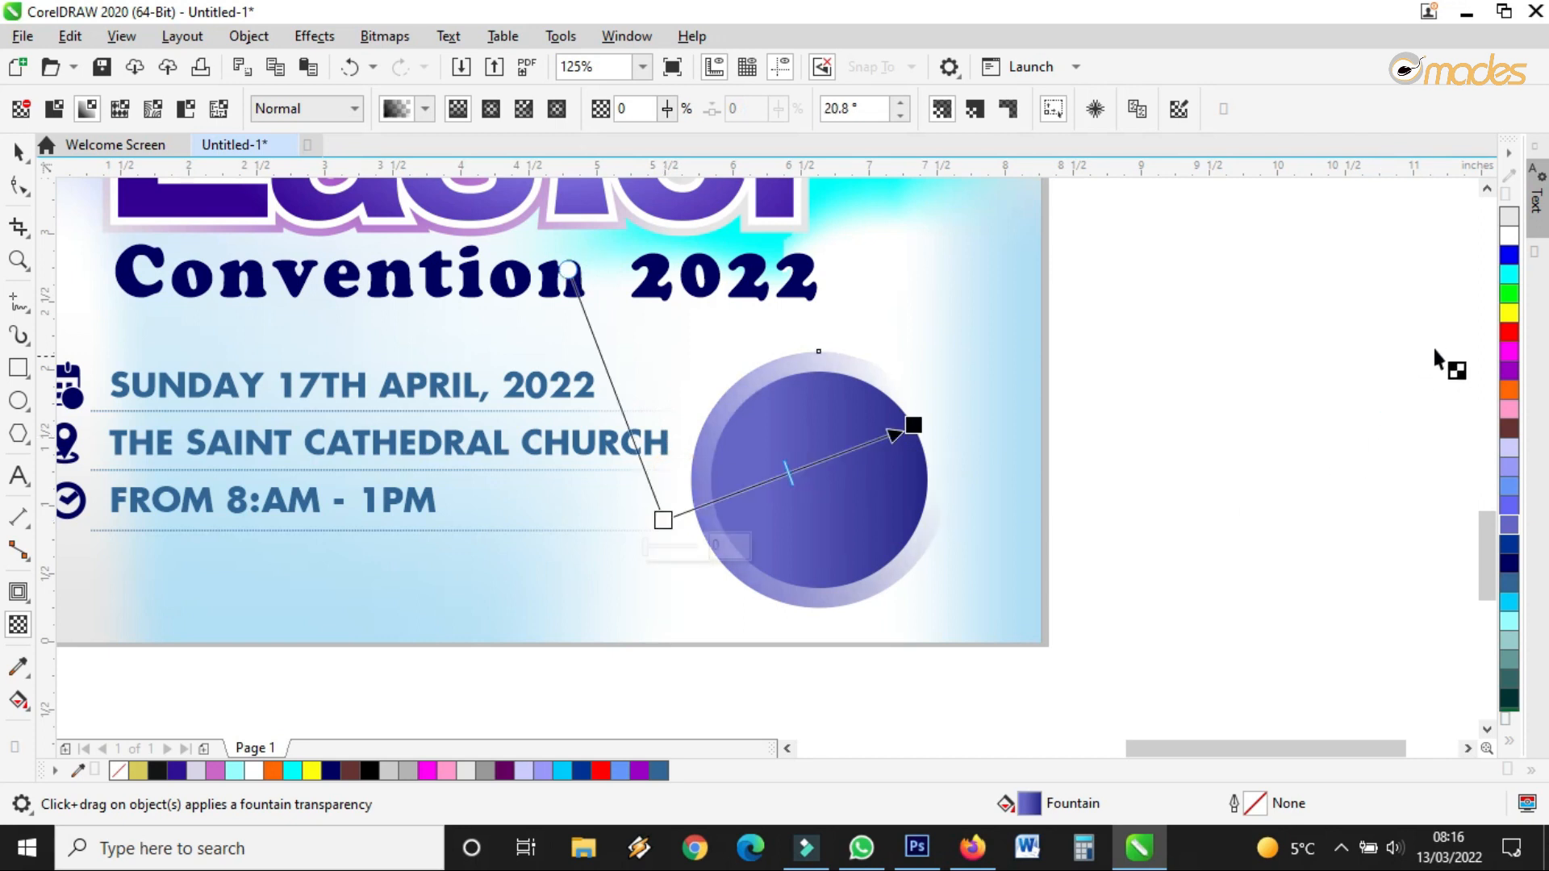
{"action": "left_click_drag", "start_coordinate": [1510, 221], "coordinate": [668, 521]}
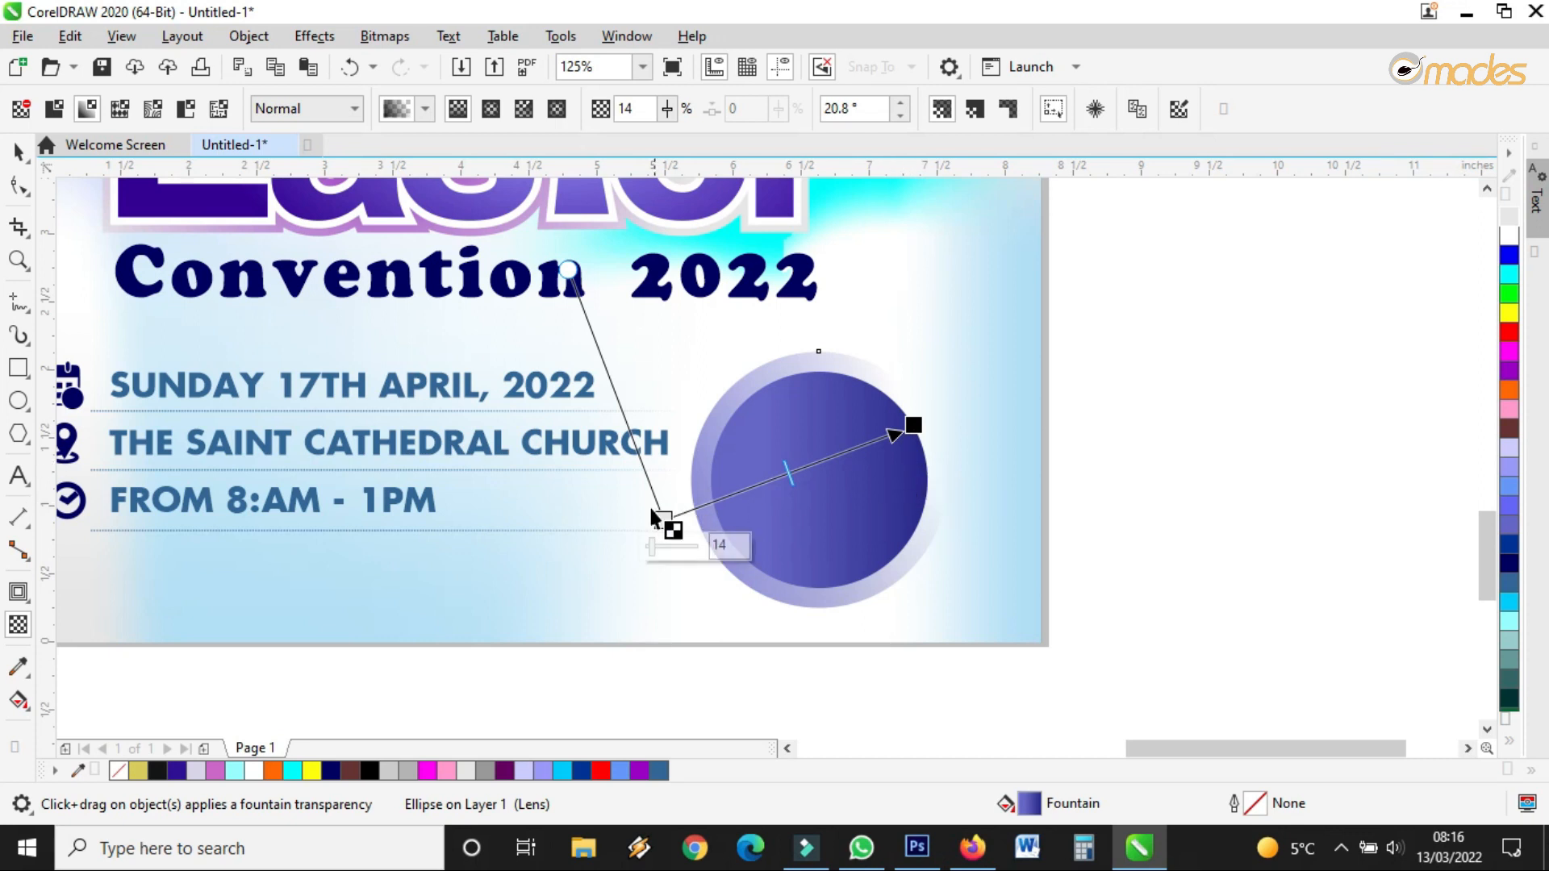
{"action": "left_click_drag", "start_coordinate": [664, 520], "coordinate": [588, 597]}
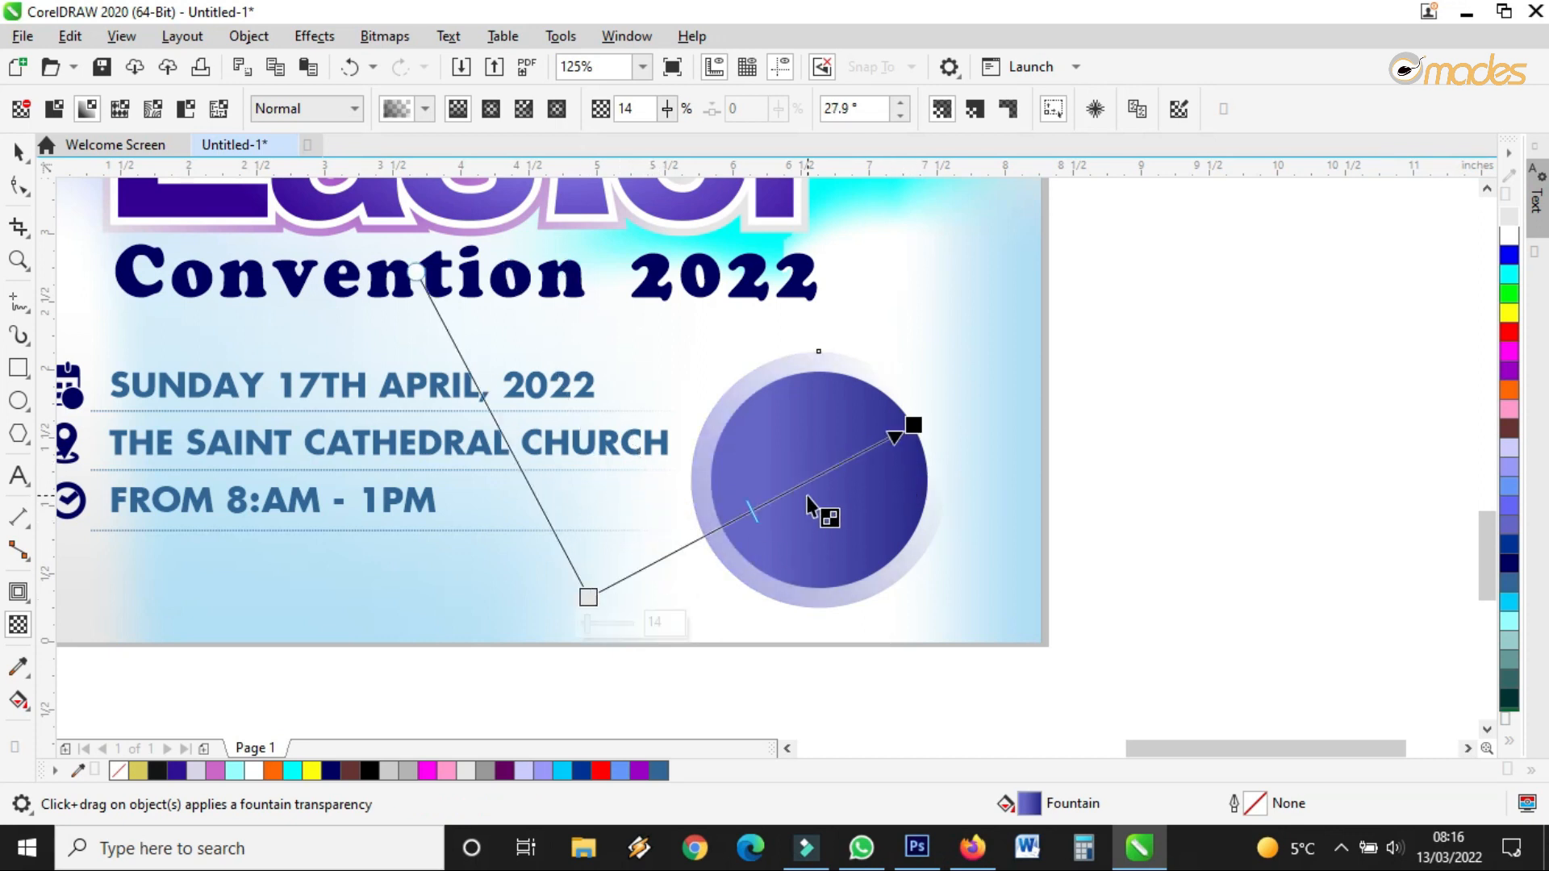
{"action": "mouse_move", "coordinate": [914, 425]}
{"action": "left_mouse_down"}
{"action": "mouse_move", "coordinate": [941, 398]}
{"action": "mouse_move", "coordinate": [894, 402]}
{"action": "left_mouse_up"}
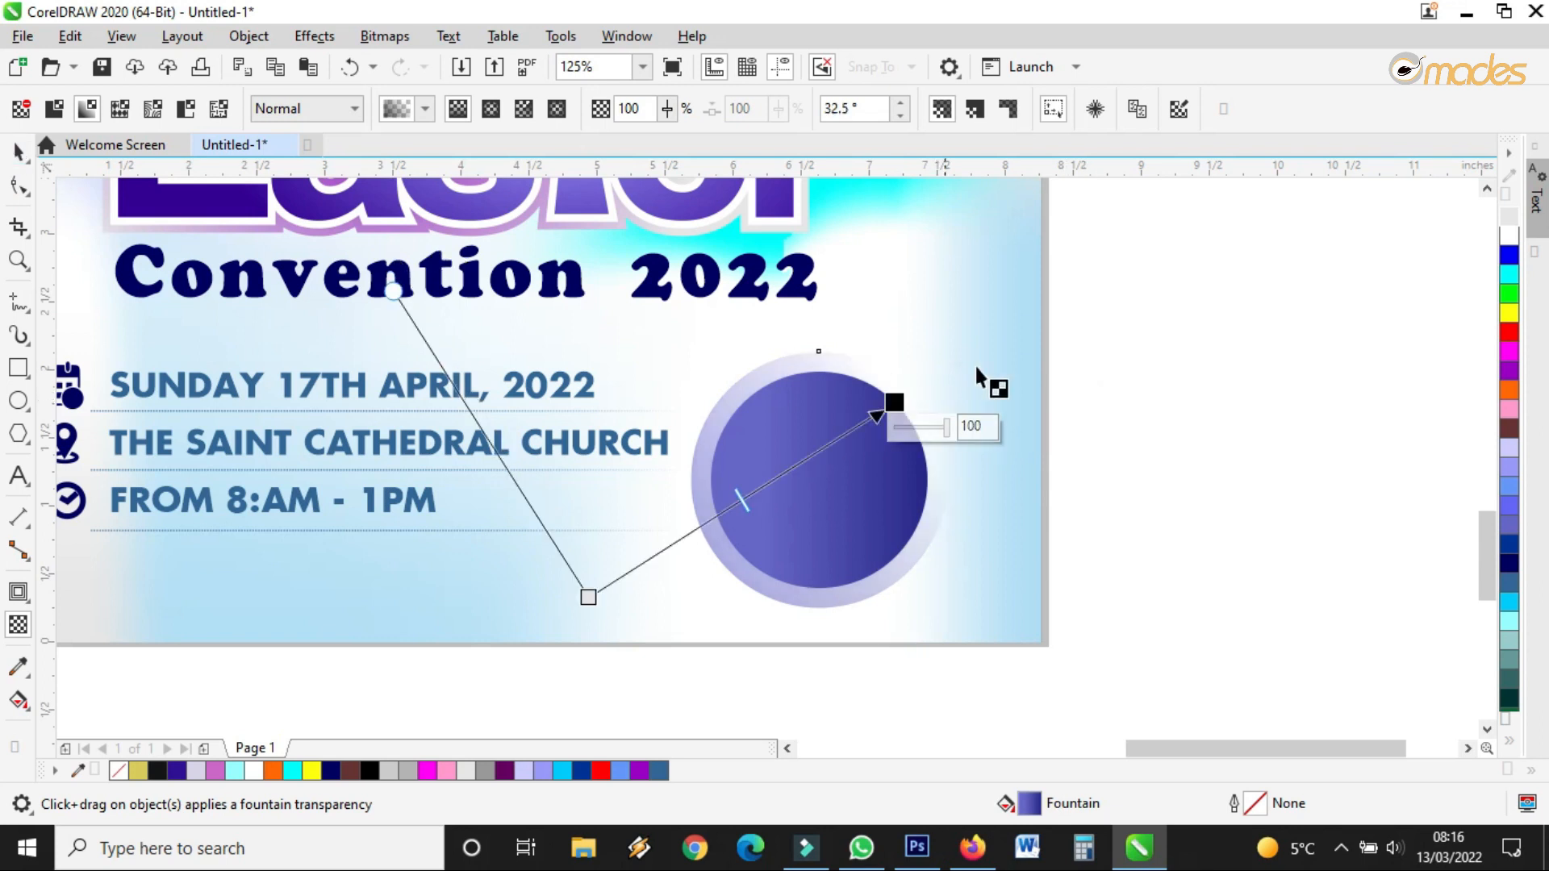
{"action": "left_click", "coordinate": [18, 150]}
Move and shrink both circles together, then enlarge the inner circle slightly
{"action": "left_click", "coordinate": [1041, 327]}
{"action": "left_click_drag", "start_coordinate": [1220, 322], "coordinate": [789, 568]}
{"action": "left_click", "coordinate": [820, 513]}
{"action": "left_click_drag", "start_coordinate": [820, 512], "coordinate": [820, 510]}
{"action": "left_click_drag", "start_coordinate": [970, 612], "coordinate": [961, 601]}
{"action": "scroll", "coordinate": [844, 508], "scroll_direction": "up", "scroll_amount": 2}
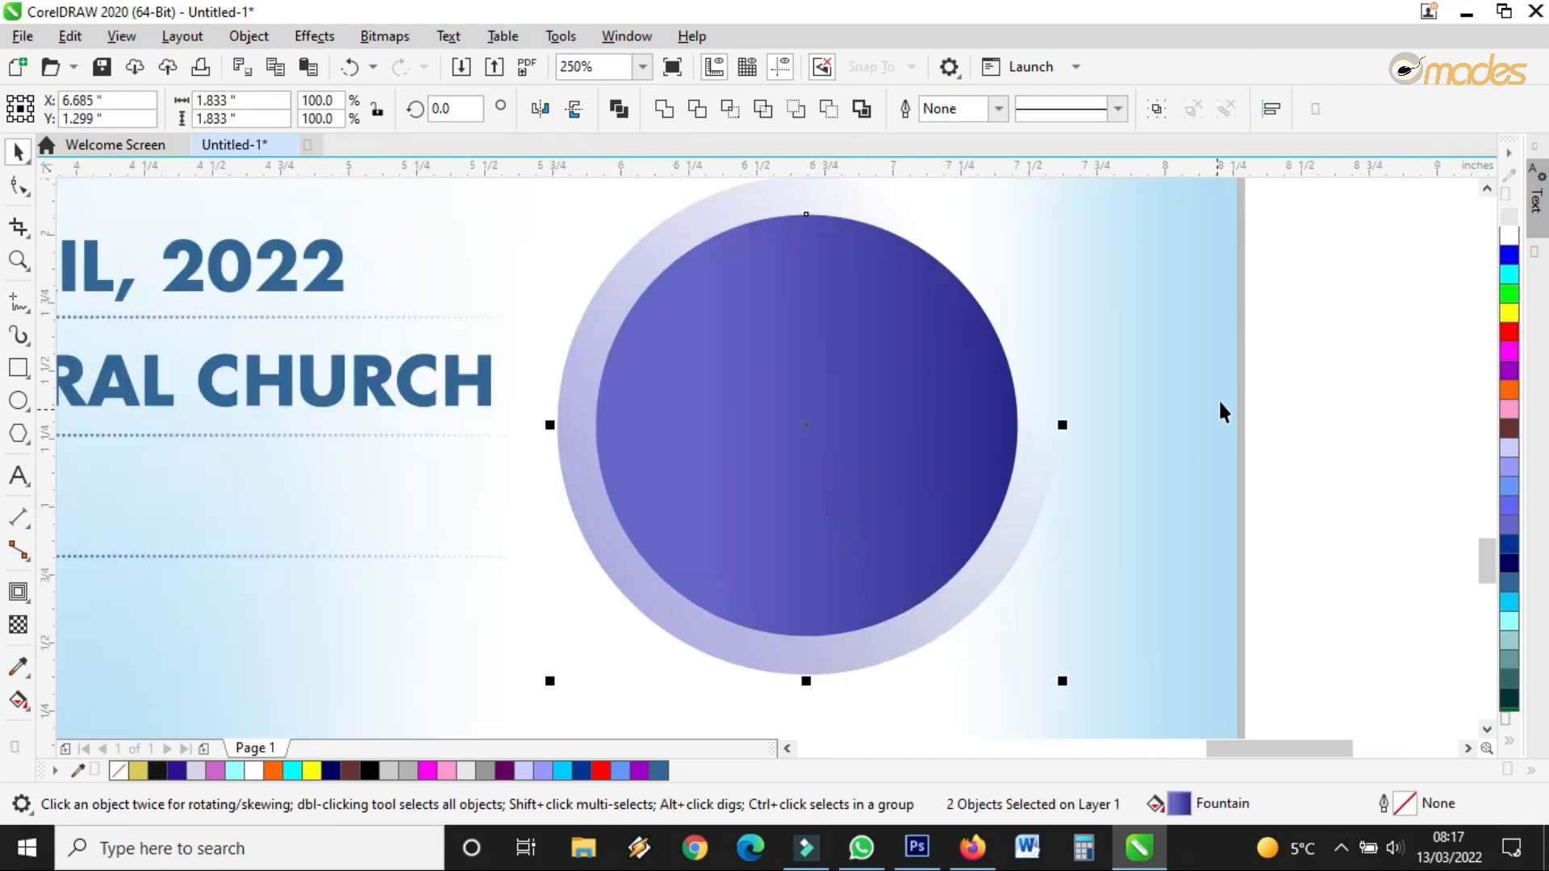
{"action": "left_click", "coordinate": [979, 408]}
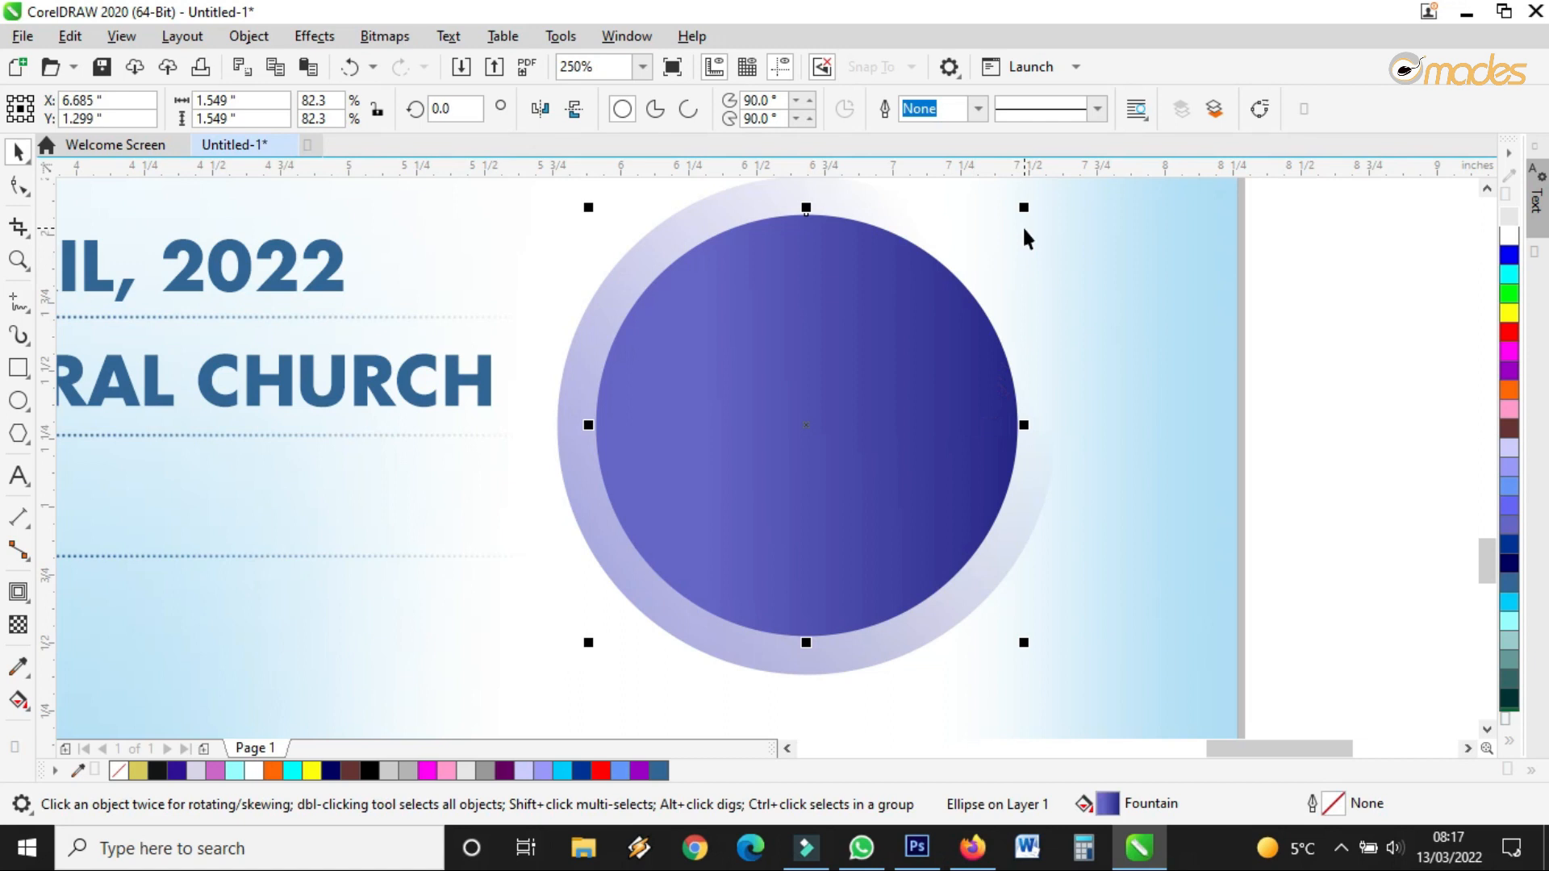
{"action": "left_click_drag", "start_coordinate": [1028, 212], "coordinate": [1032, 204]}
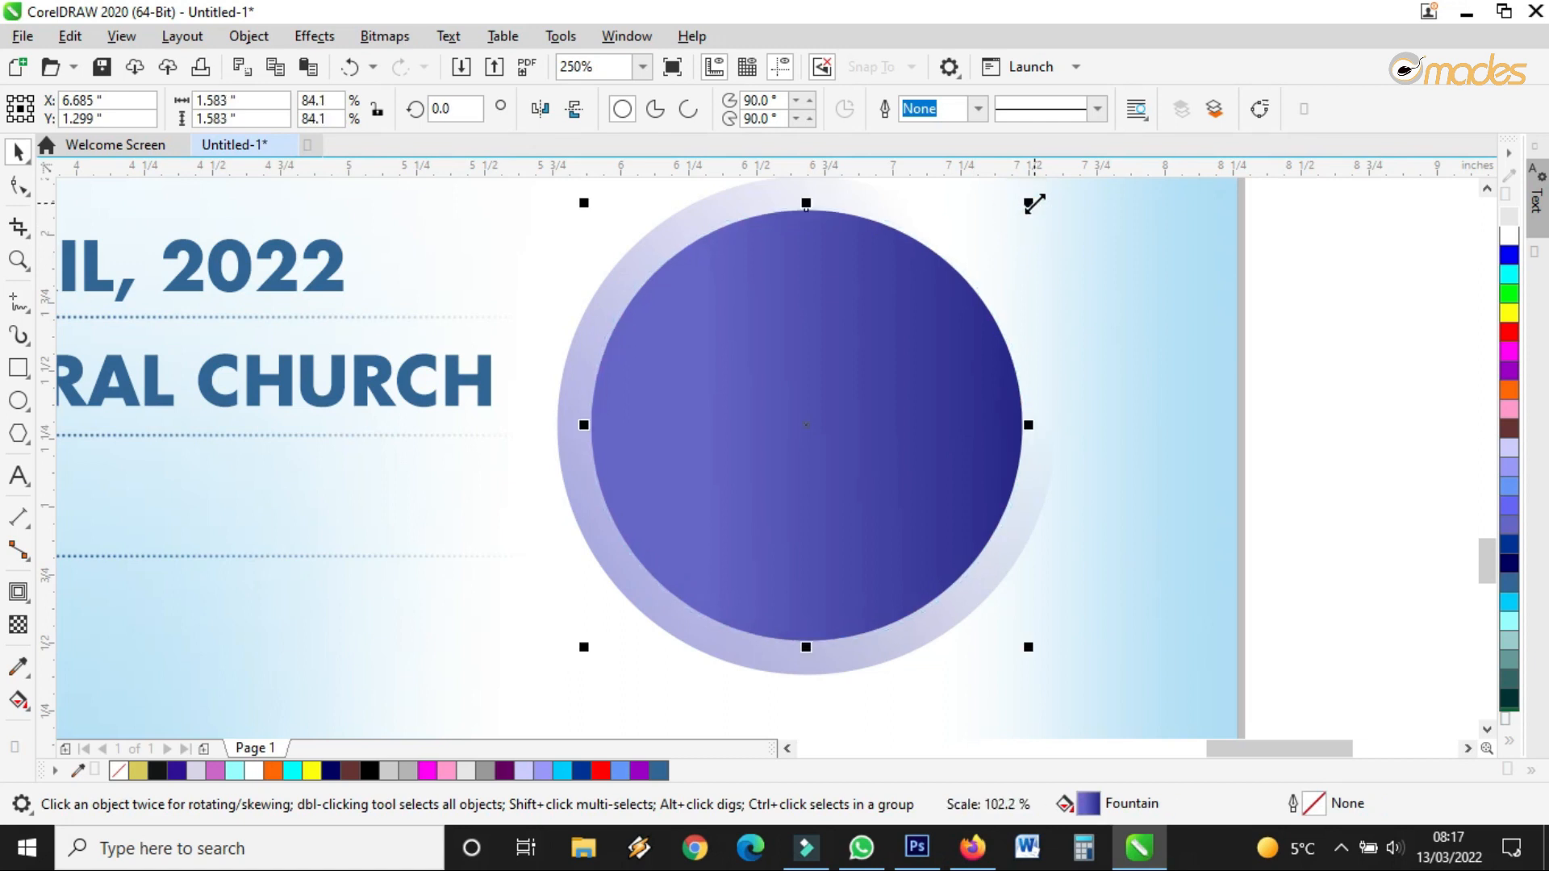
Add a new text object reading 'Entry' on the page
{"action": "left_click", "coordinate": [134, 405]}
{"action": "left_click", "coordinate": [17, 476]}
{"action": "left_click", "coordinate": [357, 645]}
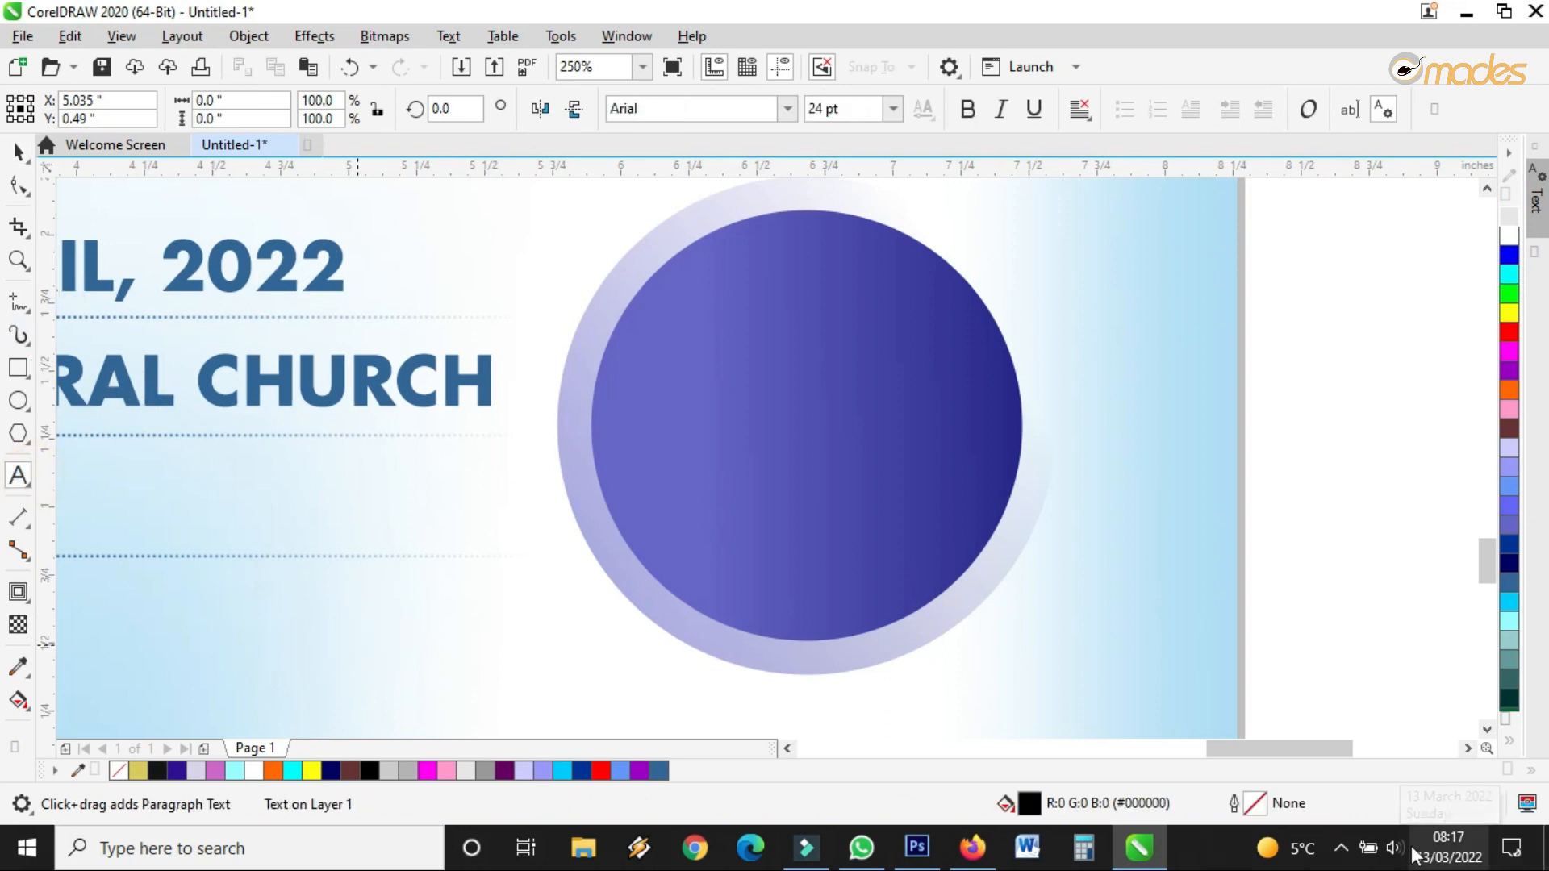
{"action": "type", "text": "e"}
{"action": "key", "text": "BackSpace"}
{"action": "type", "text": "Entr"}
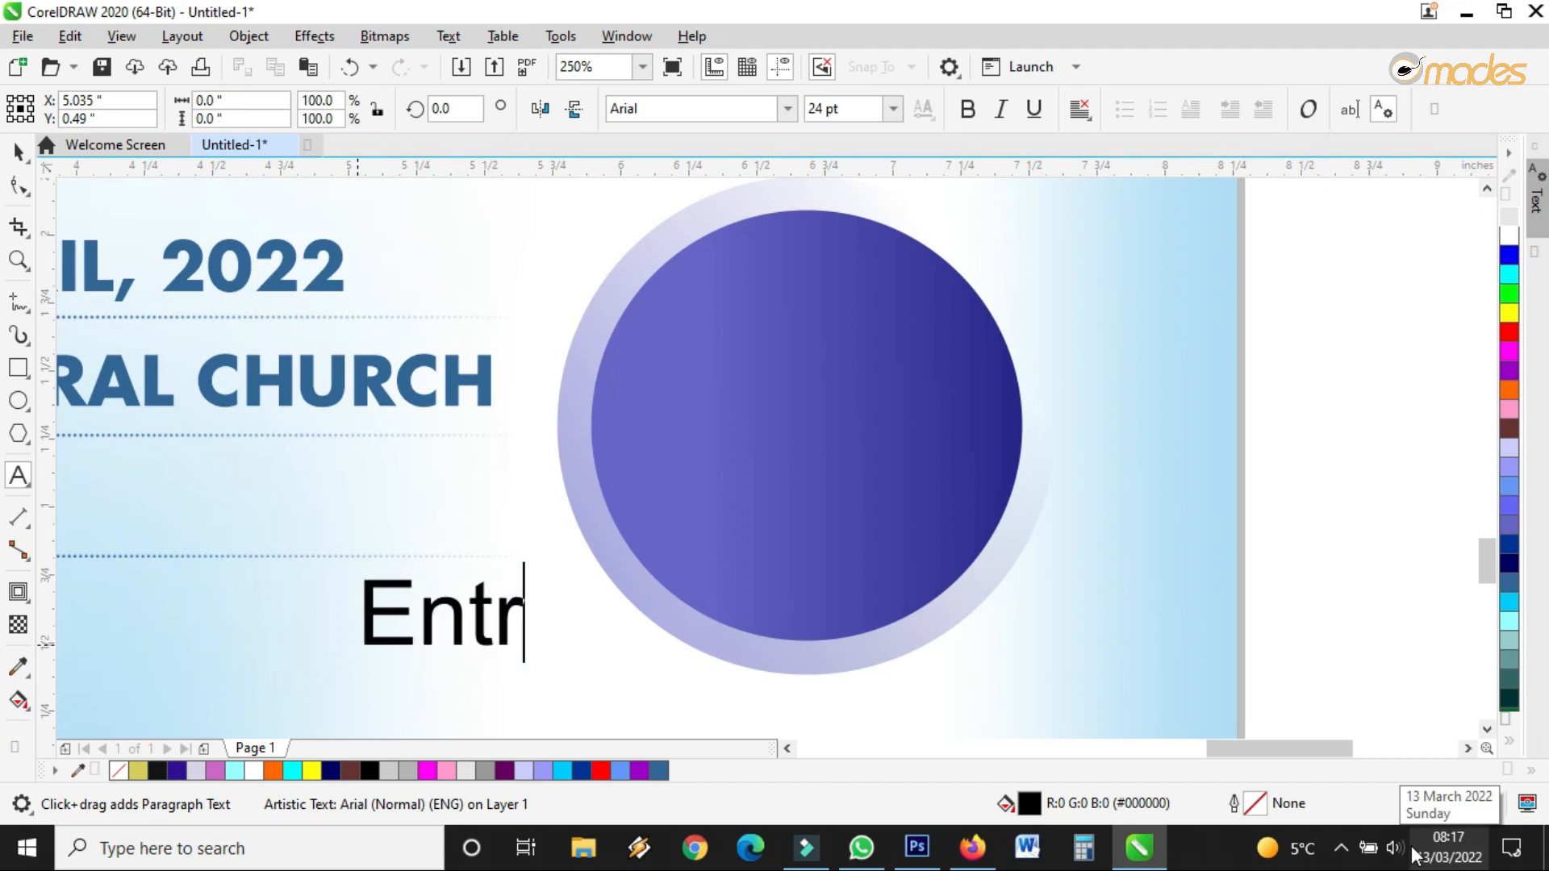
{"action": "type", "text": "y"}
{"action": "left_click", "coordinate": [18, 150]}
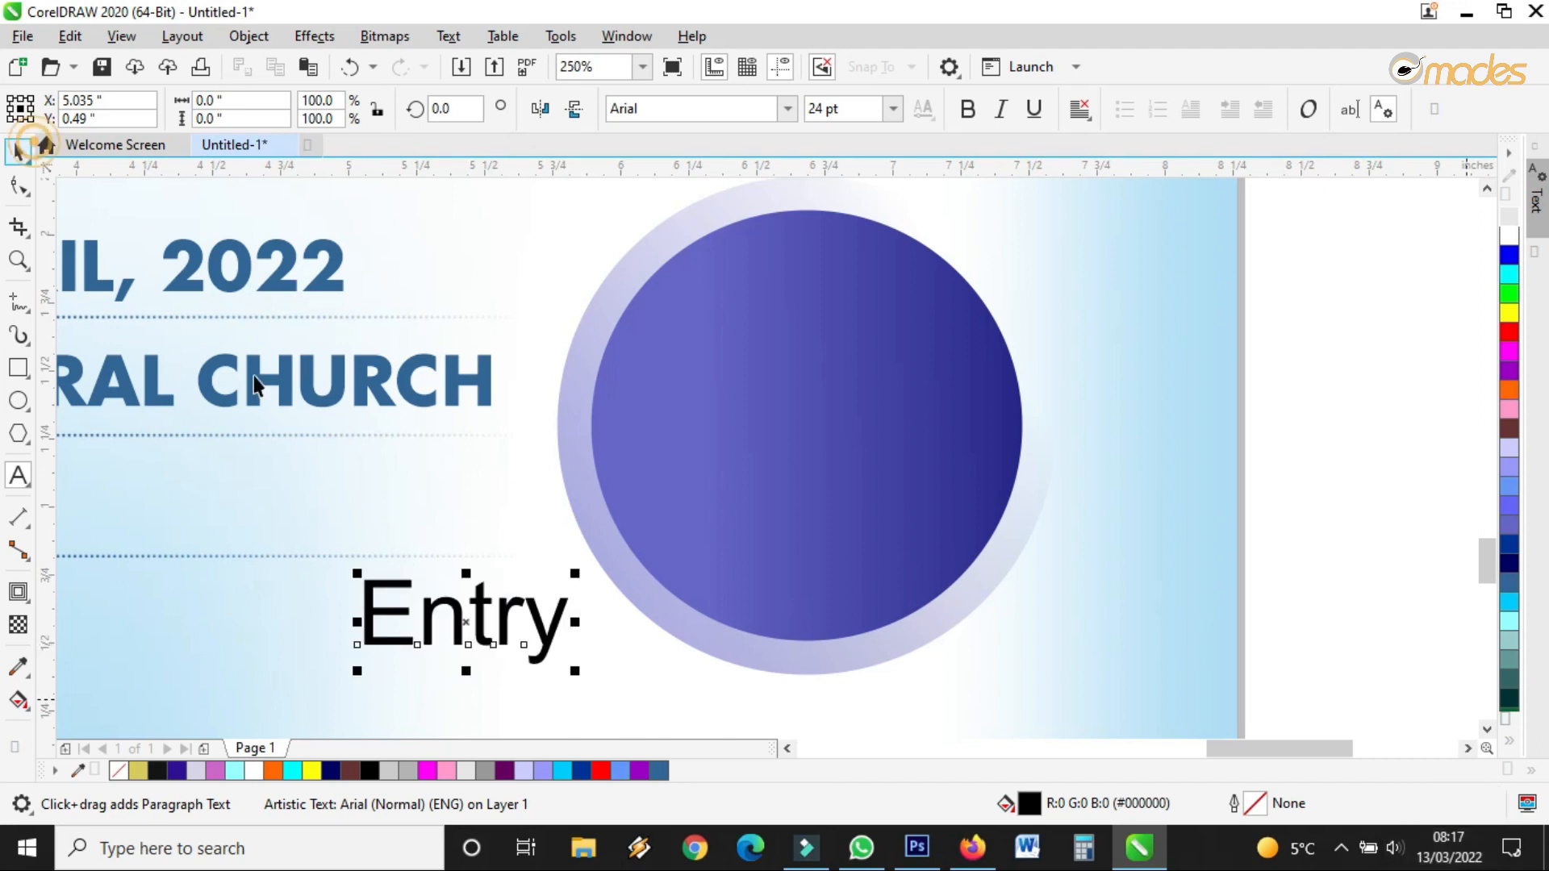
Move Entry into the circle, set it in EfromBlack, tighten its spacing and make it white
{"action": "left_click_drag", "start_coordinate": [470, 633], "coordinate": [804, 281]}
{"action": "left_click", "coordinate": [789, 108]}
{"action": "left_click", "coordinate": [746, 172]}
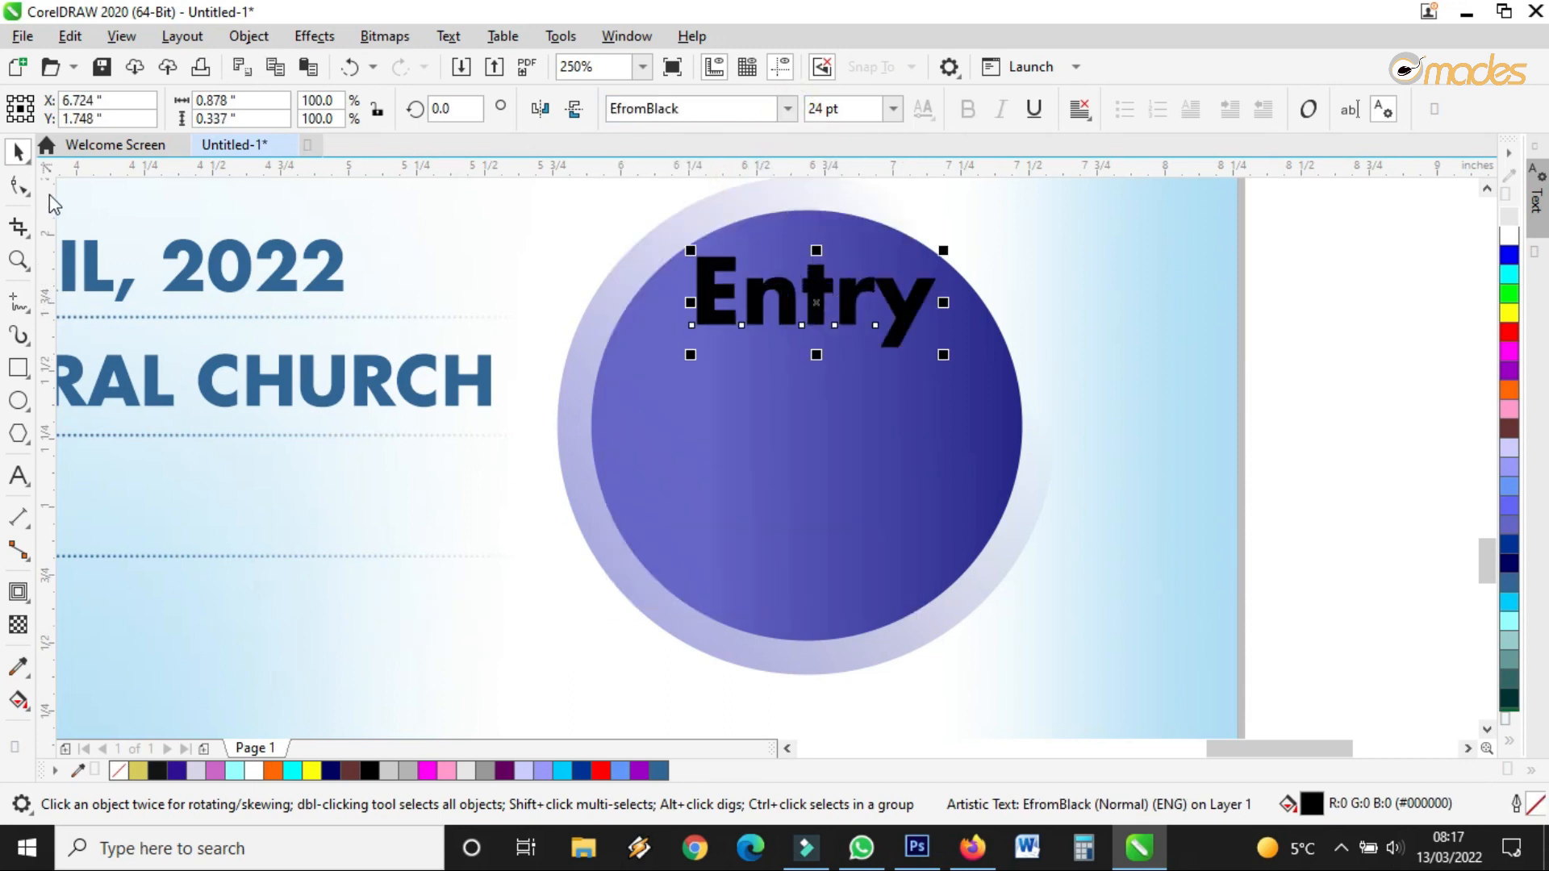
{"action": "left_click", "coordinate": [20, 185]}
{"action": "left_click_drag", "start_coordinate": [942, 354], "coordinate": [928, 356]}
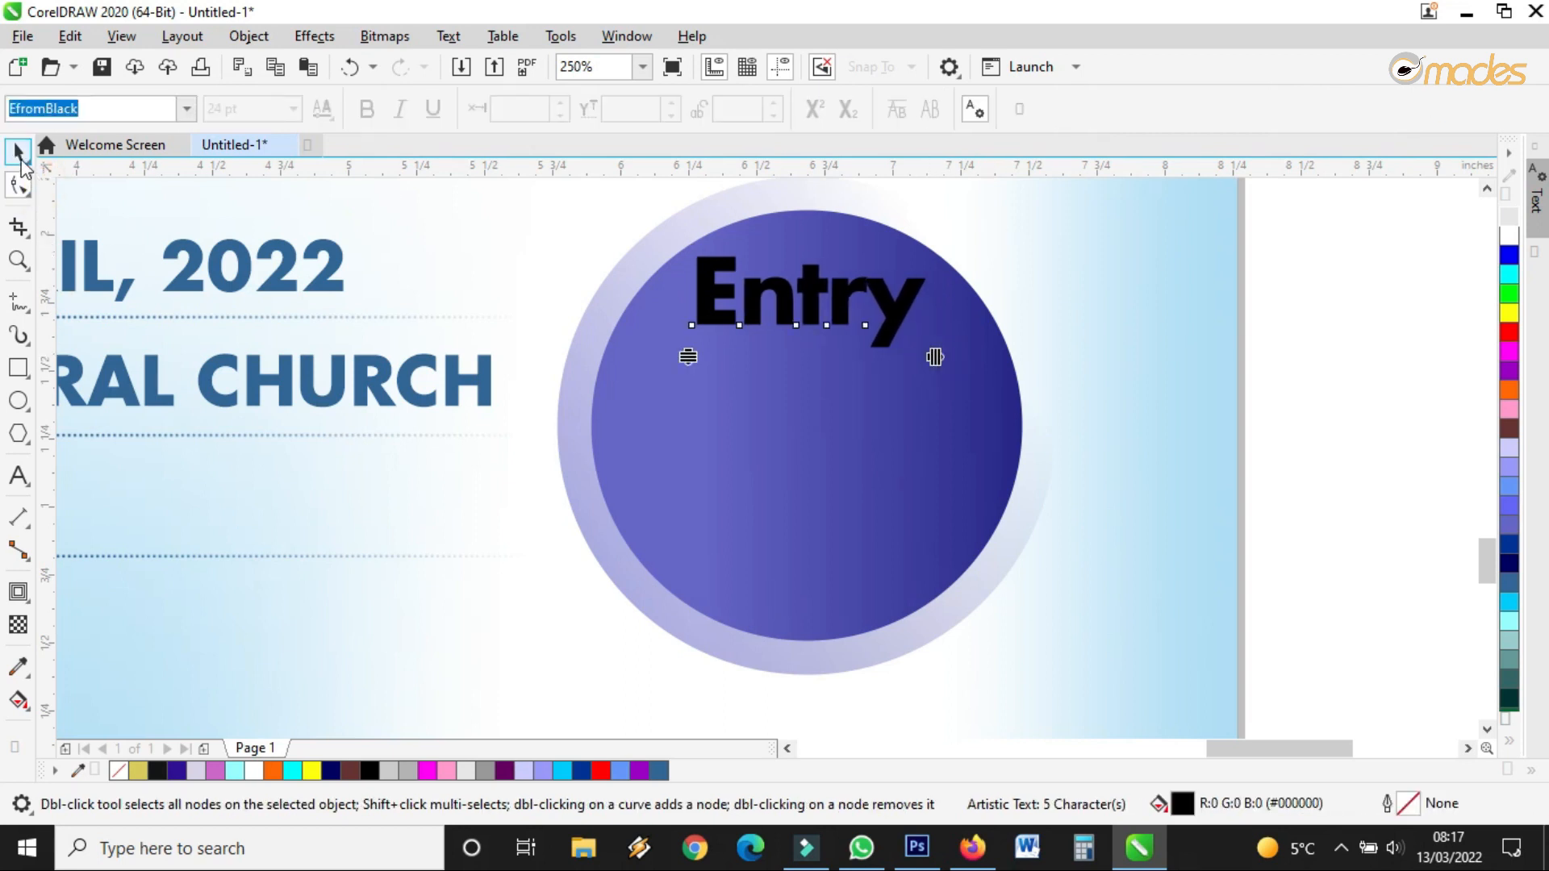
{"action": "left_click", "coordinate": [19, 152]}
{"action": "left_click_drag", "start_coordinate": [813, 263], "coordinate": [800, 299]}
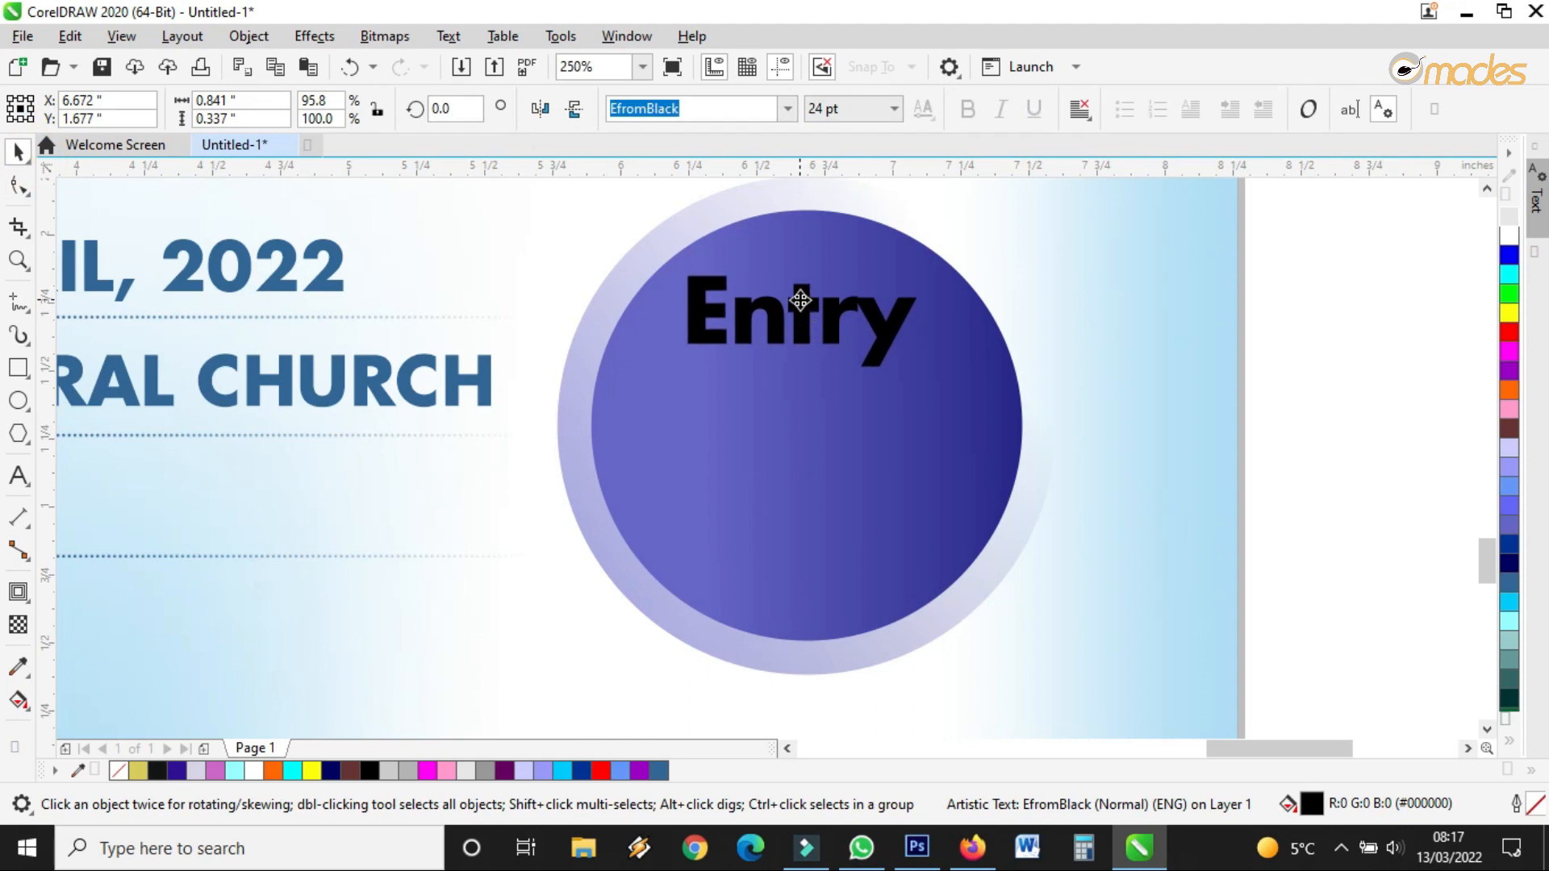
{"action": "left_click", "coordinate": [1509, 236]}
{"action": "left_click_drag", "start_coordinate": [924, 373], "coordinate": [970, 395]}
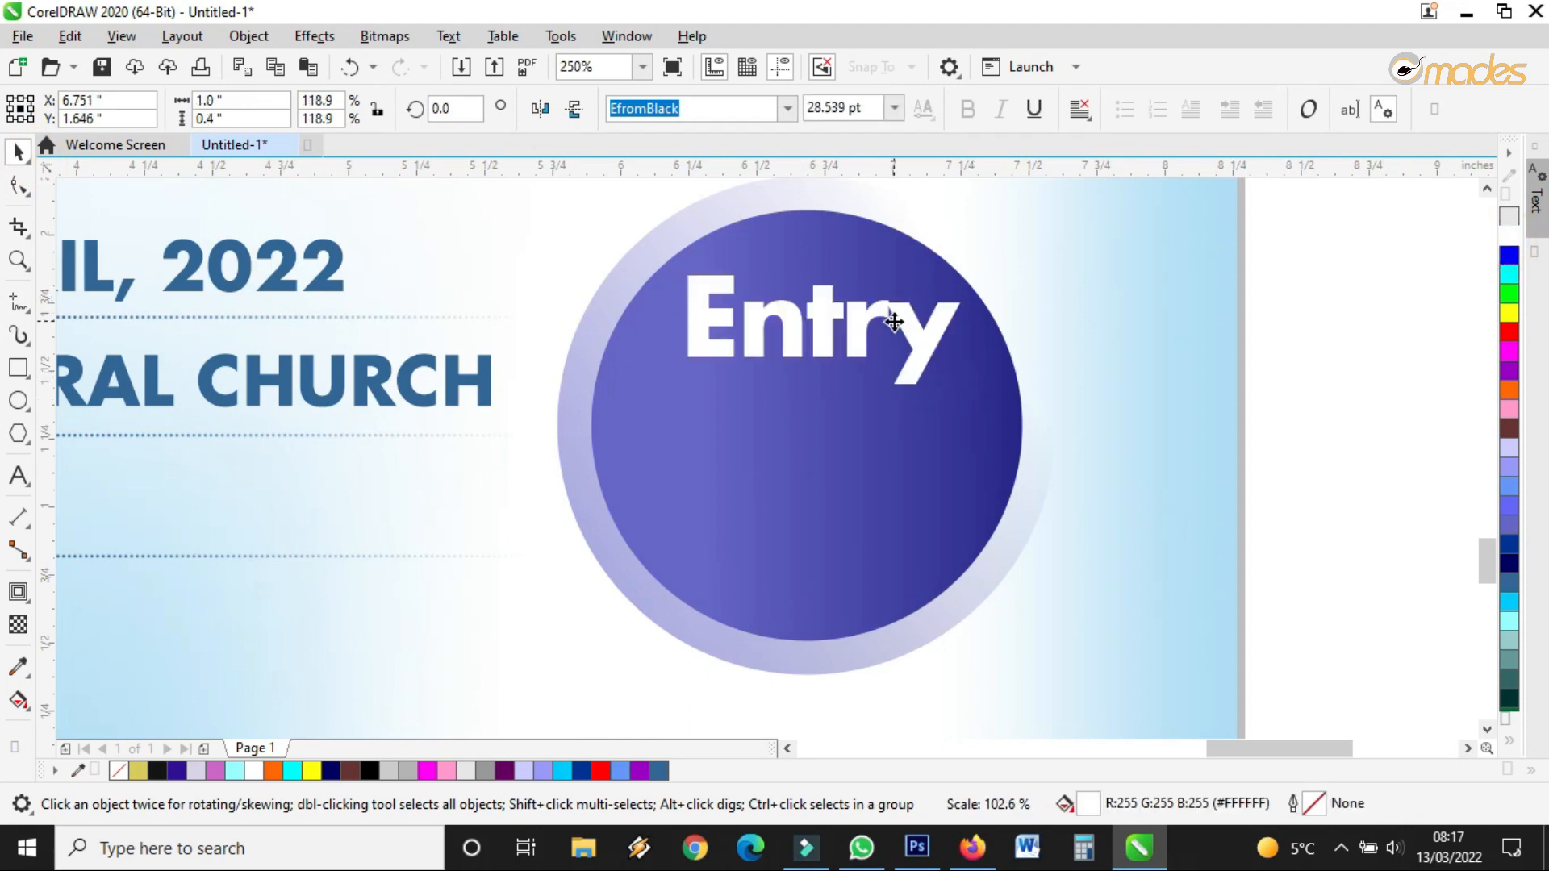
{"action": "key", "text": "ctrl+z"}
Duplicate Entry below the original and retype the copy as 'Free'
{"action": "left_click", "coordinate": [845, 321]}
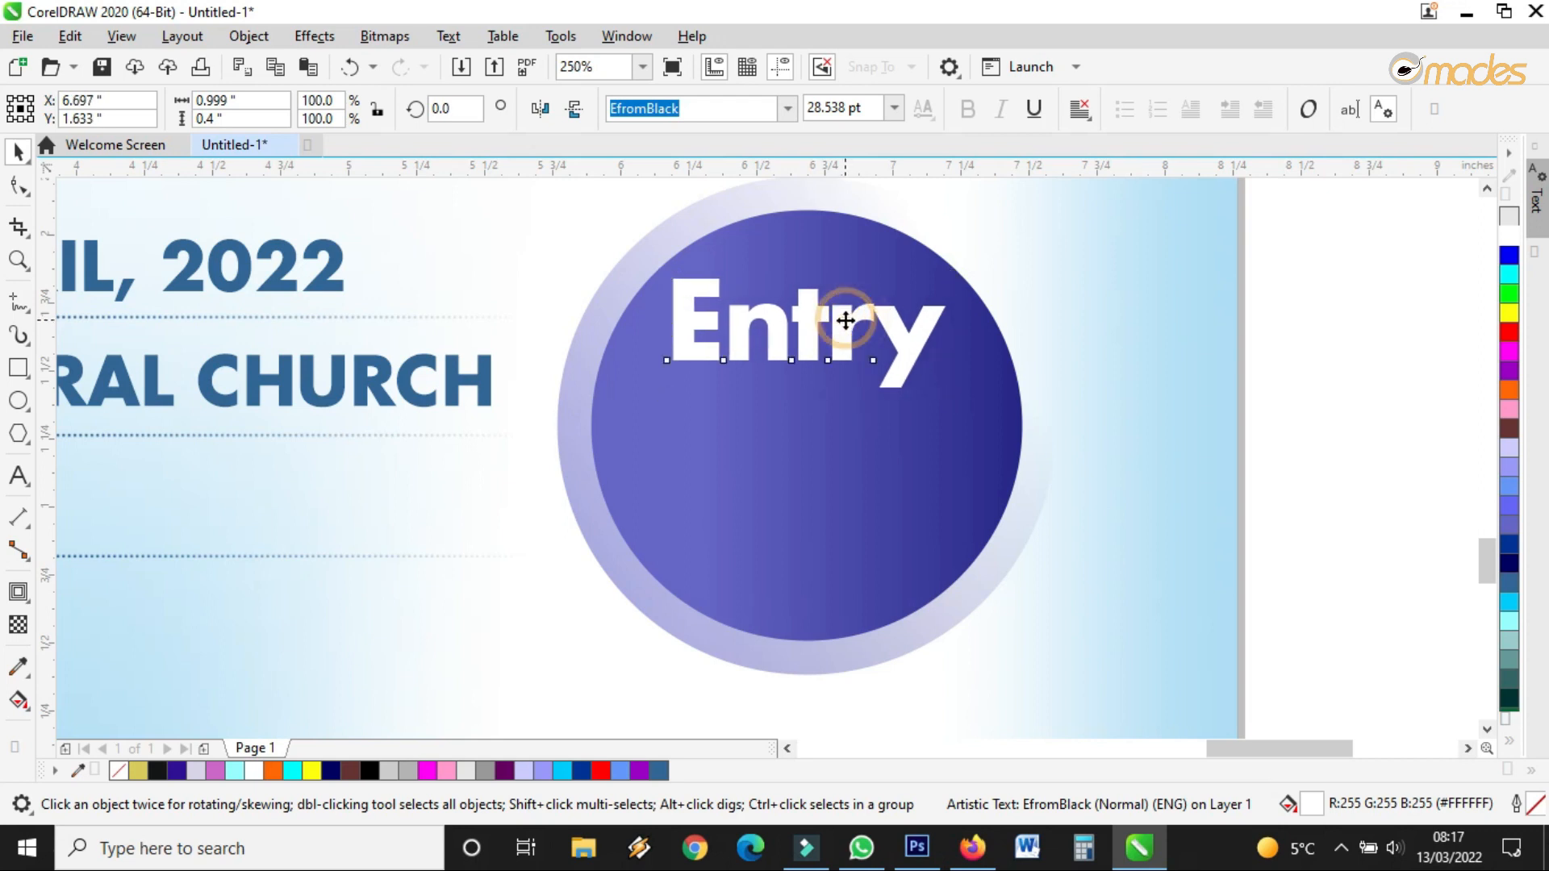
{"action": "left_click", "coordinate": [823, 304]}
{"action": "left_click_drag", "start_coordinate": [823, 304], "coordinate": [841, 442]}
{"action": "double_click", "coordinate": [841, 442]}
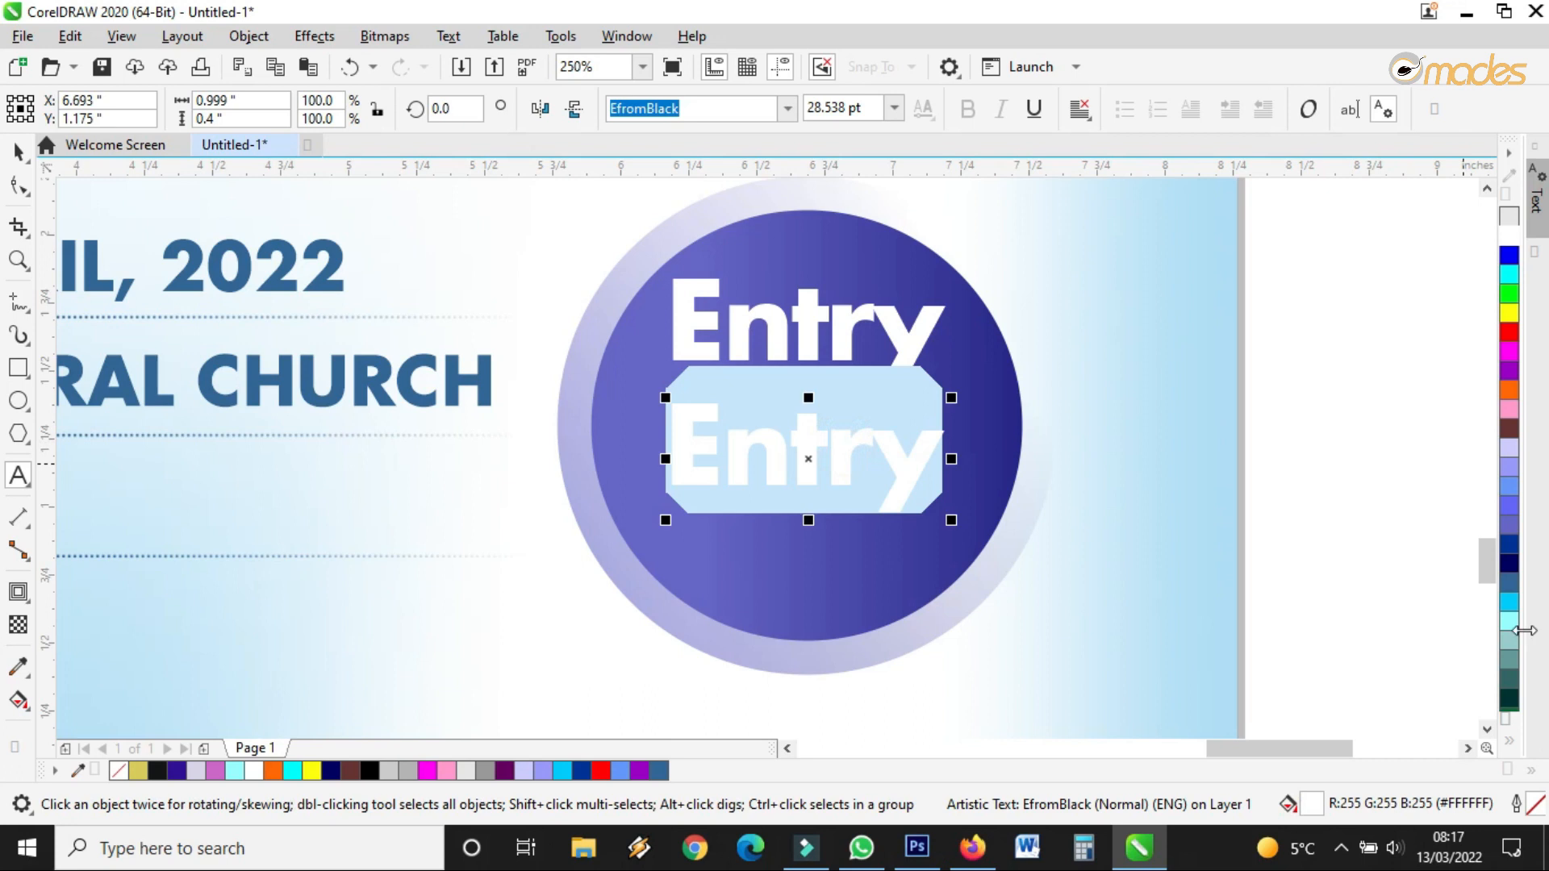
{"action": "type", "text": "Free"}
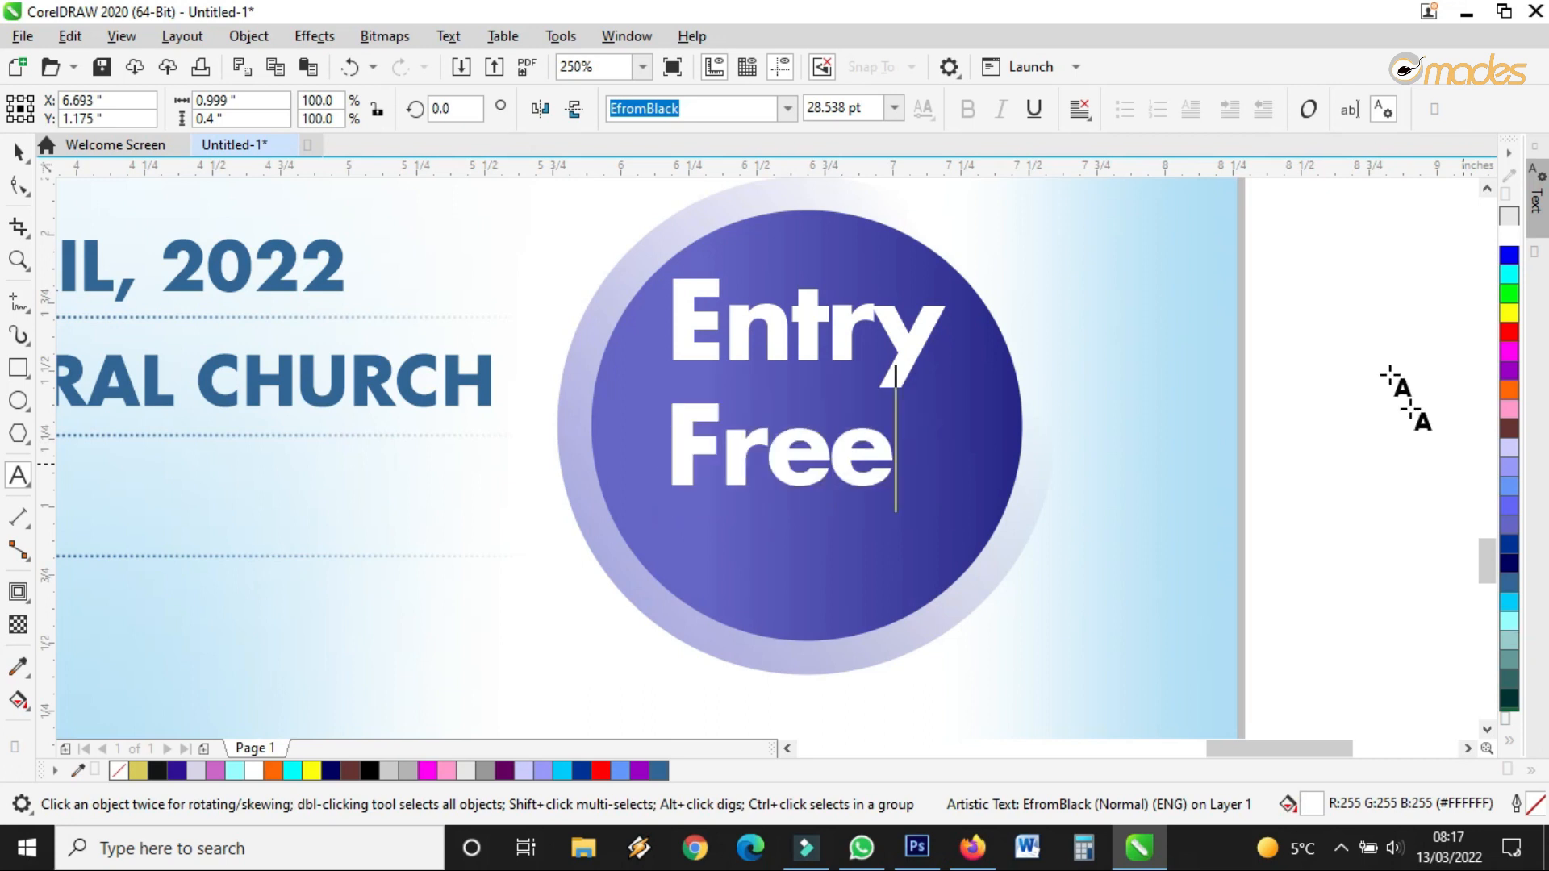
Set the word Free in the Cooper font
{"action": "left_click", "coordinate": [20, 152]}
{"action": "left_click", "coordinate": [793, 115]}
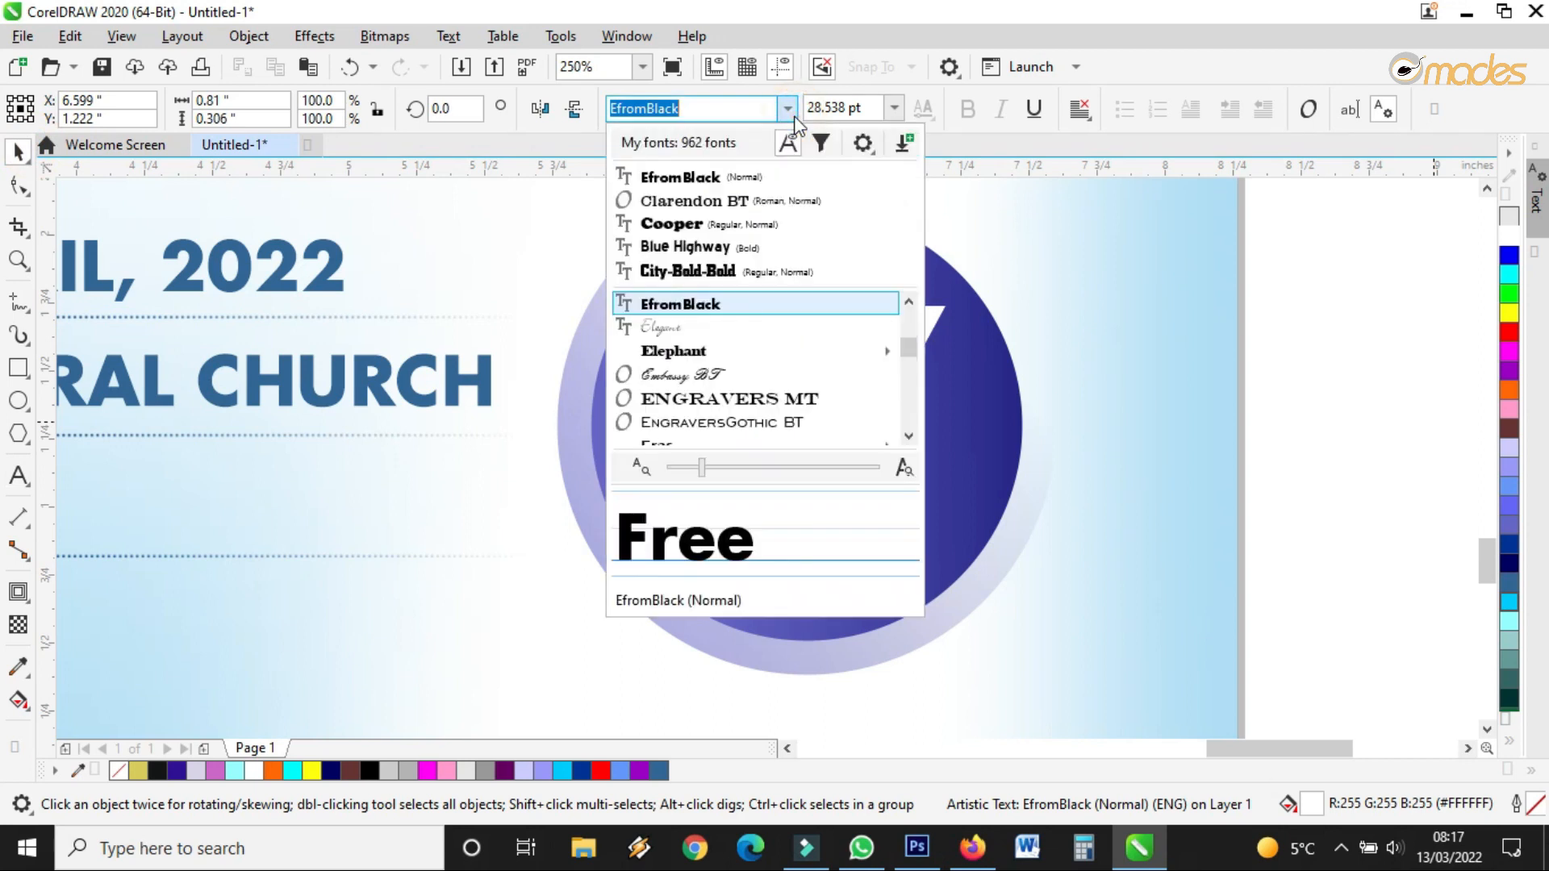
{"action": "left_click", "coordinate": [711, 228]}
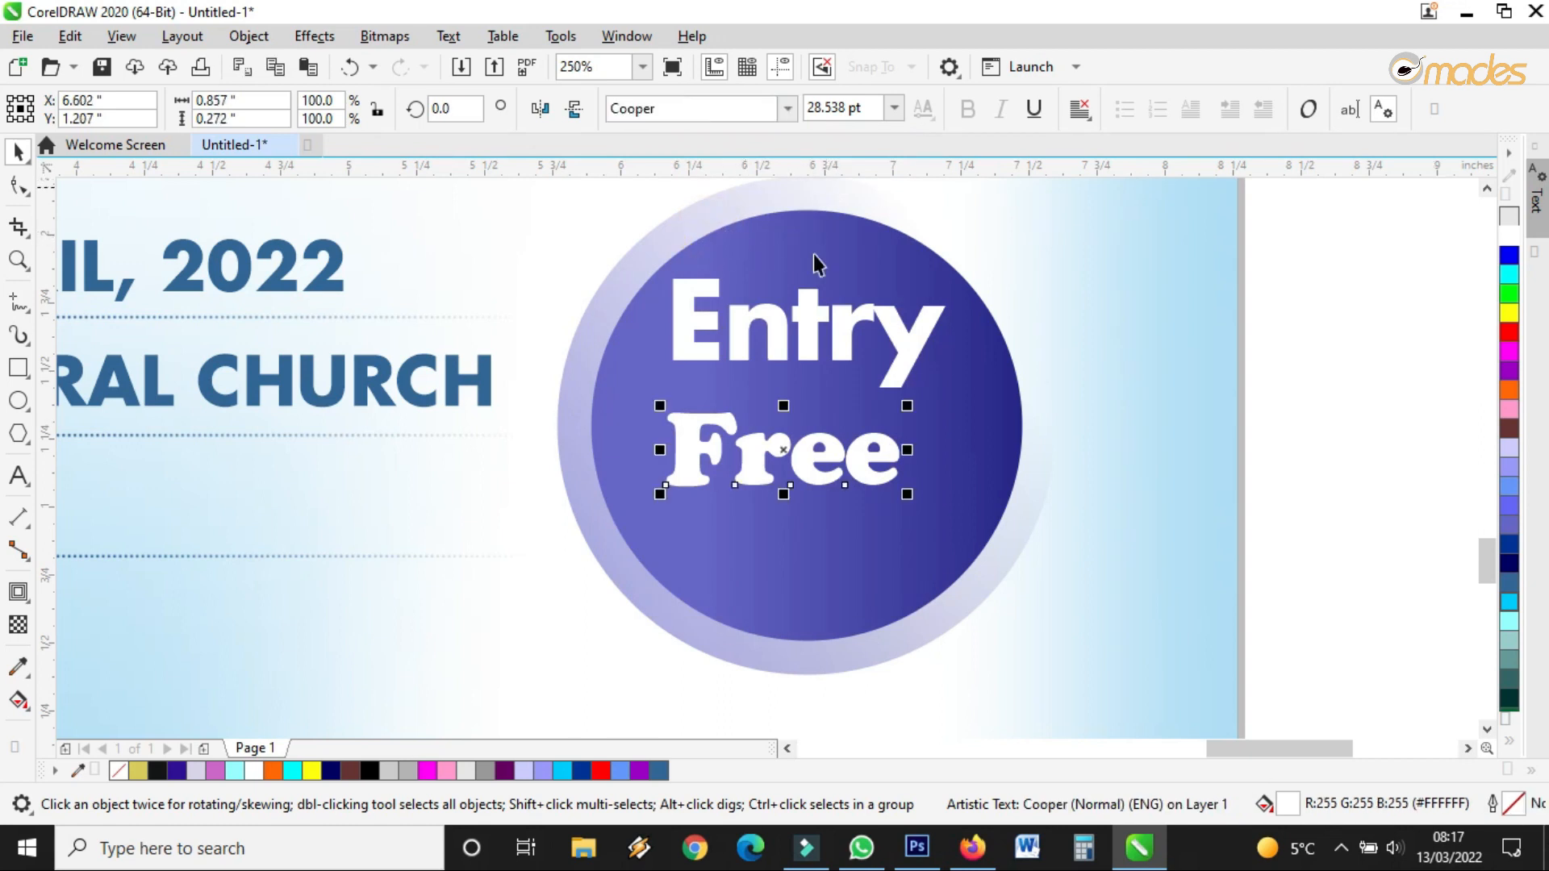
Enlarge Entry slightly to 29.371 pt
{"action": "left_click", "coordinate": [893, 343]}
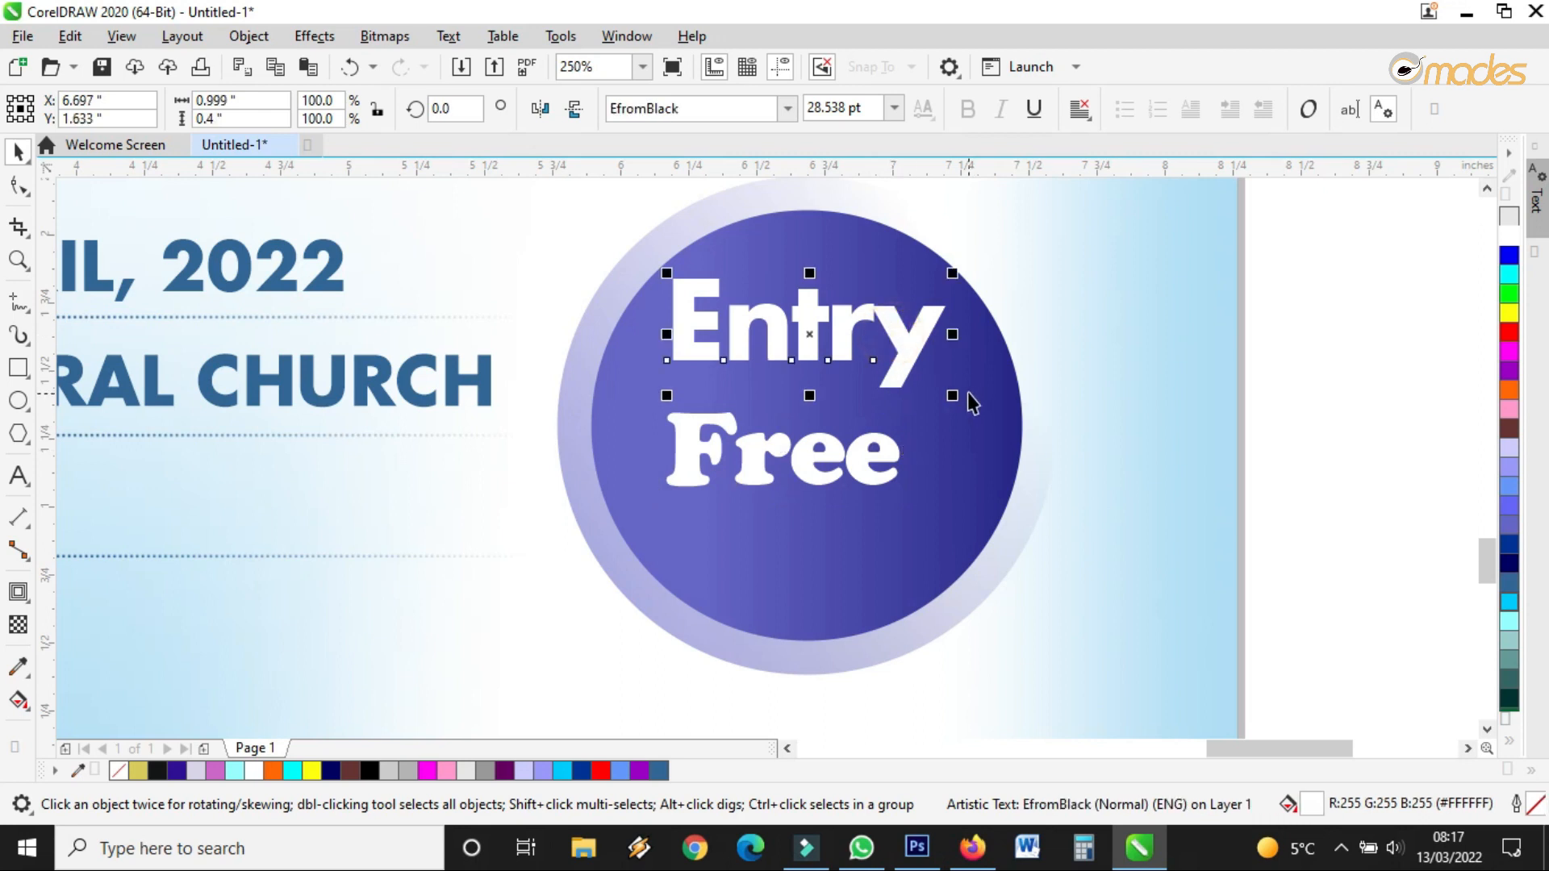
{"action": "left_click_drag", "start_coordinate": [954, 274], "coordinate": [961, 269]}
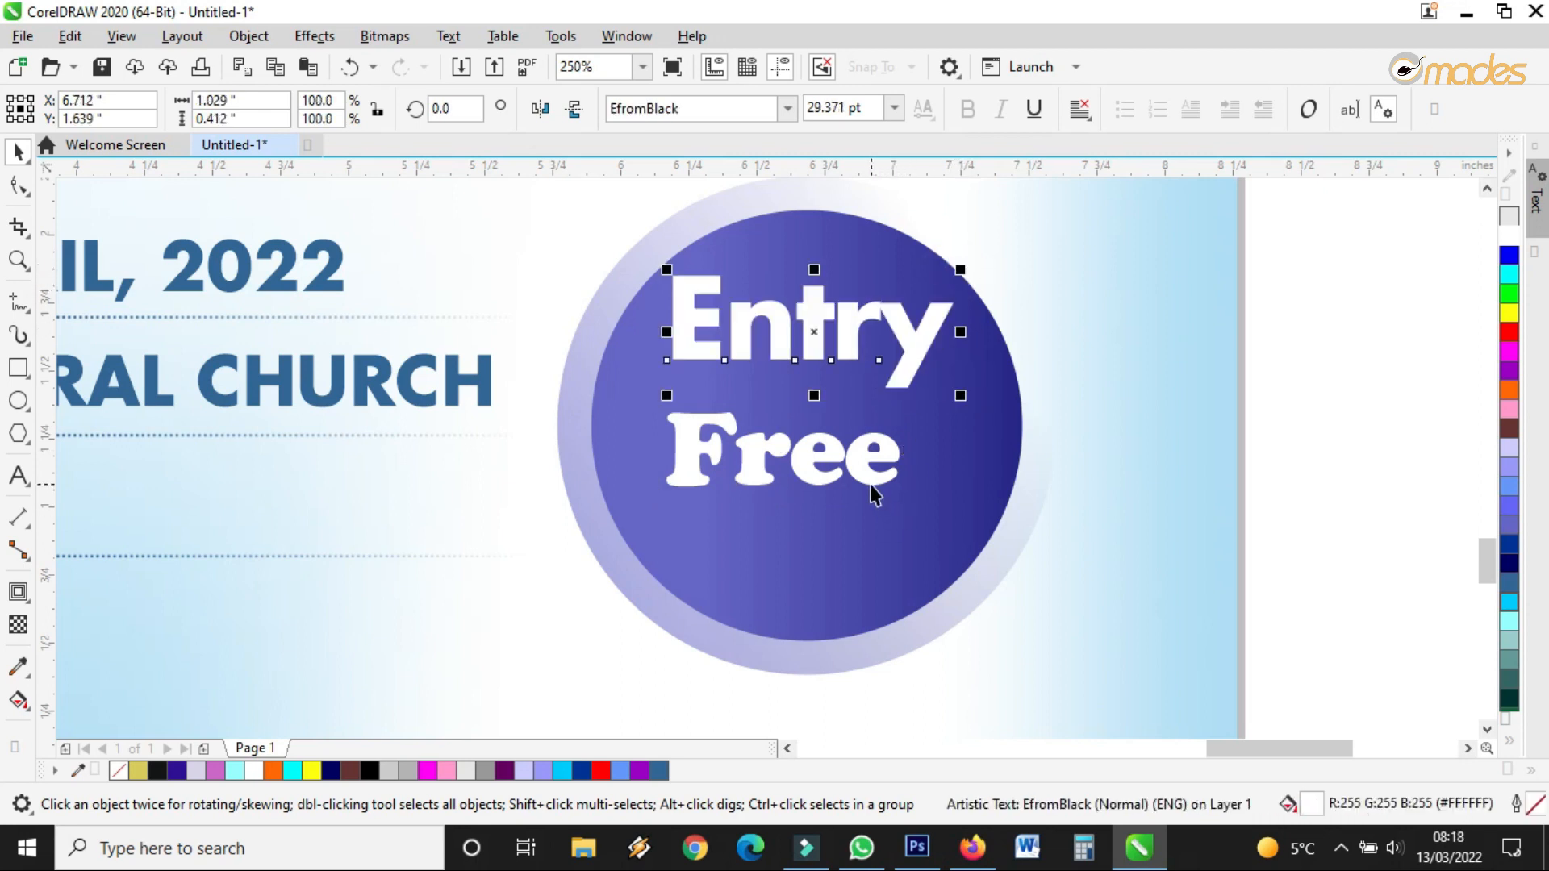
{"action": "left_click", "coordinate": [872, 482]}
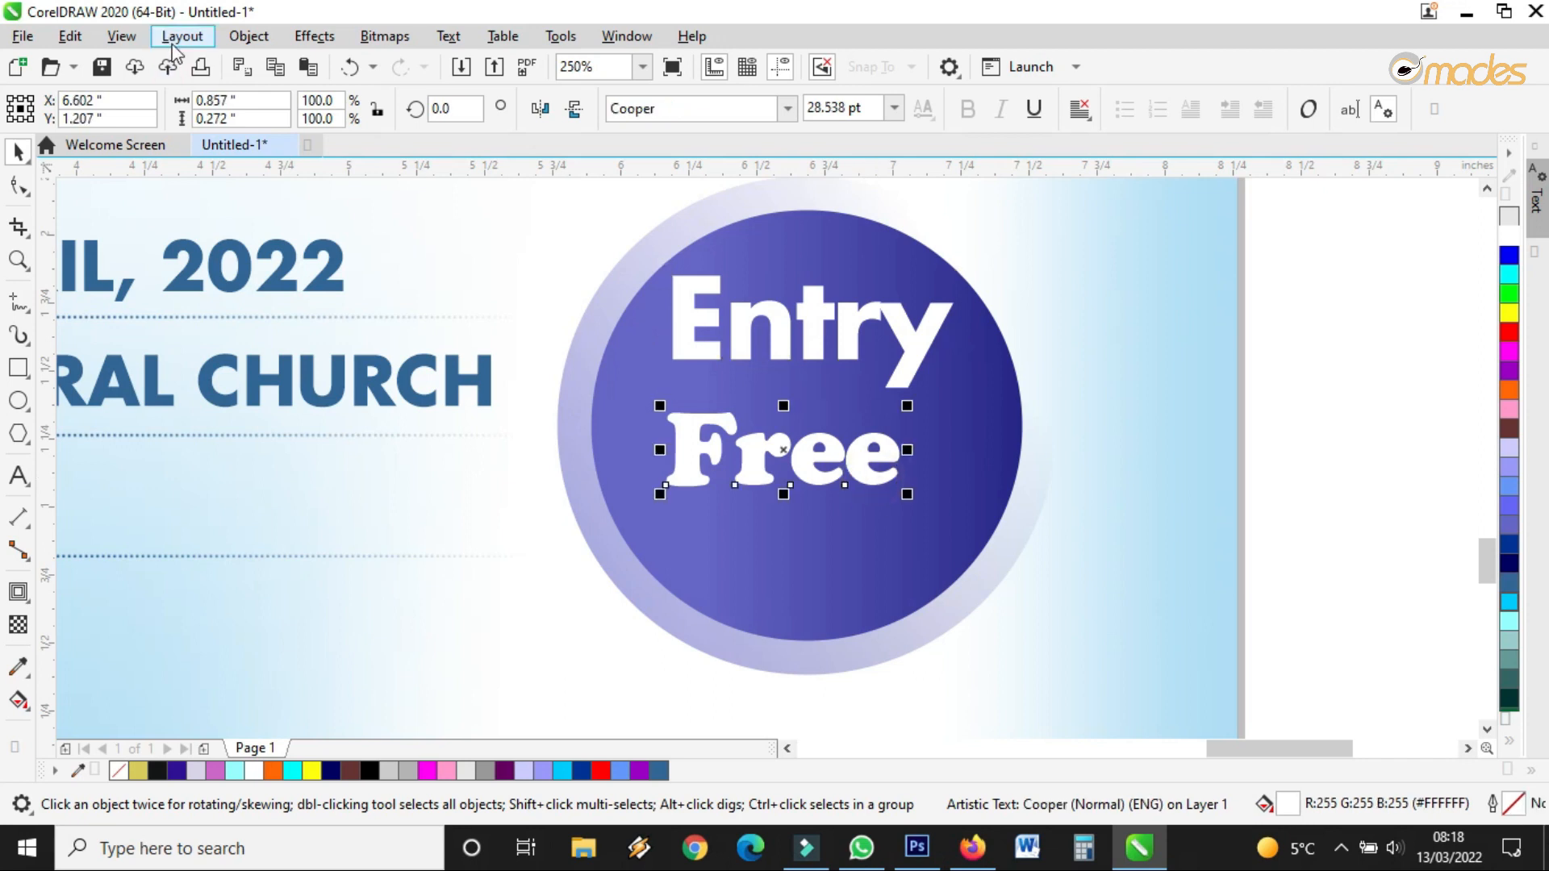
Break Free apart into separate letters and tilt the F about 18 degrees
{"action": "left_click", "coordinate": [233, 41]}
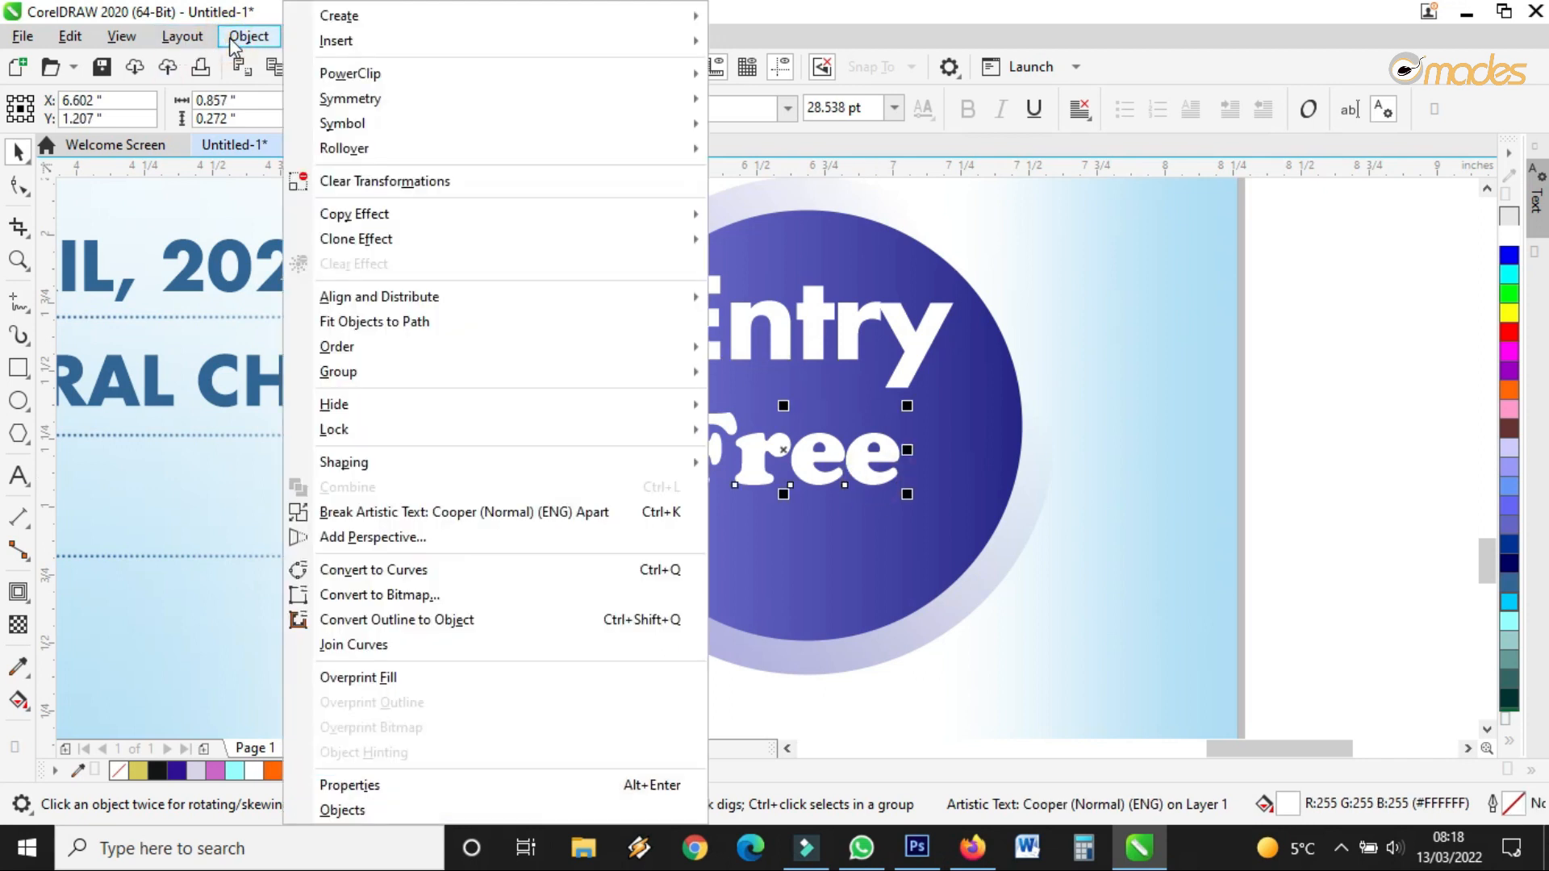
{"action": "left_click", "coordinate": [476, 514]}
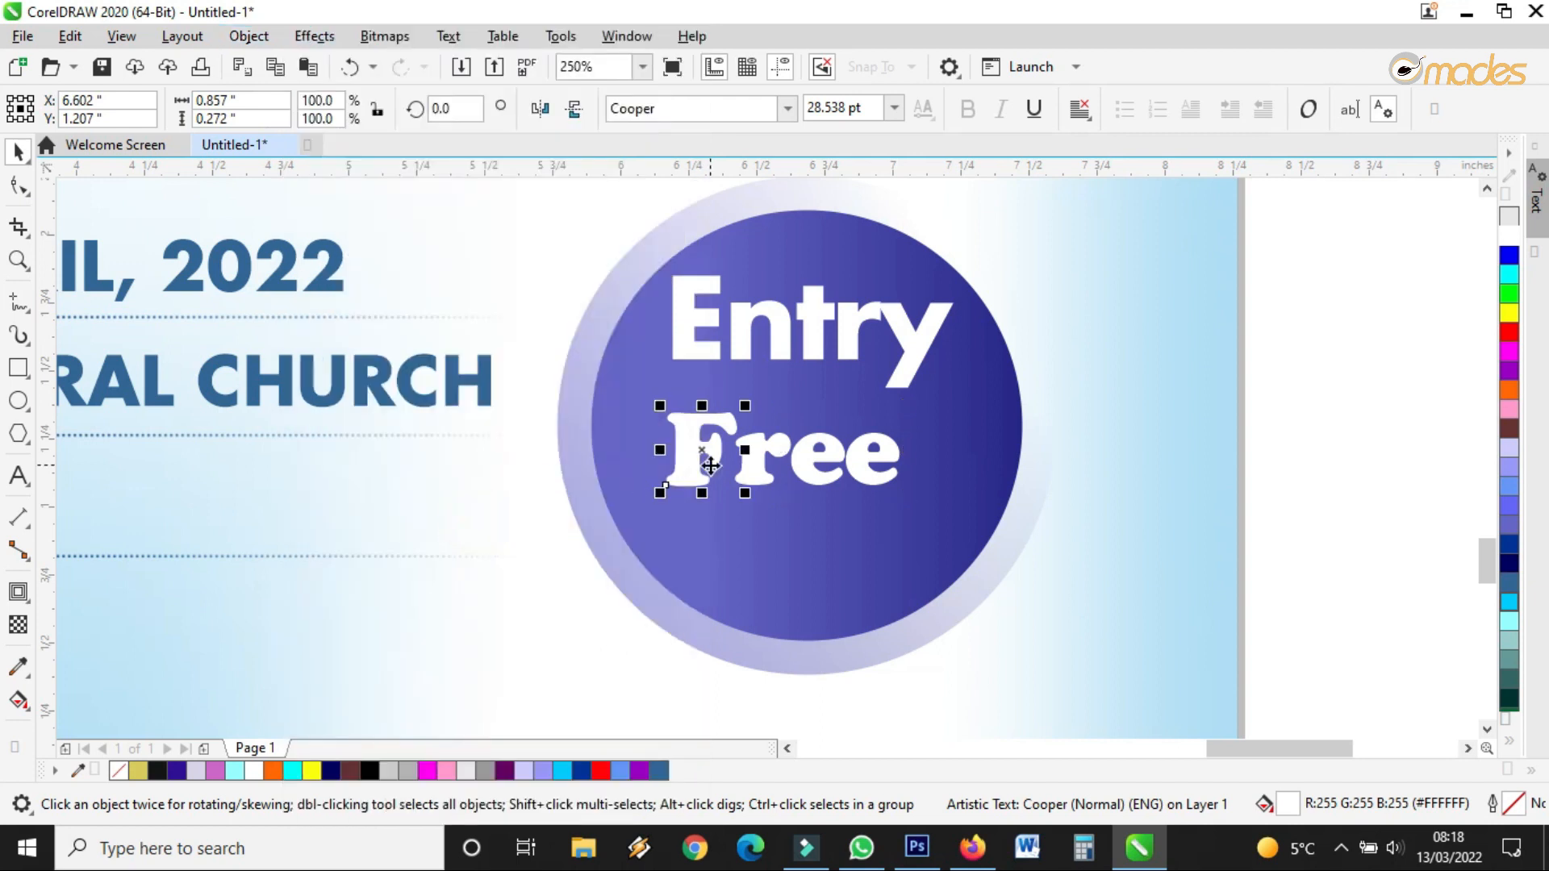
{"action": "left_click", "coordinate": [718, 455]}
{"action": "left_click_drag", "start_coordinate": [745, 402], "coordinate": [724, 393]}
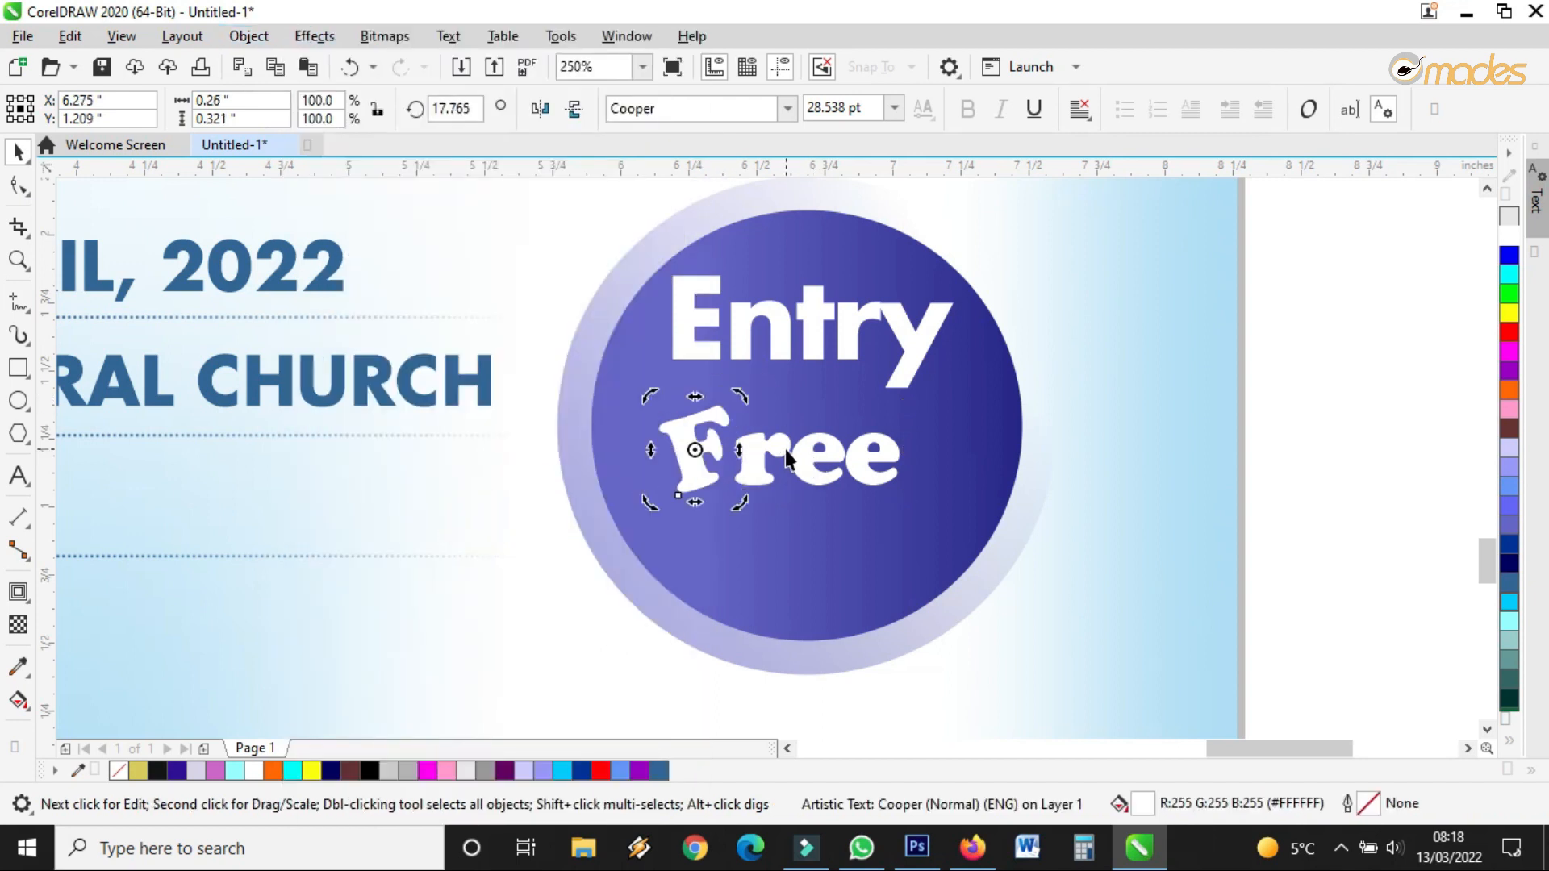
Raise the first e and nudge the second e upward so the letters bounce
{"action": "left_click", "coordinate": [784, 448]}
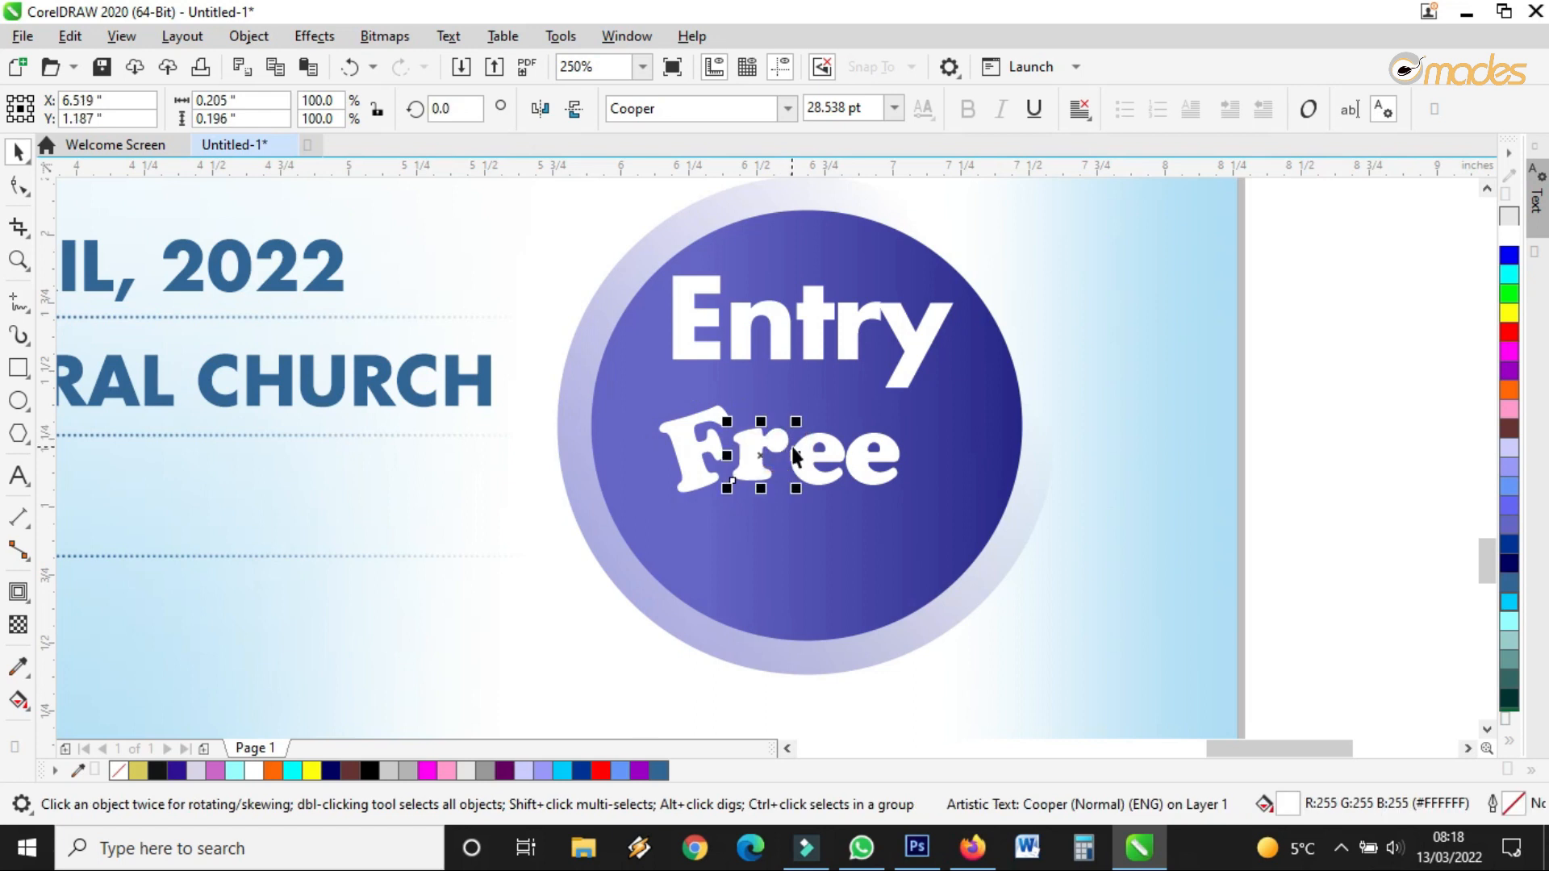
{"action": "left_click", "coordinate": [817, 451]}
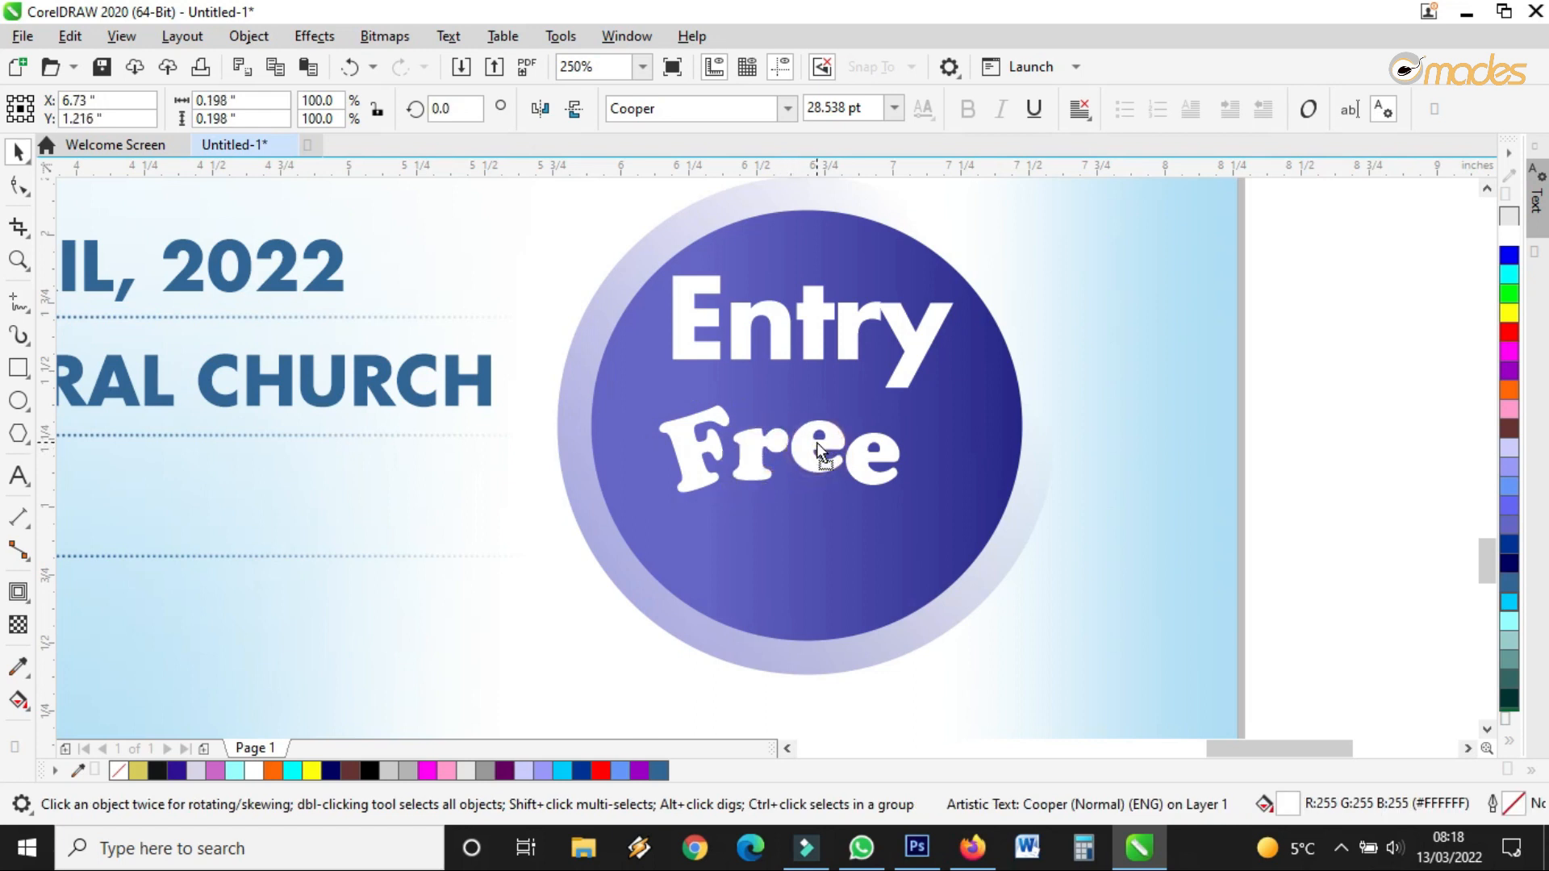
{"action": "left_click", "coordinate": [873, 461]}
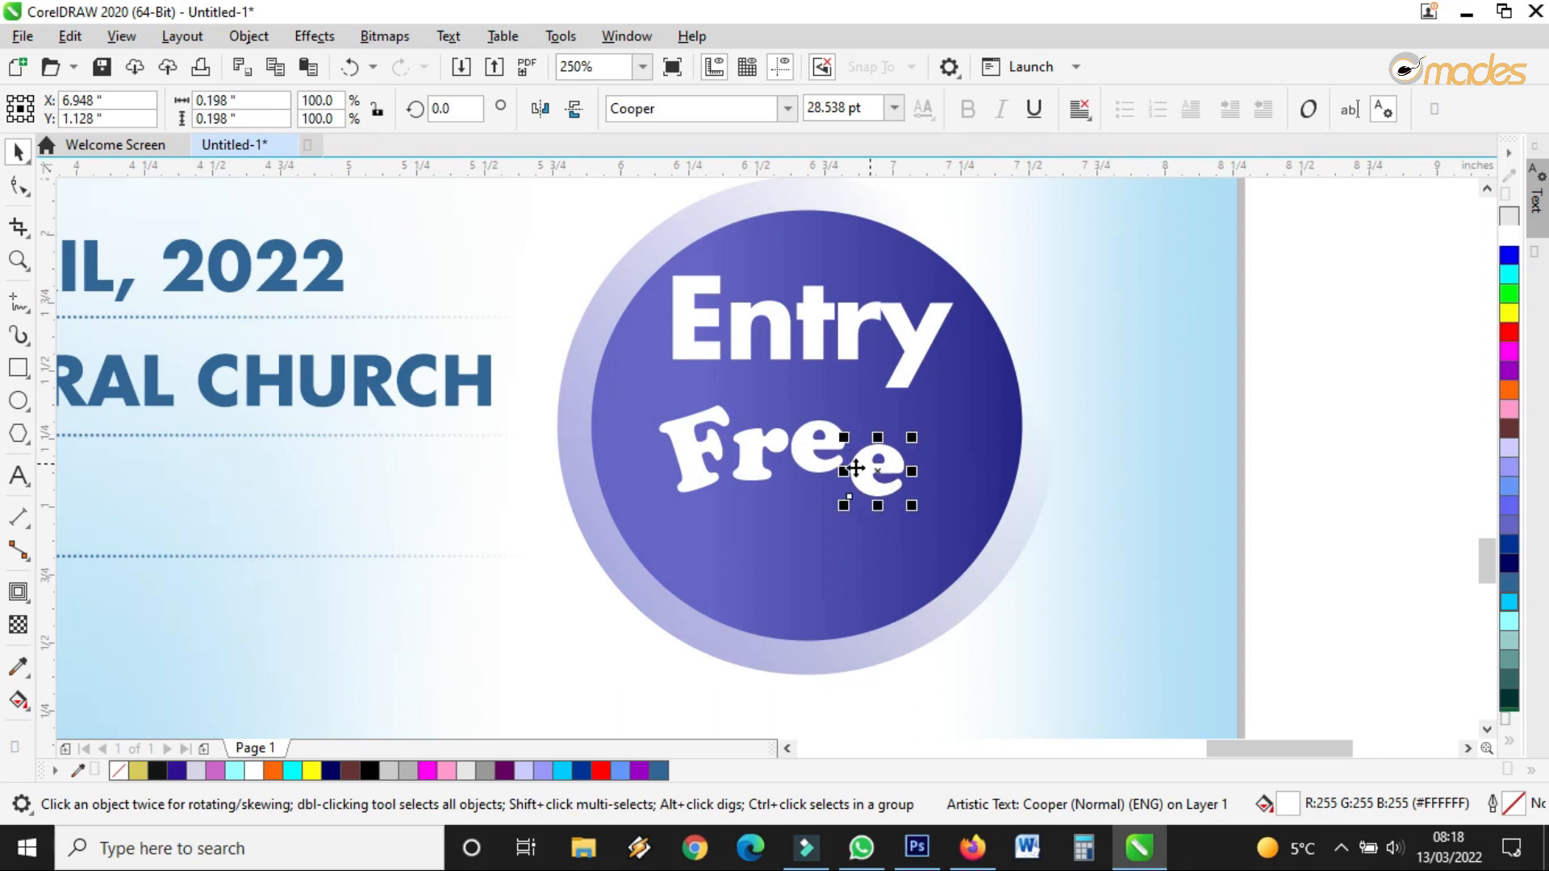
{"action": "scroll", "coordinate": [851, 474], "scroll_direction": "up", "scroll_amount": 2}
{"action": "left_click", "coordinate": [807, 416]}
{"action": "left_click_drag", "start_coordinate": [807, 416], "coordinate": [811, 408]}
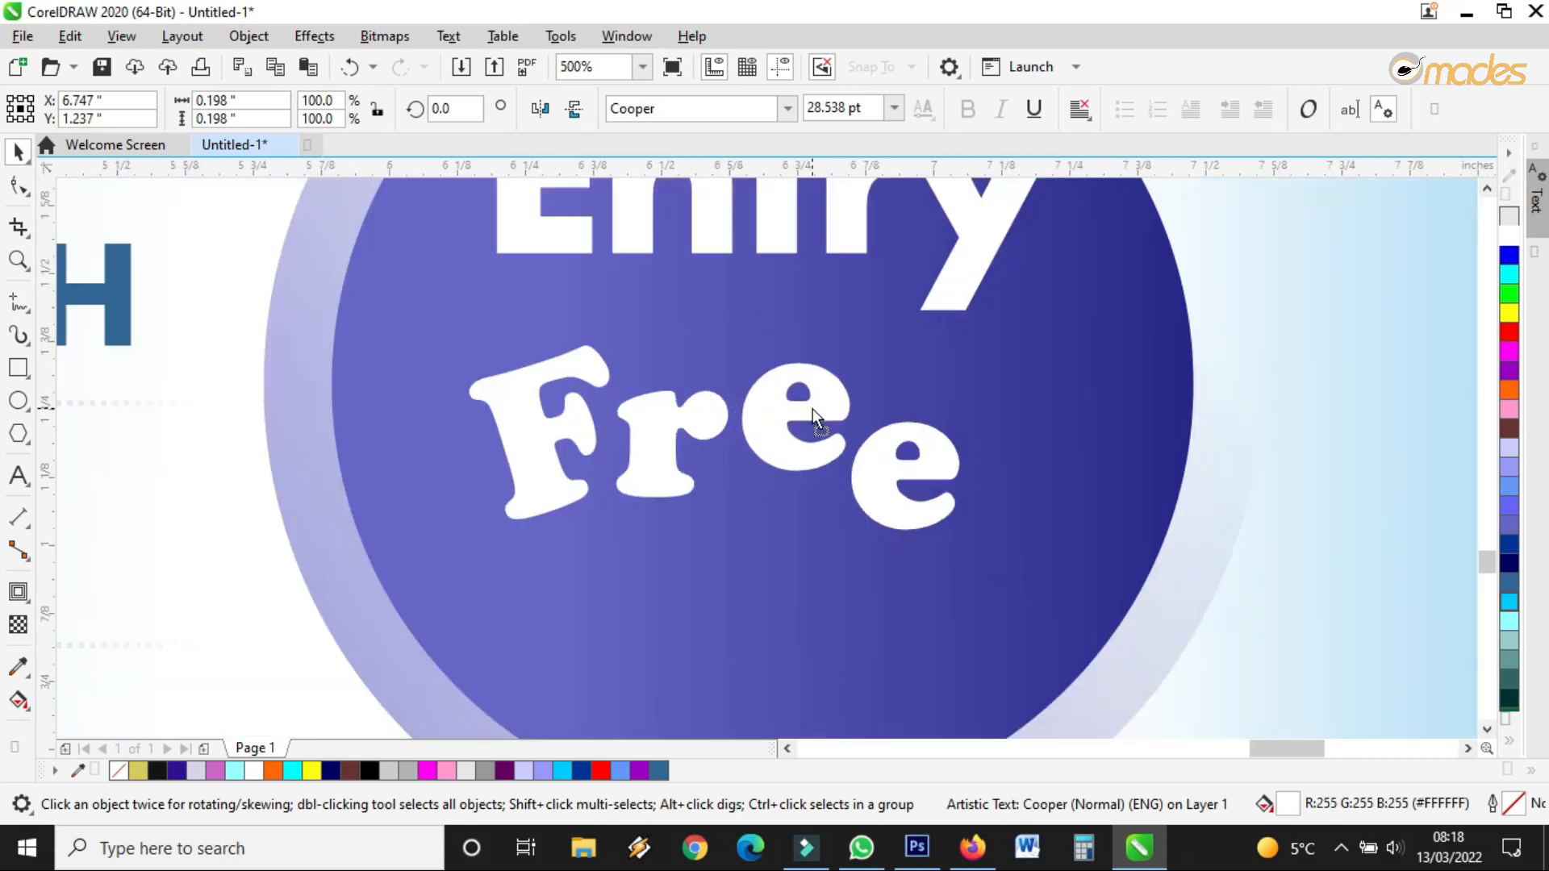
{"action": "left_click", "coordinate": [934, 433]}
{"action": "left_click_drag", "start_coordinate": [934, 434], "coordinate": [937, 424]}
{"action": "double_click", "coordinate": [942, 440]}
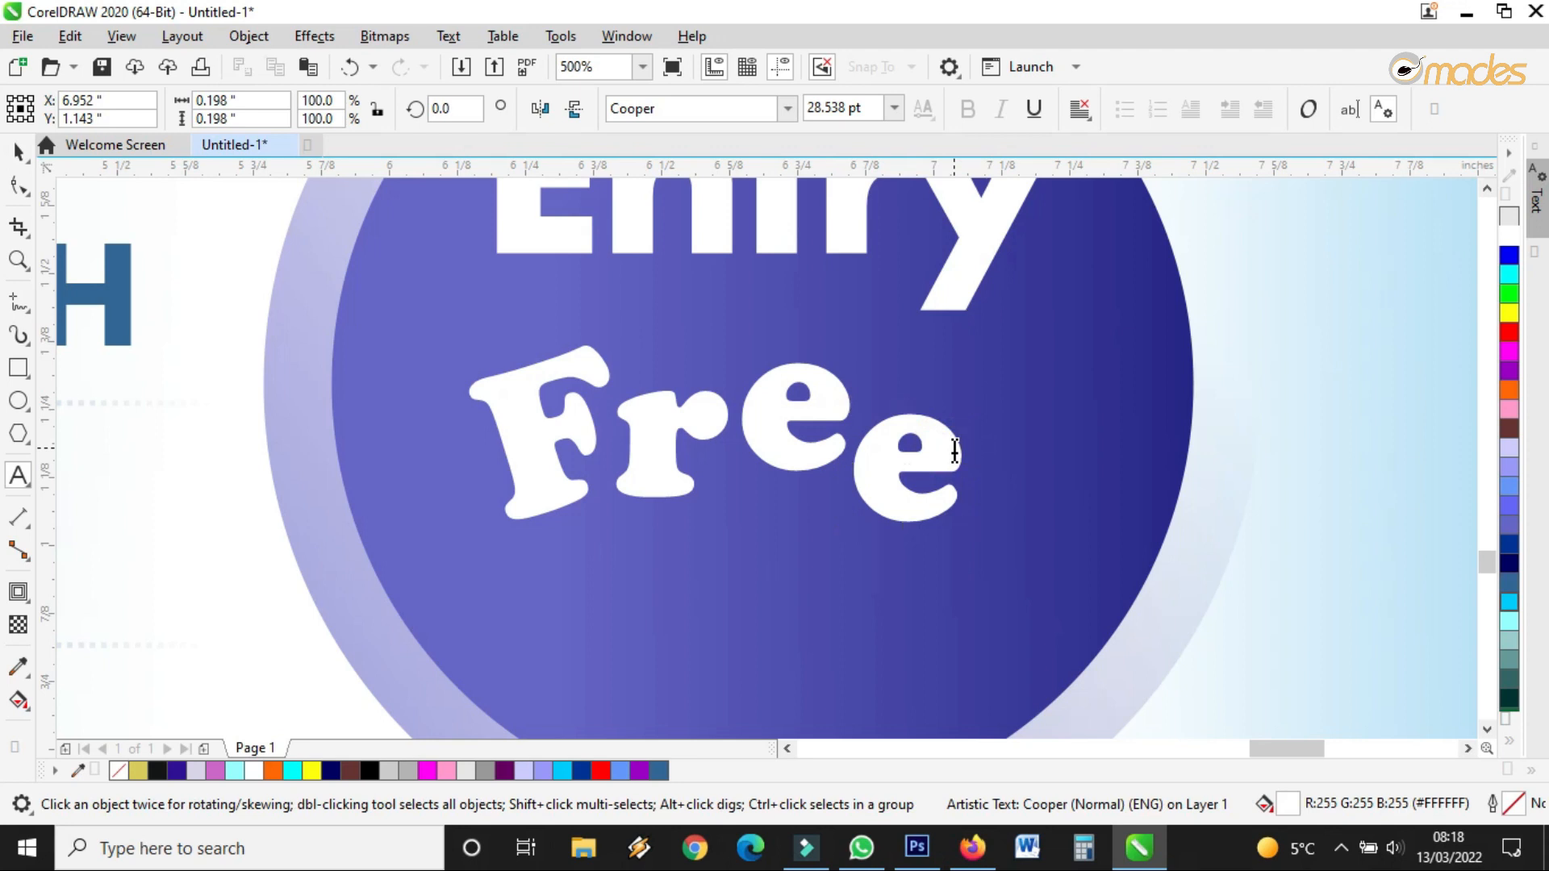
Add '!!' after the last e of Free
{"action": "type", "text": "!!"}
{"action": "left_click", "coordinate": [14, 153]}
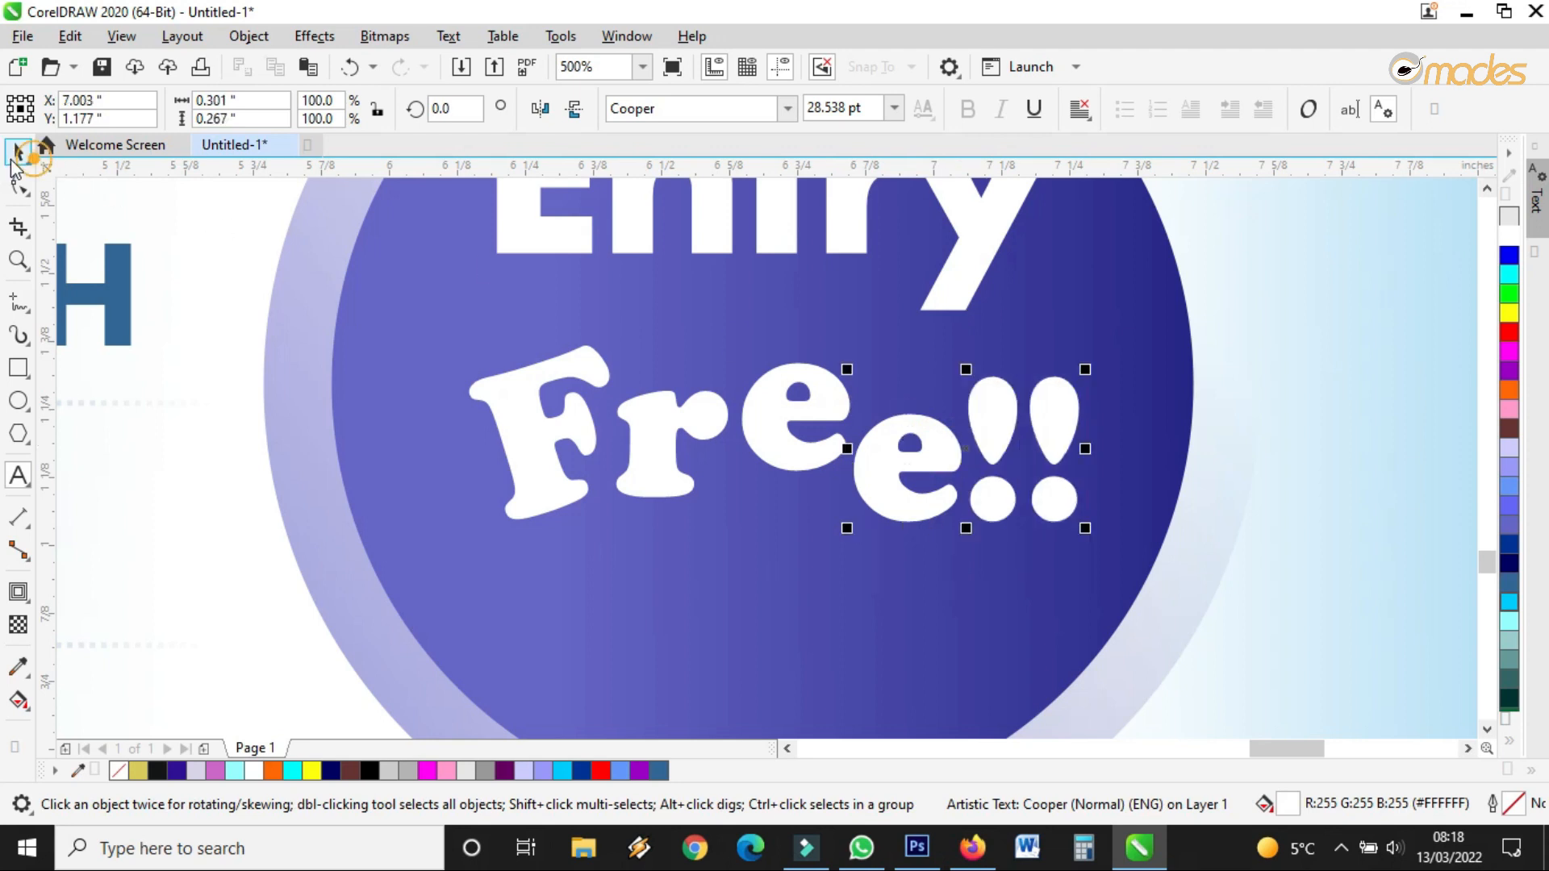
{"action": "left_click", "coordinate": [668, 462]}
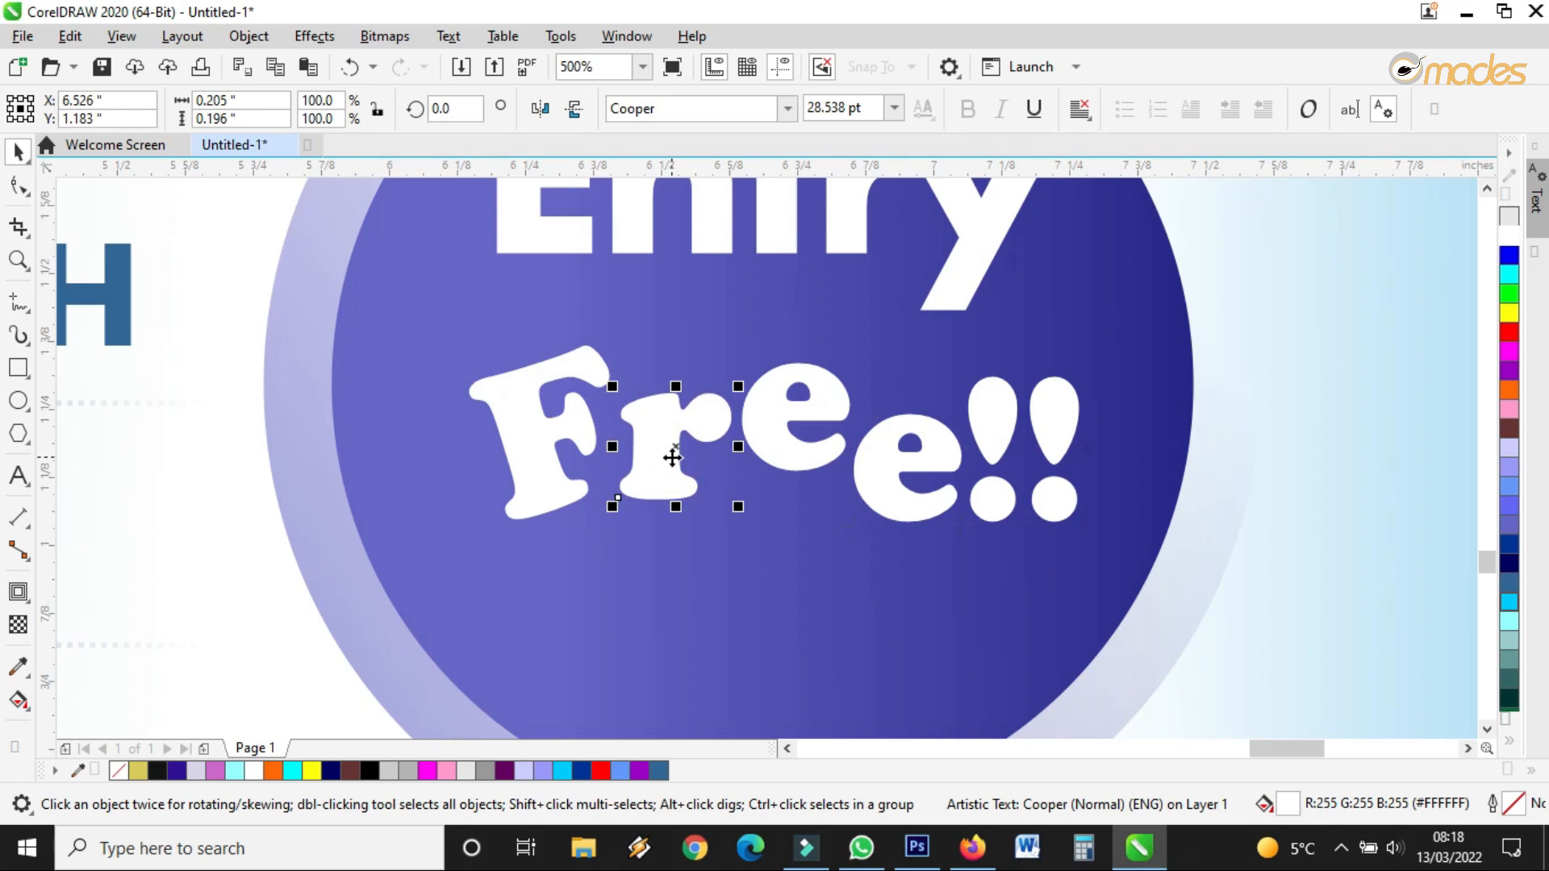
Move the last e up beside the exclamation marks and marquee-select all Free!! letters
{"action": "scroll", "coordinate": [674, 449], "scroll_direction": "down", "scroll_amount": 2}
{"action": "left_click", "coordinate": [790, 482]}
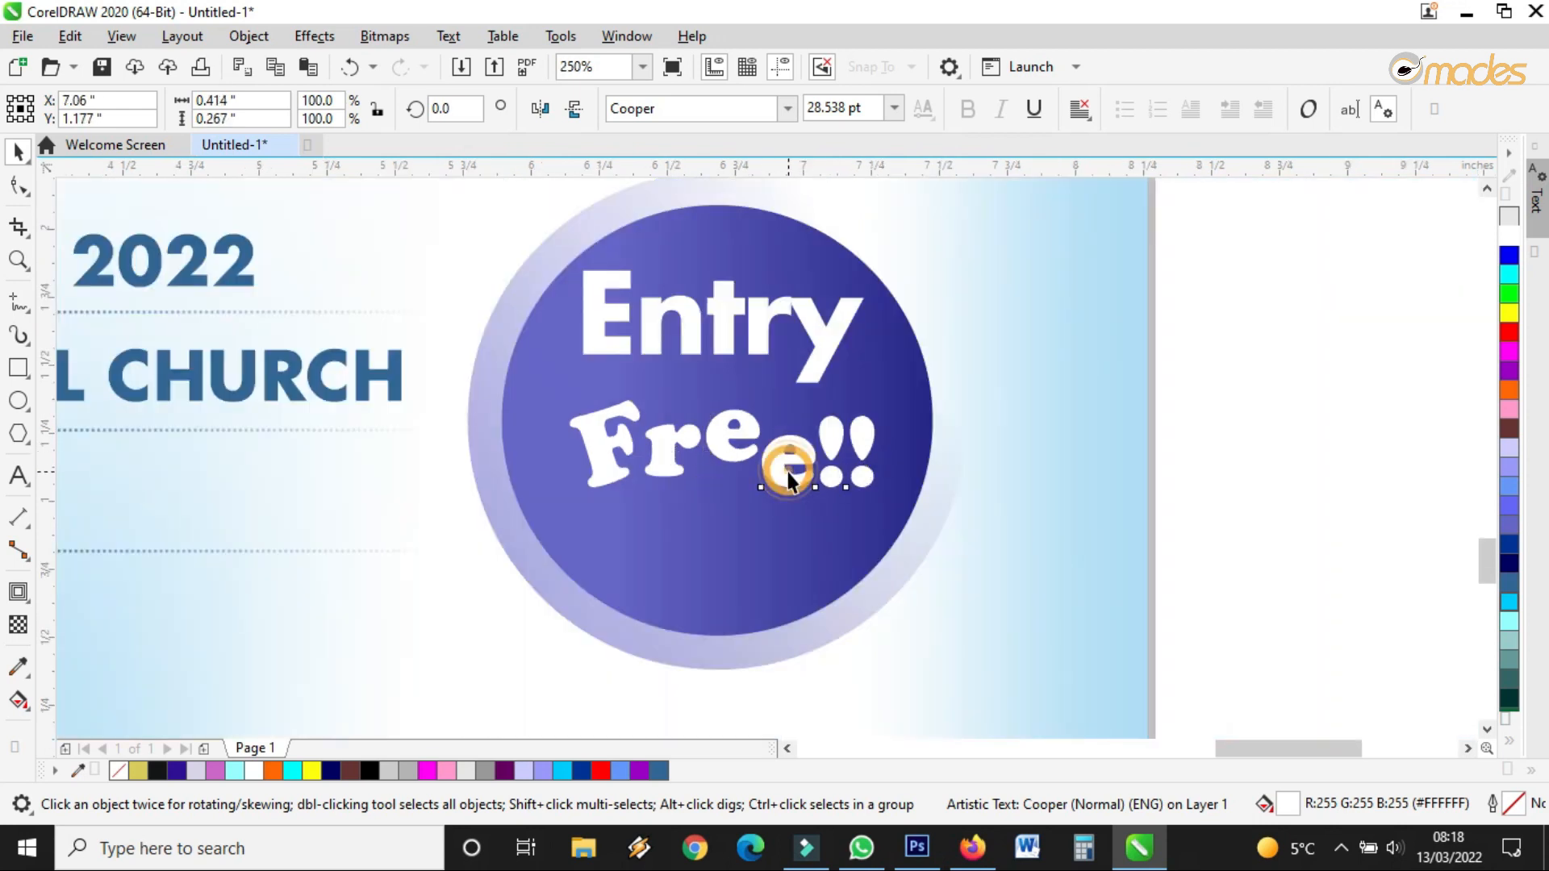
{"action": "left_click_drag", "start_coordinate": [790, 470], "coordinate": [795, 456]}
{"action": "left_click", "coordinate": [720, 444]}
{"action": "key", "text": "m"}
{"action": "left_click_drag", "start_coordinate": [1307, 349], "coordinate": [511, 532]}
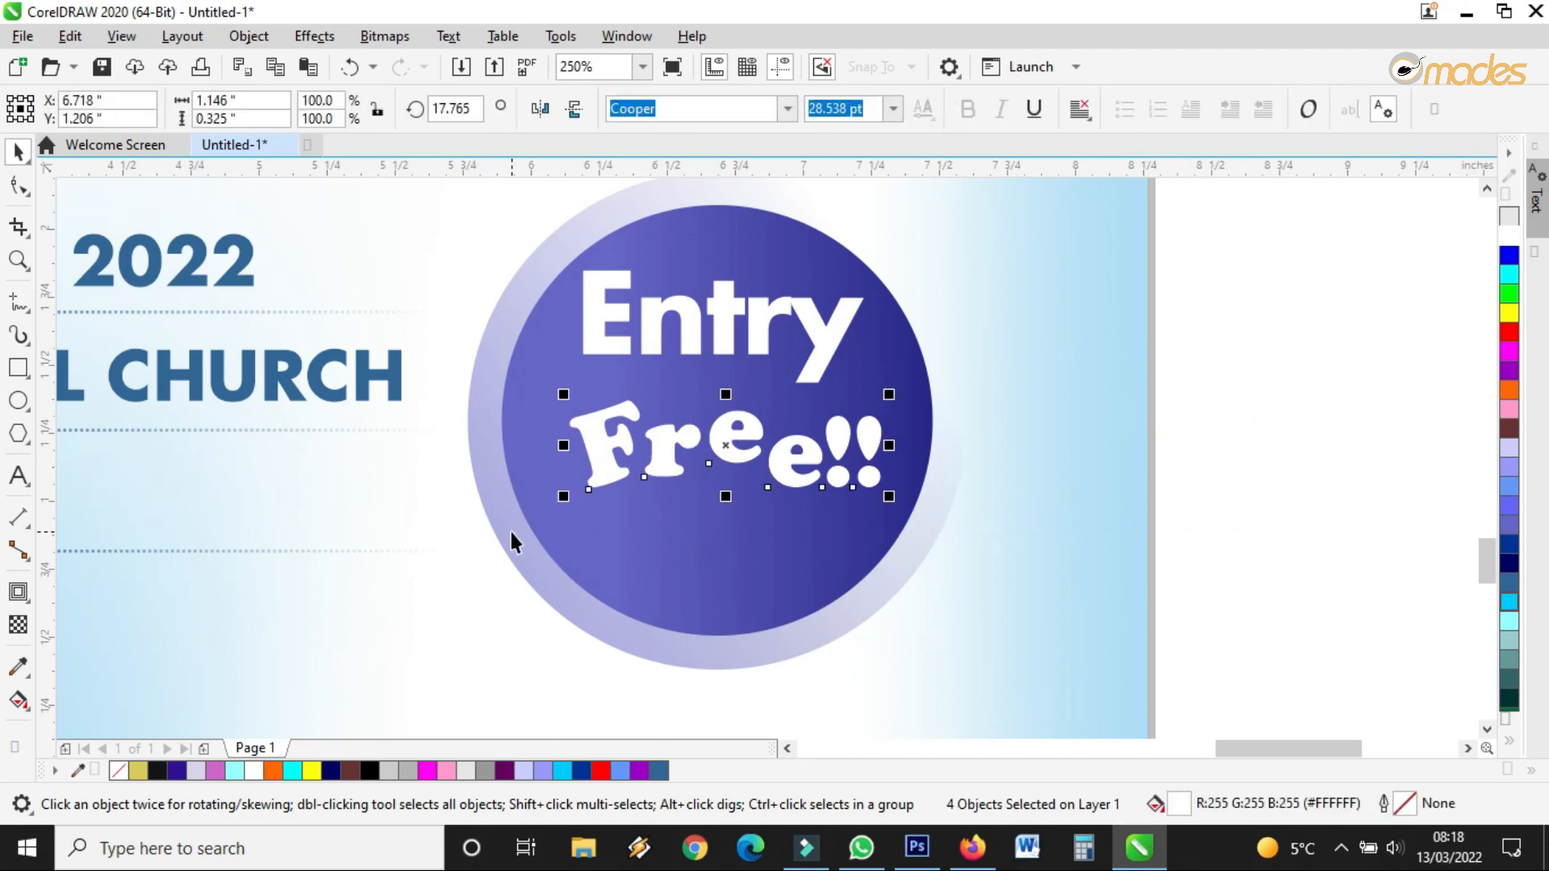
Convert the Free!! letters to curves, weld them into one shape, and shift it down-left
{"action": "left_click", "coordinate": [248, 35]}
{"action": "left_click", "coordinate": [390, 572]}
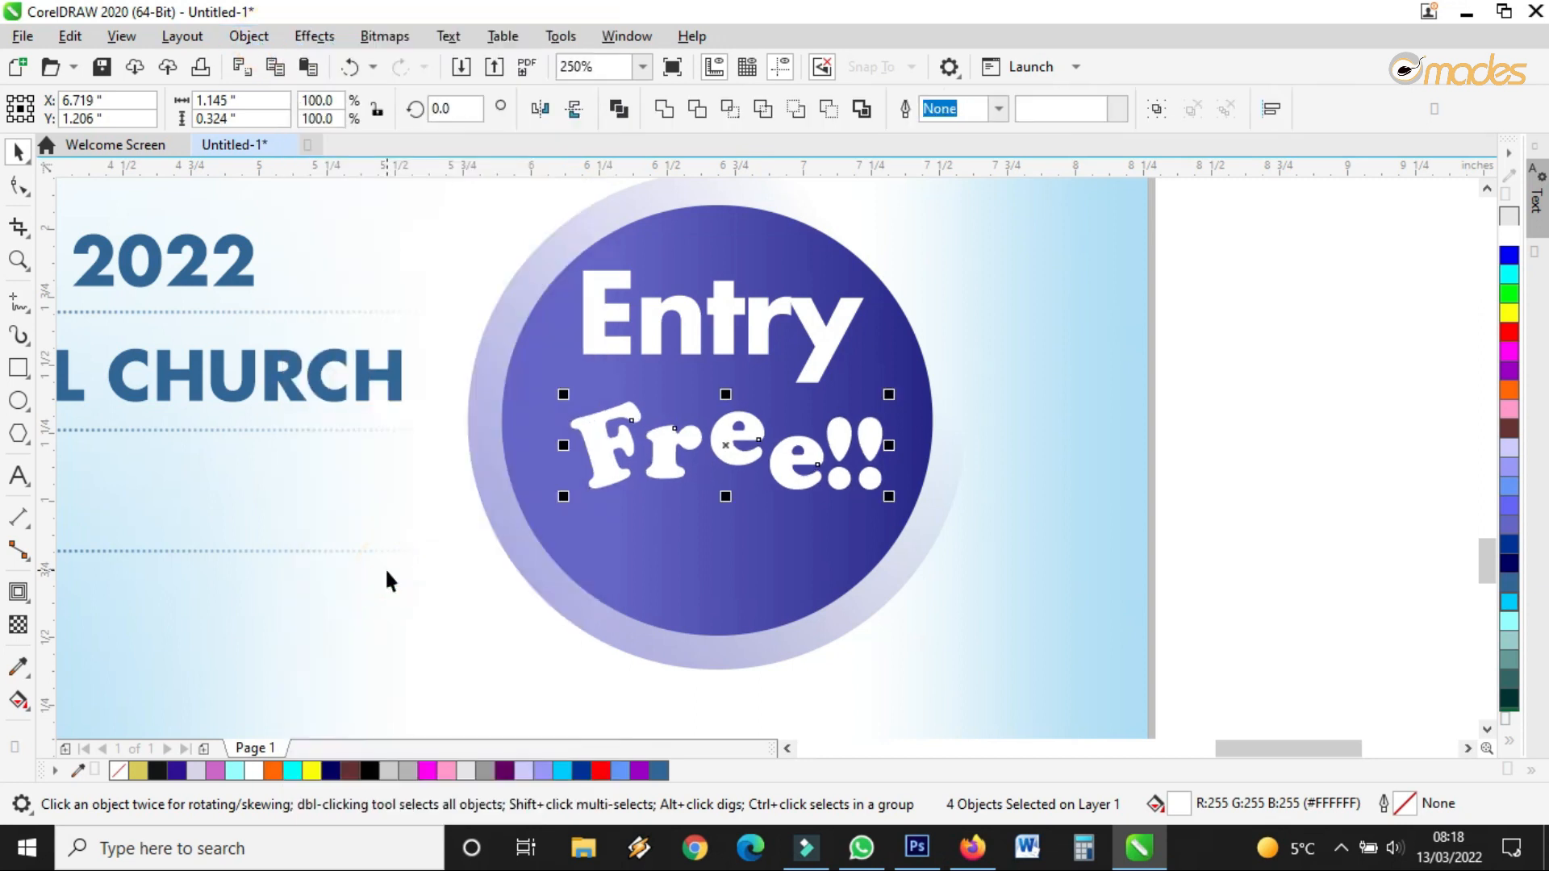
{"action": "left_click", "coordinate": [660, 116]}
{"action": "left_click_drag", "start_coordinate": [730, 450], "coordinate": [708, 512]}
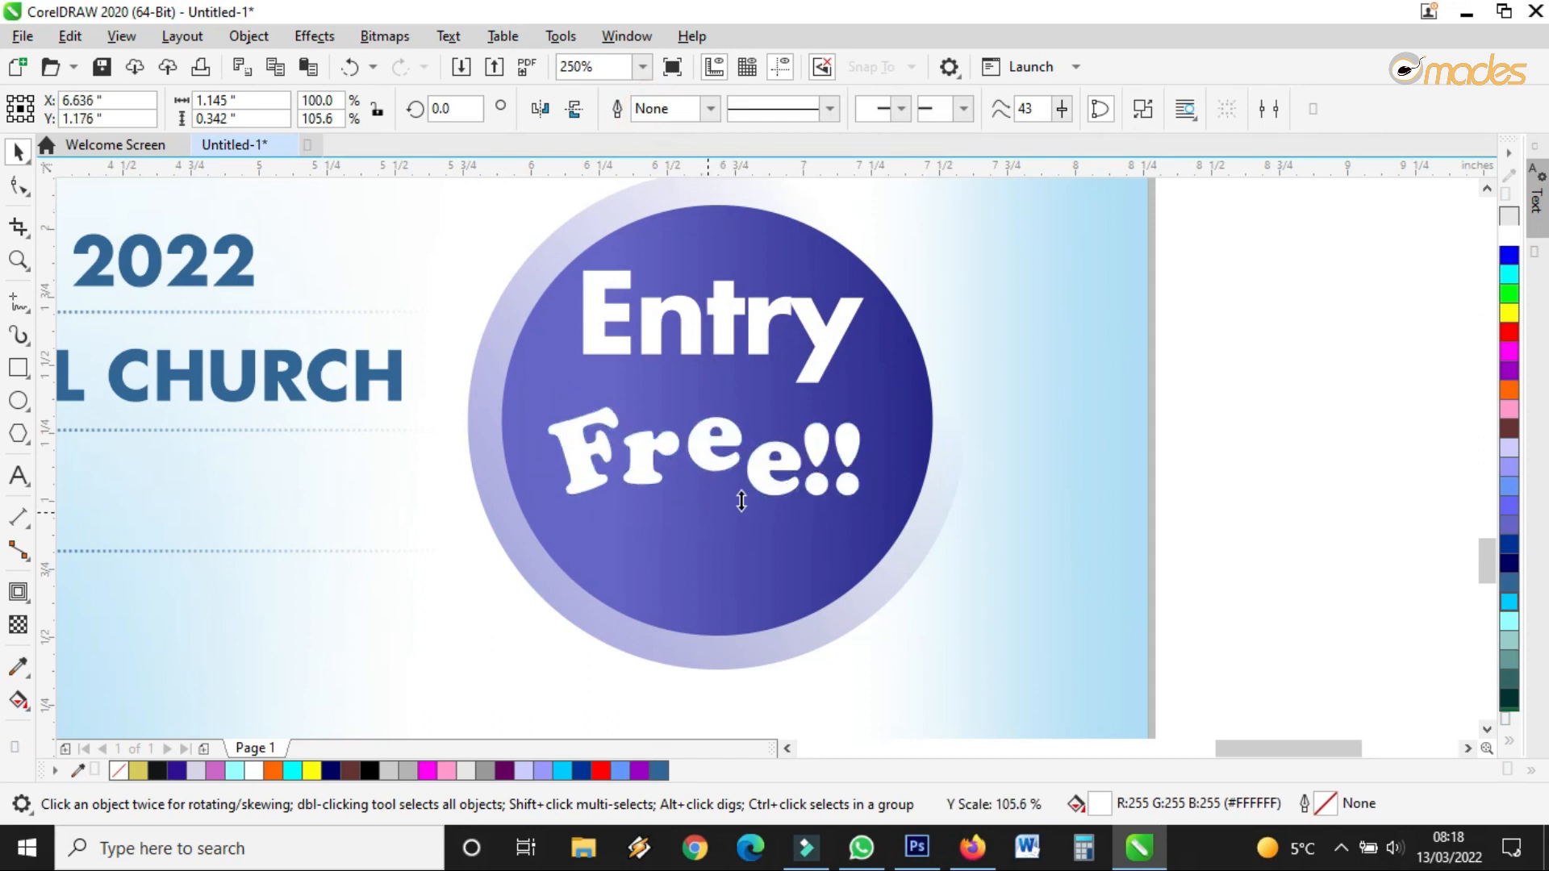
Fill Free!! with yellow, scale it to 112.5% by 132.5%, and move it slightly left
{"action": "left_click", "coordinate": [1509, 313]}
{"action": "scroll", "coordinate": [748, 482], "scroll_direction": "down", "scroll_amount": 2}
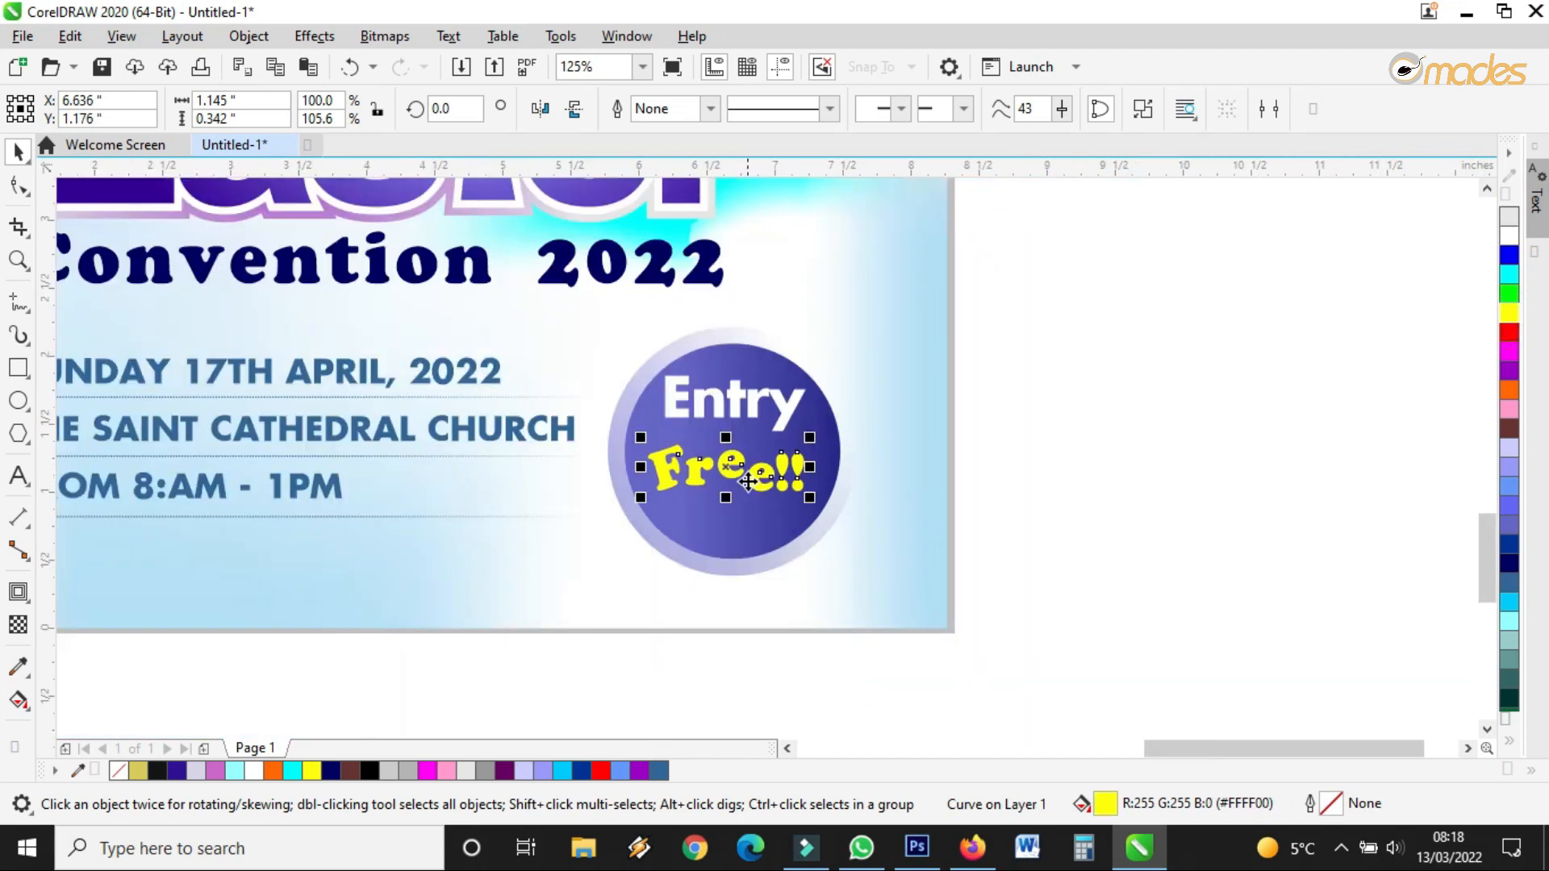
{"action": "scroll", "coordinate": [714, 484], "scroll_direction": "up", "scroll_amount": 2}
{"action": "left_click_drag", "start_coordinate": [899, 409], "coordinate": [940, 380]}
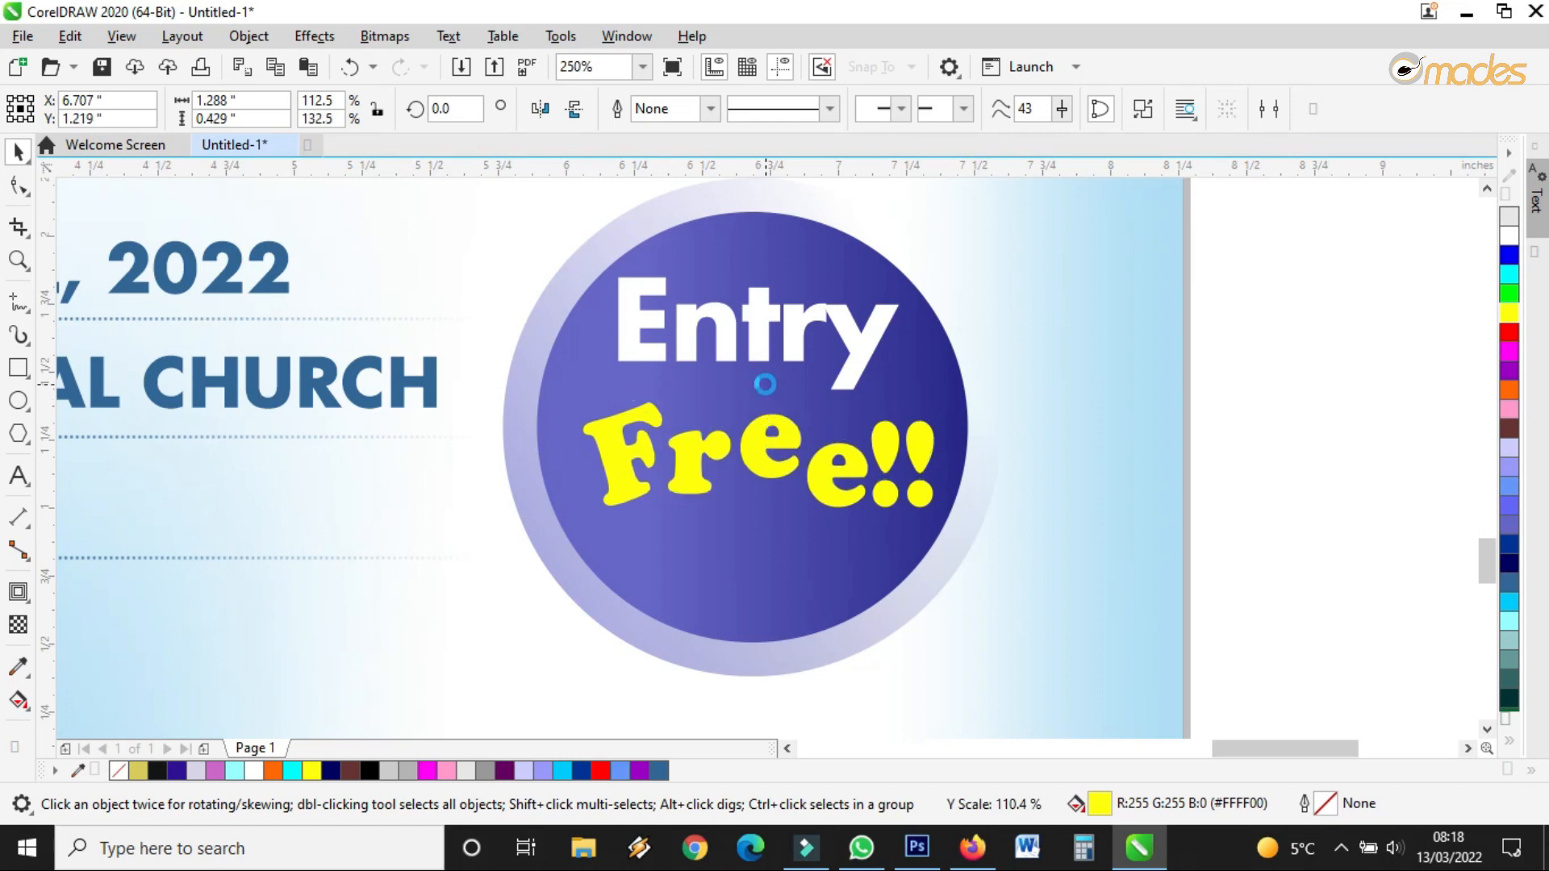
{"action": "left_click_drag", "start_coordinate": [788, 438], "coordinate": [778, 437]}
{"action": "scroll", "coordinate": [765, 452], "scroll_direction": "up", "scroll_amount": 1}
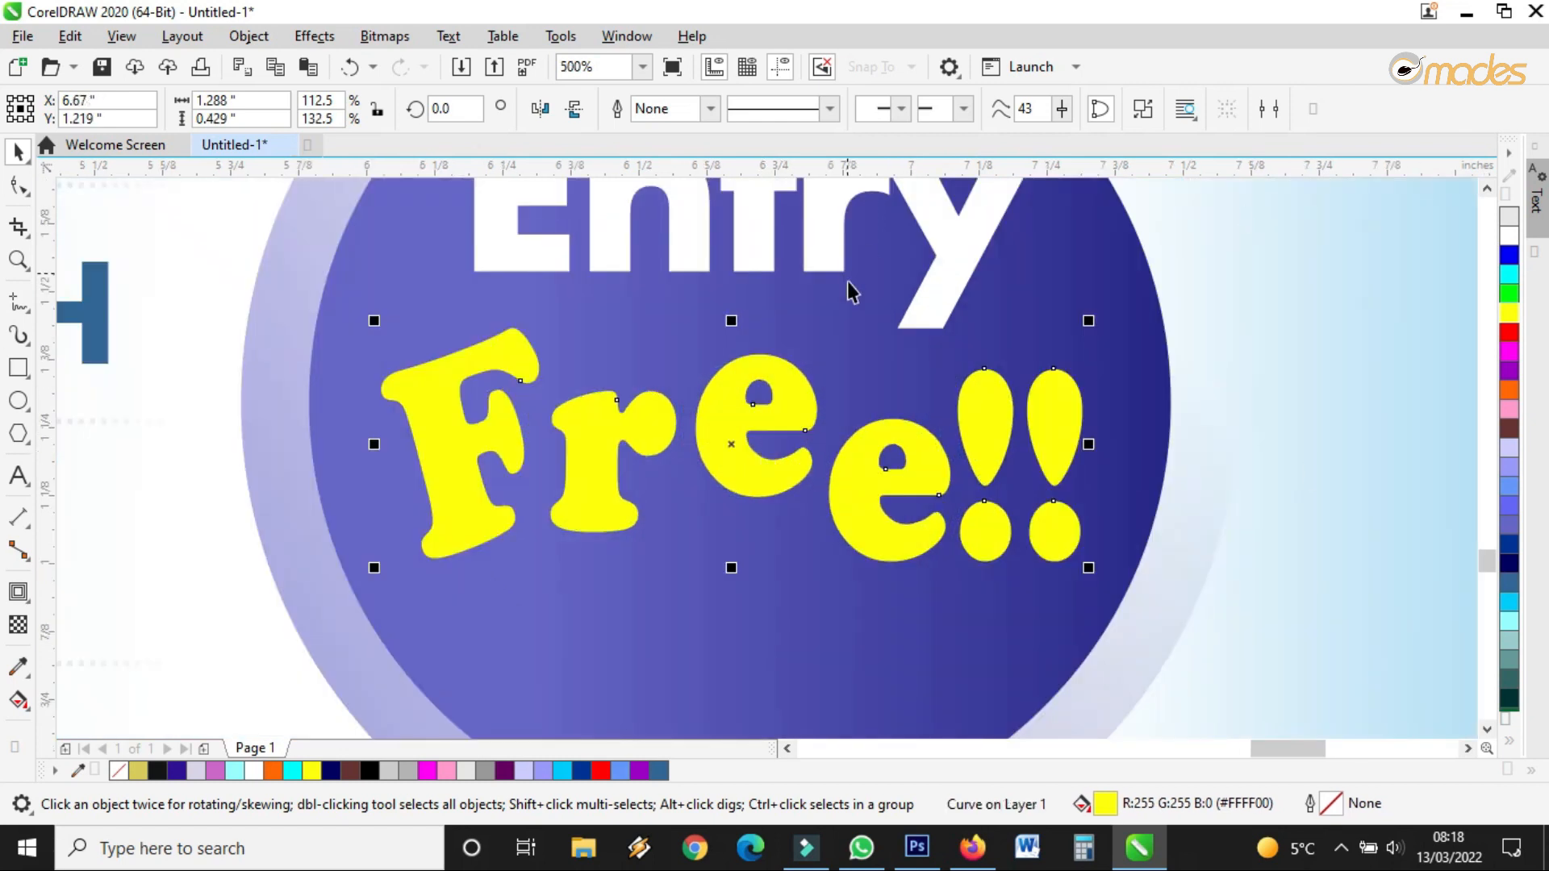
{"action": "left_click_drag", "start_coordinate": [811, 410], "coordinate": [749, 574]}
Drop a copy of Free!! below and give the original a 4 pt black outline
{"action": "right_click", "coordinate": [749, 574]}
{"action": "left_click", "coordinate": [781, 409]}
{"action": "left_click", "coordinate": [712, 111]}
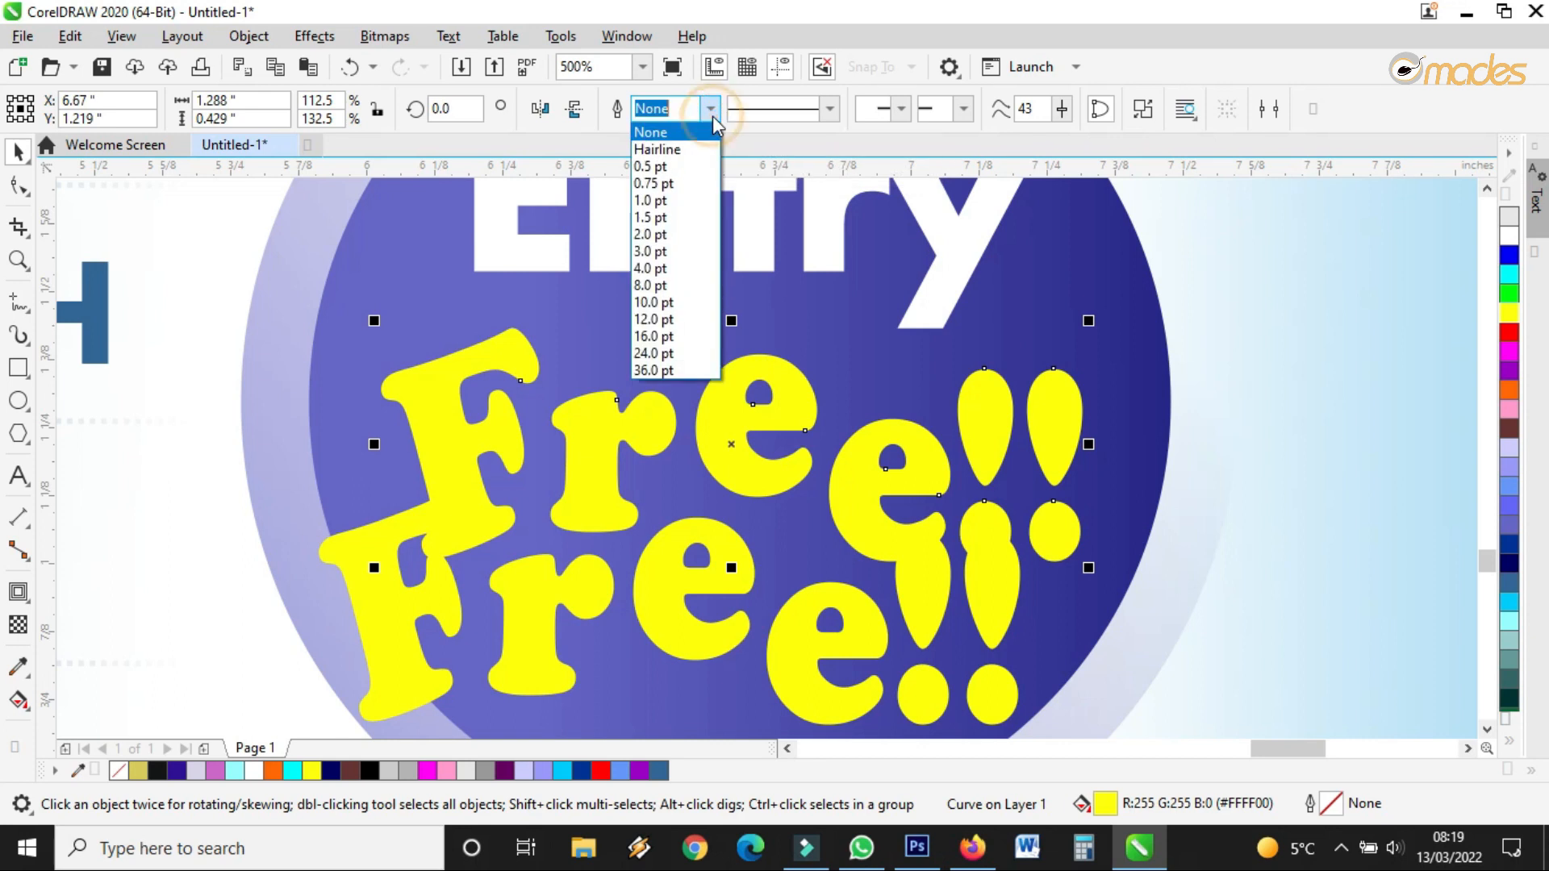
{"action": "left_click", "coordinate": [655, 269]}
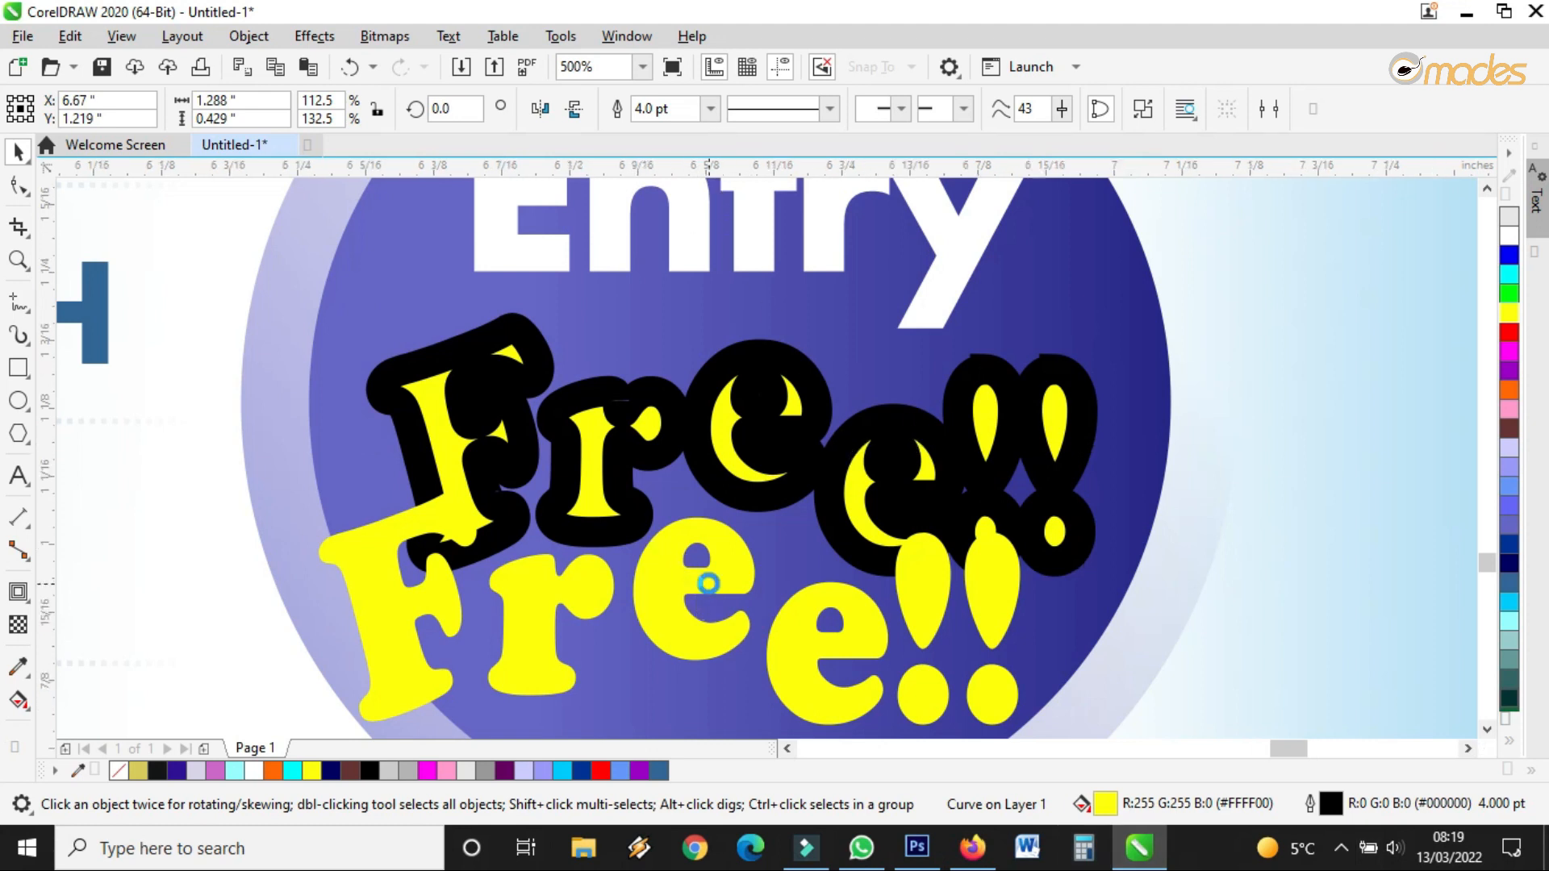
Add a vertical guideline across the Free!! letters
{"action": "scroll", "coordinate": [707, 588], "scroll_direction": "up", "scroll_amount": 3}
{"action": "scroll", "coordinate": [708, 587], "scroll_direction": "down", "scroll_amount": 2}
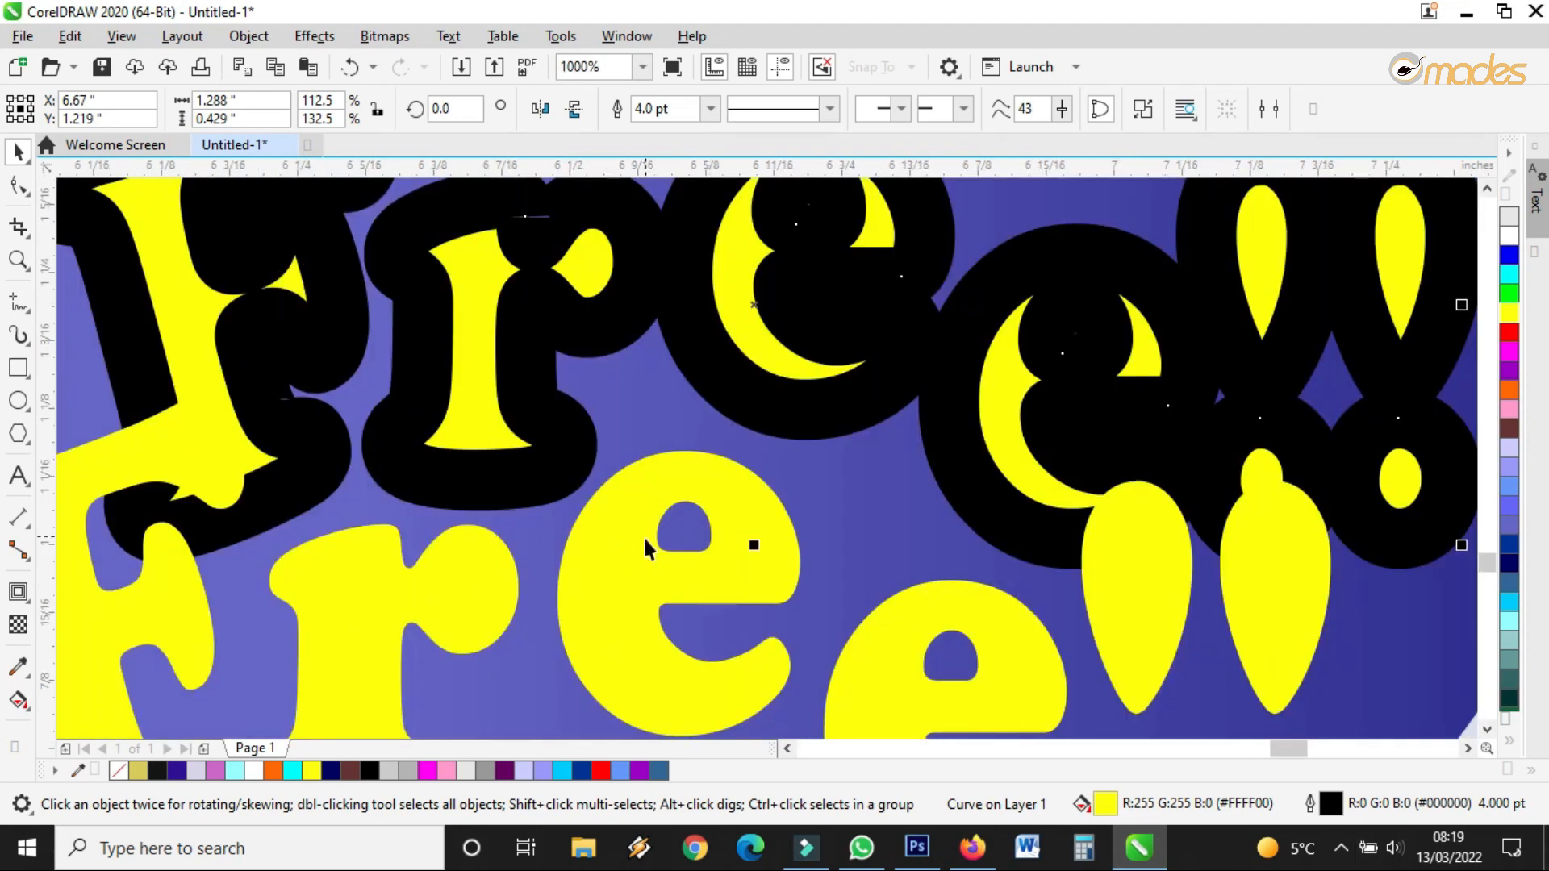
{"action": "left_click_drag", "start_coordinate": [50, 539], "coordinate": [797, 589]}
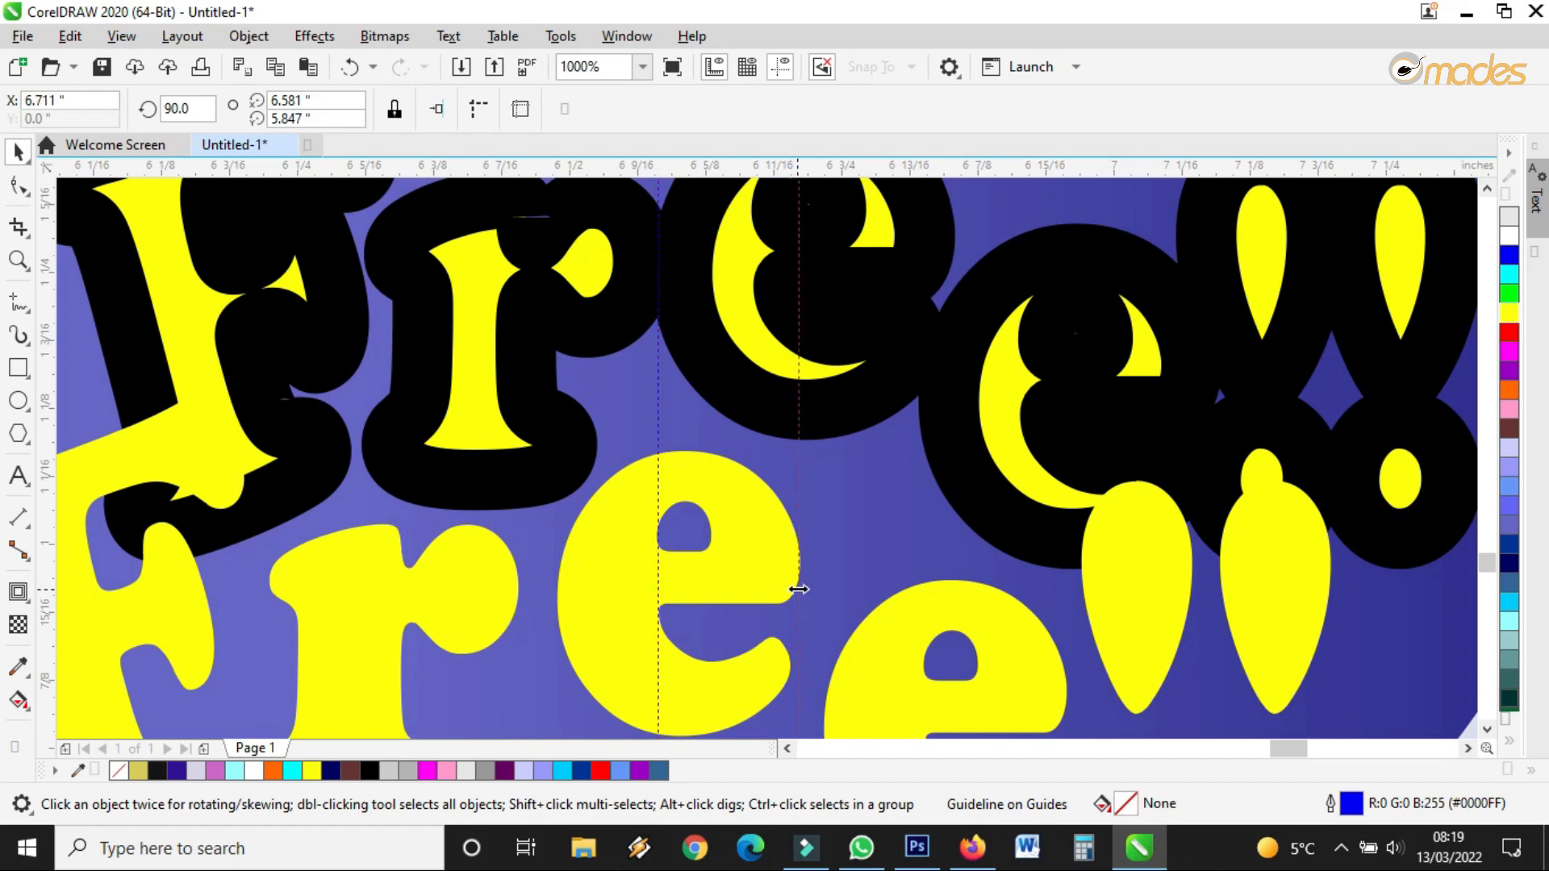
Reposition the guideline over the e and thin the Free!! outline to 0.5 pt
{"action": "scroll", "coordinate": [796, 589], "scroll_direction": "up", "scroll_amount": 2}
{"action": "left_click_drag", "start_coordinate": [518, 488], "coordinate": [633, 519]}
{"action": "scroll", "coordinate": [633, 519], "scroll_direction": "down", "scroll_amount": 3}
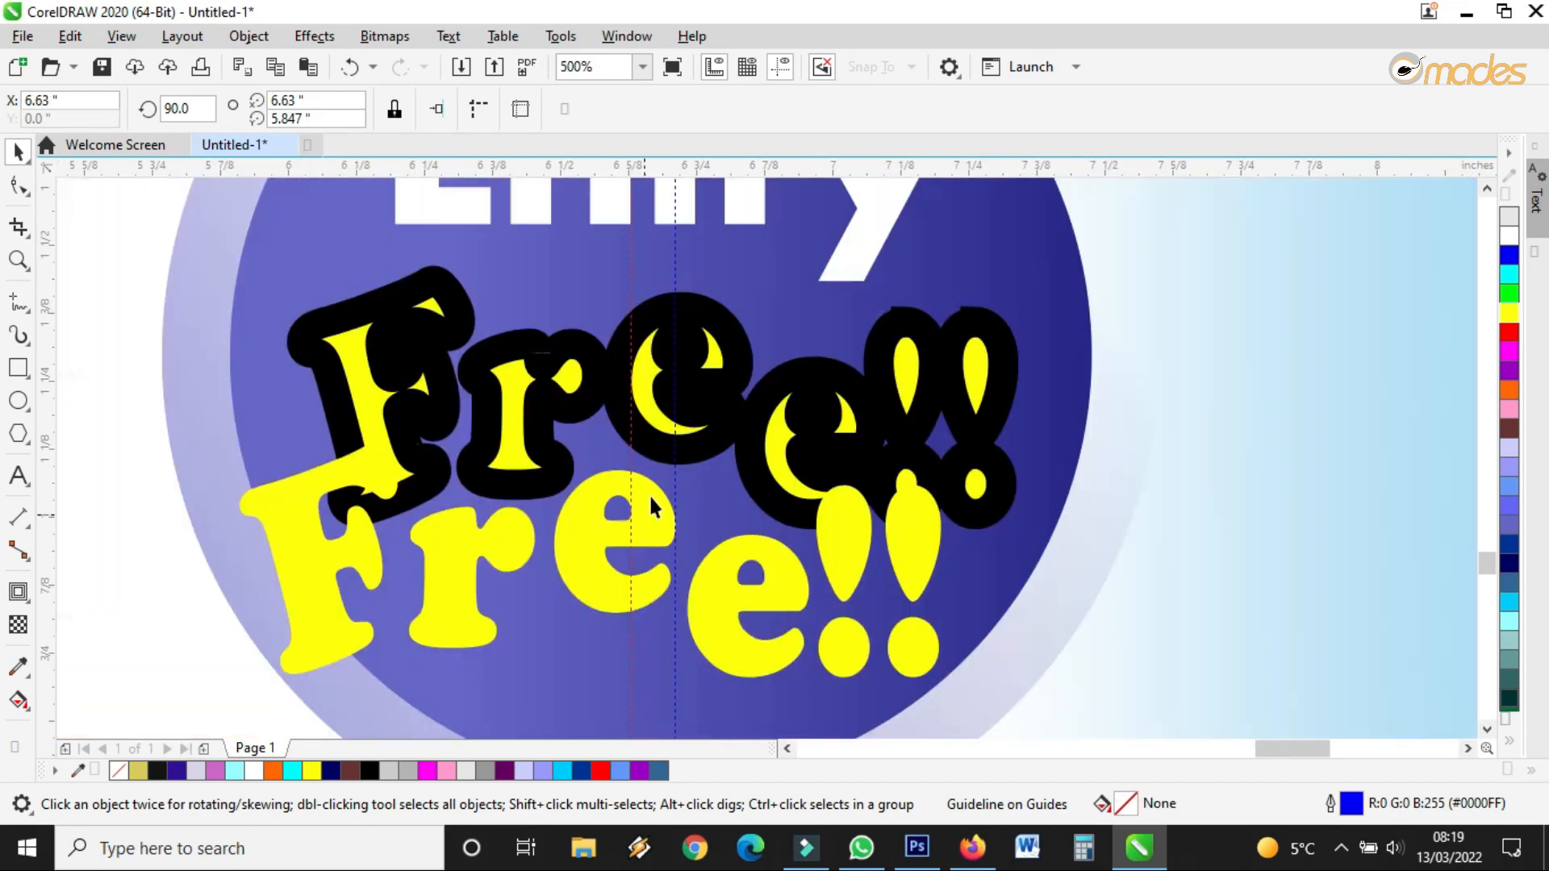
{"action": "scroll", "coordinate": [657, 355], "scroll_direction": "up", "scroll_amount": 2}
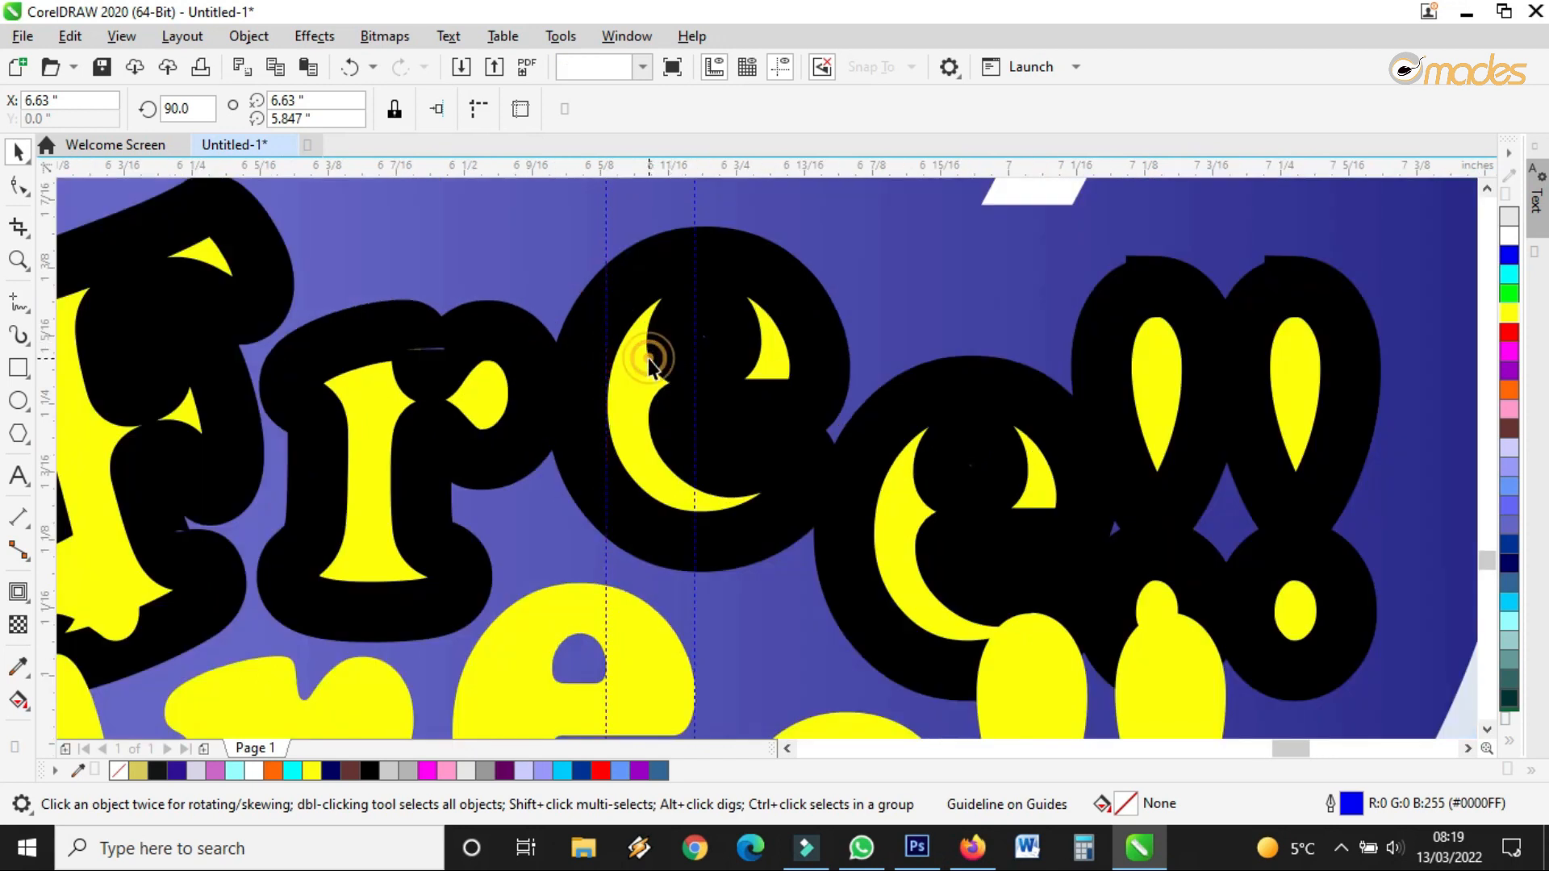
{"action": "left_click", "coordinate": [649, 359]}
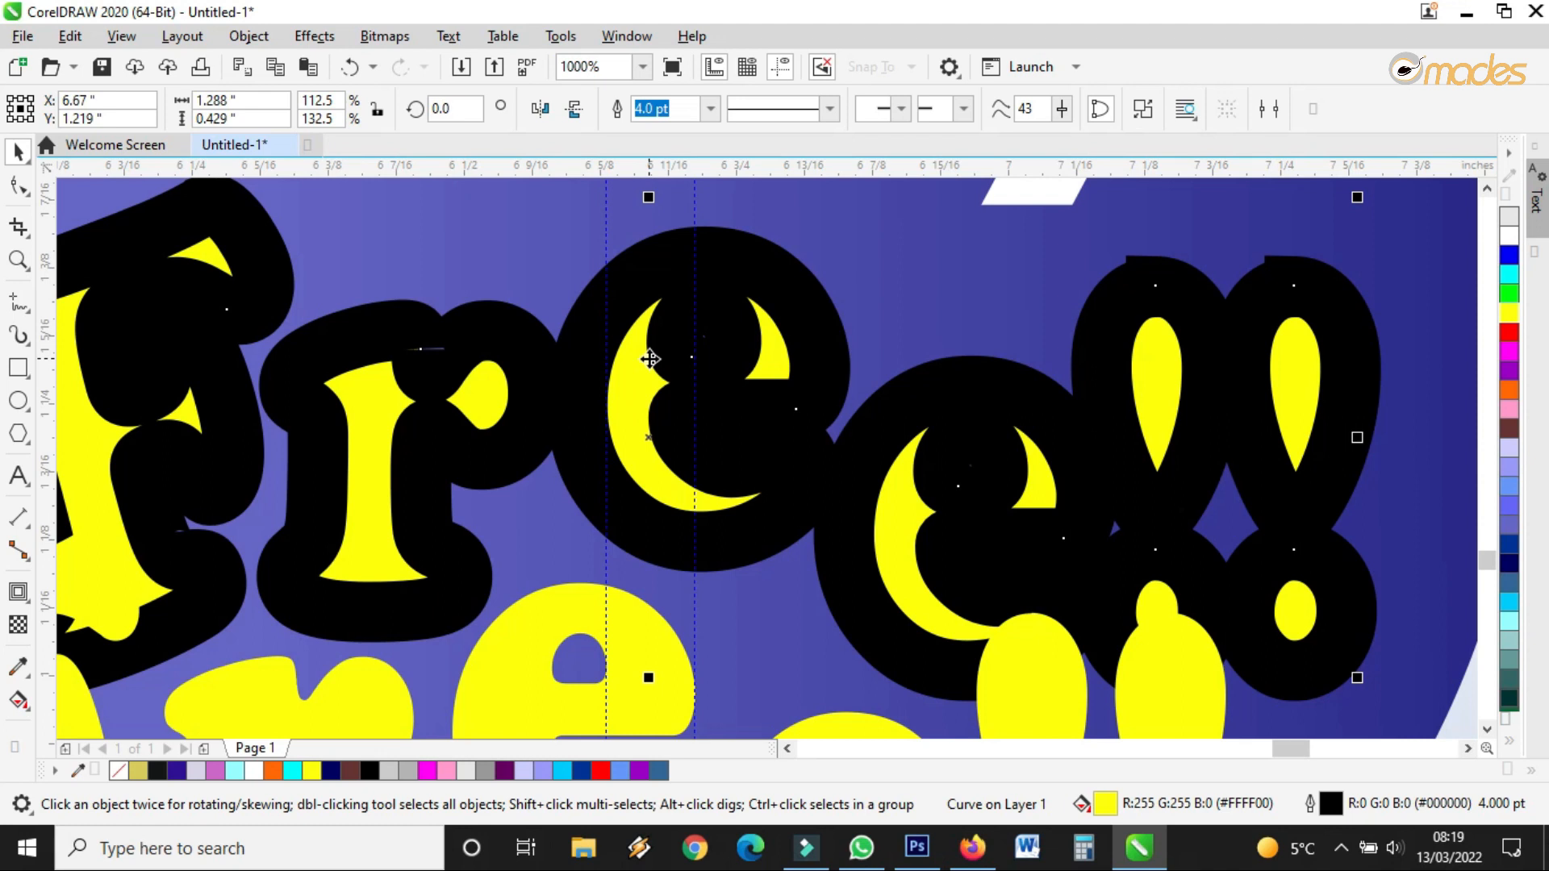
{"action": "left_click", "coordinate": [711, 109]}
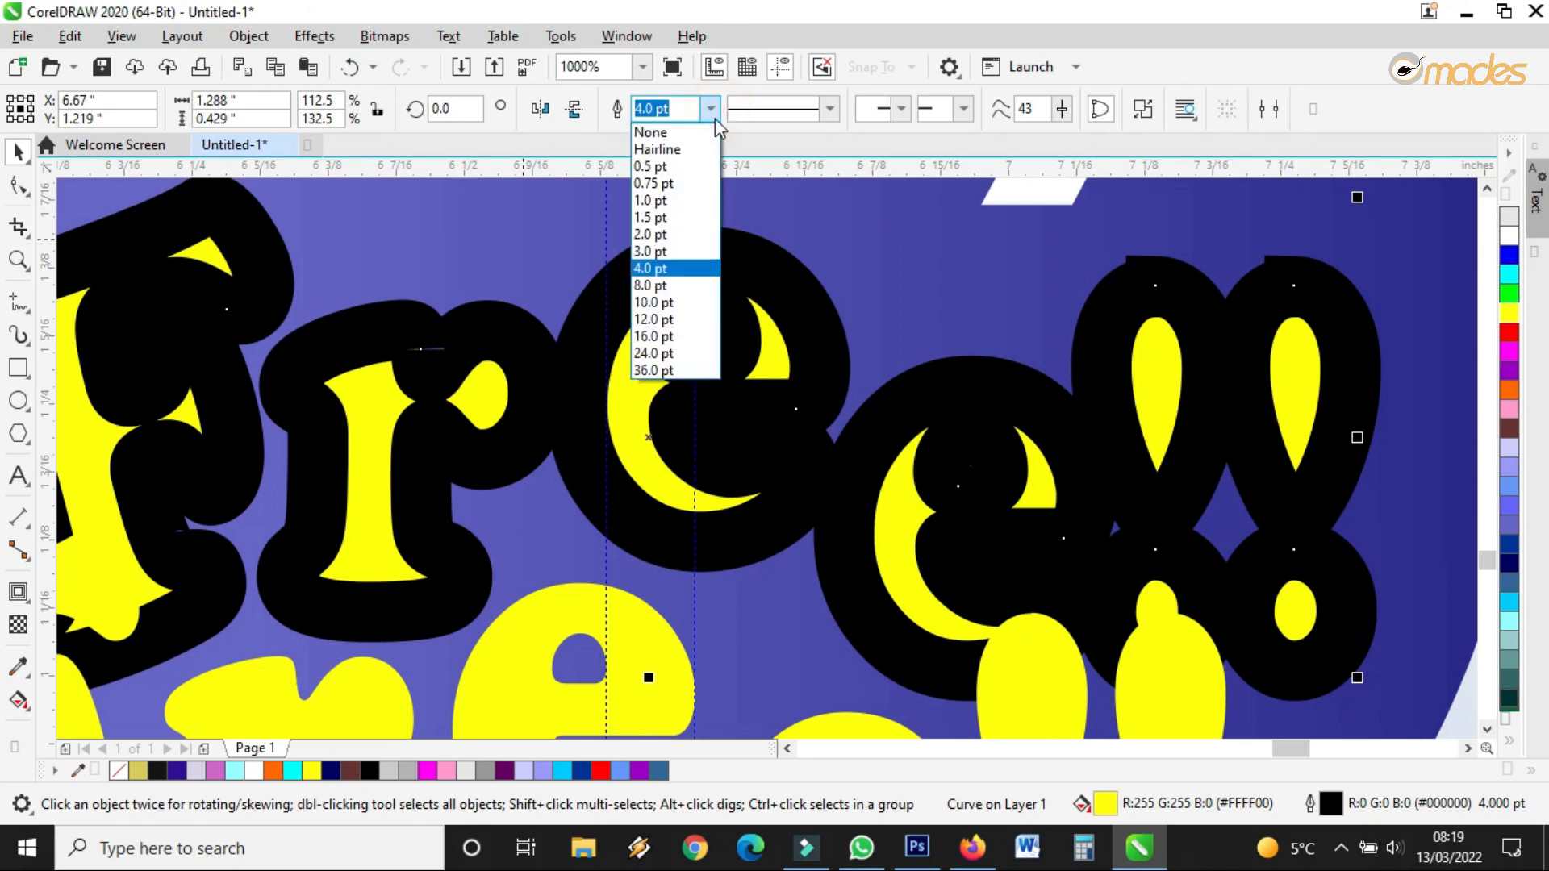
{"action": "left_click", "coordinate": [668, 166]}
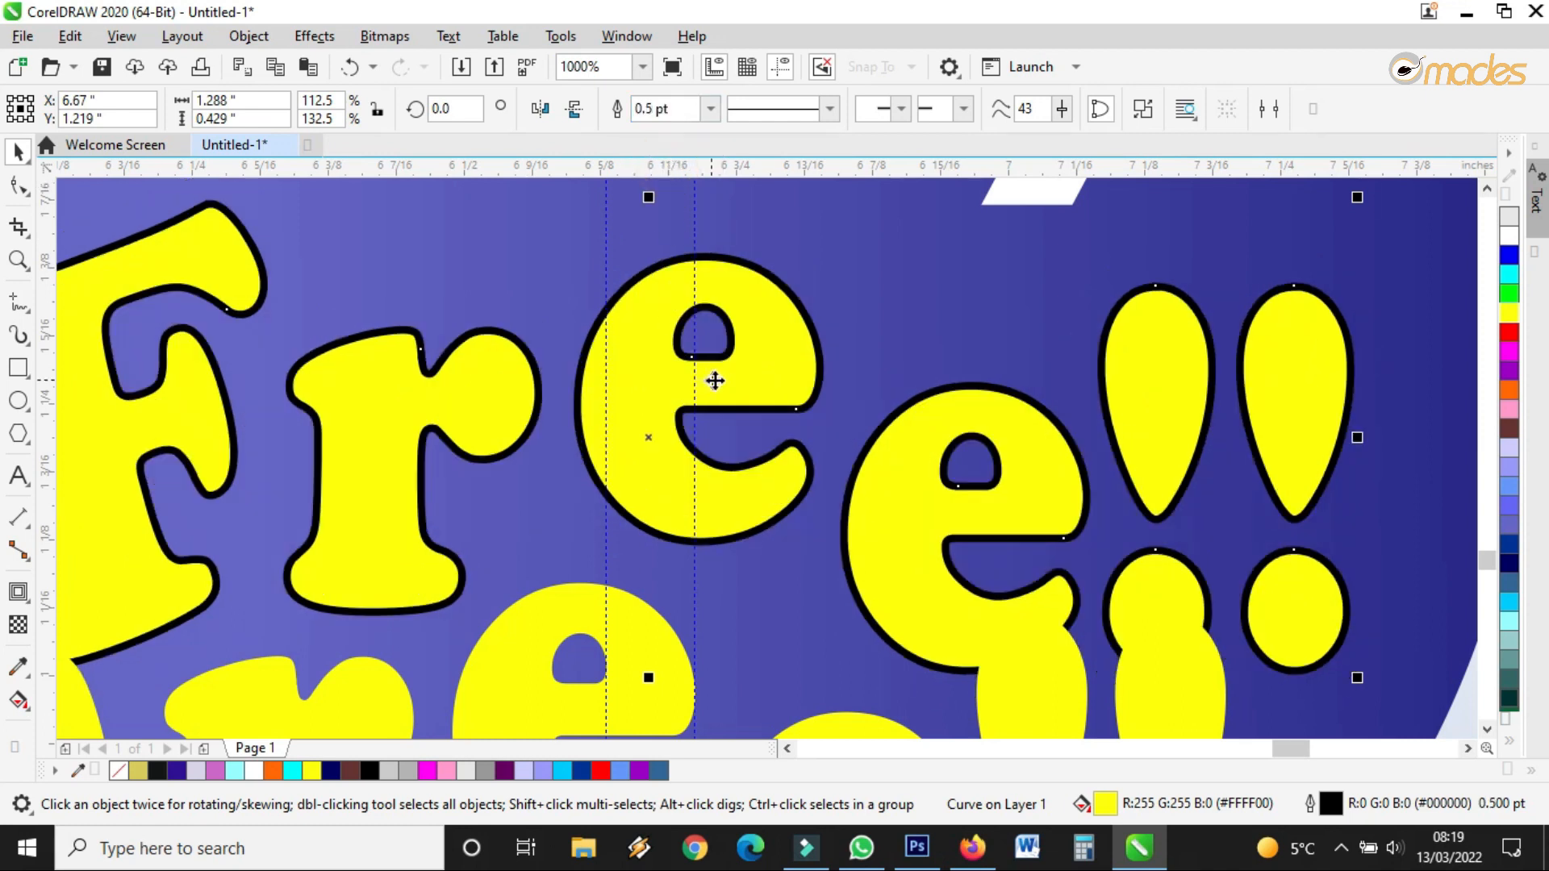
{"action": "left_click_drag", "start_coordinate": [772, 360], "coordinate": [655, 360]}
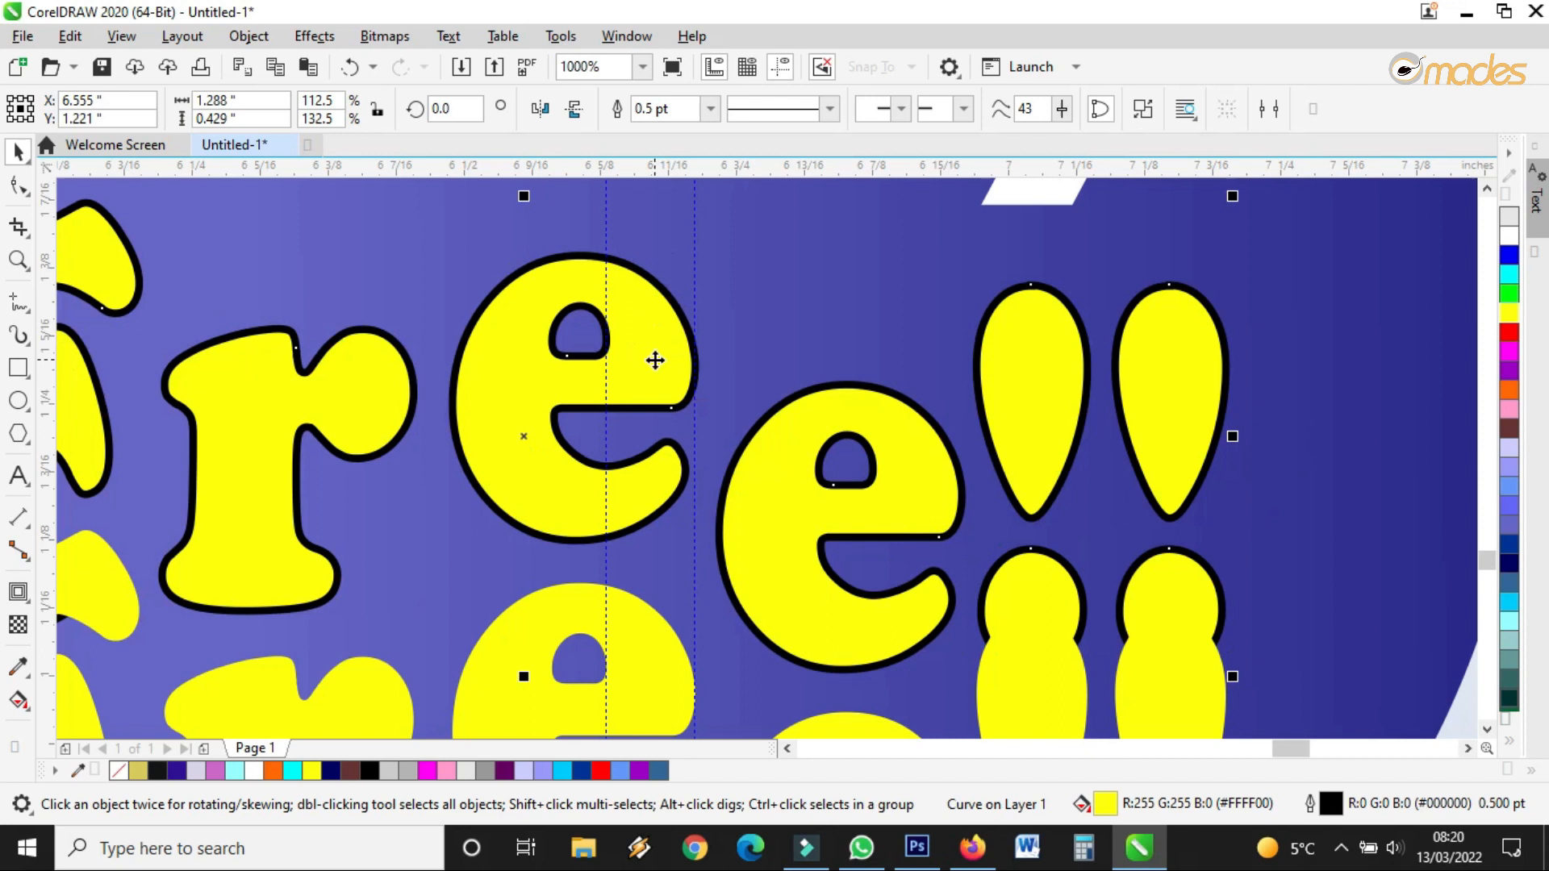
Remove the Free!! outline, then restore a thin 0.5 pt outline
{"action": "scroll", "coordinate": [625, 298], "scroll_direction": "up", "scroll_amount": 2}
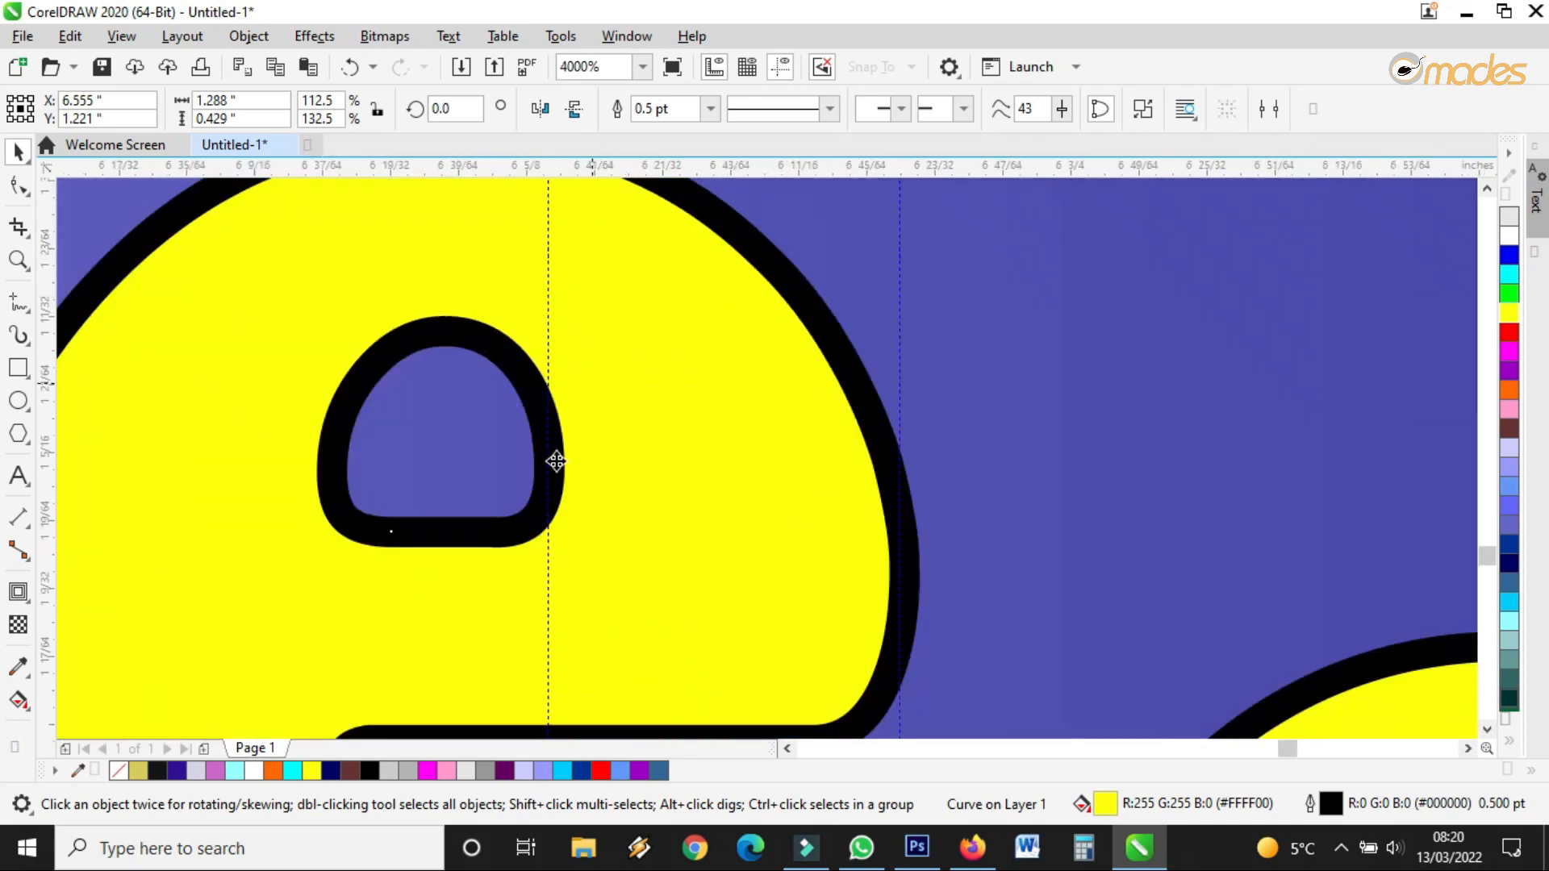
{"action": "scroll", "coordinate": [682, 426], "scroll_direction": "down", "scroll_amount": 2}
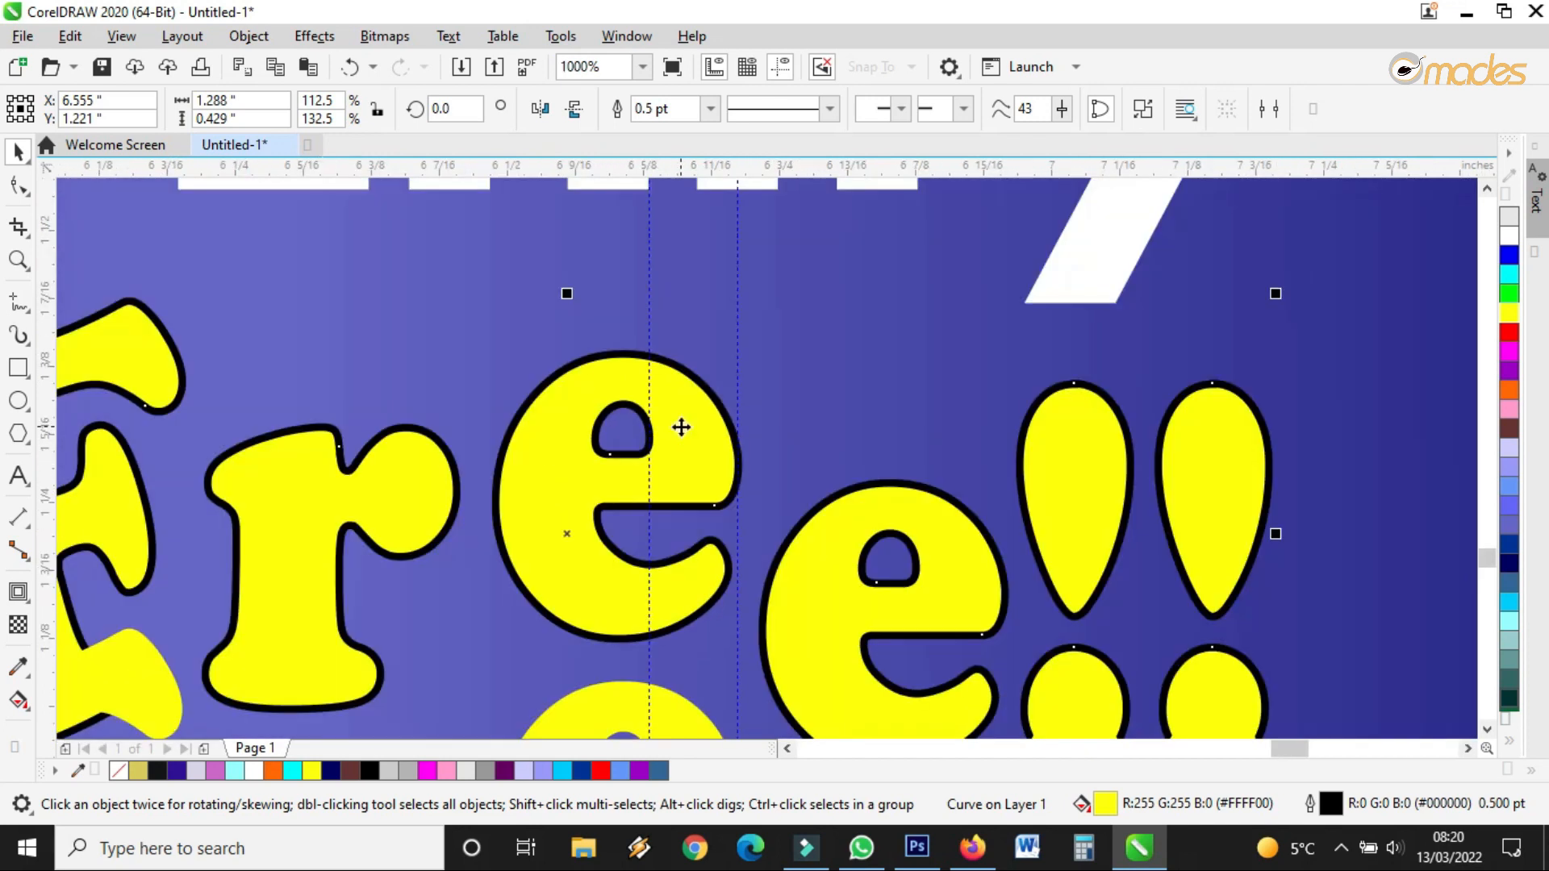
{"action": "scroll", "coordinate": [682, 426], "scroll_direction": "up", "scroll_amount": 1}
{"action": "left_click", "coordinate": [682, 427]}
{"action": "left_click", "coordinate": [710, 108]}
{"action": "left_click", "coordinate": [668, 135]}
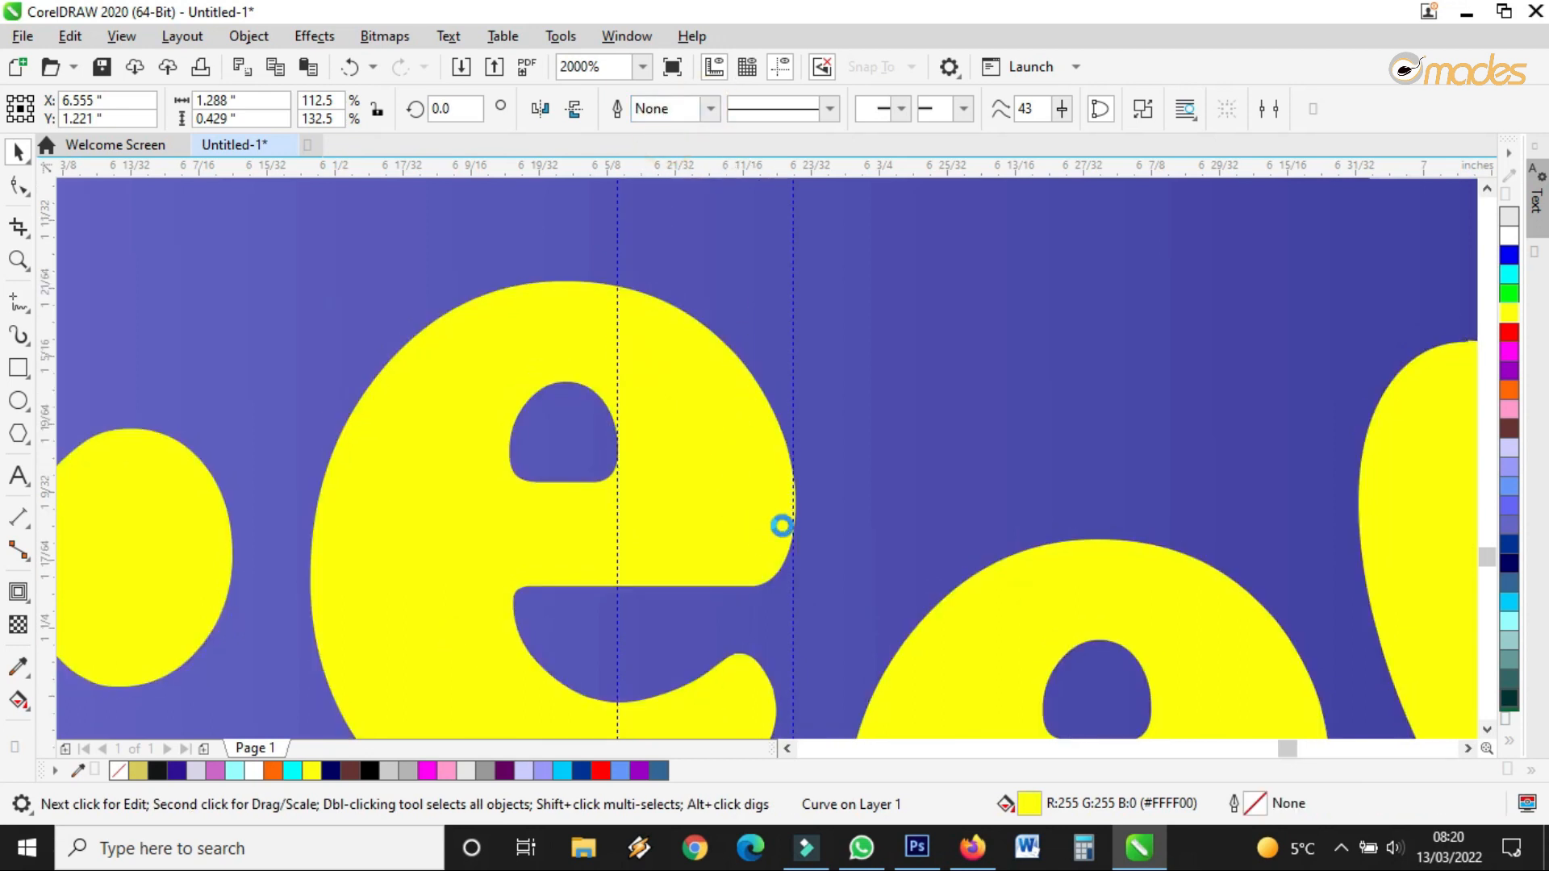
{"action": "scroll", "coordinate": [781, 525], "scroll_direction": "up", "scroll_amount": 2}
{"action": "scroll", "coordinate": [325, 408], "scroll_direction": "down", "scroll_amount": 1}
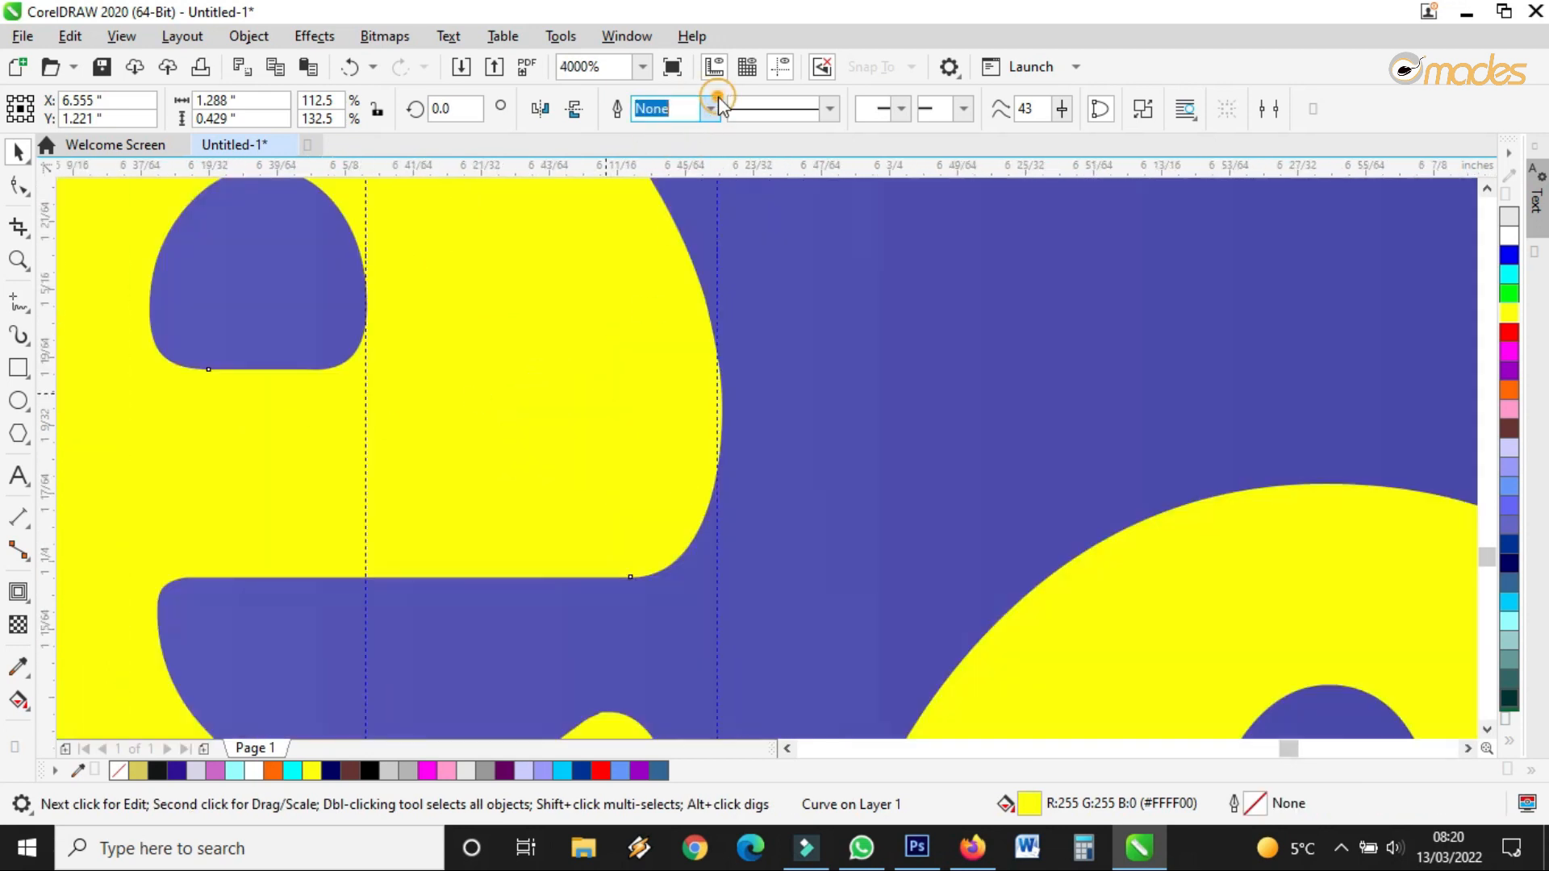
{"action": "left_click", "coordinate": [710, 108]}
{"action": "left_click", "coordinate": [670, 167]}
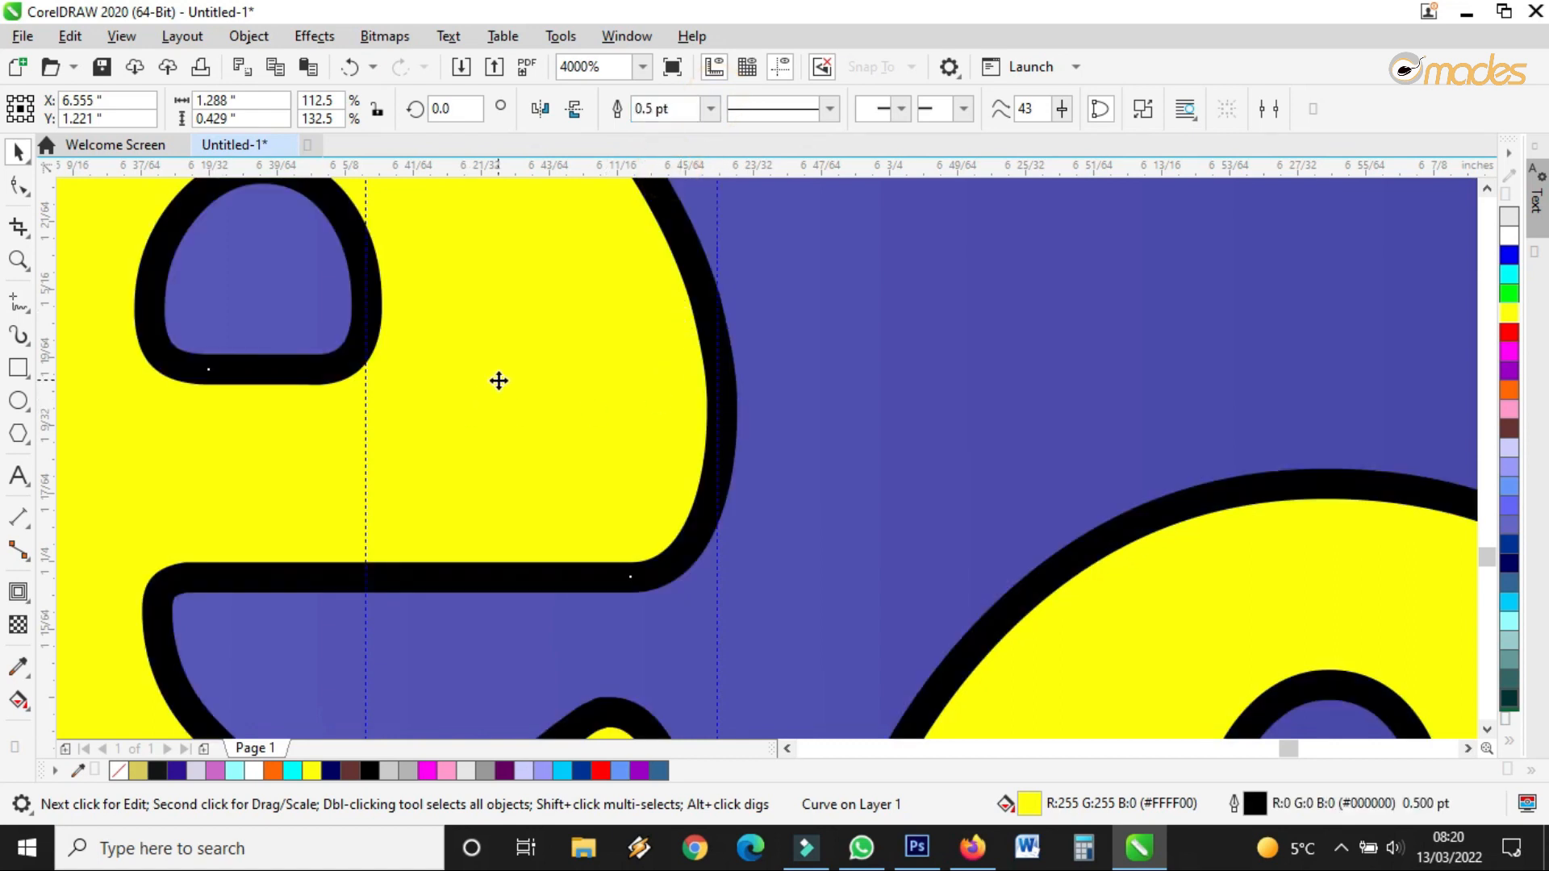
Thicken the Free!! outline to 1.0 pt and then to 8.0 pt
{"action": "left_click", "coordinate": [710, 108]}
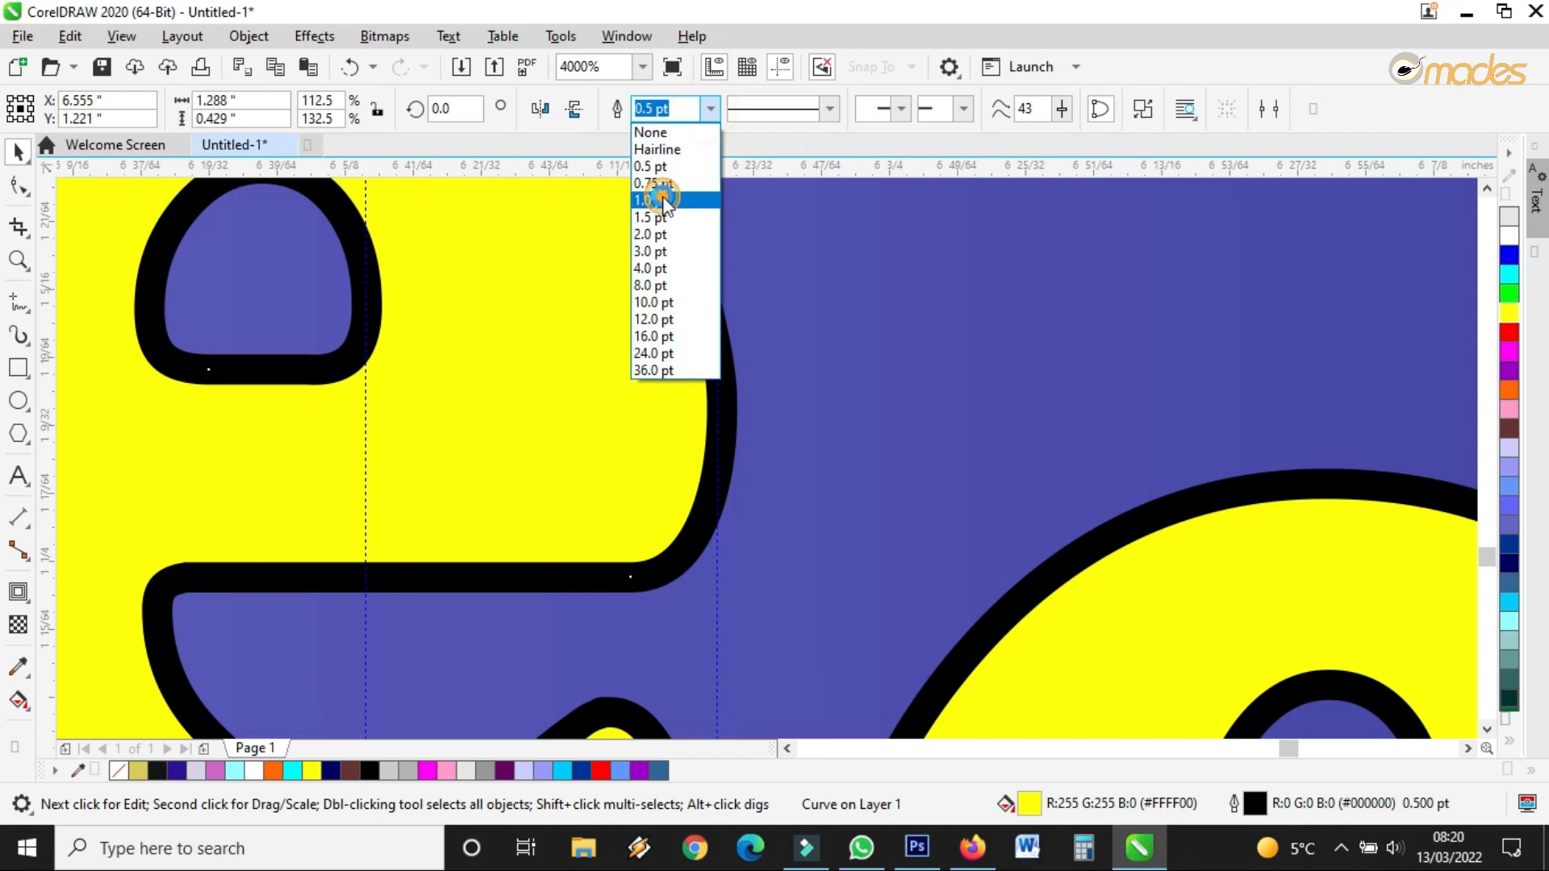
{"action": "left_click", "coordinate": [662, 199]}
{"action": "left_click", "coordinate": [710, 108]}
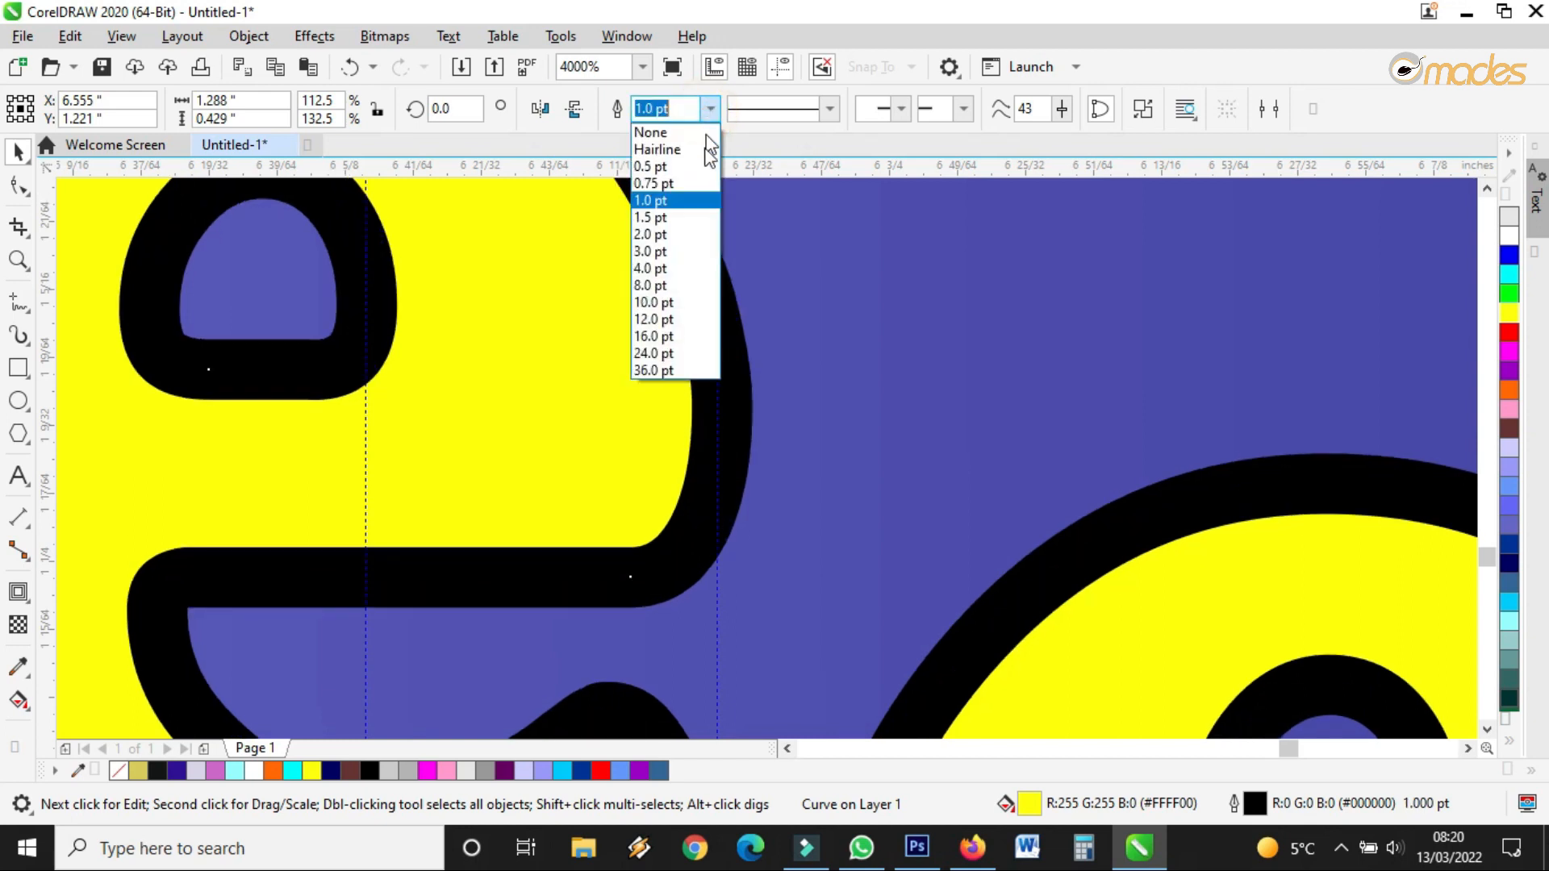
{"action": "left_click", "coordinate": [676, 285]}
{"action": "scroll", "coordinate": [795, 310], "scroll_direction": "down", "scroll_amount": 2}
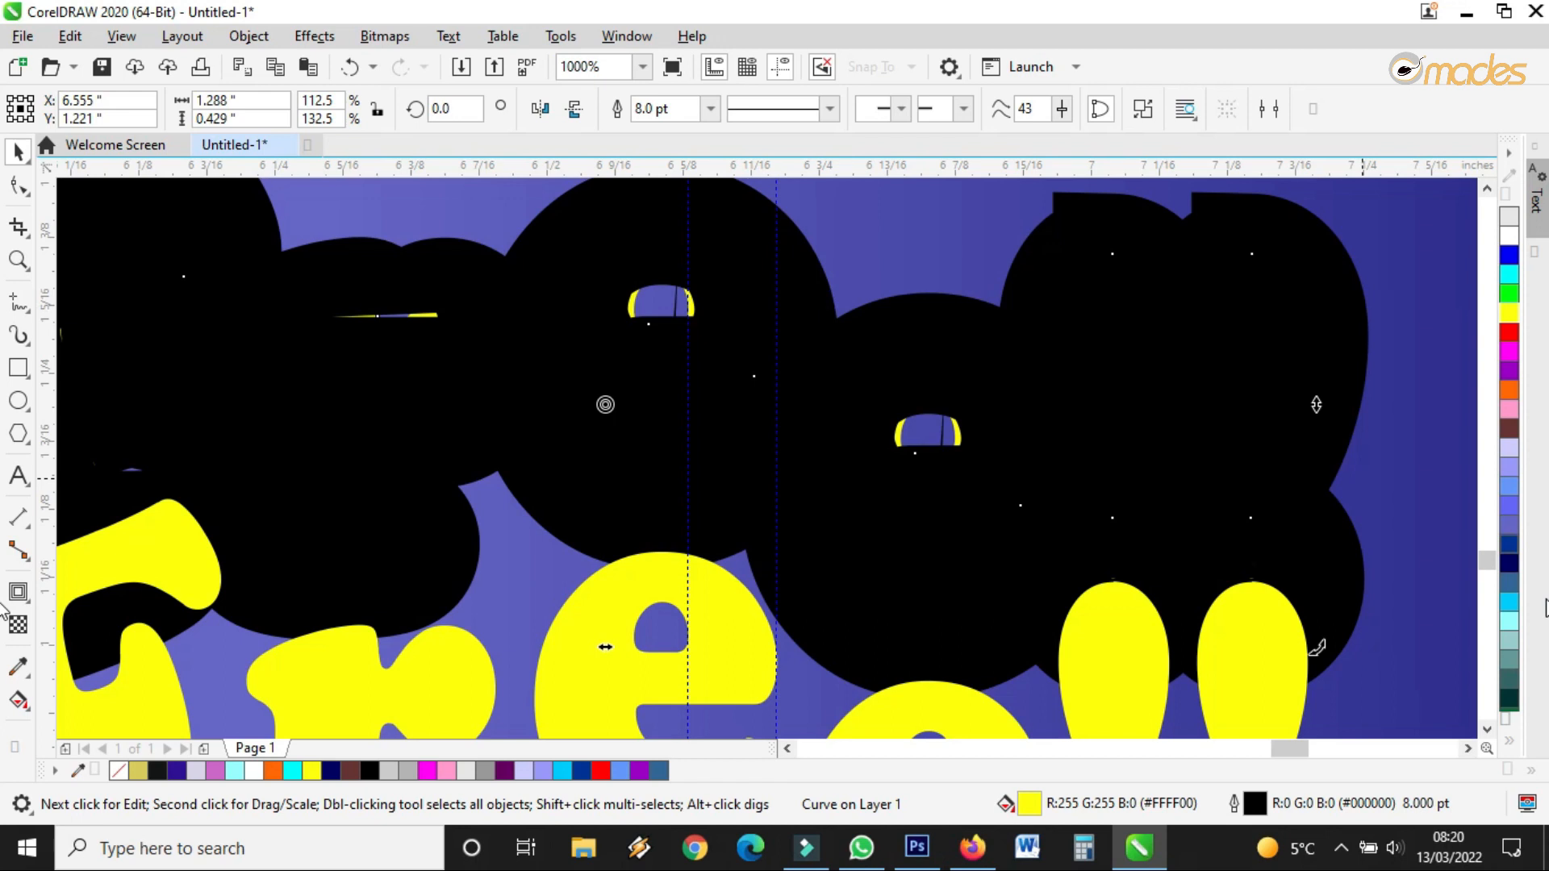
{"action": "double_click", "coordinate": [1255, 807]}
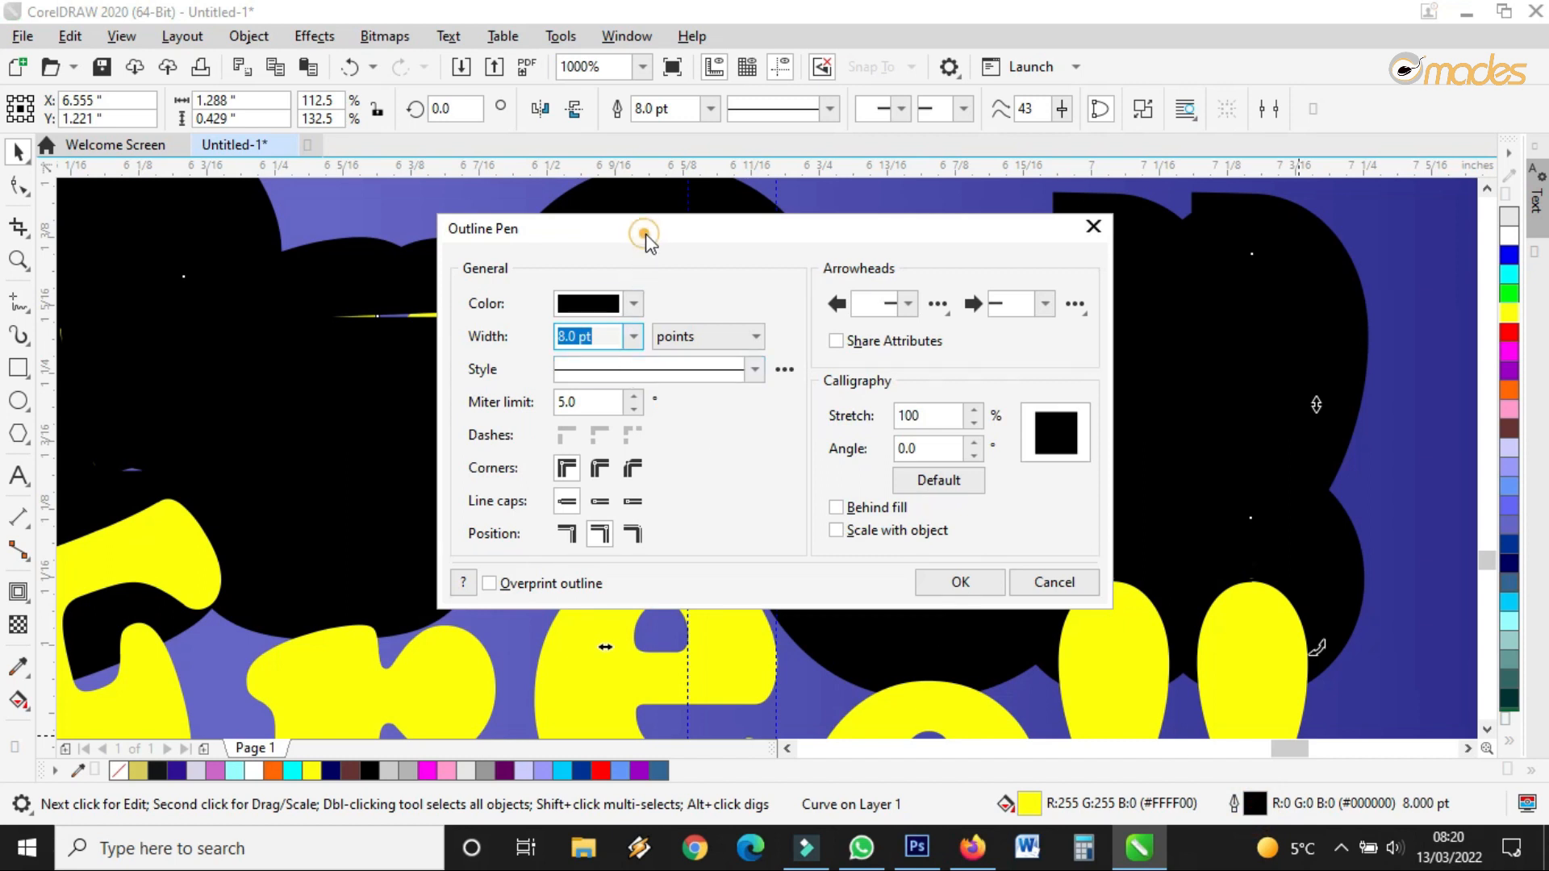
In Outline Pen, enable Behind fill for the 8 pt outline and confirm
{"action": "left_click_drag", "start_coordinate": [645, 234], "coordinate": [777, 212]}
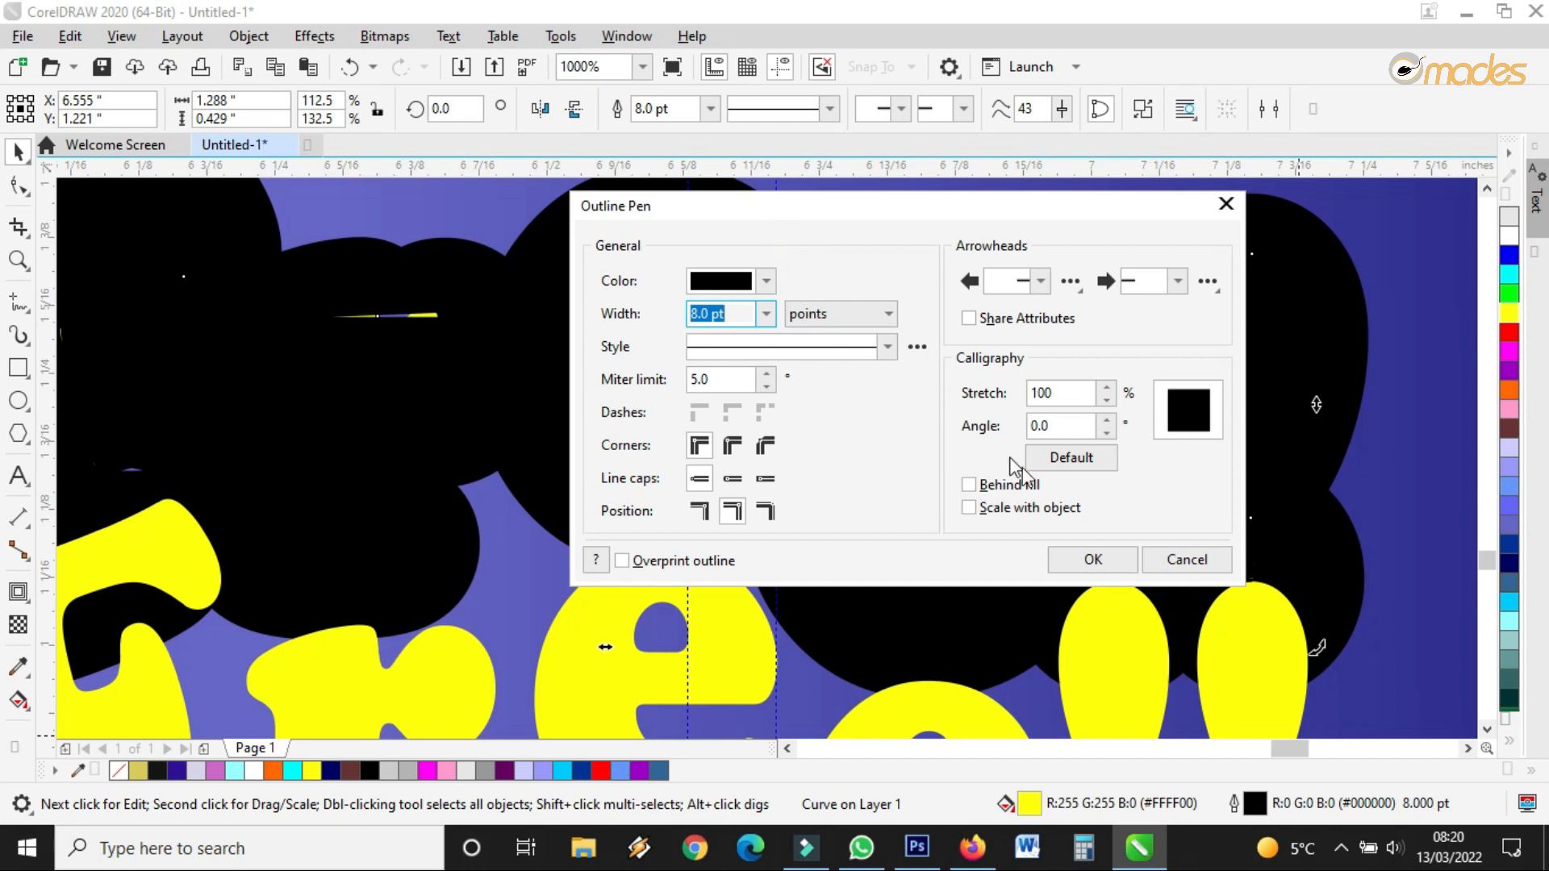
{"action": "left_click", "coordinate": [997, 484]}
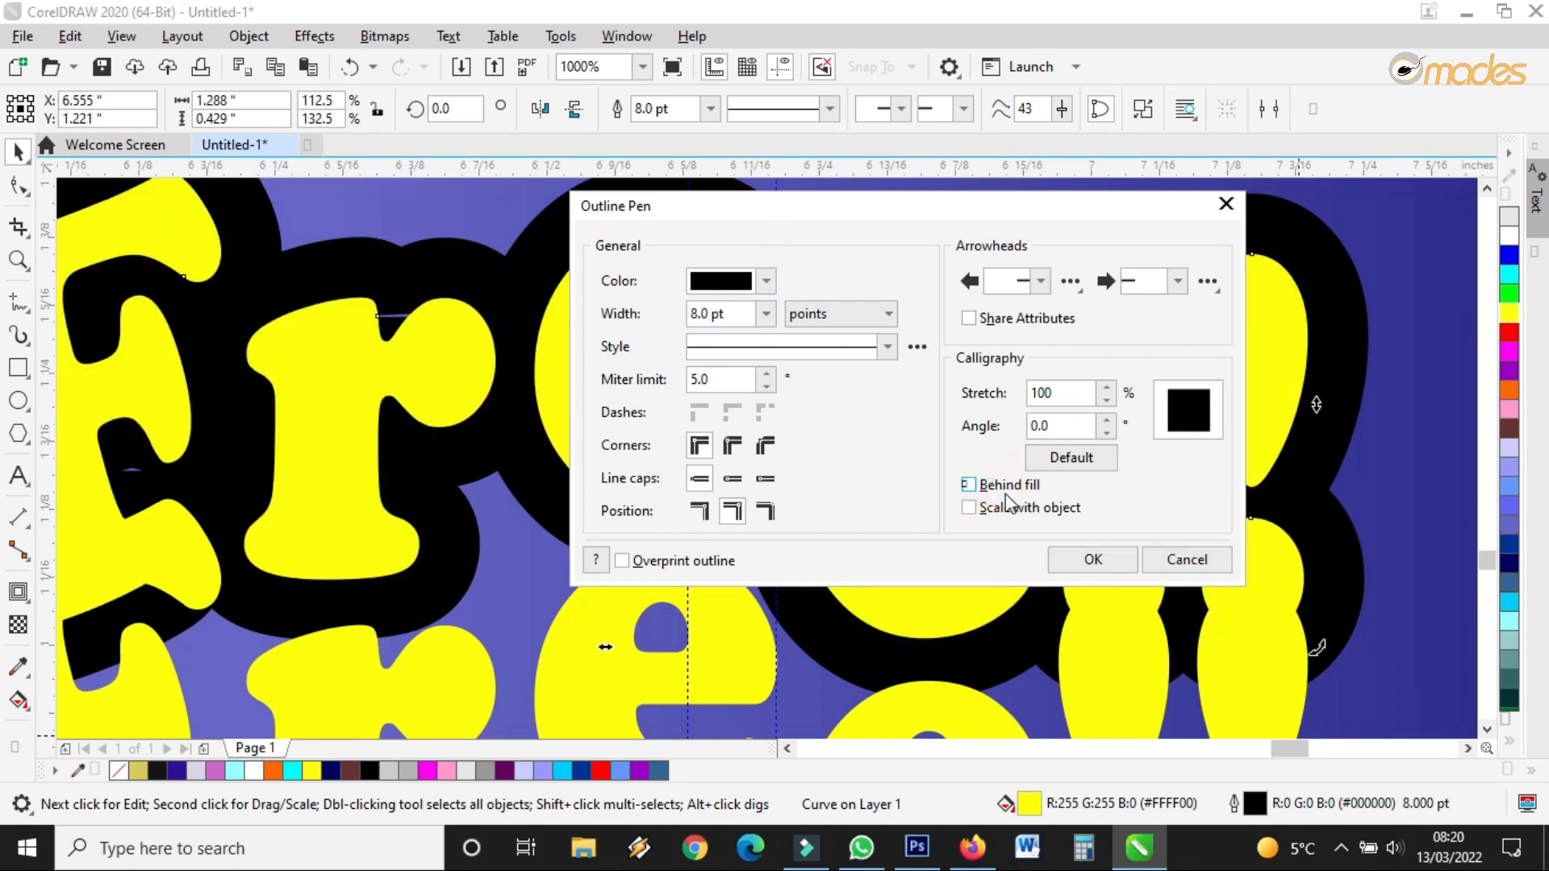
{"action": "left_click", "coordinate": [1097, 562]}
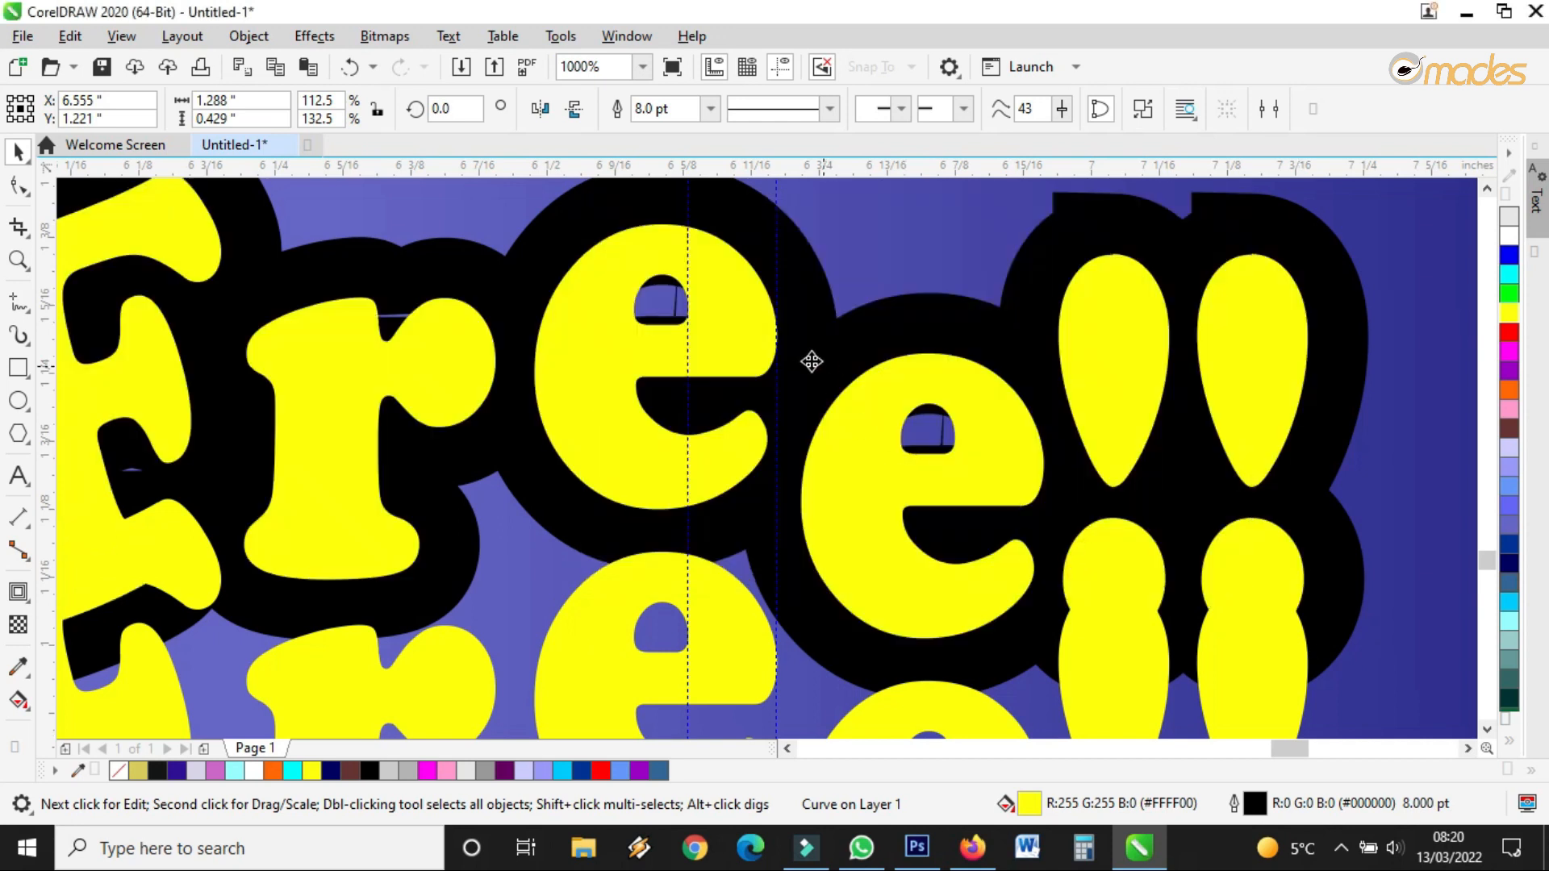
Shift the outlined Free!! copy slightly right and make its fill and outline magenta
{"action": "scroll", "coordinate": [811, 360], "scroll_direction": "up", "scroll_amount": 2}
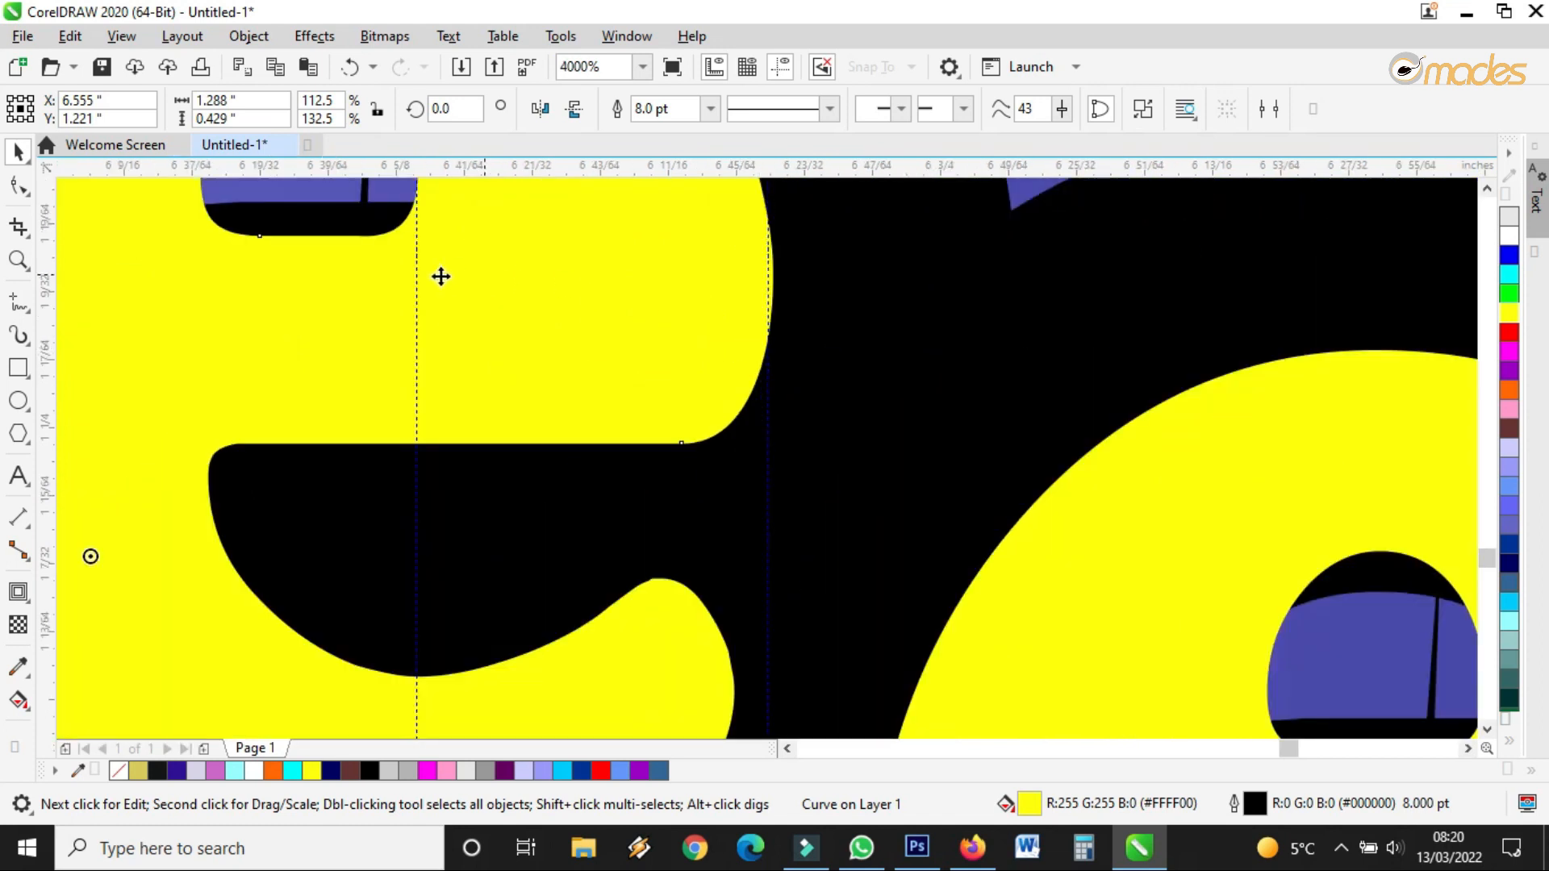
{"action": "scroll", "coordinate": [753, 343], "scroll_direction": "down", "scroll_amount": 4}
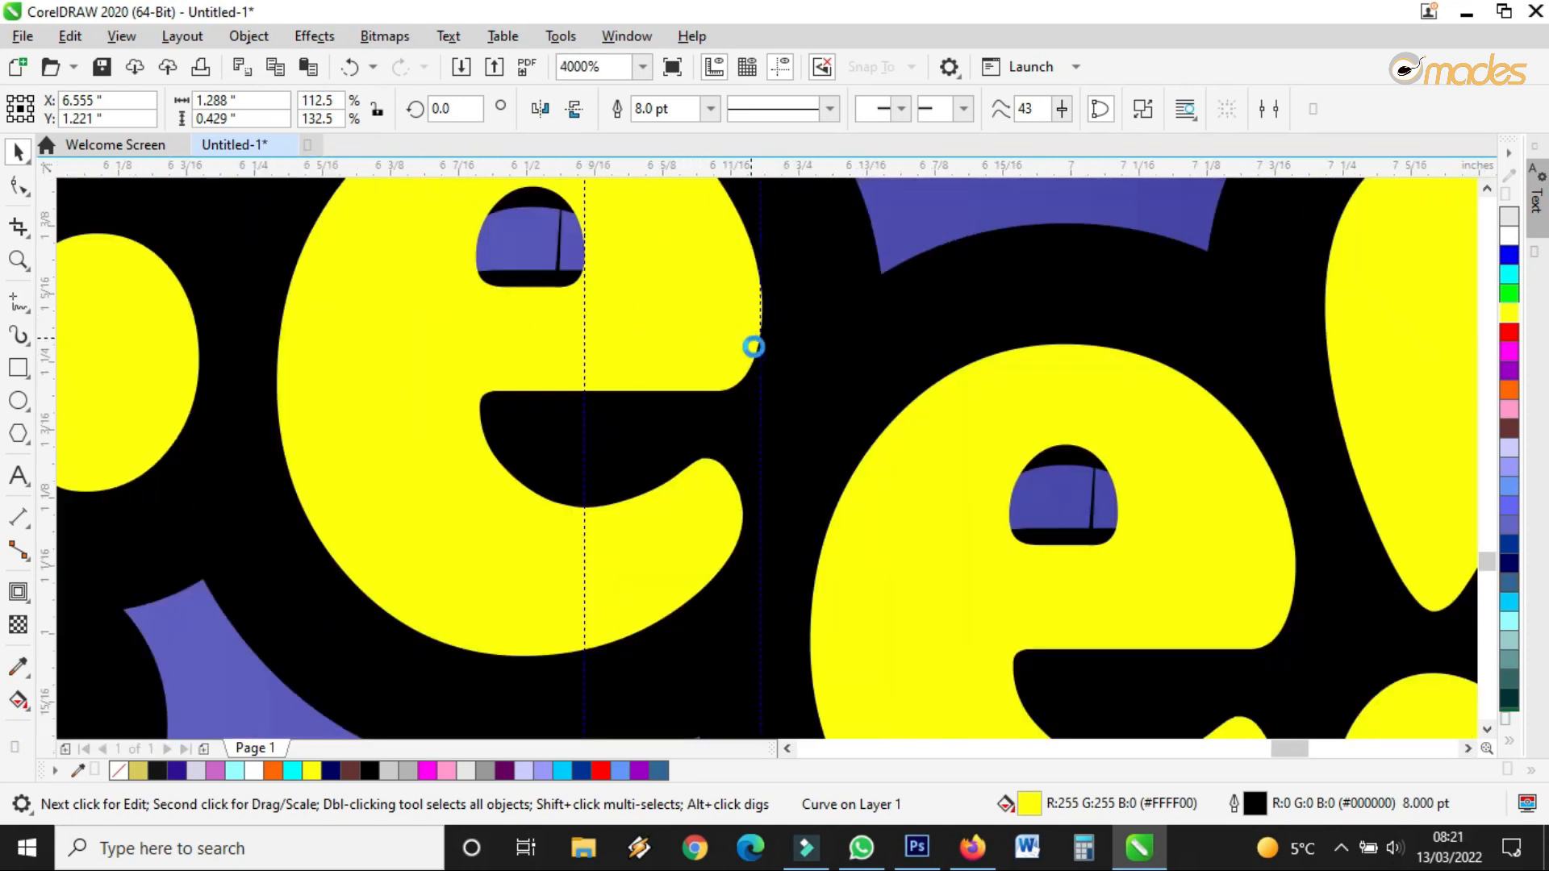
{"action": "scroll", "coordinate": [828, 362], "scroll_direction": "up", "scroll_amount": 1}
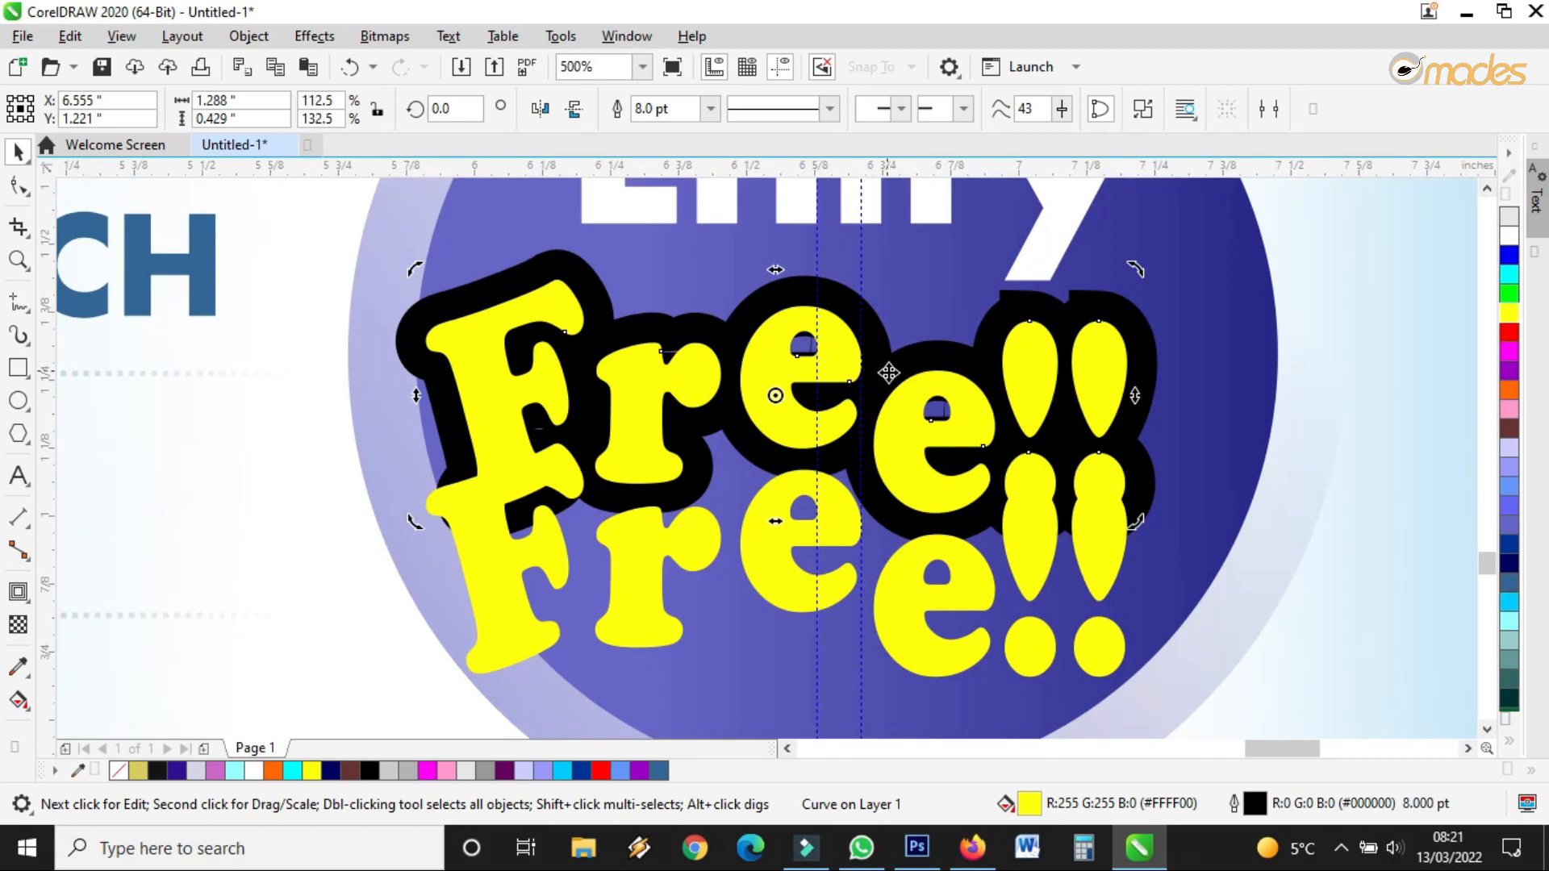
{"action": "left_click_drag", "start_coordinate": [917, 375], "coordinate": [941, 374]}
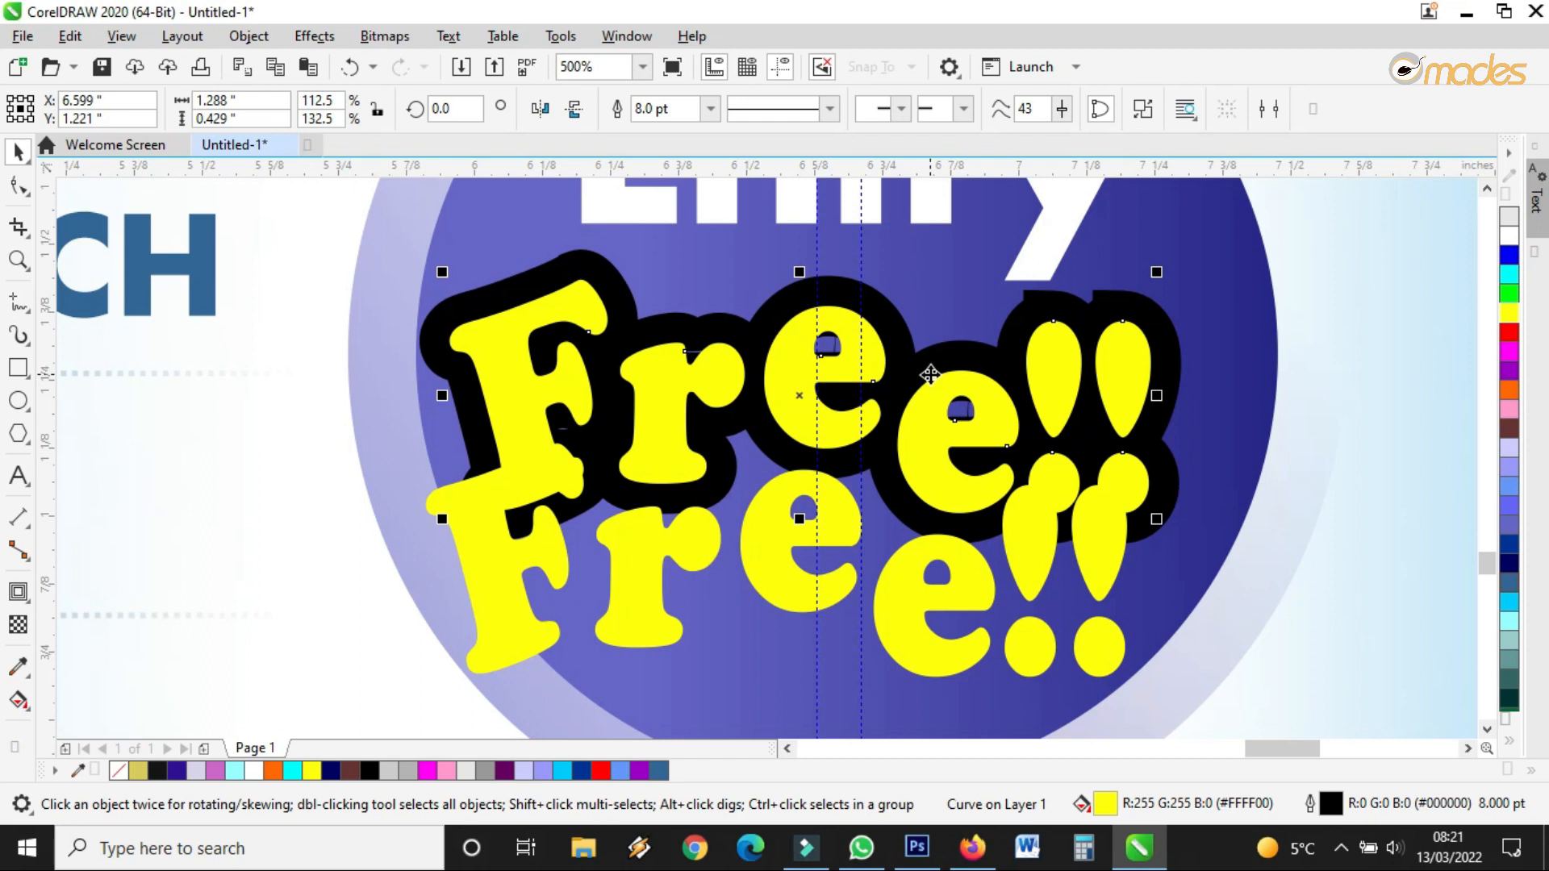
{"action": "left_click", "coordinate": [912, 427]}
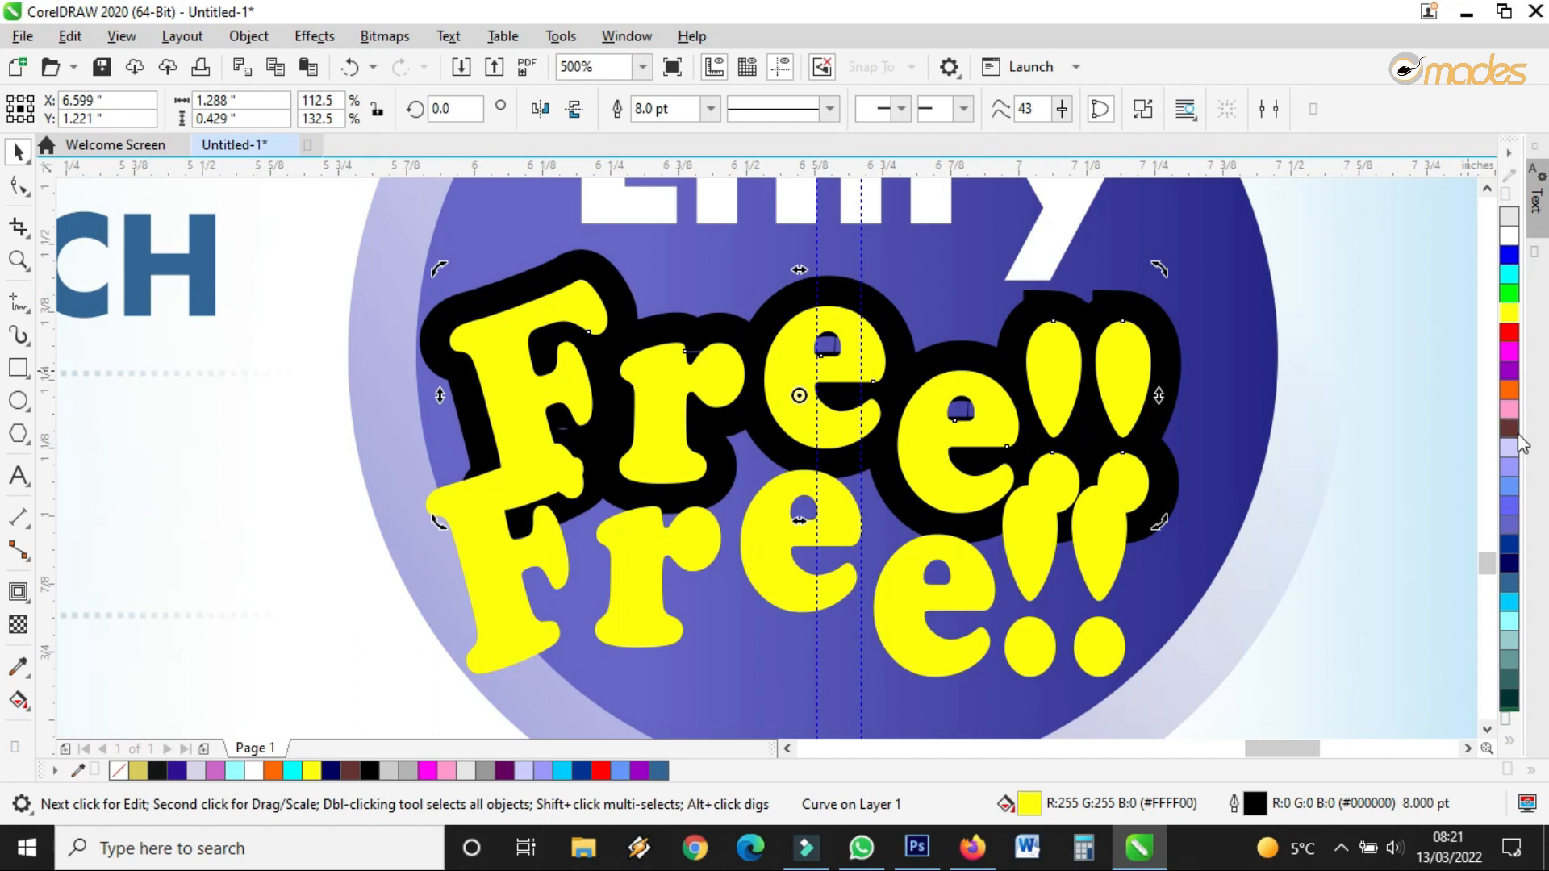
{"action": "left_click", "coordinate": [1508, 355]}
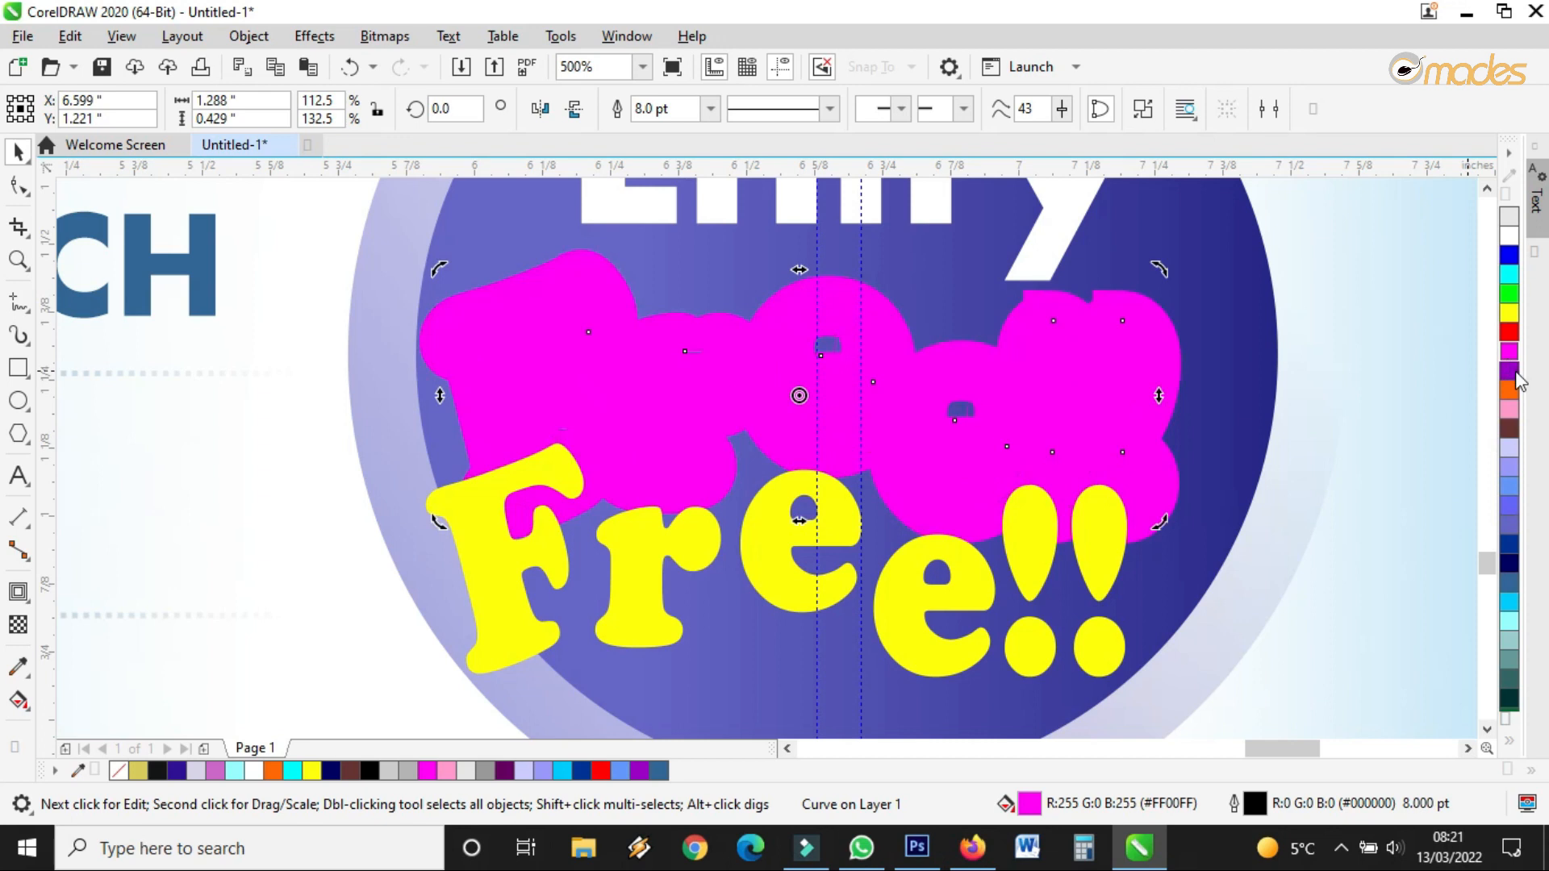
{"action": "right_click", "coordinate": [1508, 359]}
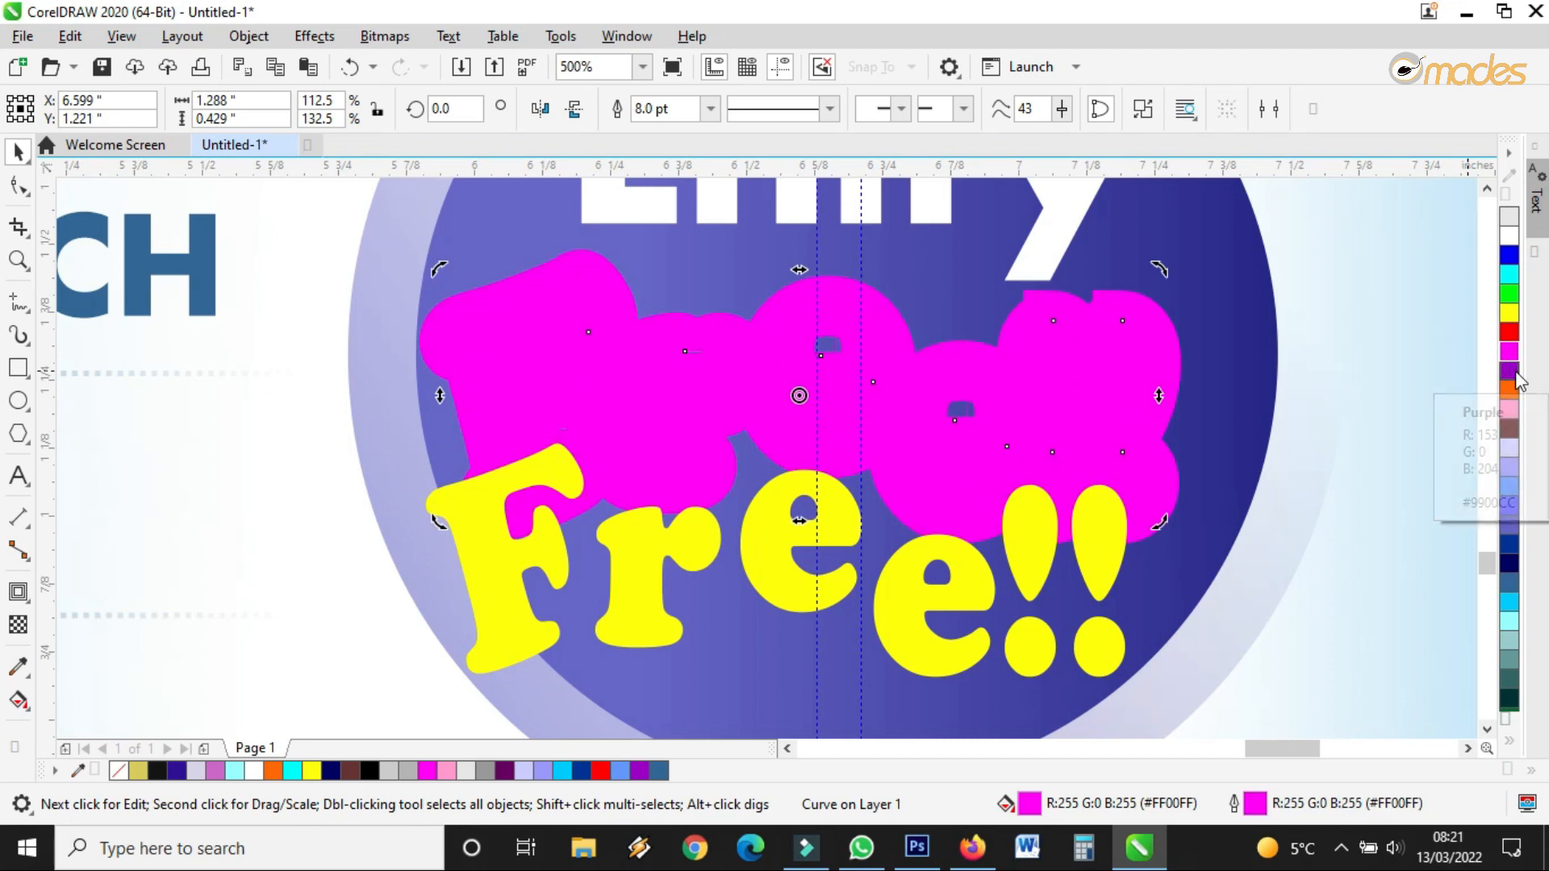
Move the yellow Free!! lettering onto the magenta backing copy
{"action": "left_click", "coordinate": [1041, 543]}
{"action": "left_click_drag", "start_coordinate": [1027, 560], "coordinate": [1052, 392]}
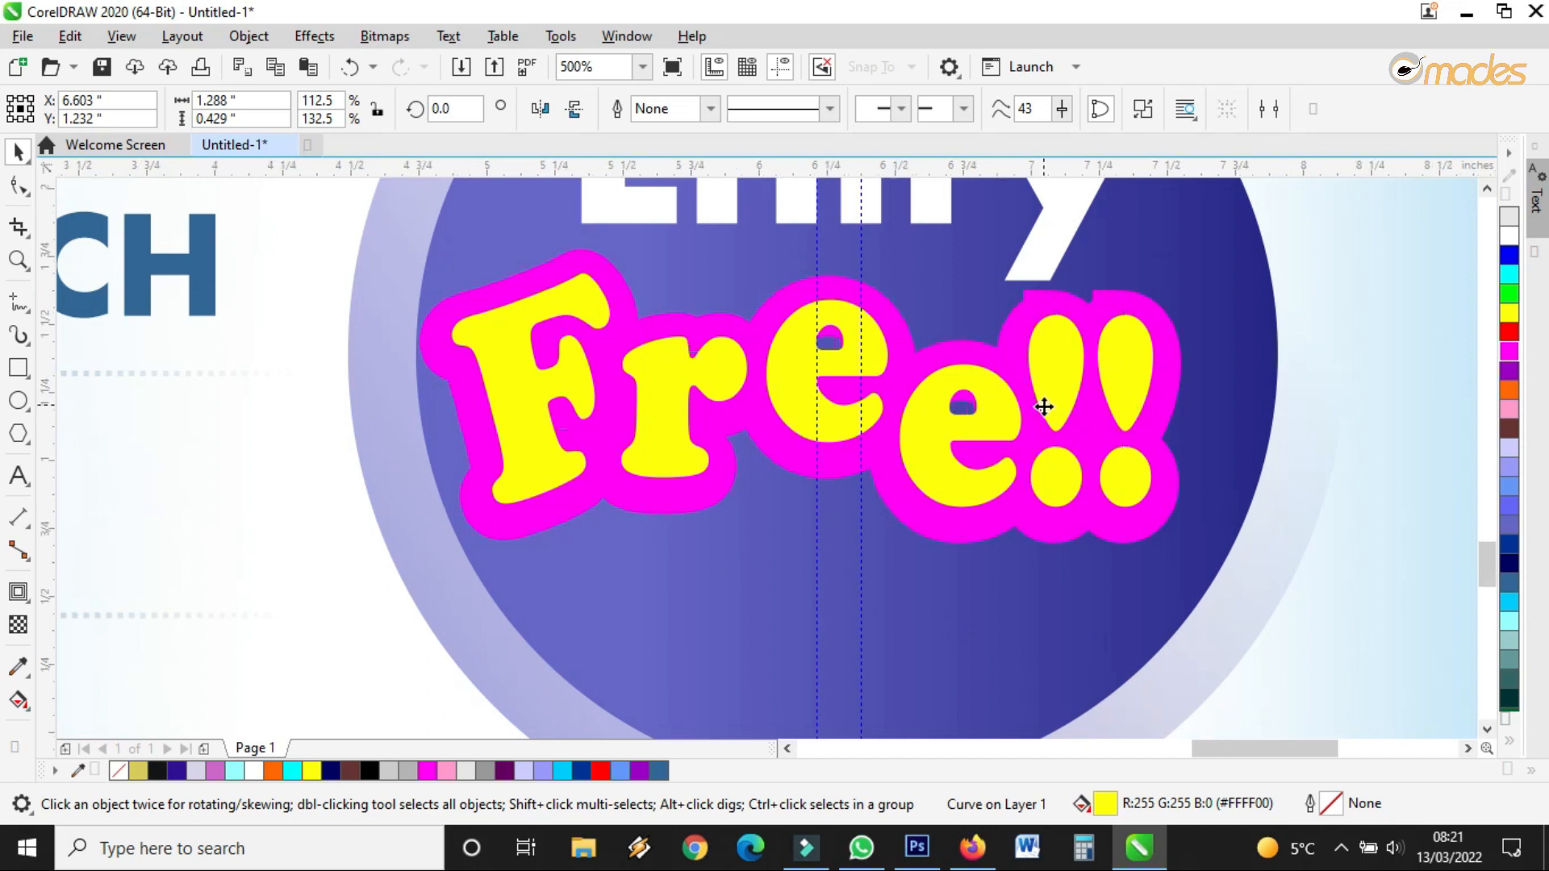
{"action": "scroll", "coordinate": [1052, 391], "scroll_direction": "down", "scroll_amount": 1}
{"action": "scroll", "coordinate": [1073, 394], "scroll_direction": "up", "scroll_amount": 1}
Recolour the backing copy's fill and outline, trying lavender and blues, then settling on light blue
{"action": "left_click", "coordinate": [1146, 332]}
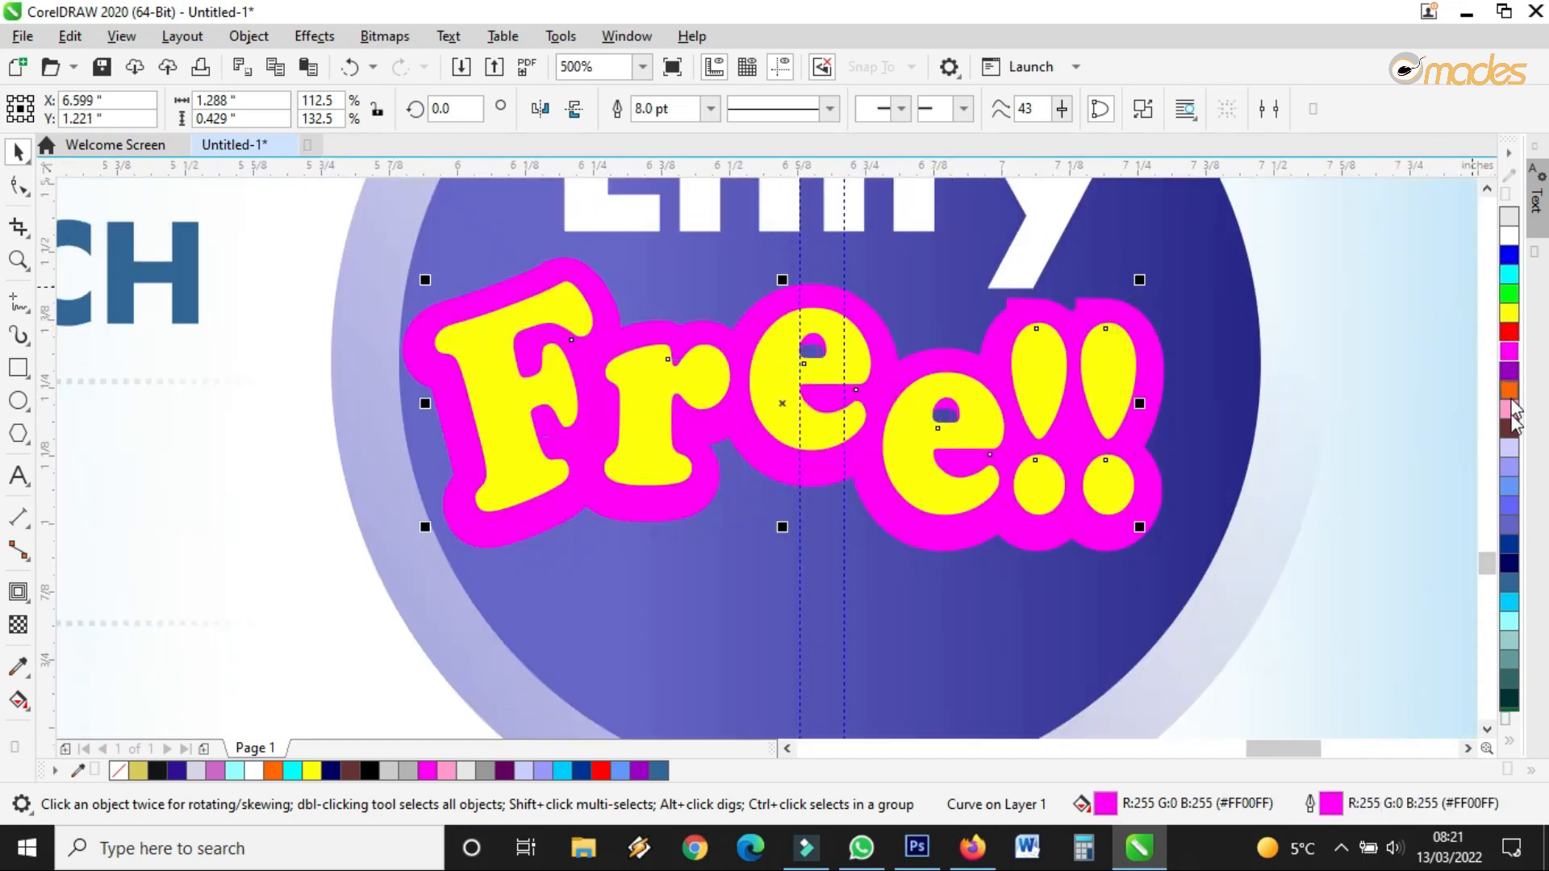
{"action": "left_click", "coordinate": [1511, 472]}
{"action": "left_click", "coordinate": [1510, 470]}
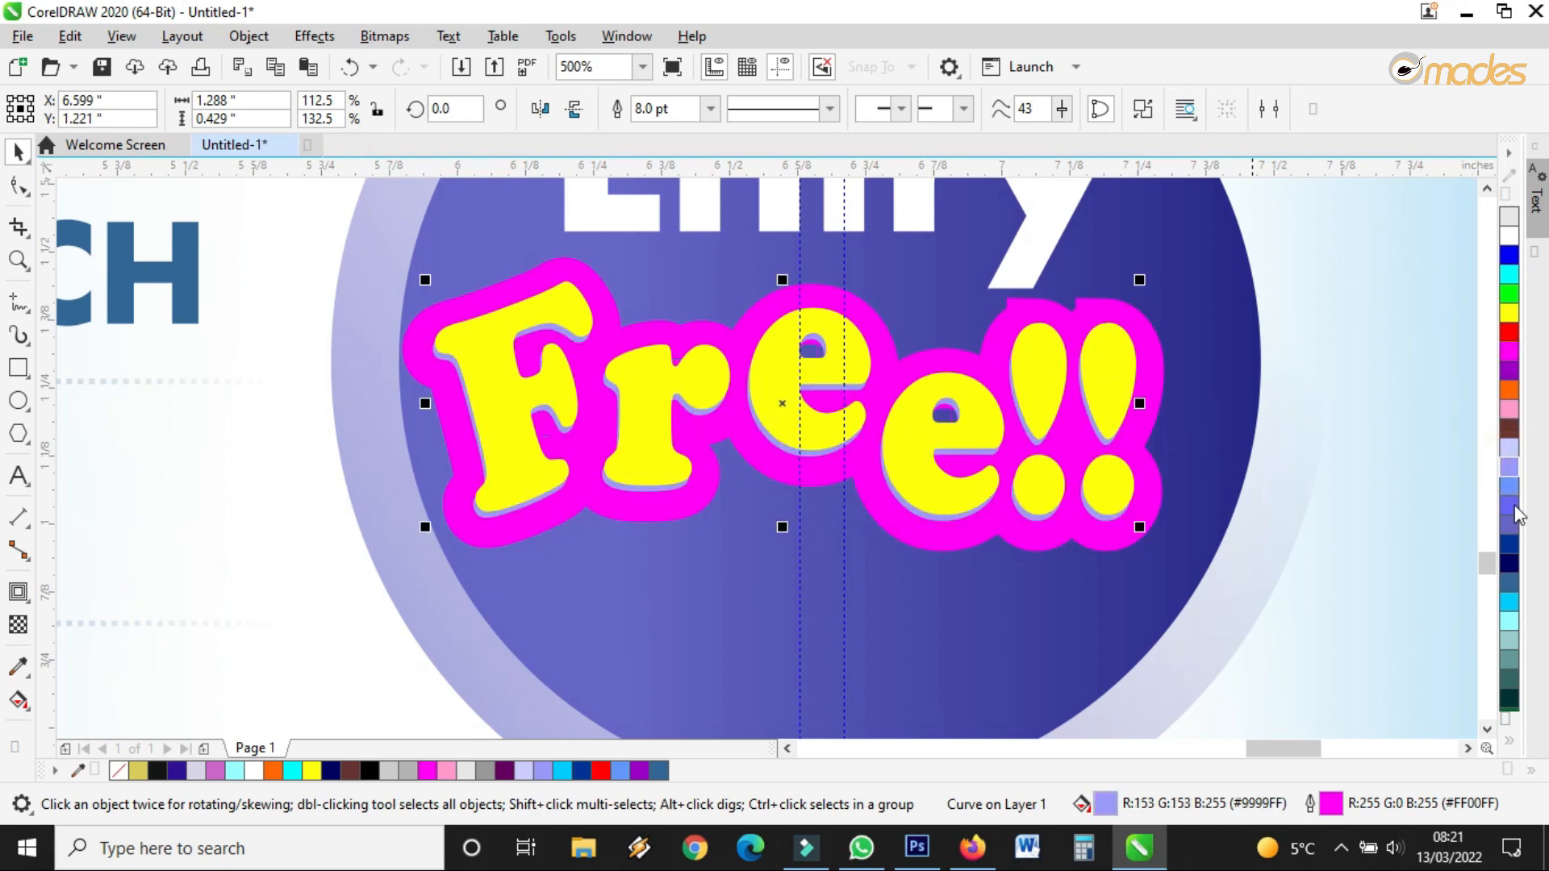
{"action": "right_click", "coordinate": [1512, 475]}
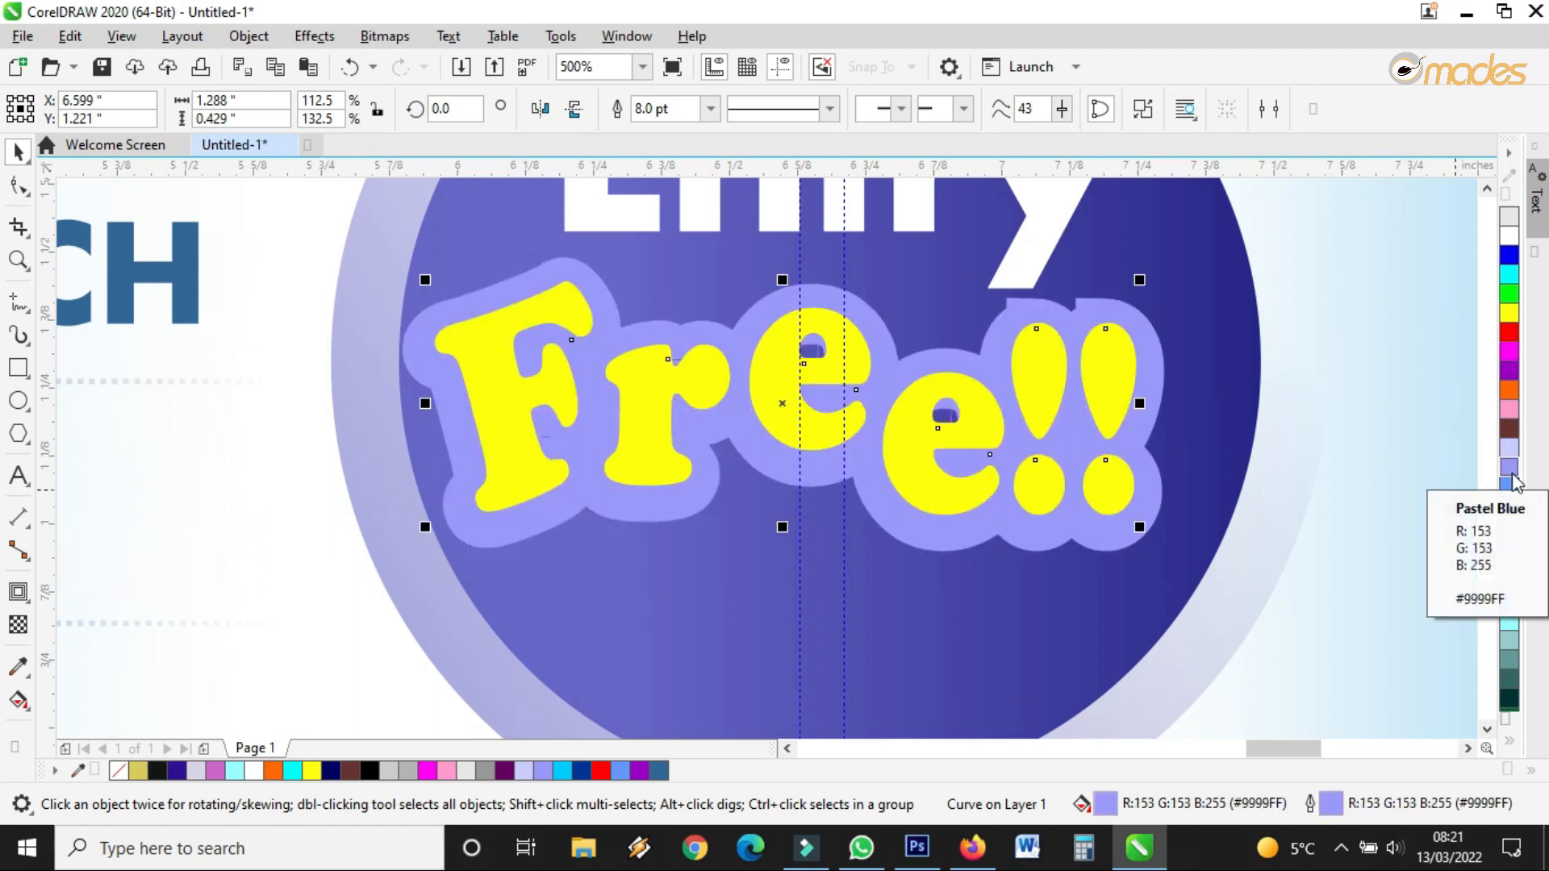
{"action": "left_click", "coordinate": [1513, 491]}
{"action": "right_click", "coordinate": [1512, 489]}
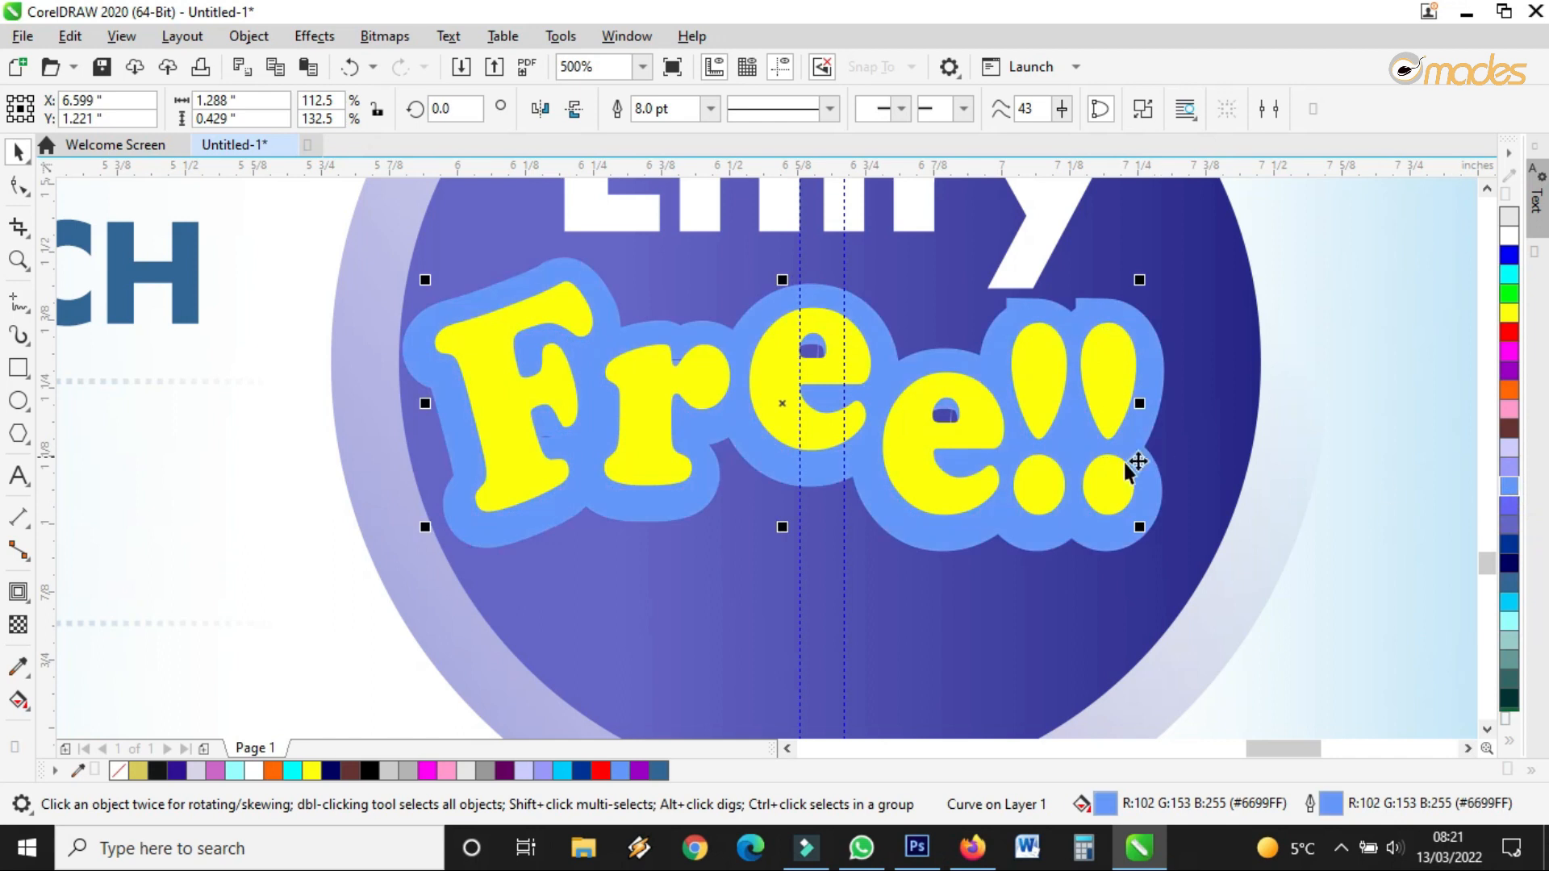
{"action": "scroll", "coordinate": [1130, 468], "scroll_direction": "down", "scroll_amount": 2}
{"action": "scroll", "coordinate": [1127, 475], "scroll_direction": "up", "scroll_amount": 2}
{"action": "right_click", "coordinate": [1510, 507]}
{"action": "left_click", "coordinate": [1511, 506]}
{"action": "left_click", "coordinate": [1512, 496]}
{"action": "right_click", "coordinate": [1513, 496]}
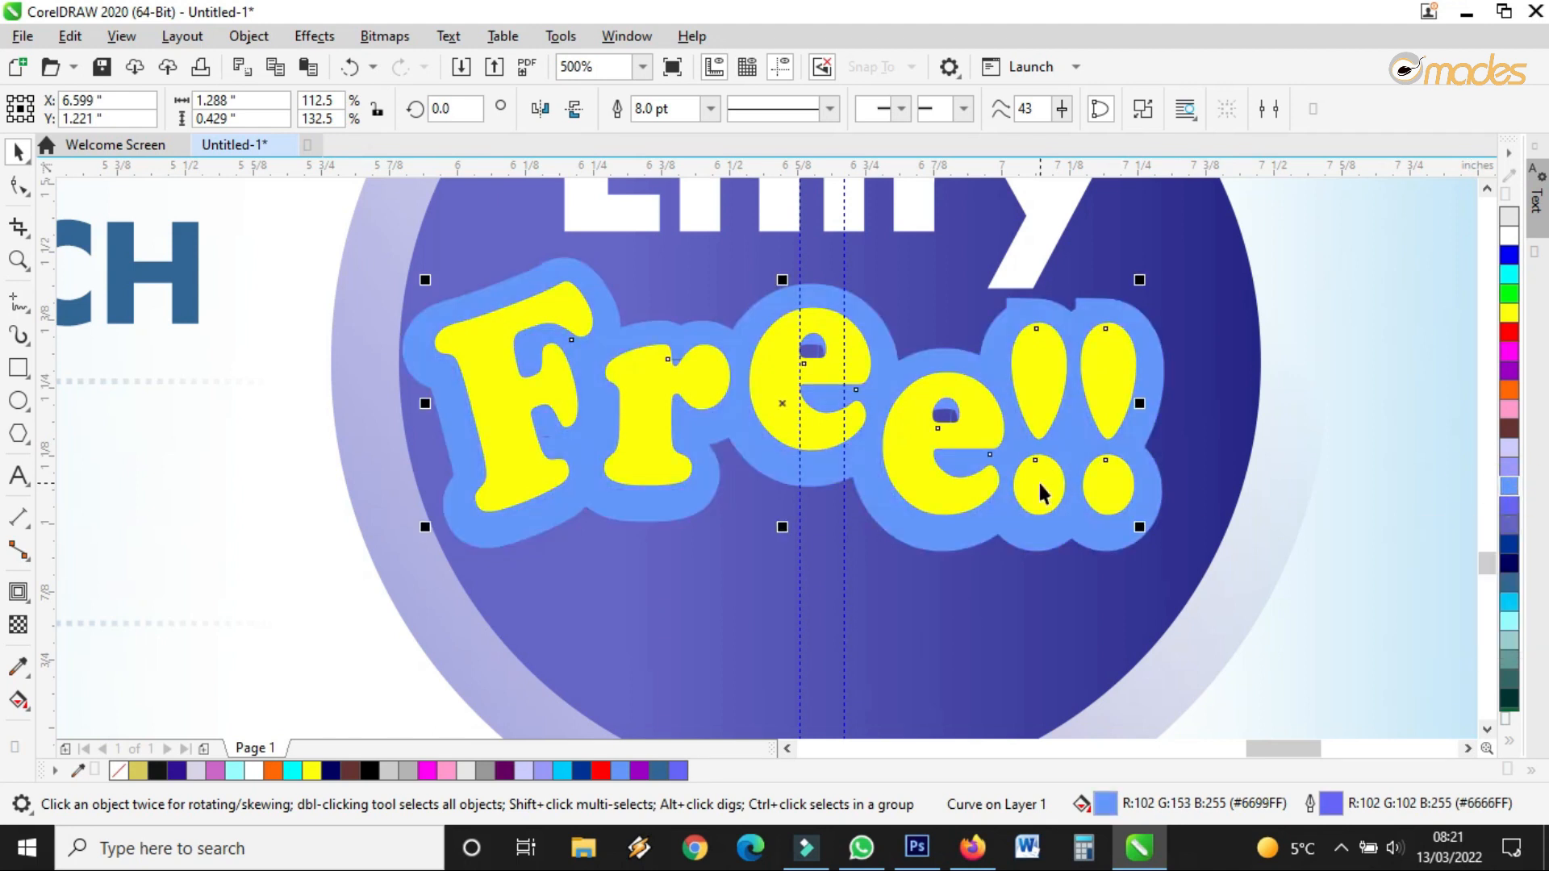
Shift the pale blue background panel slightly to the left
{"action": "scroll", "coordinate": [1179, 376], "scroll_direction": "down", "scroll_amount": 2}
{"action": "left_click", "coordinate": [1198, 369]}
{"action": "left_click_drag", "start_coordinate": [1254, 346], "coordinate": [1193, 404]}
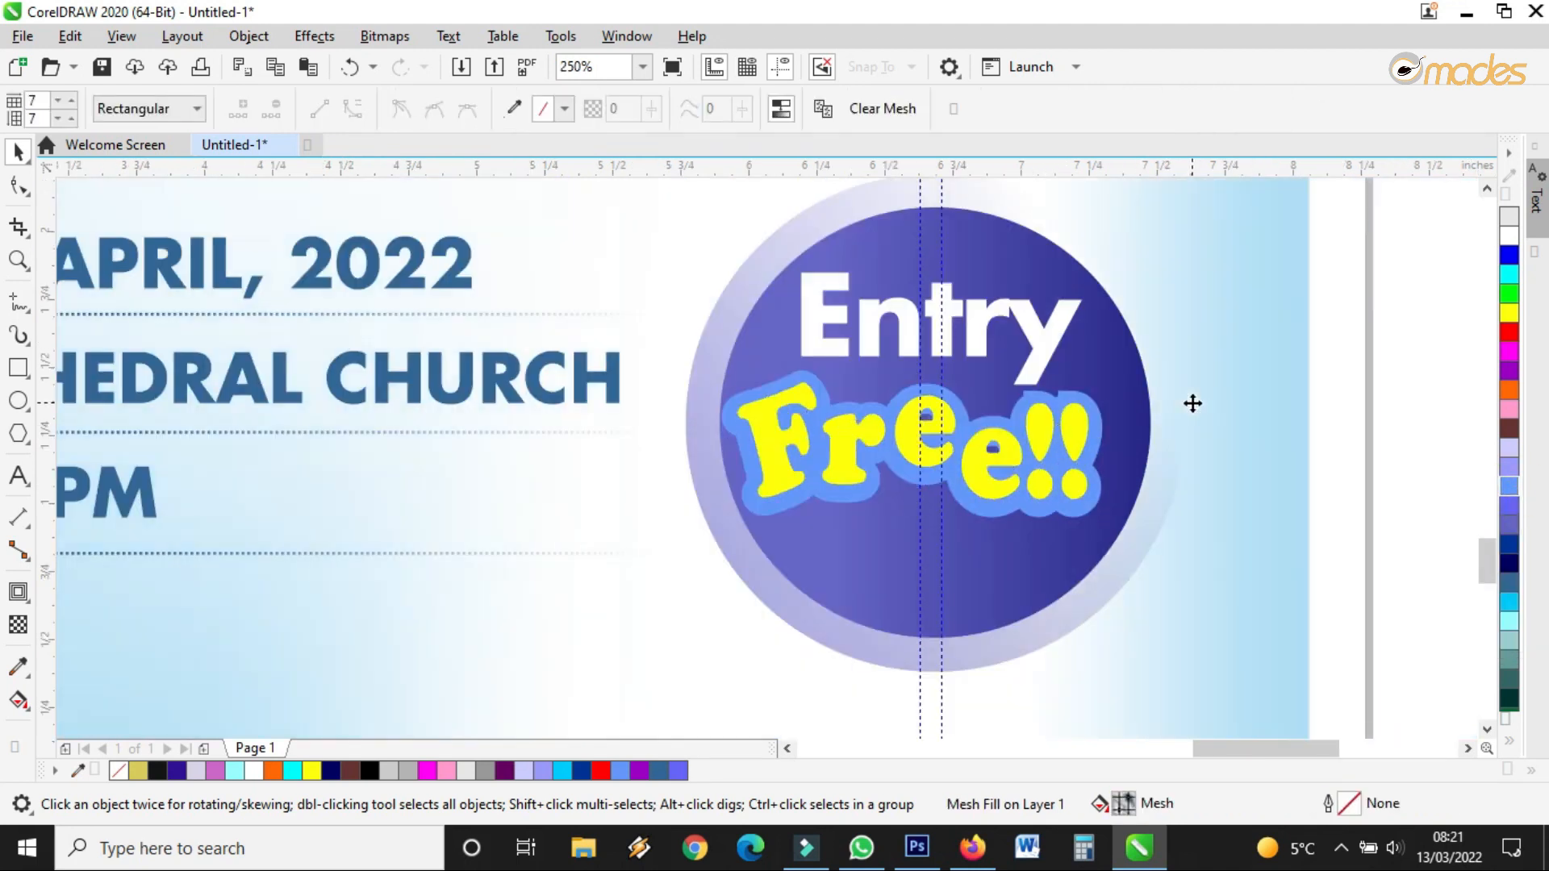
Undo the panel move, then shrink the two Free!! objects slightly and nudge them right
{"action": "left_click", "coordinate": [349, 69]}
{"action": "scroll", "coordinate": [762, 467], "scroll_direction": "down", "scroll_amount": 2}
{"action": "left_click_drag", "start_coordinate": [1192, 404], "coordinate": [586, 508]}
{"action": "left_click_drag", "start_coordinate": [1237, 414], "coordinate": [693, 531]}
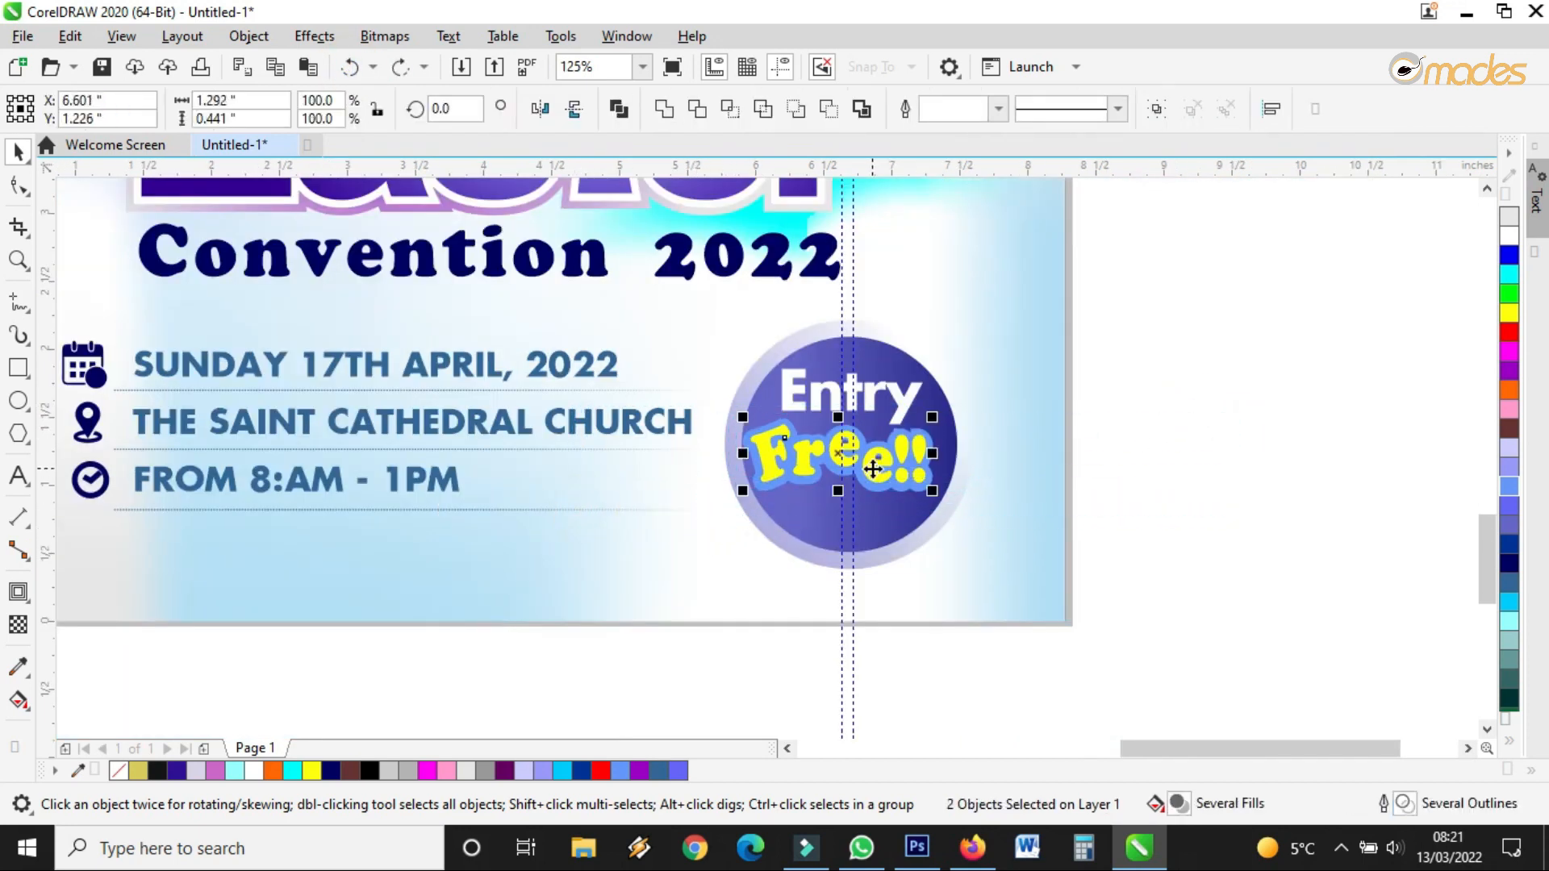
{"action": "scroll", "coordinate": [863, 452], "scroll_direction": "up", "scroll_amount": 2}
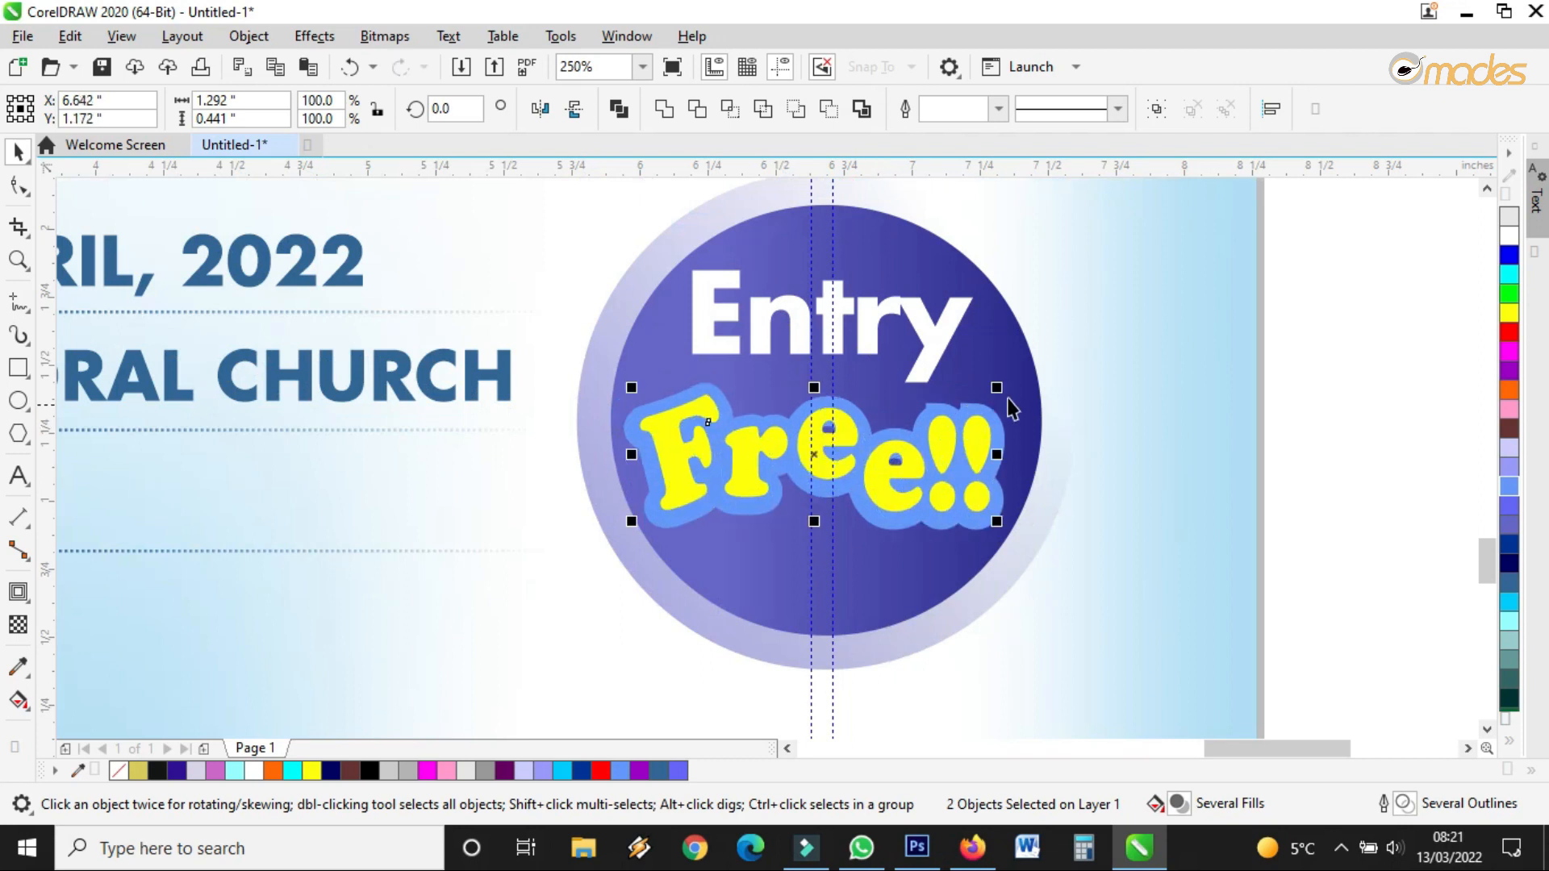
{"action": "left_click_drag", "start_coordinate": [996, 387], "coordinate": [982, 392]}
{"action": "left_click_drag", "start_coordinate": [884, 471], "coordinate": [892, 482]}
Set Entry in Cooper at a smaller size, and tuck Free!! up beneath it
{"action": "left_click", "coordinate": [882, 331]}
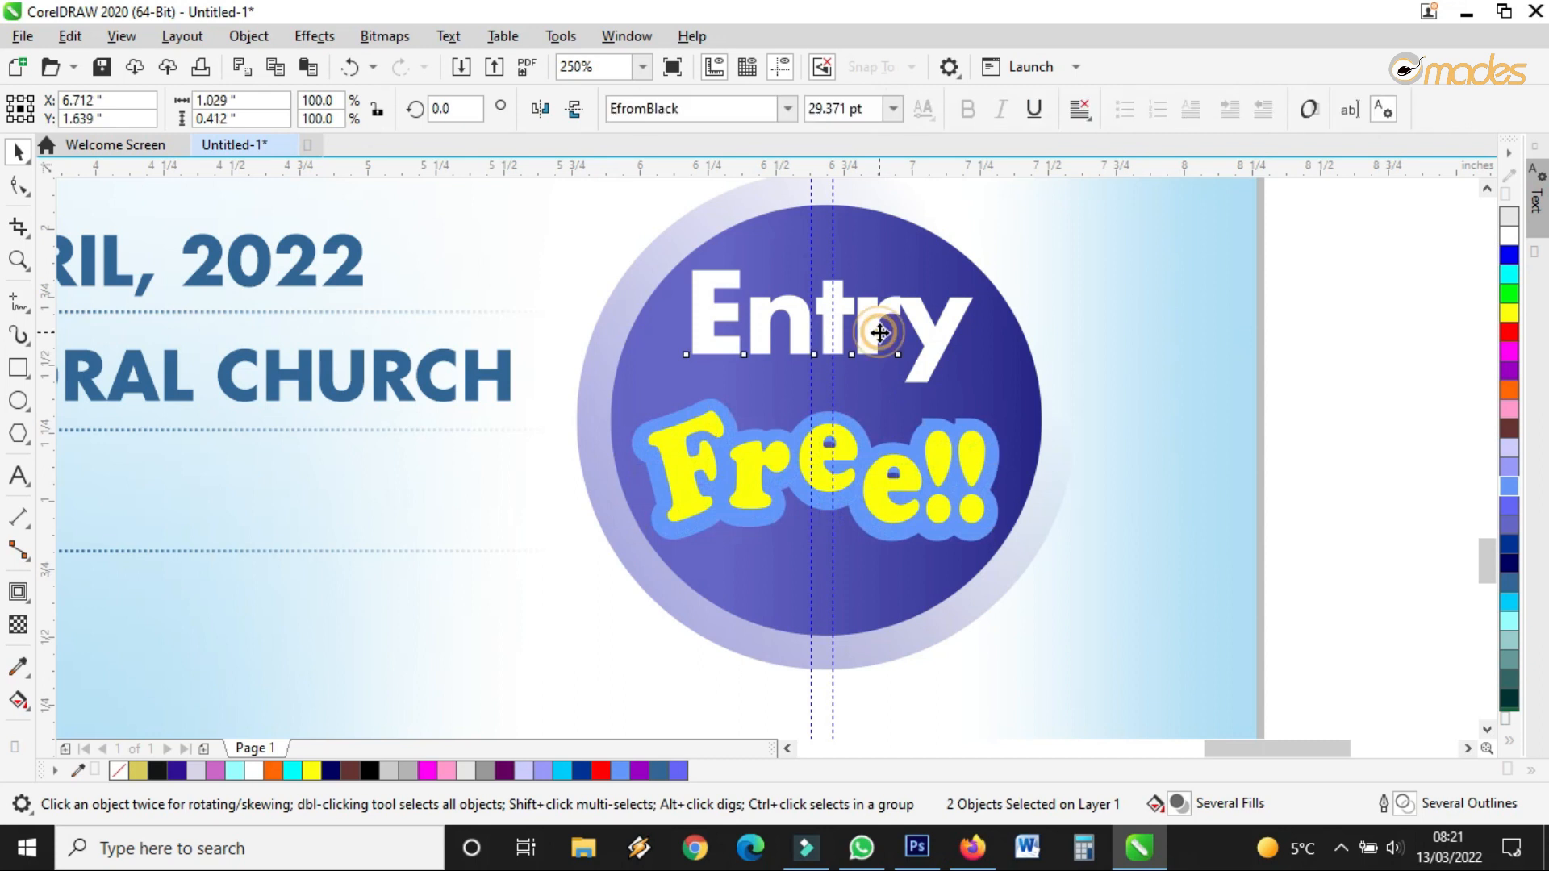
{"action": "left_click", "coordinate": [788, 108]}
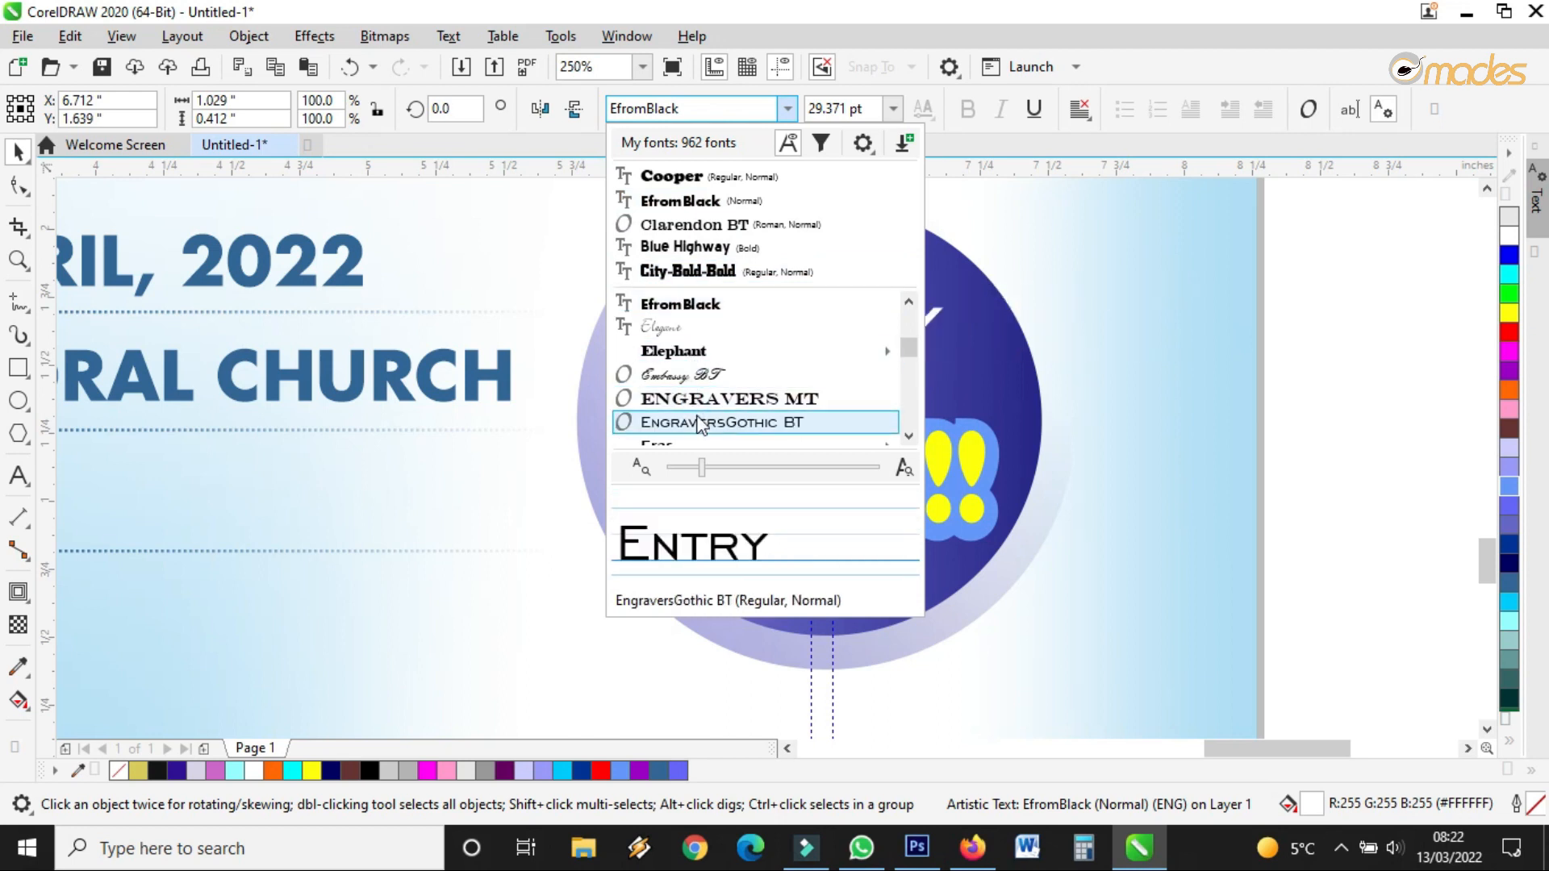
{"action": "left_click", "coordinate": [702, 177]}
{"action": "left_click_drag", "start_coordinate": [1016, 379], "coordinate": [936, 360]}
{"action": "left_click_drag", "start_coordinate": [852, 329], "coordinate": [864, 321]}
{"action": "left_click_drag", "start_coordinate": [1422, 352], "coordinate": [576, 618]}
{"action": "left_click_drag", "start_coordinate": [899, 491], "coordinate": [897, 460]}
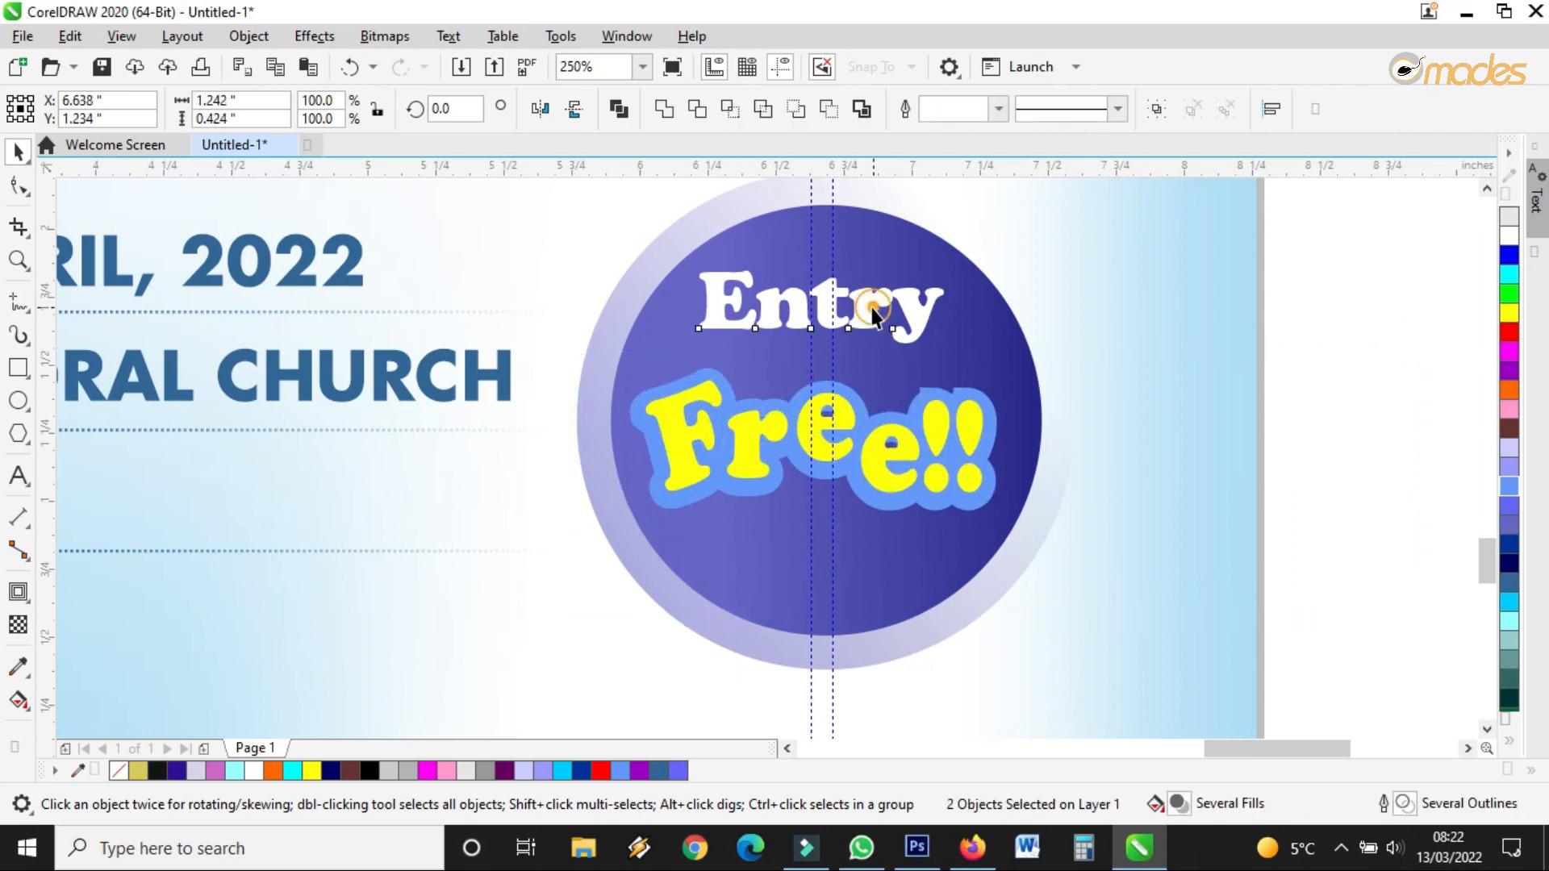
{"action": "left_click", "coordinate": [873, 313]}
{"action": "scroll", "coordinate": [931, 501], "scroll_direction": "down", "scroll_amount": 2}
{"action": "left_click", "coordinate": [1184, 383]}
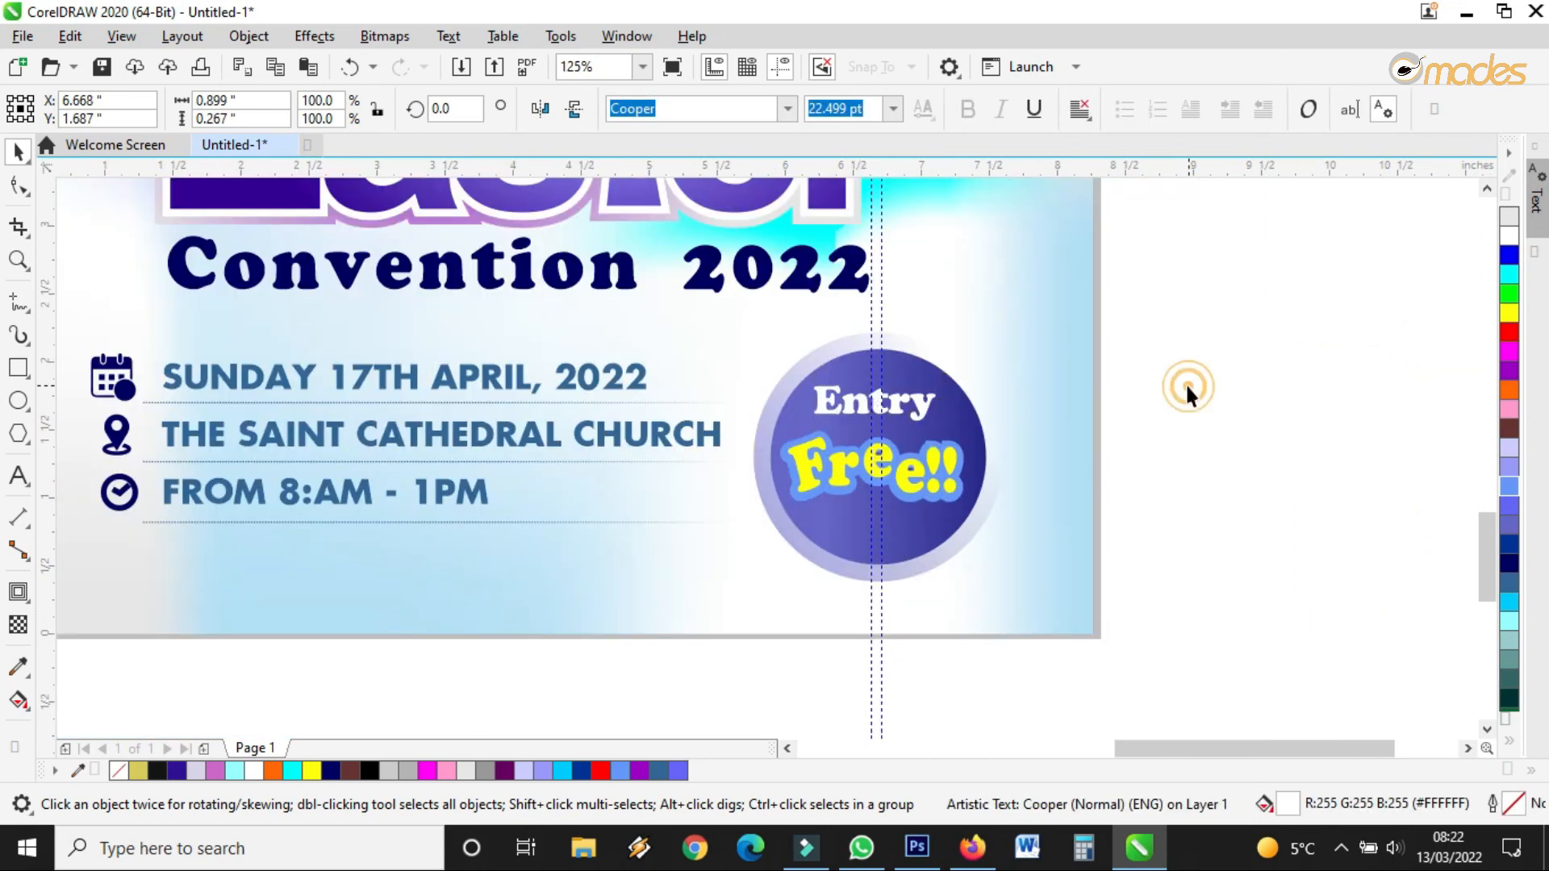
{"action": "scroll", "coordinate": [1015, 379], "scroll_direction": "up", "scroll_amount": 2}
{"action": "scroll", "coordinate": [992, 380], "scroll_direction": "up", "scroll_amount": 1}
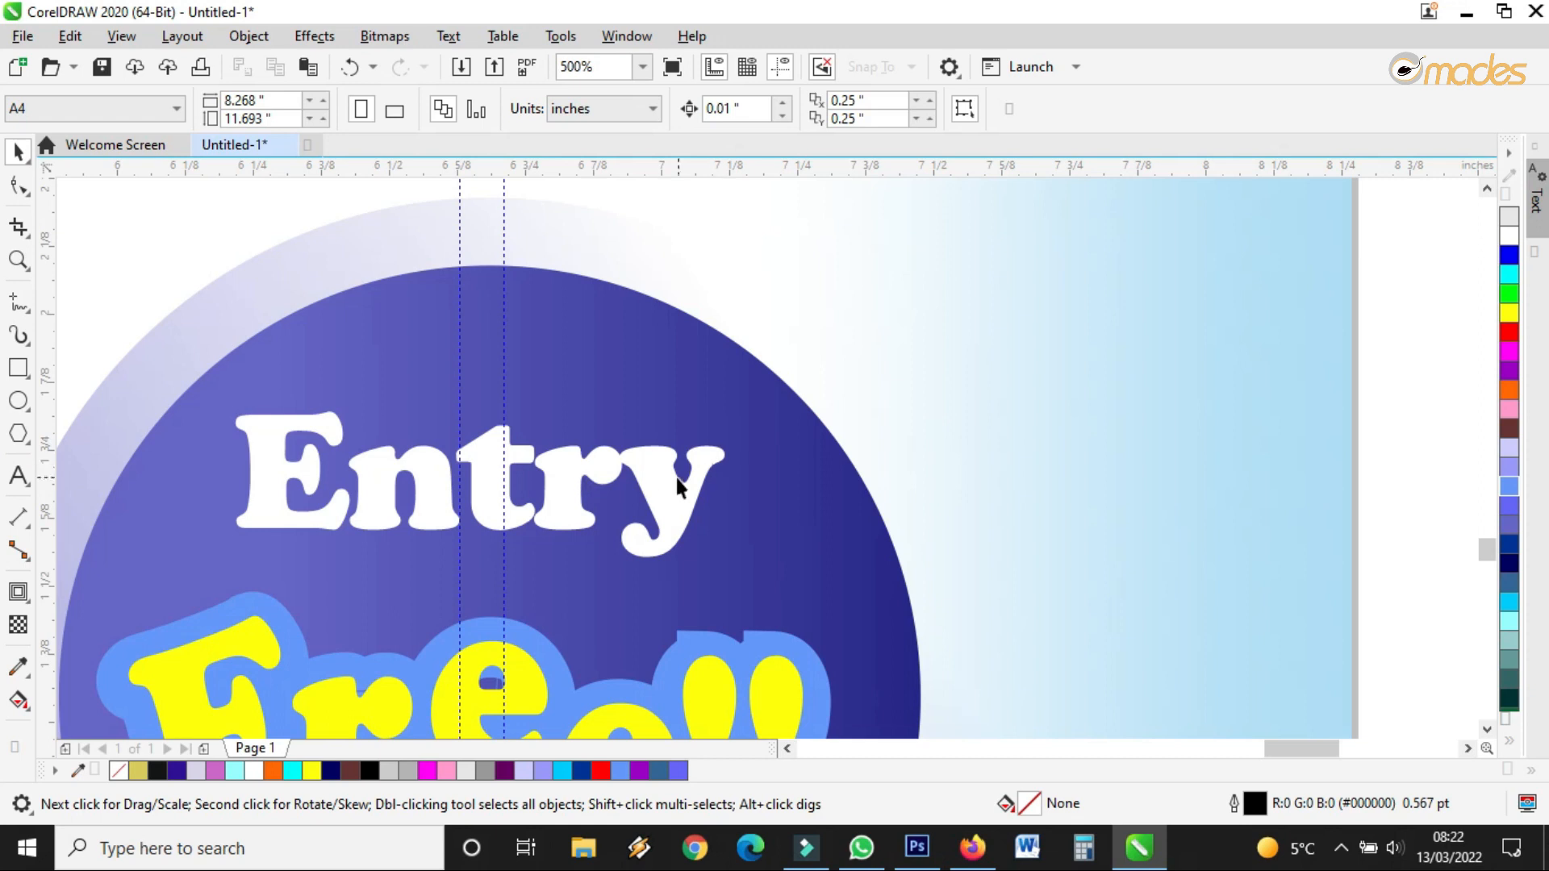
{"action": "scroll", "coordinate": [670, 490], "scroll_direction": "down", "scroll_amount": 2}
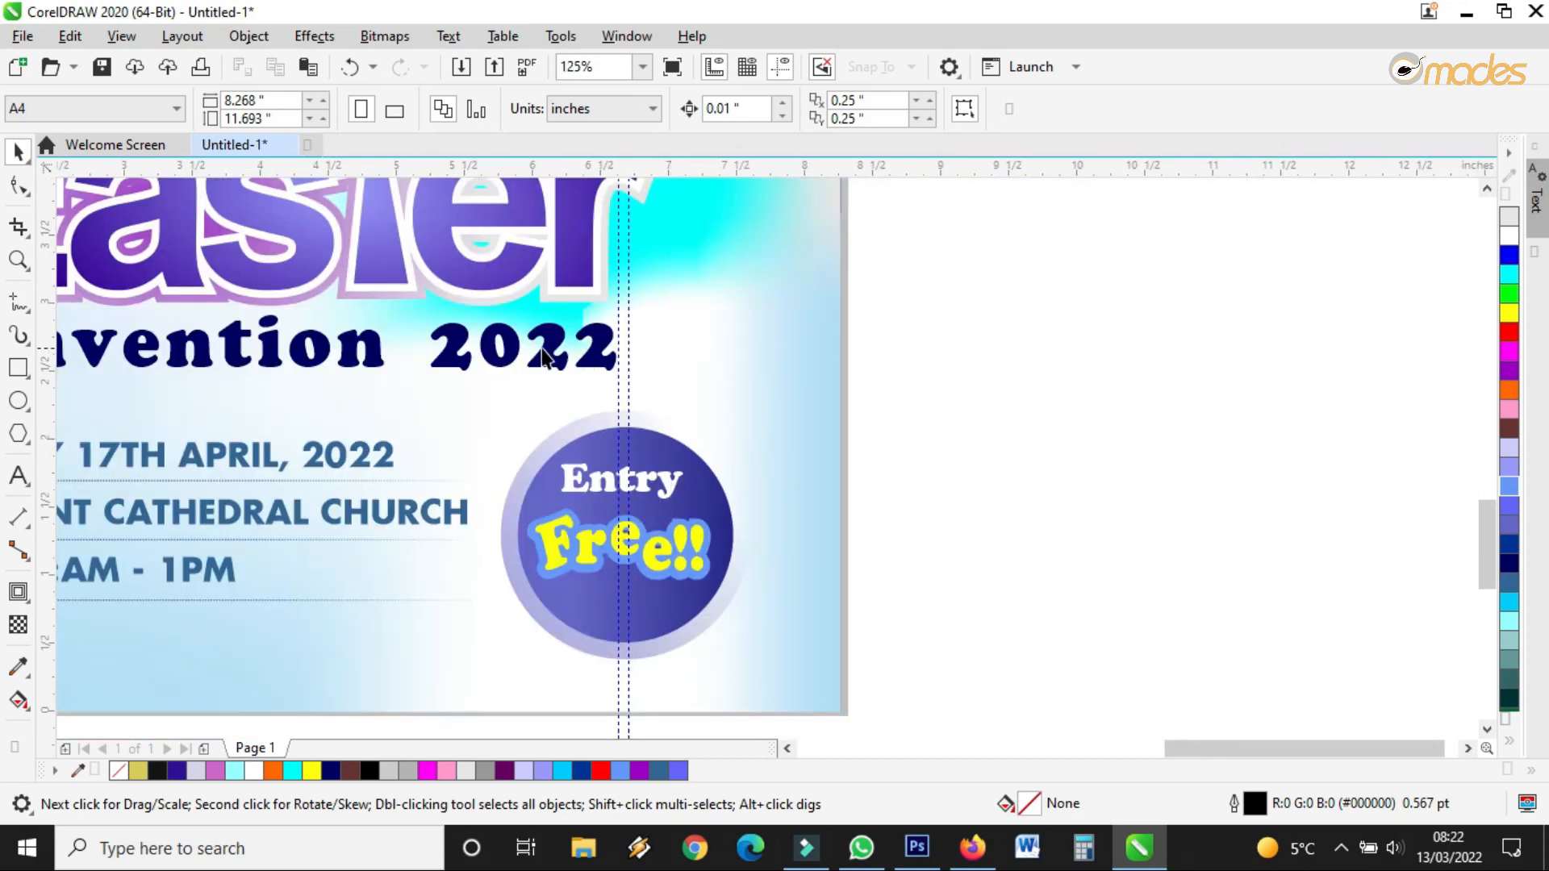
{"action": "scroll", "coordinate": [543, 356], "scroll_direction": "up", "scroll_amount": 3}
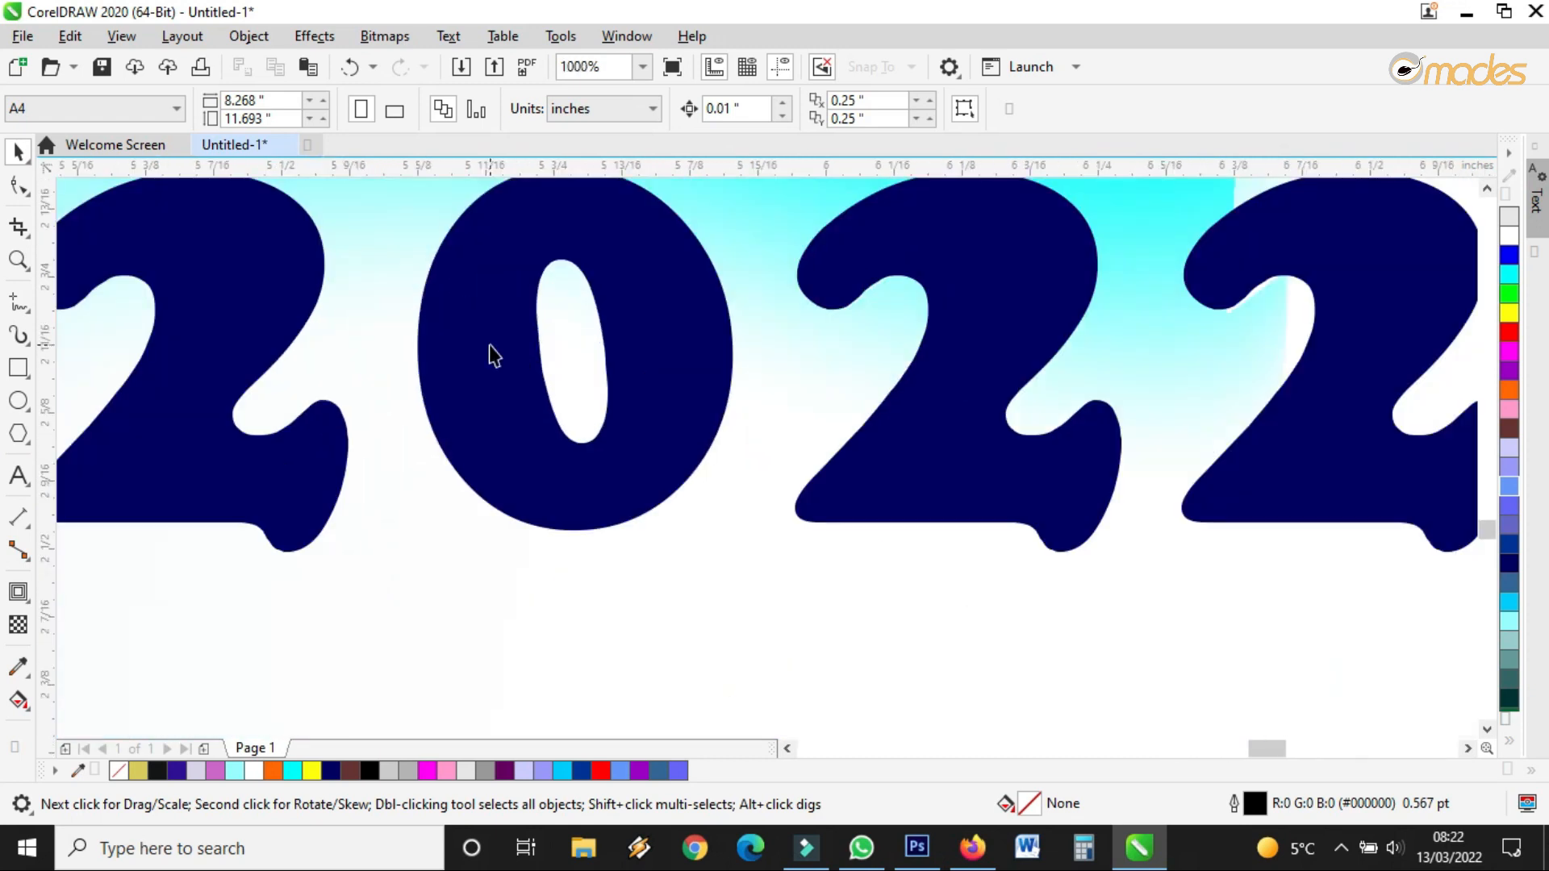
{"action": "scroll", "coordinate": [493, 355], "scroll_direction": "down", "scroll_amount": 3}
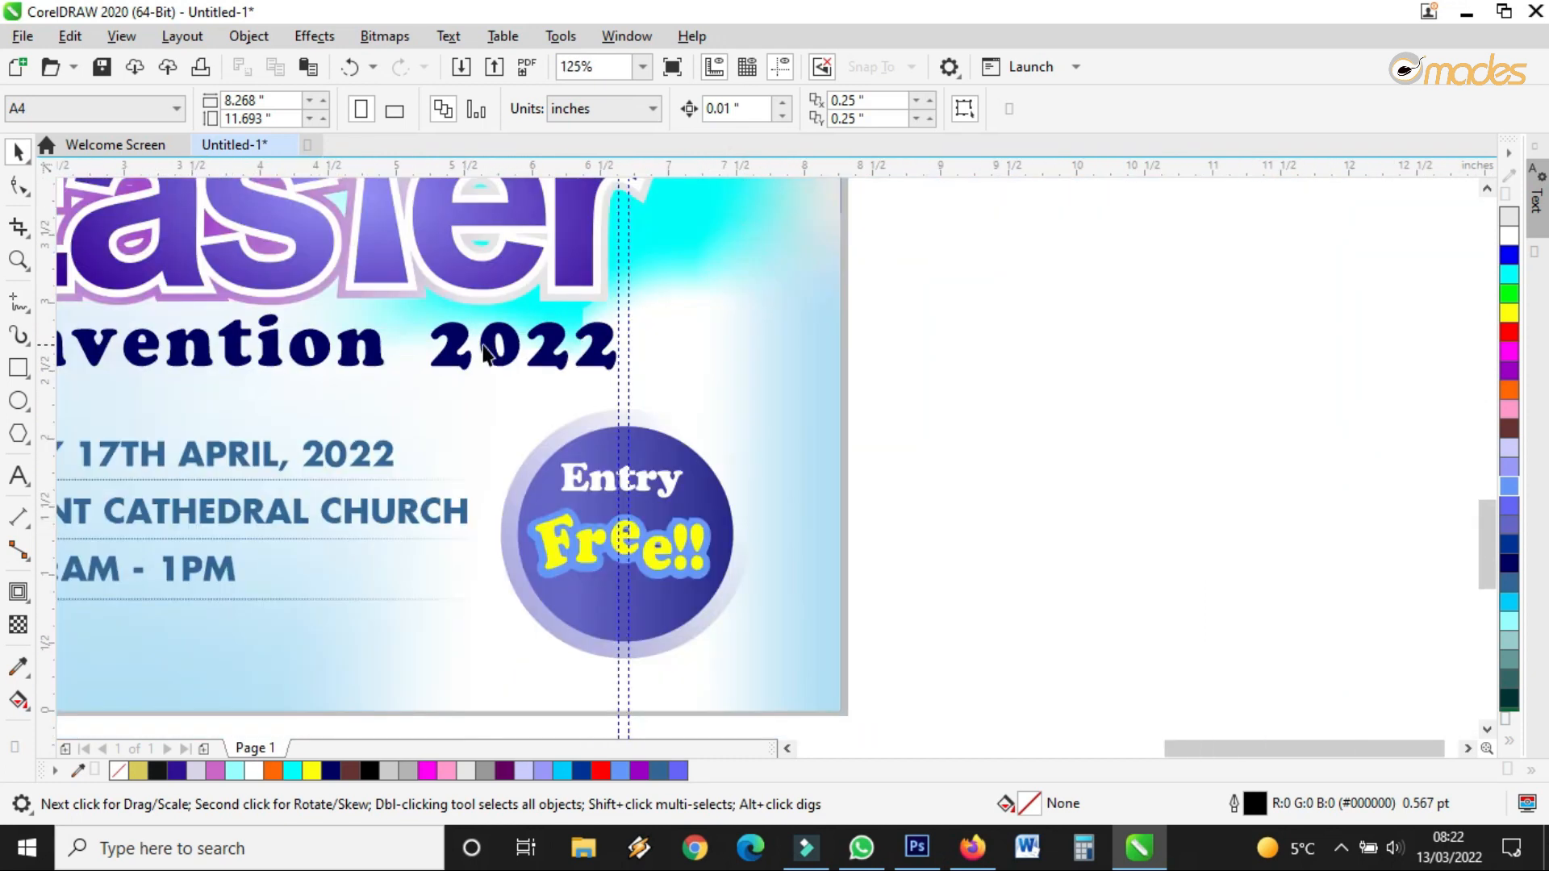
{"action": "scroll", "coordinate": [176, 339], "scroll_direction": "up", "scroll_amount": 3}
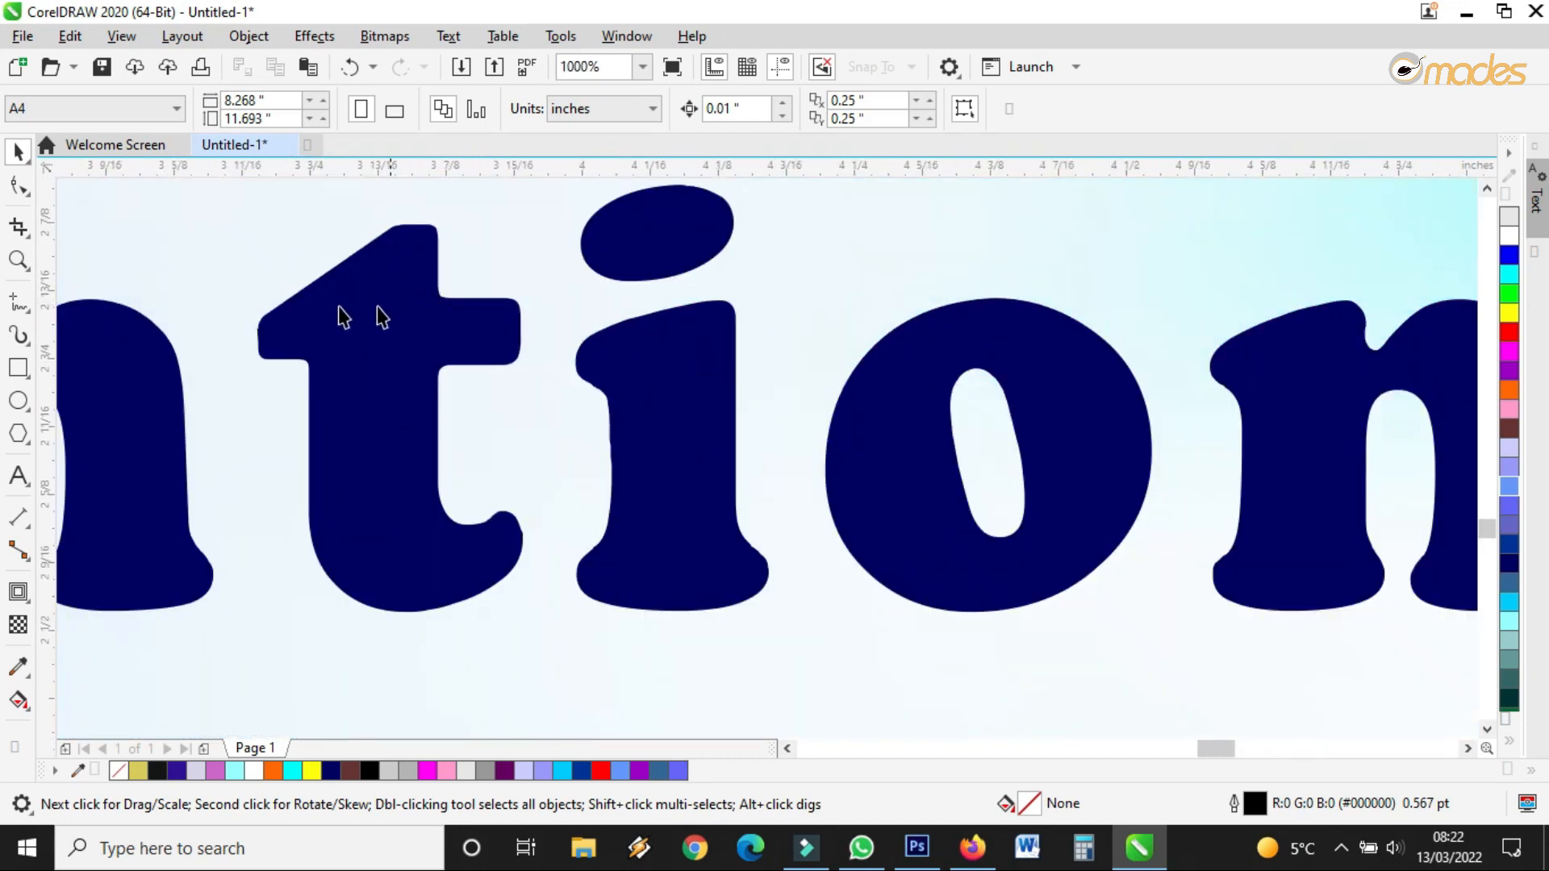
{"action": "scroll", "coordinate": [335, 359], "scroll_direction": "down", "scroll_amount": 2}
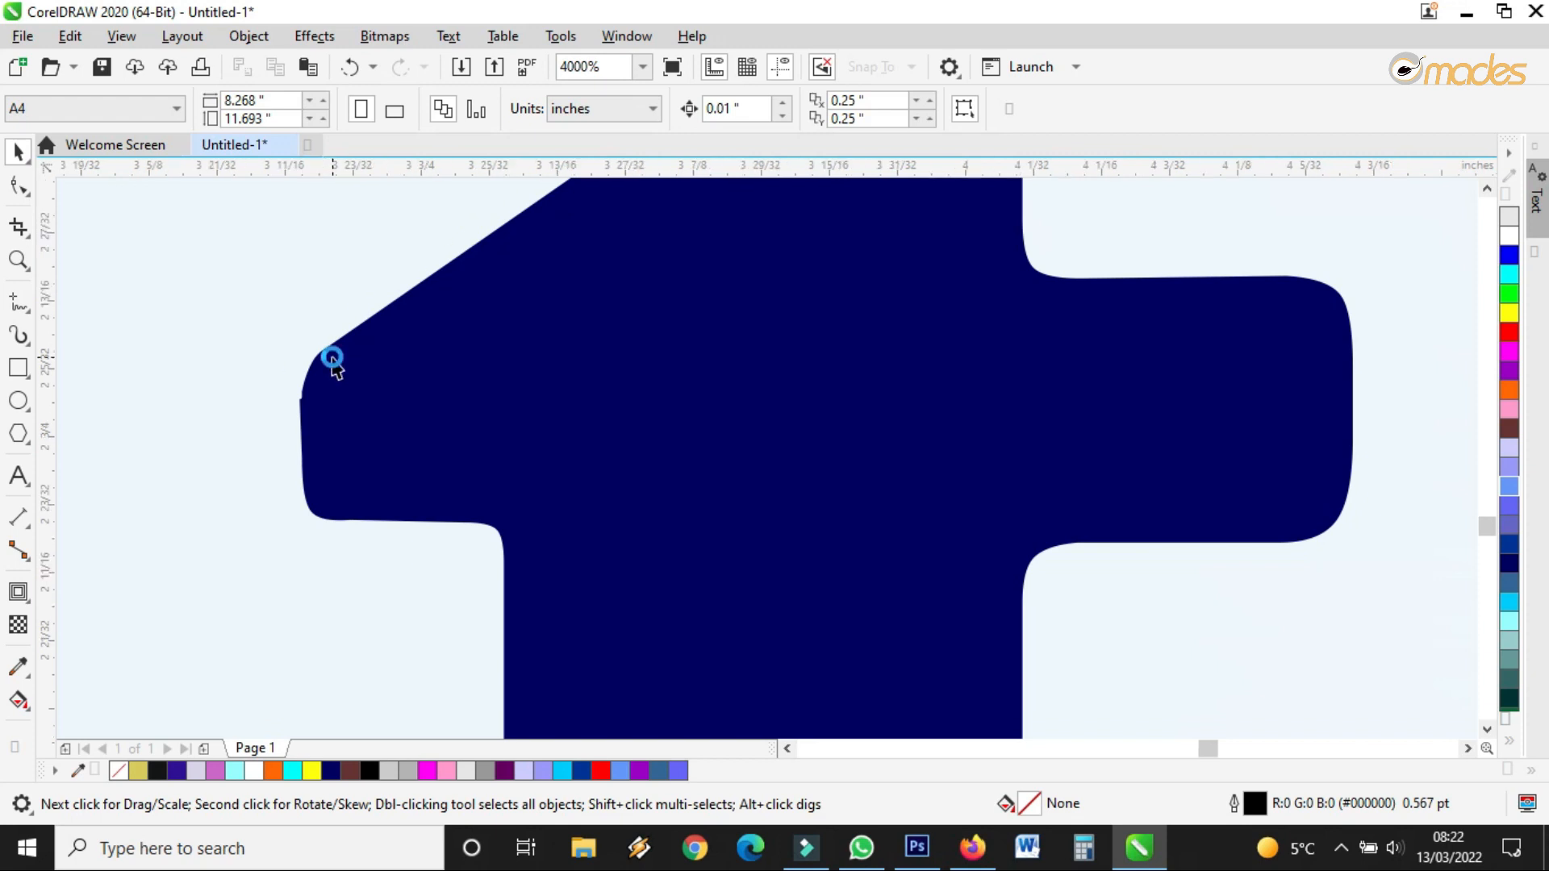
{"action": "scroll", "coordinate": [332, 354], "scroll_direction": "down", "scroll_amount": 1}
{"action": "scroll", "coordinate": [332, 354], "scroll_direction": "down", "scroll_amount": 3}
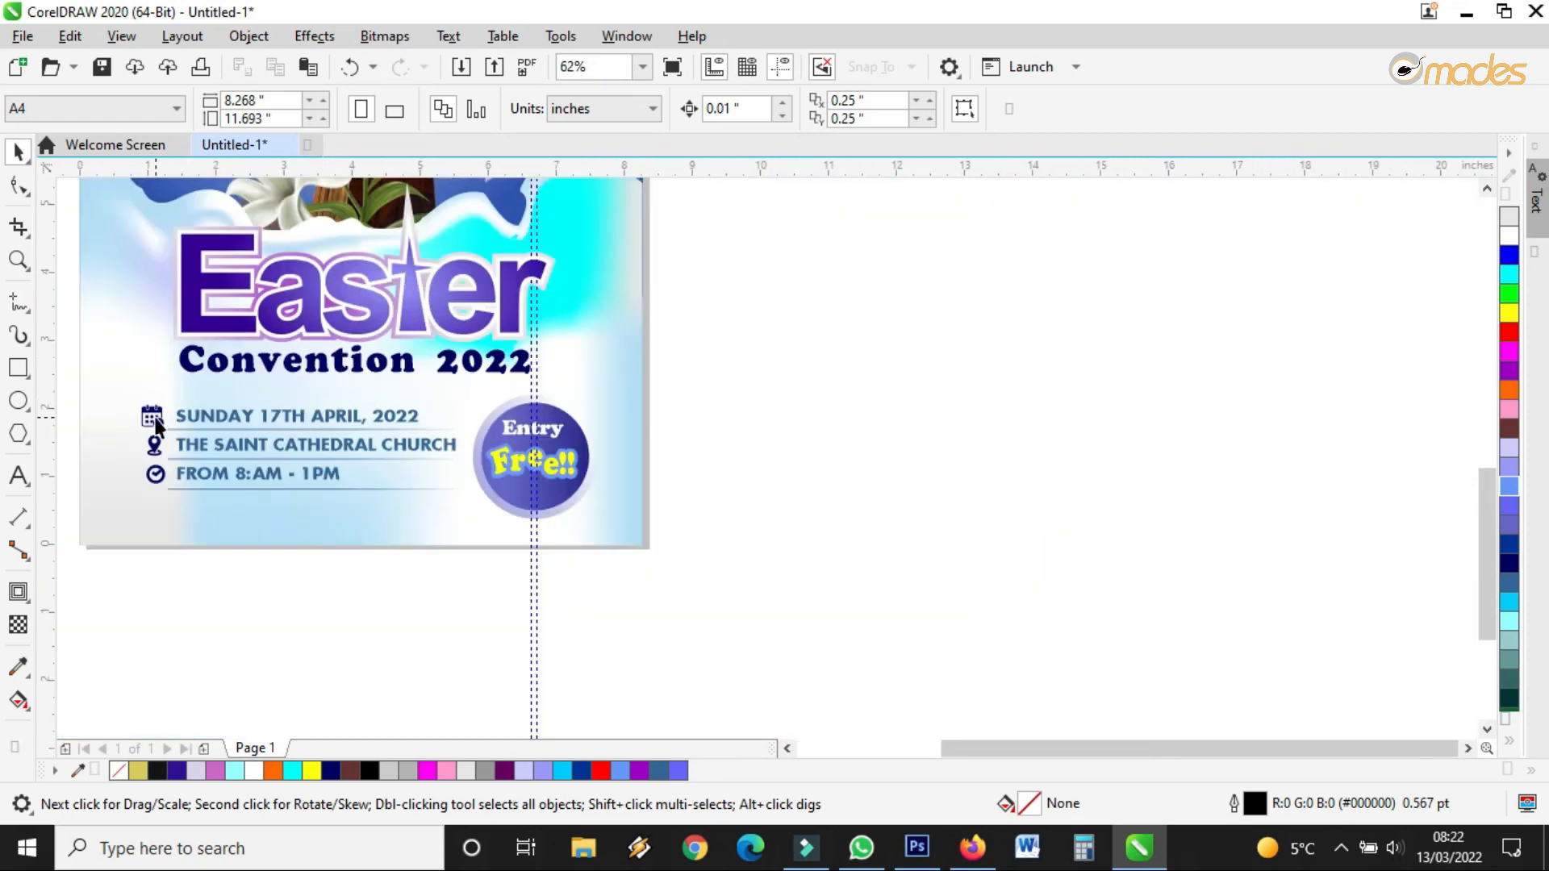
{"action": "scroll", "coordinate": [154, 417], "scroll_direction": "up", "scroll_amount": 1}
{"action": "scroll", "coordinate": [157, 419], "scroll_direction": "up", "scroll_amount": 2}
{"action": "scroll", "coordinate": [339, 339], "scroll_direction": "down", "scroll_amount": 1}
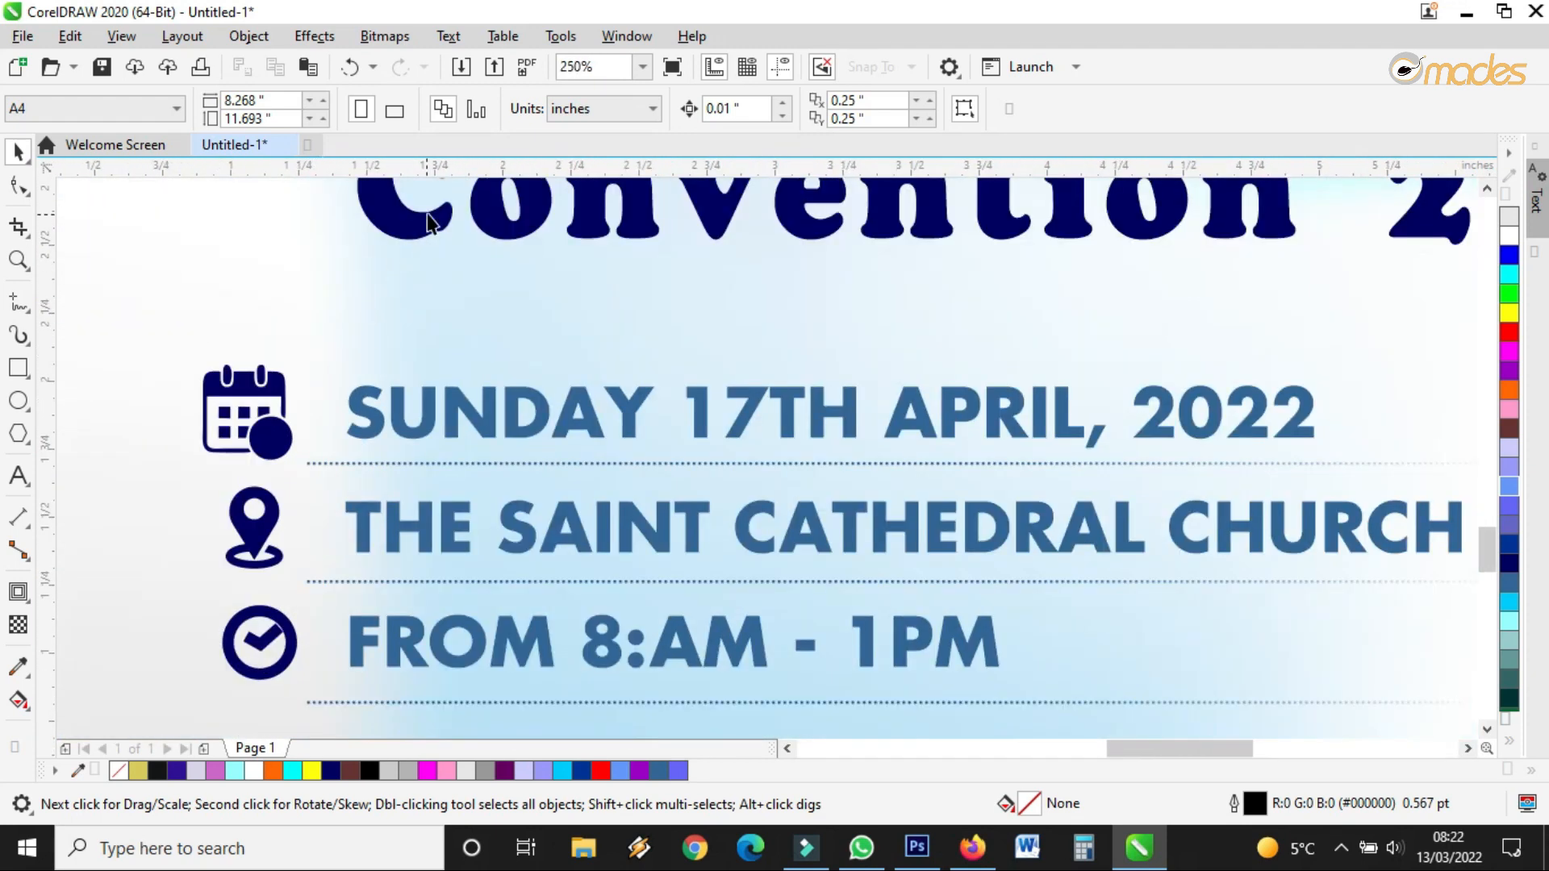
{"action": "scroll", "coordinate": [435, 218], "scroll_direction": "up", "scroll_amount": 3}
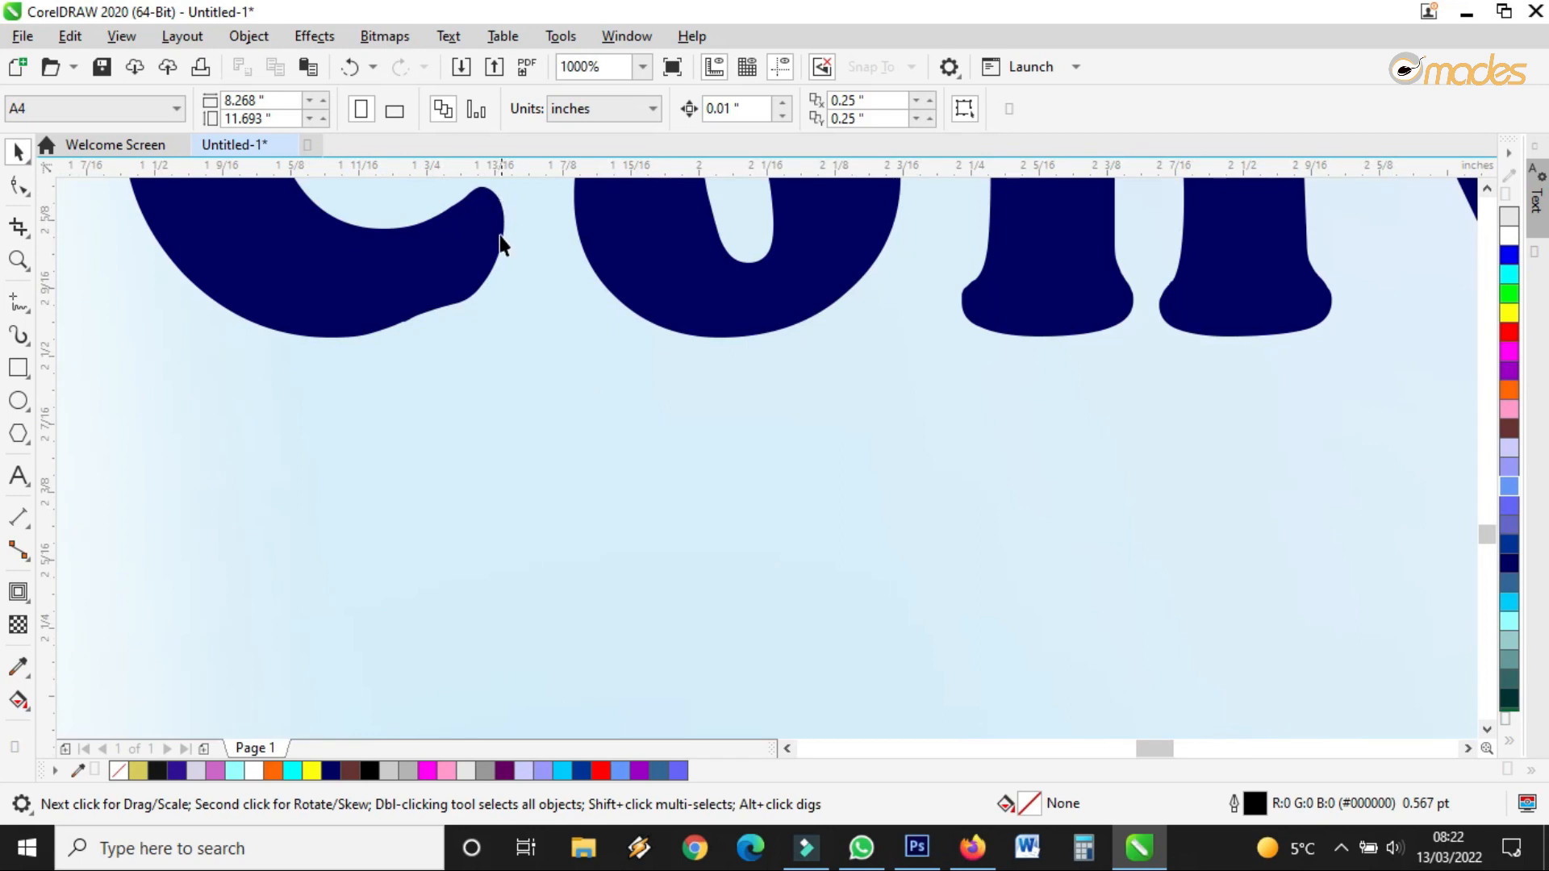
{"action": "scroll", "coordinate": [487, 202], "scroll_direction": "up", "scroll_amount": 2}
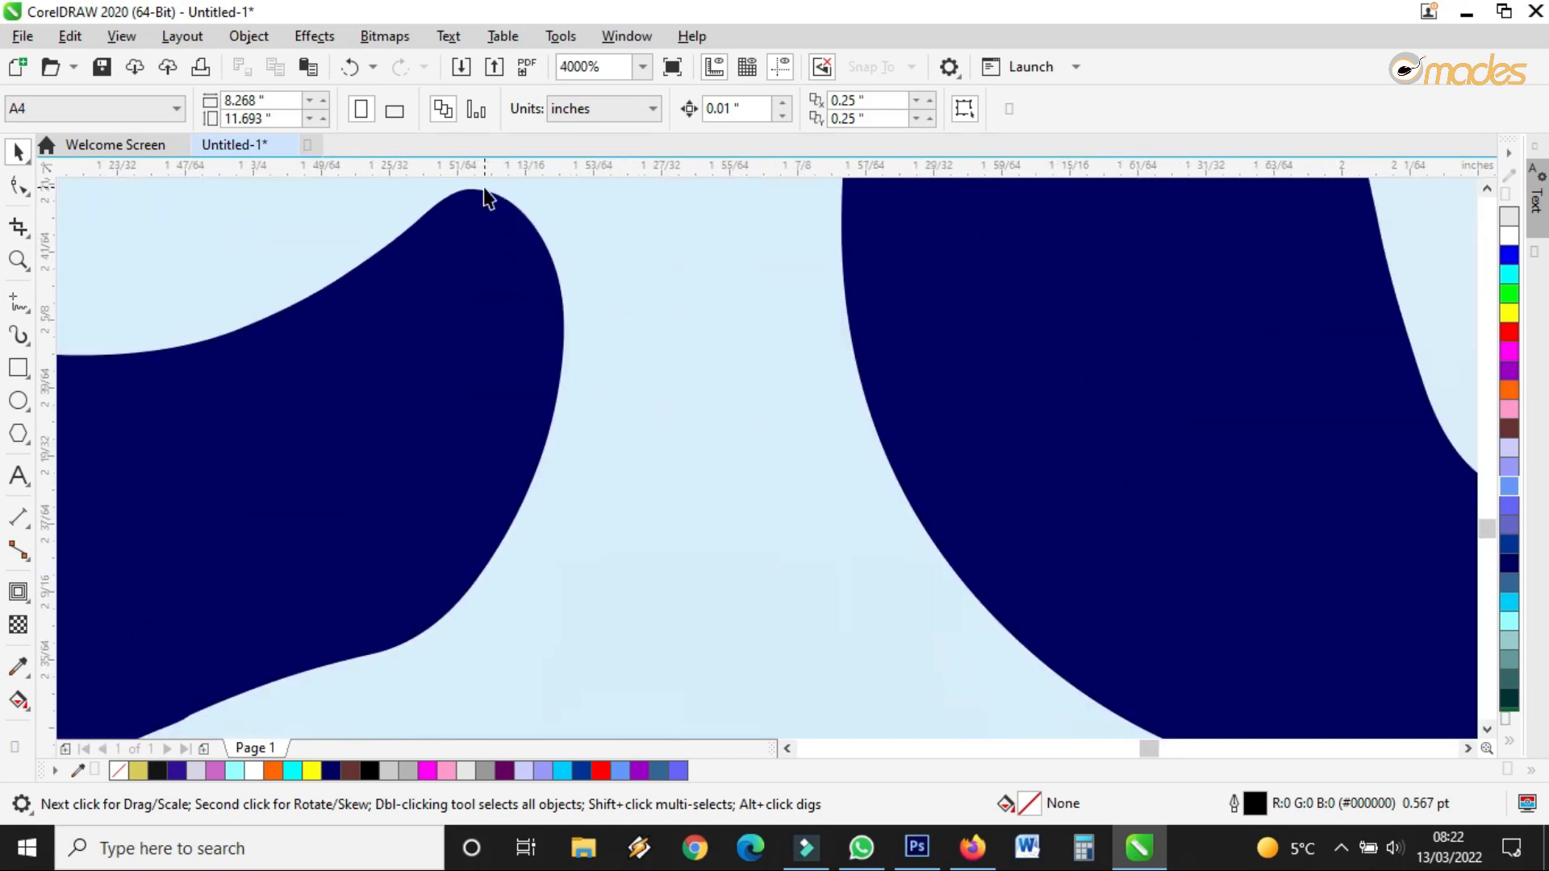
{"action": "scroll", "coordinate": [515, 218], "scroll_direction": "down", "scroll_amount": 4}
{"action": "scroll", "coordinate": [449, 408], "scroll_direction": "up", "scroll_amount": 3}
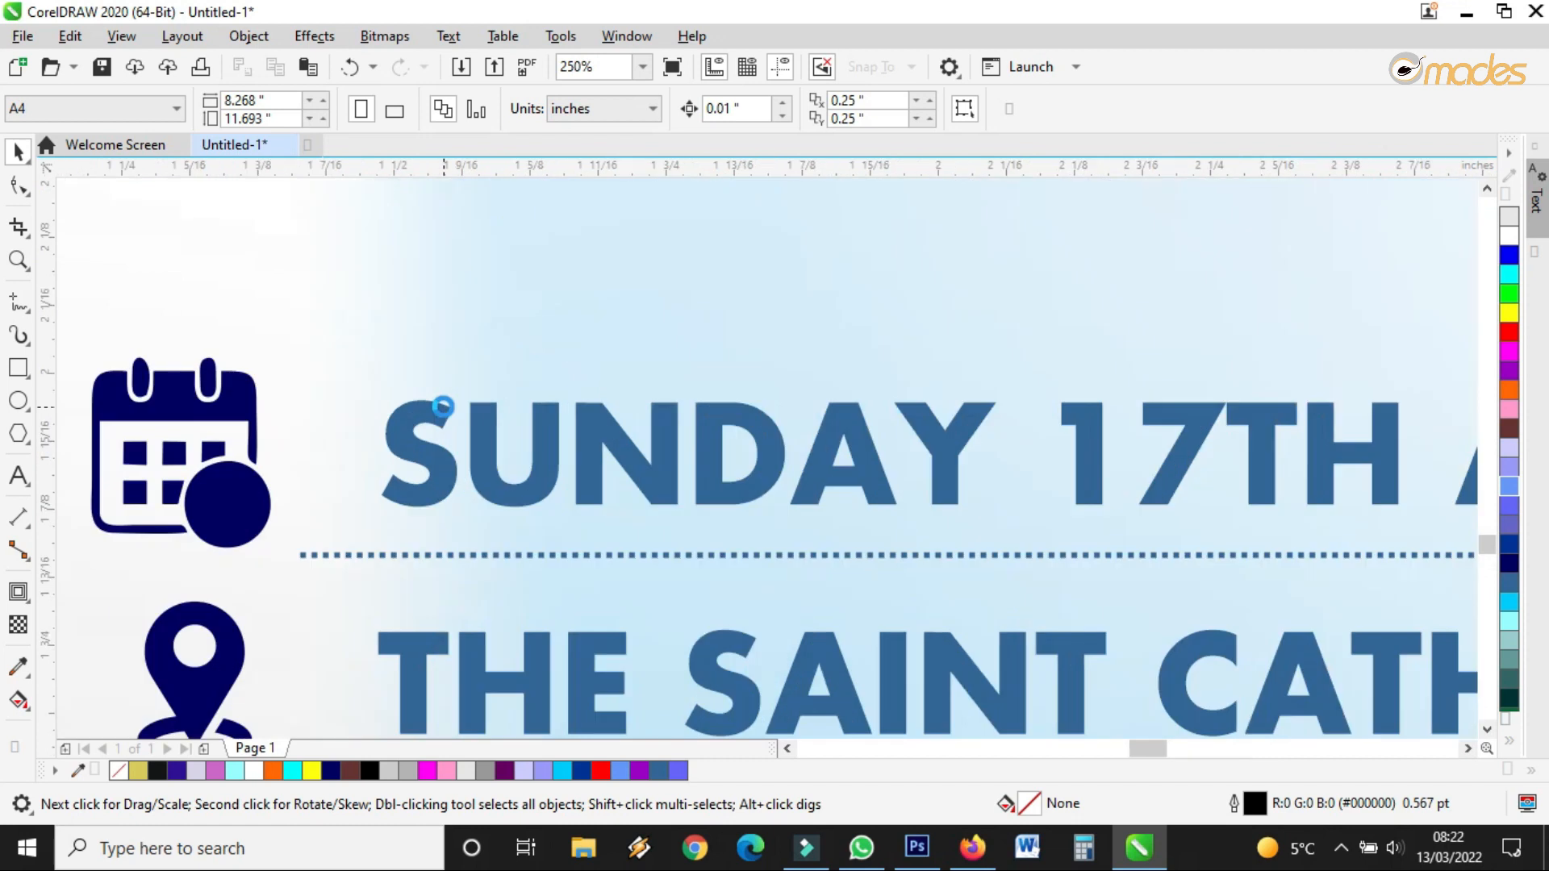
{"action": "scroll", "coordinate": [460, 428], "scroll_direction": "up", "scroll_amount": 2}
{"action": "left_click", "coordinate": [477, 428]}
{"action": "scroll", "coordinate": [484, 415], "scroll_direction": "down", "scroll_amount": 2}
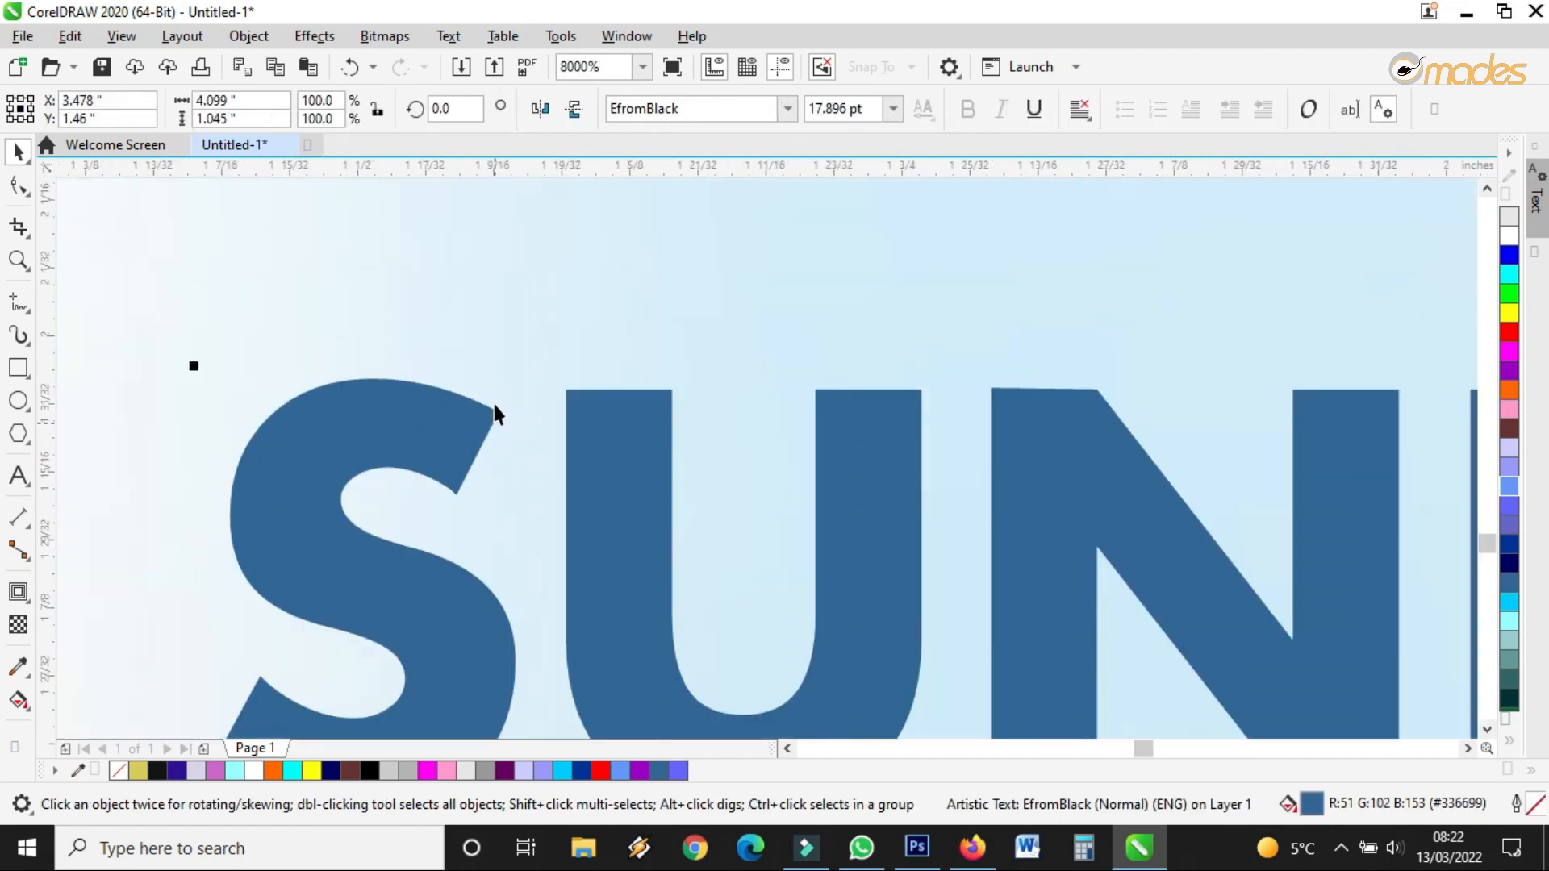
{"action": "scroll", "coordinate": [493, 406], "scroll_direction": "down", "scroll_amount": 1}
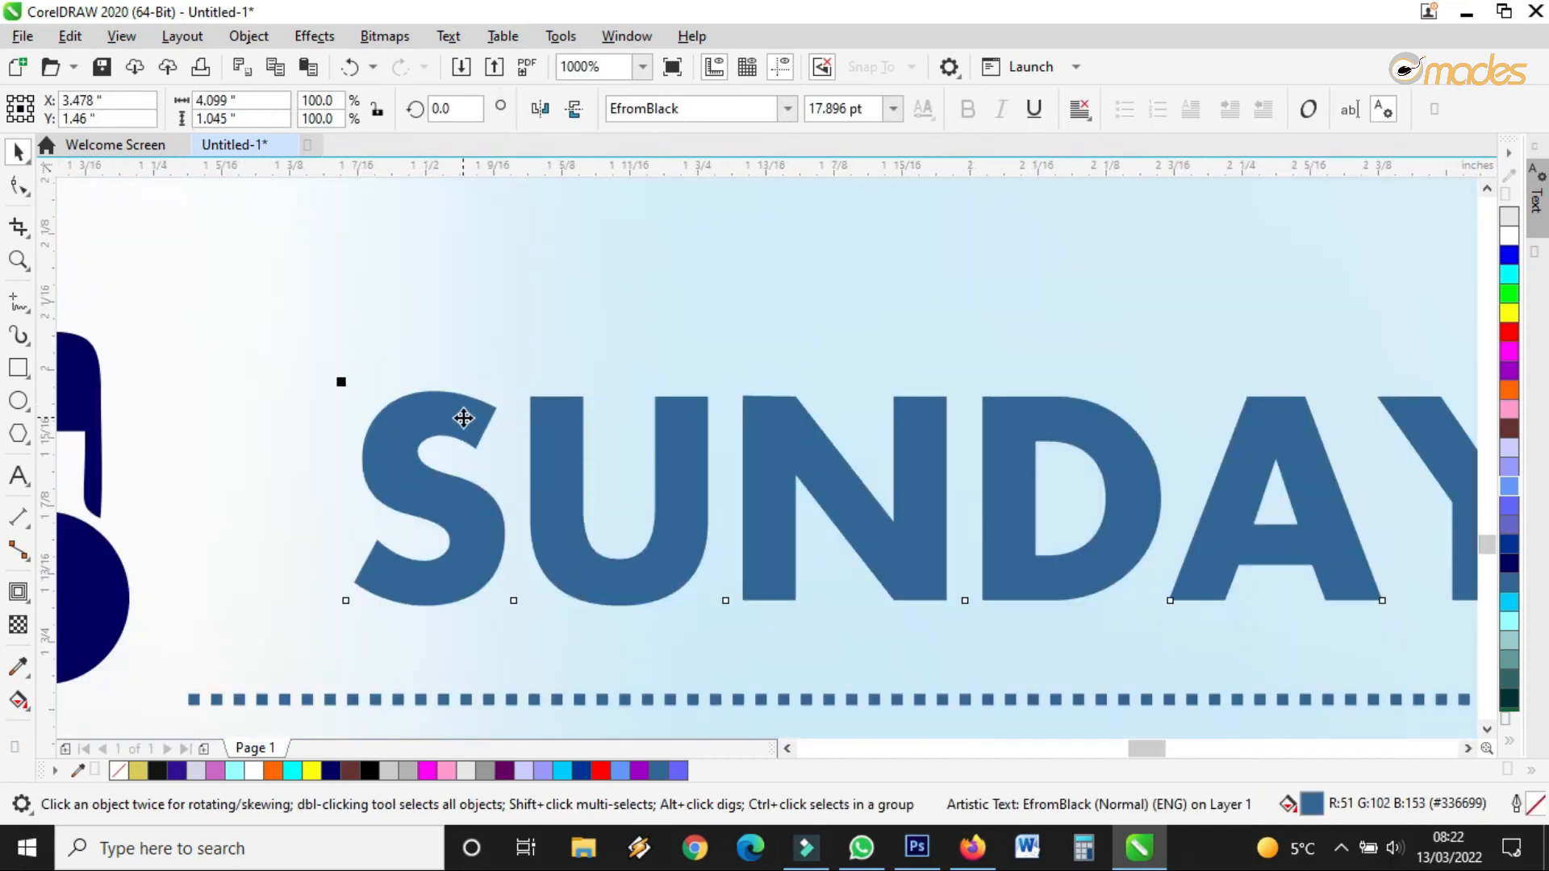
Look at the date text's fill and outline settings without changing anything
{"action": "double_click", "coordinate": [1313, 803]}
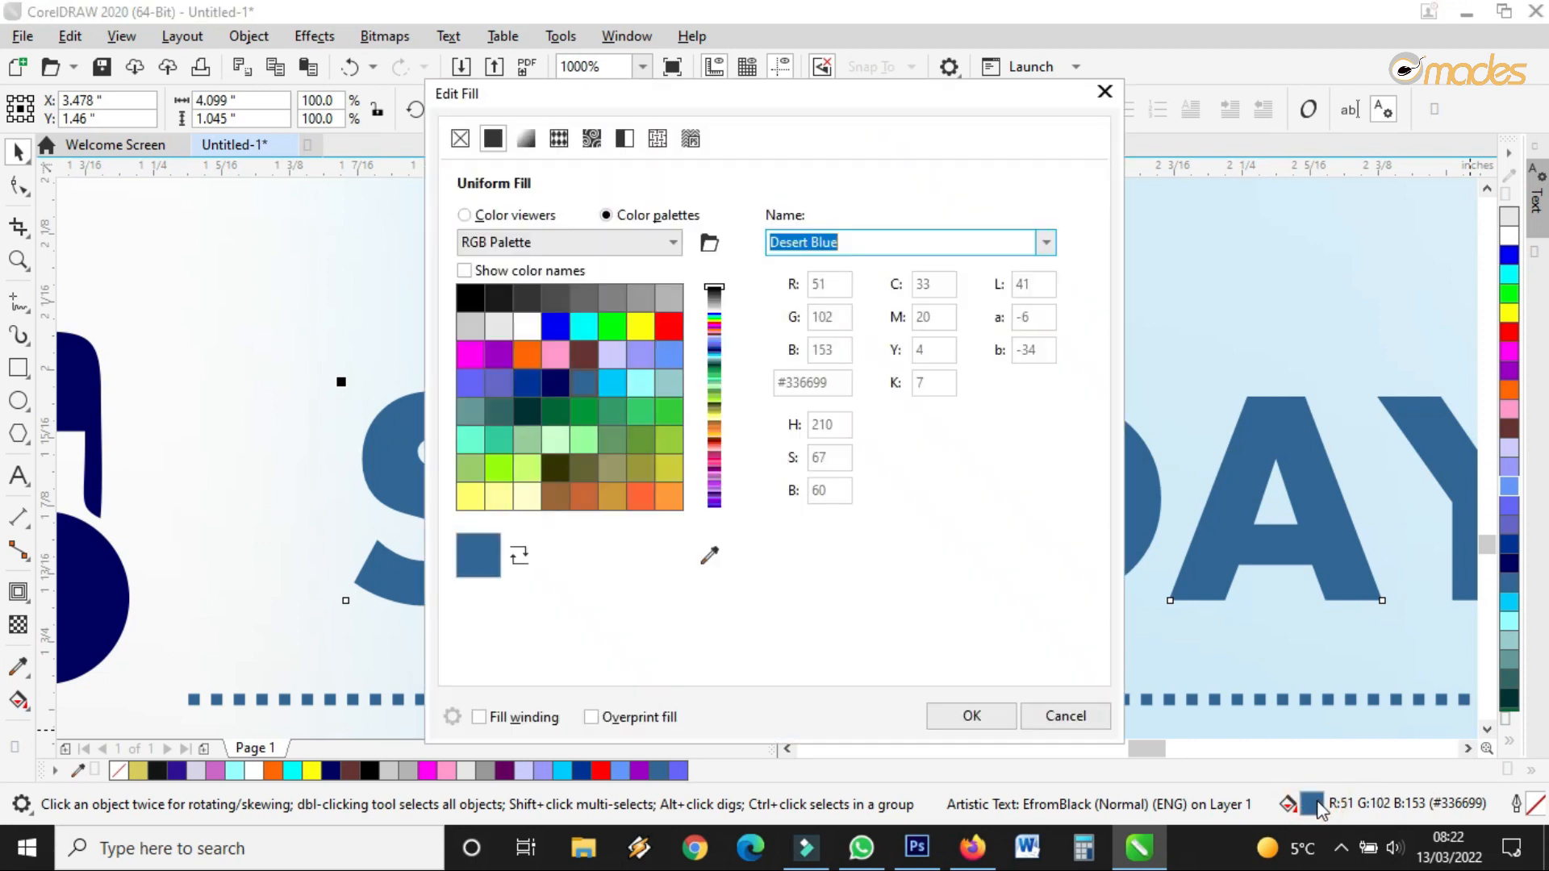
{"action": "left_click", "coordinate": [1104, 92]}
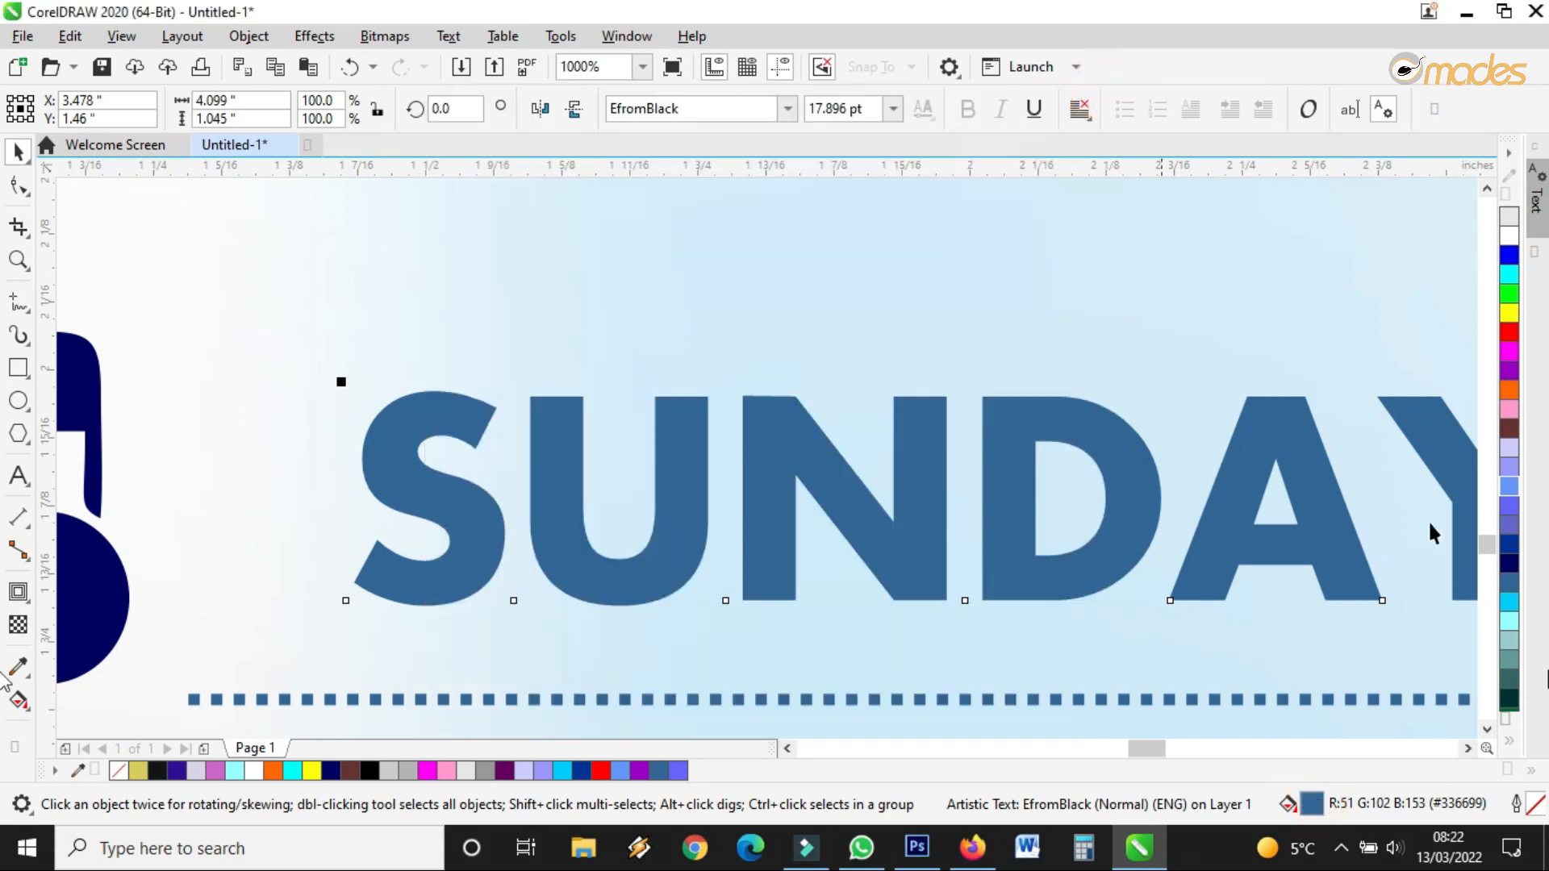
{"action": "double_click", "coordinate": [1536, 805]}
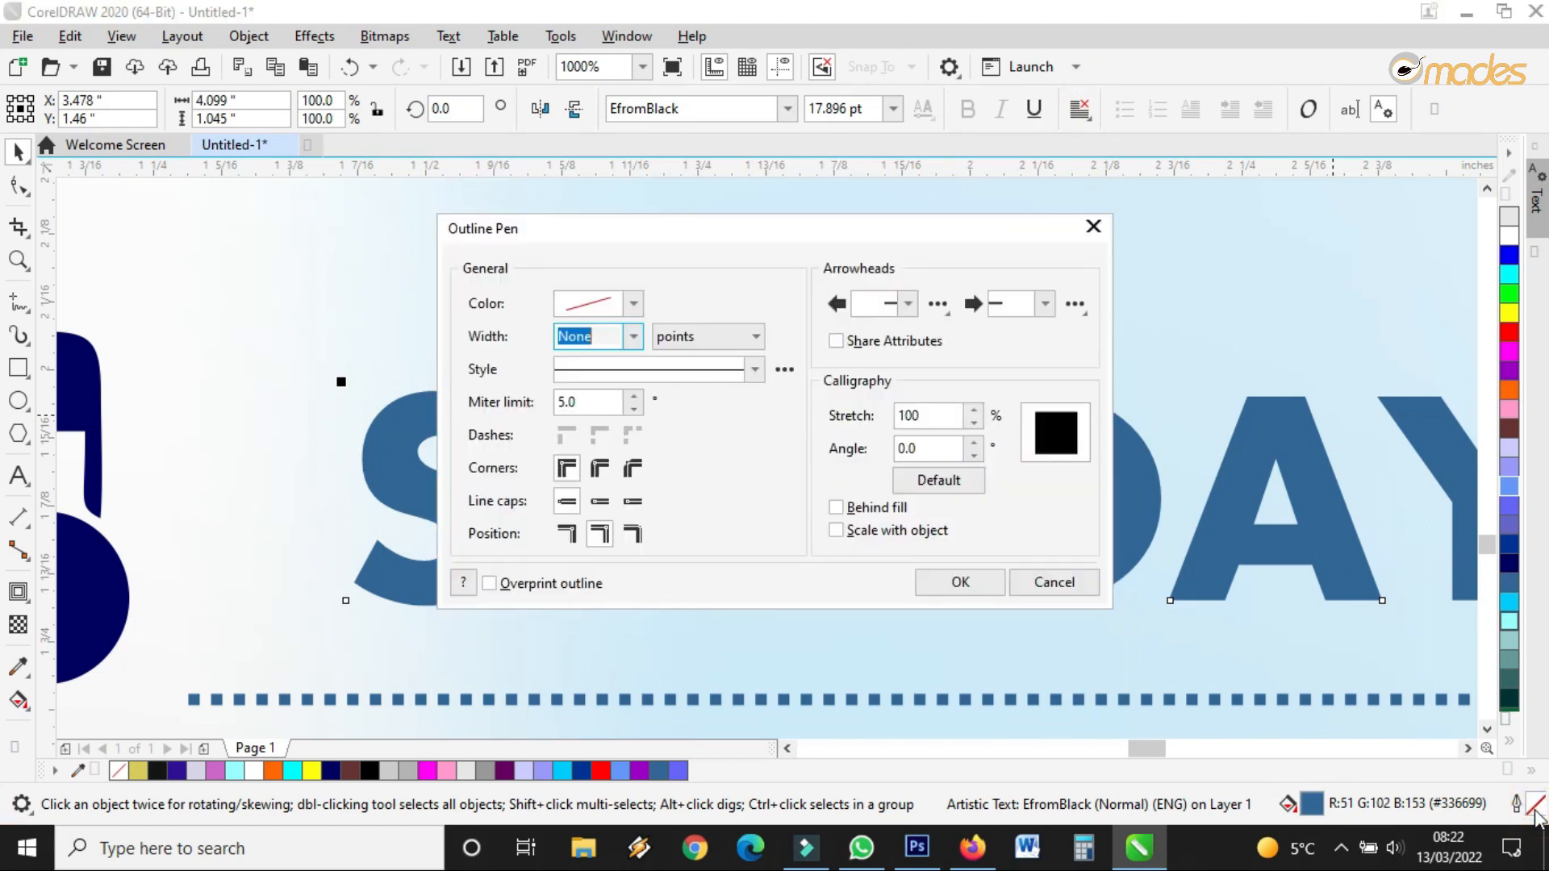
{"action": "left_click_drag", "start_coordinate": [722, 234], "coordinate": [963, 243]}
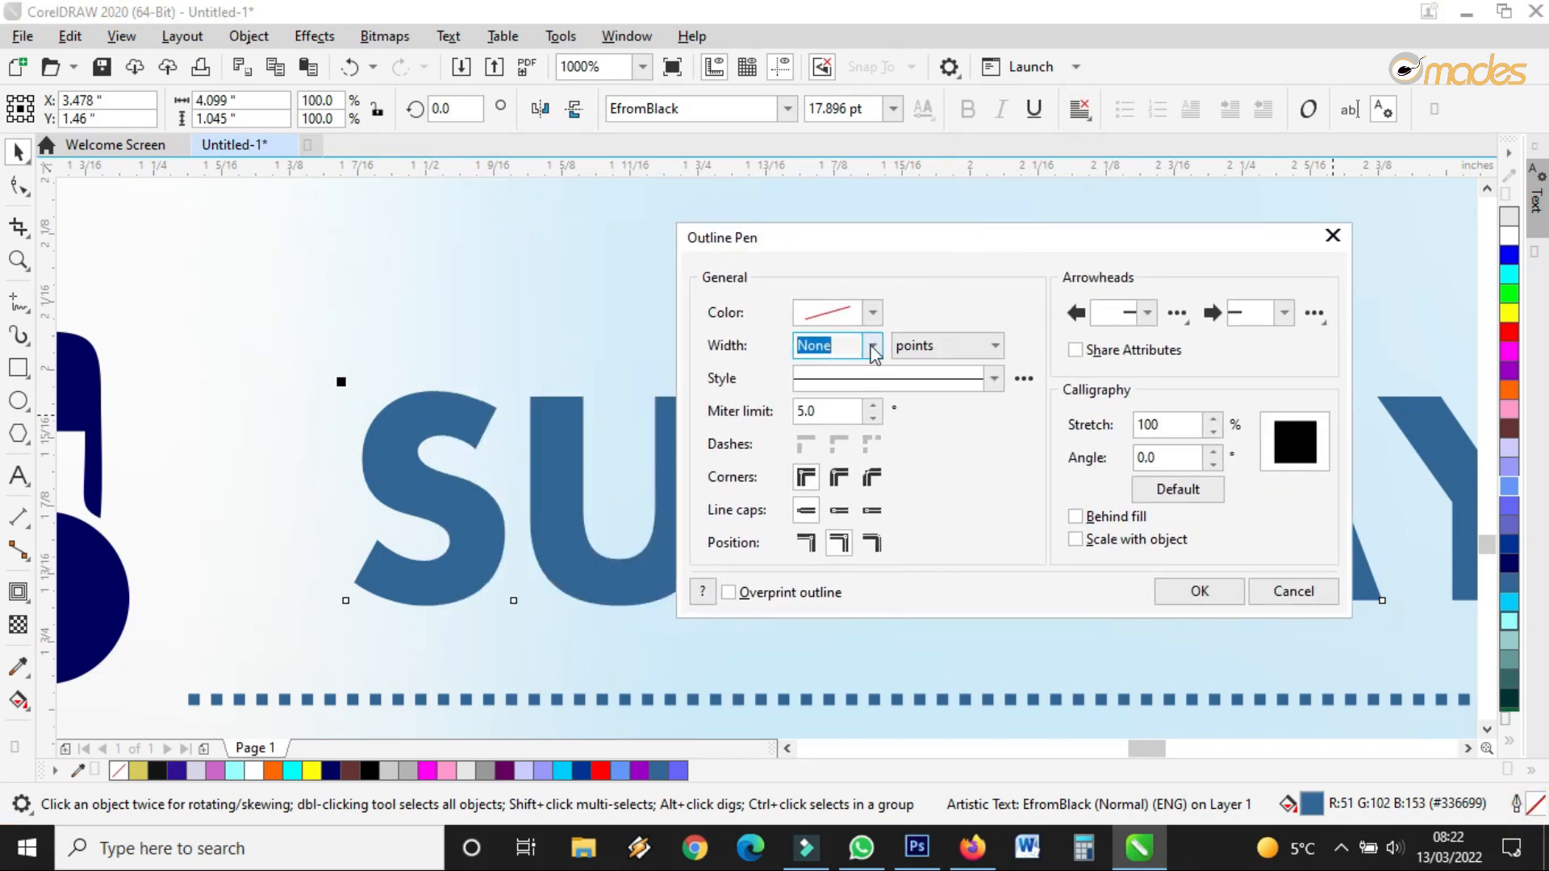
{"action": "left_click", "coordinate": [1291, 591]}
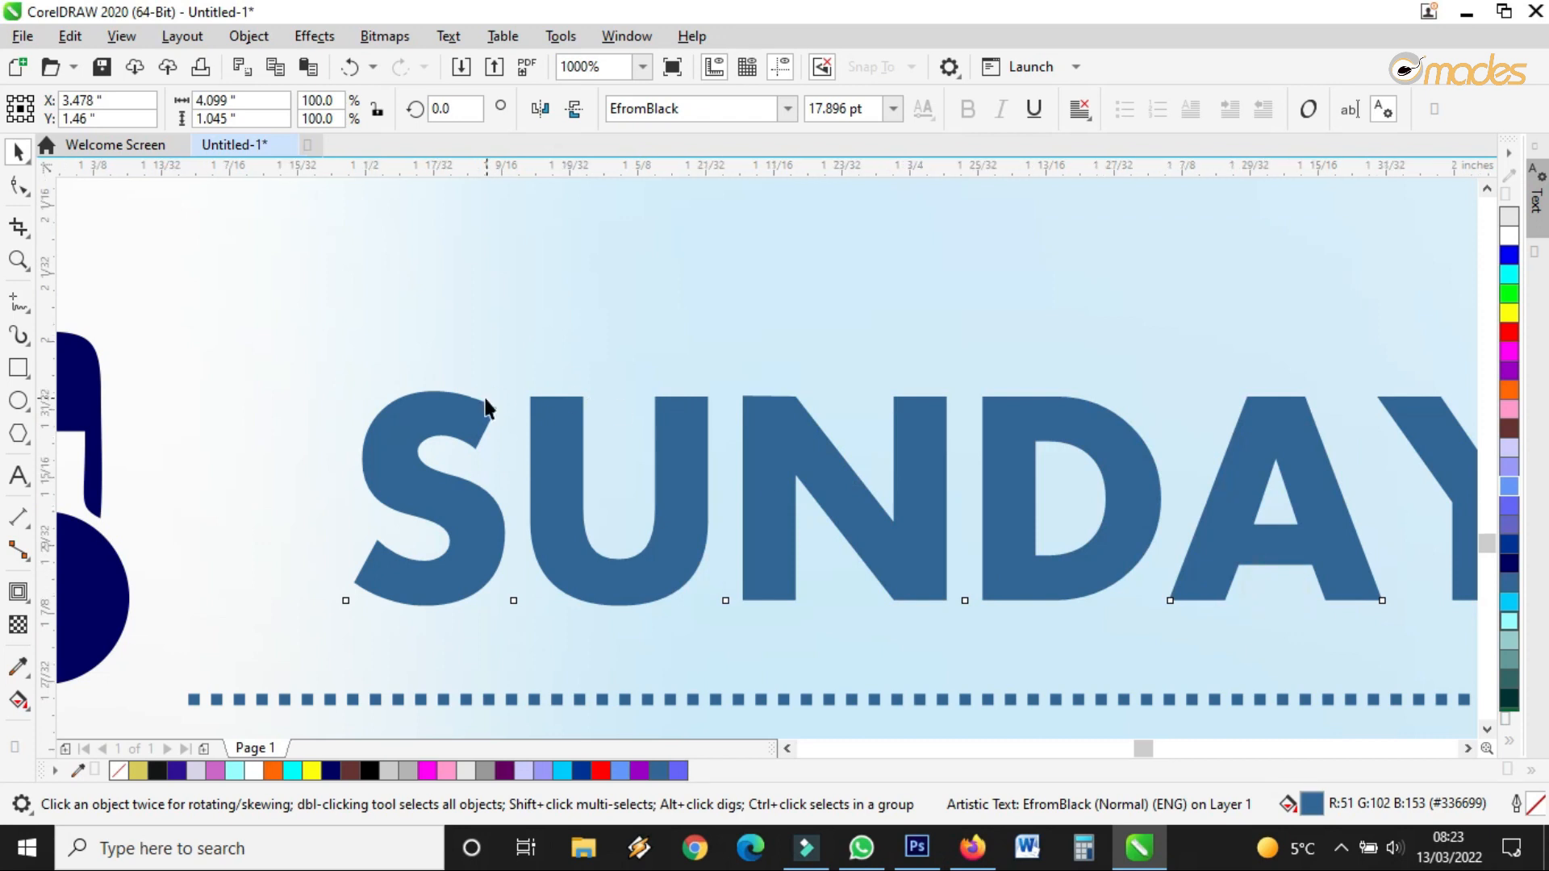
{"action": "scroll", "coordinate": [486, 406], "scroll_direction": "up", "scroll_amount": 3}
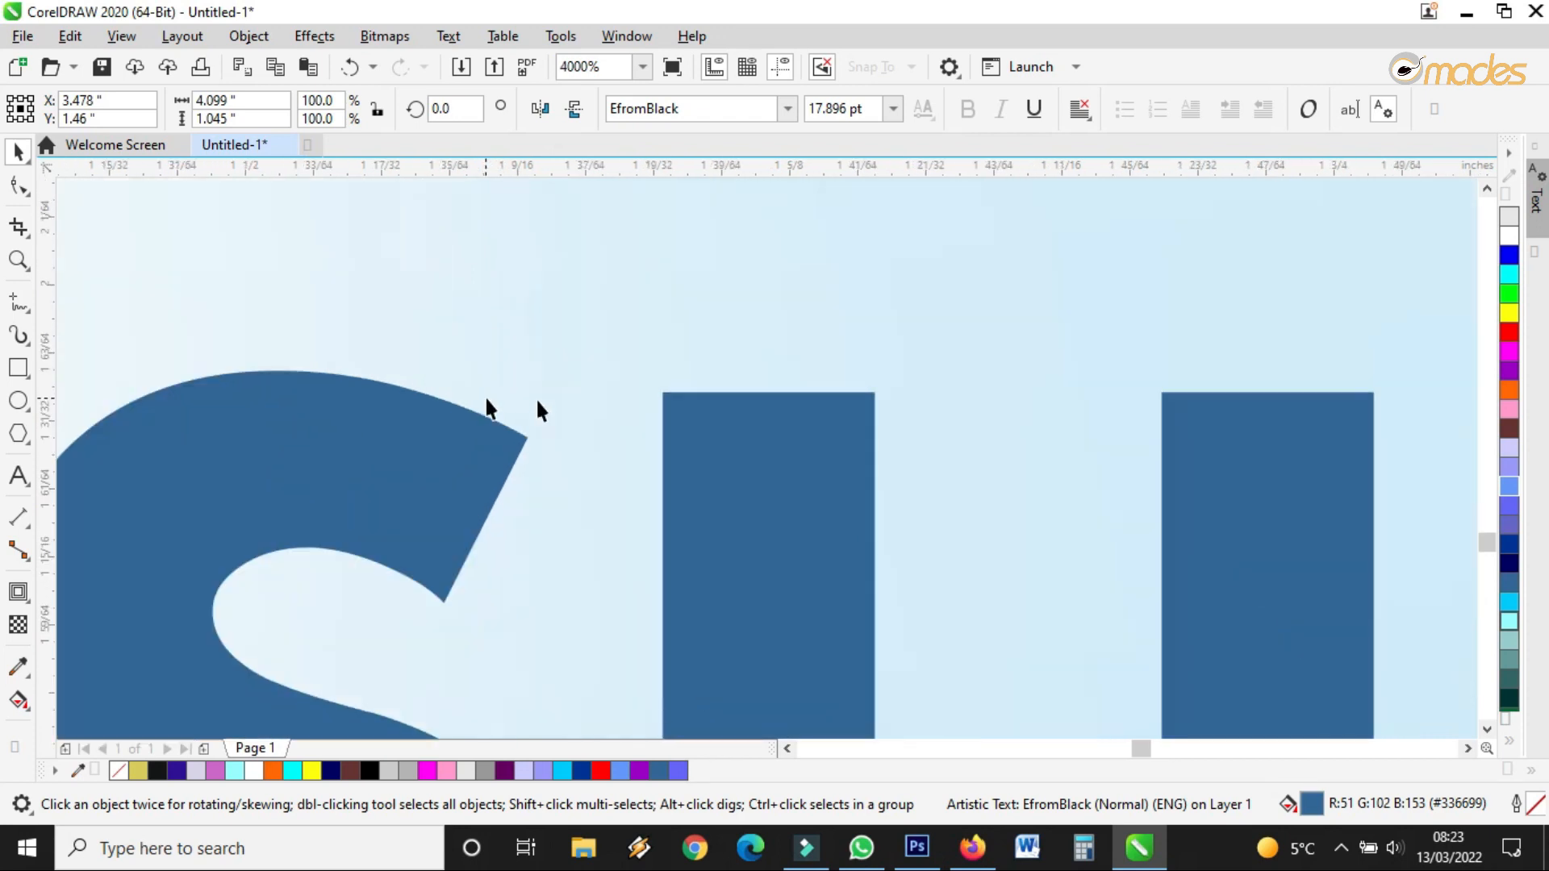
Give the date text a 2.0 pt outline drawn behind its fill, then bring up the outline colour picker
{"action": "double_click", "coordinate": [1535, 805]}
{"action": "left_click", "coordinate": [899, 304]}
{"action": "left_click", "coordinate": [899, 304]}
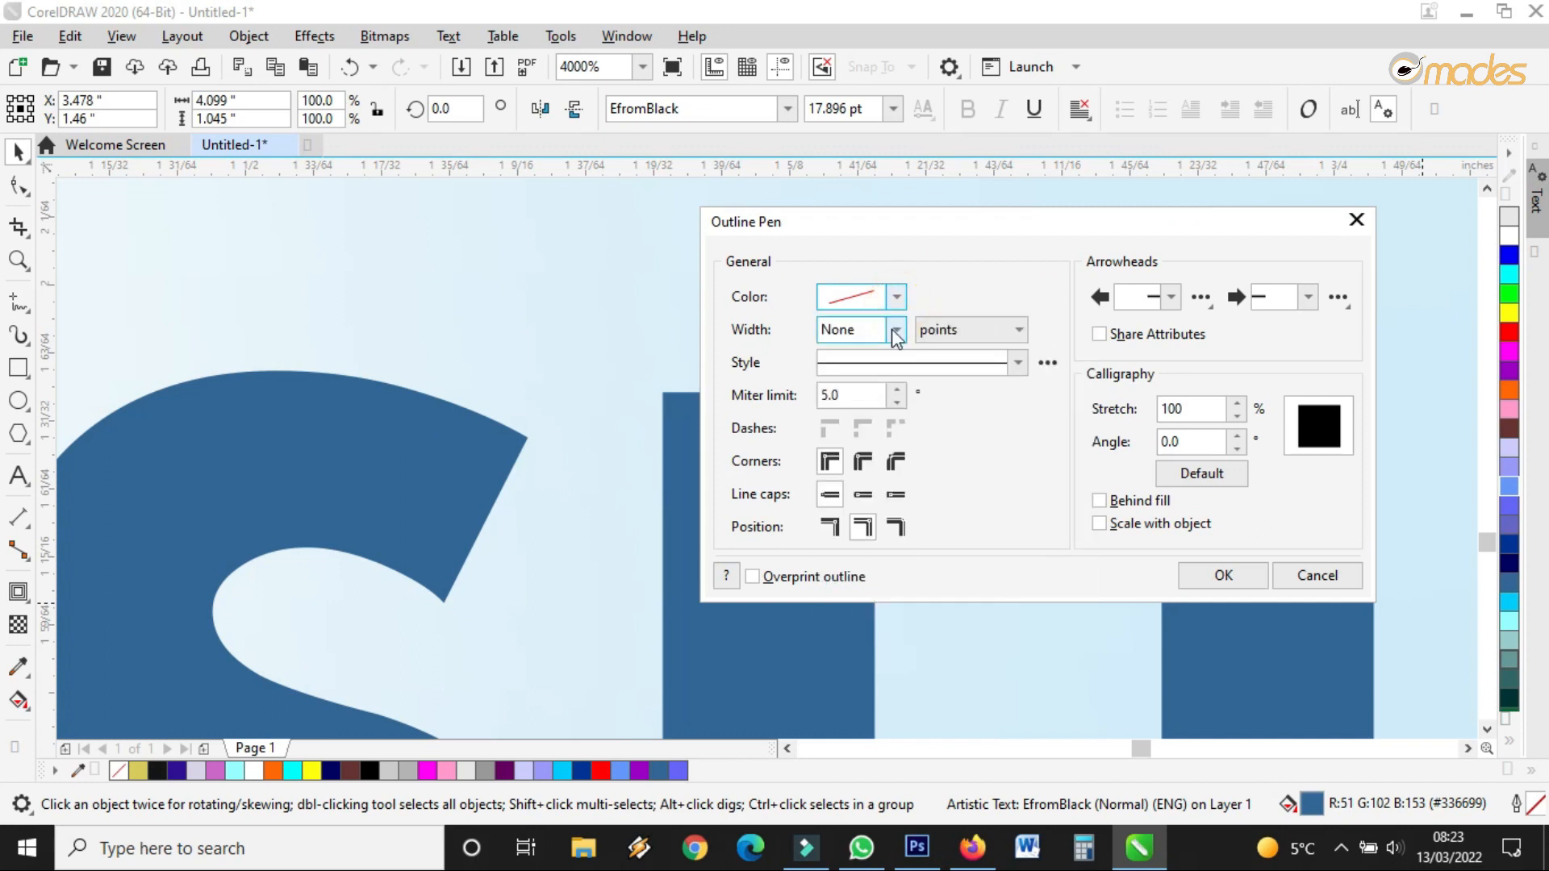
{"action": "left_click", "coordinate": [895, 330]}
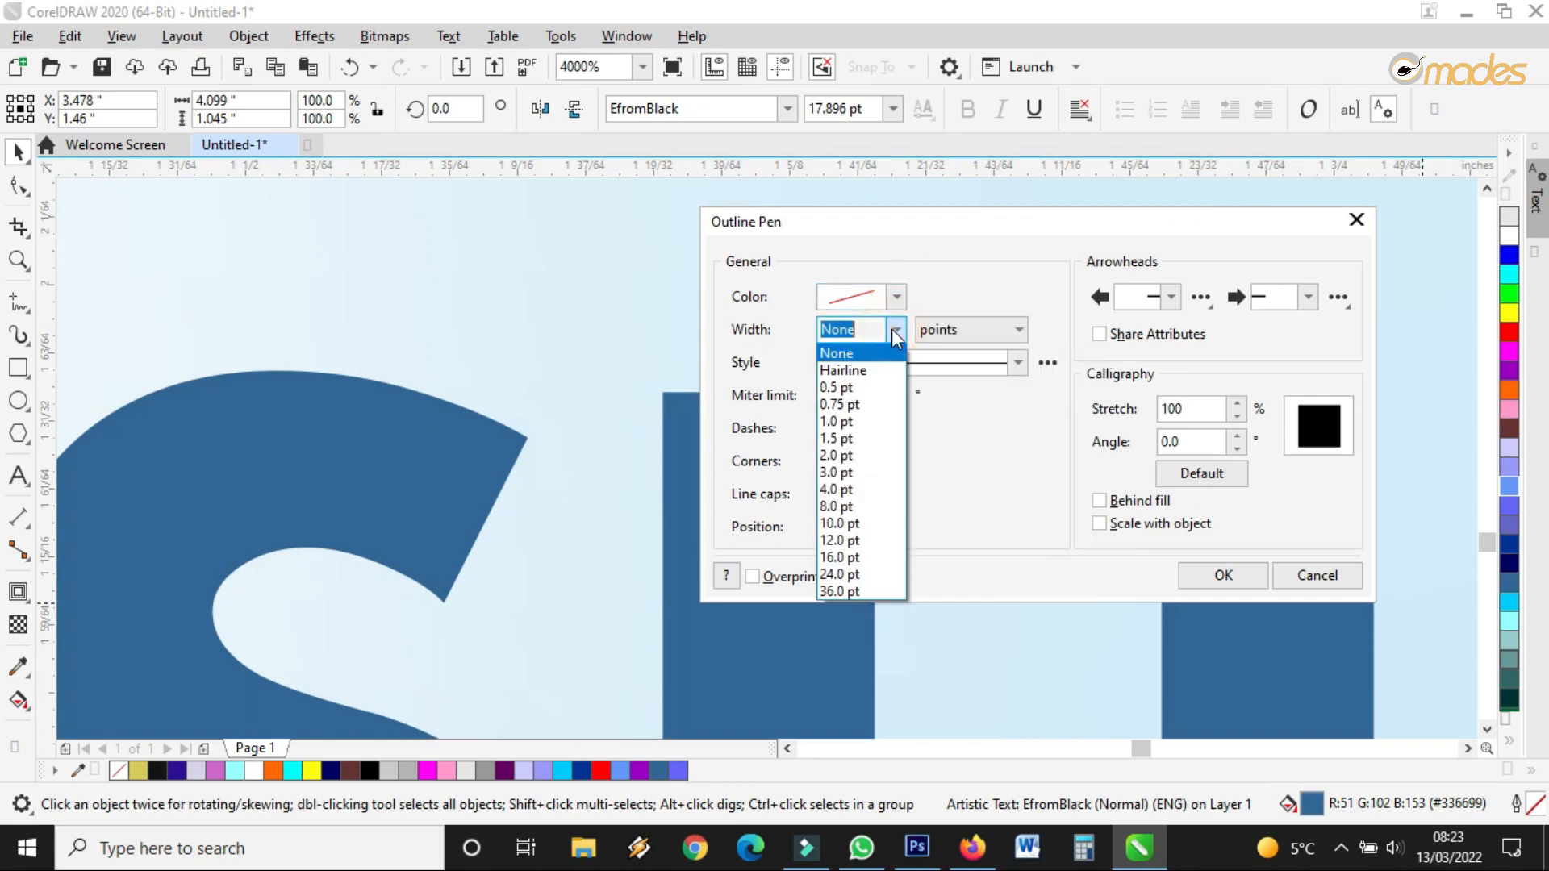
{"action": "left_click", "coordinate": [858, 456]}
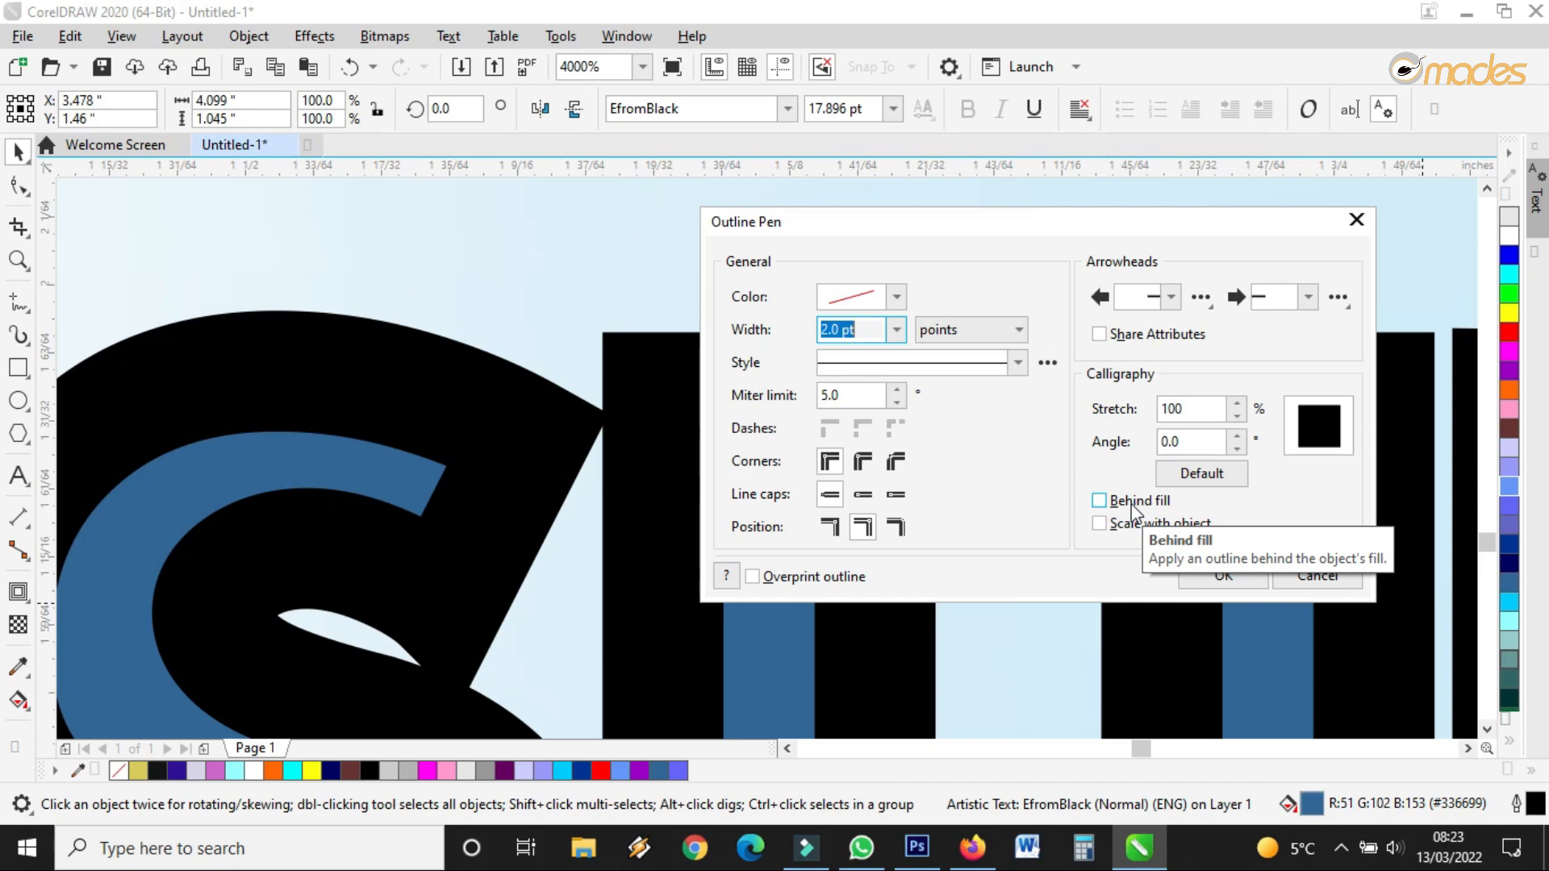
{"action": "left_click", "coordinate": [1134, 503]}
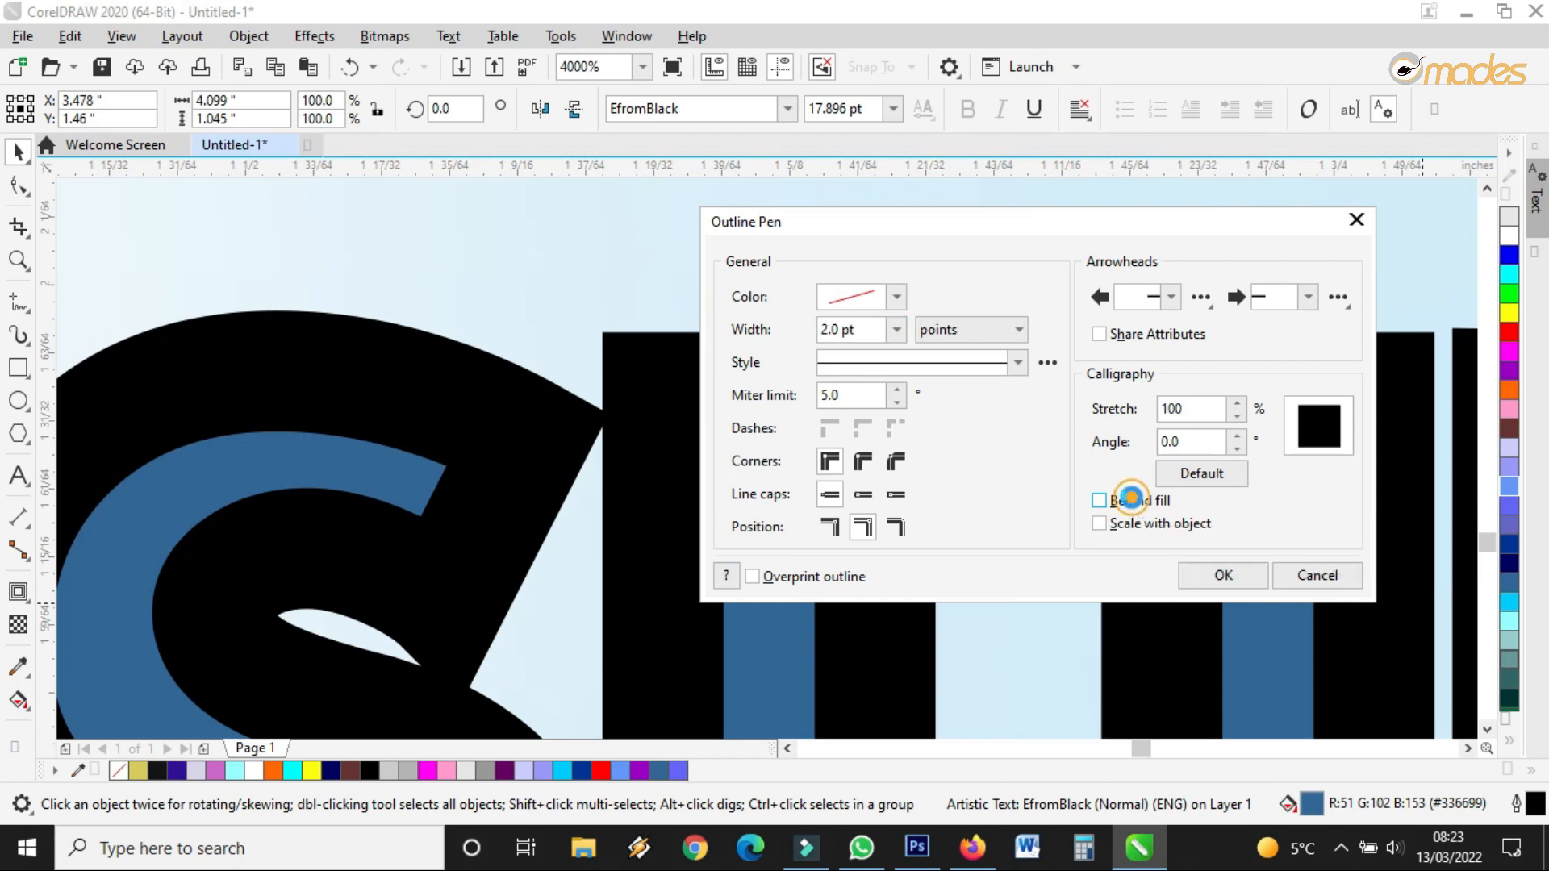
{"action": "left_click", "coordinate": [900, 299]}
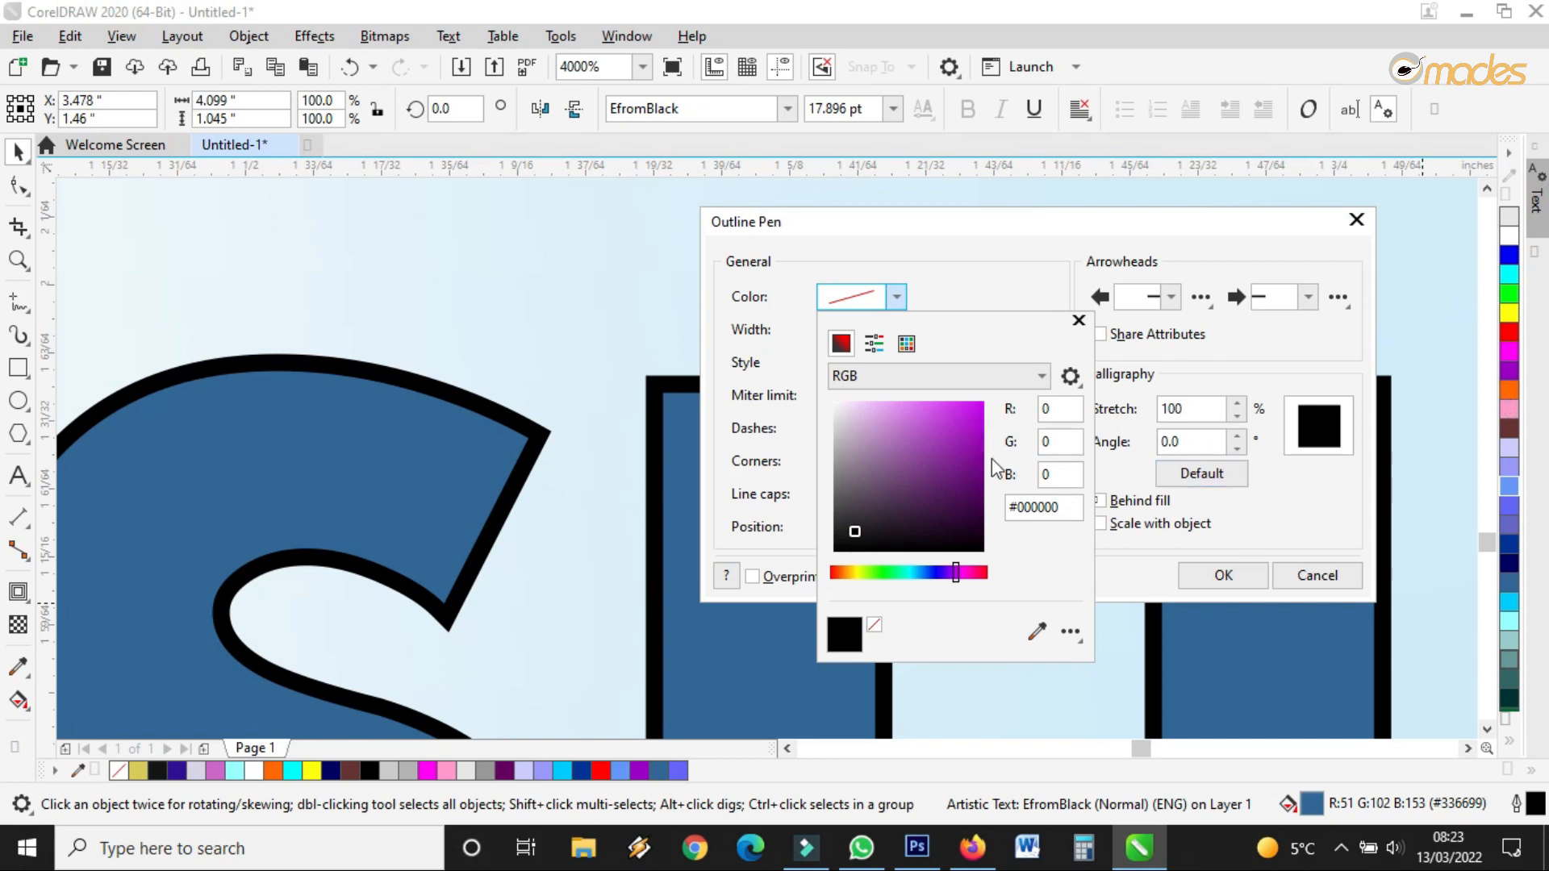
Choose light pink #E298F5 as the event text's outline colour
{"action": "left_click", "coordinate": [944, 453]}
{"action": "left_click", "coordinate": [885, 412]}
{"action": "left_click", "coordinate": [922, 448]}
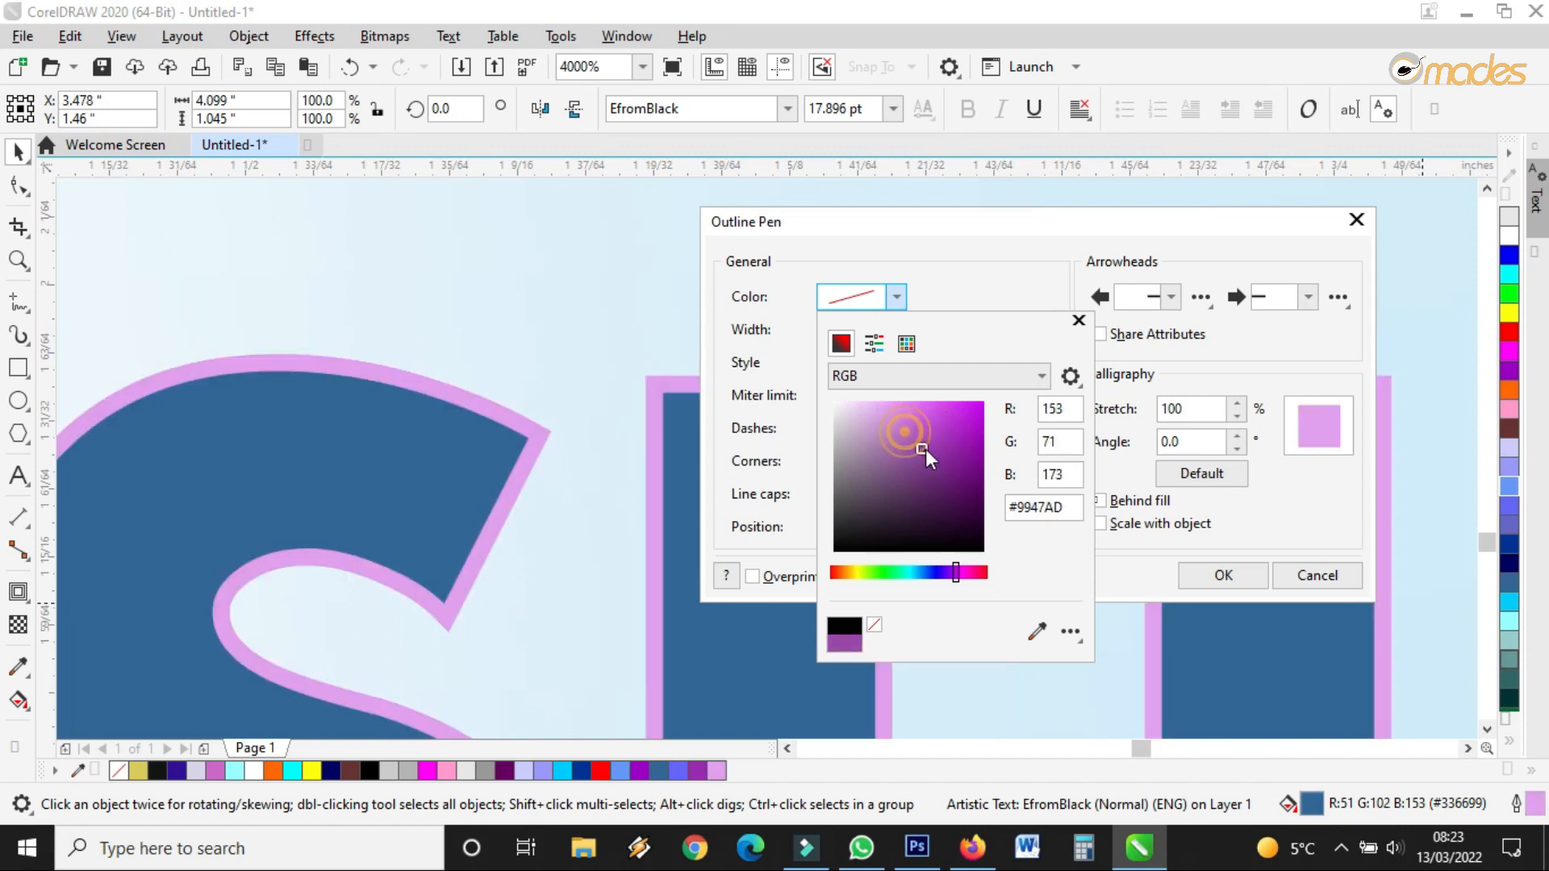
{"action": "left_click", "coordinate": [880, 444]}
{"action": "left_click", "coordinate": [924, 440]}
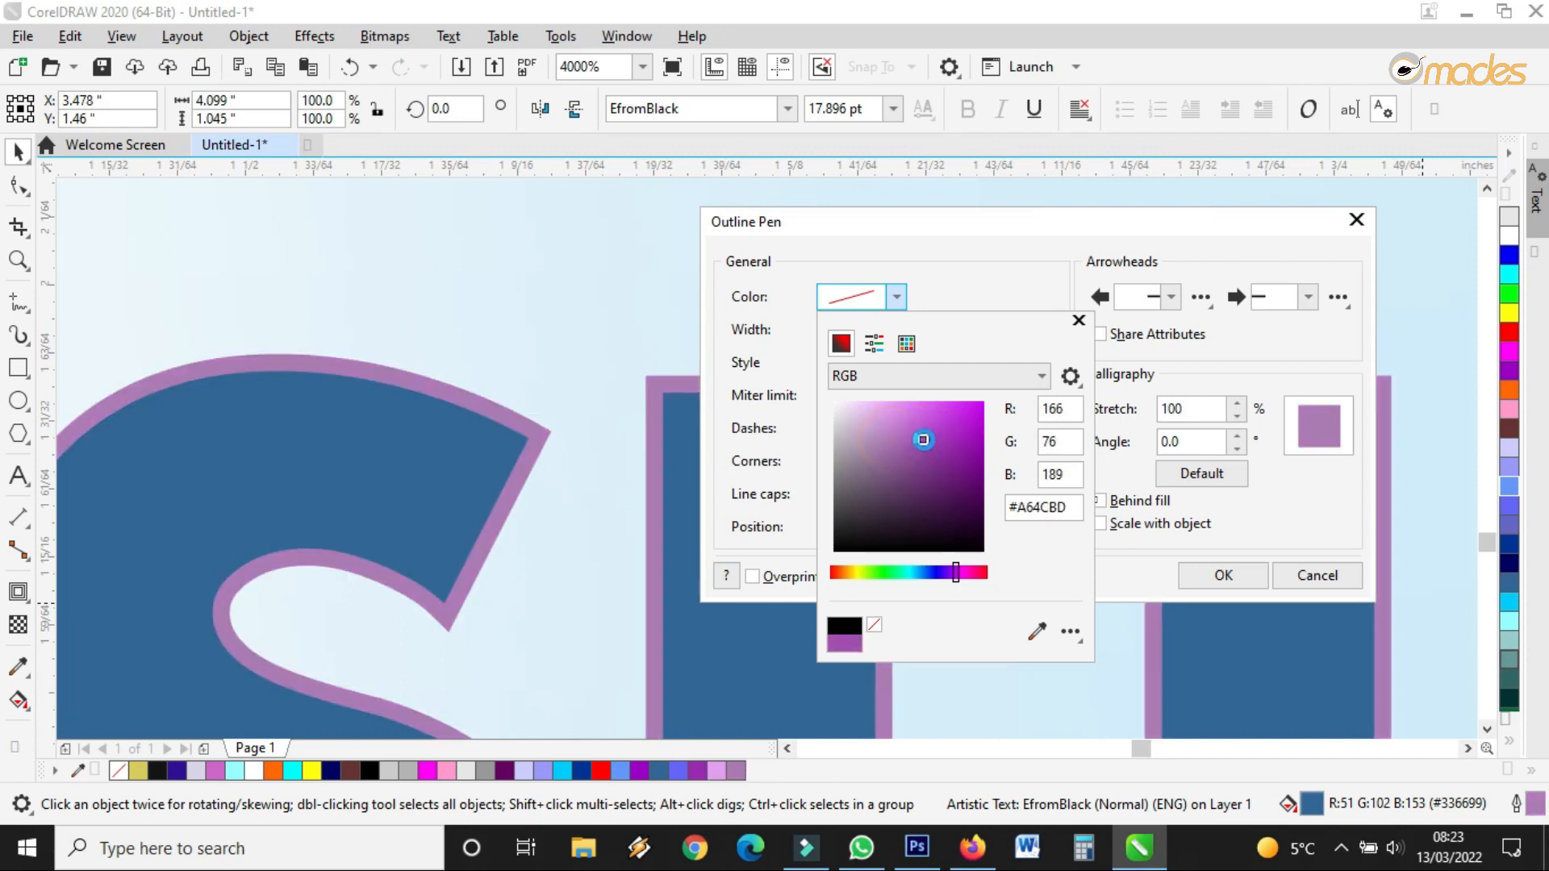
{"action": "left_click", "coordinate": [902, 432]}
{"action": "left_click", "coordinate": [893, 420]}
{"action": "left_click", "coordinate": [886, 418]}
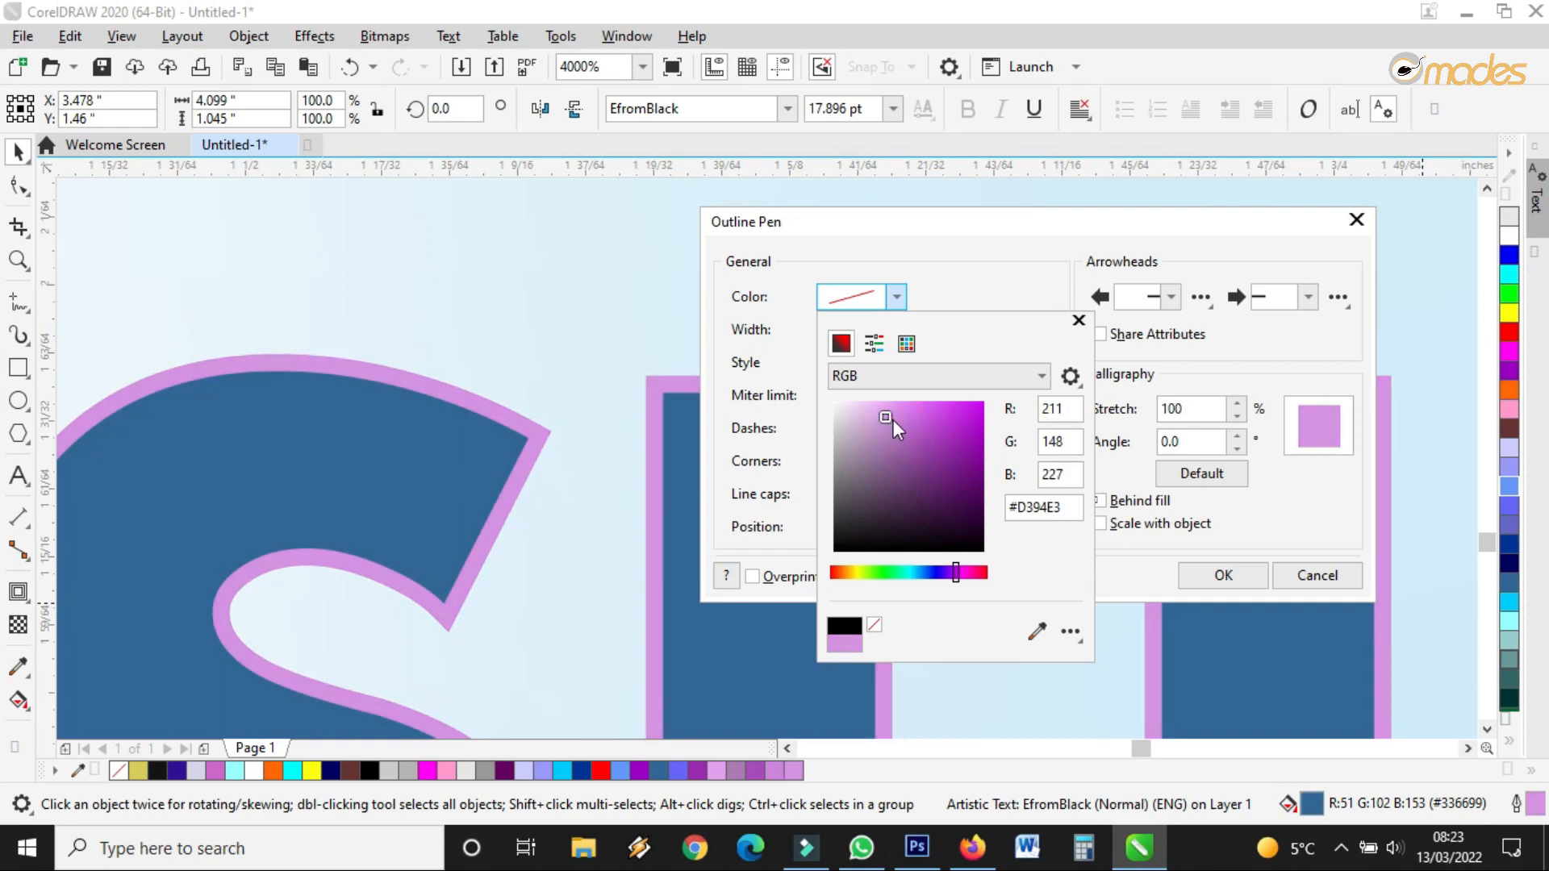
{"action": "left_click", "coordinate": [890, 408]}
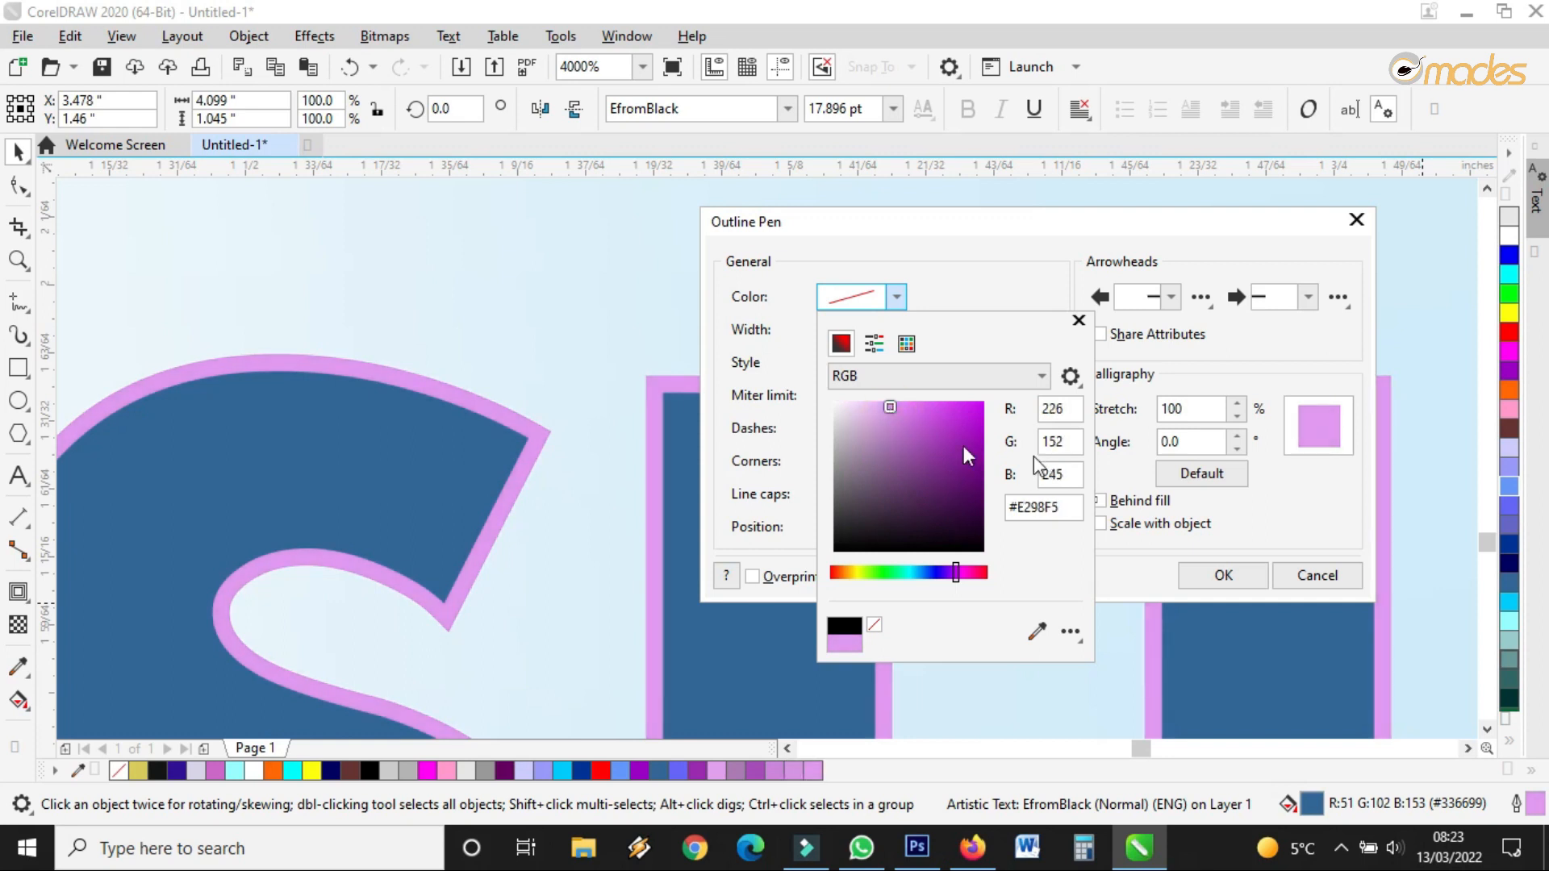
{"action": "left_click", "coordinate": [1227, 531]}
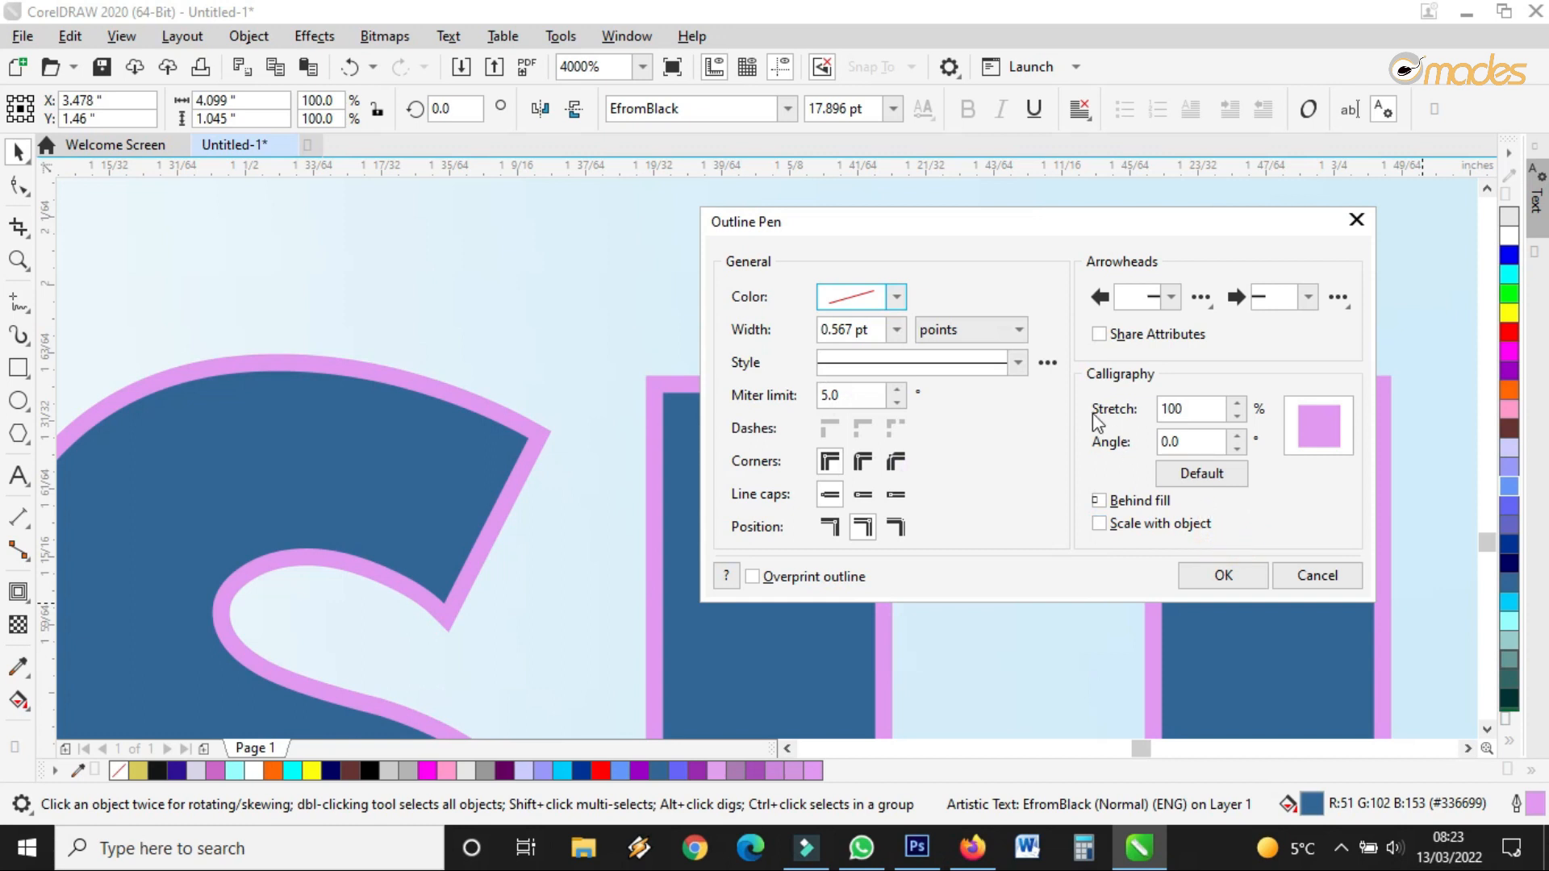
Make the outline a fine dotted line and apply the outline settings
{"action": "left_click", "coordinate": [1019, 363]}
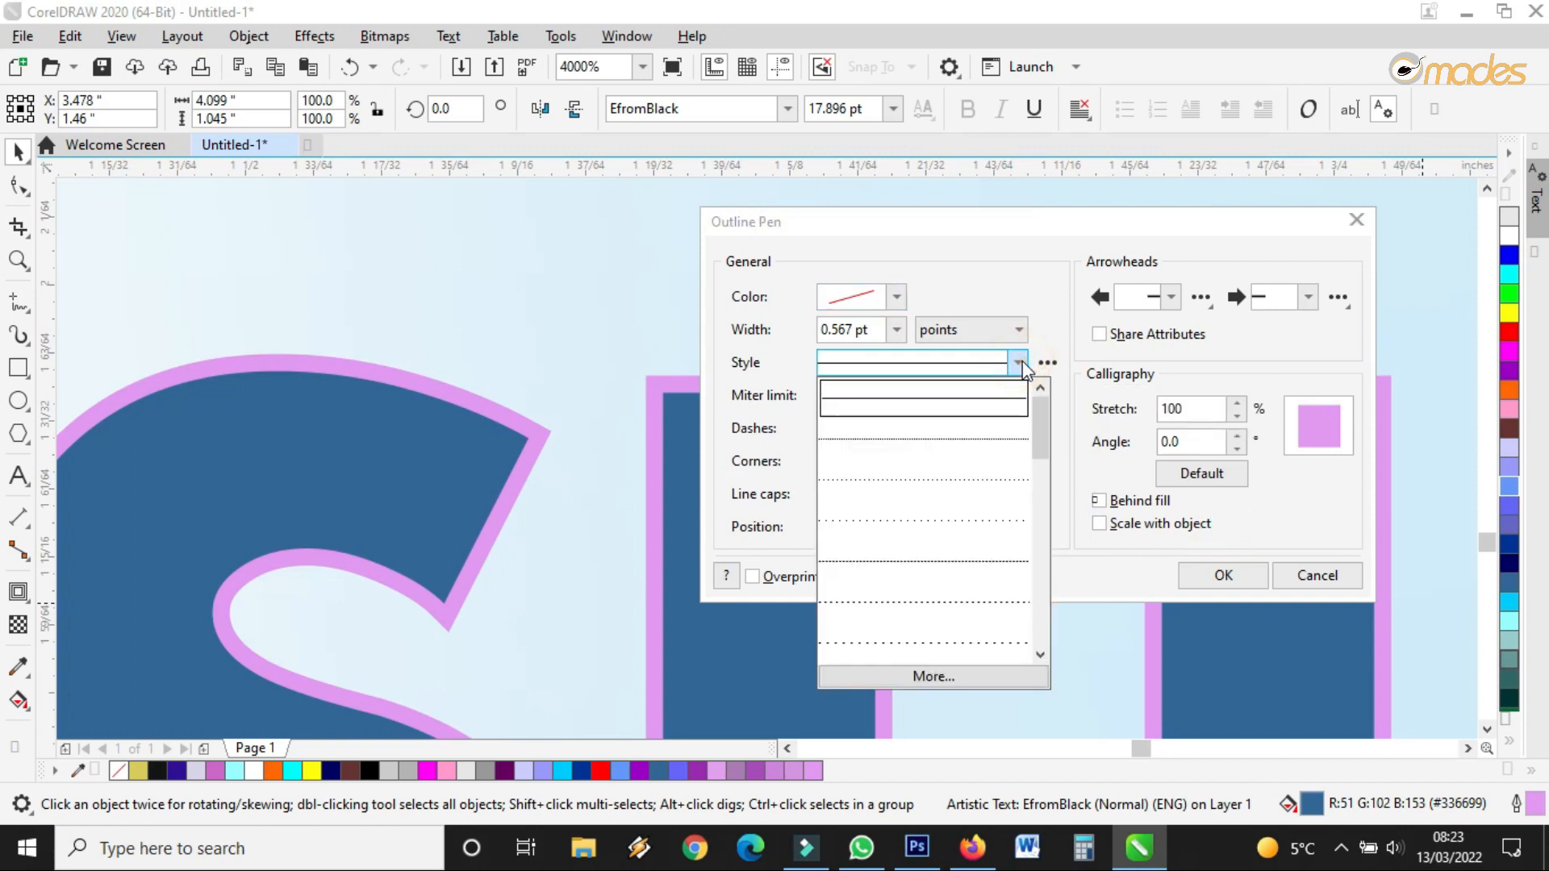
{"action": "left_click", "coordinate": [944, 487]}
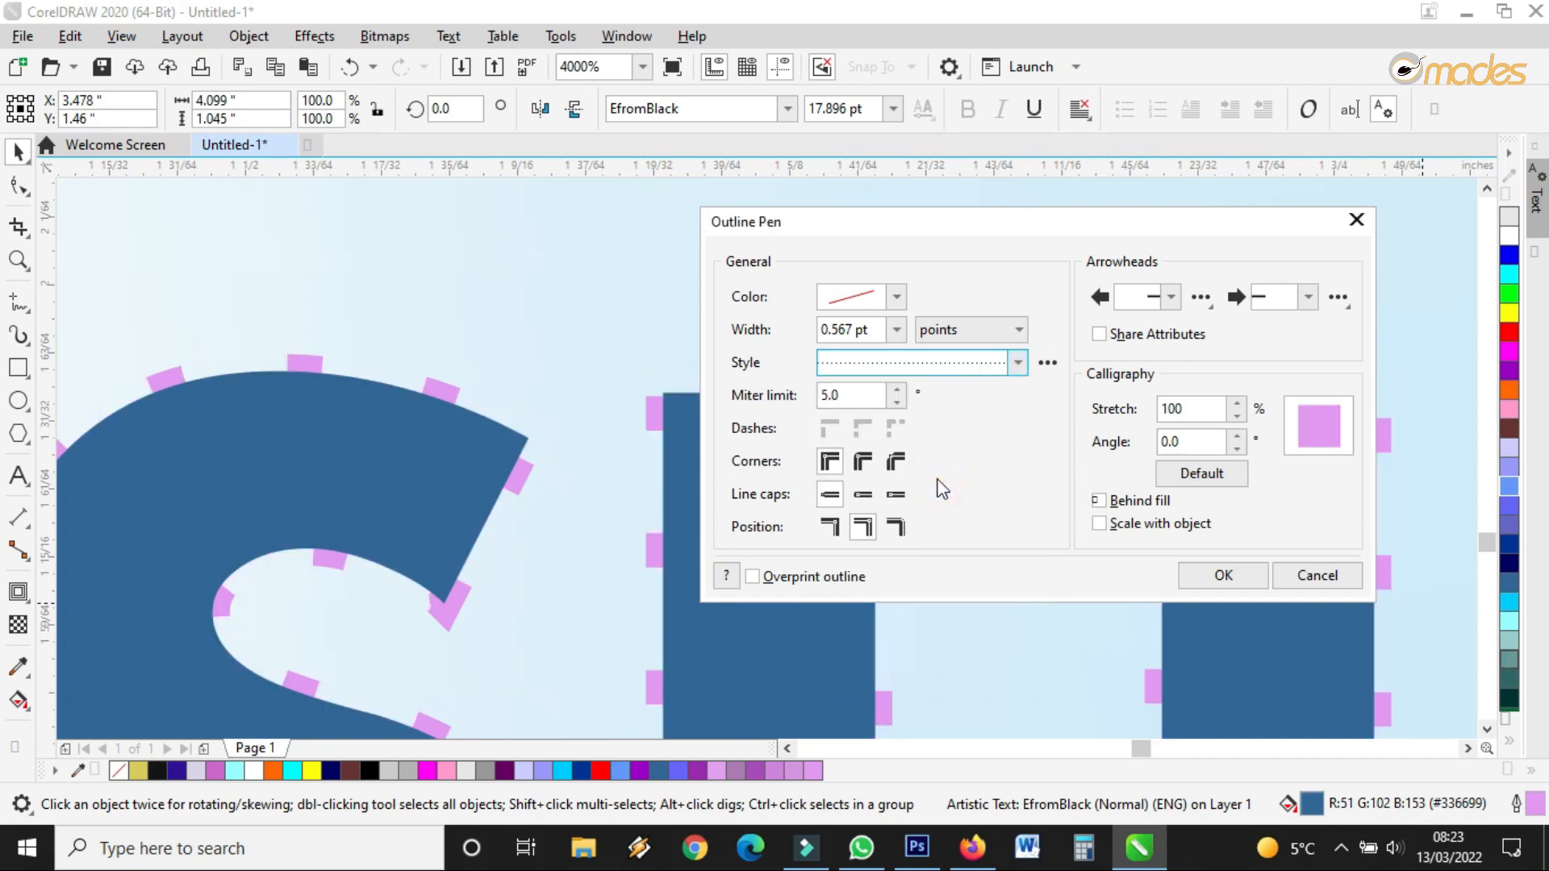
{"action": "left_click", "coordinate": [1011, 365]}
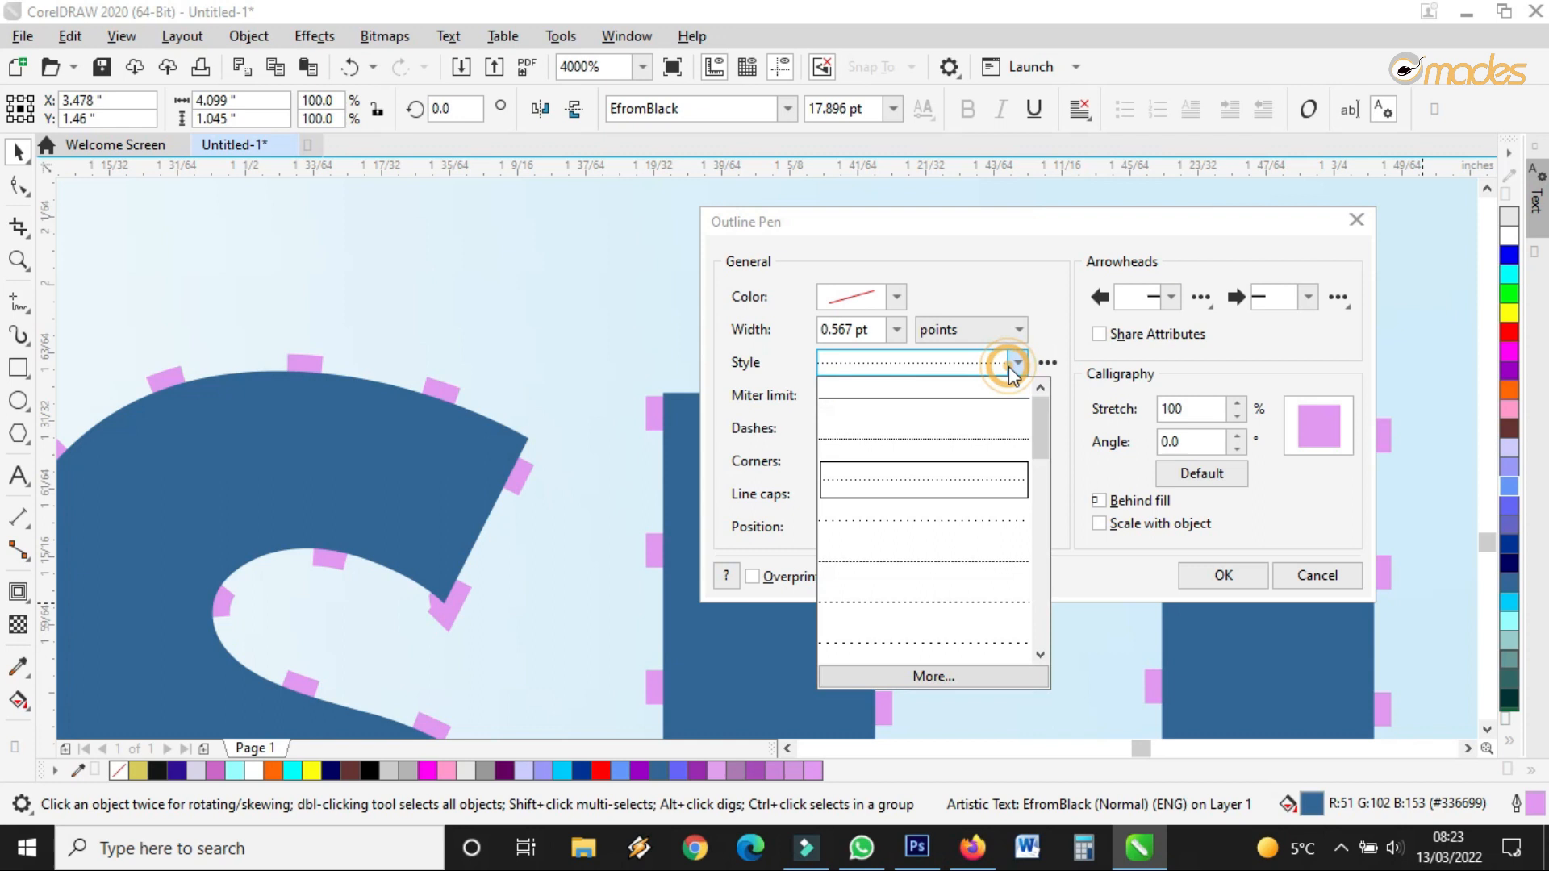
{"action": "left_click", "coordinate": [938, 444]}
{"action": "left_click", "coordinate": [1218, 574]}
{"action": "scroll", "coordinate": [655, 392], "scroll_direction": "down", "scroll_amount": 8}
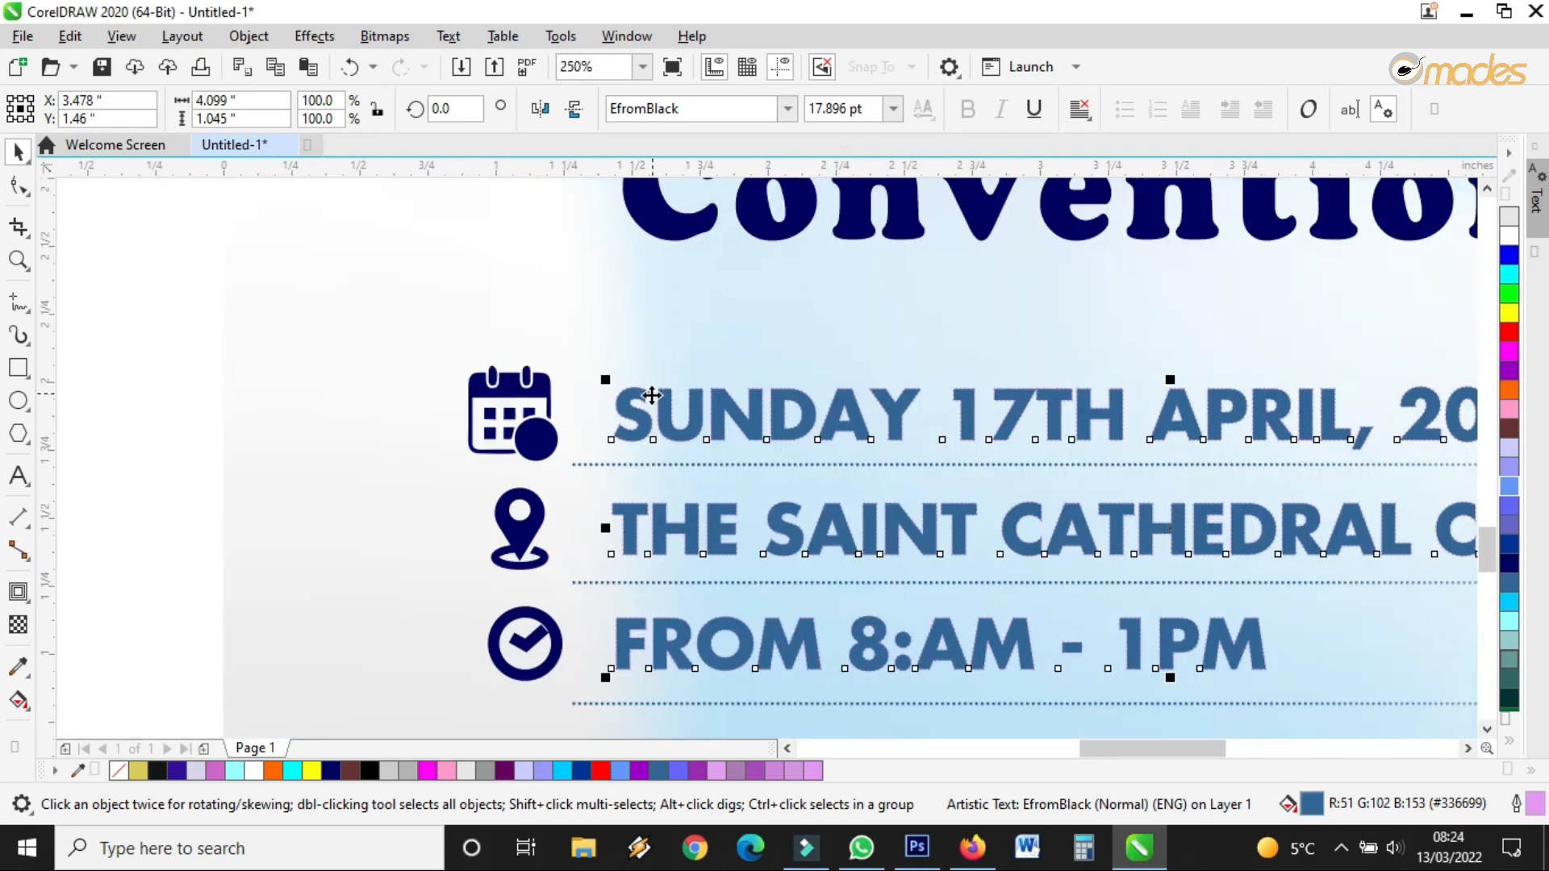
{"action": "scroll", "coordinate": [652, 395], "scroll_direction": "up", "scroll_amount": 3}
{"action": "scroll", "coordinate": [654, 395], "scroll_direction": "down", "scroll_amount": 3}
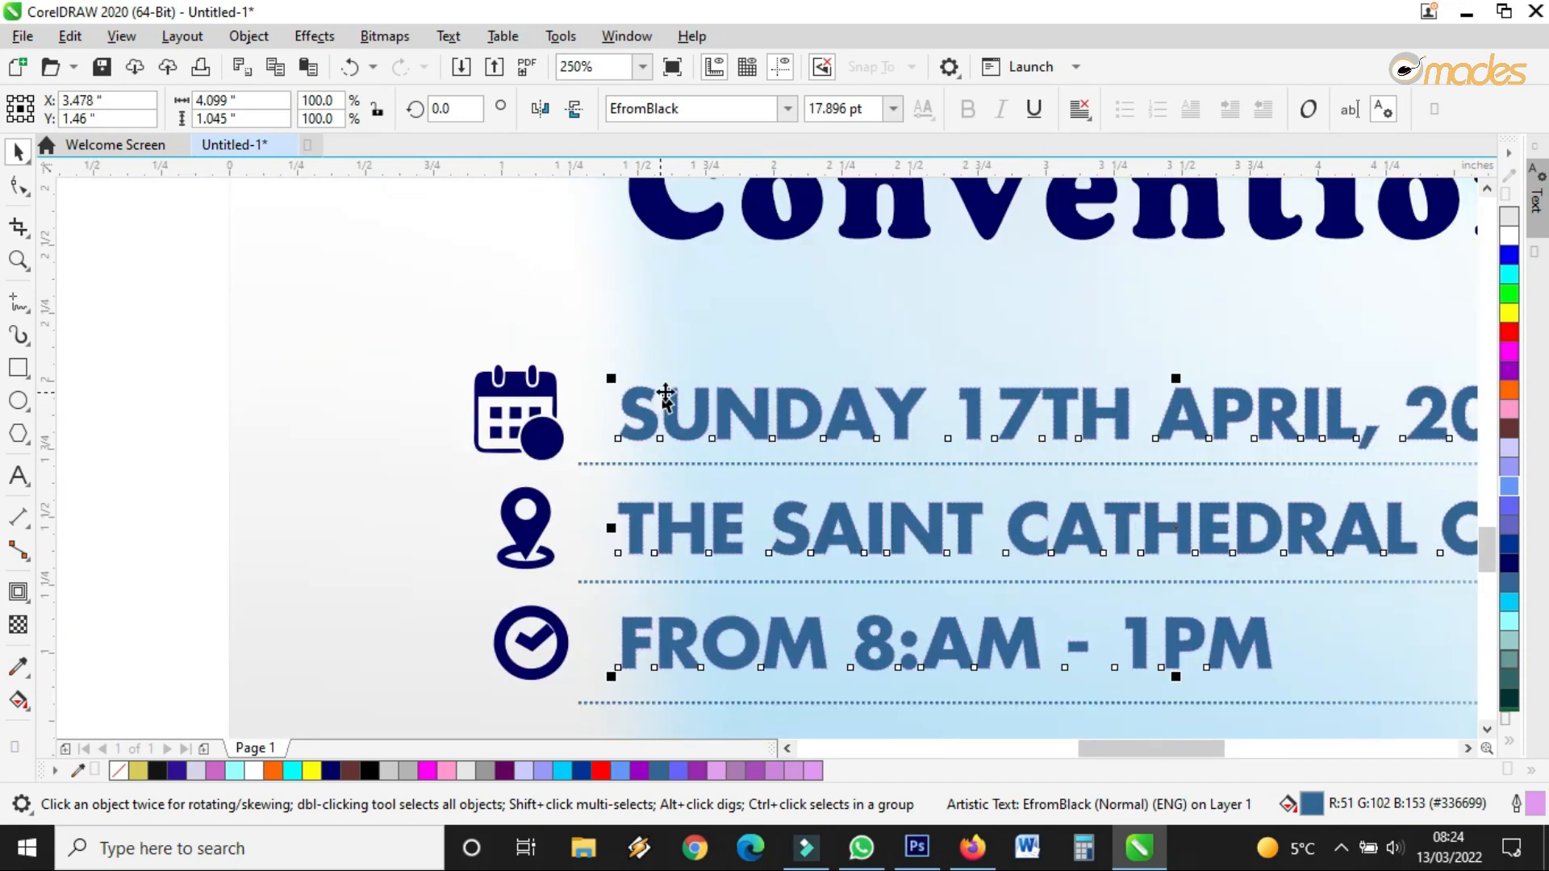
{"action": "scroll", "coordinate": [665, 395], "scroll_direction": "up", "scroll_amount": 8}
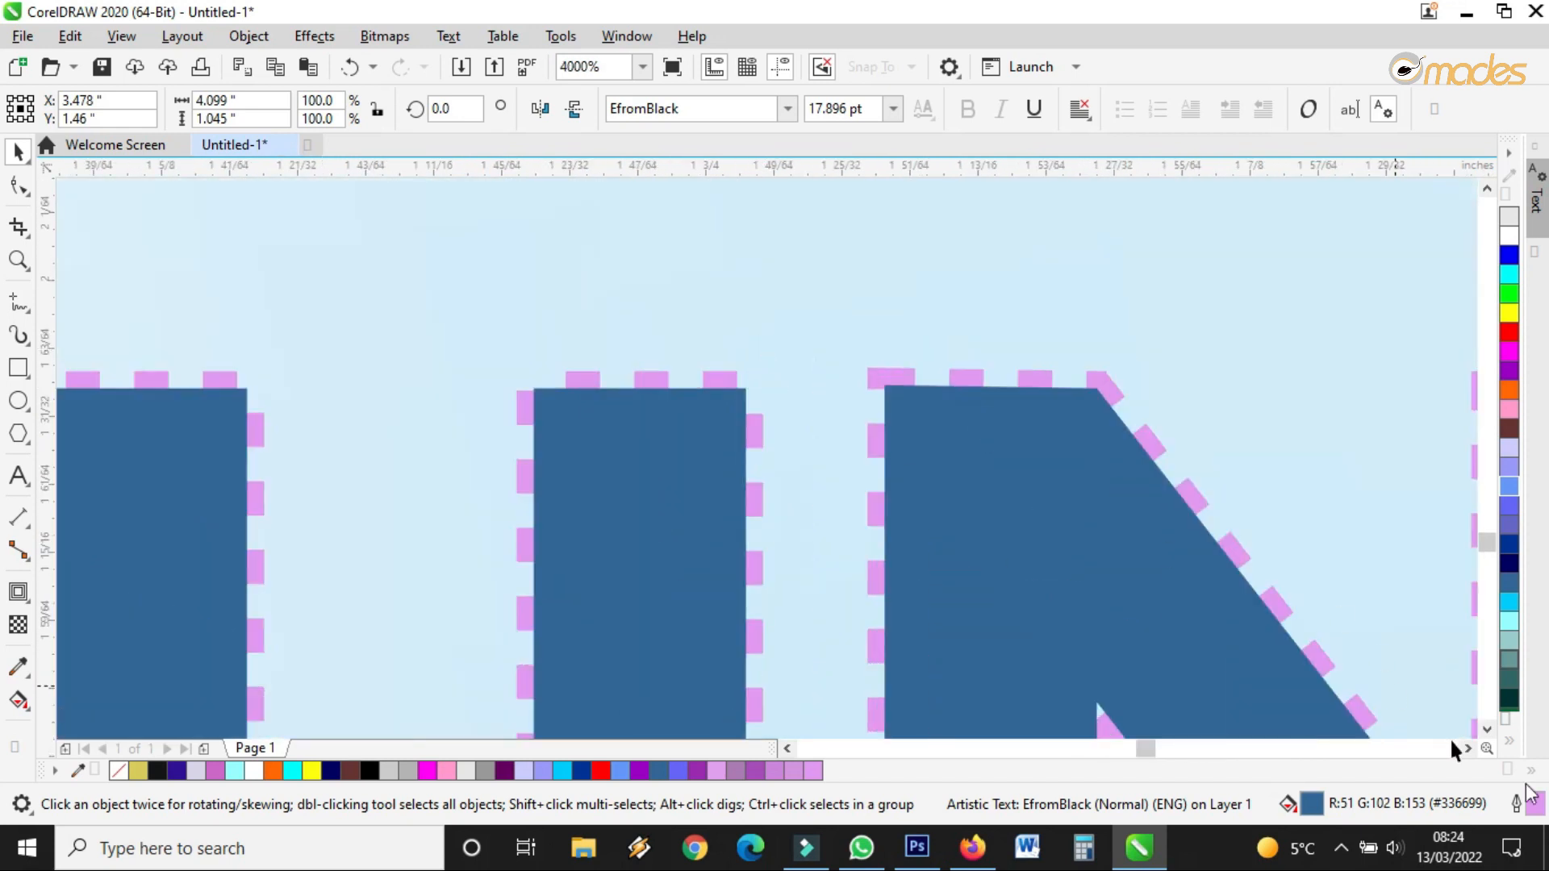
Reopen the outline settings and try several dash-dot line styles on the text
{"action": "double_click", "coordinate": [1531, 803]}
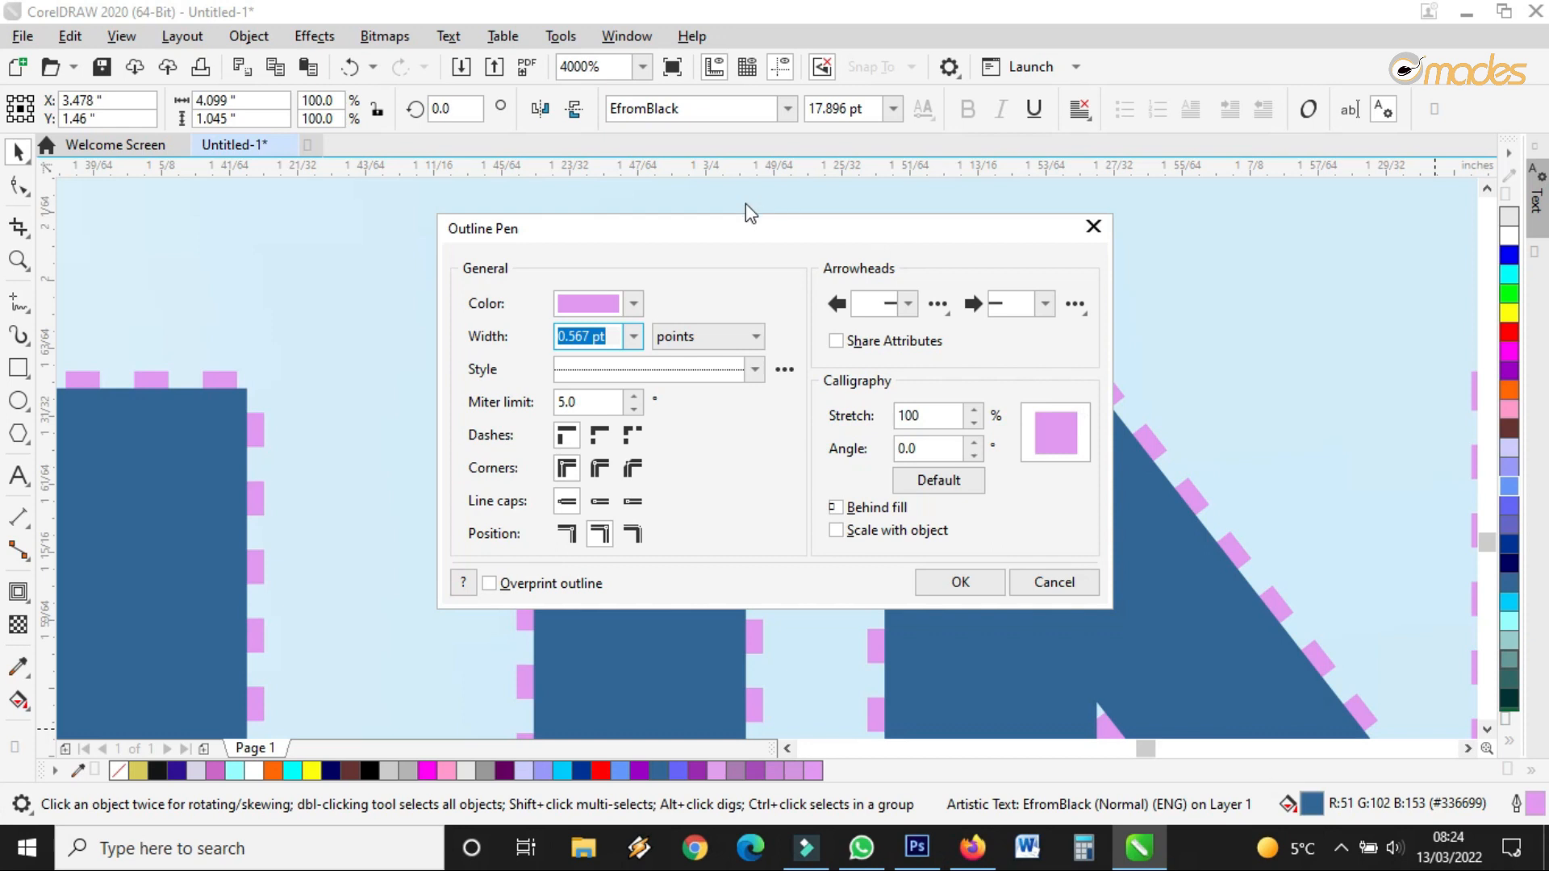
{"action": "left_click_drag", "start_coordinate": [741, 228], "coordinate": [1057, 193]}
{"action": "left_click", "coordinate": [1067, 335]}
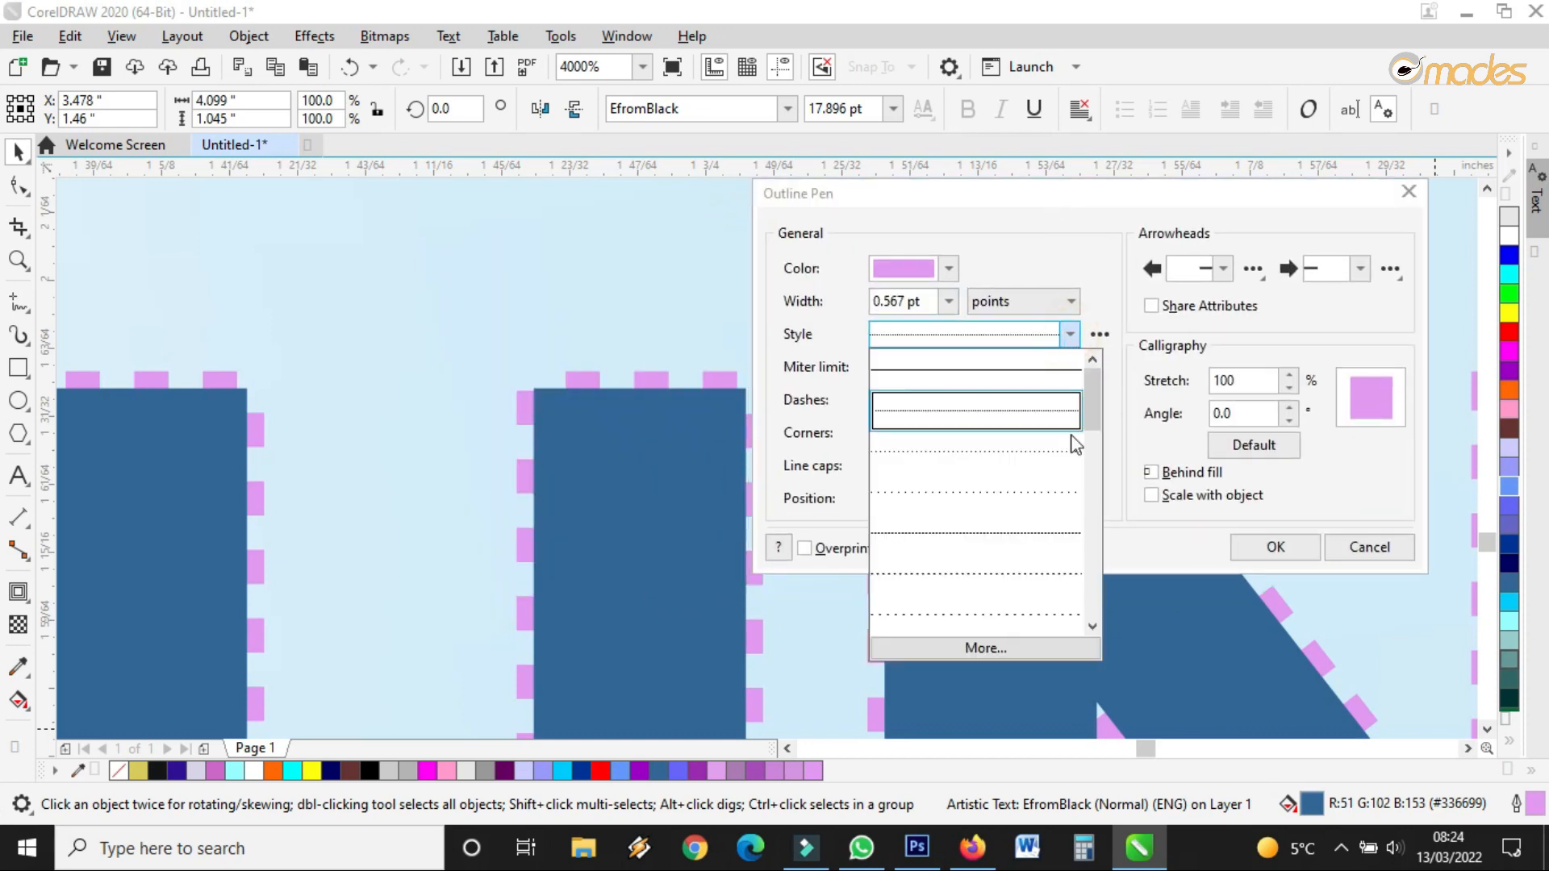
{"action": "left_click_drag", "start_coordinate": [1087, 400], "coordinate": [1087, 515]}
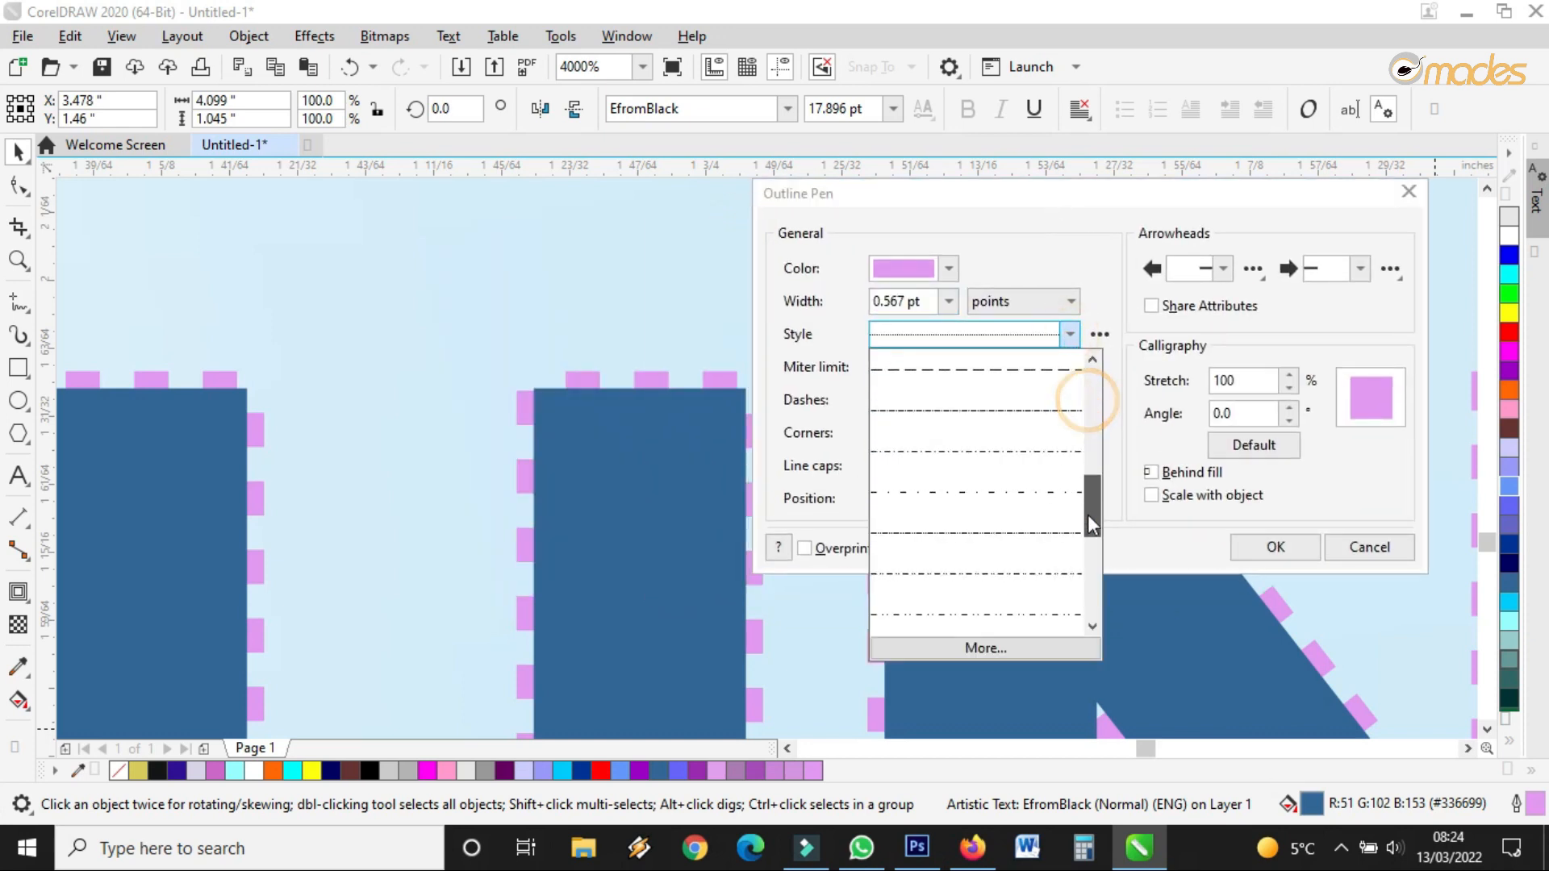
{"action": "left_click", "coordinate": [991, 421]}
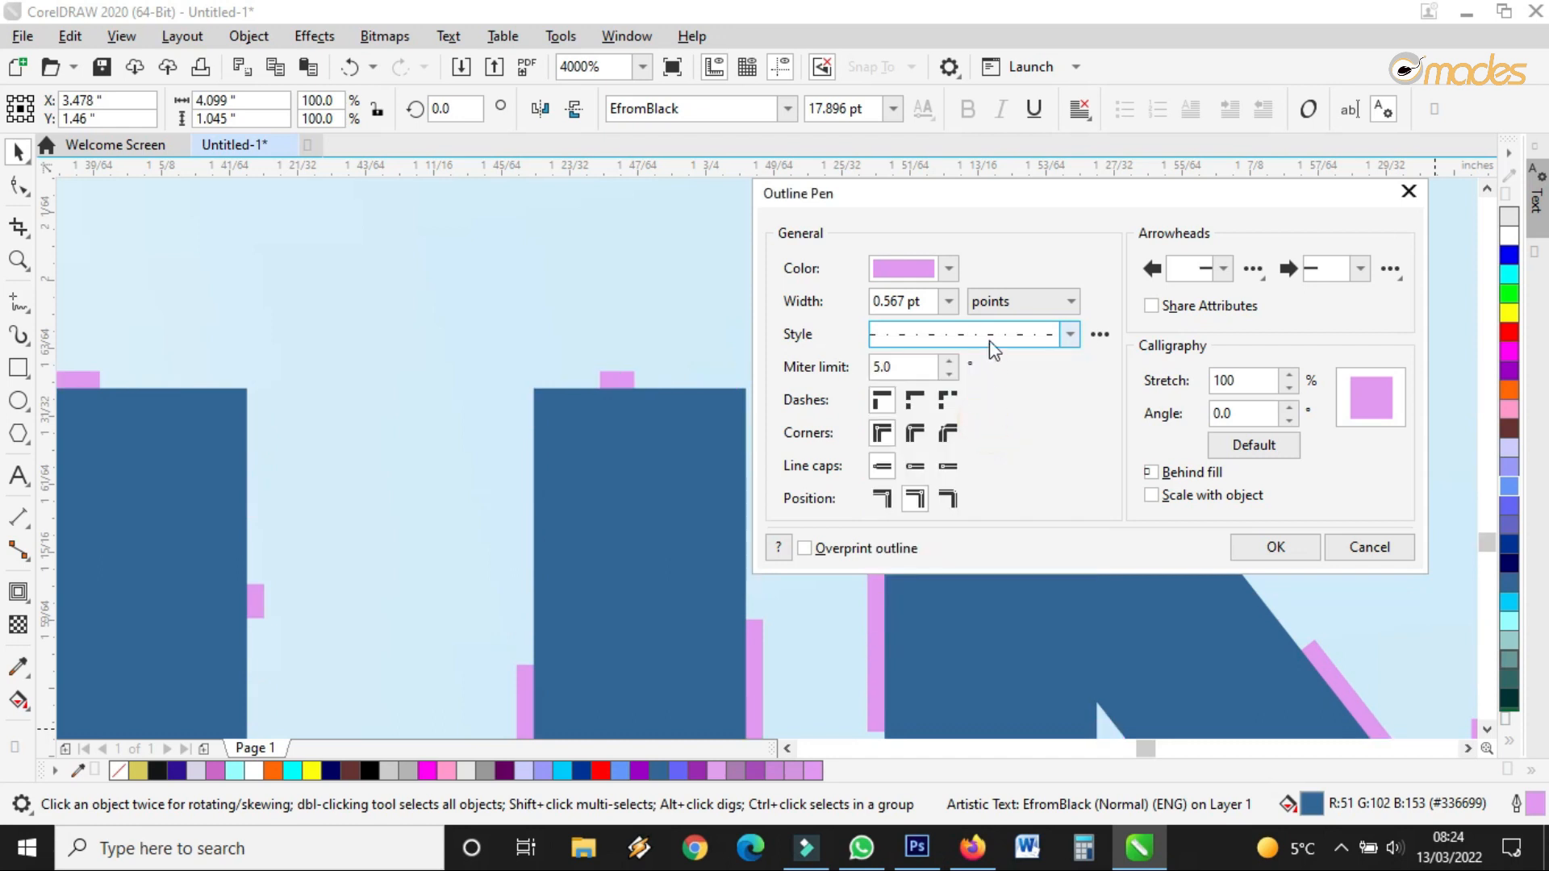
{"action": "left_click", "coordinate": [1066, 335]}
{"action": "left_click", "coordinate": [1025, 508]}
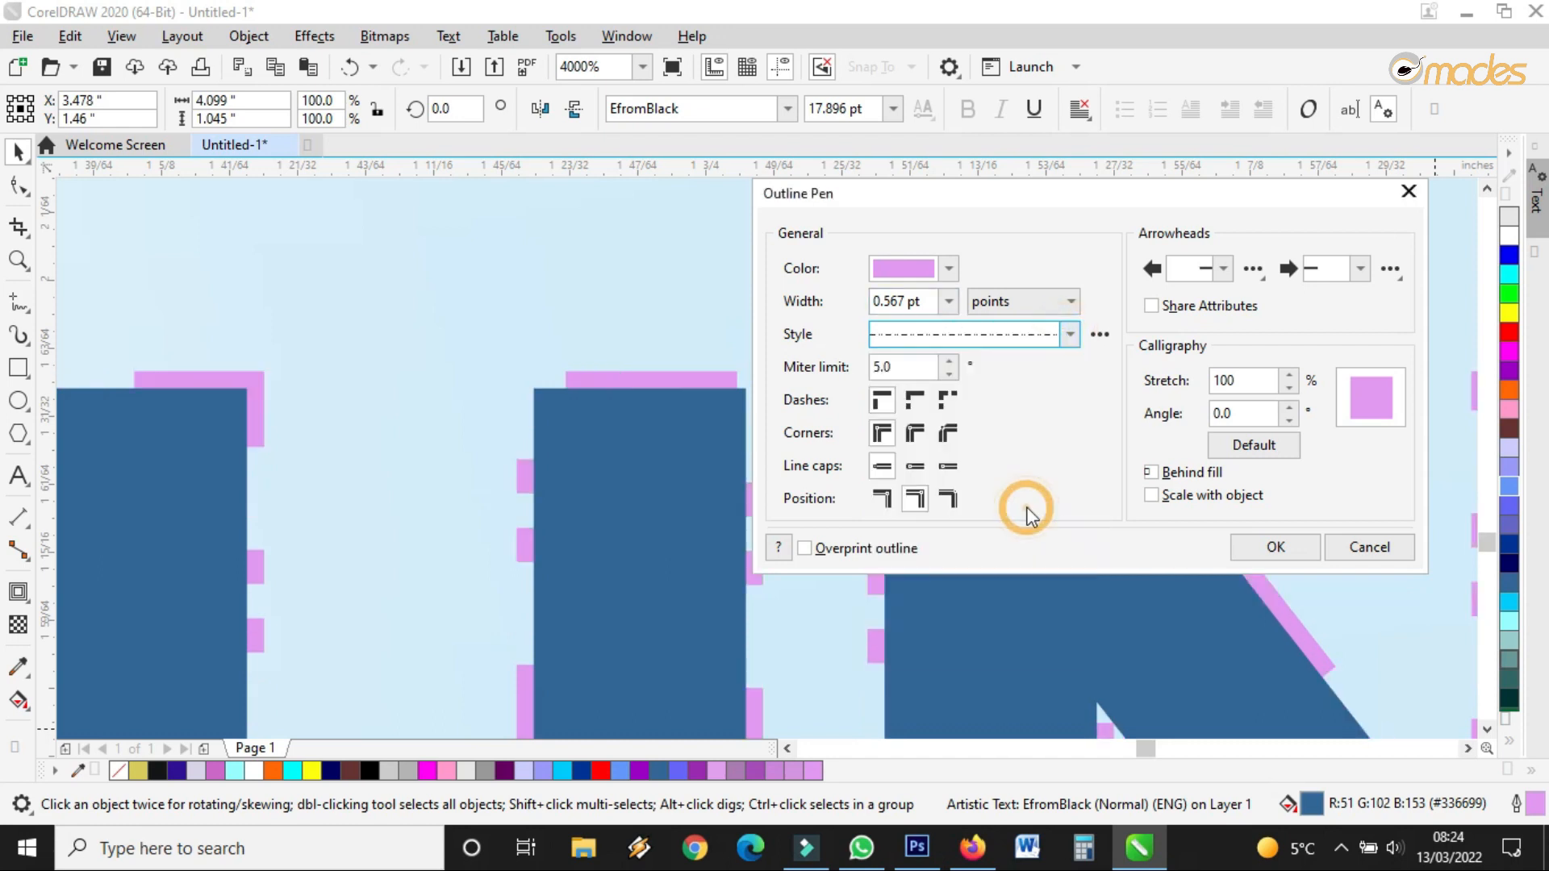
{"action": "left_click", "coordinate": [1070, 334]}
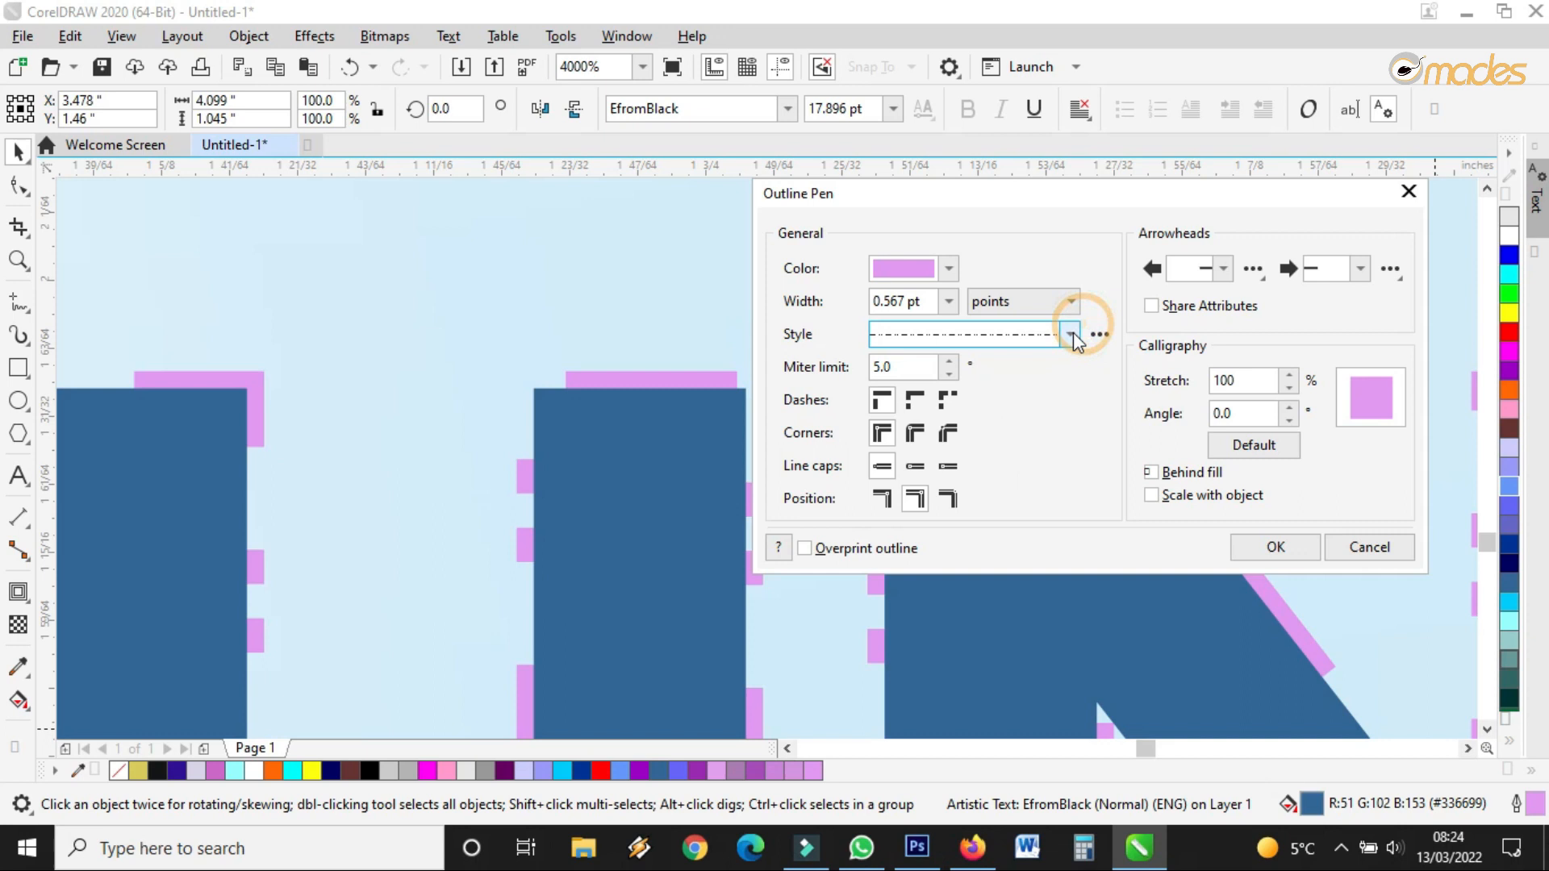
{"action": "left_click", "coordinate": [993, 353]}
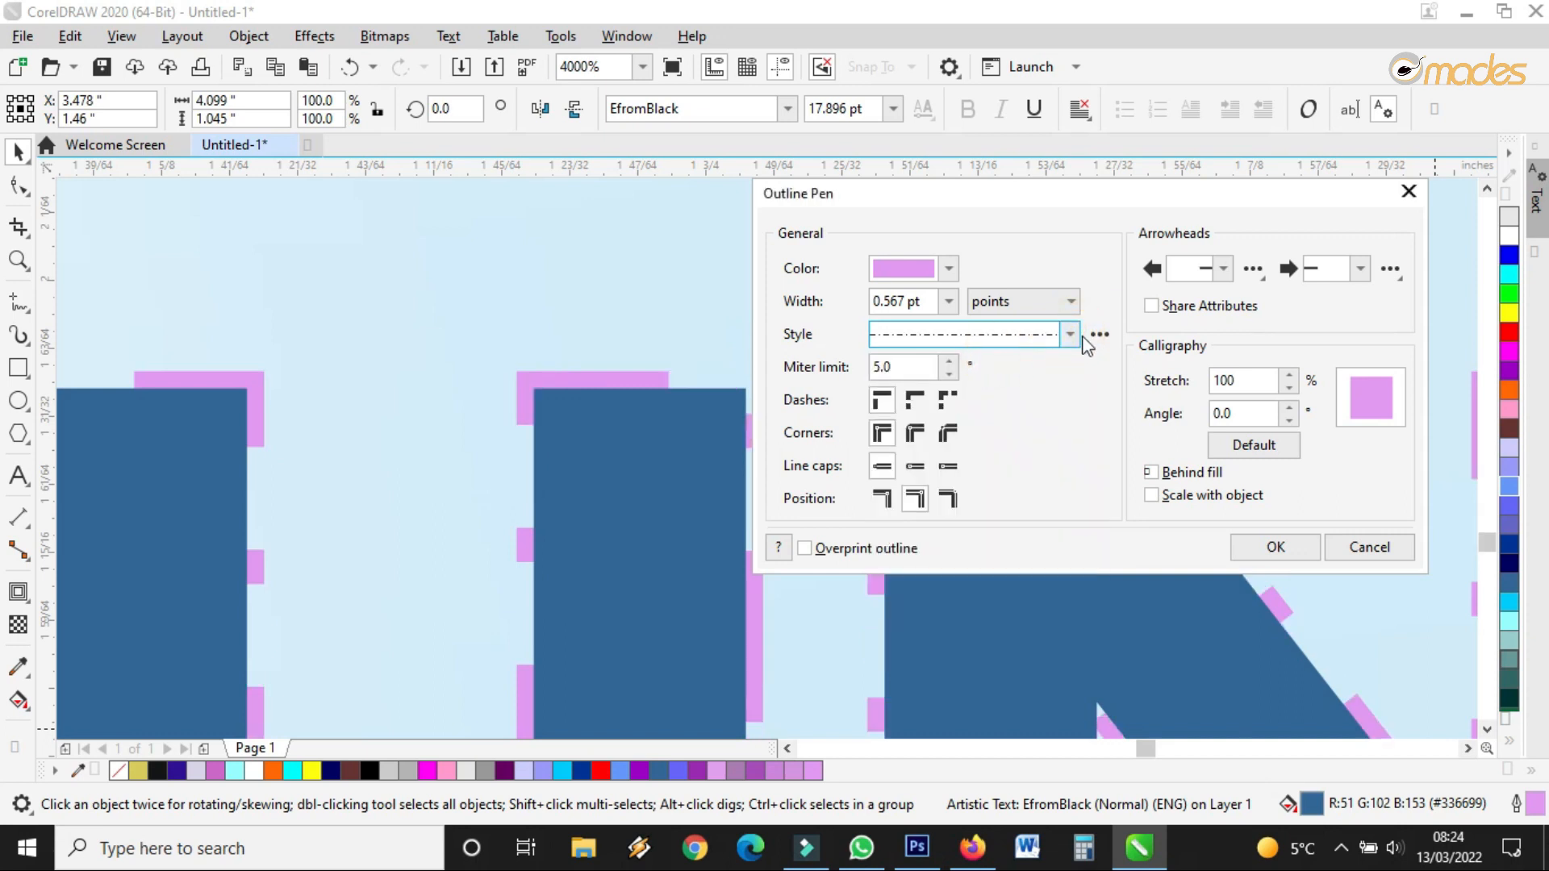
Return the outline to a solid line and change how dashes meet at corners
{"action": "left_click", "coordinate": [1074, 336]}
{"action": "scroll", "coordinate": [1087, 506], "scroll_direction": "up", "scroll_amount": 5}
{"action": "left_click", "coordinate": [1005, 375]}
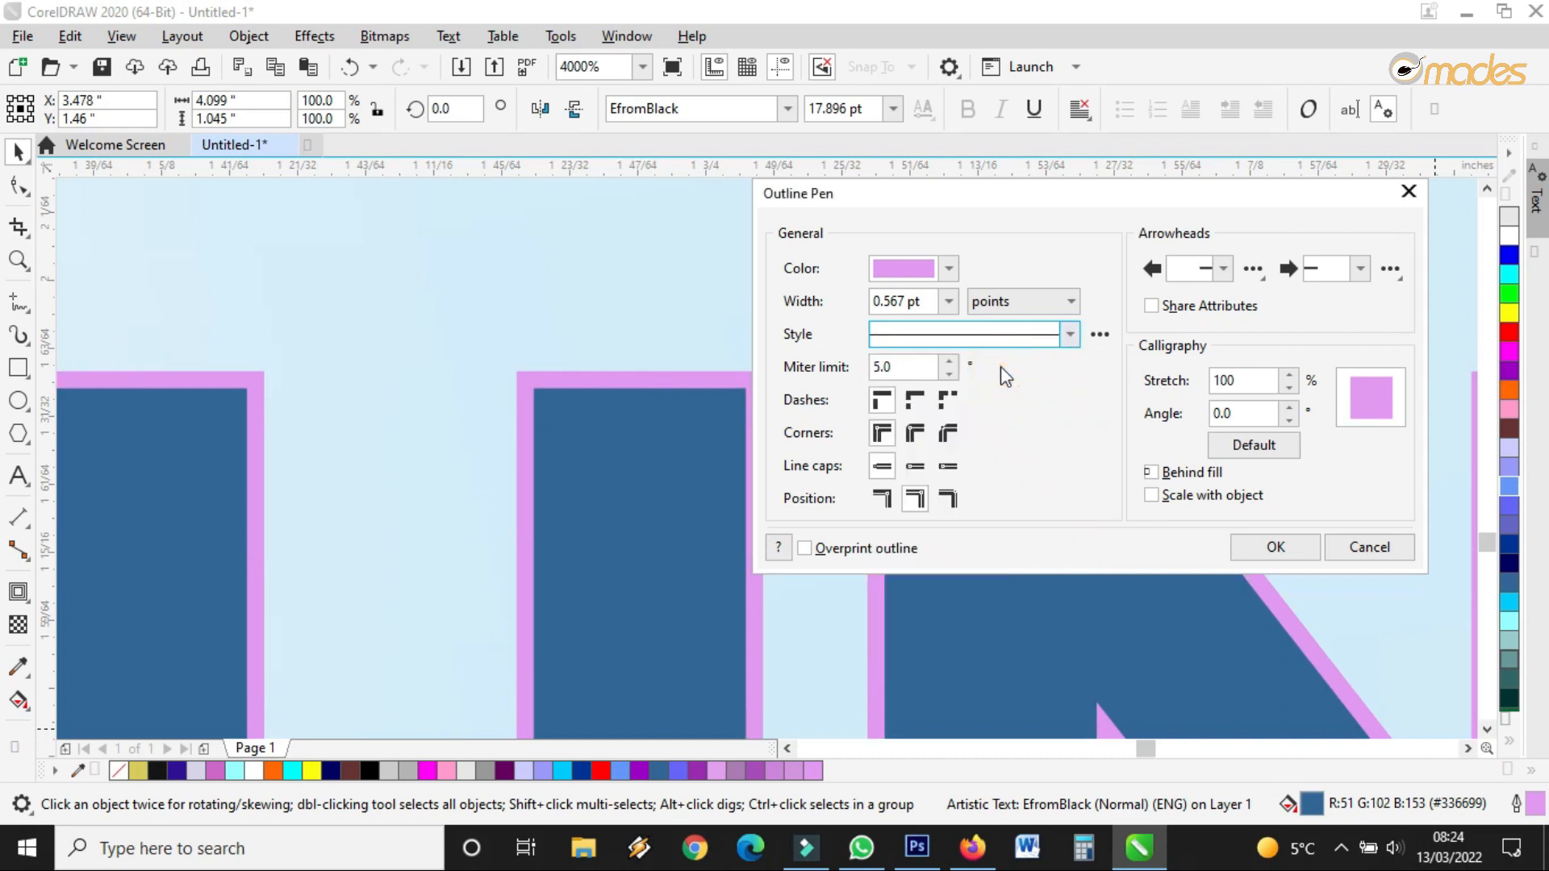
{"action": "left_click_drag", "start_coordinate": [952, 208], "coordinate": [1025, 209]}
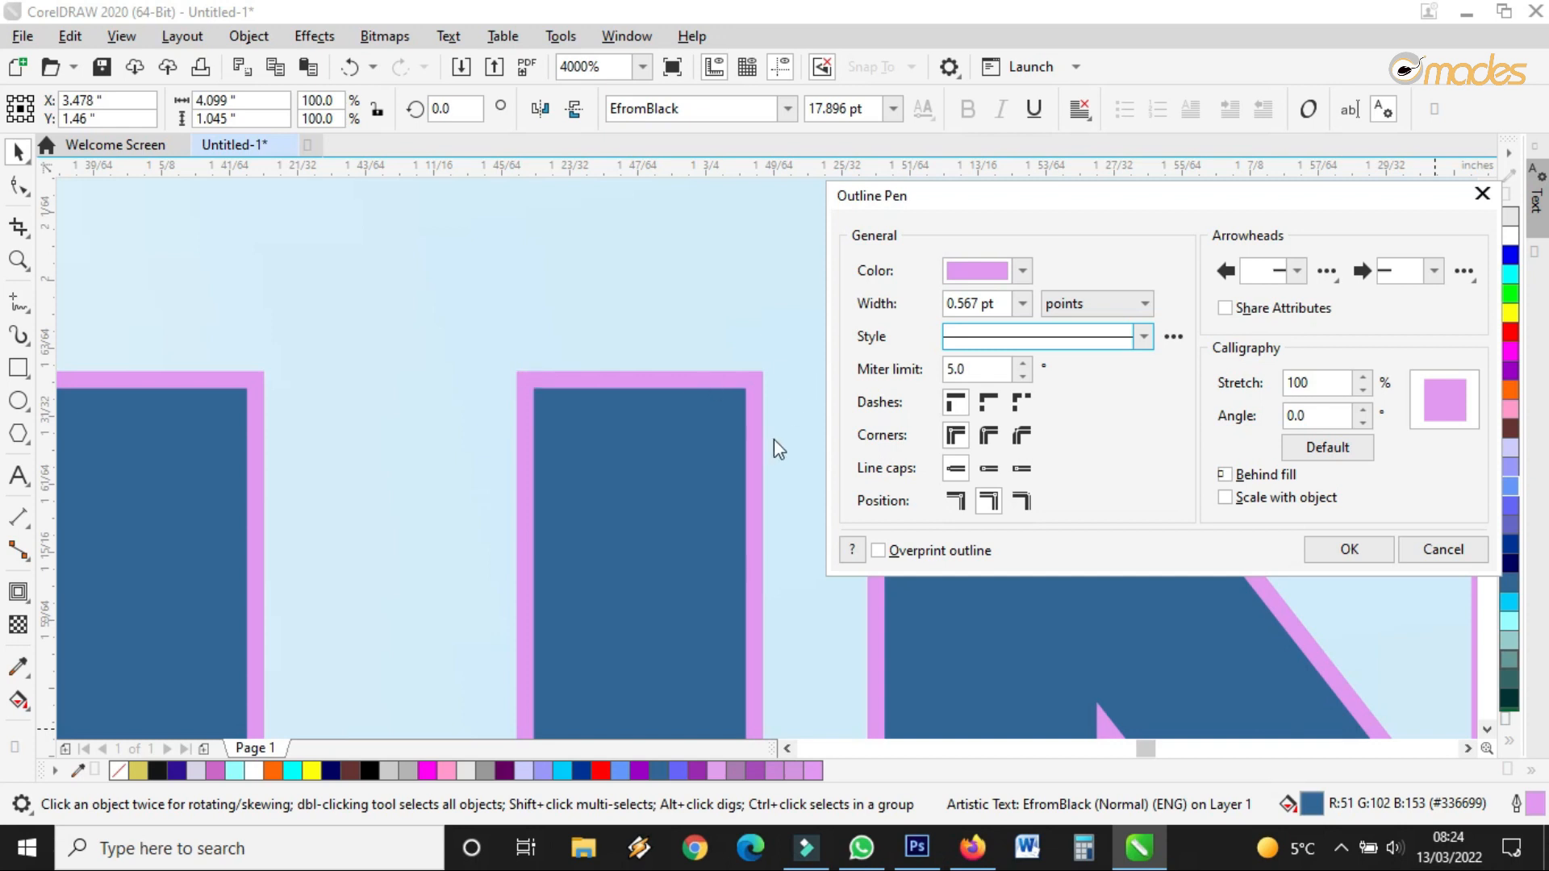
{"action": "left_click", "coordinate": [984, 405]}
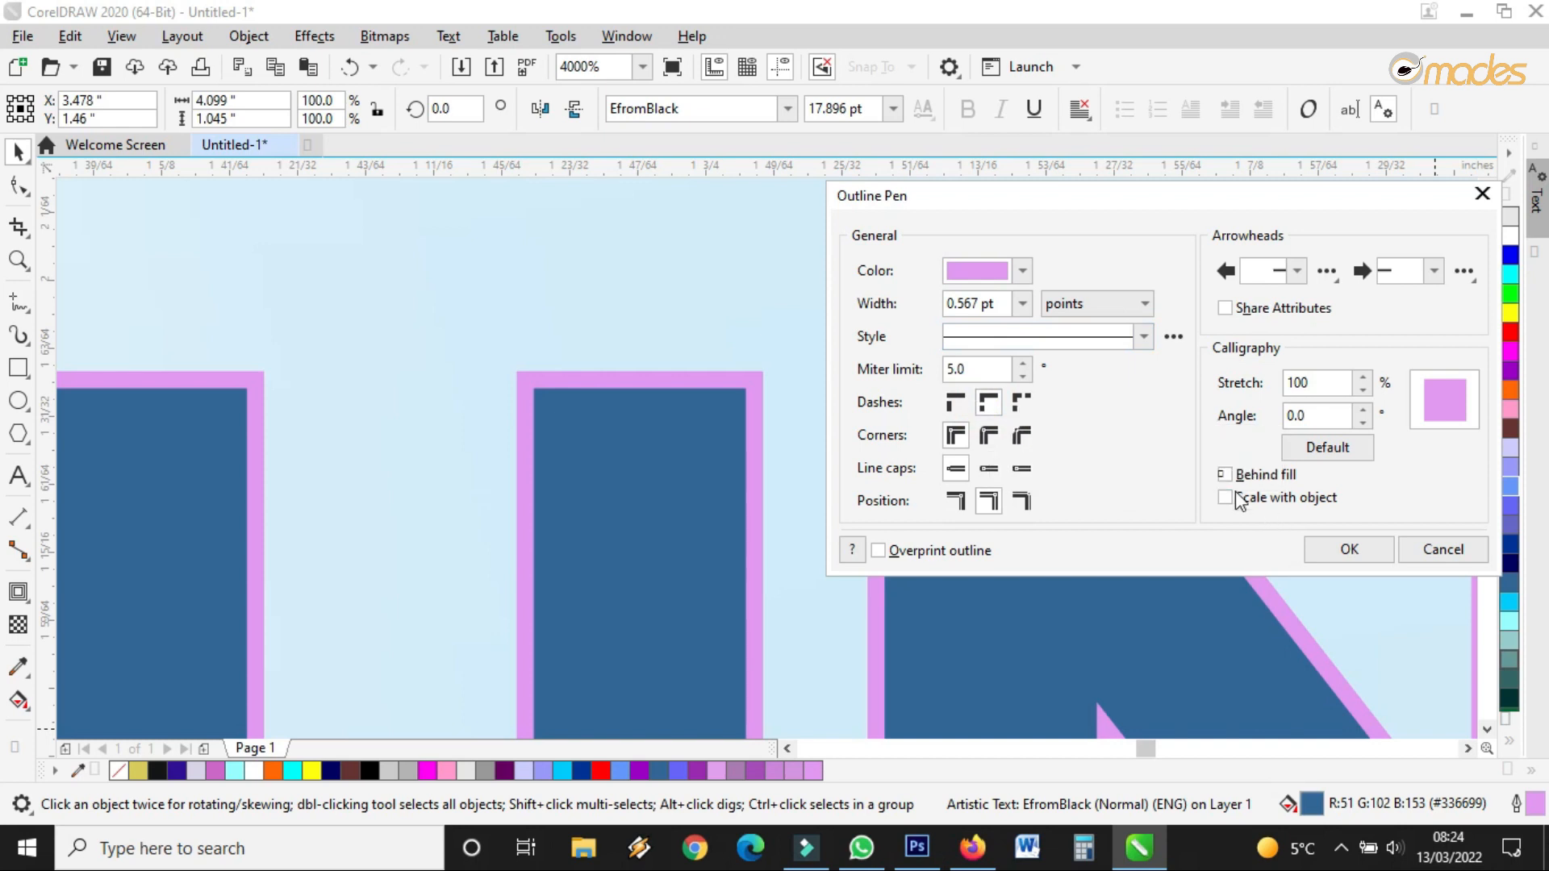
Try pointed, round, then bevelled corners on the text's outline
{"action": "left_click", "coordinate": [955, 437]}
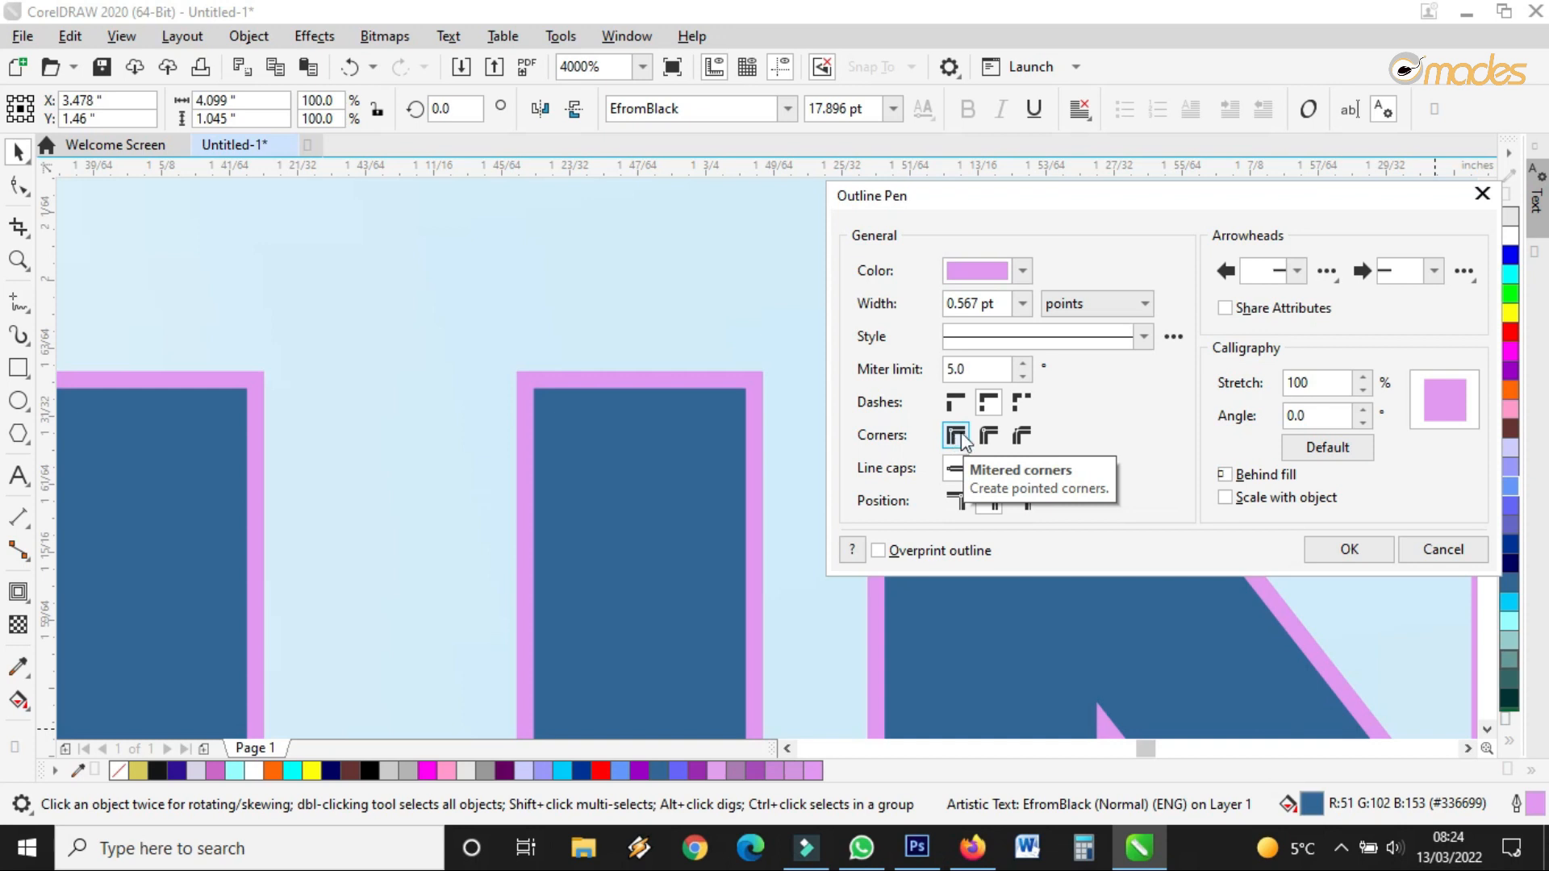
{"action": "left_click", "coordinate": [986, 437]}
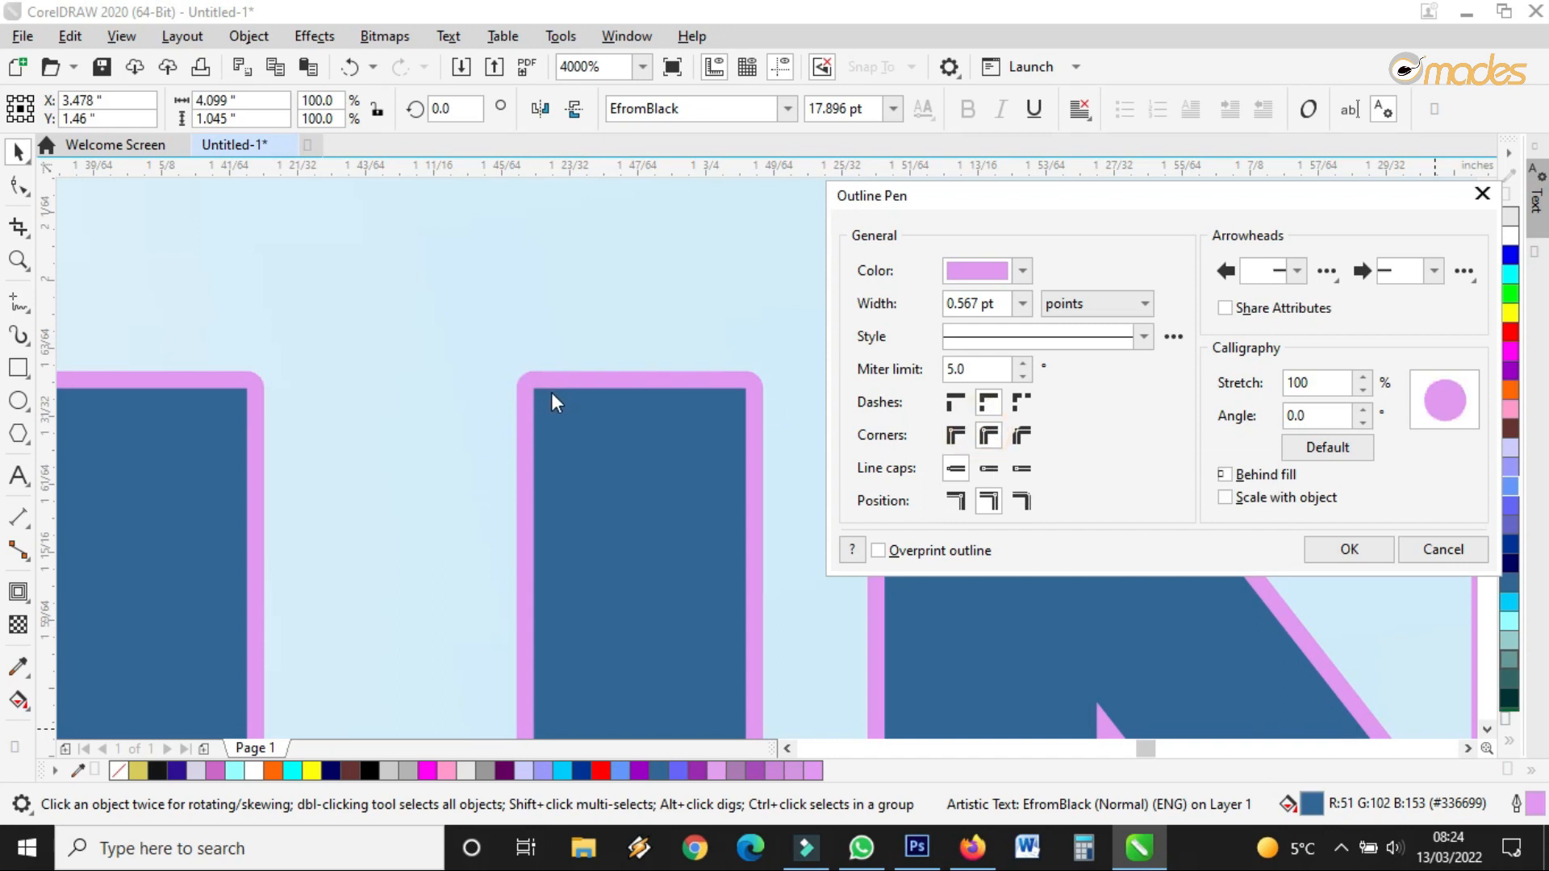
{"action": "left_click", "coordinate": [1020, 437]}
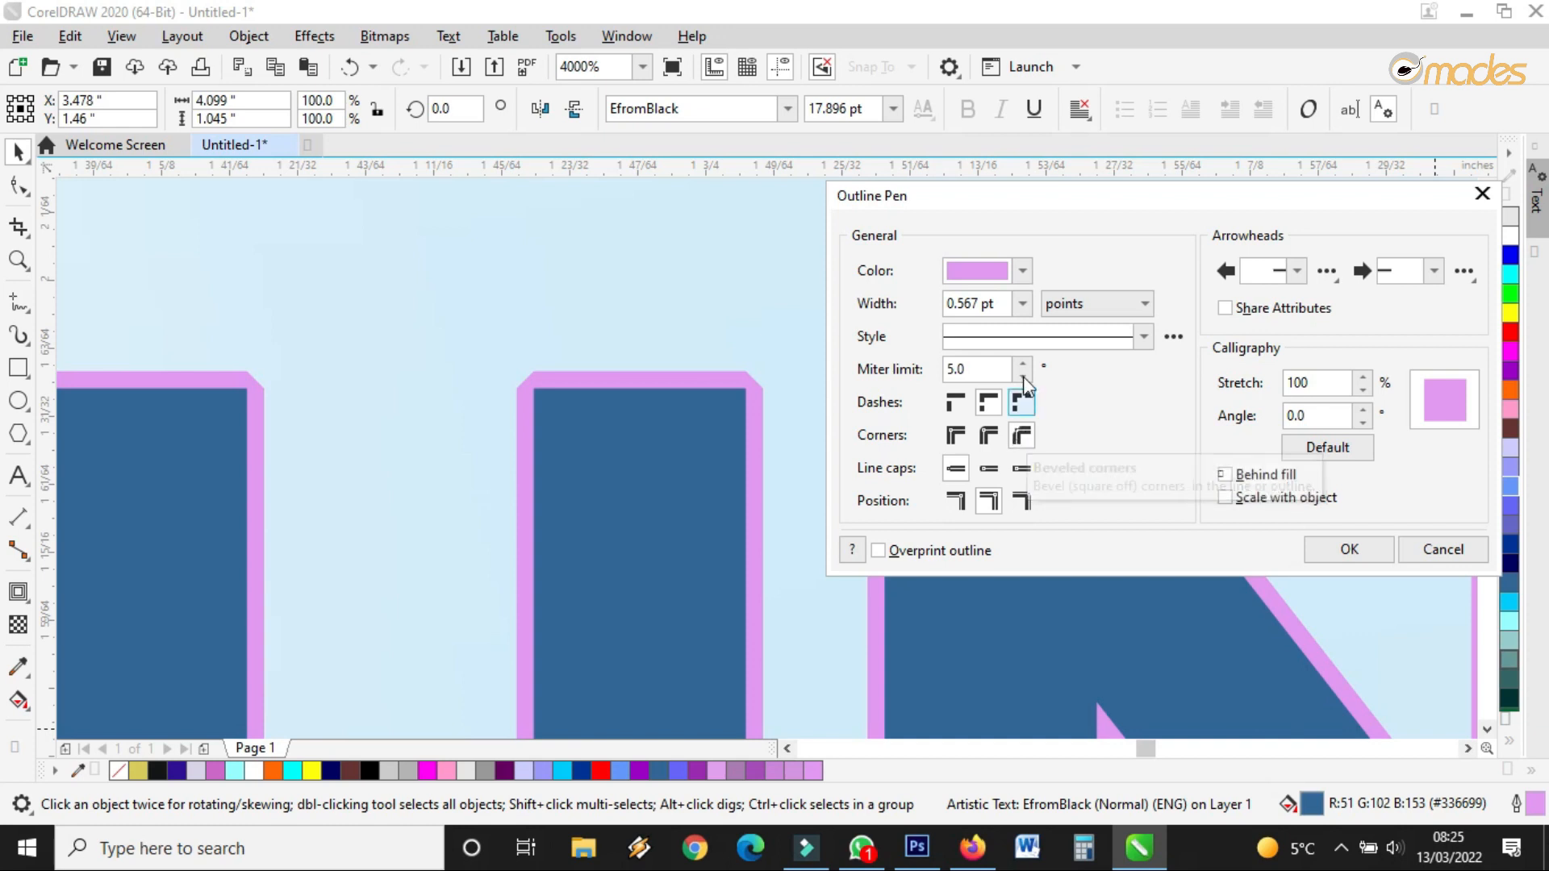
Switch the outline to dotted briefly, then settle on a solid line style
{"action": "left_click", "coordinate": [1023, 337]}
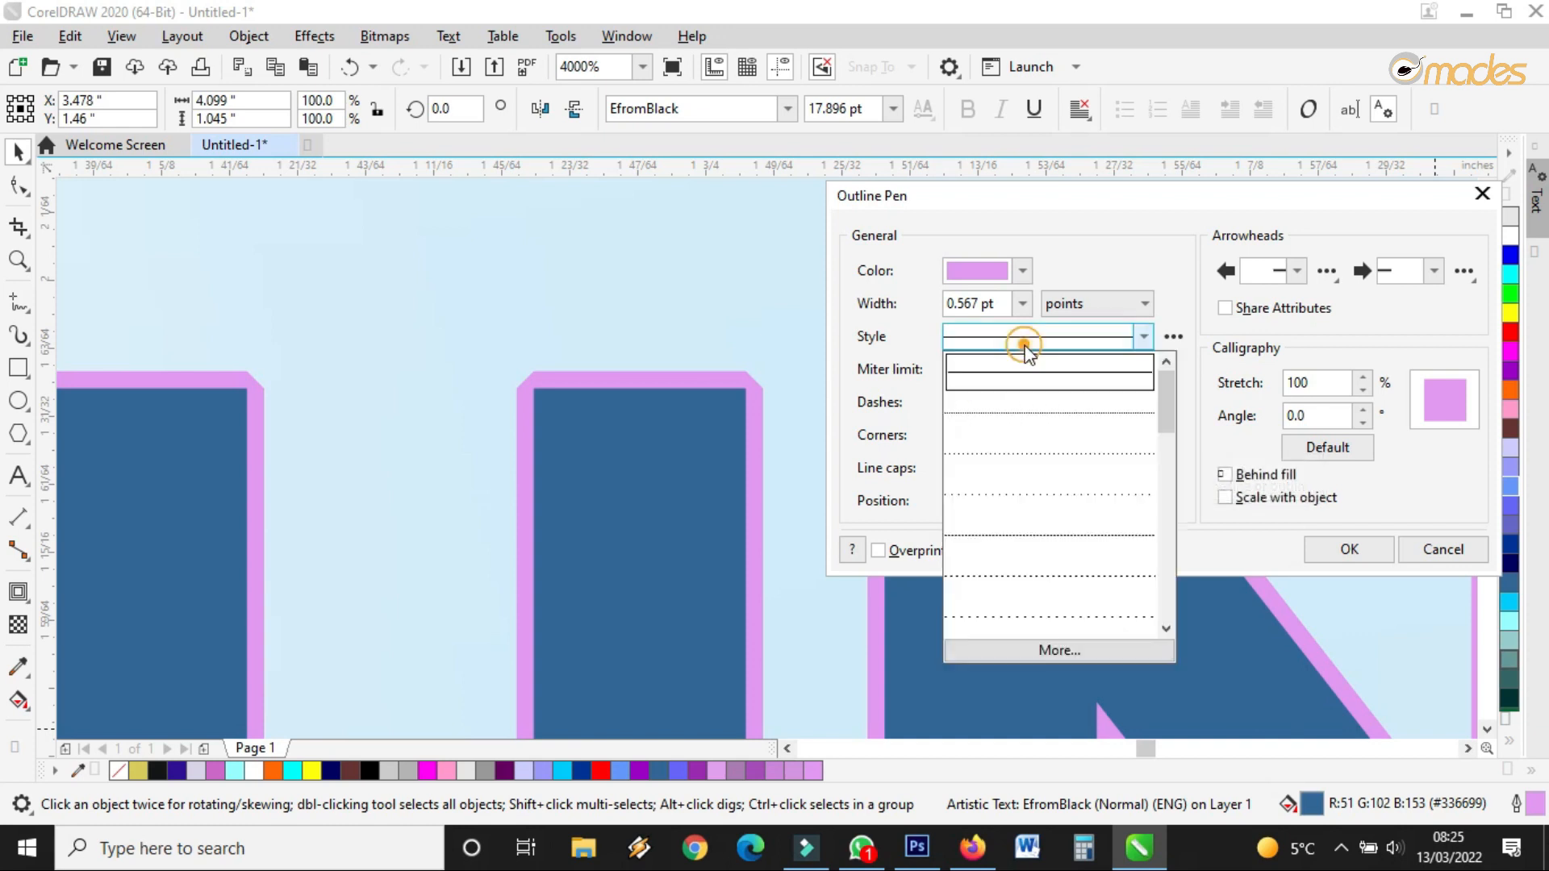
{"action": "left_click", "coordinate": [1020, 404]}
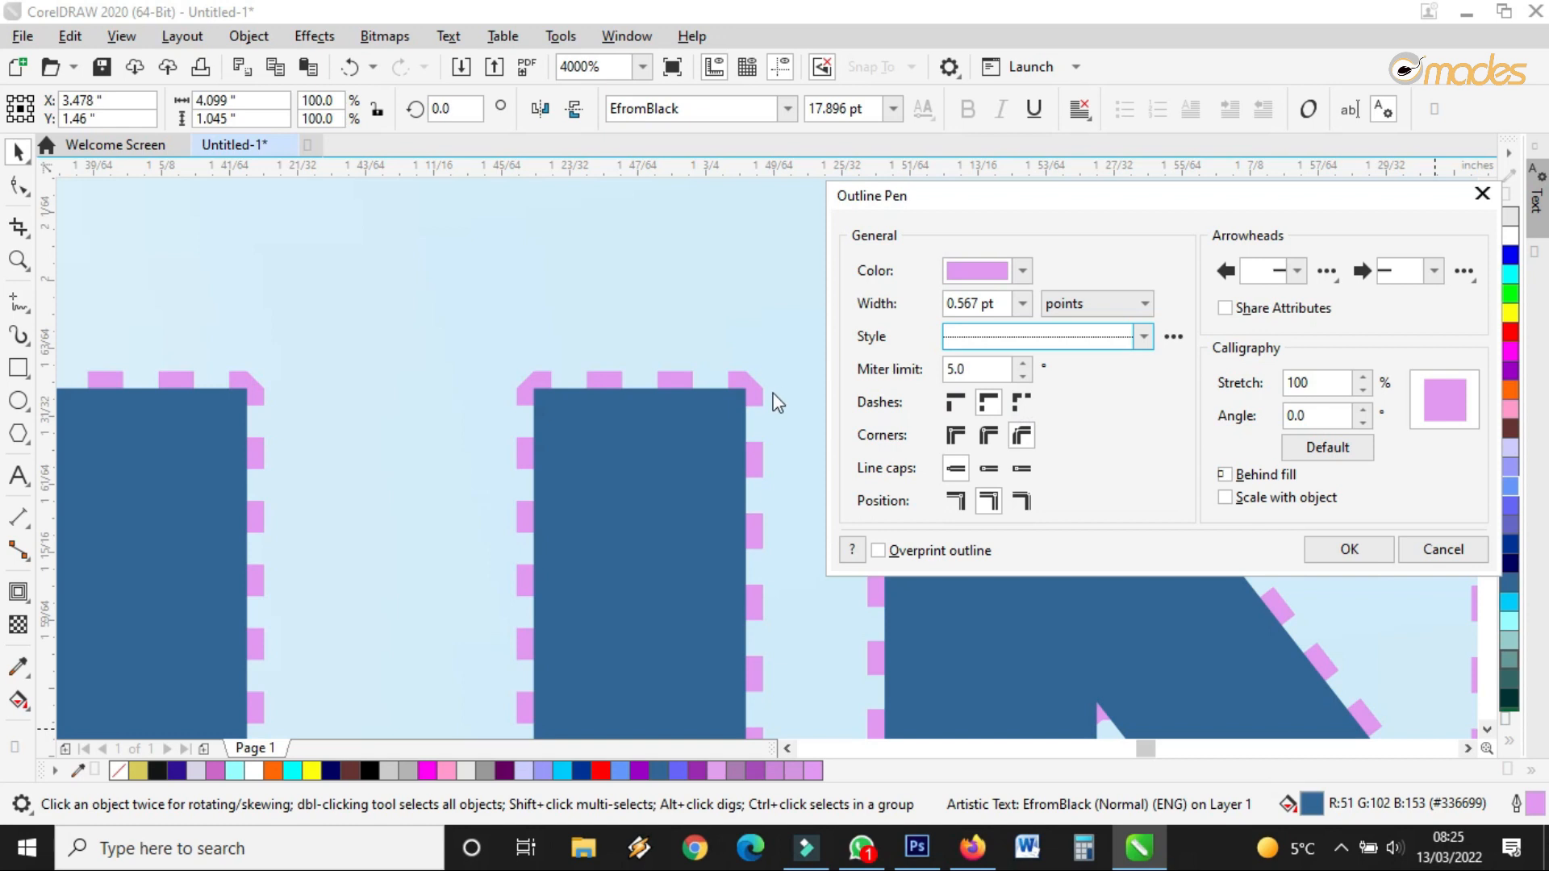
{"action": "left_click", "coordinate": [1047, 346]}
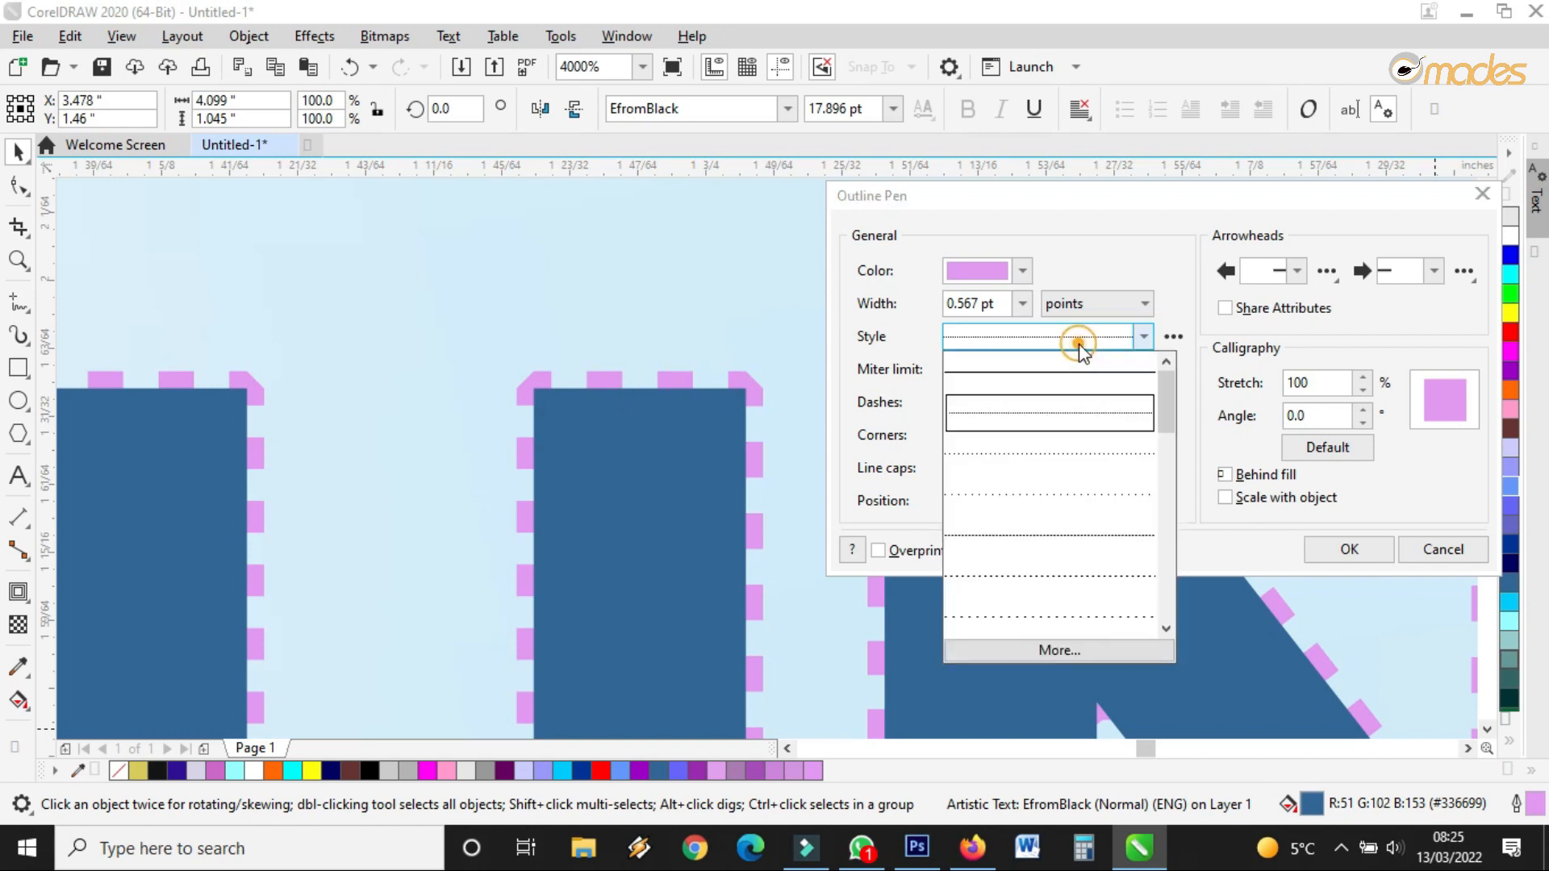
{"action": "left_click", "coordinate": [1006, 364]}
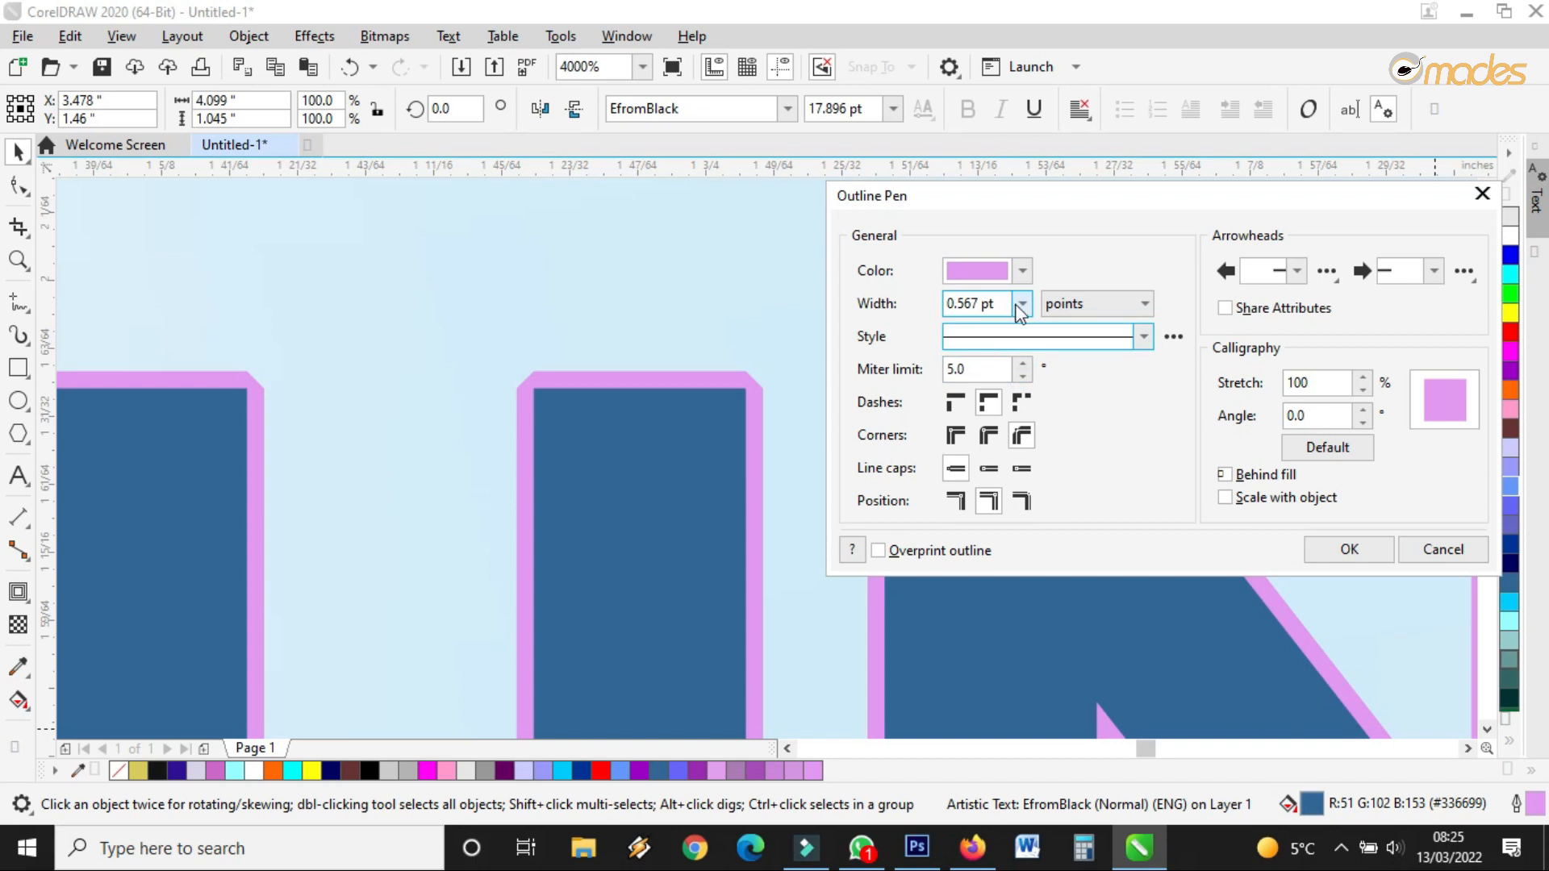
Set the SUNDAY text's outline width to None and close the Outline Pen dialog
{"action": "left_click", "coordinate": [1022, 271]}
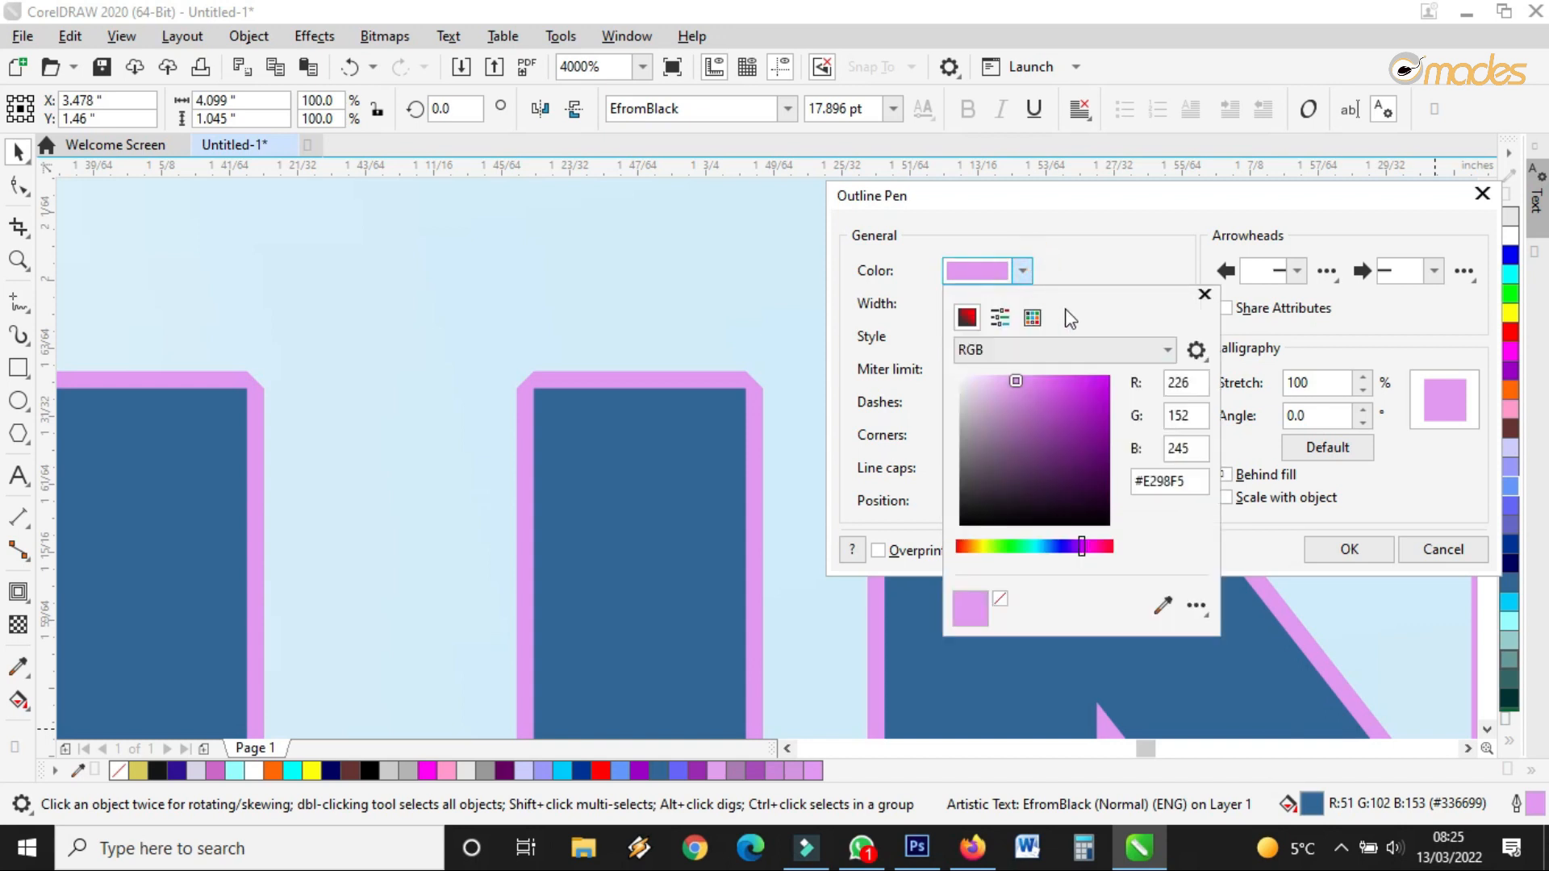
{"action": "left_click", "coordinate": [1108, 284]}
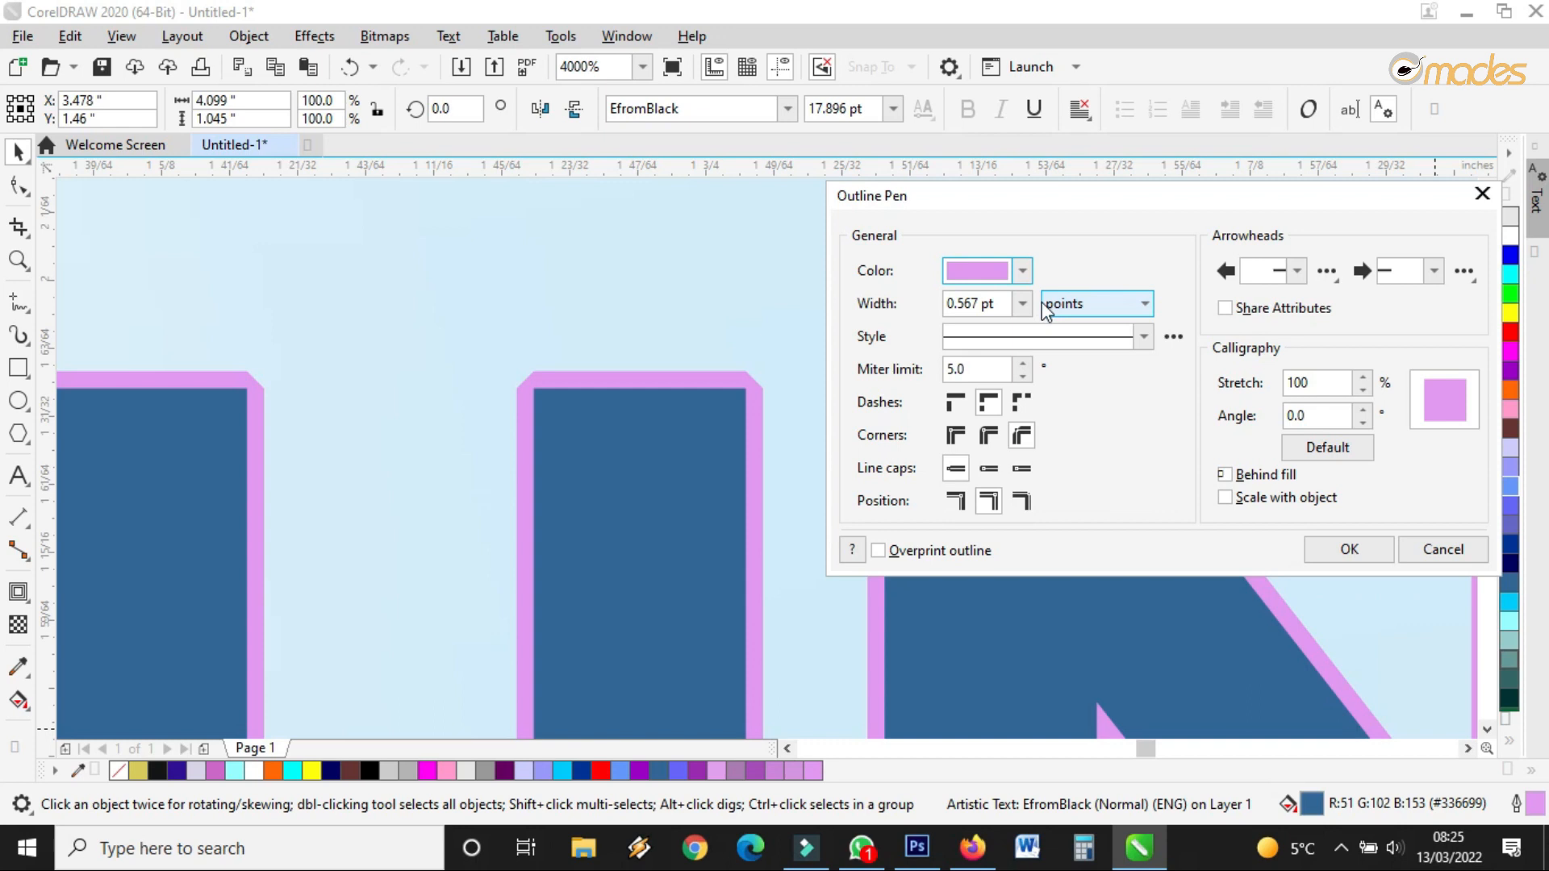
{"action": "left_click", "coordinate": [1023, 302]}
{"action": "left_click", "coordinate": [973, 326]}
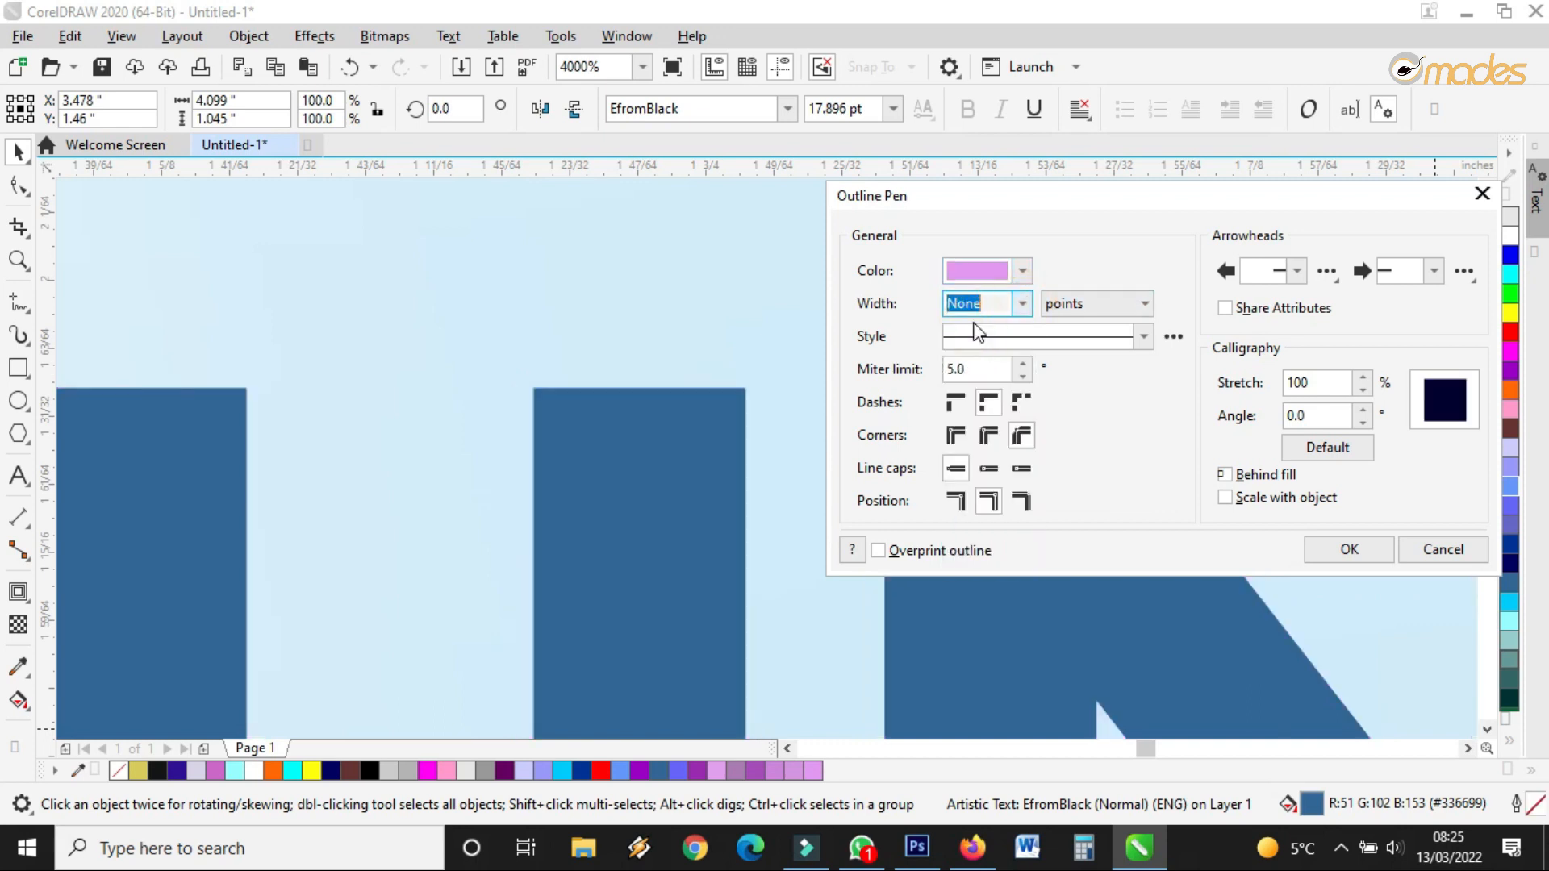
{"action": "left_click", "coordinate": [1346, 549]}
{"action": "scroll", "coordinate": [766, 438], "scroll_direction": "down", "scroll_amount": 2}
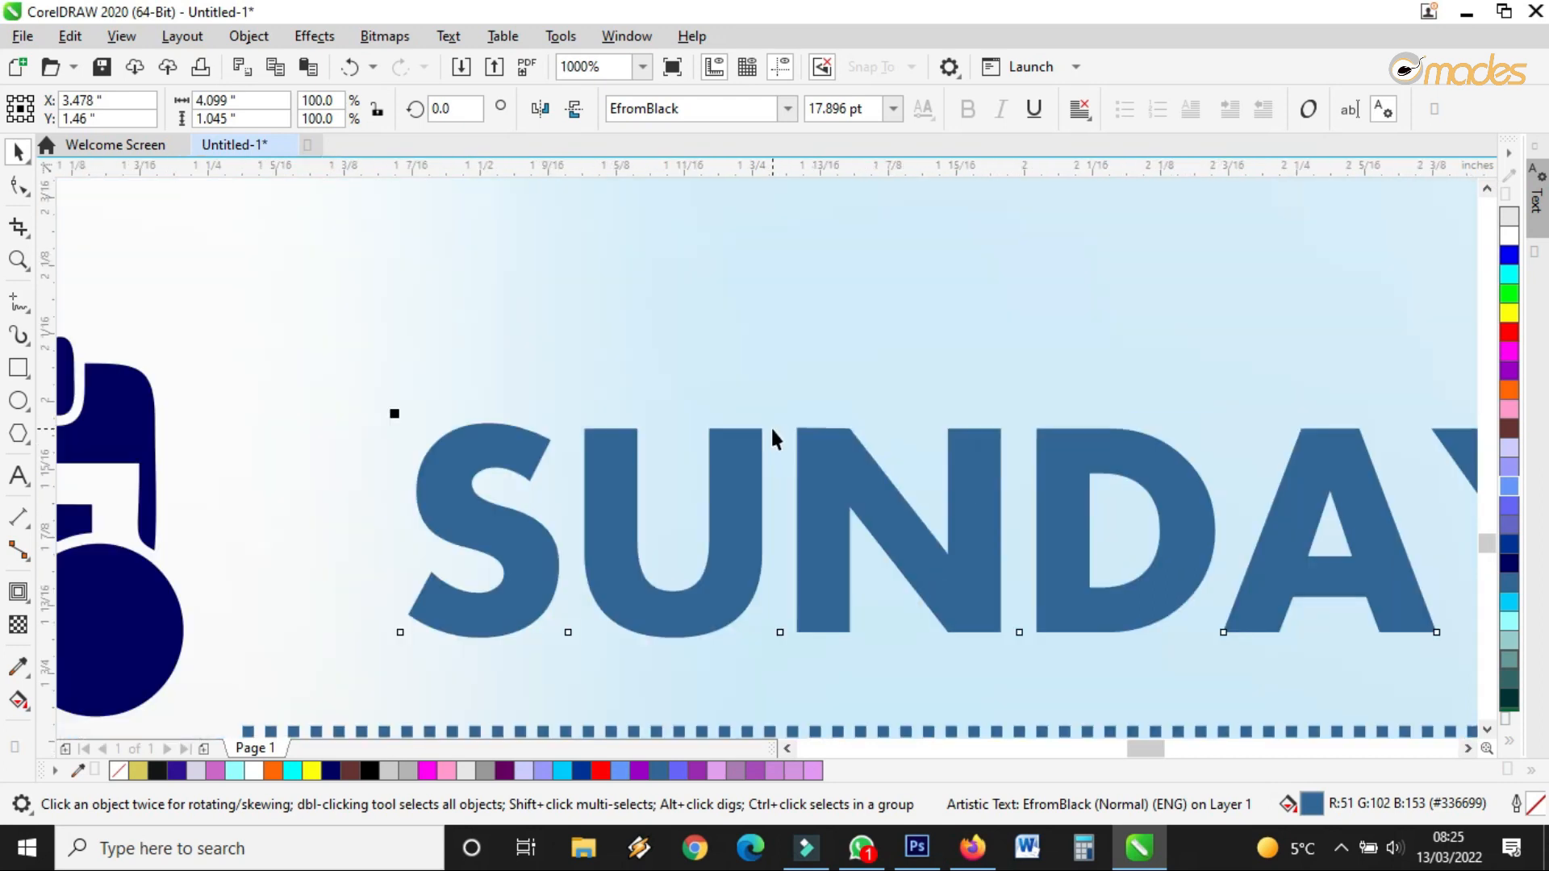
Zoom out beyond the page and delete the spare church icon on the pasteboard
{"action": "scroll", "coordinate": [704, 373], "scroll_direction": "down", "scroll_amount": 2}
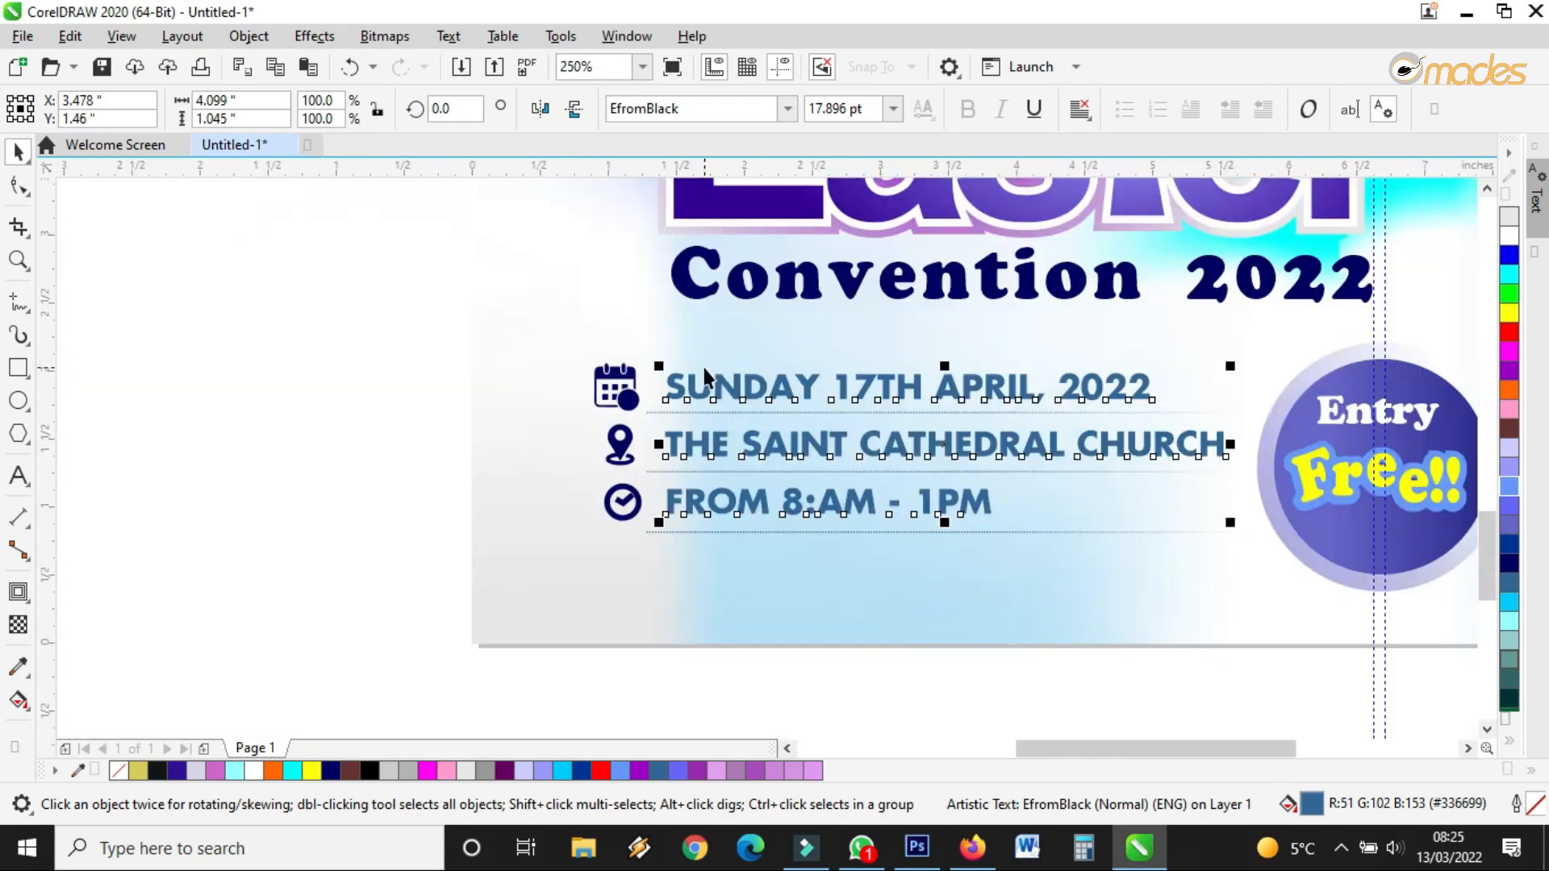
{"action": "scroll", "coordinate": [704, 374], "scroll_direction": "down", "scroll_amount": 2}
{"action": "left_click", "coordinate": [1073, 504]}
{"action": "scroll", "coordinate": [1073, 502], "scroll_direction": "up", "scroll_amount": 2}
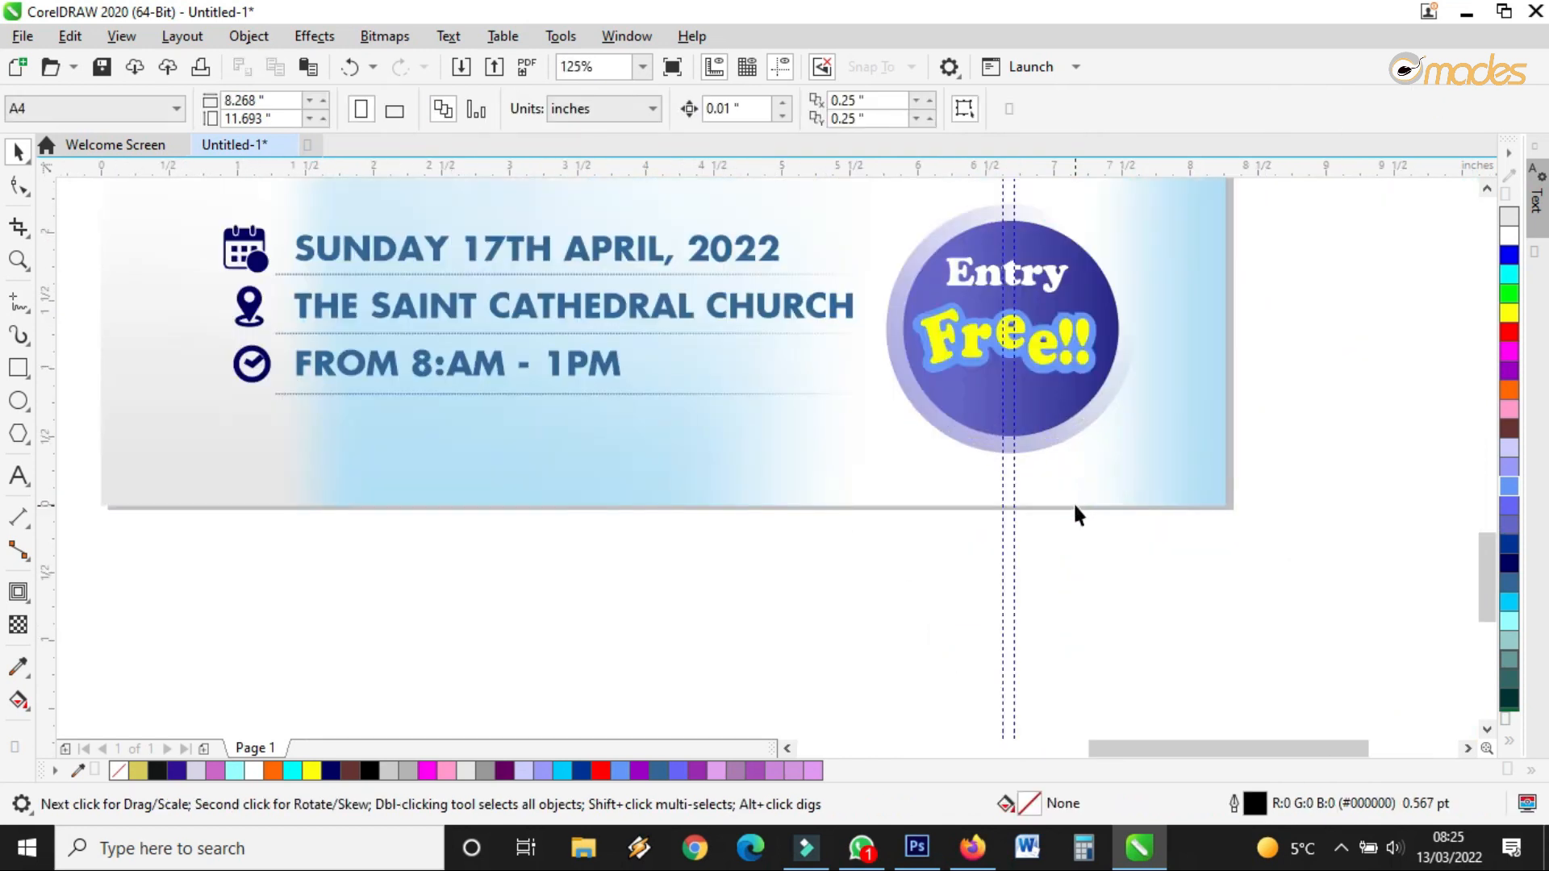
{"action": "scroll", "coordinate": [1069, 327], "scroll_direction": "up", "scroll_amount": 1}
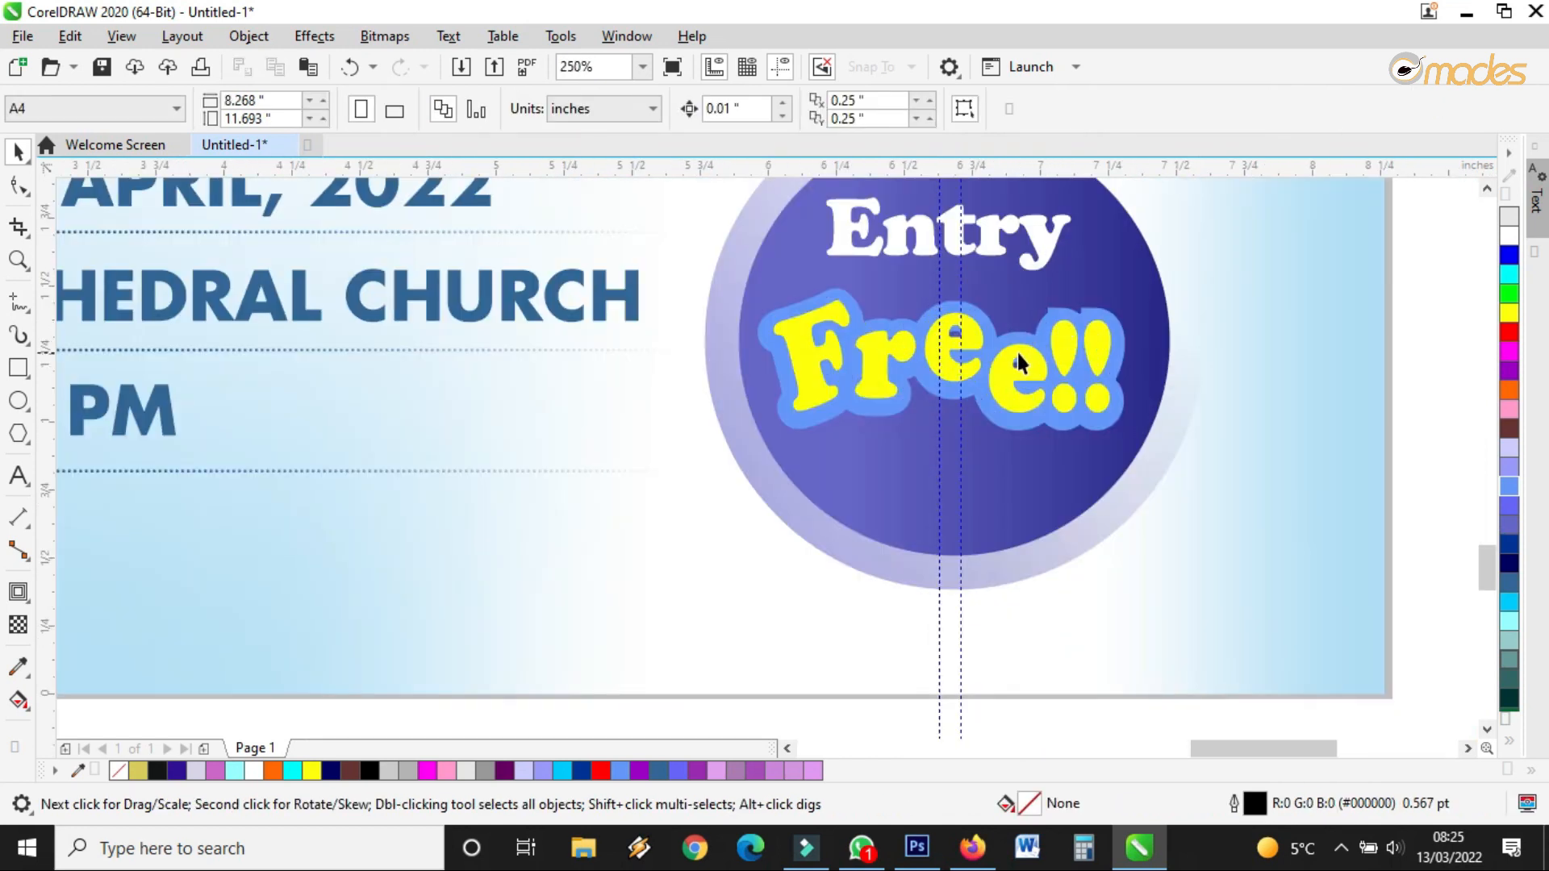
{"action": "scroll", "coordinate": [1017, 351], "scroll_direction": "up", "scroll_amount": 1}
{"action": "left_click", "coordinate": [1001, 372]}
{"action": "scroll", "coordinate": [1000, 371], "scroll_direction": "down", "scroll_amount": 2}
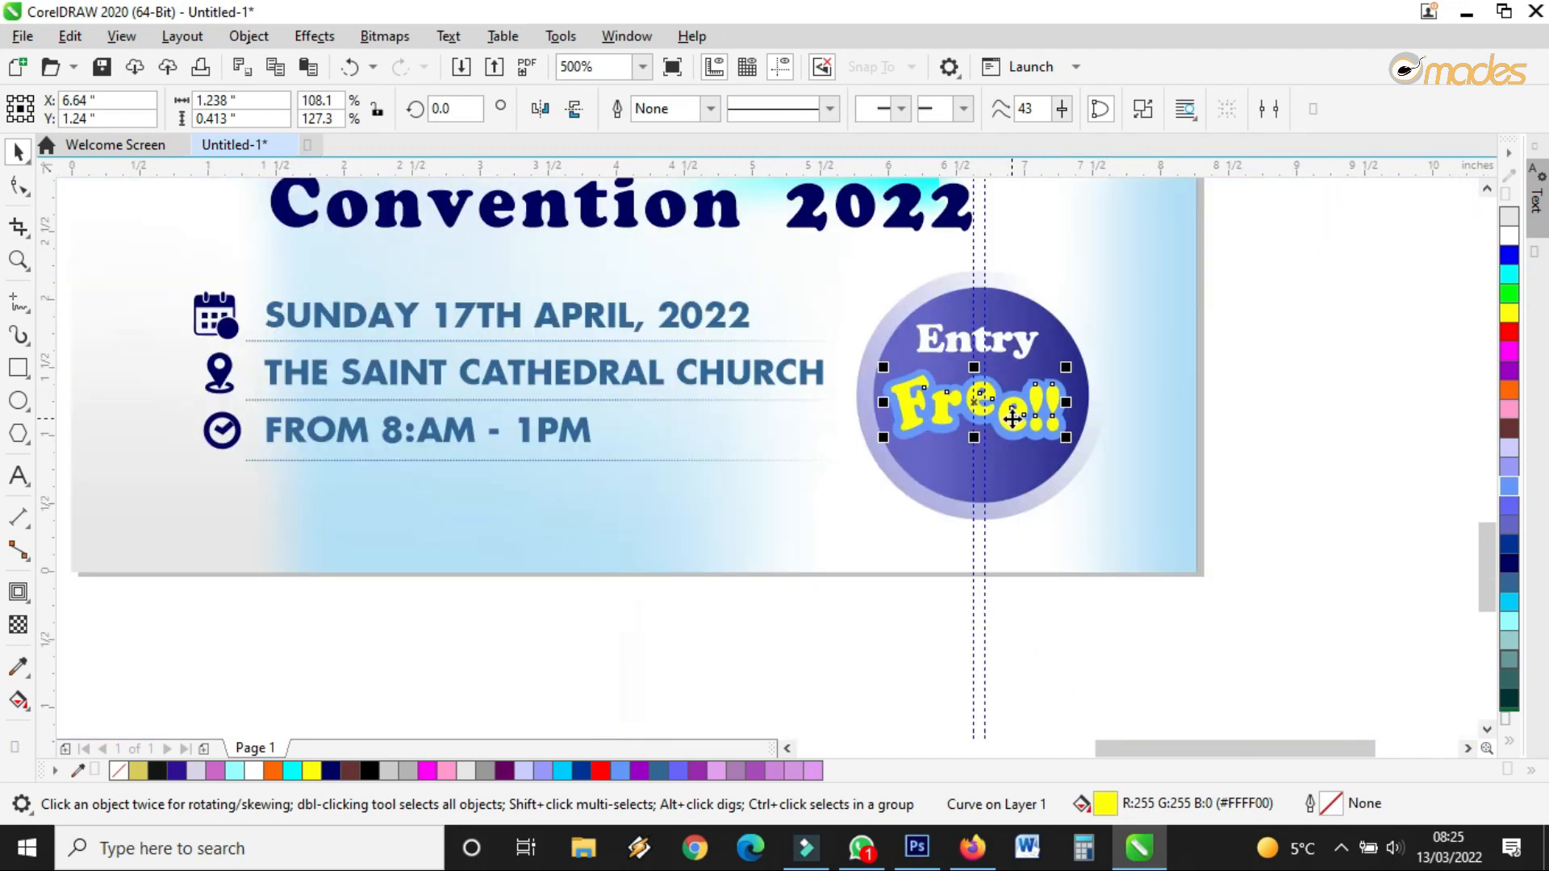
{"action": "scroll", "coordinate": [1013, 411], "scroll_direction": "up", "scroll_amount": 1}
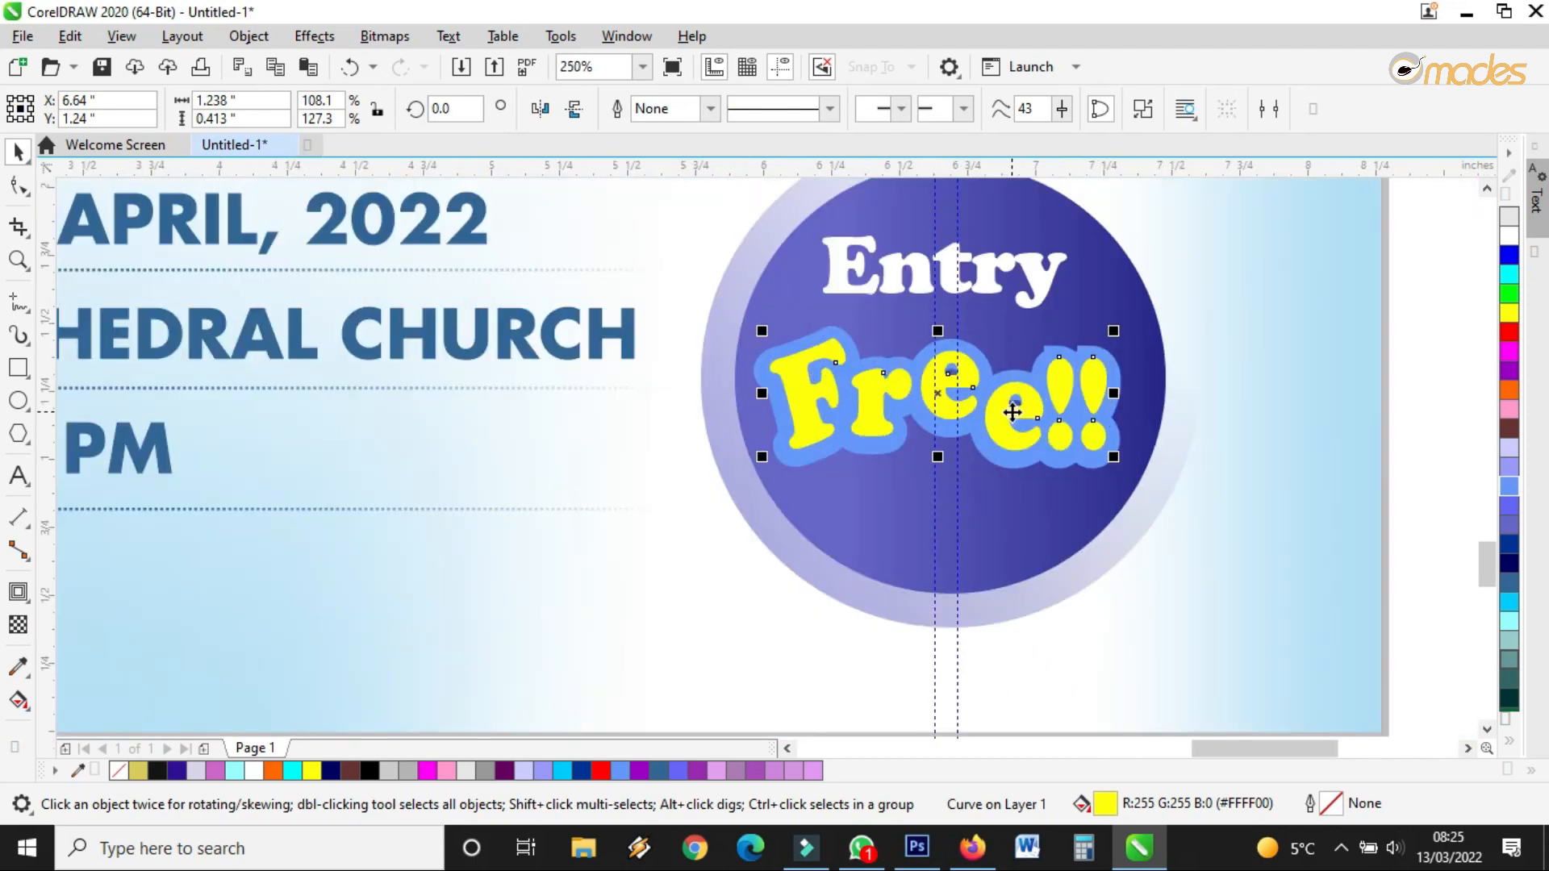
{"action": "scroll", "coordinate": [1013, 411], "scroll_direction": "down", "scroll_amount": 3}
{"action": "left_click", "coordinate": [1057, 357]}
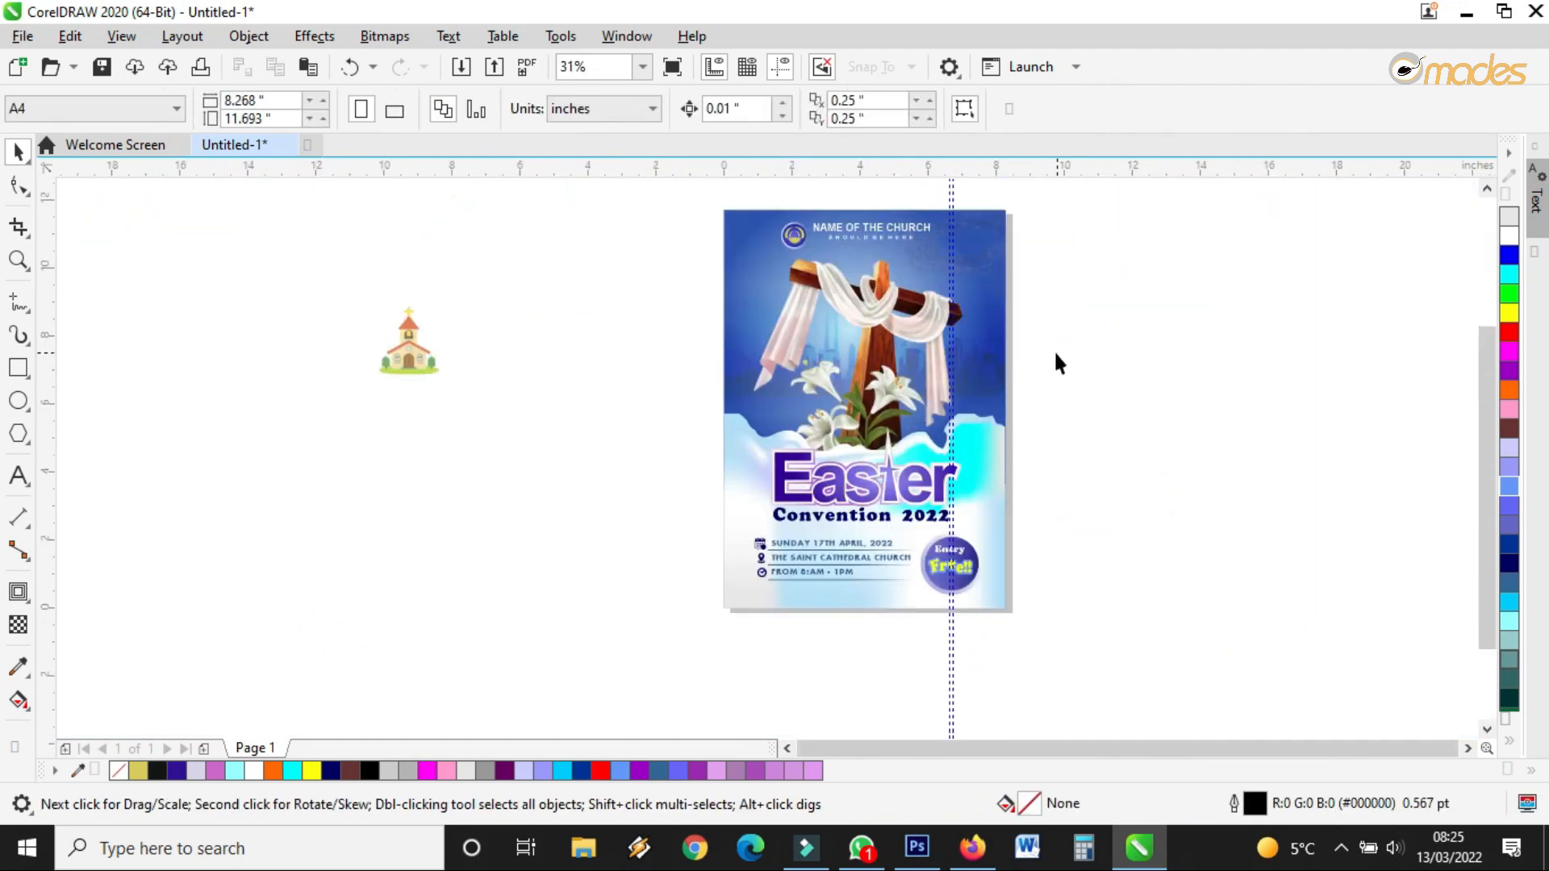
{"action": "left_click", "coordinate": [406, 331]}
{"action": "key", "text": "Delete"}
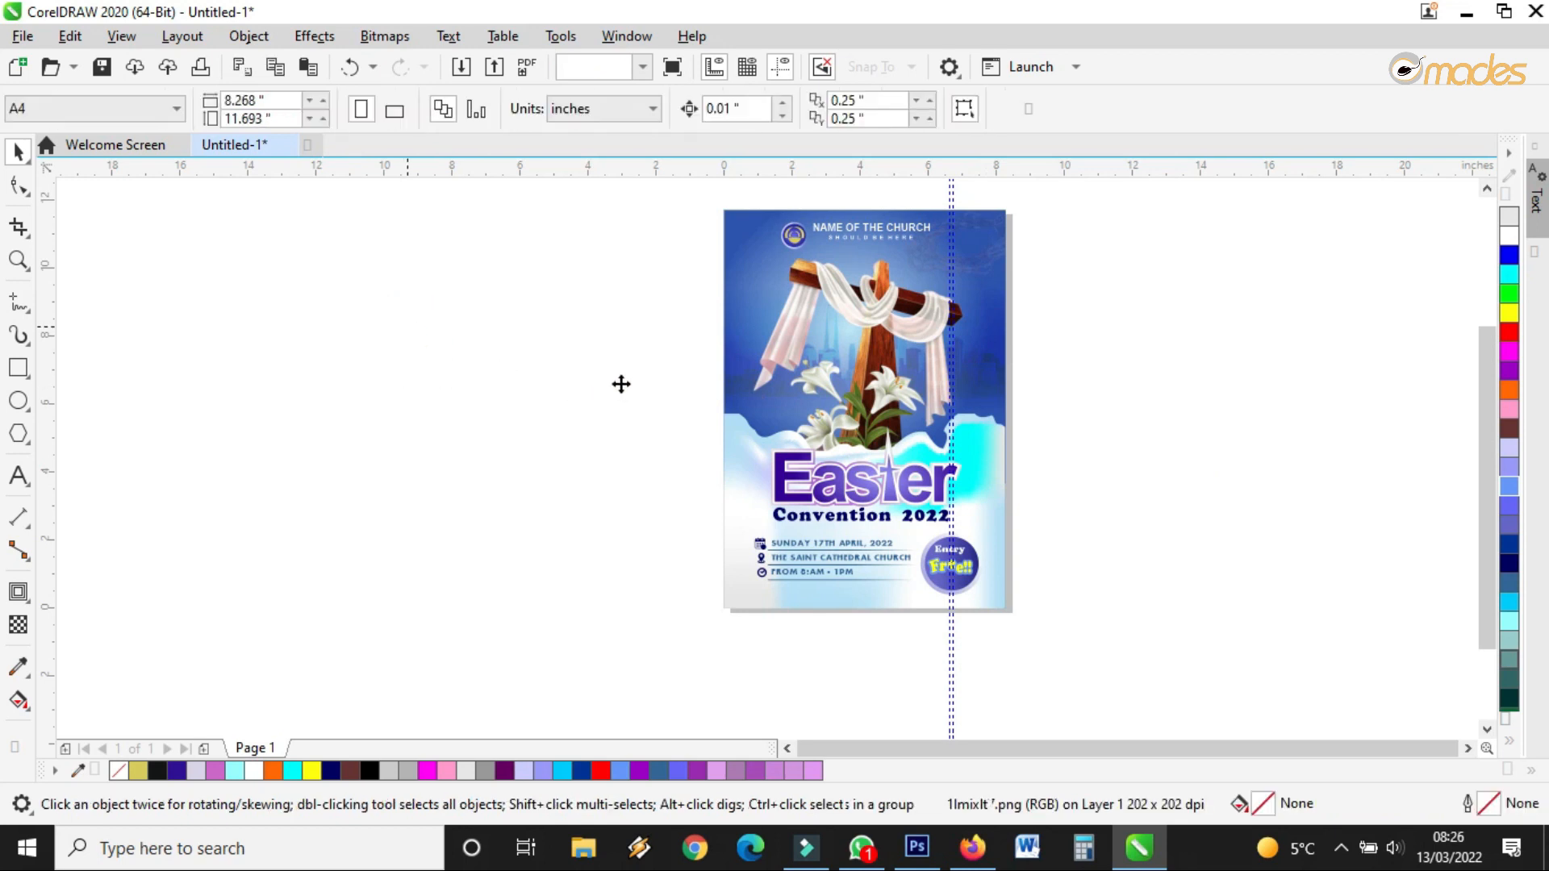
Zoom to fit the whole flyer page and show it in full-screen preview
{"action": "left_click", "coordinate": [18, 260]}
{"action": "left_click_drag", "start_coordinate": [714, 205], "coordinate": [1010, 589]}
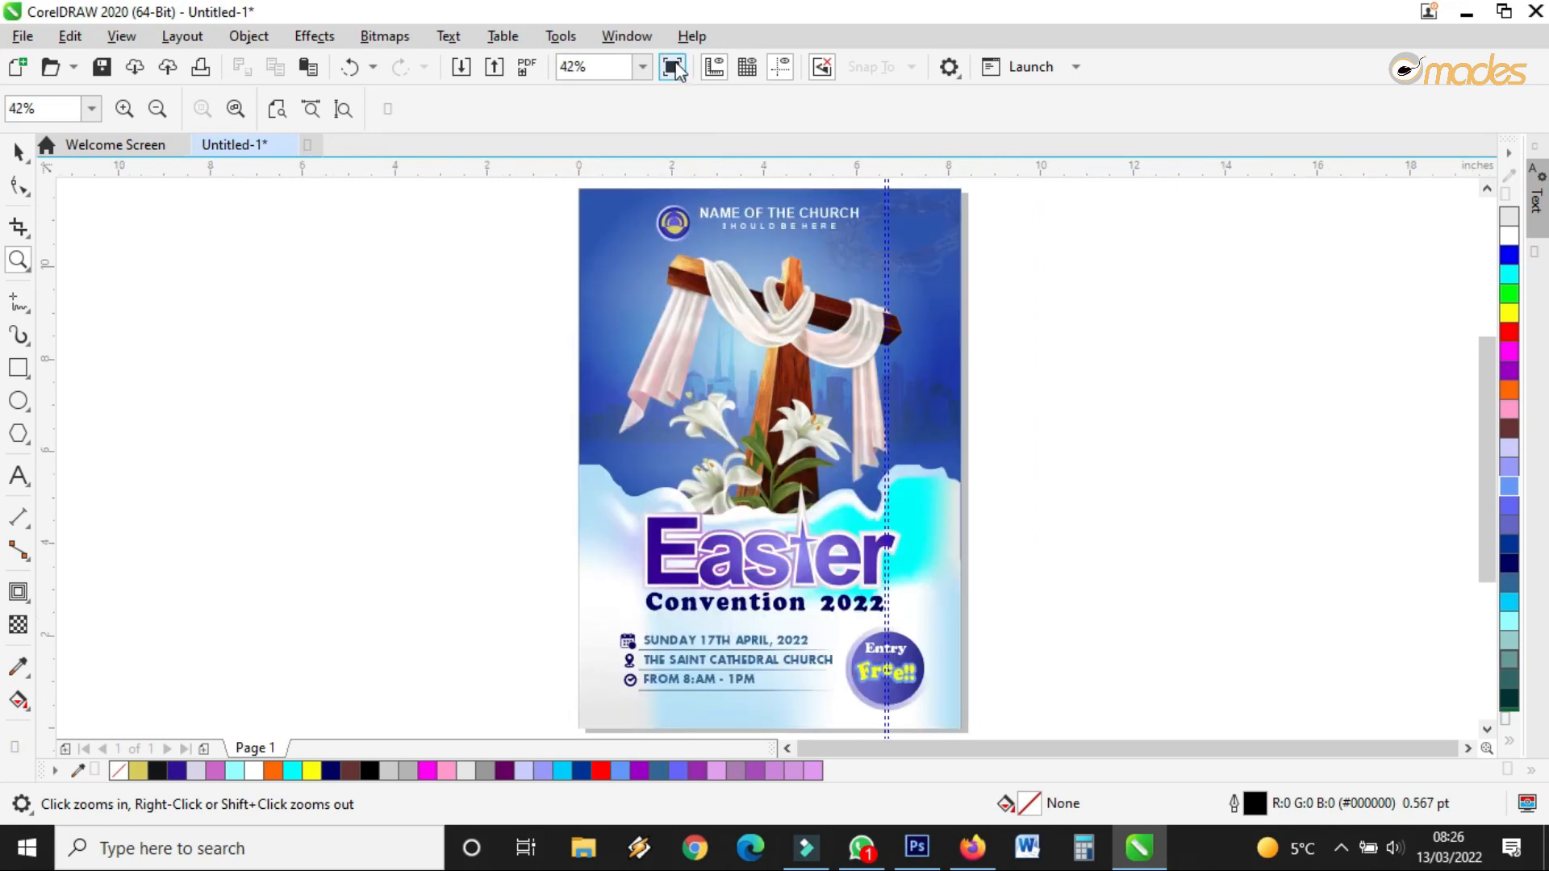
{"action": "left_click", "coordinate": [674, 69]}
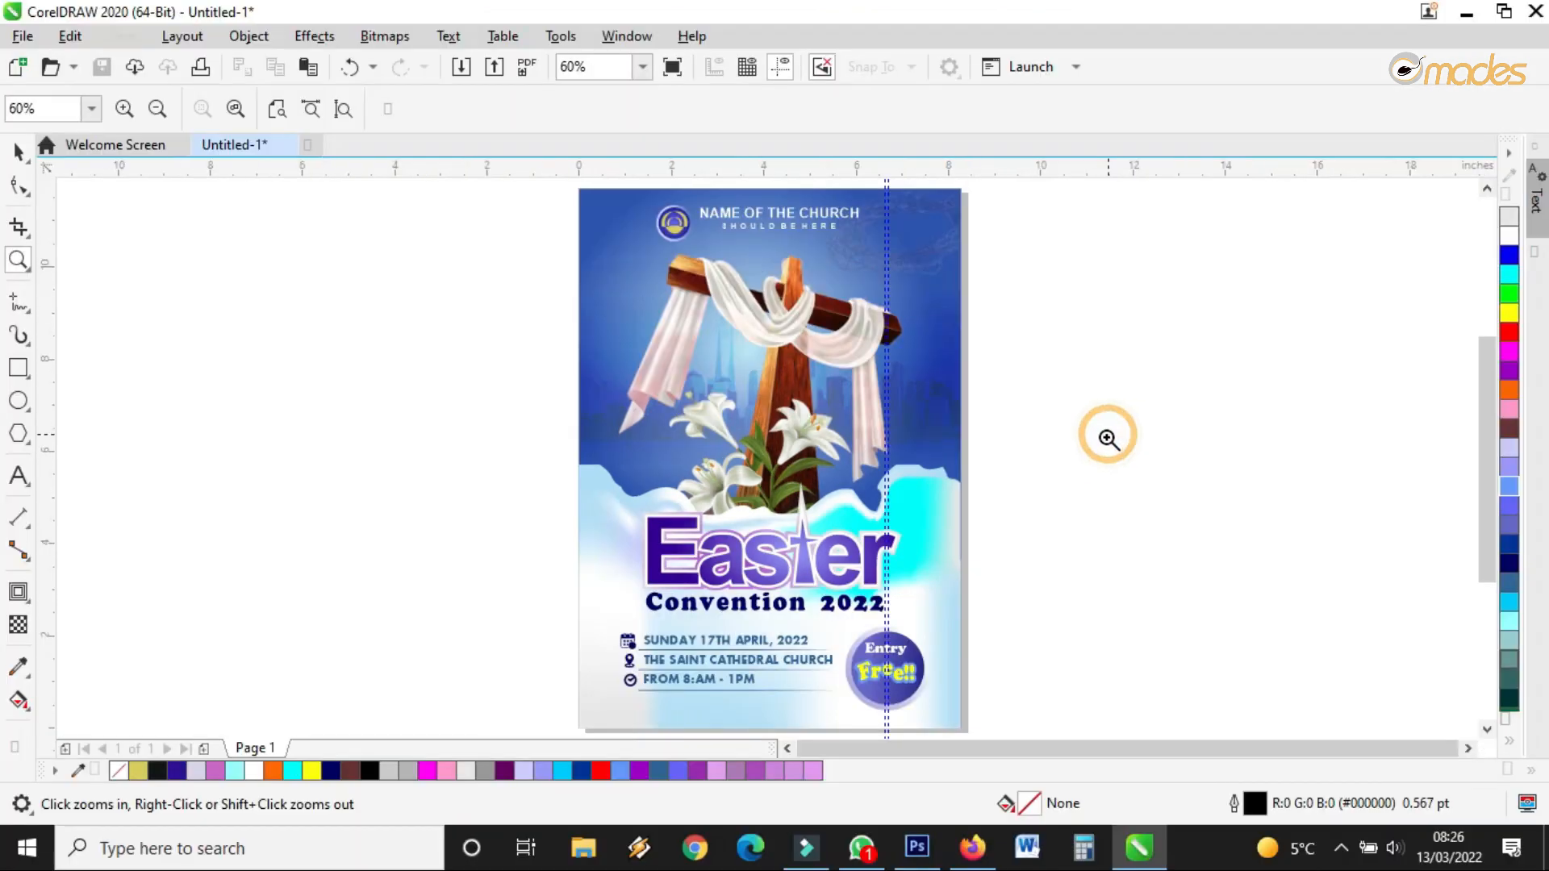
Exit full-screen preview and zoom in and out over the heading, bottom and top of the flyer
{"action": "left_click", "coordinate": [1108, 435]}
{"action": "left_click", "coordinate": [736, 197]}
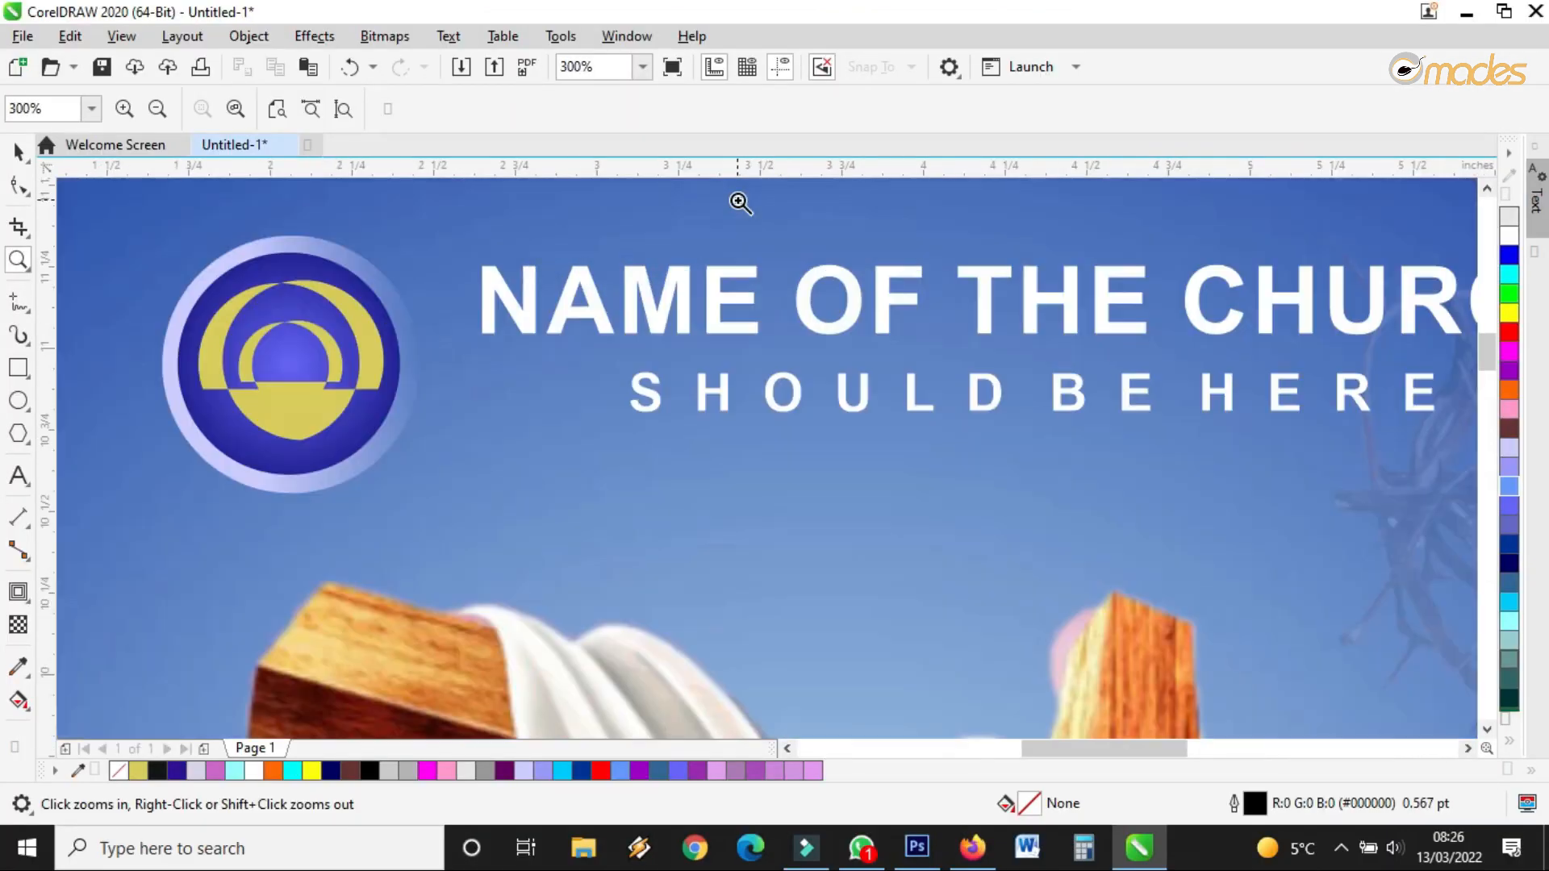
{"action": "right_click", "coordinate": [743, 317]}
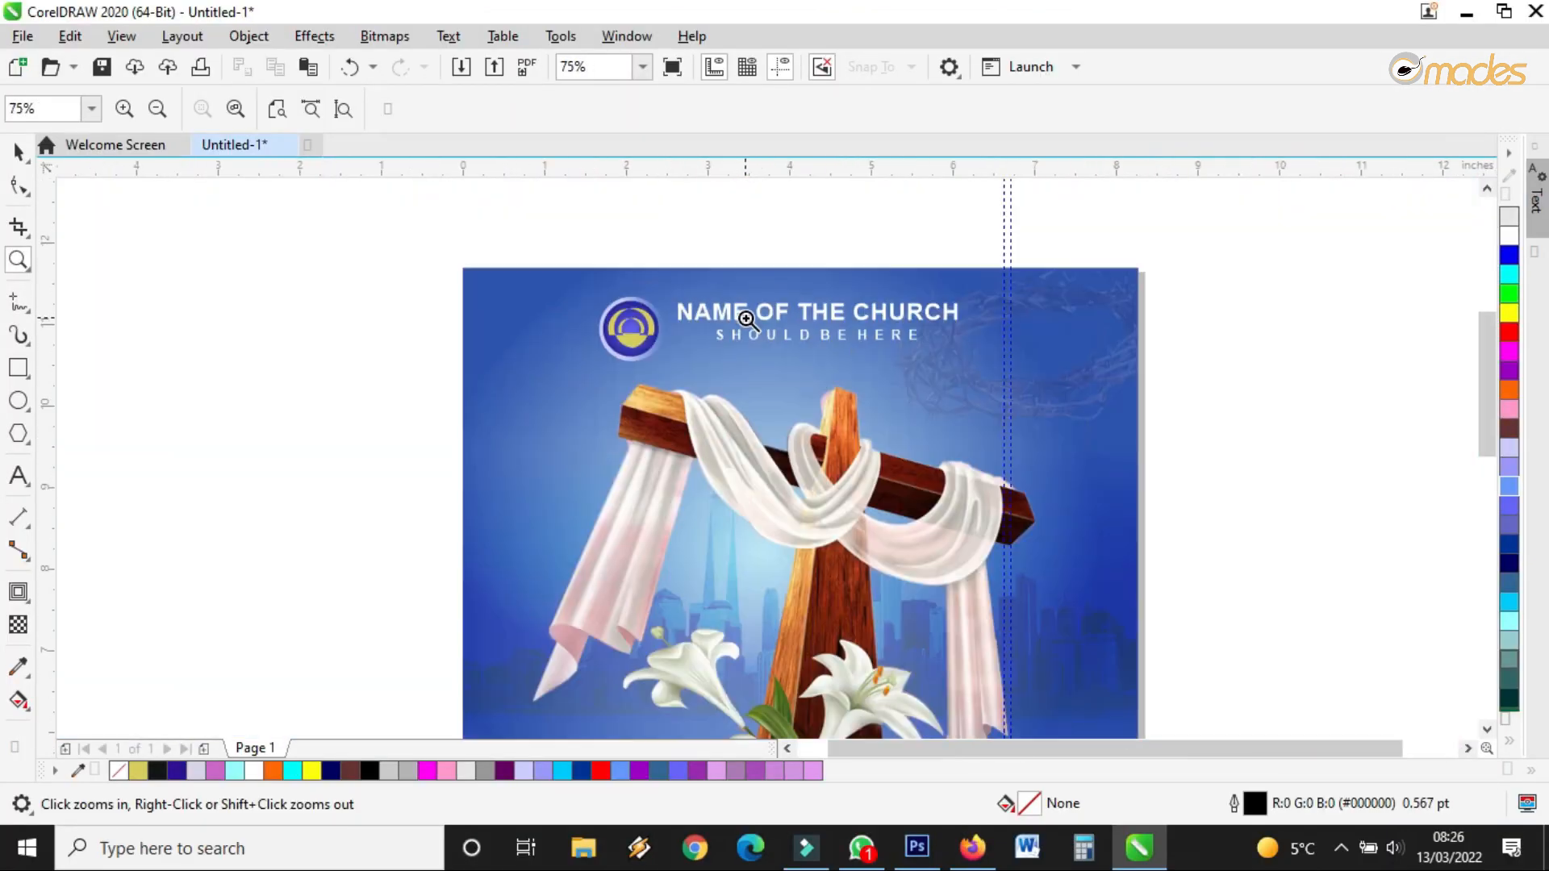
{"action": "right_click", "coordinate": [791, 281]}
{"action": "right_click", "coordinate": [791, 280]}
{"action": "left_click", "coordinate": [794, 504]}
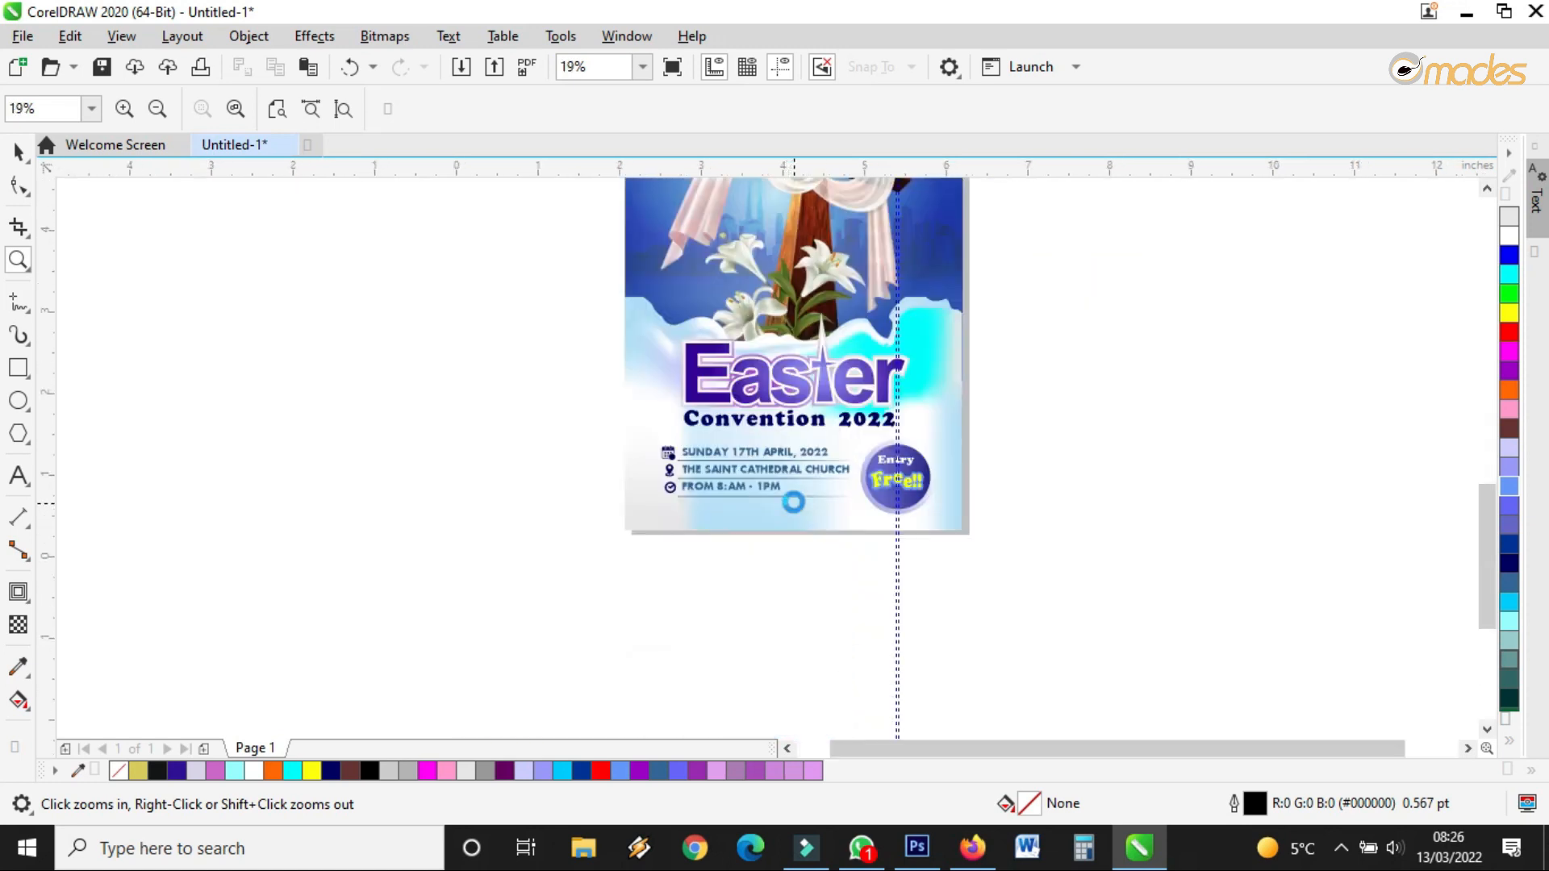
{"action": "right_click", "coordinate": [794, 503]}
{"action": "right_click", "coordinate": [795, 504]}
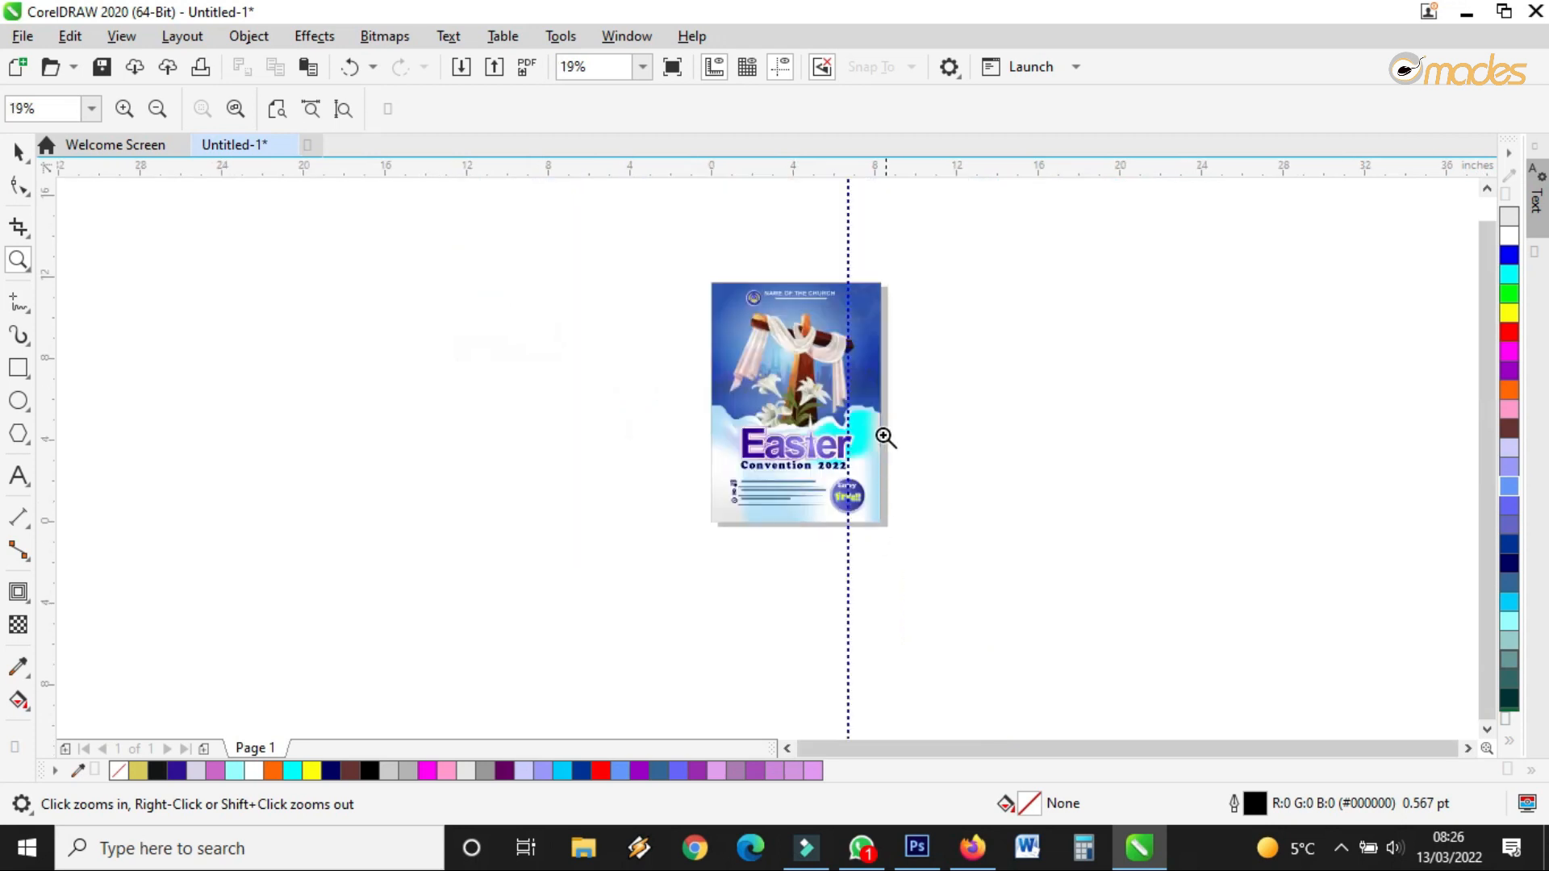
{"action": "left_click", "coordinate": [775, 293]}
{"action": "left_click", "coordinate": [808, 263]}
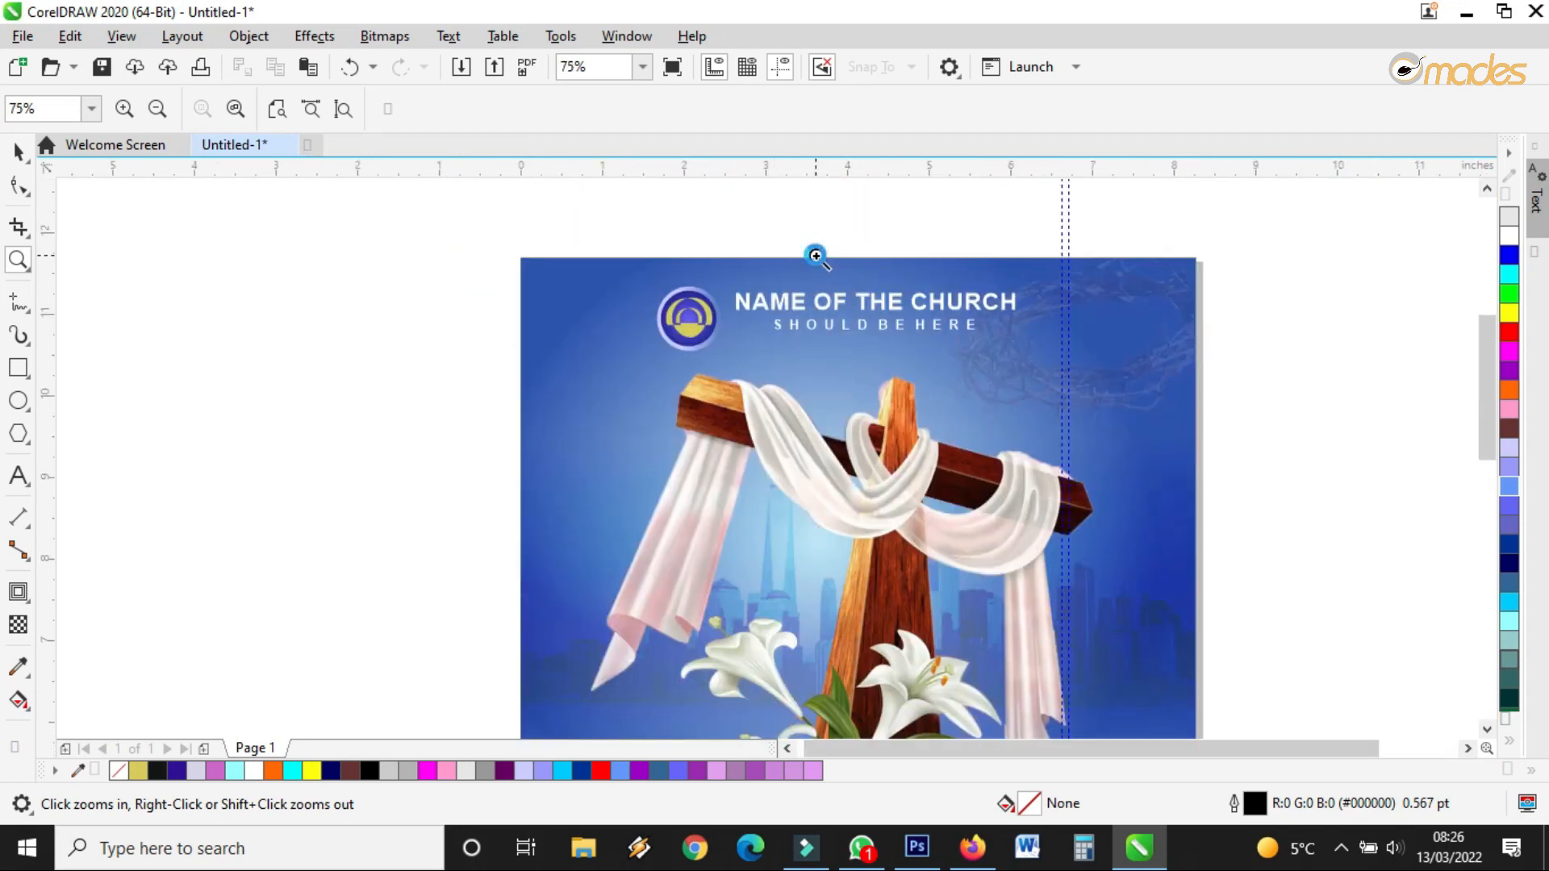
{"action": "right_click", "coordinate": [816, 257]}
{"action": "right_click", "coordinate": [815, 257]}
Marquee-select all 24 flyer objects, then zoom in to frame the page
{"action": "left_click", "coordinate": [18, 150]}
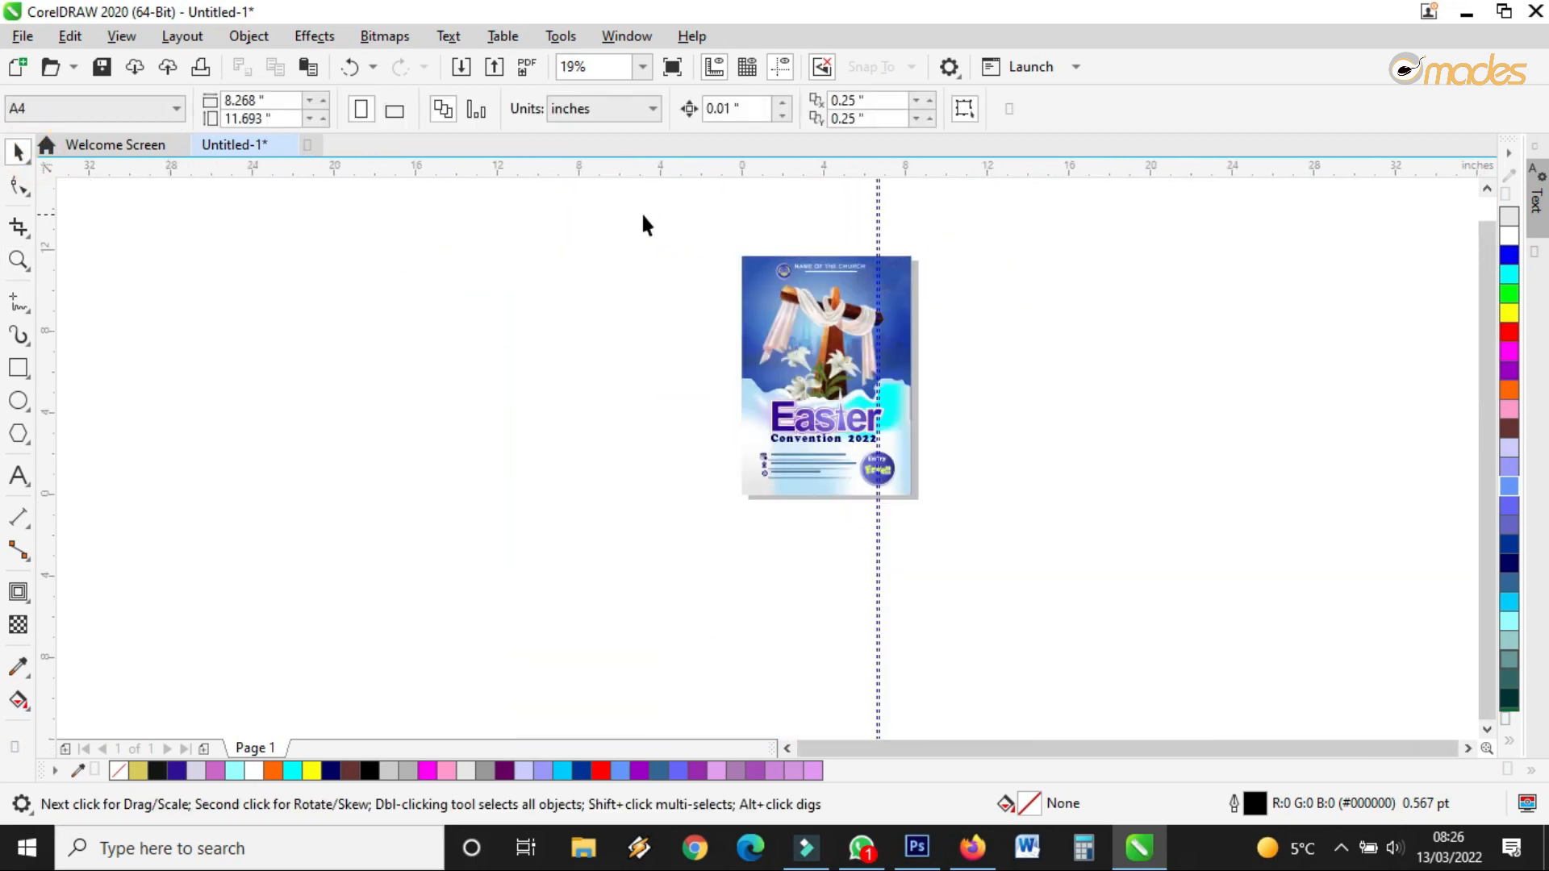
{"action": "left_click_drag", "start_coordinate": [976, 507], "coordinate": [1006, 538]}
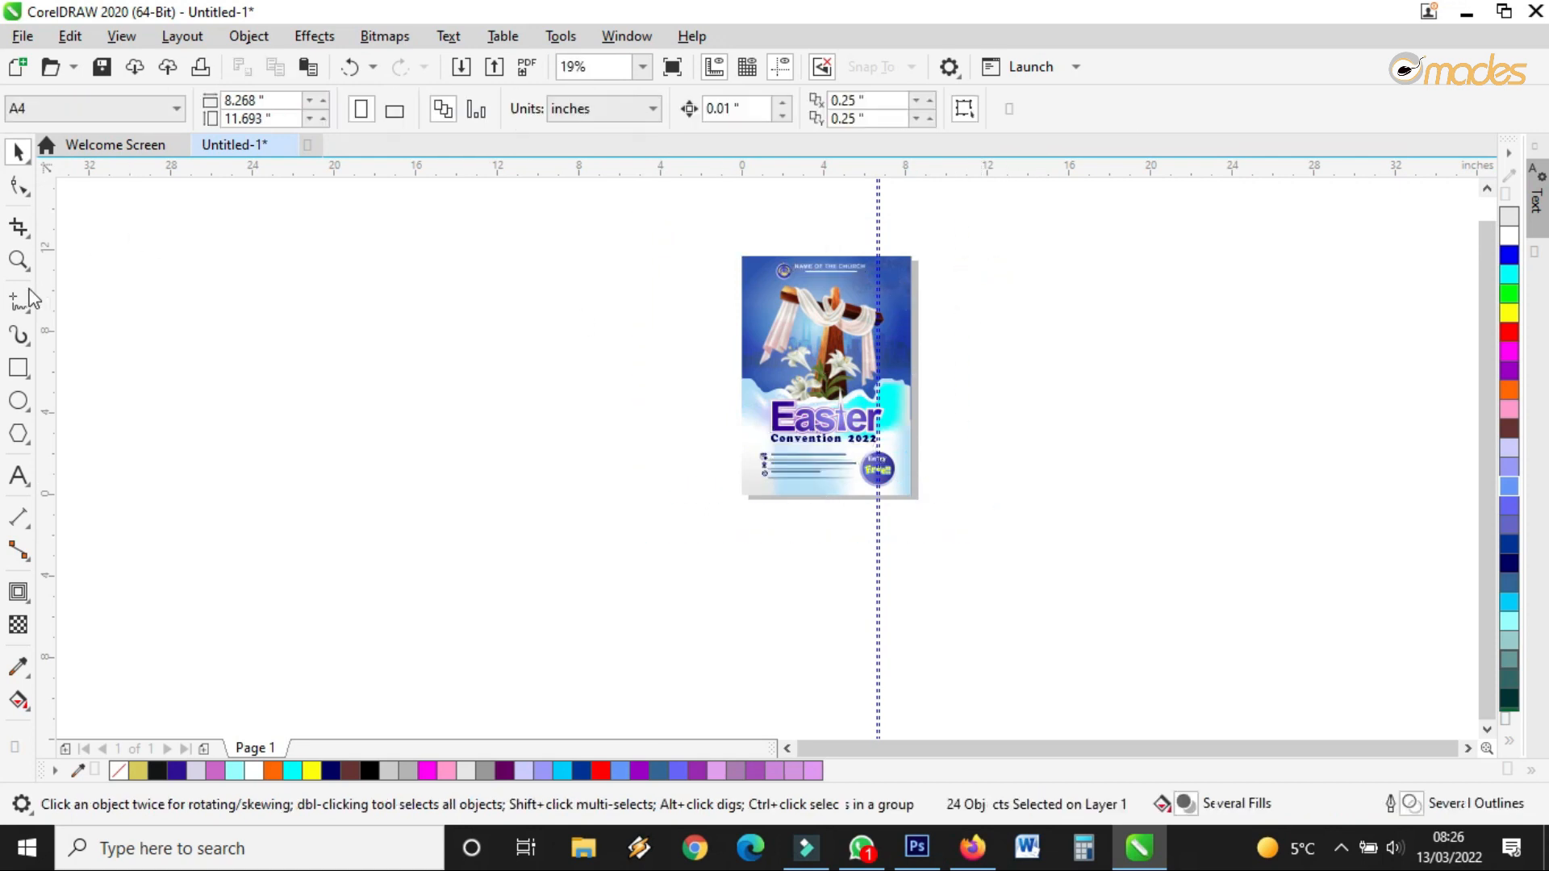
{"action": "left_click", "coordinate": [17, 258]}
{"action": "left_click_drag", "start_coordinate": [729, 245], "coordinate": [936, 503]}
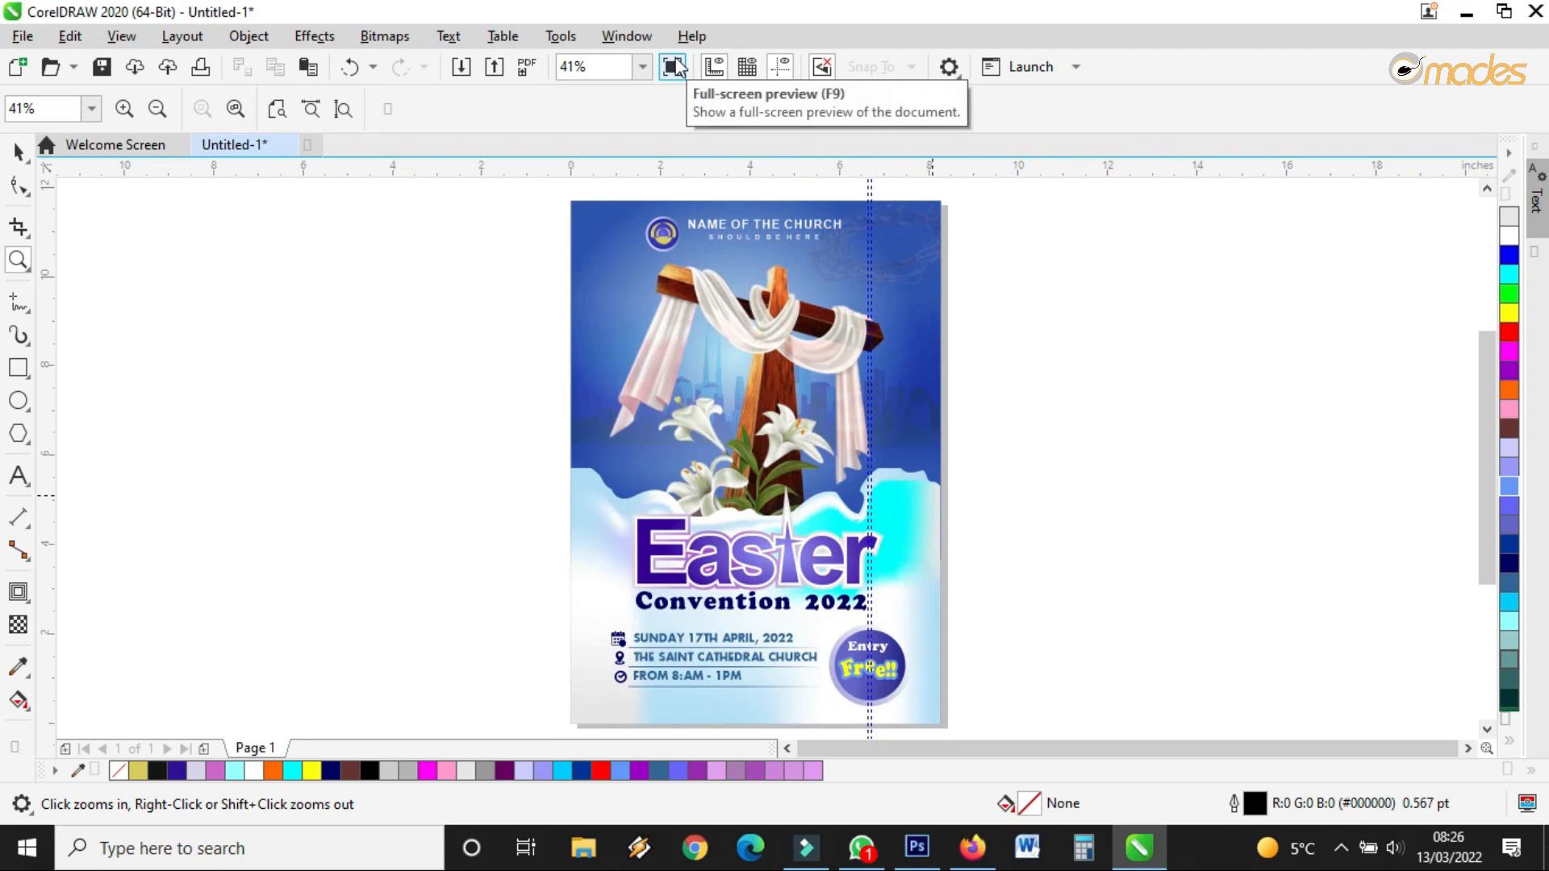
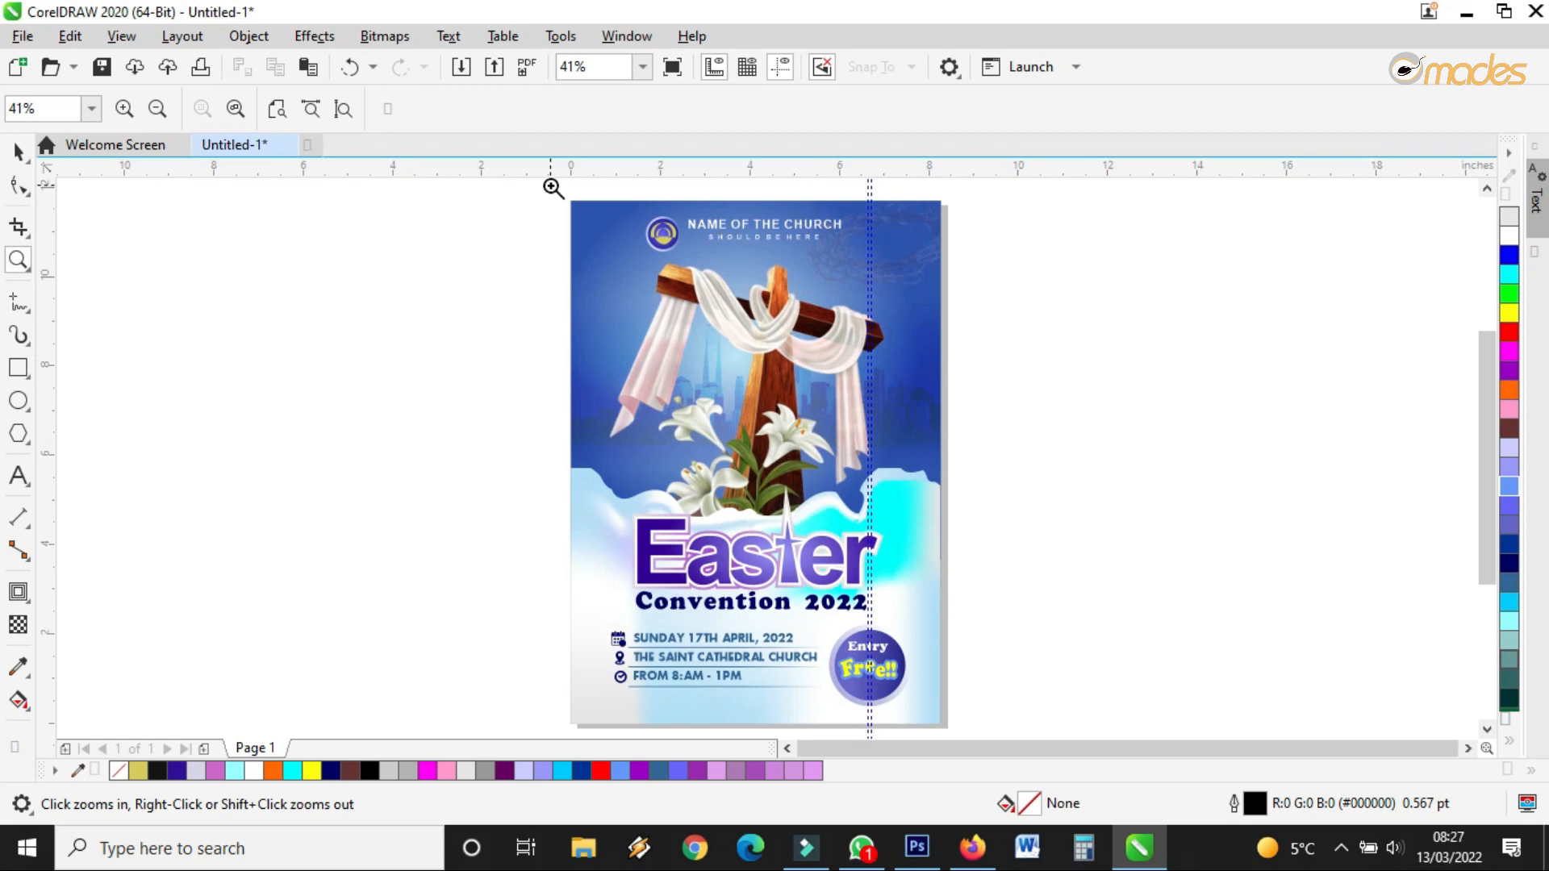
Preview the flyer full-screen, then return to the selection tool
{"action": "left_click", "coordinate": [673, 68]}
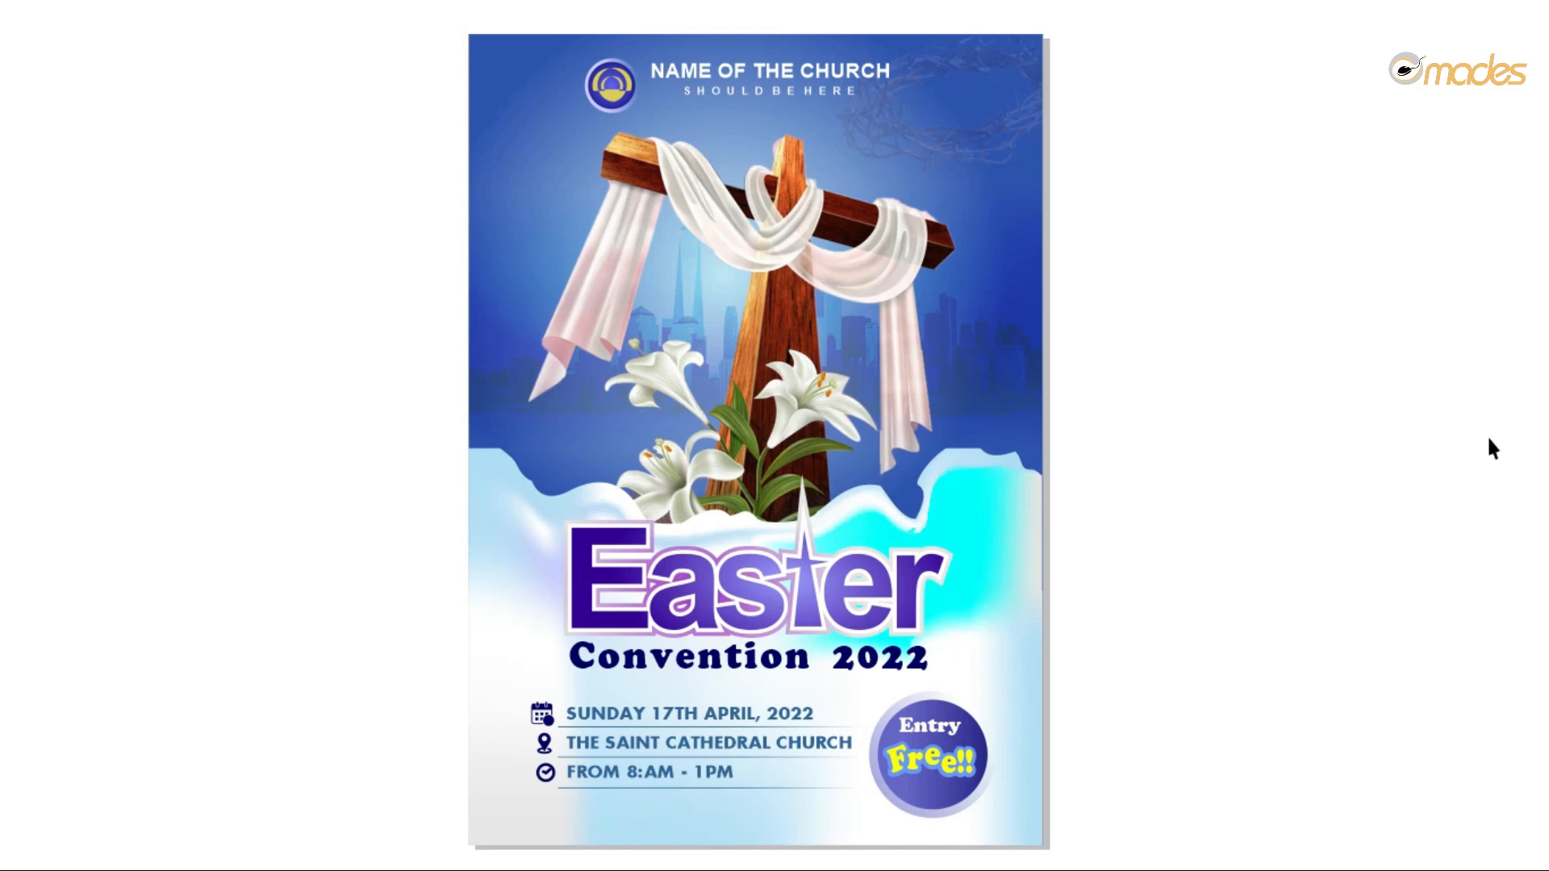
{"action": "left_click", "coordinate": [1493, 423]}
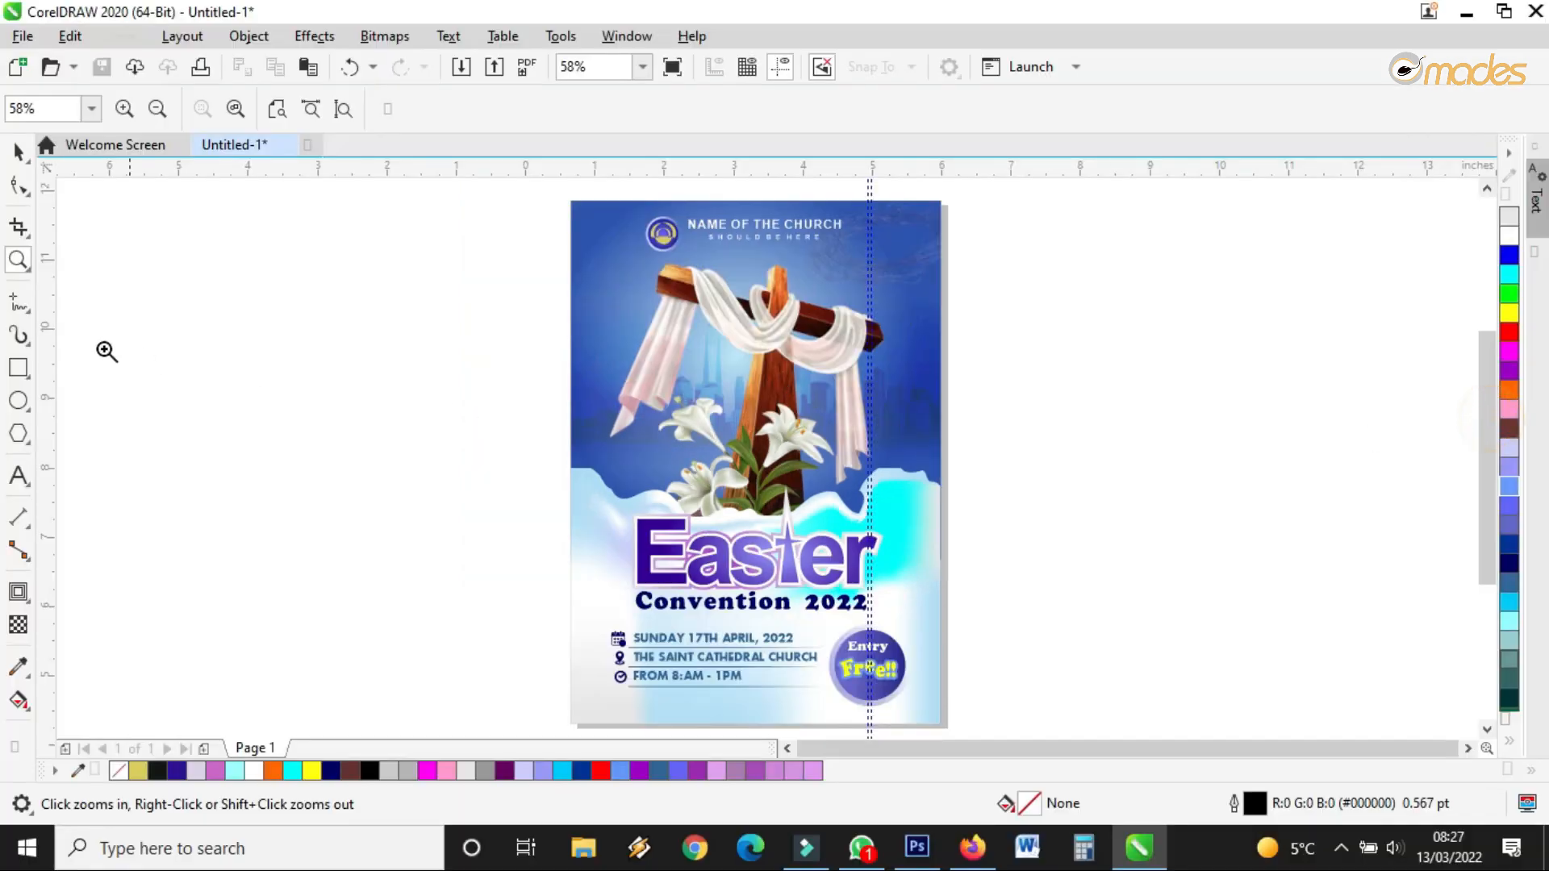
{"action": "left_click", "coordinate": [20, 154]}
{"action": "scroll", "coordinate": [468, 230], "scroll_direction": "down", "scroll_amount": 3}
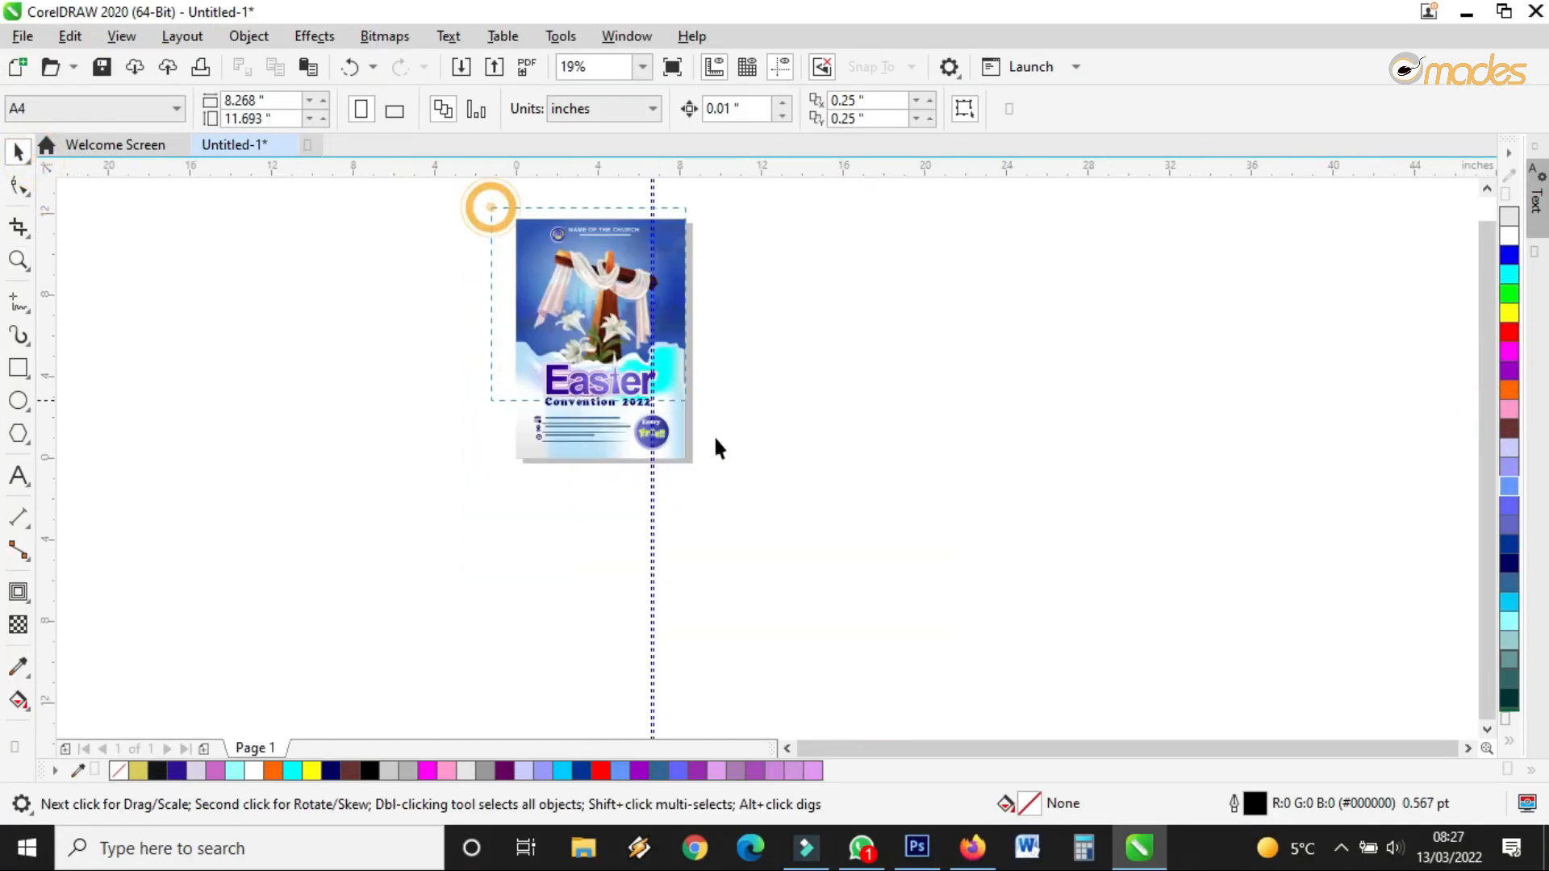
Group all flyer objects and drop a duplicate copy to the left of the original
{"action": "left_click_drag", "start_coordinate": [718, 448], "coordinate": [722, 472]}
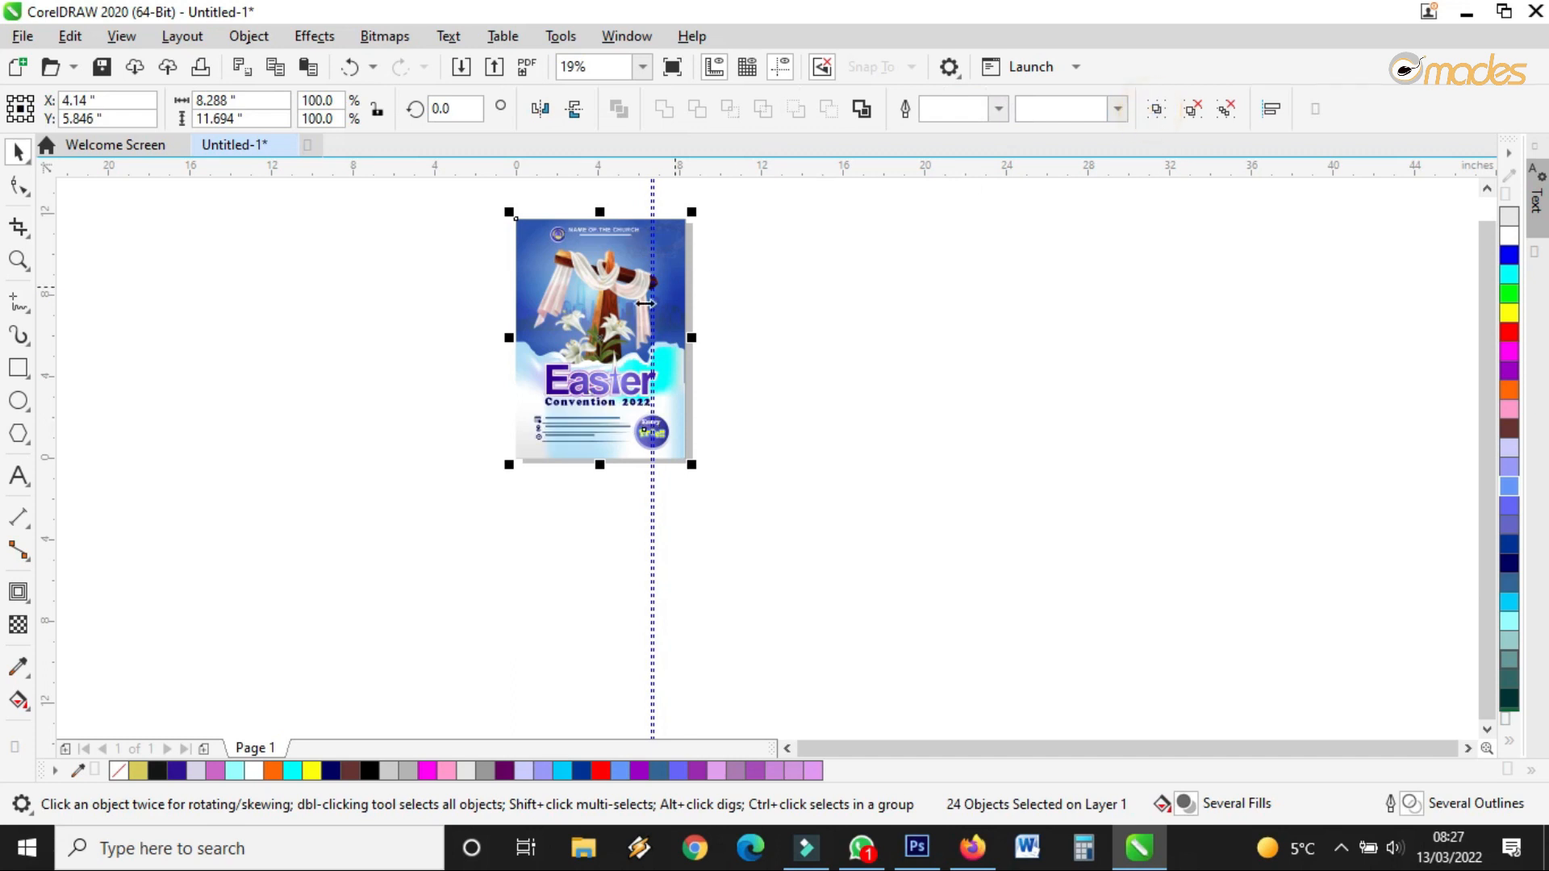
{"action": "key", "text": "ctrl+g"}
{"action": "left_click_drag", "start_coordinate": [630, 301], "coordinate": [419, 302]}
{"action": "right_click", "coordinate": [419, 302]}
Reselect the original flyer group, then clear the selection
{"action": "scroll", "coordinate": [550, 220], "scroll_direction": "up", "scroll_amount": 2}
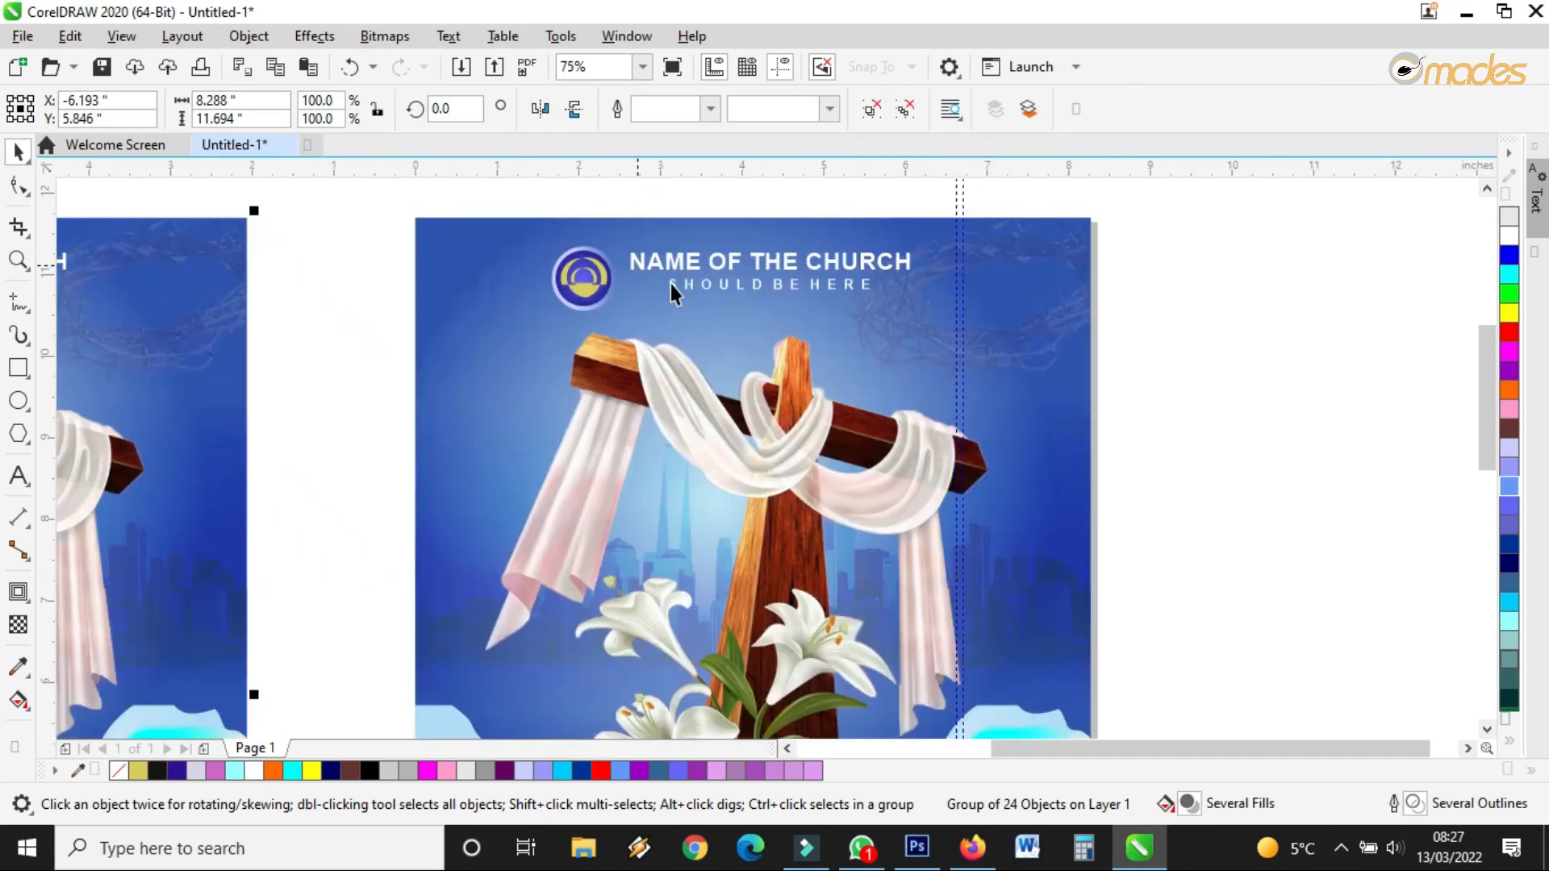
{"action": "left_click", "coordinate": [671, 284]}
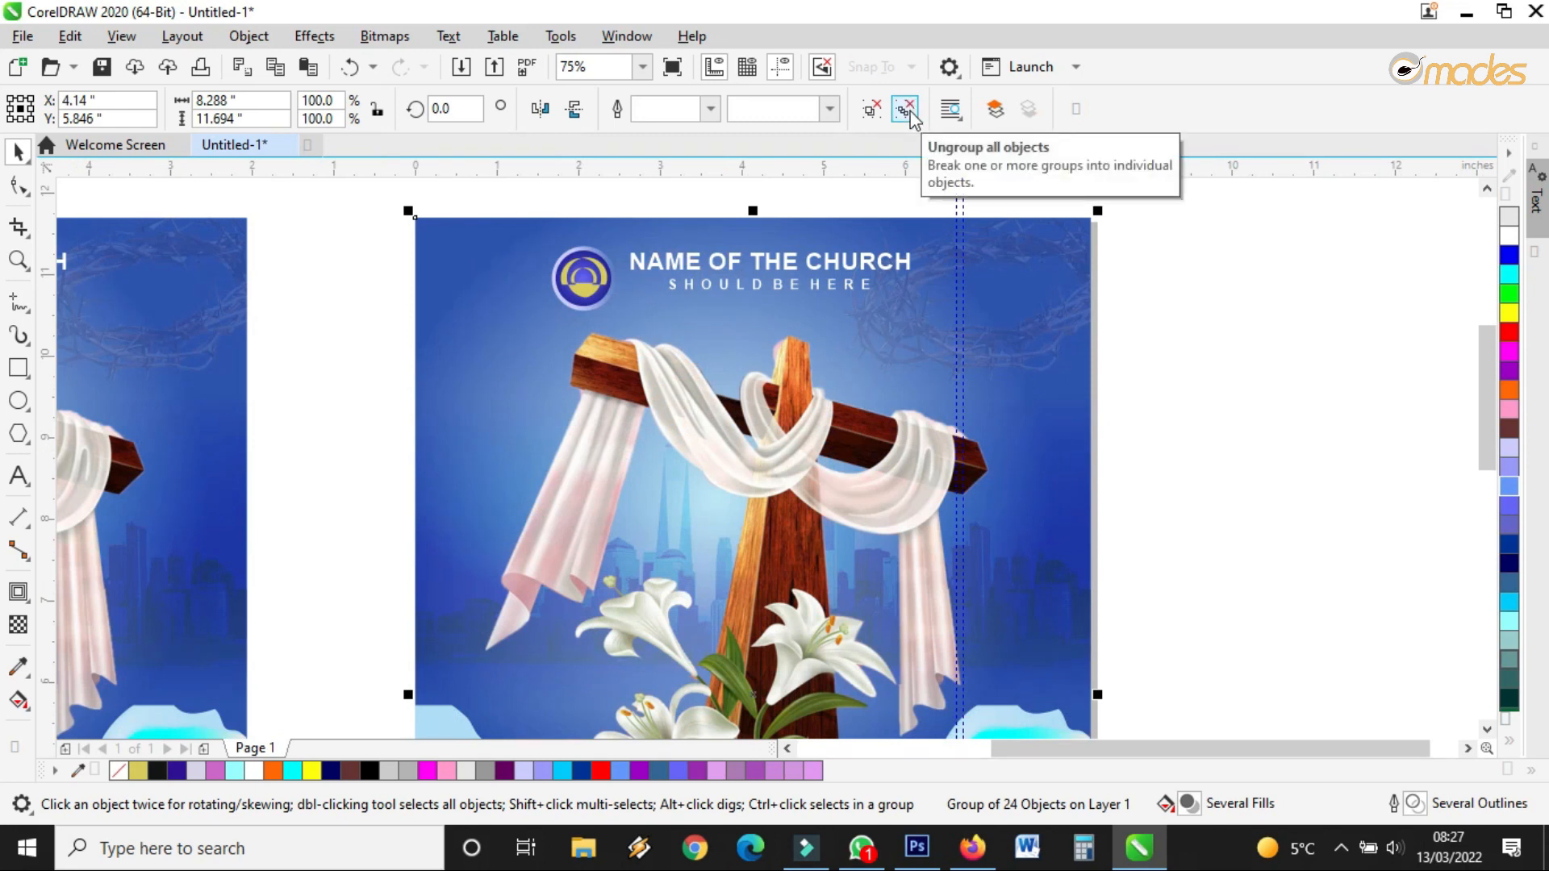
{"action": "left_click", "coordinate": [1322, 400]}
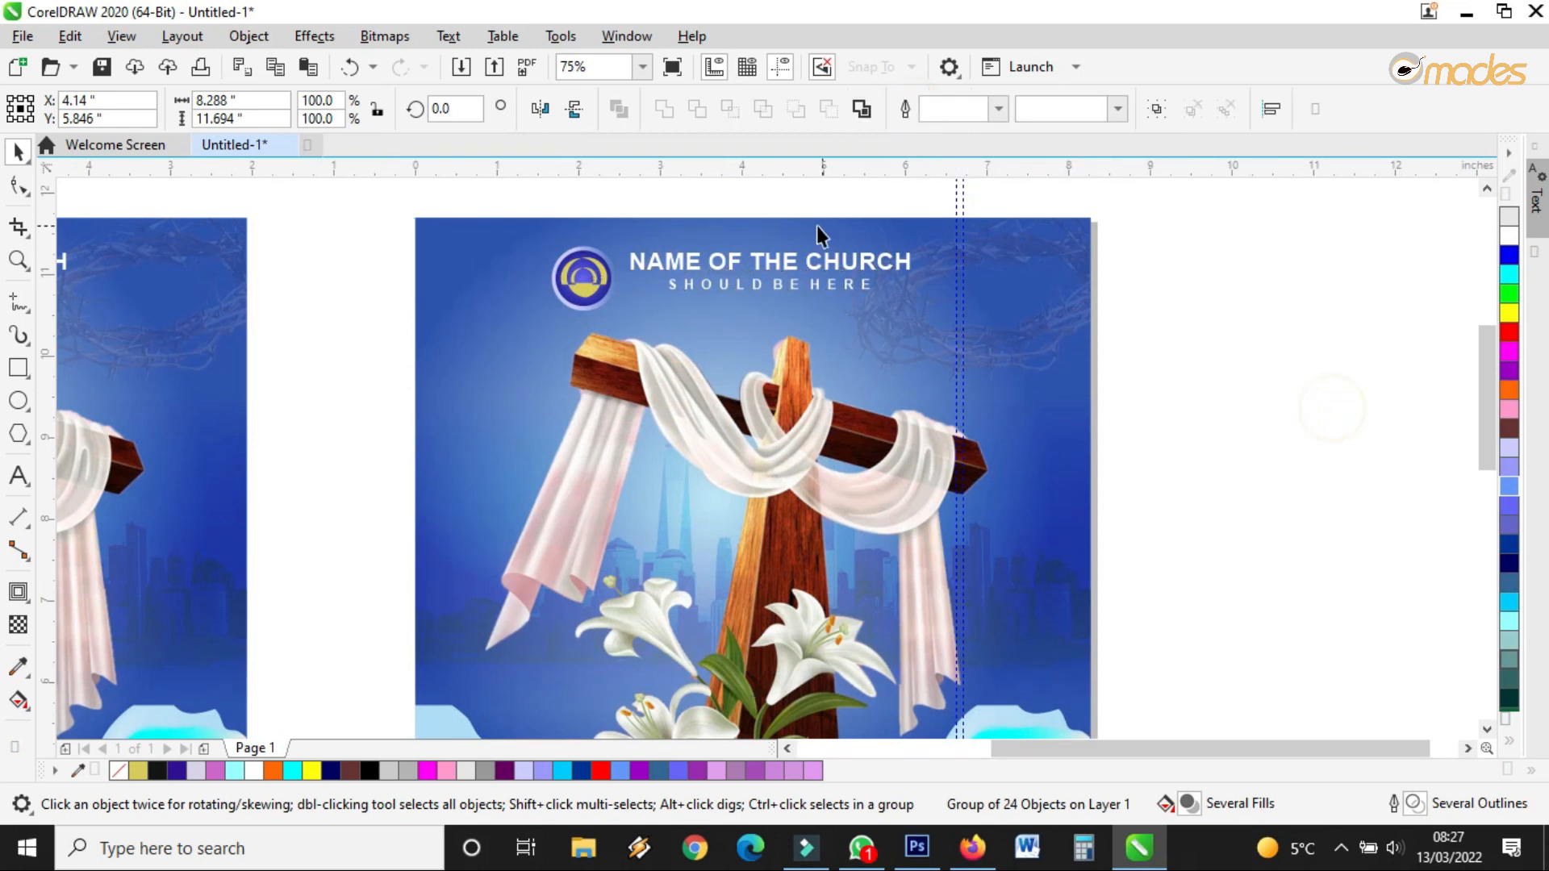
{"action": "scroll", "coordinate": [797, 224], "scroll_direction": "up", "scroll_amount": 3}
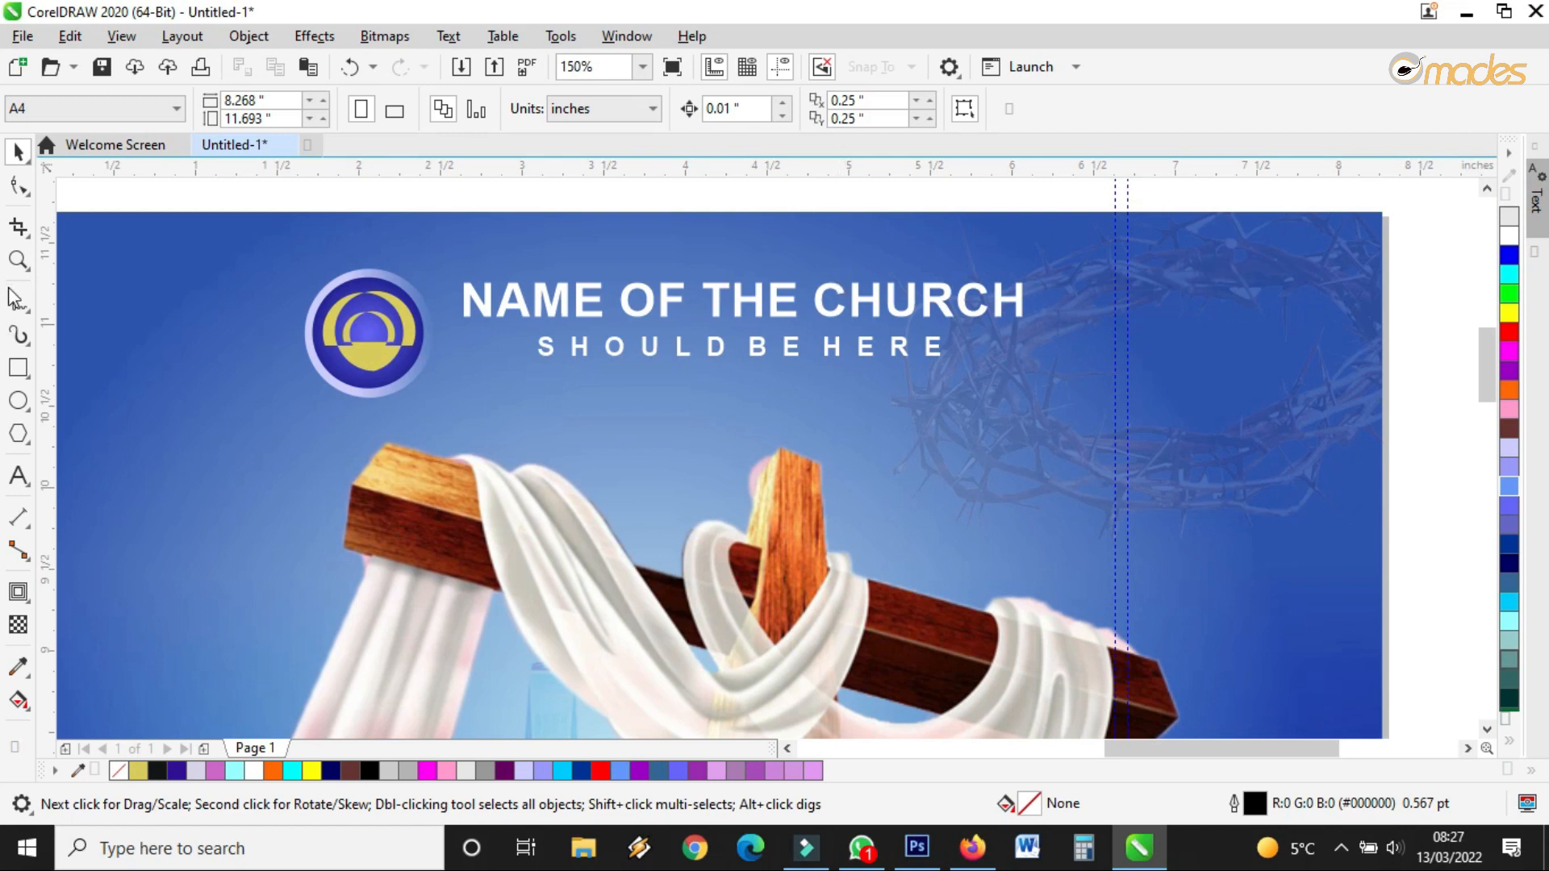
{"action": "left_click", "coordinate": [16, 303]}
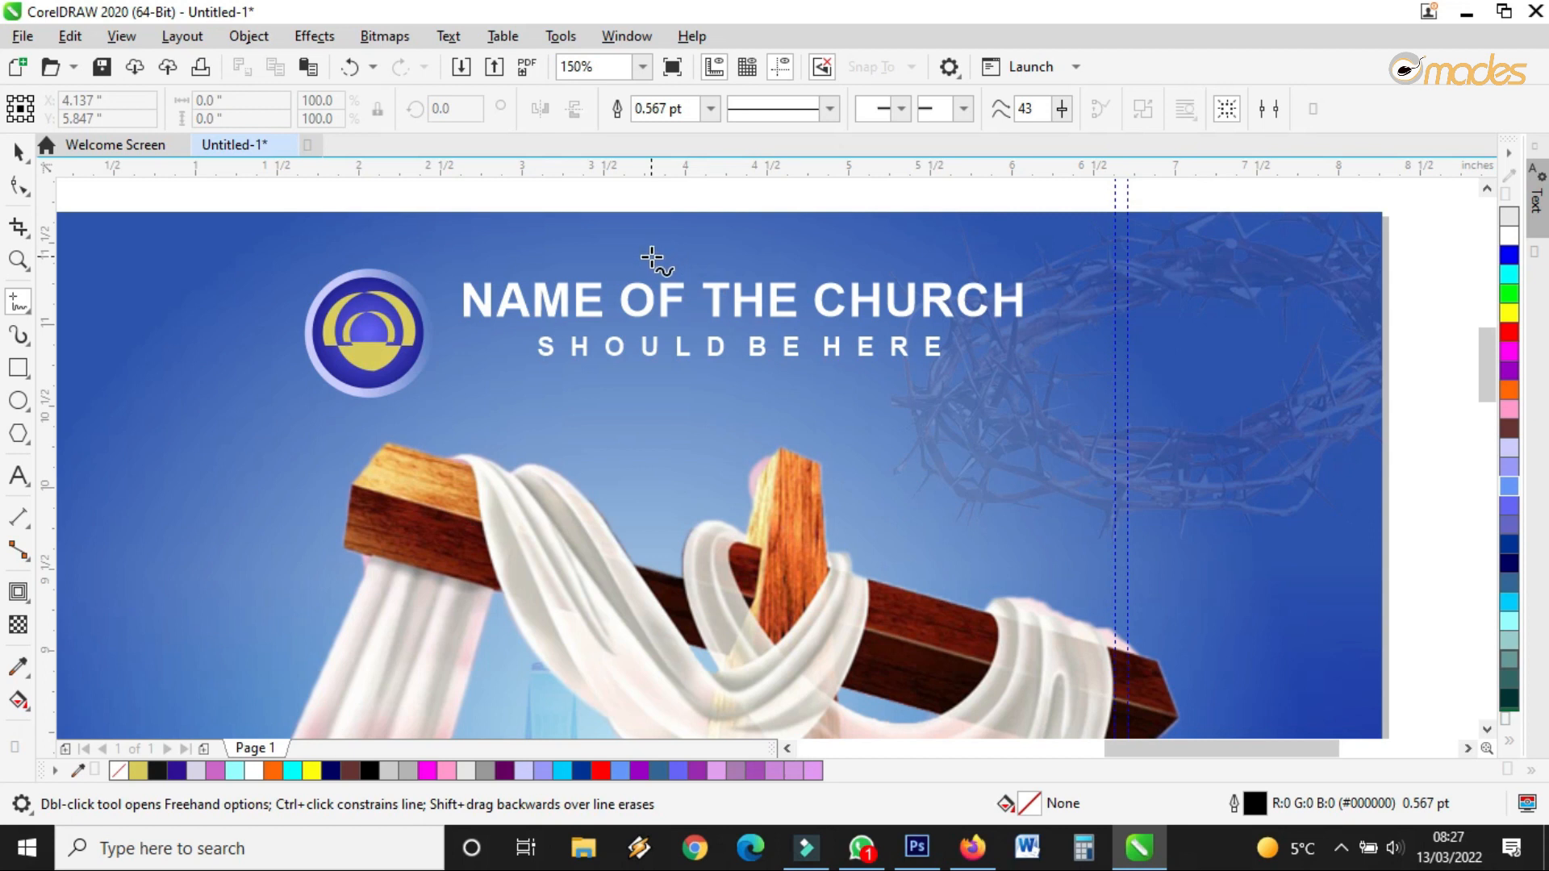
Draw a thin closed freehand shape beneath NAME OF THE CHURCH
{"action": "scroll", "coordinate": [652, 257], "scroll_direction": "up", "scroll_amount": 2}
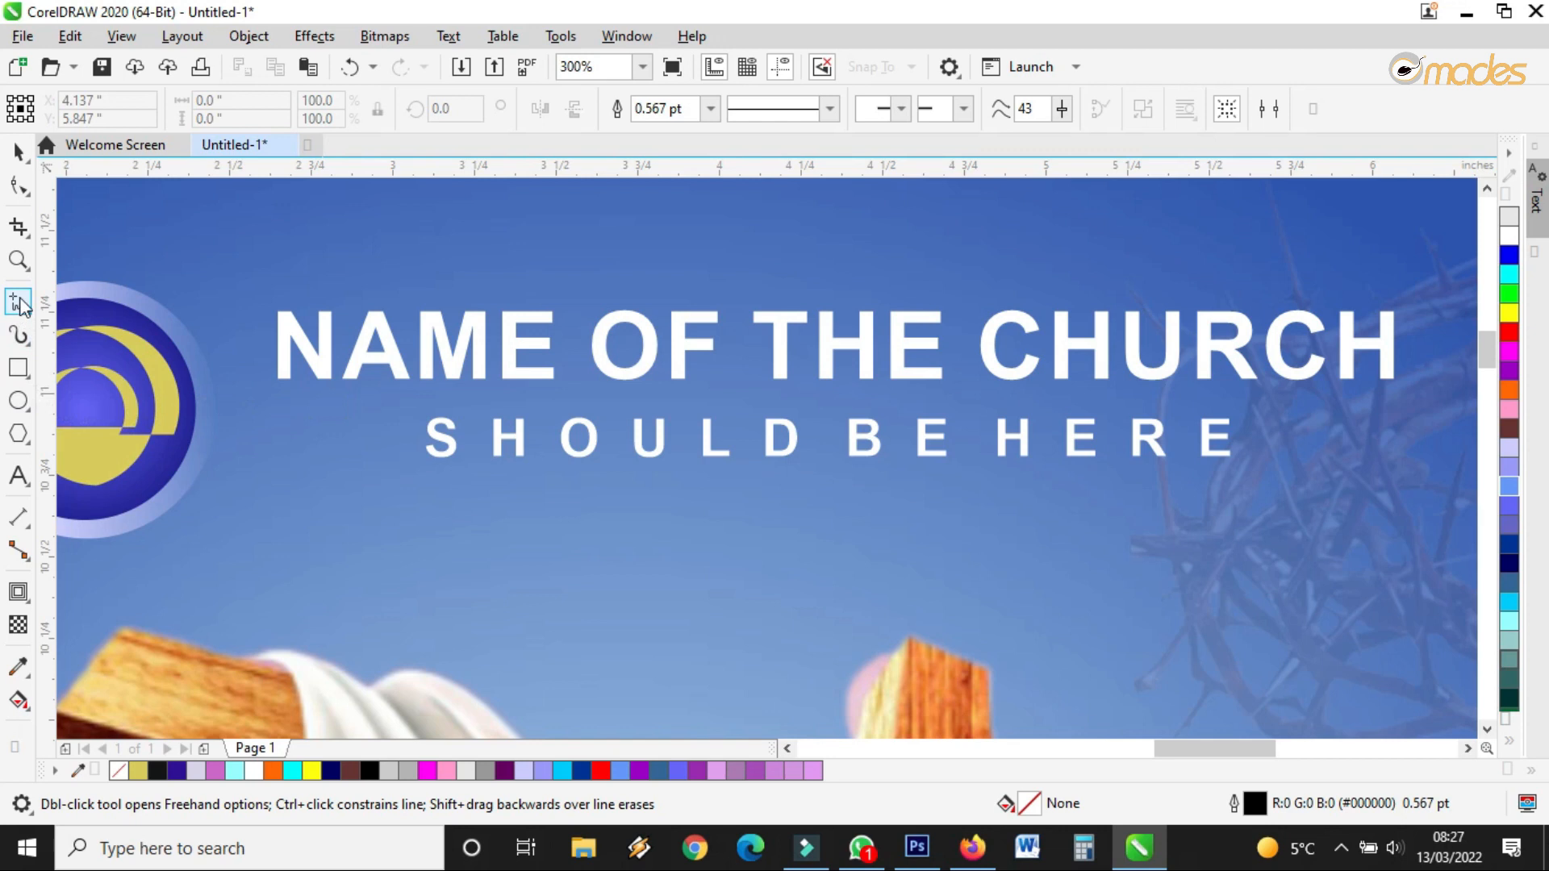
{"action": "left_click", "coordinate": [272, 395]}
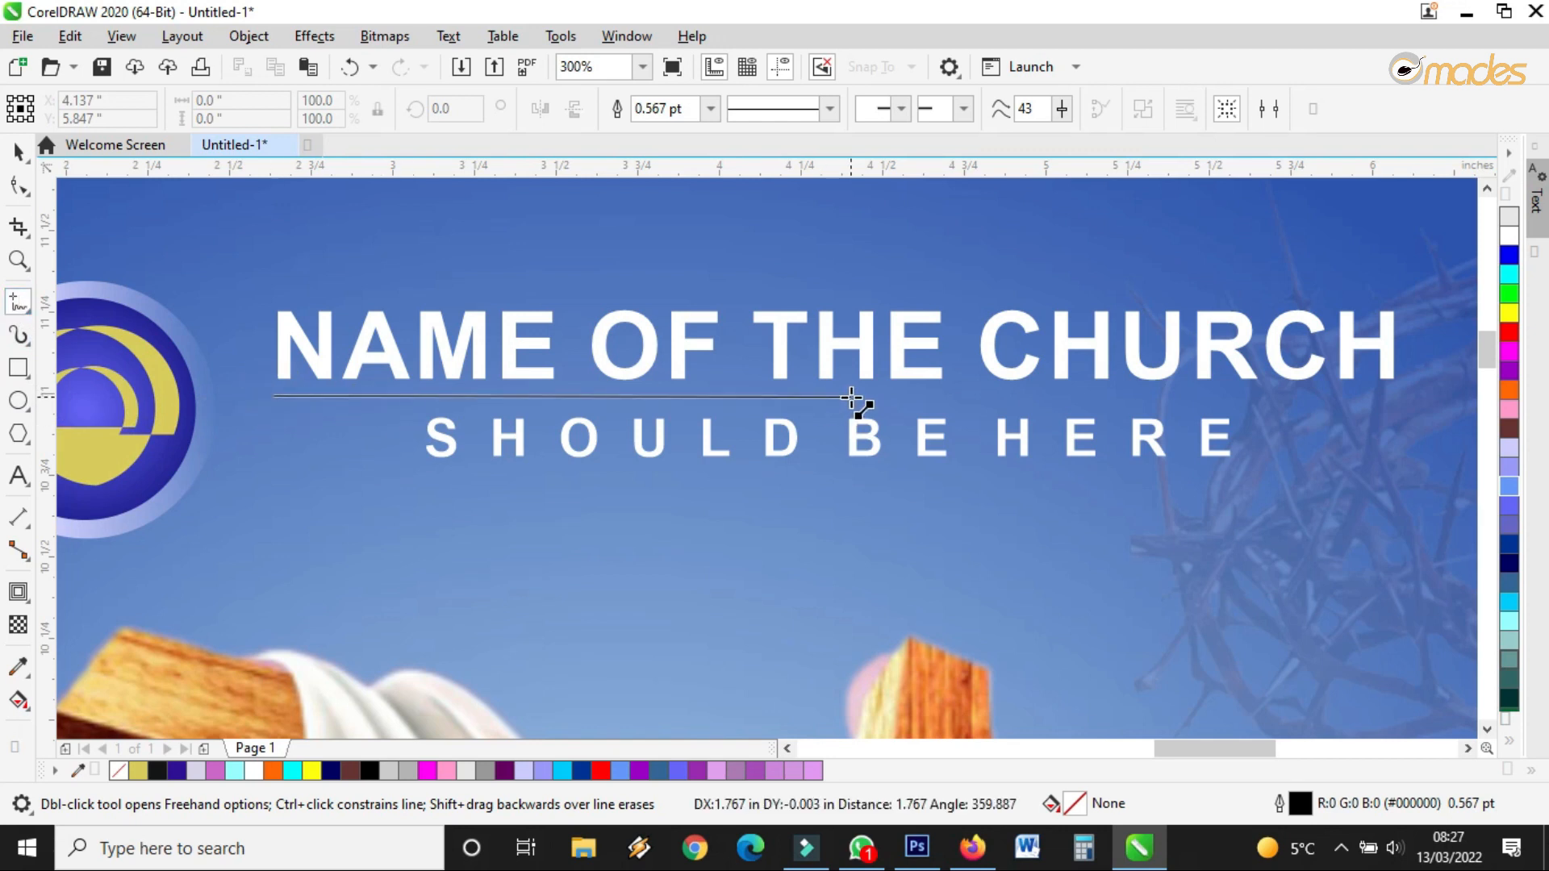
{"action": "left_click", "coordinate": [851, 396]}
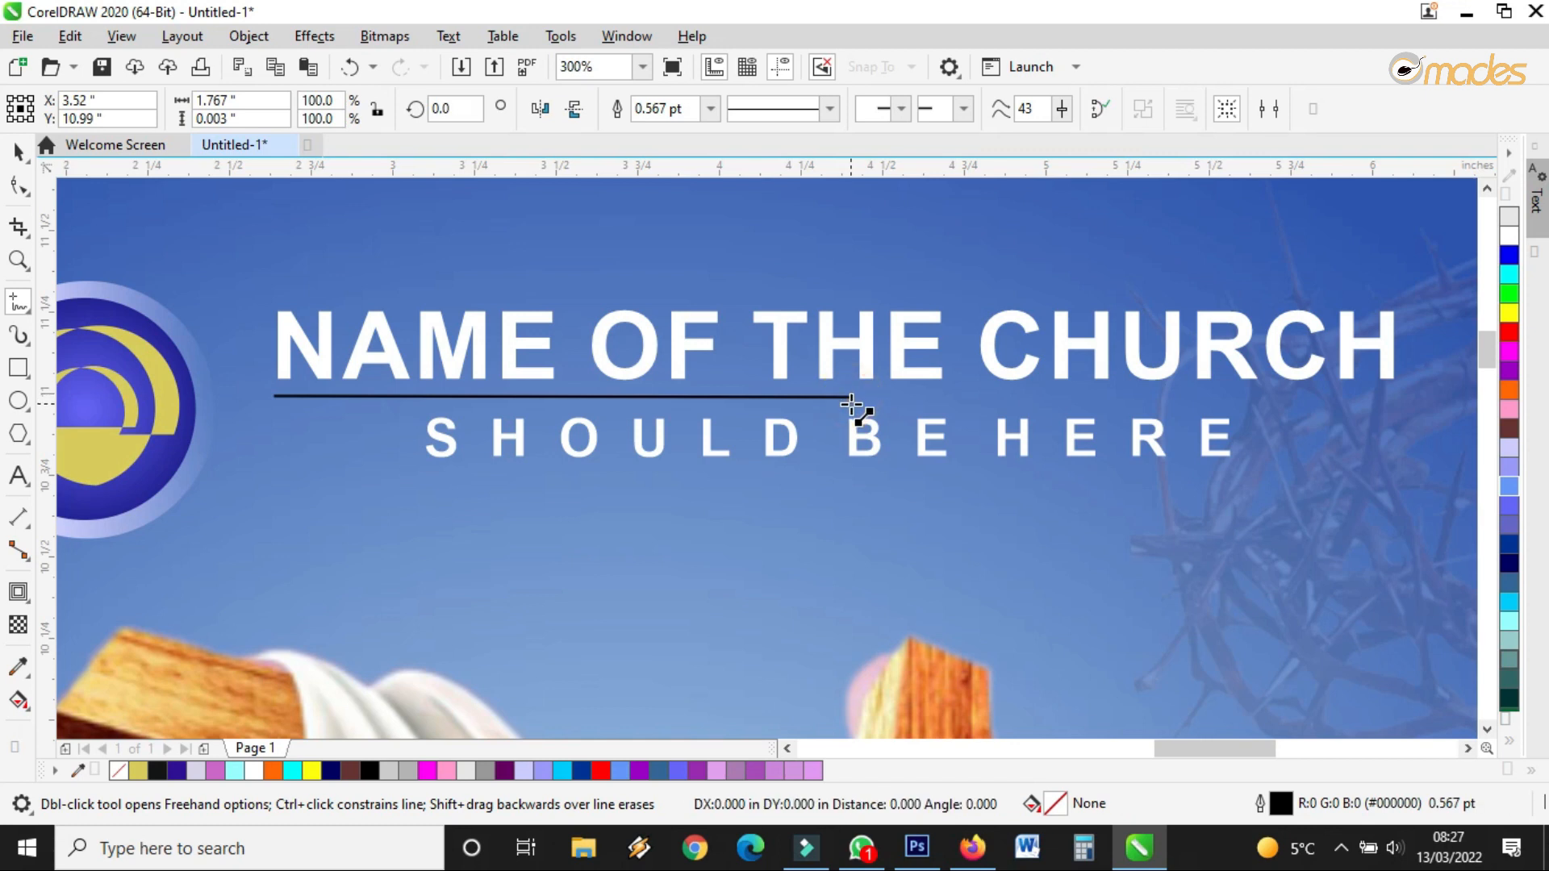
{"action": "left_click", "coordinate": [277, 396]}
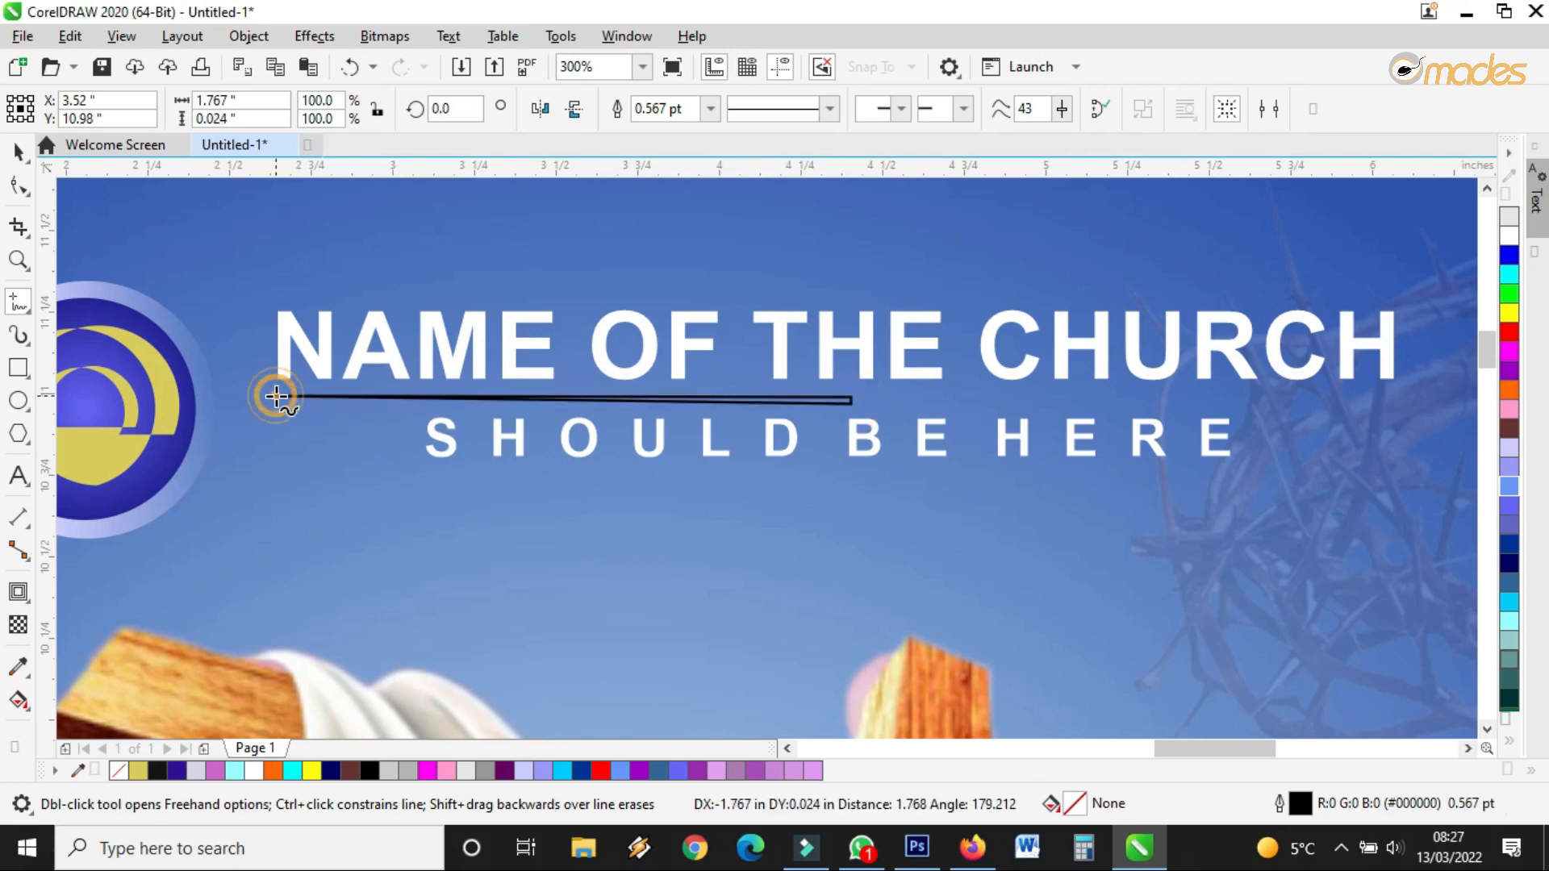
Fill the thin shape white and set its outline to None
{"action": "left_click", "coordinate": [18, 151]}
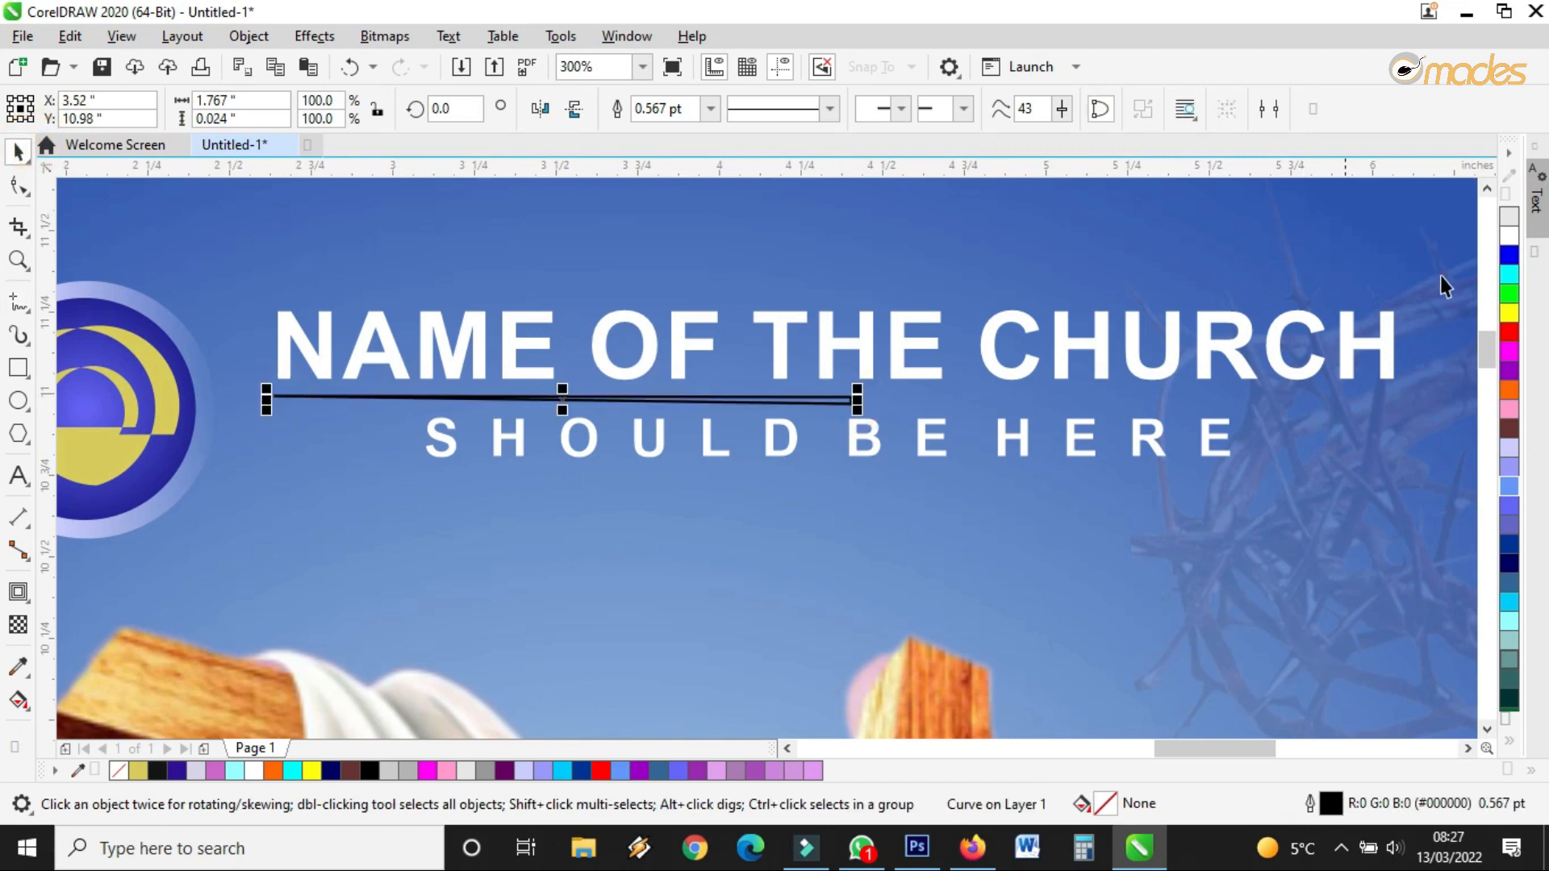
{"action": "left_click", "coordinate": [1509, 234]}
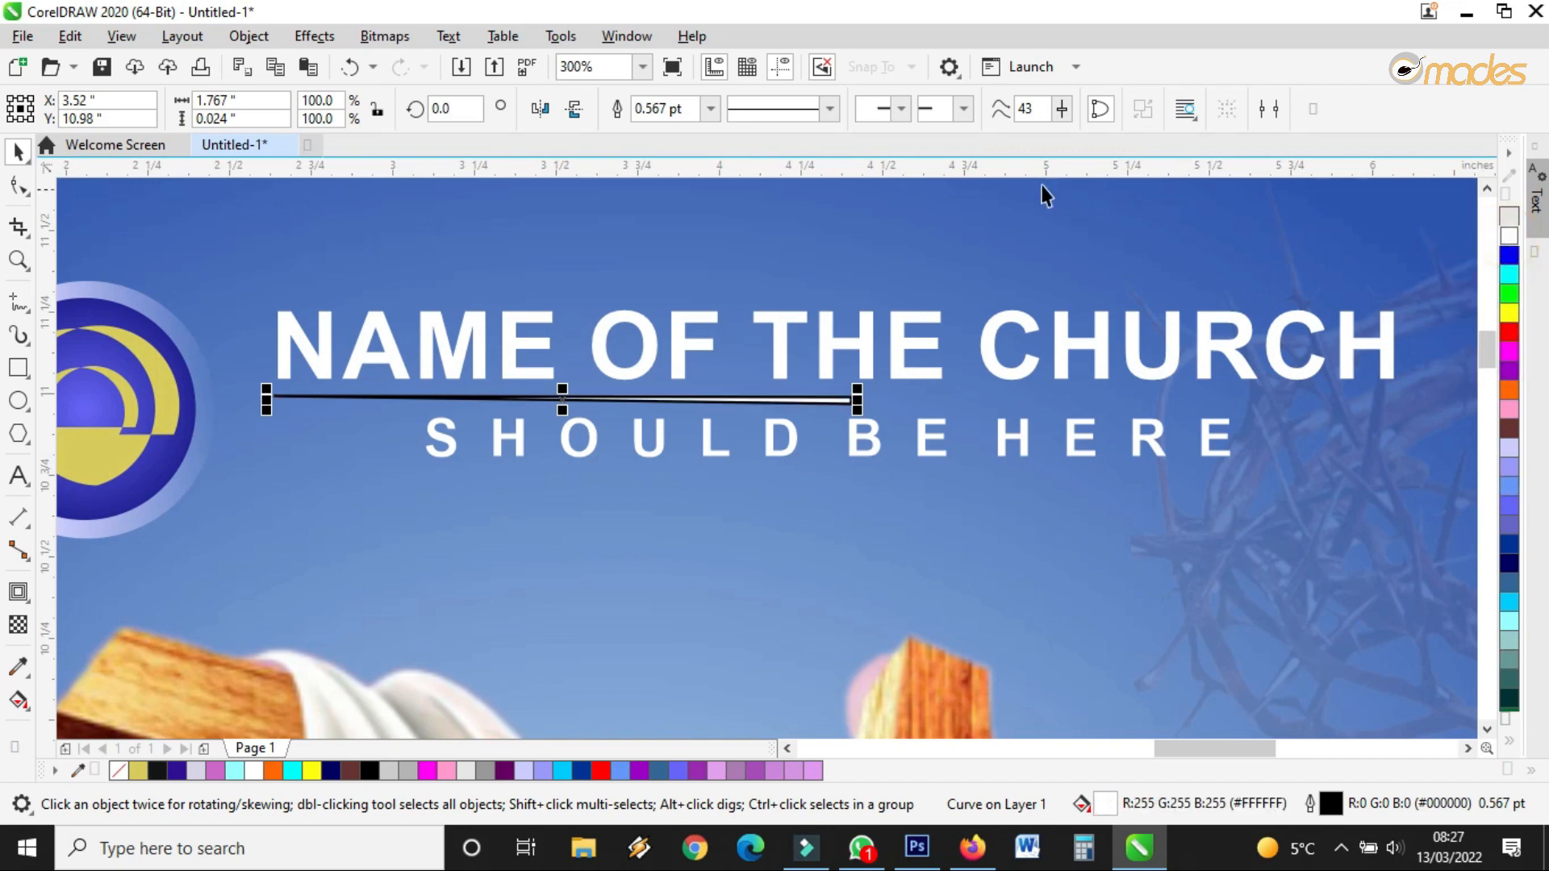
{"action": "left_click", "coordinate": [710, 108]}
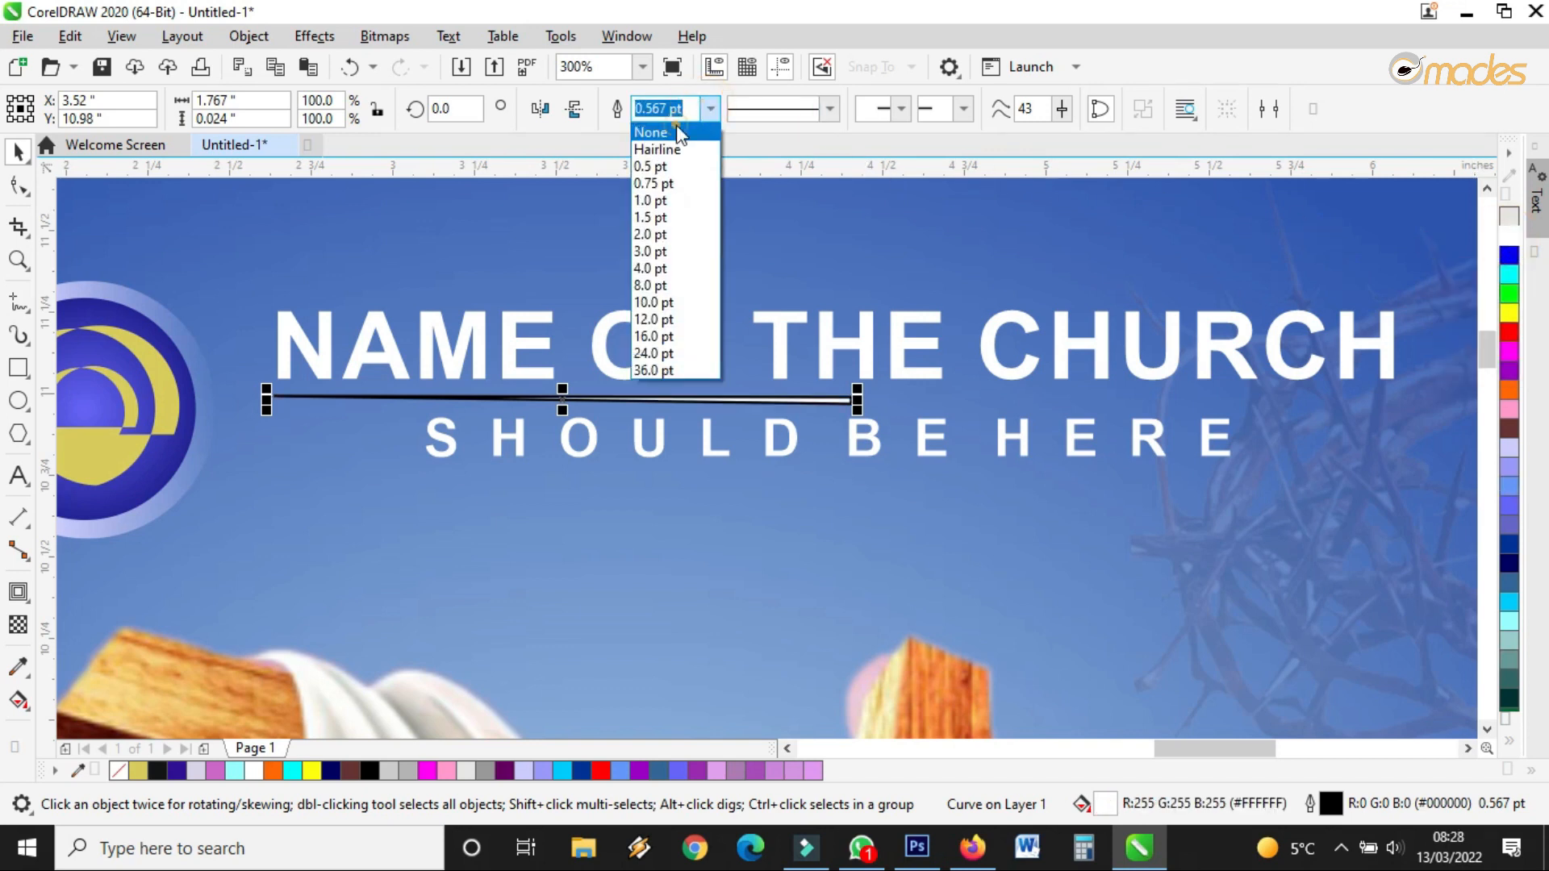
{"action": "left_click", "coordinate": [678, 133]}
{"action": "left_click", "coordinate": [989, 476]}
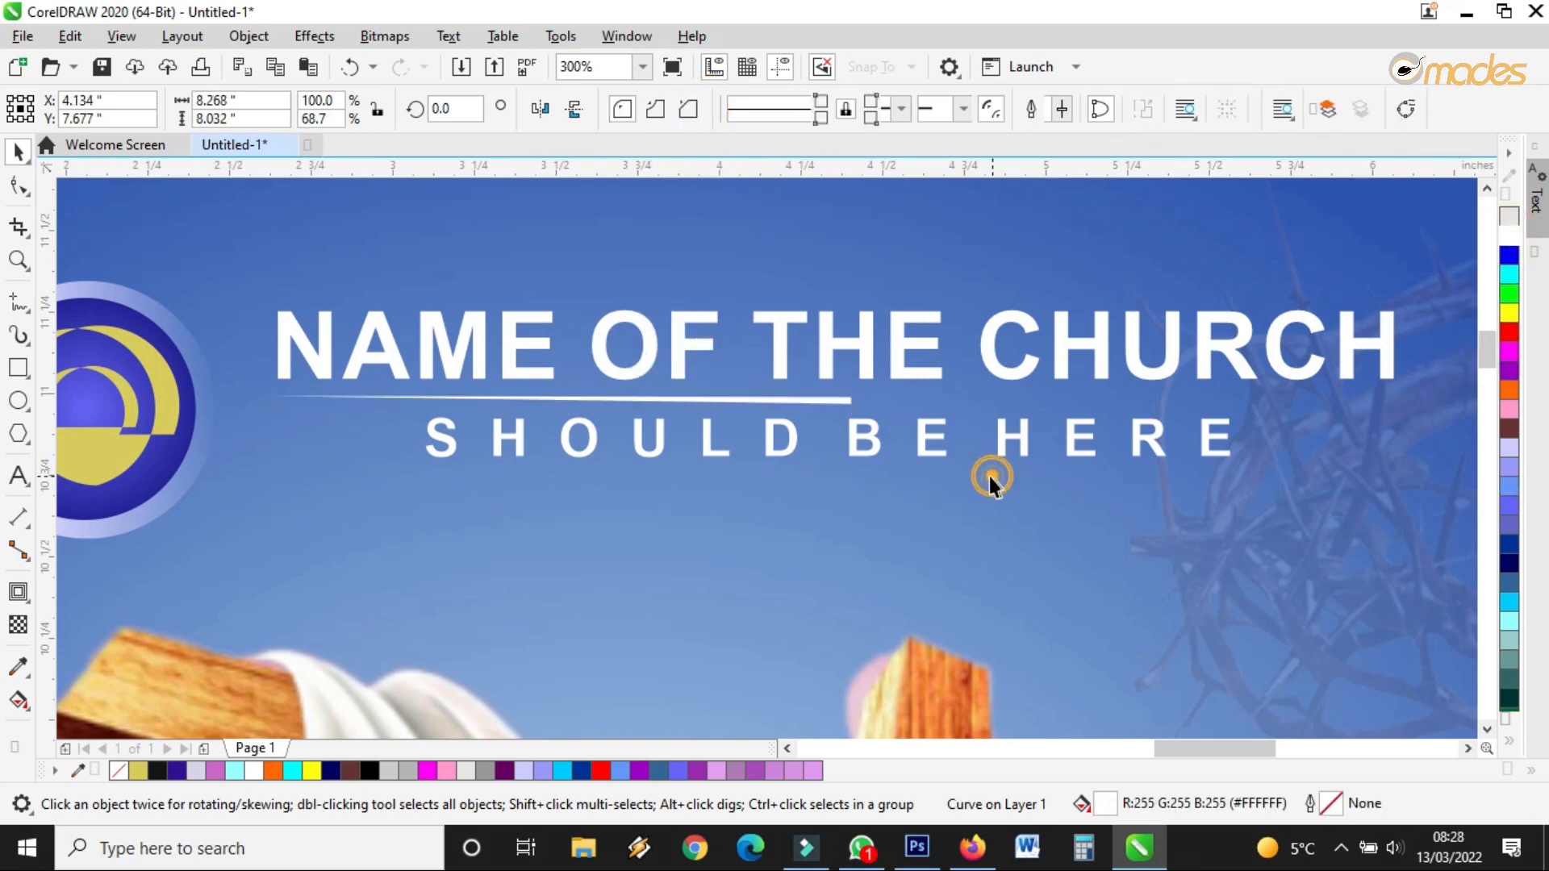
Place a mirrored copy of the line to the right of the original
{"action": "left_click", "coordinate": [755, 401]}
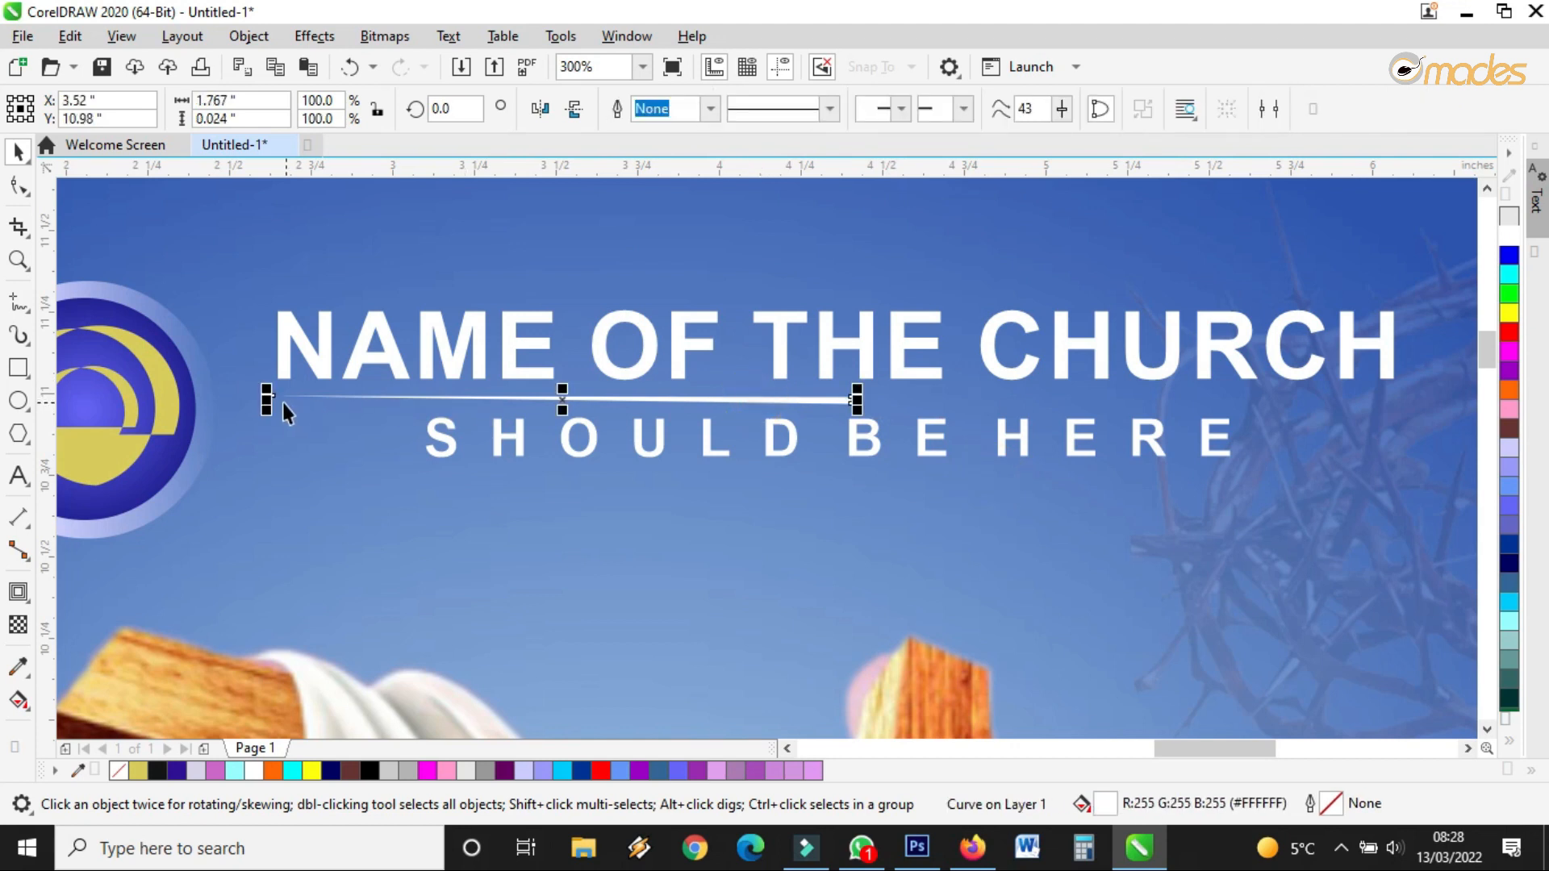
{"action": "left_click_drag", "start_coordinate": [268, 401], "coordinate": [1043, 413]}
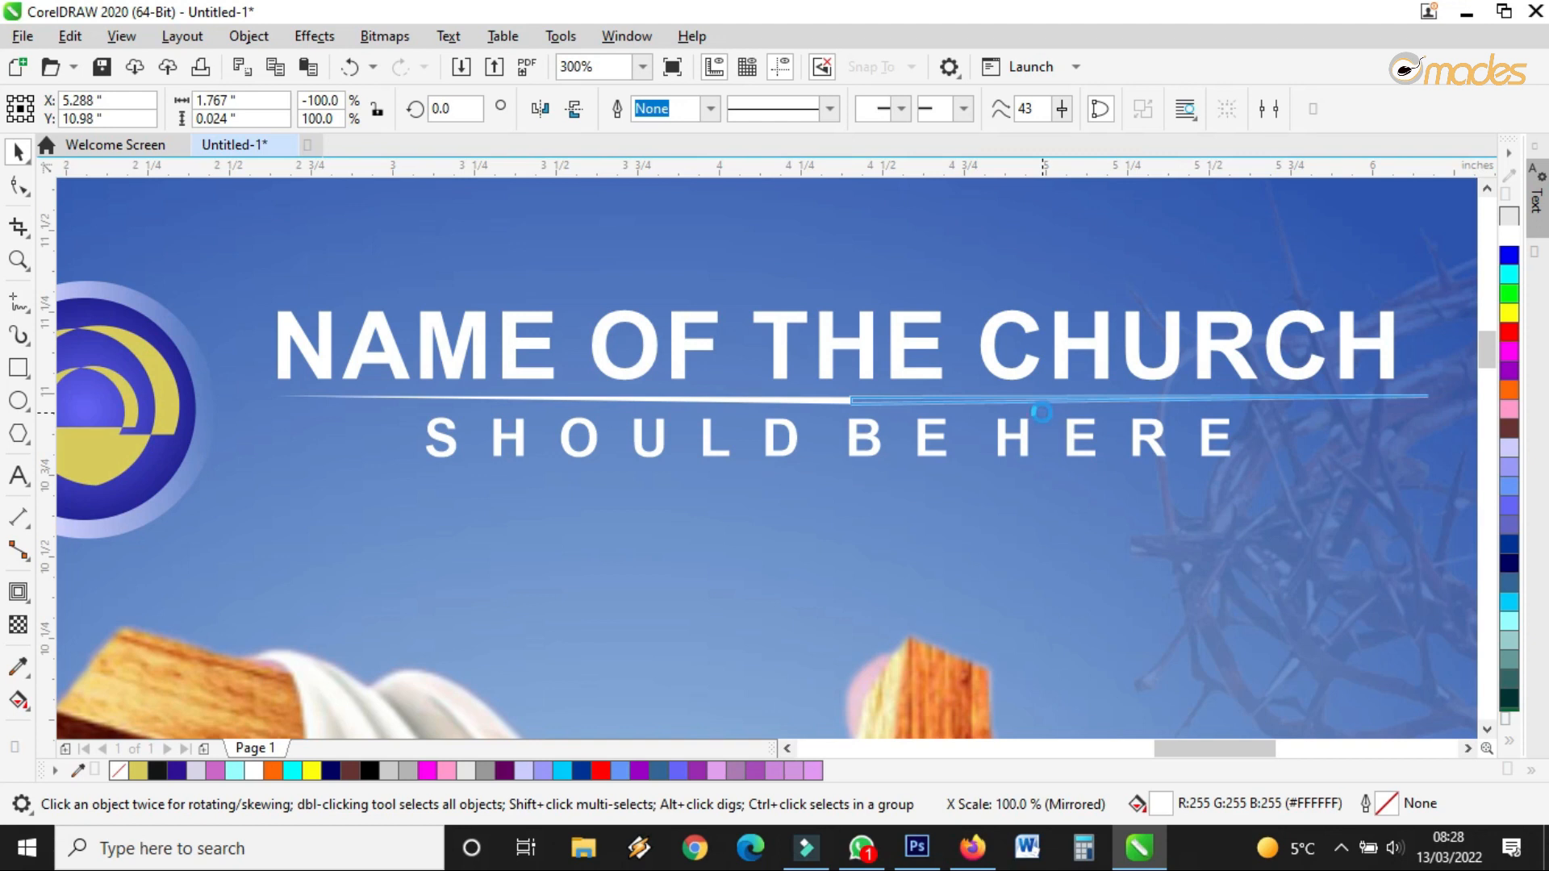
{"action": "left_click_drag", "start_coordinate": [1040, 413], "coordinate": [847, 398]}
{"action": "scroll", "coordinate": [847, 398], "scroll_direction": "up", "scroll_amount": 4}
{"action": "scroll", "coordinate": [709, 421], "scroll_direction": "down", "scroll_amount": 4}
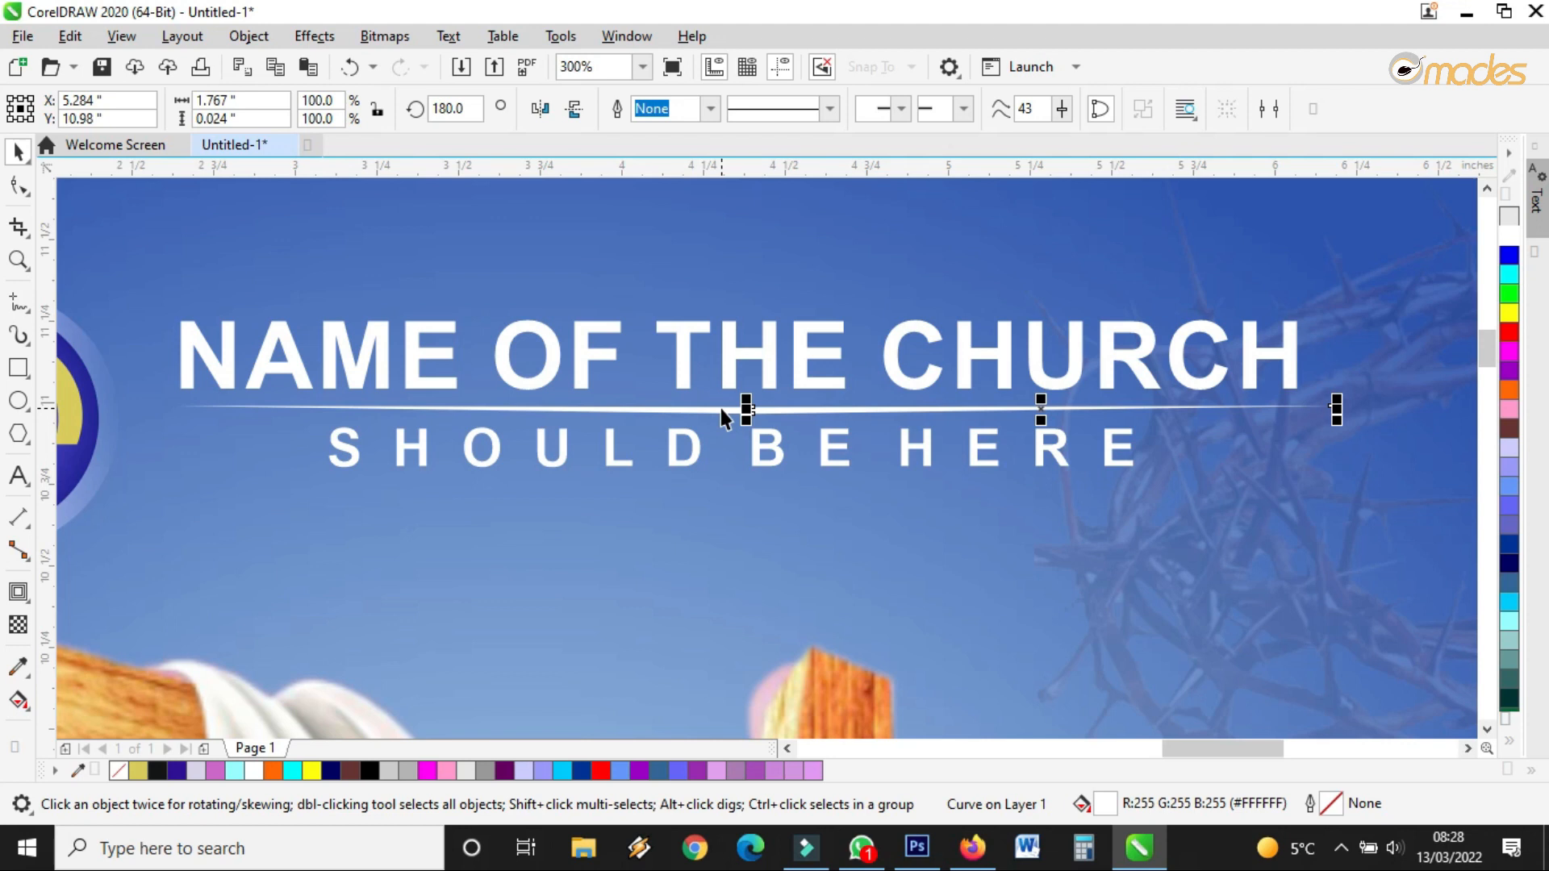
Weld both halves into one curve and scale it to 85.2% width
{"action": "left_click", "coordinate": [720, 409], "text": "shift"}
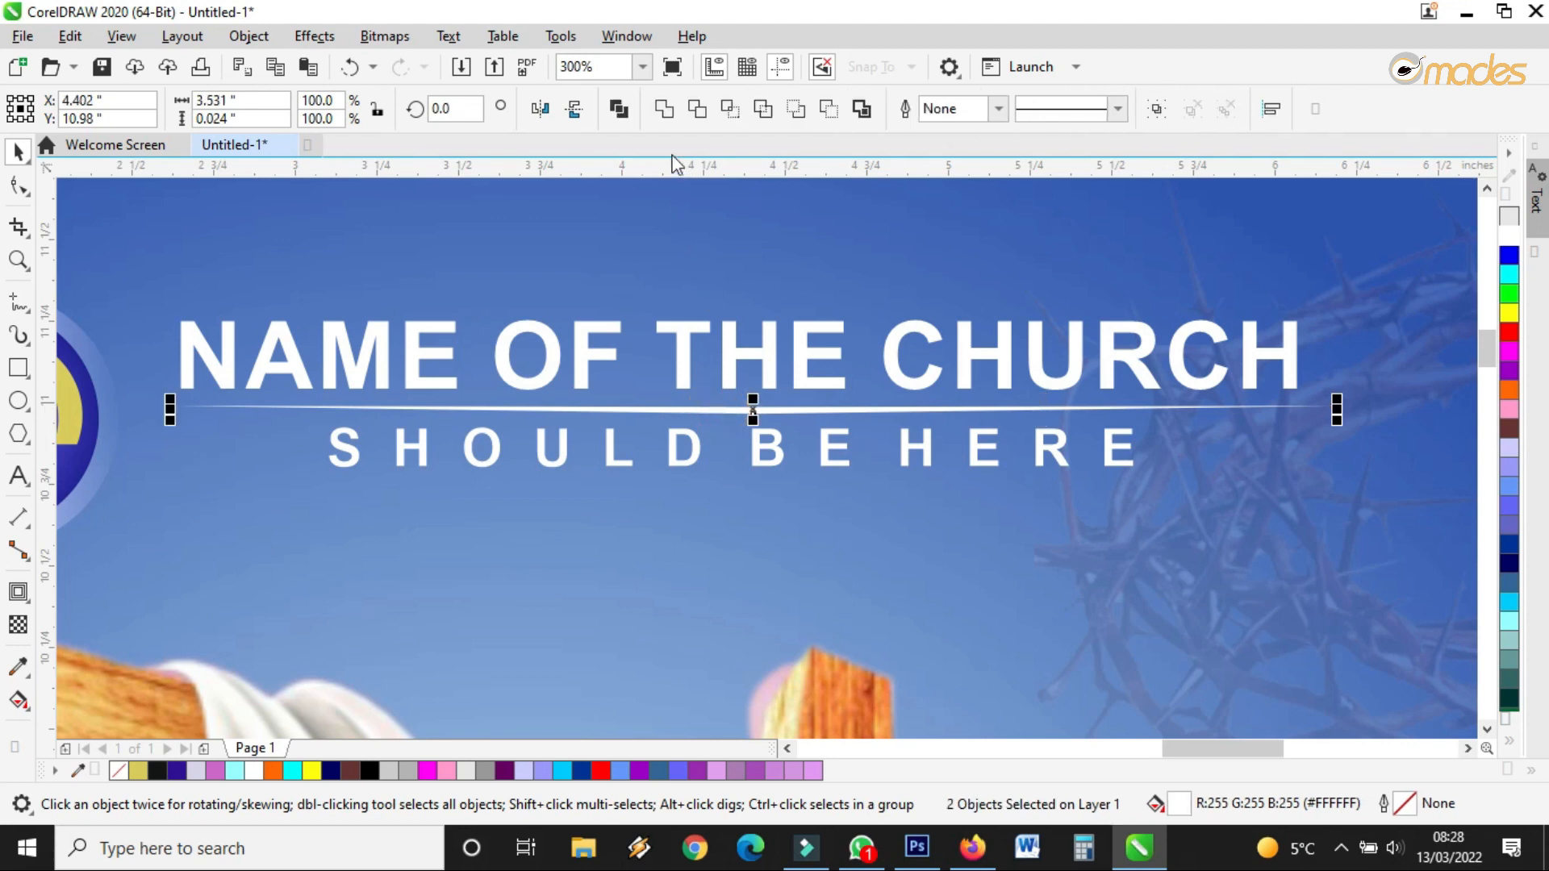
{"action": "left_click", "coordinate": [665, 110]}
{"action": "left_click_drag", "start_coordinate": [1336, 416], "coordinate": [1171, 429]}
{"action": "left_click_drag", "start_coordinate": [672, 407], "coordinate": [699, 413]}
{"action": "scroll", "coordinate": [698, 413], "scroll_direction": "up", "scroll_amount": 2}
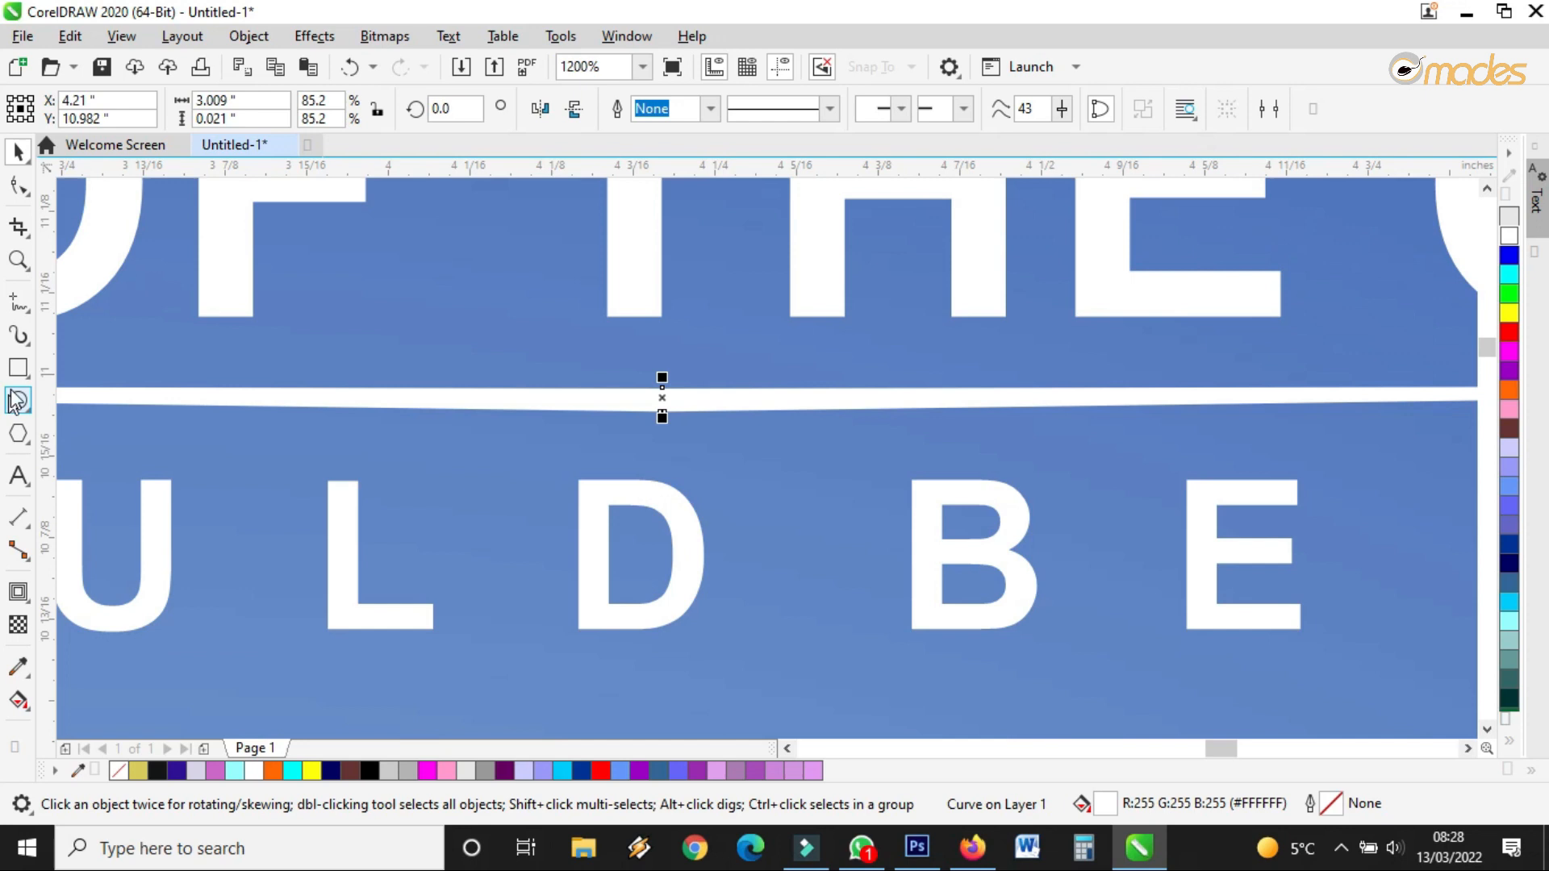
Draw a small diamond polygon on the divider line, adjusting its number of sides
{"action": "left_click", "coordinate": [19, 433]}
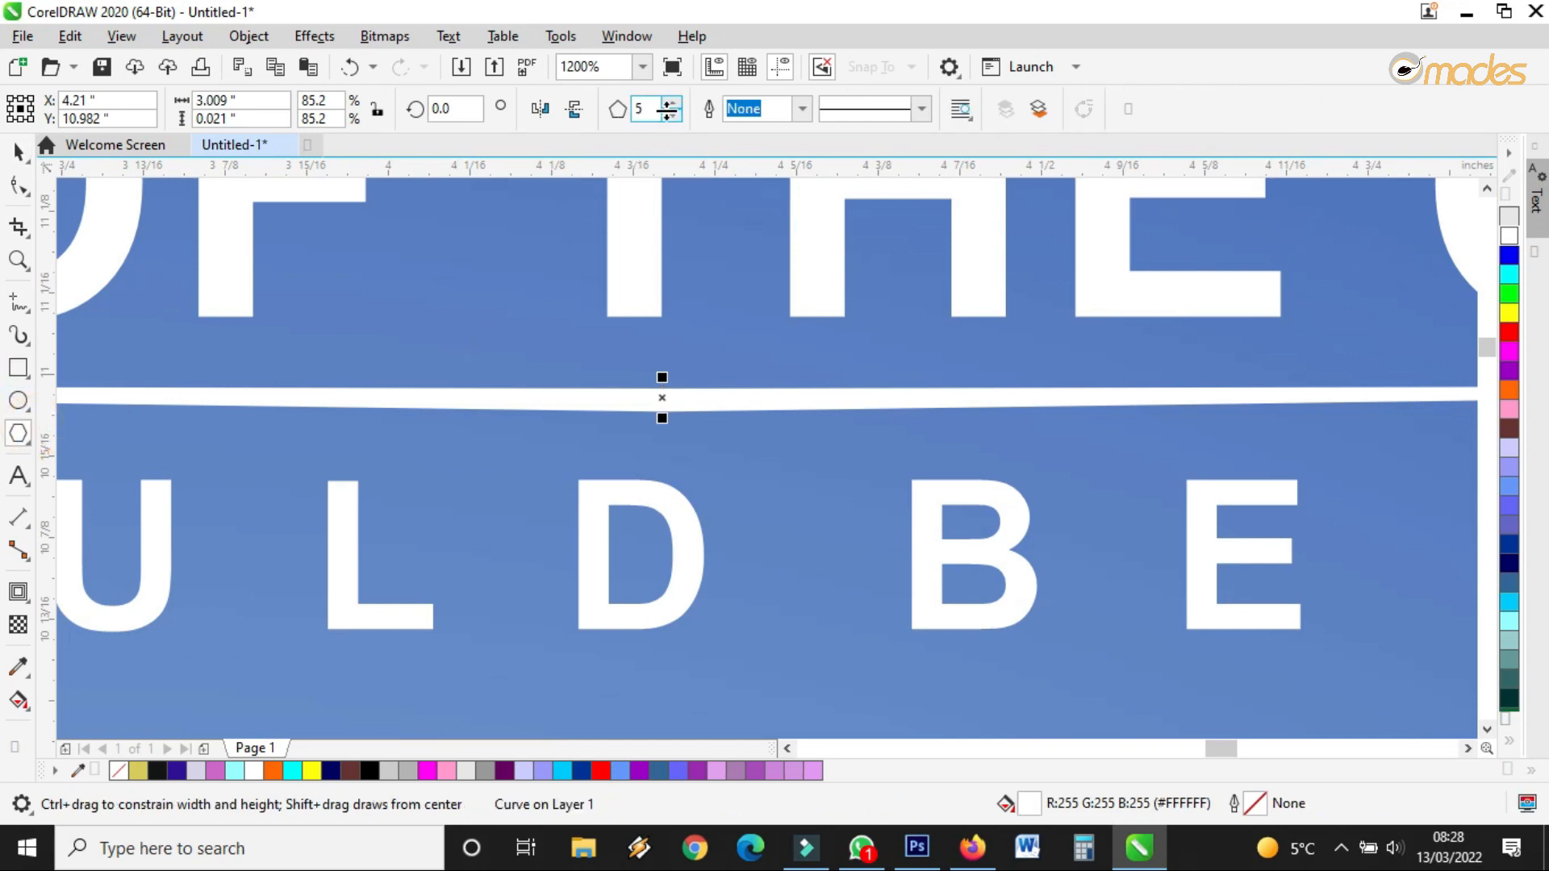
{"action": "left_click_drag", "start_coordinate": [522, 376], "coordinate": [739, 449]}
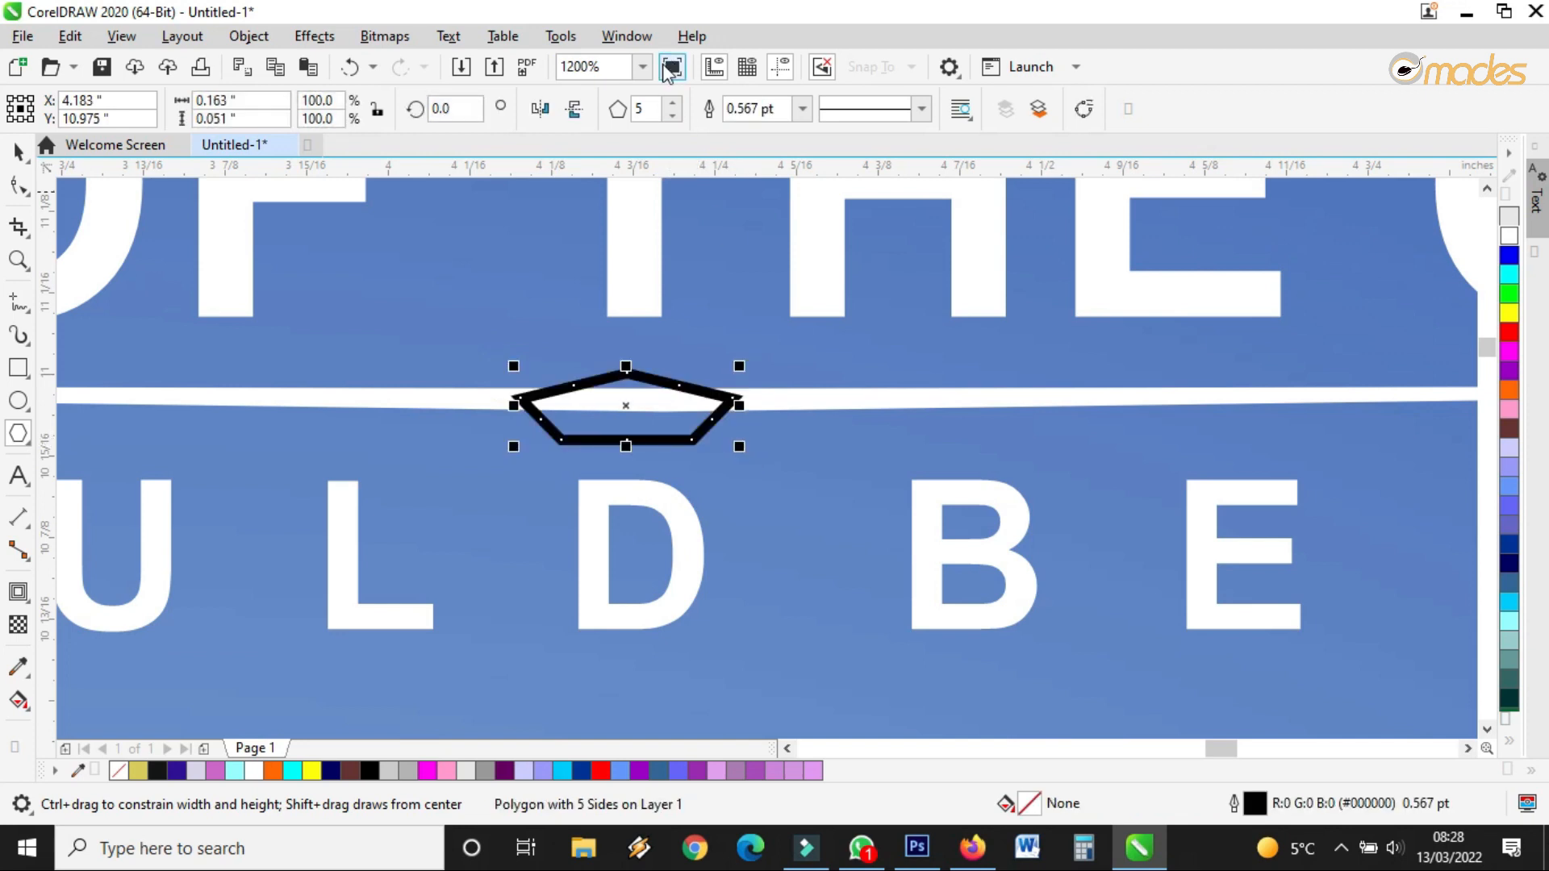
{"action": "left_click", "coordinate": [673, 102]}
{"action": "left_click", "coordinate": [672, 103]}
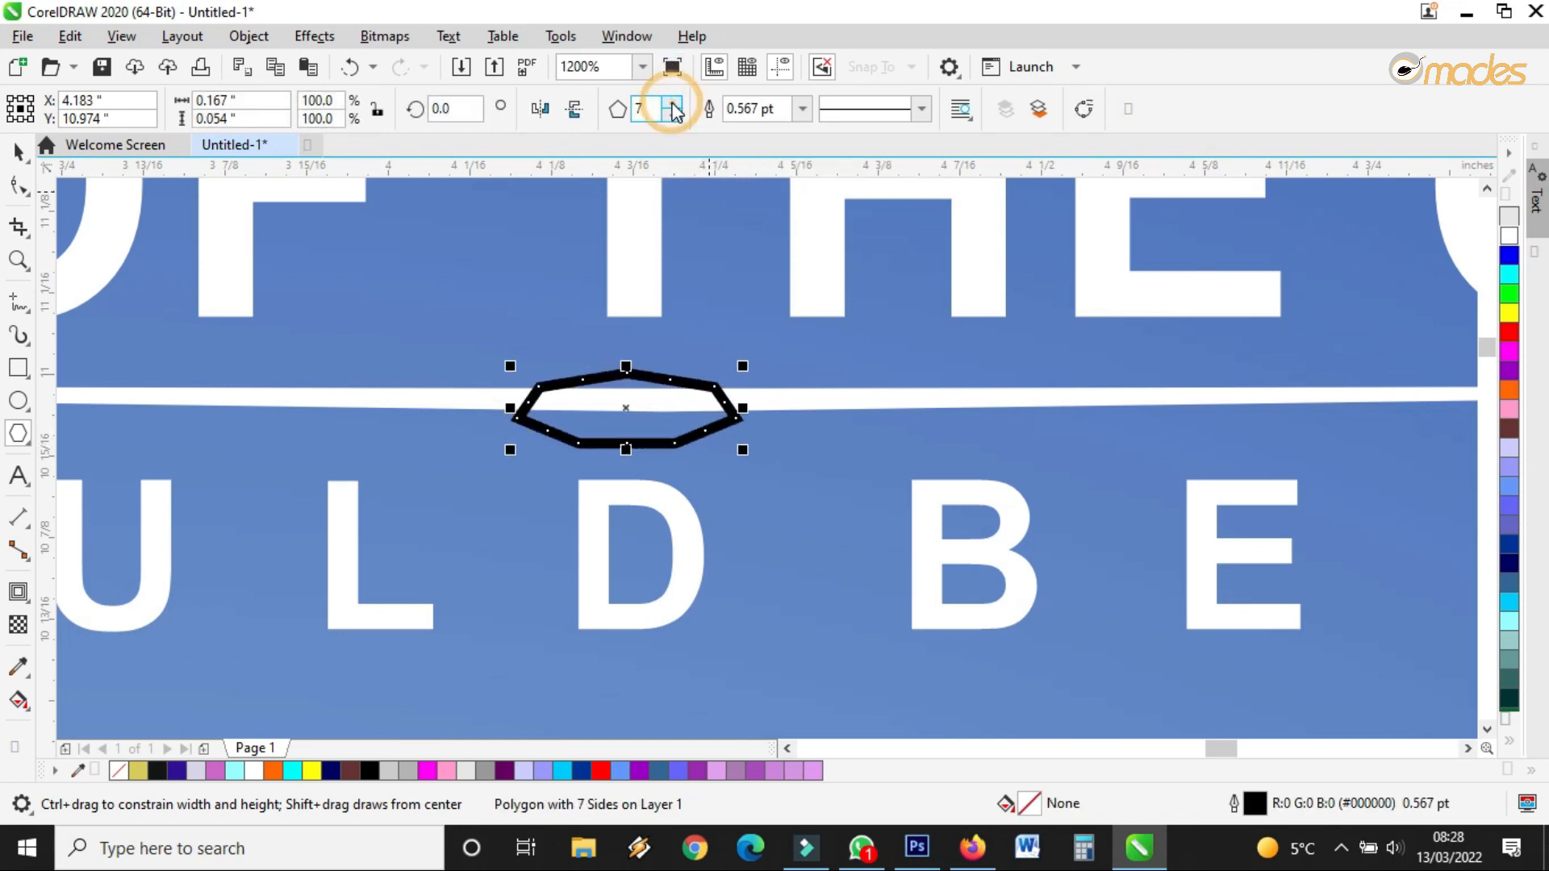
{"action": "left_click", "coordinate": [673, 115]}
{"action": "left_click", "coordinate": [673, 115]}
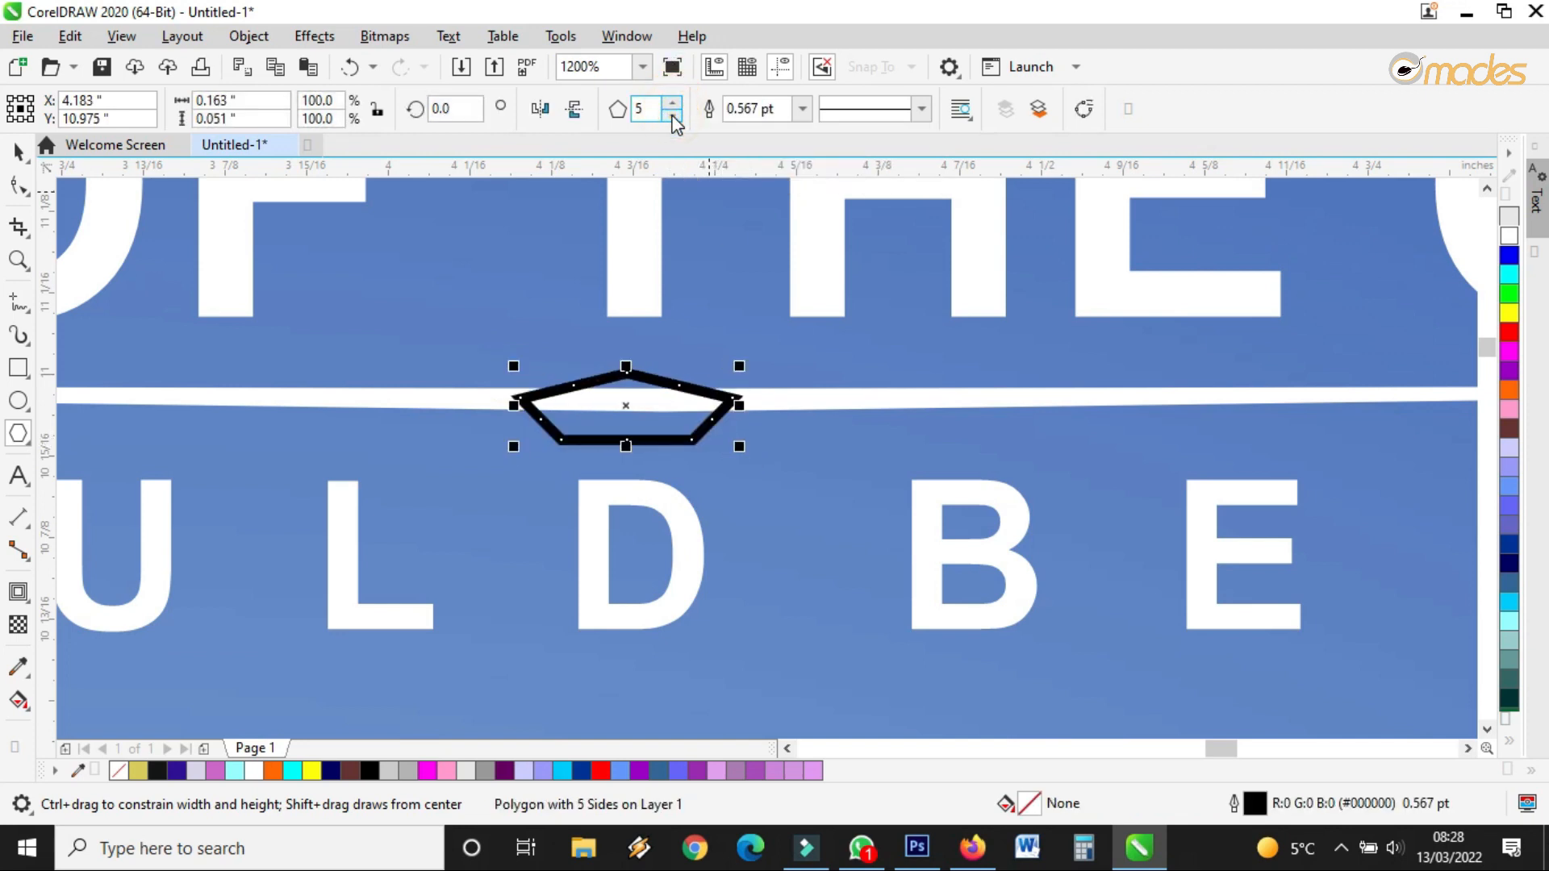
{"action": "left_click", "coordinate": [673, 116]}
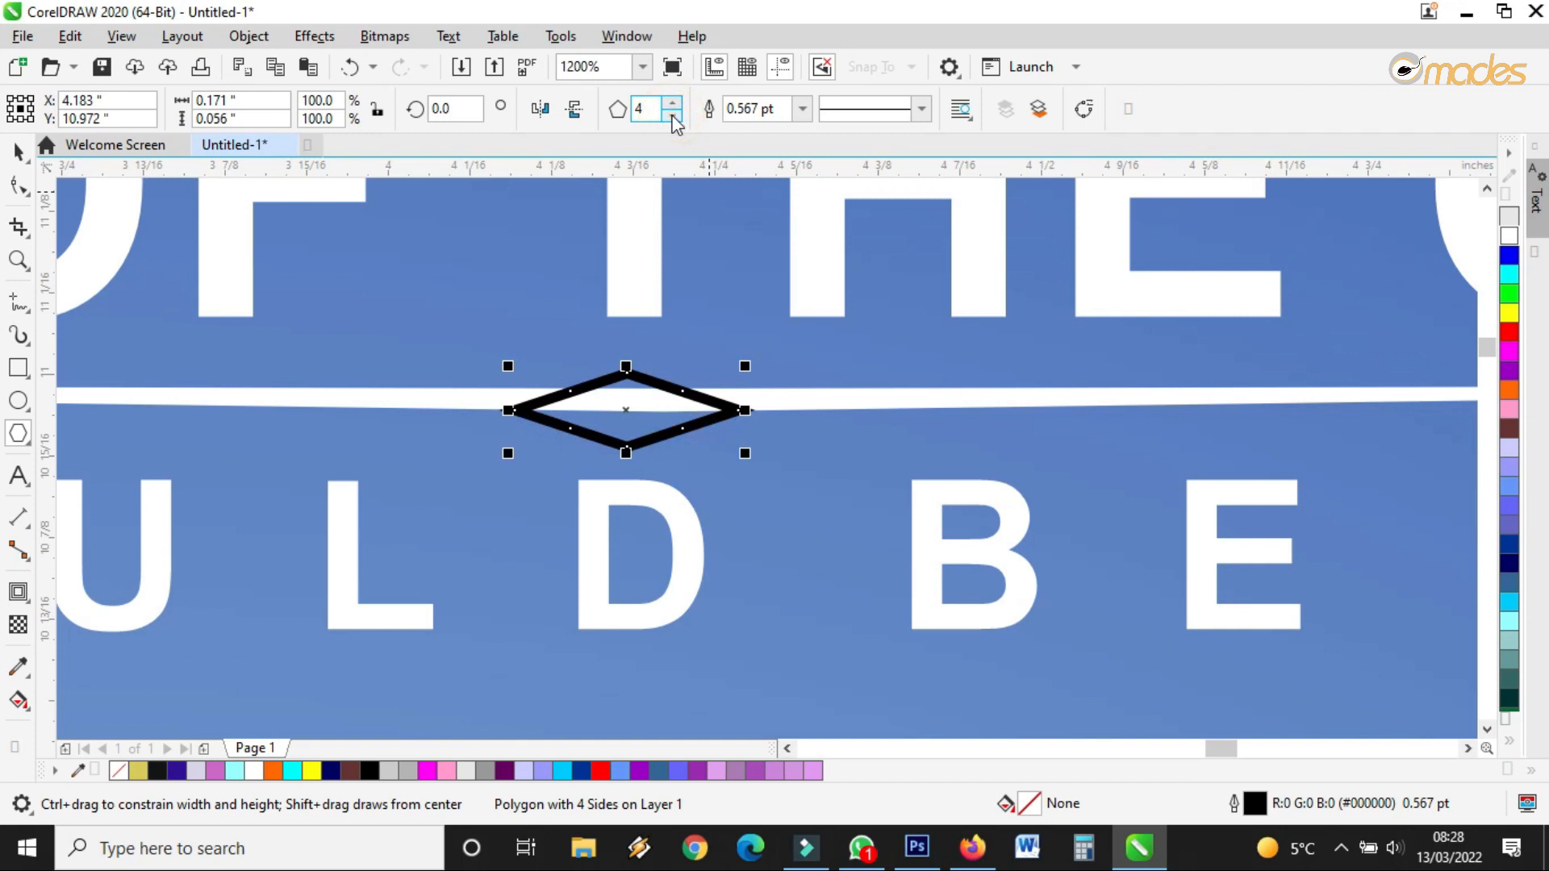
Center the diamond on the line, fill it white, remove its outline, enlarge it about 130%
{"action": "left_click", "coordinate": [17, 151]}
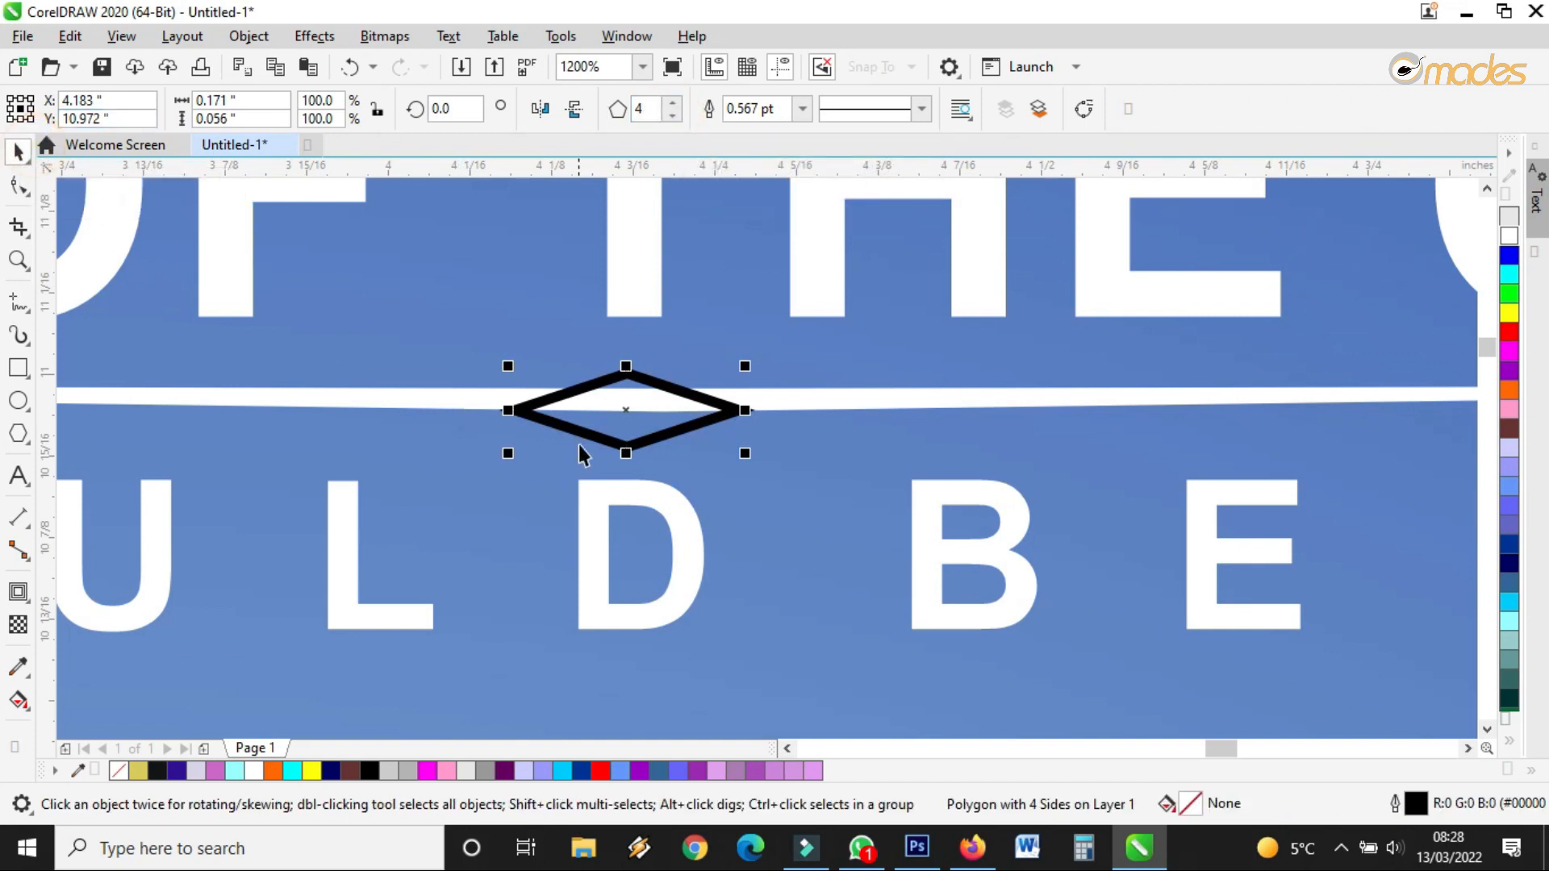
{"action": "left_click_drag", "start_coordinate": [616, 418], "coordinate": [645, 406]}
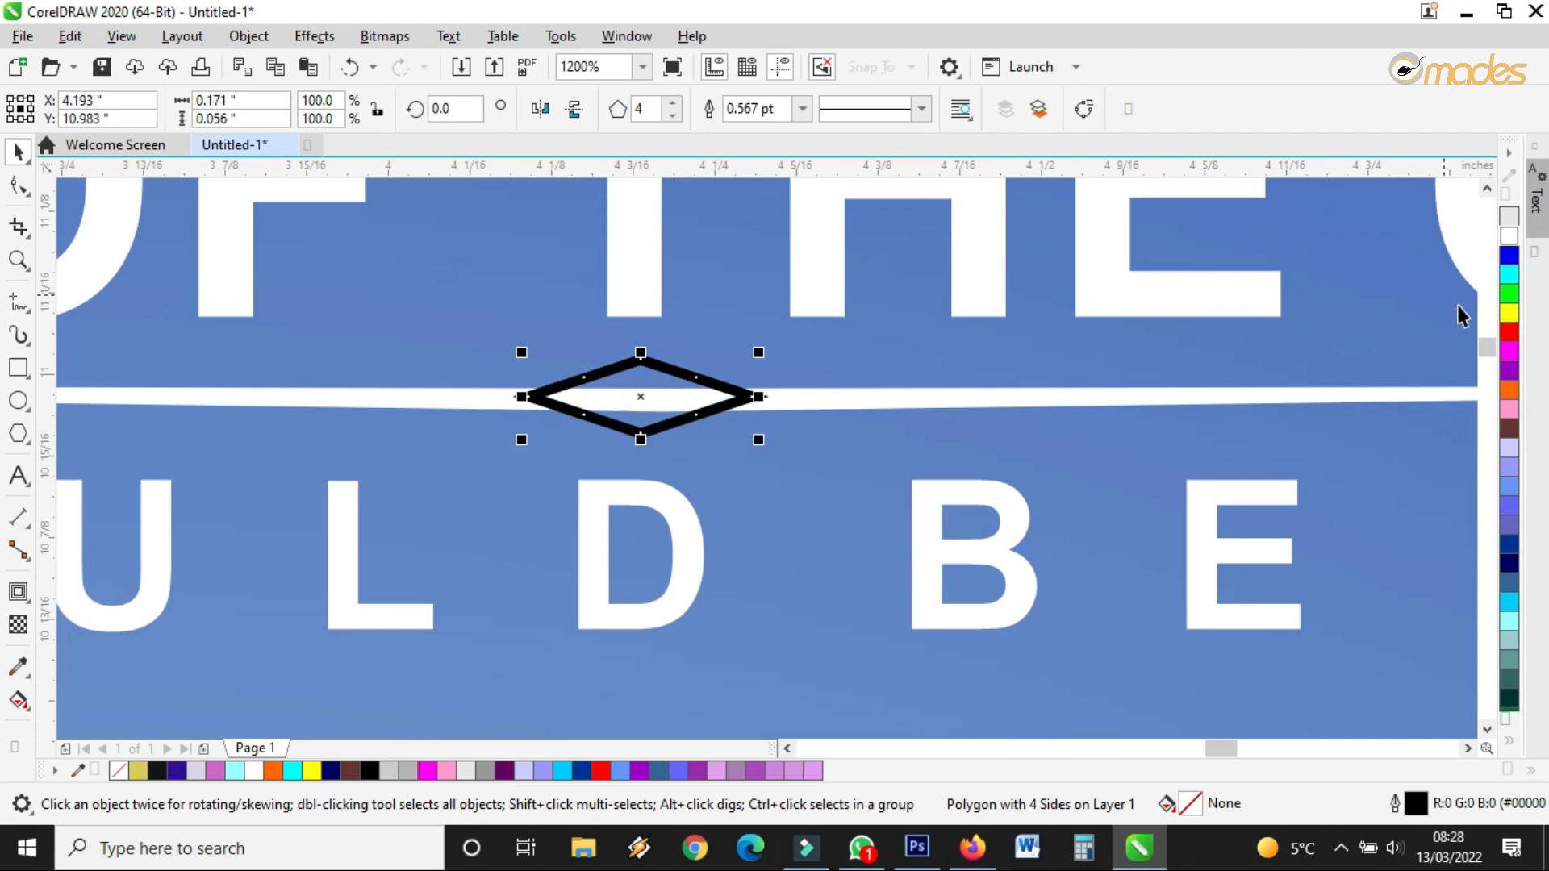
{"action": "left_click", "coordinate": [1508, 236]}
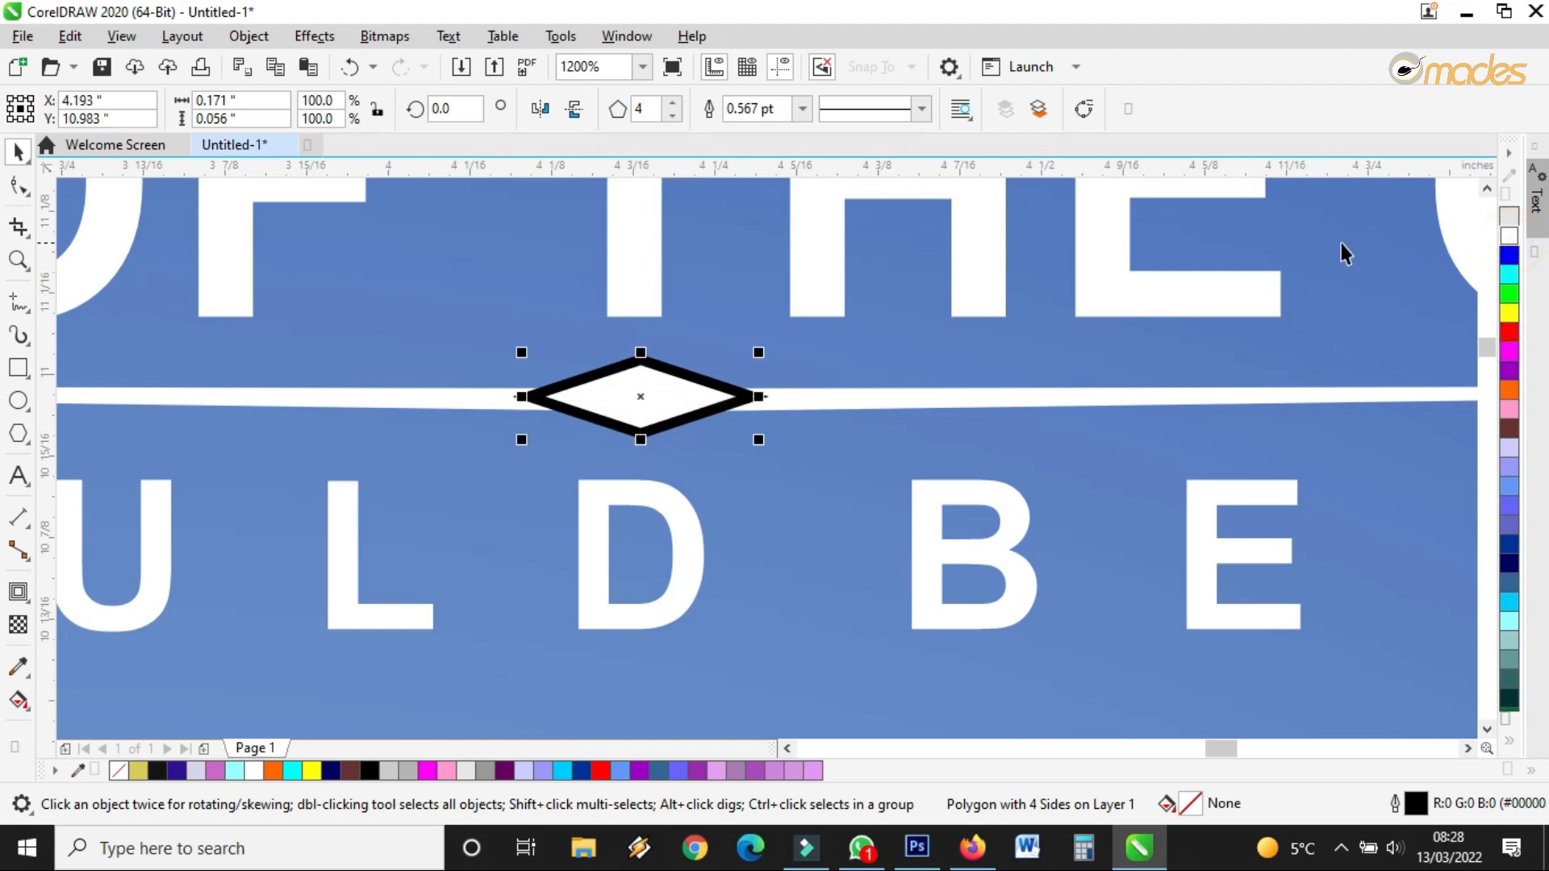
{"action": "left_click", "coordinate": [800, 108]}
{"action": "left_click", "coordinate": [766, 132]}
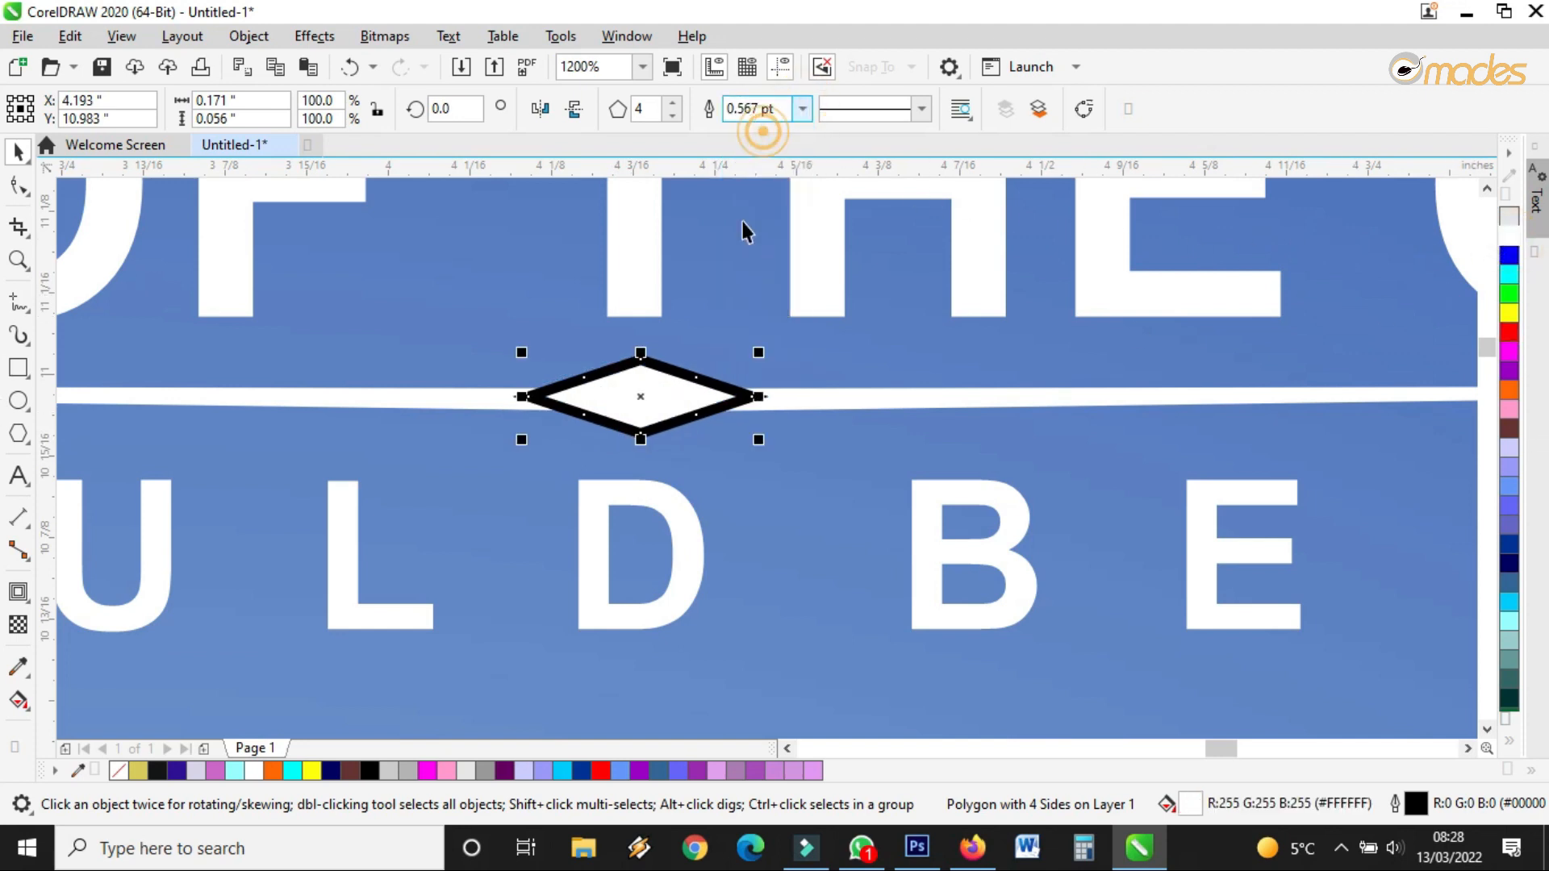
{"action": "scroll", "coordinate": [772, 365], "scroll_direction": "down", "scroll_amount": 1}
{"action": "mouse_move", "coordinate": [771, 406]}
{"action": "left_mouse_down"}
{"action": "mouse_move", "coordinate": [810, 421]}
{"action": "mouse_move", "coordinate": [752, 390]}
{"action": "left_mouse_up"}
Group the white diamond together with the divider line
{"action": "scroll", "coordinate": [750, 398], "scroll_direction": "up", "scroll_amount": 1}
{"action": "scroll", "coordinate": [792, 404], "scroll_direction": "down", "scroll_amount": 1}
{"action": "scroll", "coordinate": [792, 404], "scroll_direction": "down", "scroll_amount": 1}
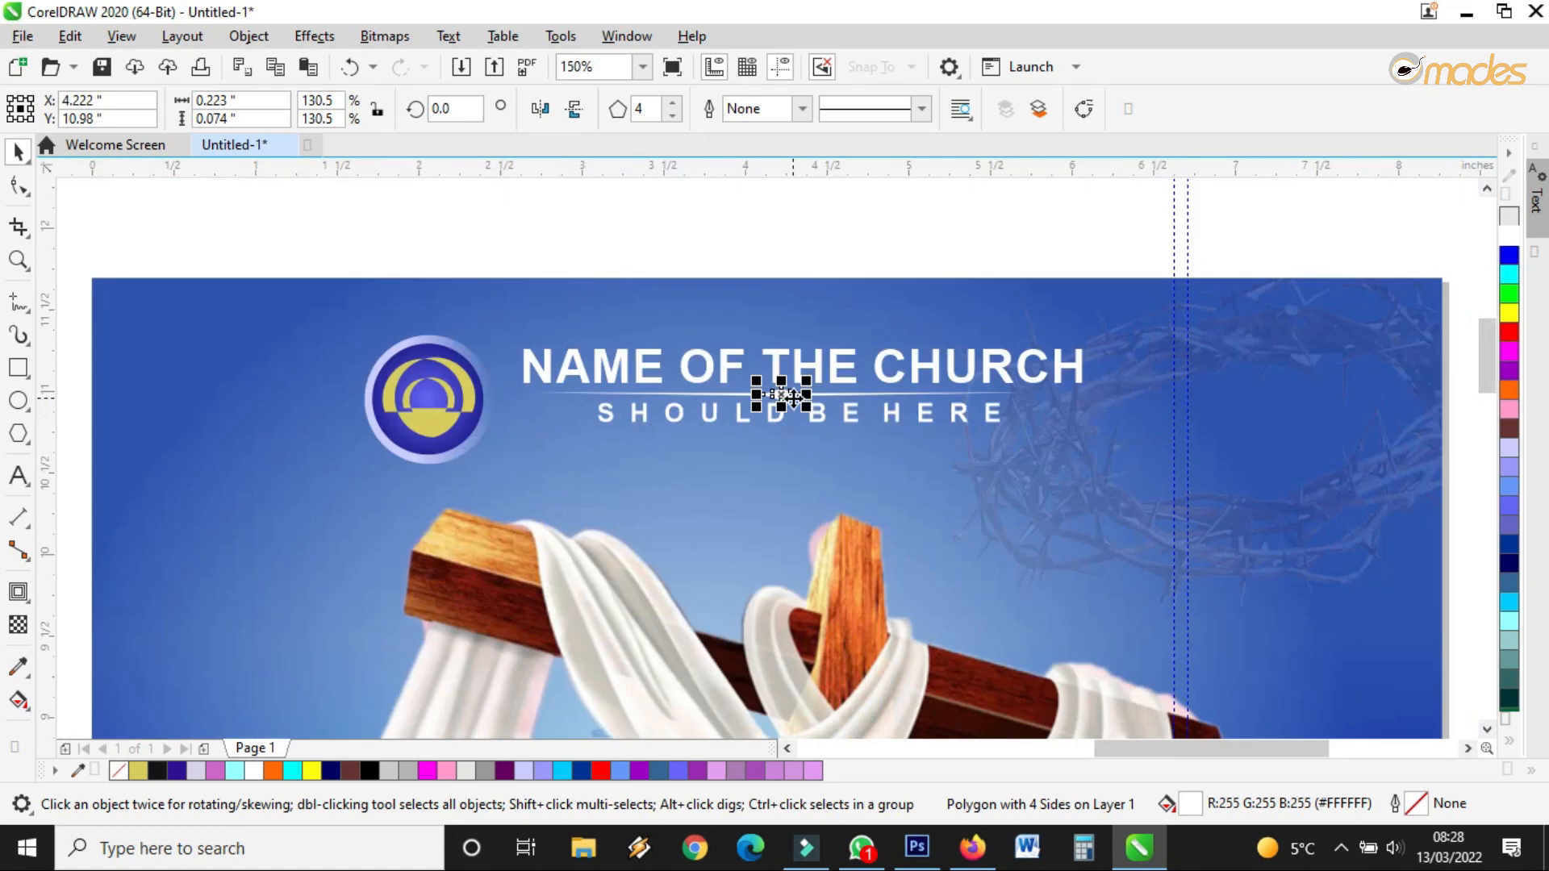
{"action": "left_click", "coordinate": [1010, 217]}
{"action": "scroll", "coordinate": [762, 417], "scroll_direction": "up", "scroll_amount": 1}
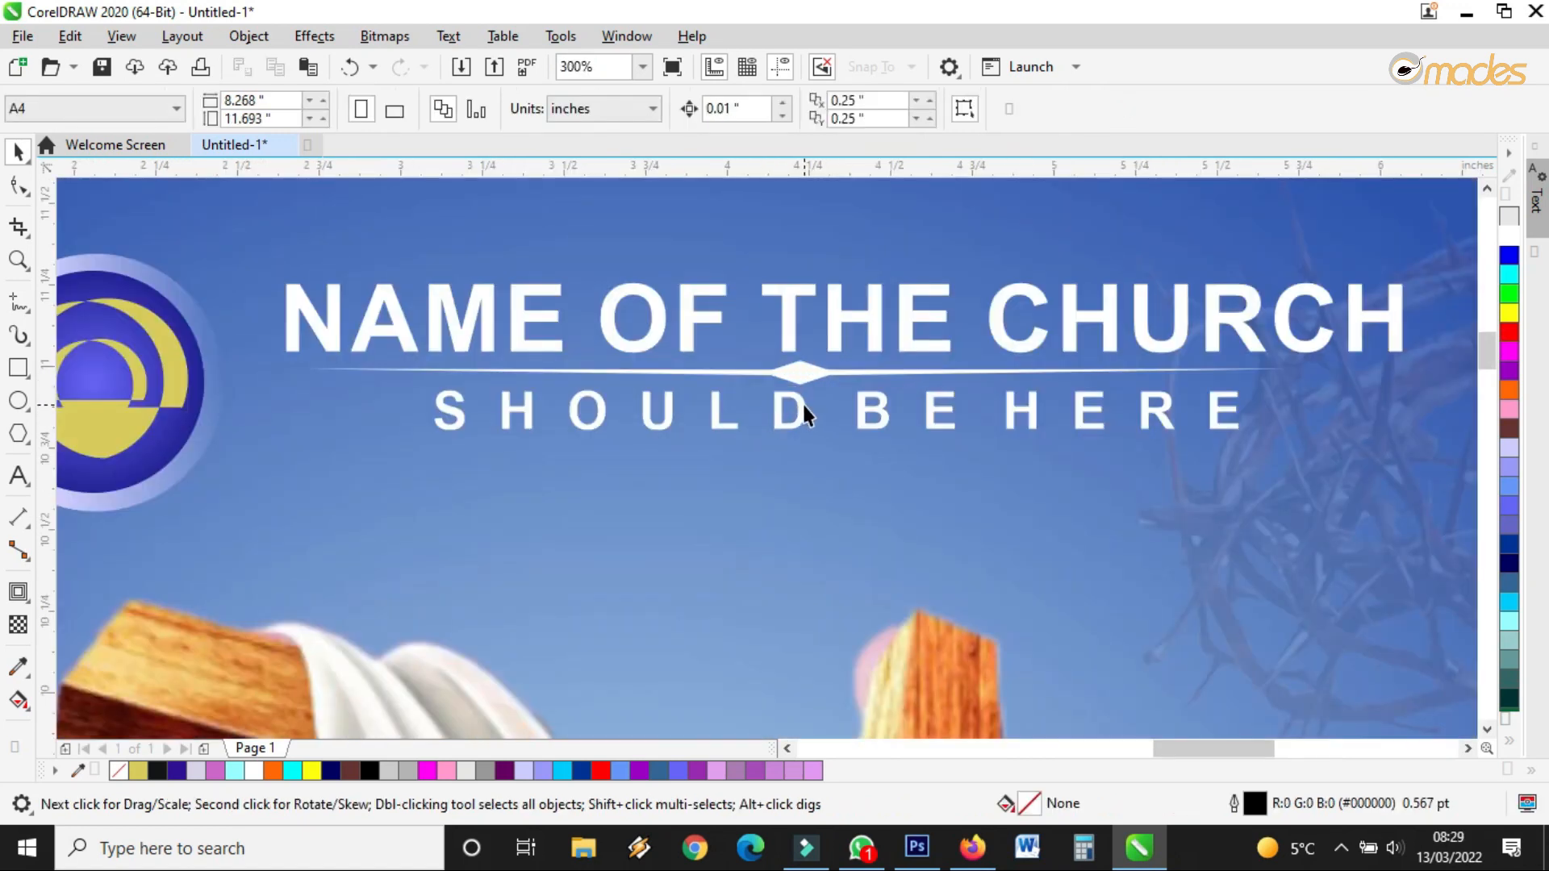
{"action": "left_click", "coordinate": [803, 410]}
{"action": "left_click", "coordinate": [813, 377]}
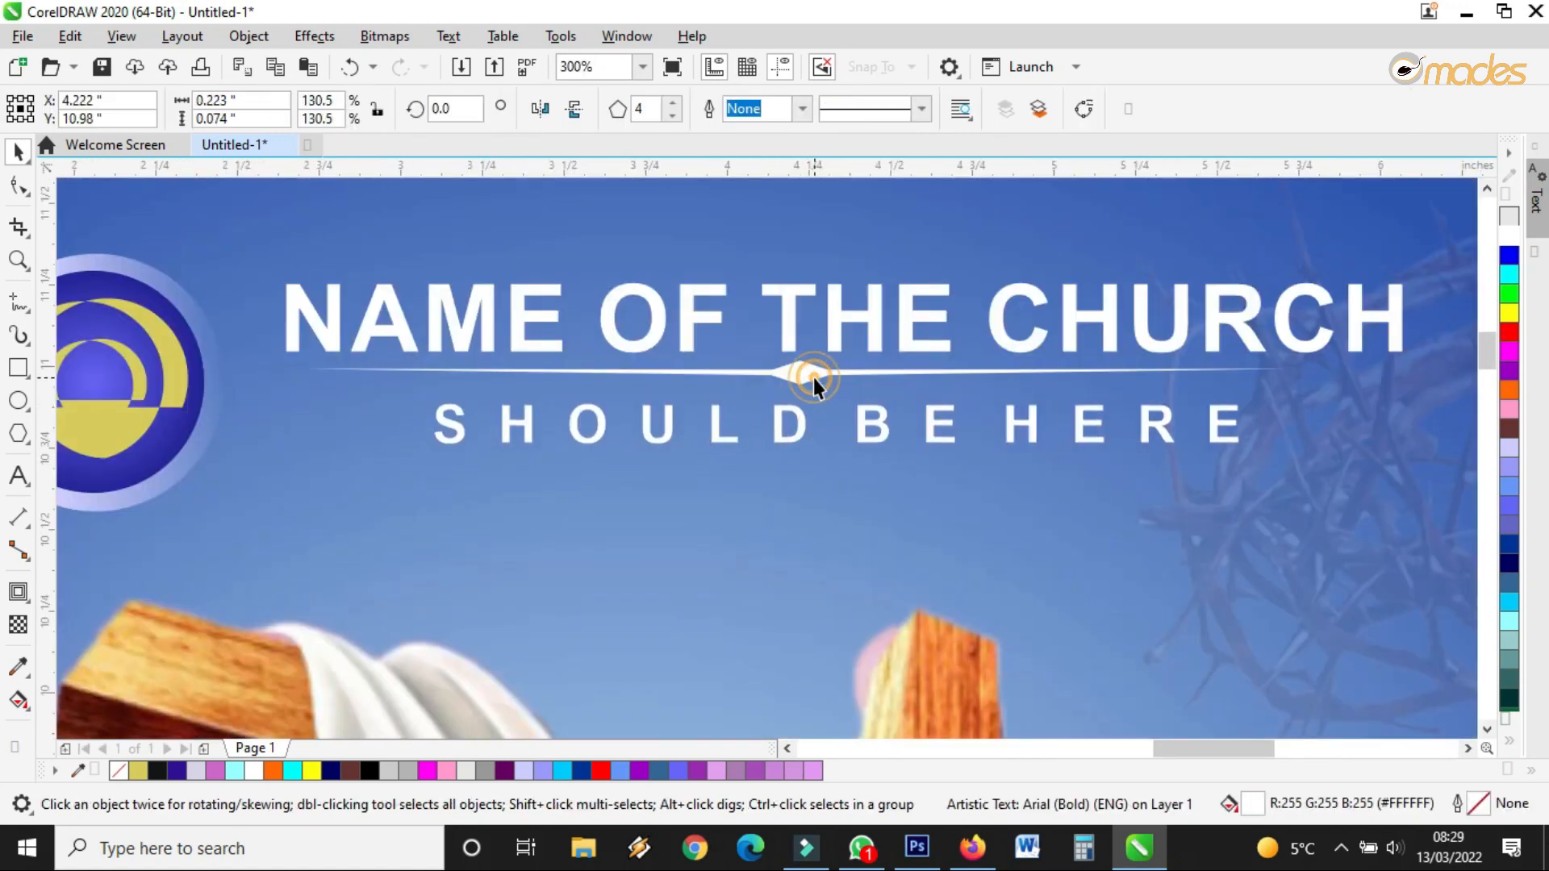
{"action": "scroll", "coordinate": [858, 371], "scroll_direction": "up", "scroll_amount": 1}
{"action": "left_click", "coordinate": [859, 371], "text": "shift"}
{"action": "left_click", "coordinate": [1157, 108]}
Nudge the divider group slightly lower between the church name and tagline
{"action": "mouse_move", "coordinate": [813, 381]}
{"action": "left_mouse_down"}
{"action": "mouse_move", "coordinate": [814, 415]}
{"action": "mouse_move", "coordinate": [823, 378]}
{"action": "left_mouse_up"}
{"action": "scroll", "coordinate": [824, 379], "scroll_direction": "down", "scroll_amount": 3}
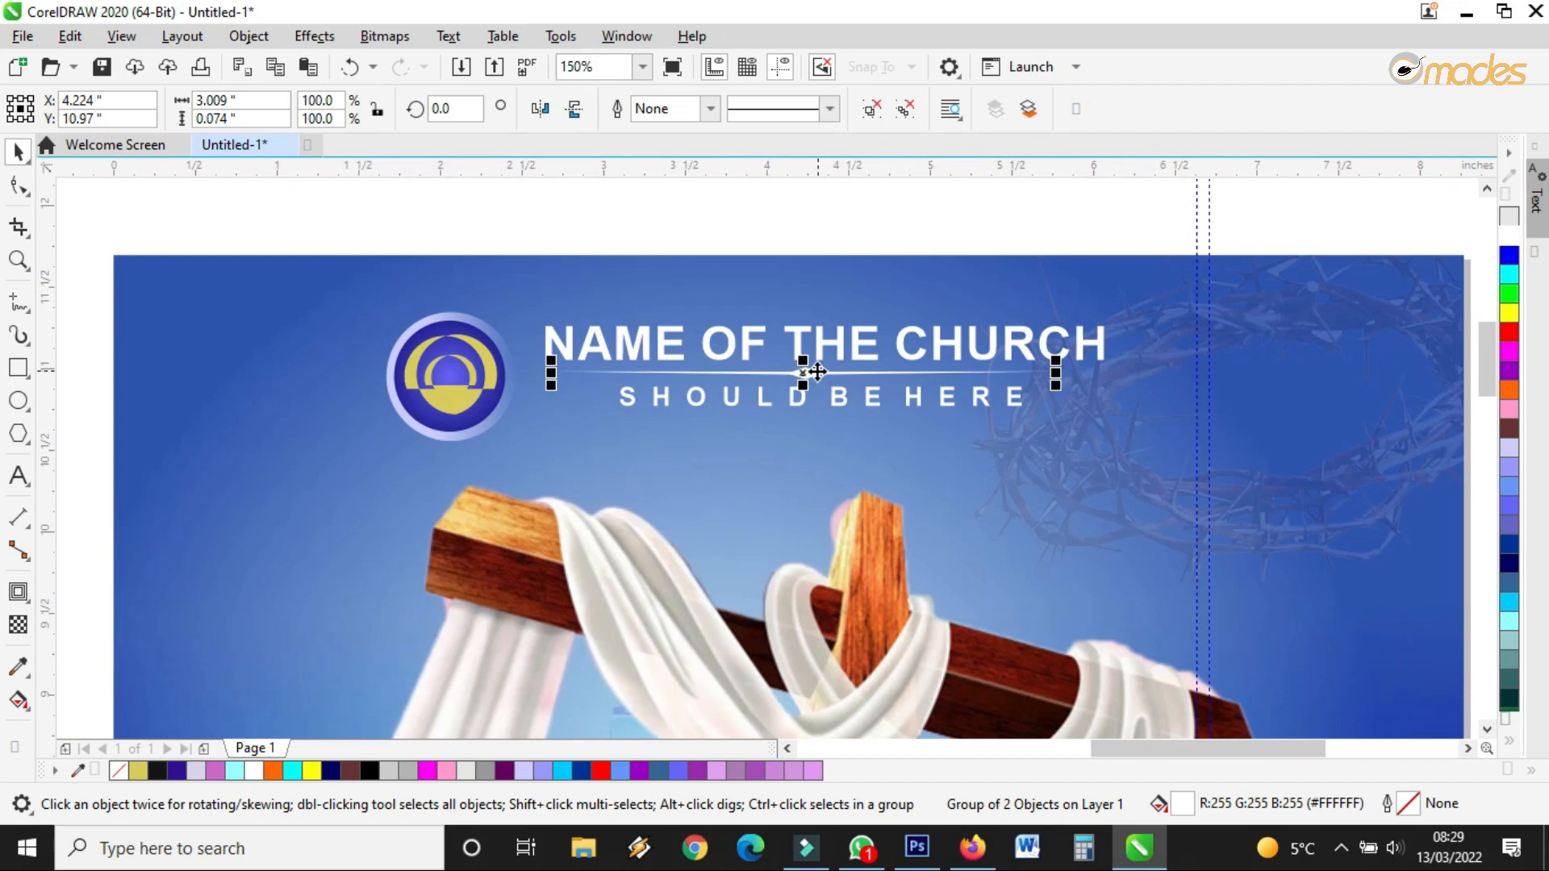
{"action": "scroll", "coordinate": [855, 286], "scroll_direction": "down", "scroll_amount": 2}
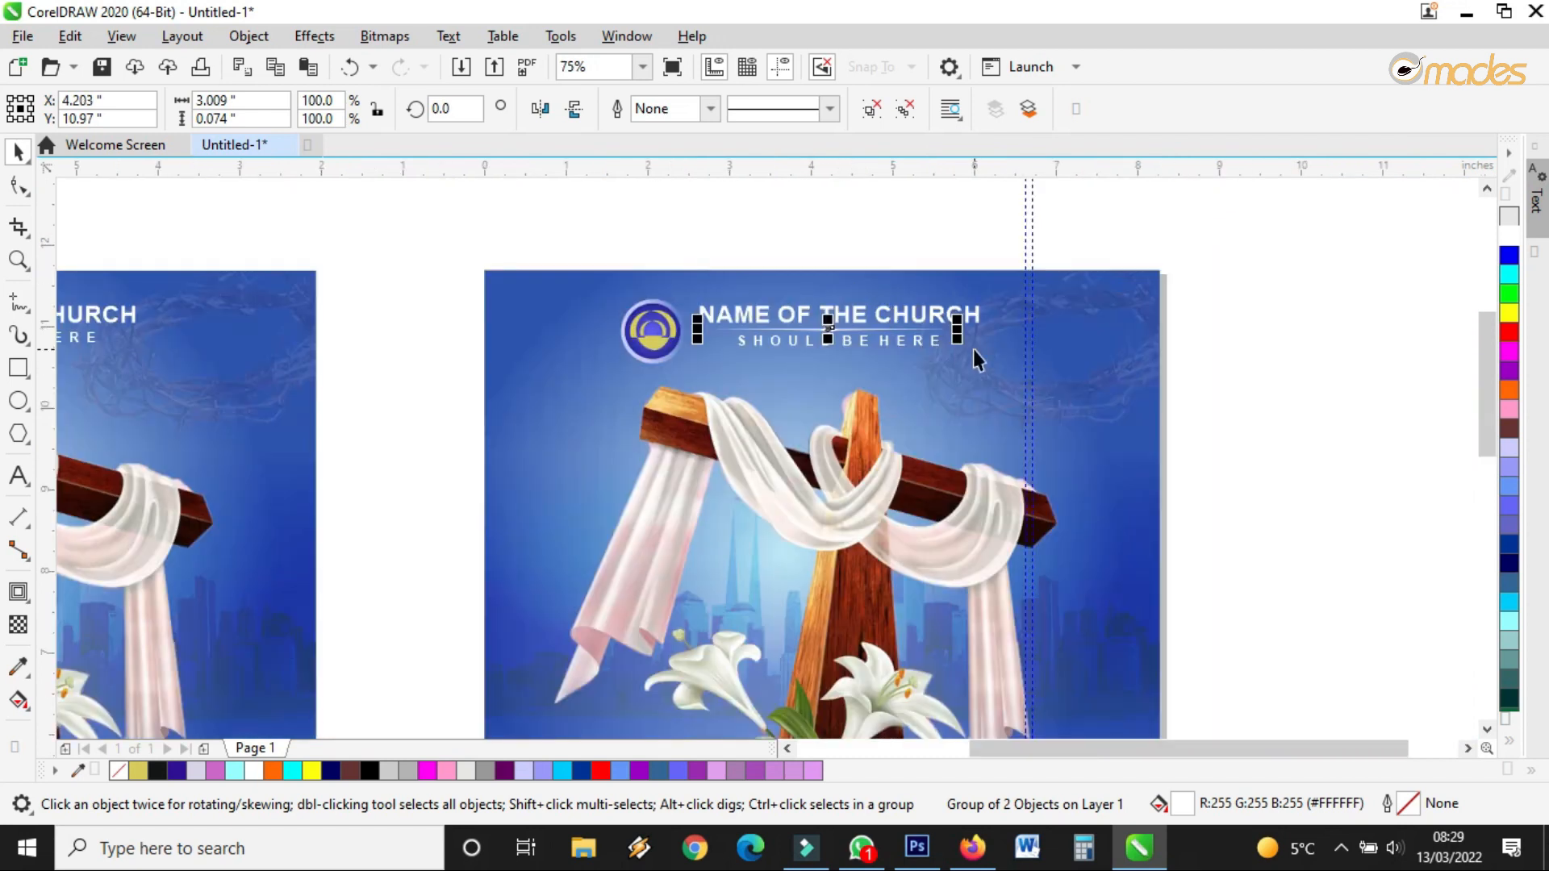
{"action": "left_click", "coordinate": [1151, 474]}
{"action": "scroll", "coordinate": [897, 343], "scroll_direction": "up", "scroll_amount": 1}
{"action": "scroll", "coordinate": [897, 343], "scroll_direction": "up", "scroll_amount": 2}
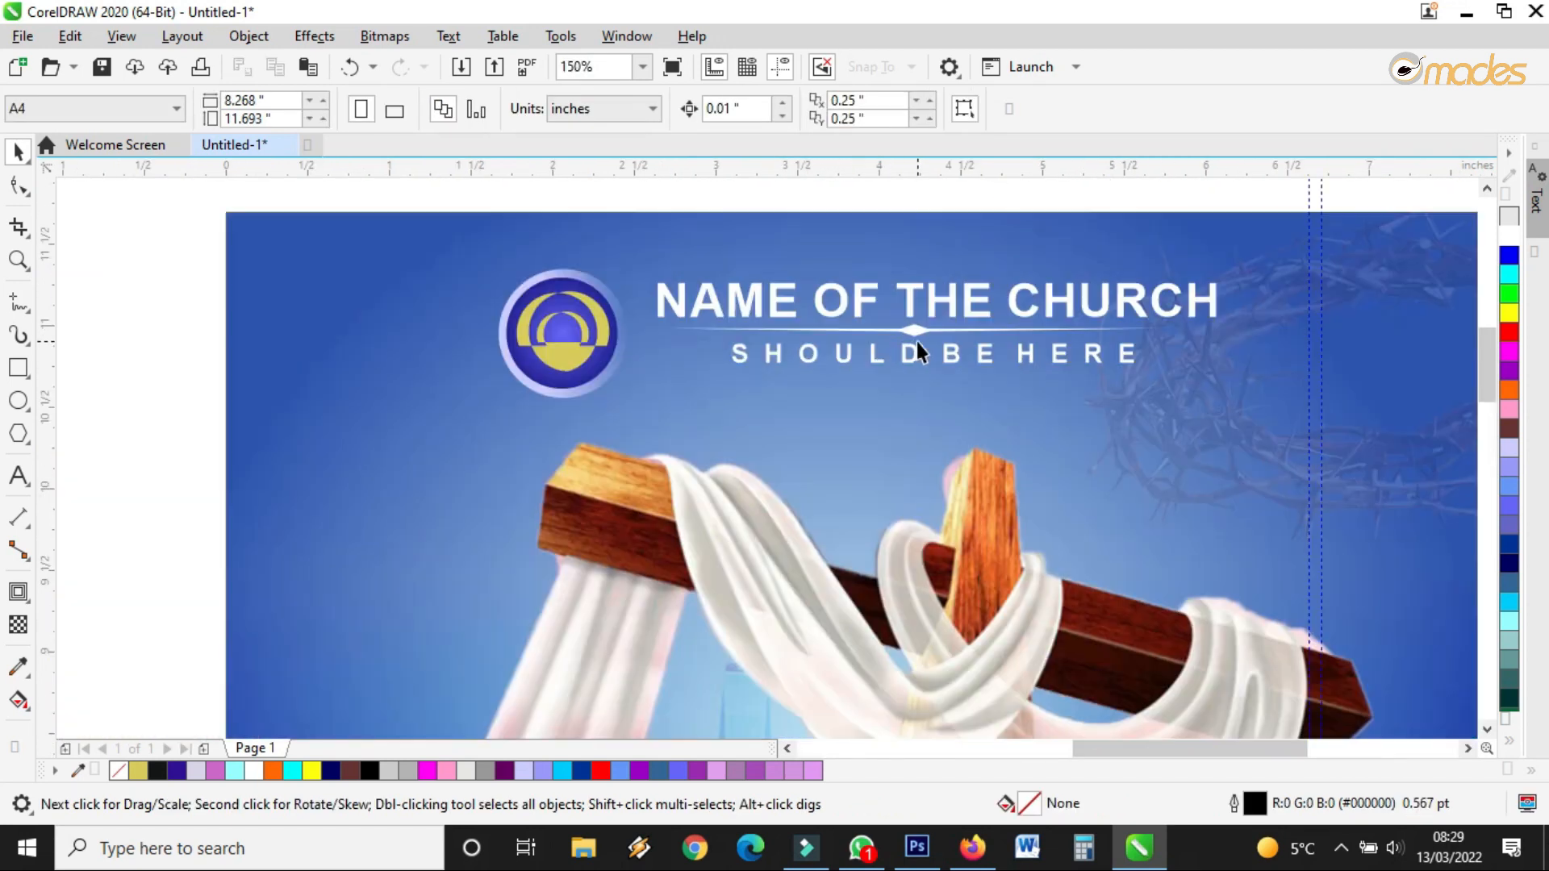
{"action": "left_click", "coordinate": [927, 355]}
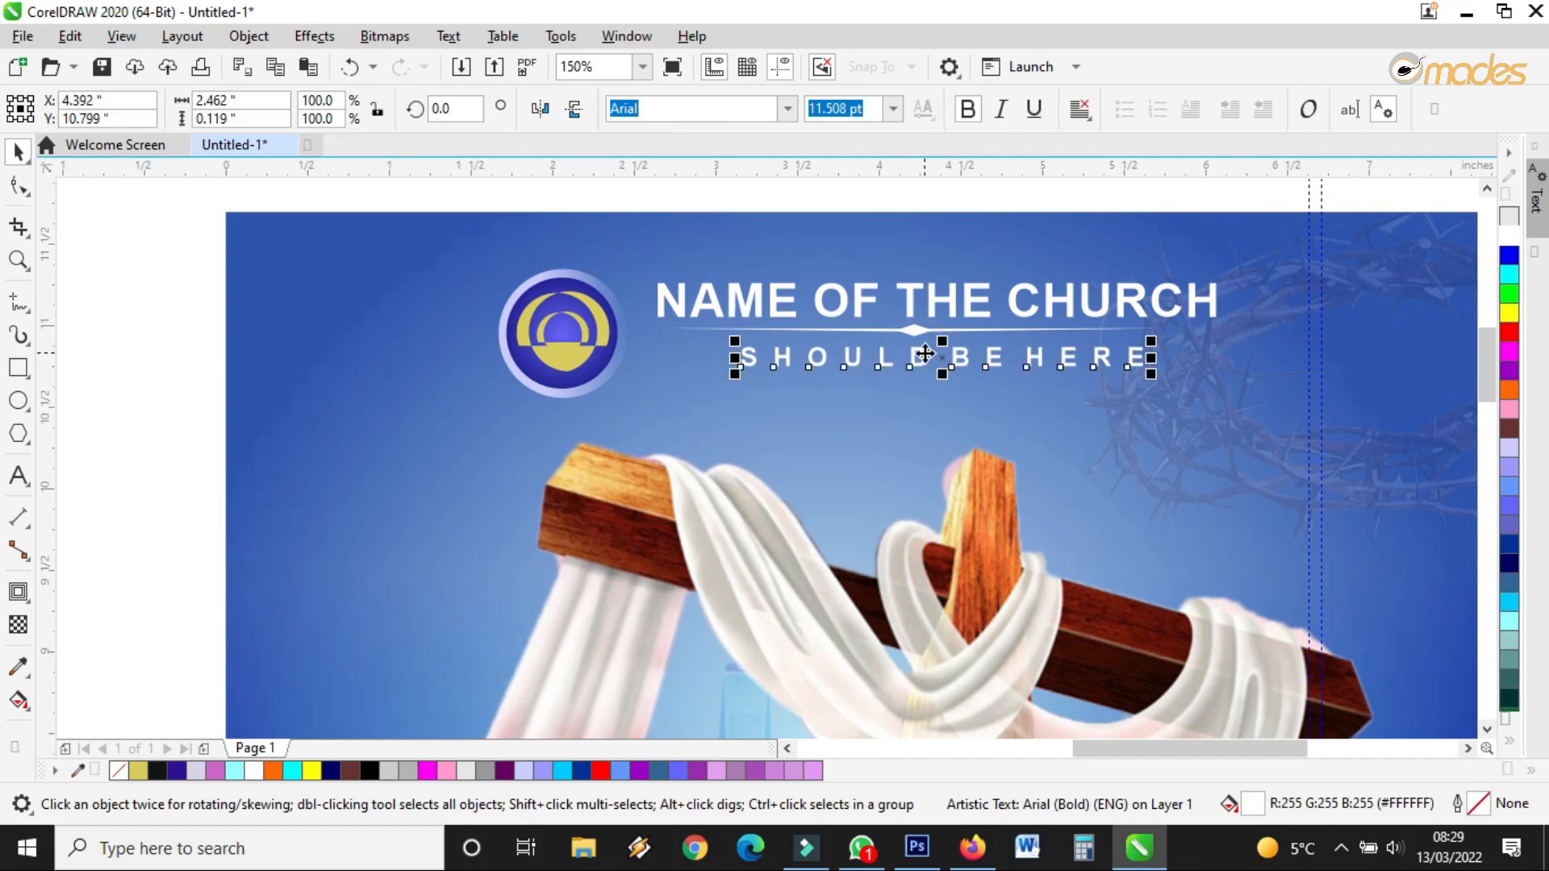
Type 'Come and experience the blood of Jesus' as new text below the event details
{"action": "scroll", "coordinate": [926, 355], "scroll_direction": "down", "scroll_amount": 2}
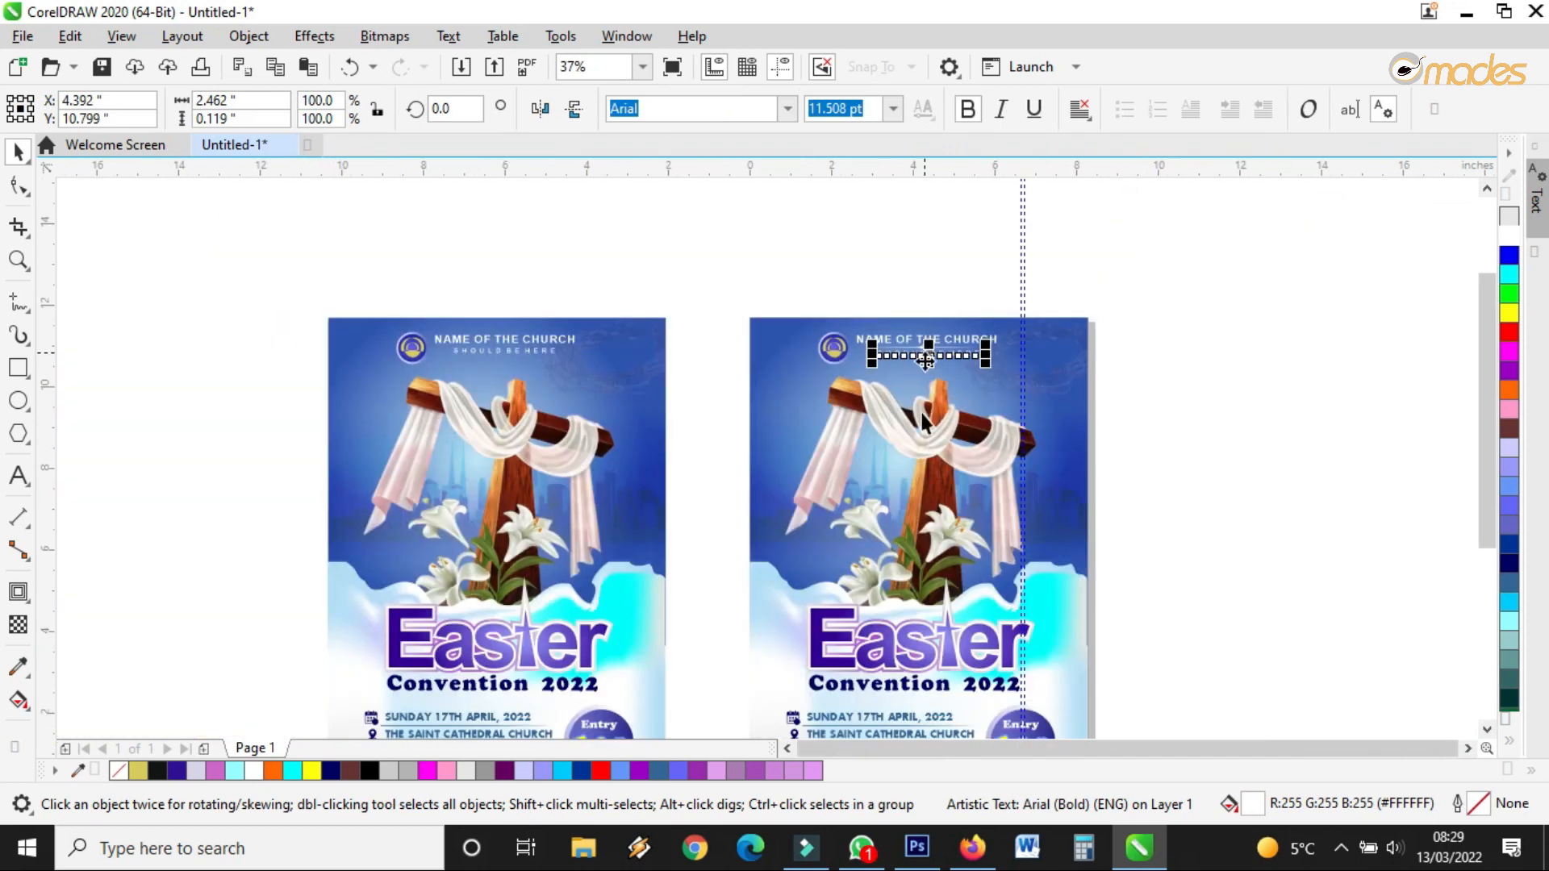
{"action": "scroll", "coordinate": [877, 508], "scroll_direction": "down", "scroll_amount": 2}
{"action": "scroll", "coordinate": [912, 640], "scroll_direction": "up", "scroll_amount": 4}
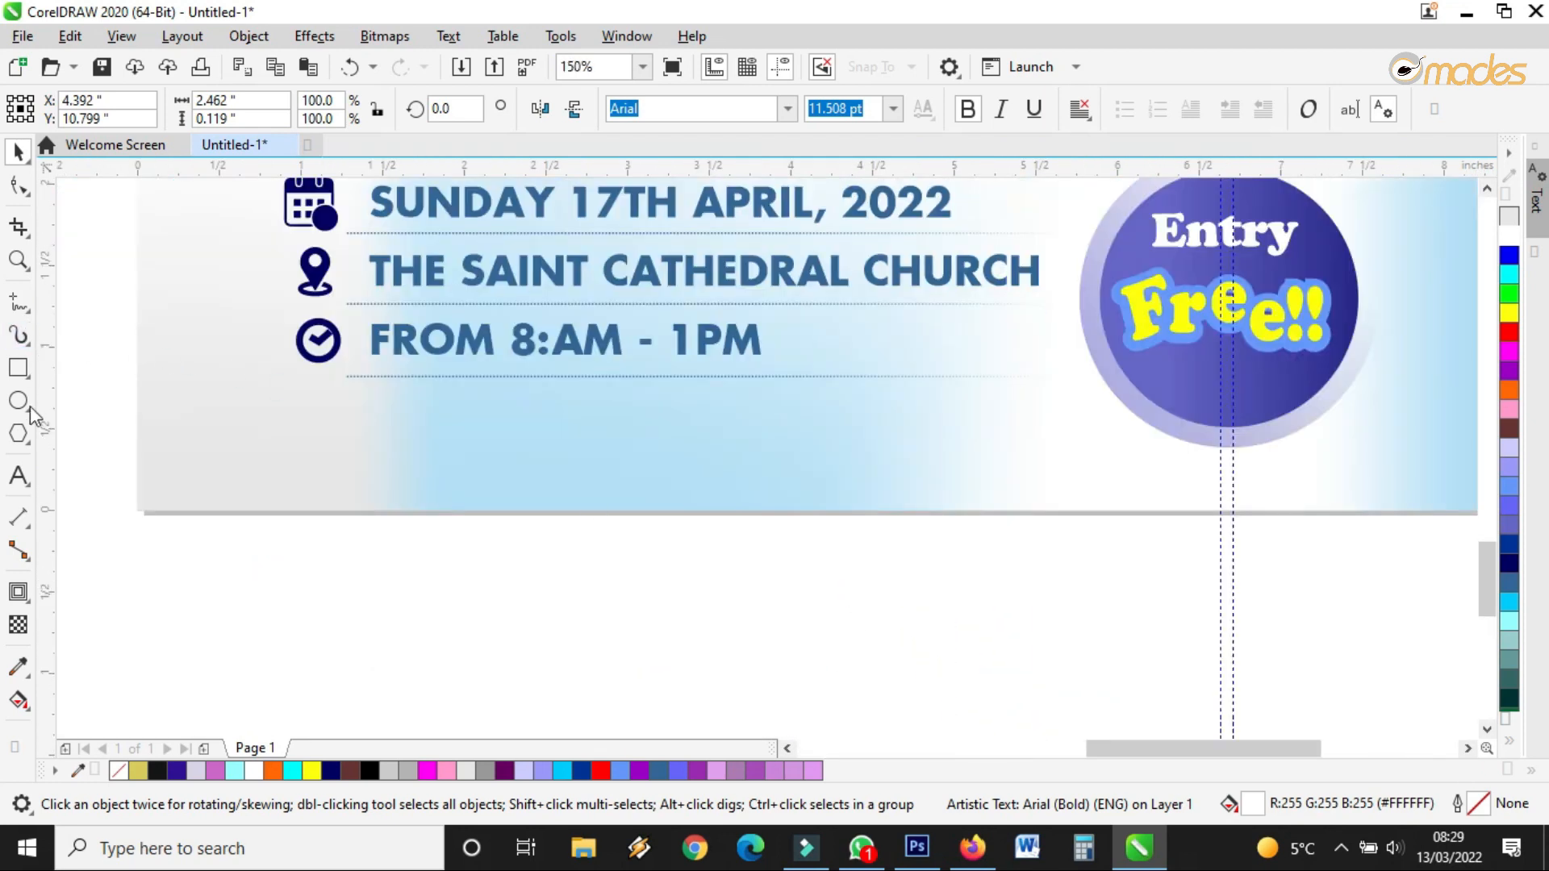
{"action": "left_click", "coordinate": [19, 477]}
{"action": "left_click", "coordinate": [377, 459]}
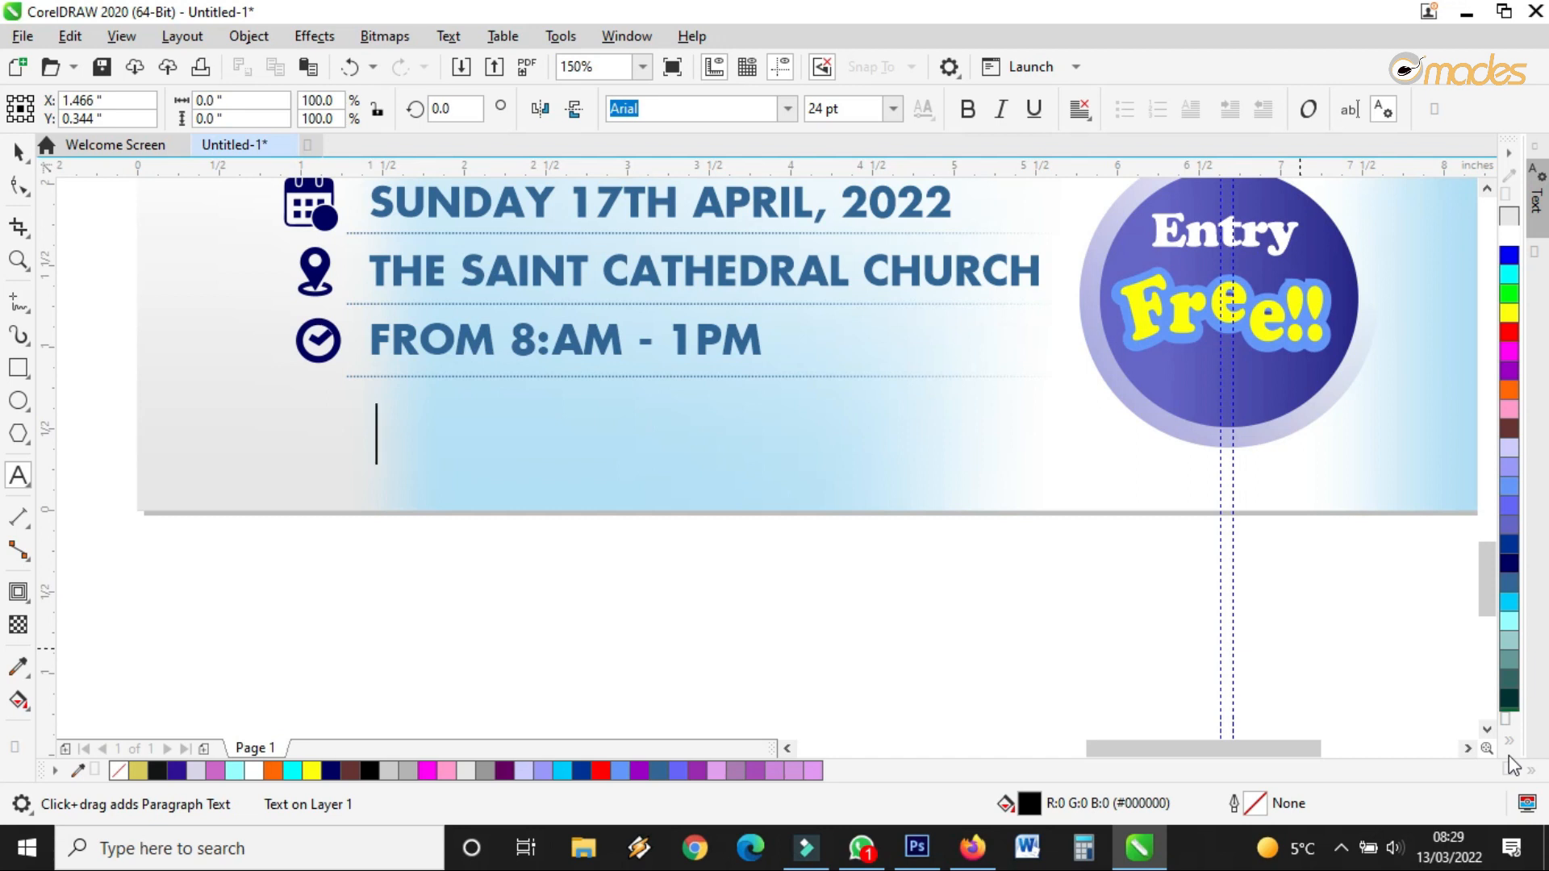
{"action": "type", "text": "Comr"}
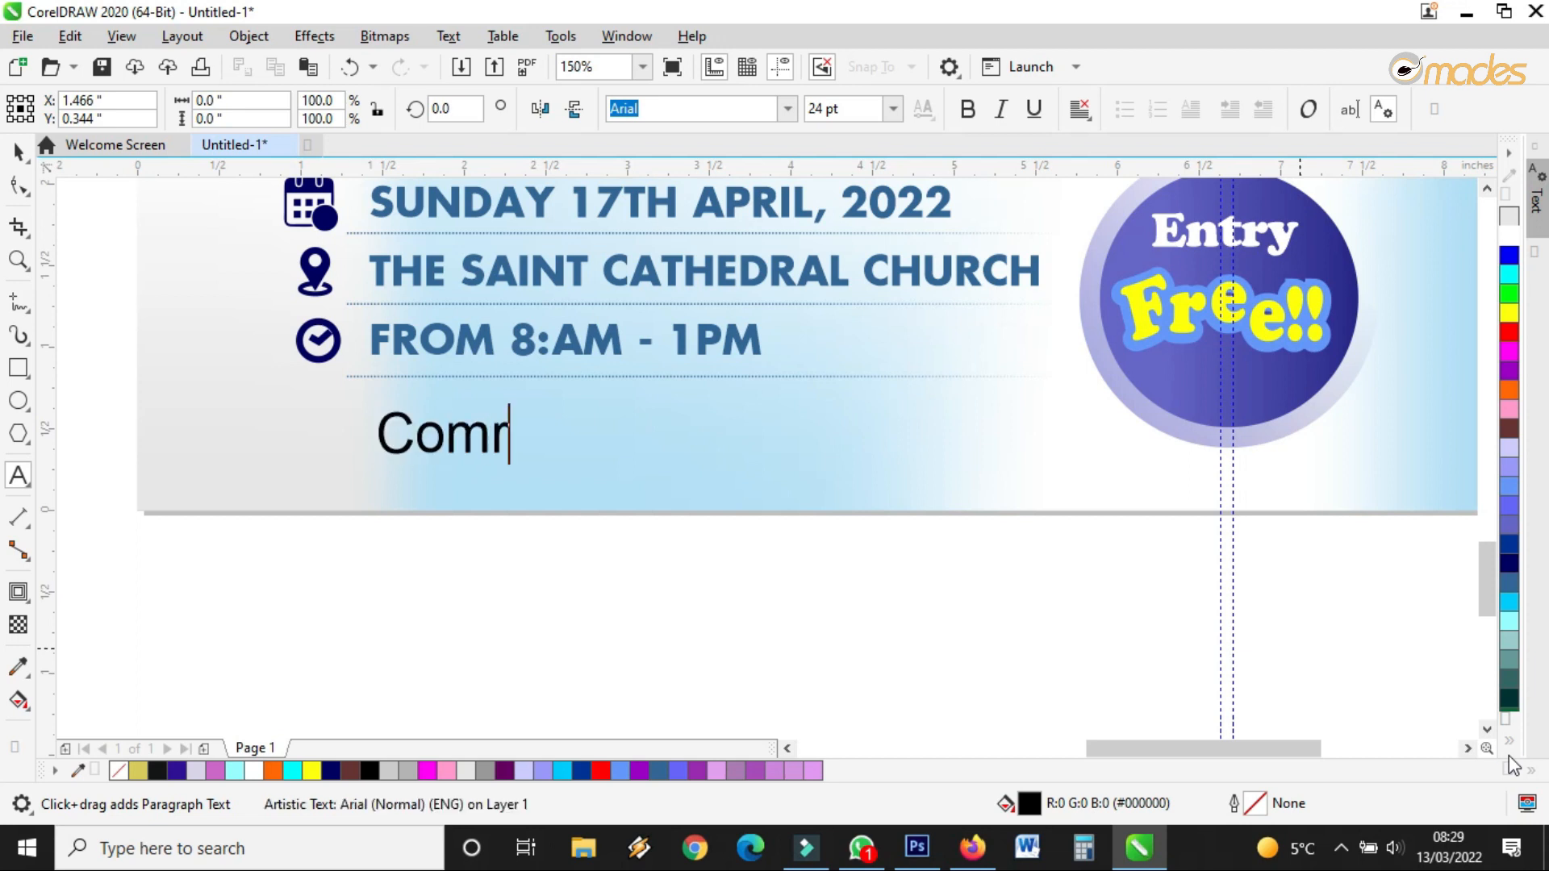
{"action": "key", "text": "BackSpace"}
{"action": "type", "text": "e an"}
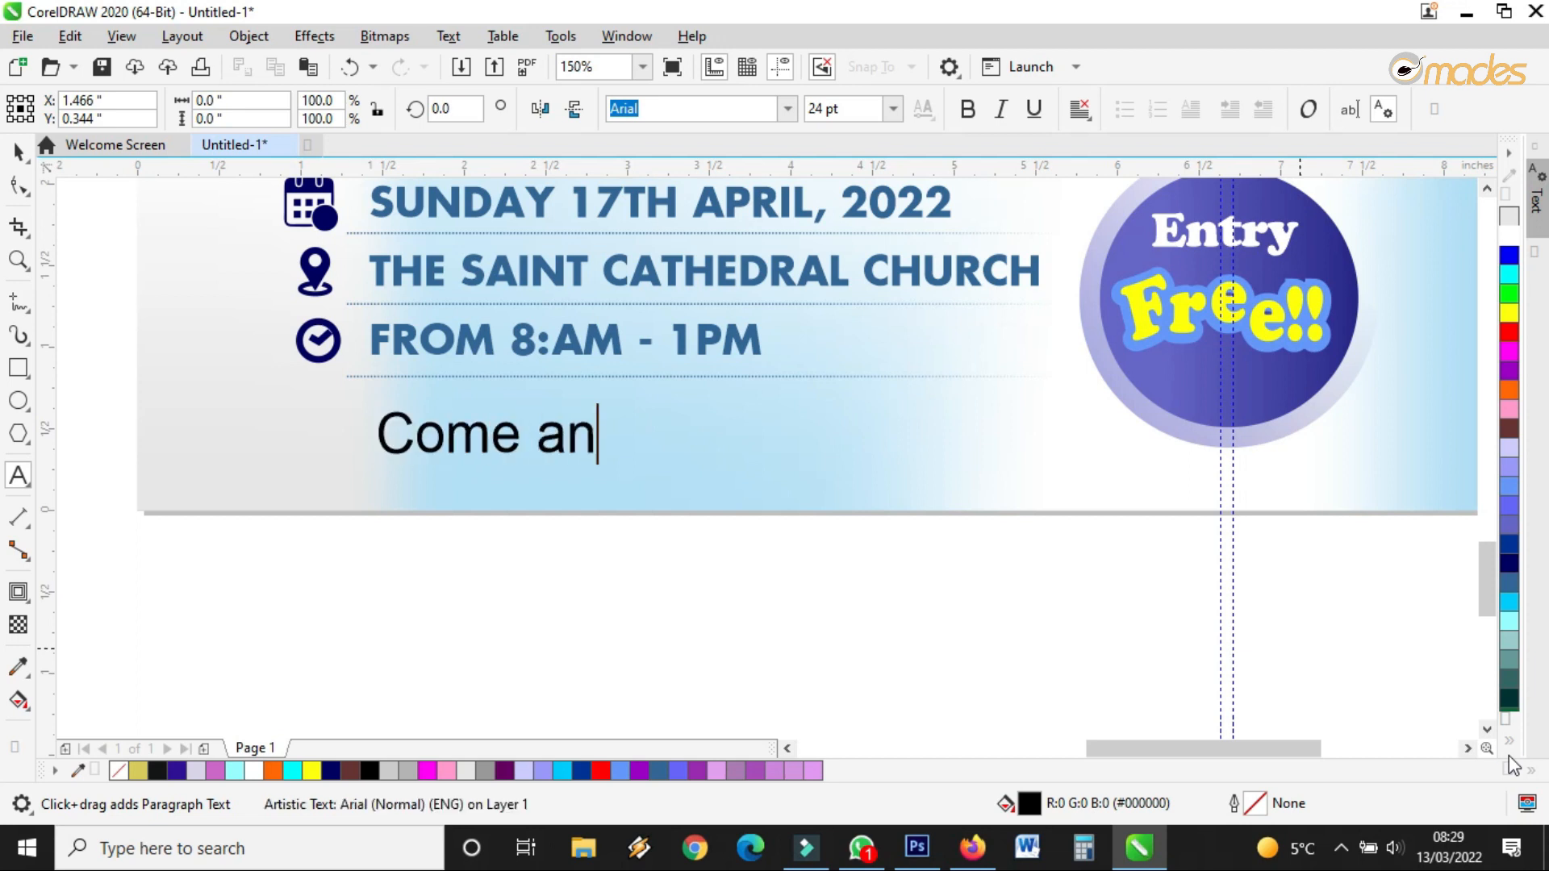
{"action": "type", "text": "d experie"}
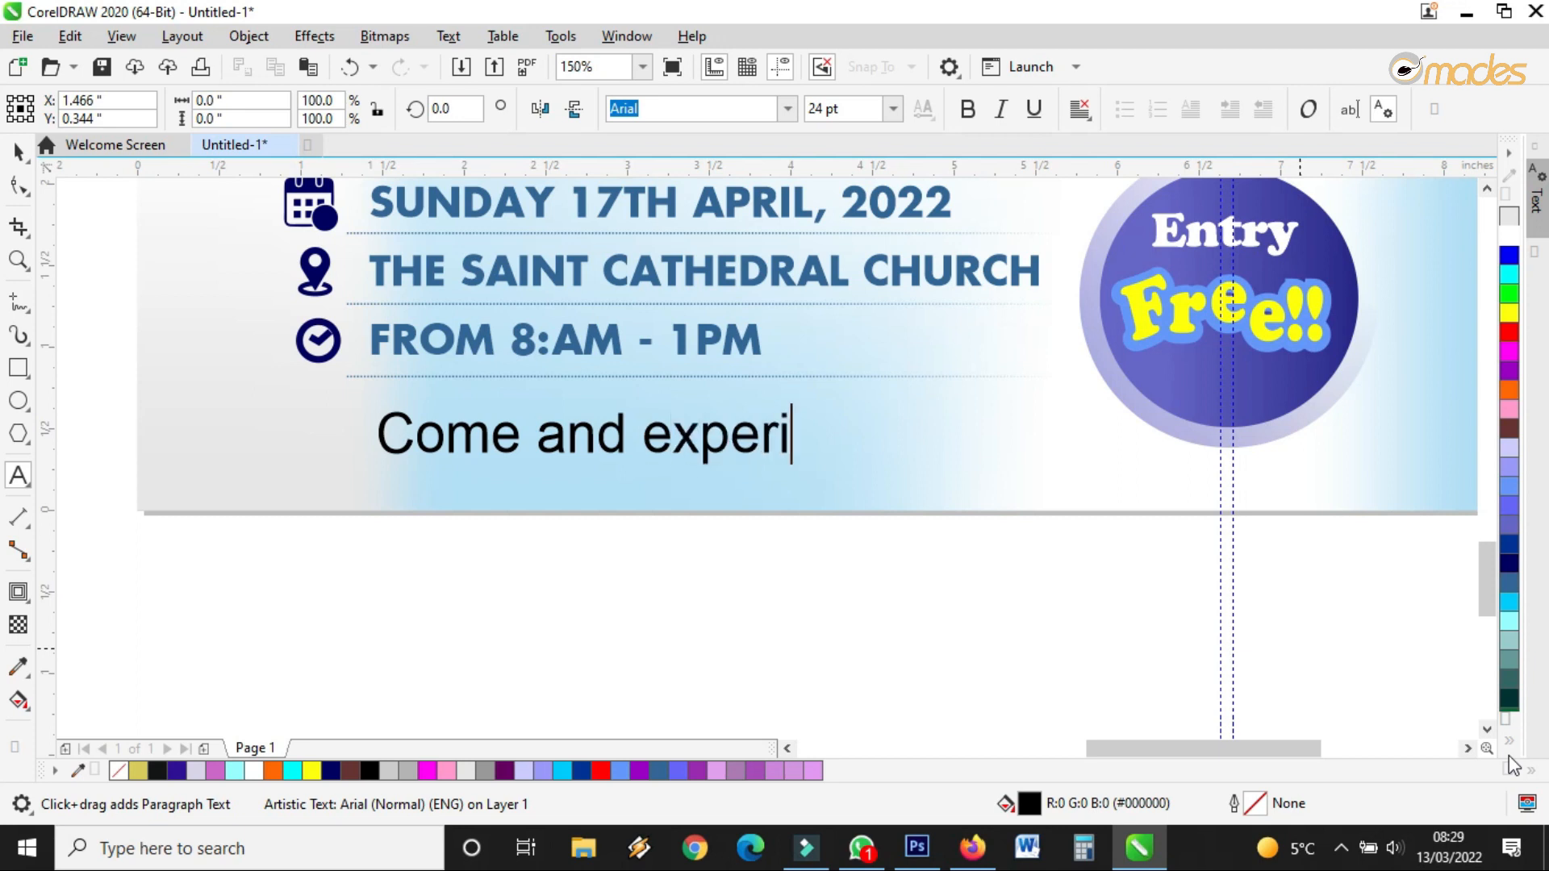
{"action": "type", "text": "nd"}
{"action": "key", "text": "BackSpace"}
{"action": "type", "text": "ce the"}
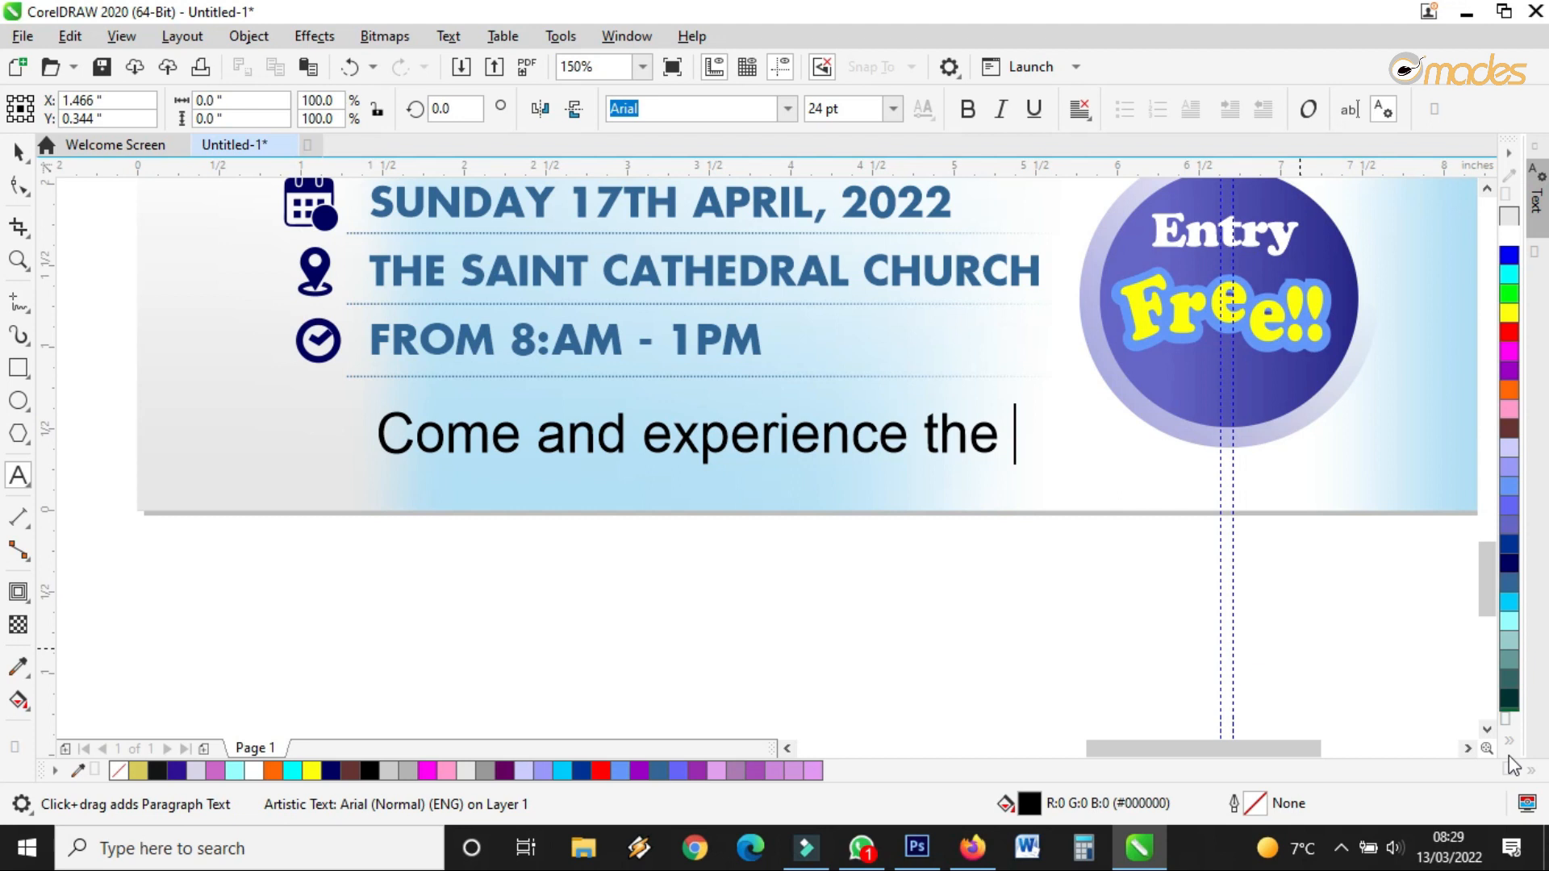
{"action": "type", "text": "blood of "}
{"action": "type", "text": "Jesus"}
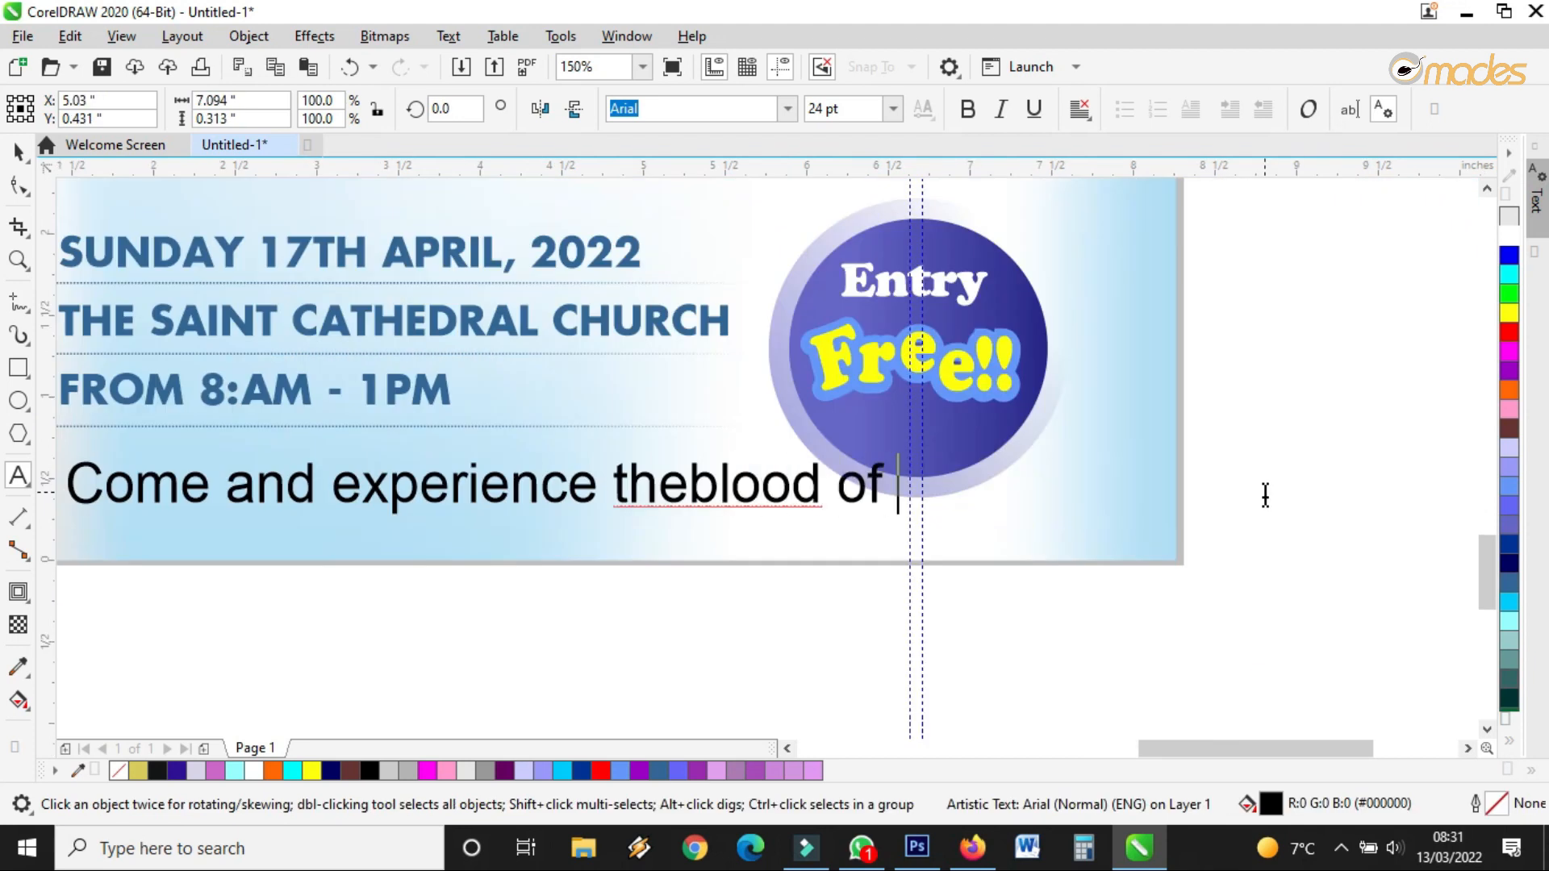
Finish editing and move the sentence left under the event details
{"action": "left_click", "coordinate": [712, 478]}
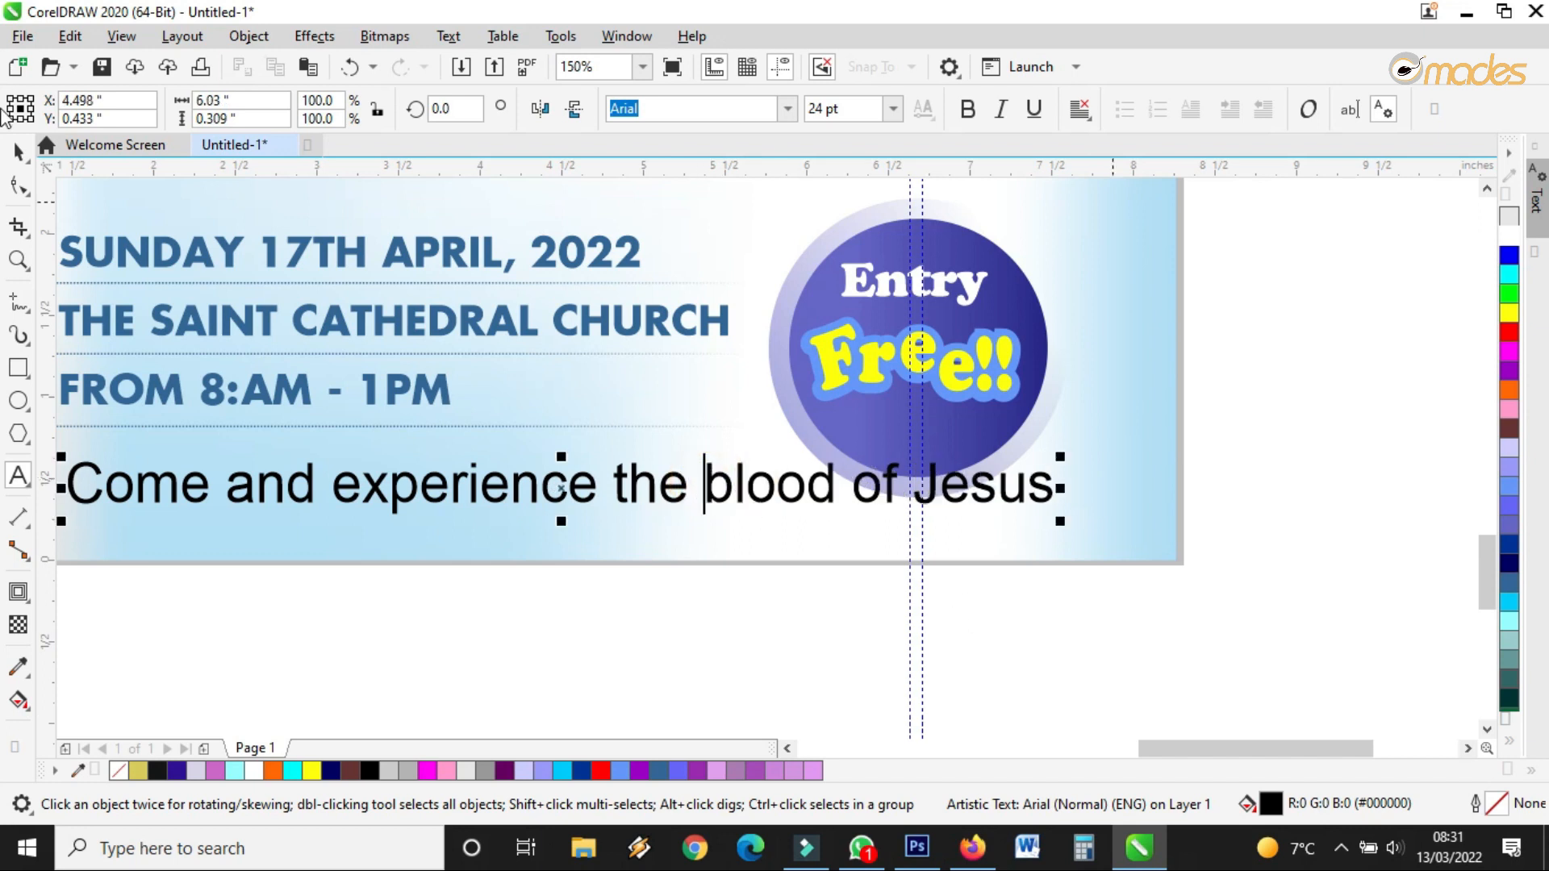
{"action": "scroll", "coordinate": [924, 488], "scroll_direction": "down", "scroll_amount": 2}
{"action": "key", "text": "ctrl+space"}
{"action": "left_click_drag", "start_coordinate": [728, 480], "coordinate": [683, 487]}
Move the Entry Free badge up and right, group its five parts, shrink to about 94%
{"action": "left_click_drag", "start_coordinate": [1148, 290], "coordinate": [835, 508]}
{"action": "left_click_drag", "start_coordinate": [949, 417], "coordinate": [968, 397]}
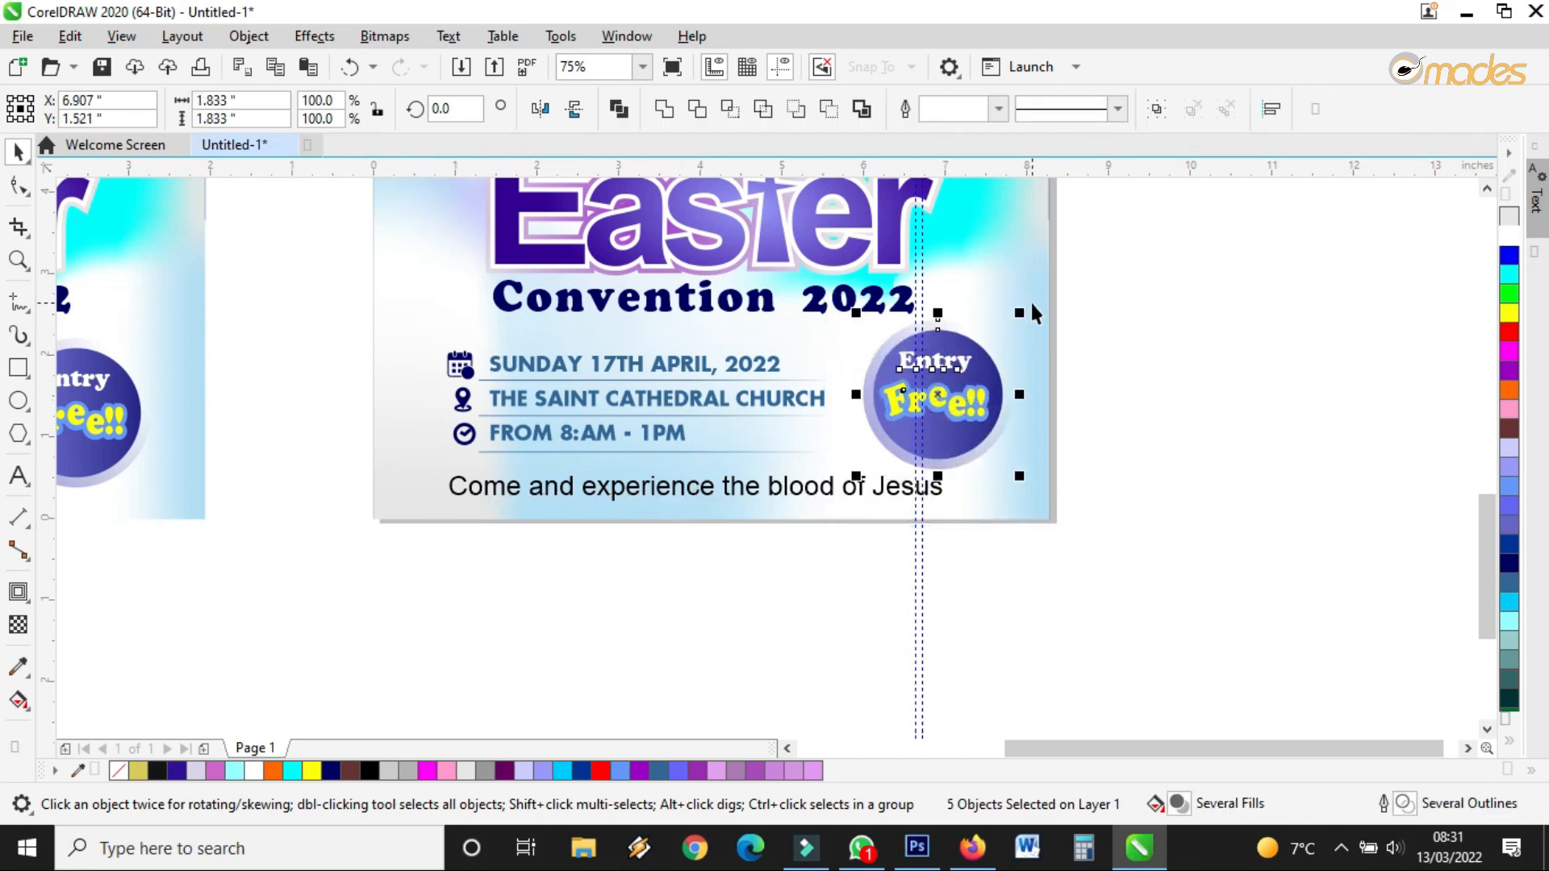
{"action": "left_click", "coordinate": [1156, 108]}
{"action": "left_click_drag", "start_coordinate": [1019, 313], "coordinate": [1013, 318]}
Reselect the 'Come and experience the blood of Jesus' sentence
{"action": "key", "text": "m"}
{"action": "left_click", "coordinate": [679, 490]}
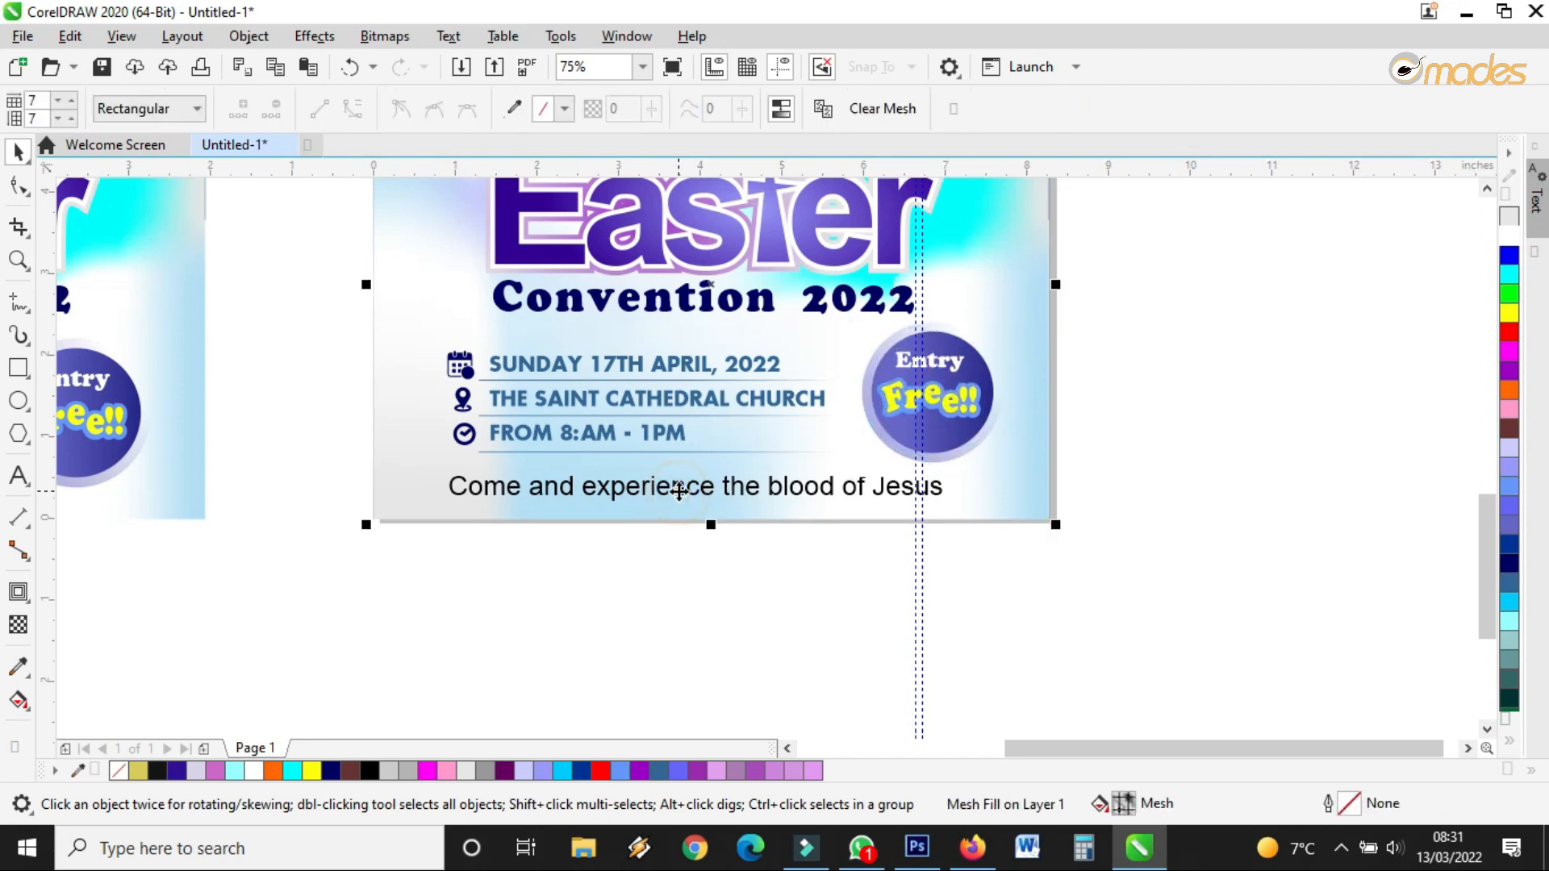
{"action": "key", "text": "space"}
{"action": "left_click", "coordinate": [670, 485]}
{"action": "scroll", "coordinate": [657, 487], "scroll_direction": "up", "scroll_amount": 2}
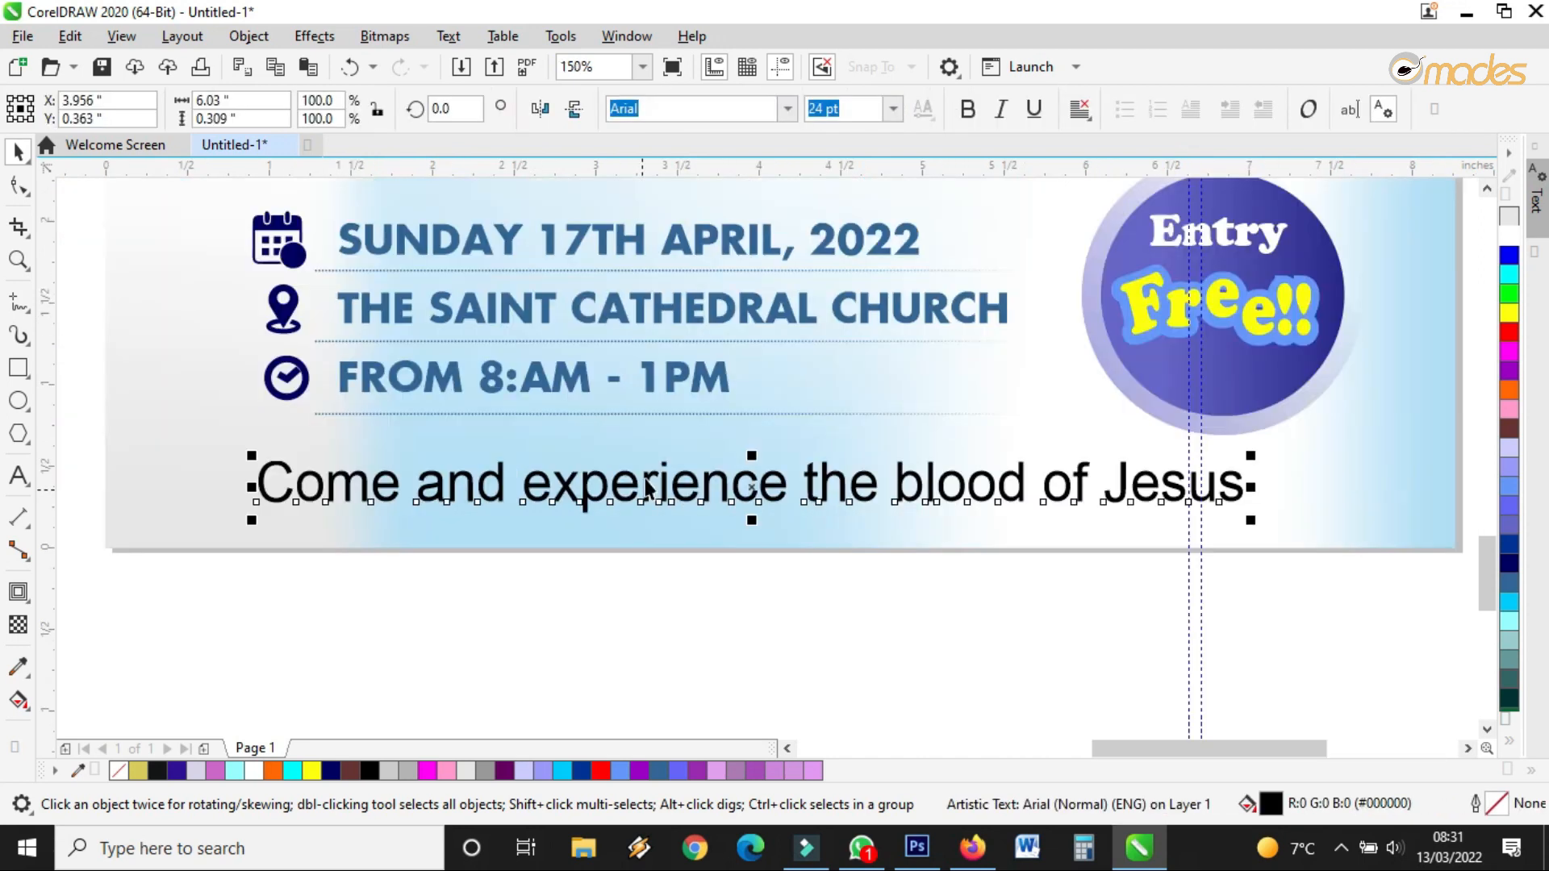
Browse the font list for a script font for the sentence
{"action": "left_click", "coordinate": [787, 113]}
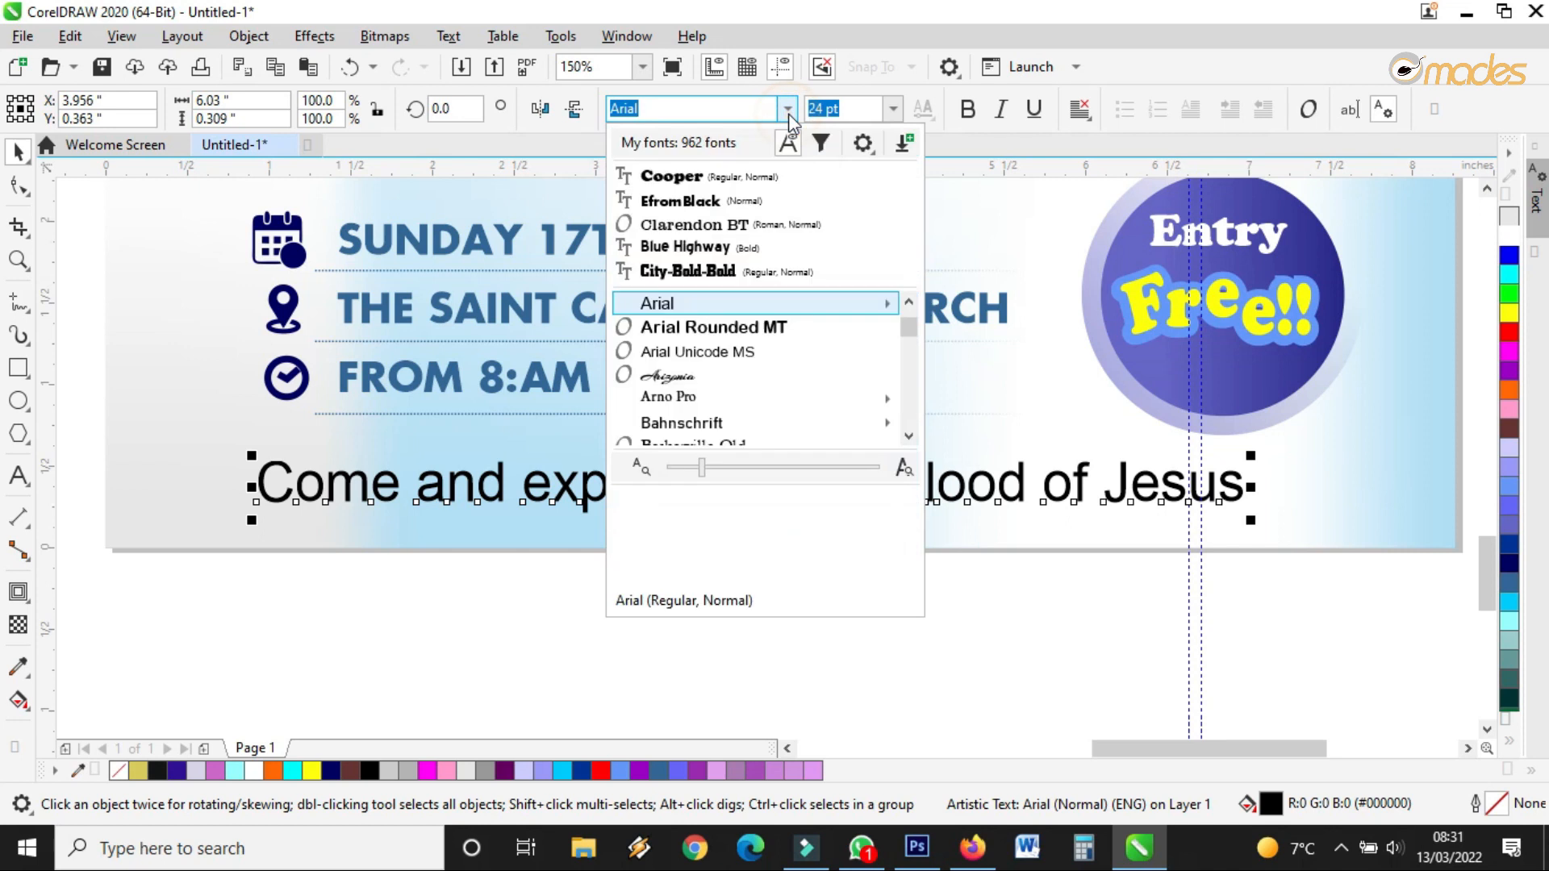
{"action": "left_click", "coordinate": [908, 439]}
{"action": "left_click", "coordinate": [906, 437]}
{"action": "left_click", "coordinate": [907, 437]}
{"action": "left_click", "coordinate": [906, 437]}
{"action": "left_click", "coordinate": [907, 437]}
{"action": "left_click", "coordinate": [907, 437]}
{"action": "left_click", "coordinate": [906, 437]}
{"action": "left_click", "coordinate": [907, 437]}
{"action": "left_click", "coordinate": [907, 437]}
{"action": "left_click", "coordinate": [907, 437]}
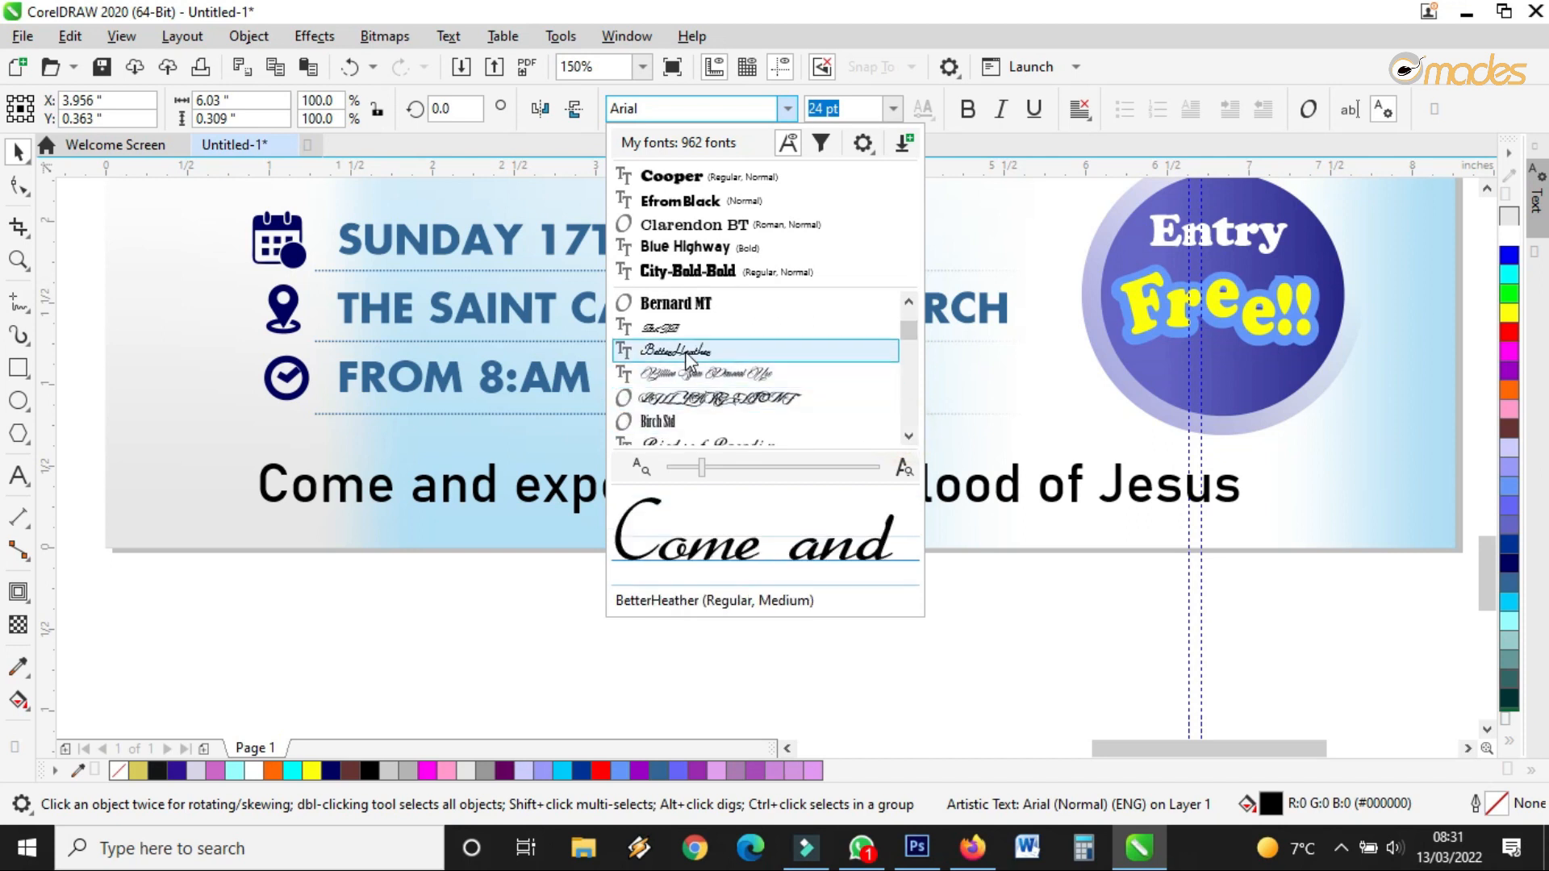
{"action": "left_click", "coordinate": [909, 437]}
{"action": "left_click", "coordinate": [909, 437]}
{"action": "left_click", "coordinate": [909, 437]}
{"action": "left_click", "coordinate": [910, 437]}
{"action": "left_click", "coordinate": [910, 437]}
{"action": "left_click", "coordinate": [910, 437]}
{"action": "left_click", "coordinate": [910, 437]}
{"action": "left_click", "coordinate": [910, 436]}
{"action": "left_click", "coordinate": [910, 437]}
{"action": "left_click", "coordinate": [910, 436]}
{"action": "left_click", "coordinate": [910, 436]}
{"action": "left_click", "coordinate": [909, 437]}
{"action": "left_click", "coordinate": [909, 436]}
{"action": "left_click", "coordinate": [910, 436]}
{"action": "left_click", "coordinate": [910, 436]}
{"action": "left_click", "coordinate": [909, 436]}
Apply the cursive Shit Happens font by searching 'shit' in the font box
{"action": "left_click", "coordinate": [675, 108]}
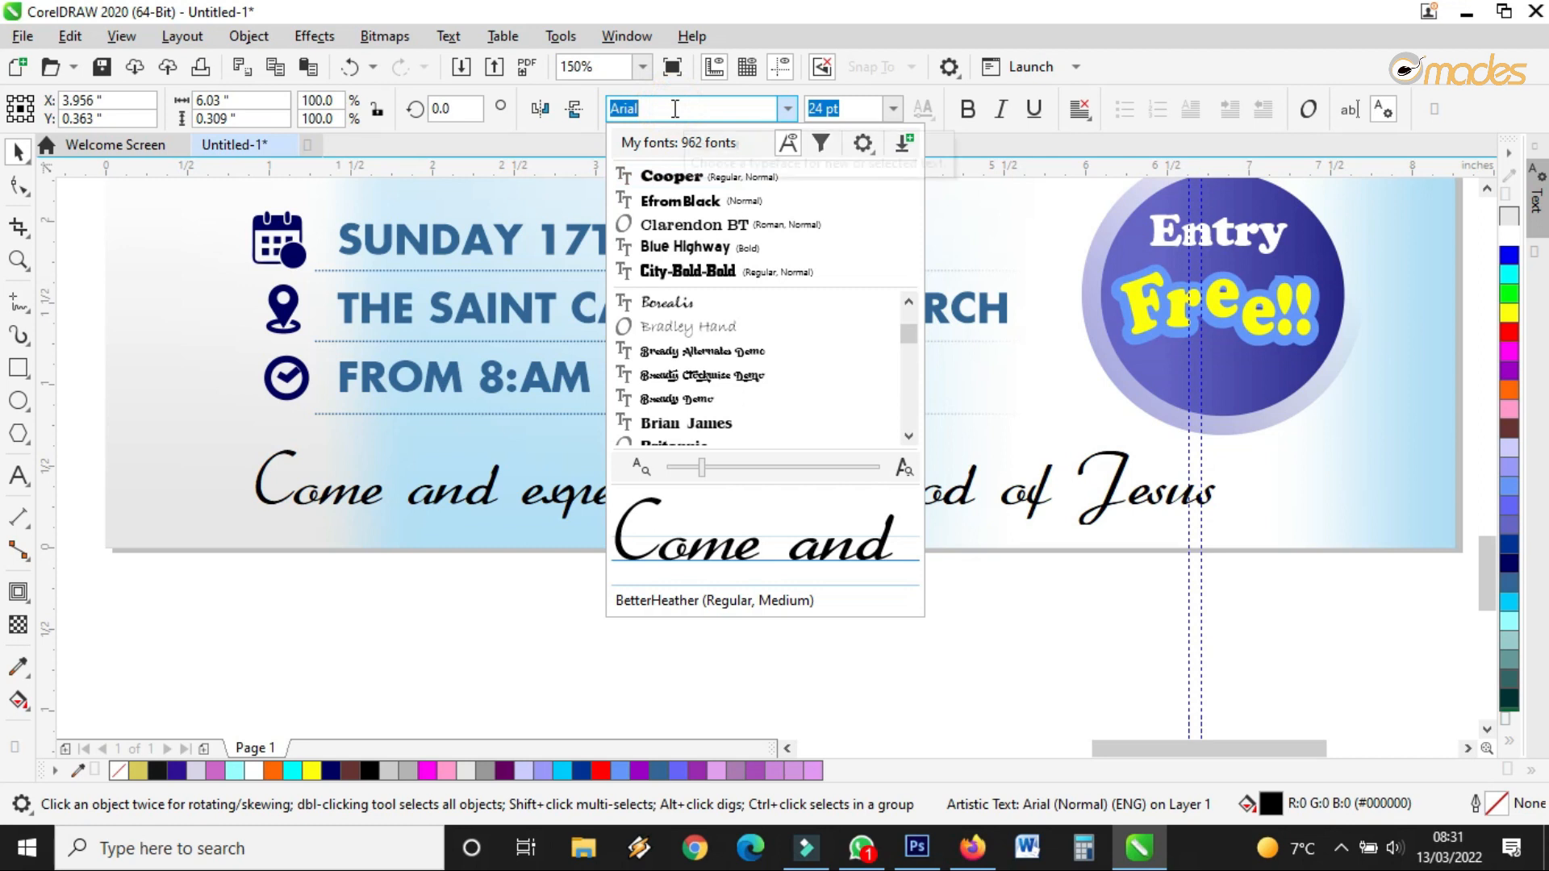
{"action": "type", "text": "shit happ"}
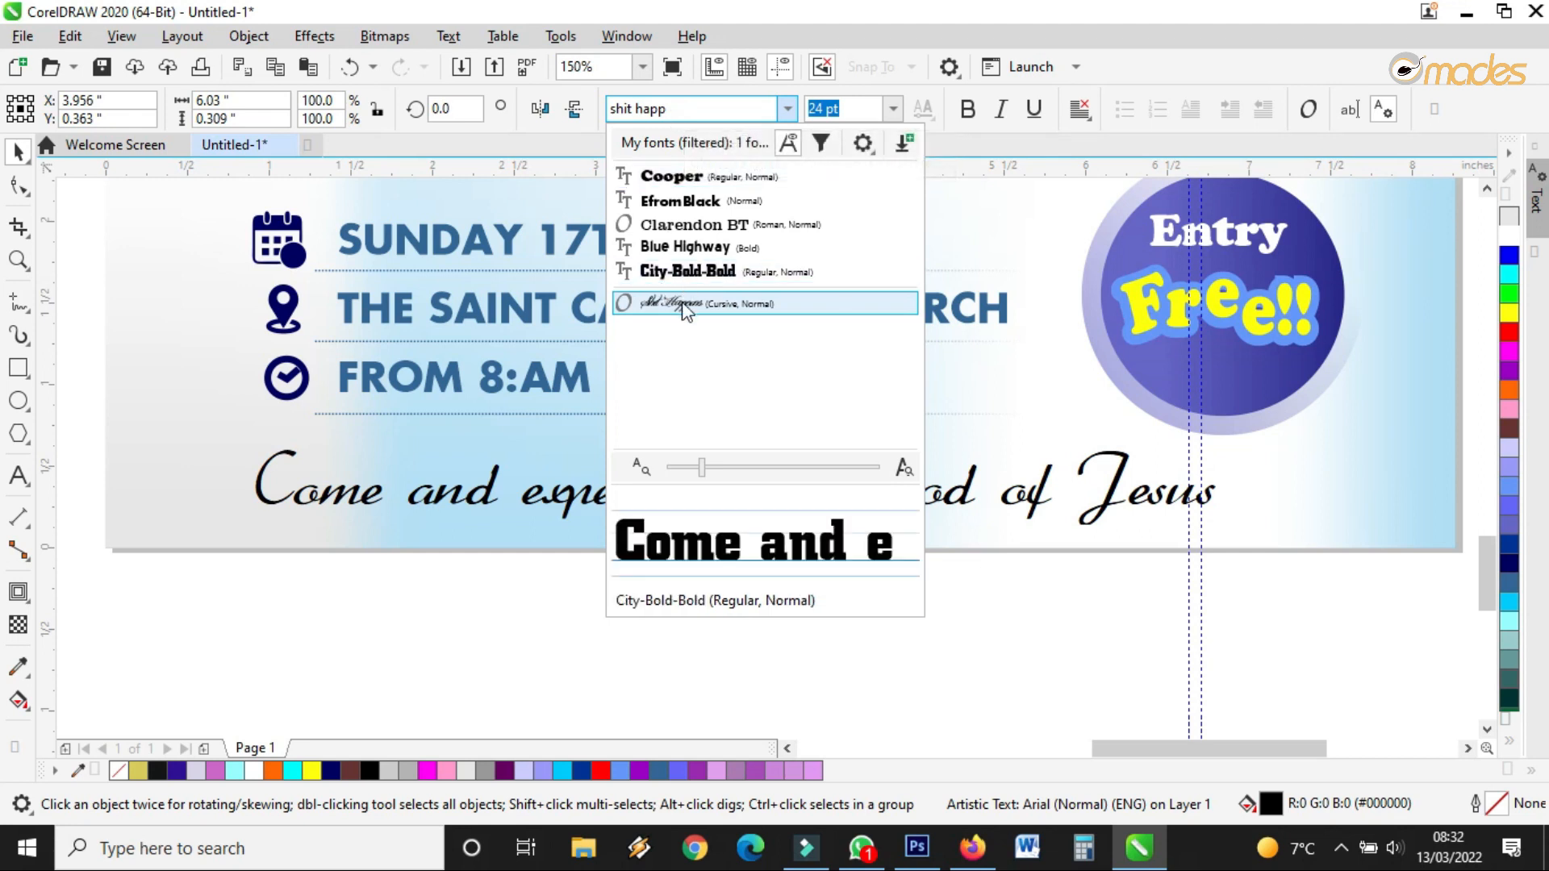
{"action": "key", "text": "Return"}
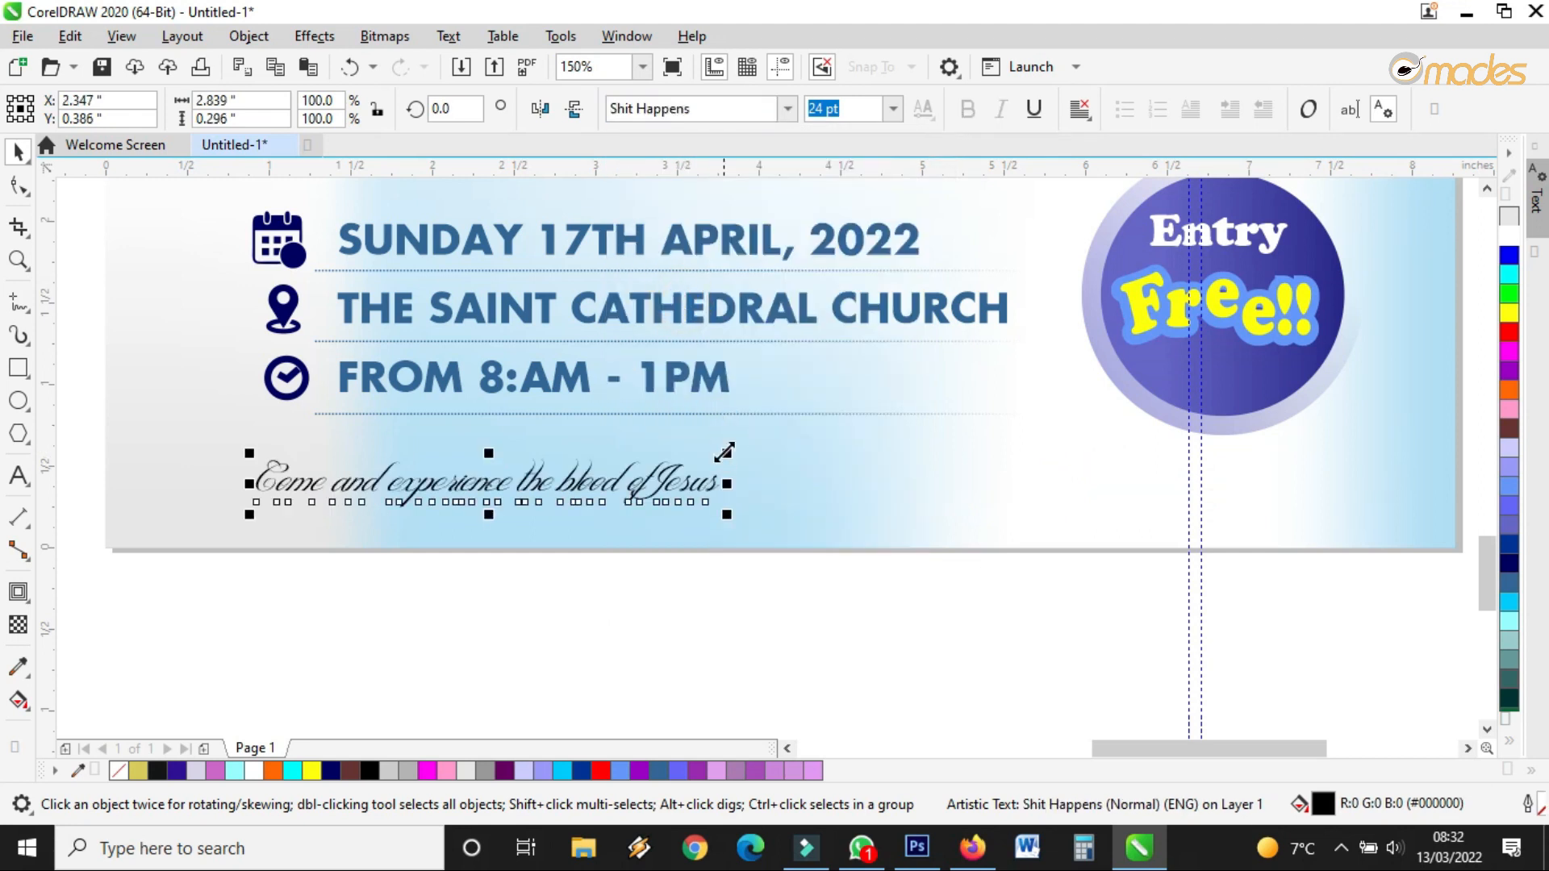
Enlarge the script sentence to about 54 pt and reposition it
{"action": "left_click_drag", "start_coordinate": [729, 450], "coordinate": [1291, 391]}
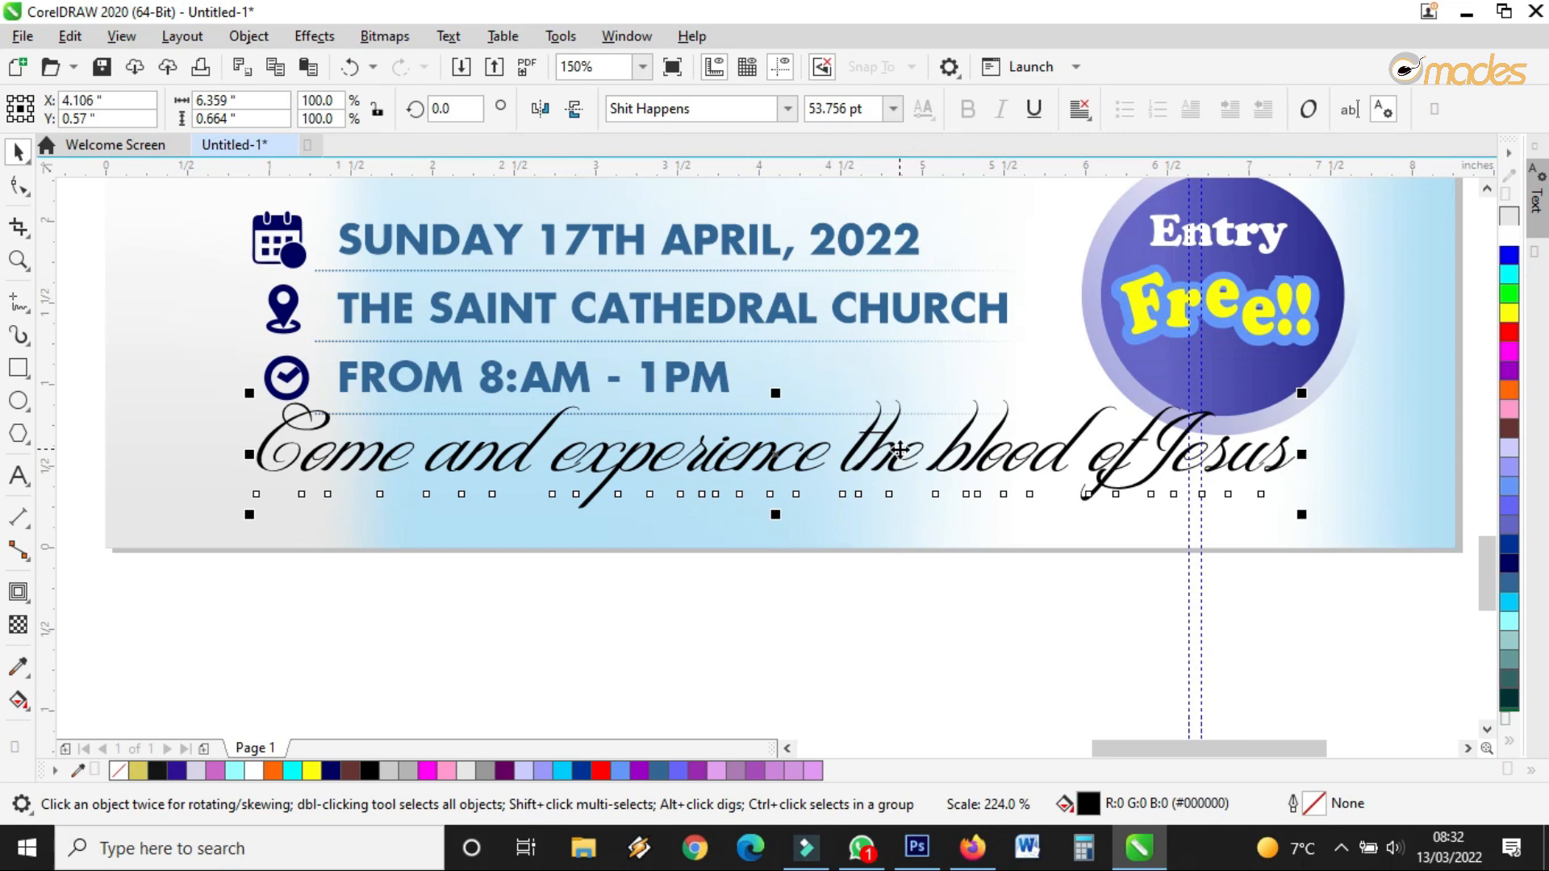
{"action": "left_click_drag", "start_coordinate": [889, 454], "coordinate": [858, 458]}
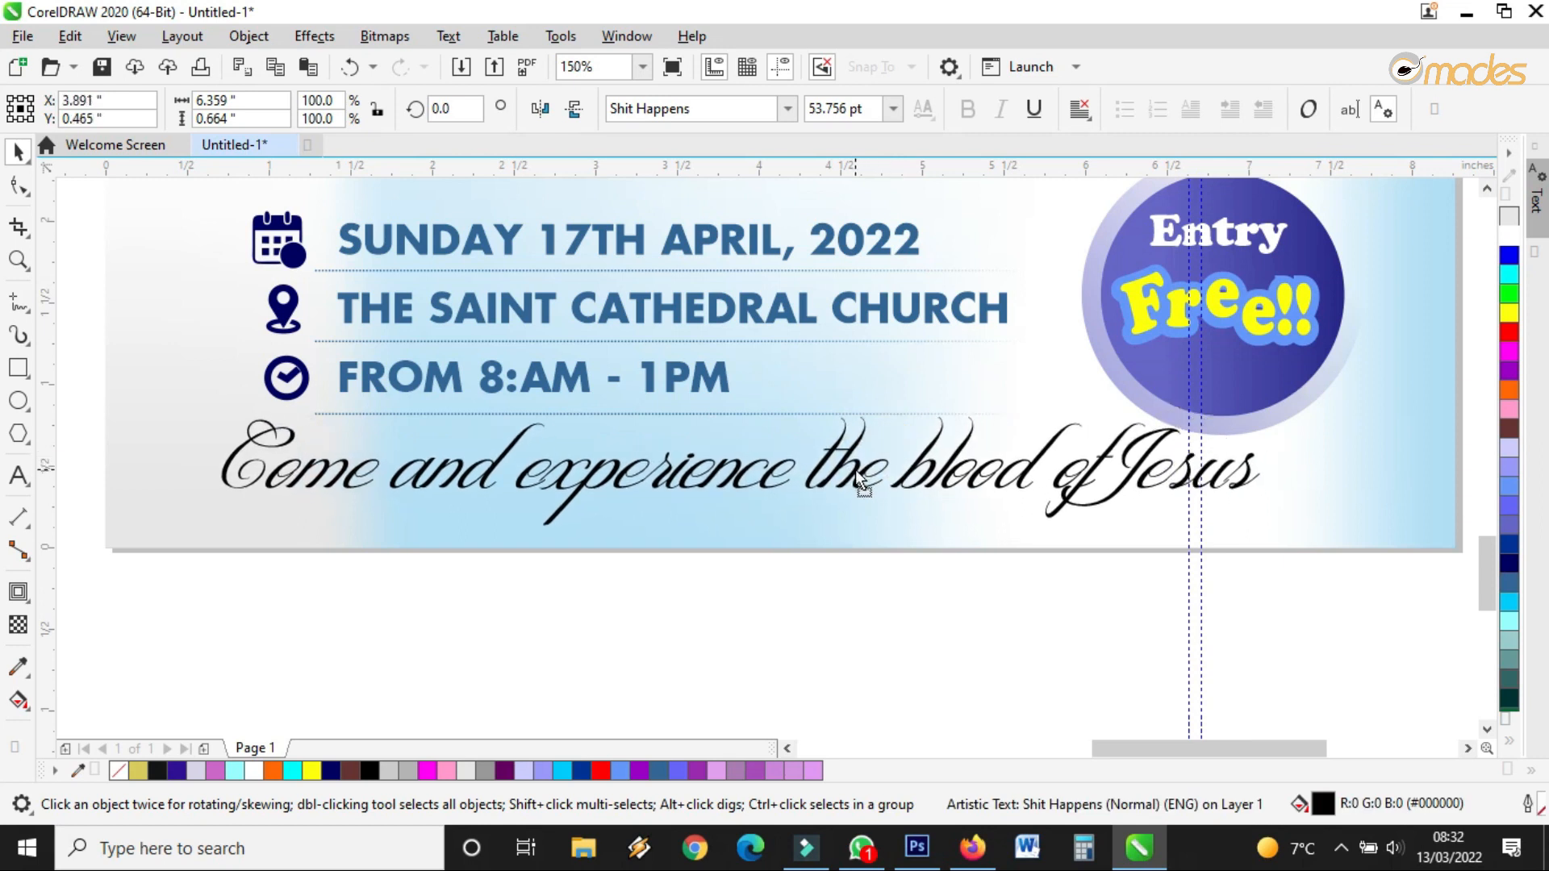
{"action": "scroll", "coordinate": [858, 459], "scroll_direction": "down", "scroll_amount": 2}
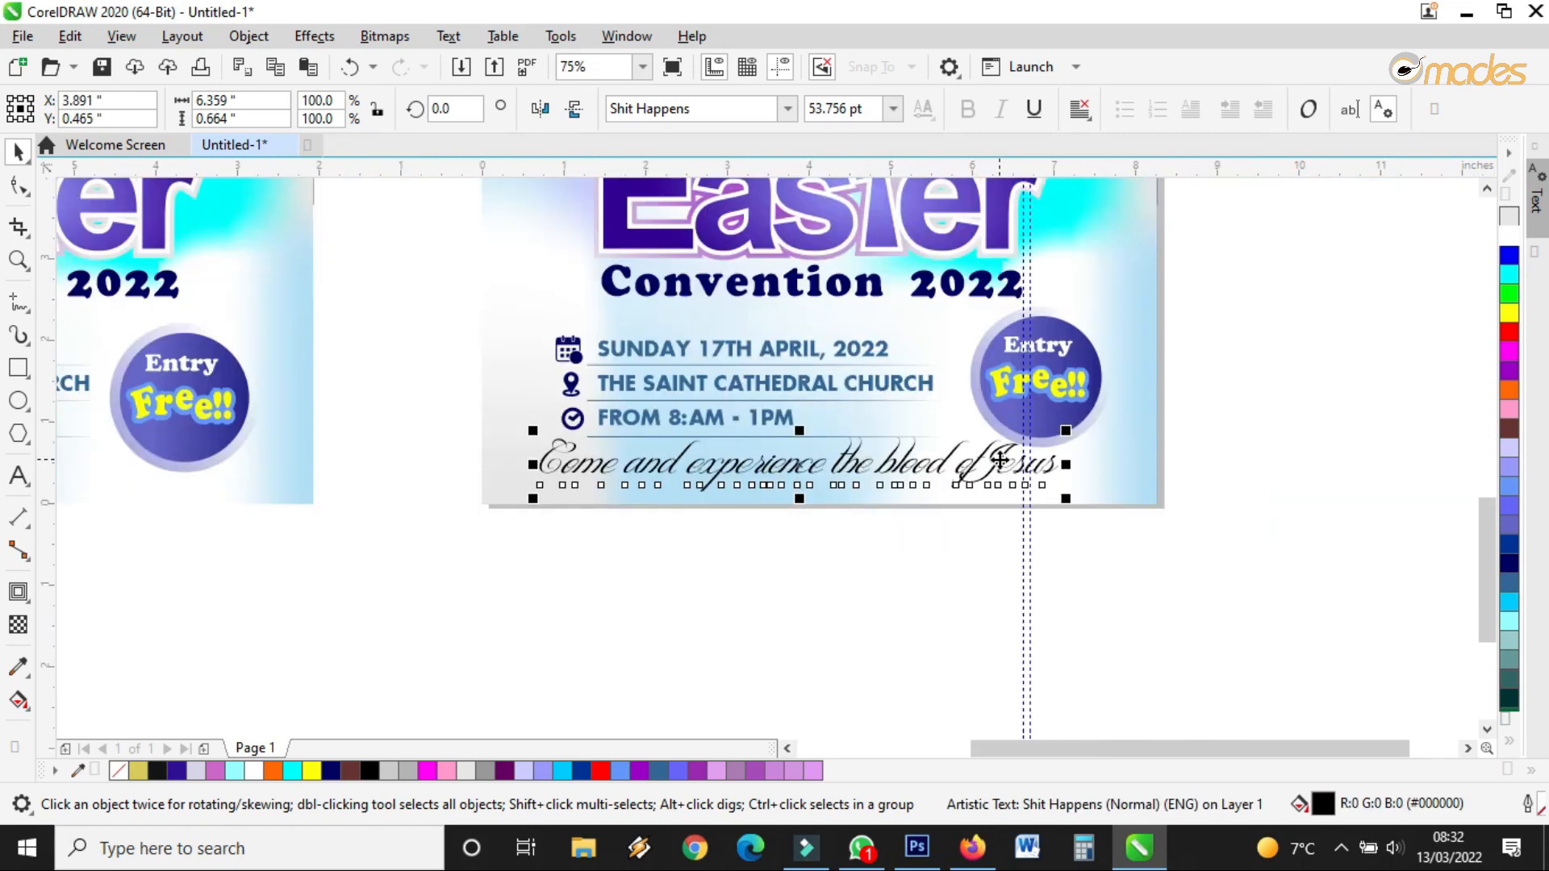
Shrink the Entry Free badge to about 93% and nudge the sentence slightly right and down
{"action": "left_click", "coordinate": [1099, 311]}
{"action": "left_click_drag", "start_coordinate": [1121, 301], "coordinate": [1101, 346]}
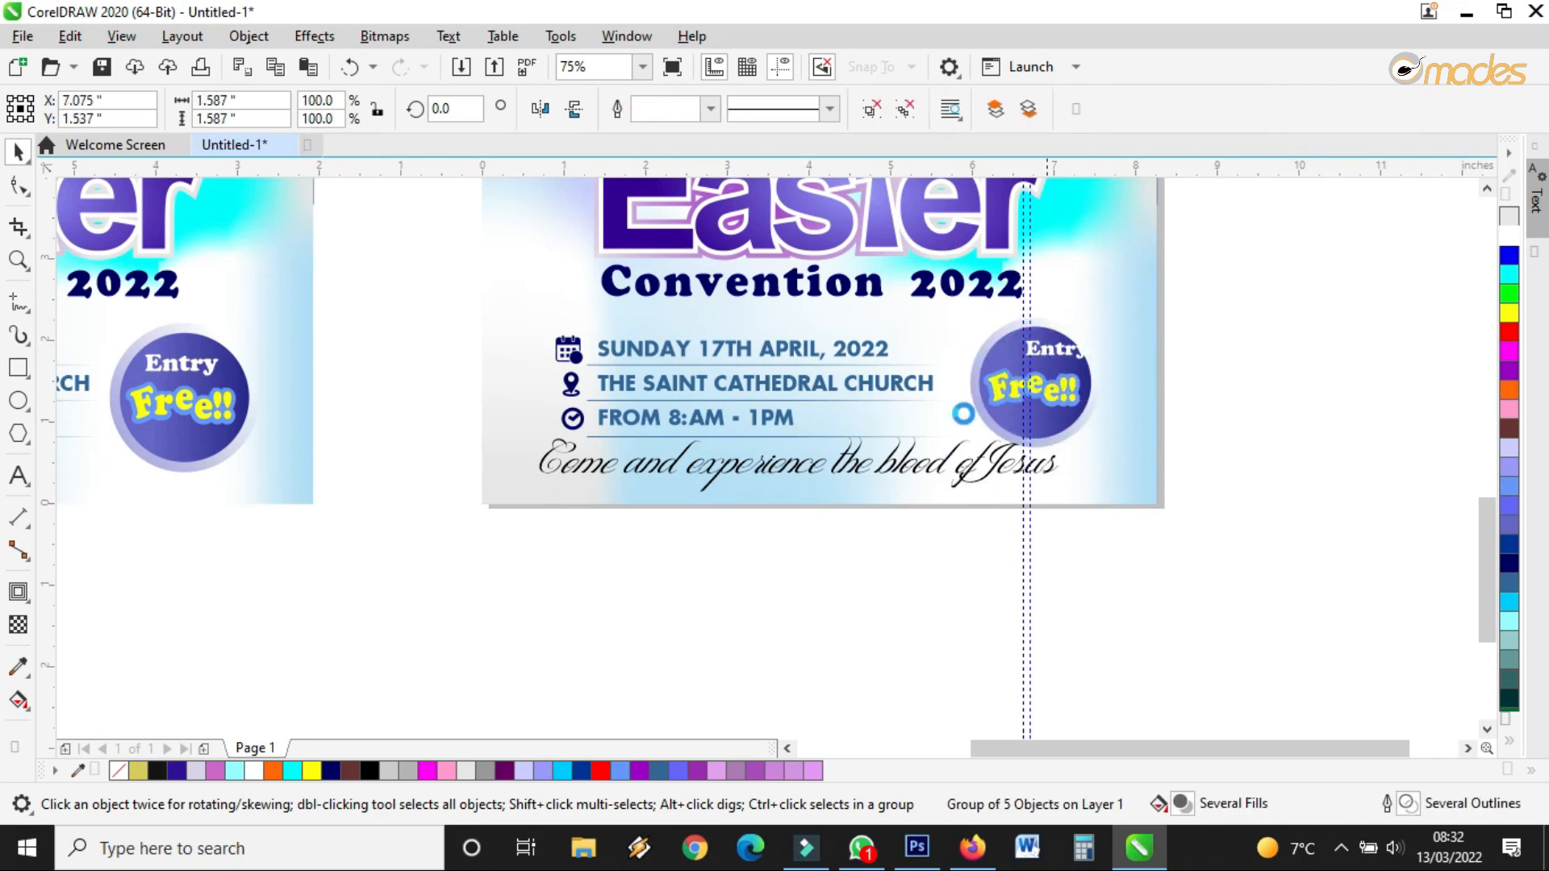
{"action": "left_click_drag", "start_coordinate": [915, 472], "coordinate": [922, 476]}
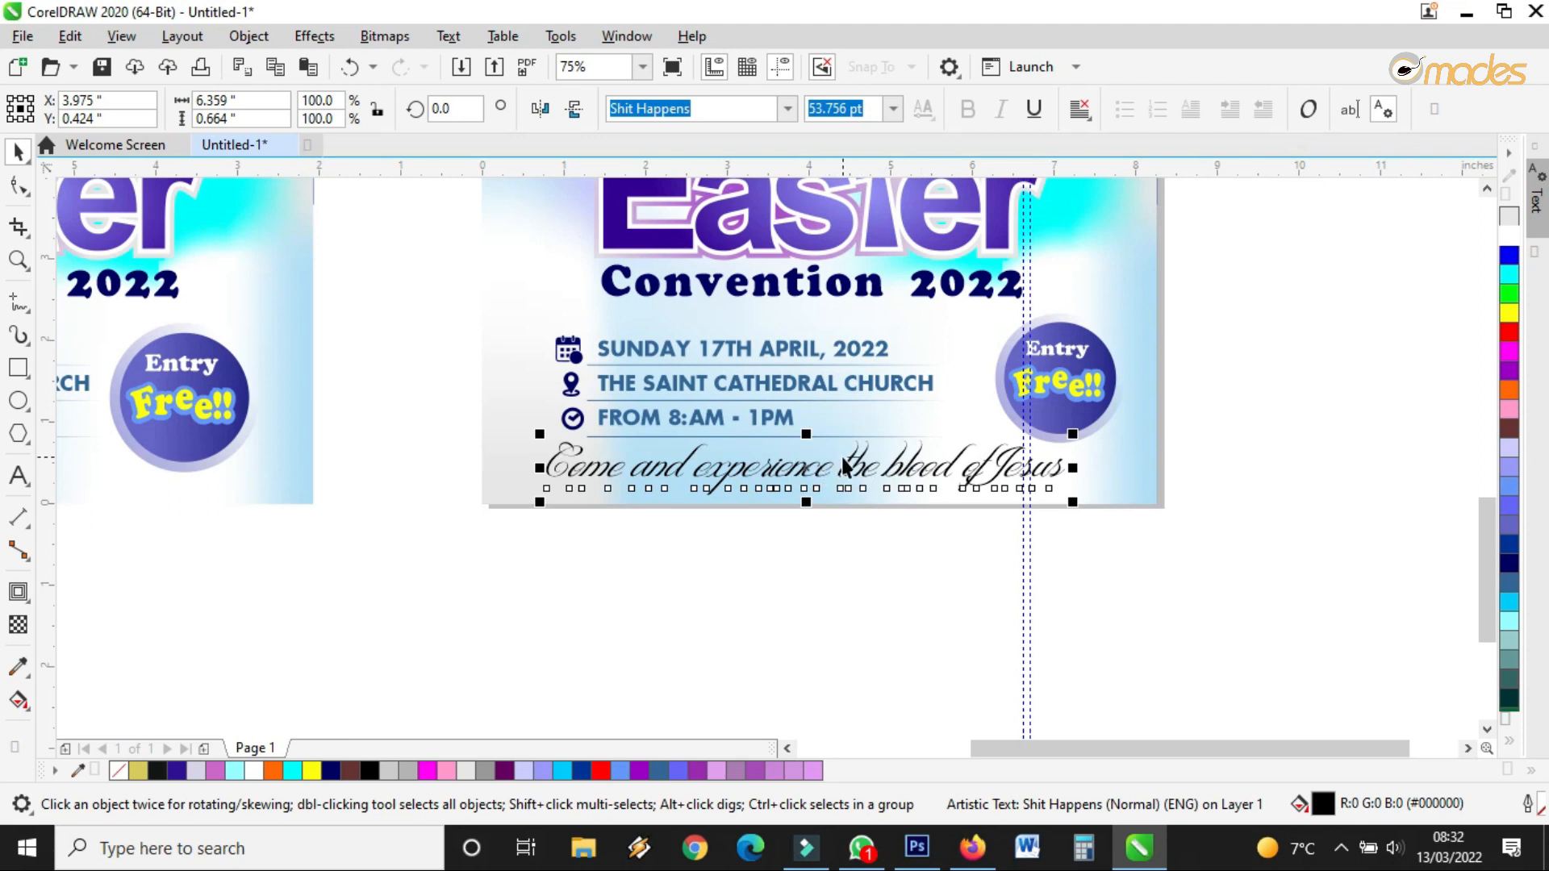
{"action": "scroll", "coordinate": [842, 468], "scroll_direction": "up", "scroll_amount": 2}
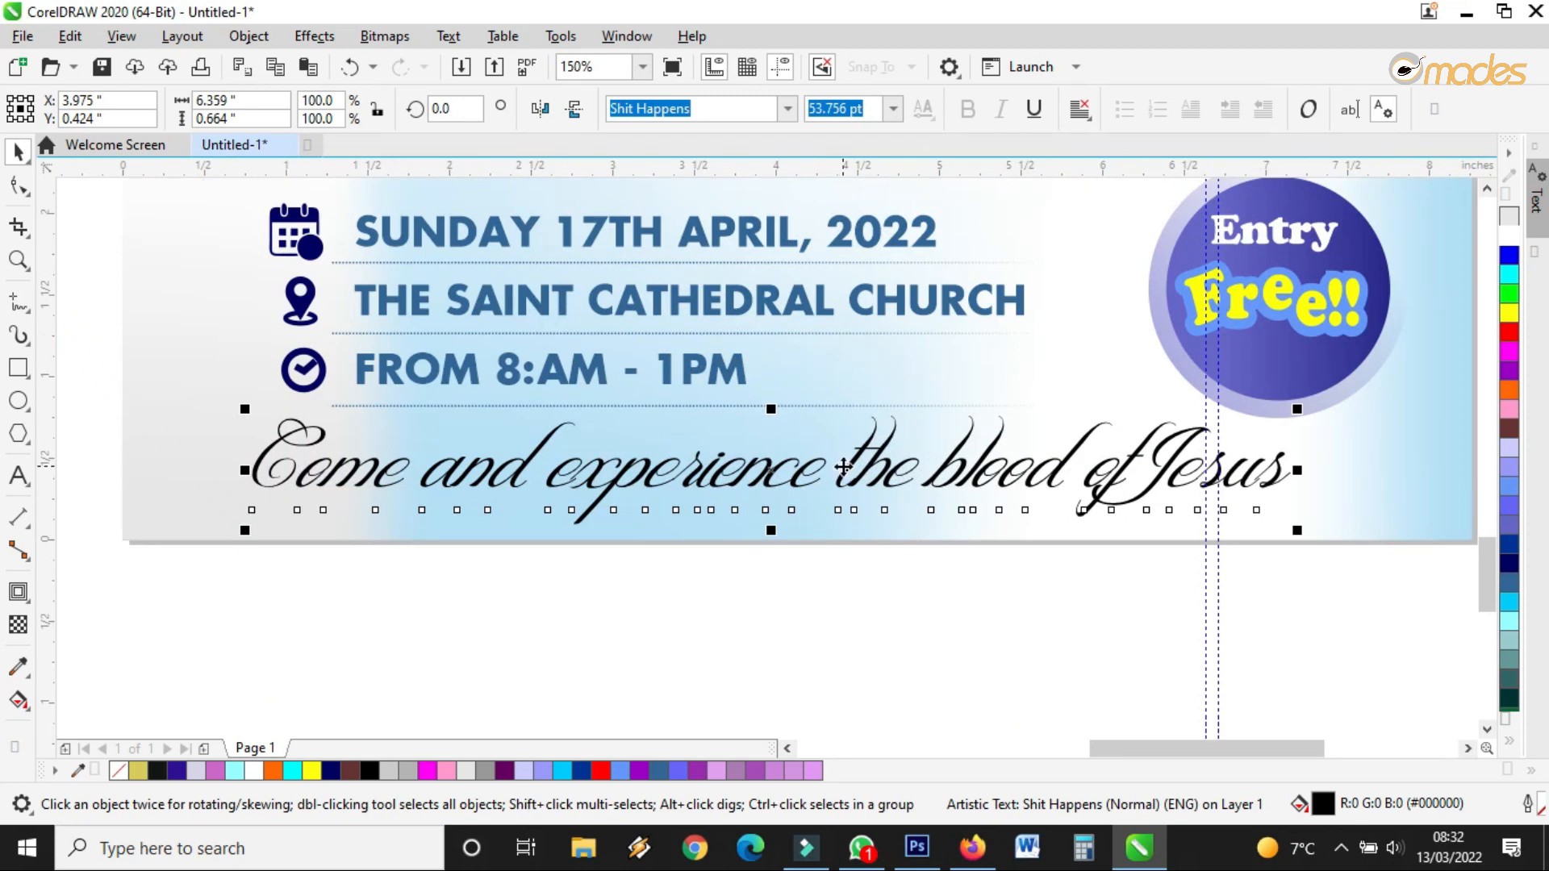
{"action": "scroll", "coordinate": [842, 468], "scroll_direction": "down", "scroll_amount": 2}
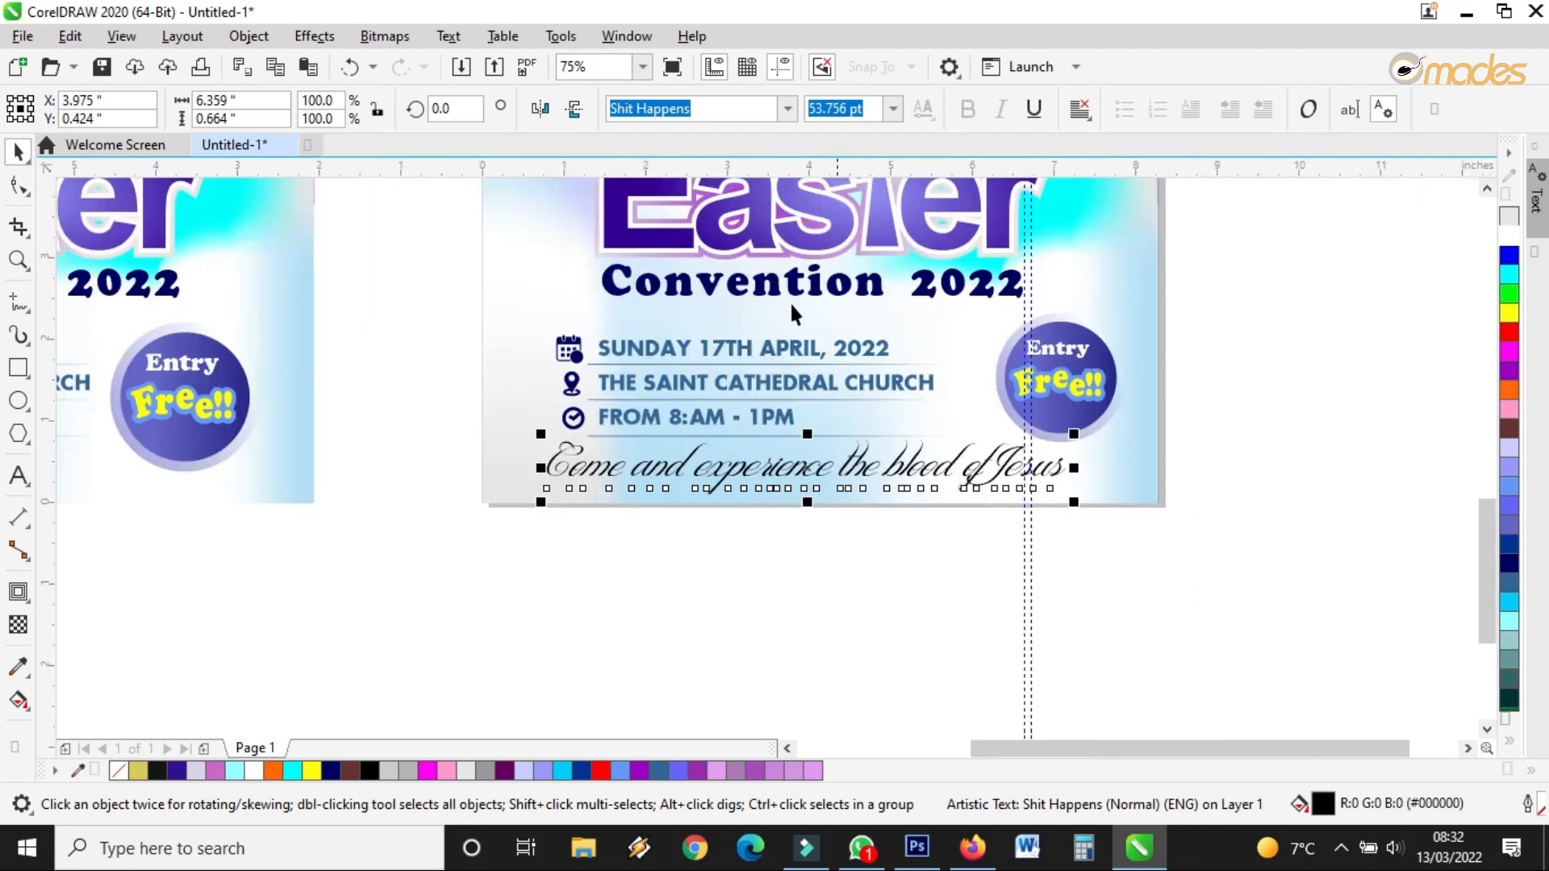
Scroll through the font list looking for Trajan Pro
{"action": "left_click", "coordinate": [788, 108]}
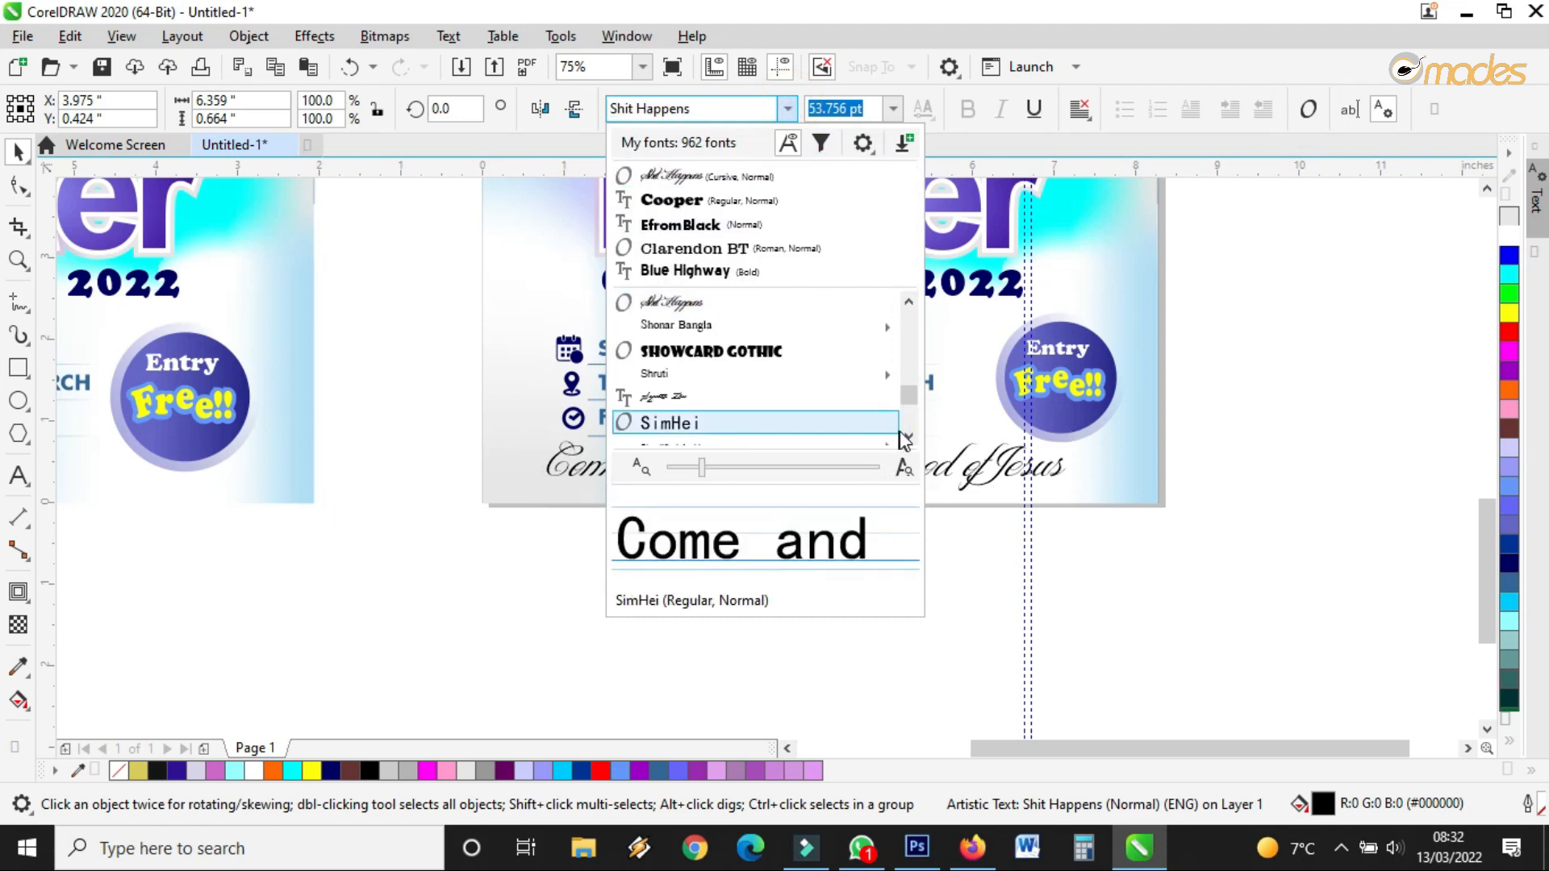
{"action": "left_click", "coordinate": [905, 433]}
{"action": "left_click", "coordinate": [905, 433]}
{"action": "left_click", "coordinate": [906, 432]}
{"action": "left_click", "coordinate": [906, 433]}
{"action": "left_click", "coordinate": [905, 433]}
{"action": "left_click", "coordinate": [905, 432]}
{"action": "left_click", "coordinate": [905, 433]}
{"action": "left_click", "coordinate": [906, 433]}
{"action": "left_click", "coordinate": [906, 431]}
{"action": "left_click", "coordinate": [905, 431]}
{"action": "left_click", "coordinate": [905, 431]}
{"action": "left_click", "coordinate": [905, 431]}
{"action": "left_click", "coordinate": [905, 431]}
{"action": "left_click", "coordinate": [906, 431]}
{"action": "left_click", "coordinate": [905, 431]}
{"action": "left_click", "coordinate": [905, 431]}
{"action": "left_click", "coordinate": [905, 431]}
{"action": "left_click", "coordinate": [905, 431]}
{"action": "left_click", "coordinate": [905, 431]}
{"action": "left_click", "coordinate": [906, 431]}
{"action": "left_click", "coordinate": [905, 431]}
{"action": "left_click", "coordinate": [905, 431]}
{"action": "left_click", "coordinate": [905, 431]}
{"action": "left_click", "coordinate": [906, 430]}
{"action": "left_click", "coordinate": [905, 431]}
{"action": "left_click", "coordinate": [905, 431]}
{"action": "left_click", "coordinate": [906, 430]}
{"action": "left_click", "coordinate": [906, 430]}
{"action": "left_click", "coordinate": [905, 431]}
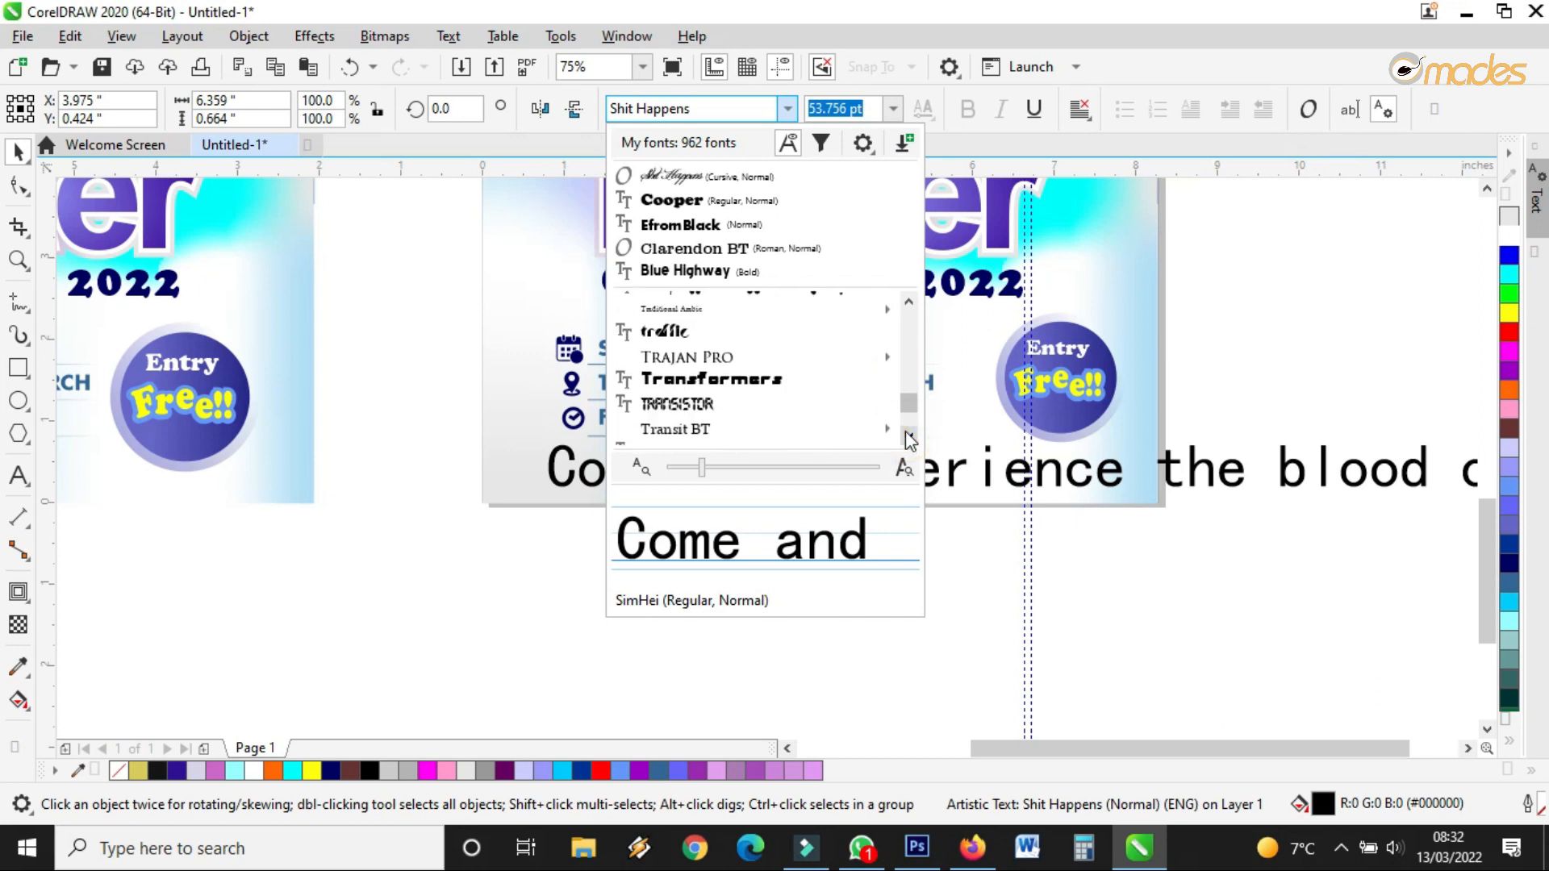
{"action": "left_click", "coordinate": [905, 431]}
{"action": "left_click", "coordinate": [906, 430]}
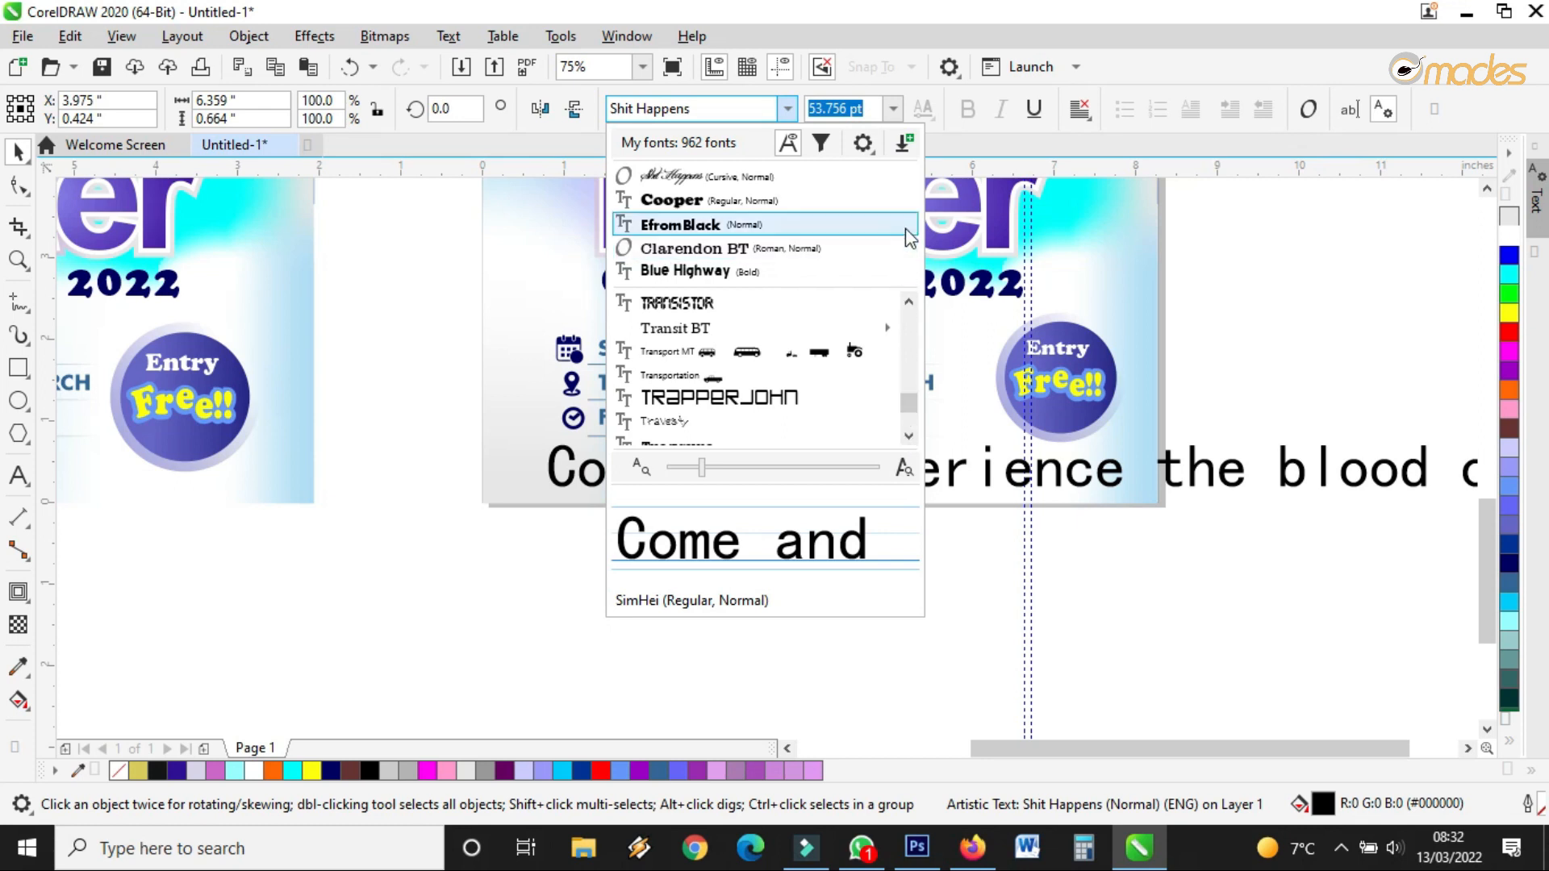
Apply Trajan Pro to the sentence and confirm the choice
{"action": "left_click", "coordinate": [908, 301]}
{"action": "left_click", "coordinate": [909, 301]}
{"action": "left_click", "coordinate": [909, 301]}
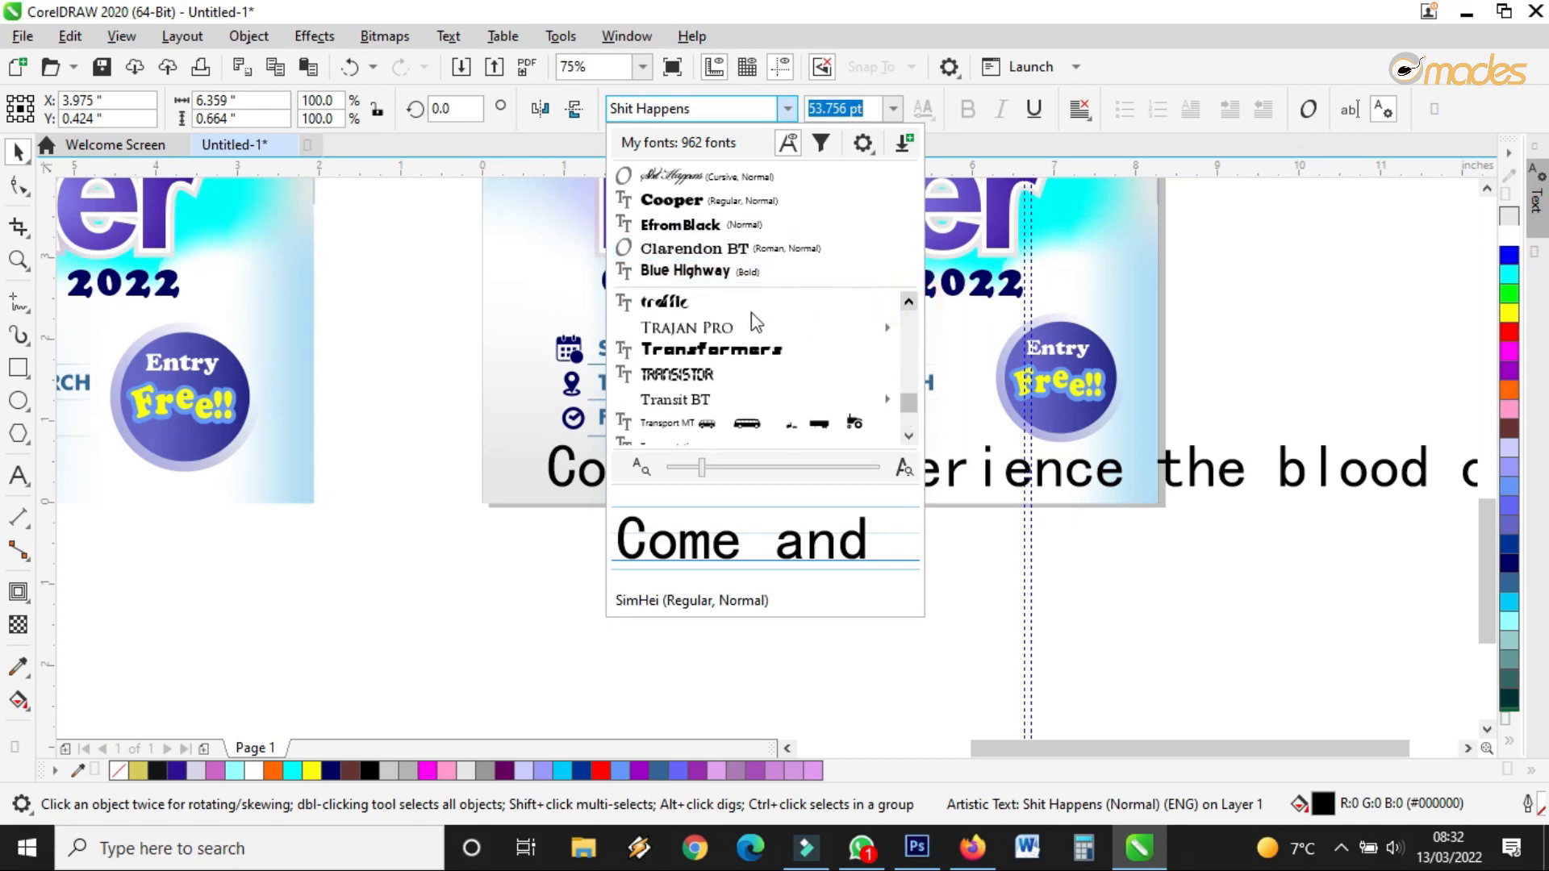
{"action": "key", "text": "Escape"}
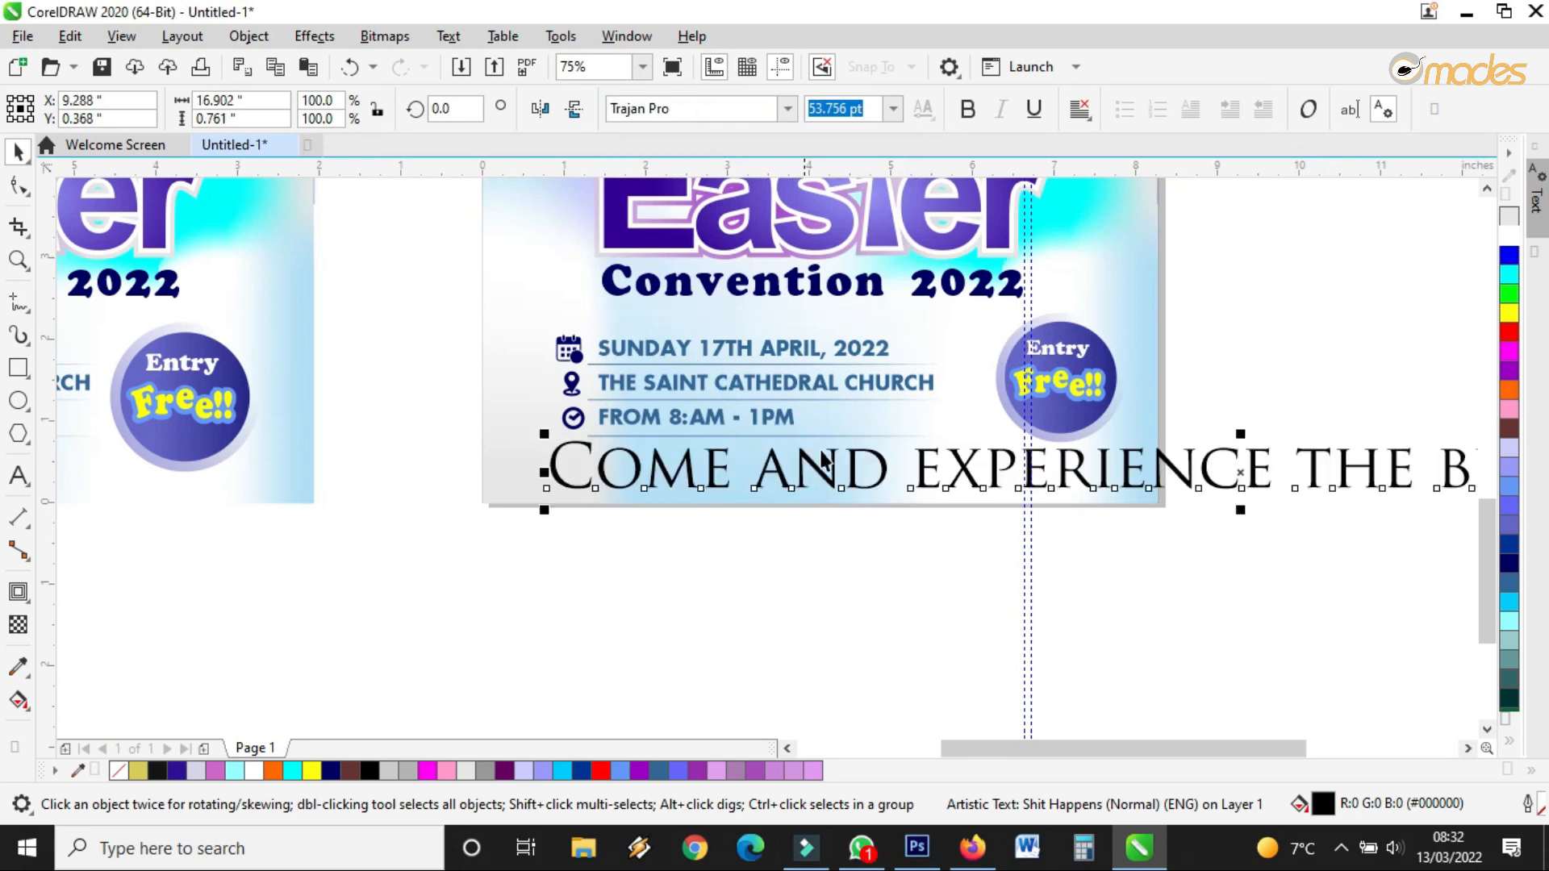
{"action": "scroll", "coordinate": [836, 471], "scroll_direction": "down", "scroll_amount": 1}
Shrink the 'Come and experience' line to fit the flyer and tighten its letter spacing
{"action": "left_click_drag", "start_coordinate": [1391, 495], "coordinate": [927, 508]}
{"action": "scroll", "coordinate": [762, 472], "scroll_direction": "up", "scroll_amount": 1}
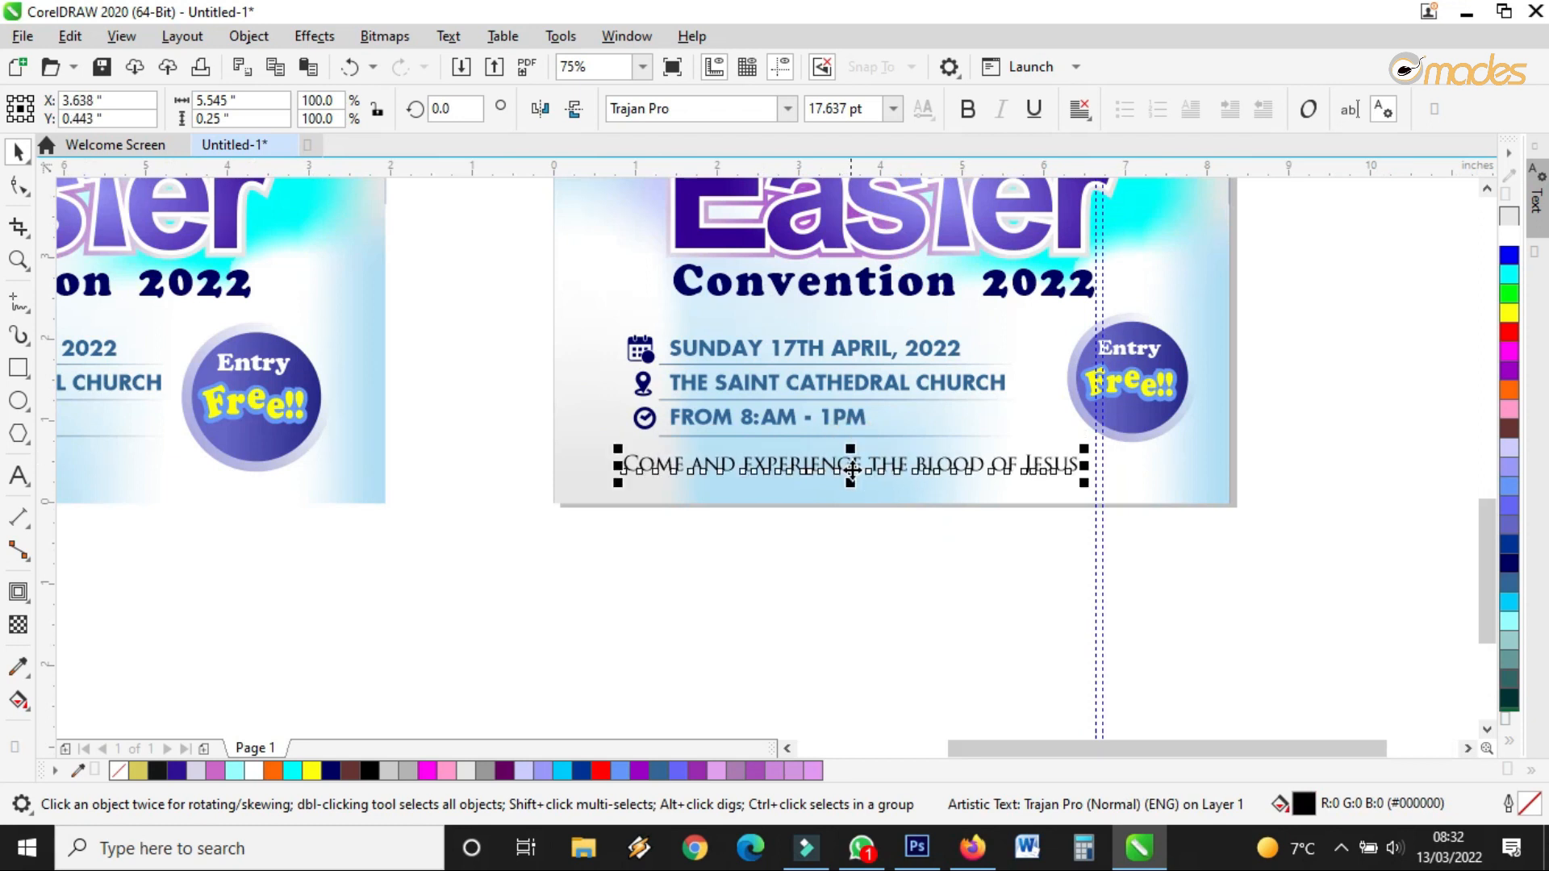
{"action": "scroll", "coordinate": [850, 462], "scroll_direction": "up", "scroll_amount": 1}
{"action": "left_click", "coordinate": [18, 187]}
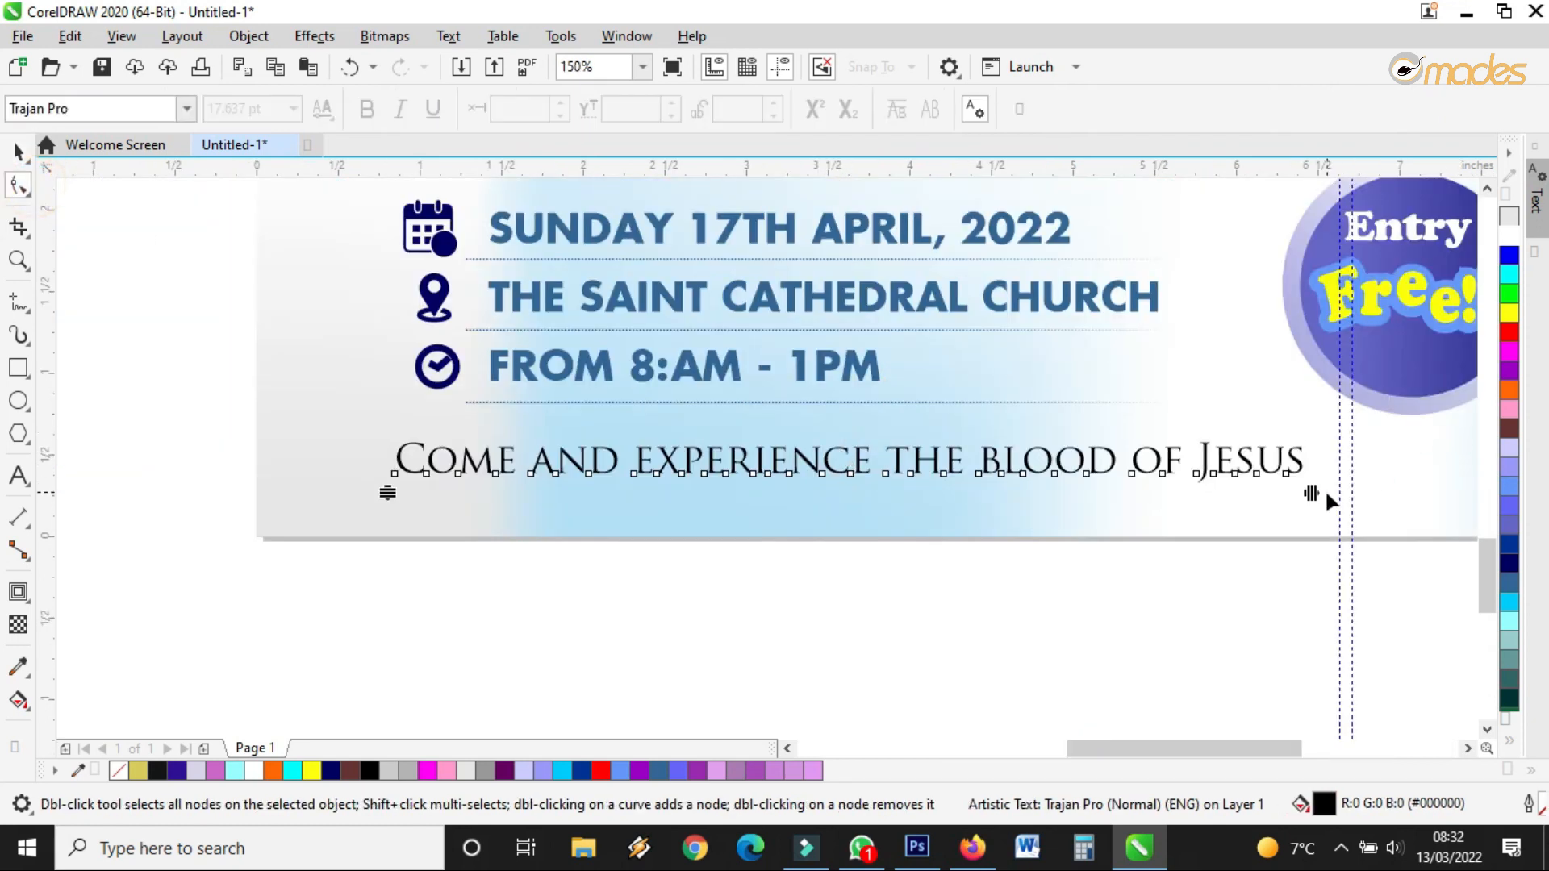
{"action": "left_click_drag", "start_coordinate": [1312, 491], "coordinate": [1154, 500]}
{"action": "left_click", "coordinate": [18, 151]}
{"action": "key", "text": "space"}
Make the line bold, shift it right and slightly down, and widen its letter spacing
{"action": "left_click", "coordinate": [802, 470]}
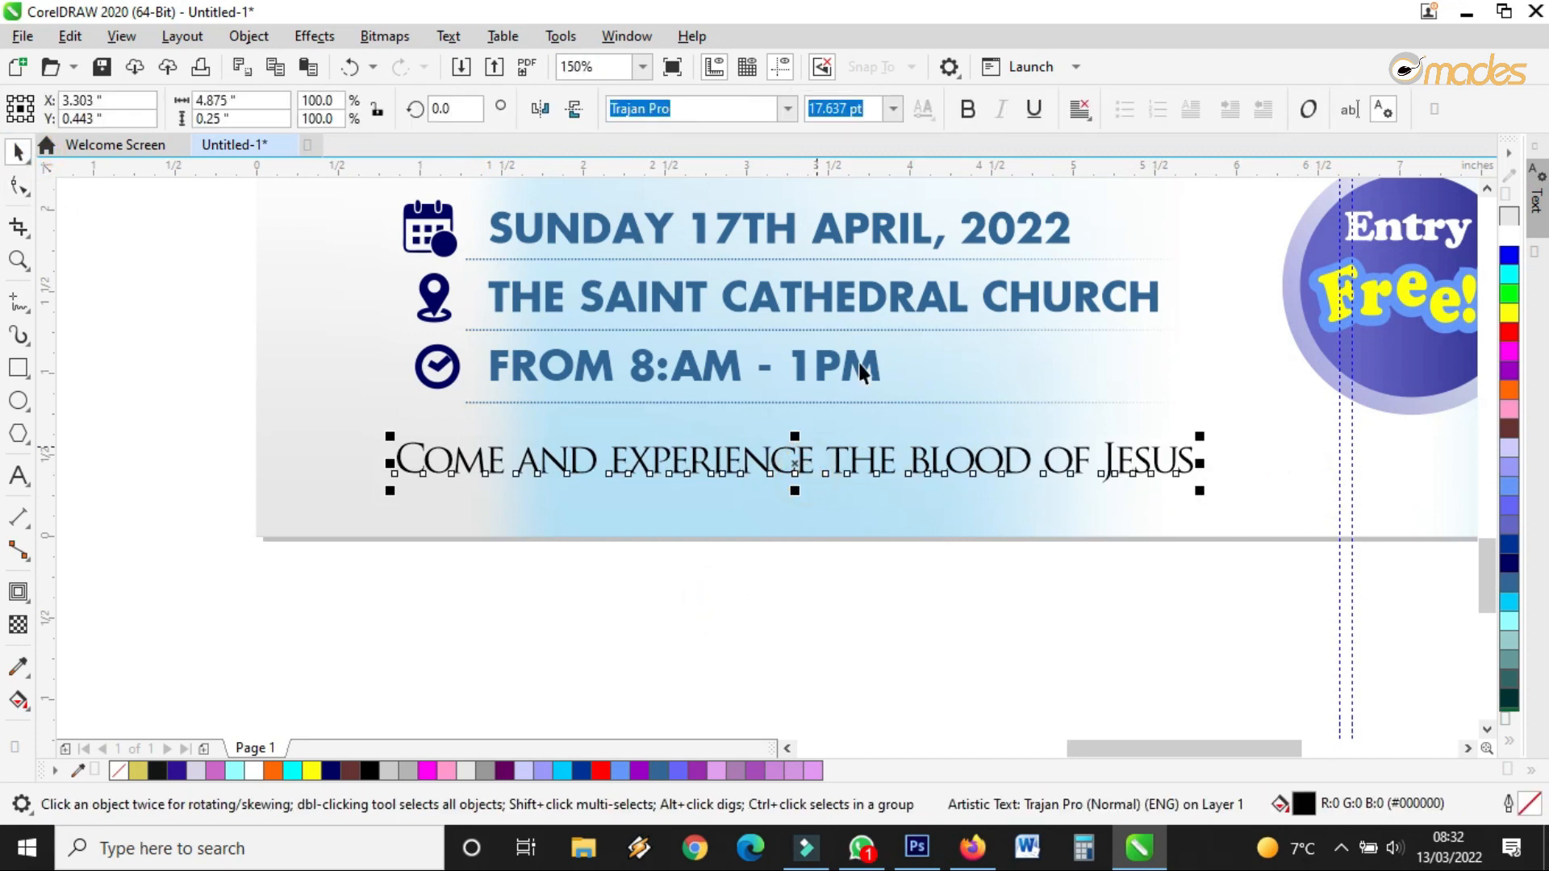
{"action": "left_click", "coordinate": [971, 115]}
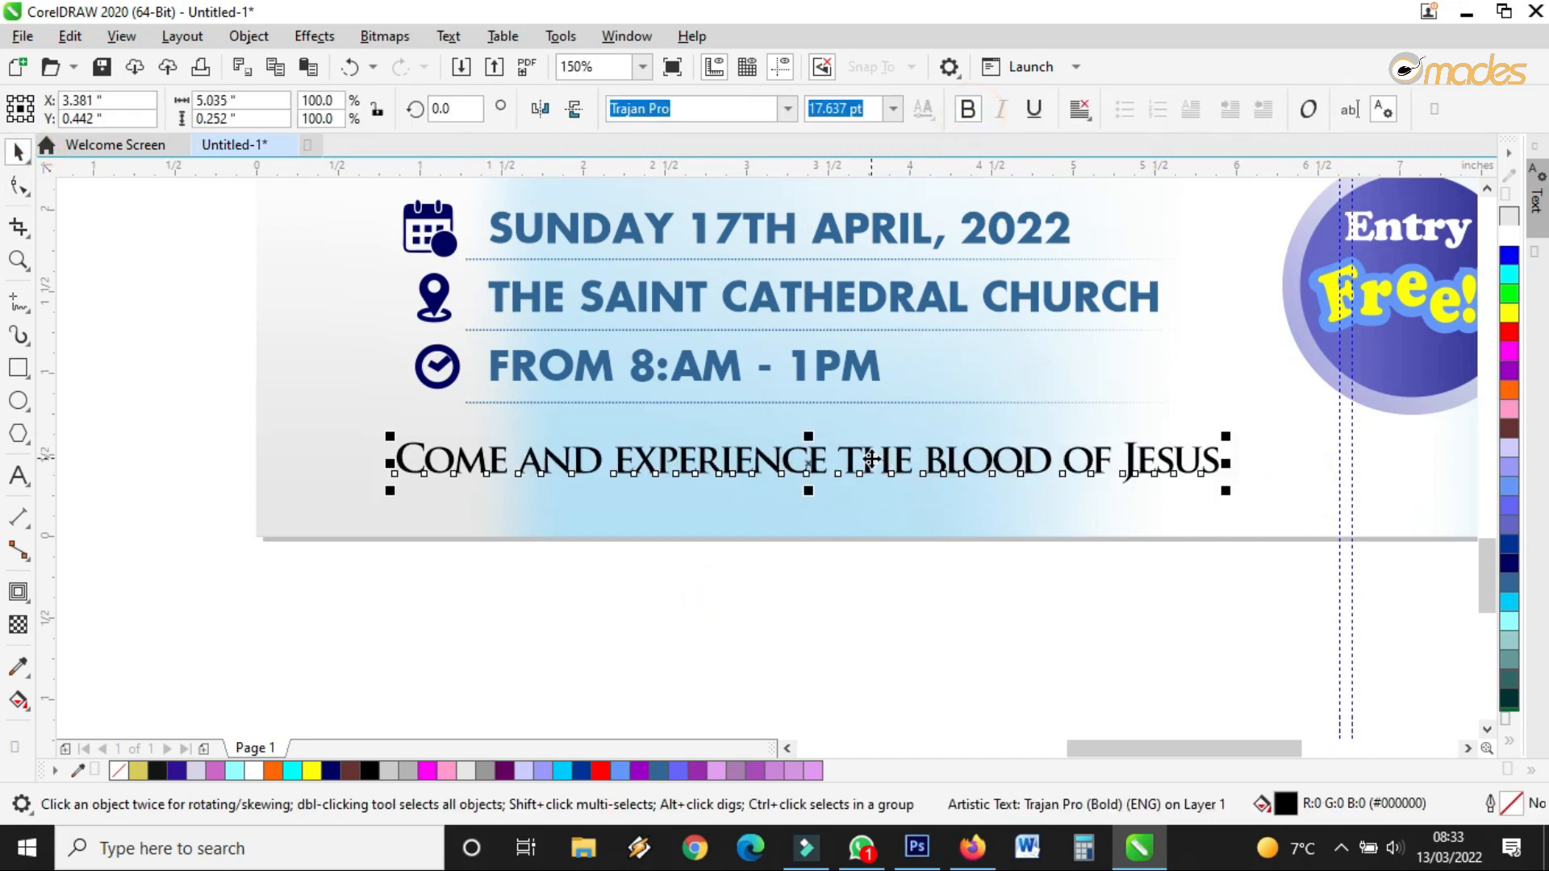
{"action": "left_click_drag", "start_coordinate": [865, 461], "coordinate": [928, 466]}
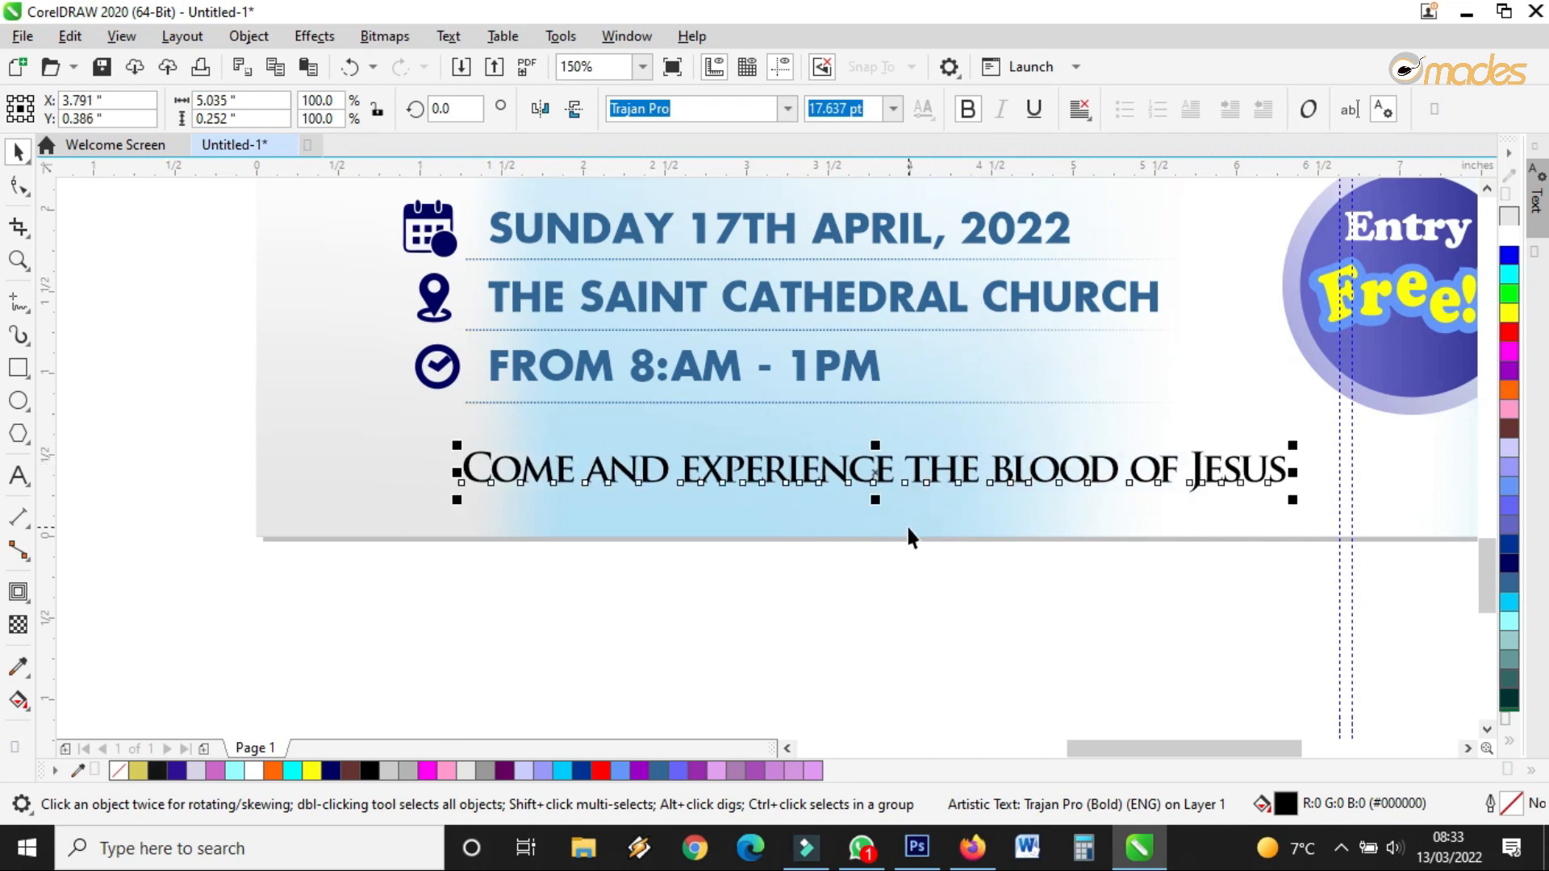
{"action": "left_click", "coordinate": [18, 185]}
{"action": "left_click_drag", "start_coordinate": [1293, 500], "coordinate": [1332, 502]}
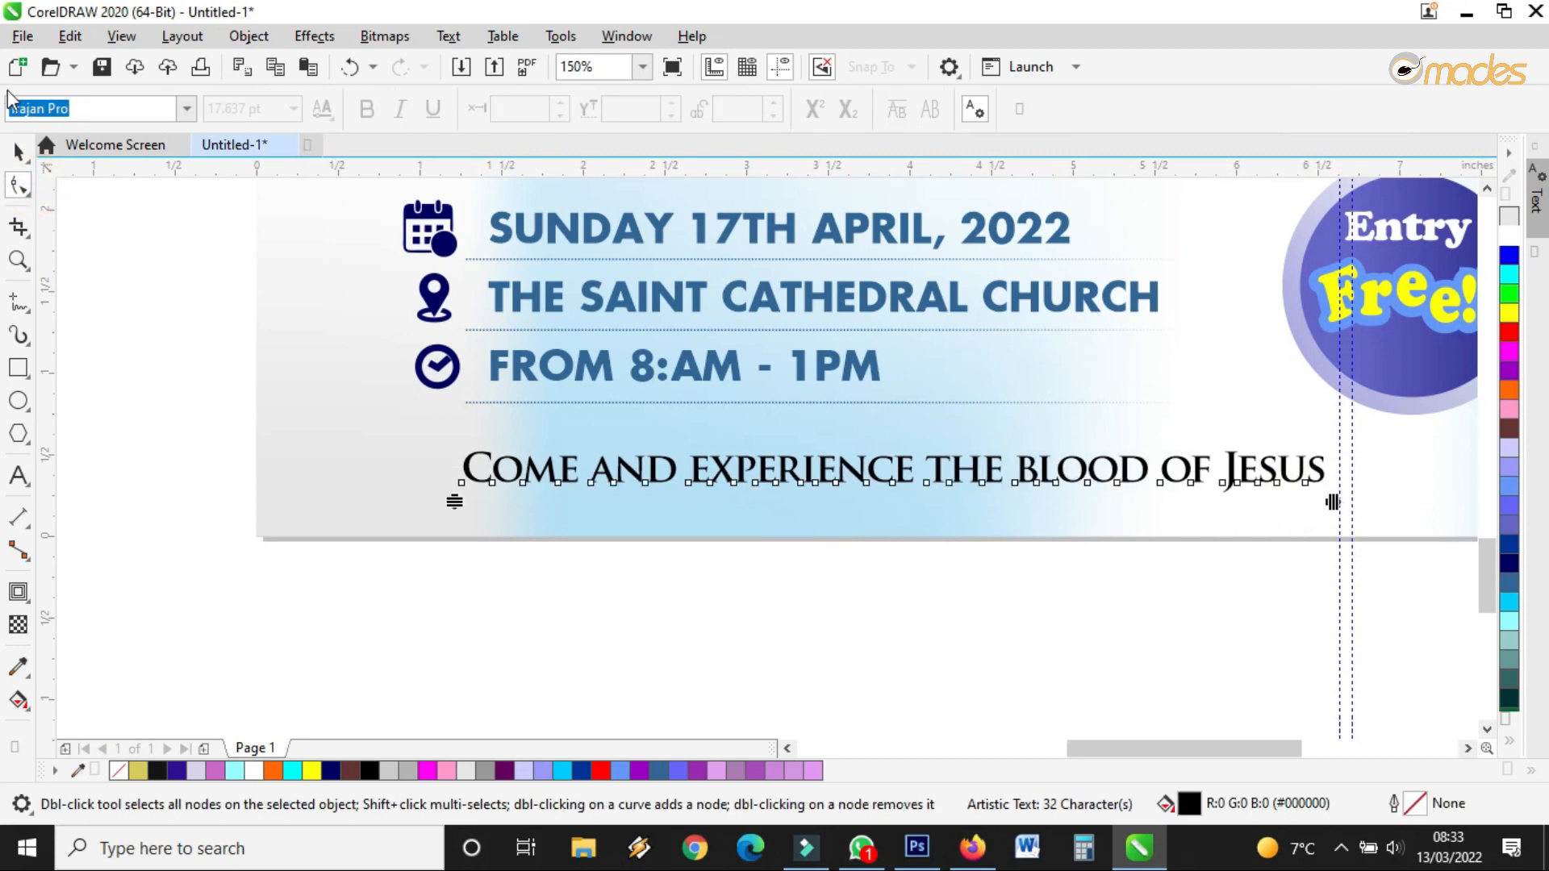
{"action": "left_click", "coordinate": [19, 151]}
{"action": "scroll", "coordinate": [871, 569], "scroll_direction": "down", "scroll_amount": 2}
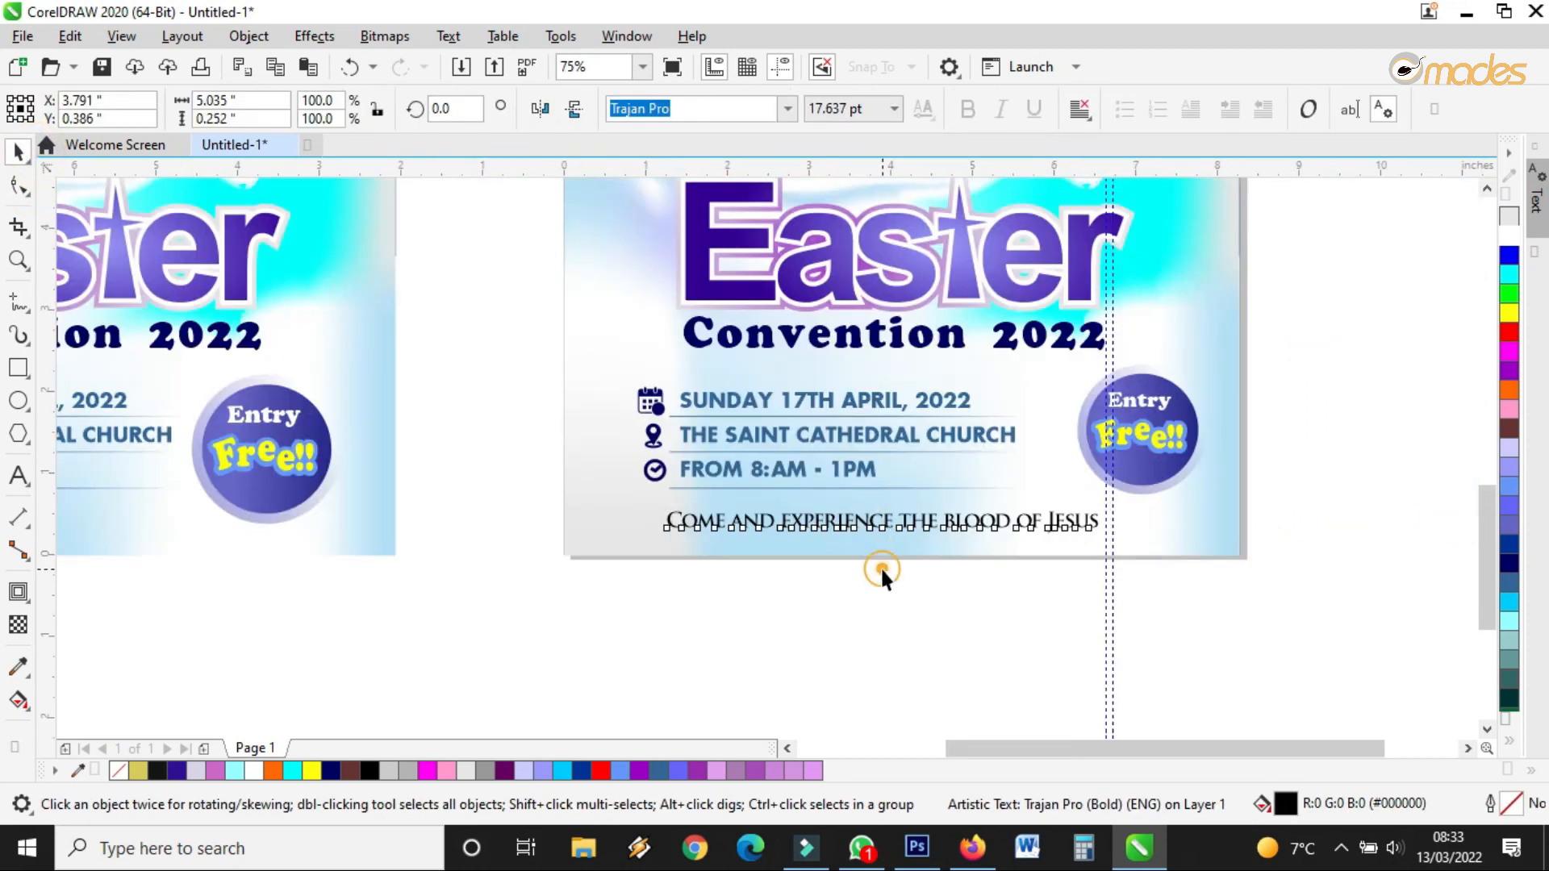
Colour the 'Come and experience' line red
{"action": "left_click", "coordinate": [877, 567]}
{"action": "left_click", "coordinate": [869, 528]}
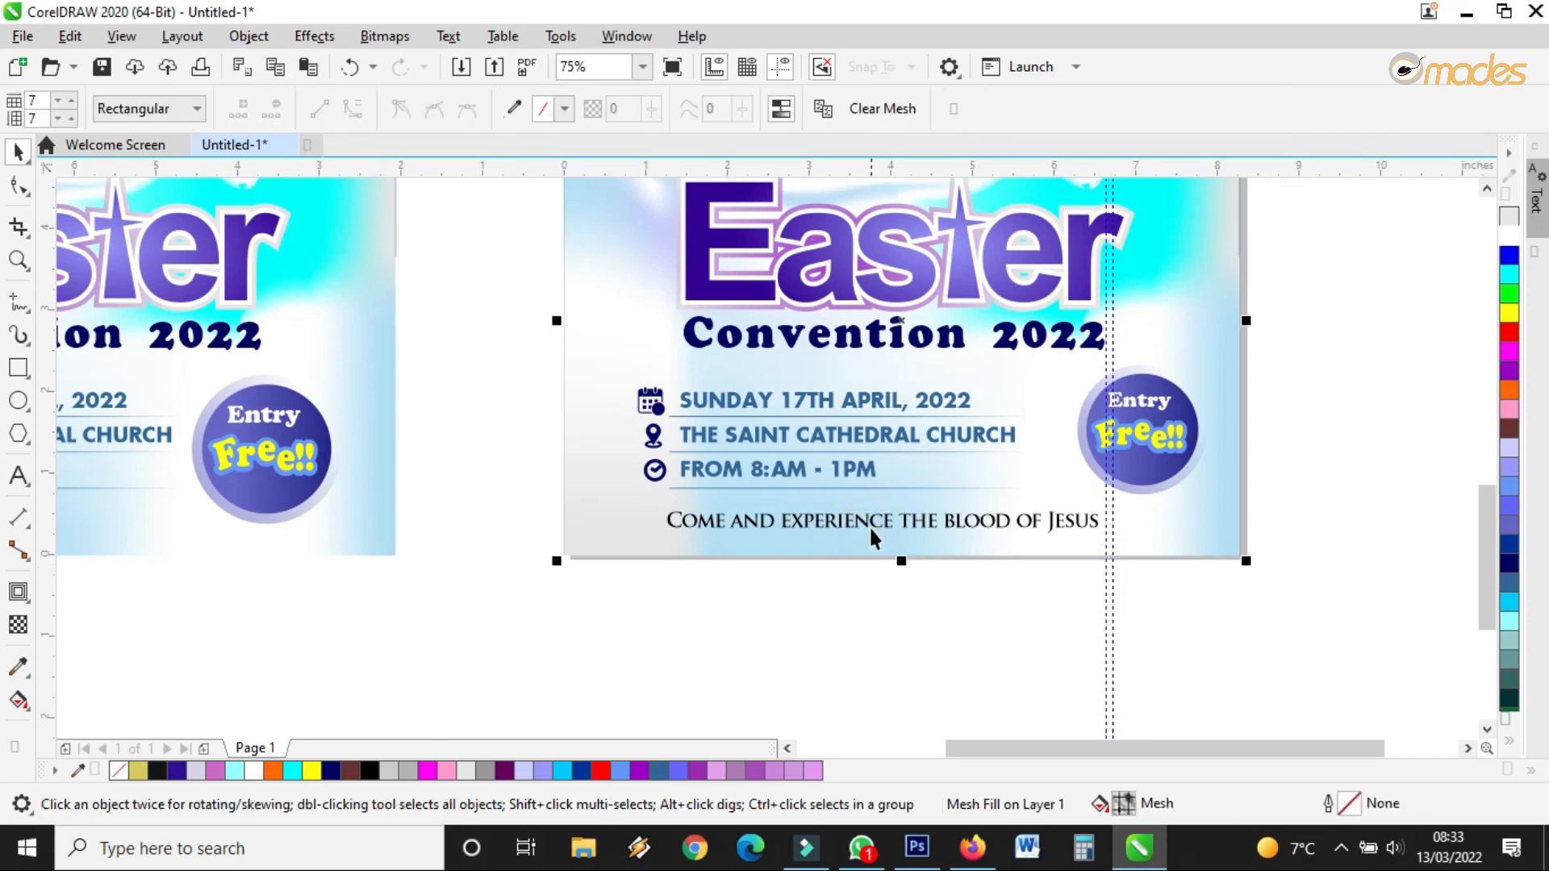
{"action": "left_click", "coordinate": [869, 525]}
{"action": "scroll", "coordinate": [872, 528], "scroll_direction": "up", "scroll_amount": 2}
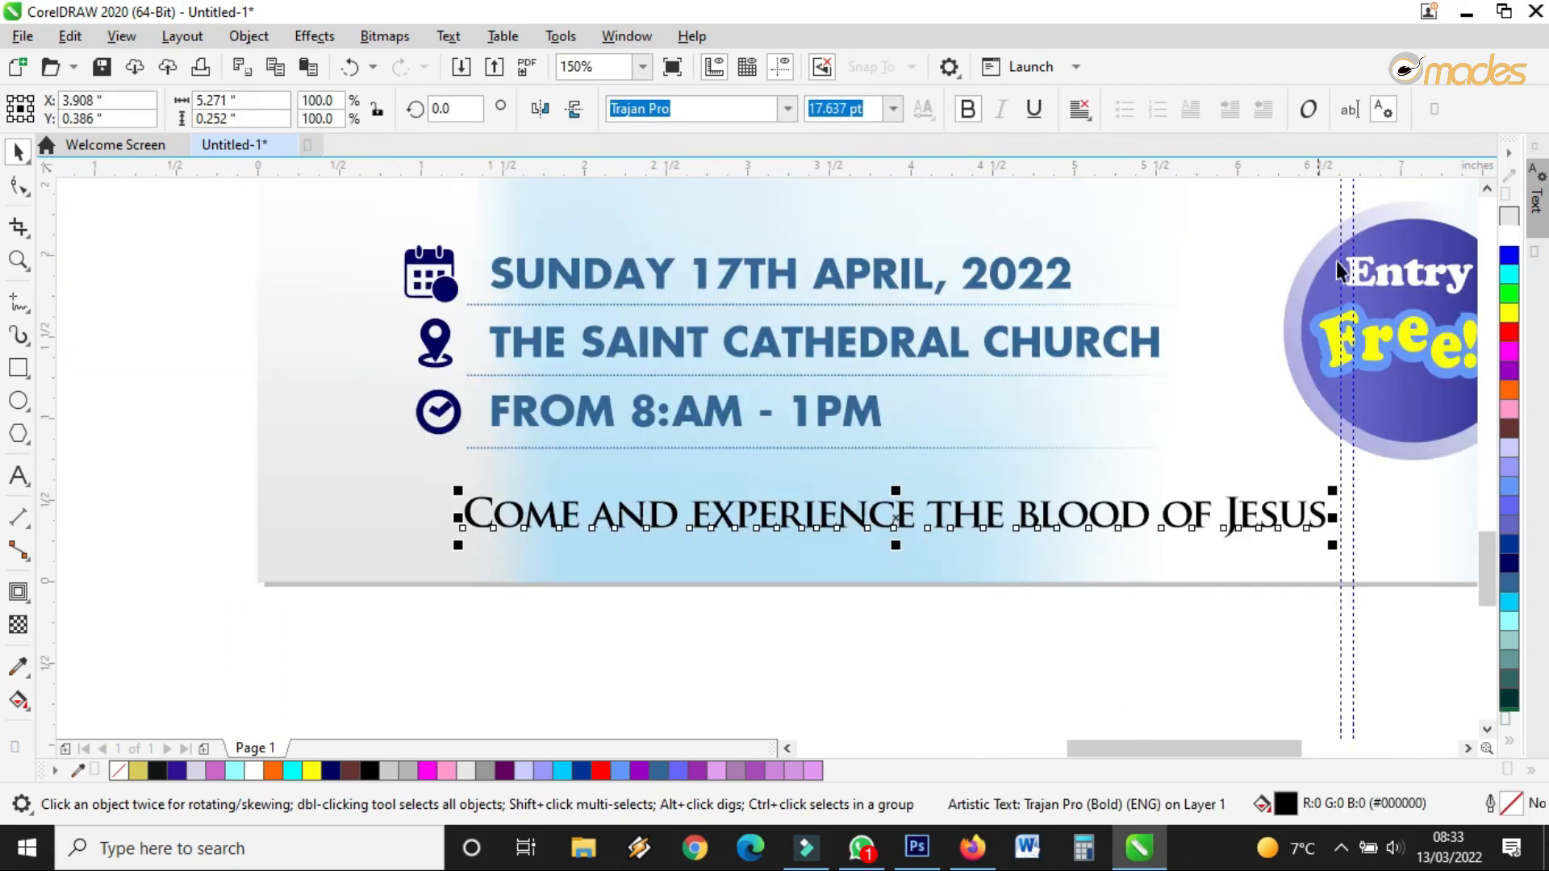
{"action": "left_click", "coordinate": [1509, 562]}
{"action": "left_click", "coordinate": [1508, 331]}
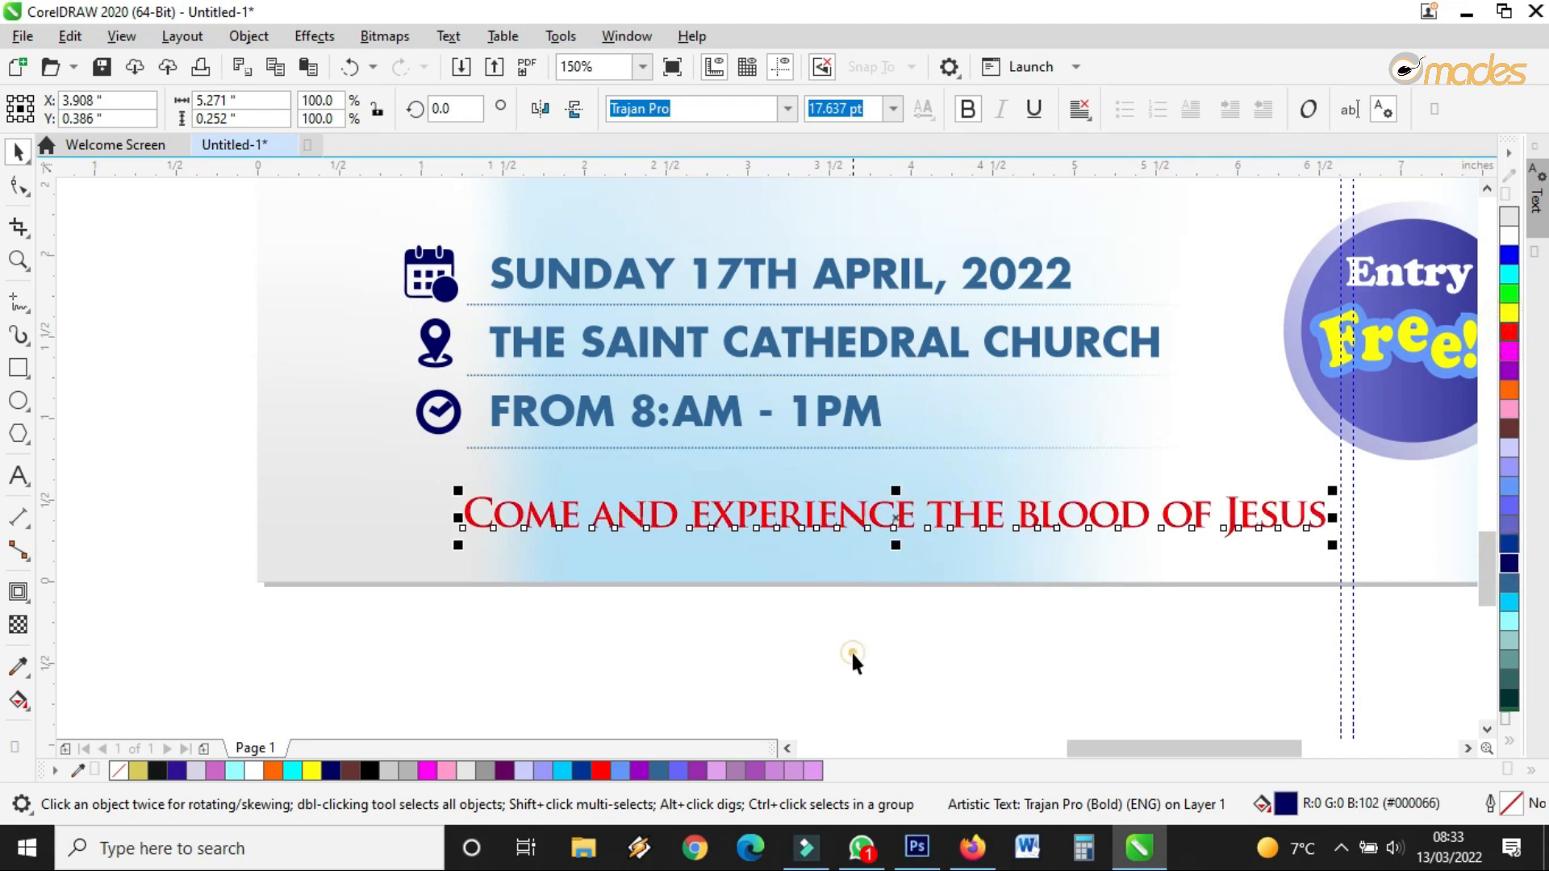
{"action": "left_click", "coordinate": [851, 651]}
{"action": "scroll", "coordinate": [826, 514], "scroll_direction": "down", "scroll_amount": 2}
{"action": "scroll", "coordinate": [826, 515], "scroll_direction": "up", "scroll_amount": 2}
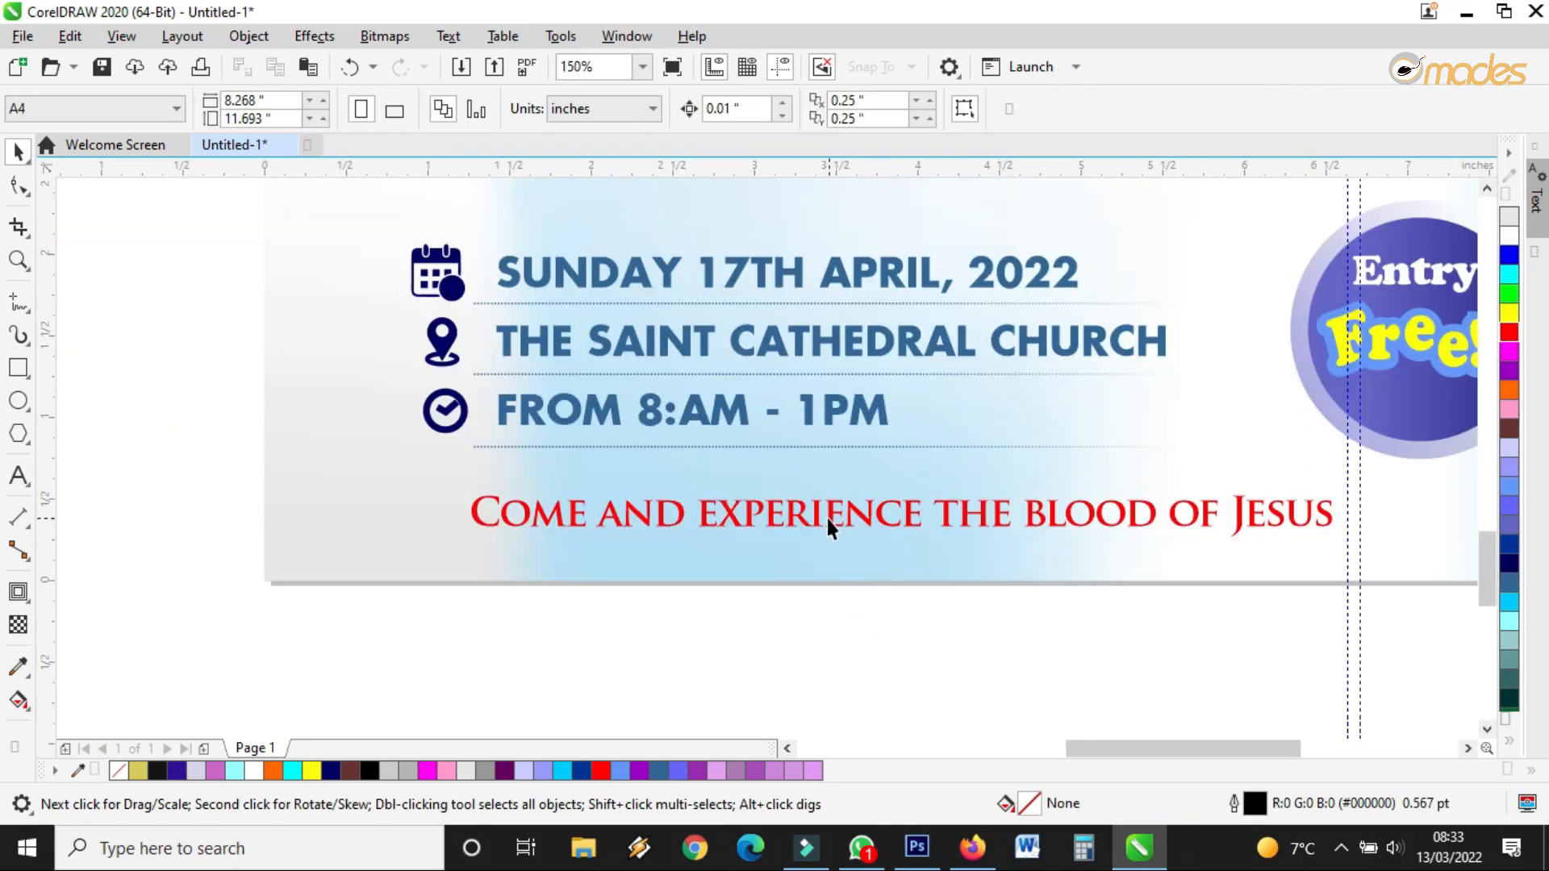
Draw a navy-filled bar across the bottom of the flyer
{"action": "left_click", "coordinate": [18, 368]}
{"action": "left_click_drag", "start_coordinate": [267, 518], "coordinate": [1345, 581]}
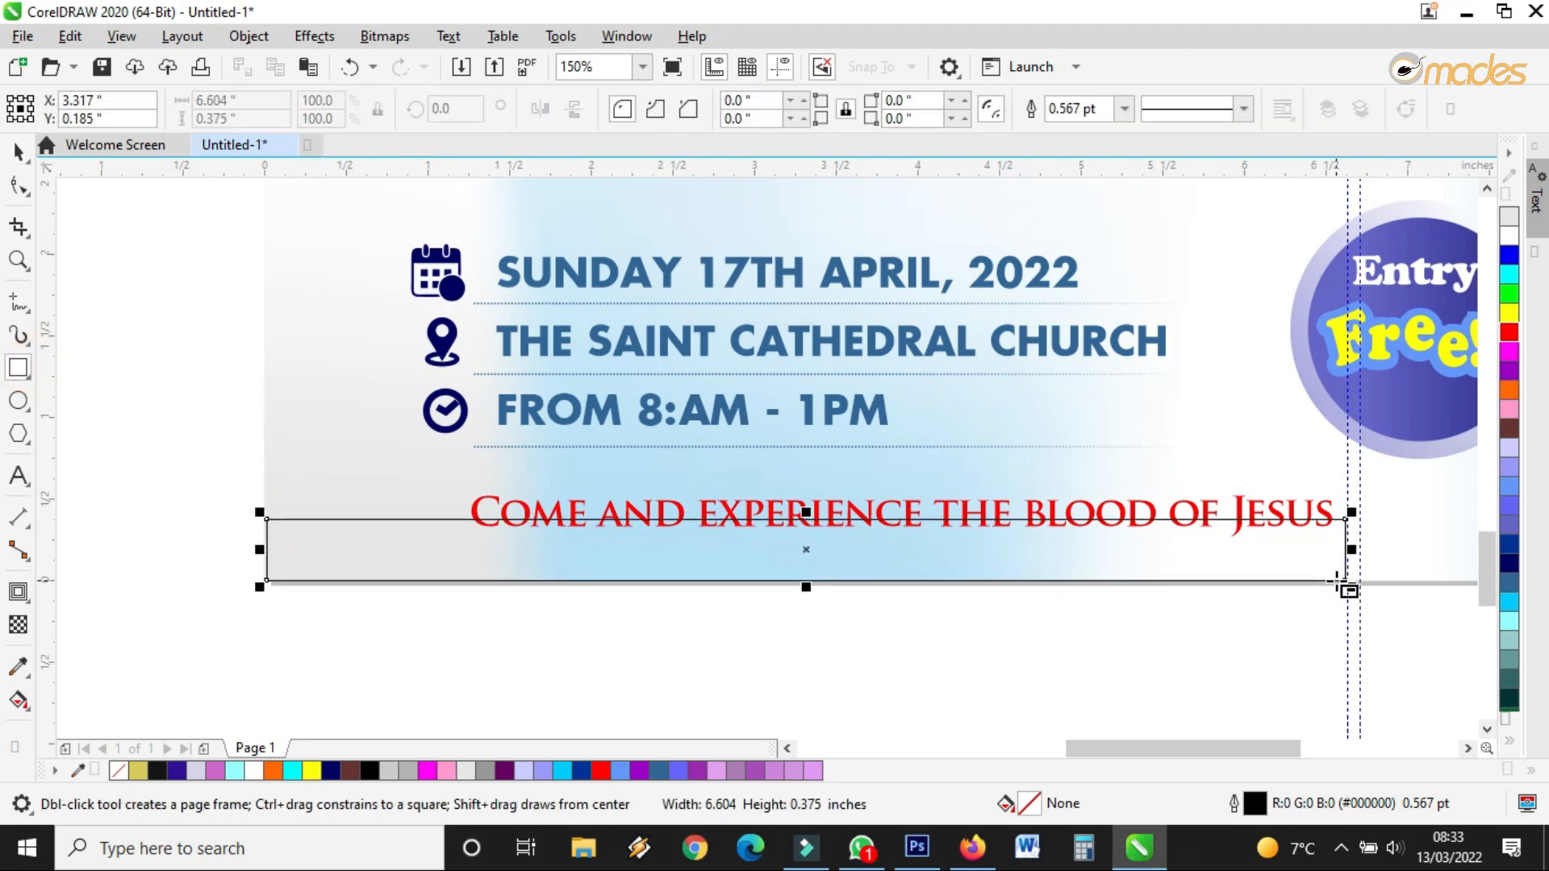
{"action": "left_click", "coordinate": [18, 151]}
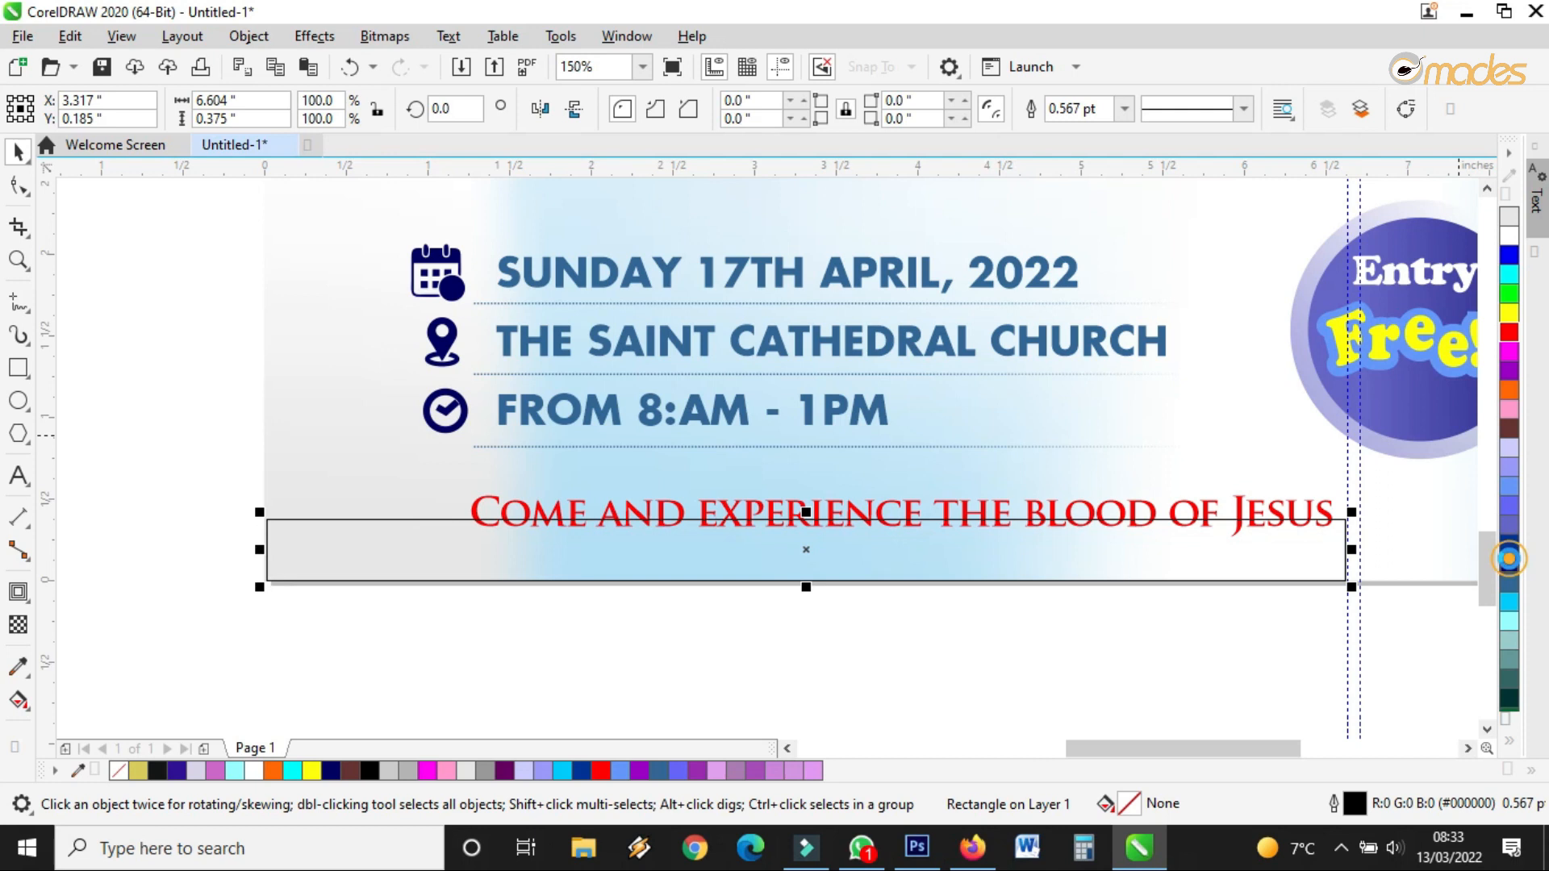
{"action": "left_click", "coordinate": [1509, 558]}
Move the headline onto the bar, bring it to the front, and colour it white
{"action": "left_click_drag", "start_coordinate": [1038, 508], "coordinate": [948, 552]}
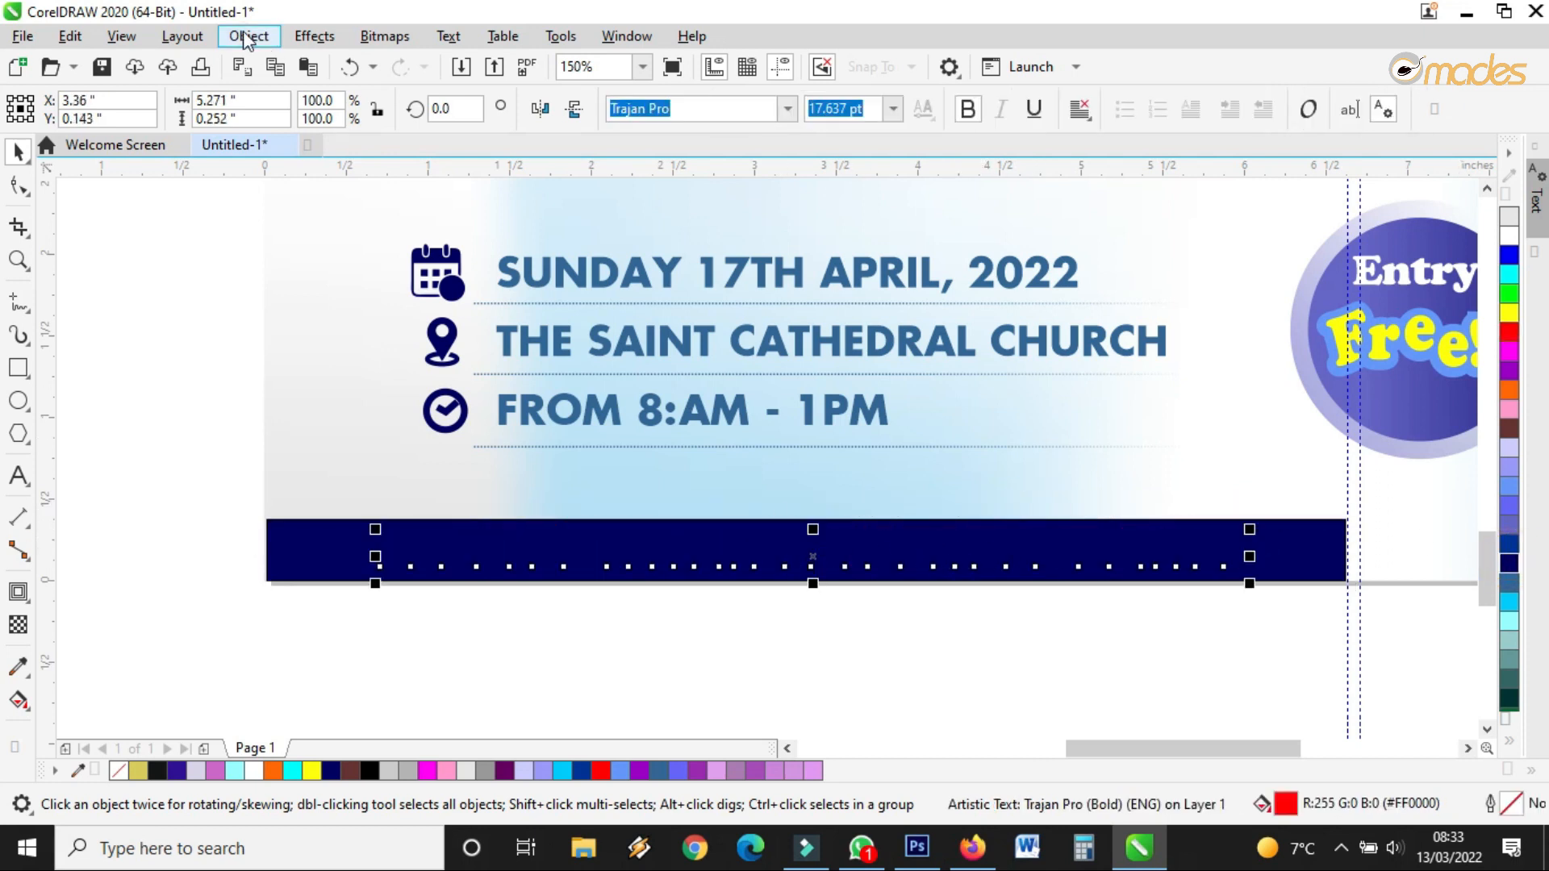
{"action": "left_click", "coordinate": [249, 36]}
{"action": "mouse_move", "coordinate": [457, 348]}
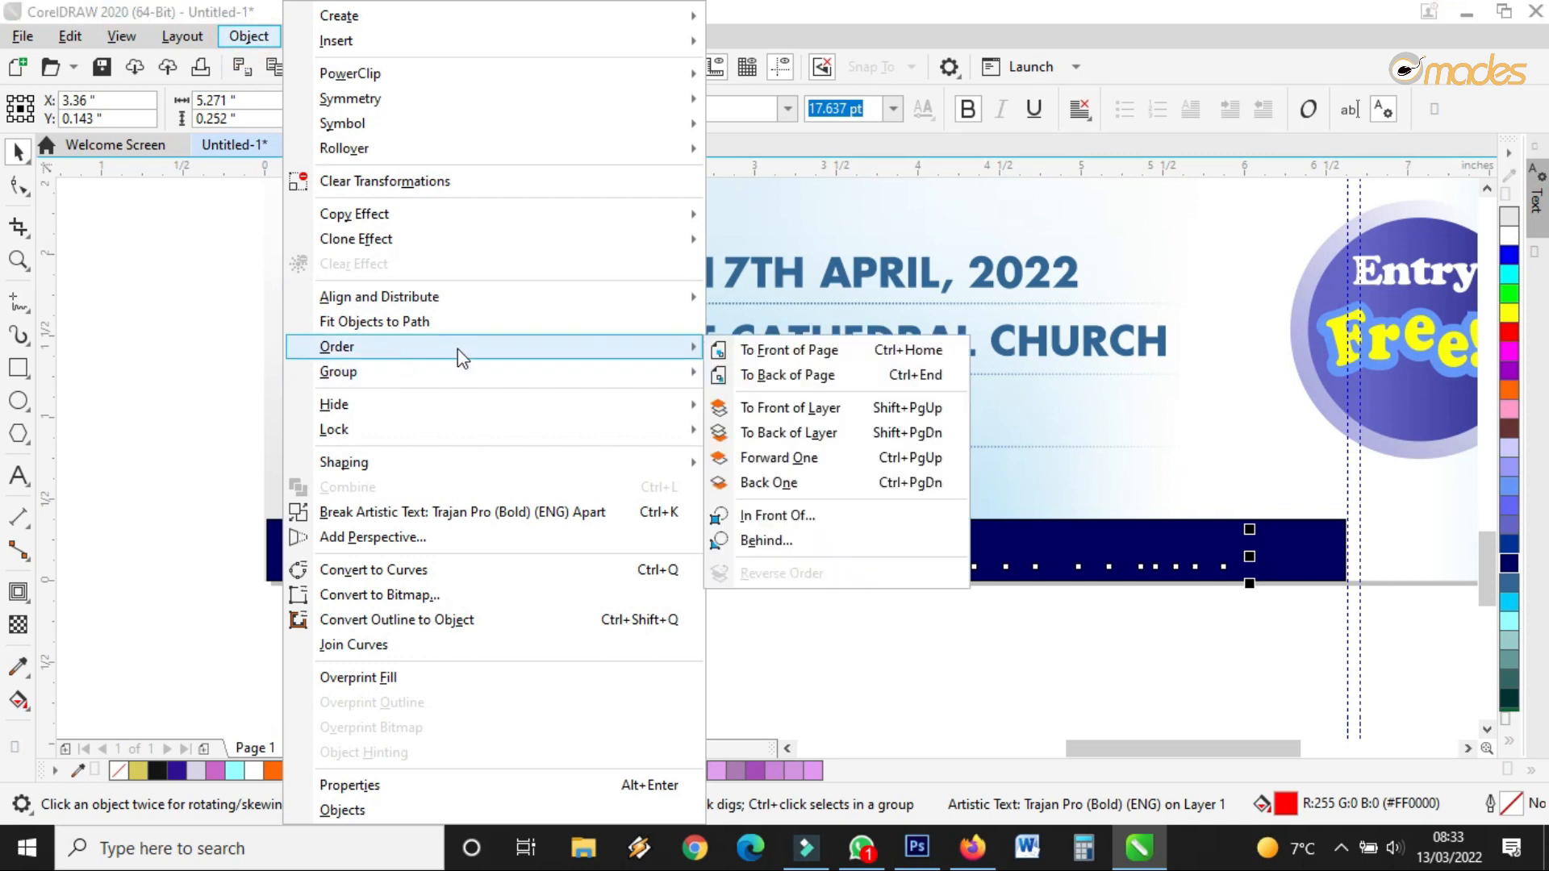
{"action": "left_click", "coordinate": [726, 348]}
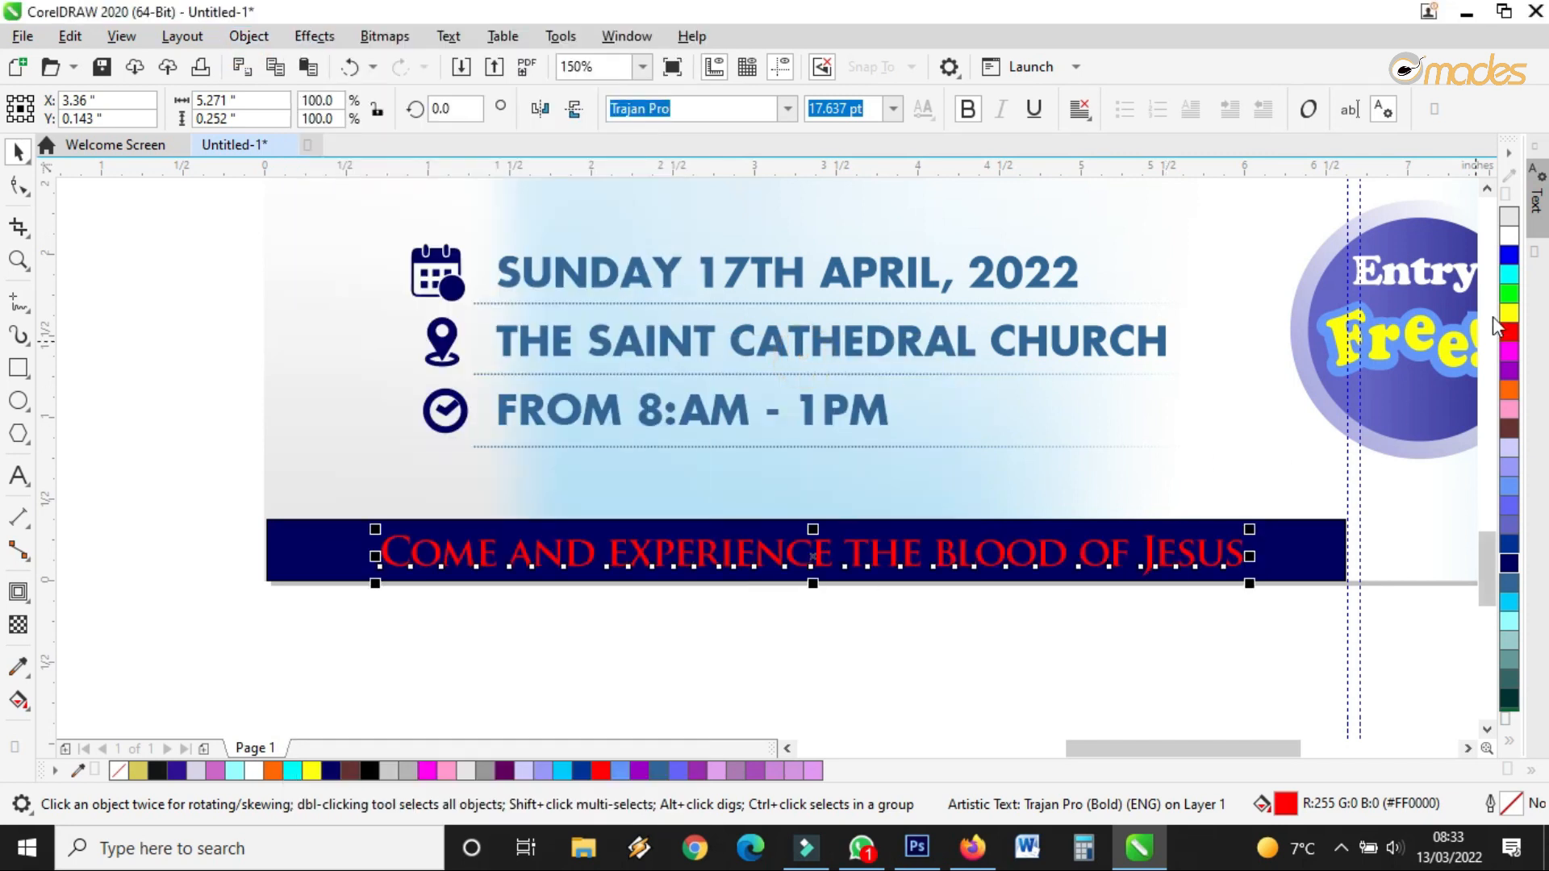
{"action": "left_click", "coordinate": [1508, 234]}
{"action": "left_click", "coordinate": [830, 525]}
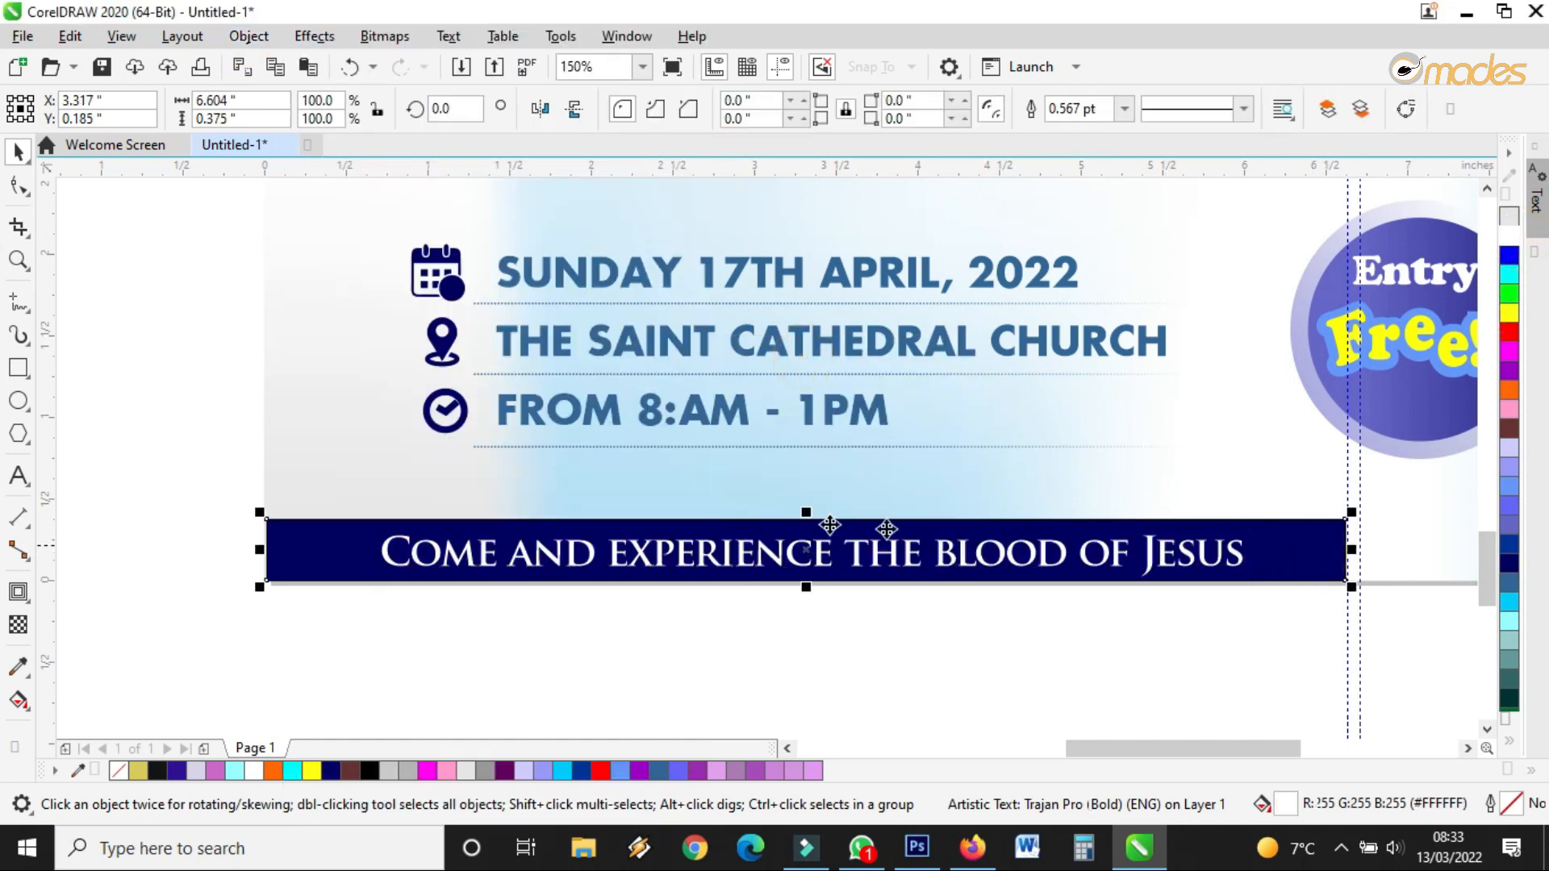
{"action": "scroll", "coordinate": [829, 525], "scroll_direction": "down", "scroll_amount": 2}
Stretch the bar to the flyer's right edge, recolour it brighter blue, and remove its outline
{"action": "scroll", "coordinate": [1216, 536], "scroll_direction": "up", "scroll_amount": 2}
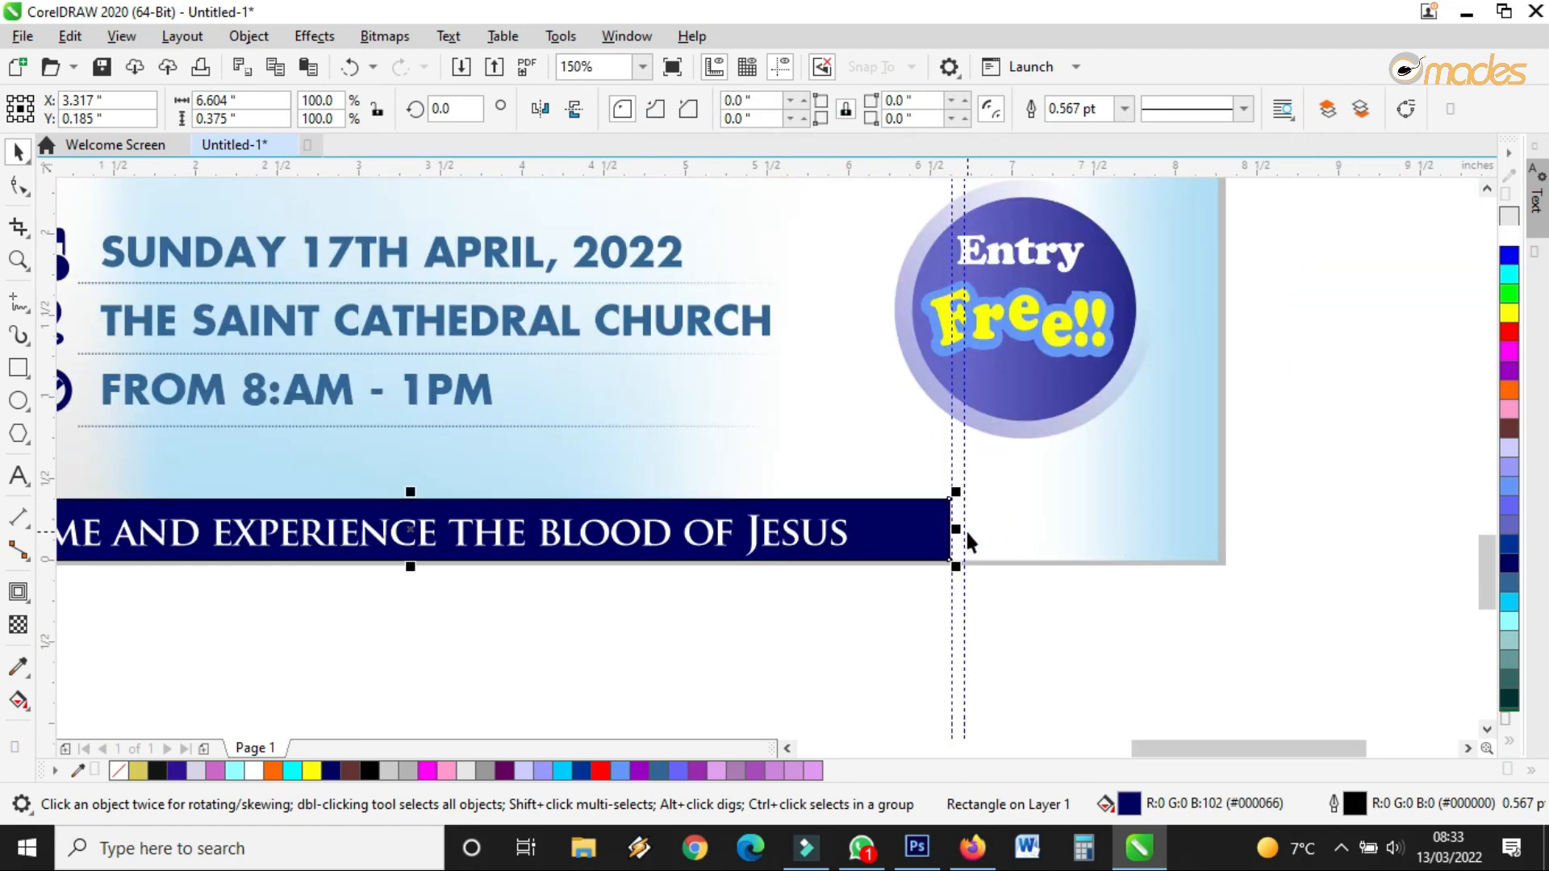
{"action": "left_click_drag", "start_coordinate": [957, 529], "coordinate": [1227, 539]}
{"action": "left_click", "coordinate": [1509, 543]}
{"action": "left_click", "coordinate": [1112, 540]}
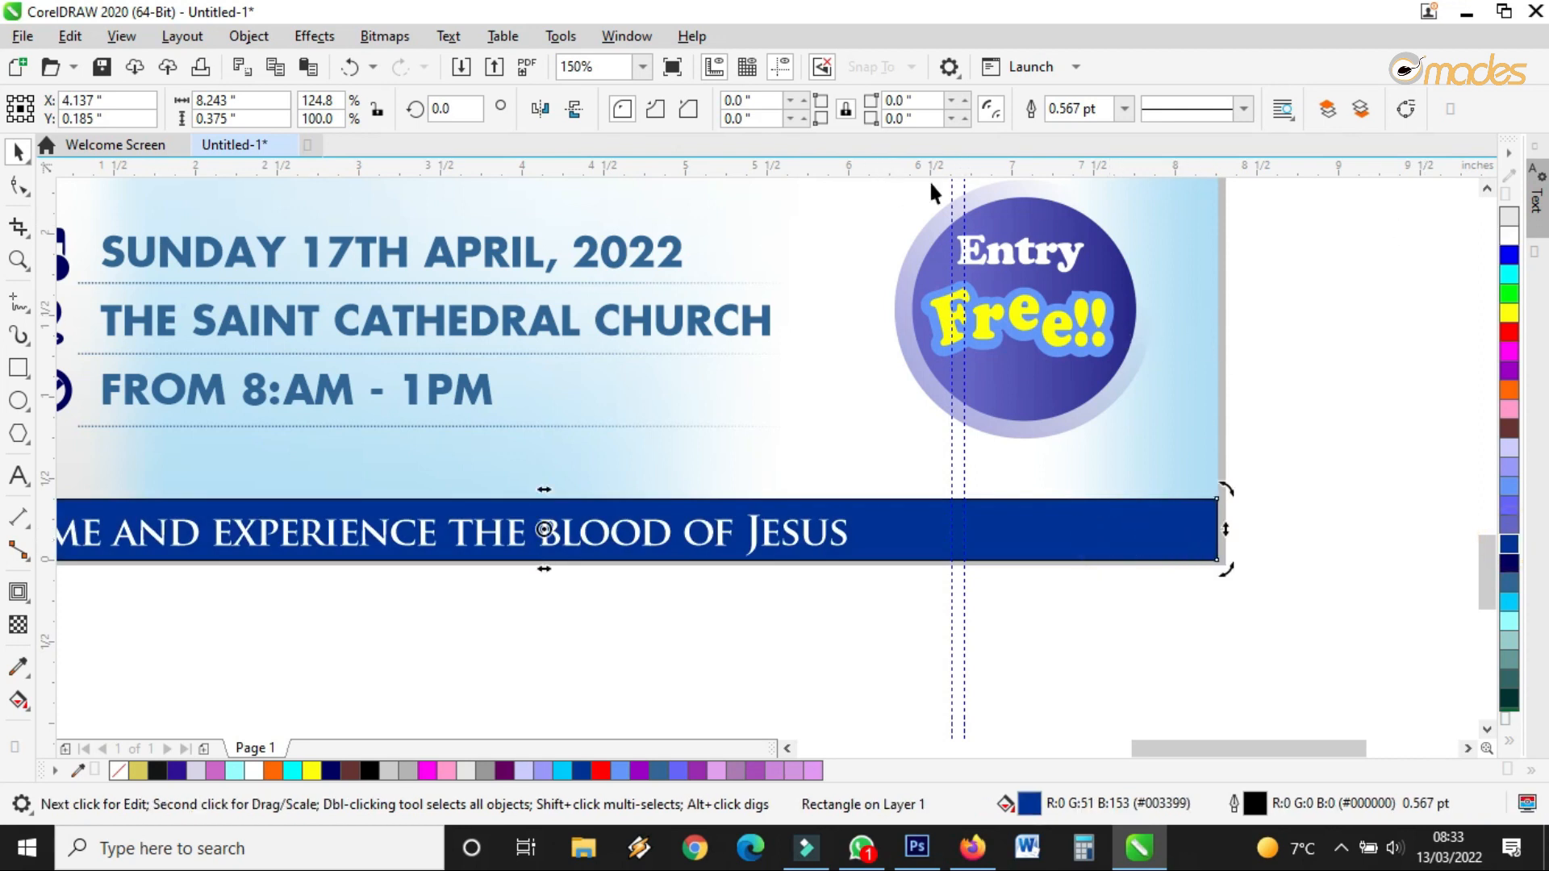
{"action": "scroll", "coordinate": [1102, 505], "scroll_direction": "up", "scroll_amount": 3}
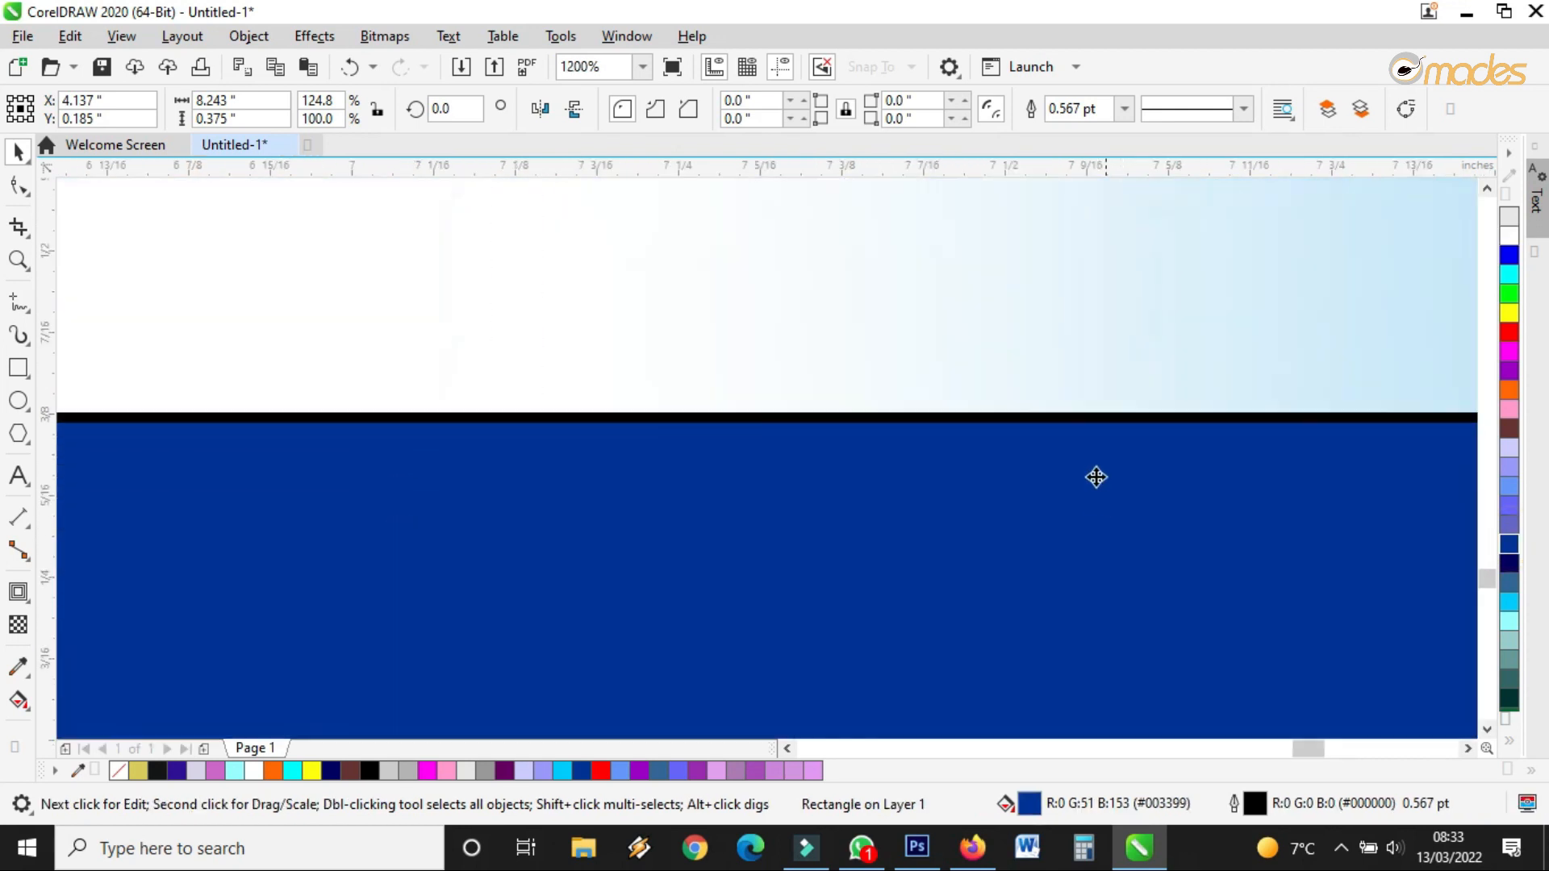
{"action": "left_click", "coordinate": [1123, 109]}
{"action": "left_click", "coordinate": [1068, 129]}
{"action": "scroll", "coordinate": [819, 409], "scroll_direction": "down", "scroll_amount": 3}
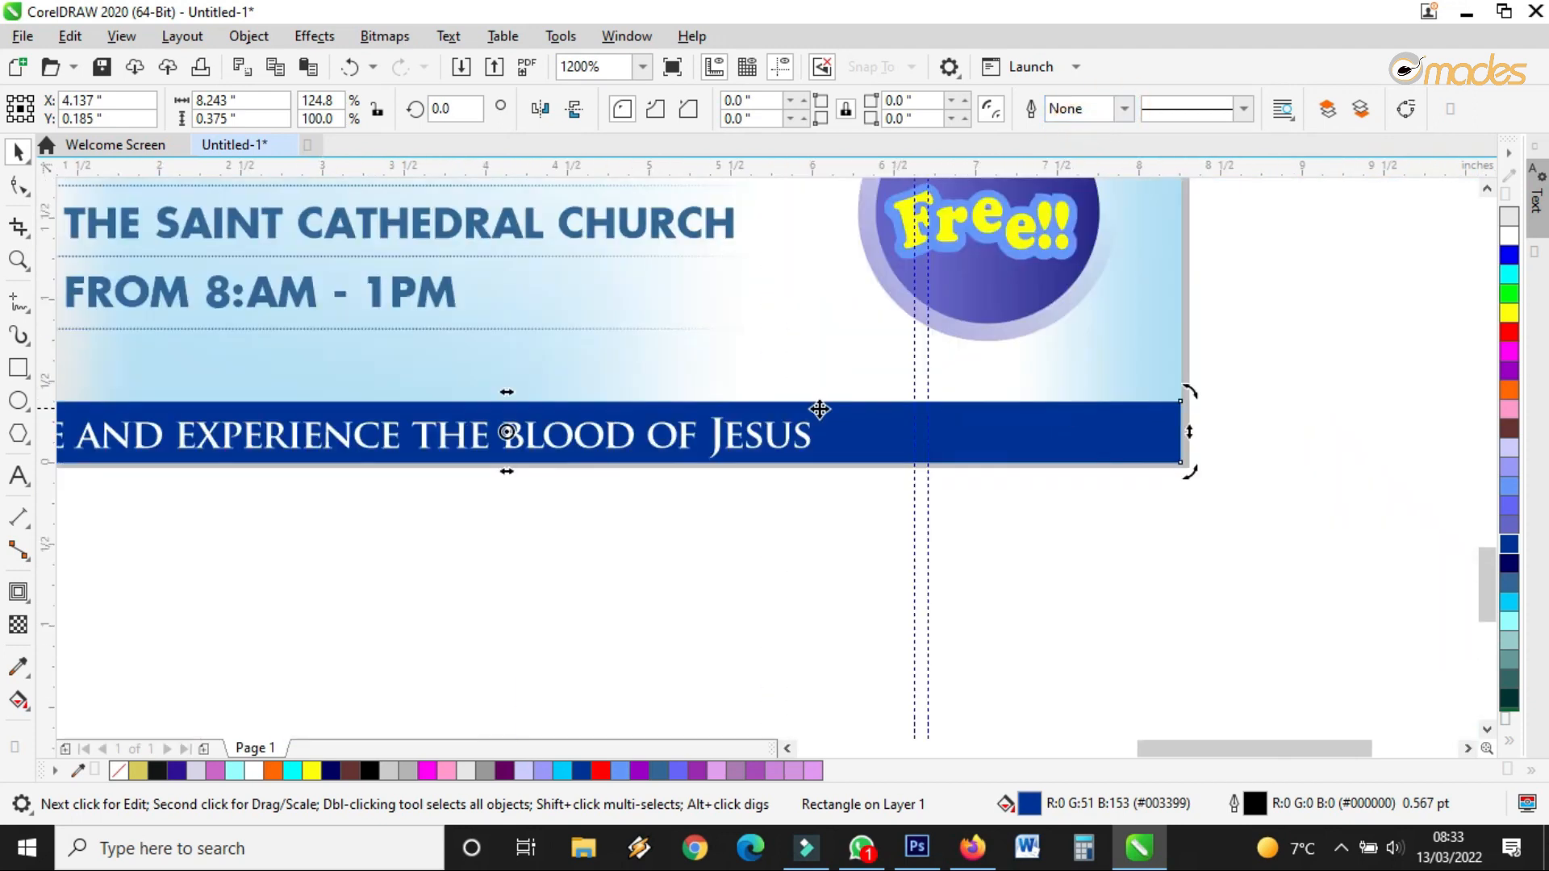
Centre the white headline on the blue banner
{"action": "scroll", "coordinate": [658, 491], "scroll_direction": "down", "scroll_amount": 2}
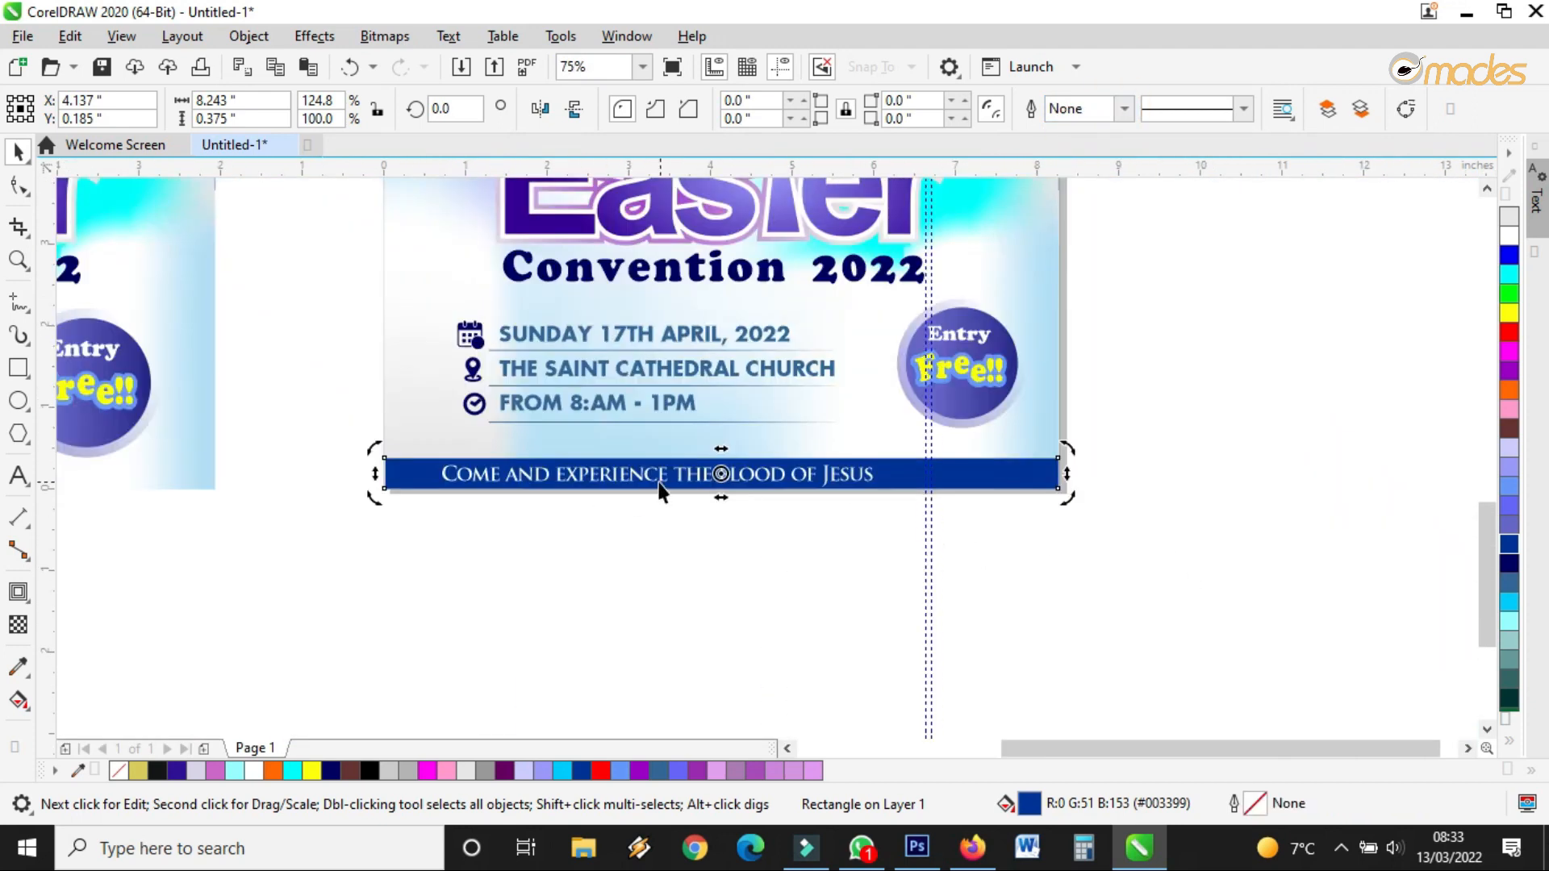
{"action": "scroll", "coordinate": [658, 484], "scroll_direction": "up", "scroll_amount": 2}
{"action": "left_click_drag", "start_coordinate": [675, 476], "coordinate": [742, 474]}
{"action": "left_click", "coordinate": [968, 575]}
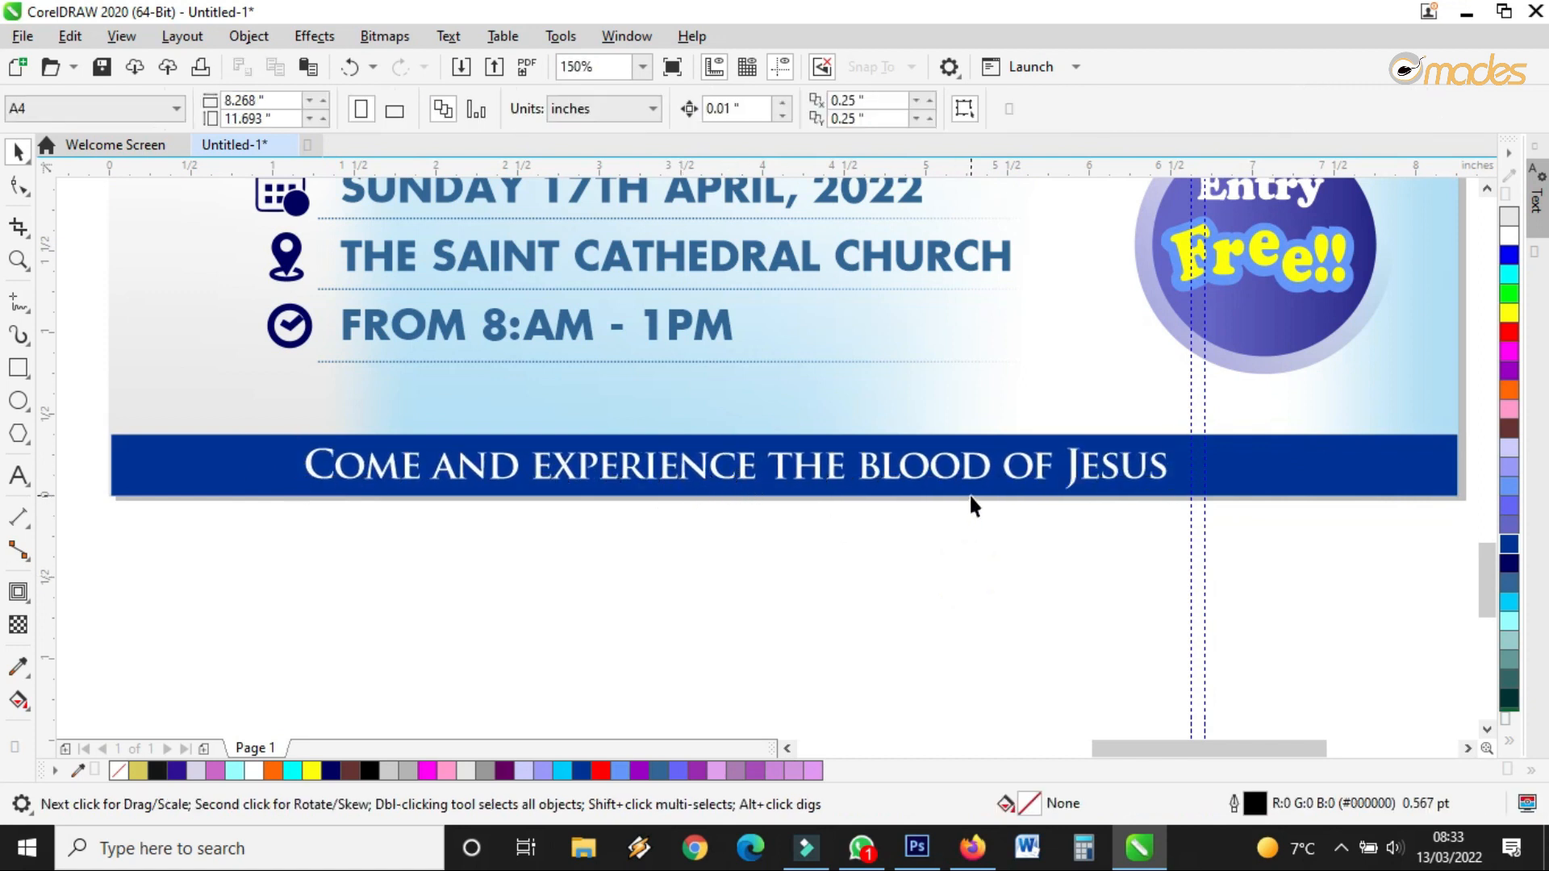
Create a thin flattened copy of the banner as a blue line above it
{"action": "left_click", "coordinate": [970, 494]}
{"action": "left_click_drag", "start_coordinate": [782, 502], "coordinate": [802, 388]}
{"action": "left_click", "coordinate": [847, 452]}
{"action": "left_click", "coordinate": [790, 426]}
{"action": "scroll", "coordinate": [788, 426], "scroll_direction": "up", "scroll_amount": 3}
{"action": "scroll", "coordinate": [804, 432], "scroll_direction": "down", "scroll_amount": 3}
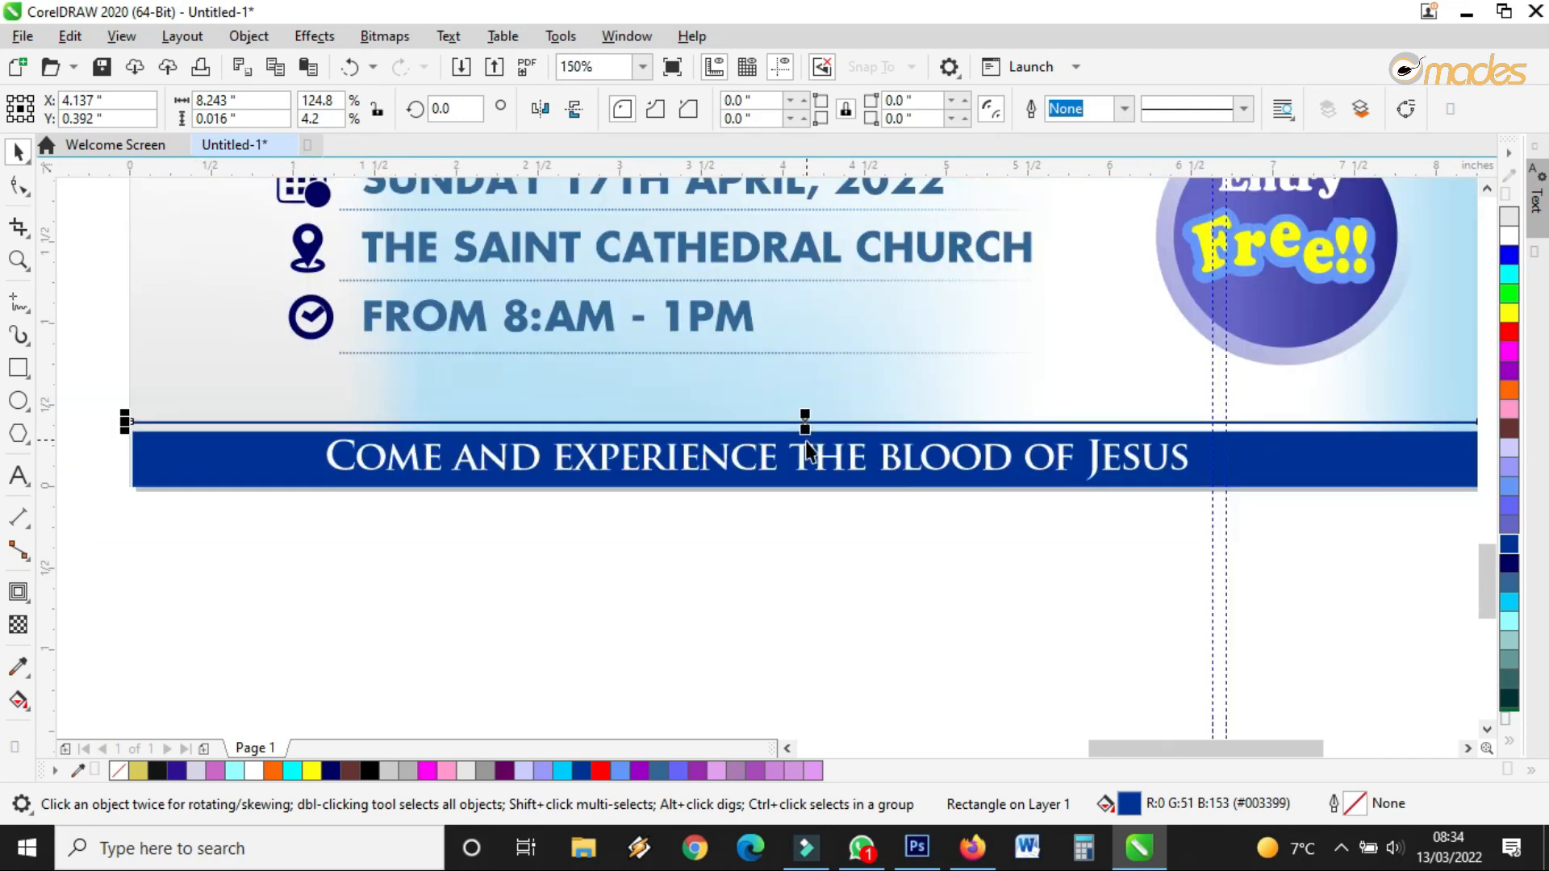
{"action": "left_click", "coordinate": [896, 564]}
{"action": "scroll", "coordinate": [905, 578], "scroll_direction": "down", "scroll_amount": 1}
{"action": "scroll", "coordinate": [902, 568], "scroll_direction": "up", "scroll_amount": 2}
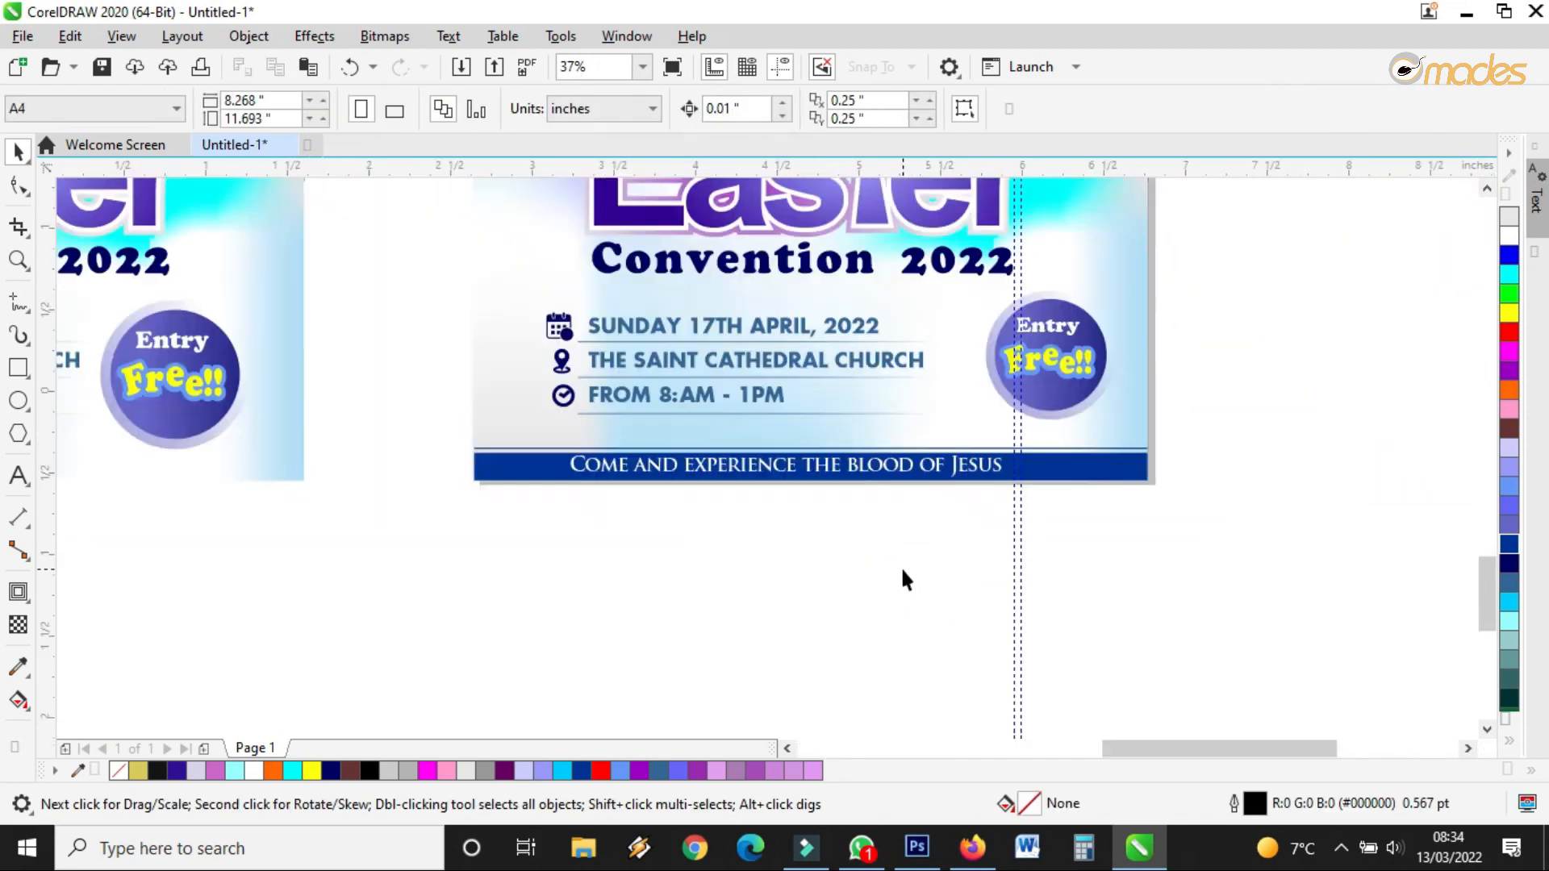
Give the main banner a blue-to-white fountain fill from left to right
{"action": "left_click", "coordinate": [187, 384]}
{"action": "scroll", "coordinate": [277, 422], "scroll_direction": "down", "scroll_amount": 1}
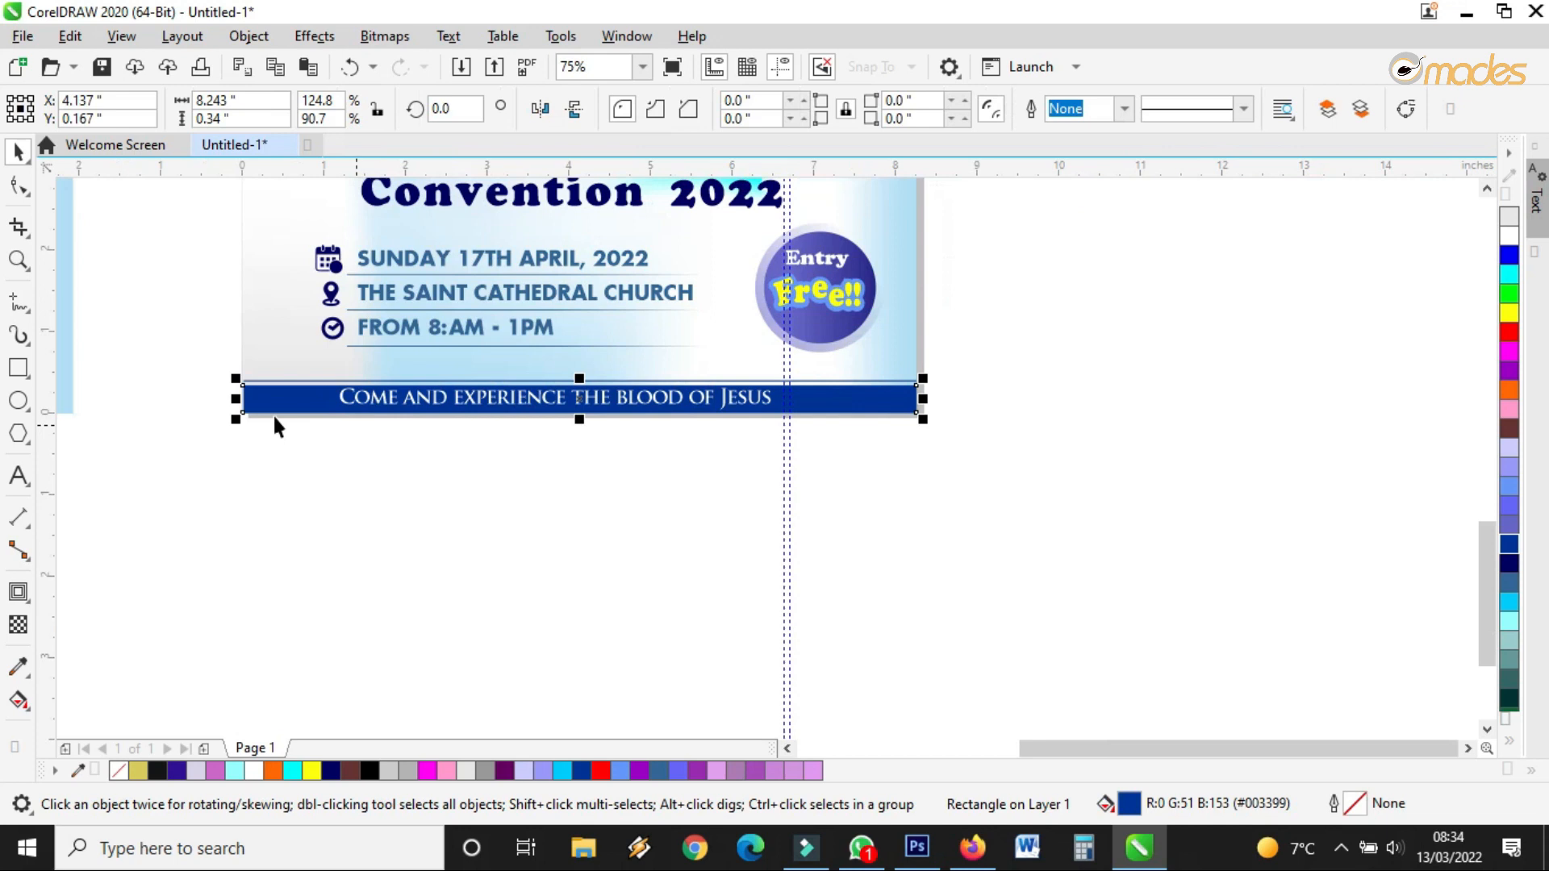
{"action": "scroll", "coordinate": [247, 407], "scroll_direction": "up", "scroll_amount": 1}
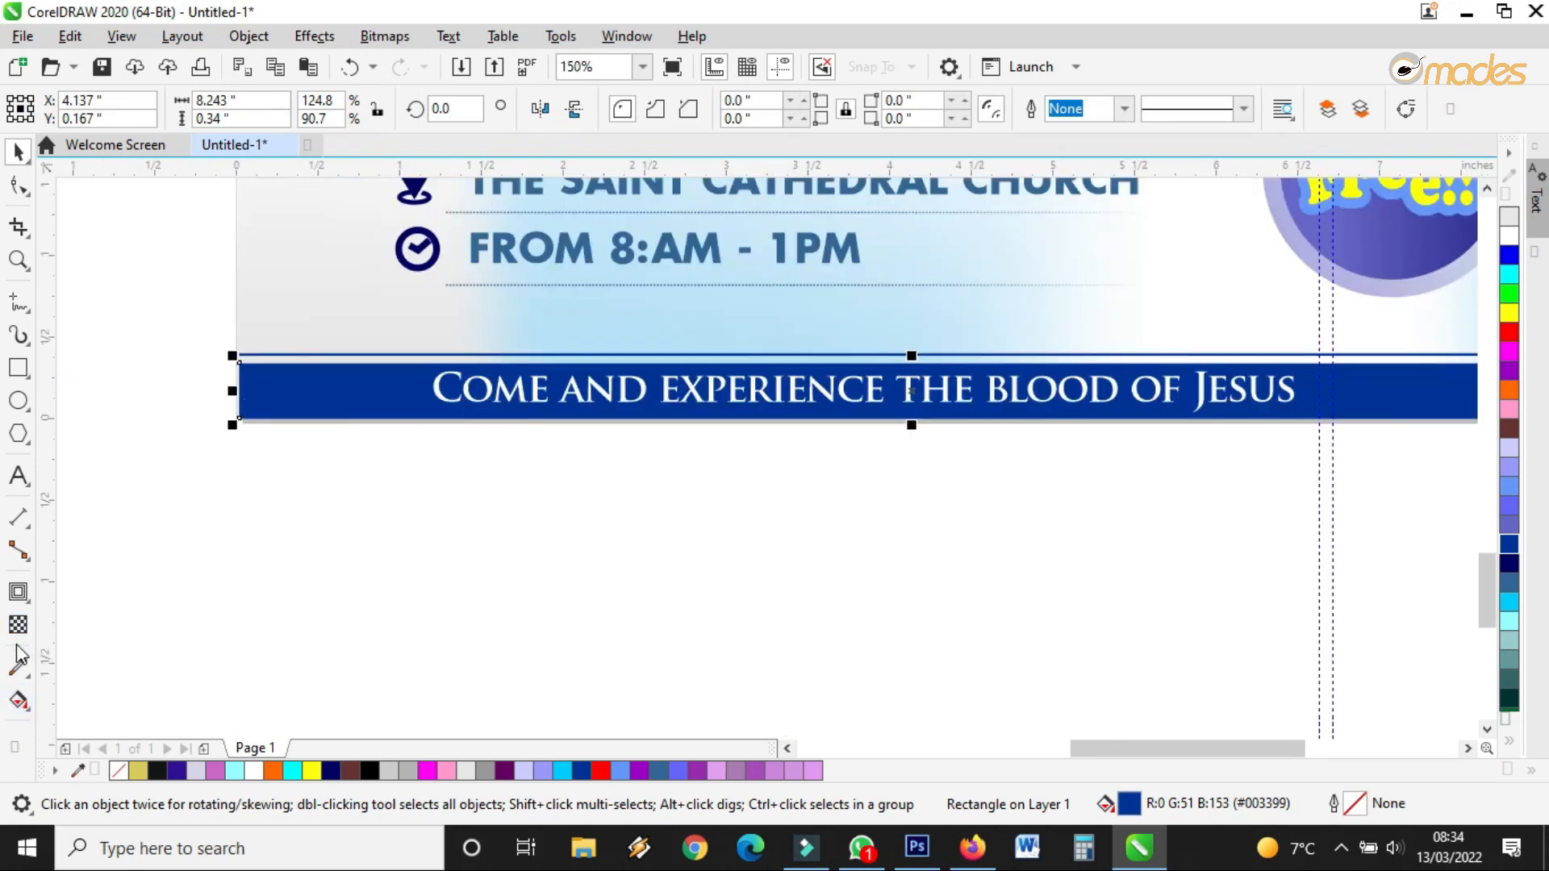
{"action": "left_click", "coordinate": [18, 702]}
{"action": "left_click_drag", "start_coordinate": [318, 385], "coordinate": [1077, 385]}
Switch the banner's fill to an elliptical gradient and widen it across the text
{"action": "scroll", "coordinate": [1065, 439], "scroll_direction": "down", "scroll_amount": 1}
{"action": "left_click", "coordinate": [404, 108]}
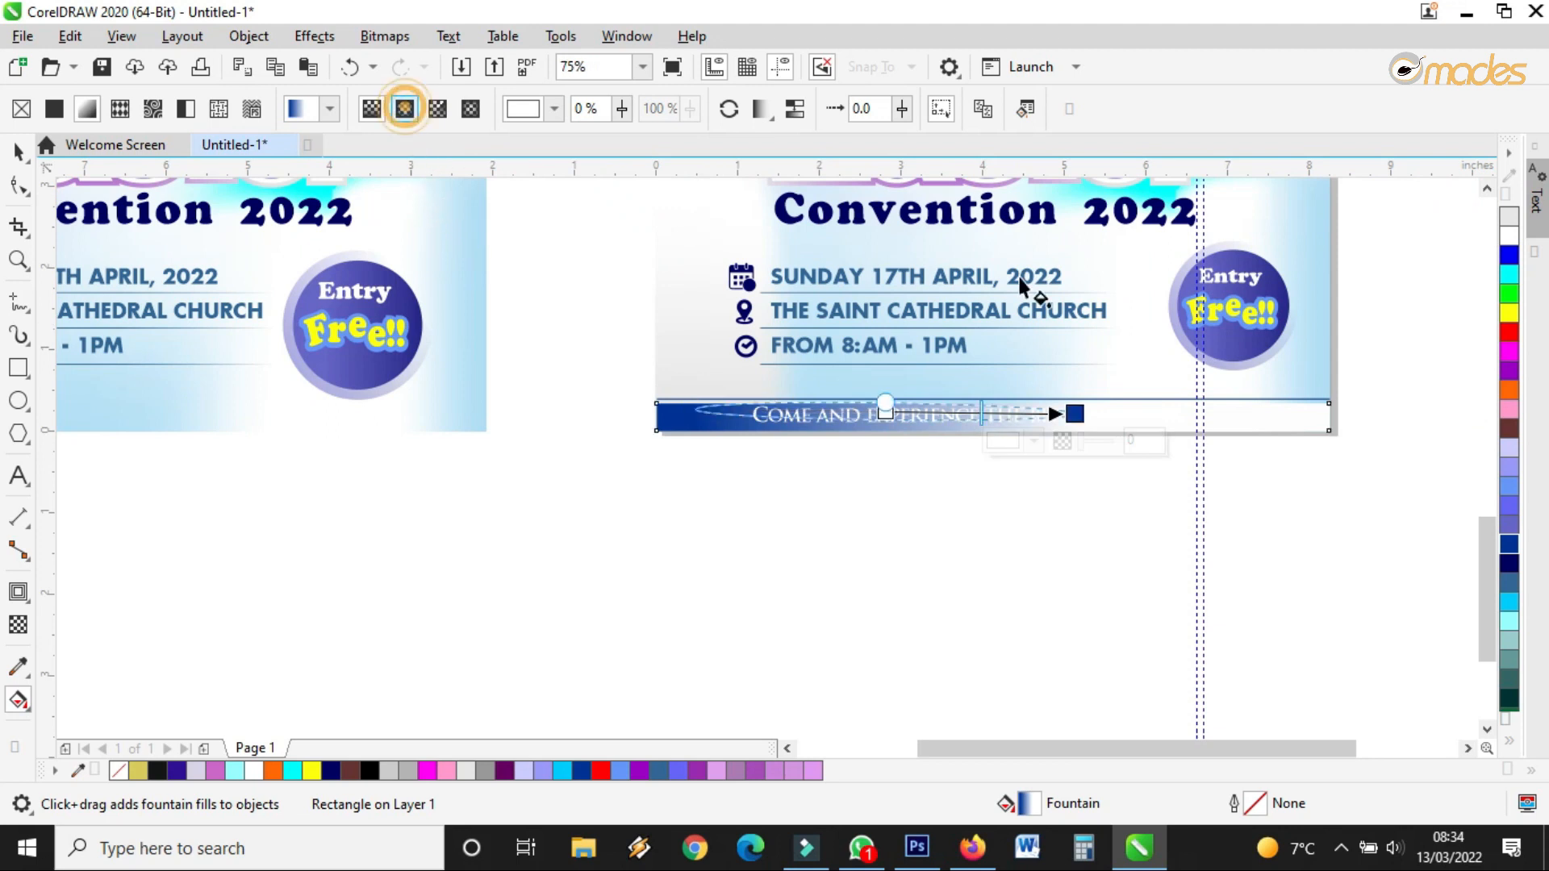
{"action": "scroll", "coordinate": [1099, 421], "scroll_direction": "up", "scroll_amount": 1}
{"action": "left_click_drag", "start_coordinate": [790, 407], "coordinate": [792, 321]}
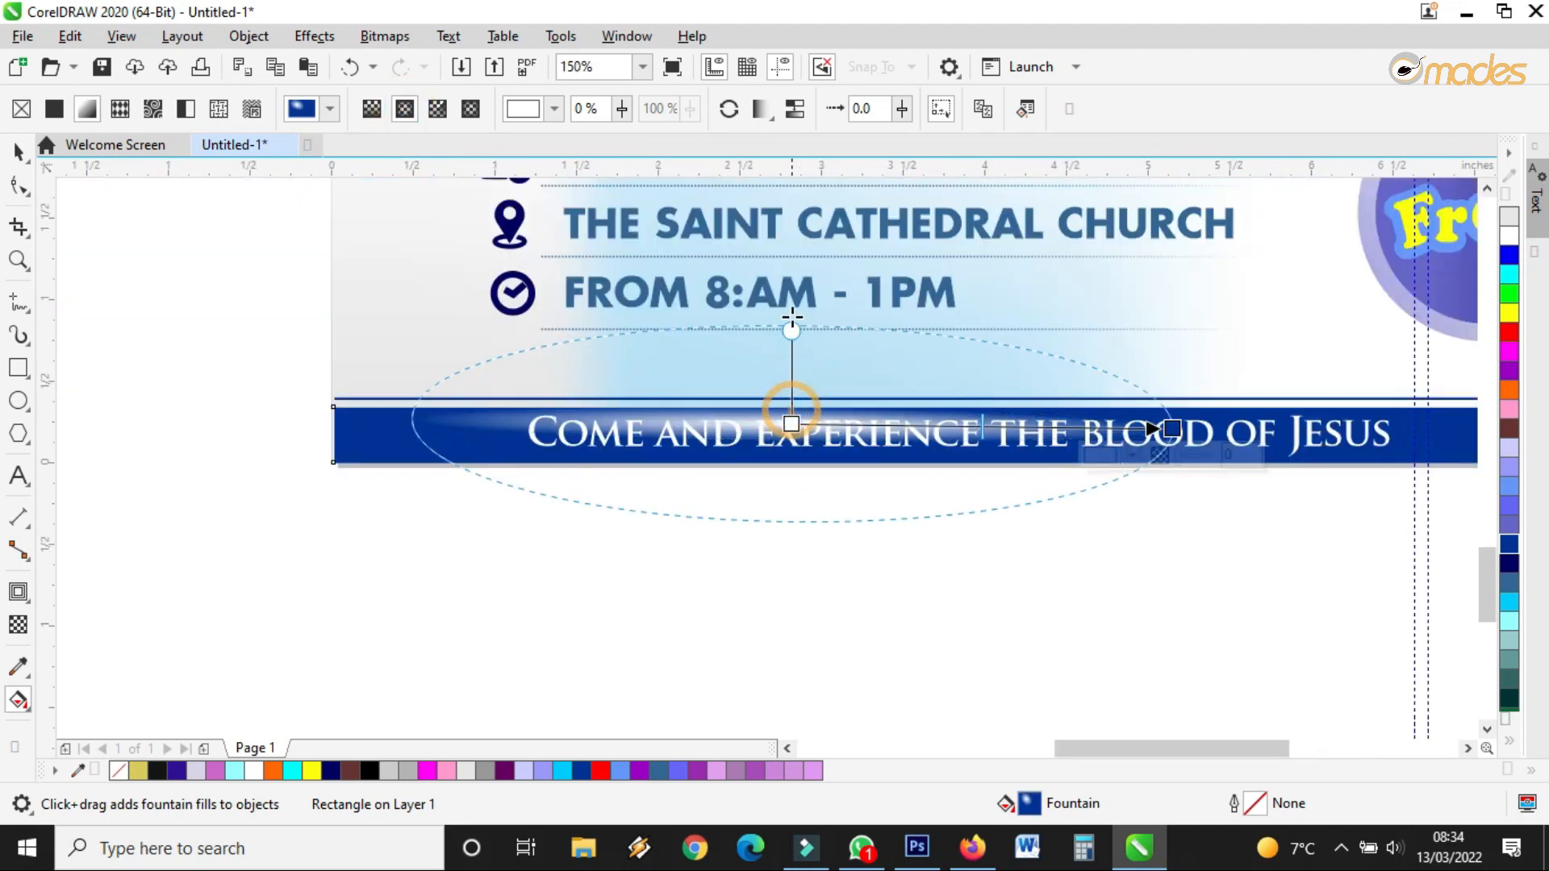
{"action": "scroll", "coordinate": [918, 387], "scroll_direction": "down", "scroll_amount": 1}
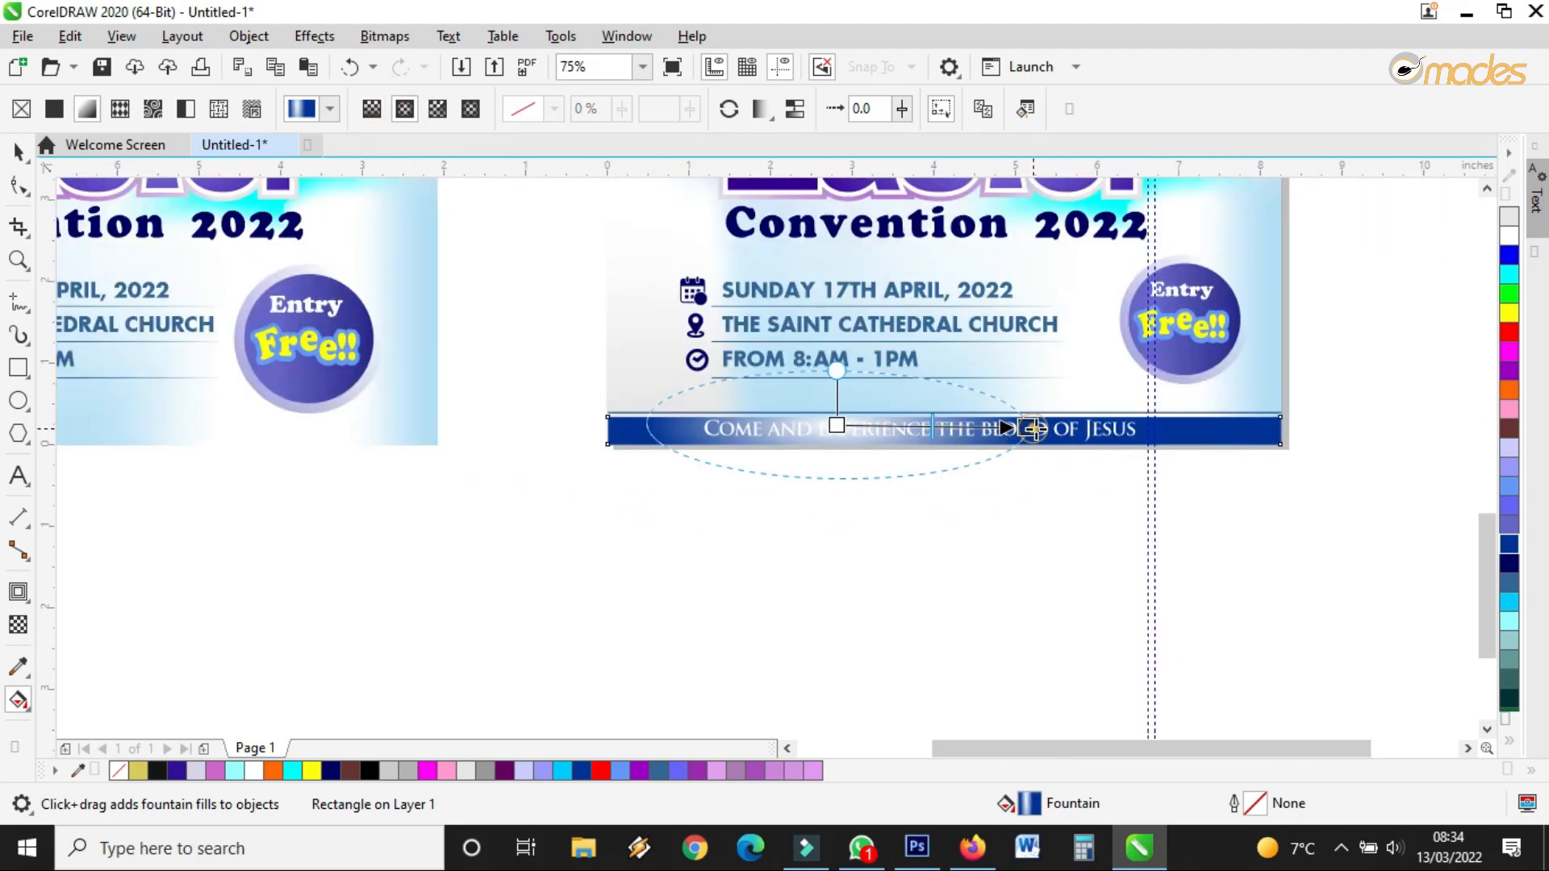
{"action": "left_click_drag", "start_coordinate": [1034, 429], "coordinate": [1091, 428]}
Set the gradient's outer colour to light blue and centre to dark navy, centred on the text
{"action": "left_click_drag", "start_coordinate": [1511, 490], "coordinate": [1096, 427]}
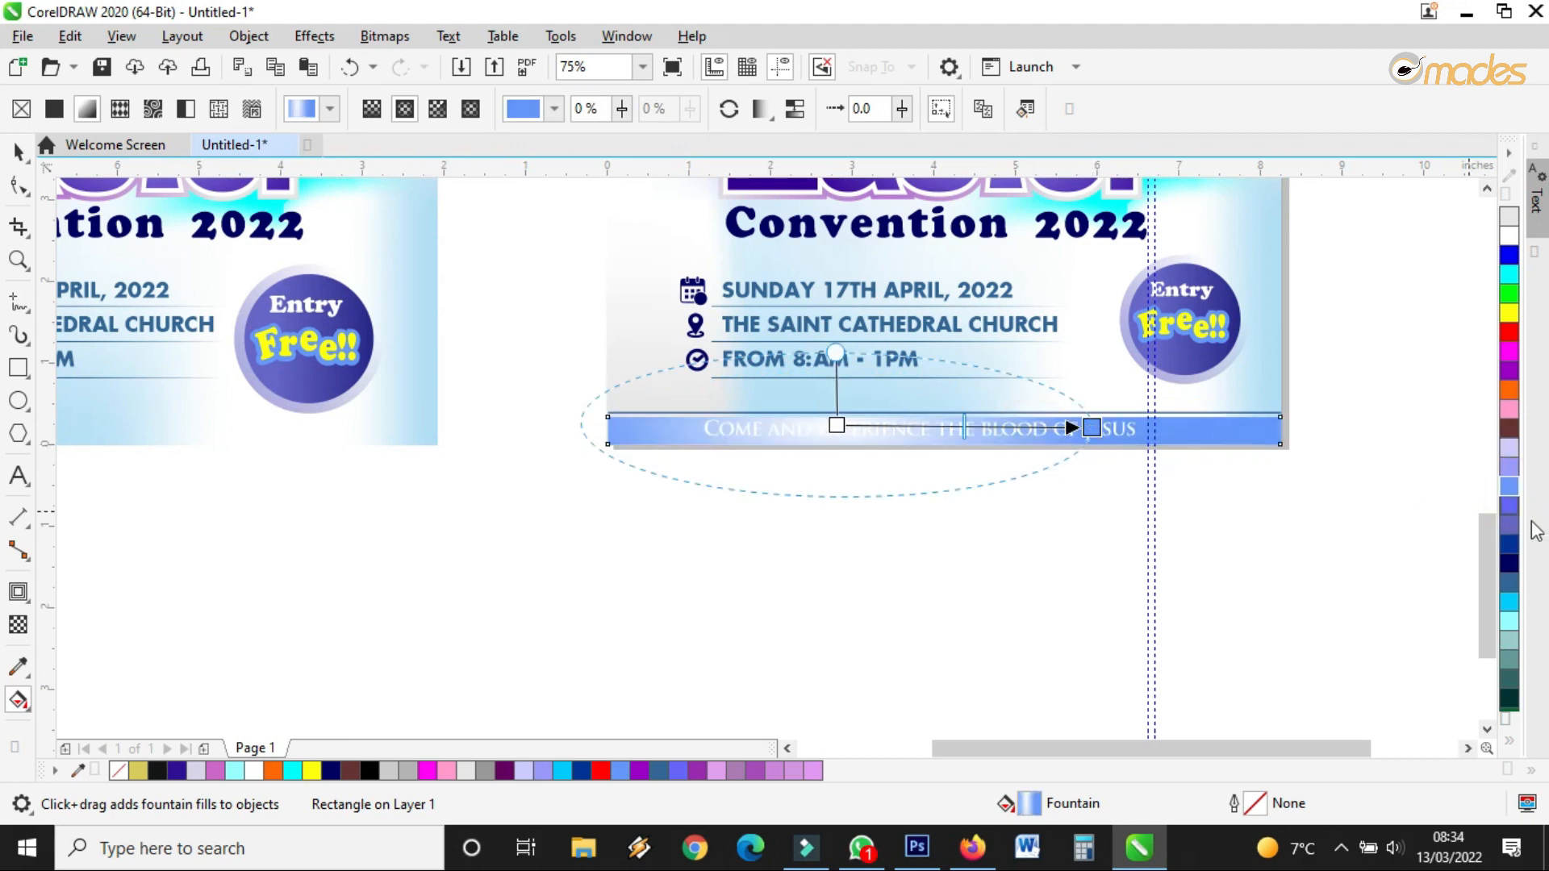
{"action": "left_click_drag", "start_coordinate": [1509, 559], "coordinate": [907, 428]}
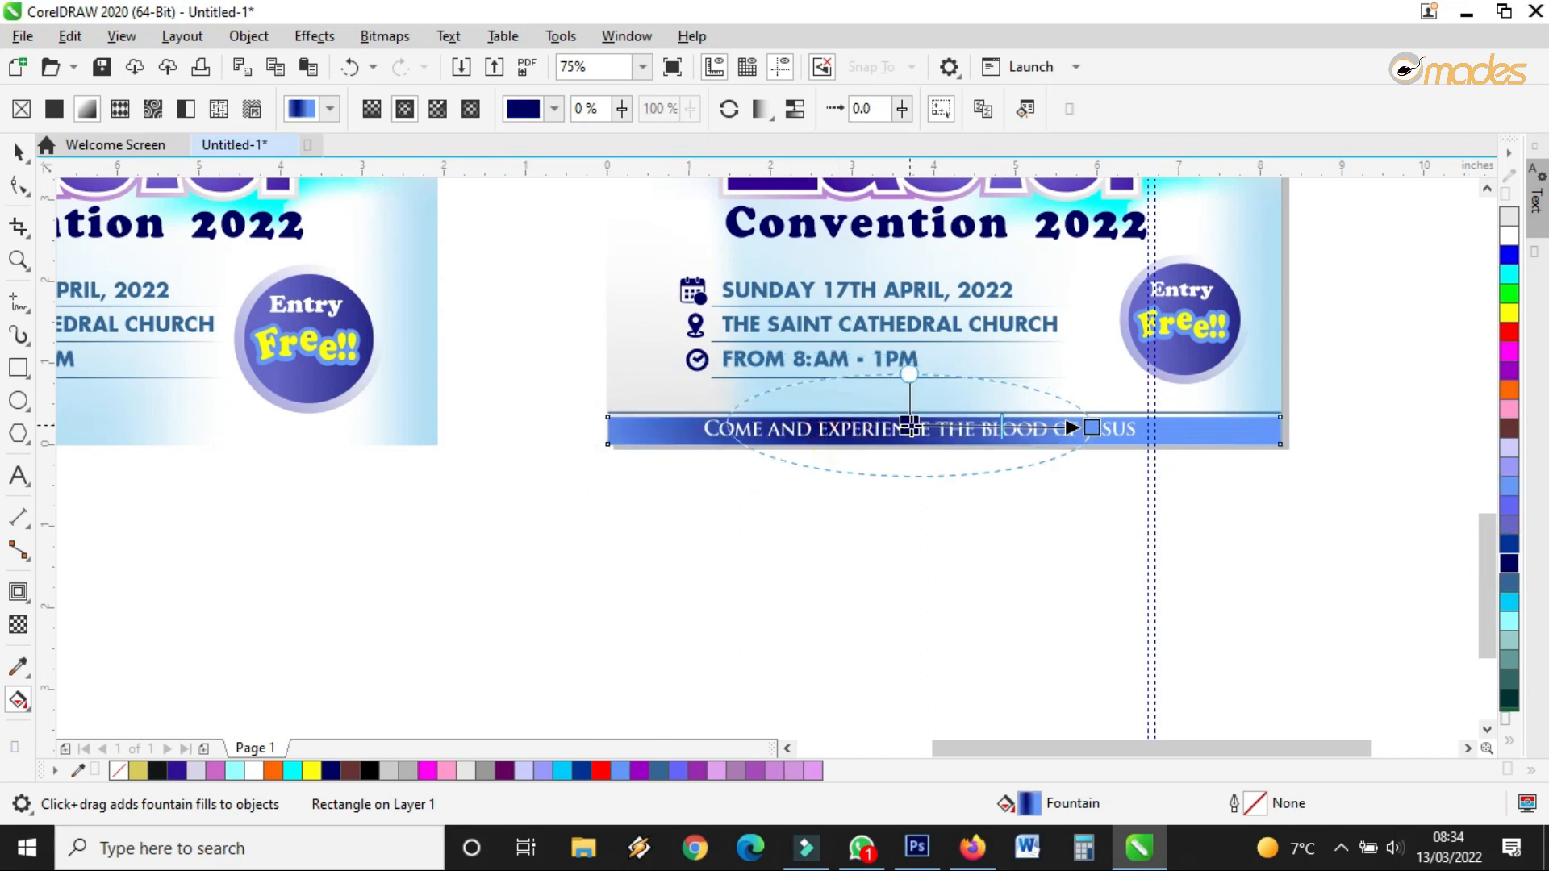
{"action": "left_click_drag", "start_coordinate": [1091, 428], "coordinate": [1202, 427]}
{"action": "left_click", "coordinate": [1195, 426]}
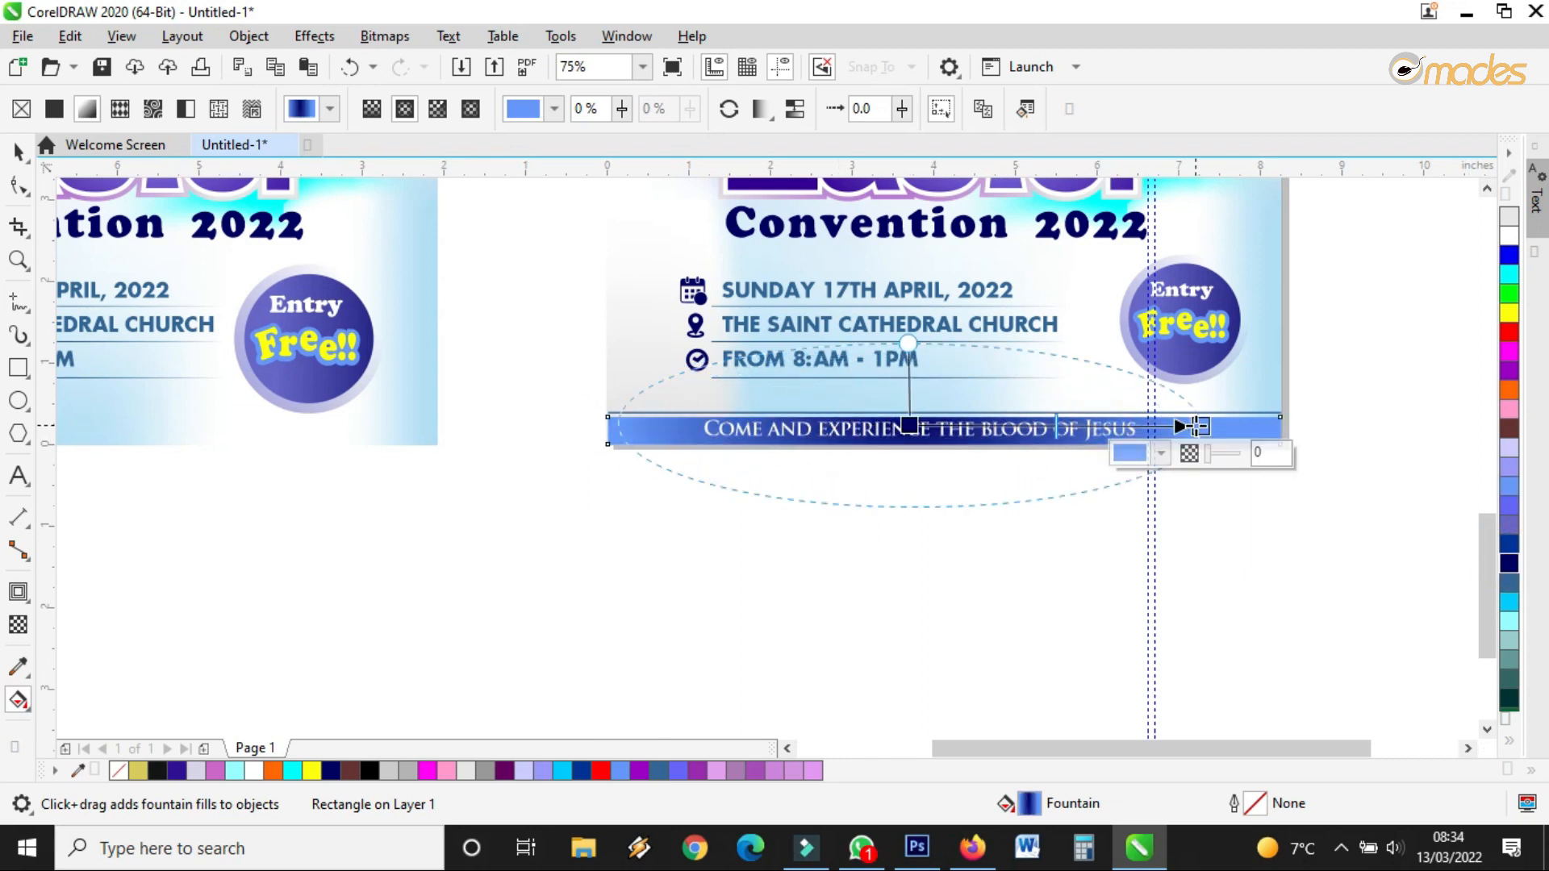
{"action": "left_click", "coordinate": [18, 151]}
{"action": "left_click", "coordinate": [861, 551]}
{"action": "scroll", "coordinate": [1067, 433], "scroll_direction": "up", "scroll_amount": 1}
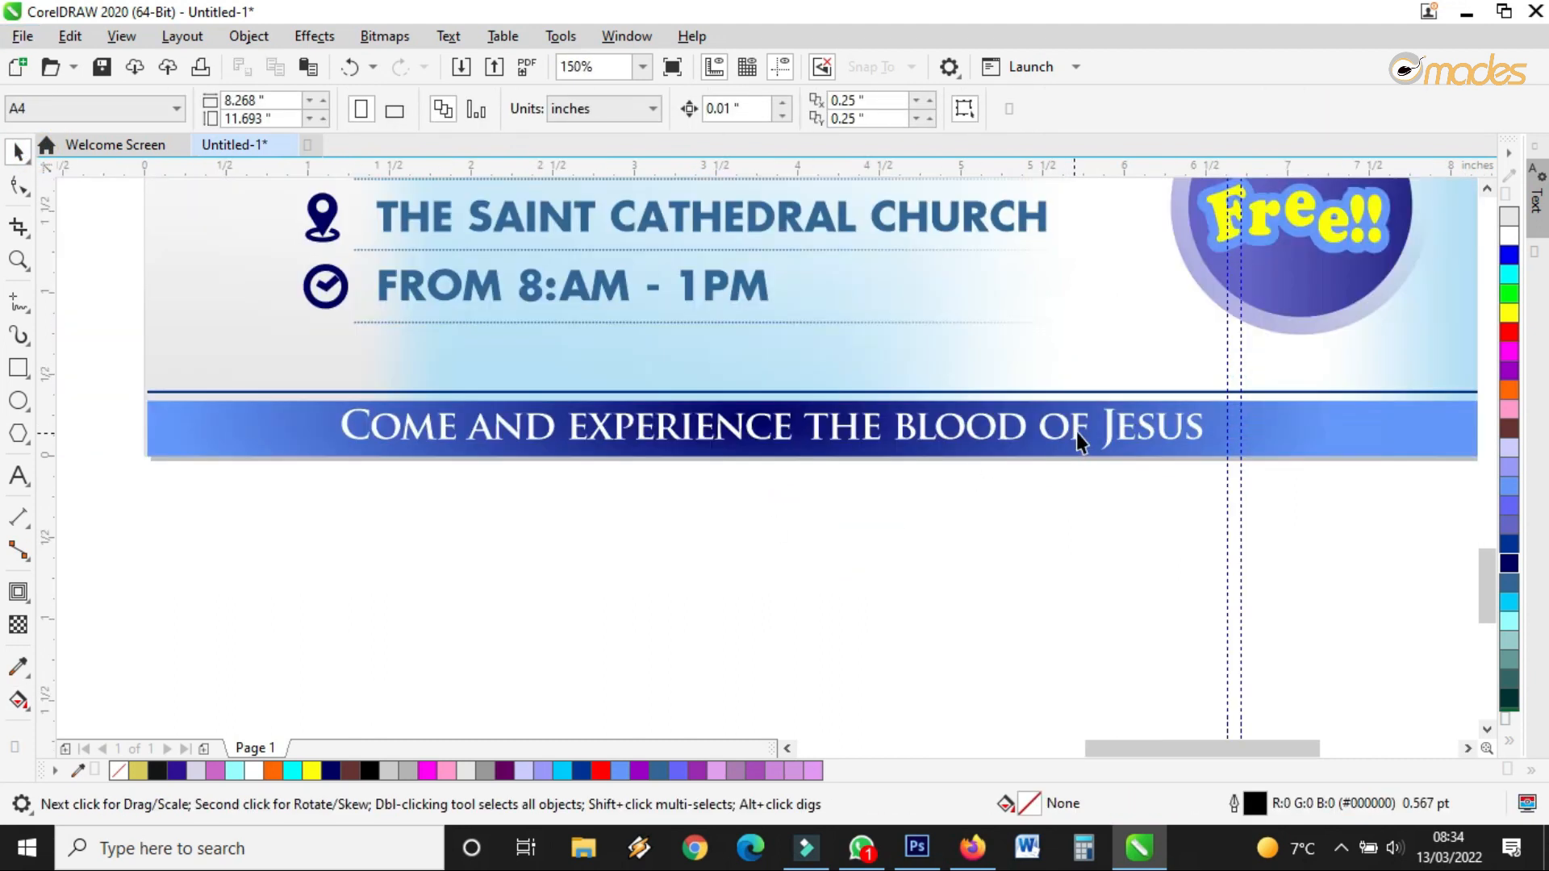
{"action": "scroll", "coordinate": [1077, 431], "scroll_direction": "down", "scroll_amount": 1}
Fade the banner out toward its left end and convert it to a 300 dpi bitmap
{"action": "scroll", "coordinate": [702, 449], "scroll_direction": "up", "scroll_amount": 1}
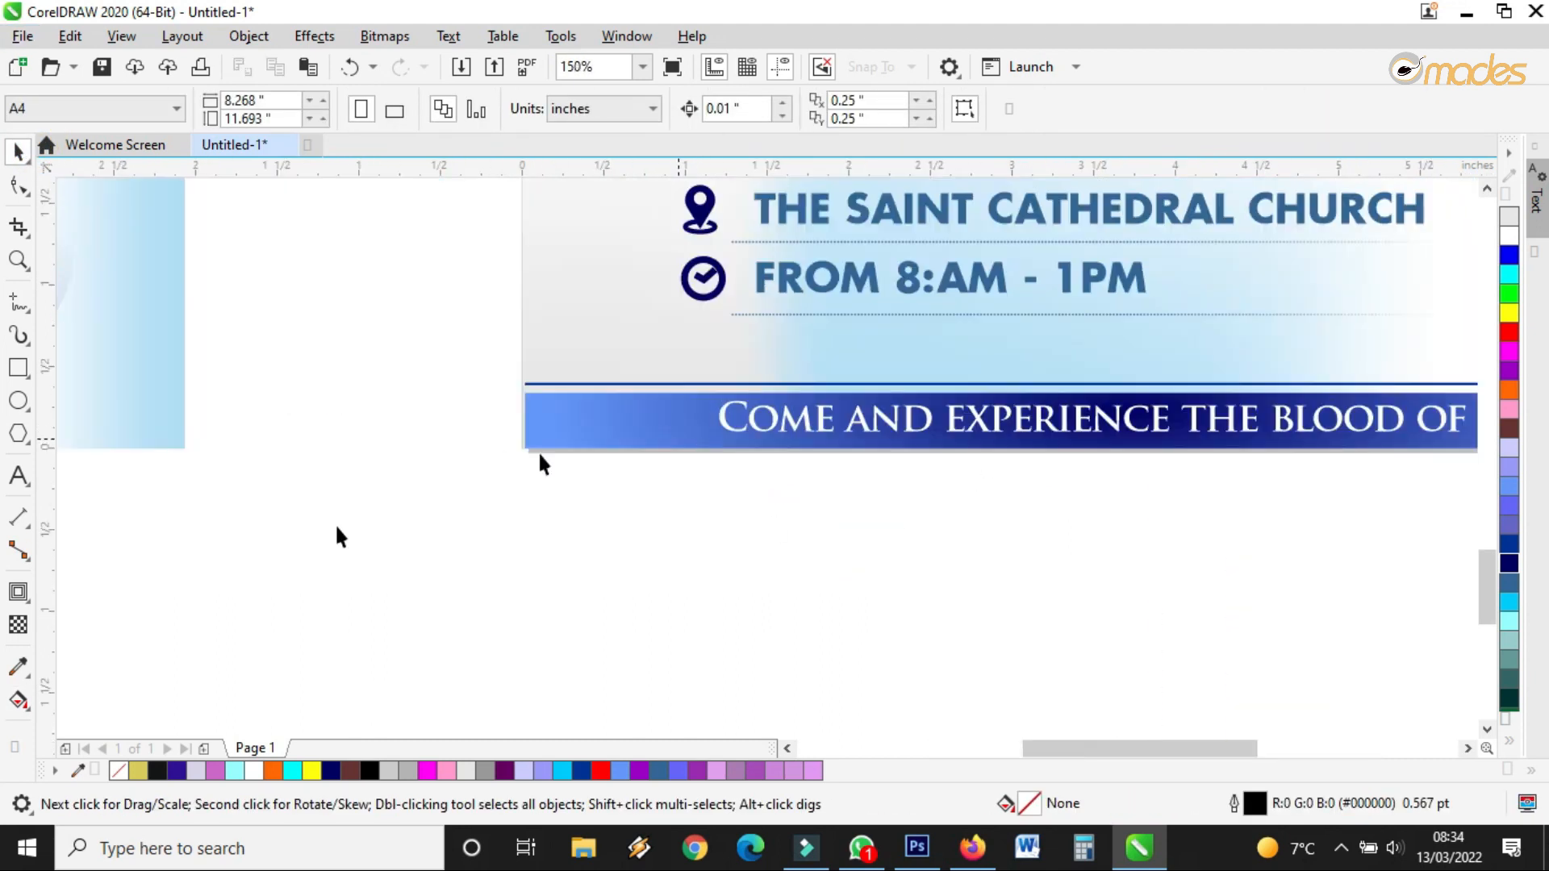
{"action": "left_click", "coordinate": [18, 626]}
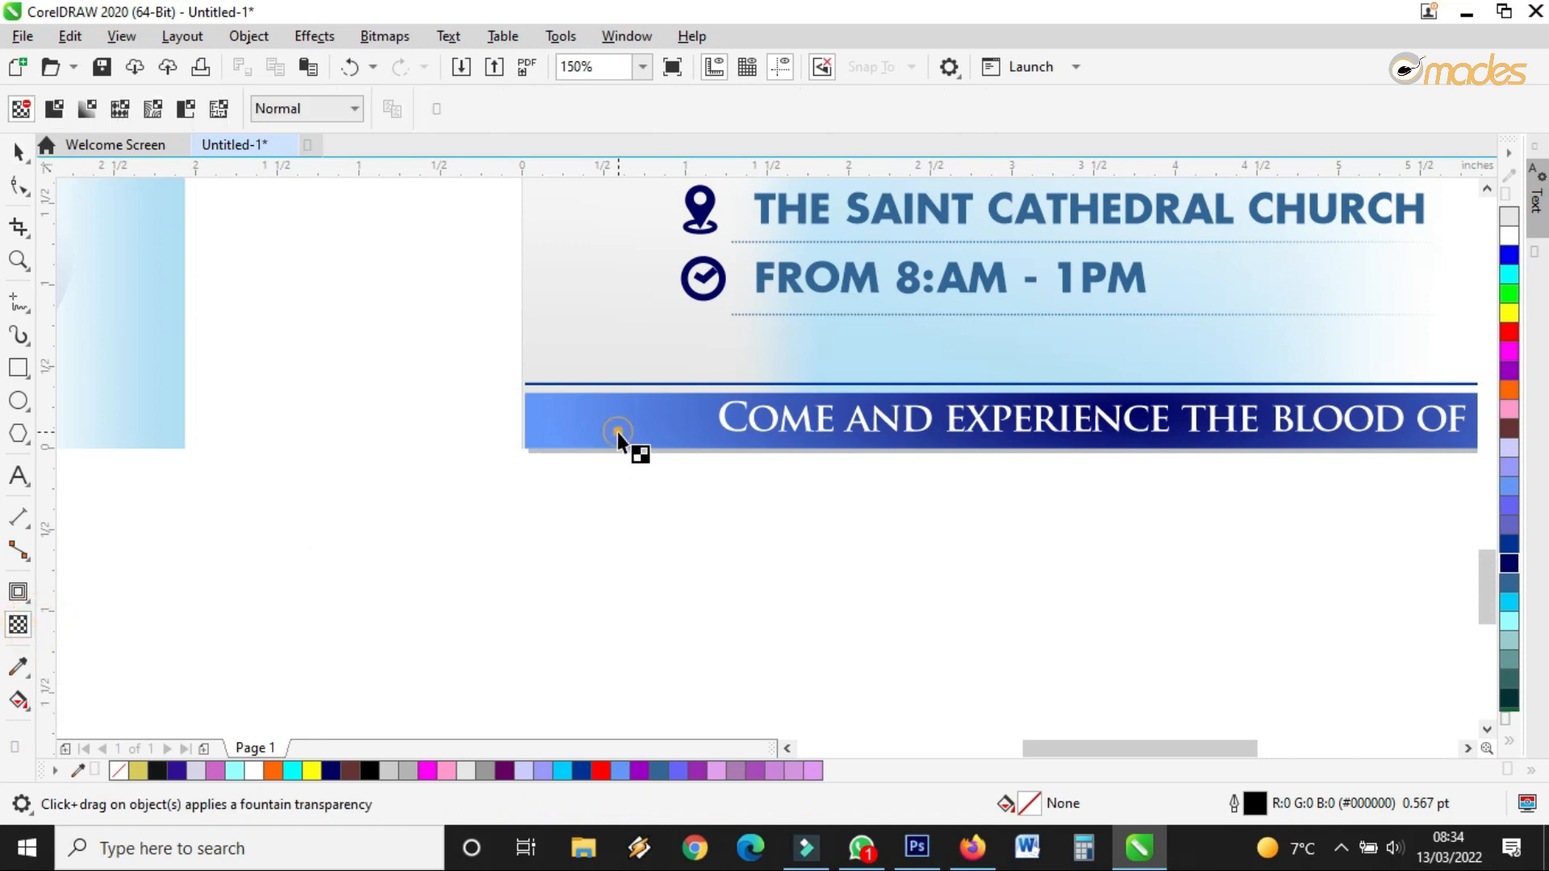
{"action": "left_click", "coordinate": [638, 426]}
{"action": "left_click_drag", "start_coordinate": [969, 407], "coordinate": [571, 419]}
{"action": "left_click_drag", "start_coordinate": [968, 406], "coordinate": [1027, 411]}
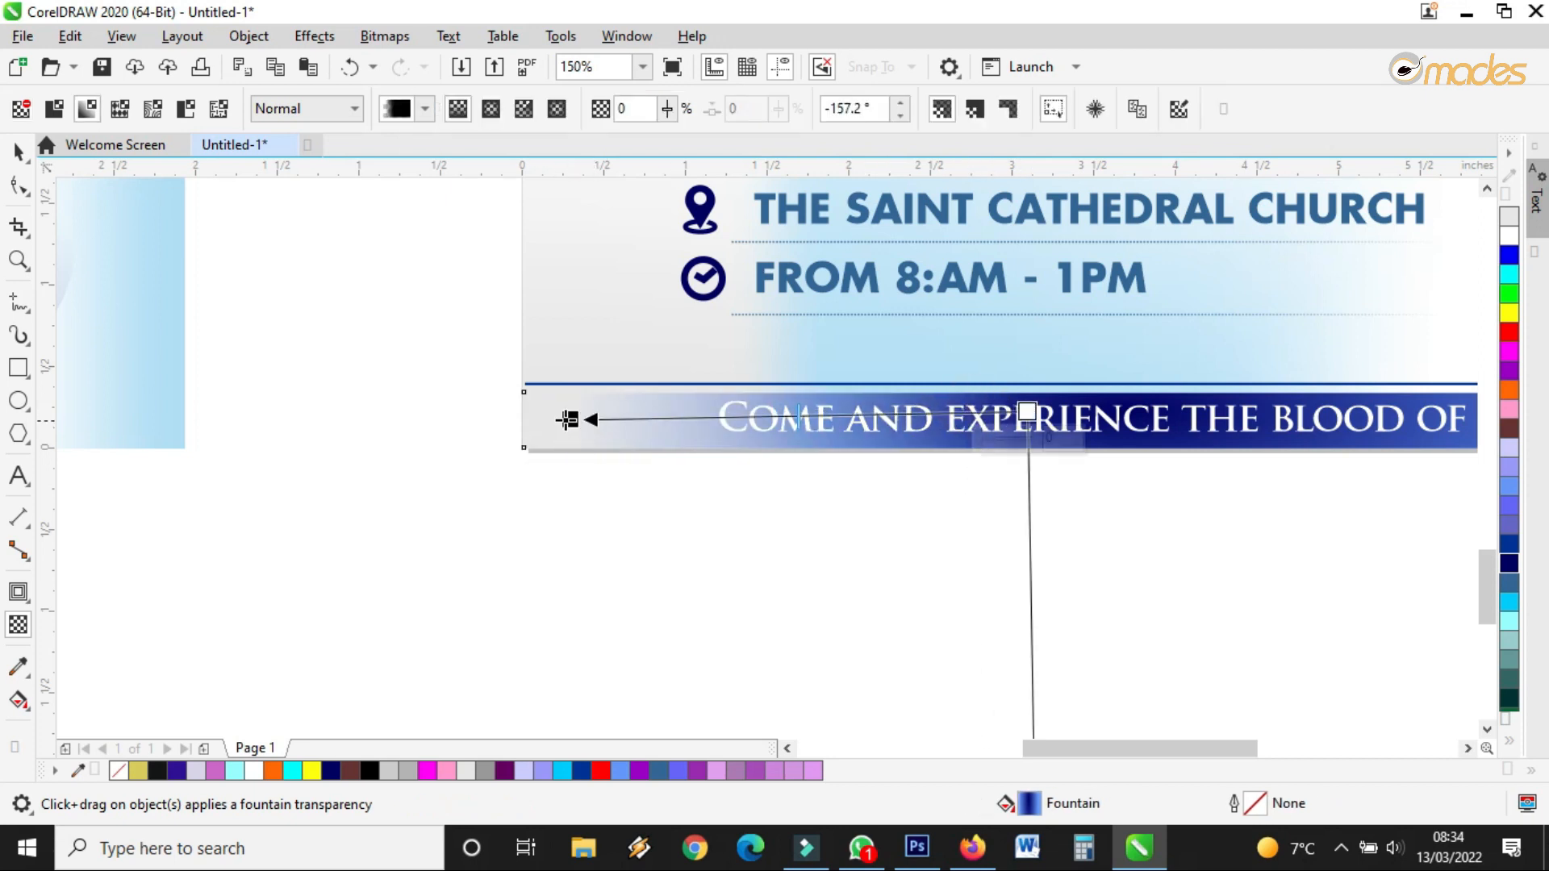
{"action": "left_click_drag", "start_coordinate": [567, 419], "coordinate": [622, 415]}
{"action": "left_click", "coordinate": [401, 36]}
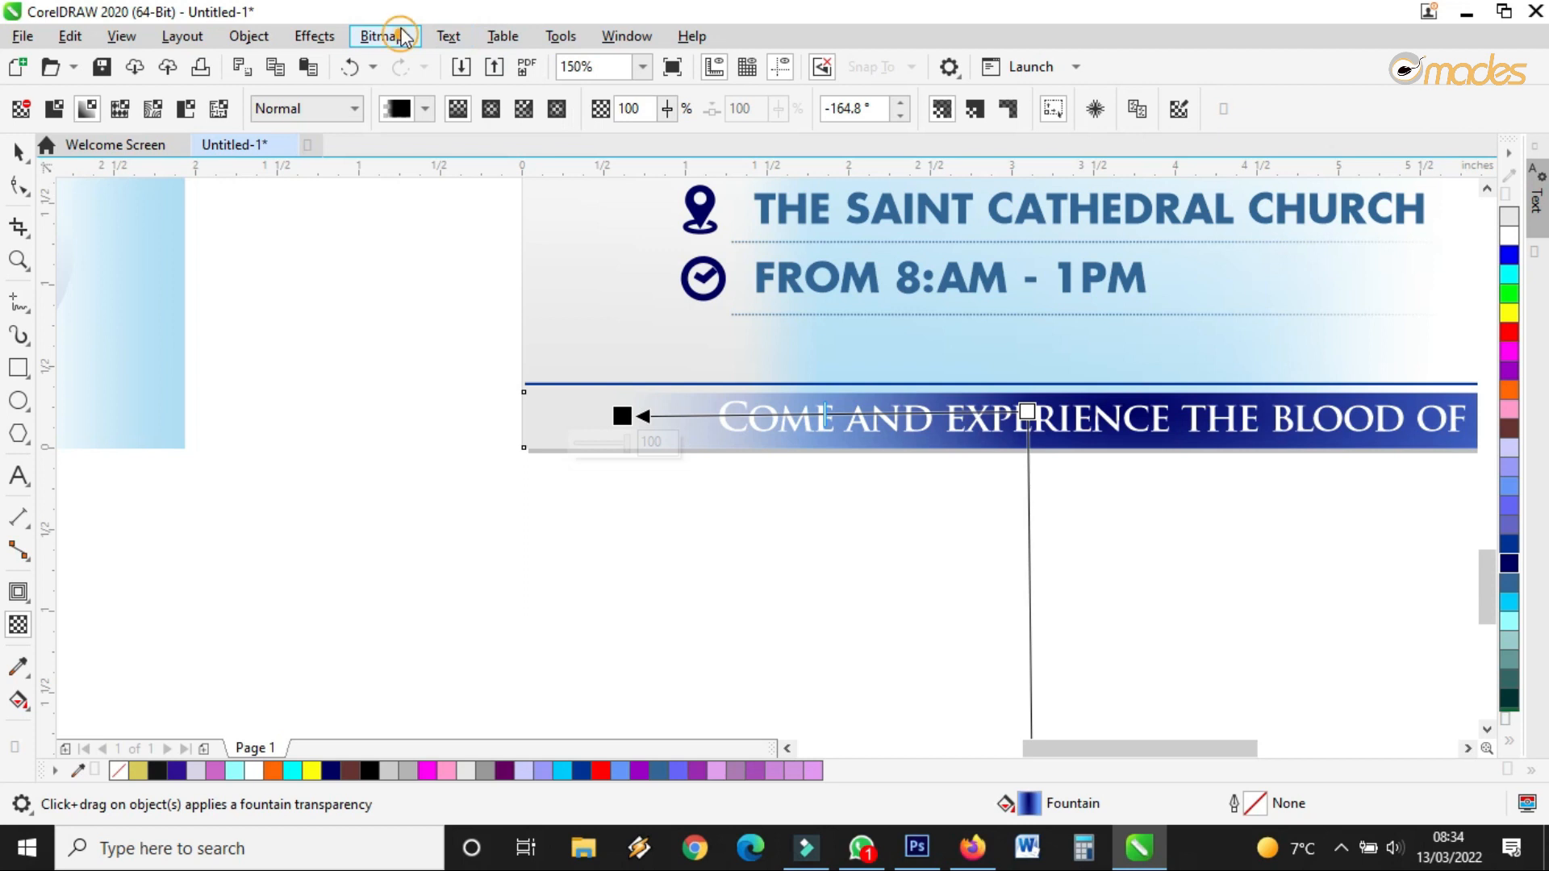
{"action": "left_click", "coordinate": [420, 66]}
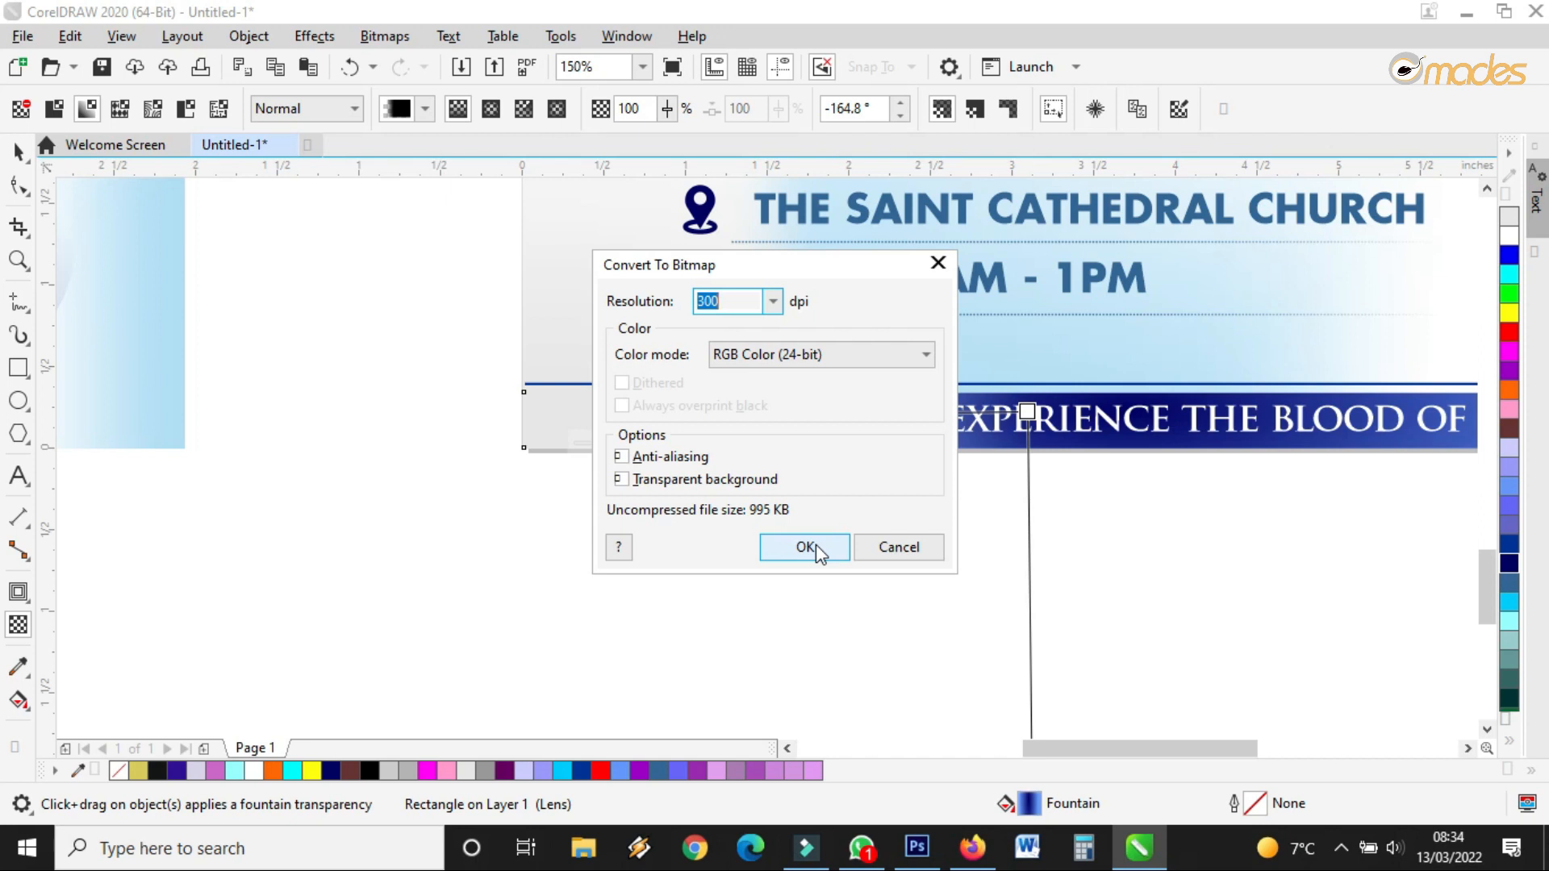
{"action": "left_click", "coordinate": [816, 545]}
{"action": "scroll", "coordinate": [651, 512], "scroll_direction": "down", "scroll_amount": 2}
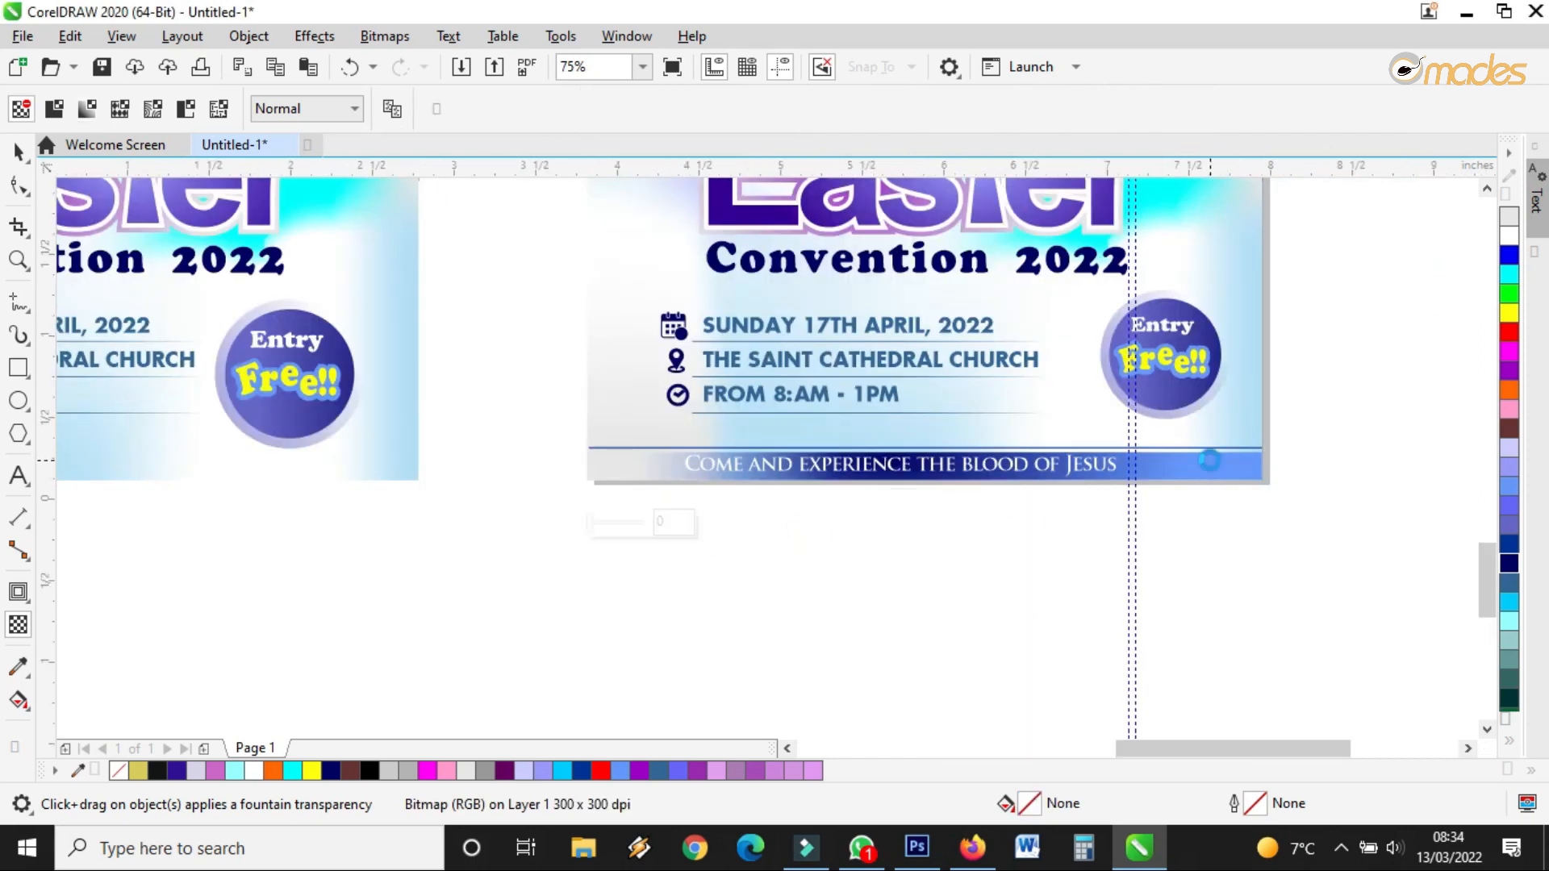
{"action": "scroll", "coordinate": [1052, 481], "scroll_direction": "up", "scroll_amount": 2}
Fade the banner out horizontally toward its right end and convert it to a bitmap again
{"action": "left_click_drag", "start_coordinate": [1027, 477], "coordinate": [1280, 474]}
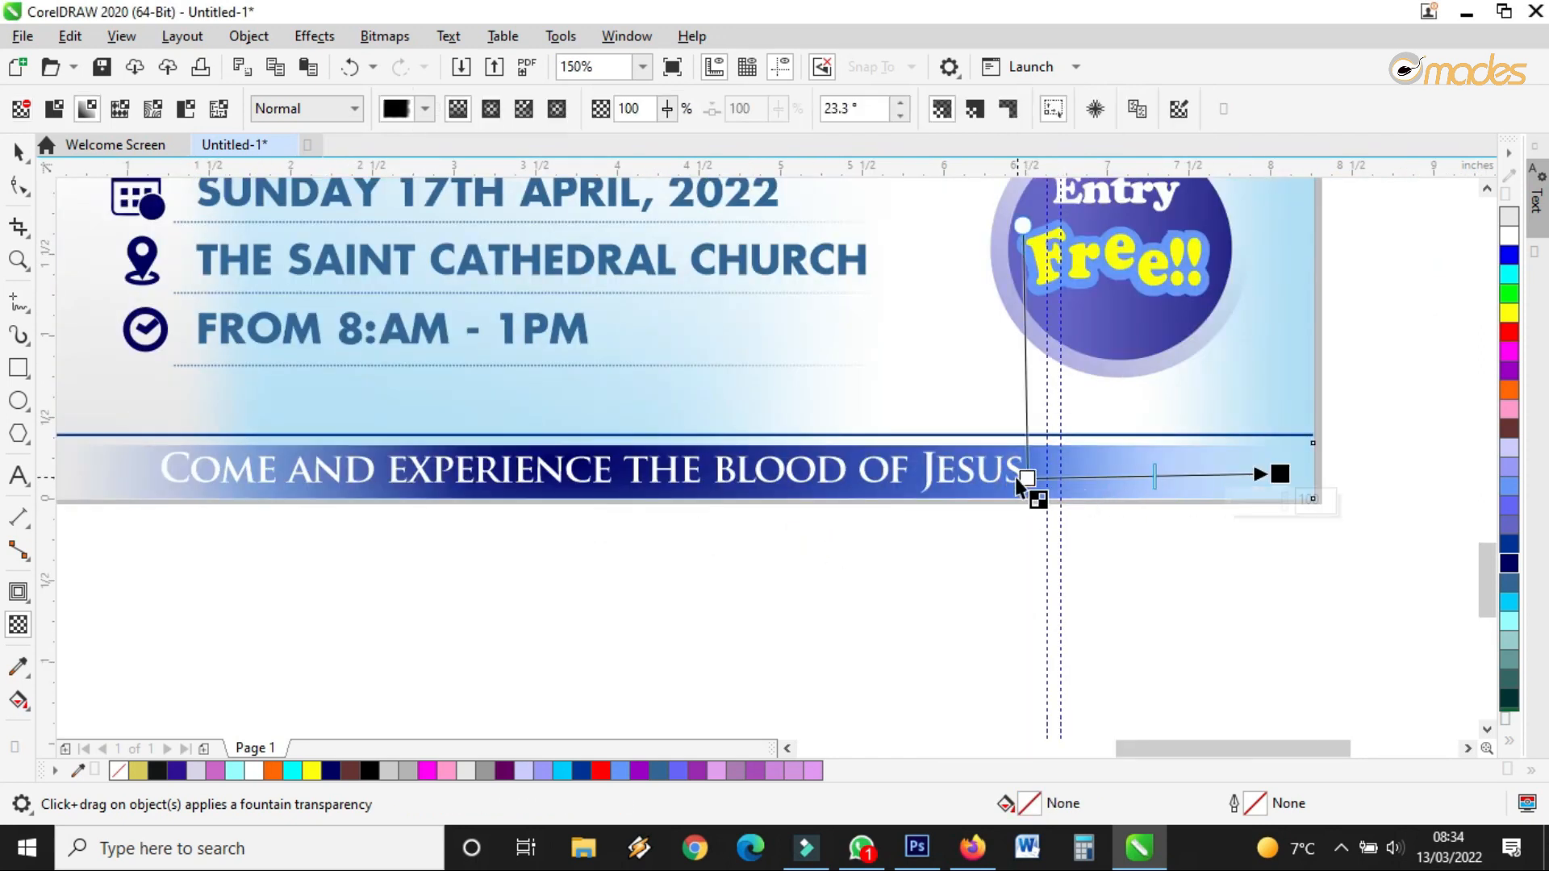
{"action": "left_click_drag", "start_coordinate": [1027, 478], "coordinate": [981, 477]}
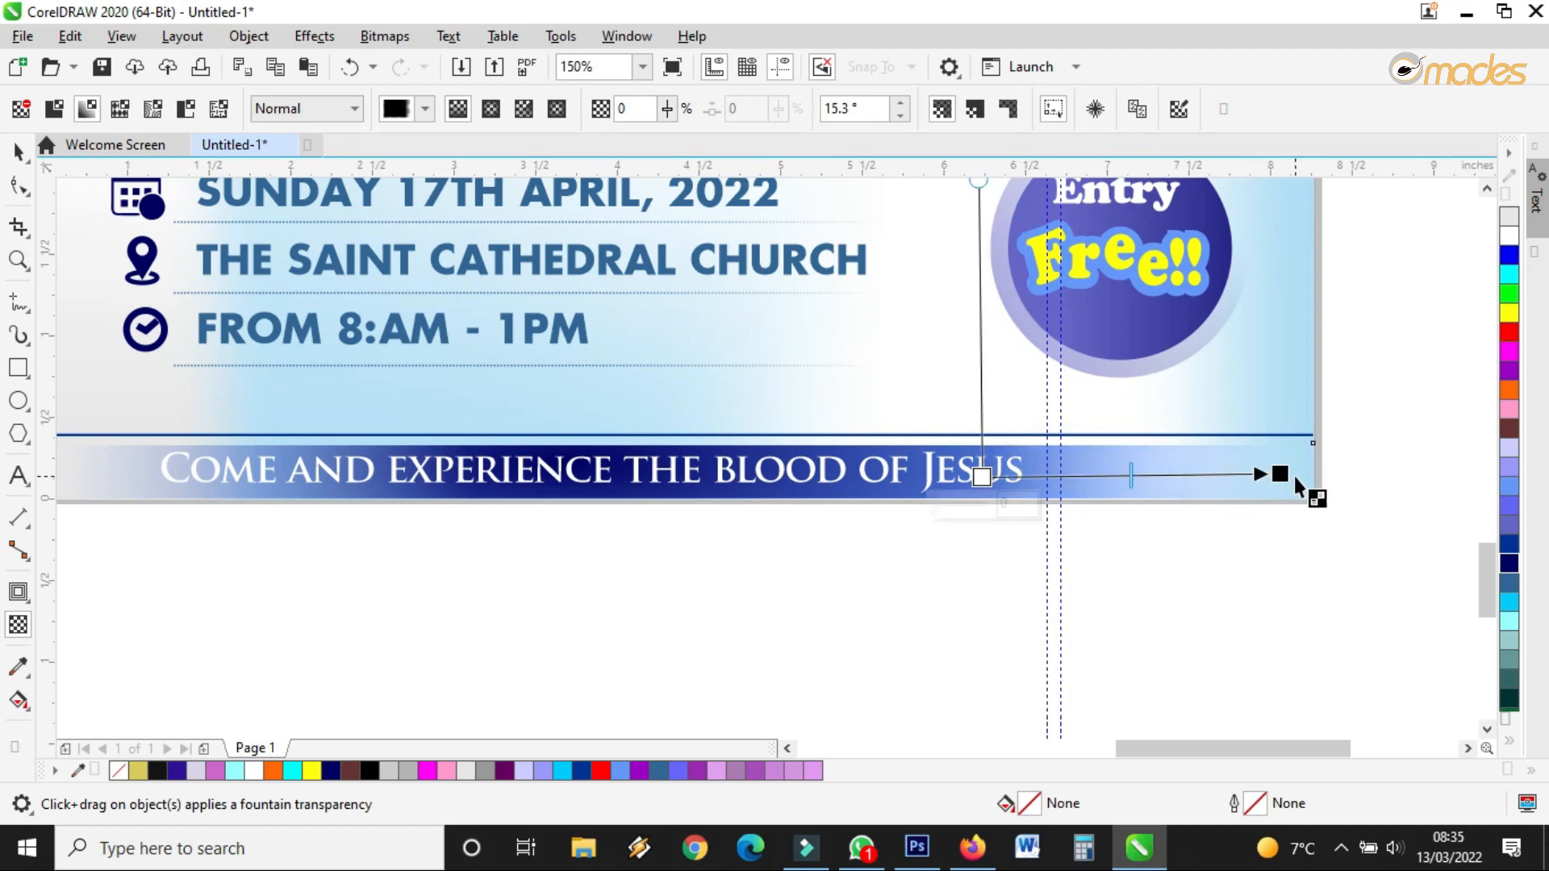
{"action": "left_click_drag", "start_coordinate": [1285, 474], "coordinate": [1251, 477]}
{"action": "left_click", "coordinate": [385, 35]}
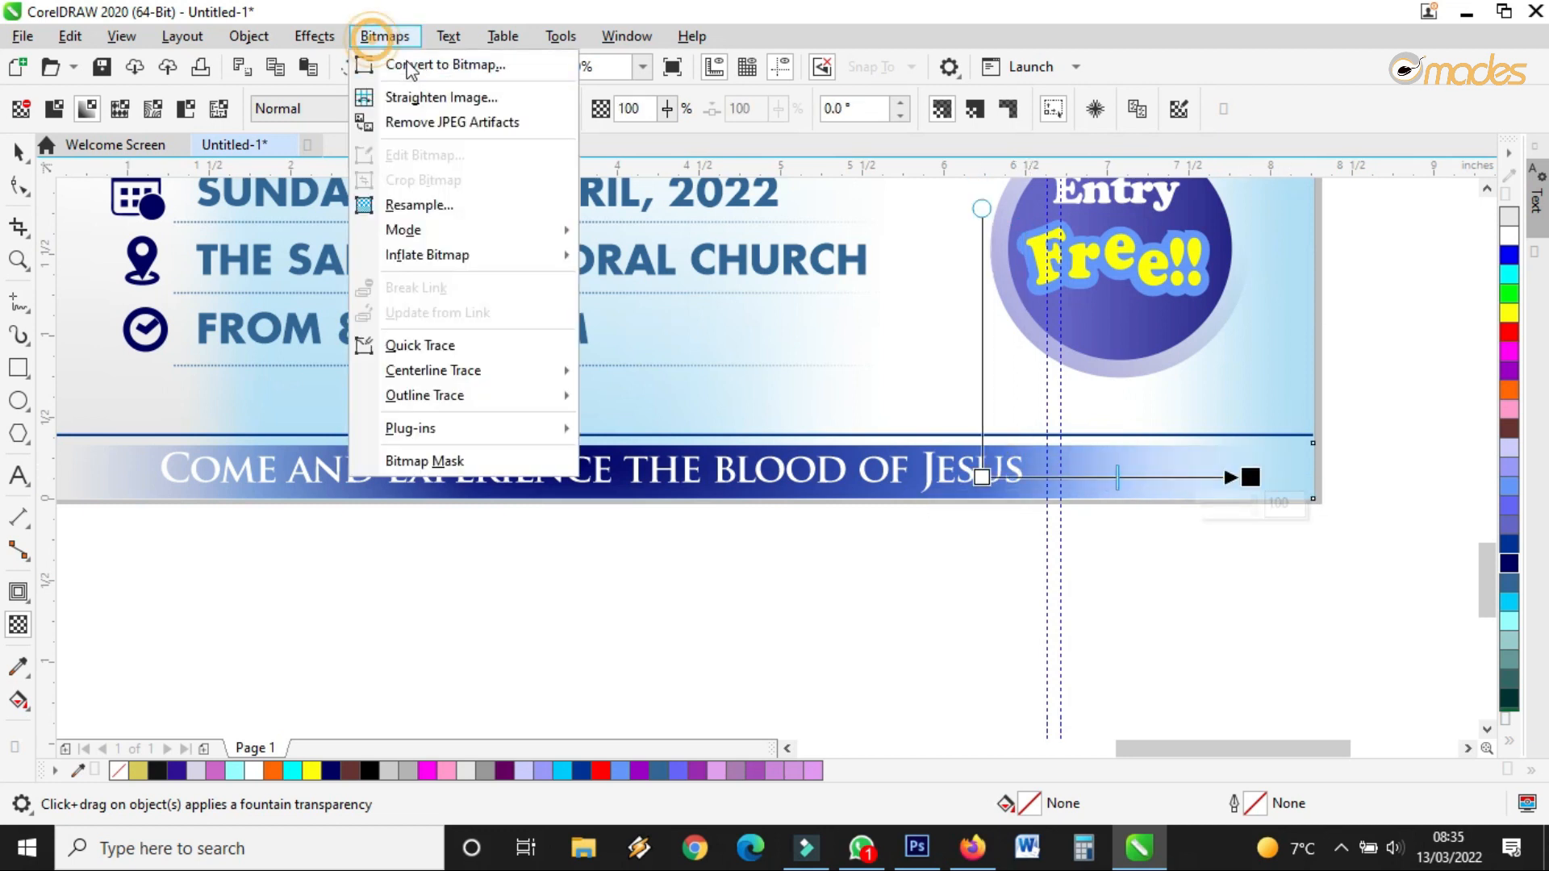
{"action": "left_click", "coordinate": [432, 65]}
{"action": "left_click", "coordinate": [811, 544]}
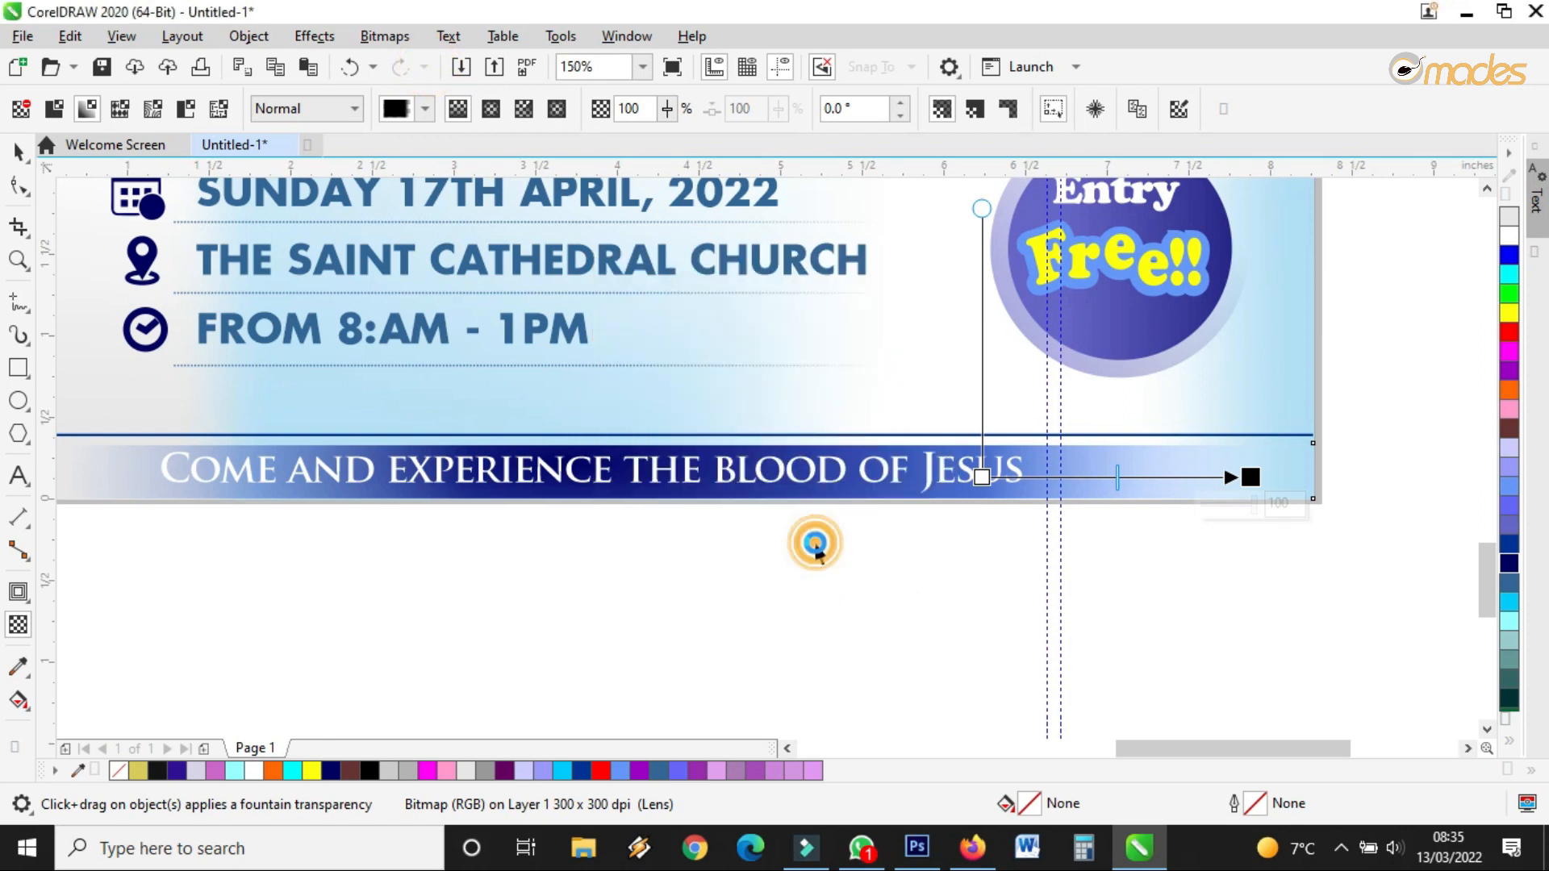
{"action": "left_click", "coordinate": [18, 152]}
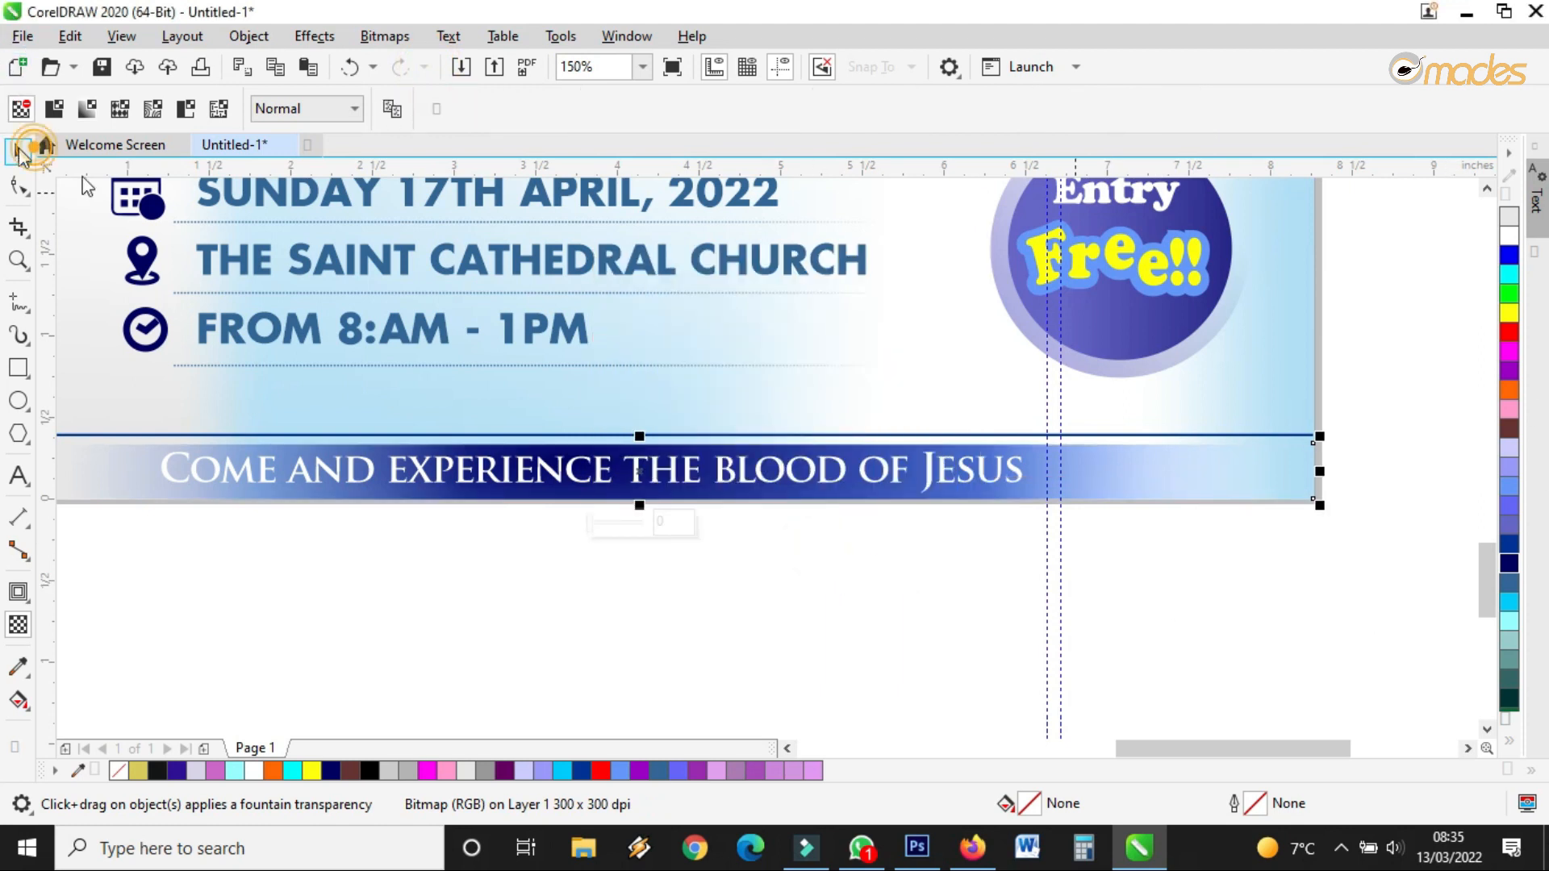
Delete the thin blue line and make a thin flipped copy of the banner above it
{"action": "scroll", "coordinate": [934, 430], "scroll_direction": "down", "scroll_amount": 2}
{"action": "left_click", "coordinate": [1078, 566]}
{"action": "scroll", "coordinate": [839, 446], "scroll_direction": "up", "scroll_amount": 2}
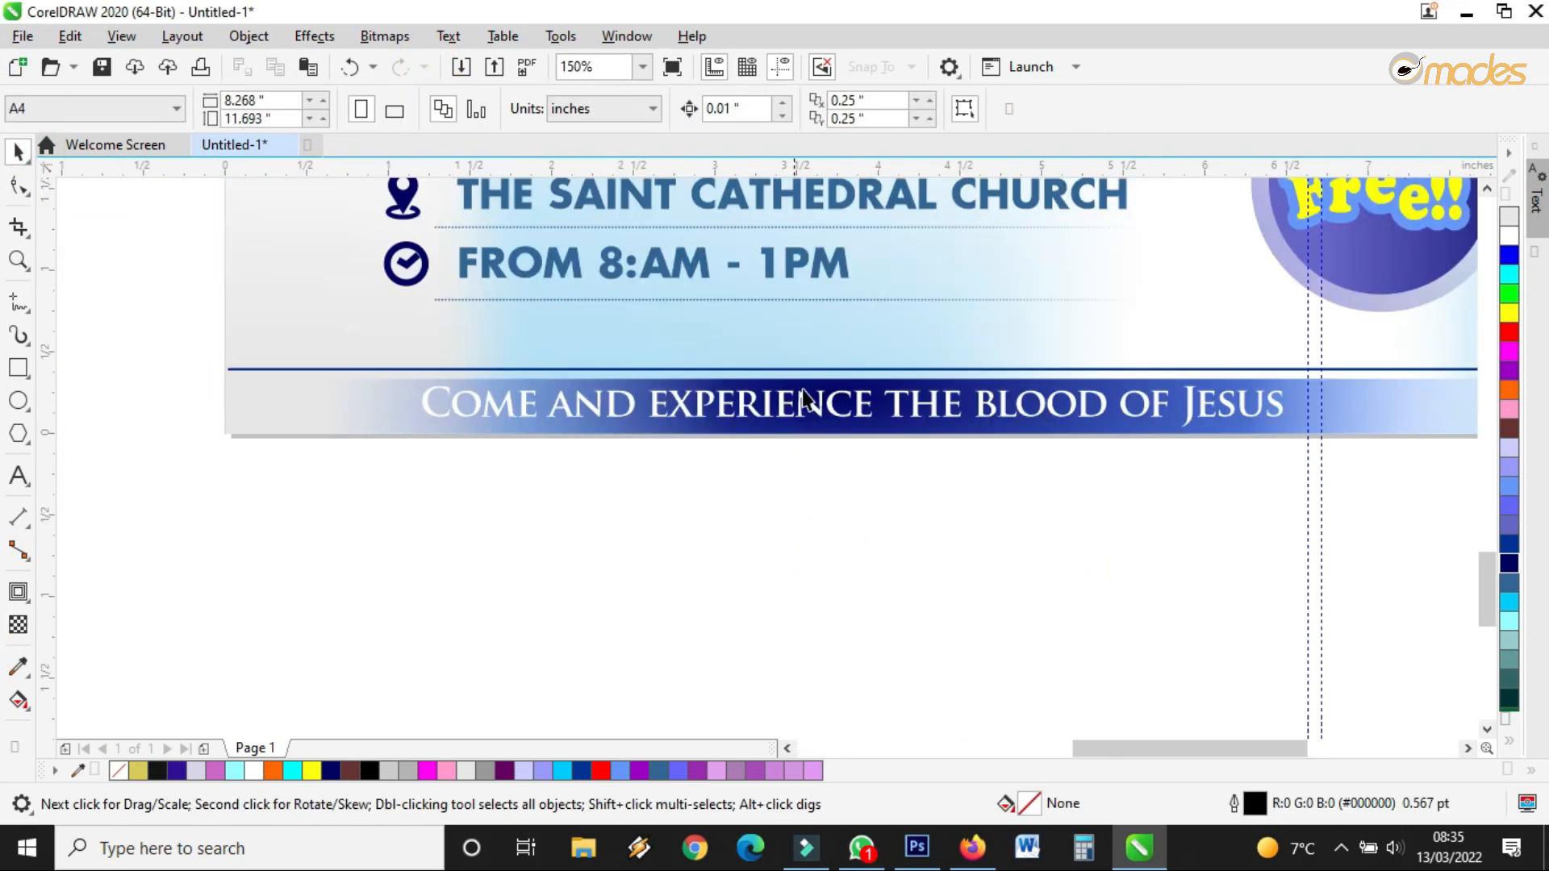
{"action": "left_click", "coordinate": [813, 371]}
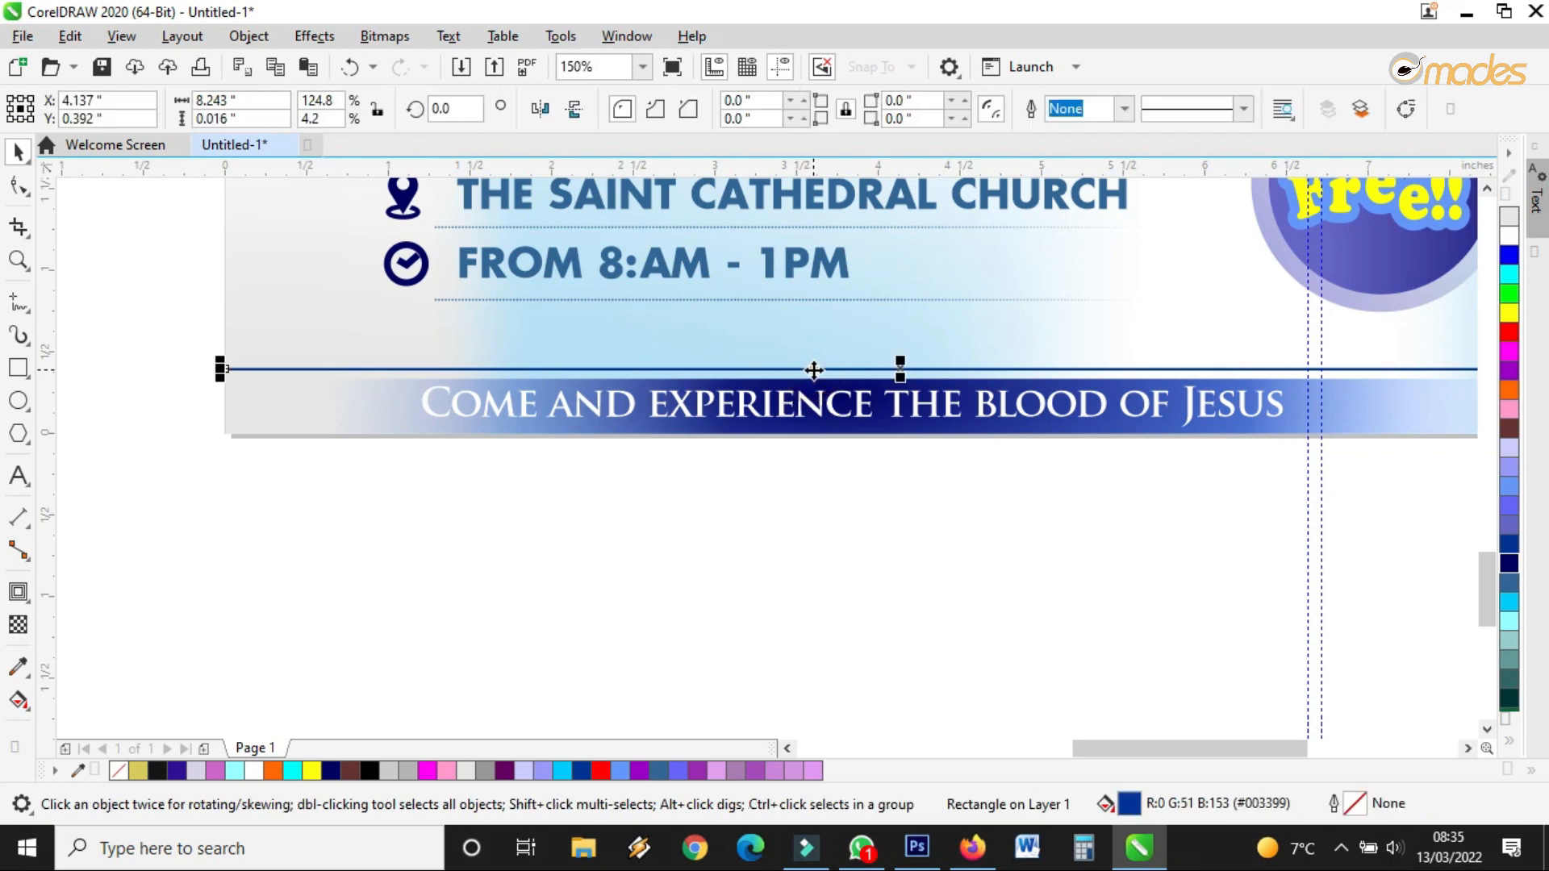
{"action": "key", "text": "Delete"}
{"action": "left_click", "coordinate": [869, 436]}
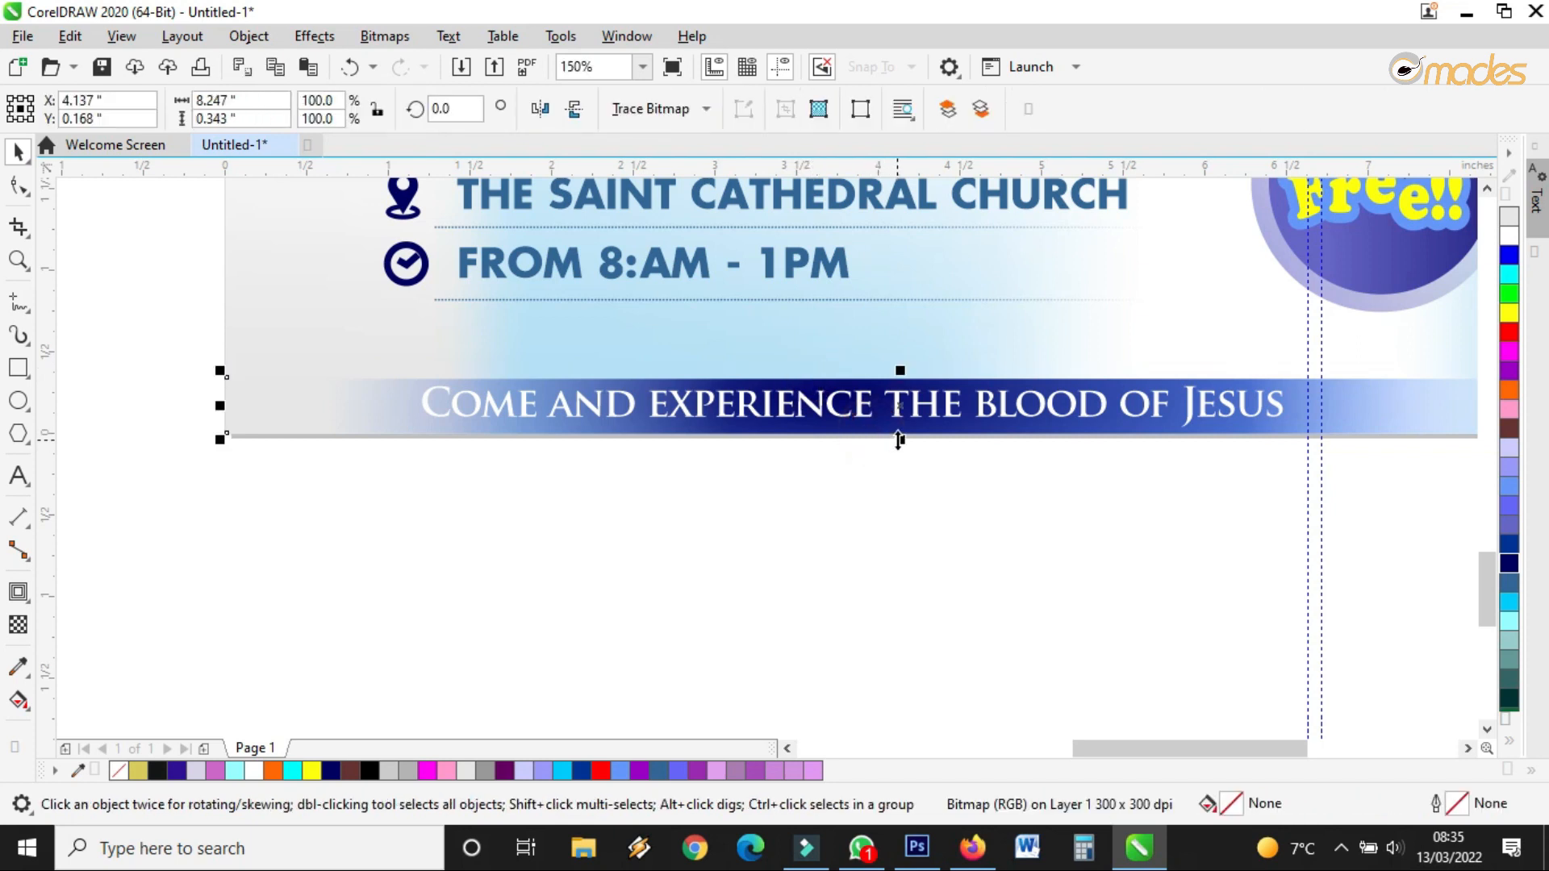
{"action": "left_click_drag", "start_coordinate": [899, 440], "coordinate": [896, 374]}
{"action": "left_click", "coordinate": [887, 494]}
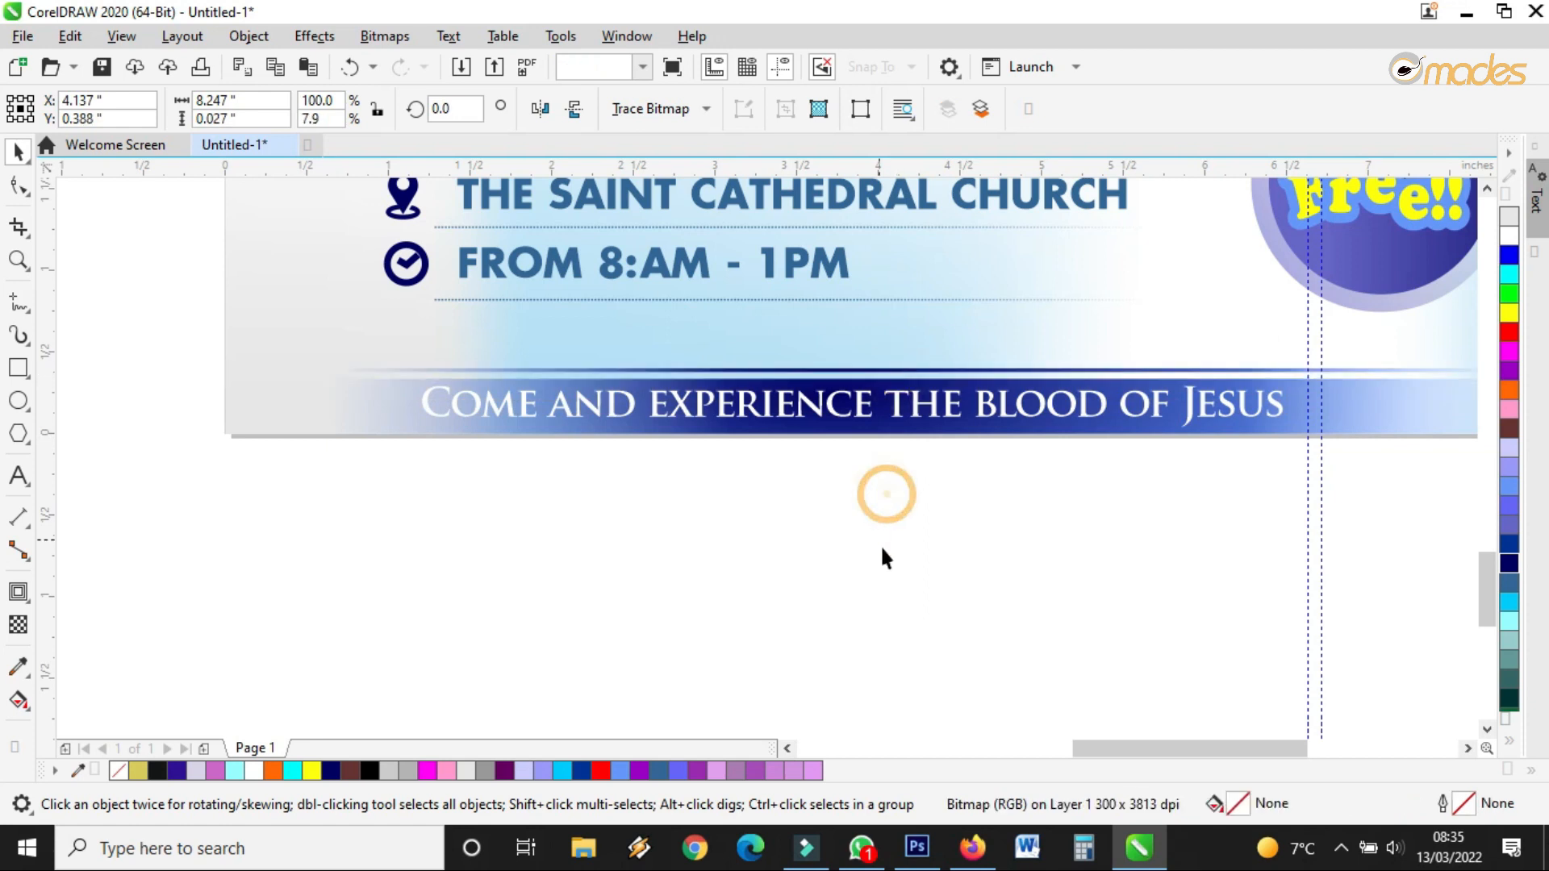
{"action": "scroll", "coordinate": [885, 558], "scroll_direction": "down", "scroll_amount": 3}
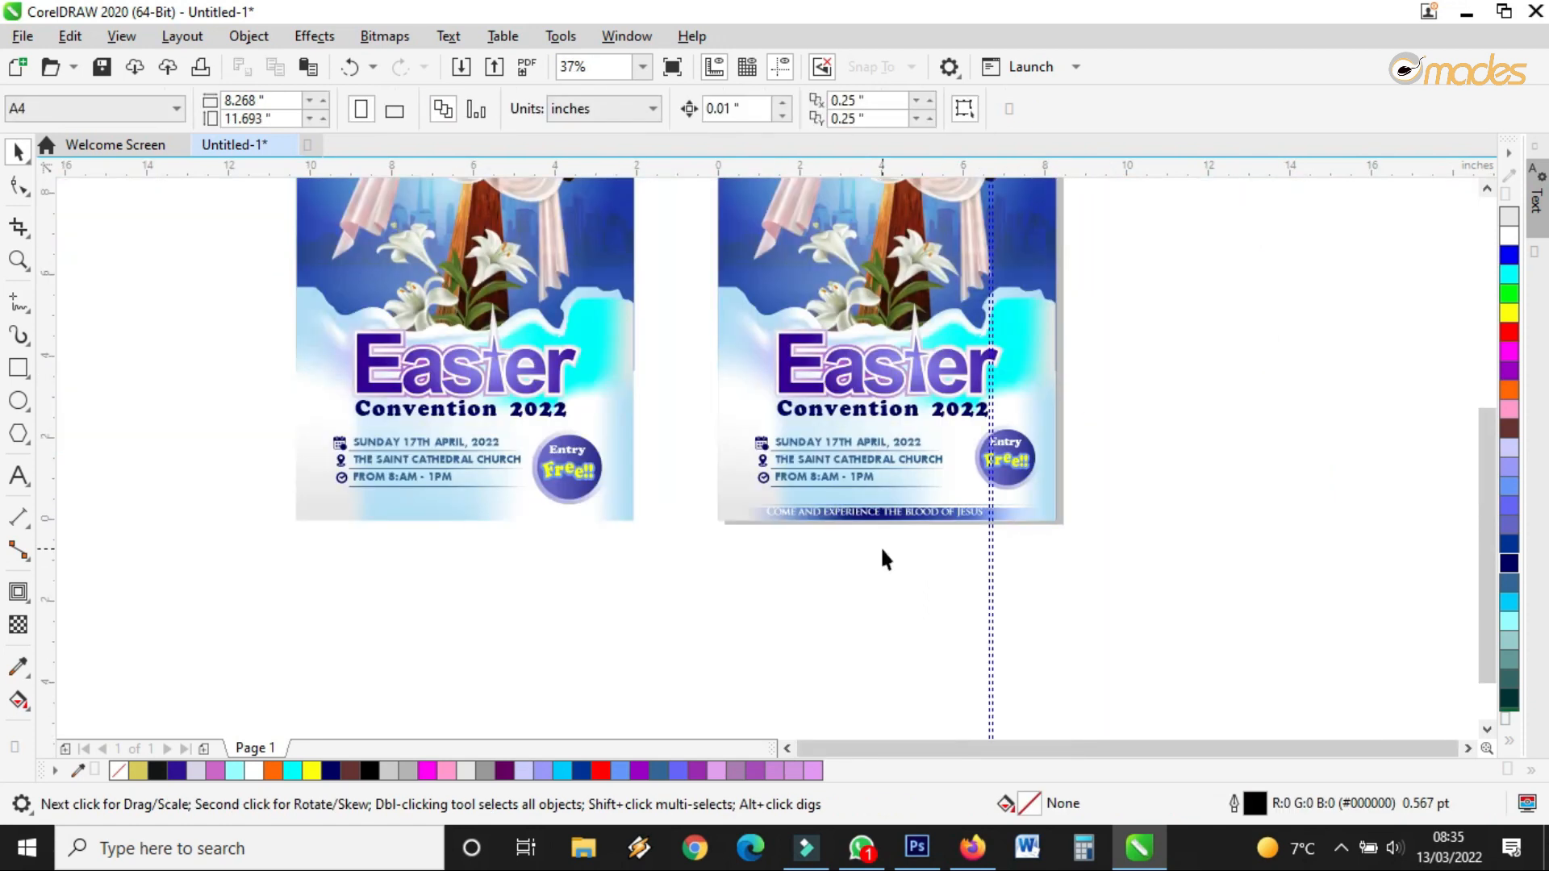
{"action": "left_click", "coordinate": [18, 260]}
{"action": "right_click", "coordinate": [797, 365]}
{"action": "left_click_drag", "start_coordinate": [766, 239], "coordinate": [964, 506]}
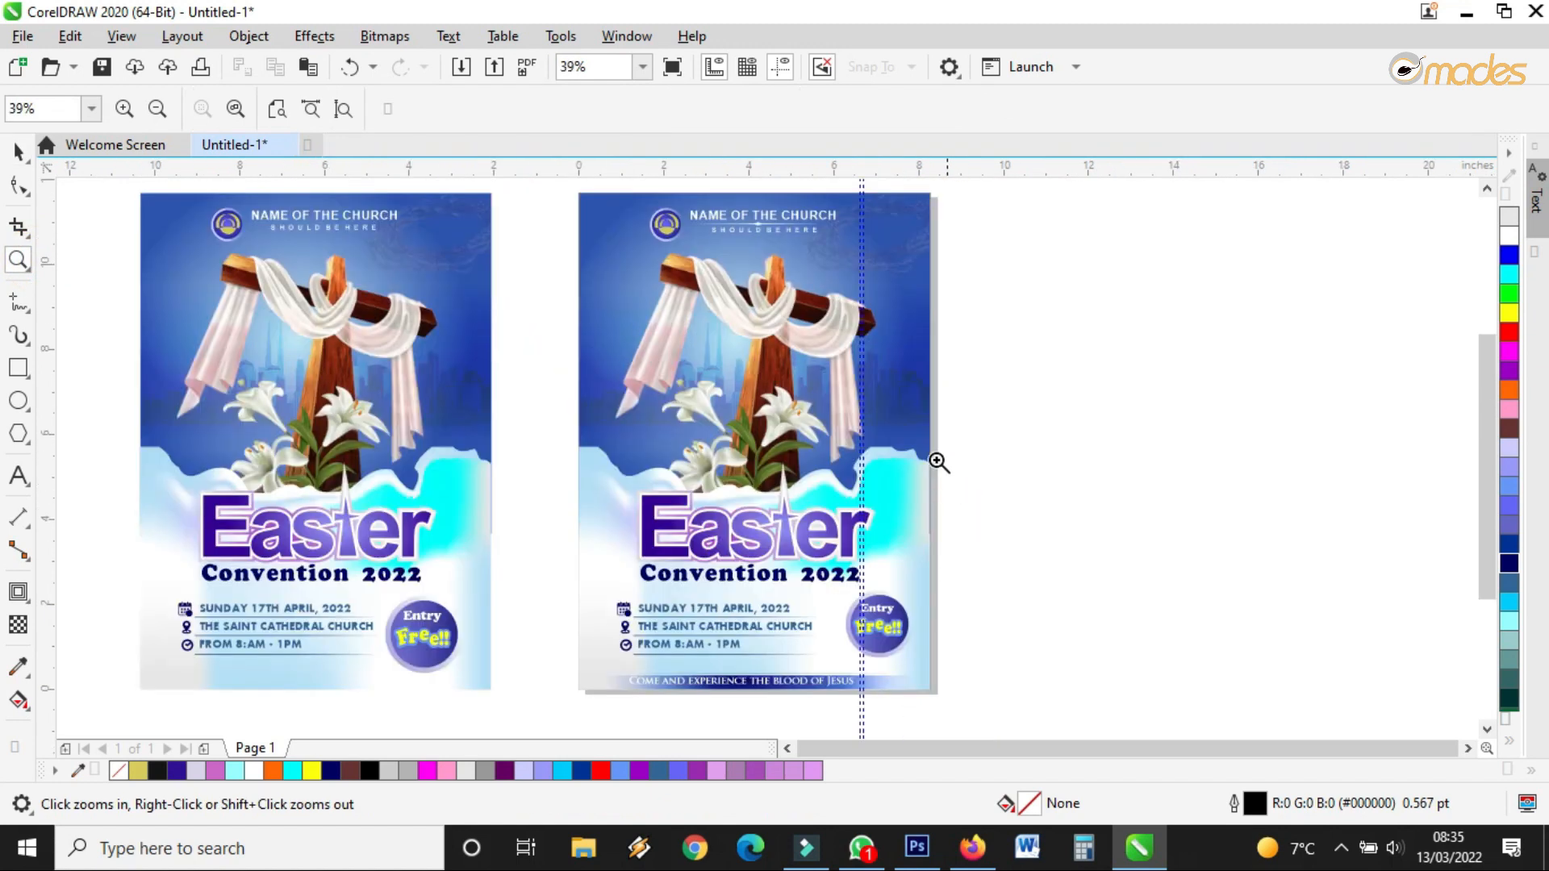
{"action": "left_click", "coordinate": [674, 68]}
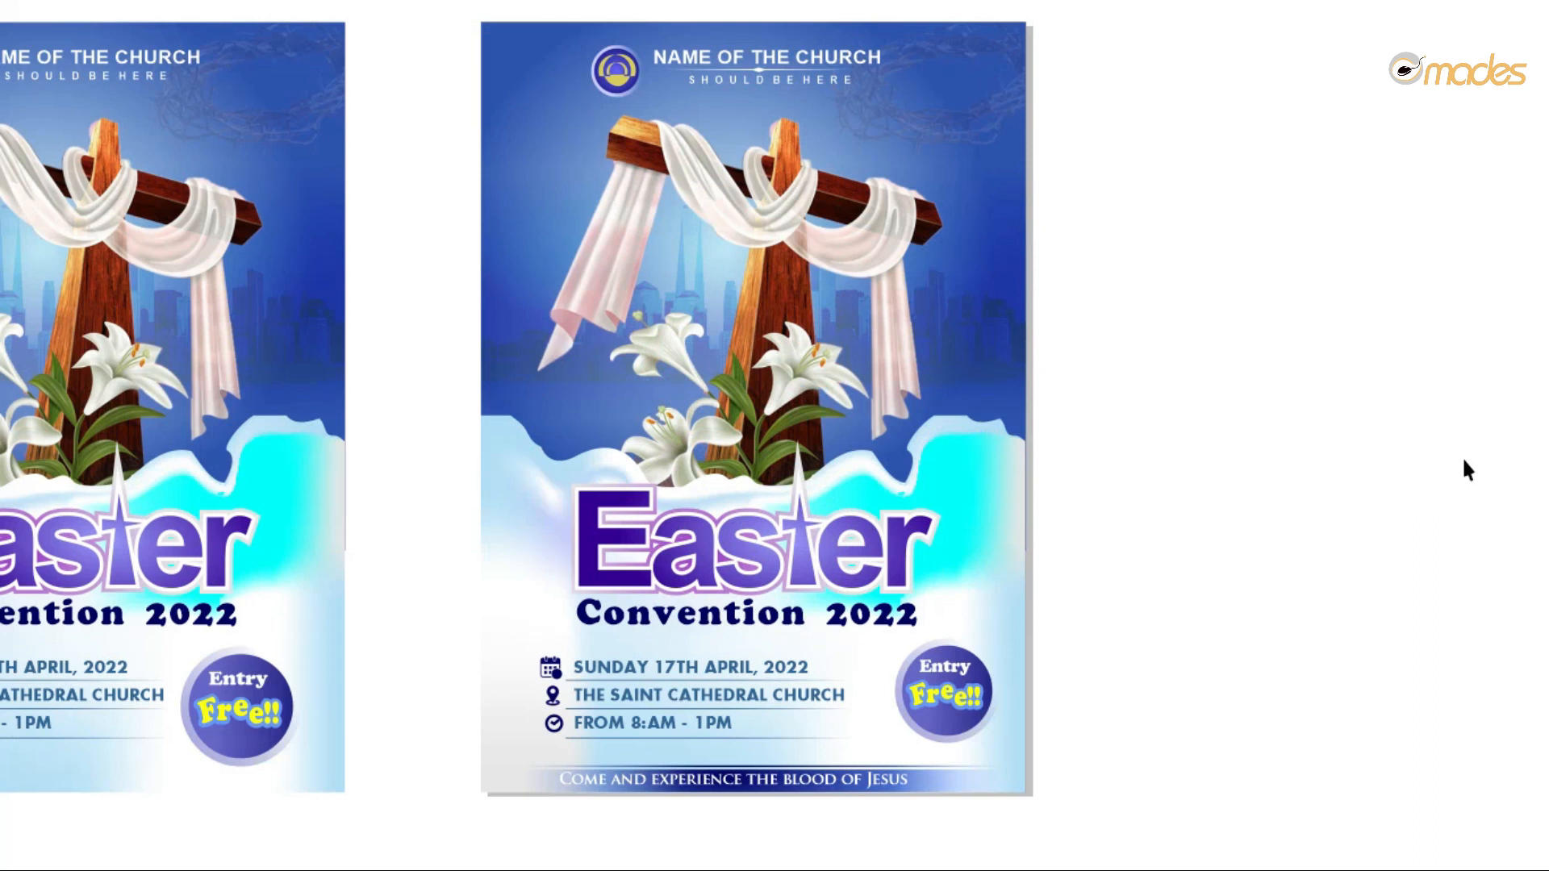
{"action": "left_click", "coordinate": [1462, 456]}
{"action": "left_click", "coordinate": [14, 151]}
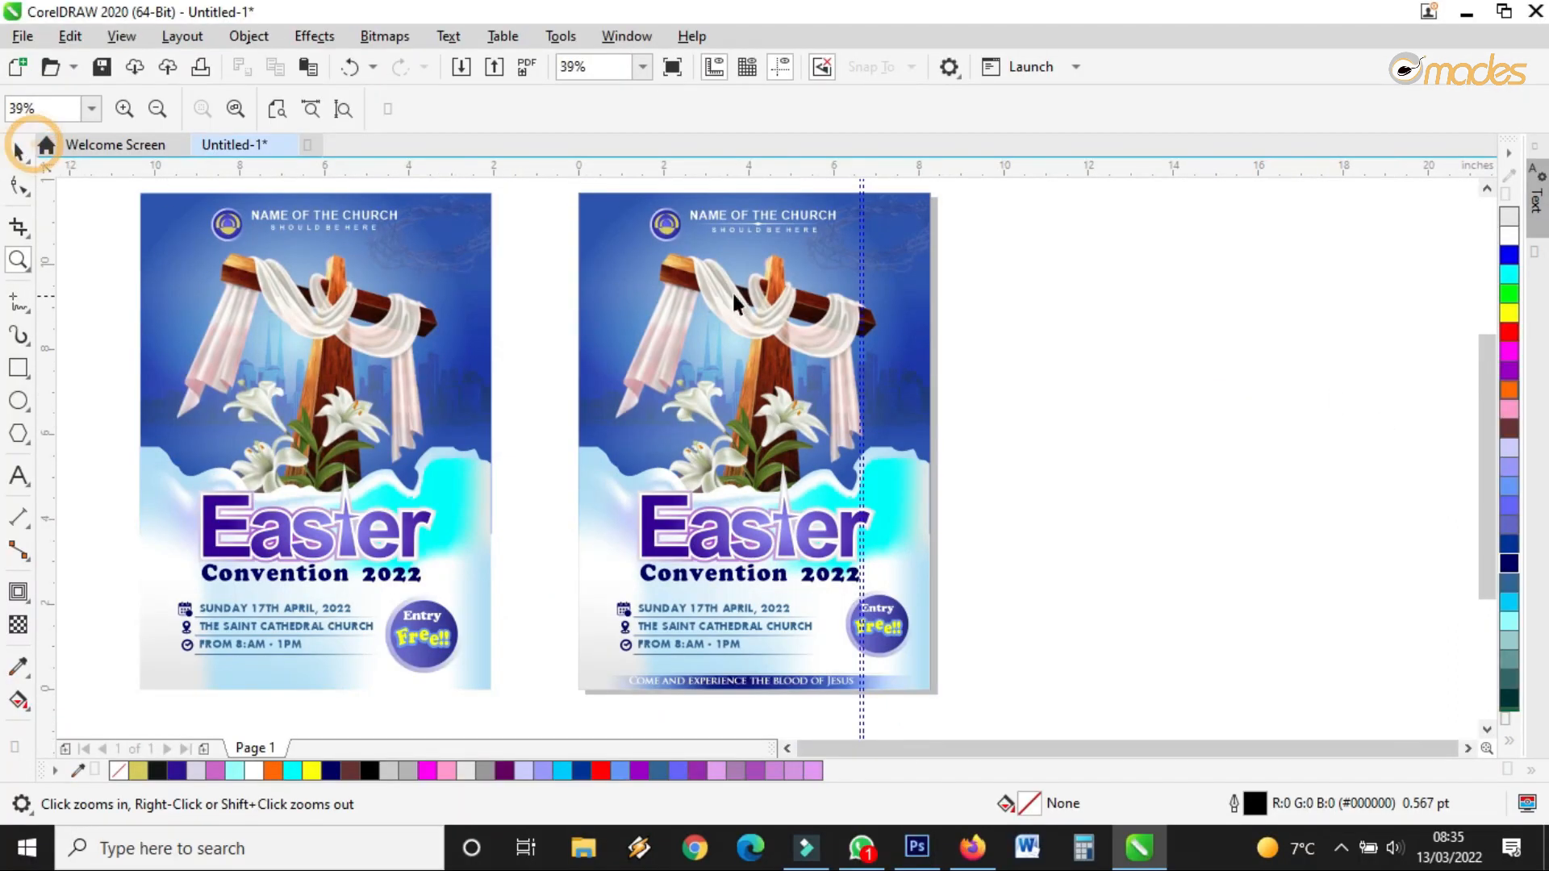
{"action": "left_click", "coordinate": [885, 192]}
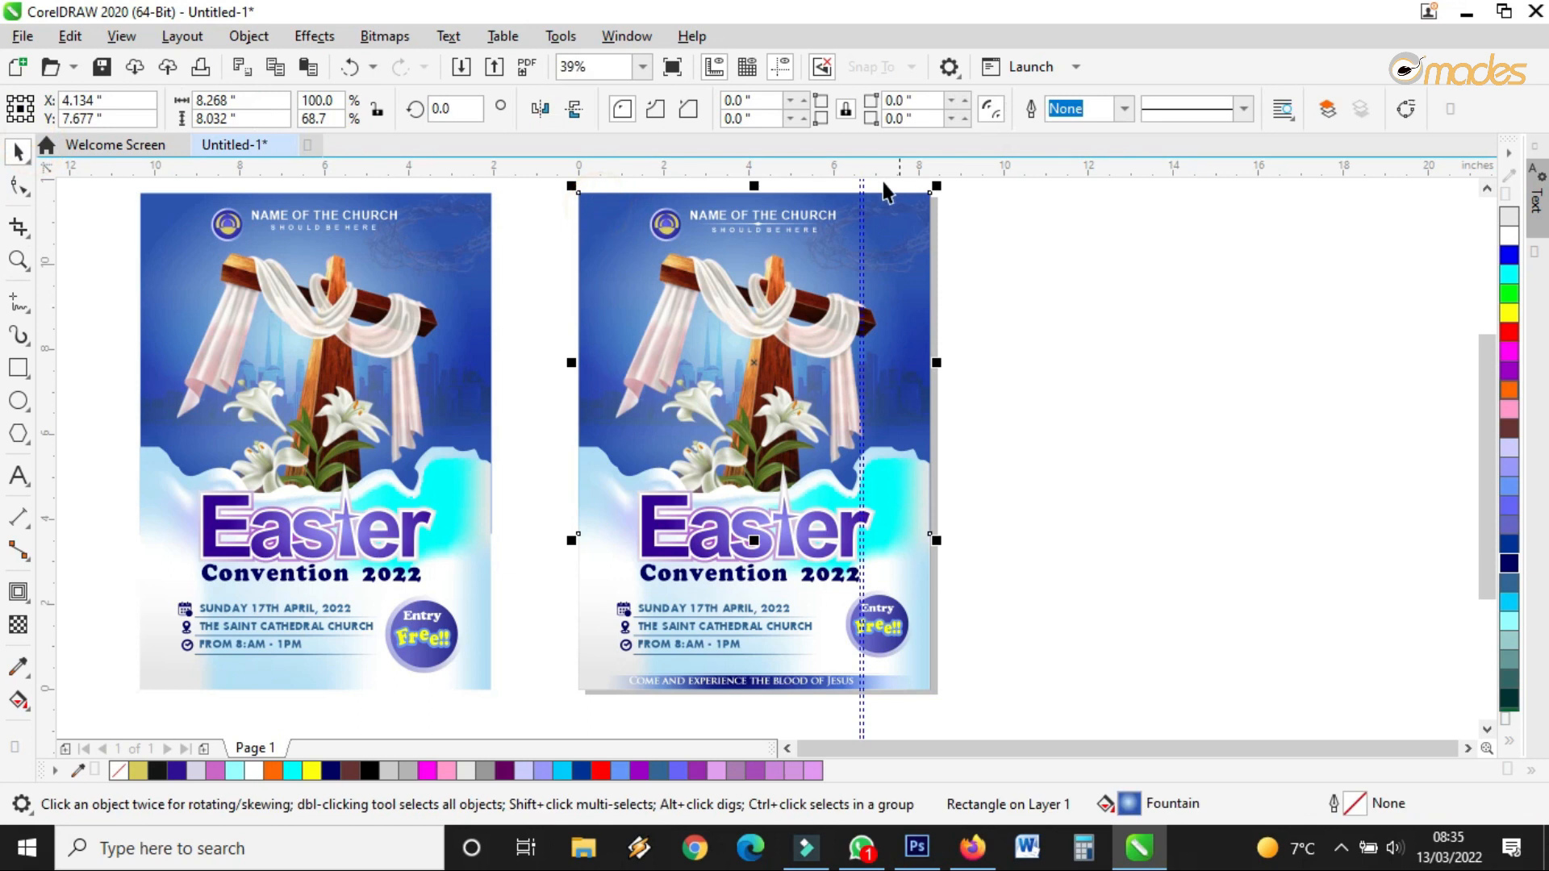
Give the background a radial gradient with a red outer colour and yellow centre
{"action": "left_click", "coordinate": [18, 700]}
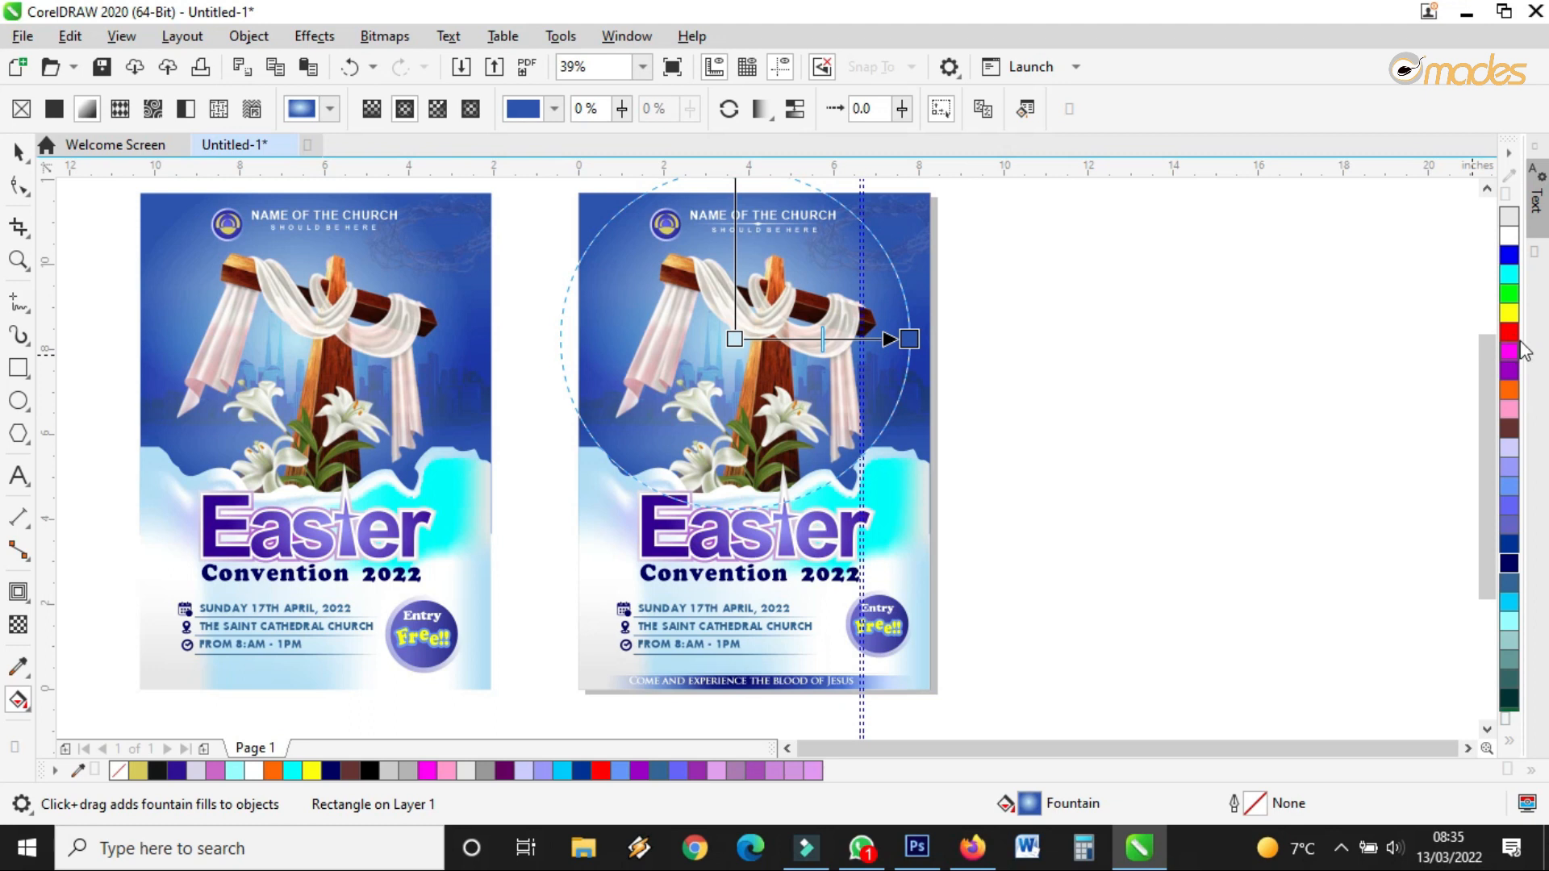
{"action": "left_click_drag", "start_coordinate": [1509, 239], "coordinate": [985, 289]}
{"action": "left_click_drag", "start_coordinate": [917, 341], "coordinate": [913, 334]}
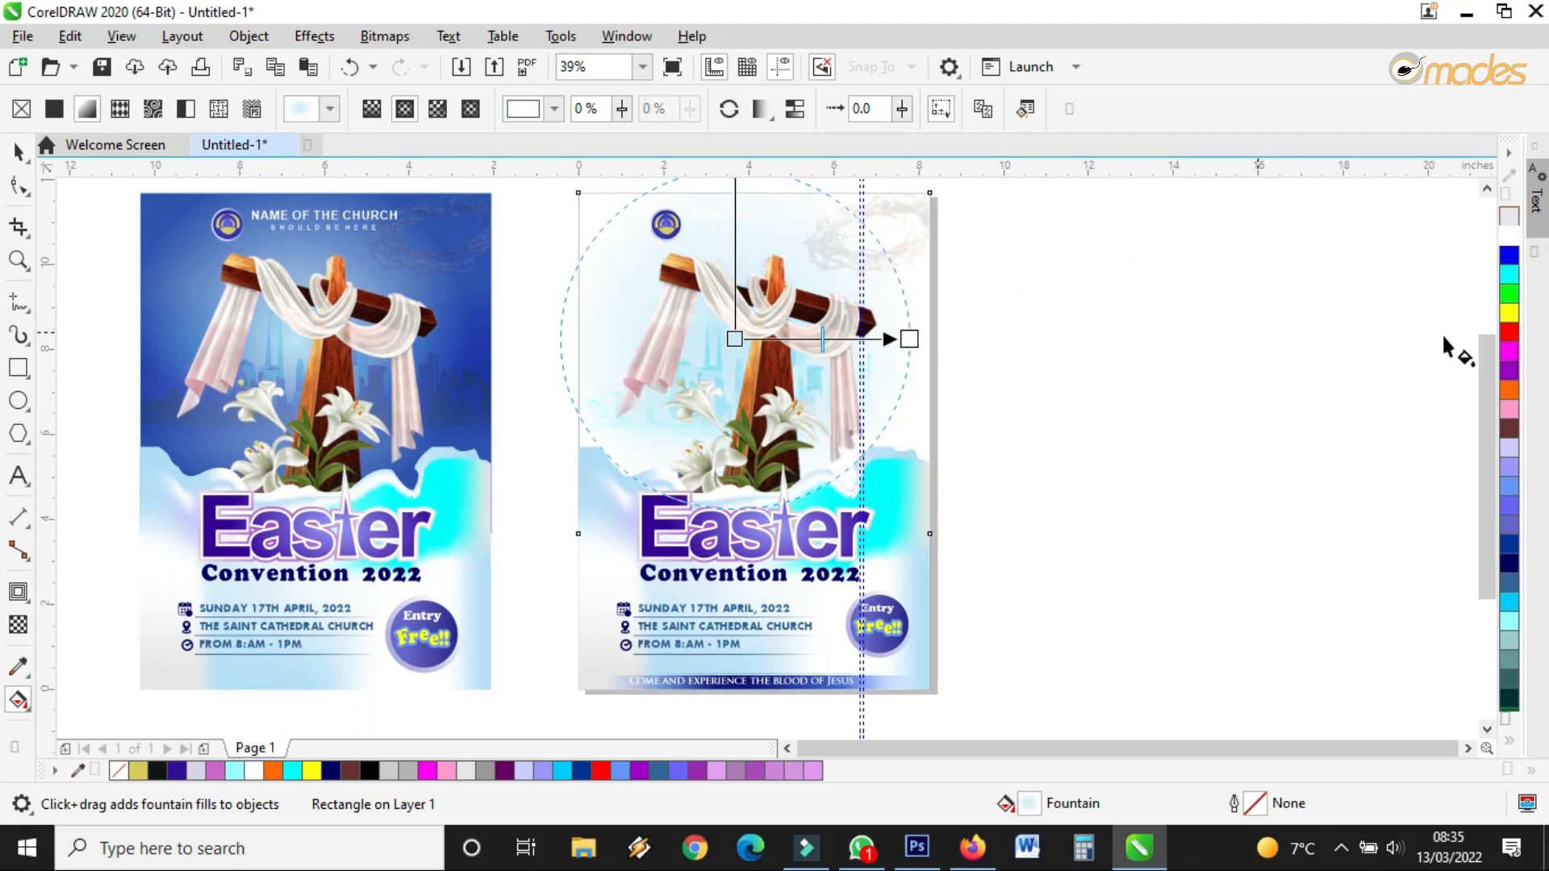
{"action": "left_click_drag", "start_coordinate": [1509, 338], "coordinate": [910, 339]}
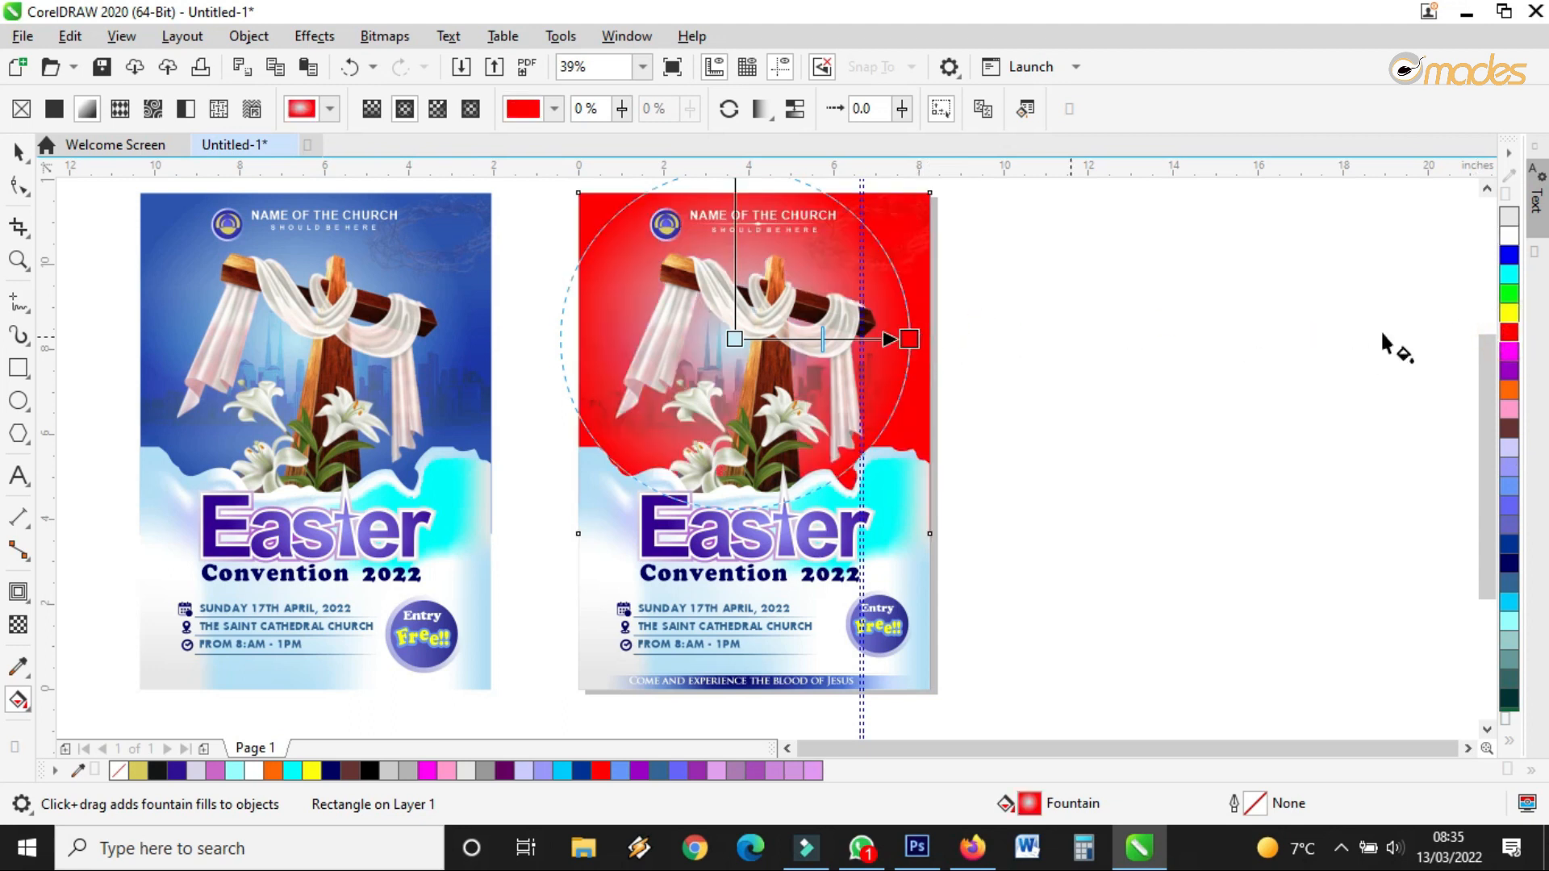
{"action": "left_click_drag", "start_coordinate": [1509, 315], "coordinate": [734, 339]}
Resize and reshape the background's radial gradient into a taller, narrower ellipse
{"action": "left_click_drag", "start_coordinate": [905, 338], "coordinate": [1116, 290]}
{"action": "scroll", "coordinate": [804, 476], "scroll_direction": "down", "scroll_amount": 3}
{"action": "scroll", "coordinate": [770, 355], "scroll_direction": "up", "scroll_amount": 5}
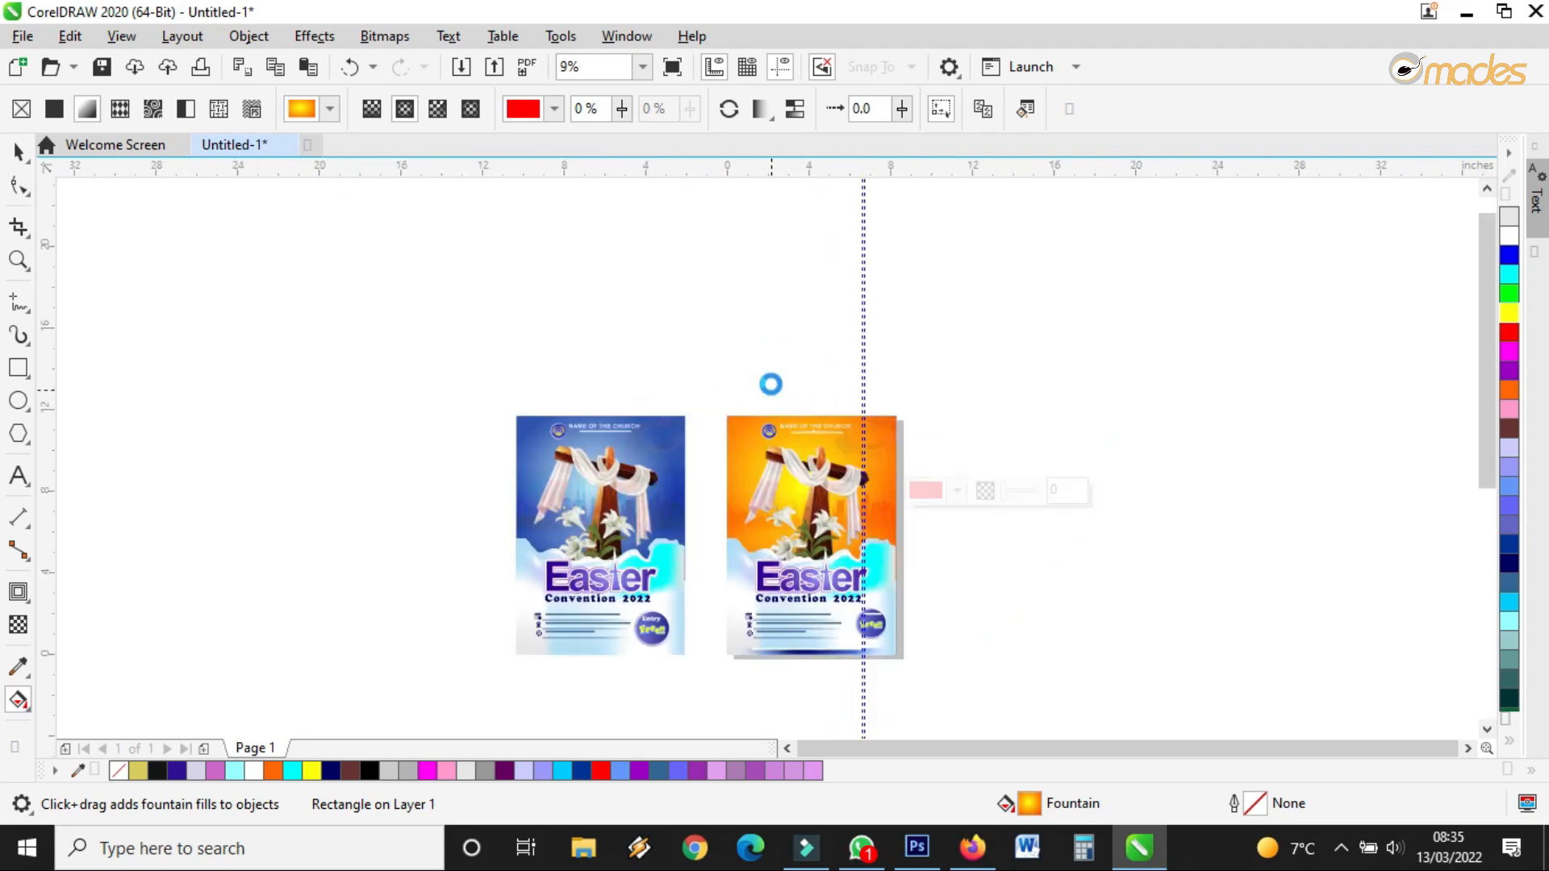
{"action": "left_click_drag", "start_coordinate": [791, 219], "coordinate": [813, 439]}
{"action": "scroll", "coordinate": [815, 435], "scroll_direction": "down", "scroll_amount": 2}
{"action": "scroll", "coordinate": [815, 435], "scroll_direction": "up", "scroll_amount": 2}
{"action": "left_click_drag", "start_coordinate": [825, 567], "coordinate": [823, 584]}
{"action": "left_click_drag", "start_coordinate": [1192, 527], "coordinate": [1120, 564]}
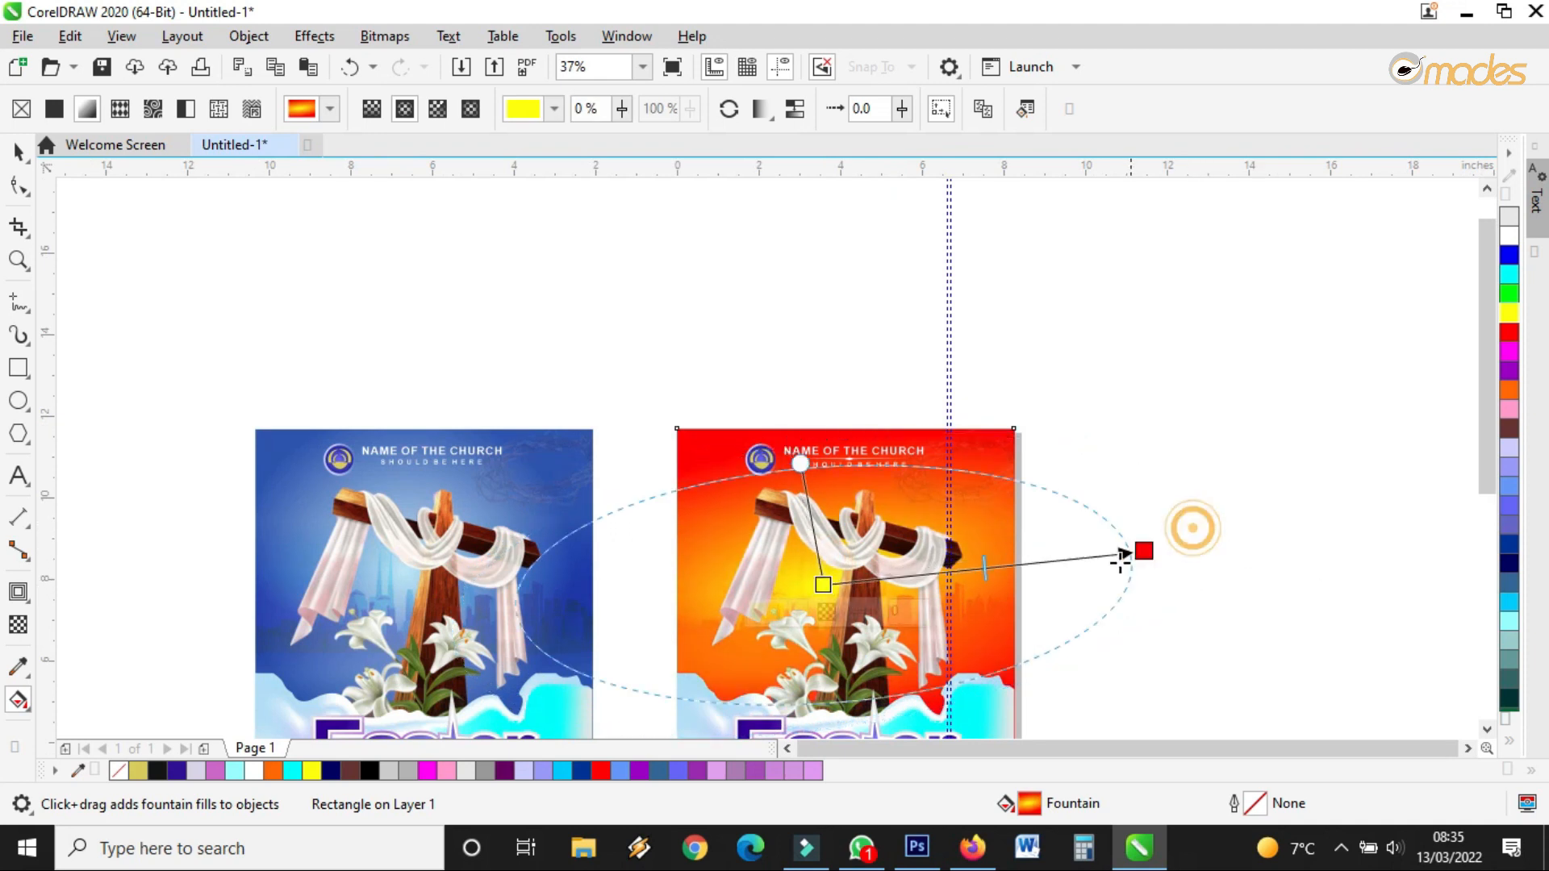
{"action": "left_click_drag", "start_coordinate": [800, 463], "coordinate": [807, 380]}
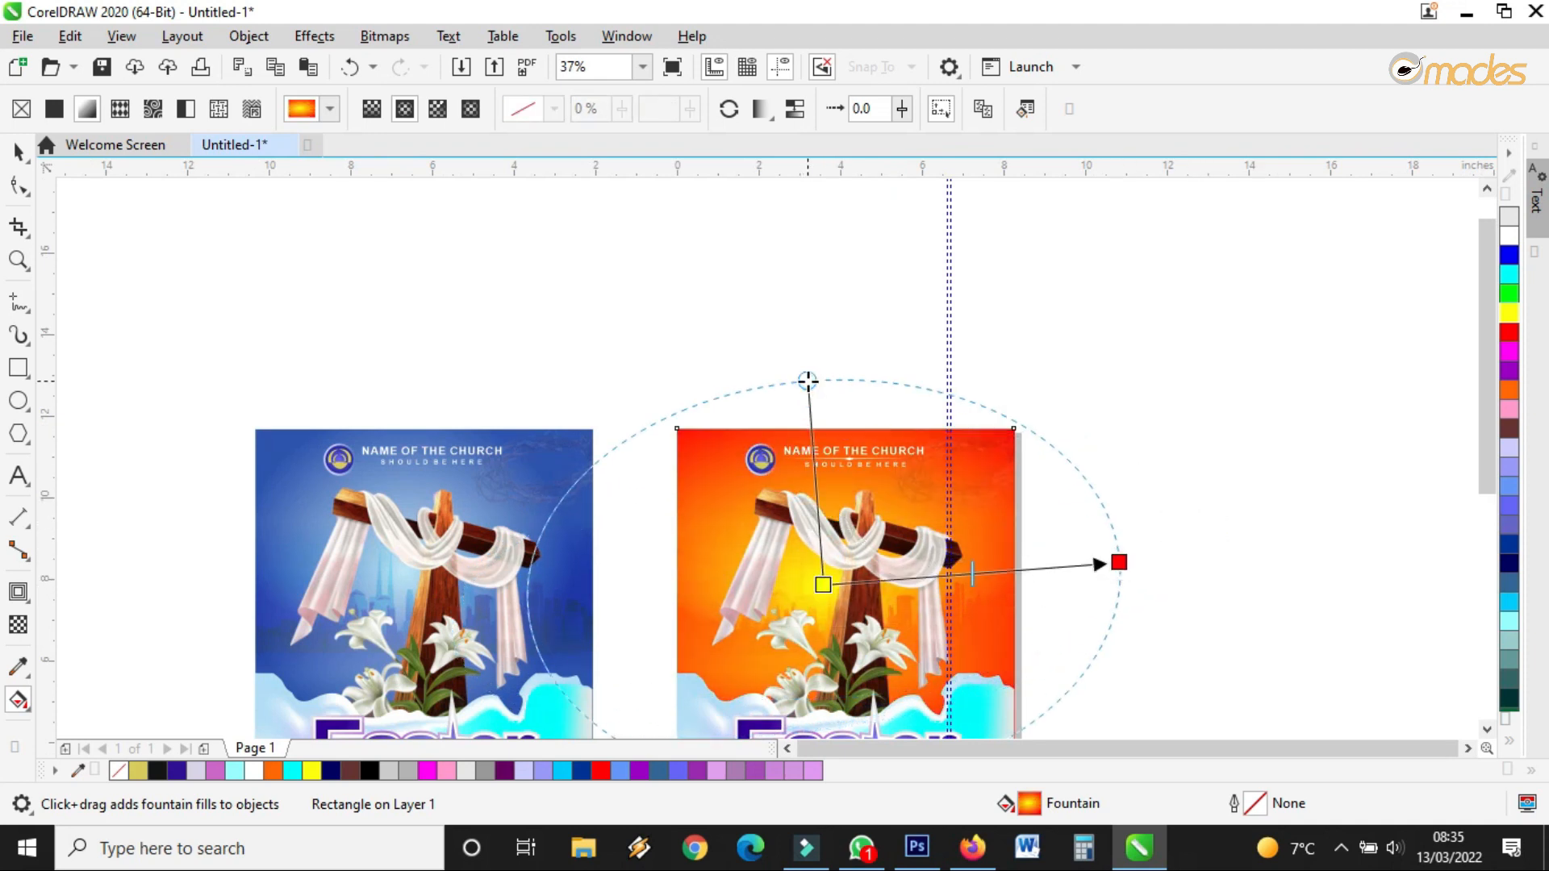
Change the background to a linear gradient running from red to yellow across the flyer
{"action": "left_click", "coordinate": [405, 110]}
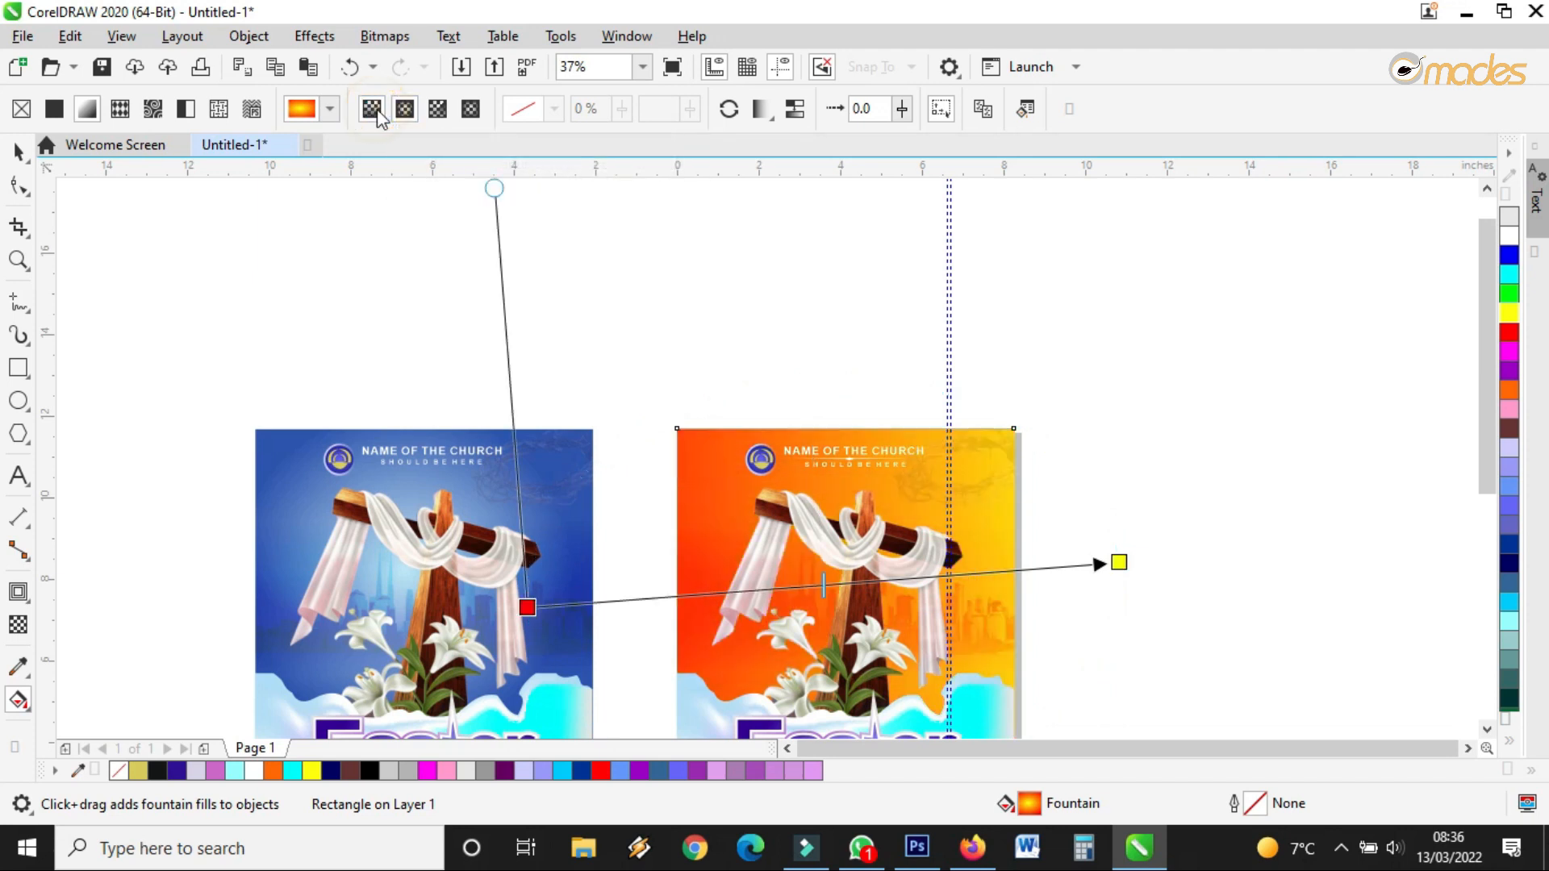
{"action": "left_click_drag", "start_coordinate": [1107, 563], "coordinate": [720, 617]}
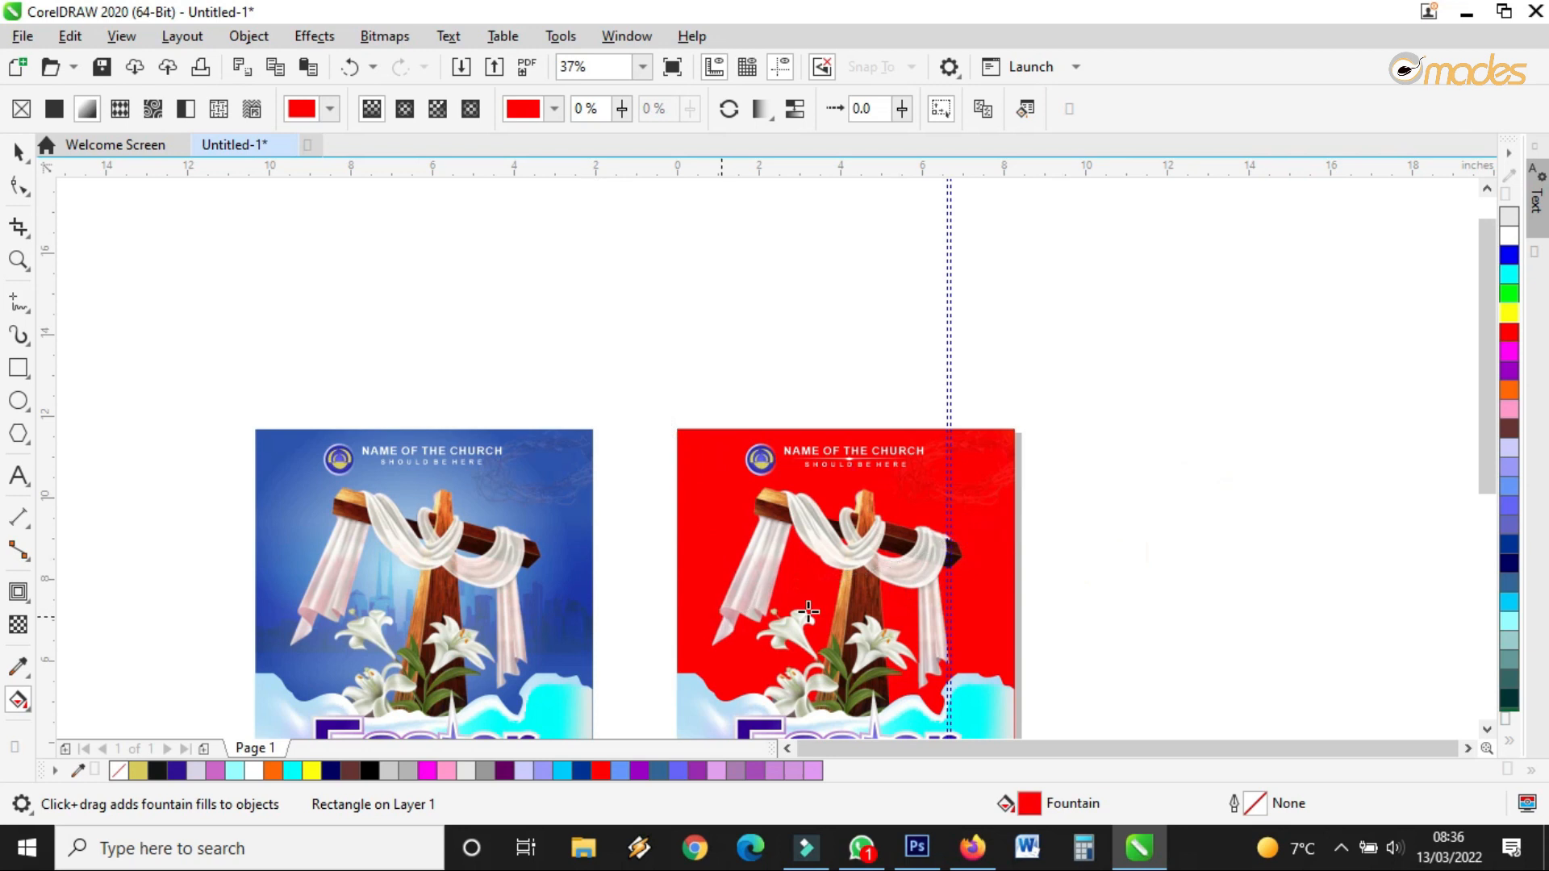
{"action": "left_click_drag", "start_coordinate": [1213, 466], "coordinate": [930, 525]}
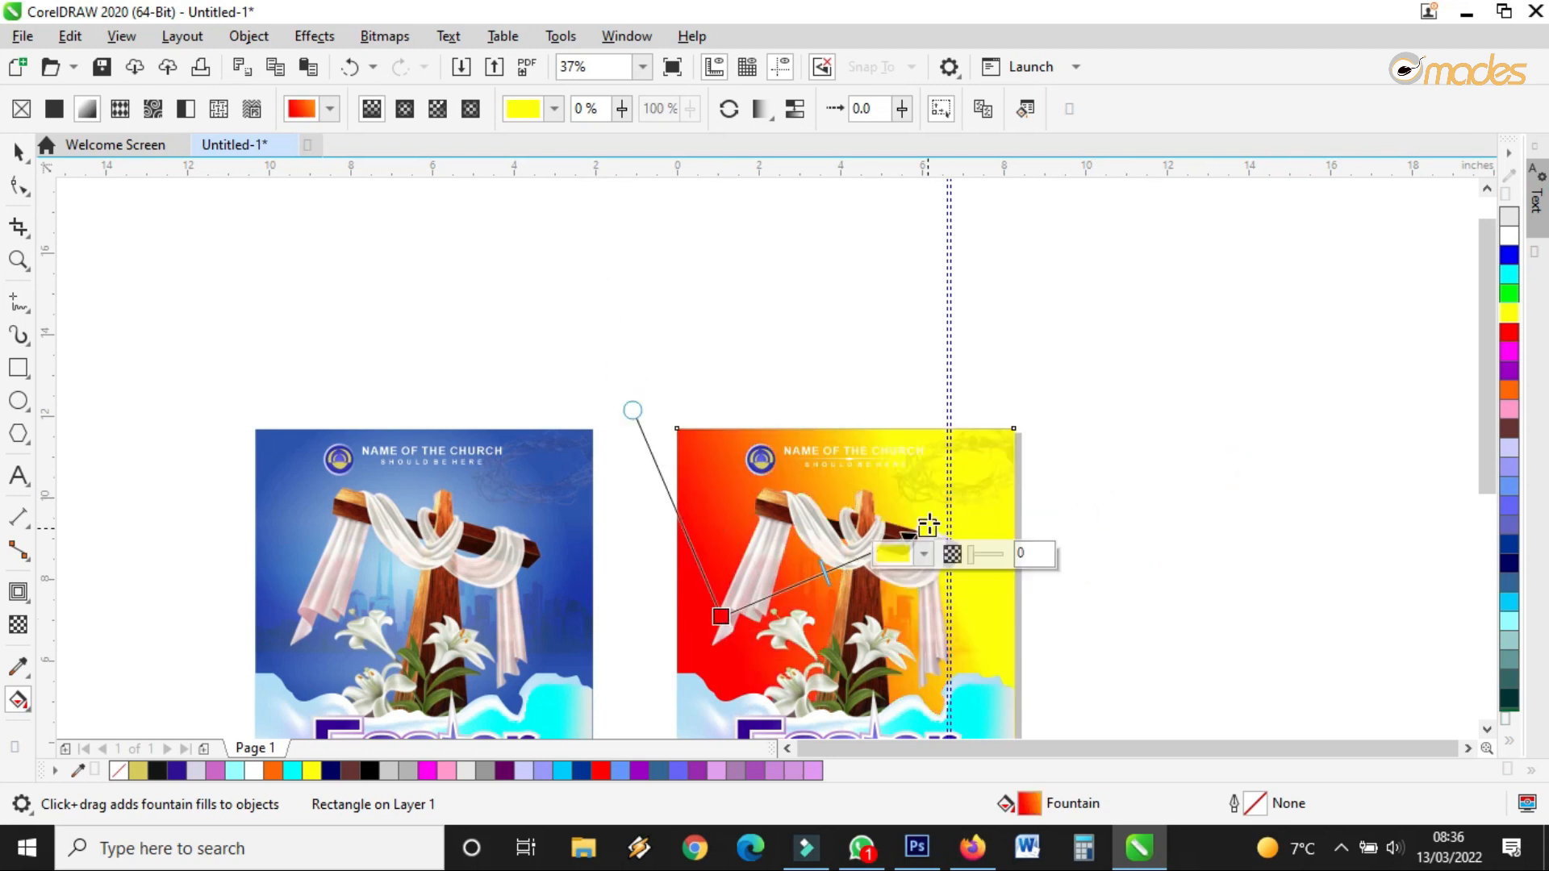
{"action": "scroll", "coordinate": [947, 448], "scroll_direction": "down", "scroll_amount": 2}
{"action": "scroll", "coordinate": [940, 463], "scroll_direction": "up", "scroll_amount": 2}
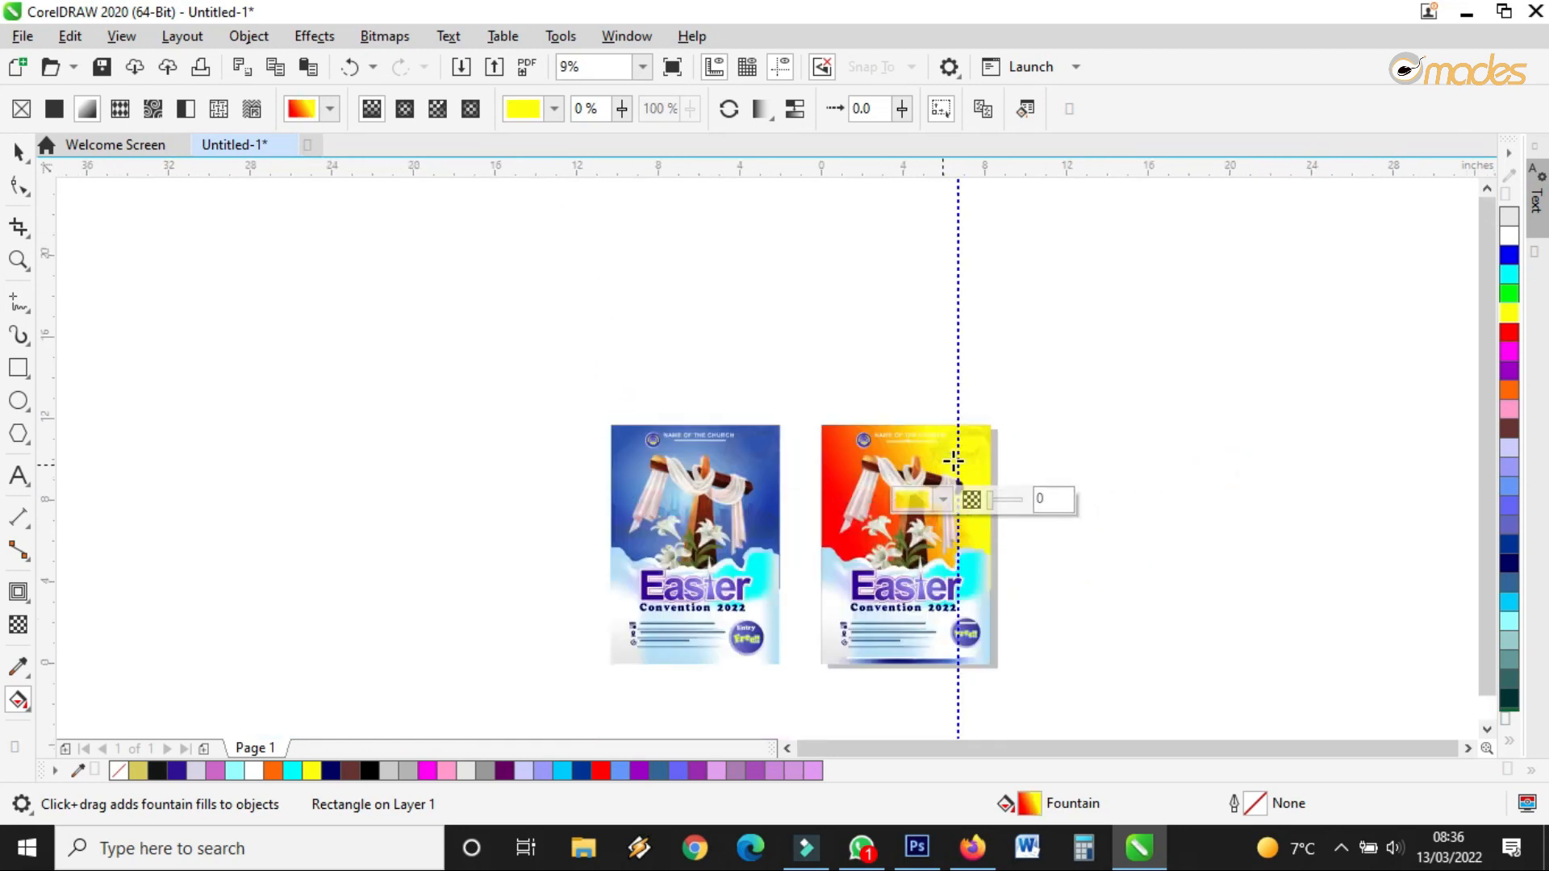
{"action": "scroll", "coordinate": [888, 521], "scroll_direction": "up", "scroll_amount": 1}
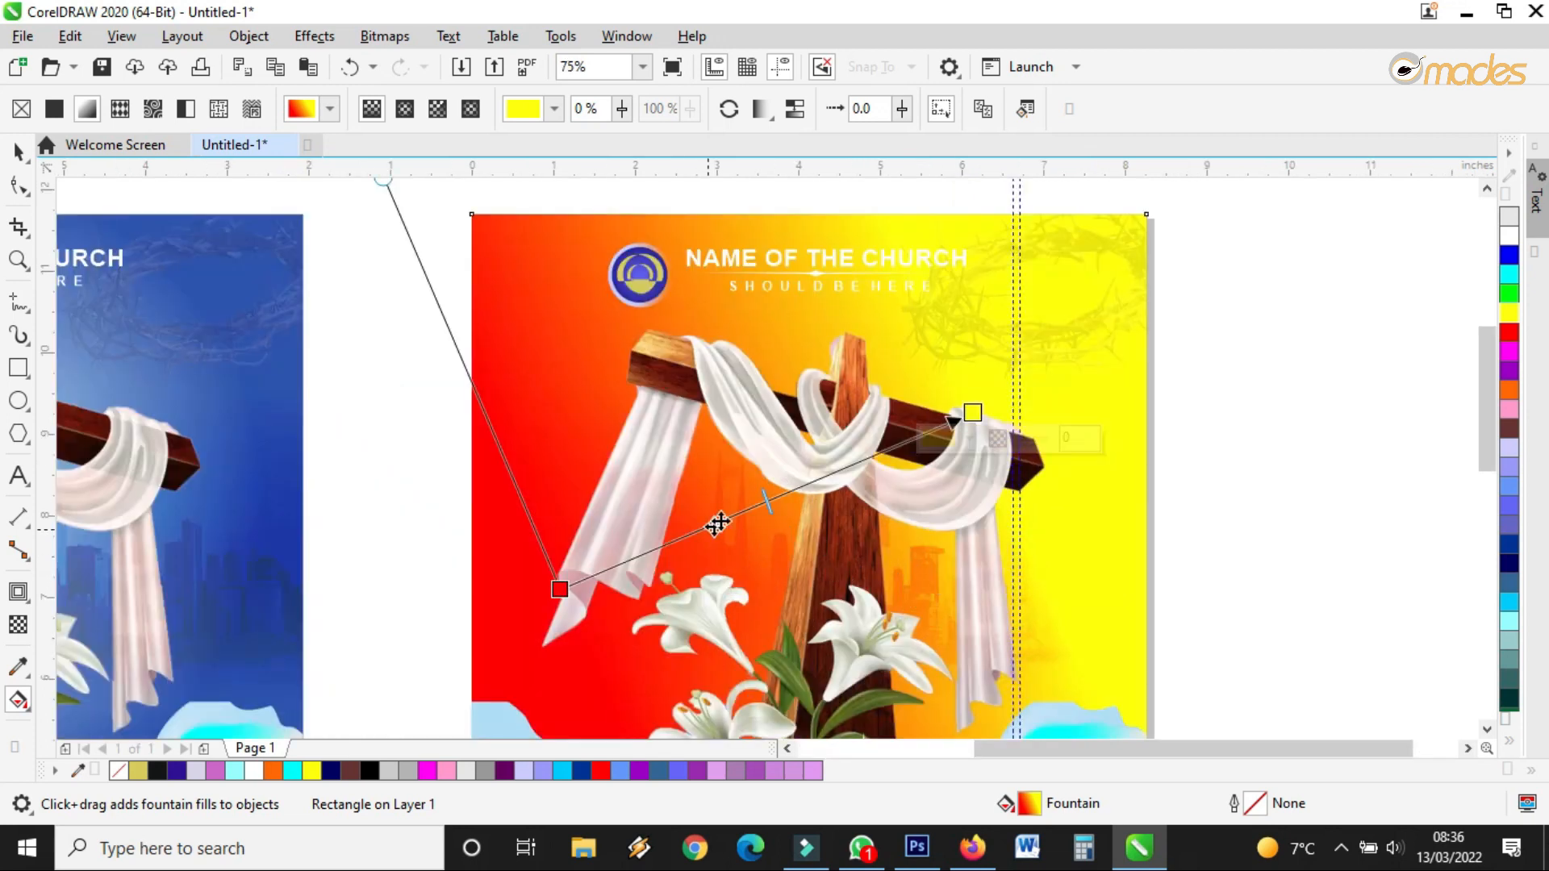
{"action": "left_click_drag", "start_coordinate": [560, 589], "coordinate": [559, 710]}
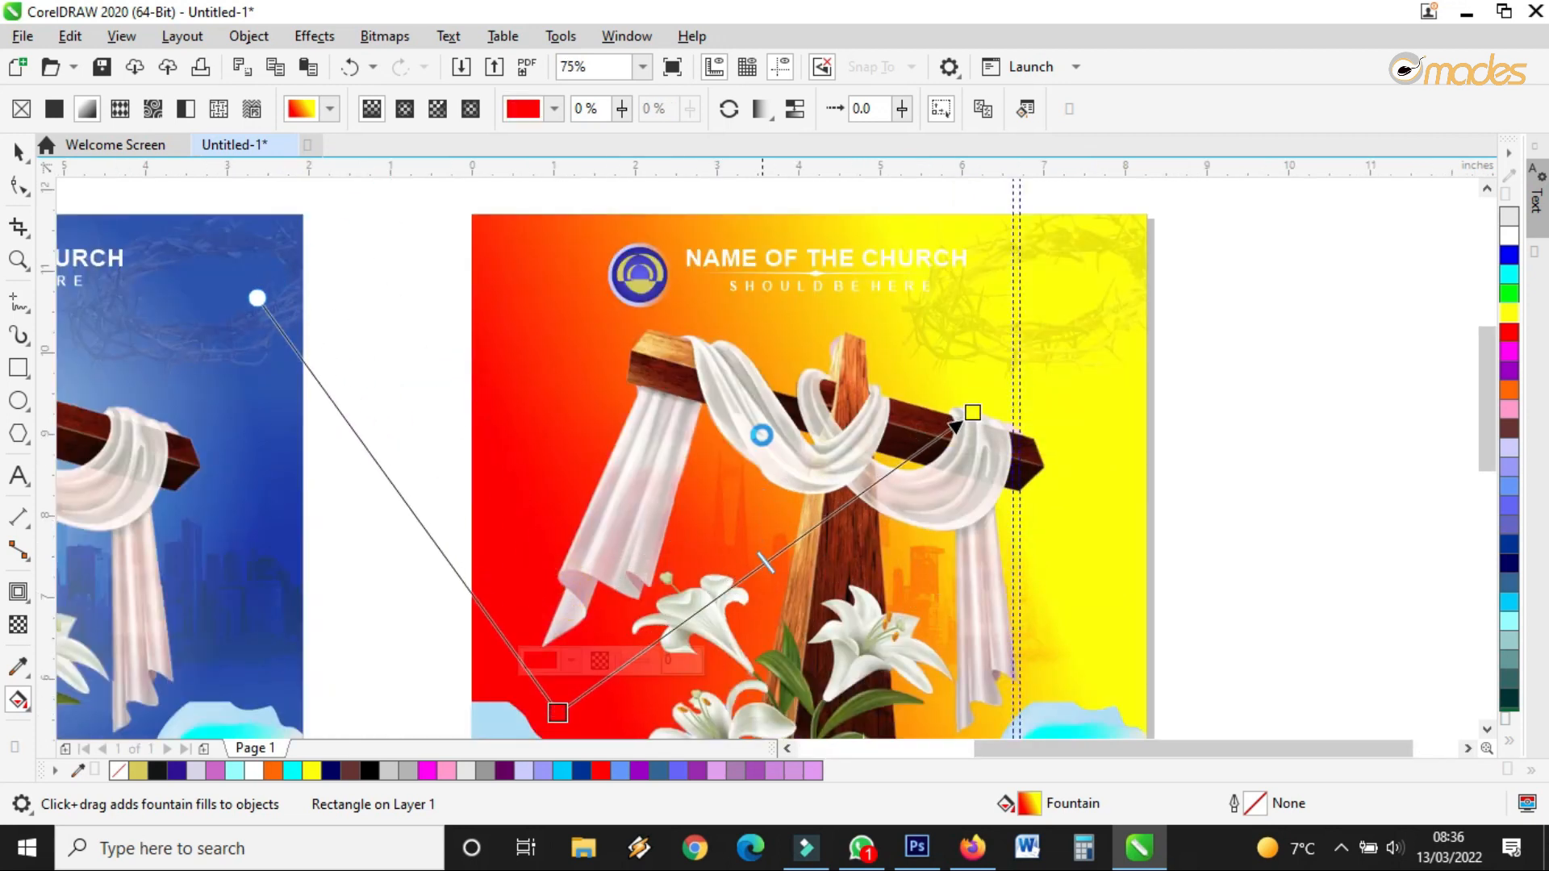
{"action": "scroll", "coordinate": [762, 436], "scroll_direction": "down", "scroll_amount": 1}
Make the gradient start orange and run it diagonally from lower left to yellow past the top-right corner
{"action": "left_click_drag", "start_coordinate": [1511, 400], "coordinate": [663, 577]}
{"action": "left_click_drag", "start_coordinate": [868, 424], "coordinate": [953, 268]}
{"action": "left_click_drag", "start_coordinate": [660, 572], "coordinate": [728, 513]}
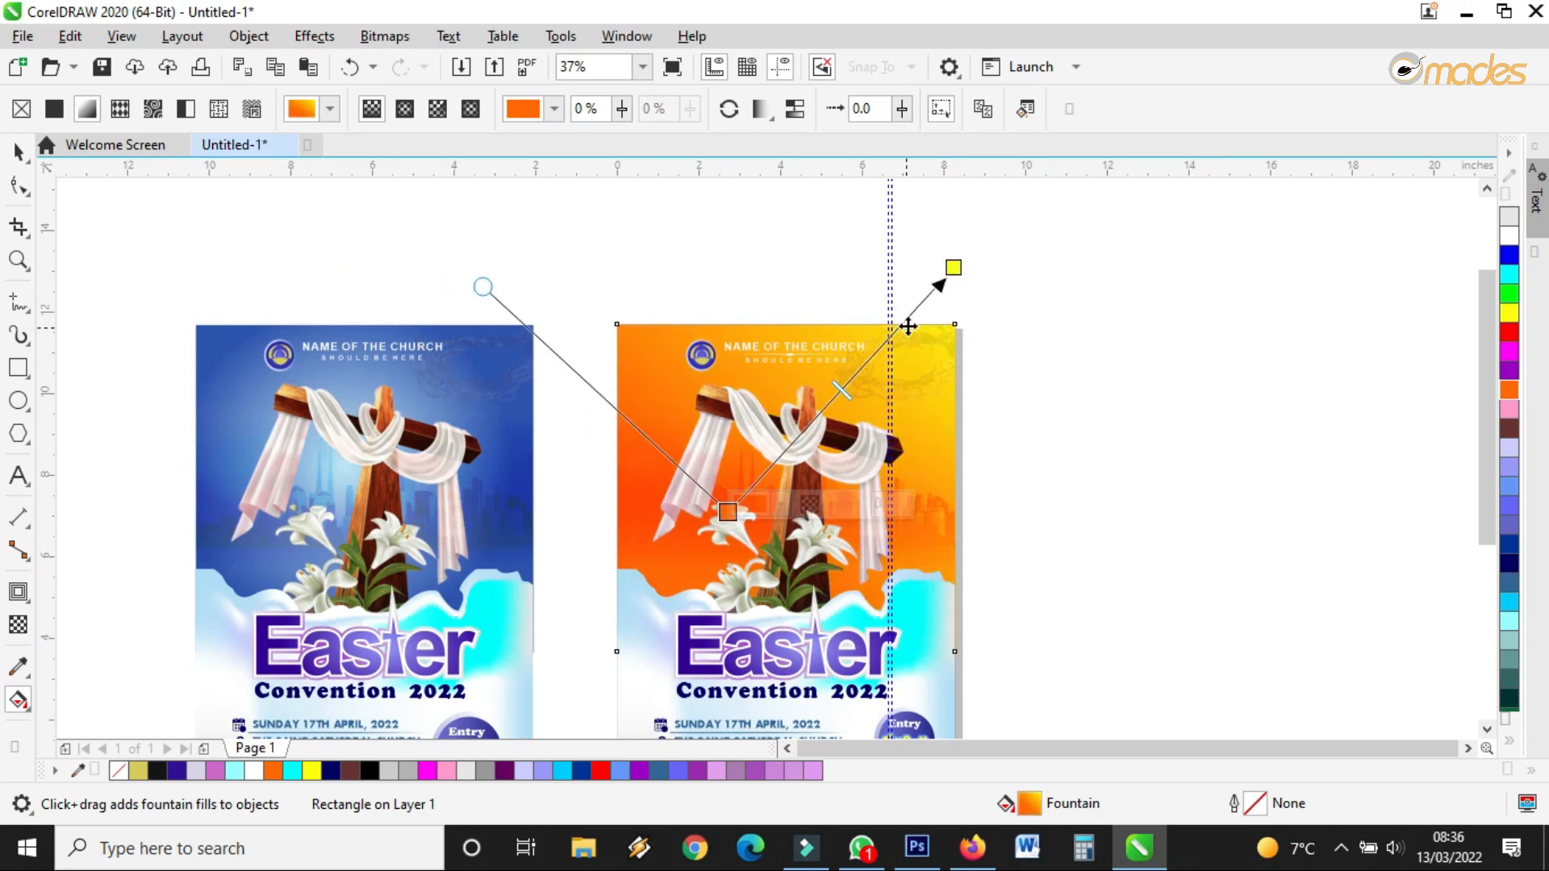
{"action": "left_click_drag", "start_coordinate": [952, 268], "coordinate": [931, 310]}
{"action": "left_click_drag", "start_coordinate": [736, 511], "coordinate": [765, 494]}
{"action": "left_click_drag", "start_coordinate": [937, 313], "coordinate": [774, 635]}
{"action": "left_click_drag", "start_coordinate": [760, 493], "coordinate": [767, 387]}
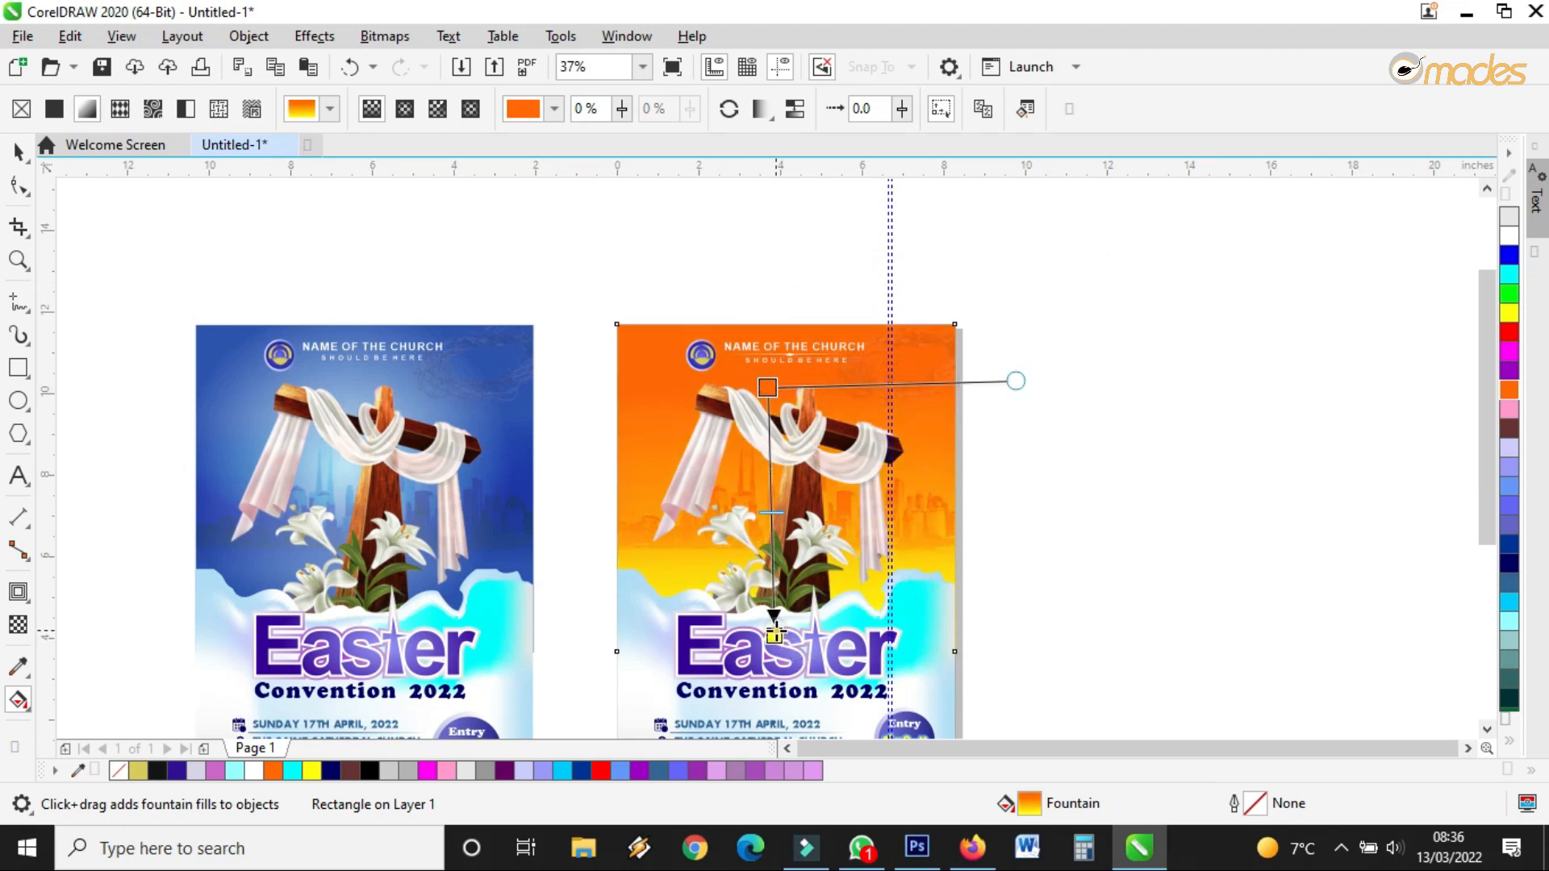
{"action": "left_click_drag", "start_coordinate": [775, 635], "coordinate": [908, 407]}
{"action": "left_click_drag", "start_coordinate": [768, 388], "coordinate": [700, 601]}
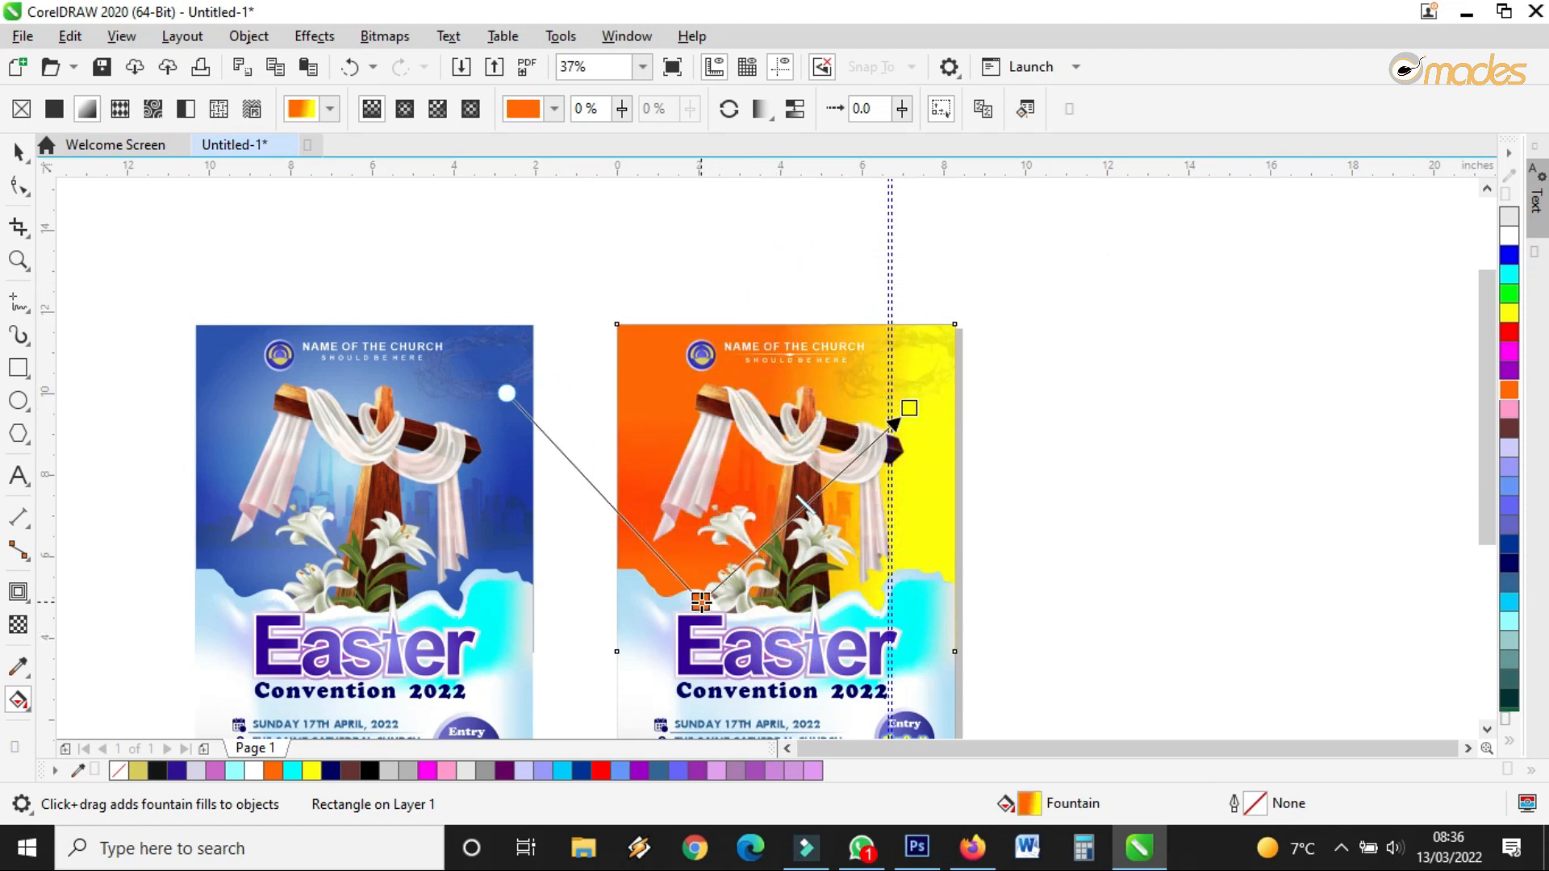
{"action": "left_click_drag", "start_coordinate": [906, 409], "coordinate": [936, 355]}
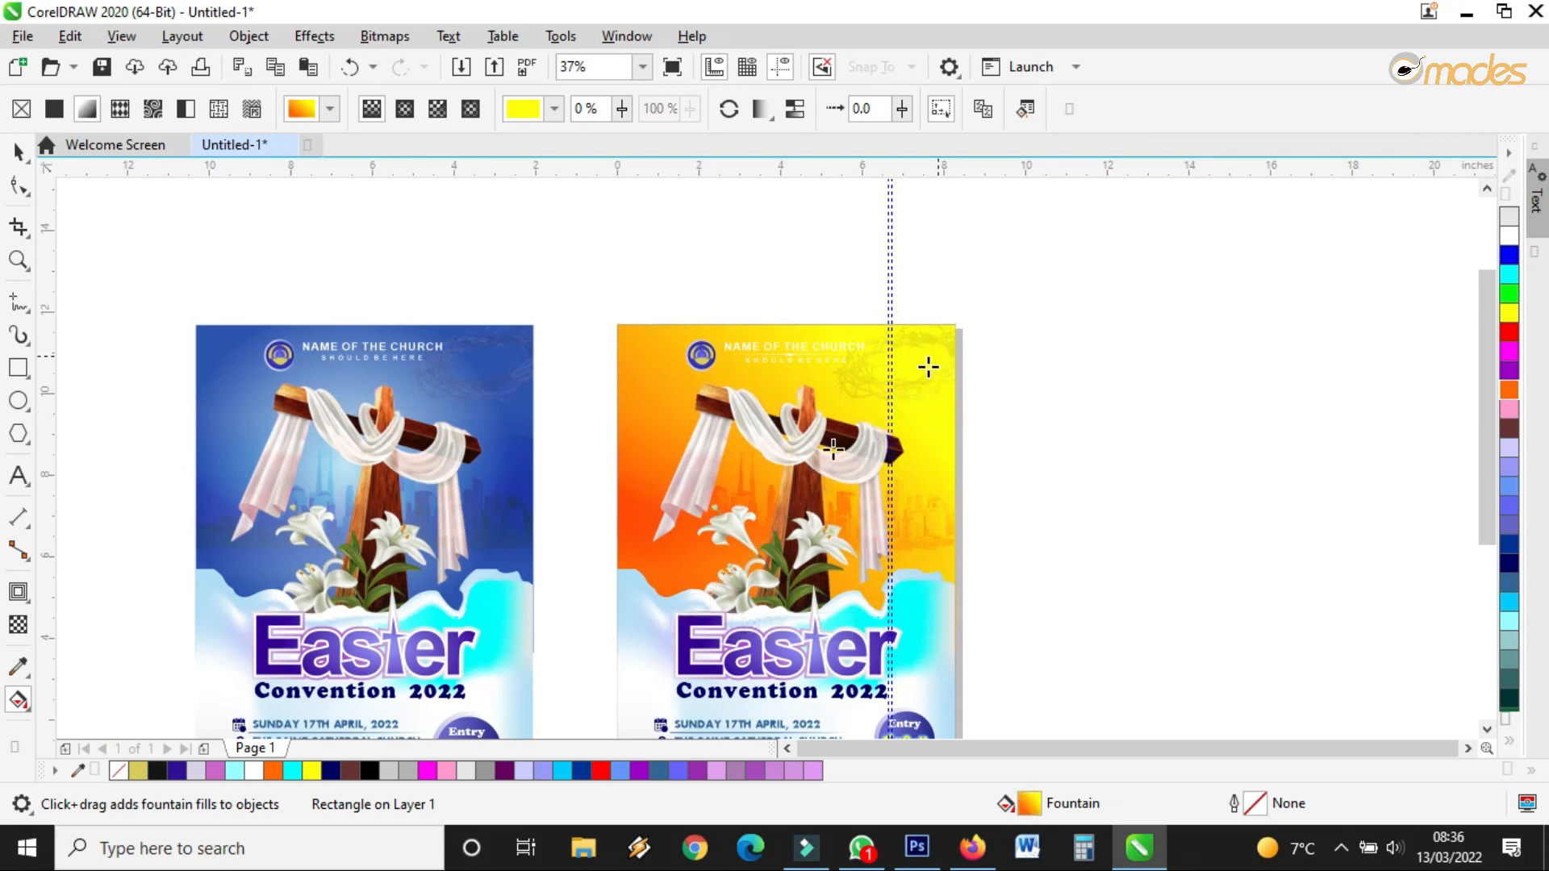
{"action": "left_click_drag", "start_coordinate": [702, 598], "coordinate": [765, 488]}
{"action": "left_click_drag", "start_coordinate": [937, 355], "coordinate": [985, 301]}
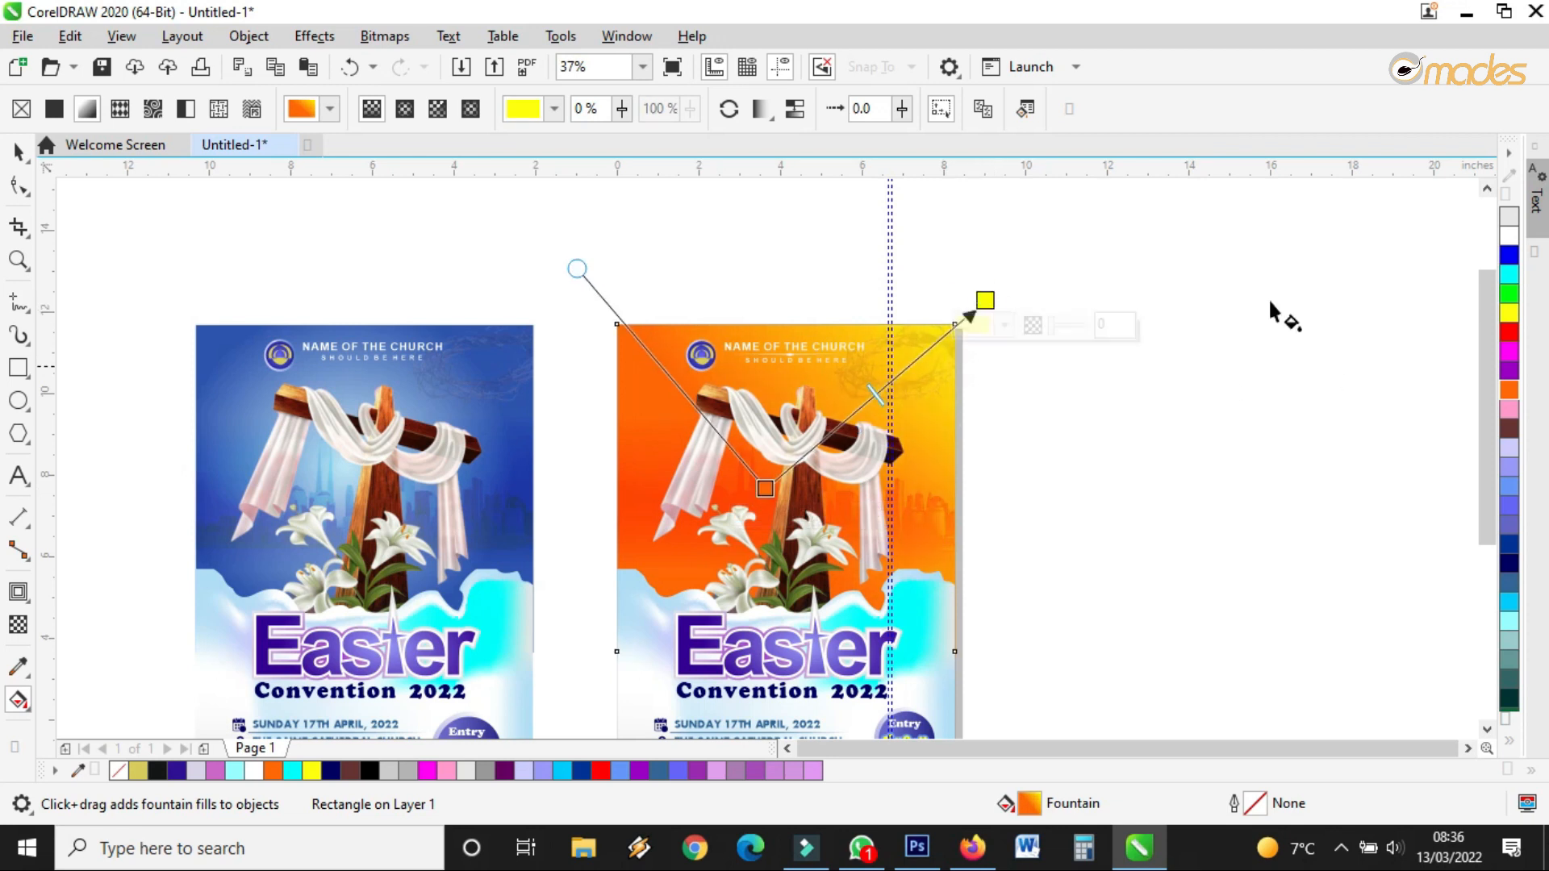
{"action": "left_click", "coordinate": [18, 152]}
{"action": "scroll", "coordinate": [670, 412], "scroll_direction": "down", "scroll_amount": 2}
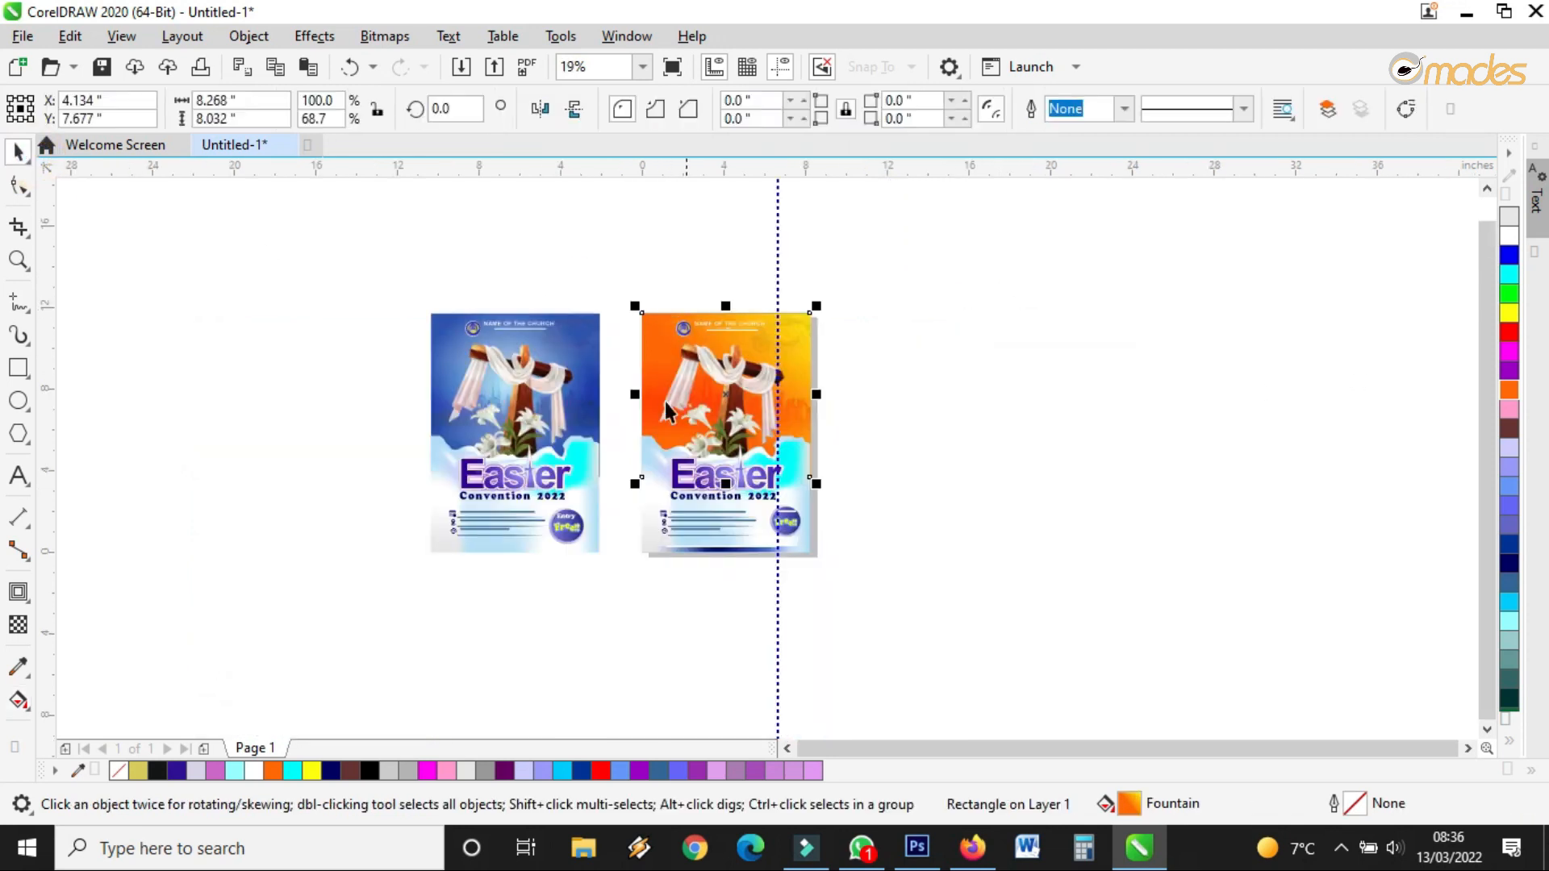
{"action": "scroll", "coordinate": [710, 464], "scroll_direction": "up", "scroll_amount": 2}
{"action": "key", "text": "m"}
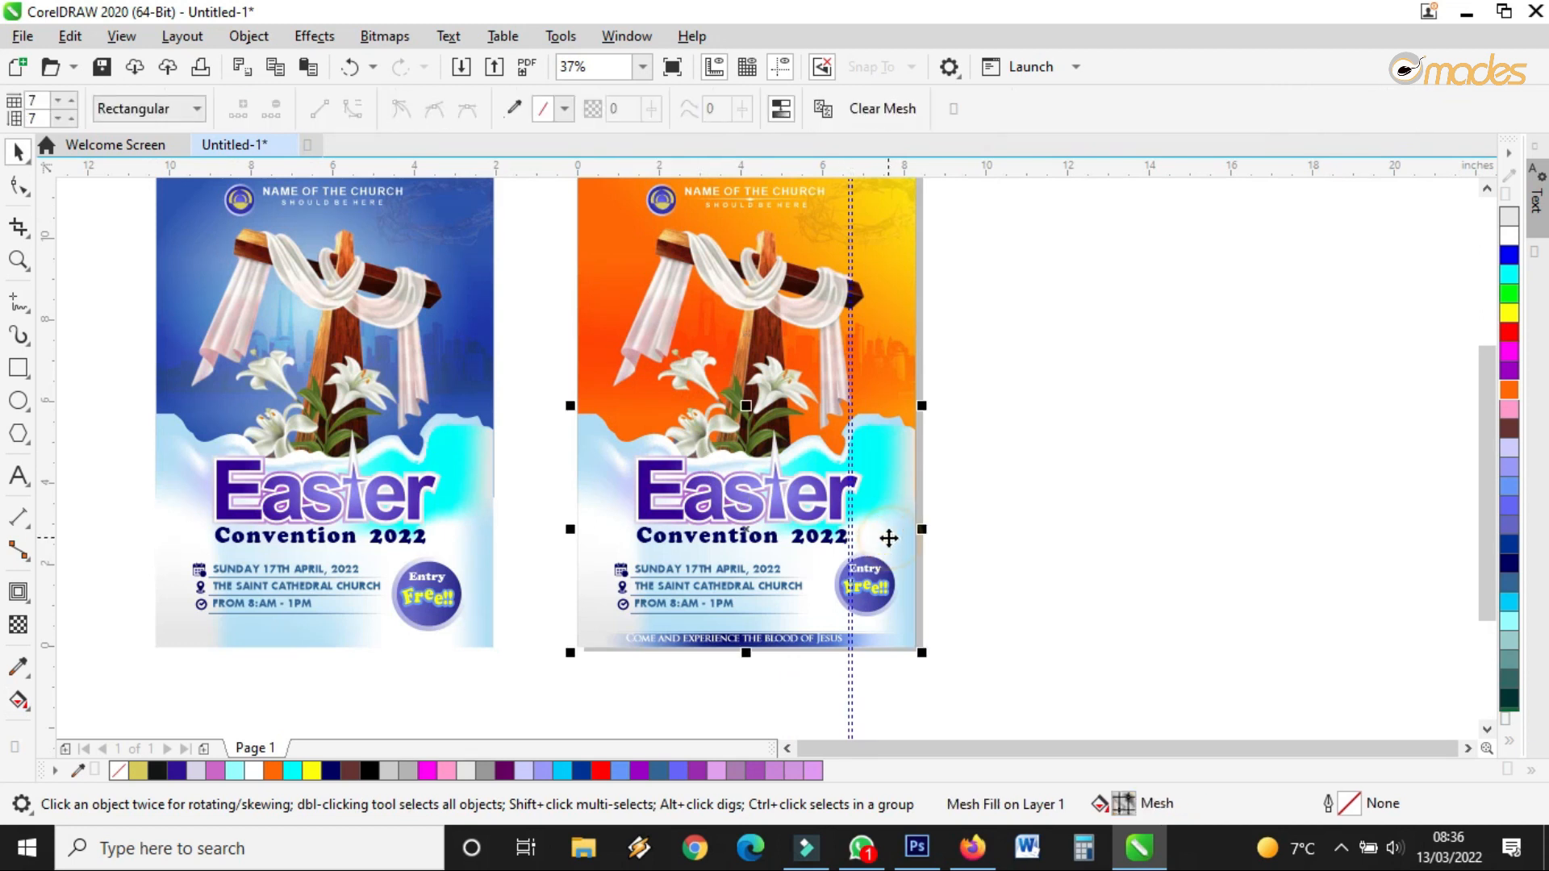
{"action": "left_click", "coordinate": [1510, 429]}
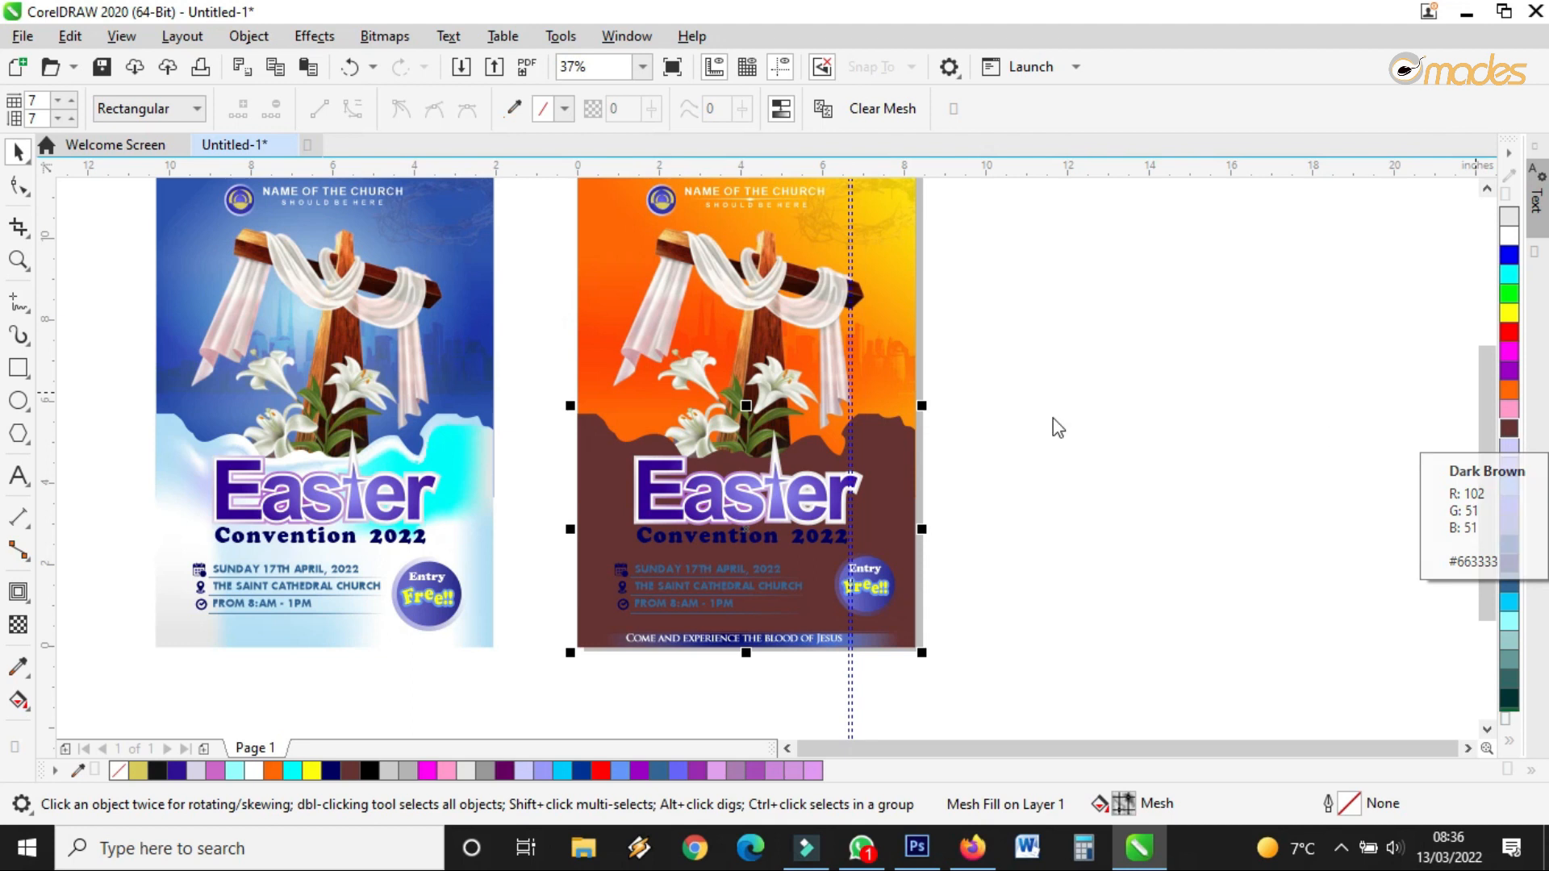
{"action": "left_click", "coordinate": [1509, 332]}
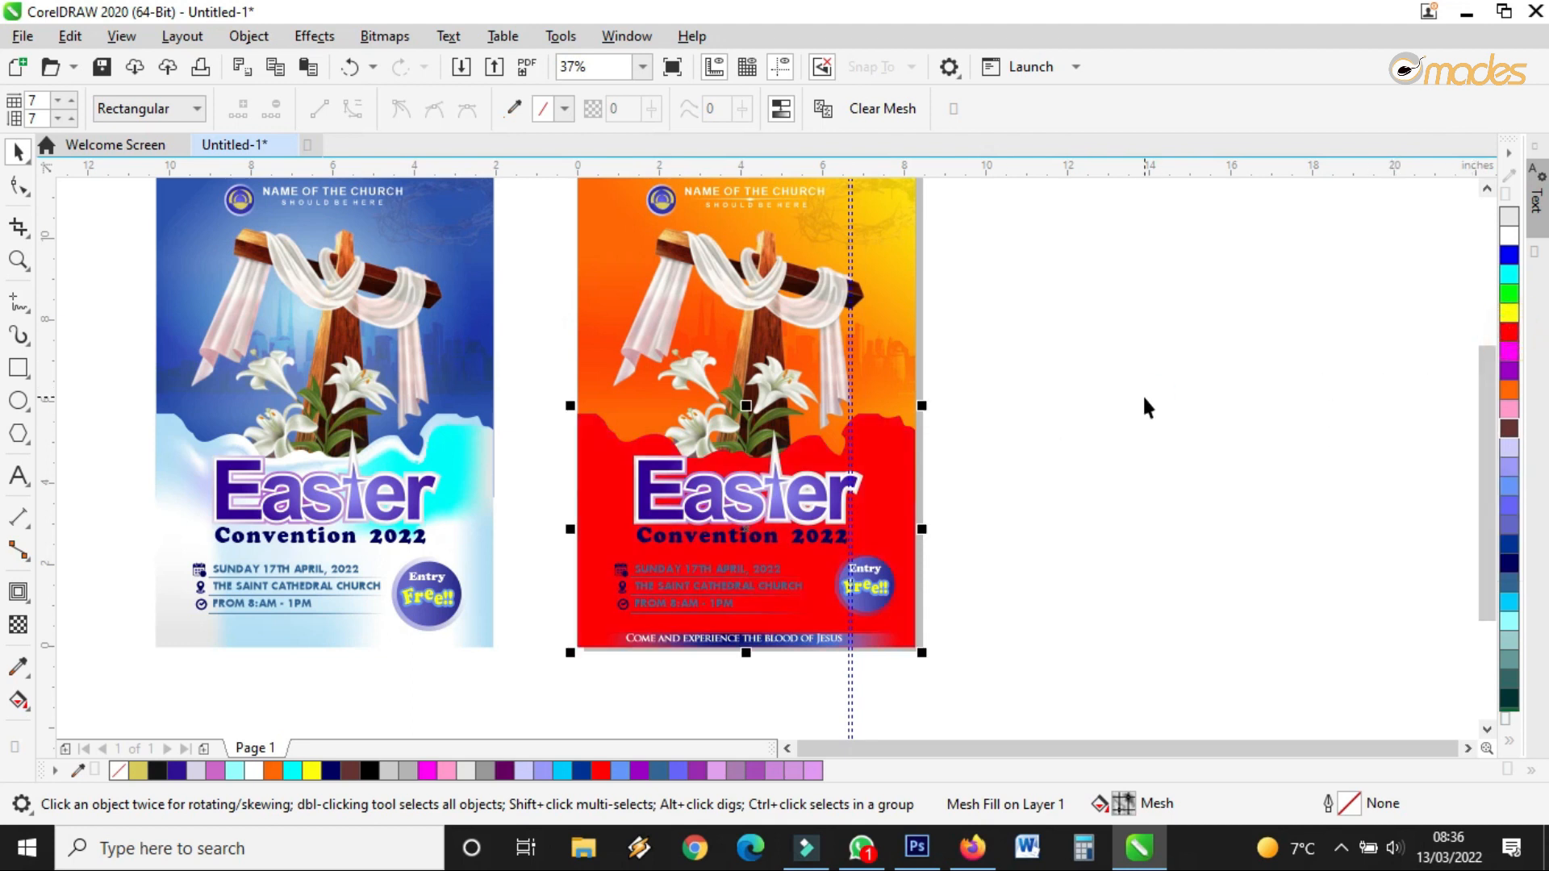
{"action": "key", "text": "Escape"}
{"action": "left_click", "coordinate": [643, 643]}
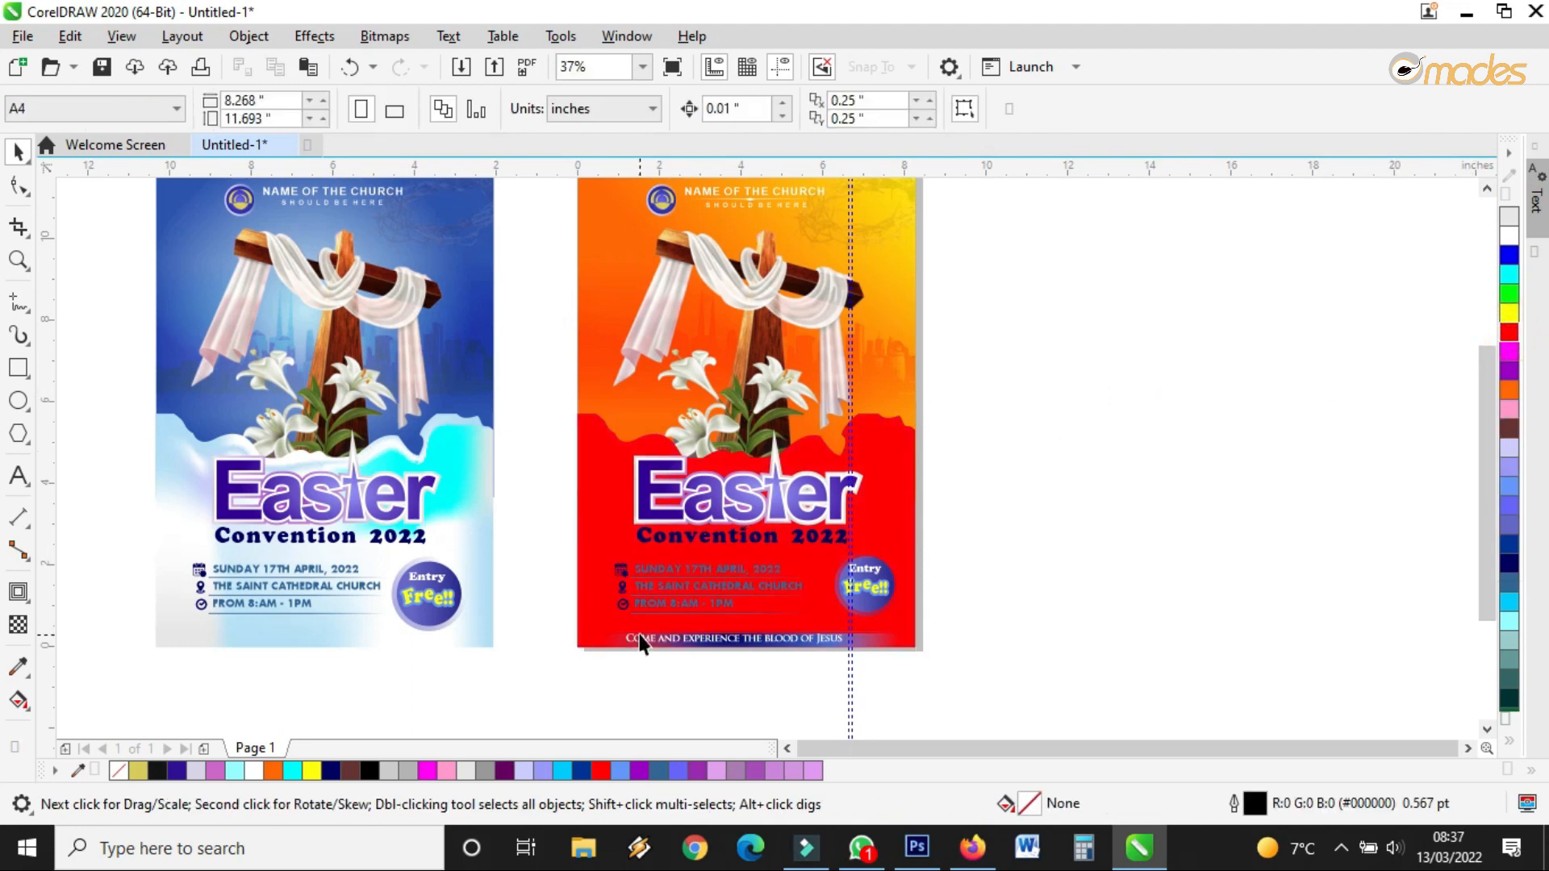
{"action": "left_click", "coordinate": [901, 489]}
{"action": "left_click", "coordinate": [1509, 563]}
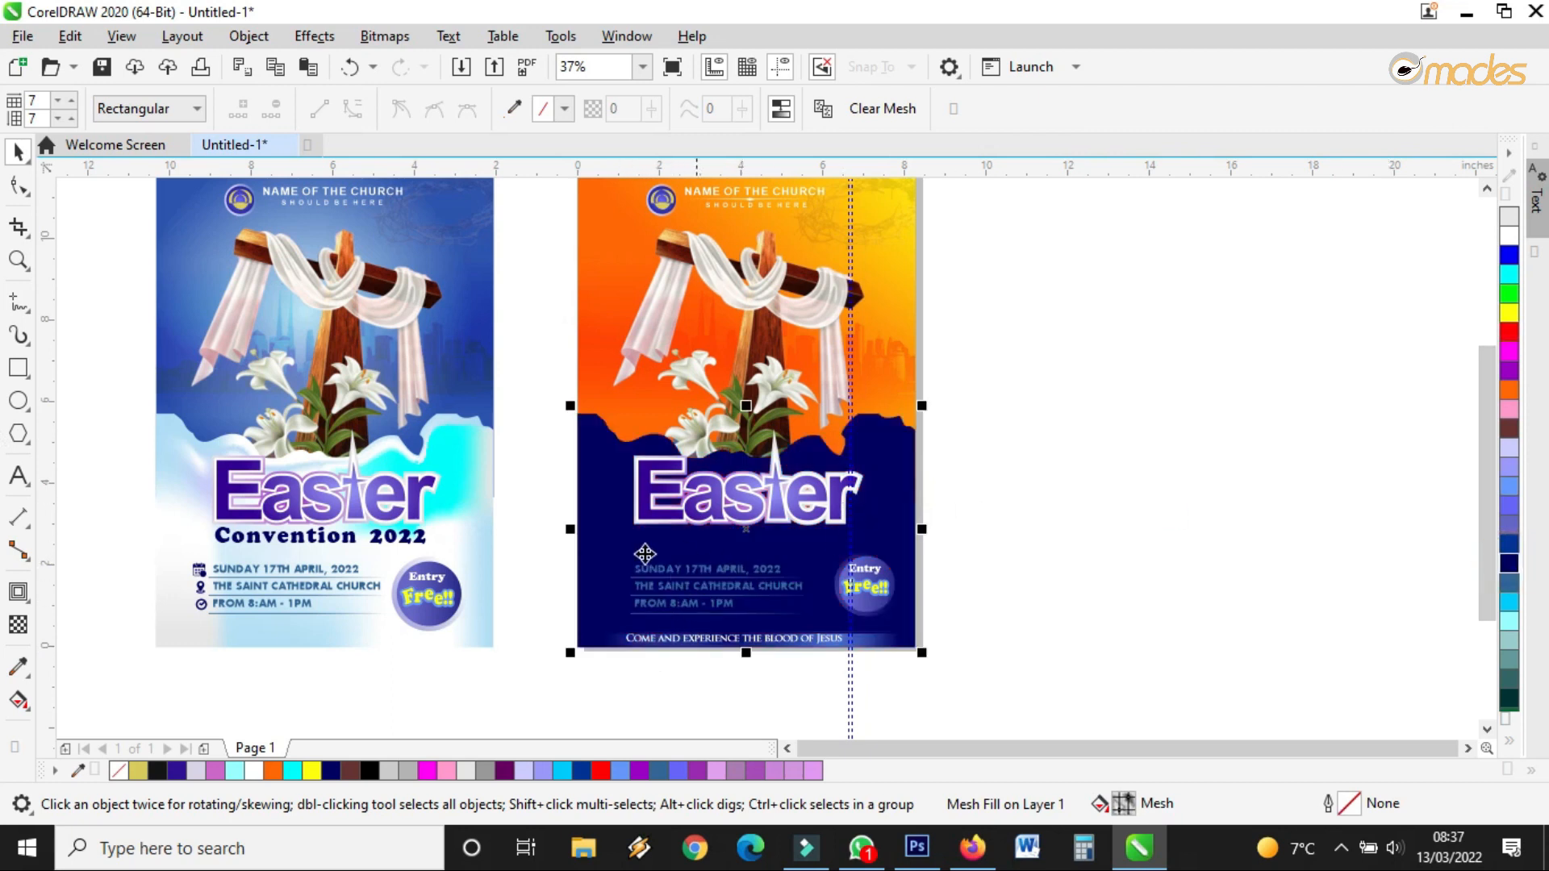
{"action": "left_click", "coordinate": [1511, 739]}
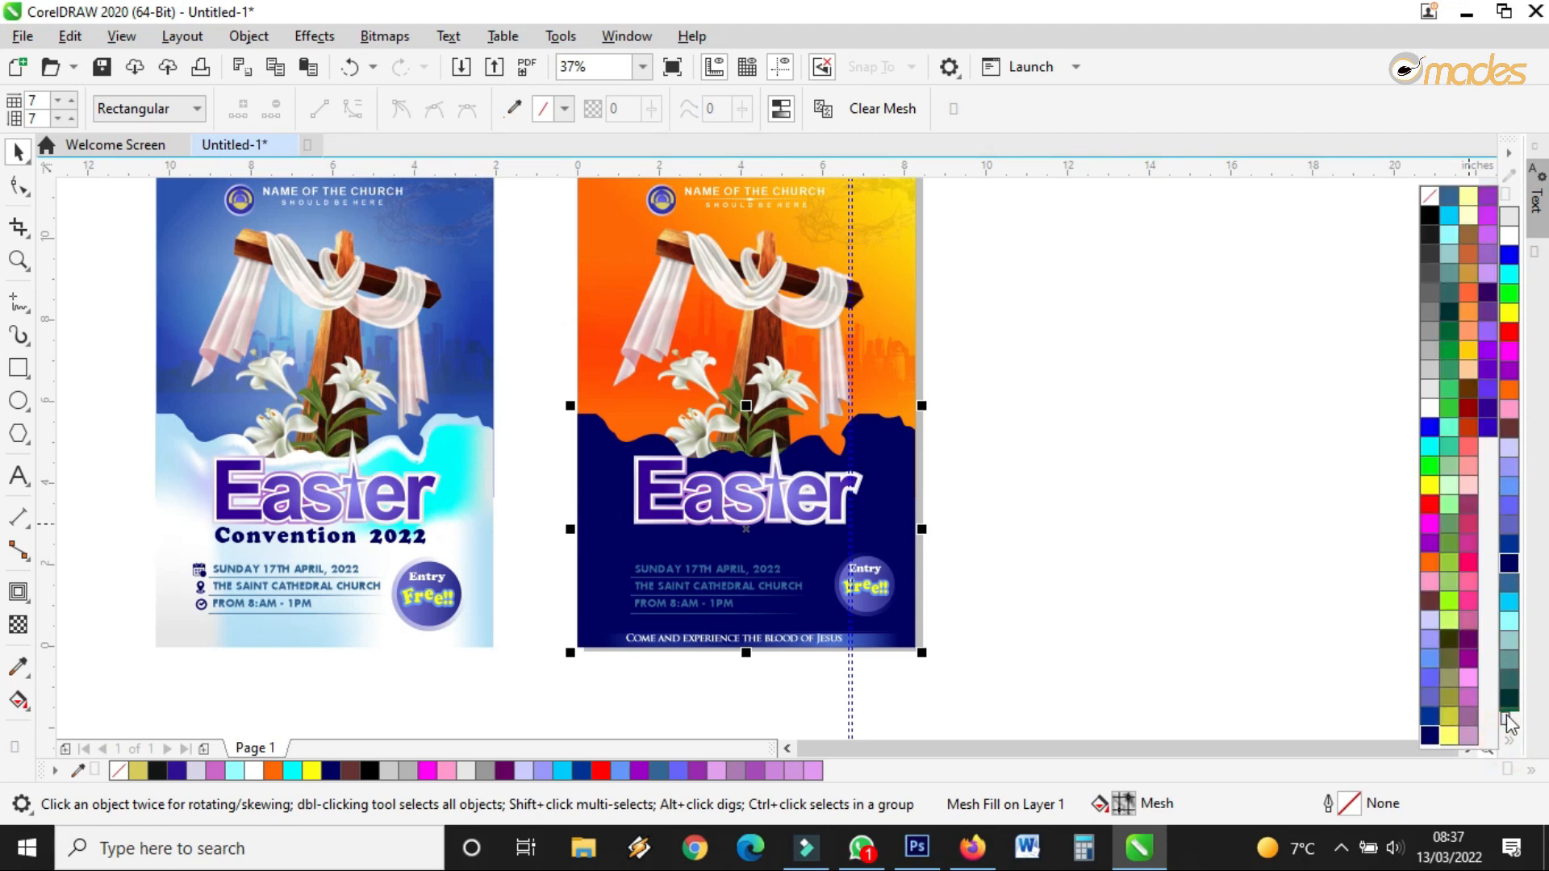
{"action": "left_click", "coordinate": [1468, 428]}
{"action": "left_click", "coordinate": [1065, 471]}
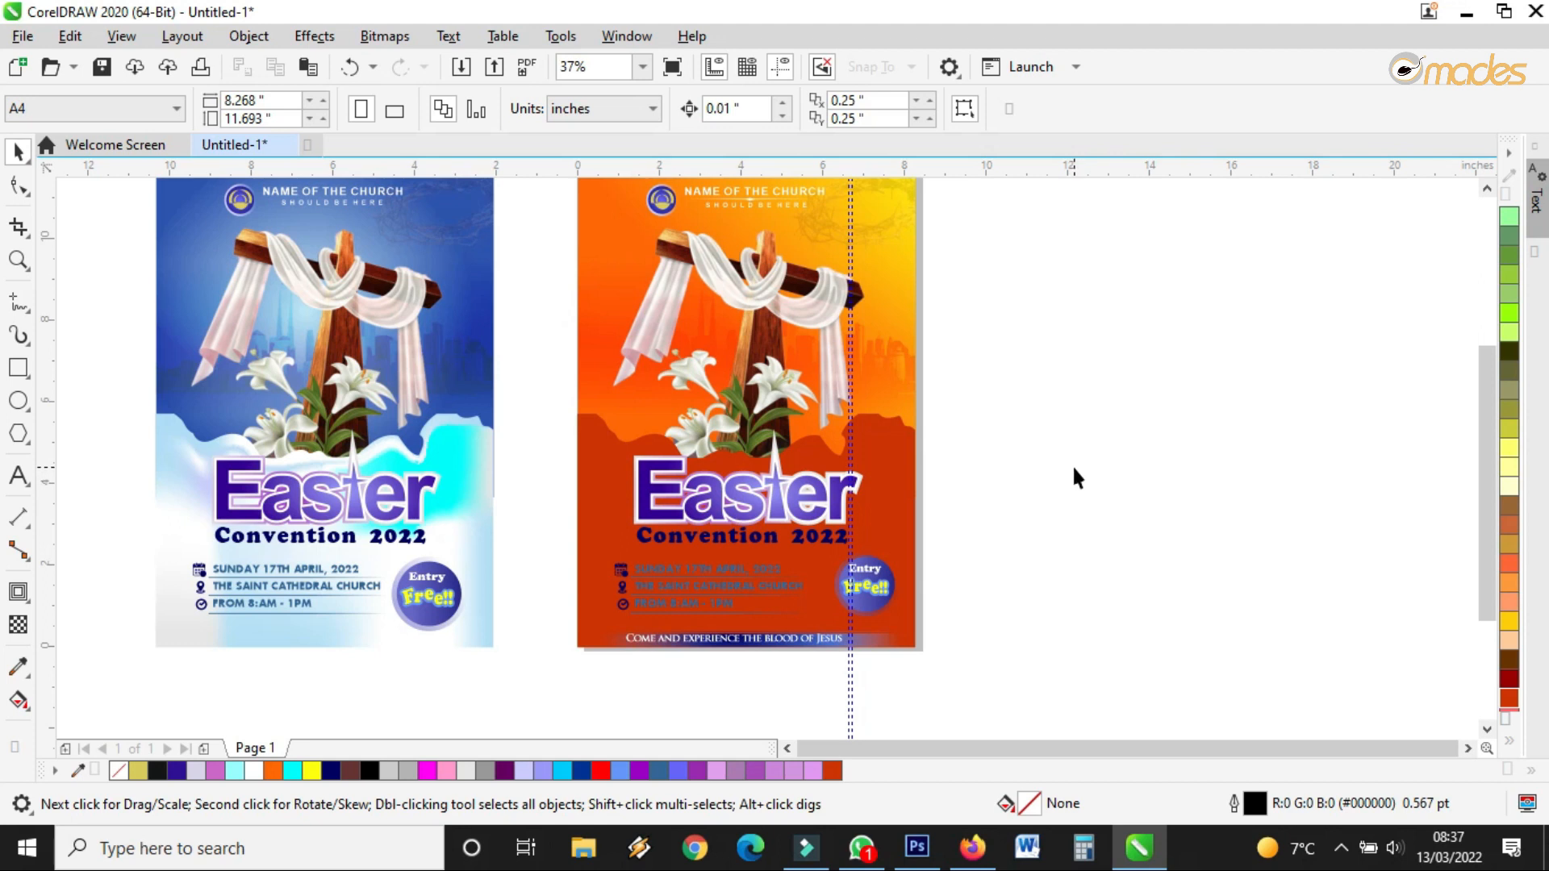
{"action": "scroll", "coordinate": [733, 564], "scroll_direction": "up", "scroll_amount": 3}
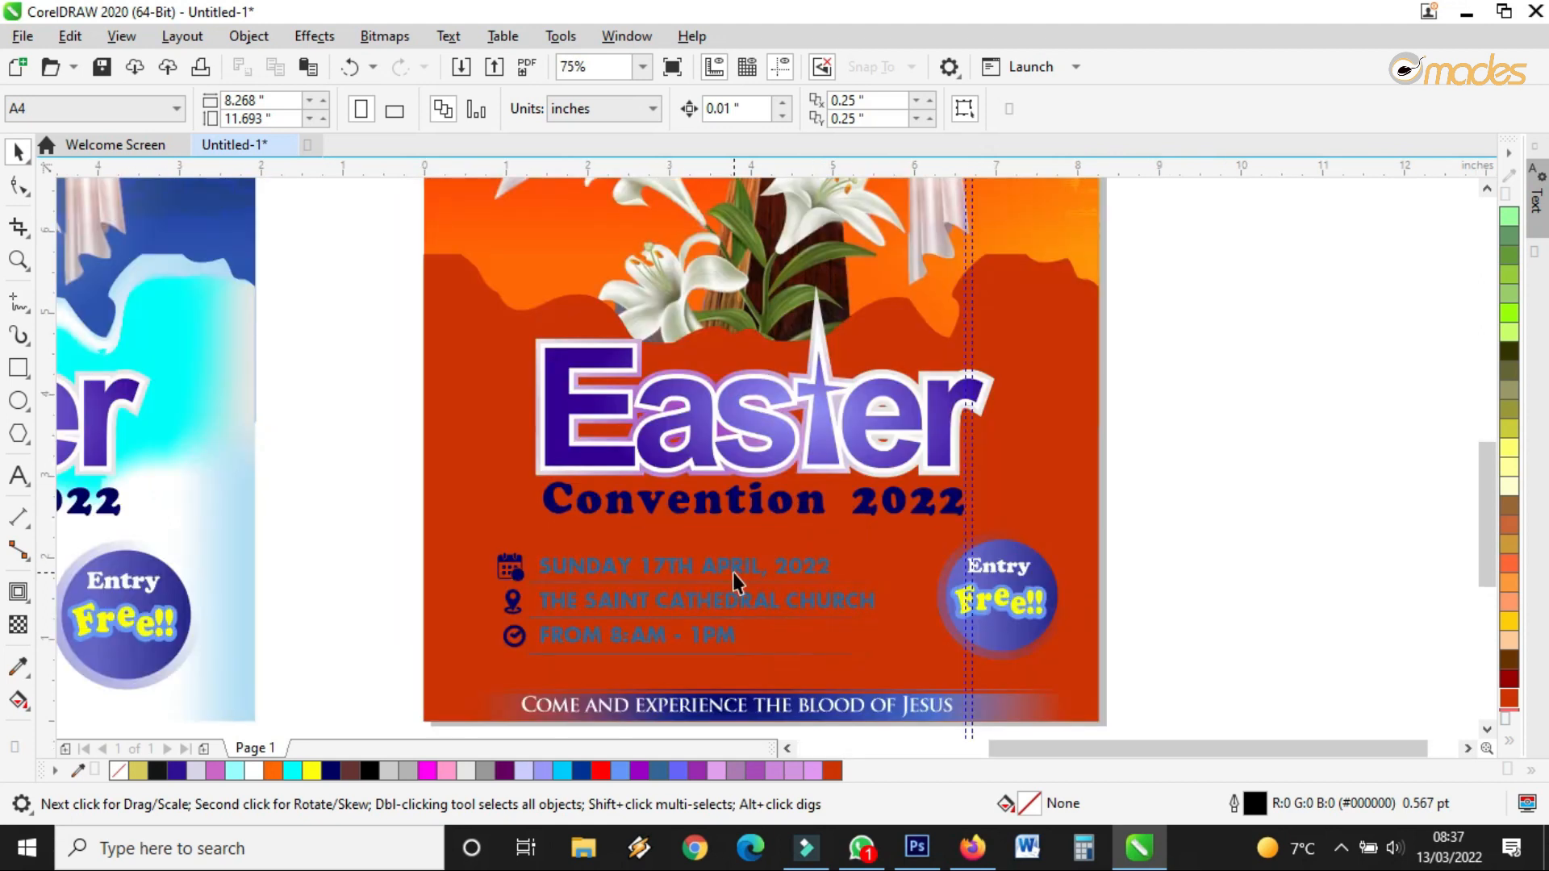
{"action": "scroll", "coordinate": [796, 556], "scroll_direction": "down", "scroll_amount": 3}
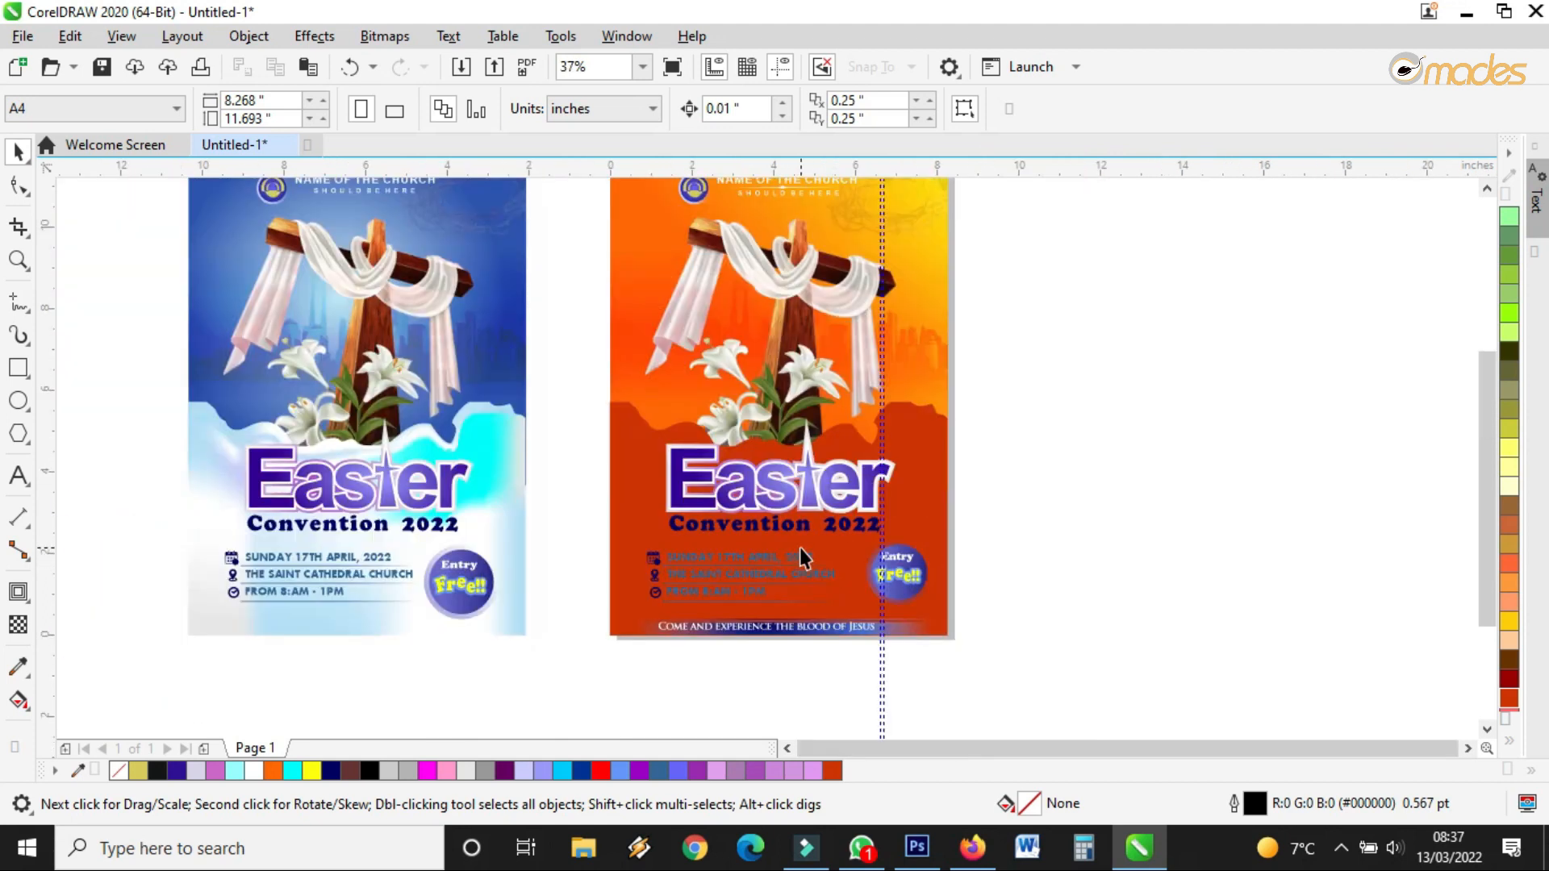
{"action": "key", "text": "ctrl+z"}
{"action": "key", "text": "ctrl+z"}
{"action": "key", "text": "ctrl+z"}
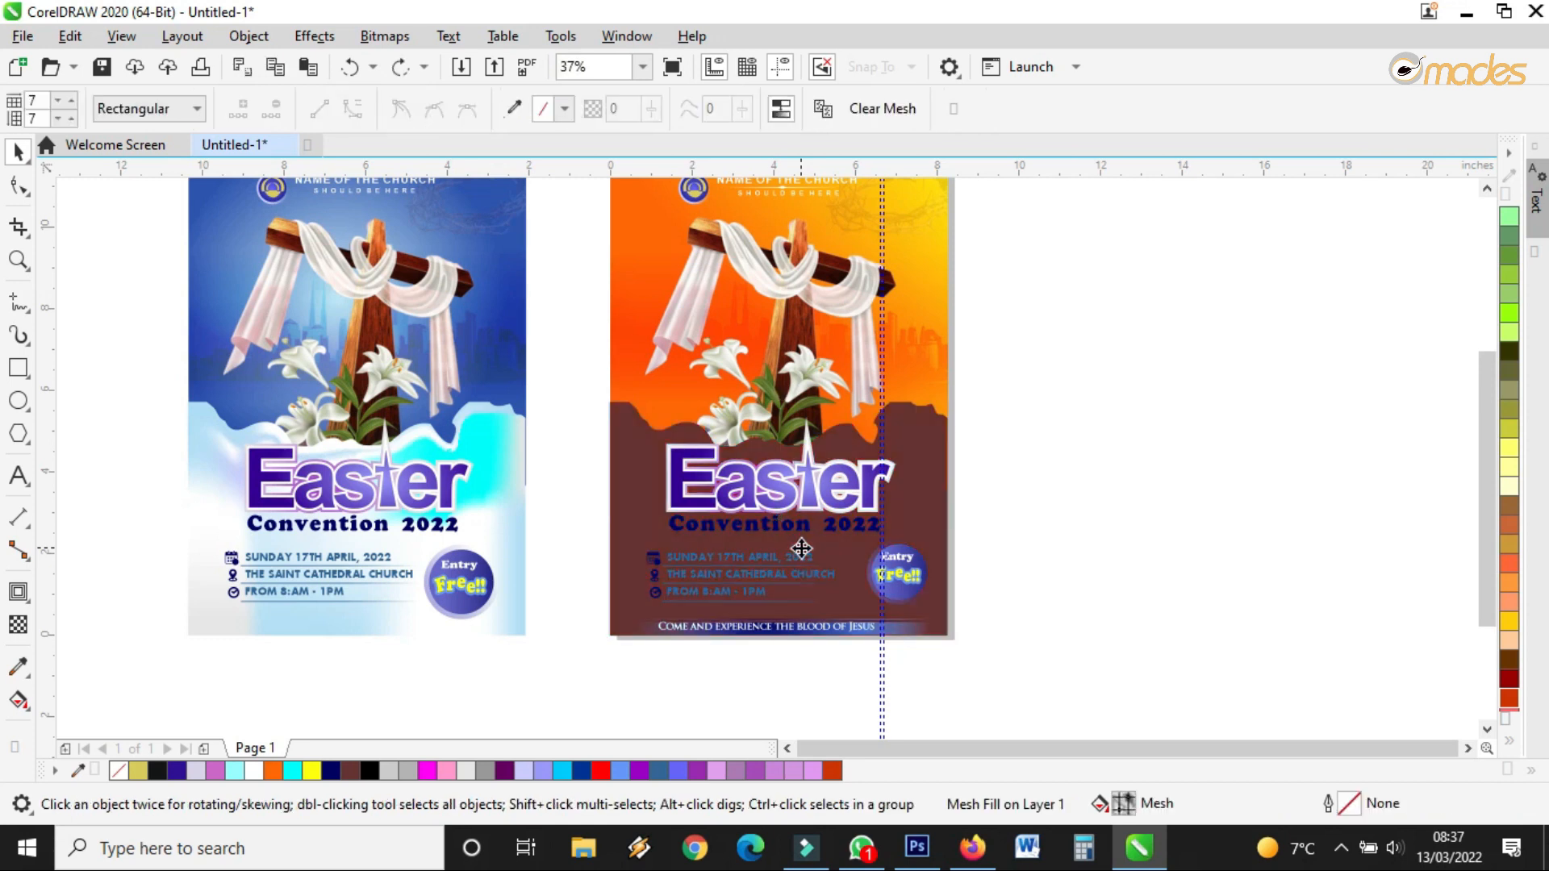
{"action": "left_click", "coordinate": [1023, 503]}
{"action": "scroll", "coordinate": [937, 573], "scroll_direction": "down", "scroll_amount": 2}
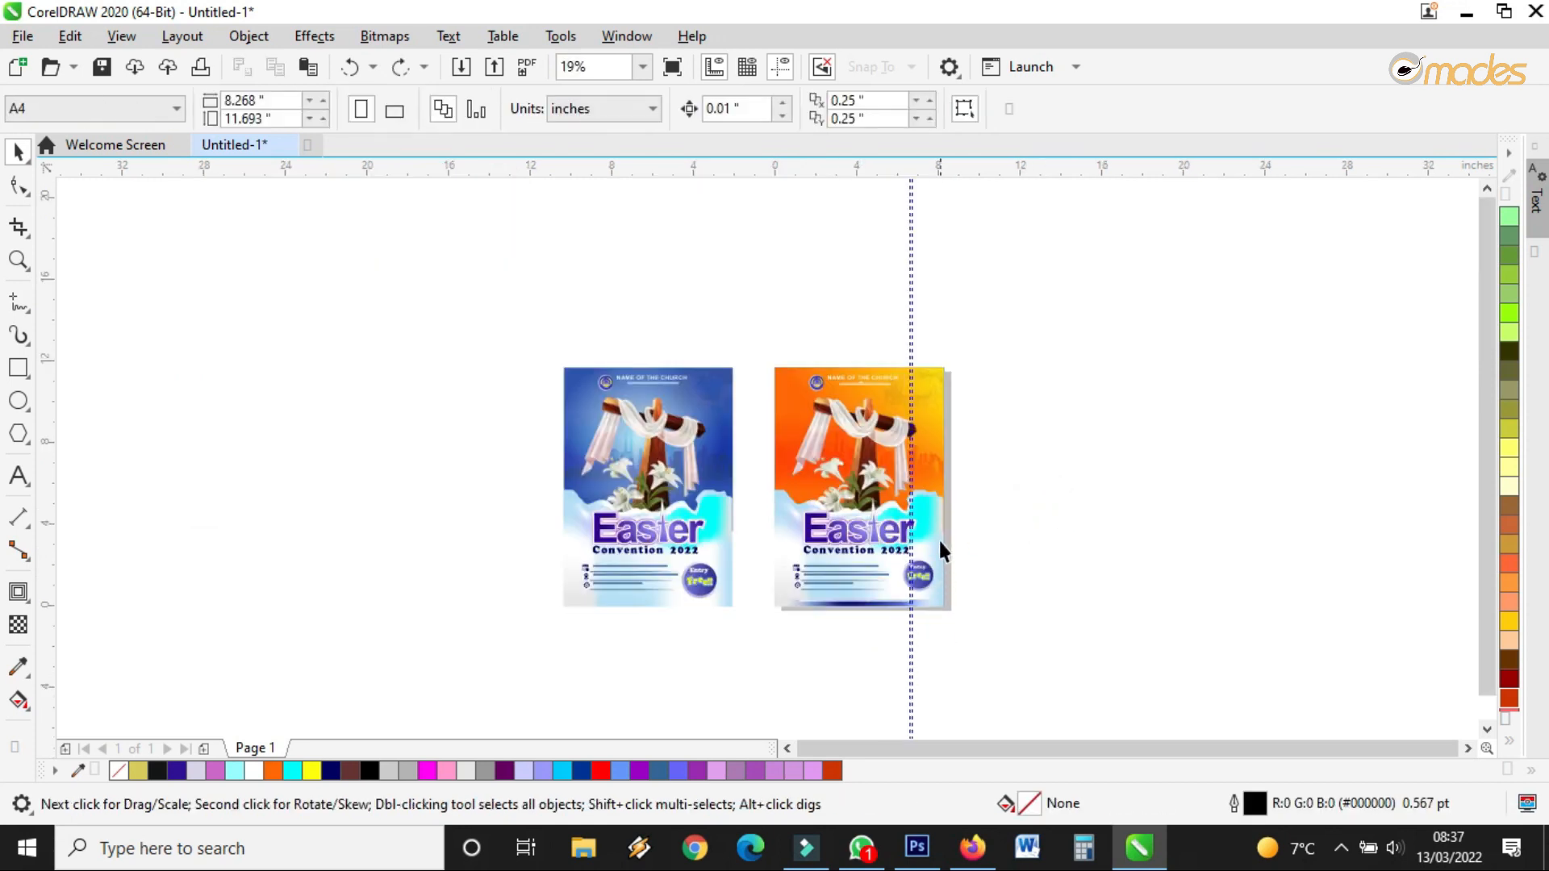
{"action": "scroll", "coordinate": [937, 539], "scroll_direction": "up", "scroll_amount": 2}
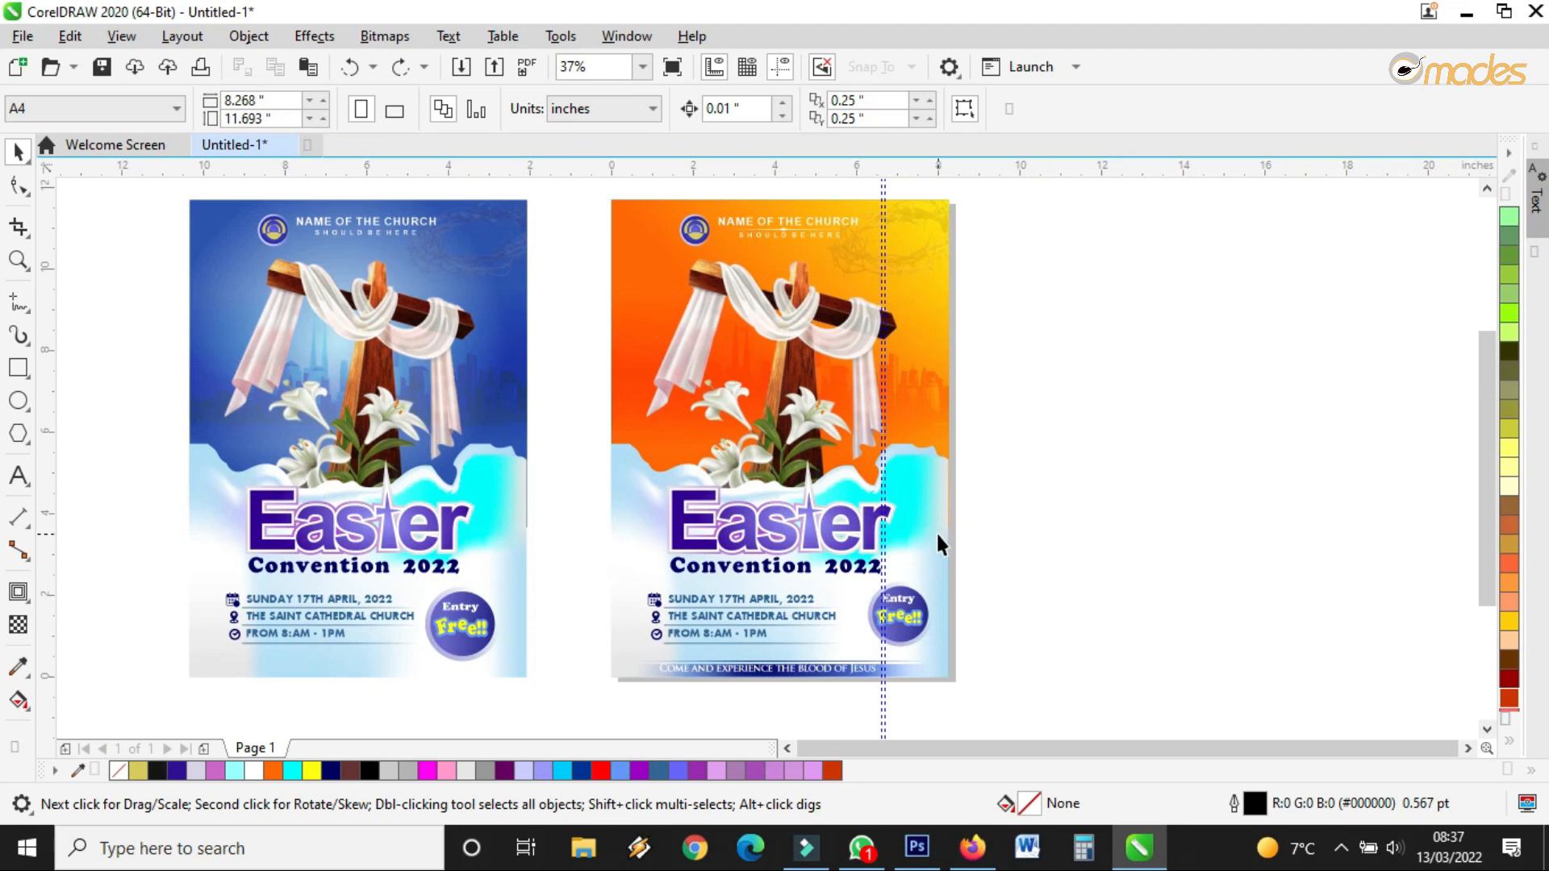
{"action": "scroll", "coordinate": [936, 531], "scroll_direction": "down", "scroll_amount": 2}
{"action": "left_click", "coordinate": [17, 260]}
{"action": "left_click_drag", "start_coordinate": [774, 353], "coordinate": [965, 616]}
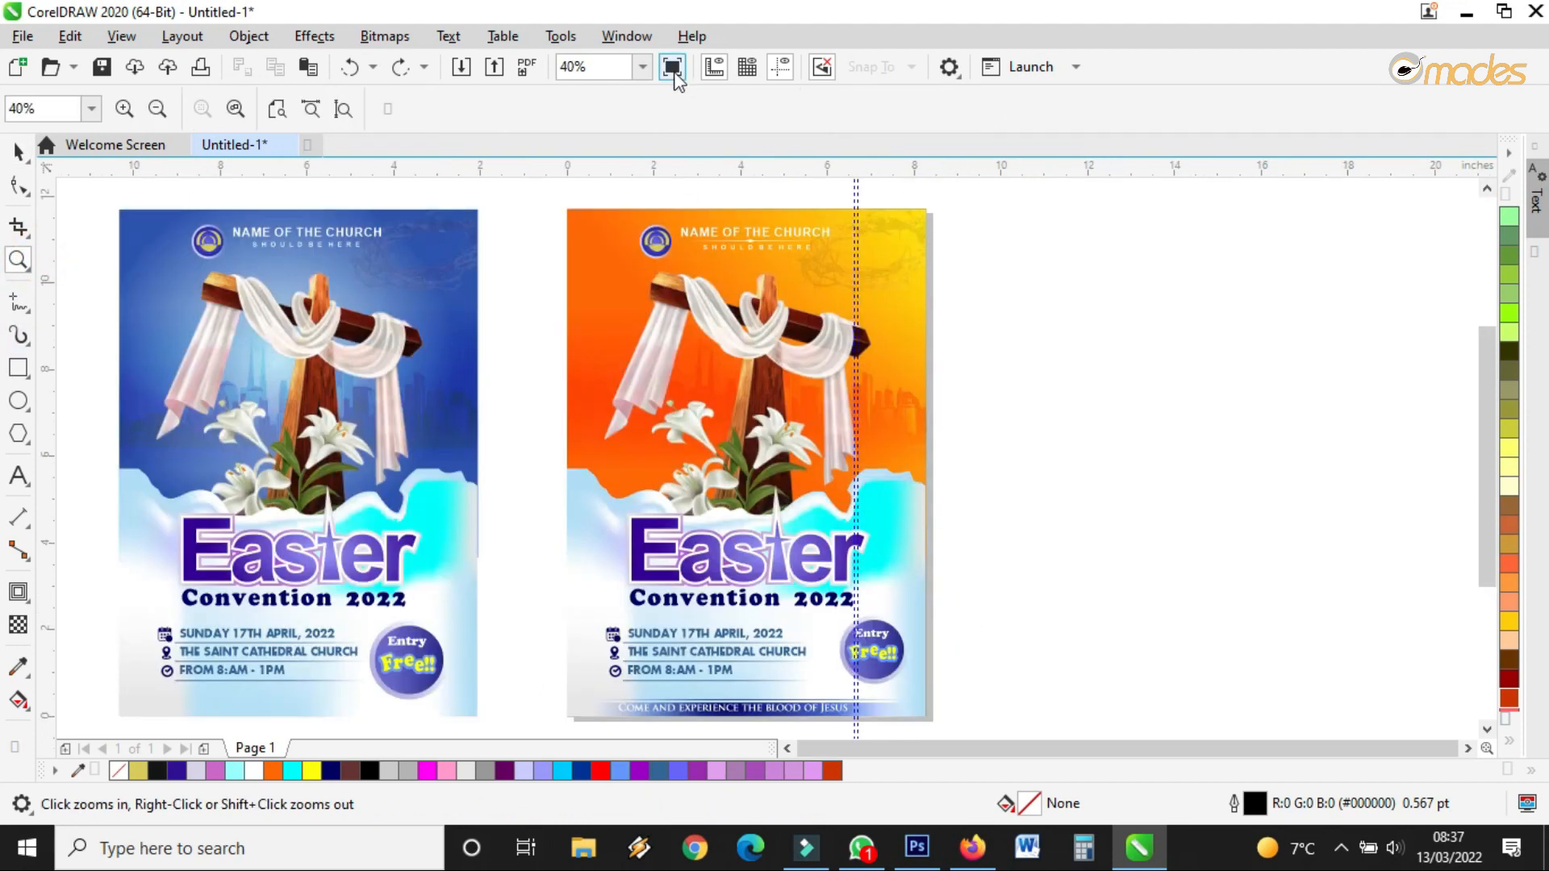
{"action": "left_click", "coordinate": [672, 68]}
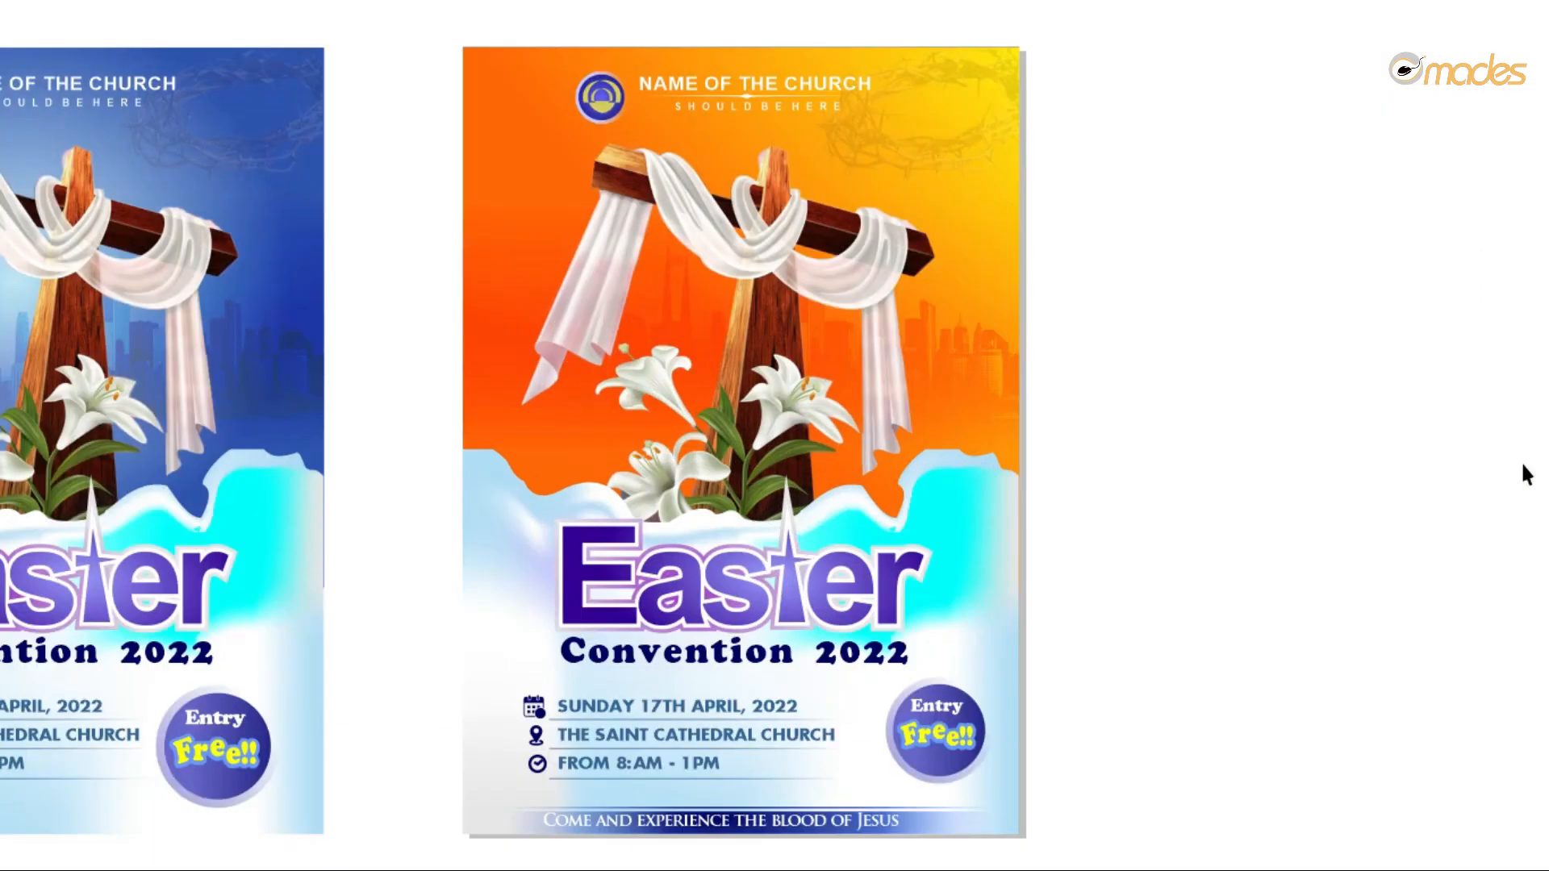
Fill the flyer's lower mesh wave area with Ruby Red instead of pale blue
{"action": "left_click", "coordinate": [822, 261]}
{"action": "left_click", "coordinate": [888, 590]}
{"action": "left_click", "coordinate": [17, 152]}
{"action": "left_click", "coordinate": [894, 434]}
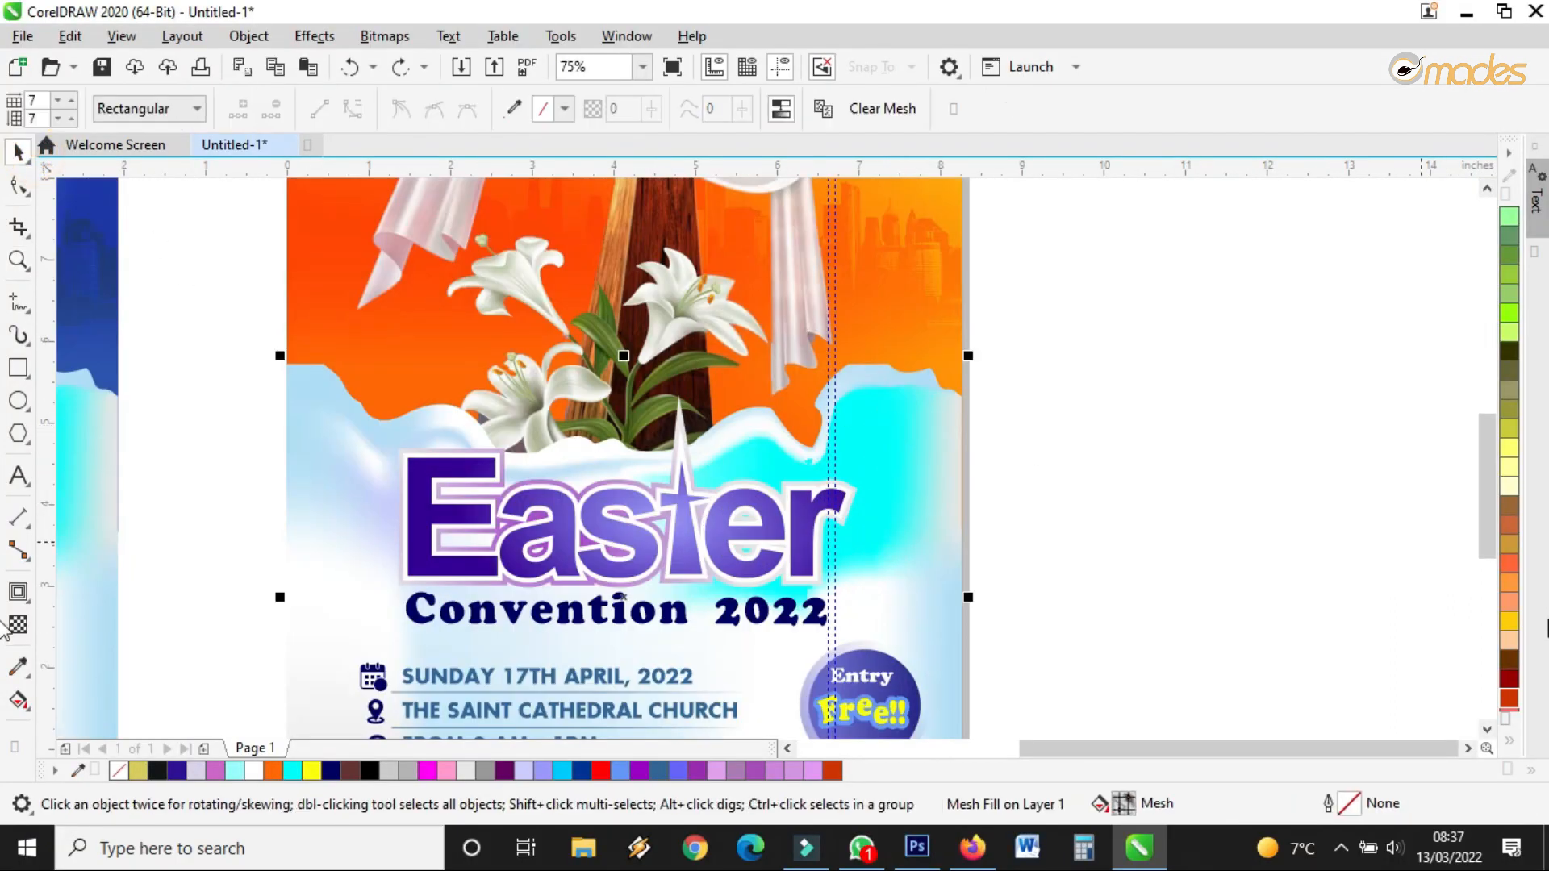
{"action": "left_click", "coordinate": [1508, 697]}
{"action": "left_click", "coordinate": [1508, 679]}
Select the Easter heading's white outer layer for gradient editing with the Interactive Fill tool
{"action": "scroll", "coordinate": [655, 426], "scroll_direction": "down", "scroll_amount": 1}
{"action": "left_click", "coordinate": [655, 468]}
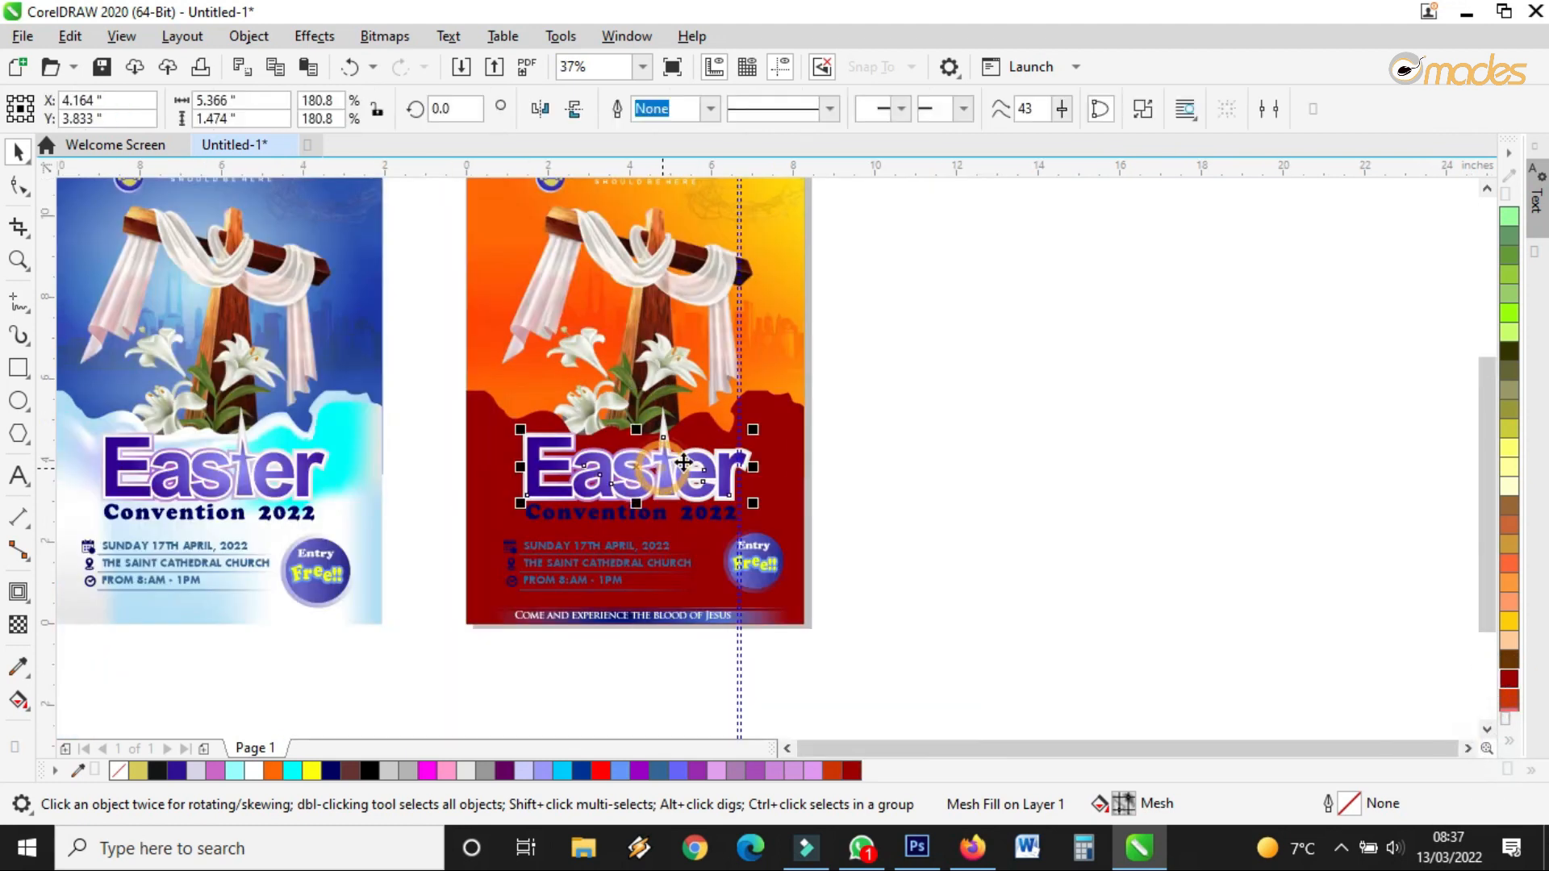
{"action": "scroll", "coordinate": [593, 346], "scroll_direction": "up", "scroll_amount": 1}
{"action": "left_click", "coordinate": [658, 580]}
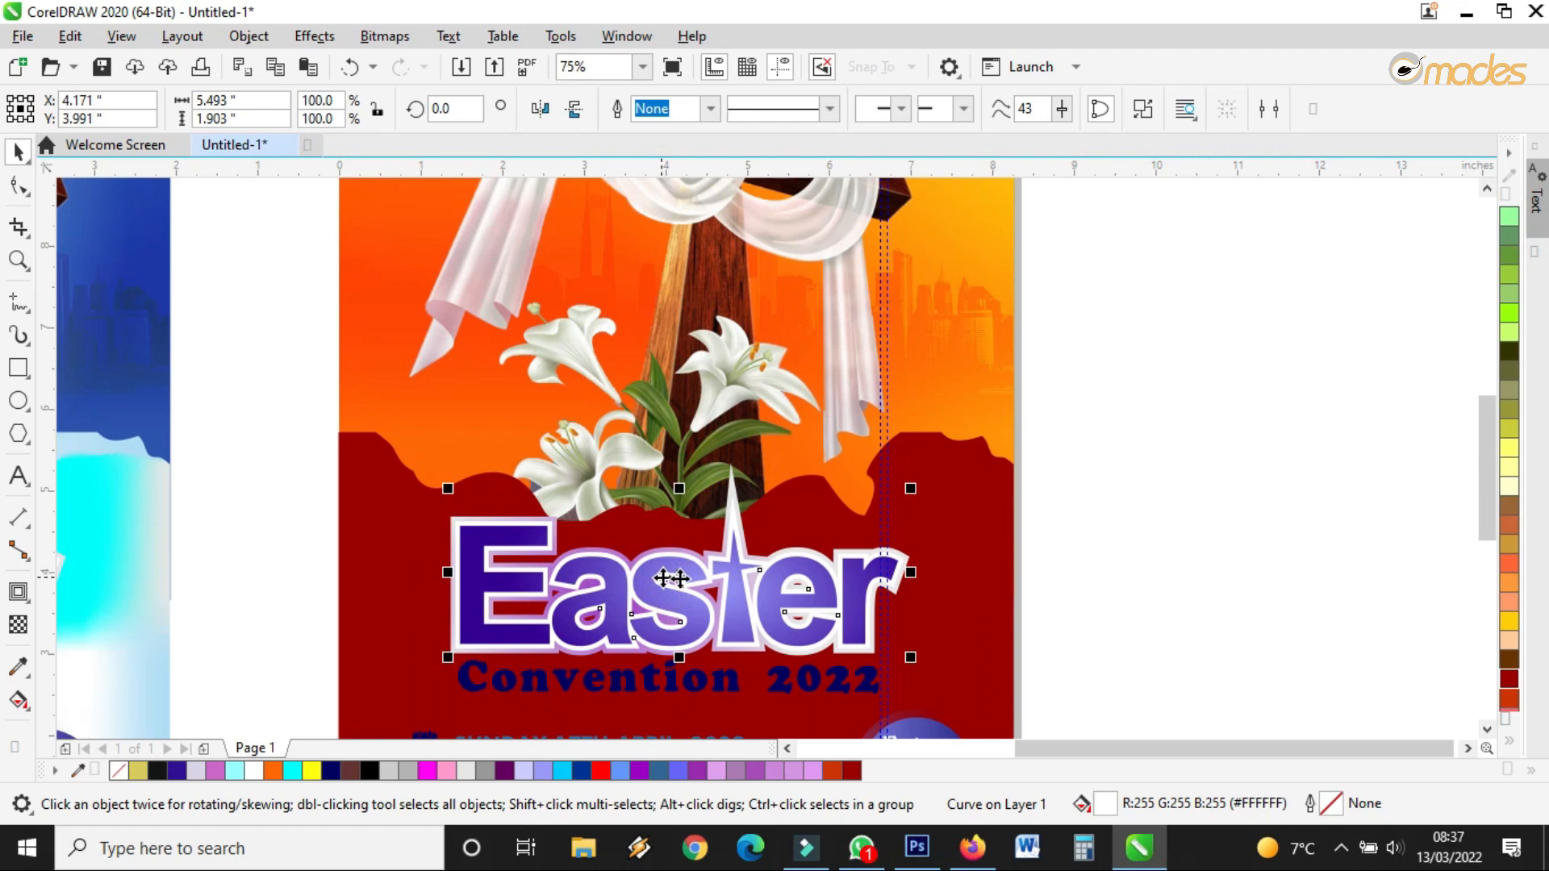
{"action": "scroll", "coordinate": [568, 671], "scroll_direction": "up", "scroll_amount": 2}
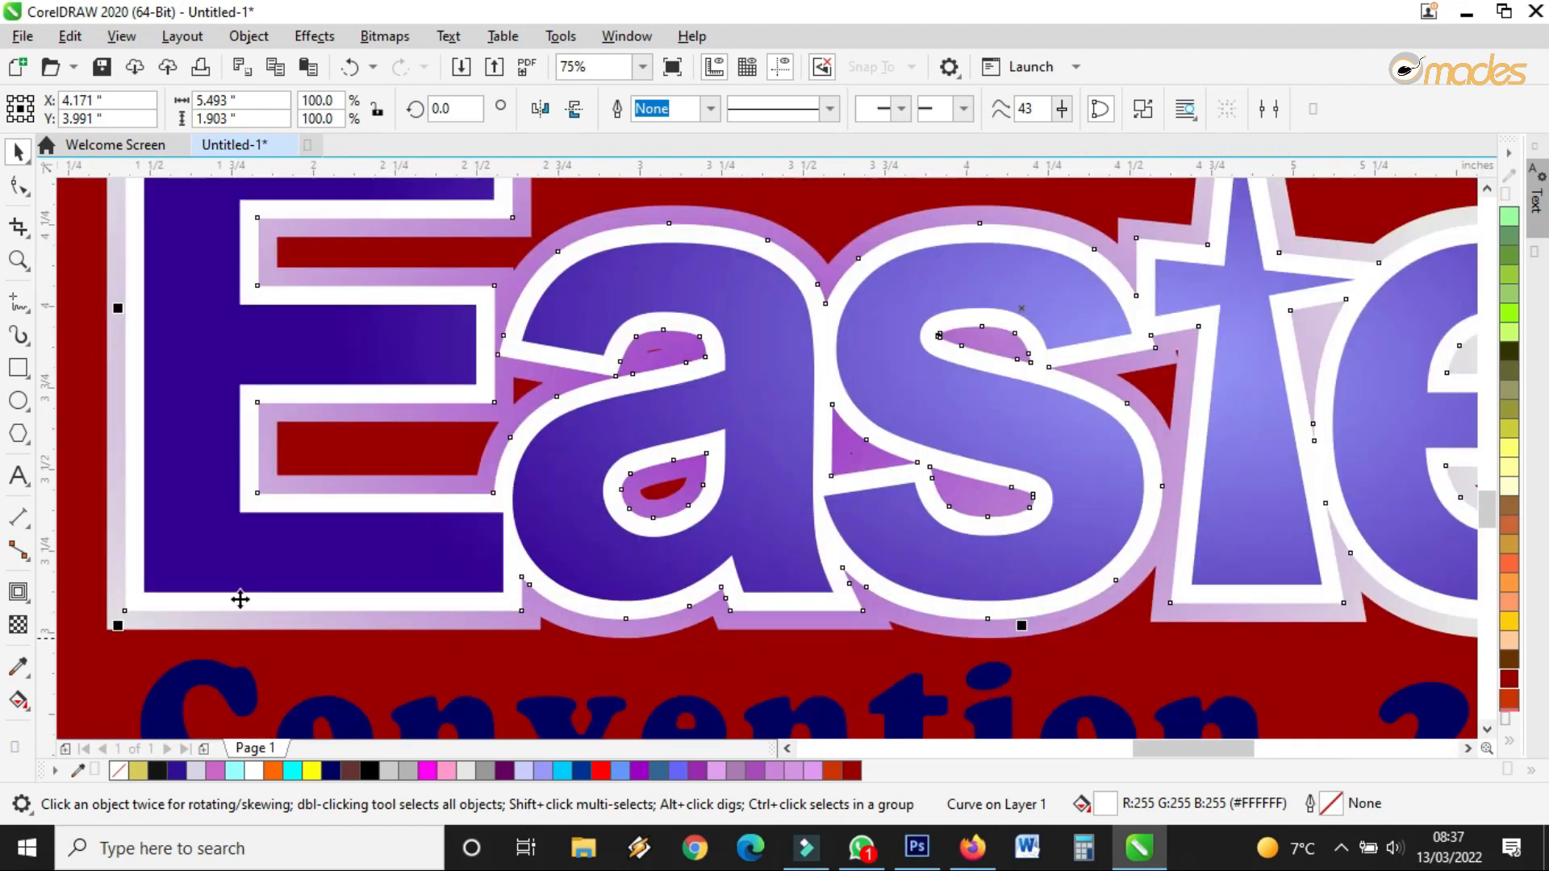
{"action": "left_click", "coordinate": [19, 700]}
Make the Easter heading's outline ring yellow and try colours on the letters' gradient end
{"action": "scroll", "coordinate": [505, 525], "scroll_direction": "down", "scroll_amount": 1}
{"action": "left_click", "coordinate": [633, 508]}
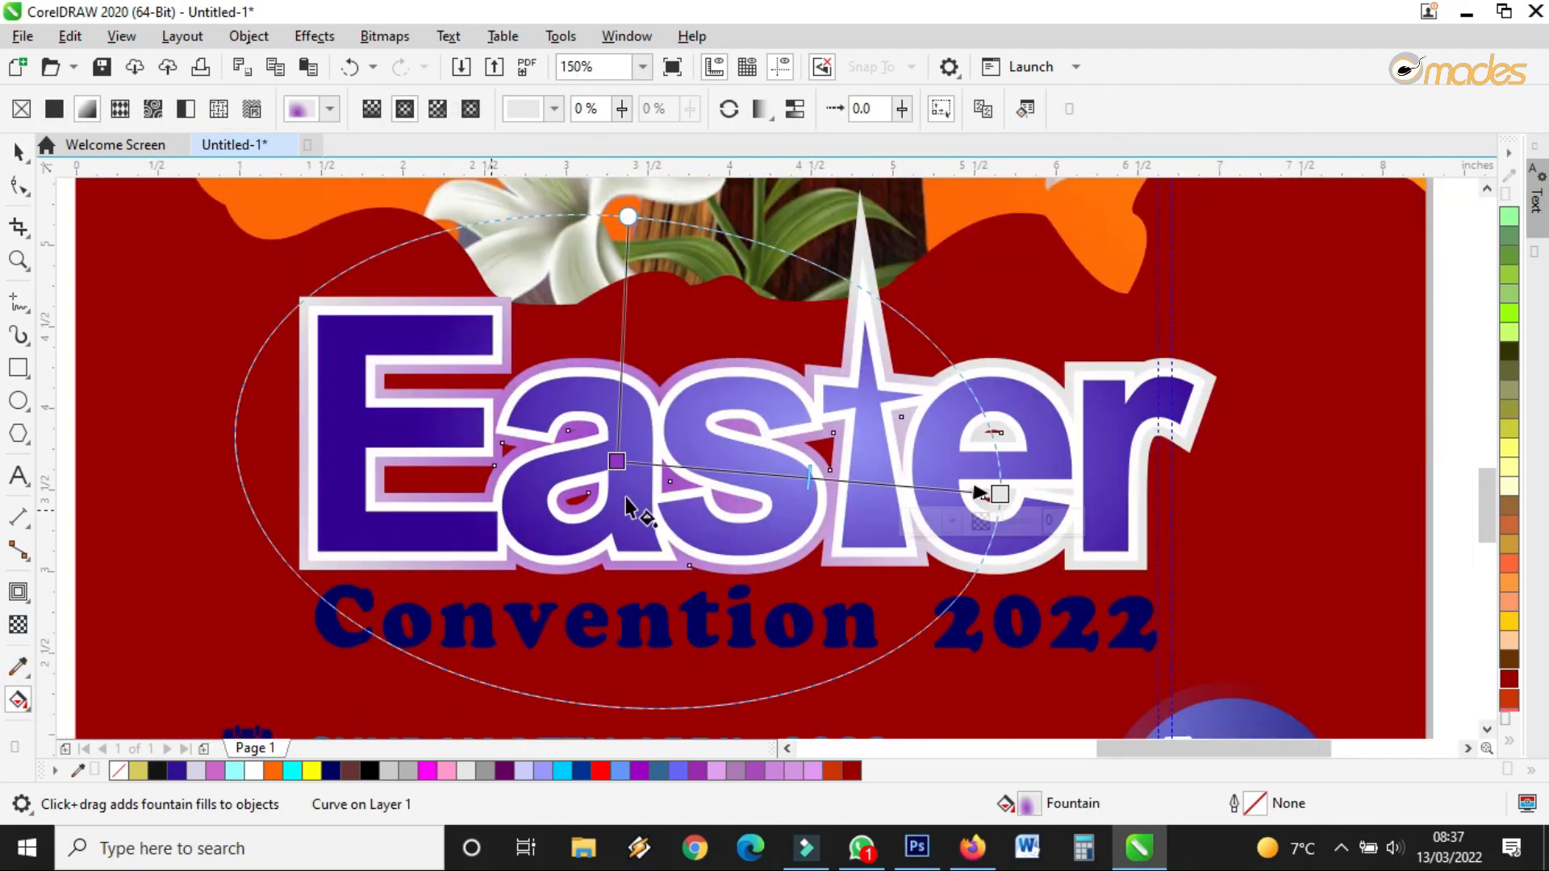
{"action": "left_click_drag", "start_coordinate": [1517, 628], "coordinate": [1001, 487]}
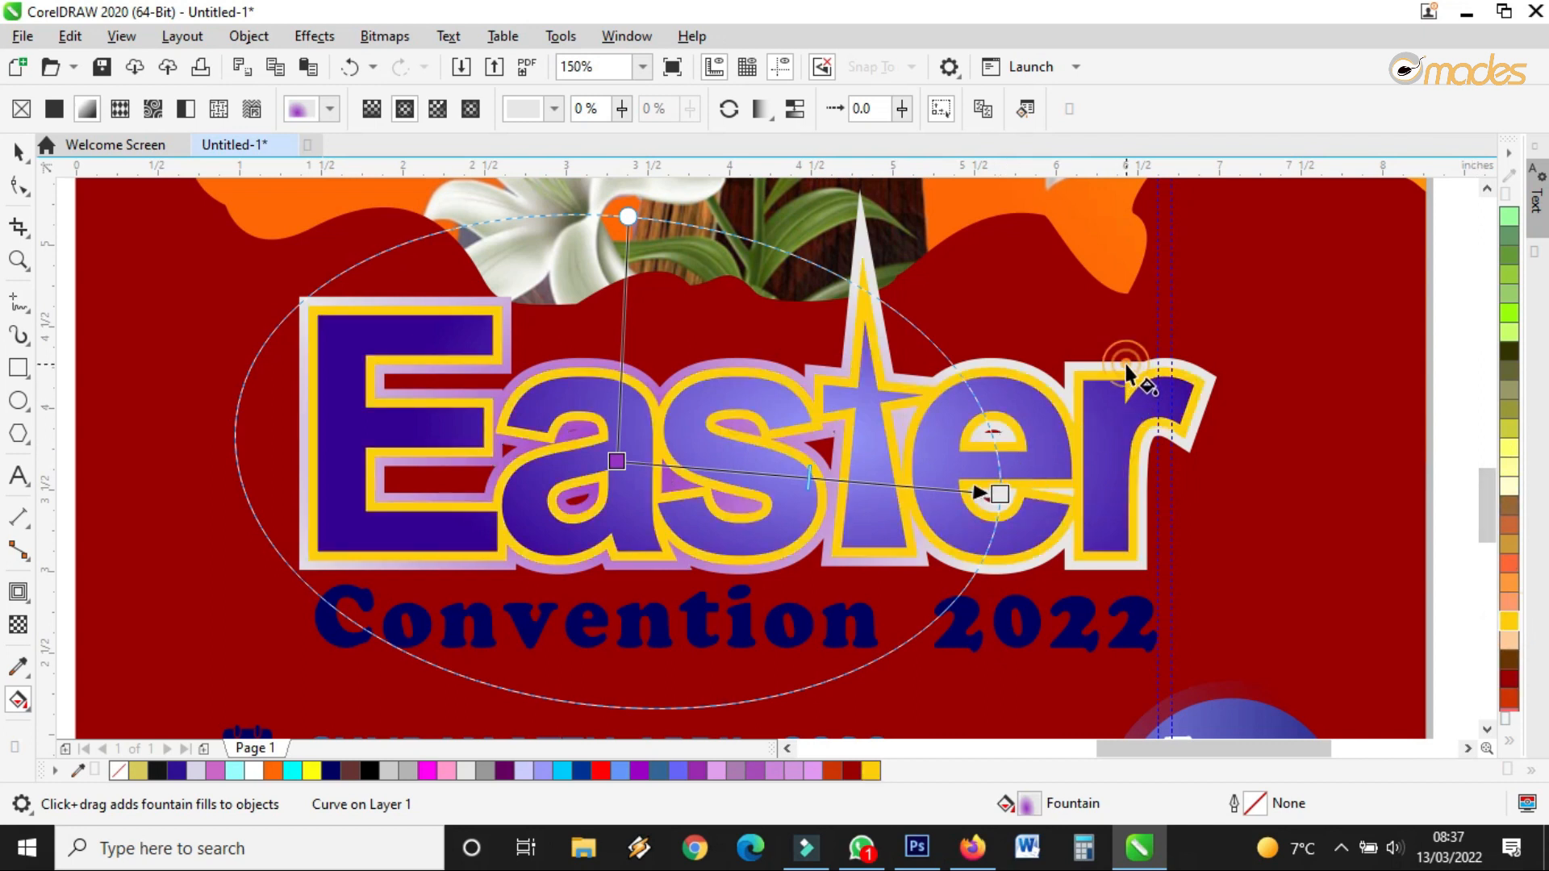
{"action": "left_click", "coordinate": [1108, 405]}
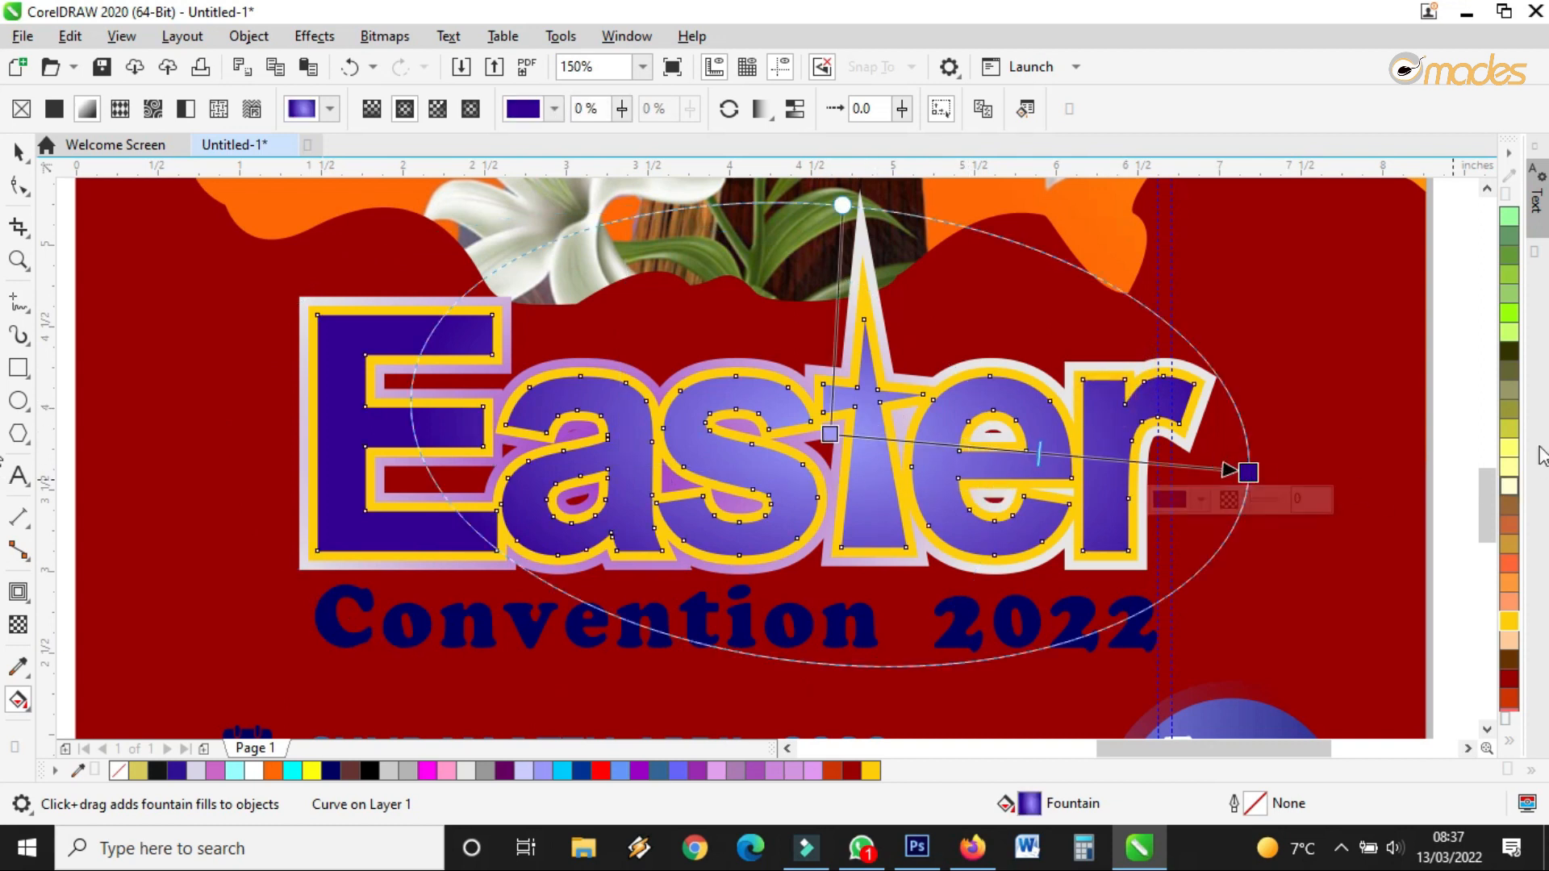
{"action": "left_click_drag", "start_coordinate": [1513, 355], "coordinate": [1250, 470]}
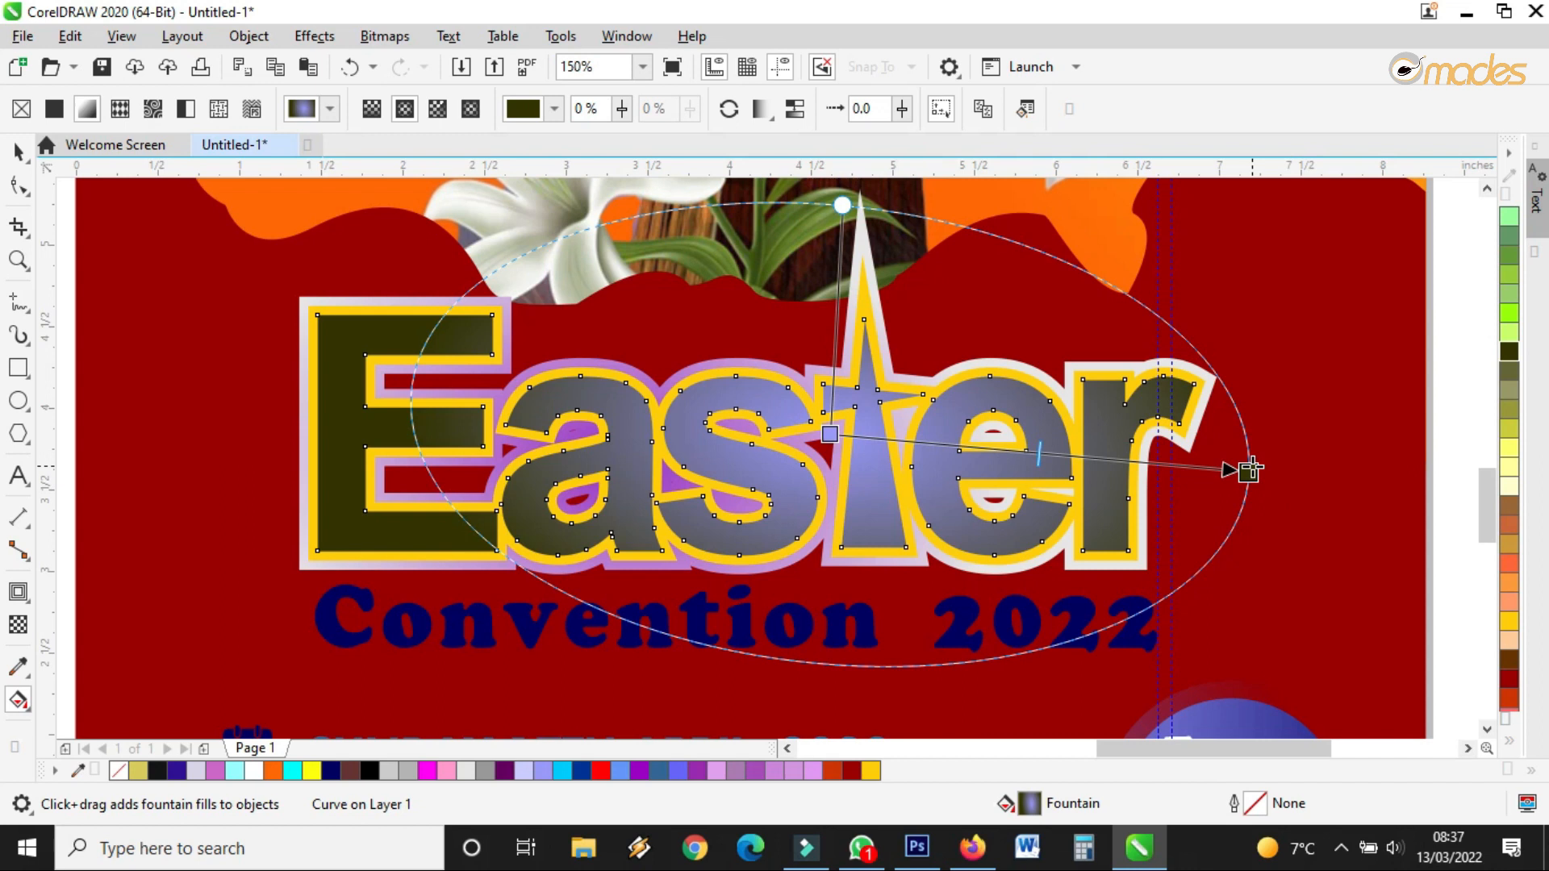
{"action": "left_click", "coordinate": [1506, 726]}
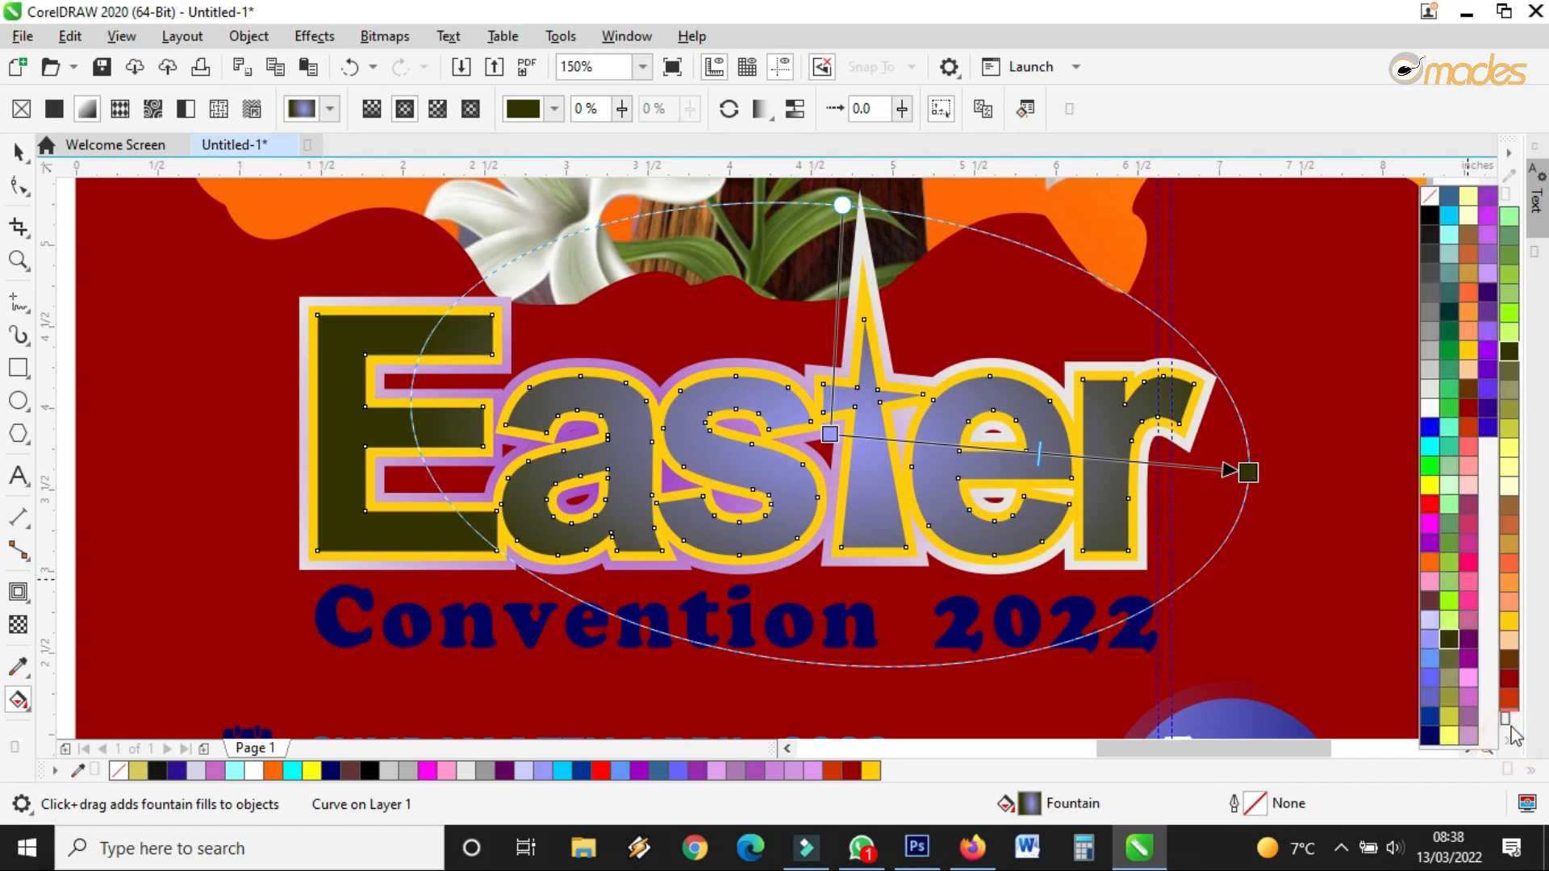
{"action": "left_click_drag", "start_coordinate": [1431, 415], "coordinate": [1248, 474]}
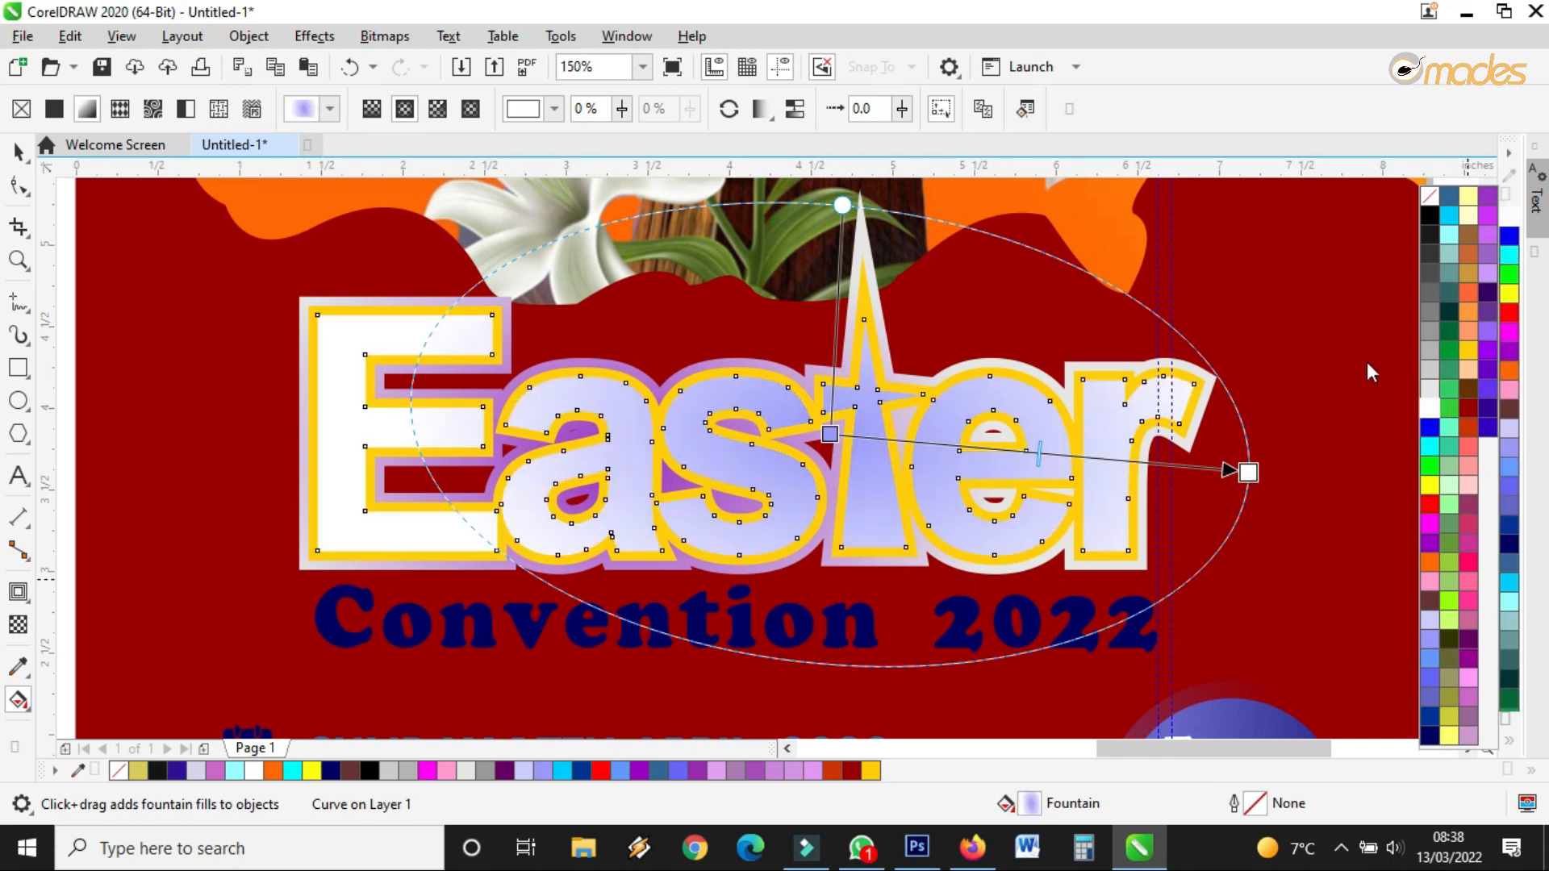
Set the Easter letters' gradient to an orange start and red end, with a yellow border
{"action": "mouse_move", "coordinate": [1466, 426]}
{"action": "left_mouse_down"}
{"action": "mouse_move", "coordinate": [887, 445]}
{"action": "mouse_move", "coordinate": [831, 433]}
{"action": "left_mouse_up"}
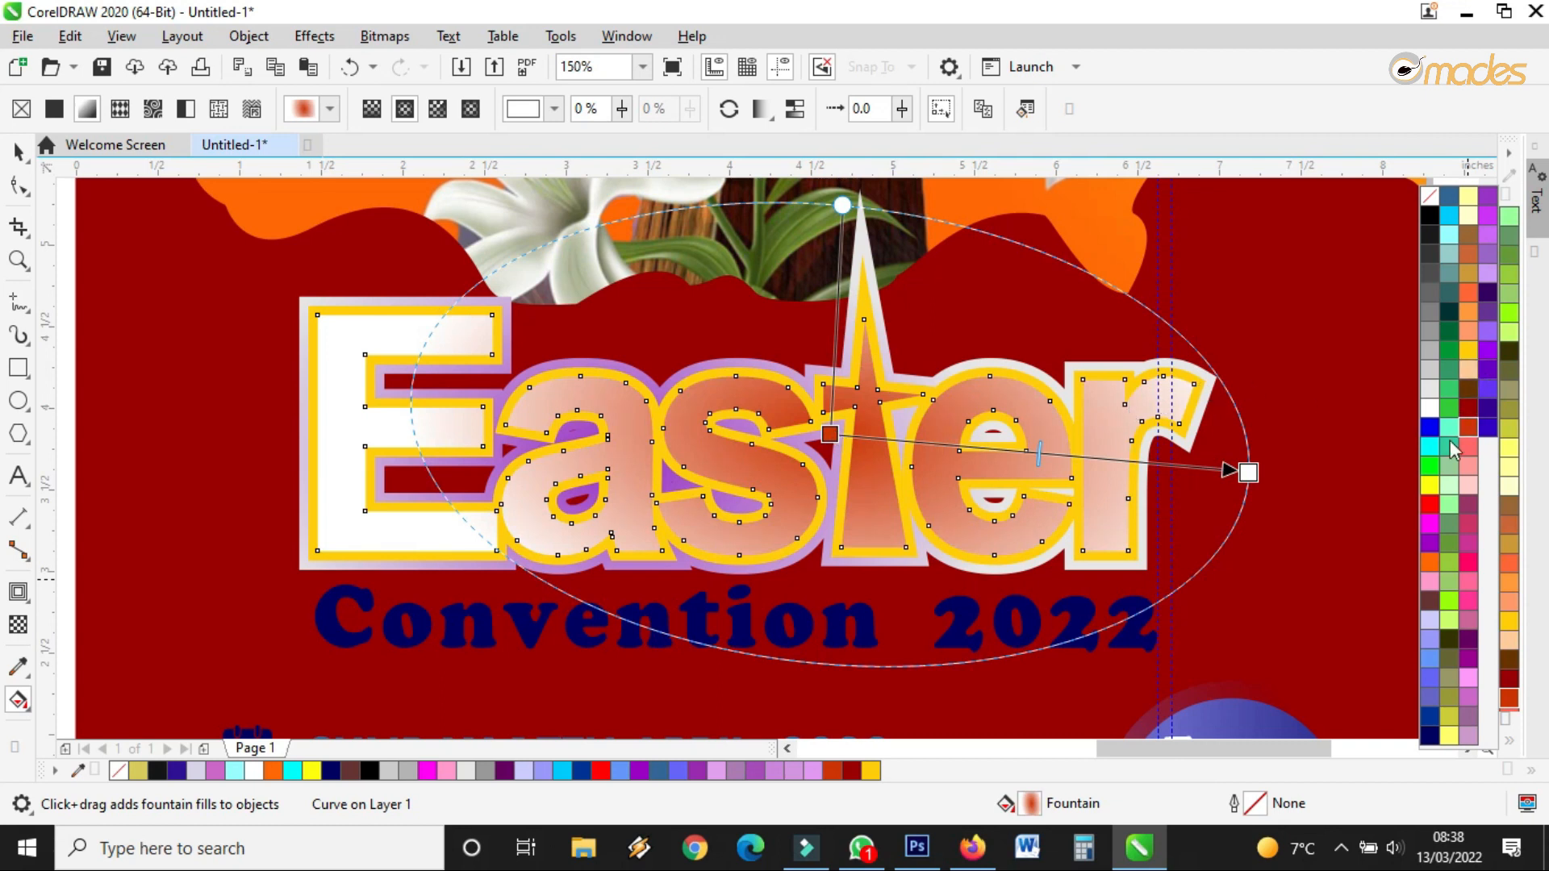
{"action": "left_click_drag", "start_coordinate": [1440, 484], "coordinate": [1213, 377]}
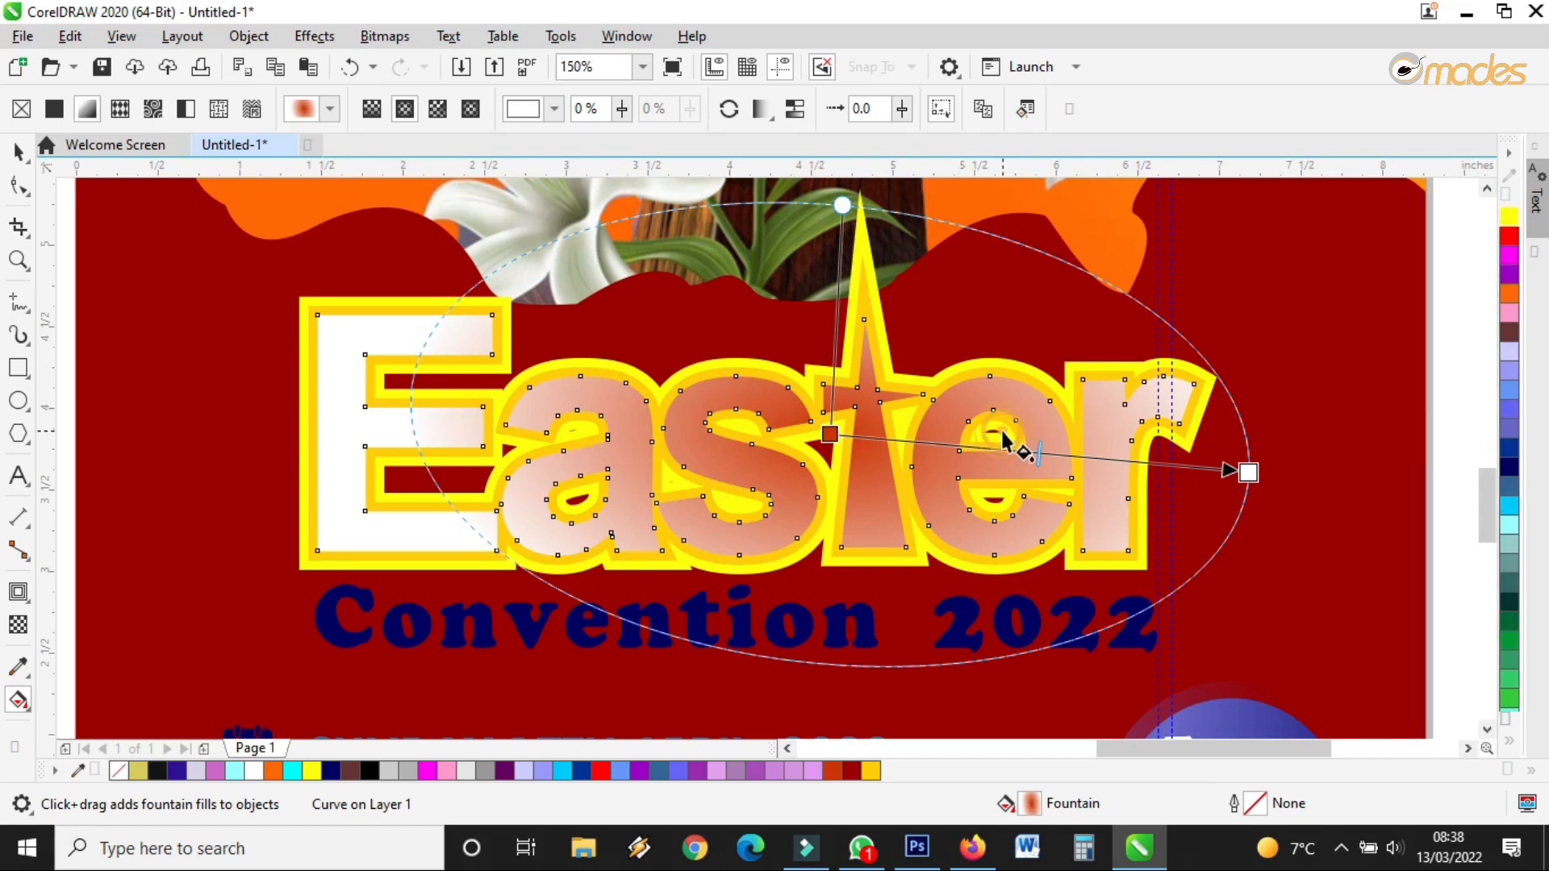
{"action": "left_click_drag", "start_coordinate": [1511, 242], "coordinate": [1250, 474]}
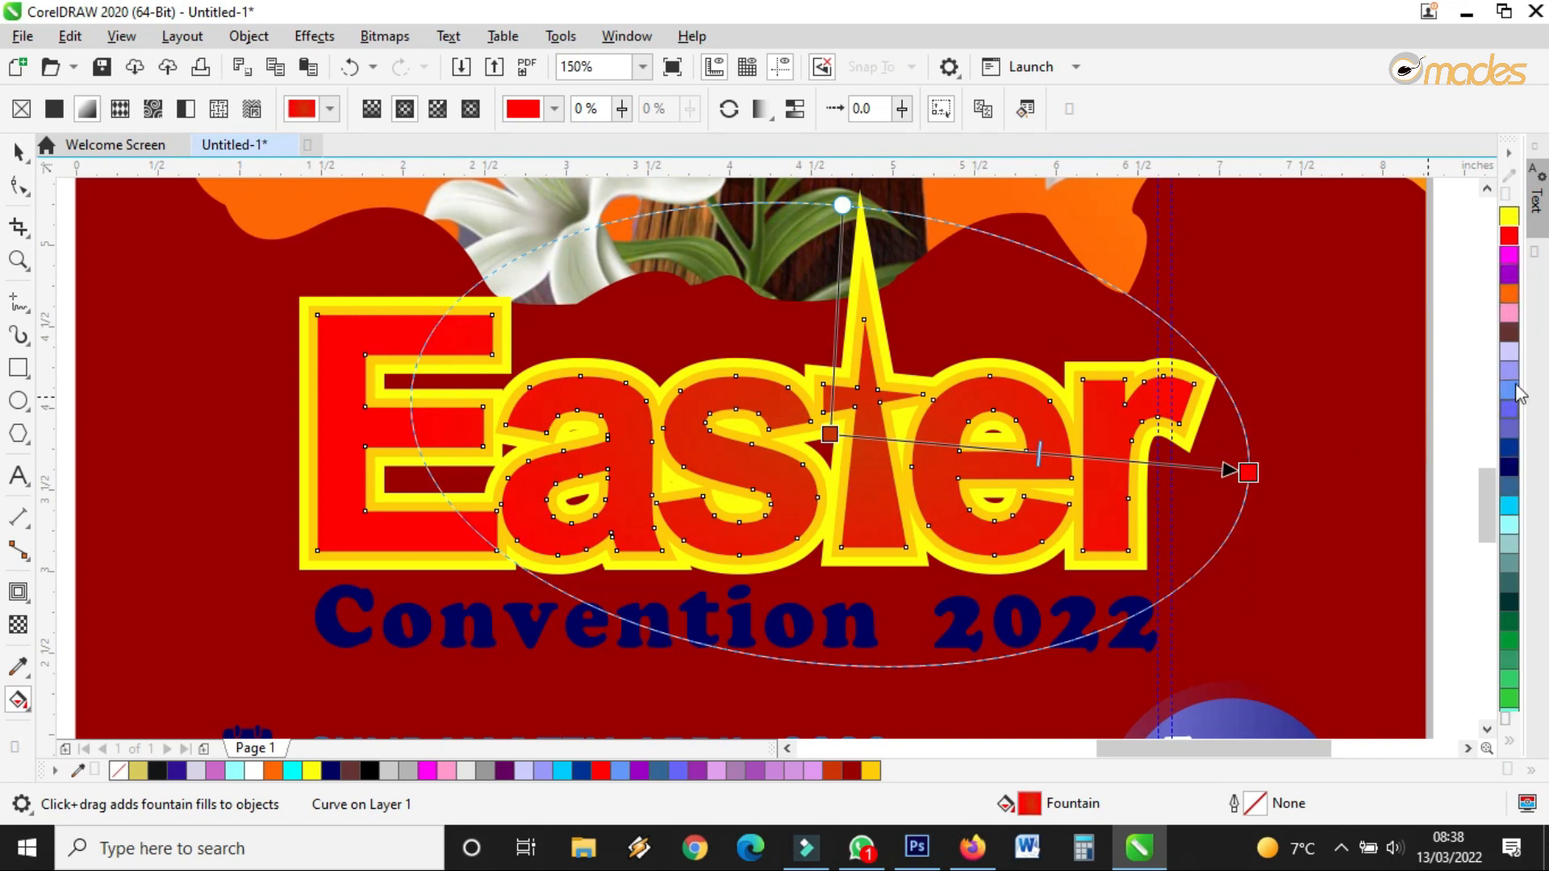
{"action": "scroll", "coordinate": [1512, 484], "scroll_direction": "up", "scroll_amount": 3}
{"action": "left_click_drag", "start_coordinate": [1506, 320], "coordinate": [835, 436]}
{"action": "left_click_drag", "start_coordinate": [1507, 461], "coordinate": [836, 436]}
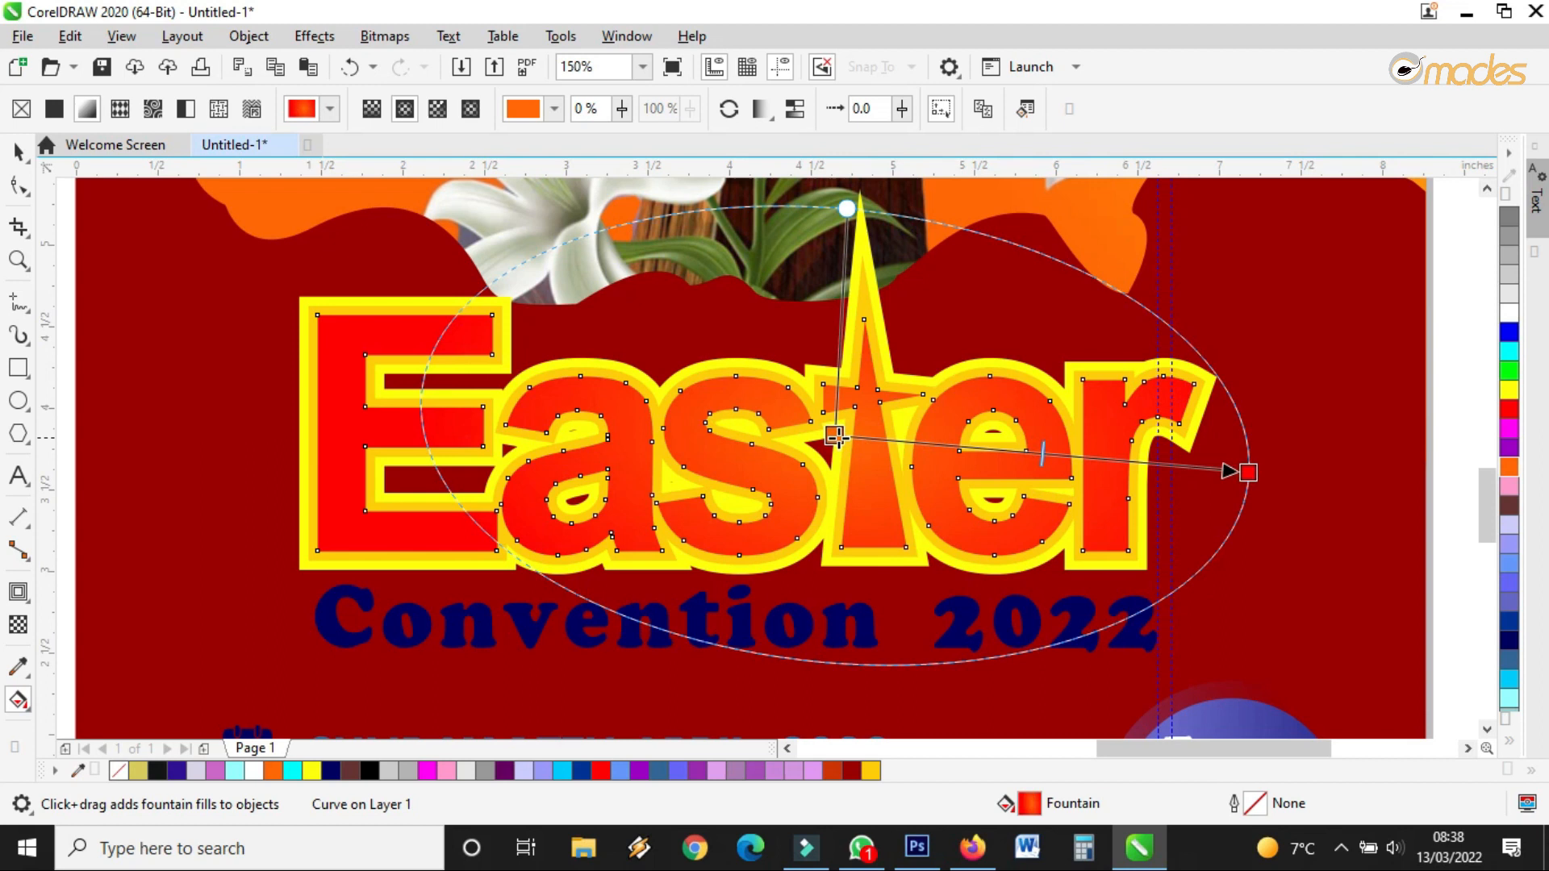
{"action": "scroll", "coordinate": [848, 437], "scroll_direction": "down", "scroll_amount": 2}
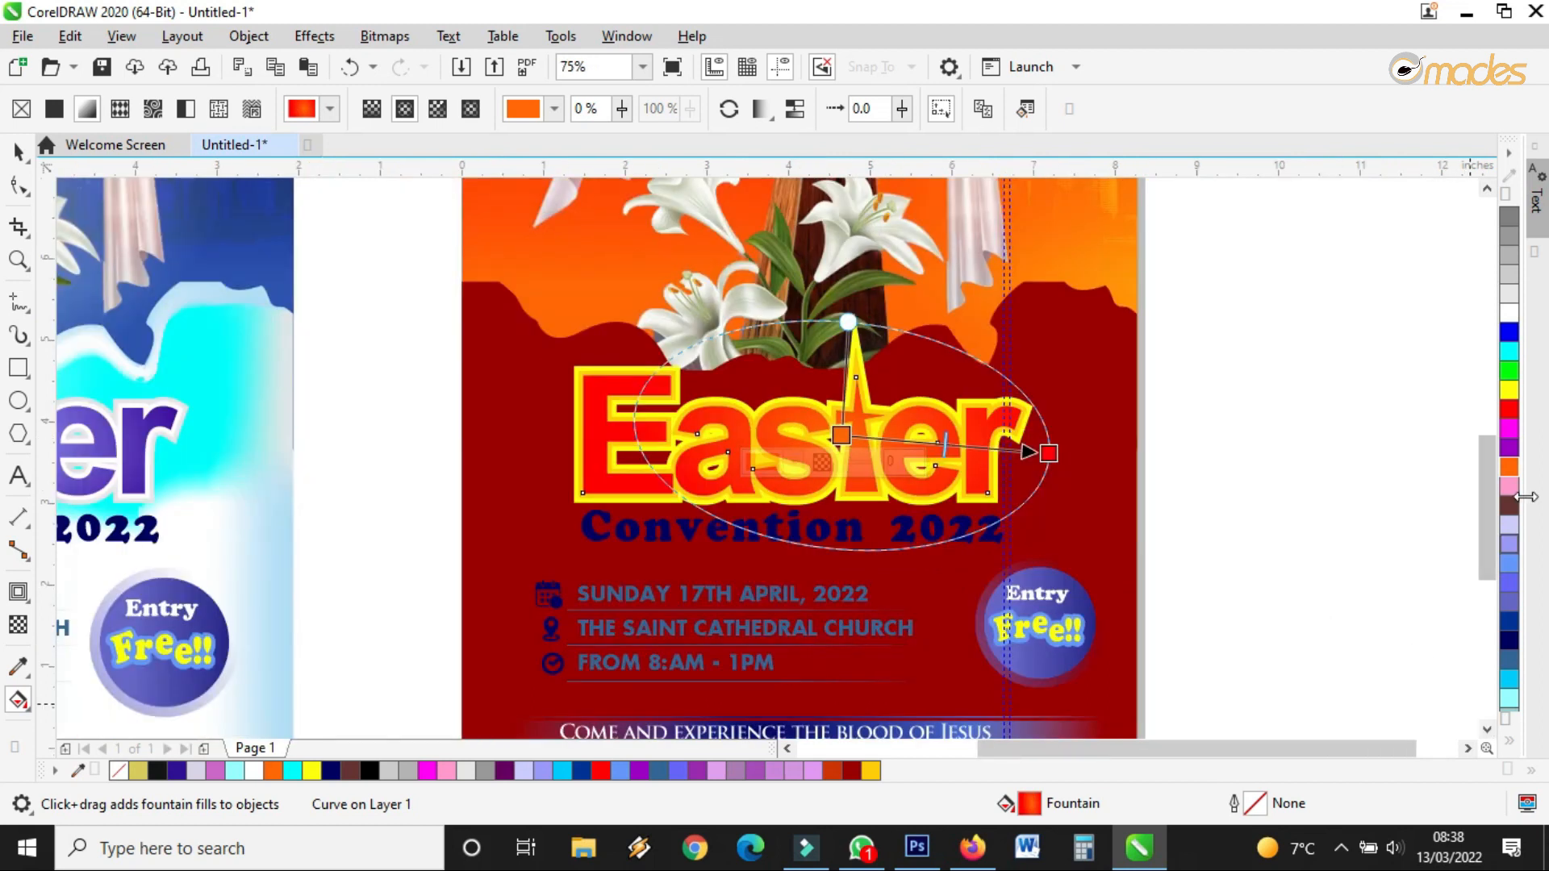
{"action": "scroll", "coordinate": [904, 440], "scroll_direction": "up", "scroll_amount": 2}
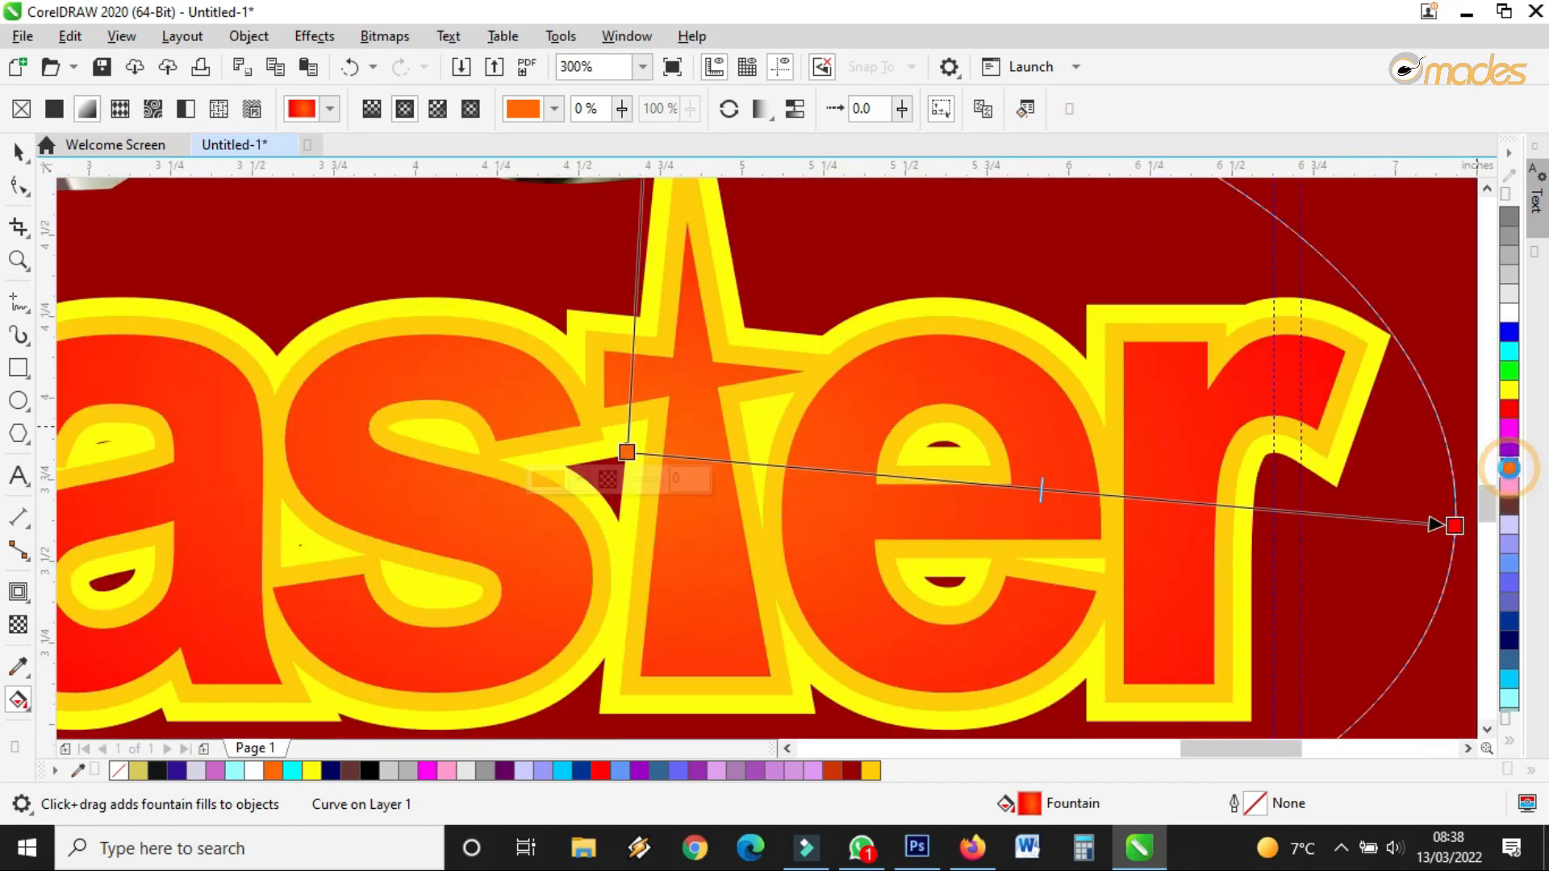
Set the gradient's start node to golden yellow #FACF0D in the colour viewer
{"action": "left_click", "coordinate": [627, 453]}
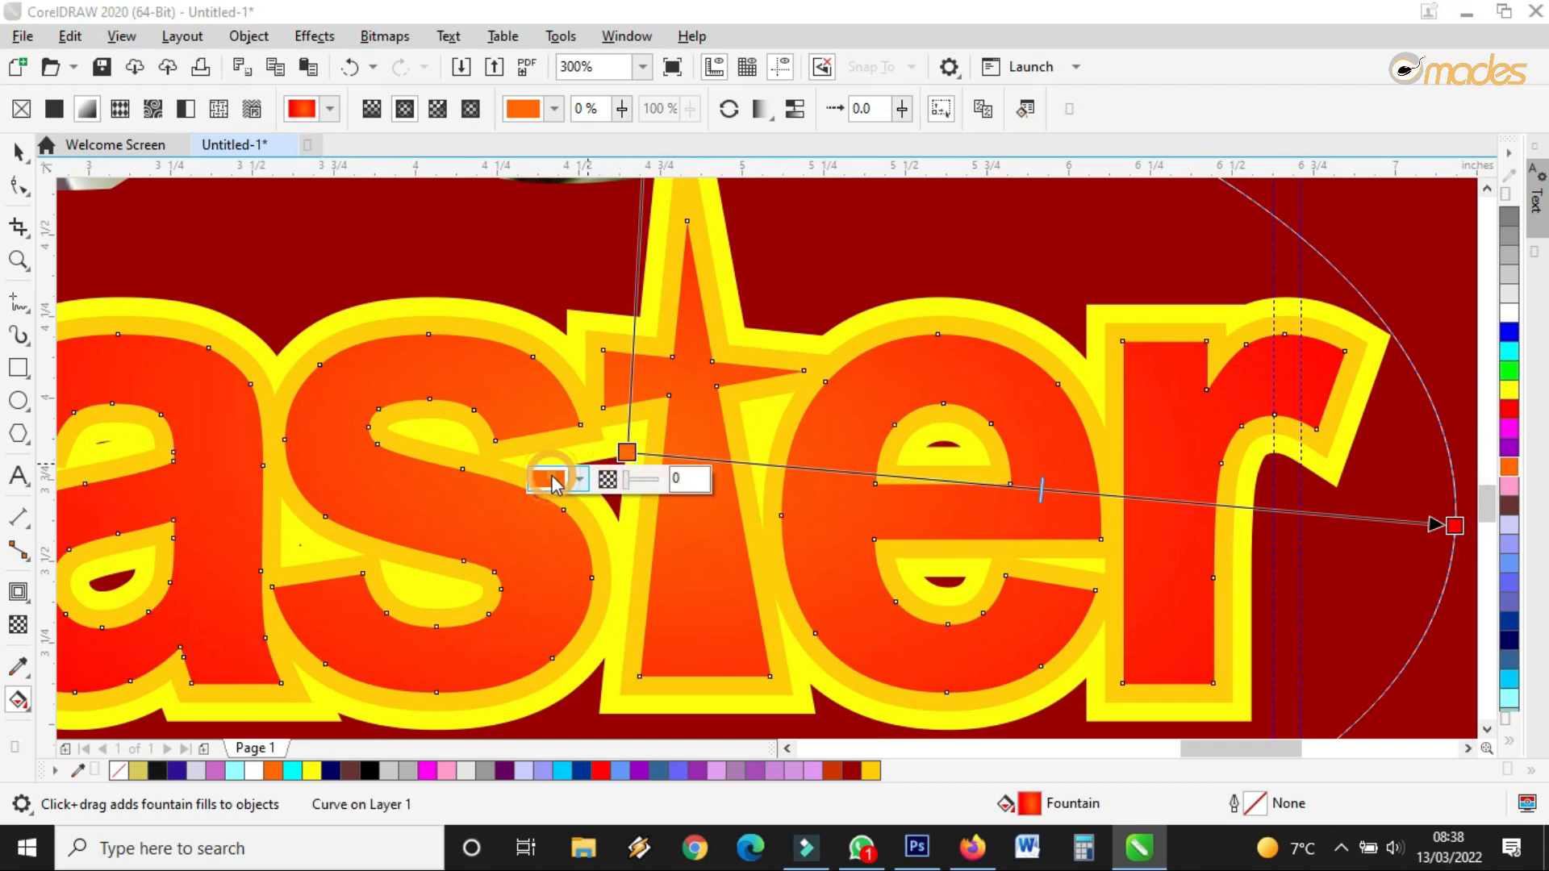
{"action": "left_click", "coordinate": [569, 479]}
{"action": "left_click", "coordinate": [552, 111]}
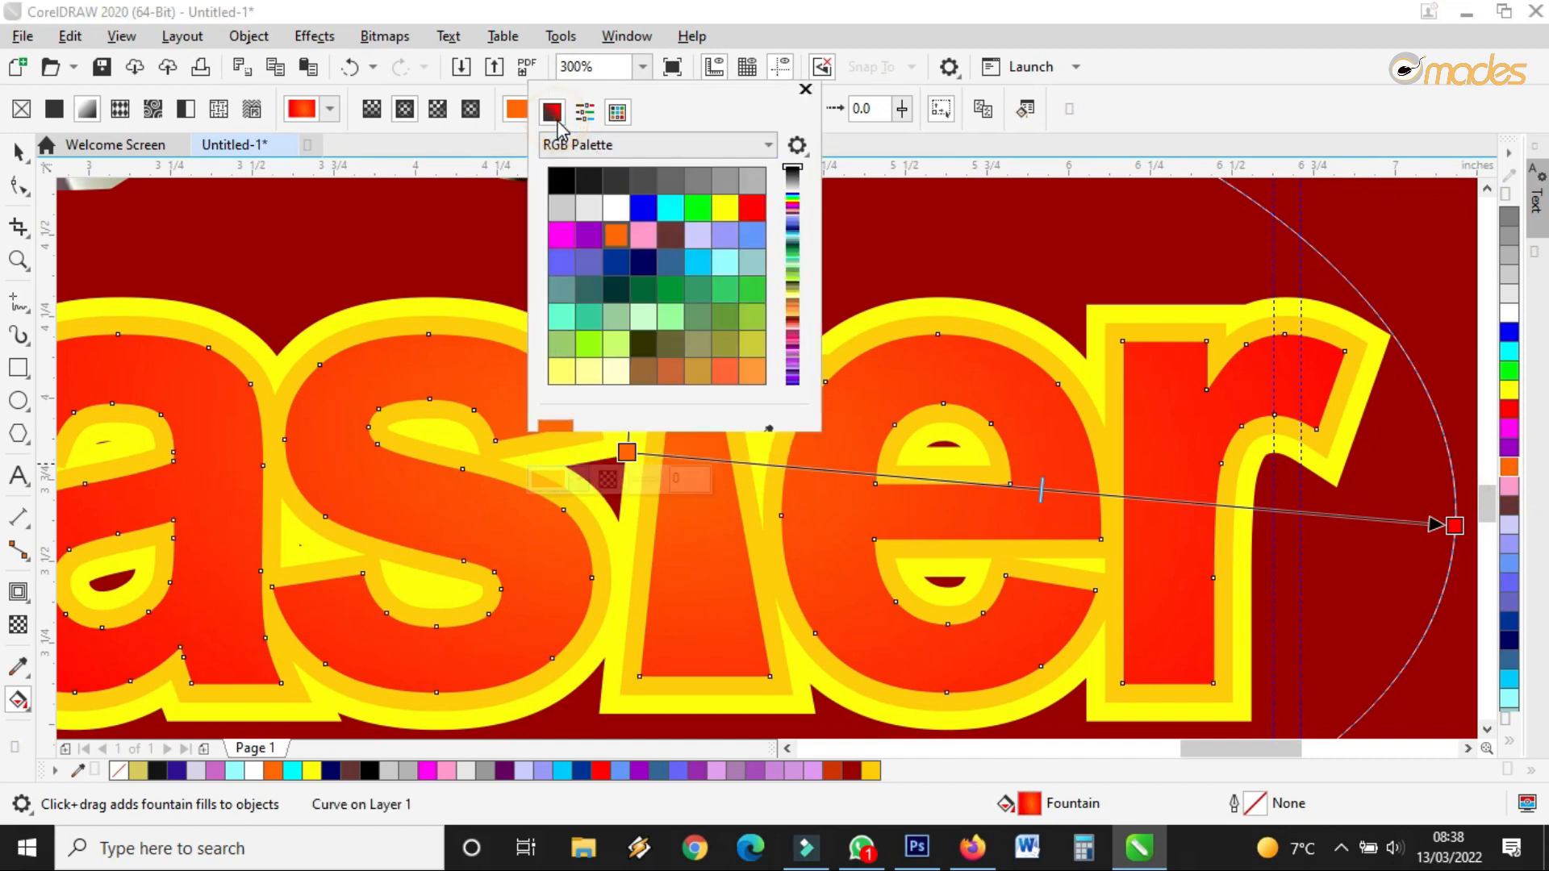
{"action": "left_click_drag", "start_coordinate": [551, 341], "coordinate": [563, 342]}
{"action": "left_click_drag", "start_coordinate": [685, 207], "coordinate": [689, 178]}
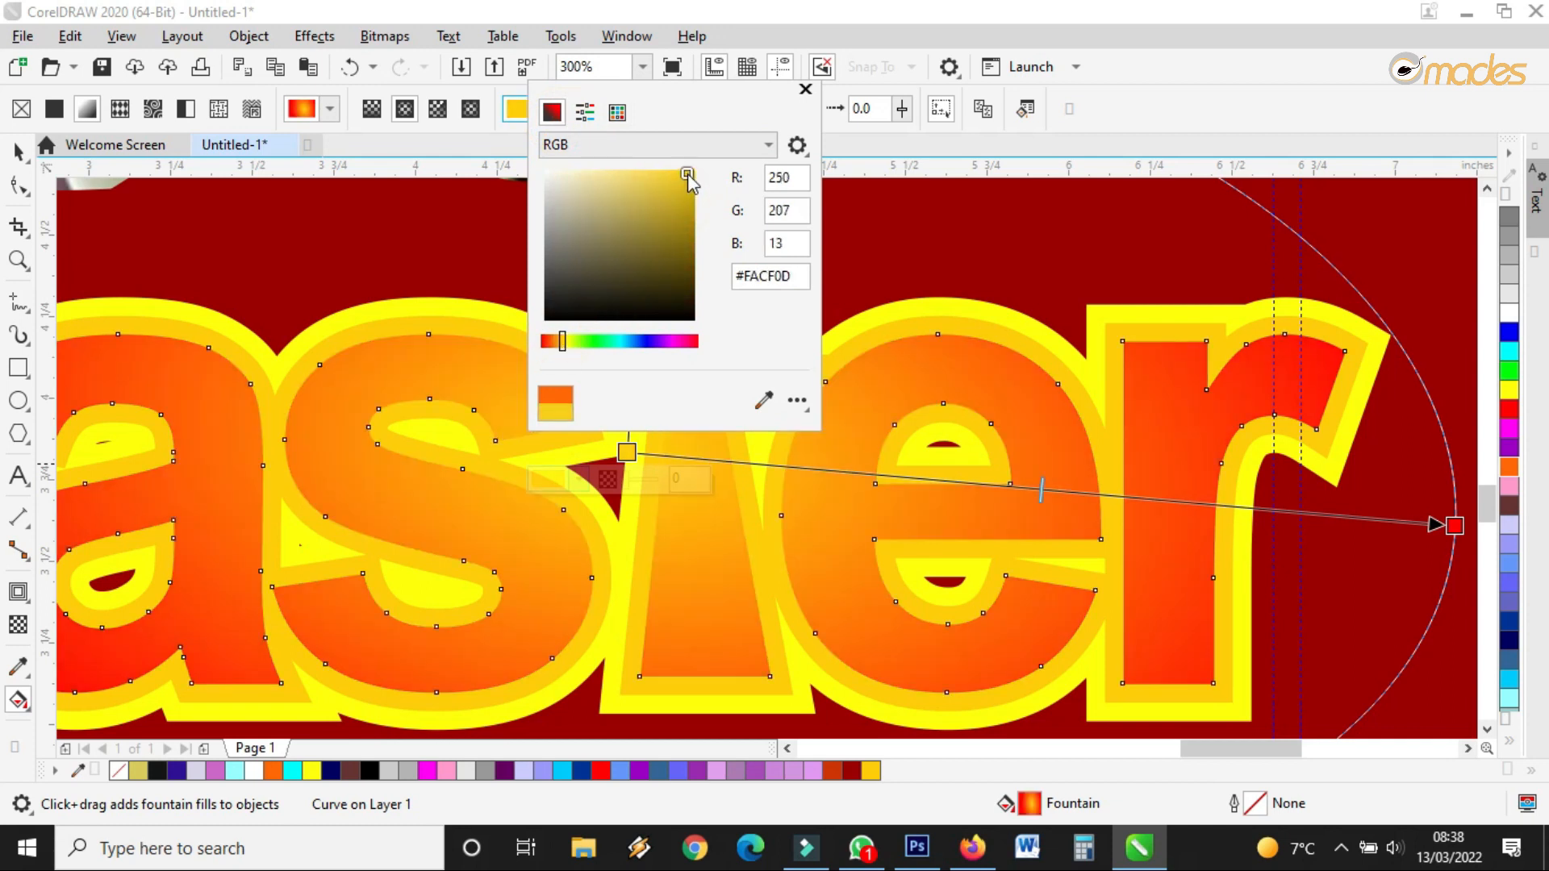
{"action": "left_click", "coordinate": [931, 486]}
{"action": "scroll", "coordinate": [976, 476], "scroll_direction": "down", "scroll_amount": 2}
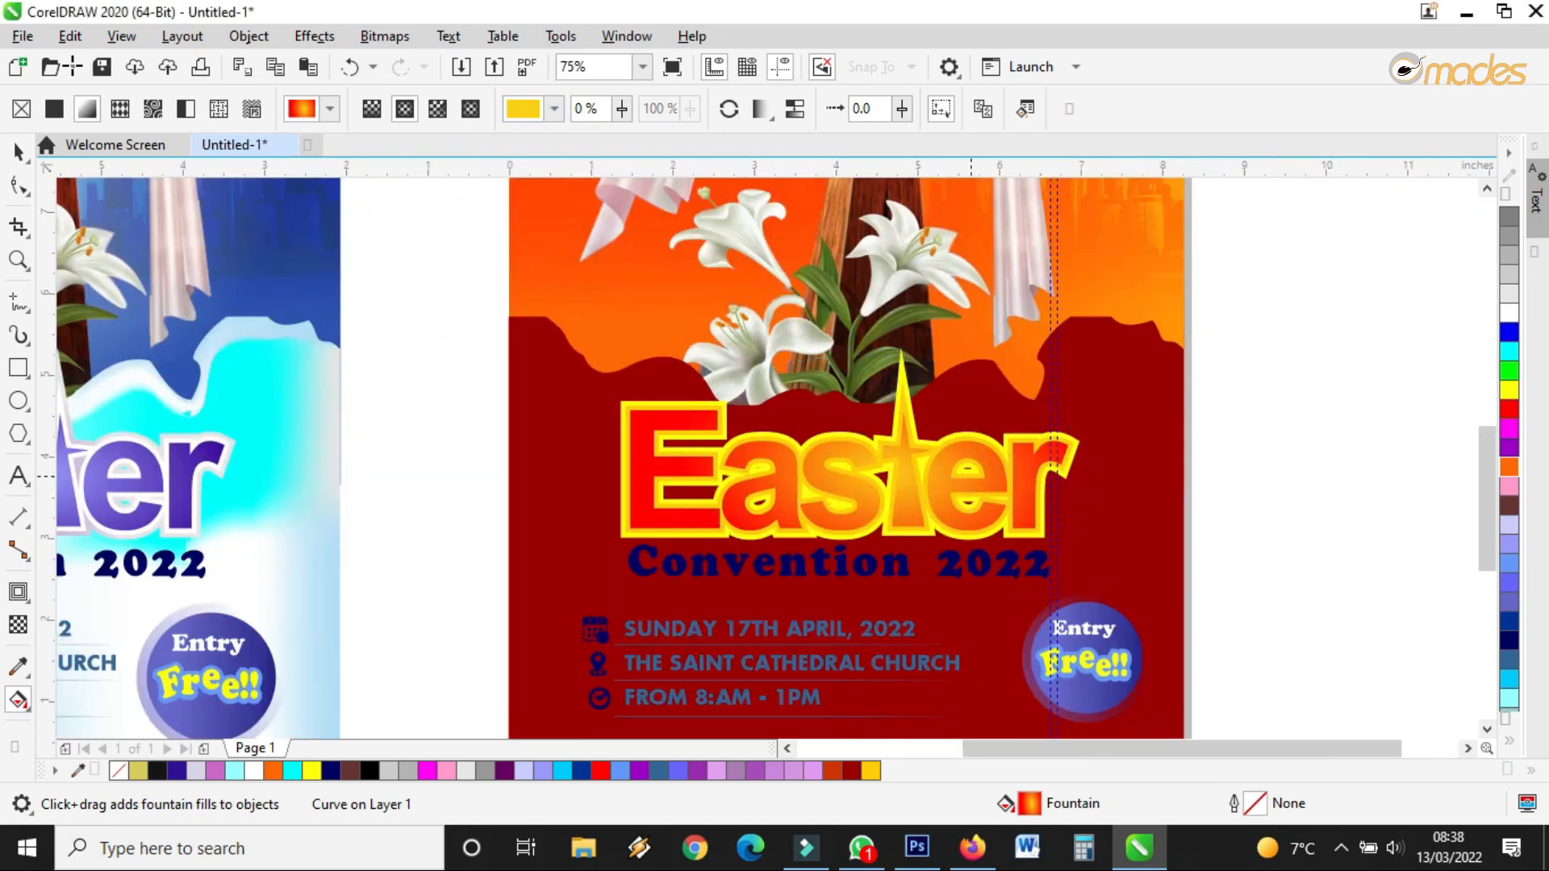
Make the Convention 2022 title and the date, venue and time lines white
{"action": "left_click", "coordinate": [20, 152]}
{"action": "left_click", "coordinate": [799, 557]}
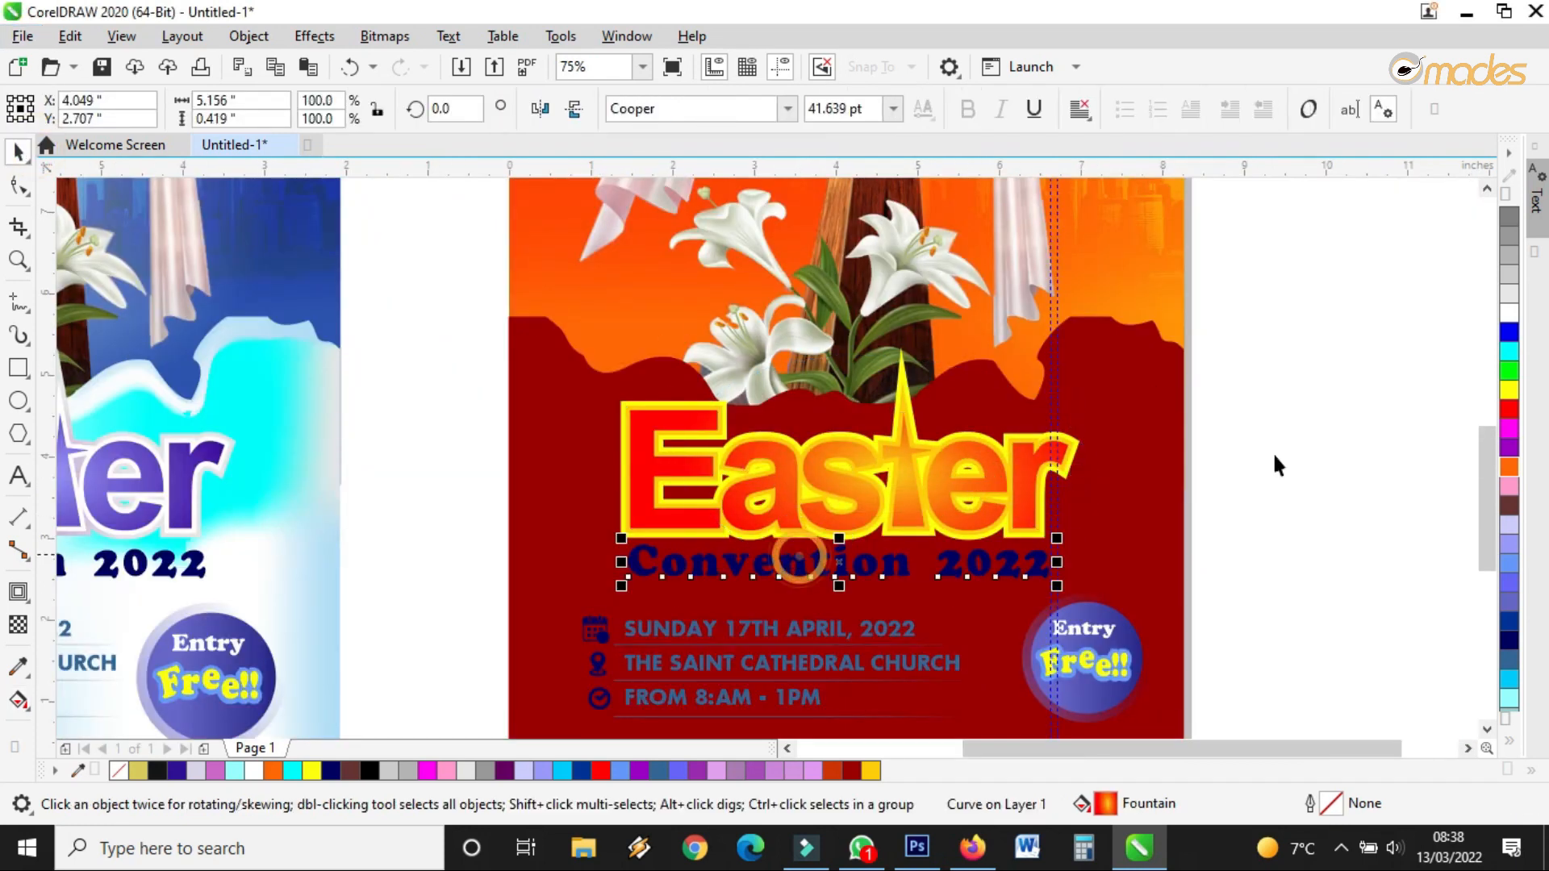
{"action": "left_click", "coordinate": [1508, 311]}
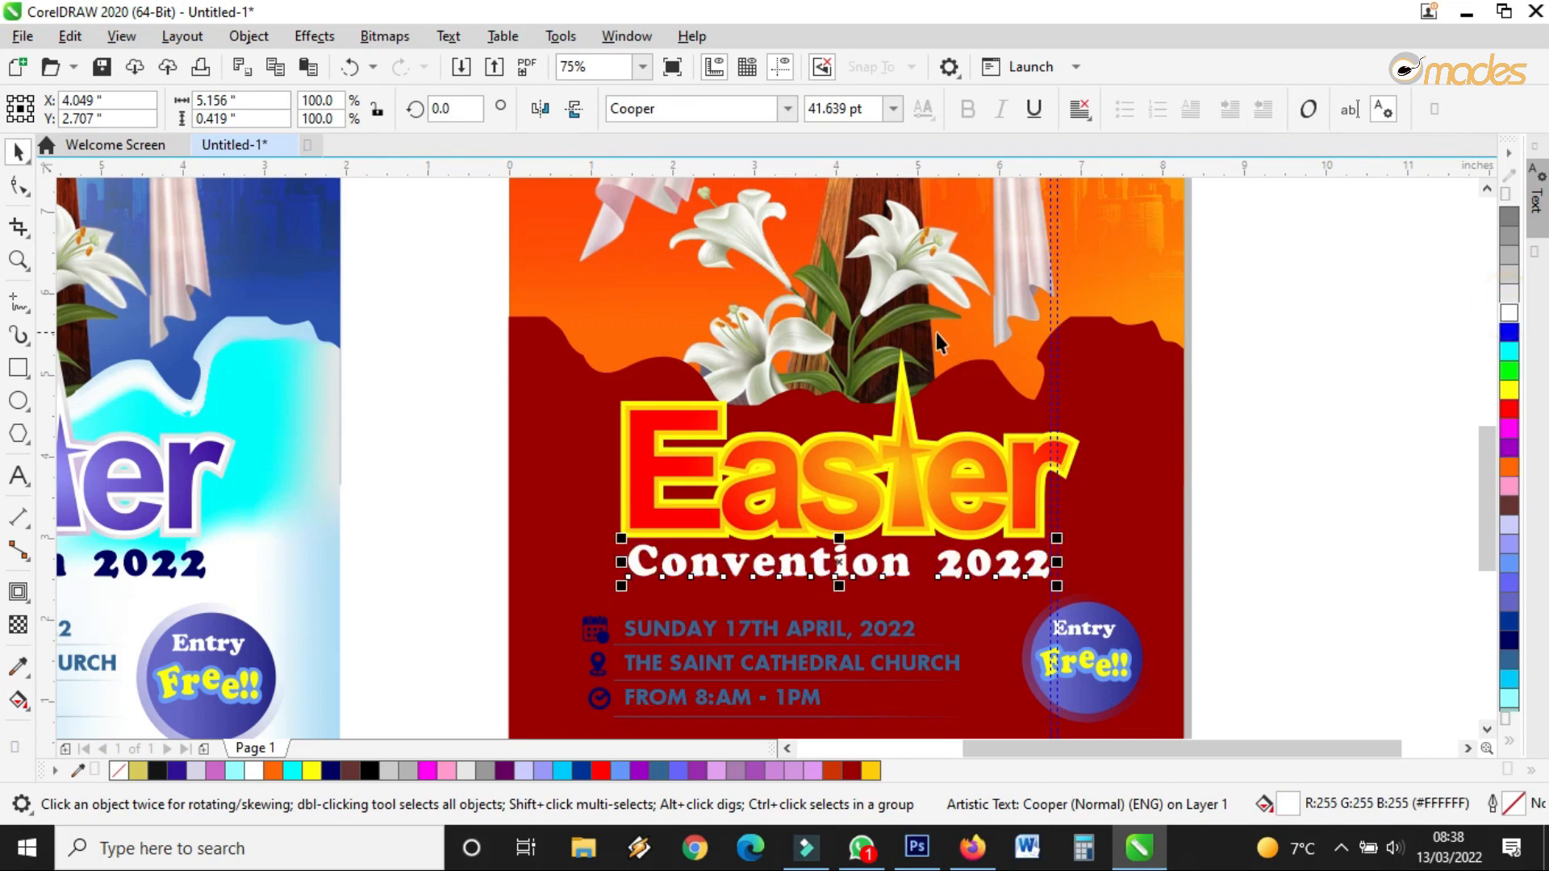
{"action": "scroll", "coordinate": [875, 484], "scroll_direction": "down", "scroll_amount": 2}
{"action": "scroll", "coordinate": [873, 473], "scroll_direction": "up", "scroll_amount": 2}
{"action": "left_click", "coordinate": [873, 475]}
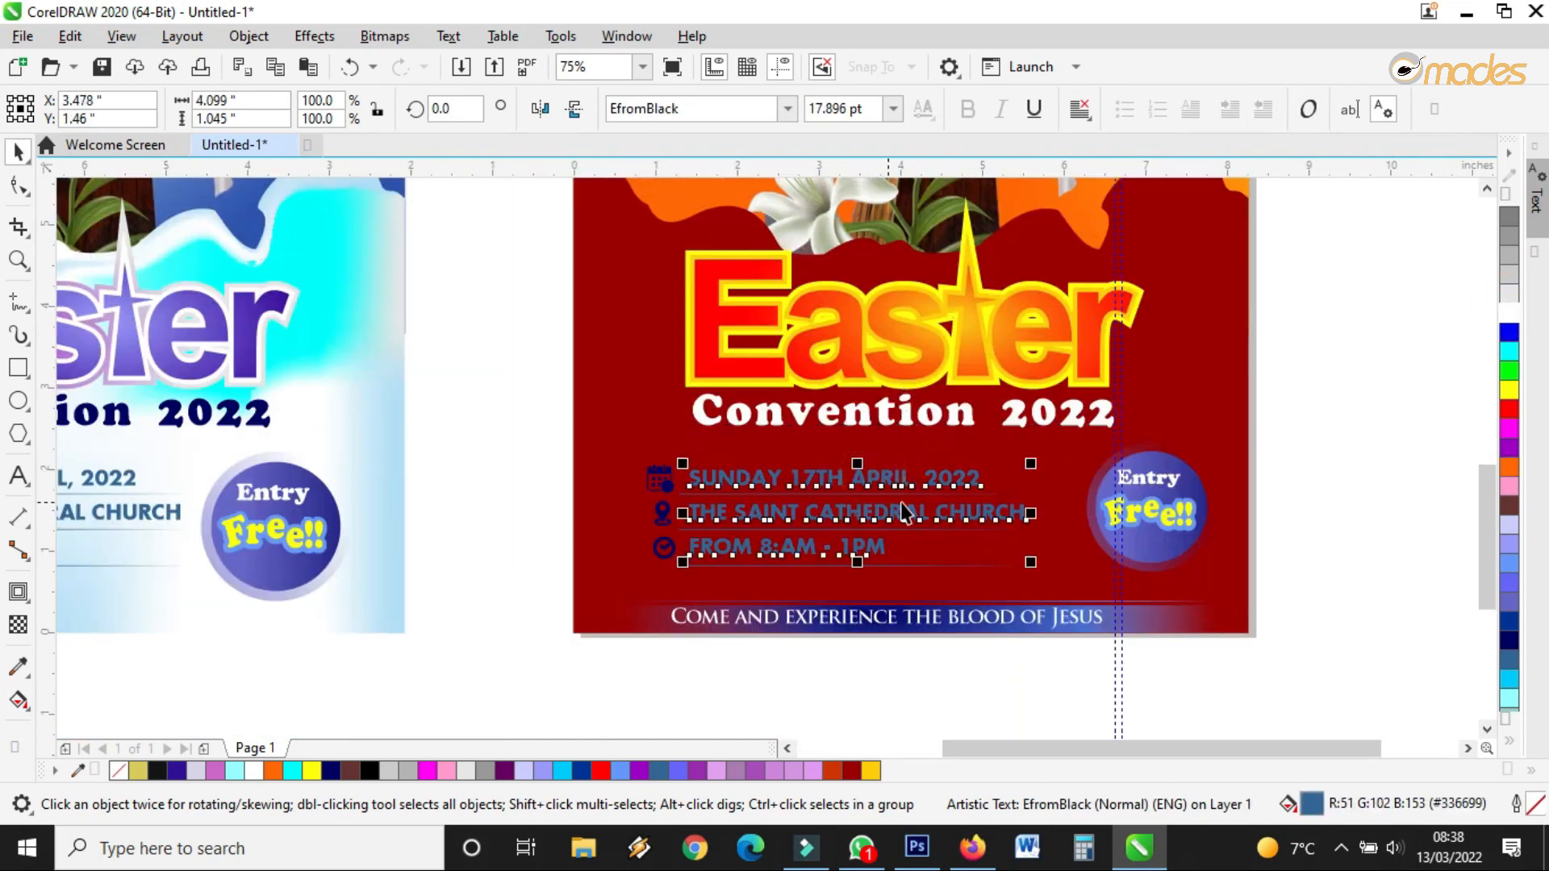
{"action": "left_click", "coordinate": [1508, 314]}
{"action": "left_click", "coordinate": [1010, 675]}
Turn the calendar, pin and clock icons white, giving the clock a white outline and no fill
{"action": "scroll", "coordinate": [662, 548], "scroll_direction": "up", "scroll_amount": 2}
{"action": "left_click_drag", "start_coordinate": [384, 288], "coordinate": [693, 622]}
{"action": "left_click", "coordinate": [1508, 391]}
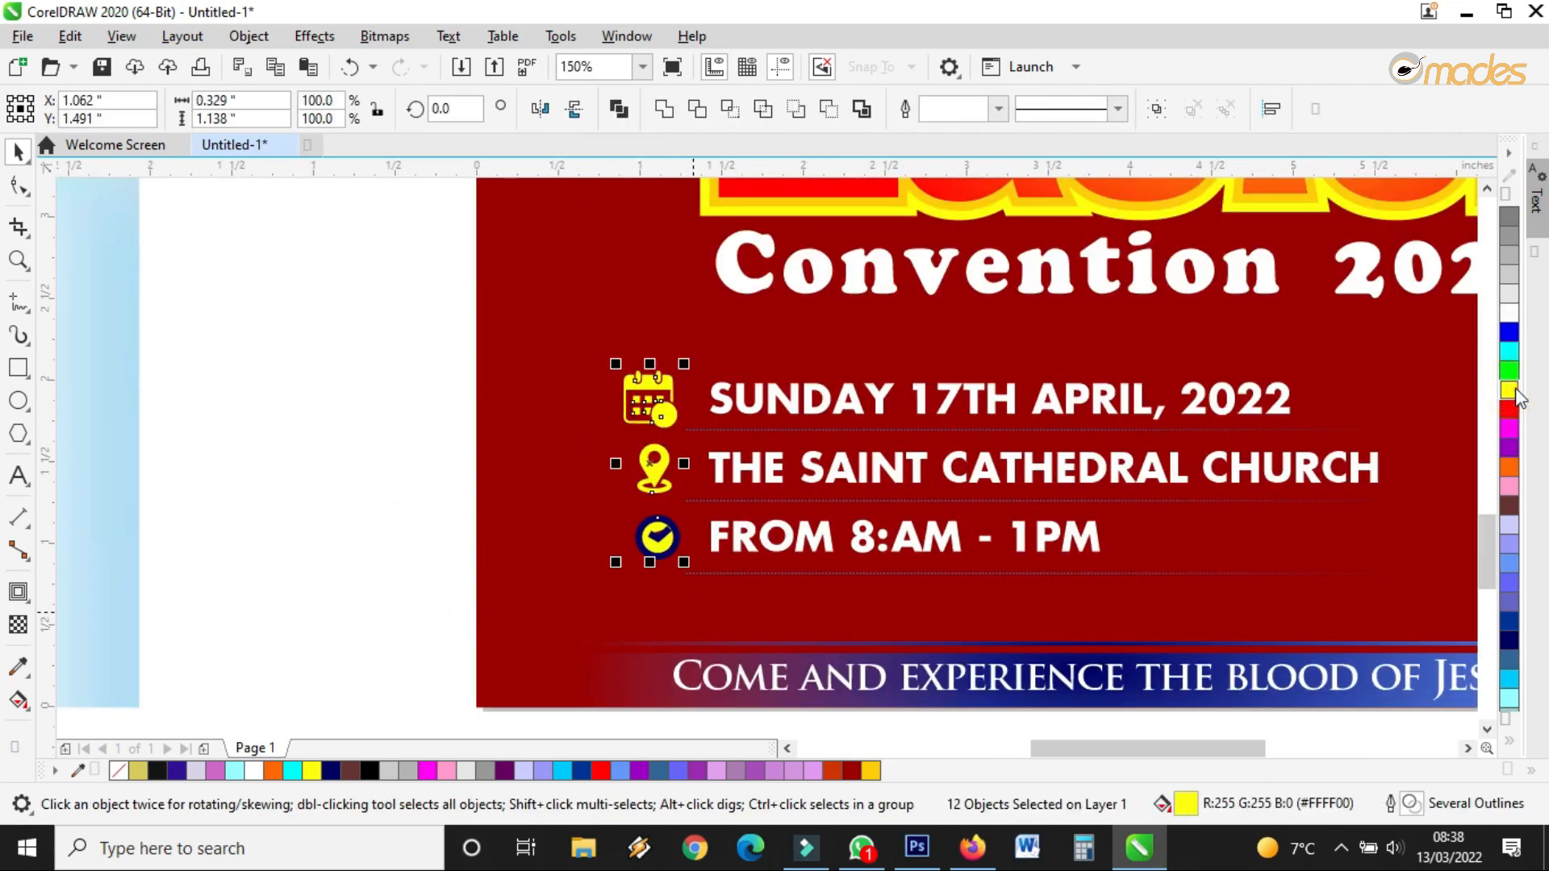
{"action": "left_click", "coordinate": [1511, 317]}
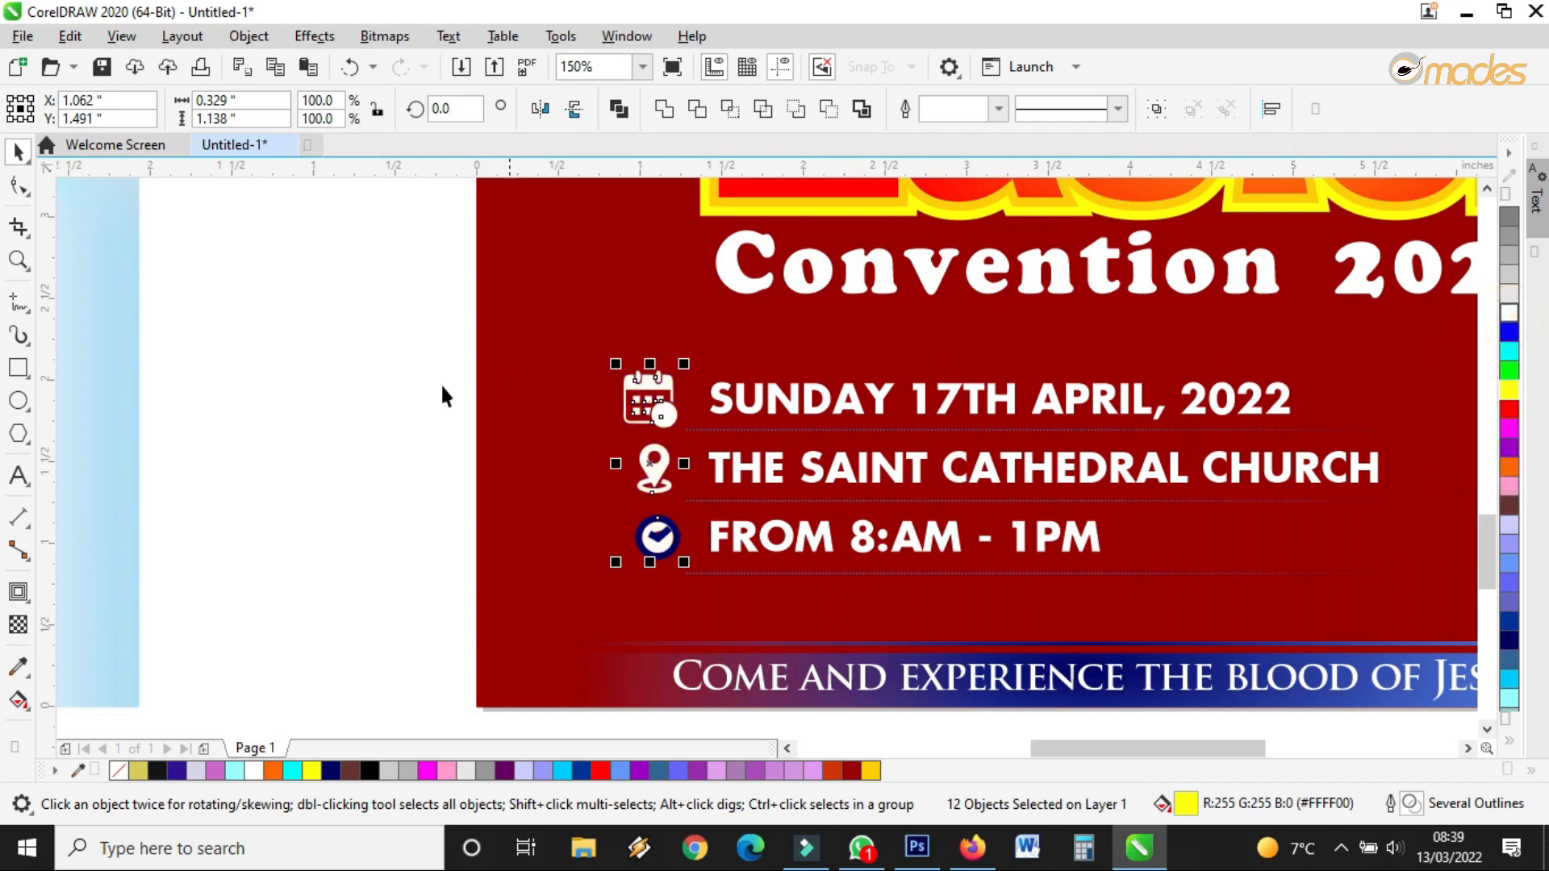
{"action": "left_click", "coordinate": [328, 397]}
{"action": "scroll", "coordinate": [653, 525], "scroll_direction": "up", "scroll_amount": 4}
{"action": "left_click", "coordinate": [645, 517]}
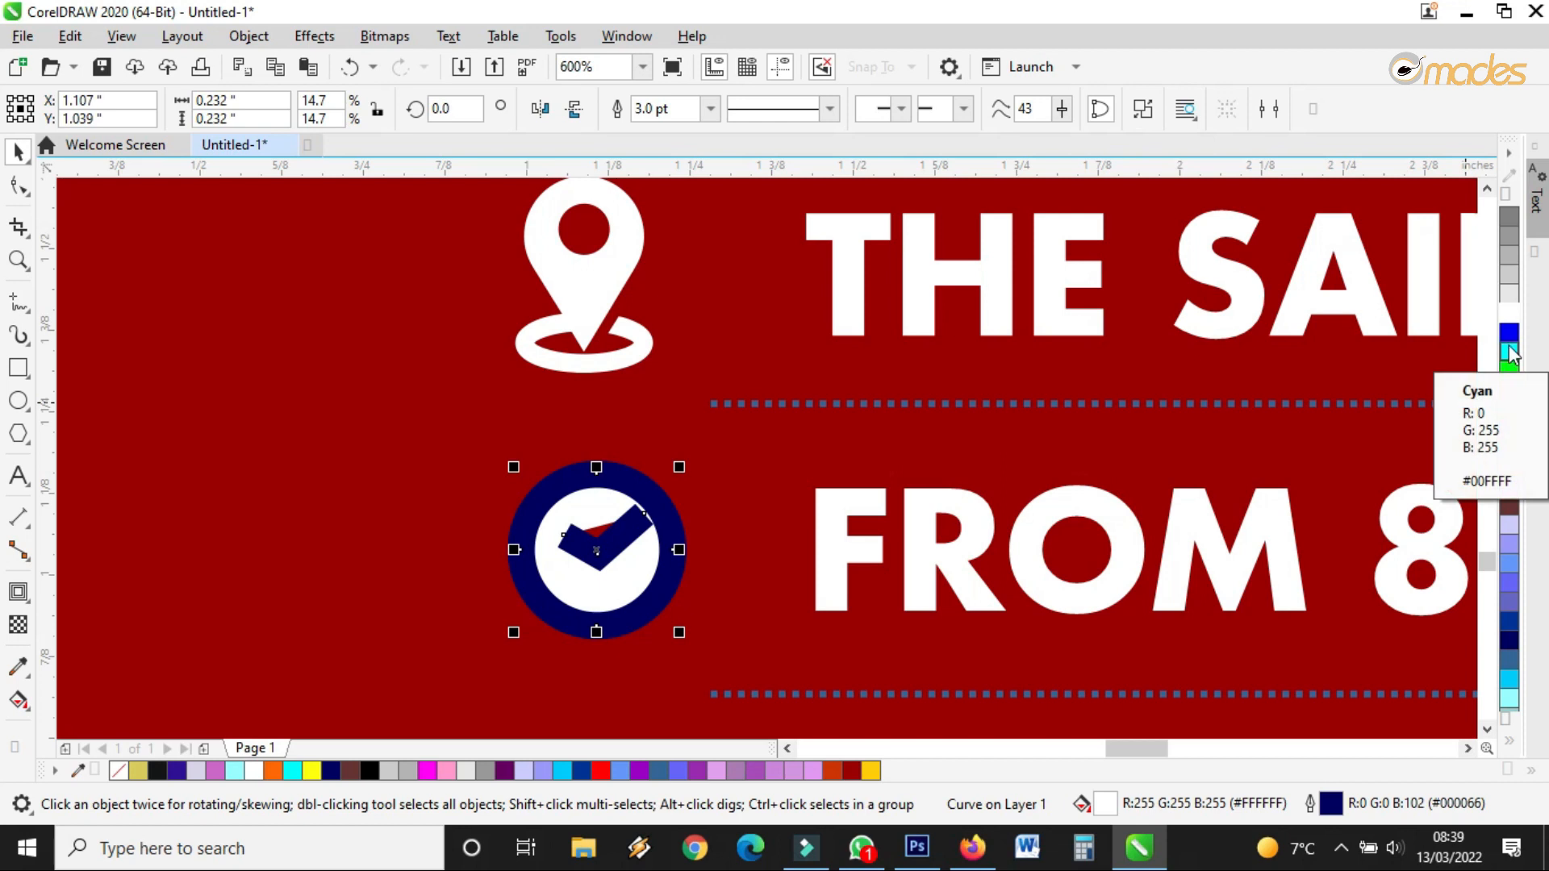
{"action": "right_click", "coordinate": [1510, 315]}
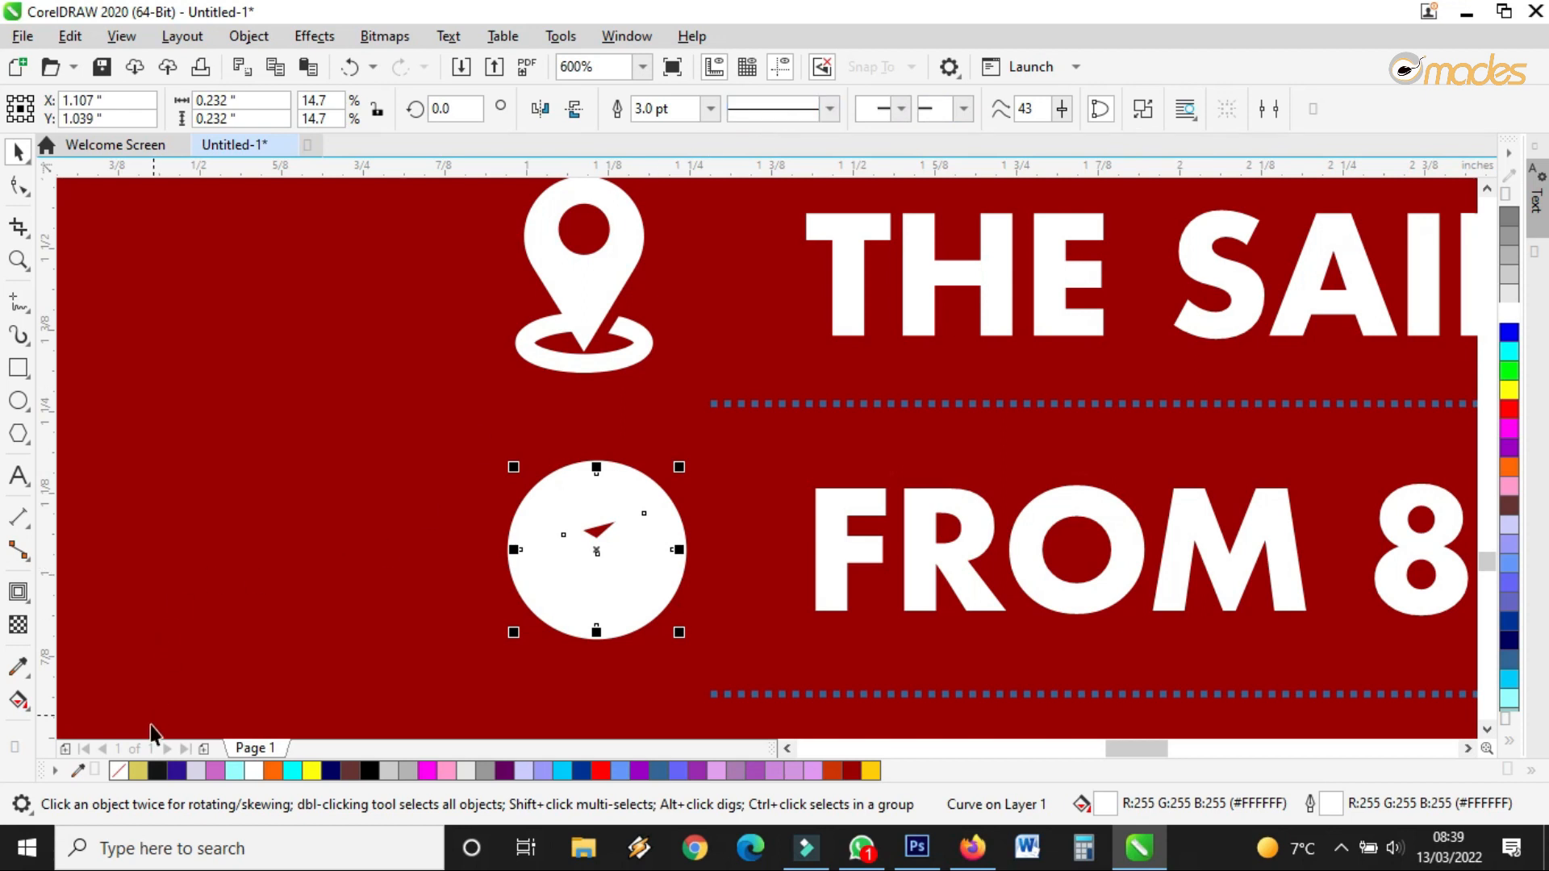
{"action": "left_click", "coordinate": [118, 771]}
{"action": "scroll", "coordinate": [477, 622], "scroll_direction": "down", "scroll_amount": 6}
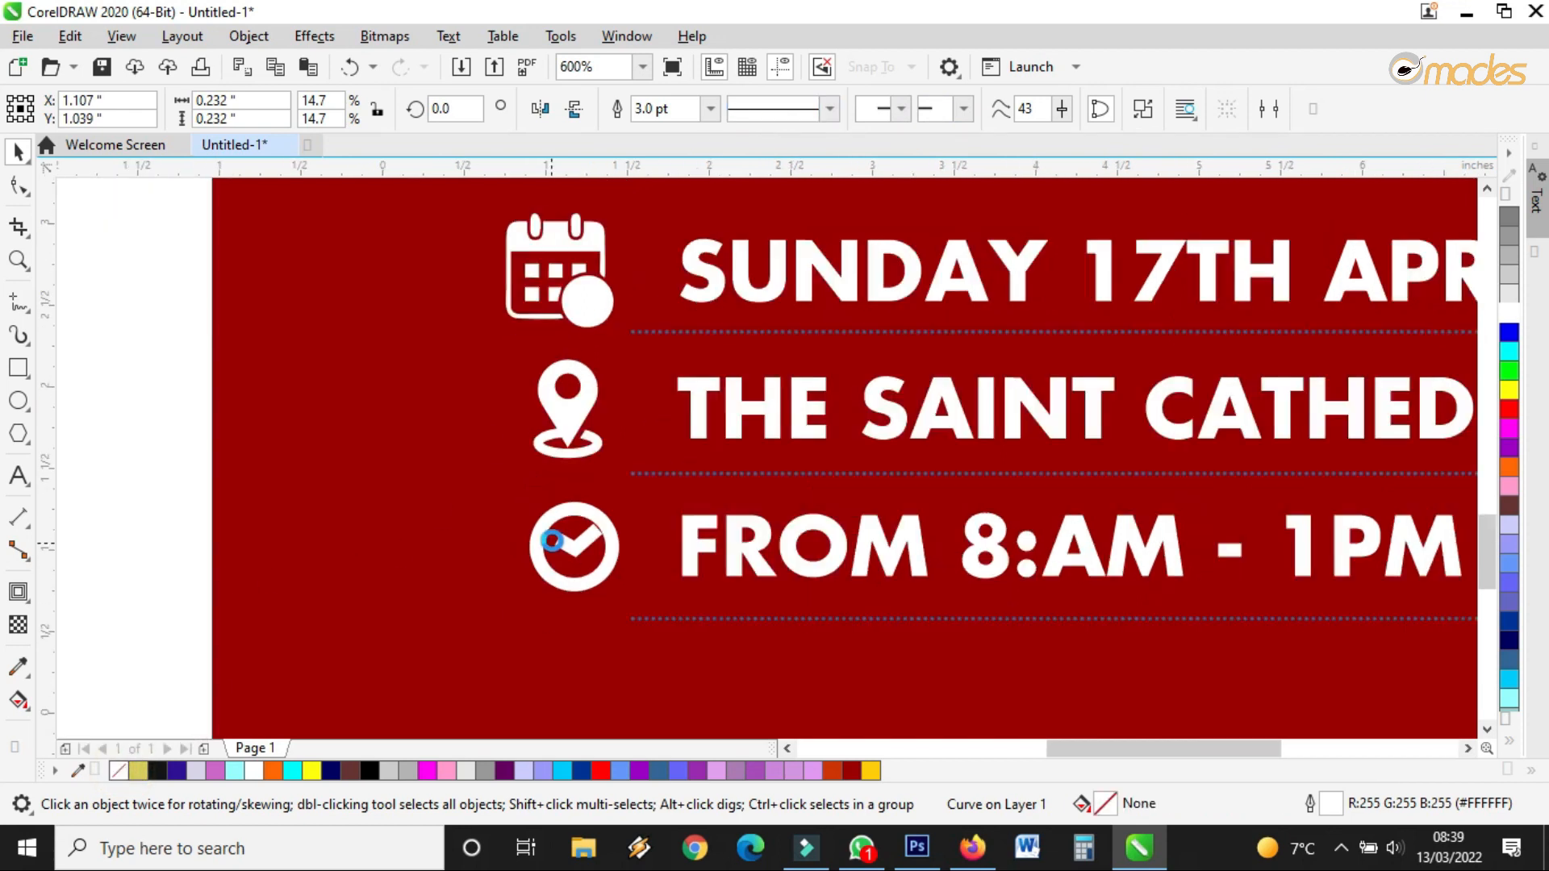
Ungroup the Entry Free badge and give its inner circle a yellow-to-orange gradient
{"action": "scroll", "coordinate": [693, 628], "scroll_direction": "up", "scroll_amount": 3}
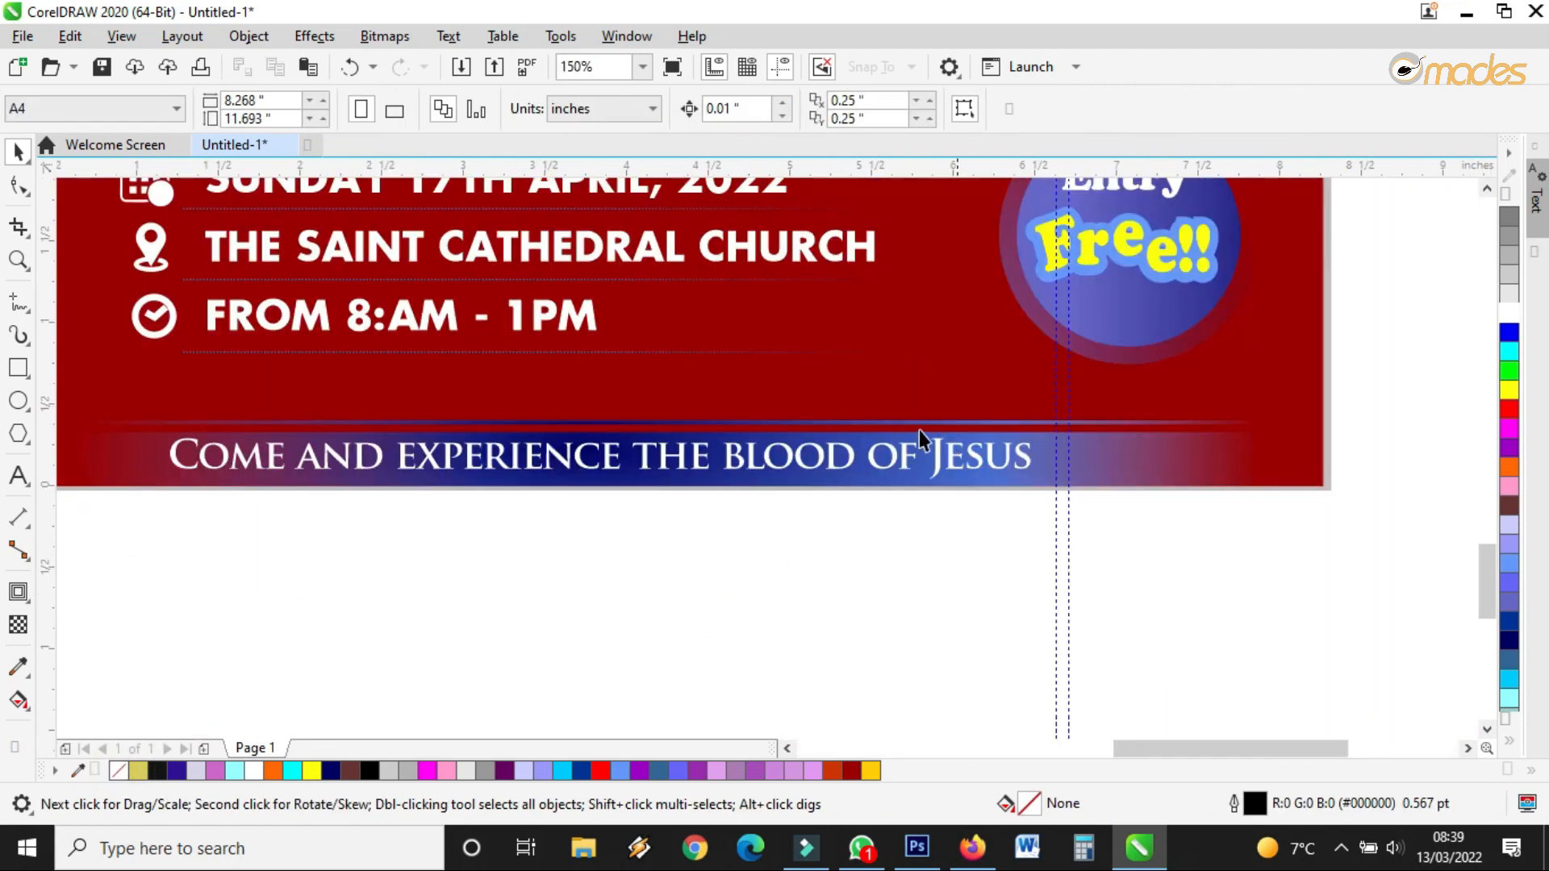
{"action": "left_click", "coordinate": [1092, 476]}
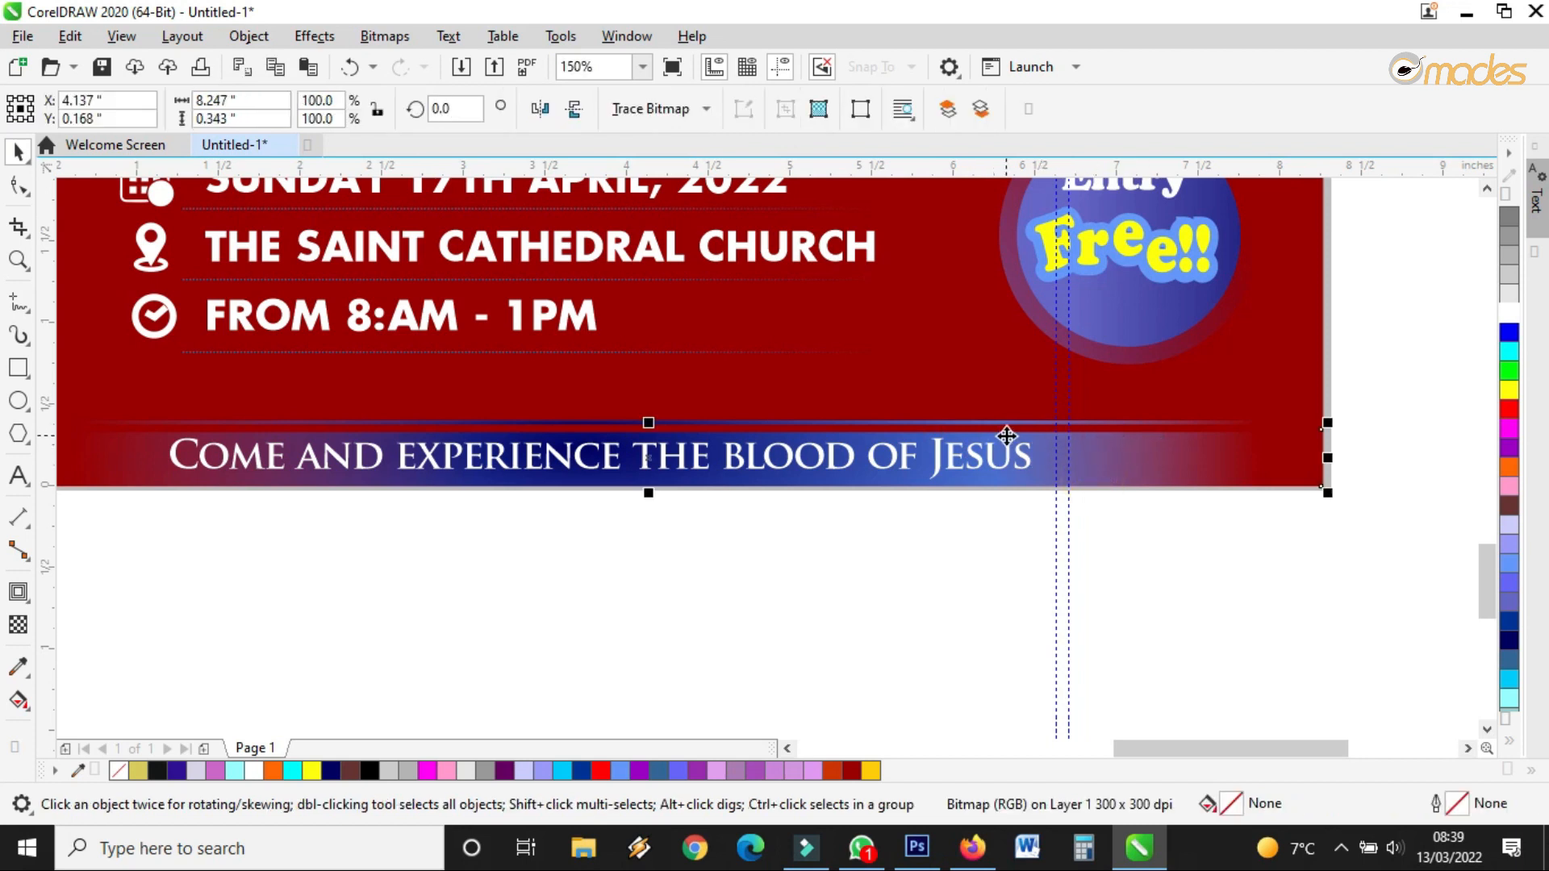
{"action": "scroll", "coordinate": [1037, 436], "scroll_direction": "down", "scroll_amount": 2}
{"action": "scroll", "coordinate": [1110, 313], "scroll_direction": "up", "scroll_amount": 2}
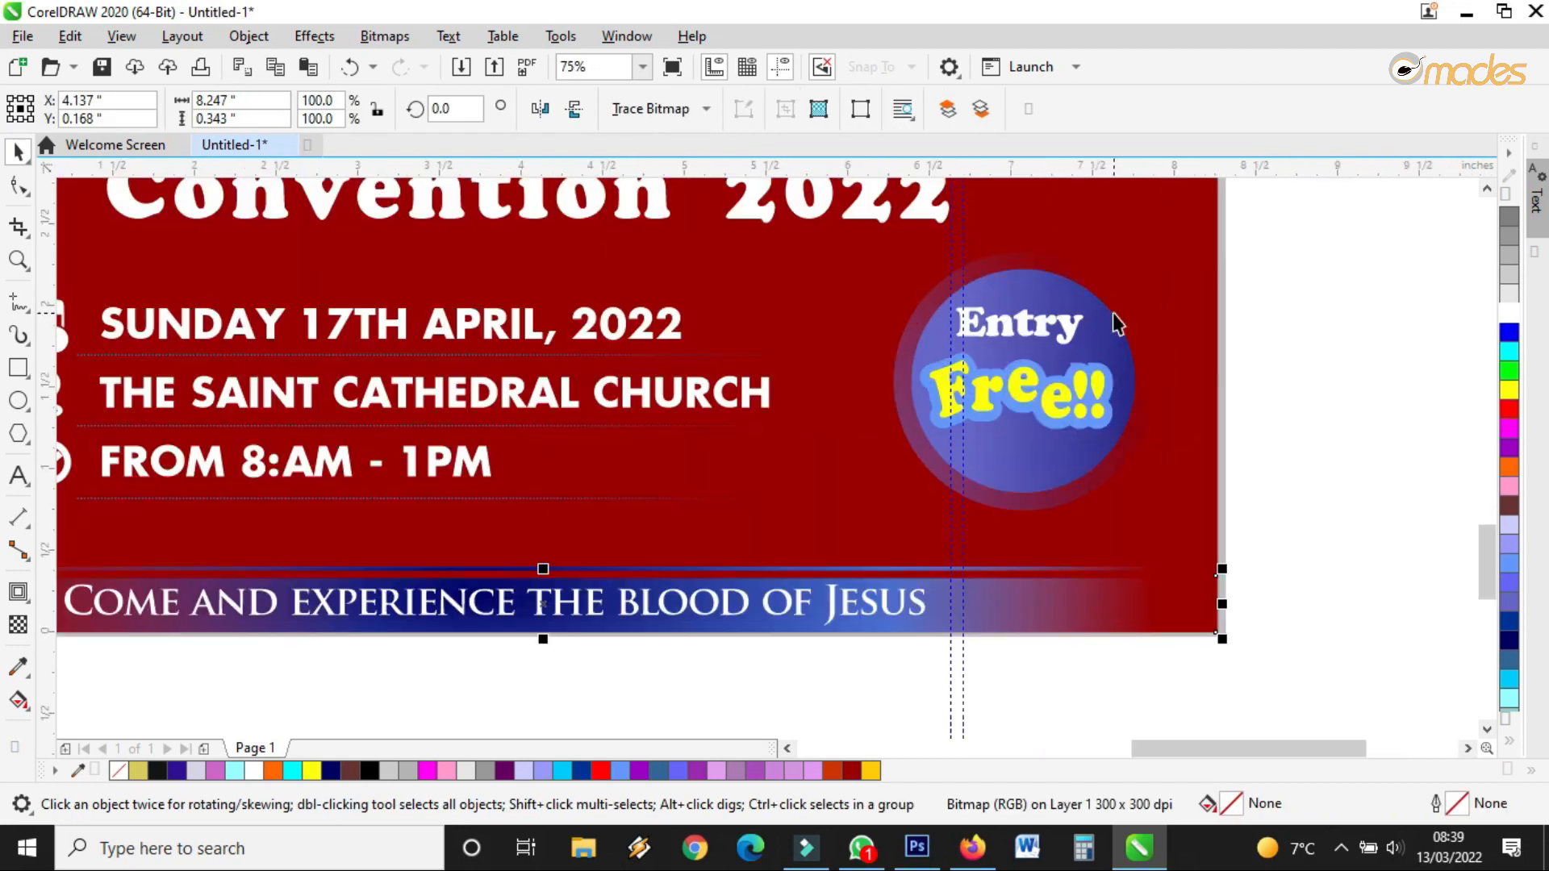
{"action": "left_click", "coordinate": [1110, 313]}
{"action": "scroll", "coordinate": [1110, 313], "scroll_direction": "up", "scroll_amount": 1}
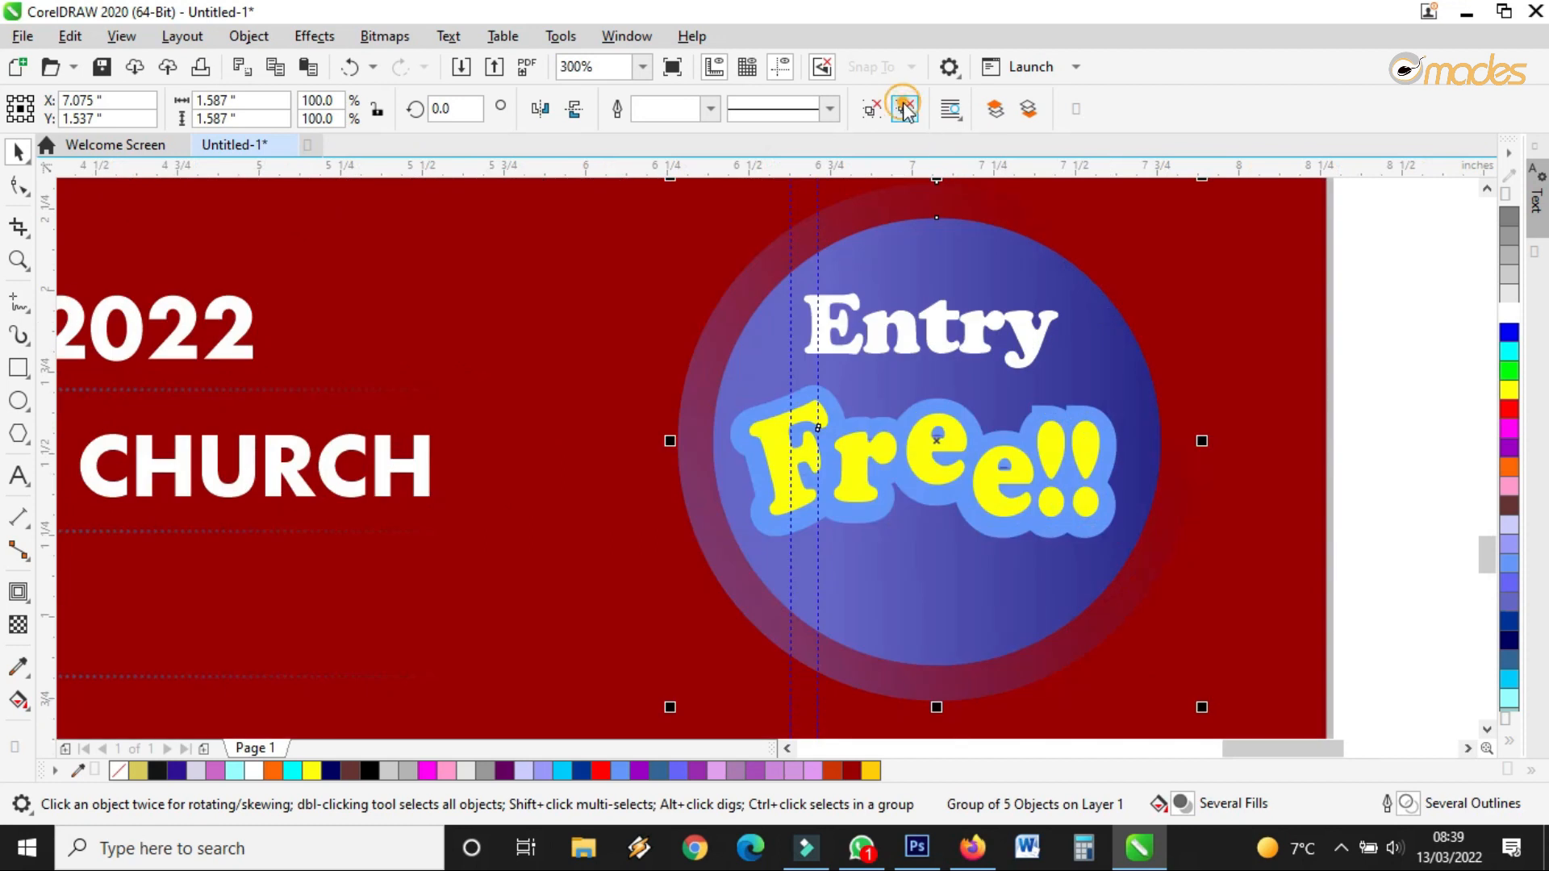
{"action": "key", "text": "ctrl+u"}
{"action": "left_click", "coordinate": [1336, 315]}
{"action": "left_click", "coordinate": [1152, 388]}
{"action": "left_click", "coordinate": [23, 698]}
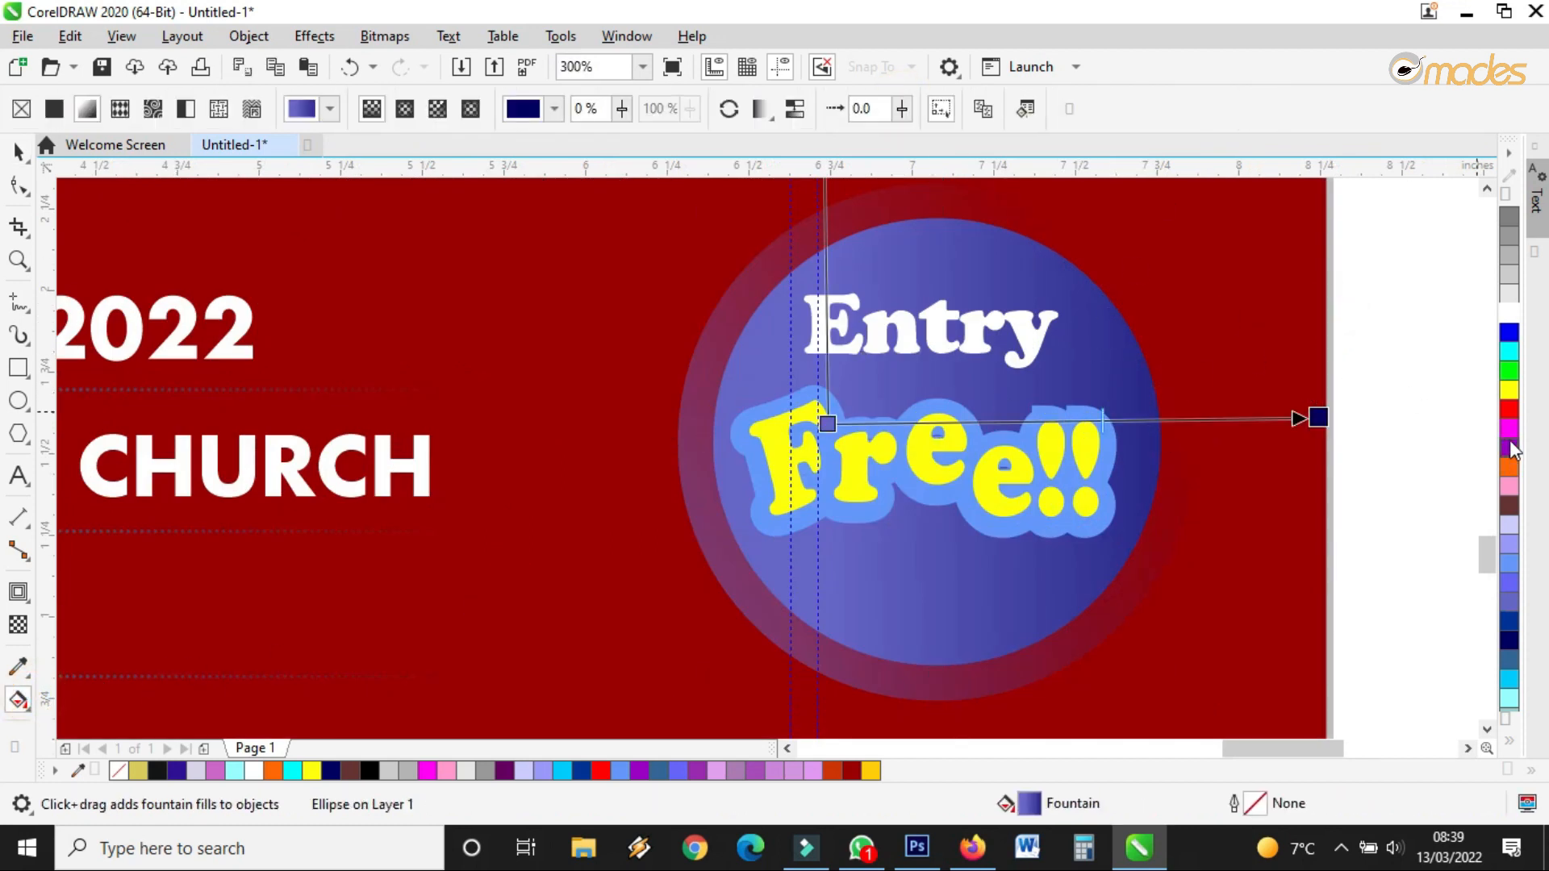
{"action": "left_click_drag", "start_coordinate": [1510, 467], "coordinate": [1320, 418]}
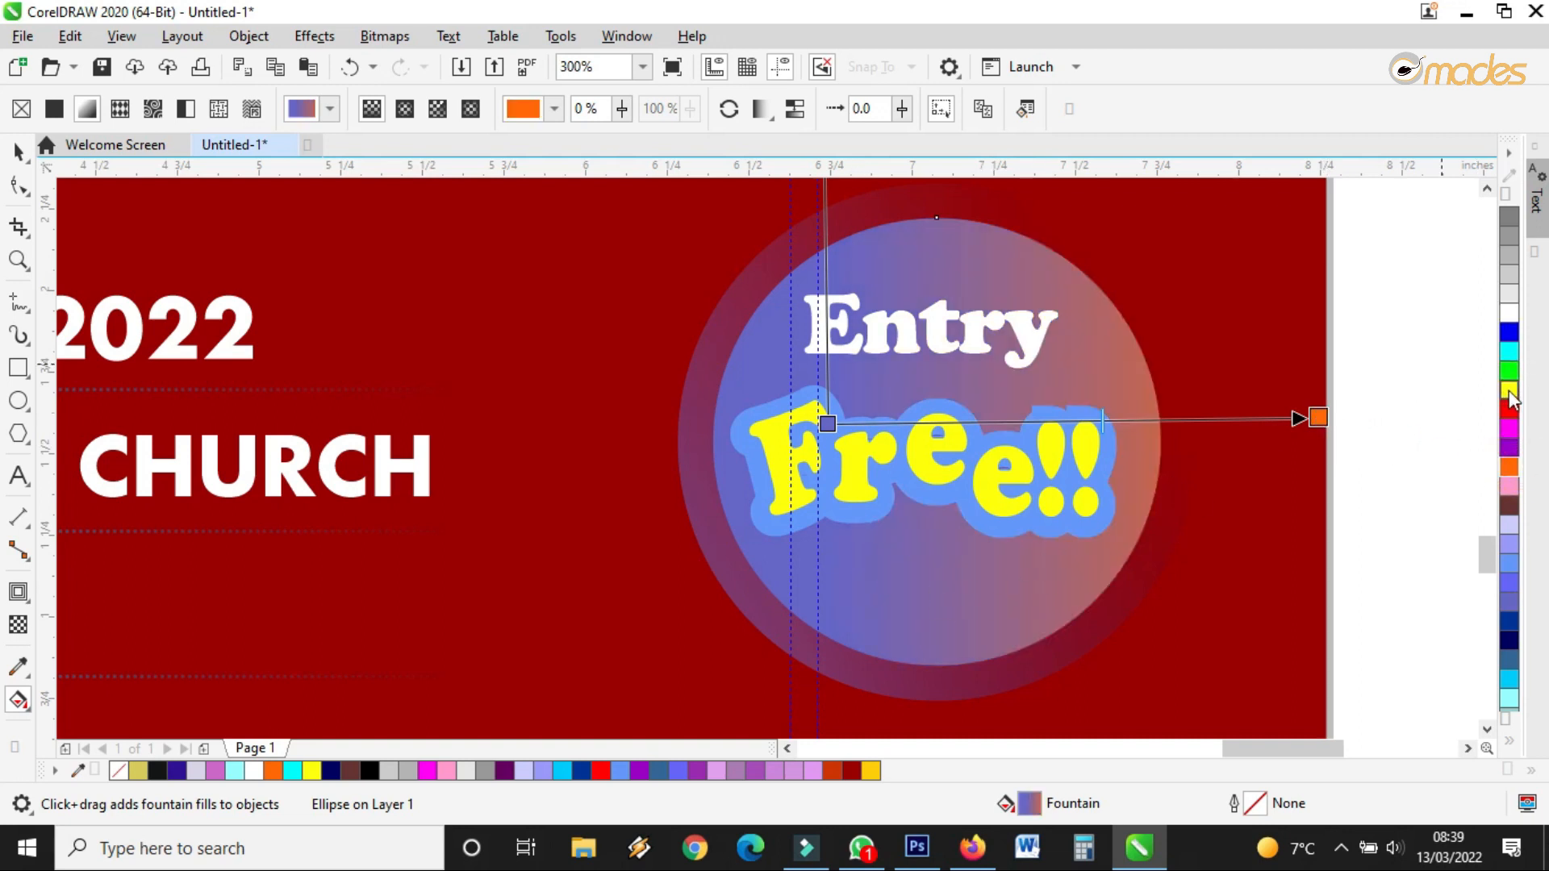
{"action": "left_click_drag", "start_coordinate": [1510, 393], "coordinate": [827, 423]}
{"action": "left_click_drag", "start_coordinate": [1324, 420], "coordinate": [1120, 365]}
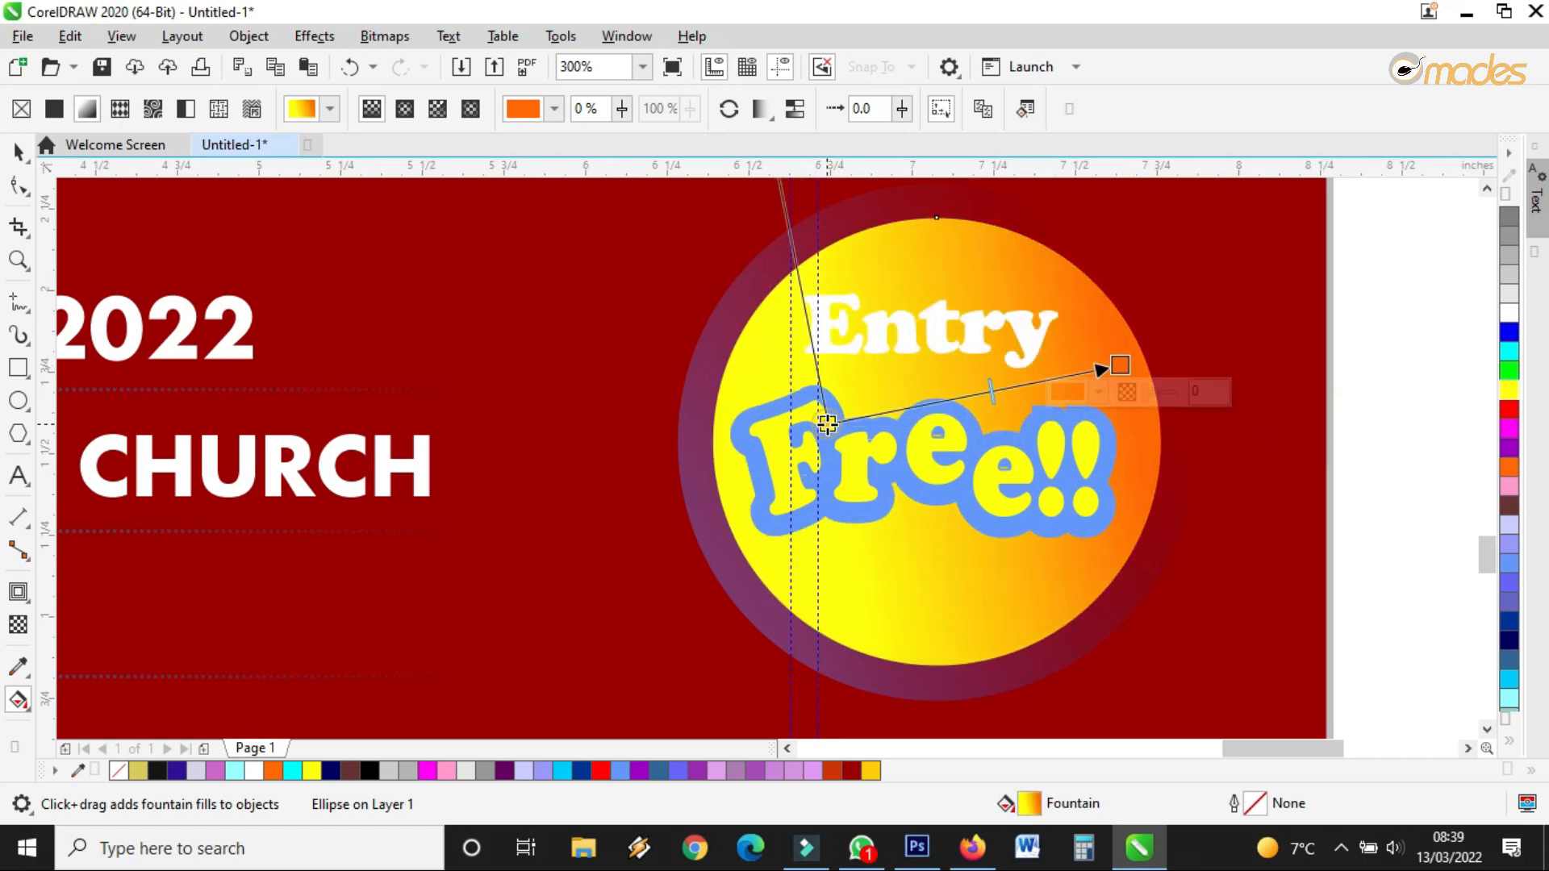
Give the badge's outer glowing ring a white-to-yellow gradient
{"action": "left_click", "coordinate": [720, 524]}
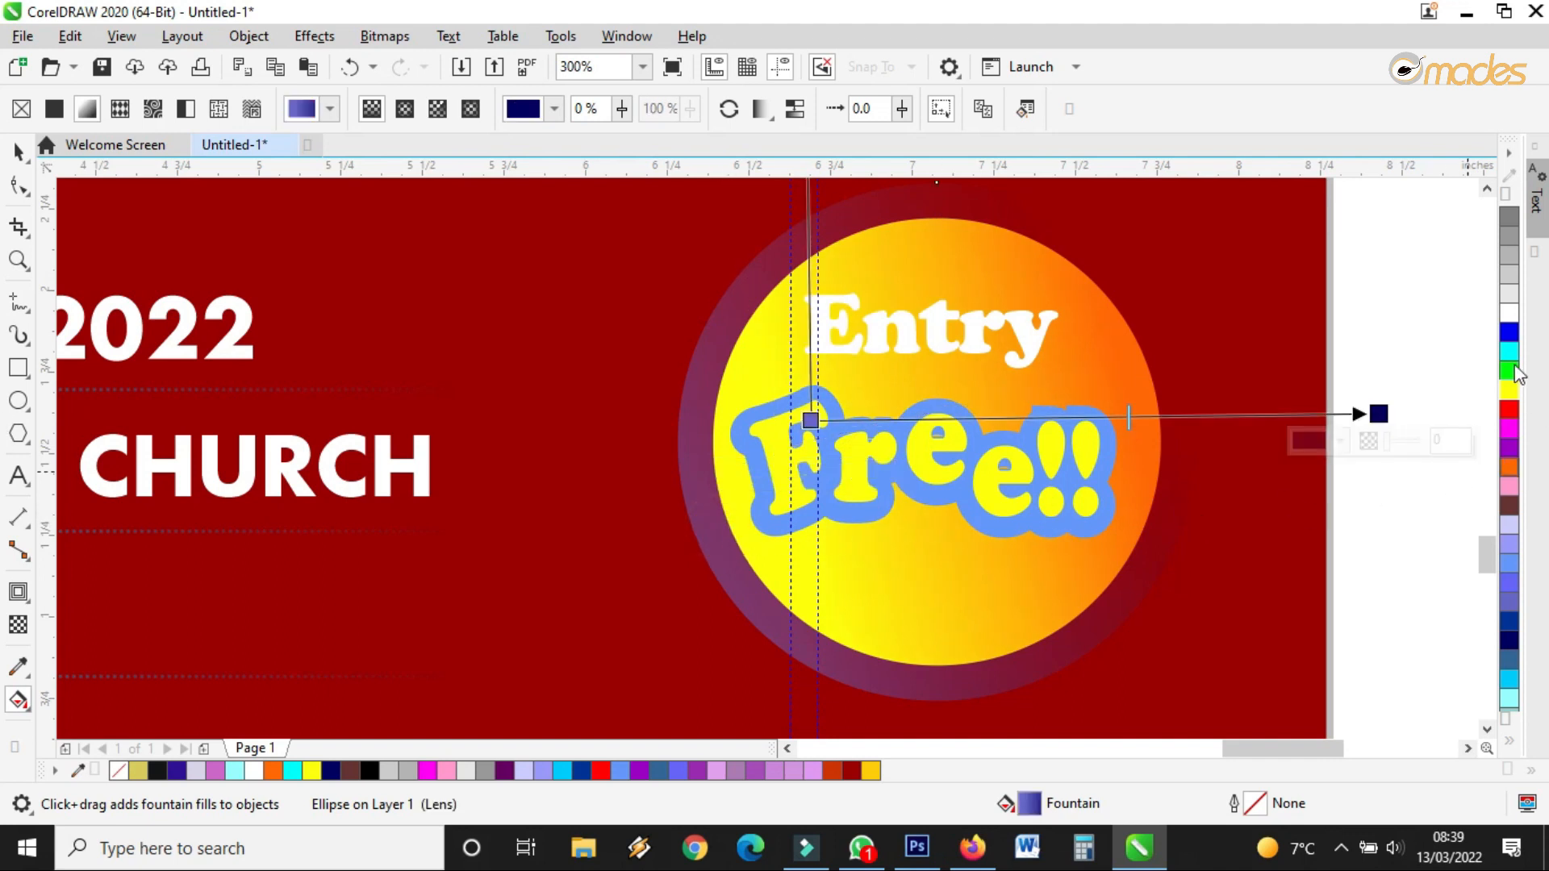
{"action": "left_click_drag", "start_coordinate": [1509, 317], "coordinate": [811, 419]}
{"action": "left_click_drag", "start_coordinate": [1509, 313], "coordinate": [1380, 415]}
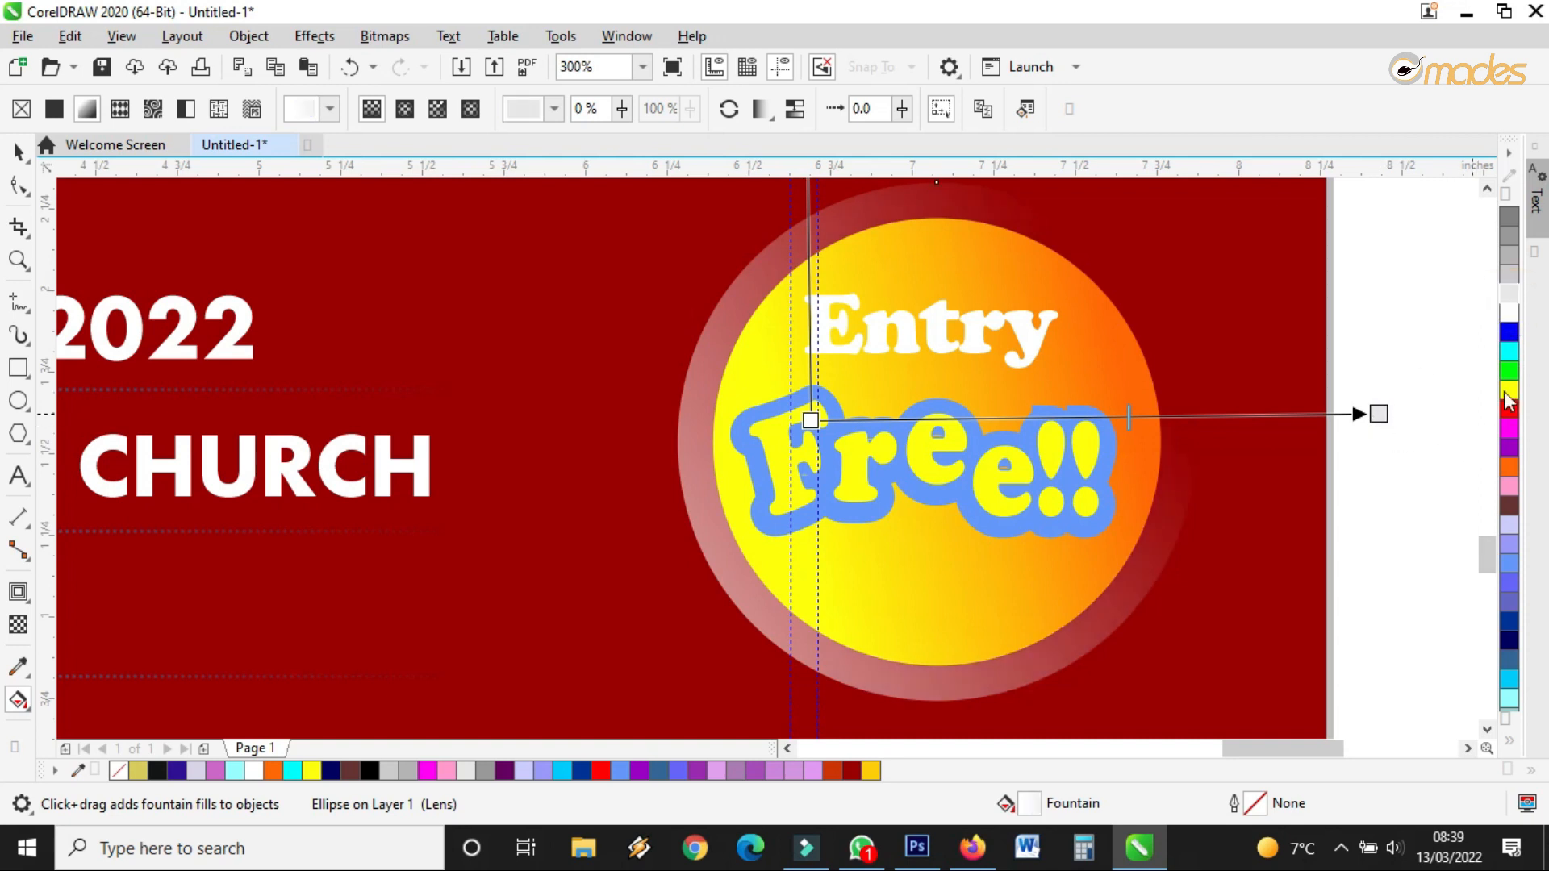
{"action": "left_click_drag", "start_coordinate": [1507, 395], "coordinate": [1161, 334]}
{"action": "left_click_drag", "start_coordinate": [809, 420], "coordinate": [862, 428]}
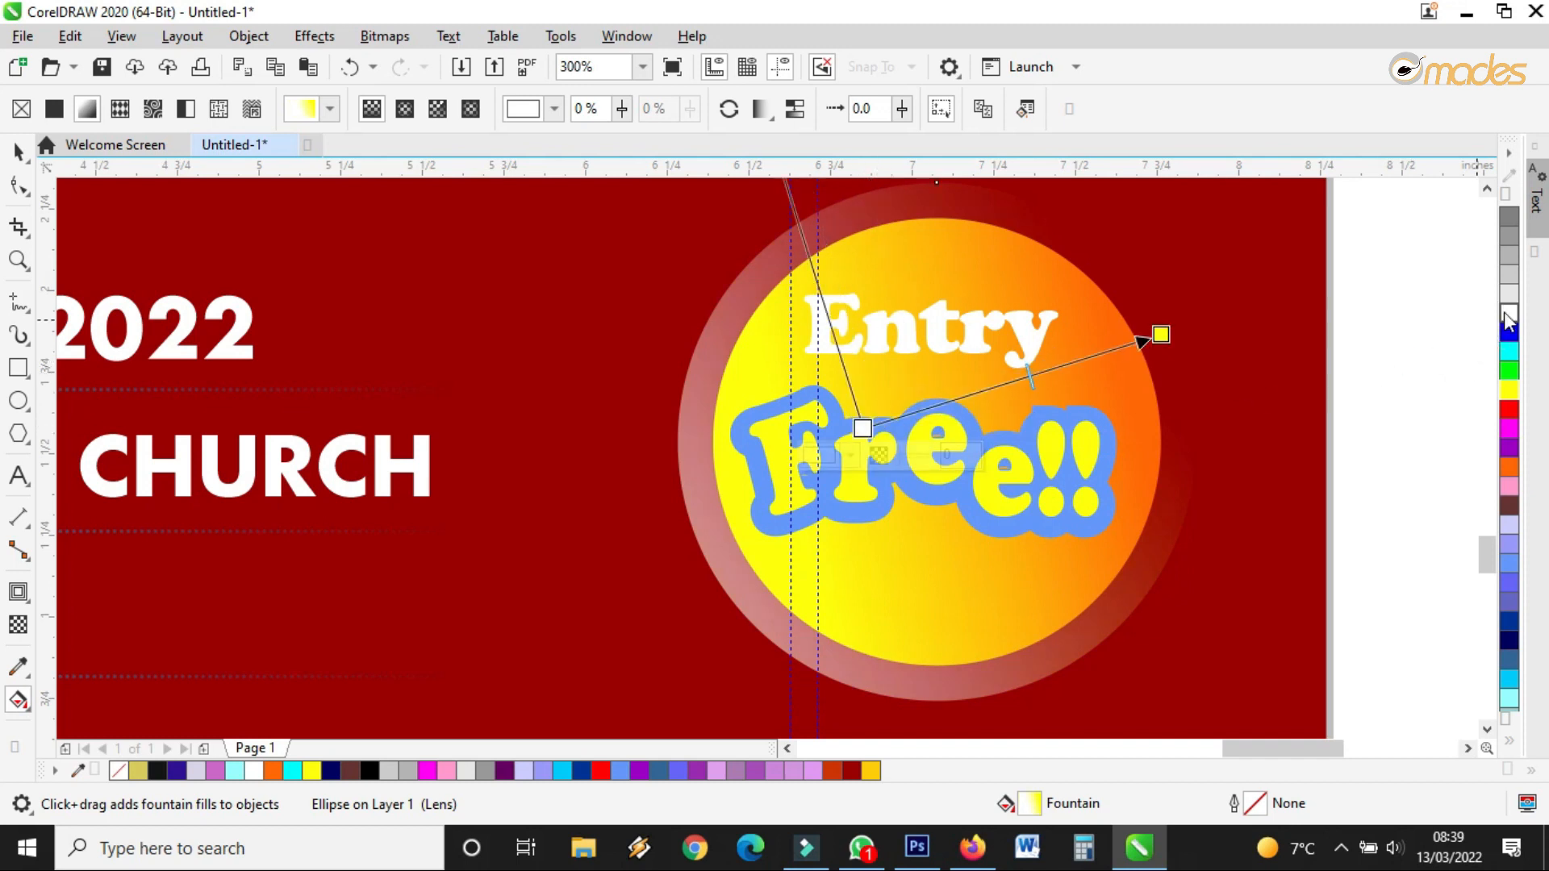
Make the thick outline around the Free!! lettering red
{"action": "left_click", "coordinate": [1034, 501]}
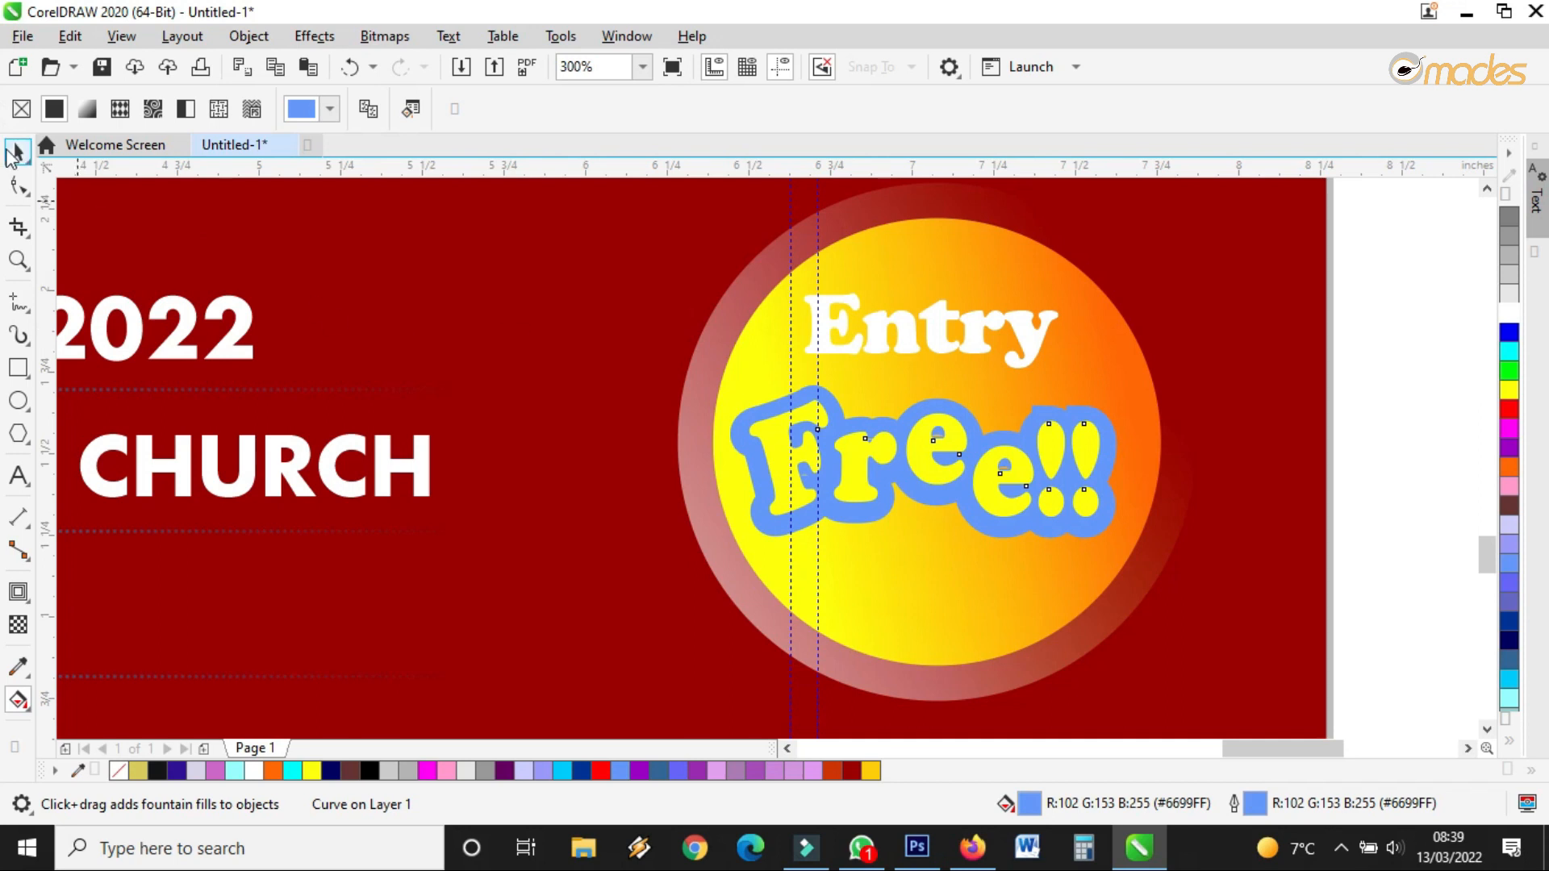
{"action": "left_click", "coordinate": [14, 154]}
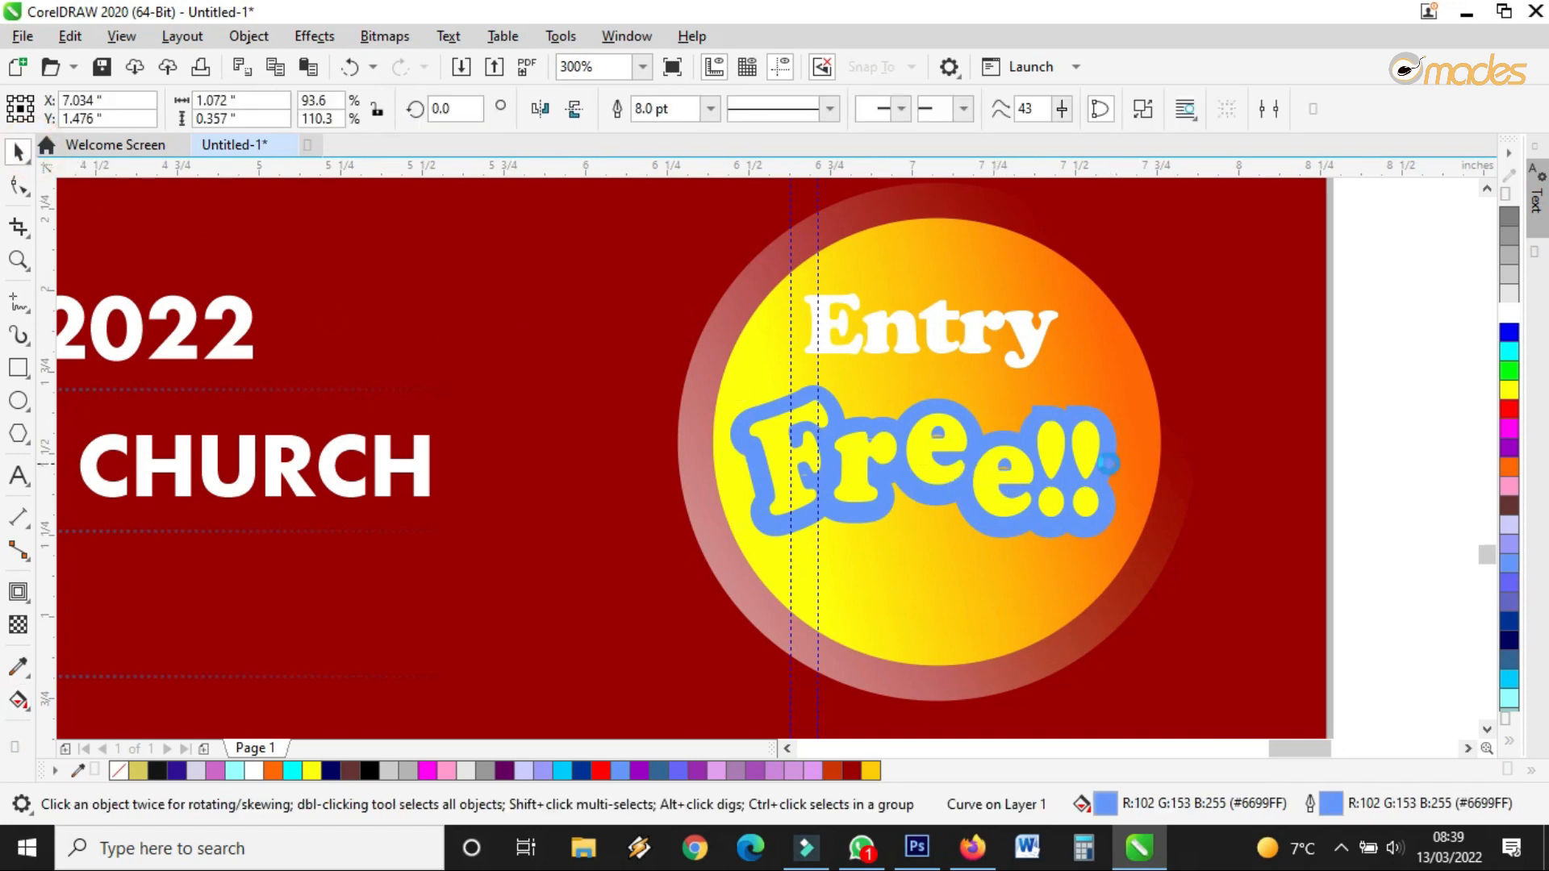
{"action": "scroll", "coordinate": [1108, 463], "scroll_direction": "up", "scroll_amount": 2}
{"action": "left_click", "coordinate": [1129, 375]}
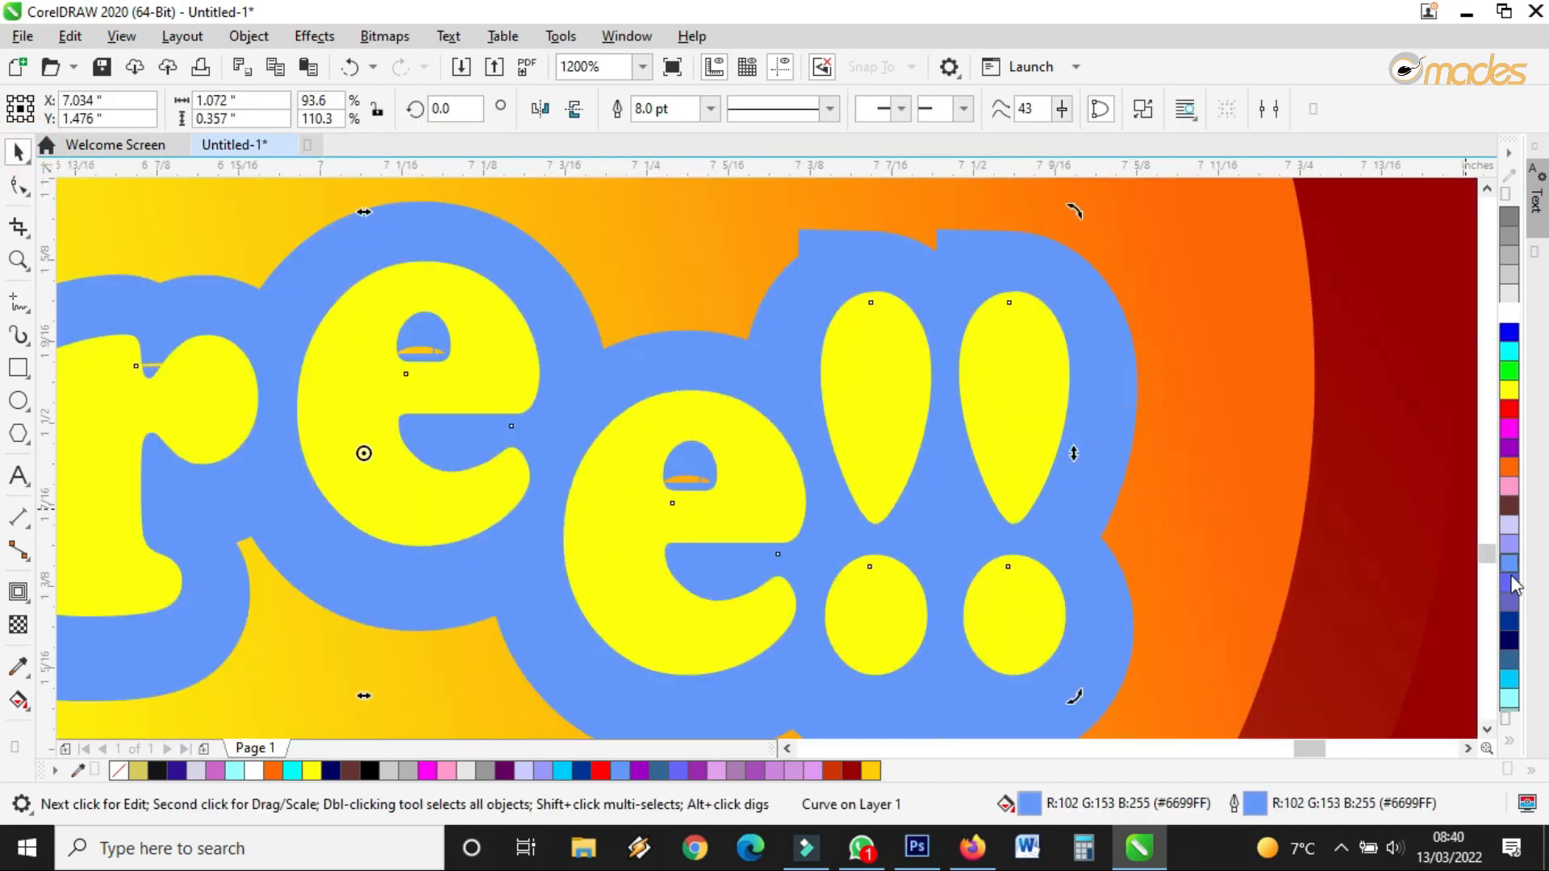
{"action": "left_click", "coordinate": [1508, 413]}
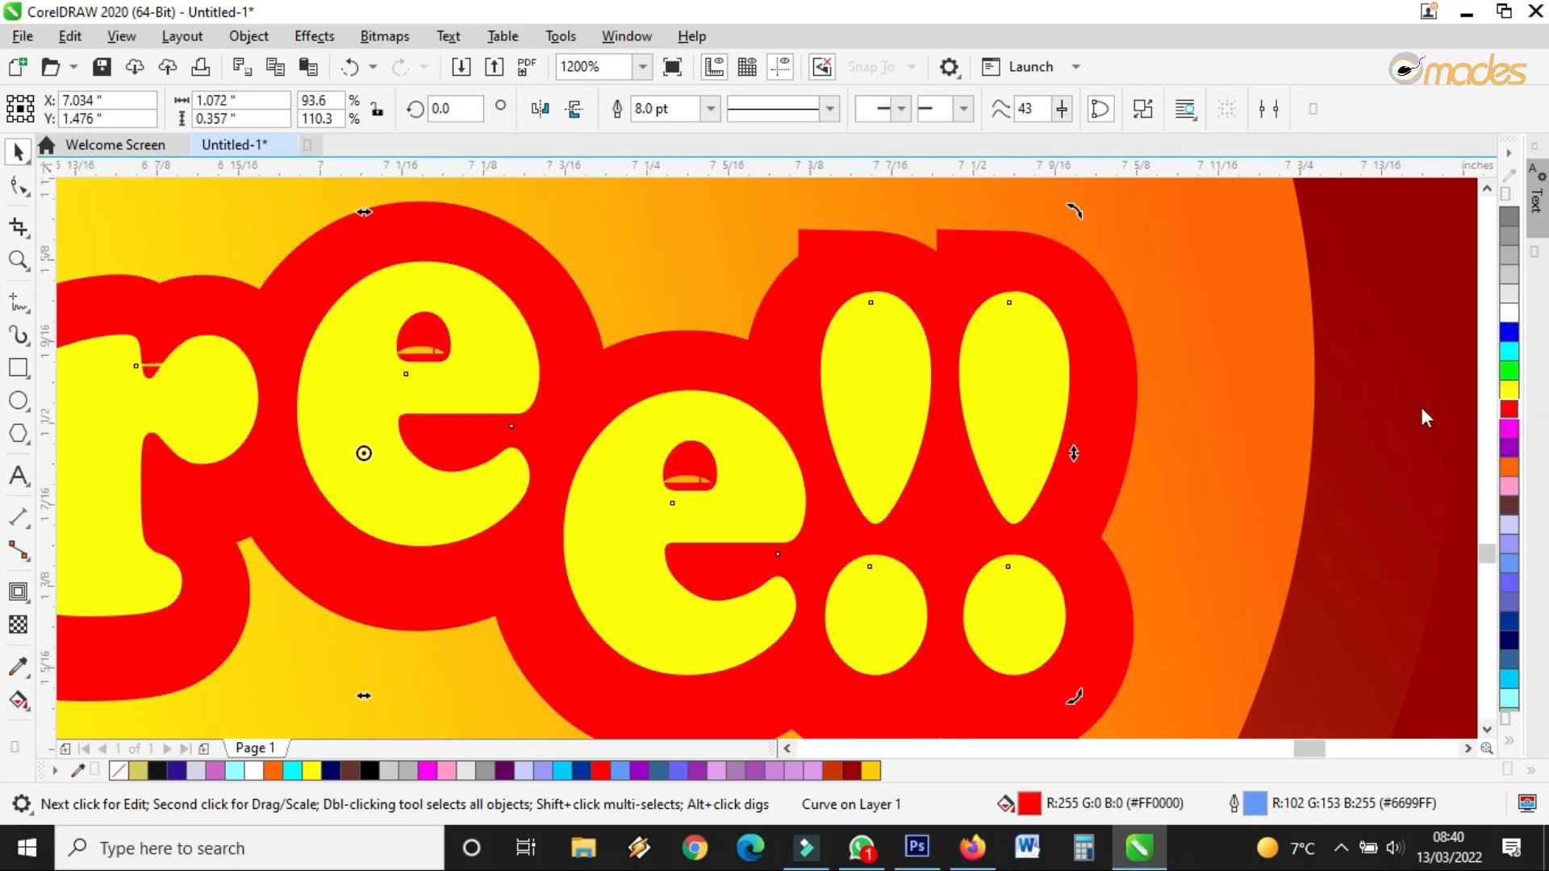
{"action": "scroll", "coordinate": [1069, 436], "scroll_direction": "down", "scroll_amount": 2}
{"action": "scroll", "coordinate": [1023, 434], "scroll_direction": "down", "scroll_amount": 2}
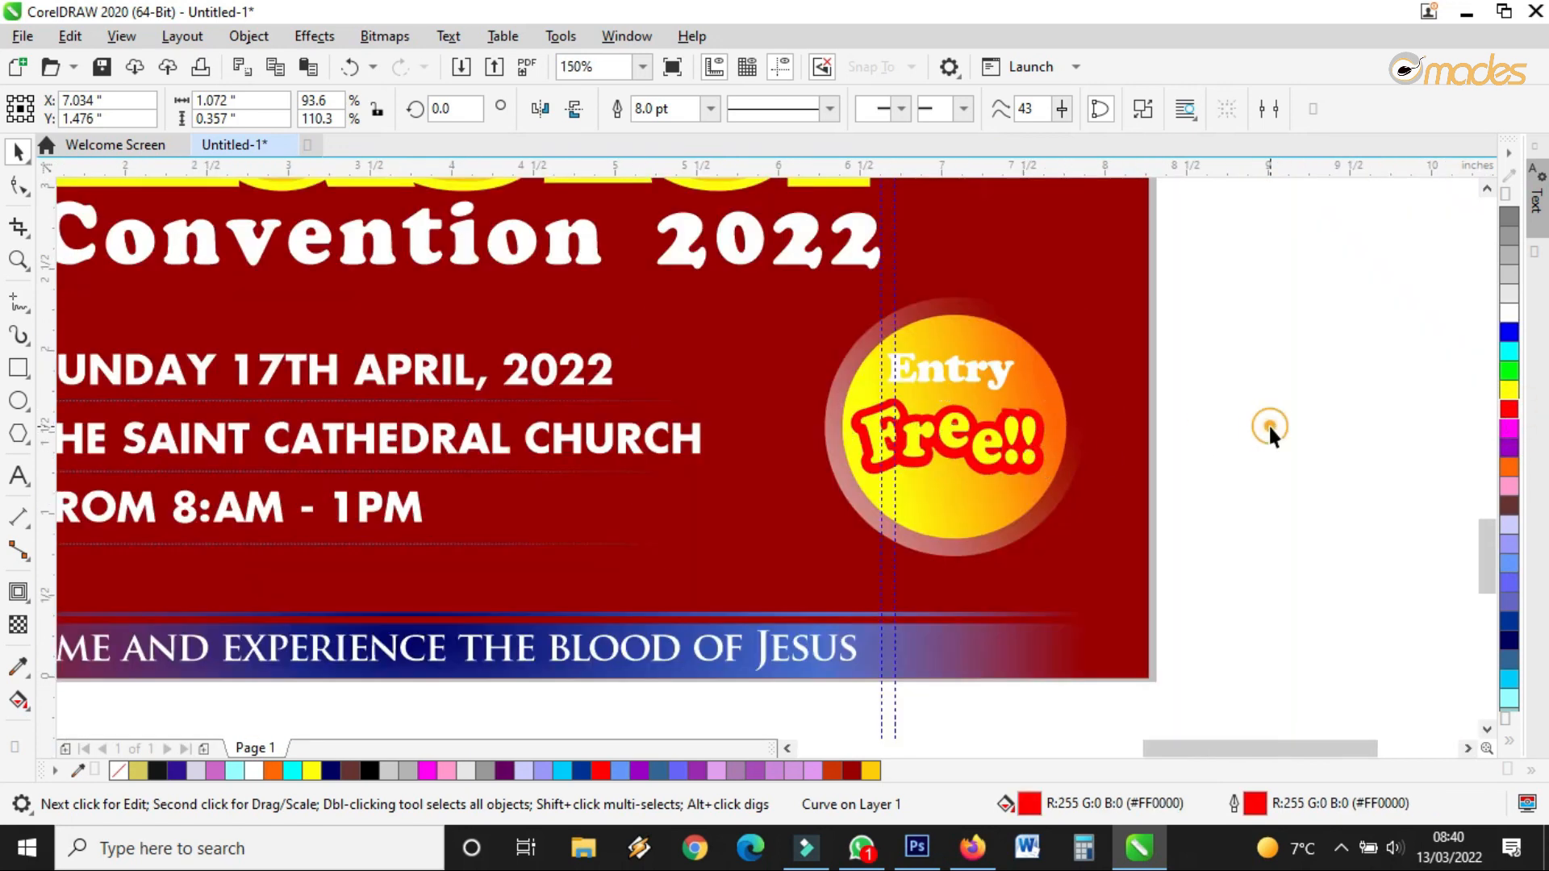
{"action": "left_click", "coordinate": [1269, 424]}
Try dark brown on the Entry text, then set it back to white
{"action": "scroll", "coordinate": [1004, 352], "scroll_direction": "up", "scroll_amount": 1}
{"action": "left_click", "coordinate": [999, 378]}
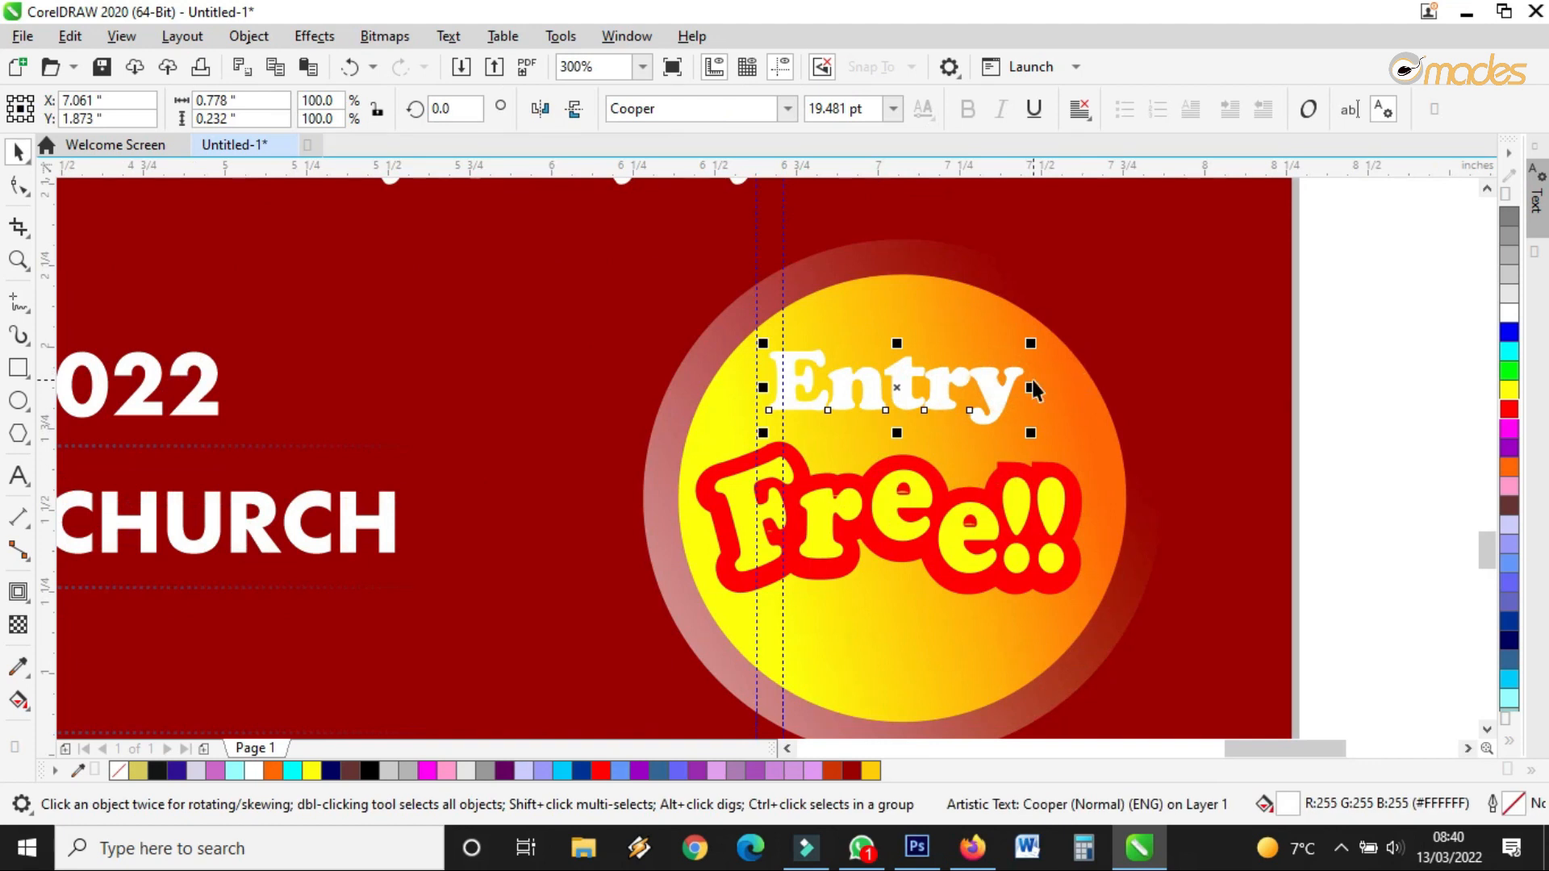
{"action": "left_click", "coordinate": [1505, 504]}
{"action": "left_click", "coordinate": [1505, 317]}
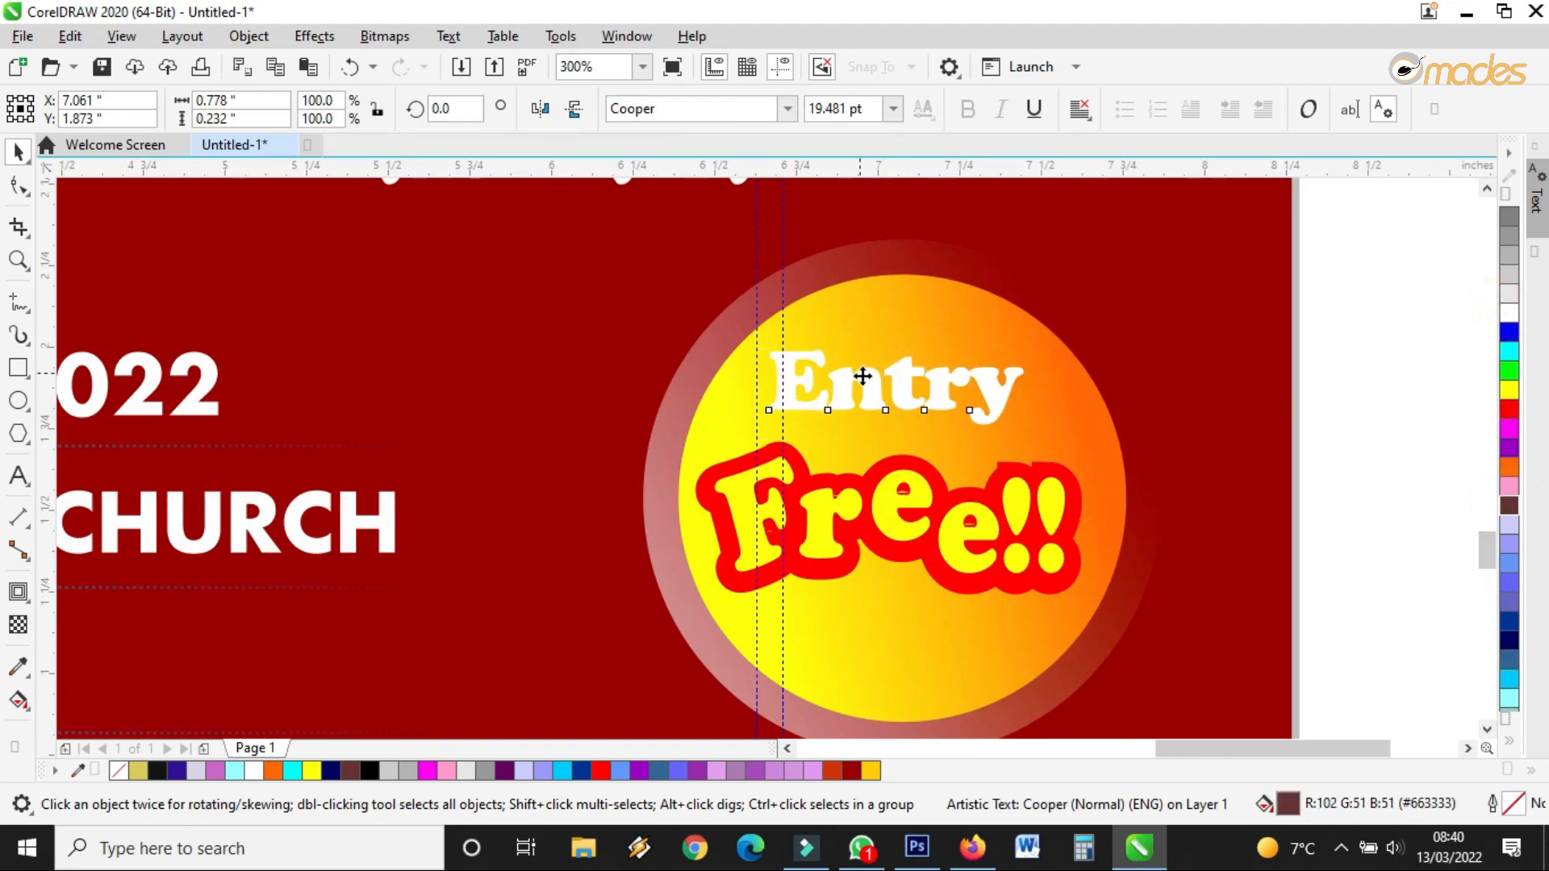
{"action": "scroll", "coordinate": [1266, 450], "scroll_direction": "down", "scroll_amount": 3}
{"action": "left_click", "coordinate": [1266, 449]}
{"action": "scroll", "coordinate": [798, 591], "scroll_direction": "up", "scroll_amount": 2}
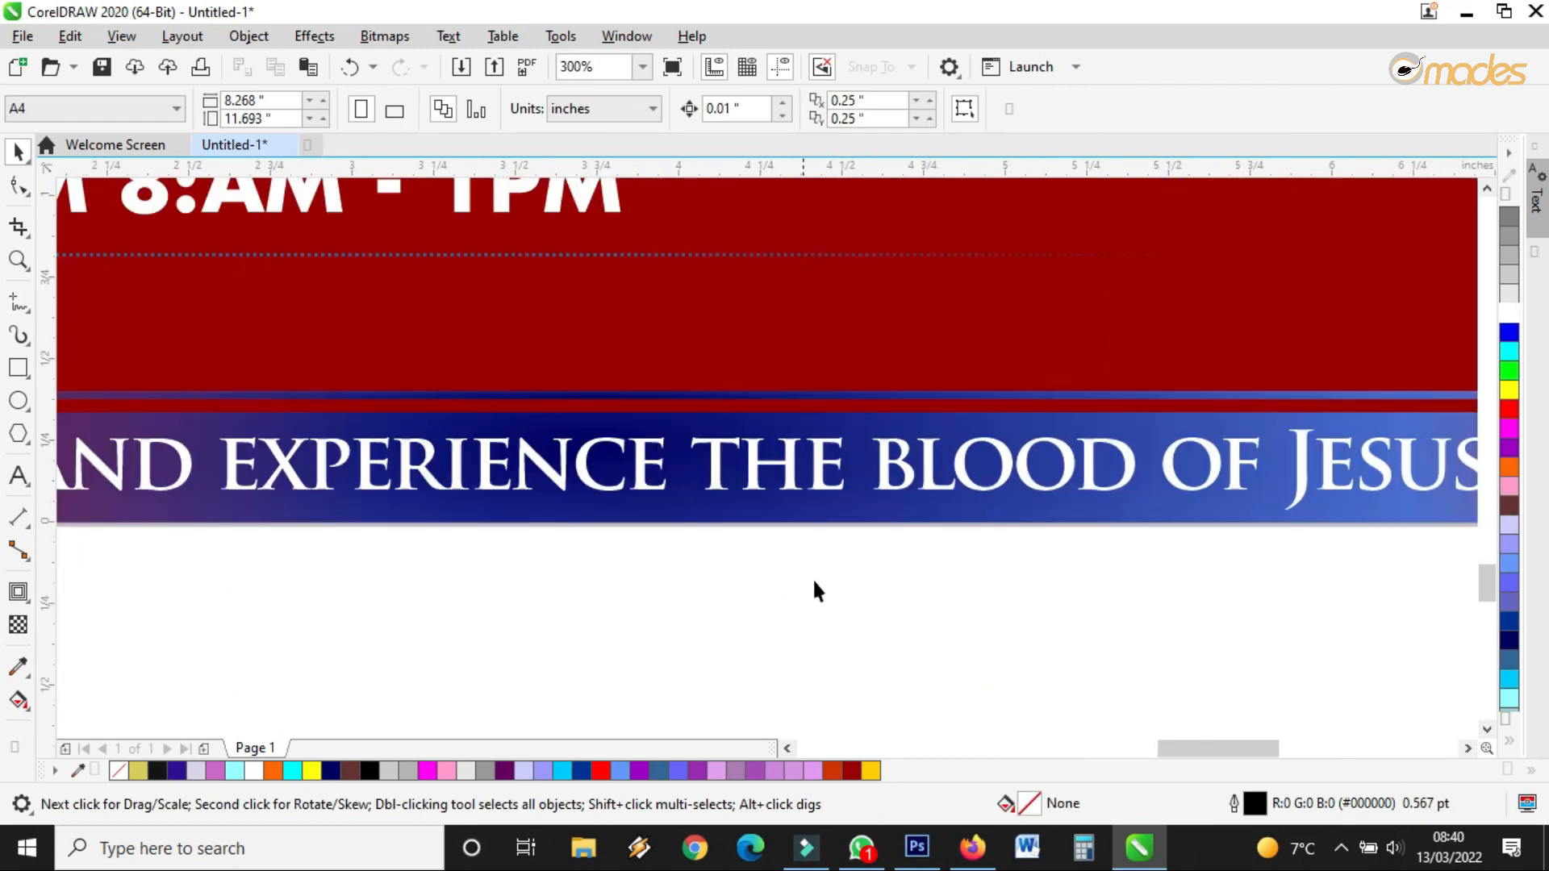
Select the three dotted lines beside the event details, then deselect them
{"action": "scroll", "coordinate": [812, 591], "scroll_direction": "down", "scroll_amount": 1}
{"action": "scroll", "coordinate": [401, 315], "scroll_direction": "up", "scroll_amount": 1}
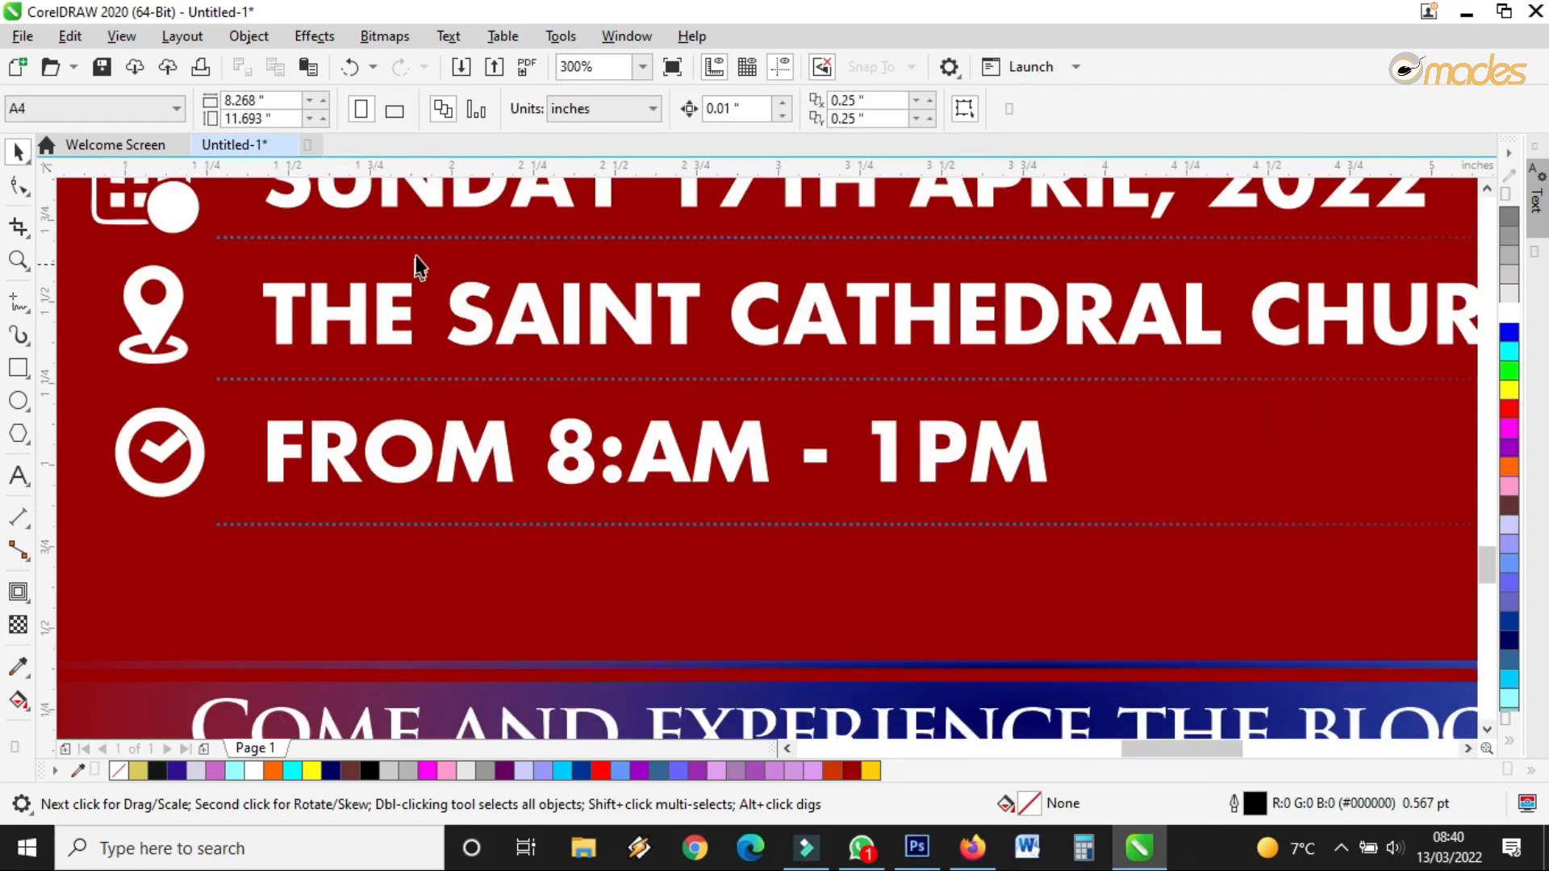
{"action": "left_click", "coordinate": [425, 240]}
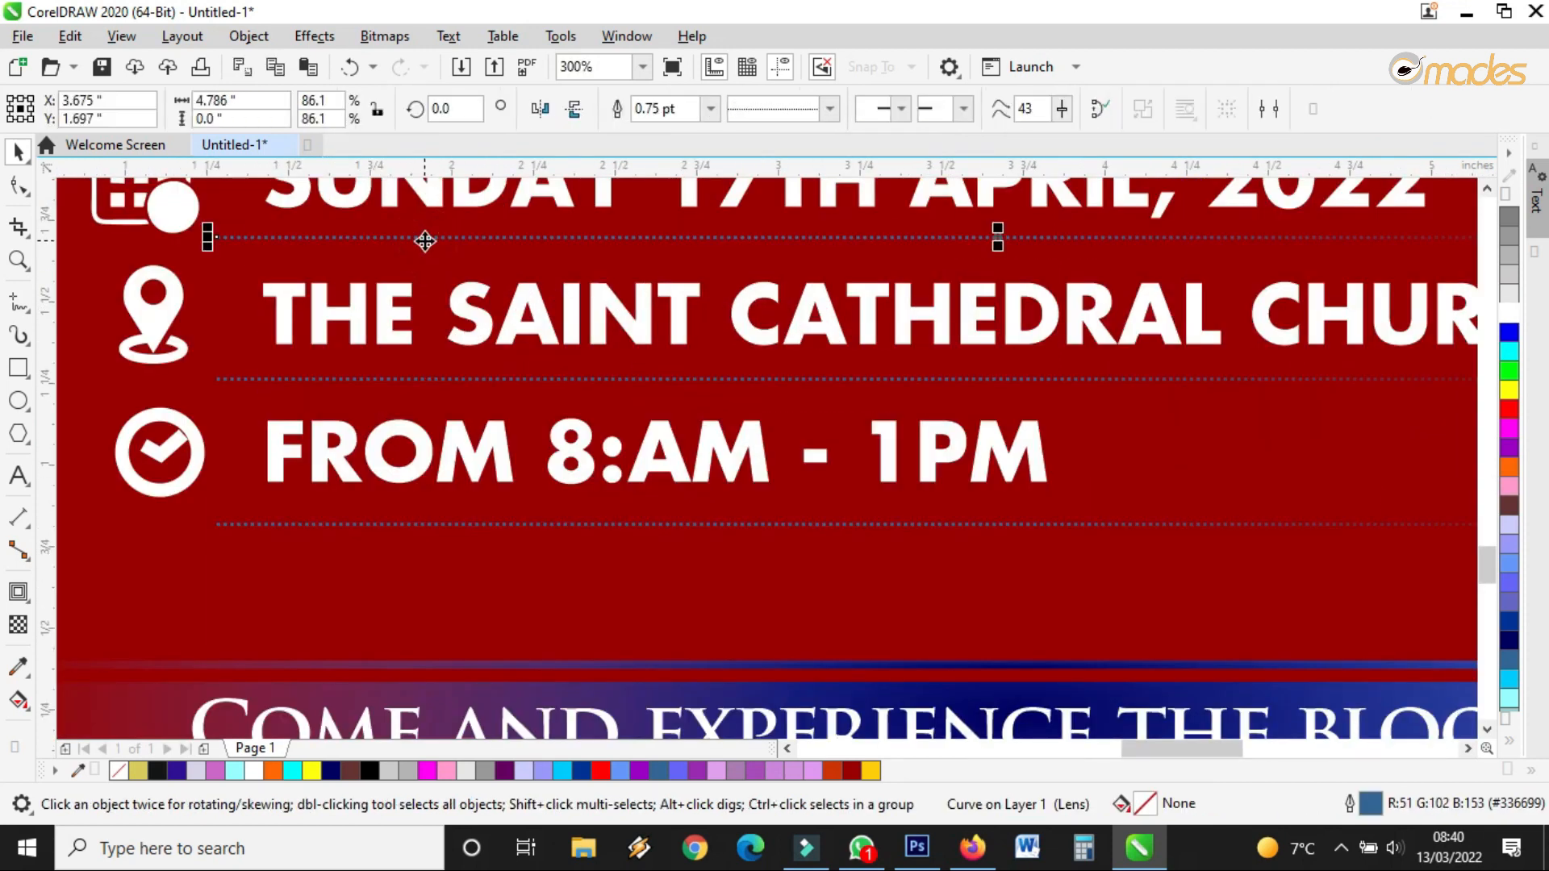
{"action": "left_click", "coordinate": [463, 379], "text": "shift"}
{"action": "left_click", "coordinate": [492, 525], "text": "shift"}
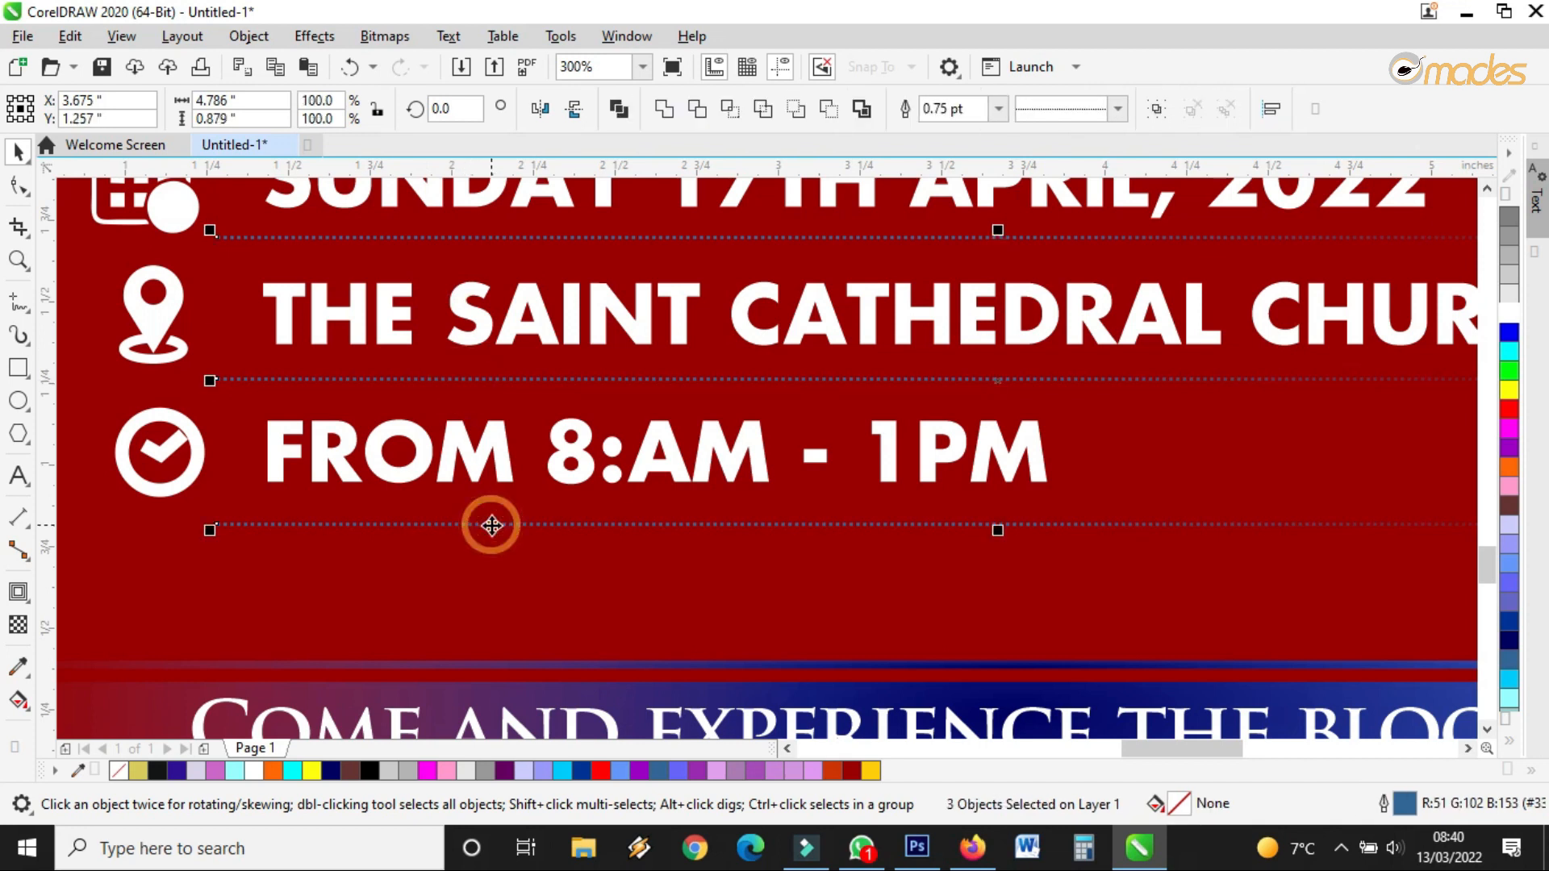
{"action": "scroll", "coordinate": [929, 442], "scroll_direction": "down", "scroll_amount": 2}
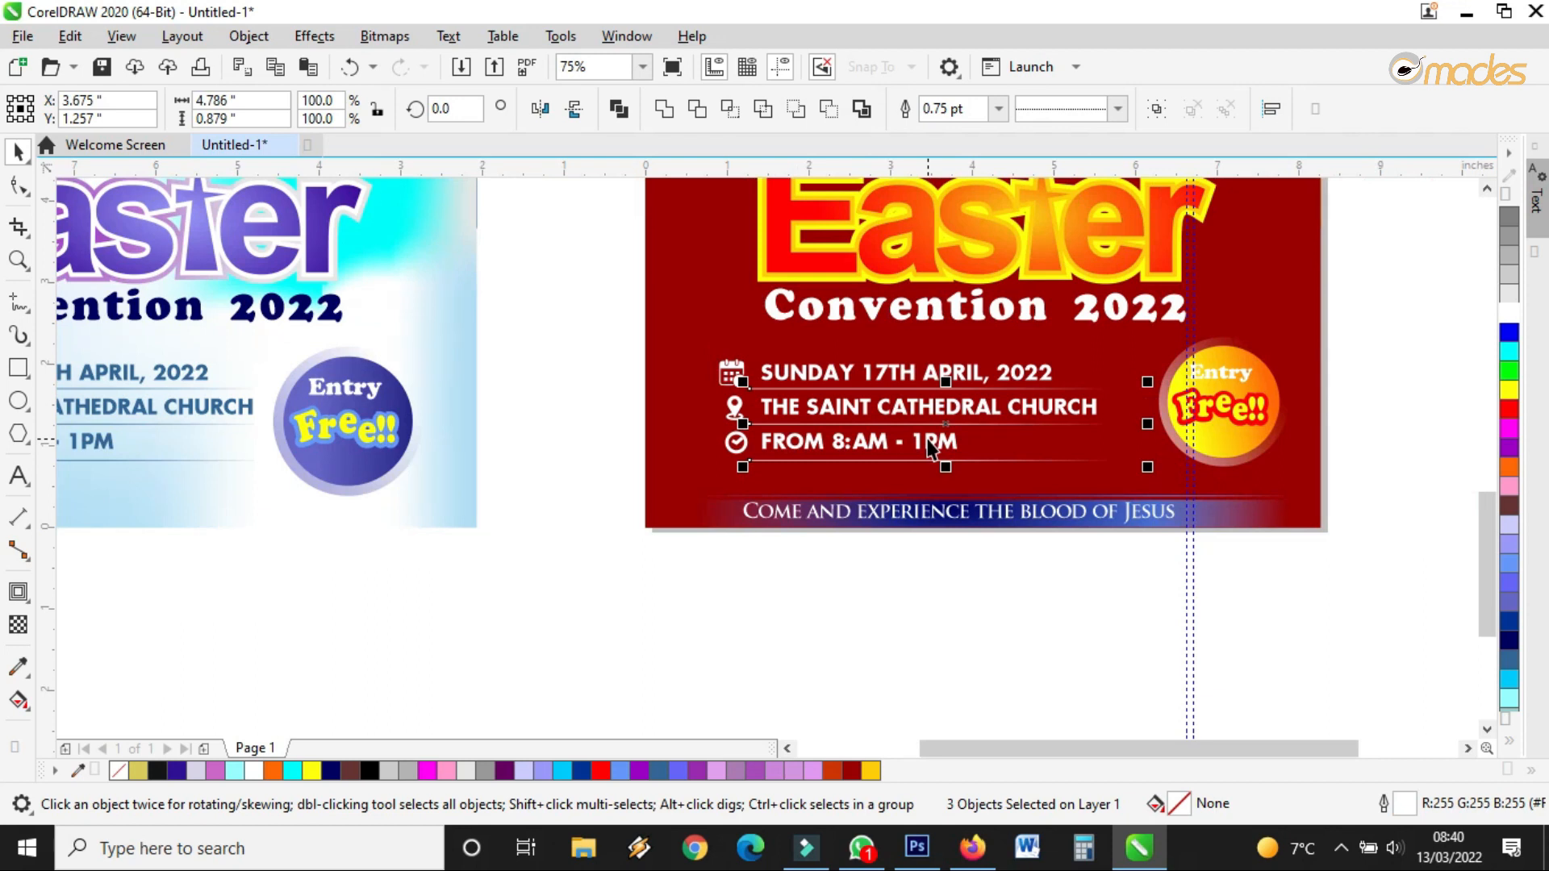
{"action": "left_click", "coordinate": [787, 553]}
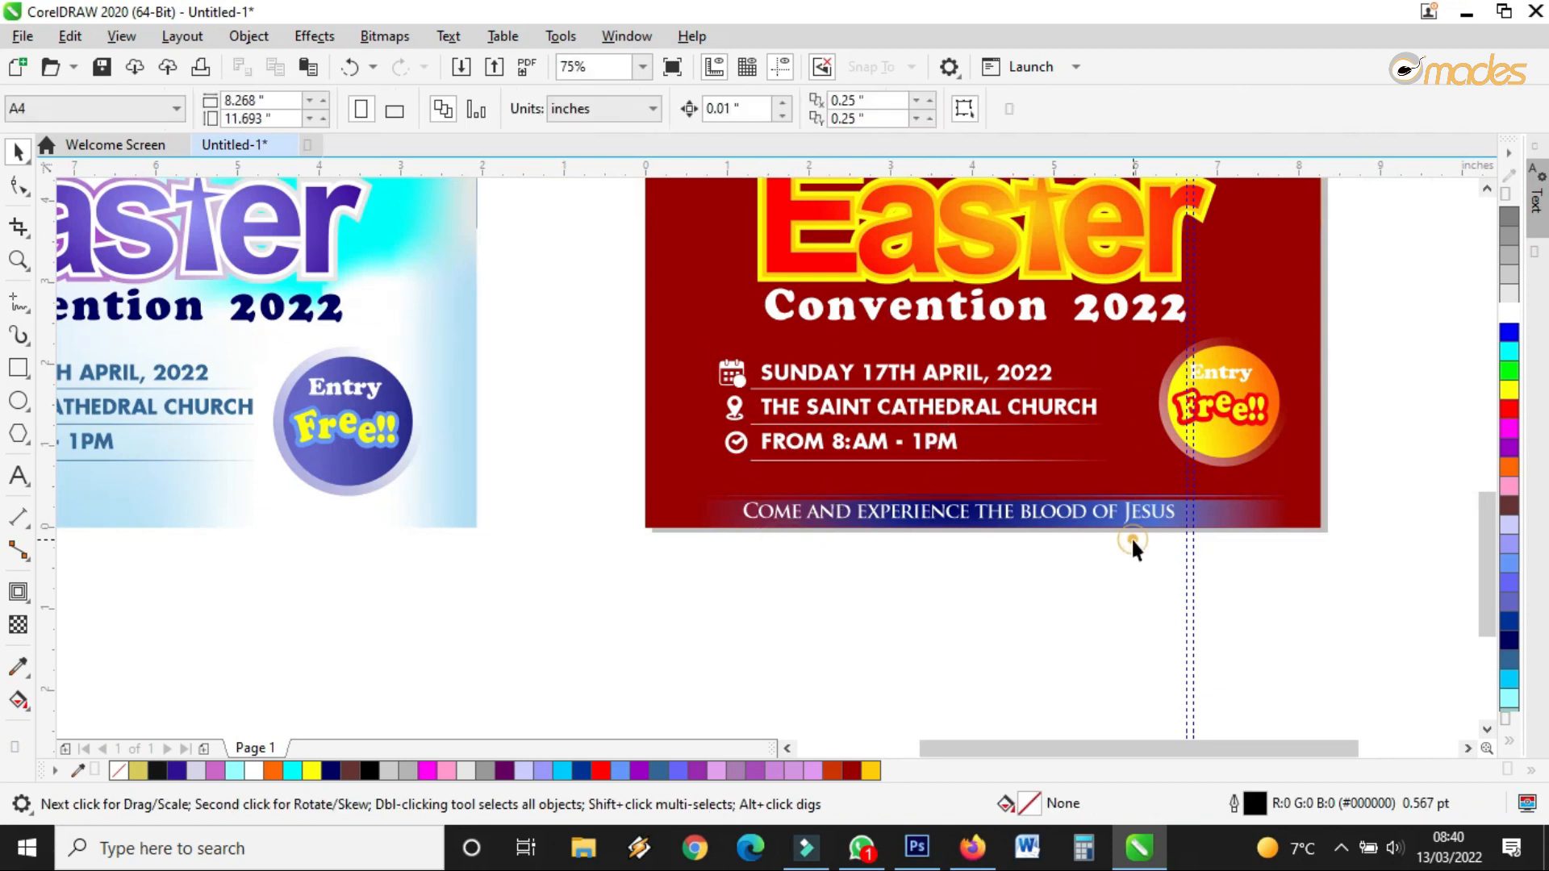
{"action": "scroll", "coordinate": [1136, 528], "scroll_direction": "up", "scroll_amount": 1}
Delete the blue gradient bar behind the tagline, undoing an accidental background change
{"action": "left_click", "coordinate": [1268, 494]}
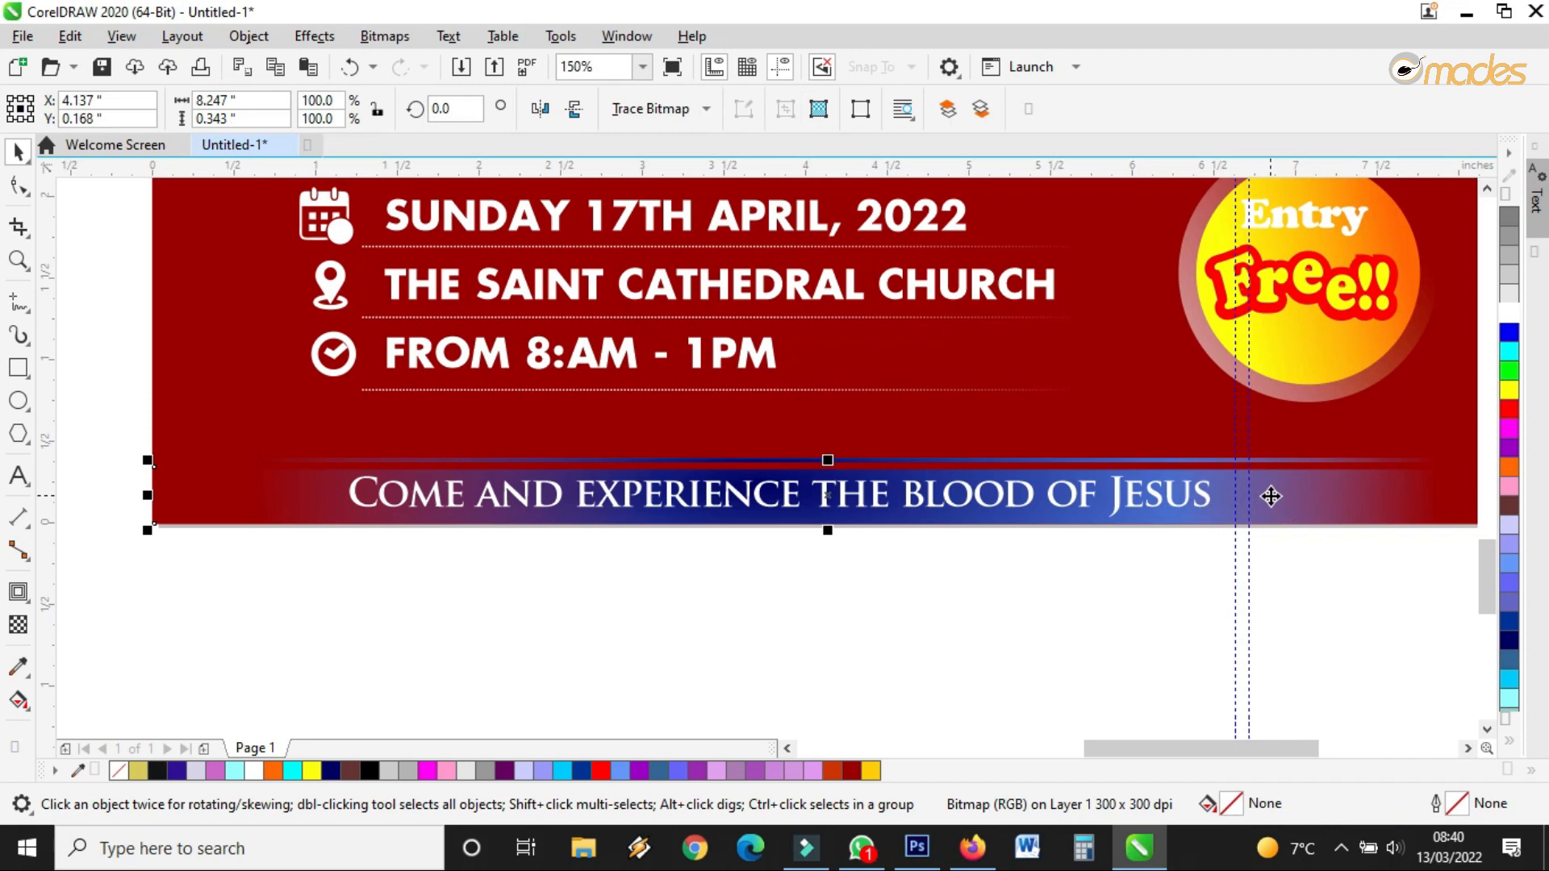
{"action": "key", "text": "Delete"}
{"action": "key", "text": "m"}
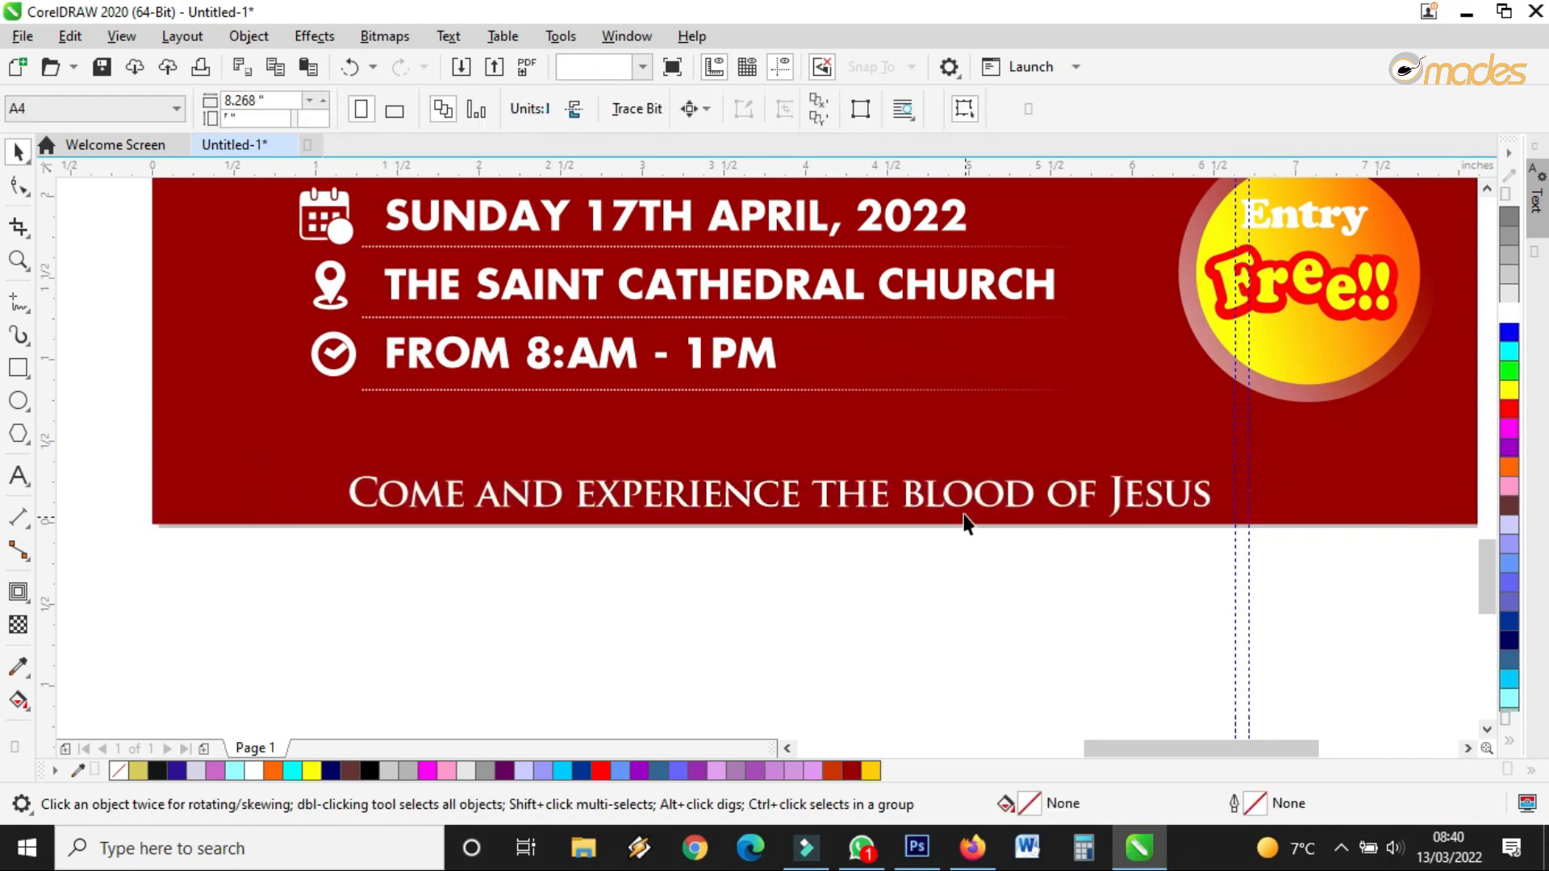
{"action": "left_click", "coordinate": [960, 494]}
{"action": "left_click_drag", "start_coordinate": [956, 482], "coordinate": [955, 481]}
{"action": "key", "text": "ctrl+z"}
Nudge the 'Come and experience' tagline slightly higher on the ruby background
{"action": "left_click", "coordinate": [878, 488]}
{"action": "left_click_drag", "start_coordinate": [878, 471], "coordinate": [878, 471]}
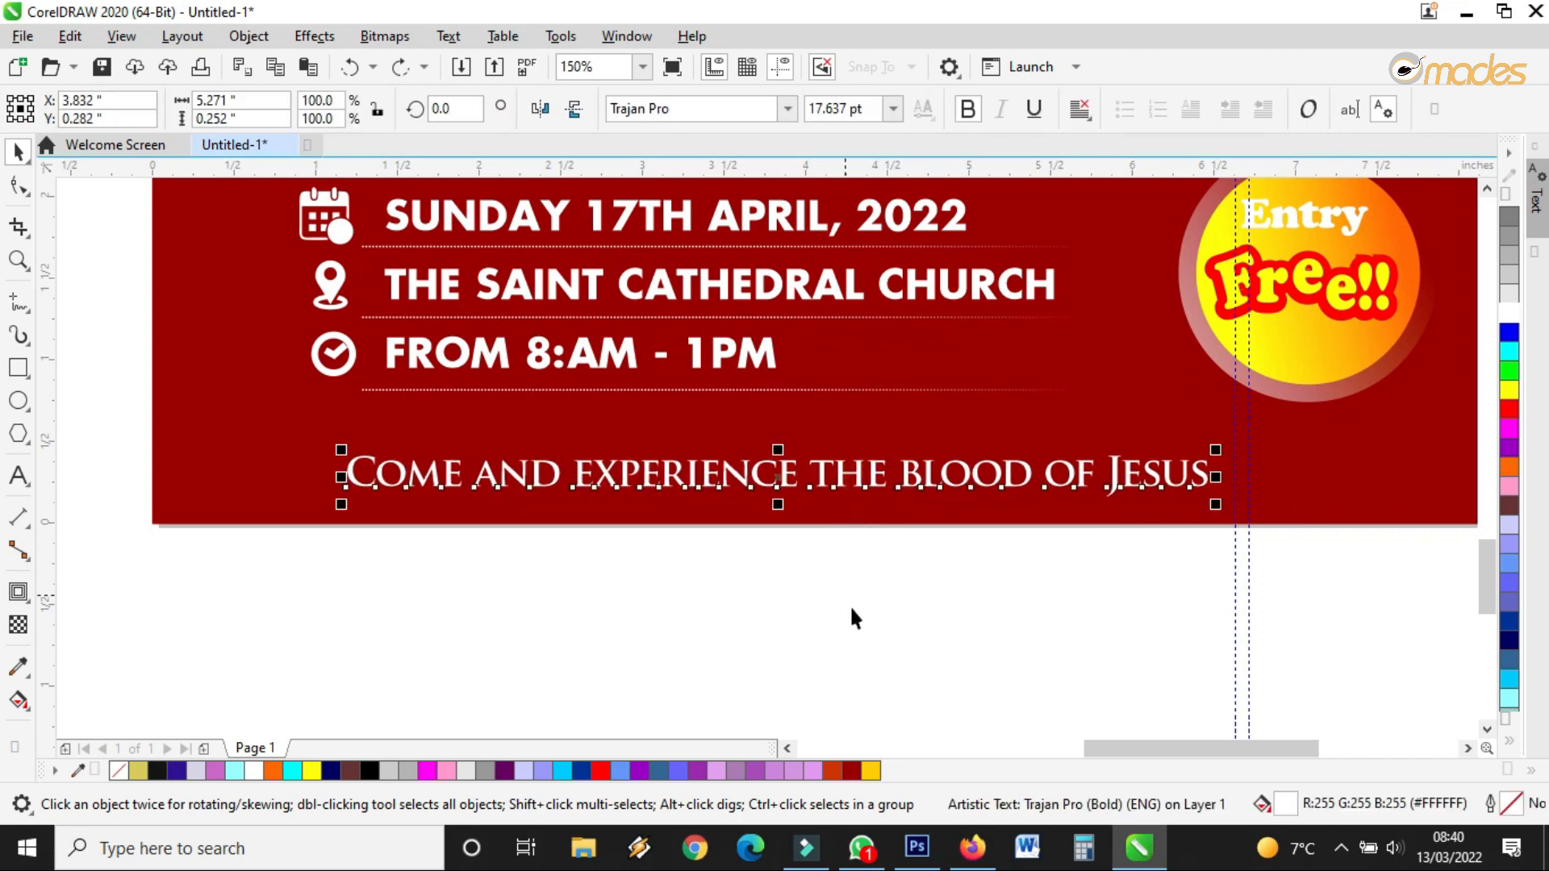
{"action": "scroll", "coordinate": [852, 609], "scroll_direction": "down", "scroll_amount": 4}
{"action": "scroll", "coordinate": [852, 457], "scroll_direction": "up", "scroll_amount": 3}
{"action": "scroll", "coordinate": [852, 458], "scroll_direction": "up", "scroll_amount": 1}
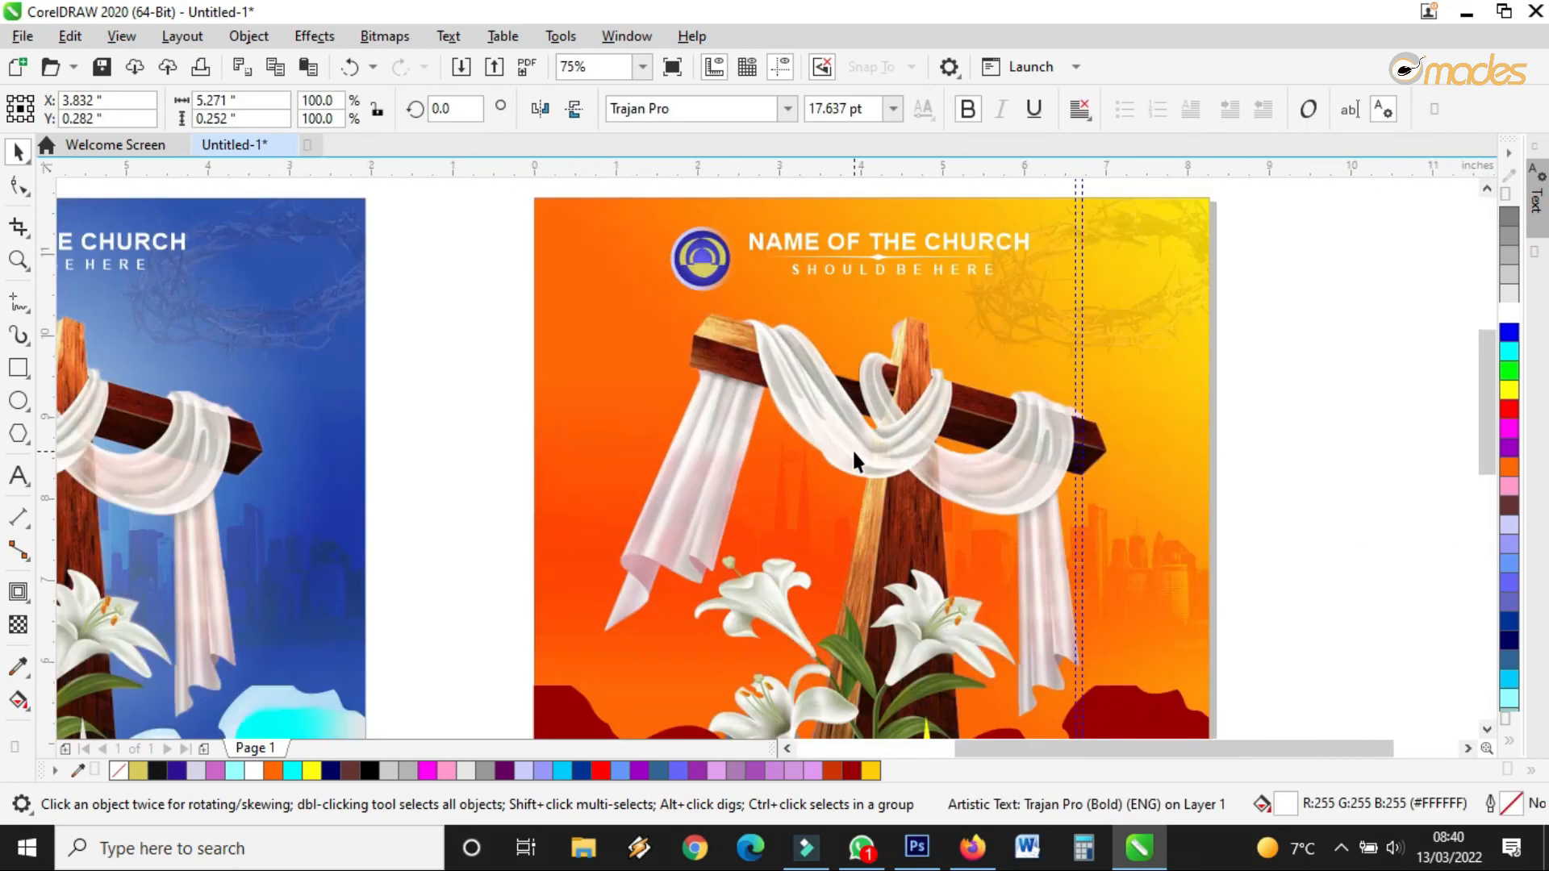
Fill the logo's outer circle red and its yellow inner shape white
{"action": "scroll", "coordinate": [713, 241], "scroll_direction": "up", "scroll_amount": 2}
{"action": "left_click", "coordinate": [713, 240]}
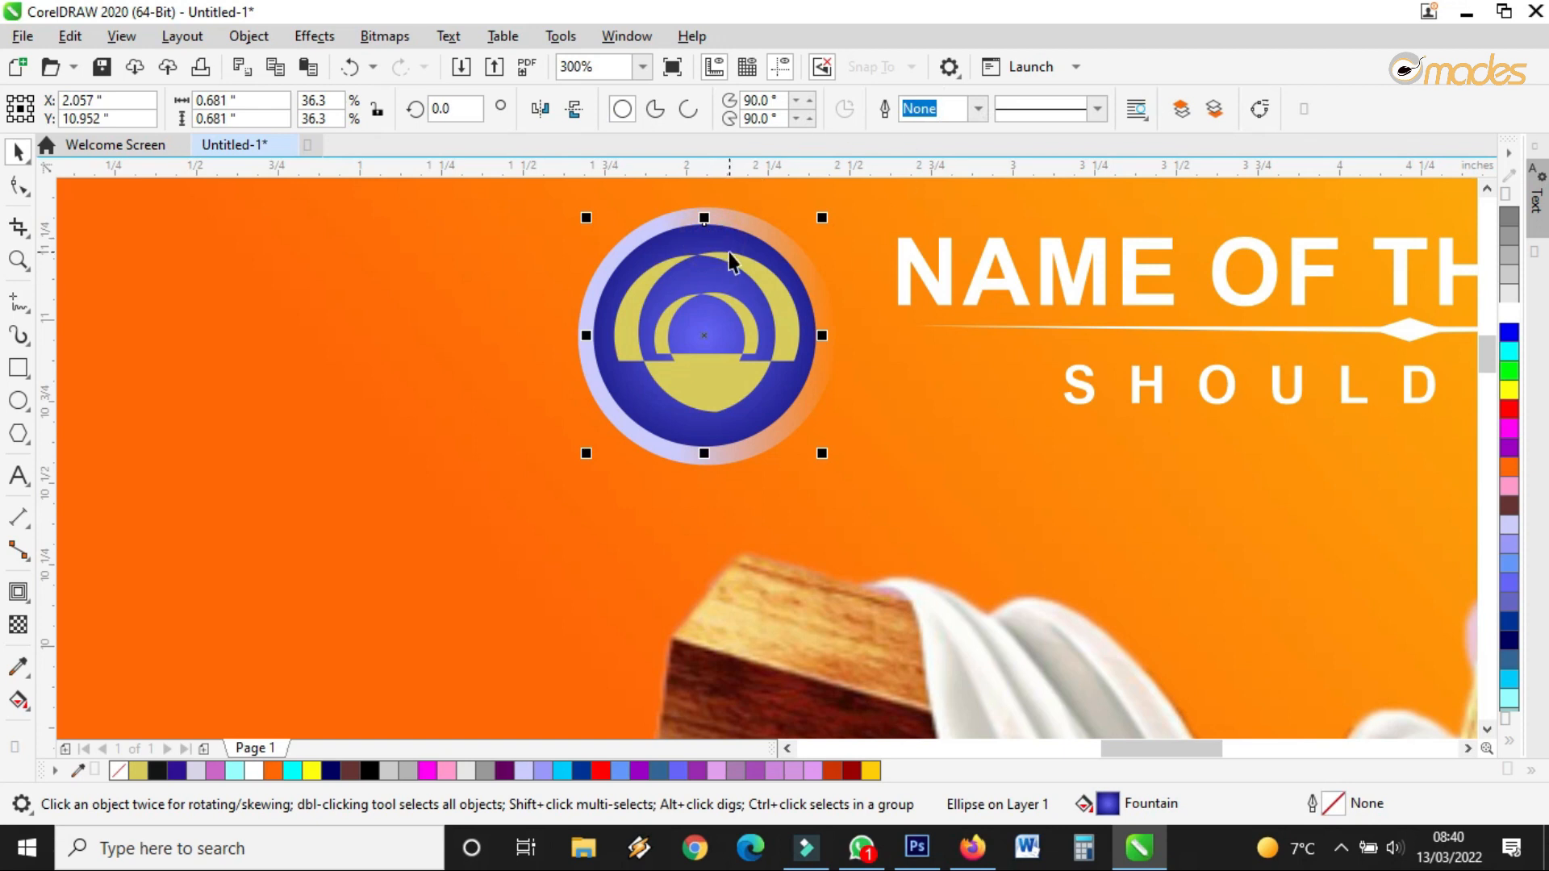
{"action": "scroll", "coordinate": [820, 410], "scroll_direction": "down", "scroll_amount": 2}
{"action": "scroll", "coordinate": [820, 408], "scroll_direction": "up", "scroll_amount": 1}
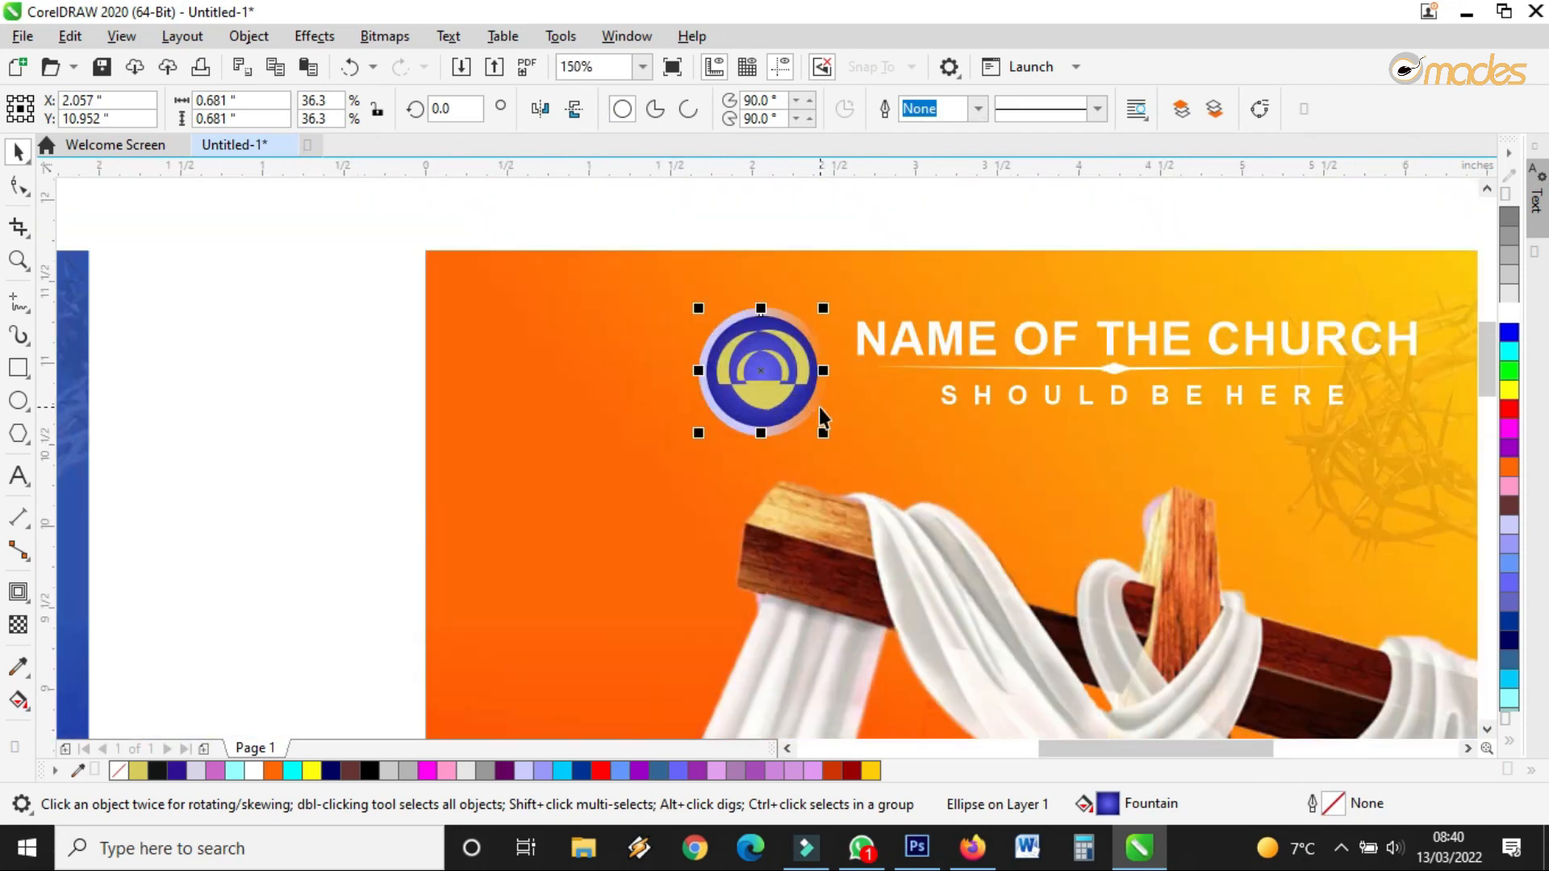
{"action": "scroll", "coordinate": [765, 337], "scroll_direction": "up", "scroll_amount": 2}
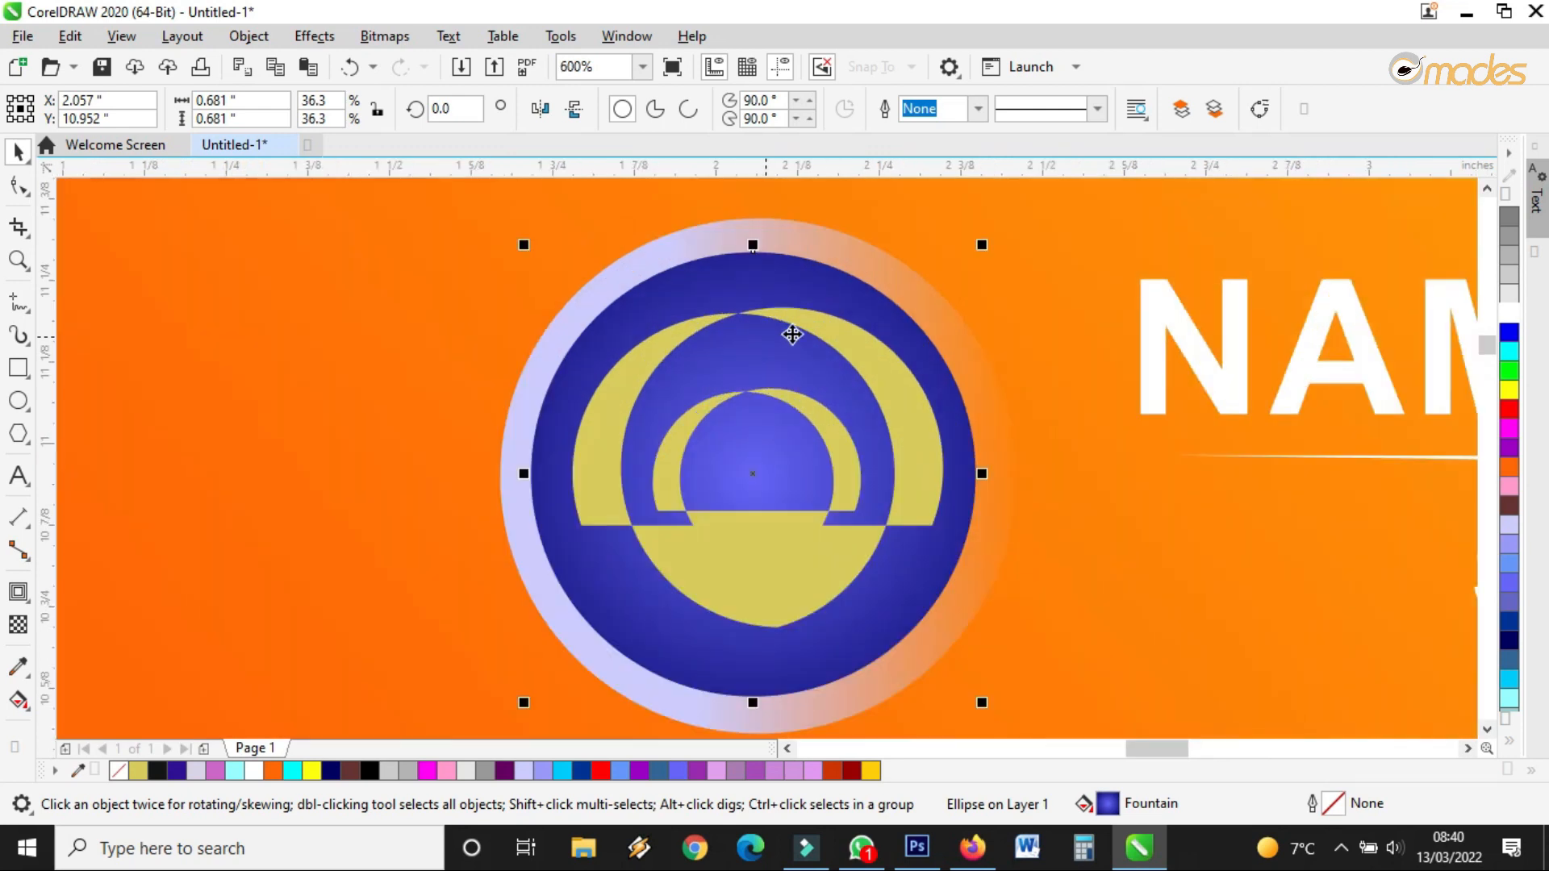
{"action": "left_click", "coordinate": [1509, 410]}
{"action": "left_click", "coordinate": [893, 413]}
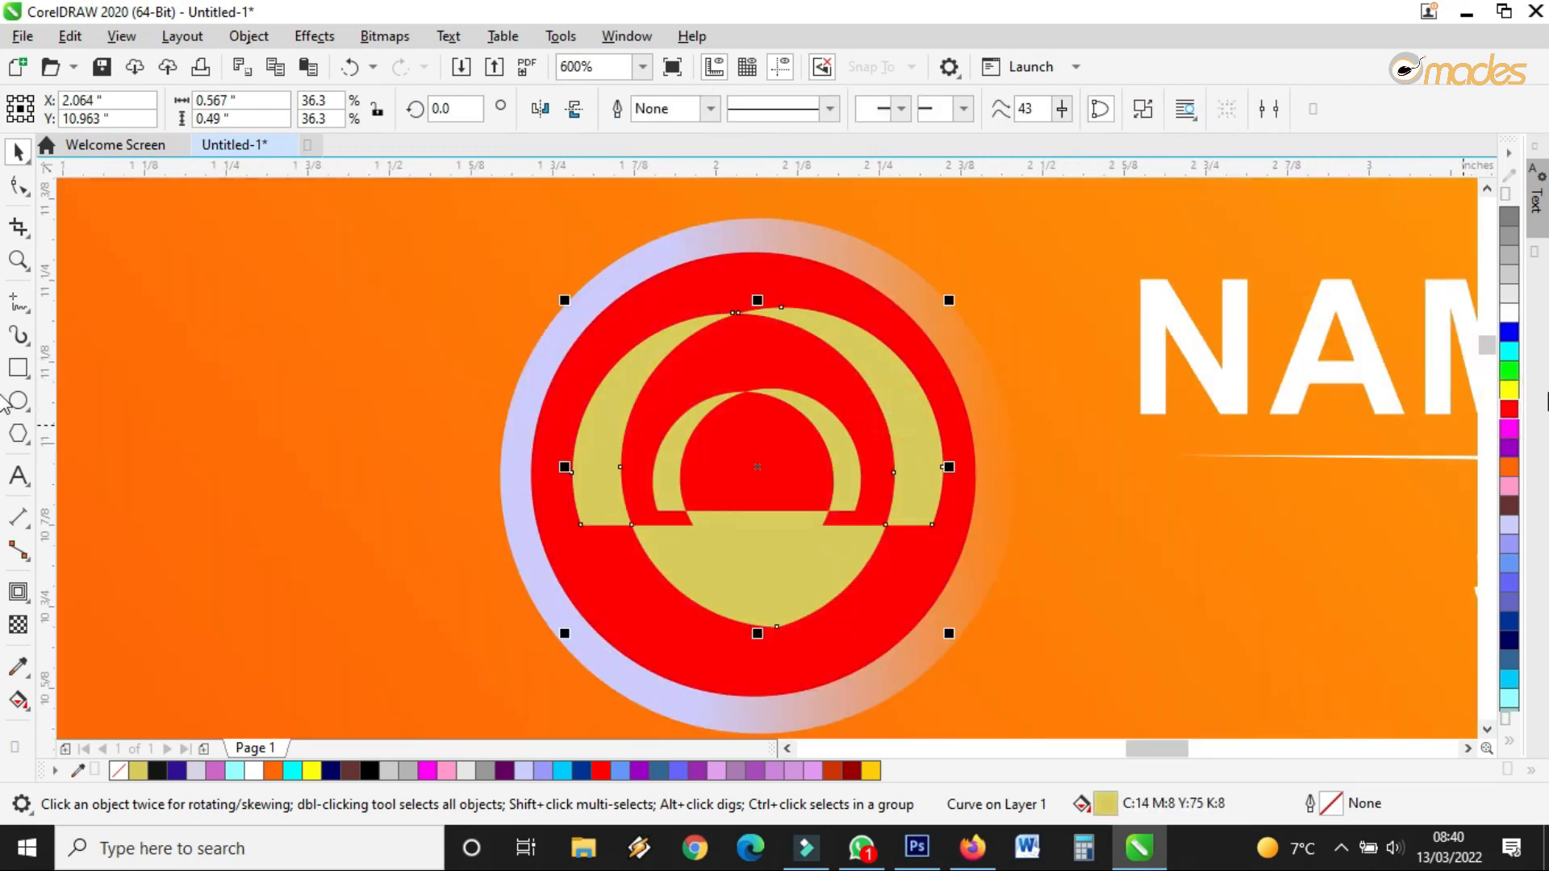
{"action": "left_click", "coordinate": [1517, 321]}
{"action": "scroll", "coordinate": [779, 373], "scroll_direction": "down", "scroll_amount": 3}
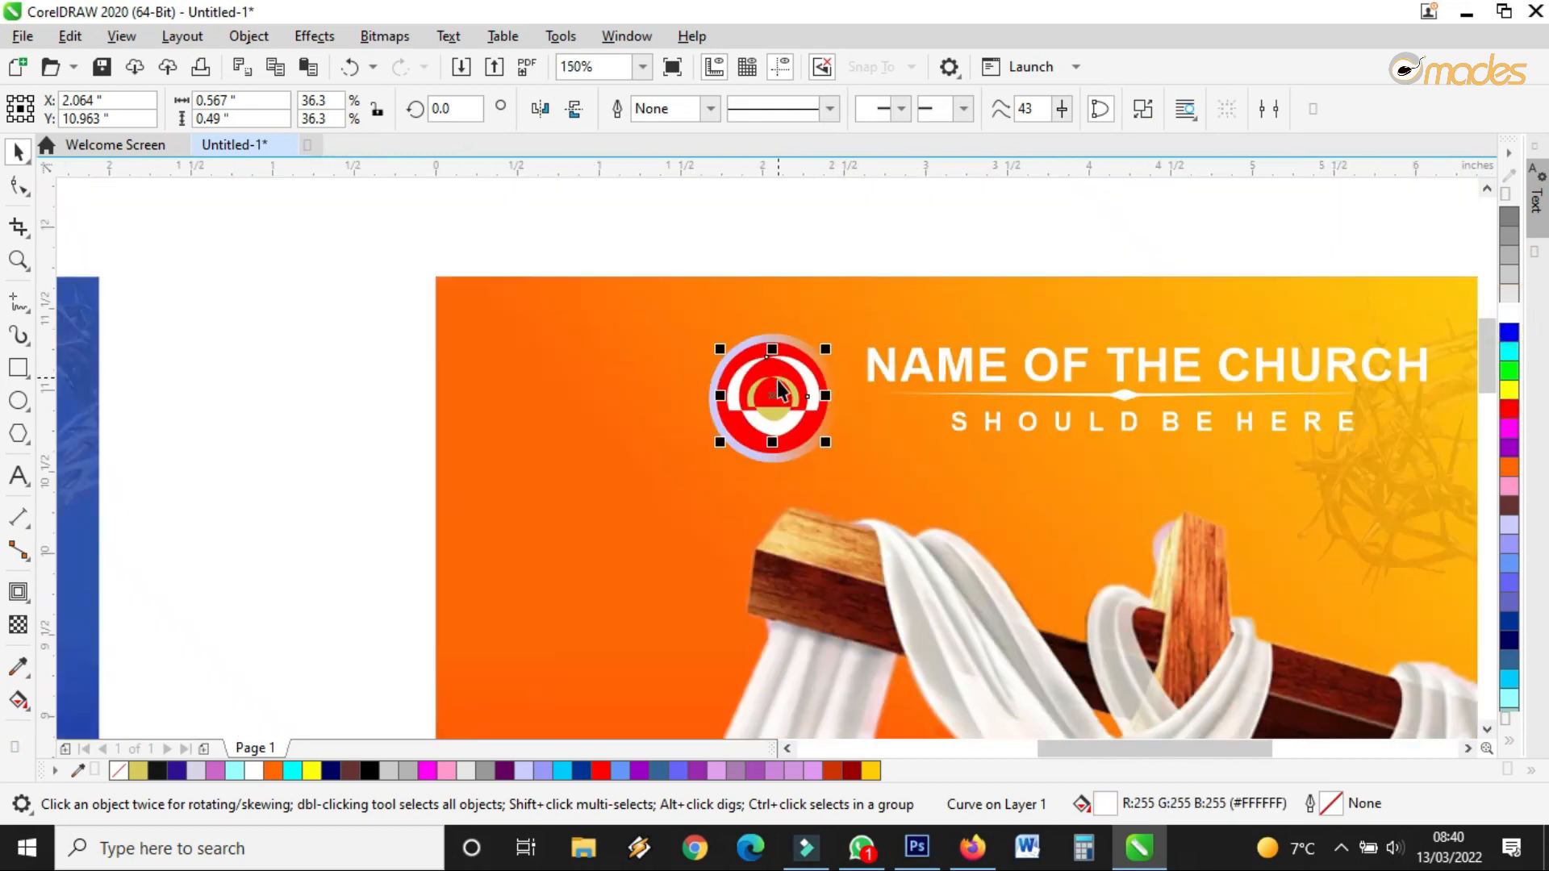
{"action": "scroll", "coordinate": [780, 380], "scroll_direction": "up", "scroll_amount": 3}
{"action": "scroll", "coordinate": [778, 380], "scroll_direction": "down", "scroll_amount": 1}
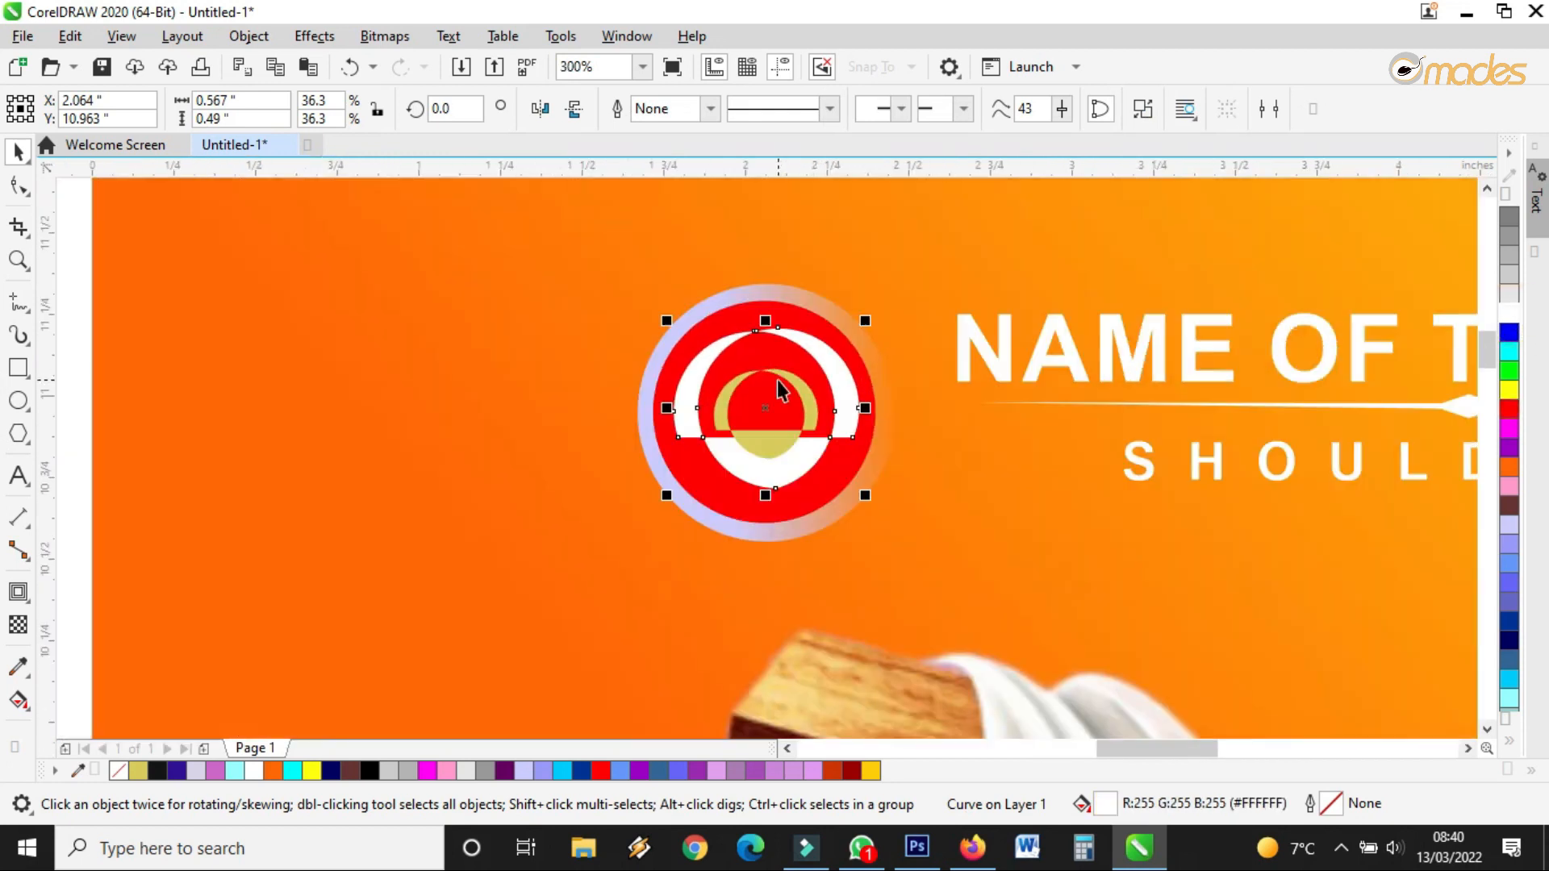
Change the logo circle's fill from red to black
{"action": "left_click", "coordinate": [807, 324]}
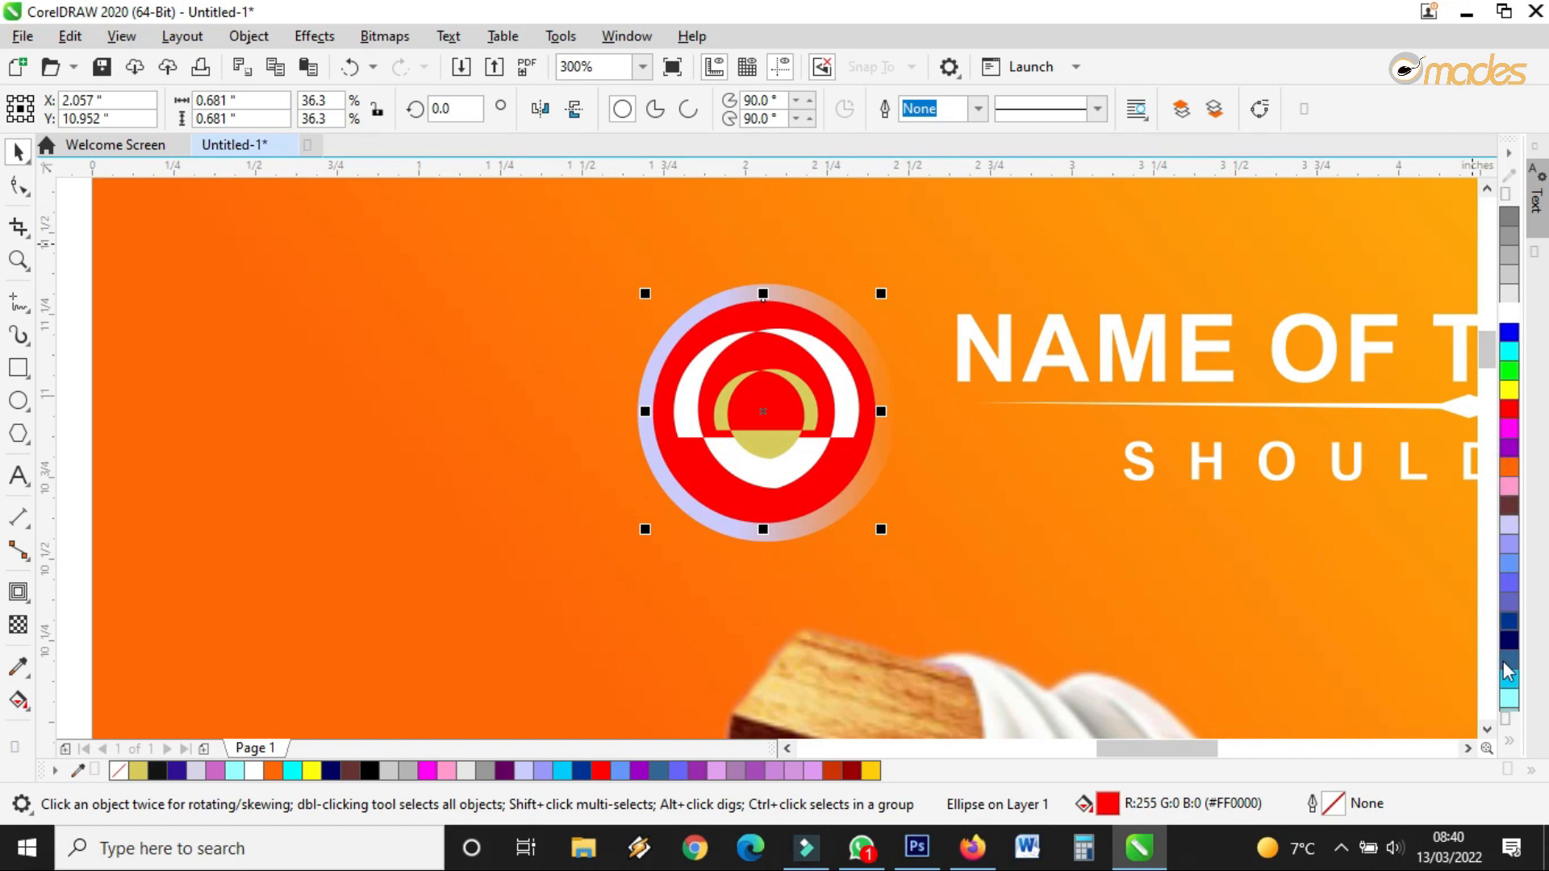
{"action": "left_click", "coordinate": [1507, 734]}
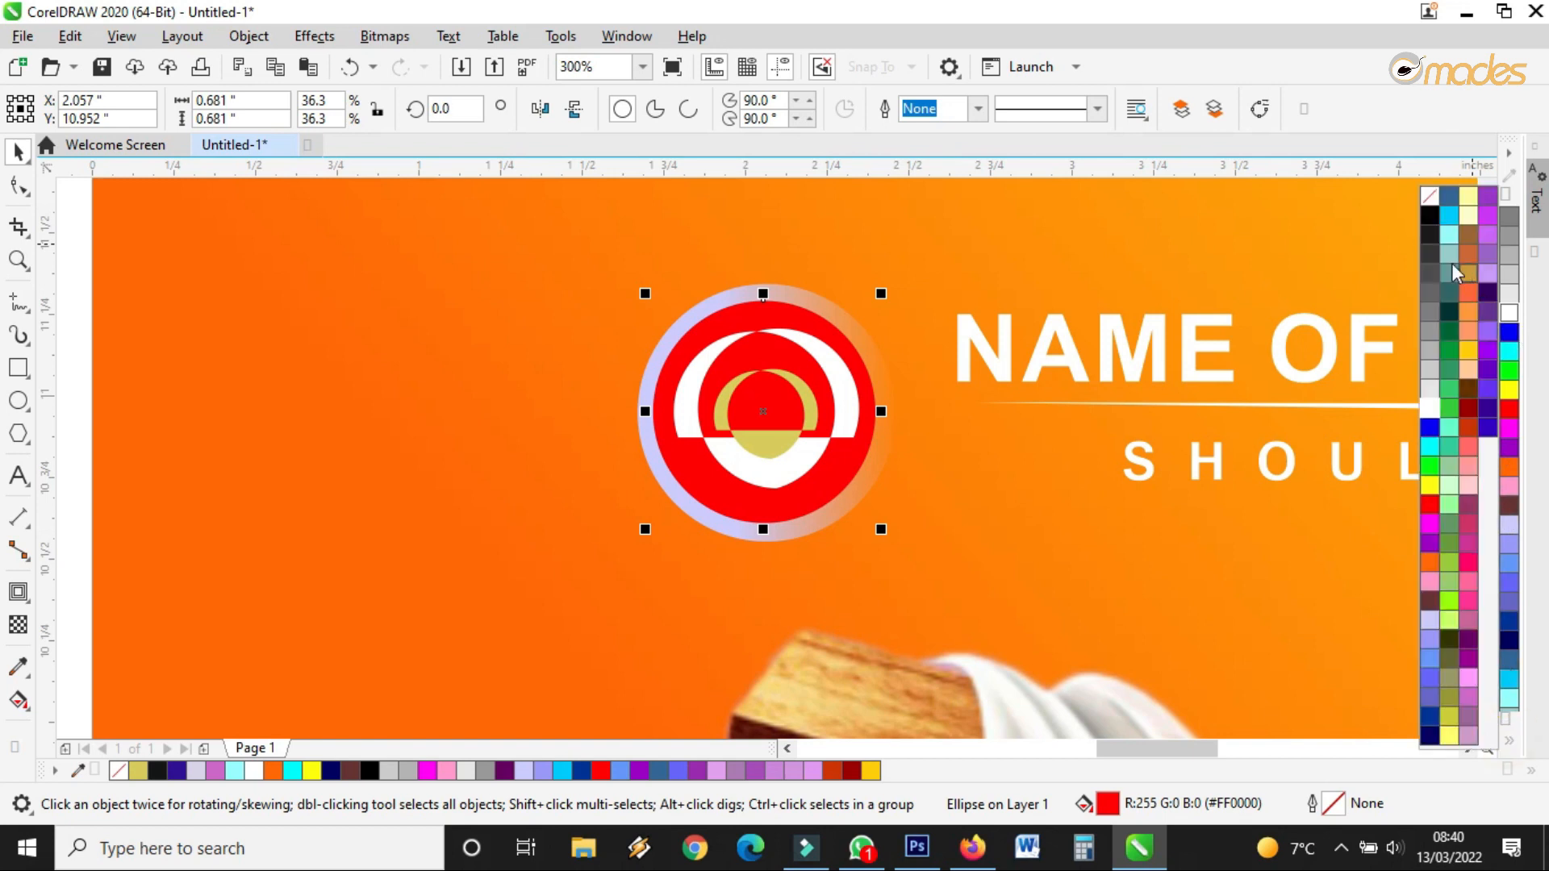
{"action": "left_click", "coordinate": [1430, 200]}
{"action": "scroll", "coordinate": [608, 404], "scroll_direction": "down", "scroll_amount": 2}
{"action": "left_click", "coordinate": [626, 336]}
Group the four logo parts into a single object
{"action": "left_click_drag", "start_coordinate": [536, 266], "coordinate": [702, 456]}
{"action": "scroll", "coordinate": [662, 428], "scroll_direction": "up", "scroll_amount": 2}
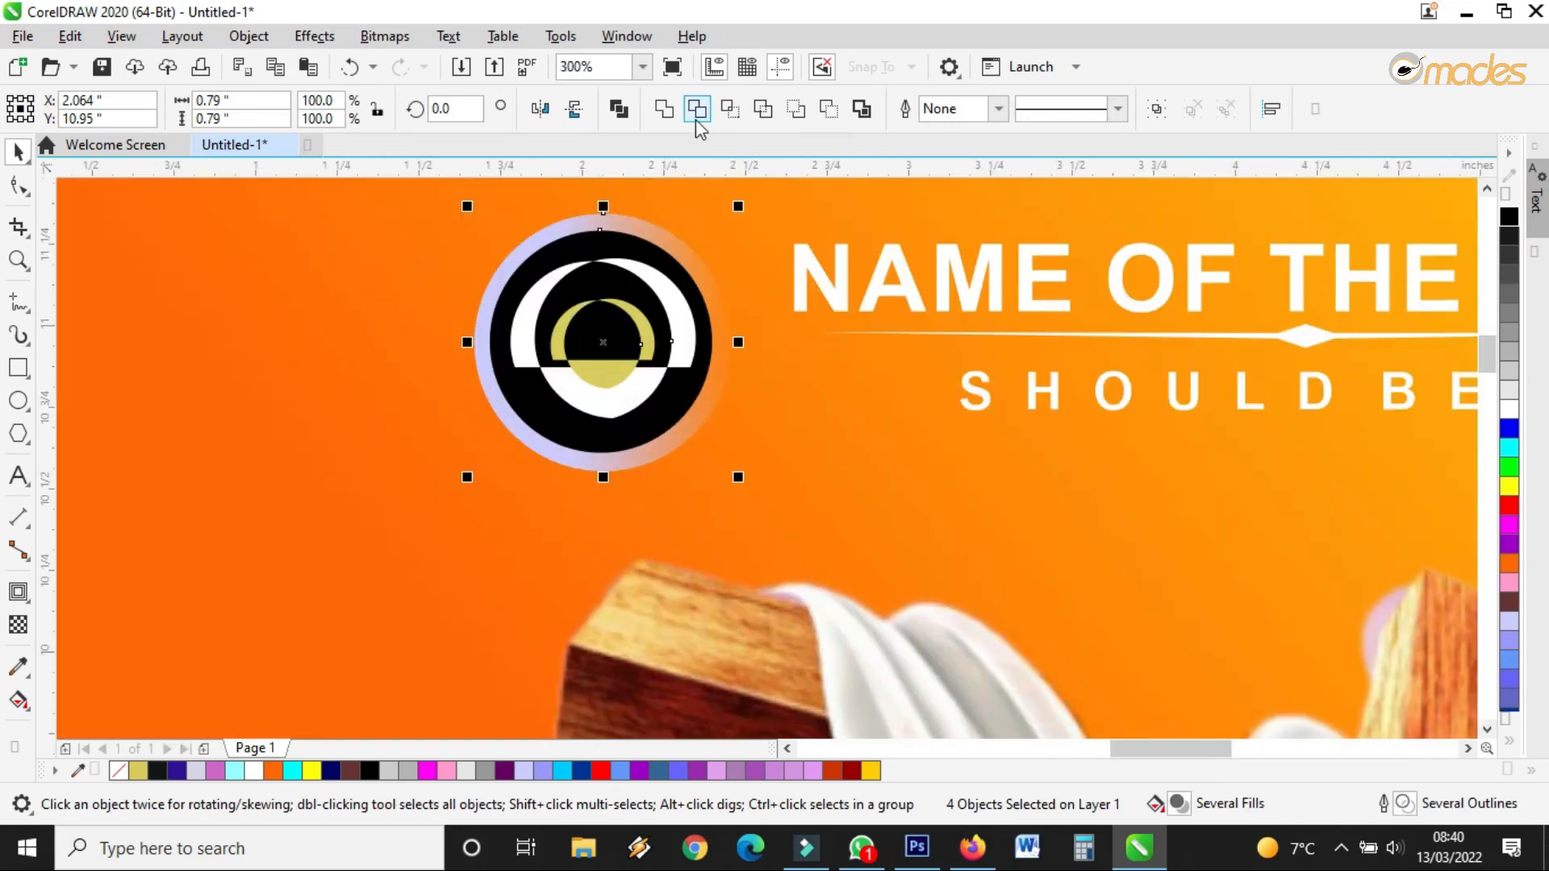
{"action": "left_click", "coordinate": [1155, 110]}
{"action": "scroll", "coordinate": [734, 417], "scroll_direction": "down", "scroll_amount": 2}
{"action": "scroll", "coordinate": [922, 341], "scroll_direction": "down", "scroll_amount": 2}
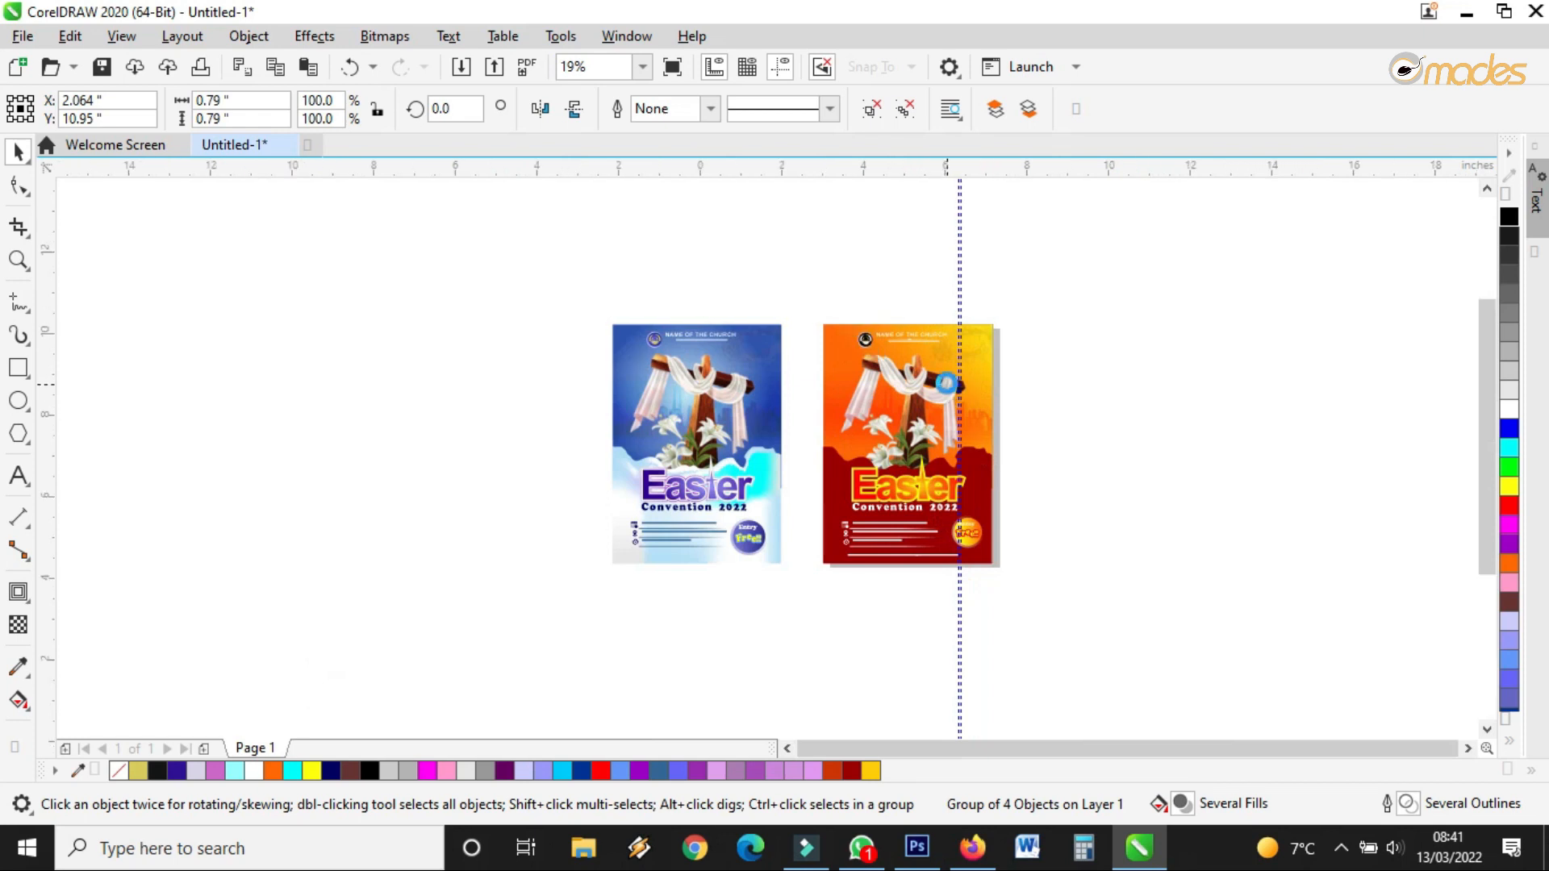
{"action": "scroll", "coordinate": [936, 355], "scroll_direction": "up", "scroll_amount": 2}
{"action": "left_click", "coordinate": [1088, 461]}
{"action": "scroll", "coordinate": [984, 562], "scroll_direction": "down", "scroll_amount": 1}
{"action": "key", "text": "Escape"}
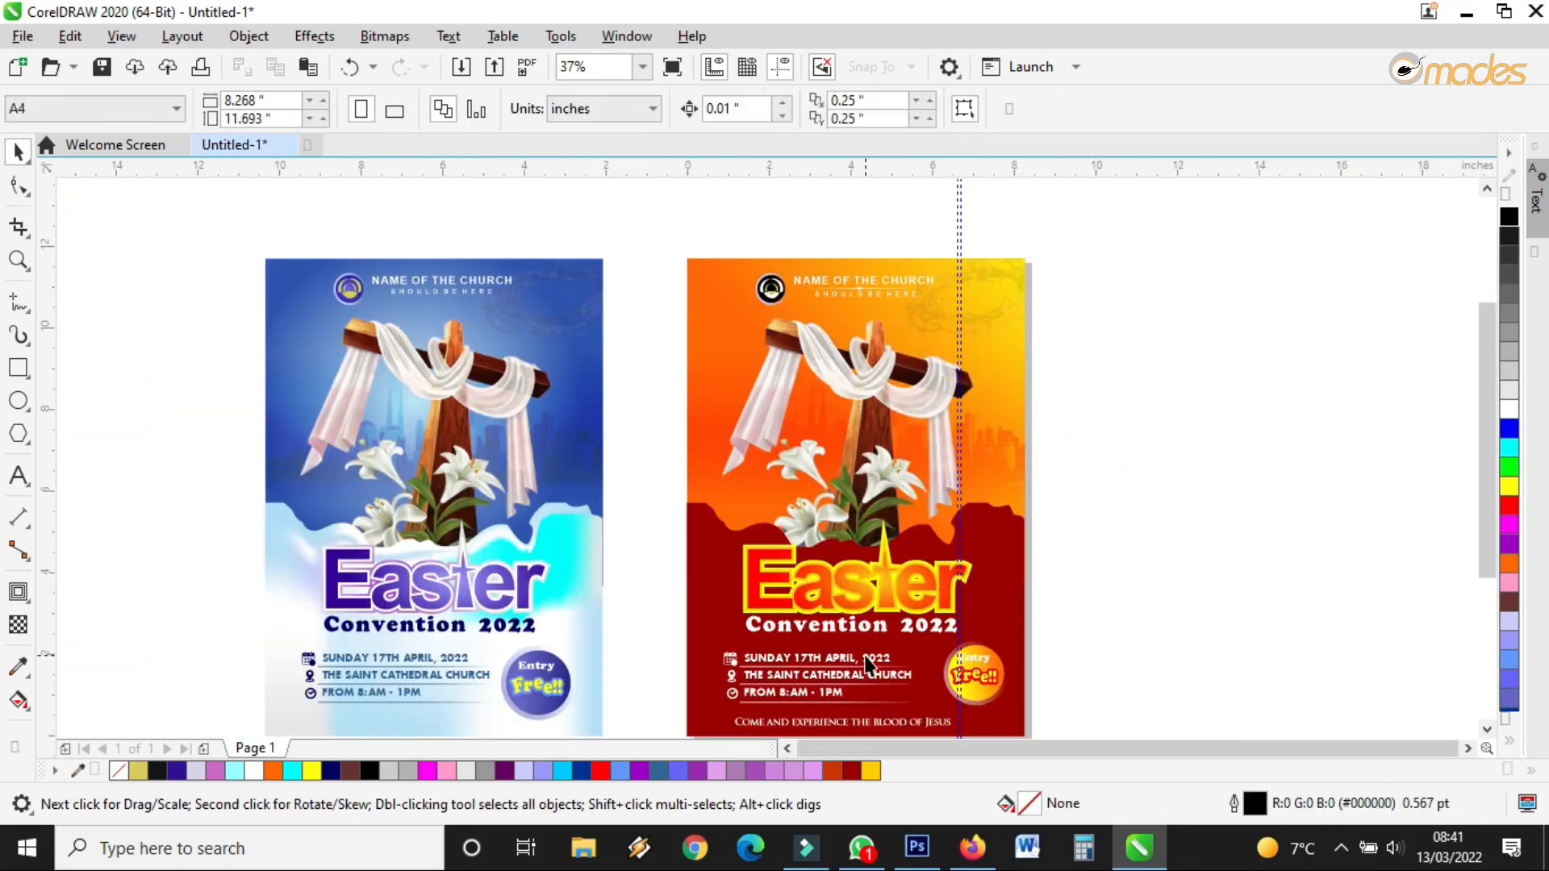
{"action": "scroll", "coordinate": [885, 625], "scroll_direction": "up", "scroll_amount": 1}
{"action": "scroll", "coordinate": [900, 601], "scroll_direction": "down", "scroll_amount": 1}
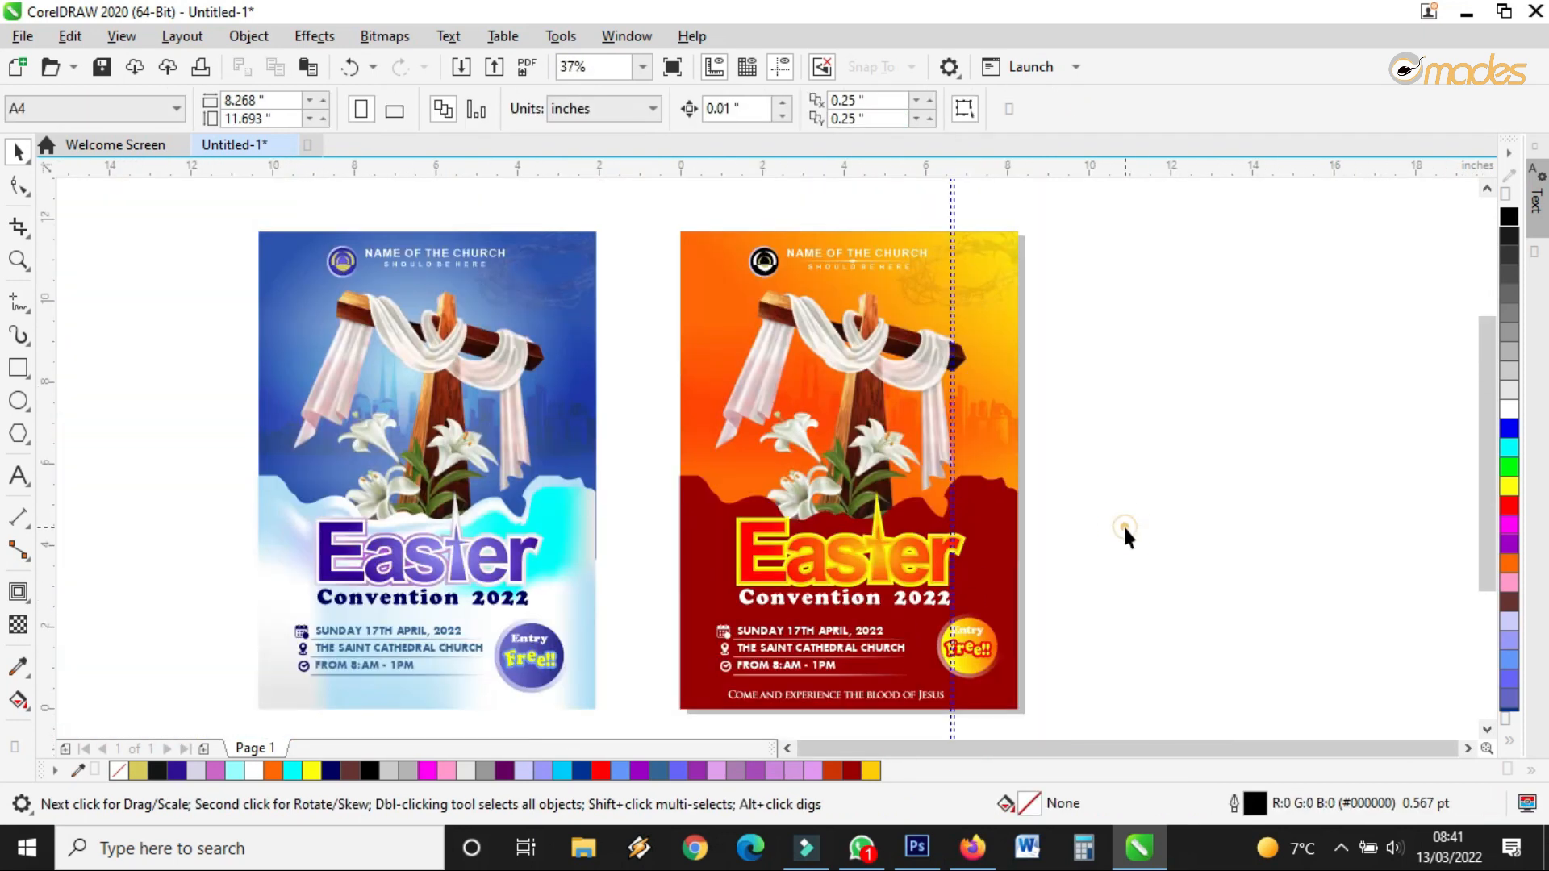
{"action": "left_click", "coordinate": [18, 260]}
{"action": "right_click", "coordinate": [725, 288]}
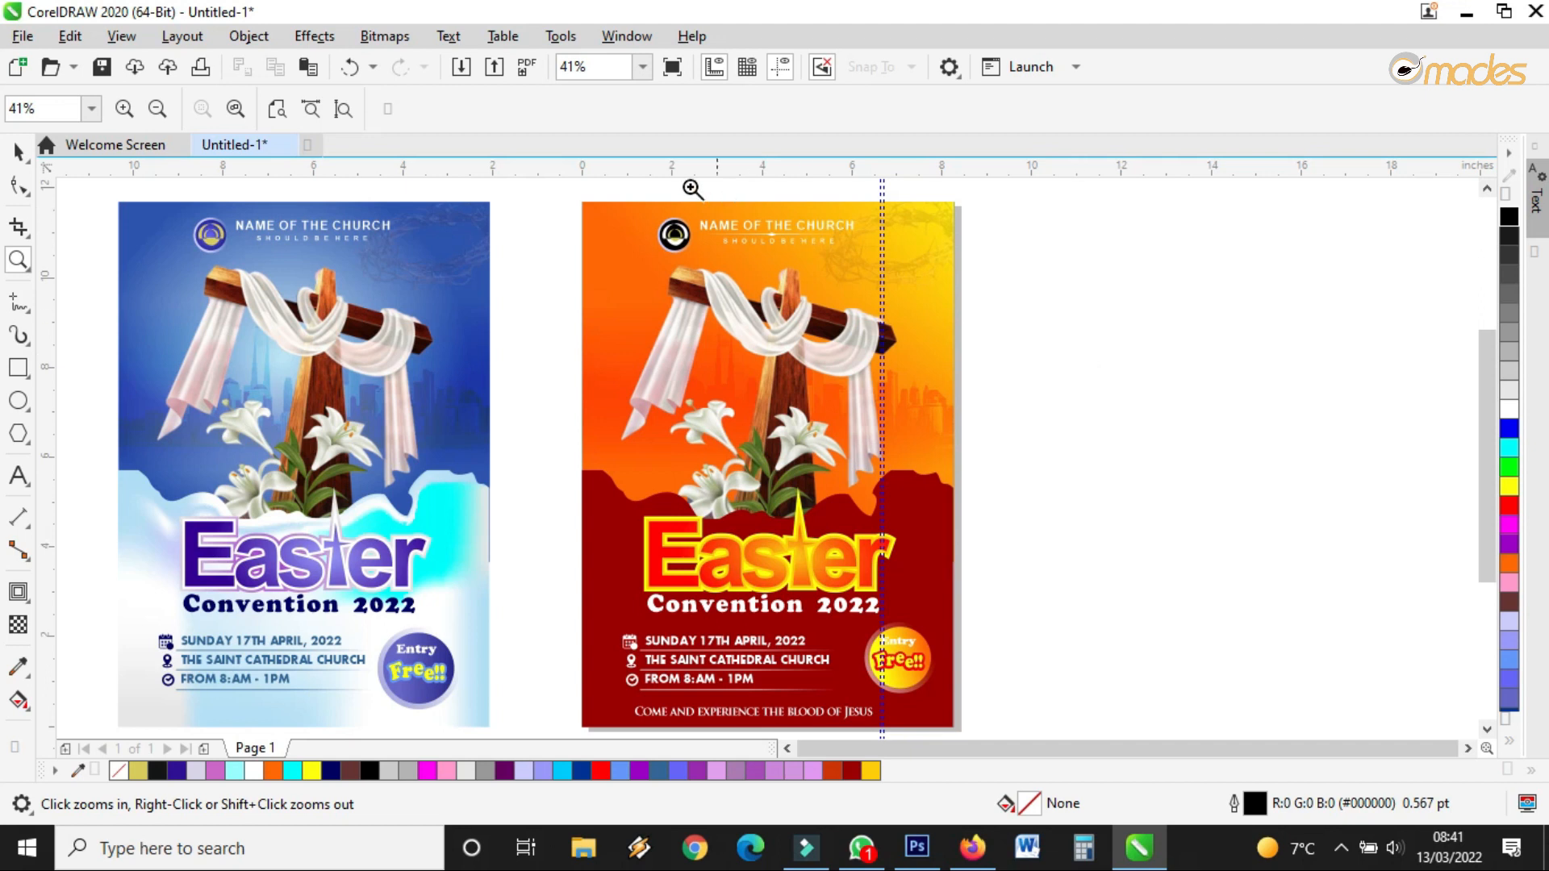
{"action": "left_click_drag", "start_coordinate": [629, 178], "coordinate": [795, 323]}
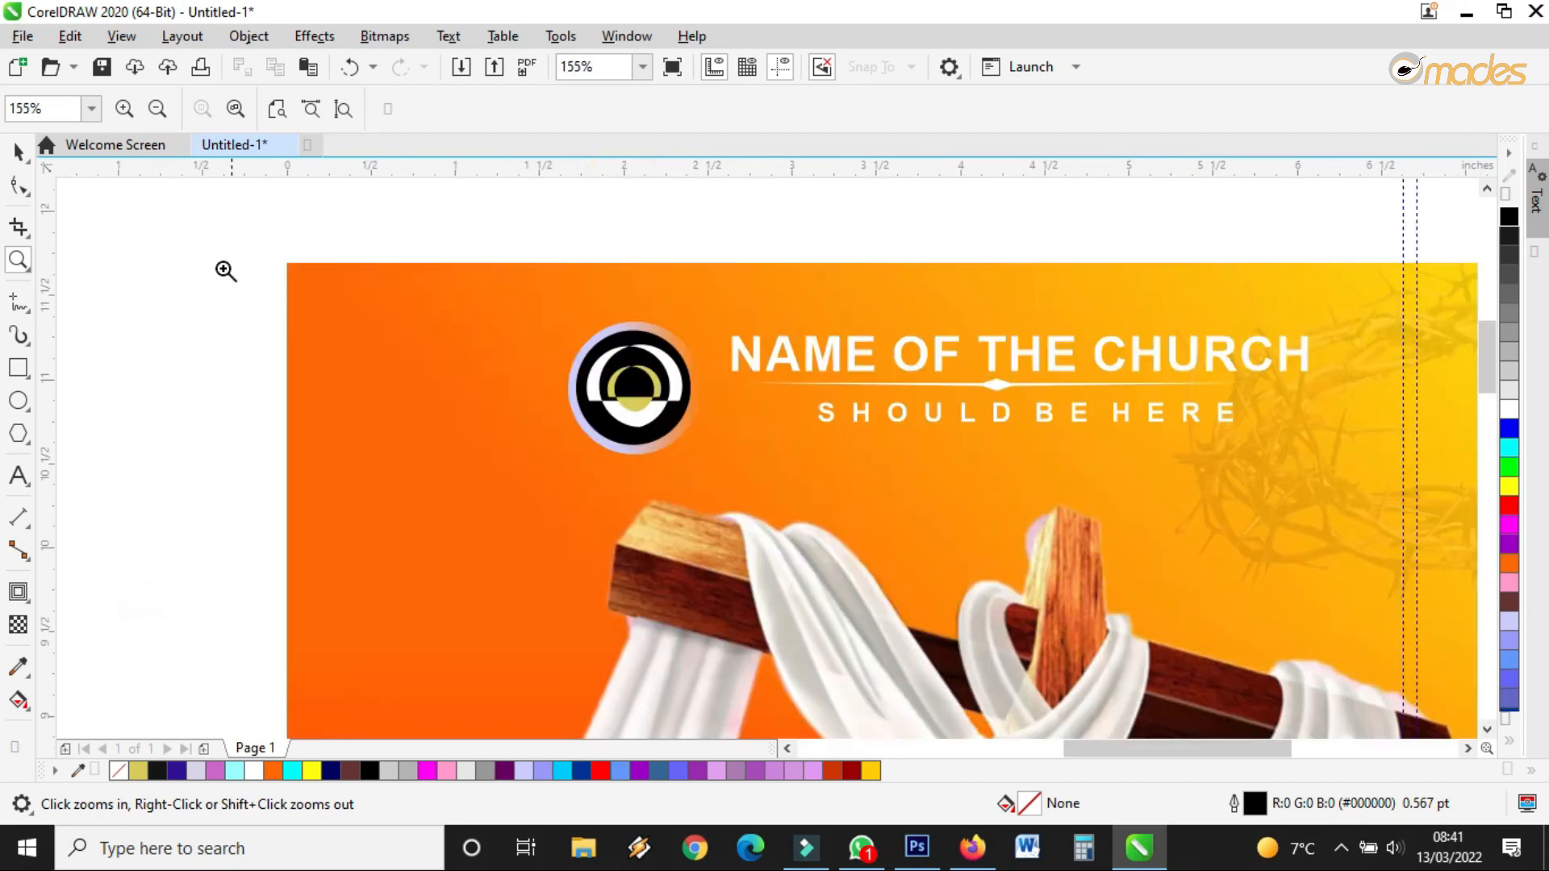
Ungroup the logo into its four separate pieces
{"action": "left_click", "coordinate": [18, 151]}
{"action": "scroll", "coordinate": [625, 343], "scroll_direction": "up", "scroll_amount": 2}
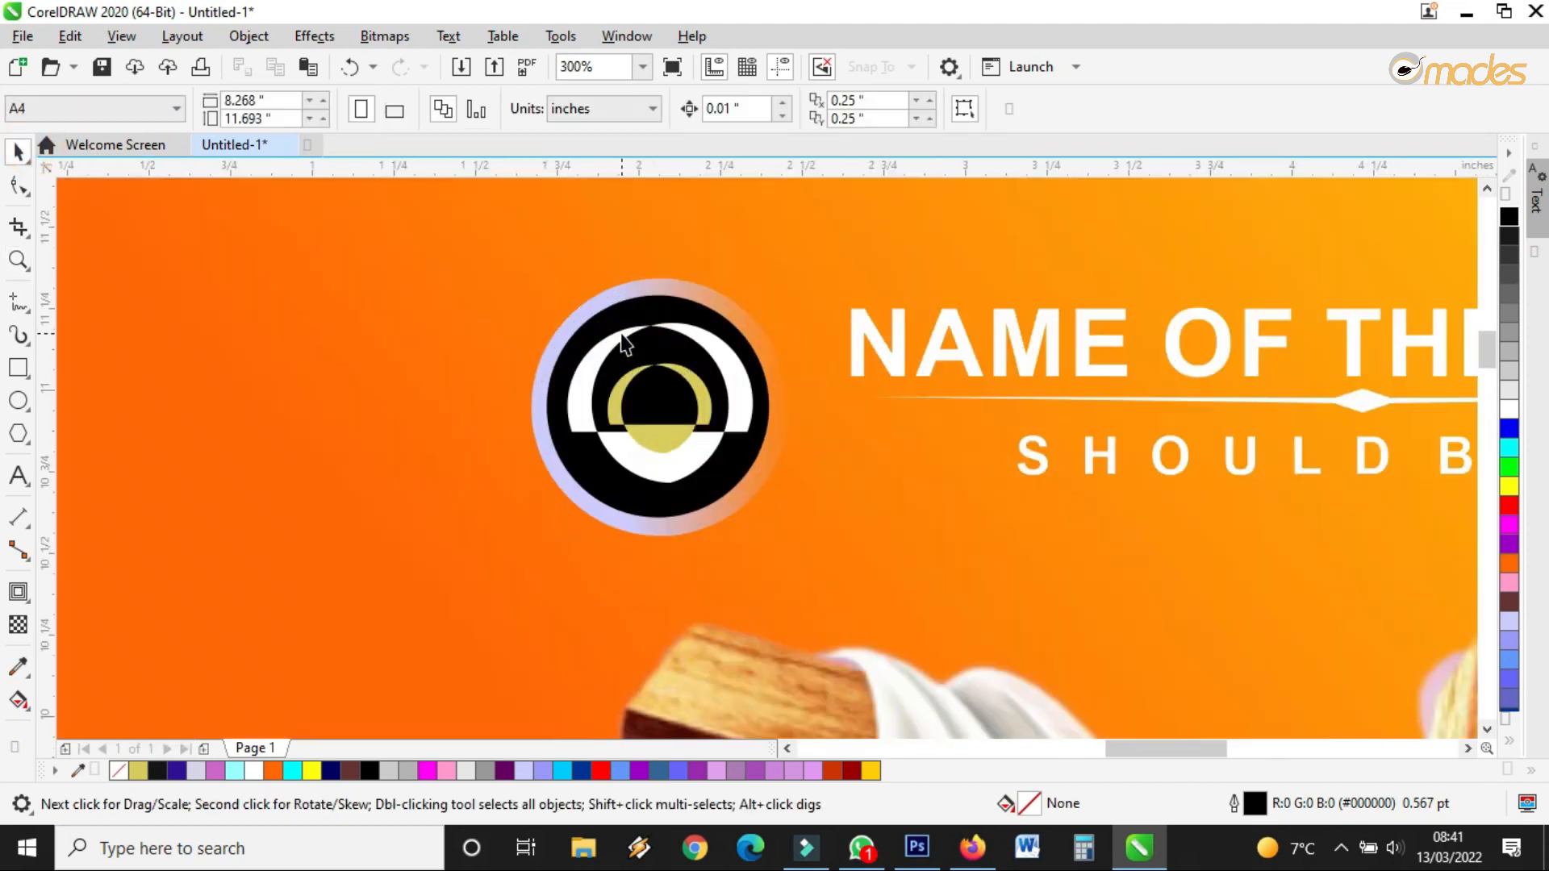
{"action": "left_click", "coordinate": [649, 297]}
{"action": "left_click", "coordinate": [904, 110]}
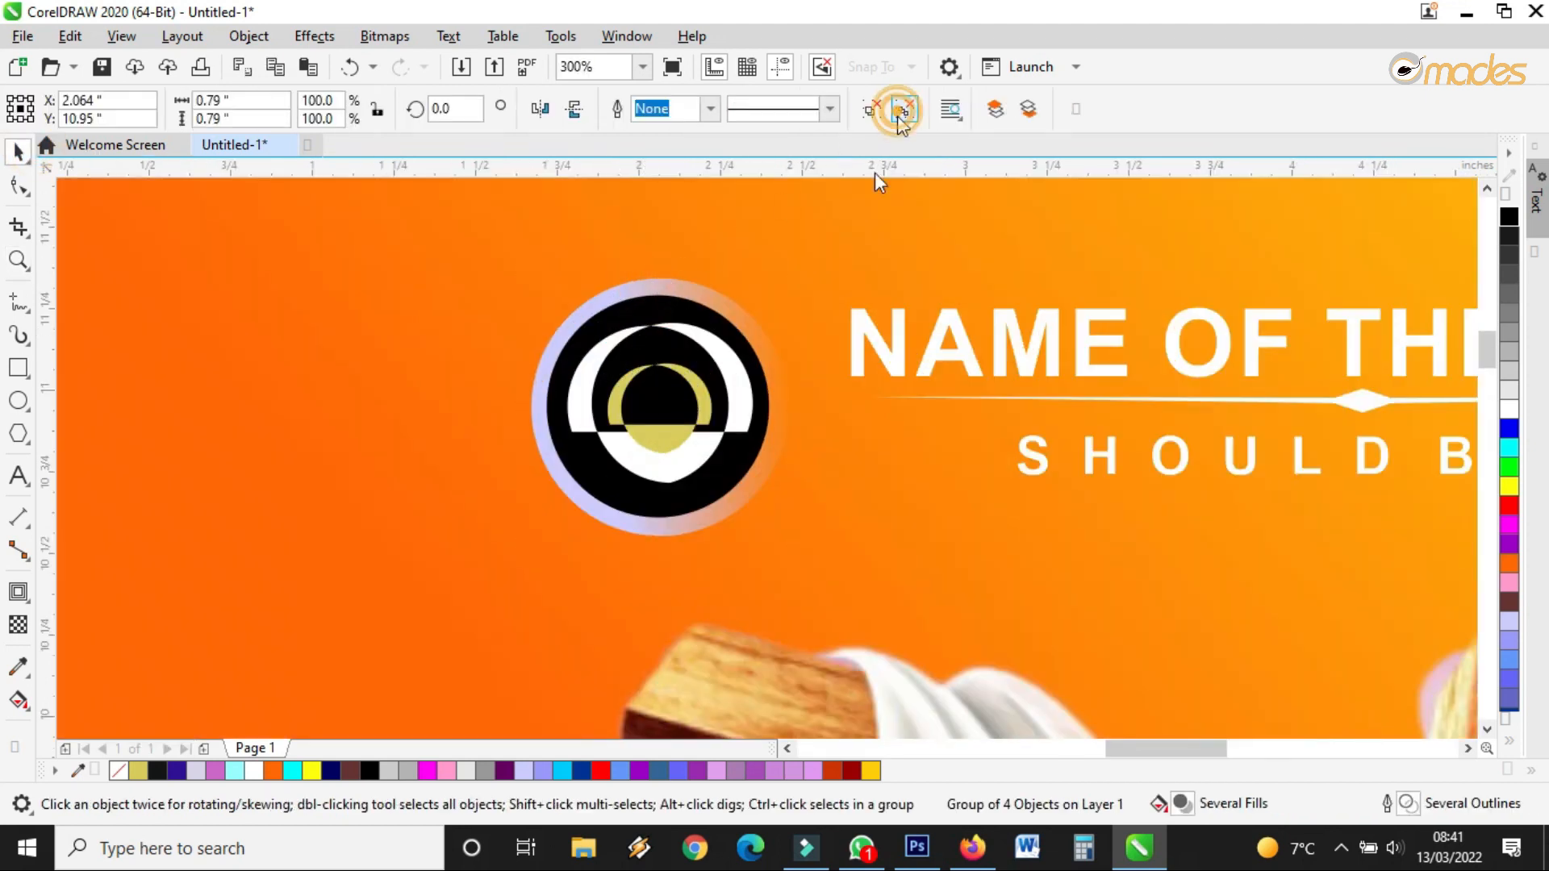
{"action": "scroll", "coordinate": [879, 368], "scroll_direction": "down", "scroll_amount": 2}
{"action": "left_click", "coordinate": [713, 230]}
{"action": "scroll", "coordinate": [824, 357], "scroll_direction": "up", "scroll_amount": 3}
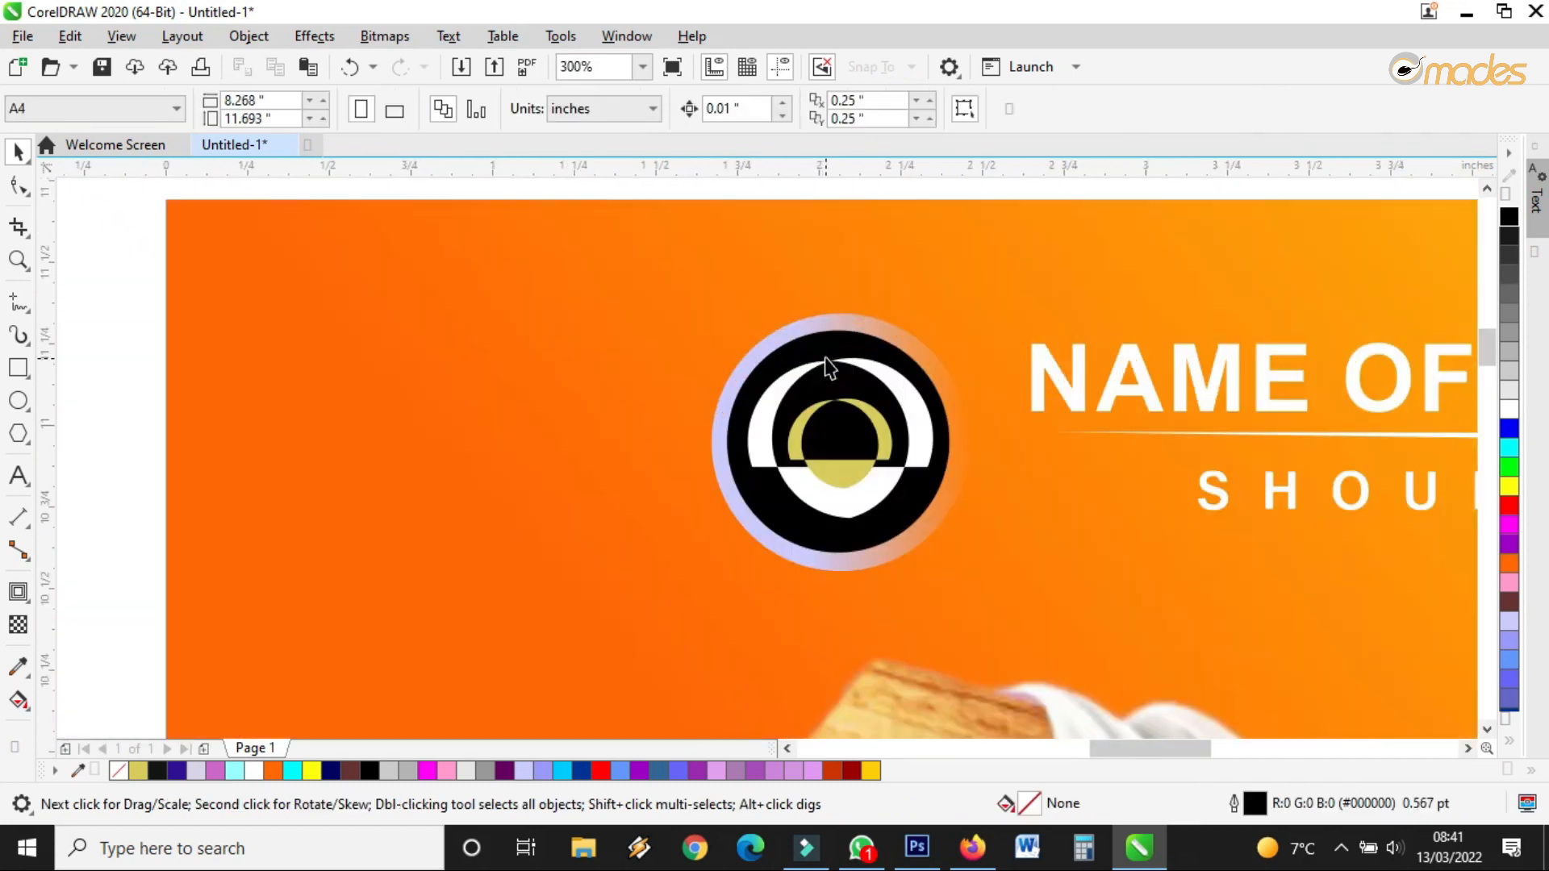
Give the pale outer ring a yellow-to-white fountain fill
{"action": "left_click", "coordinate": [823, 327]}
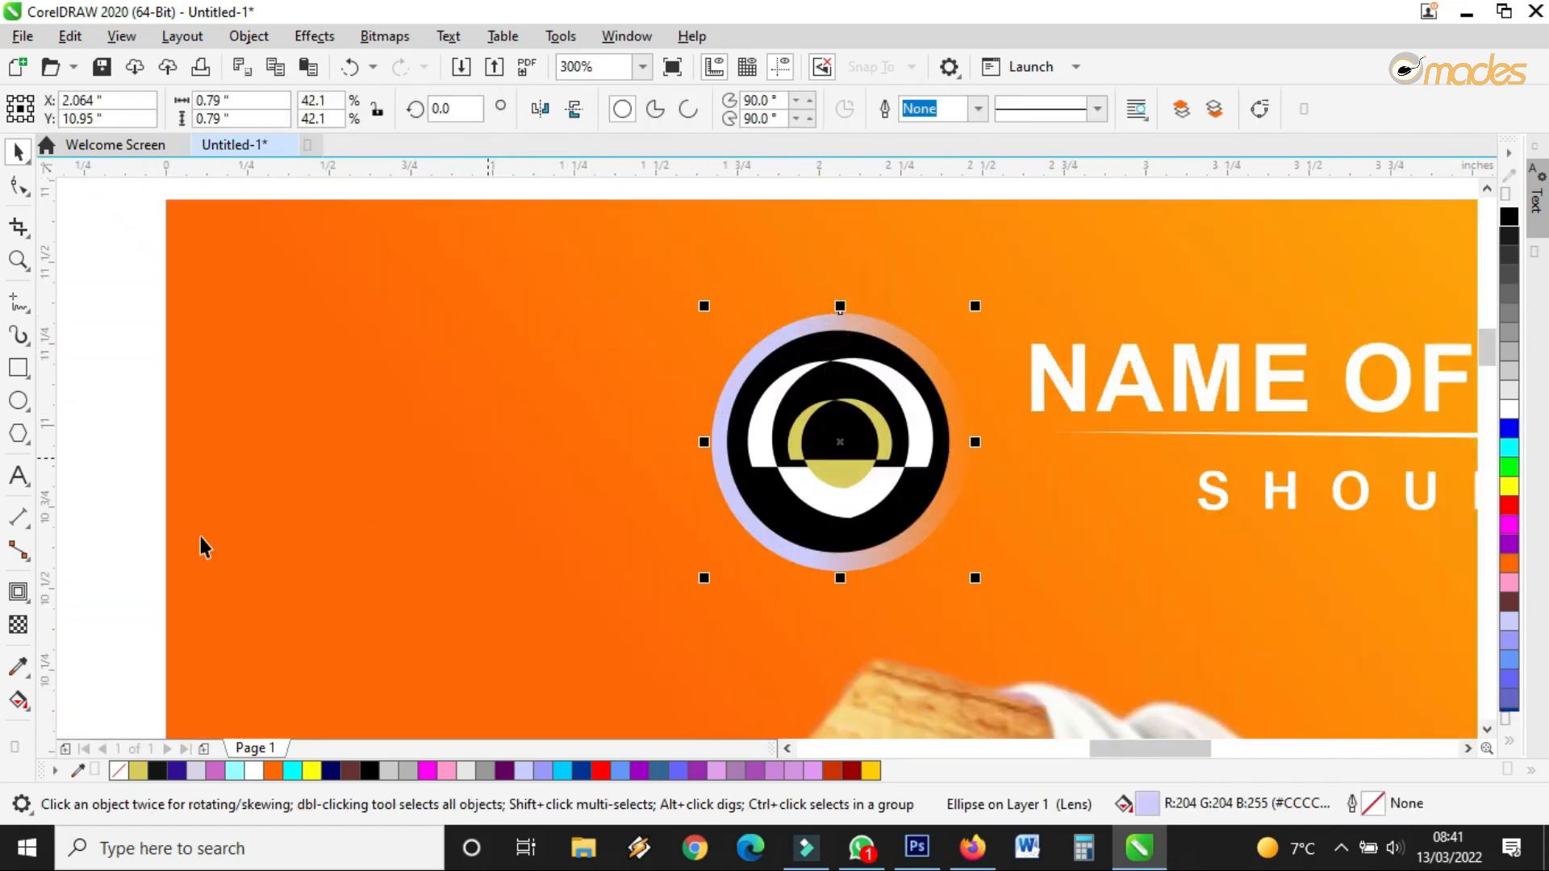
{"action": "left_click", "coordinate": [17, 701]}
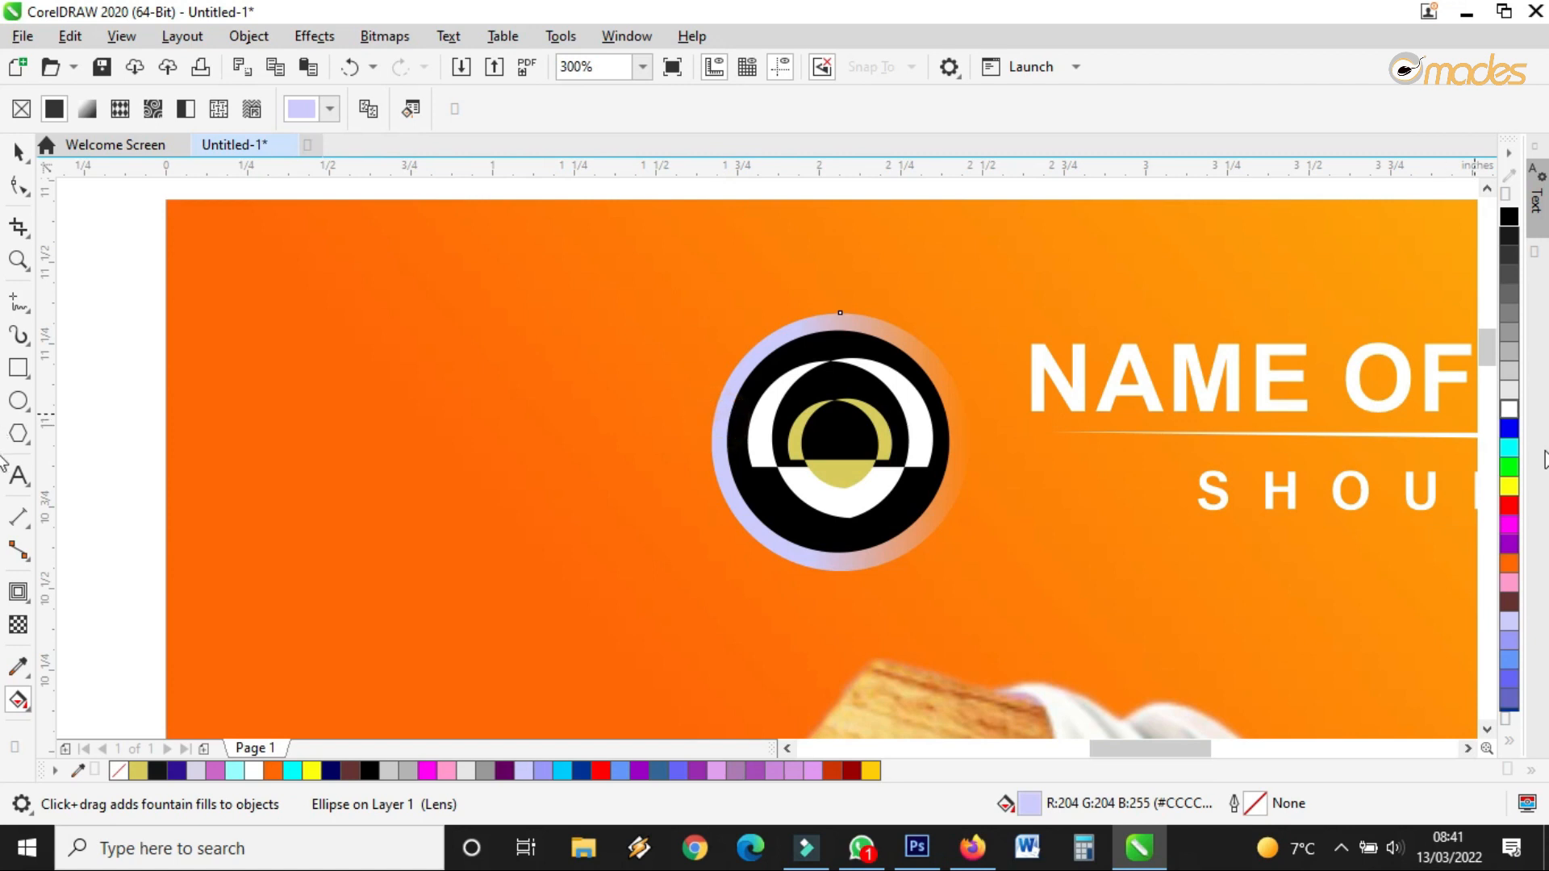
{"action": "left_click", "coordinate": [723, 396]}
{"action": "left_click_drag", "start_coordinate": [826, 377], "coordinate": [980, 378]}
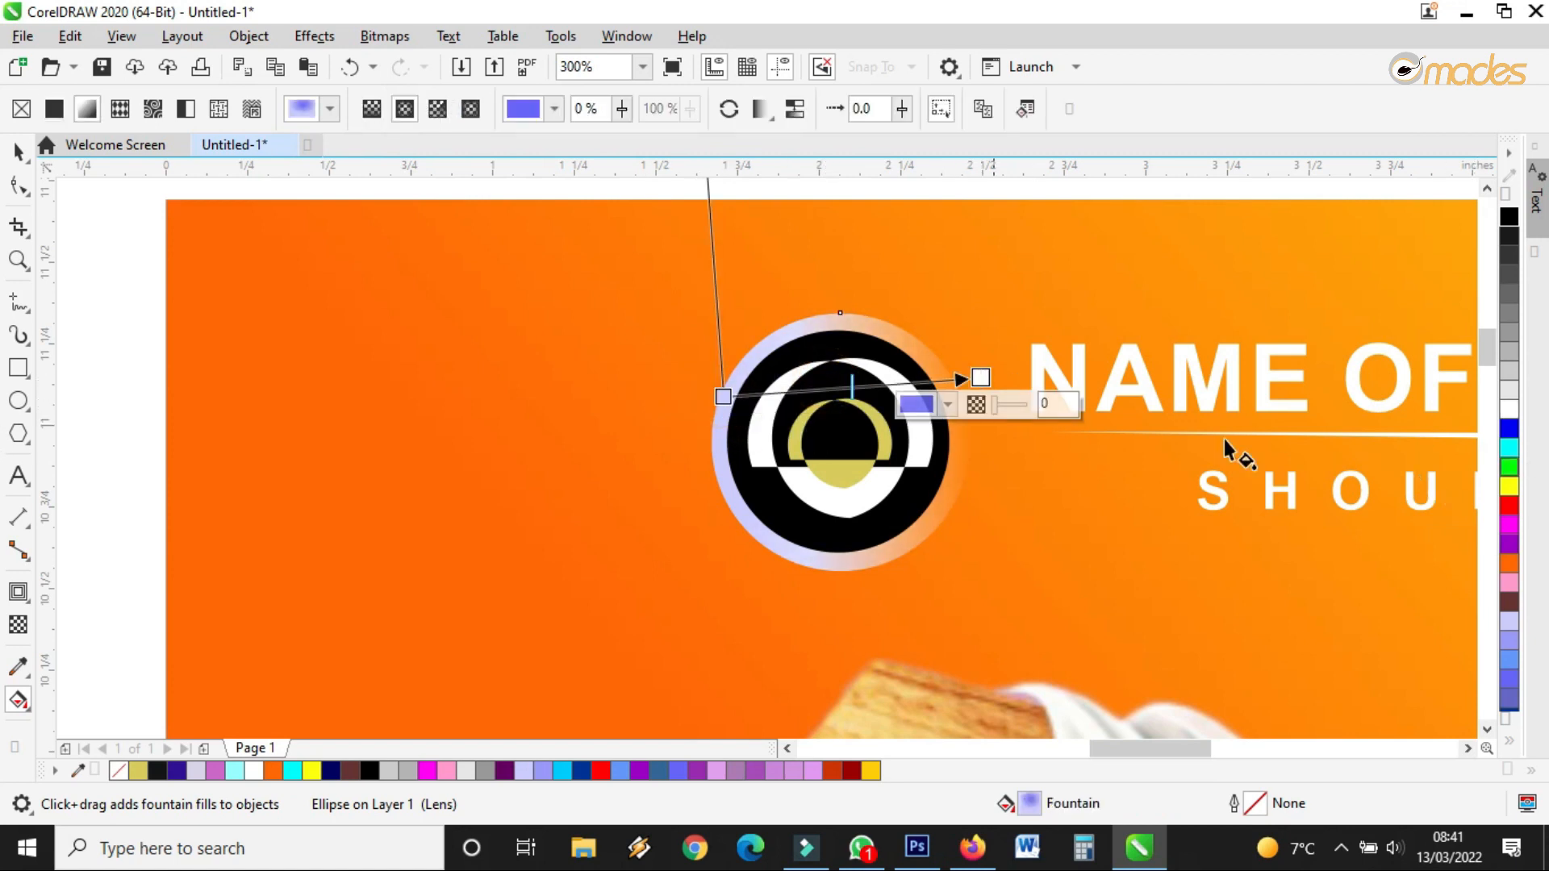
{"action": "left_click_drag", "start_coordinate": [1509, 485], "coordinate": [724, 397]}
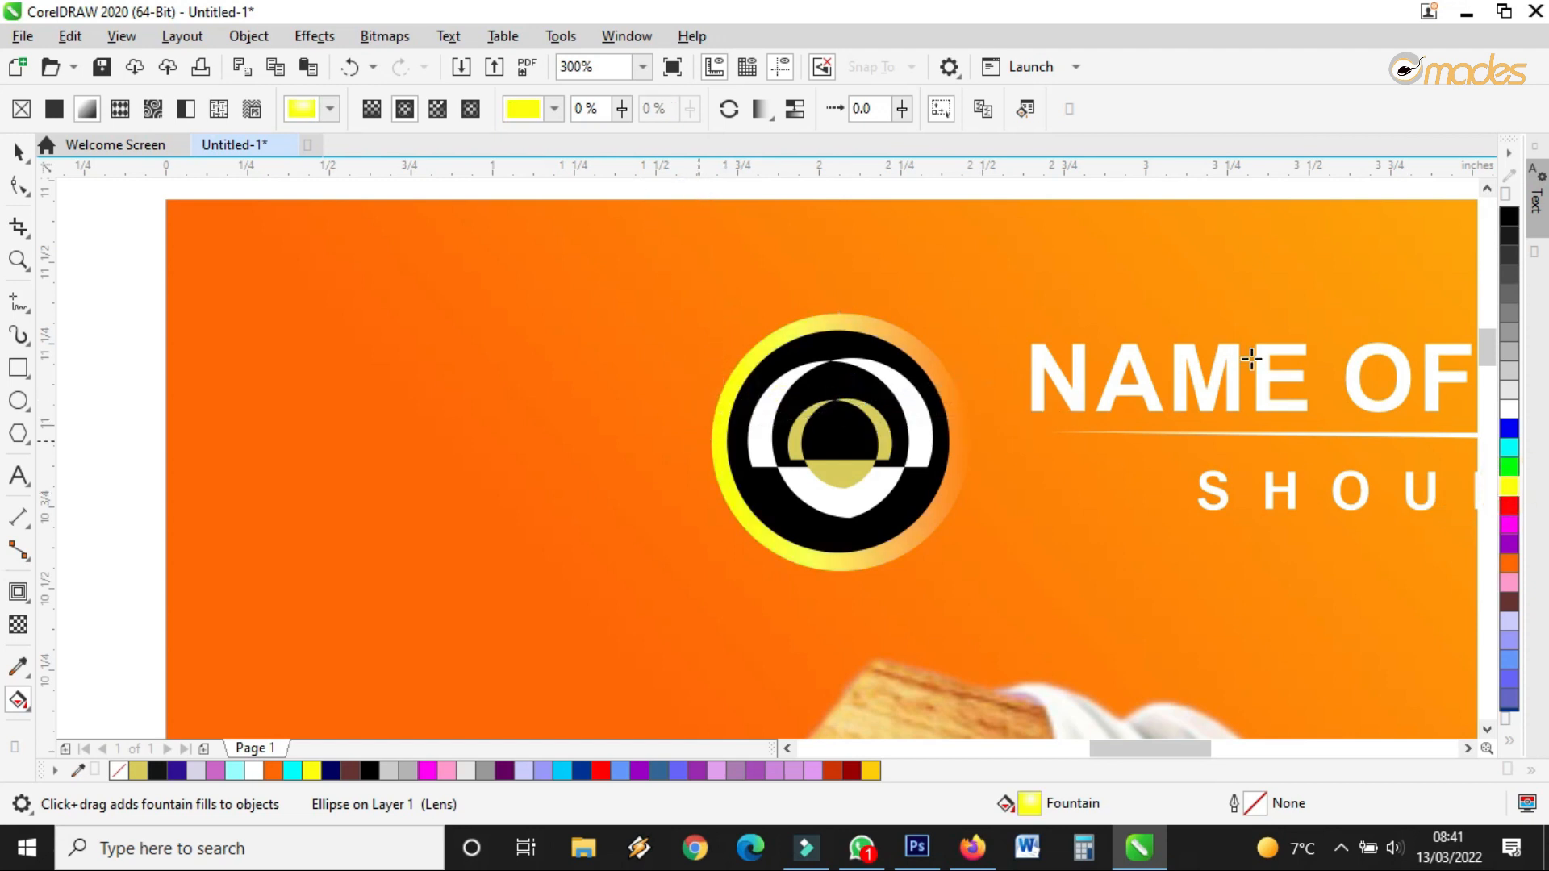
{"action": "left_click_drag", "start_coordinate": [1510, 411], "coordinate": [972, 381]}
Regroup the four logo pieces with Ctrl+G, then select the outer ring
{"action": "left_click", "coordinate": [18, 151]}
{"action": "scroll", "coordinate": [677, 370], "scroll_direction": "down", "scroll_amount": 3}
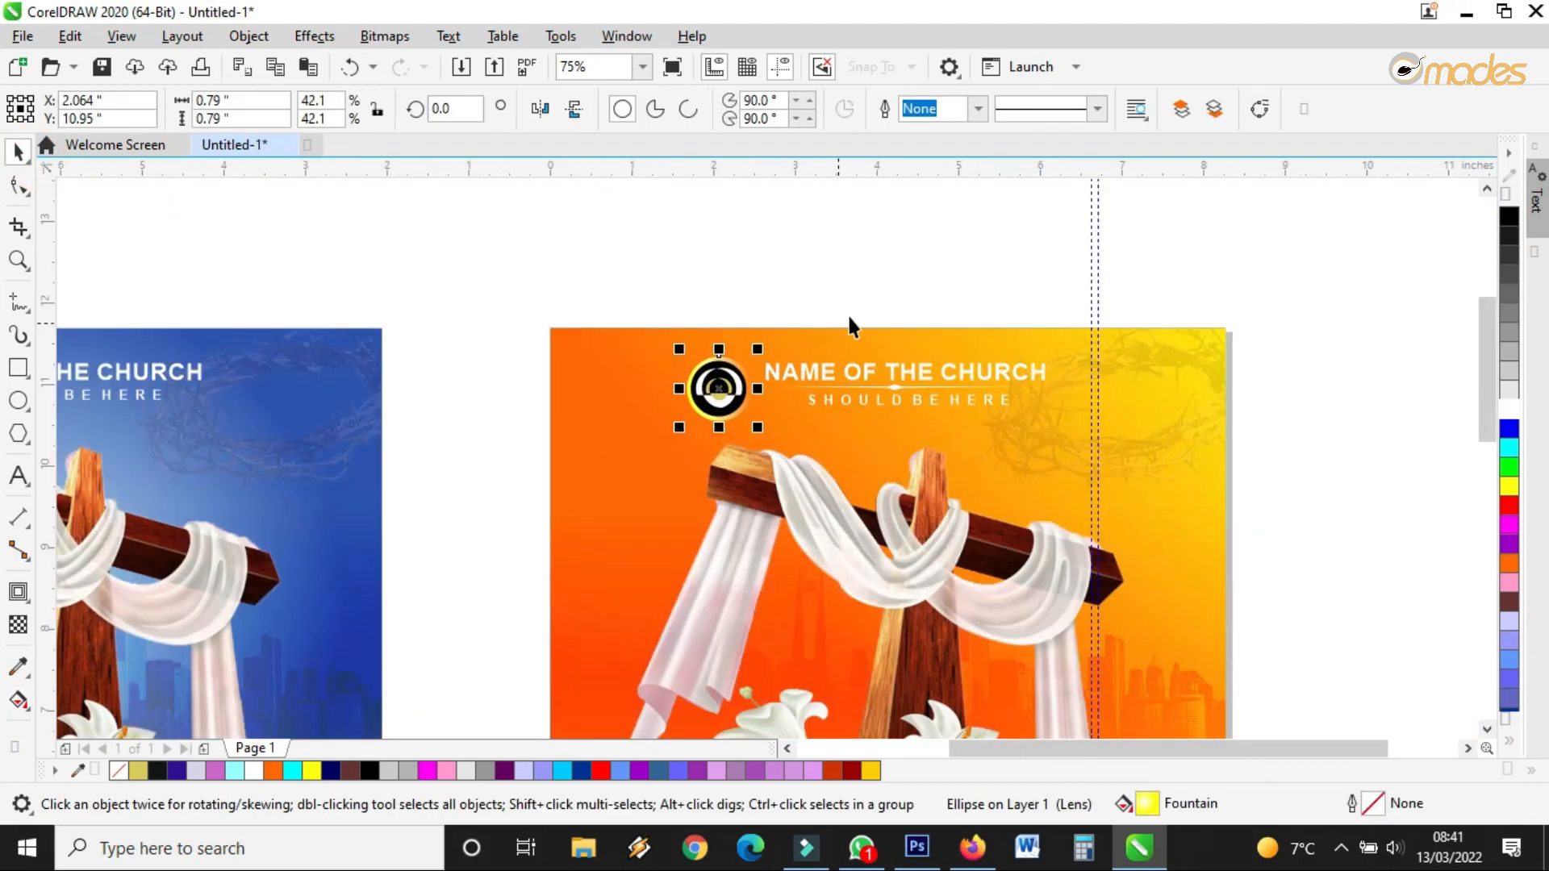
{"action": "key", "text": "Escape"}
{"action": "scroll", "coordinate": [767, 384], "scroll_direction": "up", "scroll_amount": 2}
{"action": "left_click_drag", "start_coordinate": [770, 243], "coordinate": [505, 539]}
{"action": "key", "text": "ctrl+g"}
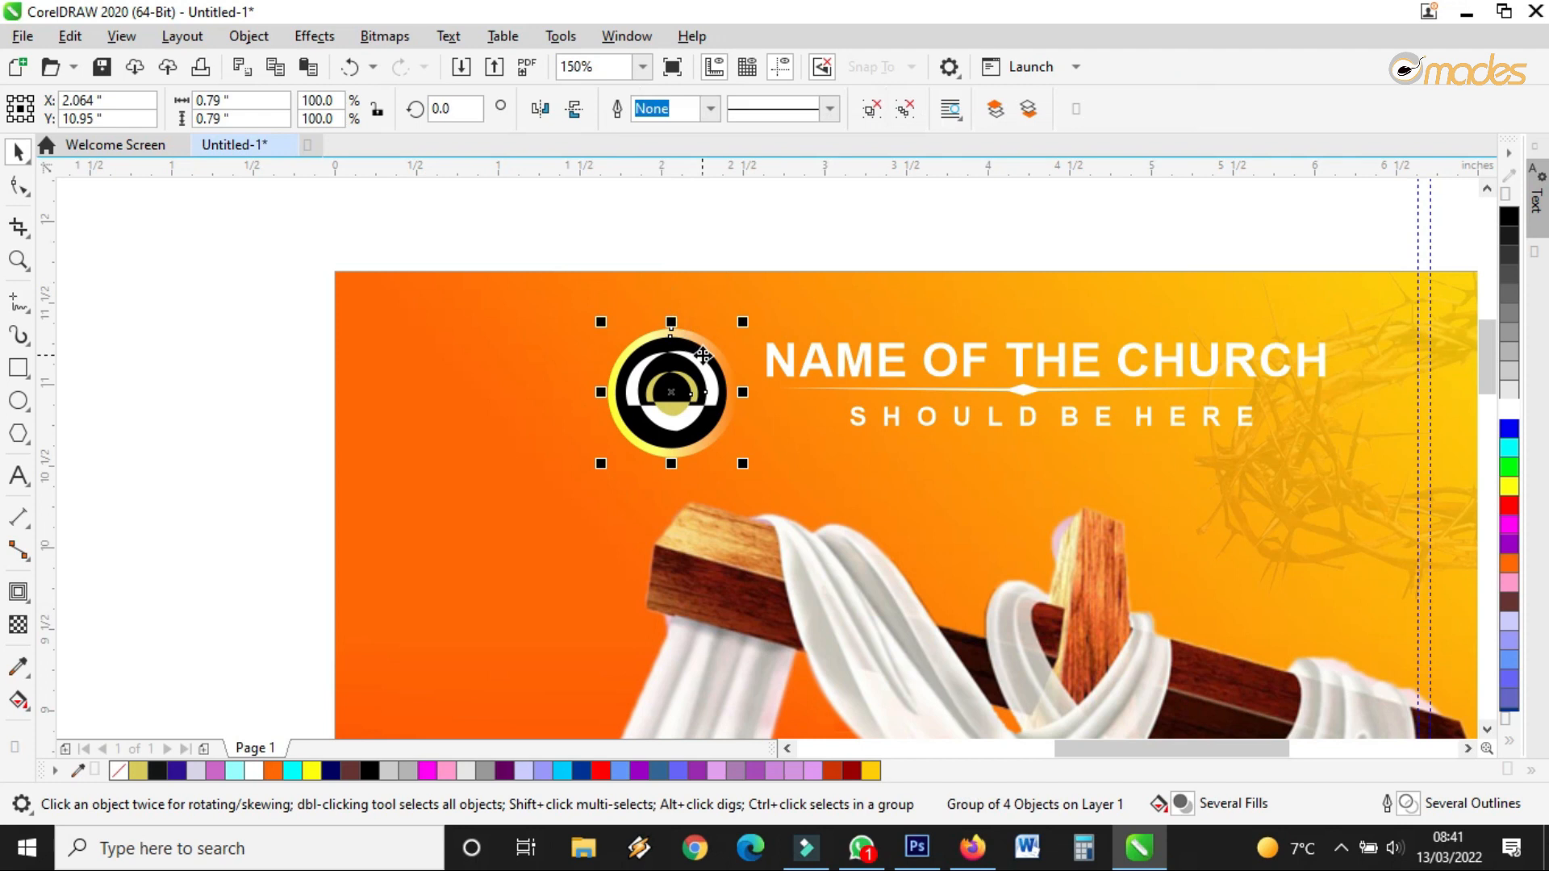
{"action": "left_click", "coordinate": [907, 202]}
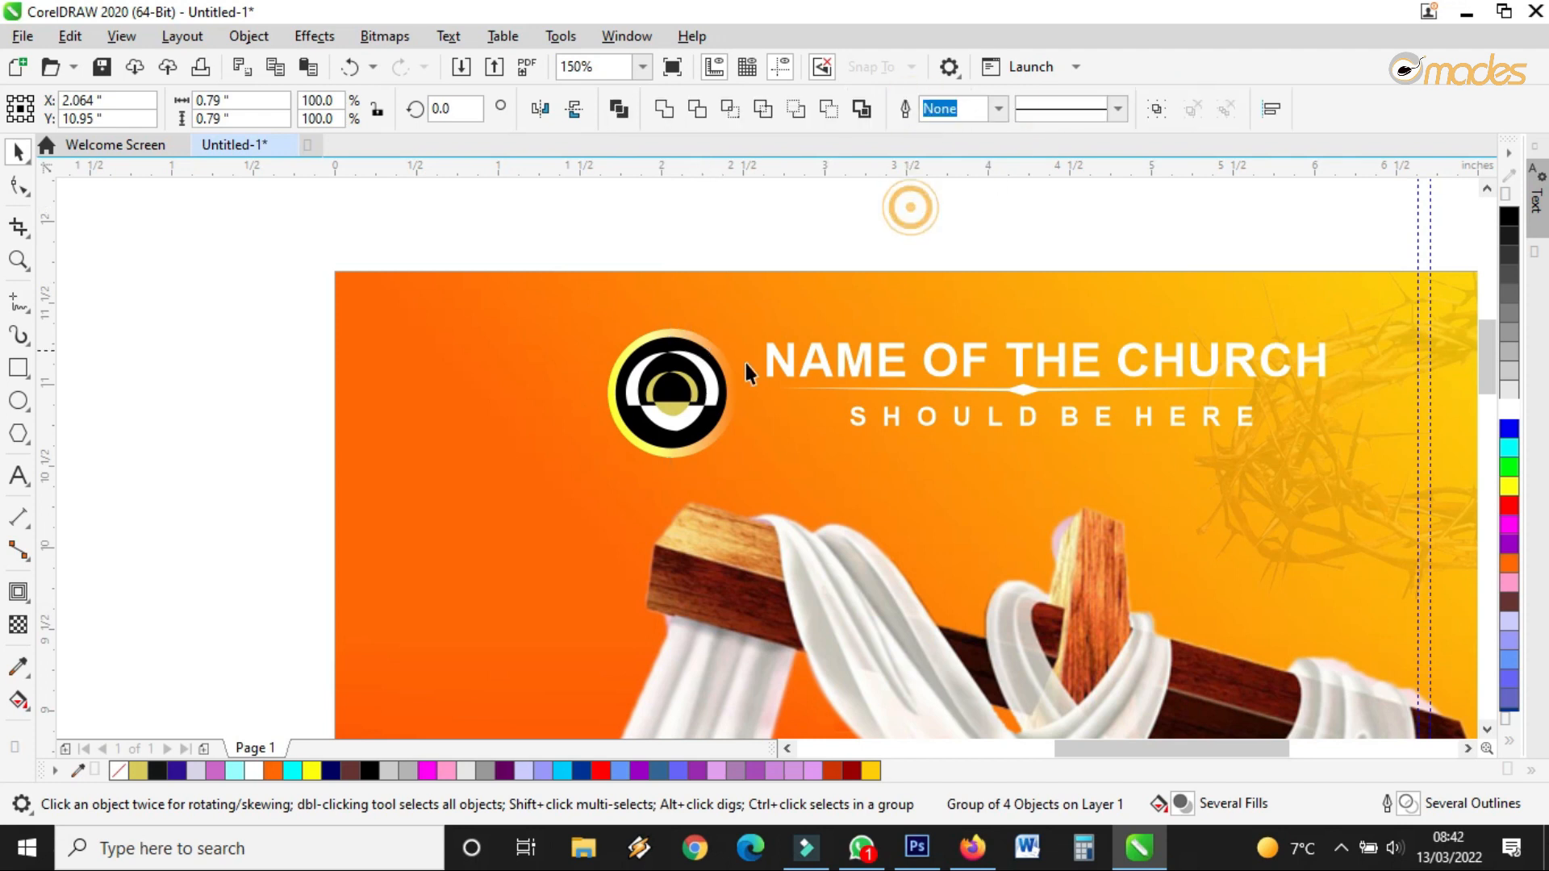
{"action": "scroll", "coordinate": [726, 357], "scroll_direction": "up", "scroll_amount": 2}
{"action": "left_click", "coordinate": [726, 336]}
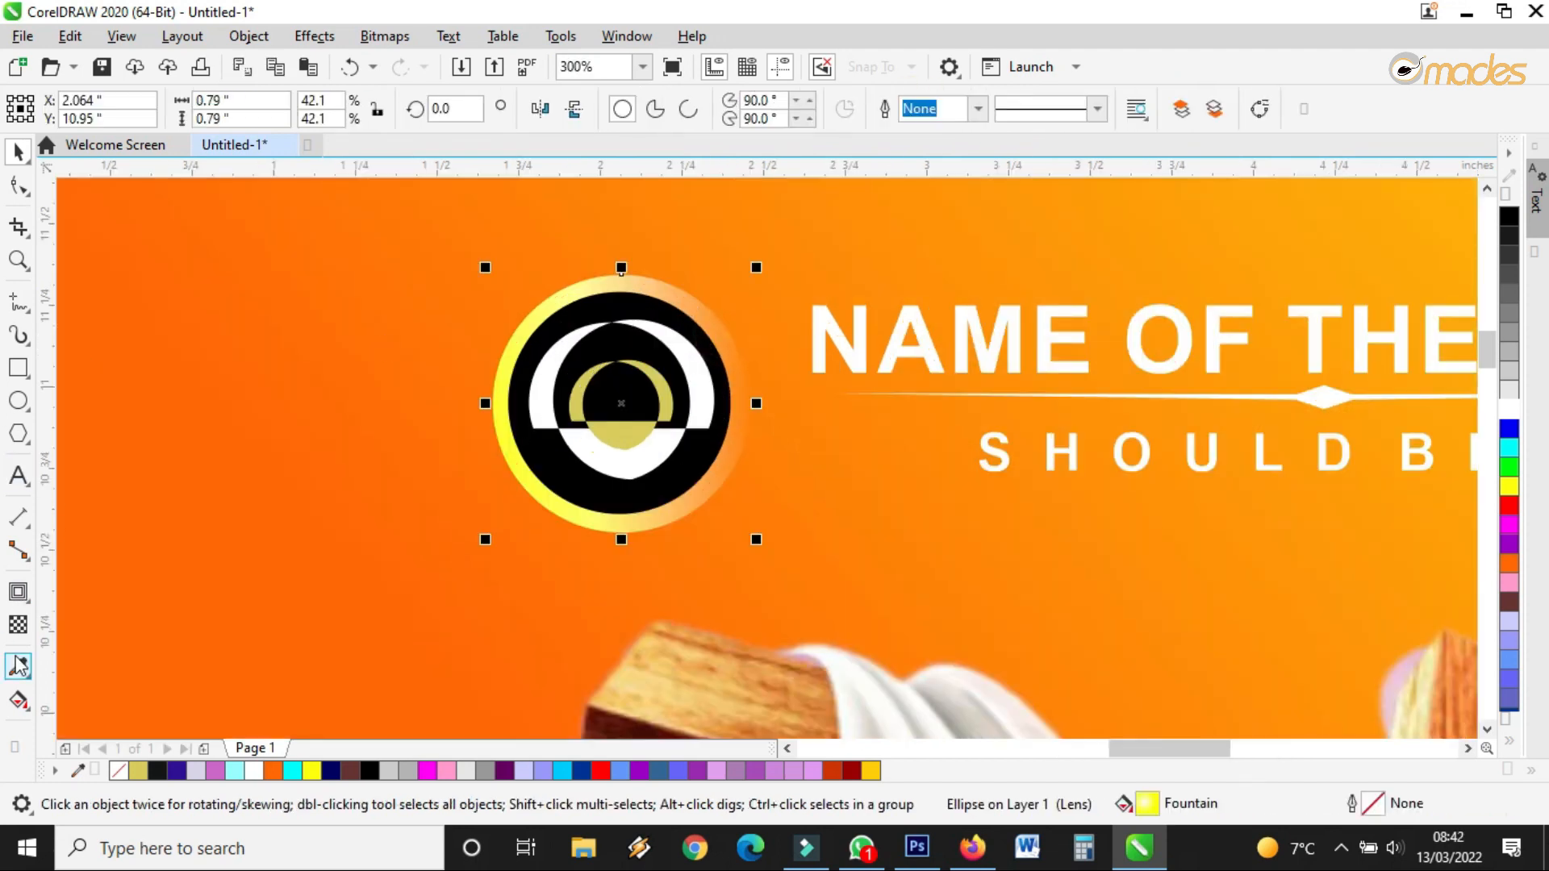
Add a drop shadow cast downward from the outer ring and color it yellow
{"action": "left_click", "coordinate": [29, 610]}
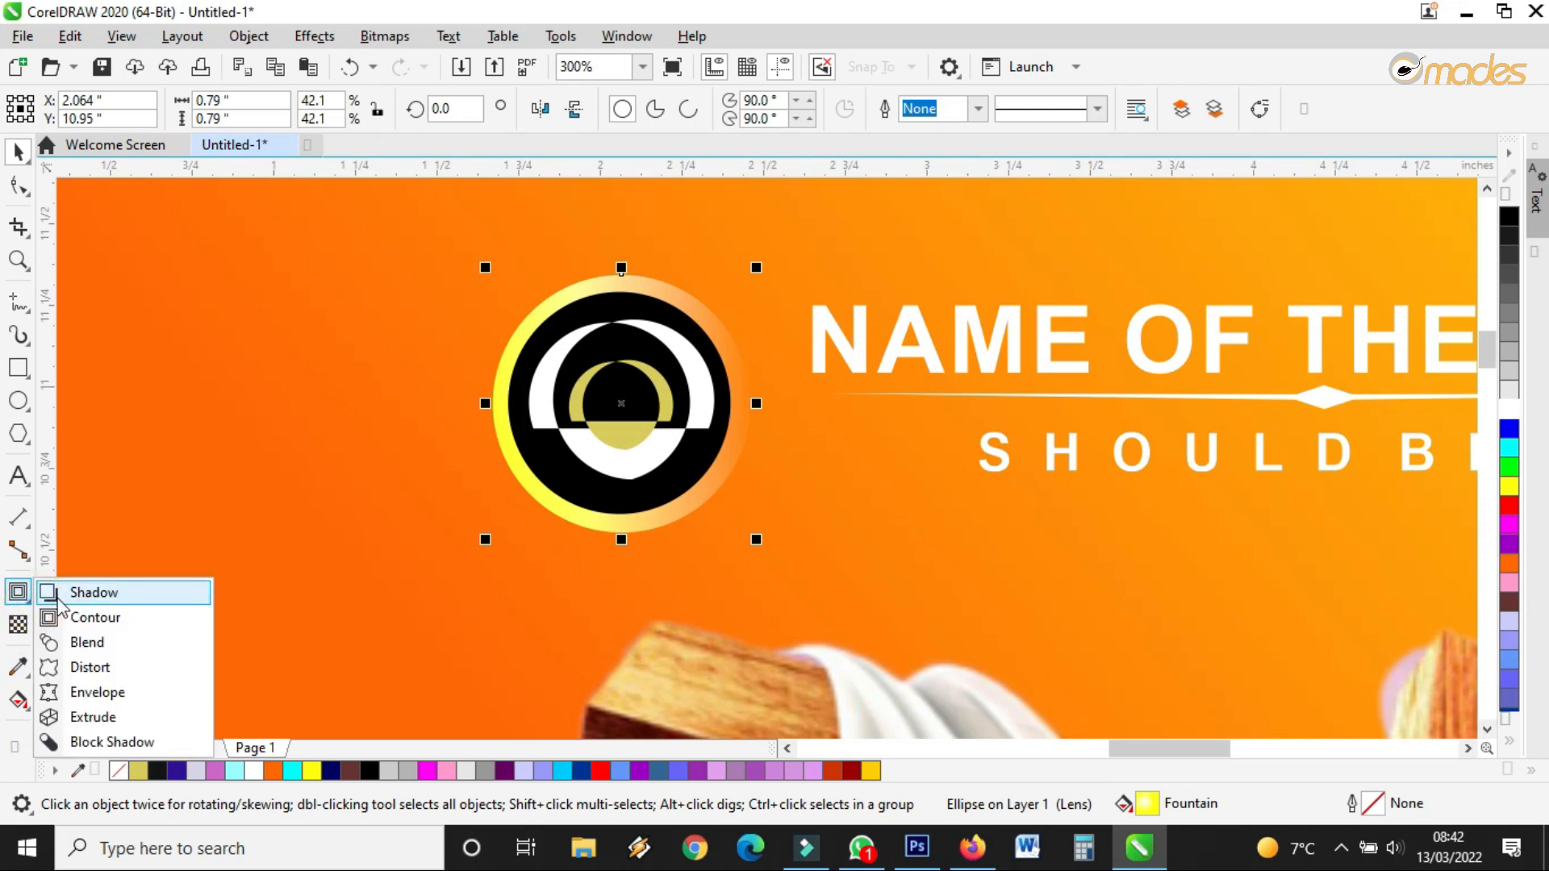
{"action": "left_click", "coordinate": [64, 591]}
{"action": "left_click_drag", "start_coordinate": [621, 275], "coordinate": [614, 531]}
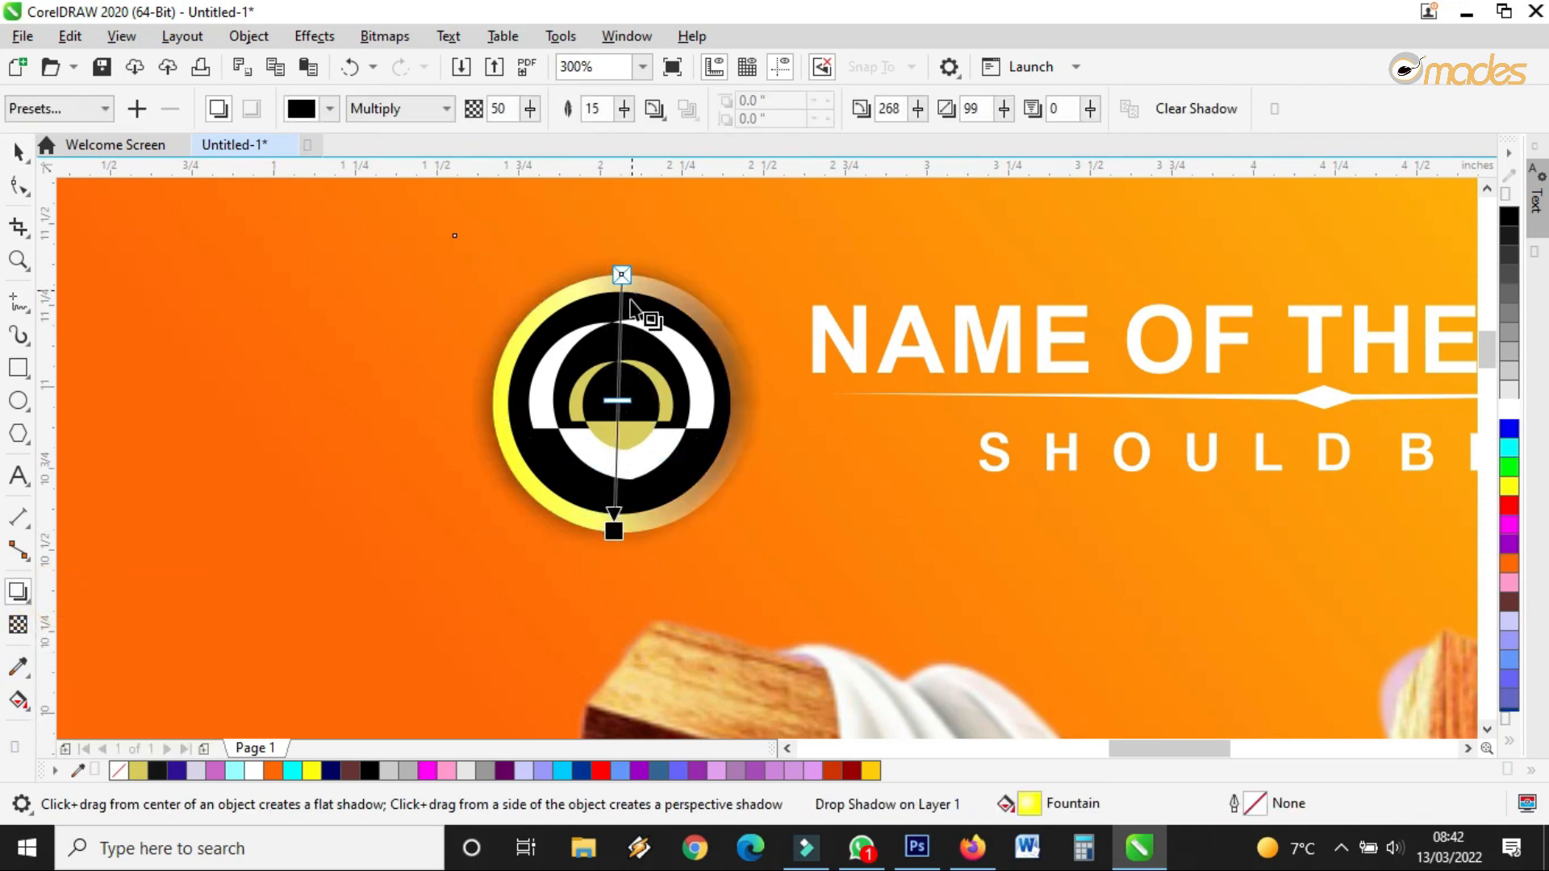
{"action": "left_click", "coordinate": [1508, 486]}
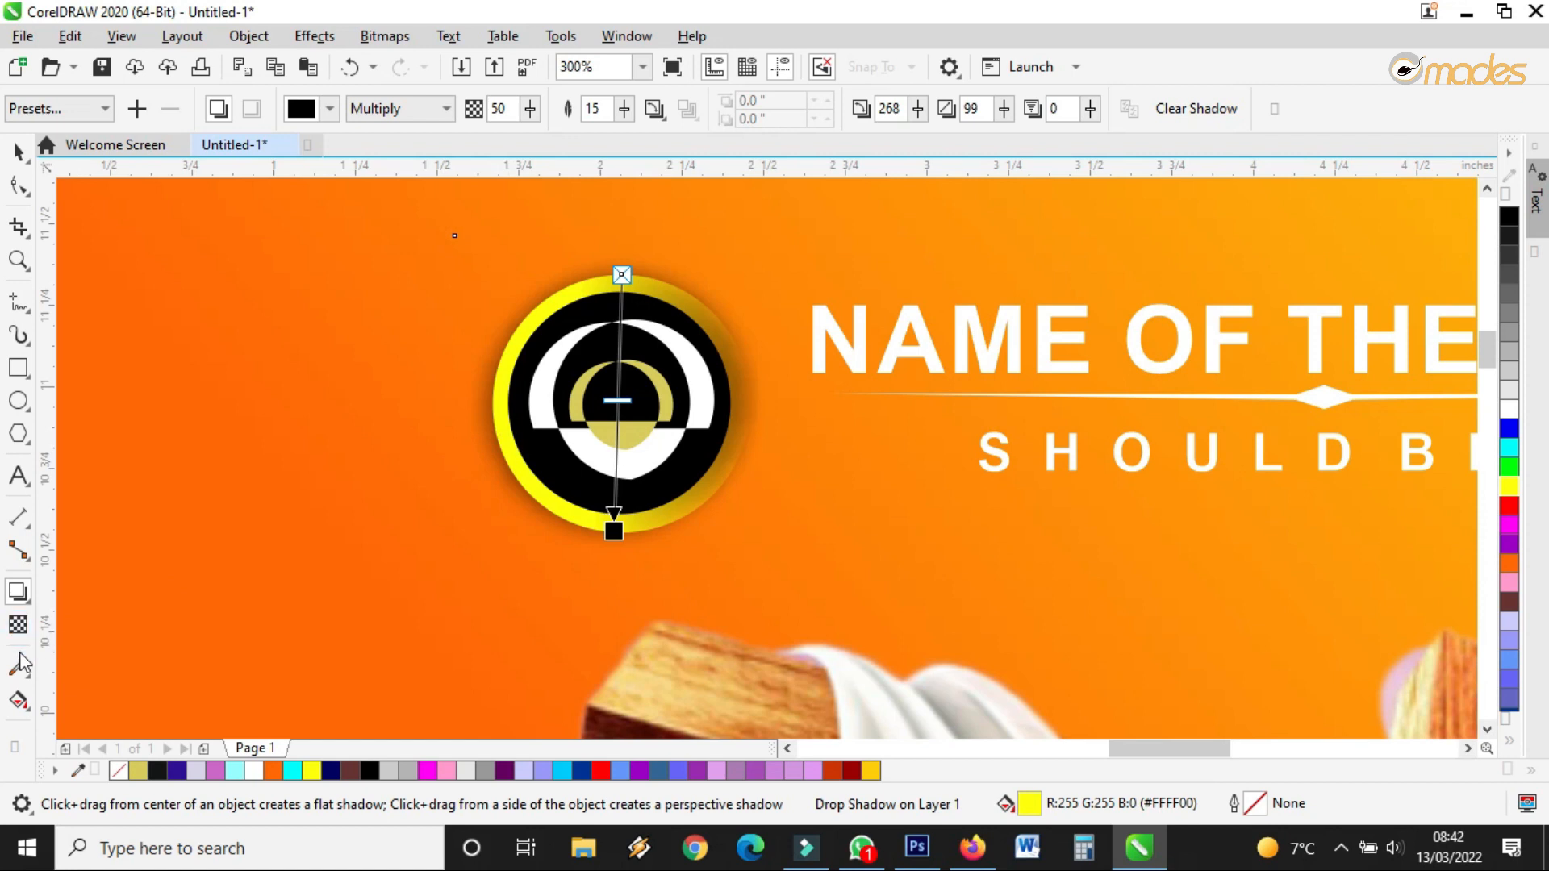
Remove the ring's fountain fill and fill it solid yellow
{"action": "left_click", "coordinate": [17, 700]}
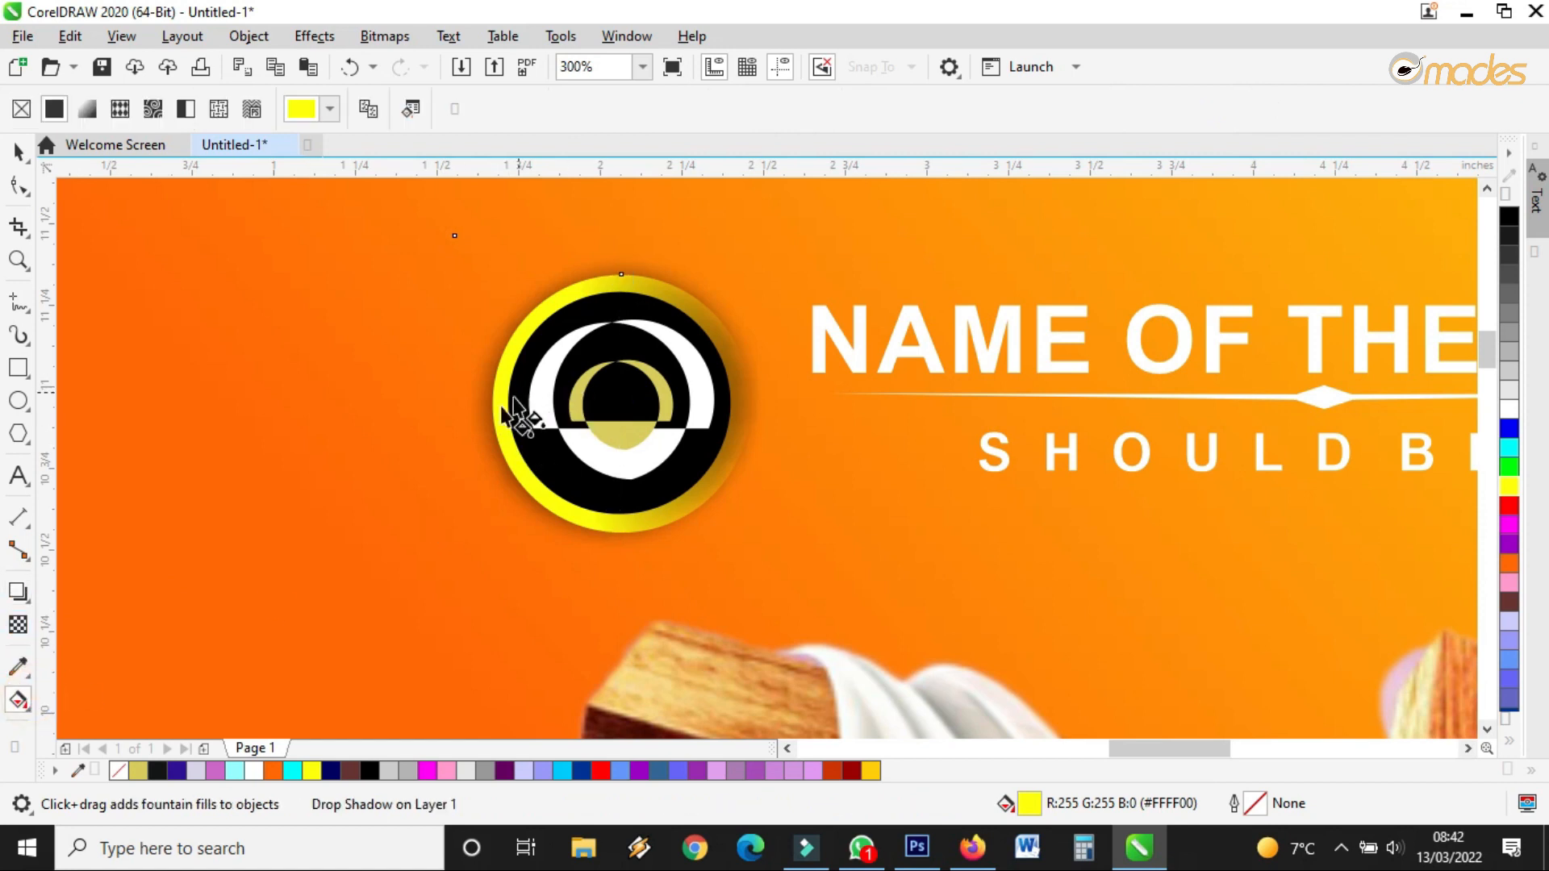
{"action": "left_click_drag", "start_coordinate": [501, 415], "coordinate": [731, 361]}
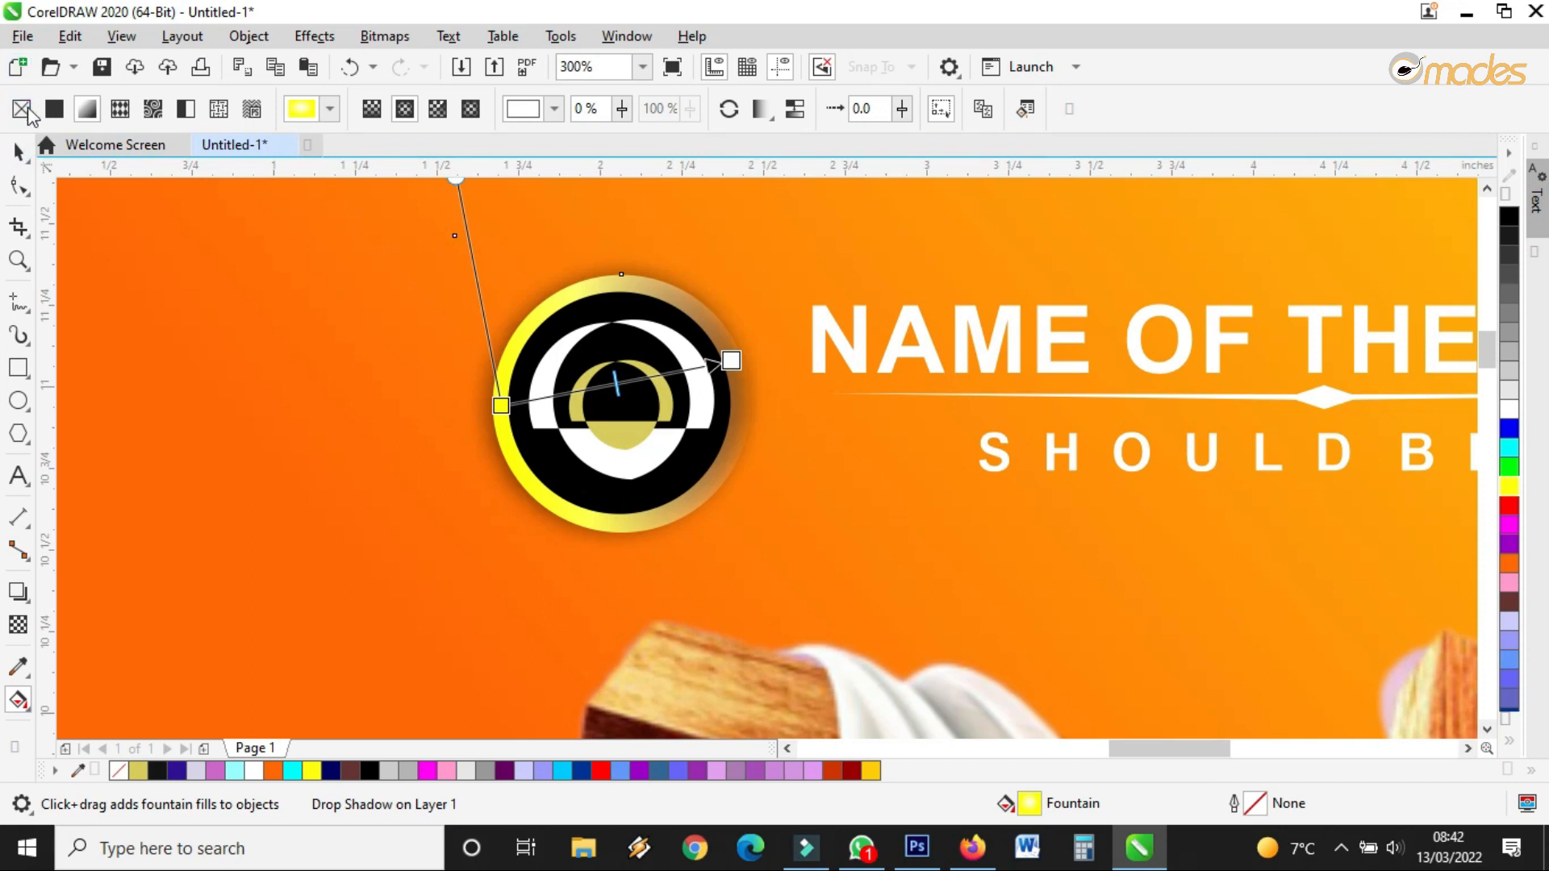
{"action": "left_click", "coordinate": [22, 109]}
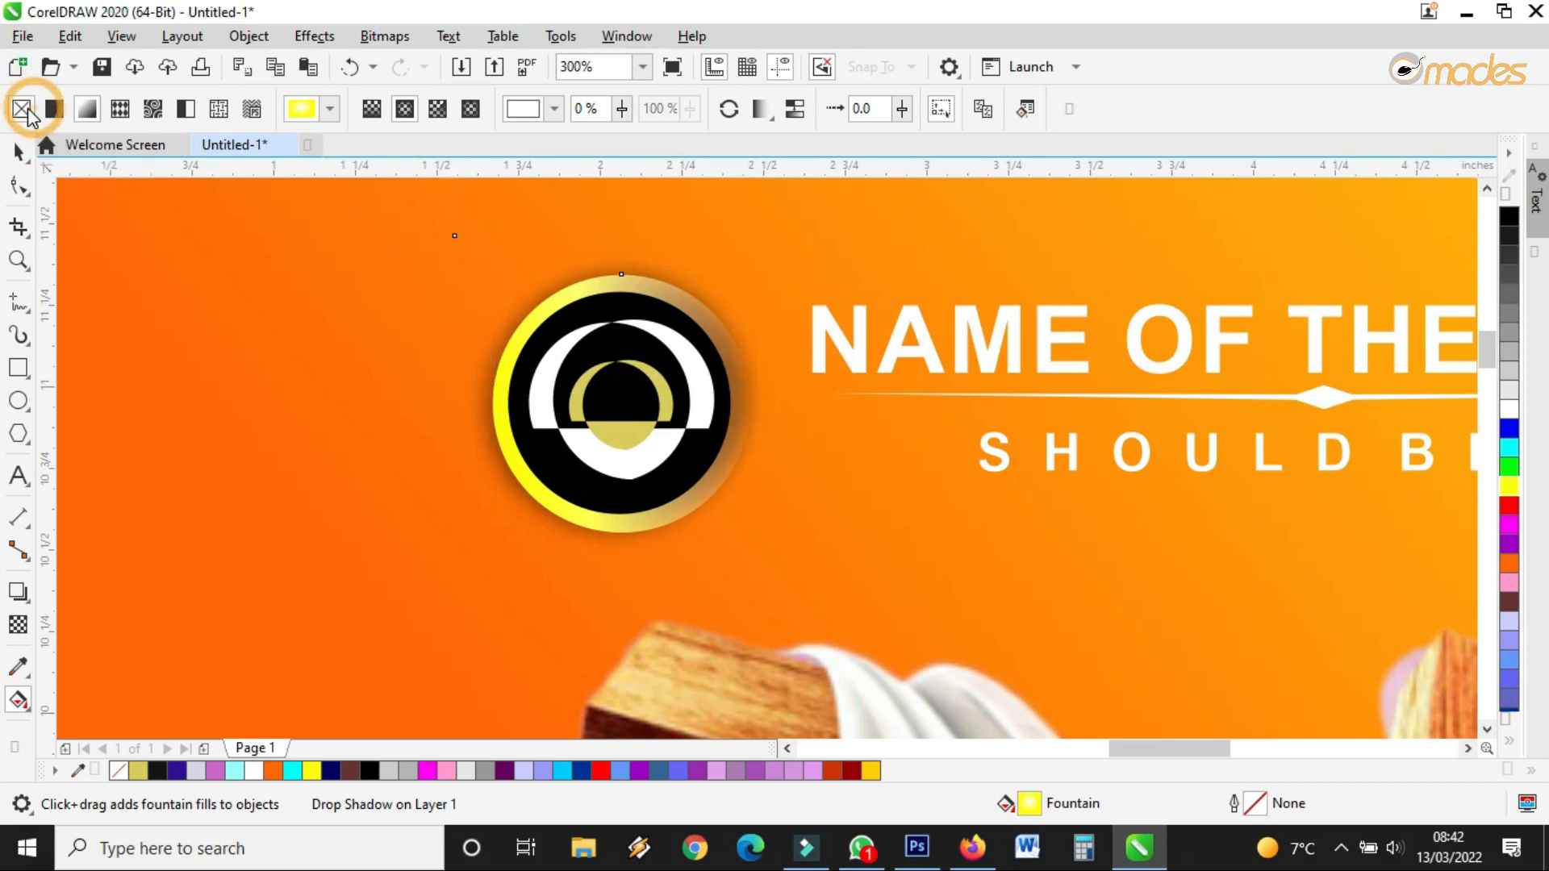
{"action": "left_click", "coordinate": [18, 151]}
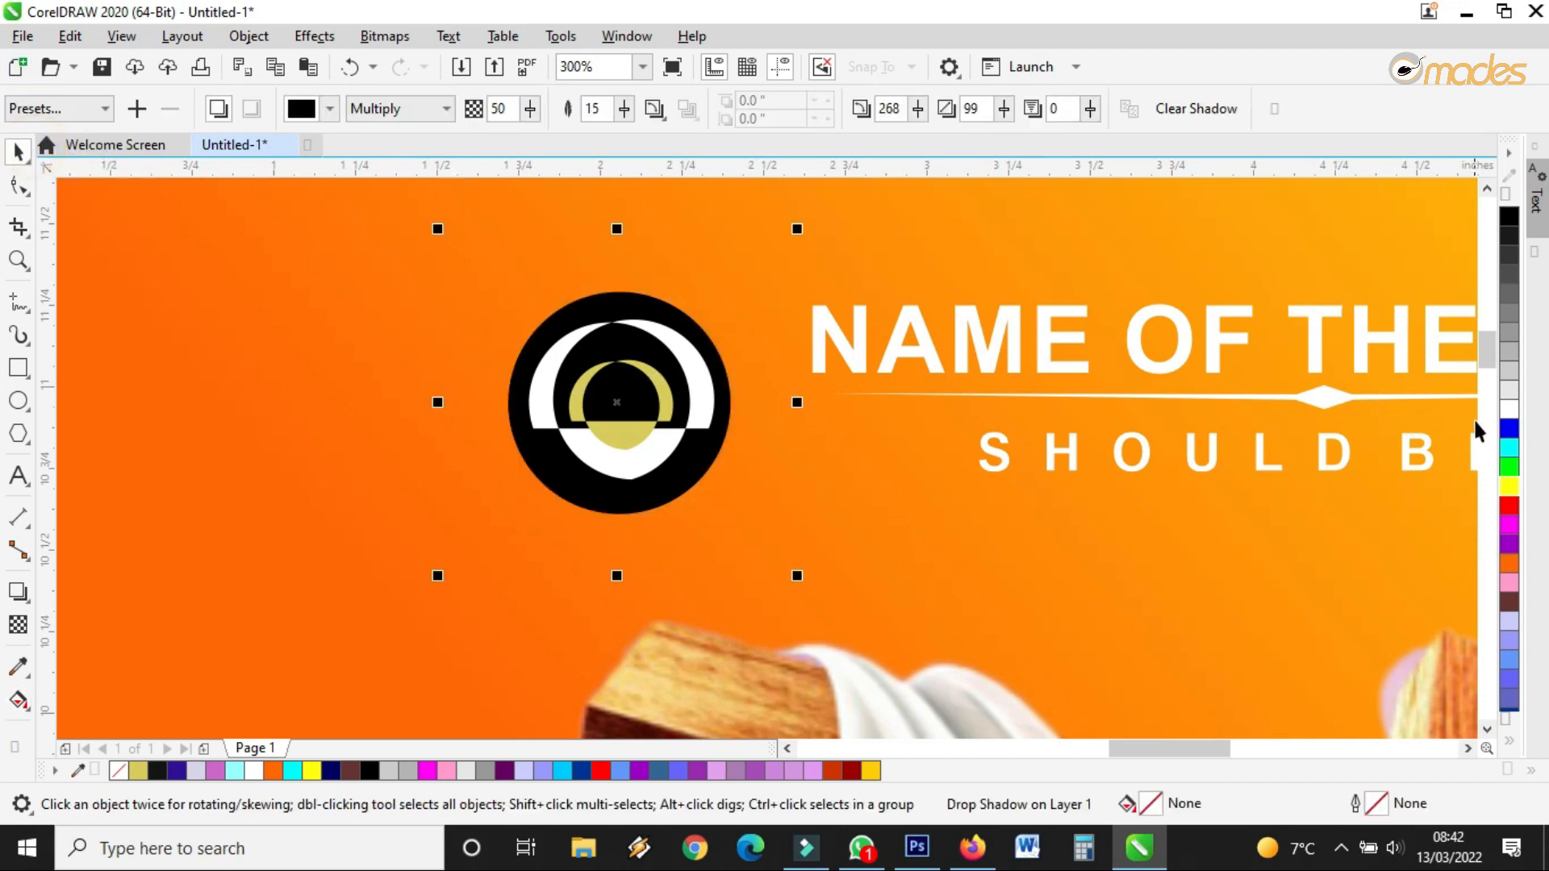
{"action": "left_click", "coordinate": [1508, 487]}
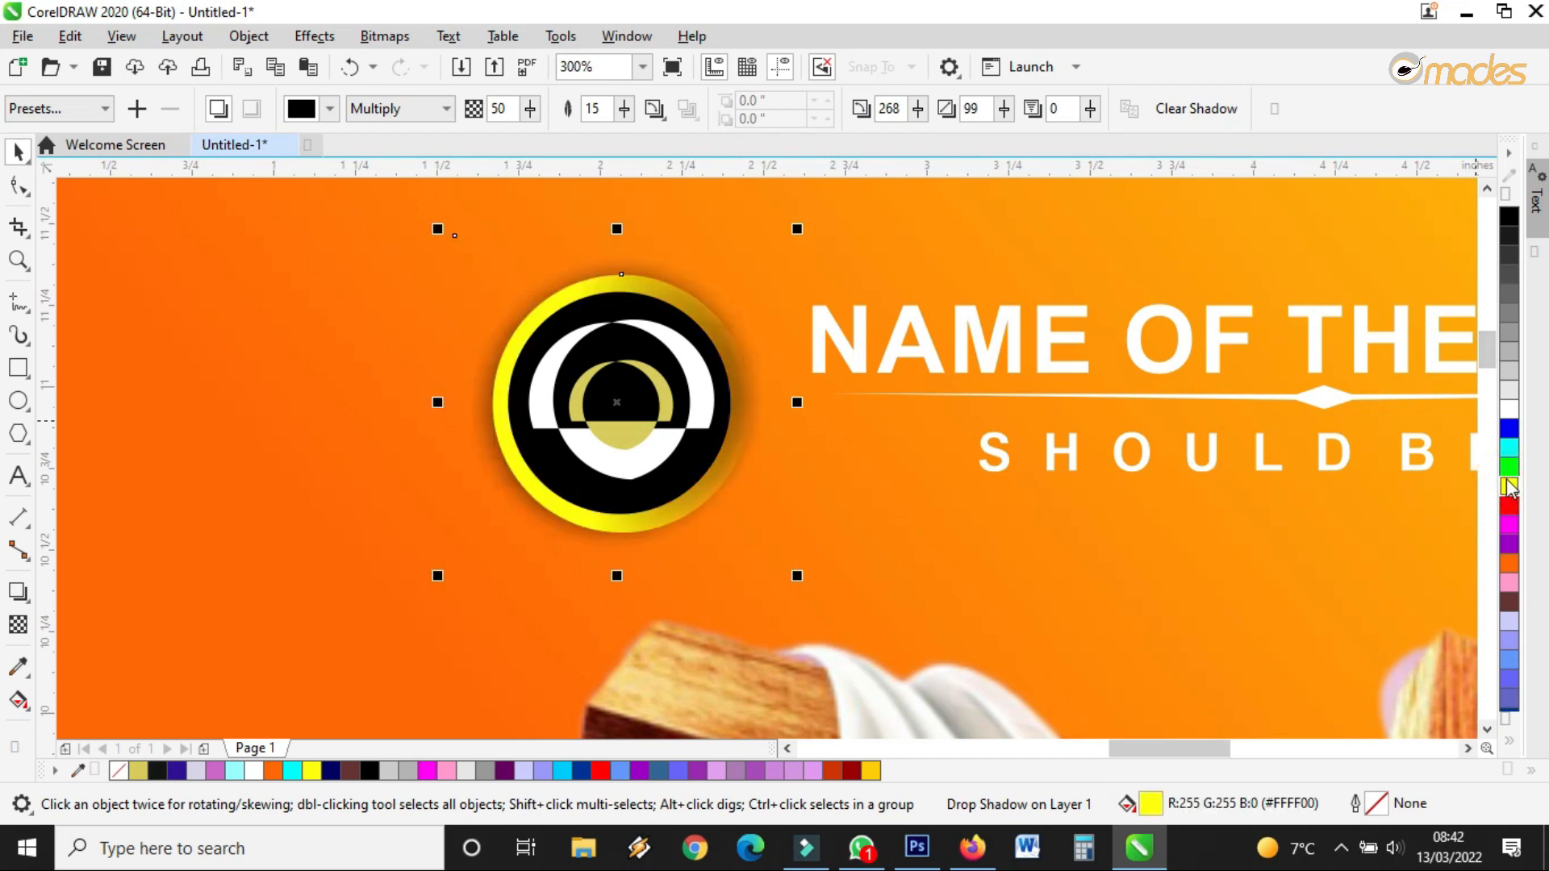
Set the ring to No Transparency so it is fully solid
{"action": "left_click", "coordinate": [18, 625]}
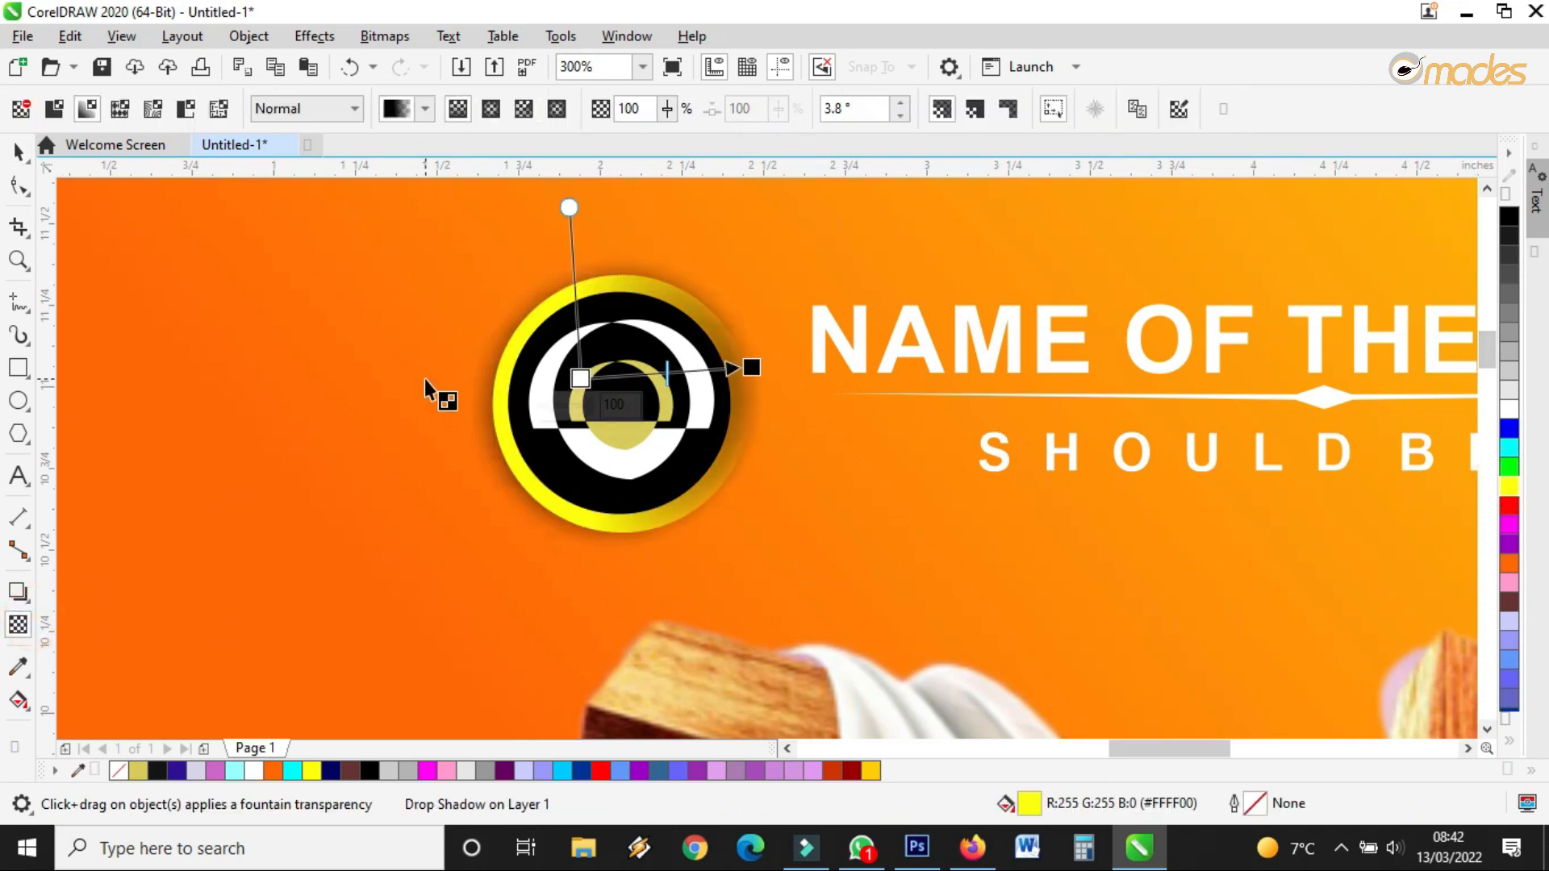
{"action": "left_click", "coordinate": [21, 108]}
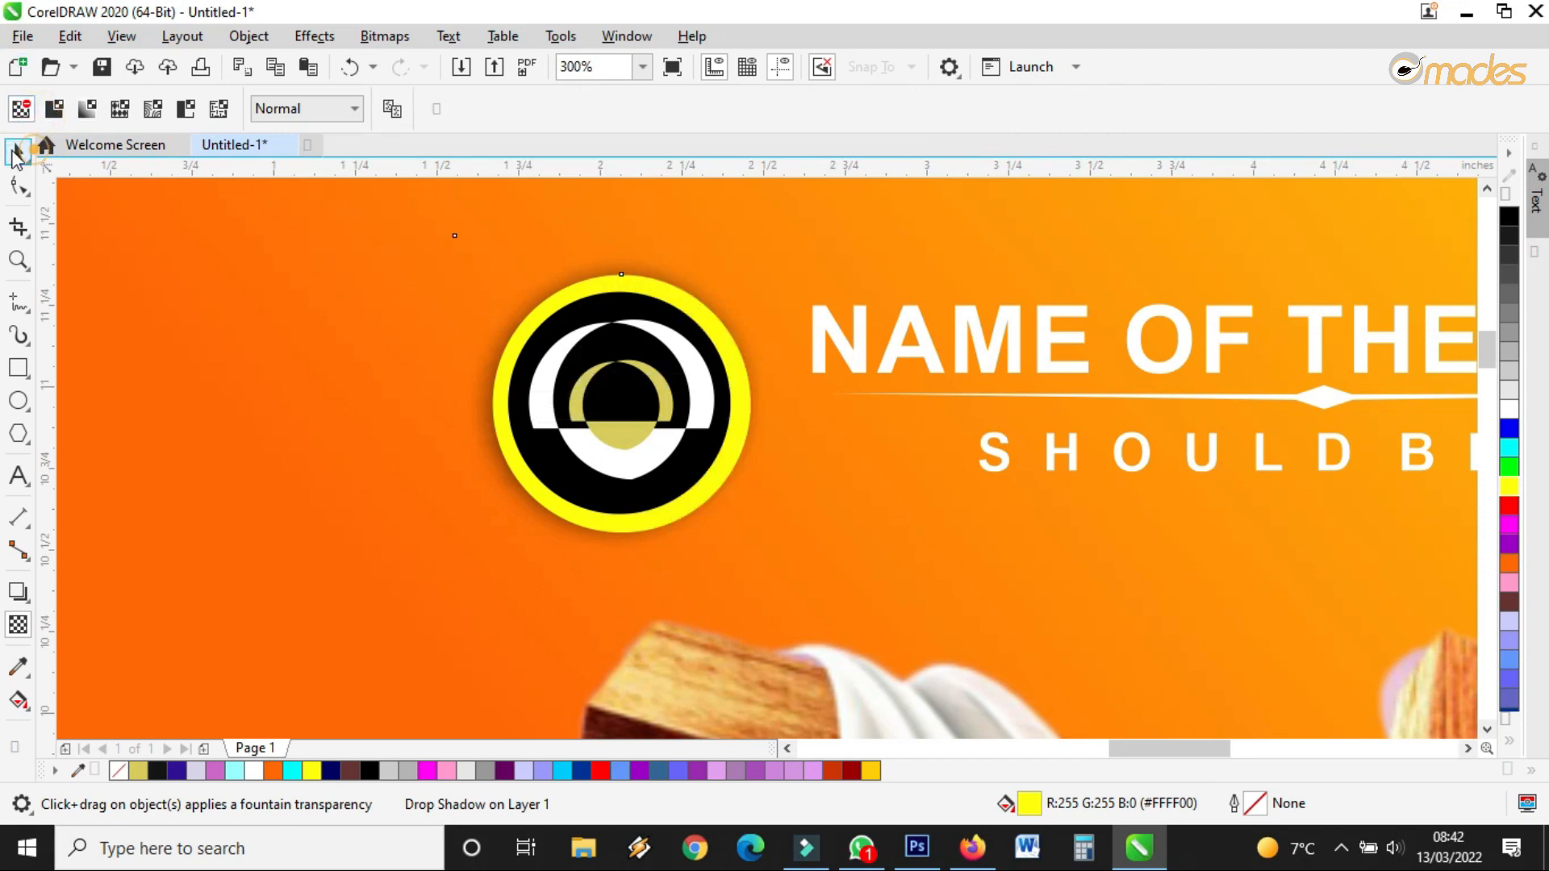
{"action": "left_click", "coordinate": [14, 153]}
{"action": "scroll", "coordinate": [680, 238], "scroll_direction": "down", "scroll_amount": 4}
{"action": "left_click", "coordinate": [680, 236]}
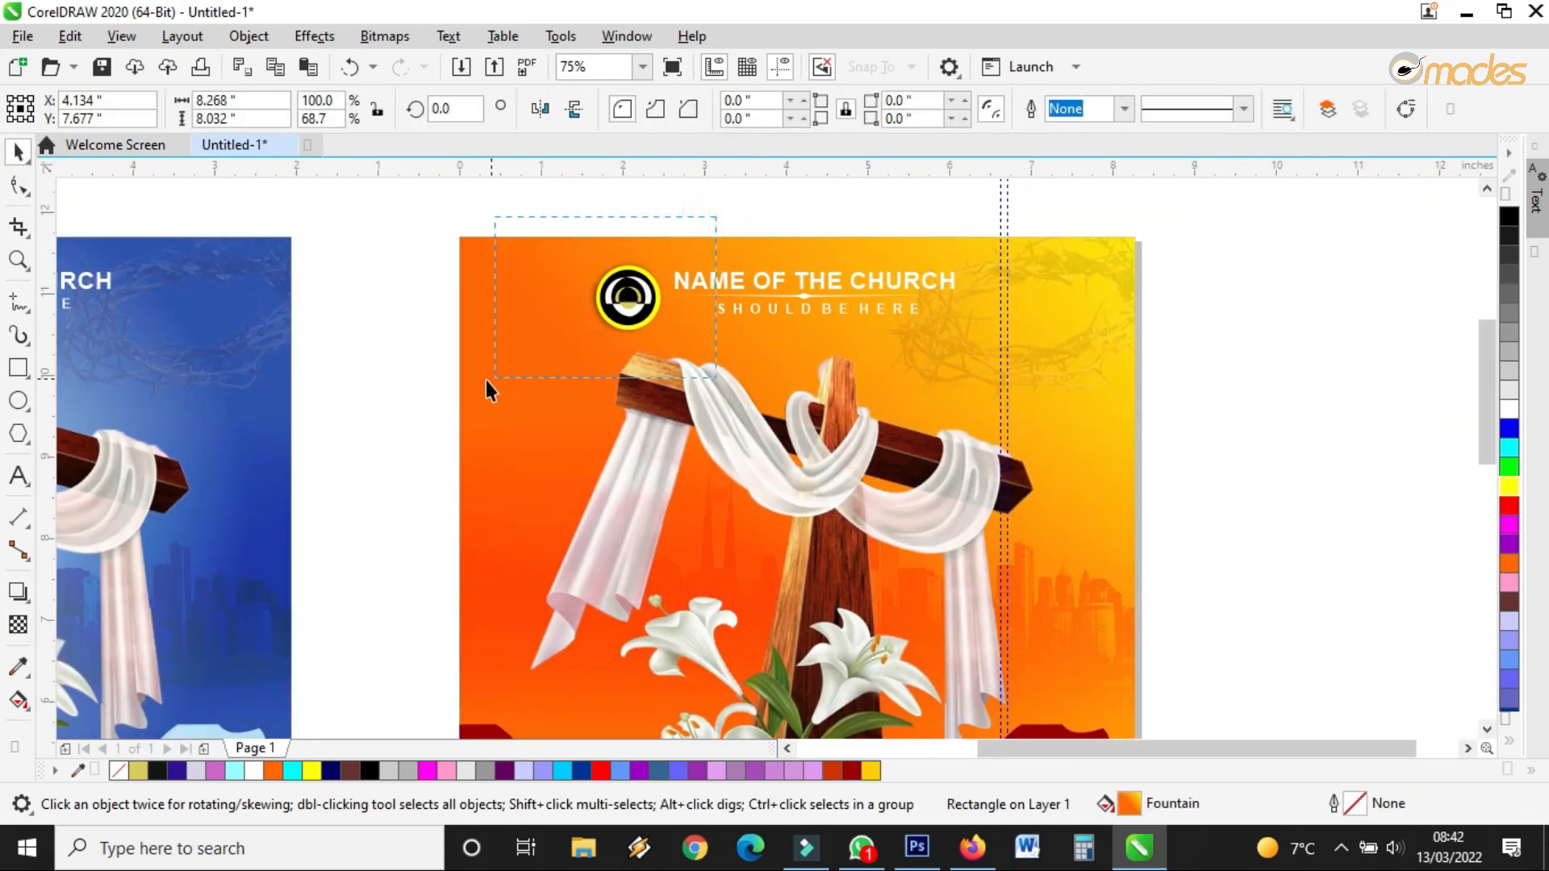
Group the five logo pieces, then group all the orange flyer's objects
{"action": "left_click_drag", "start_coordinate": [715, 216], "coordinate": [485, 380]}
{"action": "left_click", "coordinate": [1153, 109]}
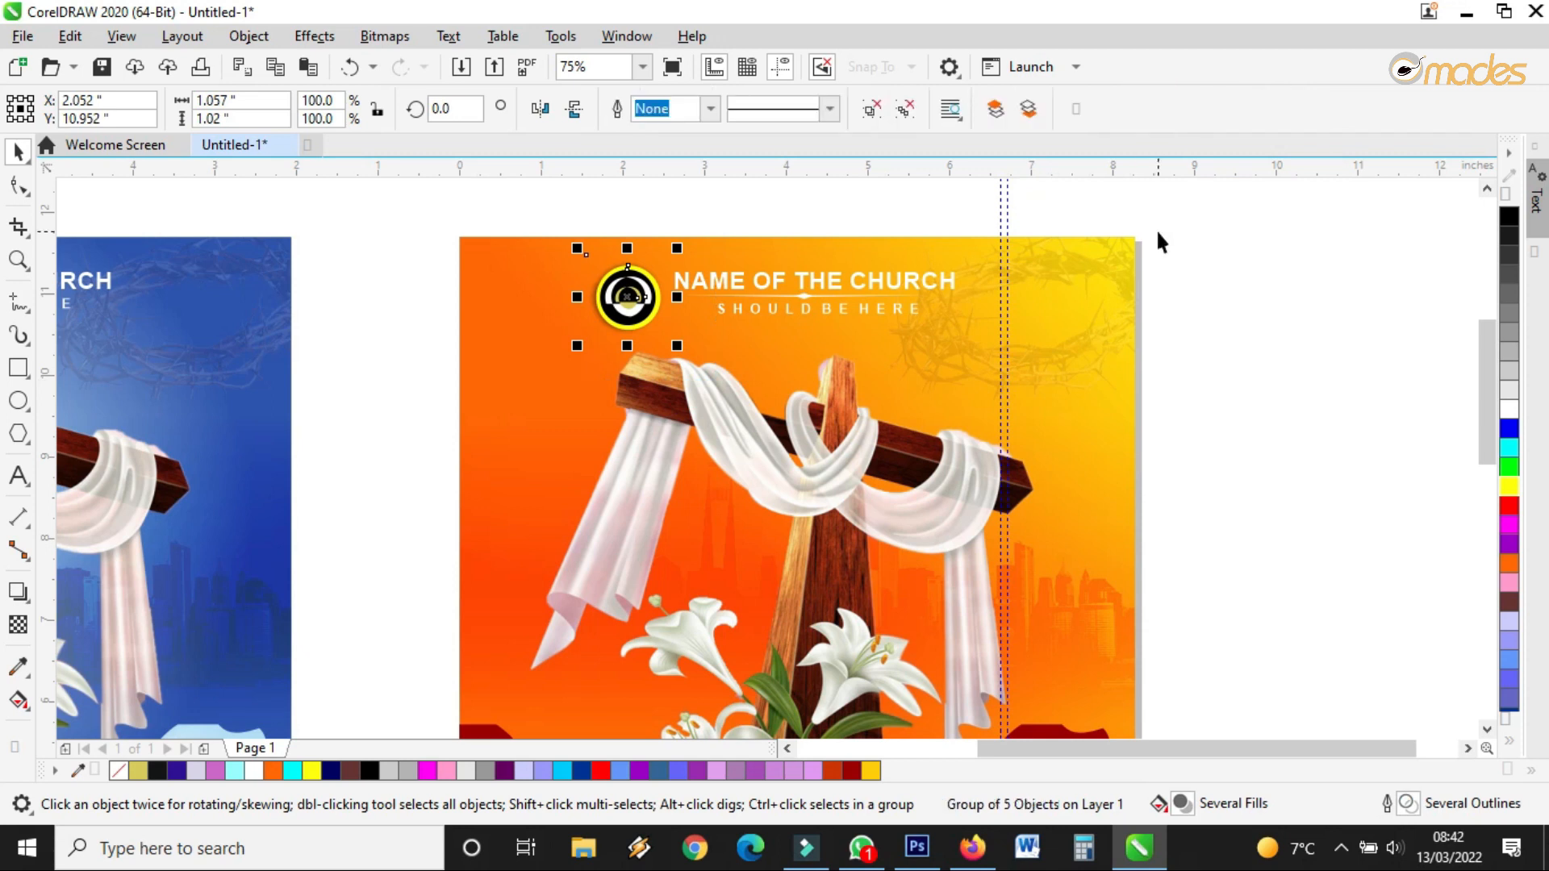
{"action": "scroll", "coordinate": [623, 234], "scroll_direction": "down", "scroll_amount": 4}
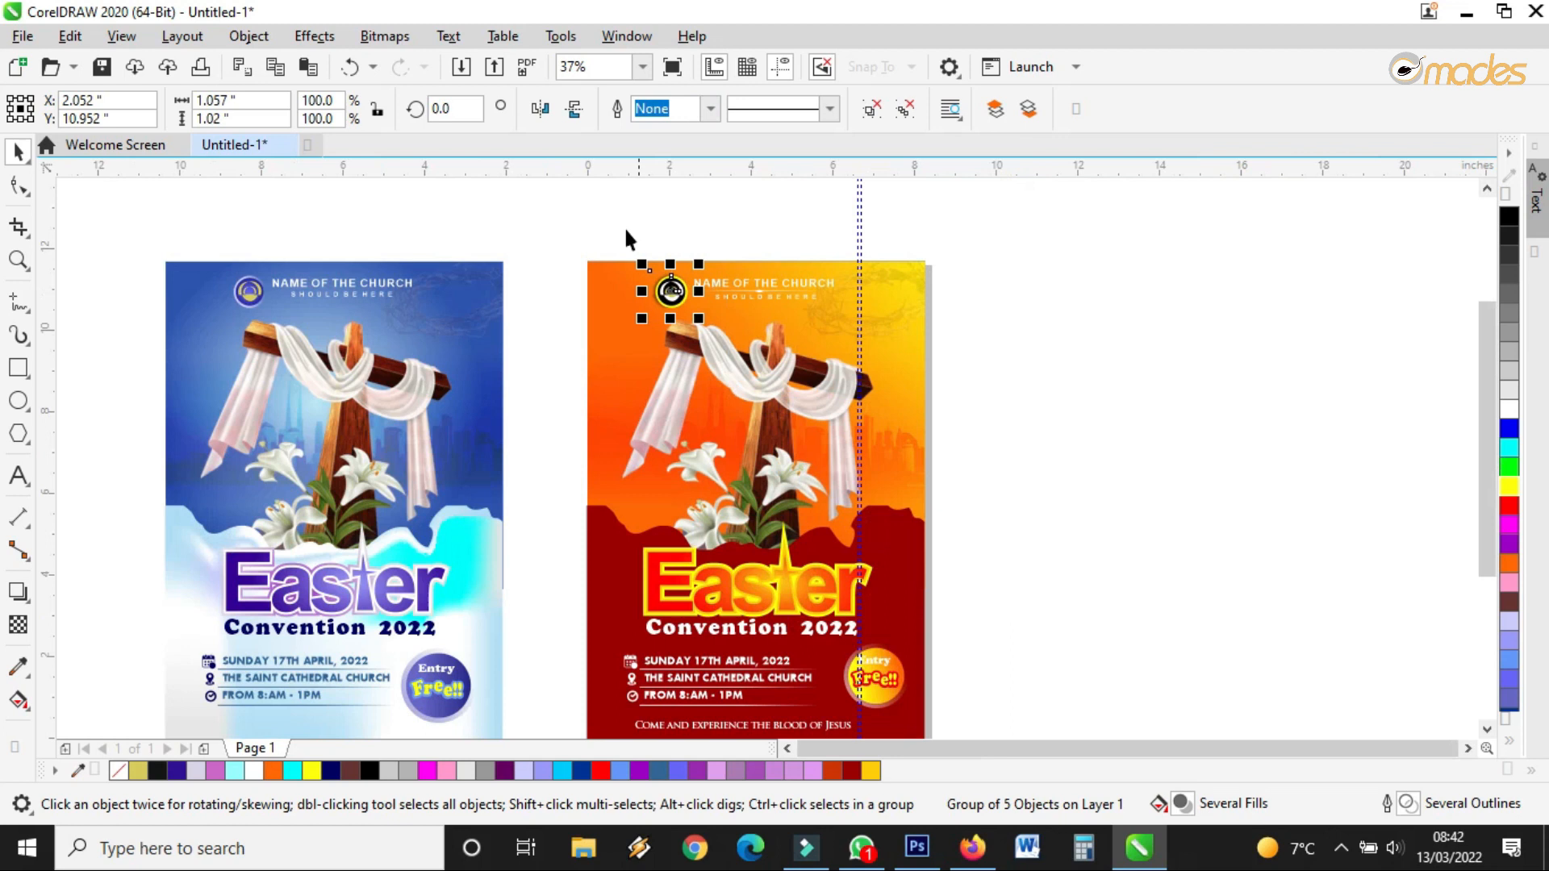
{"action": "left_click_drag", "start_coordinate": [596, 239], "coordinate": [828, 508]}
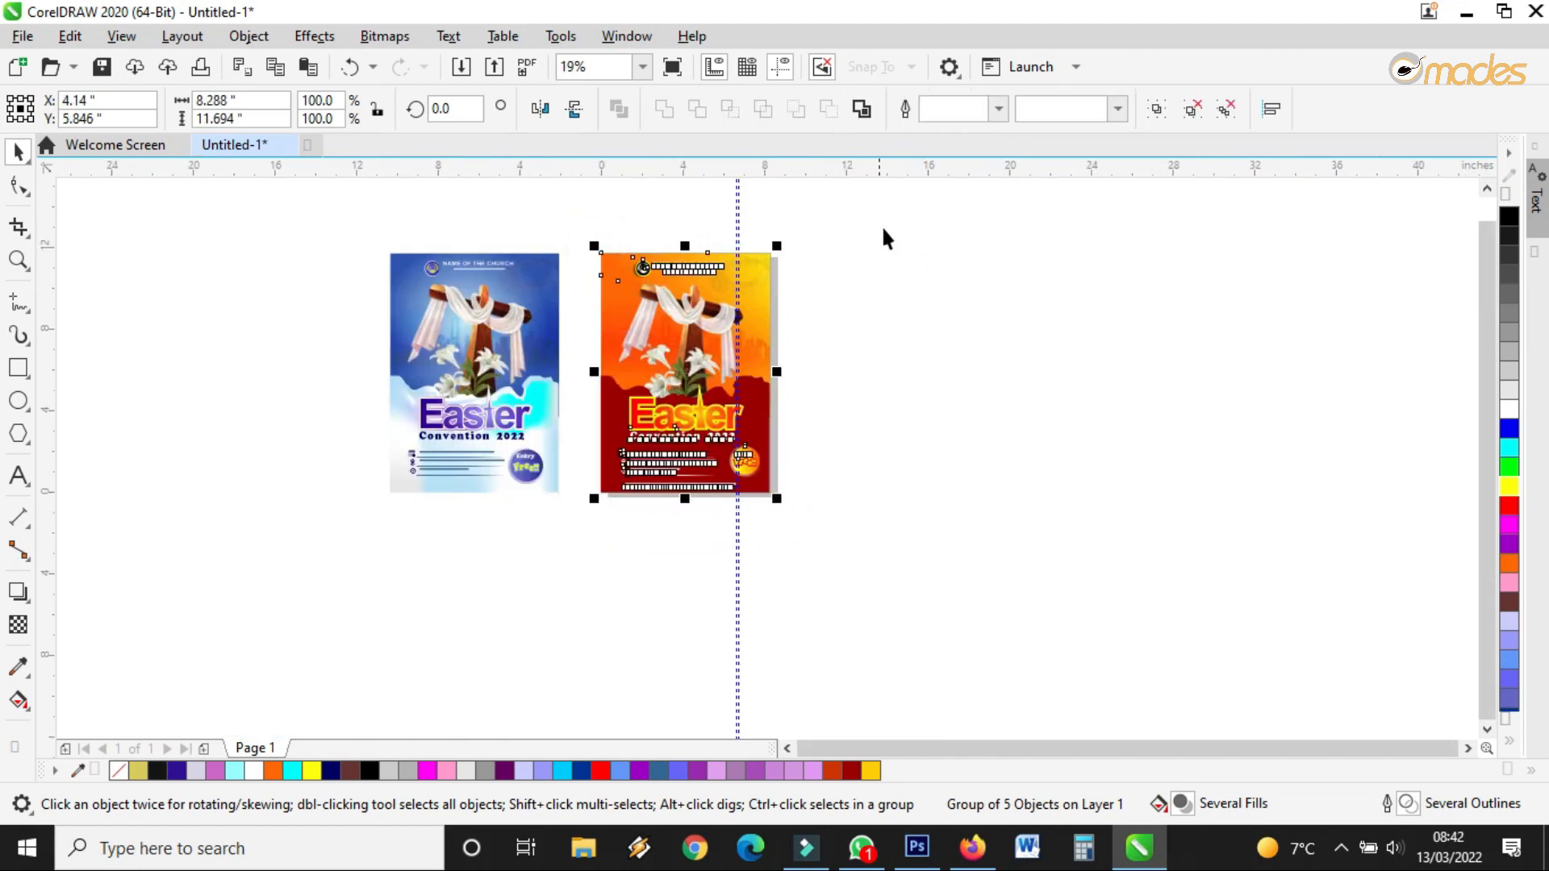
{"action": "left_click", "coordinate": [1154, 108]}
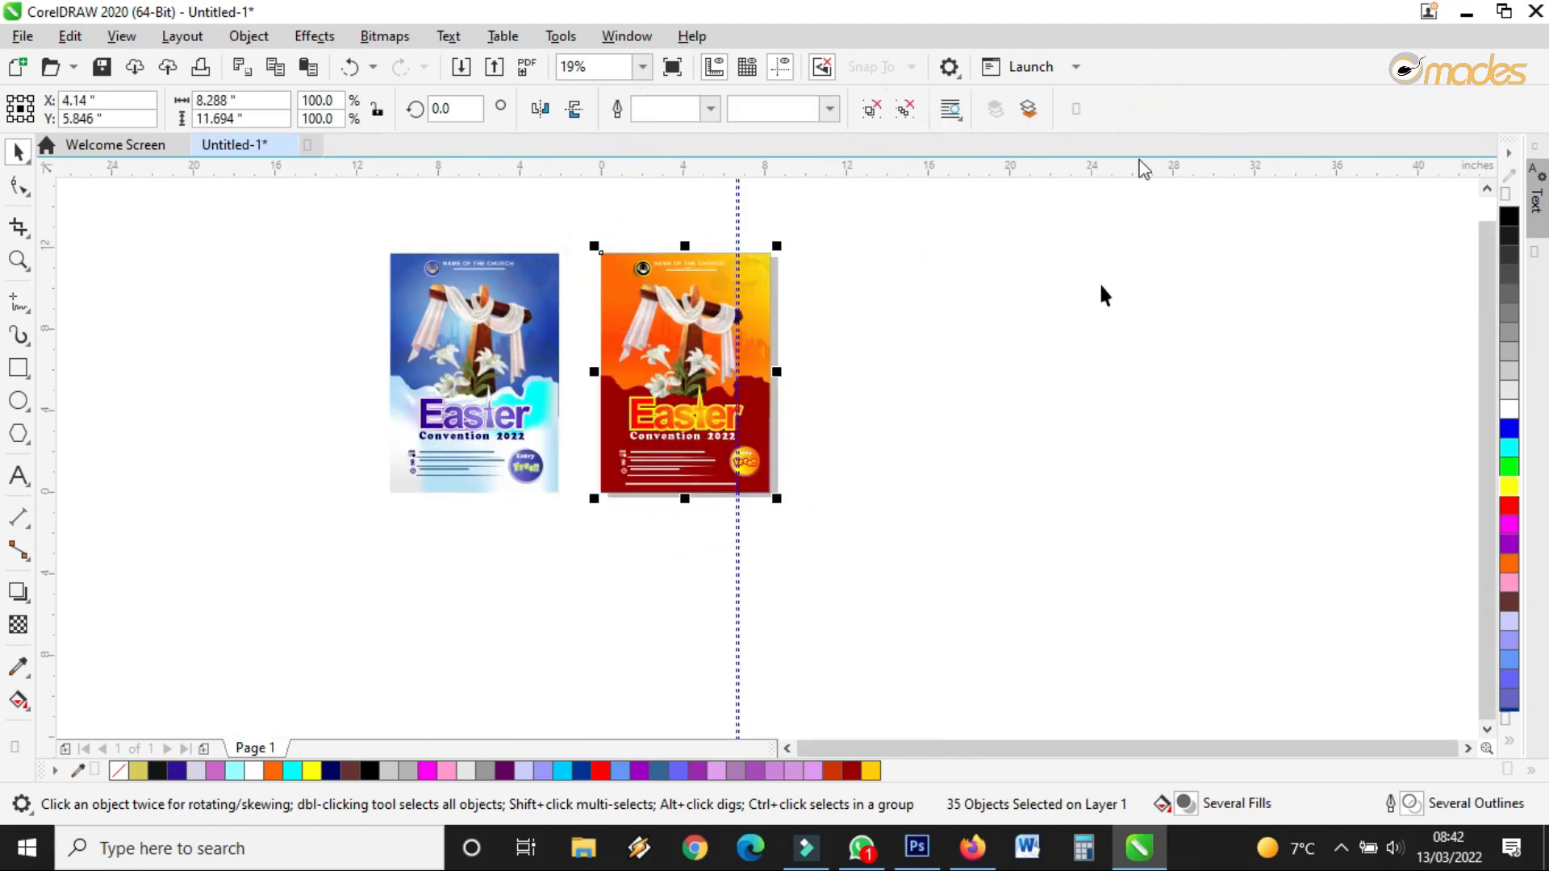
{"action": "left_click", "coordinate": [1086, 332]}
Move the blue flyer beside the orange one, zoom to both, and preview full-screen
{"action": "left_click", "coordinate": [421, 275]}
{"action": "left_click", "coordinate": [451, 307]}
{"action": "left_click_drag", "start_coordinate": [456, 307], "coordinate": [484, 308]}
{"action": "left_click", "coordinate": [941, 331]}
{"action": "left_click", "coordinate": [19, 259]}
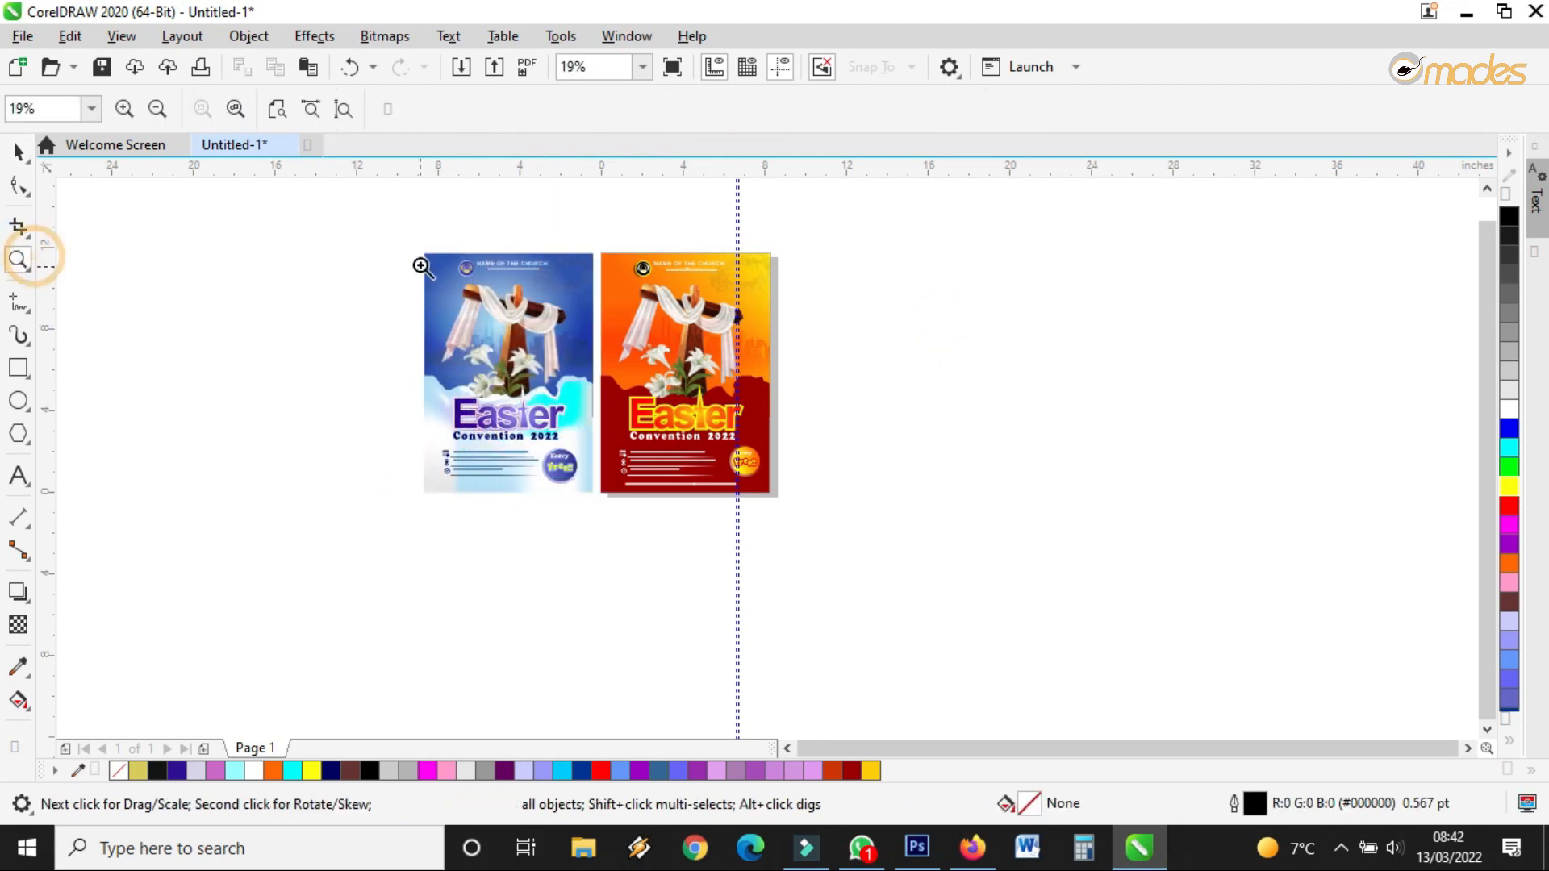
{"action": "left_click_drag", "start_coordinate": [398, 239], "coordinate": [823, 515]}
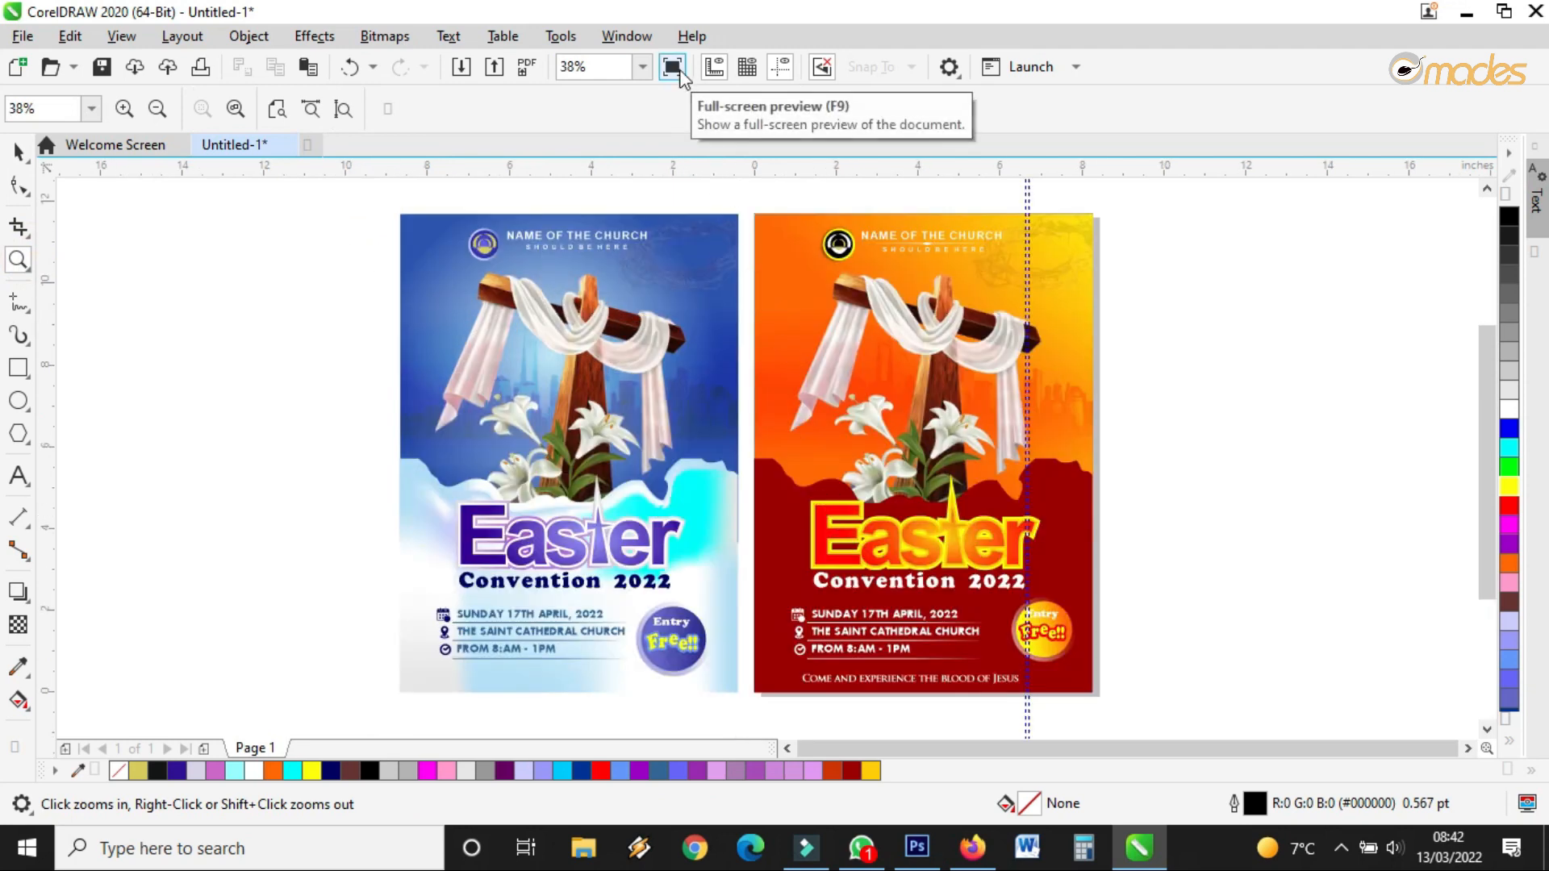
{"action": "left_click", "coordinate": [677, 70]}
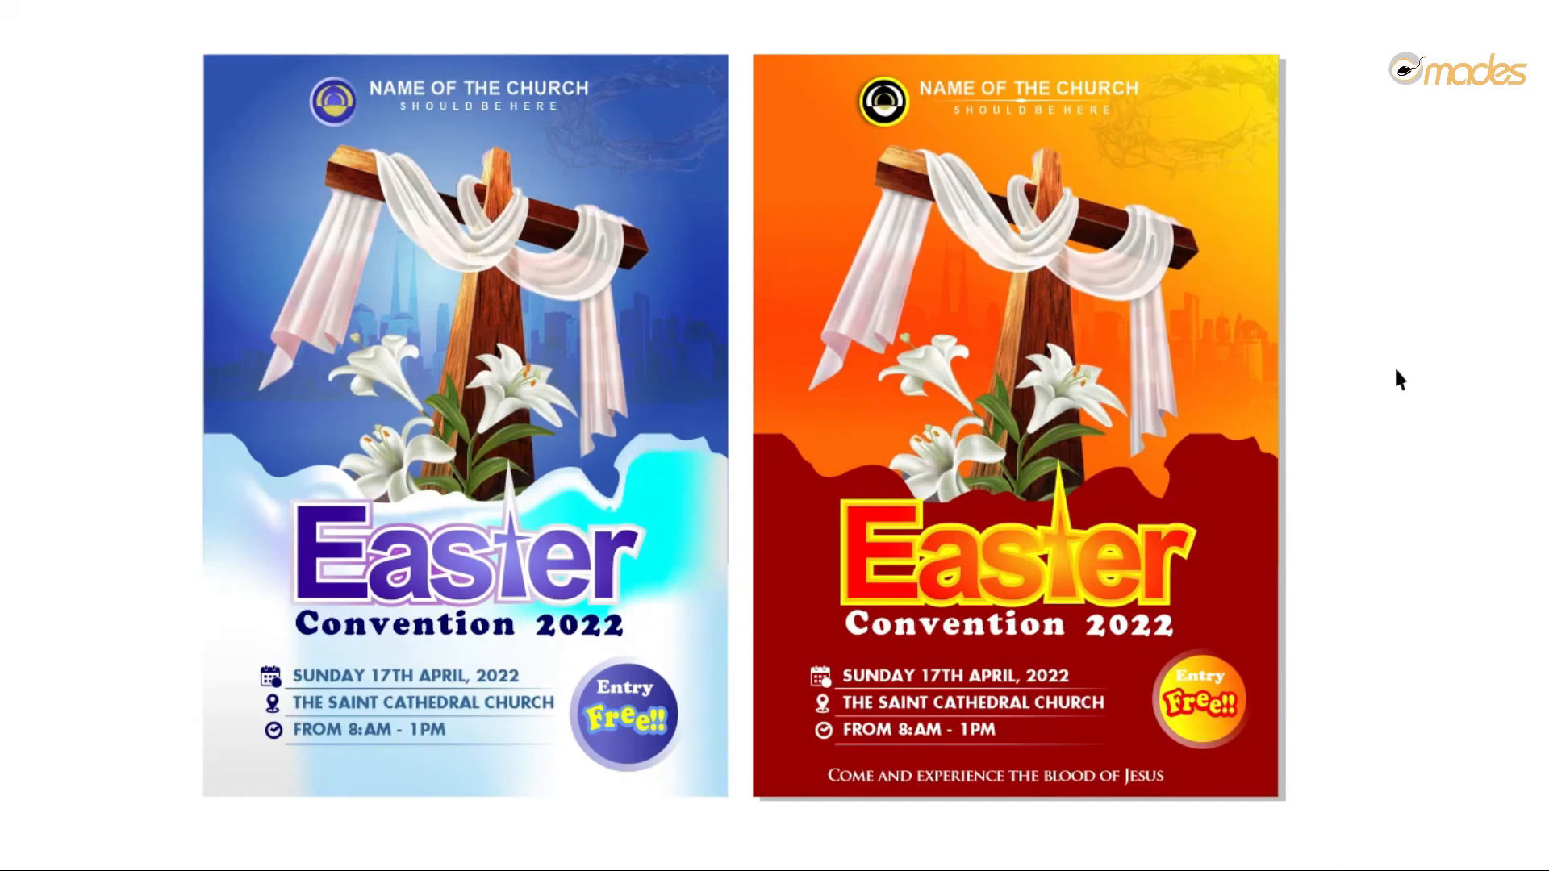